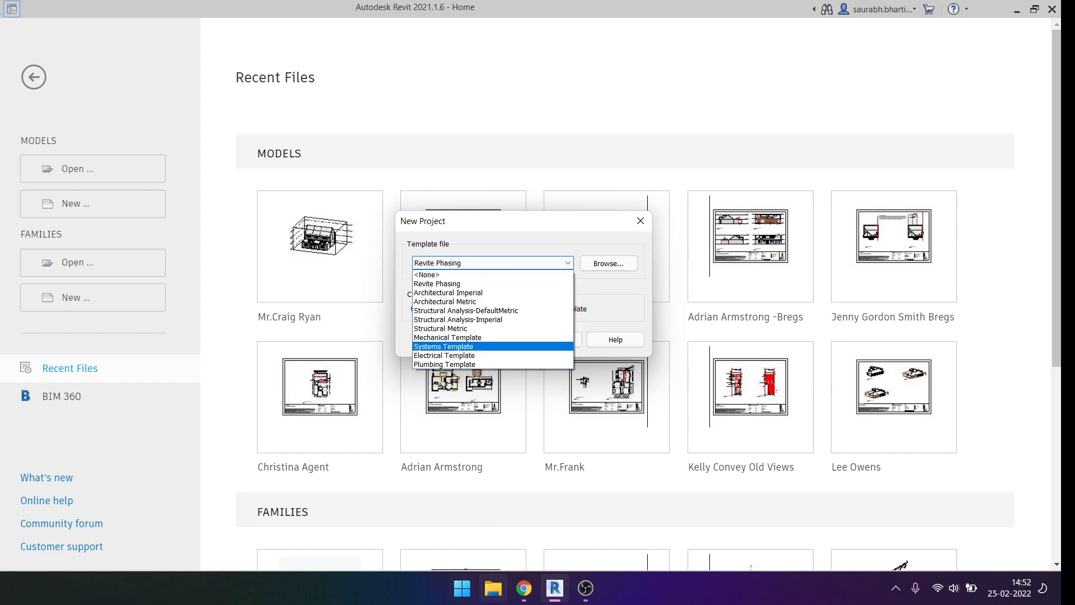
Step: Switch to the Google Meet call, admit the waiting participant and return to Revit
{"action": "left_click", "coordinate": [508, 511]}
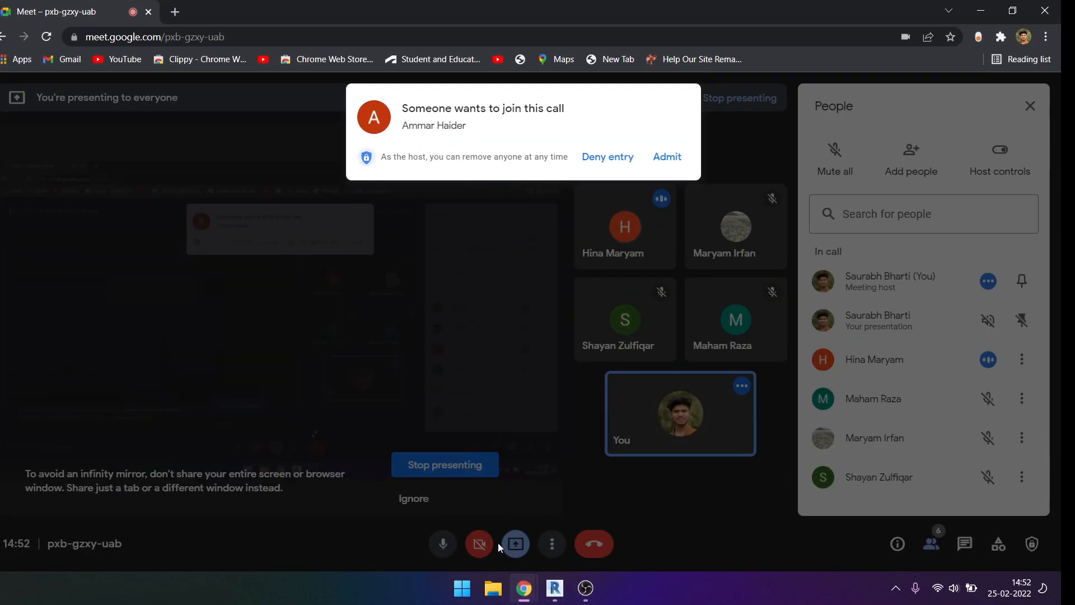
{"action": "left_click", "coordinate": [667, 157]}
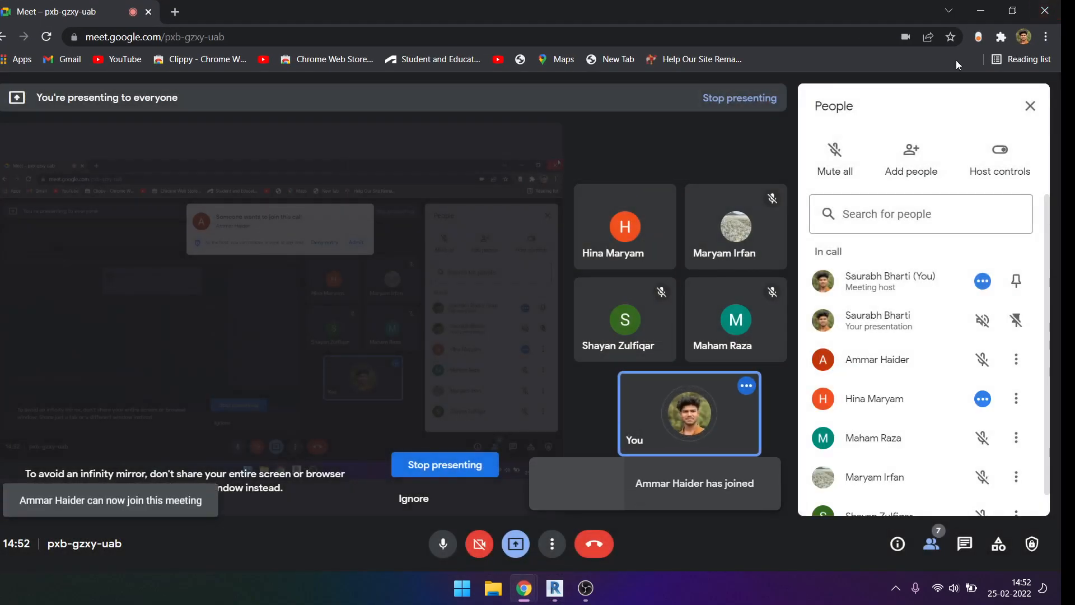
{"action": "key", "text": "alt+Tab"}
Step: Create a new project from the Architectural Metric template
{"action": "left_click", "coordinate": [498, 263]}
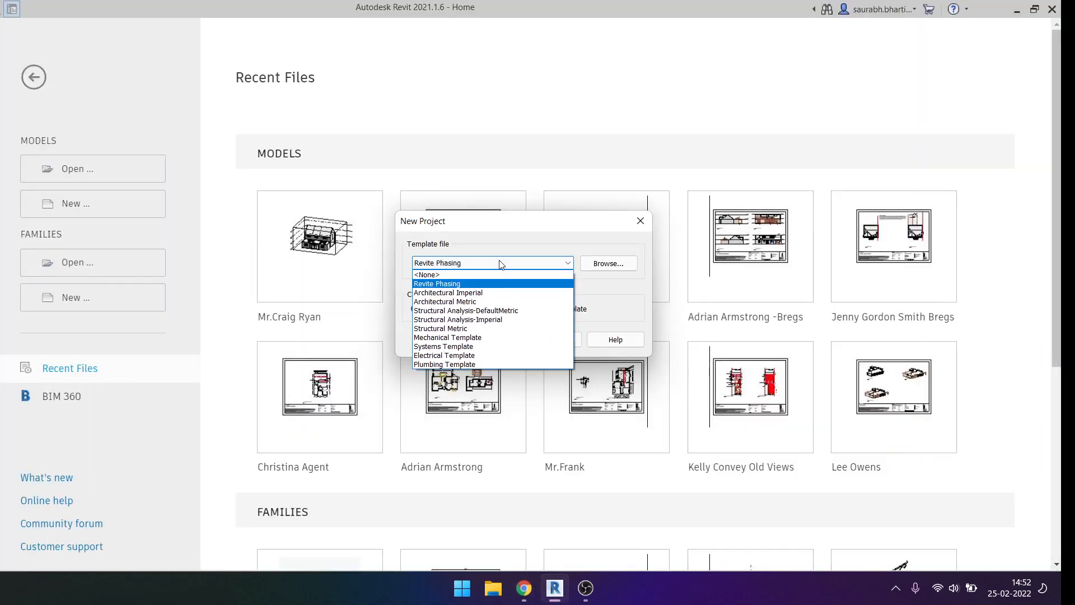
{"action": "left_click", "coordinate": [478, 304]}
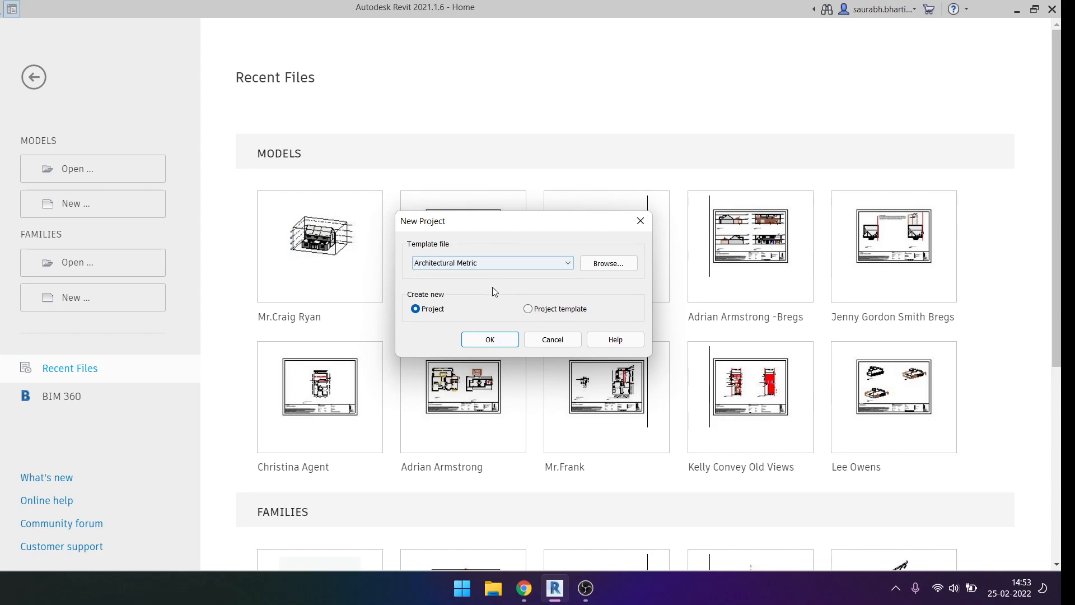
{"action": "left_click", "coordinate": [487, 339]}
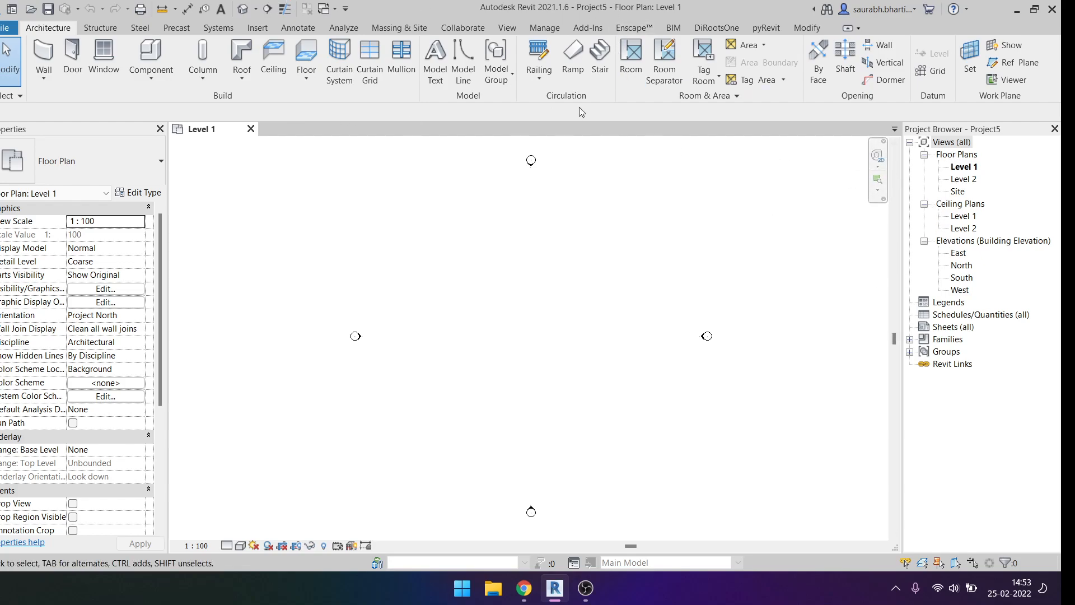
Step: Change the Project Browser's view organization scheme from all to Phase
{"action": "left_click", "coordinate": [951, 142]}
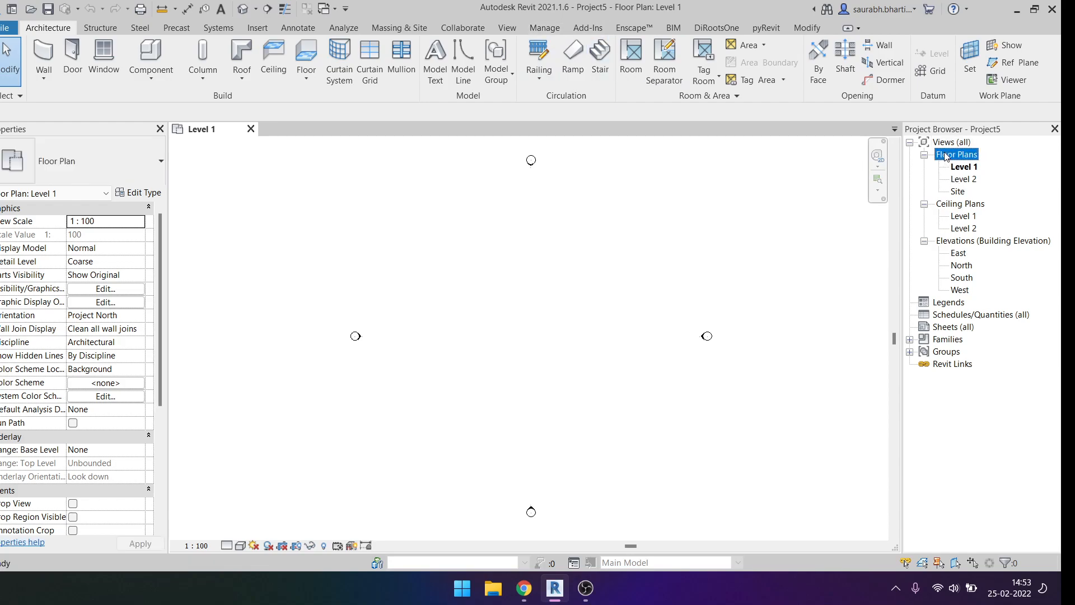
{"action": "right_click", "coordinate": [961, 146]}
{"action": "left_click", "coordinate": [962, 155]}
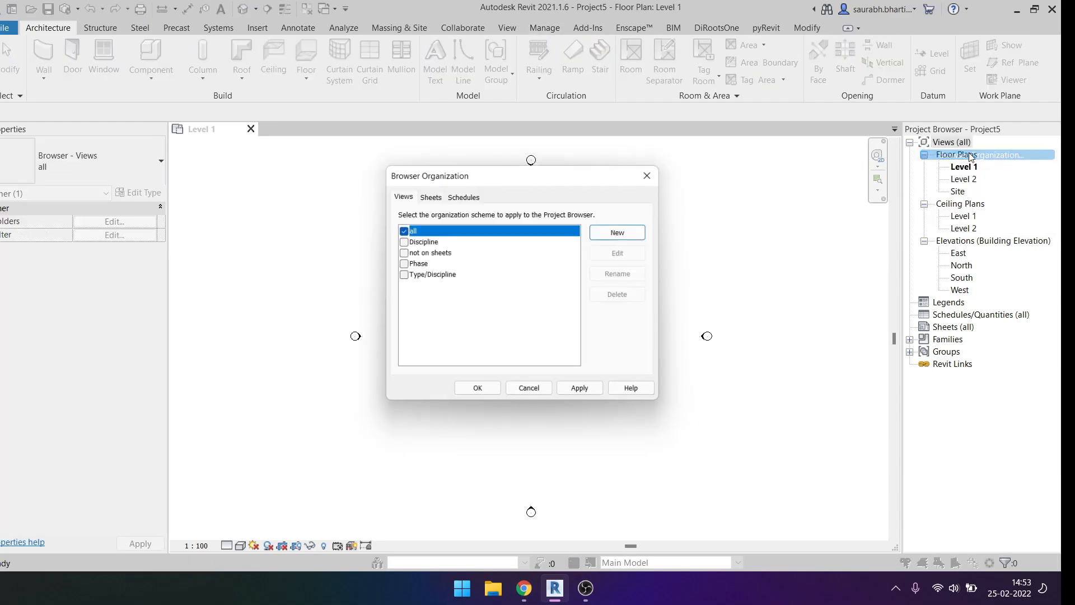
{"action": "left_click", "coordinate": [402, 264]}
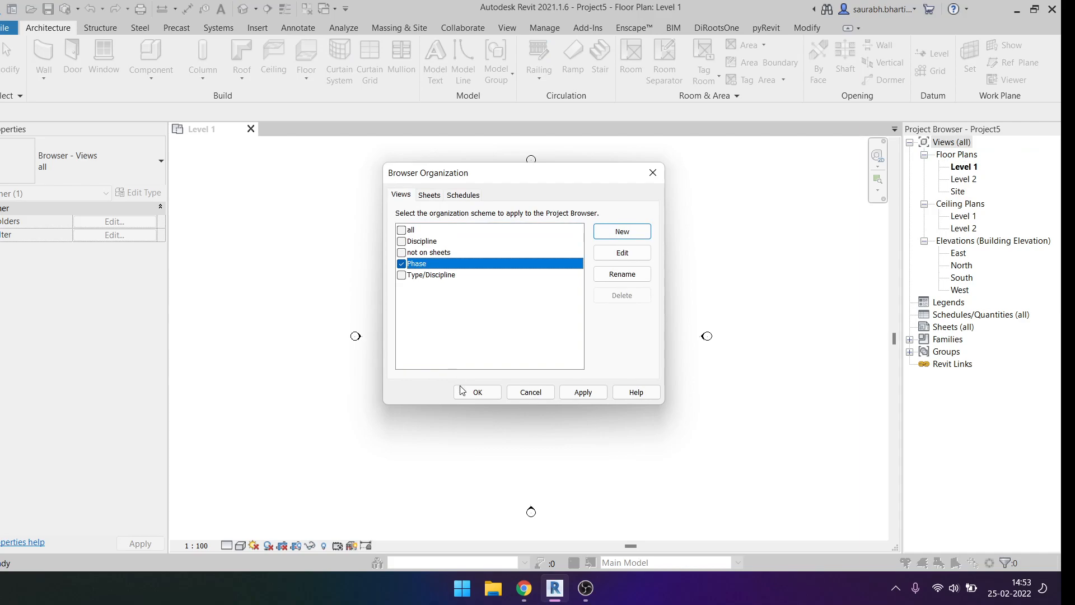
{"action": "left_click", "coordinate": [477, 393]}
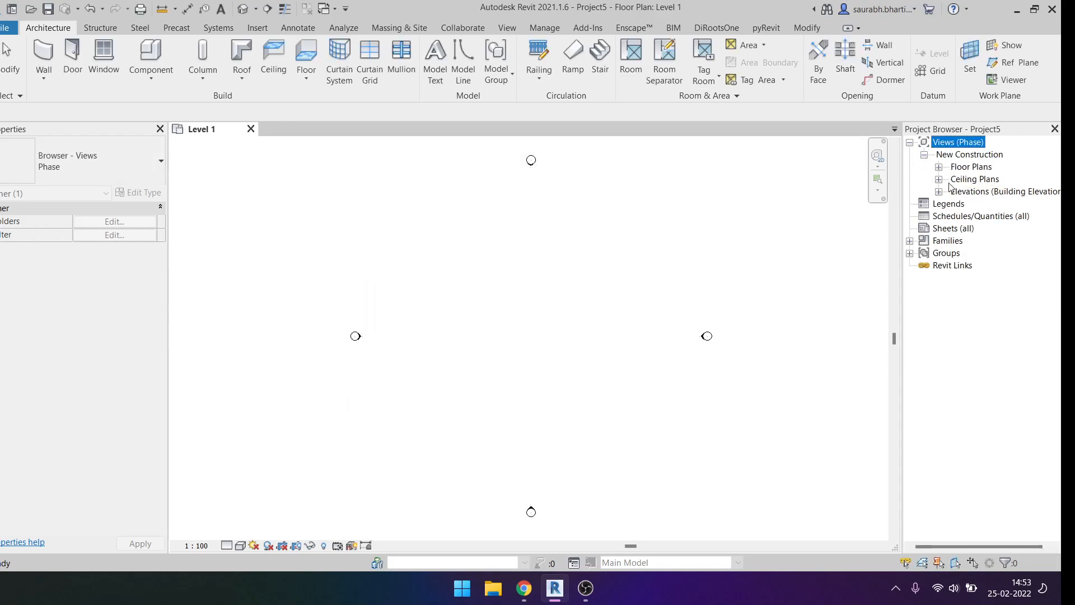
Step: Insert a project phase after Existing, name it Demo and apply the phasing change
{"action": "left_click", "coordinate": [547, 26]}
{"action": "left_click", "coordinate": [830, 59]}
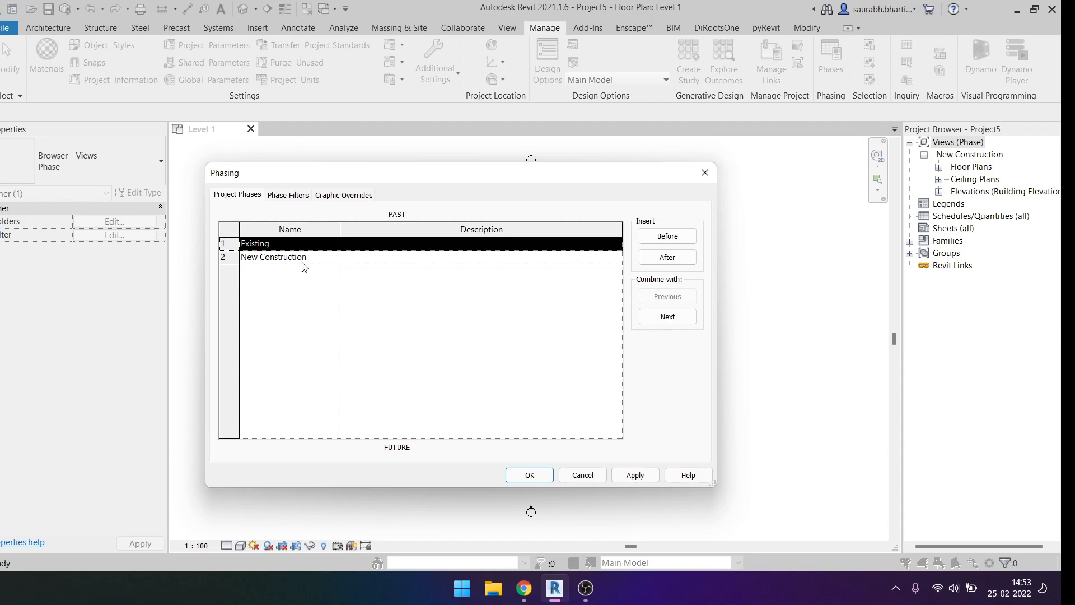
{"action": "left_click", "coordinate": [672, 257]}
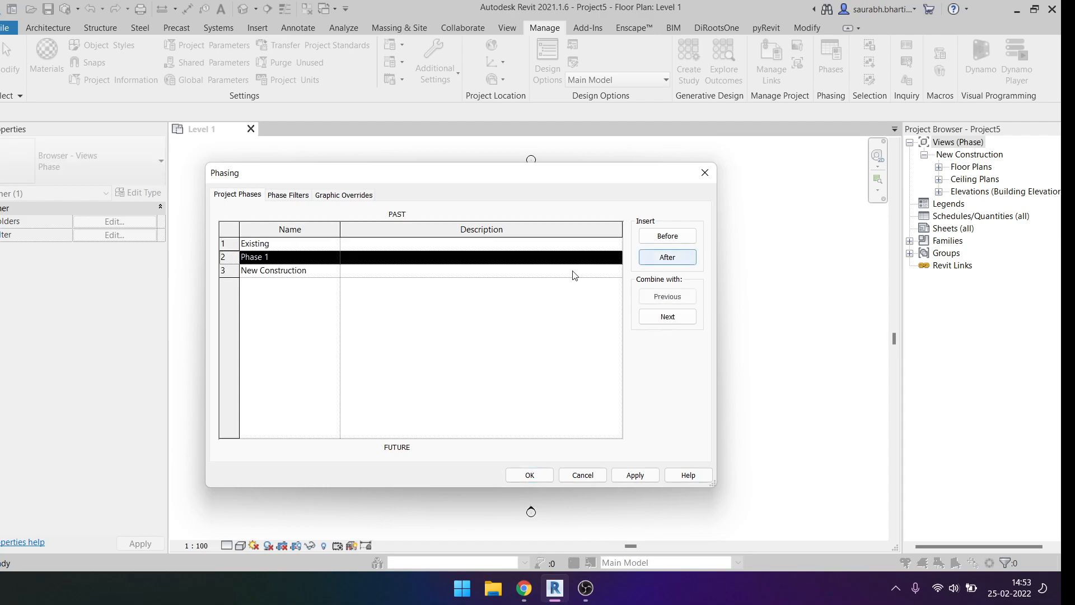
{"action": "left_click", "coordinate": [311, 257]}
{"action": "type", "text": "Demo"}
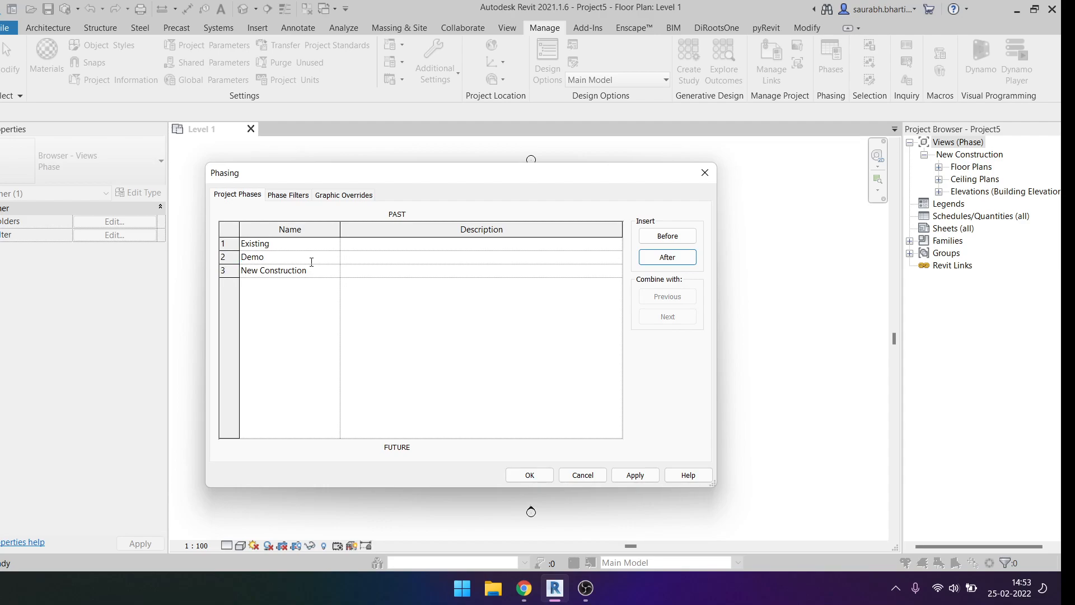
{"action": "left_click", "coordinate": [300, 290]}
{"action": "left_click", "coordinate": [624, 477]}
Step: In the phasing graphic overrides, make the Demolished cut pattern's foreground visible and set it to Solid fill
{"action": "left_click", "coordinate": [278, 199]}
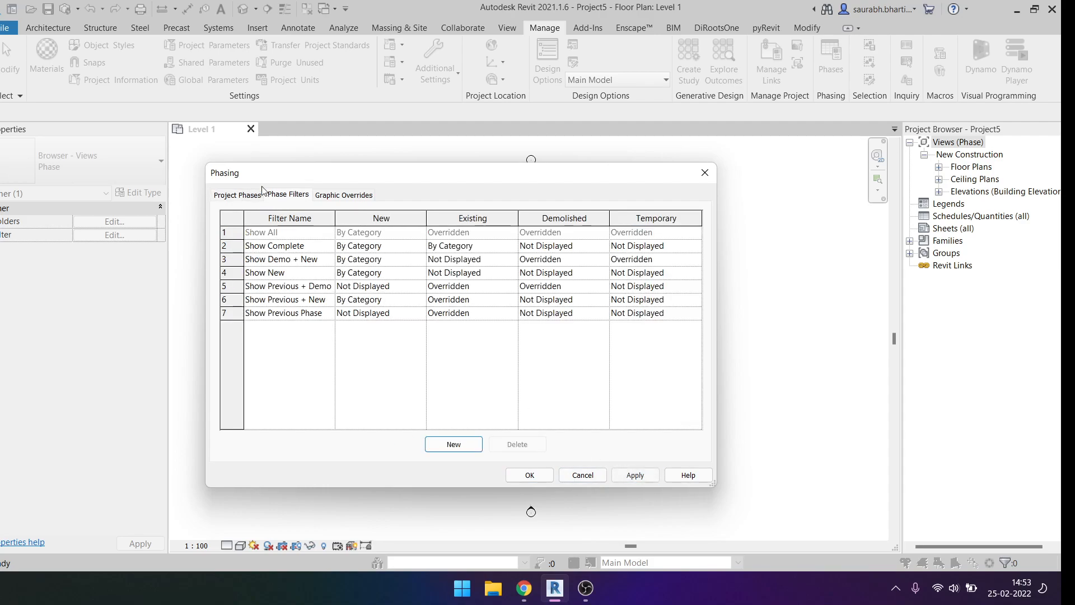
{"action": "left_click", "coordinate": [338, 195]}
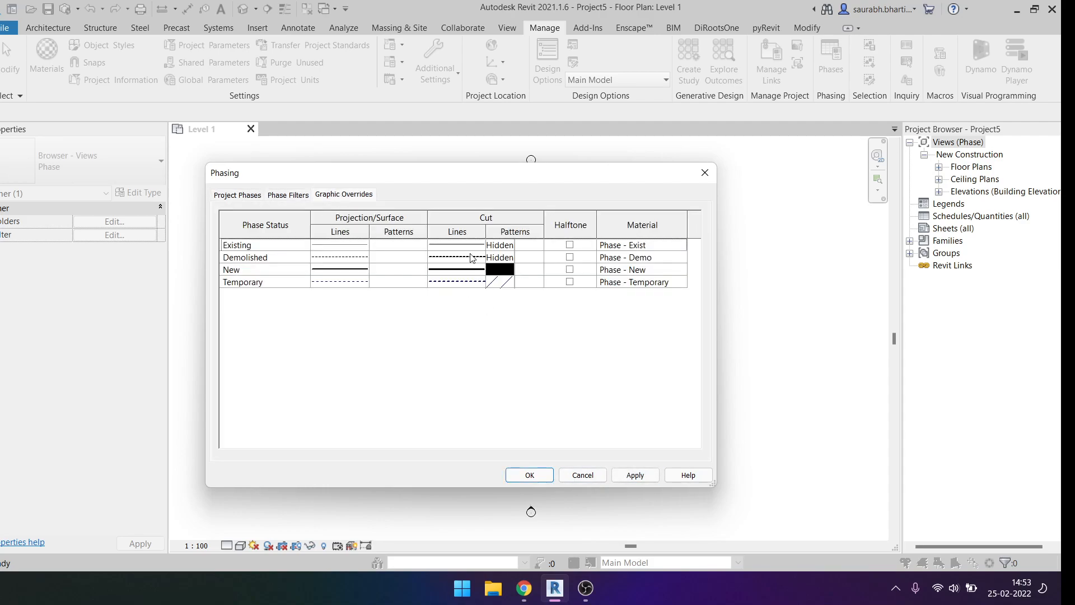
{"action": "left_click", "coordinate": [501, 259]}
{"action": "left_click", "coordinate": [501, 258]}
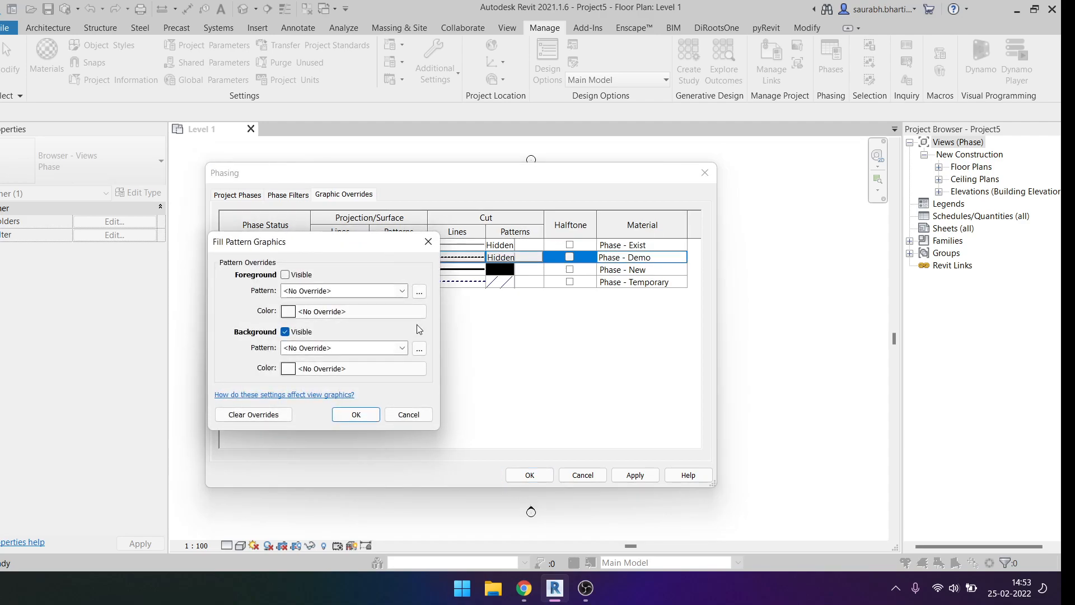
{"action": "left_click_drag", "start_coordinate": [387, 241], "coordinate": [368, 285]}
{"action": "left_click", "coordinate": [330, 340]}
{"action": "left_click", "coordinate": [374, 359]}
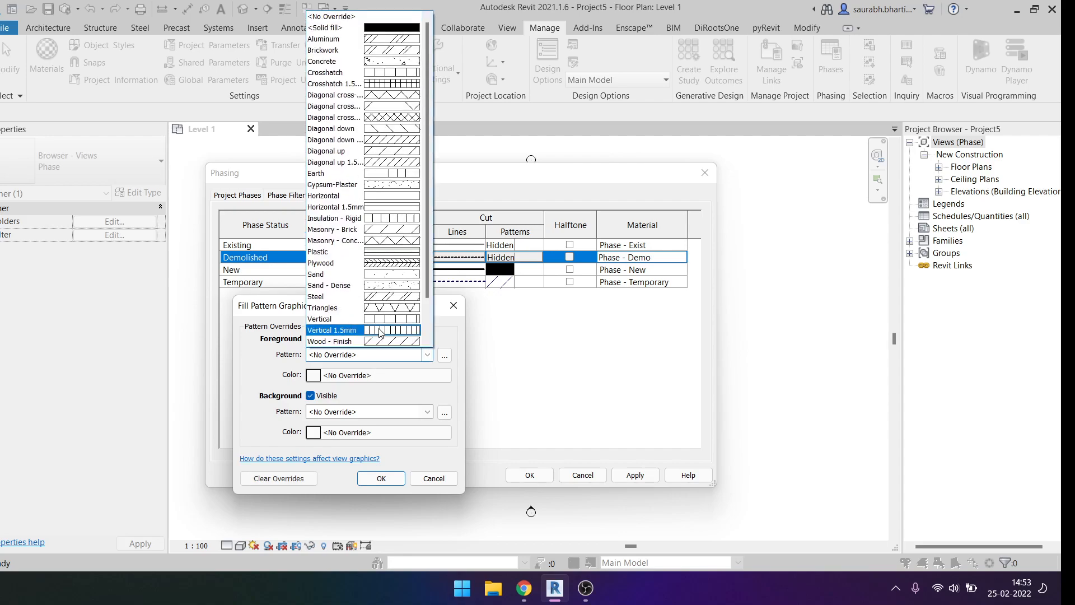
{"action": "left_click", "coordinate": [391, 28]}
Step: Set the Demolished cut pattern's foreground color to RGB 211-086-054
{"action": "left_click", "coordinate": [387, 376]}
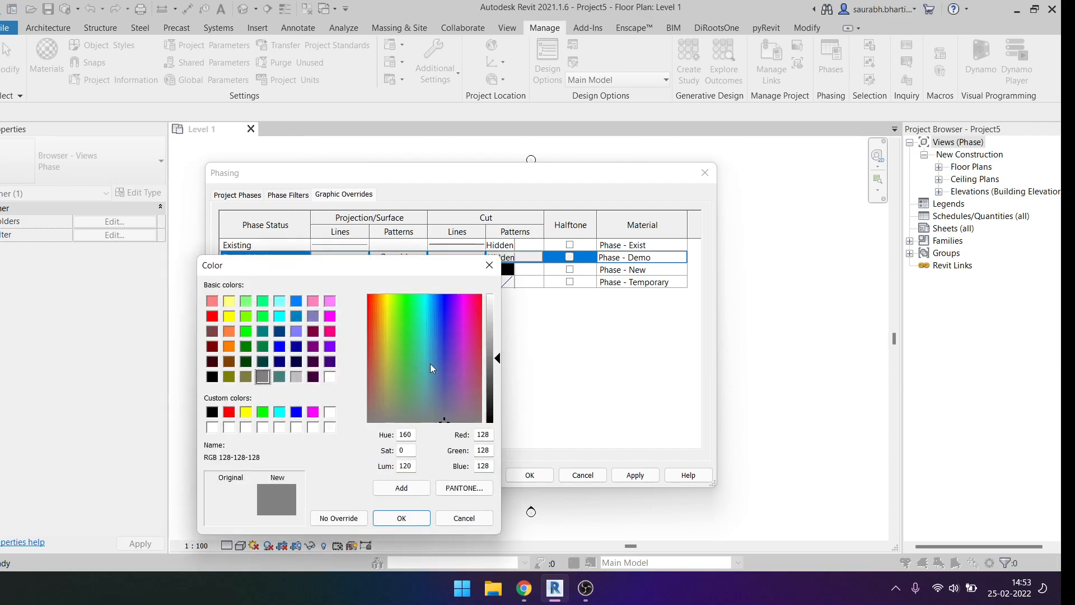
{"action": "double_click", "coordinate": [484, 434]}
{"action": "type", "text": "211"}
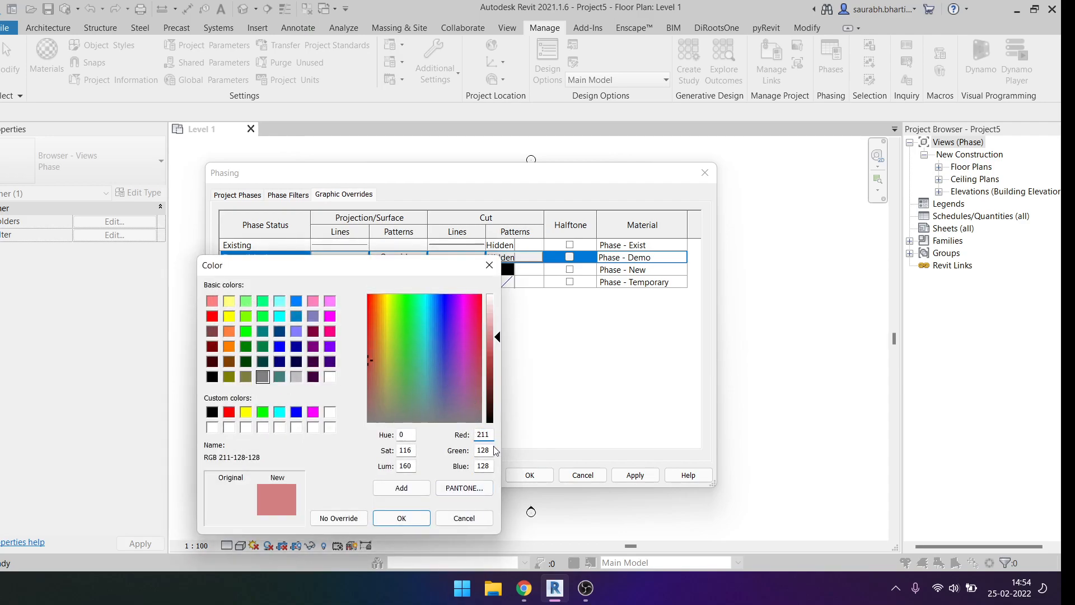
{"action": "key", "text": "Tab"}
{"action": "type", "text": "86"}
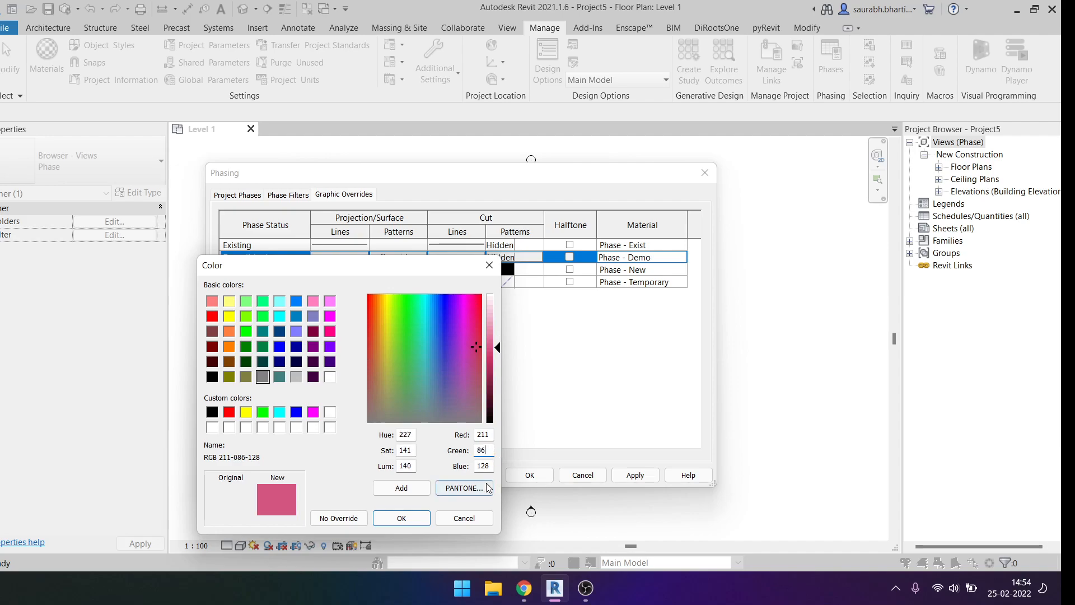
{"action": "key", "text": "Tab"}
{"action": "type", "text": "54"}
{"action": "left_click", "coordinate": [413, 518]}
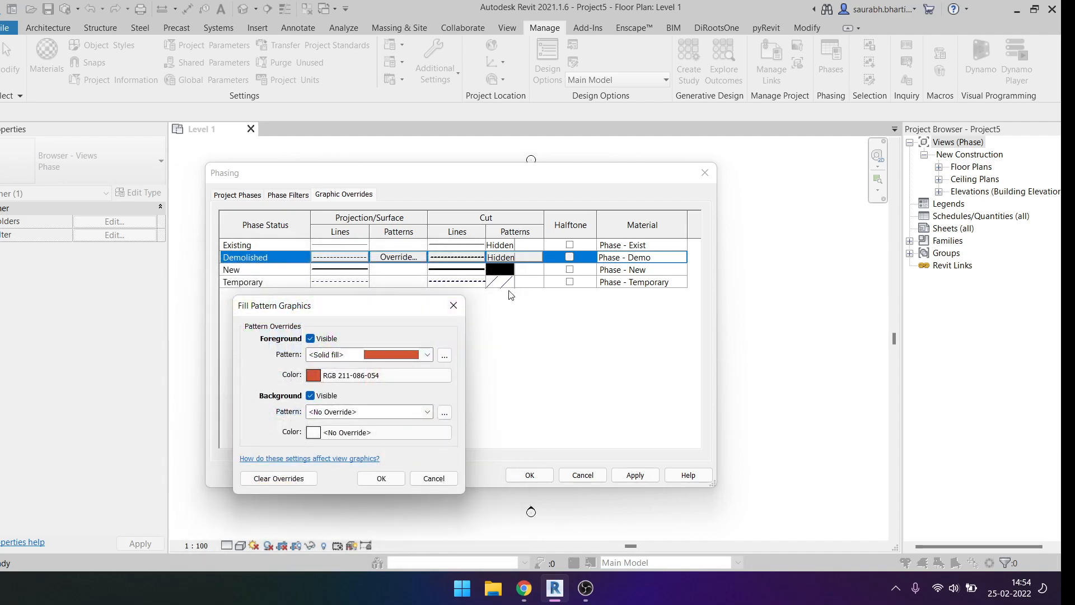
Step: Change the Demolished foreground color's green value to 157 and blue value to 9
{"action": "left_click", "coordinate": [418, 375]}
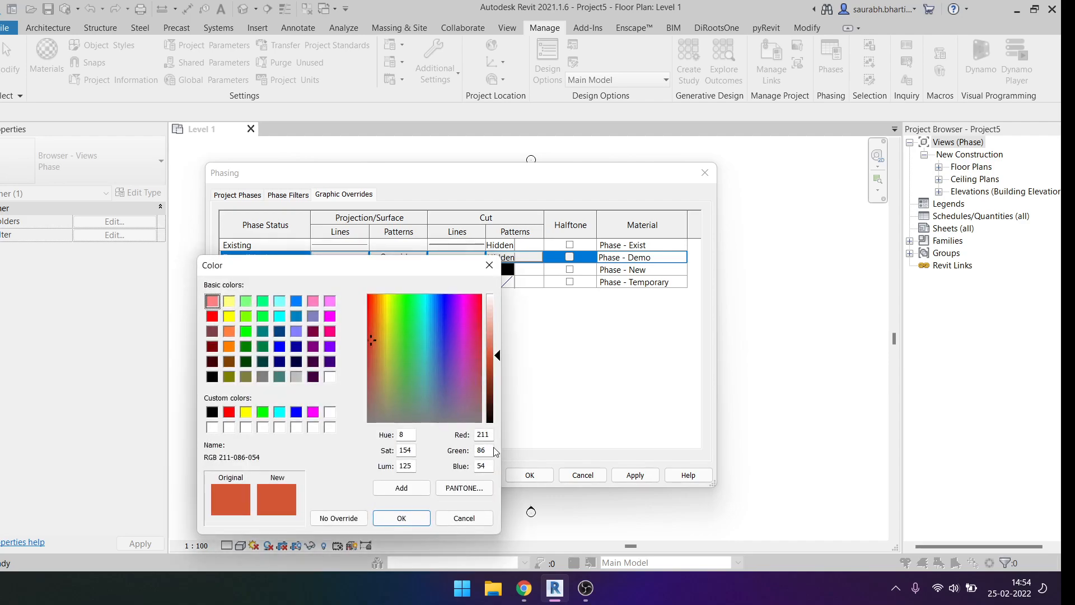
{"action": "double_click", "coordinate": [483, 450]}
{"action": "type", "text": "157"}
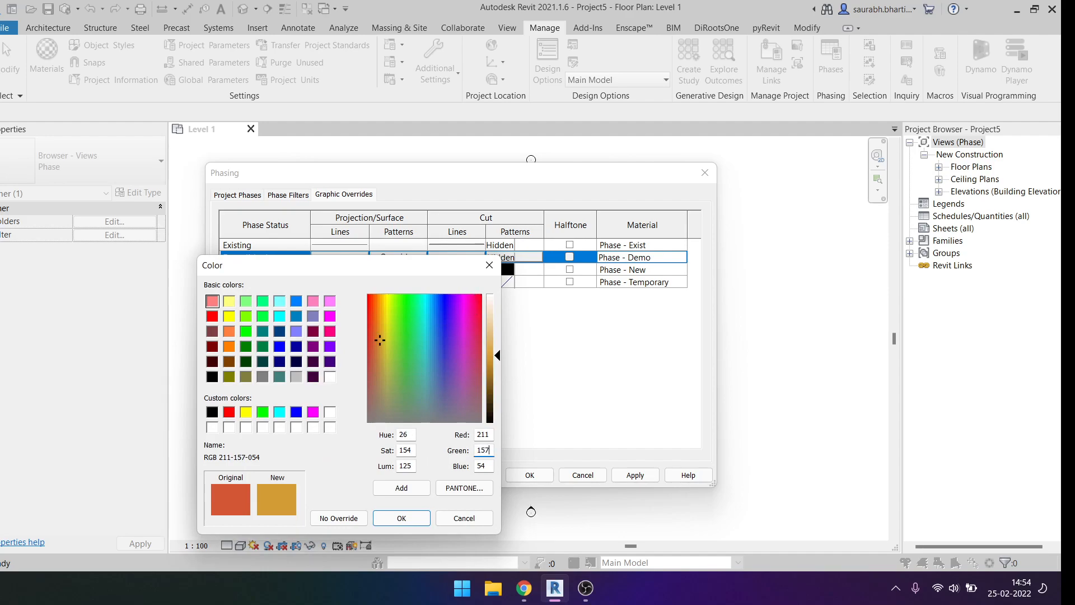
{"action": "double_click", "coordinate": [482, 466]}
{"action": "type", "text": "9"}
{"action": "left_click", "coordinate": [401, 518]}
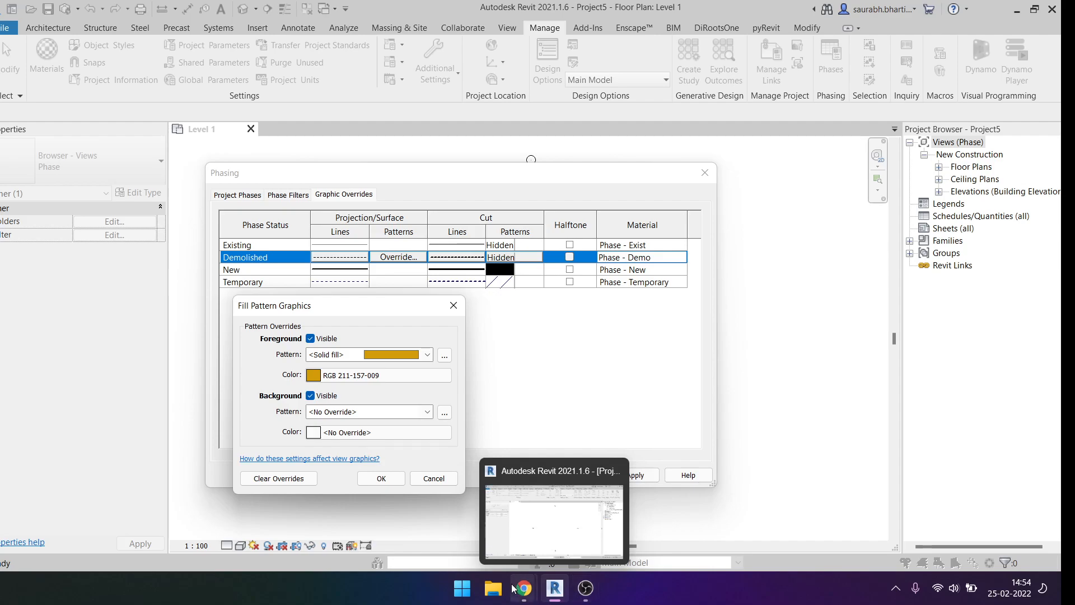
Step: Admit the waiting participant in the Google Meet call, and back in Revit accept the Demolished fill pattern override
{"action": "mouse_move", "coordinate": [521, 588]}
{"action": "left_click", "coordinate": [443, 504]}
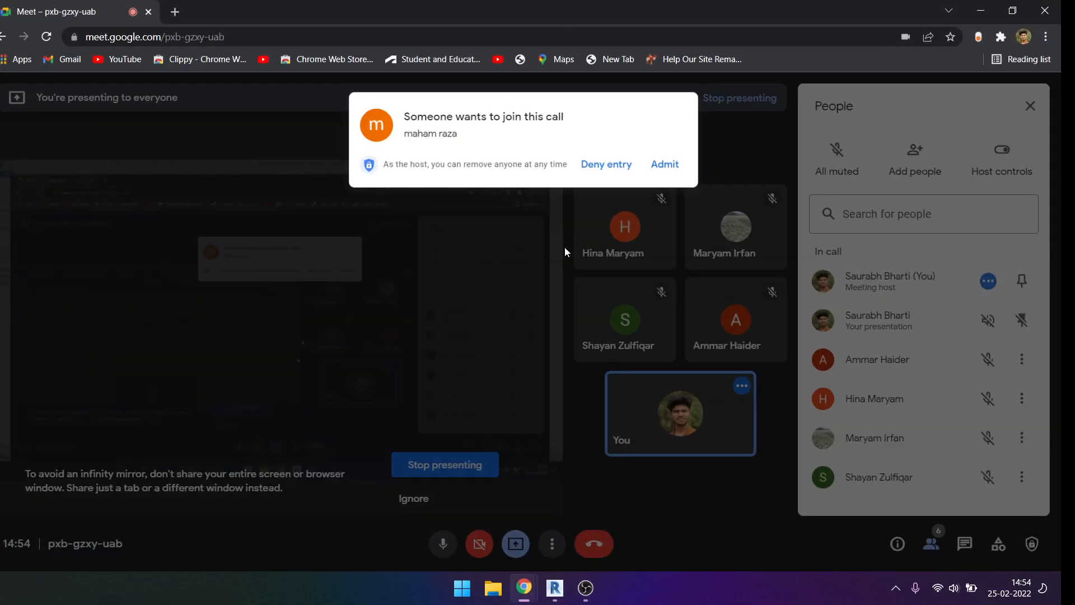
{"action": "left_click", "coordinate": [663, 157]}
{"action": "key", "text": "super+Down"}
{"action": "key", "text": "super+Down"}
{"action": "left_click", "coordinate": [380, 478]}
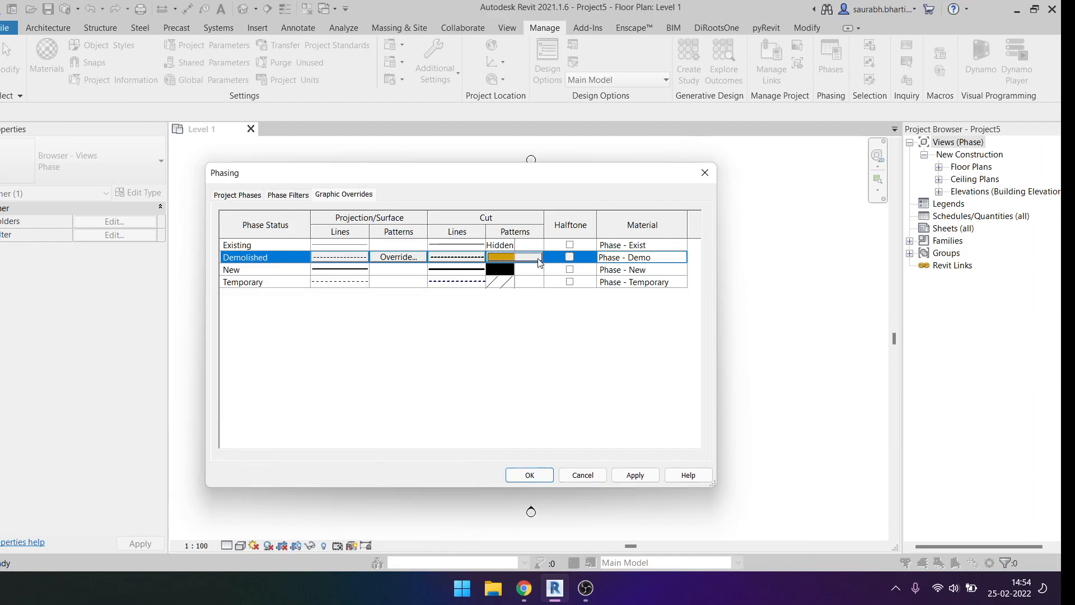
Step: Open the cut pattern override for the New phase status and set its foreground pattern to Solid fill
{"action": "left_click", "coordinate": [500, 269]}
{"action": "left_click", "coordinate": [500, 269]}
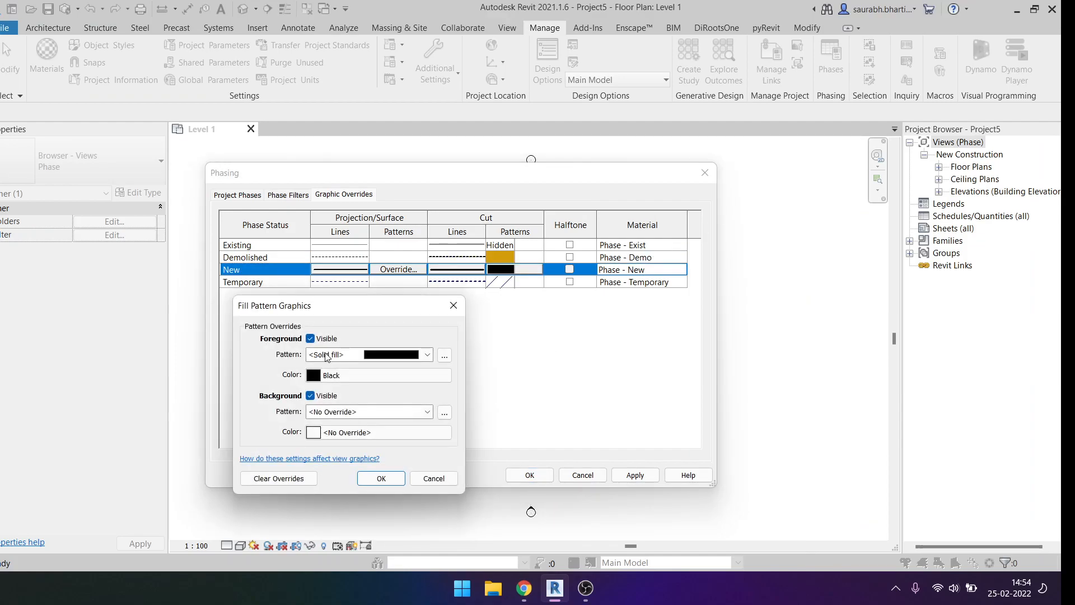
{"action": "left_click", "coordinate": [343, 354]}
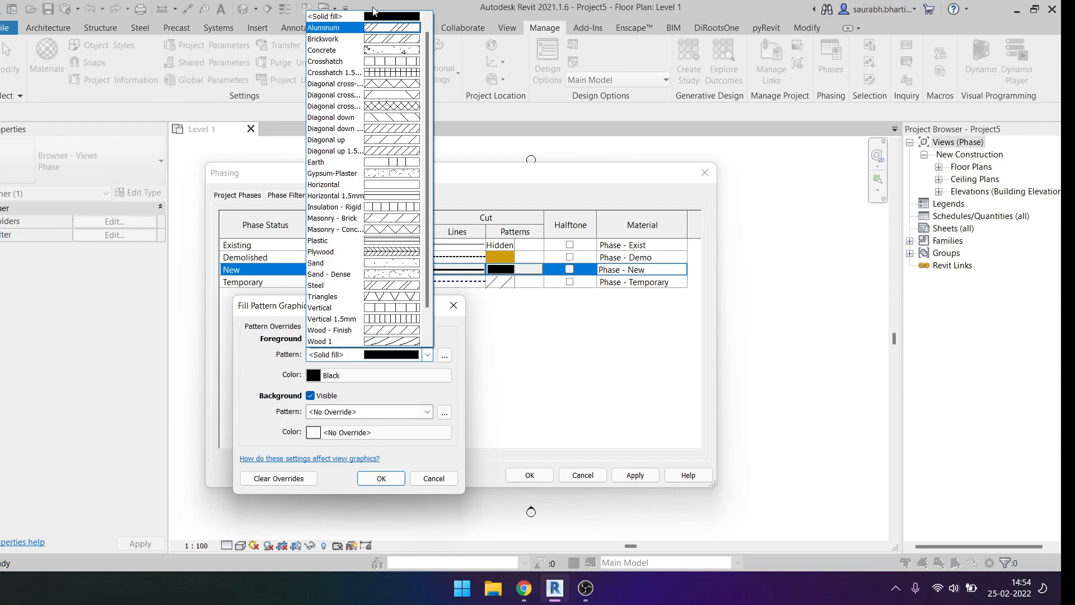
{"action": "left_click", "coordinate": [373, 31]}
{"action": "left_click", "coordinate": [385, 358]}
{"action": "scroll", "coordinate": [364, 44], "scroll_direction": "up", "scroll_amount": 2}
{"action": "left_click", "coordinate": [336, 23]}
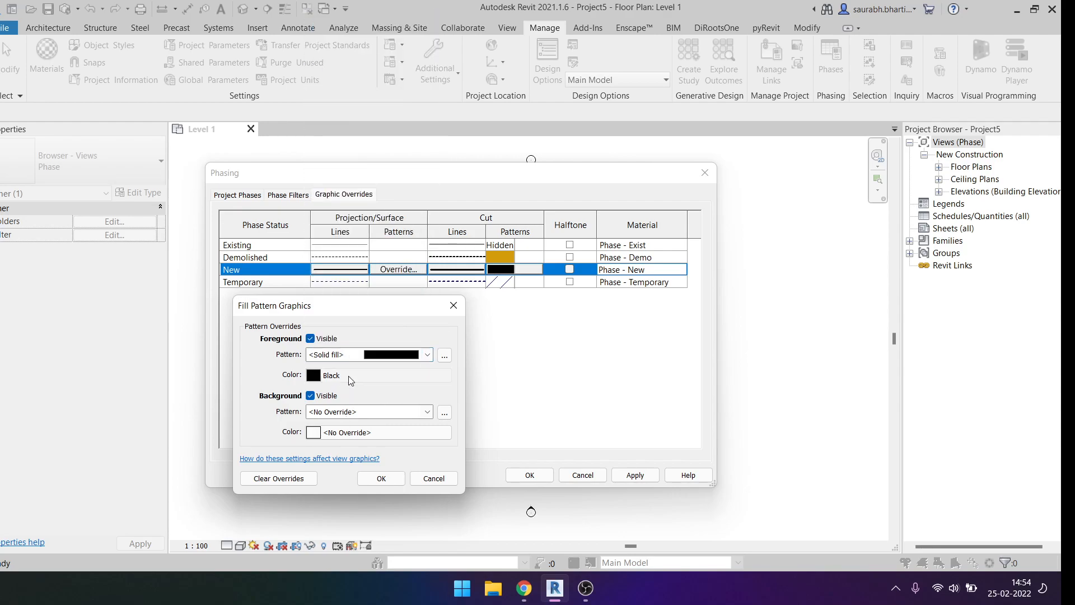
Step: Set the New cut pattern's foreground color to RGB 155-086-054 and accept the override
{"action": "left_click", "coordinate": [348, 375]}
{"action": "left_click", "coordinate": [486, 434]}
{"action": "type", "text": "155"}
{"action": "double_click", "coordinate": [486, 450]}
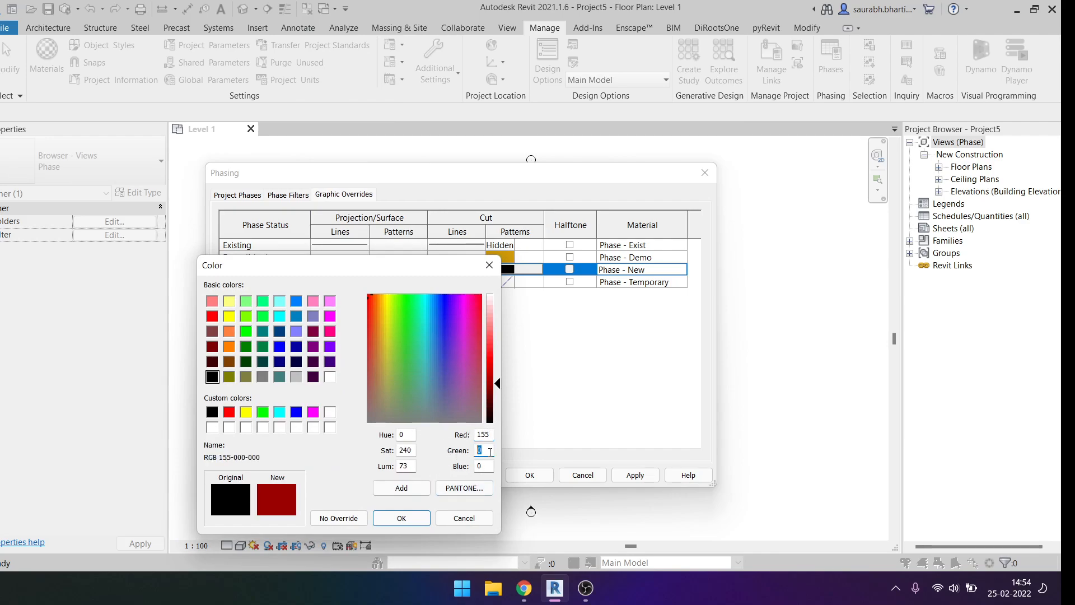
{"action": "type", "text": "86"}
{"action": "double_click", "coordinate": [483, 466]}
{"action": "type", "text": "54"}
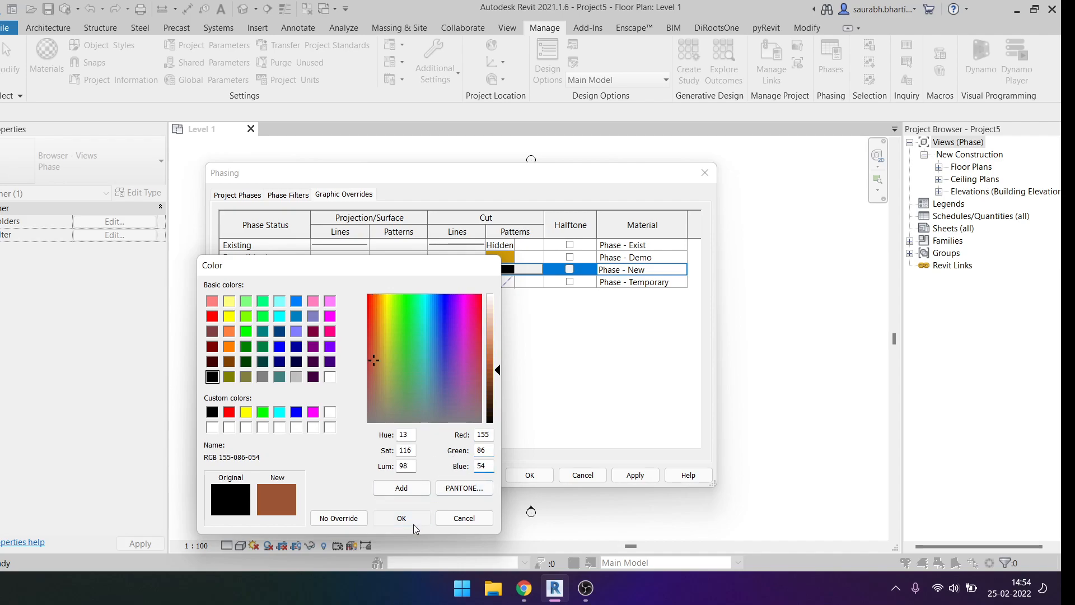
{"action": "left_click", "coordinate": [409, 518]}
{"action": "left_click", "coordinate": [397, 478]}
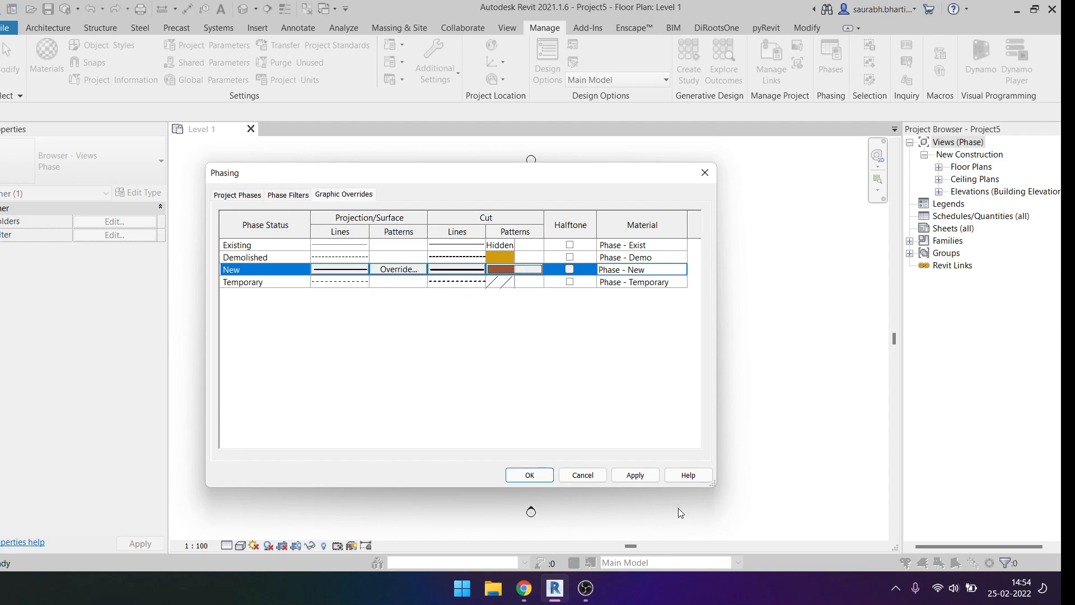
Step: Set the Existing cut pattern's foreground to Solid fill with gray color RGB 192-192-192 and accept the override
{"action": "left_click", "coordinate": [500, 247]}
{"action": "left_click", "coordinate": [500, 246]}
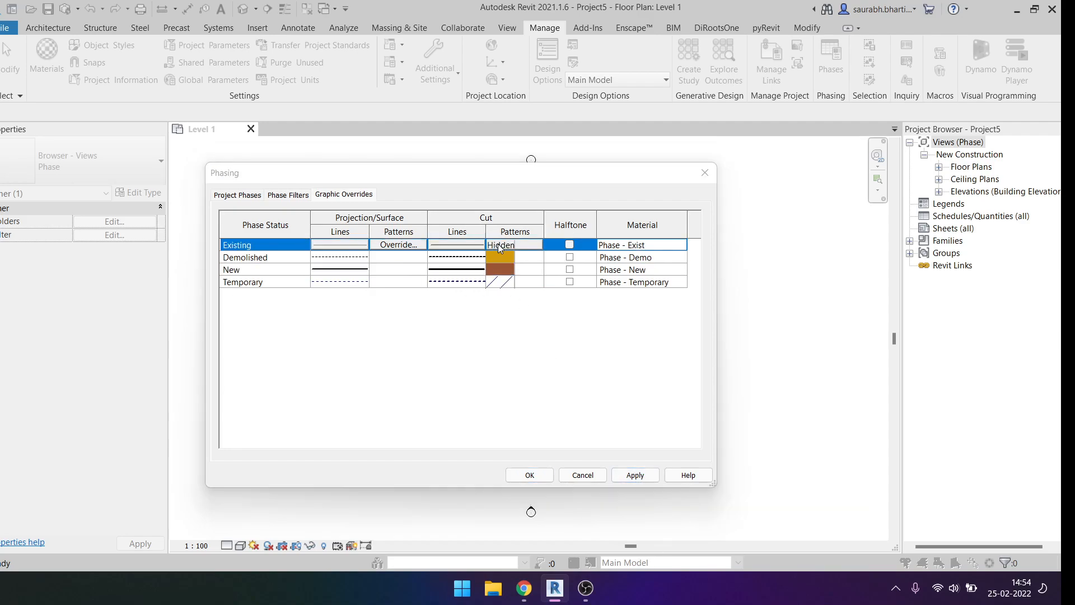
{"action": "left_click", "coordinate": [369, 354]}
{"action": "left_click", "coordinate": [368, 34]}
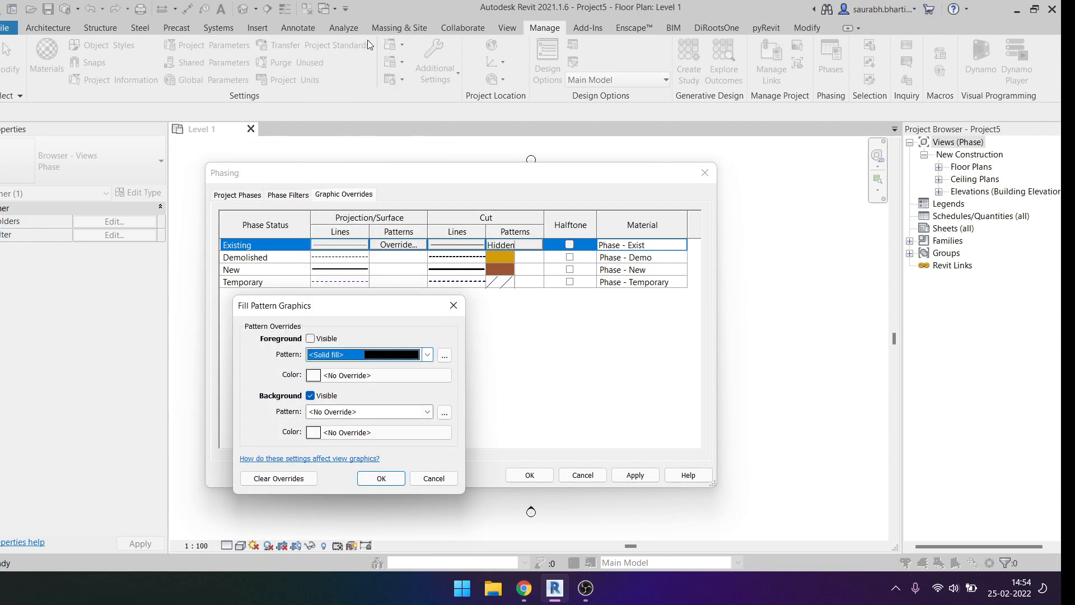
{"action": "left_click", "coordinate": [343, 374]}
{"action": "left_click", "coordinate": [296, 376]}
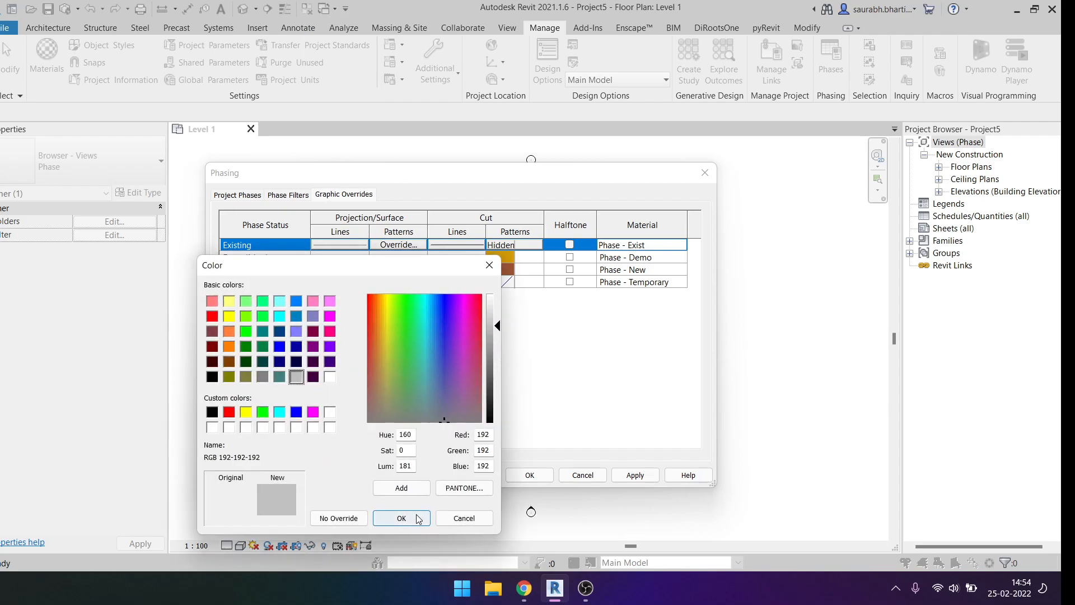
{"action": "left_click", "coordinate": [417, 519]}
{"action": "left_click", "coordinate": [394, 475]}
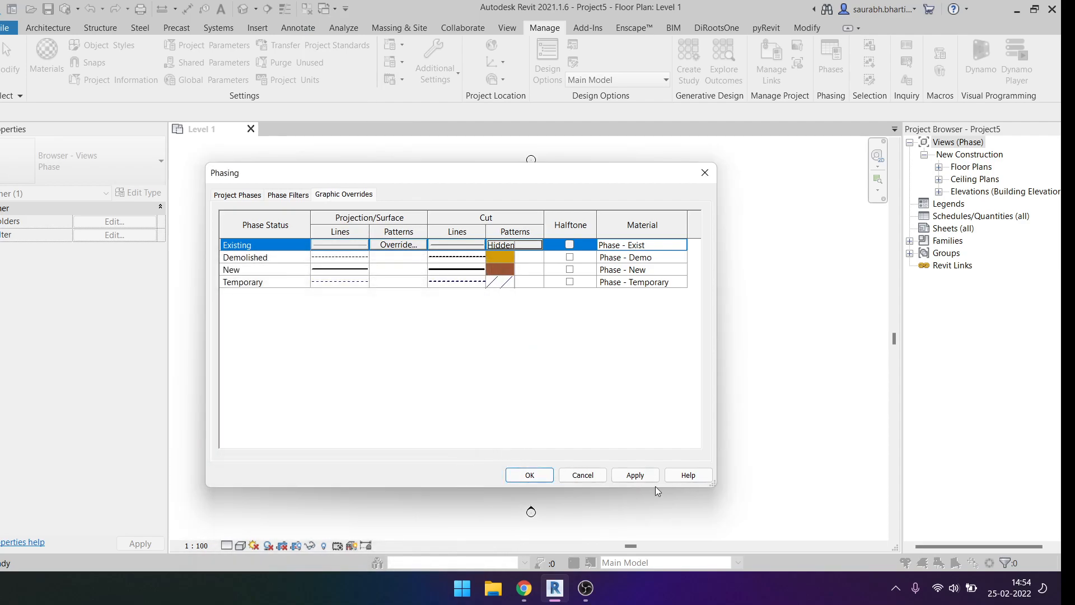
Step: Accept the phasing settings and open the East building elevation view
{"action": "left_click", "coordinate": [537, 476]}
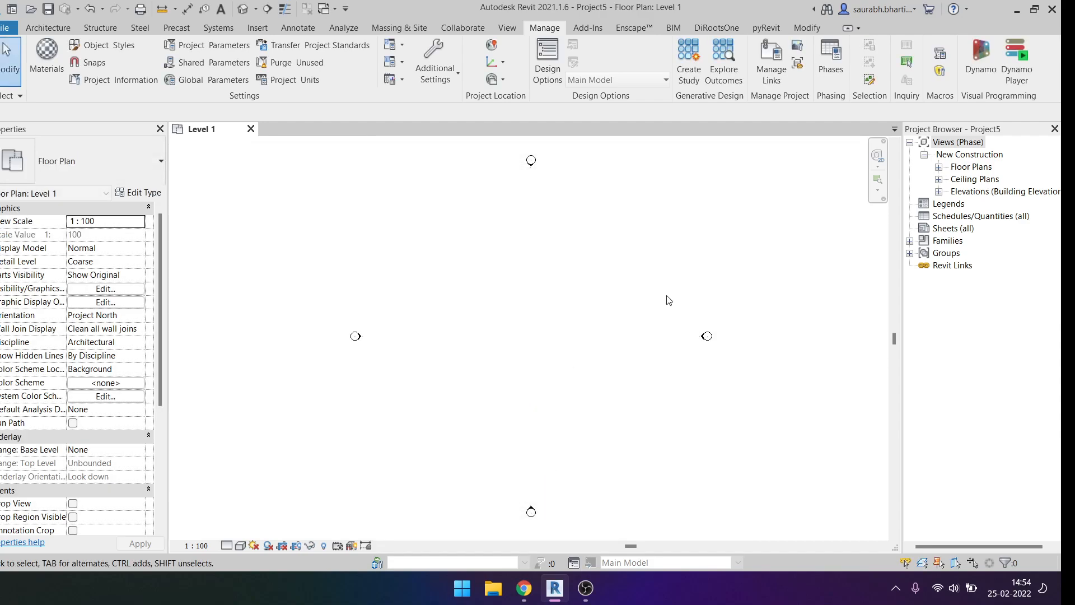
{"action": "left_click", "coordinate": [939, 168]}
{"action": "left_click", "coordinate": [986, 192]}
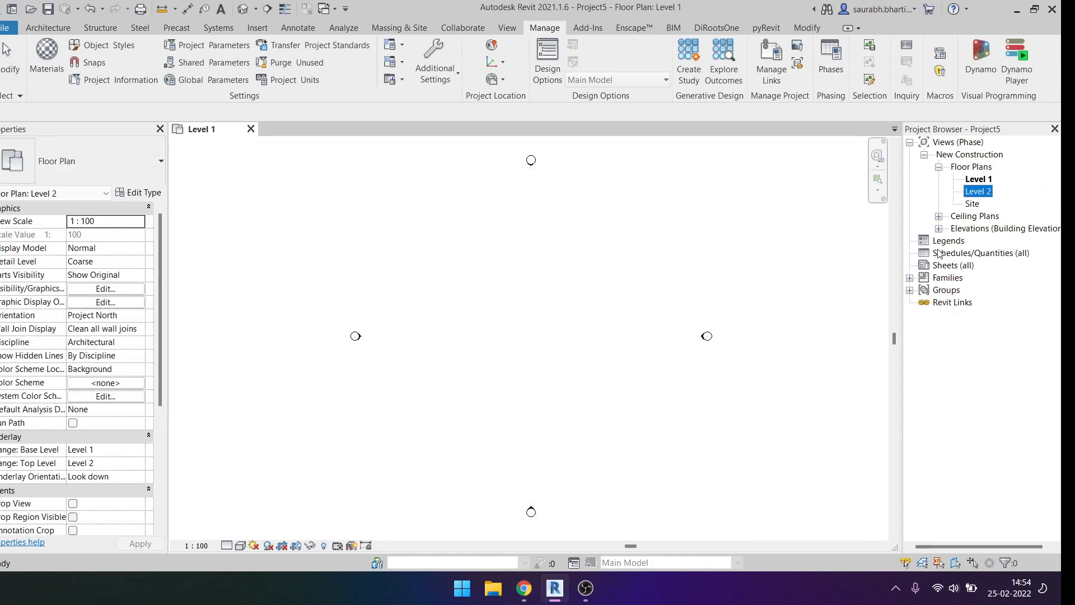
{"action": "left_click", "coordinate": [939, 228]}
{"action": "left_click", "coordinate": [974, 242]}
{"action": "double_click", "coordinate": [974, 242]}
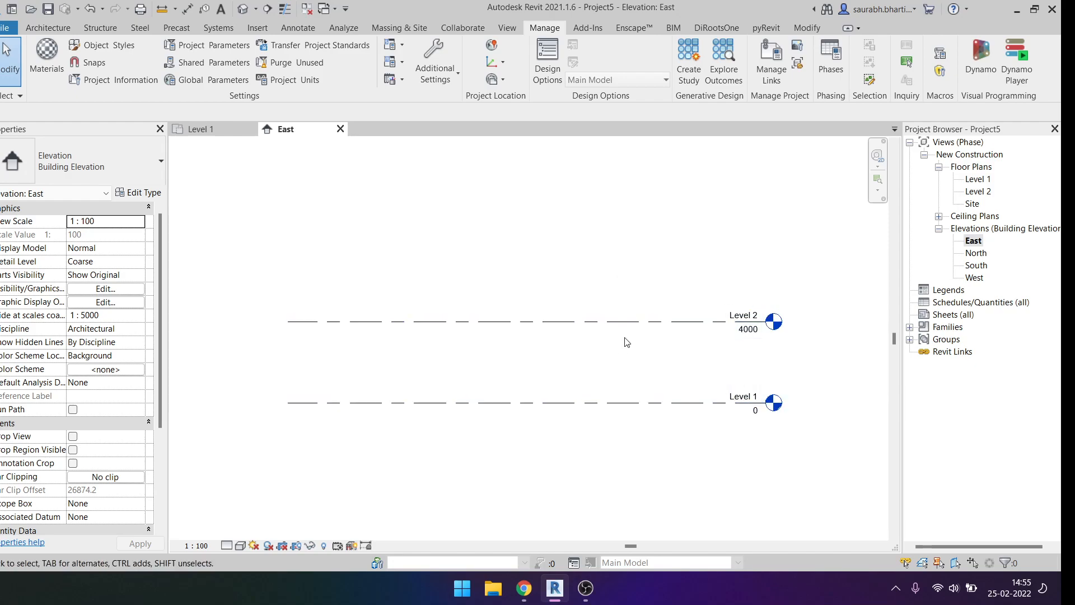
Step: Set the elevation of Level 2 to 3000 in the East view
{"action": "scroll", "coordinate": [731, 334], "scroll_direction": "up", "scroll_amount": 3}
{"action": "left_click", "coordinate": [760, 329]}
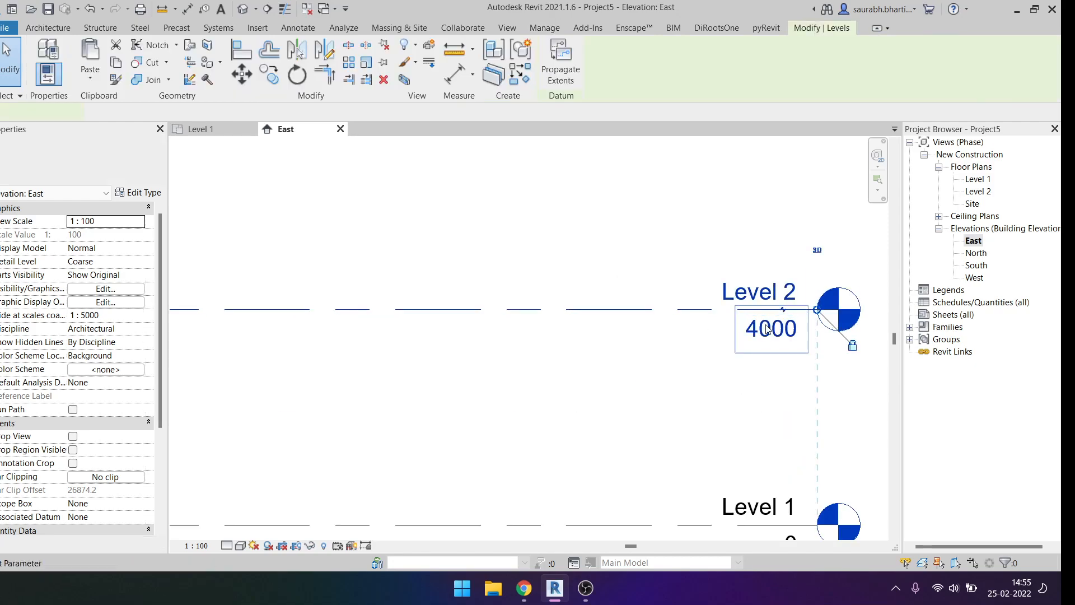
{"action": "left_click", "coordinate": [760, 329]}
{"action": "type", "text": "3000"}
{"action": "key", "text": "Return"}
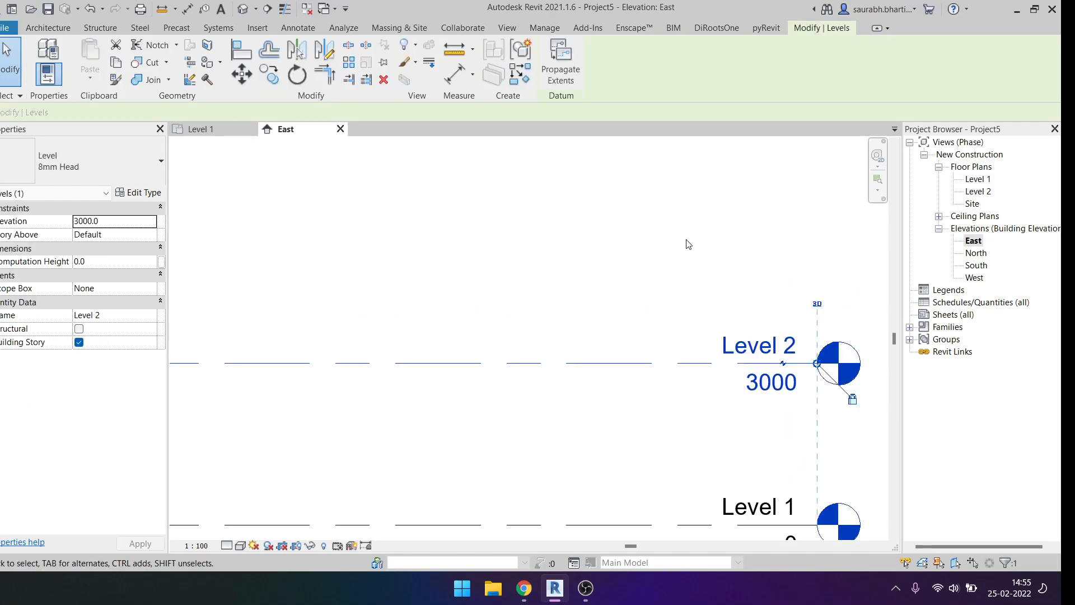
Step: Add a new level above Level 2 by picking its line with an offset of 3000
{"action": "scroll", "coordinate": [672, 353], "scroll_direction": "down", "scroll_amount": 3}
{"action": "key", "text": "l"}
{"action": "key", "text": "l"}
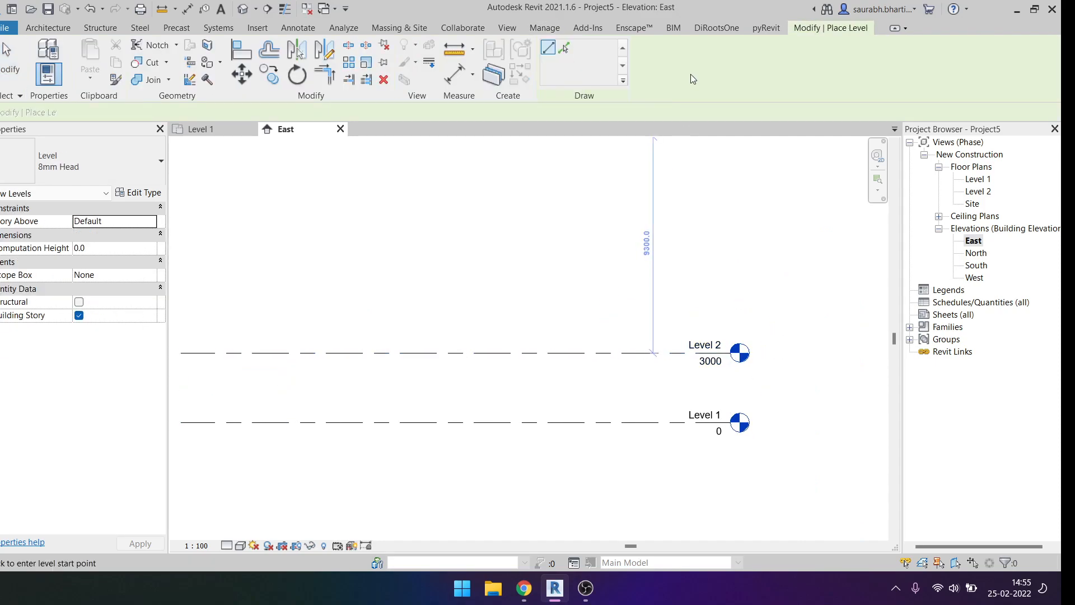
{"action": "left_click", "coordinate": [565, 49]}
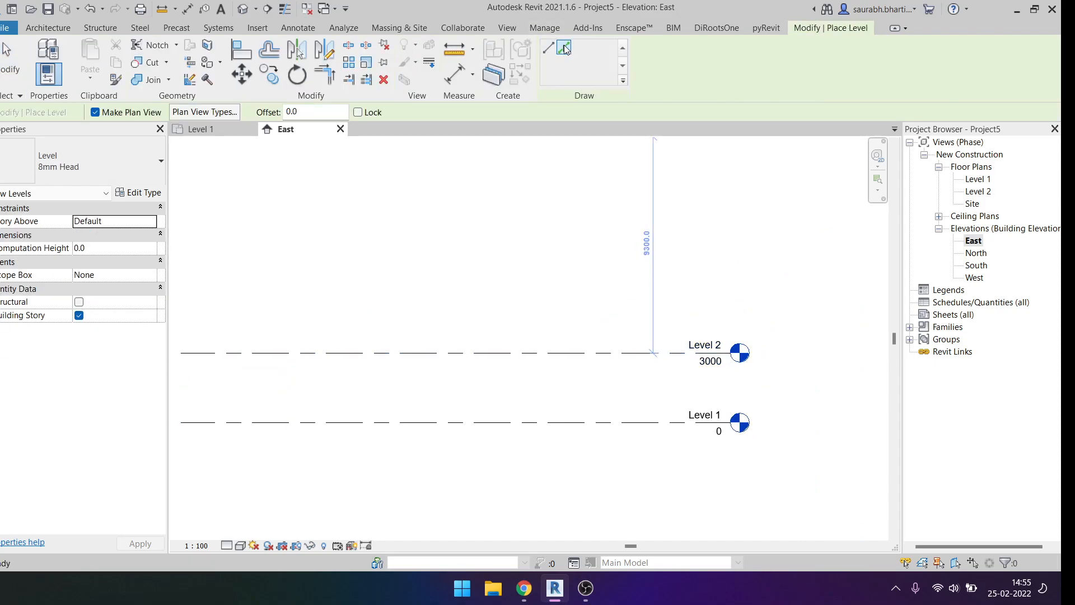
{"action": "left_click_drag", "start_coordinate": [317, 116], "coordinate": [288, 106]}
{"action": "type", "text": "3000"}
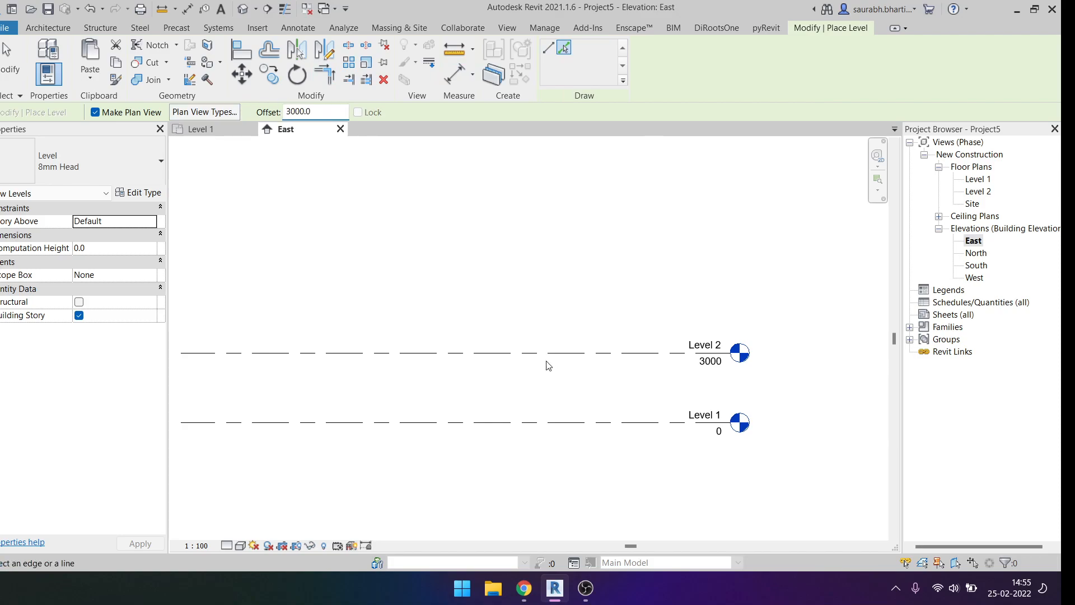
{"action": "left_click", "coordinate": [535, 353]}
{"action": "scroll", "coordinate": [676, 280], "scroll_direction": "down", "scroll_amount": 2}
{"action": "key", "text": "Escape"}
{"action": "key", "text": "Escape"}
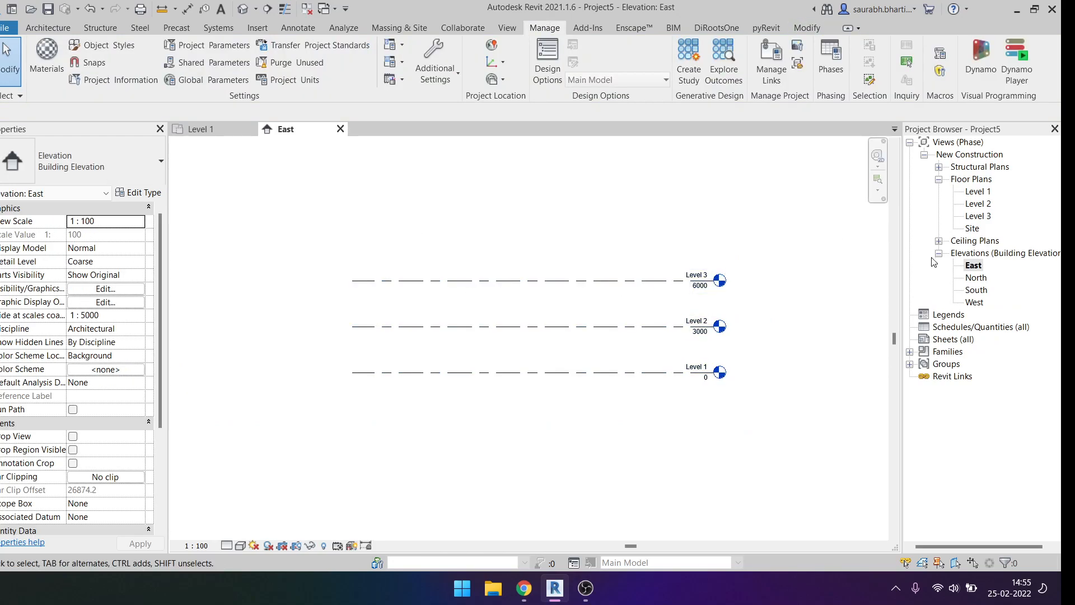
{"action": "left_click", "coordinate": [979, 191]}
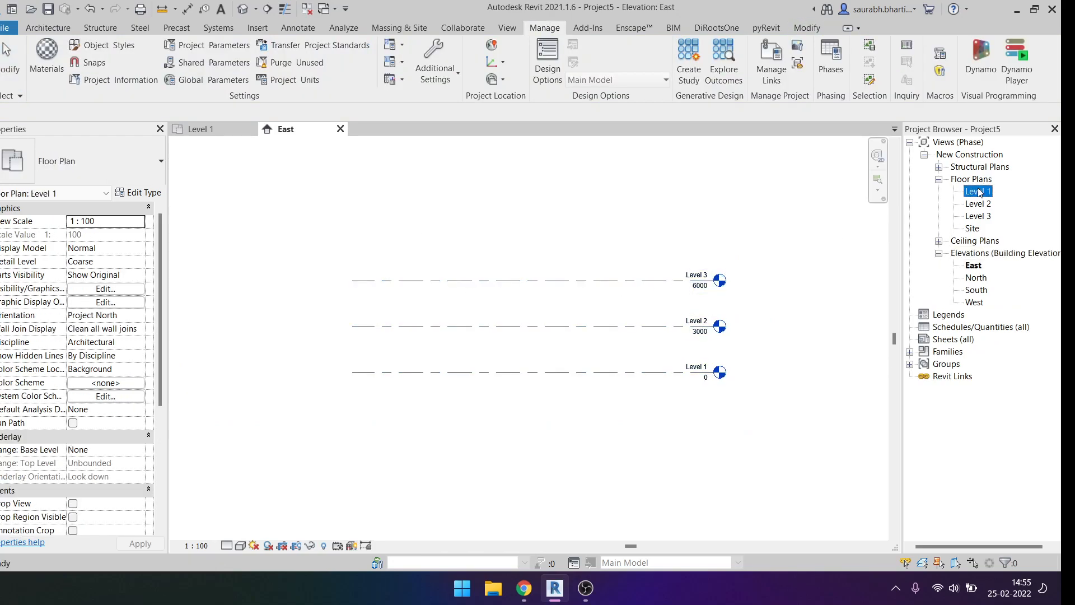
{"action": "right_click", "coordinate": [977, 194]}
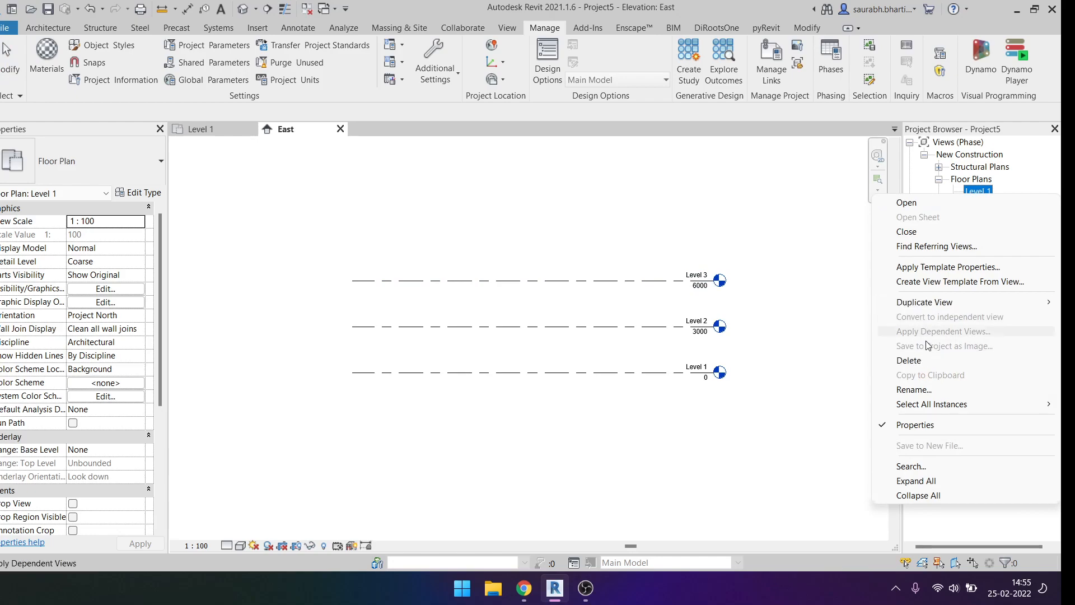
{"action": "left_click", "coordinate": [767, 268]}
{"action": "scroll", "coordinate": [712, 373], "scroll_direction": "up", "scroll_amount": 3}
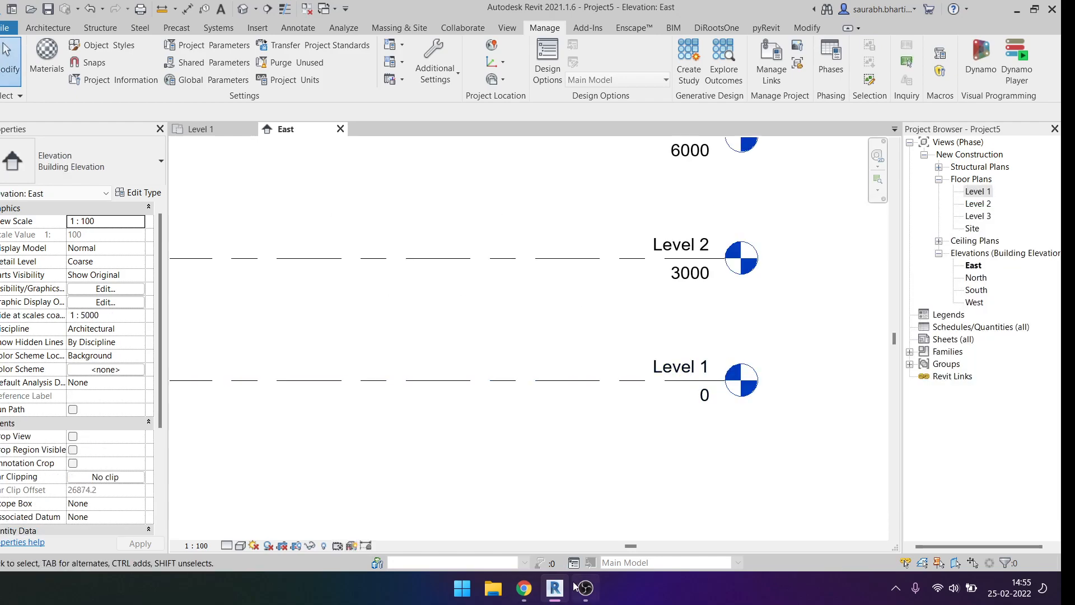
Step: Switch to the Google Meet call, admit the waiting participant and return to Revit
{"action": "mouse_move", "coordinate": [524, 587]}
{"action": "left_click", "coordinate": [442, 509]}
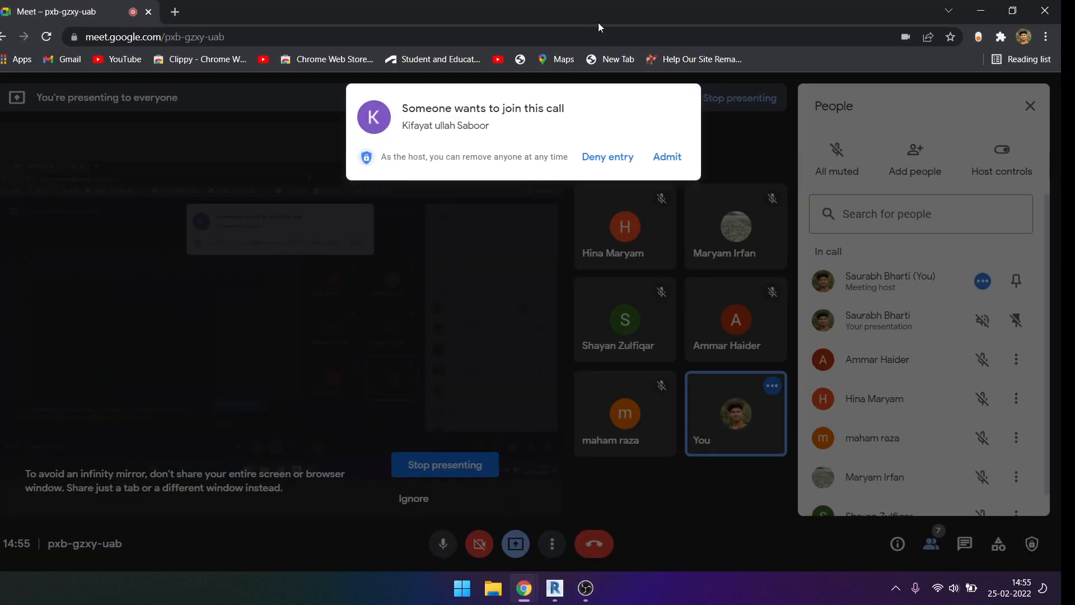
{"action": "left_click", "coordinate": [658, 164]}
{"action": "left_click", "coordinate": [980, 11]}
Step: Rename Level 1 as "1 GF" in the East elevation
{"action": "scroll", "coordinate": [758, 321], "scroll_direction": "down", "scroll_amount": 3}
{"action": "scroll", "coordinate": [717, 369], "scroll_direction": "up", "scroll_amount": 2}
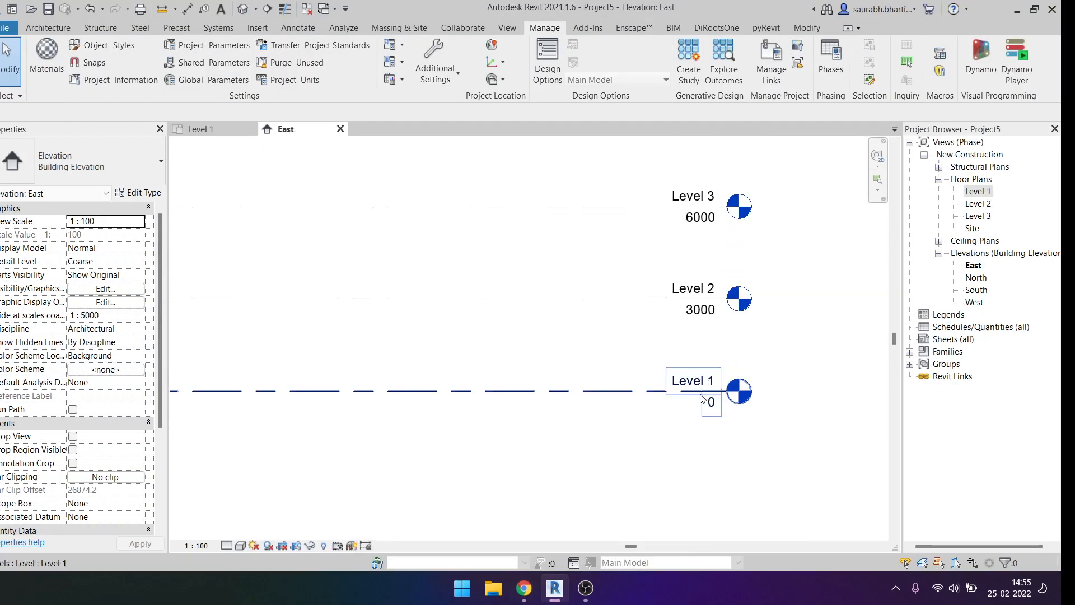
{"action": "left_click", "coordinate": [704, 397]}
{"action": "left_click", "coordinate": [692, 380]}
{"action": "type", "text": "GF"}
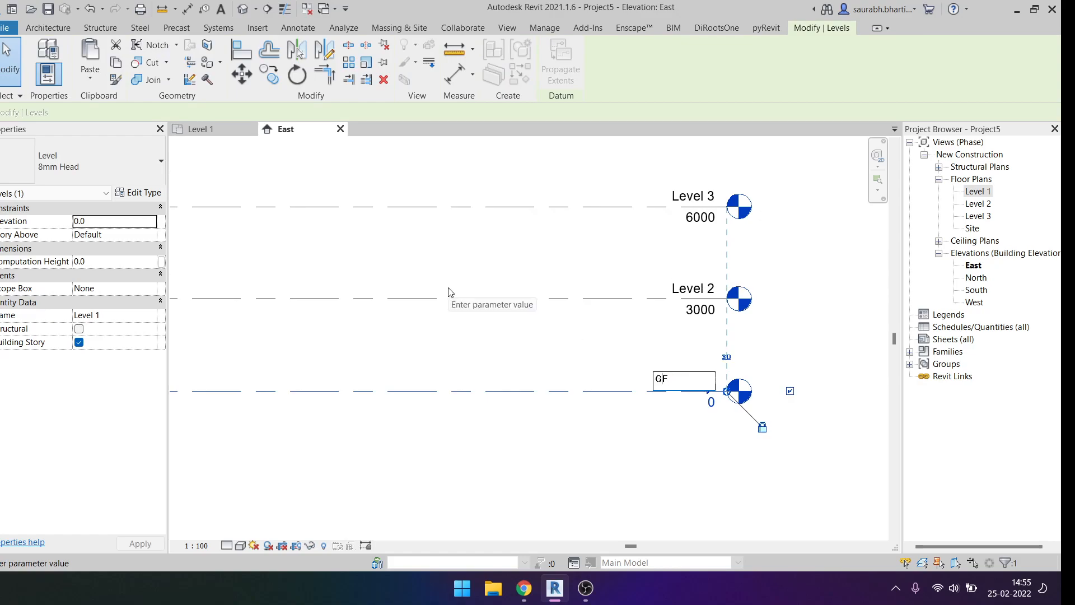
{"action": "key", "text": "Home"}
{"action": "type", "text": "1"}
{"action": "key", "text": "Return"}
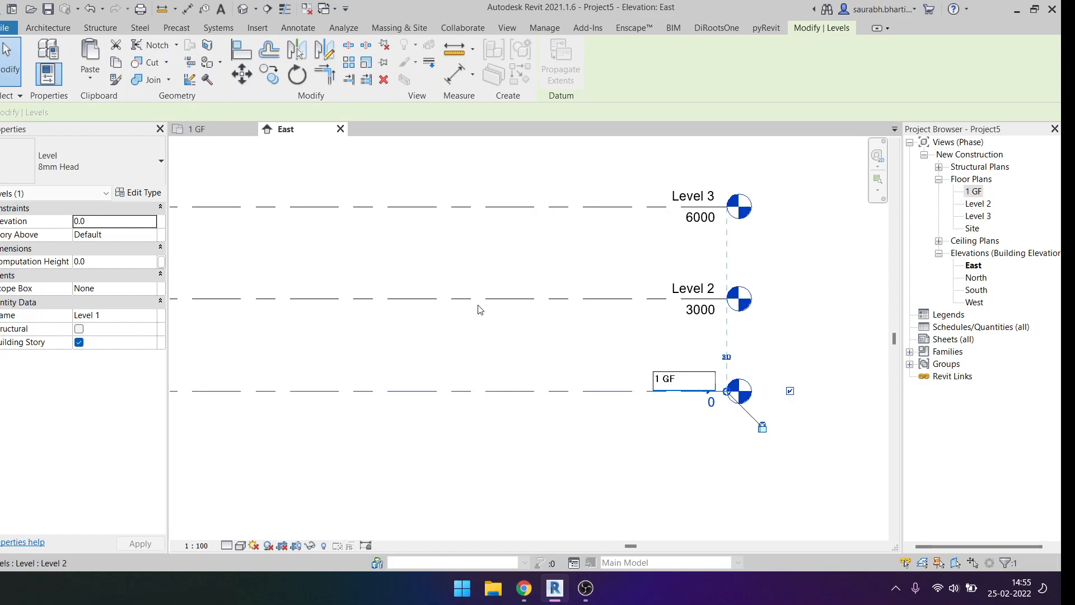
Step: Rename Level 2 as "2 FF" in the East elevation
{"action": "double_click", "coordinate": [702, 291]}
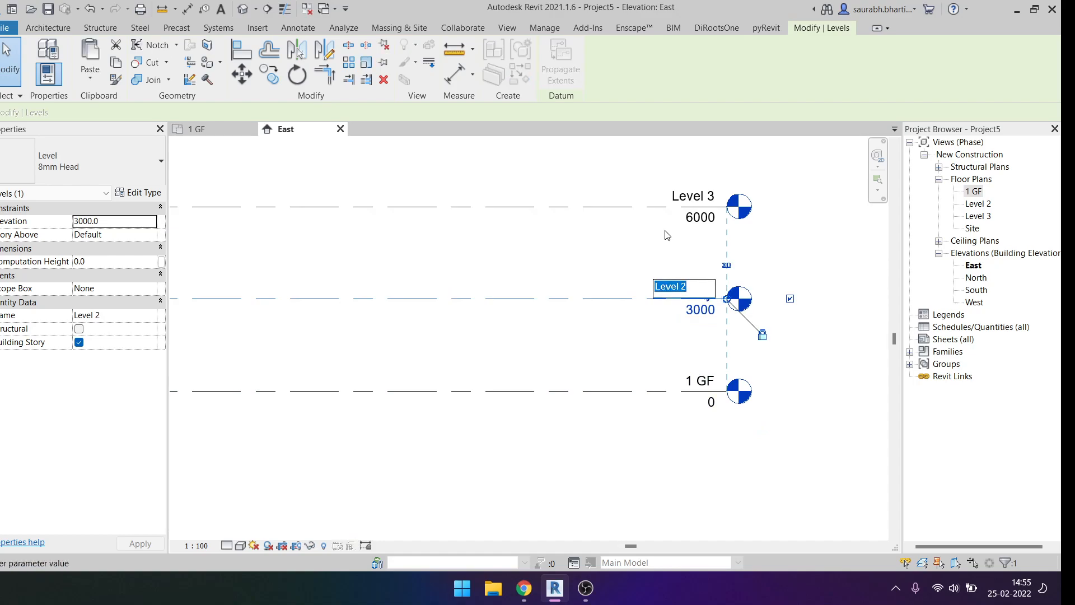
{"action": "type", "text": "2 FF"}
{"action": "key", "text": "Return"}
Step: Rename Level 3 as "3 TF", with a space after the number
{"action": "double_click", "coordinate": [692, 195]}
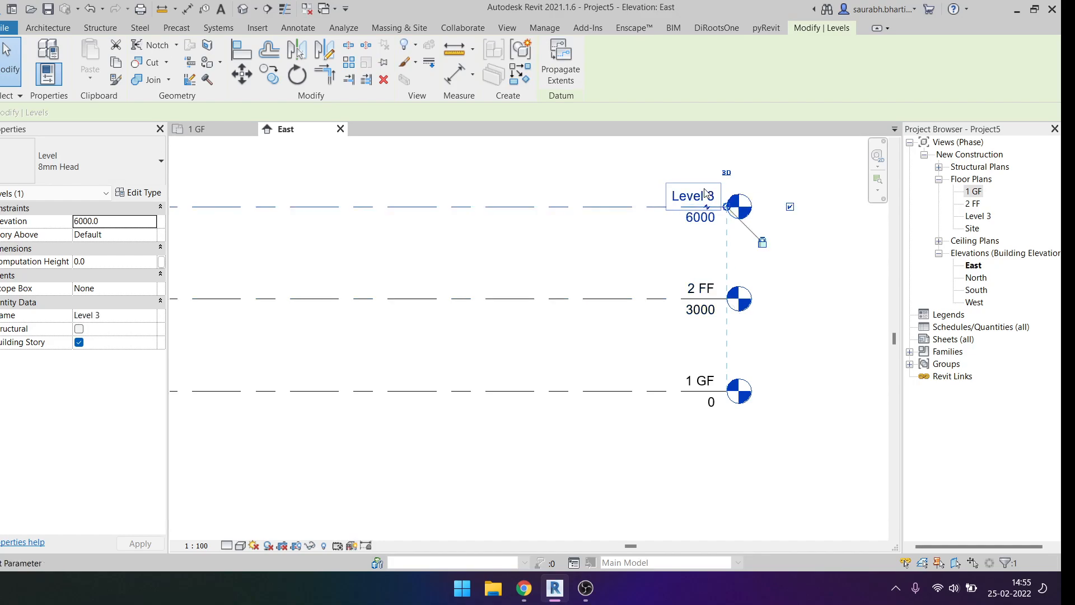
{"action": "type", "text": "3"}
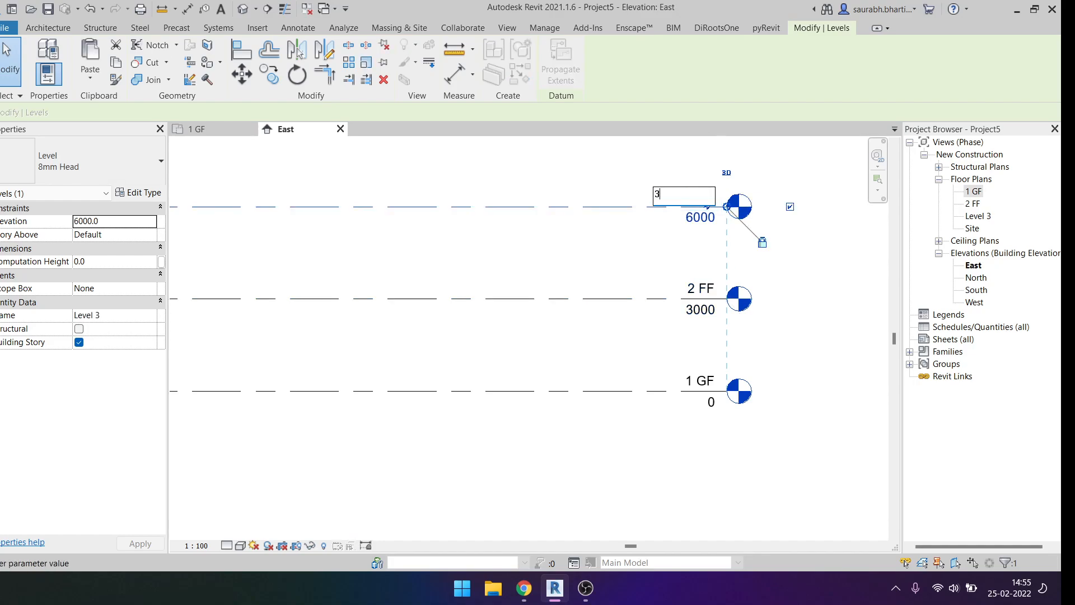
{"action": "type", "text": "TF"}
{"action": "key", "text": "Return"}
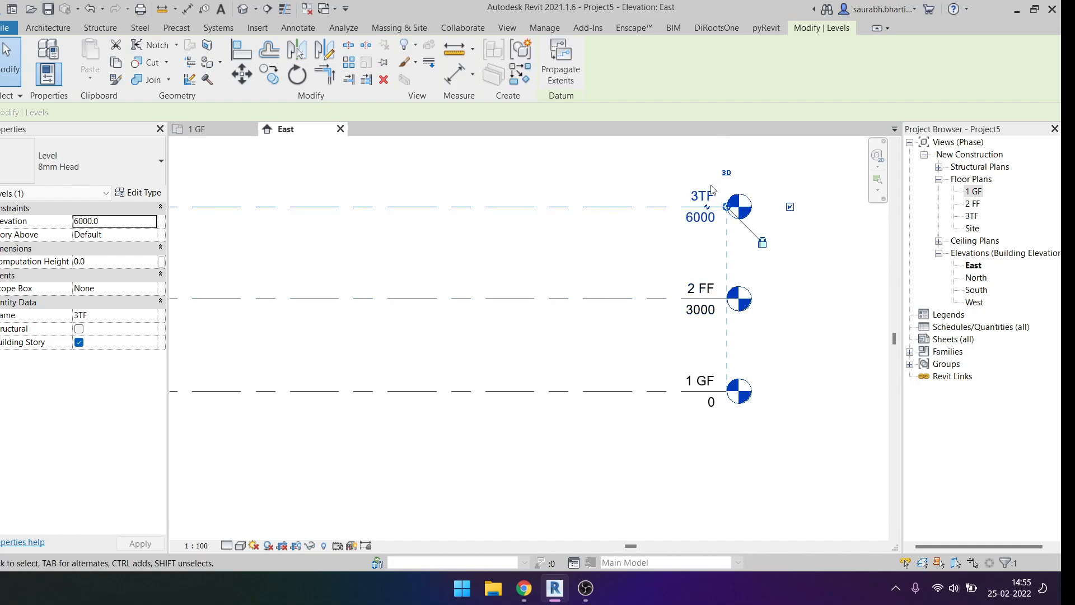
{"action": "double_click", "coordinate": [661, 195]}
{"action": "left_click", "coordinate": [661, 194]}
{"action": "left_click", "coordinate": [637, 250]}
{"action": "left_click", "coordinate": [660, 354]}
{"action": "scroll", "coordinate": [719, 296], "scroll_direction": "down", "scroll_amount": 2}
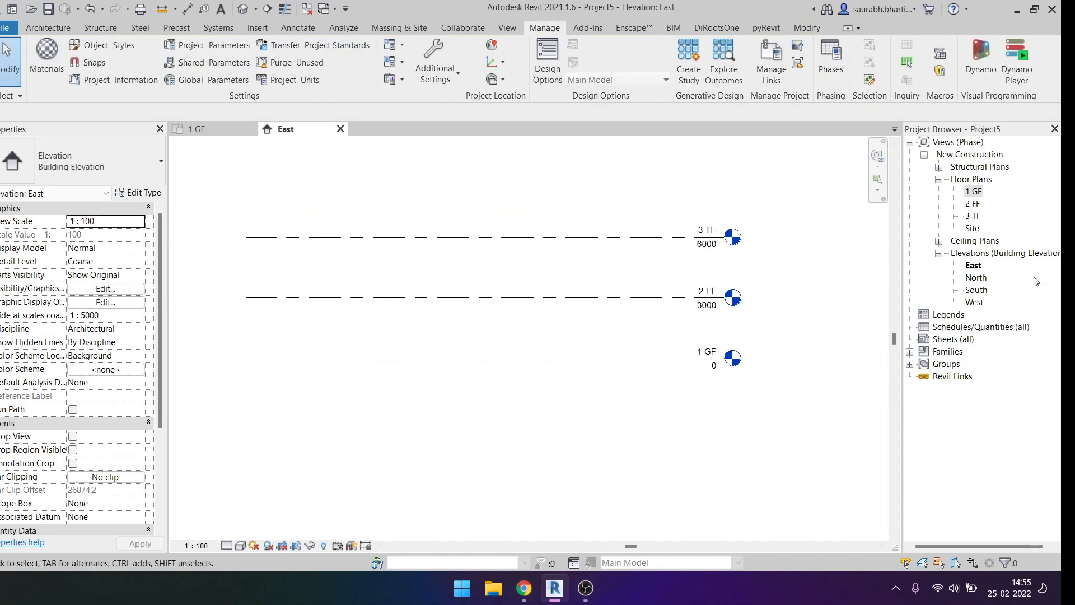
{"action": "middle_click_drag", "start_coordinate": [738, 280], "coordinate": [763, 296]}
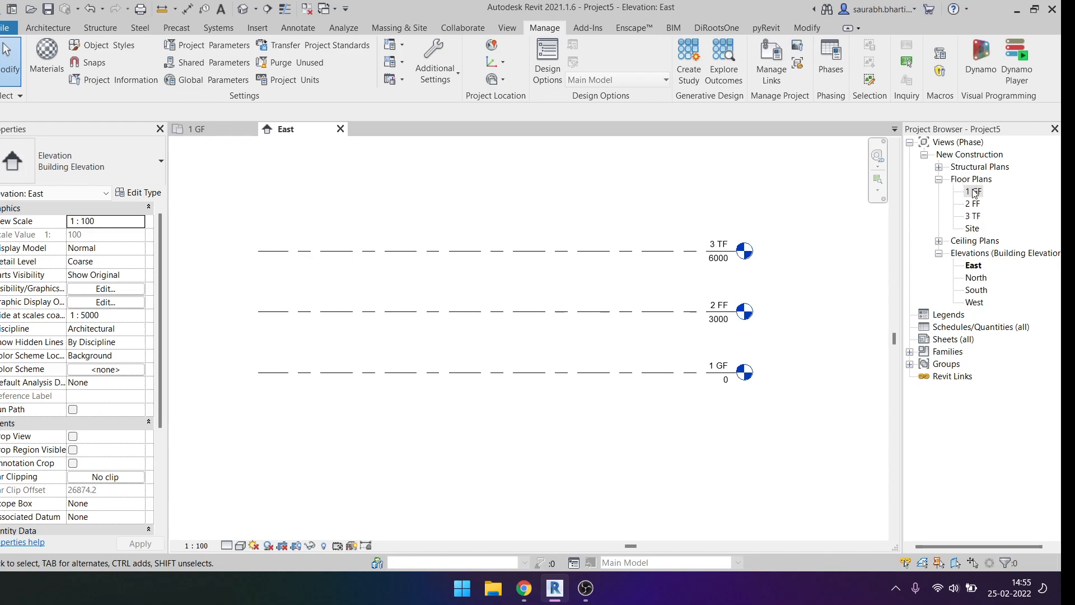
Step: Review the phases that can be assigned to the East elevation view
{"action": "scroll", "coordinate": [128, 448], "scroll_direction": "down", "scroll_amount": 5}
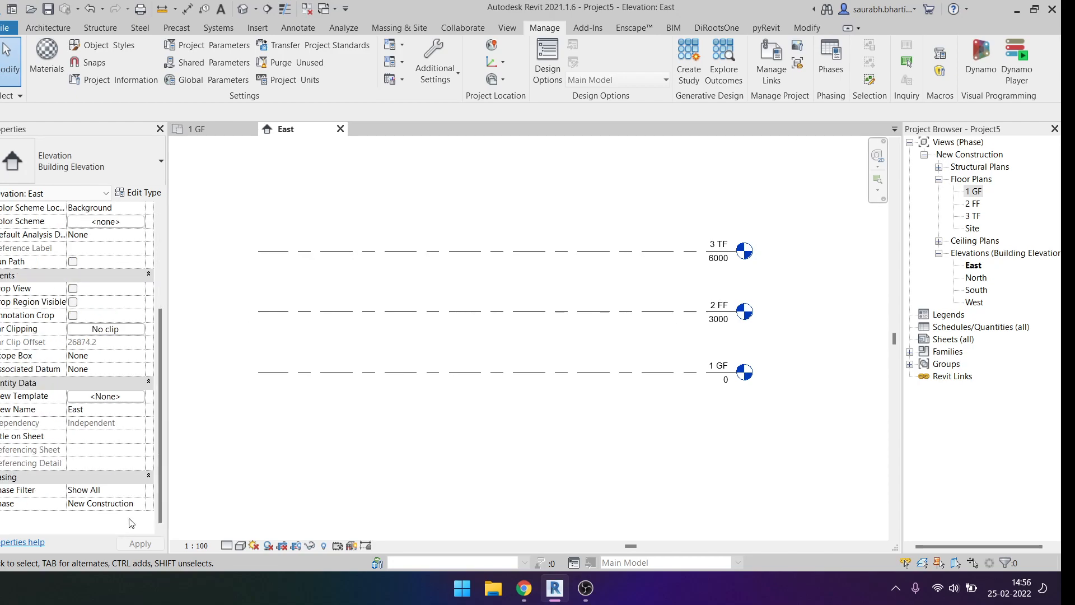
{"action": "left_click", "coordinate": [141, 504]}
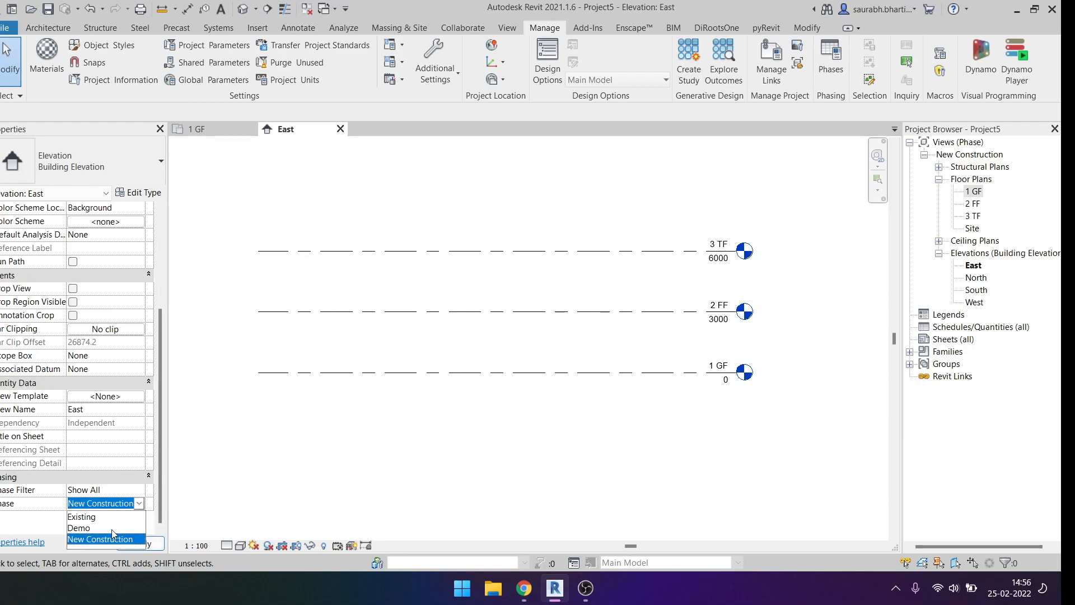
{"action": "left_click", "coordinate": [509, 477]}
{"action": "left_click", "coordinate": [972, 191]}
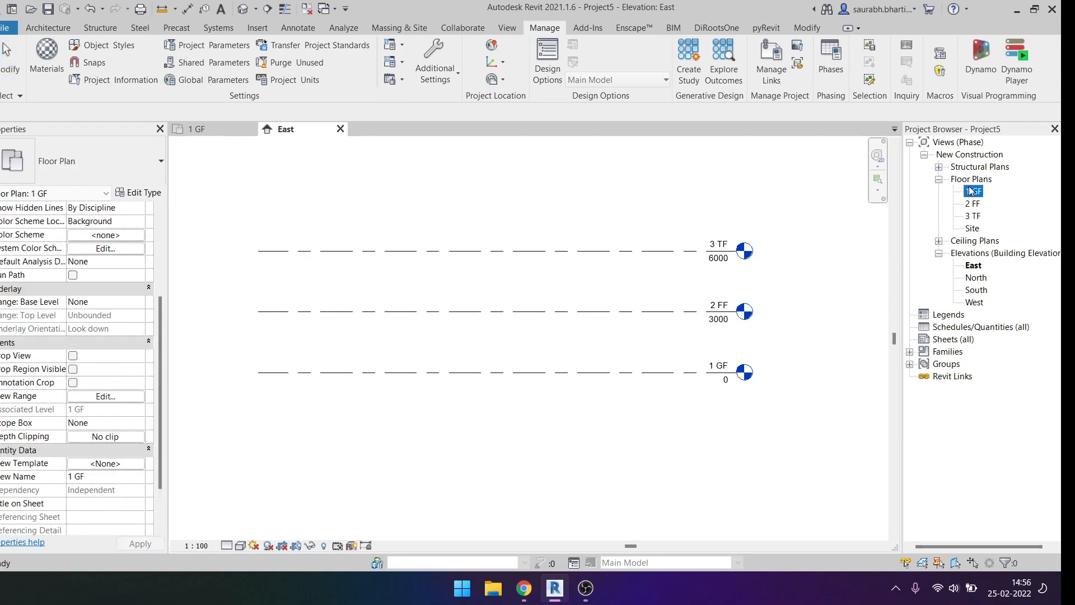
{"action": "right_click", "coordinate": [972, 192]}
{"action": "mouse_move", "coordinate": [952, 294]}
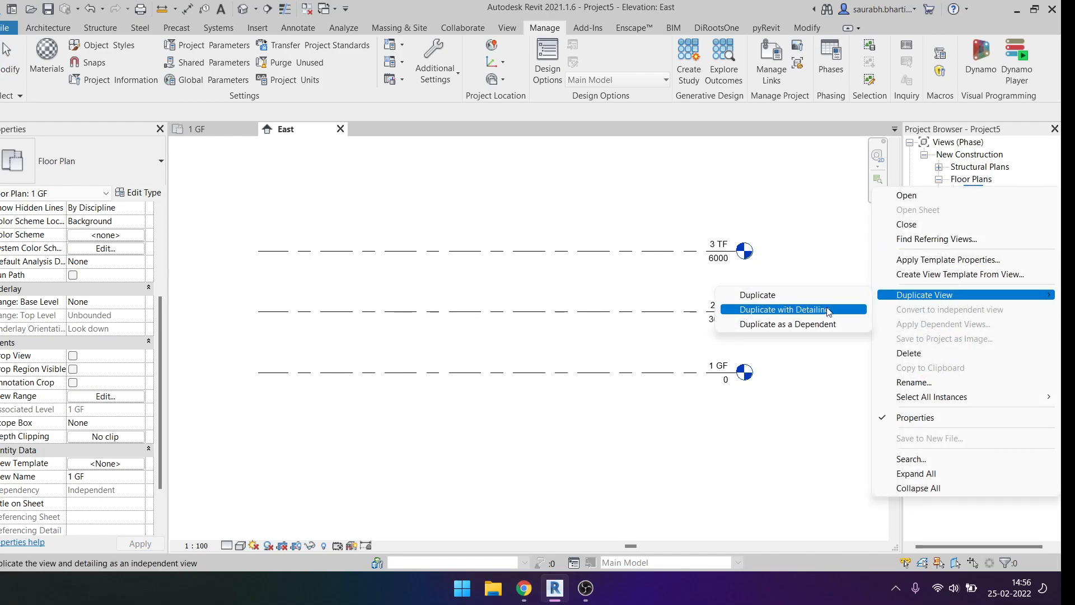
{"action": "left_click", "coordinate": [828, 310]}
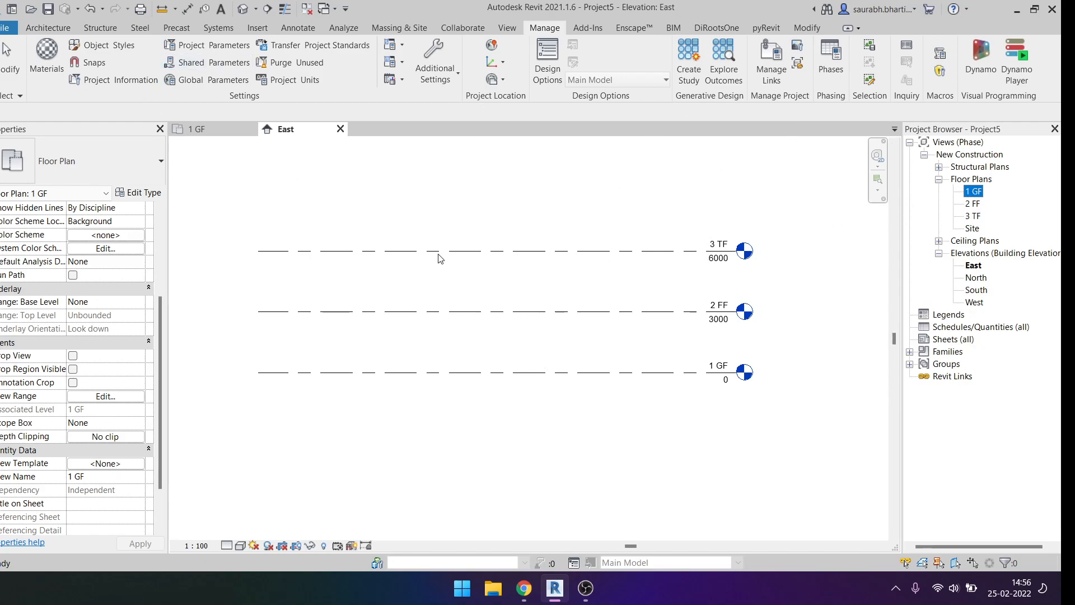
Step: Examine the model category visibility and graphic overrides of the Architectural Plan view template
{"action": "left_click", "coordinate": [124, 468]}
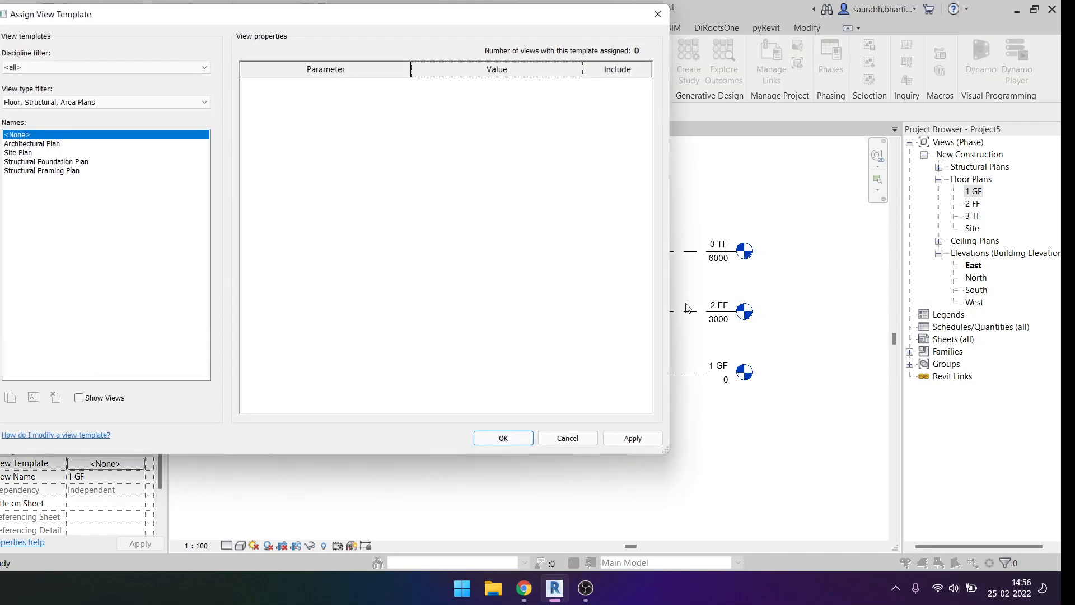
{"action": "left_click", "coordinate": [26, 144]}
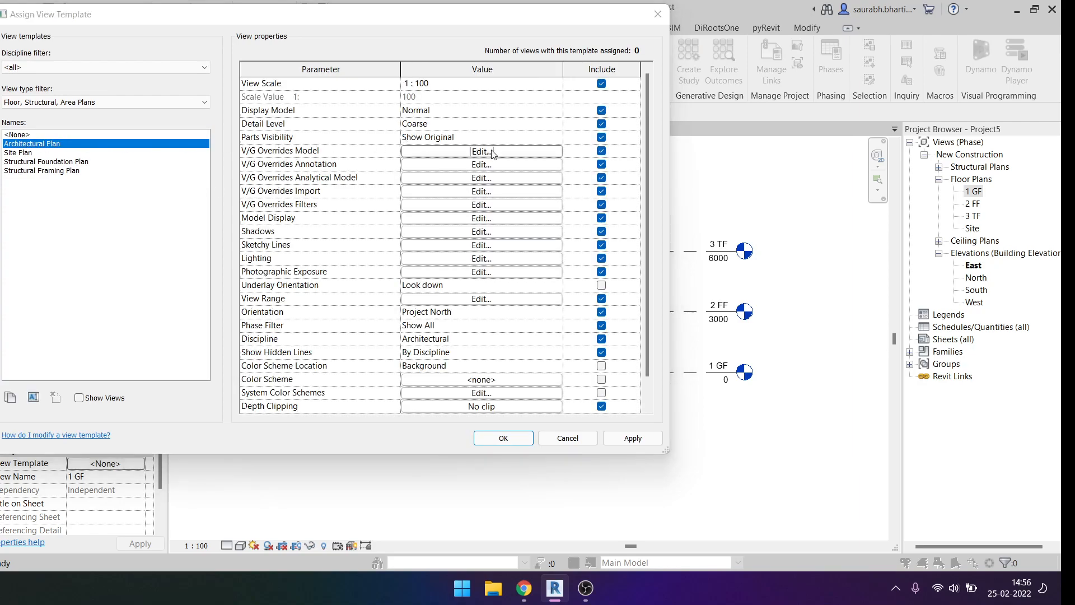
{"action": "left_click", "coordinate": [486, 153]}
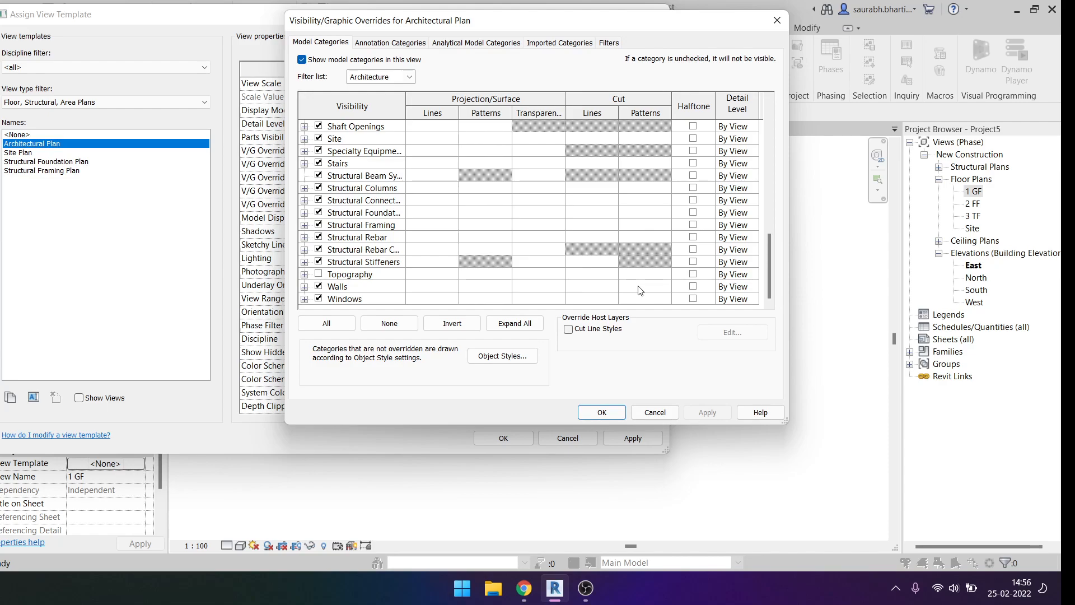
{"action": "key", "text": "Escape"}
{"action": "key", "text": "Escape"}
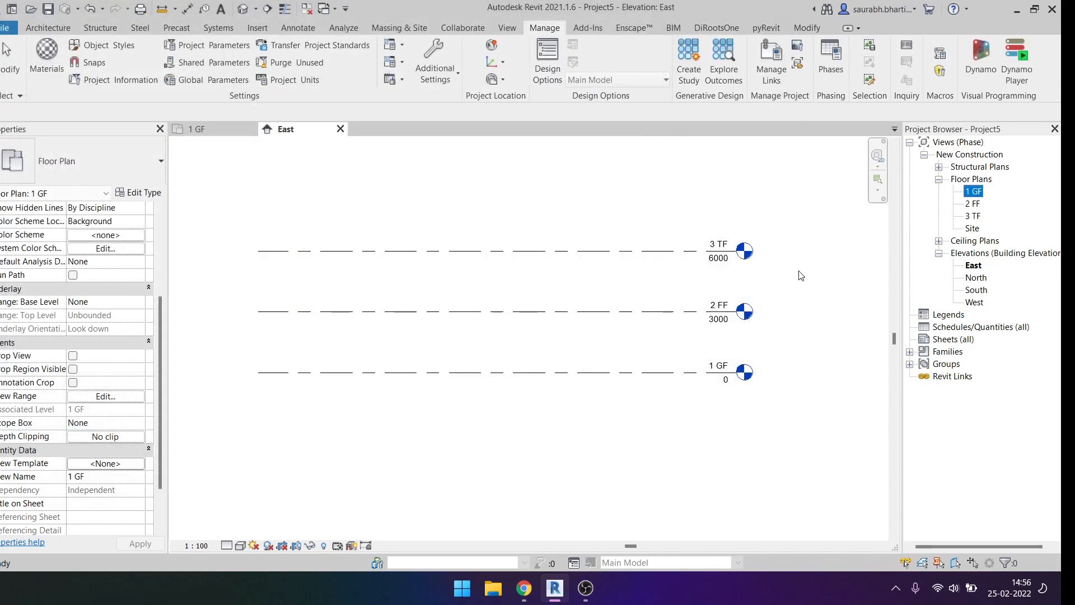
Step: Duplicate the 1 GF floor plan twice with detailing
{"action": "right_click", "coordinate": [974, 192]}
{"action": "mouse_move", "coordinate": [948, 302]}
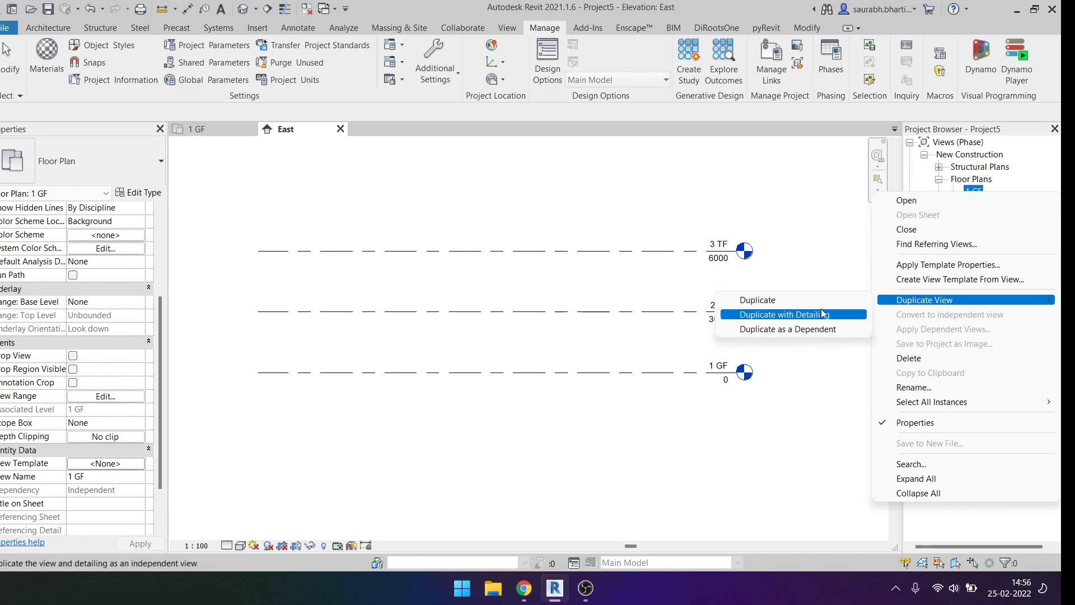
{"action": "left_click", "coordinate": [806, 312]}
{"action": "left_click", "coordinate": [980, 204]}
{"action": "right_click", "coordinate": [973, 193]}
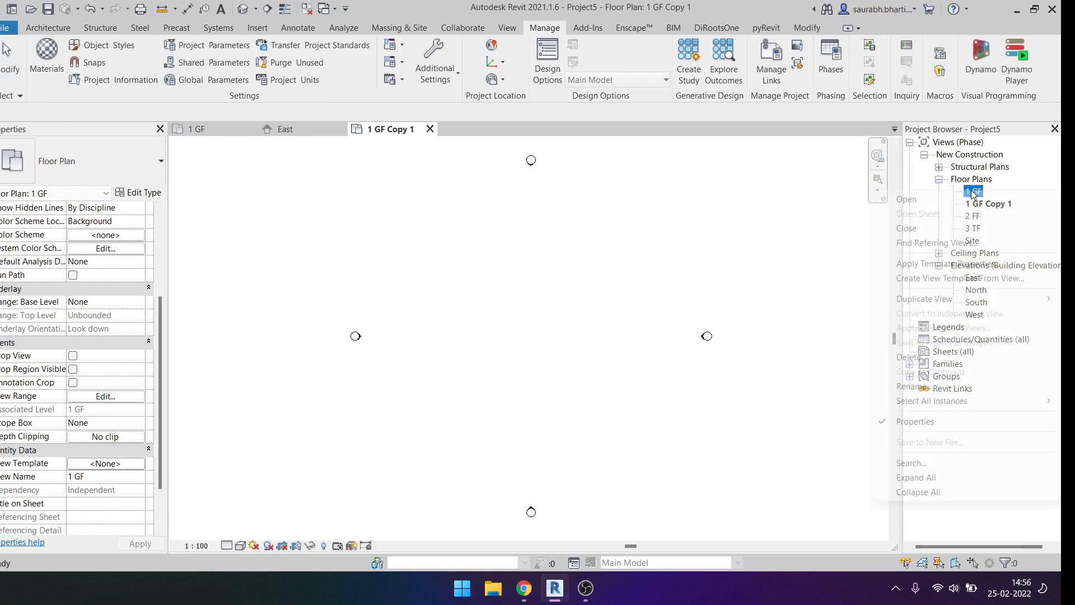
{"action": "mouse_move", "coordinate": [946, 299]}
{"action": "left_click", "coordinate": [837, 313]}
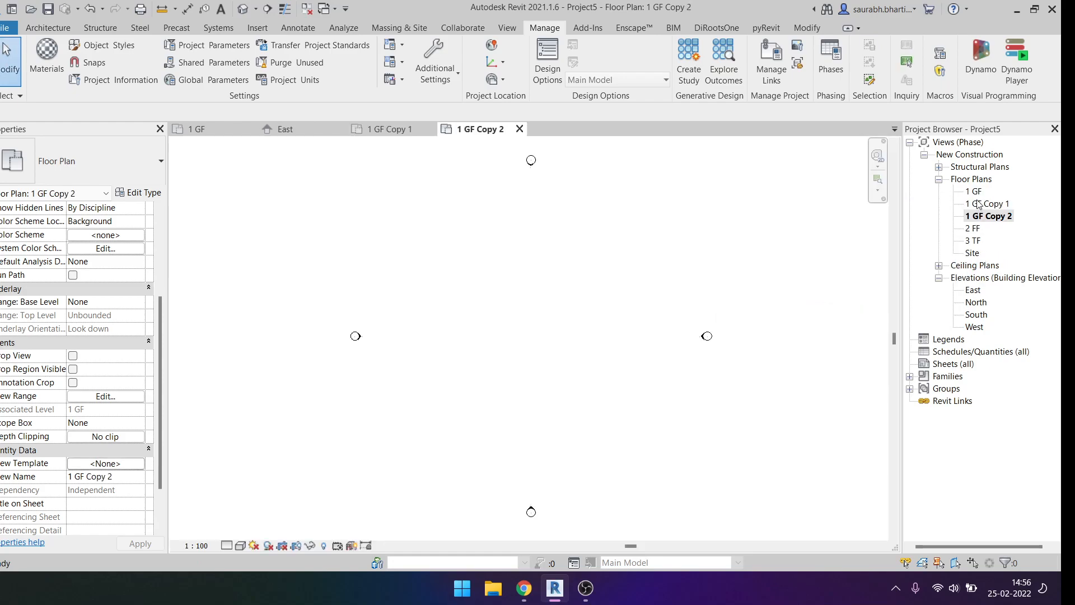
Step: Duplicate the 2 FF floor plan with detailing, and duplicate the resulting copy with detailing as well
{"action": "right_click", "coordinate": [972, 230]}
{"action": "mouse_move", "coordinate": [919, 334]}
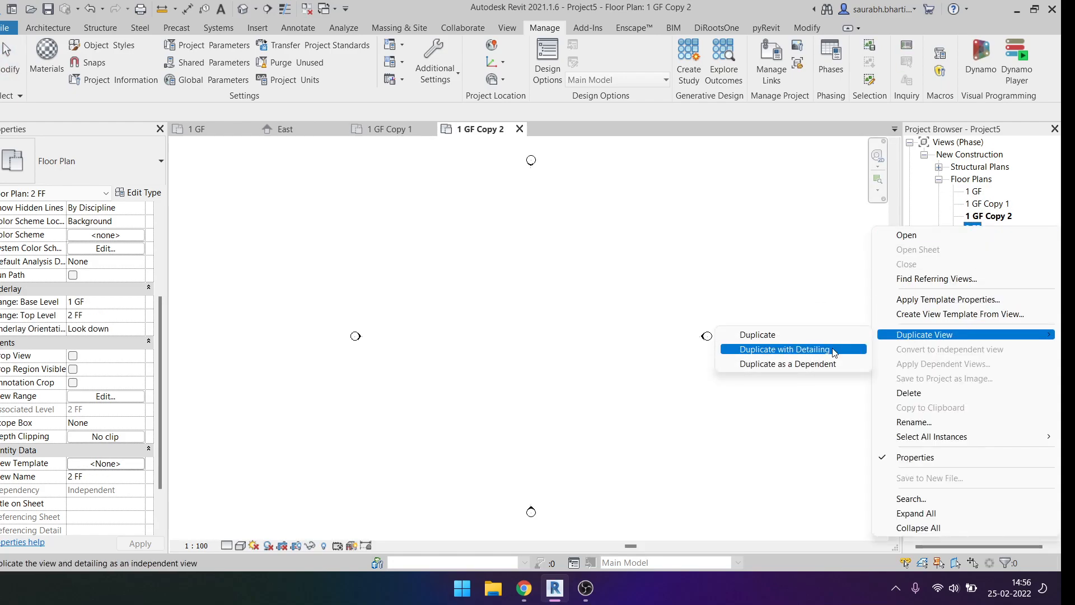
{"action": "left_click", "coordinate": [795, 348]}
{"action": "right_click", "coordinate": [989, 243]}
{"action": "key", "text": "Escape"}
{"action": "right_click", "coordinate": [989, 242]}
{"action": "mouse_move", "coordinate": [952, 347]}
{"action": "left_click", "coordinate": [784, 364]}
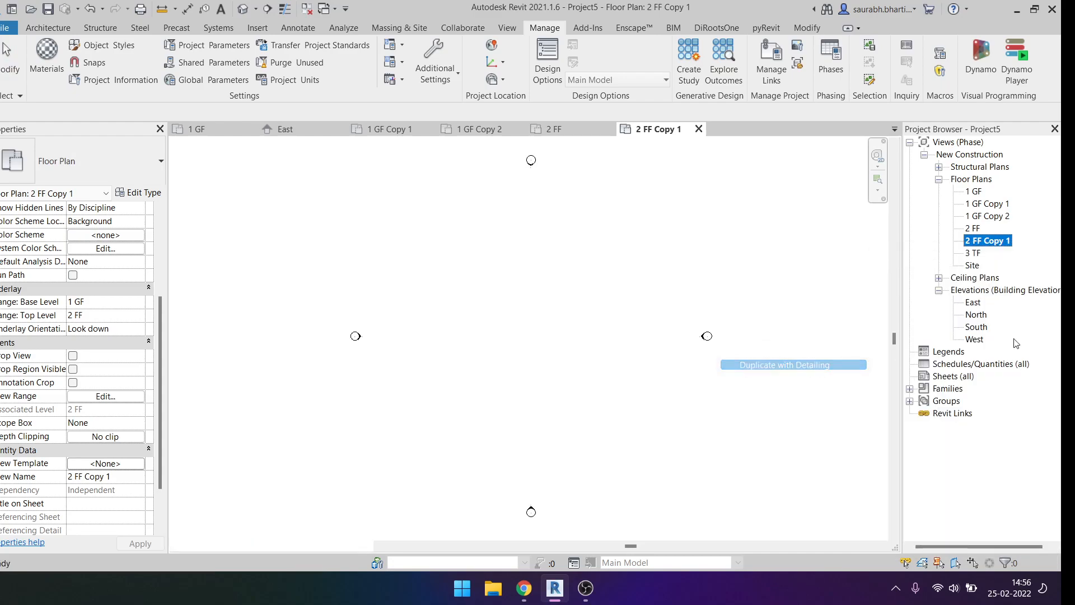
Step: Rename the 1 GF Copy 1 floor plan as 1 GF Existing
{"action": "left_click", "coordinate": [991, 205]}
{"action": "left_click", "coordinate": [991, 204]}
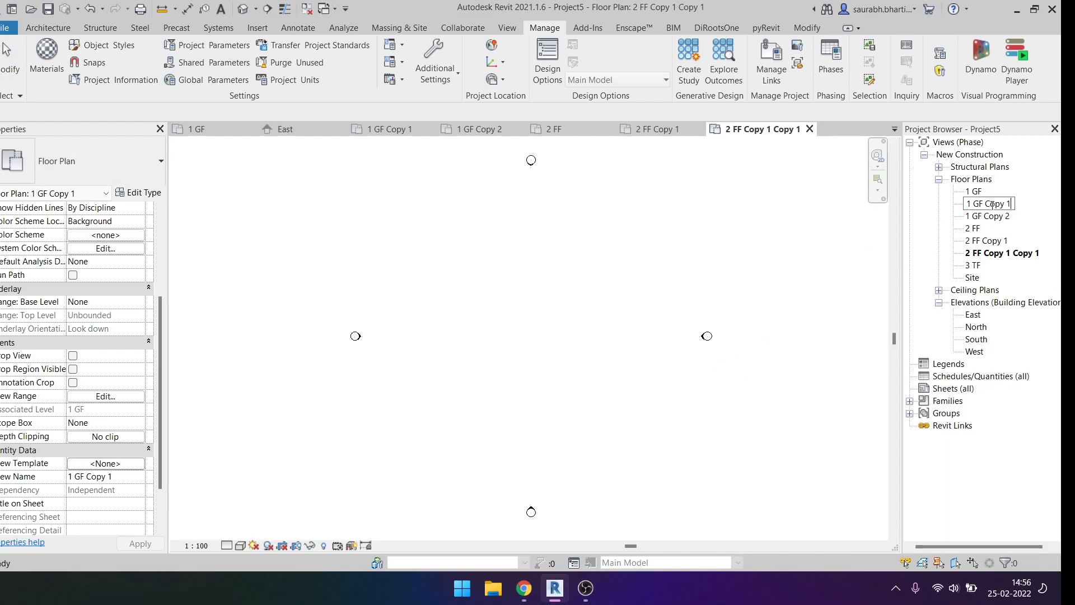
{"action": "key", "text": "BackSpace"}
{"action": "key", "text": "BackSpace"}
{"action": "key", "text": "BackSpace"}
{"action": "type", "text": "Existing"}
{"action": "key", "text": "Return"}
Step: Rename the 1 GF Copy 2 floor plan as 1 GF Demo
{"action": "left_click", "coordinate": [991, 204]}
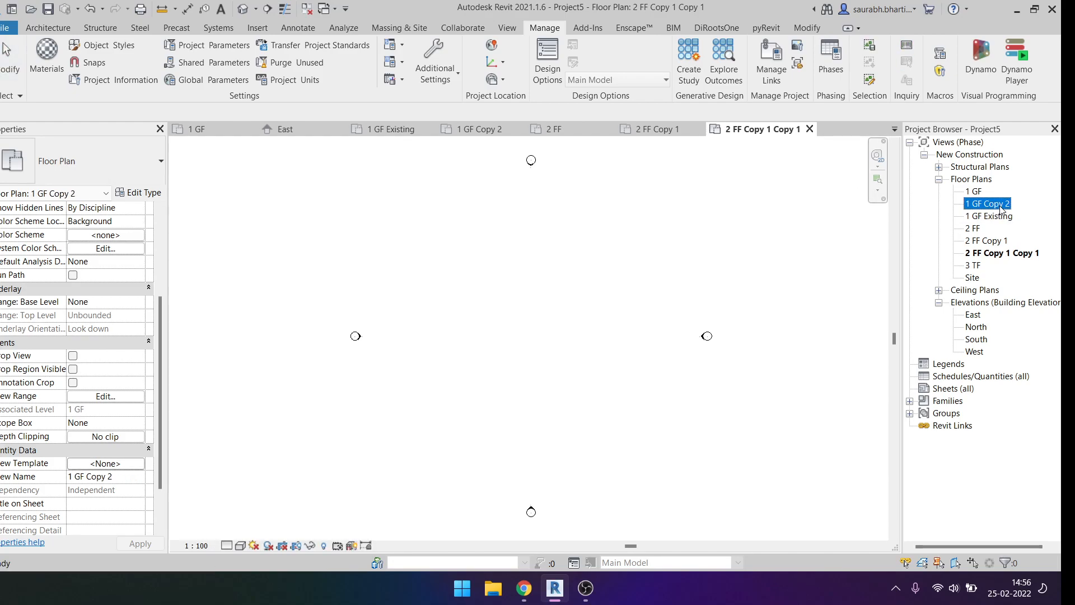
{"action": "left_click", "coordinate": [1000, 205]}
{"action": "left_click", "coordinate": [1001, 205]}
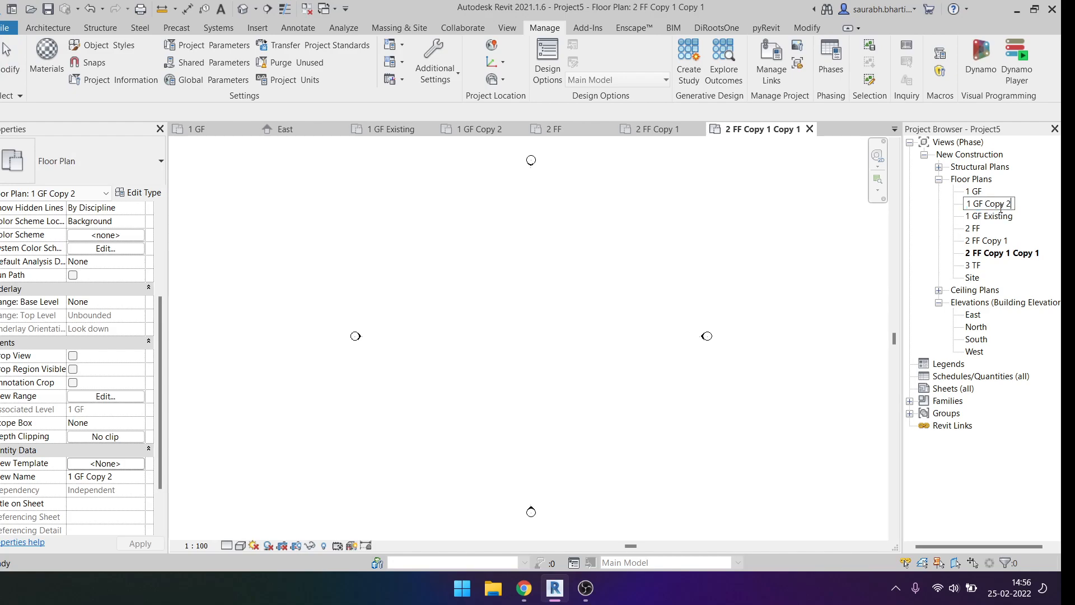
{"action": "key", "text": "BackSpace"}
{"action": "key", "text": "BackSpace"}
{"action": "key", "text": "BackSpace"}
{"action": "key", "text": "BackSpace"}
{"action": "key", "text": "BackSpace"}
{"action": "key", "text": "BackSpace"}
{"action": "type", "text": "Demo"}
{"action": "key", "text": "Return"}
Step: Rename the original 1 GF floor plan as 1 GF New and undo that rename
{"action": "left_click", "coordinate": [972, 192]}
{"action": "left_click", "coordinate": [972, 191]}
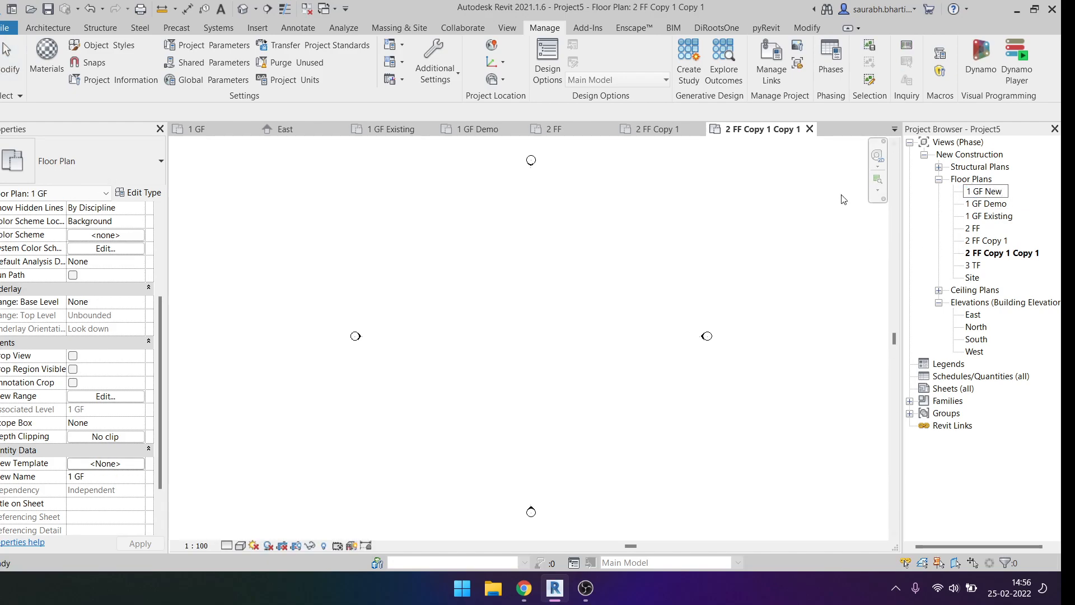
{"action": "type", "text": "New"}
{"action": "key", "text": "Return"}
{"action": "key", "text": "Return"}
{"action": "left_click", "coordinate": [1002, 192]}
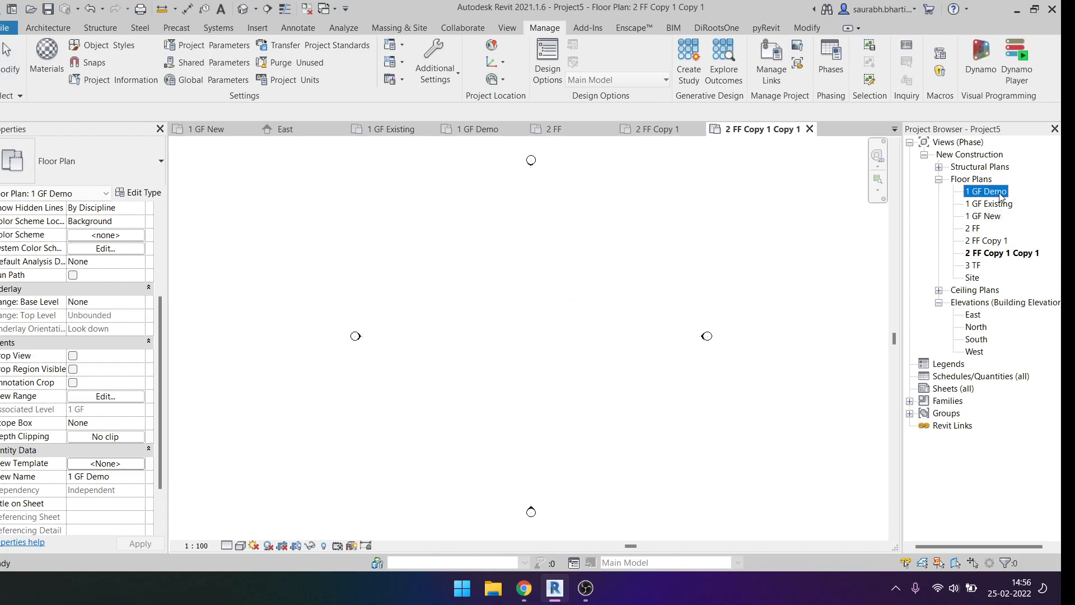
{"action": "key", "text": "ctrl+z"}
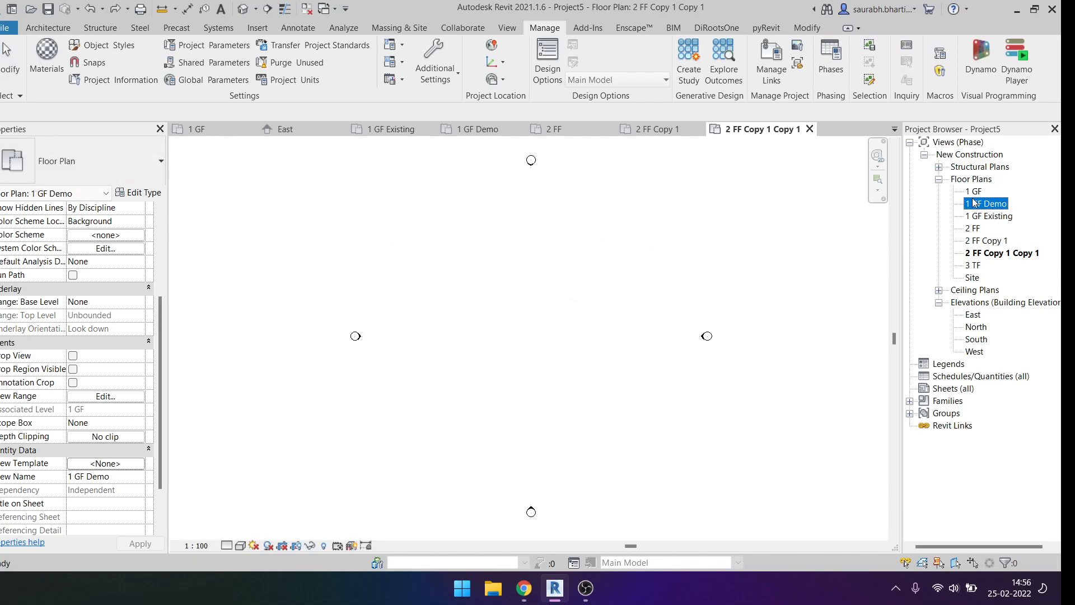
{"action": "left_click", "coordinate": [974, 192]}
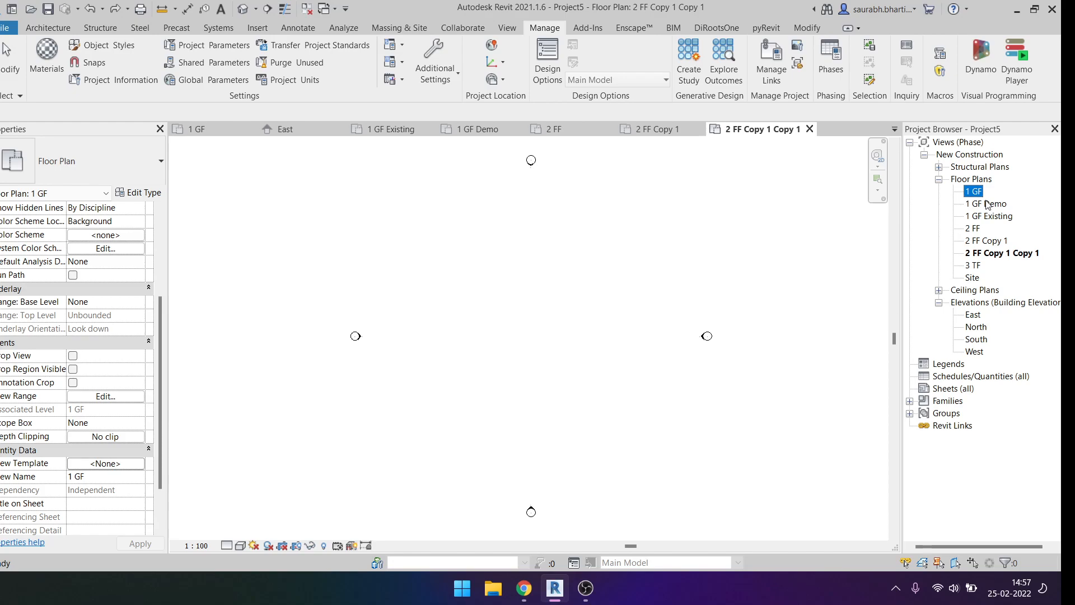
Step: Rename the 1 GF Existing floor plan as 1 GF New
{"action": "left_click", "coordinate": [987, 216]}
{"action": "left_click", "coordinate": [984, 216]}
{"action": "left_click", "coordinate": [983, 217]}
{"action": "key", "text": "Delete"}
{"action": "key", "text": "Delete"}
{"action": "key", "text": "Delete"}
{"action": "key", "text": "Delete"}
{"action": "key", "text": "Delete"}
{"action": "key", "text": "Delete"}
{"action": "key", "text": "Delete"}
{"action": "key", "text": "Delete"}
{"action": "key", "text": "Delete"}
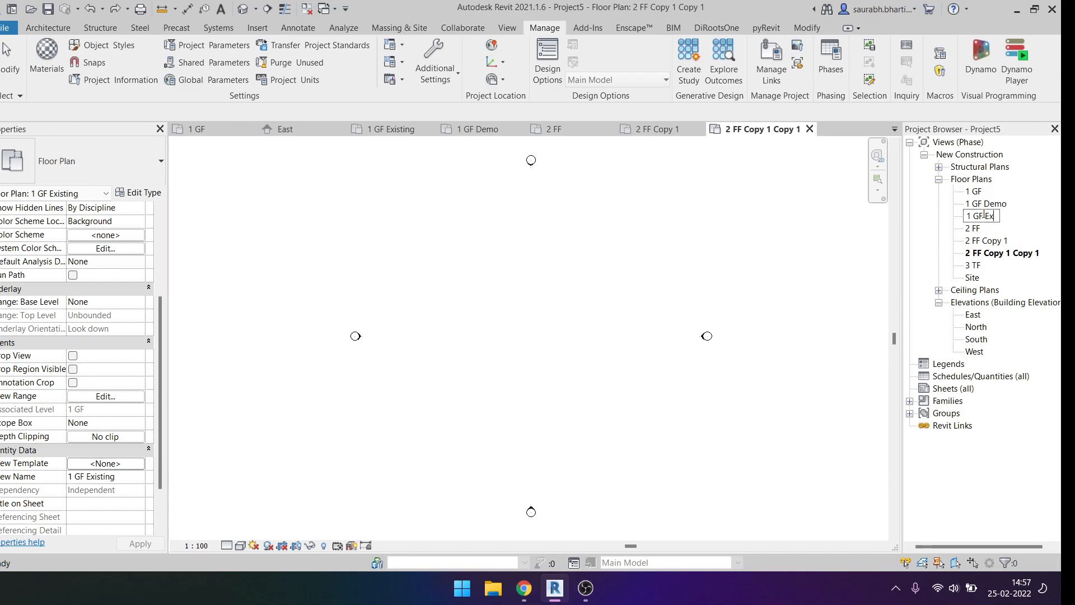
{"action": "type", "text": "NEW"}
{"action": "left_click", "coordinate": [825, 238]}
Step: Assign the original 1 GF and 2 FF floor plans together to the Existing phase
{"action": "left_click", "coordinate": [981, 241]}
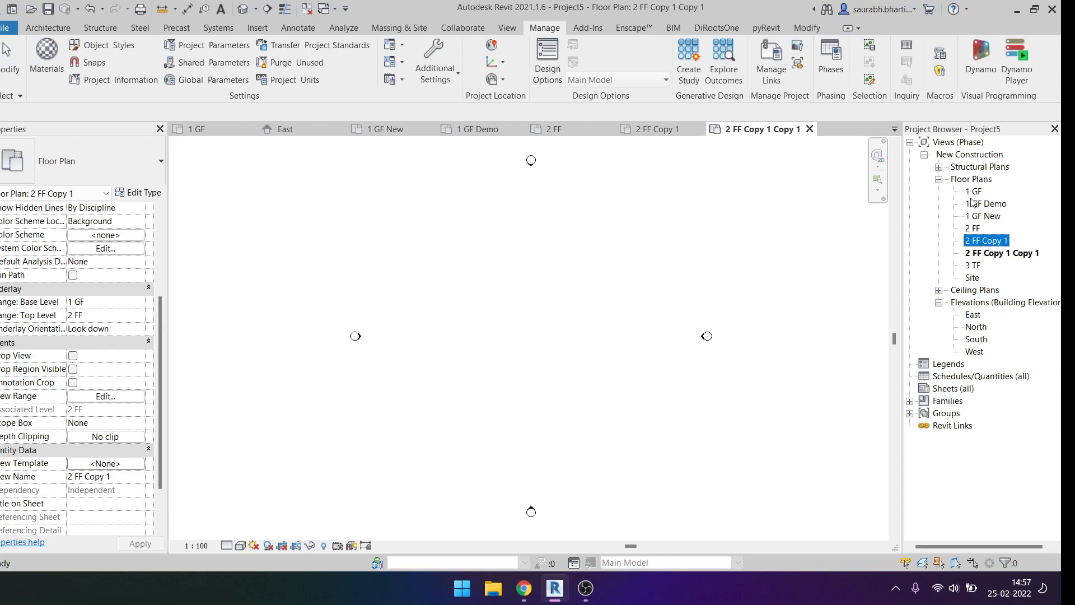
{"action": "left_click", "coordinate": [973, 191]}
{"action": "left_click", "coordinate": [976, 229], "text": "ctrl"}
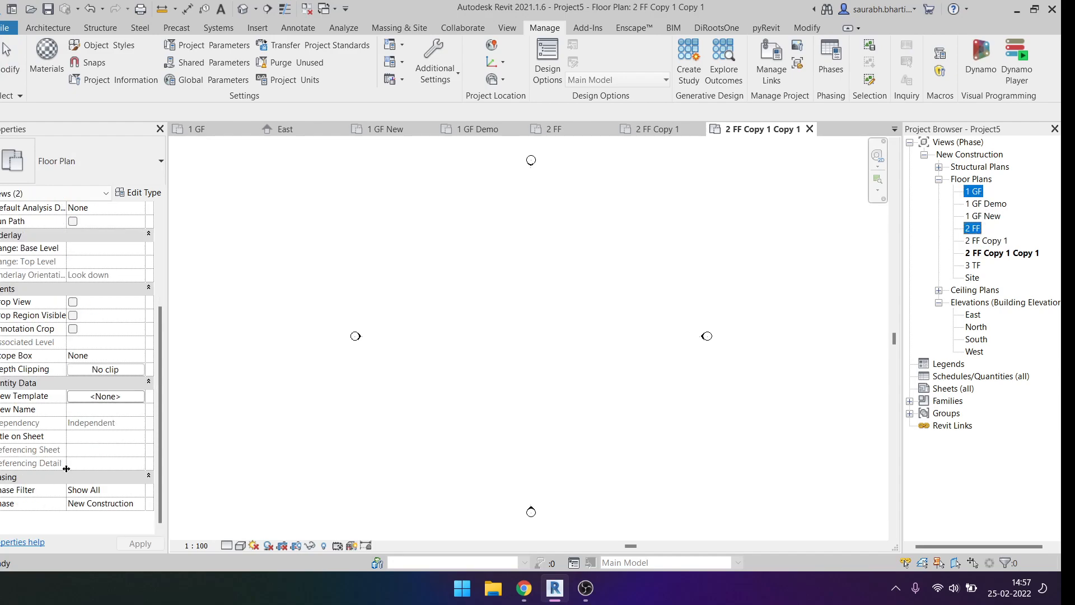
{"action": "left_click", "coordinate": [112, 503]}
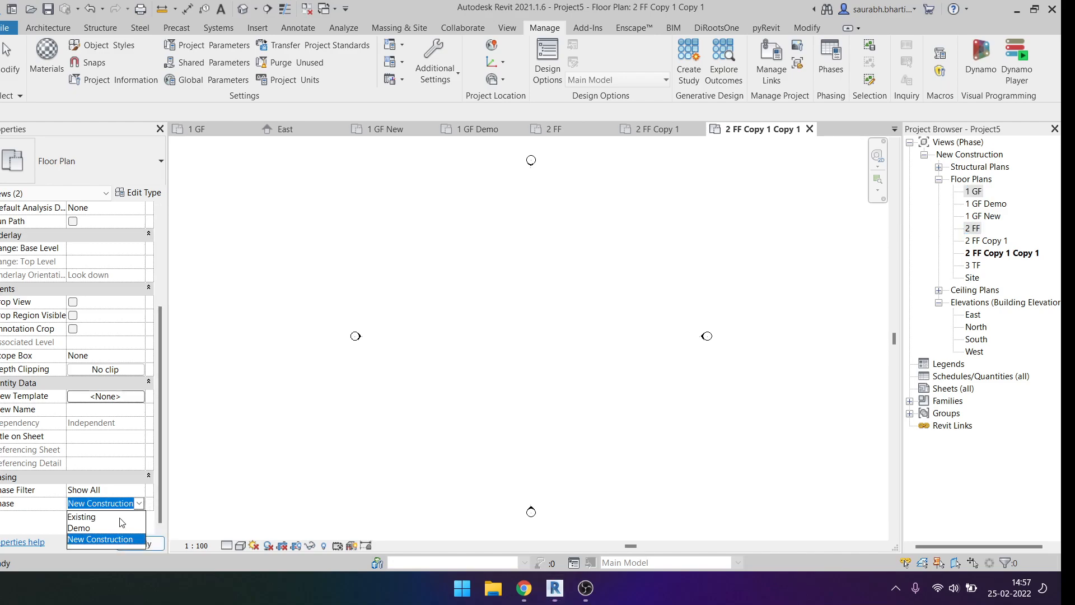
{"action": "left_click", "coordinate": [118, 517]}
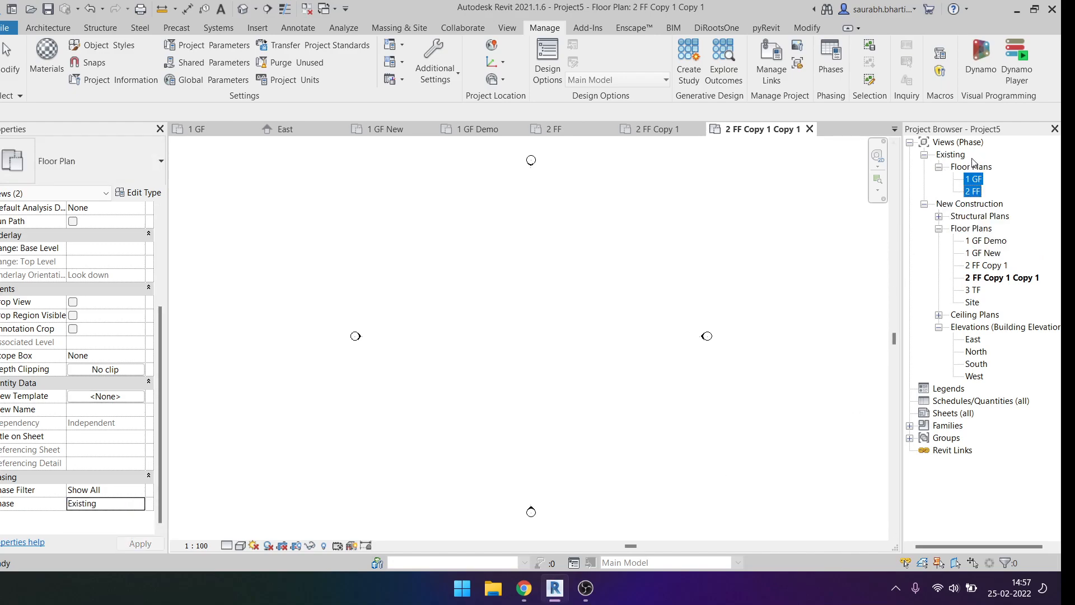
Step: Rename the 2 FF Copy 1 floor plan as 2 FF Demo
{"action": "left_click", "coordinate": [1001, 266]}
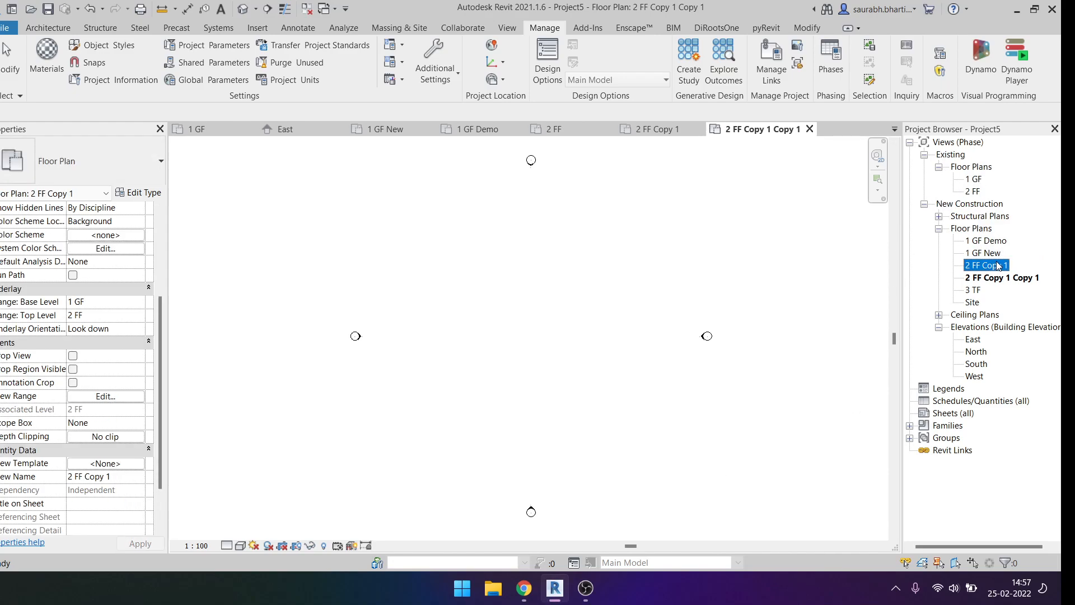
{"action": "left_click", "coordinate": [1001, 266]}
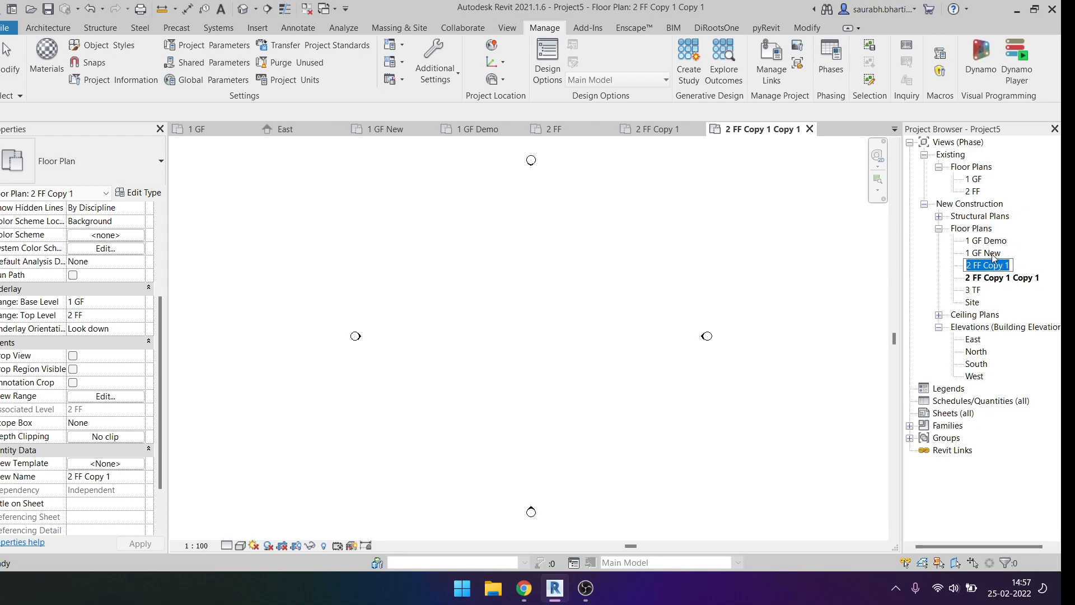
{"action": "key", "text": "BackSpace"}
{"action": "key", "text": "BackSpace"}
{"action": "key", "text": "BackSpace"}
{"action": "key", "text": "BackSpace"}
{"action": "type", "text": "Demo"}
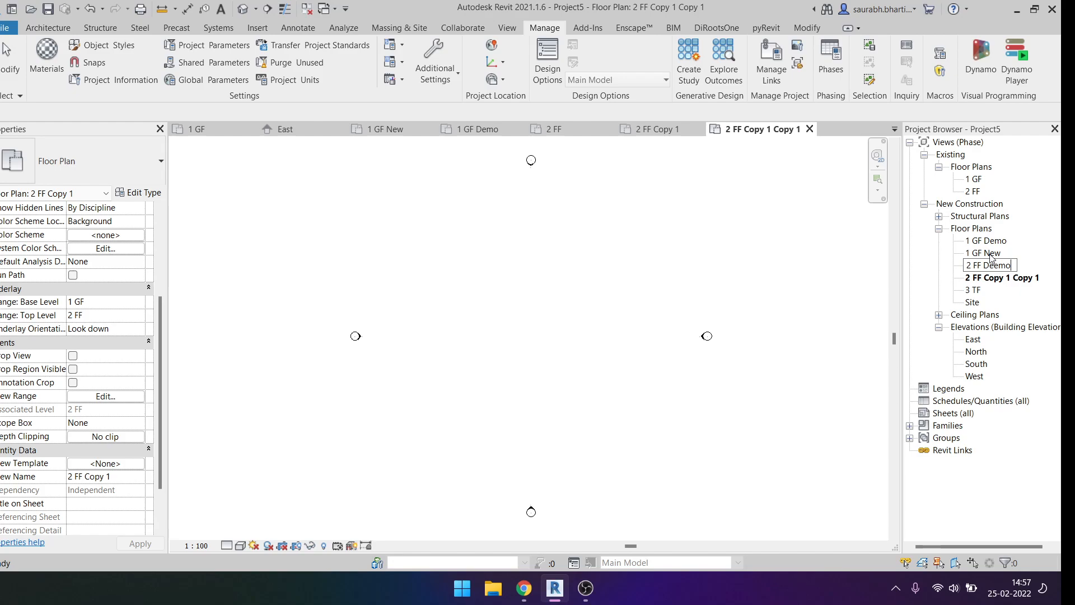
{"action": "key", "text": "BackSpace"}
{"action": "left_click", "coordinate": [1026, 278]}
Step: Rename the 2 FF Copy 1 Copy 1 floor plan as 2 FF New
{"action": "left_click", "coordinate": [1017, 266]}
{"action": "key", "text": "BackSpace"}
{"action": "key", "text": "BackSpace"}
{"action": "key", "text": "BackSpace"}
{"action": "key", "text": "BackSpace"}
{"action": "key", "text": "BackSpace"}
{"action": "key", "text": "BackSpace"}
{"action": "key", "text": "BackSpace"}
{"action": "key", "text": "BackSpace"}
{"action": "key", "text": "BackSpace"}
{"action": "key", "text": "BackSpace"}
{"action": "key", "text": "BackSpace"}
{"action": "key", "text": "BackSpace"}
{"action": "key", "text": "BackSpace"}
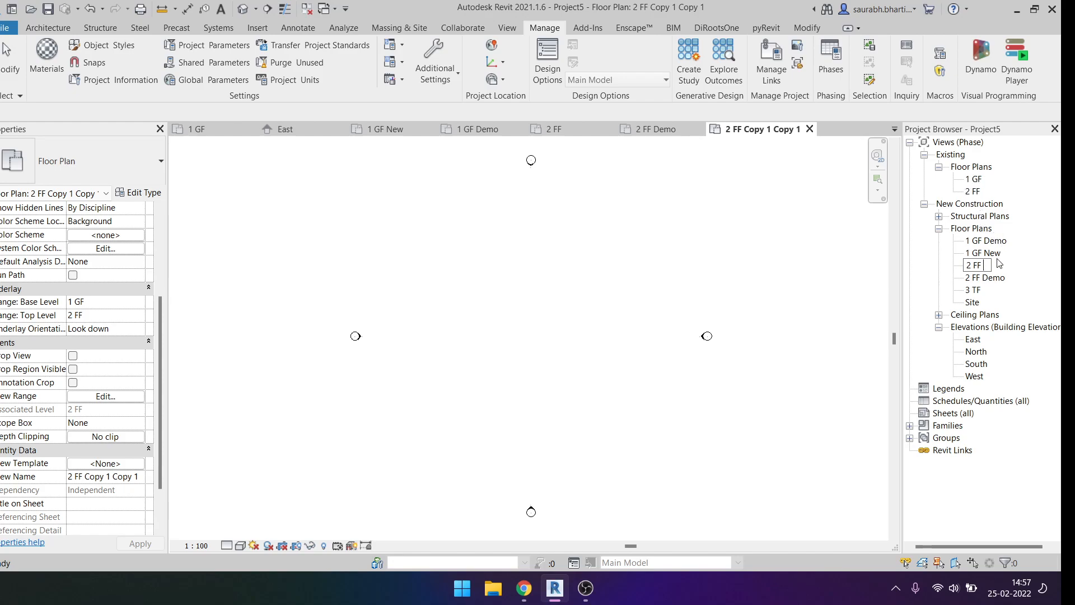
{"action": "type", "text": "New"}
{"action": "key", "text": "Return"}
Step: Assign the 1 GF Demo and 2 FF Demo floor plans together to the Demo phase
{"action": "left_click", "coordinate": [987, 240]}
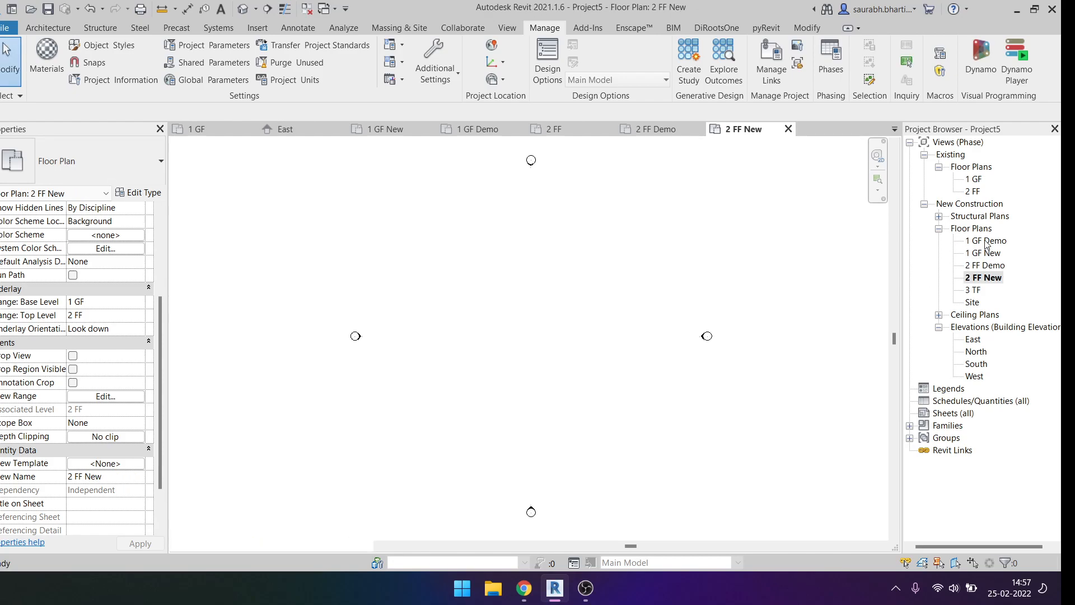
{"action": "left_click", "coordinate": [995, 268], "text": "ctrl"}
{"action": "left_click", "coordinate": [105, 502]}
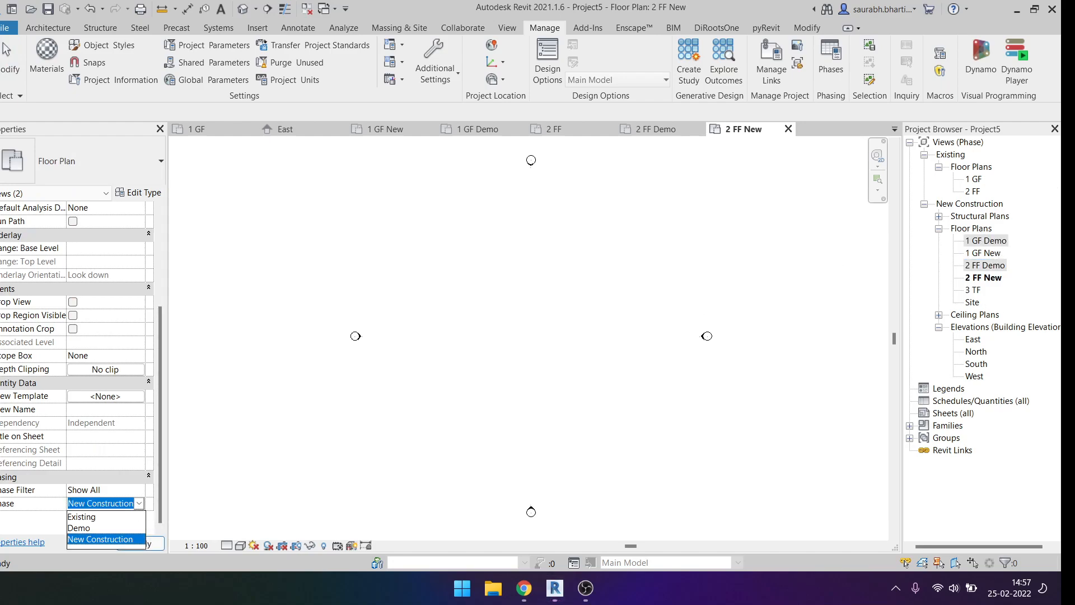
{"action": "left_click", "coordinate": [84, 528]}
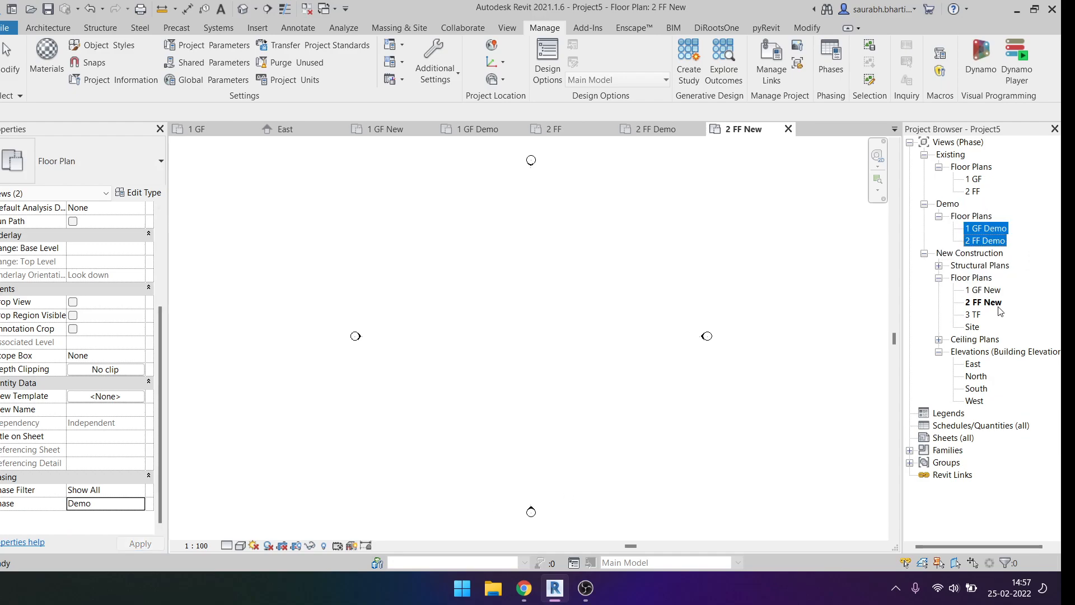
{"action": "left_click", "coordinate": [973, 315]}
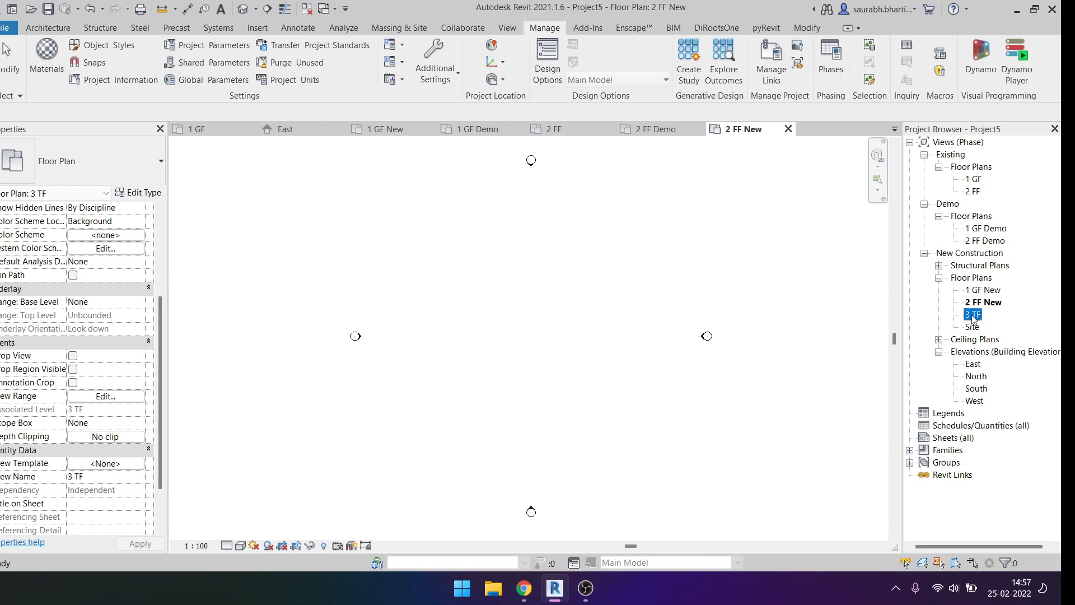
{"action": "left_click", "coordinate": [774, 330]}
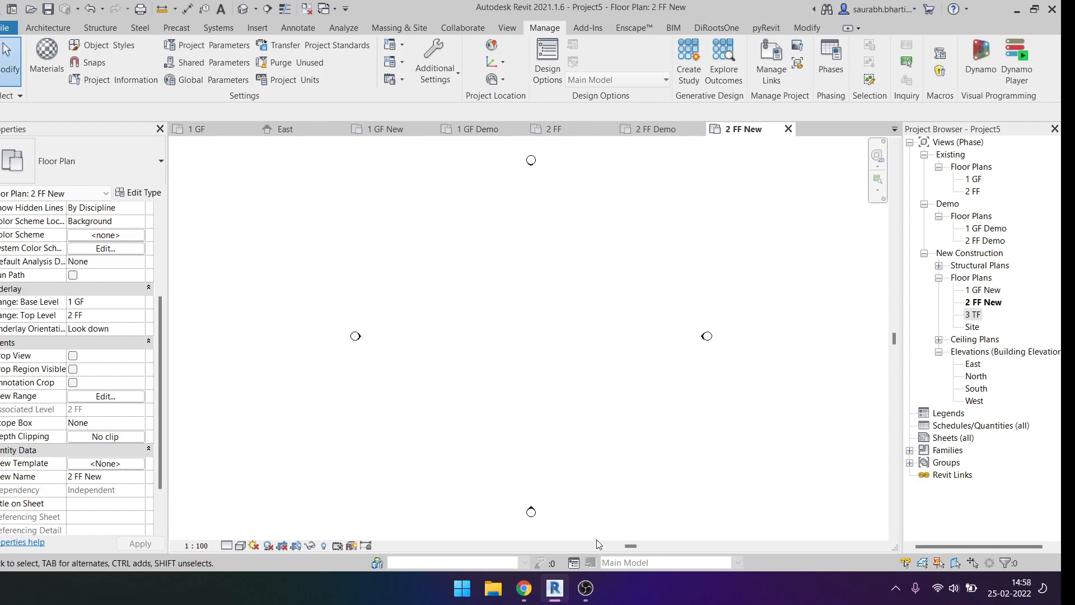
{"action": "left_click", "coordinate": [586, 592]}
{"action": "left_click", "coordinate": [587, 592]}
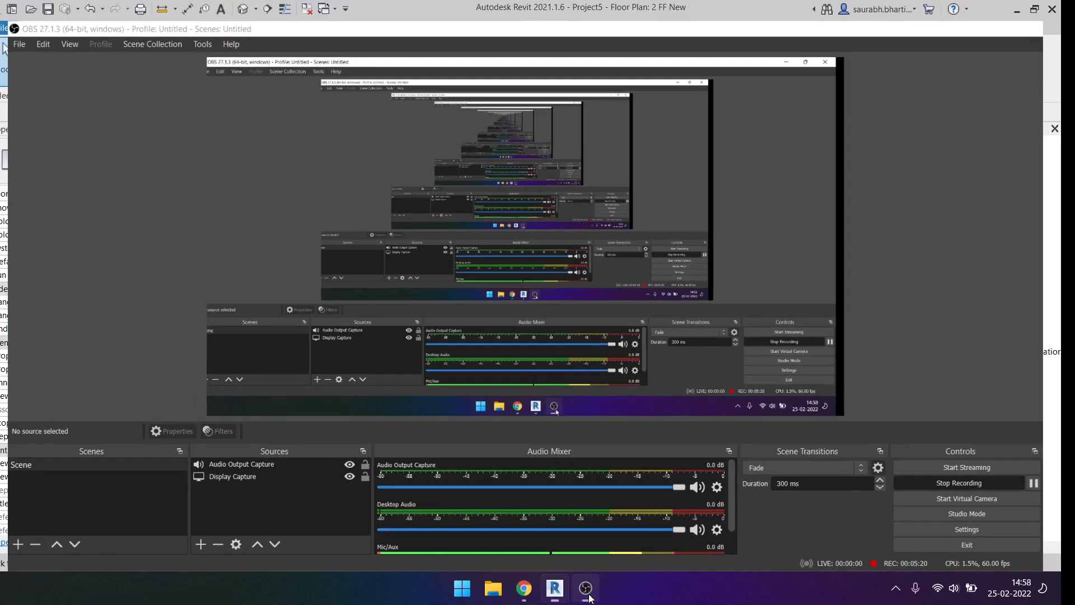
{"action": "mouse_move", "coordinate": [524, 588]}
{"action": "left_click", "coordinate": [505, 556]}
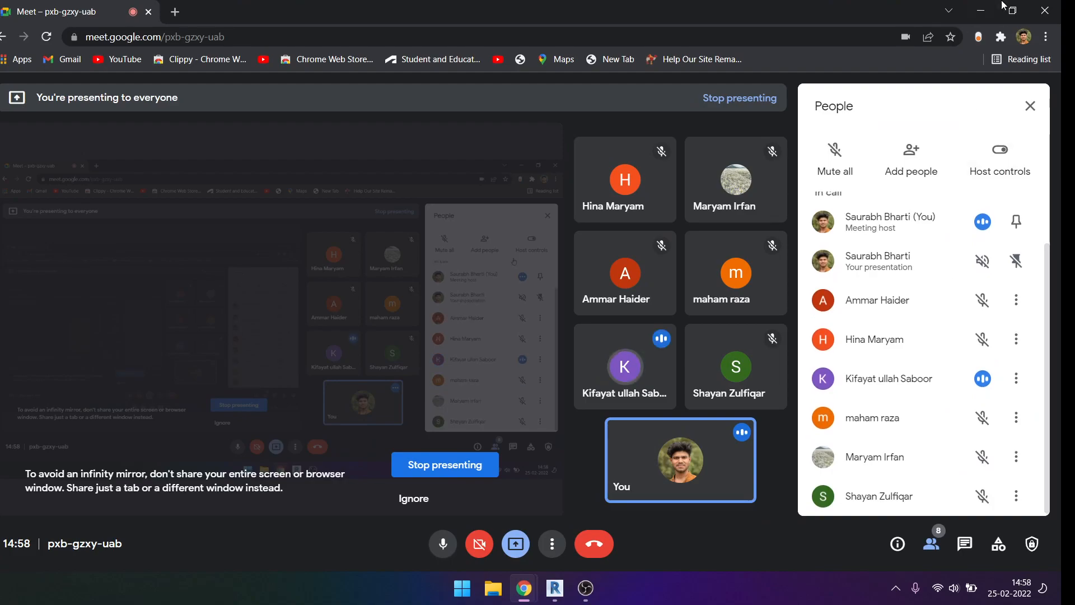
{"action": "key", "text": "alt+Tab"}
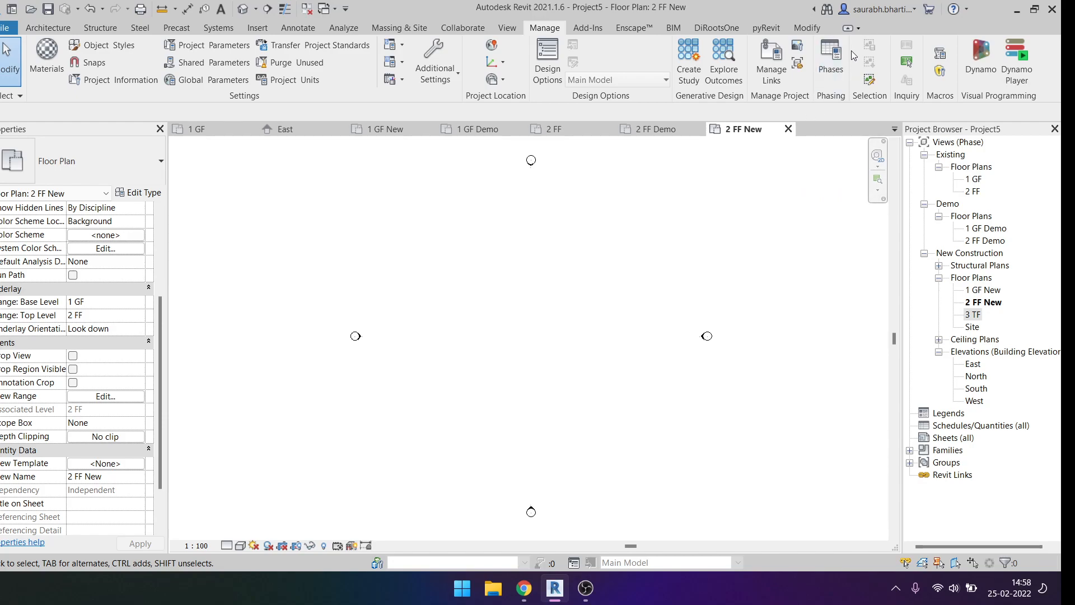
Step: Draw a rectangular outline of Generic - 200mm walls, about 8 m deep, in the 1 GF New floor plan
{"action": "double_click", "coordinate": [987, 290]}
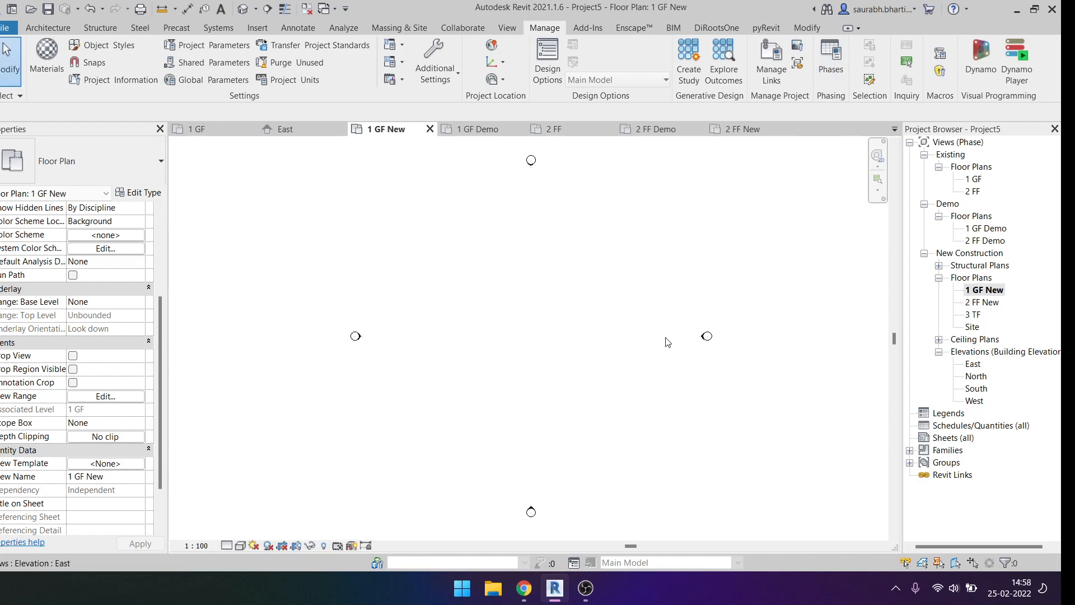
{"action": "key", "text": "w"}
{"action": "key", "text": "a"}
{"action": "left_click", "coordinate": [564, 47]}
{"action": "left_click", "coordinate": [431, 274]}
{"action": "left_click", "coordinate": [536, 336]}
{"action": "scroll", "coordinate": [463, 282], "scroll_direction": "up", "scroll_amount": 3}
{"action": "key", "text": "Escape"}
{"action": "key", "text": "Escape"}
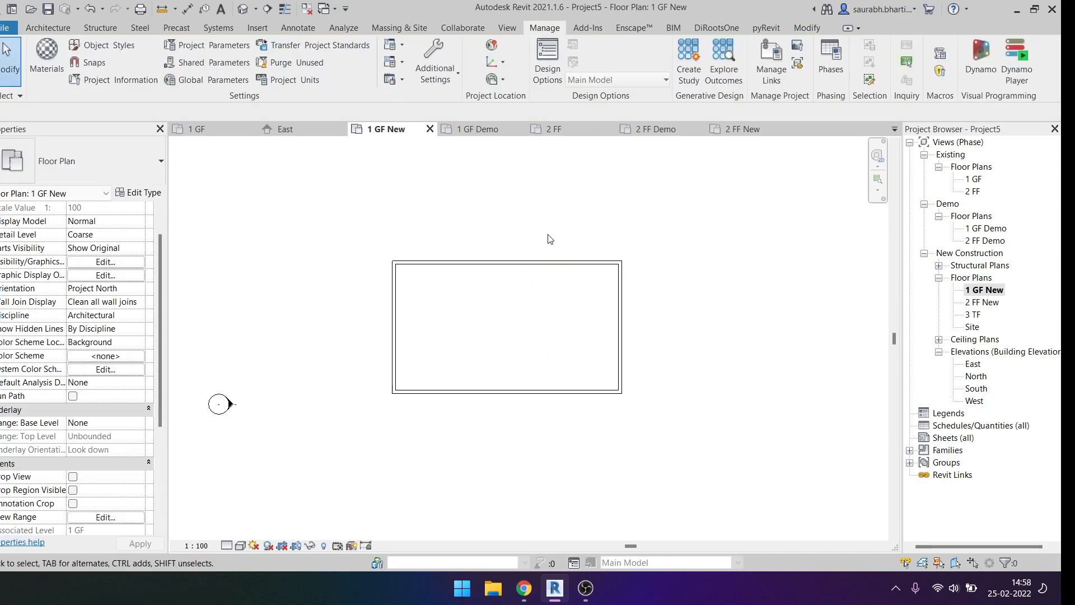
Step: Add two full-depth vertical partition walls inside the rectangle and a horizontal wall joining them at about mid-depth
{"action": "key", "text": "w"}
{"action": "key", "text": "a"}
{"action": "scroll", "coordinate": [504, 257], "scroll_direction": "up", "scroll_amount": 2}
{"action": "left_click", "coordinate": [465, 231]}
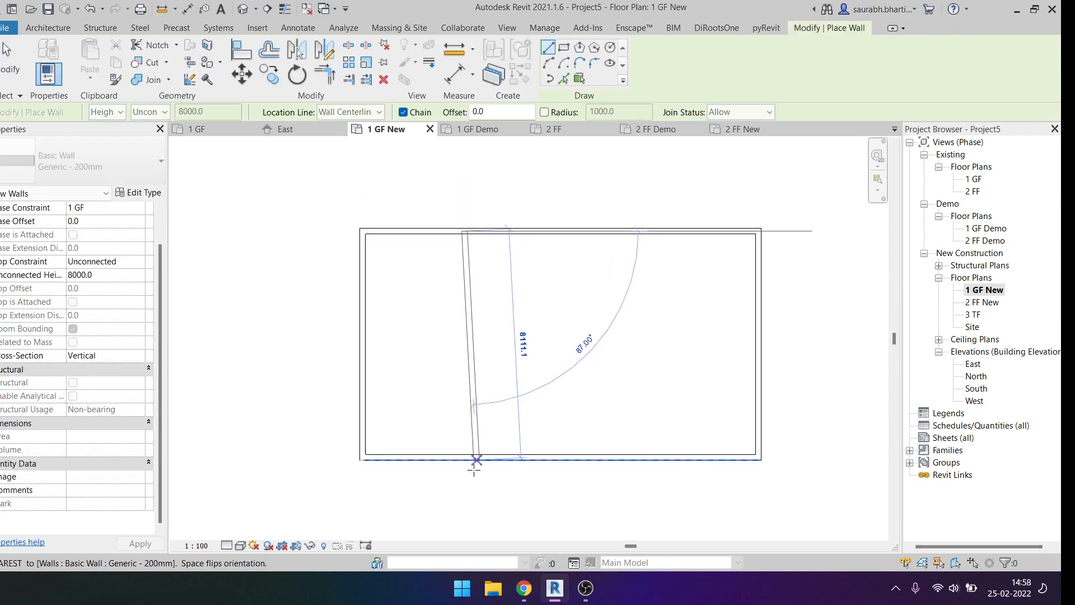
{"action": "left_click", "coordinate": [464, 457]}
{"action": "left_click", "coordinate": [620, 231]}
{"action": "left_click", "coordinate": [620, 456]}
{"action": "key", "text": "Escape"}
{"action": "left_click", "coordinate": [465, 336]}
{"action": "left_click", "coordinate": [618, 338]}
{"action": "key", "text": "Escape"}
{"action": "key", "text": "Escape"}
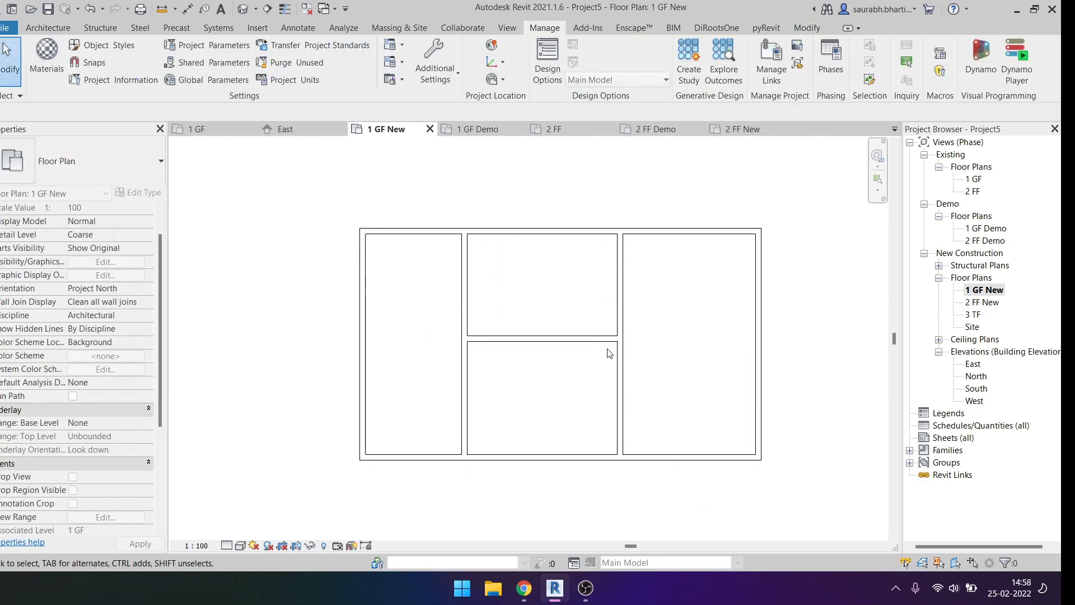
Step: Place five M_Single-Flush 0915 x 2134mm doors: one in the west outer wall and two in each full-depth partition
{"action": "key", "text": "d"}
{"action": "key", "text": "r"}
{"action": "left_click", "coordinate": [372, 364]}
{"action": "left_click", "coordinate": [473, 284]}
{"action": "left_click", "coordinate": [470, 413]}
{"action": "left_click", "coordinate": [619, 413]}
{"action": "key", "text": "Escape"}
{"action": "key", "text": "Escape"}
{"action": "key", "text": "d"}
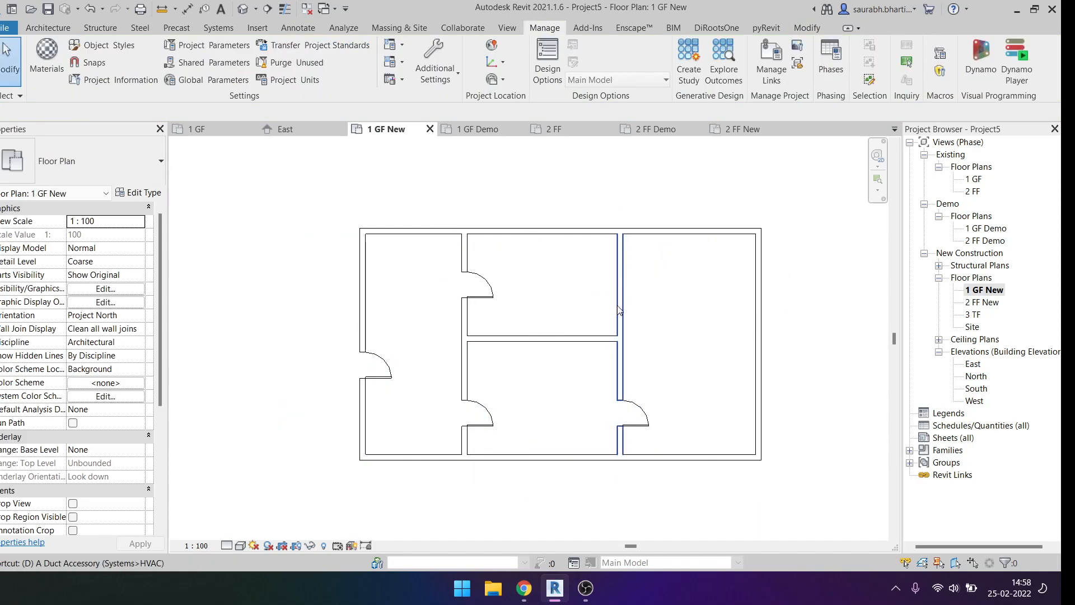
{"action": "key", "text": "r"}
{"action": "left_click", "coordinate": [620, 285]}
{"action": "key", "text": "Escape"}
{"action": "key", "text": "Escape"}
Step: Open the 1 GF floor plan of the Existing phase to check whether the walls and doors show there
{"action": "middle_click_drag", "start_coordinate": [618, 410], "coordinate": [630, 359]}
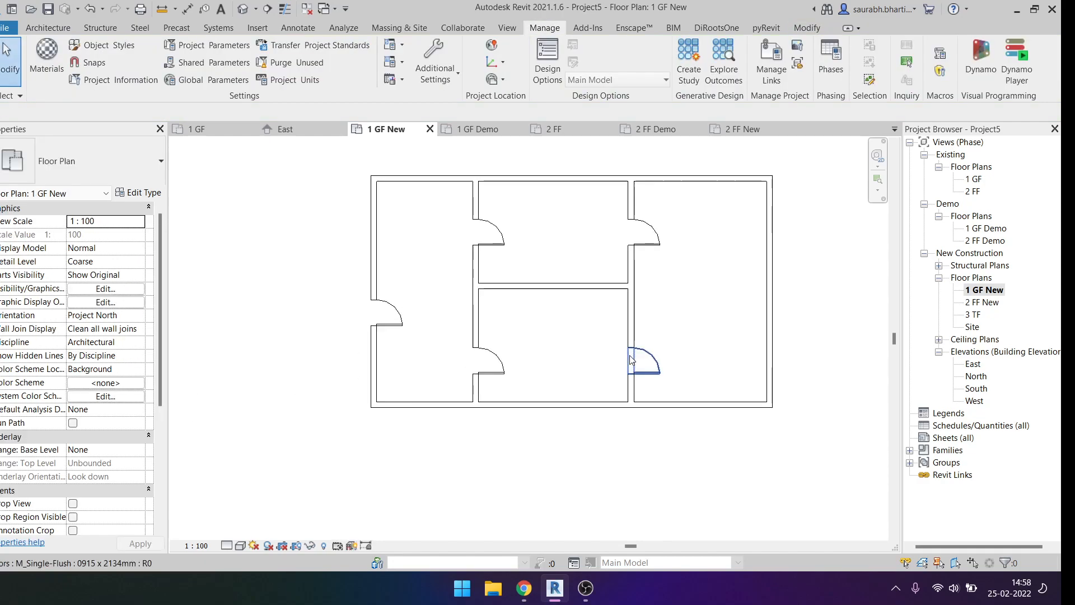
{"action": "scroll", "coordinate": [629, 355], "scroll_direction": "down", "scroll_amount": 1}
{"action": "scroll", "coordinate": [395, 351], "scroll_direction": "down", "scroll_amount": 5}
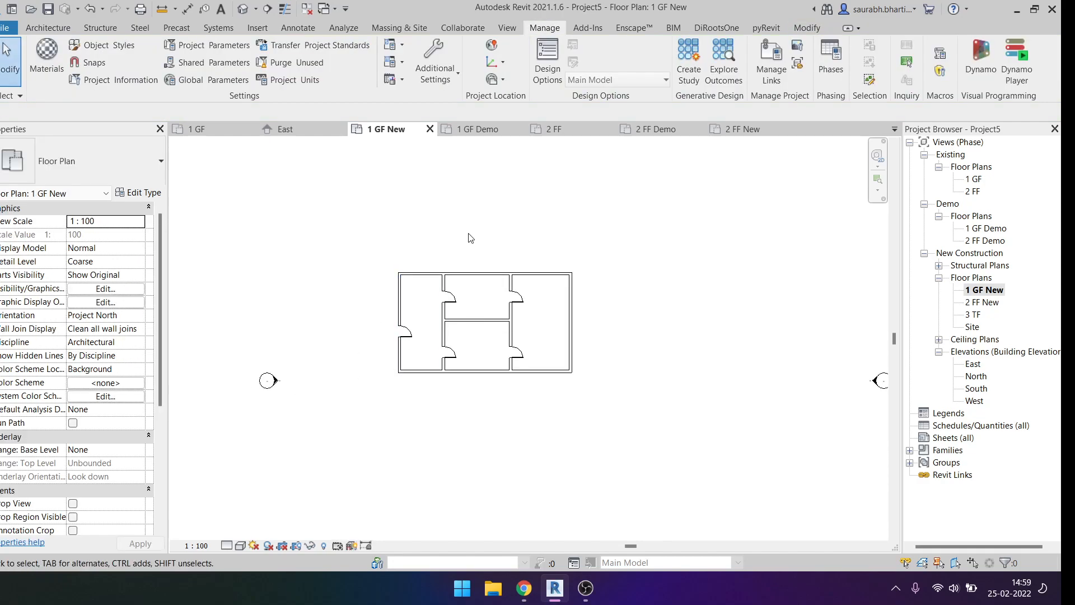
{"action": "scroll", "coordinate": [247, 442], "scroll_direction": "down", "scroll_amount": 4}
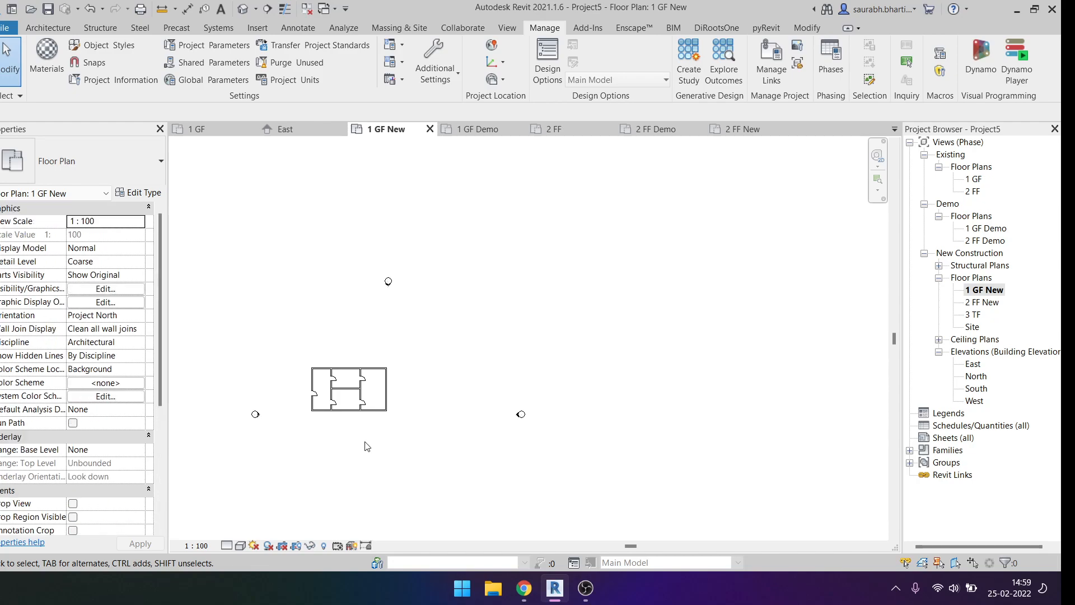
{"action": "scroll", "coordinate": [352, 409], "scroll_direction": "up", "scroll_amount": 5}
{"action": "double_click", "coordinate": [975, 179]}
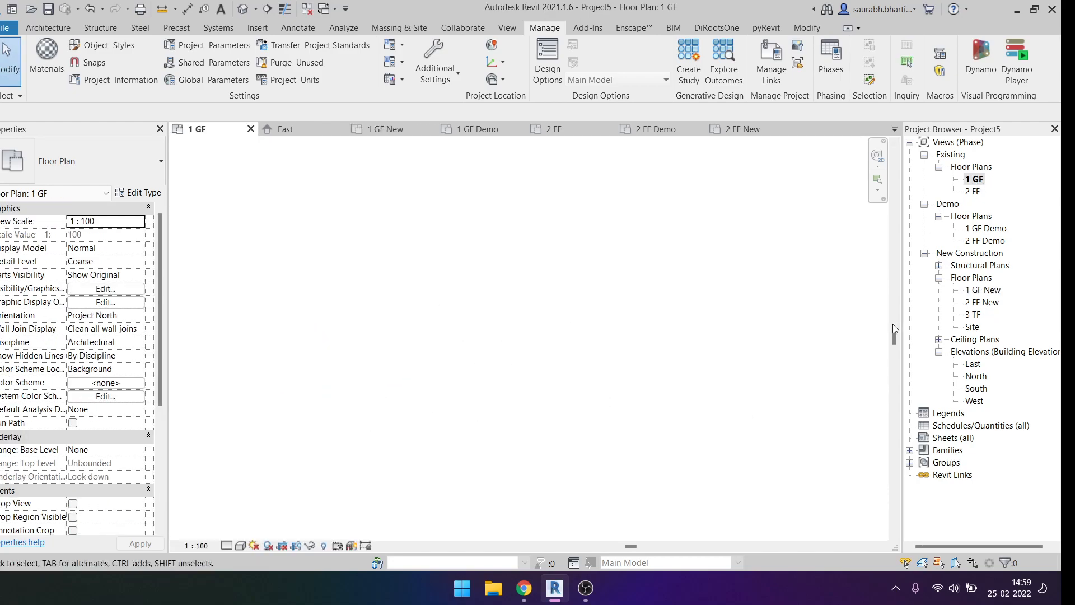
Step: Set Phase Created to Existing for all walls and doors in the 1 GF New floor plan
{"action": "double_click", "coordinate": [984, 290]}
{"action": "middle_click_drag", "start_coordinate": [439, 375], "coordinate": [694, 381]}
{"action": "left_click_drag", "start_coordinate": [727, 509], "coordinate": [497, 293]}
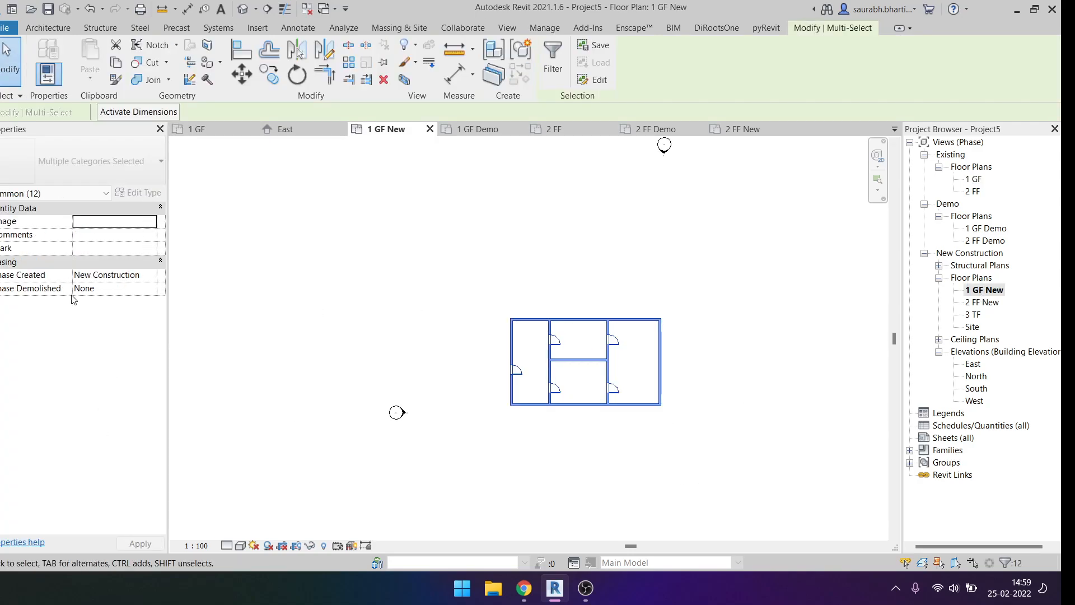
{"action": "left_click", "coordinate": [157, 274]}
{"action": "left_click", "coordinate": [128, 289]}
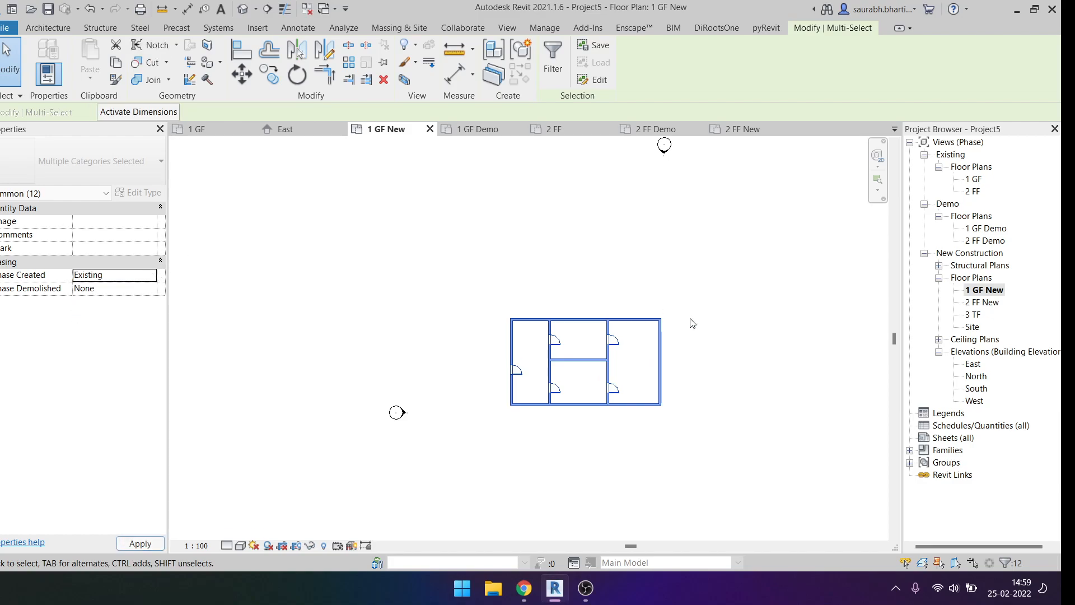
{"action": "left_click", "coordinate": [757, 327]}
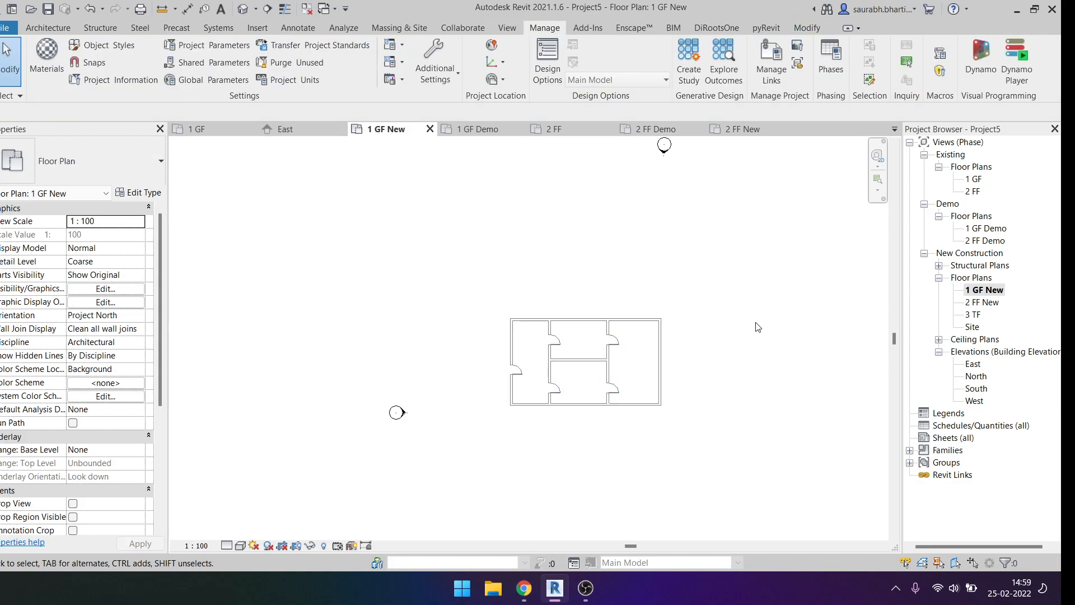
Step: Open the Existing phase's 1 GF floor plan to check the display of the reassigned walls and doors
{"action": "double_click", "coordinate": [976, 179]}
{"action": "scroll", "coordinate": [568, 296], "scroll_direction": "up", "scroll_amount": 4}
{"action": "middle_click_drag", "start_coordinate": [314, 408], "coordinate": [441, 367]}
{"action": "left_click_drag", "start_coordinate": [331, 253], "coordinate": [654, 467]}
{"action": "left_click", "coordinate": [649, 456]}
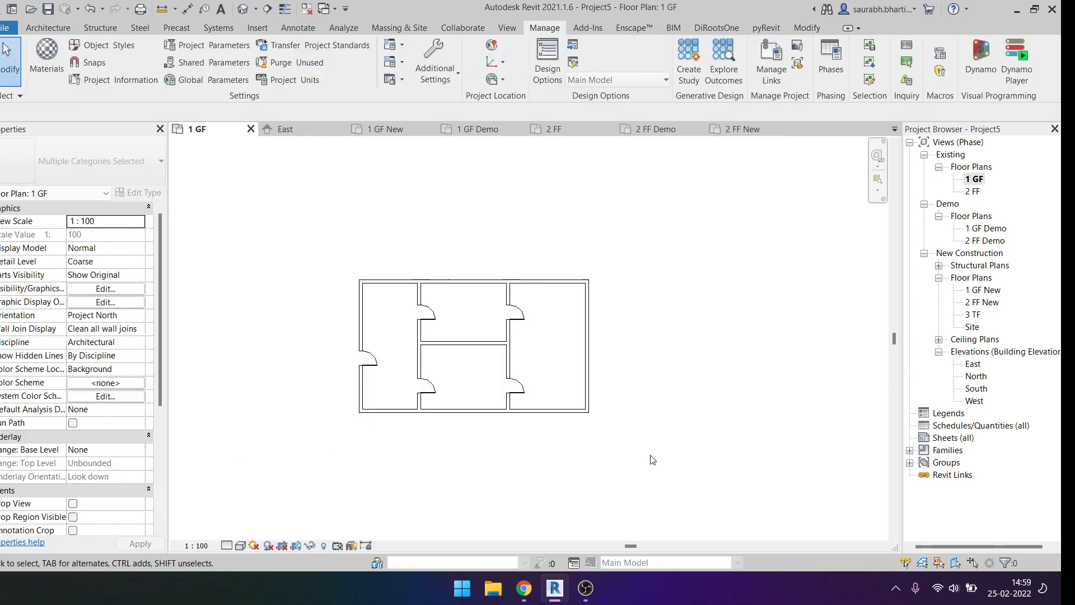
Step: Add three new phase filters to the project's phasing settings
{"action": "left_click", "coordinate": [828, 66]}
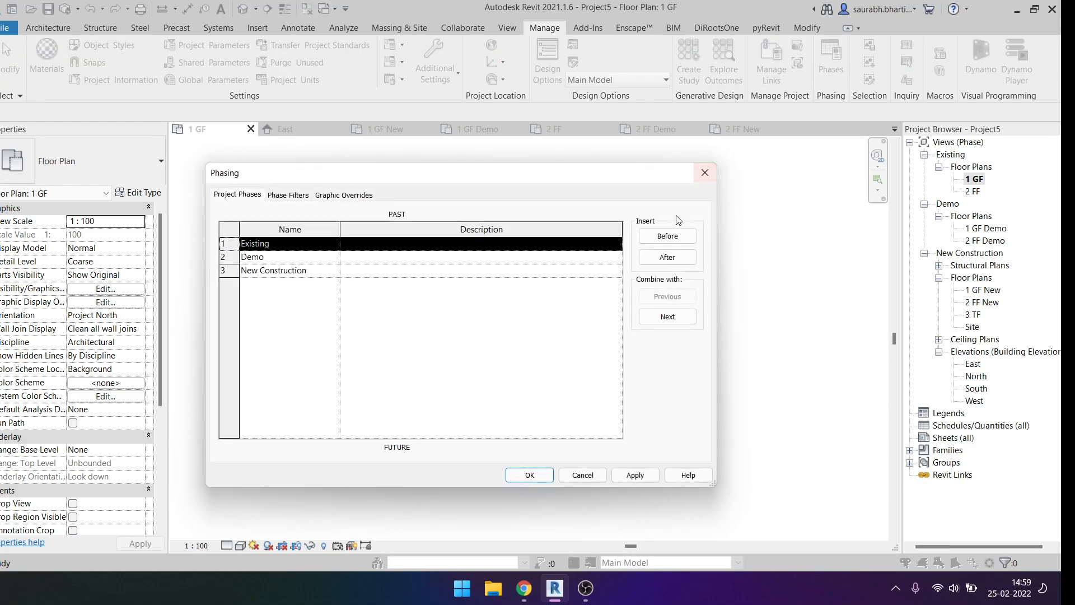
{"action": "left_click", "coordinate": [302, 195]}
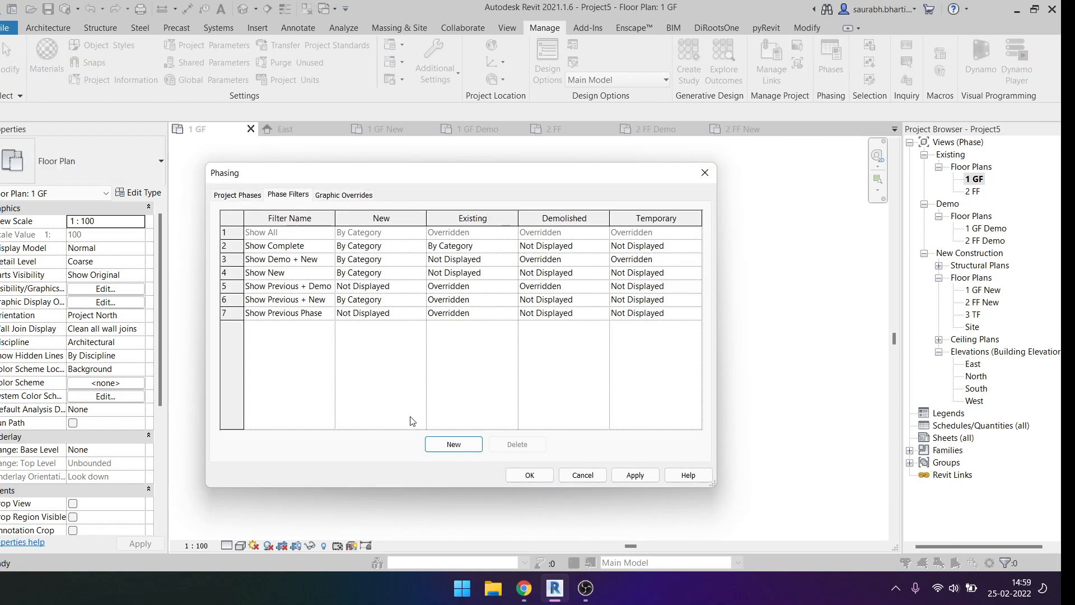
{"action": "left_click", "coordinate": [446, 444]}
{"action": "left_click", "coordinate": [447, 444]}
{"action": "left_click", "coordinate": [447, 445]}
Step: Rename the three added phase filters as Existing, Demo and New, and save the phasing settings
{"action": "left_click", "coordinate": [299, 327]}
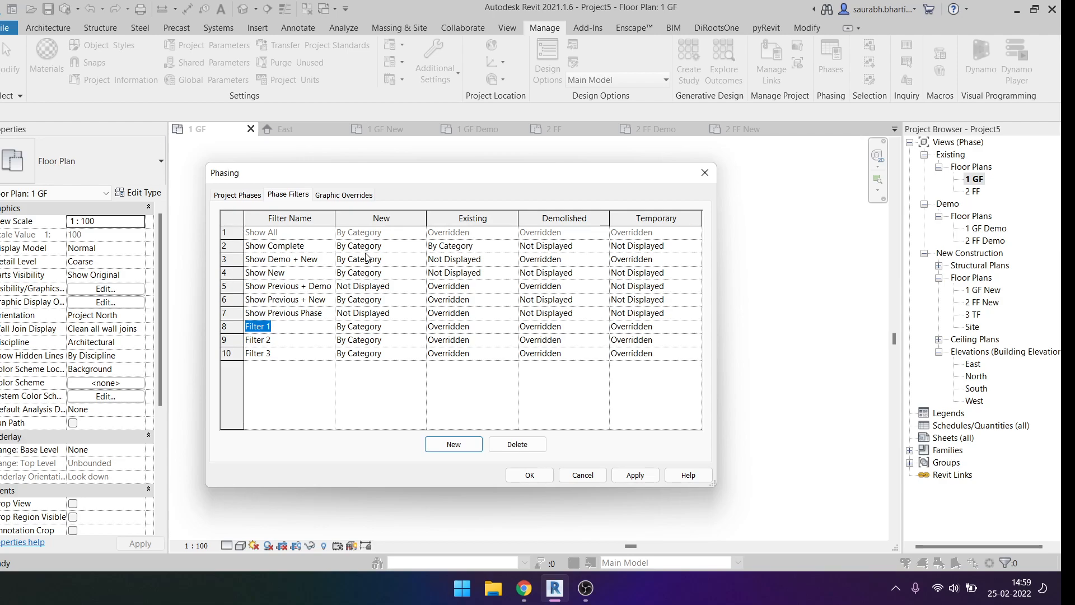
{"action": "type", "text": "isting"}
{"action": "left_click", "coordinate": [313, 353]}
{"action": "left_click", "coordinate": [311, 344]}
{"action": "type", "text": "Demo"}
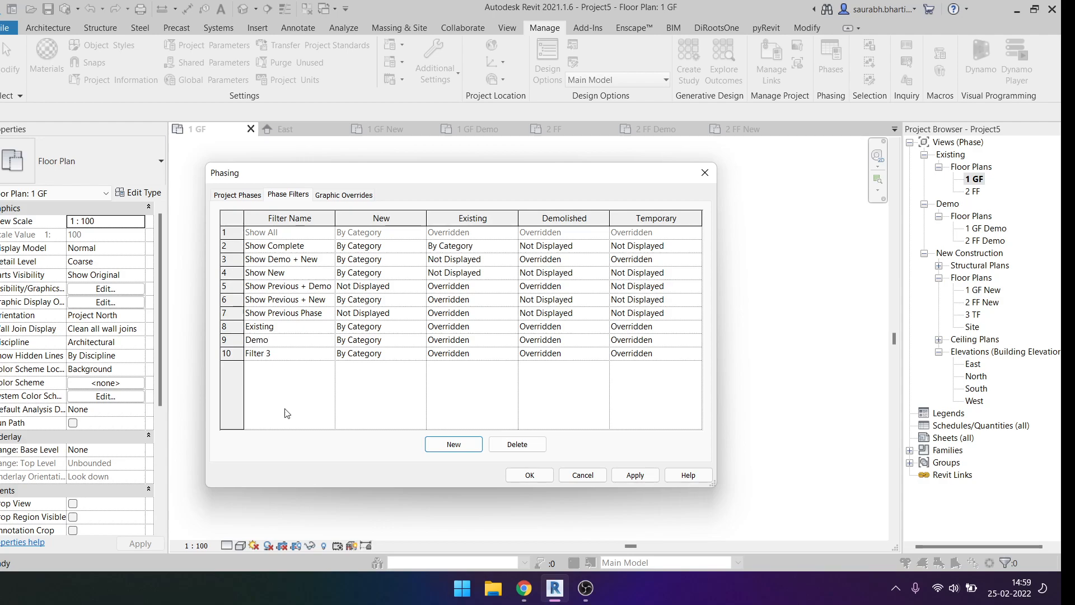
{"action": "left_click", "coordinate": [284, 351]}
{"action": "type", "text": "NE"}
{"action": "left_click", "coordinate": [402, 317]}
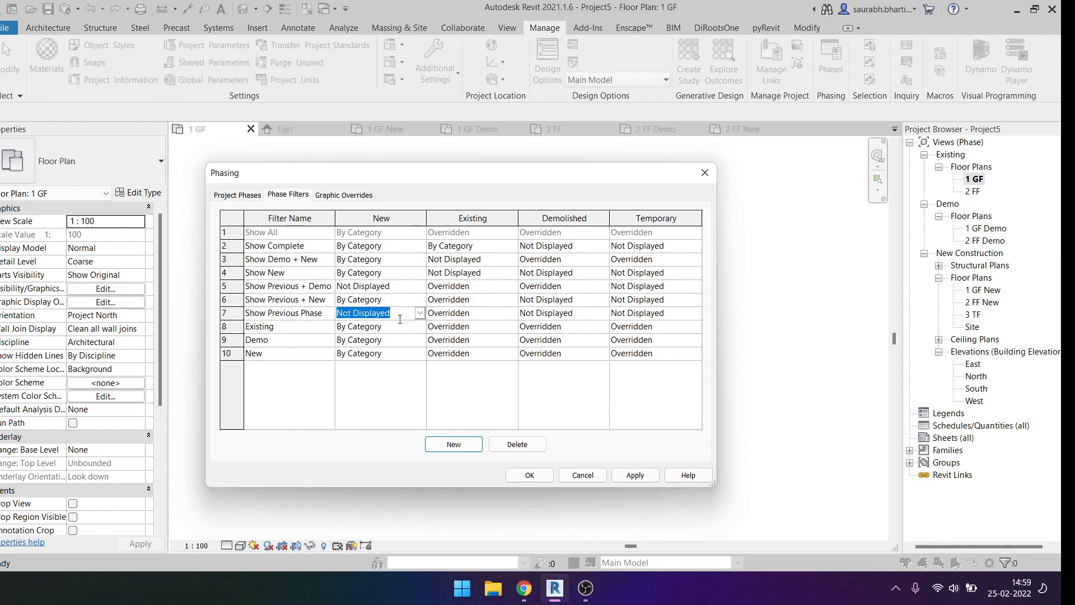
{"action": "left_click", "coordinate": [398, 327]}
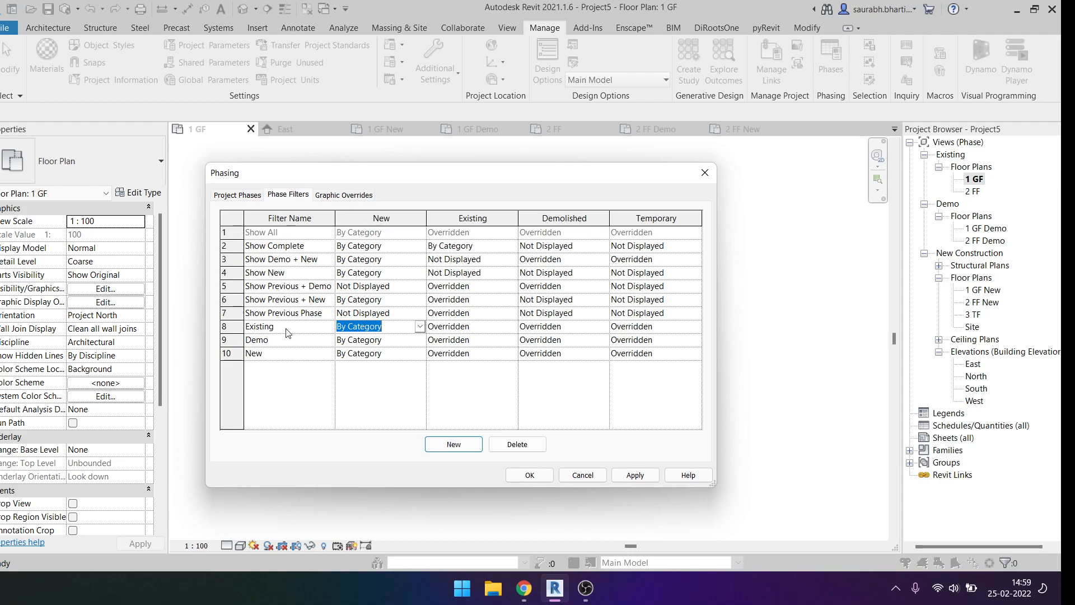
{"action": "left_click", "coordinate": [392, 328]}
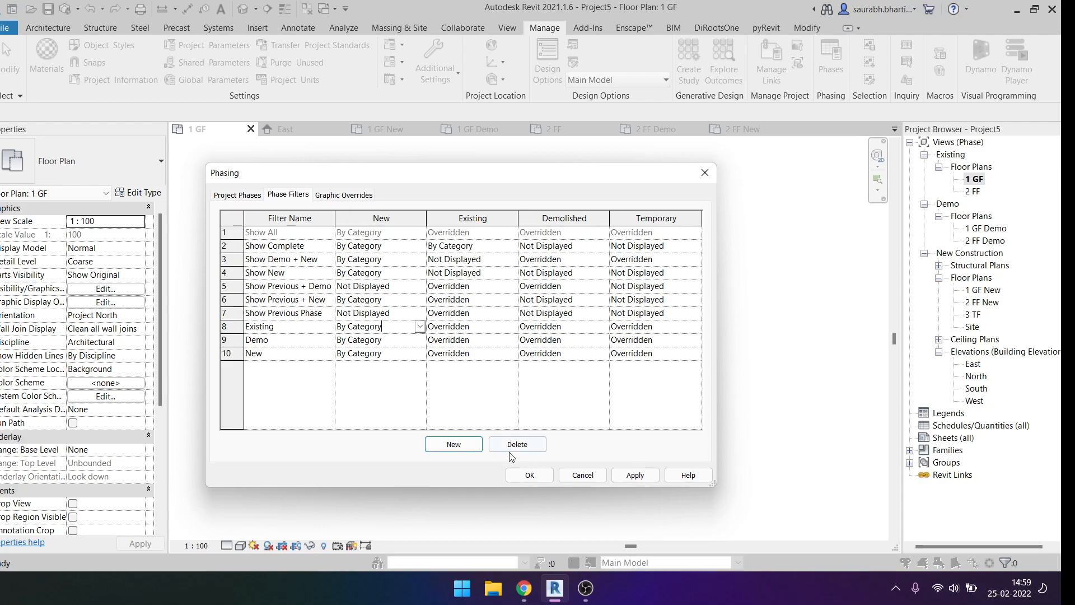
{"action": "left_click", "coordinate": [528, 473]}
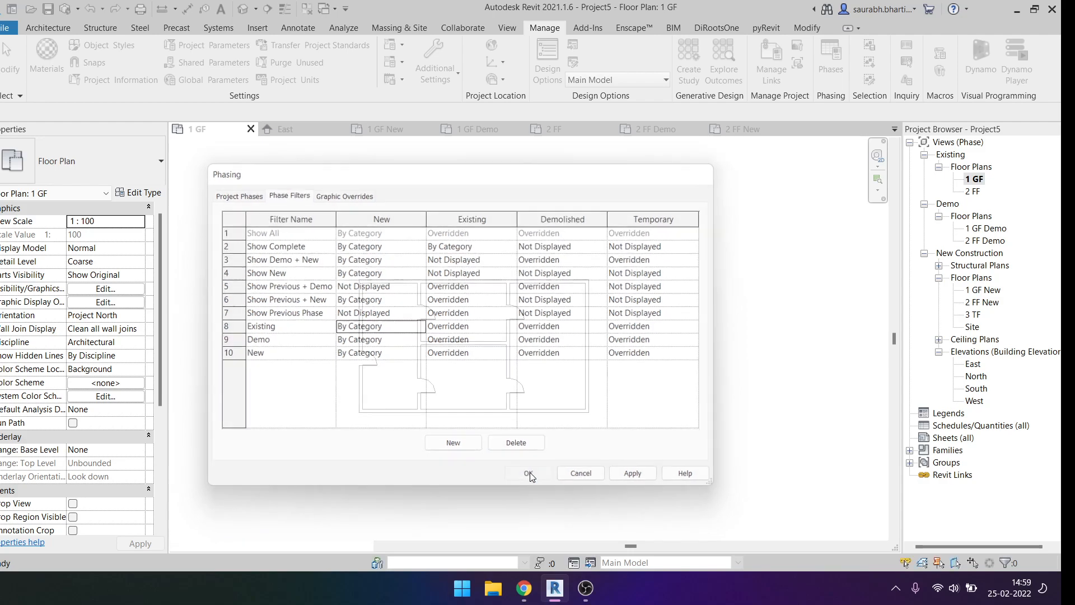
Step: Compare the walls and doors in the 1 GF and 1 GF Demo floor plans, checking their phase properties
{"action": "left_click", "coordinate": [969, 180]}
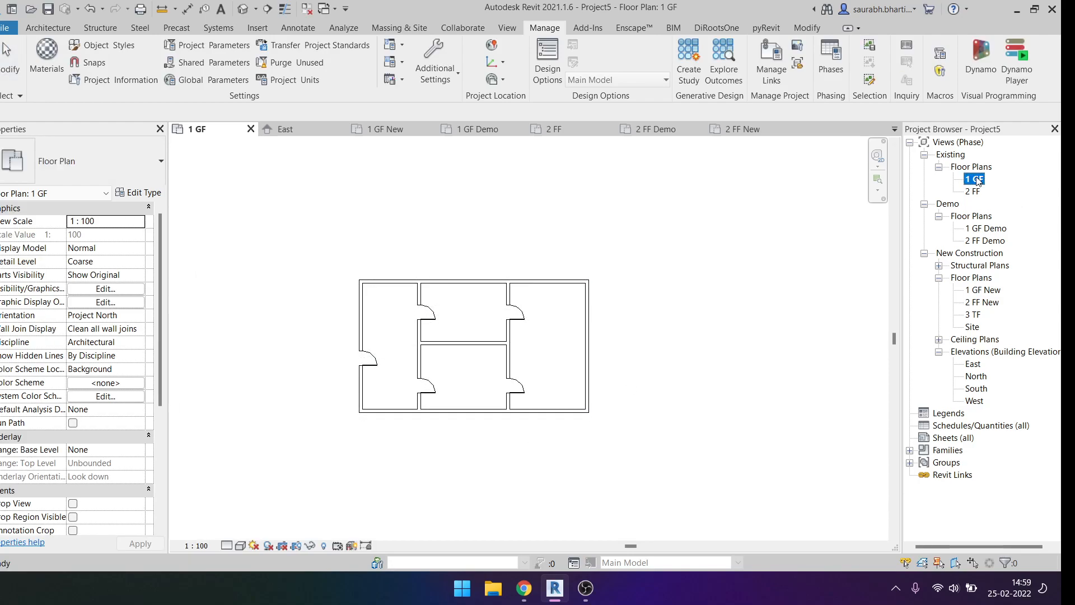
{"action": "double_click", "coordinate": [977, 180]}
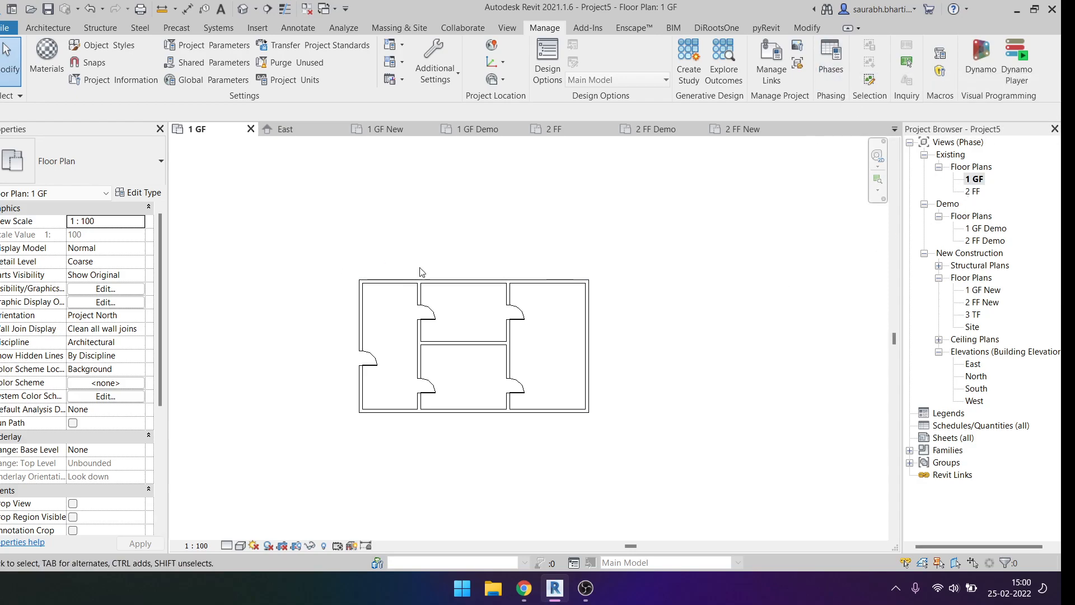
{"action": "left_click_drag", "start_coordinate": [347, 272], "coordinate": [603, 452]}
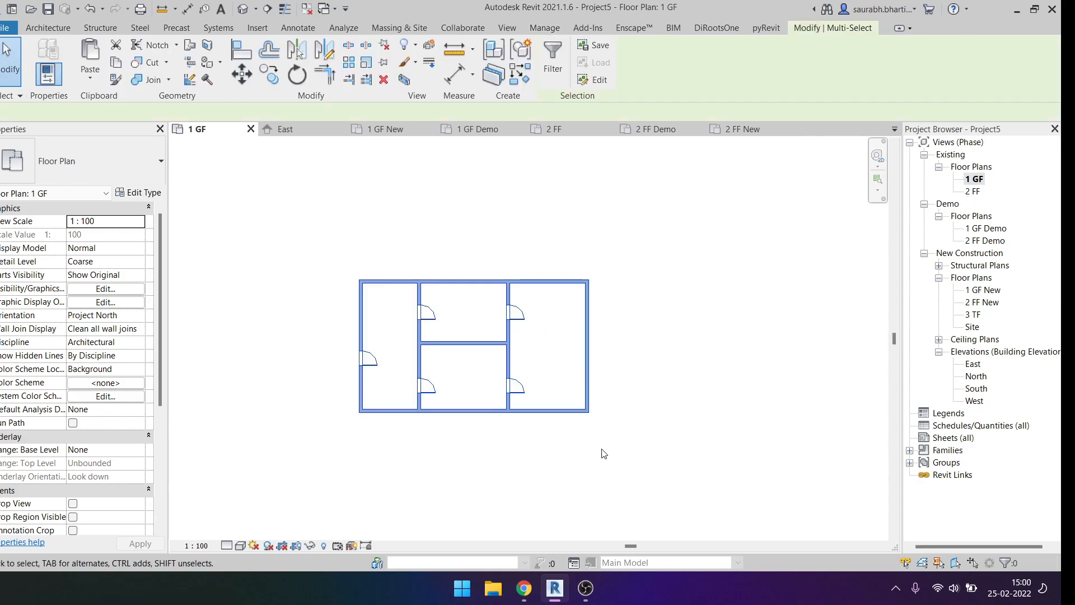
{"action": "left_click", "coordinate": [616, 441]}
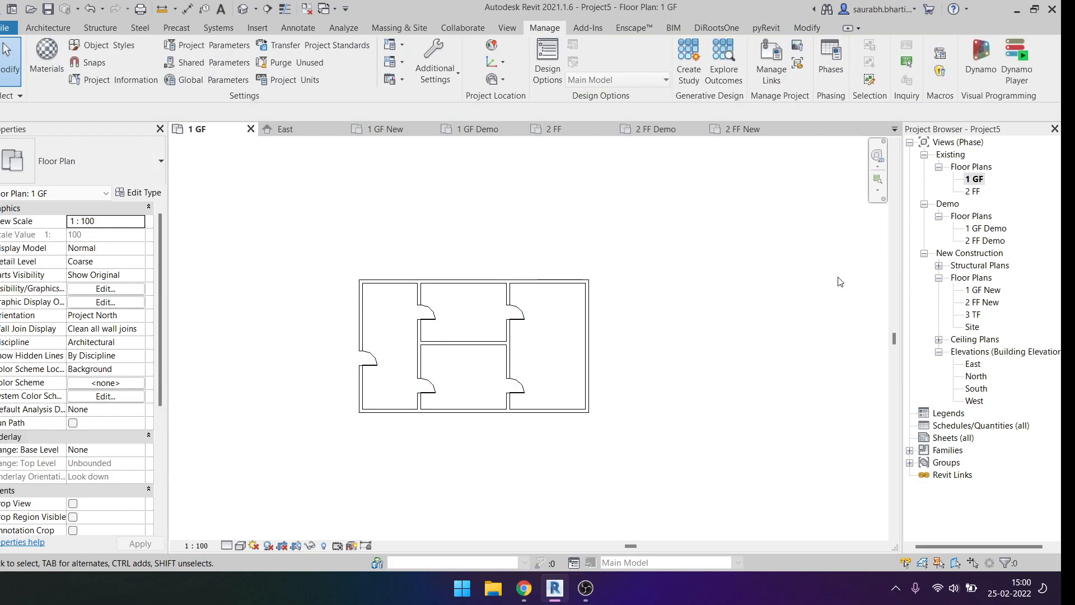
{"action": "double_click", "coordinate": [988, 228]}
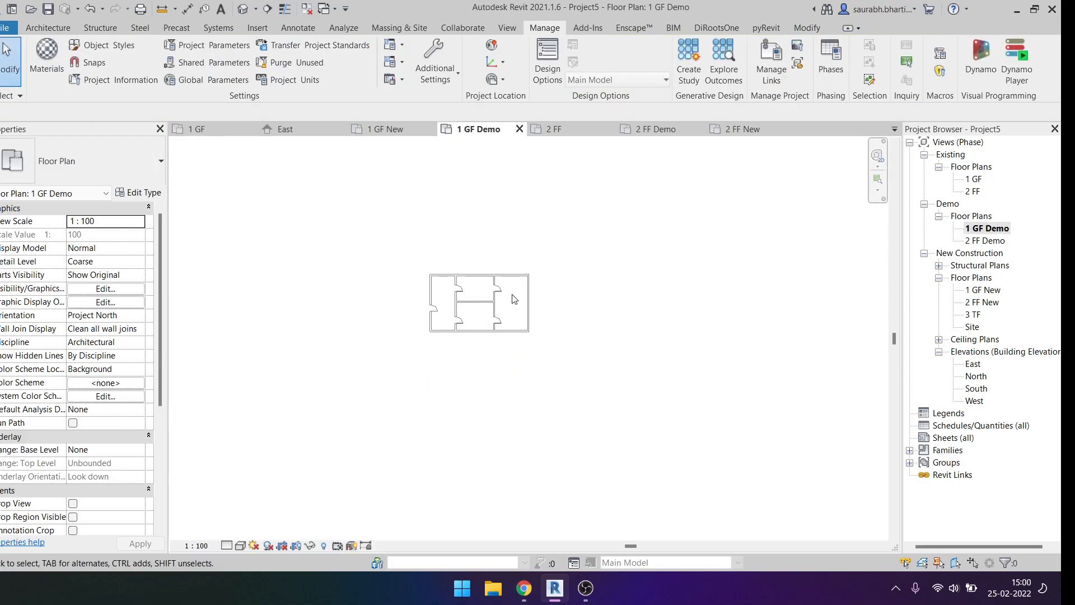
{"action": "scroll", "coordinate": [477, 277], "scroll_direction": "up", "scroll_amount": 3}
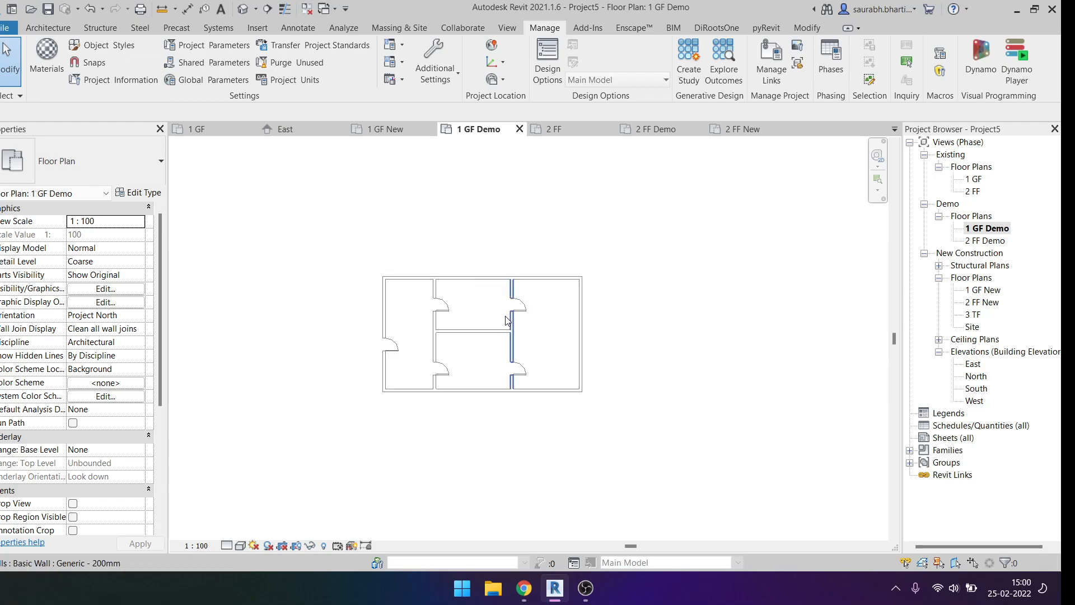
{"action": "left_click_drag", "start_coordinate": [365, 253], "coordinate": [619, 400]}
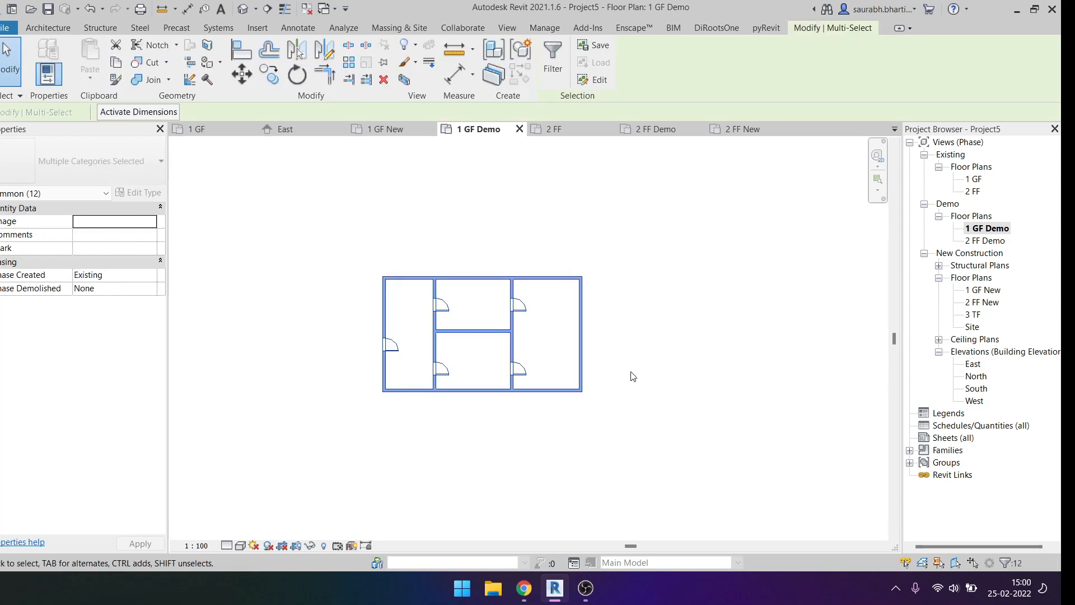
{"action": "left_click", "coordinate": [633, 300]}
Step: Try the Not Displayed and By Category options for new elements in the Existing phase filter, and discard the changes
{"action": "left_click", "coordinate": [830, 62]}
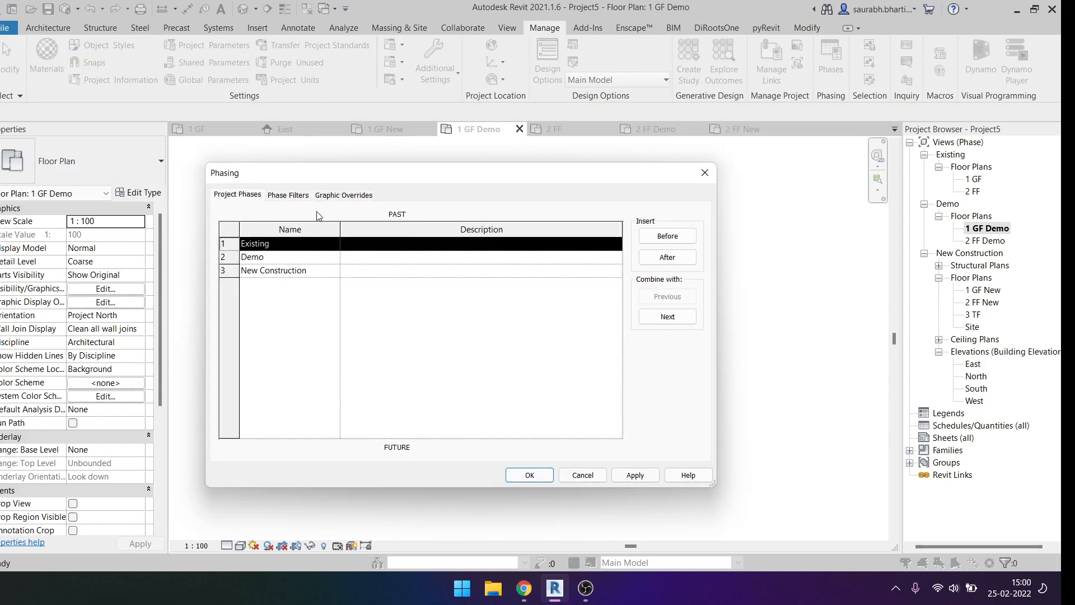
{"action": "left_click", "coordinate": [288, 195]}
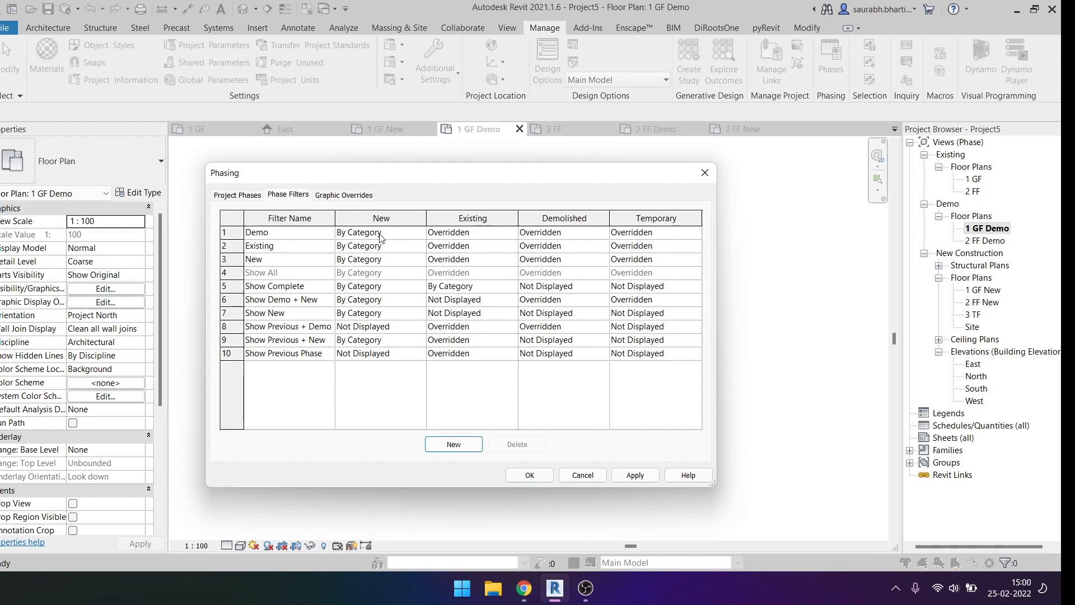
{"action": "left_click", "coordinate": [420, 235]}
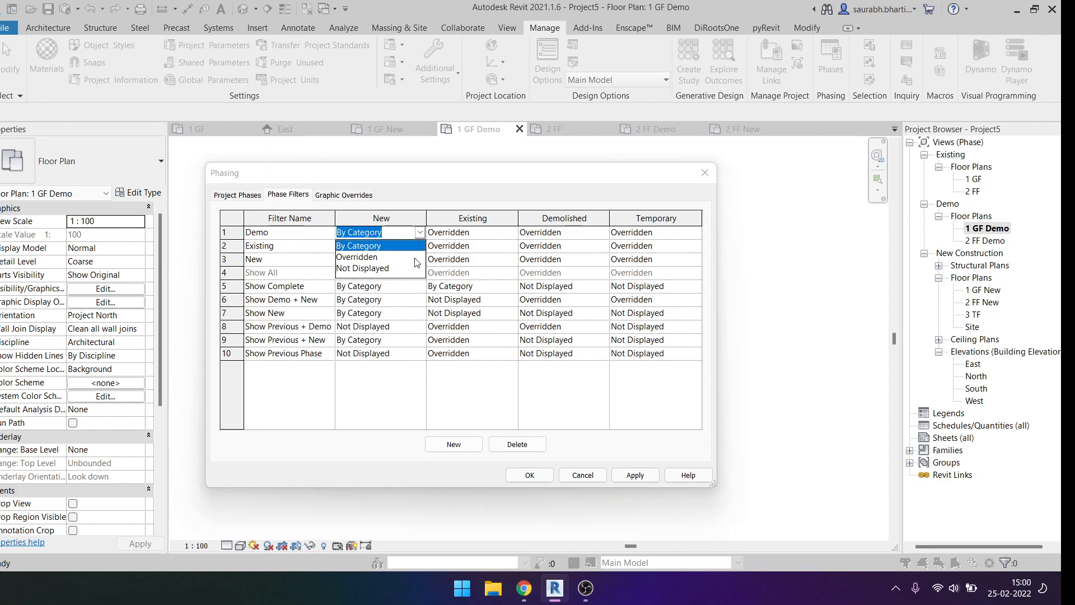
{"action": "left_click", "coordinate": [321, 248]}
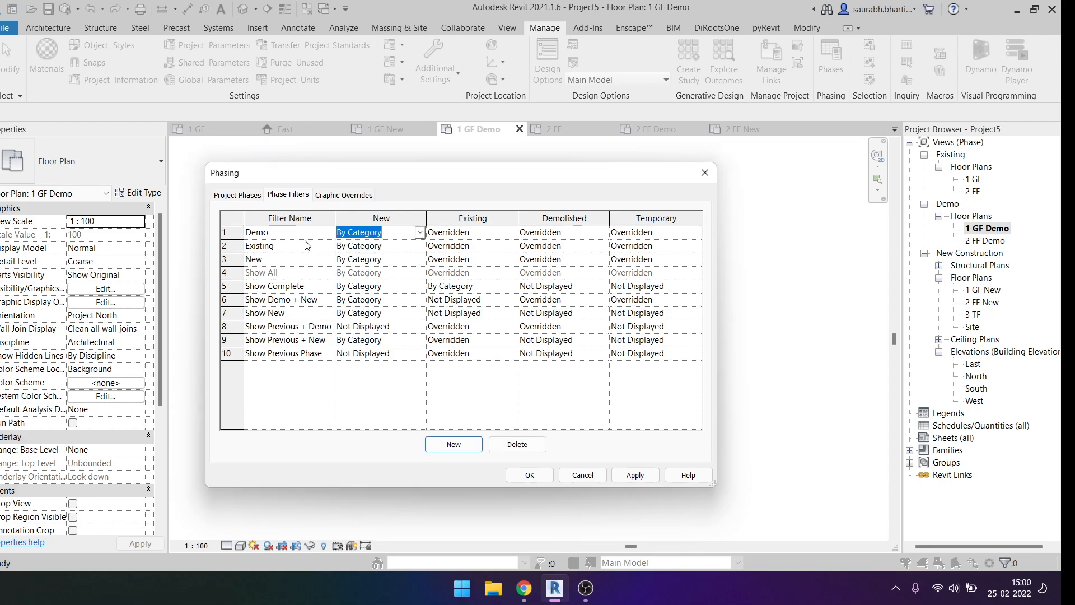
{"action": "left_click", "coordinate": [396, 248]}
{"action": "left_click", "coordinate": [430, 250]}
{"action": "left_click", "coordinate": [421, 248]}
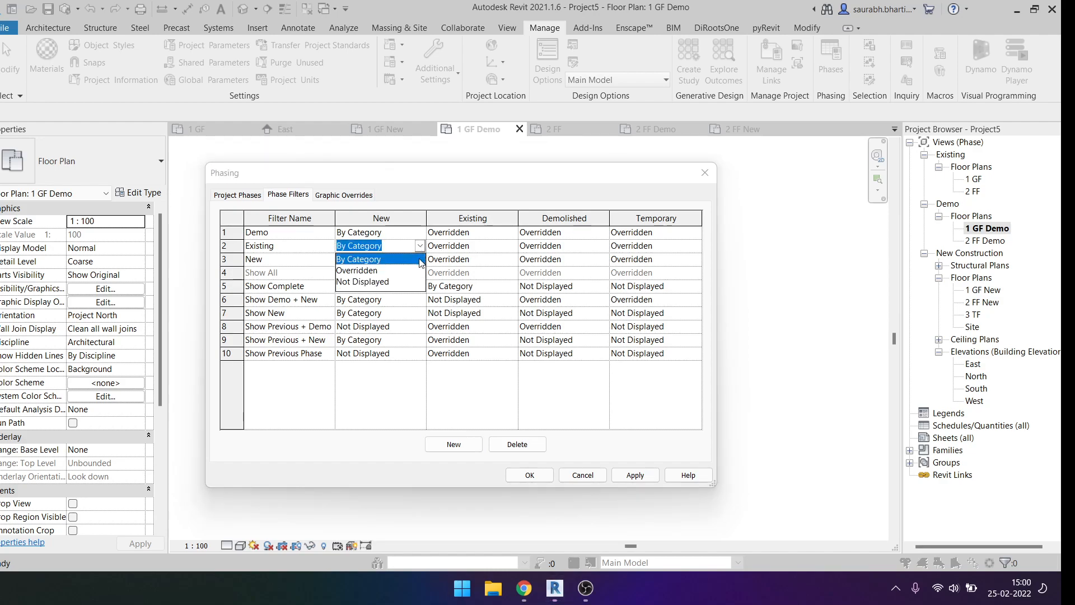
{"action": "left_click", "coordinate": [391, 281]}
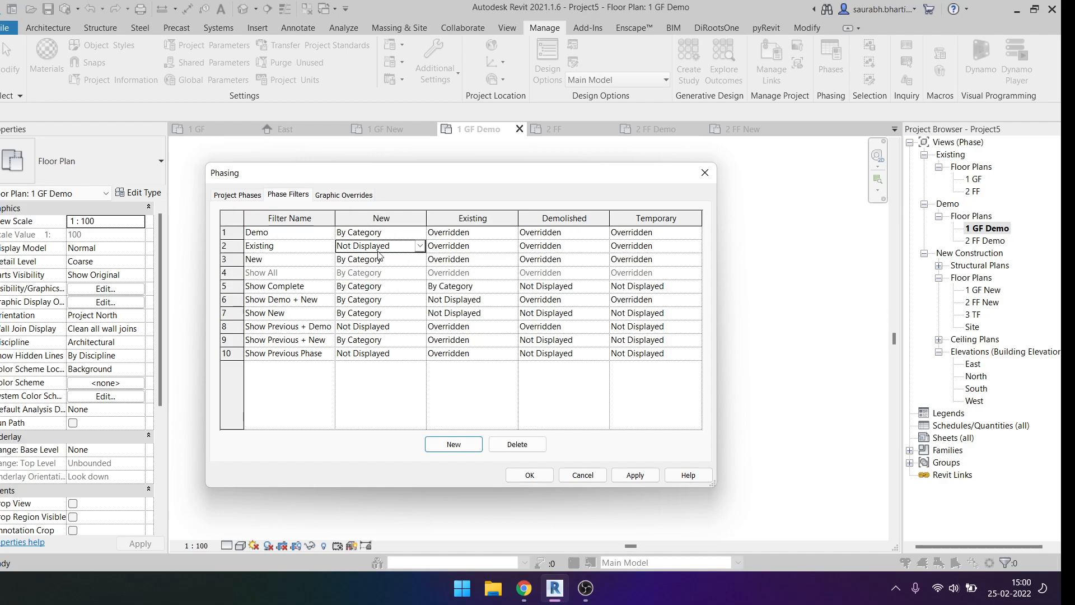
{"action": "left_click", "coordinate": [420, 248]}
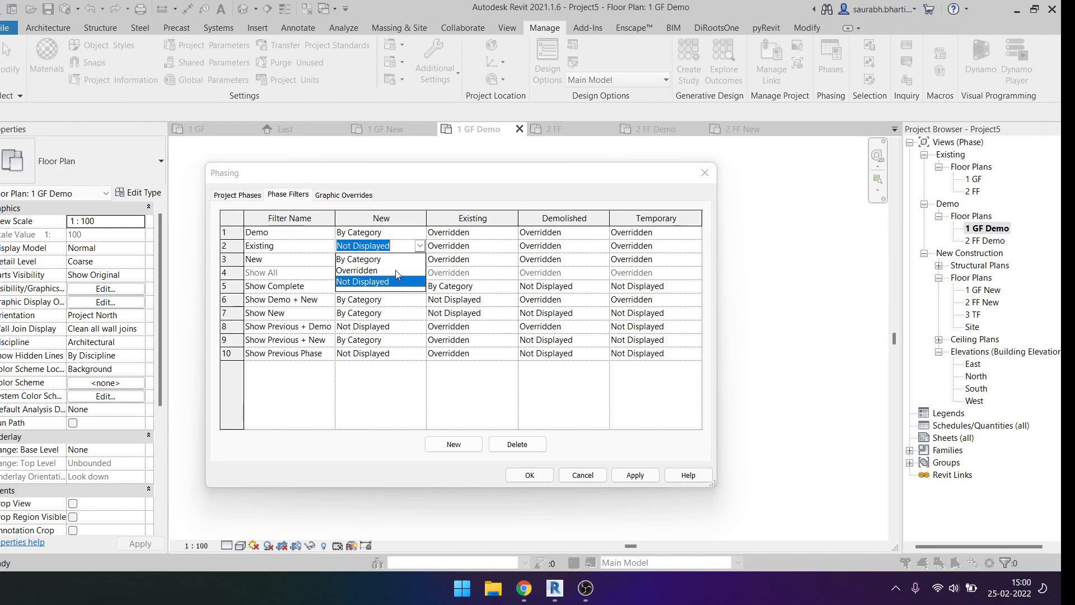
{"action": "left_click", "coordinate": [401, 259]}
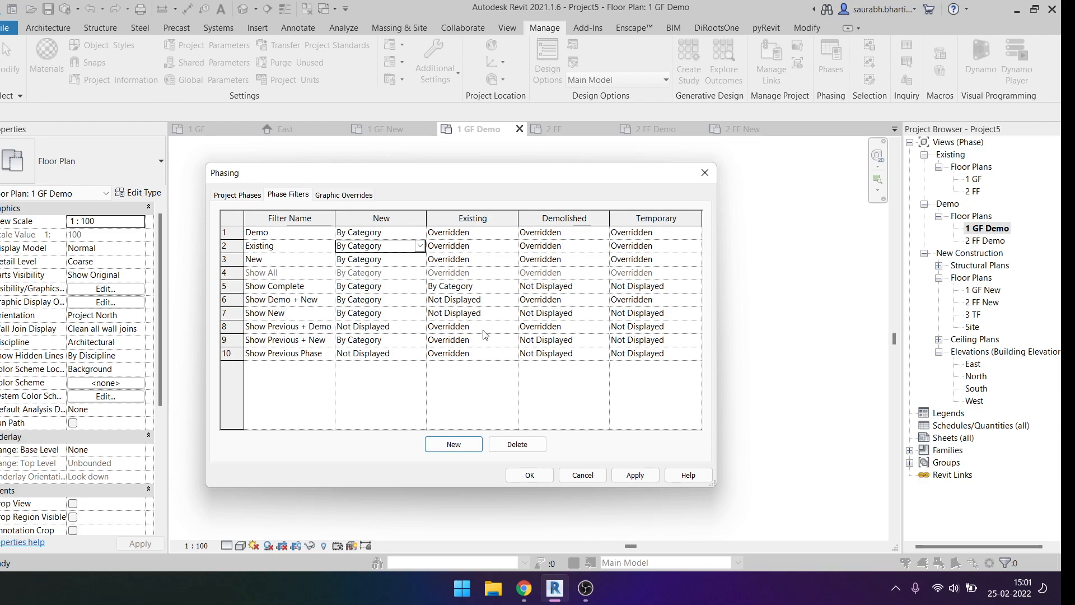
{"action": "left_click", "coordinate": [564, 475]}
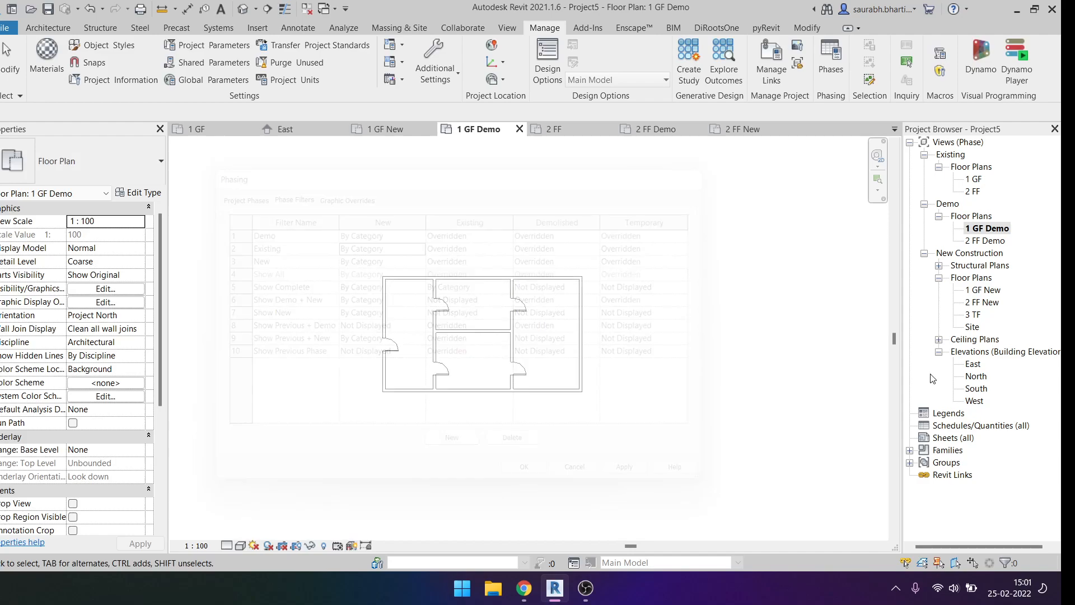
Step: Set the phase filter of the Existing 1 GF floor plan to Show Complete and check its walls and doors
{"action": "double_click", "coordinate": [975, 179]}
{"action": "scroll", "coordinate": [67, 493], "scroll_direction": "down", "scroll_amount": 5}
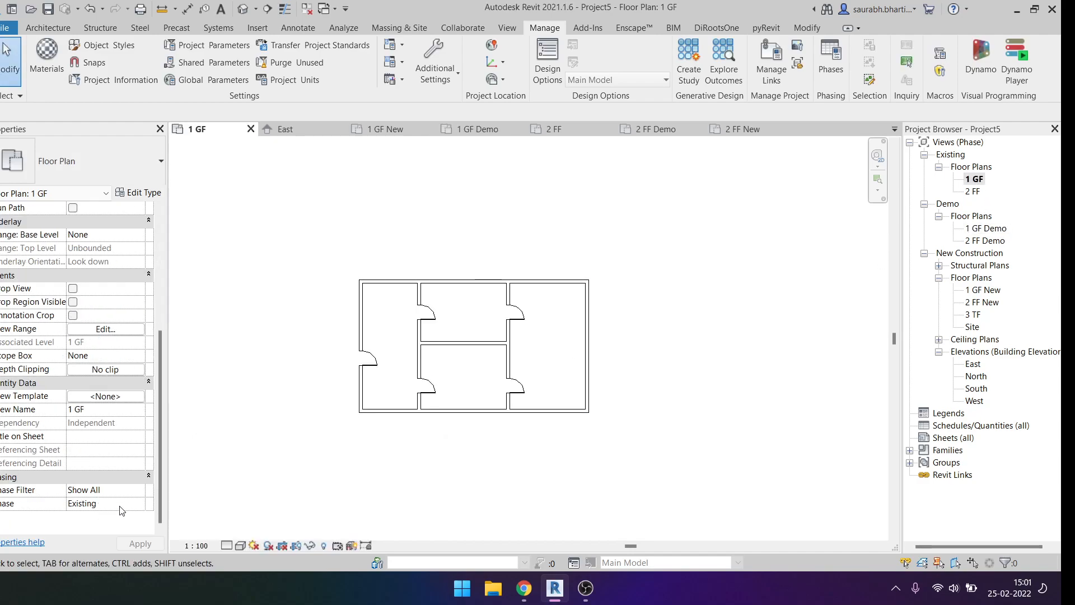
{"action": "left_click", "coordinate": [139, 505]}
{"action": "left_click", "coordinate": [137, 494]}
{"action": "left_click", "coordinate": [139, 491]}
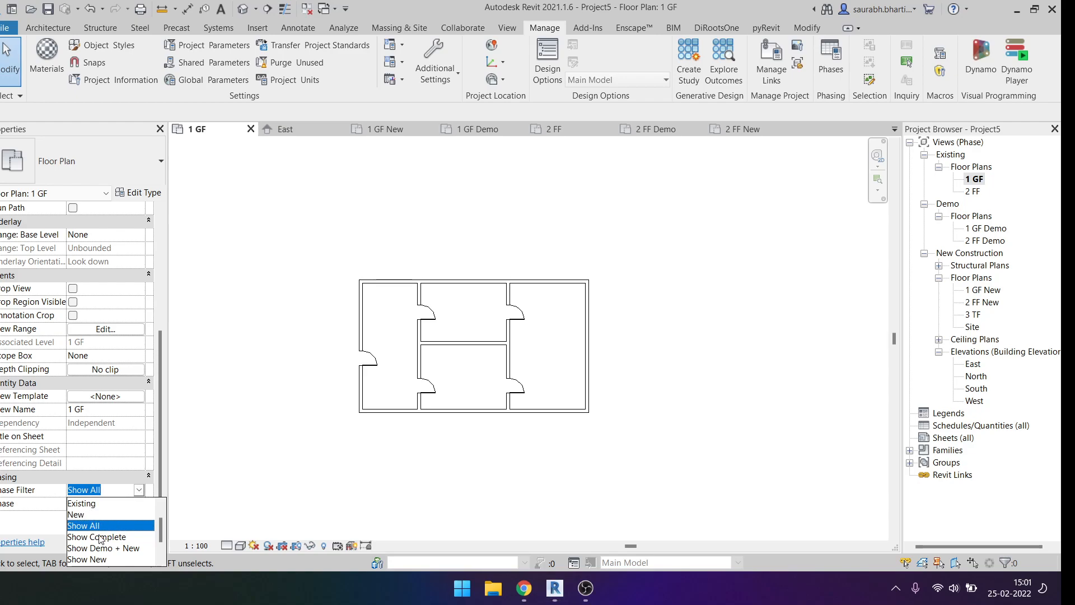
{"action": "left_click", "coordinate": [99, 530]}
{"action": "left_click", "coordinate": [140, 491]}
{"action": "scroll", "coordinate": [112, 532], "scroll_direction": "down", "scroll_amount": 2}
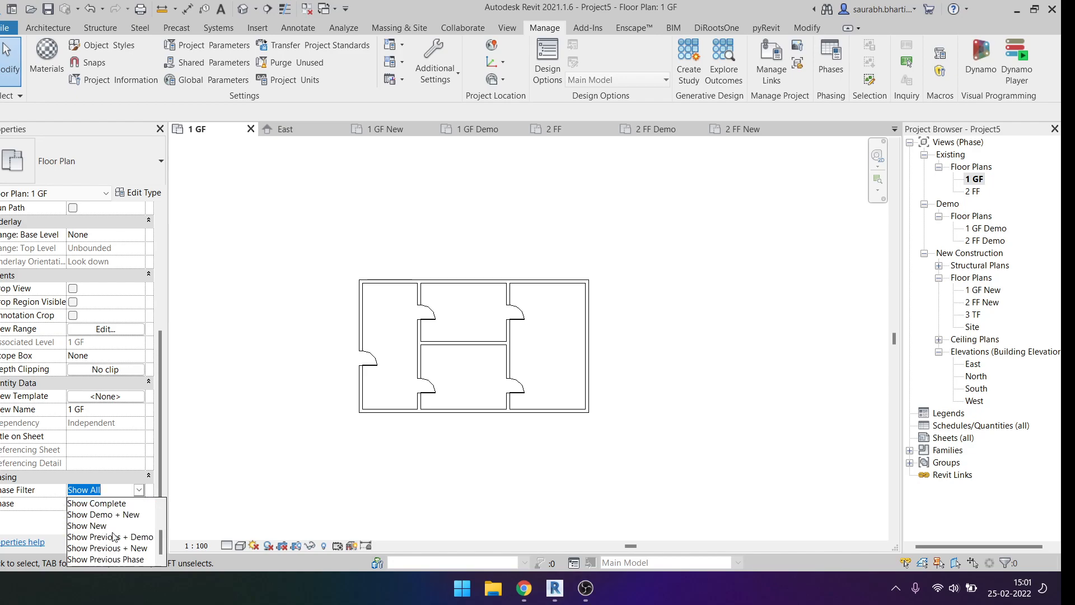
{"action": "left_click", "coordinate": [115, 504]}
{"action": "scroll", "coordinate": [517, 433], "scroll_direction": "up", "scroll_amount": 3}
{"action": "scroll", "coordinate": [434, 300], "scroll_direction": "down", "scroll_amount": 2}
{"action": "left_click_drag", "start_coordinate": [299, 169], "coordinate": [683, 453]}
{"action": "left_click", "coordinate": [762, 257]}
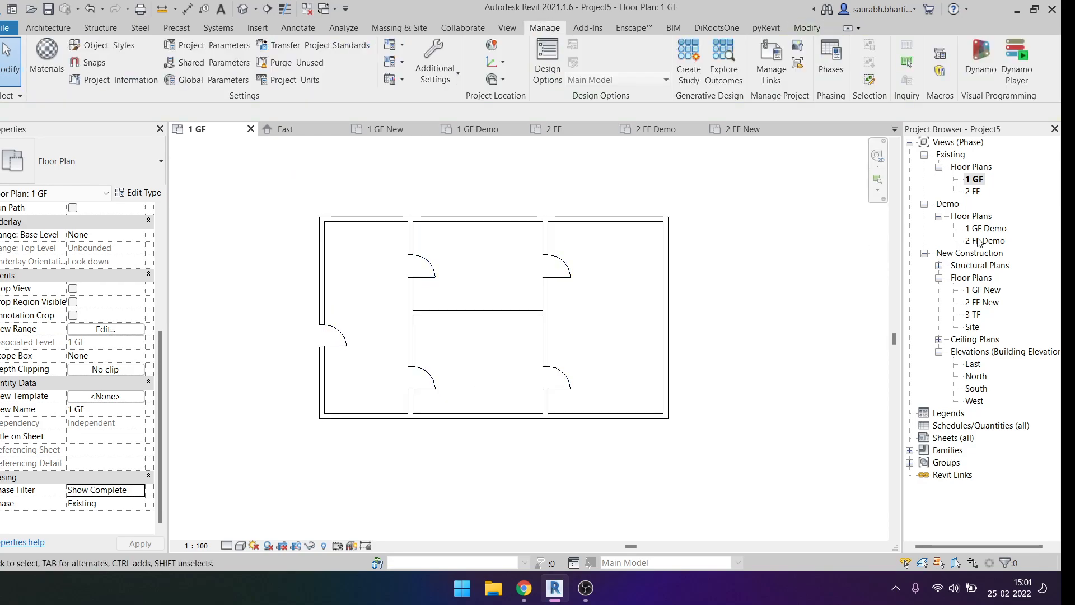
Step: In the phasing graphic overrides, make the foreground of the Existing status's solid-fill cut pattern visible and apply the change
{"action": "left_click", "coordinate": [831, 64]}
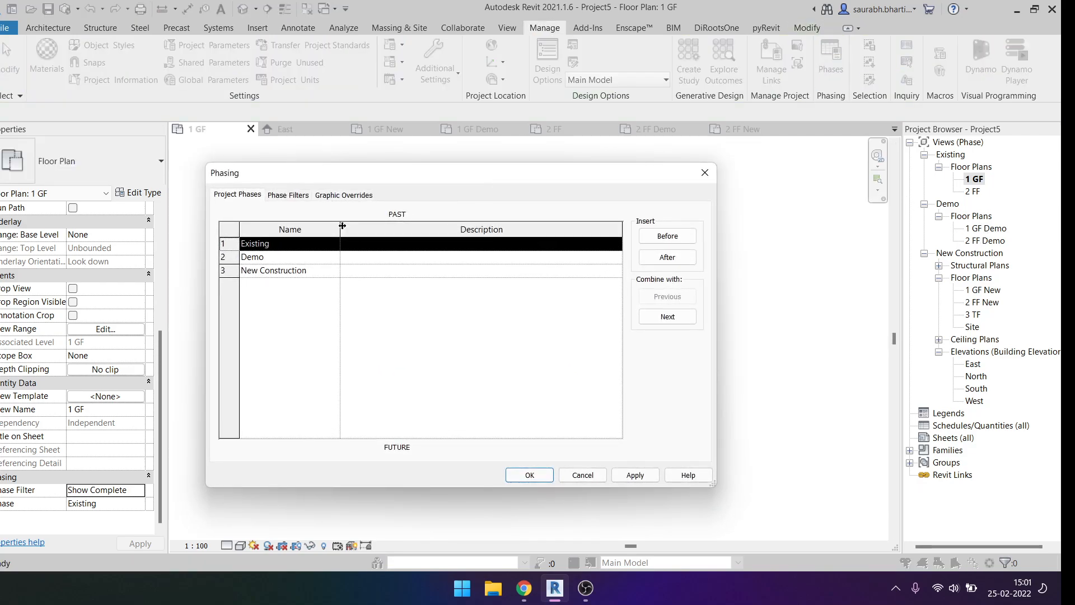
{"action": "left_click", "coordinate": [344, 195]}
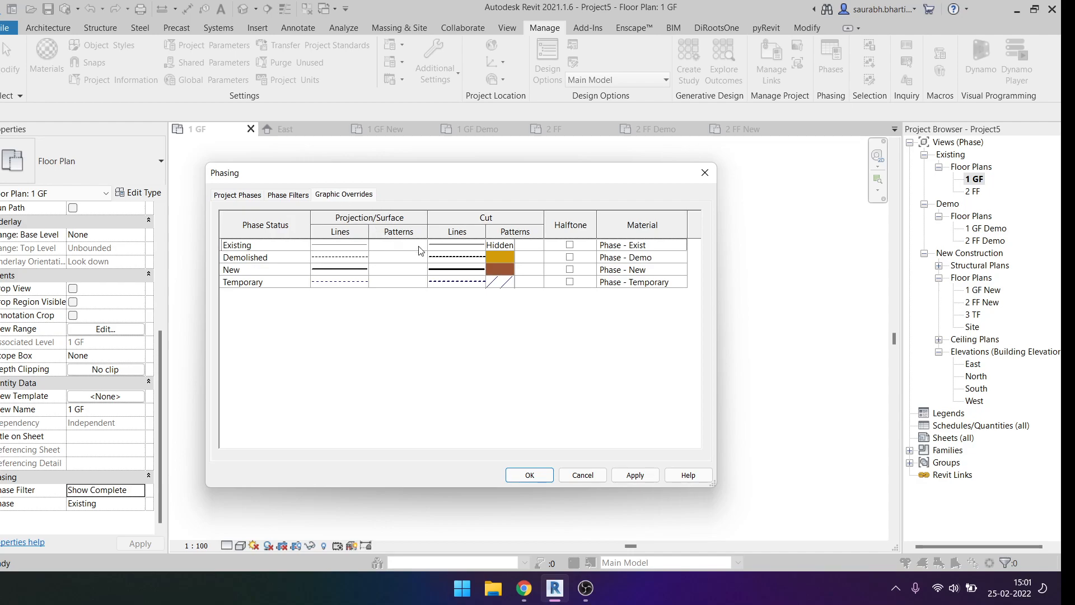
{"action": "left_click", "coordinate": [398, 245]}
{"action": "left_click", "coordinate": [398, 244]}
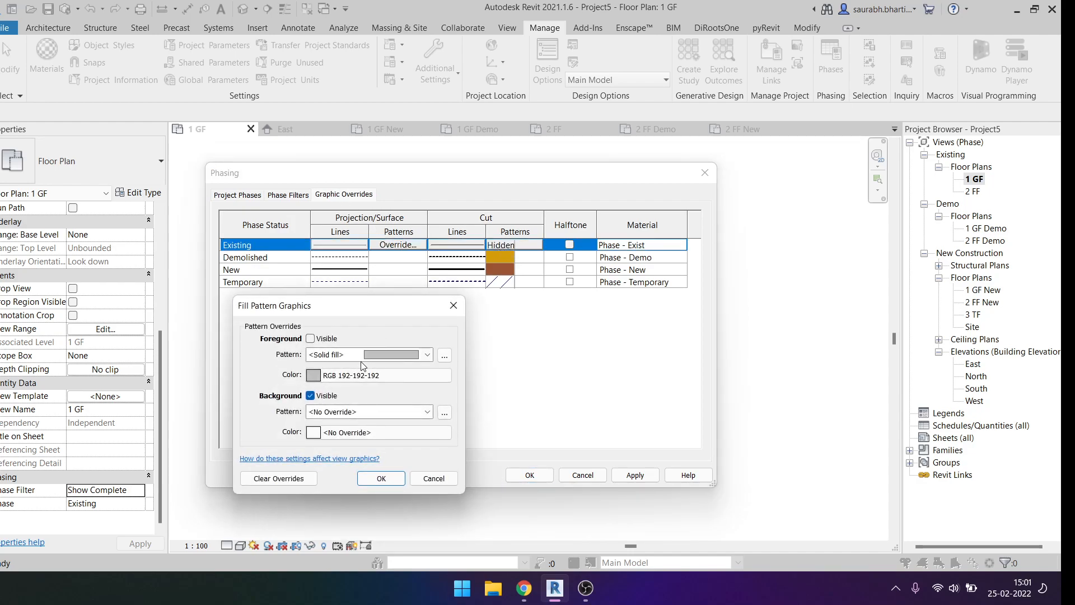
{"action": "left_click", "coordinate": [326, 339]}
{"action": "left_click", "coordinate": [380, 477]}
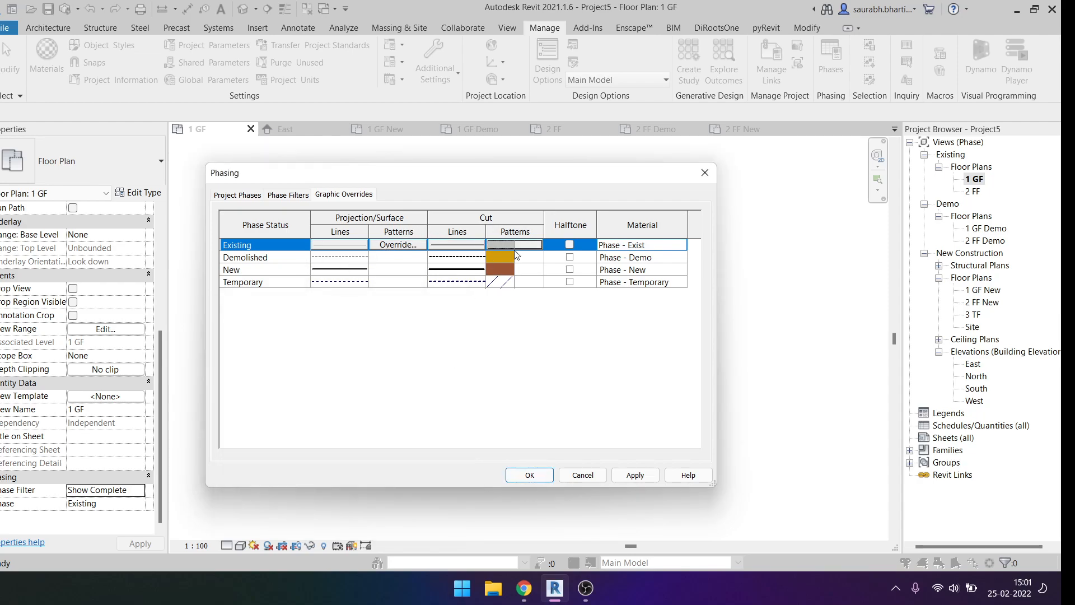
{"action": "left_click", "coordinate": [635, 474]}
Step: Compare the Existing phase filter's options and the Existing graphic overrides with the 1 GF floor plan
{"action": "left_click", "coordinate": [294, 196]}
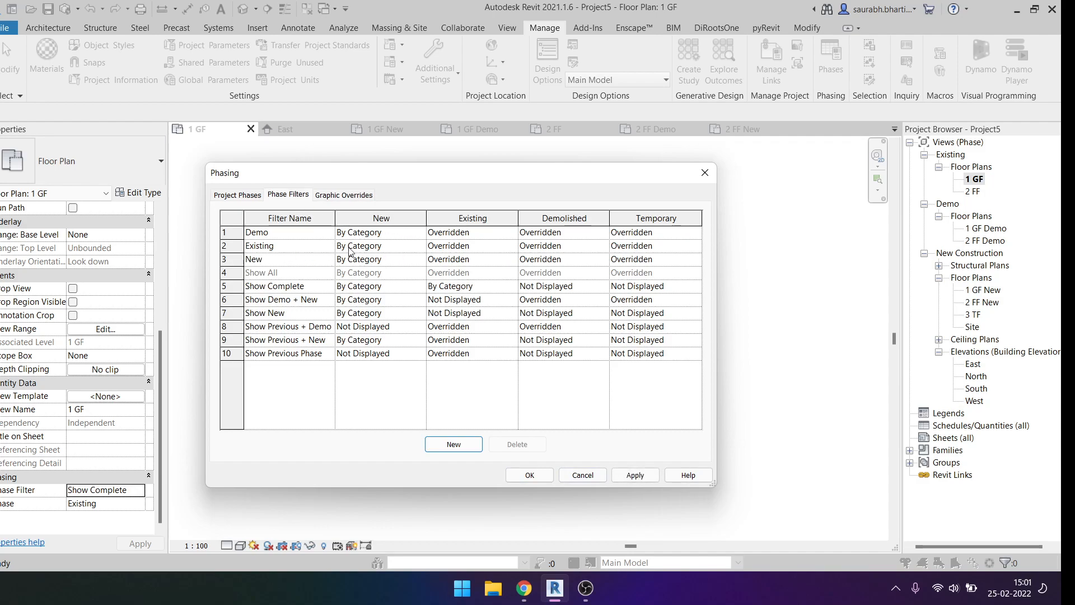
{"action": "left_click", "coordinate": [424, 251]}
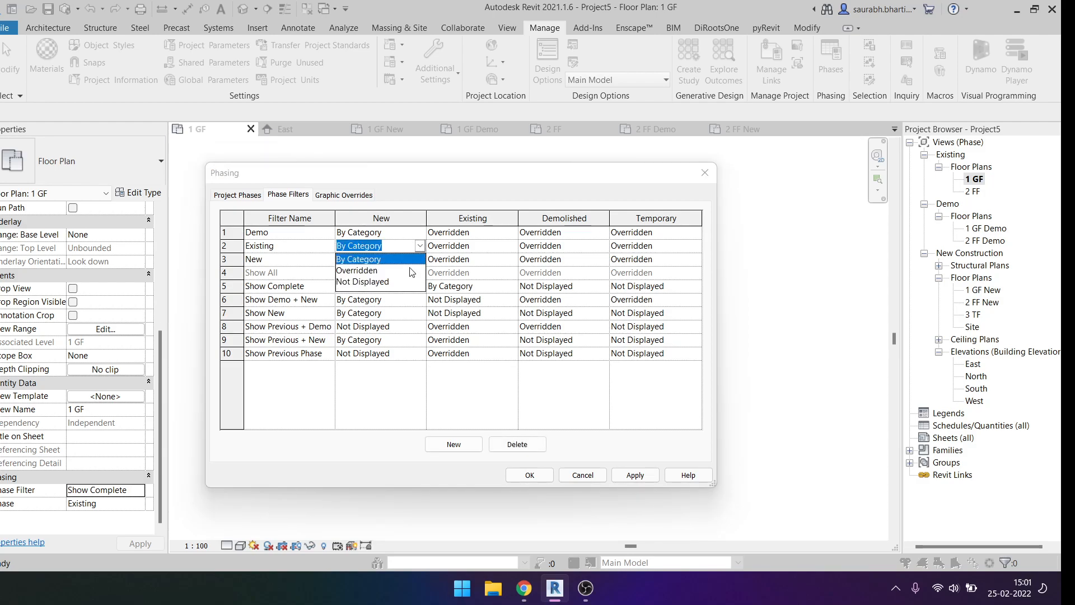
{"action": "left_click_drag", "start_coordinate": [458, 180], "coordinate": [818, 328]}
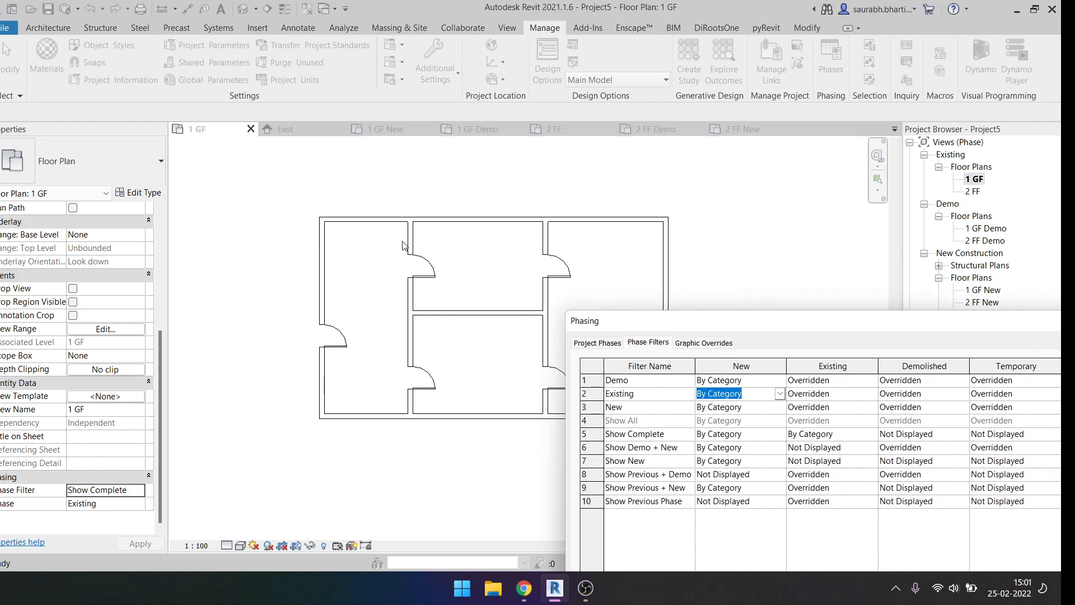
{"action": "left_click", "coordinate": [694, 342]}
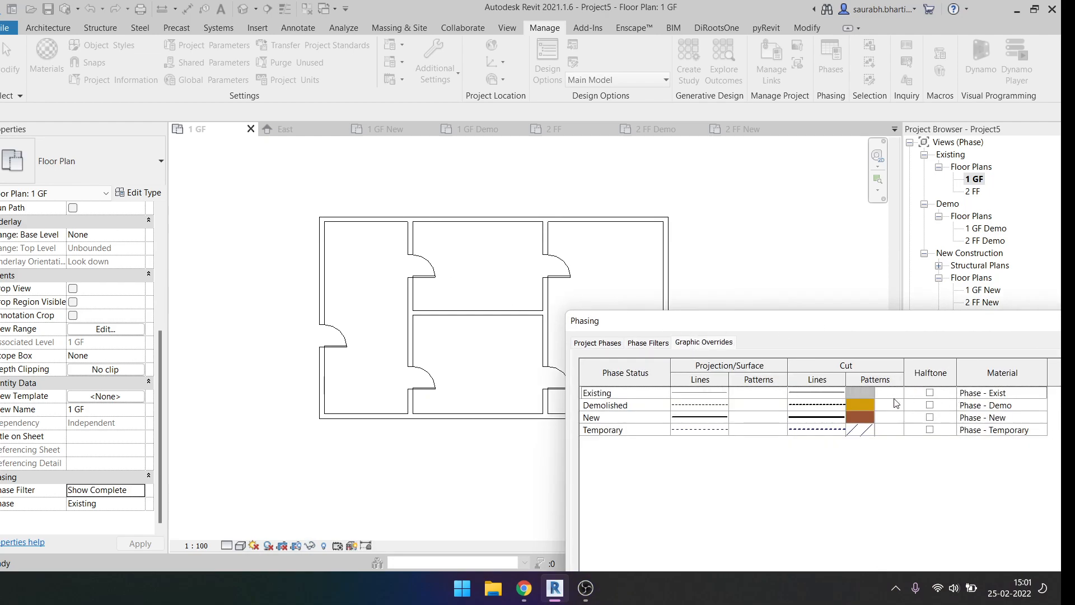
{"action": "left_click", "coordinate": [860, 392]}
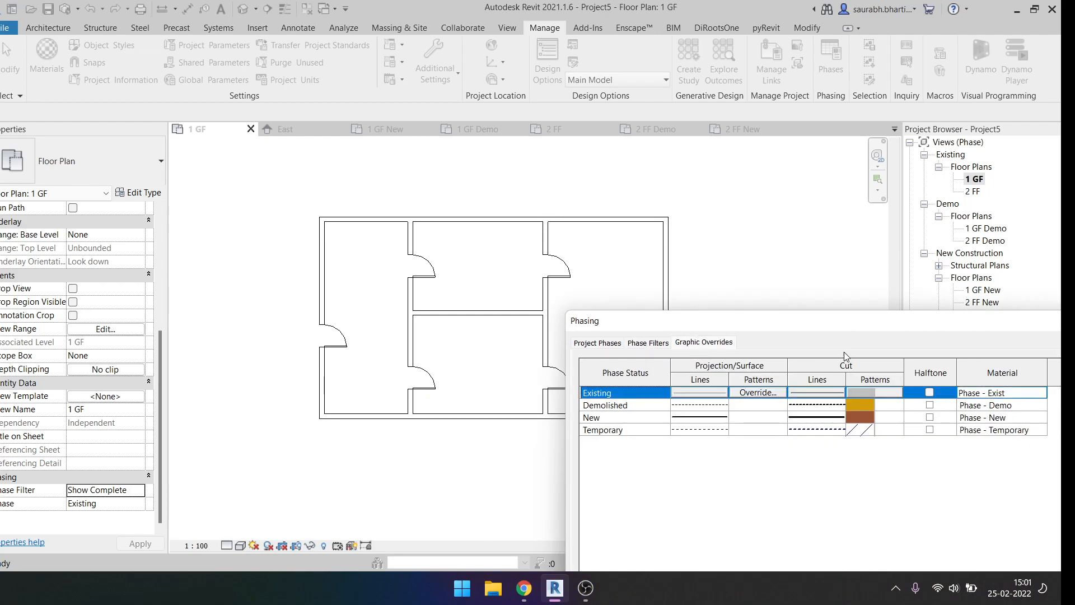
{"action": "left_click_drag", "start_coordinate": [846, 328], "coordinate": [724, 212]}
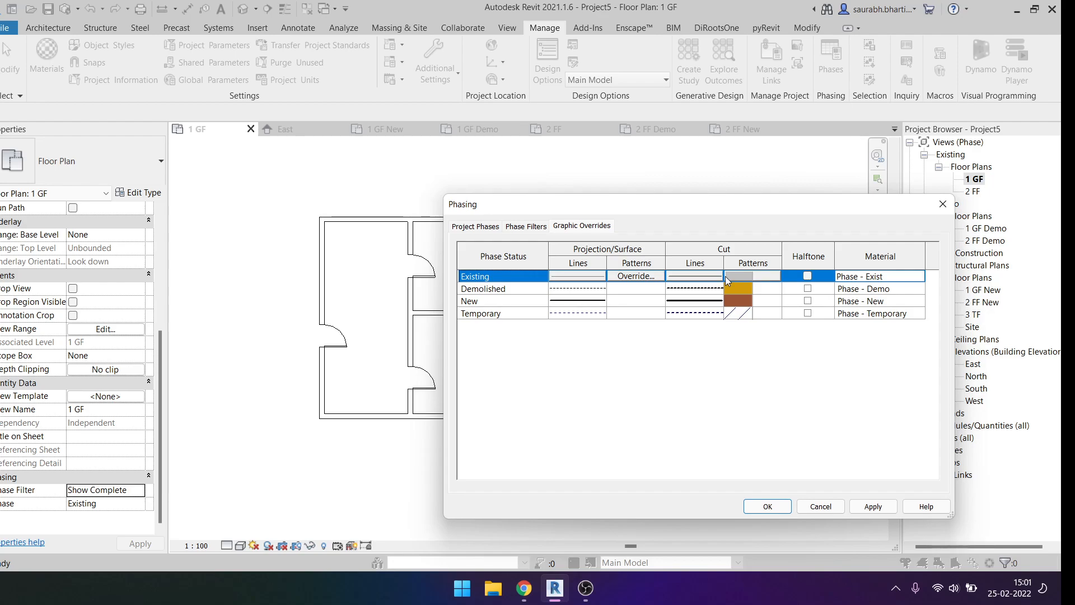
{"action": "left_click_drag", "start_coordinate": [722, 208], "coordinate": [662, 198]}
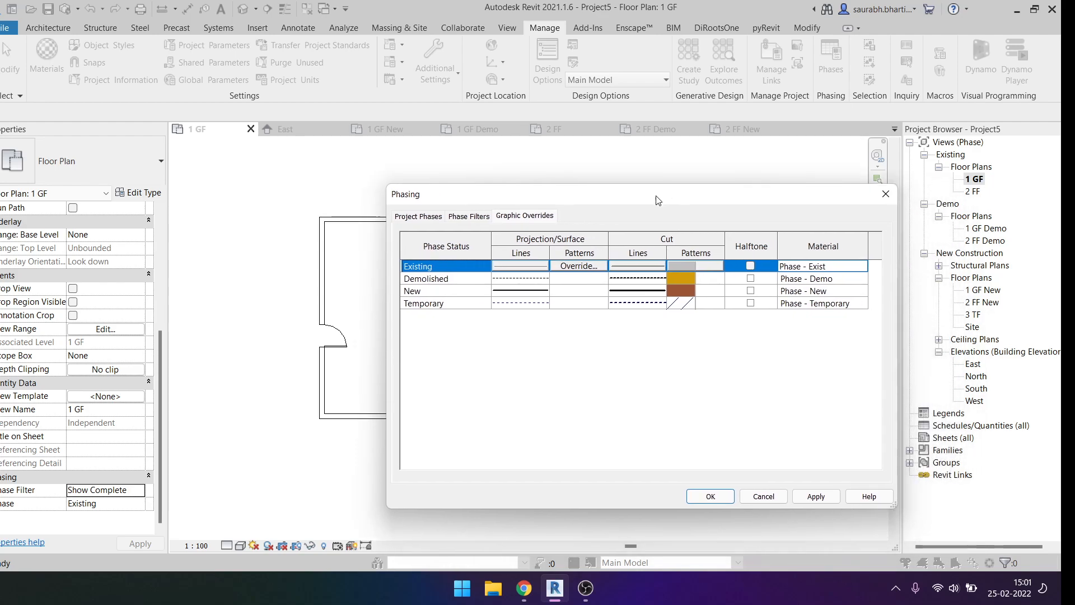
{"action": "left_click", "coordinate": [454, 217]}
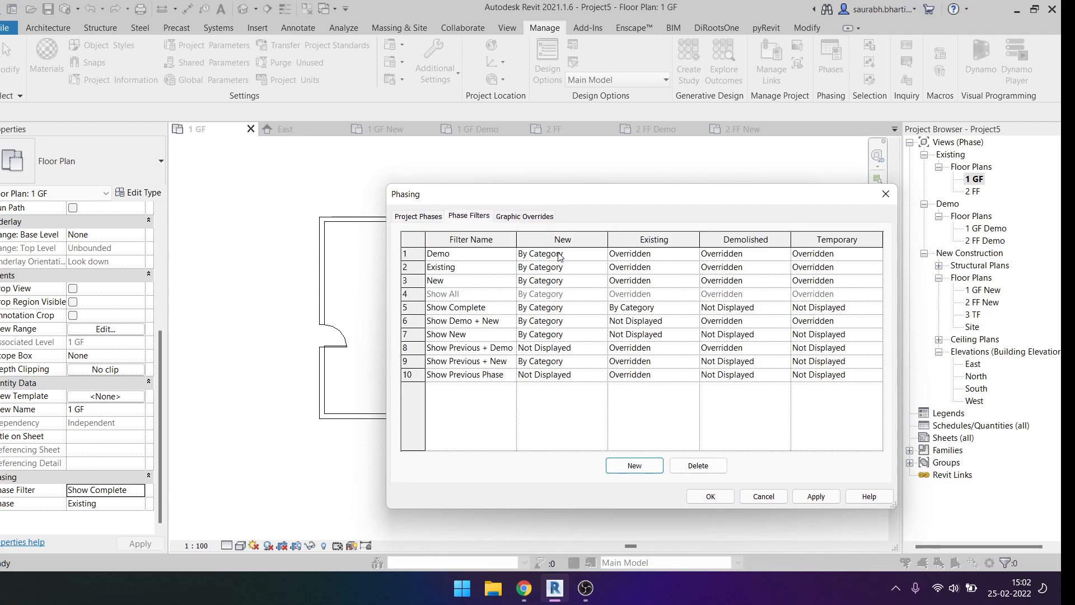
{"action": "left_click_drag", "start_coordinate": [568, 196], "coordinate": [488, 172]}
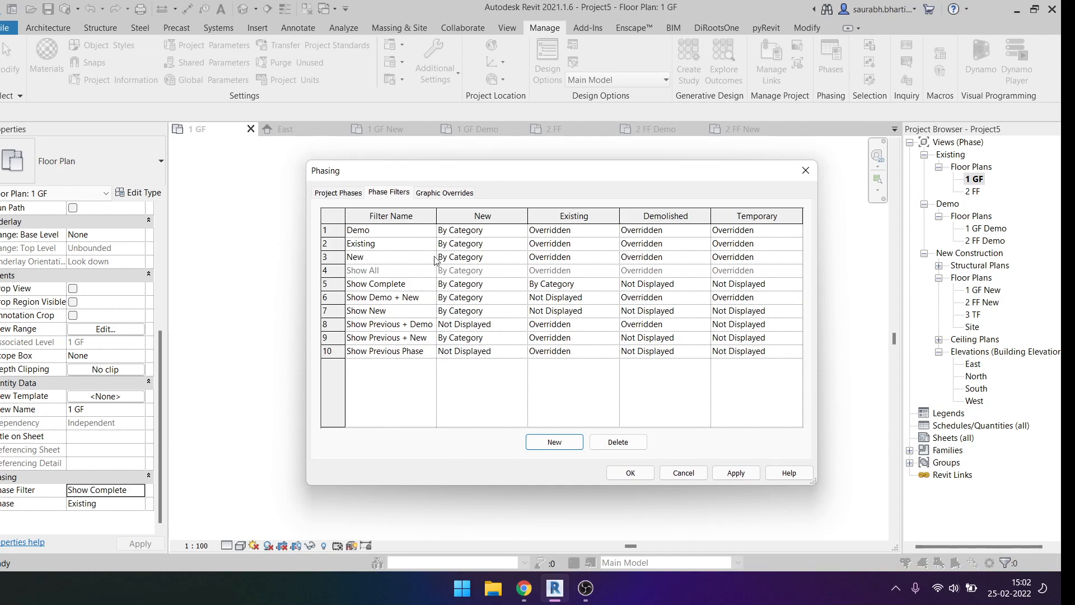
Step: Try the Existing phase filter with existing elements By Category and demolished and temporary elements Not Displayed
{"action": "left_click", "coordinate": [515, 248]}
{"action": "left_click", "coordinate": [522, 244]}
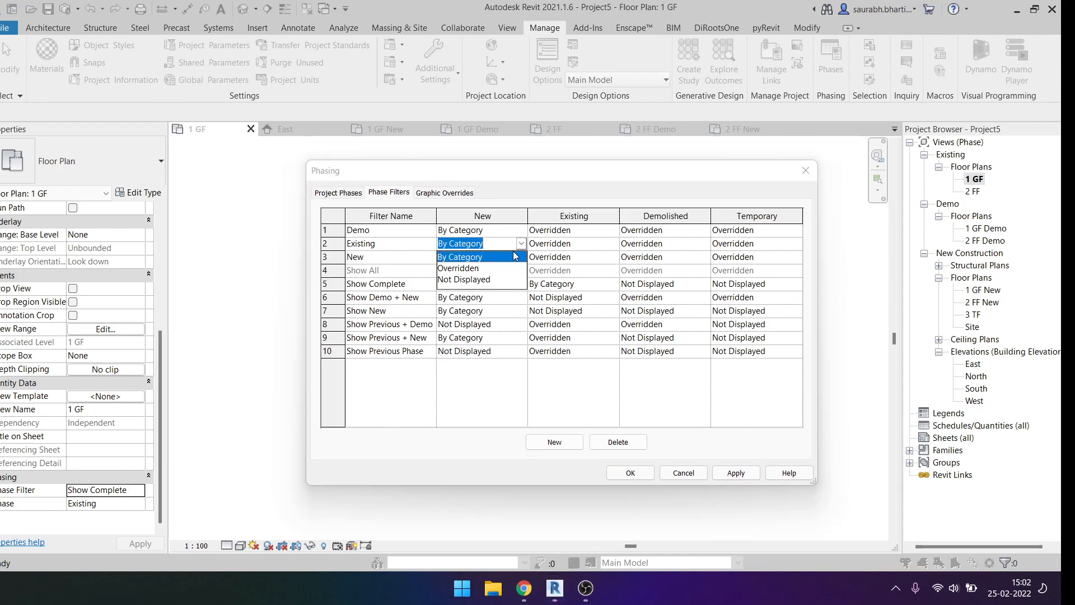
{"action": "left_click", "coordinate": [520, 249]}
{"action": "left_click", "coordinate": [522, 245]}
{"action": "left_click", "coordinate": [522, 246]}
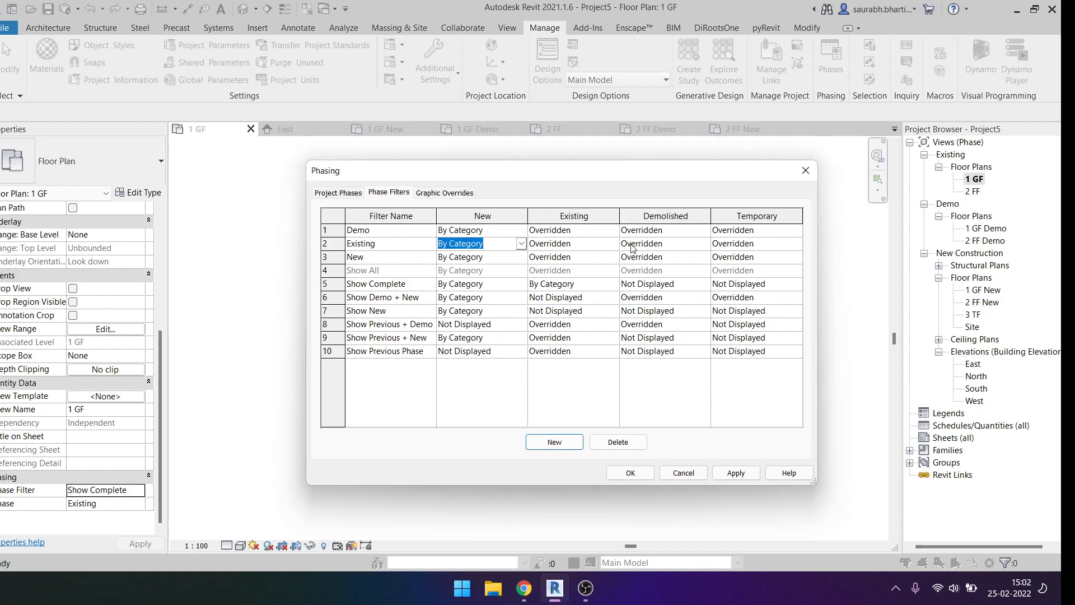
{"action": "left_click", "coordinate": [625, 246]}
{"action": "left_click", "coordinate": [614, 247]}
{"action": "left_click", "coordinate": [614, 247]}
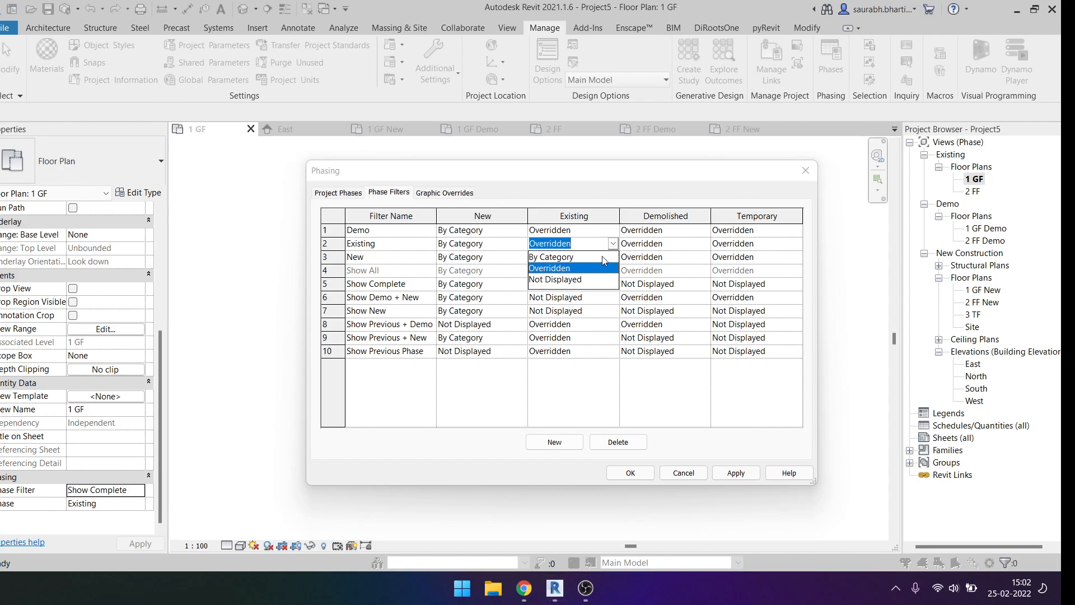
{"action": "left_click", "coordinate": [602, 256]}
{"action": "left_click", "coordinate": [701, 247]}
{"action": "left_click", "coordinate": [703, 244]}
{"action": "left_click", "coordinate": [661, 280]}
{"action": "left_click", "coordinate": [783, 245]}
{"action": "left_click", "coordinate": [796, 243]}
{"action": "left_click", "coordinate": [724, 282]}
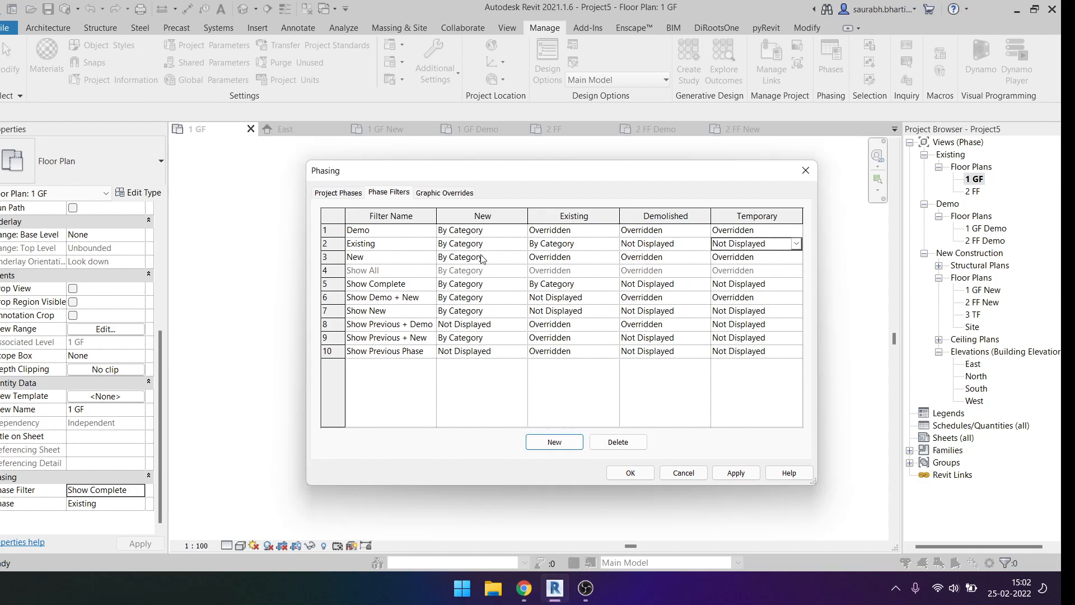
Step: Try Overridden for new elements in the Demo phase filter, checking the New status's cut pattern in the graphic overrides
{"action": "left_click", "coordinate": [512, 230]}
{"action": "left_click", "coordinate": [522, 230]}
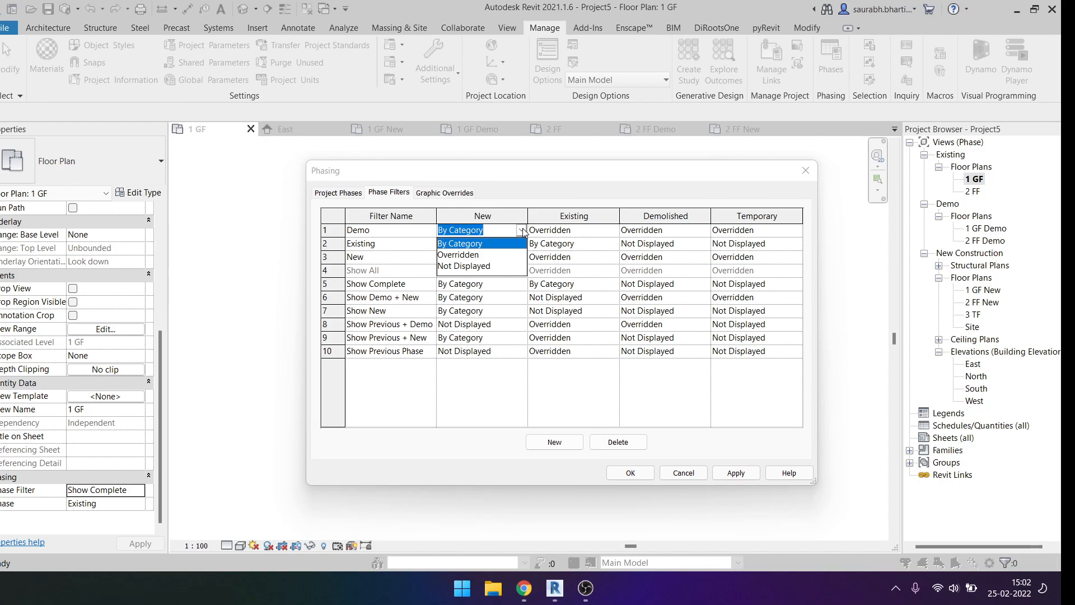
{"action": "left_click", "coordinate": [444, 192]}
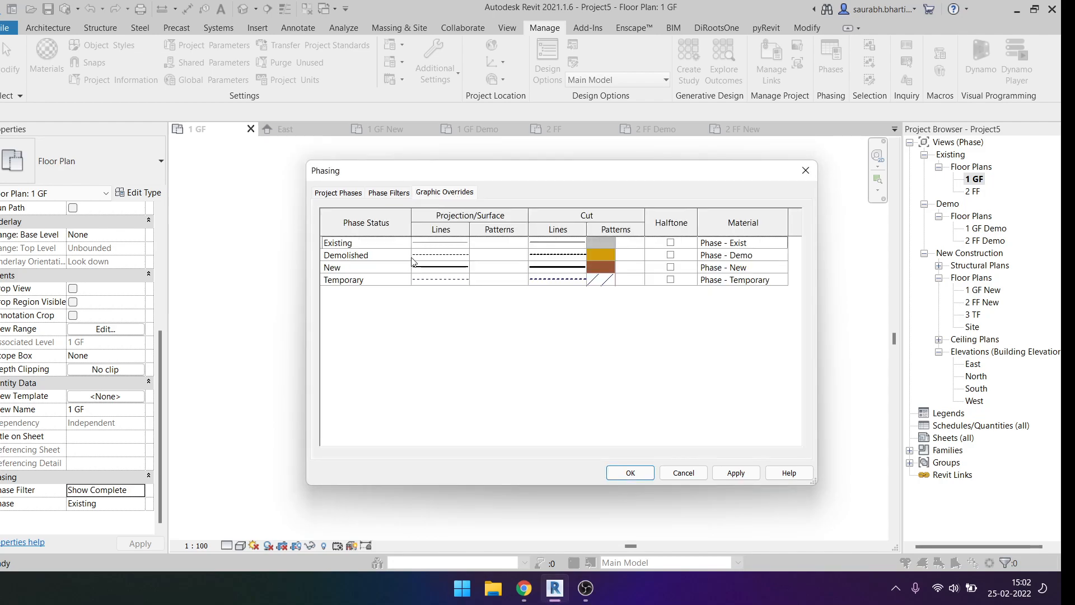
{"action": "left_click", "coordinate": [411, 195]}
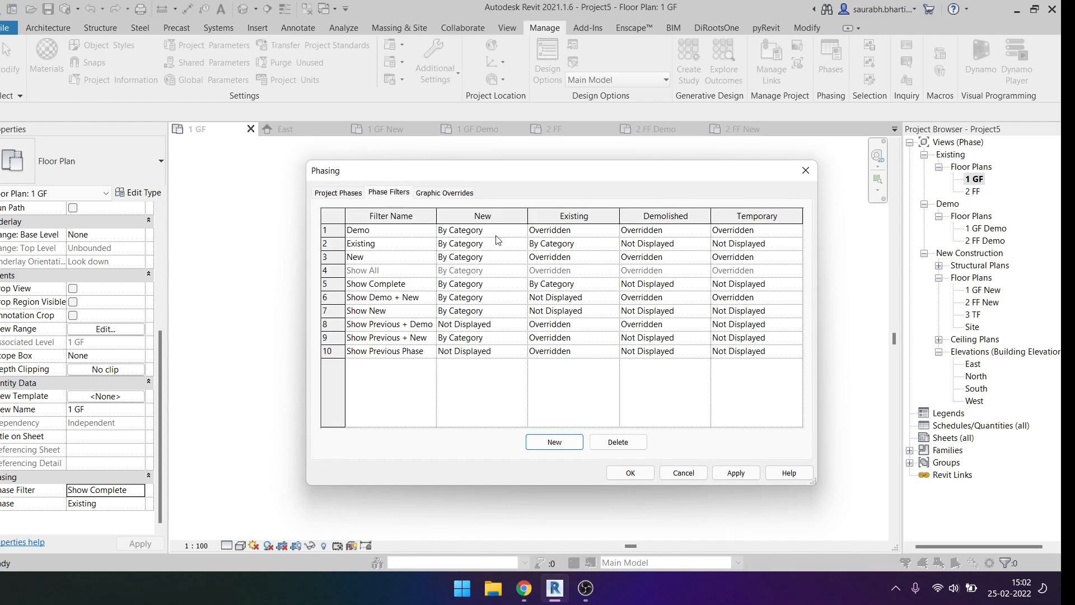
{"action": "left_click", "coordinate": [520, 230]}
{"action": "left_click", "coordinate": [457, 193]}
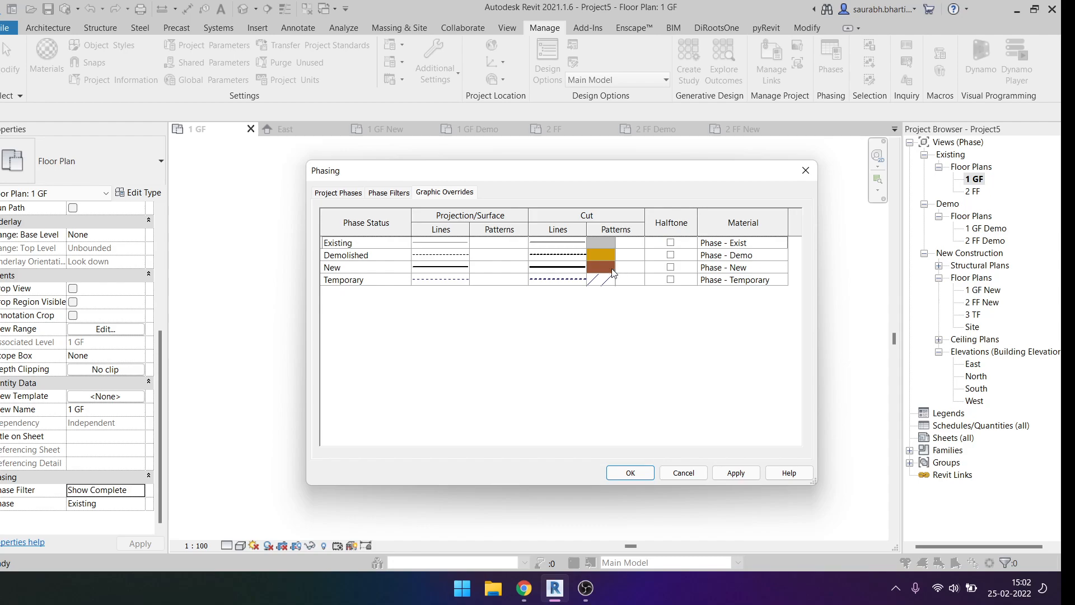
{"action": "left_click", "coordinate": [386, 192]}
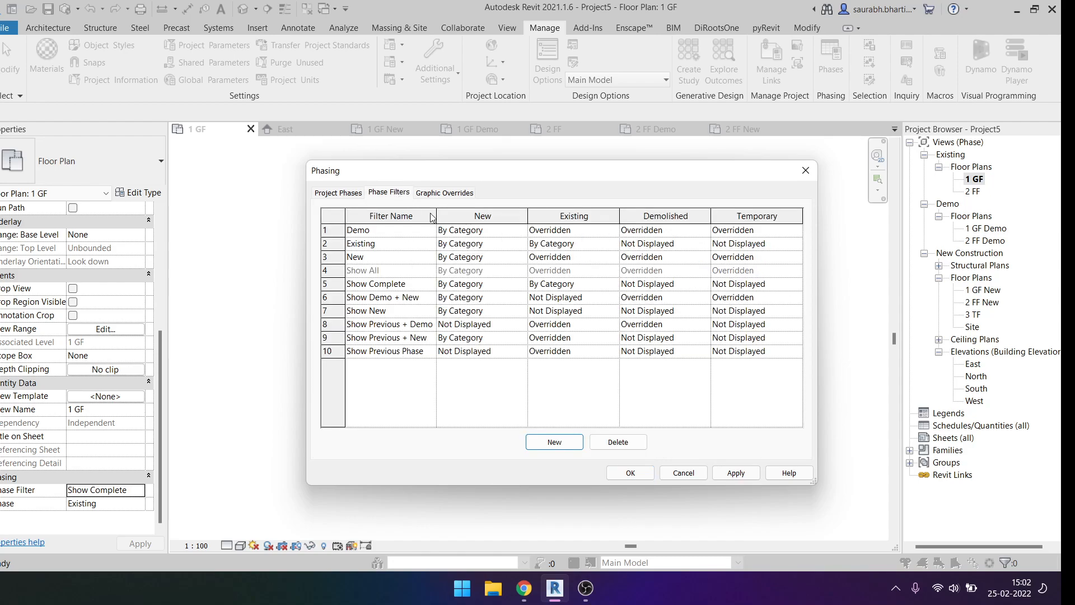
{"action": "left_click", "coordinate": [521, 230]}
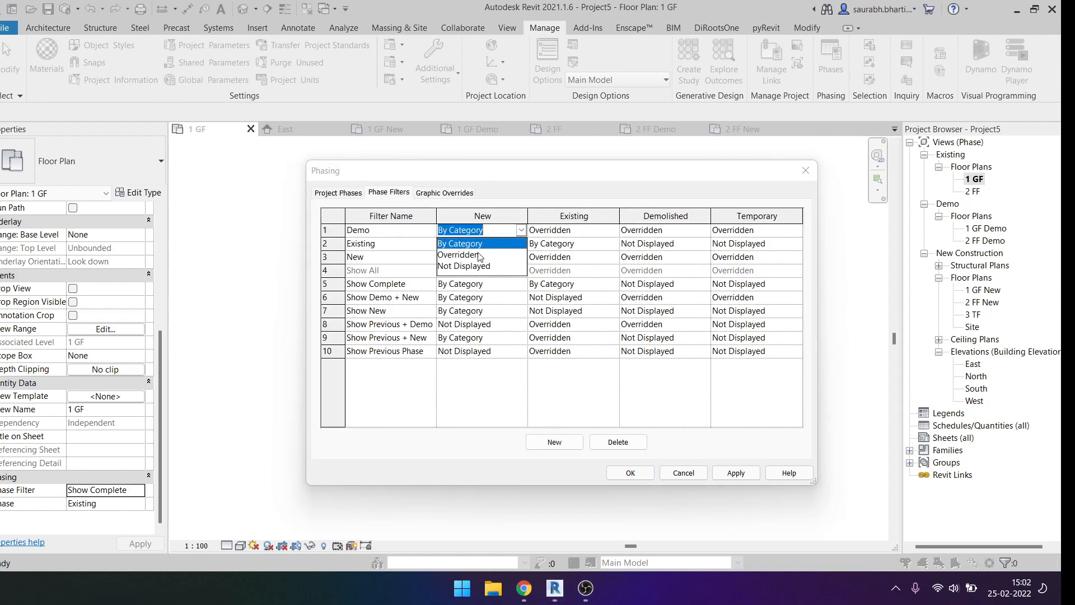
{"action": "left_click", "coordinate": [480, 255]}
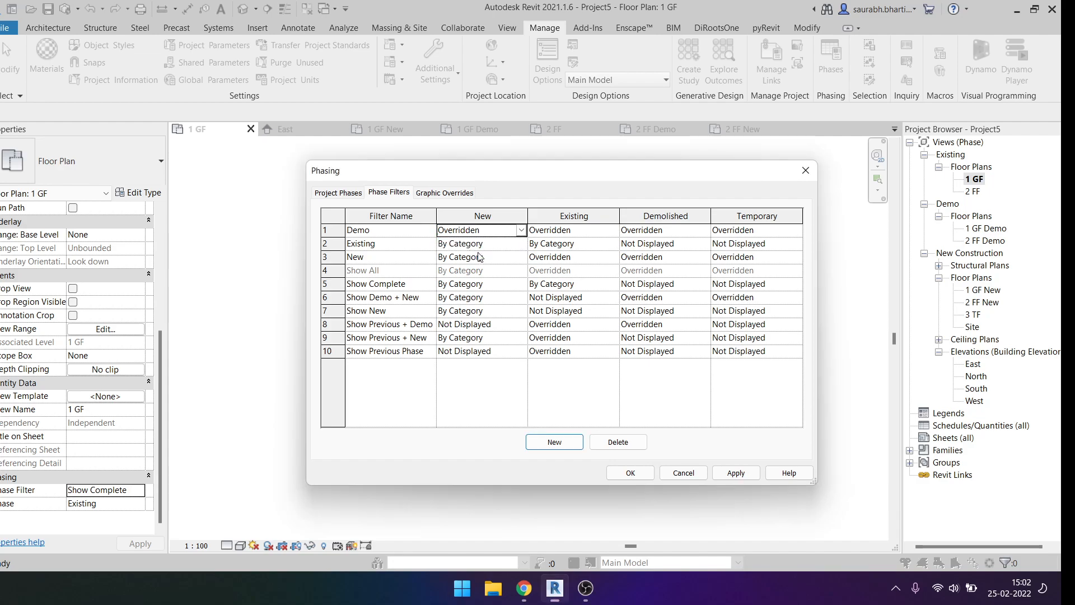
{"action": "left_click", "coordinate": [453, 196]}
{"action": "left_click", "coordinate": [611, 270]}
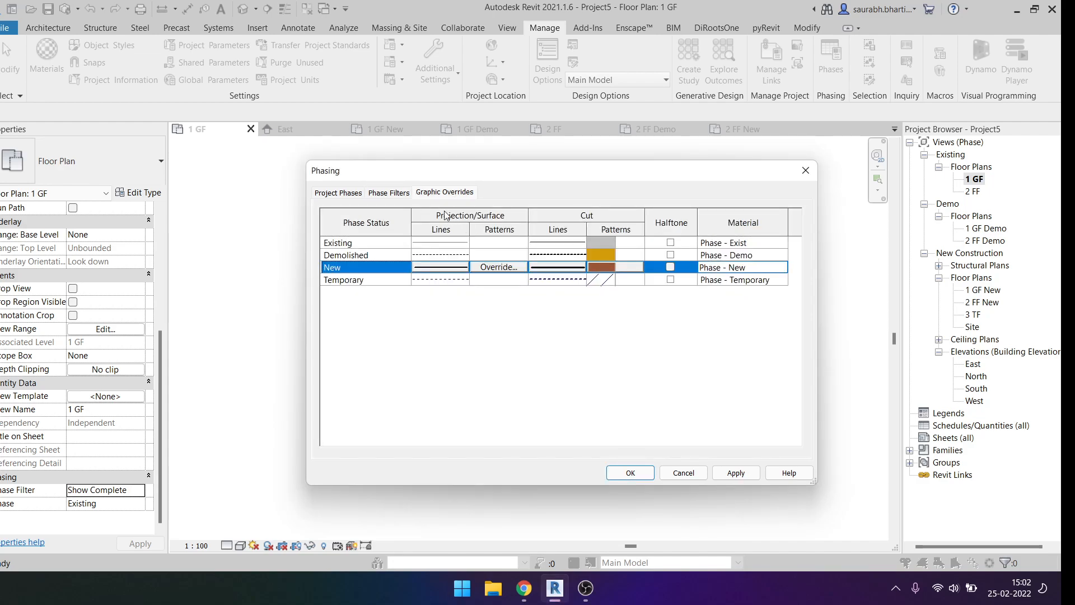
Step: Try By Category for existing elements in the Demo phase filter, check the Existing graphic overrides, and discard the phase filter changes
{"action": "left_click", "coordinate": [409, 194]}
{"action": "left_click", "coordinate": [613, 230]}
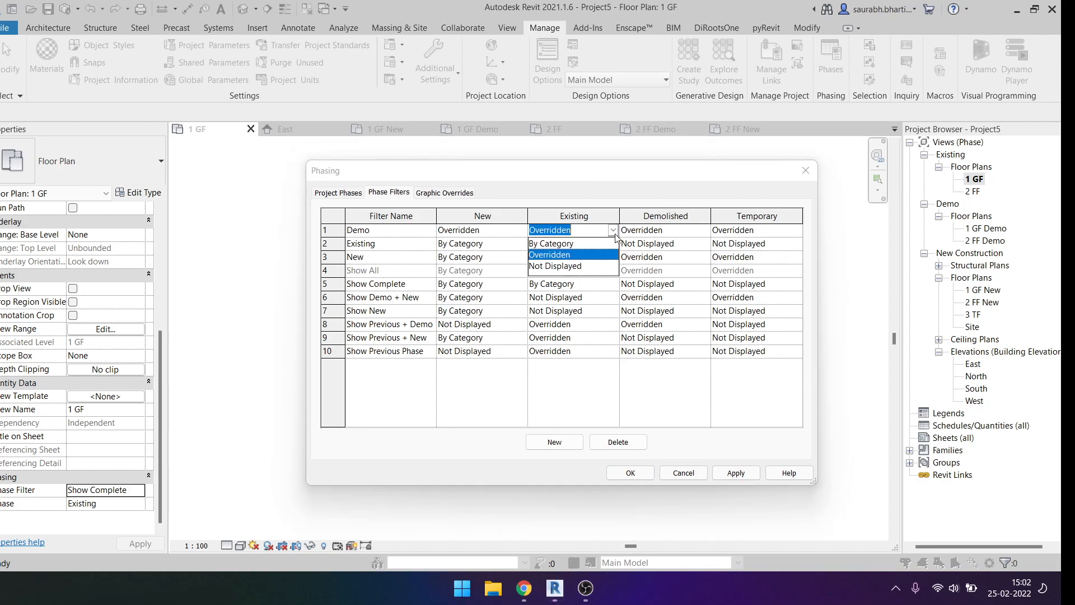
{"action": "left_click", "coordinate": [447, 193]}
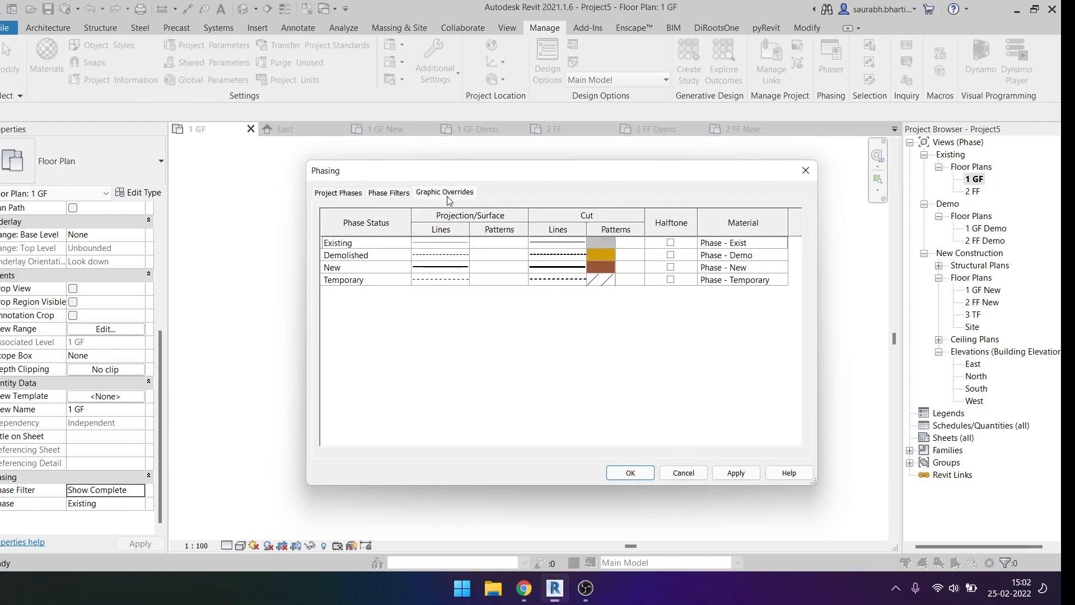
{"action": "left_click", "coordinate": [611, 243]}
{"action": "left_click", "coordinate": [607, 243]}
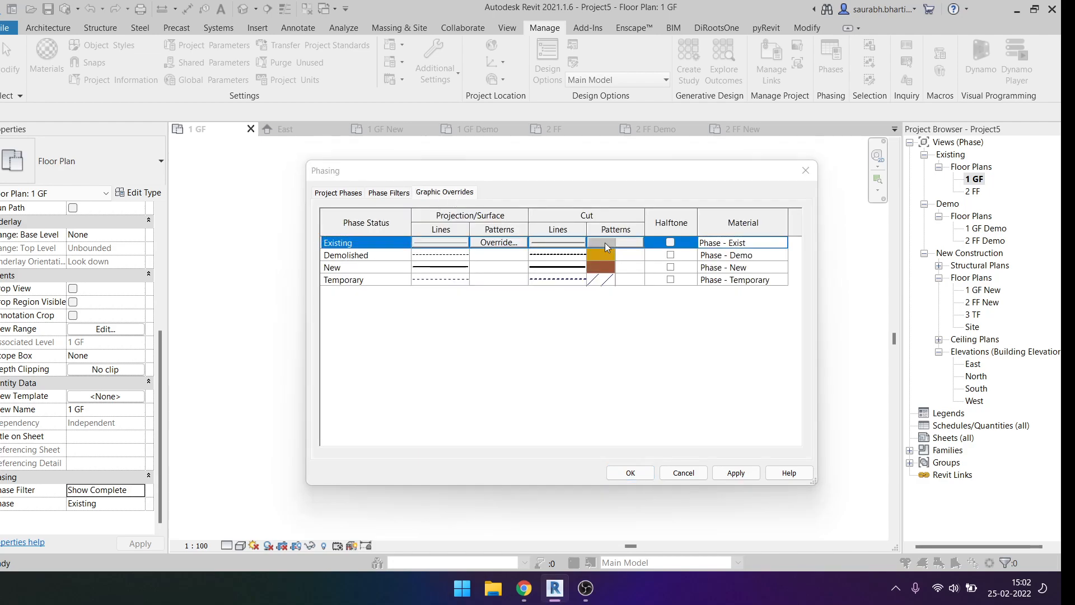
{"action": "key", "text": "Escape"}
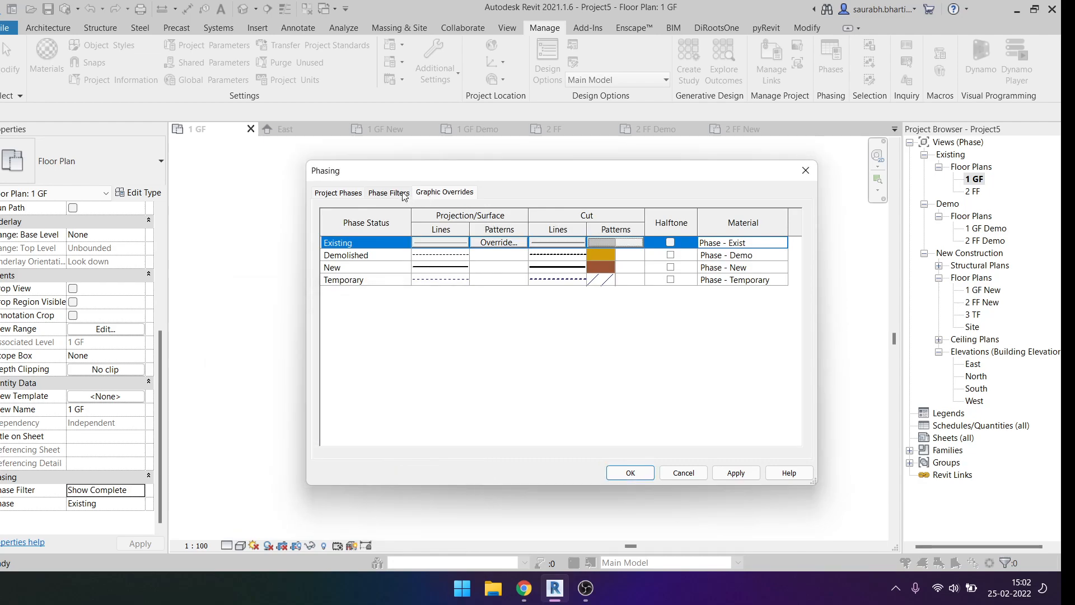
{"action": "left_click", "coordinate": [388, 193]}
{"action": "left_click", "coordinate": [613, 230]}
{"action": "left_click", "coordinate": [576, 251]}
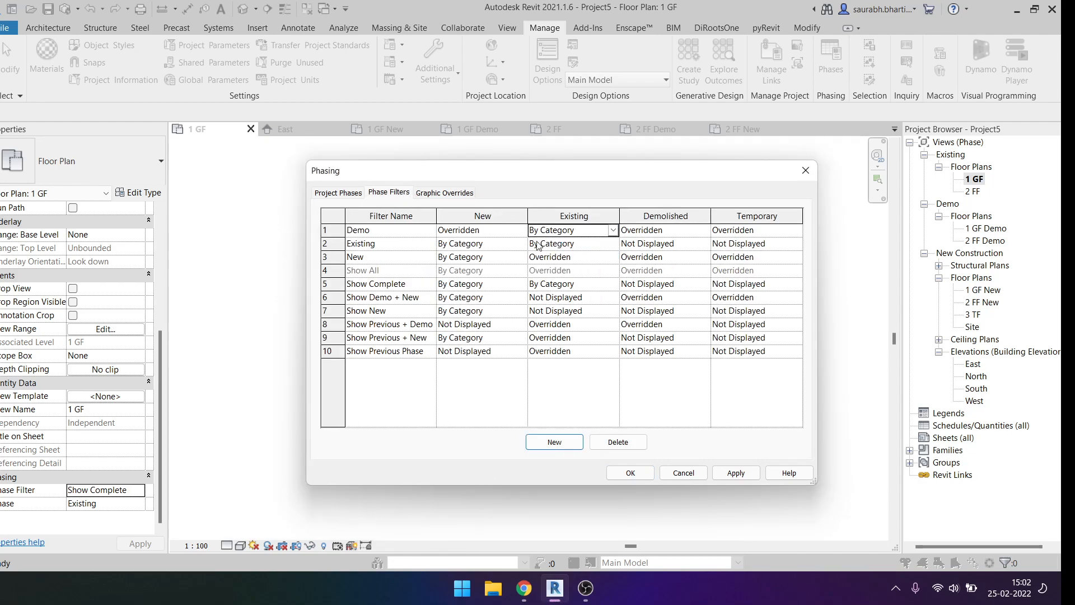
{"action": "left_click", "coordinate": [465, 193]}
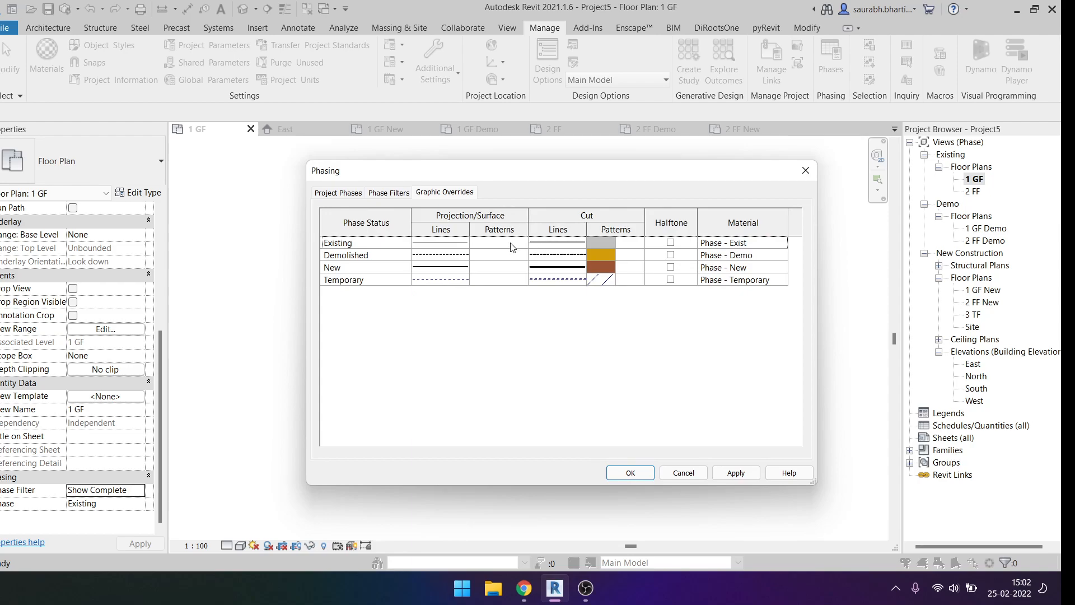
{"action": "left_click", "coordinate": [490, 247]}
{"action": "key", "text": "Escape"}
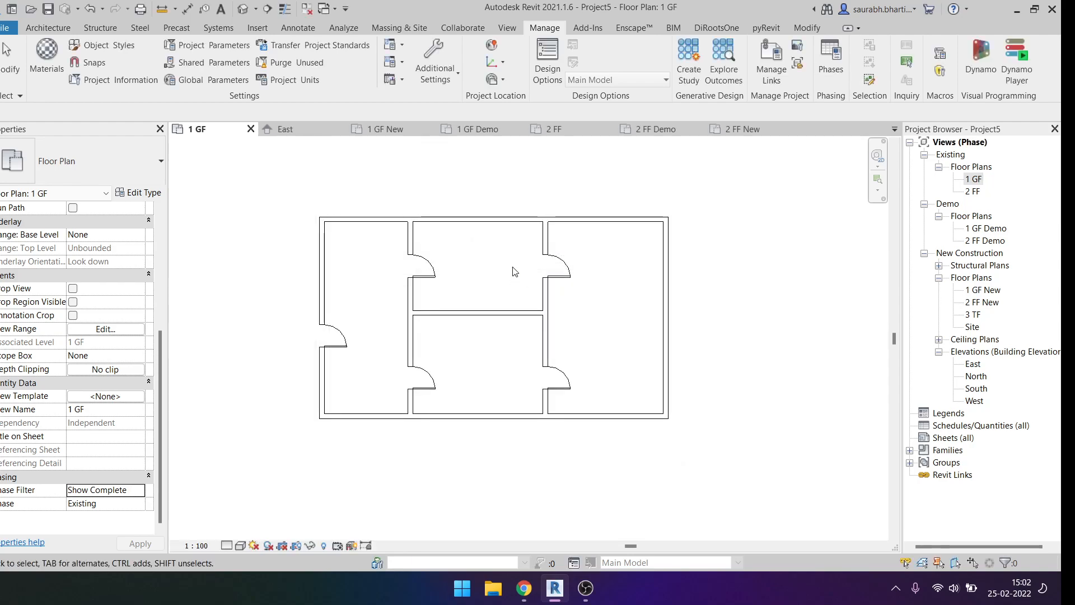
Step: Set new and existing elements to By Category in the Existing phase filter
{"action": "left_click", "coordinate": [831, 56]}
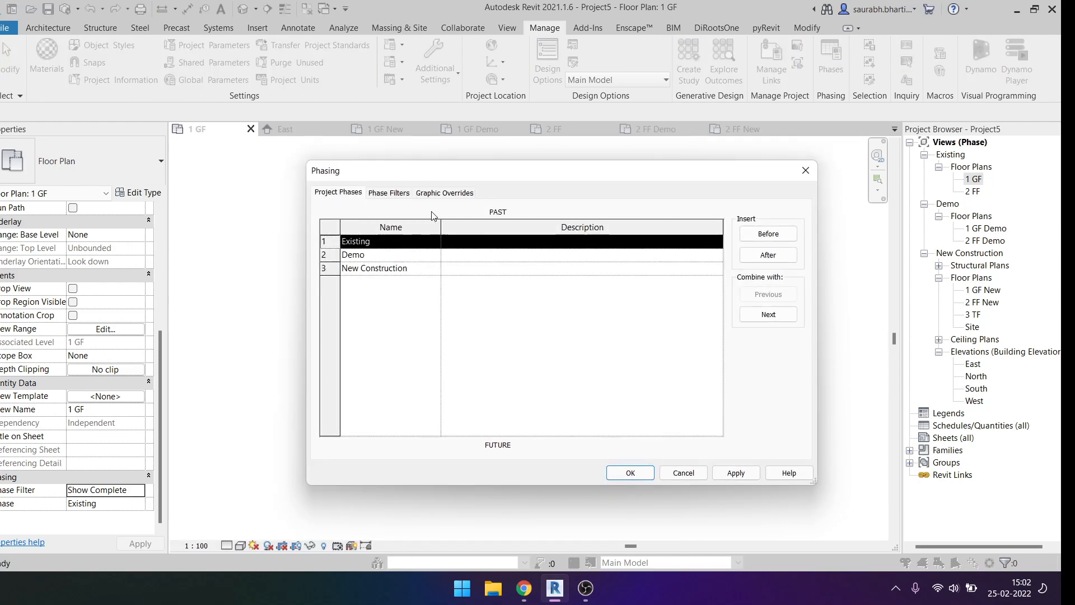
{"action": "left_click", "coordinate": [388, 192]}
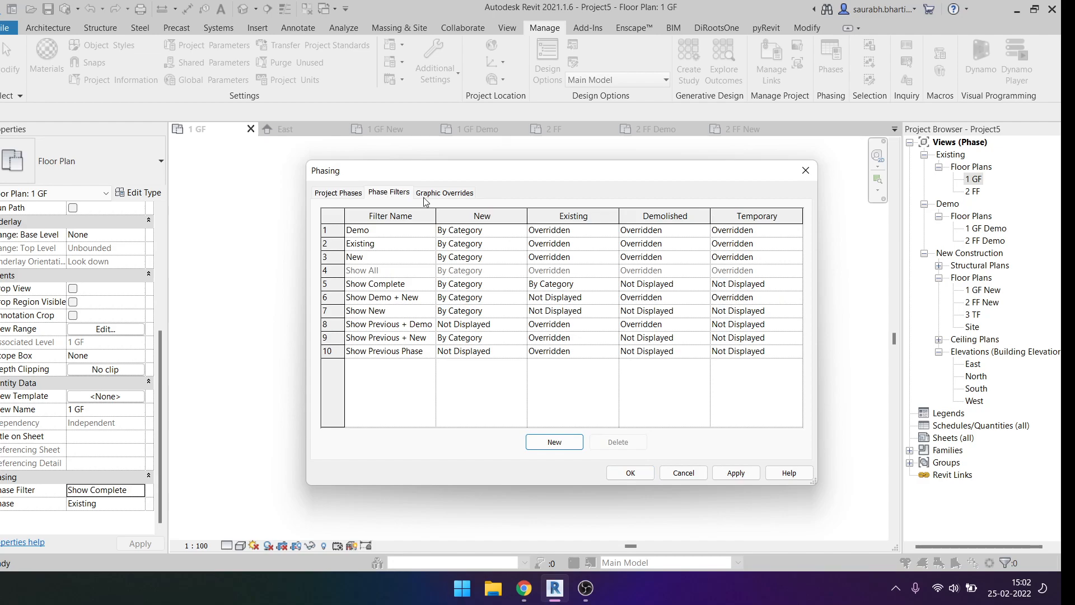
{"action": "left_click", "coordinate": [518, 244]}
{"action": "left_click", "coordinate": [520, 244]}
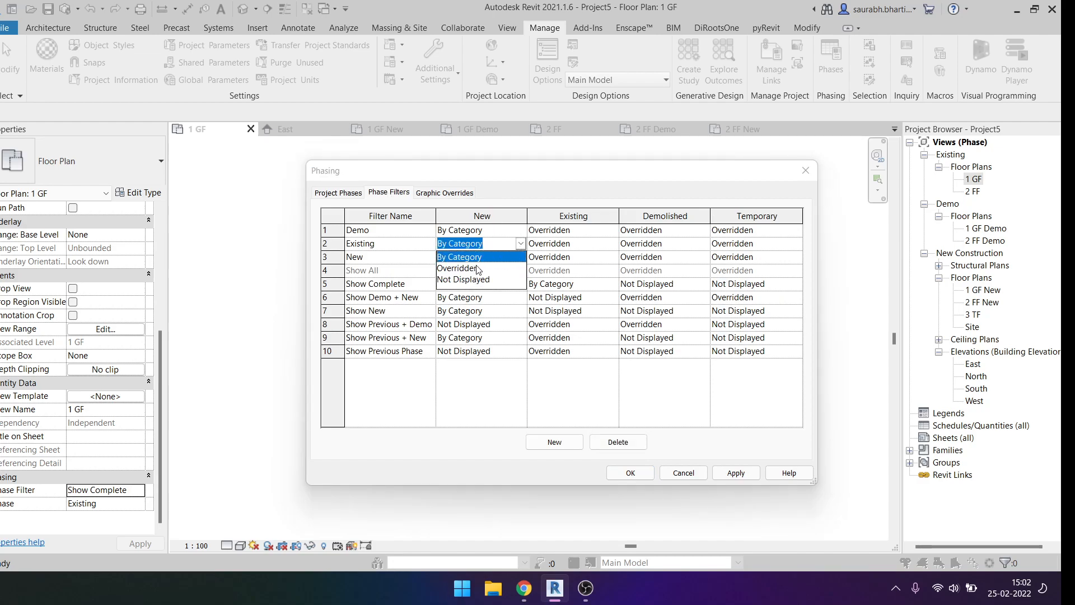
{"action": "left_click", "coordinate": [477, 269]}
{"action": "left_click", "coordinate": [520, 245]}
{"action": "left_click", "coordinate": [565, 244]}
{"action": "left_click", "coordinate": [612, 244]}
{"action": "left_click", "coordinate": [553, 258]}
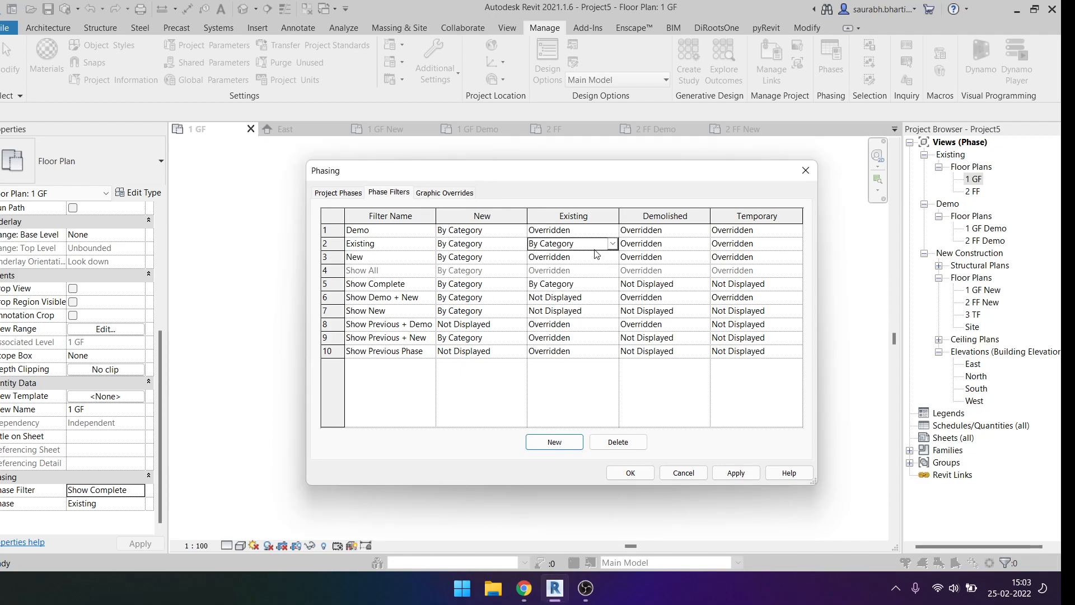
Step: Set demolished and temporary elements to Not Displayed in the Existing phase filter
{"action": "left_click", "coordinate": [695, 247]}
{"action": "left_click", "coordinate": [701, 245]}
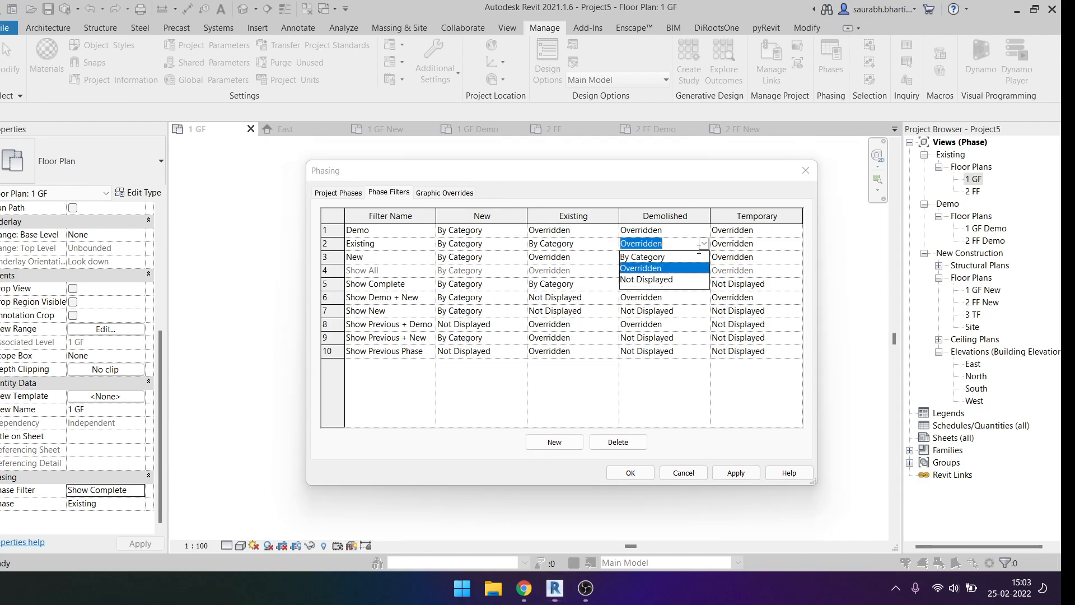
{"action": "left_click", "coordinate": [658, 279]}
{"action": "left_click", "coordinate": [790, 246]}
{"action": "left_click", "coordinate": [796, 243]}
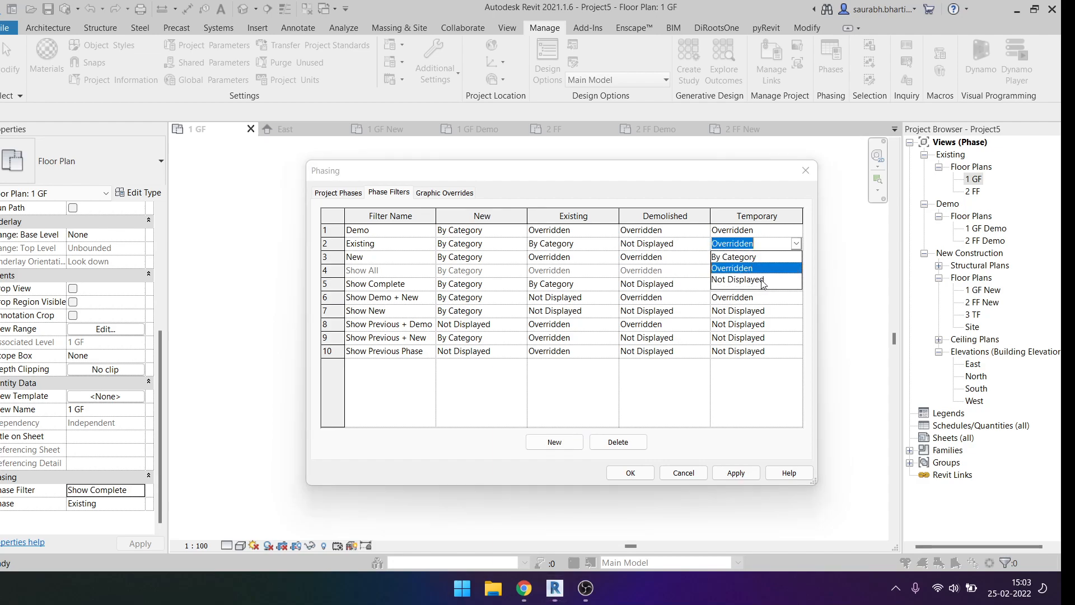
{"action": "left_click", "coordinate": [763, 279]}
Step: Set new elements to Overridden in the Demo phase filter, keeping existing and demolished elements Overridden
{"action": "left_click", "coordinate": [510, 234]}
{"action": "left_click", "coordinate": [520, 230]}
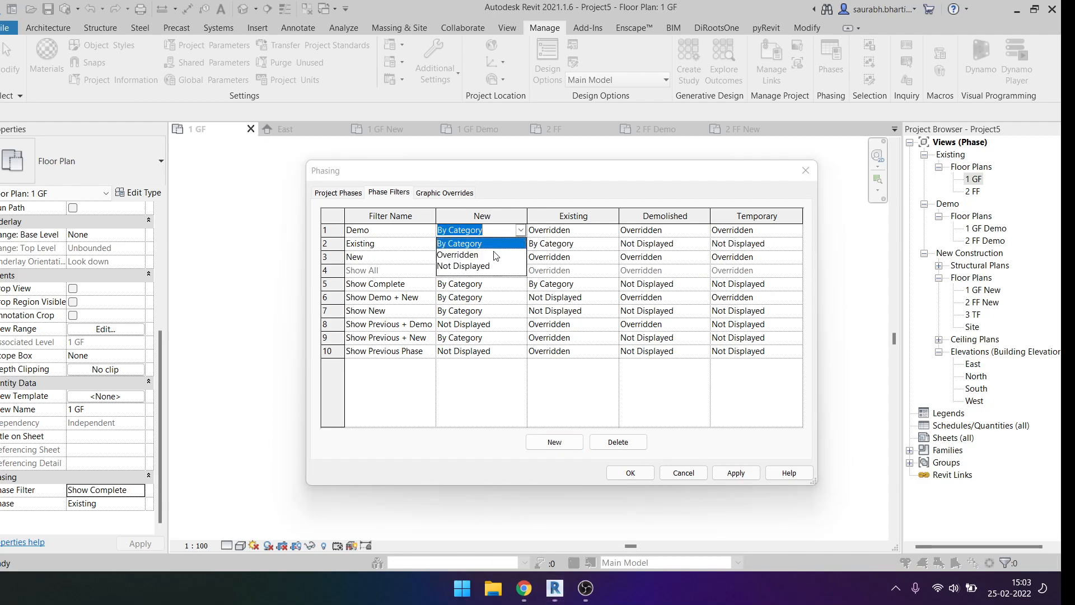
{"action": "left_click", "coordinate": [484, 256]}
{"action": "left_click", "coordinate": [593, 230]}
{"action": "left_click", "coordinate": [611, 230]}
{"action": "left_click", "coordinate": [603, 256]}
{"action": "left_click", "coordinate": [701, 231]}
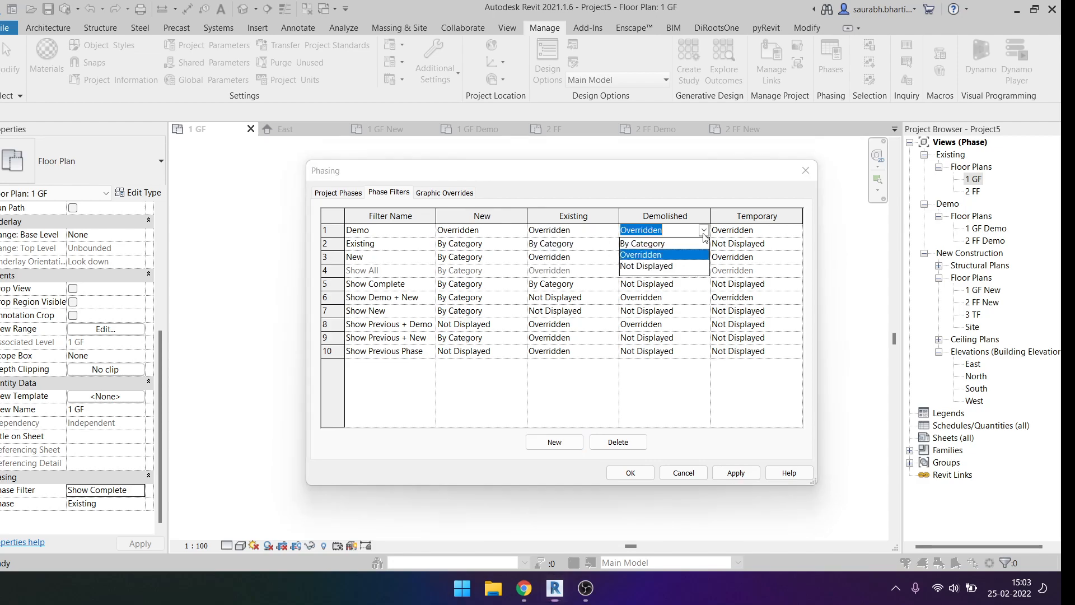
Step: Set new elements to Overridden in the New phase filter and check the options for existing elements
{"action": "left_click", "coordinate": [518, 260]}
{"action": "left_click", "coordinate": [520, 257]}
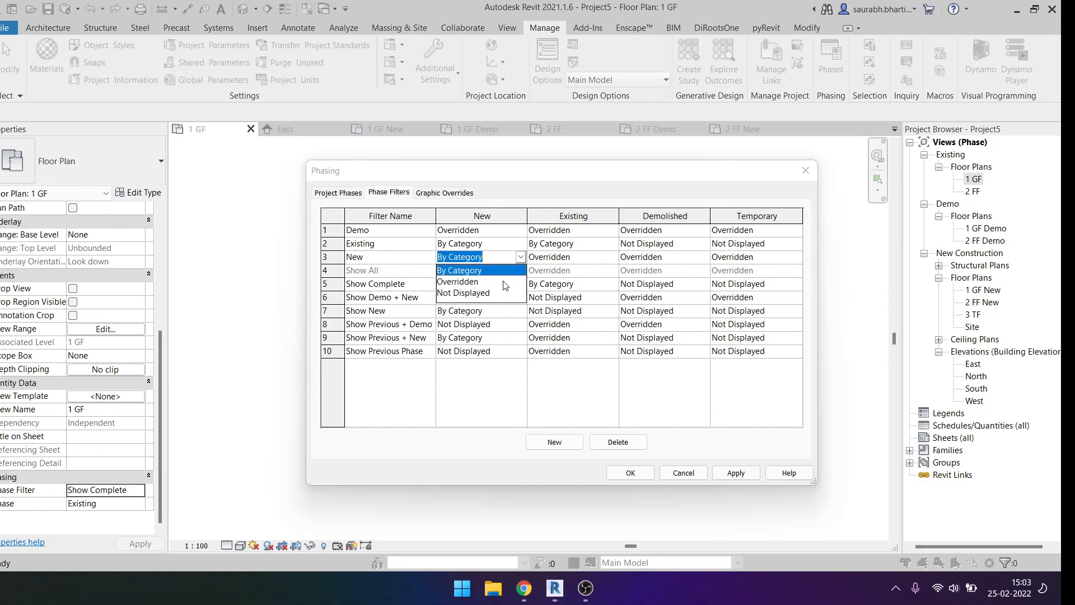
{"action": "left_click", "coordinate": [506, 283]}
{"action": "left_click", "coordinate": [615, 259]}
{"action": "left_click", "coordinate": [613, 257]}
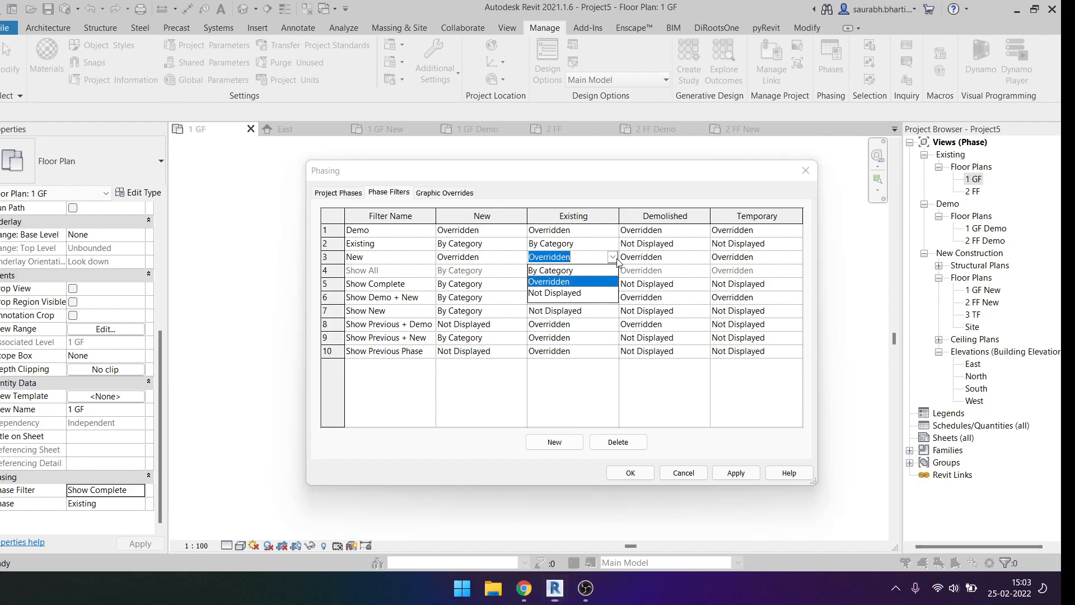
Step: Make the solid foreground cut pattern of the Existing phase status visible in the graphic overrides
{"action": "left_click", "coordinate": [443, 192]}
{"action": "left_click", "coordinate": [603, 243]}
{"action": "left_click", "coordinate": [599, 245]}
{"action": "left_click", "coordinate": [599, 246]}
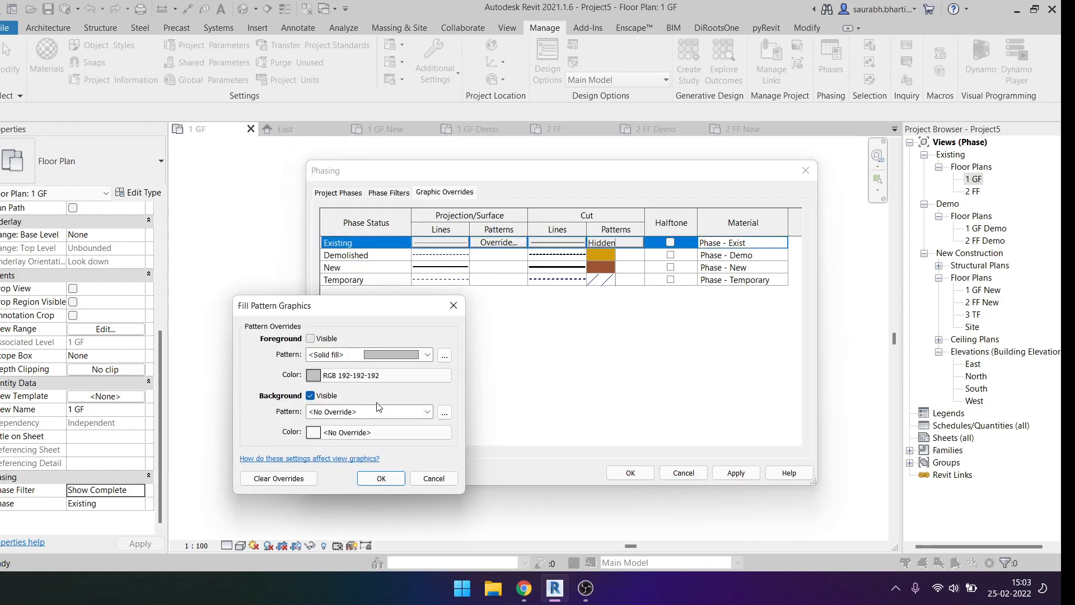
{"action": "left_click", "coordinate": [334, 339]}
{"action": "left_click", "coordinate": [380, 479]}
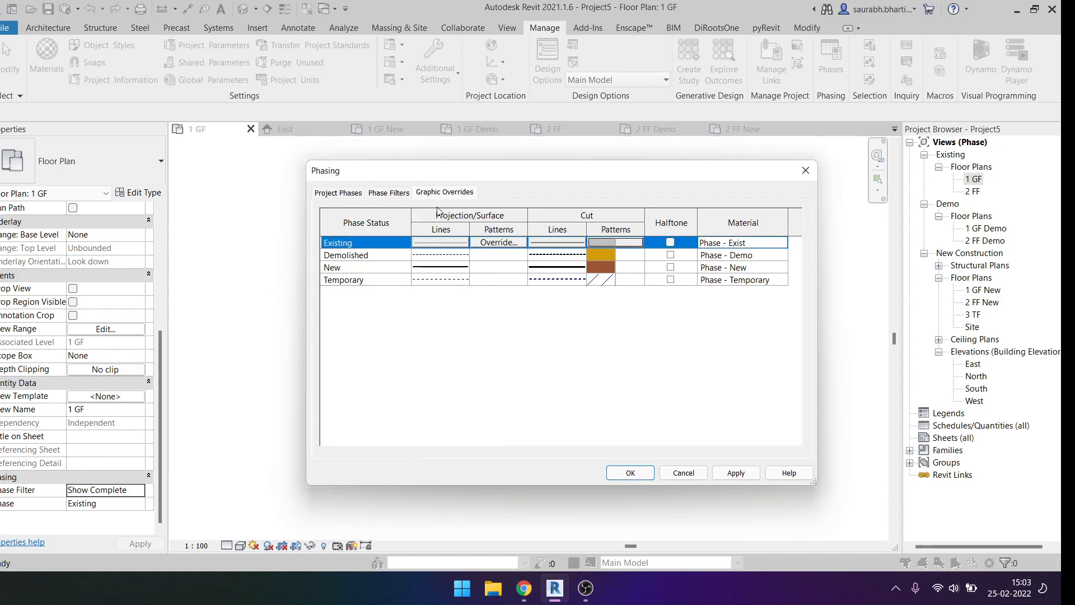
Step: Set demolished and temporary elements to Not Displayed in the New phase filter and apply the phasing changes
{"action": "left_click", "coordinate": [390, 194]}
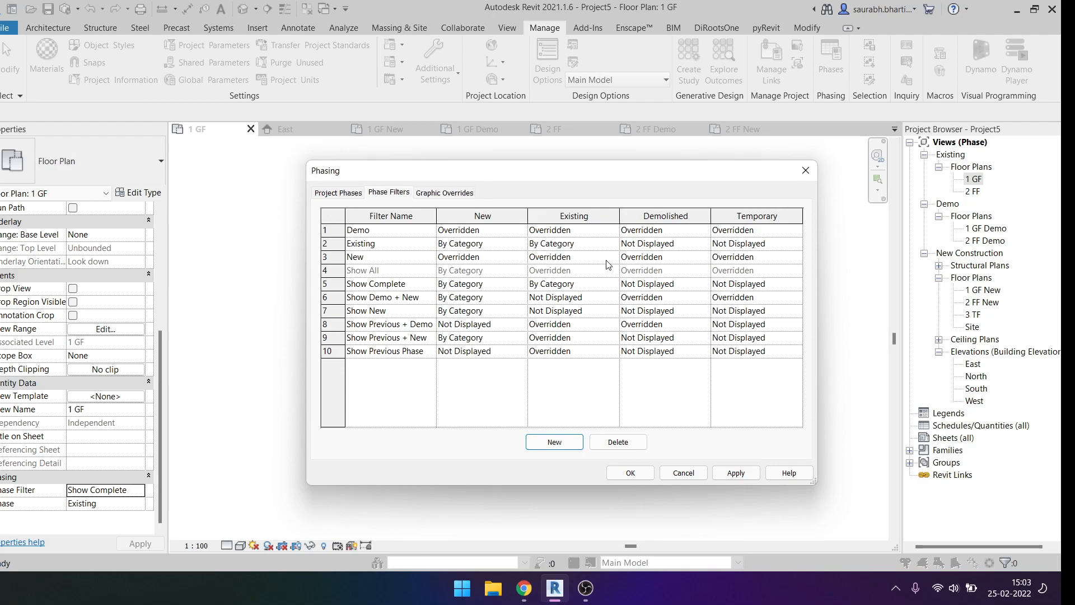
{"action": "left_click", "coordinate": [685, 259]}
{"action": "left_click", "coordinate": [680, 258]}
{"action": "left_click", "coordinate": [669, 293]}
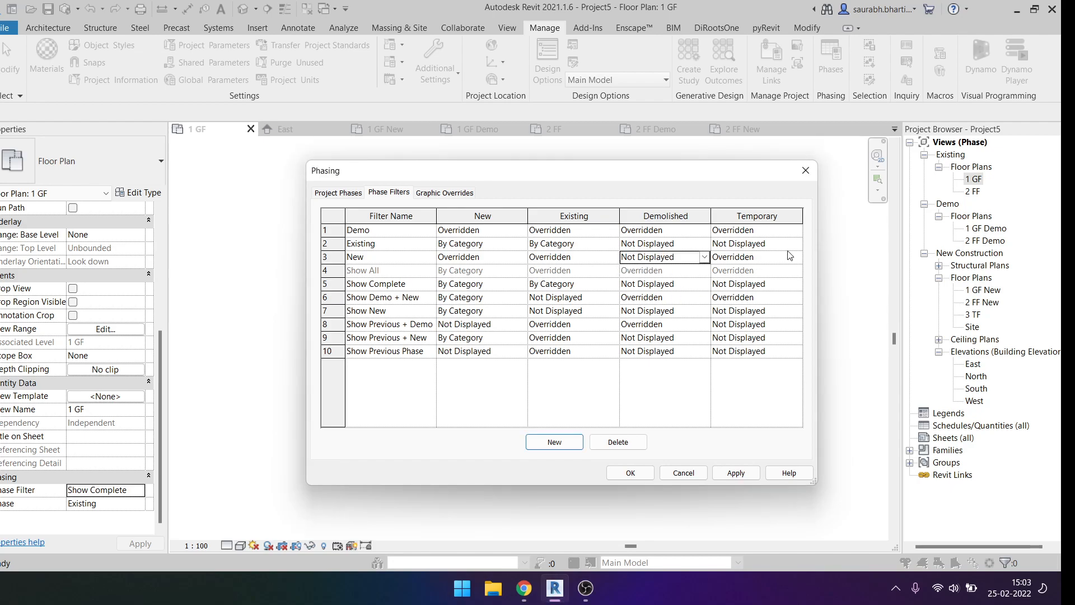
{"action": "left_click", "coordinate": [795, 257]}
{"action": "left_click", "coordinate": [736, 292]}
{"action": "left_click", "coordinate": [736, 473]}
{"action": "left_click", "coordinate": [630, 473]}
Step: Check the phase properties of all walls and doors in the 1 GF plan and examine the wall outlines
{"action": "scroll", "coordinate": [396, 231], "scroll_direction": "down", "scroll_amount": 2}
{"action": "left_click_drag", "start_coordinate": [303, 193], "coordinate": [720, 487]}
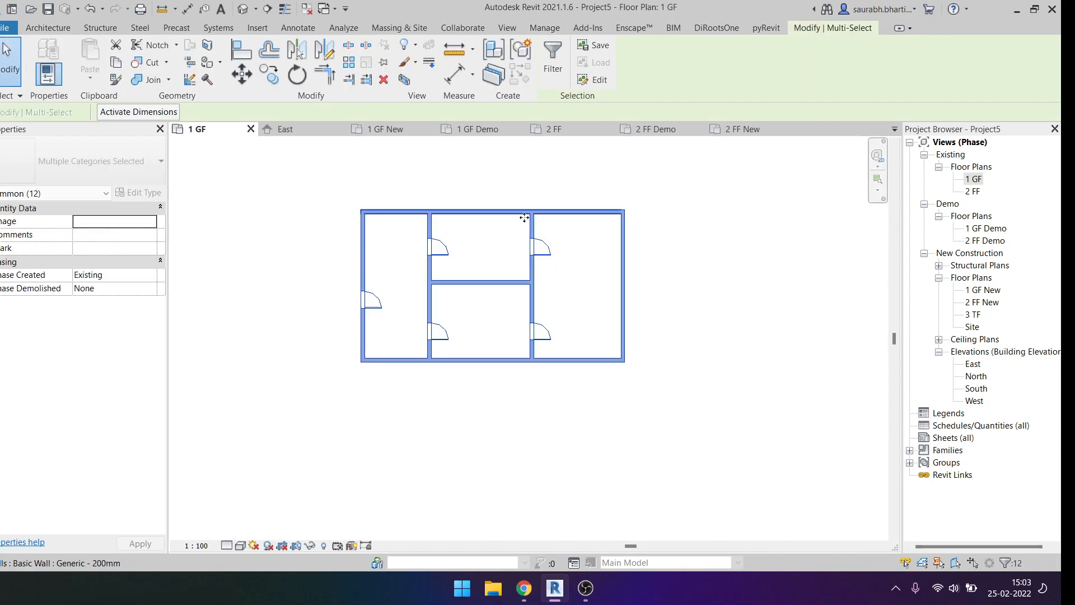
{"action": "left_click", "coordinate": [314, 201]}
{"action": "scroll", "coordinate": [365, 220], "scroll_direction": "up", "scroll_amount": 5}
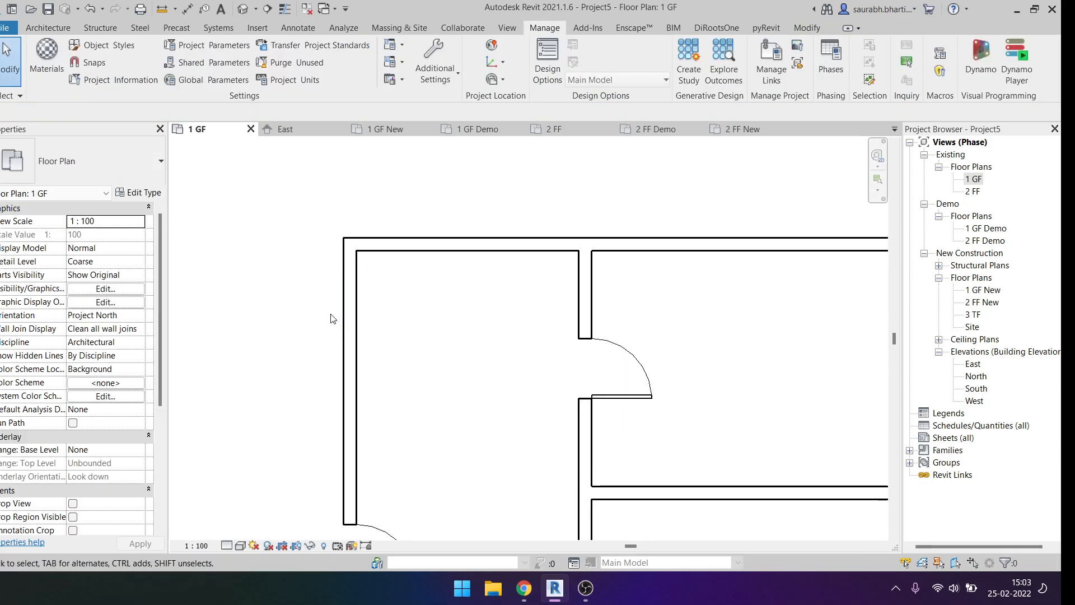
{"action": "scroll", "coordinate": [337, 235], "scroll_direction": "up", "scroll_amount": 3}
{"action": "scroll", "coordinate": [447, 229], "scroll_direction": "down", "scroll_amount": 4}
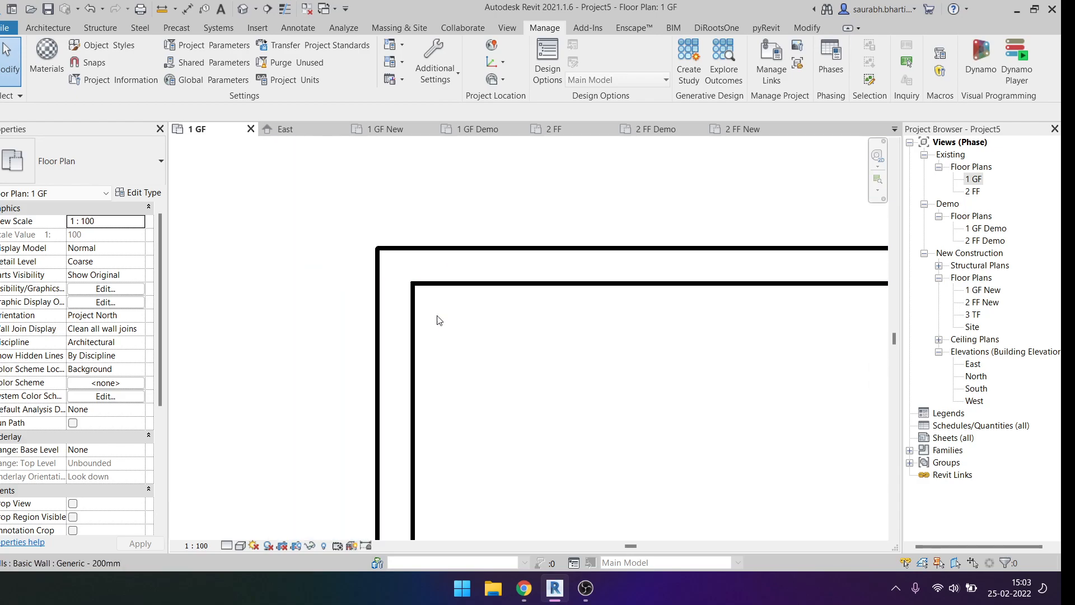
Step: Open the 1 GF Demo floor plan and examine how its walls and doors are displayed
{"action": "double_click", "coordinate": [986, 230]}
{"action": "scroll", "coordinate": [504, 291], "scroll_direction": "up", "scroll_amount": 6}
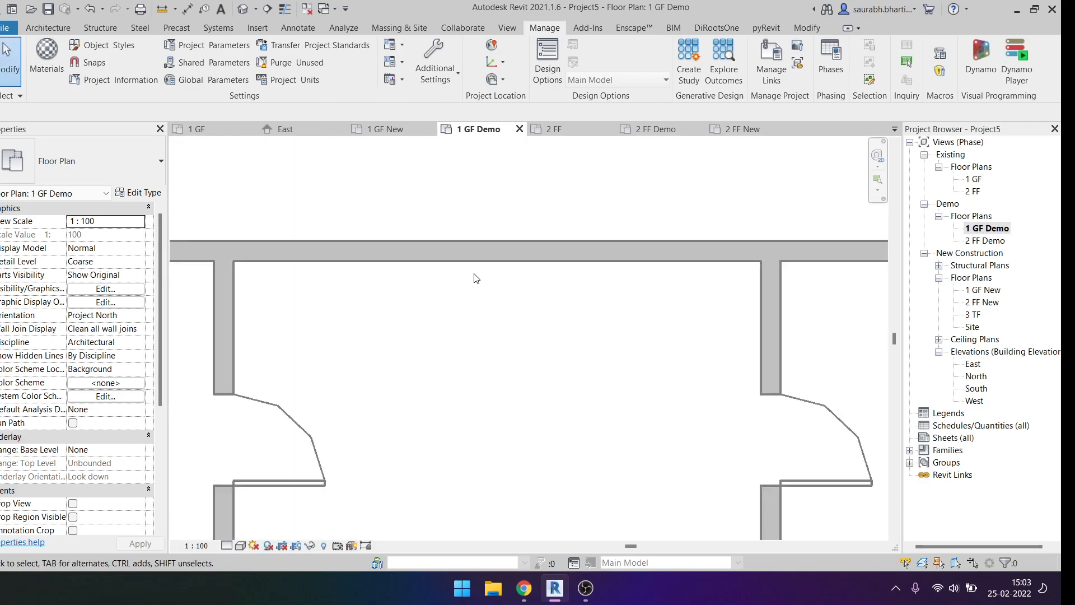
{"action": "left_click", "coordinate": [512, 332]}
{"action": "left_click", "coordinate": [559, 369]}
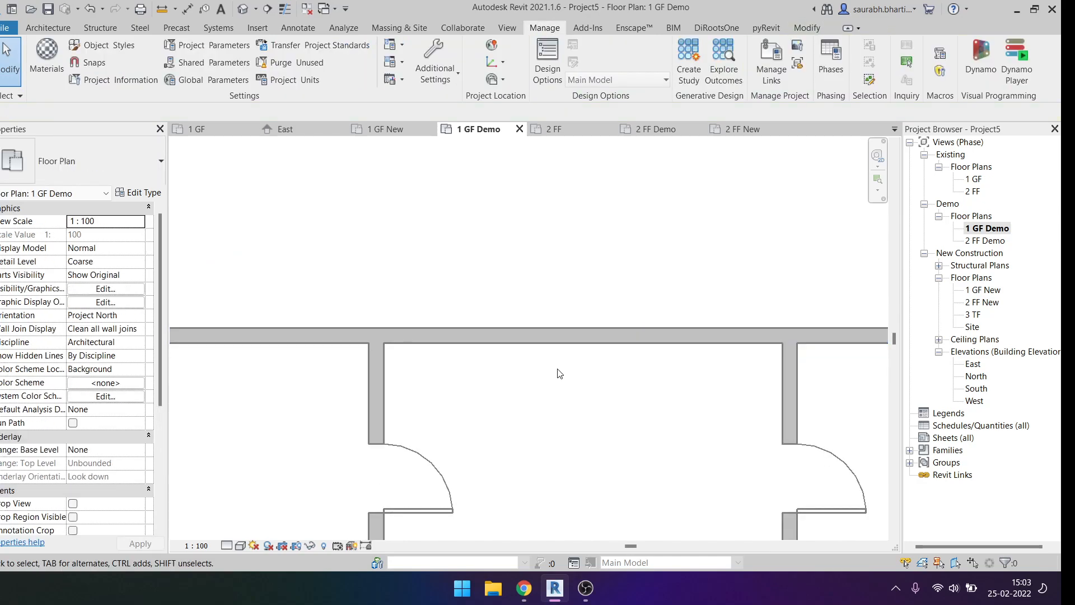
{"action": "scroll", "coordinate": [616, 364], "scroll_direction": "down", "scroll_amount": 2}
{"action": "scroll", "coordinate": [774, 160], "scroll_direction": "down", "scroll_amount": 3}
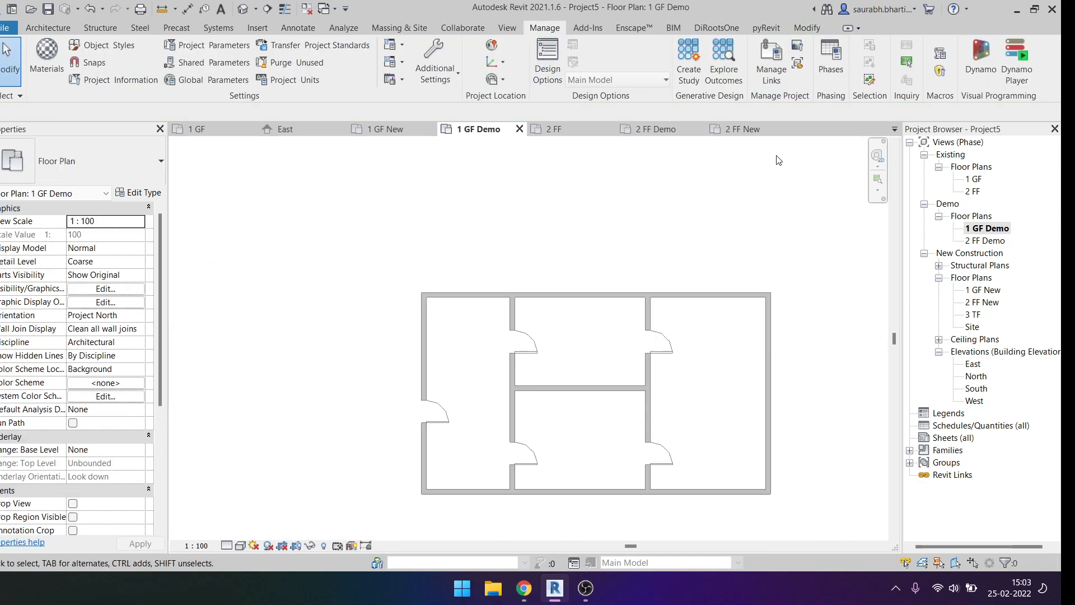
Step: Set existing elements to By Category in the Demo phase filter and apply the change
{"action": "left_click", "coordinate": [831, 56]}
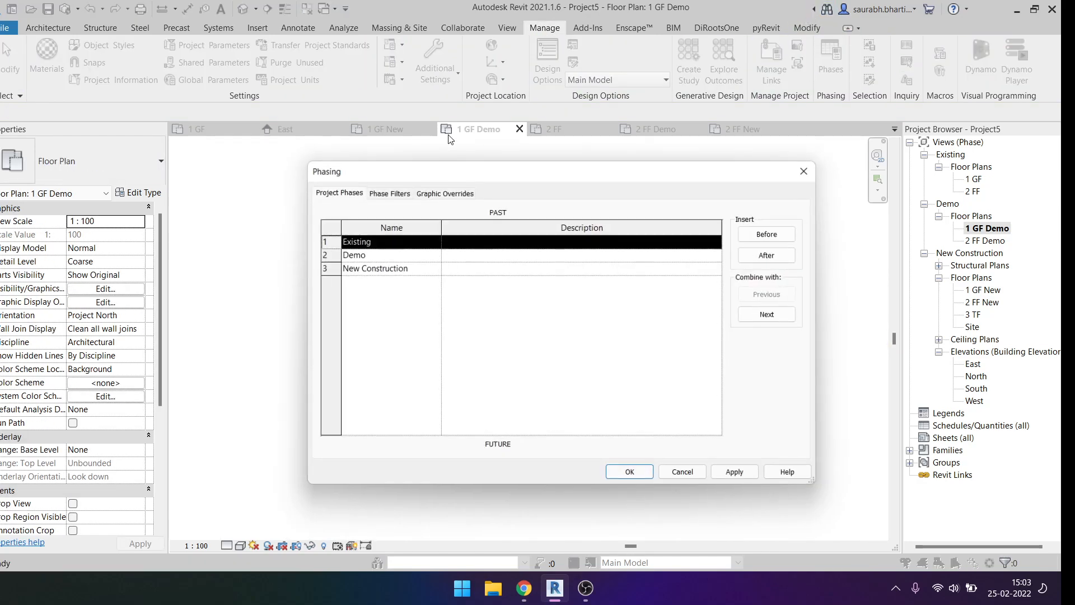
{"action": "left_click", "coordinate": [401, 193]}
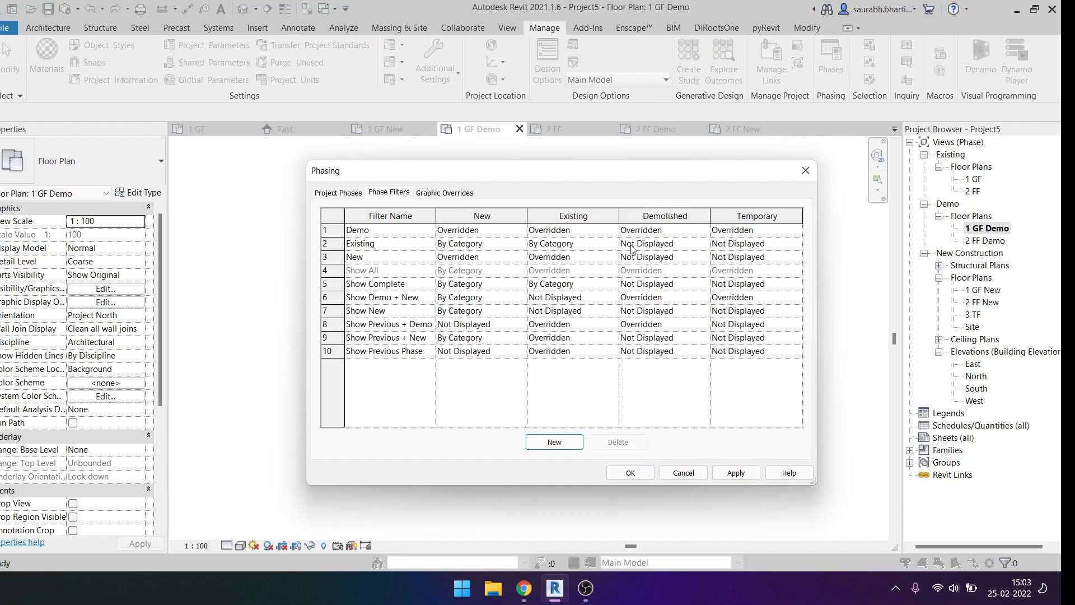
{"action": "left_click", "coordinate": [582, 230]}
{"action": "left_click", "coordinate": [612, 230]}
{"action": "left_click", "coordinate": [565, 245]}
{"action": "left_click", "coordinate": [735, 473]}
{"action": "left_click", "coordinate": [630, 473]}
{"action": "left_click", "coordinate": [600, 386]}
{"action": "left_click", "coordinate": [495, 238]}
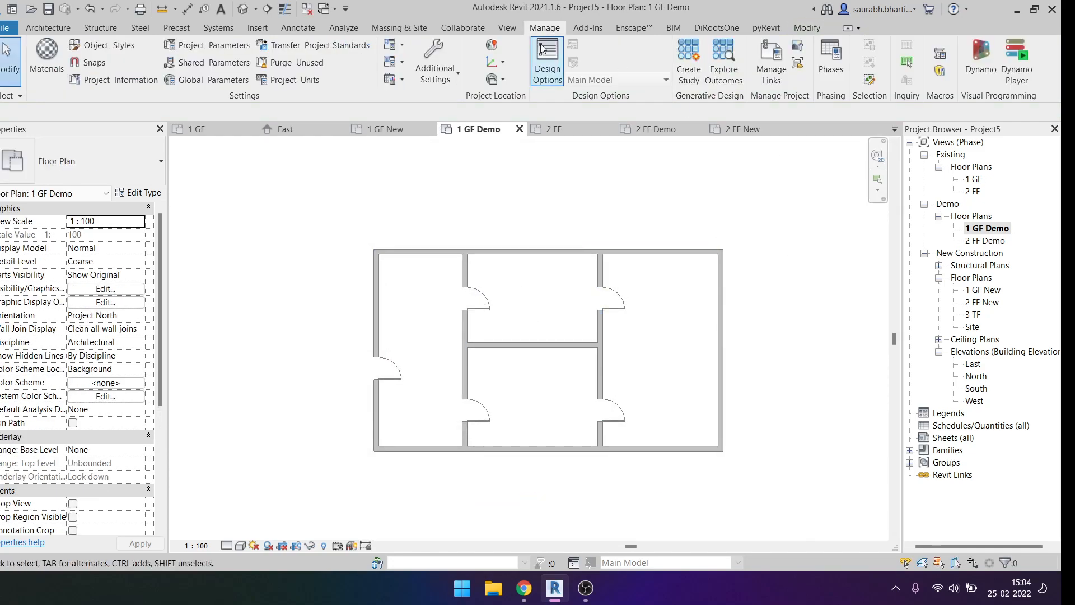
Step: Try Overridden for existing elements in the Demo phase filter, return them to By Category, and check the Existing graphic overrides
{"action": "left_click", "coordinate": [831, 58]}
{"action": "left_click", "coordinate": [445, 193]}
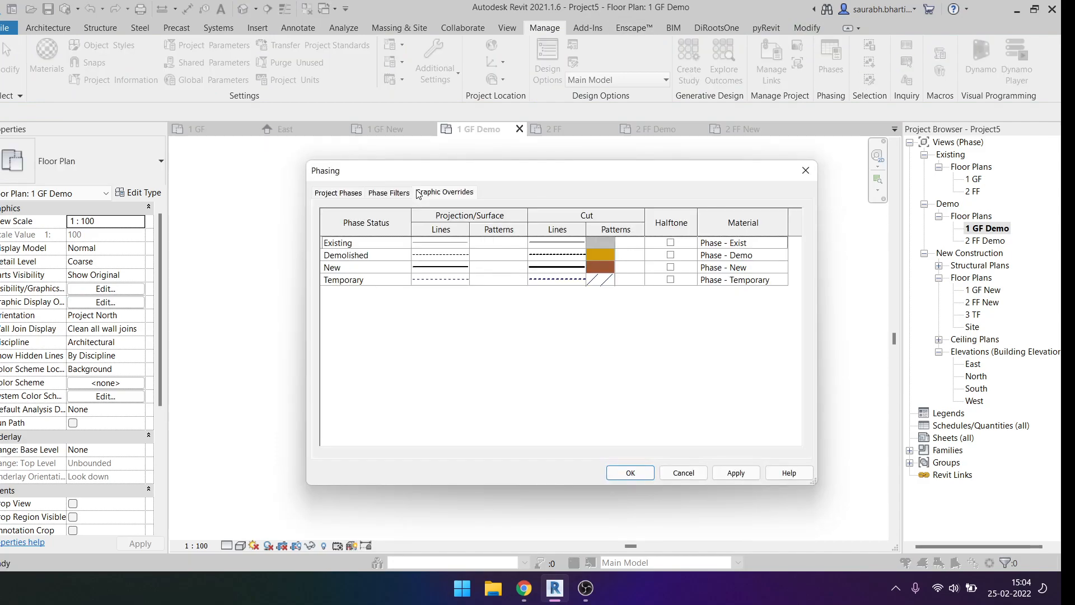
{"action": "left_click", "coordinate": [404, 192]}
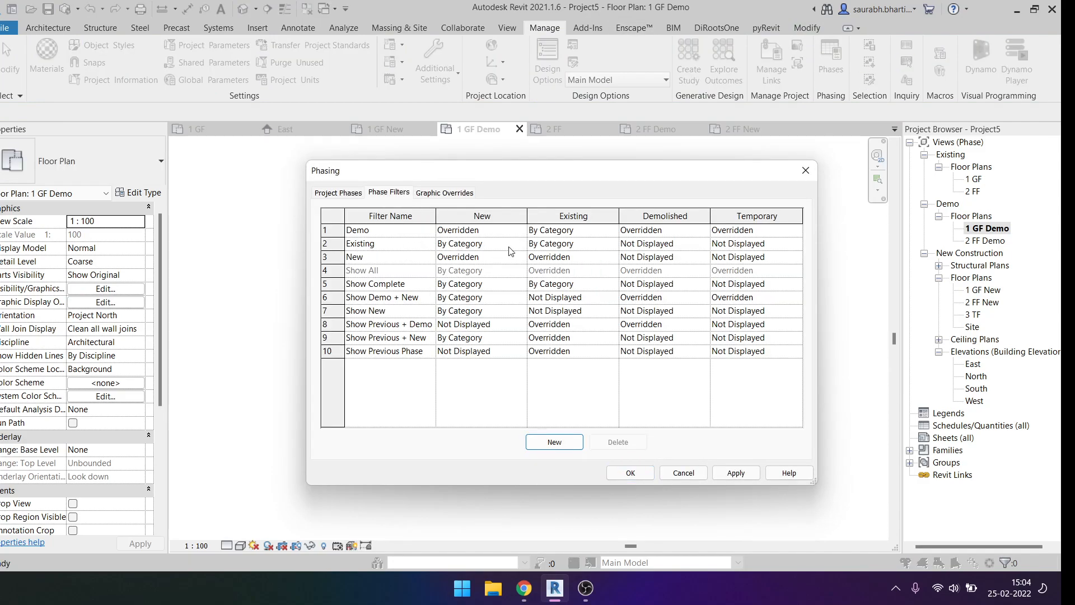
{"action": "left_click", "coordinate": [613, 231]}
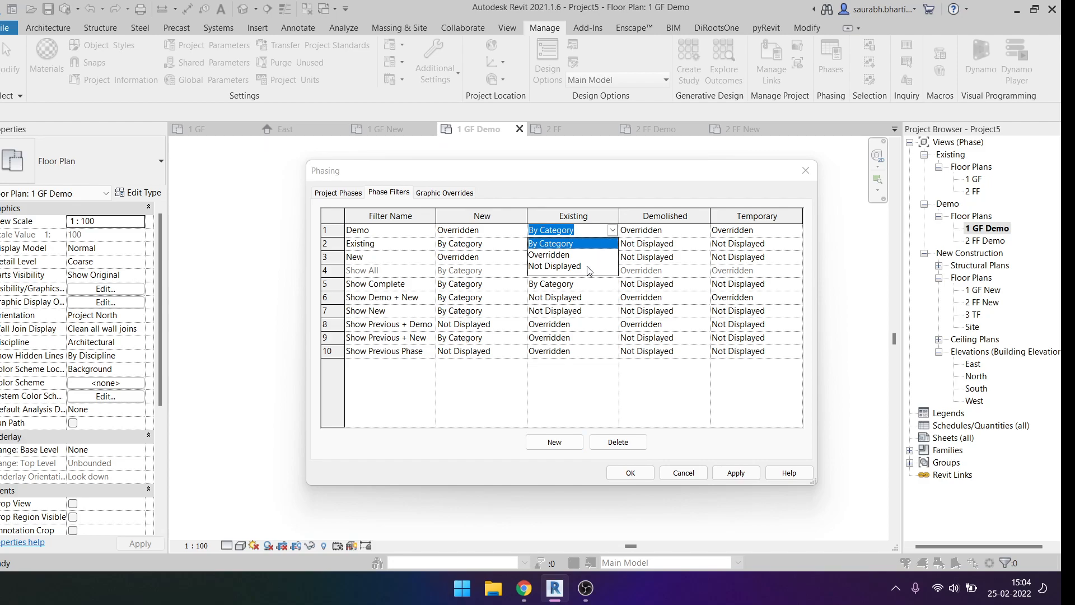
{"action": "left_click", "coordinate": [580, 256]}
{"action": "left_click", "coordinate": [612, 231]}
{"action": "left_click", "coordinate": [557, 242]}
{"action": "left_click", "coordinate": [437, 193]}
{"action": "left_click", "coordinate": [600, 245]}
{"action": "key", "text": "Return"}
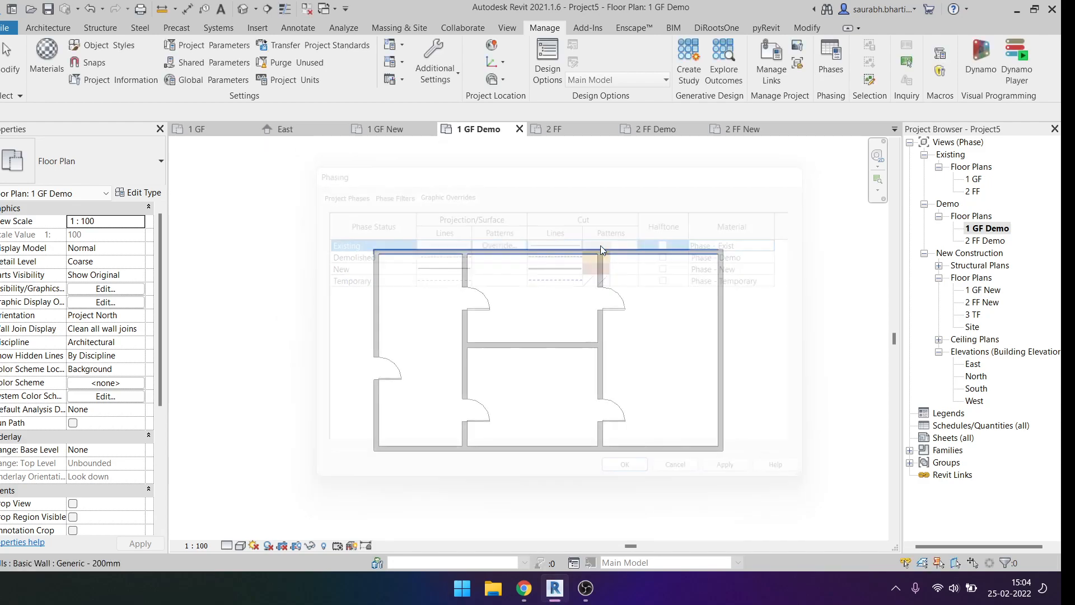
Step: Open the 1 GF floor plan and review the phasing graphic overrides and phase filters
{"action": "double_click", "coordinate": [972, 179]}
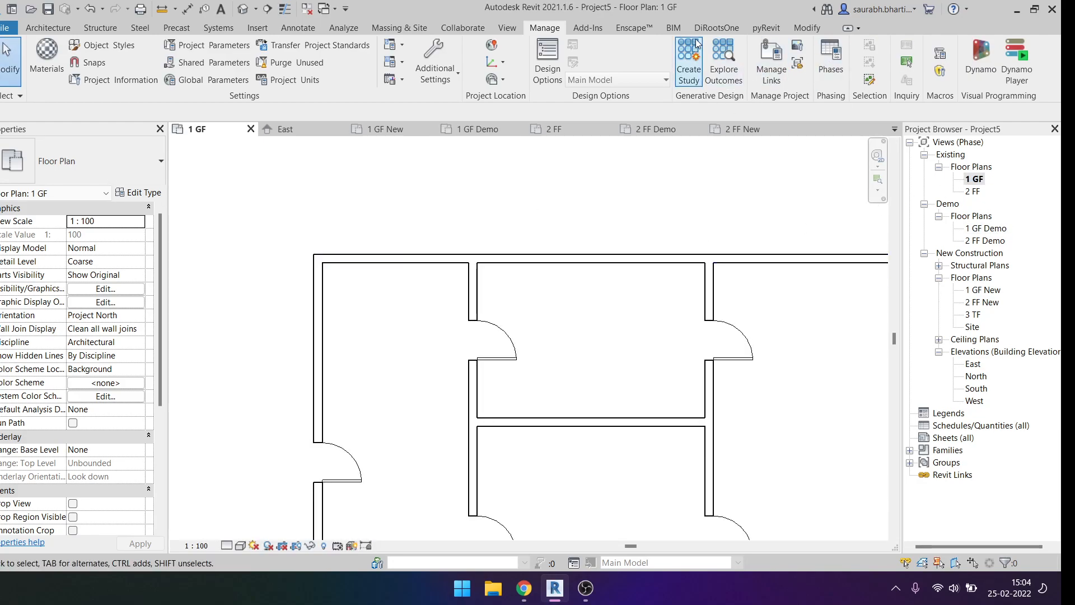
{"action": "left_click", "coordinate": [831, 56]}
{"action": "left_click", "coordinate": [442, 192]}
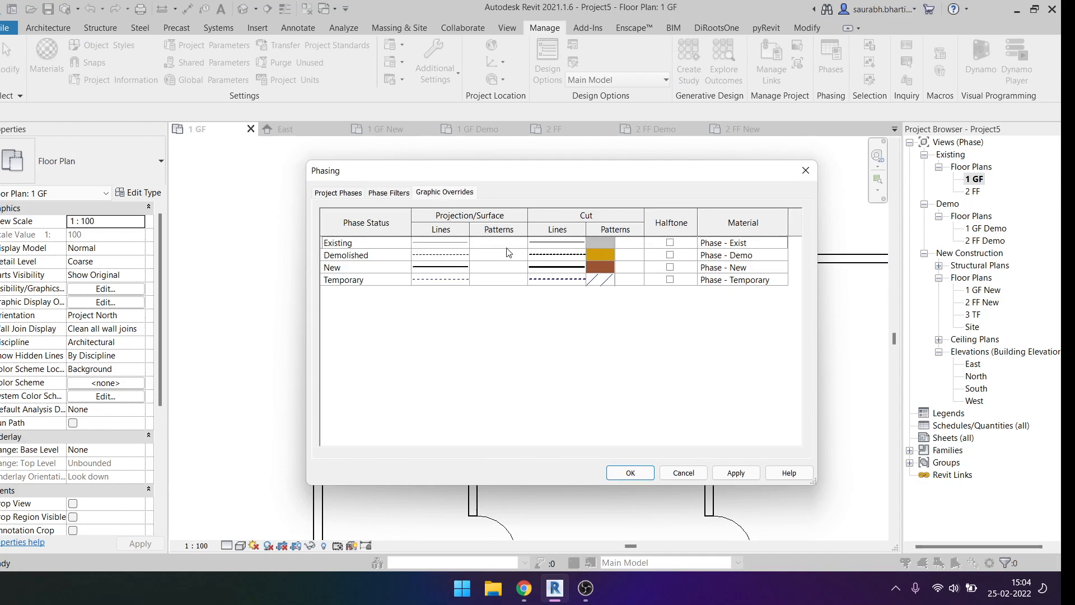
{"action": "left_click", "coordinate": [399, 193]}
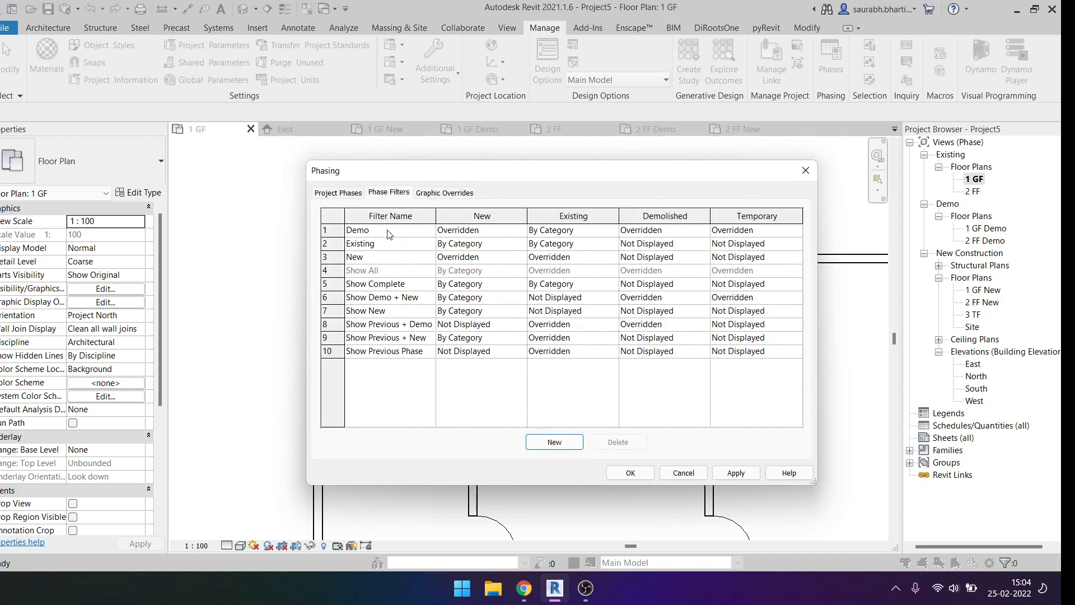
Step: Try Not Displayed and Overridden for existing elements in the Existing phase filter, and discard the changes
{"action": "left_click", "coordinate": [604, 248]}
{"action": "left_click", "coordinate": [612, 244]}
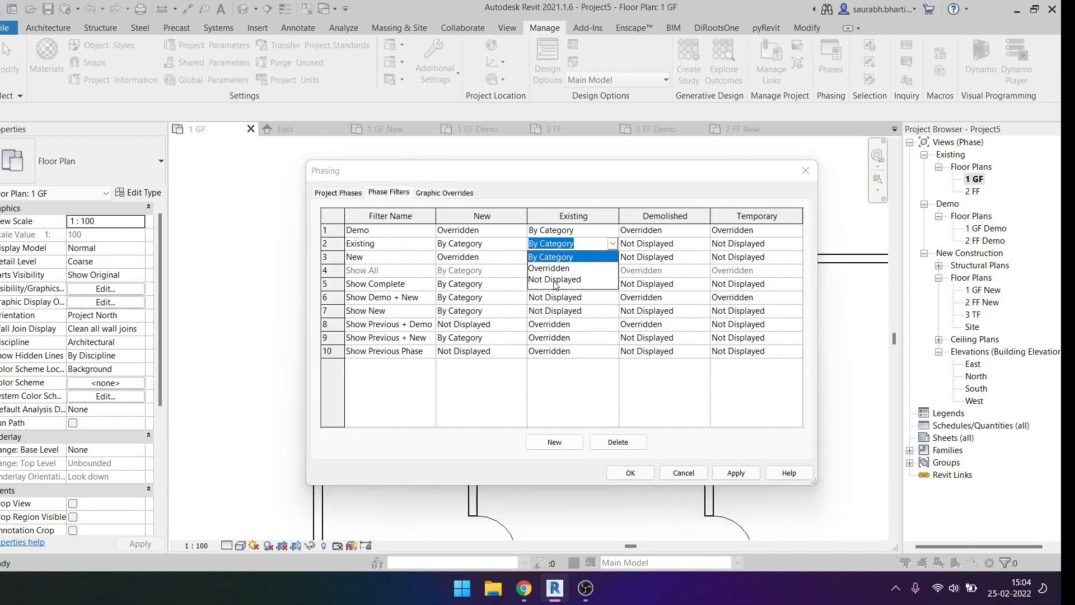
{"action": "left_click", "coordinate": [554, 281]}
{"action": "left_click", "coordinate": [613, 244]}
{"action": "left_click", "coordinate": [572, 268]}
{"action": "left_click", "coordinate": [445, 192]}
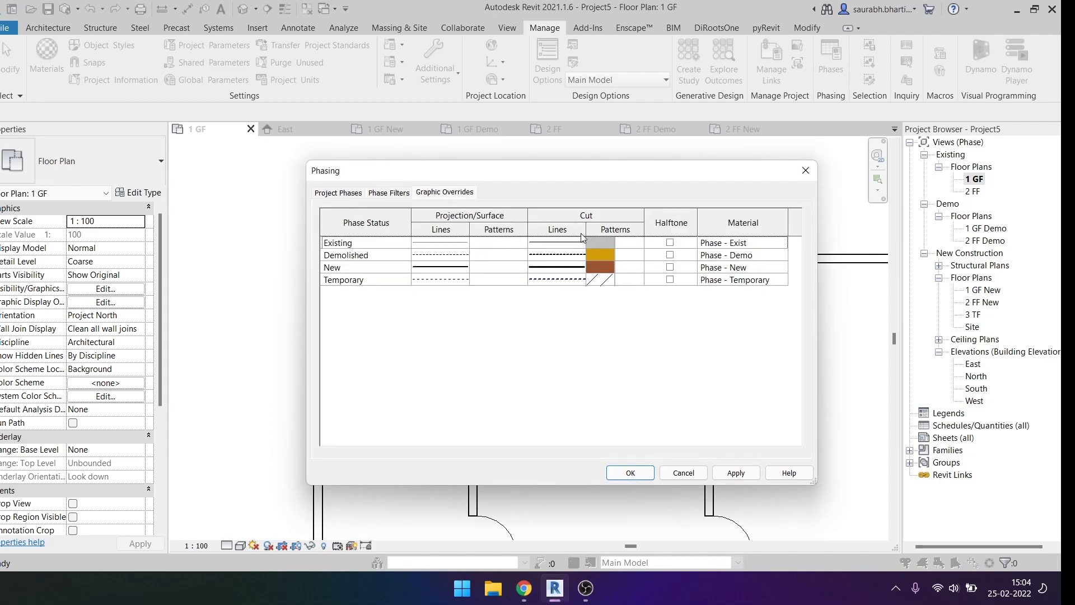
{"action": "left_click", "coordinate": [398, 193]}
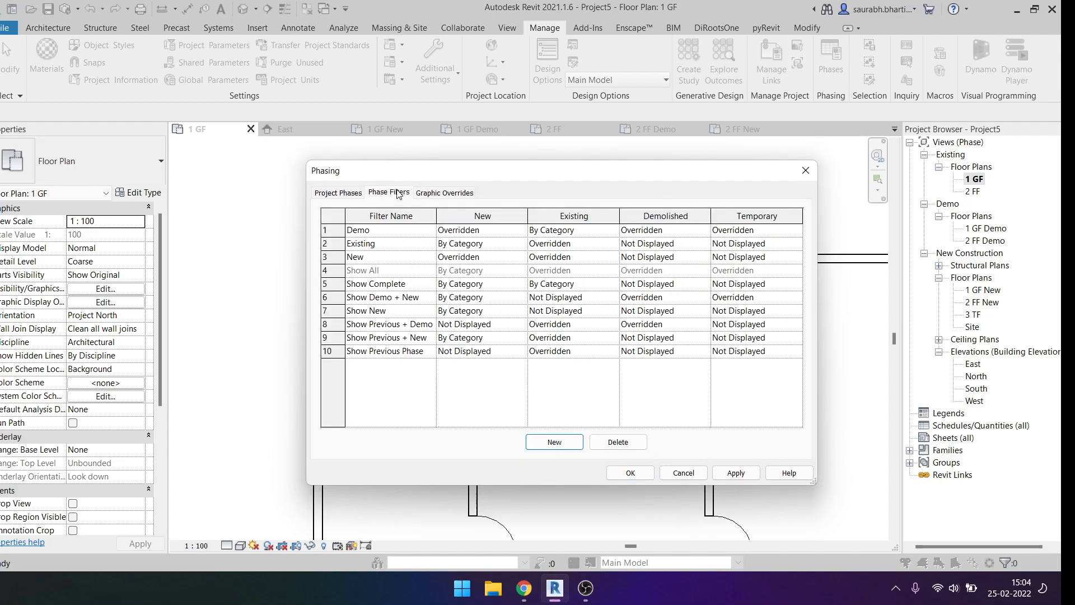
{"action": "left_click", "coordinate": [339, 192]}
{"action": "left_click", "coordinate": [682, 472]}
{"action": "left_click_drag", "start_coordinate": [342, 243], "coordinate": [663, 459]}
{"action": "left_click", "coordinate": [664, 459]}
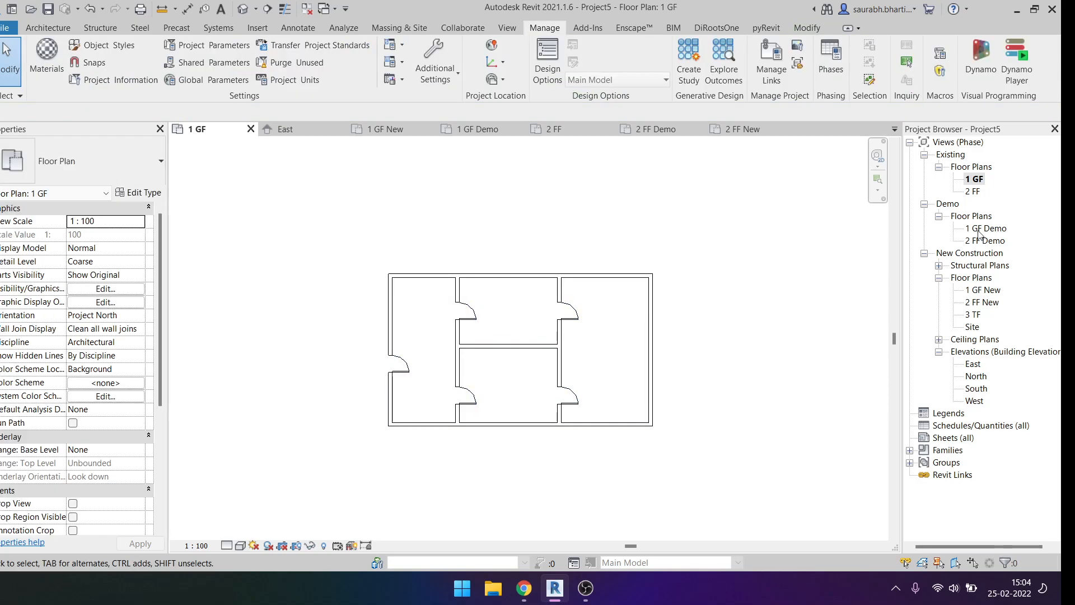
{"action": "left_click", "coordinate": [975, 182]}
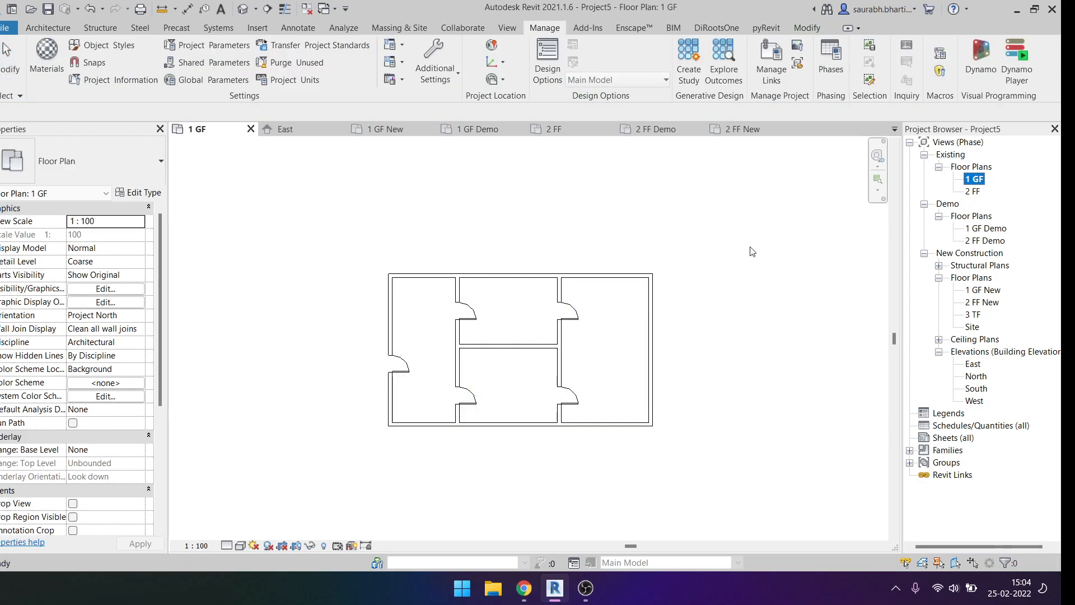
Step: Compare how the existing walls and doors are displayed in the 1 GF and 1 GF Demo floor plans
{"action": "left_click", "coordinate": [319, 257]}
{"action": "left_click_drag", "start_coordinate": [358, 265], "coordinate": [760, 490]}
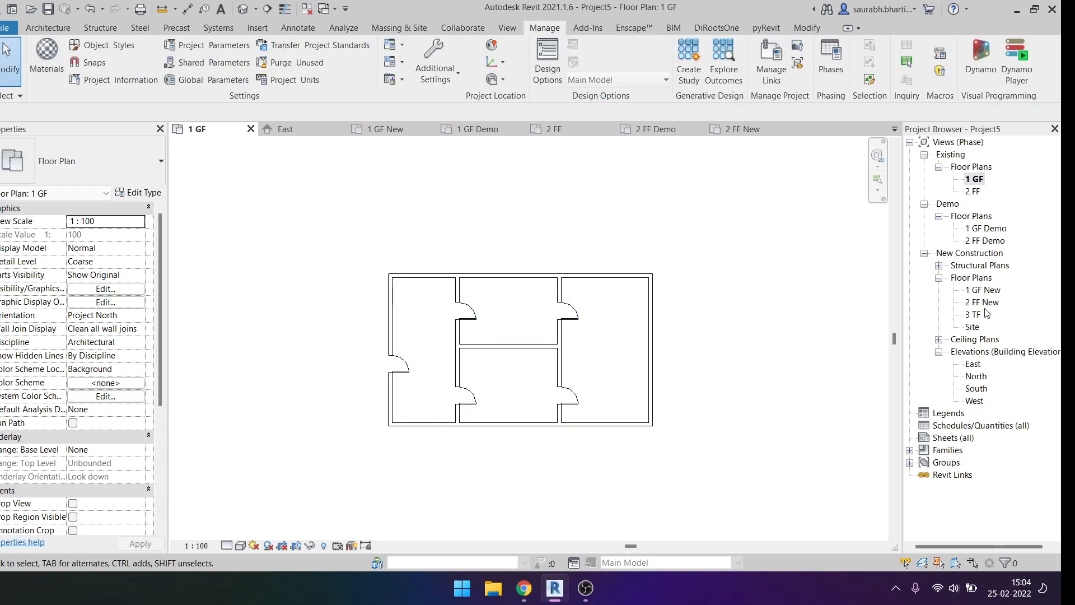
{"action": "double_click", "coordinate": [988, 229]}
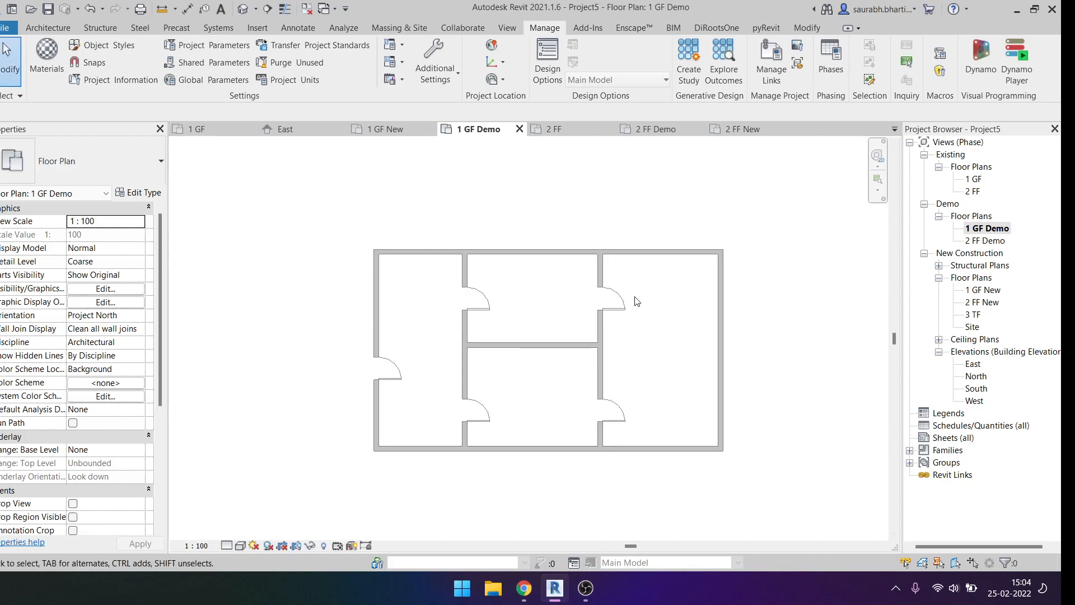
{"action": "left_click_drag", "start_coordinate": [312, 220], "coordinate": [738, 486]}
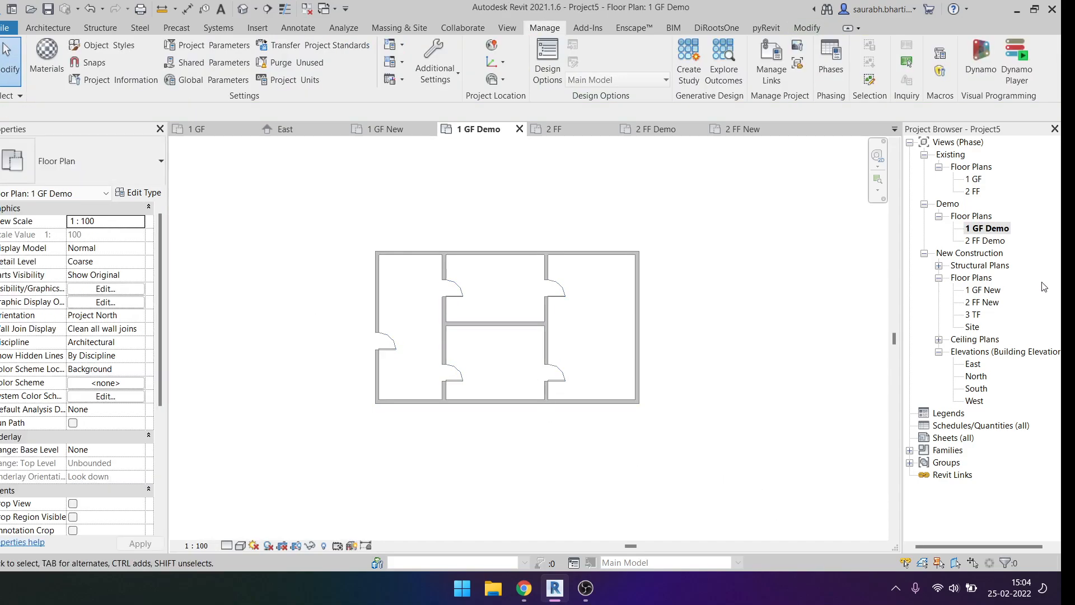
{"action": "double_click", "coordinate": [969, 181]}
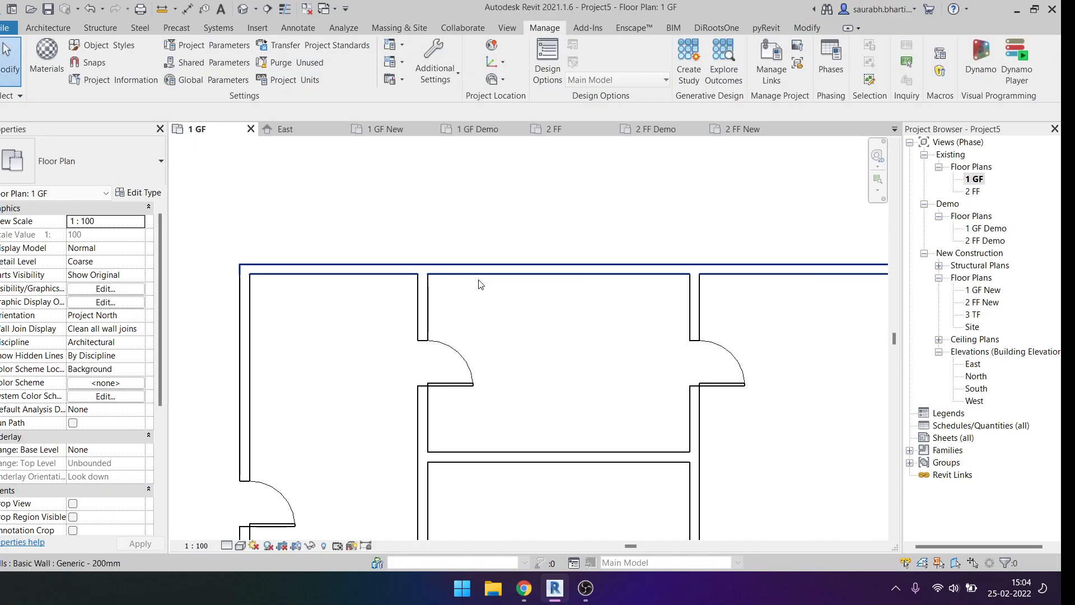
{"action": "double_click", "coordinate": [990, 230]}
{"action": "scroll", "coordinate": [656, 255], "scroll_direction": "up", "scroll_amount": 5}
{"action": "scroll", "coordinate": [656, 251], "scroll_direction": "up", "scroll_amount": 1}
{"action": "middle_click_drag", "start_coordinate": [661, 257], "coordinate": [681, 425]}
{"action": "left_click_drag", "start_coordinate": [737, 319], "coordinate": [655, 427]}
{"action": "double_click", "coordinate": [971, 181]}
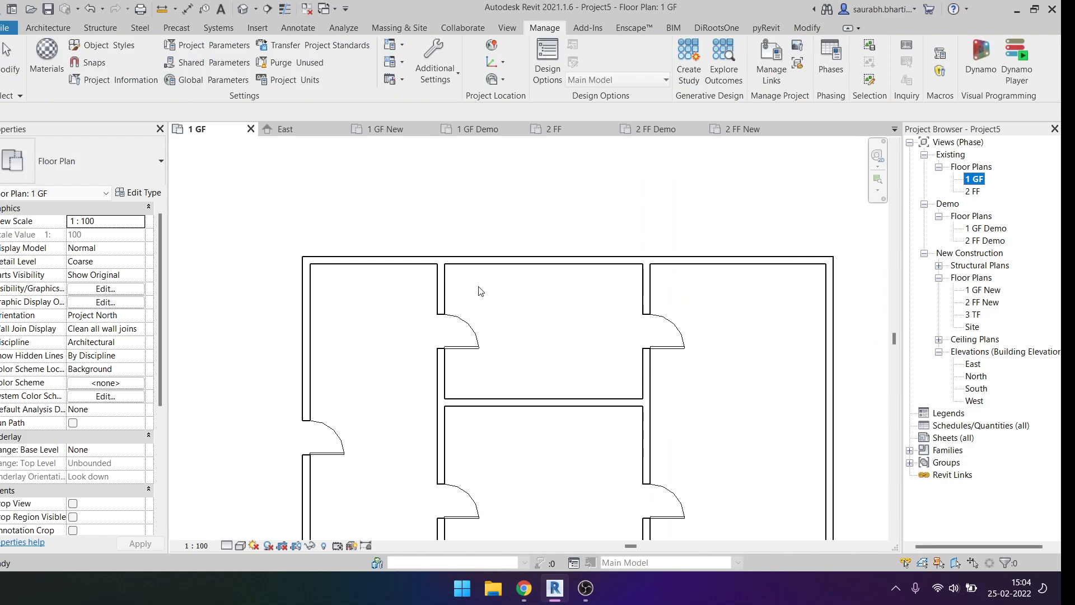
{"action": "left_click", "coordinate": [456, 213]}
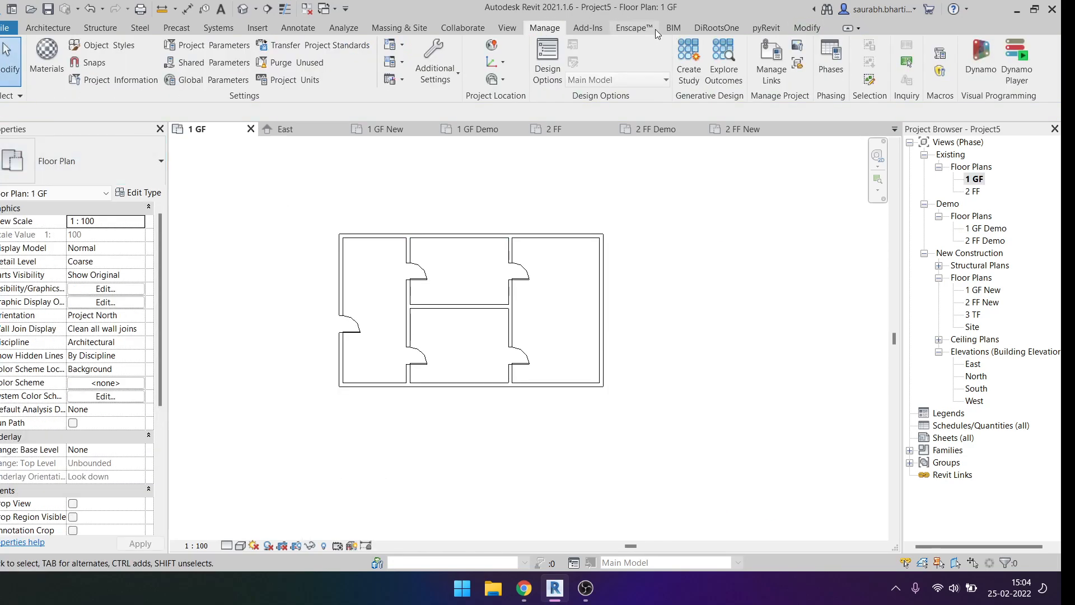
Step: Set the view scale of the Architectural Elevation view template to 1 : 50
{"action": "left_click", "coordinate": [507, 28]}
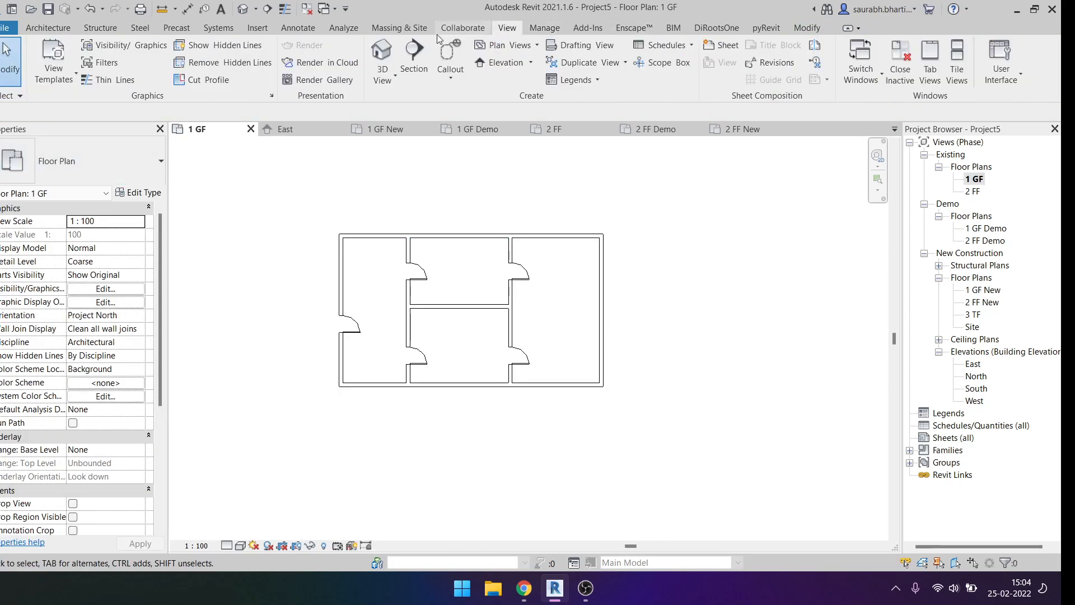
{"action": "left_click", "coordinate": [54, 78]}
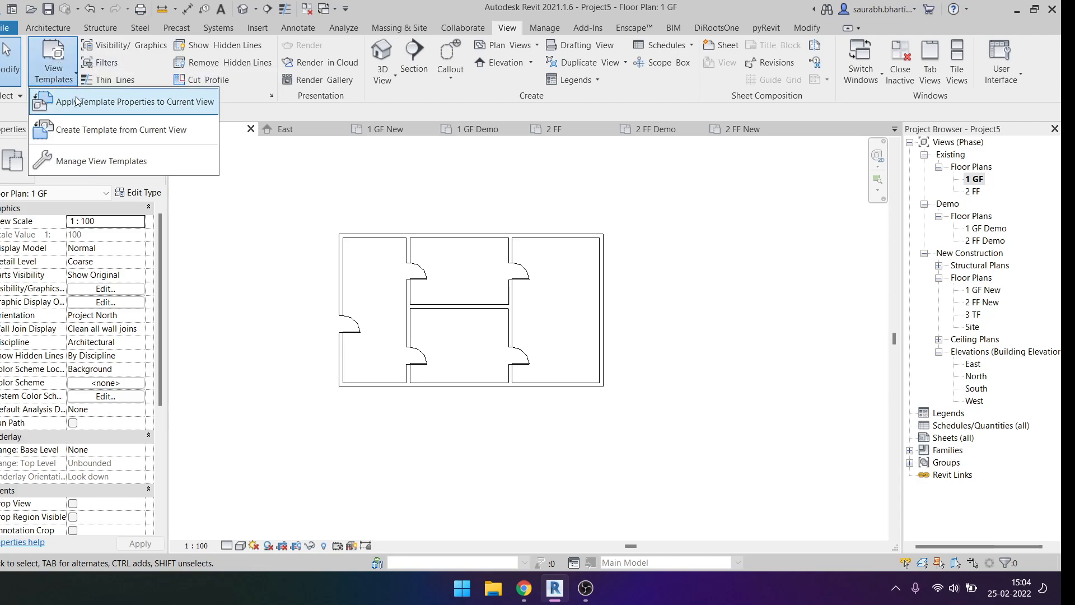
{"action": "left_click", "coordinate": [81, 161]}
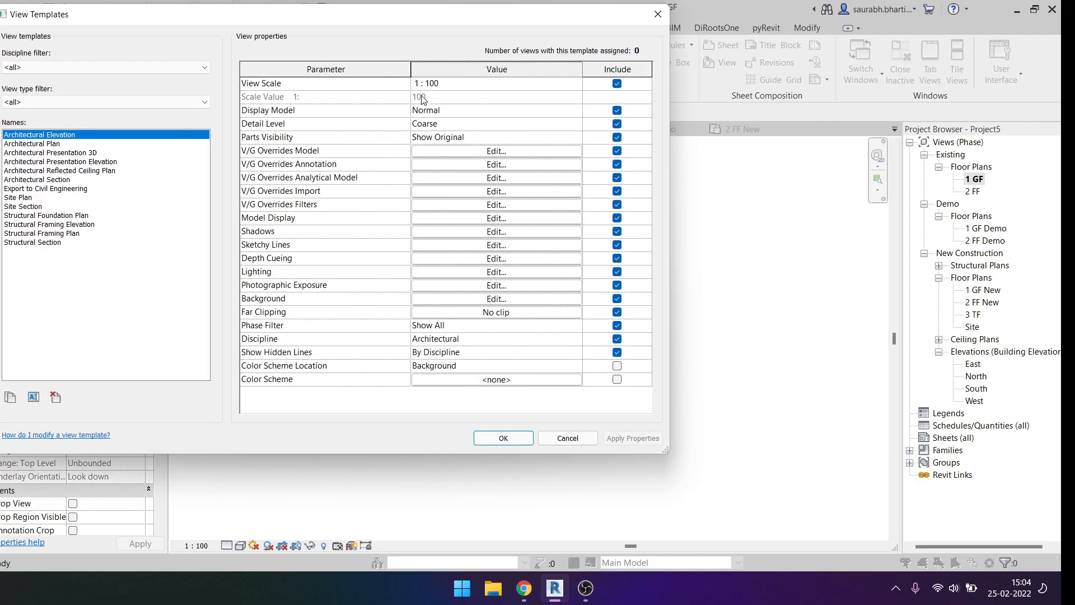
{"action": "left_click", "coordinate": [572, 84]}
{"action": "left_click", "coordinate": [576, 83]}
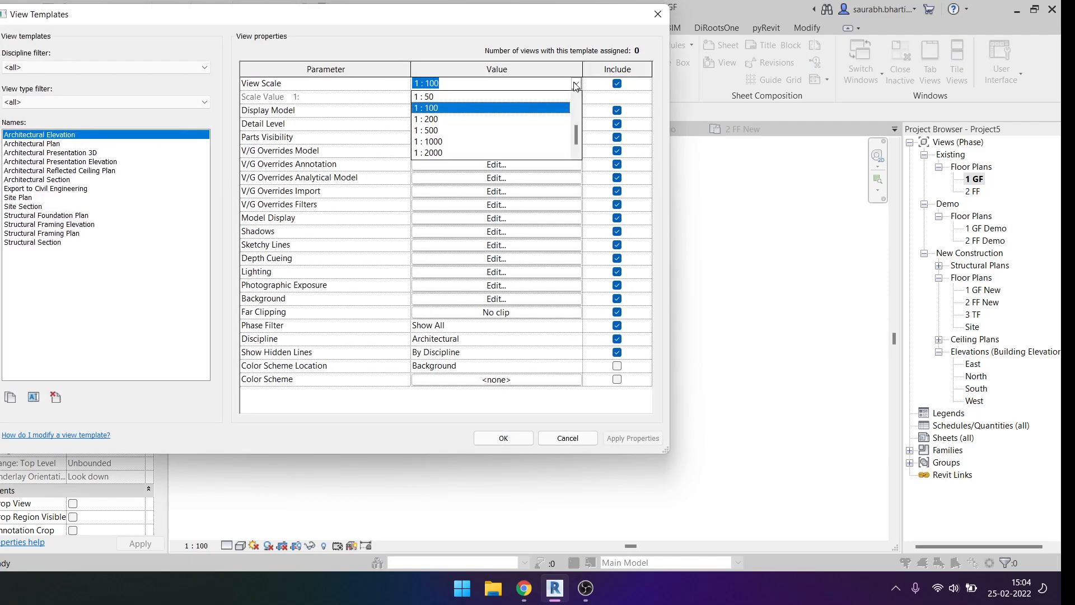
{"action": "left_click", "coordinate": [431, 98]}
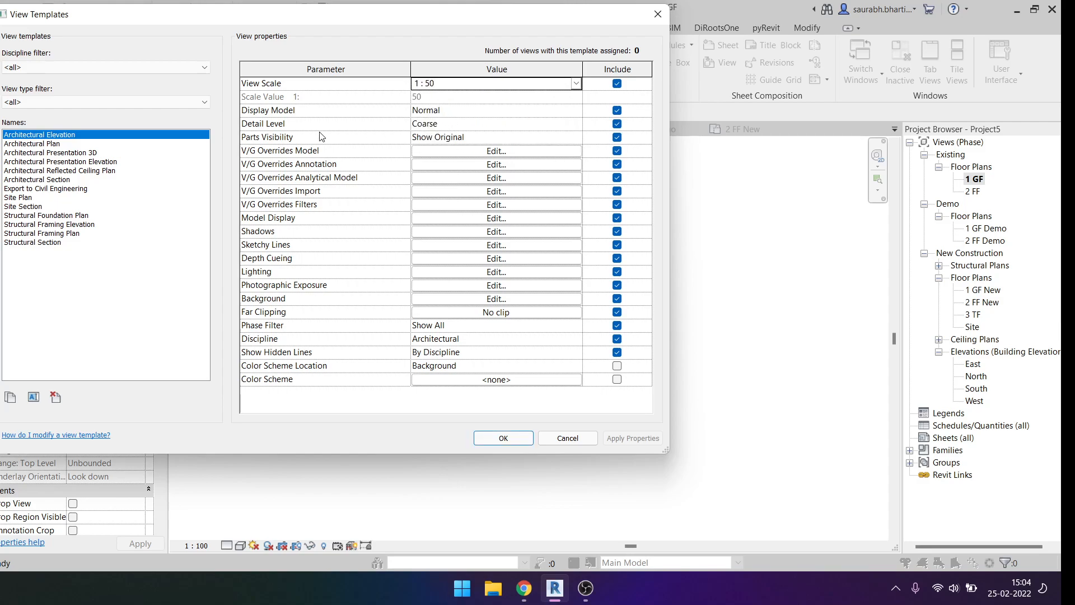
Step: Override the walls' cut foreground pattern in the Architectural Elevation template with solid fill in RGB 192-192-192, and save the template
{"action": "left_click", "coordinate": [469, 151]}
{"action": "scroll", "coordinate": [496, 283], "scroll_direction": "down", "scroll_amount": 8}
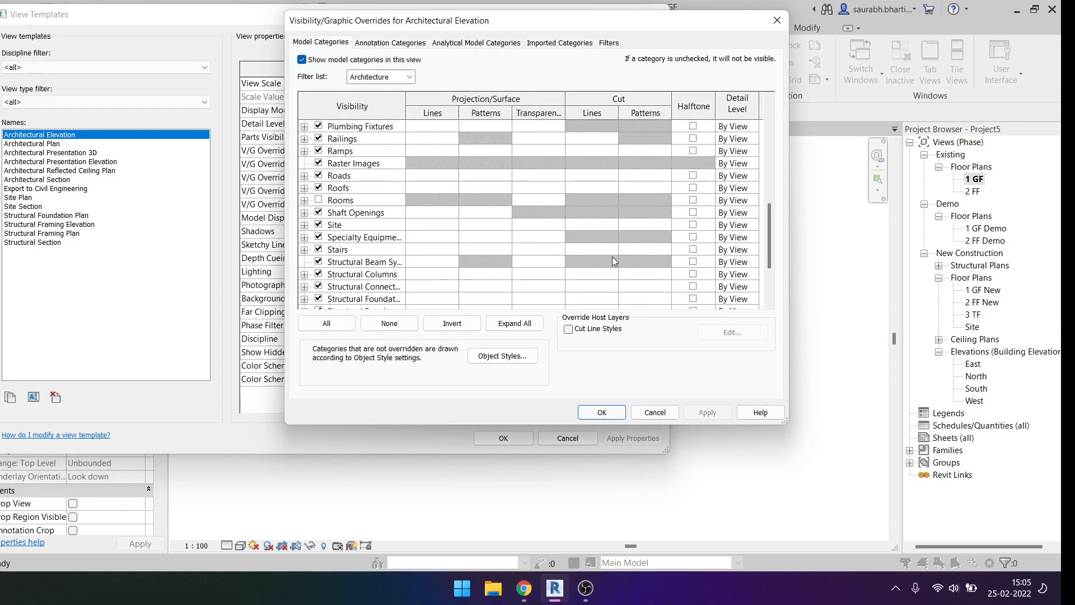
{"action": "left_click", "coordinate": [637, 286]}
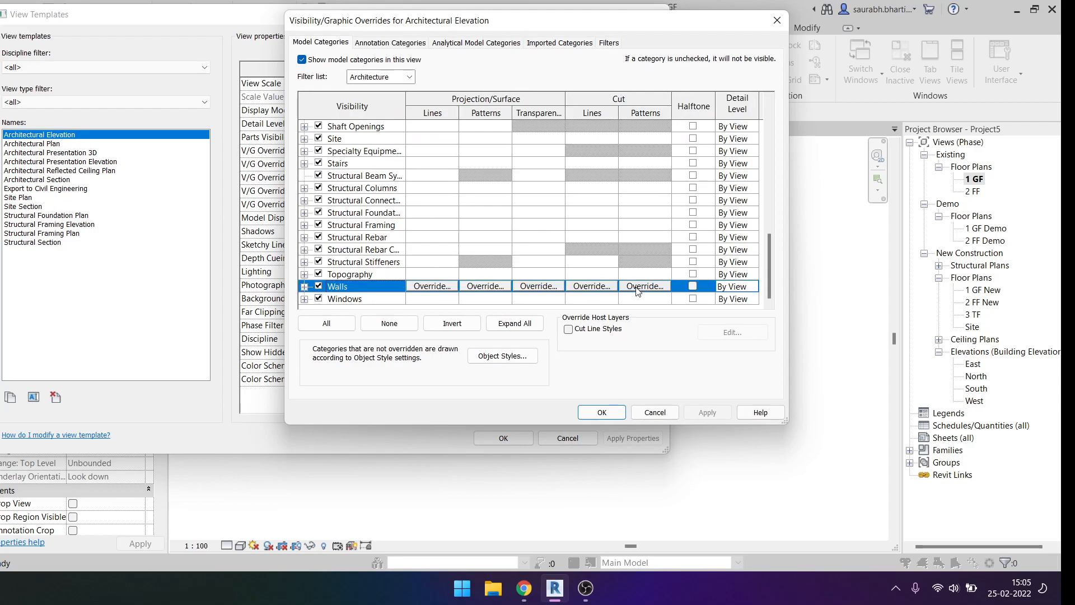
{"action": "left_click", "coordinate": [638, 286]}
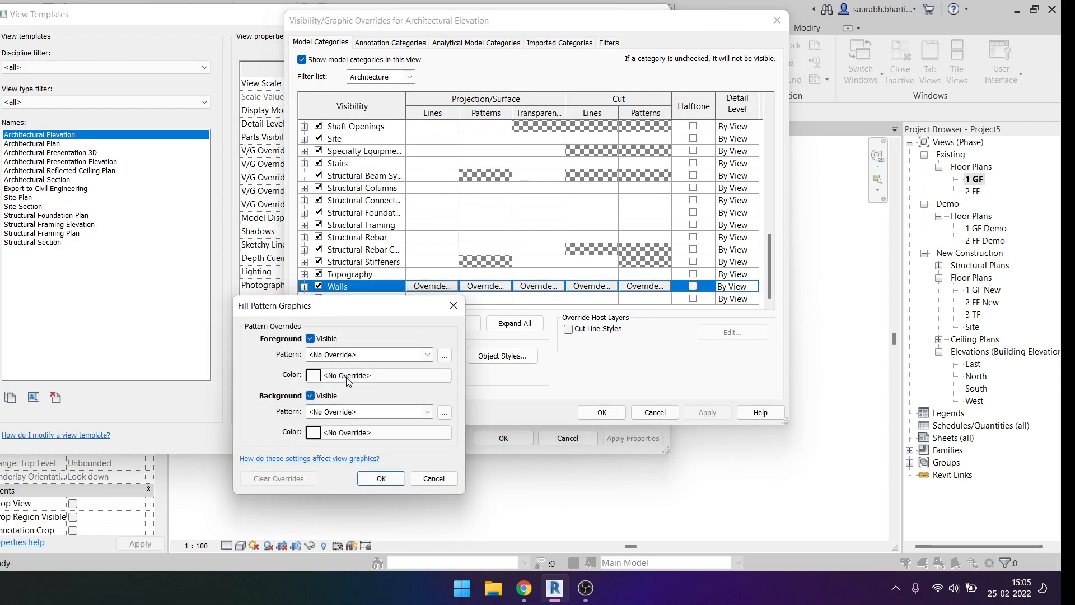
{"action": "left_click", "coordinate": [358, 354]}
{"action": "left_click", "coordinate": [335, 22]}
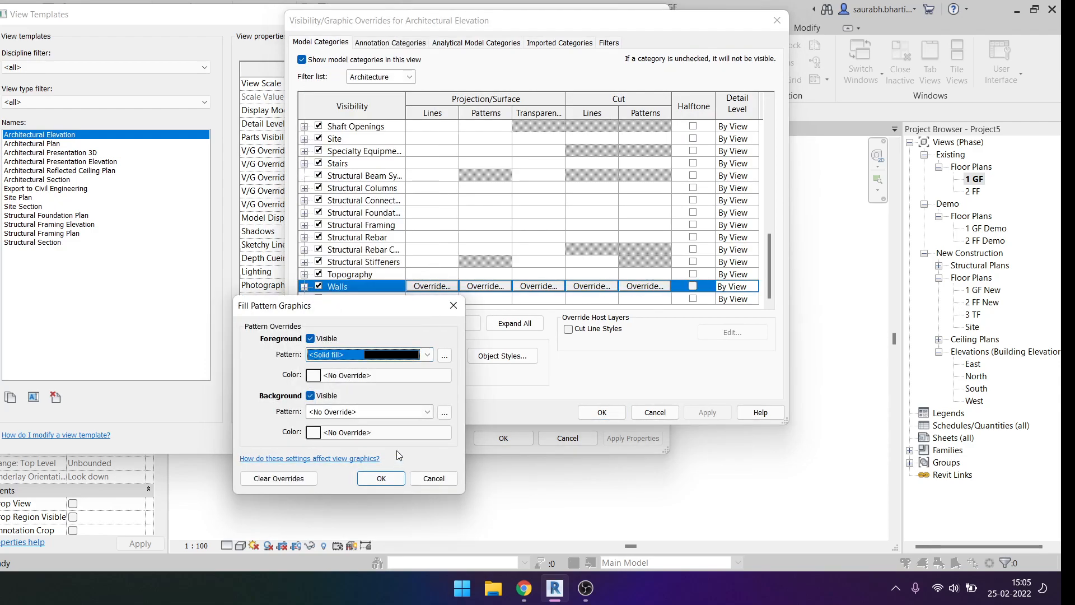
{"action": "left_click", "coordinate": [383, 376]}
{"action": "left_click", "coordinate": [296, 377]}
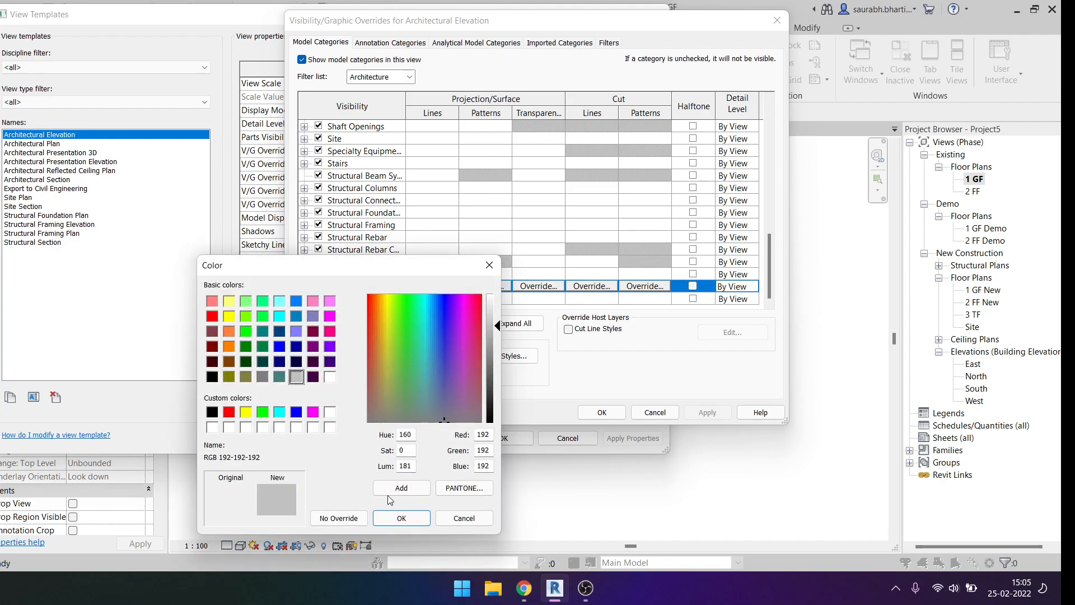
{"action": "left_click", "coordinate": [402, 518]}
{"action": "left_click", "coordinate": [381, 479]}
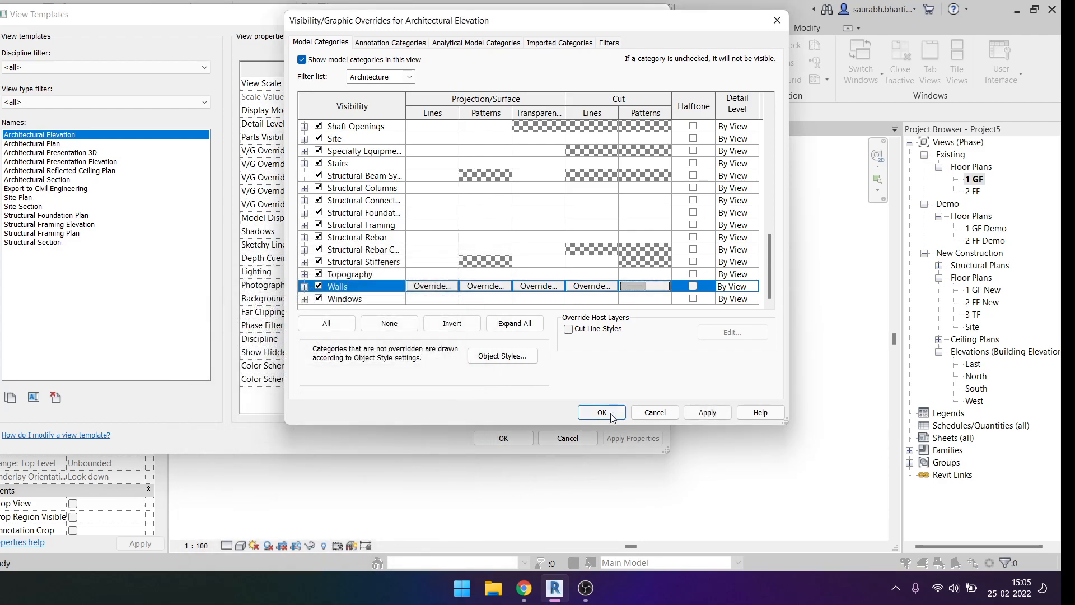
{"action": "left_click", "coordinate": [602, 412]}
{"action": "left_click", "coordinate": [500, 438]}
{"action": "scroll", "coordinate": [526, 401], "scroll_direction": "up", "scroll_amount": 5}
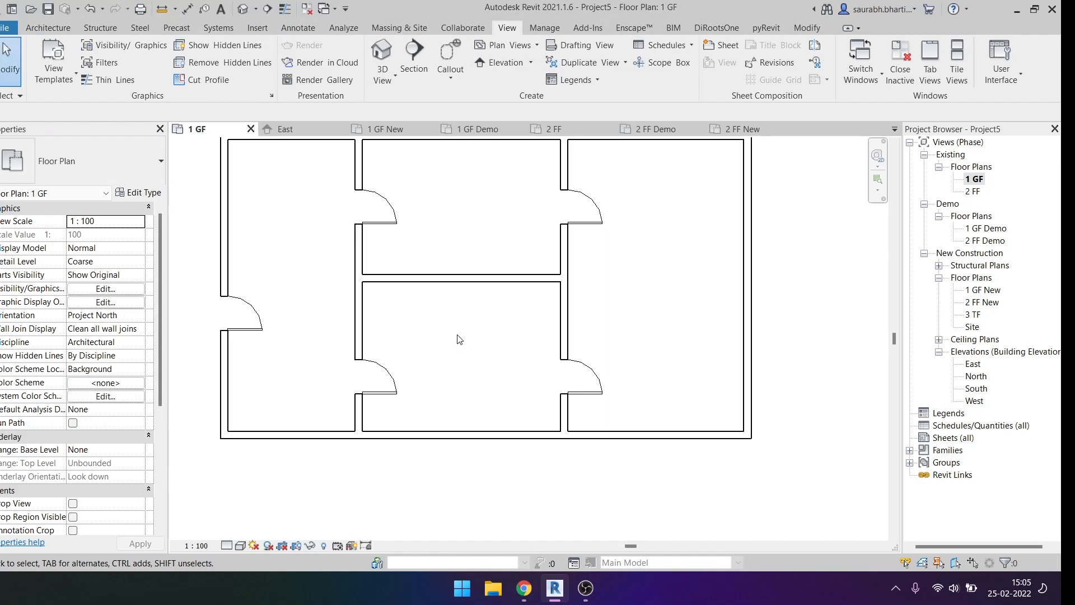
{"action": "left_click", "coordinate": [53, 73]}
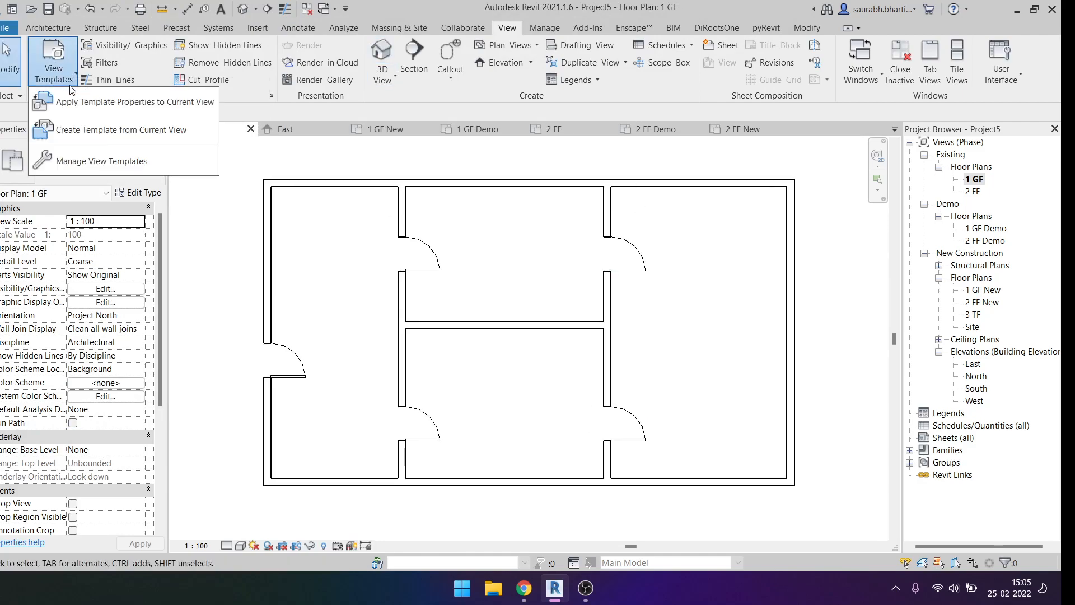
{"action": "left_click", "coordinate": [115, 102]}
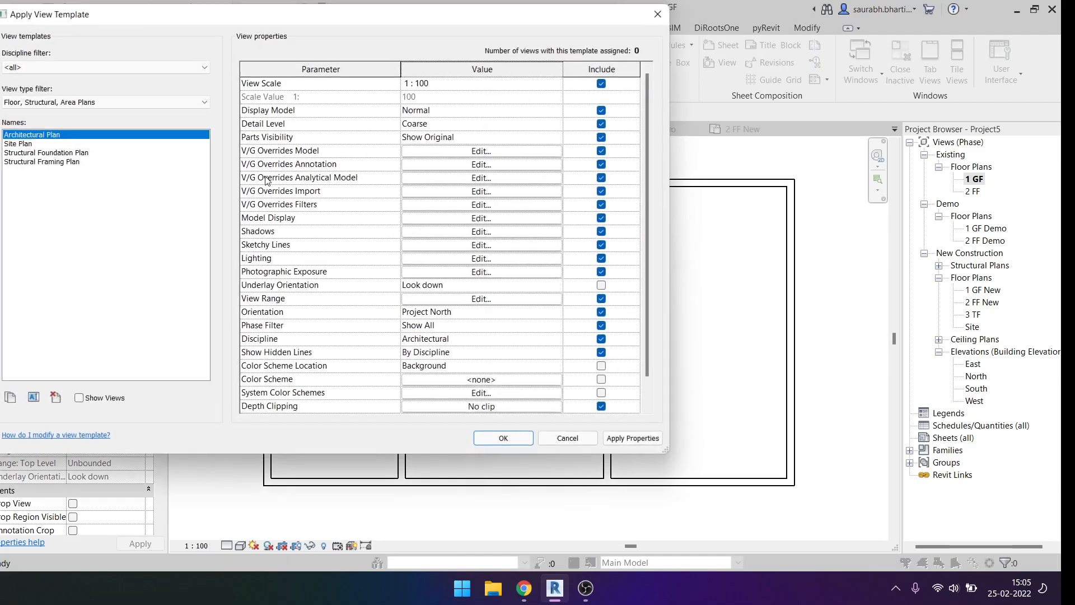
{"action": "key", "text": "Escape"}
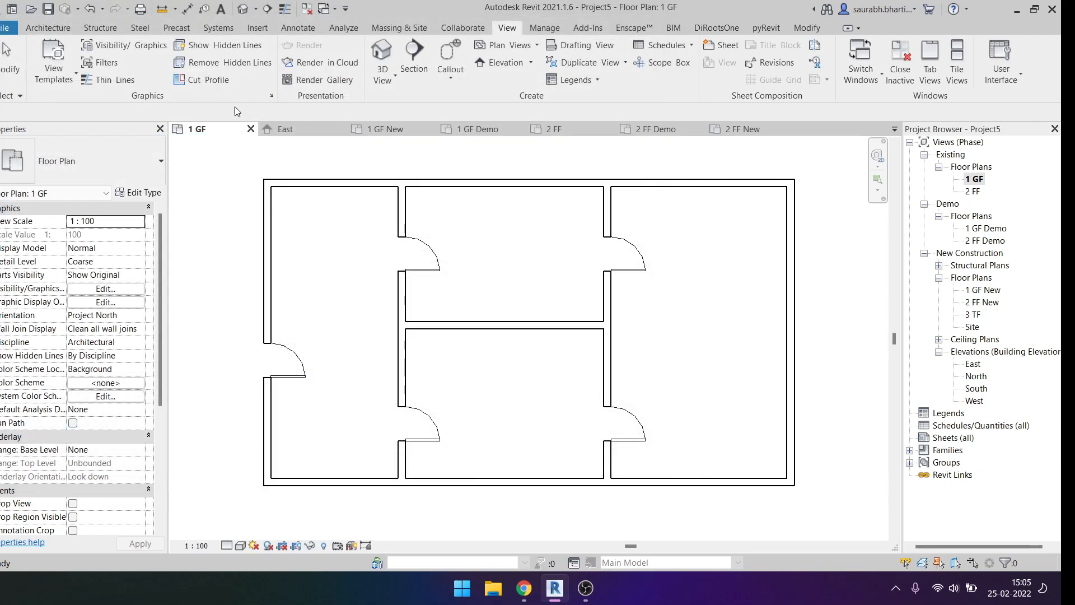
{"action": "left_click", "coordinate": [54, 72]}
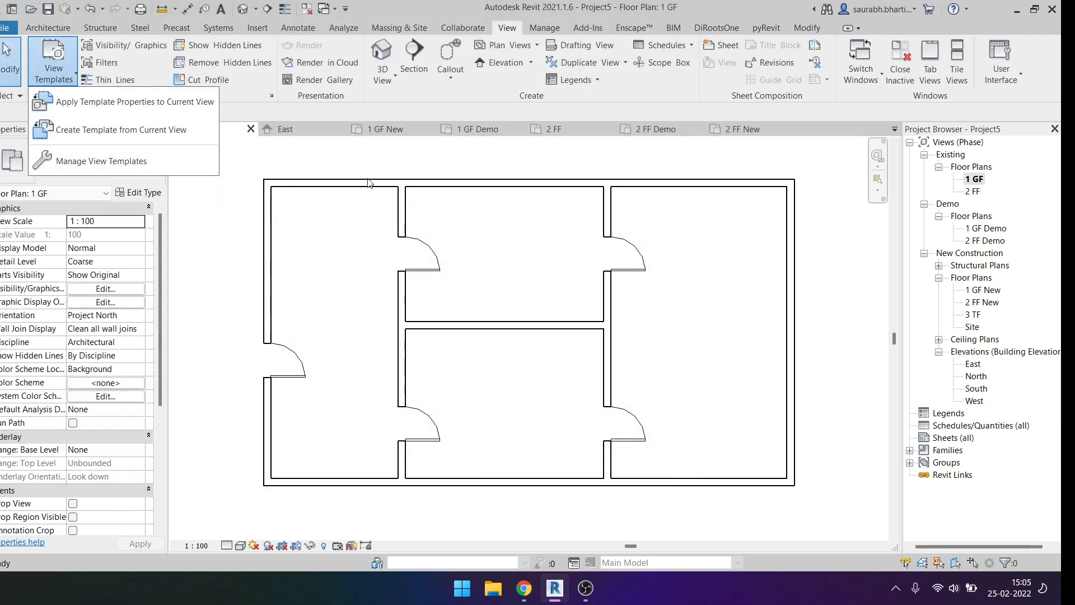
{"action": "left_click", "coordinate": [74, 79]}
Step: Override the walls' cut foreground pattern in the Architectural Plan template with Aluminum in RGB 192-192-192
{"action": "left_click", "coordinate": [74, 79]}
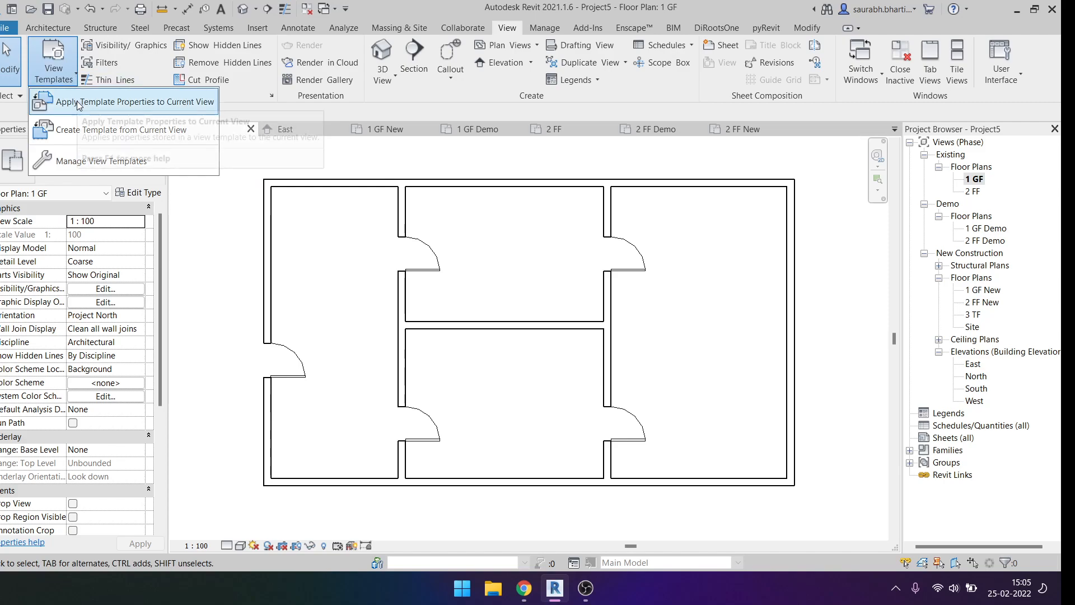
{"action": "left_click", "coordinate": [76, 101]}
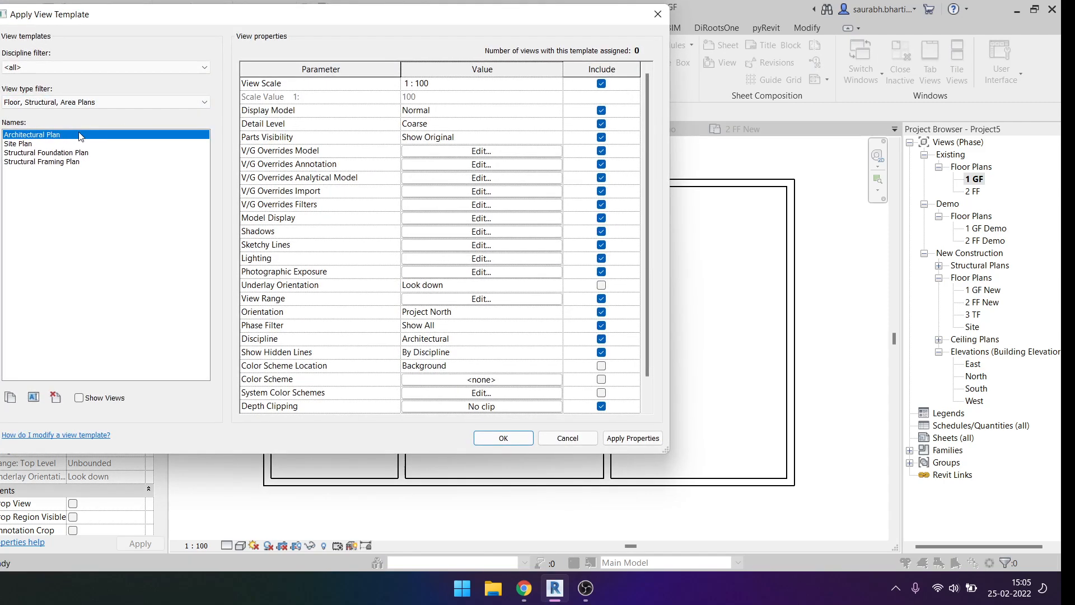
{"action": "left_click", "coordinate": [452, 150]}
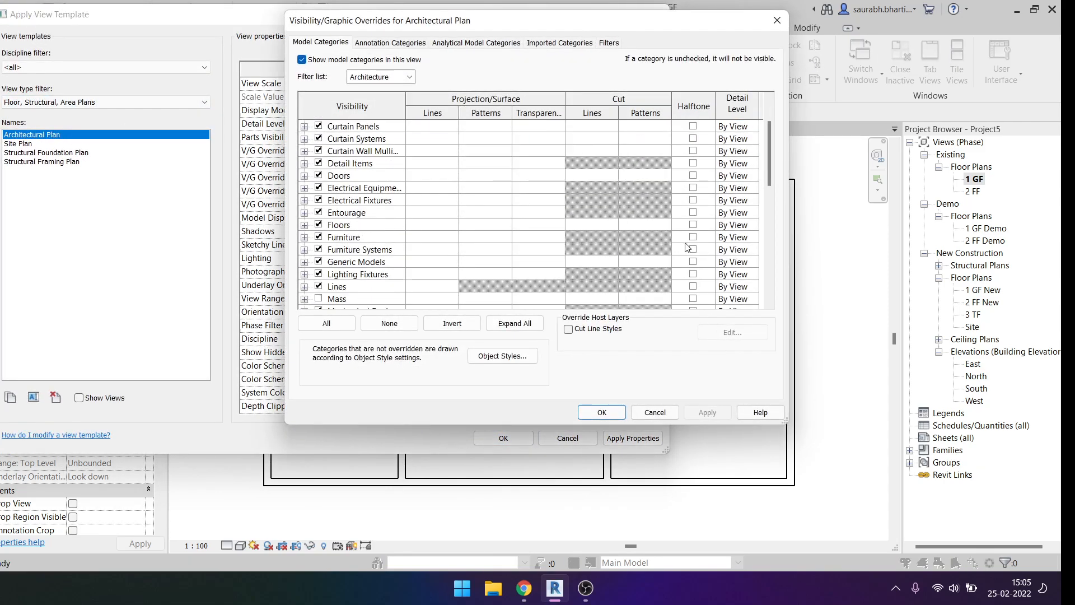
{"action": "scroll", "coordinate": [687, 247], "scroll_direction": "down", "scroll_amount": 10}
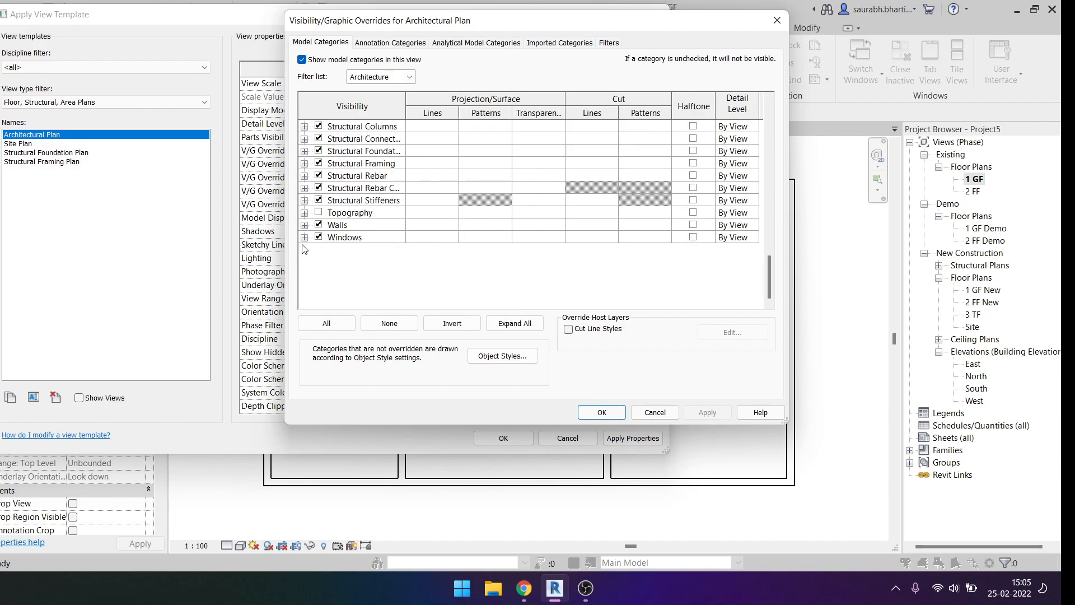
{"action": "left_click", "coordinate": [627, 224]}
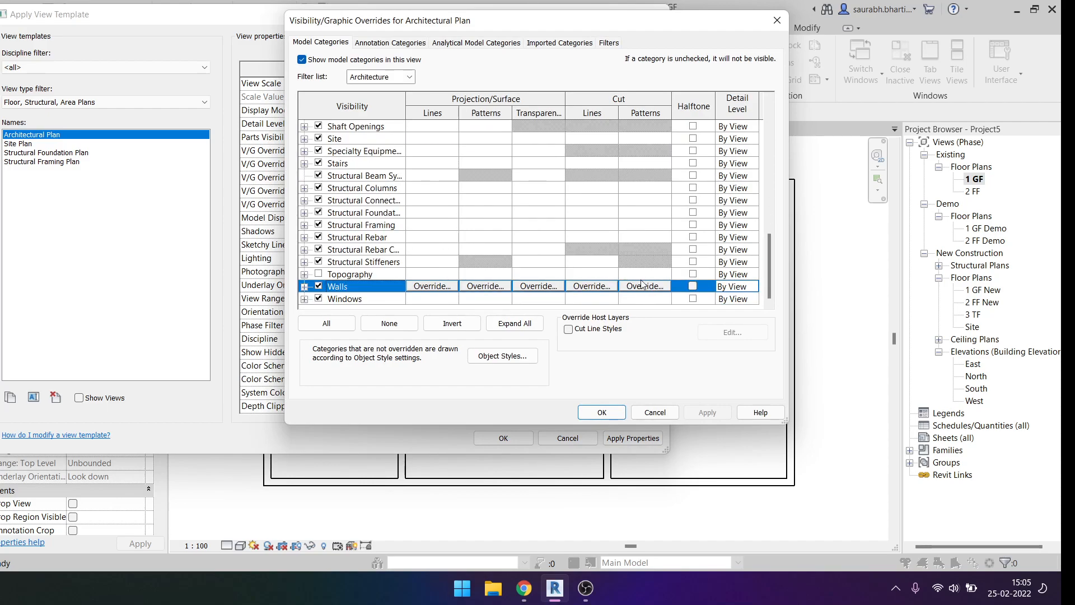
{"action": "left_click", "coordinate": [625, 286]}
{"action": "left_click", "coordinate": [386, 355]}
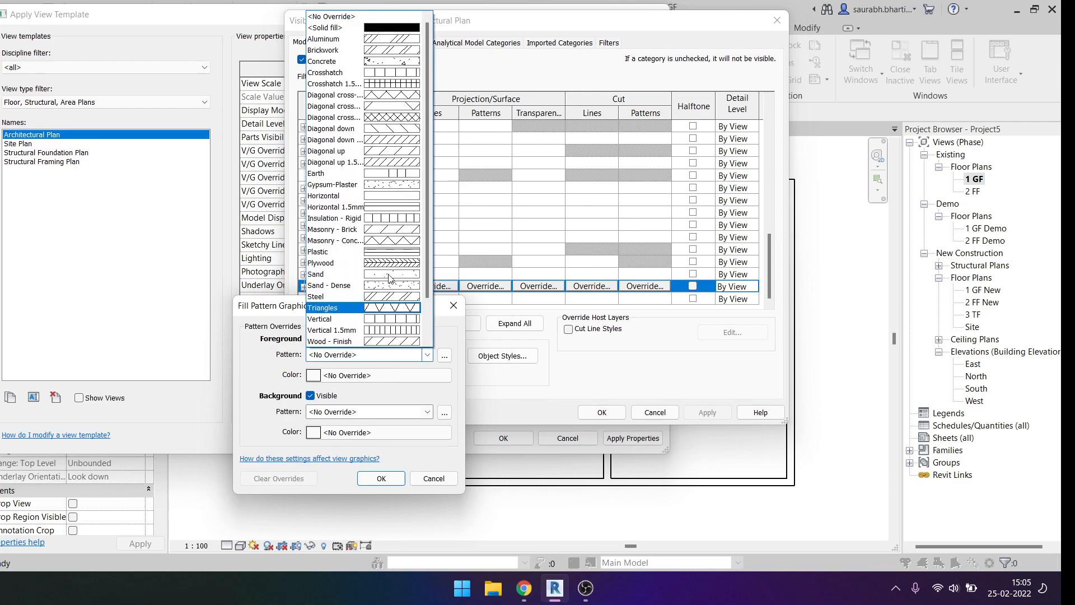
{"action": "left_click", "coordinate": [335, 28]}
{"action": "left_click", "coordinate": [381, 375]}
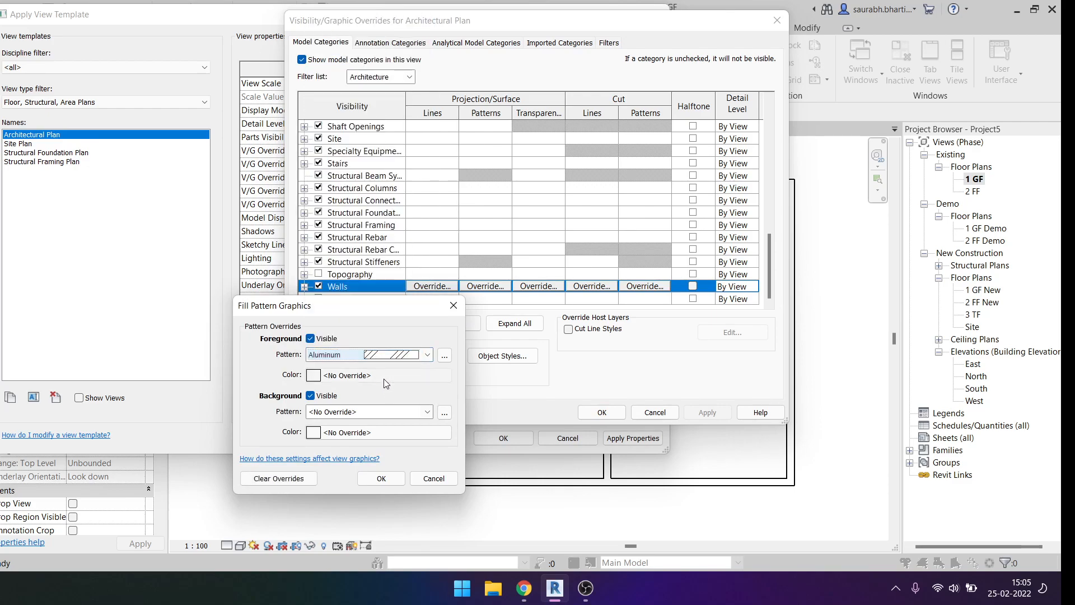
{"action": "left_click", "coordinate": [297, 377]}
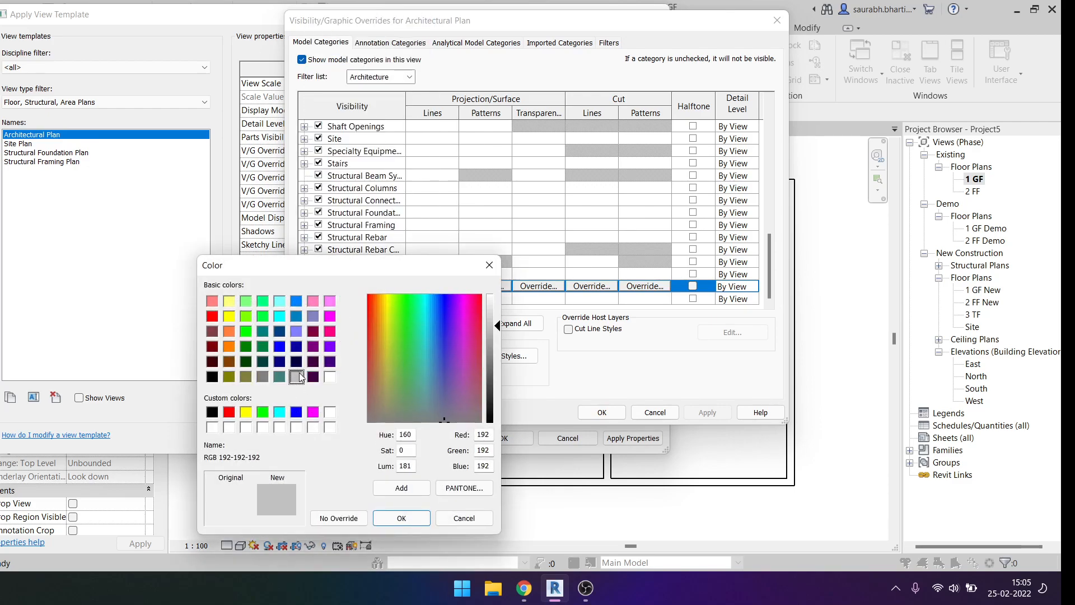
{"action": "left_click", "coordinate": [401, 518]}
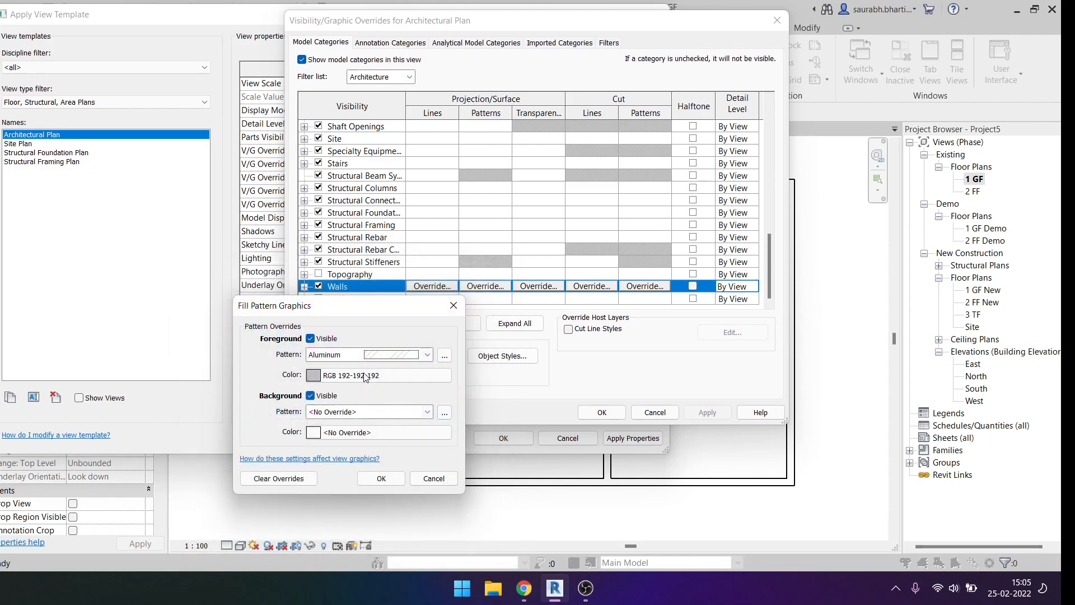
Step: Change the walls' cut foreground pattern to solid fill and apply the Architectural Plan template properties to the 1 GF view
{"action": "left_click", "coordinate": [369, 355]}
{"action": "scroll", "coordinate": [347, 45], "scroll_direction": "up", "scroll_amount": 2}
{"action": "left_click", "coordinate": [335, 27]}
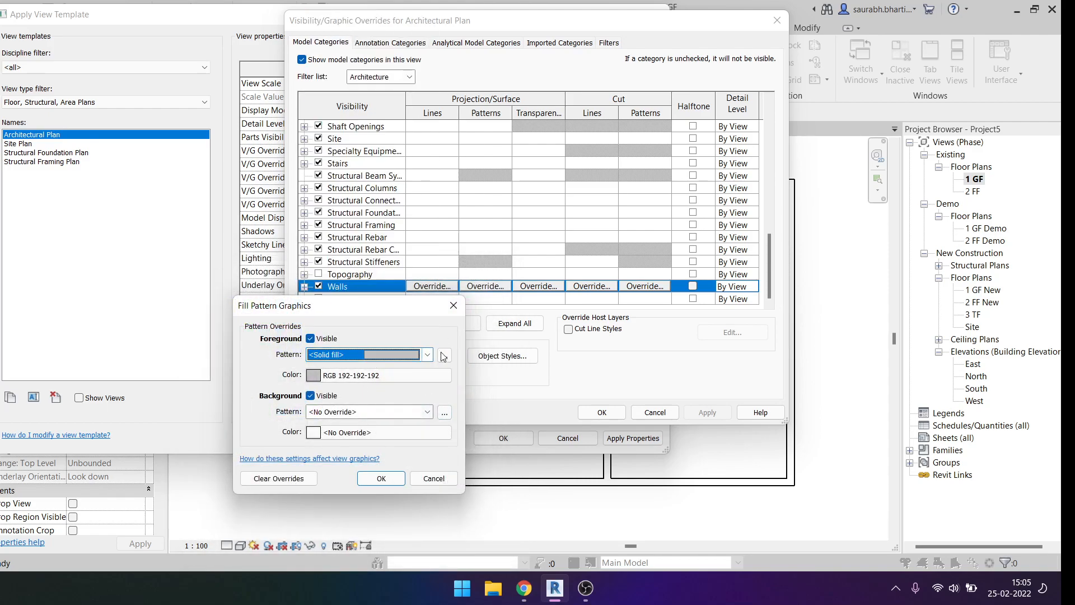
{"action": "left_click", "coordinate": [381, 479]}
{"action": "left_click", "coordinate": [707, 412]}
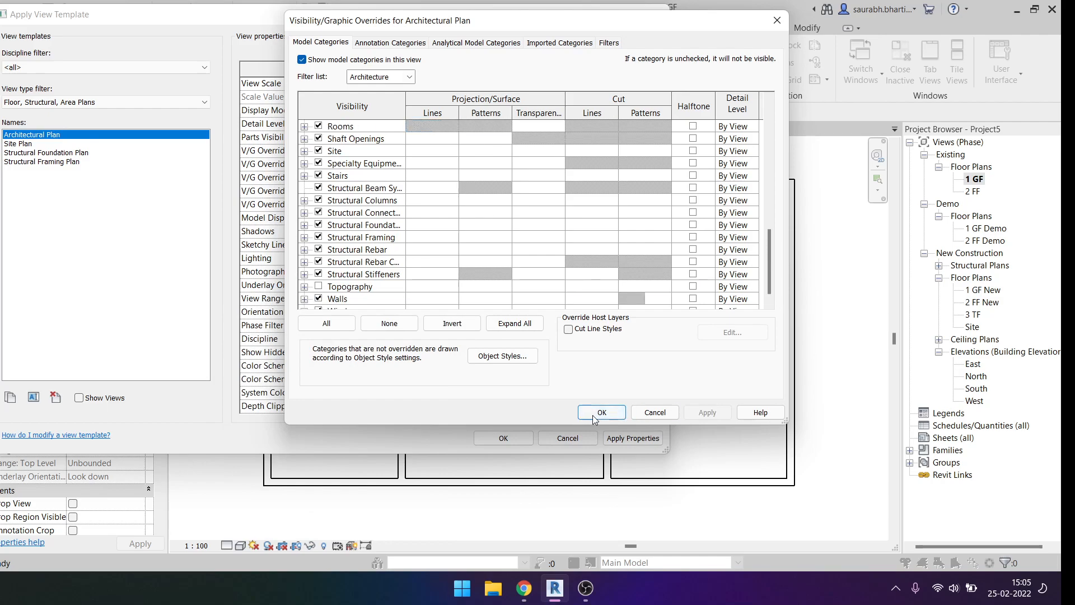
{"action": "left_click", "coordinate": [599, 412]}
{"action": "left_click", "coordinate": [628, 443]}
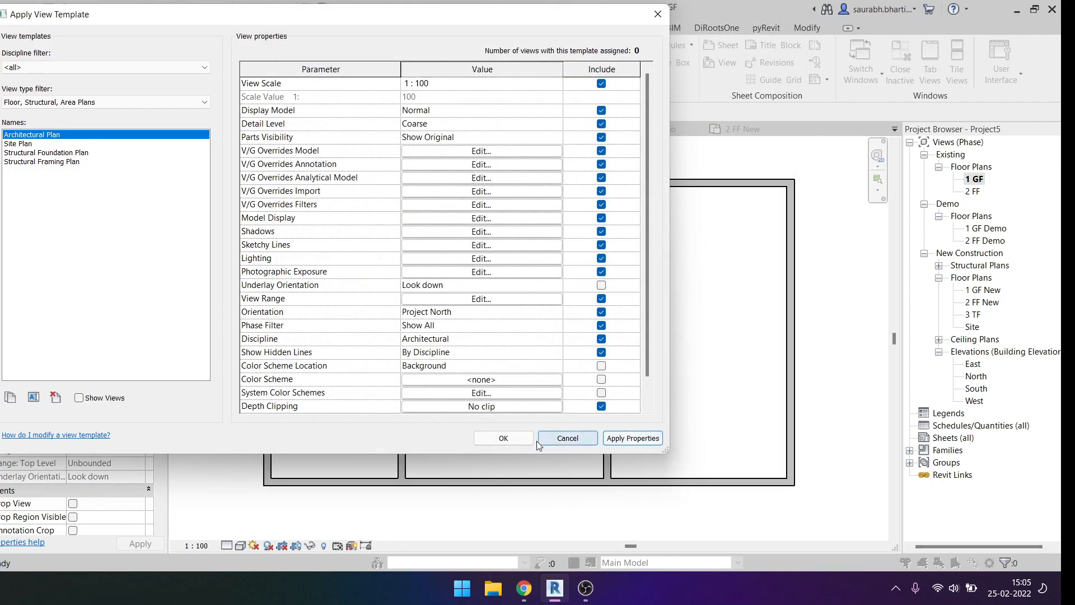
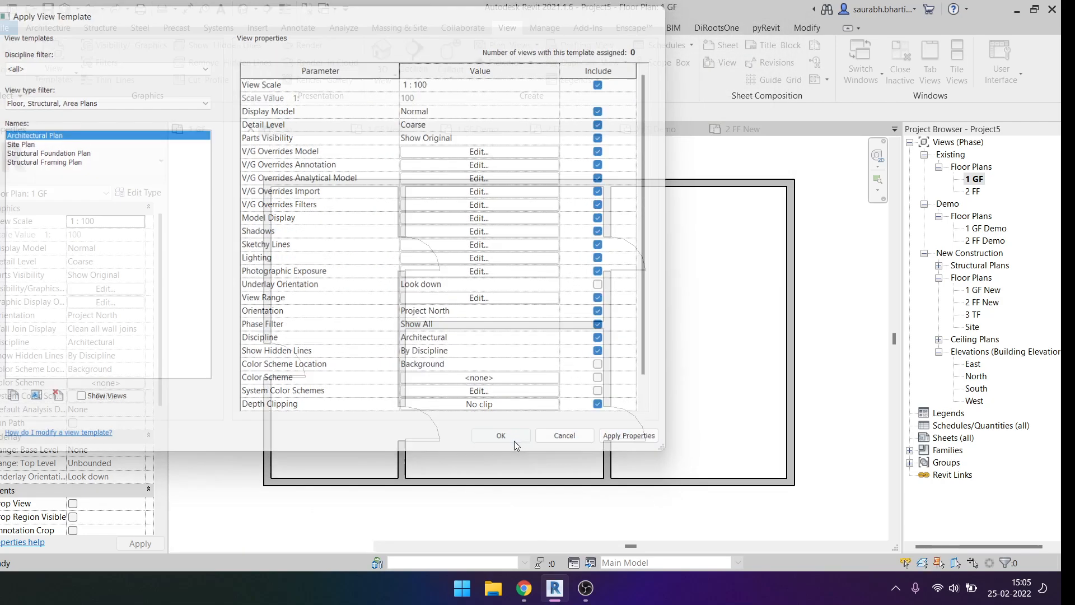
Step: Accept the Architectural Plan template settings and check the visual style options of the 1 GF view without changing them
{"action": "left_click", "coordinate": [503, 437]}
{"action": "scroll", "coordinate": [451, 304], "scroll_direction": "up", "scroll_amount": 2}
{"action": "scroll", "coordinate": [351, 177], "scroll_direction": "down", "scroll_amount": 2}
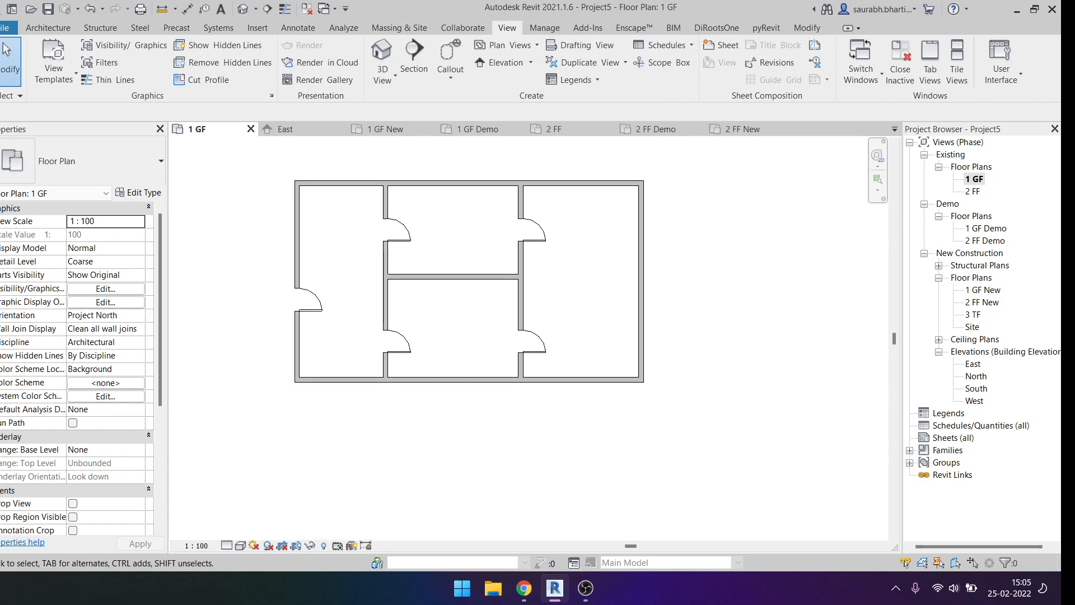
{"action": "left_click", "coordinate": [240, 545]}
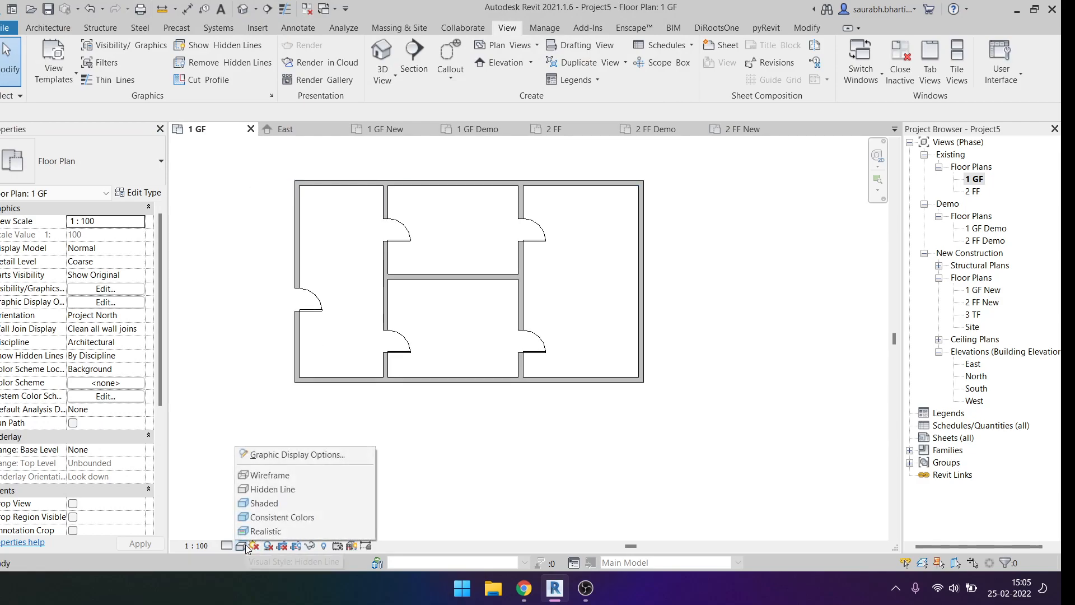
{"action": "left_click", "coordinate": [495, 459]}
{"action": "middle_click_drag", "start_coordinate": [494, 257], "coordinate": [504, 273]}
Step: In the 3D view, select all Generic - 200mm walls and set their top constraint to Up to level: 2 FF
{"action": "left_click", "coordinate": [243, 8]}
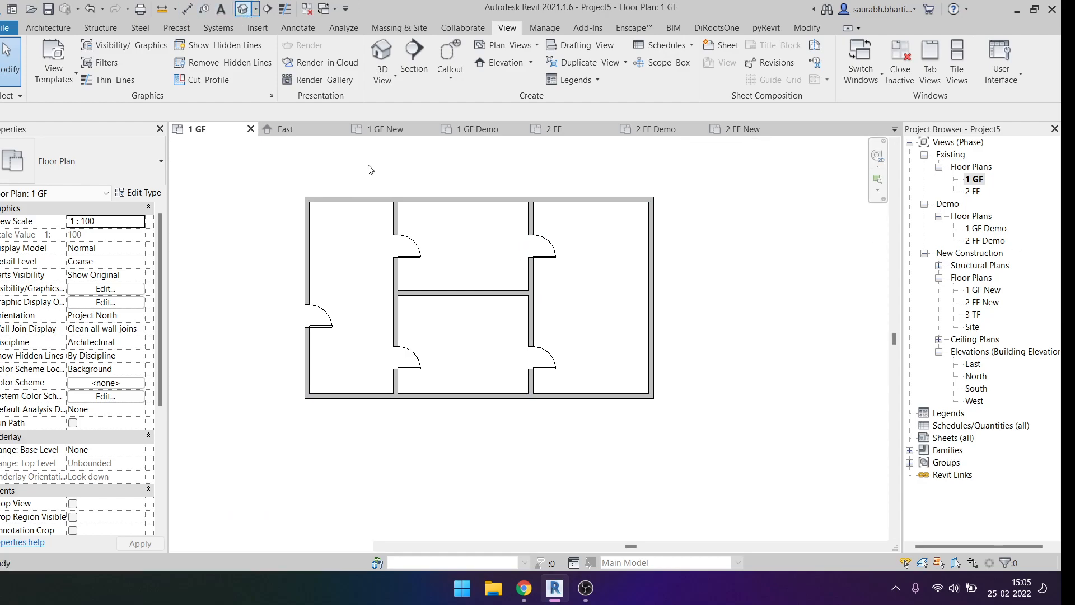
{"action": "left_click", "coordinate": [420, 285]}
{"action": "key", "text": "s"}
{"action": "key", "text": "a"}
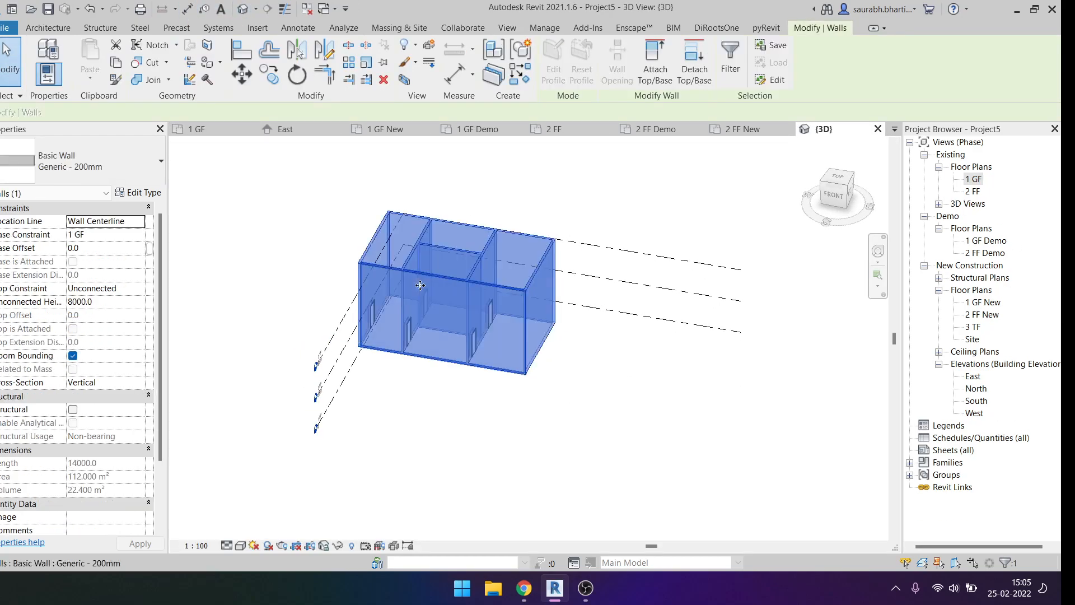
{"action": "left_click", "coordinate": [138, 290]}
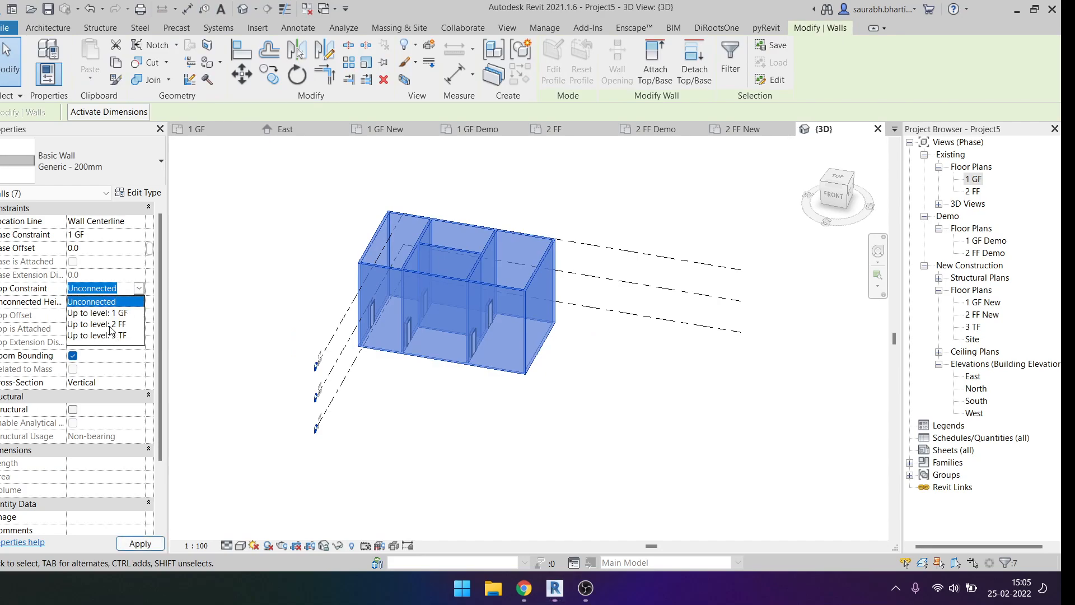
{"action": "left_click", "coordinate": [112, 330]}
{"action": "left_click", "coordinate": [628, 426]}
{"action": "middle_click_drag", "start_coordinate": [628, 426], "coordinate": [517, 400], "text": "shift"}
{"action": "scroll", "coordinate": [581, 367], "scroll_direction": "up", "scroll_amount": 4}
{"action": "scroll", "coordinate": [477, 370], "scroll_direction": "down", "scroll_amount": 2}
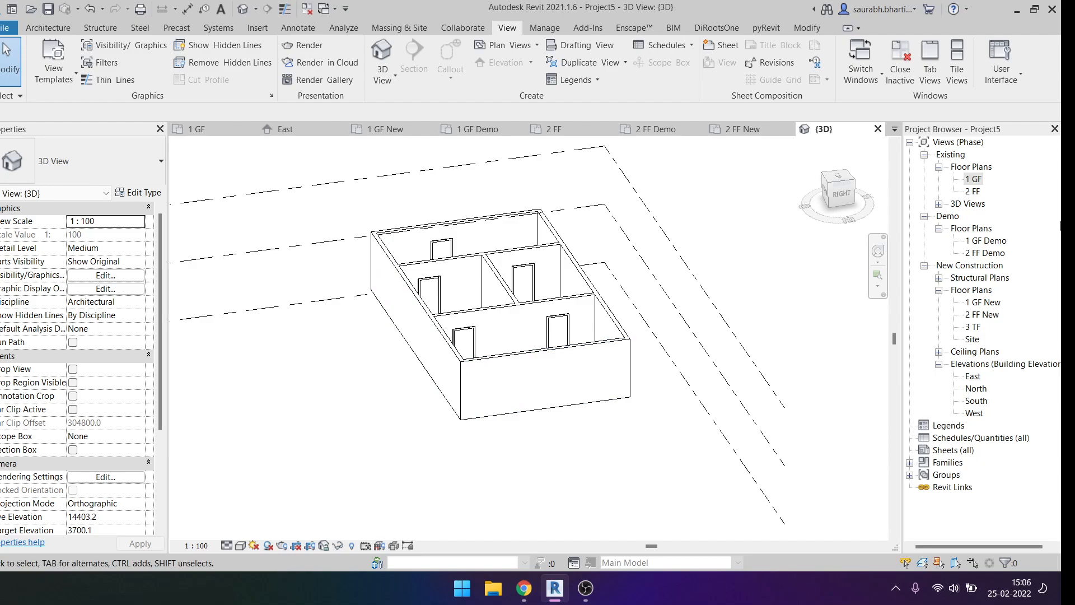
Step: In the existing 1 GF plan, draw a Generic - 200mm wall about 4900 mm long across the eastern room
{"action": "double_click", "coordinate": [986, 241]}
{"action": "scroll", "coordinate": [516, 319], "scroll_direction": "down", "scroll_amount": 5}
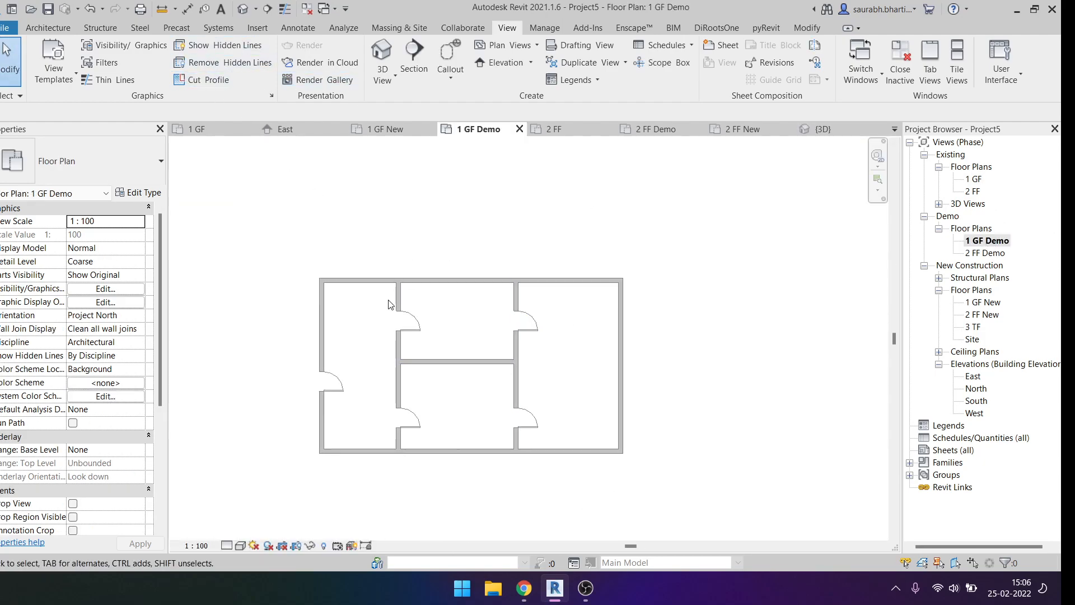
{"action": "double_click", "coordinate": [972, 179]}
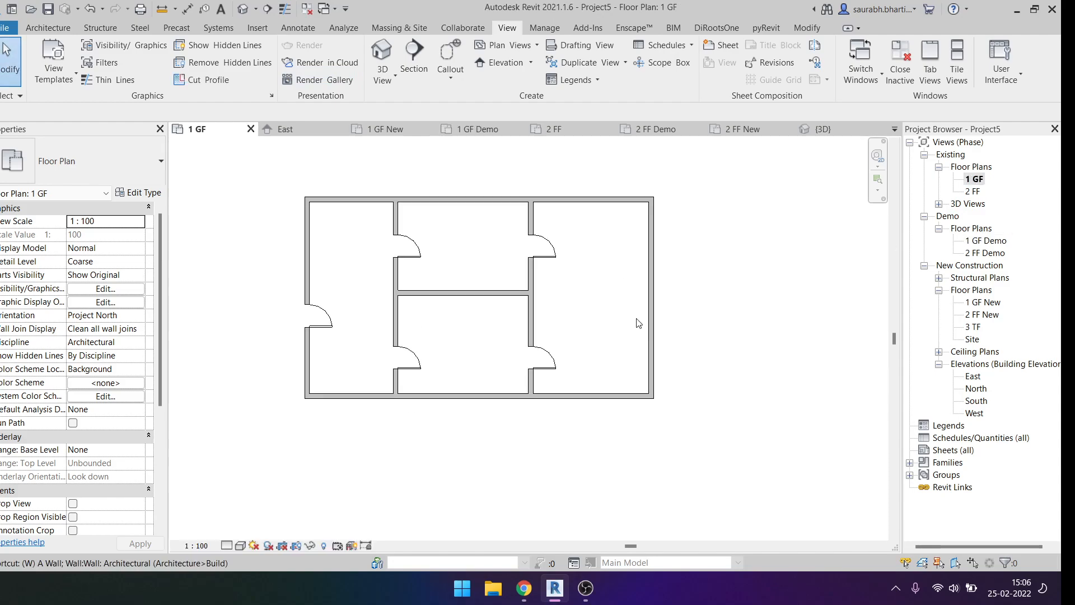
{"action": "key", "text": "w"}
{"action": "key", "text": "a"}
{"action": "scroll", "coordinate": [512, 277], "scroll_direction": "up", "scroll_amount": 3}
{"action": "left_click", "coordinate": [492, 306]}
{"action": "left_click", "coordinate": [694, 306]}
{"action": "scroll", "coordinate": [615, 313], "scroll_direction": "down", "scroll_amount": 3}
{"action": "key", "text": "Escape"}
{"action": "key", "text": "Escape"}
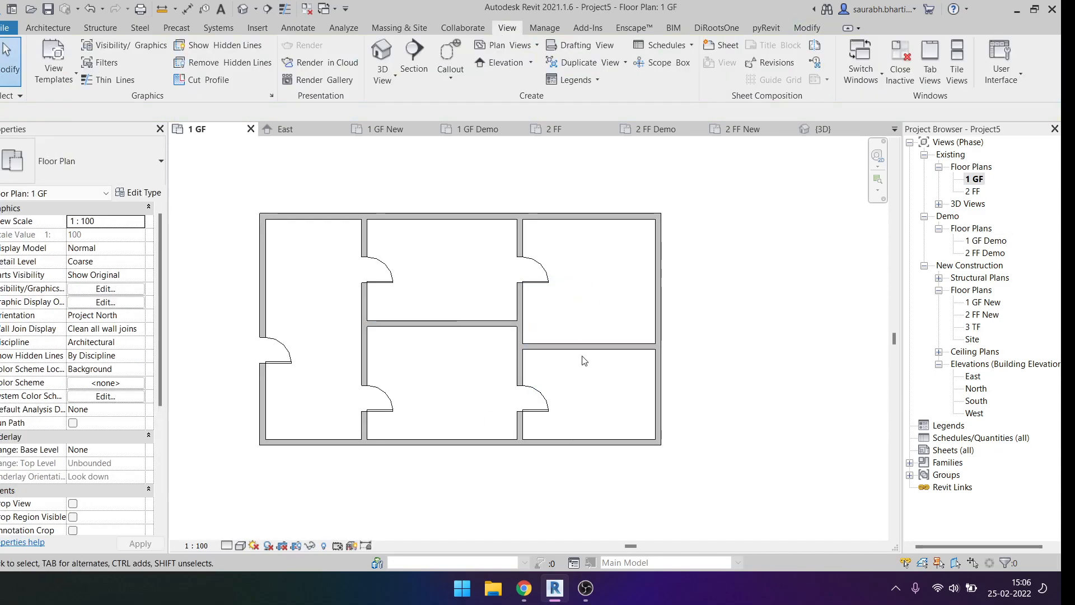
{"action": "left_click", "coordinate": [582, 346]}
{"action": "key", "text": "w"}
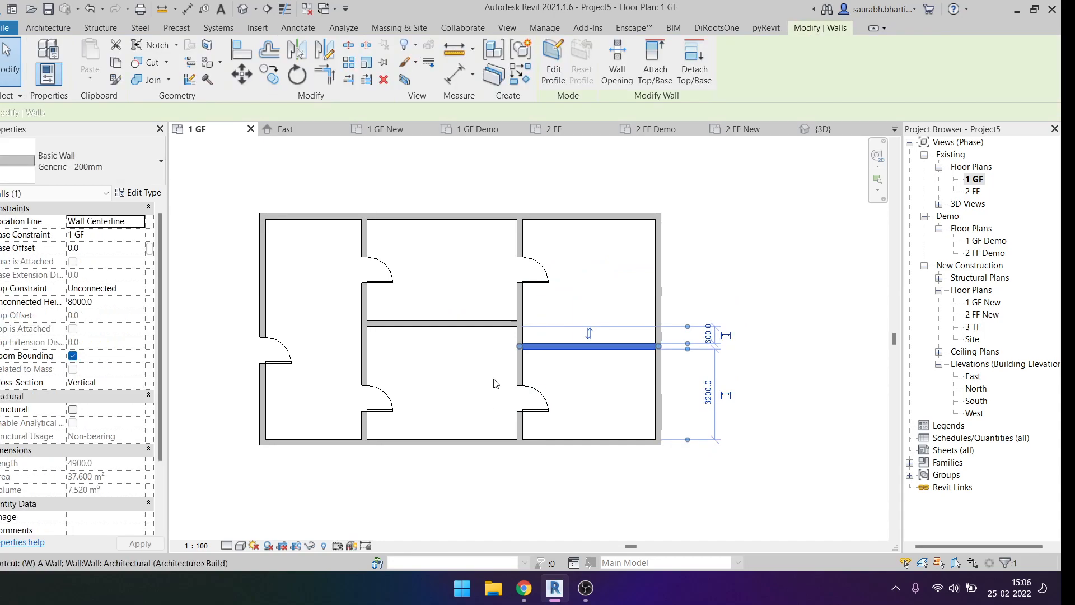
{"action": "key", "text": "Escape"}
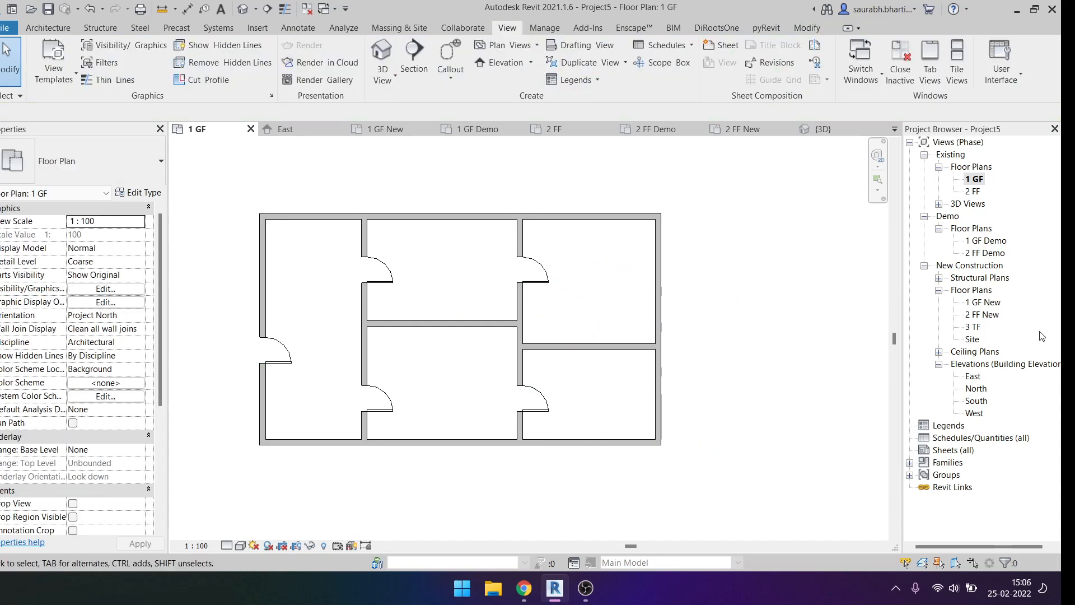
Step: In the 1 GF Demo plan, mark the dividing wall of the eastern room as demolished with the Demolish tool
{"action": "double_click", "coordinate": [999, 240]}
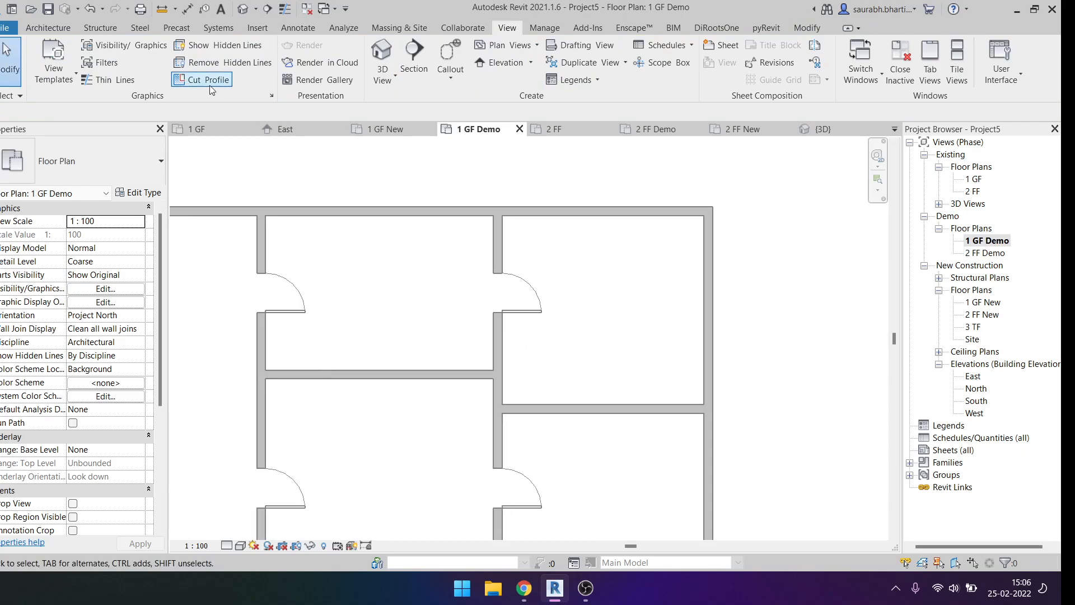
{"action": "key", "text": "m"}
{"action": "key", "text": "d"}
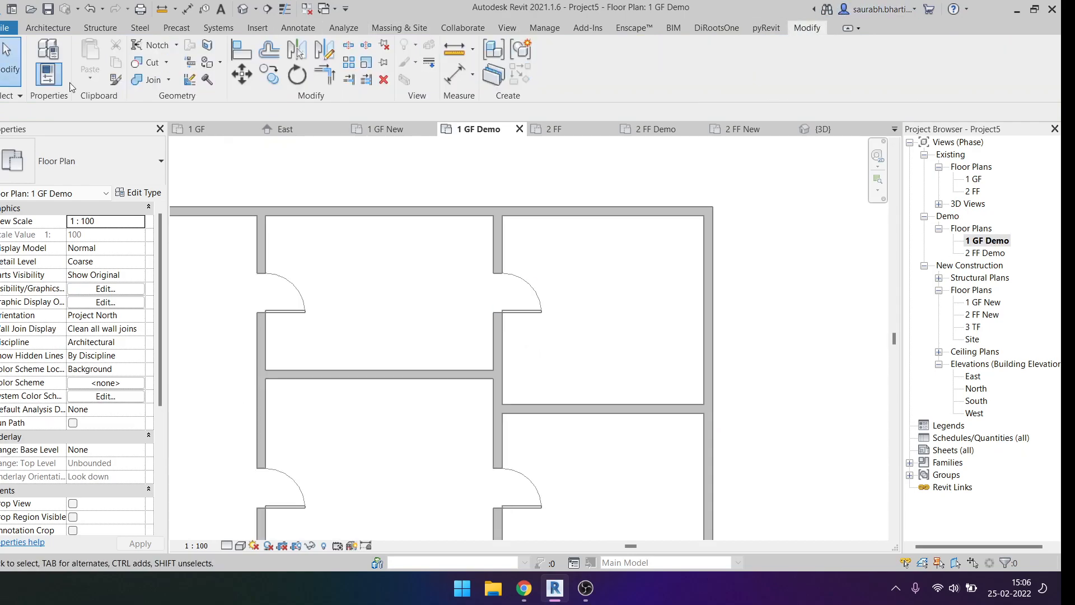
{"action": "left_click", "coordinate": [208, 80]}
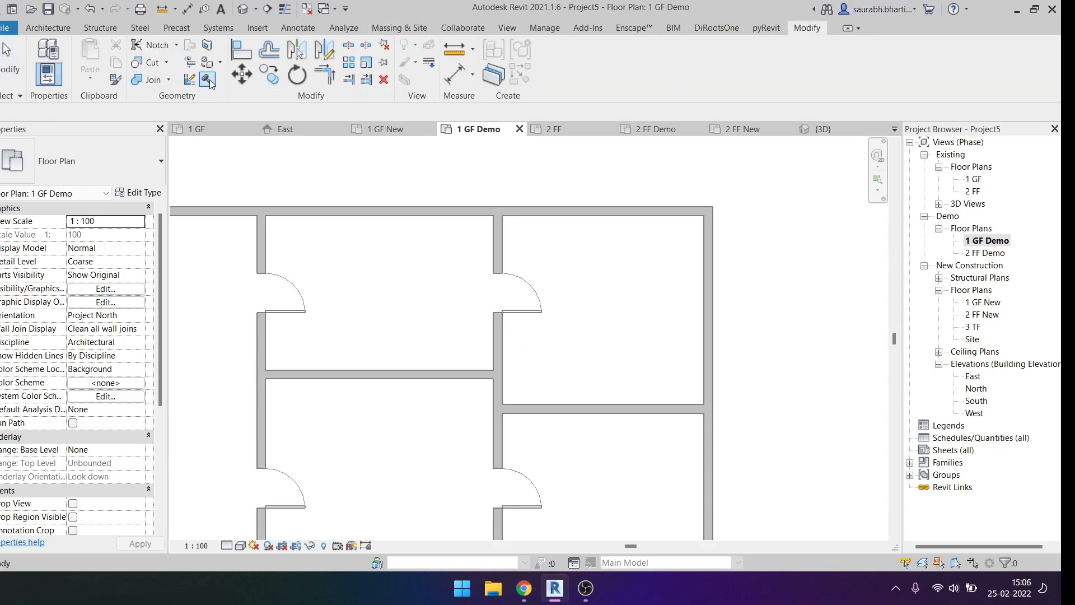
{"action": "scroll", "coordinate": [385, 167], "scroll_direction": "down", "scroll_amount": 2}
{"action": "left_click", "coordinate": [505, 322]}
{"action": "middle_click_drag", "start_coordinate": [479, 337], "coordinate": [540, 340]}
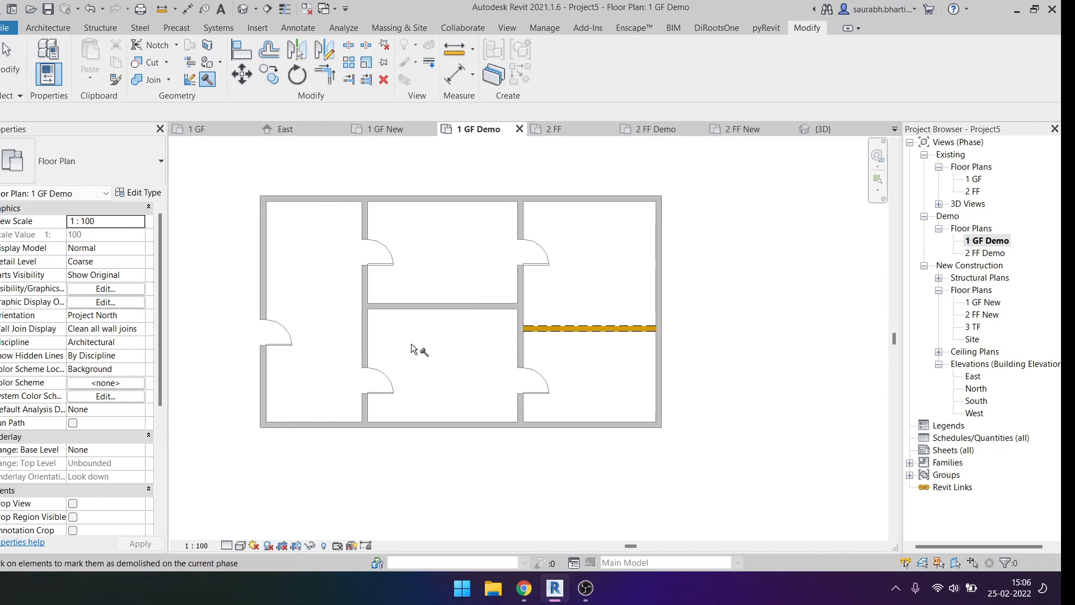
{"action": "key", "text": "Escape"}
Step: In the 1 GF Demo plan, draw a Generic - 200mm wall about 3600 mm long across the western room above its entrance door
{"action": "key", "text": "w"}
{"action": "key", "text": "a"}
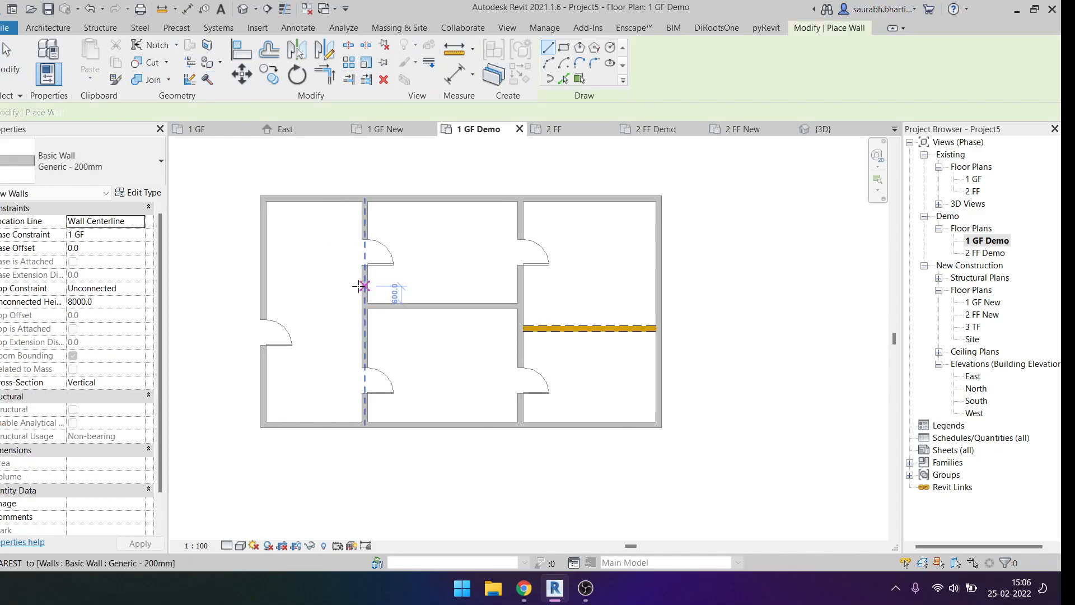
{"action": "scroll", "coordinate": [361, 285], "scroll_direction": "up", "scroll_amount": 1}
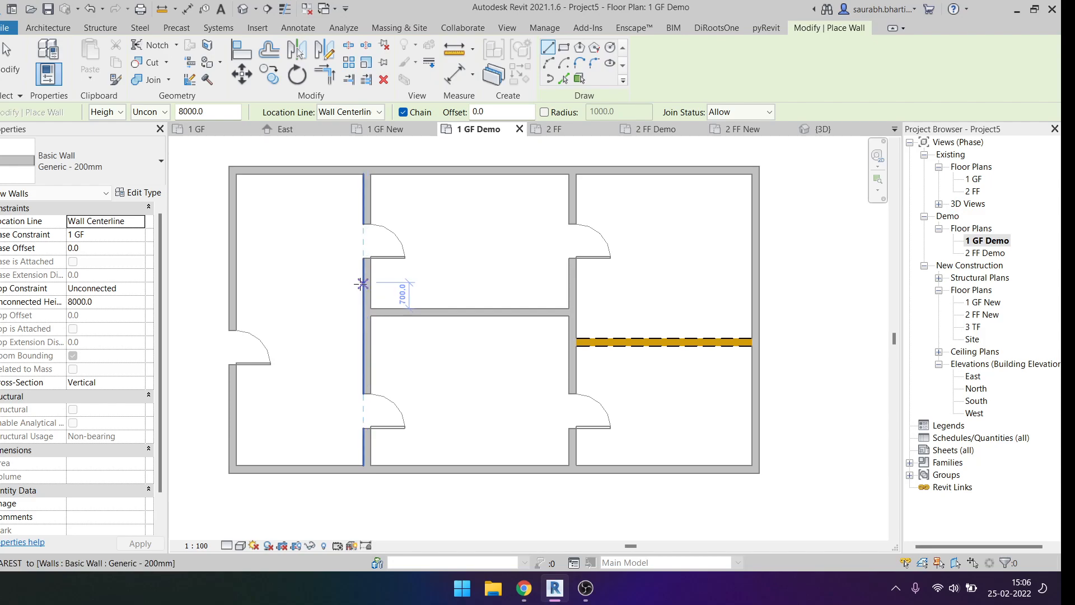
{"action": "left_click", "coordinate": [362, 282]}
{"action": "left_click", "coordinate": [235, 282]}
{"action": "key", "text": "Escape"}
{"action": "key", "text": "Escape"}
{"action": "scroll", "coordinate": [300, 271], "scroll_direction": "up", "scroll_amount": 3}
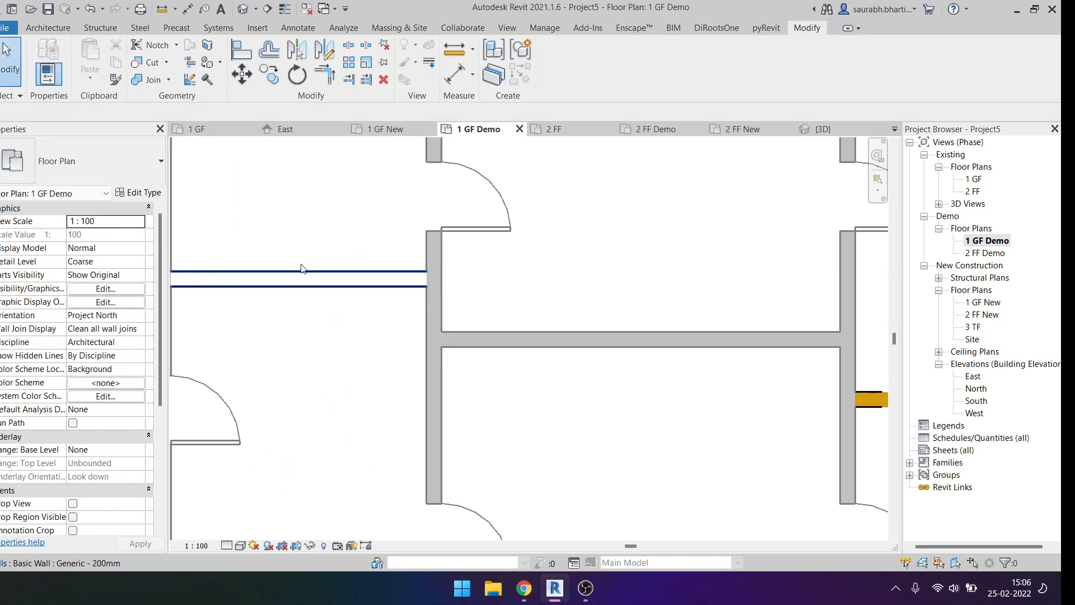
{"action": "scroll", "coordinate": [302, 307], "scroll_direction": "down", "scroll_amount": 4}
{"action": "left_click", "coordinate": [289, 274]}
{"action": "key", "text": "Escape"}
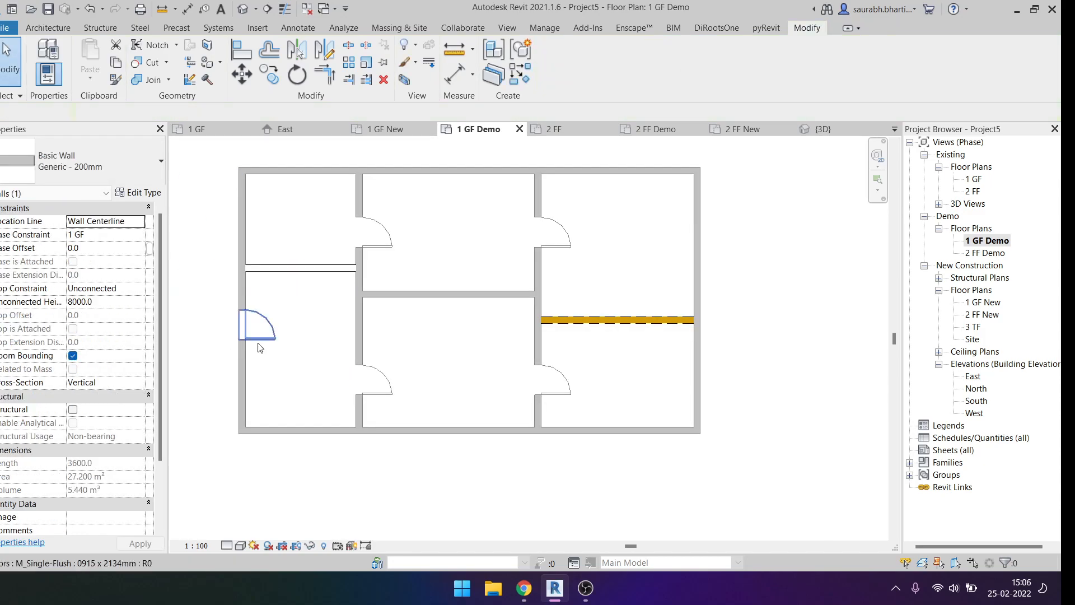
Step: Set the phase filter of the 1 GF Demo view to Demo
{"action": "scroll", "coordinate": [118, 423], "scroll_direction": "down", "scroll_amount": 5}
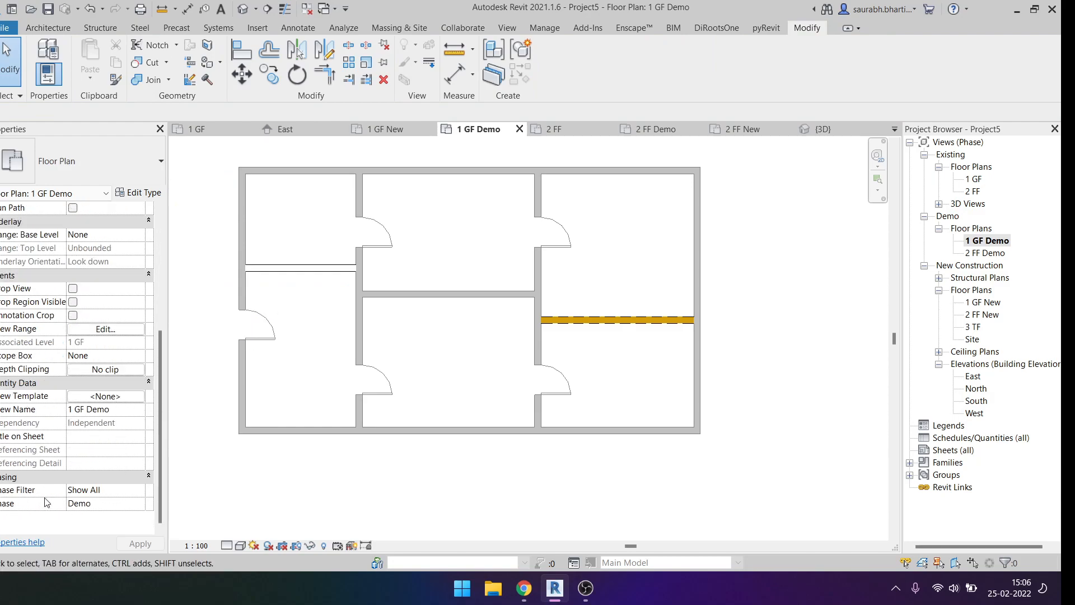
{"action": "left_click", "coordinate": [139, 491]}
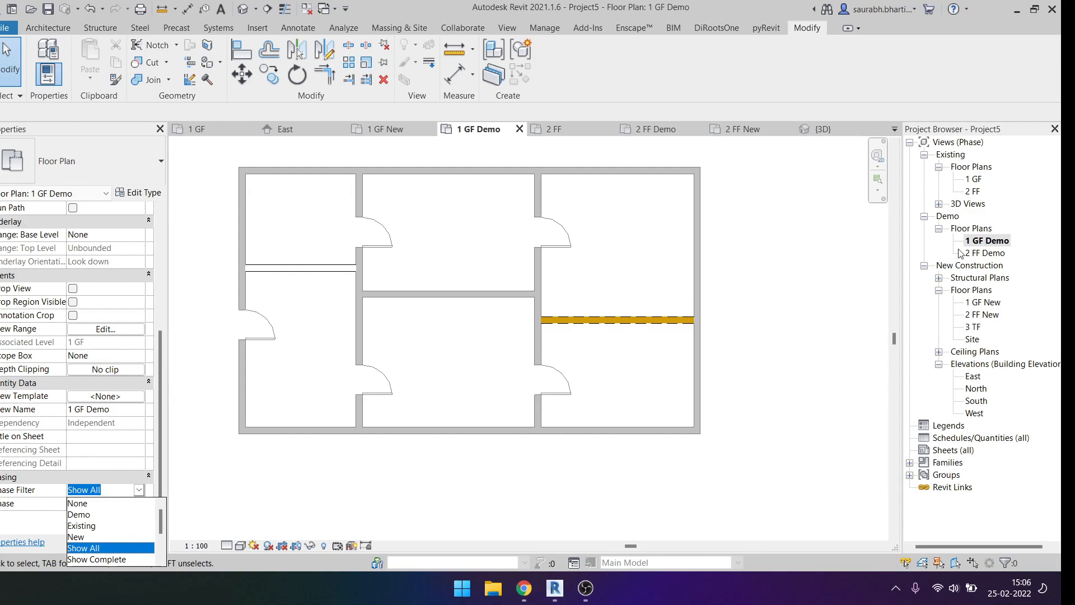
{"action": "left_click", "coordinate": [79, 514]}
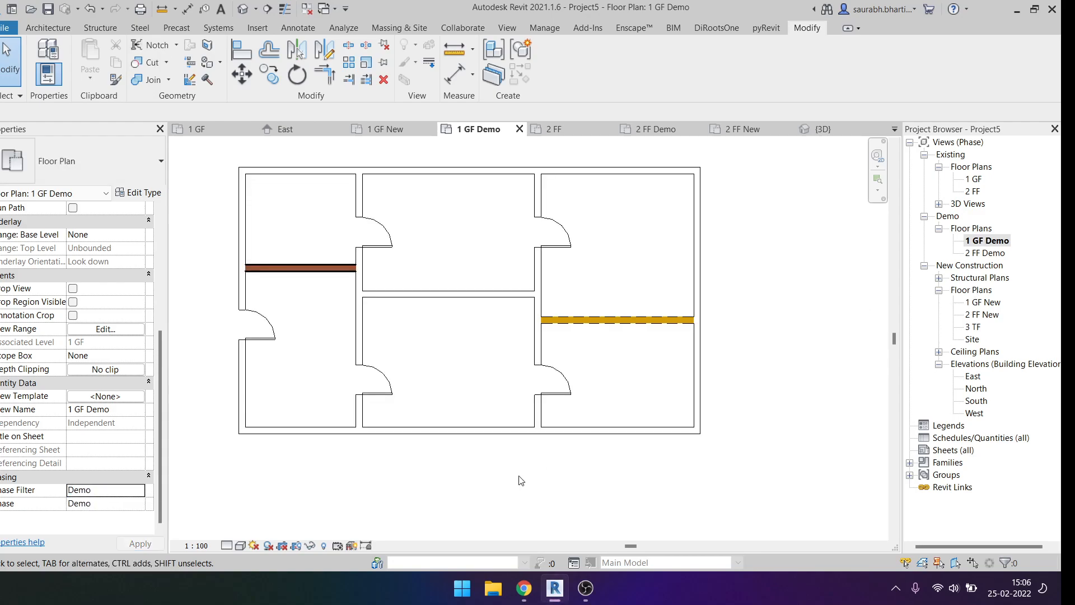
{"action": "scroll", "coordinate": [328, 298], "scroll_direction": "up", "scroll_amount": 3}
{"action": "middle_click_drag", "start_coordinate": [329, 299], "coordinate": [339, 334]}
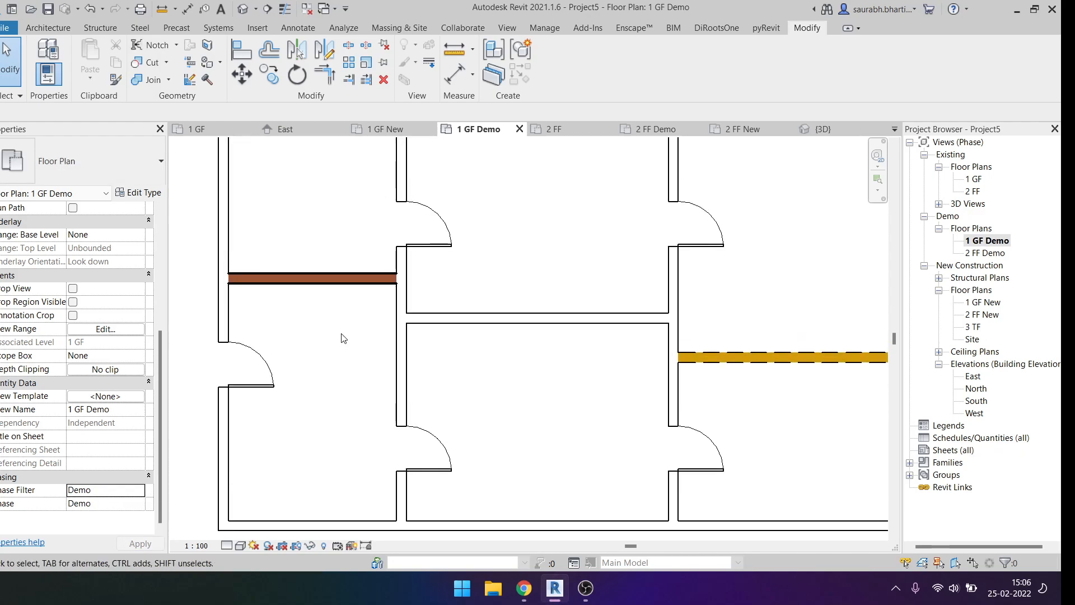
{"action": "scroll", "coordinate": [339, 334], "scroll_direction": "down", "scroll_amount": 2}
Step: Open the project's phase filter settings and examine how the Demo filter displays existing elements, keeping the plan in sight
{"action": "left_click", "coordinate": [508, 27]}
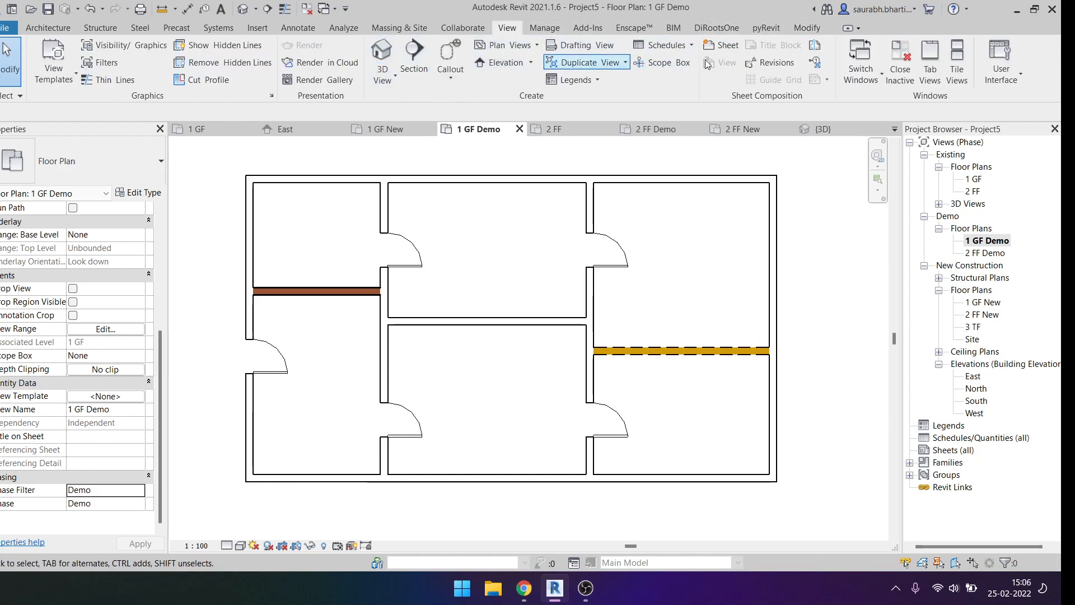
{"action": "left_click", "coordinate": [801, 29]}
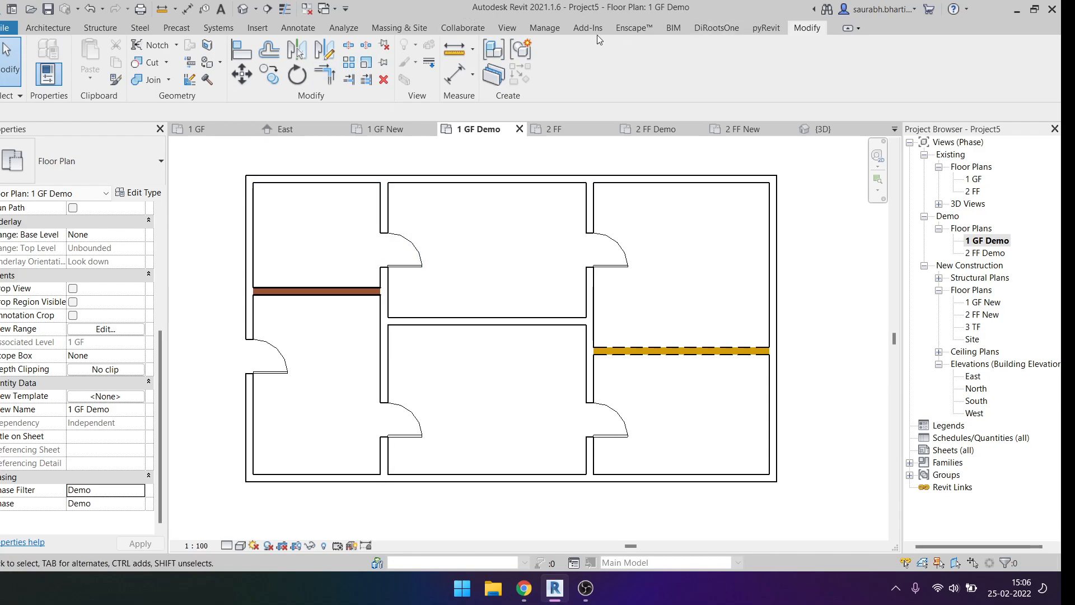
{"action": "left_click", "coordinate": [541, 29]}
{"action": "left_click", "coordinate": [830, 57]}
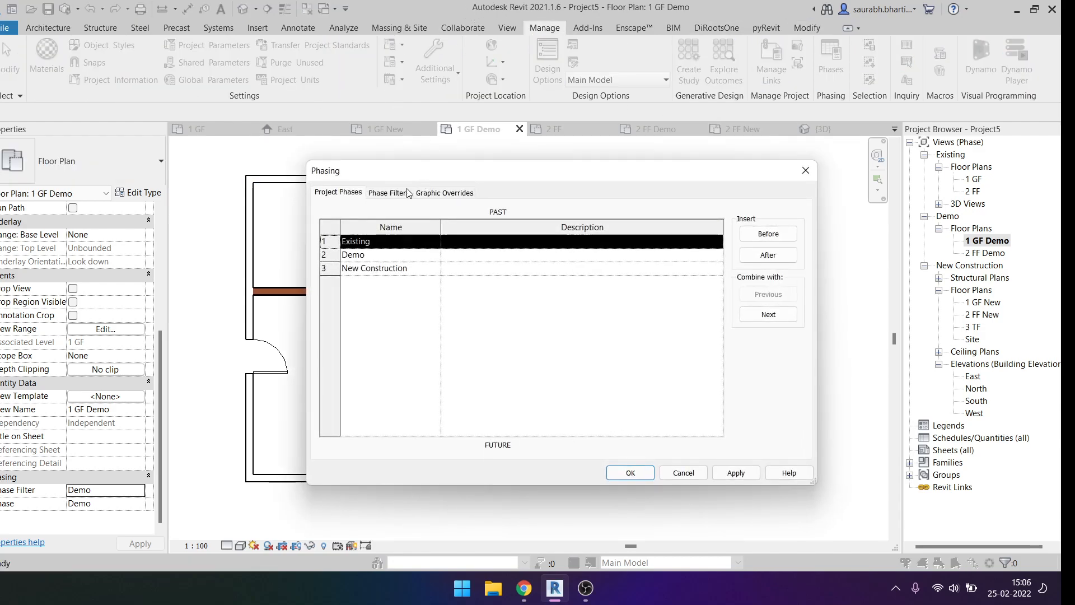
{"action": "left_click", "coordinate": [387, 194]}
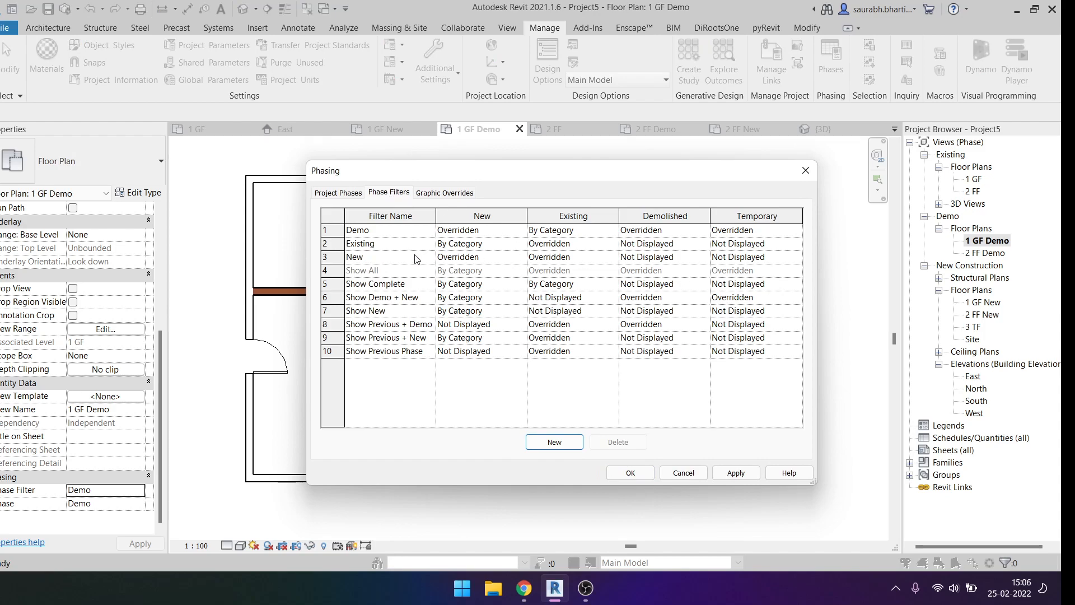
{"action": "left_click", "coordinate": [613, 231]}
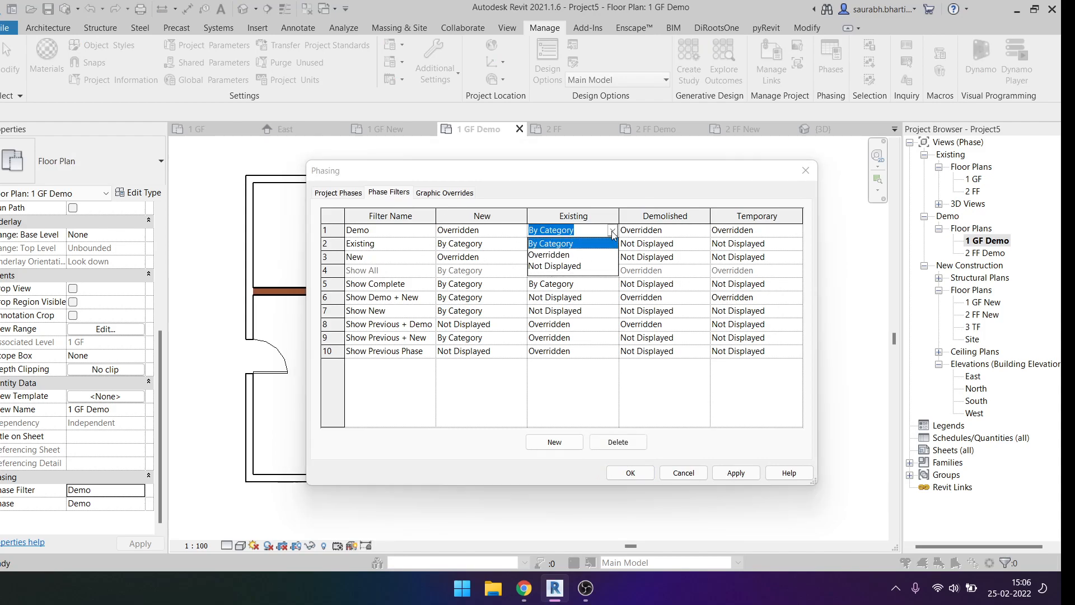
{"action": "left_click", "coordinate": [611, 234]}
{"action": "left_click_drag", "start_coordinate": [594, 183], "coordinate": [830, 182]}
{"action": "left_click", "coordinate": [825, 229]}
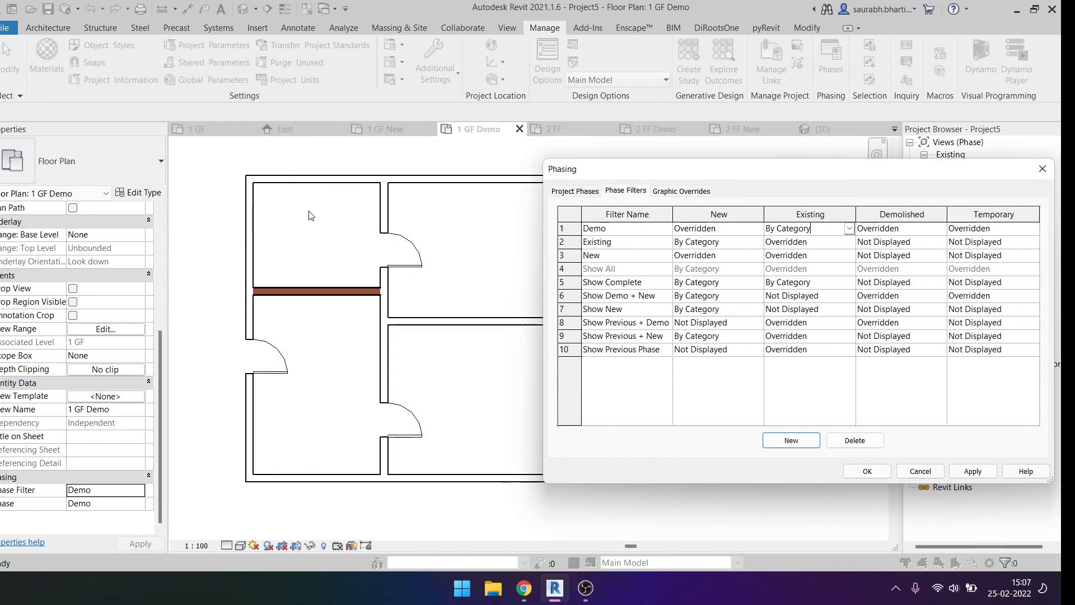
Step: Examine the cut pattern overrides for the Existing and Demolished phase statuses and return to the phase filters
{"action": "left_click", "coordinate": [681, 192]}
{"action": "left_click", "coordinate": [839, 238]}
{"action": "left_click", "coordinate": [839, 238]}
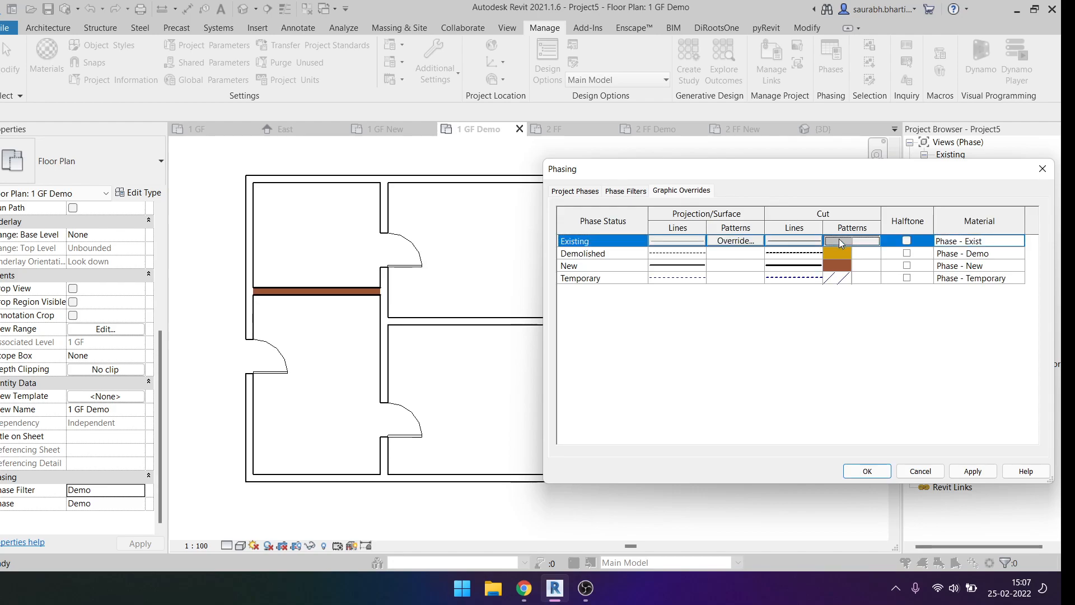
{"action": "key", "text": "Return"}
{"action": "left_click", "coordinate": [833, 254]}
{"action": "left_click", "coordinate": [627, 191]}
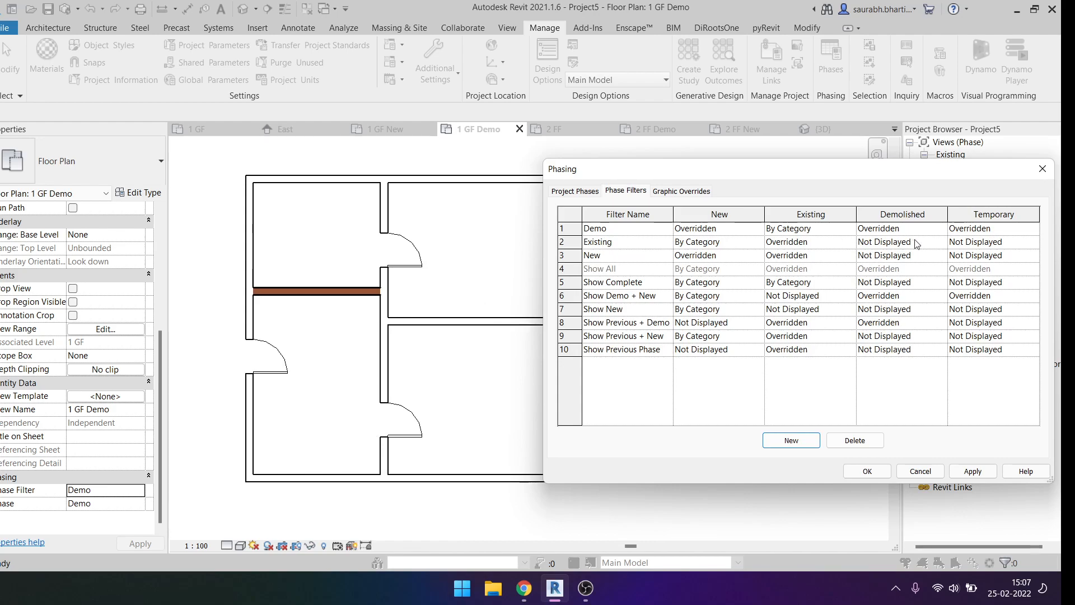
Step: Compare the Existing and New phase filter settings with the cut pattern overrides for the New and Existing phase statuses
{"action": "left_click", "coordinate": [796, 242]}
{"action": "left_click", "coordinate": [723, 257]}
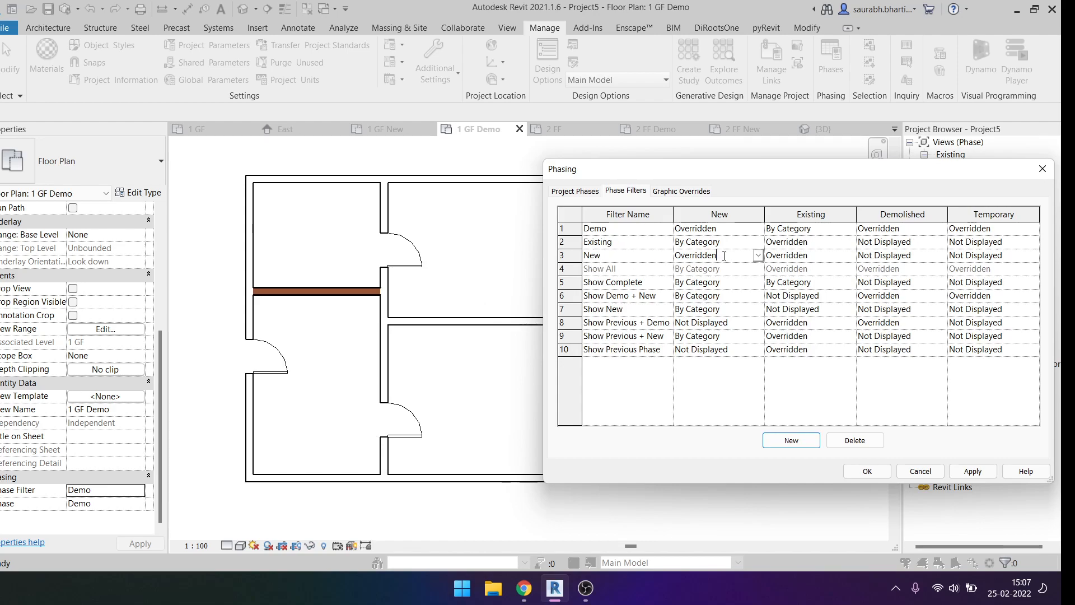
{"action": "left_click", "coordinate": [817, 256]}
{"action": "left_click", "coordinate": [683, 191]}
{"action": "left_click", "coordinate": [844, 271]}
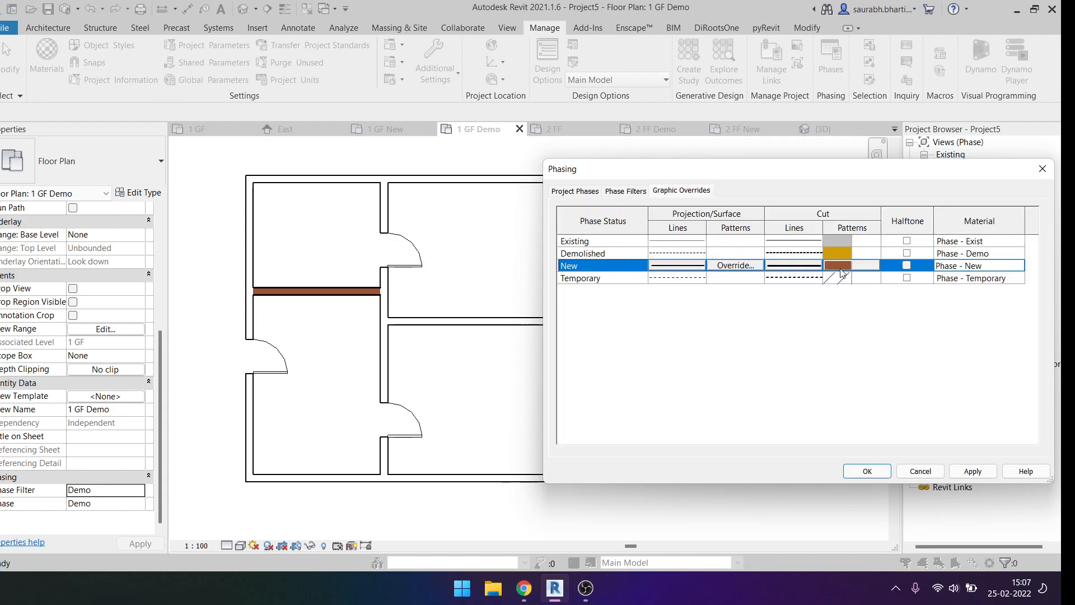
{"action": "left_click", "coordinate": [838, 241]}
Step: Compare the Demo filter's setting for existing elements with the cut pattern override for the Existing phase status
{"action": "left_click", "coordinate": [627, 191]}
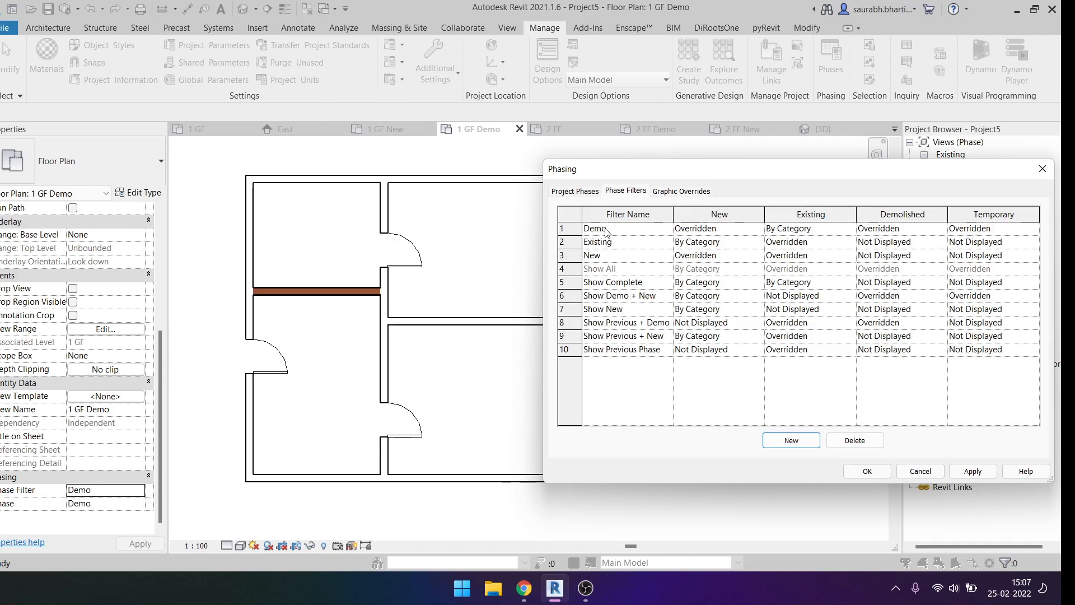
{"action": "left_click", "coordinate": [827, 234]}
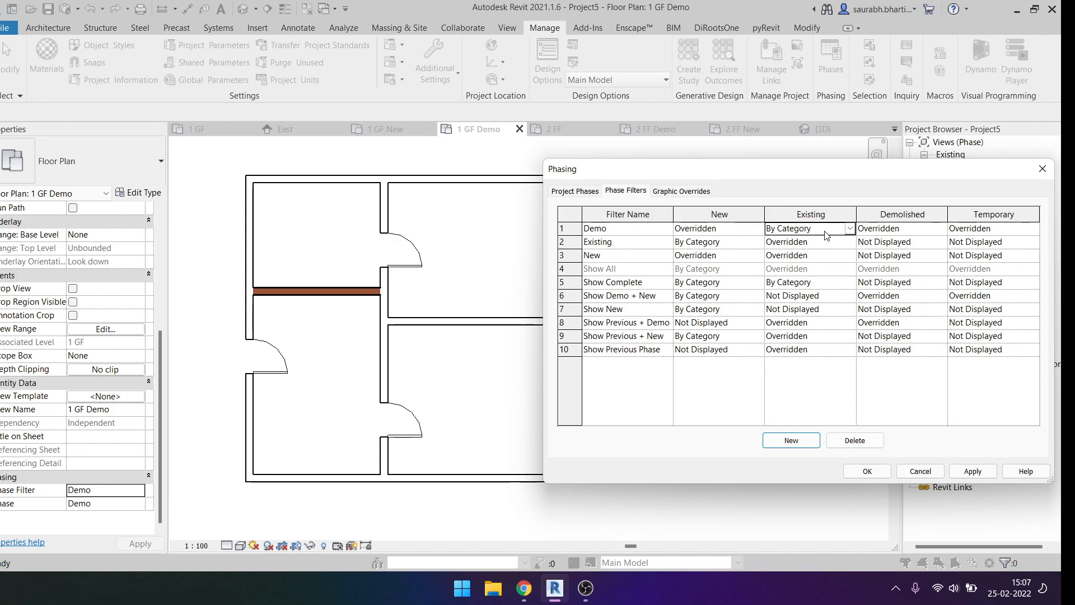
{"action": "left_click", "coordinate": [853, 231]}
{"action": "left_click", "coordinate": [768, 241]}
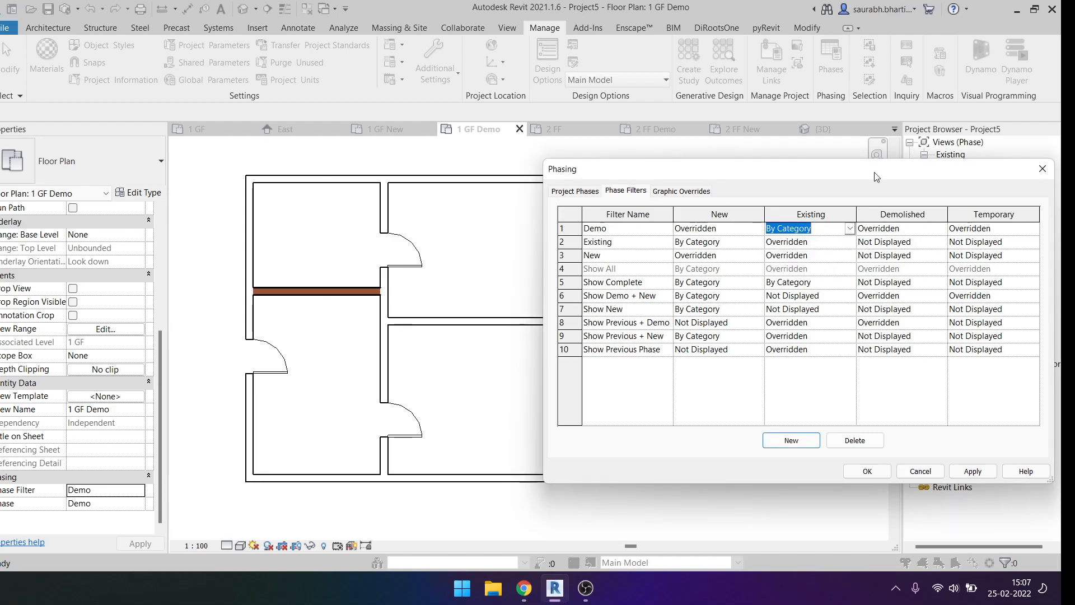
{"action": "left_click", "coordinate": [698, 192]}
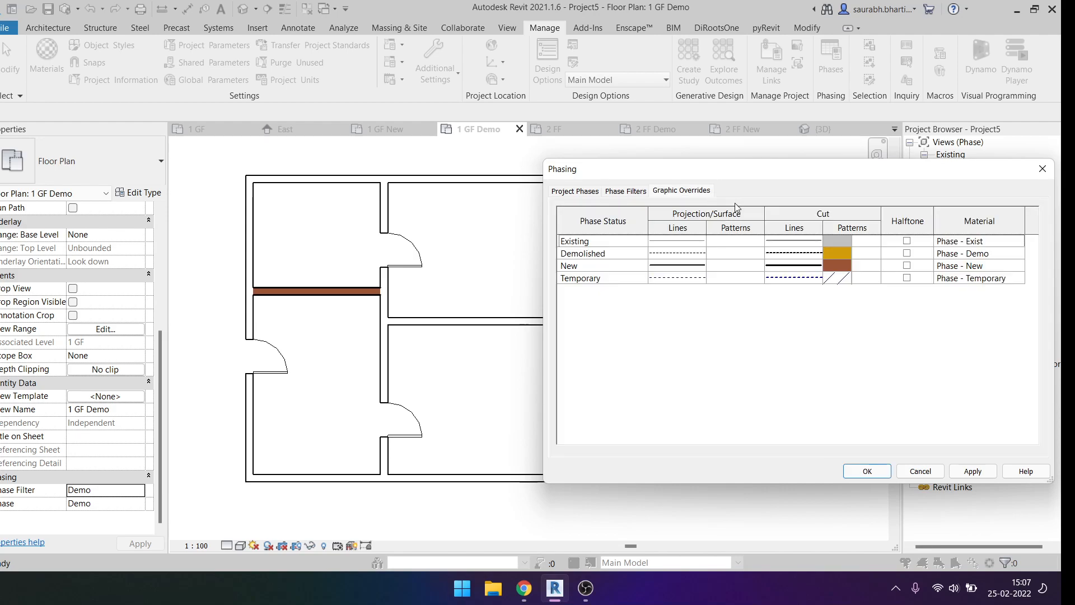
{"action": "left_click", "coordinate": [832, 243]}
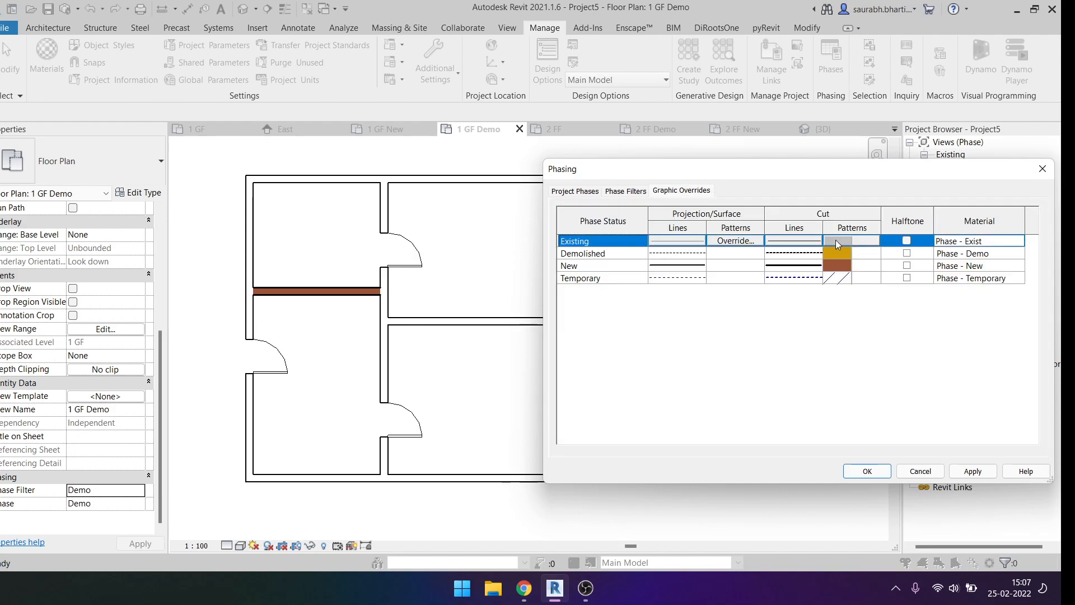
Step: Set the Demo phase filter to show existing elements as Overridden and apply the change
{"action": "left_click", "coordinate": [621, 192]}
{"action": "left_click", "coordinate": [846, 230]}
{"action": "left_click", "coordinate": [850, 230]}
{"action": "left_click", "coordinate": [802, 255]}
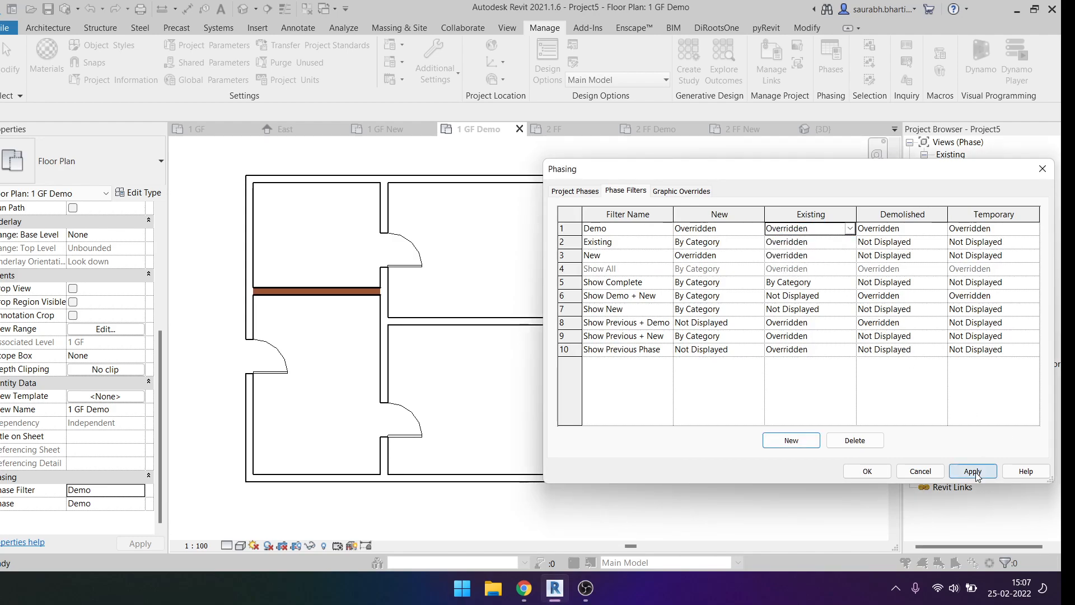
{"action": "left_click", "coordinate": [974, 475]}
{"action": "left_click", "coordinate": [867, 471]}
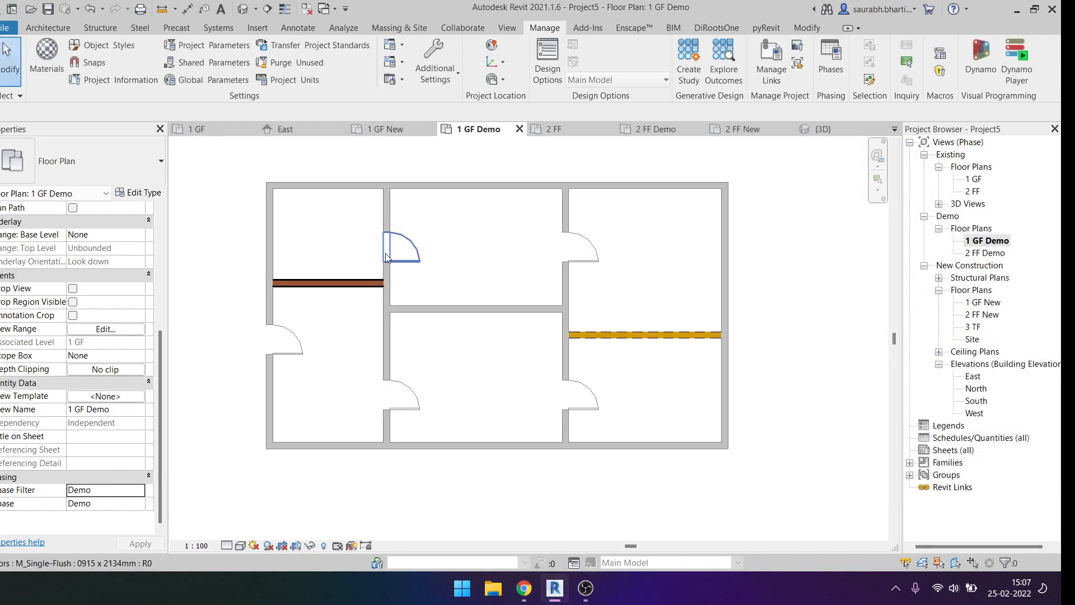
Step: Place an M_Single-Flush 0915 x 2134mm door in the brown new partition wall of the 1 GF Demo plan
{"action": "scroll", "coordinate": [296, 268], "scroll_direction": "up", "scroll_amount": 3}
{"action": "key", "text": "d"}
{"action": "key", "text": "r"}
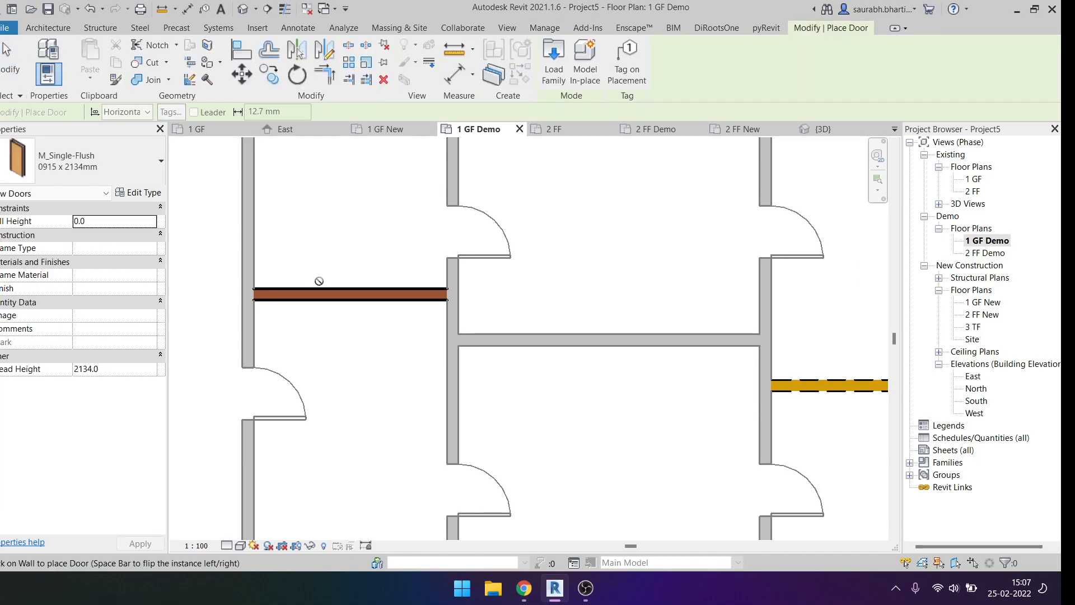
{"action": "left_click", "coordinate": [335, 308]}
{"action": "scroll", "coordinate": [449, 319], "scroll_direction": "down", "scroll_amount": 4}
{"action": "key", "text": "Escape"}
{"action": "key", "text": "Escape"}
{"action": "middle_click_drag", "start_coordinate": [693, 342], "coordinate": [670, 342]}
{"action": "scroll", "coordinate": [670, 342], "scroll_direction": "up", "scroll_amount": 2}
{"action": "key", "text": "w"}
{"action": "key", "text": "n"}
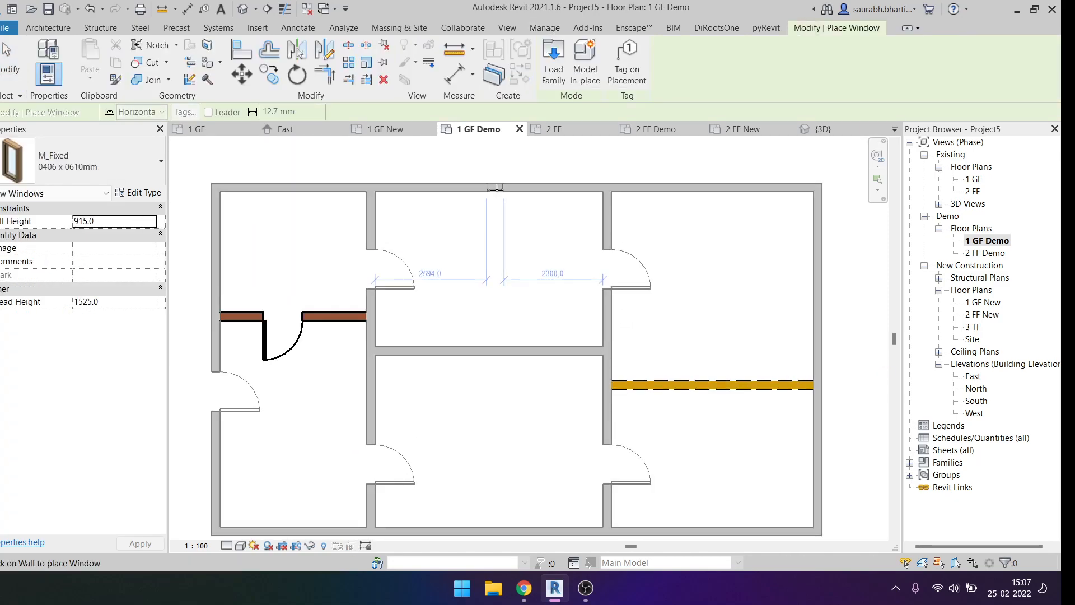
{"action": "key", "text": "Escape"}
{"action": "key", "text": "Escape"}
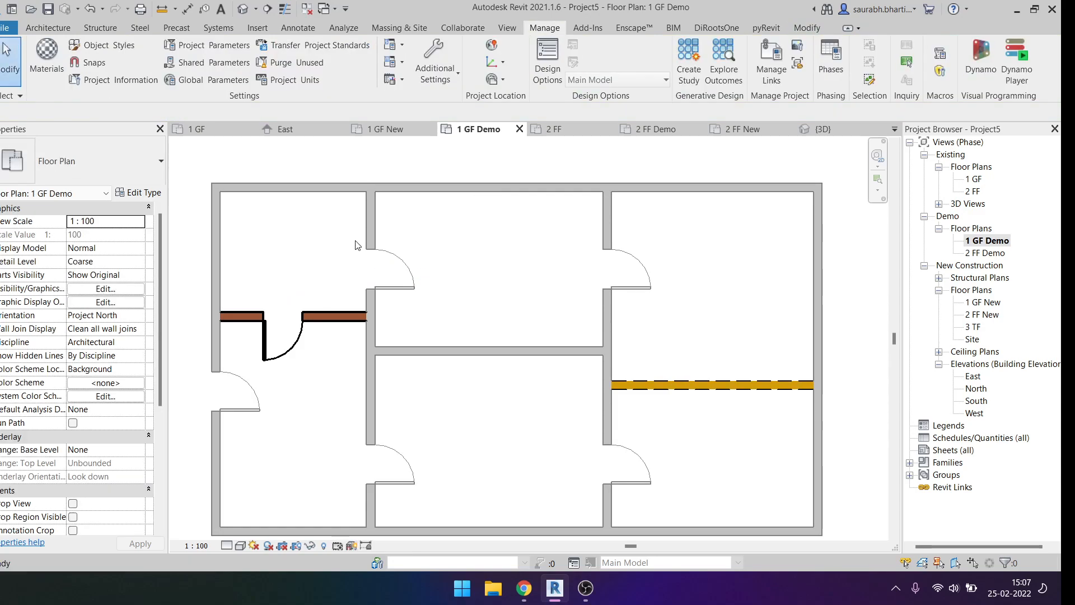
Step: In the 1 GF plan, place five M_Window-Casement-Double 1200 x 1500mm windows: two in the upper exterior wall, two in the right, one in the lower
{"action": "double_click", "coordinate": [978, 183]}
{"action": "scroll", "coordinate": [485, 302], "scroll_direction": "down", "scroll_amount": 2}
{"action": "key", "text": "w"}
{"action": "key", "text": "n"}
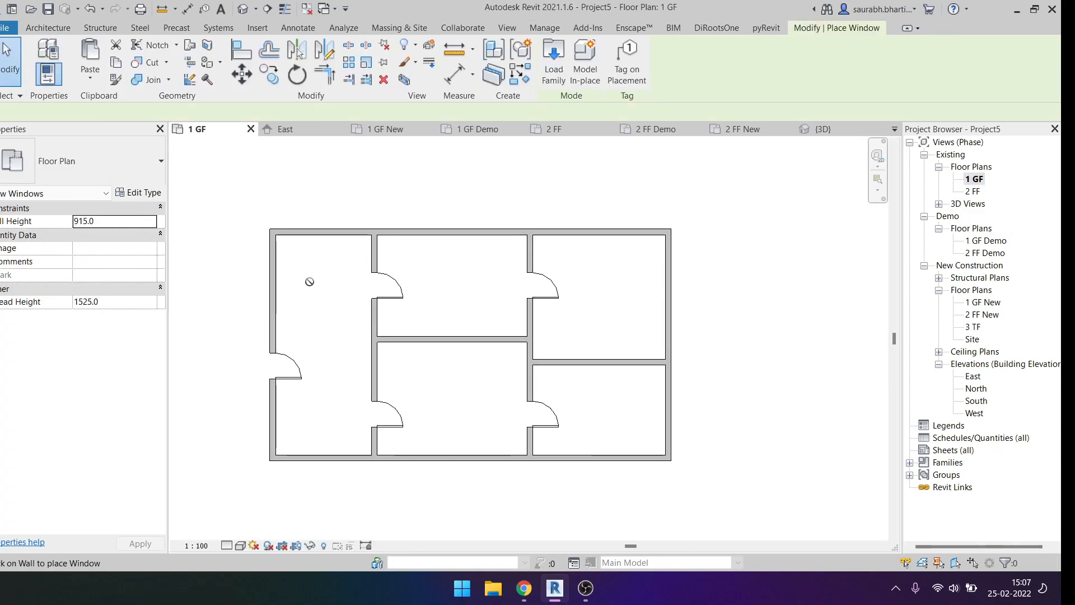
{"action": "left_click", "coordinate": [113, 145]}
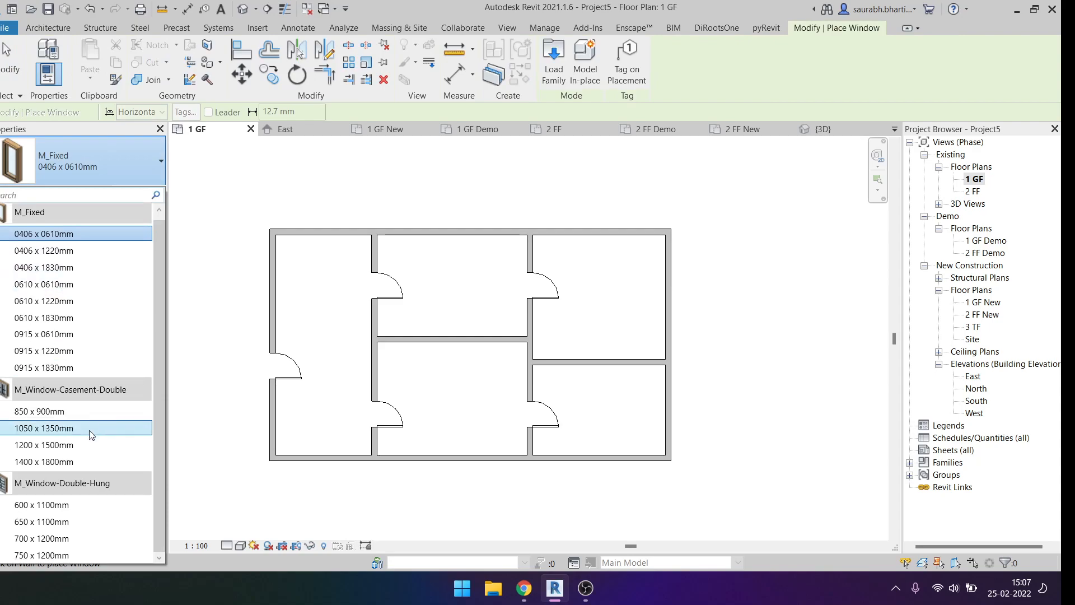
{"action": "left_click", "coordinate": [84, 445]}
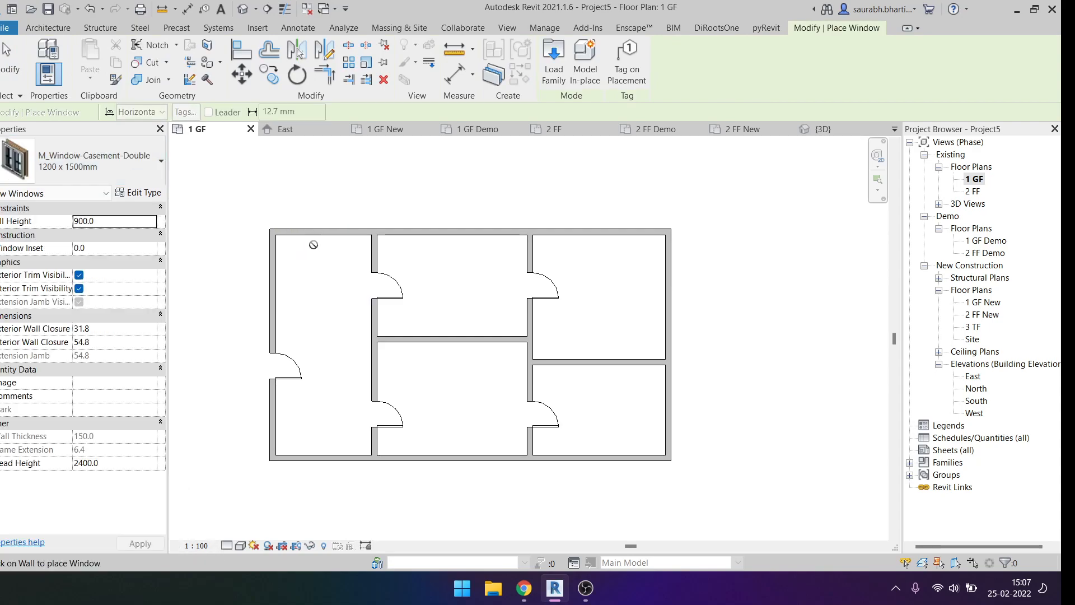
{"action": "left_click", "coordinate": [323, 234]}
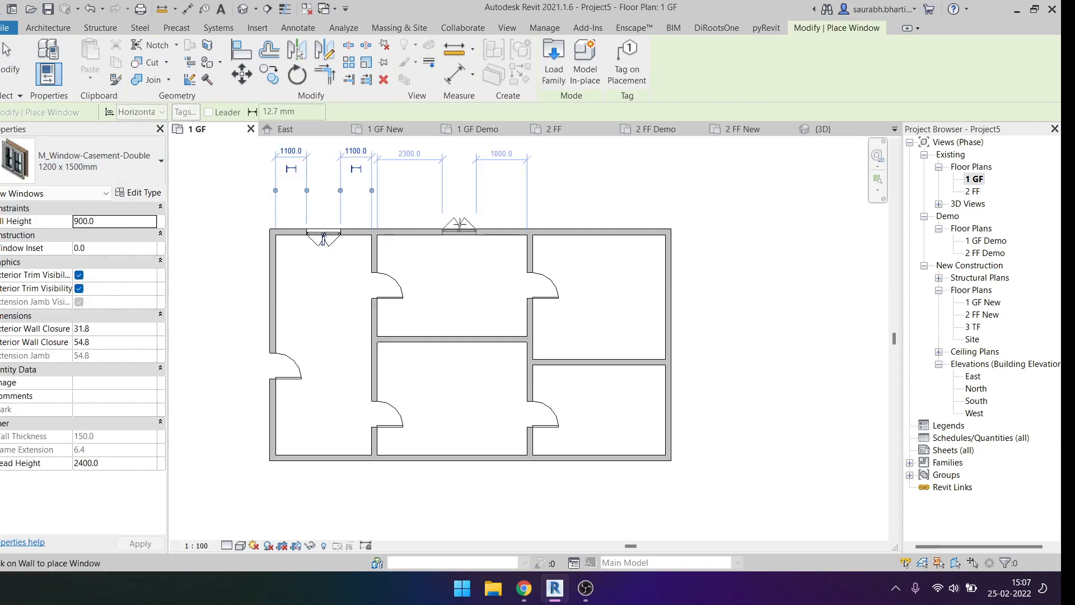
{"action": "left_click", "coordinate": [459, 225]}
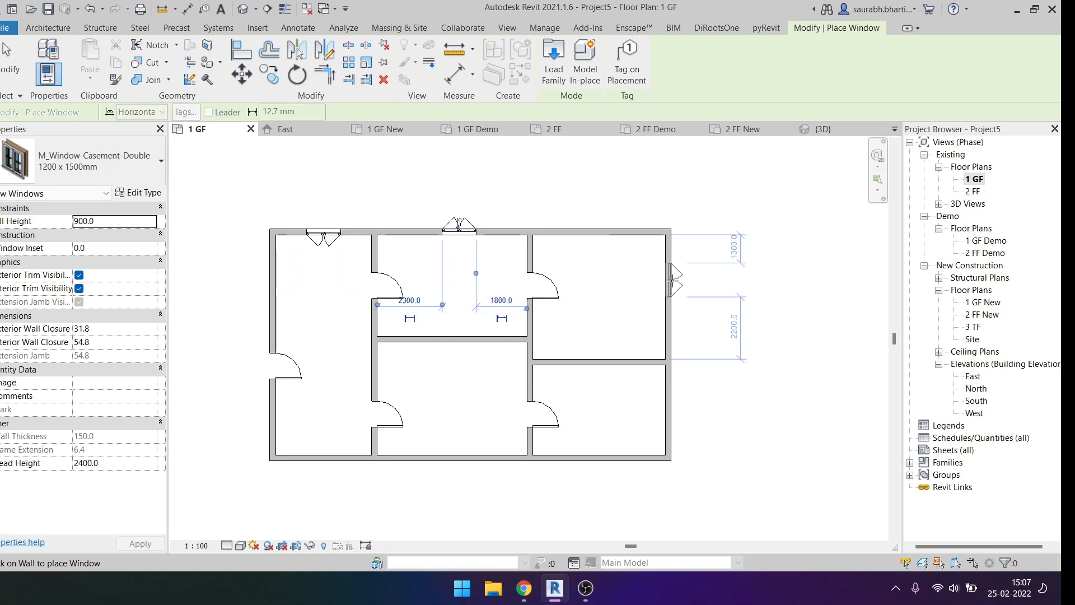
{"action": "left_click", "coordinate": [674, 410]}
{"action": "left_click", "coordinate": [476, 460]}
{"action": "key", "text": "Escape"}
{"action": "key", "text": "Escape"}
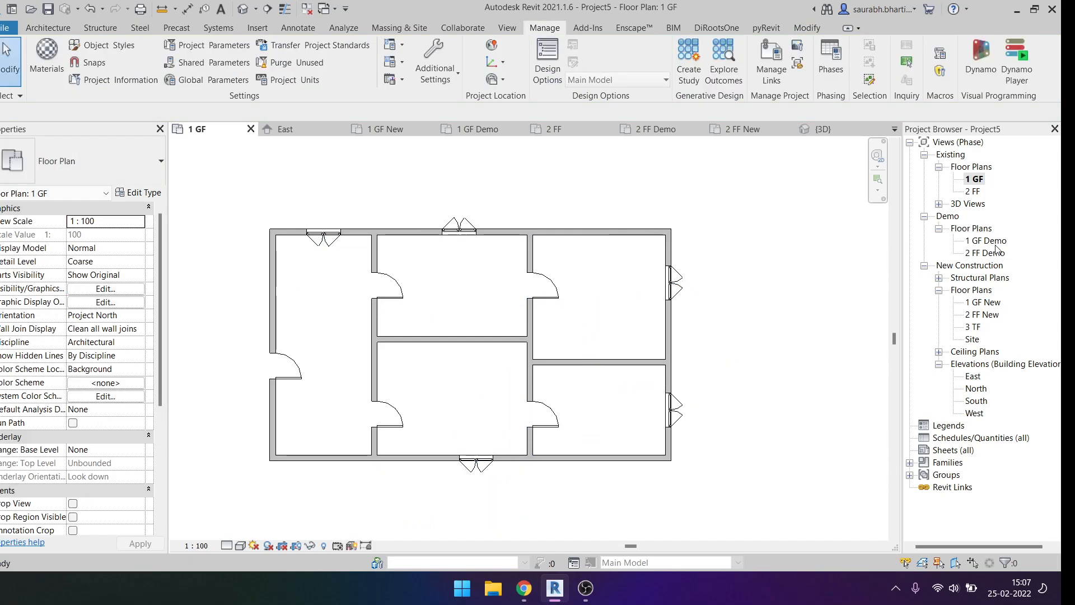
Step: Open the 1 GF Demo plan and examine how the existing windows, new wall with door and demolished wall are displayed
{"action": "left_click", "coordinate": [988, 241]}
{"action": "double_click", "coordinate": [988, 241]}
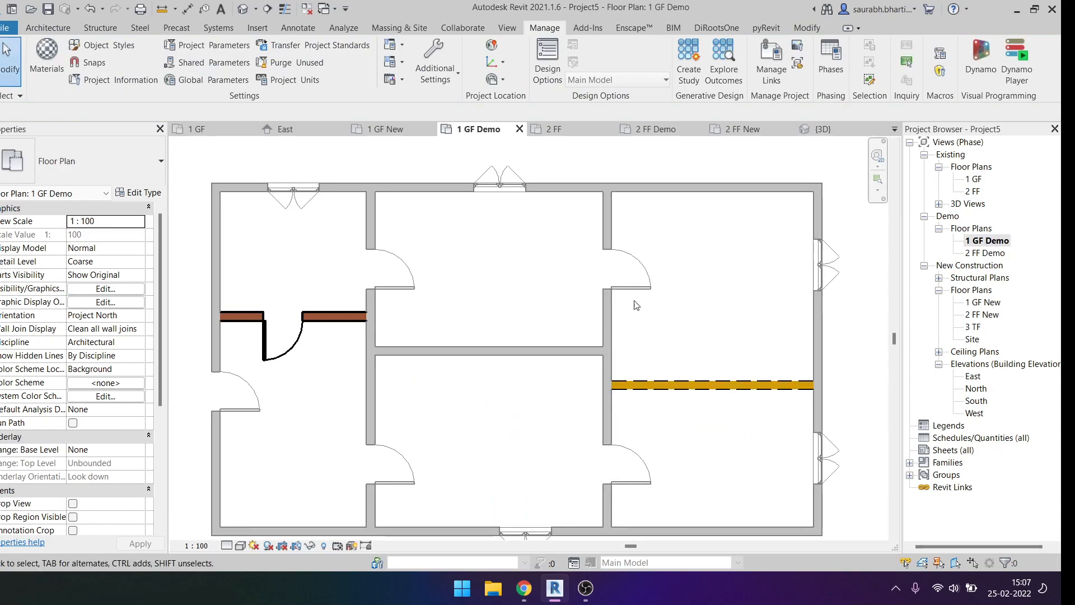
{"action": "scroll", "coordinate": [473, 248], "scroll_direction": "down", "scroll_amount": 1}
{"action": "scroll", "coordinate": [370, 317], "scroll_direction": "up", "scroll_amount": 4}
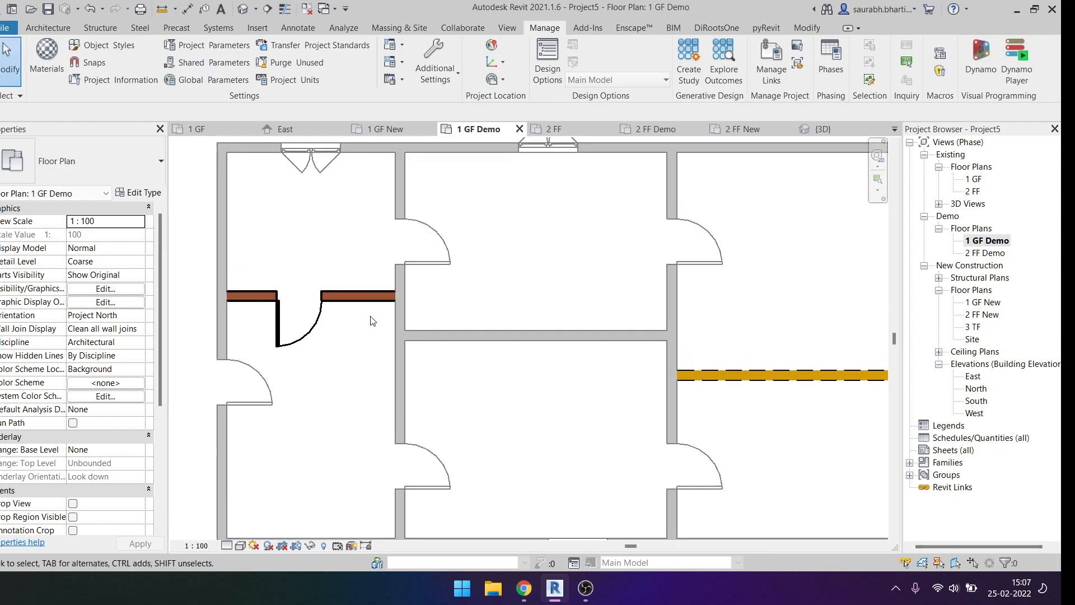
{"action": "scroll", "coordinate": [454, 296], "scroll_direction": "down", "scroll_amount": 3}
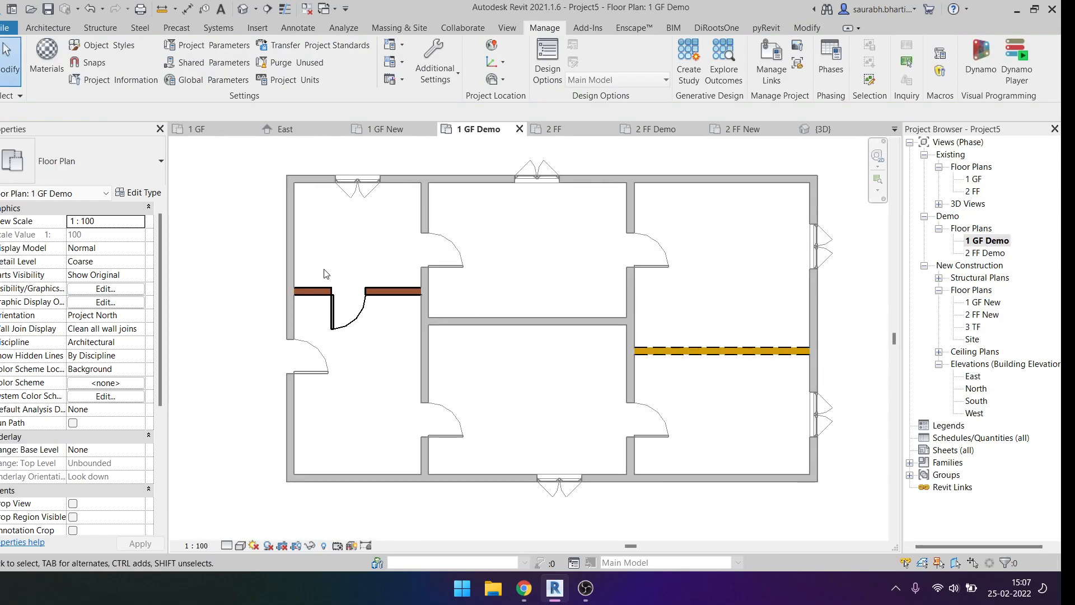
Step: Open the 1 GF New plan and examine how the New phase filter treats new elements, leaving the phasing settings as they are
{"action": "double_click", "coordinate": [987, 303]}
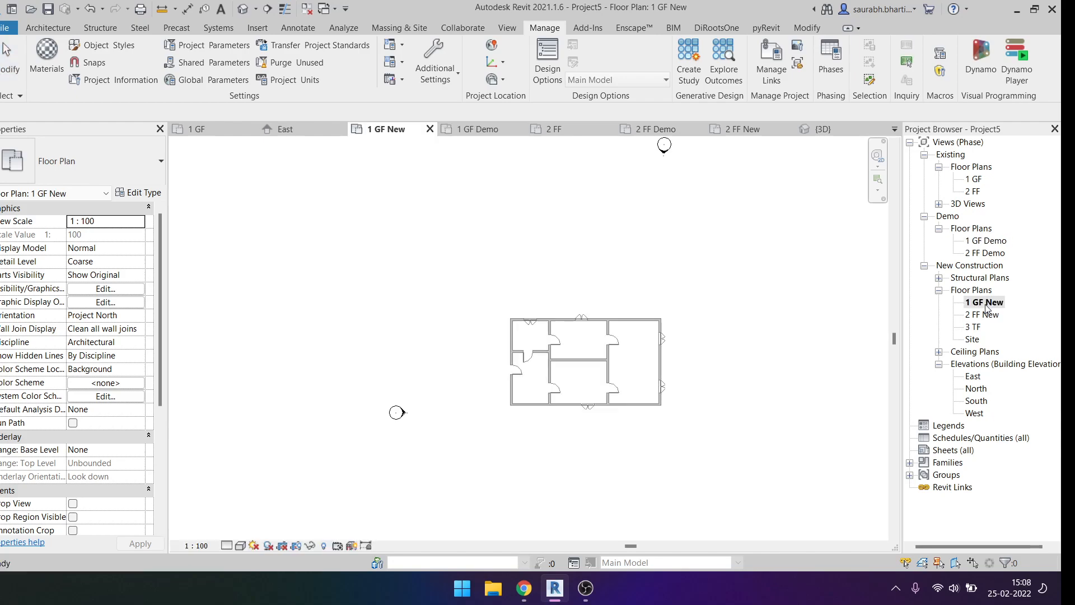
{"action": "left_click_drag", "start_coordinate": [353, 313], "coordinate": [488, 356]}
{"action": "scroll", "coordinate": [473, 351], "scroll_direction": "up", "scroll_amount": 3}
{"action": "key", "text": "Escape"}
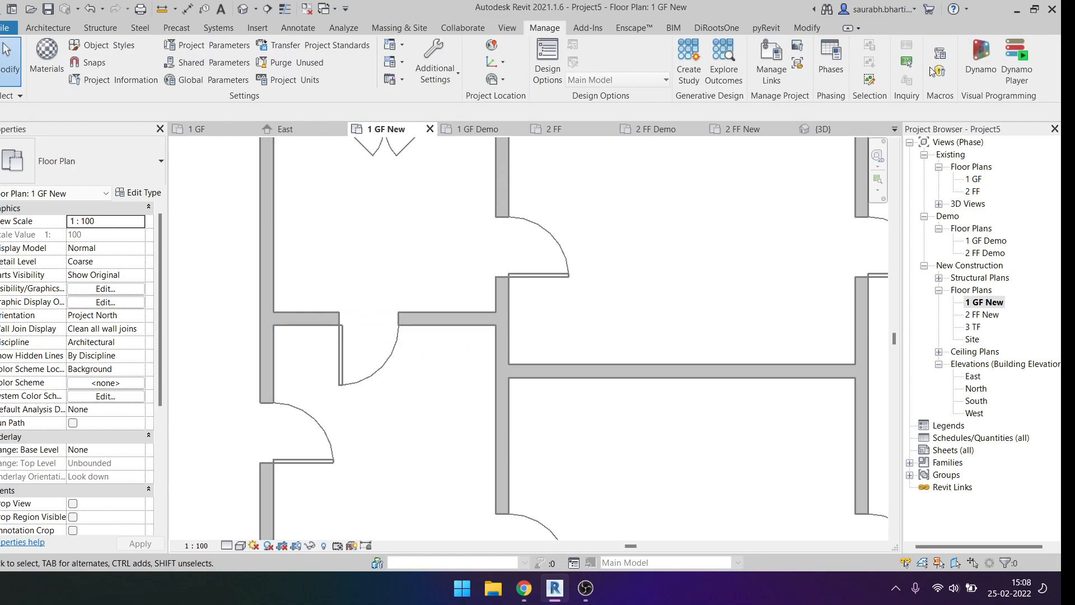
{"action": "left_click", "coordinate": [843, 69]}
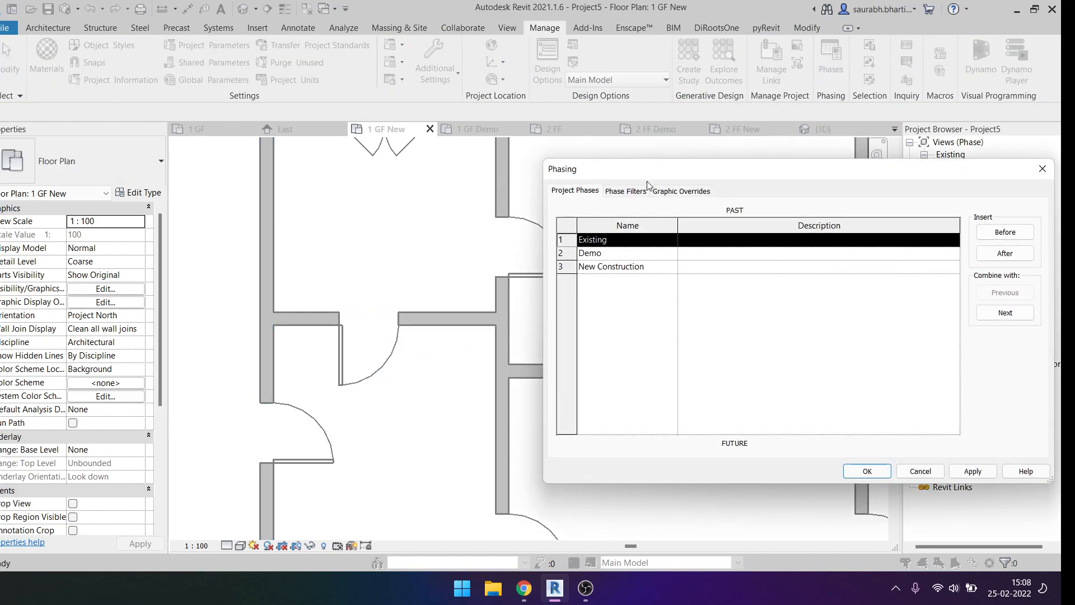
{"action": "left_click", "coordinate": [625, 191]}
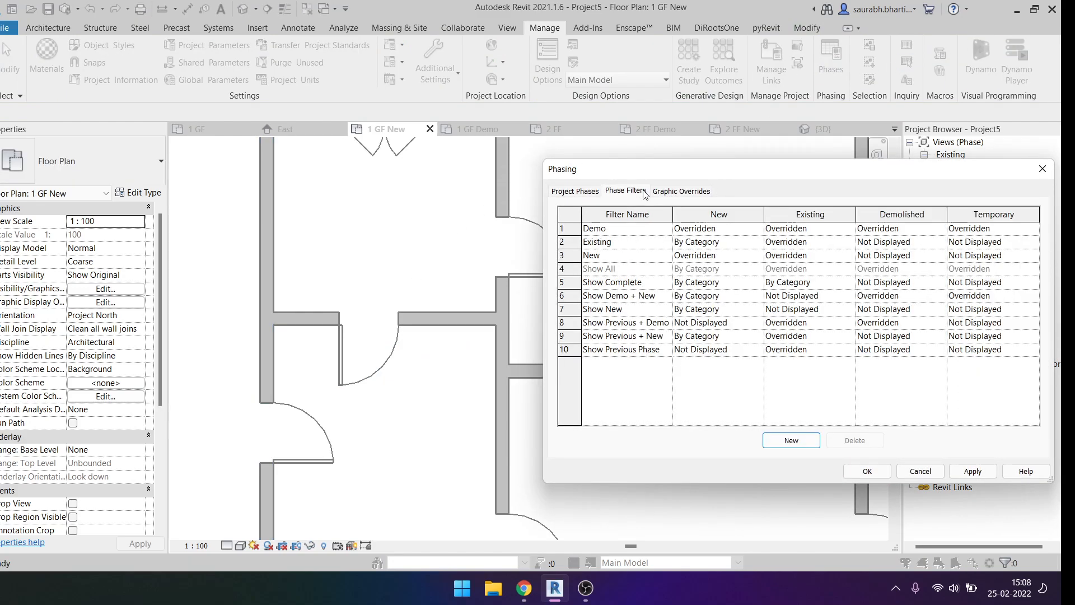
{"action": "left_click", "coordinate": [773, 260]}
{"action": "left_click", "coordinate": [756, 256]}
{"action": "left_click", "coordinate": [757, 257]}
{"action": "left_click", "coordinate": [737, 279]}
{"action": "left_click", "coordinate": [918, 471]}
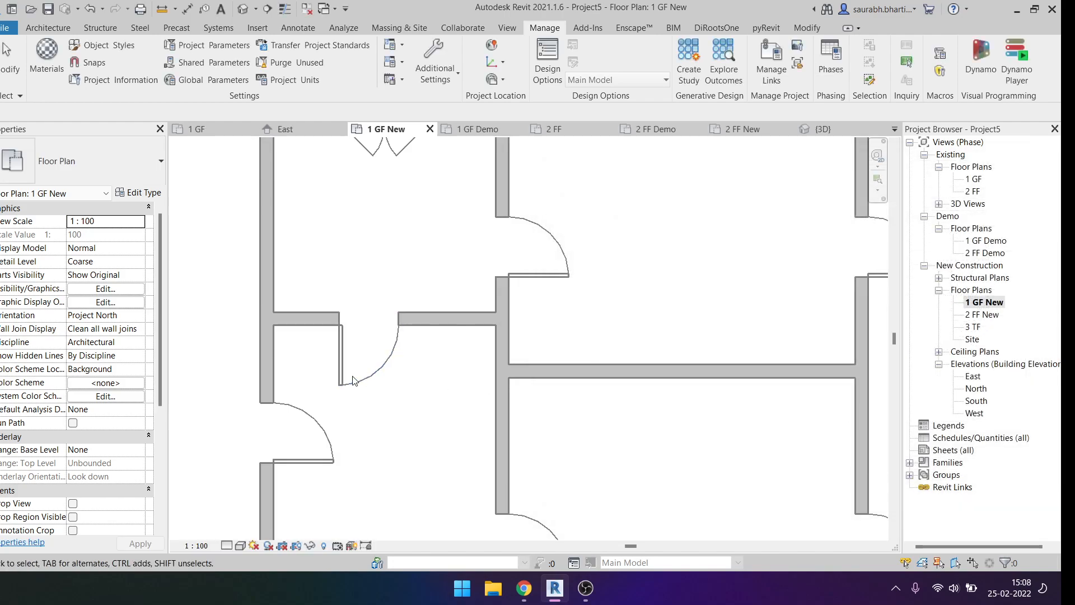
Step: Set the phase filter of the 1 GF New view to New
{"action": "scroll", "coordinate": [355, 381], "scroll_direction": "down", "scroll_amount": 1}
{"action": "scroll", "coordinate": [92, 446], "scroll_direction": "down", "scroll_amount": 5}
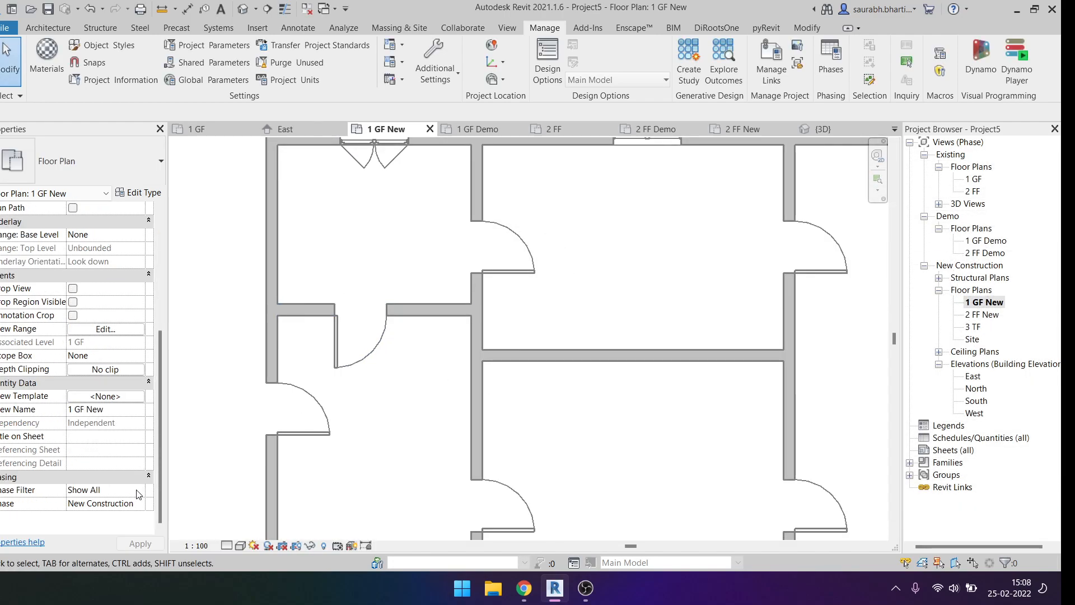
{"action": "left_click", "coordinate": [138, 493]}
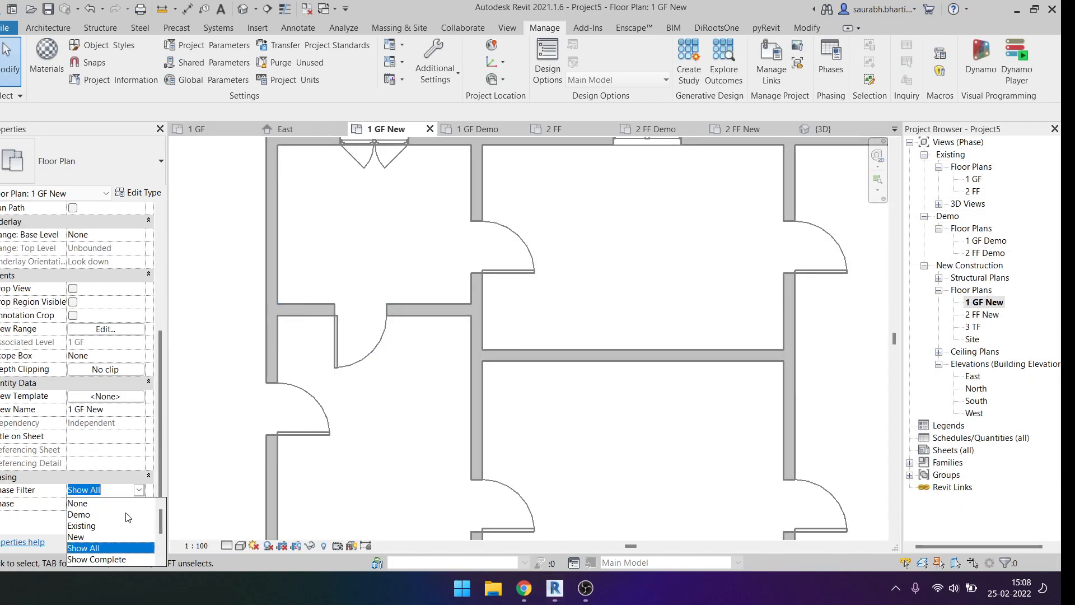
{"action": "left_click", "coordinate": [90, 537]}
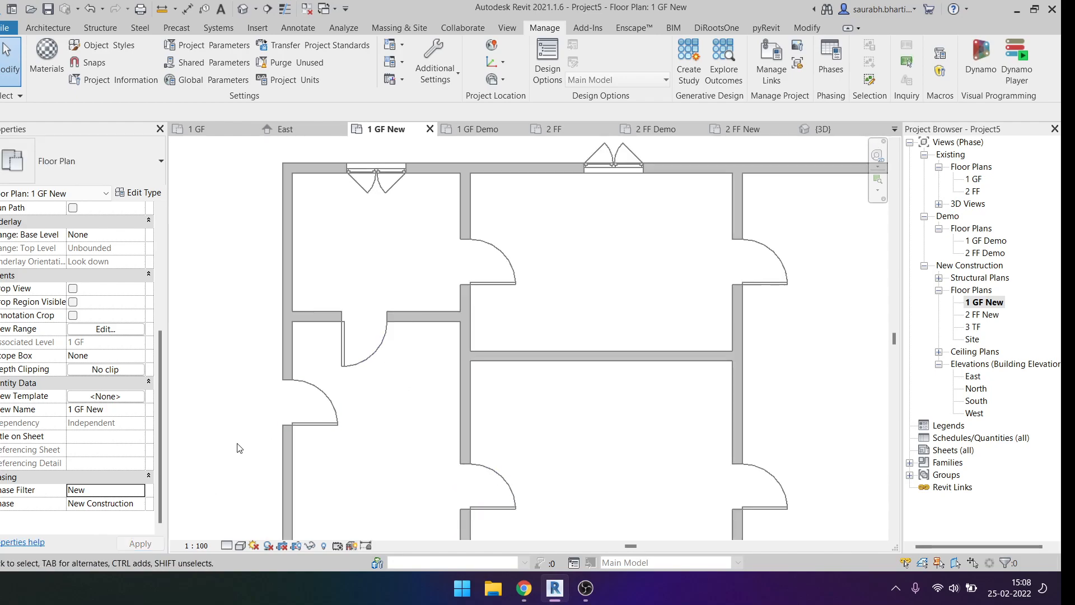
Step: Try the Demo phase on the 1 GF New view, keeping the New phase filter, and return the view to the New Construction phase
{"action": "left_click", "coordinate": [137, 503]}
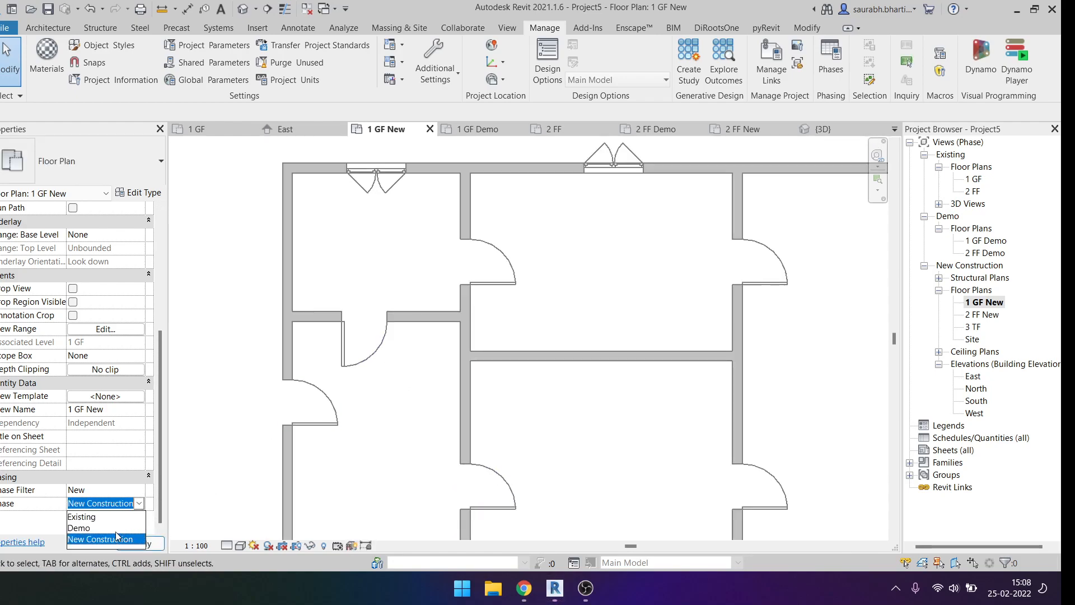
{"action": "left_click", "coordinate": [112, 528]}
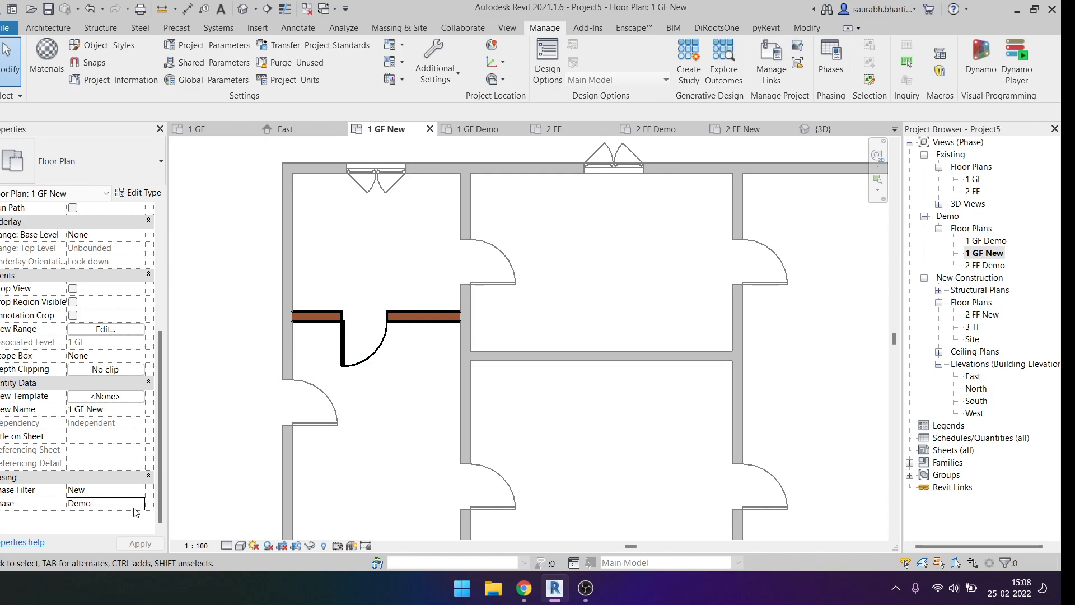
{"action": "left_click", "coordinate": [136, 503]}
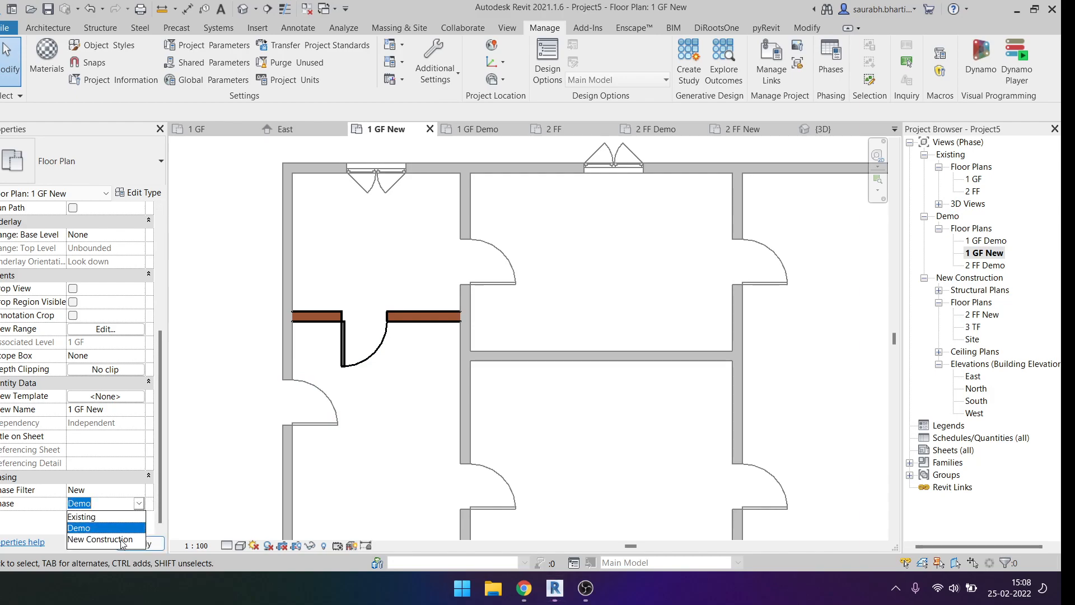
{"action": "left_click", "coordinate": [274, 423]}
{"action": "scroll", "coordinate": [248, 343], "scroll_direction": "down", "scroll_amount": 1}
{"action": "left_click", "coordinate": [139, 504]}
{"action": "left_click", "coordinate": [129, 529]}
{"action": "left_click", "coordinate": [137, 491]}
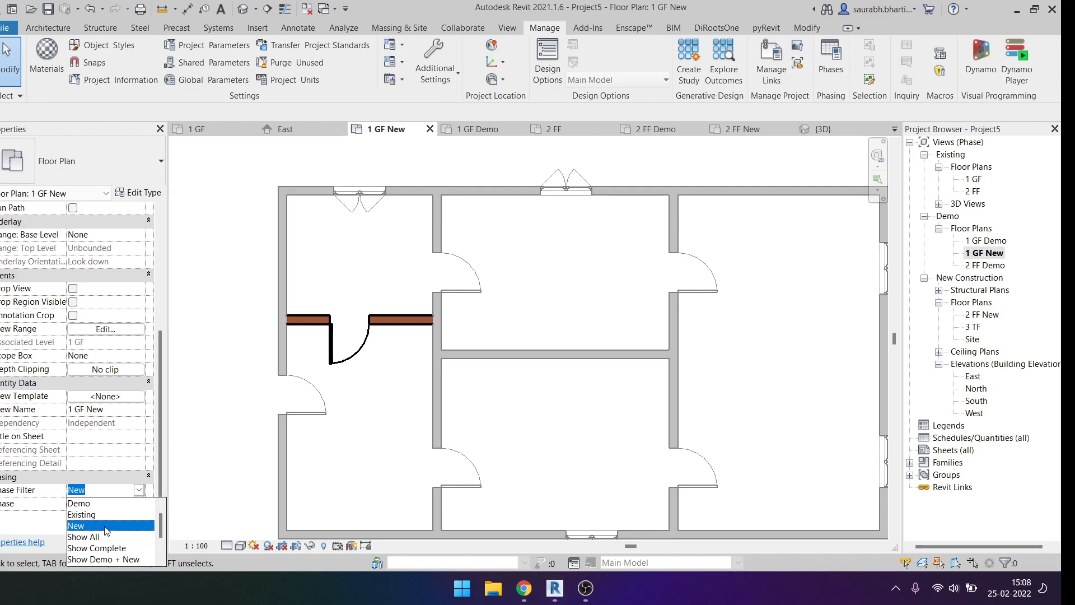
{"action": "left_click", "coordinate": [107, 526]}
{"action": "scroll", "coordinate": [412, 385], "scroll_direction": "down", "scroll_amount": 1}
{"action": "key", "text": "Escape"}
Step: Recheck how the New phase filter displays new elements in the project's phasing settings
{"action": "left_click", "coordinate": [823, 53]}
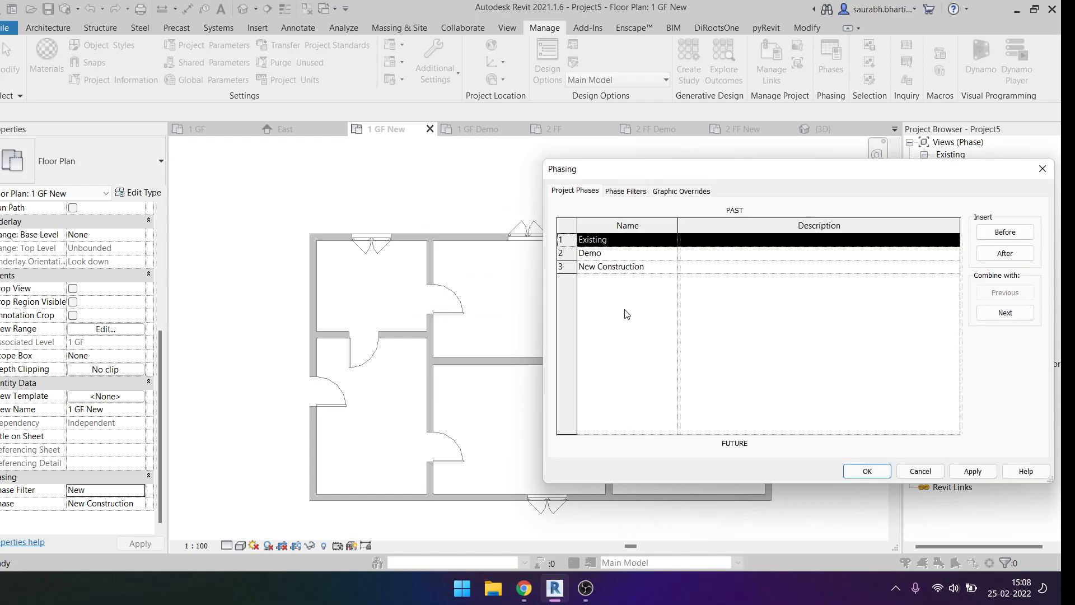
{"action": "left_click", "coordinate": [625, 191]}
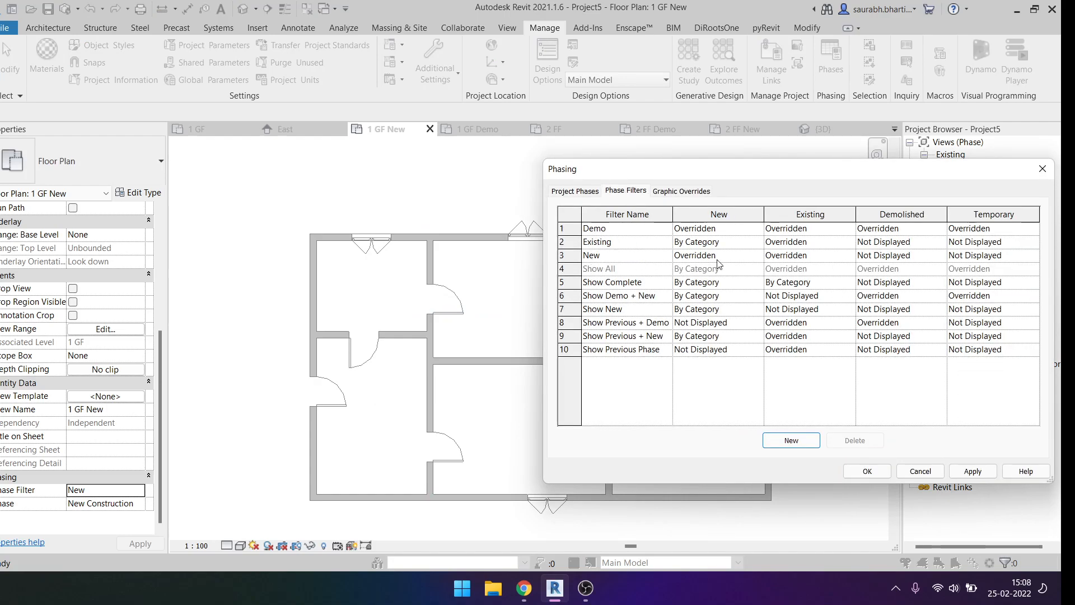
{"action": "left_click", "coordinate": [732, 255]}
{"action": "left_click", "coordinate": [733, 255]}
{"action": "key", "text": "Return"}
Step: Check the phase of the wall with the door dividing the west room in 1 GF New, and delete that wall
{"action": "scroll", "coordinate": [400, 324], "scroll_direction": "up", "scroll_amount": 5}
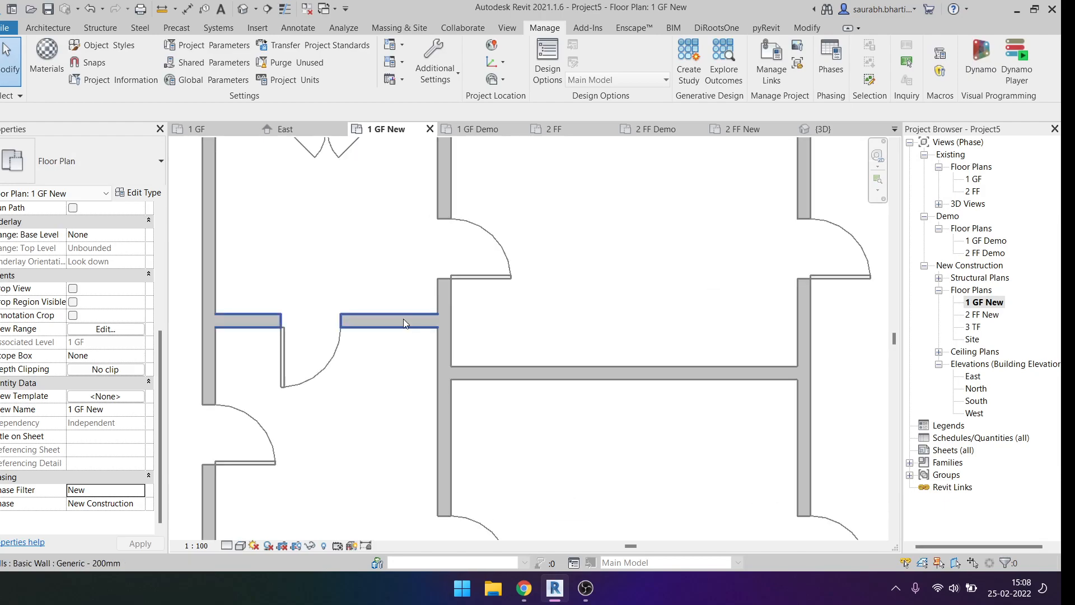
{"action": "left_click", "coordinate": [403, 322]}
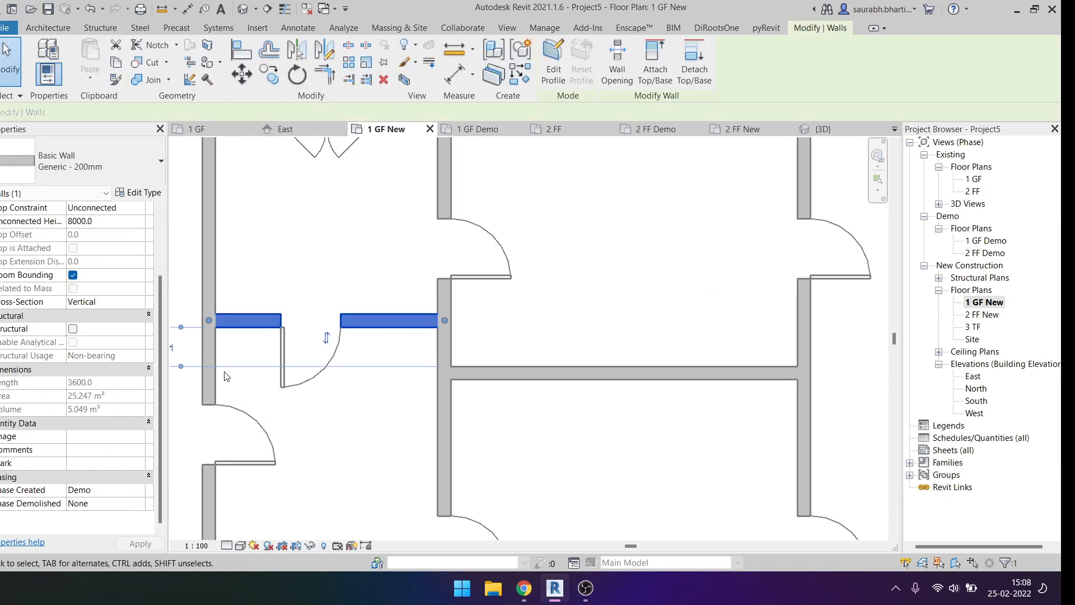
{"action": "key", "text": "Escape"}
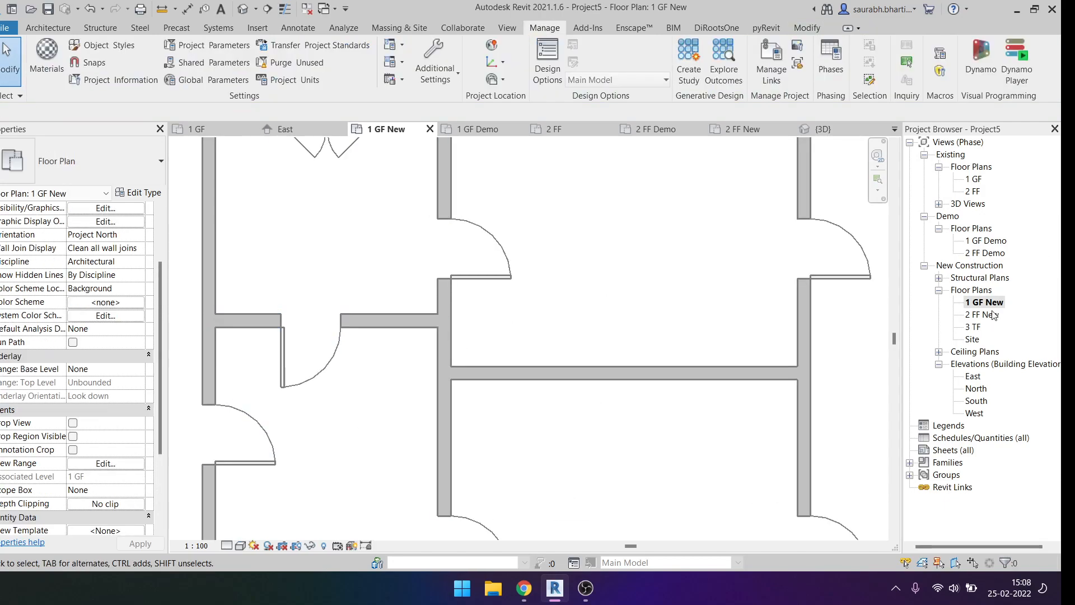
{"action": "left_click", "coordinate": [402, 319]}
{"action": "key", "text": "Delete"}
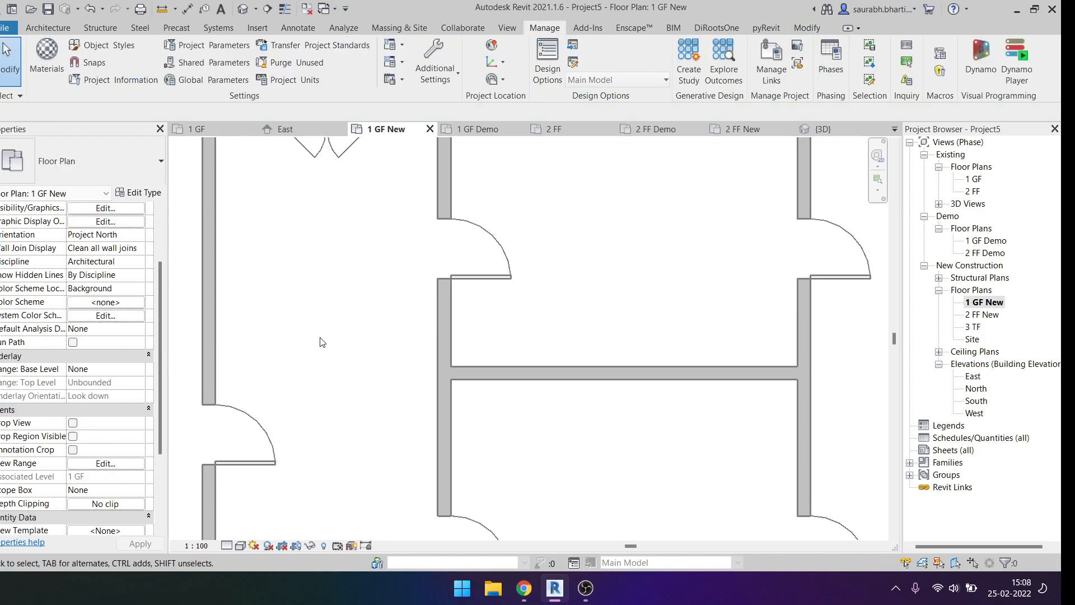
Step: Draw a horizontal Generic - 200mm wall across the west room in the 1 GF New plan, between the partition and the exterior wall
{"action": "left_click", "coordinate": [965, 305]}
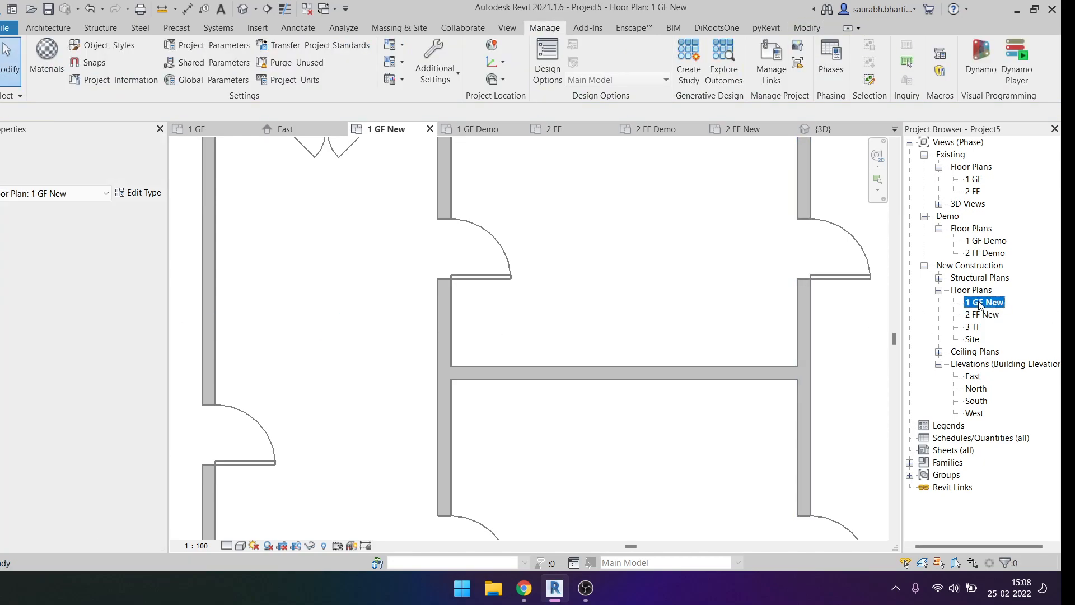
{"action": "scroll", "coordinate": [448, 358], "scroll_direction": "down", "scroll_amount": 3}
{"action": "key", "text": "w"}
{"action": "key", "text": "a"}
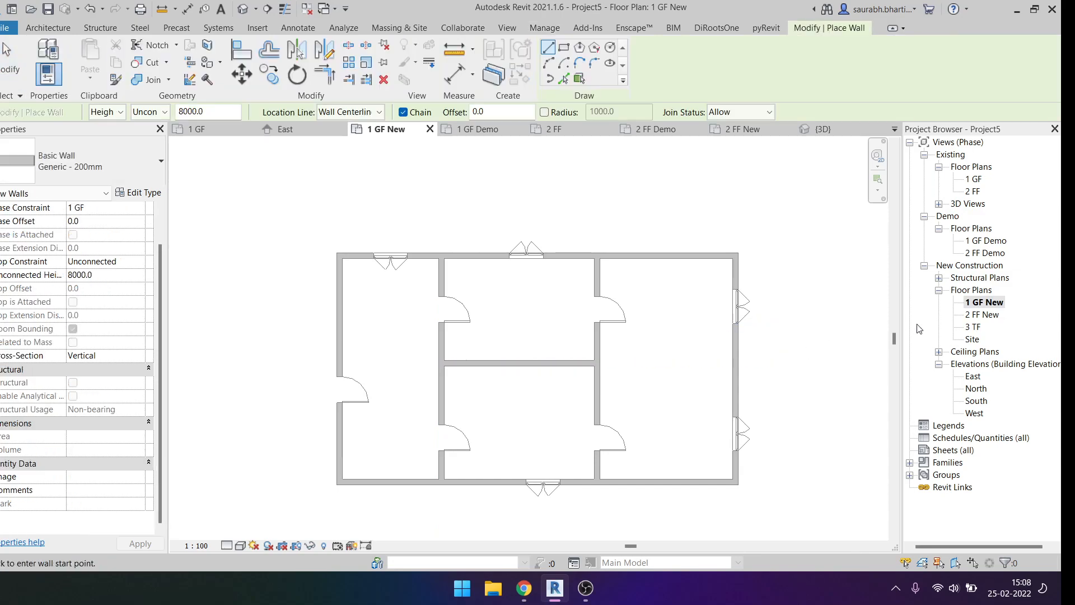
{"action": "scroll", "coordinate": [529, 342], "scroll_direction": "up", "scroll_amount": 3}
{"action": "middle_click_drag", "start_coordinate": [509, 363], "coordinate": [562, 363]}
{"action": "left_click", "coordinate": [397, 346]}
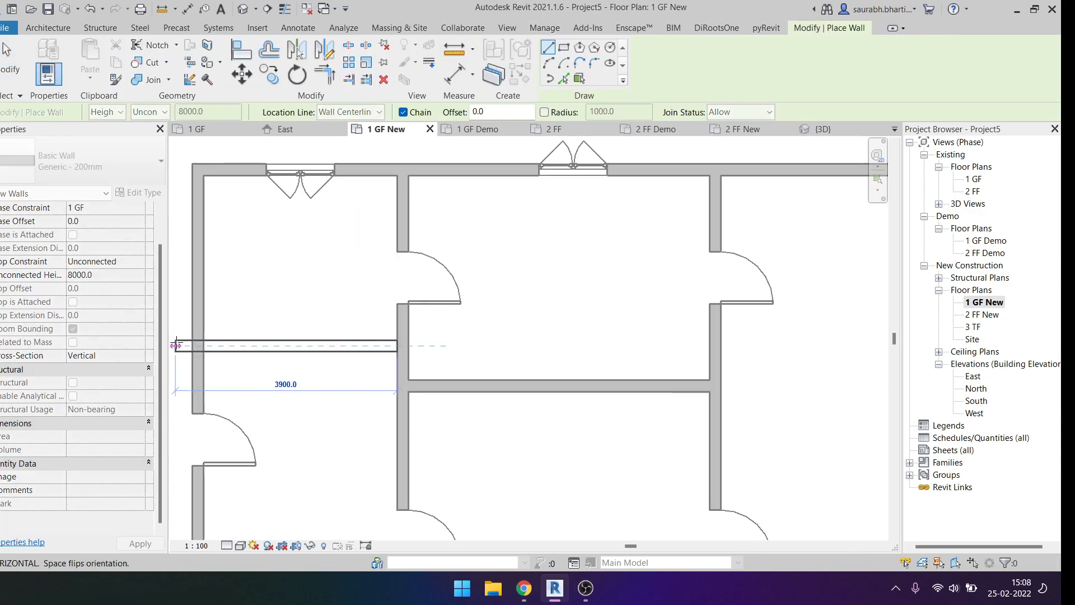
{"action": "left_click", "coordinate": [203, 345]}
{"action": "key", "text": "Escape"}
{"action": "key", "text": "Escape"}
Step: Draw a horizontal Generic - 200mm wall across the west room in the 1 GF Demo plan, from the partition to the exterior wall
{"action": "double_click", "coordinate": [986, 240]}
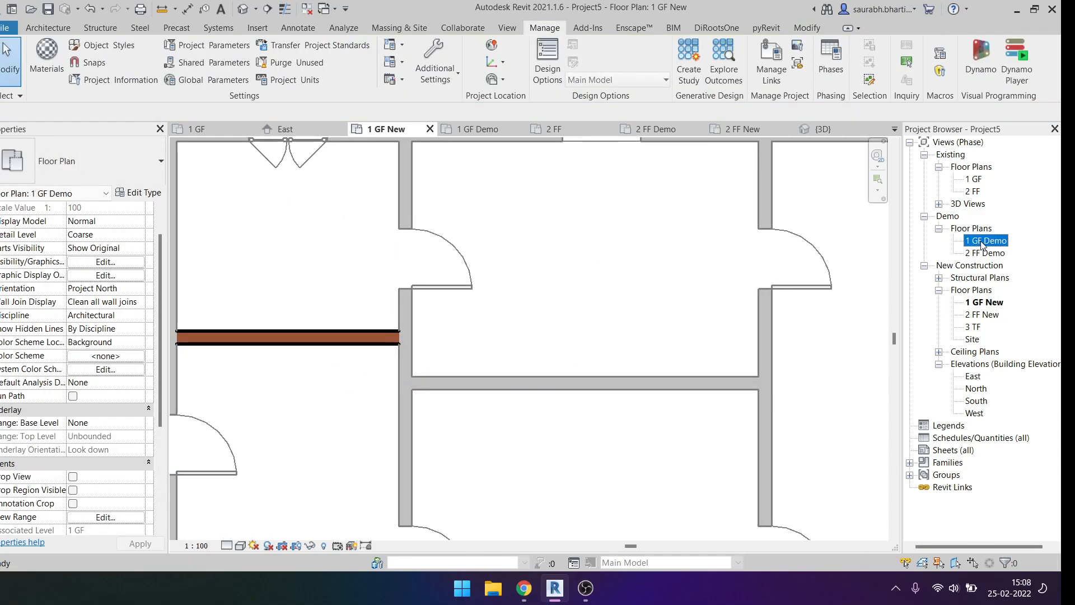
{"action": "key", "text": "a"}
{"action": "scroll", "coordinate": [445, 313], "scroll_direction": "up", "scroll_amount": 3}
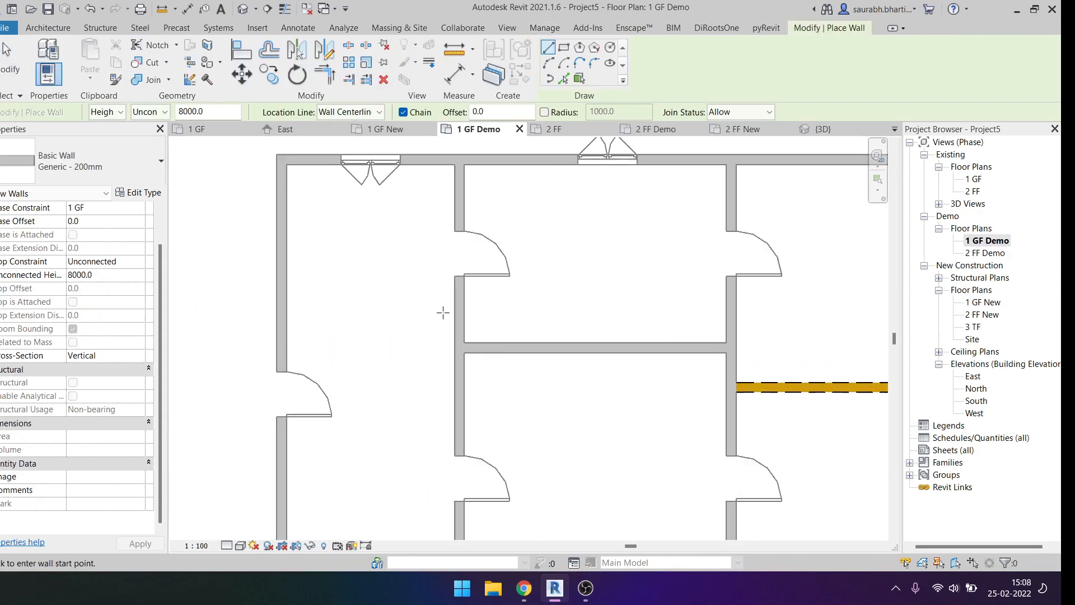
{"action": "left_click", "coordinate": [463, 339]}
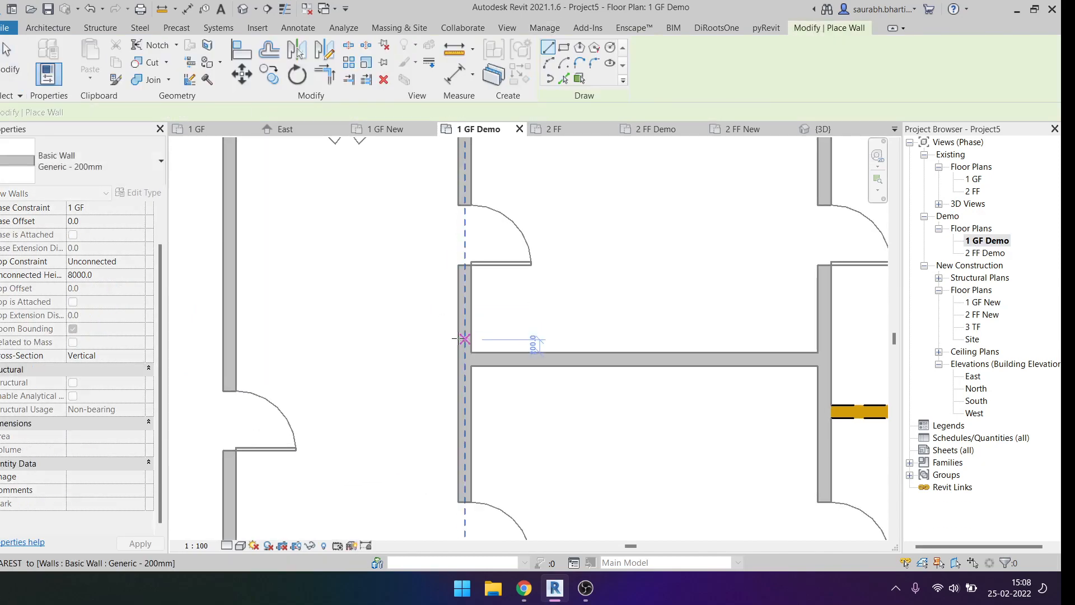
{"action": "left_click", "coordinate": [240, 338]}
{"action": "key", "text": "Escape"}
{"action": "key", "text": "Escape"}
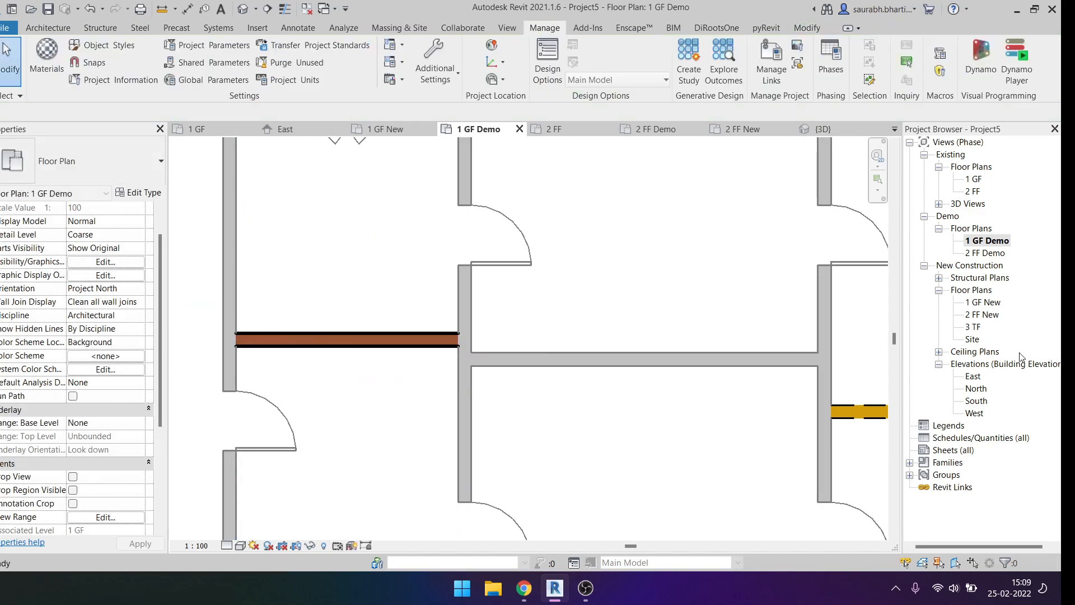
Step: Compare how the Demo-phase wall and the New Construction wall in the west room display in the 1 GF New and 1 GF Demo plans
{"action": "double_click", "coordinate": [978, 302]}
{"action": "scroll", "coordinate": [630, 340], "scroll_direction": "down", "scroll_amount": 3}
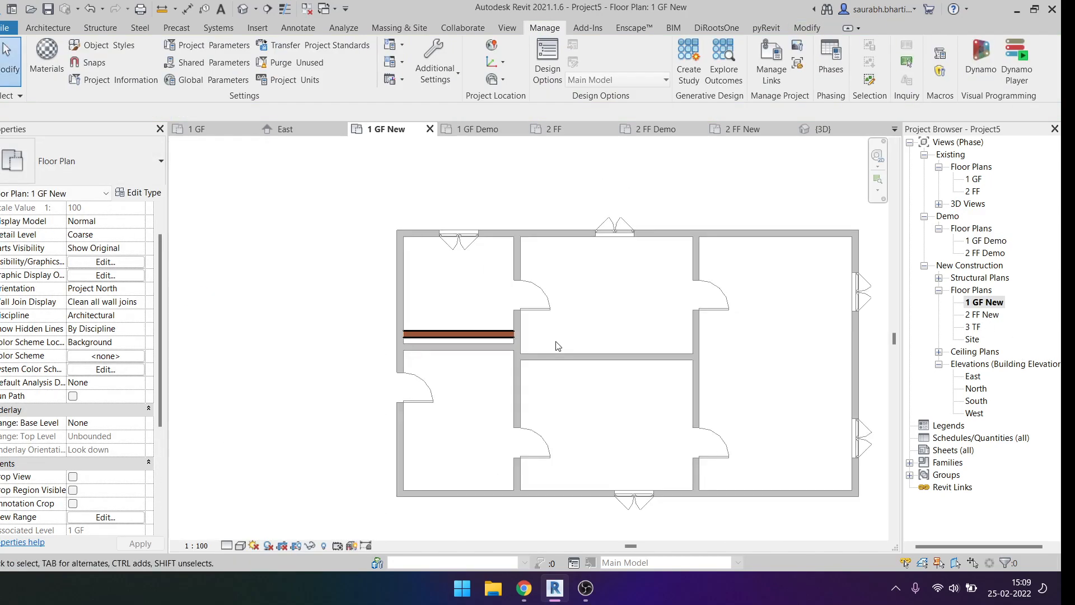
{"action": "left_click", "coordinate": [461, 349]}
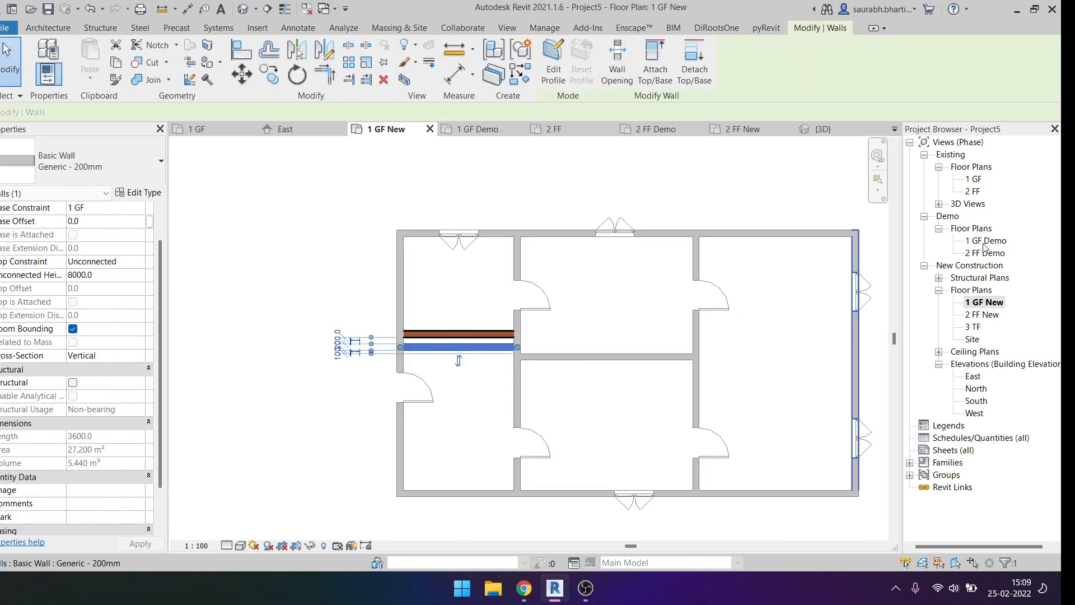
{"action": "double_click", "coordinate": [985, 242]}
{"action": "key", "text": "Escape"}
{"action": "left_click_drag", "start_coordinate": [380, 379], "coordinate": [345, 314]}
{"action": "key", "text": "Escape"}
{"action": "scroll", "coordinate": [368, 327], "scroll_direction": "down", "scroll_amount": 1}
{"action": "double_click", "coordinate": [985, 302]}
{"action": "scroll", "coordinate": [436, 333], "scroll_direction": "up", "scroll_amount": 2}
{"action": "left_click", "coordinate": [477, 343]}
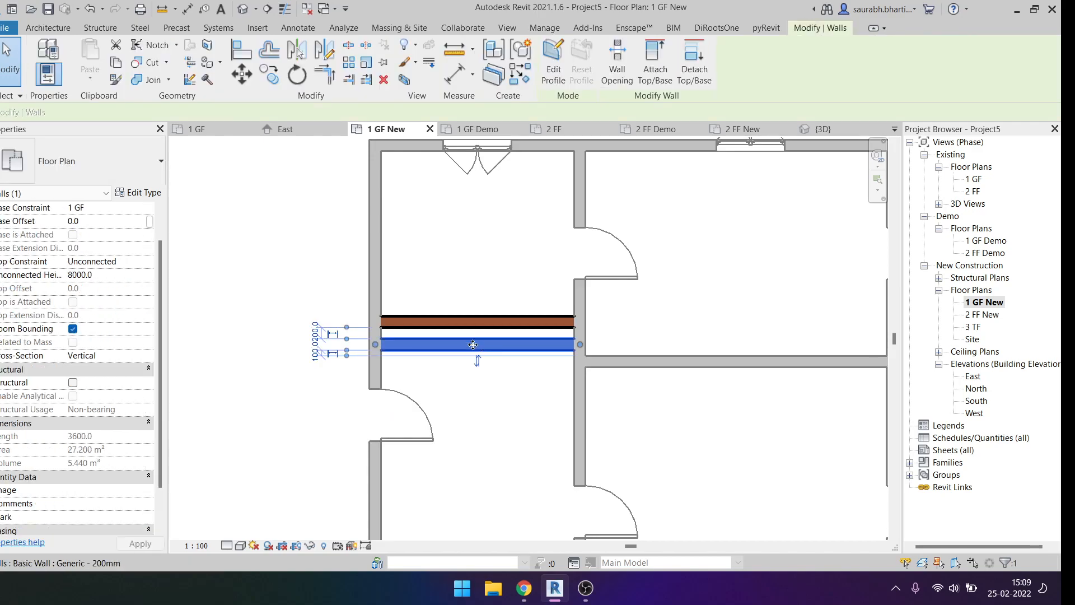
{"action": "key", "text": "Escape"}
{"action": "scroll", "coordinate": [468, 375], "scroll_direction": "down", "scroll_amount": 1}
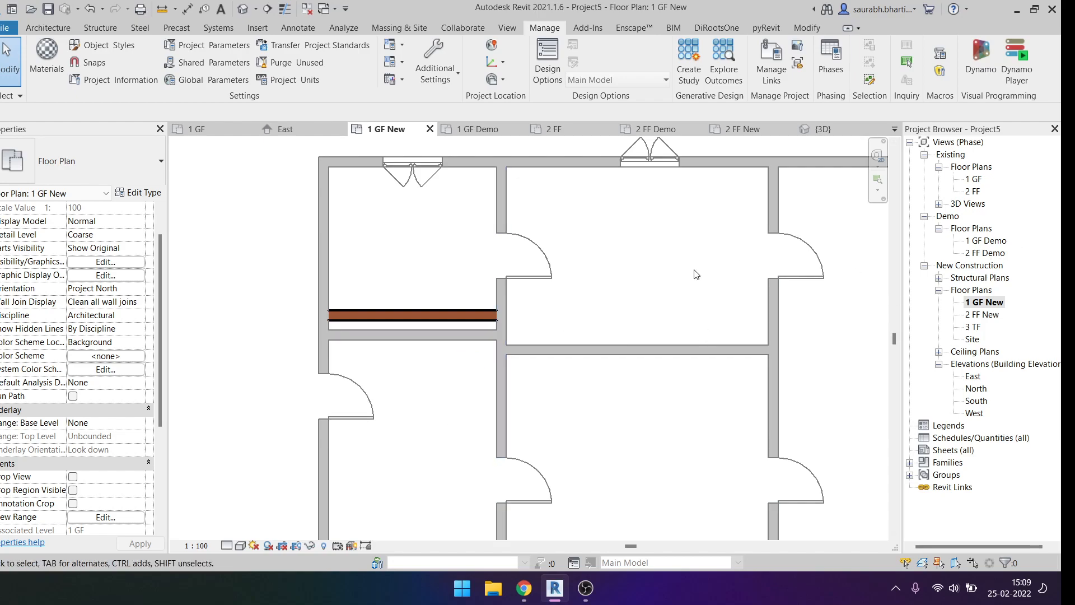
Step: Review the available phases for the 1 GF New view, keeping New Construction
{"action": "scroll", "coordinate": [500, 294], "scroll_direction": "down", "scroll_amount": 2}
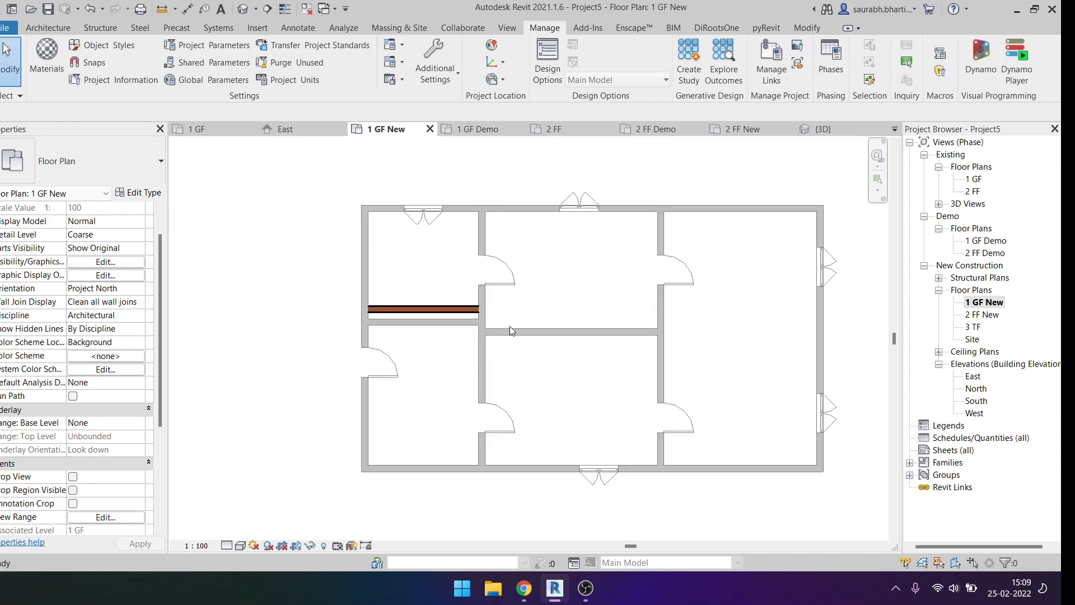
{"action": "middle_click_drag", "start_coordinate": [621, 263], "coordinate": [599, 279]}
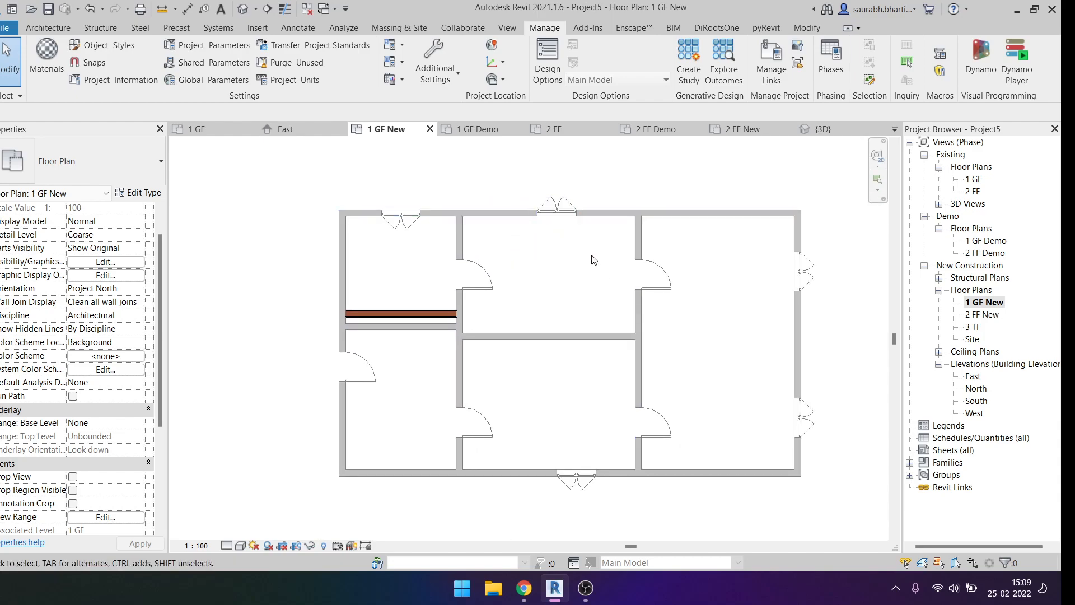
{"action": "scroll", "coordinate": [593, 259], "scroll_direction": "down", "scroll_amount": 1}
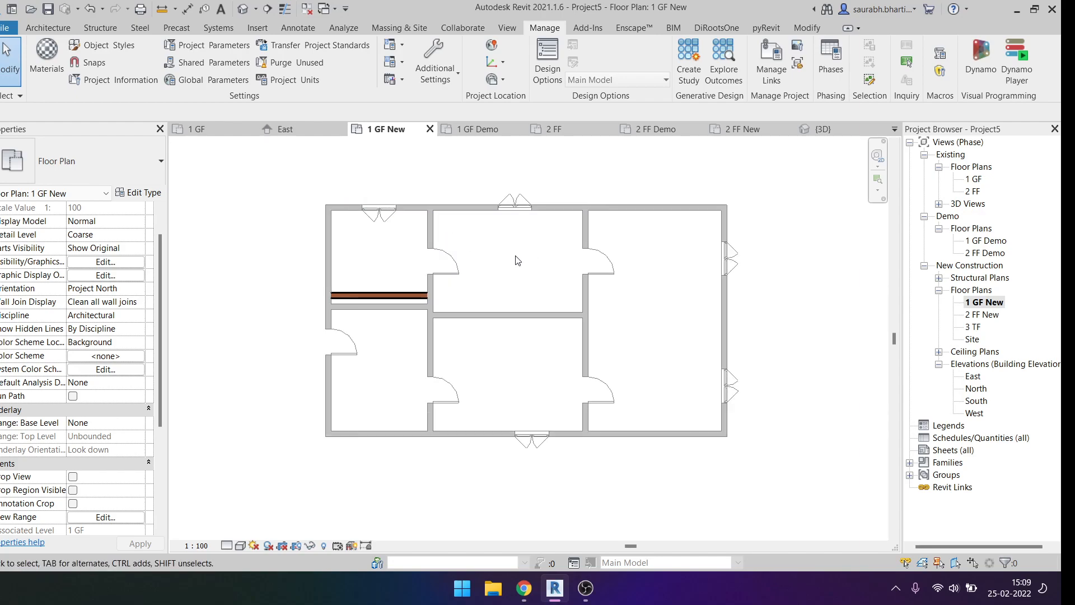
{"action": "scroll", "coordinate": [78, 470], "scroll_direction": "down", "scroll_amount": 5}
{"action": "left_click", "coordinate": [137, 504]}
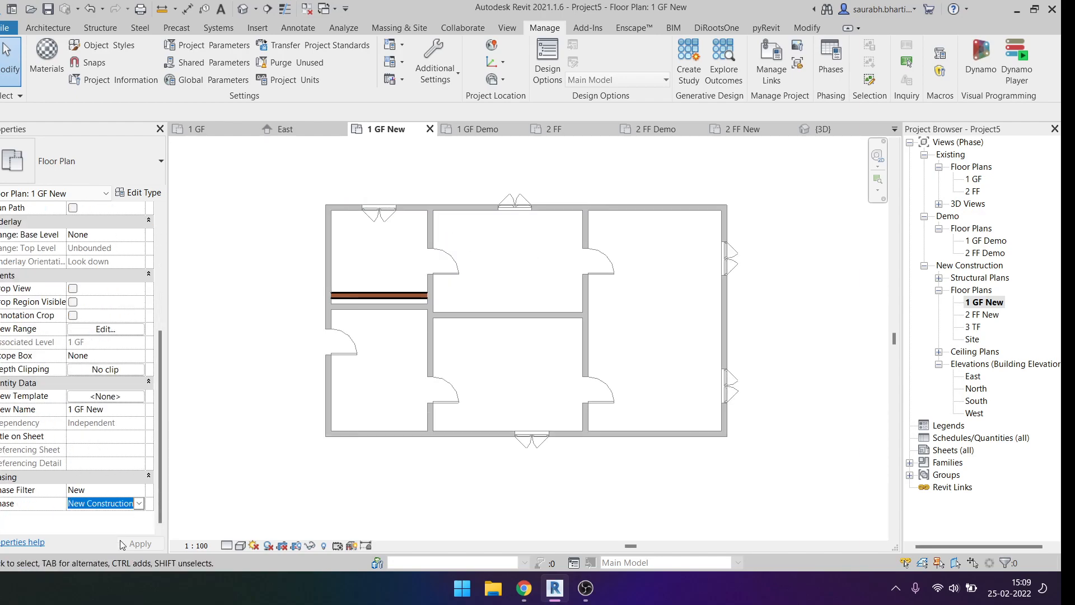
{"action": "left_click", "coordinate": [138, 504]}
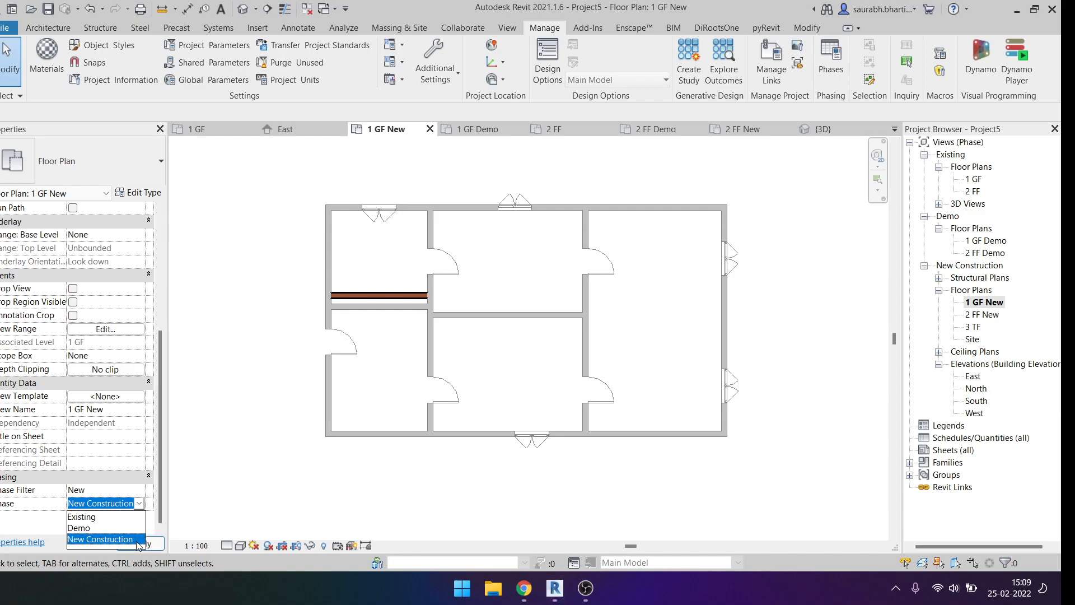
{"action": "left_click", "coordinate": [273, 488]}
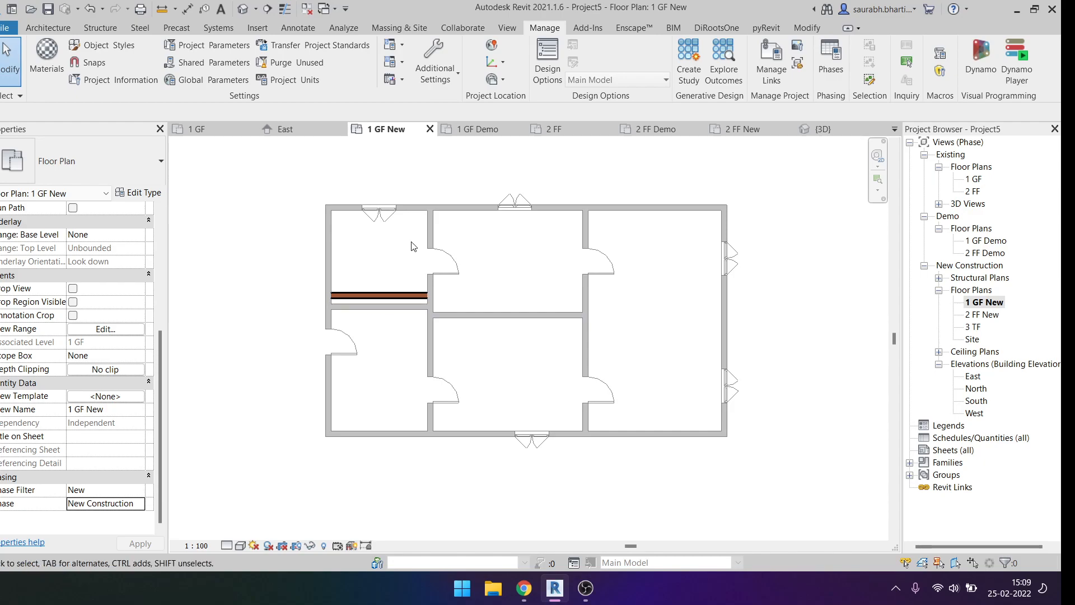
Step: Try demolishing the two north windows and the northern door of the east partition in the 1 GF New plan
{"action": "middle_click_drag", "start_coordinate": [400, 199], "coordinate": [313, 238]}
{"action": "left_click", "coordinate": [807, 28]}
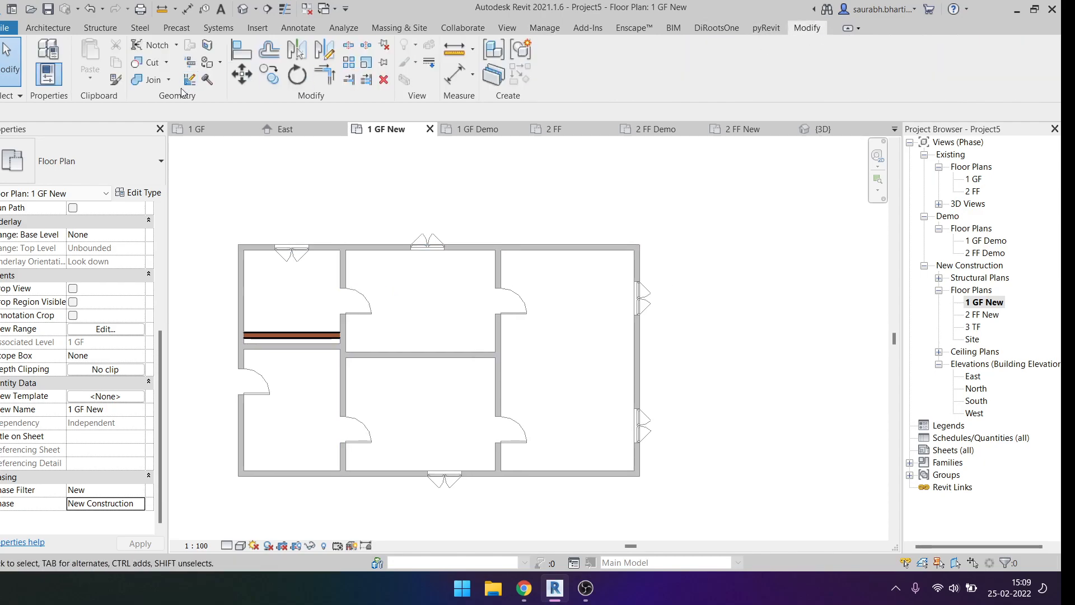
{"action": "left_click", "coordinate": [207, 80]}
{"action": "left_click", "coordinate": [427, 242]}
{"action": "left_click", "coordinate": [284, 257]}
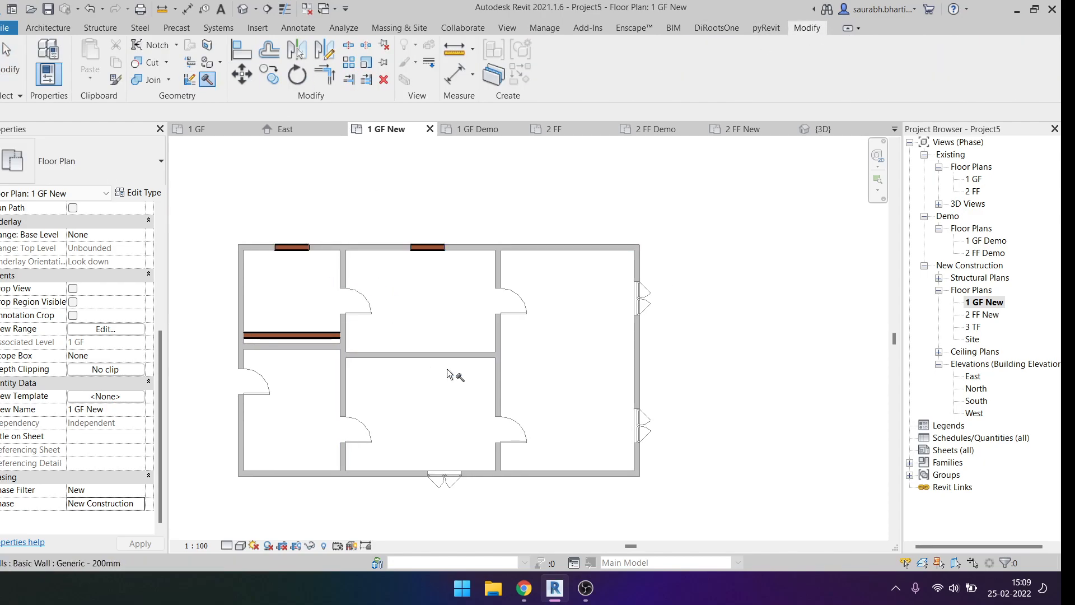
{"action": "left_click", "coordinate": [499, 301]}
{"action": "key", "text": "Escape"}
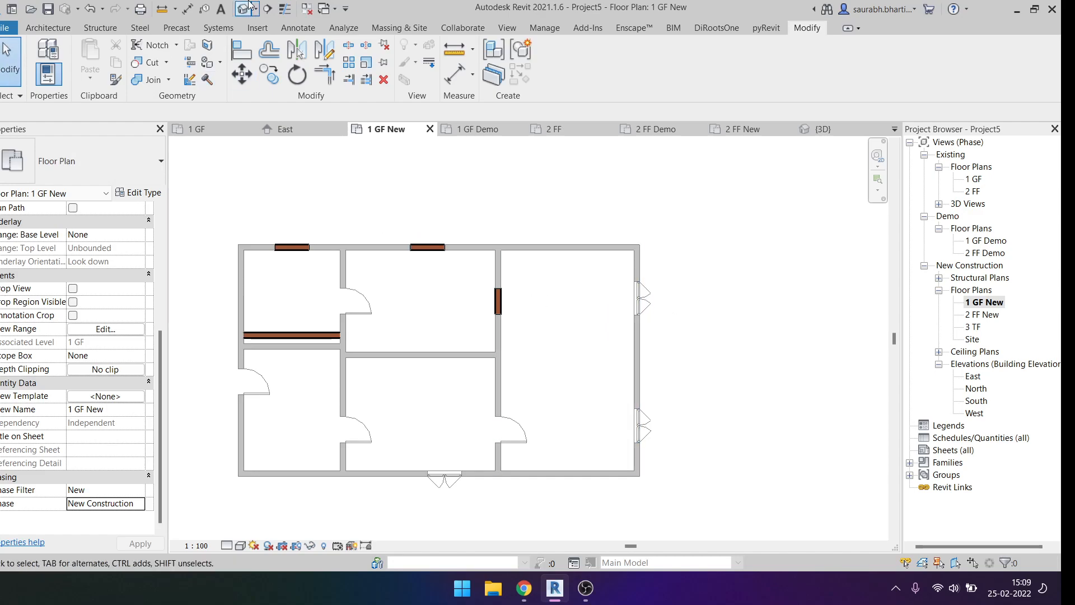
Step: Undo the demolition of the two windows and the door in 1 GF New
{"action": "key", "text": "ctrl+z"}
{"action": "key", "text": "ctrl+z"}
{"action": "key", "text": "ctrl+z"}
Step: Demolish the two north windows and the northern door of the east partition in the 1 GF Demo plan
{"action": "double_click", "coordinate": [988, 241]}
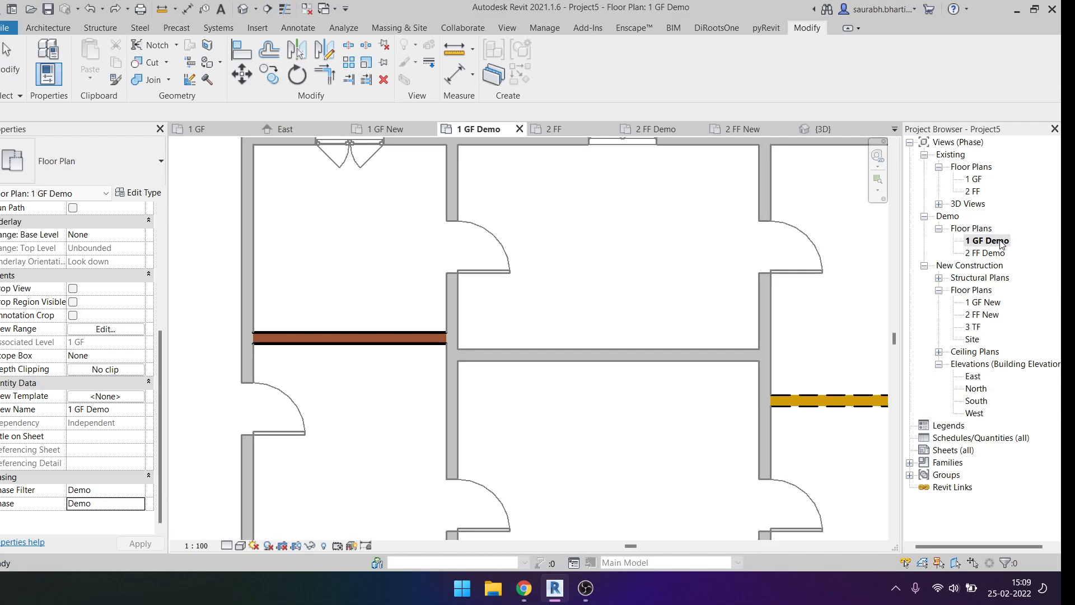
{"action": "middle_click_drag", "start_coordinate": [474, 286], "coordinate": [376, 384]}
{"action": "left_click", "coordinate": [211, 78]}
{"action": "left_click", "coordinate": [255, 238]}
{"action": "left_click", "coordinate": [538, 221]}
{"action": "left_click", "coordinate": [698, 340]}
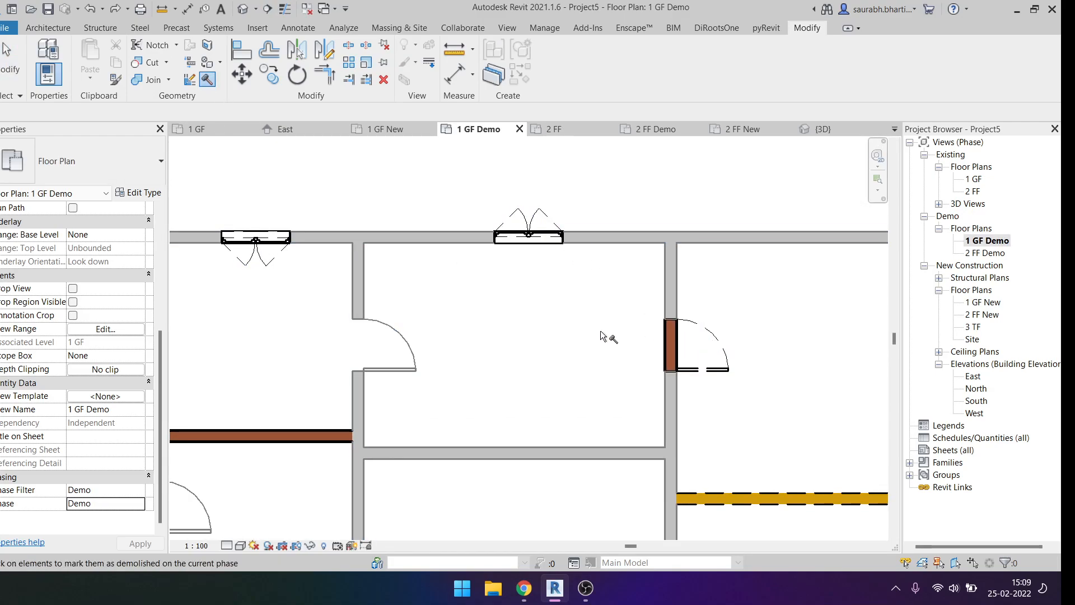
{"action": "key", "text": "Escape"}
Step: Check the phasing properties of the middle room's demolished window, and undo the three demolitions in 1 GF Demo
{"action": "scroll", "coordinate": [531, 237], "scroll_direction": "up", "scroll_amount": 3}
{"action": "scroll", "coordinate": [516, 199], "scroll_direction": "down", "scroll_amount": 3}
{"action": "left_click", "coordinate": [531, 198]}
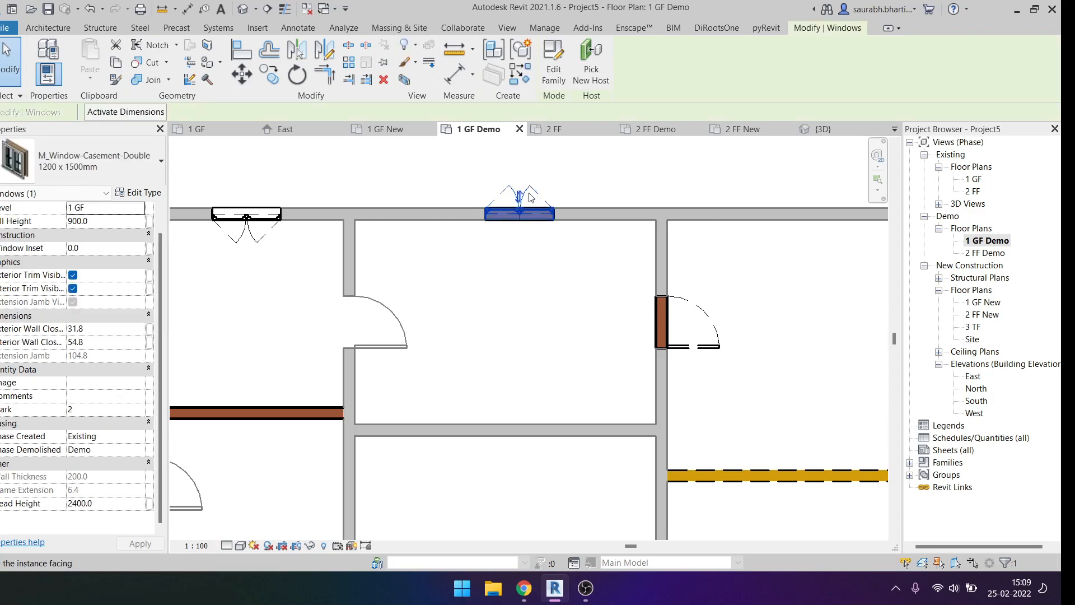
{"action": "key", "text": "Escape"}
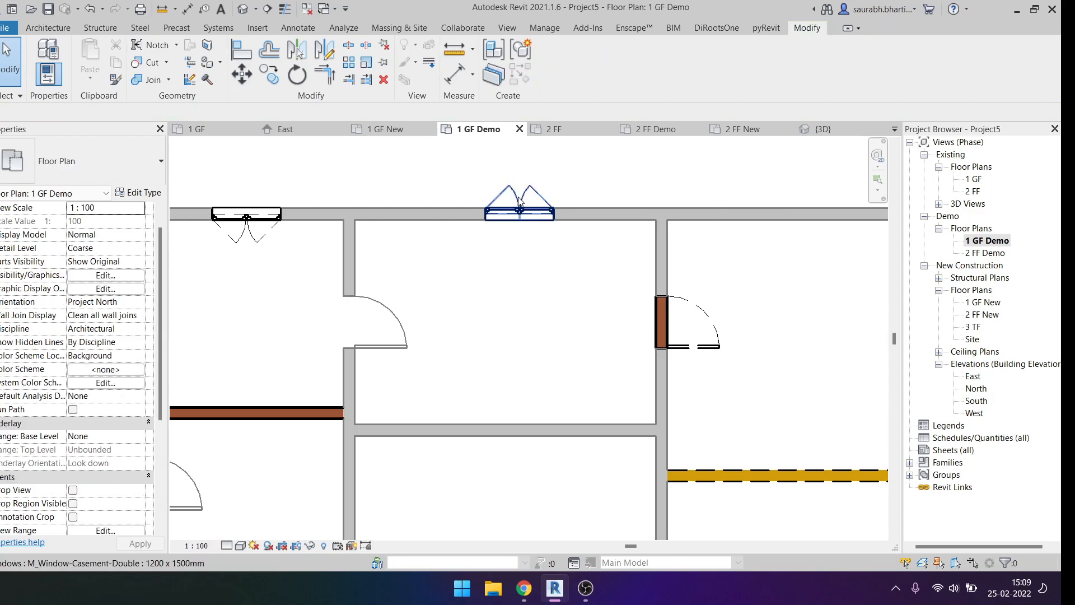
{"action": "key", "text": "ctrl+z"}
{"action": "key", "text": "ctrl+z"}
{"action": "middle_click_drag", "start_coordinate": [440, 267], "coordinate": [507, 240]}
{"action": "key", "text": "ctrl+z"}
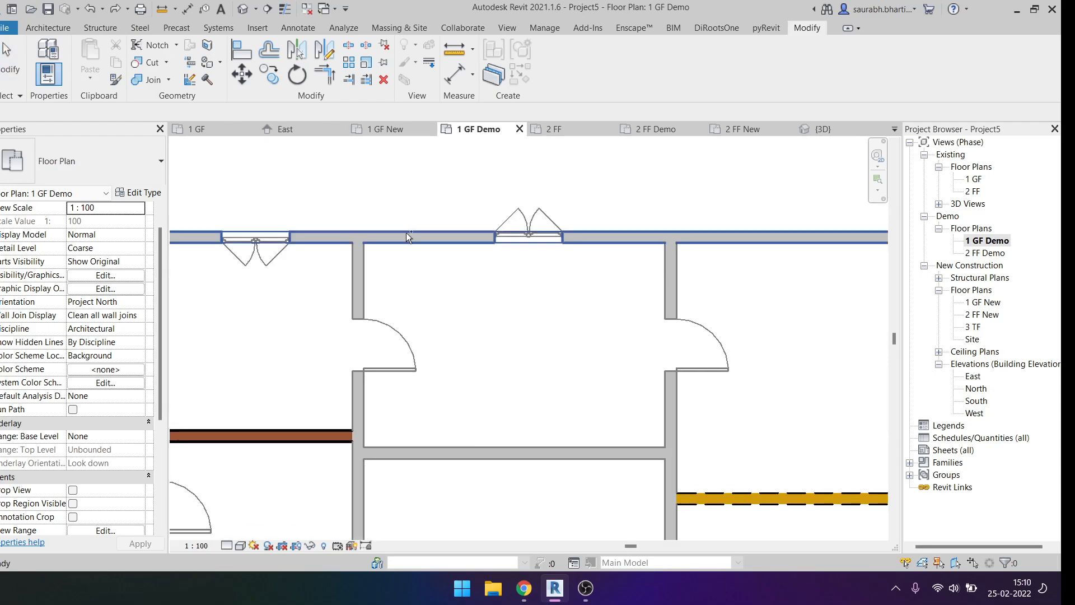
Step: Select all instances of the M_Window-Casement-Double windows in 1 GF Demo and check their Phase Created setting, leaving it as Existing
{"action": "left_click", "coordinate": [259, 246]}
{"action": "key", "text": "a"}
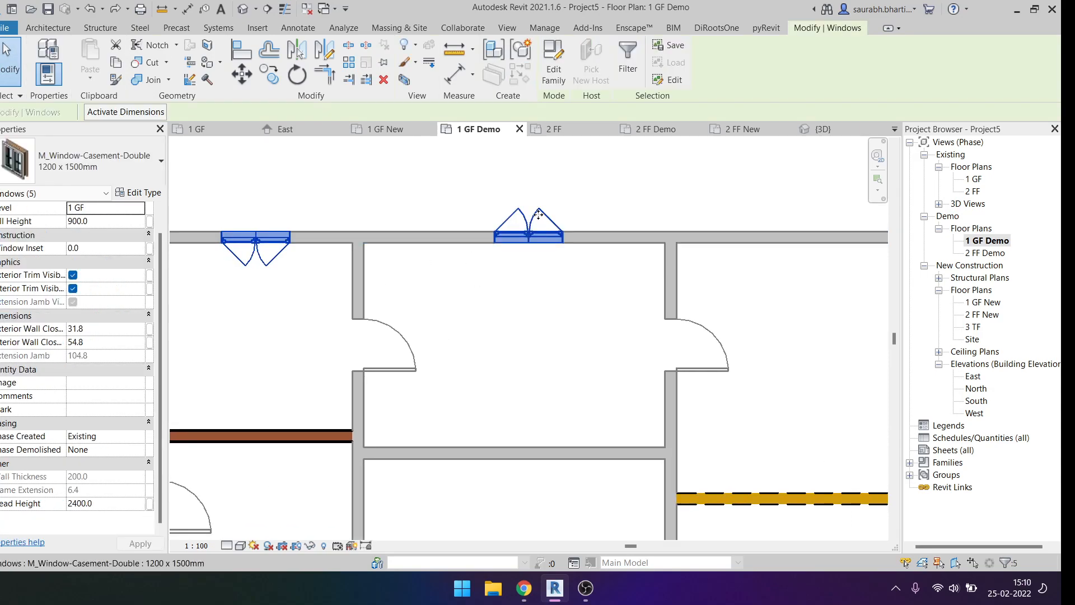
{"action": "scroll", "coordinate": [536, 208], "scroll_direction": "down", "scroll_amount": 3}
{"action": "left_click", "coordinate": [135, 440]}
{"action": "left_click", "coordinate": [138, 436]}
{"action": "left_click", "coordinate": [230, 452]}
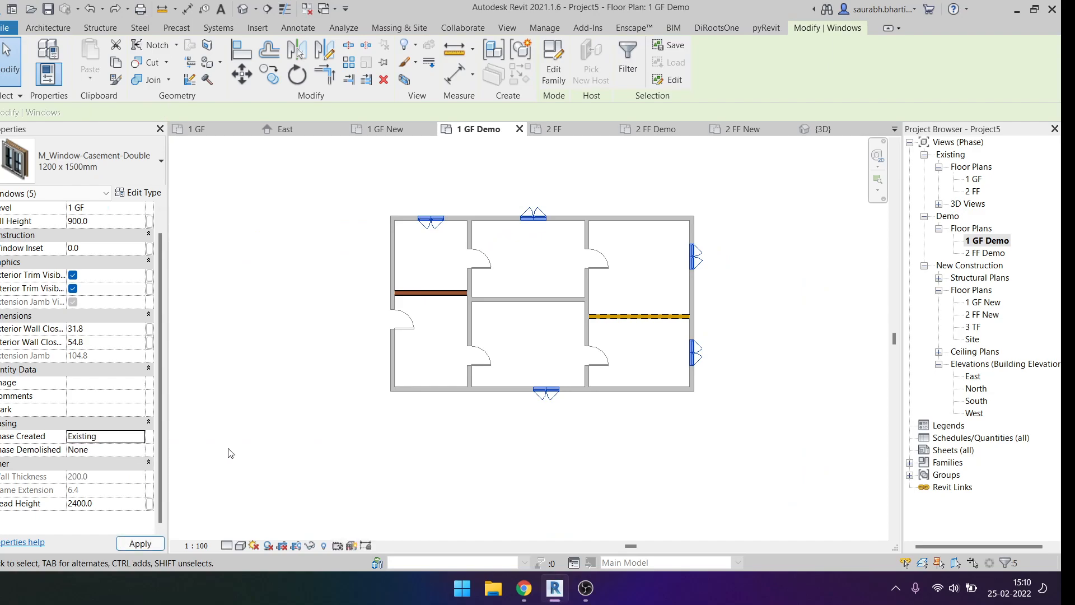
Step: Demolish the north window of the northwest room in the 1 GF Demo plan
{"action": "scroll", "coordinate": [427, 267], "scroll_direction": "up", "scroll_amount": 3}
{"action": "left_click", "coordinate": [981, 240]}
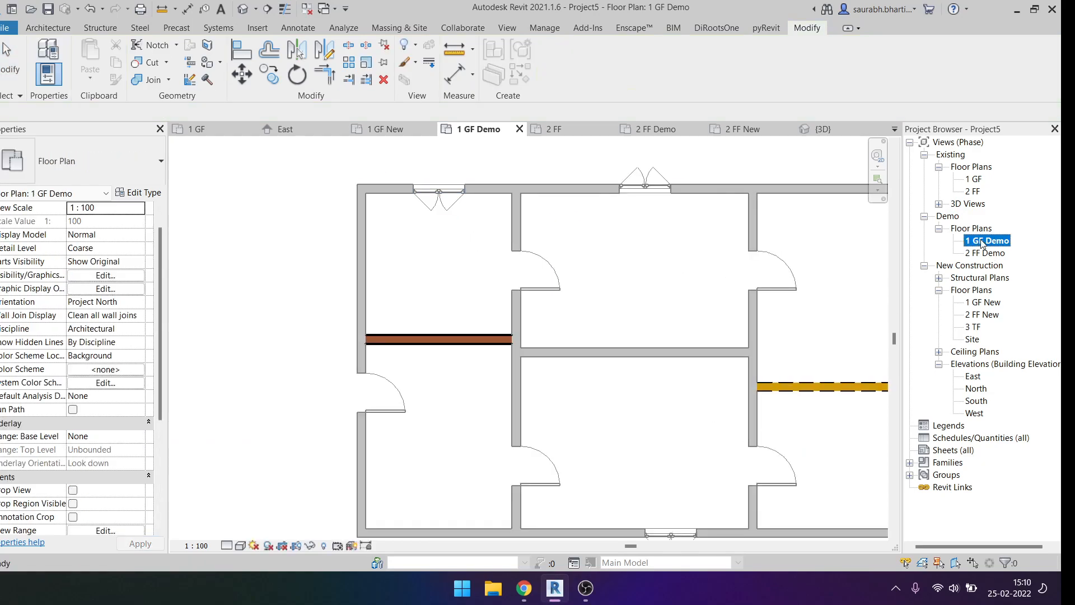
{"action": "left_click", "coordinate": [207, 81]}
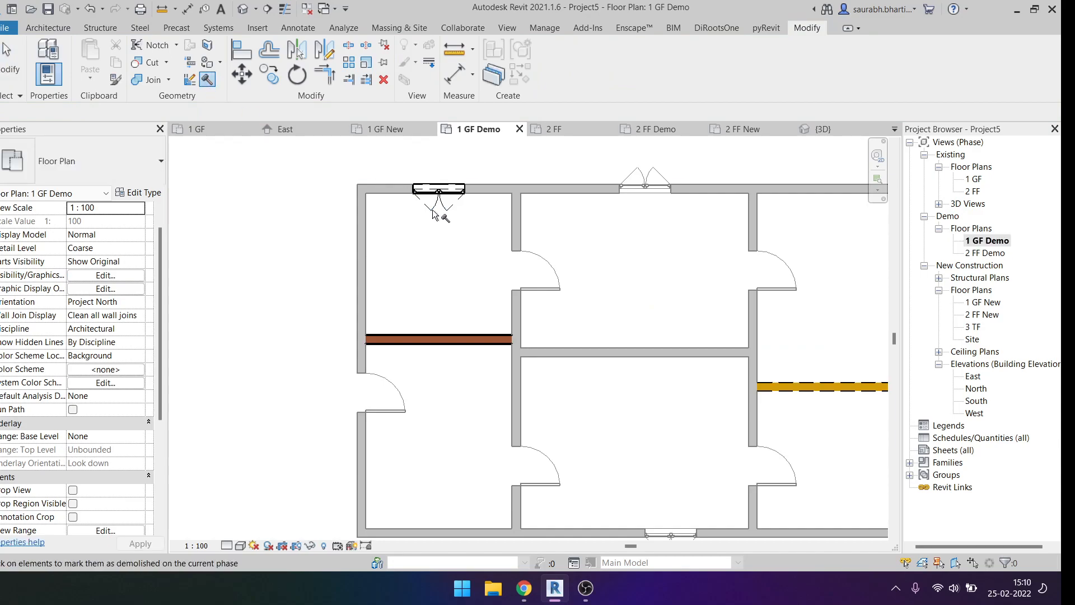
{"action": "middle_click_drag", "start_coordinate": [598, 296], "coordinate": [468, 317]}
Step: Compare how the northwest room's demolished window is represented in the 1 GF New and 1 GF Demo plans
{"action": "double_click", "coordinate": [981, 303]}
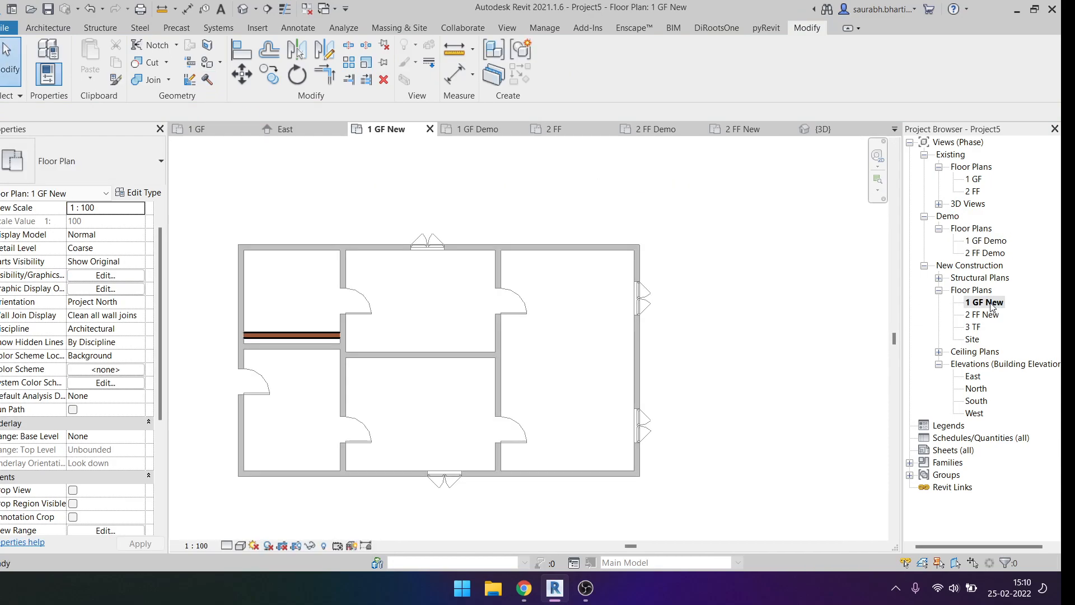
{"action": "left_click_drag", "start_coordinate": [298, 221], "coordinate": [367, 317]}
{"action": "double_click", "coordinate": [987, 241]}
{"action": "scroll", "coordinate": [308, 211], "scroll_direction": "up", "scroll_amount": 1}
{"action": "middle_click_drag", "start_coordinate": [308, 211], "coordinate": [336, 246]}
{"action": "scroll", "coordinate": [336, 246], "scroll_direction": "up", "scroll_amount": 4}
{"action": "scroll", "coordinate": [336, 247], "scroll_direction": "down", "scroll_amount": 3}
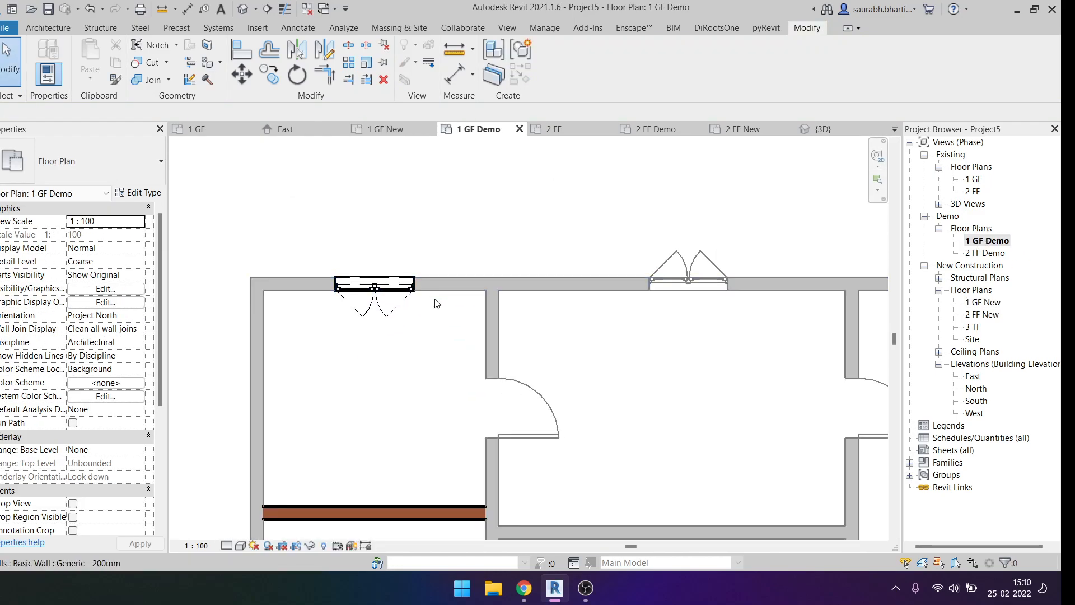
Step: Check the northwest room's demolished window's phasing properties, and review the New phase filter and the phase graphic overrides
{"action": "left_click", "coordinate": [373, 308]}
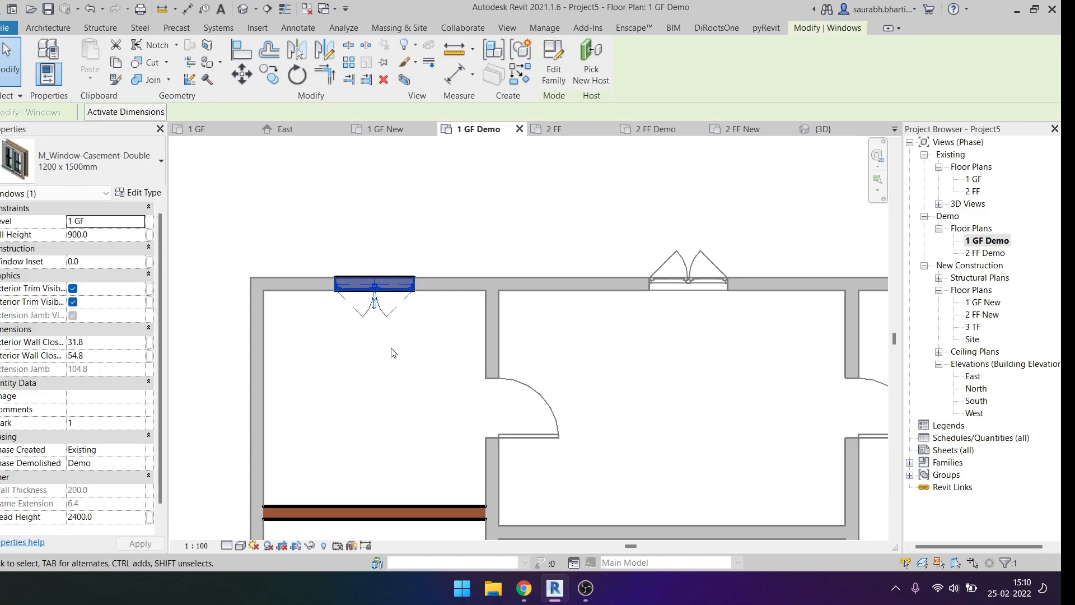
{"action": "left_click", "coordinate": [389, 346]}
{"action": "left_click", "coordinate": [546, 28]}
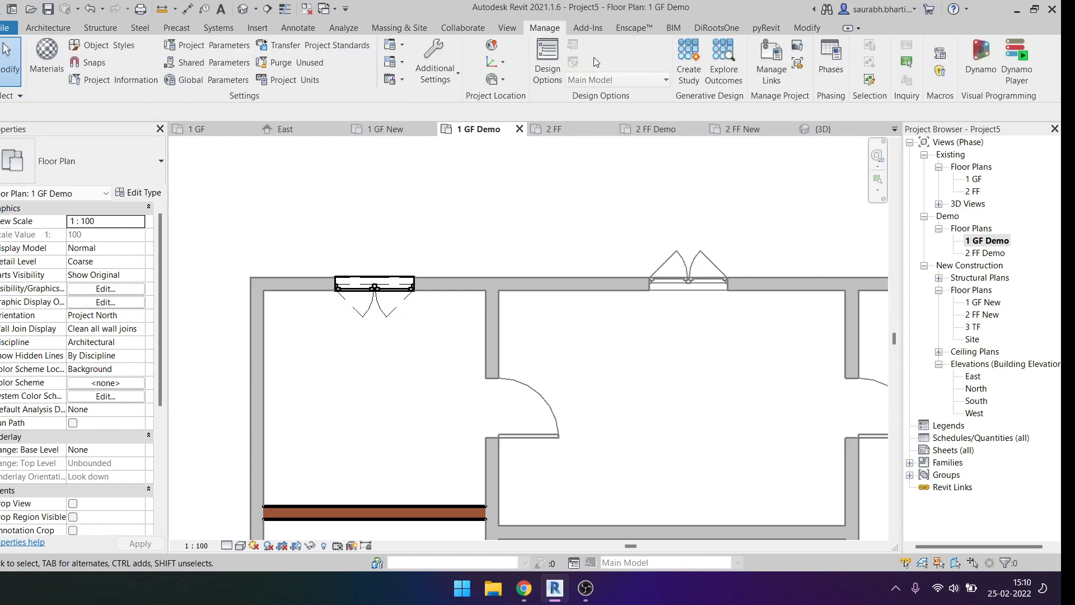
{"action": "left_click", "coordinate": [831, 56]}
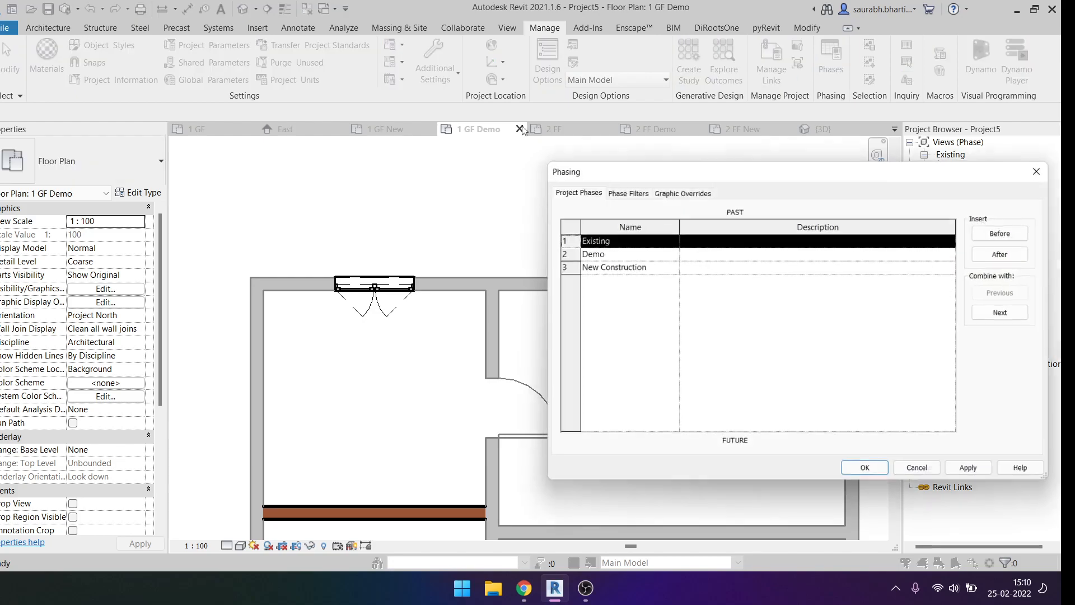
{"action": "left_click", "coordinate": [640, 192]}
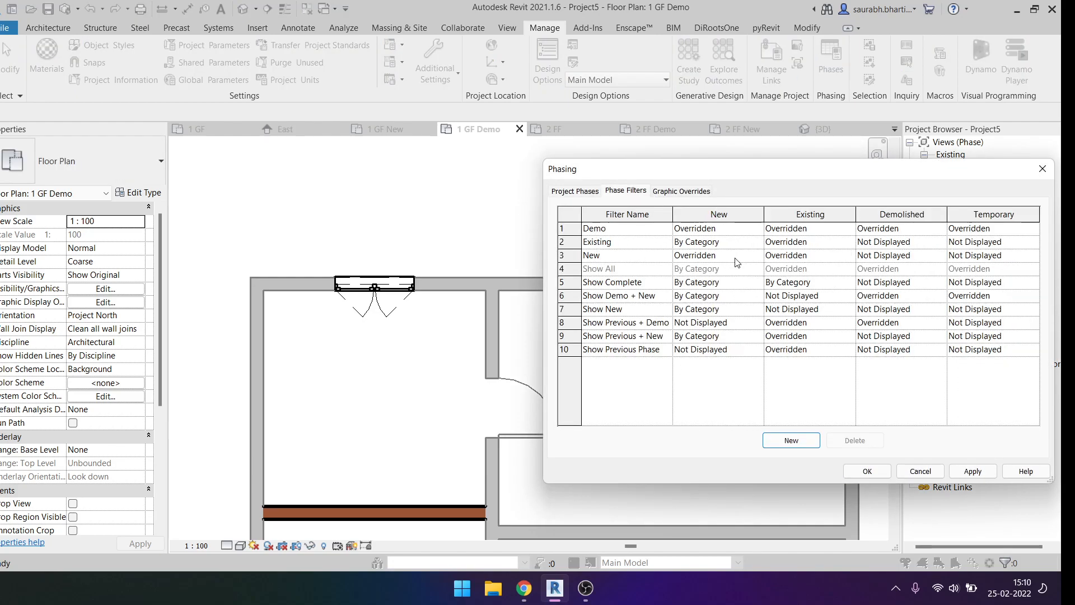
{"action": "left_click", "coordinate": [773, 255]}
{"action": "left_click", "coordinate": [907, 256]}
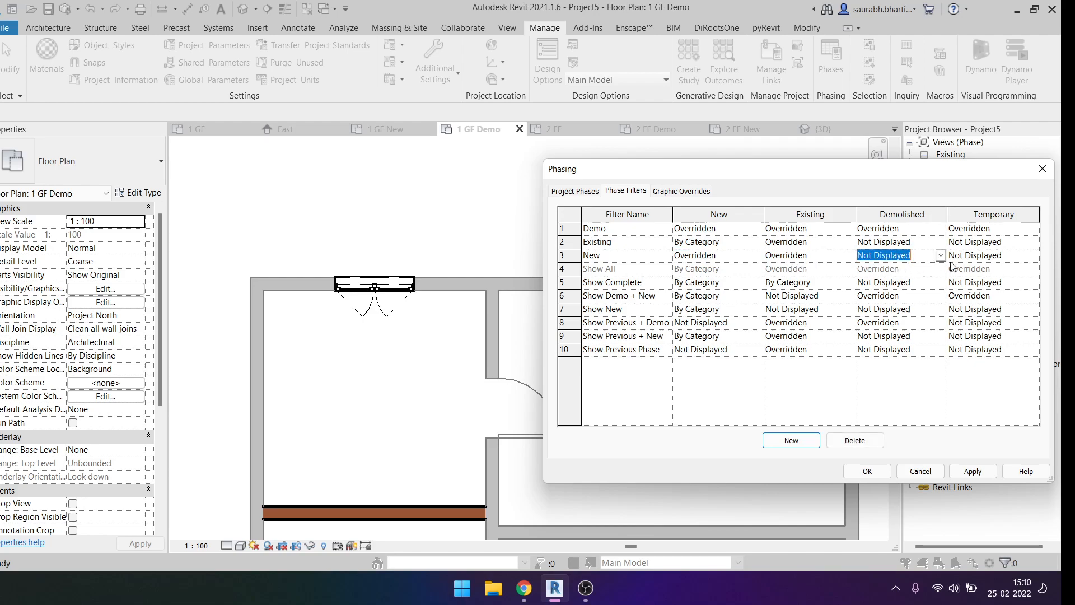
{"action": "left_click", "coordinate": [656, 190]}
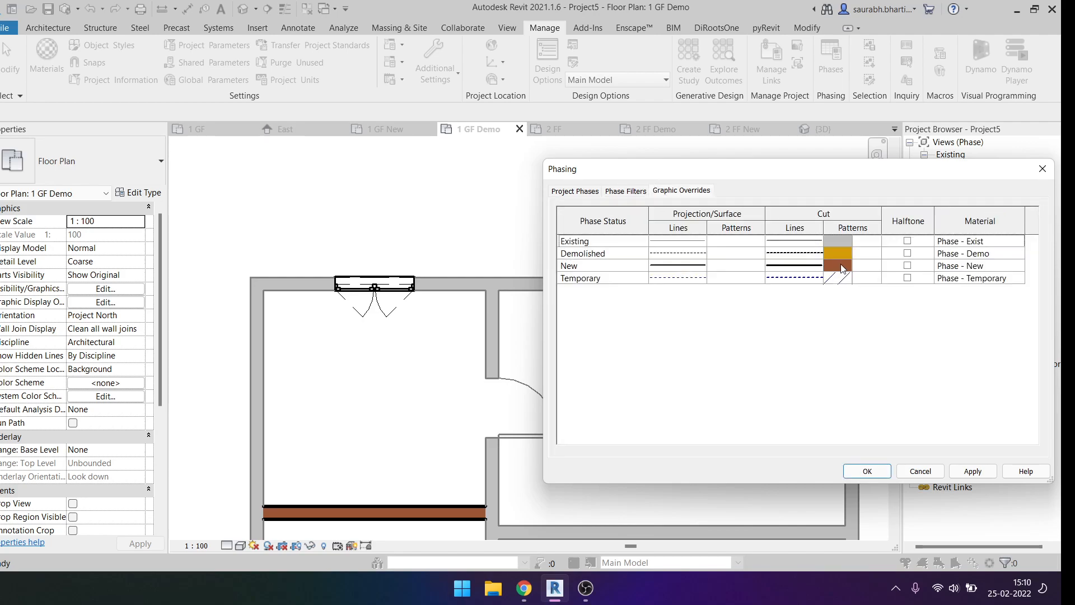
{"action": "left_click", "coordinate": [867, 470]}
Step: Demolish the north window of the middle room in the 1 GF Demo plan
{"action": "scroll", "coordinate": [365, 248], "scroll_direction": "down", "scroll_amount": 7}
{"action": "scroll", "coordinate": [461, 274], "scroll_direction": "up", "scroll_amount": 3}
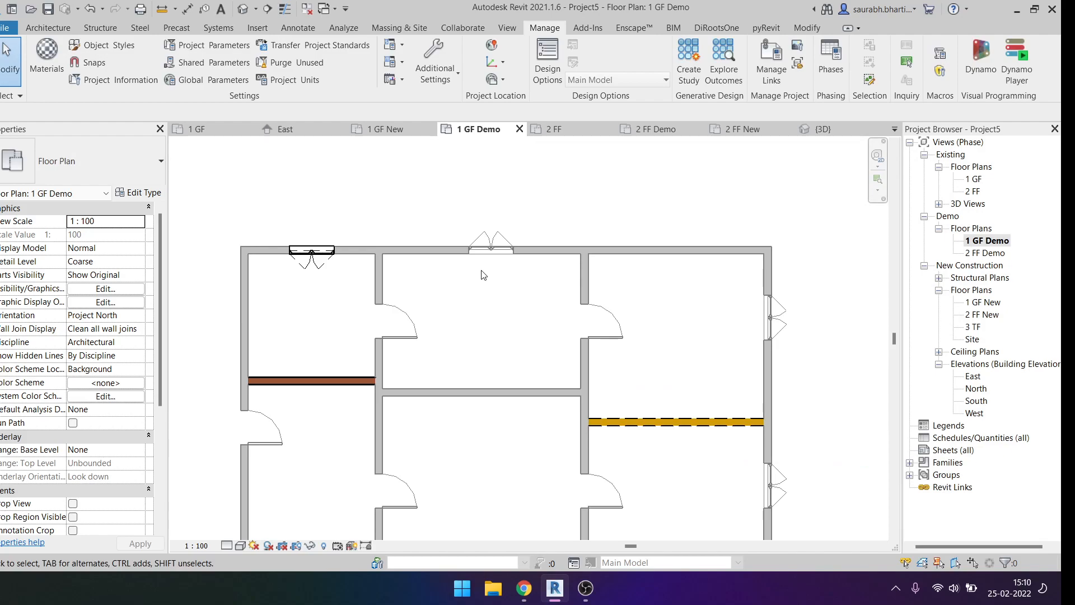
{"action": "scroll", "coordinate": [341, 238], "scroll_direction": "up", "scroll_amount": 2}
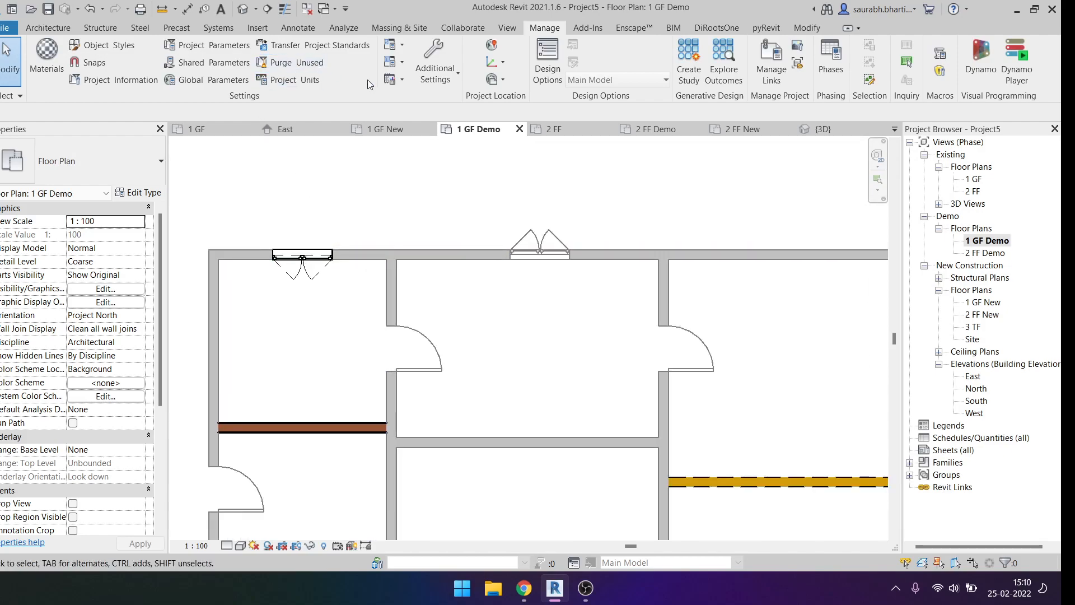
{"action": "left_click", "coordinate": [807, 28]}
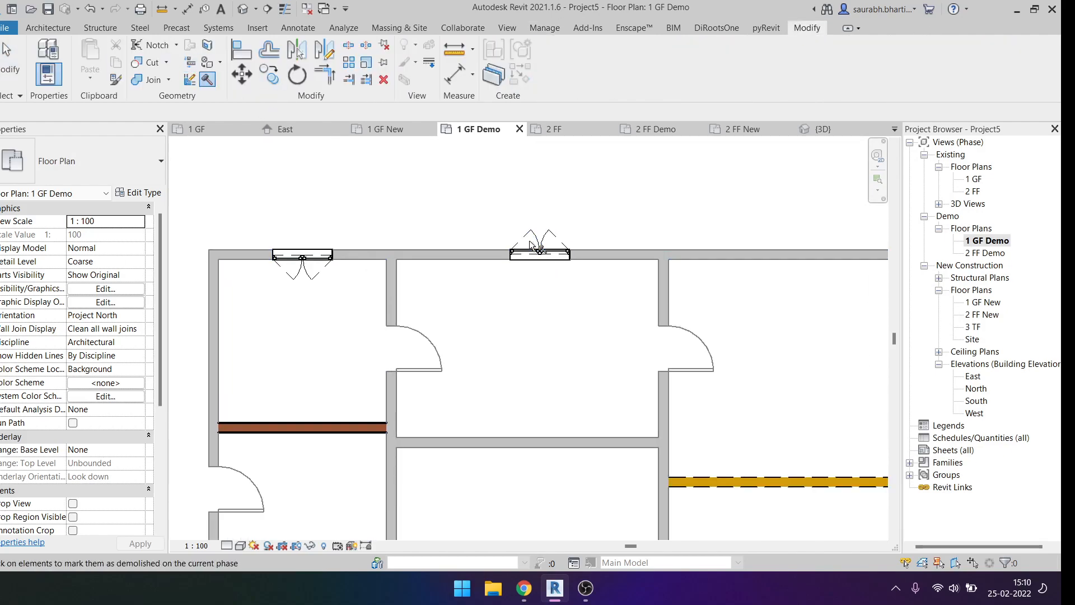
{"action": "scroll", "coordinate": [531, 264], "scroll_direction": "up", "scroll_amount": 2}
{"action": "scroll", "coordinate": [529, 260], "scroll_direction": "up", "scroll_amount": 1}
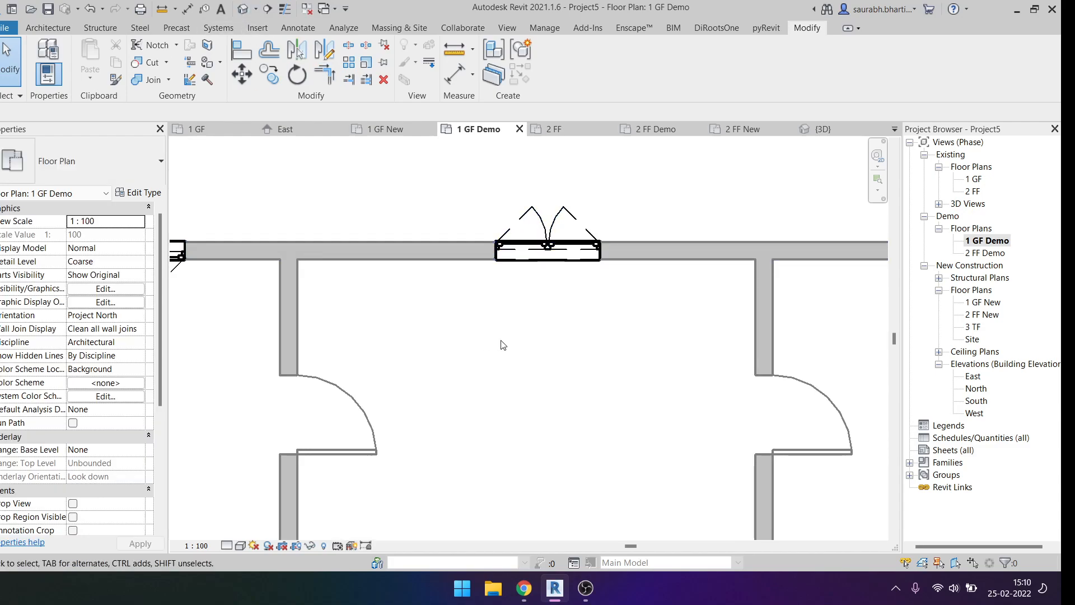
Step: In the default 3D view, set the top constraint of the overly tall demolished interior wall to Up to level: 2 FF
{"action": "scroll", "coordinate": [540, 384], "scroll_direction": "down", "scroll_amount": 3}
{"action": "left_click", "coordinate": [243, 9]}
{"action": "scroll", "coordinate": [487, 284], "scroll_direction": "down", "scroll_amount": 1}
{"action": "middle_click_drag", "start_coordinate": [509, 379], "coordinate": [470, 357], "text": "shift"}
{"action": "left_click", "coordinate": [497, 294]}
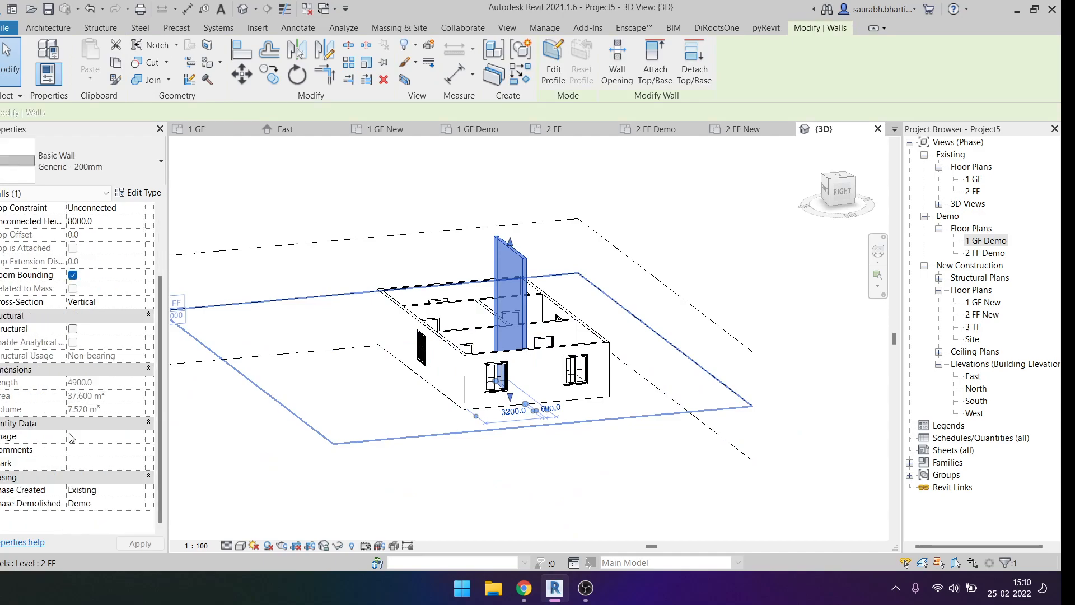
{"action": "left_click", "coordinate": [106, 207]}
{"action": "left_click", "coordinate": [139, 207]}
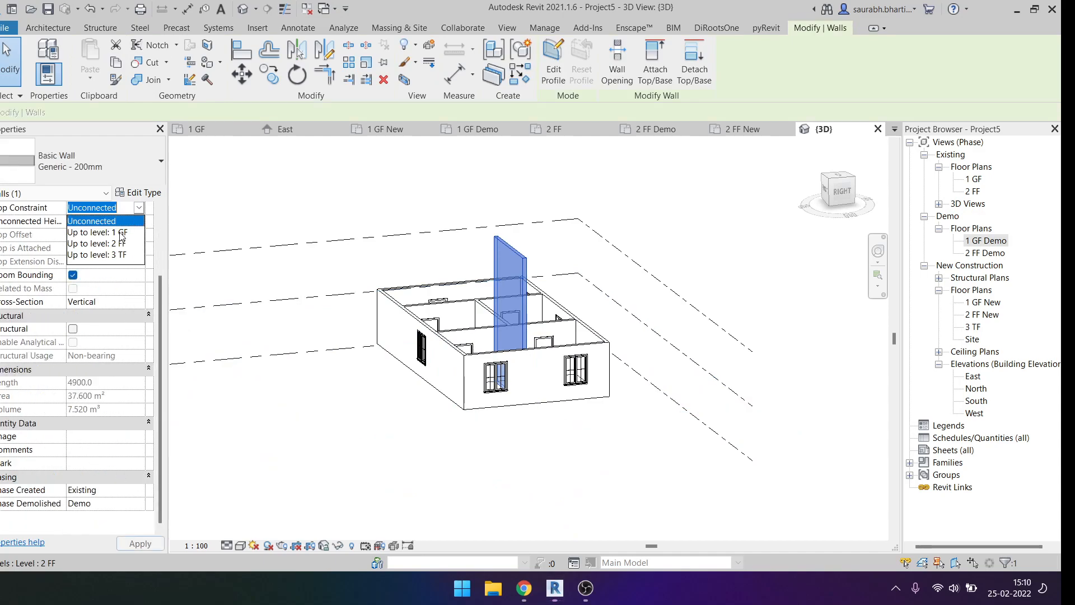
{"action": "left_click", "coordinate": [101, 242]}
{"action": "left_click", "coordinate": [606, 452]}
Step: Set both the phase and the phase filter of the 3D view to Demo
{"action": "middle_click_drag", "start_coordinate": [622, 442], "coordinate": [799, 451], "text": "shift"}
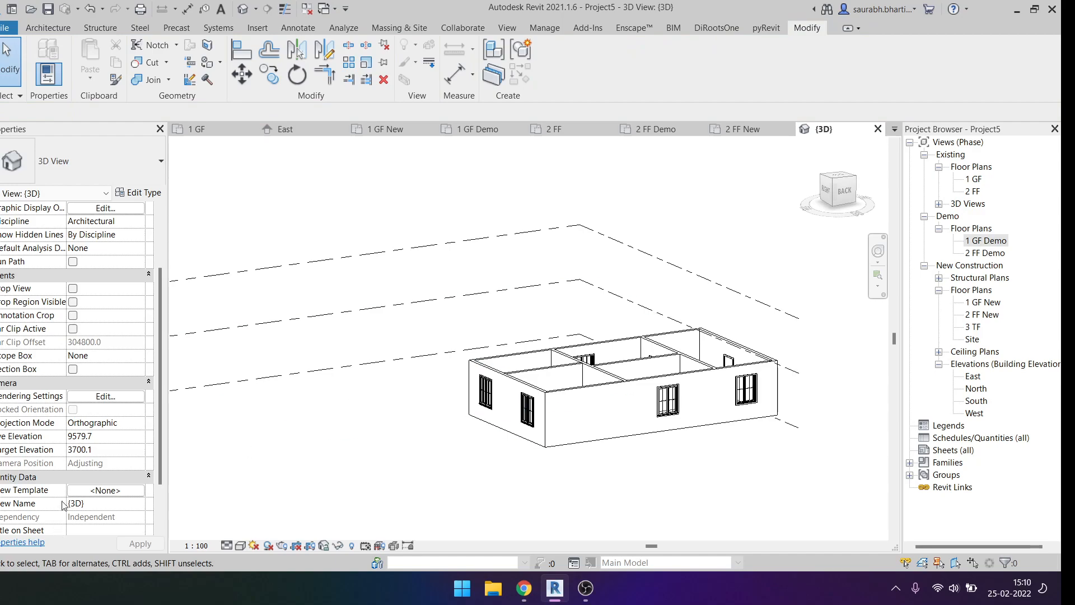
{"action": "scroll", "coordinate": [61, 507], "scroll_direction": "down", "scroll_amount": 2}
{"action": "left_click", "coordinate": [107, 503]}
{"action": "left_click", "coordinate": [139, 503]}
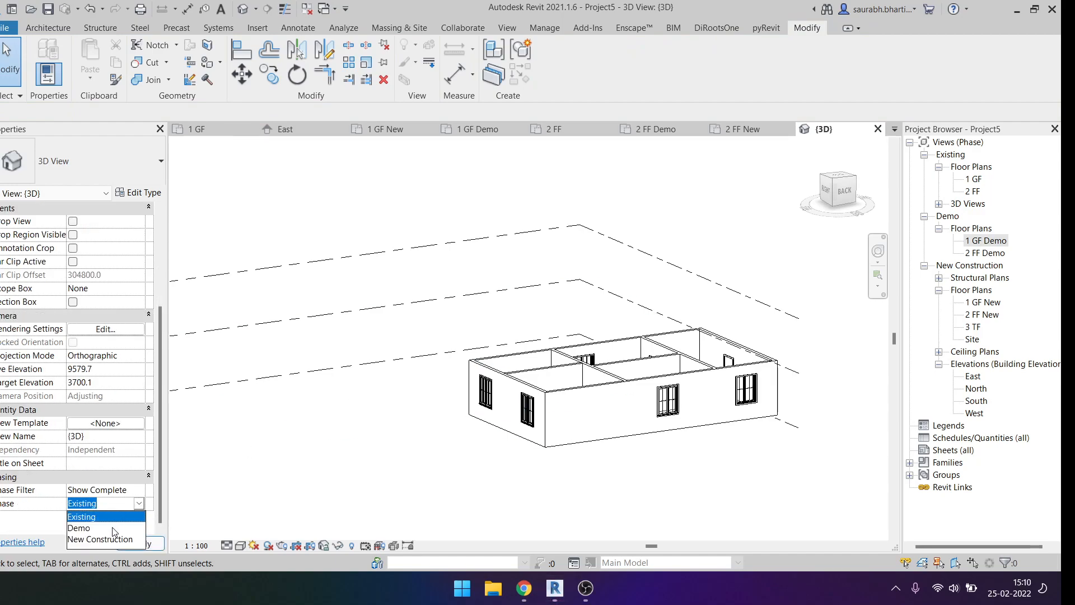
{"action": "left_click", "coordinate": [107, 529]}
{"action": "left_click", "coordinate": [107, 490]}
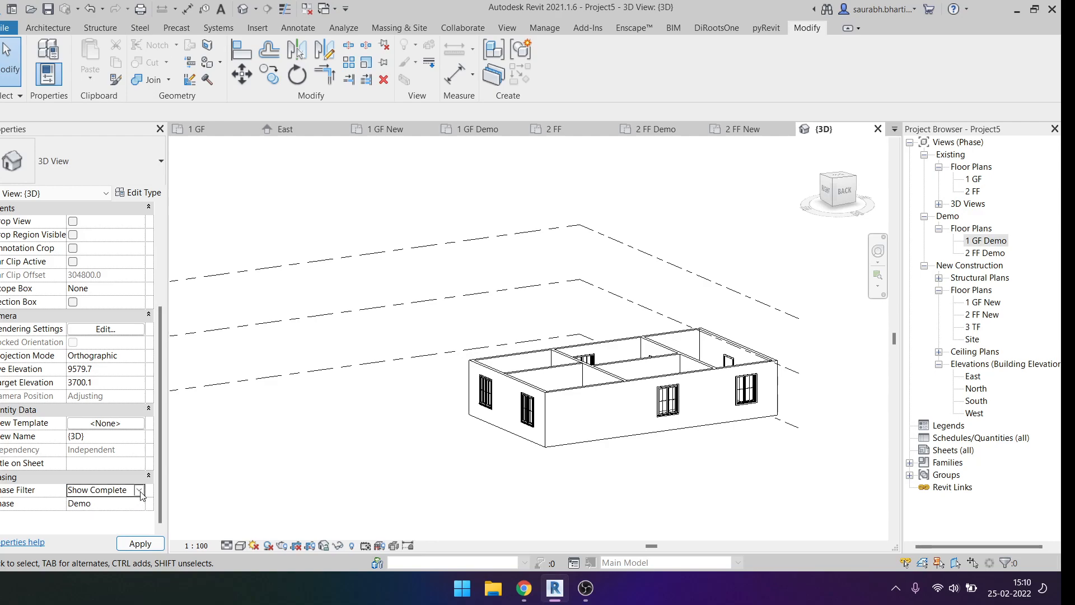
{"action": "left_click", "coordinate": [139, 489]}
{"action": "scroll", "coordinate": [120, 526], "scroll_direction": "down", "scroll_amount": 1}
{"action": "scroll", "coordinate": [112, 535], "scroll_direction": "up", "scroll_amount": 4}
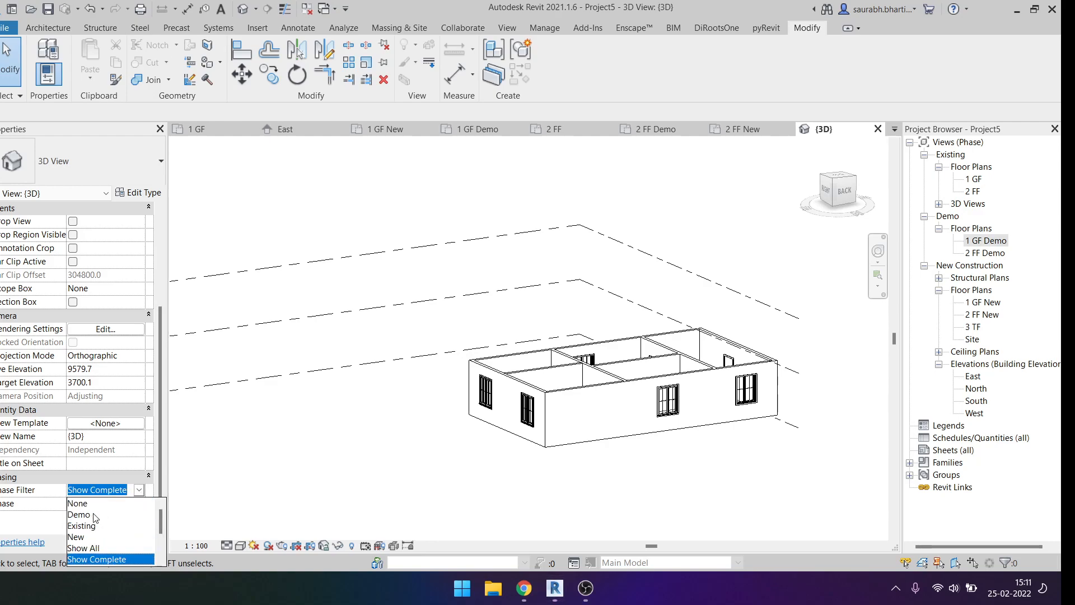
{"action": "left_click", "coordinate": [79, 514]}
Step: Check the tall new wall's phasing properties and examine how the demolished wall and windows are drawn in the 3D view
{"action": "middle_click_drag", "start_coordinate": [549, 508], "coordinate": [808, 554], "text": "shift"}
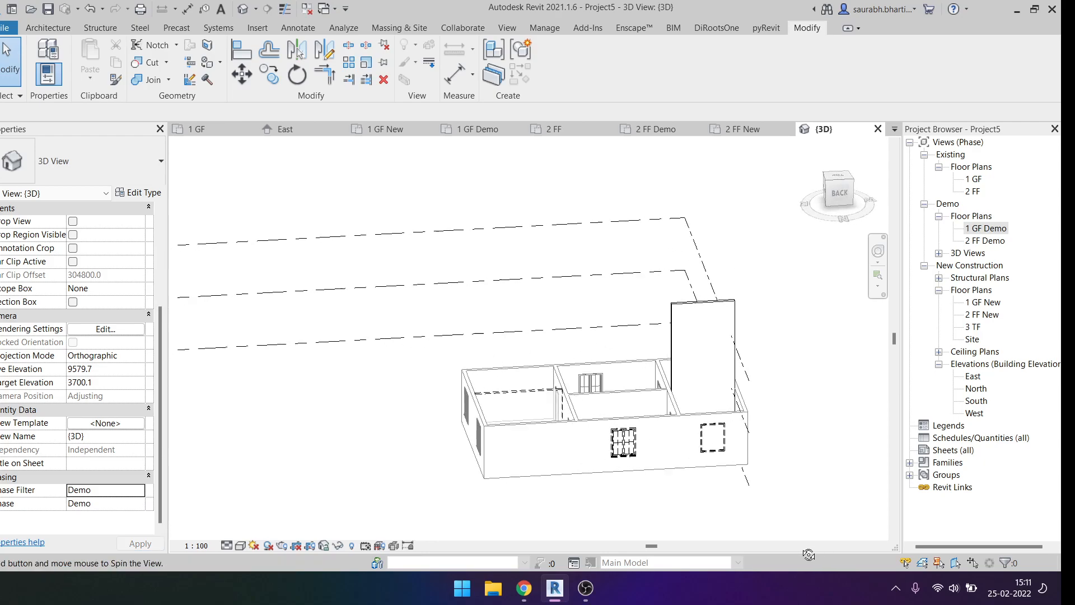
{"action": "left_click", "coordinate": [703, 358]}
{"action": "scroll", "coordinate": [613, 365], "scroll_direction": "up", "scroll_amount": 5}
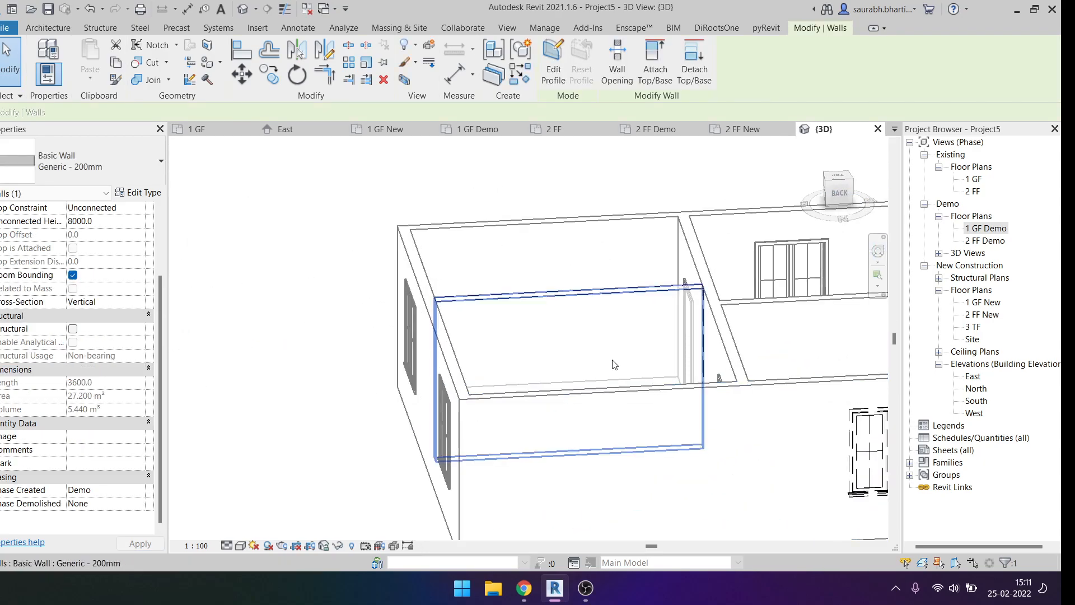
{"action": "left_click", "coordinate": [547, 316]}
{"action": "scroll", "coordinate": [602, 318], "scroll_direction": "down", "scroll_amount": 3}
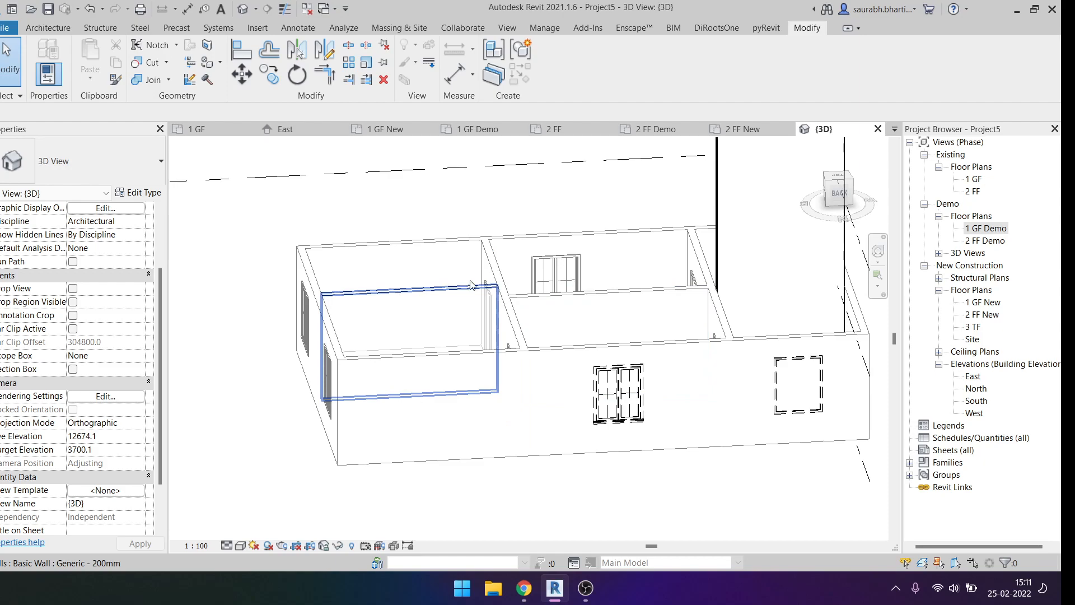
Step: Open the color selection for the Demolished status's projection lines in the phase graphic overrides
{"action": "left_click", "coordinate": [544, 28]}
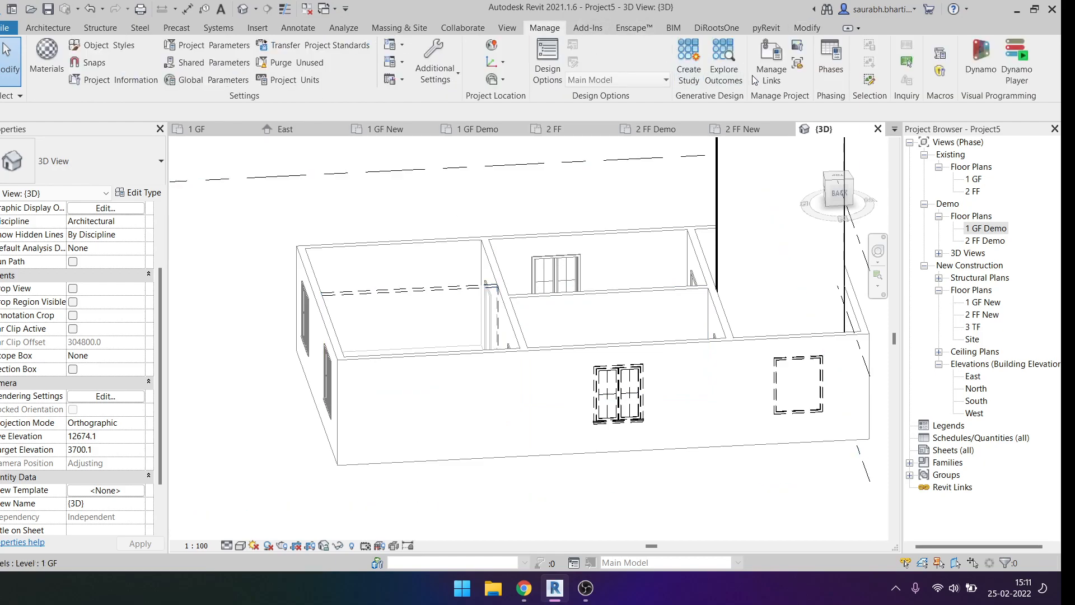
{"action": "left_click", "coordinate": [828, 59]}
{"action": "left_click", "coordinate": [695, 191]}
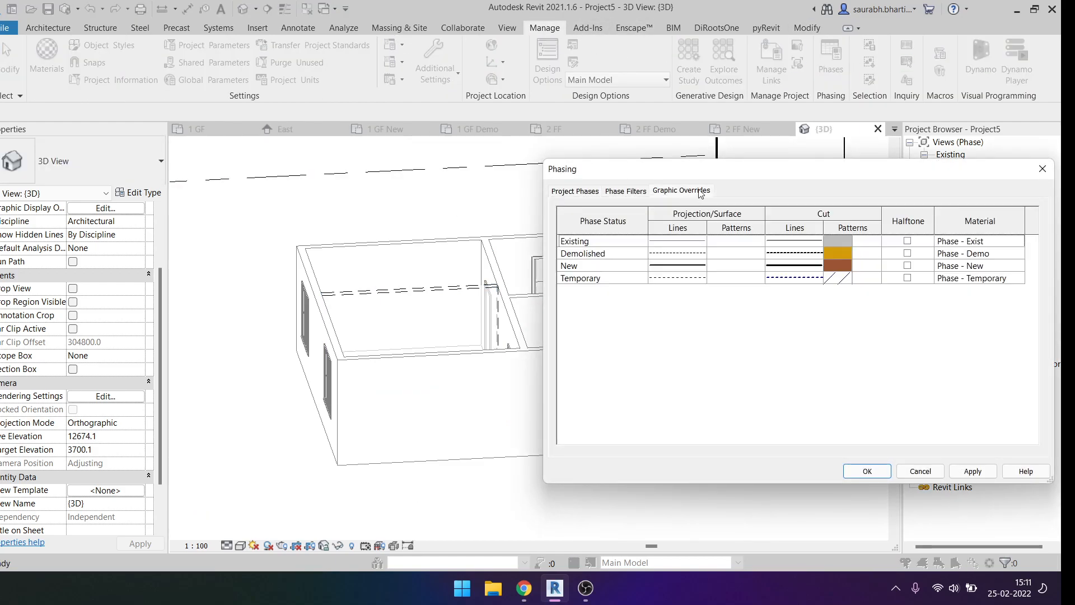
{"action": "left_click_drag", "start_coordinate": [791, 176], "coordinate": [739, 151]}
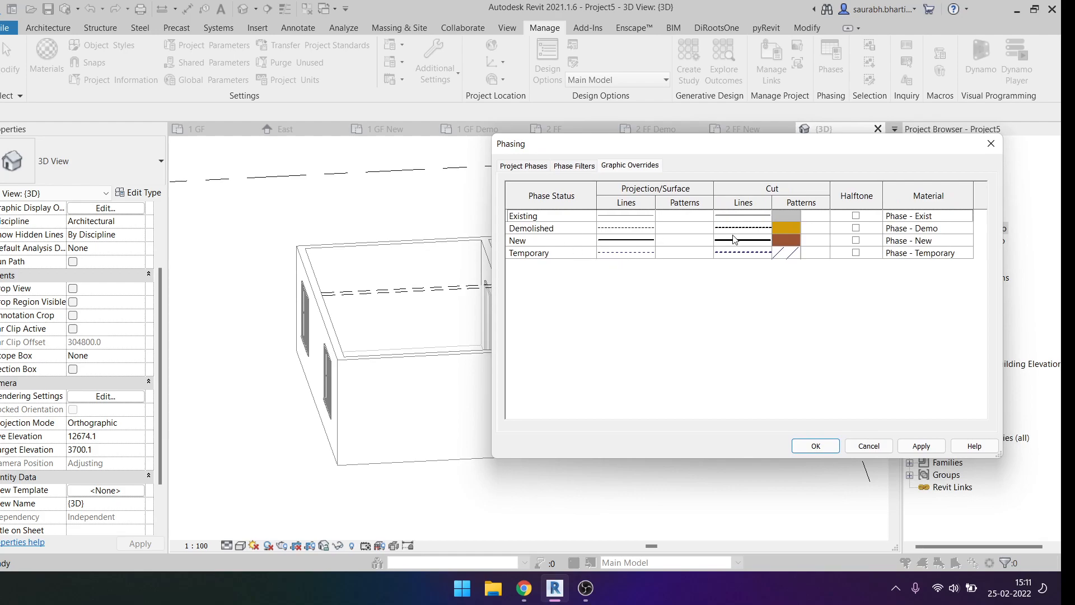
{"action": "left_click", "coordinate": [640, 232]}
{"action": "left_click", "coordinate": [639, 232]}
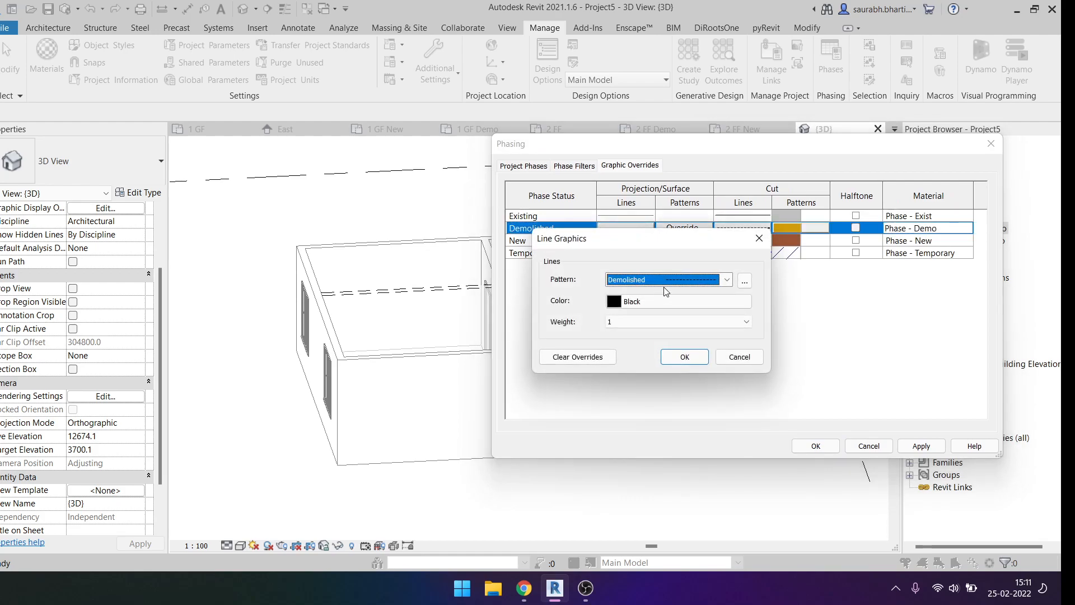
{"action": "left_click", "coordinate": [682, 301]}
{"action": "double_click", "coordinate": [775, 340]}
{"action": "left_click_drag", "start_coordinate": [662, 178], "coordinate": [315, 214]}
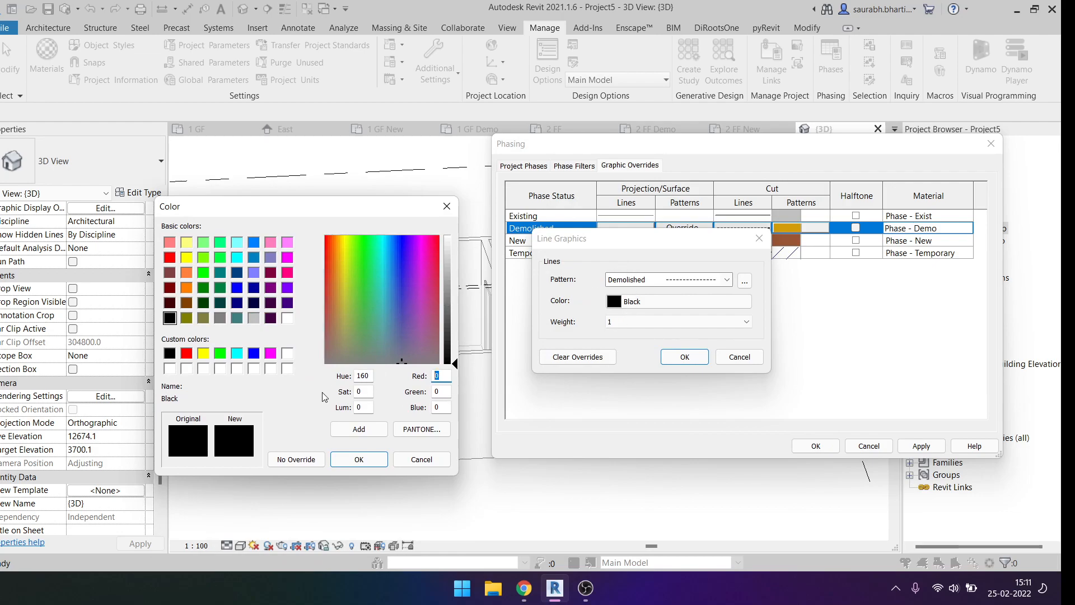
Step: Set the Demolished projection line color to RGB 211-086-054
{"action": "type", "text": "211"}
{"action": "key", "text": "Tab"}
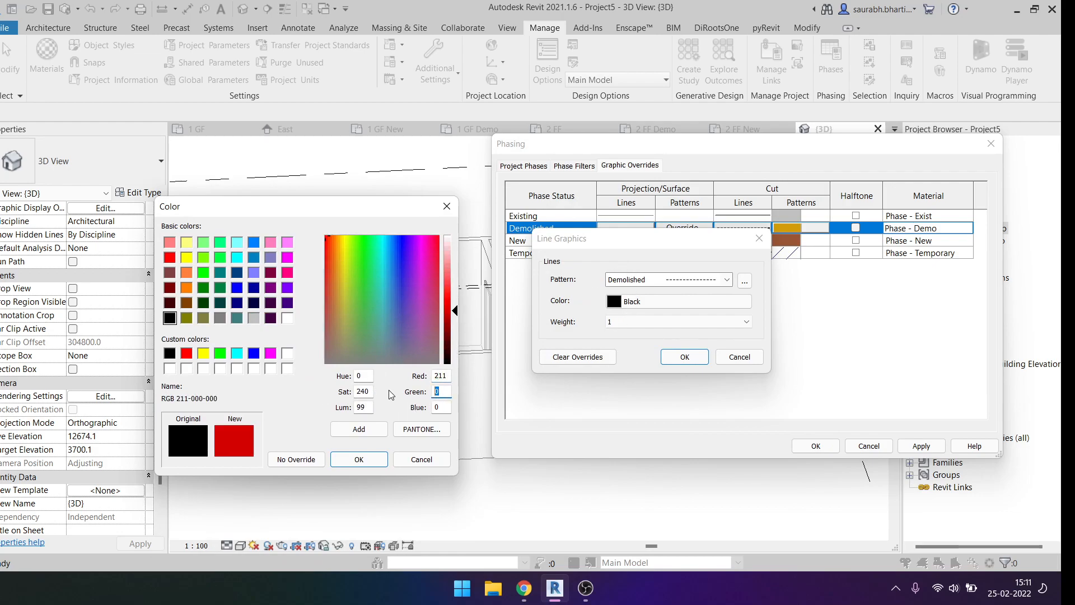
{"action": "type", "text": "86"}
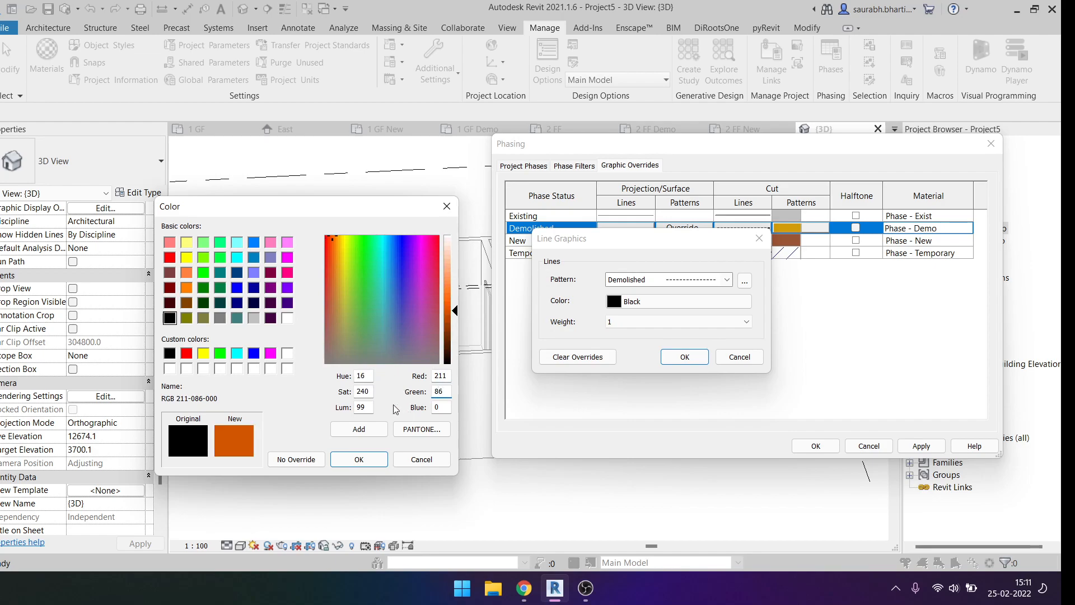
{"action": "key", "text": "Tab"}
{"action": "type", "text": "54"}
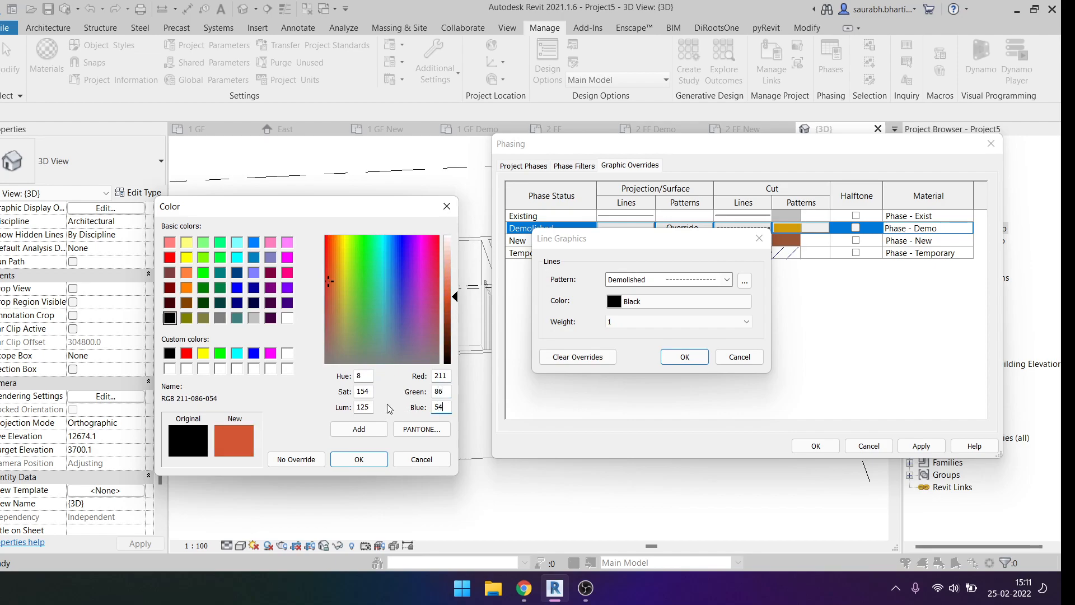
{"action": "left_click", "coordinate": [359, 460]}
Step: Correct the Demolished projection line color to RGB 211-157-009 and accept its line graphics
{"action": "left_click", "coordinate": [701, 302]}
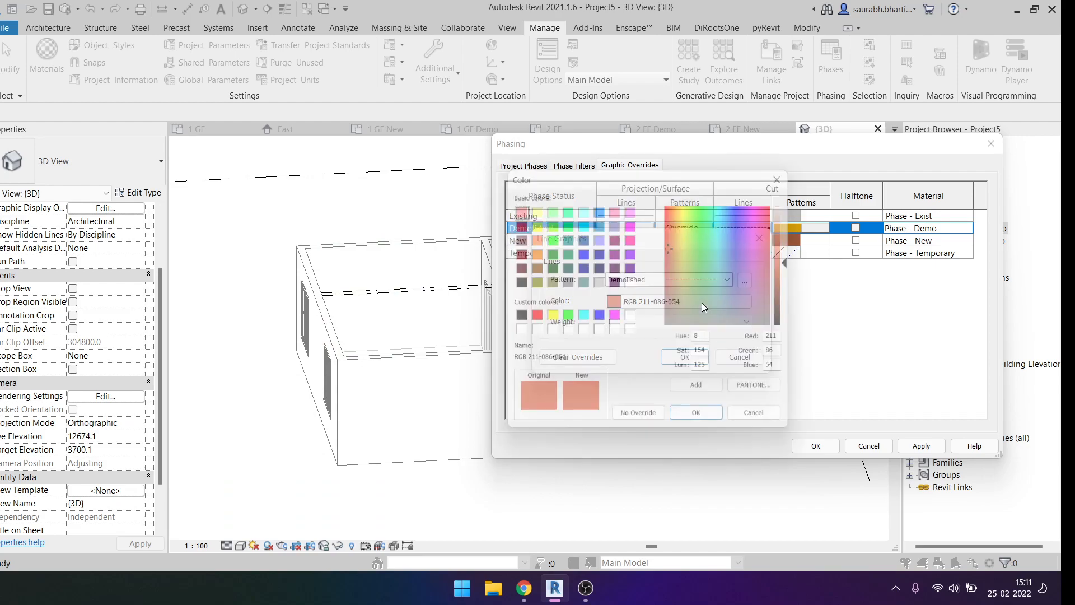
{"action": "double_click", "coordinate": [796, 340]}
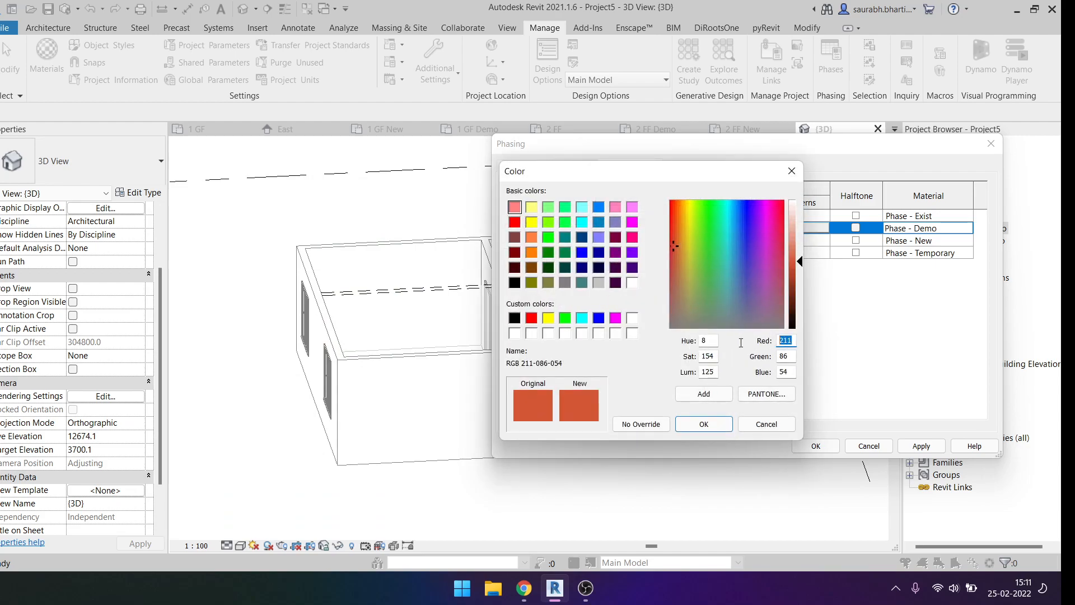
{"action": "key", "text": "Tab"}
{"action": "type", "text": "157"}
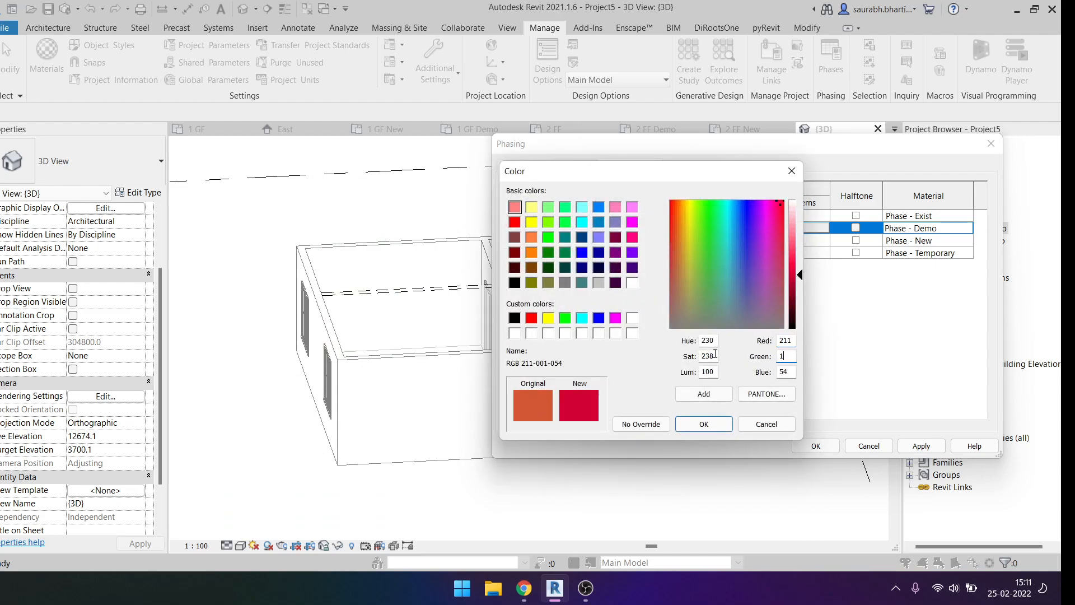
{"action": "key", "text": "Tab"}
{"action": "type", "text": "9"}
{"action": "left_click", "coordinate": [706, 424]}
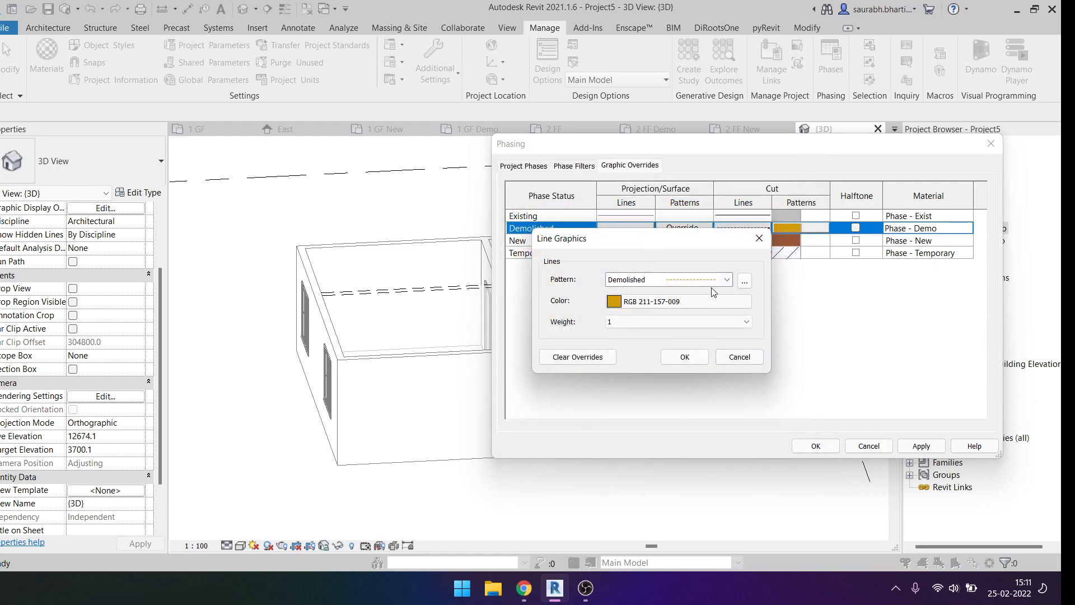
{"action": "left_click", "coordinate": [684, 357]}
Step: Set the Demolished cut line color to RGB 211-157-009 and apply the graphic overrides
{"action": "left_click", "coordinate": [742, 228]}
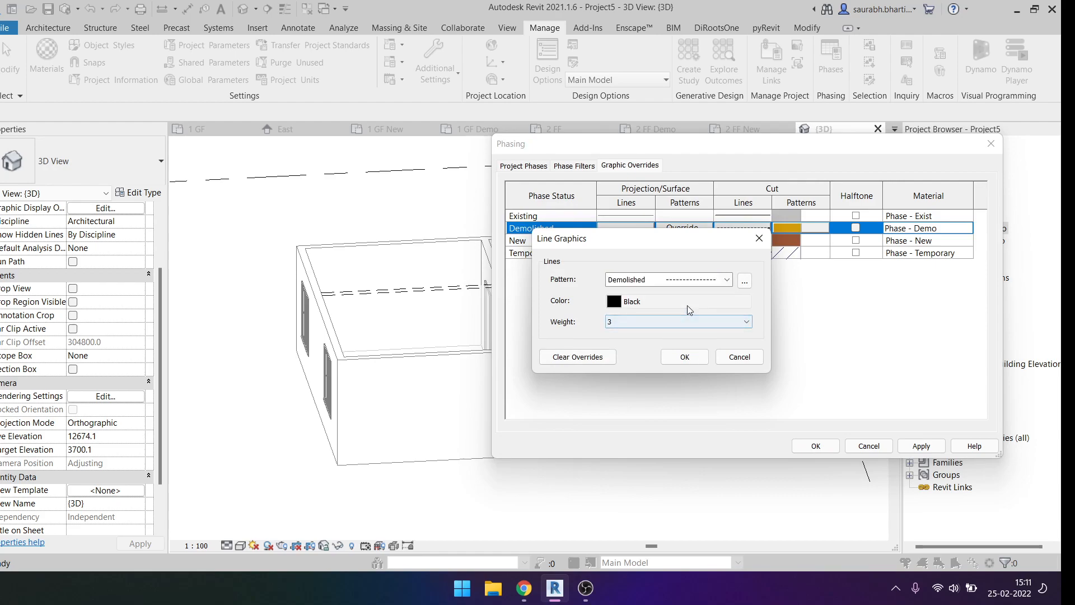
{"action": "left_click", "coordinate": [688, 306]}
{"action": "left_click_drag", "start_coordinate": [703, 174], "coordinate": [604, 187]}
{"action": "double_click", "coordinate": [683, 354]}
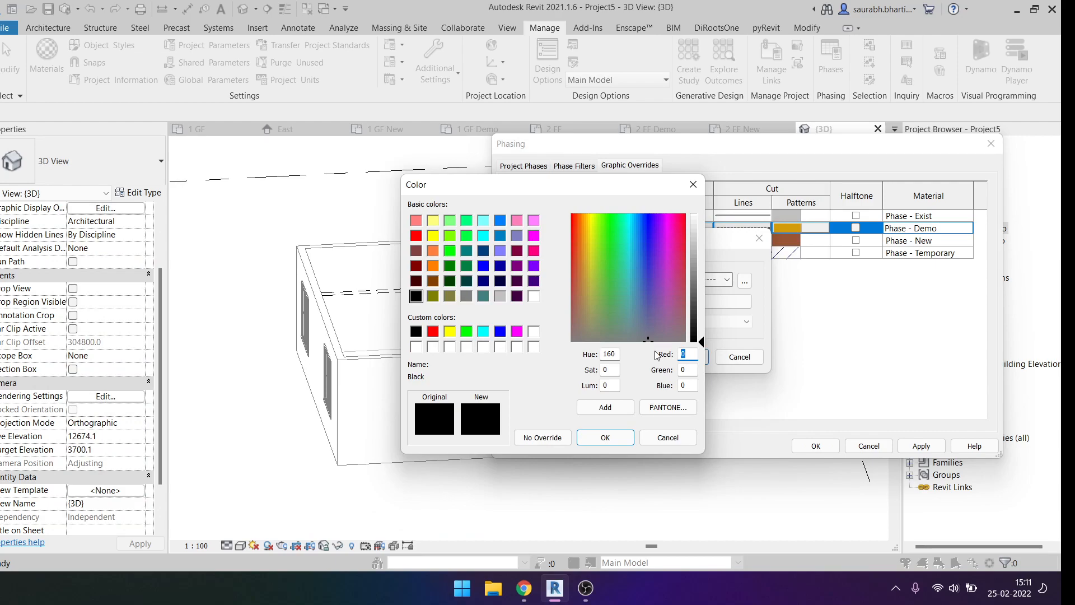
{"action": "type", "text": "211"}
{"action": "double_click", "coordinate": [693, 371]}
{"action": "type", "text": "157"}
{"action": "key", "text": "Tab"}
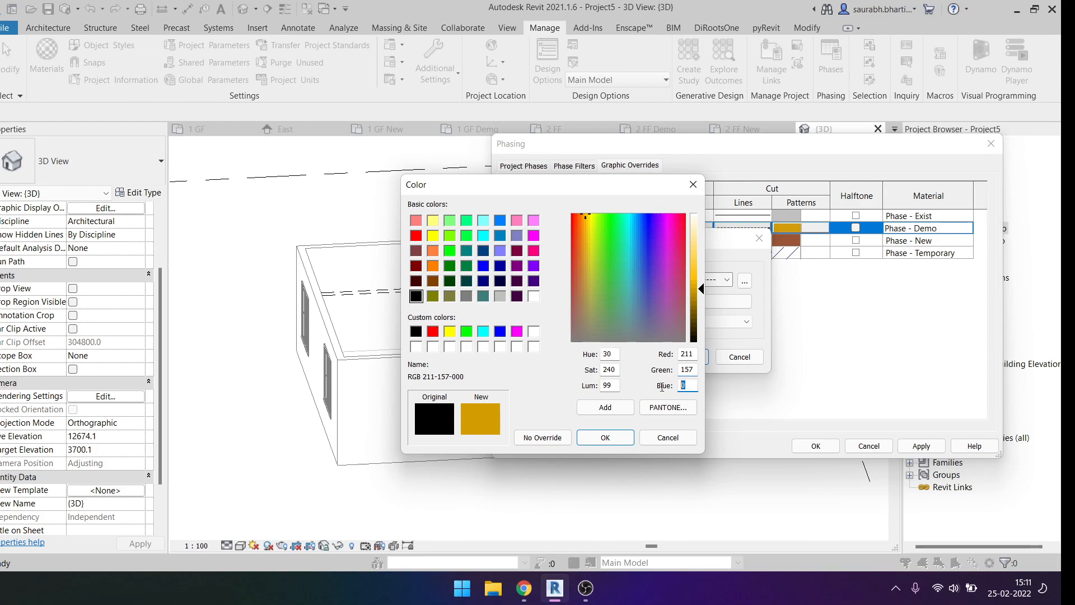
{"action": "type", "text": "9"}
{"action": "left_click", "coordinate": [626, 436]}
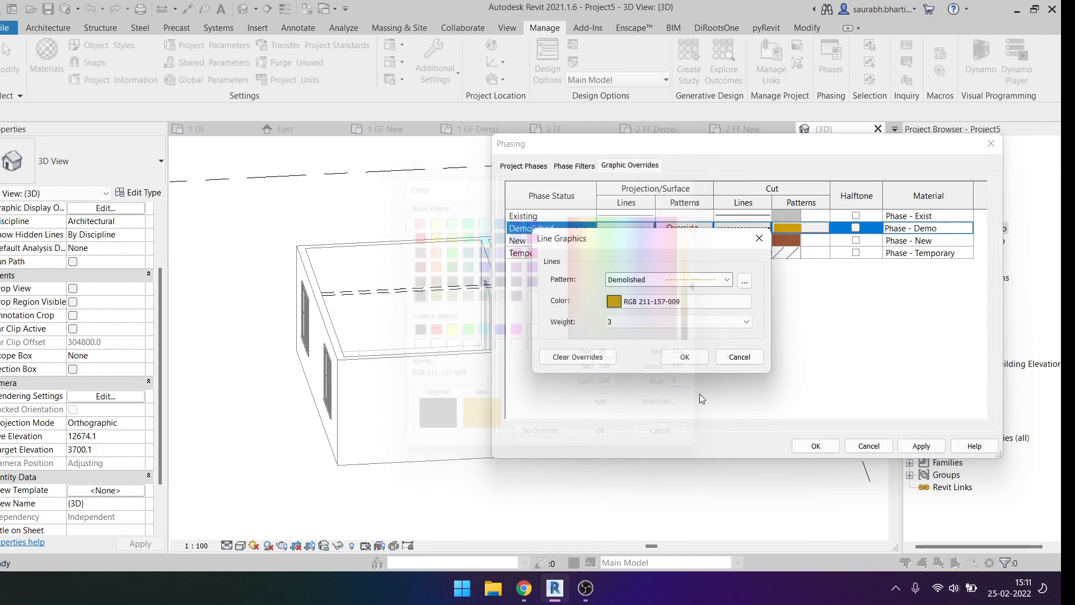
{"action": "left_click", "coordinate": [686, 357]}
{"action": "left_click", "coordinate": [921, 445]}
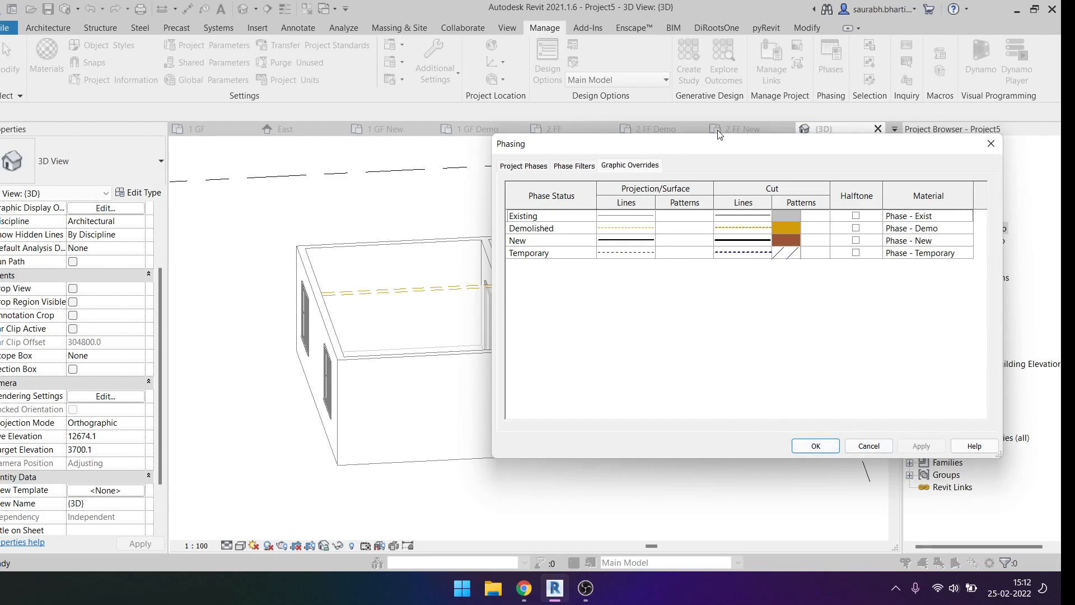
Step: Set the projection line color of the New phase status to RGB 155-086-054
{"action": "left_click_drag", "start_coordinate": [694, 146], "coordinate": [411, 381]}
{"action": "left_click_drag", "start_coordinate": [520, 380], "coordinate": [388, 214]}
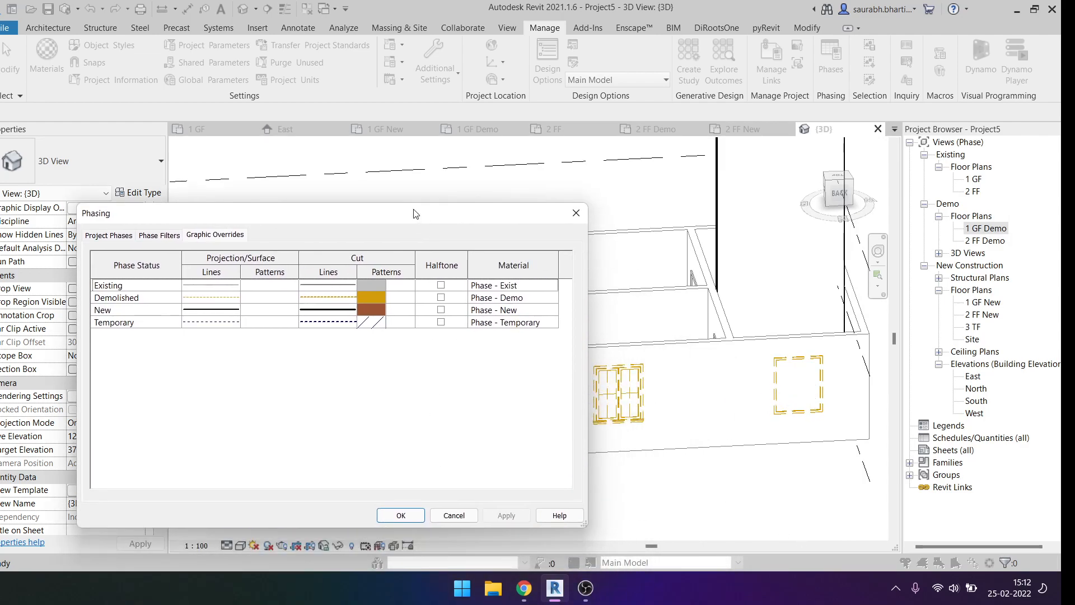
{"action": "left_click_drag", "start_coordinate": [415, 214], "coordinate": [559, 137]}
{"action": "left_click", "coordinate": [368, 233]}
{"action": "left_click", "coordinate": [367, 233]}
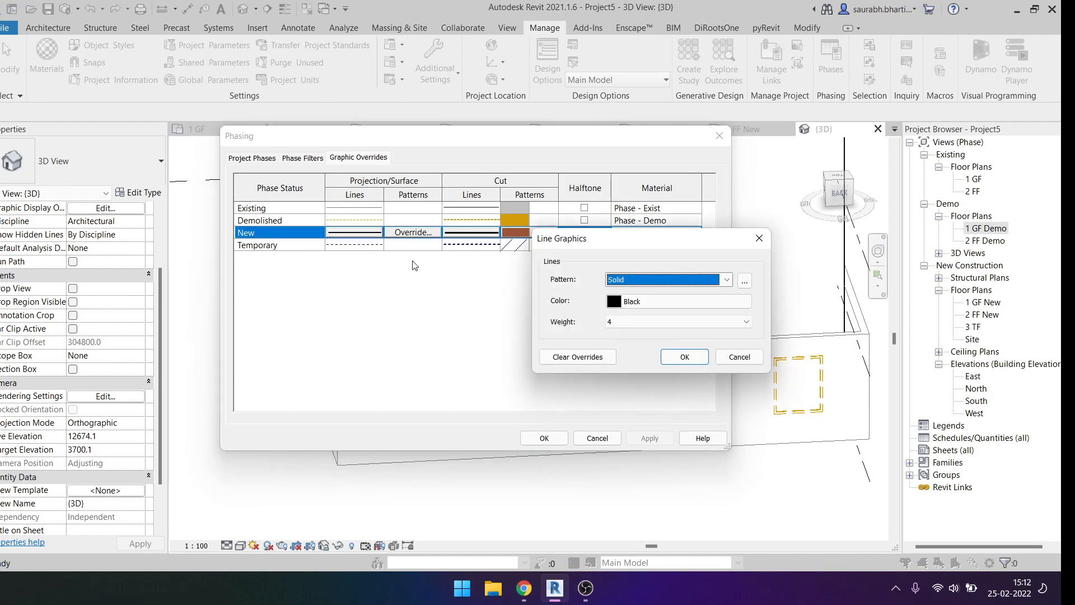
{"action": "left_click", "coordinate": [673, 307]}
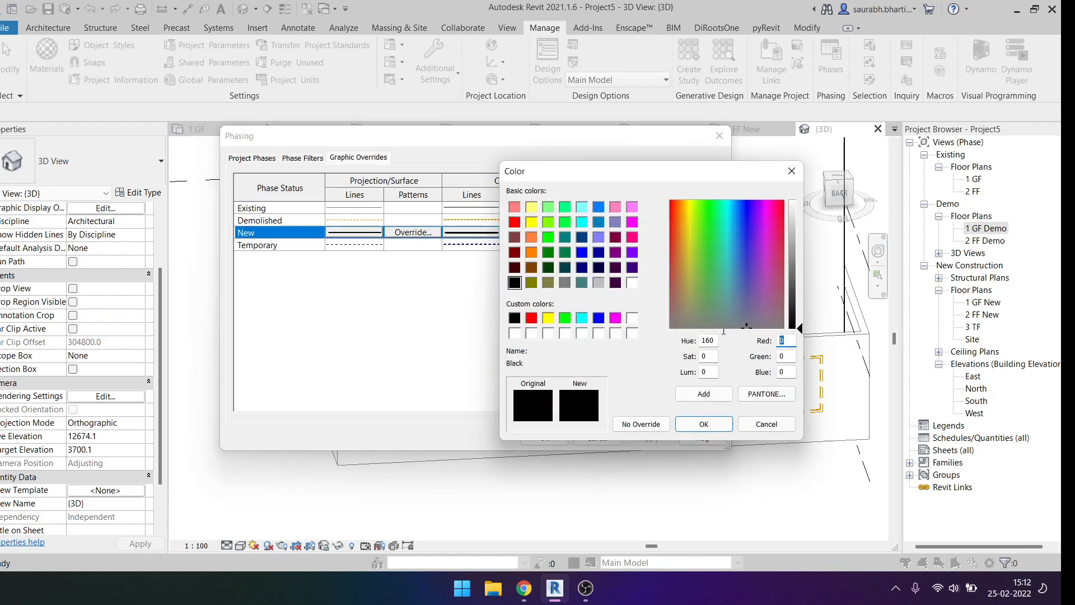
{"action": "type", "text": "155"}
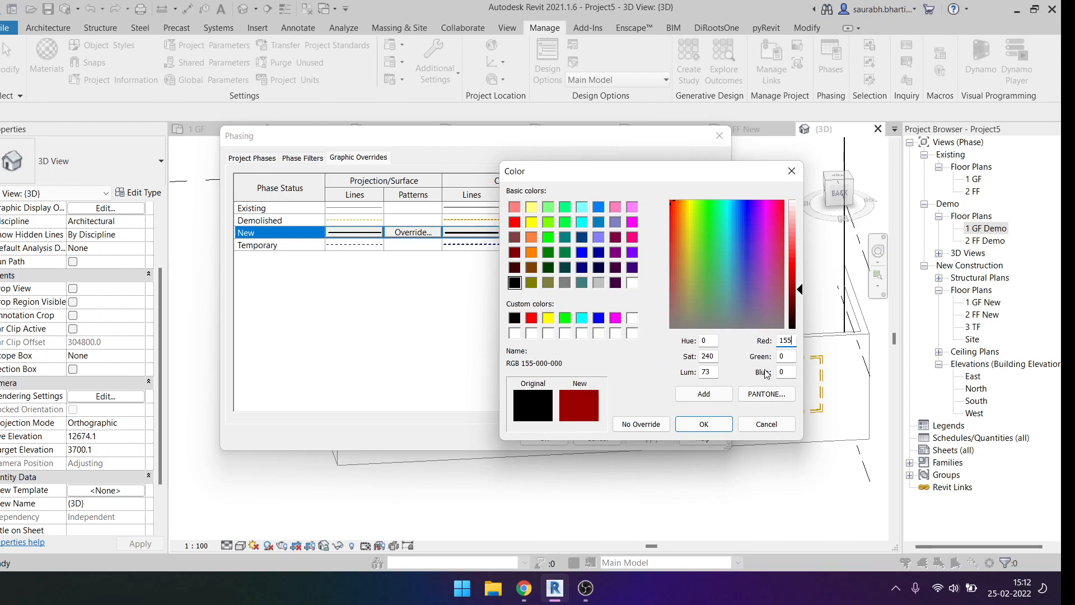
{"action": "key", "text": "Tab"}
{"action": "type", "text": "86"}
{"action": "key", "text": "Tab"}
{"action": "type", "text": "54"}
{"action": "left_click", "coordinate": [718, 426]}
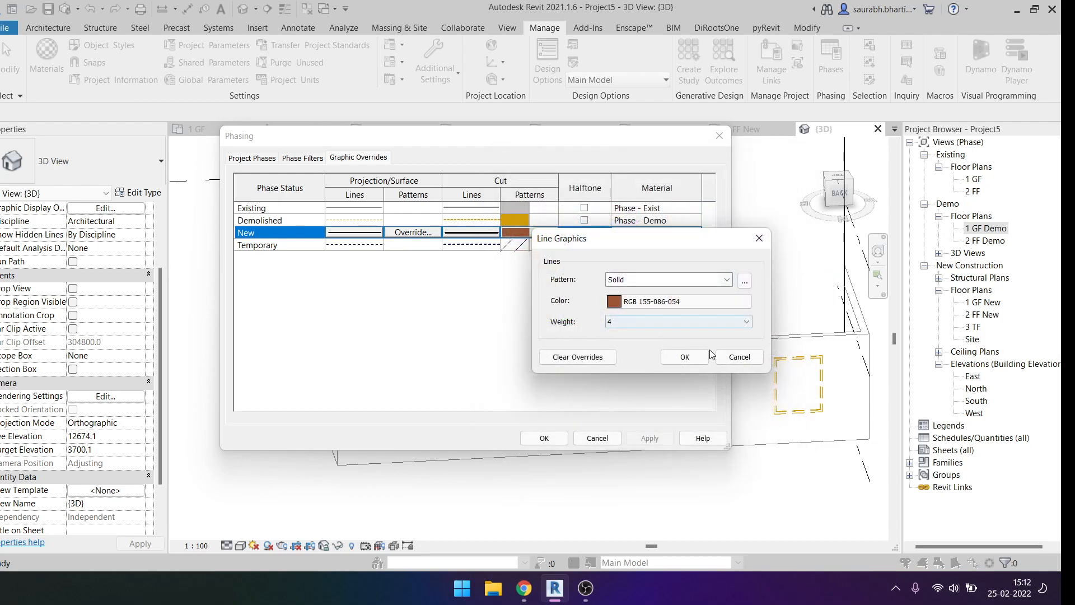
{"action": "left_click", "coordinate": [680, 352]}
Step: Set the cut line color of the New phase status to RGB 155-086-054, then apply and close the phasing settings
{"action": "left_click", "coordinate": [476, 234]}
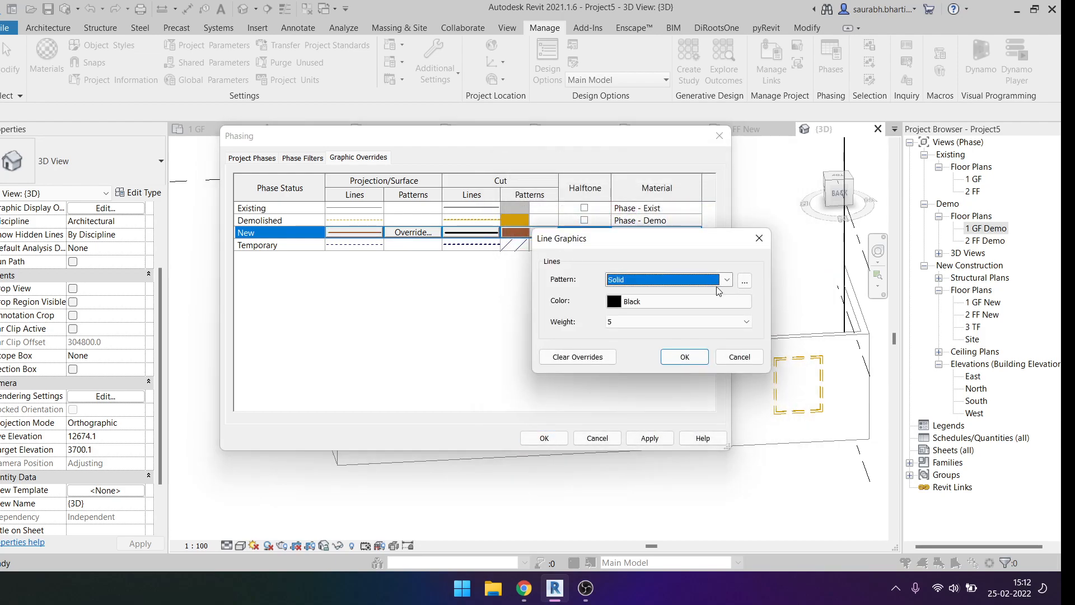
{"action": "left_click", "coordinate": [711, 301]}
{"action": "key", "text": "Escape"}
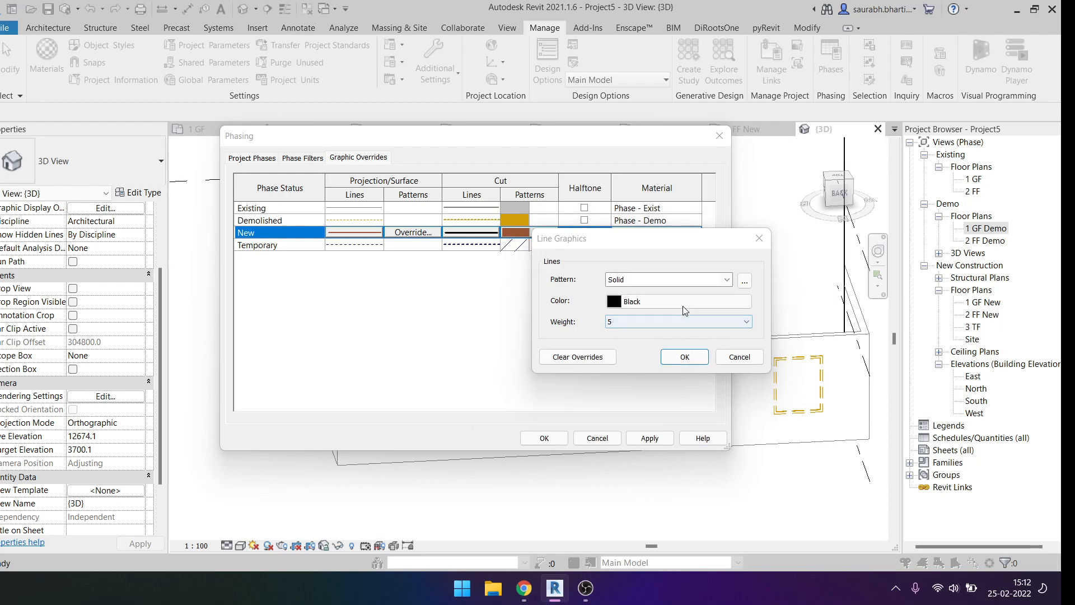
{"action": "left_click", "coordinate": [683, 305]}
{"action": "left_click", "coordinate": [785, 340]}
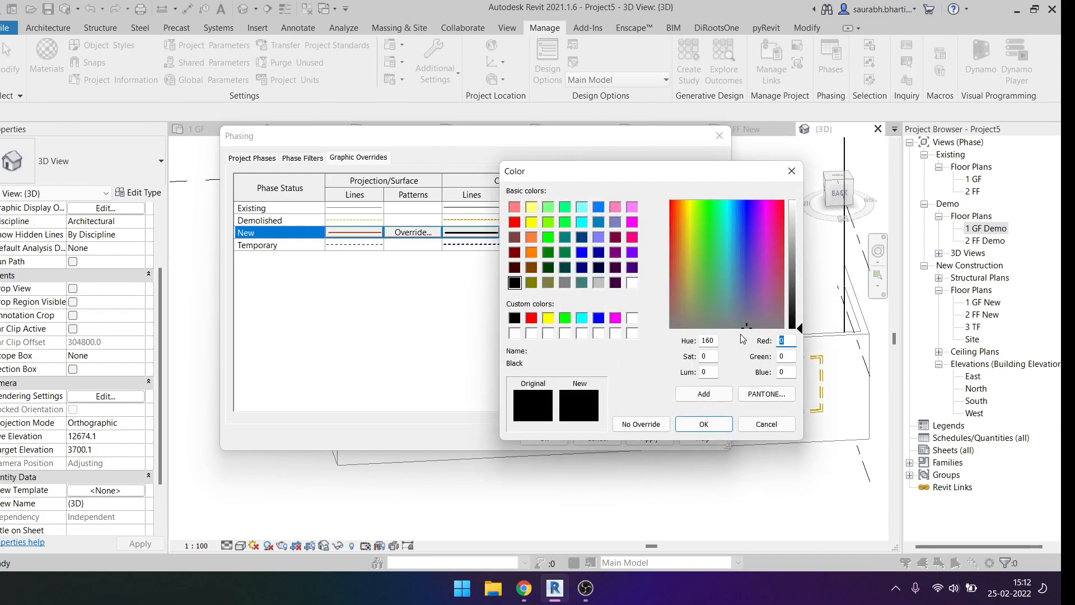
{"action": "type", "text": "155"}
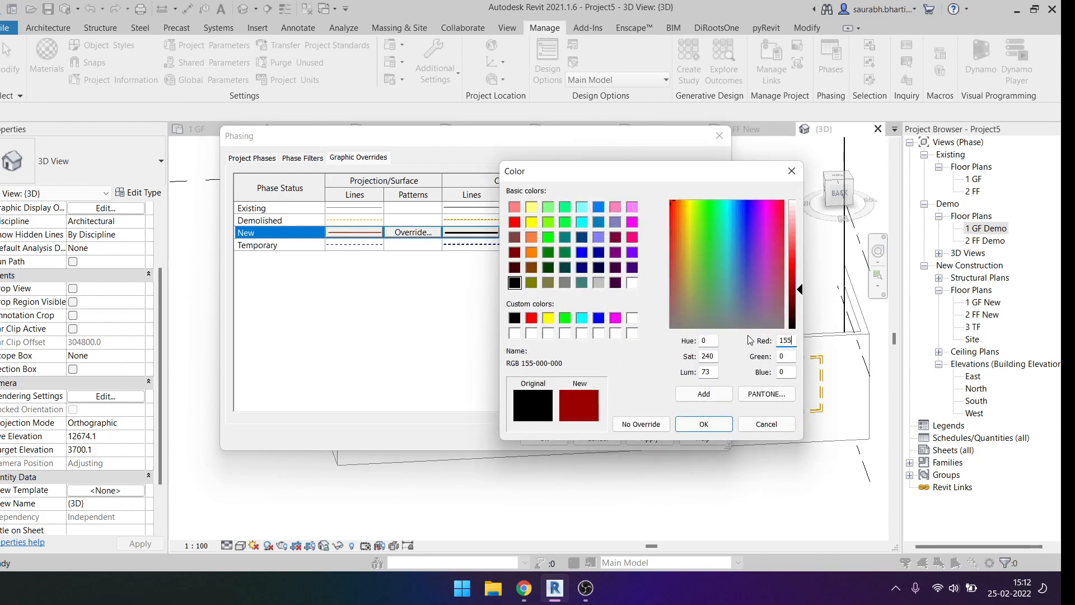
{"action": "left_click", "coordinate": [793, 356]}
{"action": "type", "text": "86"}
{"action": "left_click", "coordinate": [793, 372]}
{"action": "type", "text": "54"}
{"action": "left_click", "coordinate": [716, 426]}
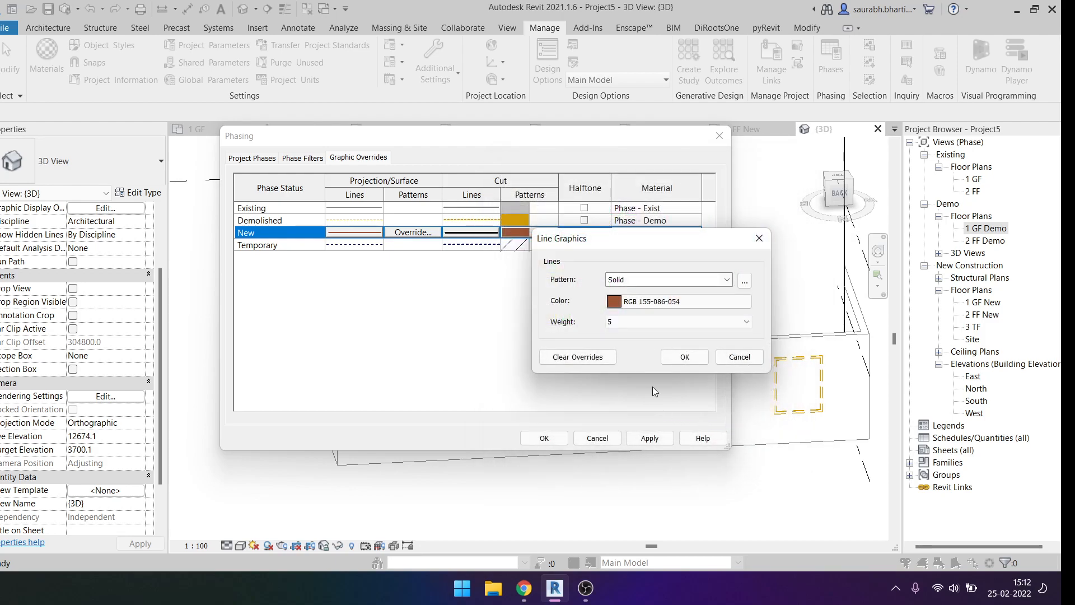
{"action": "left_click", "coordinate": [684, 357]}
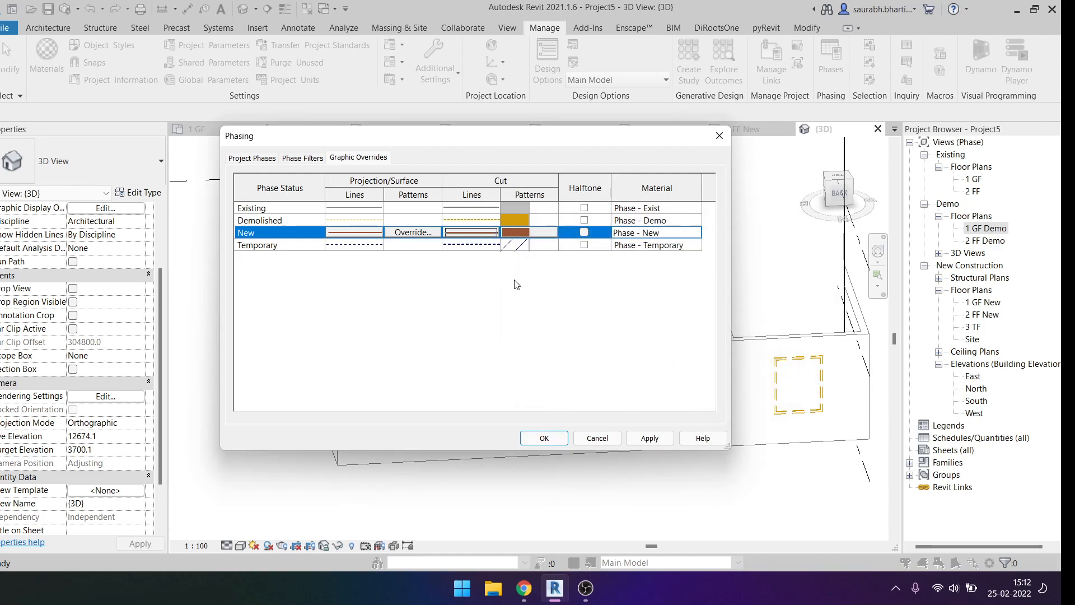
{"action": "left_click", "coordinate": [649, 438]}
{"action": "left_click", "coordinate": [555, 438]}
Step: Constrain the top of the tall Demo-phase wall in the 3D view up to level 2 FF
{"action": "middle_click_drag", "start_coordinate": [687, 452], "coordinate": [750, 372], "text": "shift"}
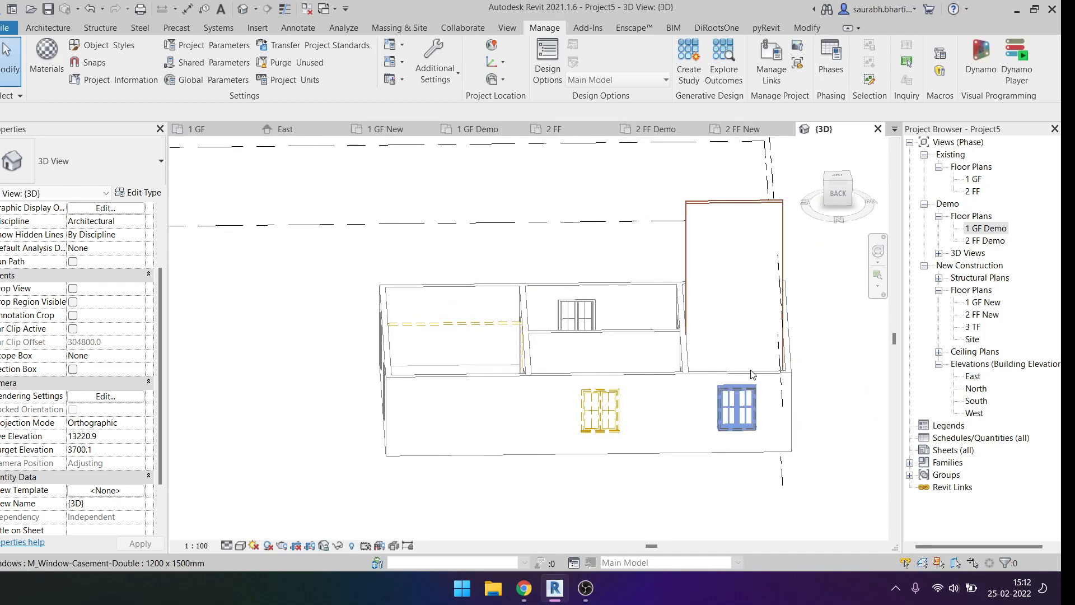
{"action": "left_click", "coordinate": [734, 247]}
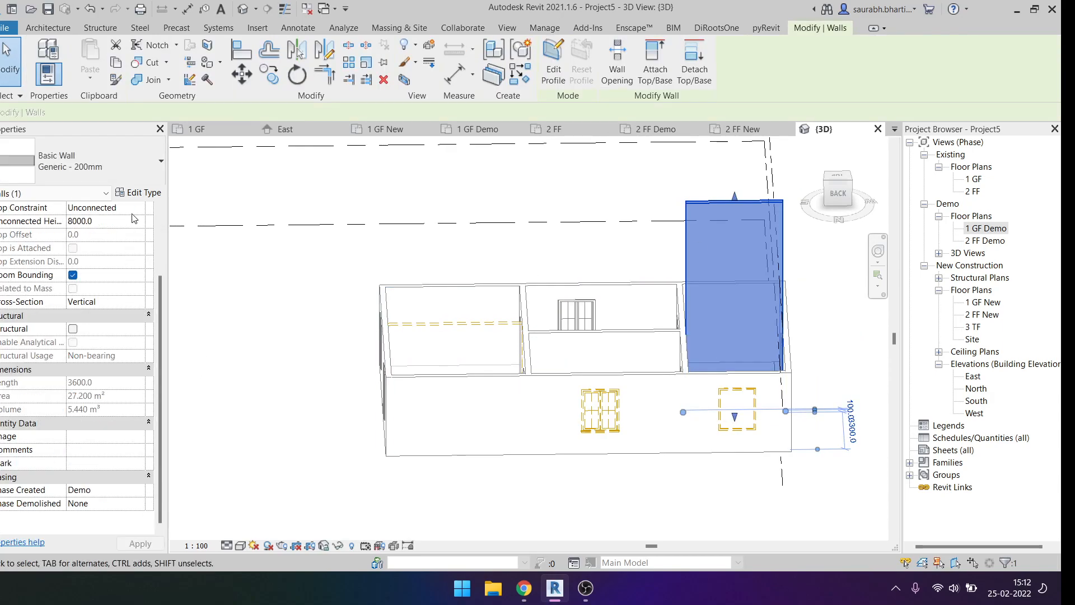
{"action": "left_click", "coordinate": [135, 208]}
{"action": "left_click", "coordinate": [133, 247]}
{"action": "key", "text": "Escape"}
Step: Set the 3D view's phase to New Construction, keeping Demo as its phase filter
{"action": "middle_click_drag", "start_coordinate": [771, 400], "coordinate": [709, 454], "text": "shift"}
{"action": "scroll", "coordinate": [638, 461], "scroll_direction": "up", "scroll_amount": 5}
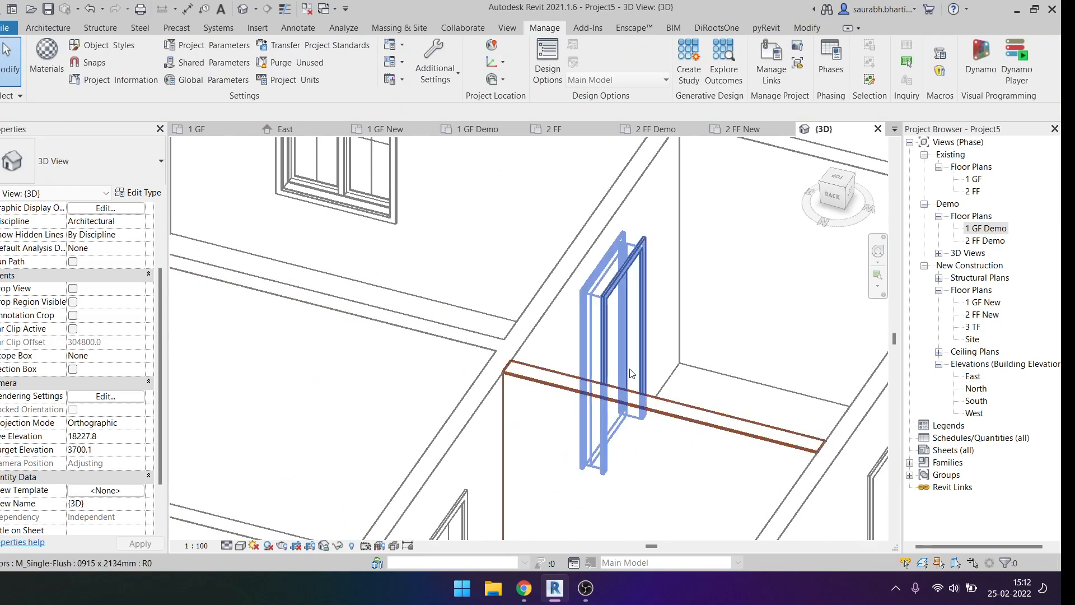
{"action": "scroll", "coordinate": [632, 380], "scroll_direction": "down", "scroll_amount": 3}
{"action": "scroll", "coordinate": [605, 401], "scroll_direction": "down", "scroll_amount": 4}
{"action": "scroll", "coordinate": [78, 479], "scroll_direction": "down", "scroll_amount": 3}
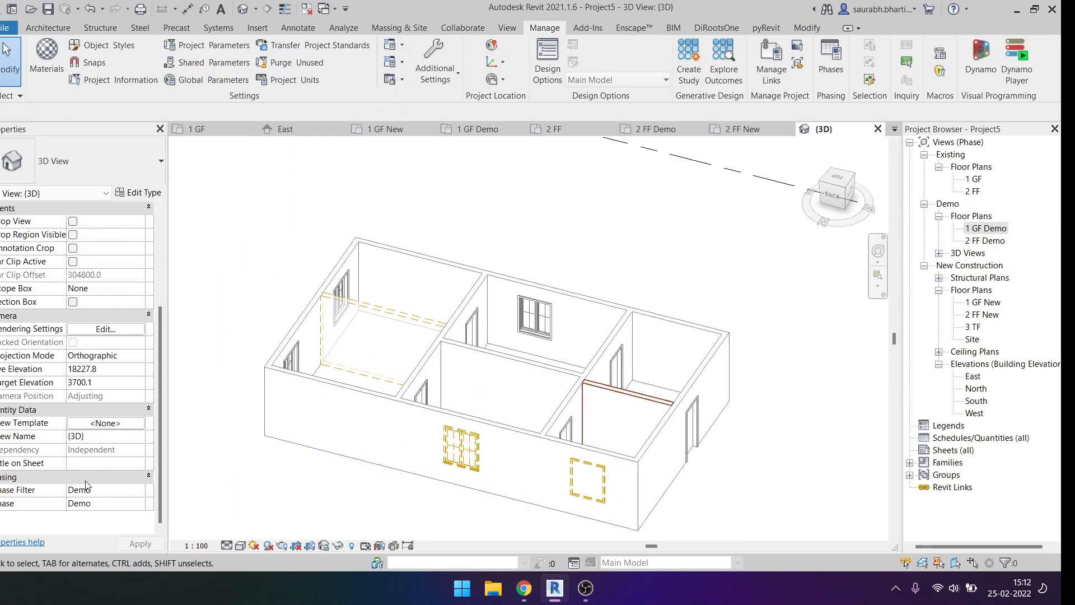
{"action": "left_click", "coordinate": [139, 492]}
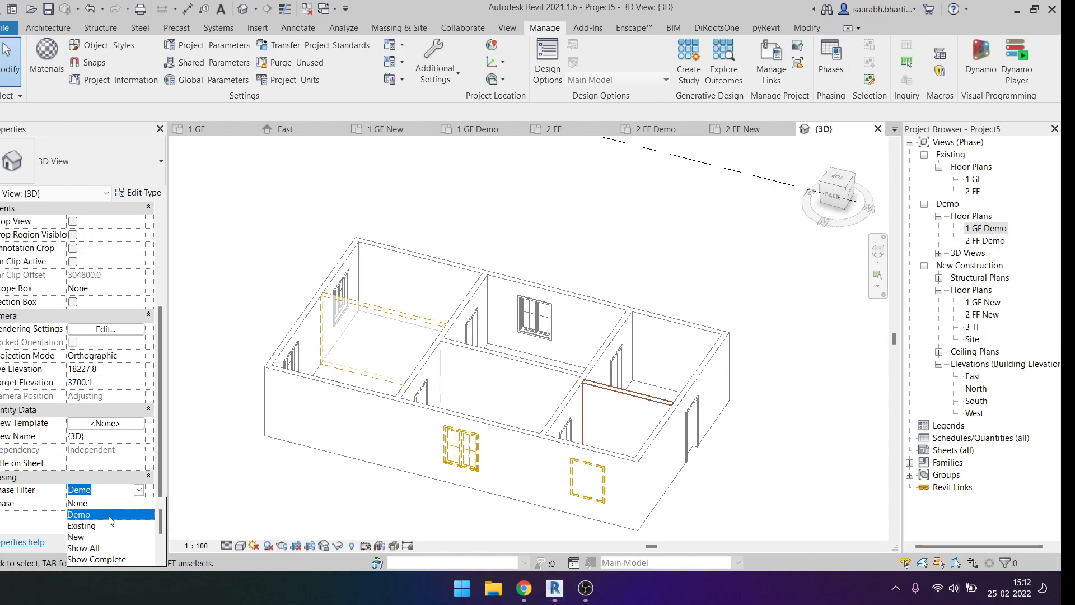
{"action": "left_click", "coordinate": [143, 496]}
{"action": "left_click", "coordinate": [139, 503]}
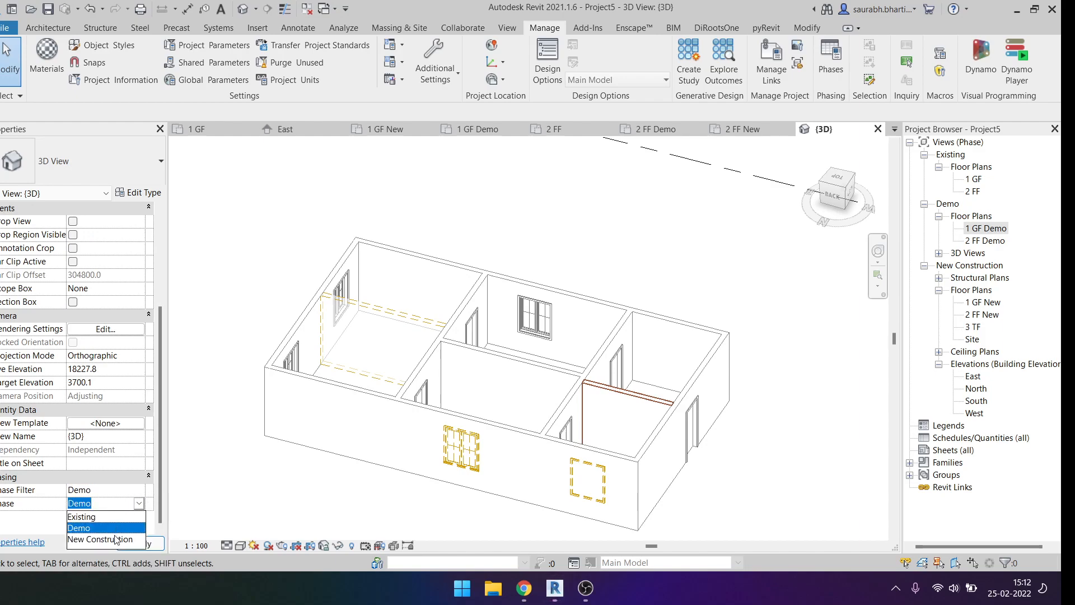
{"action": "left_click", "coordinate": [116, 539]}
{"action": "left_click", "coordinate": [112, 490]}
{"action": "left_click", "coordinate": [138, 491]}
Step: Constrain the top of the tall New Construction wall up to level 2 FF
{"action": "left_click", "coordinate": [622, 313]}
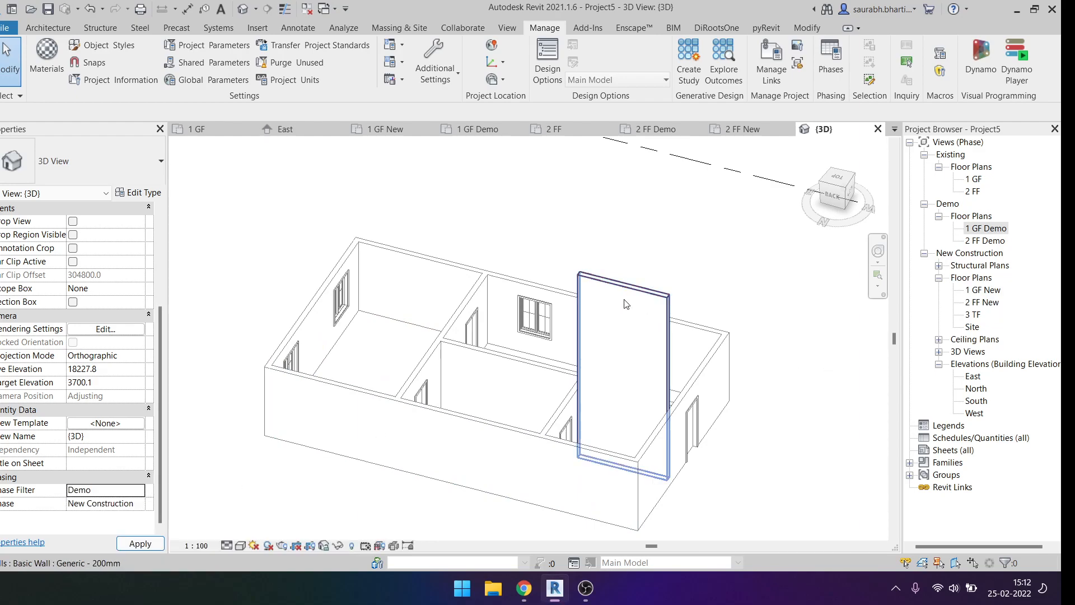
{"action": "left_click", "coordinate": [621, 305]}
{"action": "left_click", "coordinate": [143, 222]}
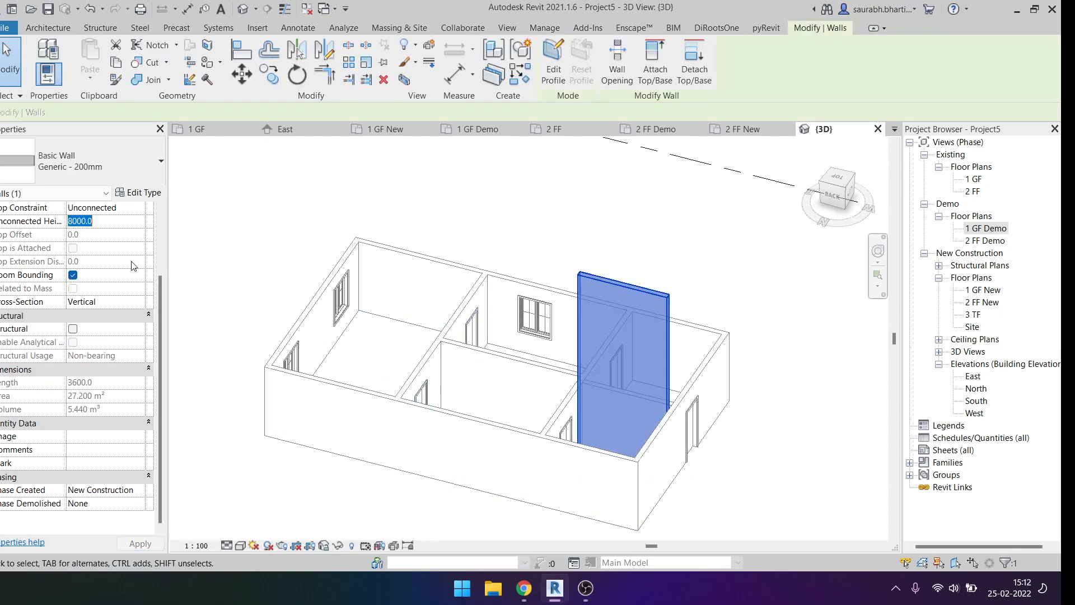
{"action": "left_click", "coordinate": [144, 211]}
{"action": "left_click", "coordinate": [95, 244]}
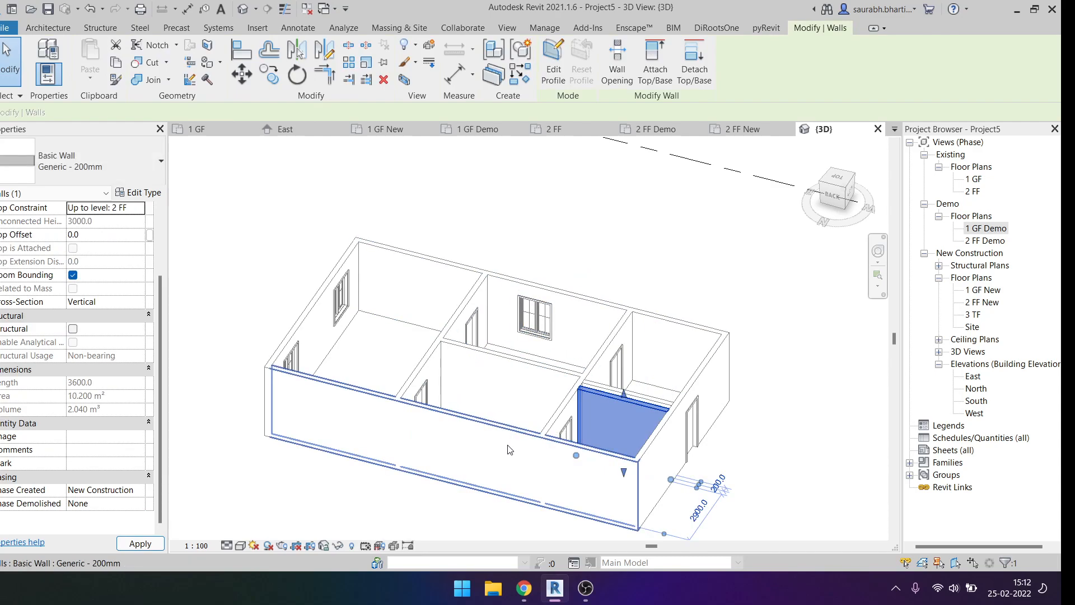
{"action": "key", "text": "Escape"}
Step: Check the phasing properties of the shortened New Construction wall and inspect the model from other angles
{"action": "scroll", "coordinate": [626, 408], "scroll_direction": "up", "scroll_amount": 5}
{"action": "left_click", "coordinate": [626, 408]}
{"action": "scroll", "coordinate": [538, 403], "scroll_direction": "down", "scroll_amount": 5}
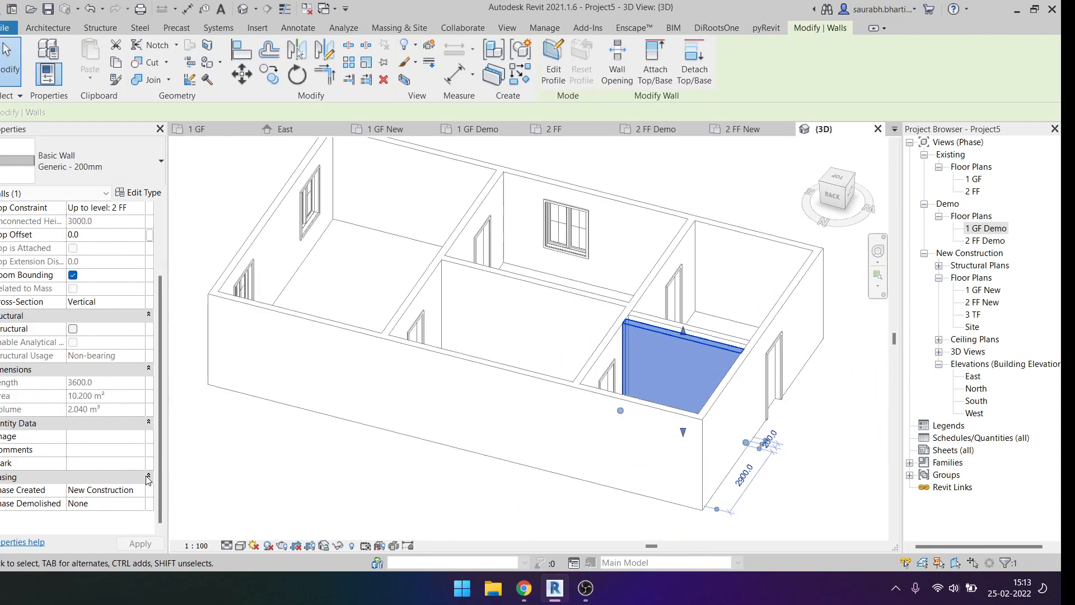
{"action": "key", "text": "Escape"}
{"action": "middle_click_drag", "start_coordinate": [552, 386], "coordinate": [375, 296], "text": "shift"}
{"action": "middle_click_drag", "start_coordinate": [655, 336], "coordinate": [384, 248], "text": "shift"}
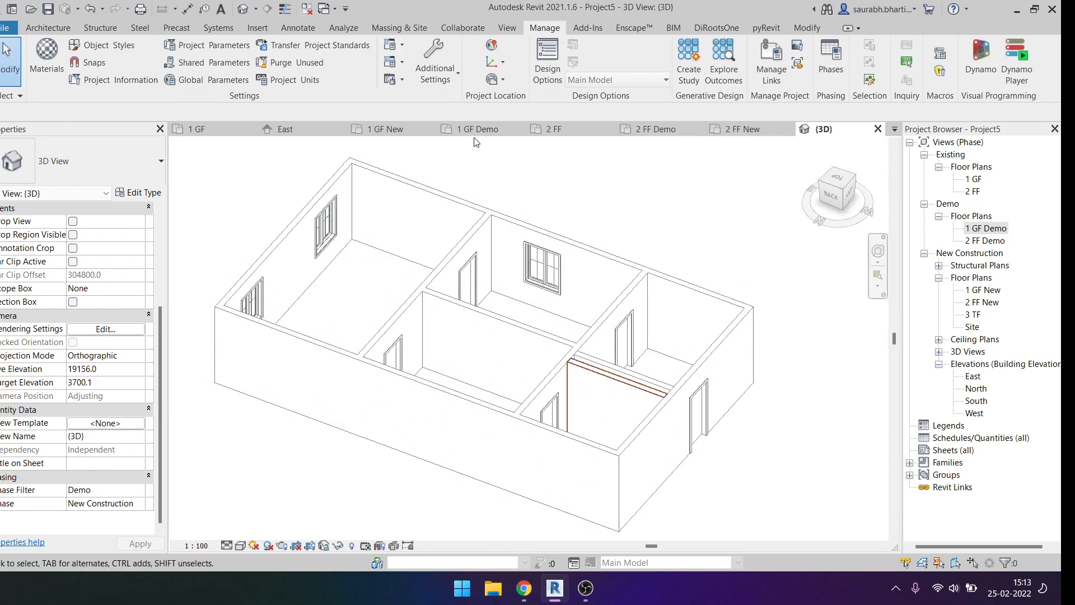
Step: Open the 1 GF Demo floor plan to examine the phase graphic overrides in plan
{"action": "double_click", "coordinate": [990, 229]}
{"action": "middle_click_drag", "start_coordinate": [617, 264], "coordinate": [637, 250]}
{"action": "scroll", "coordinate": [499, 266], "scroll_direction": "down", "scroll_amount": 2}
{"action": "scroll", "coordinate": [475, 379], "scroll_direction": "up", "scroll_amount": 1}
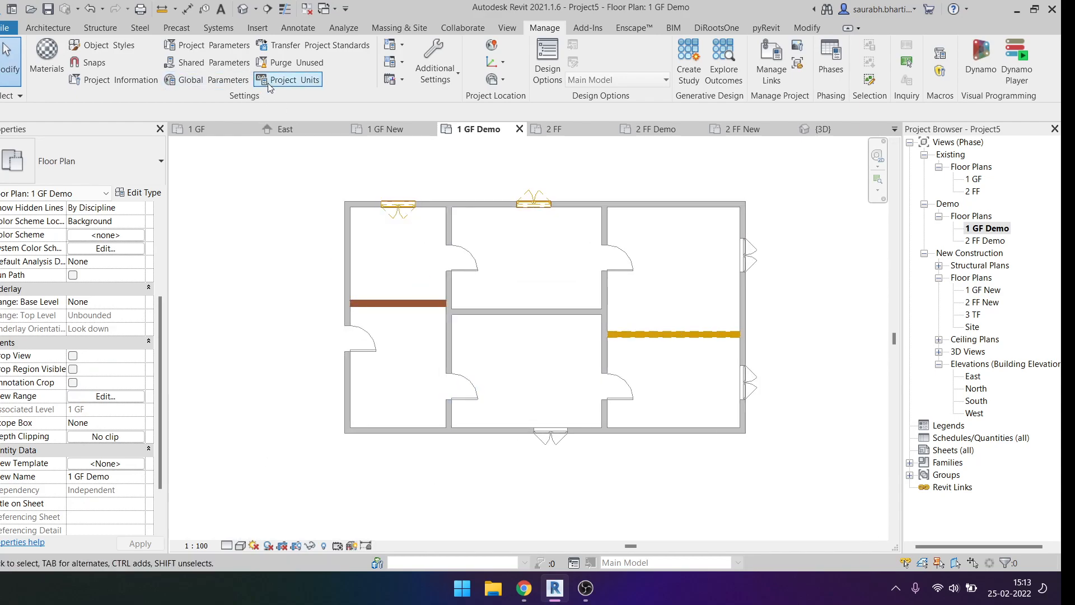
Step: Demolish the window in the lower exterior wall and the two windows in the right exterior wall of the 1 GF Demo plan
{"action": "left_click", "coordinate": [806, 28]}
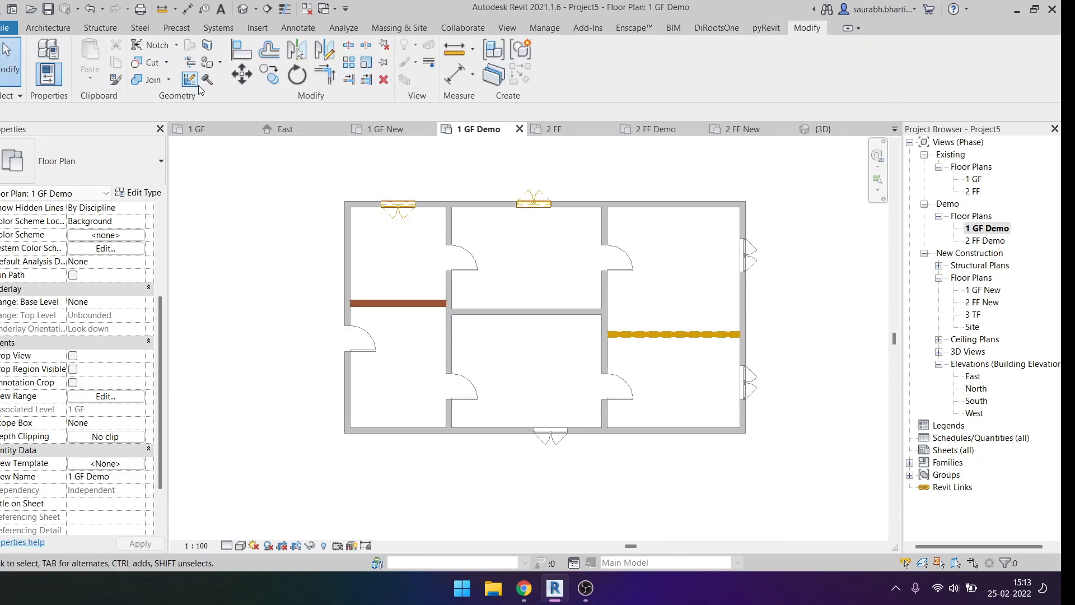
{"action": "left_click", "coordinate": [207, 80]}
{"action": "left_click", "coordinate": [549, 436]}
{"action": "left_click", "coordinate": [757, 382]}
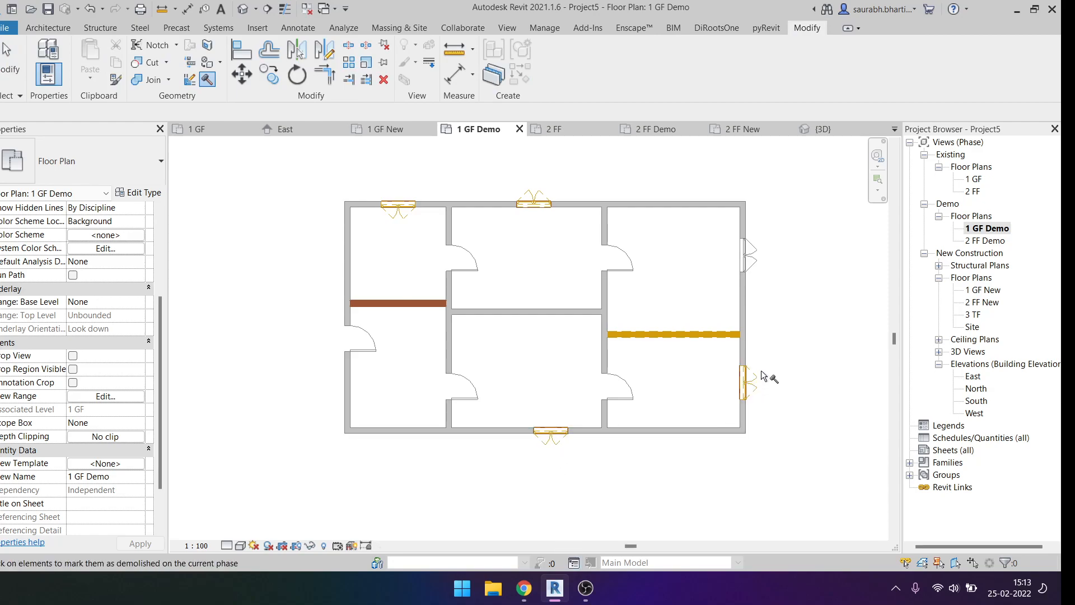
{"action": "left_click", "coordinate": [758, 257]}
{"action": "key", "text": "Escape"}
{"action": "scroll", "coordinate": [428, 154], "scroll_direction": "up", "scroll_amount": 3}
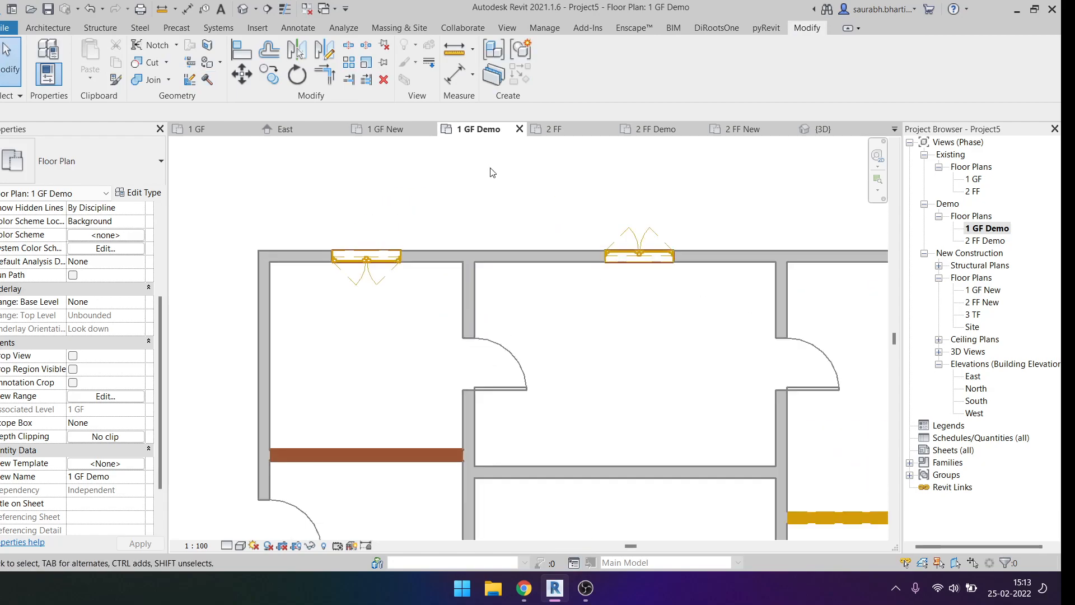
{"action": "left_click", "coordinate": [618, 253]}
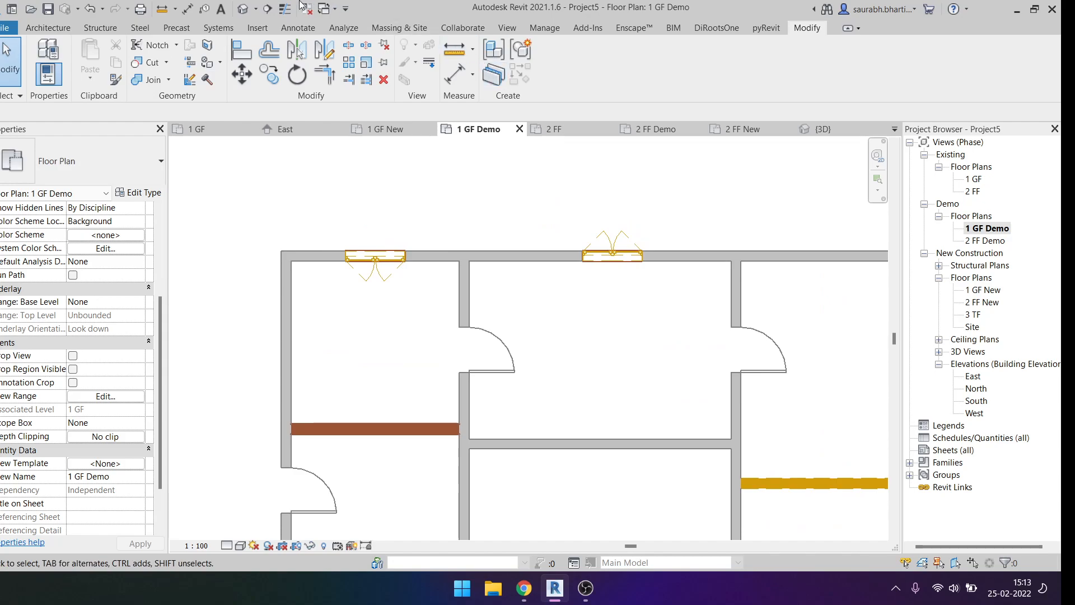
Step: Open the default 3D view to examine how the phased model displays after the window demolitions
{"action": "left_click", "coordinate": [242, 9]}
{"action": "scroll", "coordinate": [439, 287], "scroll_direction": "down", "scroll_amount": 1}
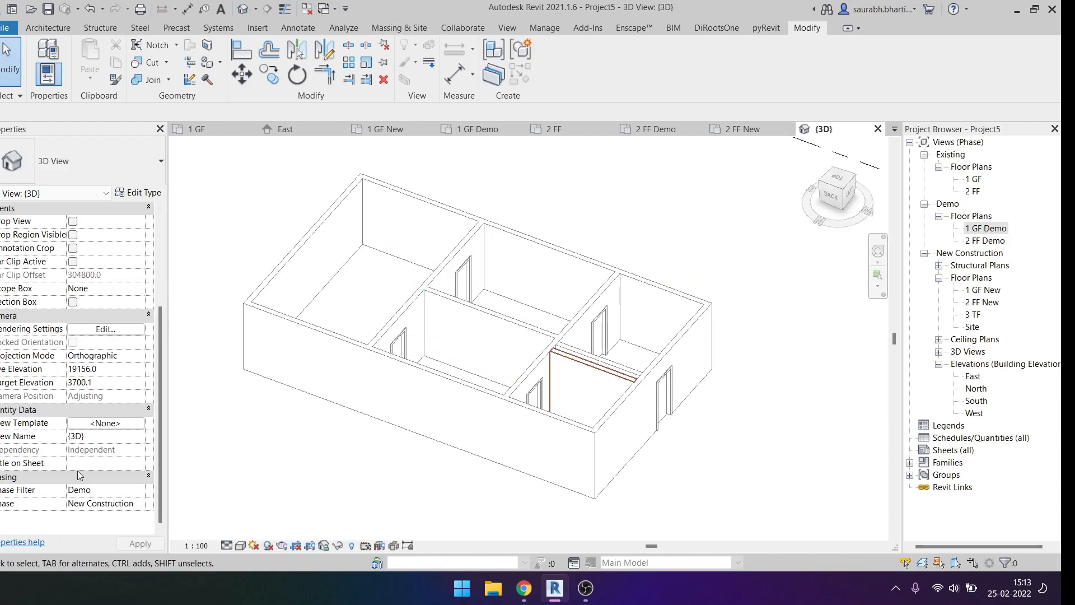
{"action": "middle_click_drag", "start_coordinate": [446, 497], "coordinate": [546, 343], "text": "shift"}
{"action": "left_click", "coordinate": [546, 343]}
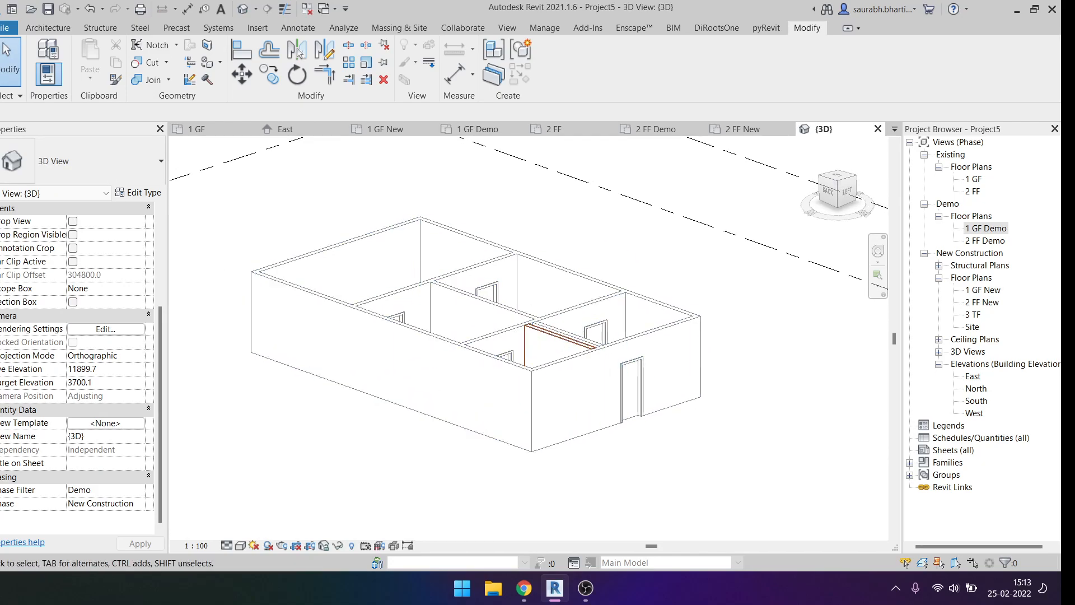
Step: Try the Shaded and Consistent Colors visual styles on the 3D view, and return it to Hidden Line
{"action": "left_click", "coordinate": [240, 545]}
{"action": "left_click", "coordinate": [263, 499]}
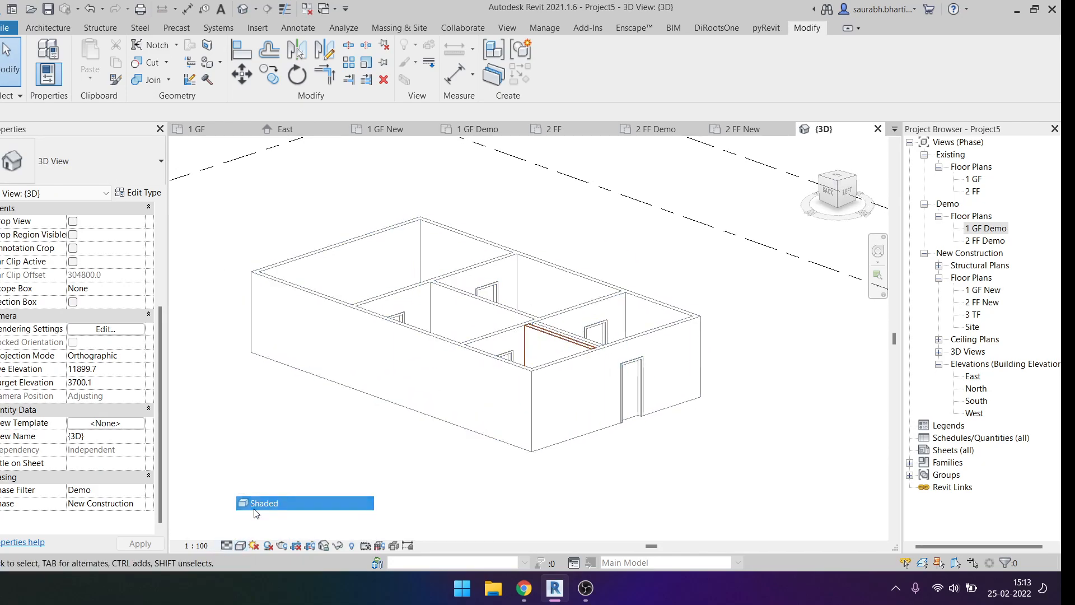
{"action": "mouse_move", "coordinate": [364, 448]}
{"action": "middle_mouse_down", "text": "shift"}
{"action": "mouse_move", "coordinate": [480, 492]}
{"action": "mouse_move", "coordinate": [356, 564]}
{"action": "middle_mouse_up", "text": "shift"}
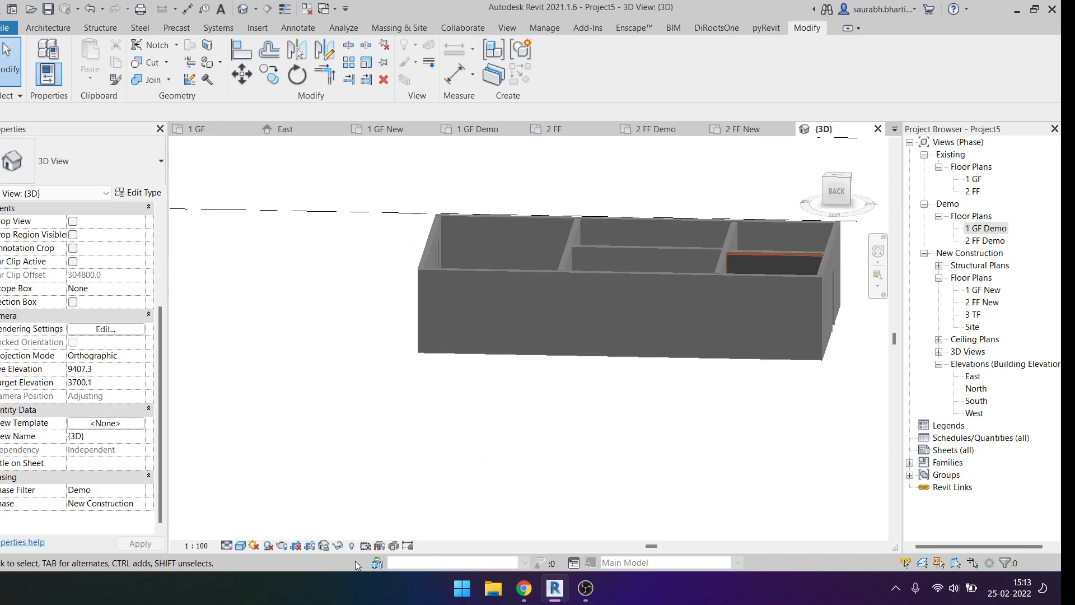
{"action": "left_click", "coordinate": [240, 545]}
{"action": "left_click", "coordinate": [285, 515]}
{"action": "middle_click_drag", "start_coordinate": [504, 420], "coordinate": [471, 305], "text": "shift"}
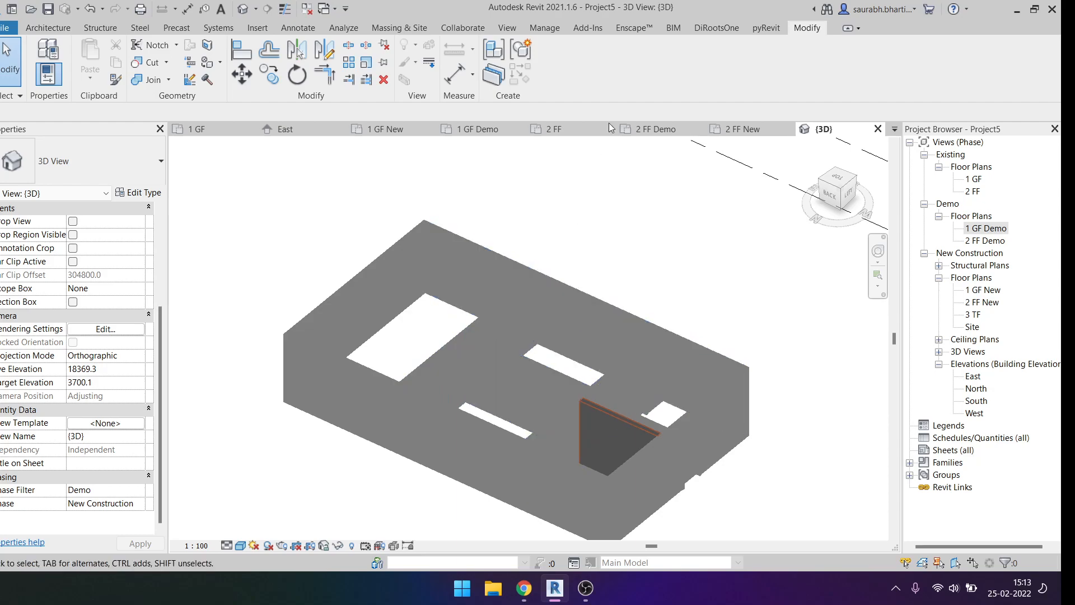
{"action": "left_click", "coordinate": [240, 545]}
{"action": "left_click", "coordinate": [286, 488]}
{"action": "middle_click_drag", "start_coordinate": [600, 424], "coordinate": [379, 387], "text": "shift"}
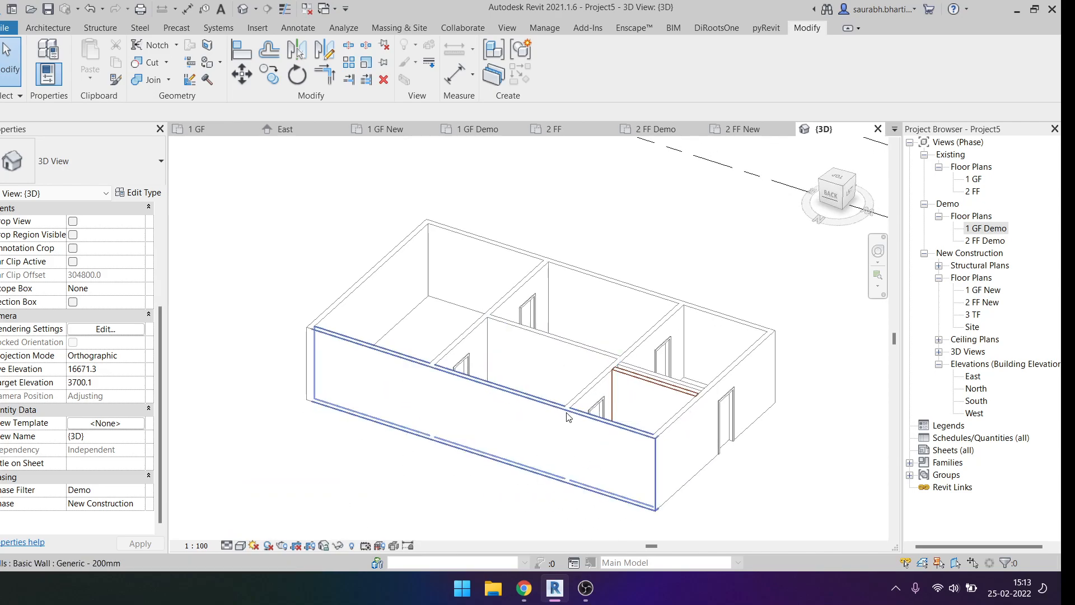
Step: Review the phase filters and graphic overrides, and open the Phase - New material assigned to the New status
{"action": "left_click", "coordinate": [546, 28]}
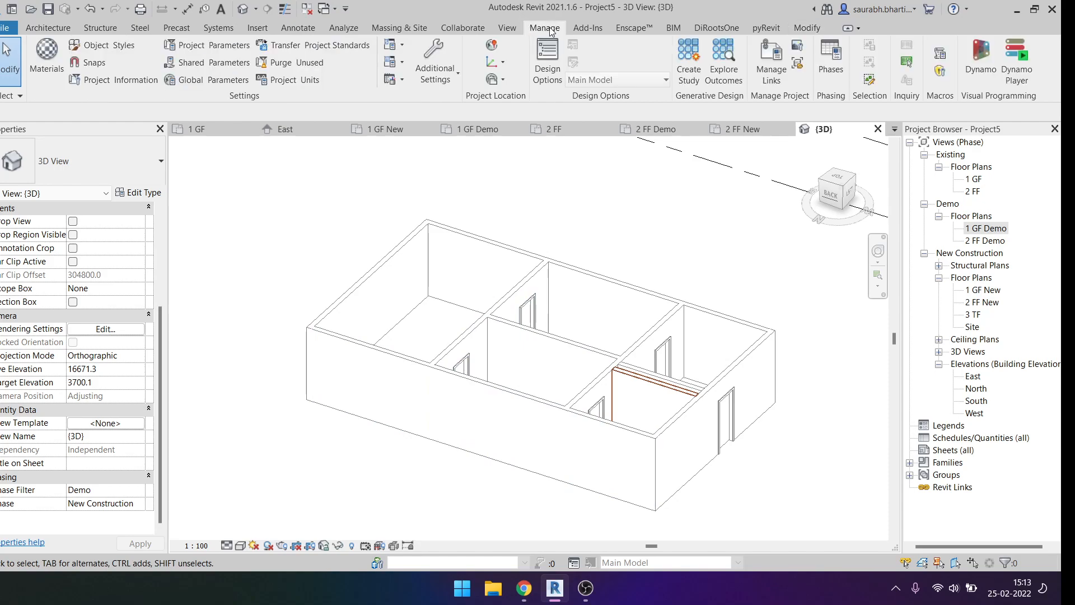
{"action": "left_click", "coordinate": [831, 56]}
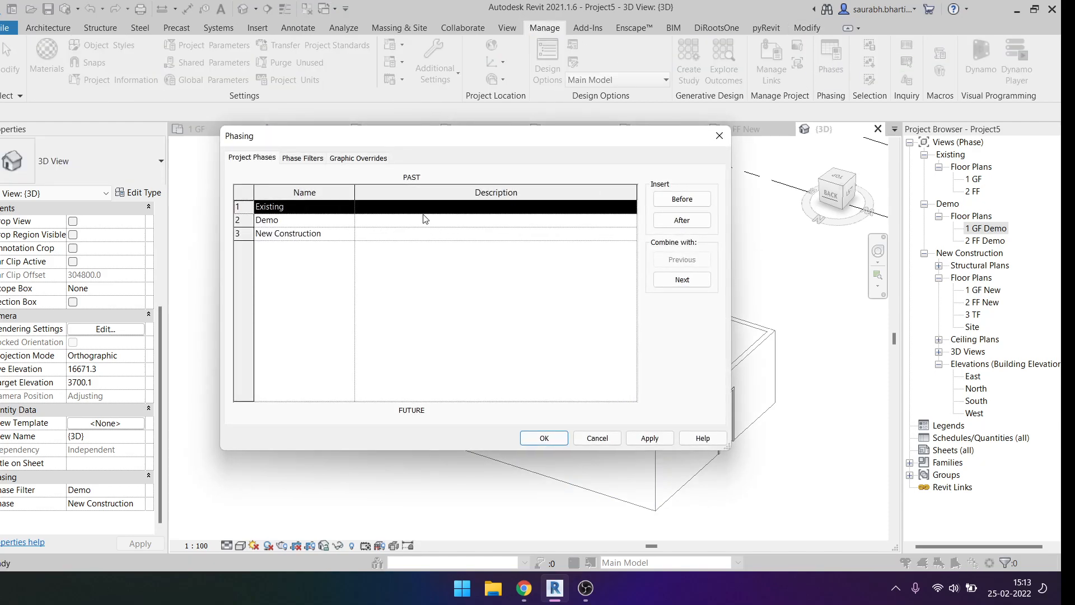
{"action": "left_click", "coordinate": [360, 159]}
{"action": "left_click", "coordinate": [316, 159]}
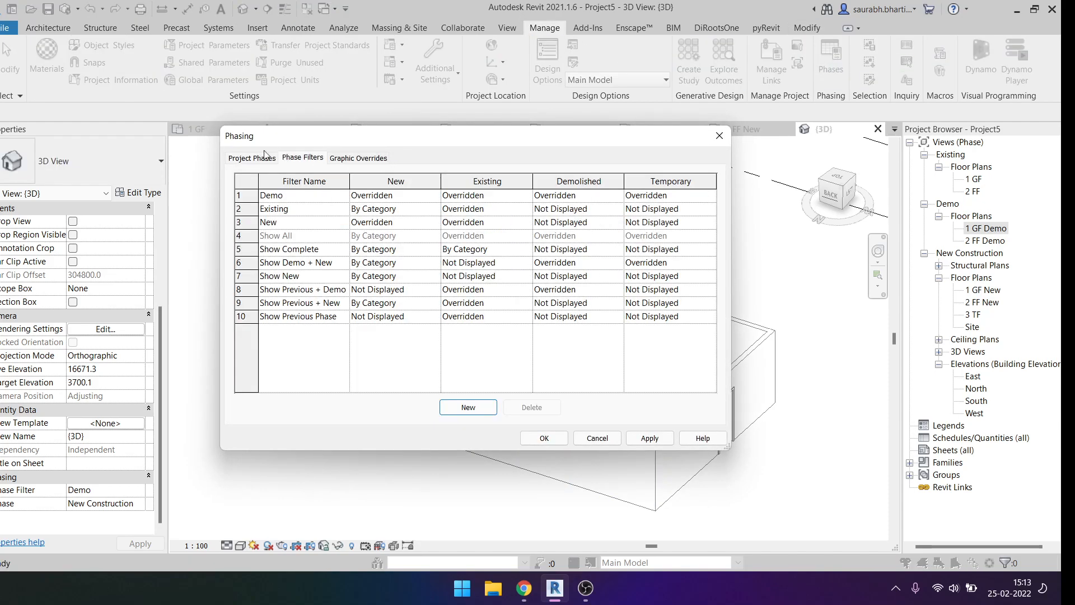
{"action": "left_click", "coordinate": [358, 159]}
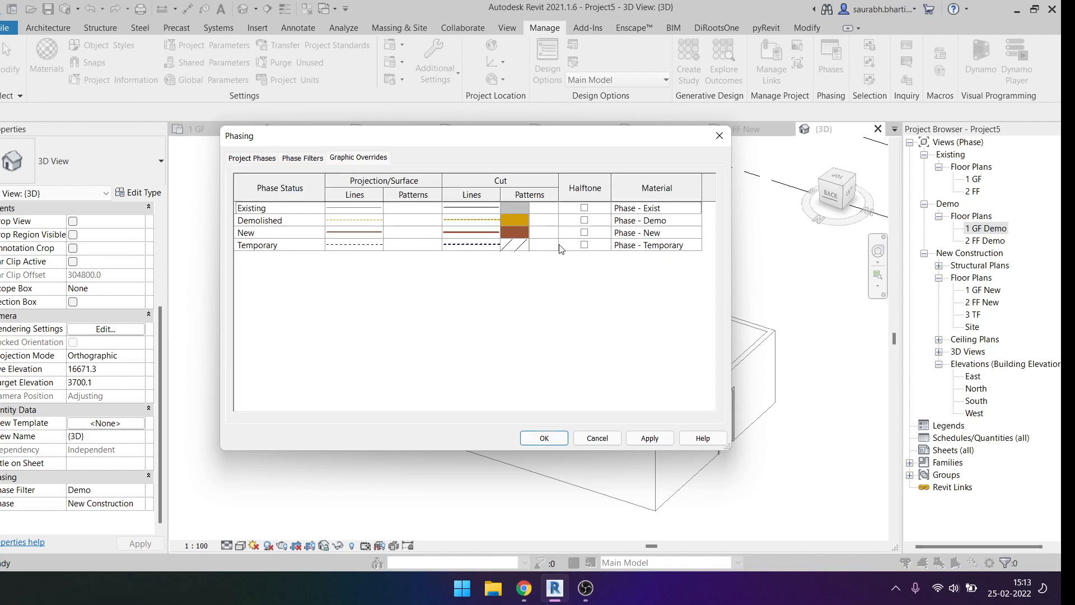
{"action": "left_click", "coordinate": [687, 233]}
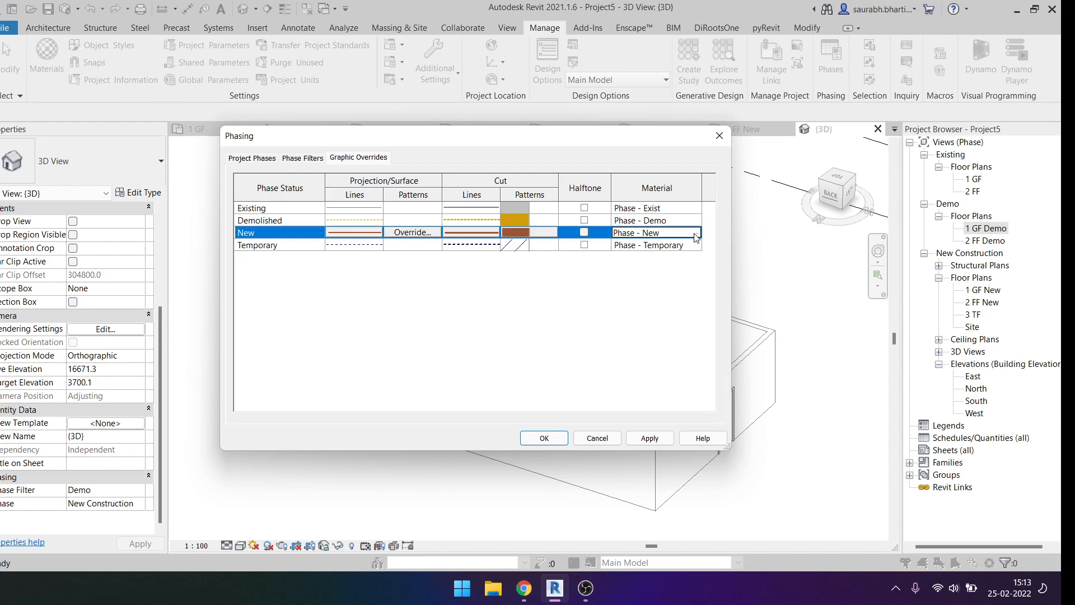
{"action": "left_click", "coordinate": [695, 233]}
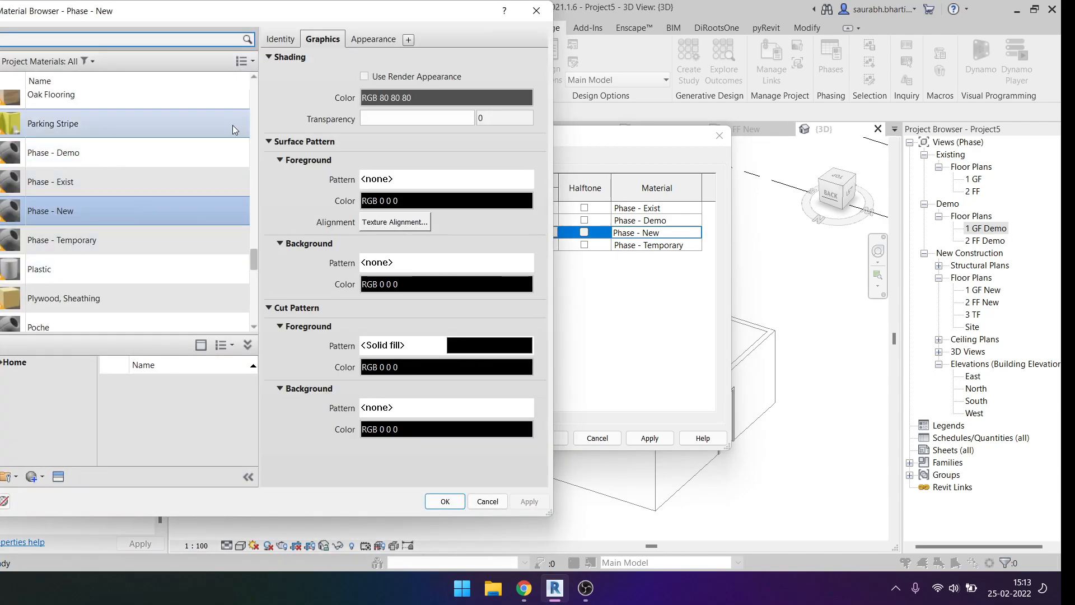
Step: Try giving the Phase - New material a shading colour of RGB 155 86 54, and toggle its use of the render appearance
{"action": "left_click", "coordinate": [387, 79]}
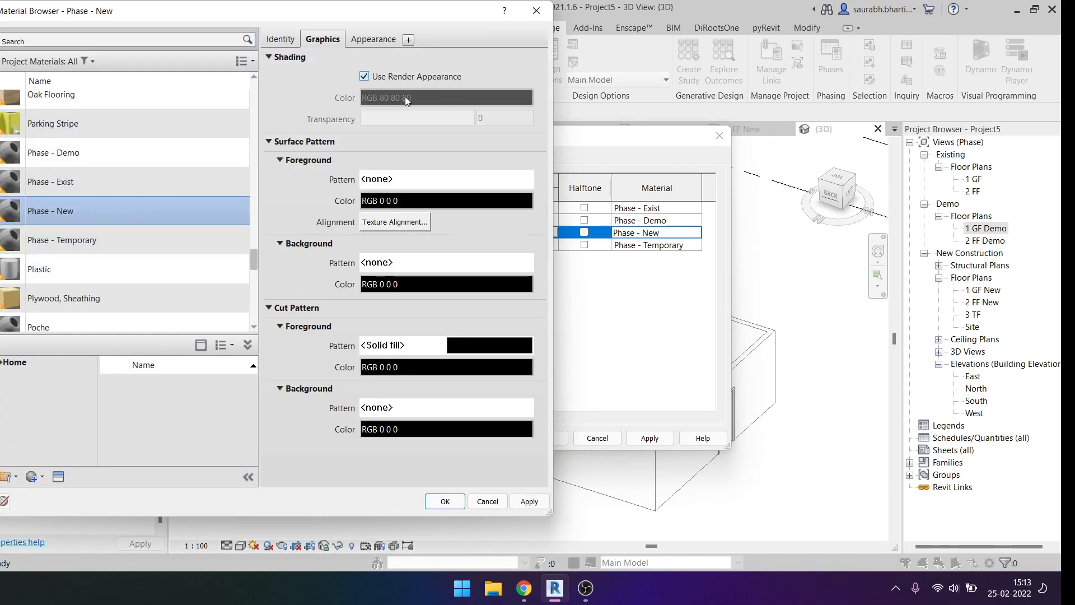
{"action": "left_click", "coordinate": [365, 76]}
{"action": "left_click", "coordinate": [404, 99]}
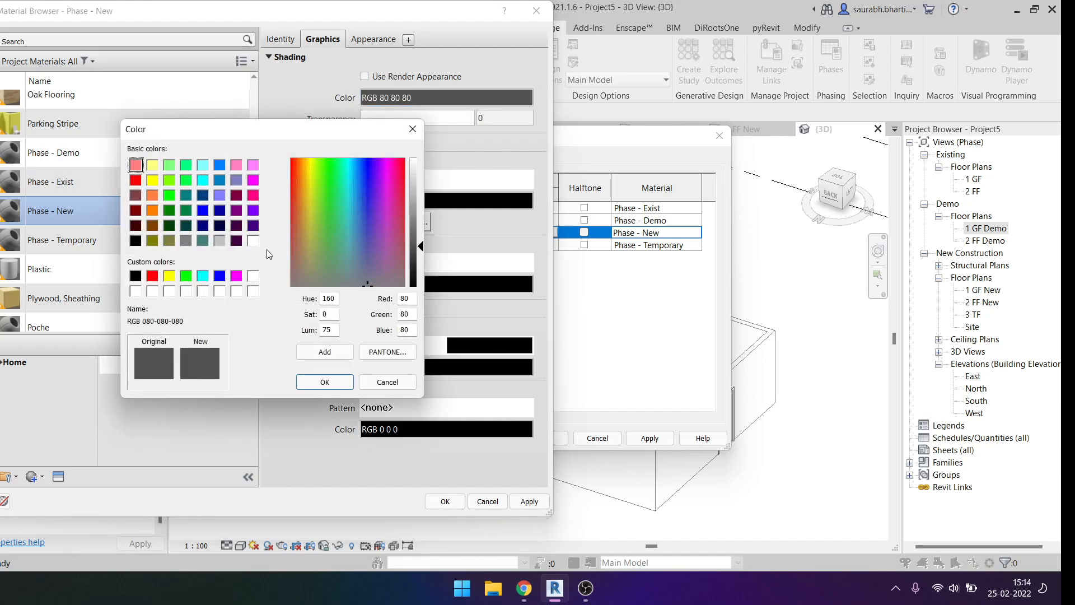
{"action": "double_click", "coordinate": [406, 298]}
{"action": "type", "text": "155"}
{"action": "double_click", "coordinate": [414, 314]}
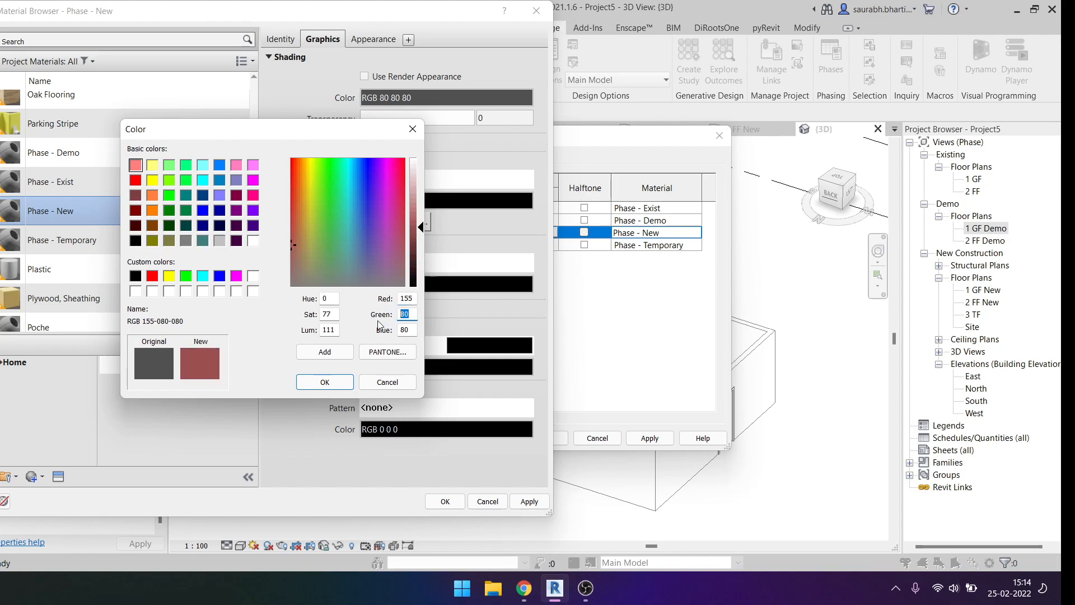
{"action": "type", "text": "86"}
{"action": "key", "text": "Tab"}
{"action": "type", "text": "54"}
{"action": "left_click", "coordinate": [325, 381]}
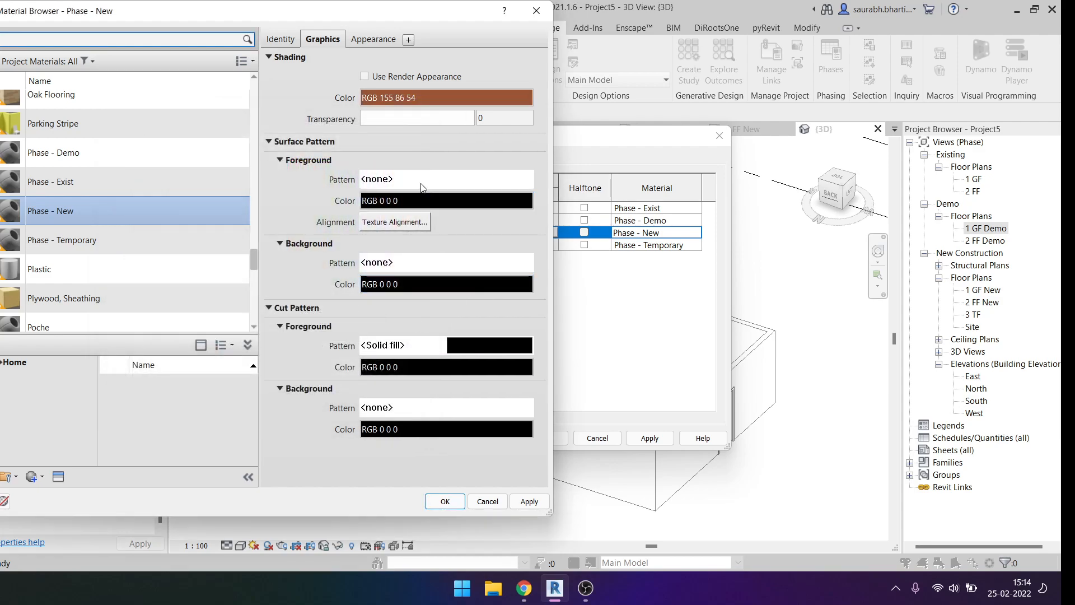
{"action": "left_click", "coordinate": [365, 77]}
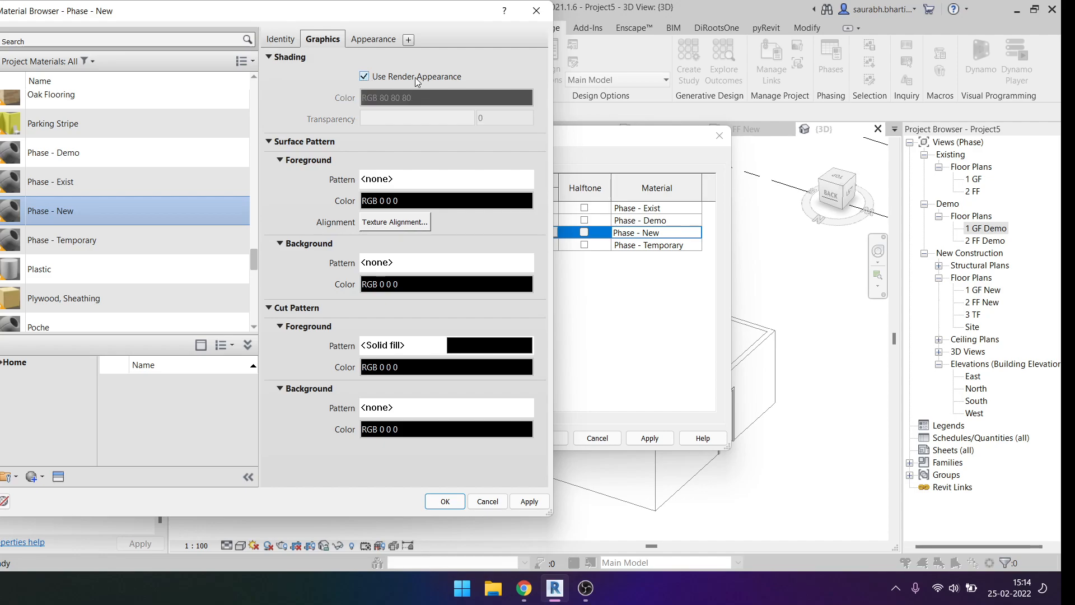
{"action": "left_click", "coordinate": [363, 76]}
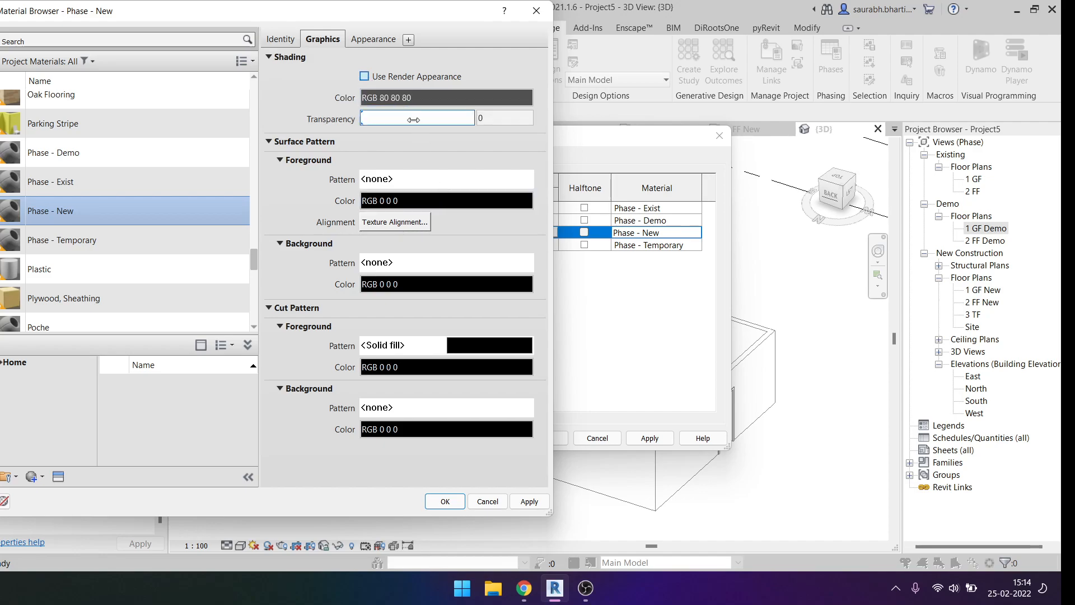
Step: Set the Phase - New material's generic appearance colour to RGB 155 86 54 and apply it
{"action": "left_click", "coordinate": [380, 40]}
{"action": "left_click", "coordinate": [431, 193]}
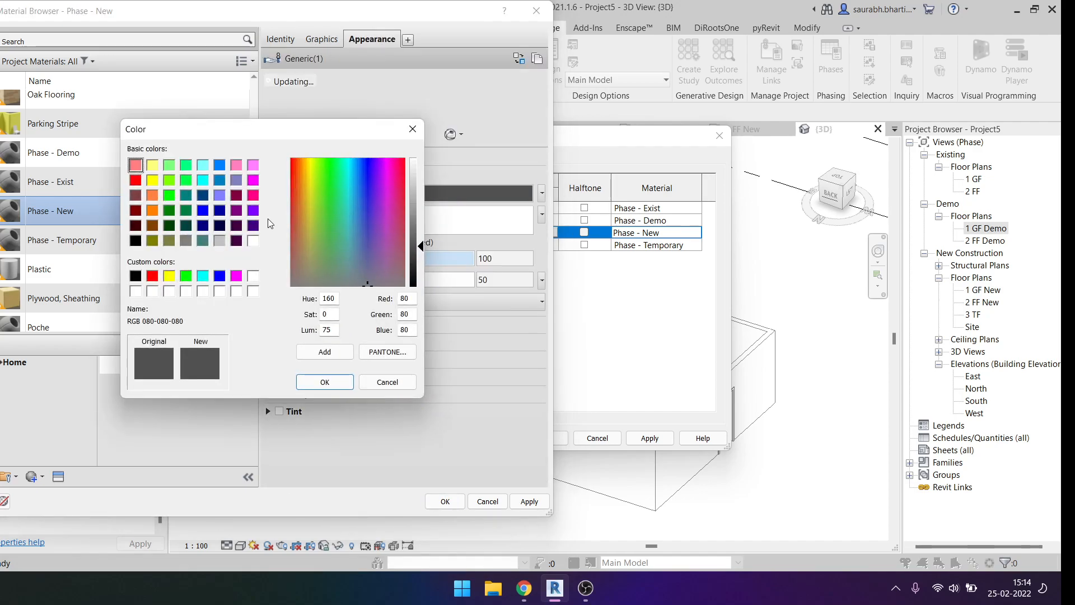
{"action": "left_click_drag", "start_coordinate": [363, 131], "coordinate": [307, 134]}
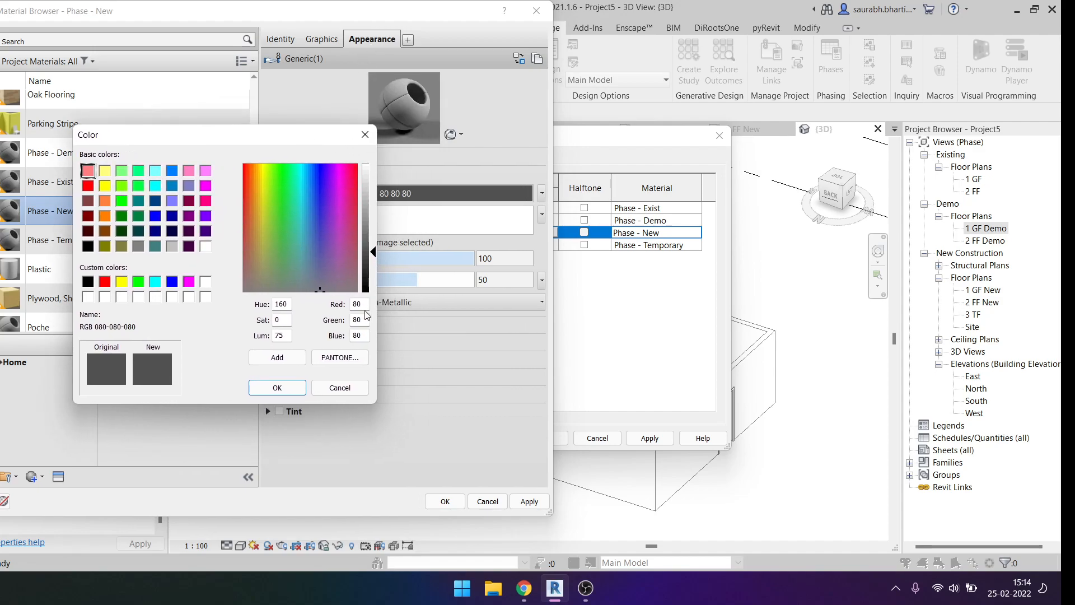
{"action": "double_click", "coordinate": [359, 304]}
{"action": "type", "text": "155"}
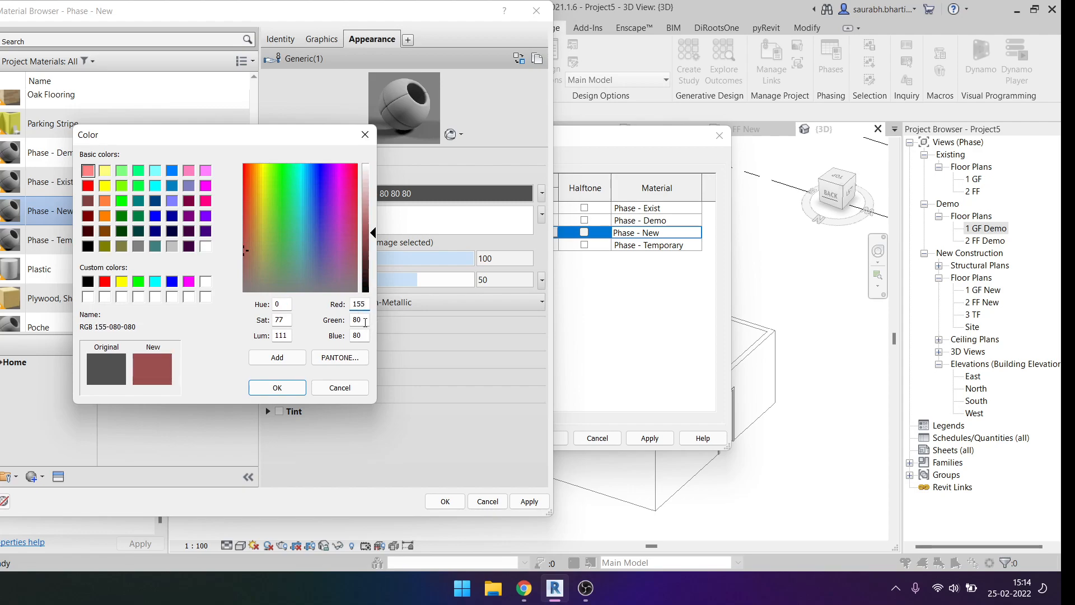
{"action": "key", "text": "Tab"}
{"action": "type", "text": "86"}
{"action": "key", "text": "Tab"}
{"action": "type", "text": "54"}
{"action": "left_click", "coordinate": [296, 387]}
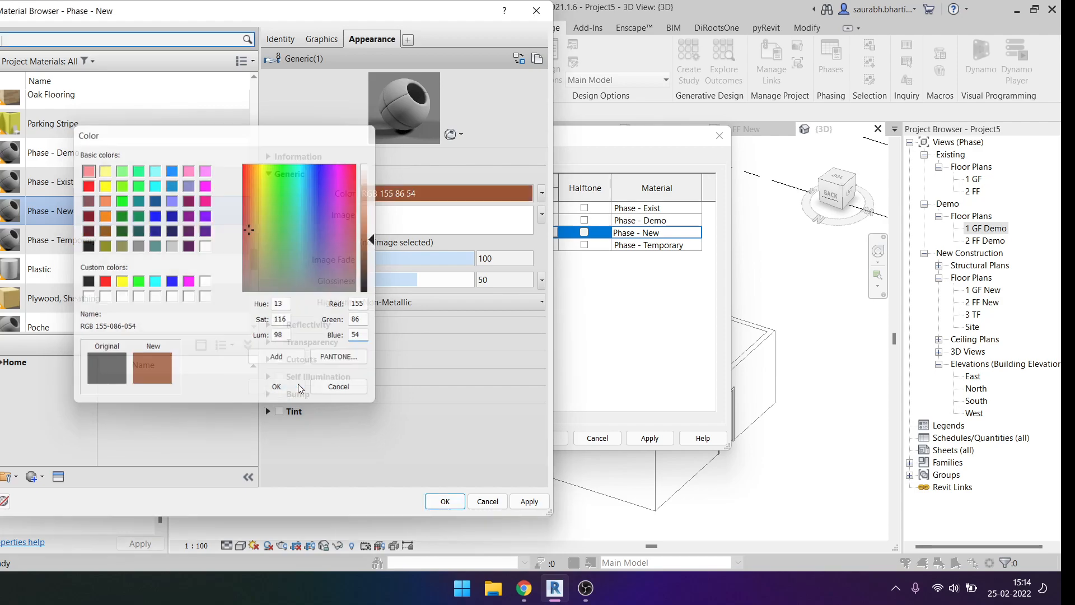
{"action": "left_click", "coordinate": [530, 501]}
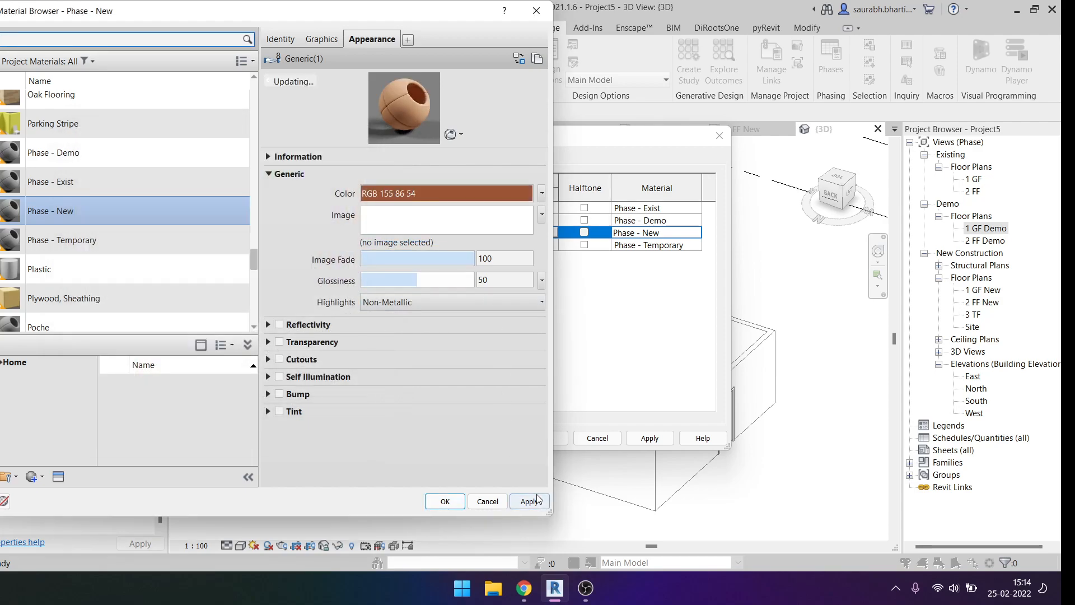
Step: Try using the render appearance for the Phase - New material's shading, recheck its appearance colour, and cancel the material edit
{"action": "left_click", "coordinate": [321, 40]}
{"action": "left_click", "coordinate": [365, 77]}
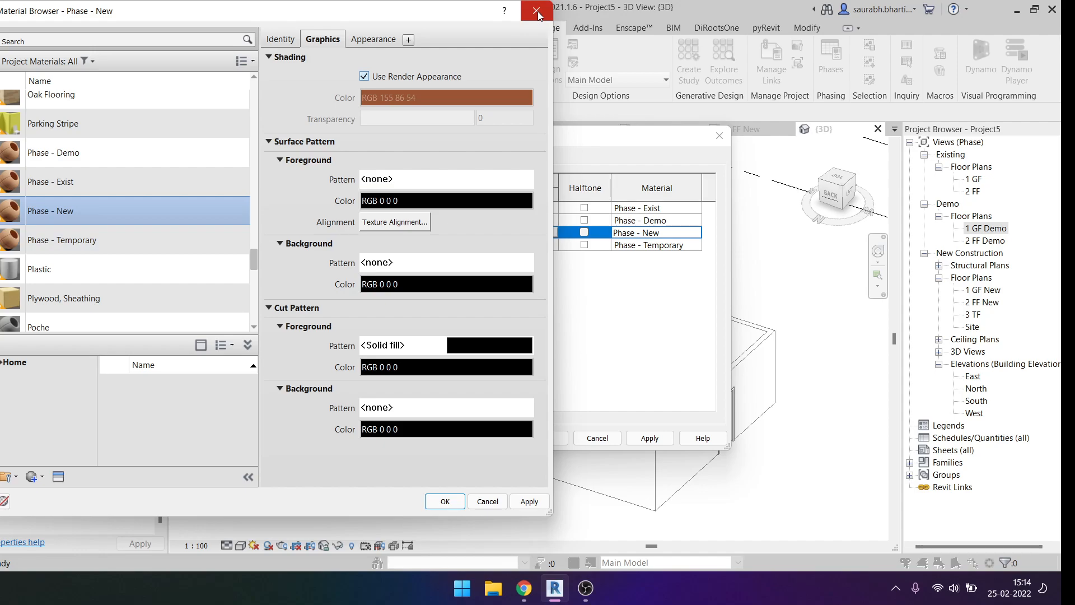
{"action": "left_click", "coordinate": [368, 39]}
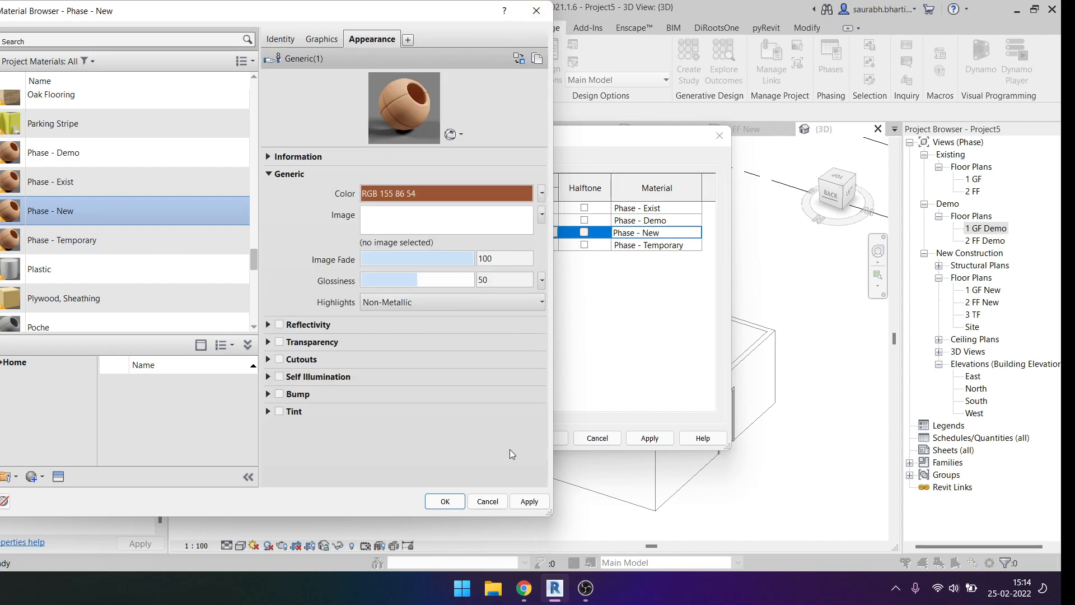
{"action": "left_click", "coordinate": [487, 501]}
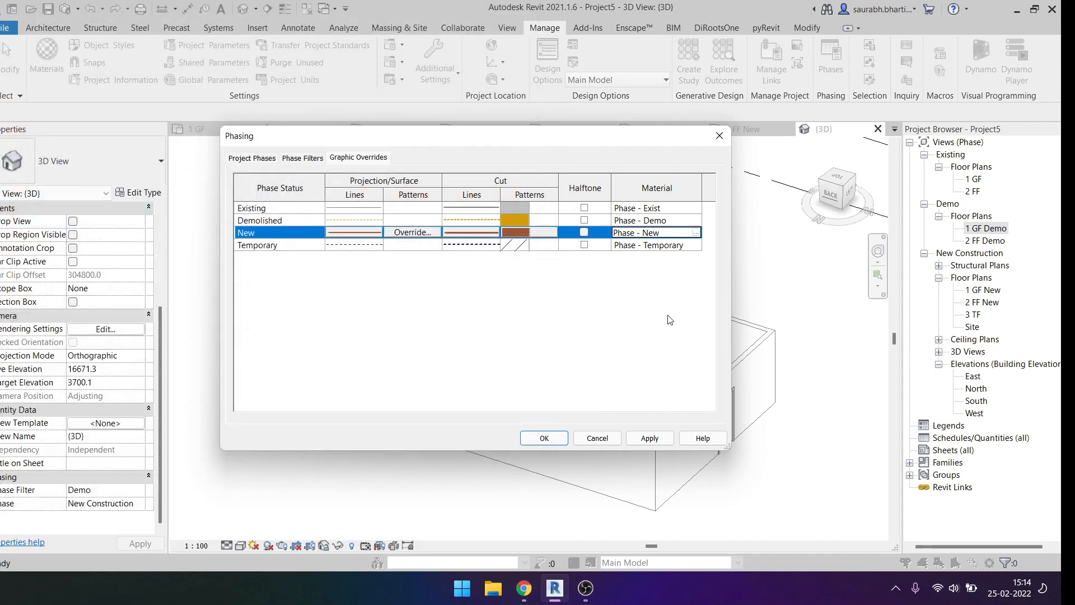
Step: Reopen the Phase - New material and set its generic appearance colour to the light grey RGB 192 192 192
{"action": "left_click", "coordinate": [696, 235]}
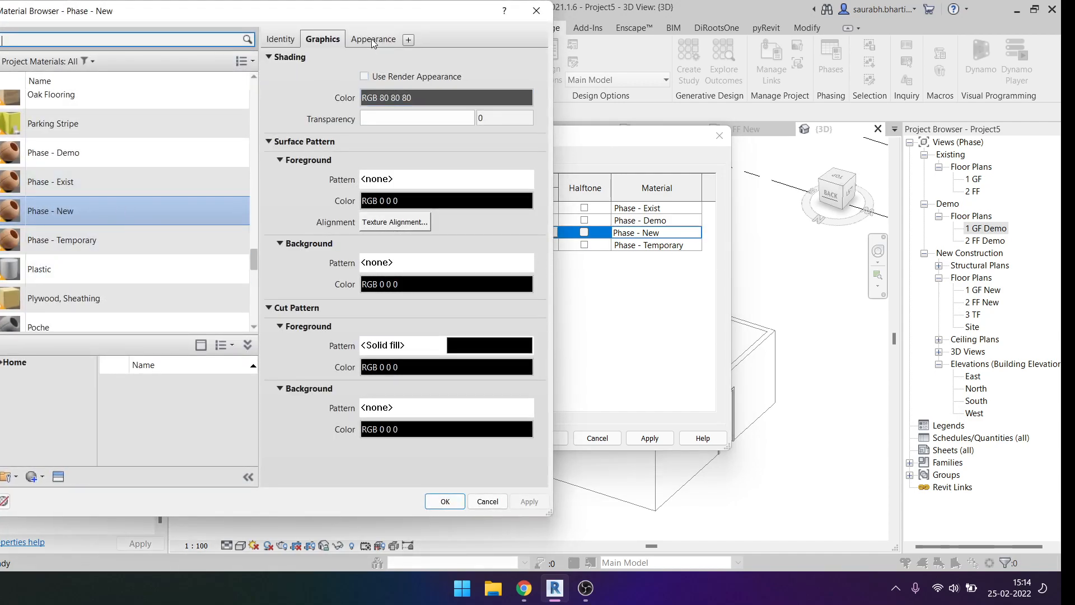
{"action": "left_click", "coordinate": [371, 39]}
{"action": "left_click", "coordinate": [323, 39]}
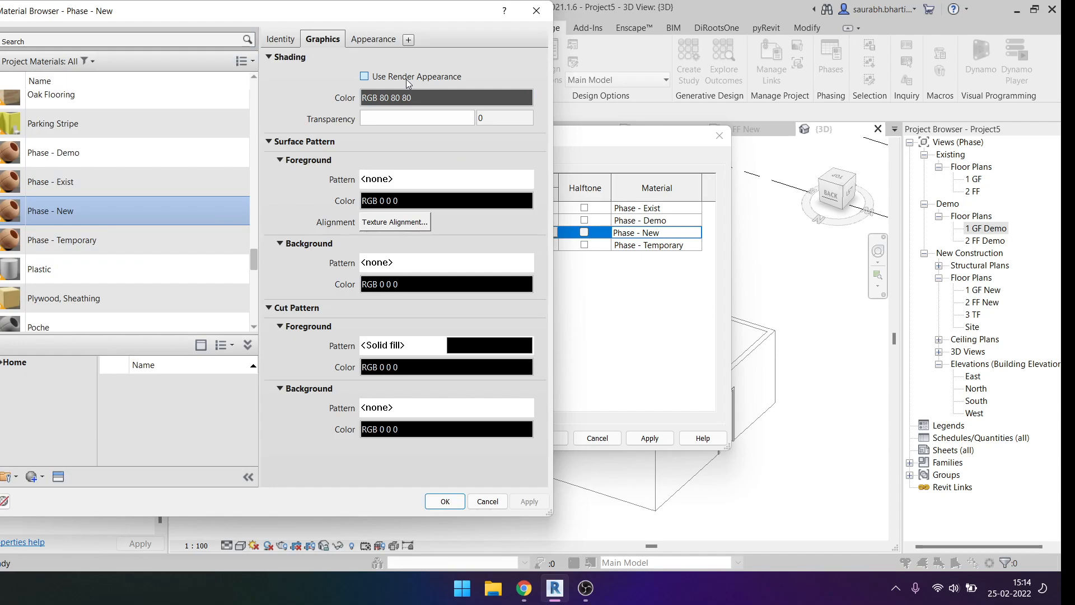
{"action": "left_click", "coordinate": [407, 80]}
{"action": "left_click", "coordinate": [399, 76]}
{"action": "left_click", "coordinate": [371, 39]}
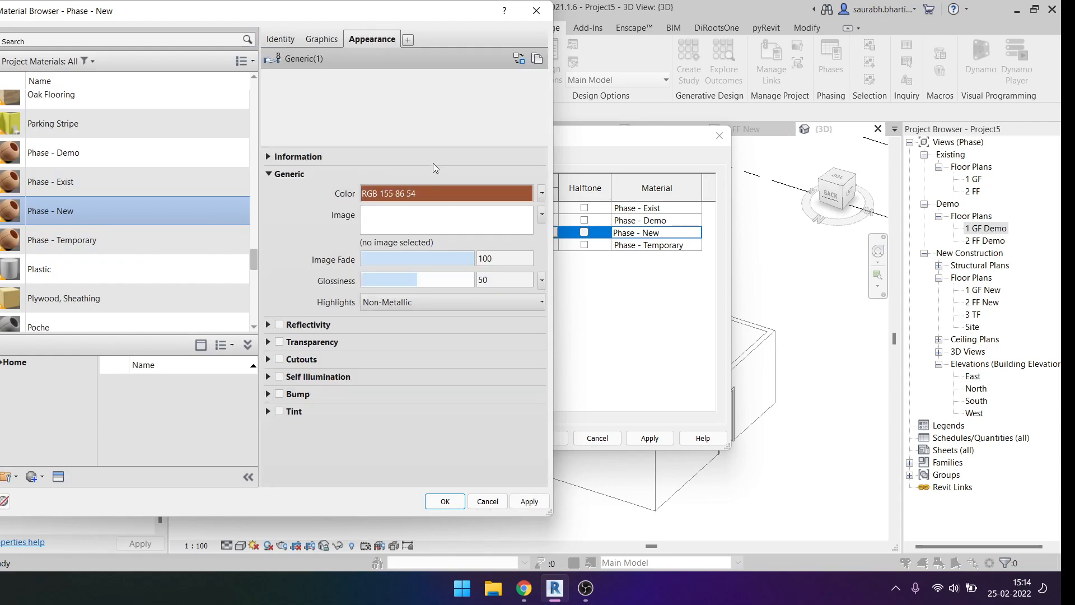
{"action": "left_click", "coordinate": [427, 194]}
{"action": "left_click", "coordinate": [220, 240]}
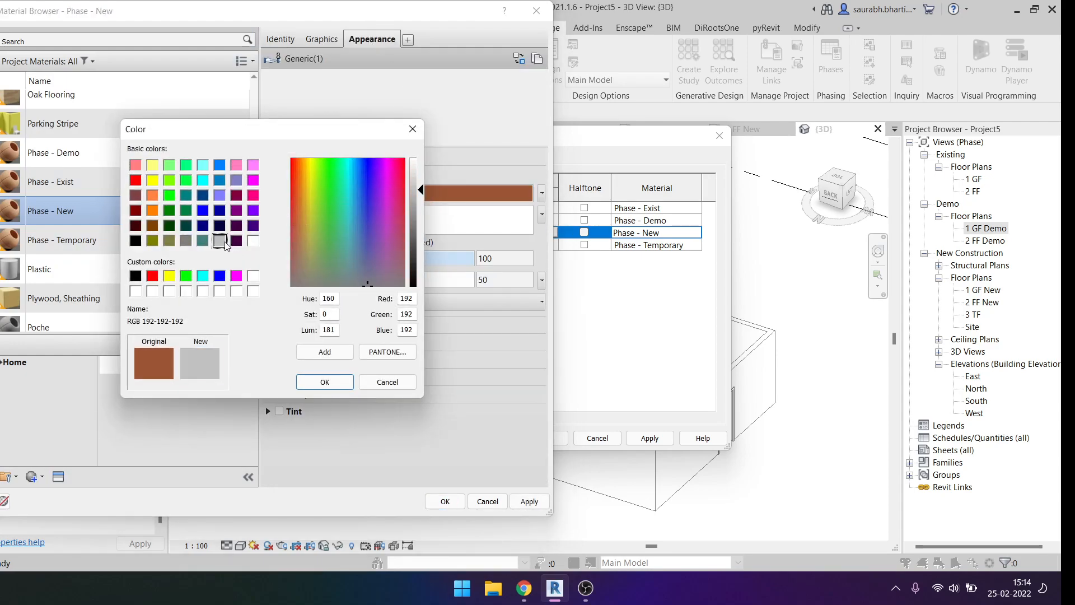
{"action": "left_click", "coordinate": [325, 382]}
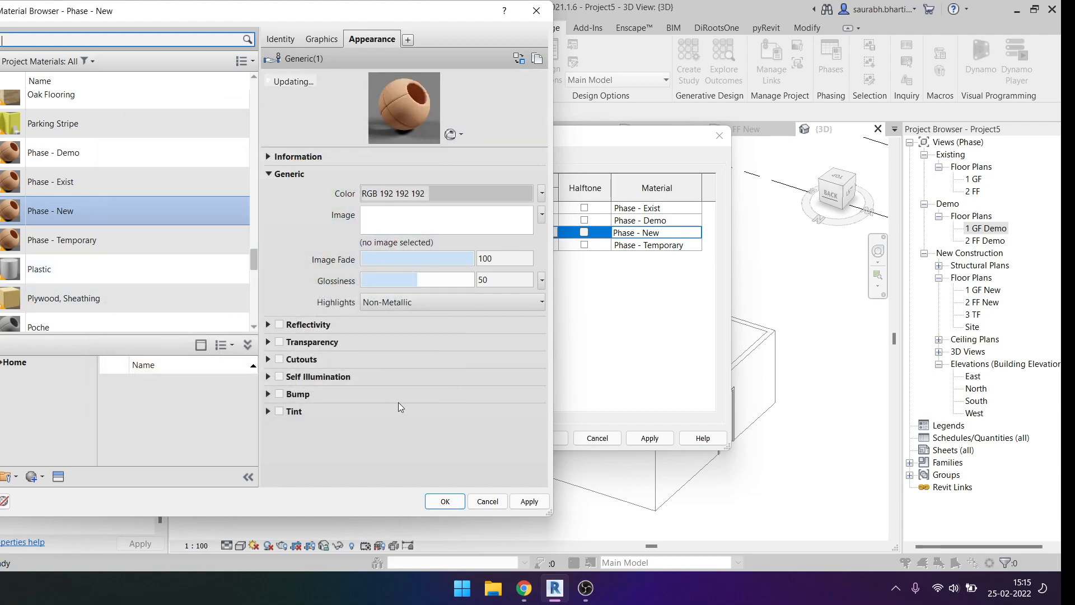
Step: Apply the Phase - New colour change, check the Phase - Exist and Phase - Demo appearances, and close the material and phasing settings
{"action": "left_click", "coordinate": [529, 502]}
{"action": "left_click", "coordinate": [130, 178]}
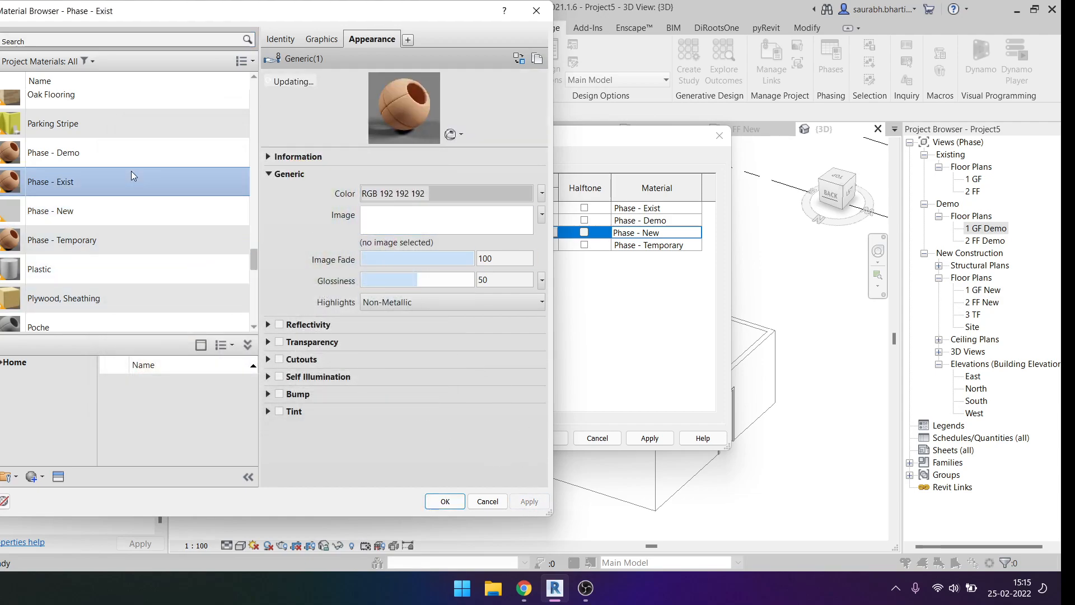
{"action": "key", "text": "Up"}
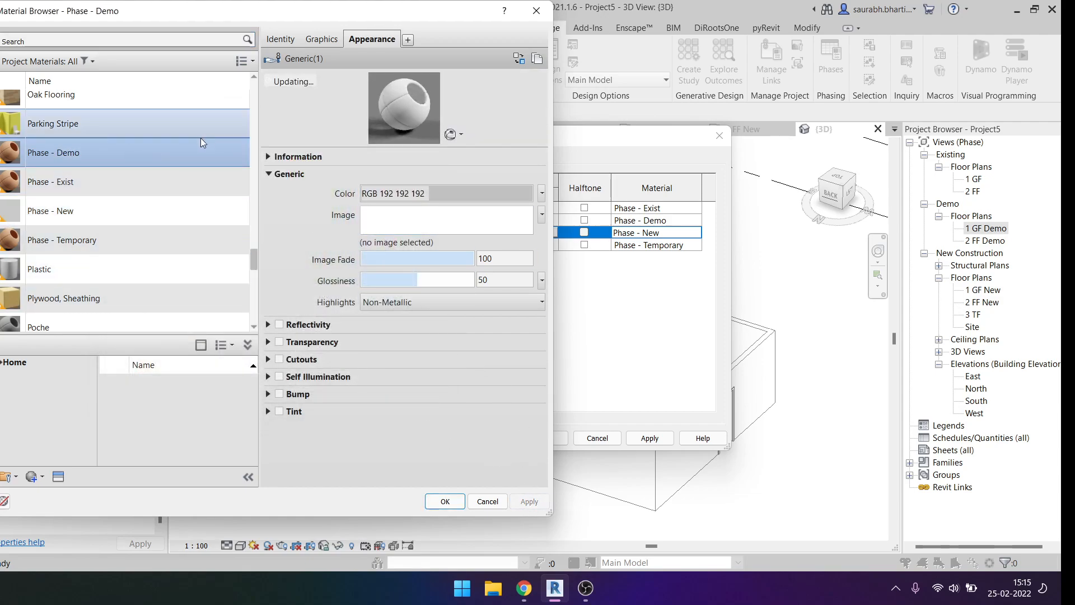
{"action": "left_click", "coordinate": [318, 45]}
{"action": "left_click", "coordinate": [372, 39]}
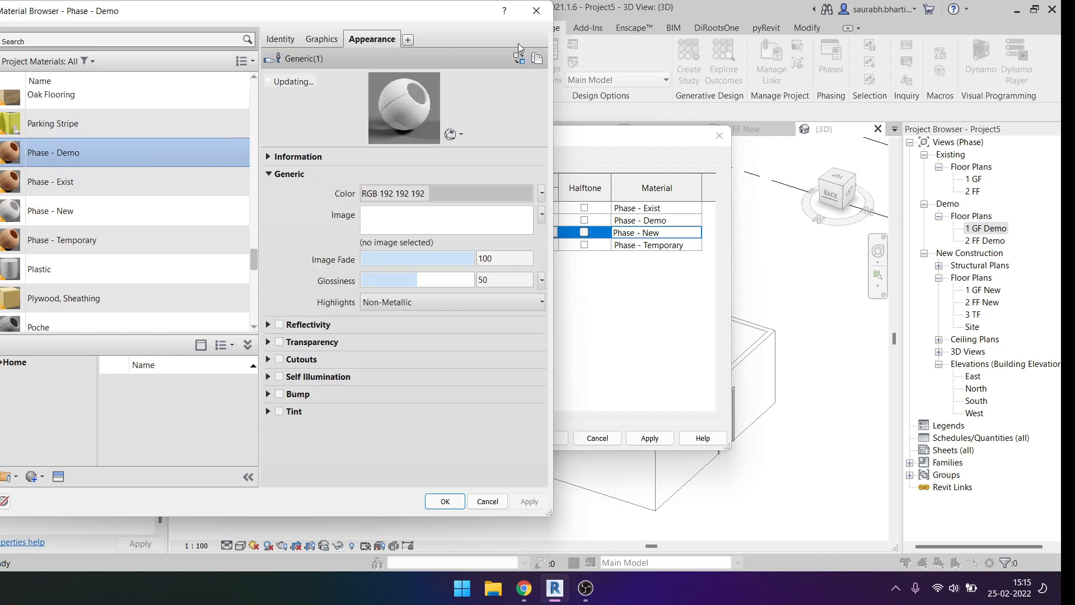
{"action": "left_click", "coordinate": [537, 10]}
{"action": "left_click", "coordinate": [720, 136]}
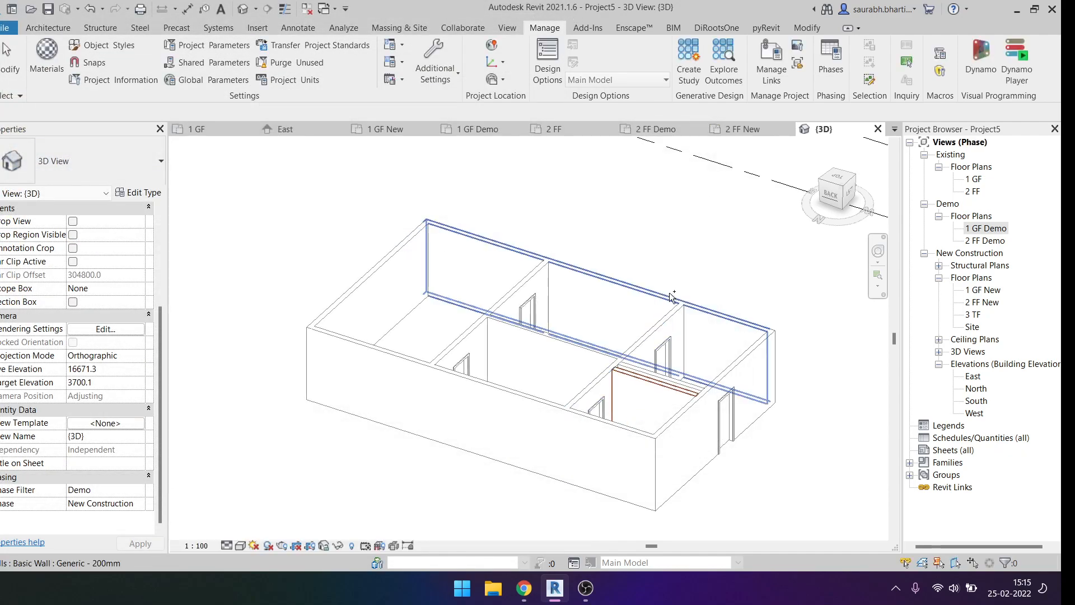
Step: Open the New status material in the phasing graphic overrides and duplicate Phase - New as "1. New Phase"
{"action": "left_click", "coordinate": [830, 59]}
{"action": "left_click", "coordinate": [358, 157]}
{"action": "left_click", "coordinate": [302, 158]}
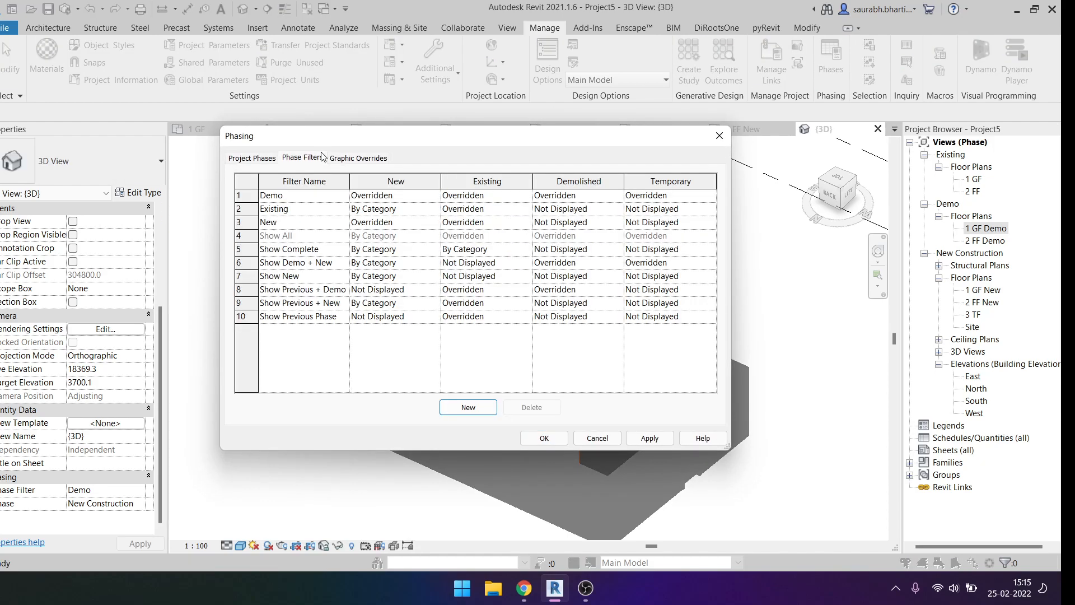
{"action": "left_click", "coordinate": [358, 159]}
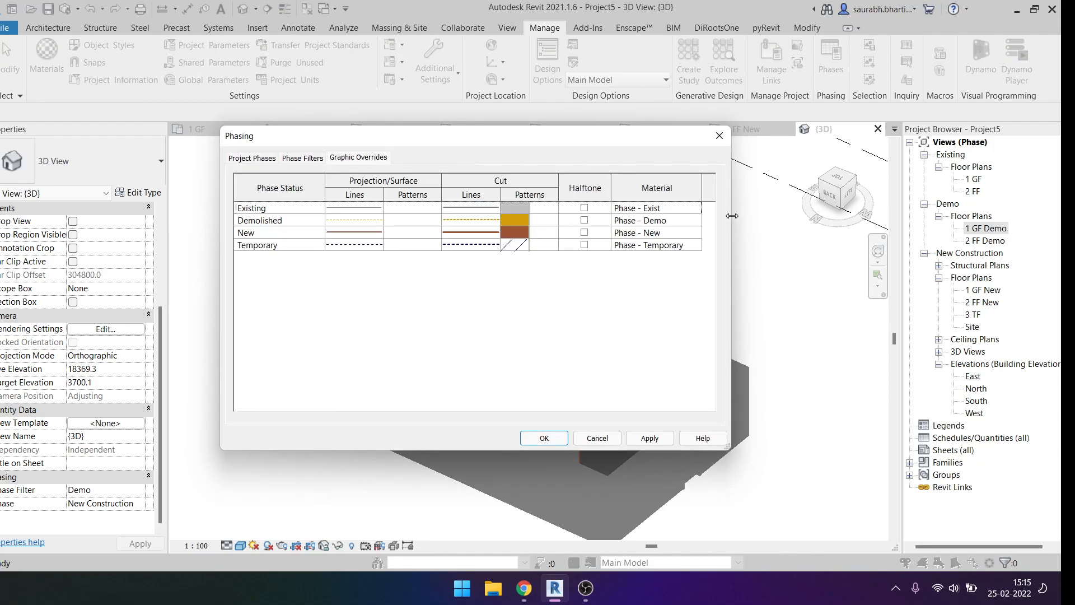
{"action": "left_click", "coordinate": [697, 234]}
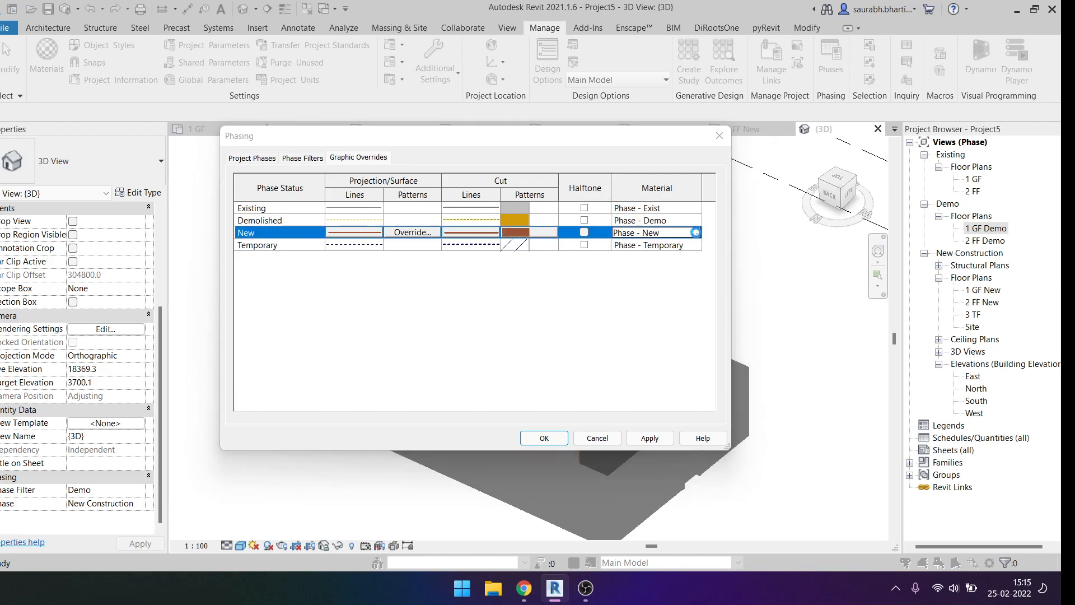
{"action": "left_click", "coordinate": [696, 233]}
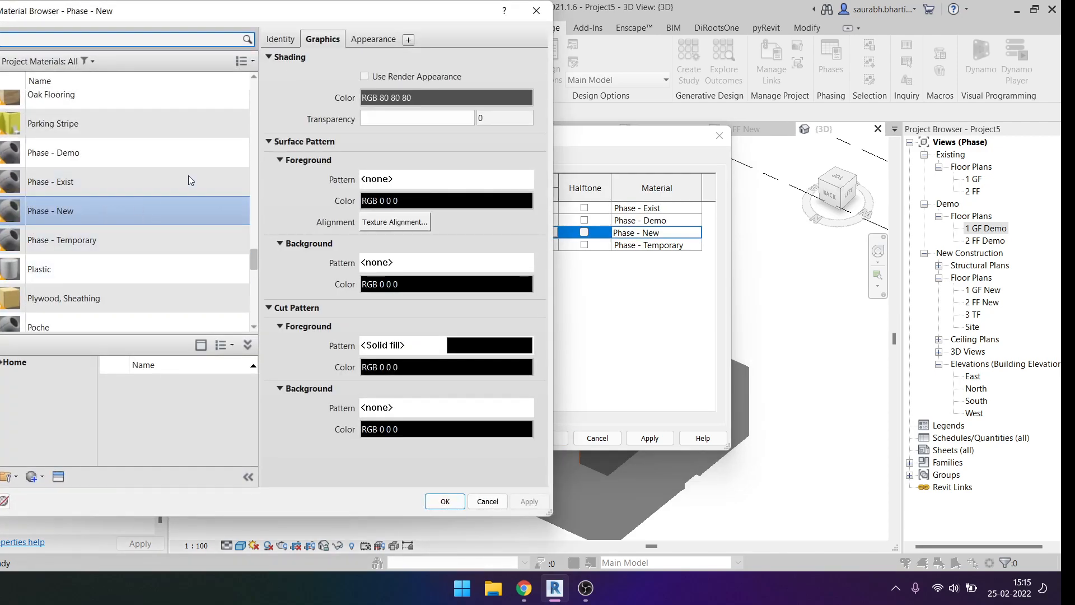
{"action": "right_click", "coordinate": [99, 217]}
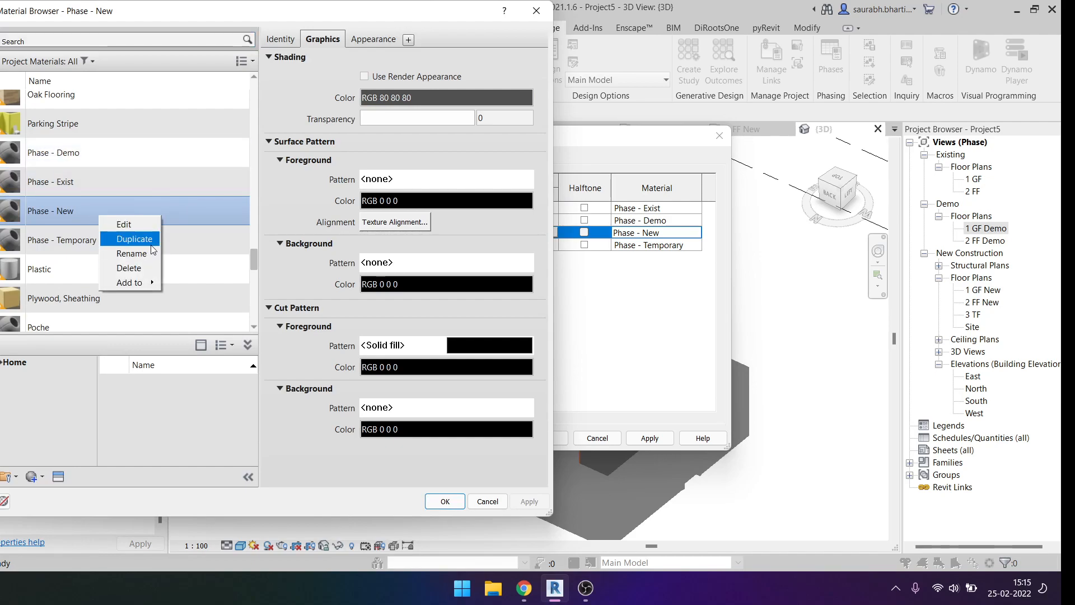
{"action": "left_click", "coordinate": [134, 239]}
{"action": "type", "text": "New Phase"}
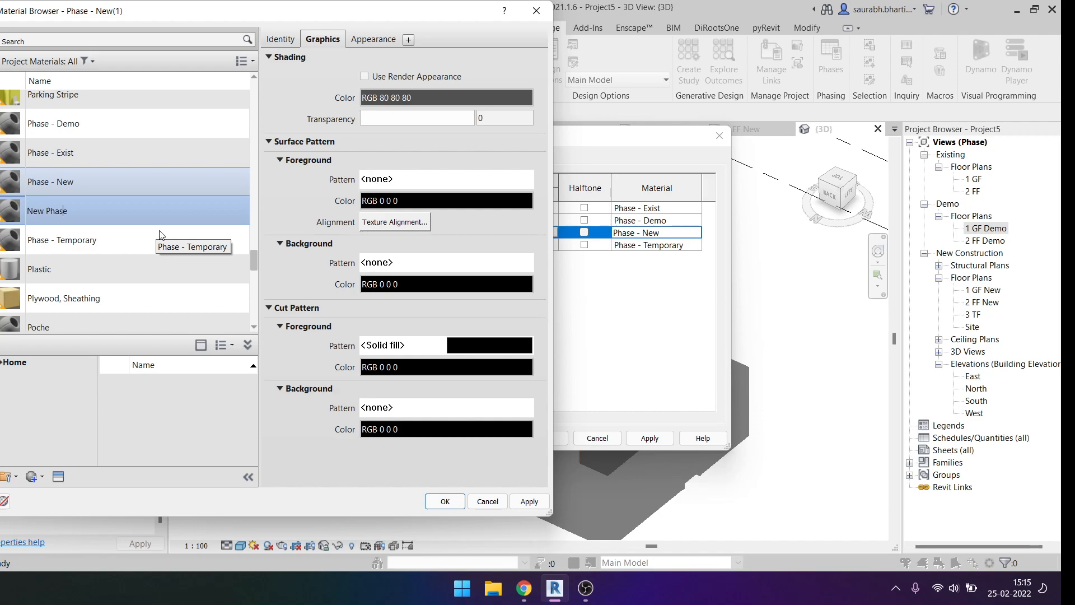
{"action": "key", "text": "Left"}
{"action": "key", "text": "Left"}
{"action": "type", "text": "1-"}
{"action": "key", "text": "BackSpace"}
{"action": "type", "text": "."}
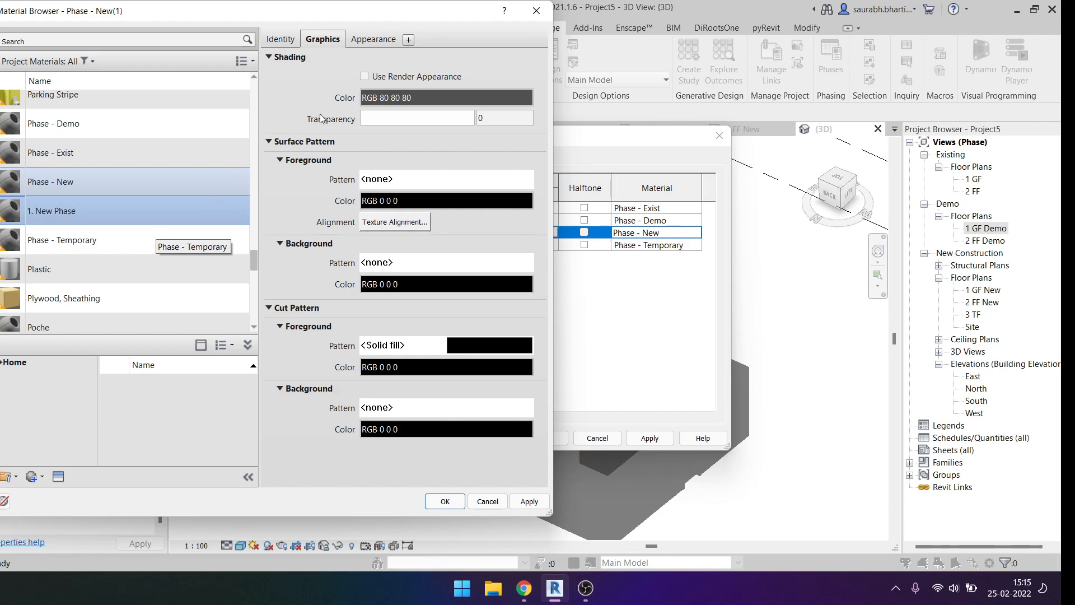
Step: Duplicate the appearance asset of 1. New Phase and set its generic colour to RGB 155 86 54
{"action": "left_click", "coordinate": [379, 39]}
{"action": "right_click", "coordinate": [373, 40]}
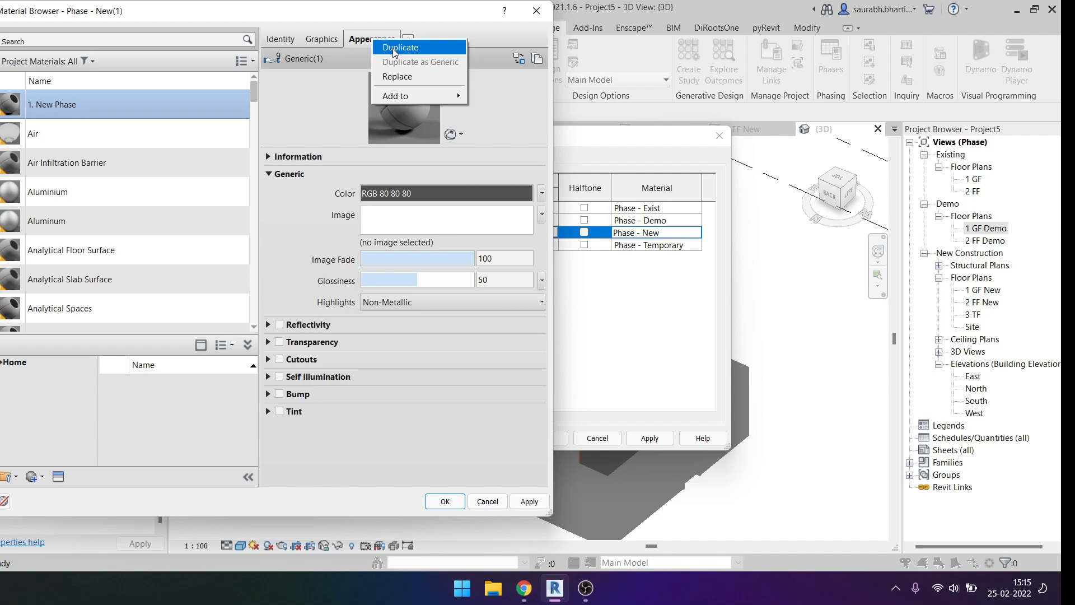
{"action": "left_click", "coordinate": [395, 49]}
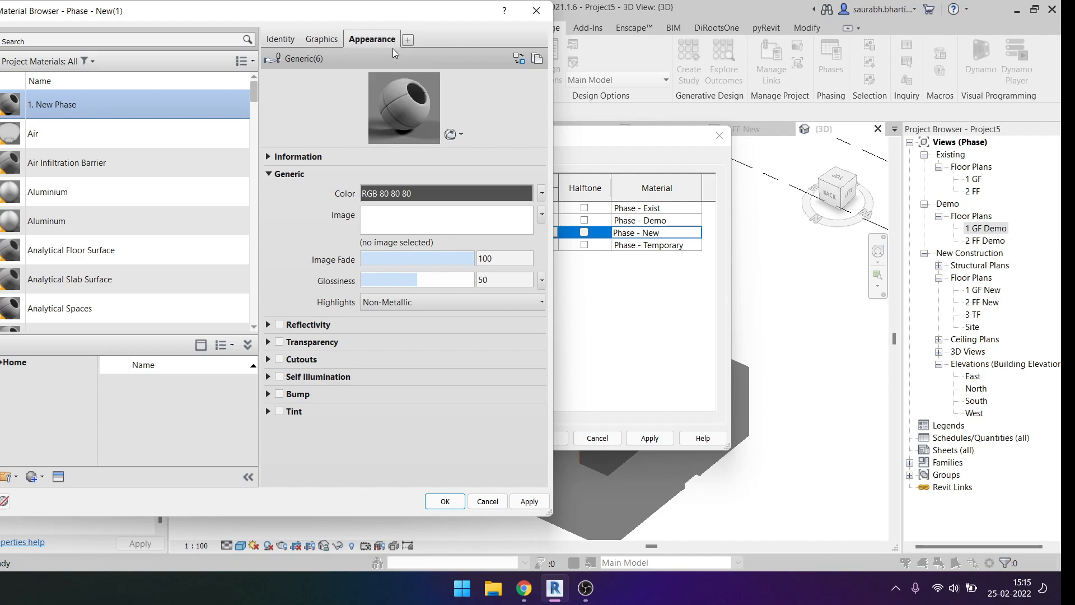
{"action": "left_click", "coordinate": [417, 193]}
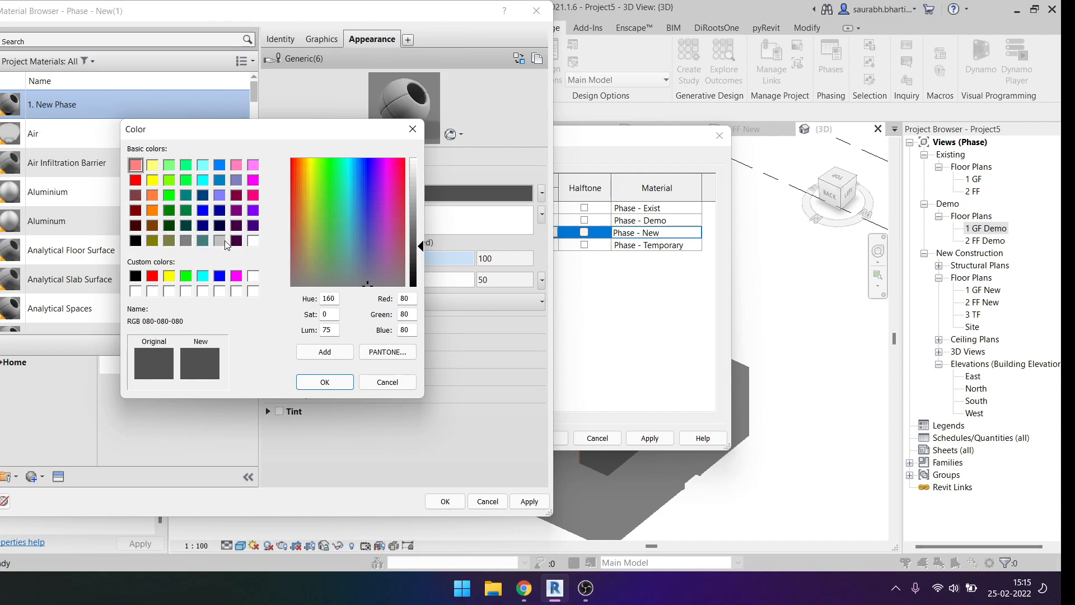
{"action": "left_click_drag", "start_coordinate": [415, 299], "coordinate": [363, 299]}
{"action": "type", "text": "155"}
{"action": "left_click_drag", "start_coordinate": [414, 314], "coordinate": [386, 331]}
{"action": "type", "text": "86 "}
{"action": "type", "text": "54"}
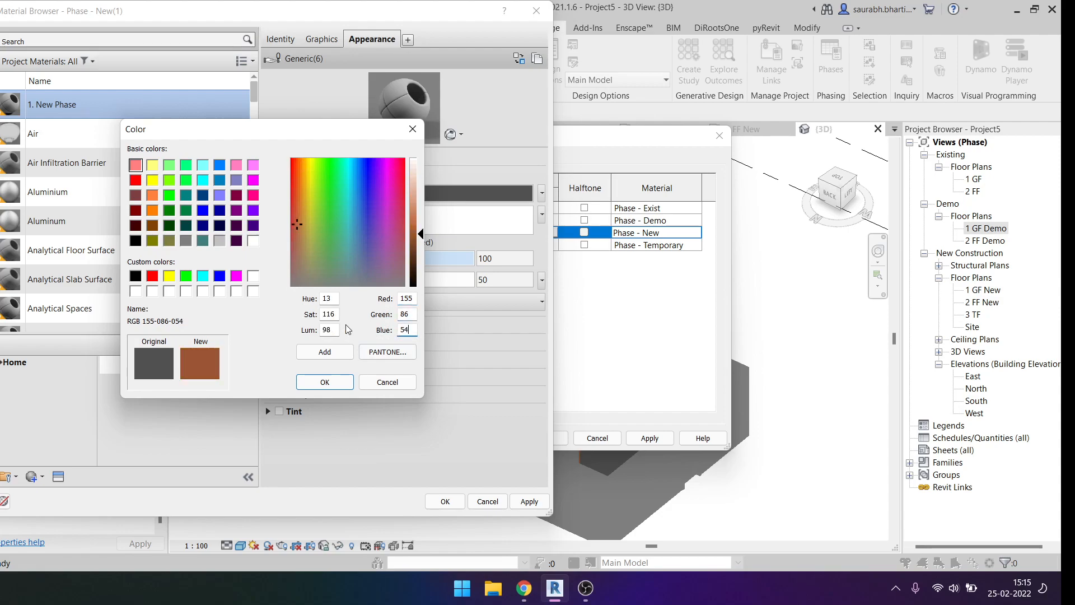
{"action": "left_click", "coordinate": [325, 382]}
Step: Use the render appearance for the shading of 1. New Phase, and apply the material and the phasing overrides
{"action": "left_click", "coordinate": [322, 40]}
{"action": "left_click", "coordinate": [378, 79]}
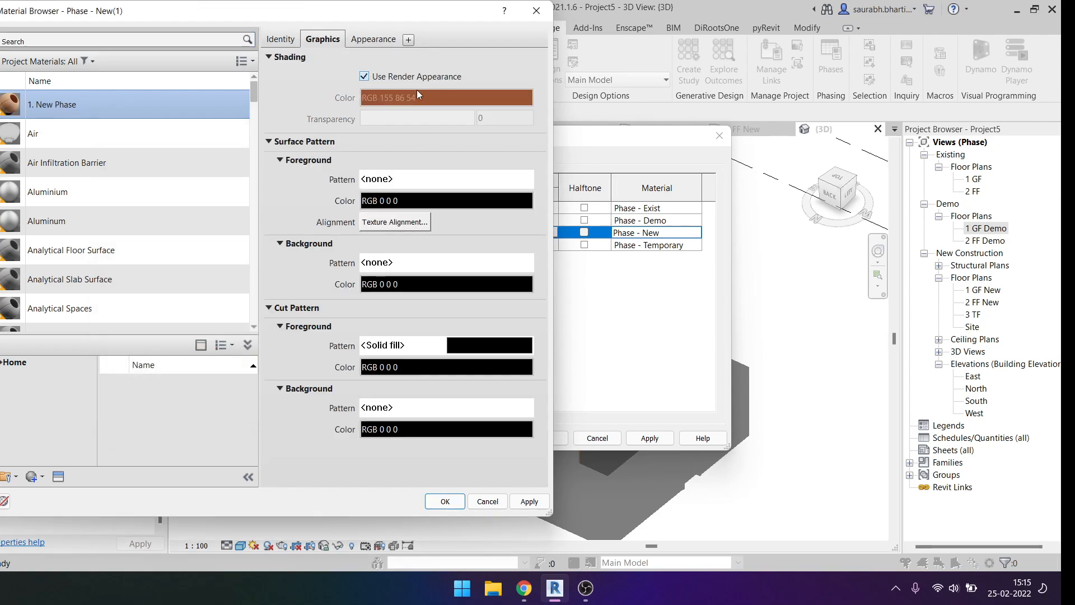
{"action": "left_click", "coordinate": [531, 501]}
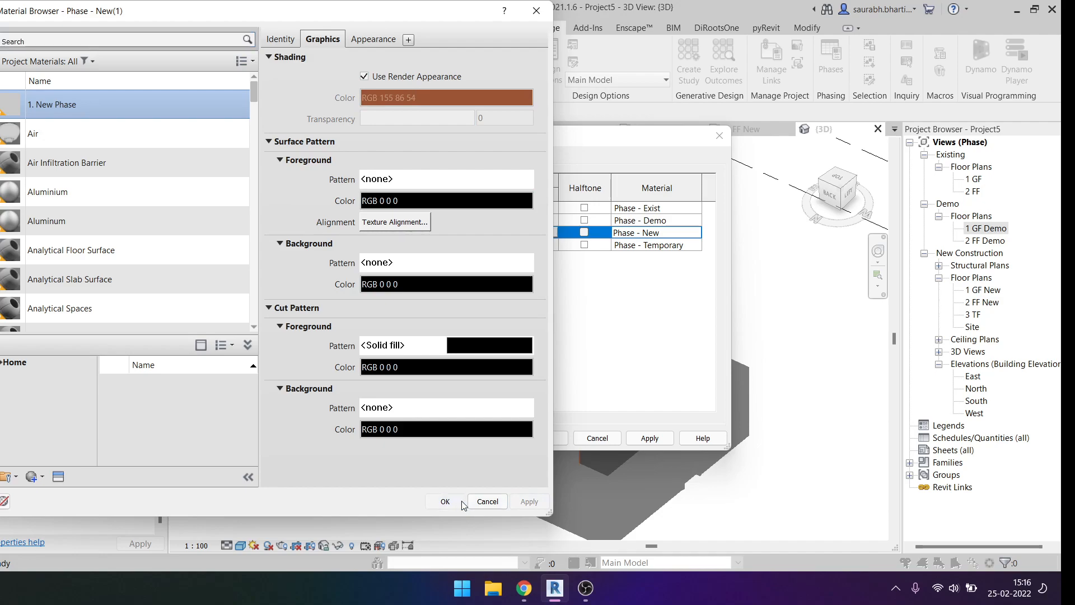
{"action": "left_click", "coordinate": [445, 501]}
{"action": "left_click", "coordinate": [649, 438]}
{"action": "left_click", "coordinate": [547, 438]}
Step: Set the phase of the 3D view to Demo
{"action": "scroll", "coordinate": [597, 417], "scroll_direction": "down", "scroll_amount": 1}
{"action": "middle_click_drag", "start_coordinate": [634, 458], "coordinate": [582, 337], "text": "shift"}
{"action": "left_click", "coordinate": [732, 344]}
{"action": "key", "text": "Escape"}
{"action": "scroll", "coordinate": [2, 467], "scroll_direction": "down", "scroll_amount": 2}
{"action": "left_click", "coordinate": [140, 503]}
{"action": "left_click", "coordinate": [140, 503]}
{"action": "left_click", "coordinate": [84, 528]}
Step: Examine how the existing, demolished and new elements are coloured in the 3D view, from several angles and distances
{"action": "middle_click_drag", "start_coordinate": [527, 511], "coordinate": [588, 479], "text": "shift"}
{"action": "scroll", "coordinate": [594, 407], "scroll_direction": "up", "scroll_amount": 4}
{"action": "scroll", "coordinate": [596, 404], "scroll_direction": "down", "scroll_amount": 1}
{"action": "middle_click_drag", "start_coordinate": [635, 445], "coordinate": [613, 440], "text": "shift"}
{"action": "middle_click_drag", "start_coordinate": [807, 402], "coordinate": [784, 429], "text": "shift"}
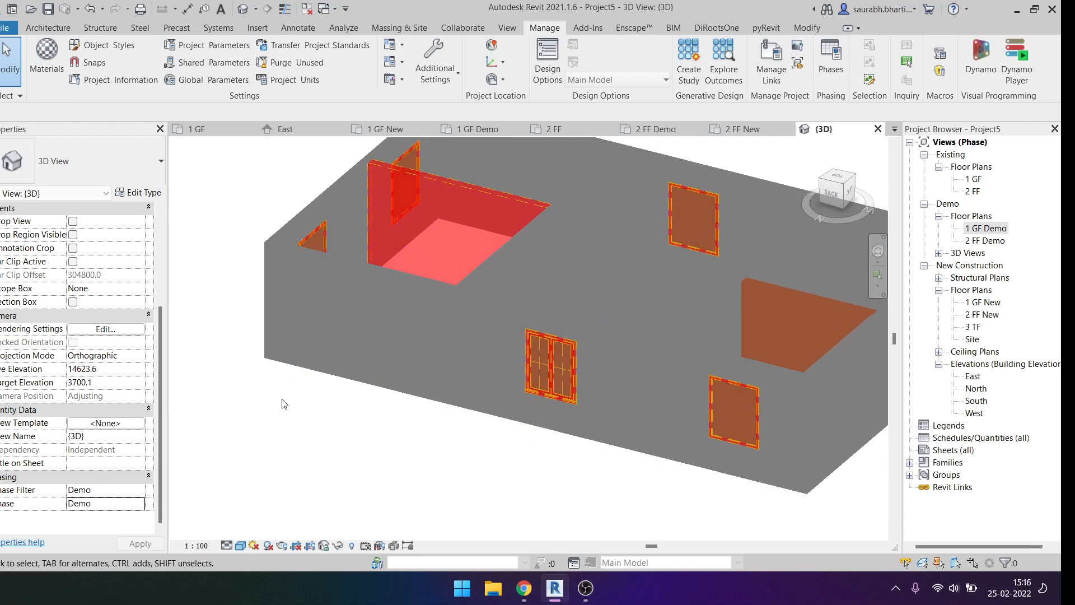
{"action": "scroll", "coordinate": [456, 476], "scroll_direction": "down", "scroll_amount": 3}
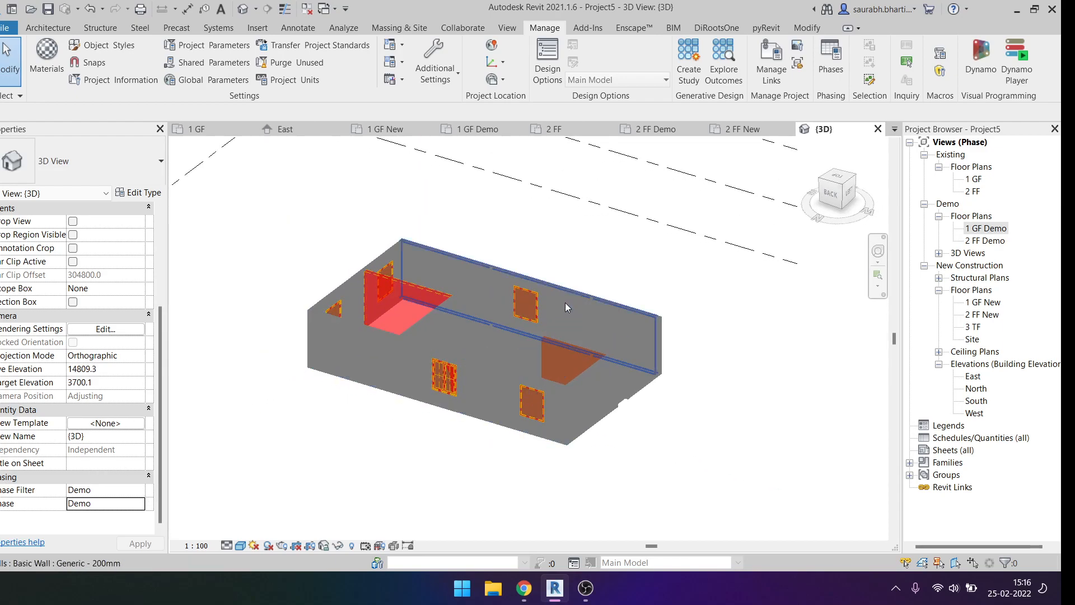
{"action": "scroll", "coordinate": [676, 301], "scroll_direction": "up", "scroll_amount": 5}
{"action": "scroll", "coordinate": [676, 301], "scroll_direction": "down", "scroll_amount": 5}
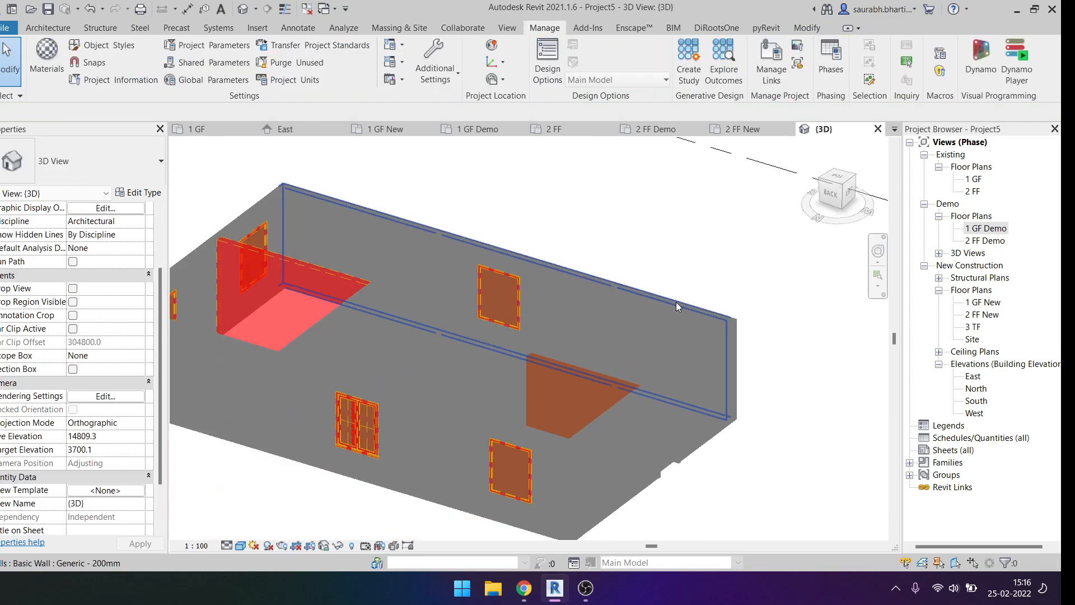
Step: Inspect the phase filters and the Existing status material's graphics and appearance in the phasing settings
{"action": "left_click", "coordinate": [825, 56]}
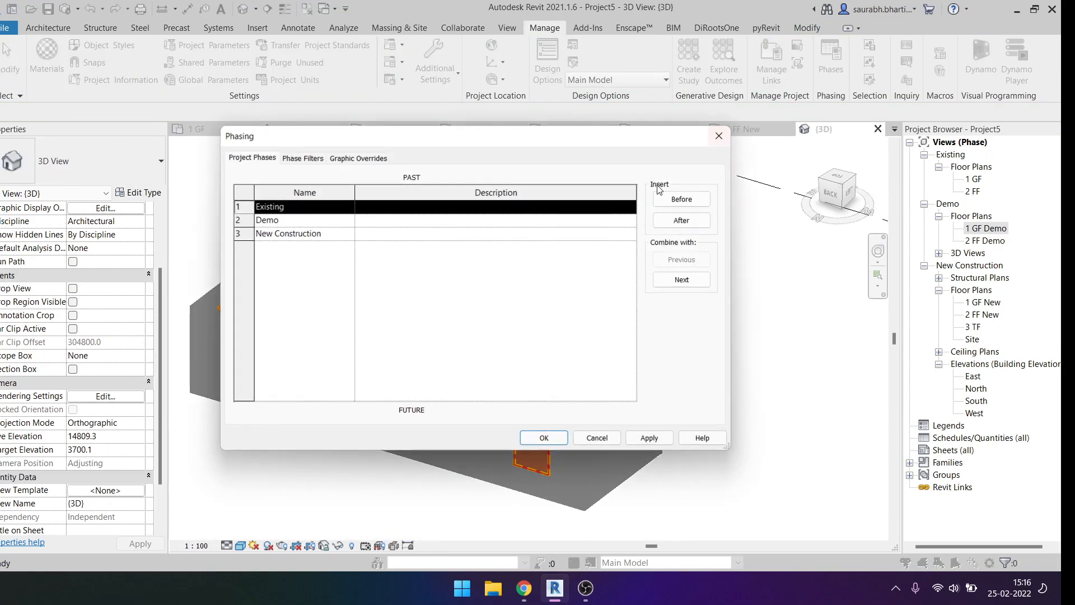
{"action": "left_click", "coordinate": [302, 159]}
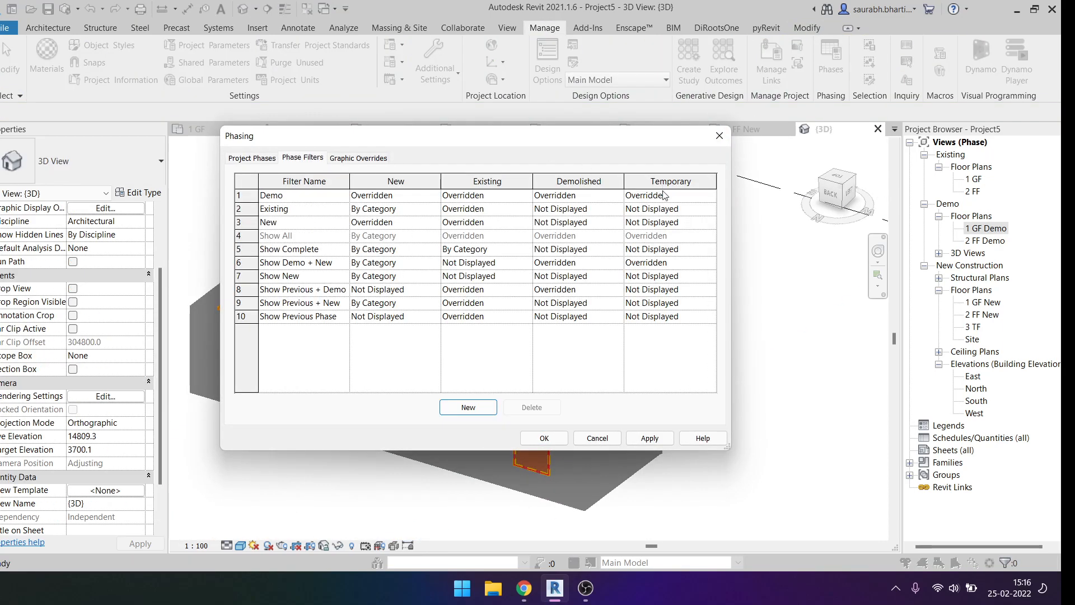
{"action": "left_click", "coordinate": [359, 157]}
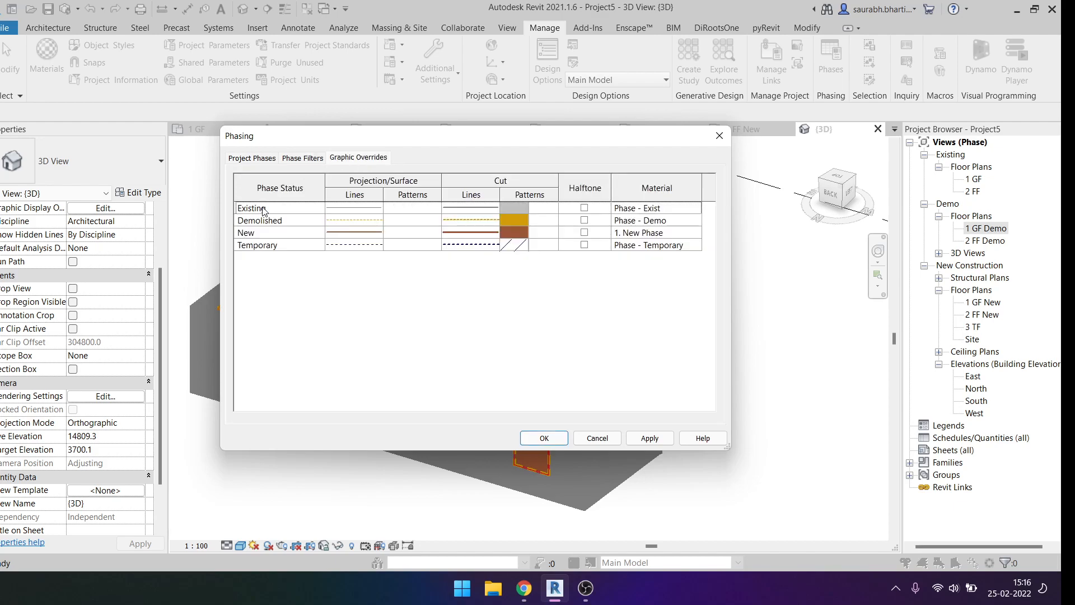
{"action": "left_click", "coordinate": [699, 208]}
{"action": "left_click", "coordinate": [698, 209]}
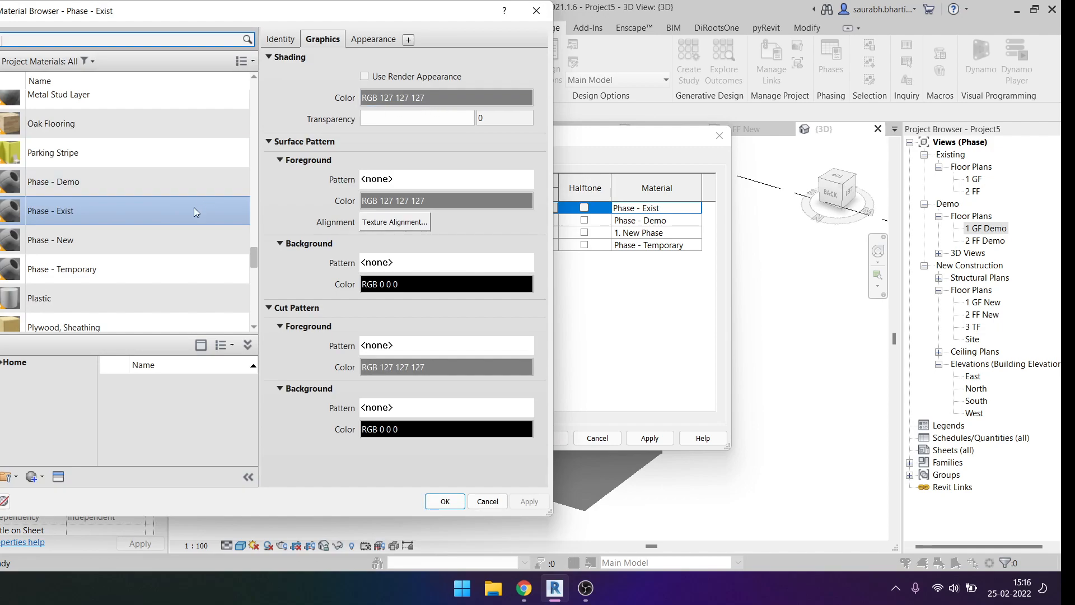
{"action": "left_click", "coordinate": [374, 39]}
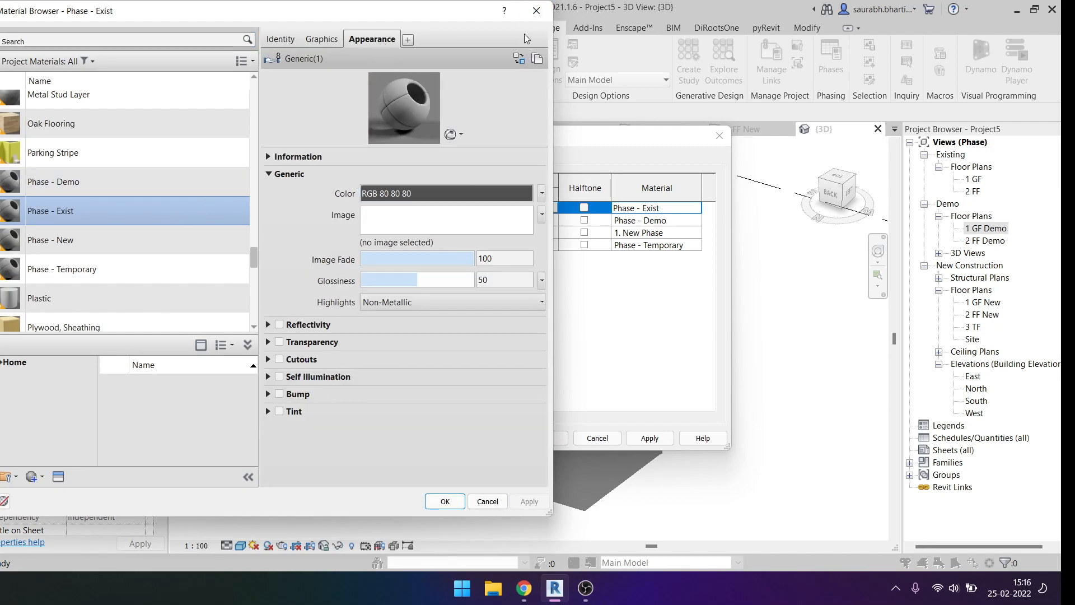
{"action": "left_click", "coordinate": [536, 14]}
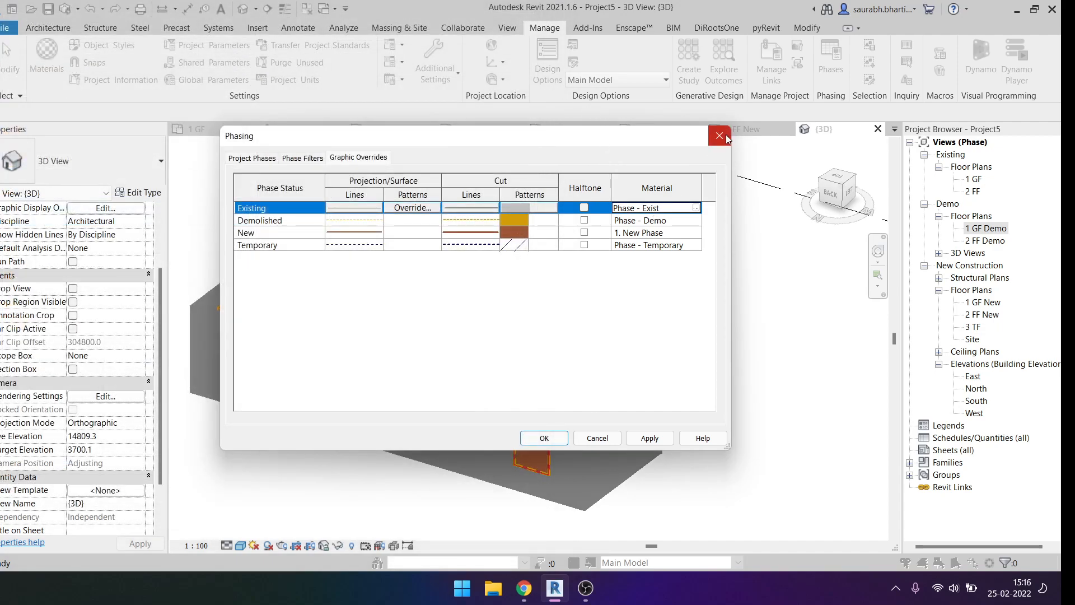
Step: Duplicate the Phase - Exist material of the Existing status as "1 Existing" and select the new material
{"action": "left_click", "coordinate": [694, 208]}
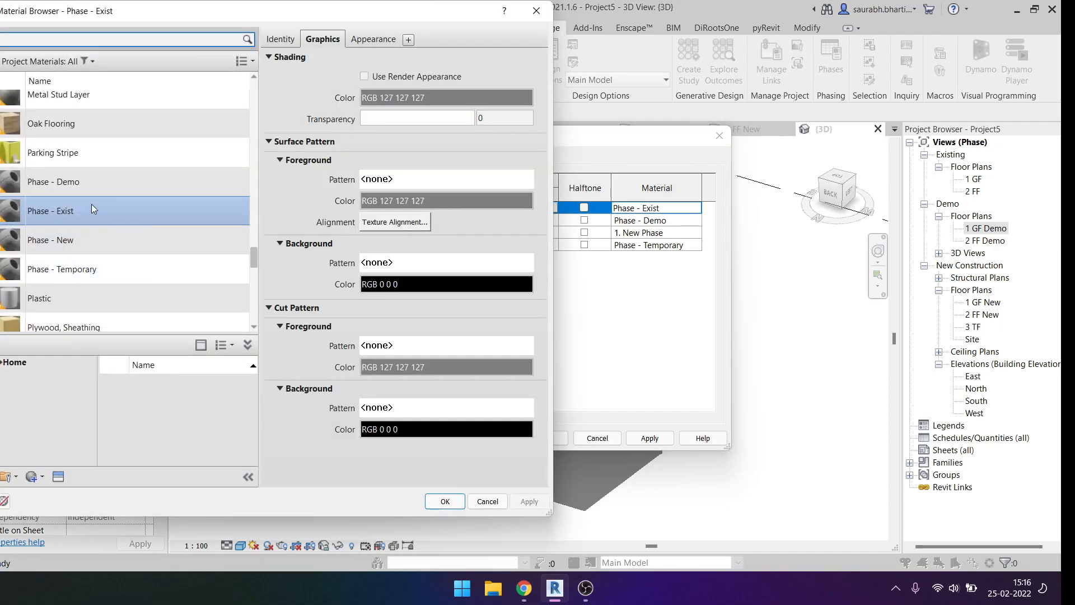
{"action": "right_click", "coordinate": [72, 209]}
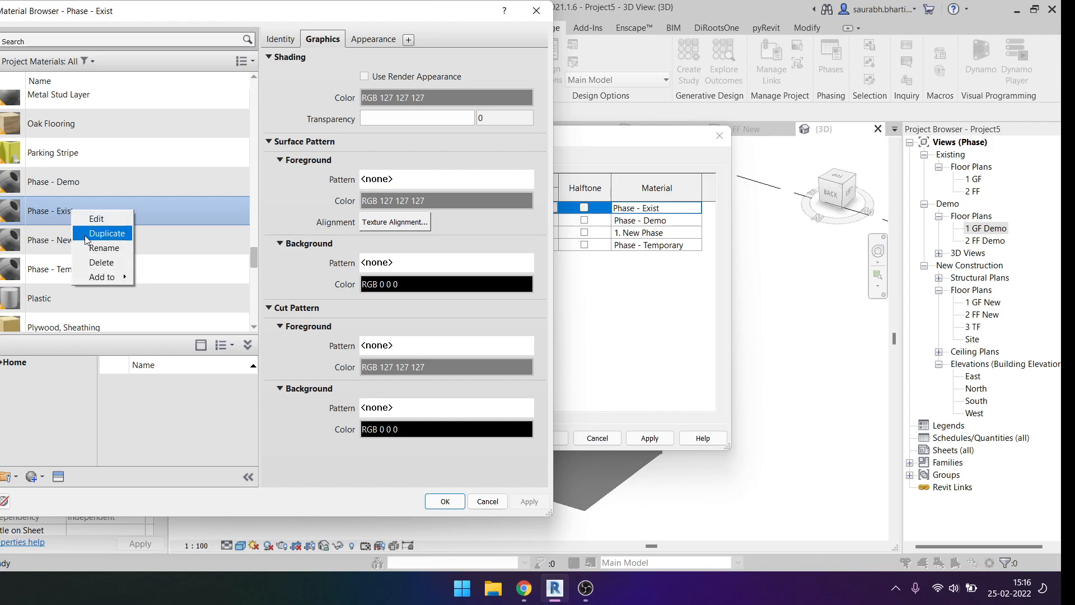
{"action": "left_click", "coordinate": [106, 233]}
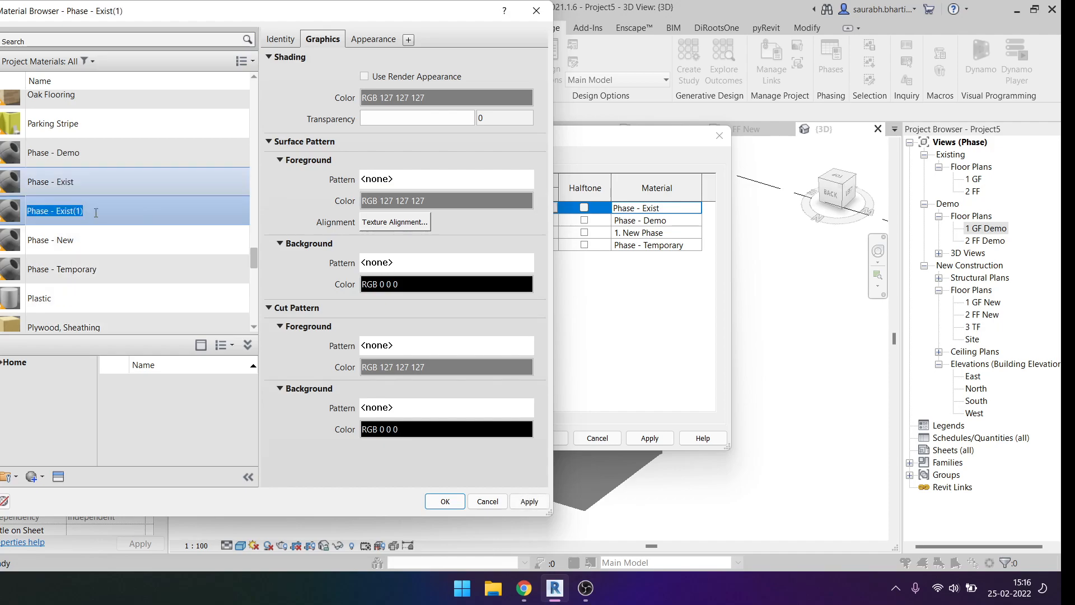
{"action": "type", "text": "Existing"}
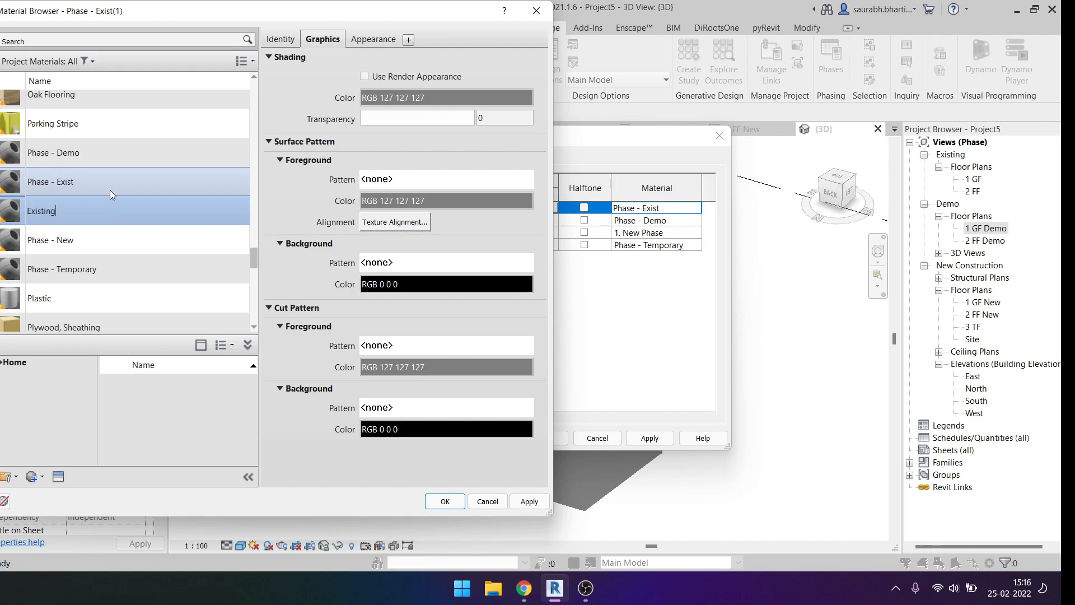
{"action": "type", "text": "1"}
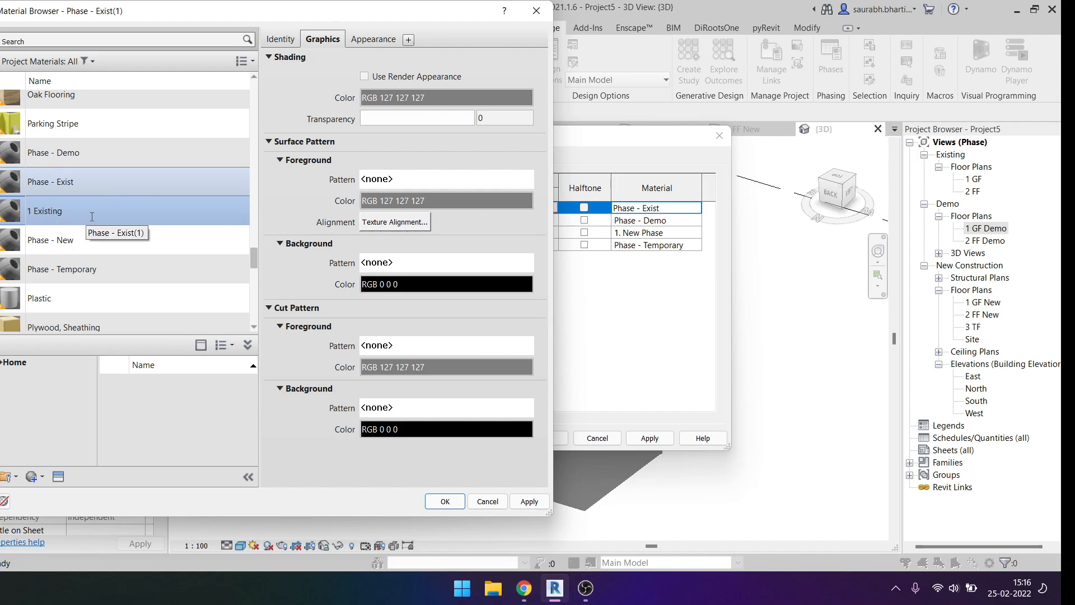
{"action": "left_click", "coordinate": [112, 246]}
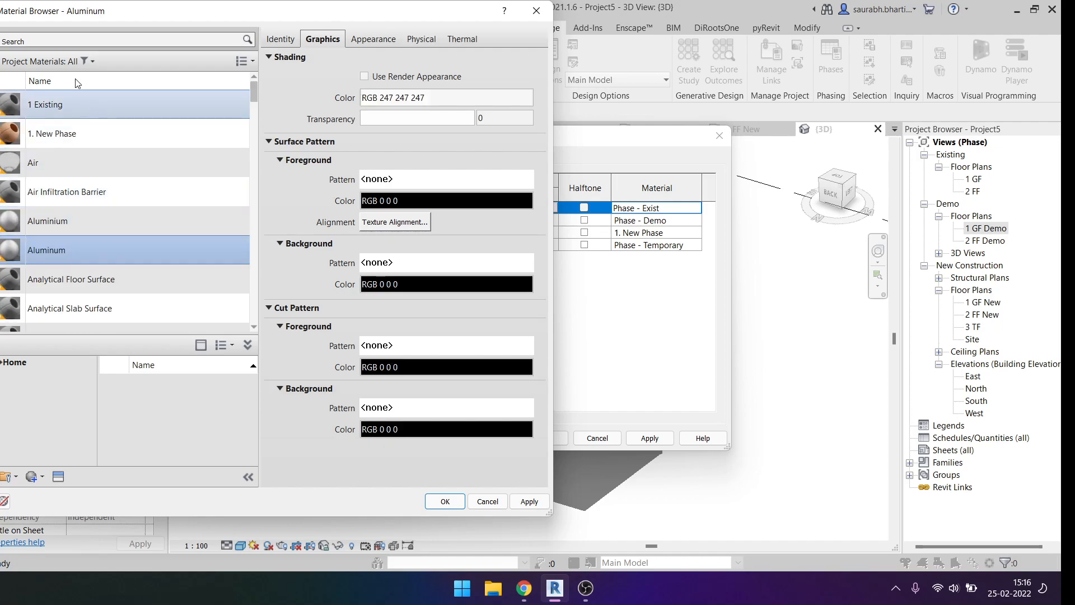
{"action": "left_click", "coordinate": [68, 108]}
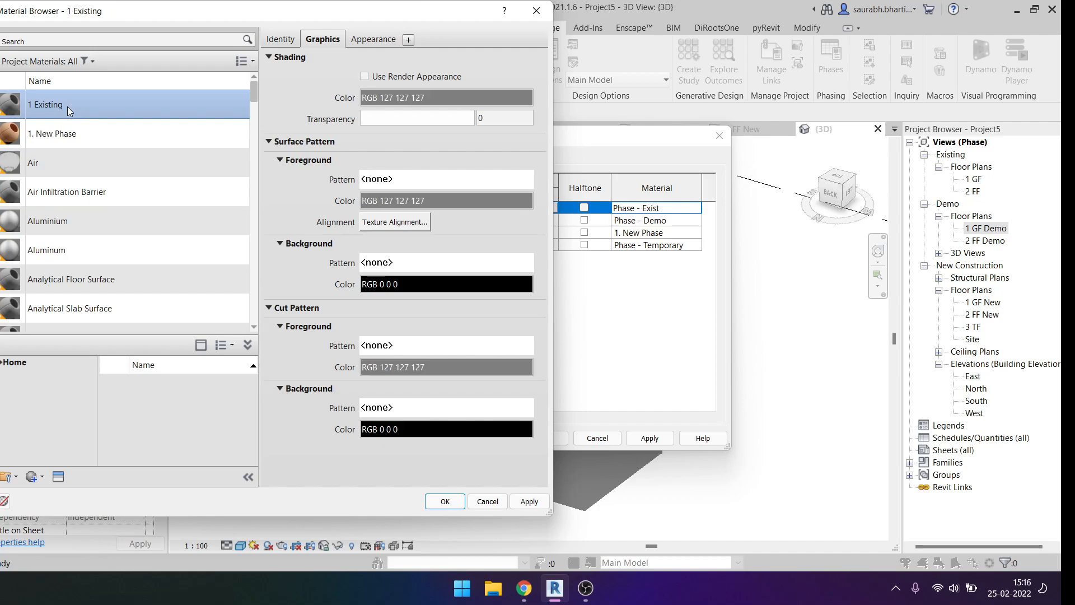
Step: Duplicate the appearance asset of the 1 Existing material
{"action": "left_click", "coordinate": [385, 41]}
{"action": "right_click", "coordinate": [385, 39]}
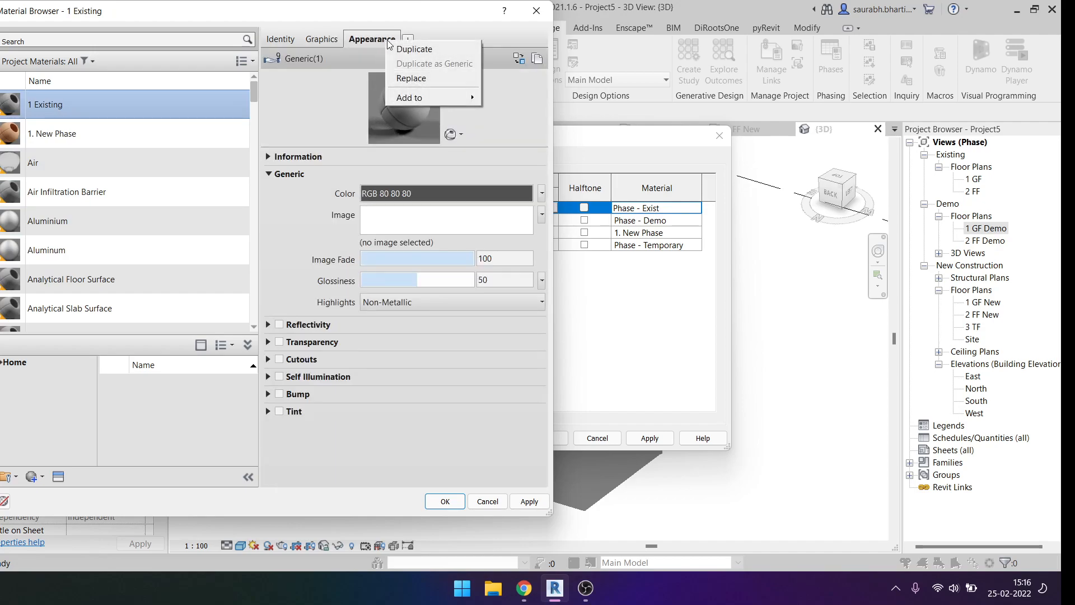
{"action": "left_click", "coordinate": [413, 49]}
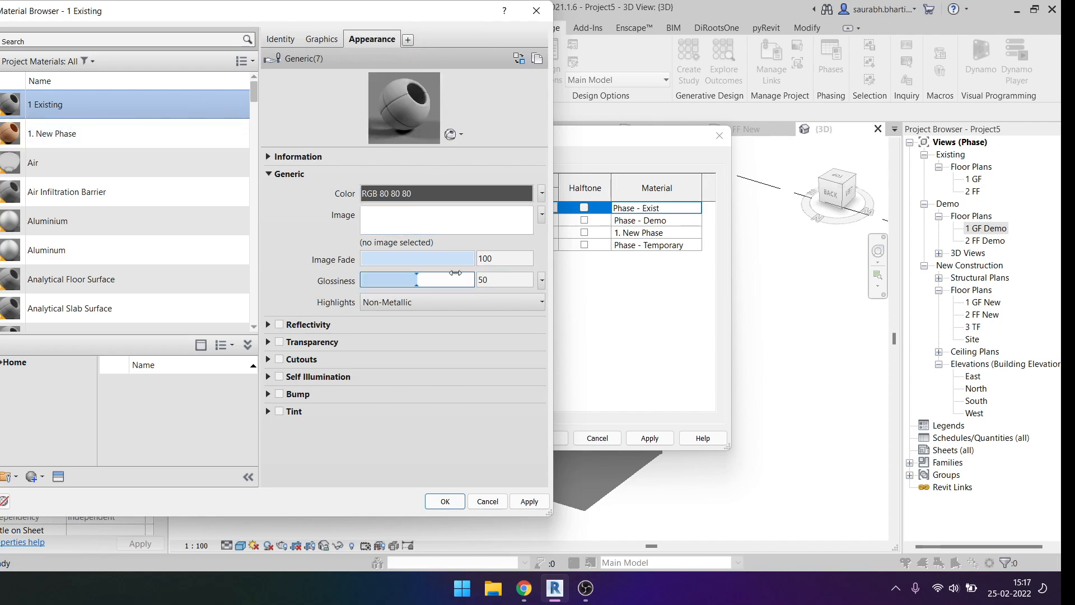
Step: Set the appearance colour of the 1 Existing material to white and apply the material and phasing settings
{"action": "left_click", "coordinate": [408, 194]}
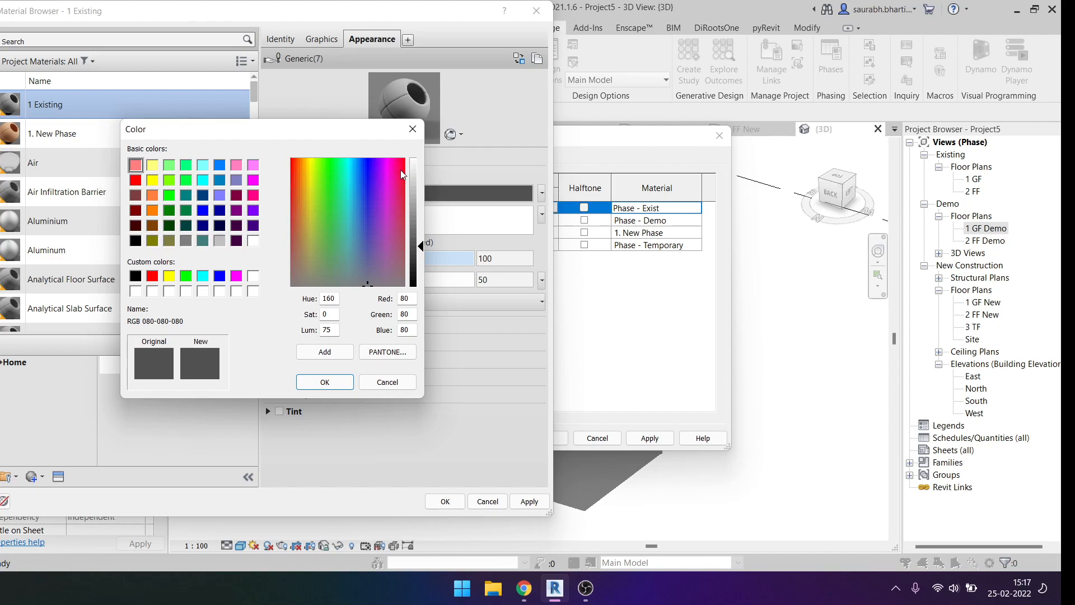
{"action": "left_click", "coordinate": [253, 241]}
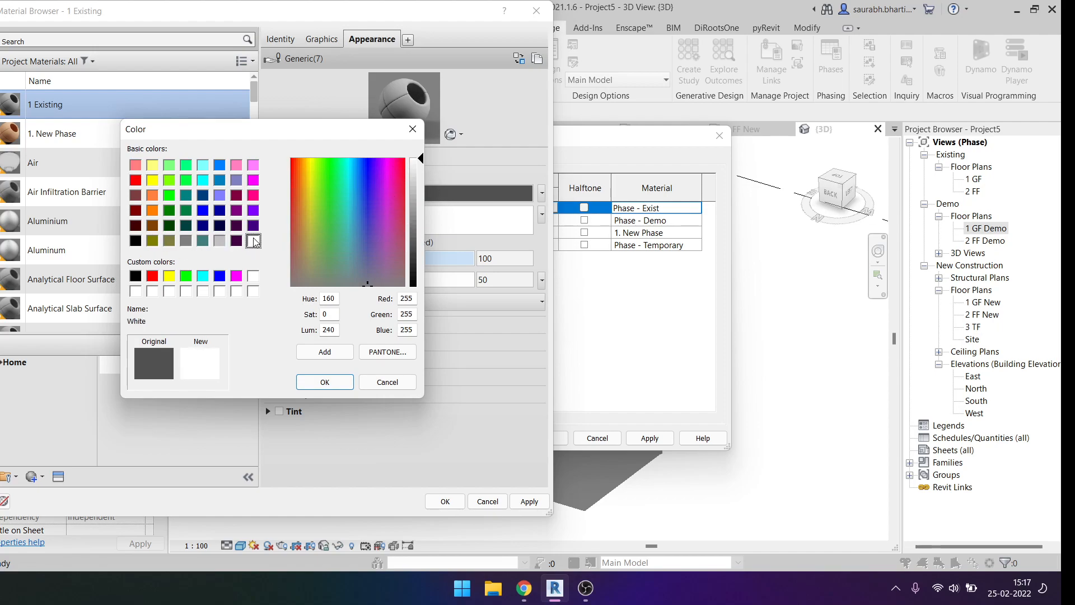
{"action": "left_click", "coordinate": [325, 381]}
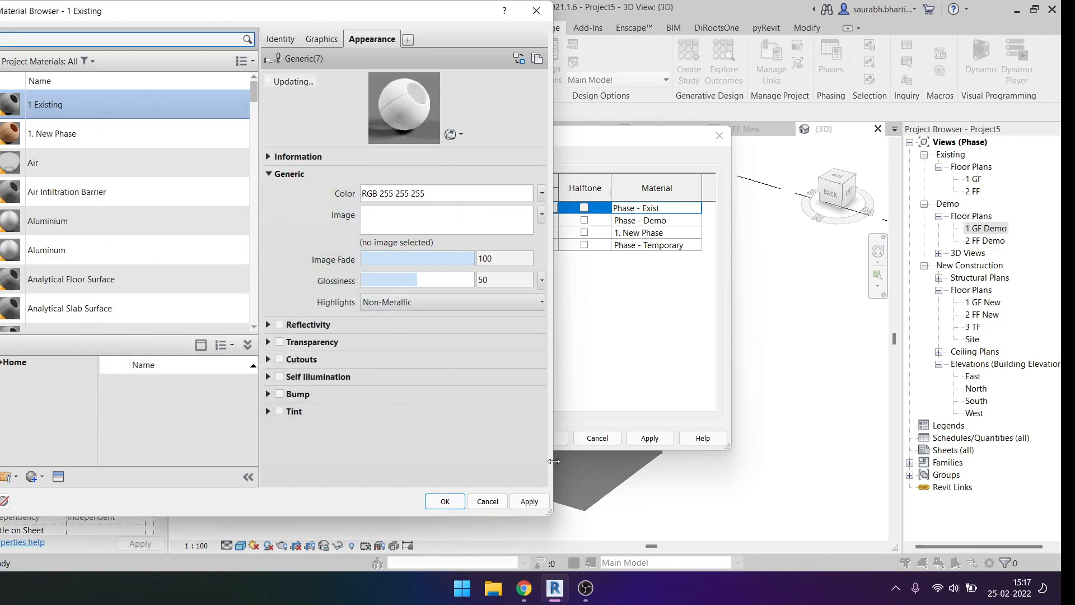
{"action": "left_click", "coordinate": [322, 39]}
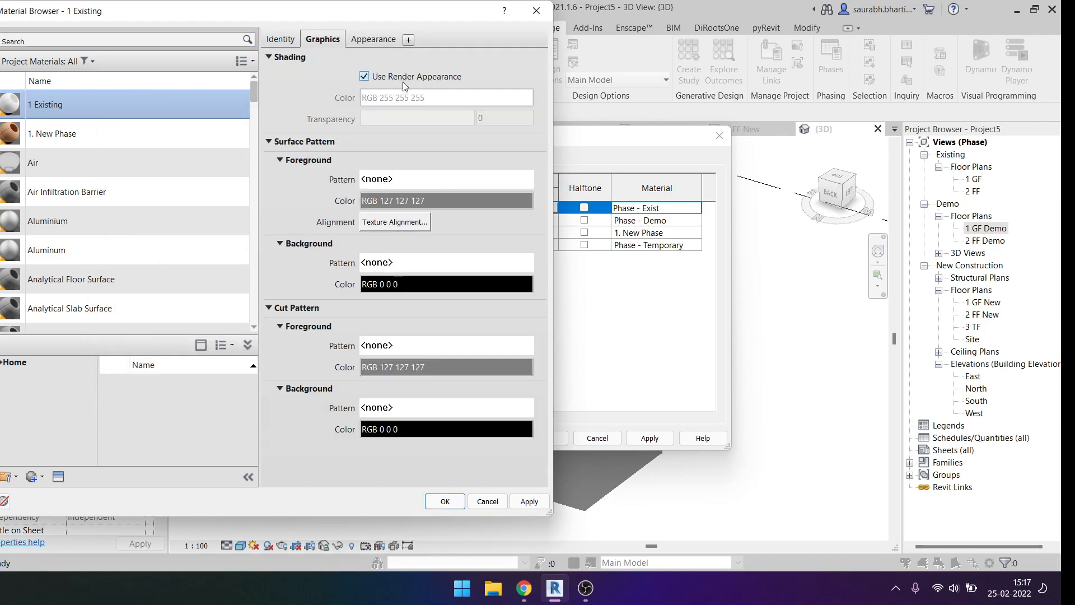
{"action": "left_click", "coordinate": [445, 501]}
{"action": "left_click", "coordinate": [649, 438]}
{"action": "left_click", "coordinate": [544, 438]}
Step: Examine the existing walls and the demolished windows in the 3D view with the new white existing material
{"action": "middle_click_drag", "start_coordinate": [586, 401], "coordinate": [509, 421], "text": "shift"}
{"action": "scroll", "coordinate": [508, 421], "scroll_direction": "up", "scroll_amount": 5}
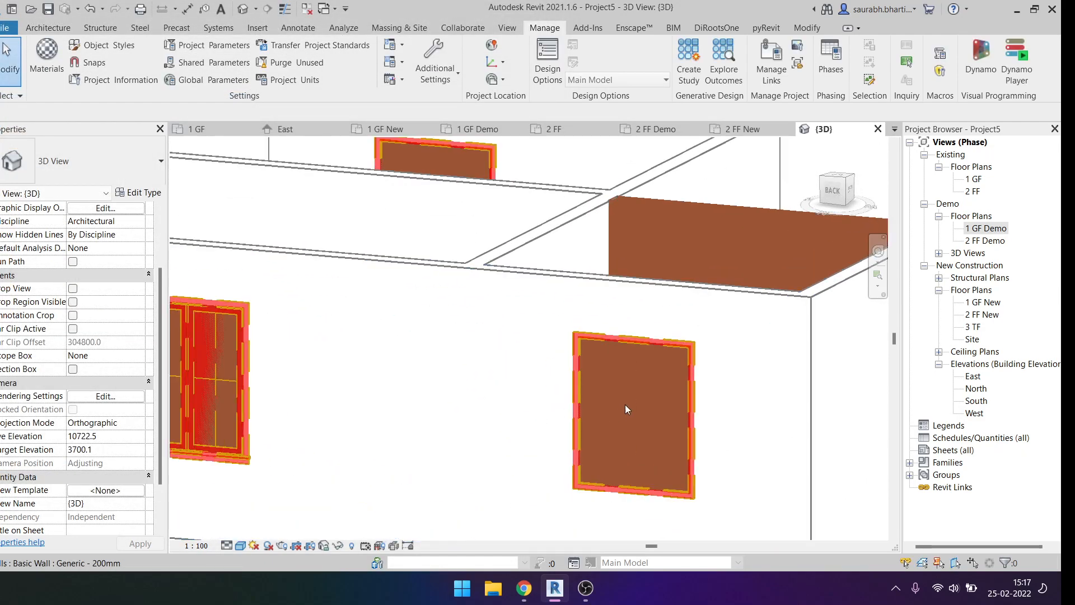
{"action": "left_click", "coordinate": [625, 404]}
{"action": "scroll", "coordinate": [602, 375], "scroll_direction": "down", "scroll_amount": 3}
{"action": "key", "text": "Escape"}
{"action": "scroll", "coordinate": [447, 404], "scroll_direction": "down", "scroll_amount": 3}
{"action": "middle_click_drag", "start_coordinate": [446, 404], "coordinate": [454, 439], "text": "shift"}
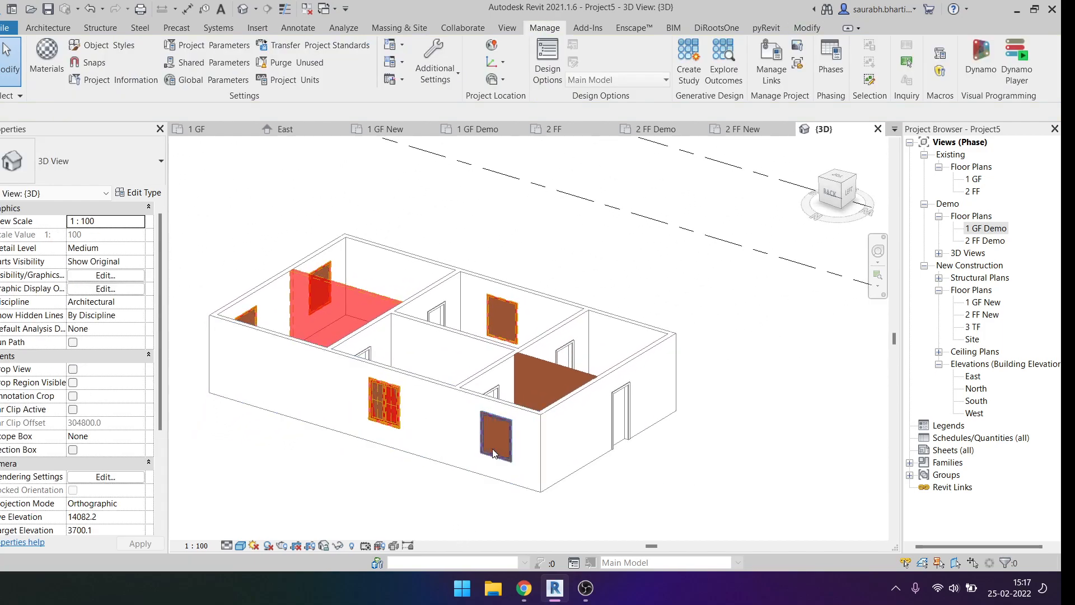
Step: Compare how the phased elements display in the 3D view with the Hidden Line and Consistent Colors visual styles
{"action": "scroll", "coordinate": [500, 447], "scroll_direction": "up", "scroll_amount": 3}
{"action": "left_click", "coordinate": [240, 545]}
{"action": "left_click", "coordinate": [265, 475]}
{"action": "scroll", "coordinate": [347, 443], "scroll_direction": "down", "scroll_amount": 2}
{"action": "middle_click_drag", "start_coordinate": [445, 474], "coordinate": [462, 484], "text": "shift"}
{"action": "left_click", "coordinate": [245, 544]}
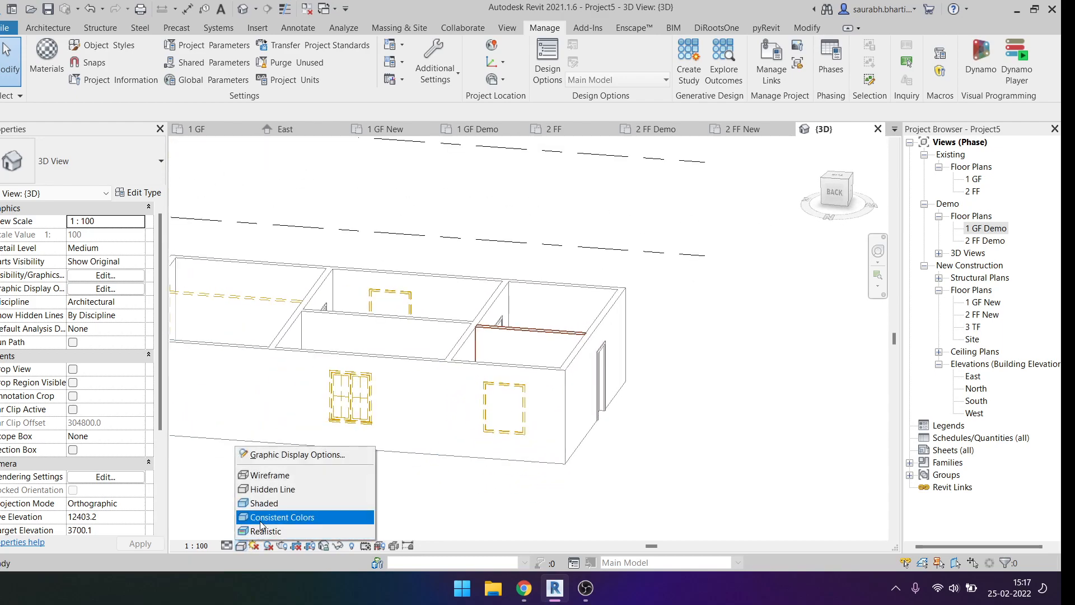
{"action": "left_click", "coordinate": [260, 521]}
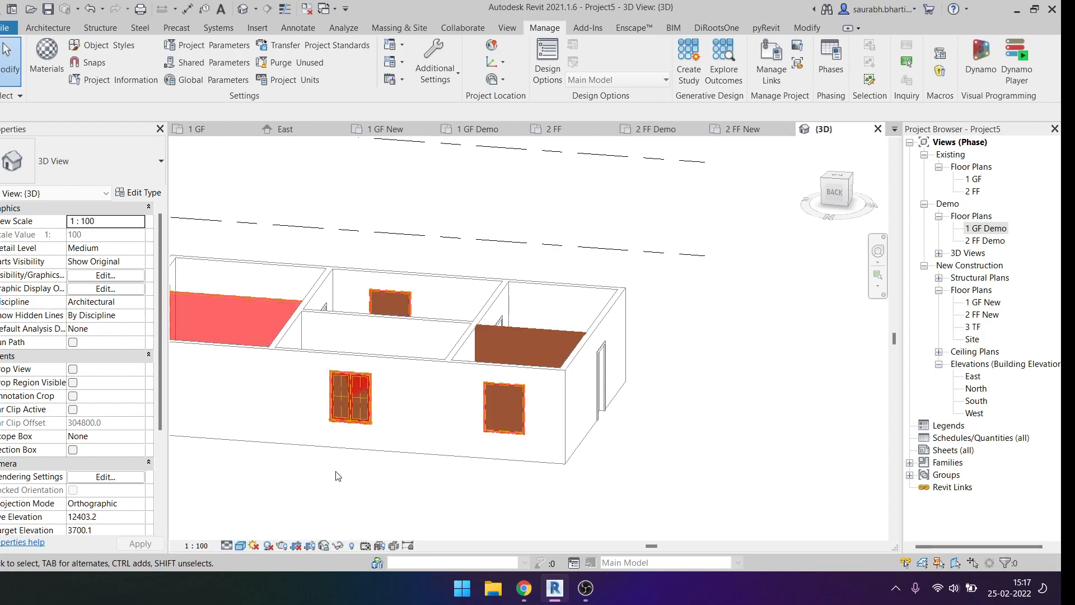
{"action": "scroll", "coordinate": [437, 487], "scroll_direction": "down", "scroll_amount": 2}
{"action": "middle_click_drag", "start_coordinate": [437, 487], "coordinate": [408, 506], "text": "shift"}
{"action": "scroll", "coordinate": [454, 448], "scroll_direction": "up", "scroll_amount": 4}
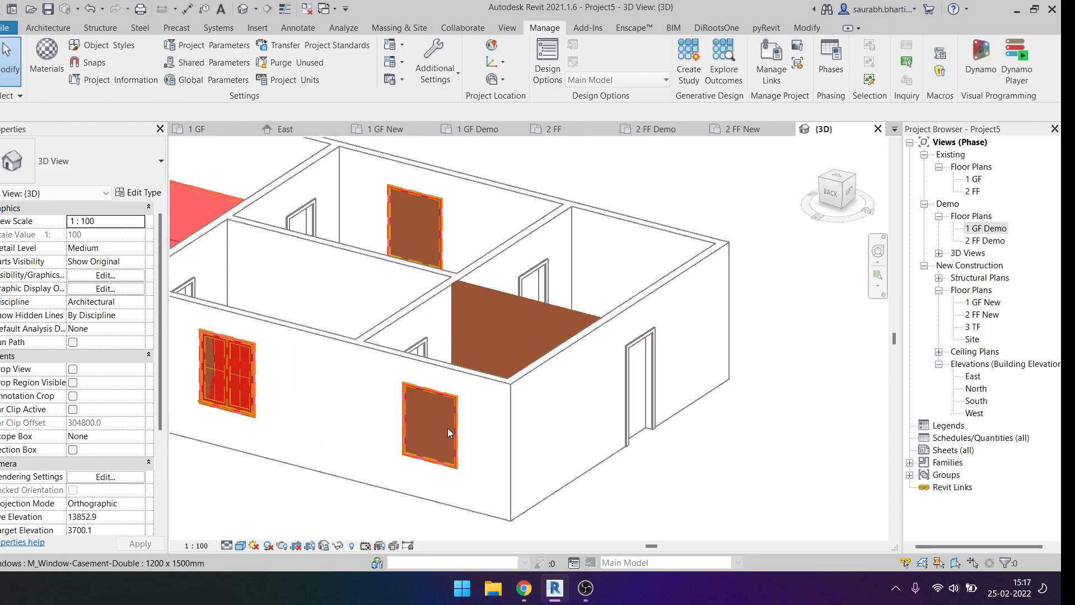
{"action": "scroll", "coordinate": [516, 360], "scroll_direction": "down", "scroll_amount": 1}
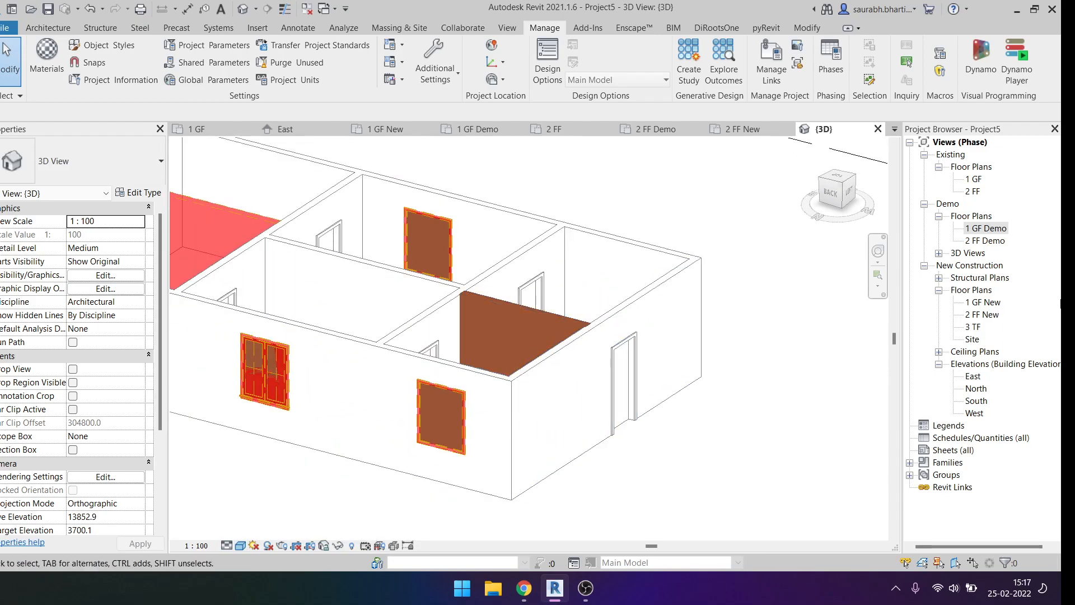
Step: Open the 1 GF Demo floor plan and inspect how the demolished windows along the upper exterior wall are displayed
{"action": "double_click", "coordinate": [1002, 228]}
{"action": "scroll", "coordinate": [454, 309], "scroll_direction": "up", "scroll_amount": 2}
{"action": "left_click_drag", "start_coordinate": [342, 242], "coordinate": [456, 311]}
{"action": "key", "text": "Escape"}
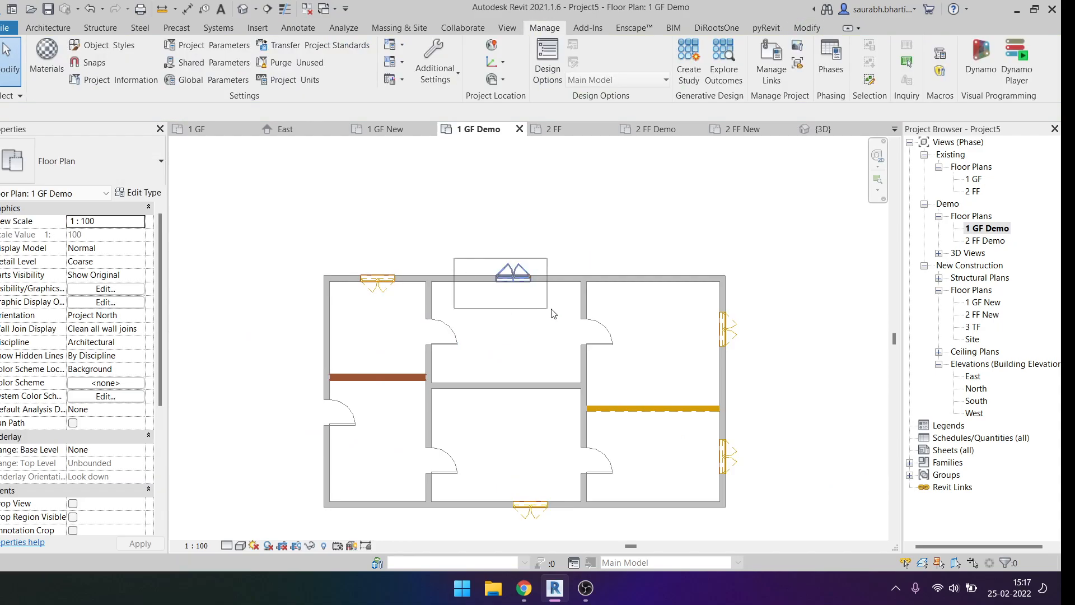
{"action": "scroll", "coordinate": [516, 269], "scroll_direction": "up", "scroll_amount": 3}
{"action": "left_click_drag", "start_coordinate": [444, 239], "coordinate": [564, 369]}
{"action": "scroll", "coordinate": [541, 334], "scroll_direction": "down", "scroll_amount": 2}
{"action": "left_click", "coordinate": [572, 347]}
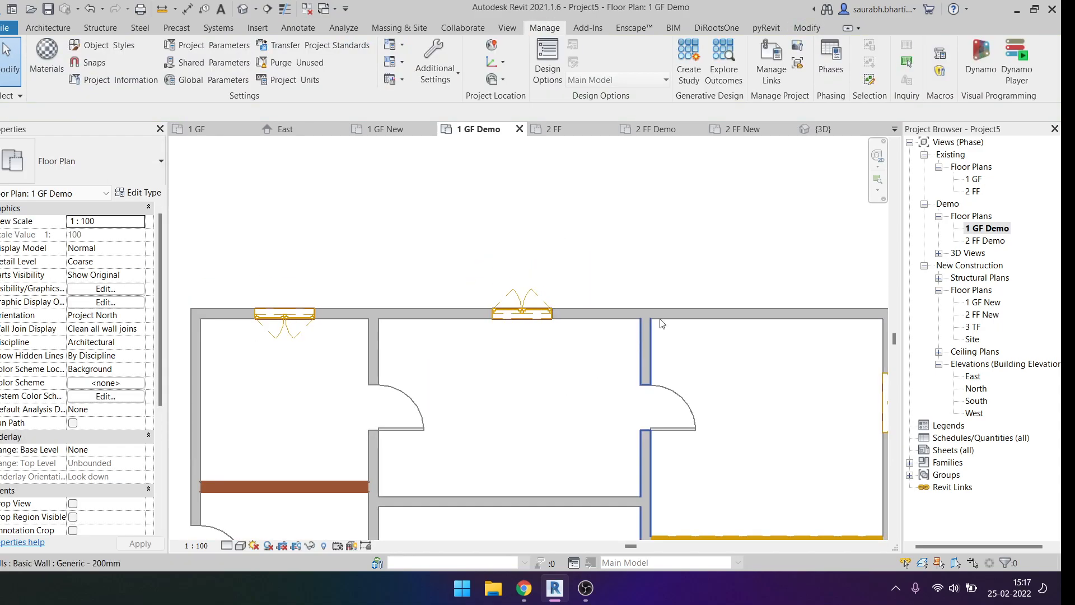
{"action": "left_click", "coordinate": [523, 311]}
{"action": "left_click", "coordinate": [486, 351]}
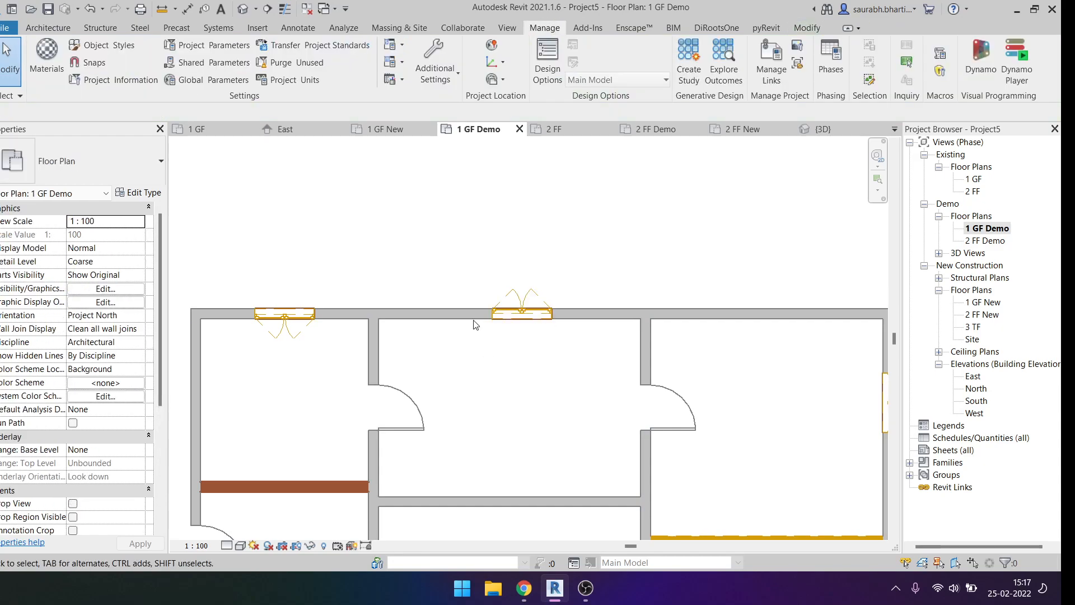
Step: Return to the 3D view and switch its visual style to Hidden Line
{"action": "left_click", "coordinate": [267, 10]}
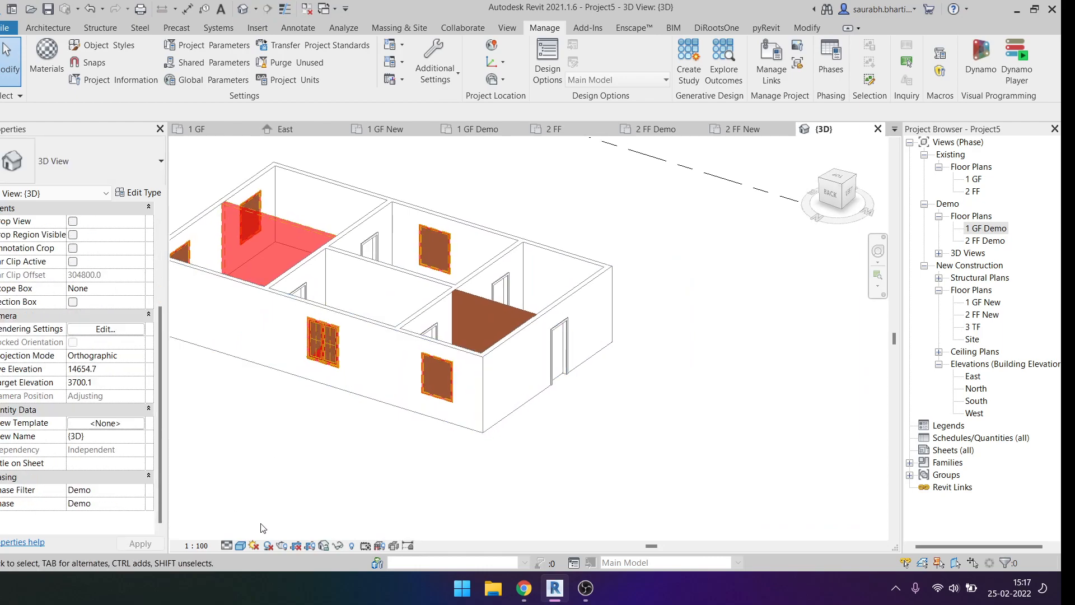
{"action": "left_click", "coordinate": [235, 546]}
{"action": "left_click", "coordinate": [283, 485]}
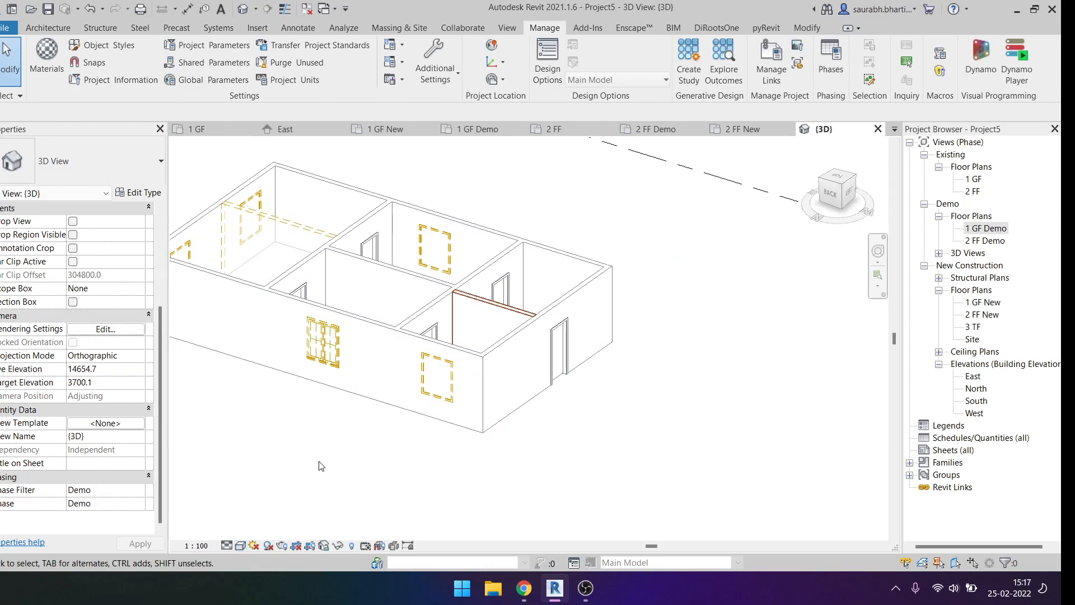
Step: Set the 3D view's phase to New Construction and its phase filter to New
{"action": "left_click", "coordinate": [140, 503]}
{"action": "left_click", "coordinate": [119, 540]}
{"action": "left_click", "coordinate": [139, 489]}
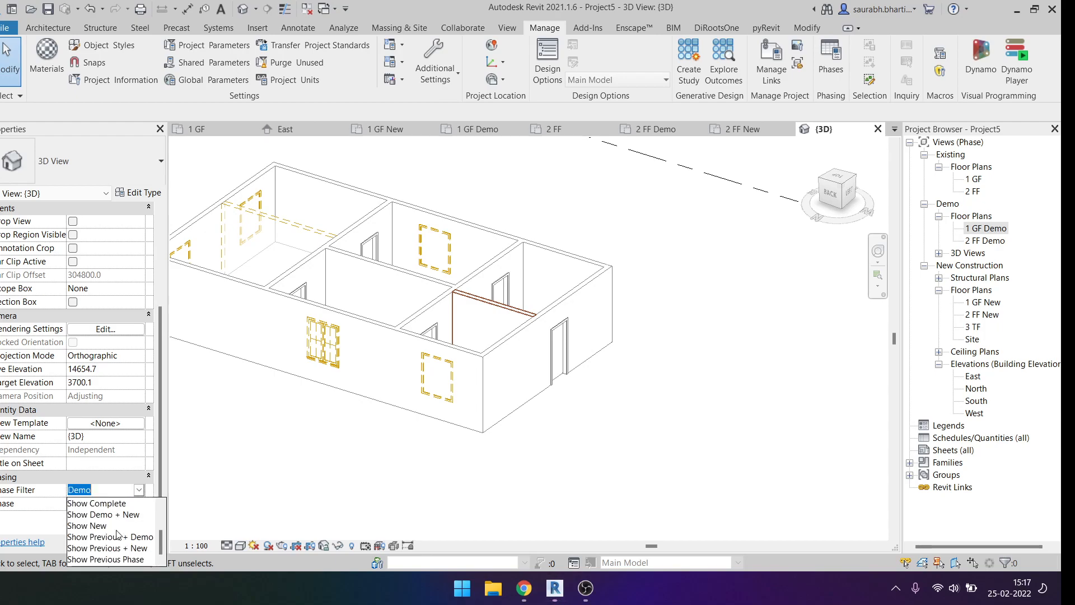
{"action": "scroll", "coordinate": [135, 551], "scroll_direction": "up", "scroll_amount": 2}
{"action": "left_click", "coordinate": [85, 538]}
{"action": "left_click", "coordinate": [140, 544]}
Step: Examine the new partition wall and the remaining existing walls of the New Construction phase from several angles in 3D
{"action": "middle_click_drag", "start_coordinate": [568, 469], "coordinate": [537, 459], "text": "shift"}
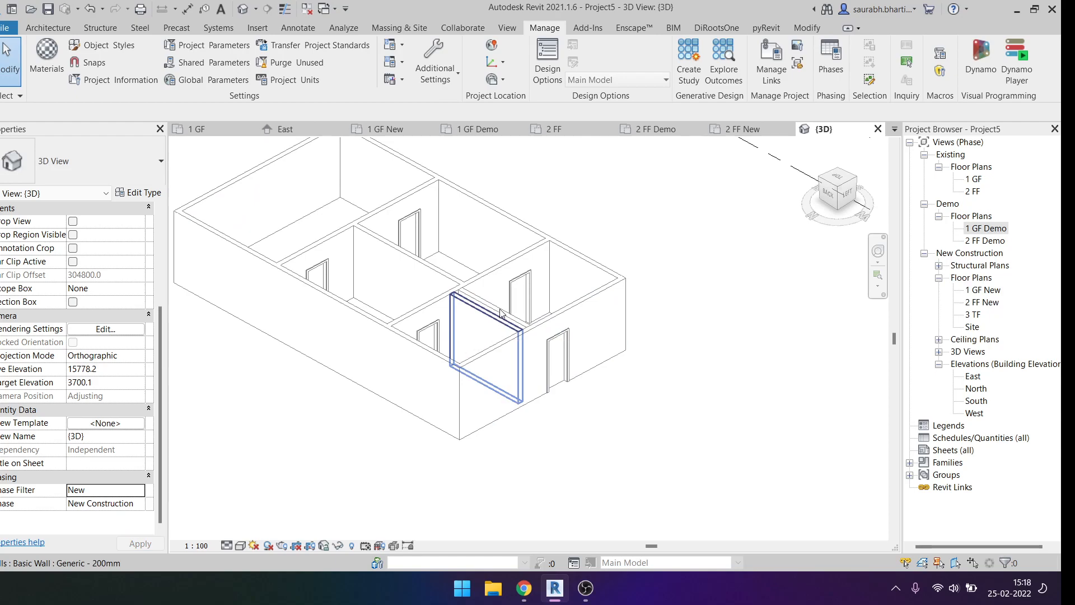
{"action": "middle_click_drag", "start_coordinate": [479, 327], "coordinate": [535, 333], "text": "shift"}
{"action": "left_click", "coordinate": [519, 353]}
{"action": "key", "text": "Escape"}
{"action": "middle_click_drag", "start_coordinate": [489, 396], "coordinate": [560, 302], "text": "shift"}
{"action": "middle_click_drag", "start_coordinate": [489, 283], "coordinate": [503, 509], "text": "shift"}
{"action": "scroll", "coordinate": [492, 447], "scroll_direction": "down", "scroll_amount": 2}
{"action": "middle_click_drag", "start_coordinate": [492, 449], "coordinate": [496, 503], "text": "shift"}
{"action": "scroll", "coordinate": [527, 421], "scroll_direction": "down", "scroll_amount": 1}
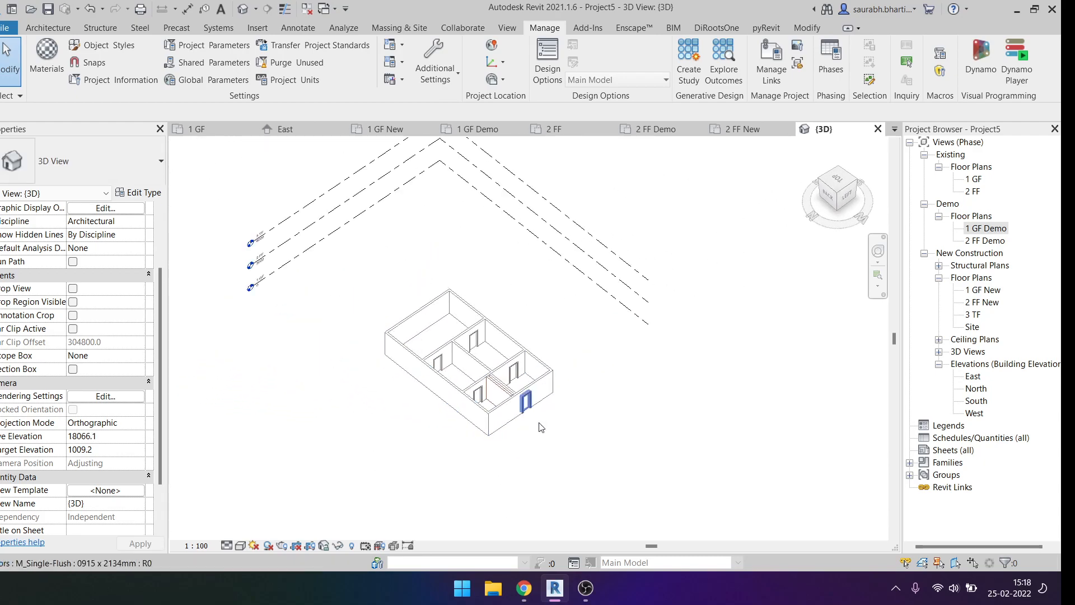
Step: Change the 3D view's visual style to Consistent Colors
{"action": "middle_click_drag", "start_coordinate": [528, 420], "coordinate": [485, 428], "text": "shift"}
{"action": "left_click", "coordinate": [240, 545]}
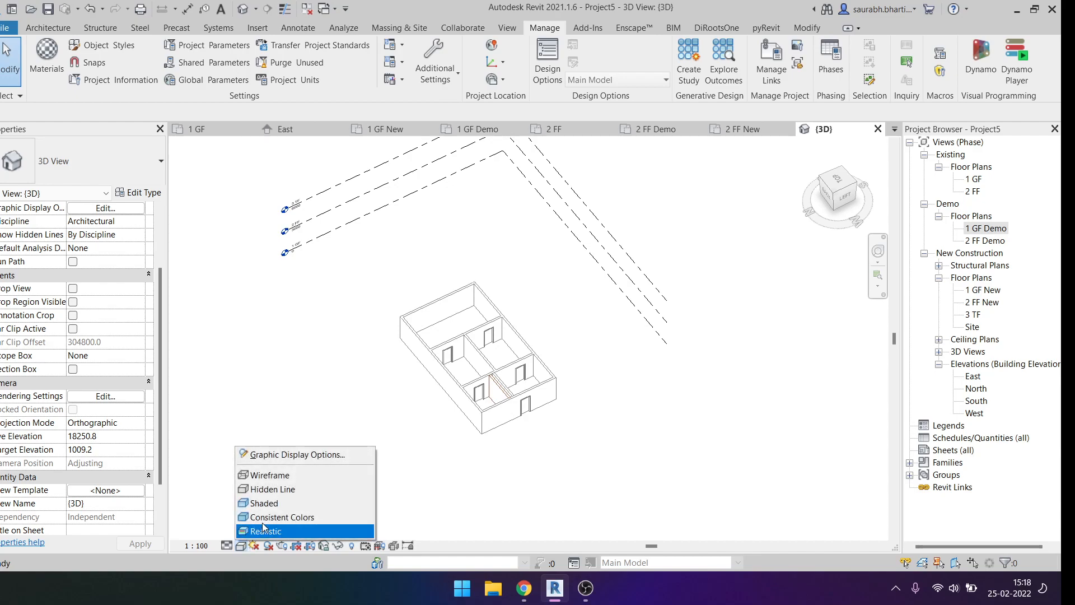
{"action": "left_click", "coordinate": [268, 517]}
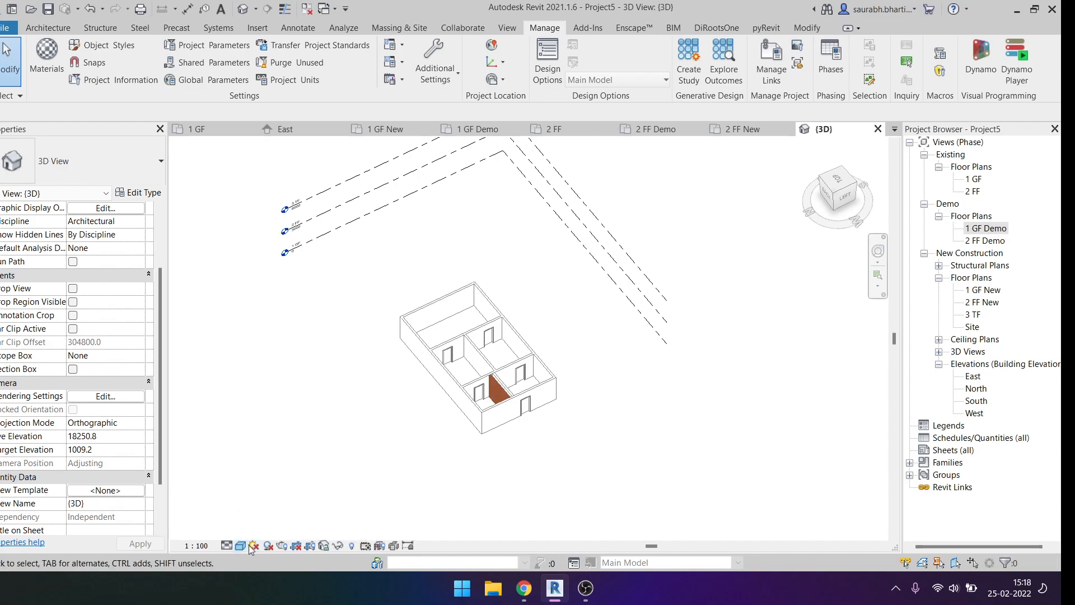
Step: Set both the phase and the phase filter of the 3D view to Demo and view the building from its back corner
{"action": "scroll", "coordinate": [112, 499], "scroll_direction": "down", "scroll_amount": 3}
{"action": "left_click", "coordinate": [112, 503]}
{"action": "left_click", "coordinate": [139, 502]}
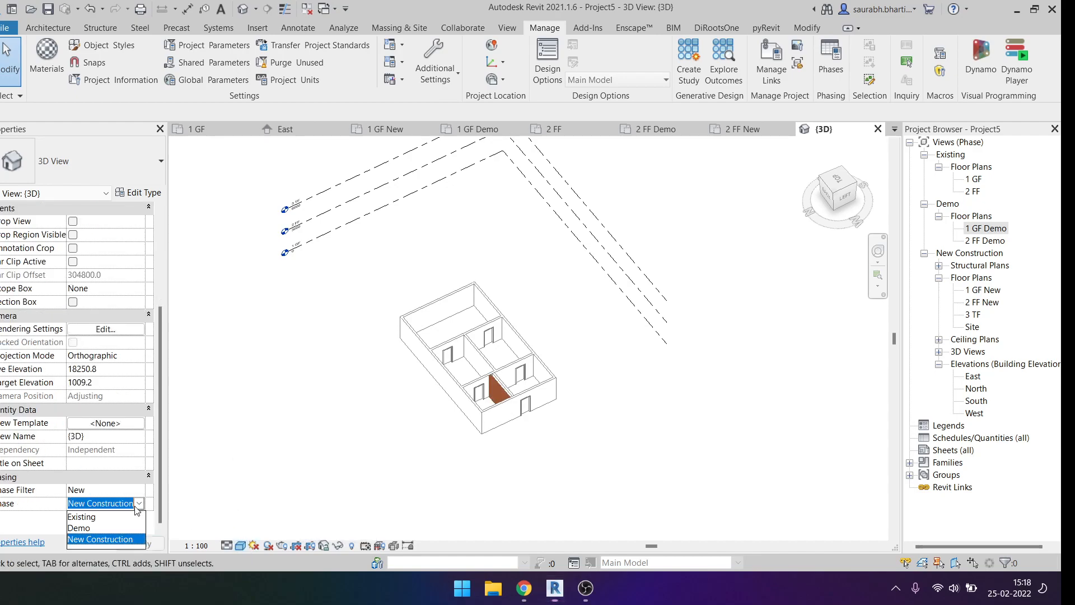
{"action": "left_click", "coordinate": [112, 528]}
{"action": "left_click", "coordinate": [139, 490]}
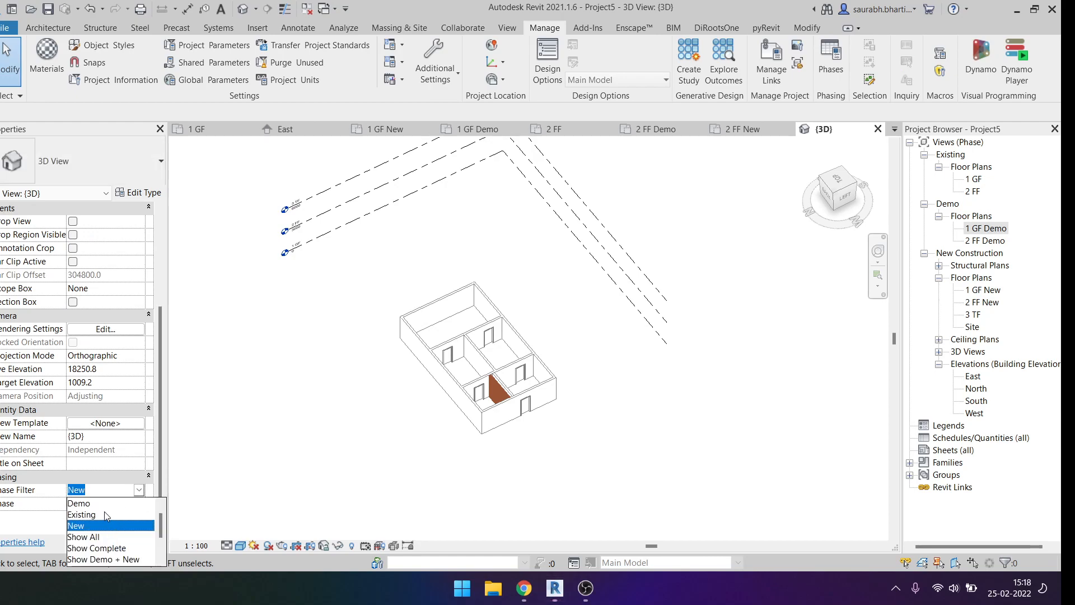
{"action": "left_click", "coordinate": [78, 503]}
{"action": "middle_click_drag", "start_coordinate": [542, 412], "coordinate": [558, 424], "text": "shift"}
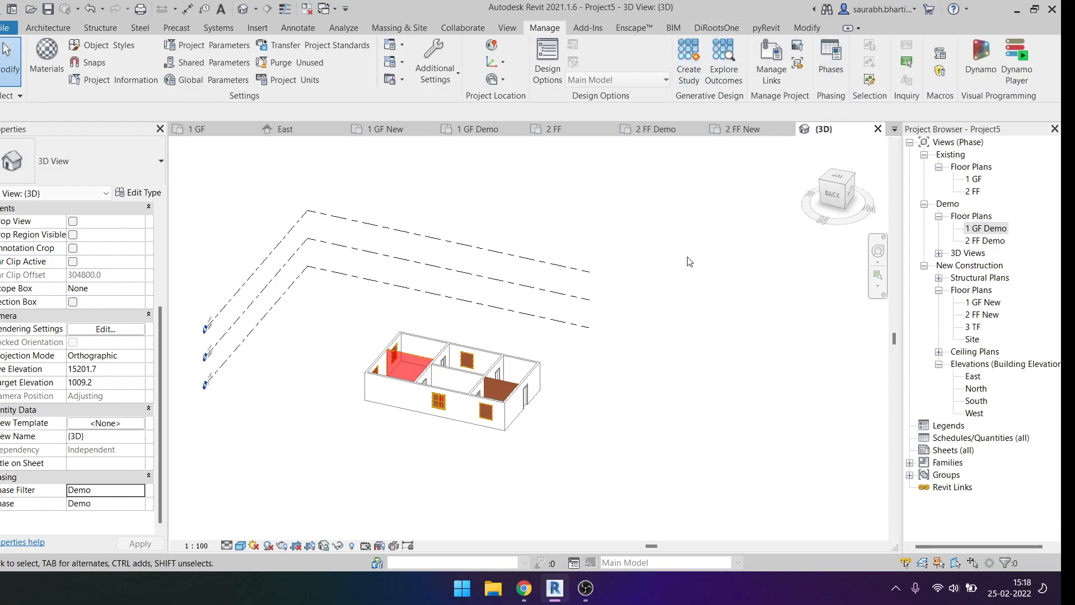
{"action": "middle_click_drag", "start_coordinate": [662, 405], "coordinate": [635, 412], "text": "shift"}
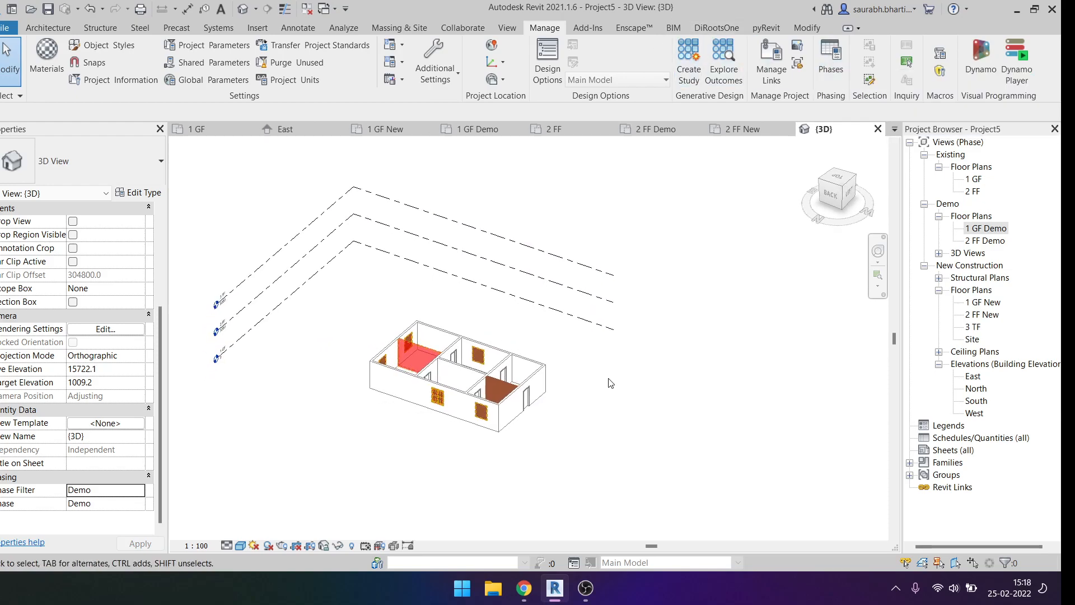
Step: Combine the Demo project phase with the next phase, New Construction, and accept the phasing changes
{"action": "left_click", "coordinate": [824, 57]}
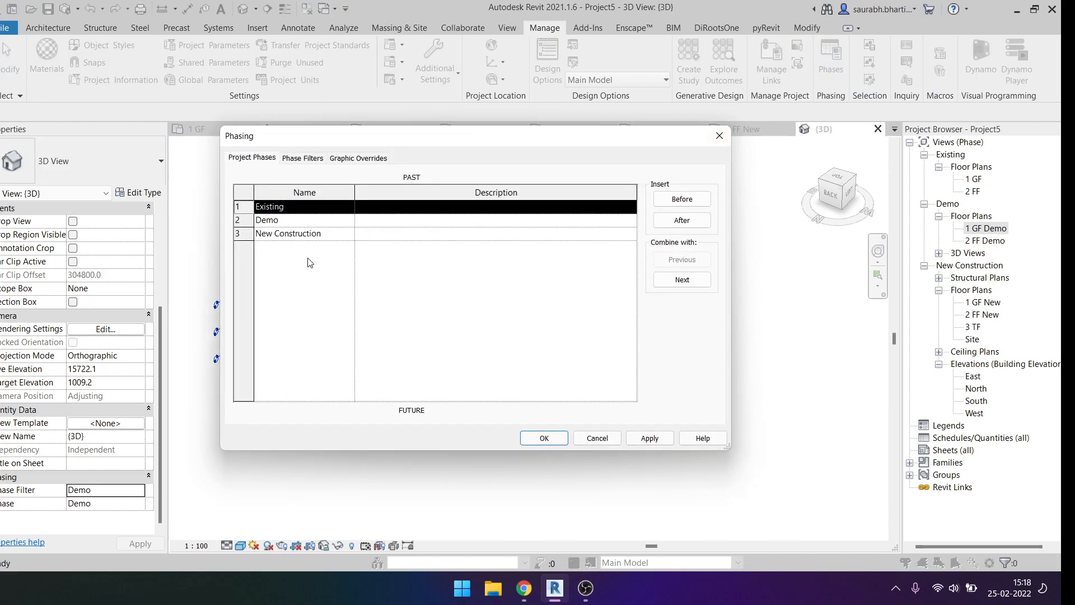
{"action": "left_click", "coordinate": [255, 220]}
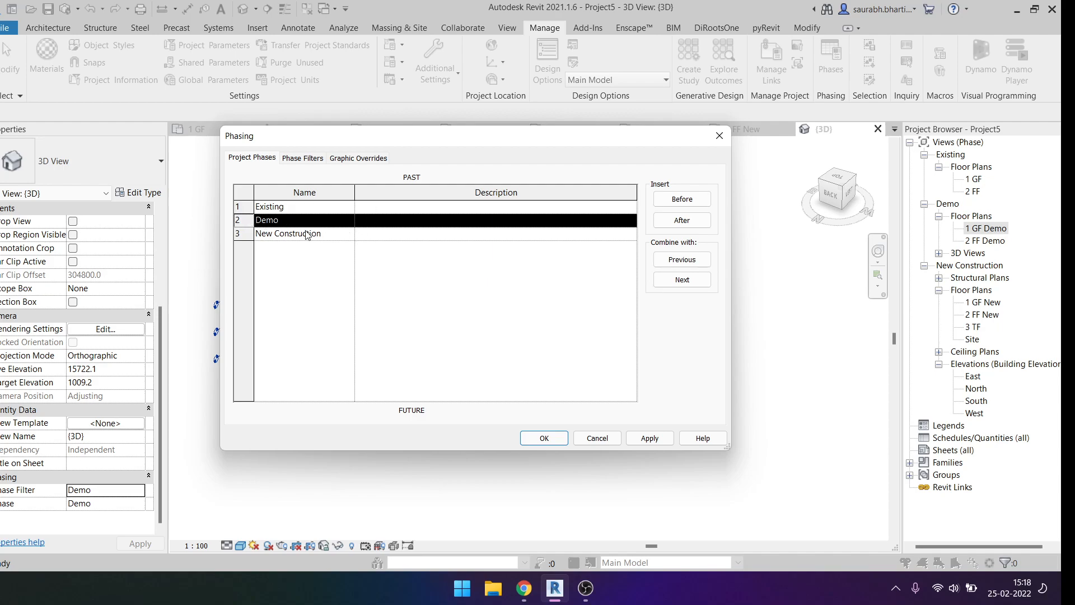
{"action": "left_click", "coordinate": [335, 237]}
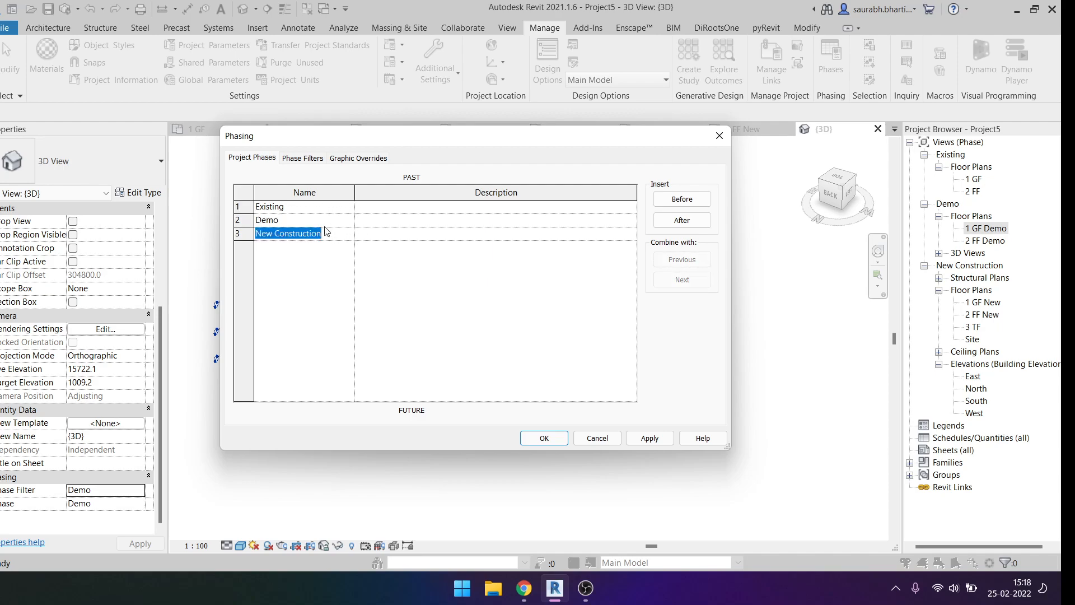
{"action": "left_click", "coordinate": [330, 220]}
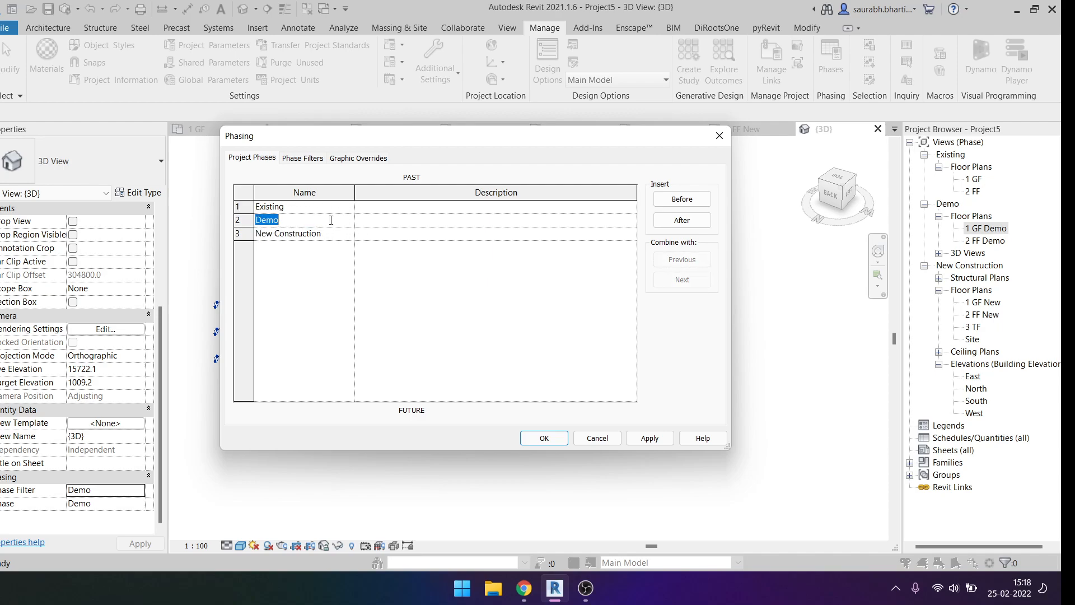
{"action": "left_click", "coordinate": [240, 219]}
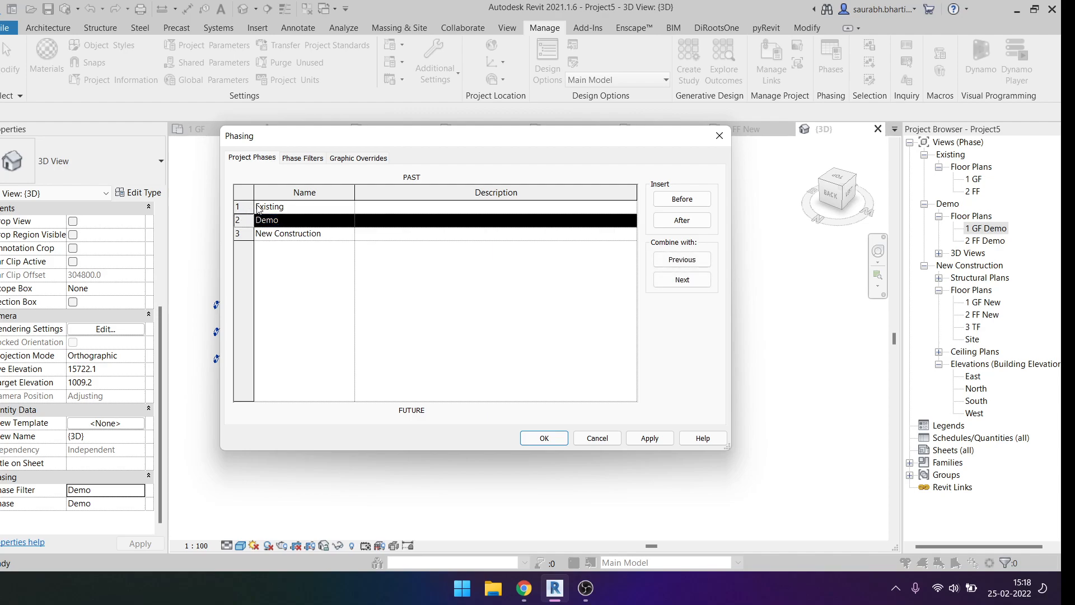
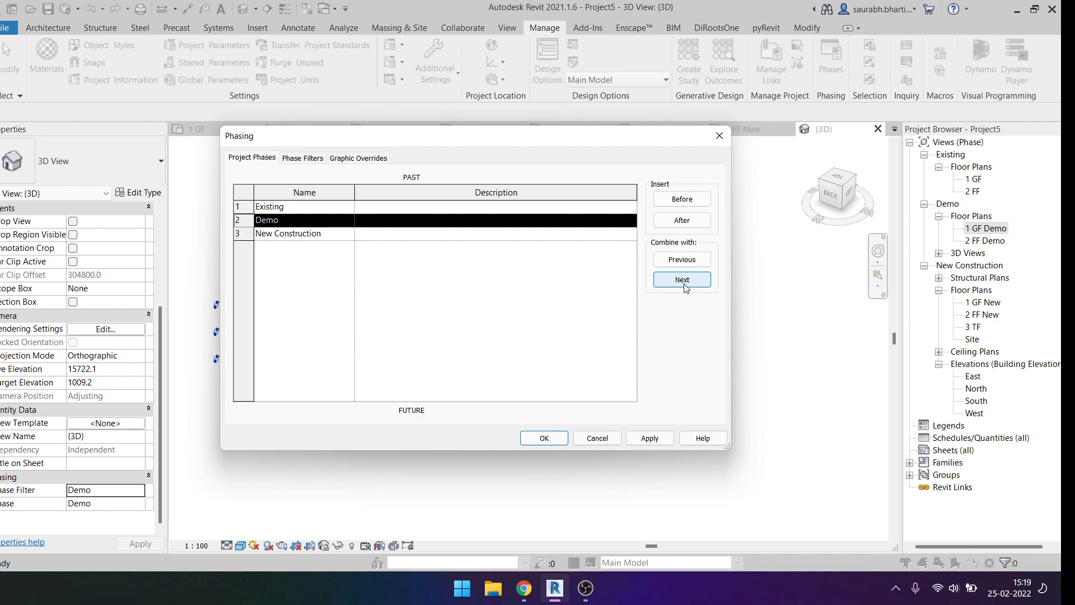
{"action": "left_click", "coordinate": [668, 281]}
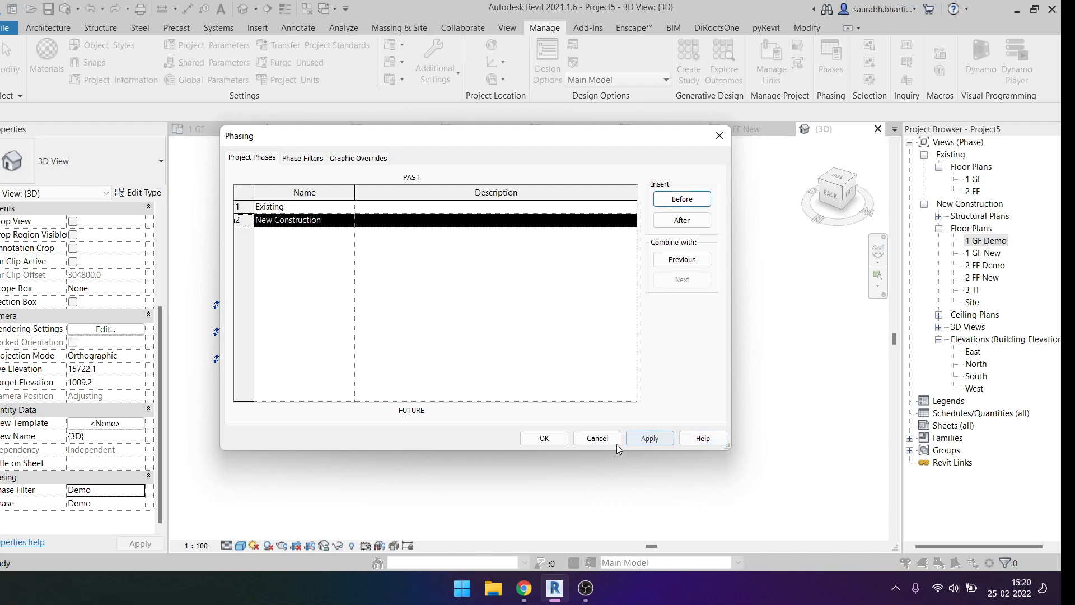
{"action": "left_click", "coordinate": [544, 437]}
Step: Check the phase assigned to the 3D view and examine the demolished and new elements under the Demo phase filter
{"action": "scroll", "coordinate": [432, 422], "scroll_direction": "up", "scroll_amount": 3}
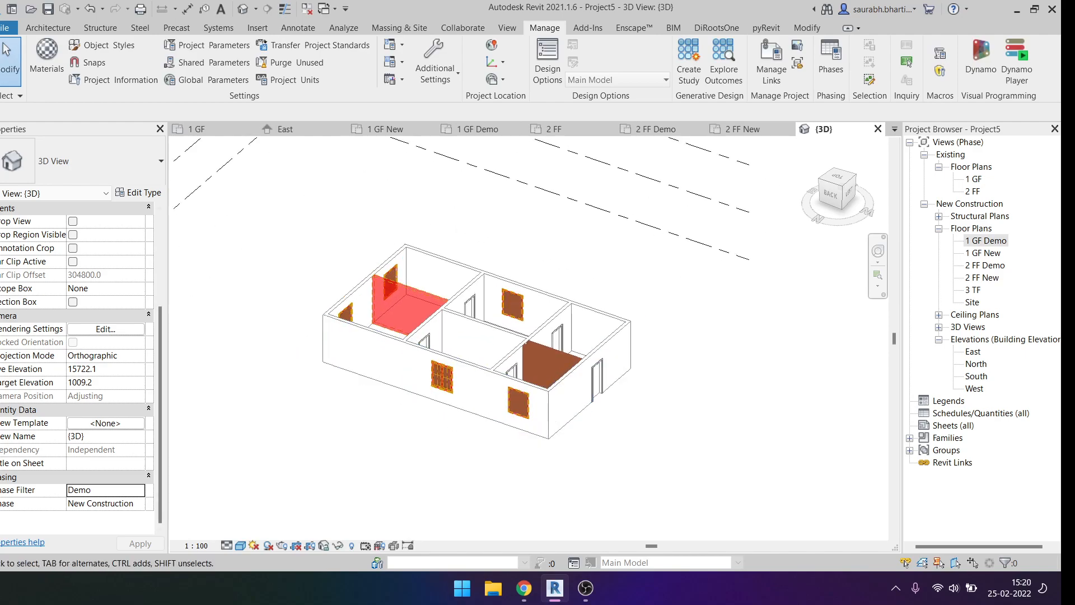
{"action": "left_click", "coordinate": [138, 504]}
{"action": "left_click", "coordinate": [139, 506]}
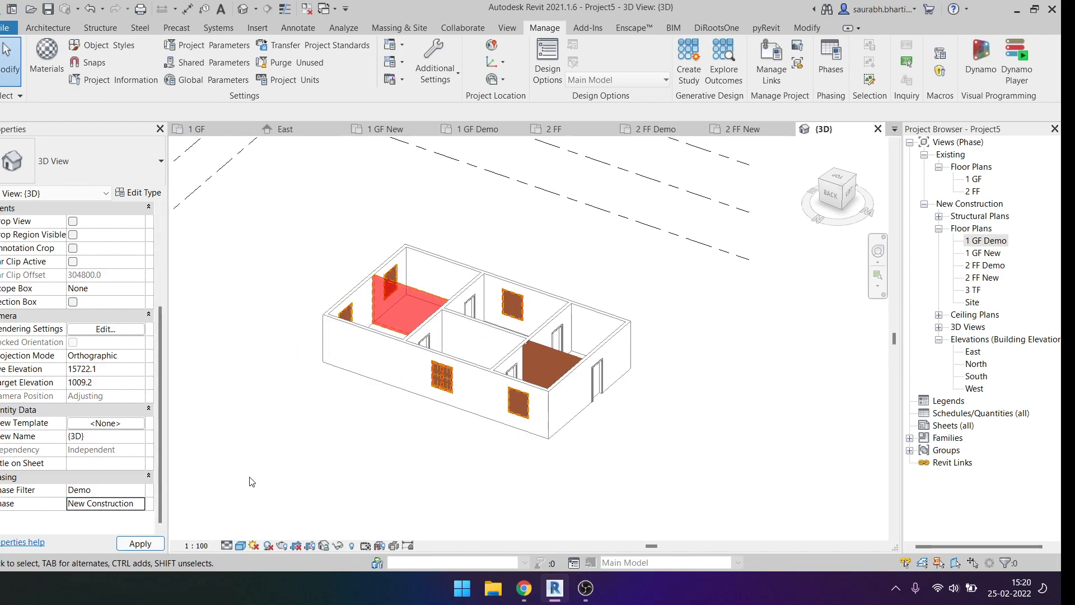
{"action": "middle_click_drag", "start_coordinate": [481, 445], "coordinate": [375, 396], "text": "shift"}
{"action": "scroll", "coordinate": [528, 401], "scroll_direction": "up", "scroll_amount": 3}
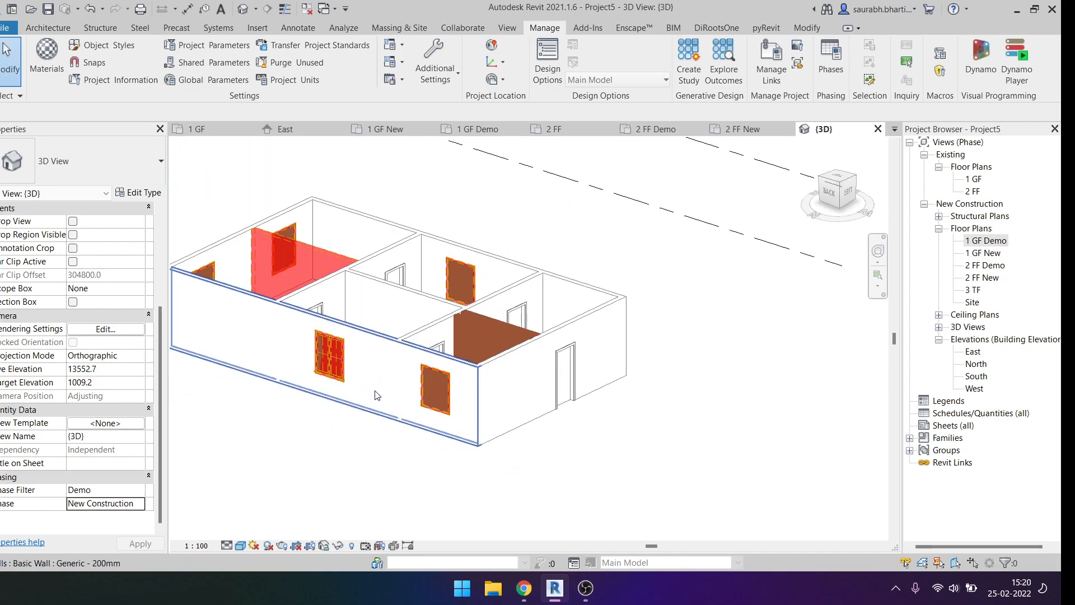
Step: Set the phase filter of the 3D view to New, leaving New Construction as its phase
{"action": "left_click", "coordinate": [140, 503]}
{"action": "left_click", "coordinate": [140, 503]}
{"action": "left_click", "coordinate": [139, 491]}
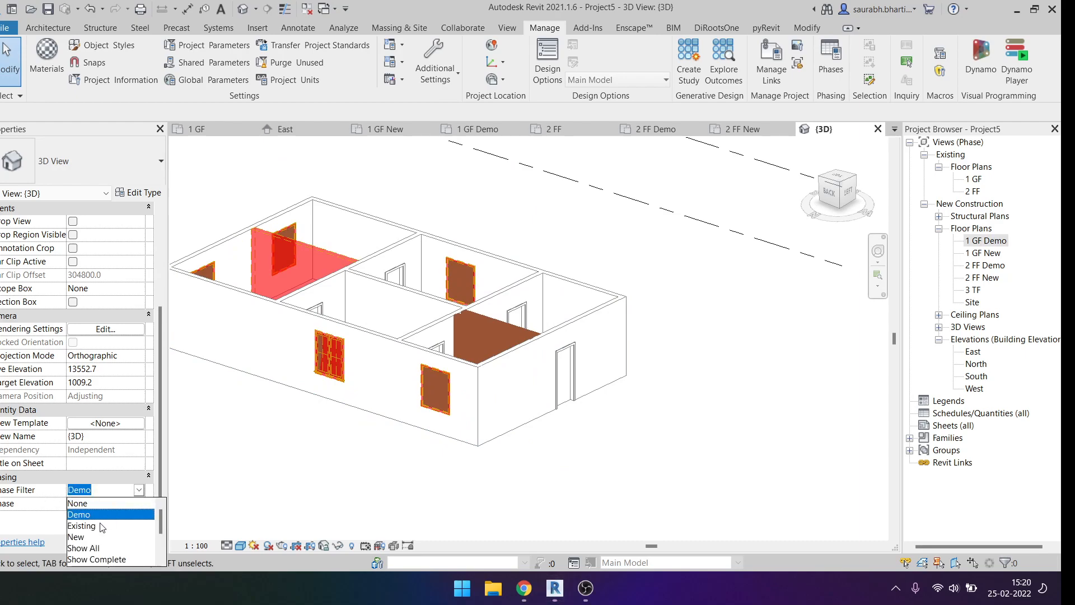
{"action": "left_click", "coordinate": [78, 537]}
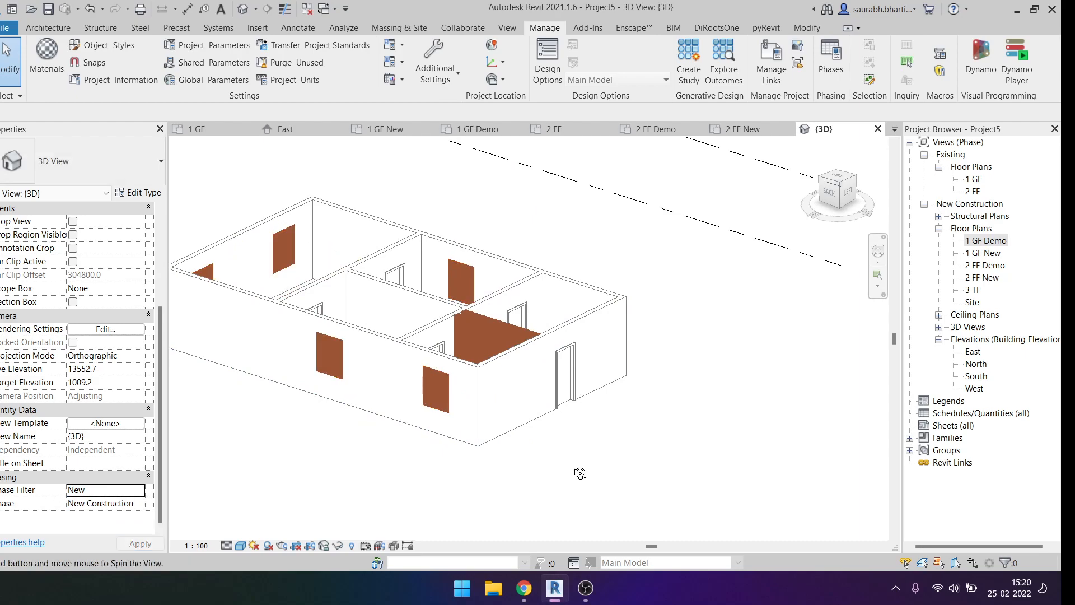
{"action": "middle_click_drag", "start_coordinate": [580, 473], "coordinate": [628, 448], "text": "shift"}
{"action": "middle_click_drag", "start_coordinate": [513, 431], "coordinate": [623, 452]}
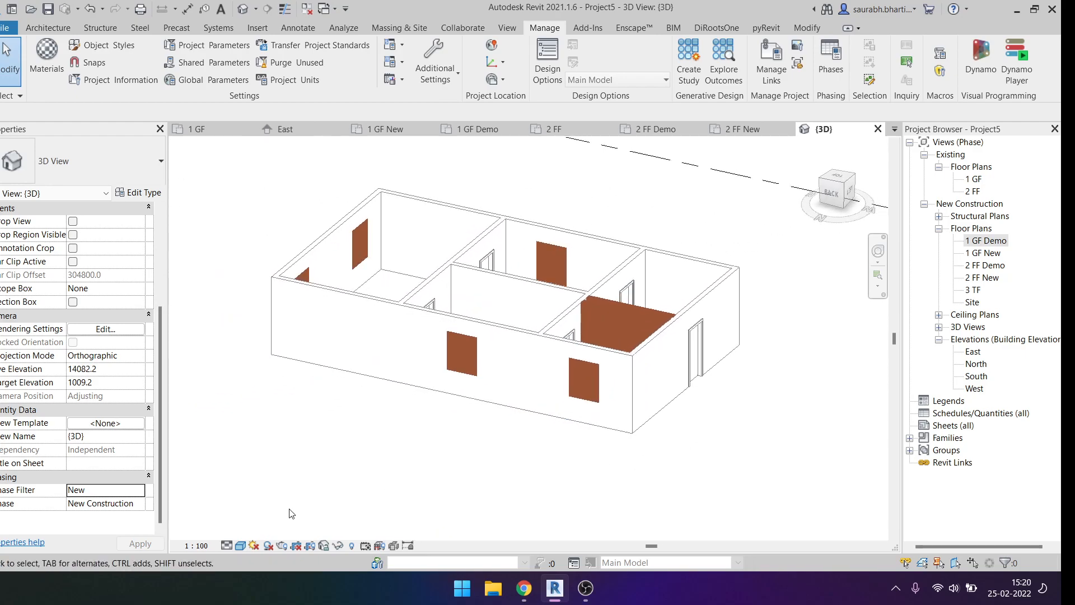
Step: Examine the window openings and the new partition wall up close in the 3D view under the New phase filter
{"action": "left_click", "coordinate": [240, 546]}
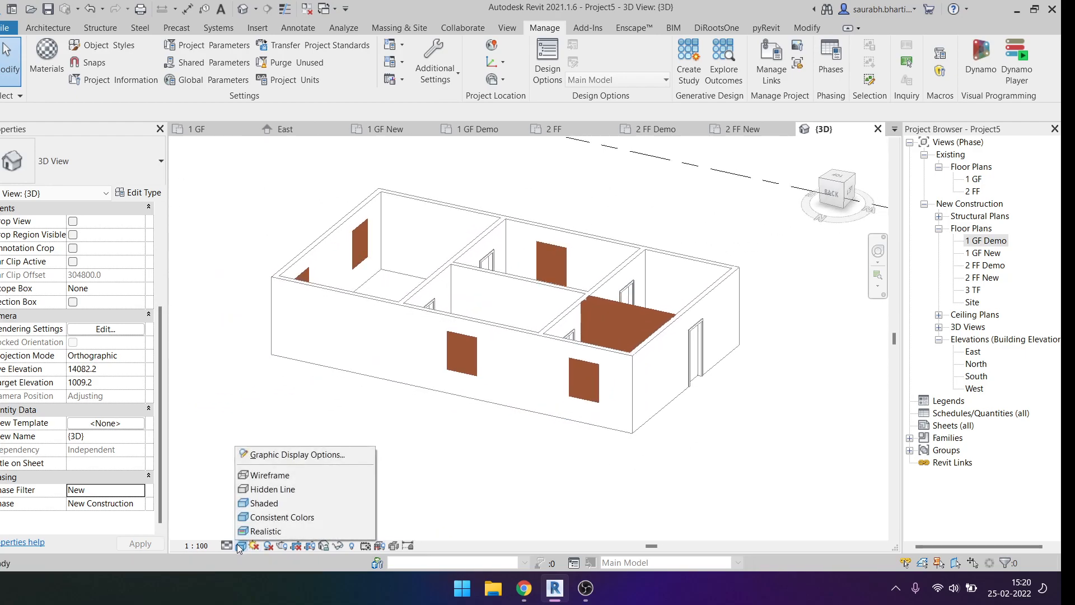
{"action": "left_click", "coordinate": [431, 486]}
{"action": "left_click", "coordinate": [459, 345]}
{"action": "middle_click_drag", "start_coordinate": [470, 358], "coordinate": [466, 444], "text": "shift"}
{"action": "left_click", "coordinate": [466, 444]}
{"action": "scroll", "coordinate": [460, 351], "scroll_direction": "up", "scroll_amount": 3}
{"action": "left_click", "coordinate": [461, 351]}
{"action": "left_click", "coordinate": [356, 364]}
{"action": "scroll", "coordinate": [355, 364], "scroll_direction": "down", "scroll_amount": 3}
{"action": "middle_click_drag", "start_coordinate": [423, 405], "coordinate": [431, 466], "text": "shift"}
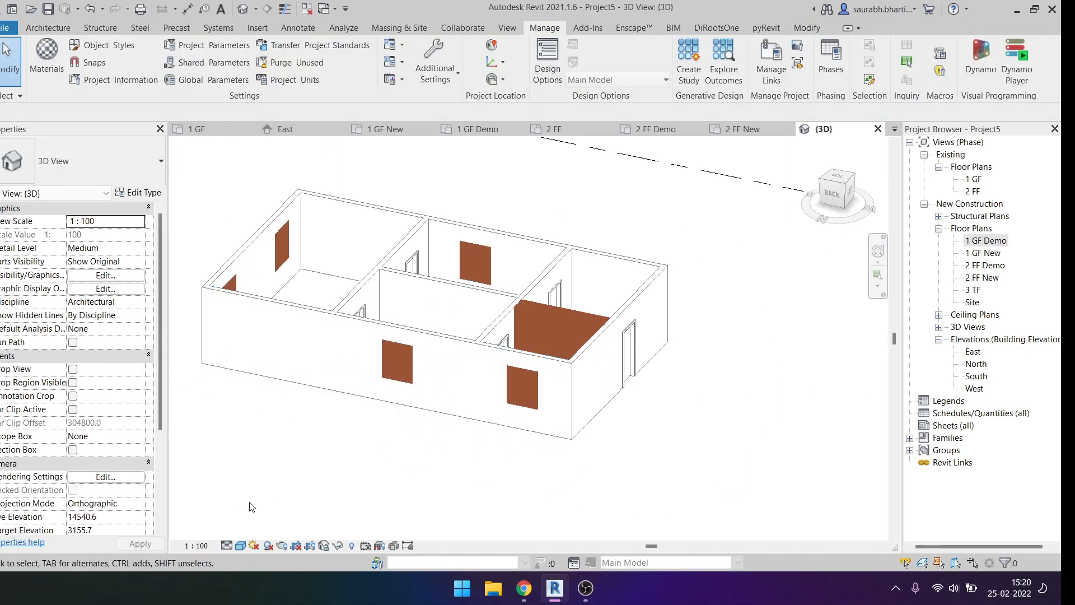
Step: Try the Hidden Line visual style in the 3D view and return it to Consistent Colors
{"action": "scroll", "coordinate": [284, 498], "scroll_direction": "down", "scroll_amount": 2}
{"action": "left_click", "coordinate": [240, 545]}
{"action": "left_click", "coordinate": [287, 488]}
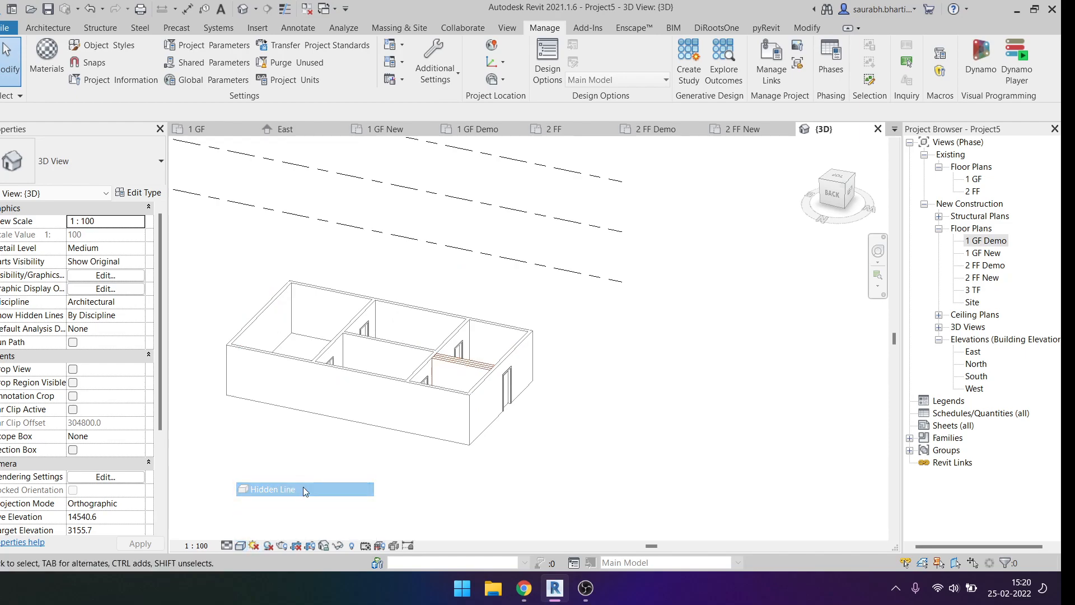
{"action": "middle_click_drag", "start_coordinate": [505, 466], "coordinate": [358, 380], "text": "shift"}
{"action": "left_click_drag", "start_coordinate": [232, 259], "coordinate": [603, 512]}
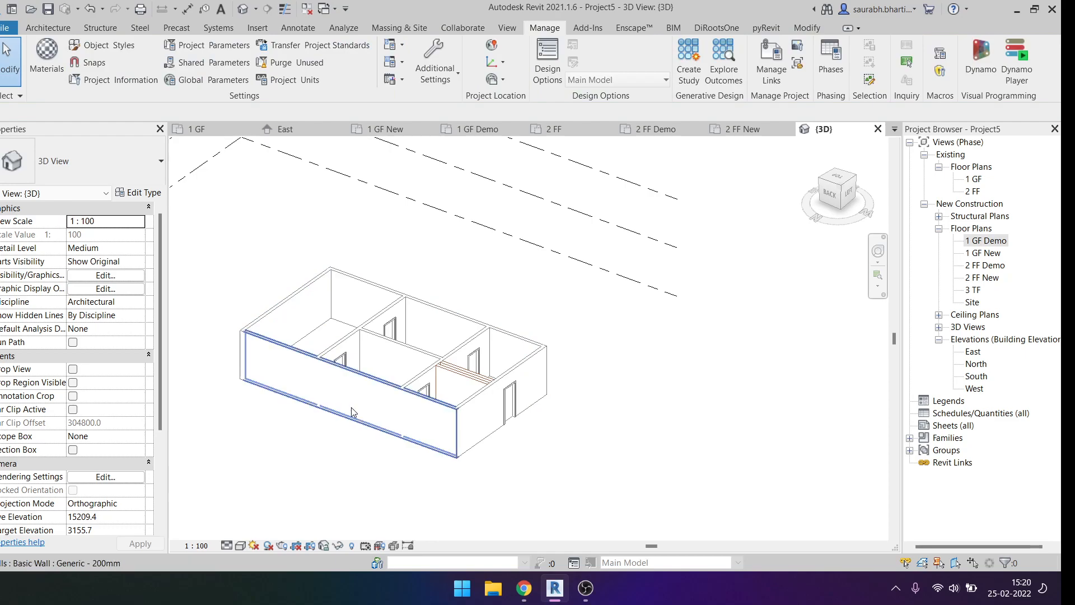
{"action": "left_click", "coordinate": [242, 545]}
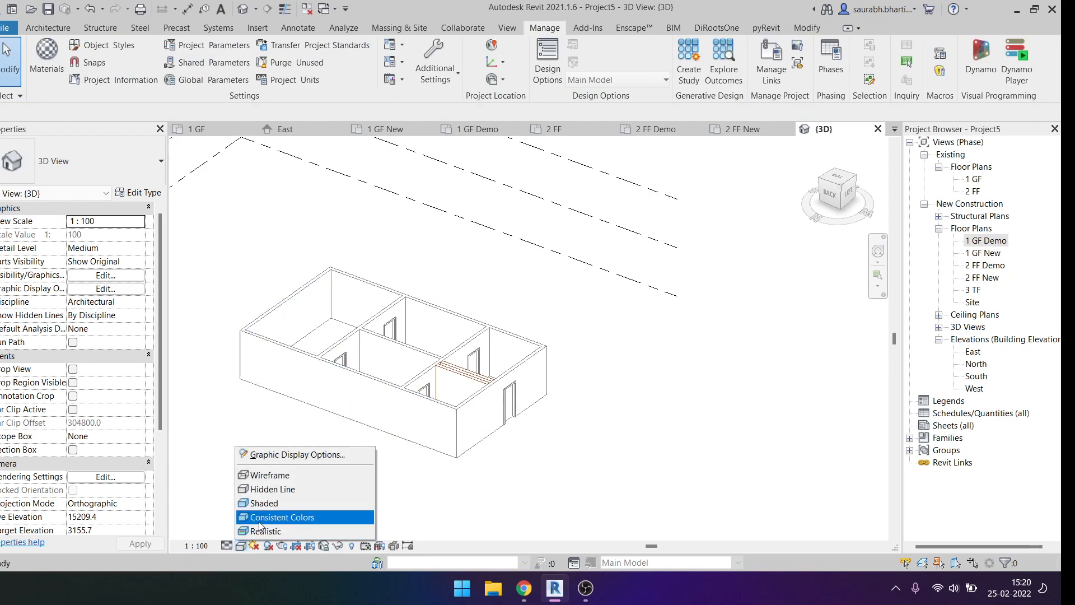
{"action": "left_click", "coordinate": [249, 515]}
{"action": "scroll", "coordinate": [175, 473], "scroll_direction": "down", "scroll_amount": 3}
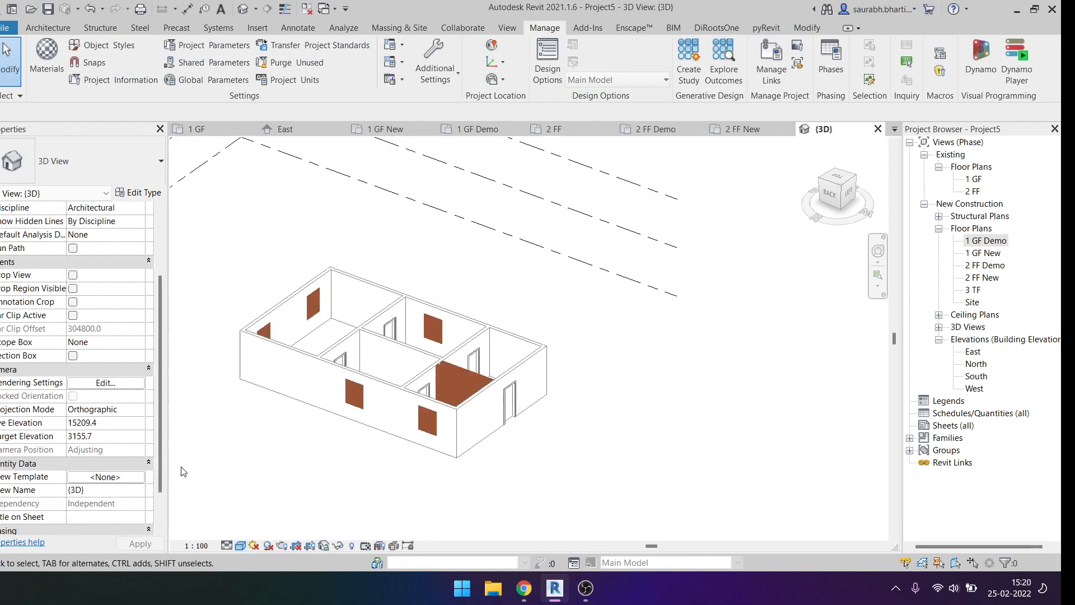
Step: Open the 1 GF Demo floor plan and inspect the phase properties of the two parallel new walls in the leftmost room
{"action": "double_click", "coordinate": [991, 242]}
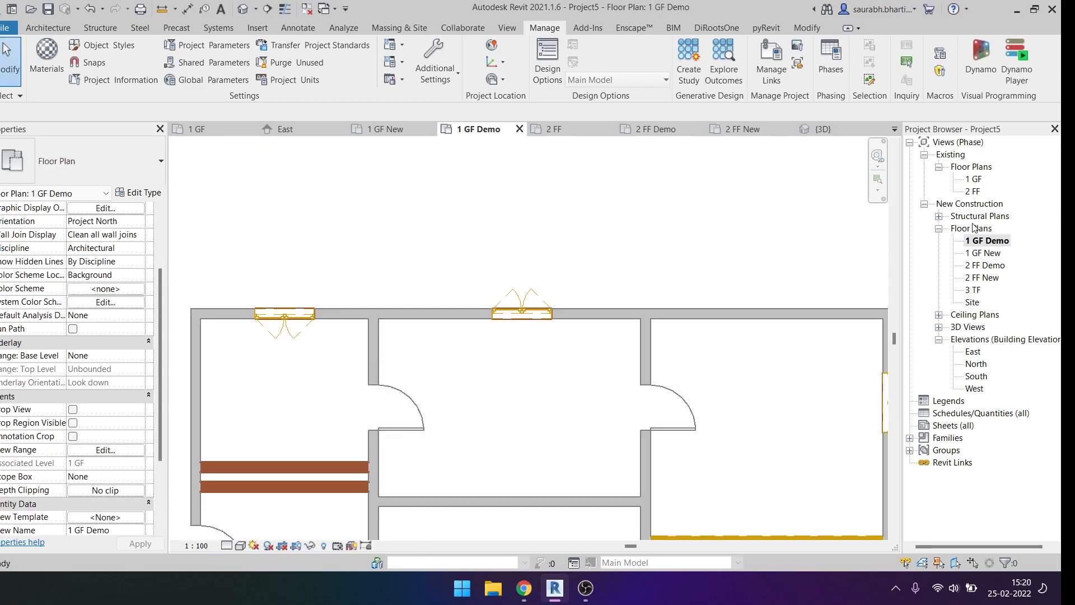
{"action": "scroll", "coordinate": [522, 336], "scroll_direction": "up", "scroll_amount": 1}
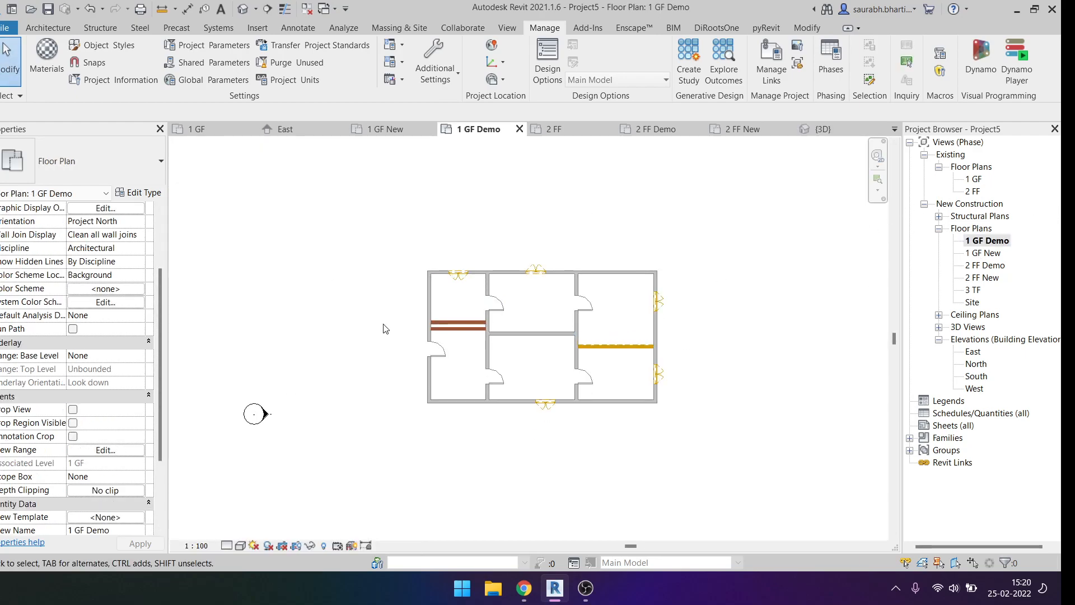
{"action": "scroll", "coordinate": [429, 324], "scroll_direction": "up", "scroll_amount": 7}
{"action": "left_click", "coordinate": [517, 330]}
{"action": "key", "text": "Escape"}
{"action": "scroll", "coordinate": [510, 358], "scroll_direction": "up", "scroll_amount": 8}
{"action": "left_click_drag", "start_coordinate": [549, 390], "coordinate": [448, 212]}
{"action": "key", "text": "Escape"}
{"action": "scroll", "coordinate": [407, 250], "scroll_direction": "down", "scroll_amount": 2}
{"action": "left_click_drag", "start_coordinate": [479, 352], "coordinate": [426, 232]}
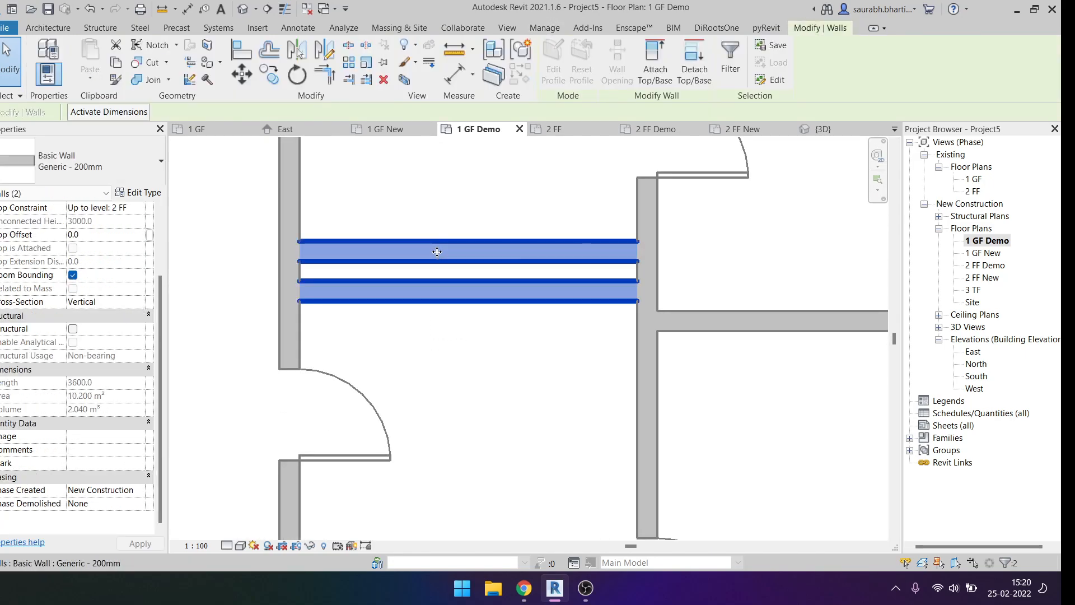
{"action": "key", "text": "Escape"}
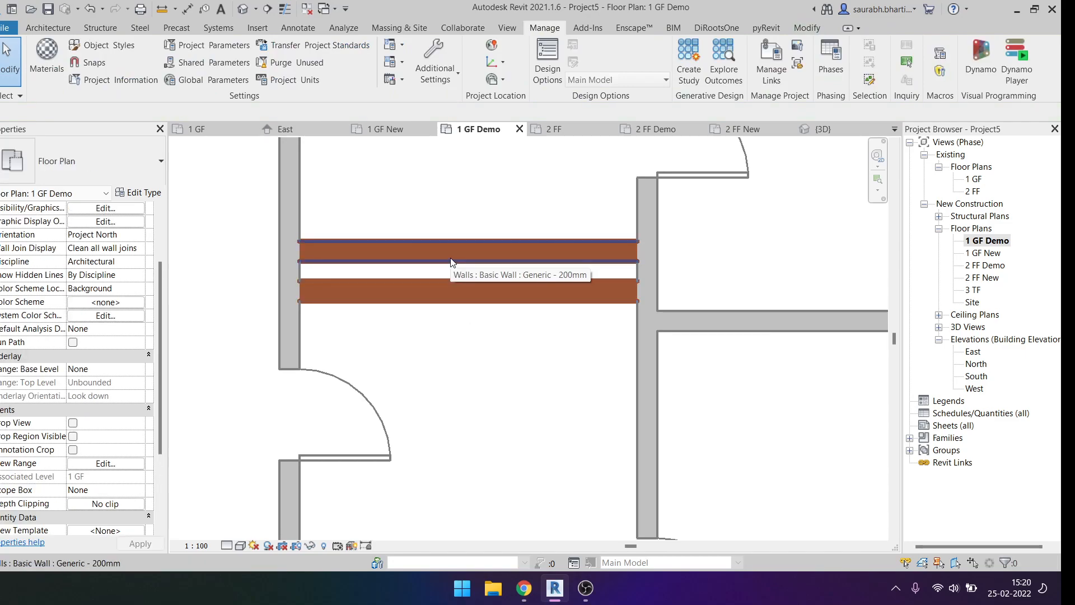
Step: Delete the upper of the two parallel new walls in the leftmost room of the 1 GF Demo plan
{"action": "left_click", "coordinate": [453, 262]}
{"action": "key", "text": "Delete"}
{"action": "scroll", "coordinate": [445, 280], "scroll_direction": "down", "scroll_amount": 4}
{"action": "key", "text": "w"}
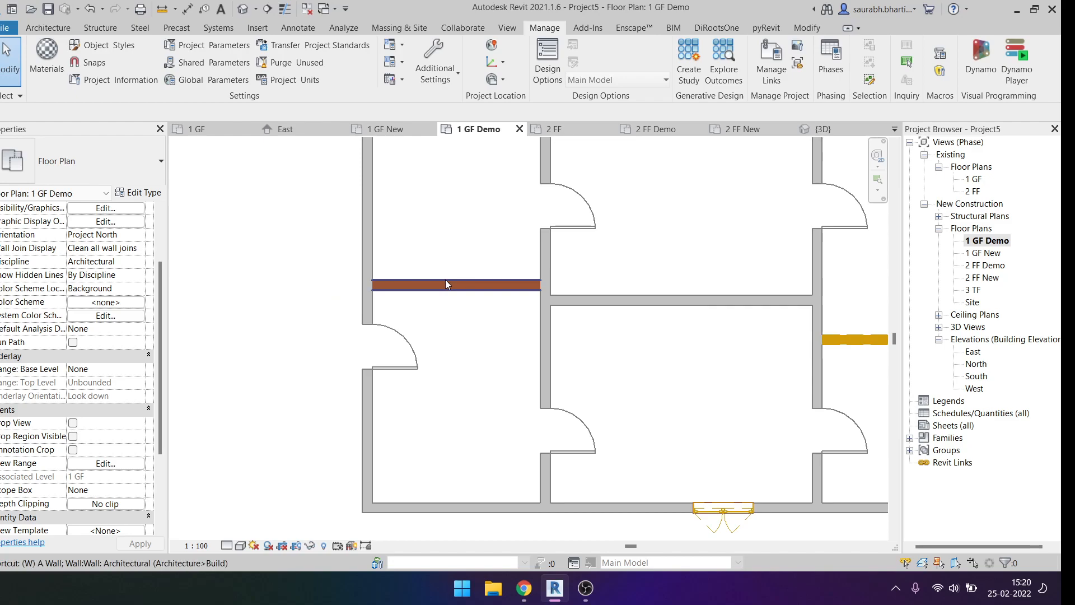
{"action": "key", "text": "a"}
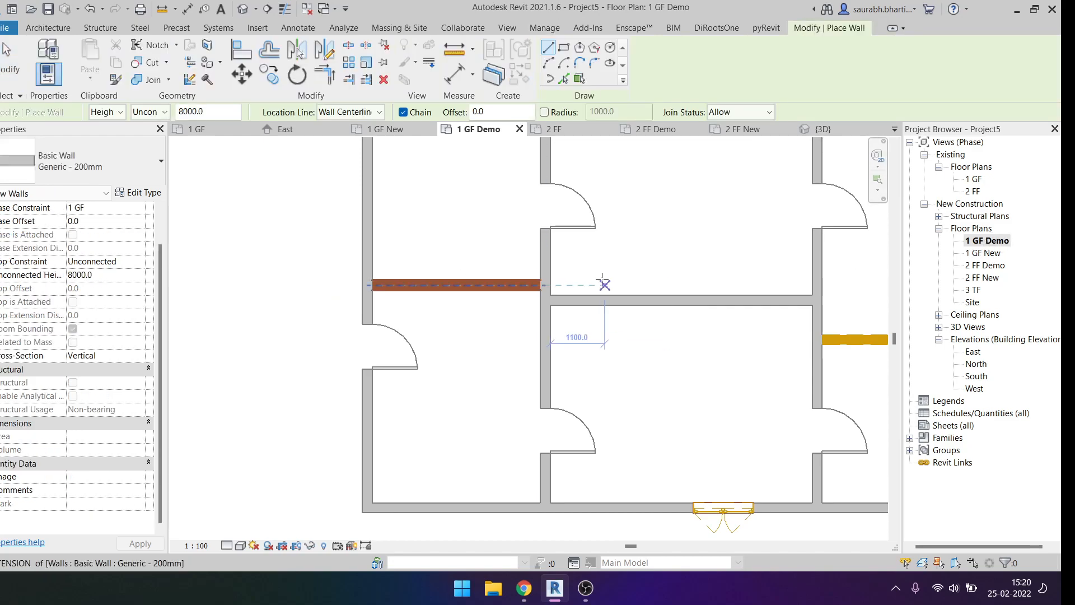
{"action": "middle_click_drag", "start_coordinate": [607, 285], "coordinate": [582, 309]}
{"action": "key", "text": "Escape"}
{"action": "scroll", "coordinate": [67, 482], "scroll_direction": "down", "scroll_amount": 5}
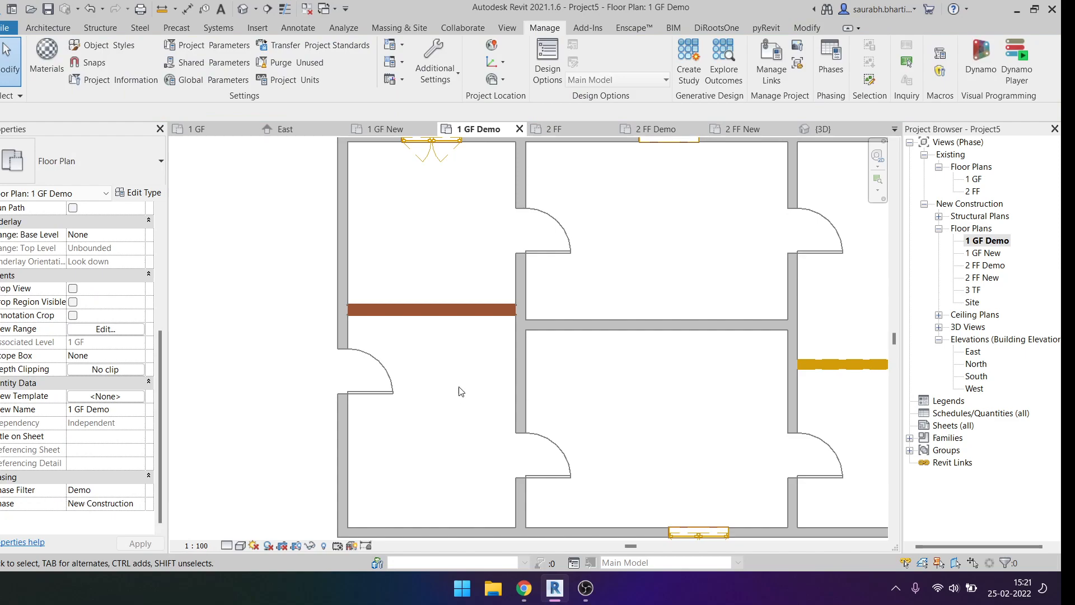
Step: Check the phase and the available phase filters of the 1 GF Demo plan
{"action": "left_click", "coordinate": [141, 508]}
{"action": "left_click", "coordinate": [140, 508]}
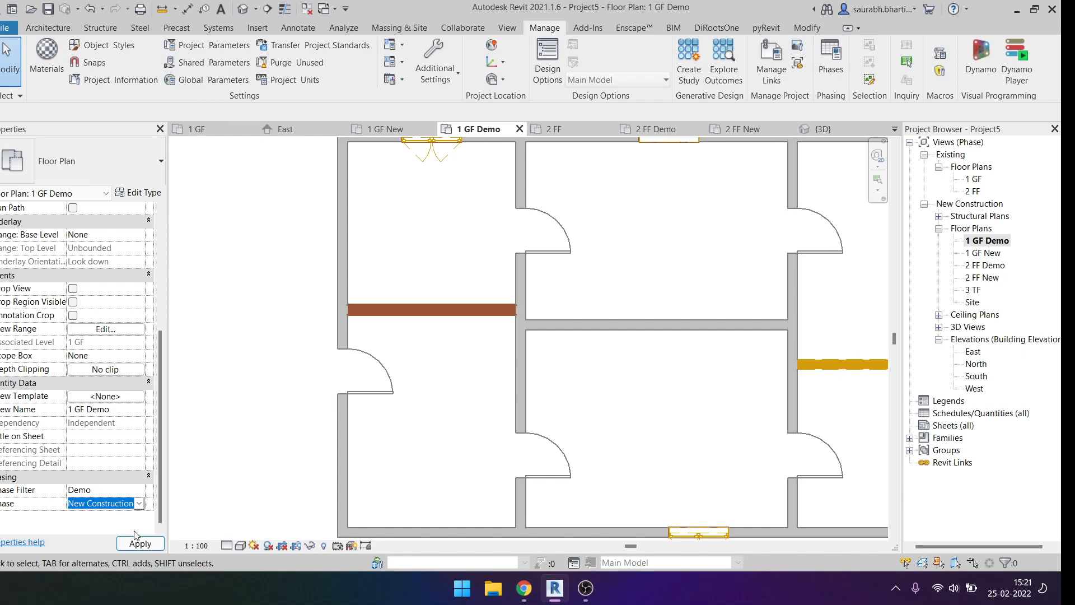
{"action": "left_click", "coordinate": [143, 492]}
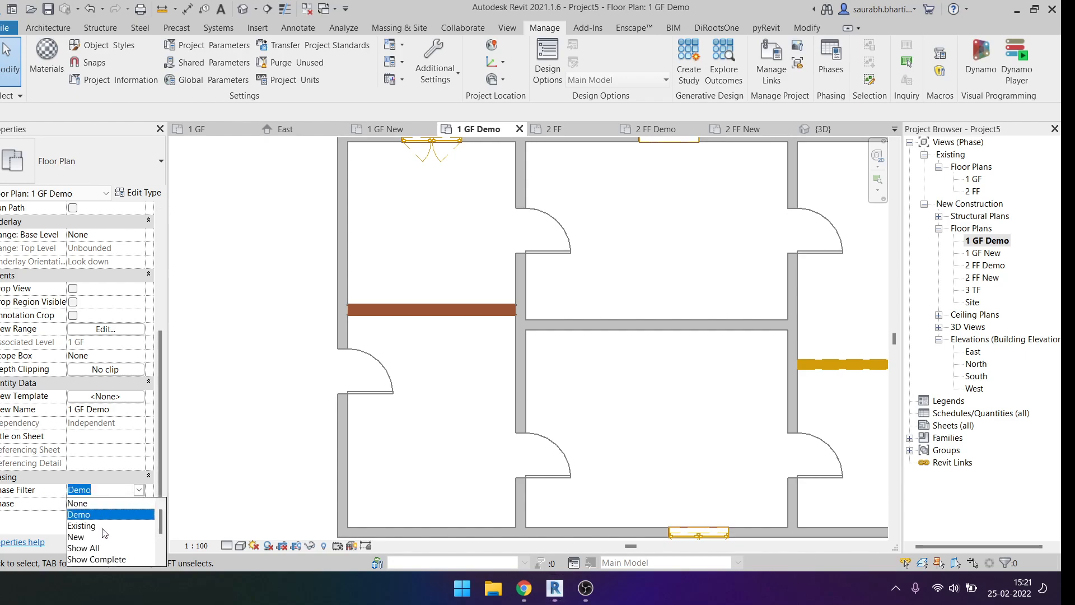
{"action": "left_click", "coordinate": [28, 531]}
{"action": "left_click", "coordinate": [143, 507]}
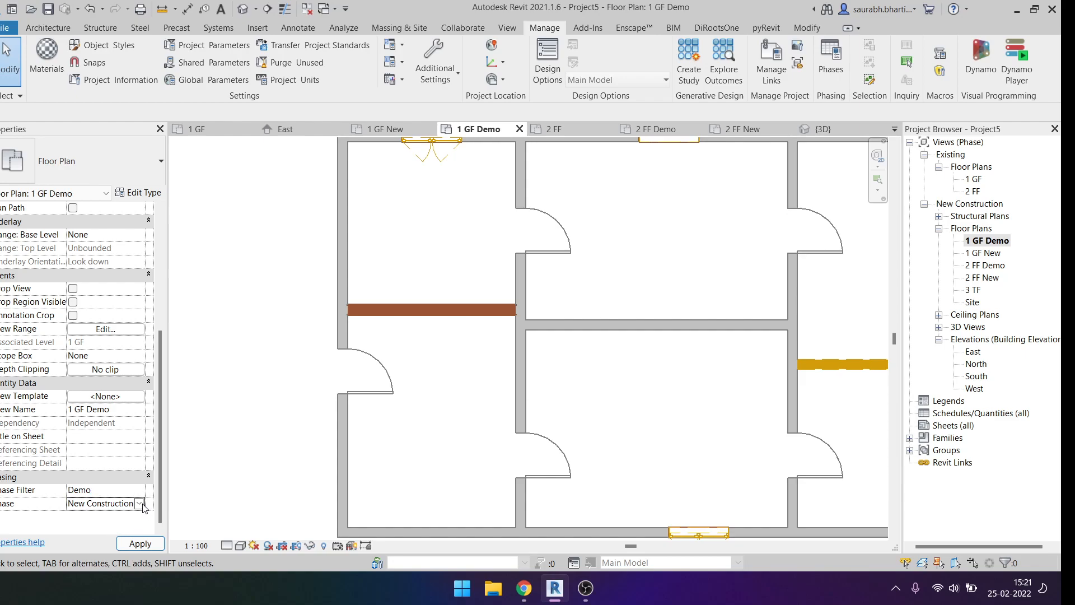
{"action": "left_click", "coordinate": [139, 507]}
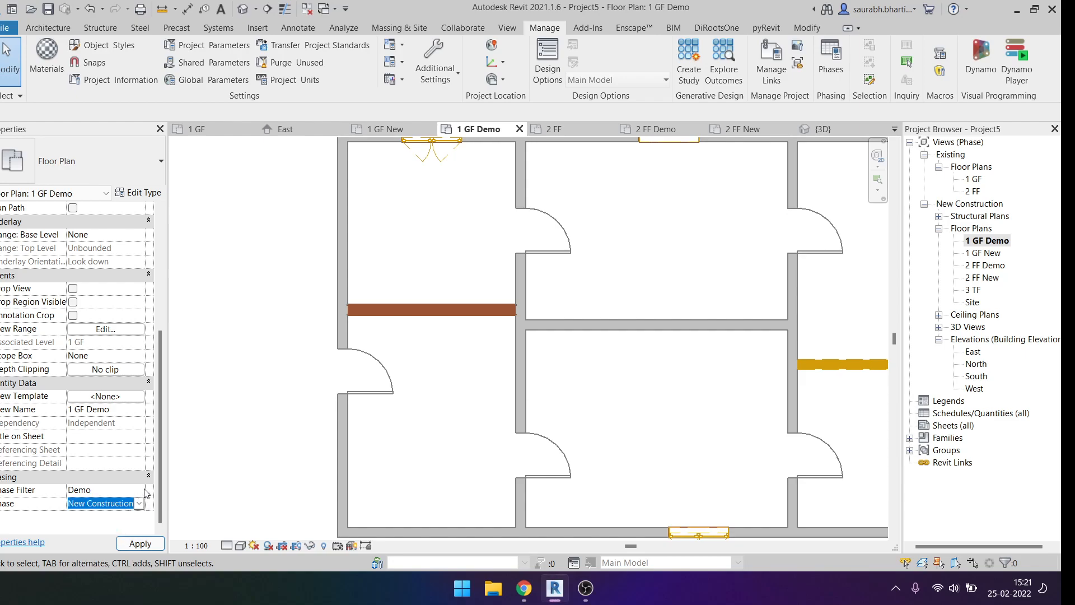
{"action": "left_click", "coordinate": [141, 491]}
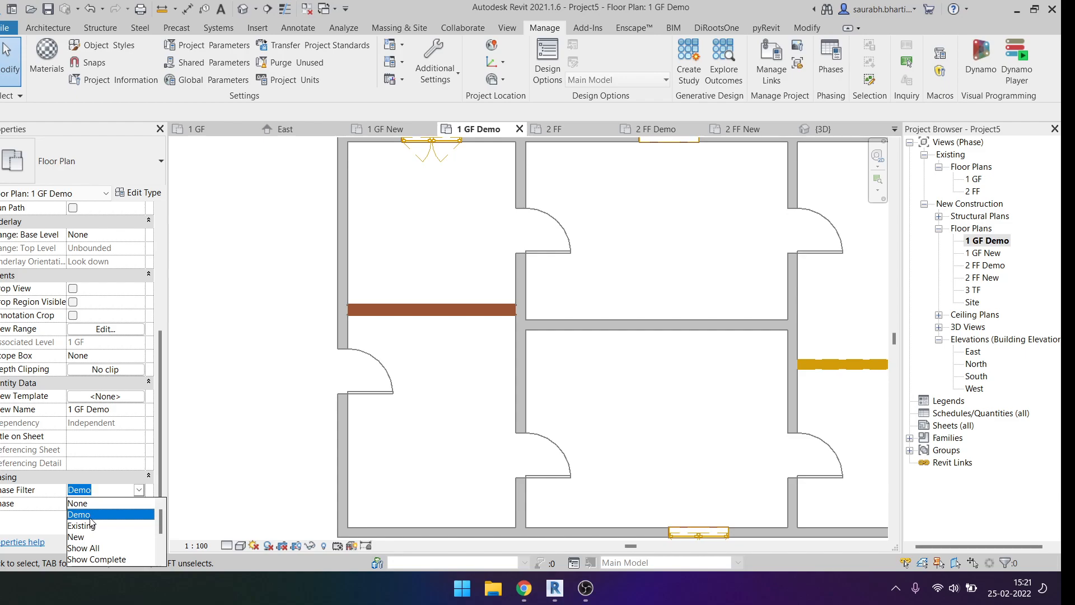
{"action": "left_click", "coordinate": [140, 491]}
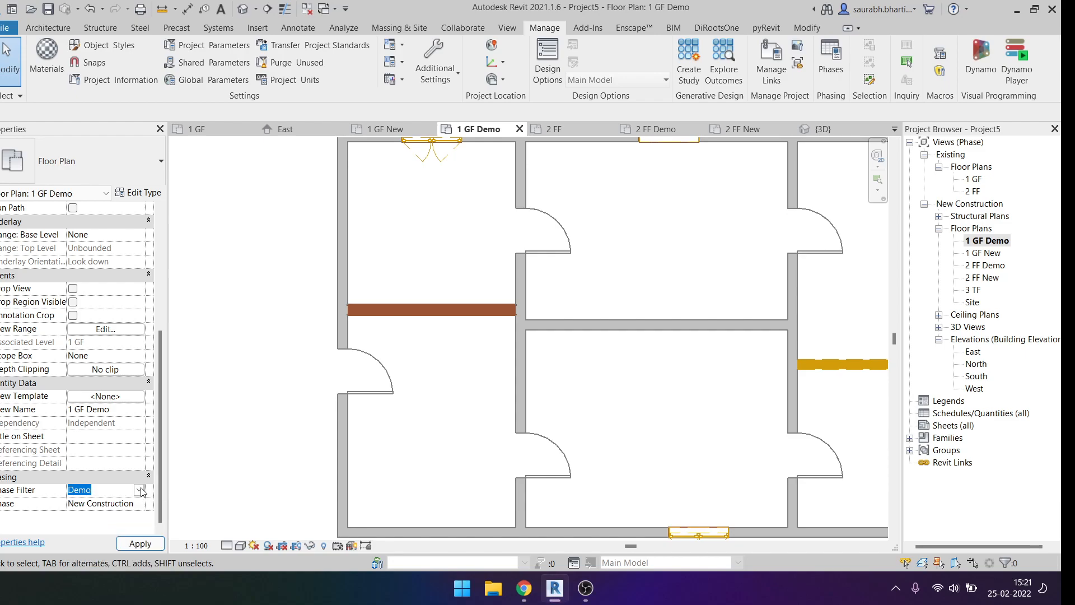
{"action": "middle_click_drag", "start_coordinate": [397, 313], "coordinate": [375, 339]}
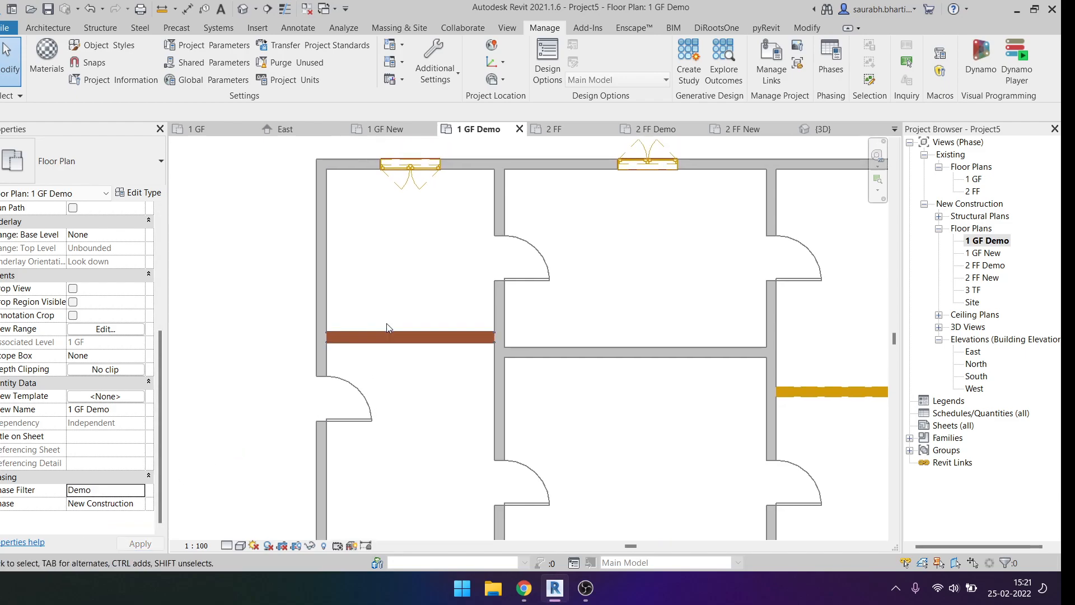
{"action": "key", "text": "w"}
{"action": "key", "text": "a"}
{"action": "key", "text": "Escape"}
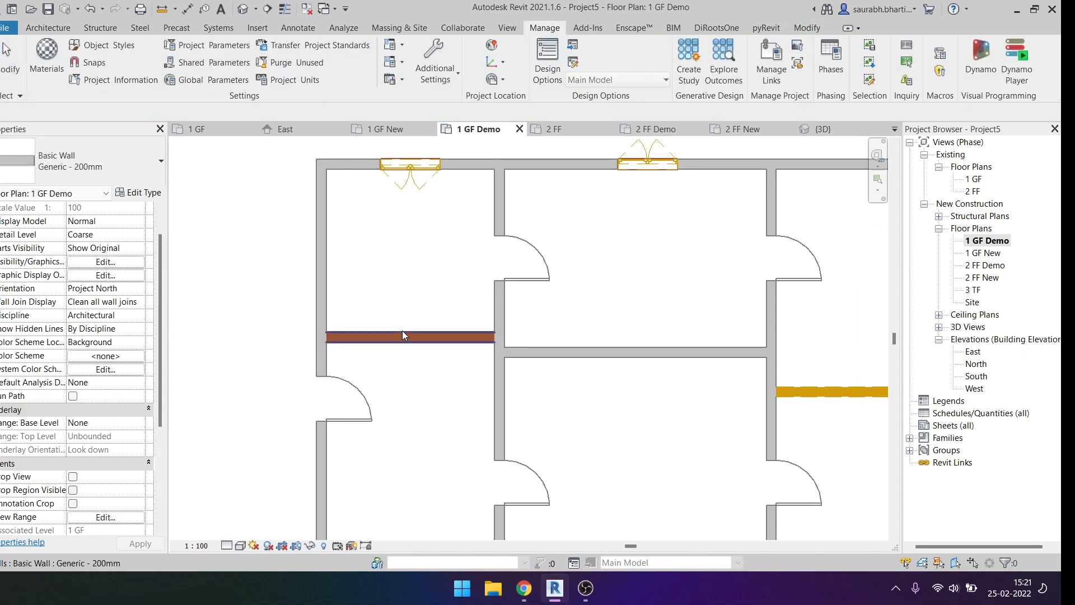
Step: Open the Existing 1 GF floor plan and draw an L-shaped wall enclosing the upper-right corner of the upper middle room
{"action": "key", "text": "z"}
{"action": "key", "text": "f"}
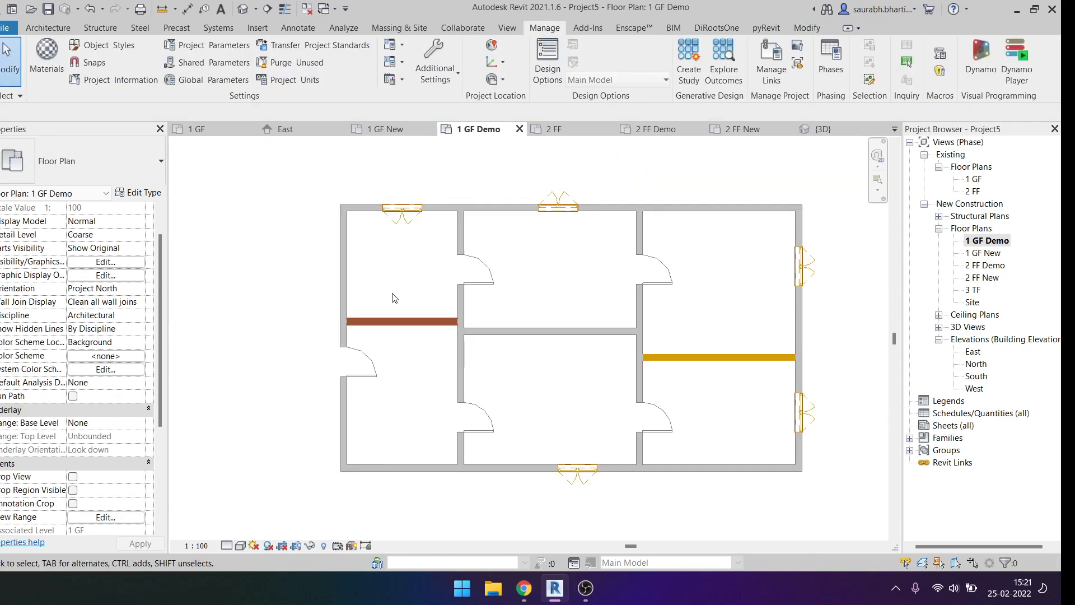
{"action": "double_click", "coordinate": [974, 179]}
{"action": "scroll", "coordinate": [442, 298], "scroll_direction": "down", "scroll_amount": 1}
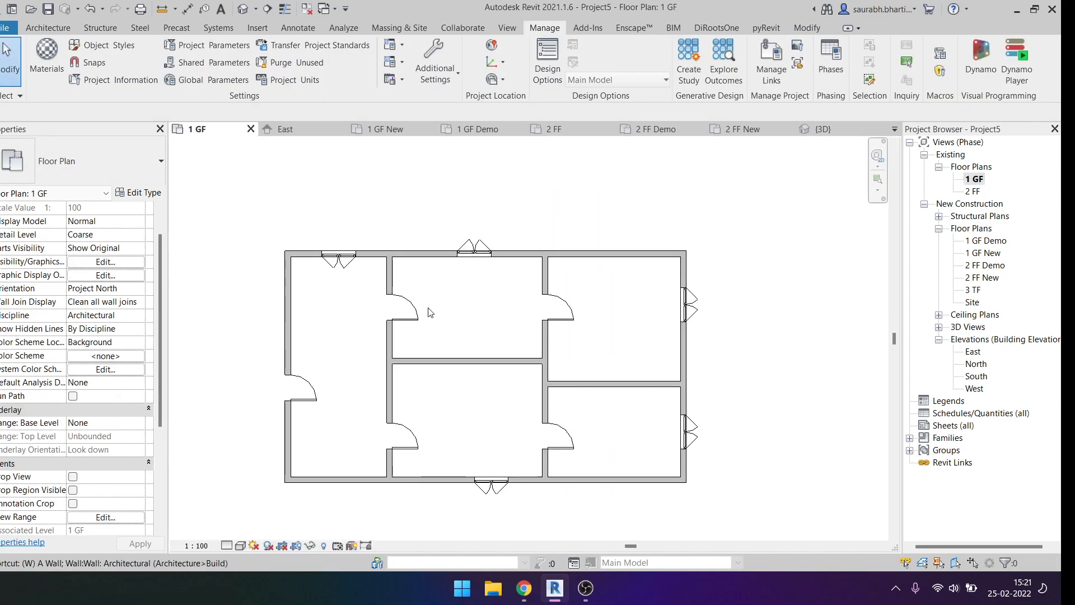
{"action": "key", "text": "w"}
{"action": "key", "text": "a"}
{"action": "scroll", "coordinate": [436, 291], "scroll_direction": "up", "scroll_amount": 2}
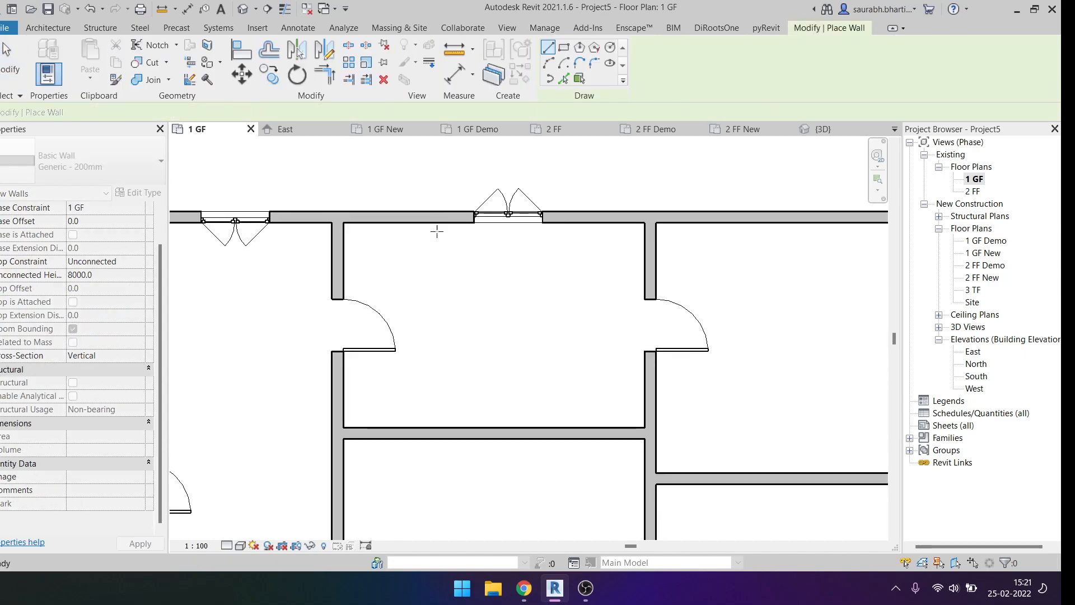
{"action": "left_click", "coordinate": [560, 220]}
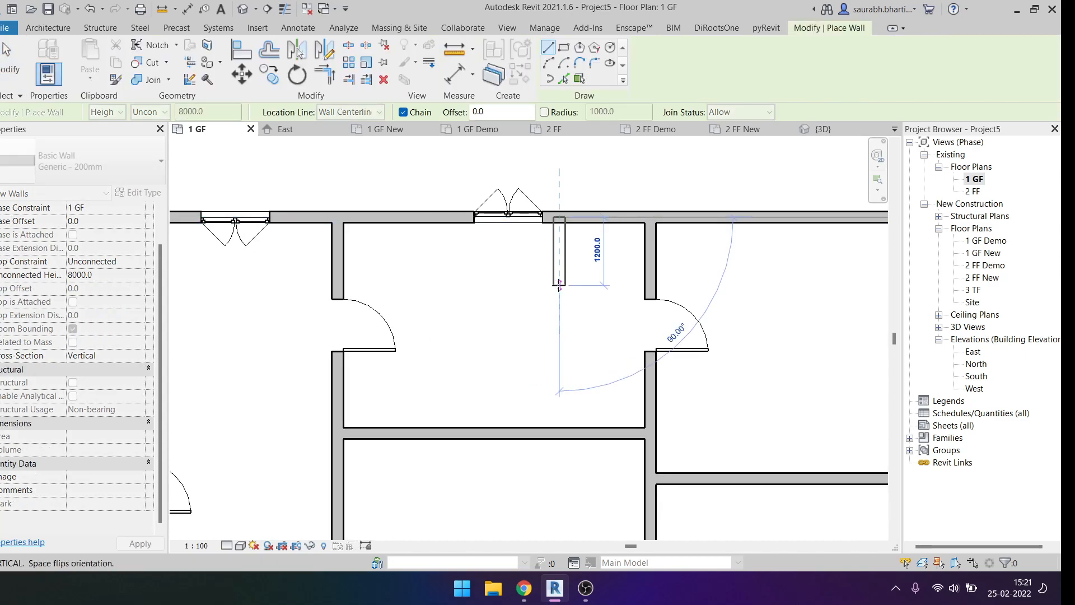
{"action": "left_click", "coordinate": [560, 297]}
{"action": "left_click", "coordinate": [649, 296]}
{"action": "scroll", "coordinate": [528, 284], "scroll_direction": "down", "scroll_amount": 2}
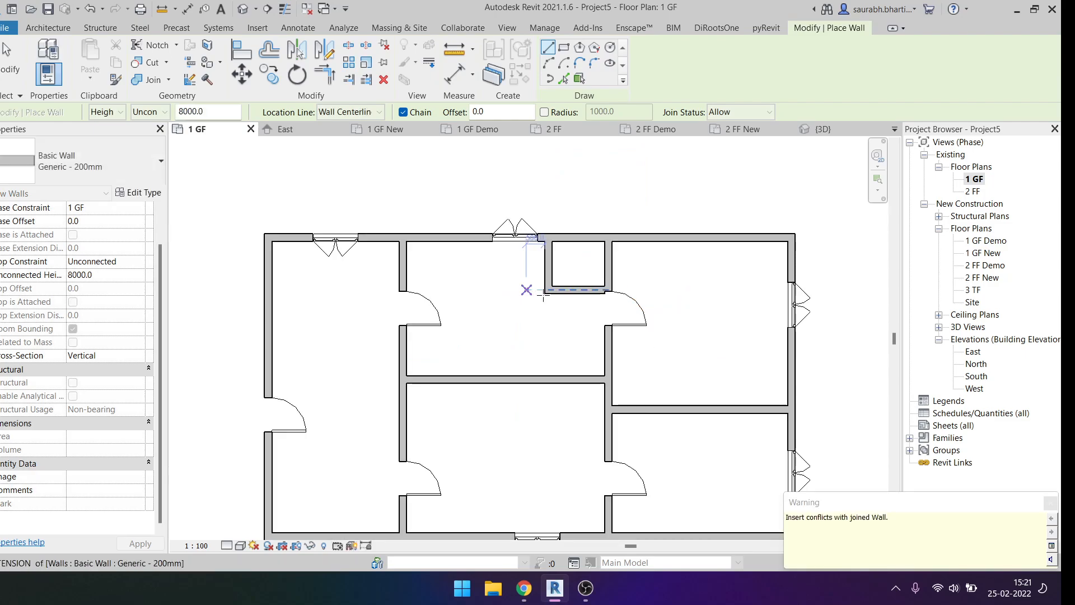
Step: Draw a vertical wall across the lower-right room between its two horizontal walls, and move it closer to the window
{"action": "middle_click_drag", "start_coordinate": [738, 340], "coordinate": [610, 300]}
{"action": "middle_click_drag", "start_coordinate": [658, 392], "coordinate": [670, 315]}
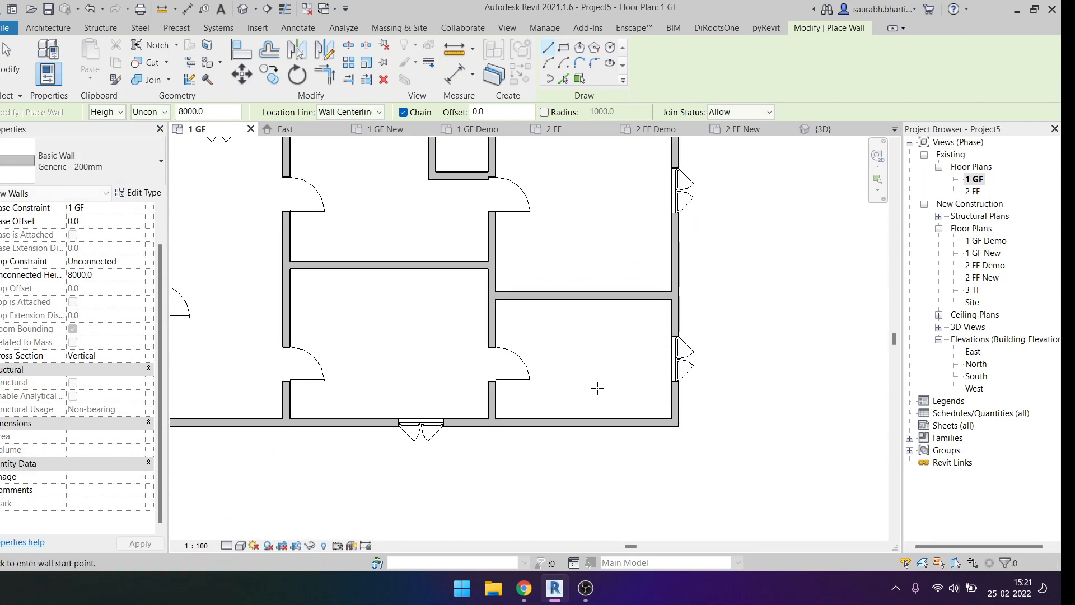
{"action": "left_click", "coordinate": [605, 421]}
{"action": "left_click", "coordinate": [604, 299]}
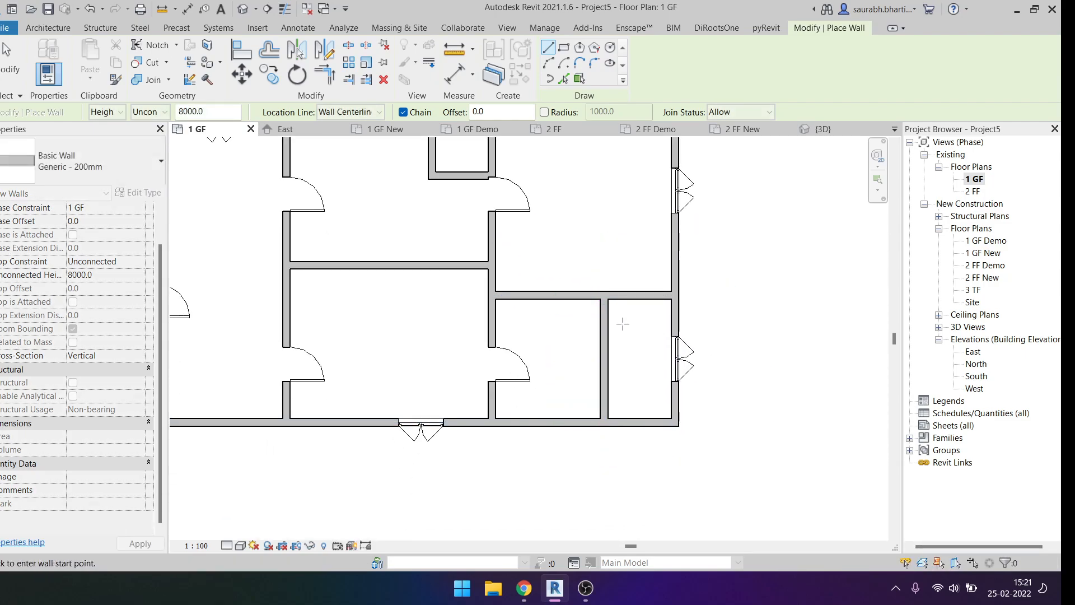
{"action": "key", "text": "Escape"}
{"action": "key", "text": "Escape"}
{"action": "left_click_drag", "start_coordinate": [613, 356], "coordinate": [646, 356]}
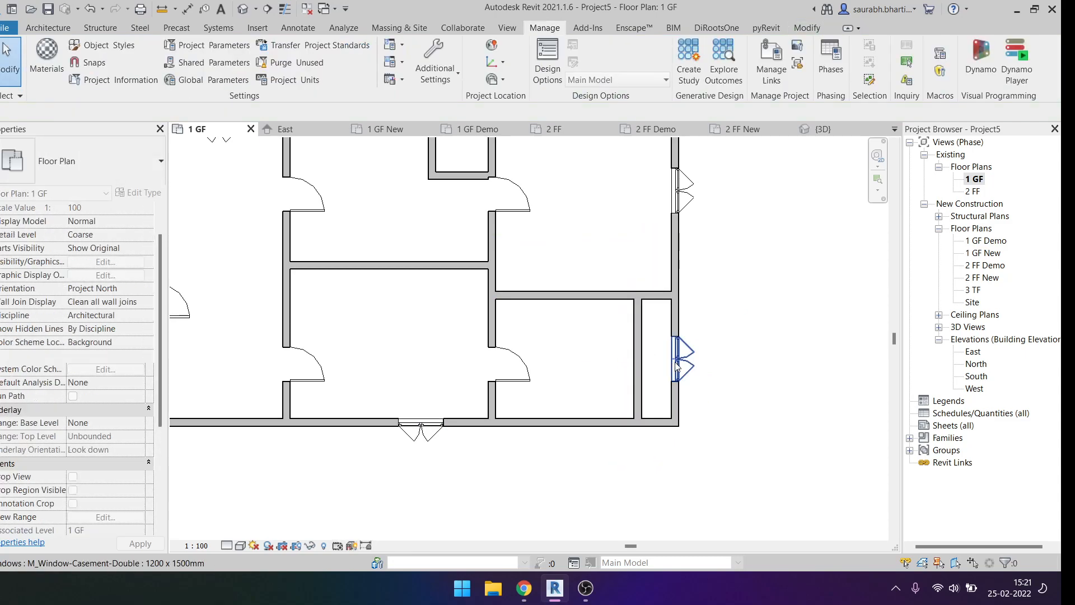
Step: Remove the window from the right exterior wall of the lower-right room and place a 1200 x 1500mm double casement window in its bottom wall
{"action": "left_click", "coordinate": [681, 361]}
{"action": "key", "text": "Escape"}
{"action": "key", "text": "w"}
{"action": "key", "text": "n"}
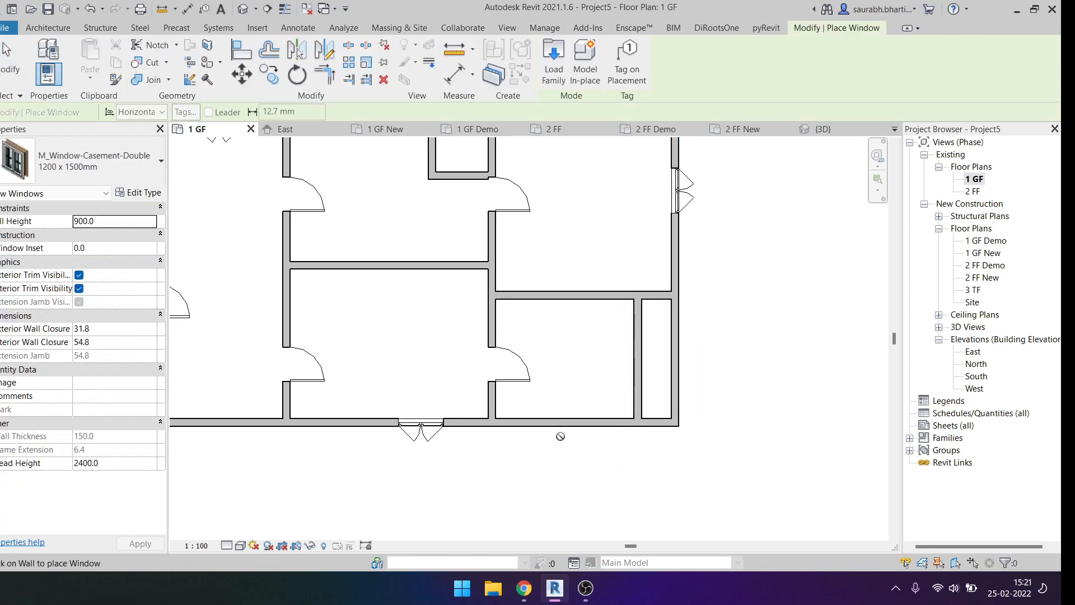
{"action": "key", "text": "Escape"}
{"action": "key", "text": "Escape"}
{"action": "scroll", "coordinate": [637, 358], "scroll_direction": "up", "scroll_amount": 2}
Step: Place a 0915 x 2134mm single-flush door in the new vertical wall of the lower-right room, swinging into the larger space
{"action": "left_click", "coordinate": [639, 361]}
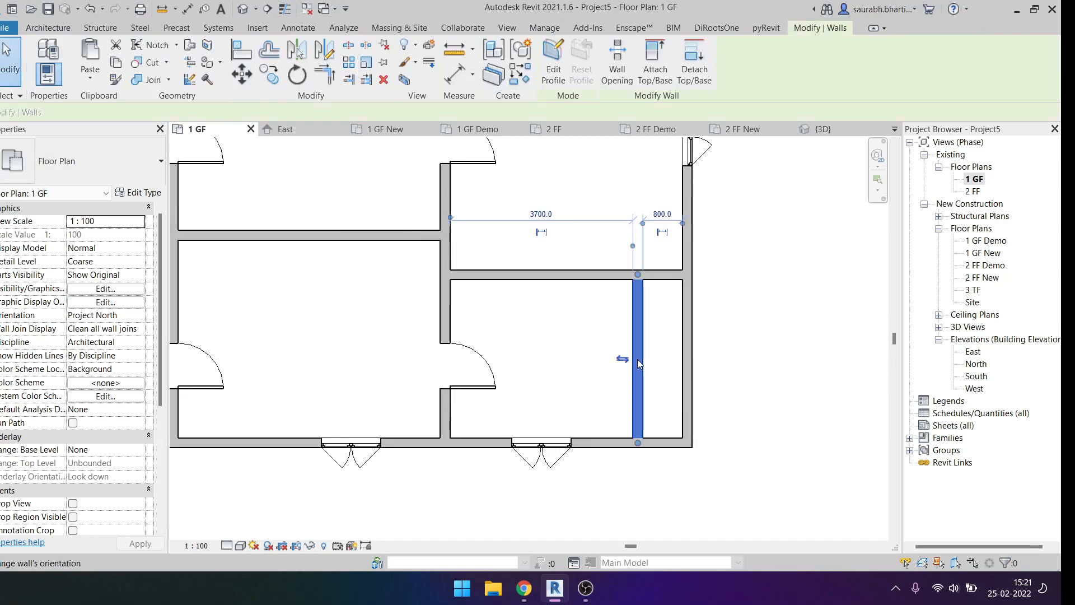
{"action": "key", "text": "d"}
{"action": "key", "text": "r"}
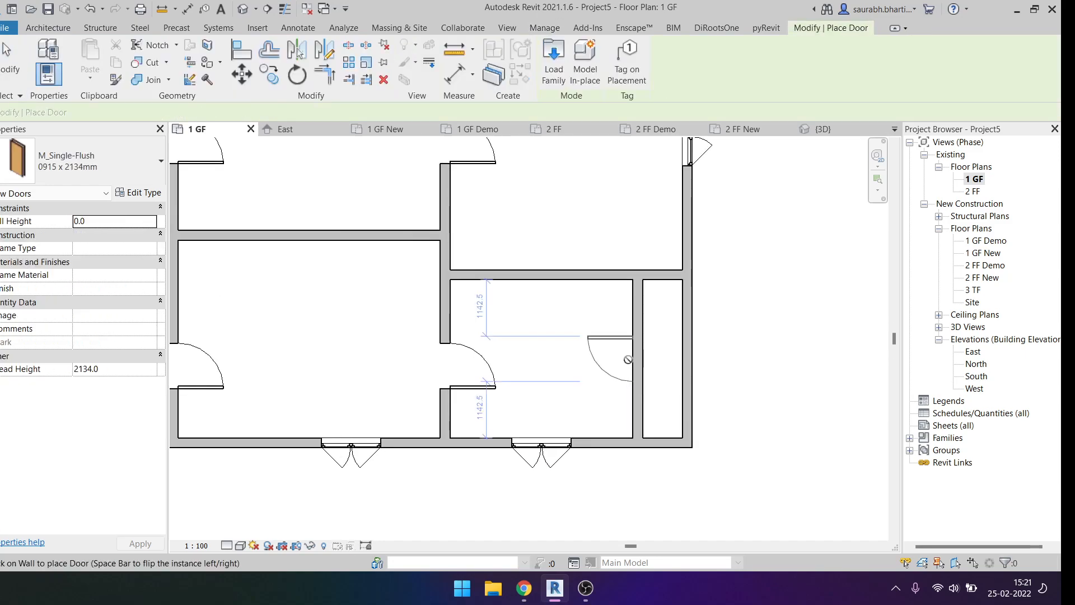
{"action": "left_click", "coordinate": [644, 359]}
{"action": "key", "text": "Escape"}
{"action": "key", "text": "Escape"}
{"action": "key", "text": "r"}
{"action": "key", "text": "m"}
{"action": "scroll", "coordinate": [657, 358], "scroll_direction": "up", "scroll_amount": 2}
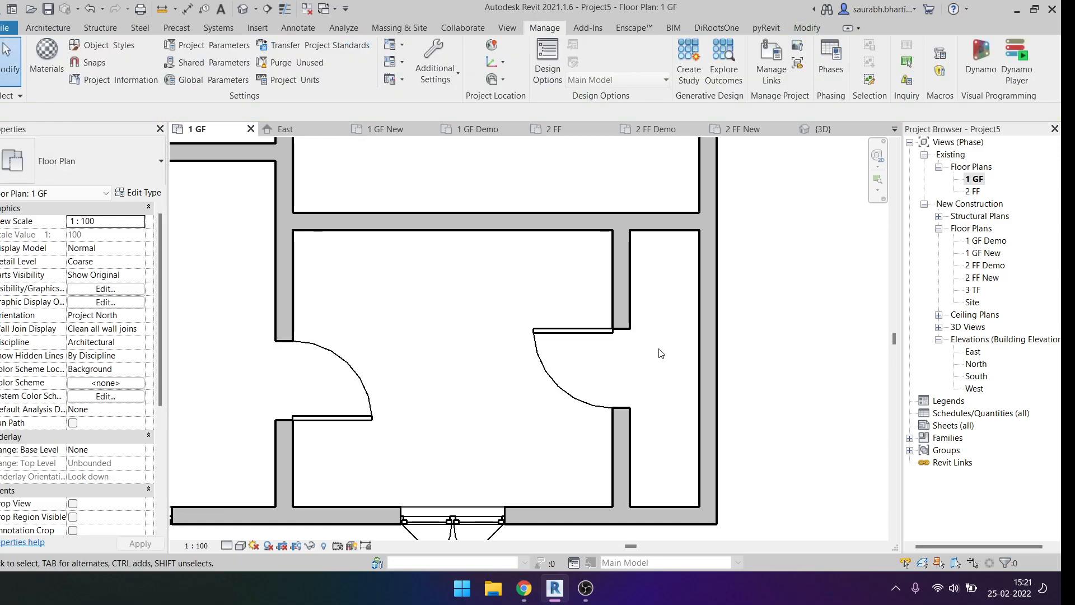
{"action": "key", "text": "Escape"}
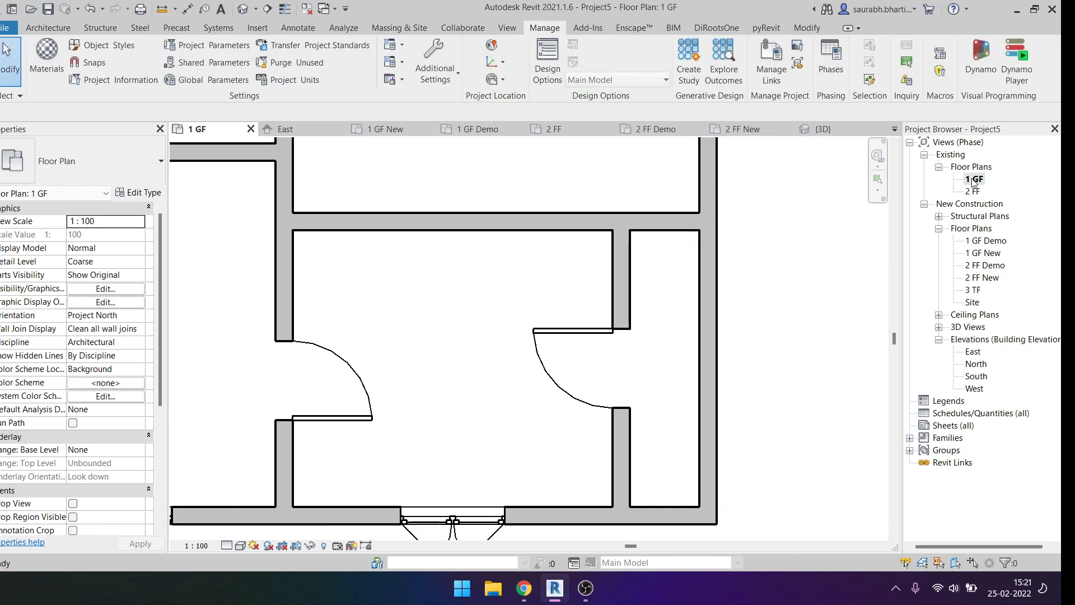
Step: Create a Generic 150mm floor in the Existing 1 GF plan with a rectangular boundary along the building's outer wall faces
{"action": "scroll", "coordinate": [623, 386], "scroll_direction": "down", "scroll_amount": 3}
{"action": "key", "text": "l"}
{"action": "left_click", "coordinate": [672, 46]}
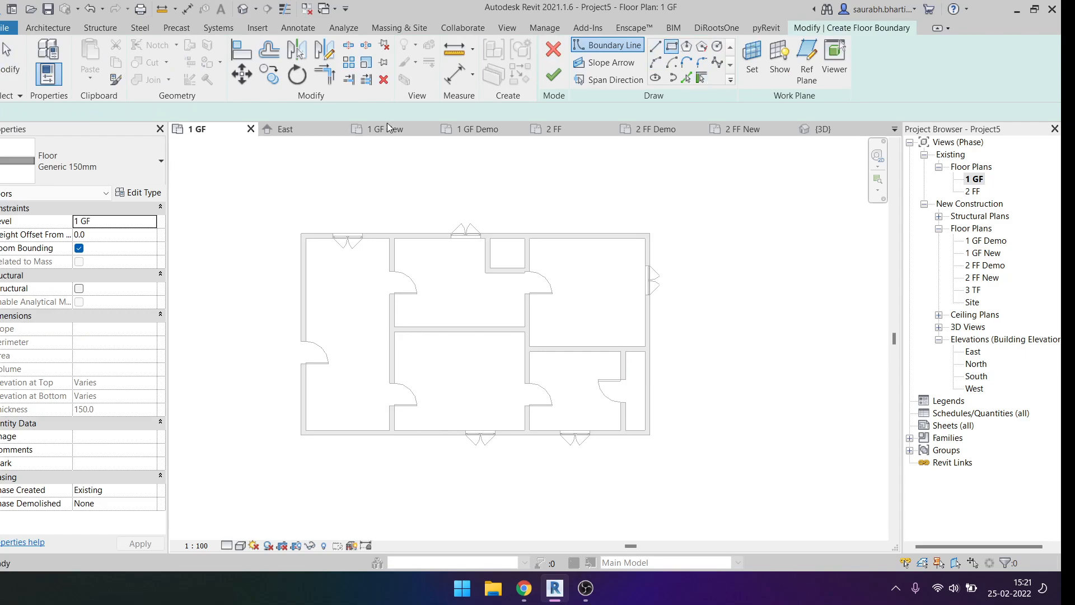
{"action": "left_click", "coordinate": [302, 230]}
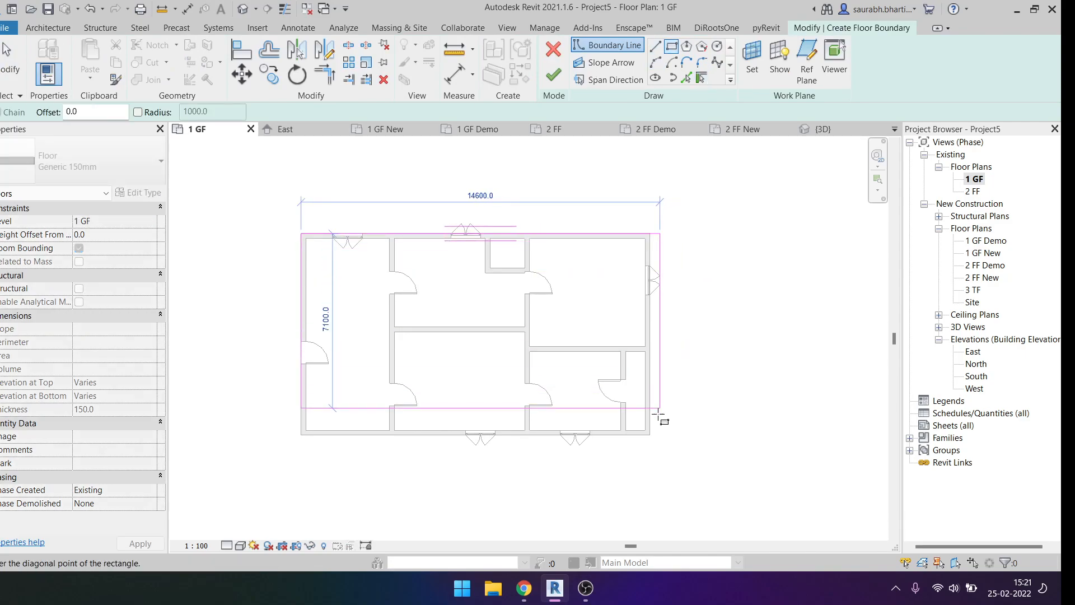
{"action": "left_click", "coordinate": [650, 433]}
{"action": "left_click", "coordinate": [553, 75]}
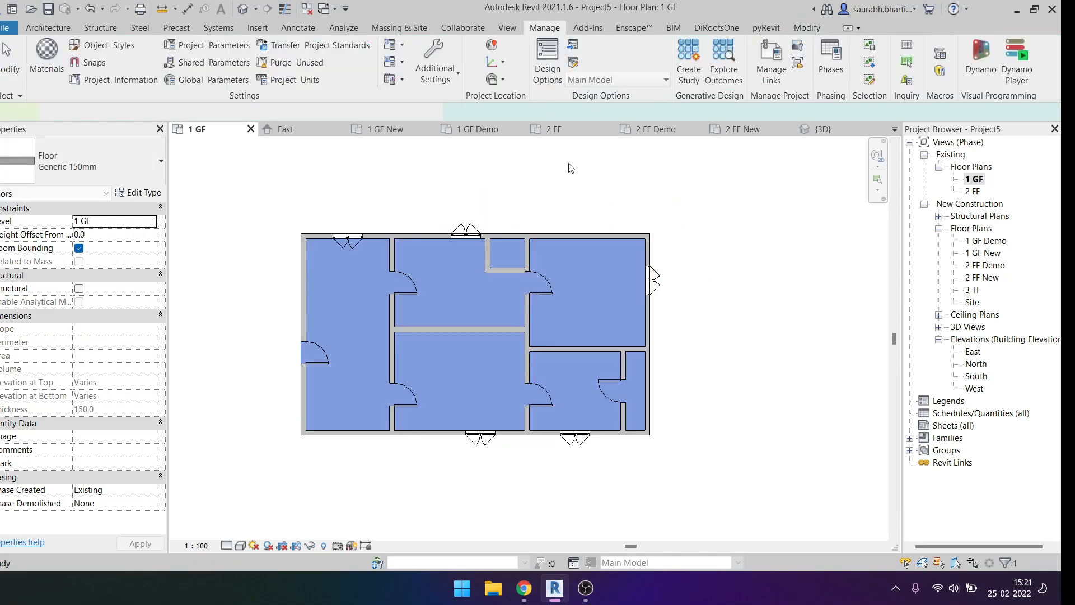
Step: Place a tagged room in the narrow space behind the new door and change its tag type to Room Tag With Area
{"action": "scroll", "coordinate": [700, 336], "scroll_direction": "up", "scroll_amount": 5}
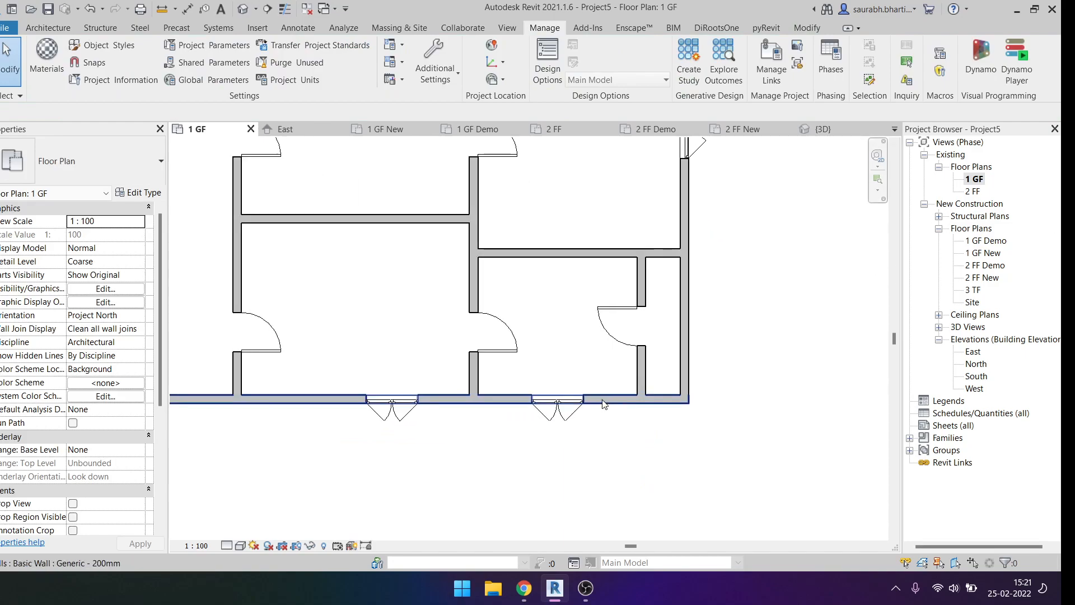
{"action": "key", "text": "r"}
{"action": "key", "text": "m"}
{"action": "scroll", "coordinate": [678, 289], "scroll_direction": "up", "scroll_amount": 3}
{"action": "left_click", "coordinate": [677, 289]}
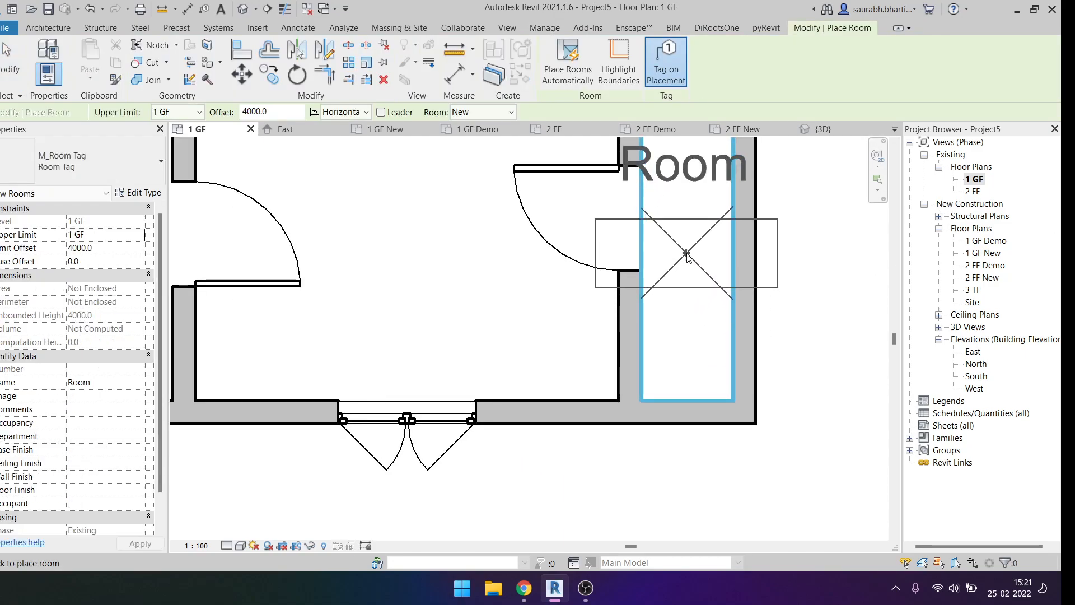
{"action": "scroll", "coordinate": [686, 268], "scroll_direction": "down", "scroll_amount": 2}
{"action": "key", "text": "Escape"}
{"action": "scroll", "coordinate": [686, 296], "scroll_direction": "up", "scroll_amount": 2}
{"action": "left_click", "coordinate": [686, 308]}
{"action": "left_click", "coordinate": [84, 161]}
{"action": "left_click", "coordinate": [67, 234]}
{"action": "scroll", "coordinate": [555, 344], "scroll_direction": "down", "scroll_amount": 2}
{"action": "key", "text": "Escape"}
{"action": "scroll", "coordinate": [664, 357], "scroll_direction": "up", "scroll_amount": 2}
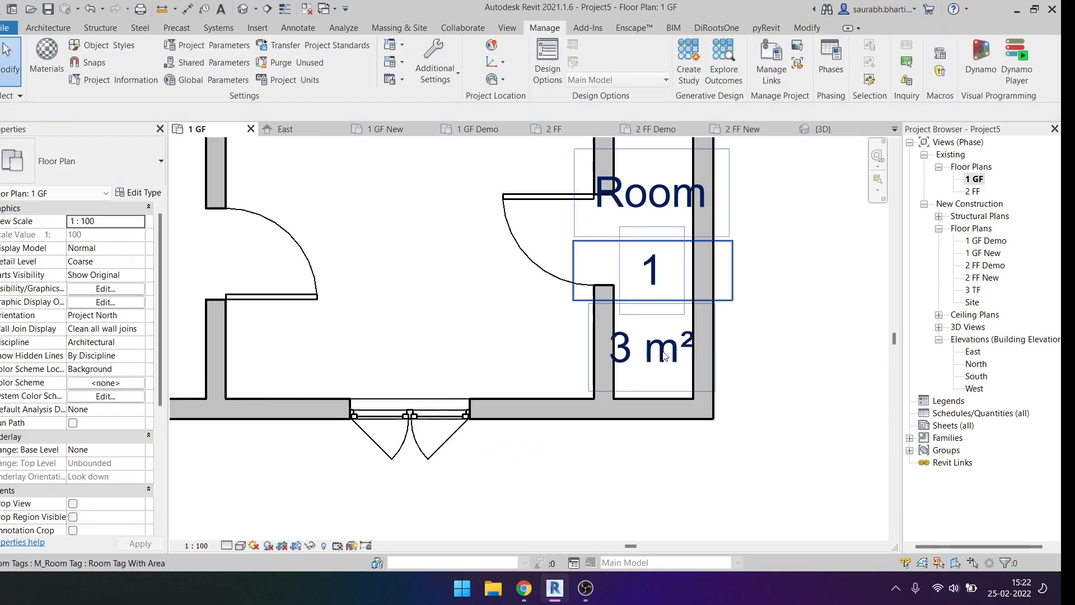
Step: Place a tagged room in the larger lower-right space and change its tag type to Room Tag With Area
{"action": "scroll", "coordinate": [658, 317], "scroll_direction": "down", "scroll_amount": 2}
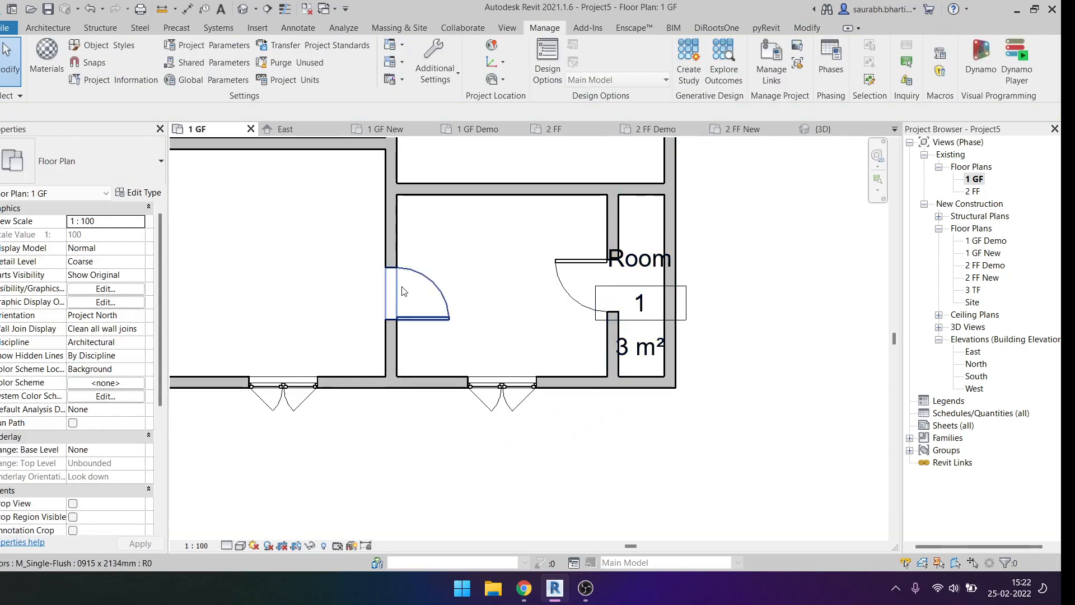
{"action": "key", "text": "r"}
{"action": "key", "text": "m"}
{"action": "left_click", "coordinate": [498, 245]}
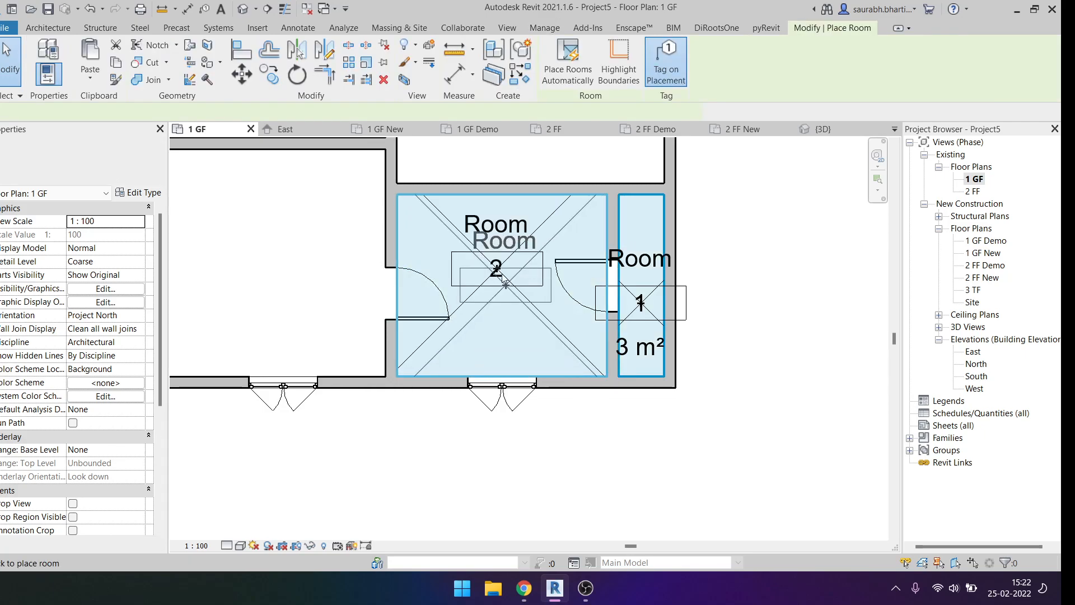
{"action": "key", "text": "Escape"}
{"action": "left_click", "coordinate": [502, 241]}
{"action": "left_click", "coordinate": [84, 161]}
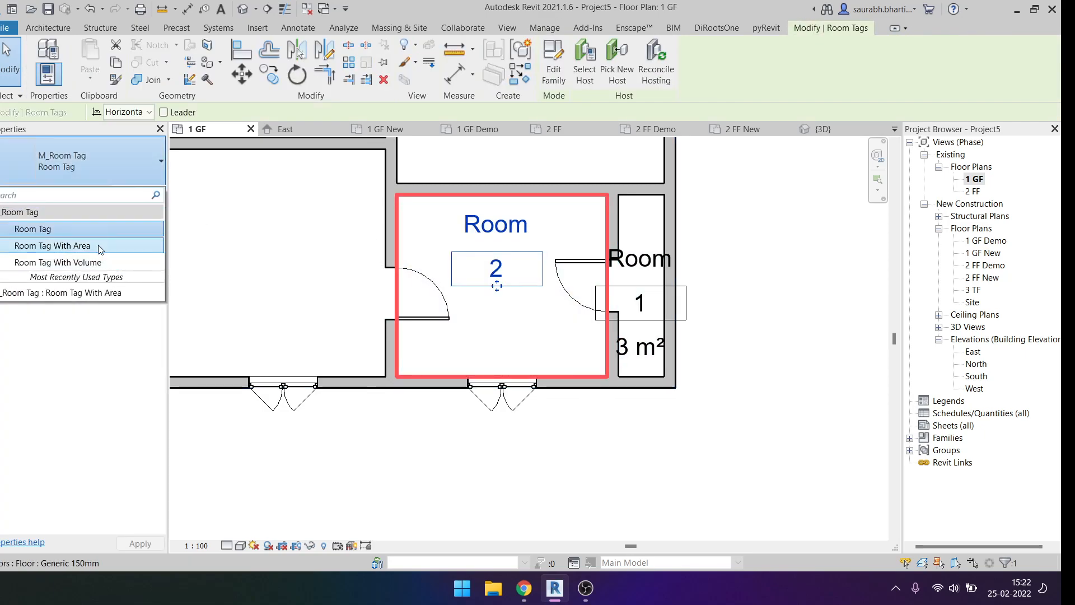
{"action": "left_click", "coordinate": [95, 245]}
{"action": "middle_click_drag", "start_coordinate": [546, 305], "coordinate": [556, 317]}
{"action": "left_click", "coordinate": [557, 317]}
{"action": "left_click", "coordinate": [528, 322]}
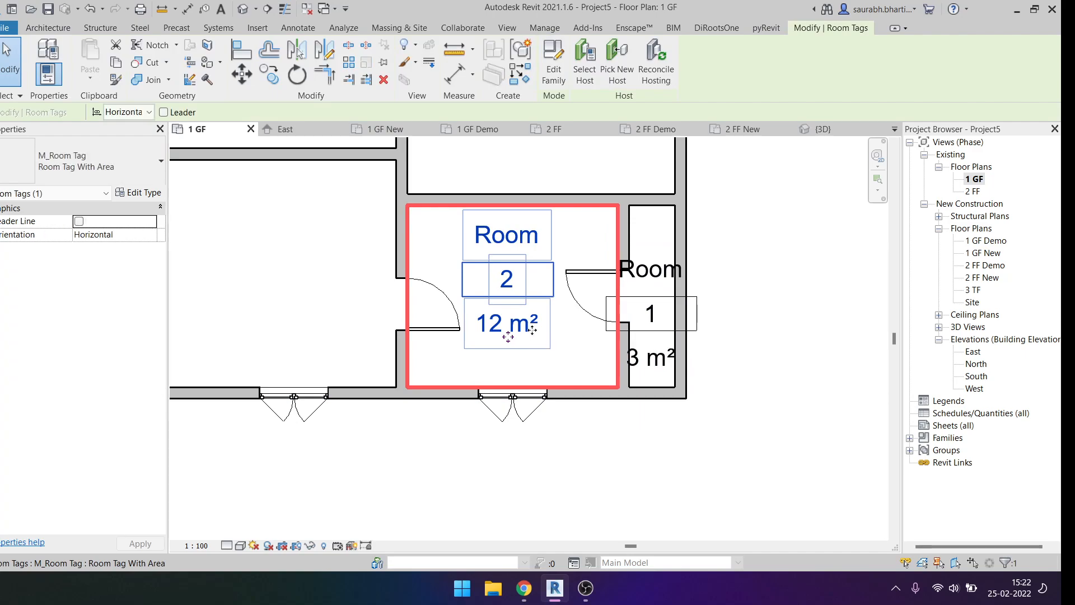
{"action": "left_click", "coordinate": [555, 322]}
{"action": "scroll", "coordinate": [546, 311], "scroll_direction": "down", "scroll_amount": 1}
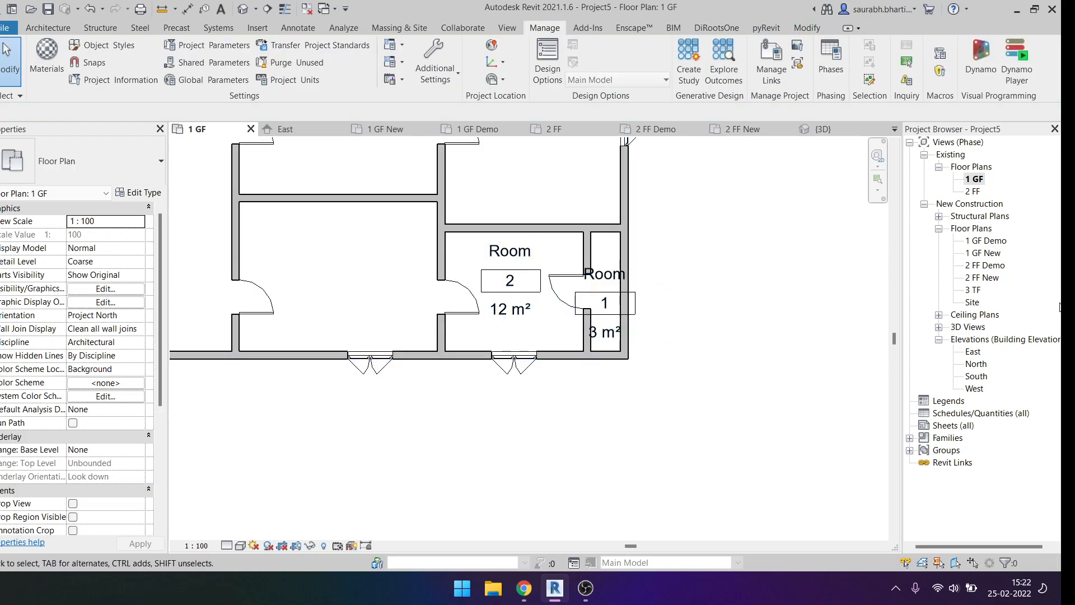
Step: Compare the Existing 1 GF and 1 GF Demo plans, and set the orange horizontal wall's Phase Demolished to None in 1 GF Demo
{"action": "double_click", "coordinate": [983, 241]}
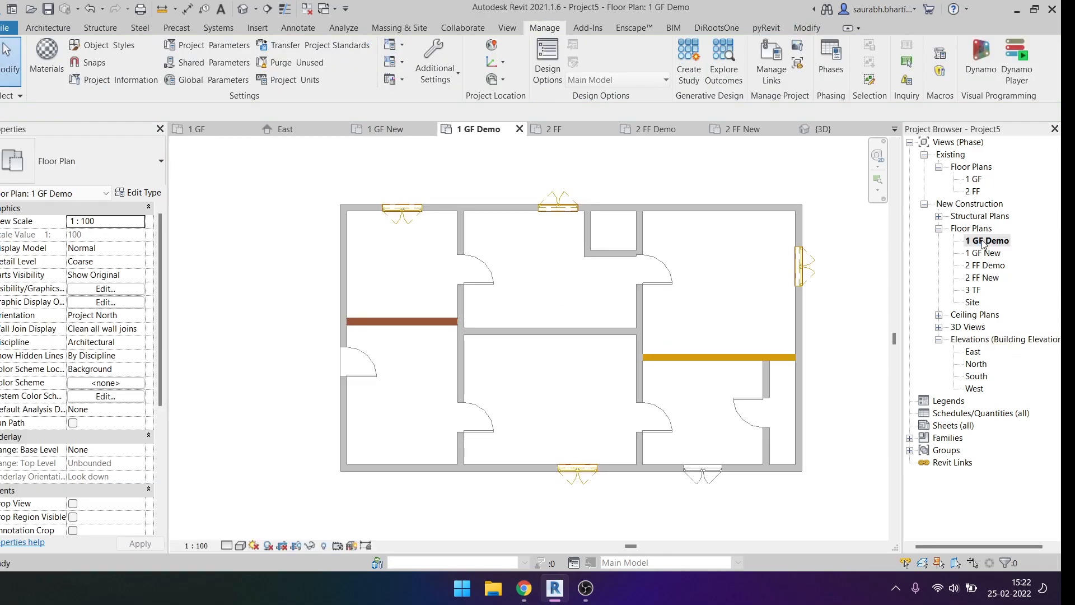
{"action": "double_click", "coordinate": [975, 180]}
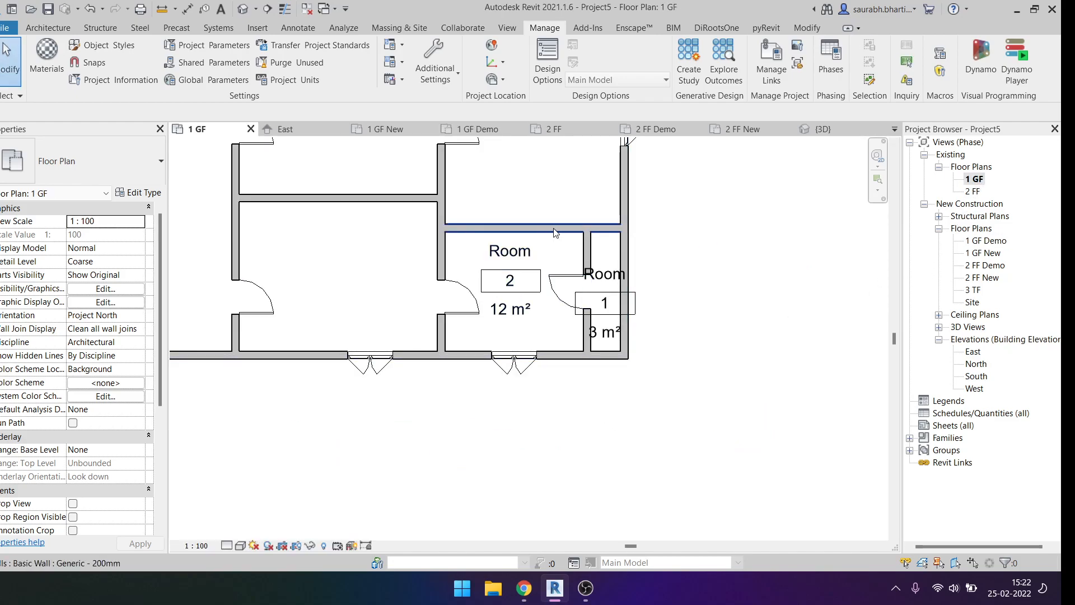
{"action": "double_click", "coordinate": [984, 241]}
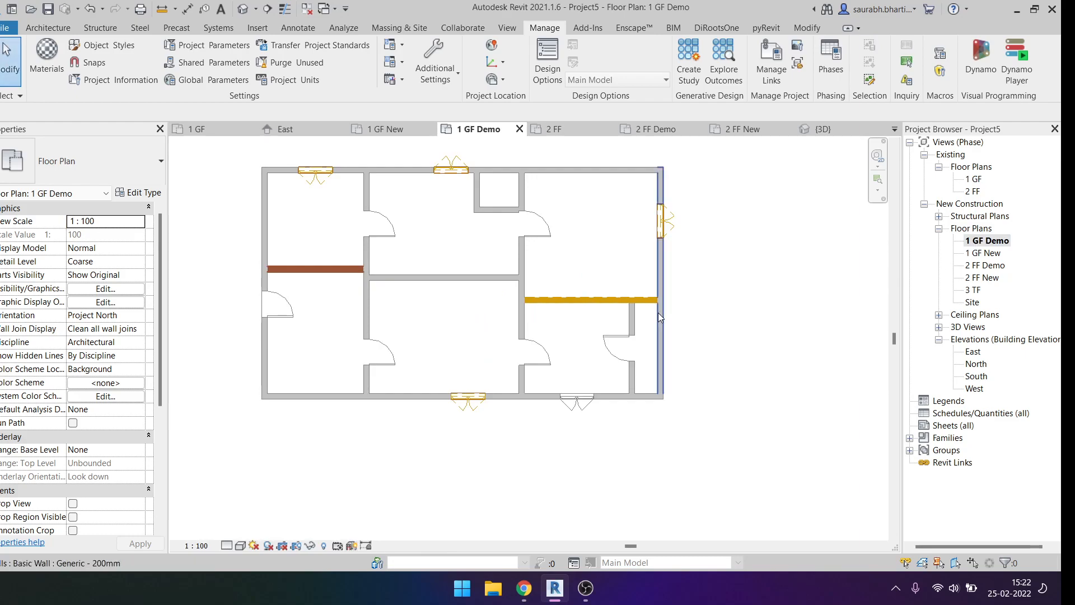
{"action": "left_click", "coordinate": [626, 300]}
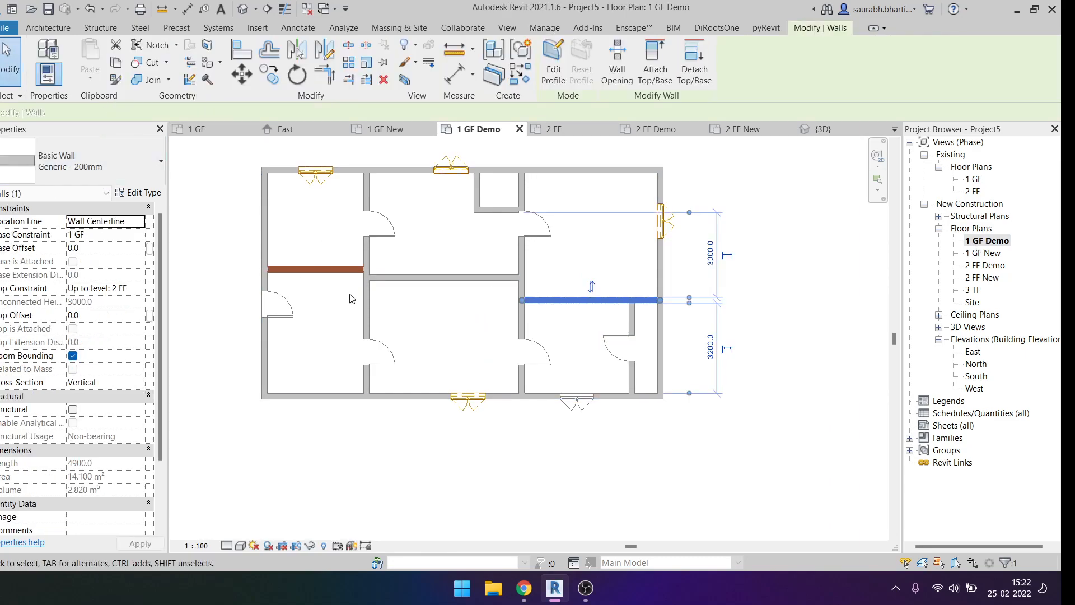
{"action": "scroll", "coordinate": [4, 399], "scroll_direction": "down", "scroll_amount": 2}
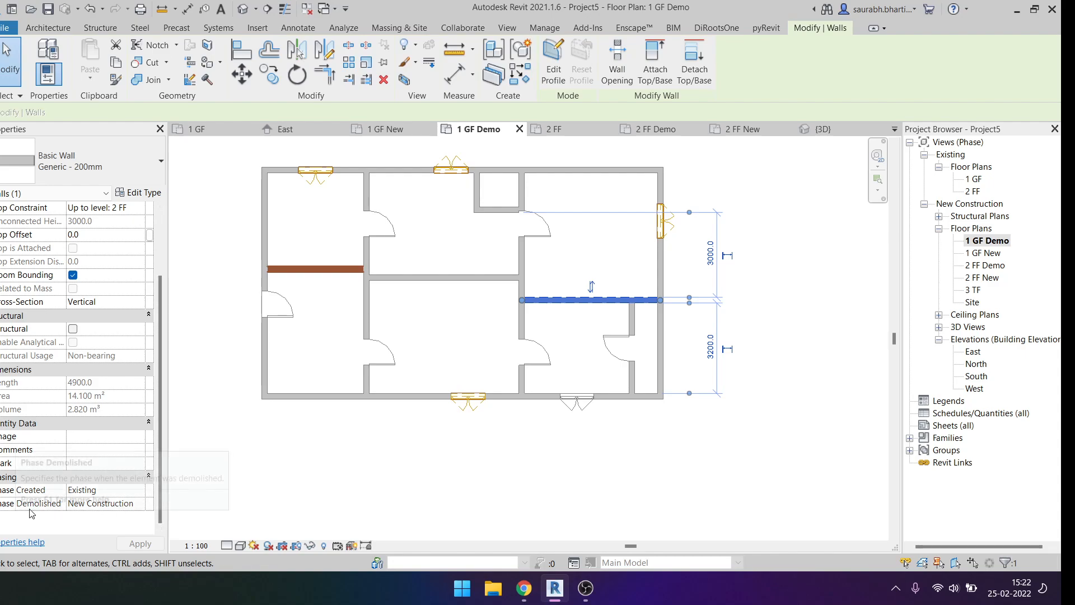
{"action": "left_click", "coordinate": [145, 507]}
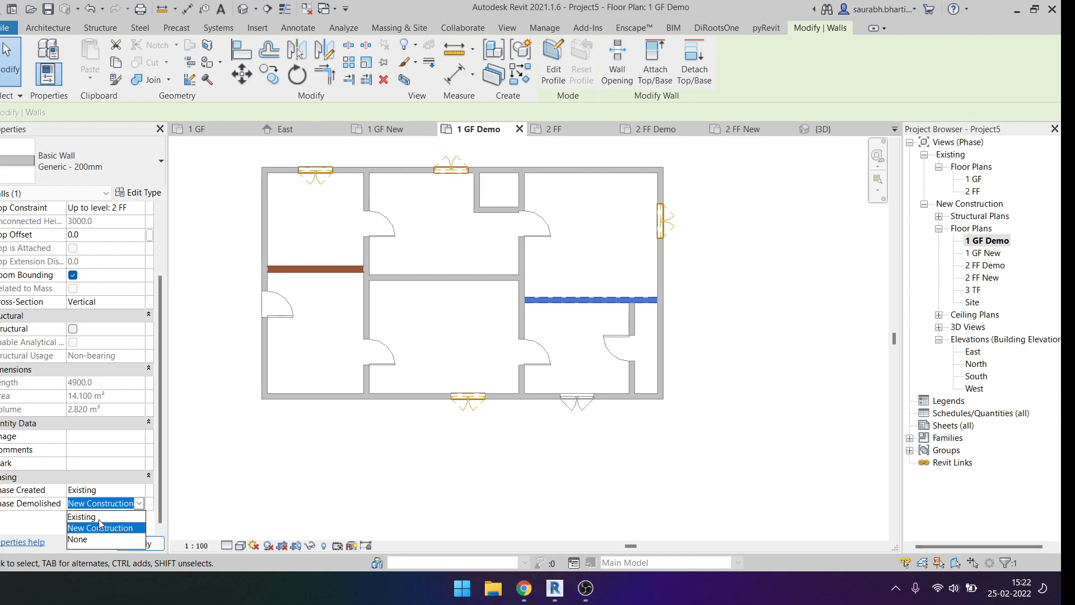
{"action": "left_click", "coordinate": [93, 540]}
{"action": "left_click", "coordinate": [733, 411]}
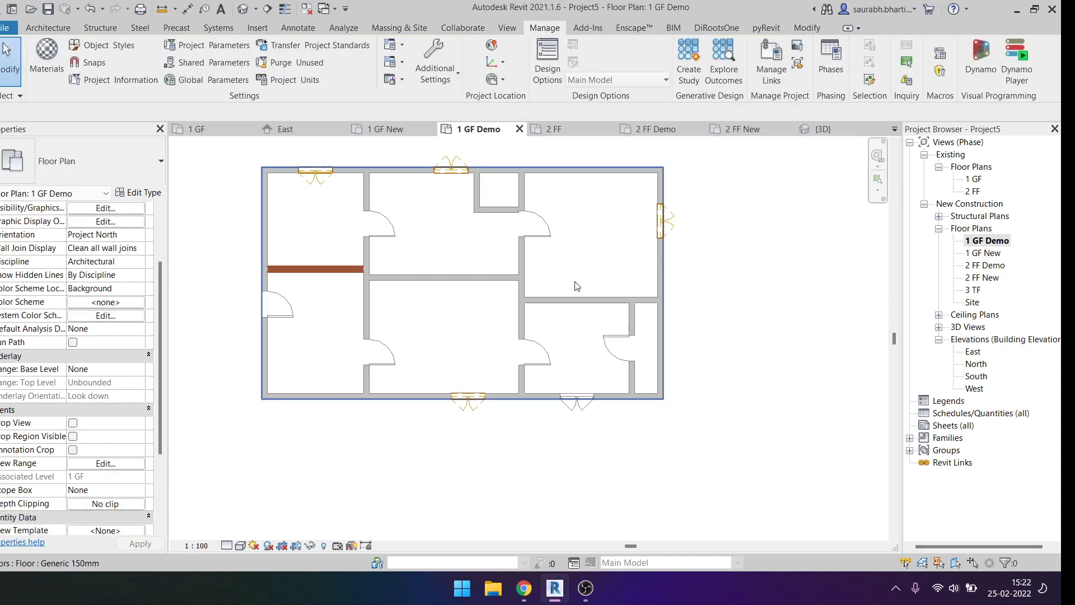
Step: Try demolishing the vertical wall with the door in the lower-right room of 1 GF Demo, and undo the demolition
{"action": "scroll", "coordinate": [595, 302], "scroll_direction": "up", "scroll_amount": 2}
{"action": "scroll", "coordinate": [557, 296], "scroll_direction": "down", "scroll_amount": 2}
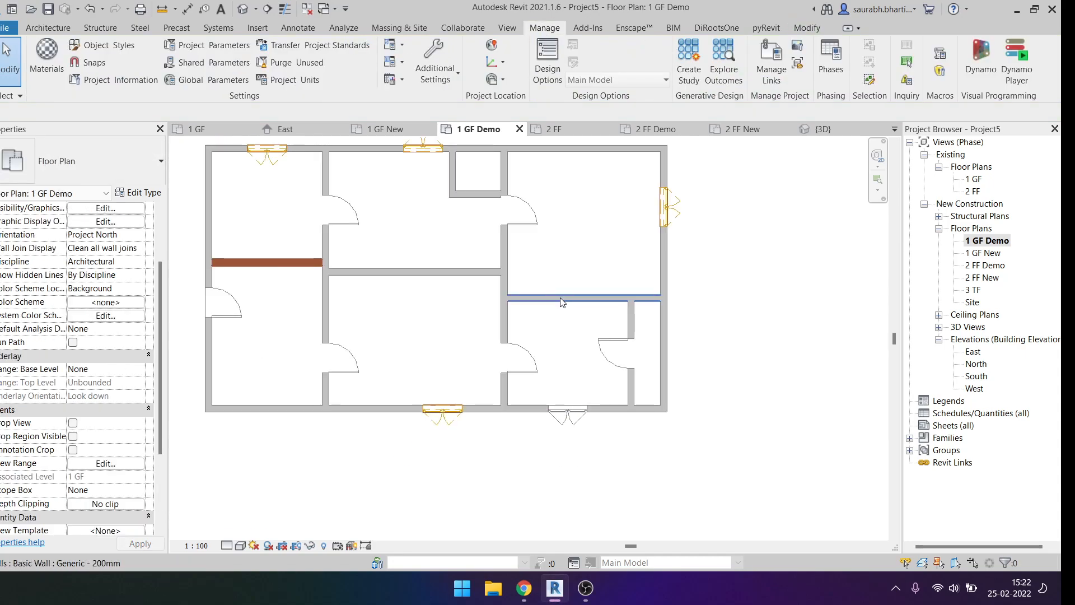
{"action": "scroll", "coordinate": [631, 320], "scroll_direction": "up", "scroll_amount": 4}
{"action": "left_click", "coordinate": [654, 388]}
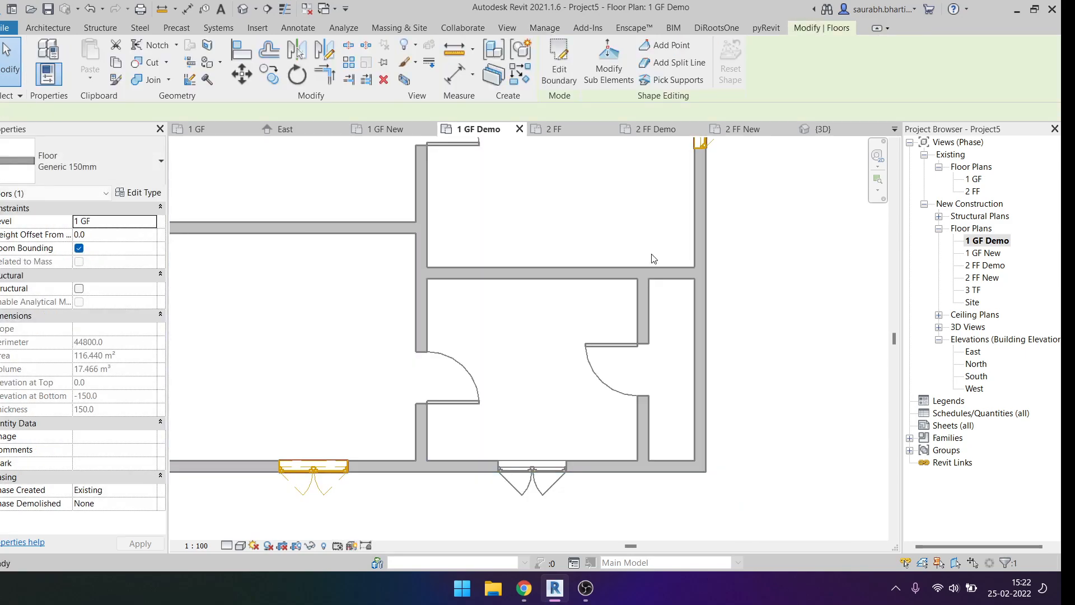
{"action": "key", "text": "Escape"}
{"action": "left_click", "coordinate": [643, 304]}
{"action": "scroll", "coordinate": [644, 302], "scroll_direction": "down", "scroll_amount": 1}
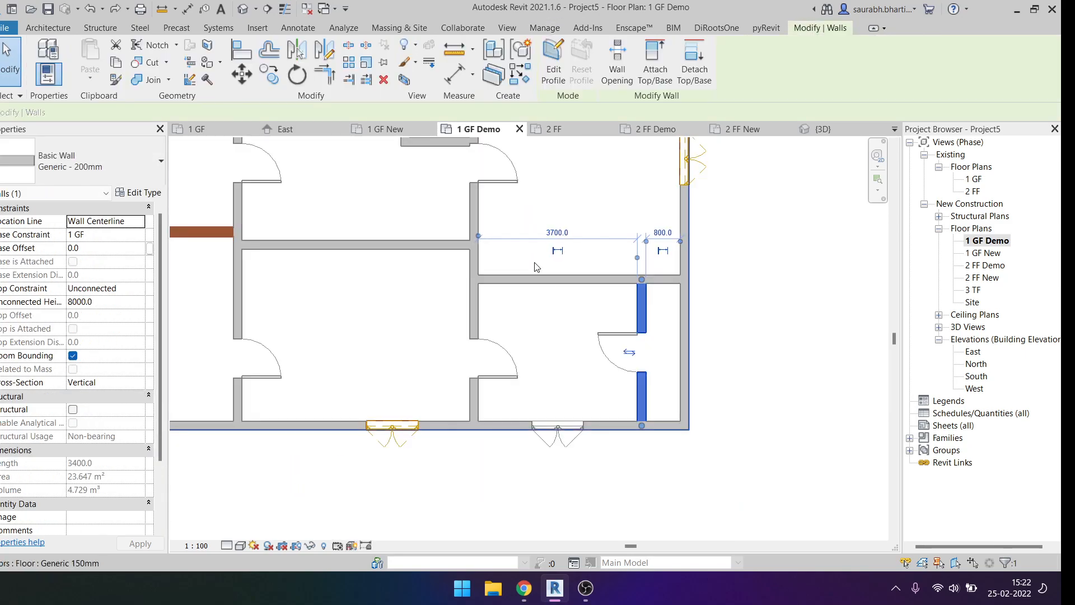
{"action": "left_click", "coordinate": [208, 80]}
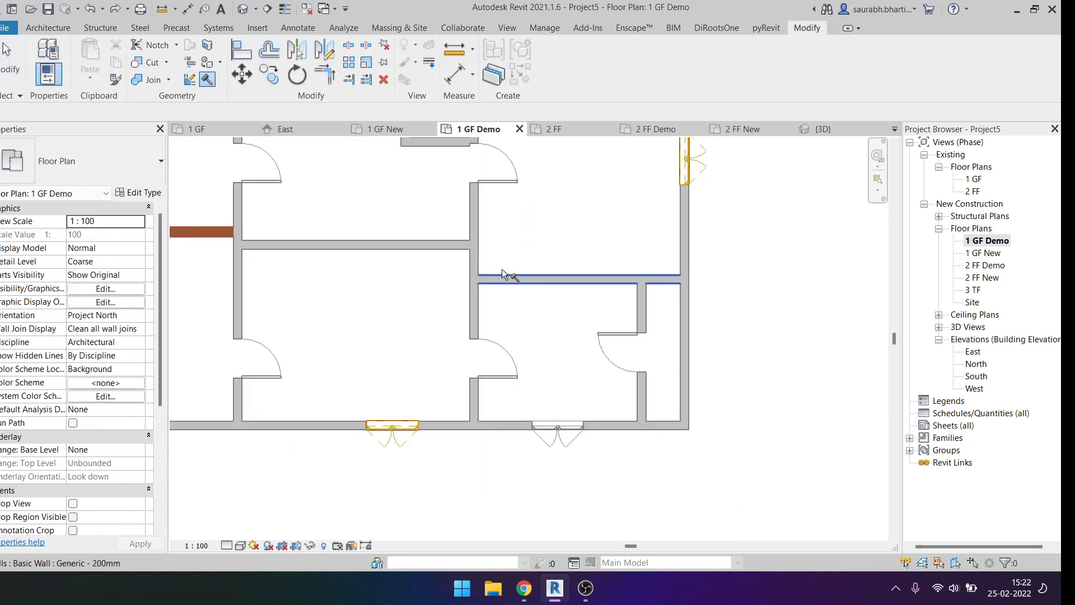
{"action": "left_click", "coordinate": [638, 305]}
{"action": "scroll", "coordinate": [633, 310], "scroll_direction": "down", "scroll_amount": 2}
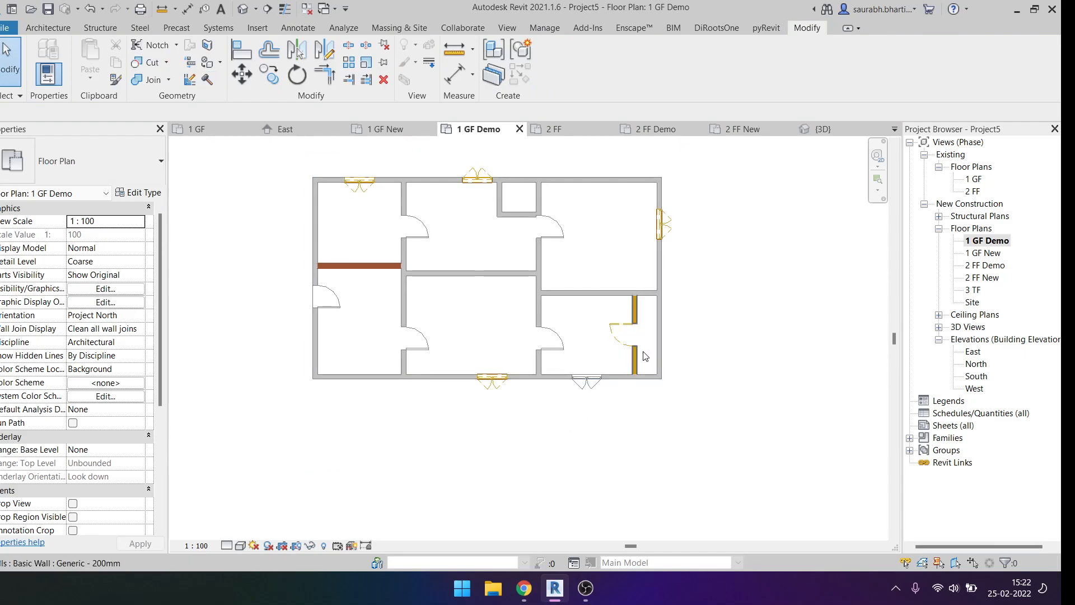
{"action": "scroll", "coordinate": [629, 358], "scroll_direction": "up", "scroll_amount": 3}
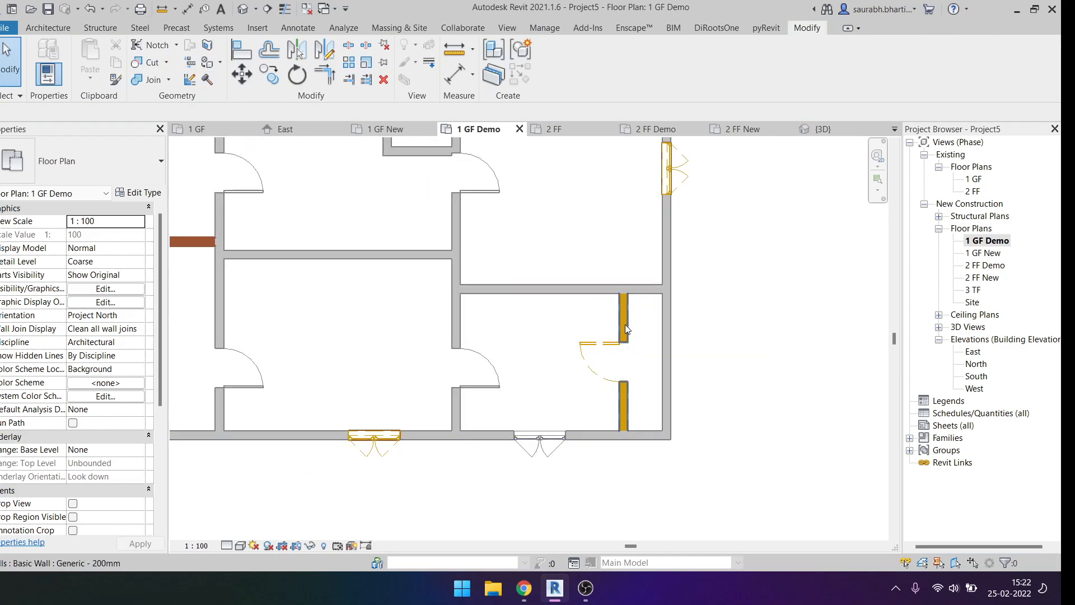
{"action": "scroll", "coordinate": [625, 323], "scroll_direction": "up", "scroll_amount": 1}
{"action": "scroll", "coordinate": [633, 331], "scroll_direction": "up", "scroll_amount": 3}
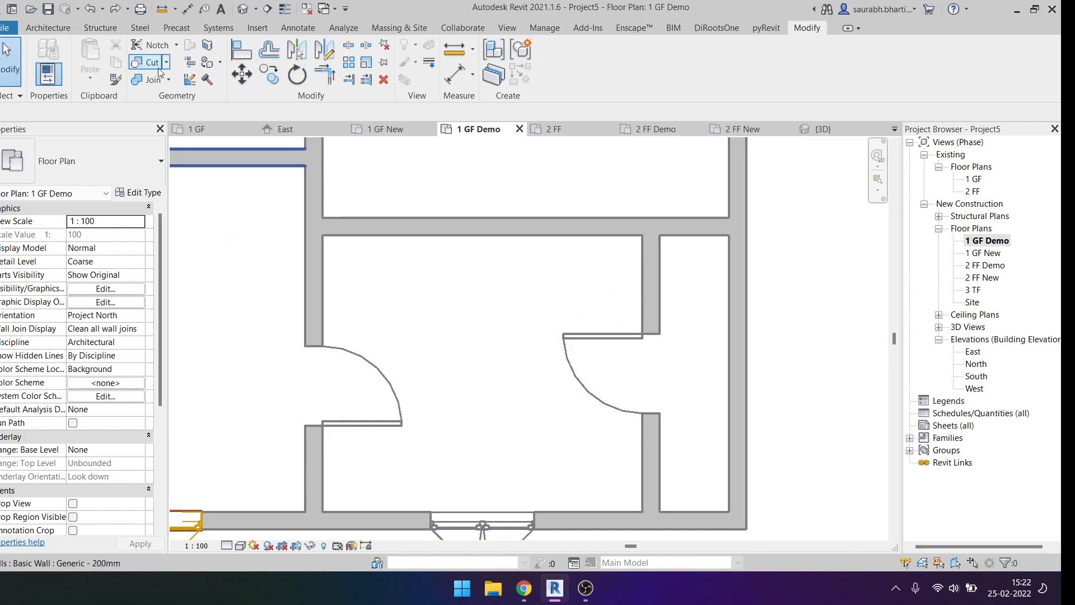
Step: Demolish only the single-flush door in the vertical wall of the lower-right room
{"action": "left_click", "coordinate": [208, 80]}
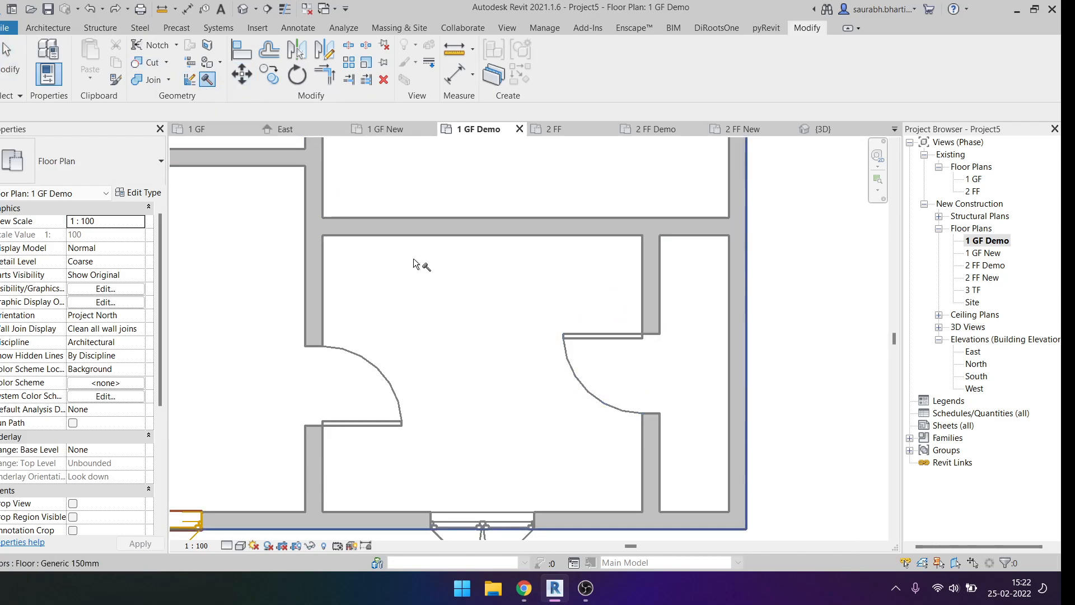
{"action": "left_click", "coordinate": [573, 340]}
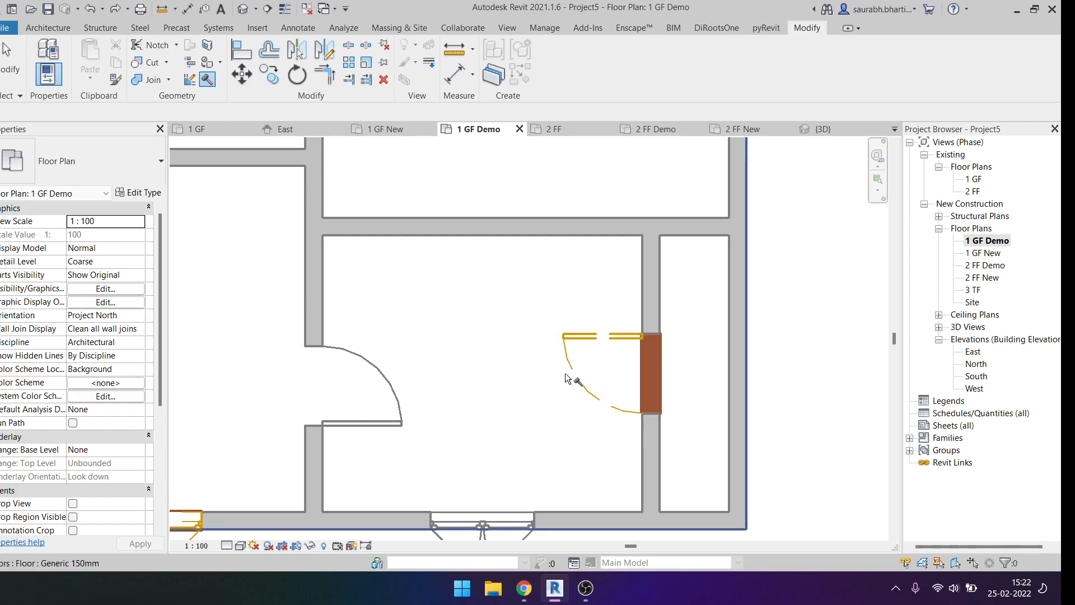
{"action": "key", "text": "Escape"}
Step: Temporarily hide the floor around the demolished door to inspect the wall infill, and undo the hiding and the door's demolition
{"action": "scroll", "coordinate": [651, 384], "scroll_direction": "up", "scroll_amount": 3}
{"action": "left_click", "coordinate": [589, 233]}
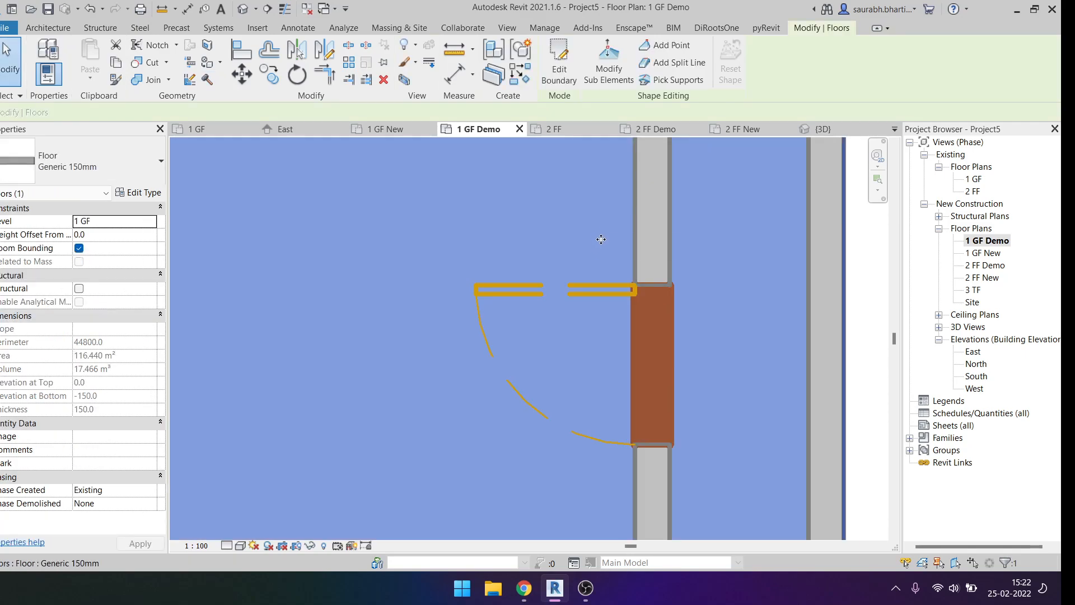
{"action": "scroll", "coordinate": [574, 241], "scroll_direction": "down", "scroll_amount": 2}
{"action": "key", "text": "c"}
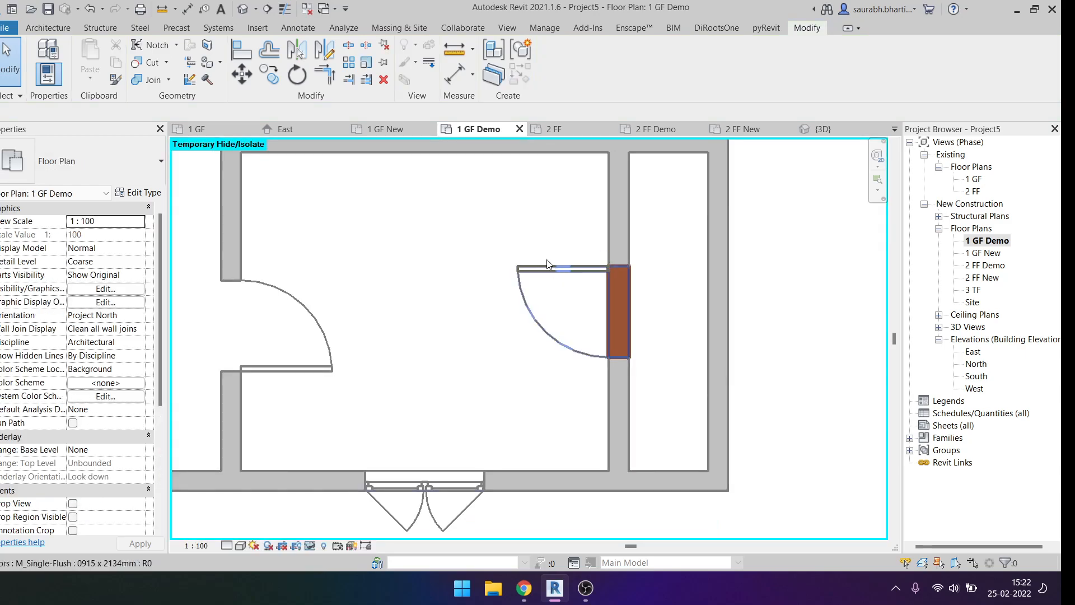
{"action": "left_click_drag", "start_coordinate": [663, 395], "coordinate": [688, 392]}
{"action": "key", "text": "Escape"}
{"action": "key", "text": "Escape"}
{"action": "key", "text": "Escape"}
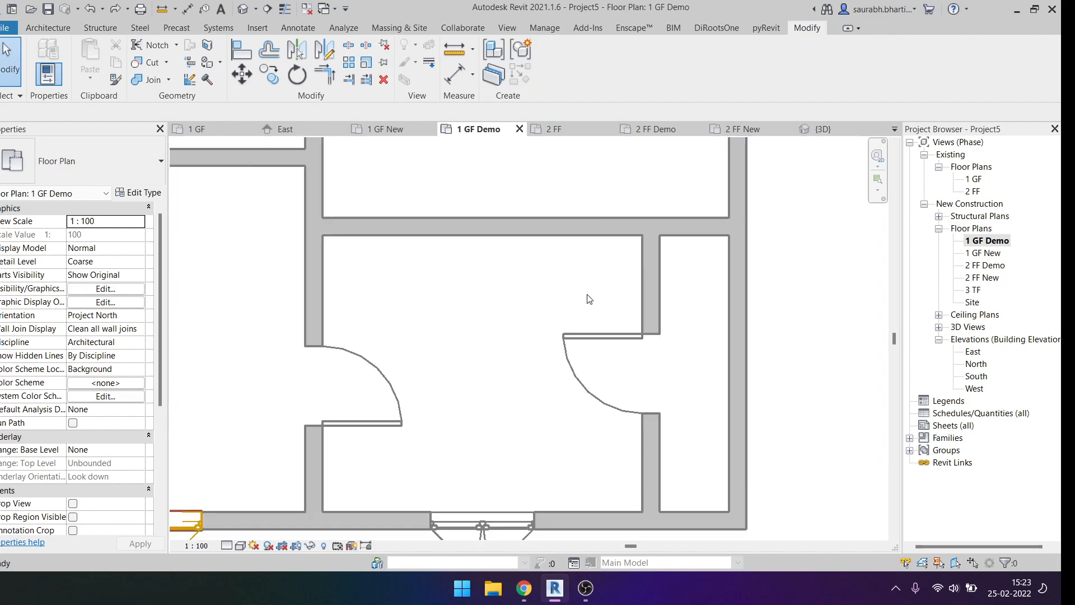
Step: Split the vertical wall with the single-flush door just above and just below the door in the lower-right room of 1 GF Demo
{"action": "scroll", "coordinate": [586, 299], "scroll_direction": "down", "scroll_amount": 1}
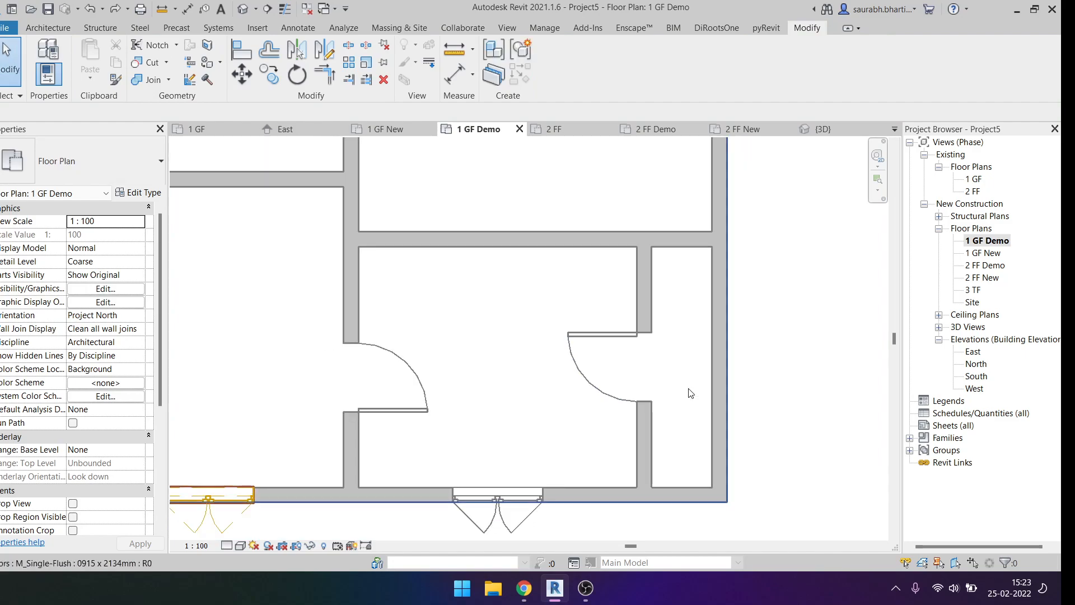
{"action": "scroll", "coordinate": [676, 353], "scroll_direction": "up", "scroll_amount": 2}
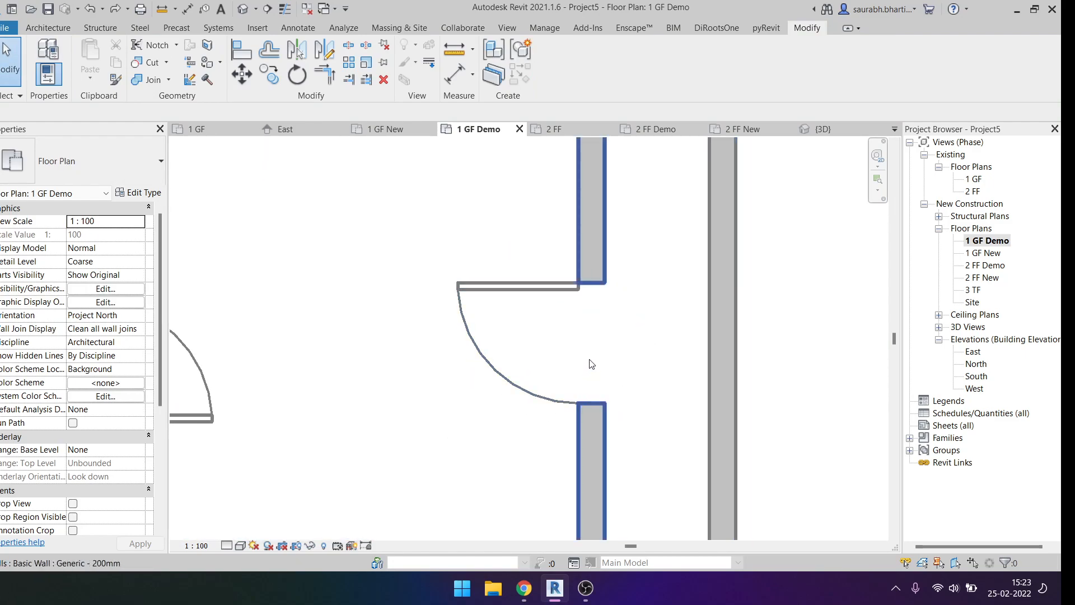
{"action": "left_click", "coordinate": [562, 261]}
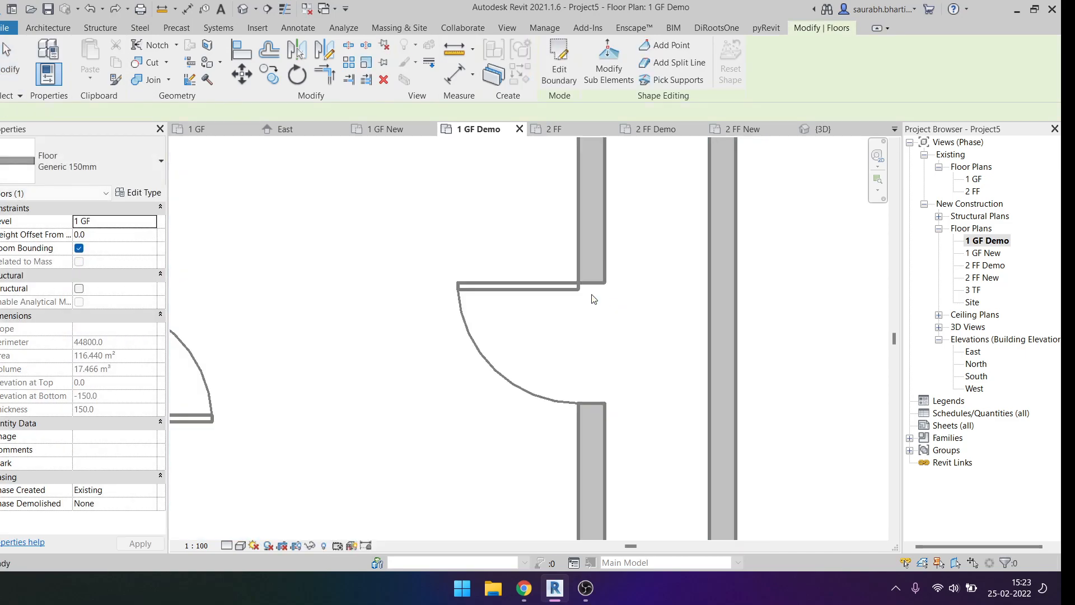
{"action": "key", "text": "Escape"}
{"action": "scroll", "coordinate": [578, 285], "scroll_direction": "down", "scroll_amount": 2}
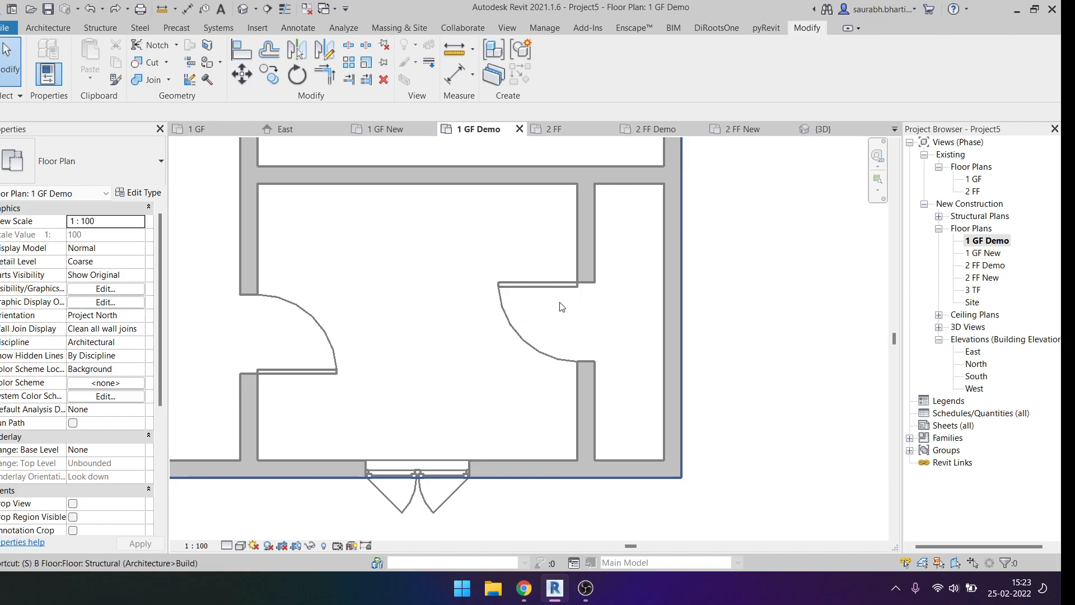
{"action": "key", "text": "s"}
{"action": "key", "text": "l"}
{"action": "scroll", "coordinate": [582, 280], "scroll_direction": "up", "scroll_amount": 3}
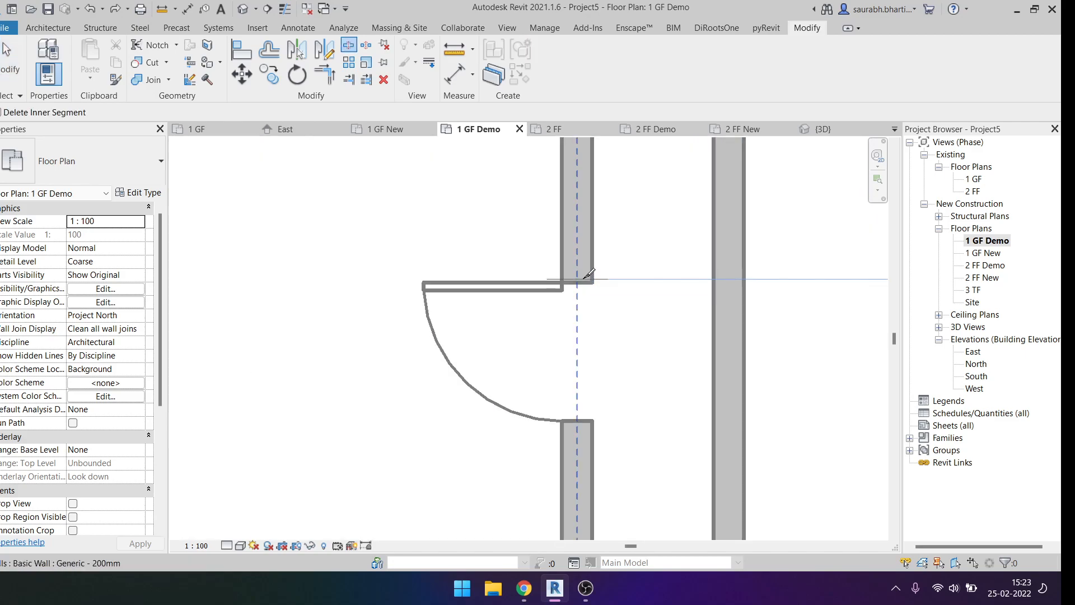
{"action": "scroll", "coordinate": [588, 273], "scroll_direction": "up", "scroll_amount": 3}
{"action": "scroll", "coordinate": [595, 314], "scroll_direction": "down", "scroll_amount": 1}
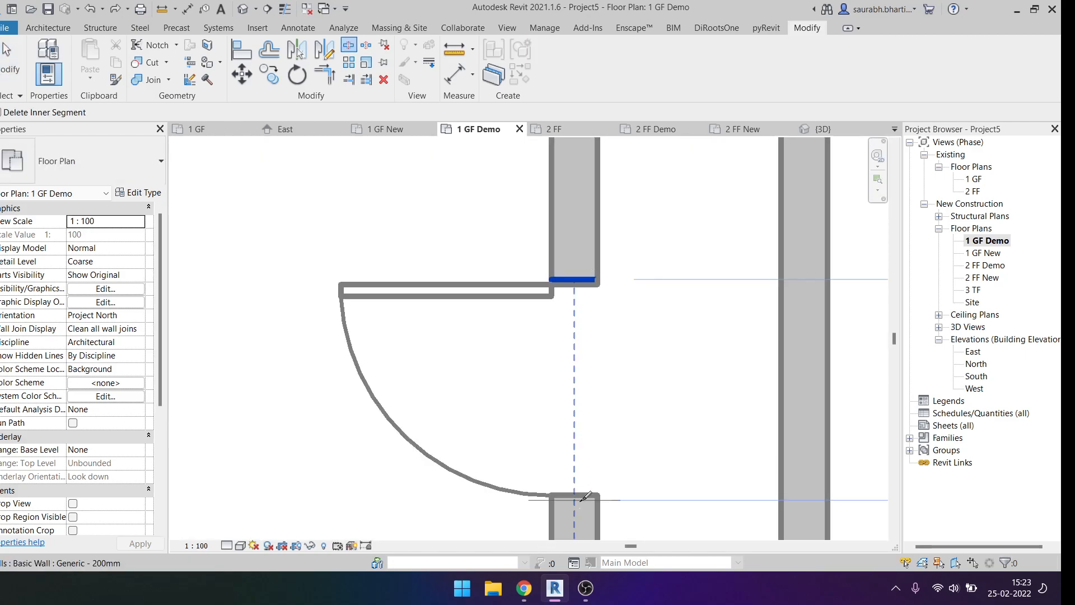
{"action": "scroll", "coordinate": [560, 413], "scroll_direction": "down", "scroll_amount": 2}
{"action": "key", "text": "Escape"}
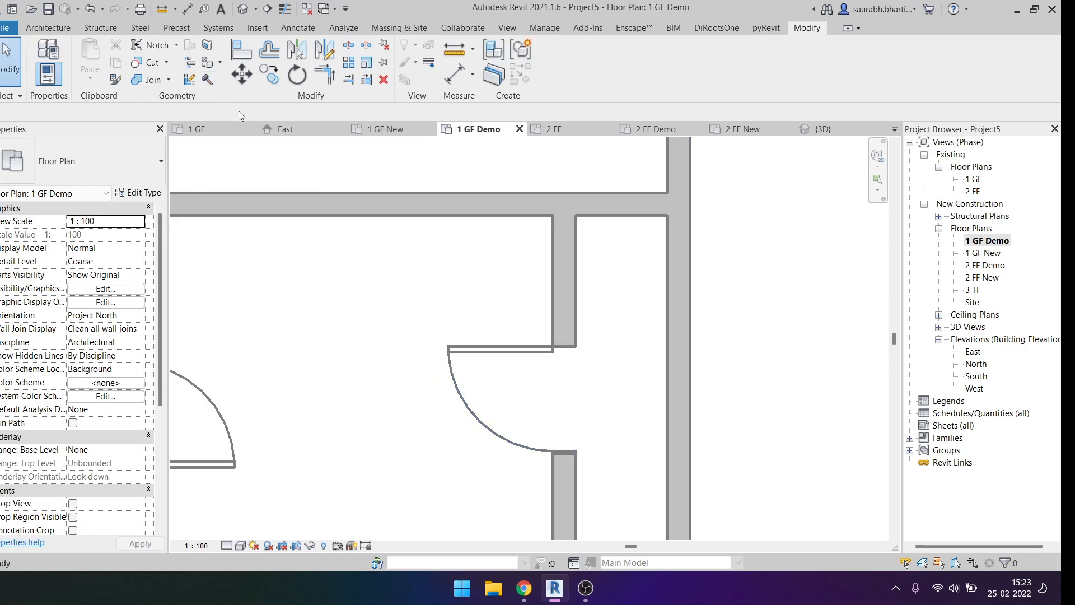
Step: Try demolishing the split wall segment that hosts the single-flush door, and check the door opening
{"action": "left_click", "coordinate": [567, 398]}
{"action": "key", "text": "Escape"}
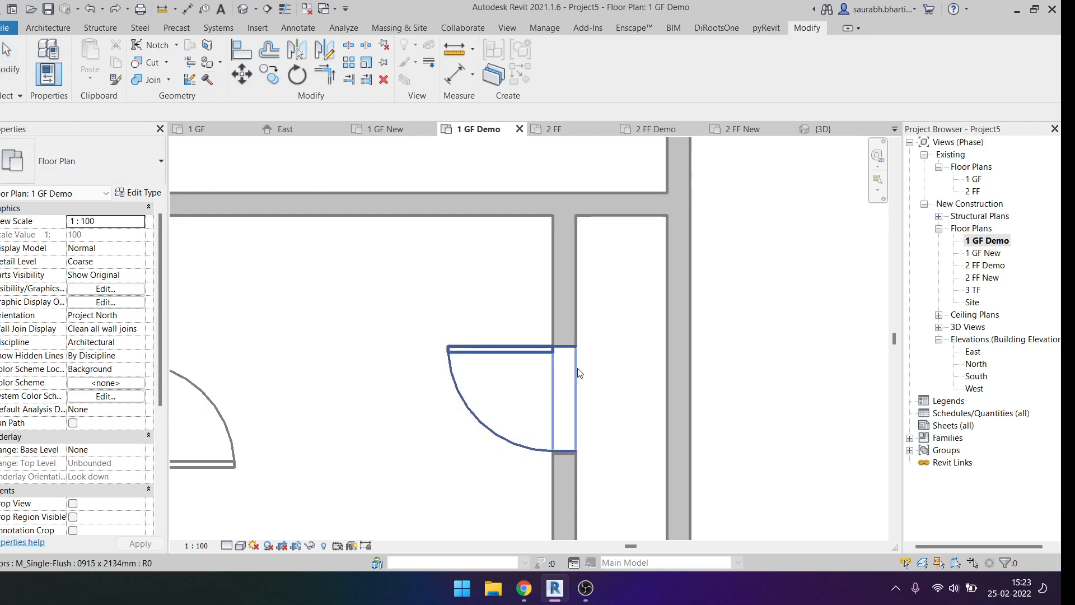
{"action": "scroll", "coordinate": [549, 308], "scroll_direction": "up", "scroll_amount": 4}
{"action": "left_click", "coordinate": [584, 380]}
{"action": "key", "text": "Escape"}
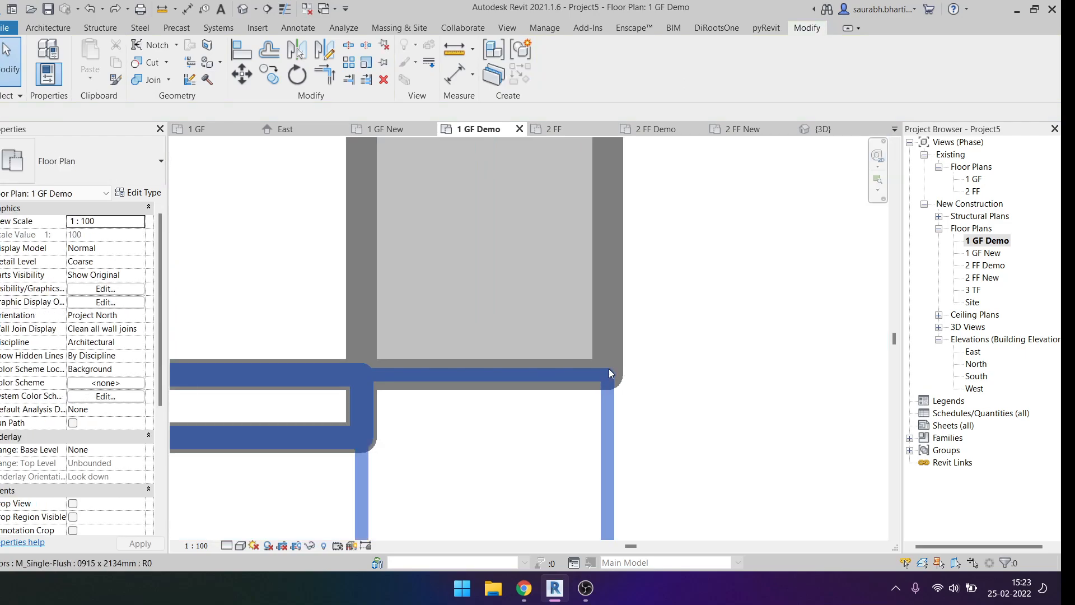
{"action": "left_click", "coordinate": [610, 352]}
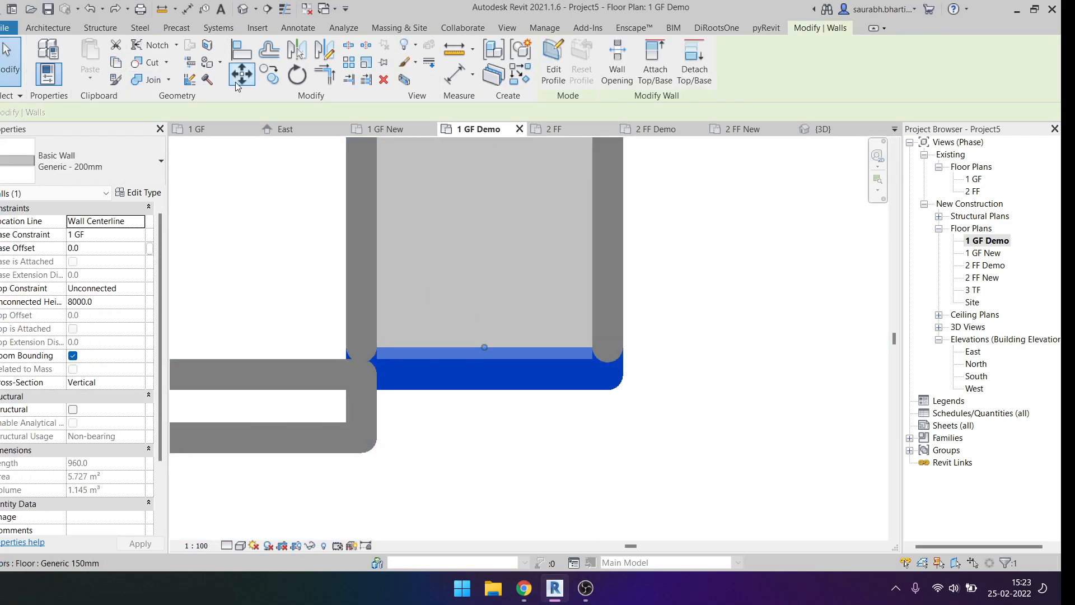
{"action": "left_click", "coordinate": [208, 80]}
{"action": "scroll", "coordinate": [621, 365], "scroll_direction": "up", "scroll_amount": 4}
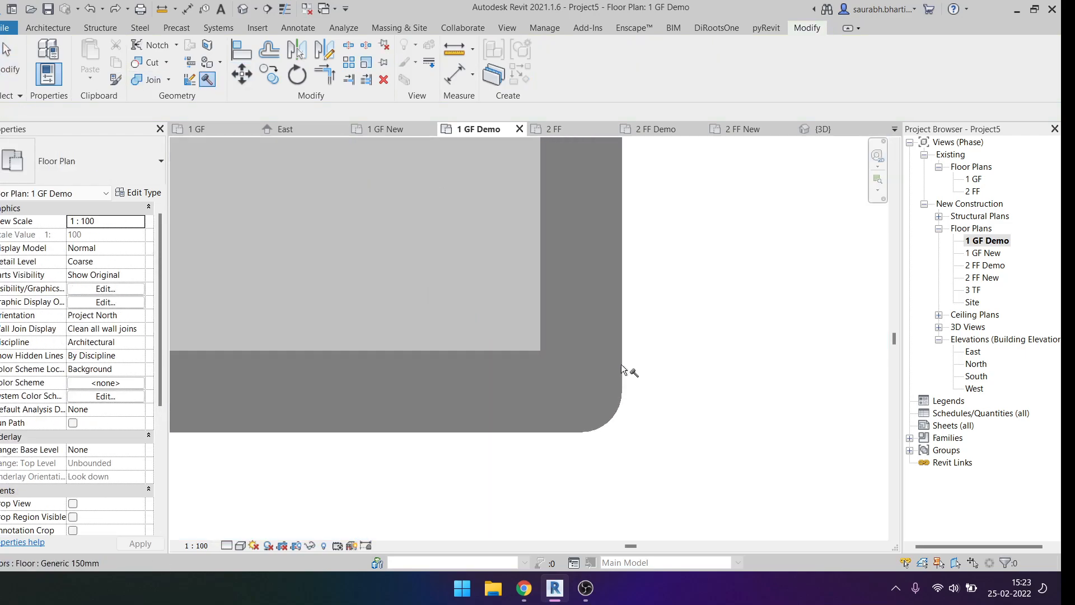
{"action": "left_click", "coordinate": [489, 375]}
{"action": "scroll", "coordinate": [619, 361], "scroll_direction": "down", "scroll_amount": 6}
{"action": "scroll", "coordinate": [619, 360], "scroll_direction": "down", "scroll_amount": 3}
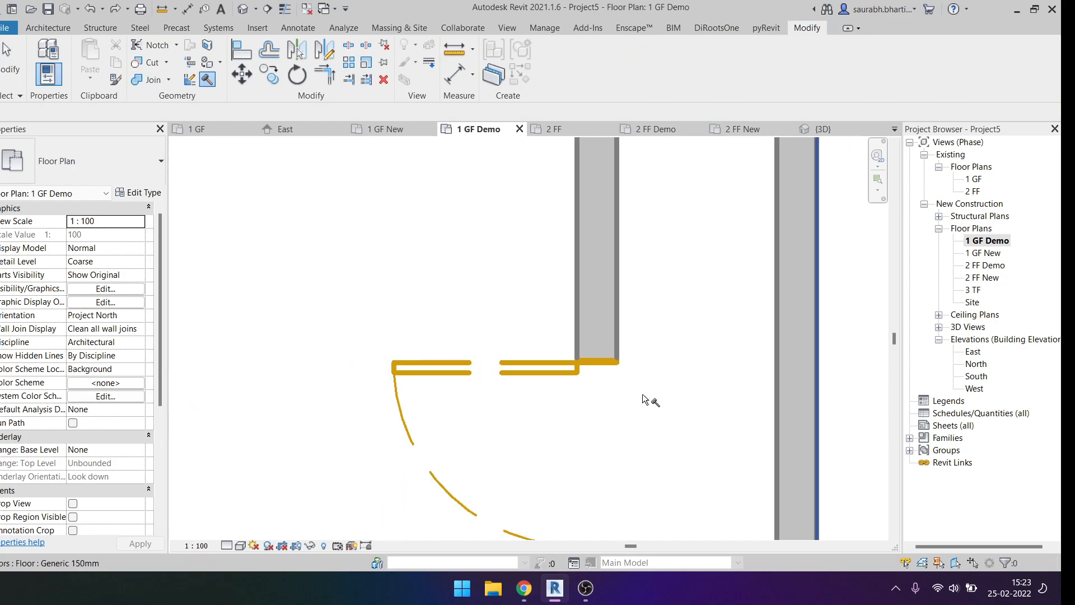
{"action": "middle_click_drag", "start_coordinate": [640, 394], "coordinate": [601, 255]}
{"action": "scroll", "coordinate": [588, 299], "scroll_direction": "down", "scroll_amount": 1}
{"action": "key", "text": "Escape"}
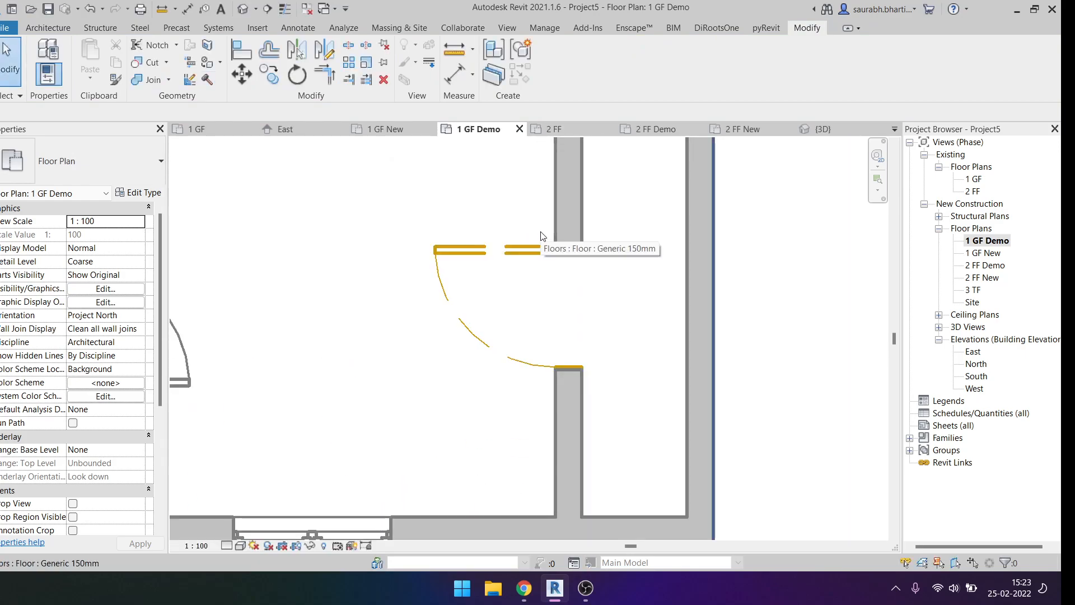
{"action": "left_click", "coordinate": [533, 218]}
{"action": "key", "text": "Escape"}
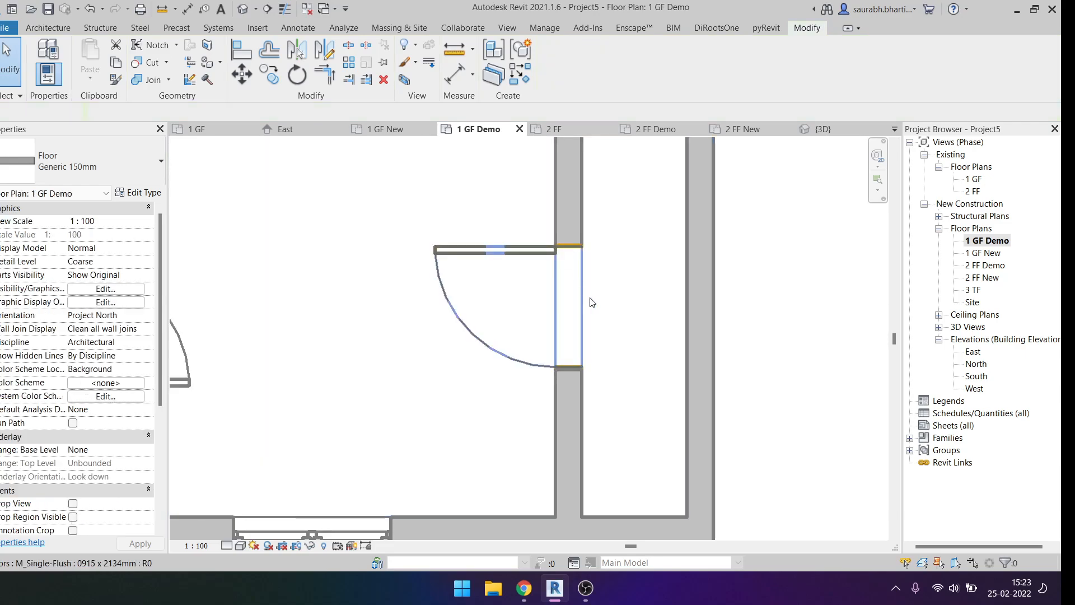
{"action": "left_click", "coordinate": [460, 296]}
{"action": "middle_click_drag", "start_coordinate": [460, 296], "coordinate": [472, 329]}
{"action": "key", "text": "Escape"}
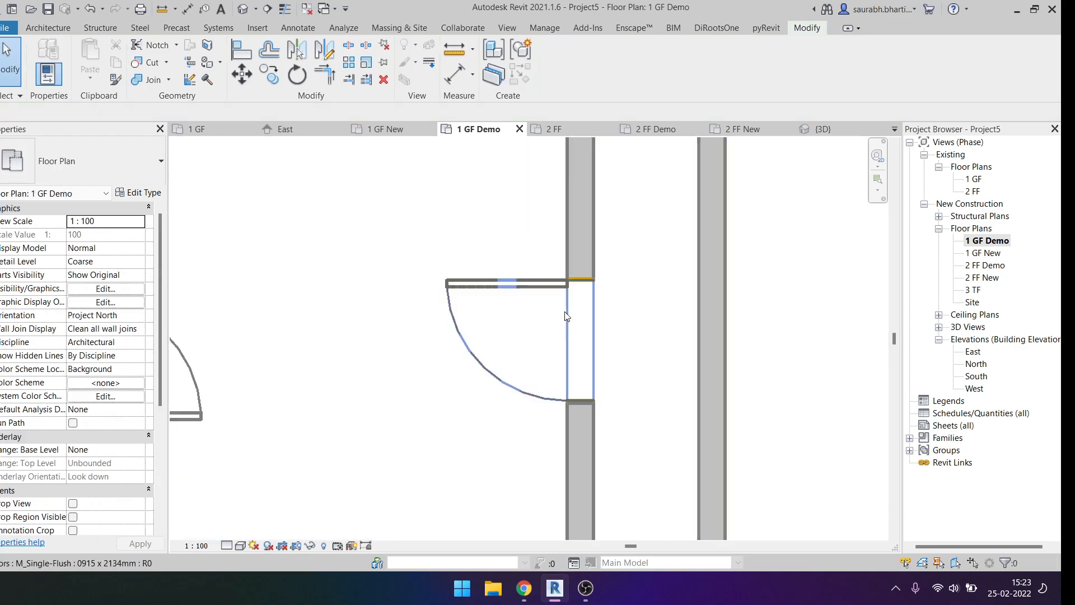
Step: Try selecting all instances of the Generic - 200mm wall type in the default 3D view
{"action": "left_click", "coordinate": [243, 8]}
{"action": "middle_click_drag", "start_coordinate": [510, 330], "coordinate": [457, 252], "text": "shift"}
{"action": "left_click", "coordinate": [464, 251]}
{"action": "key", "text": "s"}
{"action": "key", "text": "a"}
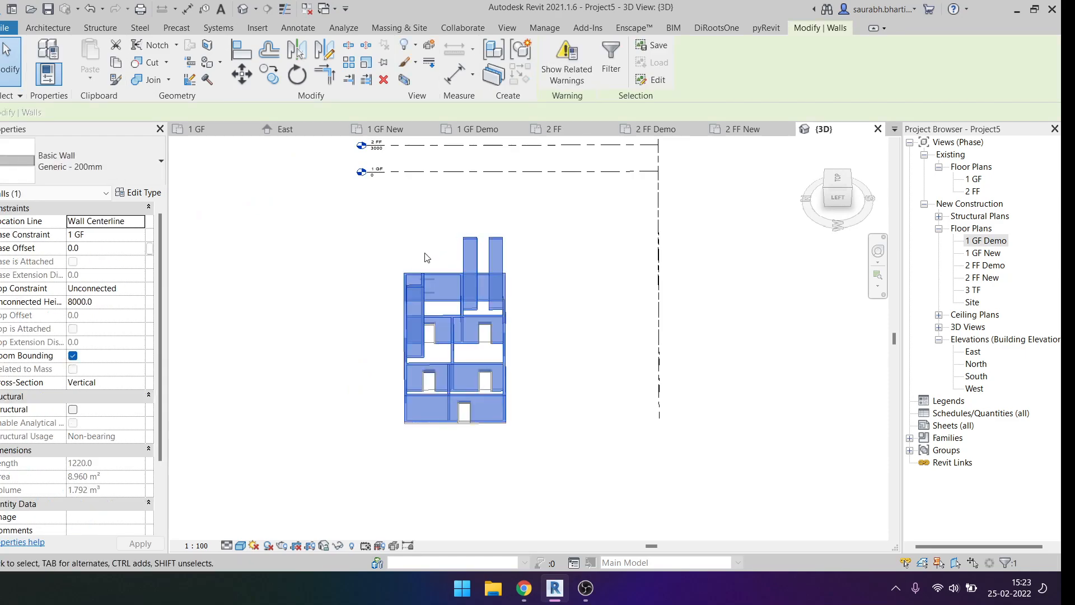
{"action": "key", "text": "Escape"}
Step: Set the top constraint of the four tall wall pieces to Up to level: 2 FF in the 3D view
{"action": "left_click", "coordinate": [466, 260]}
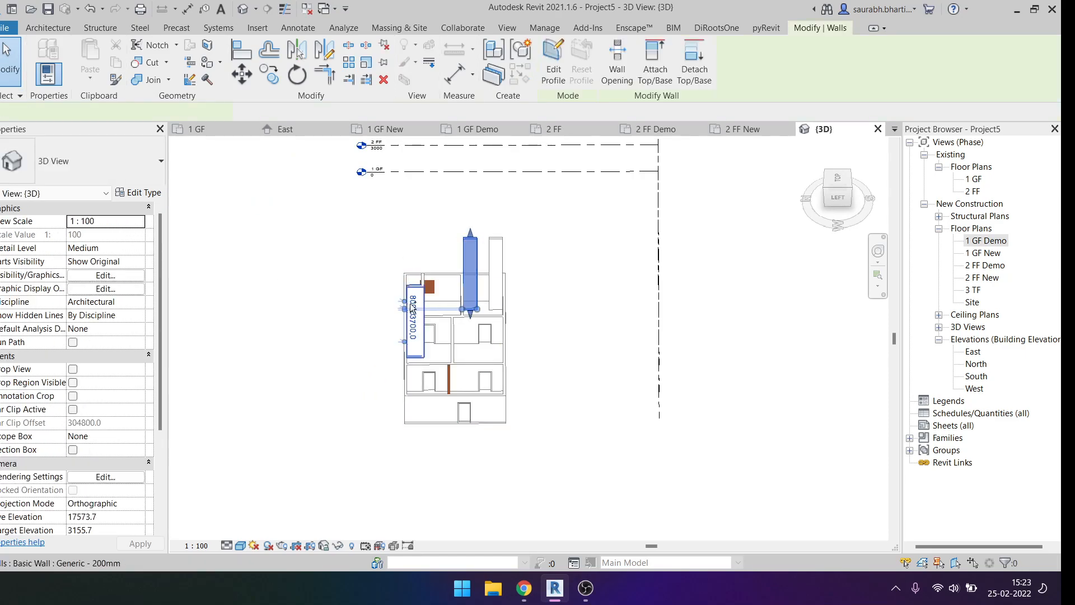
{"action": "left_click", "coordinate": [408, 304], "text": "ctrl"}
{"action": "middle_click_drag", "start_coordinate": [409, 296], "coordinate": [364, 247], "text": "shift"}
{"action": "scroll", "coordinate": [413, 263], "scroll_direction": "up", "scroll_amount": 4}
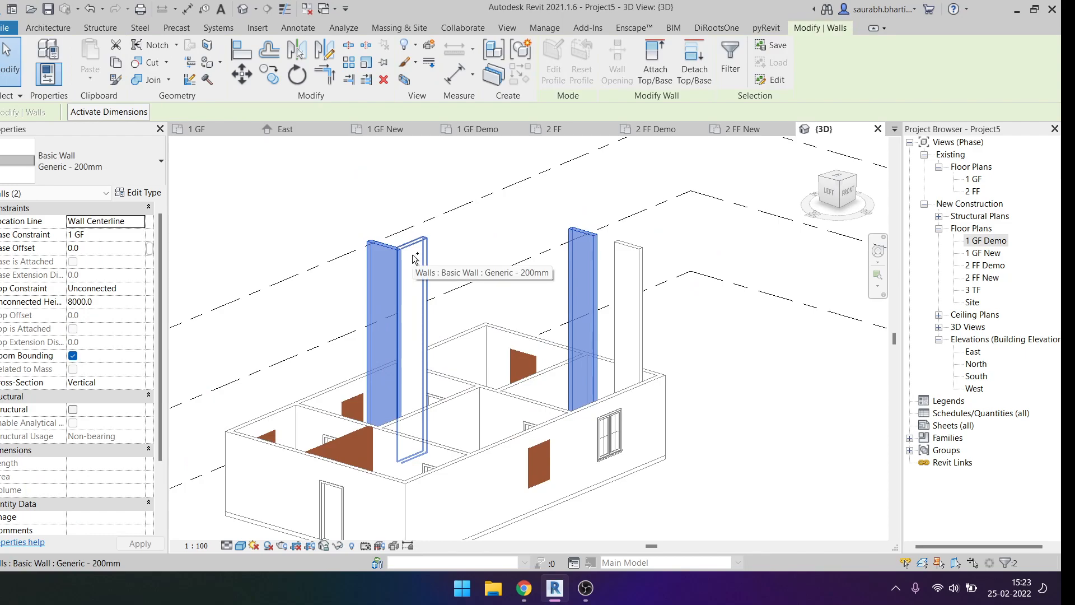
{"action": "left_click", "coordinate": [413, 254], "text": "ctrl"}
{"action": "left_click", "coordinate": [628, 291], "text": "ctrl"}
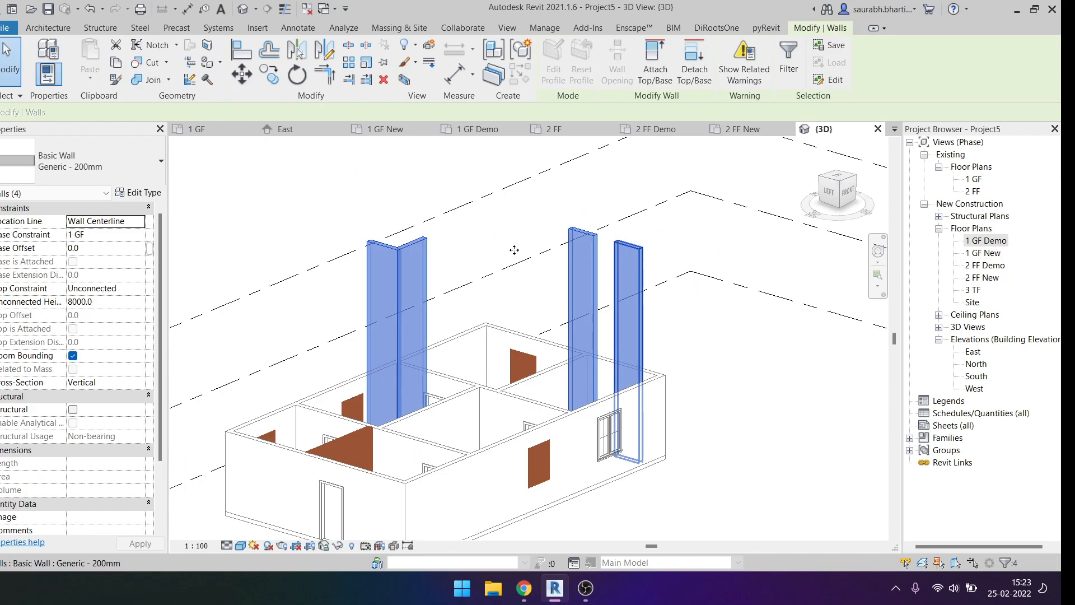
{"action": "left_click", "coordinate": [138, 288]}
{"action": "left_click", "coordinate": [119, 324]}
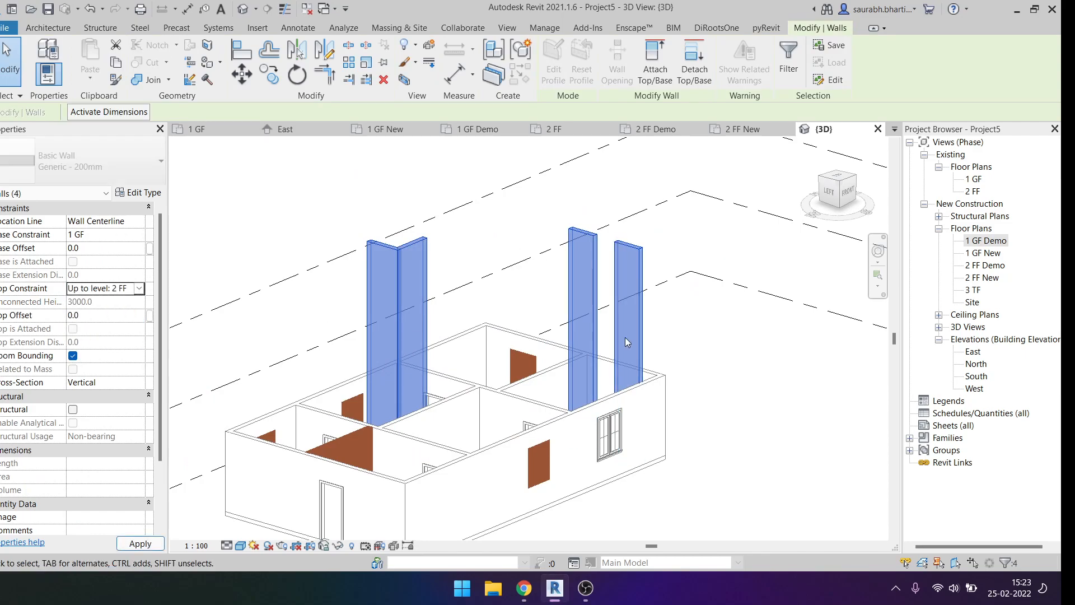
{"action": "left_click", "coordinate": [628, 337]}
Step: Examine the wall pieces on both sides of the demolished door opening in the 3D view
{"action": "middle_click_drag", "start_coordinate": [476, 386], "coordinate": [610, 476], "text": "shift"}
{"action": "middle_click_drag", "start_coordinate": [412, 376], "coordinate": [406, 392], "text": "shift"}
{"action": "scroll", "coordinate": [436, 362], "scroll_direction": "up", "scroll_amount": 5}
{"action": "scroll", "coordinate": [436, 361], "scroll_direction": "down", "scroll_amount": 2}
{"action": "middle_click_drag", "start_coordinate": [481, 449], "coordinate": [468, 468], "text": "shift"}
{"action": "middle_click_drag", "start_coordinate": [817, 160], "coordinate": [590, 216]}
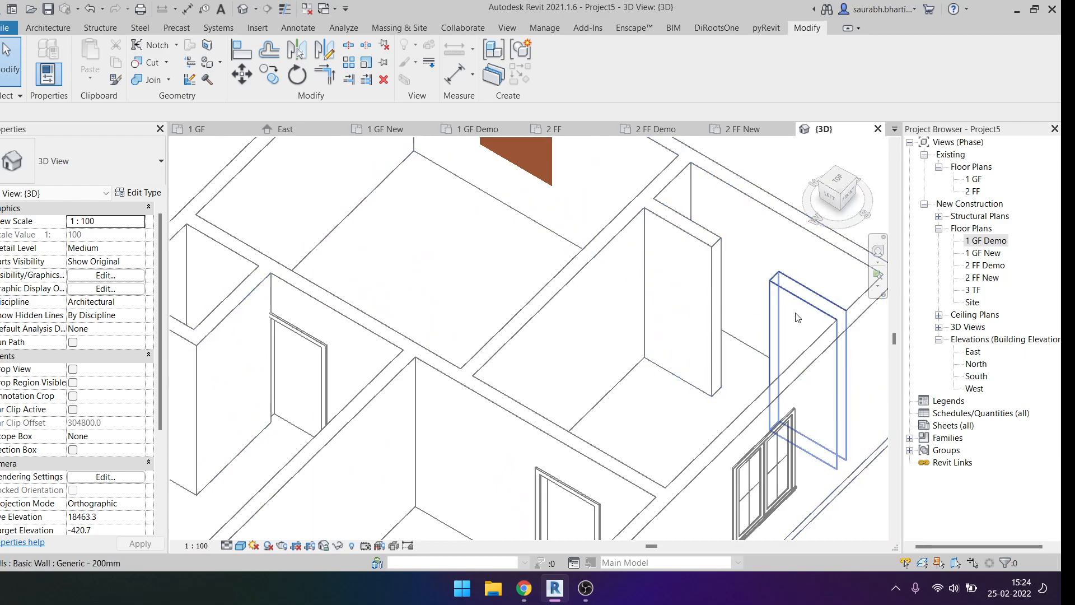
Step: In 1 GF Demo, undo the door wall segment's demolition and demolish only the single-flush door
{"action": "double_click", "coordinate": [983, 240]}
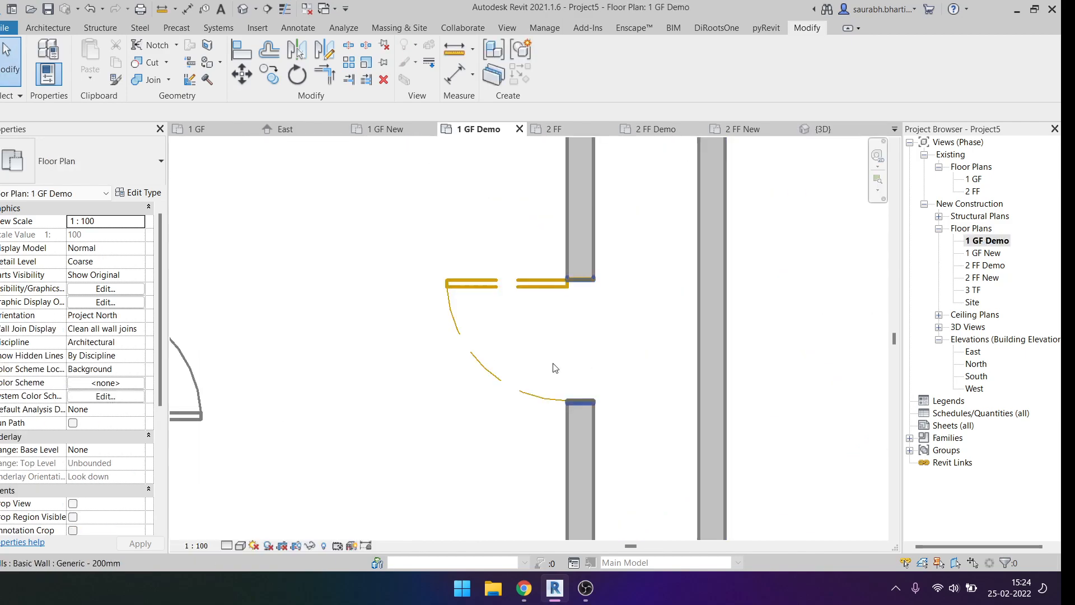
{"action": "scroll", "coordinate": [510, 364], "scroll_direction": "up", "scroll_amount": 3}
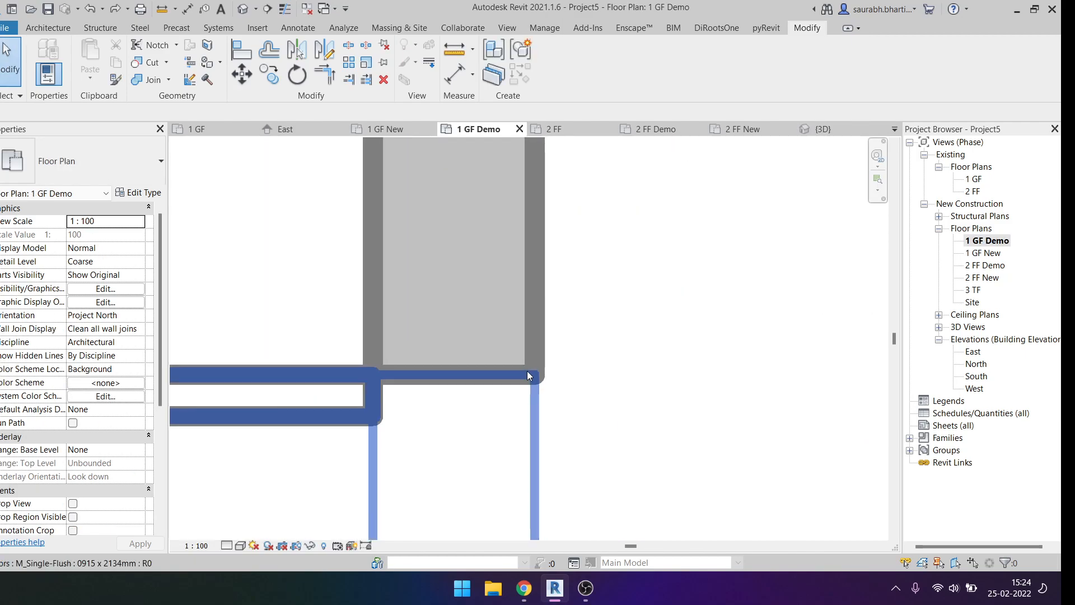
{"action": "scroll", "coordinate": [496, 308], "scroll_direction": "down", "scroll_amount": 3}
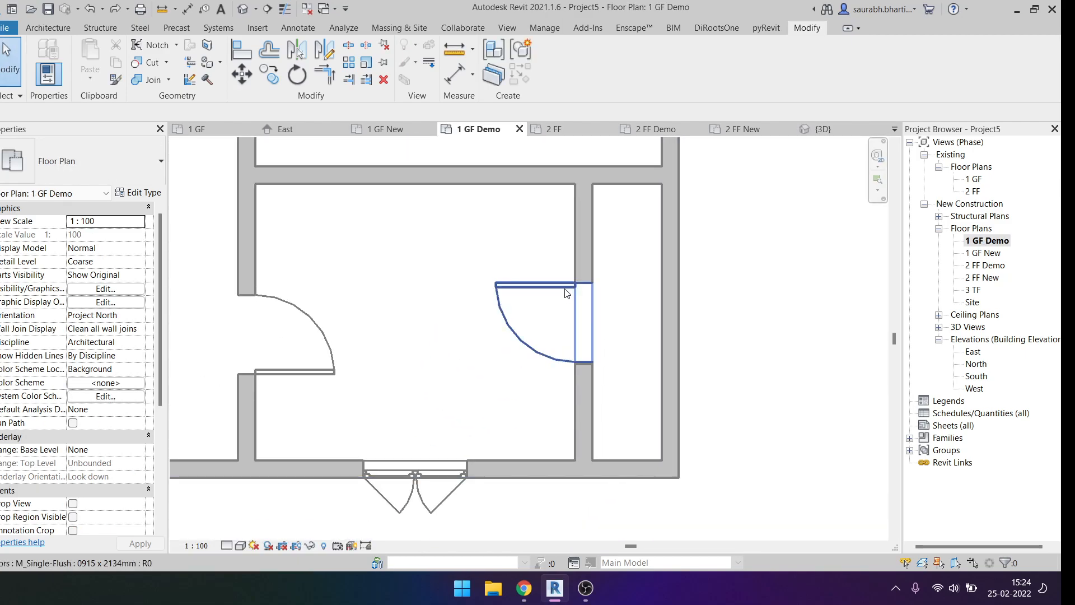
{"action": "left_click", "coordinate": [208, 79]}
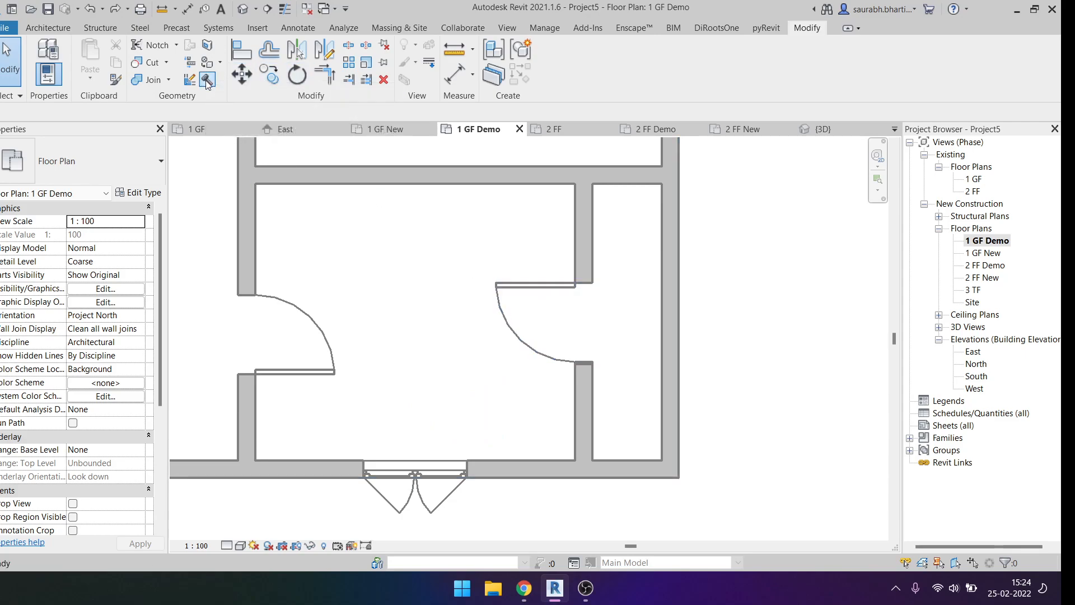
{"action": "left_click", "coordinate": [500, 286]}
{"action": "key", "text": "Escape"}
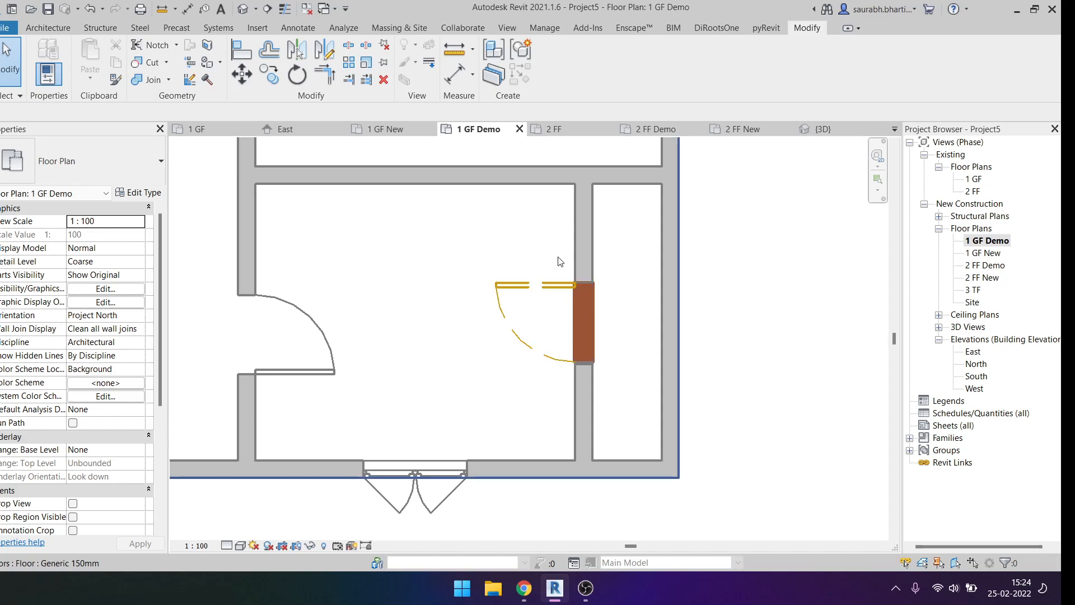
Step: In the default 3D view, set the top constraint of the three wall pieces around the demolished door to Up to level: 2 FF
{"action": "left_click", "coordinate": [242, 9]}
{"action": "middle_click_drag", "start_coordinate": [750, 386], "coordinate": [732, 292], "text": "shift"}
{"action": "scroll", "coordinate": [708, 304], "scroll_direction": "down", "scroll_amount": 3}
{"action": "left_click", "coordinate": [741, 246]}
{"action": "left_click", "coordinate": [688, 217], "text": "ctrl"}
{"action": "left_click", "coordinate": [715, 202], "text": "ctrl"}
{"action": "scroll", "coordinate": [86, 303], "scroll_direction": "down", "scroll_amount": 2}
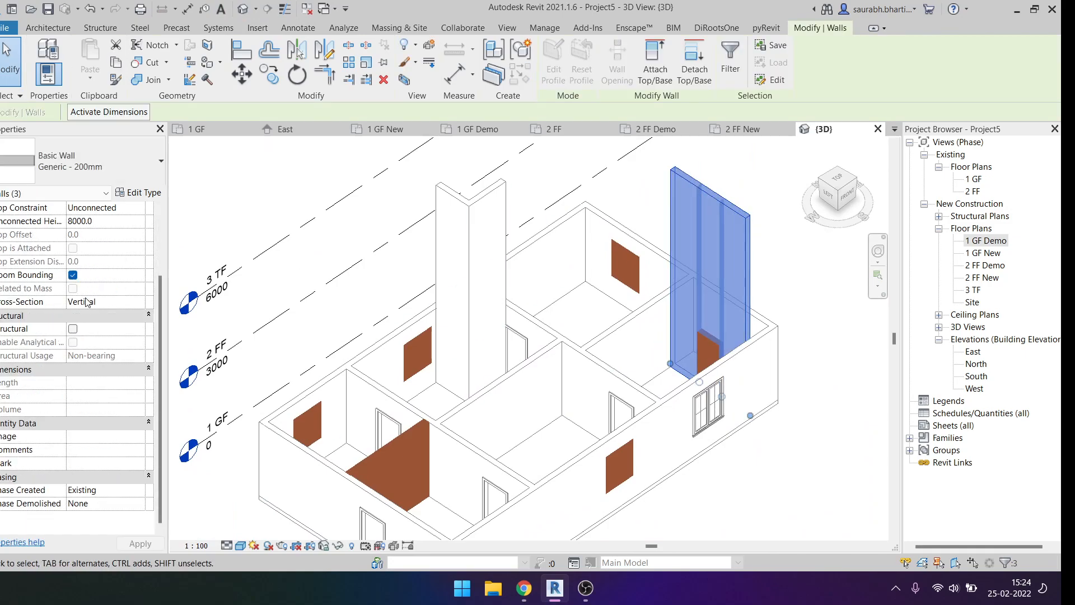
{"action": "left_click", "coordinate": [140, 208]}
{"action": "left_click", "coordinate": [123, 242]}
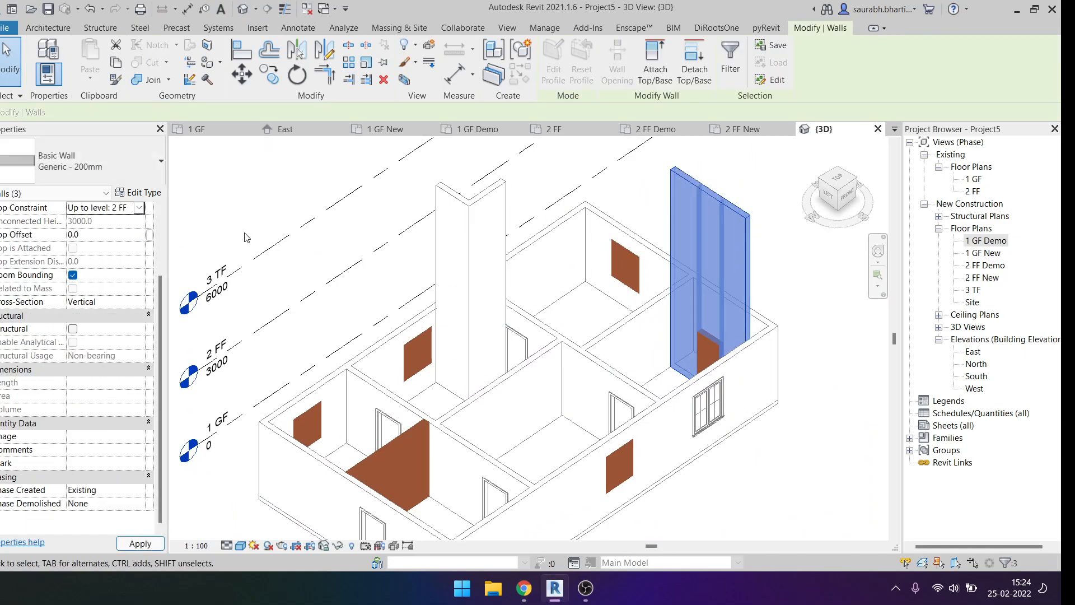
{"action": "left_click", "coordinate": [303, 222]}
{"action": "left_click", "coordinate": [330, 246]}
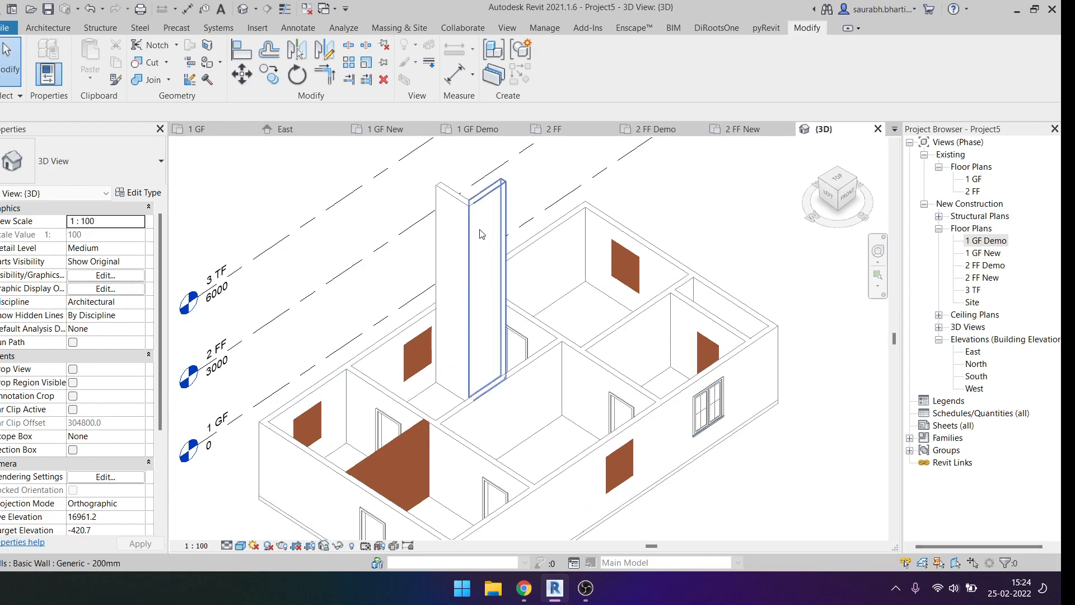
Step: Start the Wall tool in the 3D view and set the height of new walls to 2 FF
{"action": "key", "text": "w"}
{"action": "key", "text": "a"}
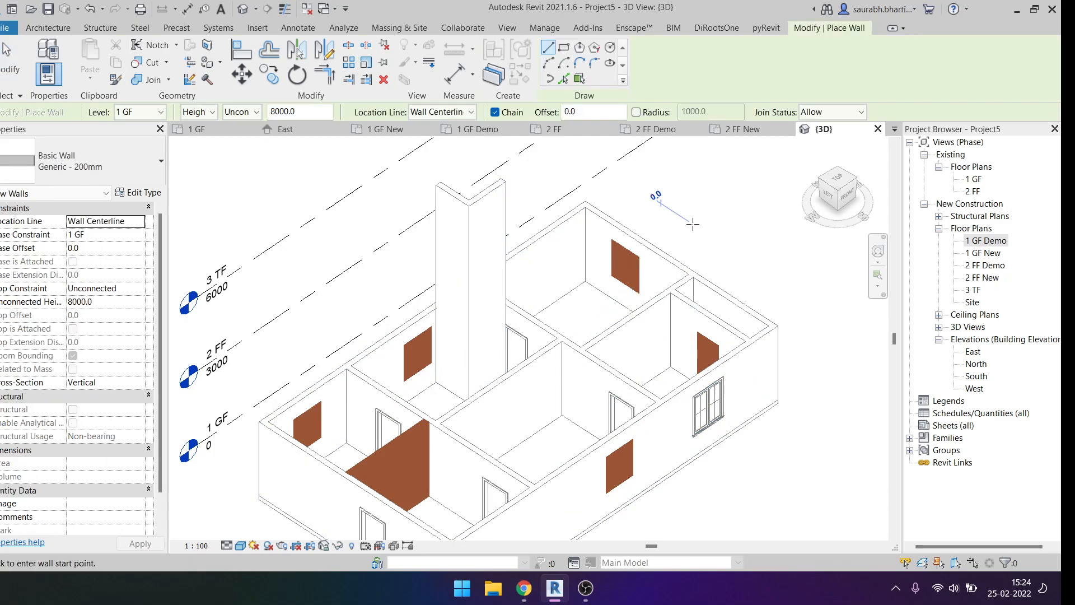
{"action": "left_click", "coordinate": [692, 223]}
{"action": "key", "text": "Escape"}
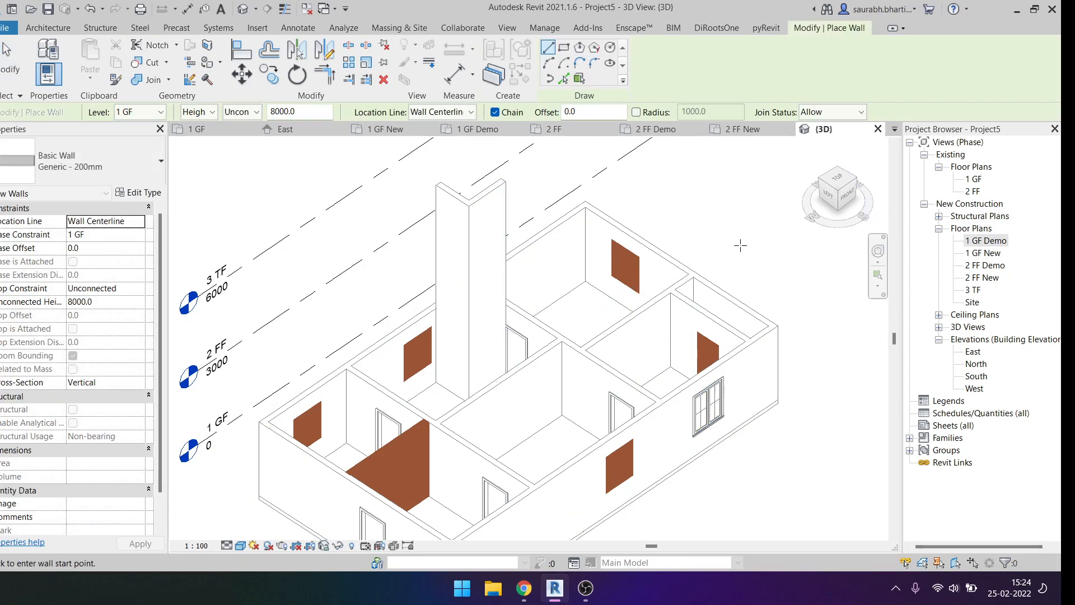
{"action": "left_click", "coordinate": [246, 113]}
{"action": "left_click", "coordinate": [261, 137]}
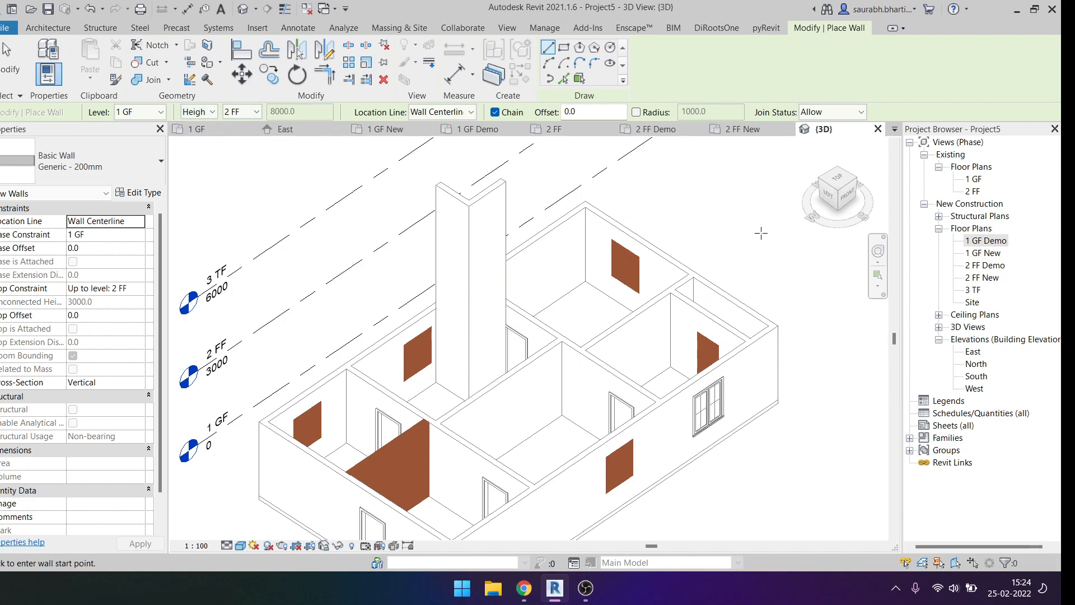
Step: Draw a trial wall behind the building up to 2 FF, undo it and leave the Wall tool
{"action": "left_click", "coordinate": [712, 217]}
{"action": "left_click", "coordinate": [771, 255]}
{"action": "middle_click_drag", "start_coordinate": [754, 296], "coordinate": [720, 381]}
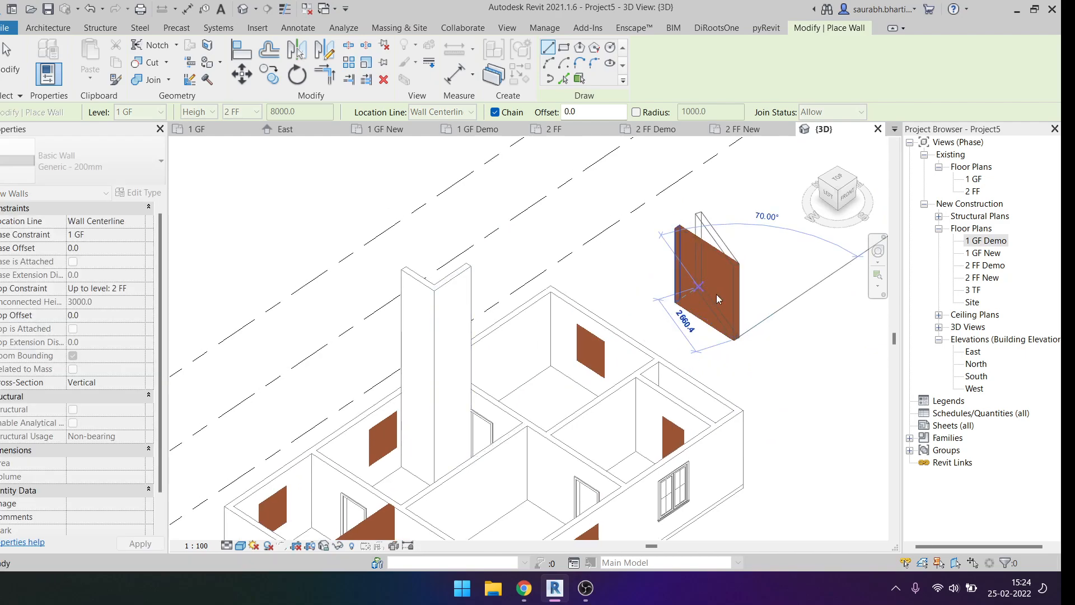
{"action": "key", "text": "Escape"}
{"action": "middle_click_drag", "start_coordinate": [658, 418], "coordinate": [693, 331]}
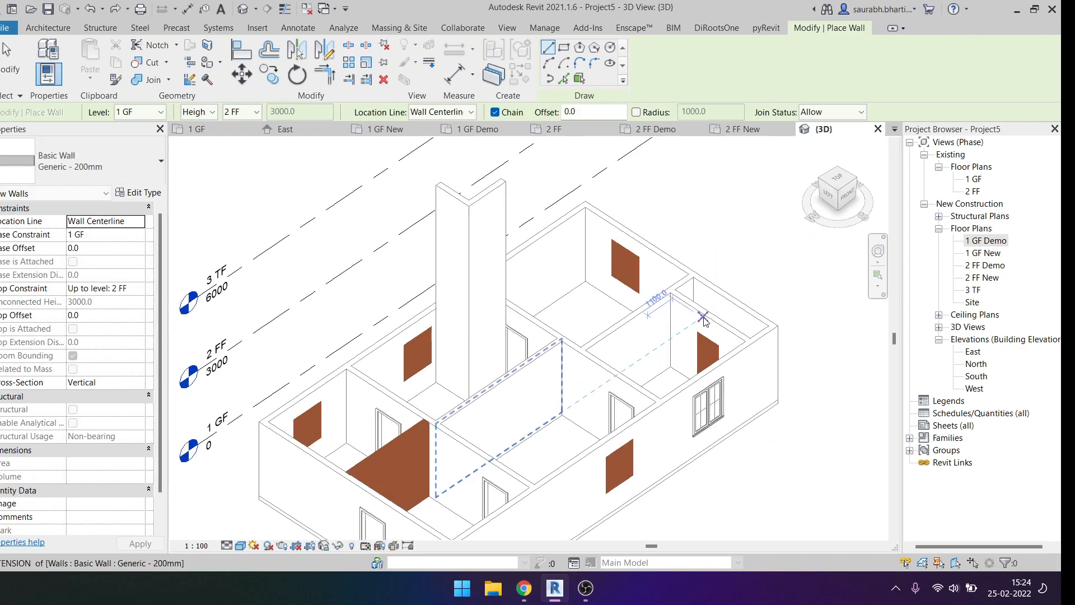
{"action": "key", "text": "Escape"}
{"action": "key", "text": "Escape"}
Step: Examine the brown wall infill in the demolished door's opening up close in the 3D view
{"action": "scroll", "coordinate": [720, 357], "scroll_direction": "up", "scroll_amount": 2}
{"action": "middle_click_drag", "start_coordinate": [720, 357], "coordinate": [668, 284], "text": "shift"}
{"action": "left_click", "coordinate": [670, 286]}
{"action": "key", "text": "Escape"}
{"action": "scroll", "coordinate": [637, 328], "scroll_direction": "up", "scroll_amount": 4}
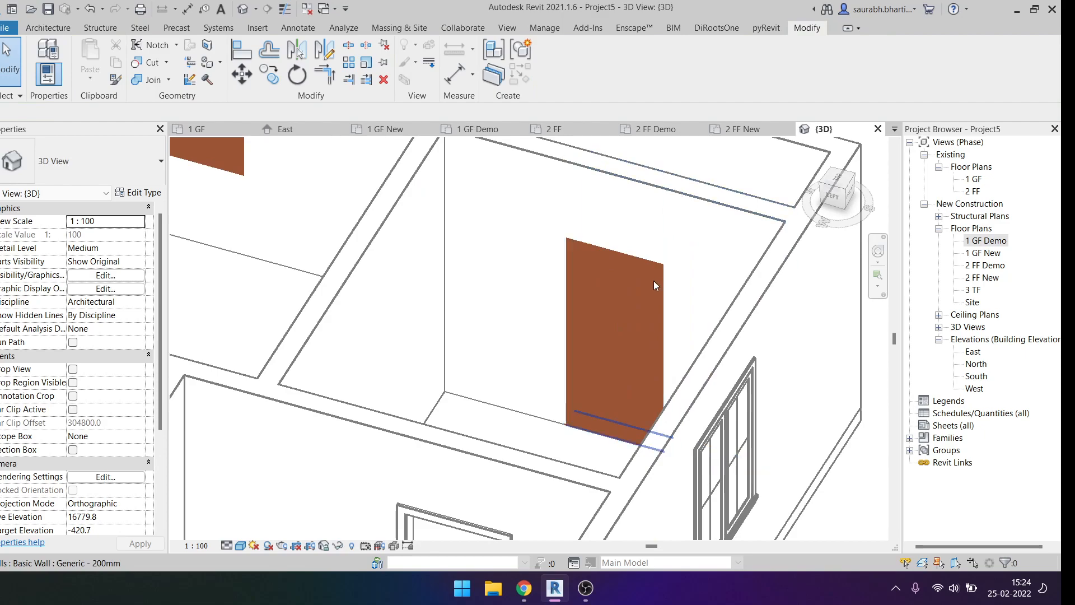
Step: In the 3D view, set the top constraint of the two overly tall shaft walls to Up to level: 2 FF
{"action": "scroll", "coordinate": [689, 353], "scroll_direction": "down", "scroll_amount": 5}
{"action": "middle_click_drag", "start_coordinate": [689, 354], "coordinate": [664, 311], "text": "shift"}
{"action": "middle_click_drag", "start_coordinate": [581, 318], "coordinate": [619, 352], "text": "shift"}
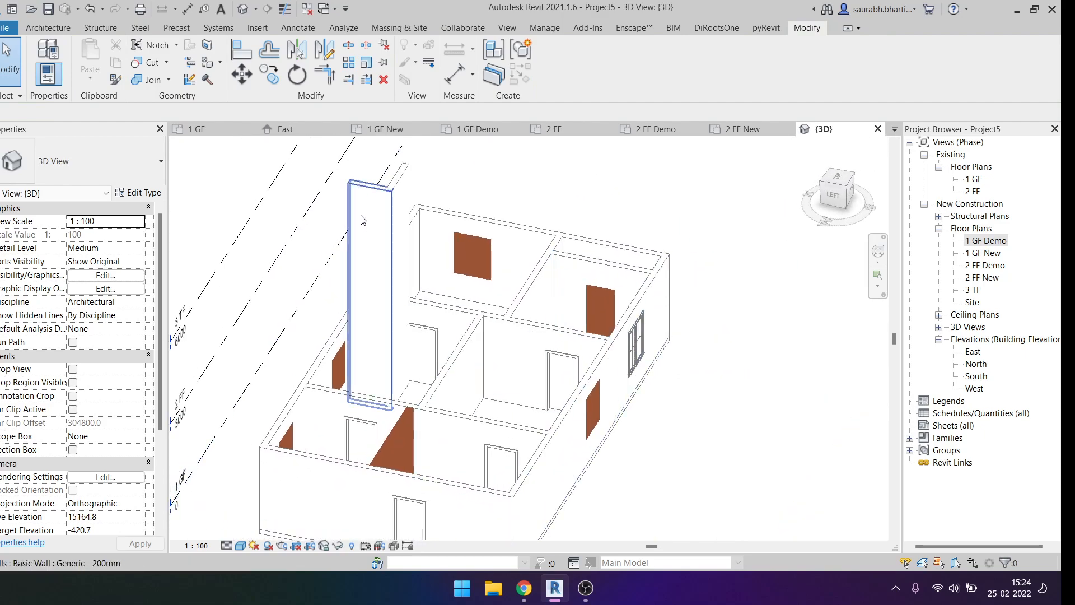
{"action": "left_click", "coordinate": [362, 220]}
{"action": "left_click", "coordinate": [401, 192], "text": "ctrl"}
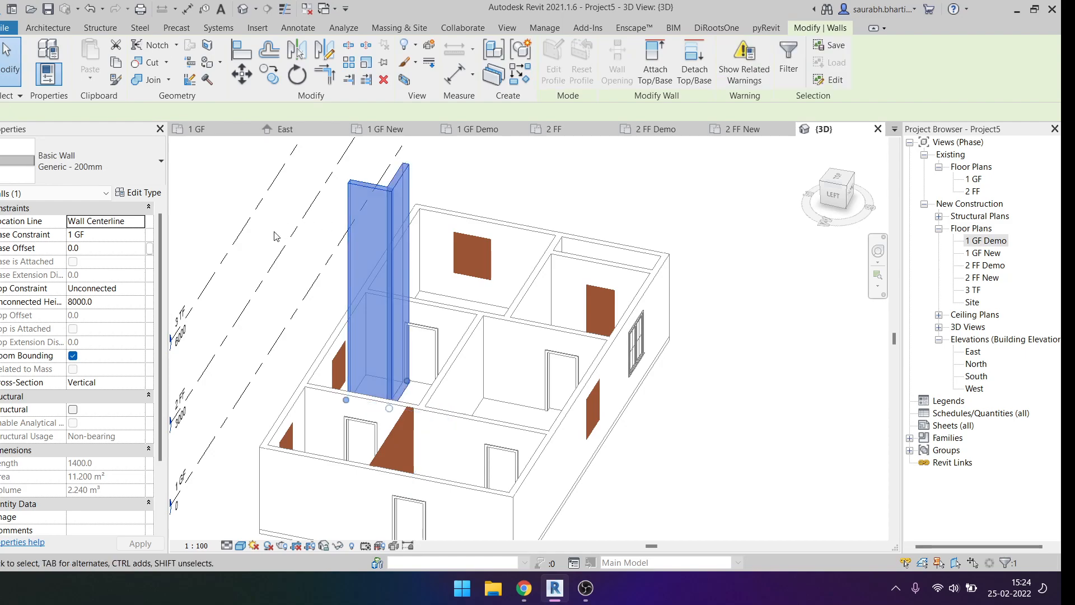
{"action": "left_click", "coordinate": [140, 288]}
{"action": "left_click", "coordinate": [127, 324]}
{"action": "key", "text": "Escape"}
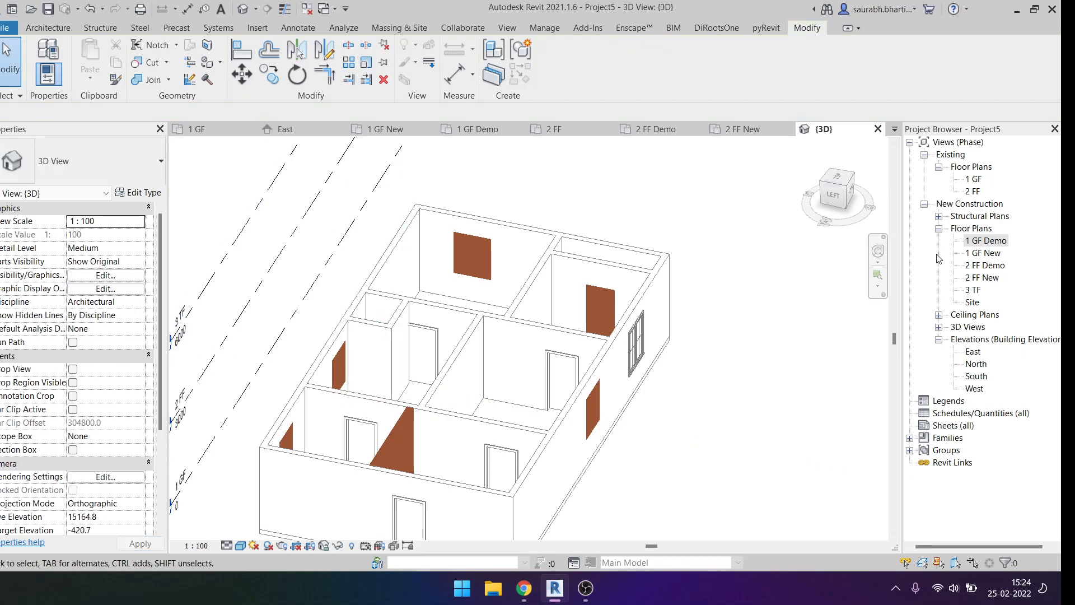
Step: Open the 1 GF Demo plan and examine the demolished door and its wall infill
{"action": "double_click", "coordinate": [977, 240]}
{"action": "scroll", "coordinate": [458, 378], "scroll_direction": "down", "scroll_amount": 5}
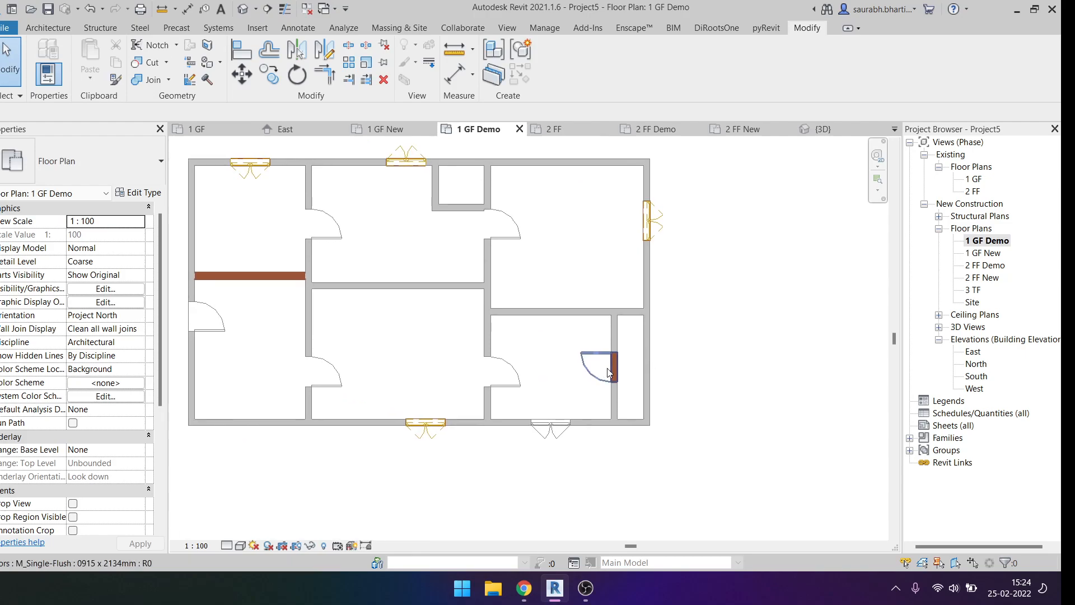
{"action": "scroll", "coordinate": [521, 359], "scroll_direction": "up", "scroll_amount": 3}
{"action": "middle_click_drag", "start_coordinate": [649, 397], "coordinate": [650, 416]}
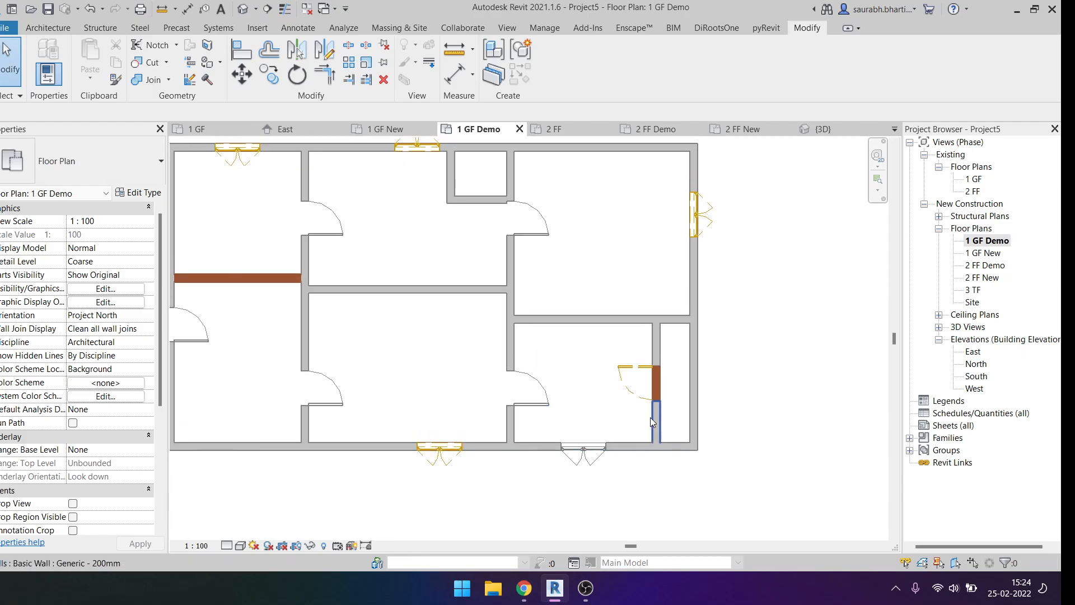
{"action": "scroll", "coordinate": [601, 361], "scroll_direction": "up", "scroll_amount": 1}
{"action": "middle_click_drag", "start_coordinate": [602, 362], "coordinate": [602, 361]}
{"action": "scroll", "coordinate": [642, 364], "scroll_direction": "down", "scroll_amount": 2}
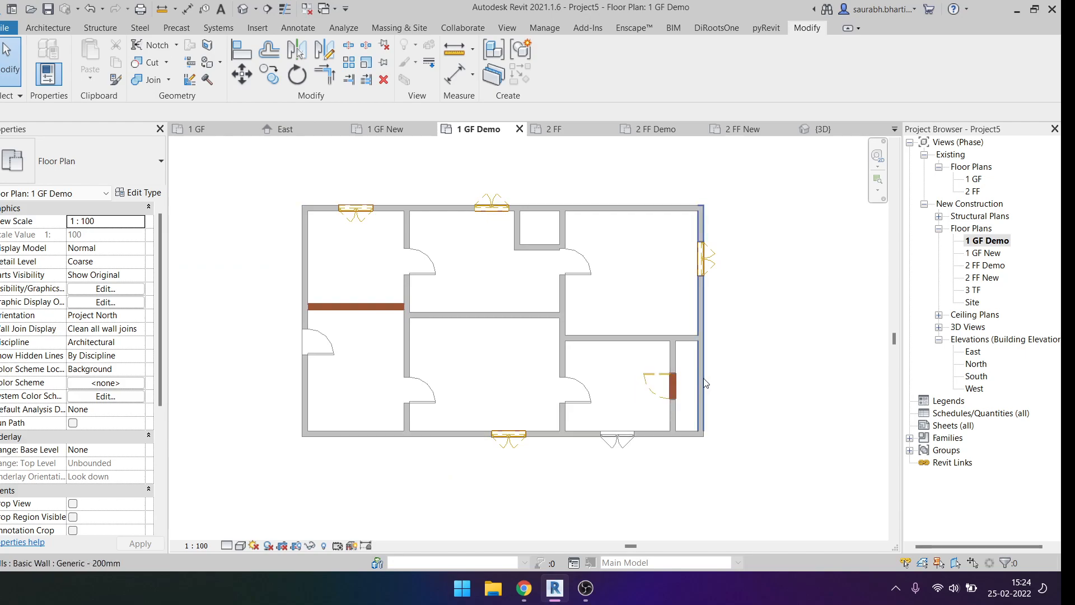
{"action": "scroll", "coordinate": [661, 358], "scroll_direction": "up", "scroll_amount": 3}
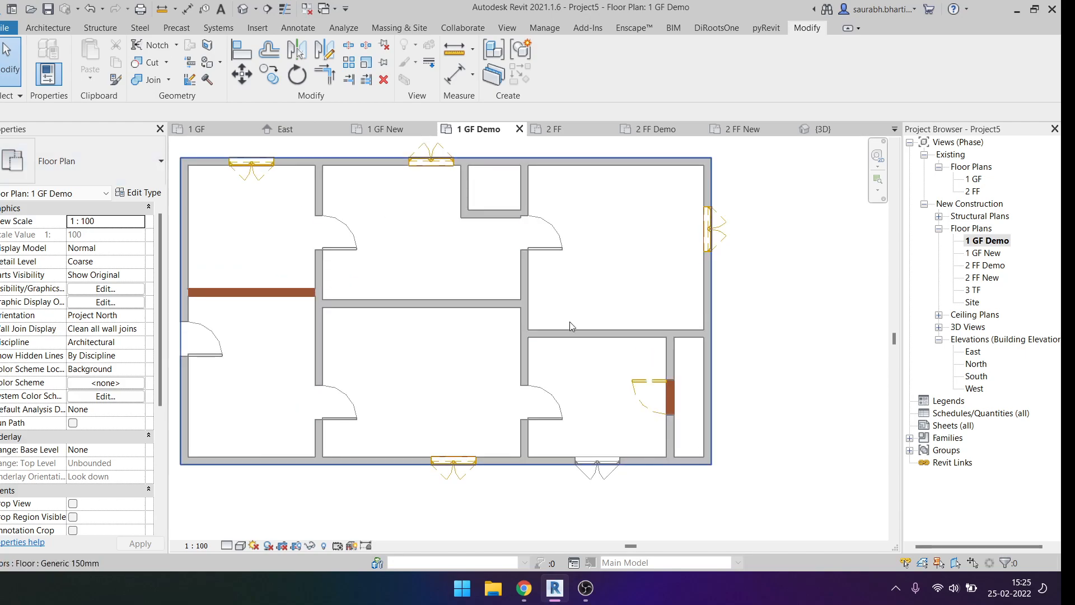
Step: Draw a new vertical wall up to 2 FF across the upper-right room in the 1 GF Demo plan
{"action": "key", "text": "w"}
{"action": "key", "text": "a"}
{"action": "key", "text": "Escape"}
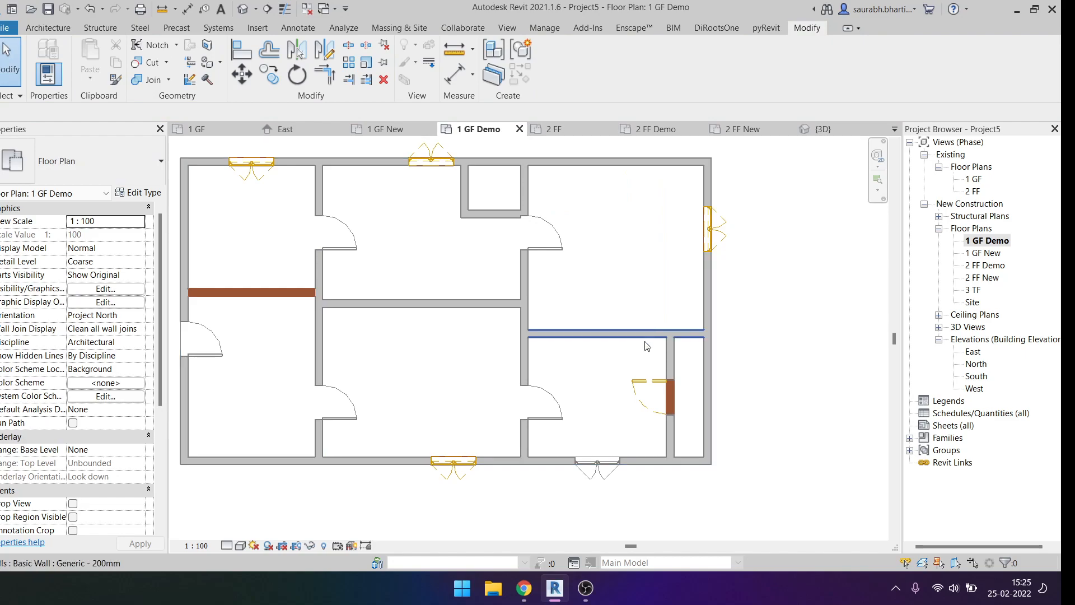
{"action": "key", "text": "w"}
{"action": "key", "text": "a"}
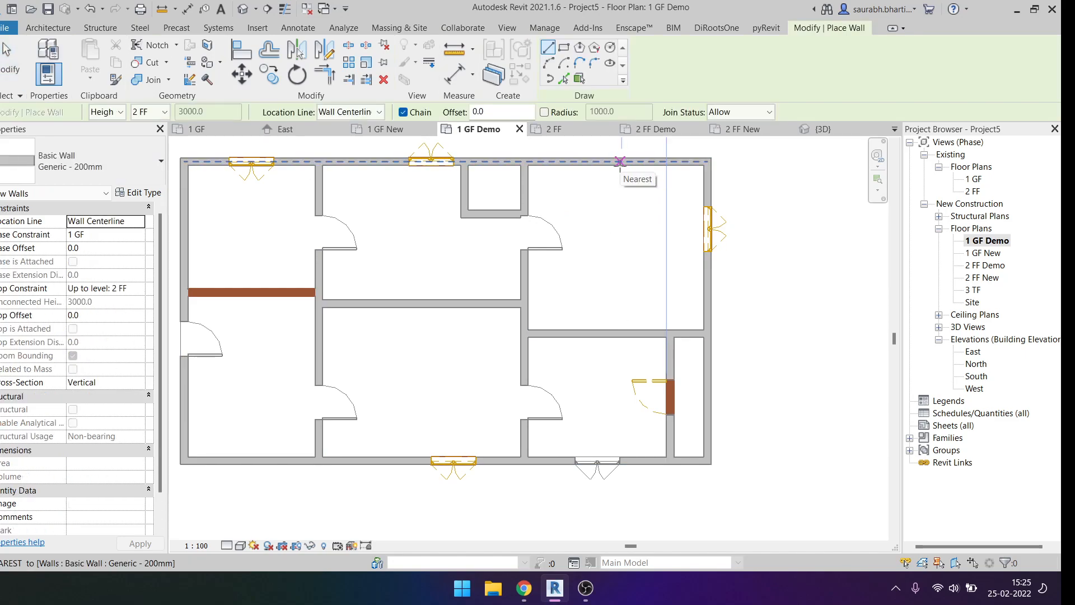
{"action": "left_click", "coordinate": [614, 162]}
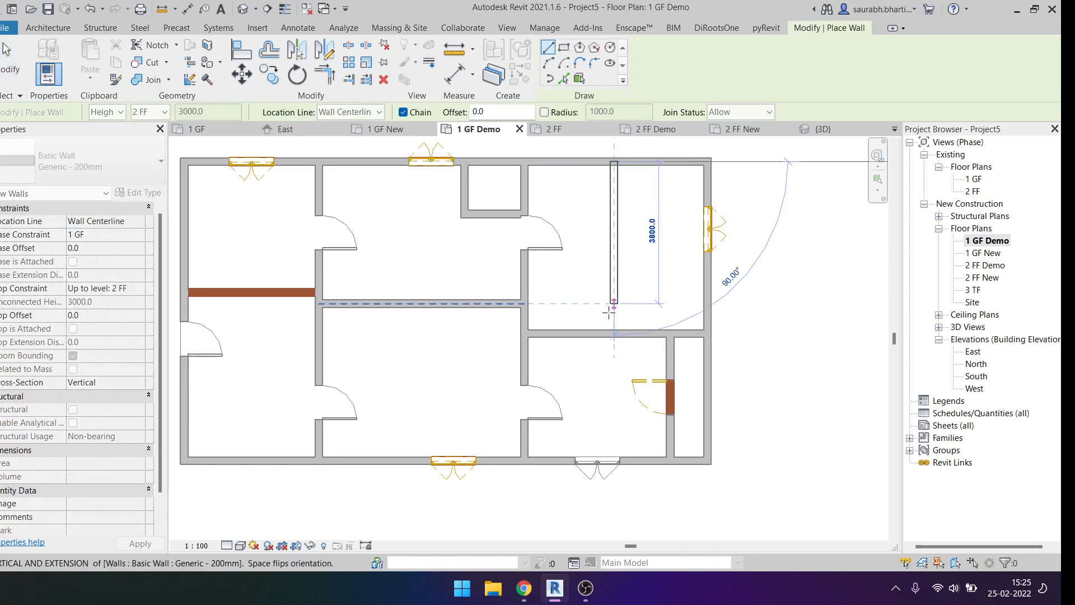
{"action": "left_click", "coordinate": [614, 329]}
{"action": "key", "text": "Escape"}
{"action": "key", "text": "Escape"}
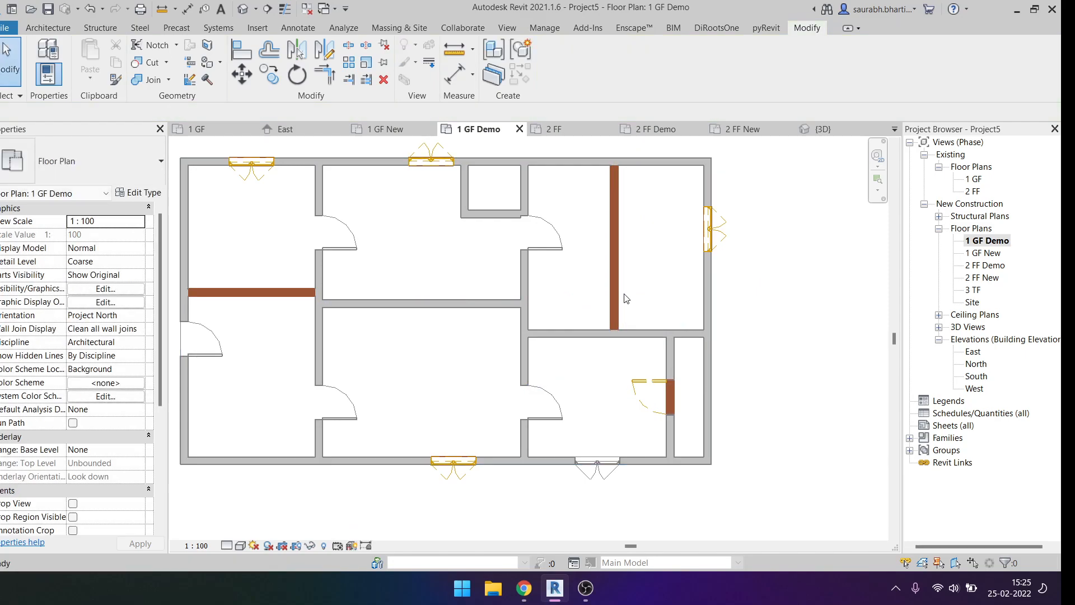
Step: Place an M_Single-Flush 0915 x 2134mm door in the upper part of the new brown wall
{"action": "key", "text": "d"}
{"action": "key", "text": "r"}
{"action": "scroll", "coordinate": [618, 216], "scroll_direction": "up", "scroll_amount": 3}
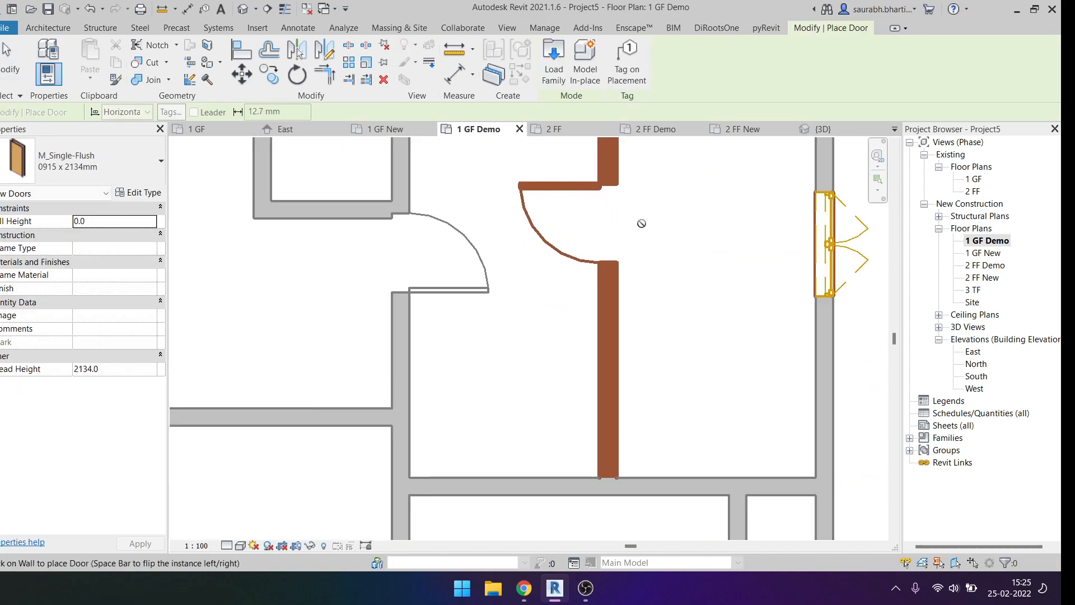
{"action": "key", "text": "Escape"}
{"action": "scroll", "coordinate": [641, 222], "scroll_direction": "down", "scroll_amount": 3}
{"action": "scroll", "coordinate": [653, 269], "scroll_direction": "up", "scroll_amount": 2}
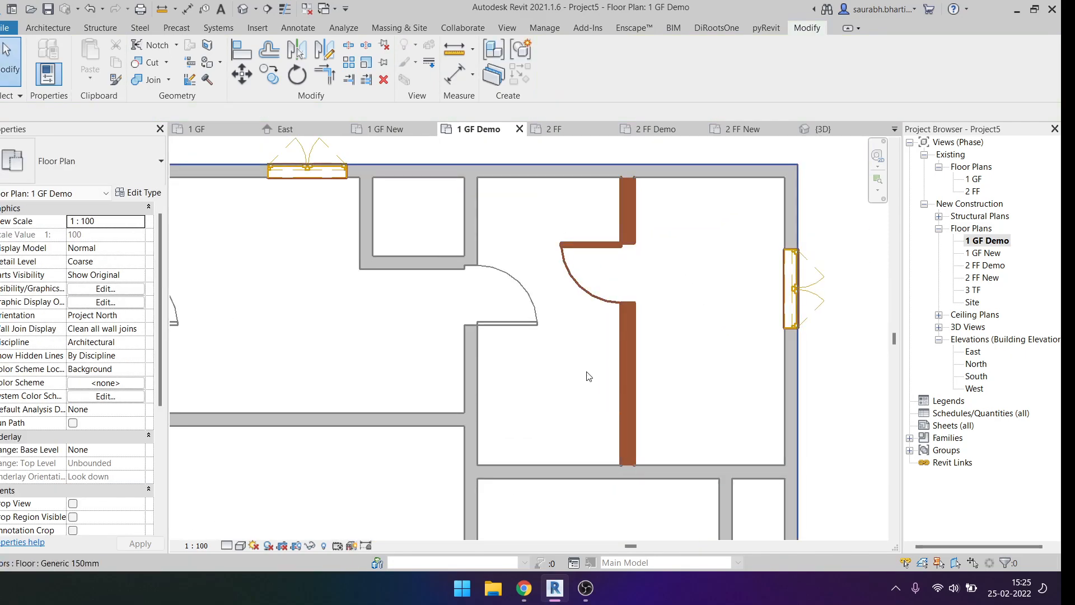
Step: Place an M_Single-Flush 0915 x 2134mm door in the existing horizontal wall beneath the upper-right room and examine its demolished wall portion
{"action": "middle_click_drag", "start_coordinate": [591, 384], "coordinate": [603, 248]}
{"action": "key", "text": "d"}
{"action": "key", "text": "r"}
{"action": "left_click", "coordinate": [552, 328]}
{"action": "key", "text": "Escape"}
{"action": "scroll", "coordinate": [582, 347], "scroll_direction": "down", "scroll_amount": 3}
{"action": "scroll", "coordinate": [584, 351], "scroll_direction": "up", "scroll_amount": 3}
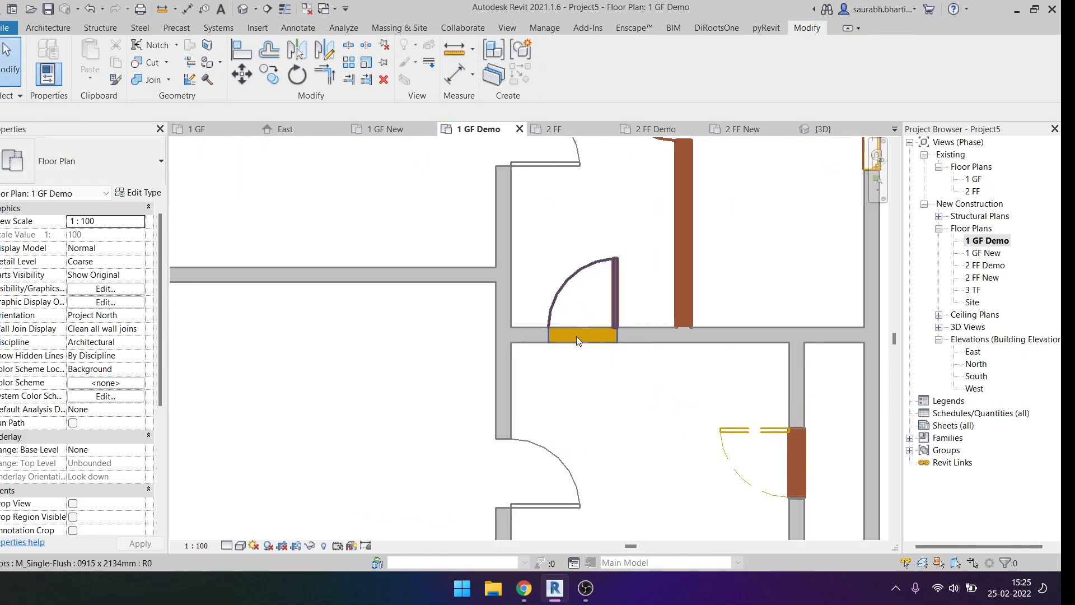
{"action": "scroll", "coordinate": [576, 335], "scroll_direction": "up", "scroll_amount": 3}
{"action": "scroll", "coordinate": [546, 325], "scroll_direction": "down", "scroll_amount": 3}
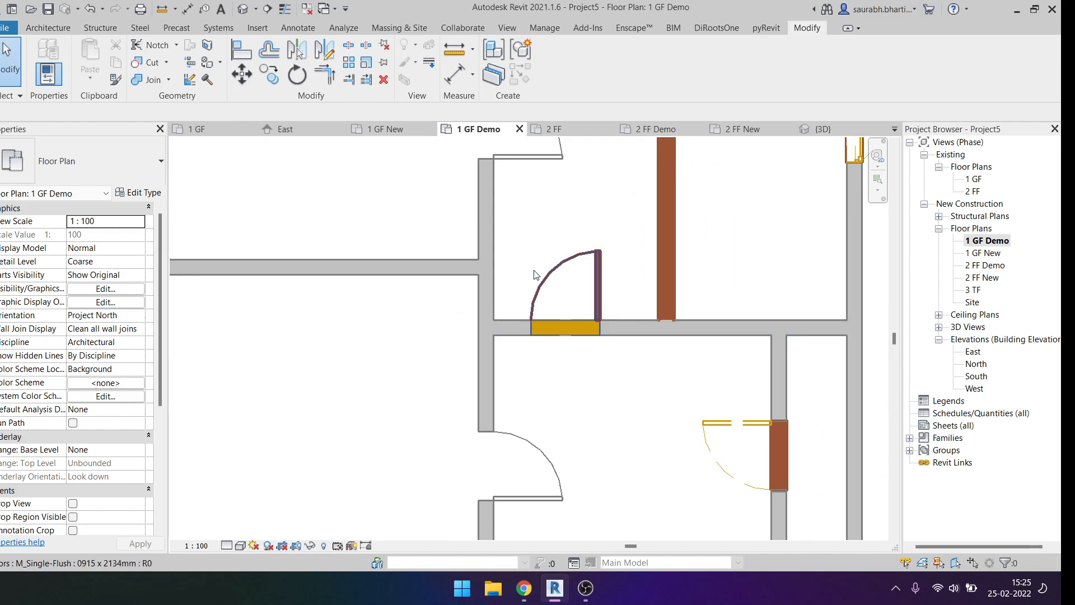
{"action": "scroll", "coordinate": [536, 275], "scroll_direction": "down", "scroll_amount": 3}
{"action": "middle_click_drag", "start_coordinate": [642, 302], "coordinate": [650, 339]}
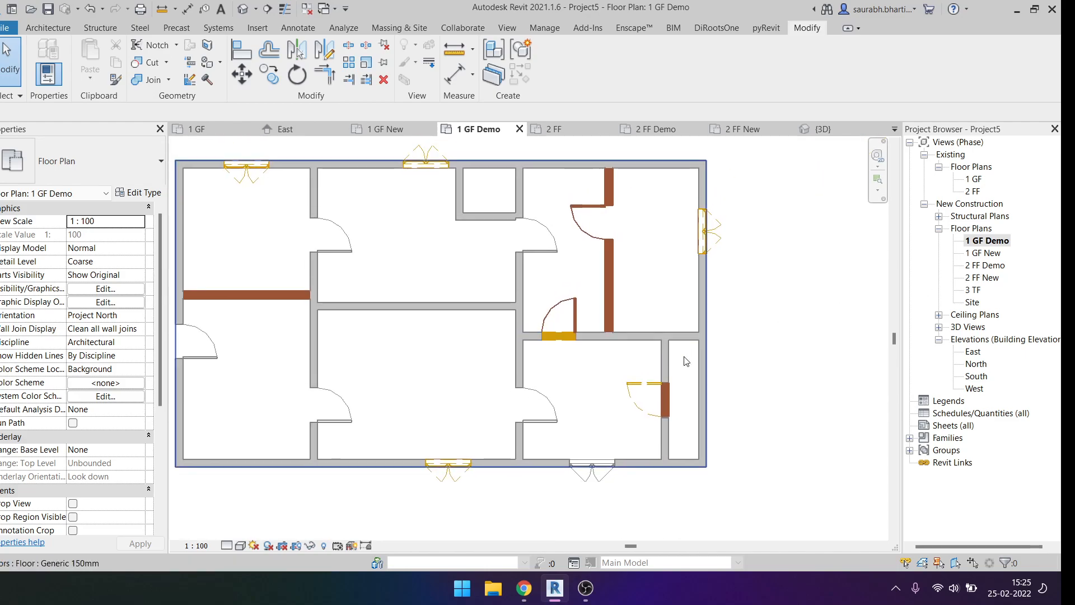
Step: Open the 1 GF New plan and inspect the door infill and the new door in the existing wall
{"action": "double_click", "coordinate": [977, 253]}
{"action": "scroll", "coordinate": [588, 386], "scroll_direction": "down", "scroll_amount": 2}
{"action": "scroll", "coordinate": [593, 395], "scroll_direction": "up", "scroll_amount": 4}
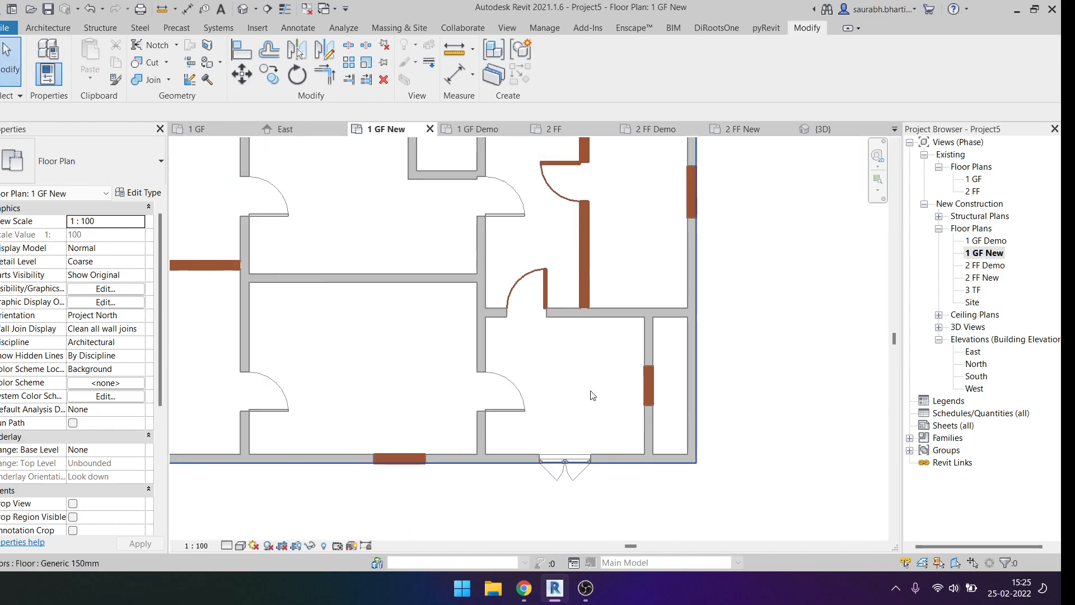
{"action": "left_click", "coordinate": [645, 385]}
{"action": "middle_click_drag", "start_coordinate": [503, 337], "coordinate": [631, 445]}
{"action": "scroll", "coordinate": [693, 328], "scroll_direction": "down", "scroll_amount": 2}
{"action": "key", "text": "Escape"}
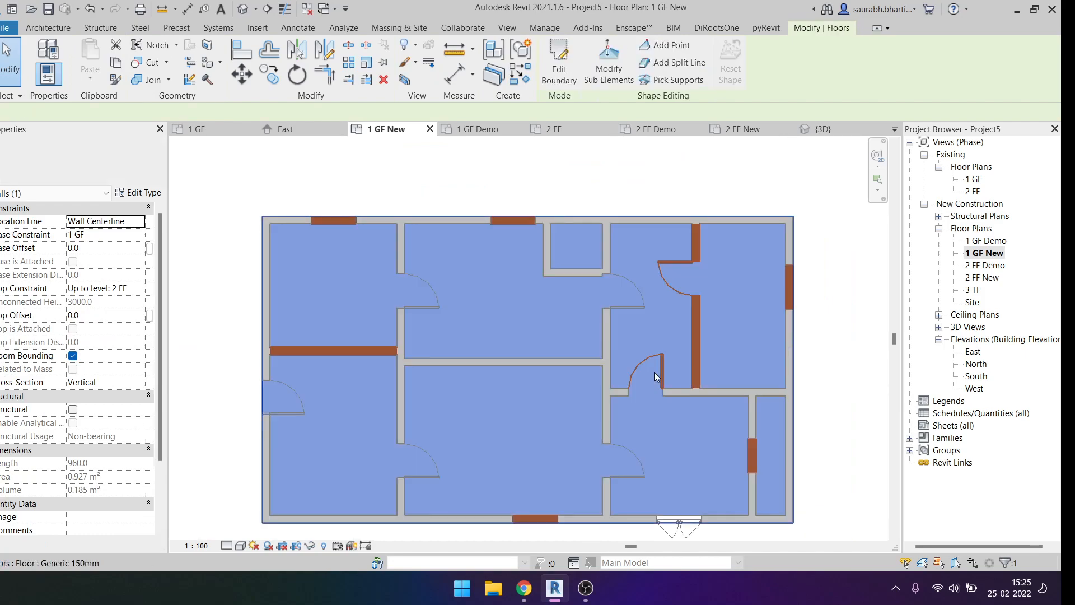
{"action": "left_click", "coordinate": [665, 373]}
{"action": "scroll", "coordinate": [667, 373], "scroll_direction": "up", "scroll_amount": 3}
{"action": "key", "text": "Escape"}
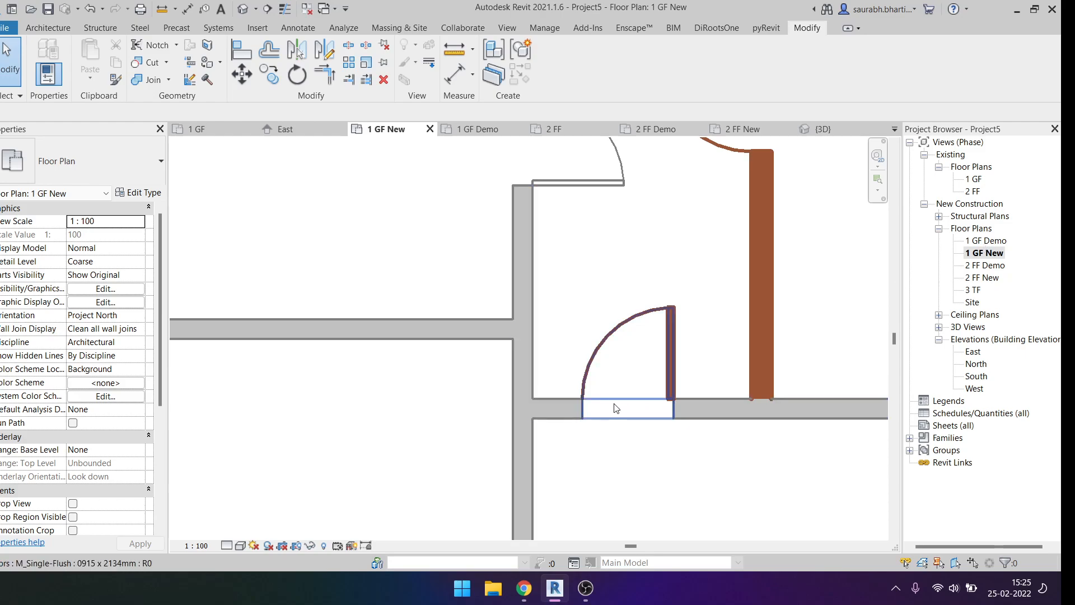
Step: Compare how the new door's opening in the existing wall is shown in the 1 GF Demo and 1 GF New plans
{"action": "double_click", "coordinate": [983, 241]}
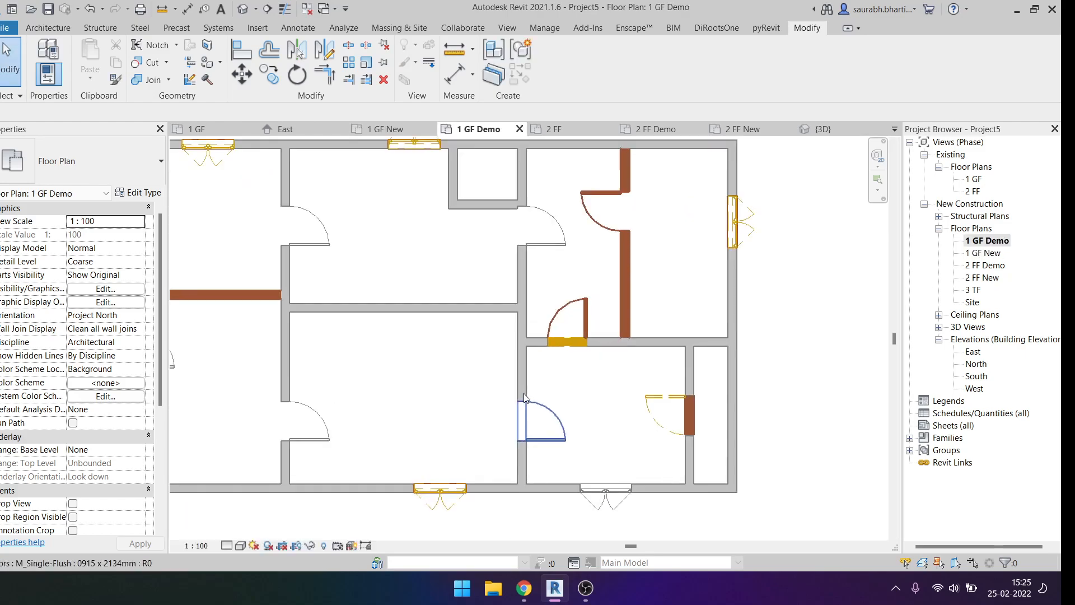
{"action": "scroll", "coordinate": [528, 342], "scroll_direction": "up", "scroll_amount": 5}
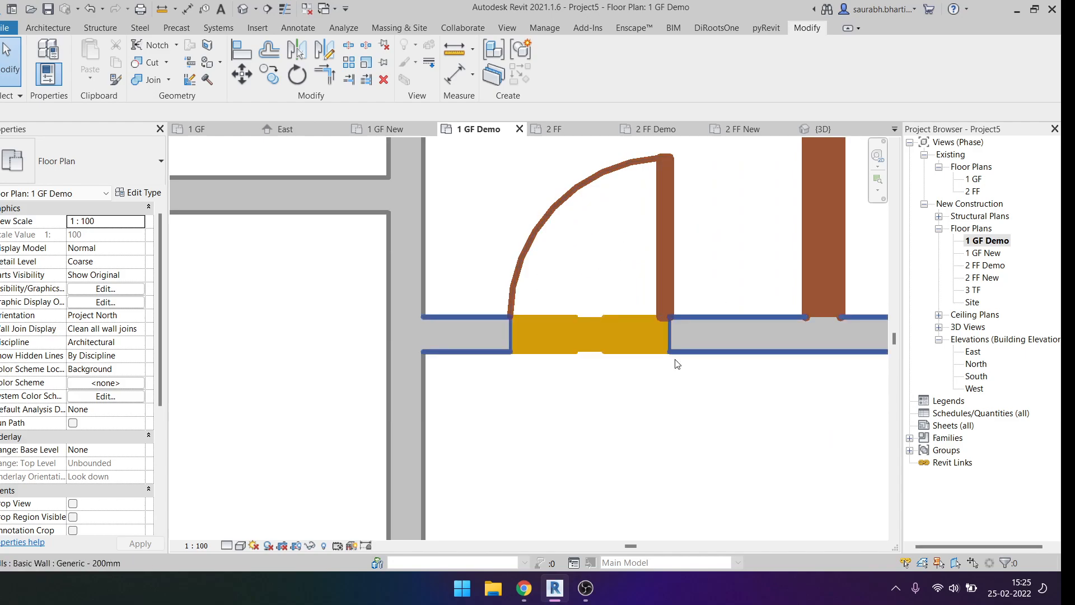
{"action": "double_click", "coordinate": [983, 253]}
{"action": "scroll", "coordinate": [611, 407], "scroll_direction": "up", "scroll_amount": 1}
{"action": "middle_click_drag", "start_coordinate": [611, 407], "coordinate": [536, 338]}
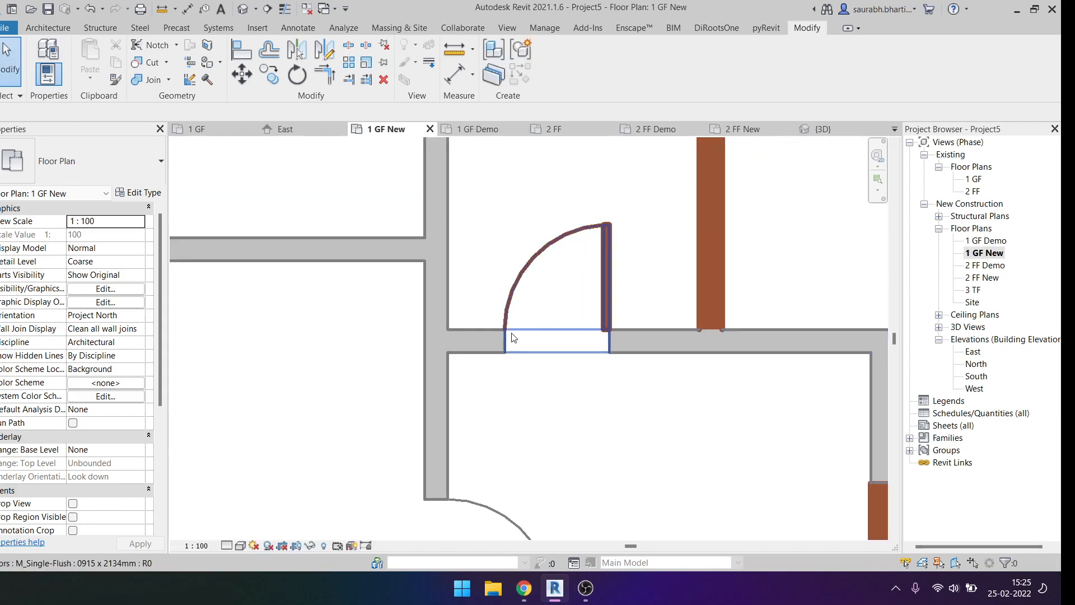
{"action": "scroll", "coordinate": [568, 290], "scroll_direction": "down", "scroll_amount": 1}
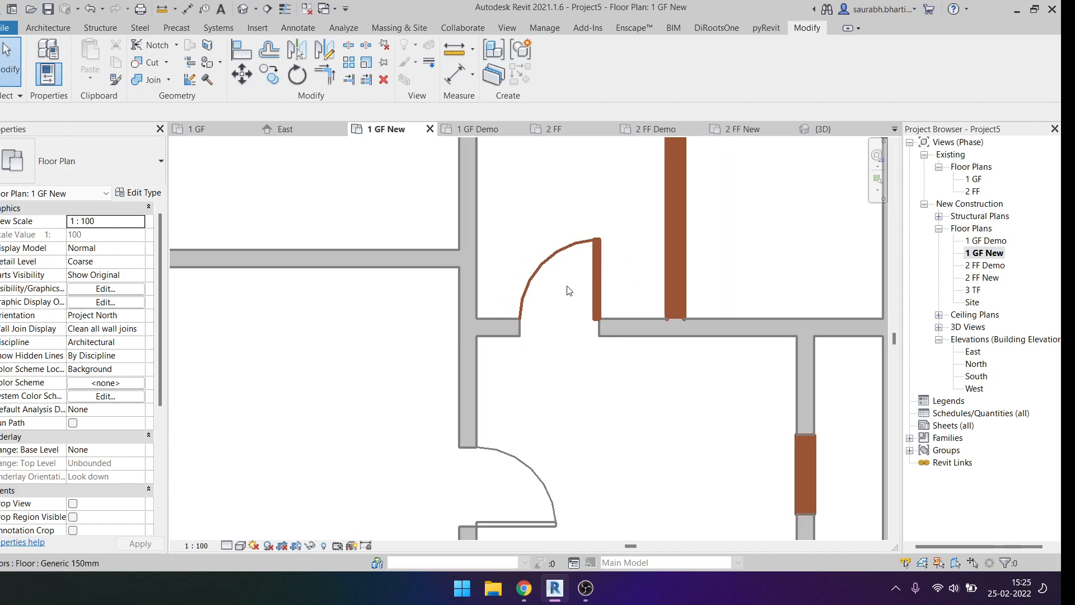
{"action": "scroll", "coordinate": [571, 299], "scroll_direction": "down", "scroll_amount": 2}
{"action": "scroll", "coordinate": [666, 330], "scroll_direction": "down", "scroll_amount": 2}
{"action": "scroll", "coordinate": [575, 355], "scroll_direction": "down", "scroll_amount": 1}
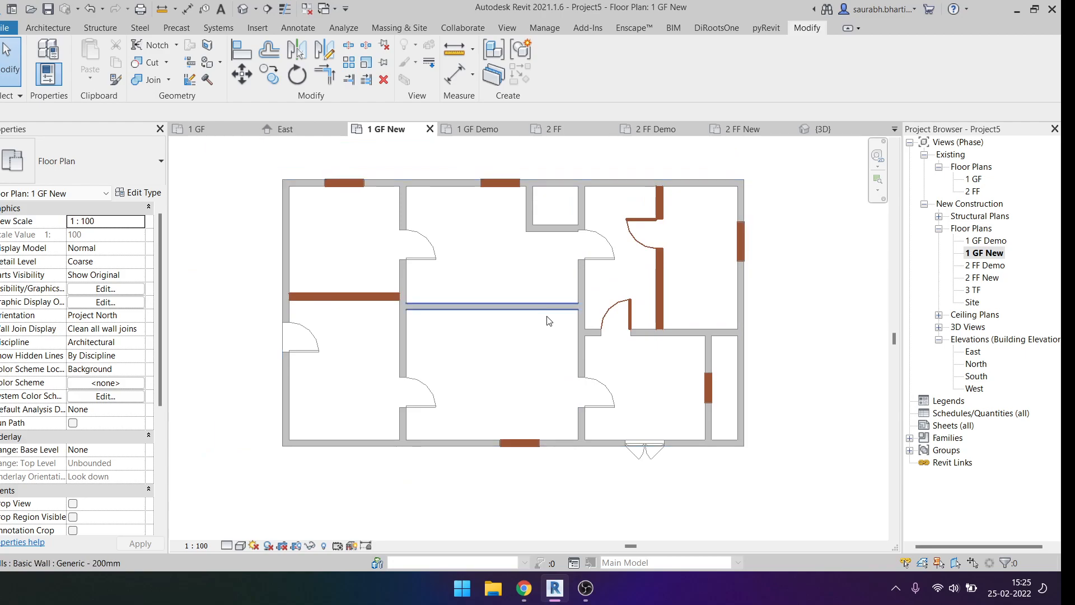
Step: In the 1 GF New plan, shift the existing door beside the small shaft slightly down its wall, away from the shaft
{"action": "left_click", "coordinate": [589, 264]}
{"action": "key", "text": "Escape"}
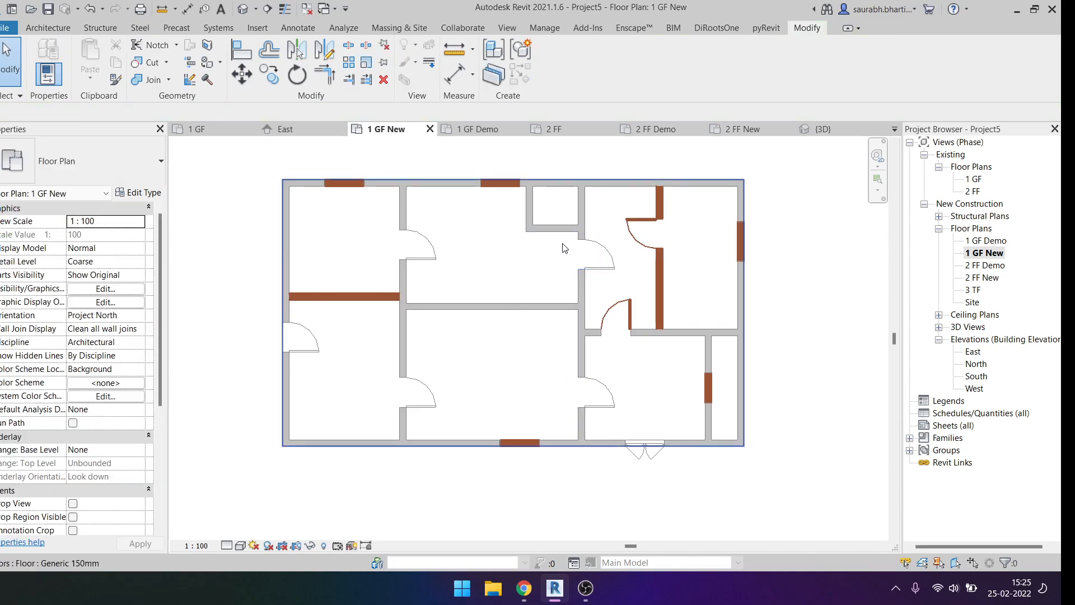
{"action": "middle_click_drag", "start_coordinate": [564, 247], "coordinate": [585, 275]}
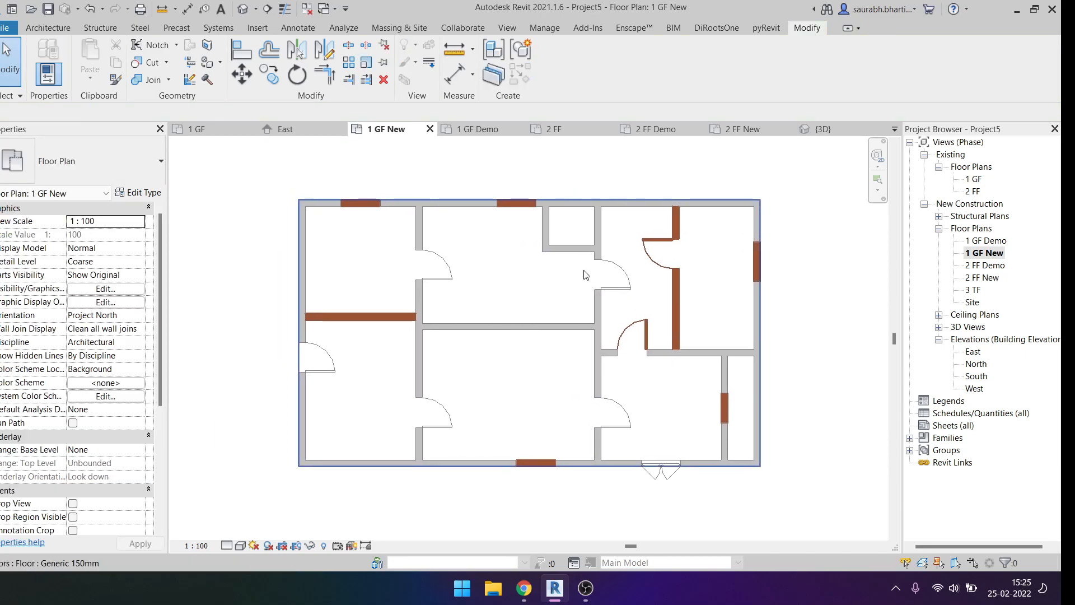
{"action": "left_click", "coordinate": [549, 296]}
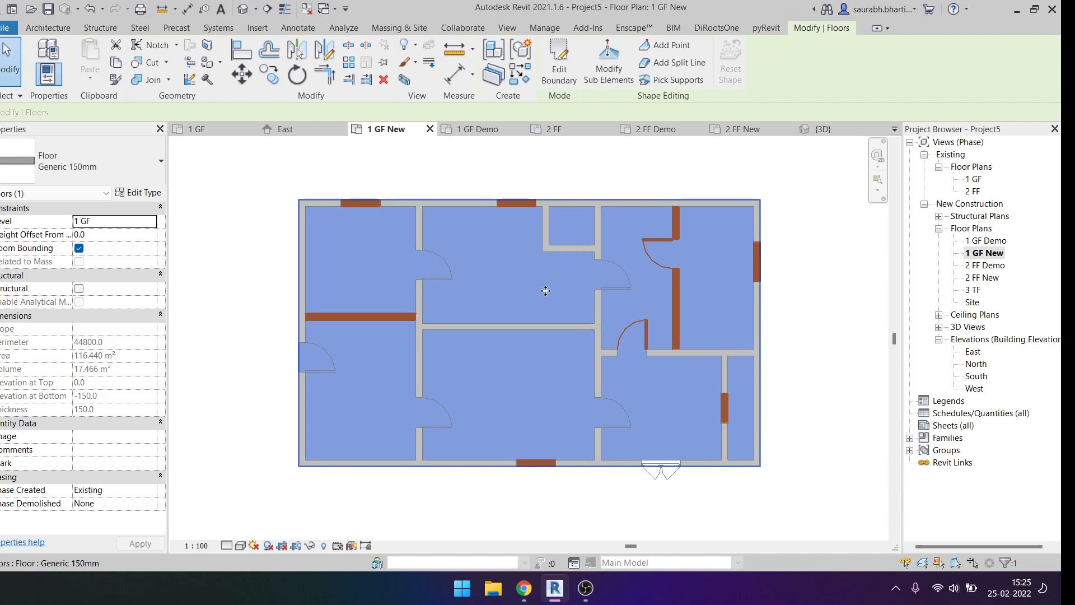
{"action": "key", "text": "Escape"}
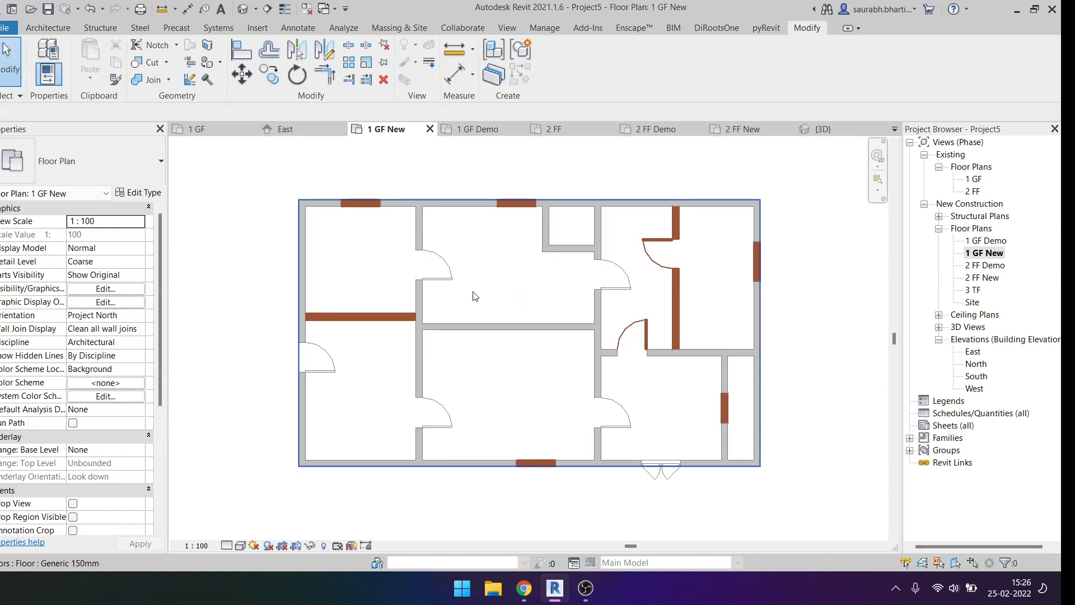
{"action": "middle_click_drag", "start_coordinate": [452, 322], "coordinate": [445, 301]}
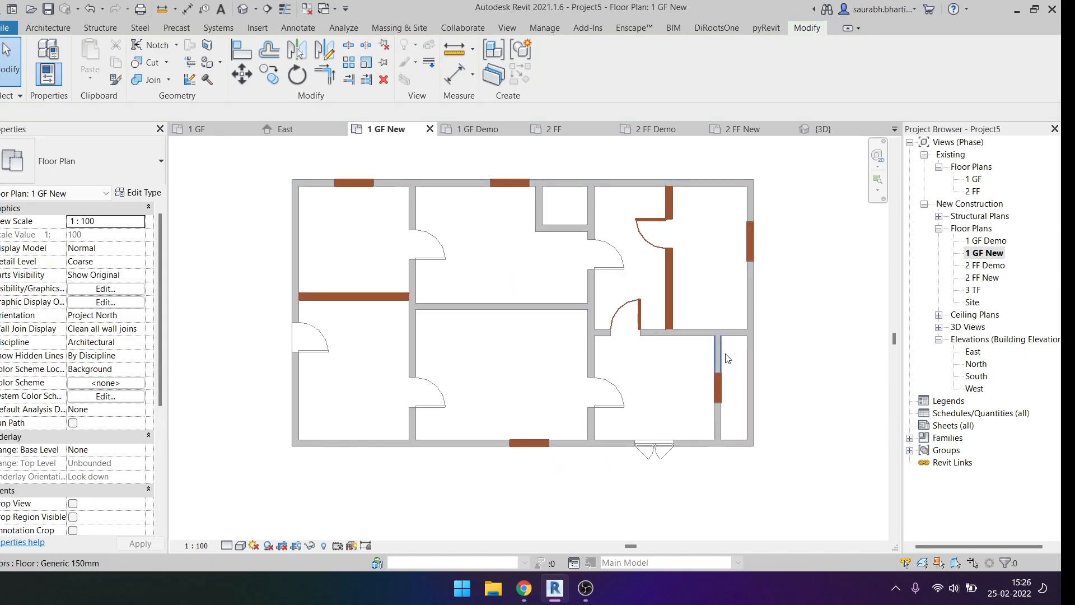
Step: Open the default 3D view, change its visual style and turn the model to view the building from the front
{"action": "left_click", "coordinate": [242, 9]}
{"action": "middle_click_drag", "start_coordinate": [674, 411], "coordinate": [607, 226], "text": "shift"}
{"action": "left_click", "coordinate": [237, 545]}
{"action": "left_click", "coordinate": [253, 489]}
{"action": "scroll", "coordinate": [431, 411], "scroll_direction": "down", "scroll_amount": 3}
{"action": "middle_click_drag", "start_coordinate": [578, 486], "coordinate": [896, 341], "text": "shift"}
{"action": "middle_click_drag", "start_coordinate": [618, 403], "coordinate": [1029, 254], "text": "shift"}
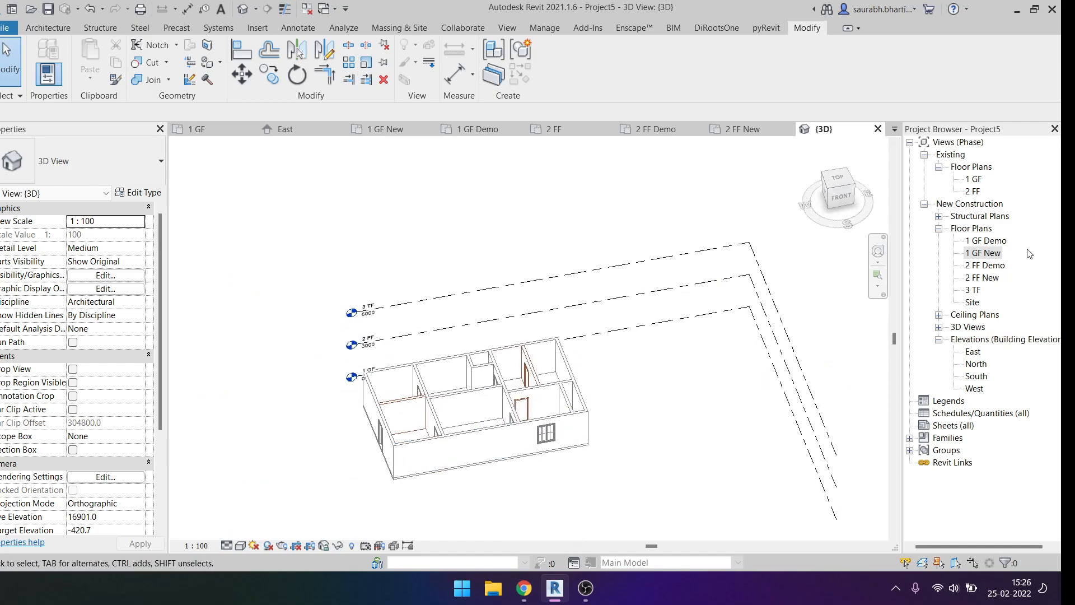
Step: In the 1 GF New plan, place an aligned dimension above the building between the upper-left room's side wall centerlines
{"action": "double_click", "coordinate": [989, 255]}
{"action": "key", "text": "d"}
{"action": "key", "text": "i"}
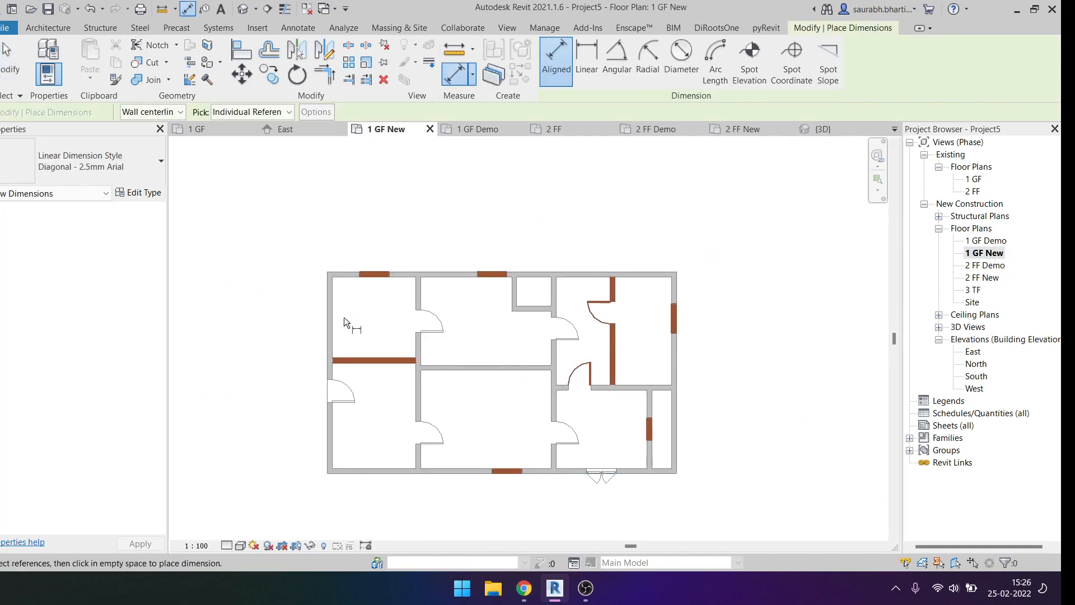
{"action": "scroll", "coordinate": [334, 305], "scroll_direction": "up", "scroll_amount": 3}
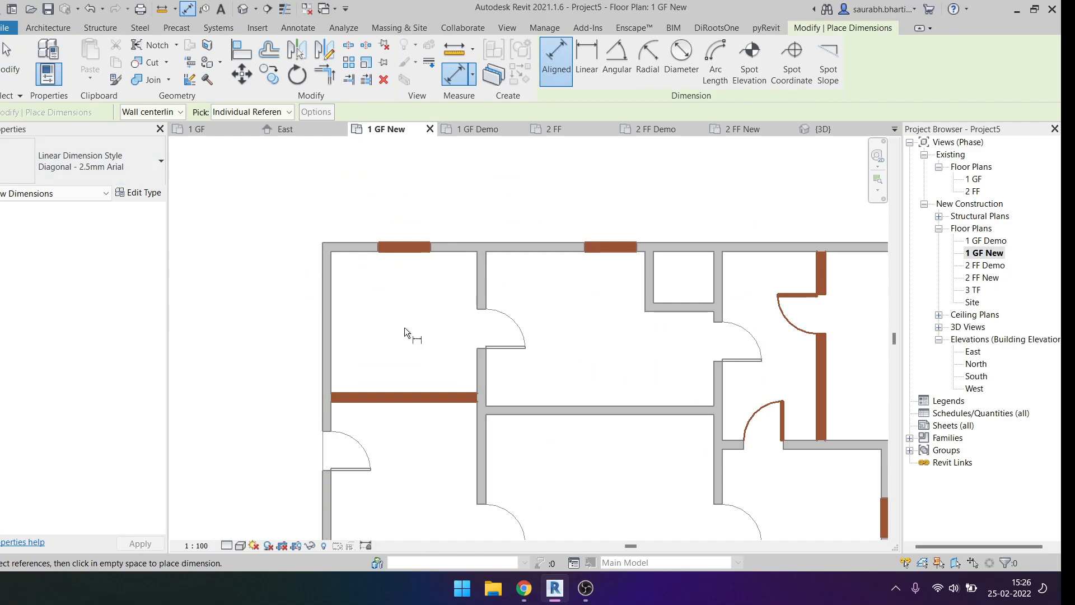
{"action": "left_click", "coordinate": [325, 301]}
{"action": "left_click", "coordinate": [480, 297]}
{"action": "left_click", "coordinate": [479, 187]}
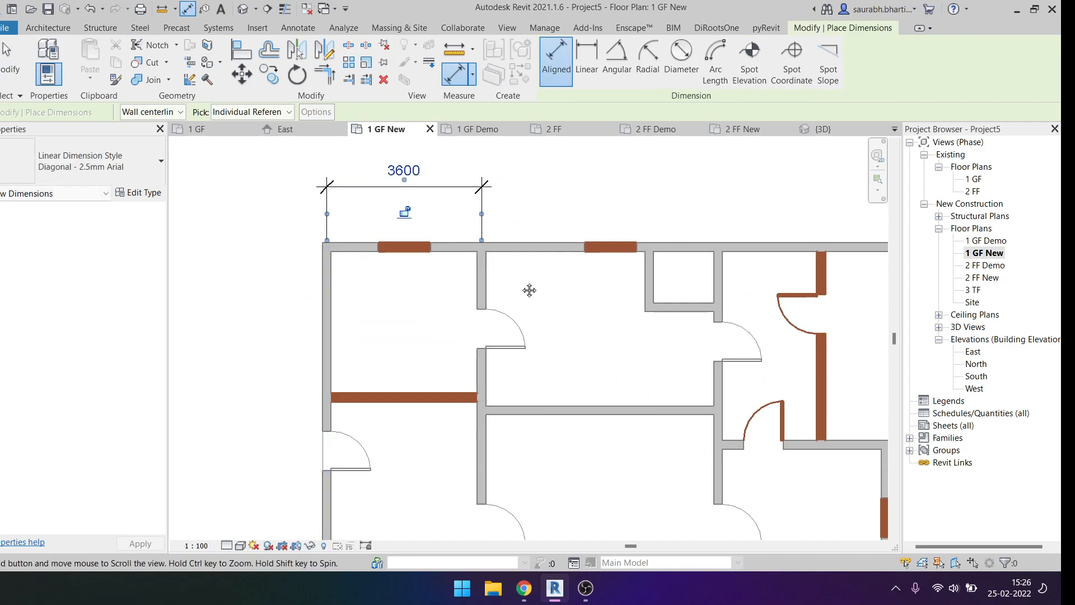
Step: Add an aligned dimension between the inner faces of the upper-left room's side walls, below the centerline dimension
{"action": "left_click", "coordinate": [330, 295]}
{"action": "left_click", "coordinate": [475, 297]}
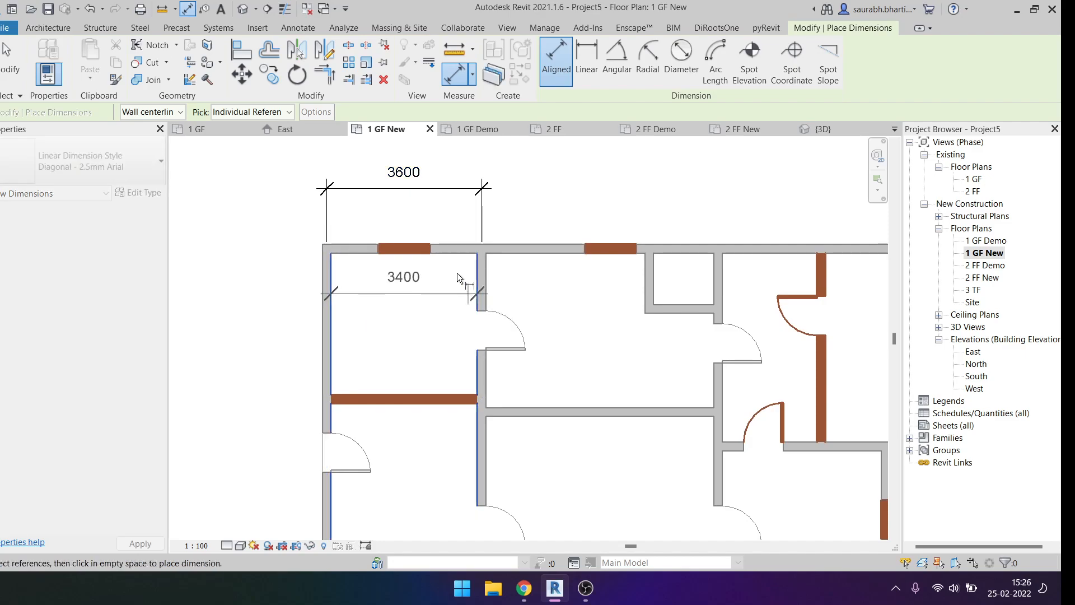
{"action": "left_click", "coordinate": [446, 218]}
{"action": "scroll", "coordinate": [468, 281], "scroll_direction": "down", "scroll_amount": 1}
{"action": "key", "text": "Escape"}
{"action": "key", "text": "Escape"}
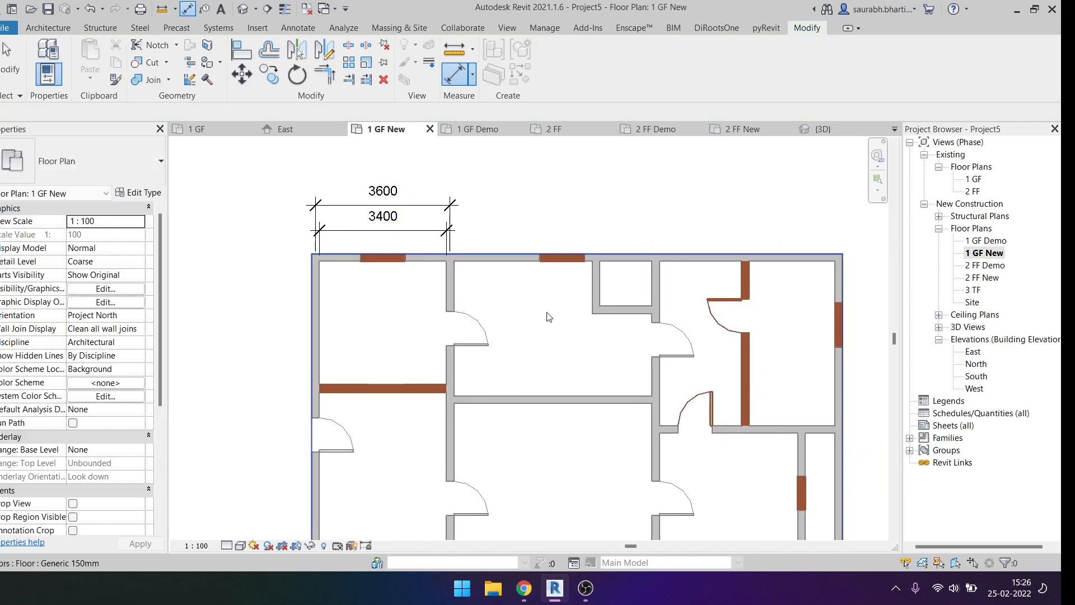
Step: Add an aligned wall-face dimension from the upper-middle room's left wall to the small shaft's near wall, in line with the existing inner-face dimension
{"action": "scroll", "coordinate": [456, 292], "scroll_direction": "up", "scroll_amount": 1}
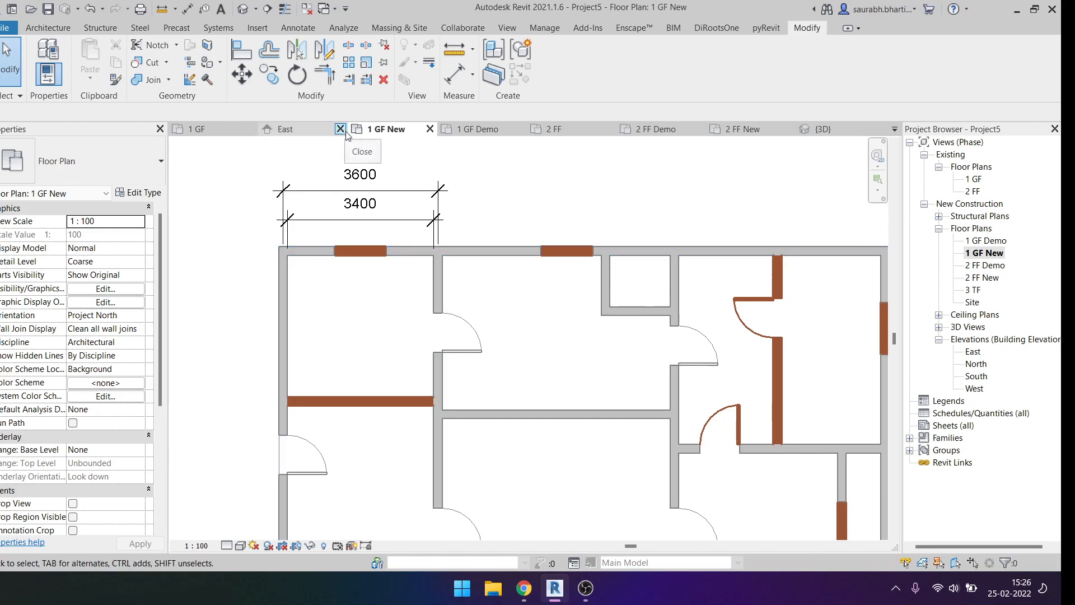
{"action": "key", "text": "d"}
{"action": "key", "text": "i"}
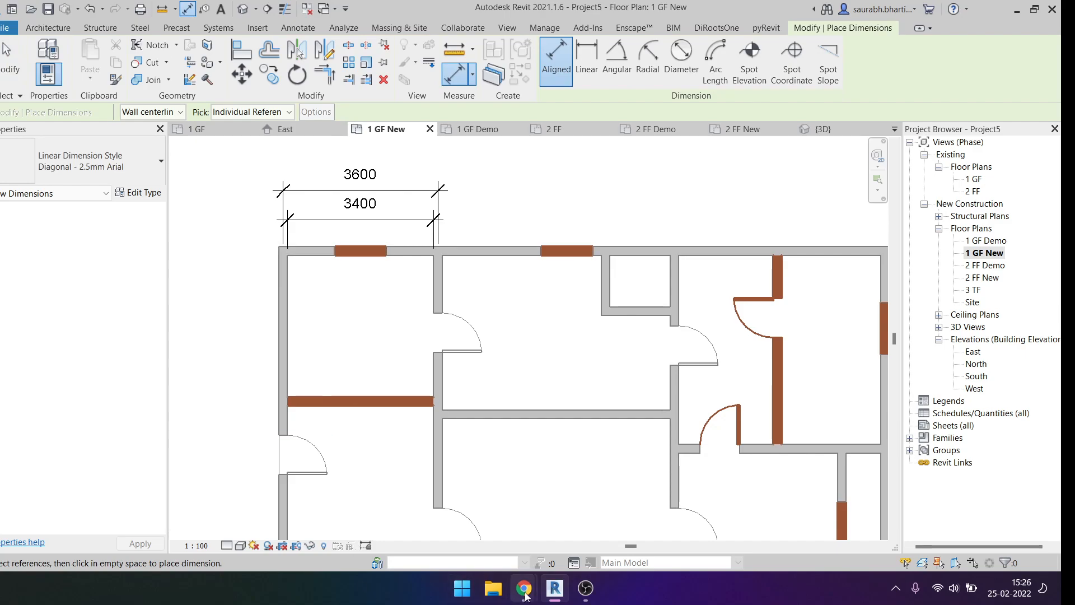
{"action": "mouse_move", "coordinate": [523, 588]}
{"action": "left_click", "coordinate": [516, 552]}
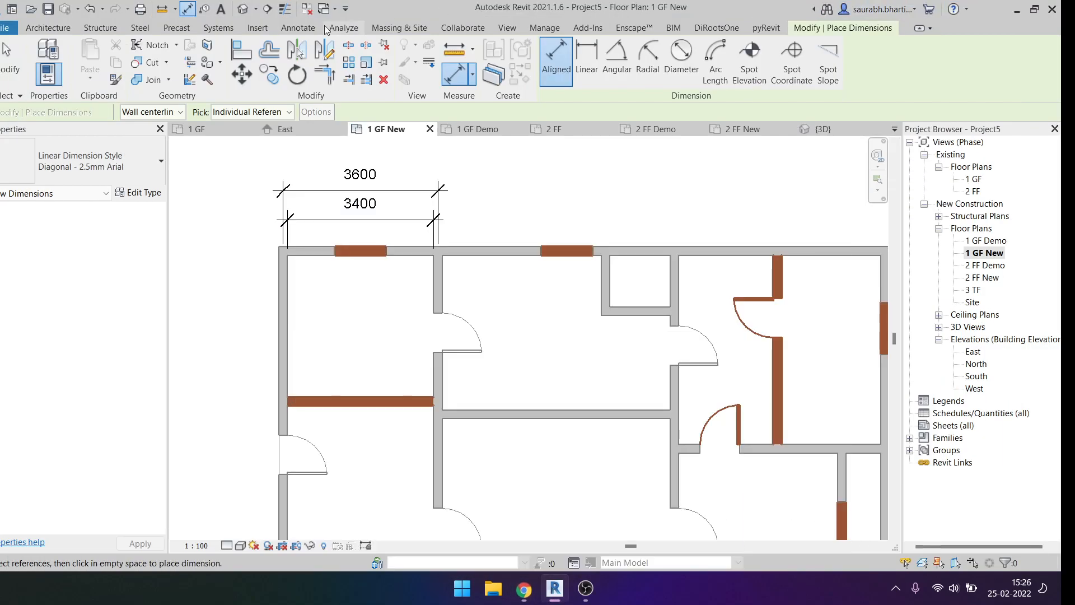
{"action": "left_click", "coordinate": [980, 10]}
{"action": "left_click", "coordinate": [179, 111]}
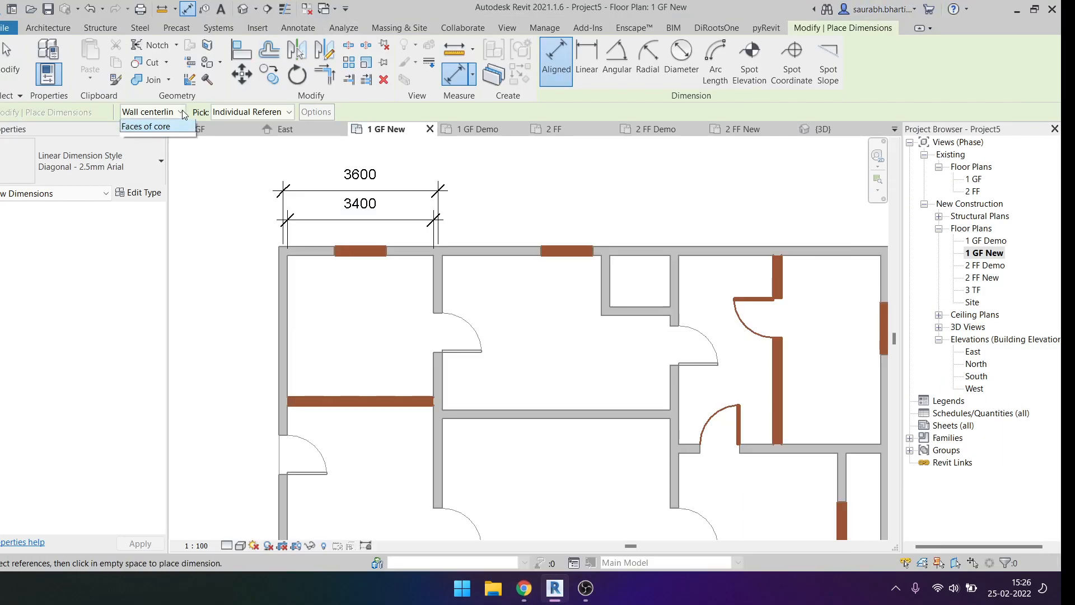
{"action": "left_click", "coordinate": [178, 133]}
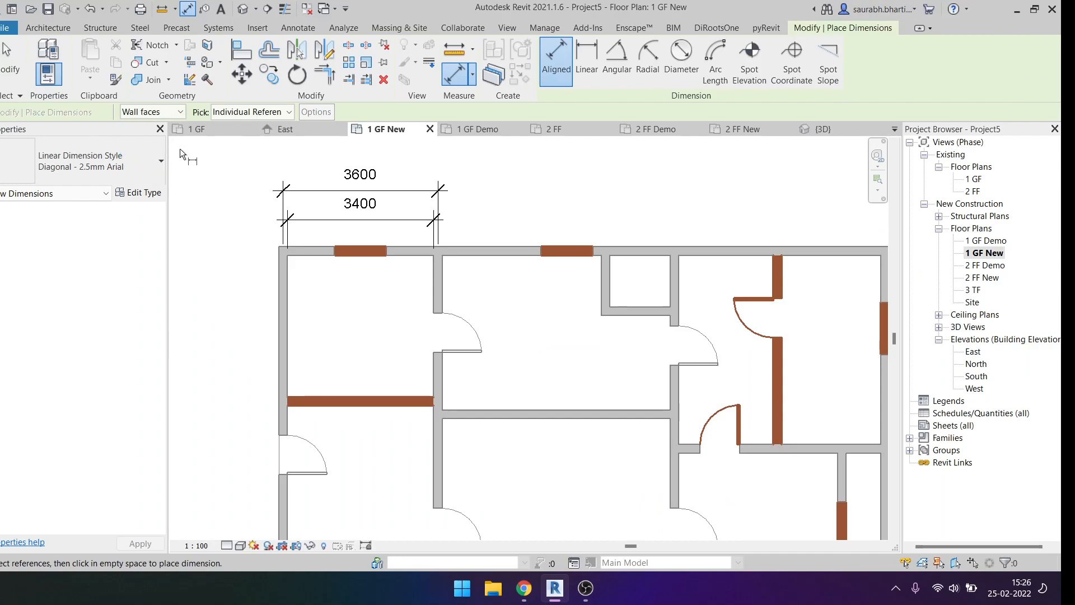
{"action": "left_click", "coordinate": [448, 278]}
{"action": "left_click", "coordinate": [599, 291]}
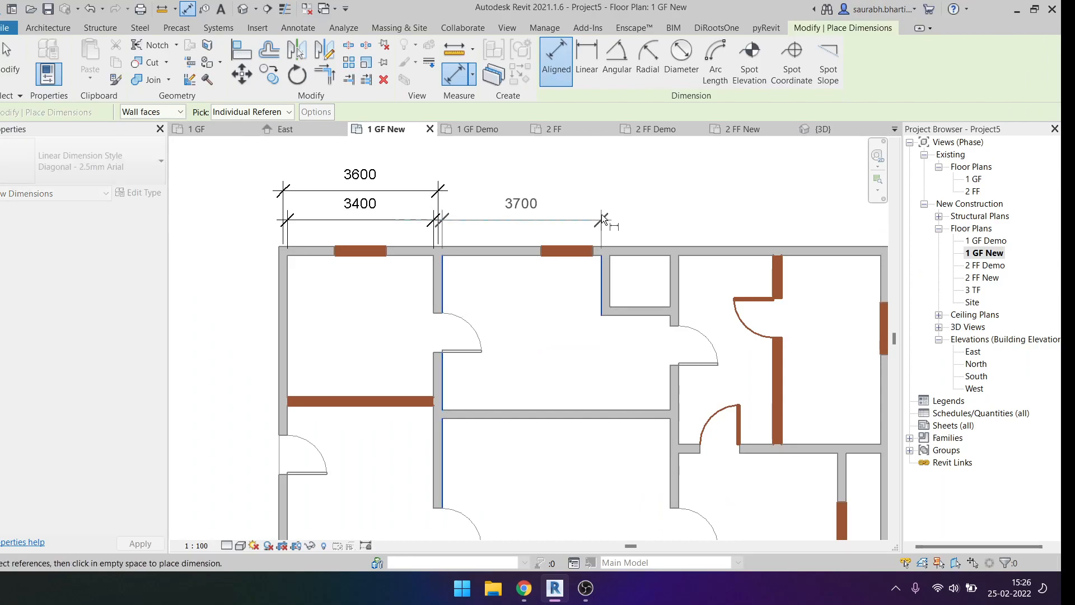
{"action": "left_click", "coordinate": [590, 224]}
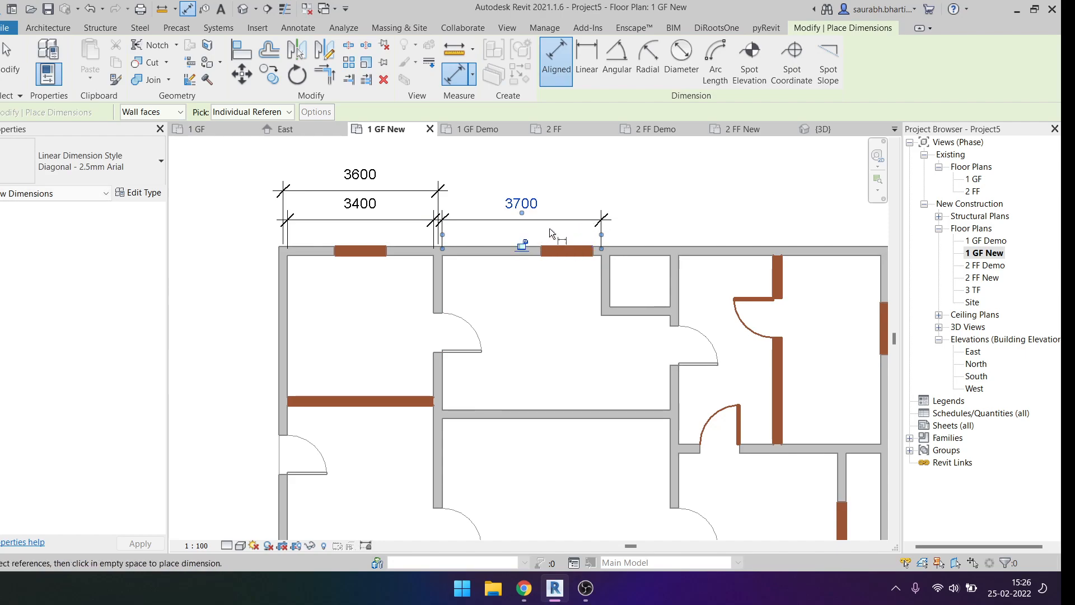
Step: Place an aligned dimension across the upper-middle room's full width between its side wall faces, well above the other dimensions
{"action": "scroll", "coordinate": [469, 331], "scroll_direction": "up", "scroll_amount": 1}
{"action": "left_click", "coordinate": [435, 395]}
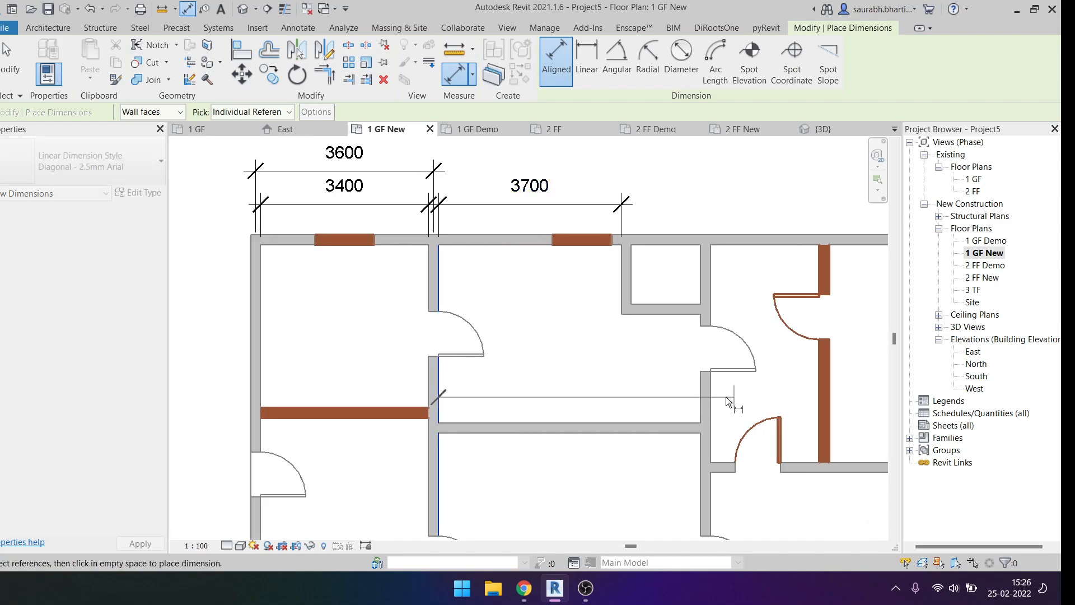
{"action": "left_click", "coordinate": [701, 395]}
{"action": "middle_click_drag", "start_coordinate": [651, 311], "coordinate": [650, 454]}
{"action": "left_click", "coordinate": [641, 161]}
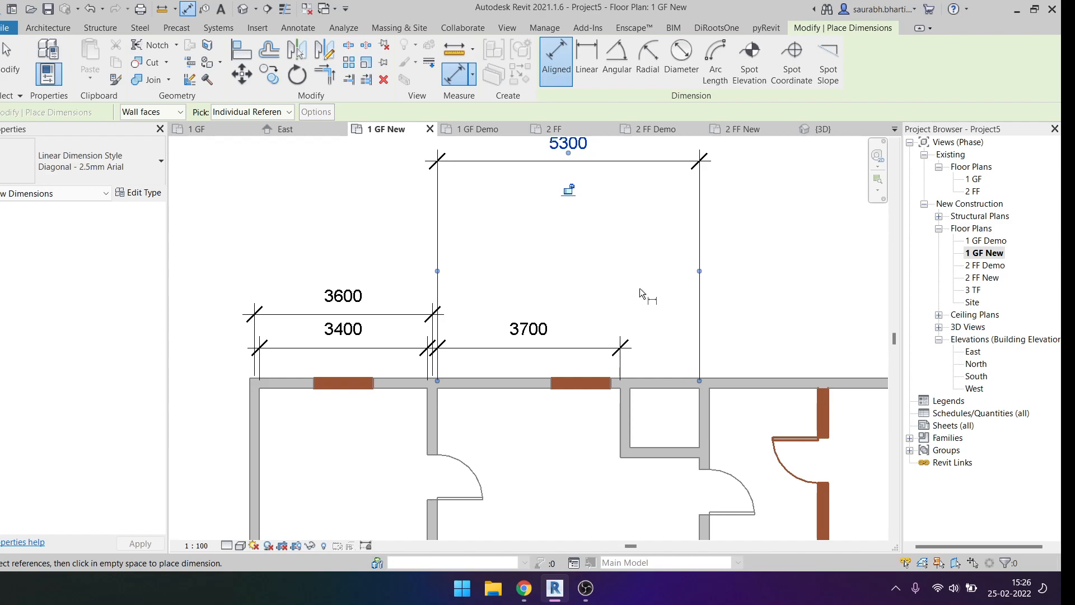
{"action": "scroll", "coordinate": [640, 288], "scroll_direction": "down", "scroll_amount": 2}
{"action": "key", "text": "Escape"}
{"action": "left_click", "coordinate": [642, 210]}
{"action": "middle_click_drag", "start_coordinate": [566, 257], "coordinate": [503, 256]}
{"action": "left_click", "coordinate": [527, 270]}
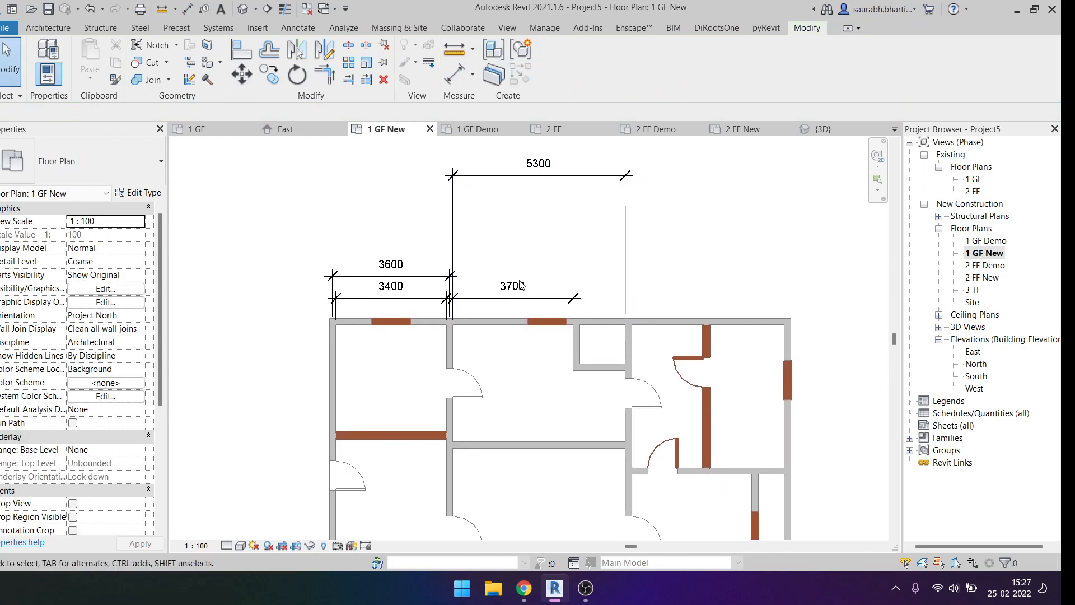
Step: Add an aligned dimension between the inner side wall faces of the lower-left room, placed below the building
{"action": "scroll", "coordinate": [476, 335], "scroll_direction": "up", "scroll_amount": 1}
{"action": "key", "text": "d"}
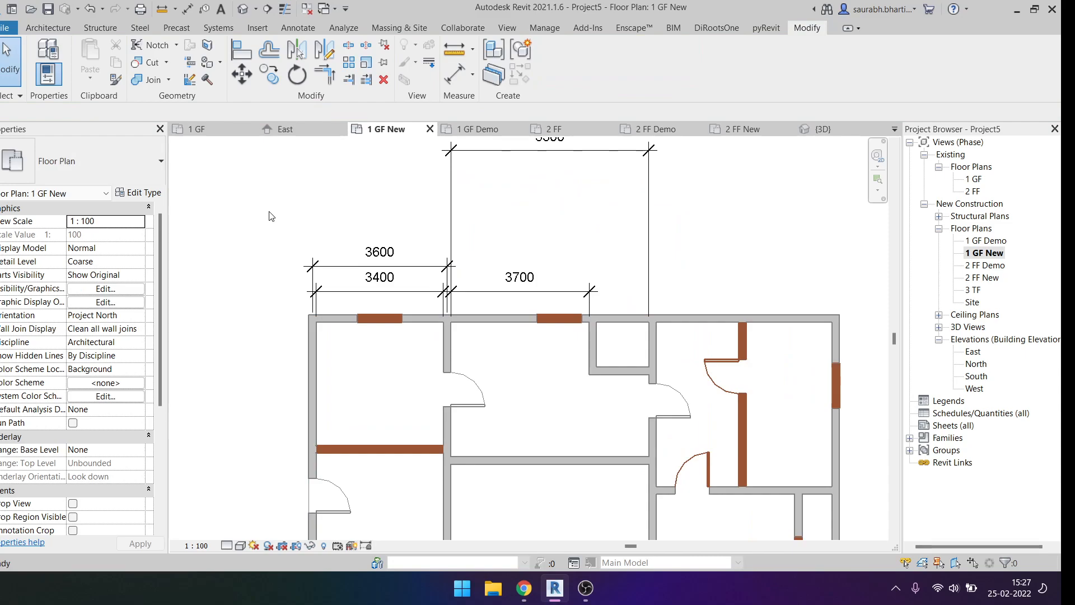
{"action": "key", "text": "i"}
{"action": "middle_click_drag", "start_coordinate": [374, 335], "coordinate": [411, 246]}
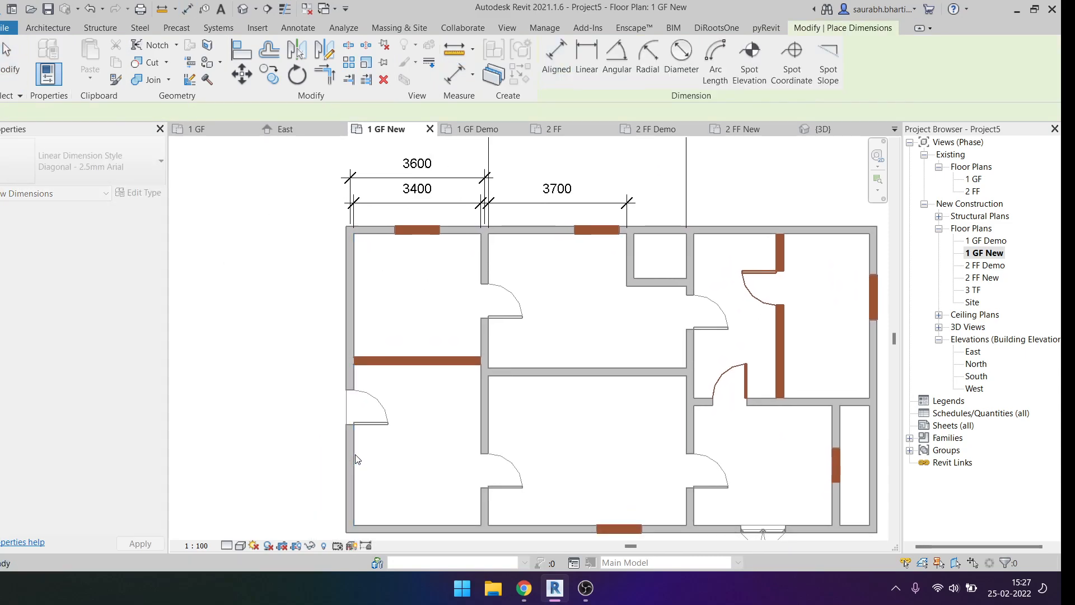
{"action": "left_click", "coordinate": [355, 449]}
{"action": "left_click", "coordinate": [480, 444]}
{"action": "middle_click_drag", "start_coordinate": [456, 504], "coordinate": [495, 388]}
{"action": "left_click", "coordinate": [489, 479]}
{"action": "key", "text": "Escape"}
{"action": "key", "text": "Escape"}
{"action": "scroll", "coordinate": [485, 482], "scroll_direction": "down", "scroll_amount": 2}
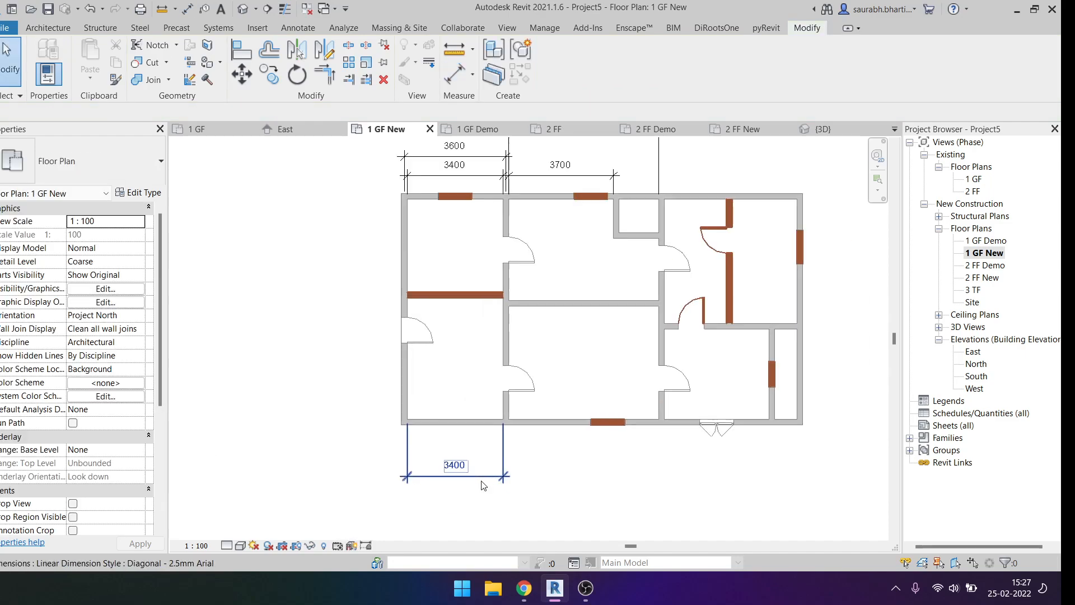
Step: Examine the Leader Type setting in the type properties of the dimension below the lower-left room
{"action": "scroll", "coordinate": [484, 485], "scroll_direction": "up", "scroll_amount": 1}
{"action": "left_click", "coordinate": [476, 475]}
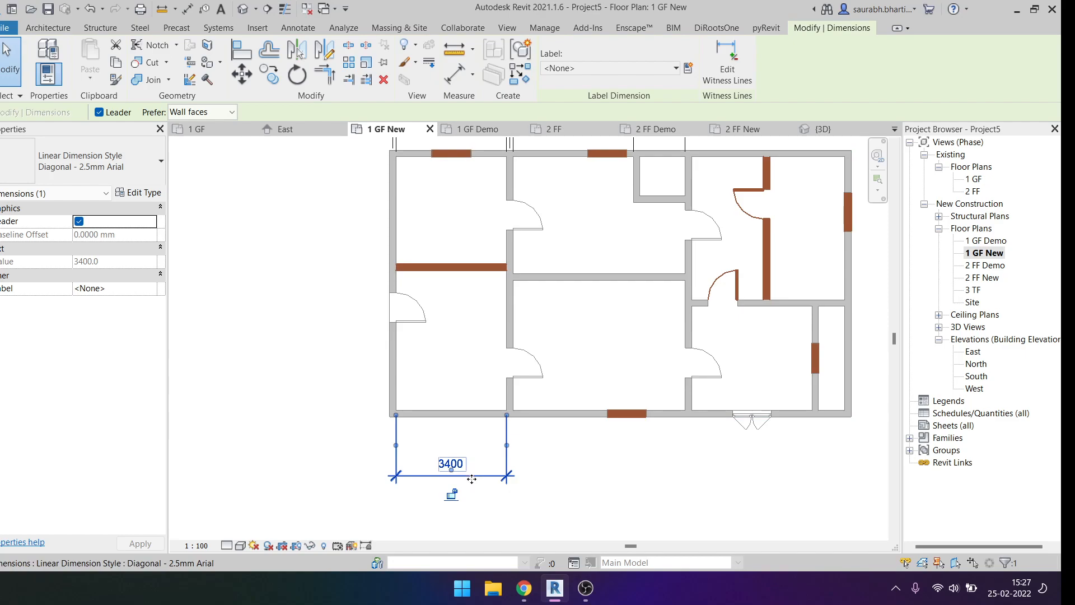
{"action": "left_click", "coordinate": [140, 193]}
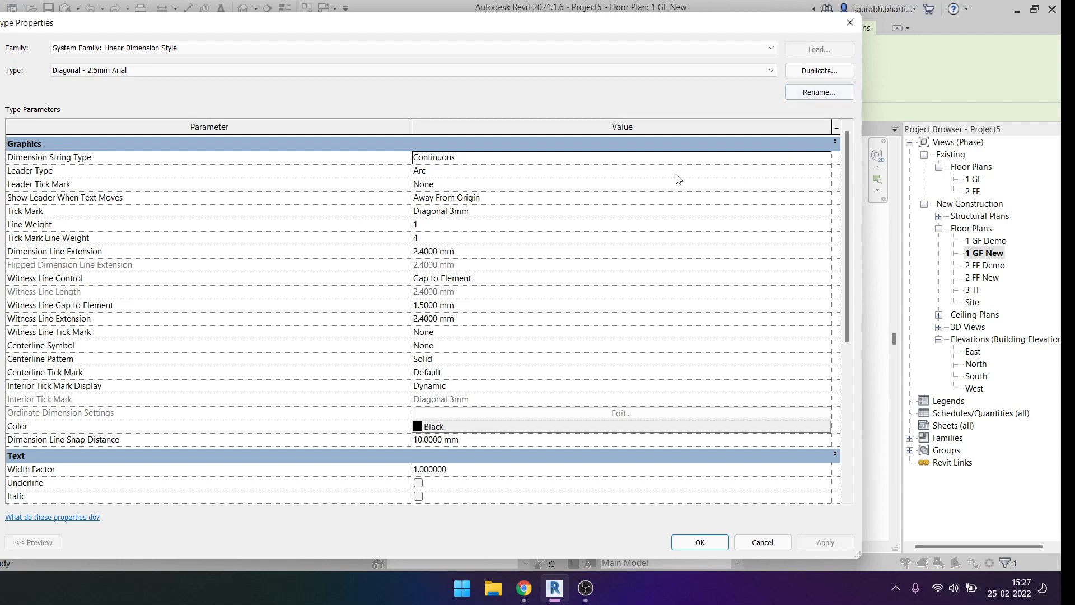
{"action": "left_click", "coordinate": [821, 173]}
{"action": "left_click", "coordinate": [822, 173]}
{"action": "left_click", "coordinate": [822, 172]}
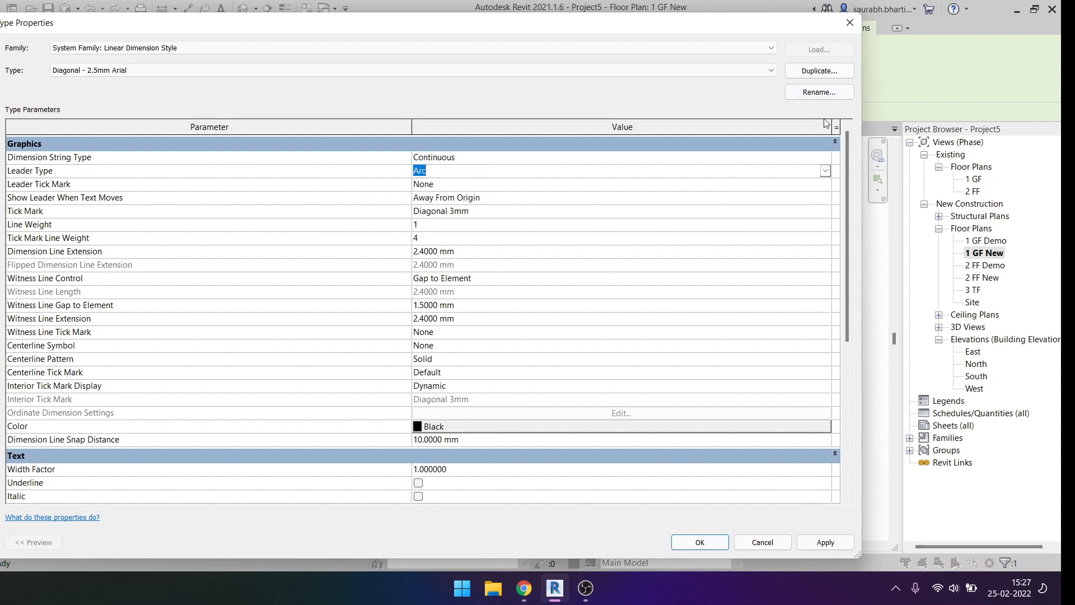
{"action": "key", "text": "Return"}
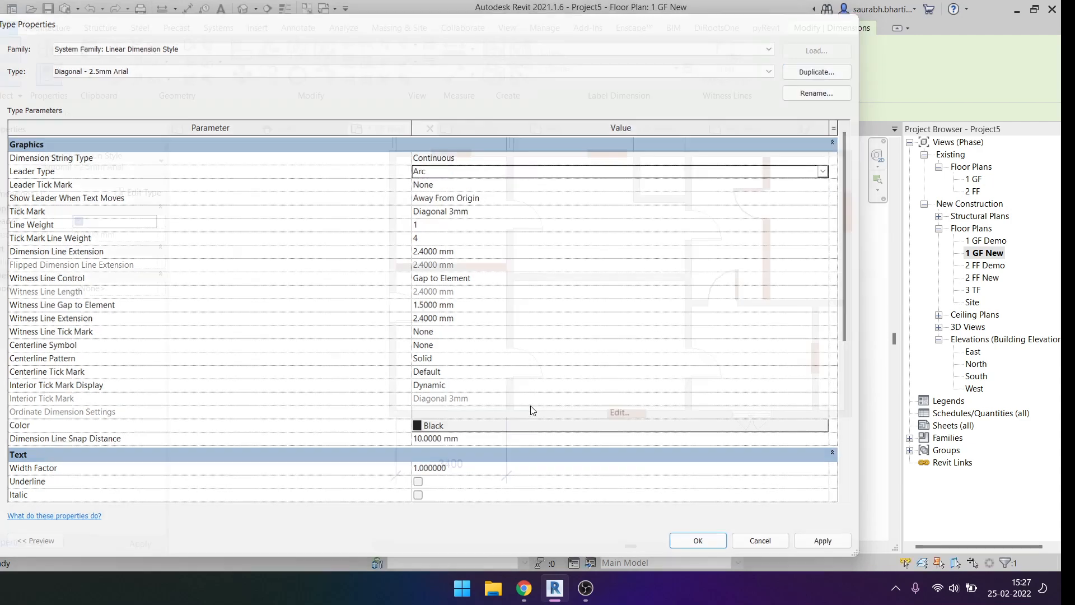
{"action": "left_click", "coordinate": [463, 505]}
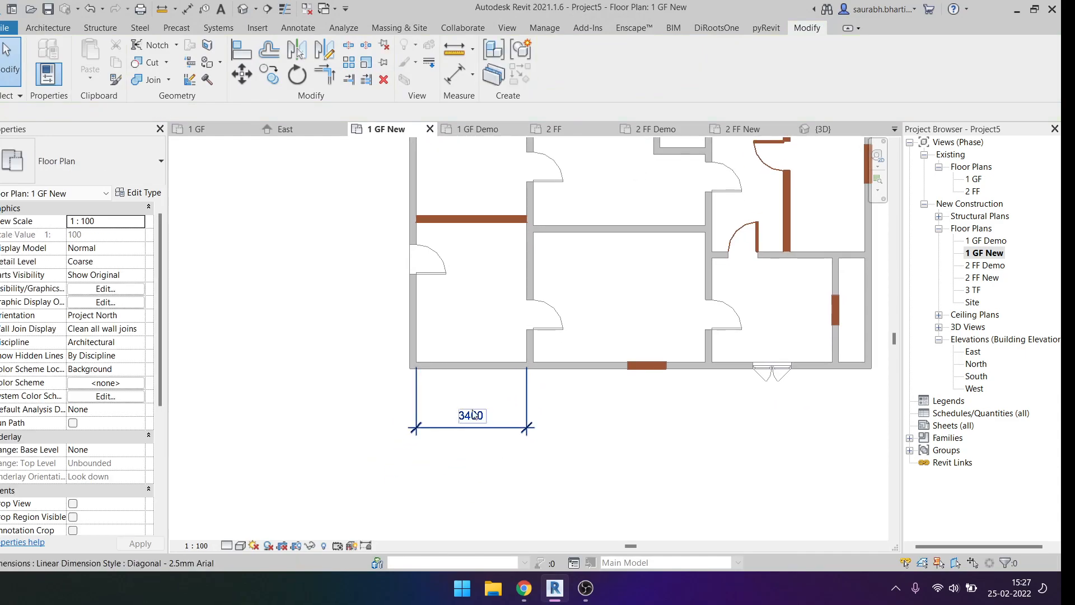
Step: Move the lower dimension's text below and to the right of its dimension line so that it gets a leader
{"action": "left_click", "coordinate": [475, 414]}
{"action": "left_click_drag", "start_coordinate": [475, 407], "coordinate": [525, 458]}
{"action": "scroll", "coordinate": [527, 481], "scroll_direction": "up", "scroll_amount": 3}
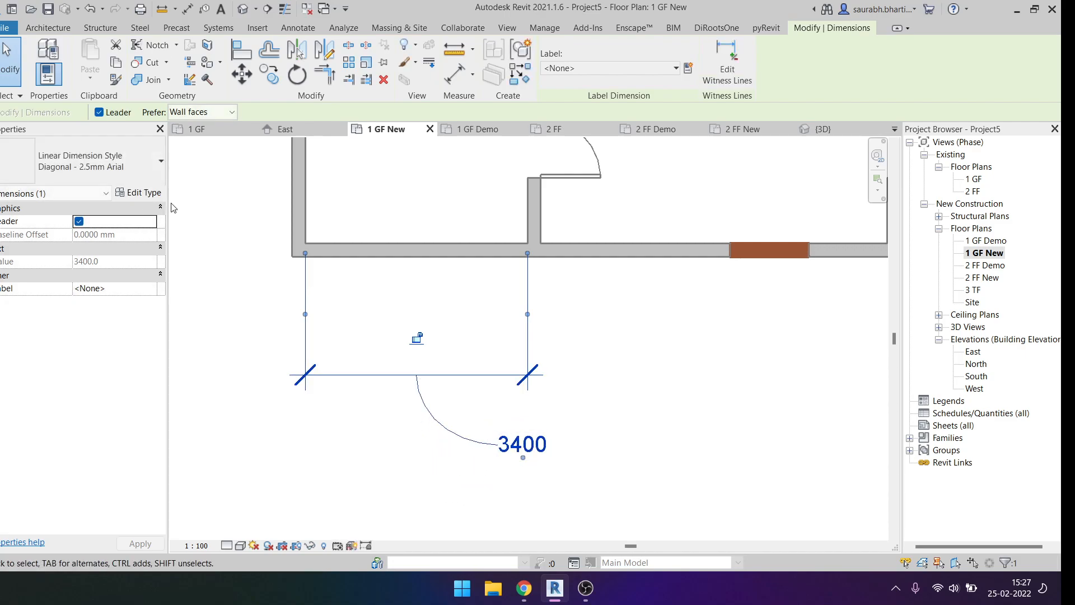
Step: Set the Leader Type of the Diagonal - 2.5mm Arial dimension style to Line
{"action": "left_click", "coordinate": [140, 192]}
{"action": "left_click", "coordinate": [825, 170]}
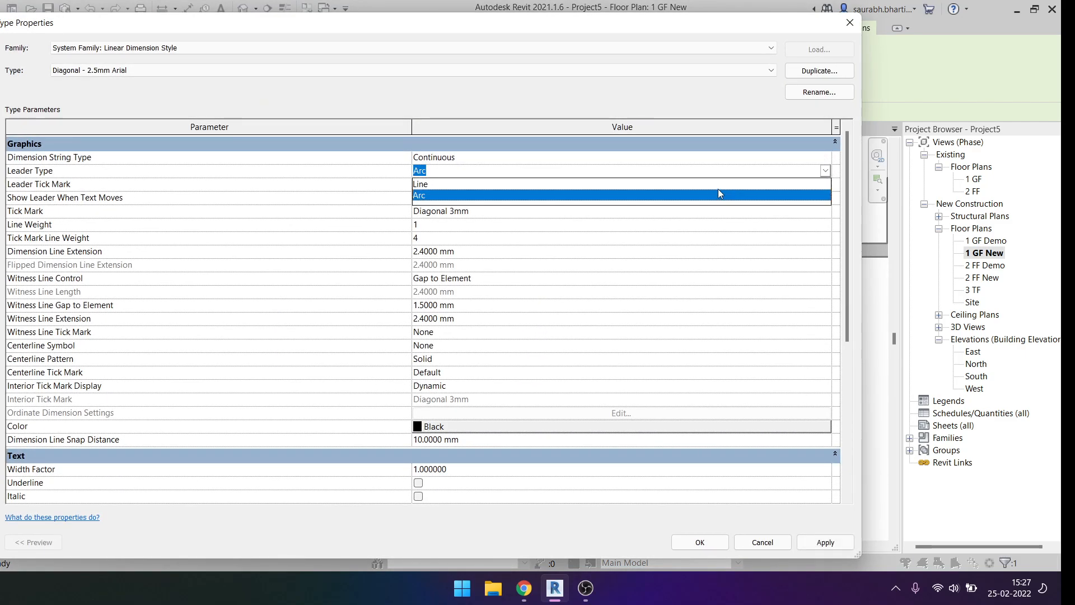
{"action": "left_click", "coordinate": [727, 184]}
{"action": "left_click", "coordinate": [826, 542]}
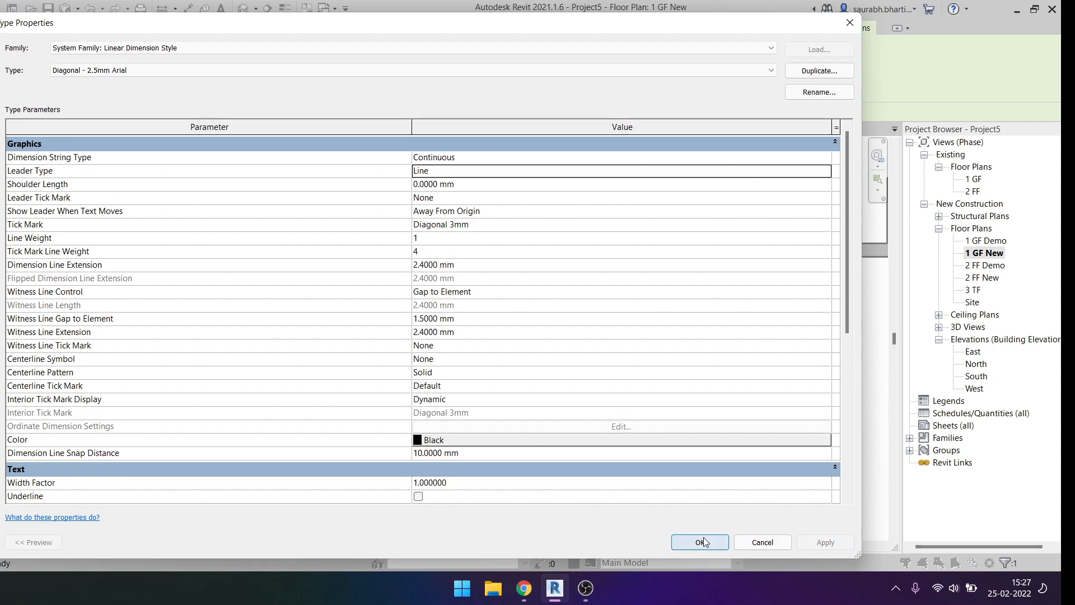
{"action": "left_click", "coordinate": [700, 542]}
Step: Shift the lower dimension's text to the left, then undo the text move and the leader type change
{"action": "left_click", "coordinate": [605, 366]}
{"action": "left_click", "coordinate": [624, 409]}
{"action": "left_click_drag", "start_coordinate": [624, 410], "coordinate": [489, 458]}
{"action": "key", "text": "ctrl+z"}
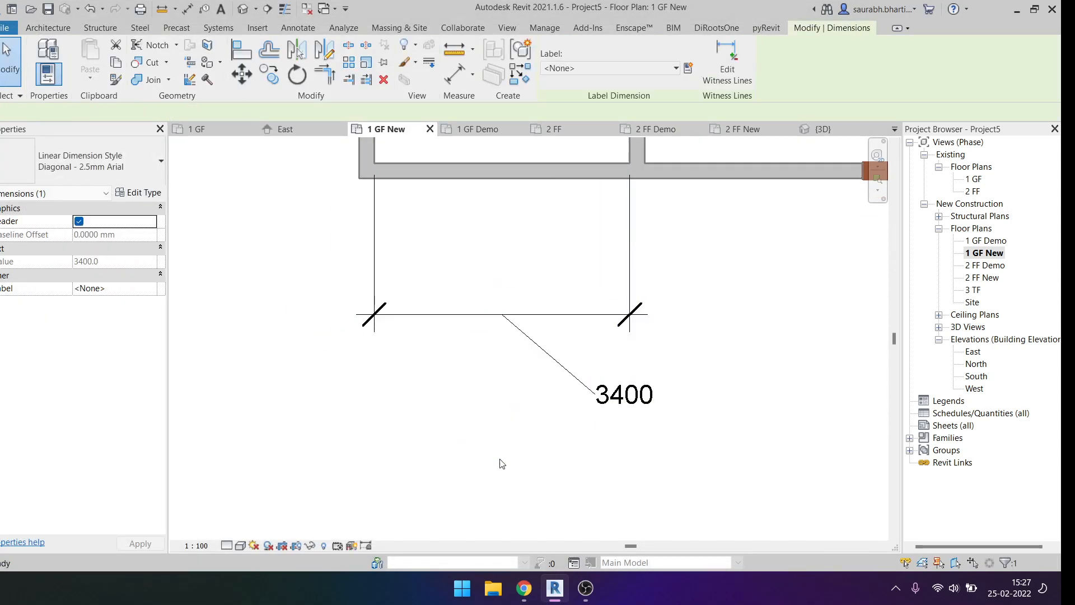
{"action": "scroll", "coordinate": [619, 343], "scroll_direction": "down", "scroll_amount": 1}
{"action": "middle_click_drag", "start_coordinate": [618, 342], "coordinate": [518, 398]}
{"action": "key", "text": "ctrl+z"}
{"action": "left_click", "coordinate": [436, 418]}
{"action": "left_click", "coordinate": [171, 278]}
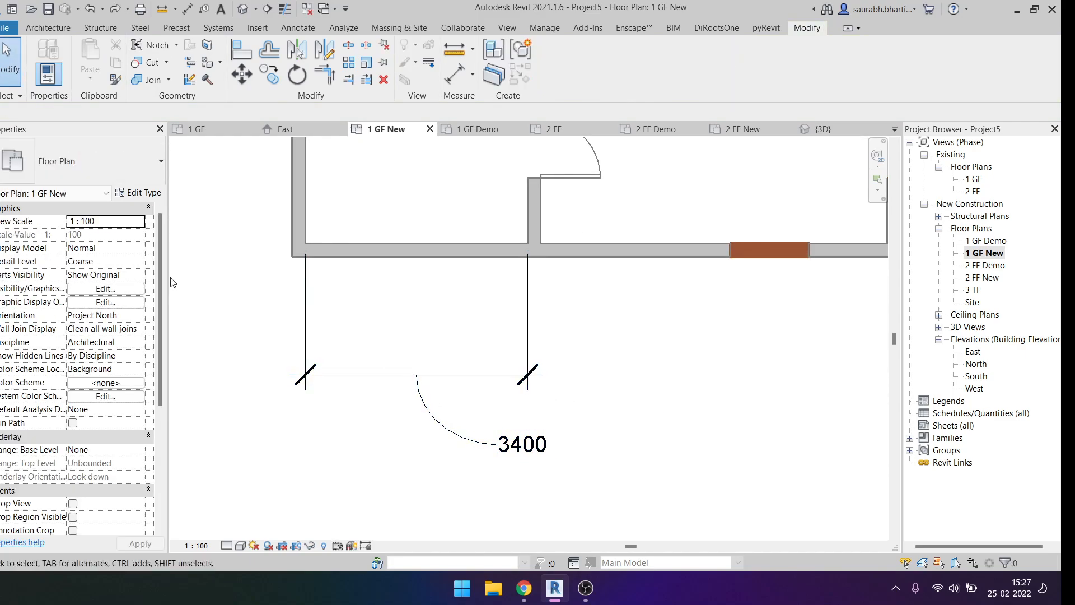
Step: Set the Tick Mark of the Diagonal - 2.5mm Arial dimension style to None
{"action": "left_click", "coordinate": [420, 376]}
{"action": "left_click", "coordinate": [140, 193]}
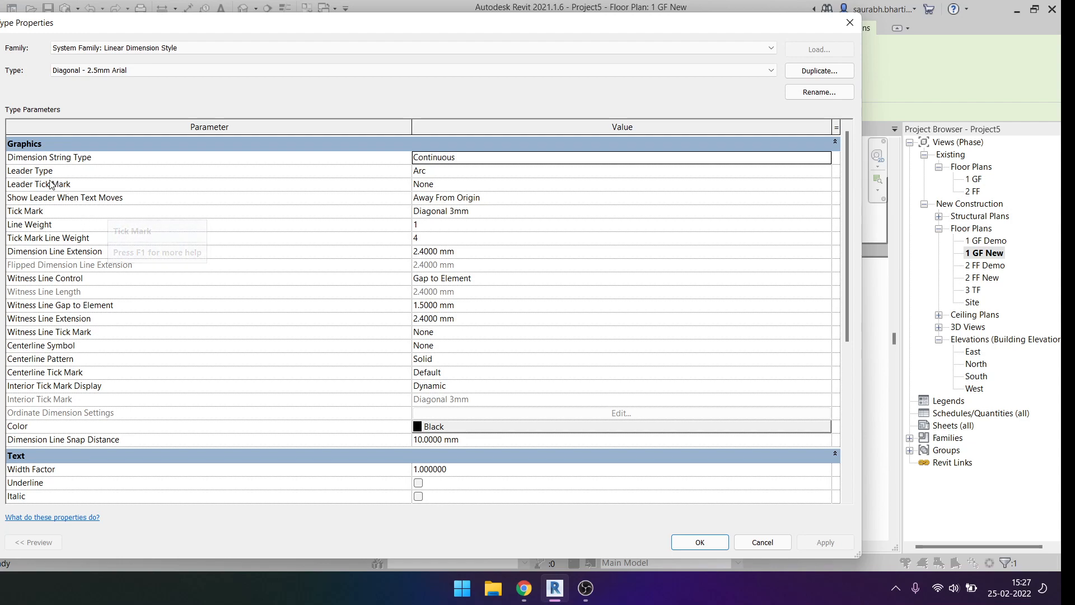
{"action": "left_click", "coordinate": [539, 181]}
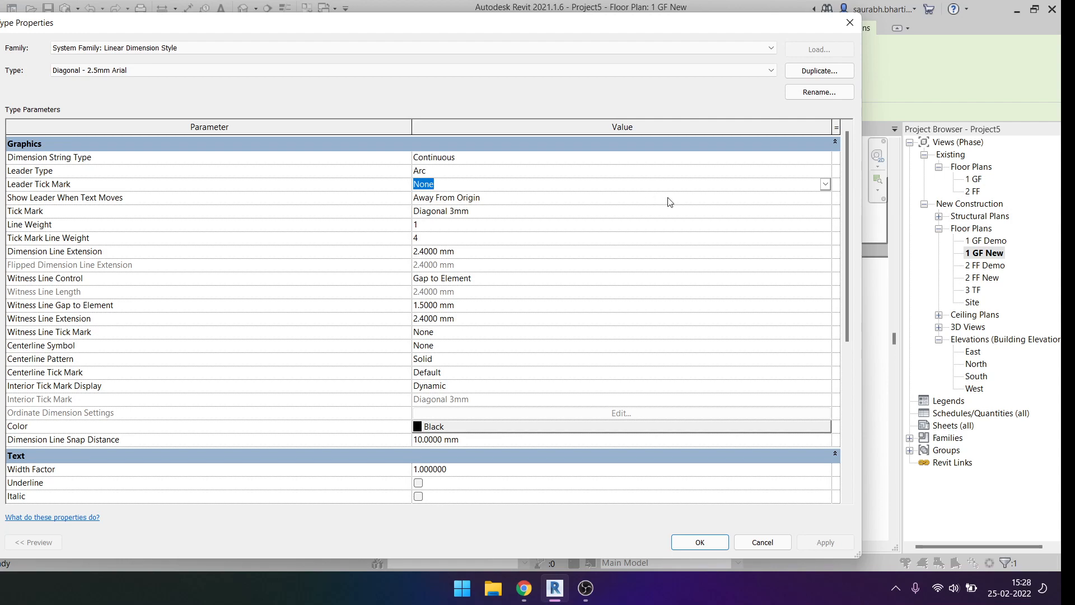
{"action": "left_click", "coordinate": [543, 198]}
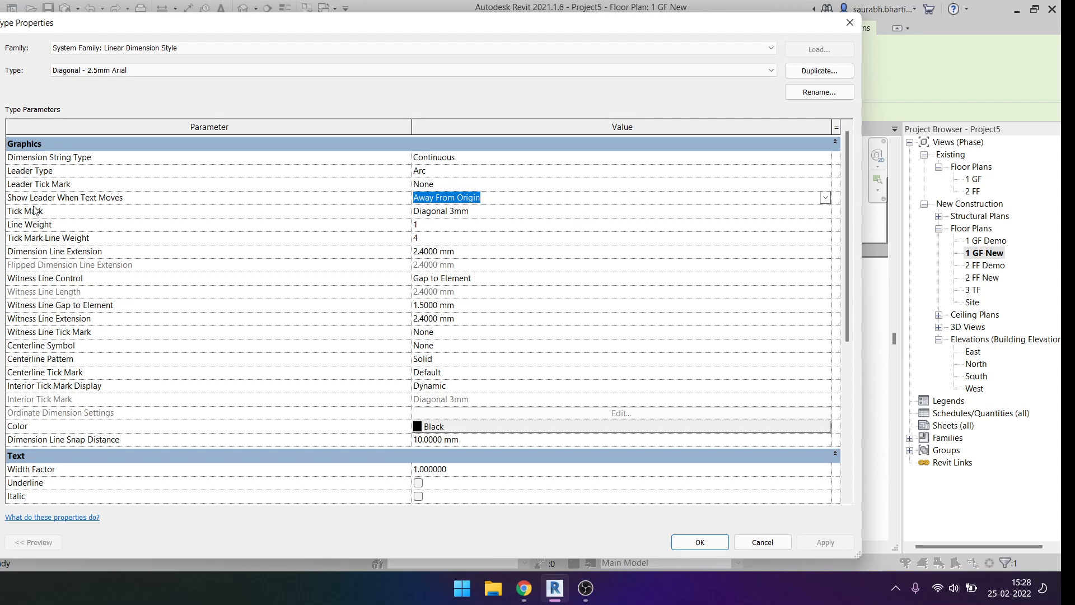
{"action": "left_click", "coordinate": [557, 214]}
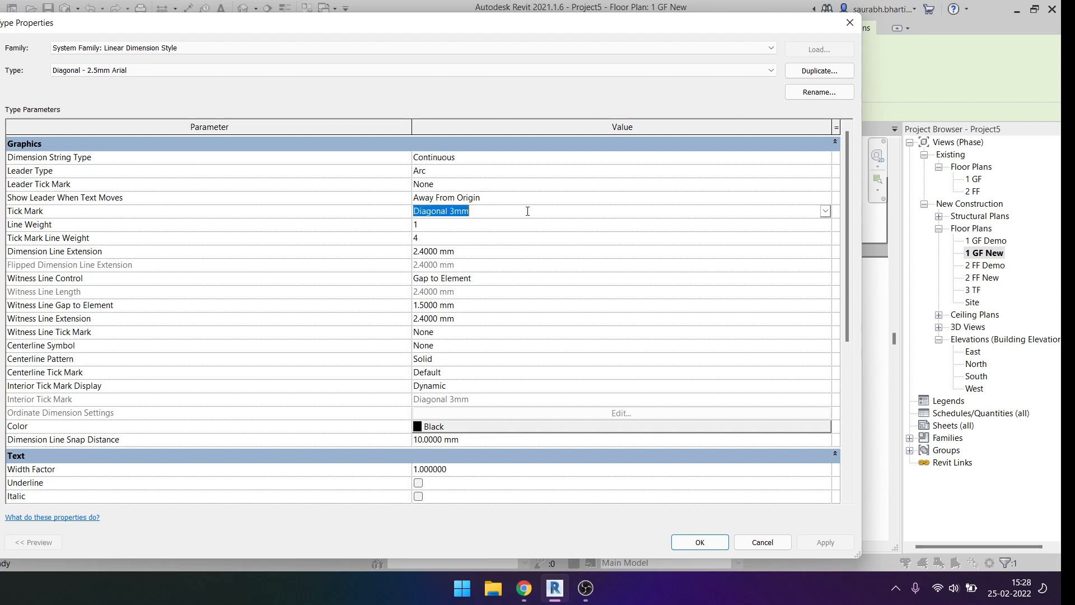
{"action": "left_click", "coordinate": [825, 211]}
{"action": "scroll", "coordinate": [630, 233], "scroll_direction": "up", "scroll_amount": 5}
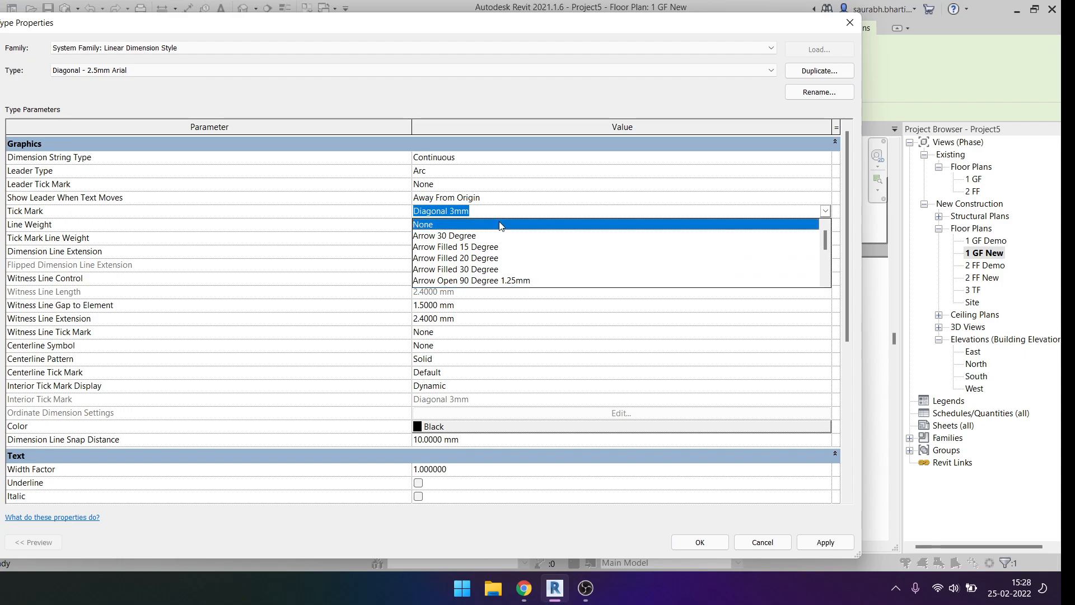
{"action": "left_click", "coordinate": [493, 225]}
{"action": "left_click", "coordinate": [835, 546]}
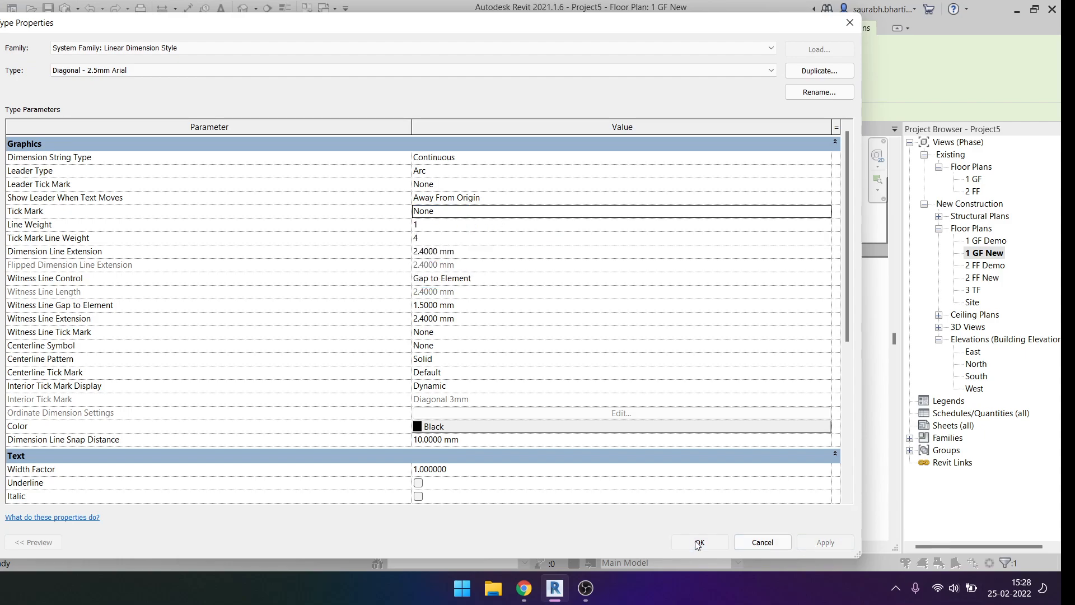
{"action": "left_click", "coordinate": [699, 542]}
{"action": "key", "text": "Escape"}
Step: Set the Tick Mark Line Weight of the lower dimension's Diagonal - 2.5mm Arial style to 5
{"action": "middle_click_drag", "start_coordinate": [542, 391], "coordinate": [588, 431]}
{"action": "scroll", "coordinate": [522, 409], "scroll_direction": "down", "scroll_amount": 1}
{"action": "scroll", "coordinate": [521, 409], "scroll_direction": "down", "scroll_amount": 5}
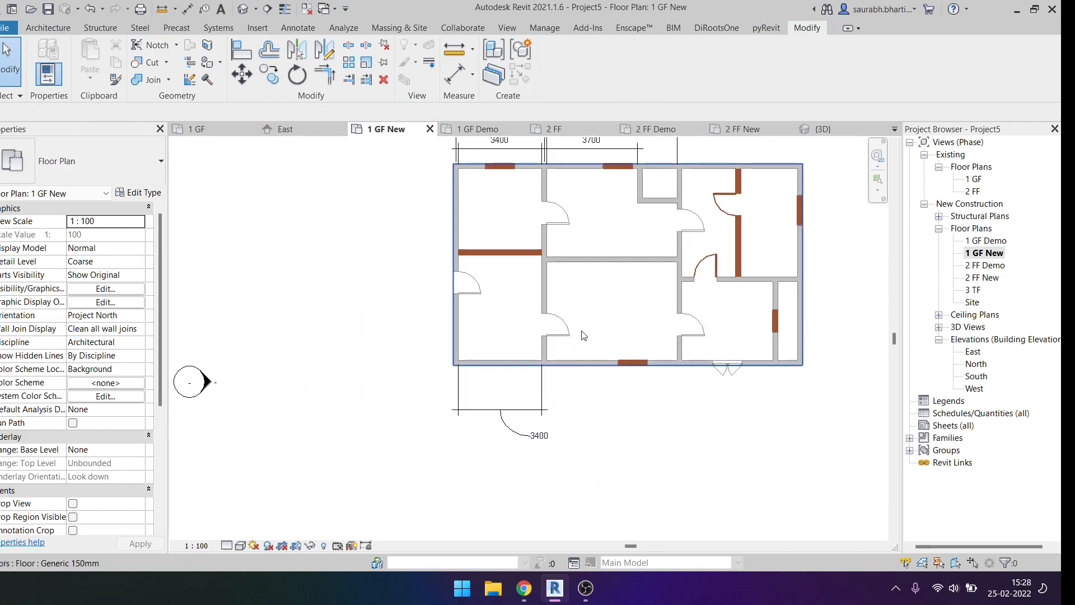
{"action": "scroll", "coordinate": [532, 392], "scroll_direction": "up", "scroll_amount": 6}
{"action": "scroll", "coordinate": [534, 389], "scroll_direction": "down", "scroll_amount": 2}
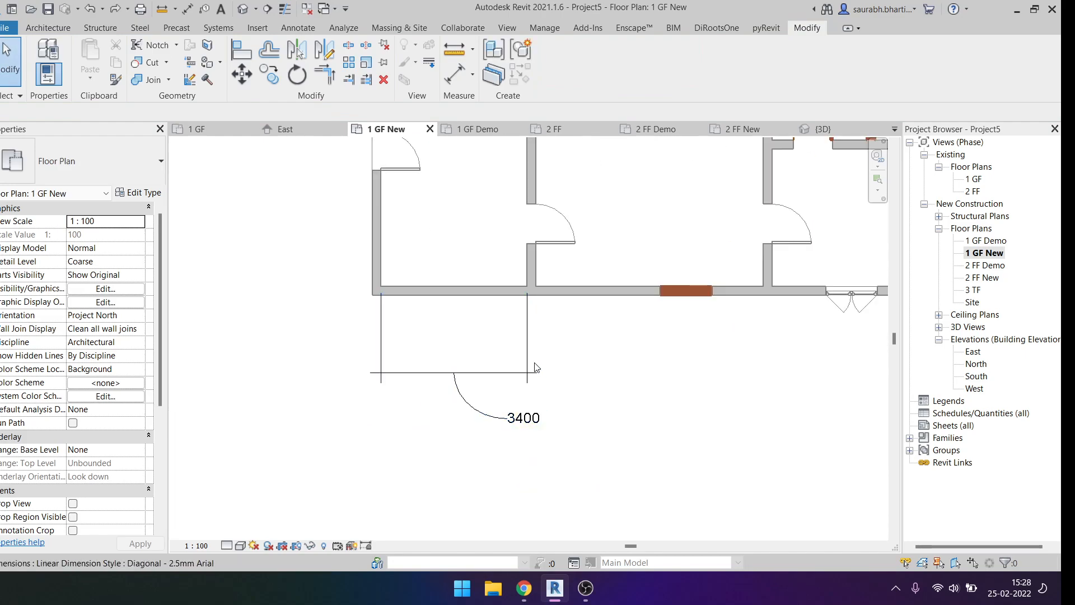
{"action": "scroll", "coordinate": [542, 403], "scroll_direction": "up", "scroll_amount": 2}
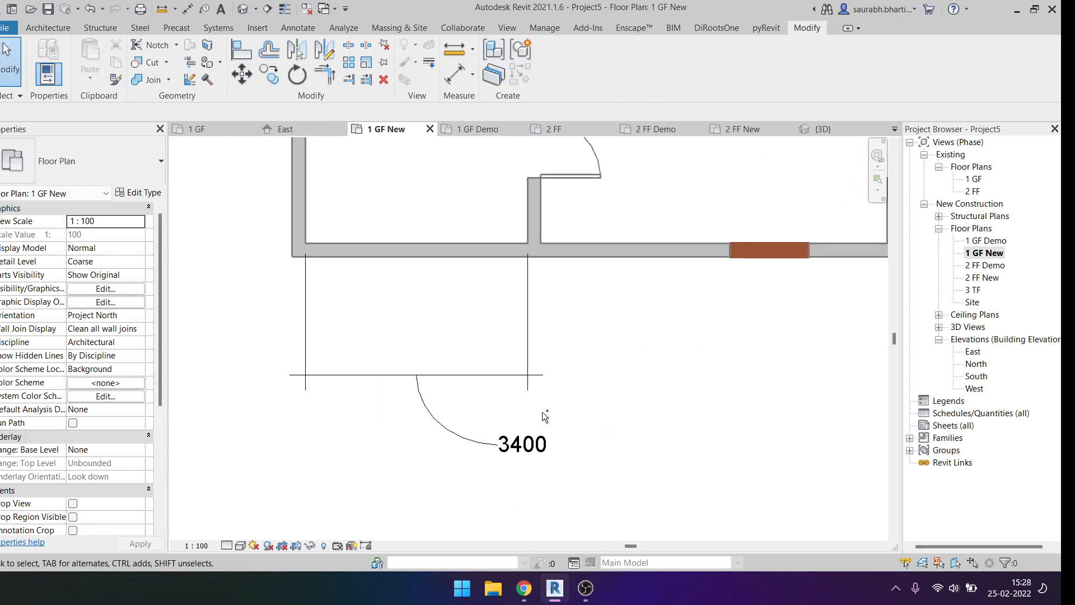
{"action": "left_click", "coordinate": [532, 358]}
{"action": "left_click", "coordinate": [137, 192]}
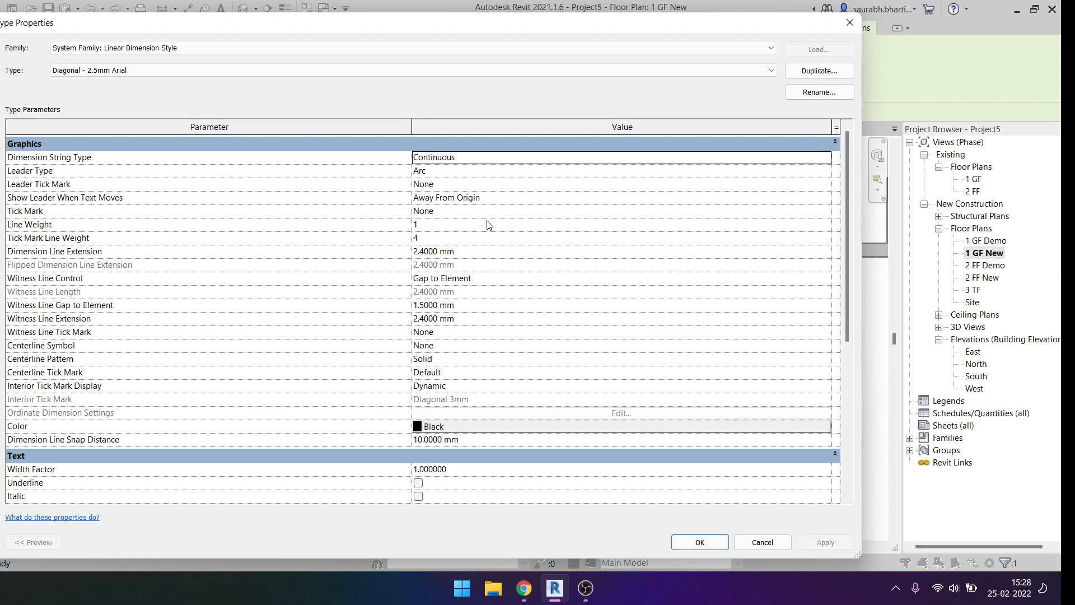
{"action": "left_click", "coordinate": [481, 239]}
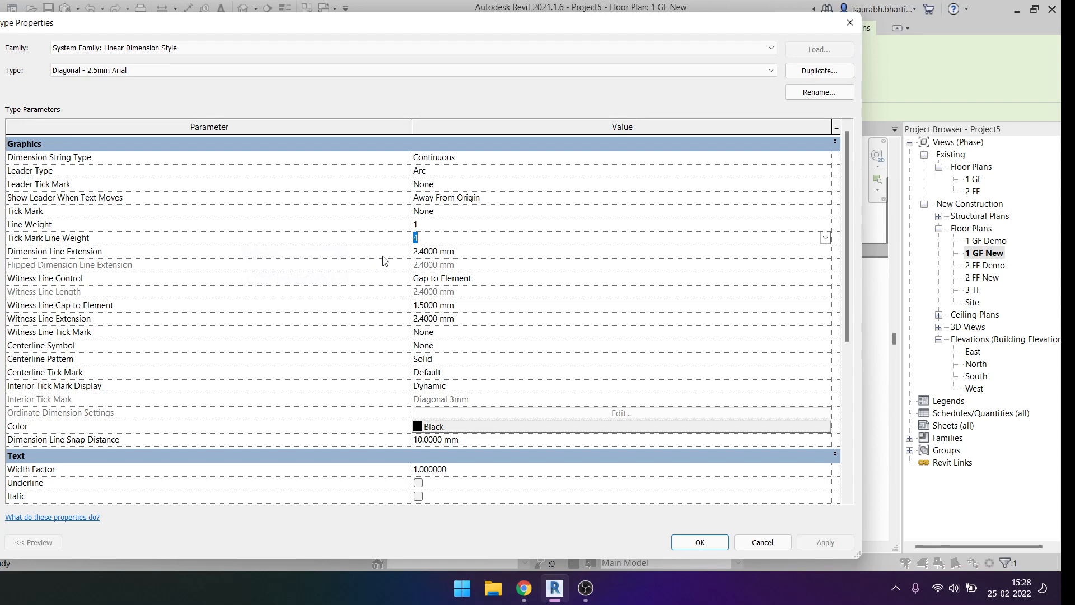
{"action": "type", "text": "5"}
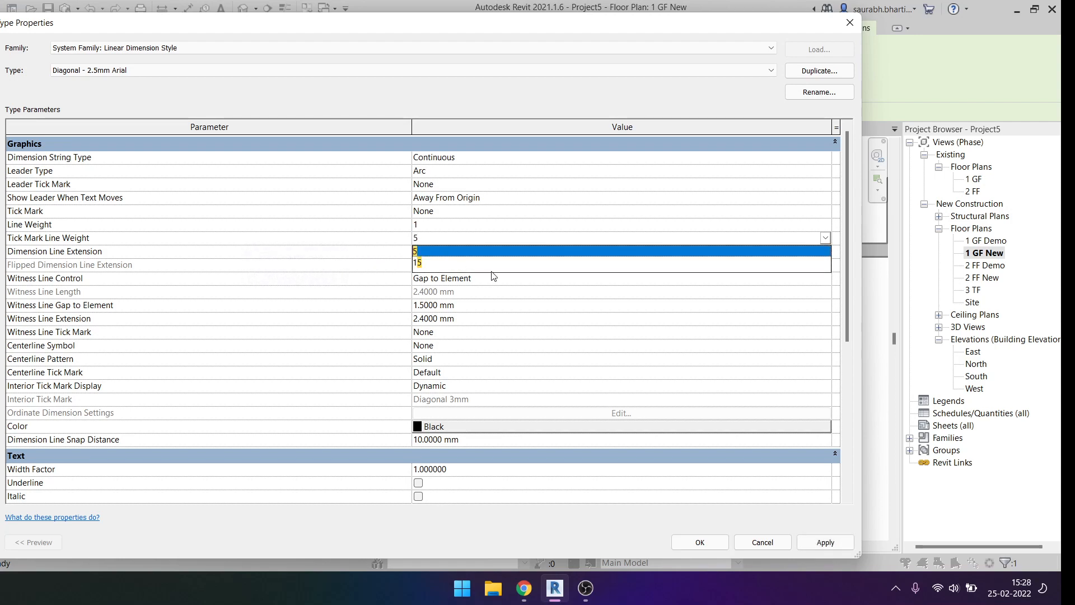
{"action": "left_click", "coordinate": [500, 281]}
Step: Set the Dimension Line Extension of the dimension style to 0.3 mm and apply the change
{"action": "left_click", "coordinate": [492, 255]}
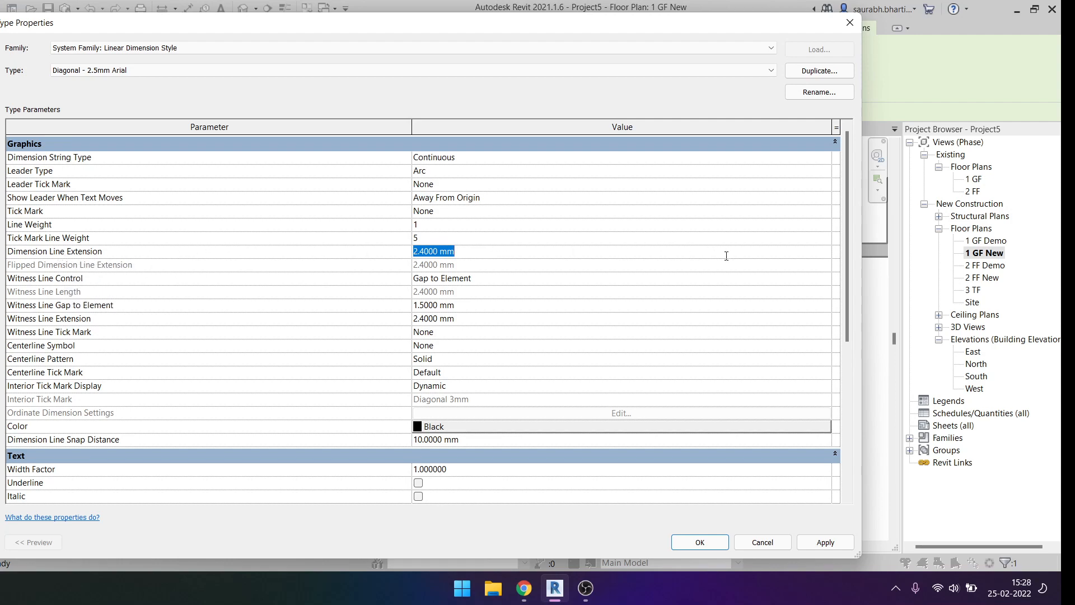
{"action": "type", "text": "0.300"}
{"action": "left_click", "coordinate": [809, 541]}
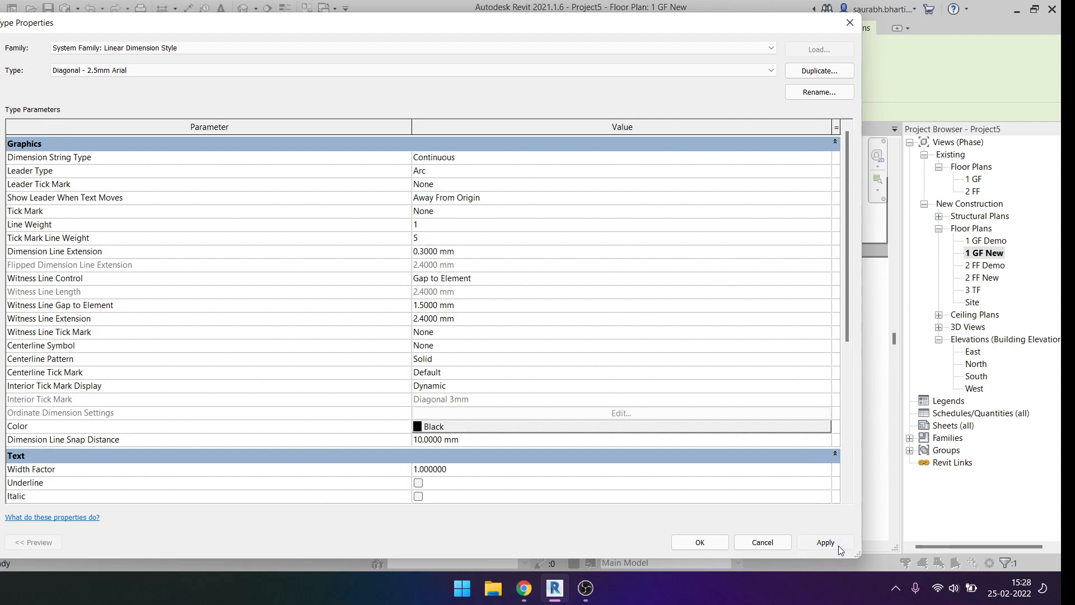
{"action": "left_click", "coordinate": [725, 540]}
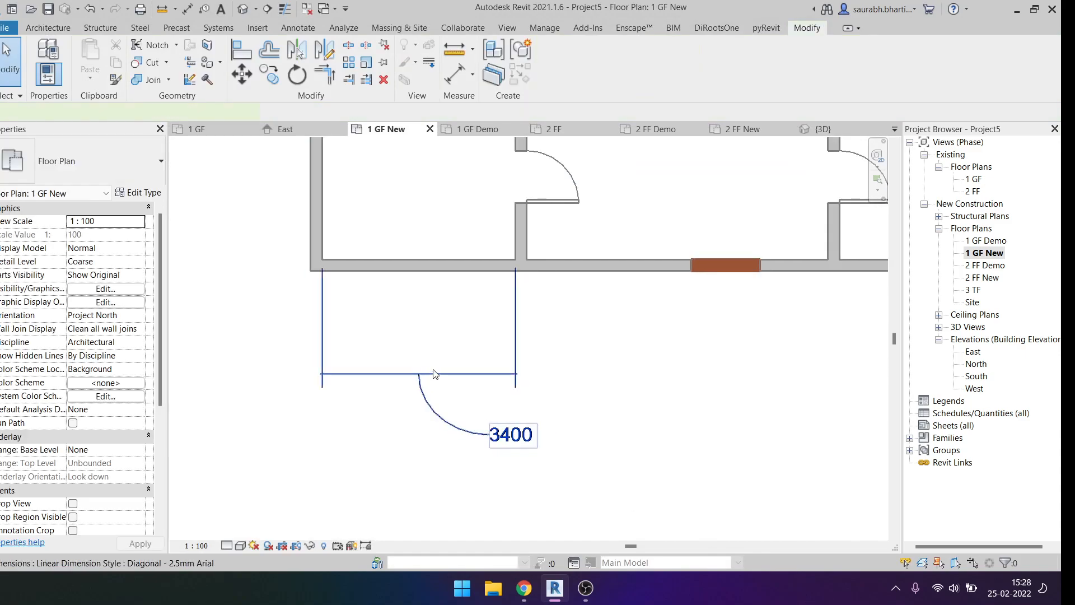
Step: Set the Witness Line Control of the Diagonal - 2.5mm Arial dimension style to Fixed to Dimension Line
{"action": "left_click", "coordinate": [140, 193]}
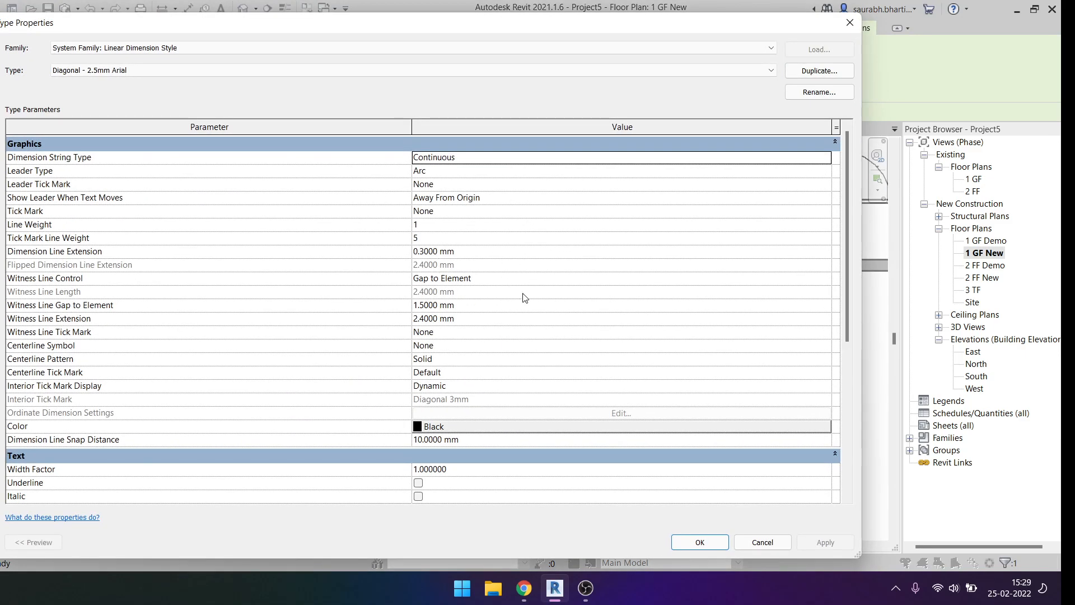
{"action": "left_click", "coordinate": [524, 280]}
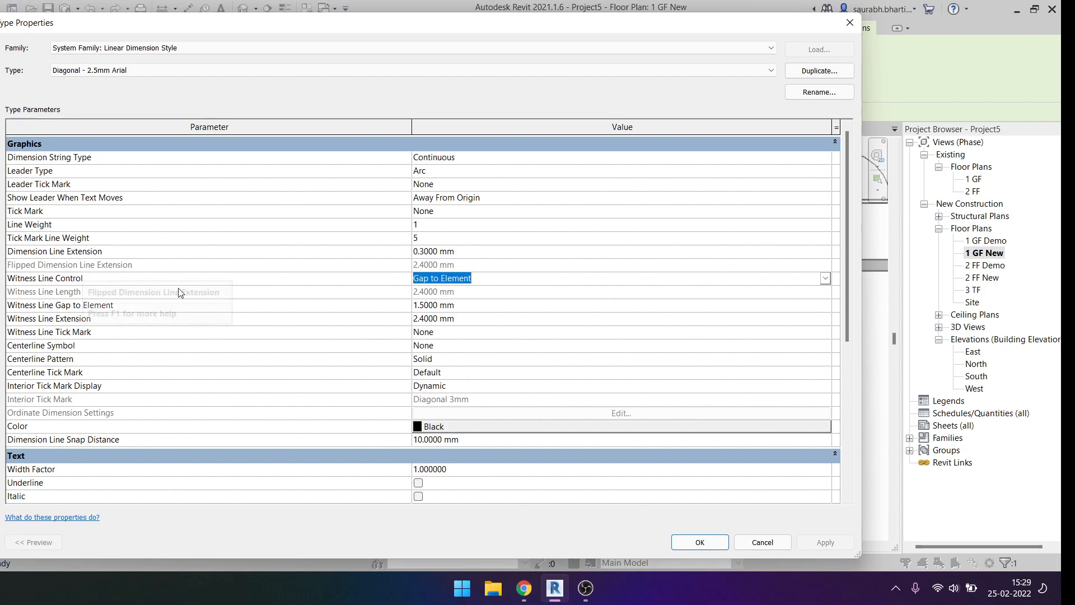
{"action": "left_click", "coordinate": [824, 278]}
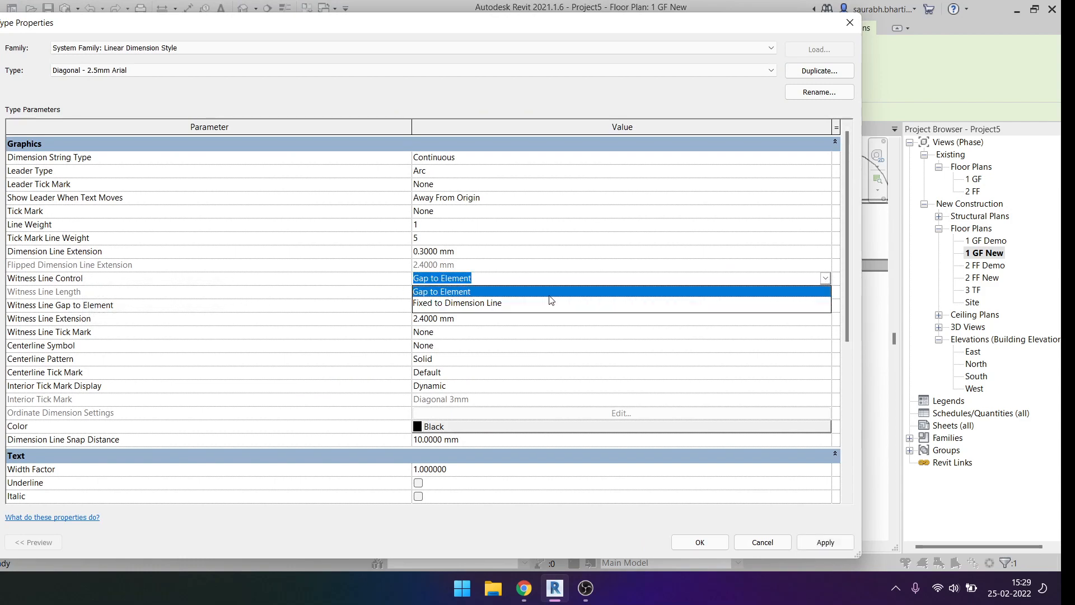
{"action": "left_click", "coordinate": [503, 303]}
{"action": "left_click", "coordinate": [846, 546]}
{"action": "left_click", "coordinate": [694, 542]}
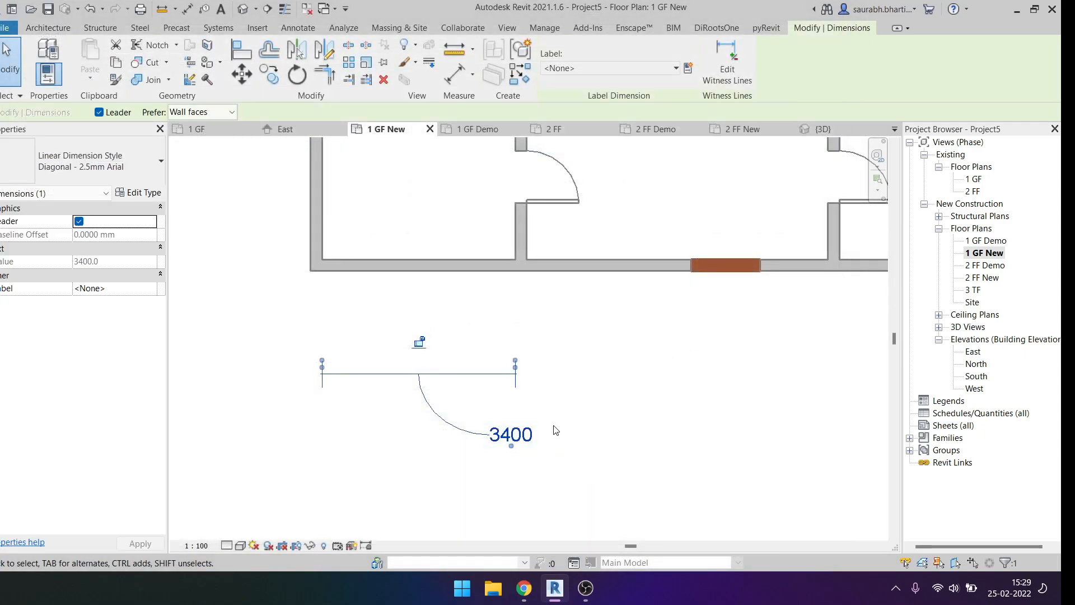
Step: Move the lower dimension up, closer to the building's bottom wall
{"action": "scroll", "coordinate": [548, 425], "scroll_direction": "down", "scroll_amount": 2}
{"action": "scroll", "coordinate": [535, 422], "scroll_direction": "down", "scroll_amount": 3}
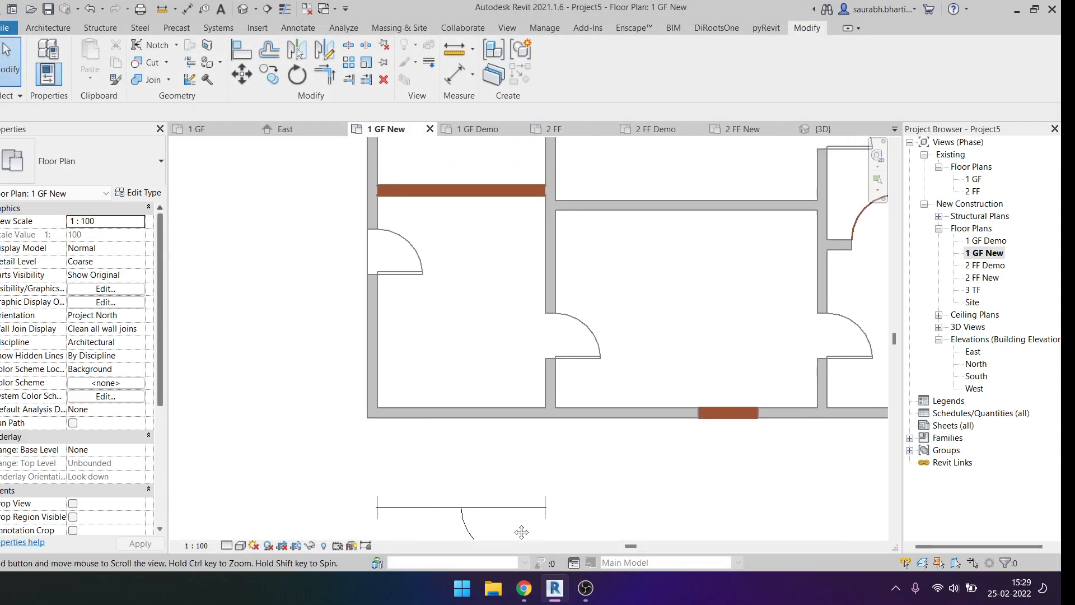
{"action": "left_click_drag", "start_coordinate": [489, 449], "coordinate": [494, 425]}
{"action": "scroll", "coordinate": [494, 425], "scroll_direction": "up", "scroll_amount": 3}
{"action": "left_click", "coordinate": [496, 422]}
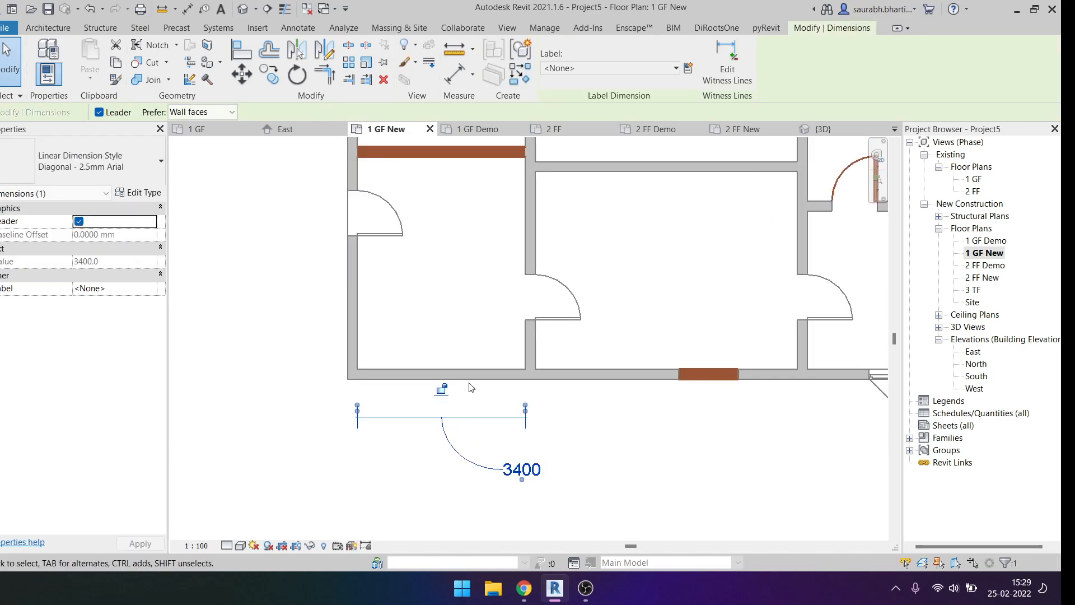
{"action": "left_click", "coordinate": [404, 447]}
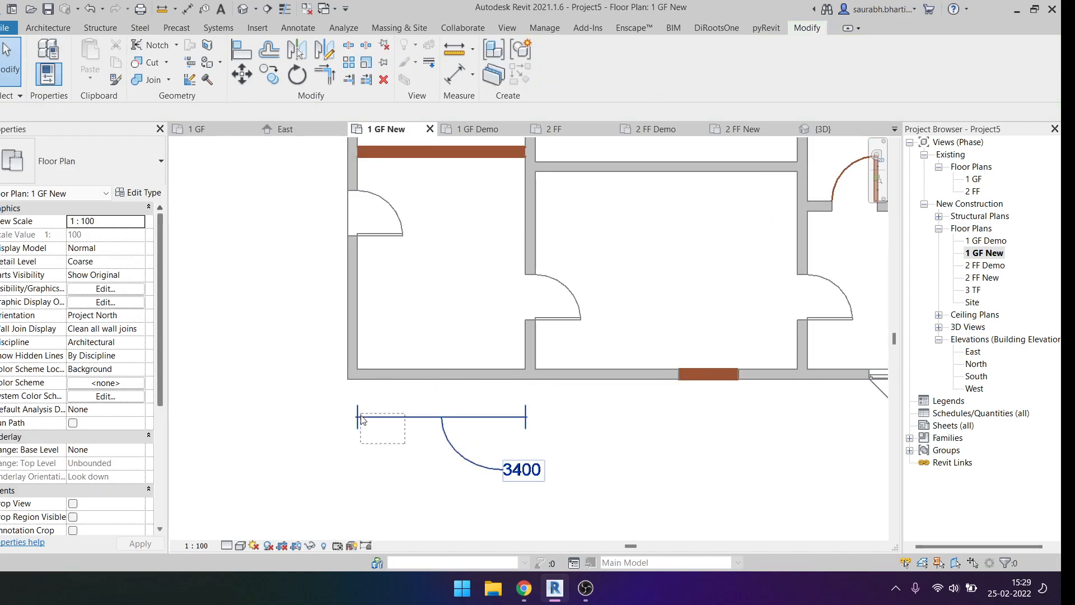
Step: Add an aligned dimension between the side walls of the lower middle room, placed below the bottom wall in line with the existing dimension
{"action": "key", "text": "d"}
{"action": "key", "text": "i"}
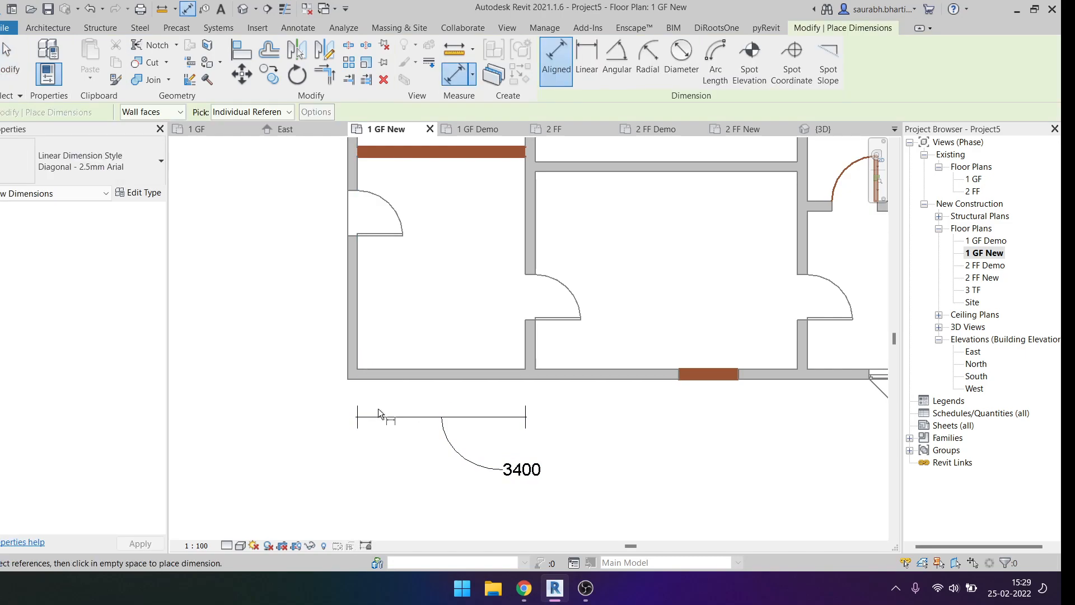
{"action": "left_click", "coordinate": [538, 350]}
{"action": "left_click", "coordinate": [800, 354]}
{"action": "key", "text": "Escape"}
{"action": "scroll", "coordinate": [536, 409], "scroll_direction": "up", "scroll_amount": 2}
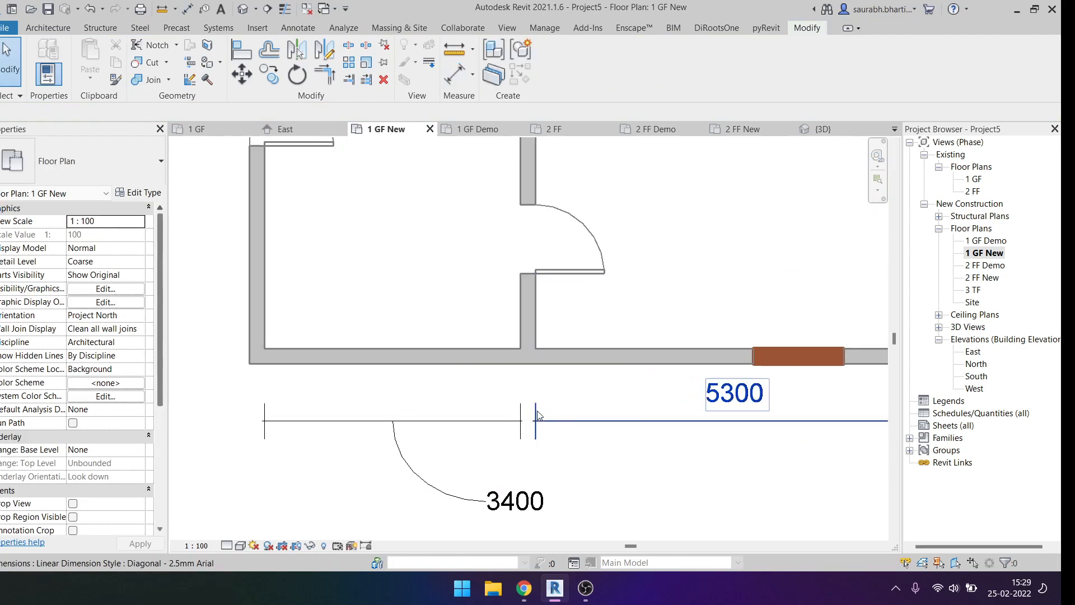
{"action": "left_click", "coordinate": [537, 409]}
{"action": "key", "text": "Escape"}
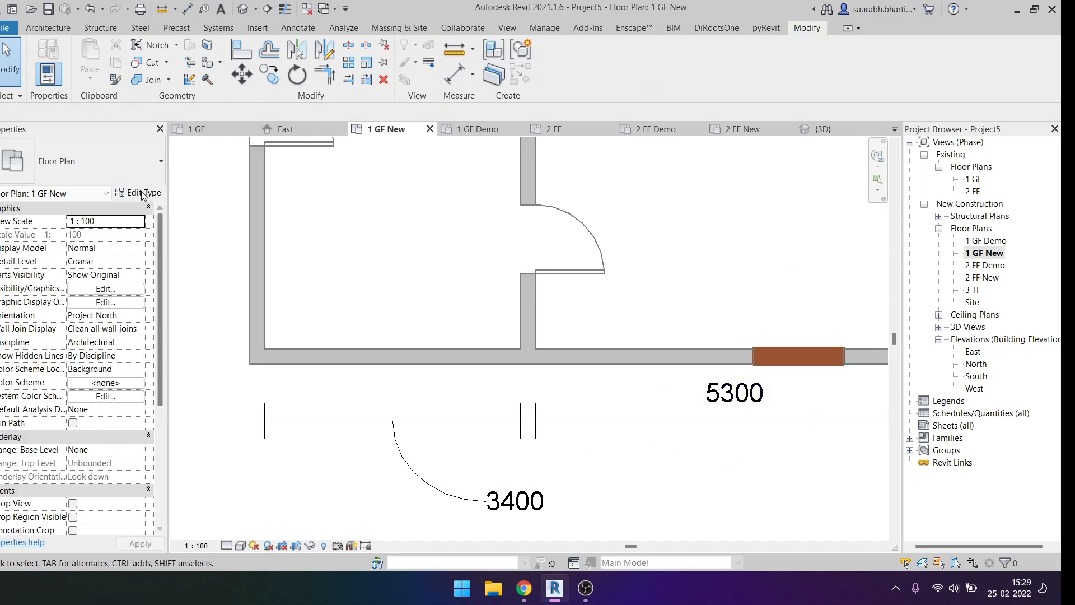
Step: Set the dimension style's Witness Line Length to 1 mm and its Witness Line Extension to 0.7 mm
{"action": "left_click", "coordinate": [421, 420]}
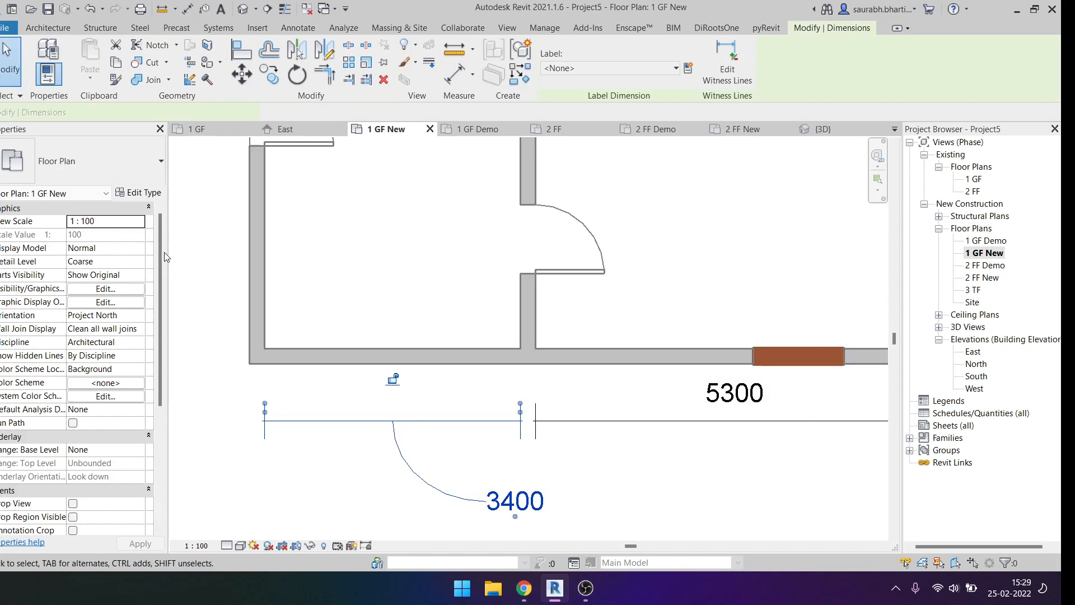
{"action": "left_click", "coordinate": [137, 192]}
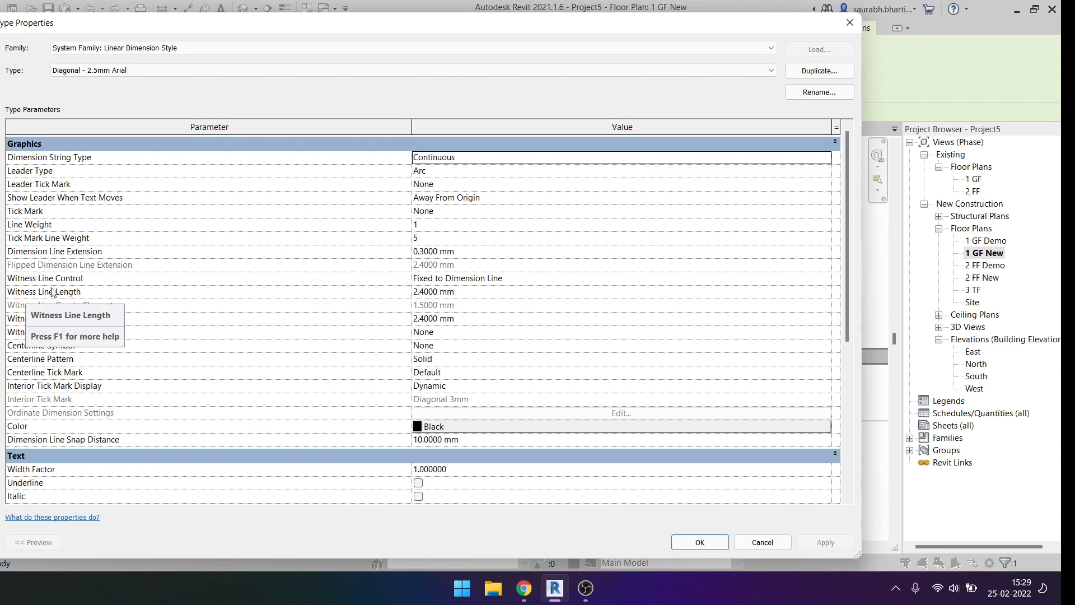
{"action": "left_click", "coordinate": [477, 291]}
{"action": "type", "text": "1"}
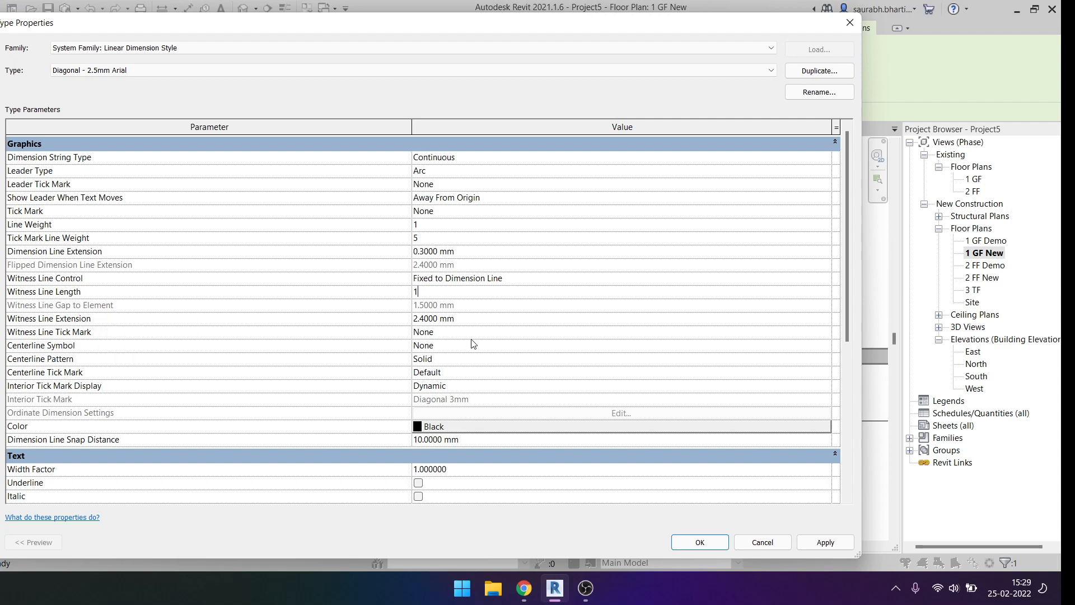
{"action": "left_click", "coordinate": [493, 319]}
{"action": "type", "text": "1"}
{"action": "left_click", "coordinate": [495, 332]}
{"action": "left_click", "coordinate": [477, 324]}
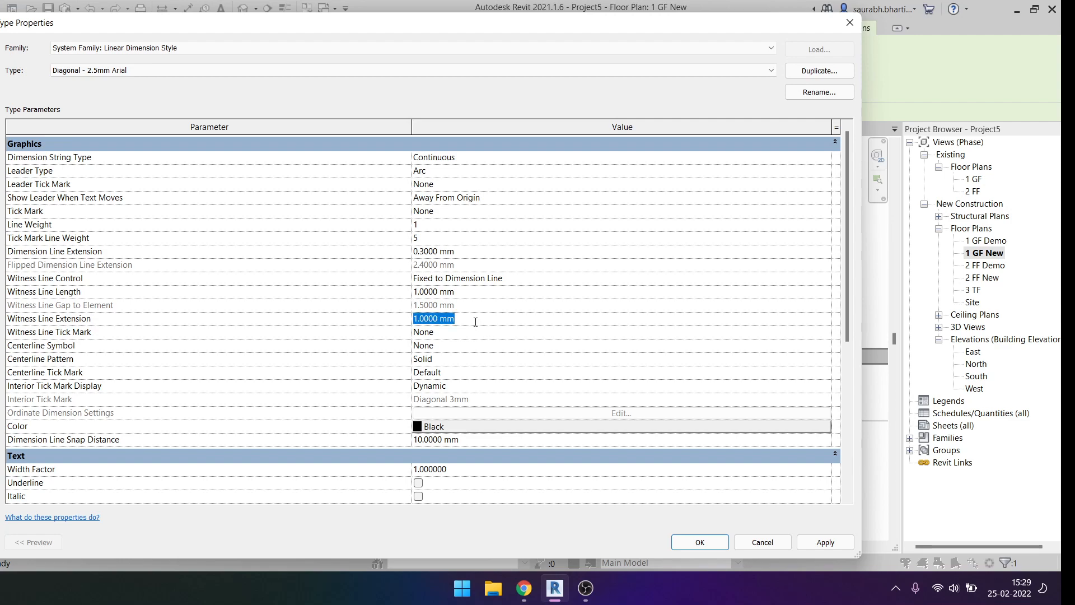
{"action": "type", "text": "0.7"}
{"action": "left_click", "coordinate": [477, 335]}
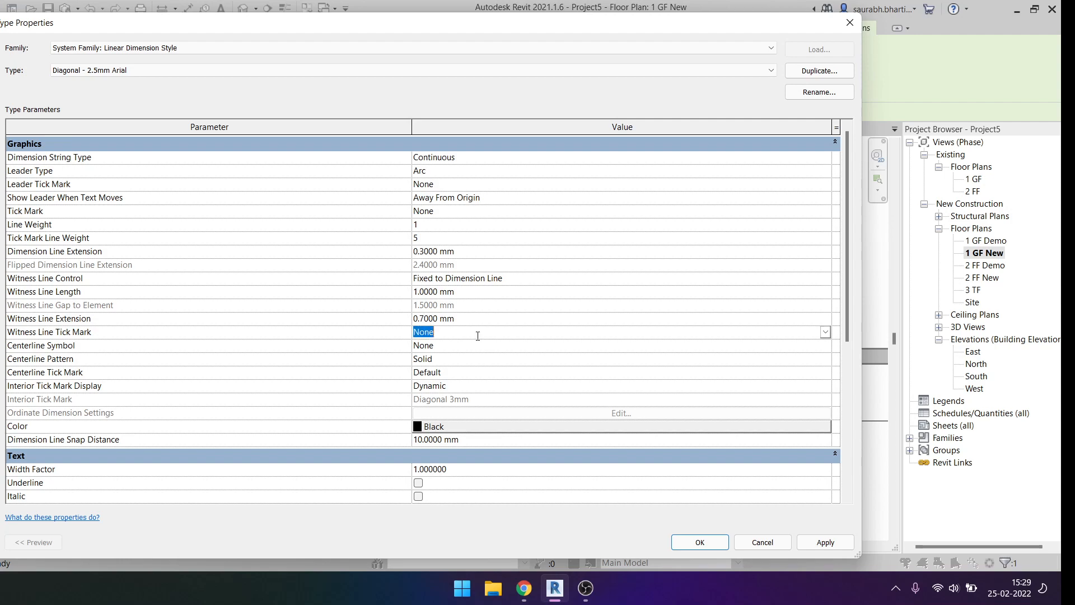
Step: Go through the centerline and interior tick mark settings, and set the dimension style's Text Size to 2 mm
{"action": "left_click", "coordinate": [462, 348]}
{"action": "left_click", "coordinate": [458, 360]}
{"action": "left_click", "coordinate": [462, 375]}
{"action": "left_click", "coordinate": [469, 386]}
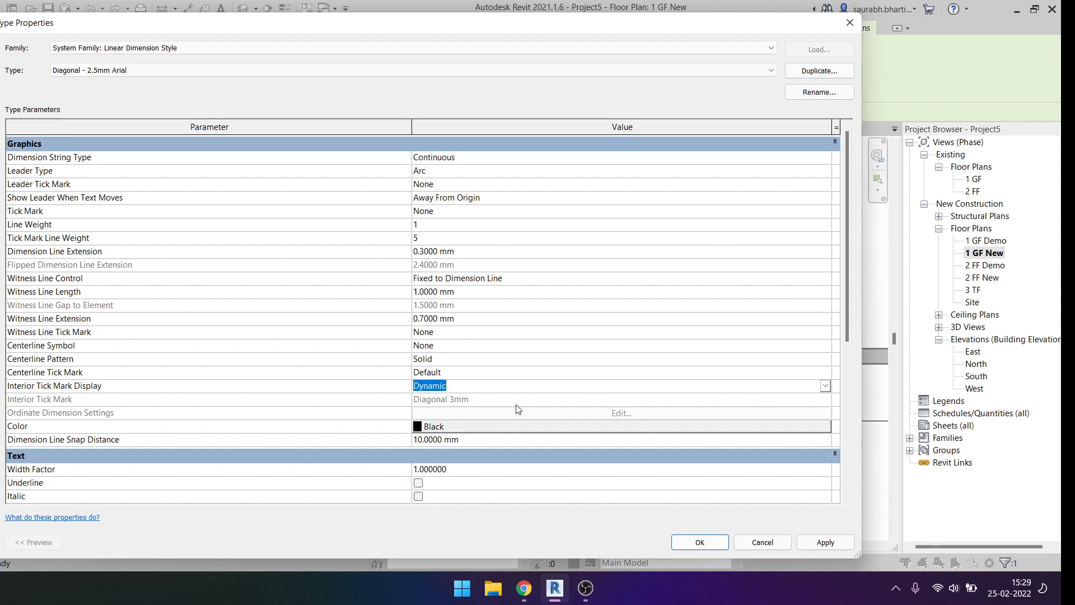
{"action": "scroll", "coordinate": [518, 415], "scroll_direction": "down", "scroll_amount": 5}
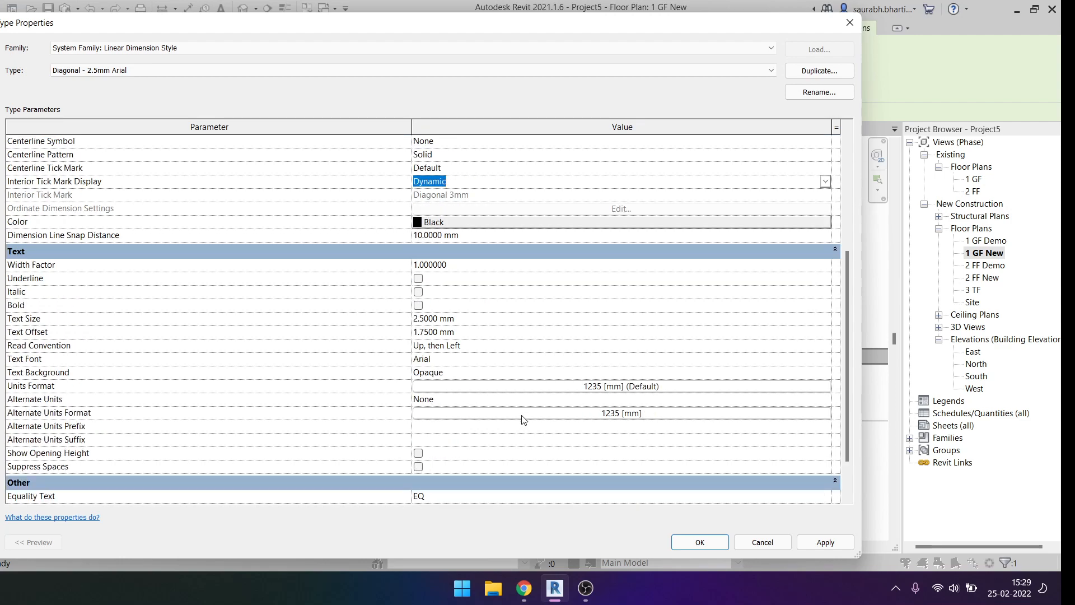
{"action": "left_click", "coordinate": [491, 323]}
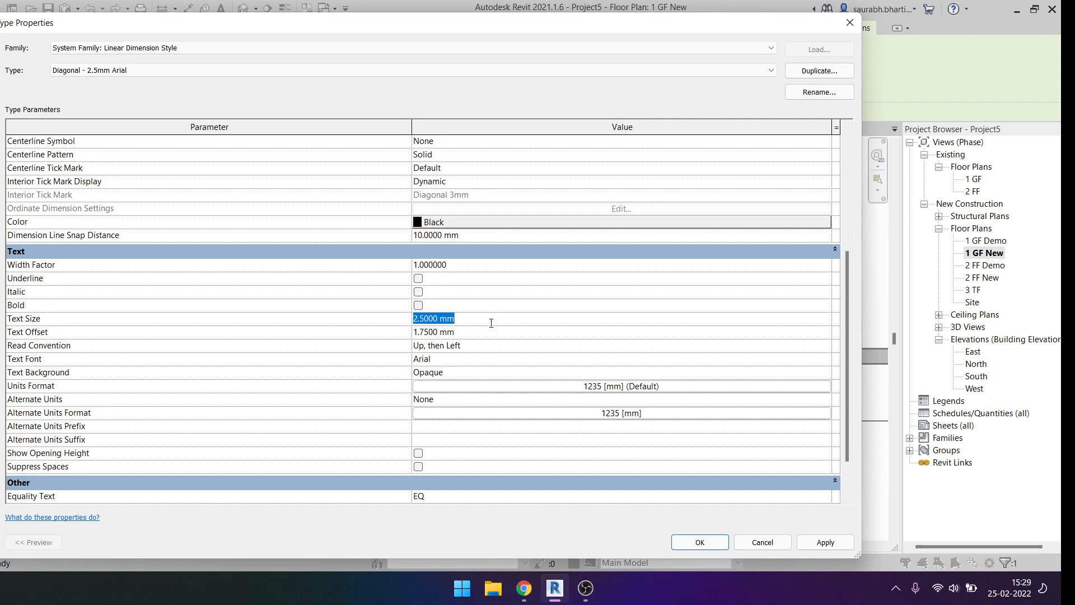
{"action": "type", "text": "2"}
{"action": "left_click", "coordinate": [490, 334]}
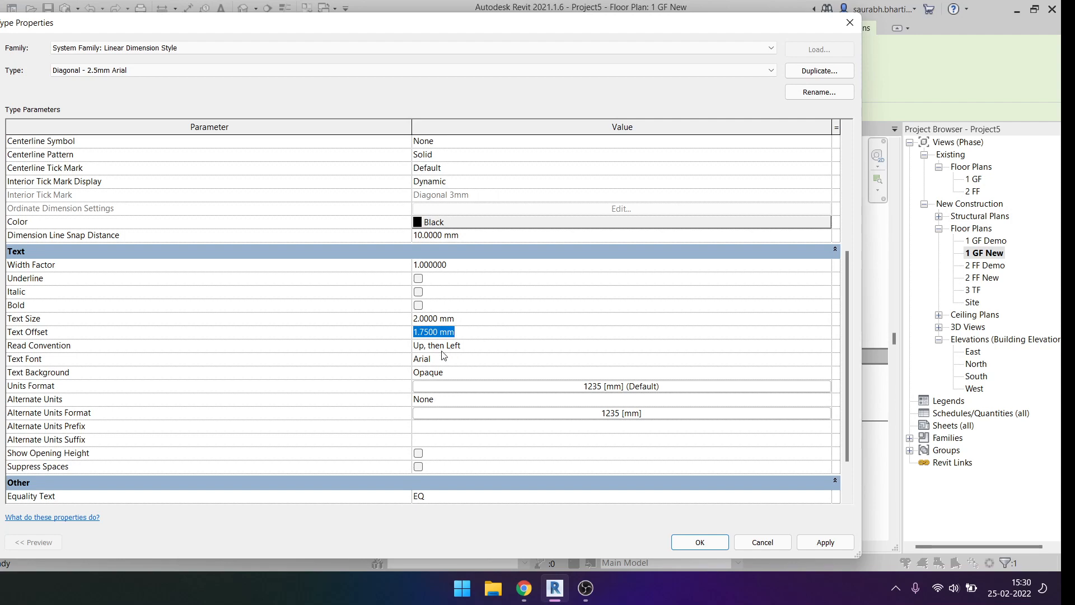
Step: Check the Text Font and Text Background options, keep Arial and Opaque, and apply the dimension style changes
{"action": "double_click", "coordinate": [827, 363]}
{"action": "scroll", "coordinate": [757, 392], "scroll_direction": "down", "scroll_amount": 20}
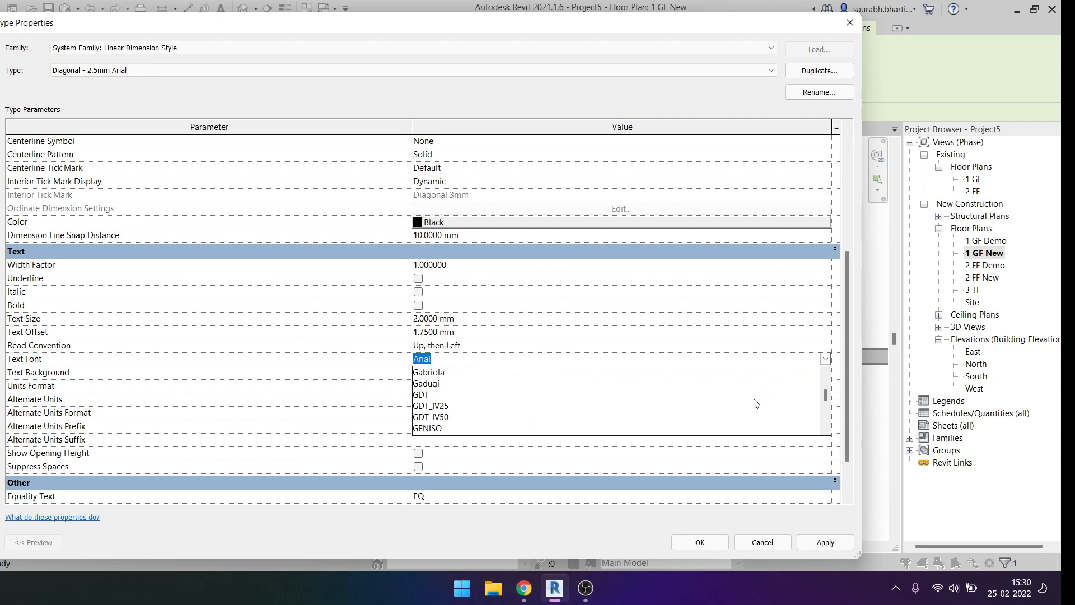
{"action": "scroll", "coordinate": [756, 403], "scroll_direction": "down", "scroll_amount": 10}
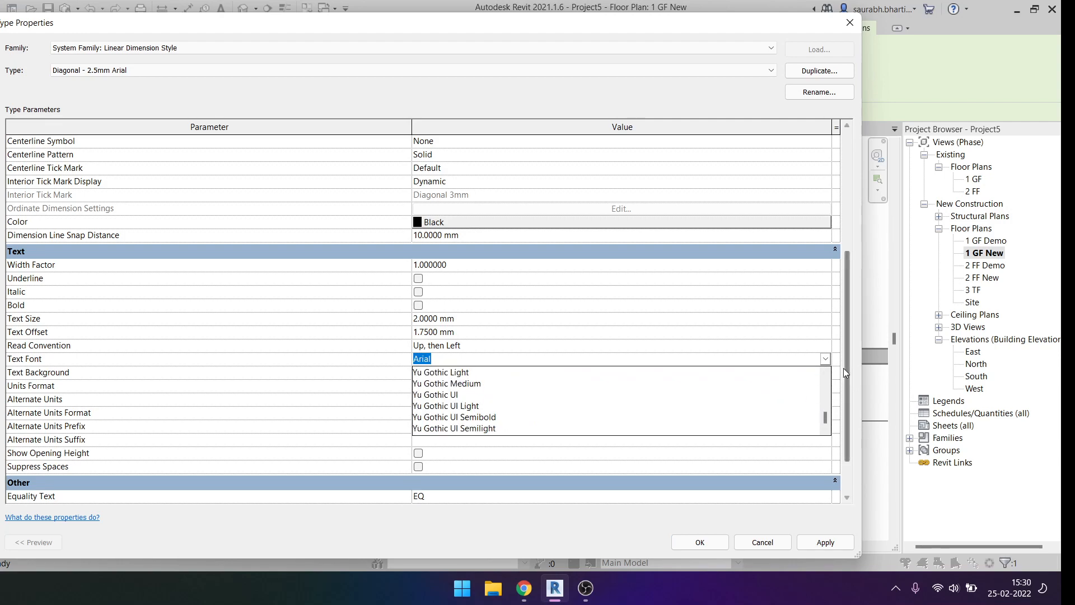
{"action": "left_click", "coordinate": [826, 359]}
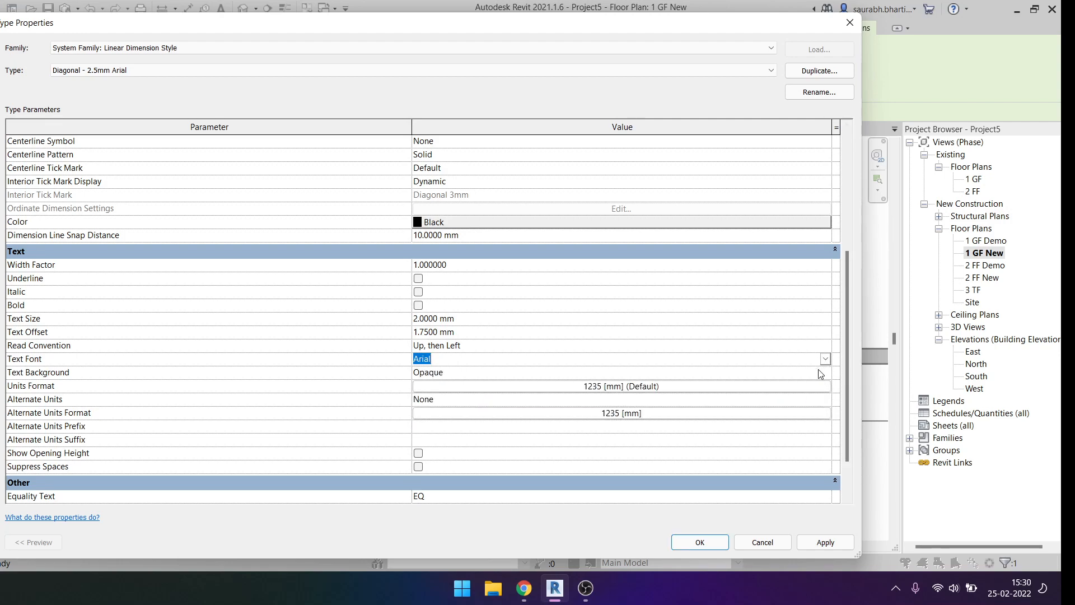
{"action": "left_click", "coordinate": [824, 374]}
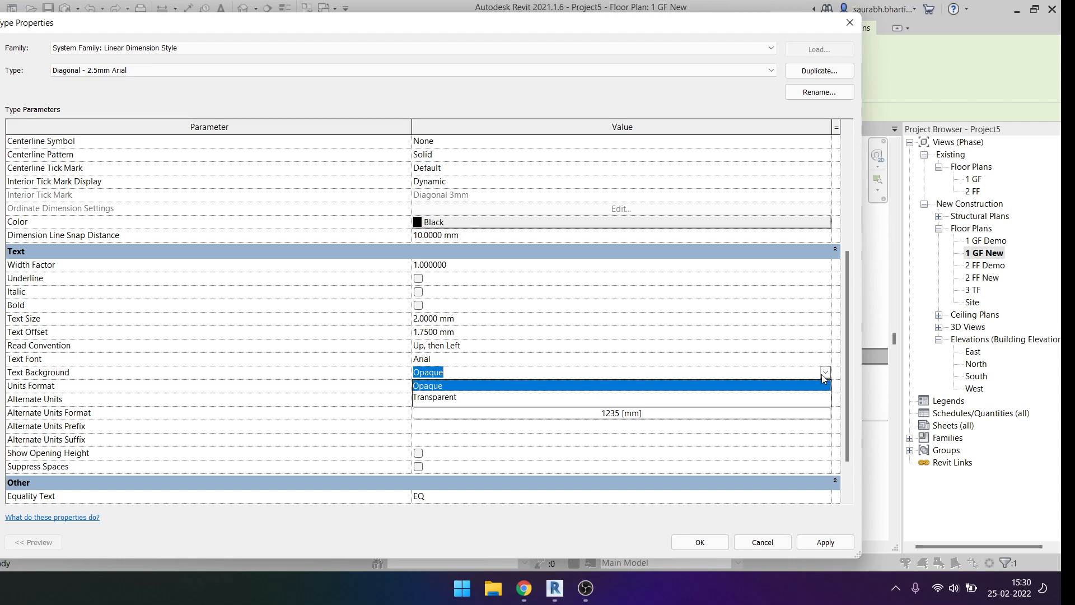
{"action": "left_click", "coordinate": [822, 542]}
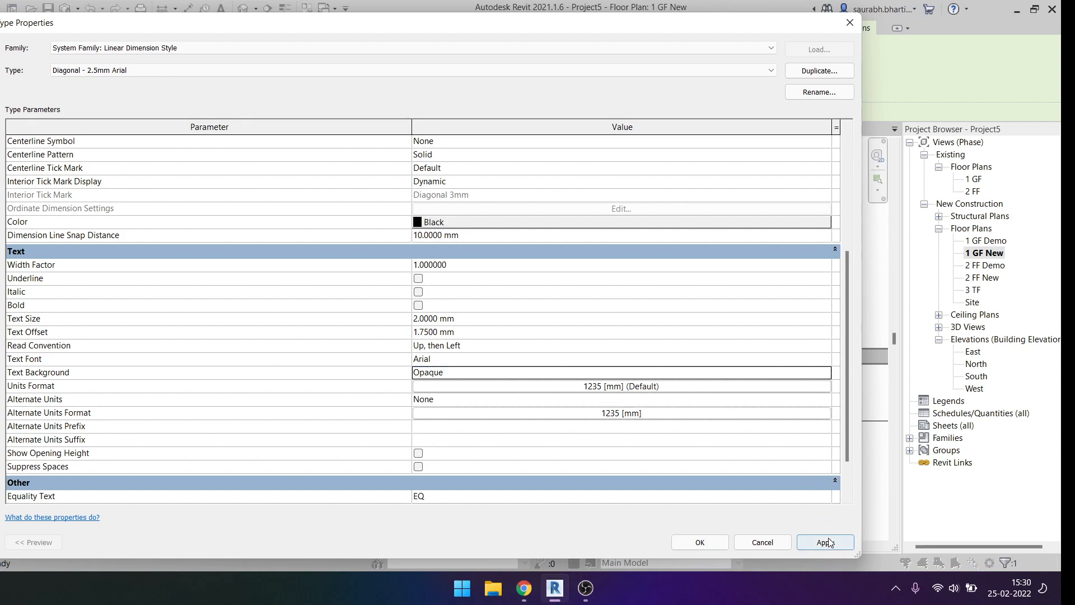
{"action": "left_click", "coordinate": [699, 541]}
Step: Close the type properties and move the text of the lower middle room's dimension up onto the bottom wall
{"action": "scroll", "coordinate": [615, 456], "scroll_direction": "down", "scroll_amount": 1}
{"action": "left_click", "coordinate": [560, 469]}
{"action": "left_click_drag", "start_coordinate": [713, 413], "coordinate": [714, 386]}
{"action": "scroll", "coordinate": [717, 399], "scroll_direction": "up", "scroll_amount": 5}
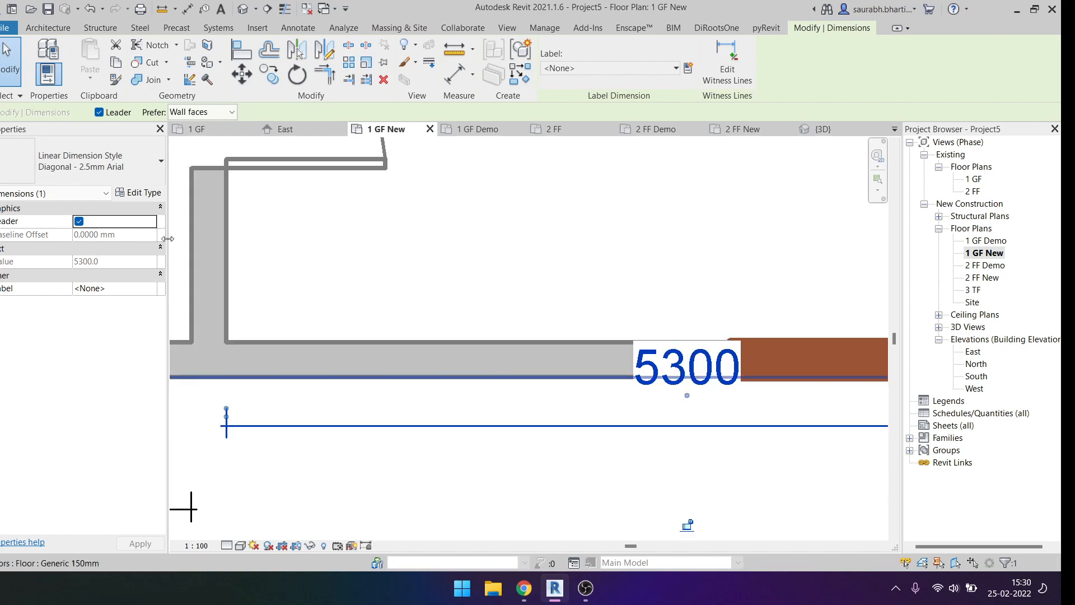
Step: Set the dimension style's Text Background to Transparent and deselect the dimension
{"action": "left_click", "coordinate": [134, 194]}
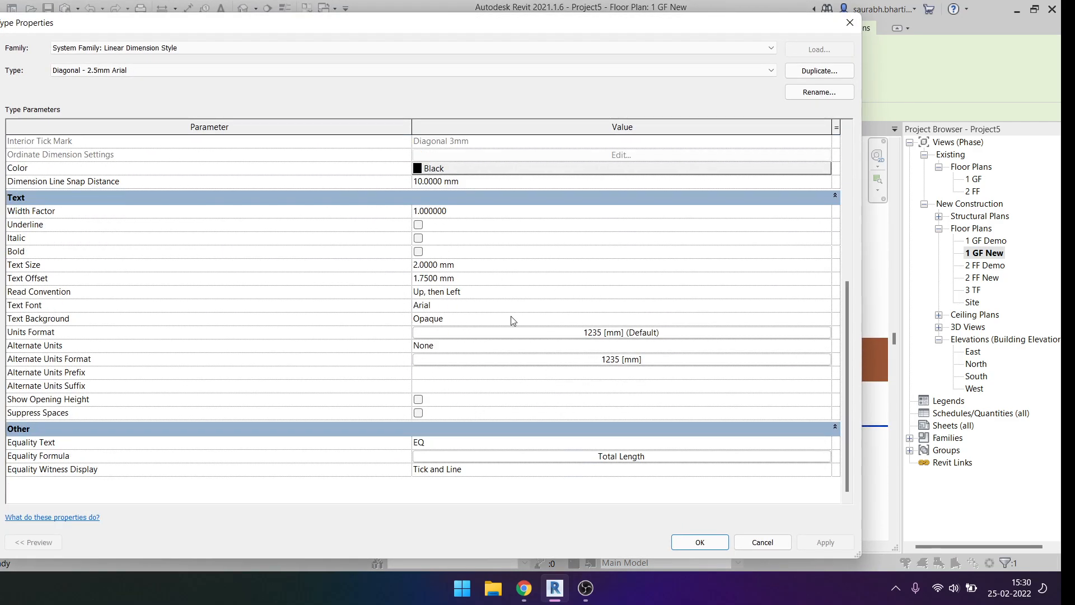
{"action": "left_click", "coordinate": [831, 318]}
{"action": "left_click", "coordinate": [470, 345]}
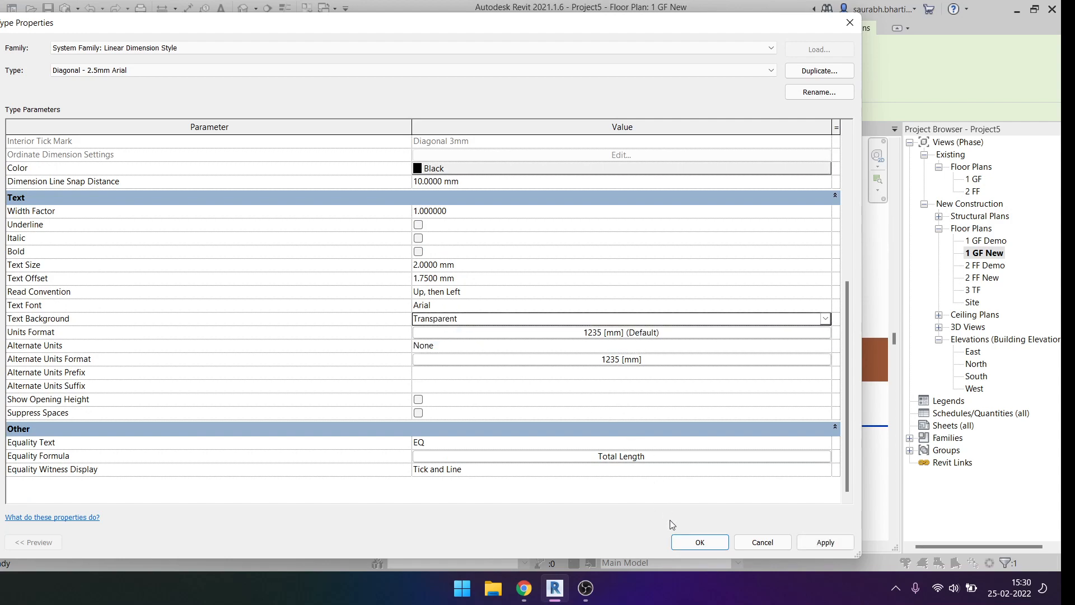
{"action": "left_click", "coordinate": [700, 542]}
{"action": "left_click", "coordinate": [660, 465]}
{"action": "scroll", "coordinate": [649, 366], "scroll_direction": "down", "scroll_amount": 4}
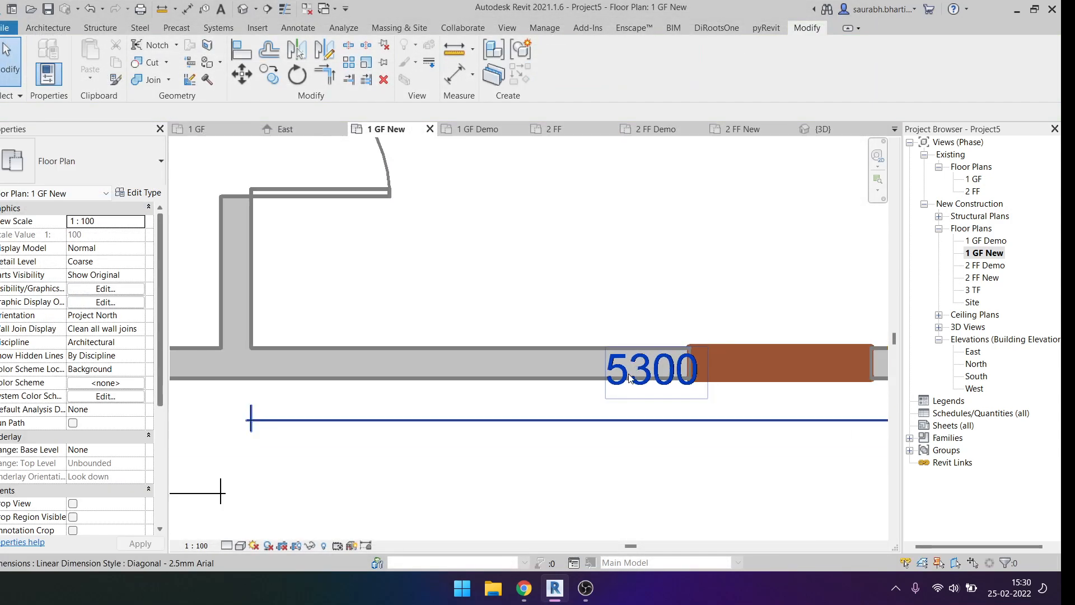
Step: Set the dimension style's Text Background to Opaque and move the dimension text back beside its dimension line
{"action": "left_click", "coordinate": [622, 392]}
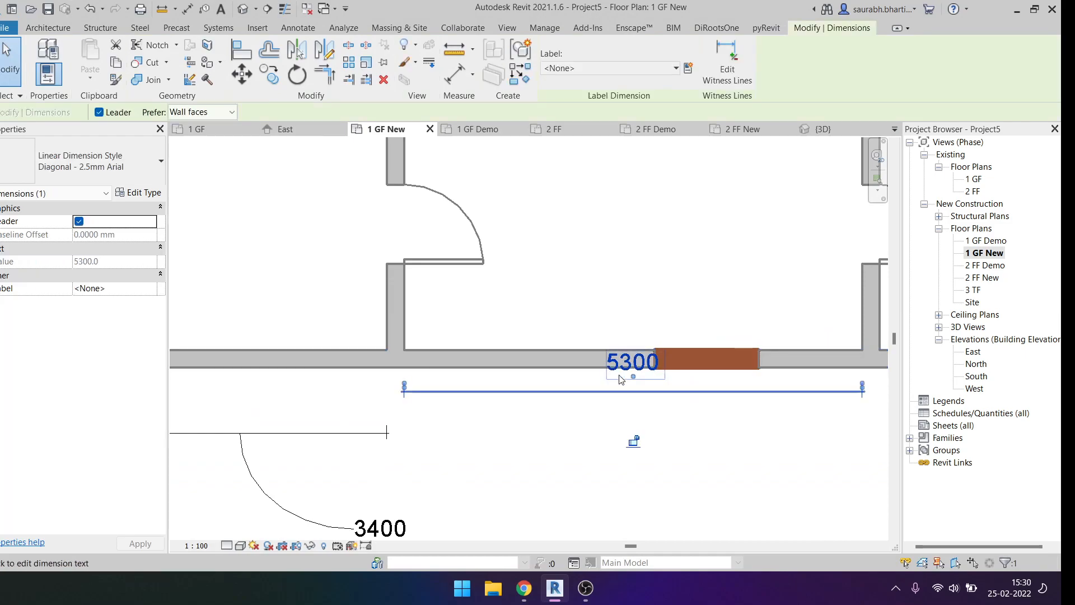
{"action": "left_click", "coordinate": [137, 192]}
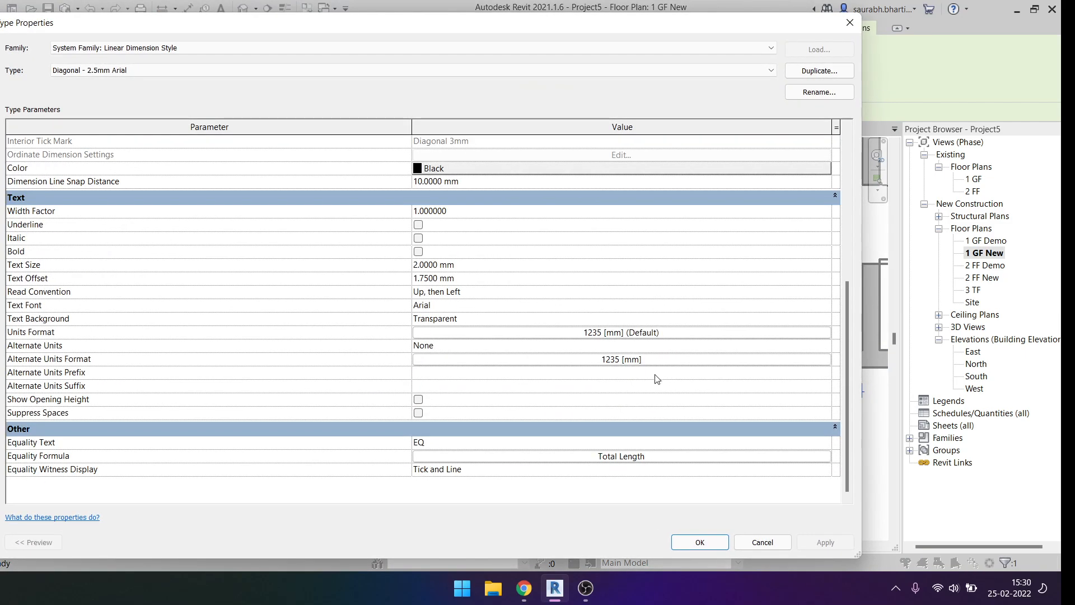
{"action": "left_click", "coordinate": [817, 319]}
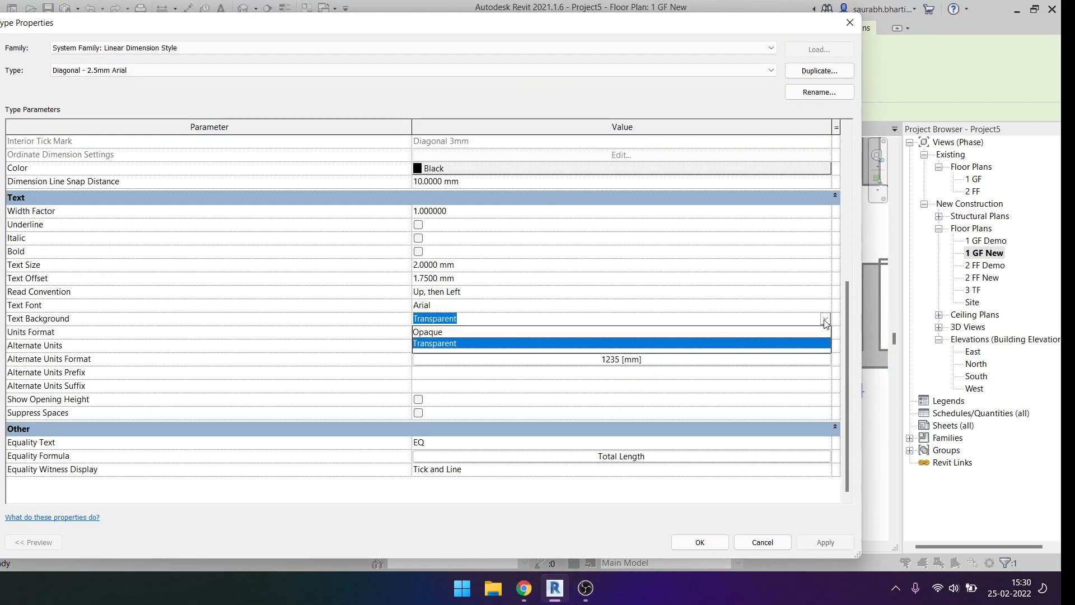
{"action": "left_click", "coordinate": [806, 343]}
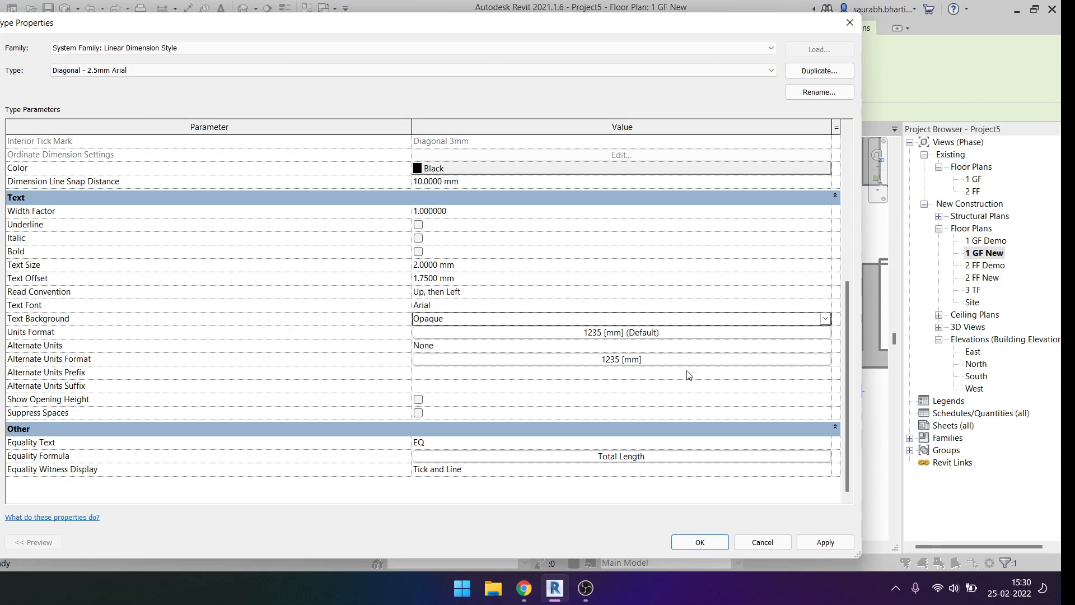
{"action": "left_click", "coordinate": [684, 543]}
{"action": "left_click_drag", "start_coordinate": [662, 424], "coordinate": [660, 424]}
{"action": "key", "text": "Escape"}
Step: Add an aligned dimension between the side walls of the room with the double door, placed below the bottom wall in line with the others
{"action": "scroll", "coordinate": [726, 303], "scroll_direction": "down", "scroll_amount": 3}
{"action": "middle_click_drag", "start_coordinate": [726, 304], "coordinate": [541, 397]}
{"action": "key", "text": "d"}
{"action": "key", "text": "i"}
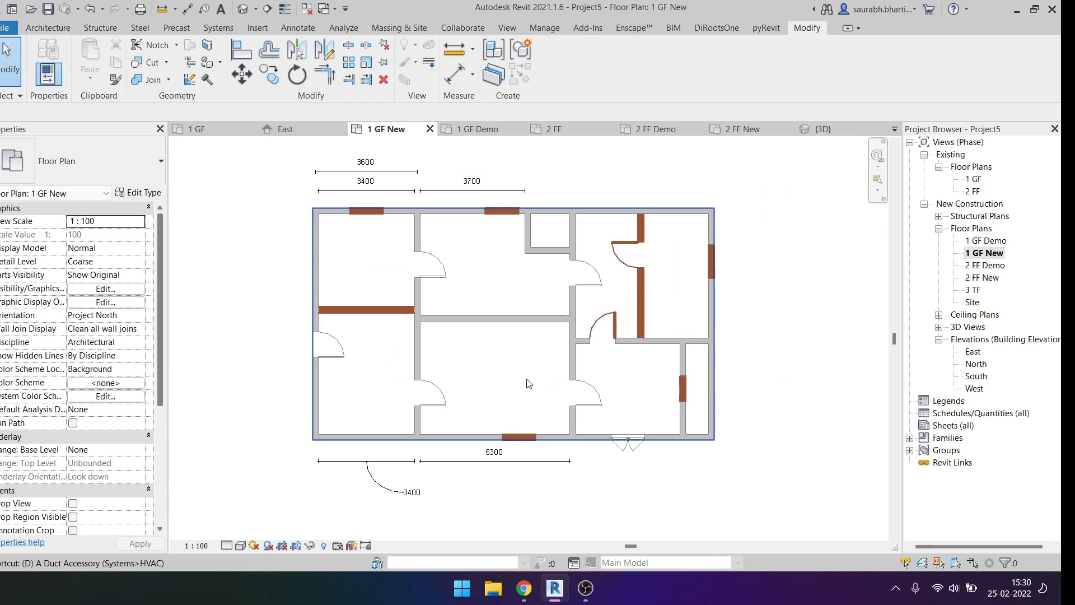
{"action": "left_click", "coordinate": [679, 375]}
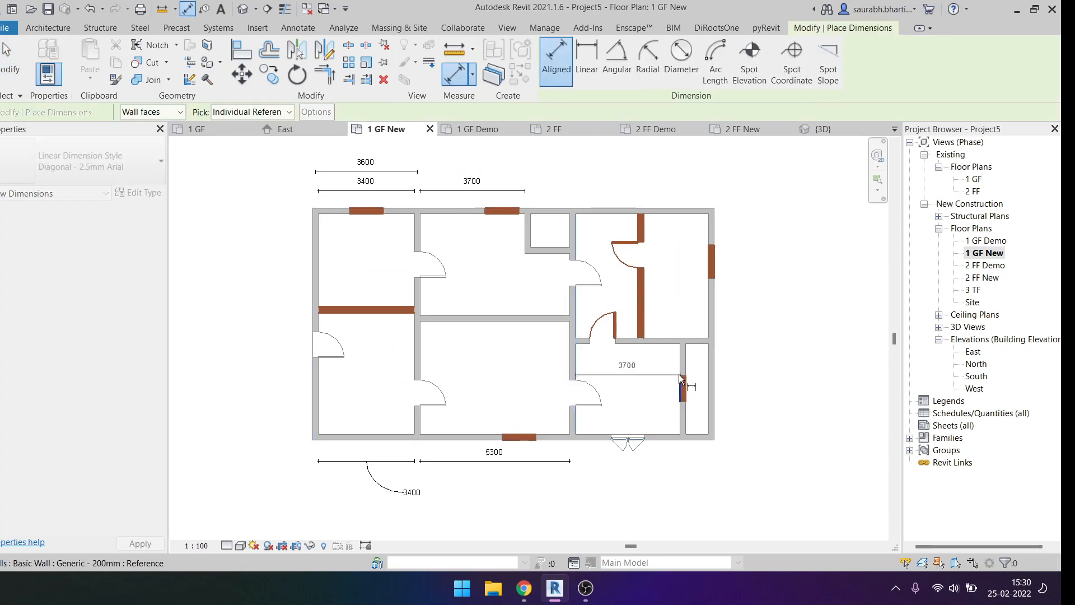
{"action": "left_click", "coordinate": [650, 459]}
{"action": "scroll", "coordinate": [589, 371], "scroll_direction": "down", "scroll_amount": 2}
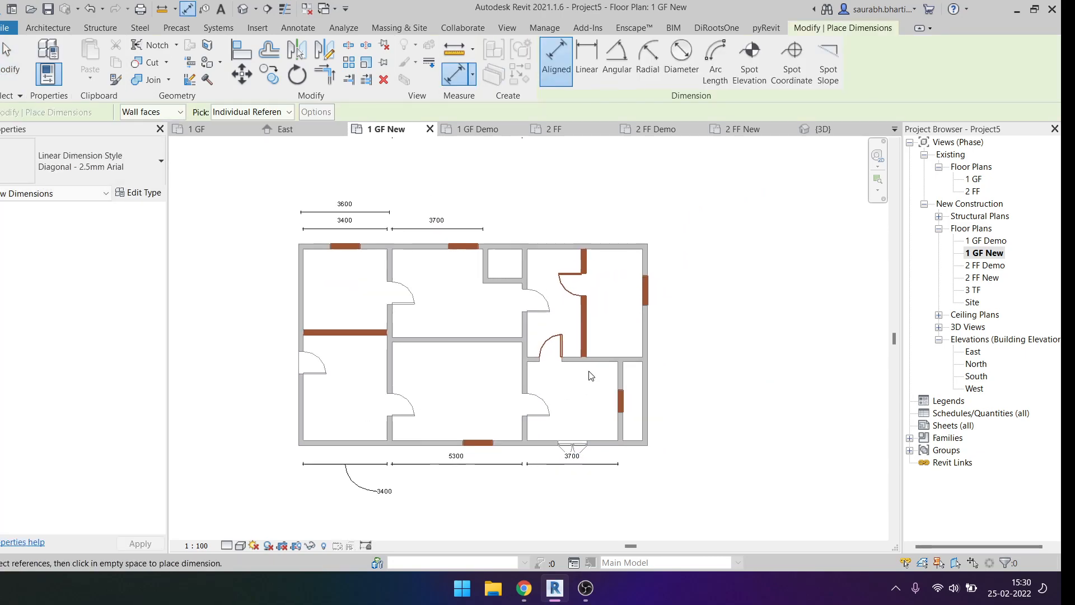
{"action": "key", "text": "Escape"}
{"action": "key", "text": "Escape"}
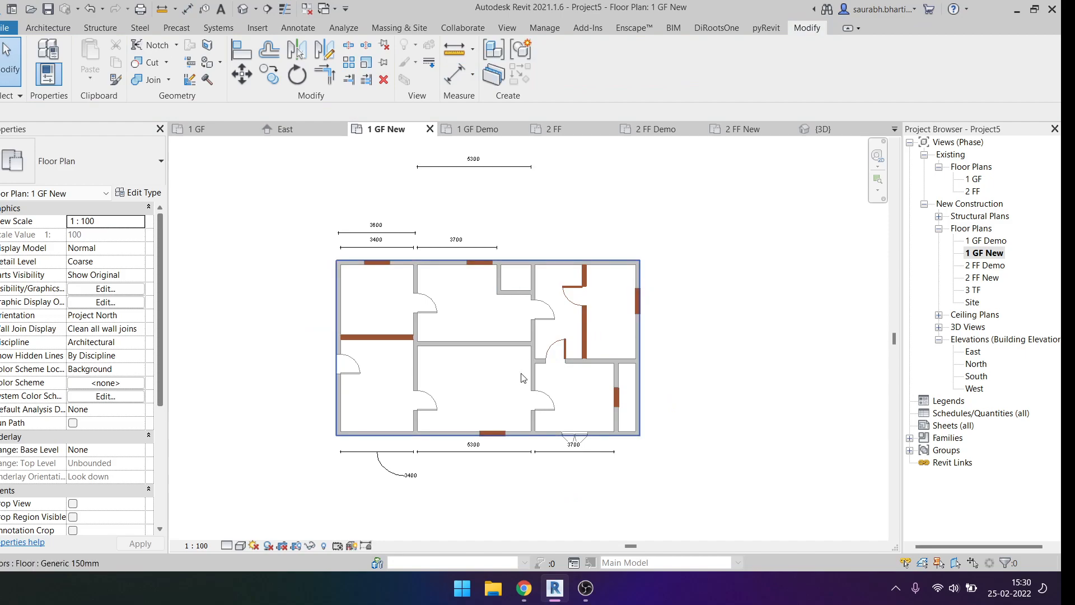
Step: Delete all dimensions around the 1 GF New floor plan
{"action": "left_click", "coordinate": [374, 226]}
{"action": "key", "text": "Delete"}
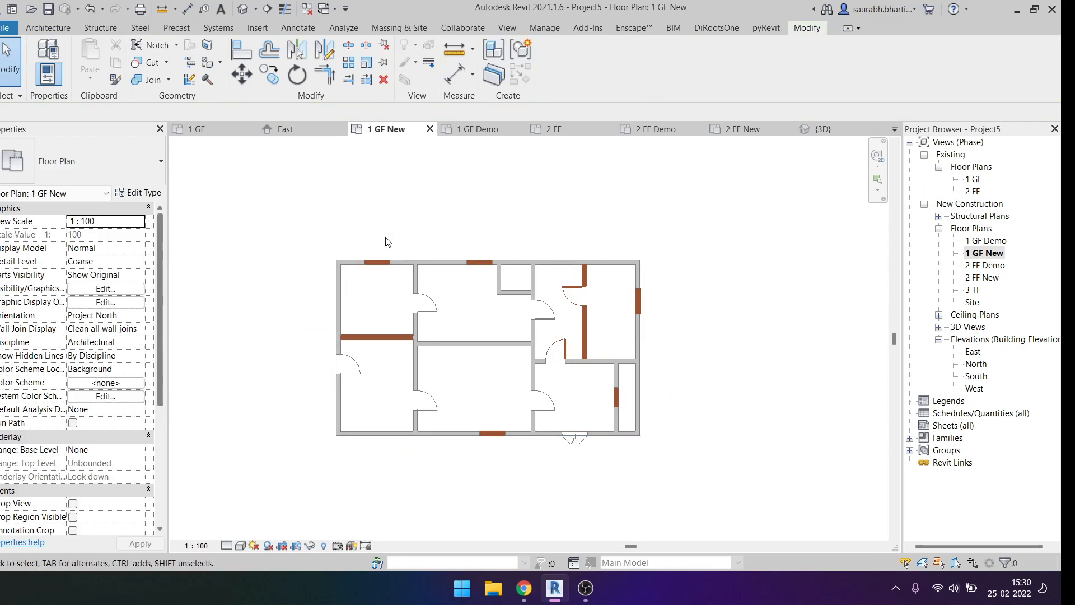
{"action": "scroll", "coordinate": [395, 263], "scroll_direction": "down", "scroll_amount": 1}
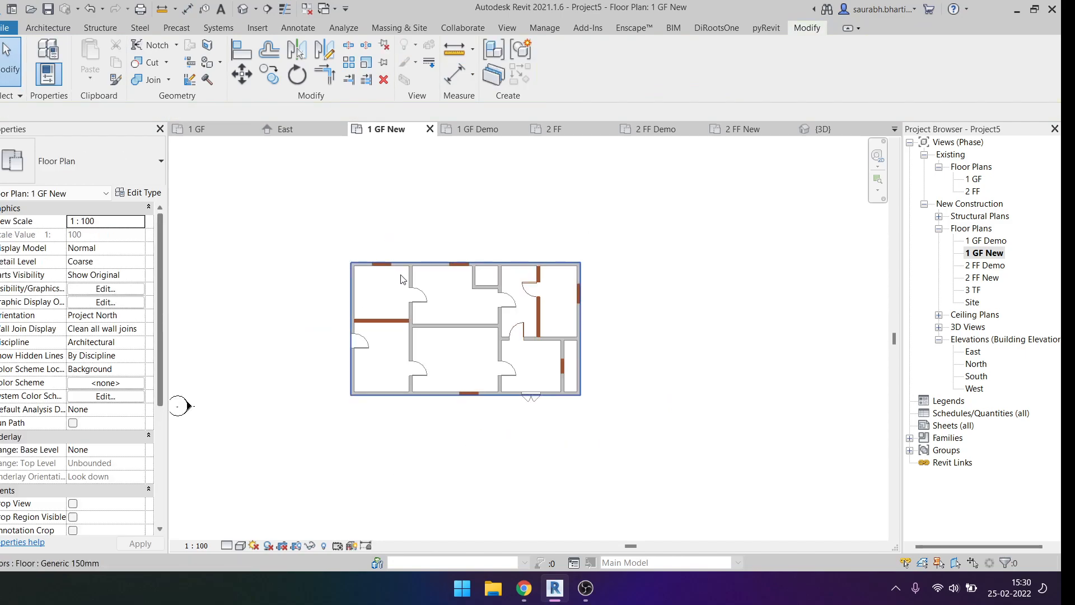
Step: Open the default 3D view, show the building from a front corner, and check the phasing properties of the ground floor slab
{"action": "left_click", "coordinate": [243, 9]}
{"action": "scroll", "coordinate": [471, 279], "scroll_direction": "down", "scroll_amount": 1}
{"action": "middle_click_drag", "start_coordinate": [421, 376], "coordinate": [547, 325], "text": "shift"}
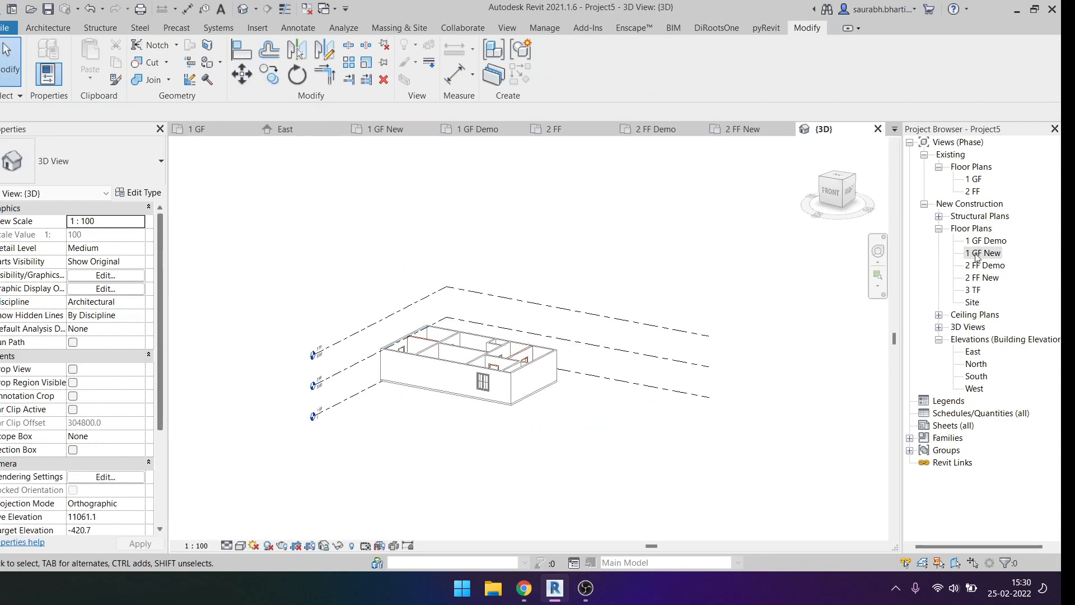
{"action": "scroll", "coordinate": [498, 419], "scroll_direction": "up", "scroll_amount": 2}
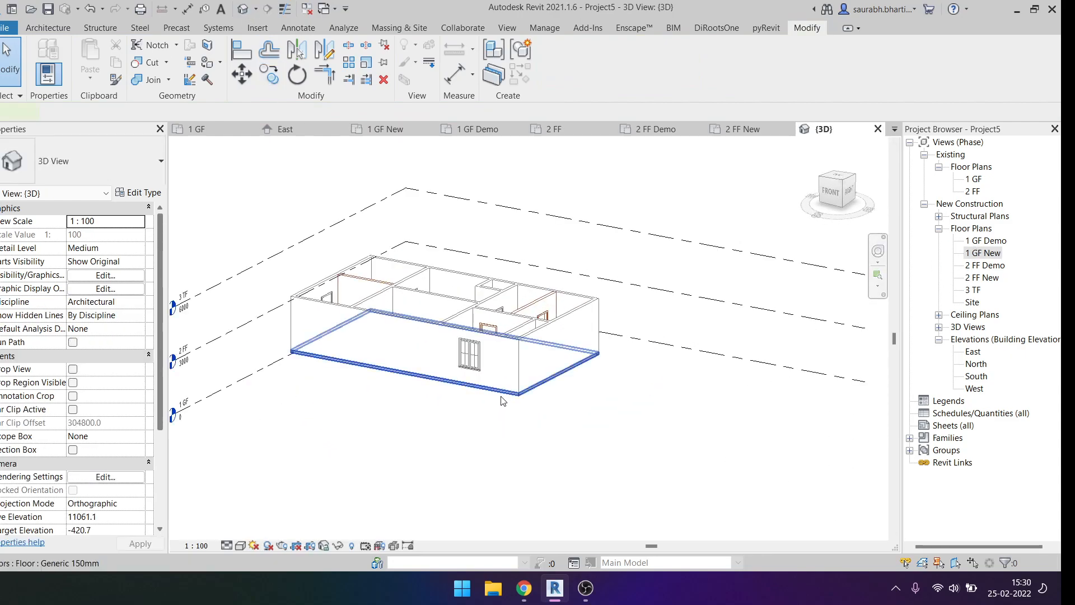
{"action": "left_click", "coordinate": [499, 394]}
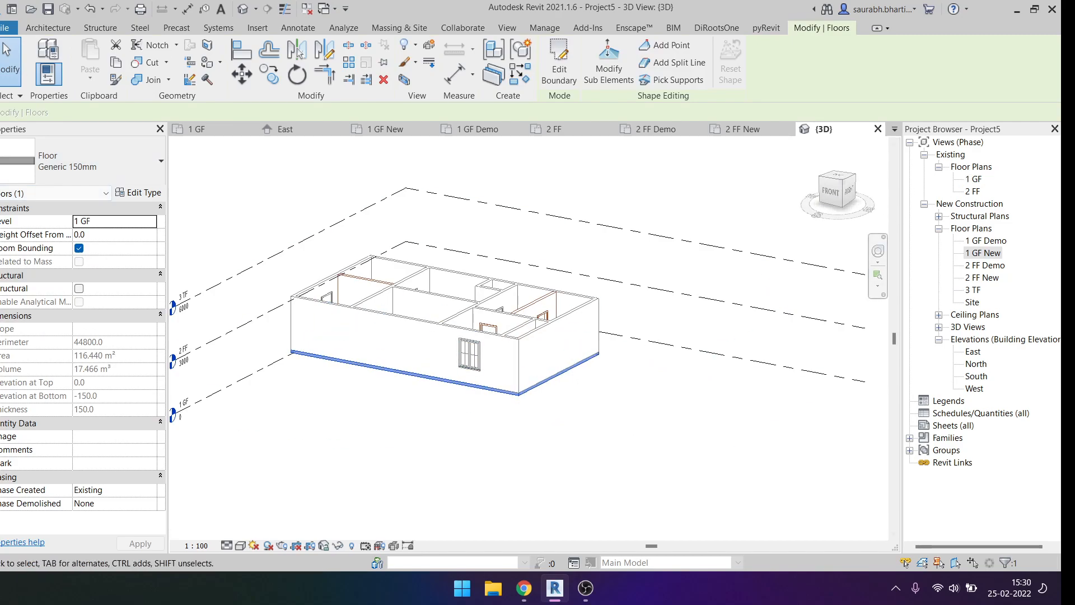
{"action": "left_click", "coordinate": [274, 475]}
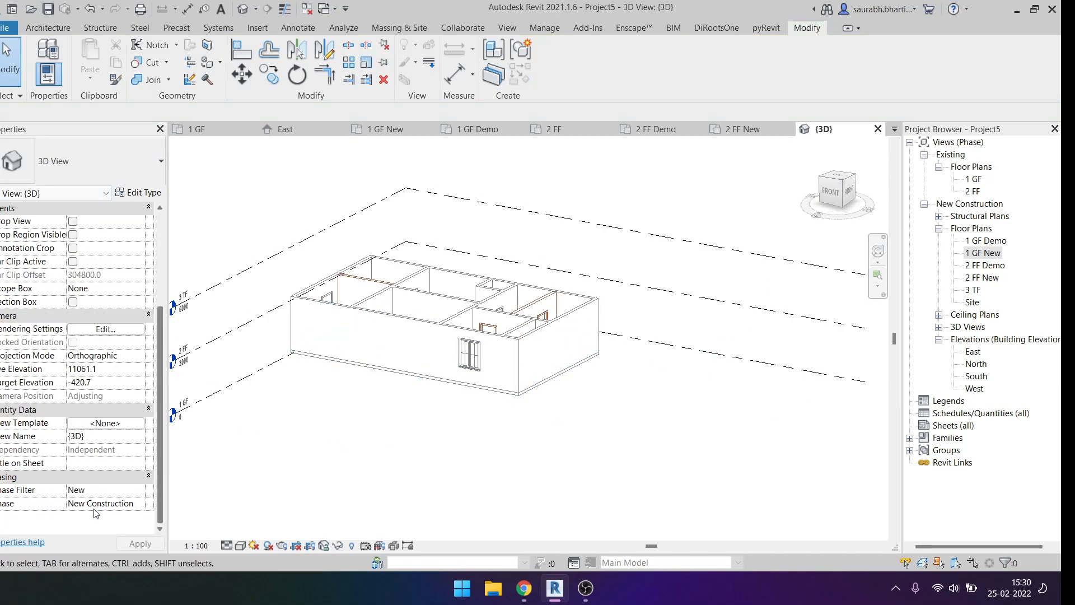
Step: Set the 3D view's Phase to Existing and try the Show Complete and Existing phase filters on it
{"action": "left_click", "coordinate": [140, 503]}
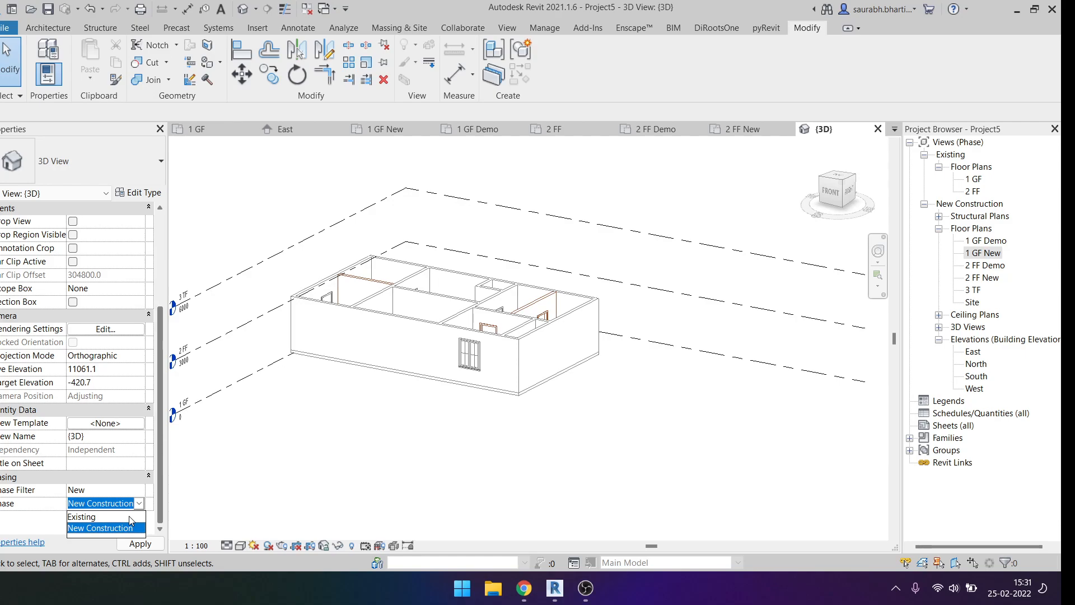
{"action": "left_click", "coordinate": [128, 517]}
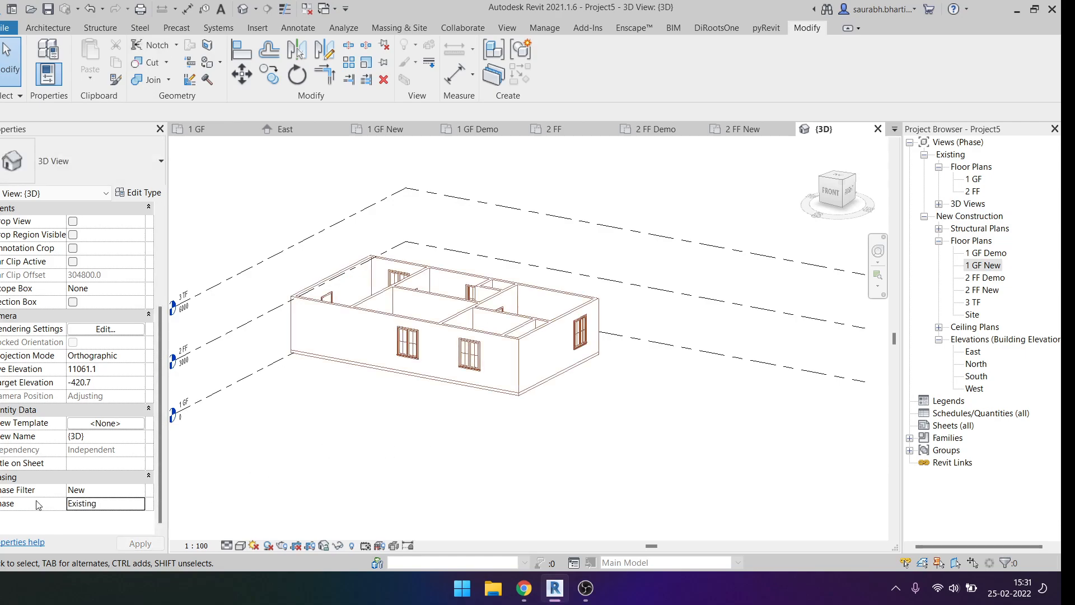
{"action": "left_click", "coordinate": [142, 492]}
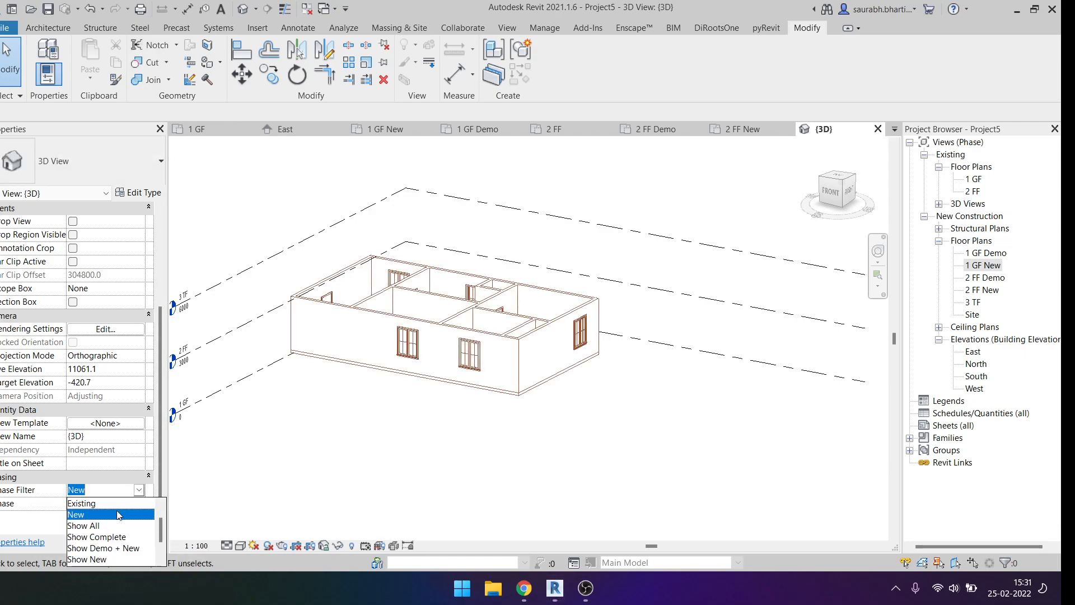
{"action": "left_click", "coordinate": [108, 539]}
{"action": "left_click", "coordinate": [139, 490]}
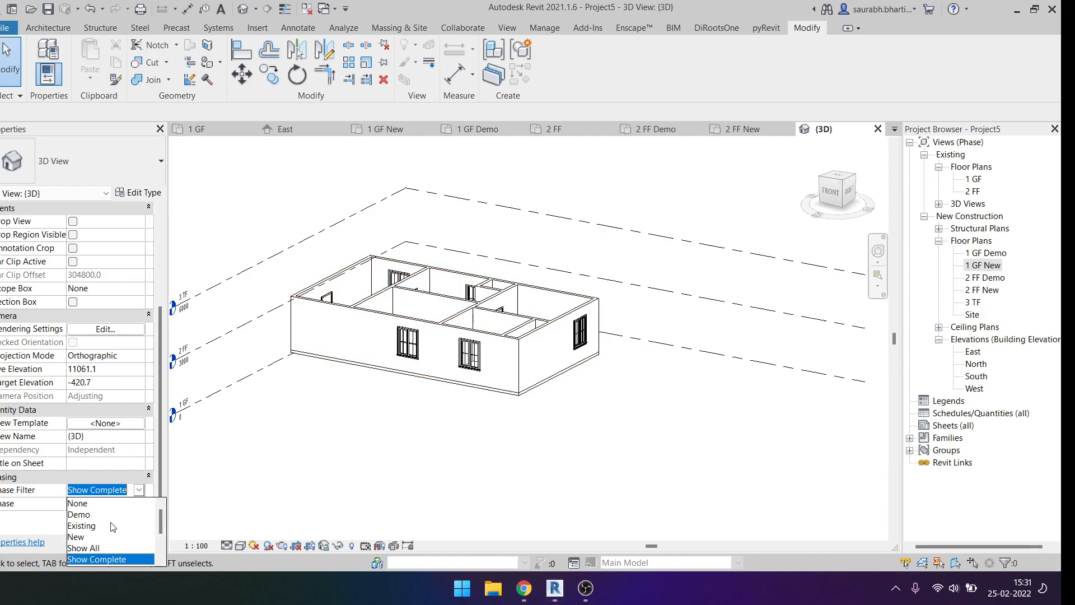
{"action": "left_click", "coordinate": [99, 526]}
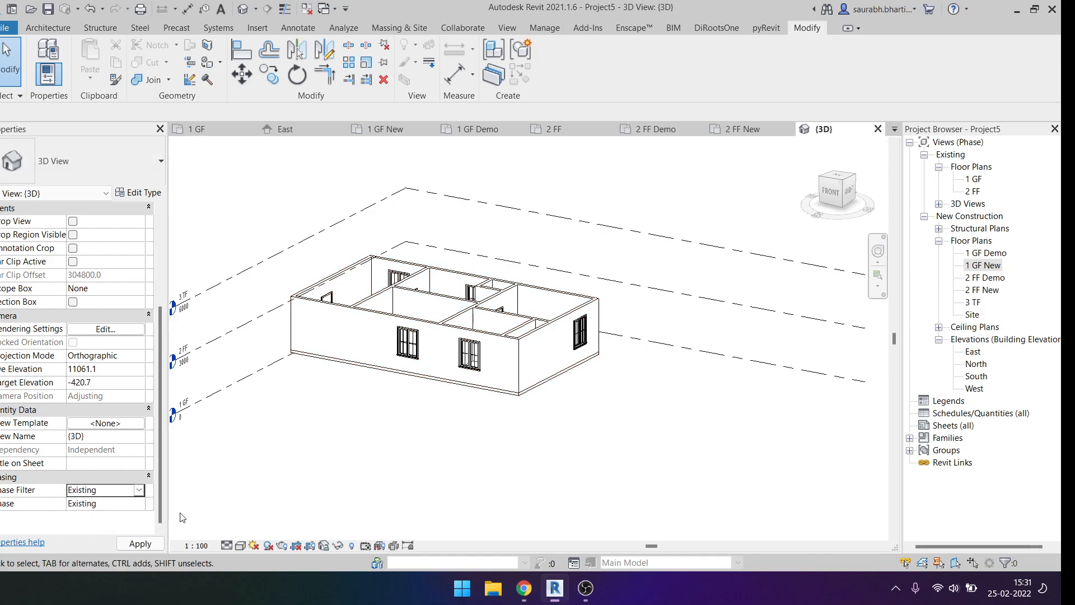
{"action": "left_click", "coordinate": [140, 492]}
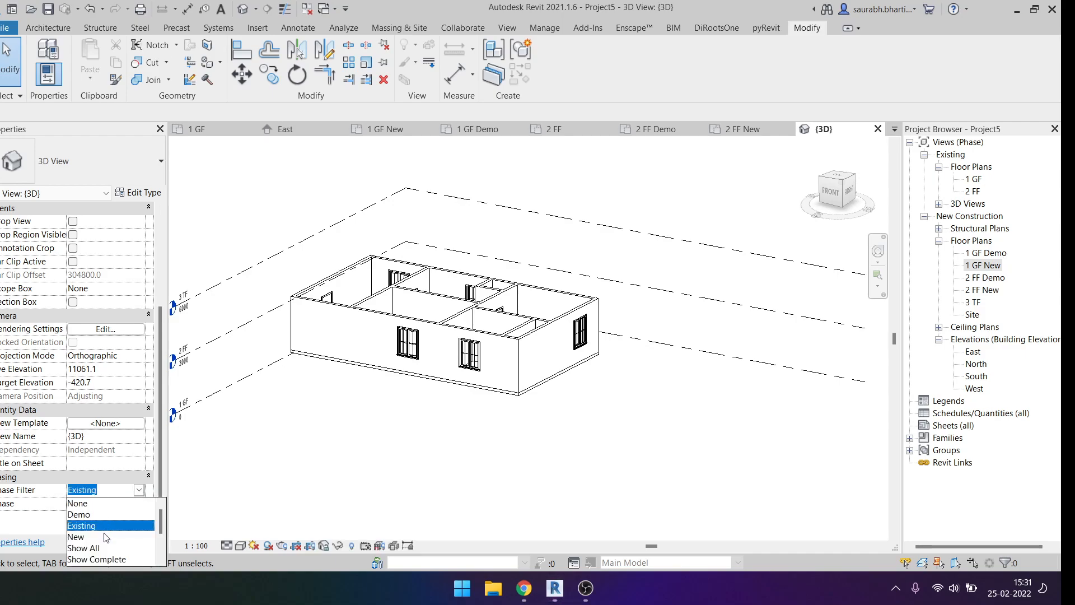
Step: Set the 3D view's phase filter to New
{"action": "left_click", "coordinate": [105, 537]}
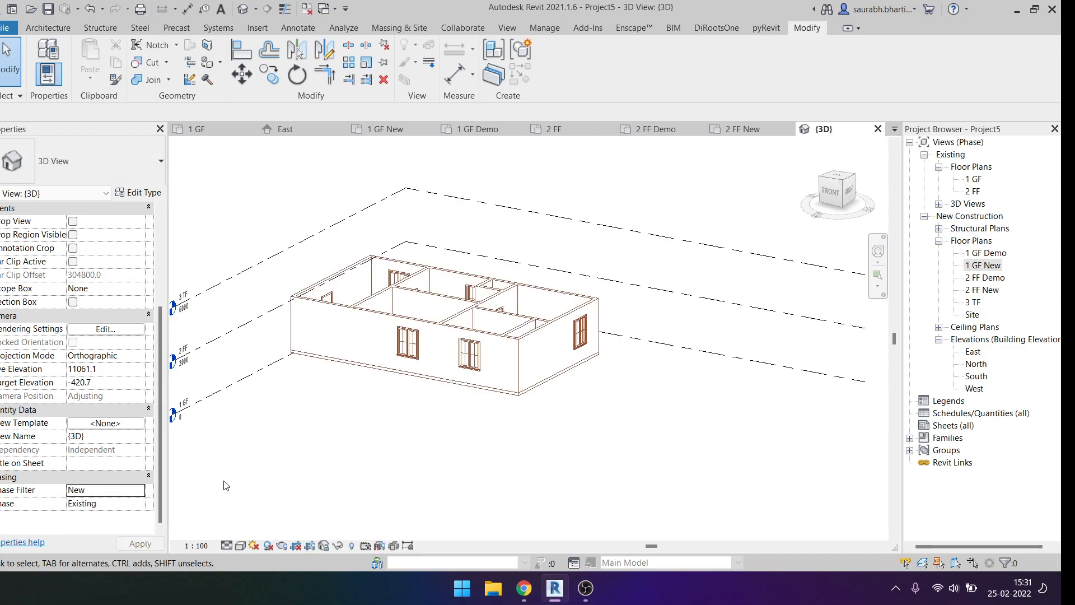
{"action": "scroll", "coordinate": [444, 458], "scroll_direction": "up", "scroll_amount": 2}
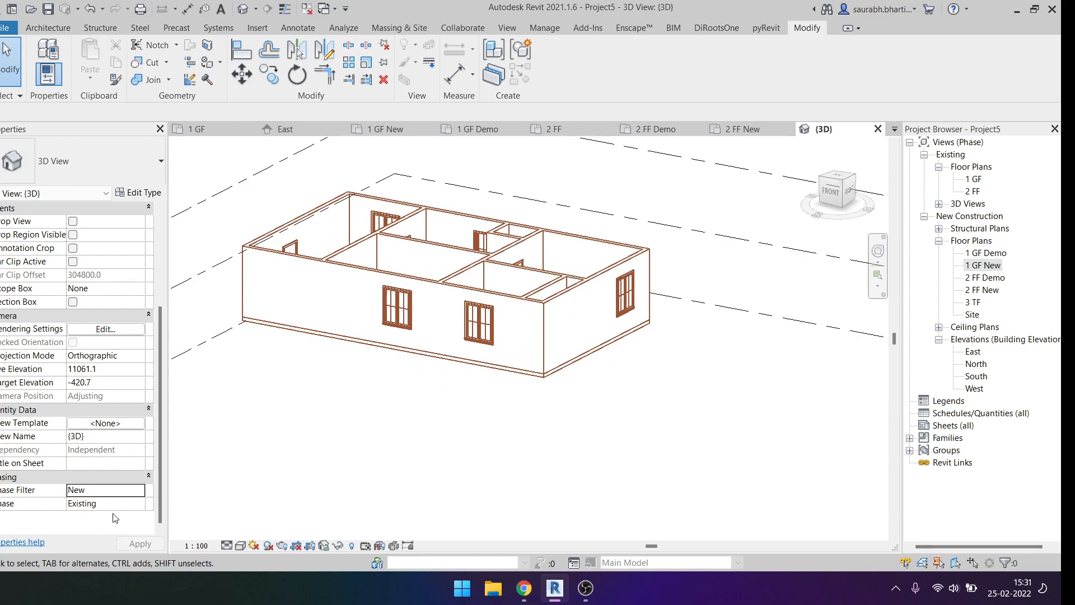
{"action": "scroll", "coordinate": [506, 439], "scroll_direction": "up", "scroll_amount": 5}
{"action": "scroll", "coordinate": [512, 383], "scroll_direction": "down", "scroll_amount": 2}
{"action": "scroll", "coordinate": [511, 384], "scroll_direction": "down", "scroll_amount": 2}
Step: Examine how the building's walls, doors, windows and floor display under the New phase filter by selecting the whole model
{"action": "left_click_drag", "start_coordinate": [216, 226], "coordinate": [631, 485]}
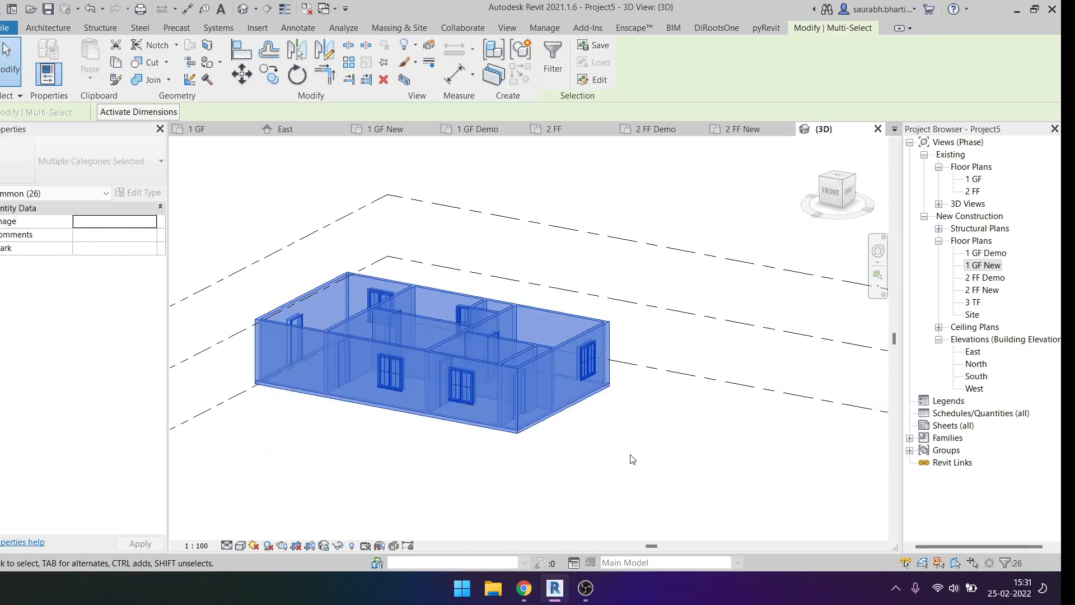
{"action": "left_click", "coordinate": [239, 261]}
{"action": "middle_click_drag", "start_coordinate": [278, 435], "coordinate": [309, 440]}
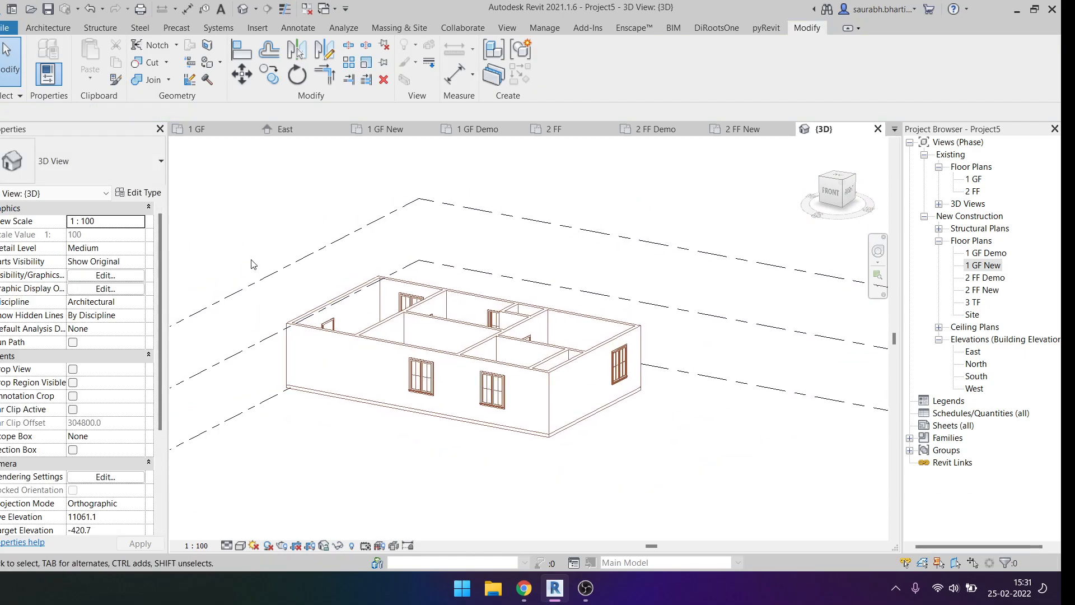
{"action": "left_click_drag", "start_coordinate": [249, 223], "coordinate": [703, 475]}
{"action": "left_click", "coordinate": [641, 447]}
{"action": "left_click_drag", "start_coordinate": [249, 211], "coordinate": [657, 488]}
{"action": "left_click_drag", "start_coordinate": [240, 214], "coordinate": [676, 487]}
{"action": "left_click", "coordinate": [278, 242]}
{"action": "left_click_drag", "start_coordinate": [229, 235], "coordinate": [677, 459]}
{"action": "left_click", "coordinate": [670, 455]}
{"action": "scroll", "coordinate": [394, 332], "scroll_direction": "up", "scroll_amount": 6}
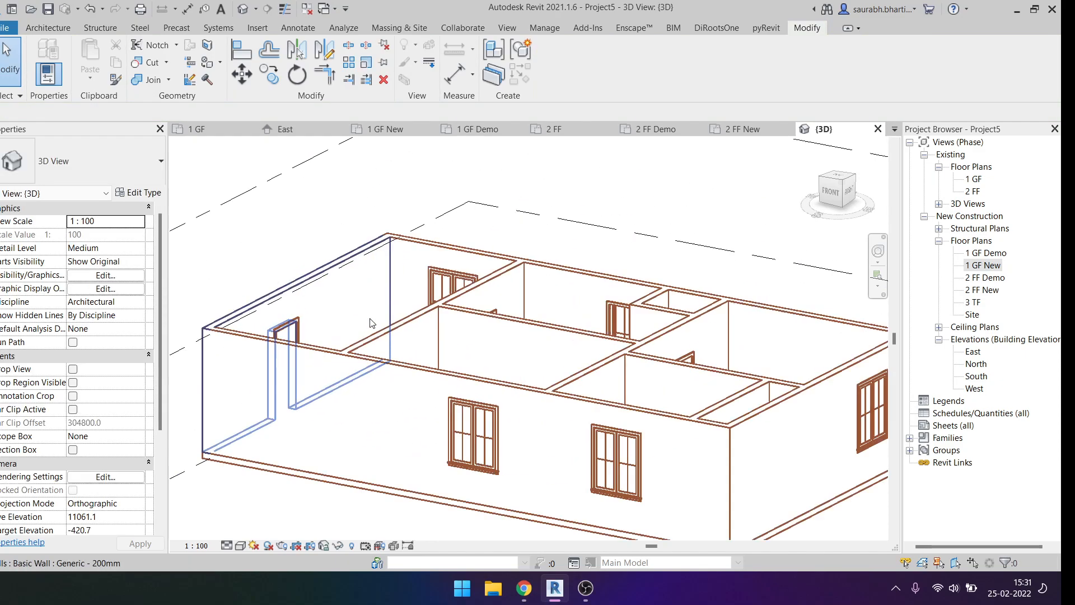
{"action": "scroll", "coordinate": [416, 334], "scroll_direction": "down", "scroll_amount": 6}
{"action": "scroll", "coordinate": [52, 445], "scroll_direction": "down", "scroll_amount": 4}
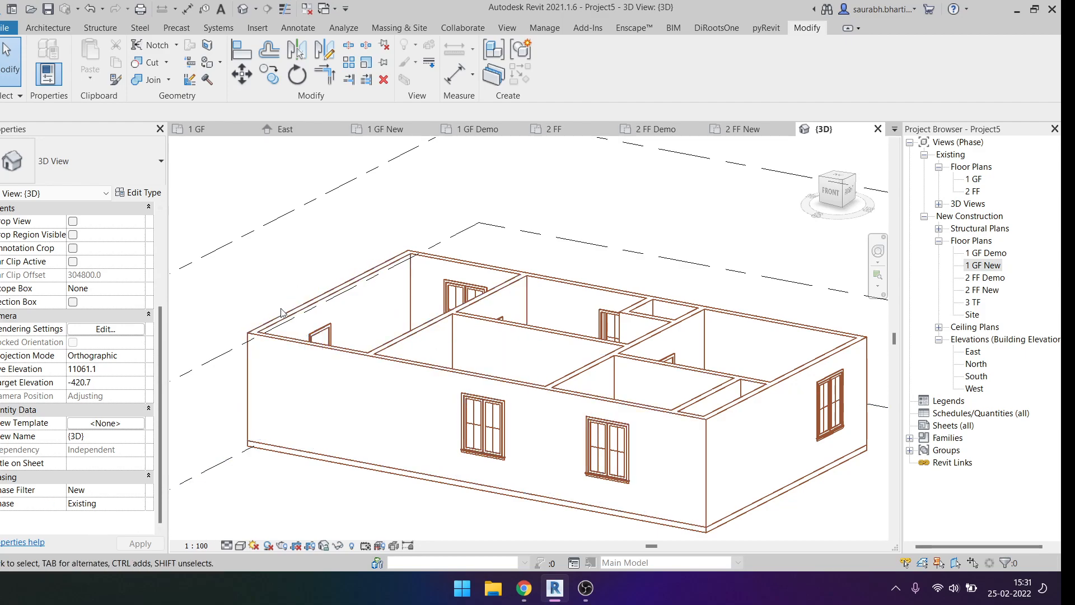
Step: Set the 3D view's phase filter back to Existing
{"action": "left_click", "coordinate": [138, 490]}
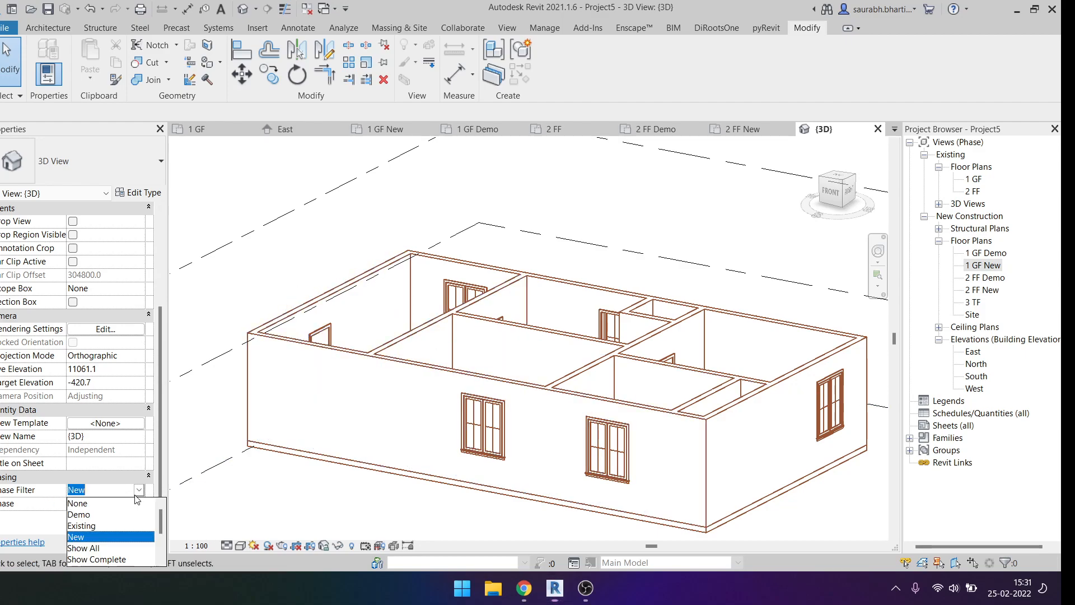
{"action": "left_click", "coordinate": [99, 525]}
{"action": "scroll", "coordinate": [442, 448], "scroll_direction": "down", "scroll_amount": 3}
{"action": "middle_click_drag", "start_coordinate": [436, 473], "coordinate": [369, 435], "text": "shift"}
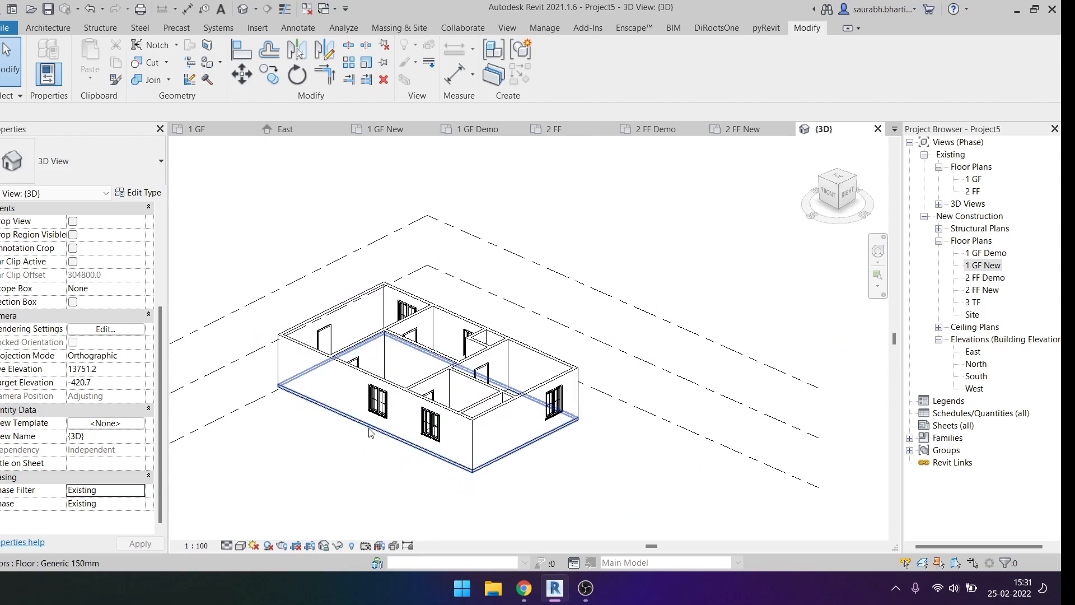
{"action": "middle_click_drag", "start_coordinate": [465, 465], "coordinate": [521, 489], "text": "shift"}
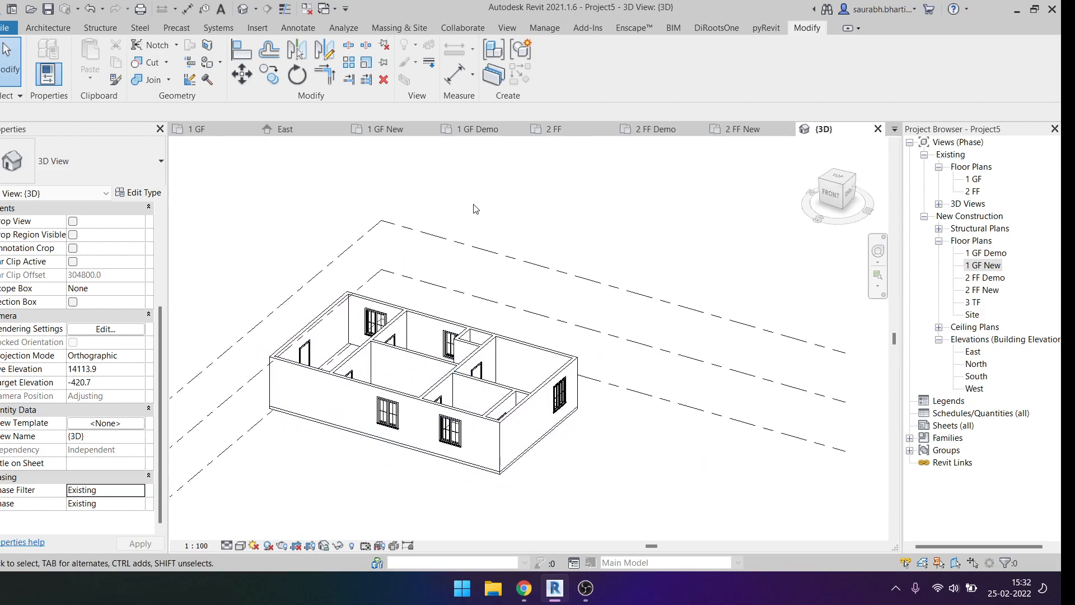
Step: Review the project's phase filter definitions, checking how the Existing filter displays new and existing elements
{"action": "left_click", "coordinate": [544, 28]}
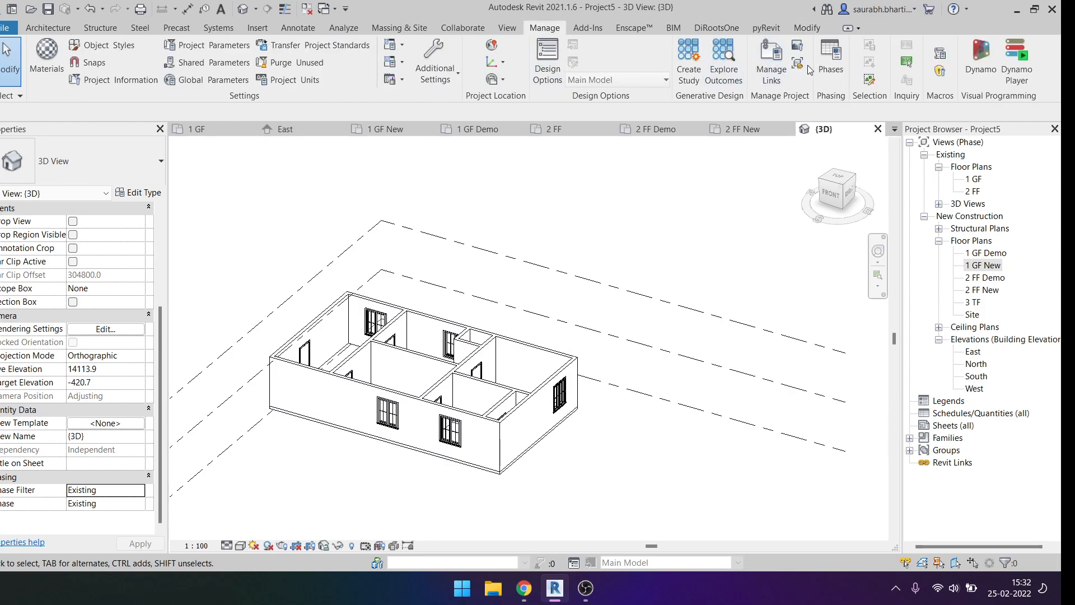
{"action": "left_click", "coordinate": [831, 56]}
{"action": "left_click", "coordinate": [303, 158]}
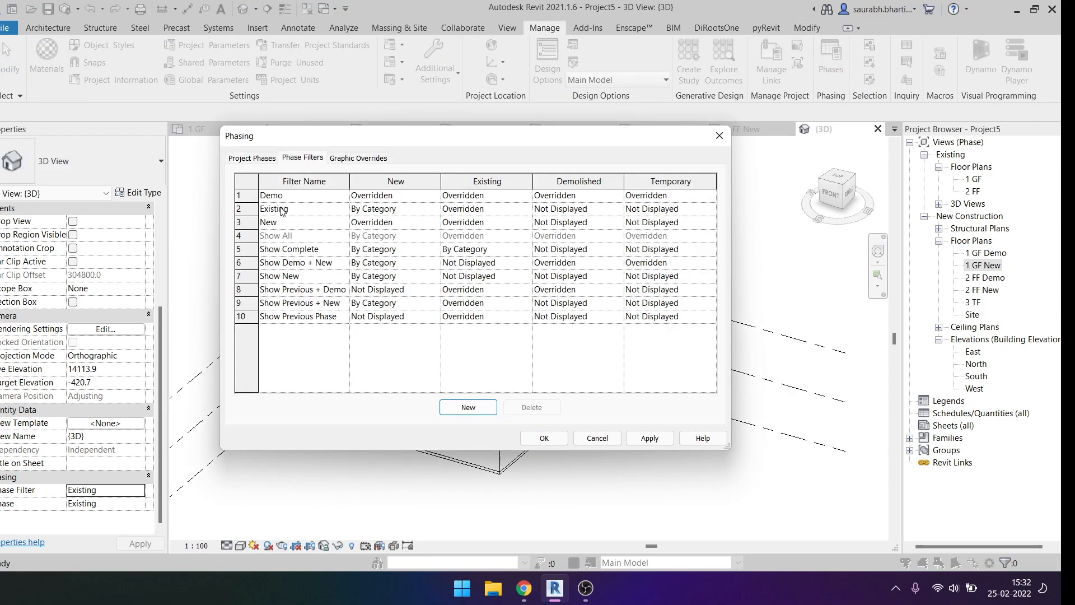
{"action": "left_click", "coordinate": [436, 209]}
{"action": "left_click", "coordinate": [436, 210]}
{"action": "left_click", "coordinate": [543, 438]}
Step: Copy the ground floor slab and paste it aligned to level 2 FF
{"action": "middle_click_drag", "start_coordinate": [539, 467], "coordinate": [507, 467], "text": "shift"}
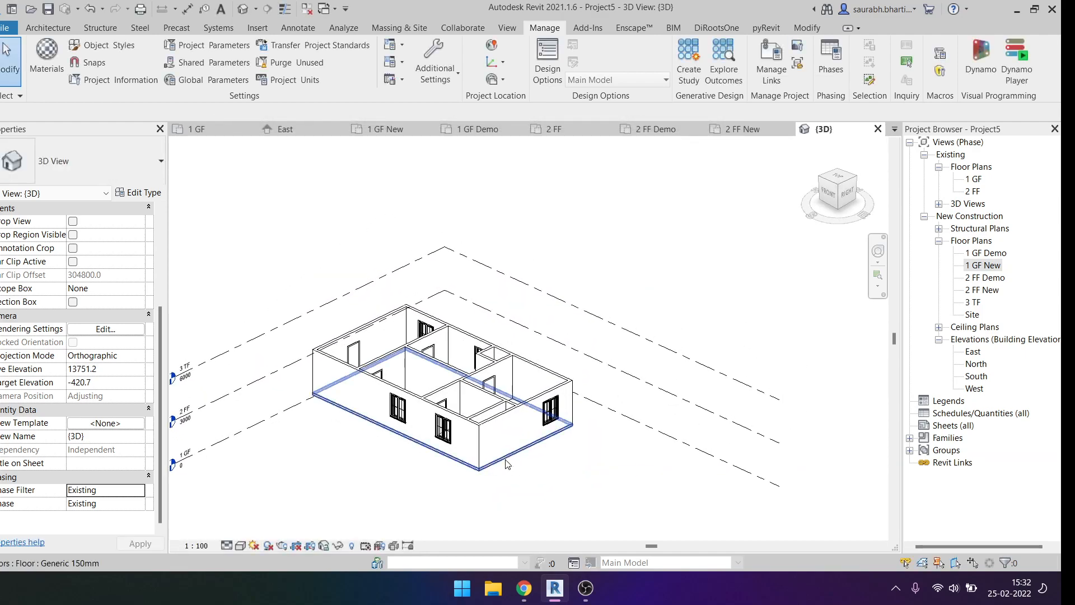
{"action": "scroll", "coordinate": [448, 447], "scroll_direction": "down", "scroll_amount": 1}
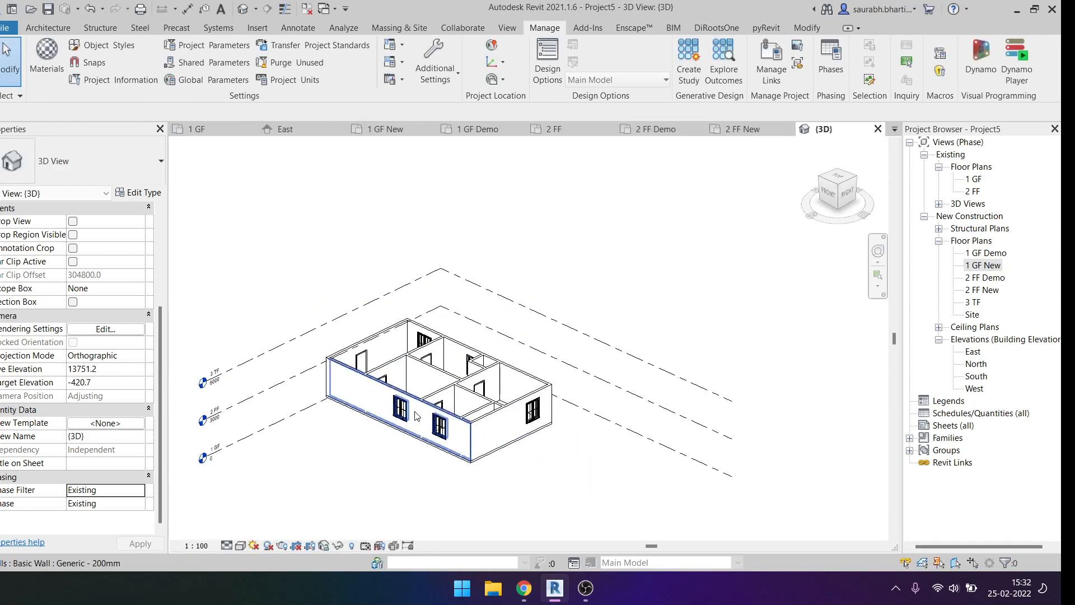
{"action": "scroll", "coordinate": [384, 445], "scroll_direction": "up", "scroll_amount": 4}
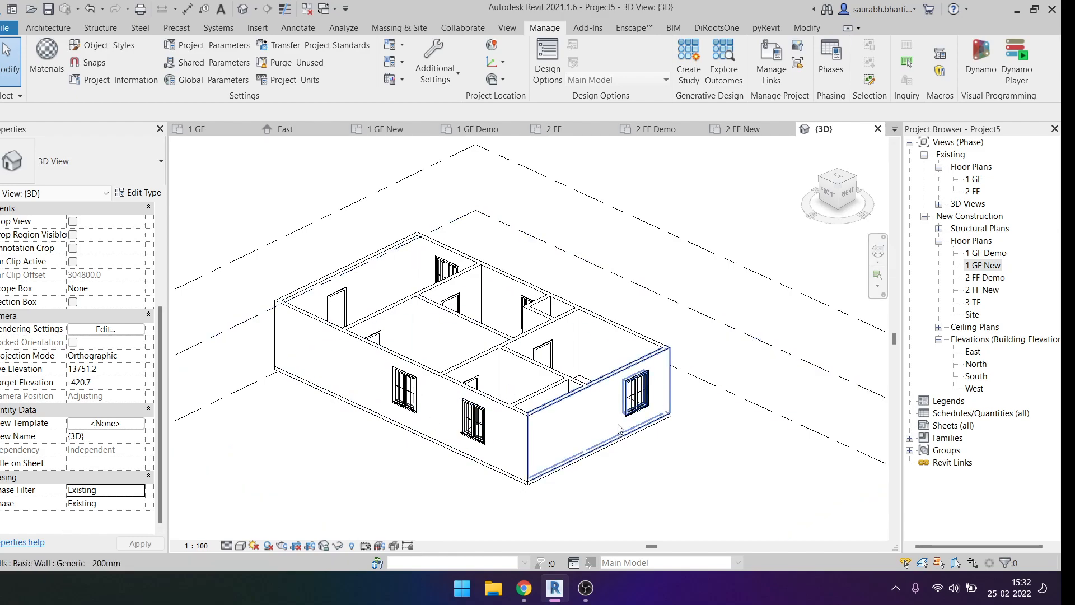
{"action": "left_click", "coordinate": [608, 444]}
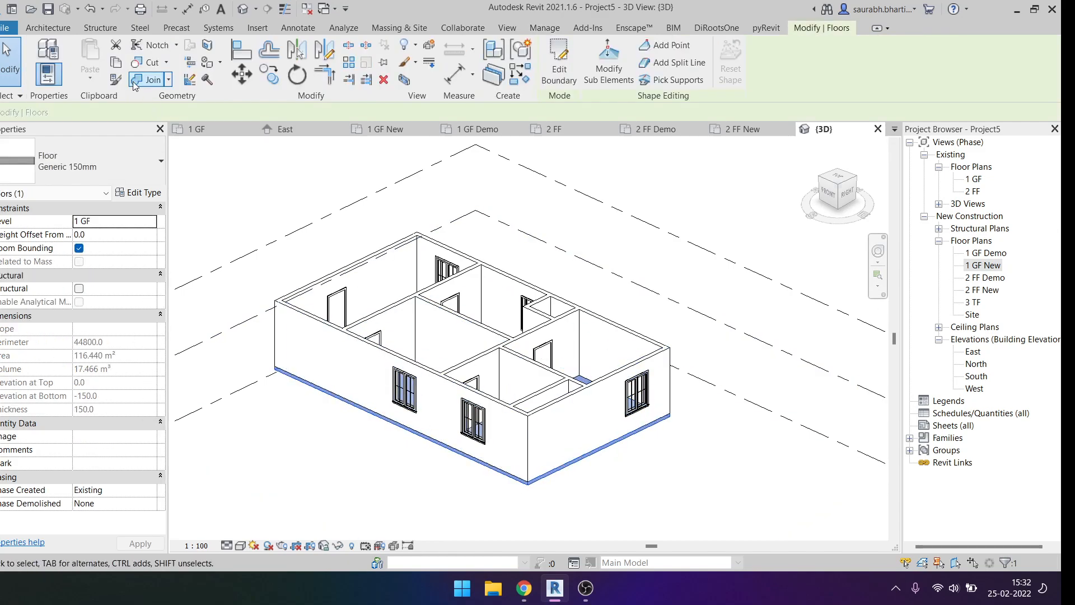
{"action": "left_click", "coordinate": [116, 62]}
{"action": "left_click", "coordinate": [90, 78]}
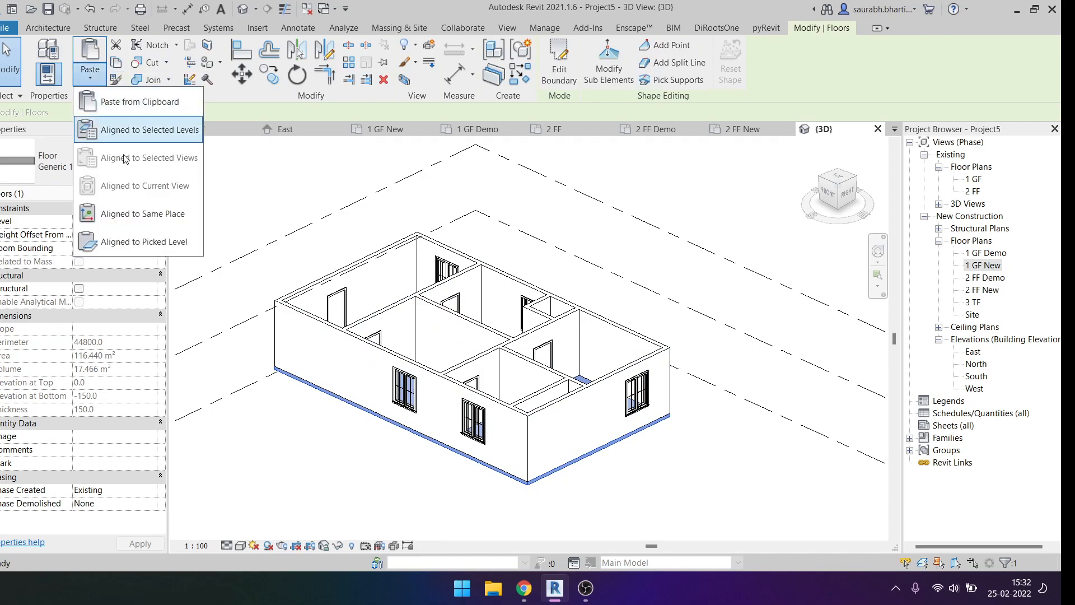
{"action": "left_click", "coordinate": [123, 130]}
{"action": "left_click", "coordinate": [603, 210]}
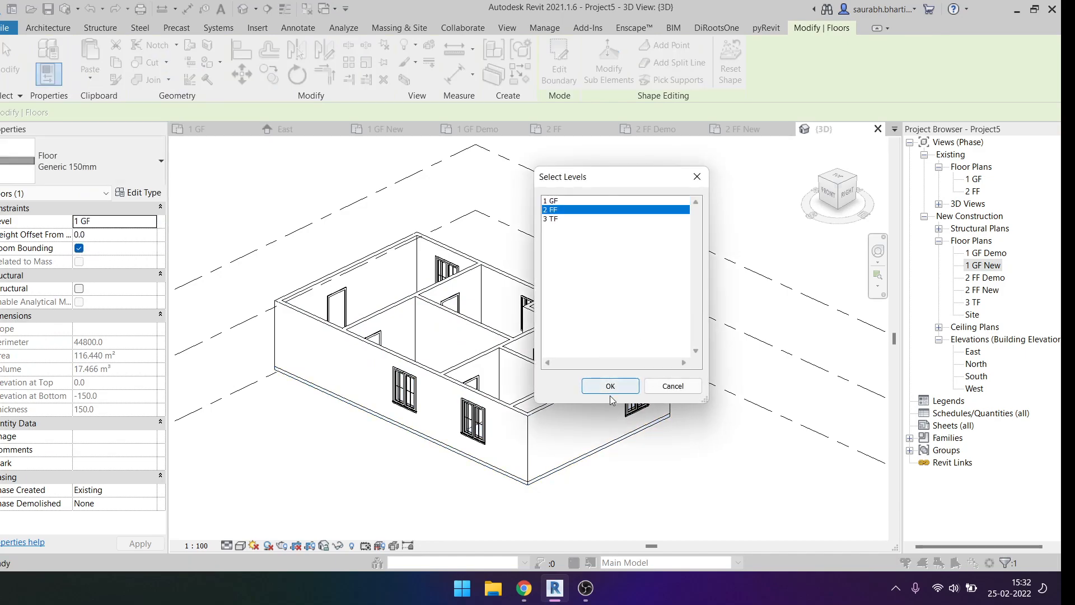
{"action": "left_click", "coordinate": [610, 386]}
{"action": "key", "text": "Escape"}
{"action": "left_click", "coordinate": [488, 372]}
{"action": "key", "text": "Escape"}
{"action": "middle_click_drag", "start_coordinate": [591, 441], "coordinate": [588, 395], "text": "shift"}
{"action": "left_click", "coordinate": [589, 395]}
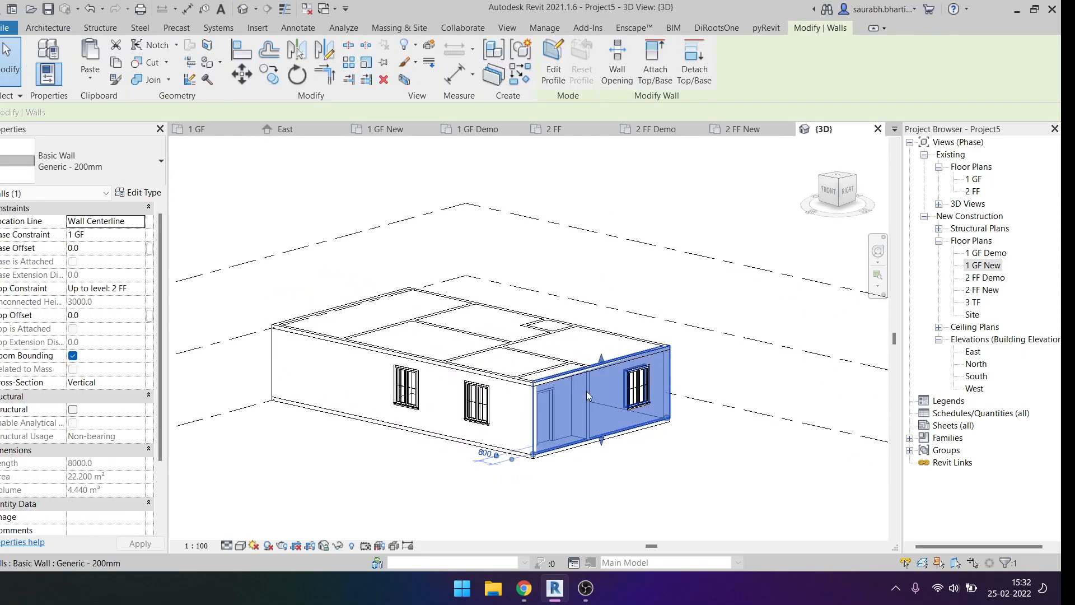
{"action": "key", "text": "s"}
{"action": "key", "text": "a"}
{"action": "key", "text": "Escape"}
Step: Select the ground floor building elements between the two slabs and filter the selection to walls only
{"action": "middle_click_drag", "start_coordinate": [563, 414], "coordinate": [779, 334], "text": "shift"}
{"action": "left_click", "coordinate": [835, 188]}
{"action": "scroll", "coordinate": [493, 375], "scroll_direction": "up", "scroll_amount": 3}
{"action": "left_click_drag", "start_coordinate": [581, 368], "coordinate": [249, 385]}
{"action": "middle_click_drag", "start_coordinate": [672, 386], "coordinate": [568, 448], "text": "shift"}
{"action": "left_click", "coordinate": [553, 59]}
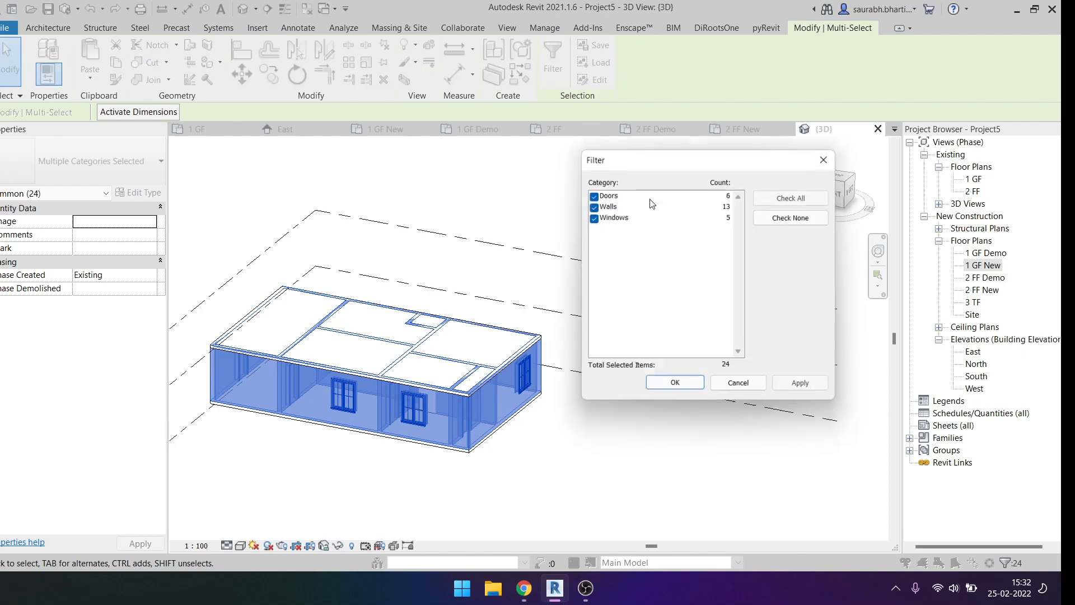
{"action": "left_click", "coordinate": [793, 216]}
{"action": "left_click", "coordinate": [592, 206]}
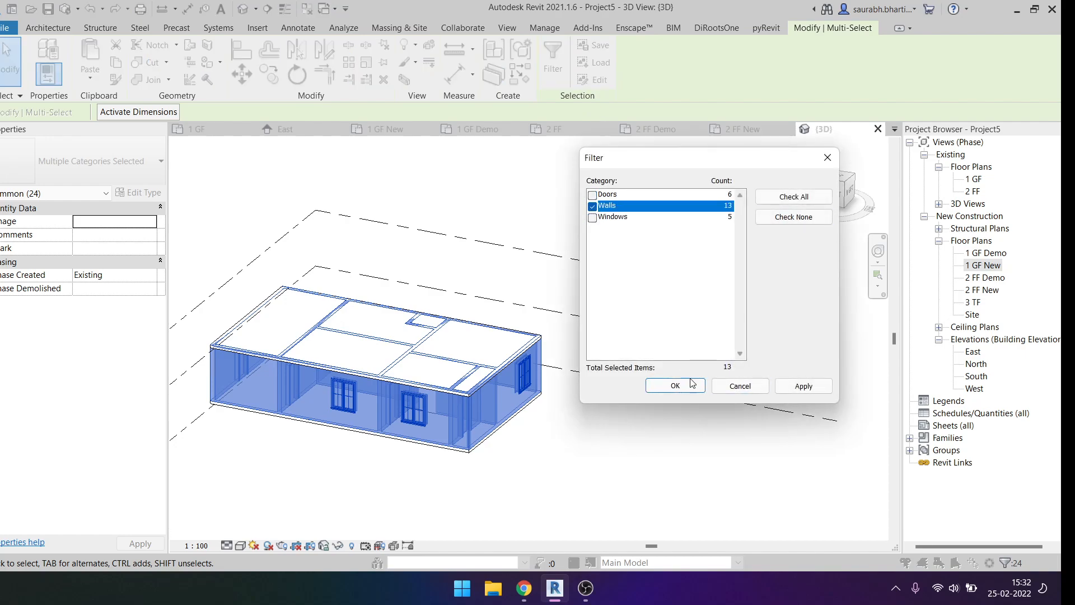
{"action": "left_click", "coordinate": [675, 386]}
Step: Attach the tops of the selected ground floor walls to the floor slab at level 2 FF
{"action": "left_click", "coordinate": [660, 57]}
{"action": "left_click", "coordinate": [508, 350]}
{"action": "left_click", "coordinate": [581, 262]}
{"action": "left_click", "coordinate": [588, 288]}
{"action": "scroll", "coordinate": [594, 305], "scroll_direction": "down", "scroll_amount": 1}
{"action": "middle_click_drag", "start_coordinate": [603, 414], "coordinate": [581, 364], "text": "shift"}
{"action": "scroll", "coordinate": [444, 328], "scroll_direction": "up", "scroll_amount": 4}
{"action": "scroll", "coordinate": [495, 387], "scroll_direction": "down", "scroll_amount": 3}
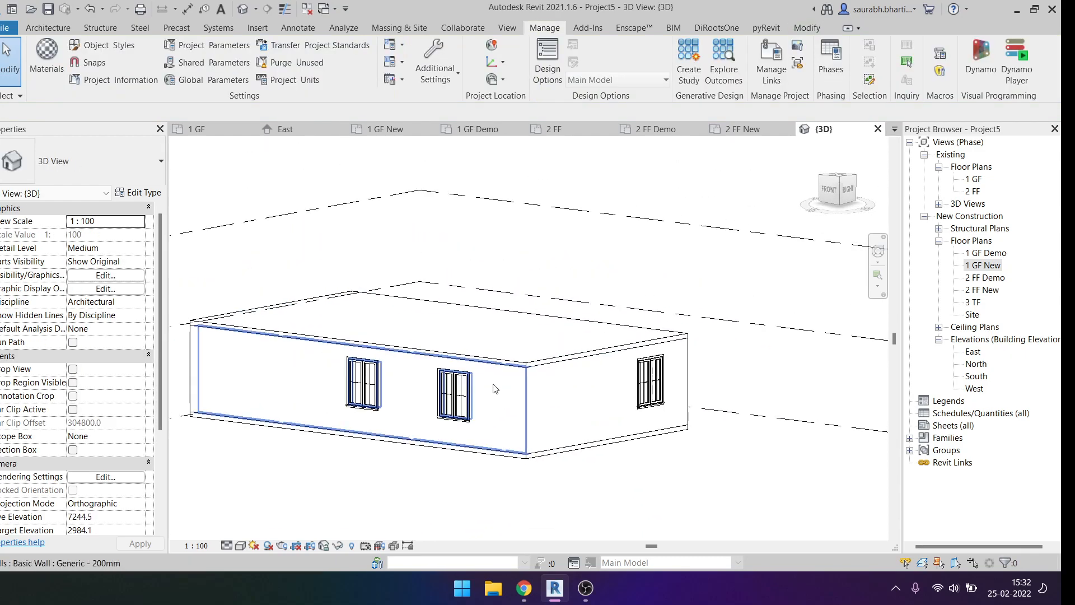
{"action": "middle_click_drag", "start_coordinate": [583, 418], "coordinate": [579, 523], "text": "shift"}
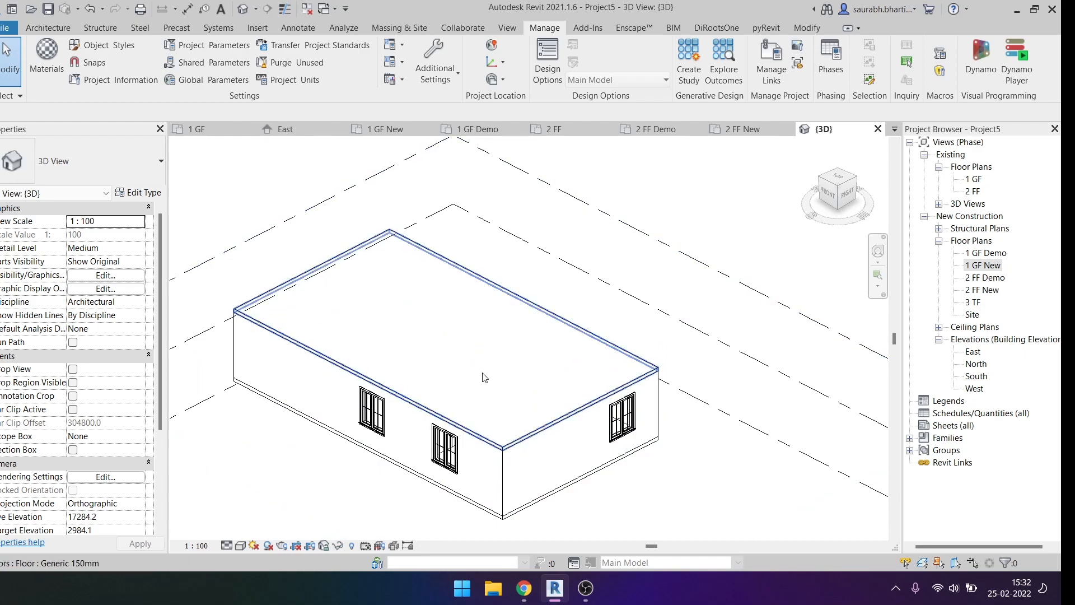
{"action": "middle_click_drag", "start_coordinate": [483, 377], "coordinate": [588, 375], "text": "shift"}
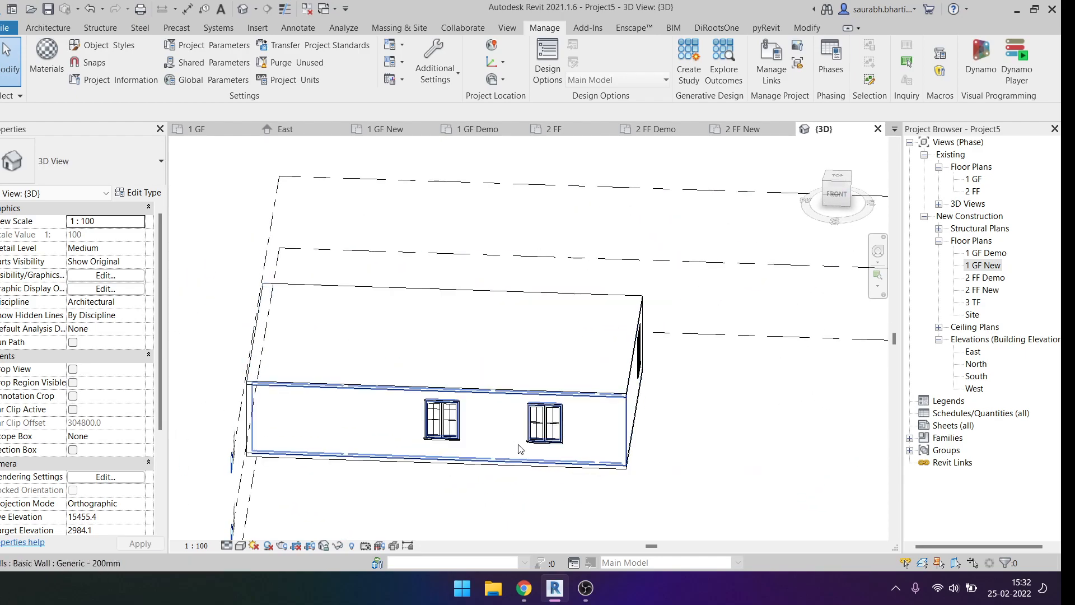
Step: Open the recently used client model whose file name ends in "Old Views"
{"action": "left_click", "coordinate": [251, 129]}
{"action": "left_click", "coordinate": [11, 28]}
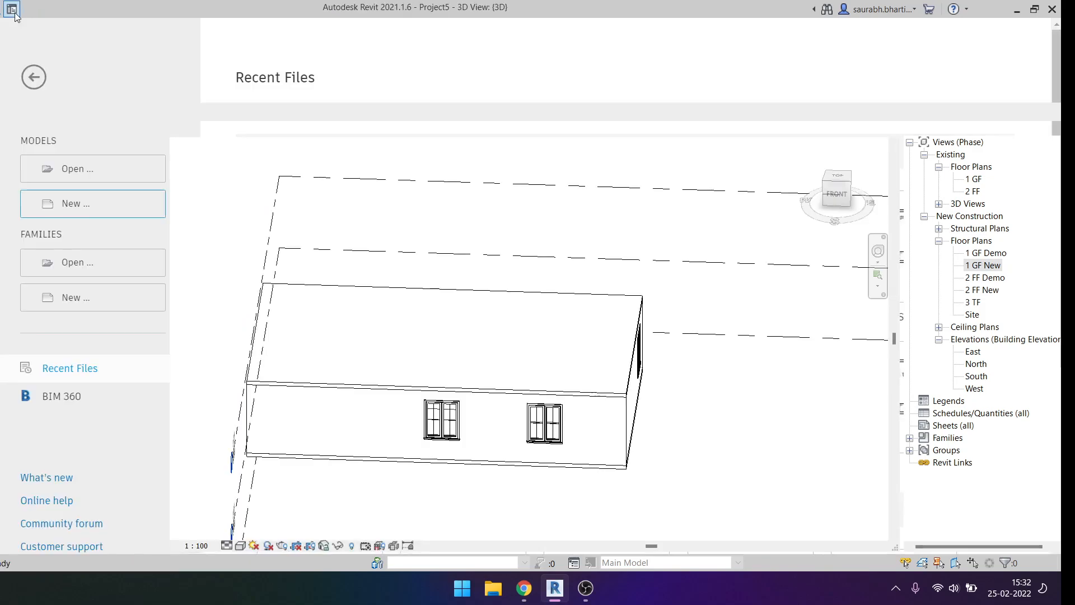
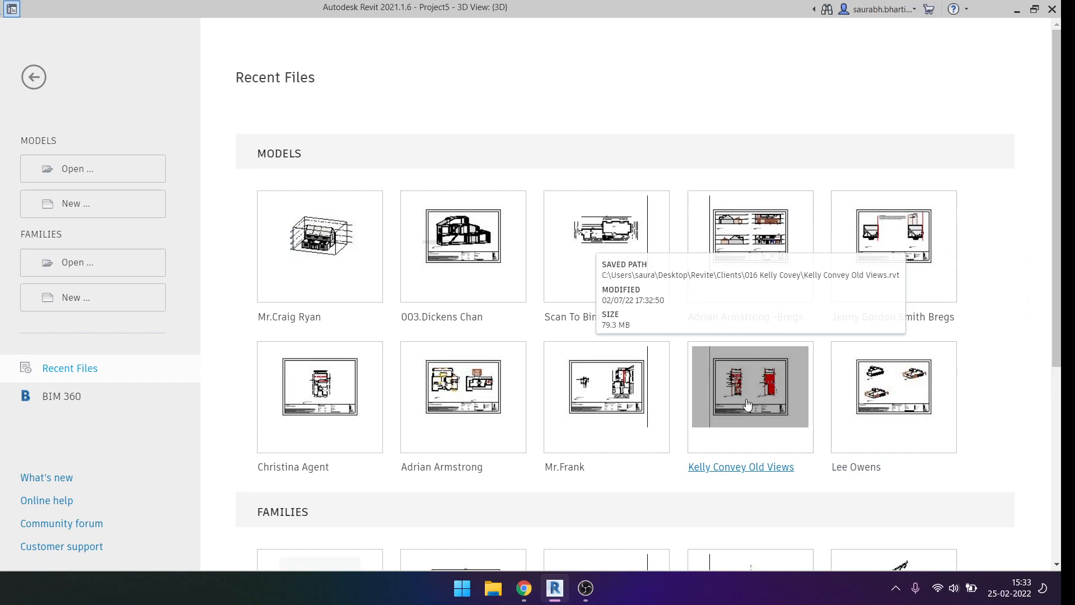
{"action": "left_click", "coordinate": [747, 403]}
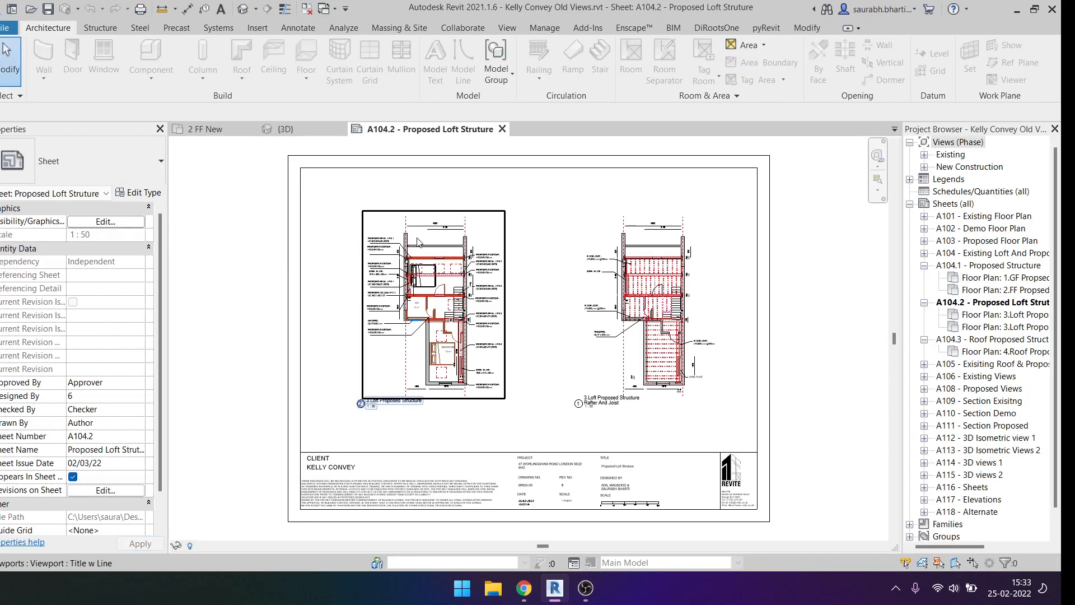
Step: Open the model's default 3D view and examine the house's existing roofs and side elevation
{"action": "left_click", "coordinate": [242, 9]}
{"action": "middle_click_drag", "start_coordinate": [585, 381], "coordinate": [638, 342], "text": "shift"}
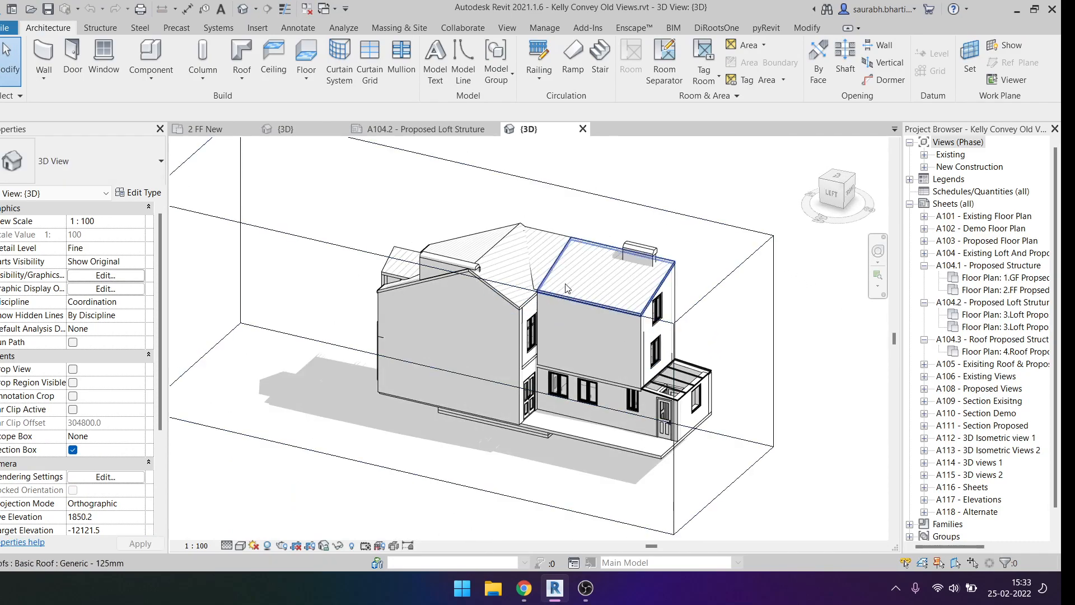
{"action": "scroll", "coordinate": [504, 283], "scroll_direction": "up", "scroll_amount": 5}
{"action": "scroll", "coordinate": [94, 481], "scroll_direction": "down", "scroll_amount": 5}
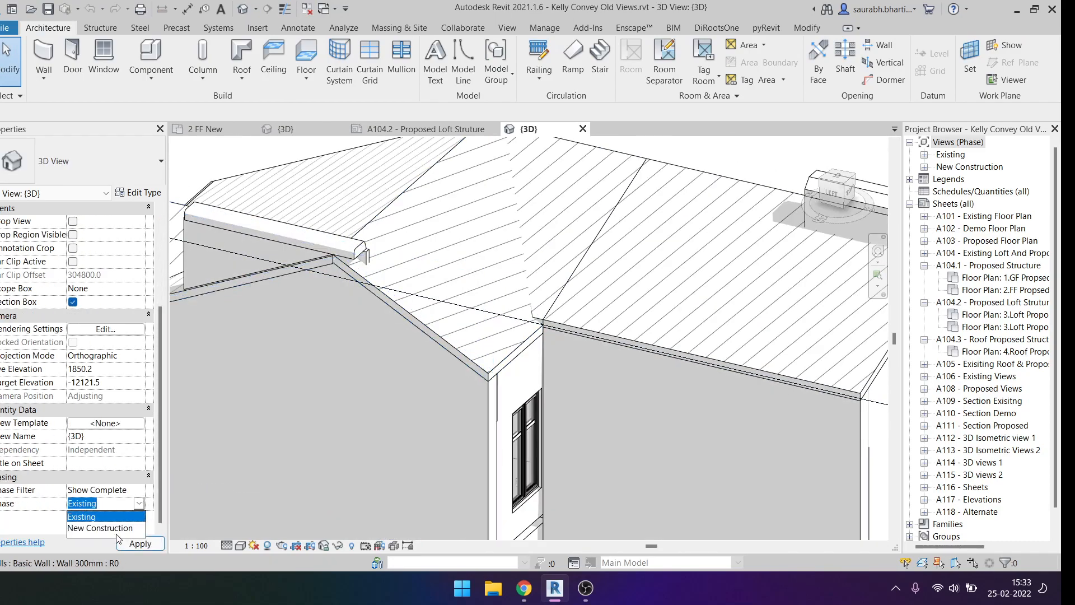
{"action": "scroll", "coordinate": [510, 318], "scroll_direction": "down", "scroll_amount": 2}
{"action": "middle_click_drag", "start_coordinate": [509, 318], "coordinate": [504, 287], "text": "shift"}
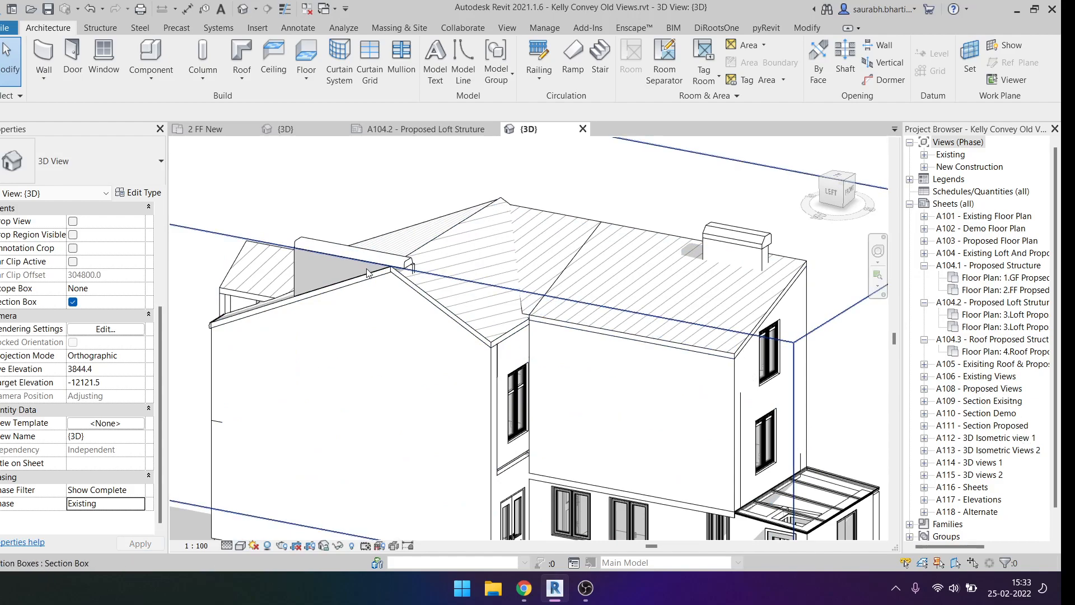
{"action": "scroll", "coordinate": [277, 326], "scroll_direction": "down", "scroll_amount": 1}
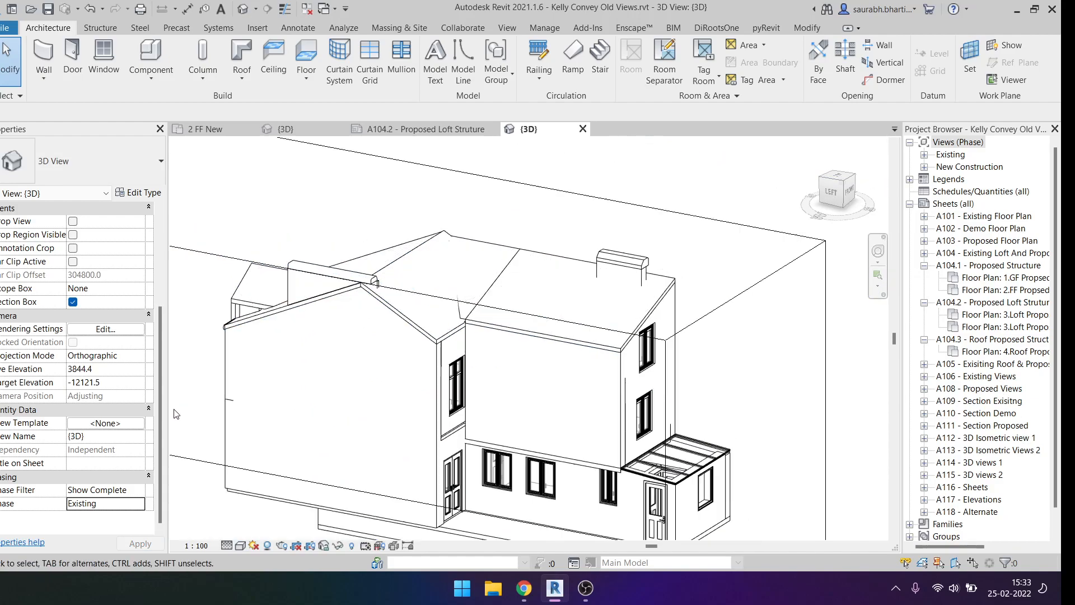
Step: Set the 3D view's phase filter to Z Proposed and its phase to New Construction
{"action": "left_click", "coordinate": [142, 490]}
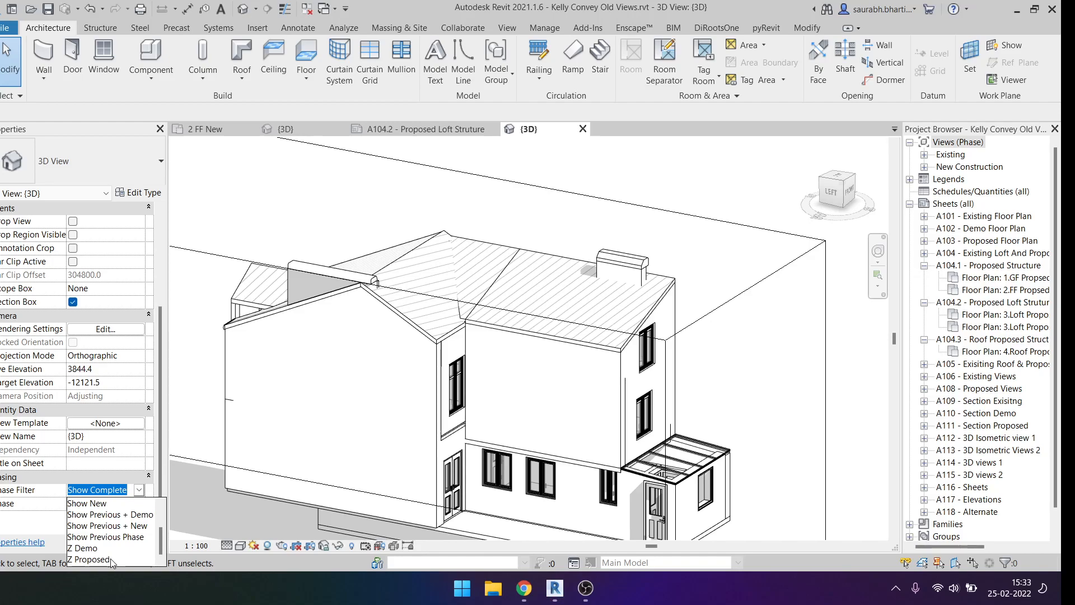
{"action": "left_click", "coordinate": [110, 559]}
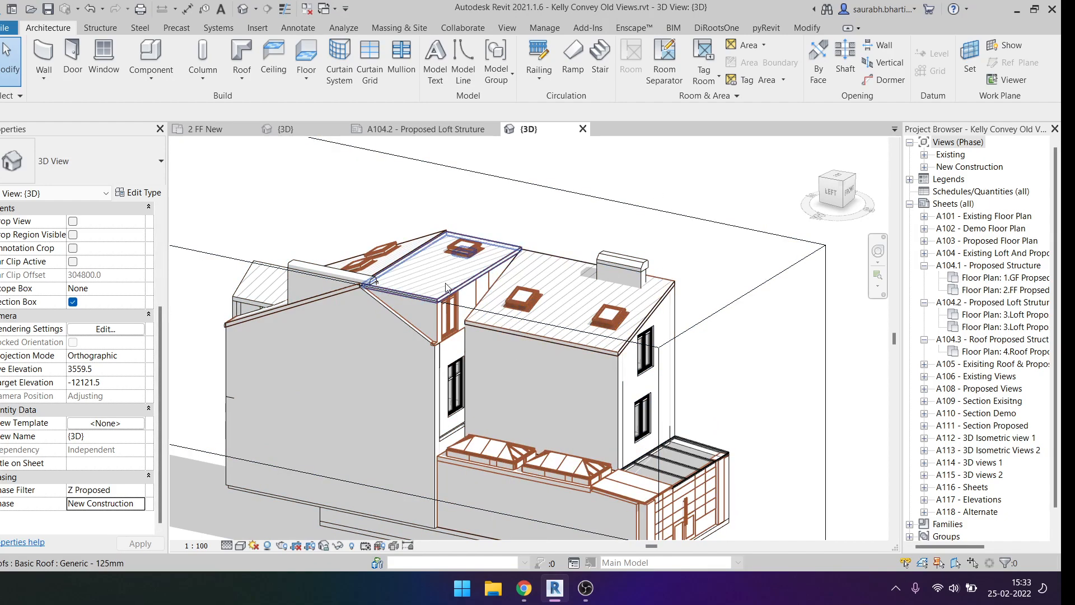
Step: Temporarily hide the pitched main roof holding two rooflights beside the proposed dormer
{"action": "scroll", "coordinate": [540, 274], "scroll_direction": "up", "scroll_amount": 5}
{"action": "left_click", "coordinate": [429, 226]}
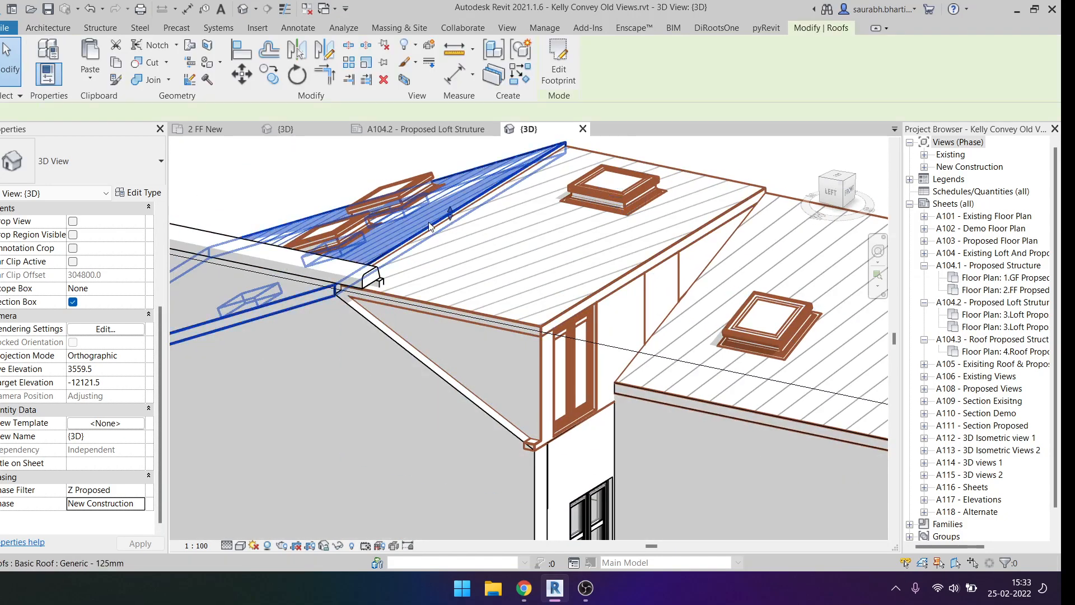
{"action": "key", "text": "h"}
{"action": "key", "text": "h"}
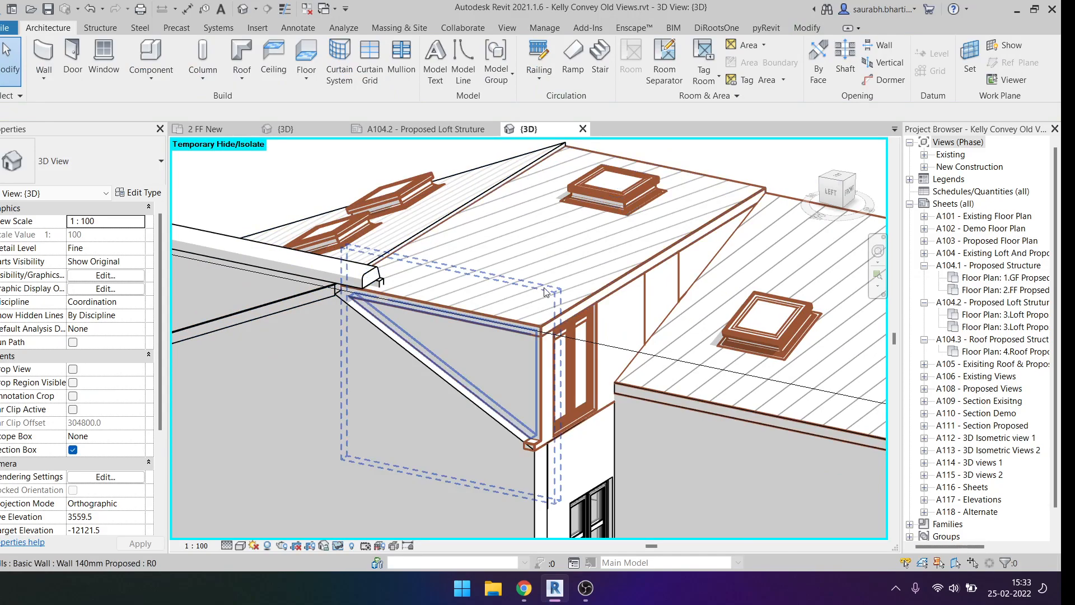
{"action": "middle_click_drag", "start_coordinate": [462, 250], "coordinate": [508, 307], "text": "shift"}
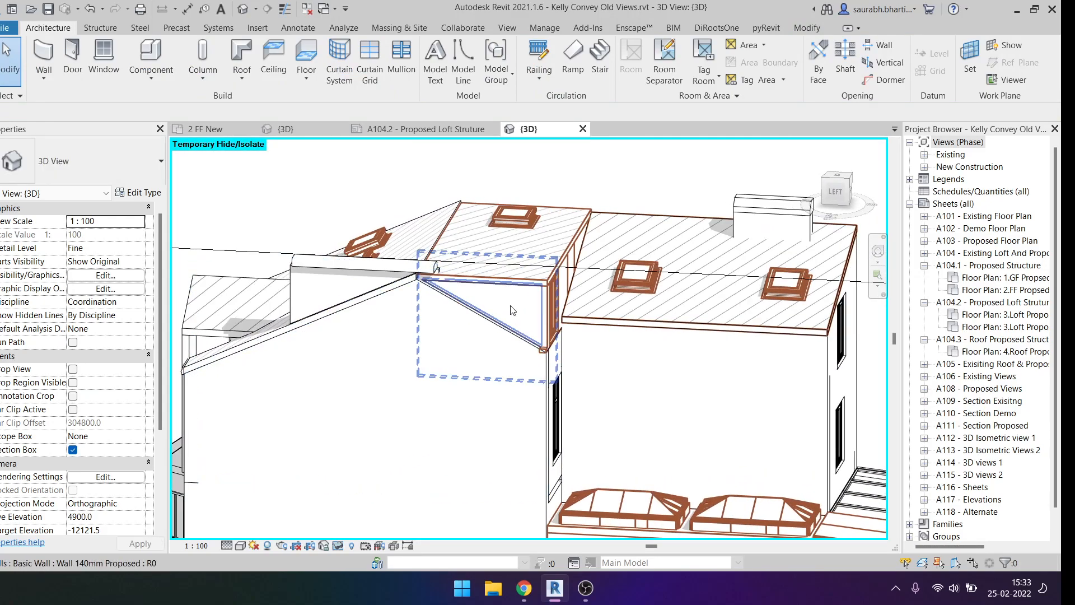
Step: Set the 3D view's phase to Existing and its phase filter to Show Complete
{"action": "scroll", "coordinate": [141, 513], "scroll_direction": "down", "scroll_amount": 4}
{"action": "left_click", "coordinate": [139, 504]}
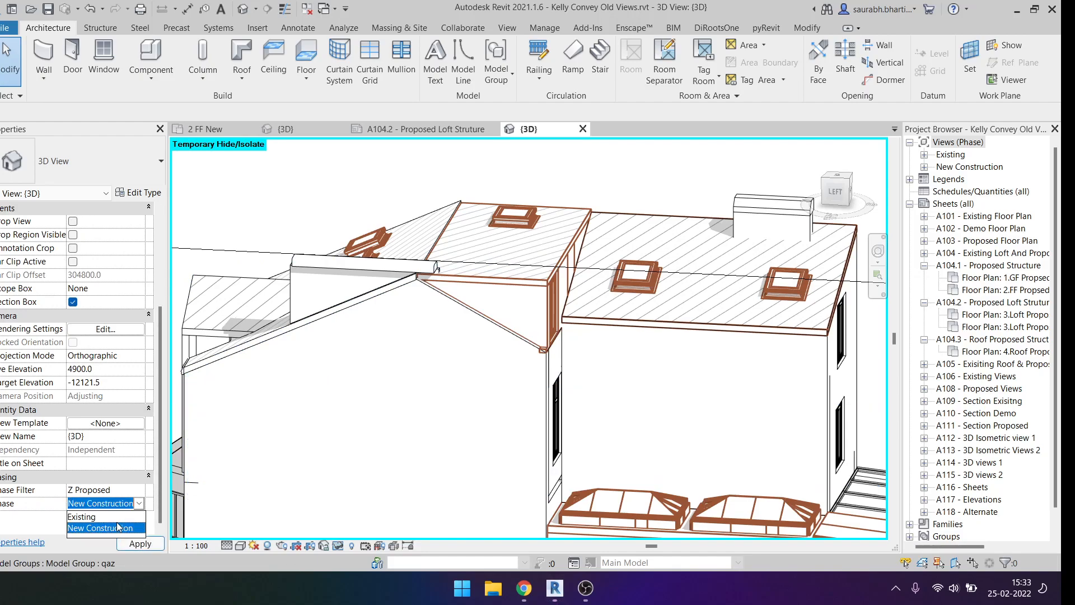
{"action": "left_click", "coordinate": [138, 490]}
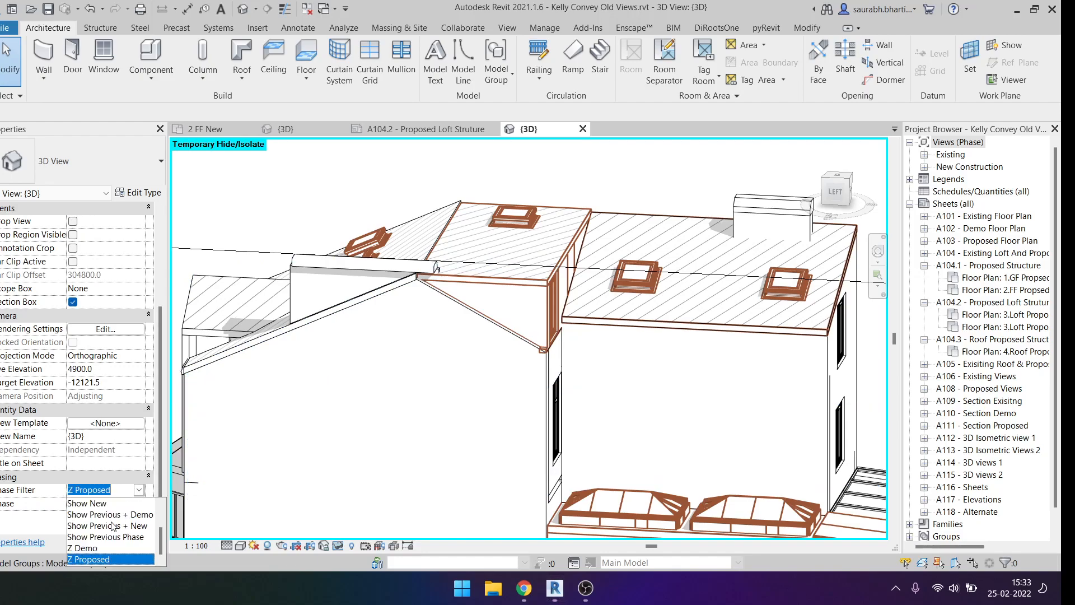
{"action": "left_click", "coordinate": [95, 563]}
{"action": "middle_click_drag", "start_coordinate": [514, 369], "coordinate": [426, 302], "text": "shift"}
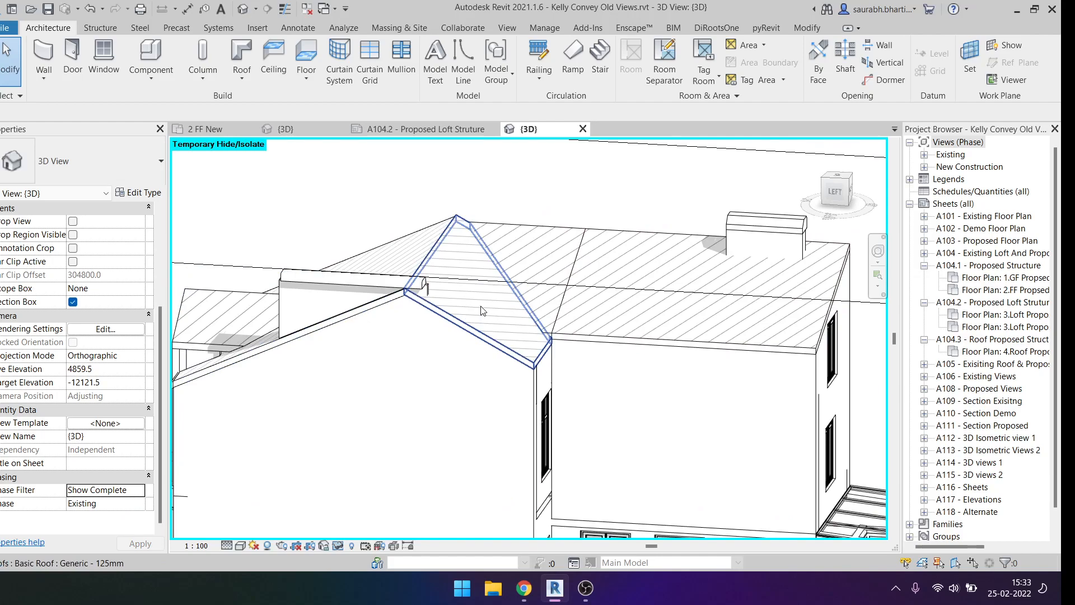
Step: Select the triangular roof piece above the inner corner and check its Phase Created and Phase Demolished settings and options
{"action": "left_click", "coordinate": [512, 261]}
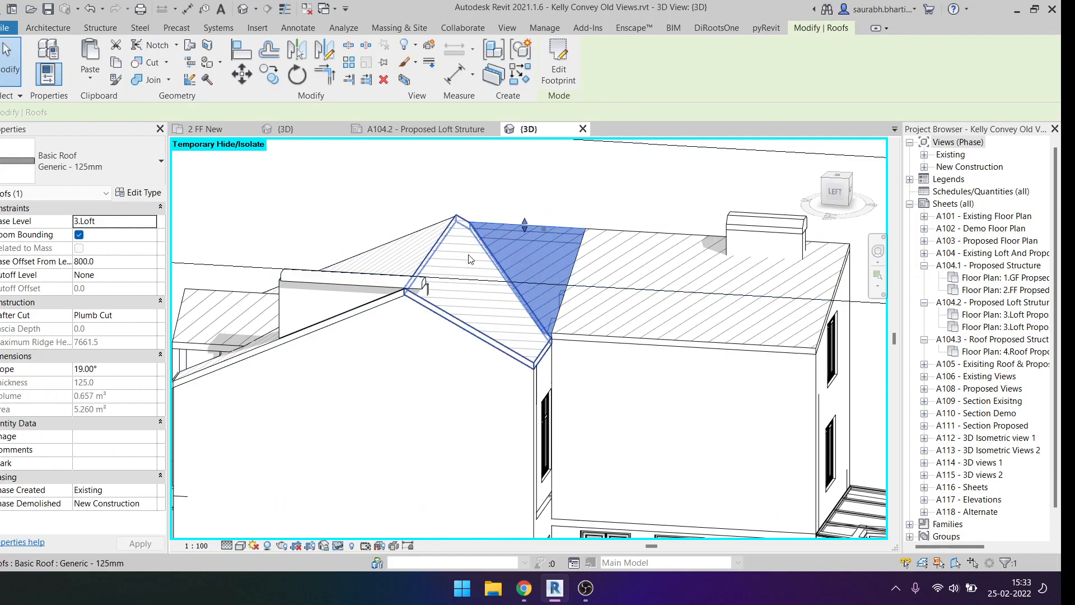
{"action": "left_click", "coordinate": [440, 357]}
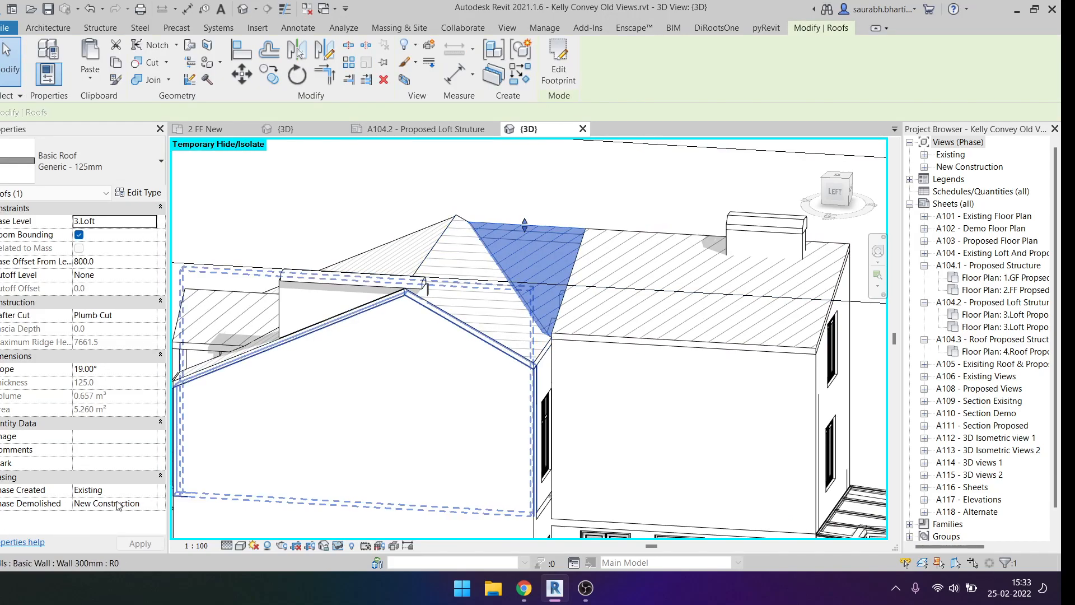
{"action": "left_click", "coordinate": [150, 503]}
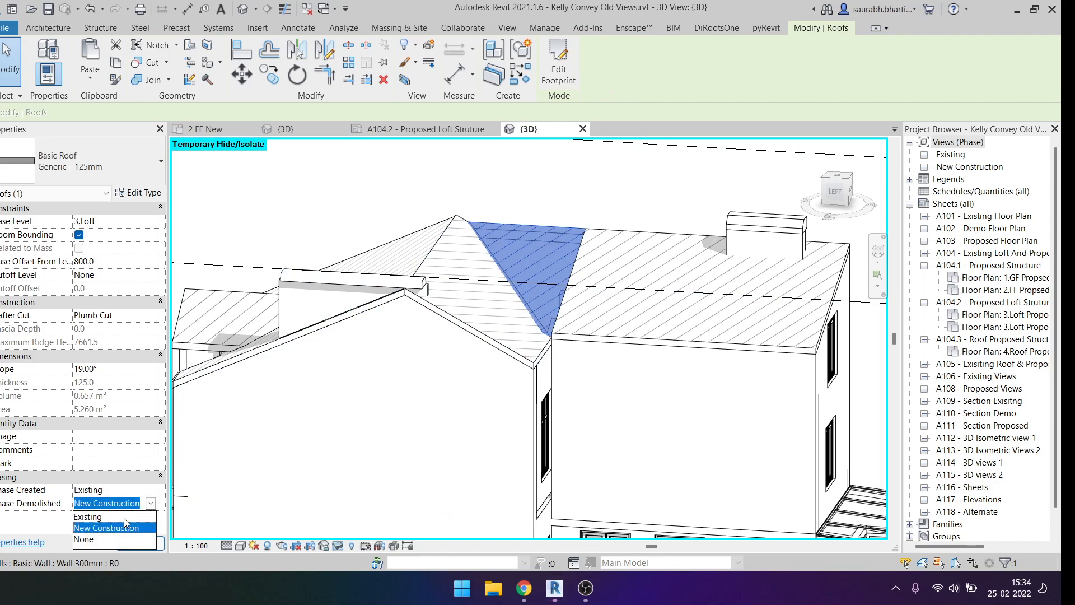
{"action": "left_click", "coordinate": [286, 168]}
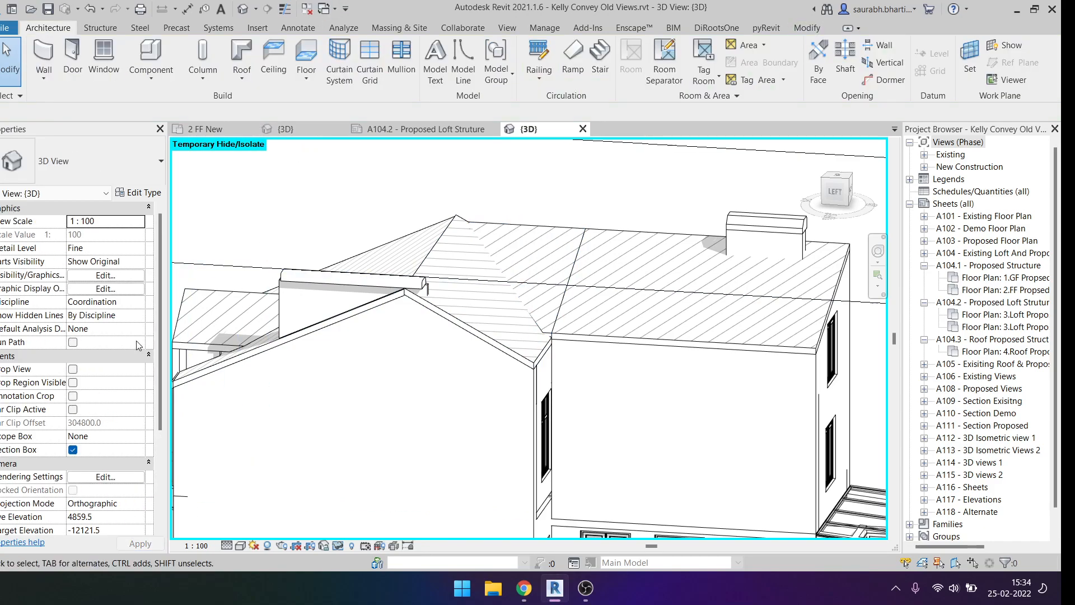
Step: Set the 3D view's phase filter to Z Demo and its phase to New Construction
{"action": "scroll", "coordinate": [100, 391], "scroll_direction": "down", "scroll_amount": 5}
{"action": "left_click", "coordinate": [134, 490]}
{"action": "scroll", "coordinate": [113, 532], "scroll_direction": "down", "scroll_amount": 1}
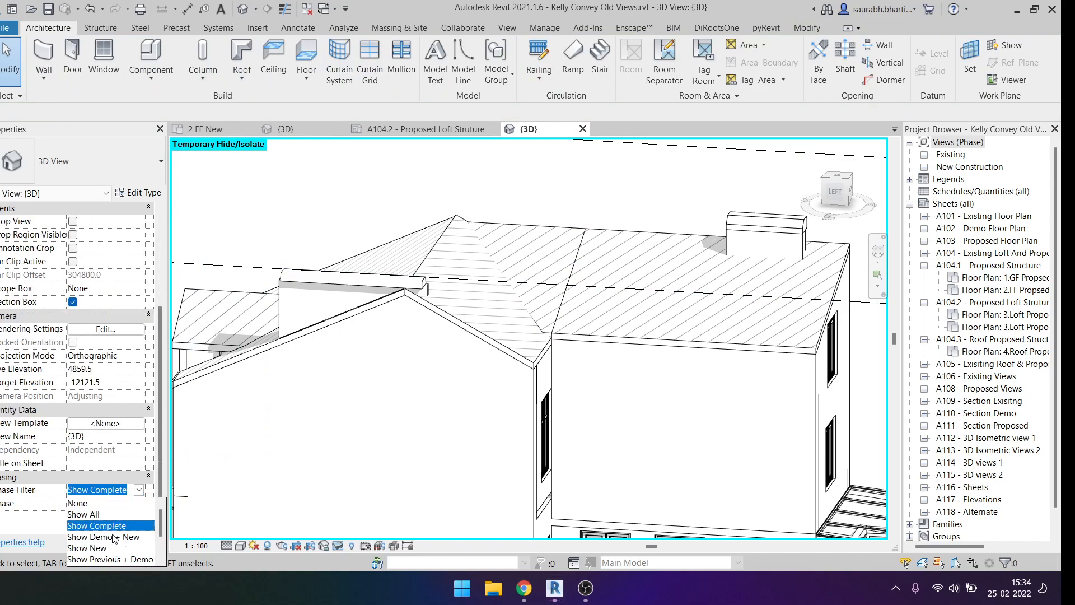
{"action": "left_click", "coordinate": [104, 552]}
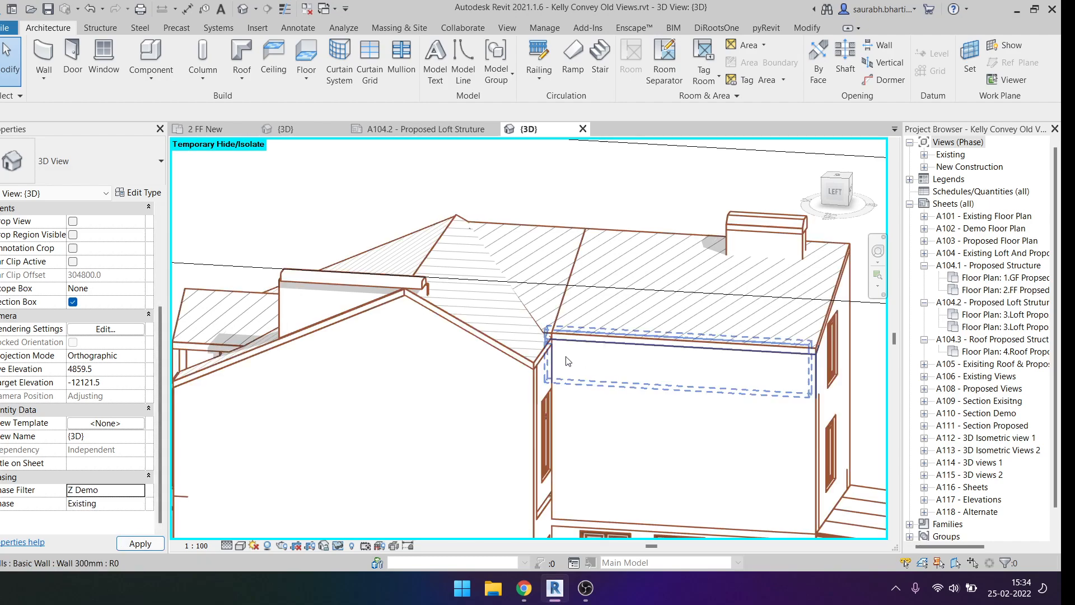
{"action": "scroll", "coordinate": [293, 518], "scroll_direction": "down", "scroll_amount": 3}
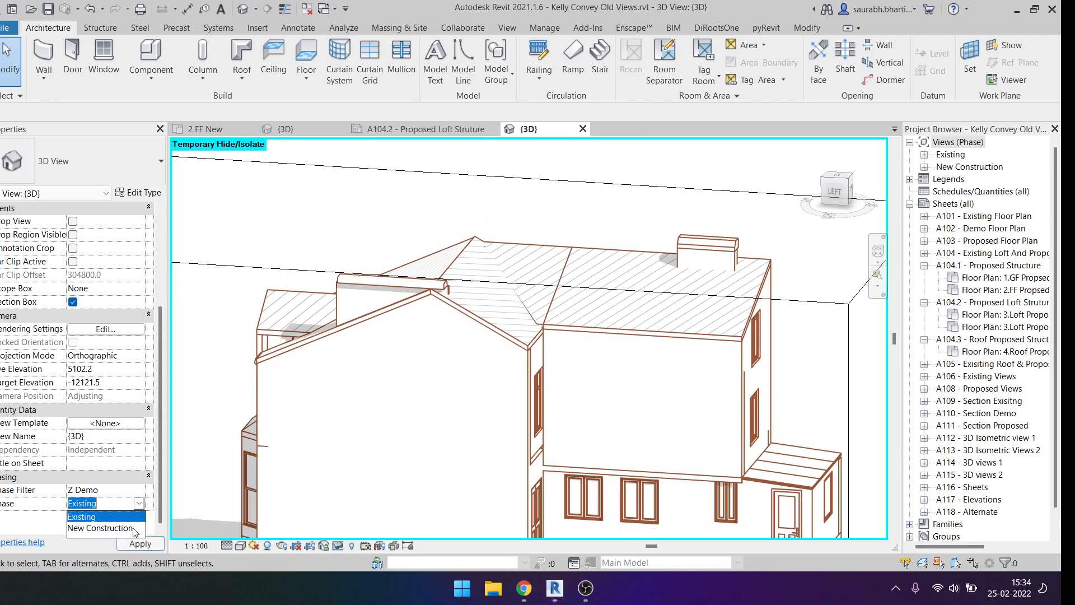
{"action": "middle_click_drag", "start_coordinate": [579, 333], "coordinate": [541, 284], "text": "shift"}
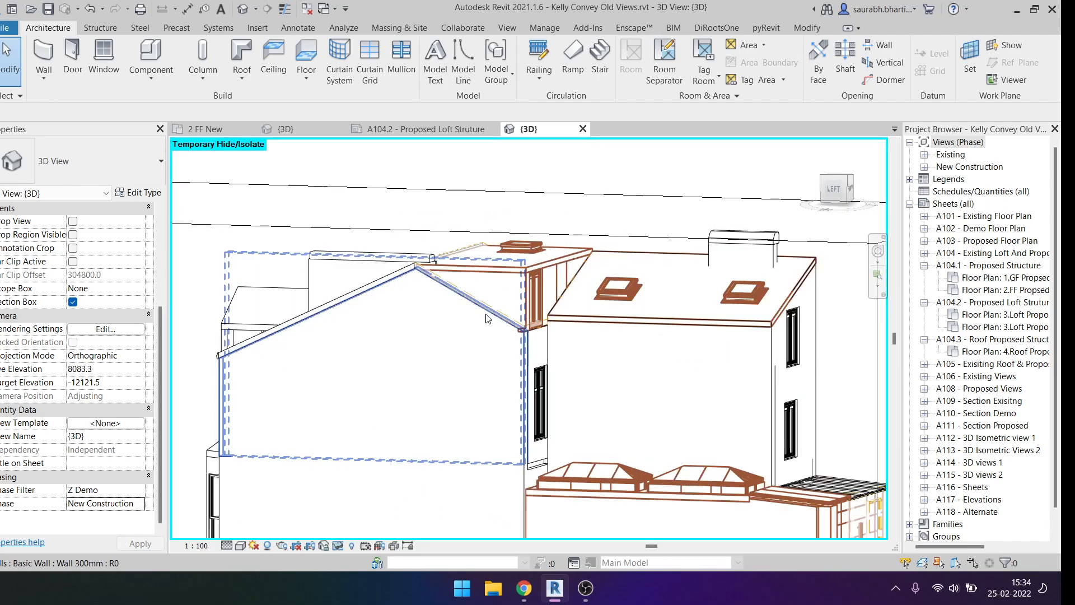
Step: Examine the demolished roof outline beneath the proposed dormer beside the gable wall from several angles
{"action": "scroll", "coordinate": [489, 312], "scroll_direction": "up", "scroll_amount": 5}
{"action": "left_click", "coordinate": [481, 279]}
{"action": "scroll", "coordinate": [481, 277], "scroll_direction": "down", "scroll_amount": 4}
{"action": "key", "text": "Escape"}
{"action": "scroll", "coordinate": [492, 266], "scroll_direction": "up", "scroll_amount": 2}
{"action": "middle_click_drag", "start_coordinate": [493, 266], "coordinate": [291, 235], "text": "shift"}
{"action": "scroll", "coordinate": [493, 347], "scroll_direction": "down", "scroll_amount": 1}
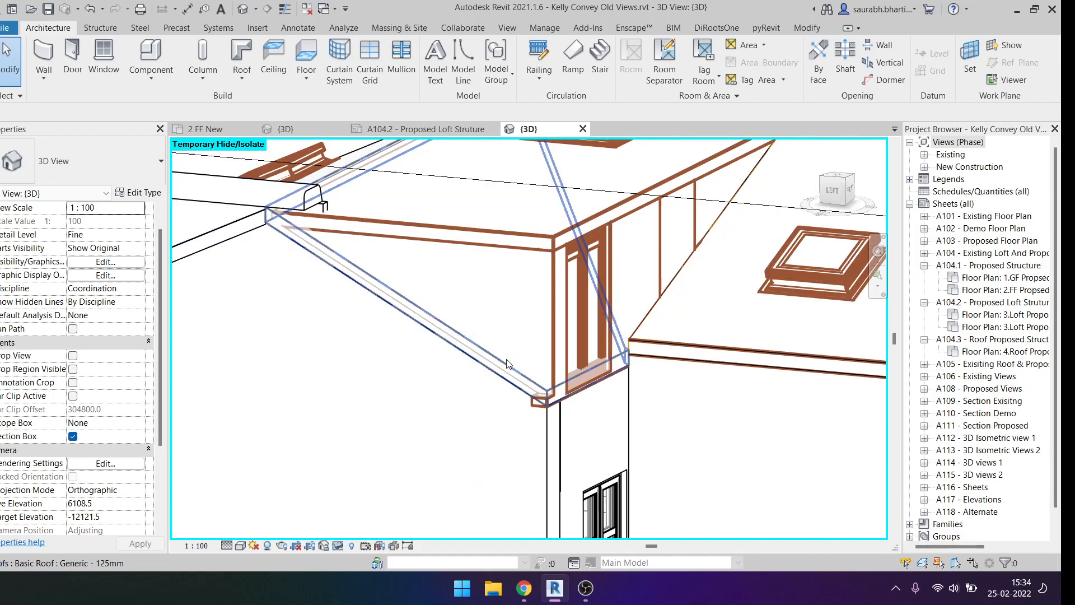
{"action": "middle_click_drag", "start_coordinate": [492, 347], "coordinate": [407, 295], "text": "shift"}
{"action": "scroll", "coordinate": [424, 313], "scroll_direction": "up", "scroll_amount": 5}
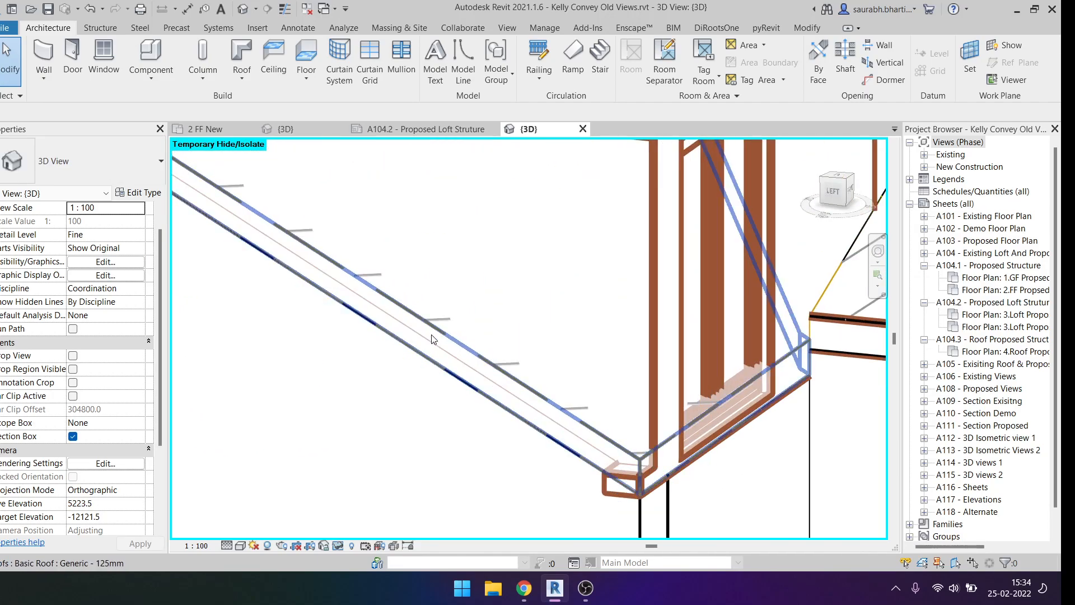
{"action": "scroll", "coordinate": [433, 330], "scroll_direction": "down", "scroll_amount": 3}
{"action": "scroll", "coordinate": [436, 334], "scroll_direction": "down", "scroll_amount": 2}
{"action": "middle_click_drag", "start_coordinate": [535, 367], "coordinate": [464, 379], "text": "shift"}
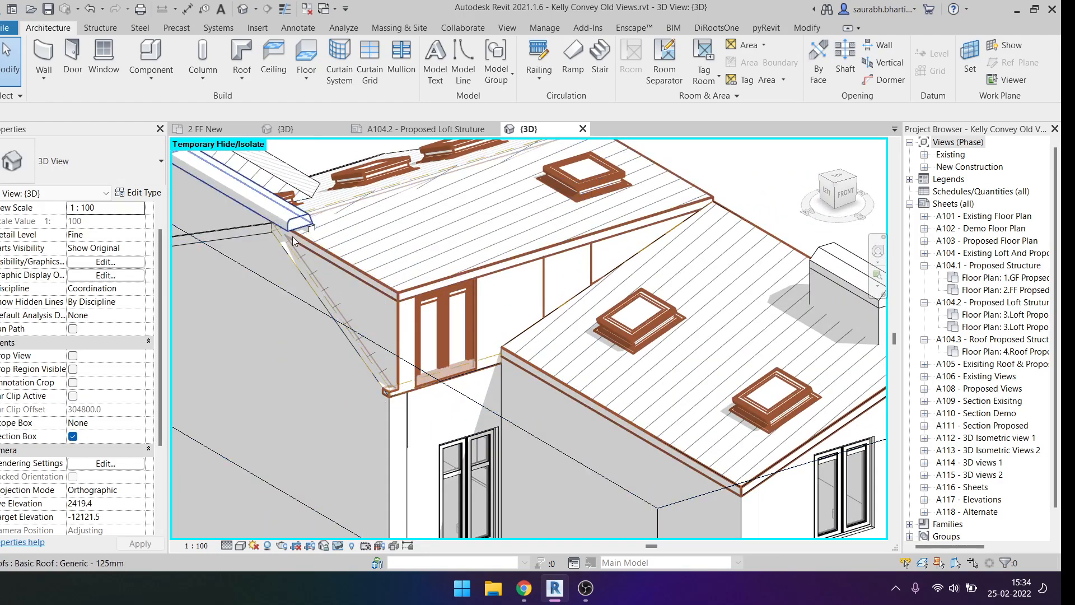
{"action": "scroll", "coordinate": [343, 324], "scroll_direction": "down", "scroll_amount": 5}
{"action": "middle_click_drag", "start_coordinate": [364, 296], "coordinate": [403, 313], "text": "shift"}
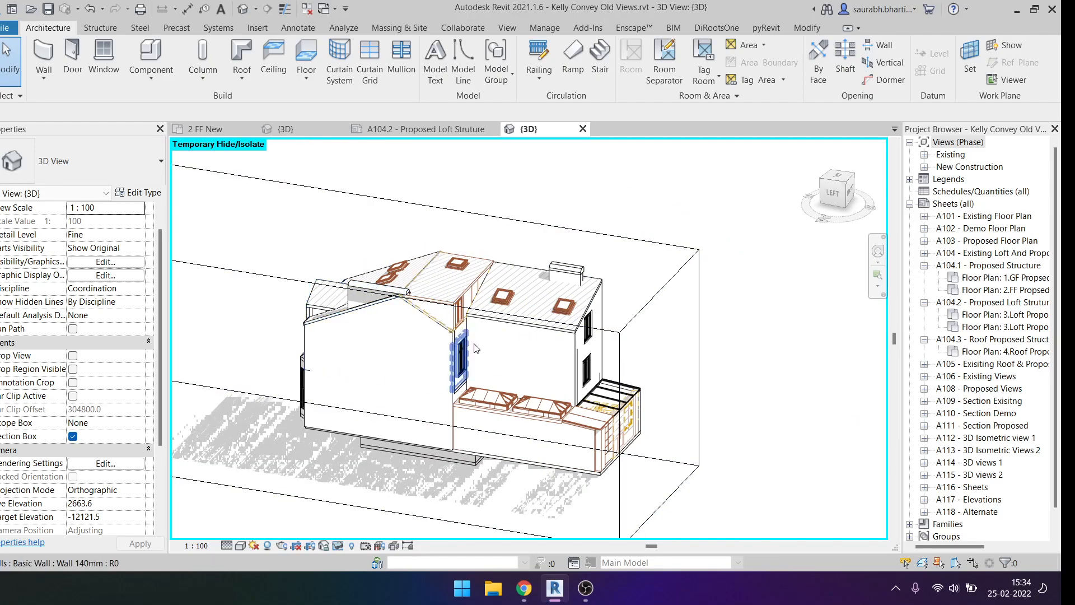
{"action": "scroll", "coordinate": [417, 320], "scroll_direction": "up", "scroll_amount": 4}
{"action": "scroll", "coordinate": [417, 320], "scroll_direction": "up", "scroll_amount": 6}
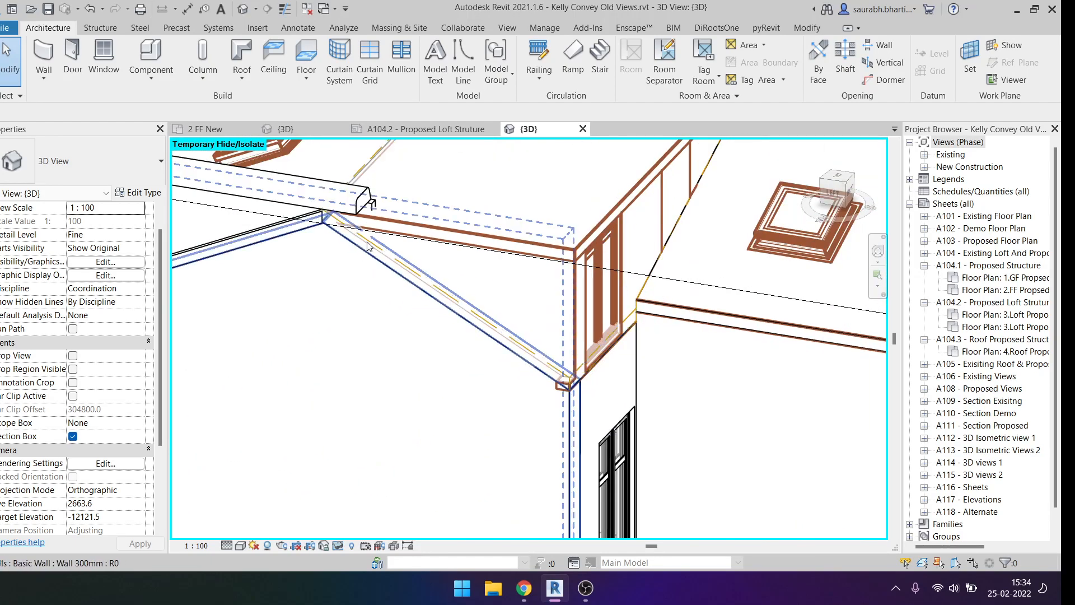
Step: Close the 3D view and the Proposed Loft Structure sheet, discarding the changes to the model
{"action": "left_click", "coordinate": [582, 128]}
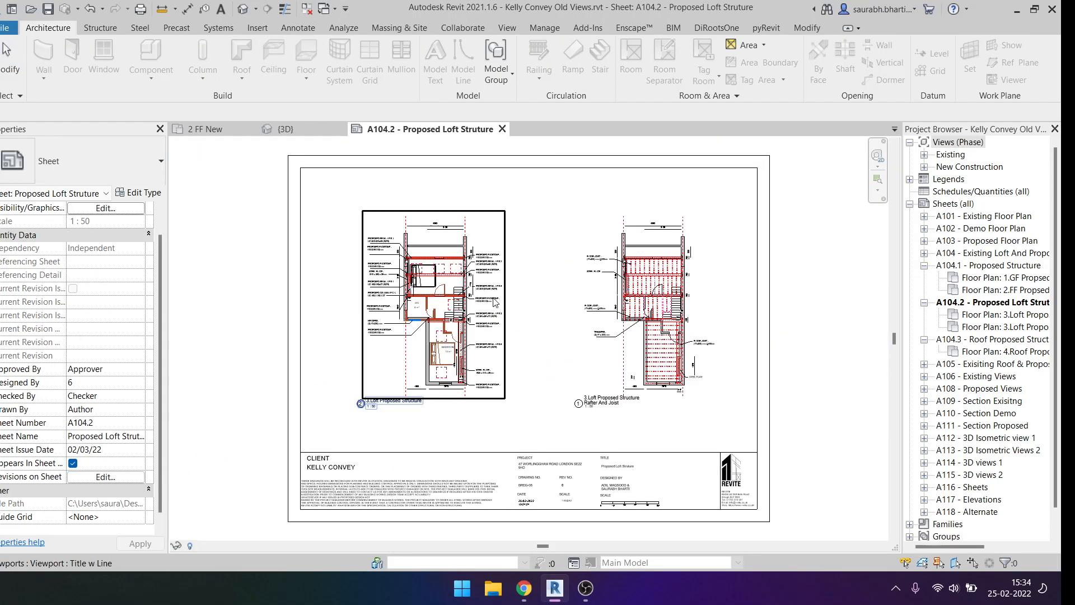
{"action": "left_click", "coordinate": [503, 129]}
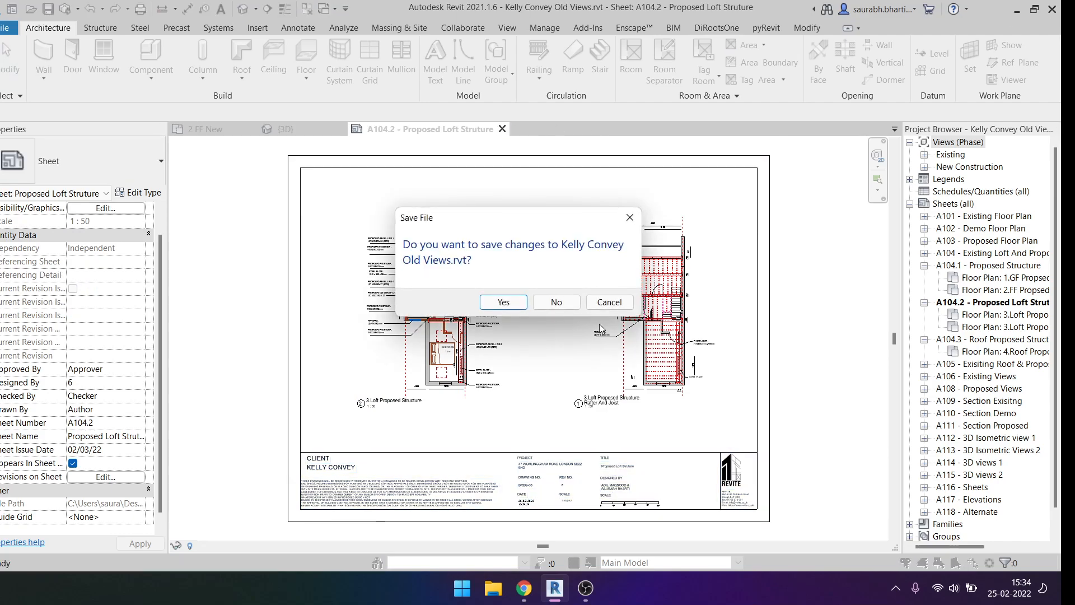
{"action": "left_click", "coordinate": [556, 301]}
Step: In File Explorer, open the main Revit model from the fourth client folder under Revite > Clients
{"action": "left_click", "coordinate": [1016, 9]}
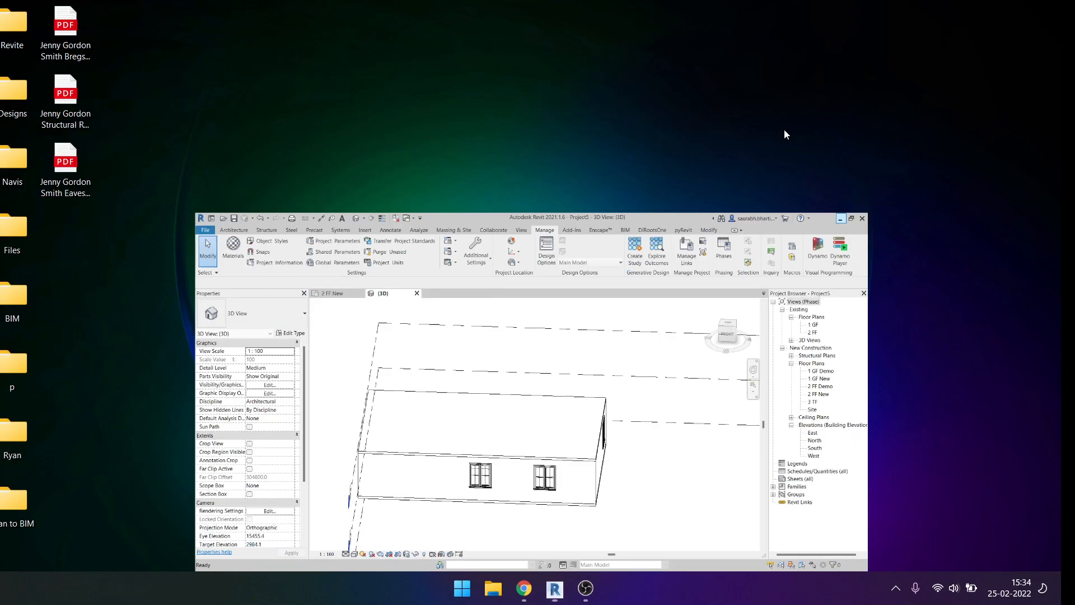
{"action": "double_click", "coordinate": [7, 31]}
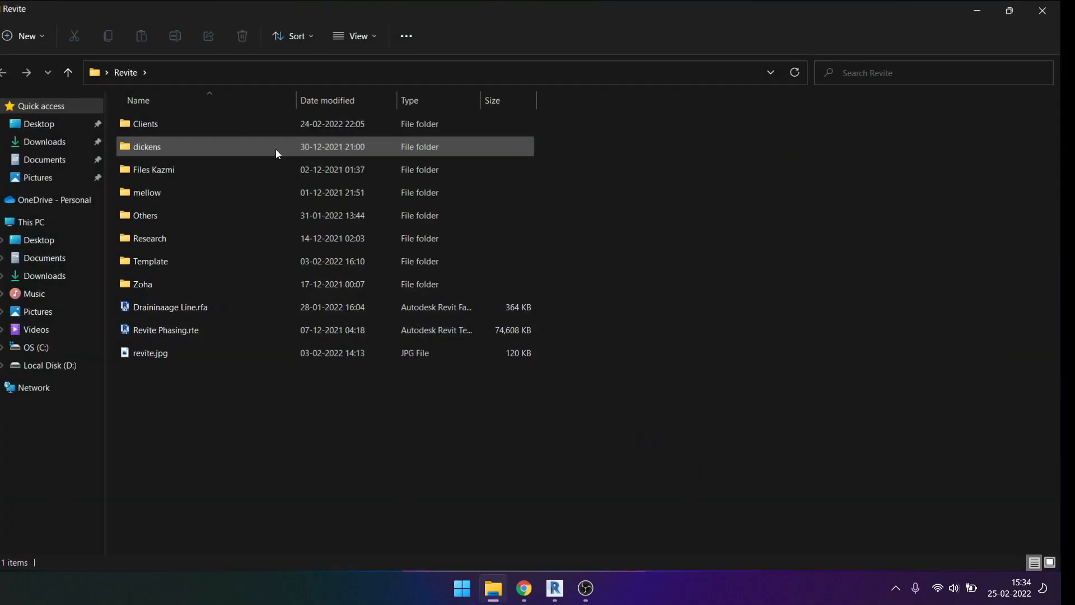
{"action": "double_click", "coordinate": [227, 125]}
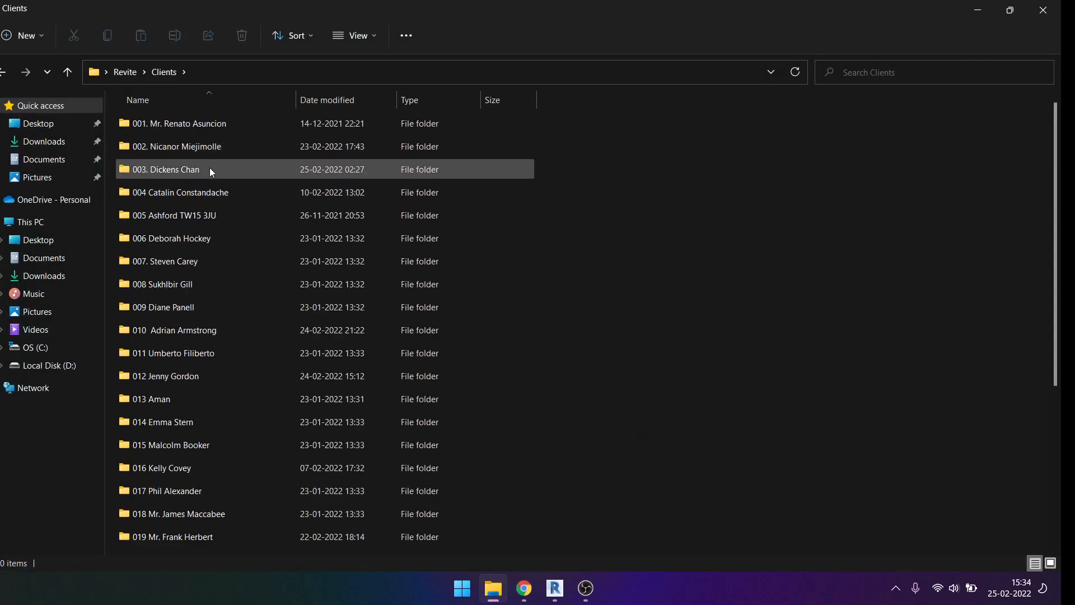
{"action": "double_click", "coordinate": [208, 192]}
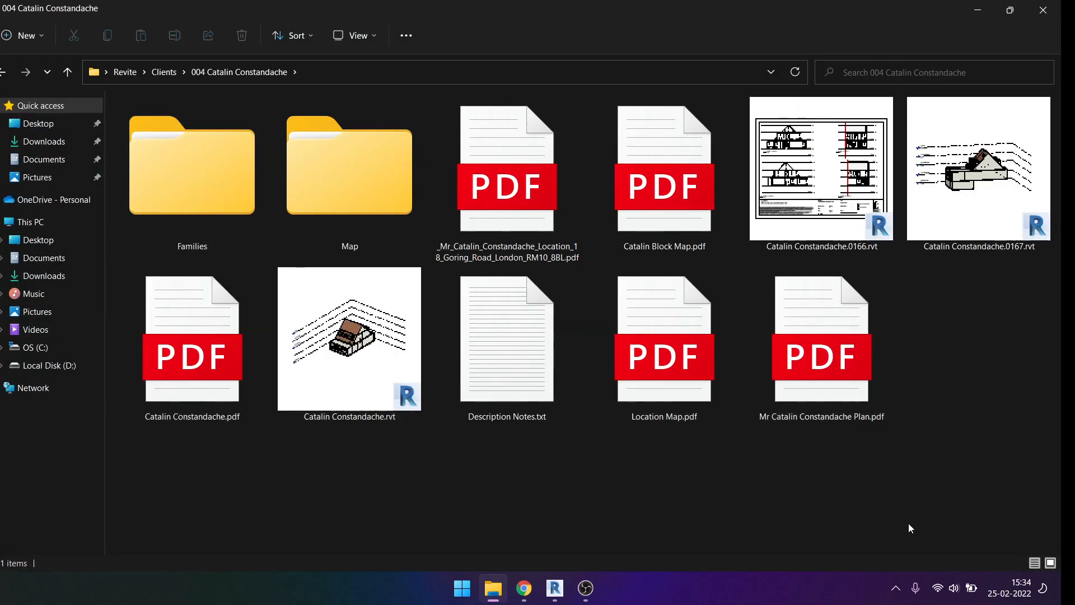
{"action": "double_click", "coordinate": [349, 339]}
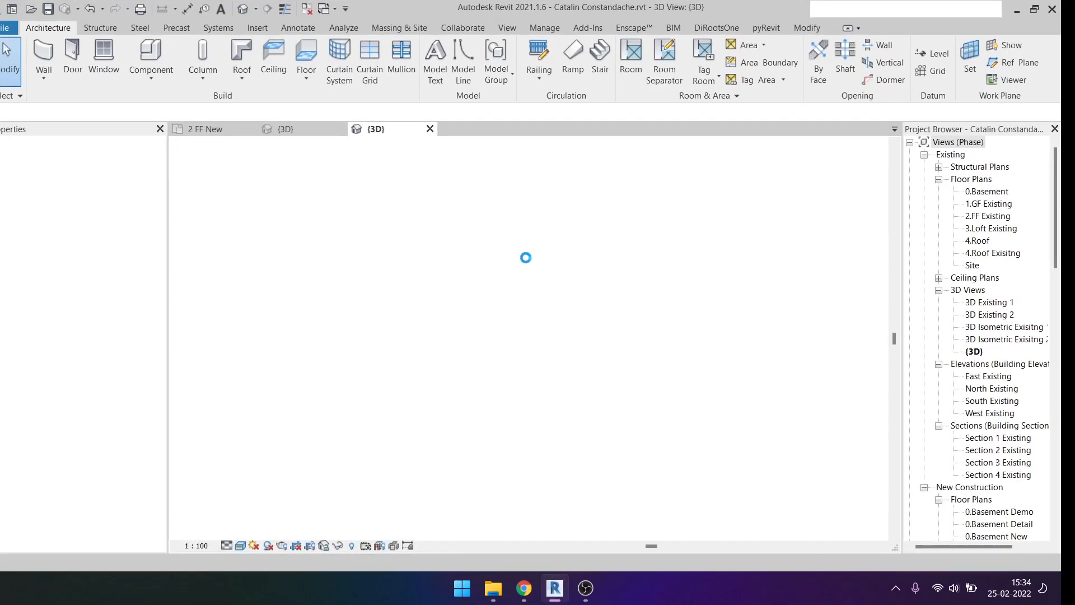
Step: Set the newly opened model's 3D view to the New Construction phase with the Show Complete phase filter
{"action": "middle_click_drag", "start_coordinate": [632, 386], "coordinate": [448, 468], "text": "shift"}
{"action": "scroll", "coordinate": [93, 503], "scroll_direction": "down", "scroll_amount": 4}
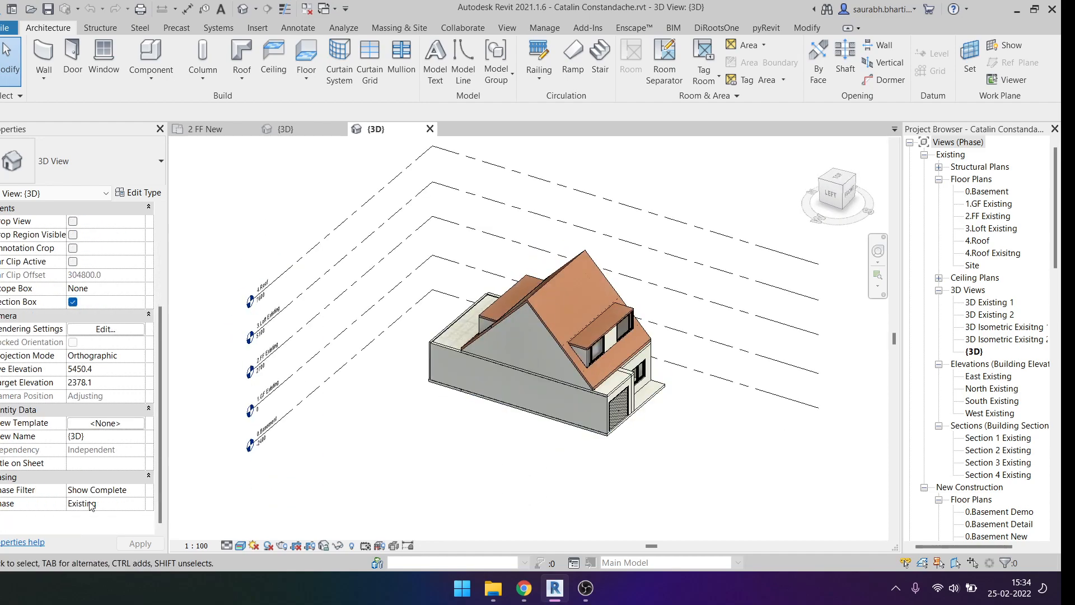
{"action": "left_click", "coordinate": [138, 490]}
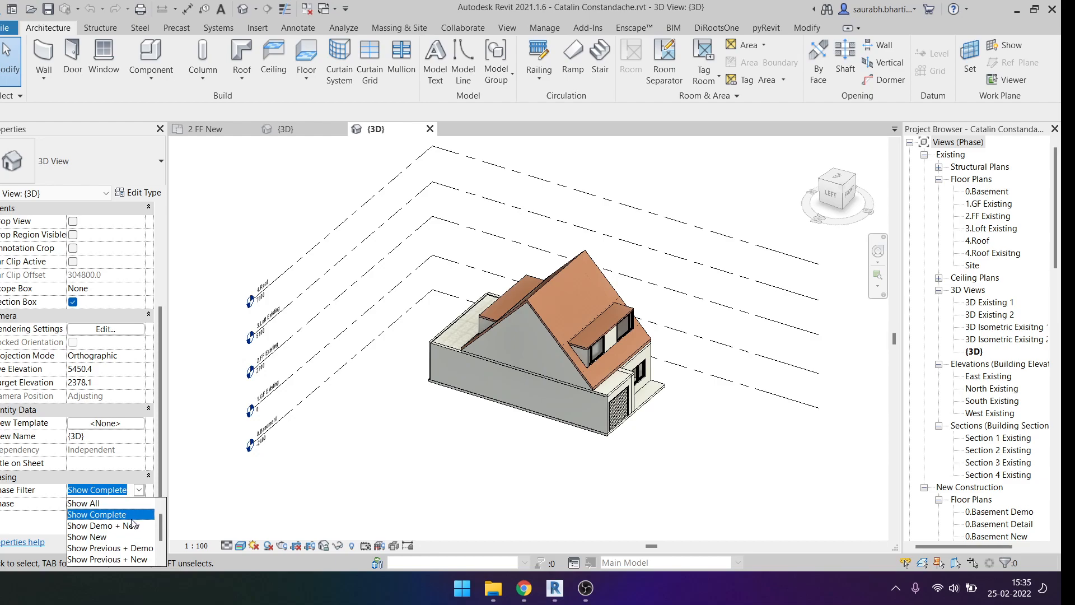
{"action": "left_click", "coordinate": [138, 515]}
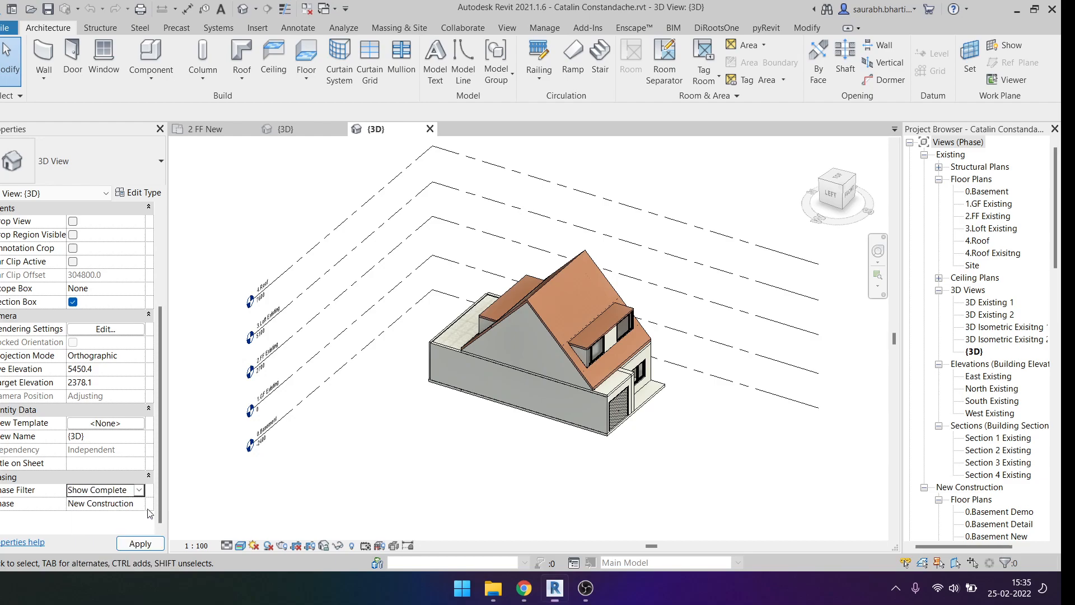
{"action": "scroll", "coordinate": [446, 452], "scroll_direction": "up", "scroll_amount": 5}
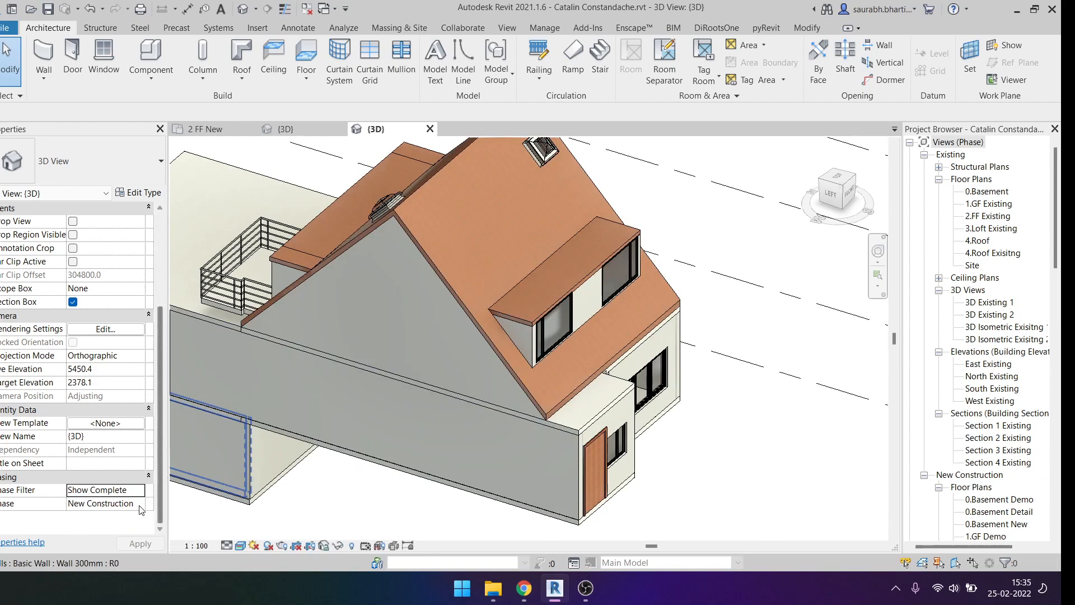
Step: Set the 3D view's visual style to Hidden Line and its phase filter to Z Demo, showing the rear dormer
{"action": "left_click", "coordinate": [238, 546]}
{"action": "left_click", "coordinate": [269, 486]}
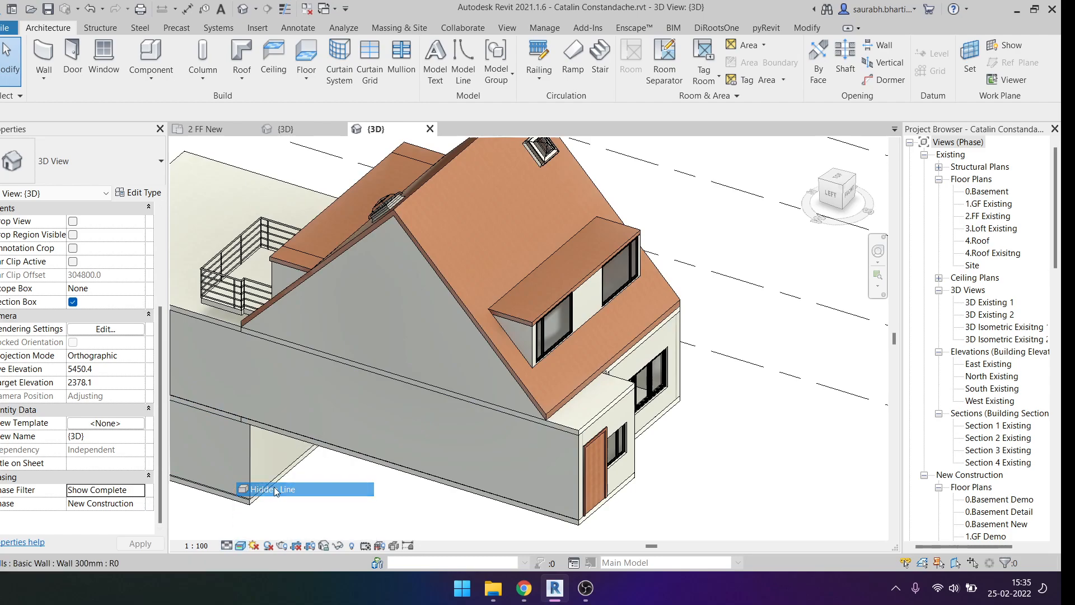
{"action": "left_click", "coordinate": [140, 490]}
{"action": "left_click", "coordinate": [113, 552]}
{"action": "middle_click_drag", "start_coordinate": [403, 476], "coordinate": [359, 282], "text": "shift"}
{"action": "scroll", "coordinate": [359, 282], "scroll_direction": "up", "scroll_amount": 4}
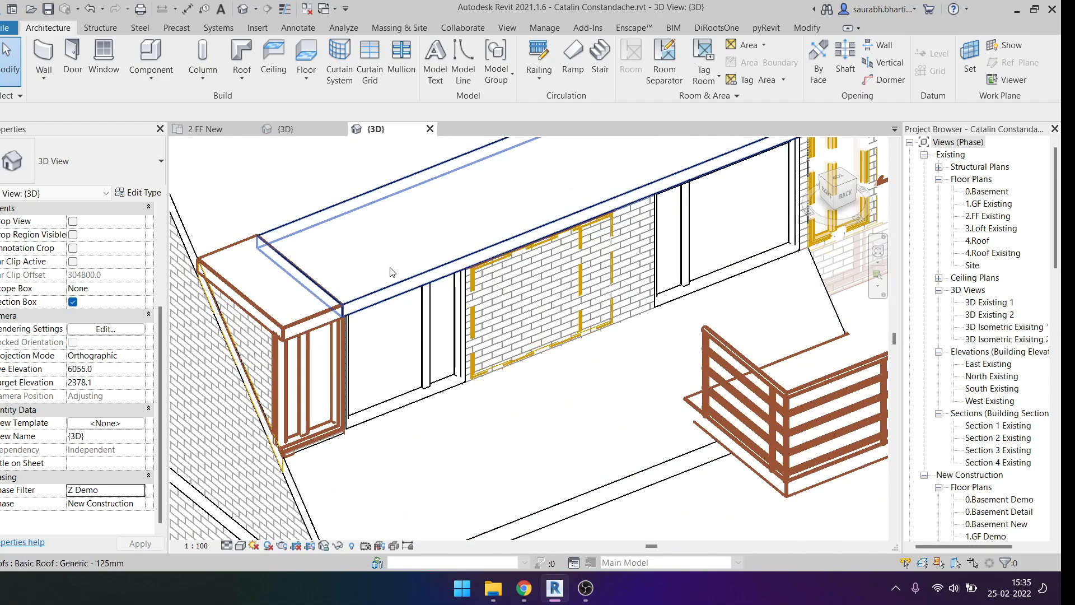
{"action": "scroll", "coordinate": [392, 271], "scroll_direction": "down", "scroll_amount": 2}
{"action": "mouse_move", "coordinate": [452, 320]}
{"action": "middle_mouse_down"}
{"action": "mouse_move", "coordinate": [531, 430]}
{"action": "mouse_move", "coordinate": [546, 434]}
{"action": "middle_mouse_up"}
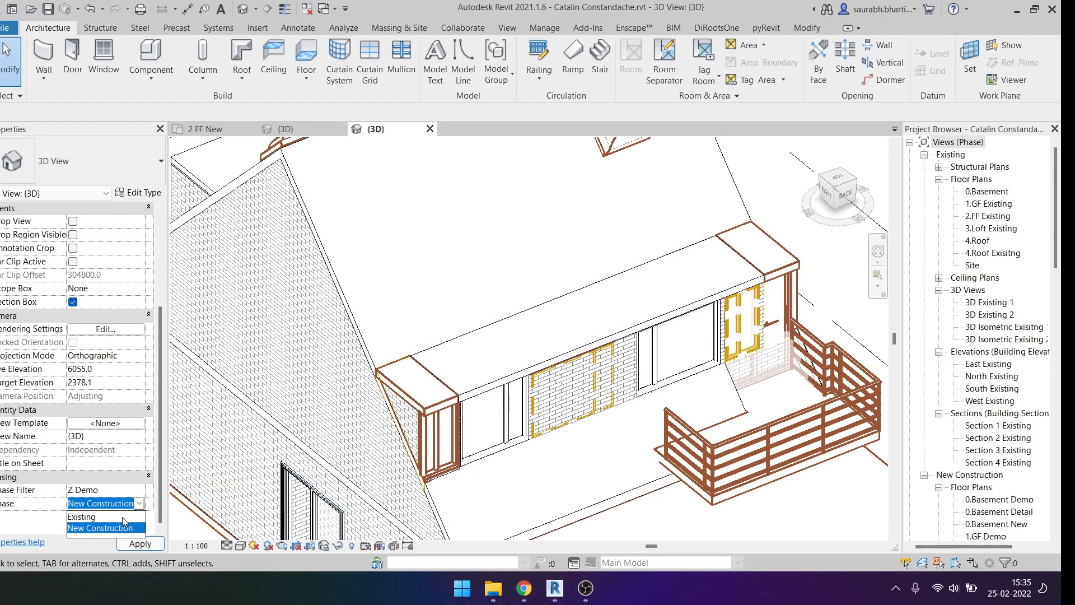
Step: Set the 3D view's phase filter to Show Complete and its phase to Existing
{"action": "left_click", "coordinate": [139, 490]}
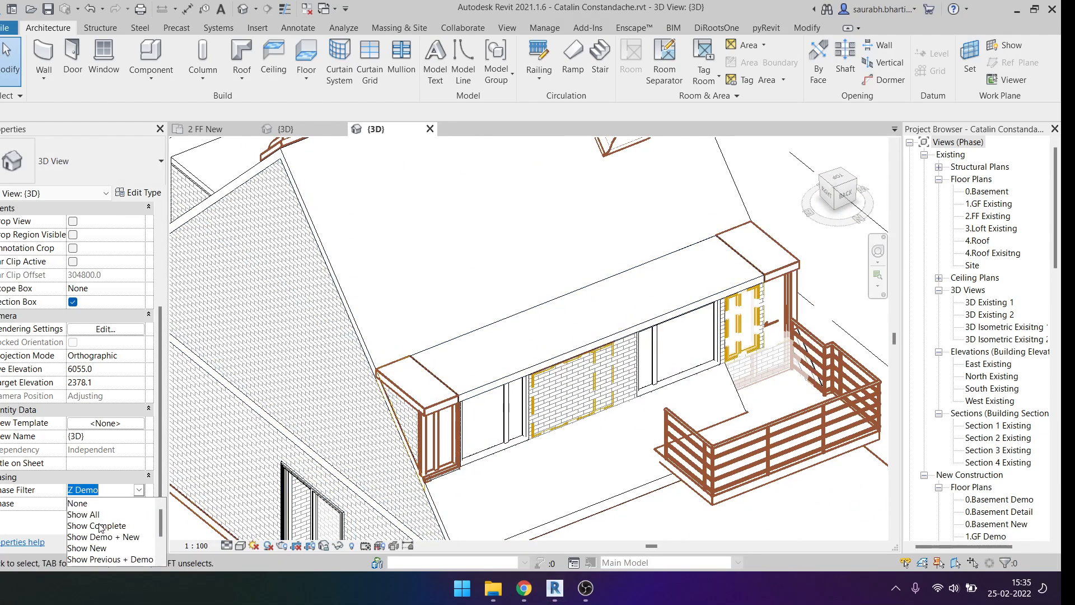
{"action": "left_click", "coordinate": [100, 526]}
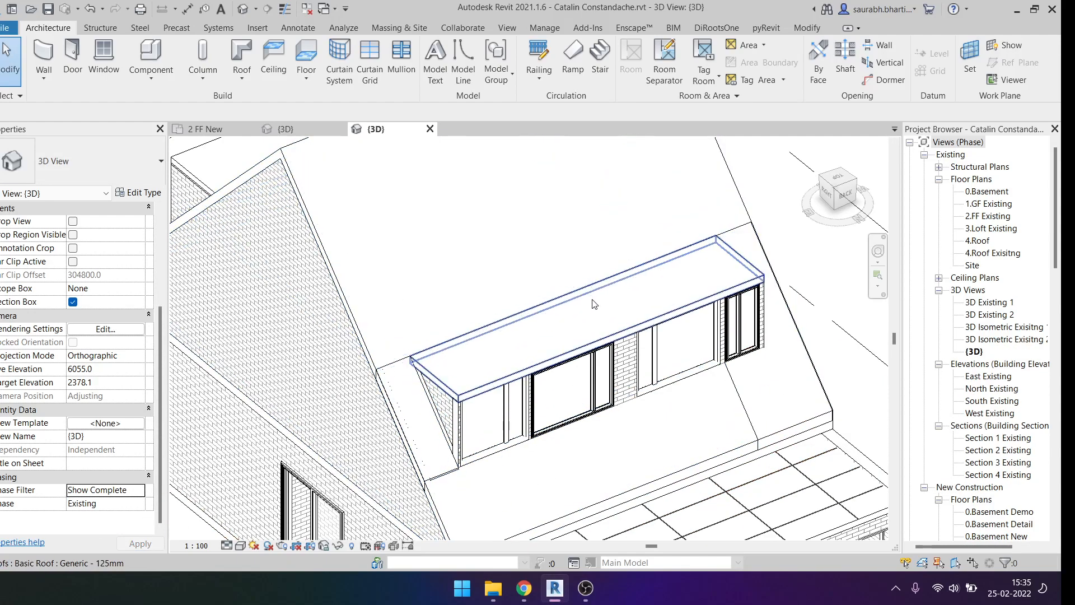
{"action": "middle_click_drag", "start_coordinate": [819, 421], "coordinate": [792, 408], "text": "shift"}
Step: Select the narrow roof strip between the rear dormer and the gable edge to inspect its phase properties
{"action": "scroll", "coordinate": [591, 386], "scroll_direction": "down", "scroll_amount": 2}
{"action": "middle_click_drag", "start_coordinate": [523, 403], "coordinate": [437, 288], "text": "shift"}
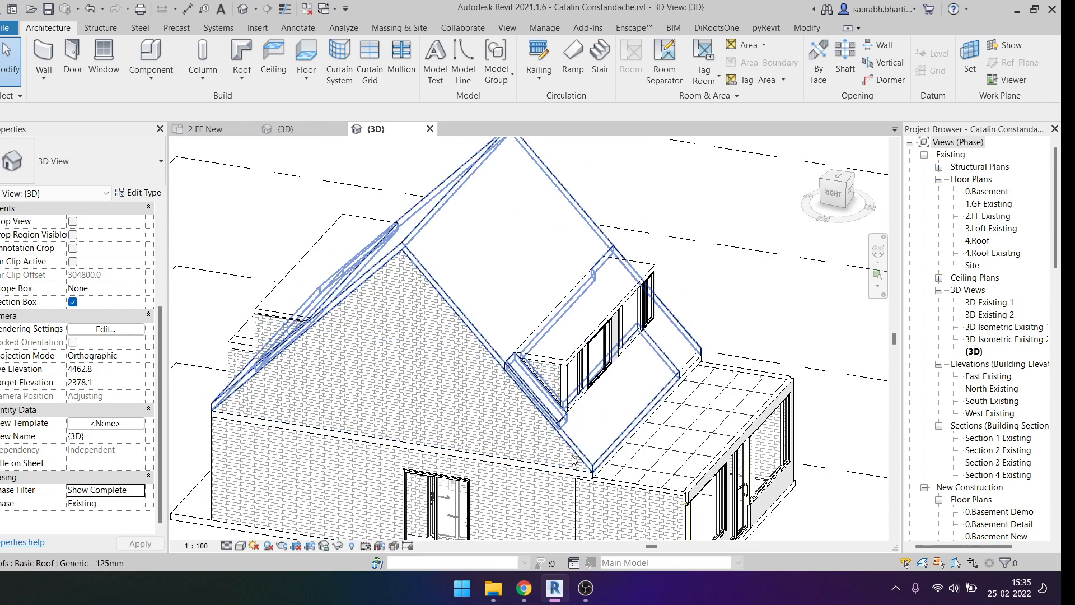
{"action": "middle_click_drag", "start_coordinate": [571, 459], "coordinate": [625, 411], "text": "shift"}
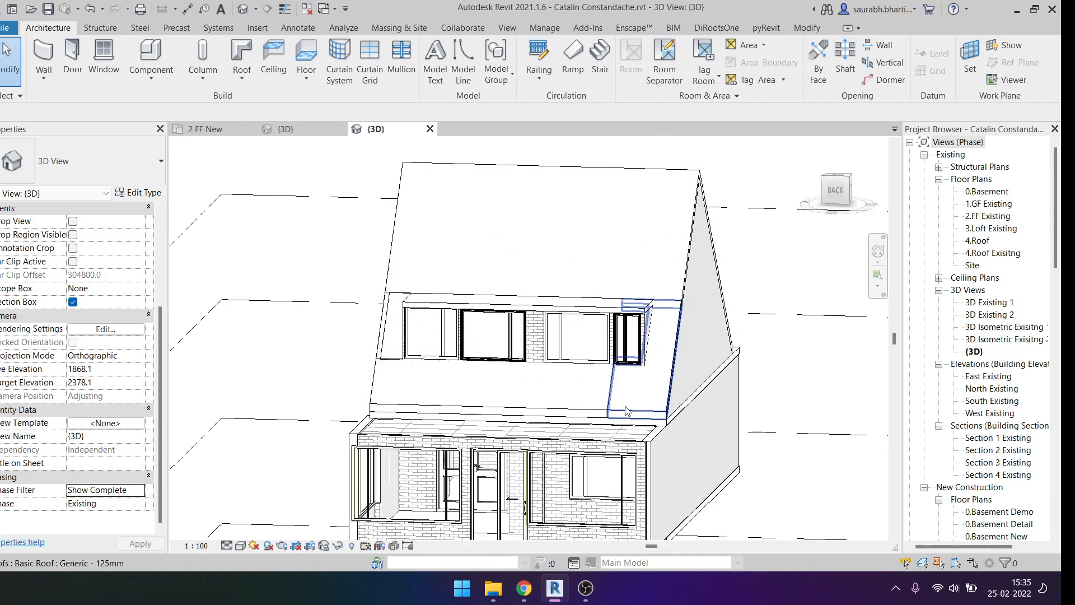
{"action": "left_click", "coordinate": [649, 394]}
{"action": "middle_click_drag", "start_coordinate": [642, 339], "coordinate": [624, 296], "text": "shift"}
{"action": "middle_click_drag", "start_coordinate": [627, 357], "coordinate": [631, 307], "text": "shift"}
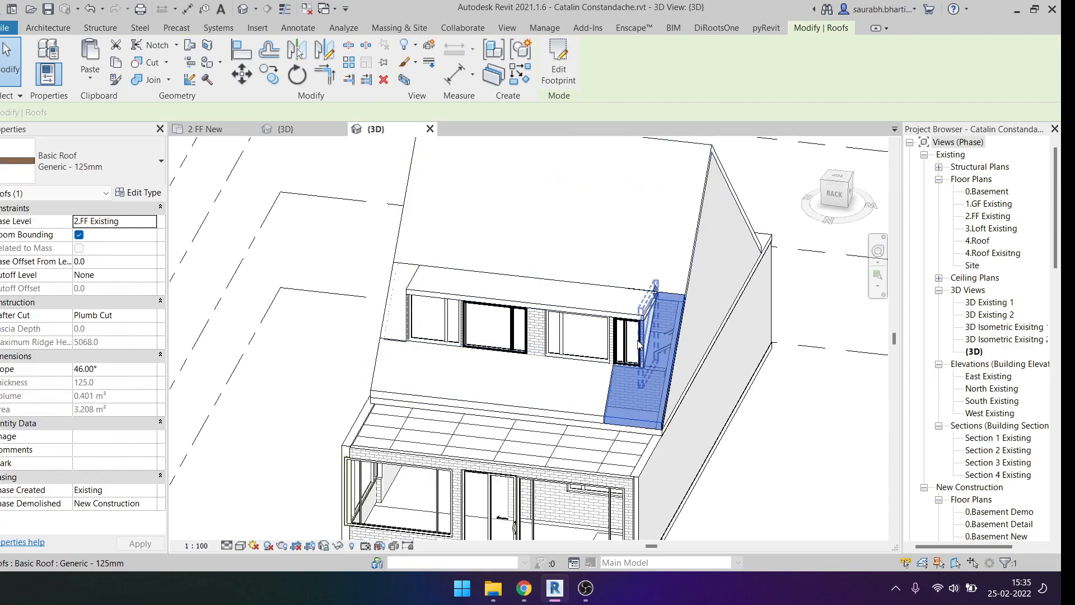
Step: Select the narrow roof strip beside the rear dormer's other end and choose New Construction as its Phase Created
{"action": "middle_click_drag", "start_coordinate": [653, 419], "coordinate": [403, 378], "text": "shift"}
{"action": "scroll", "coordinate": [402, 375], "scroll_direction": "up", "scroll_amount": 3}
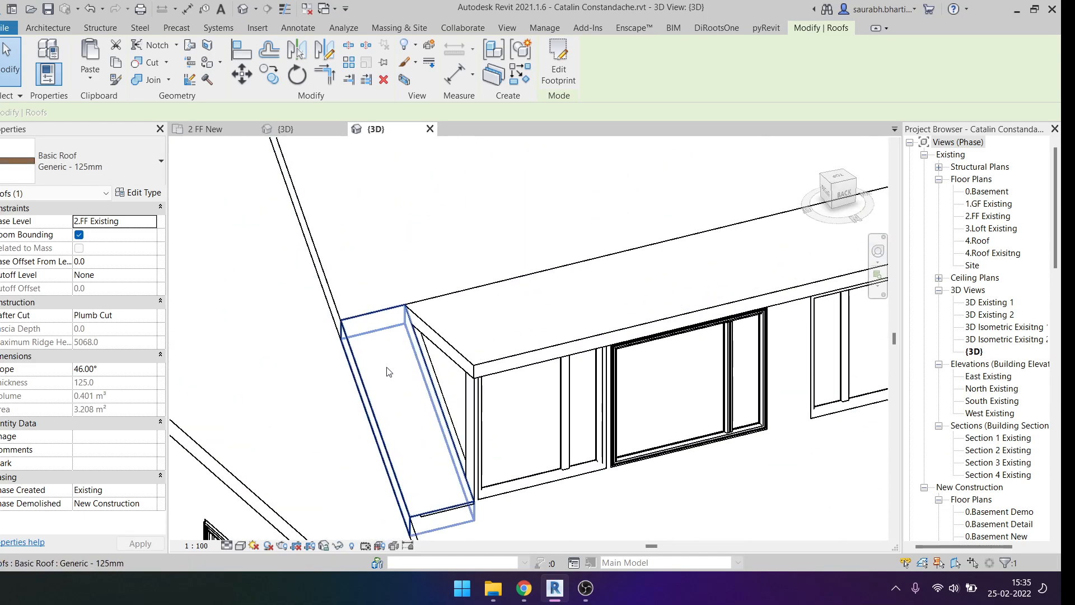
{"action": "left_click", "coordinate": [380, 361]}
{"action": "scroll", "coordinate": [345, 346], "scroll_direction": "down", "scroll_amount": 3}
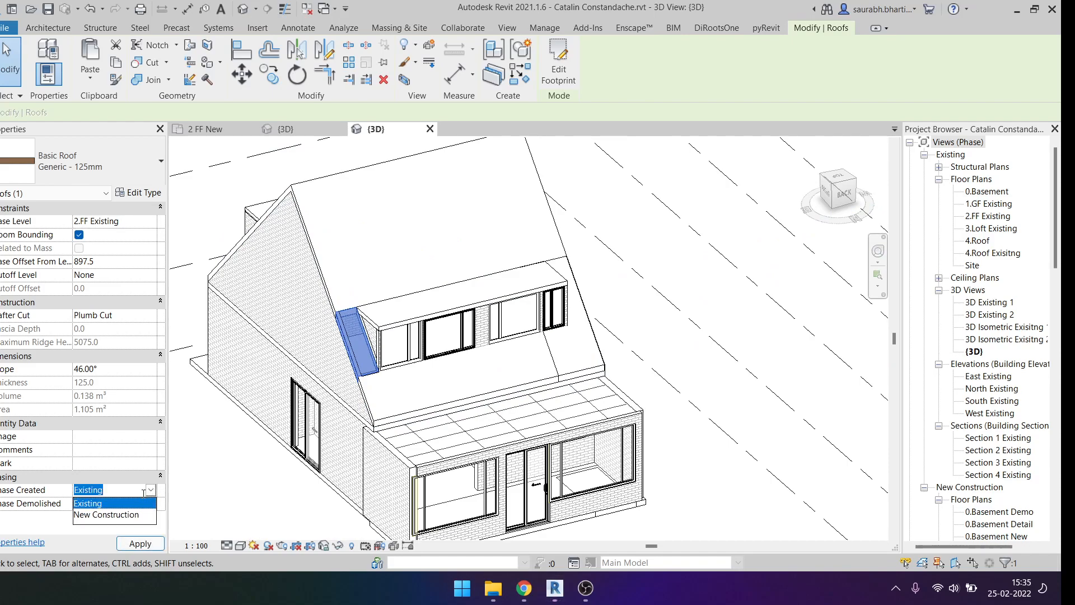
{"action": "left_click", "coordinate": [149, 514]}
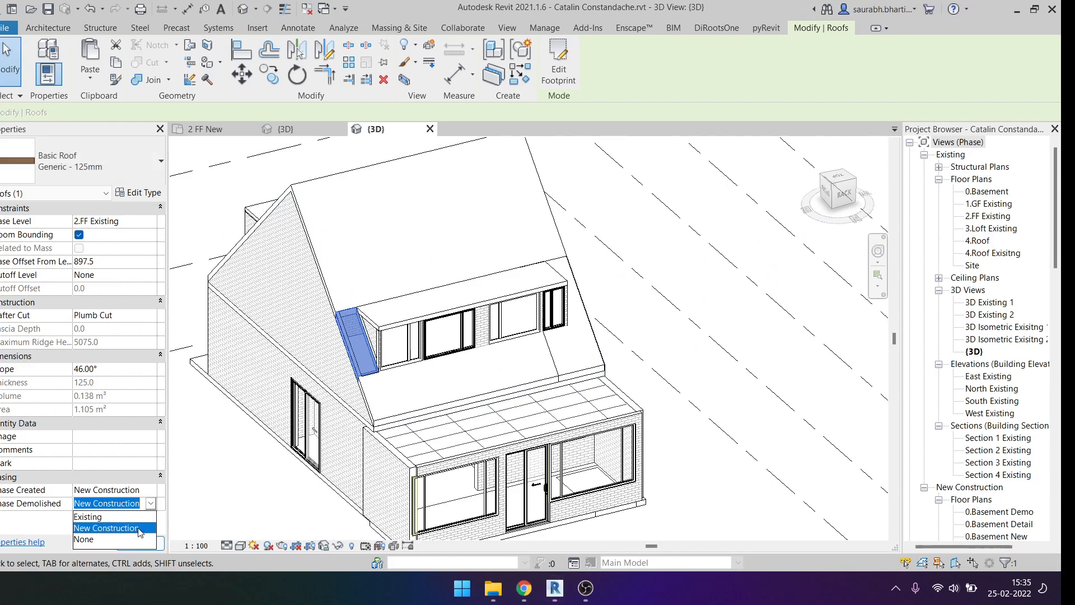
{"action": "left_click", "coordinate": [224, 482]}
Step: Set the 3D view's phase to New Construction and its phase filter to Z Demo
{"action": "scroll", "coordinate": [133, 496], "scroll_direction": "down", "scroll_amount": 4}
{"action": "left_click", "coordinate": [139, 491]}
{"action": "left_click", "coordinate": [141, 493]}
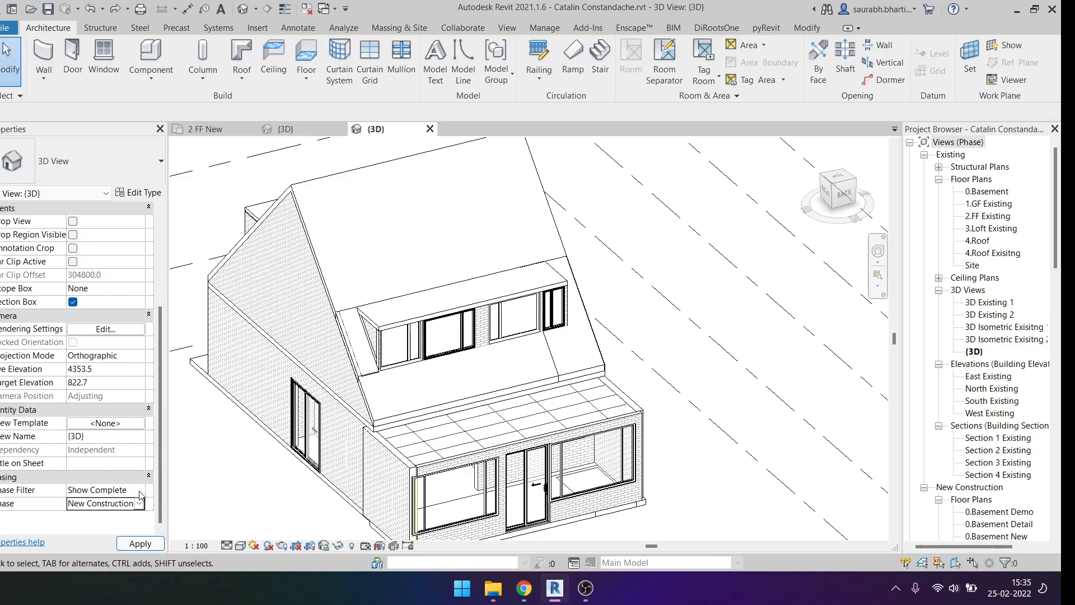
{"action": "left_click", "coordinate": [141, 491]}
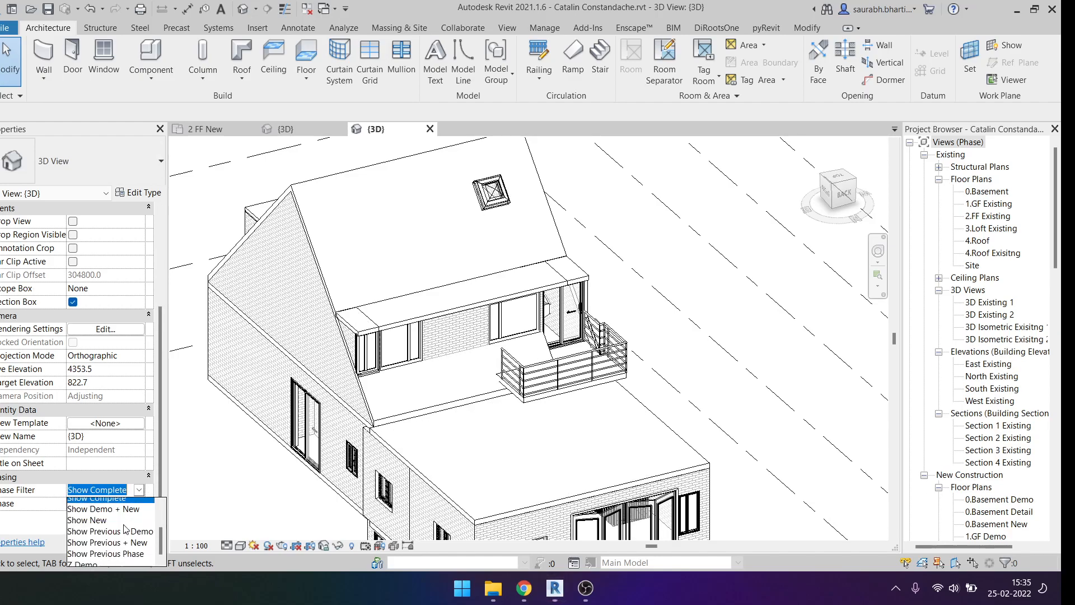
{"action": "left_click", "coordinate": [98, 549]}
{"action": "scroll", "coordinate": [390, 400], "scroll_direction": "up", "scroll_amount": 5}
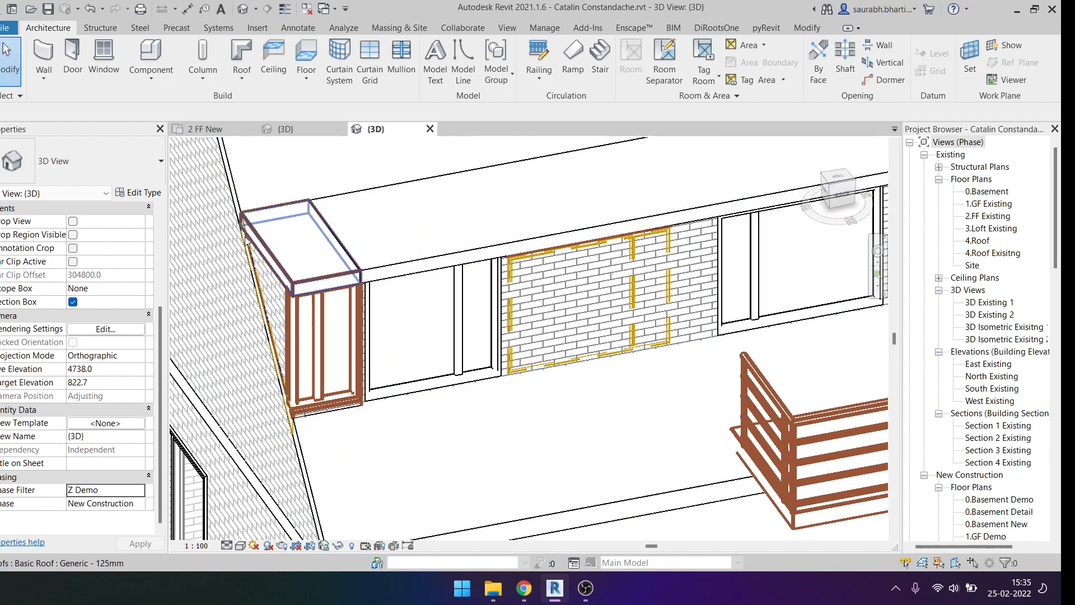
Step: Temporarily hide the small new flat roof piece over the dormer's end window to expose the demolished sloping strip
{"action": "middle_click_drag", "start_coordinate": [313, 349], "coordinate": [434, 324], "text": "shift"}
{"action": "middle_click_drag", "start_coordinate": [549, 485], "coordinate": [492, 370], "text": "shift"}
{"action": "left_click", "coordinate": [491, 364]}
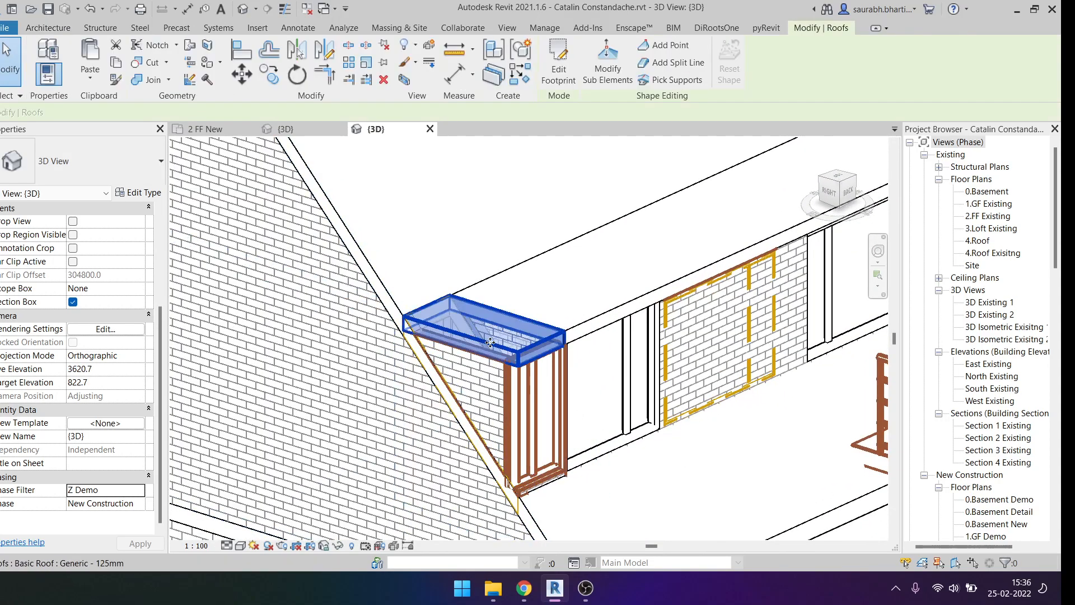
{"action": "key", "text": "h"}
{"action": "key", "text": "h"}
{"action": "middle_click_drag", "start_coordinate": [491, 364], "coordinate": [548, 358], "text": "shift"}
{"action": "left_click", "coordinate": [572, 292]}
{"action": "key", "text": "Escape"}
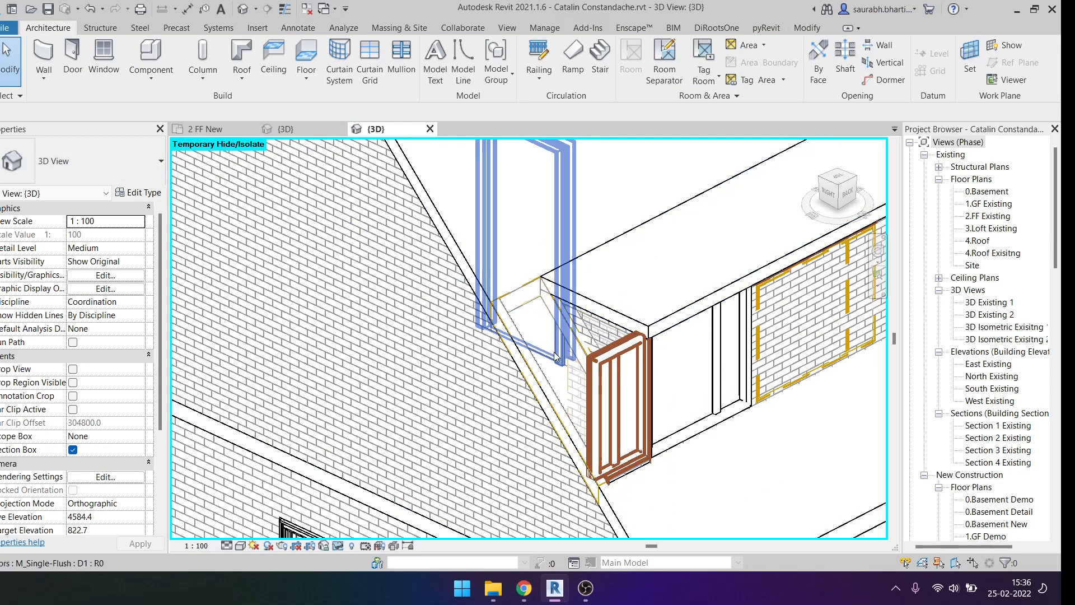
{"action": "middle_click_drag", "start_coordinate": [627, 418], "coordinate": [617, 418]}
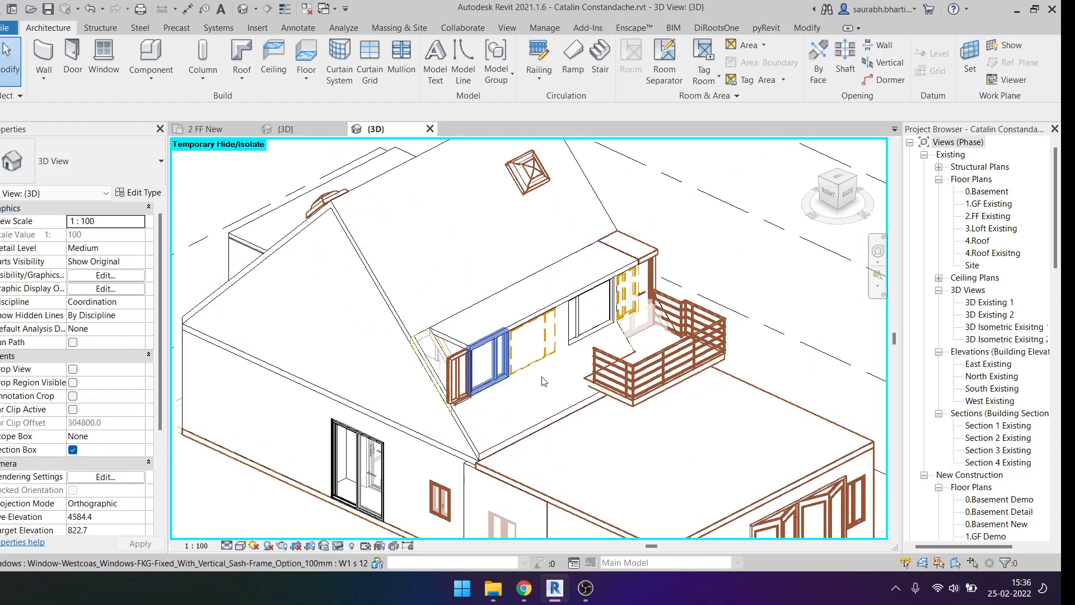
Step: Examine the demolished window at the balcony end of the dormer and select the new sliding door behind it
{"action": "scroll", "coordinate": [486, 277], "scroll_direction": "up", "scroll_amount": 6}
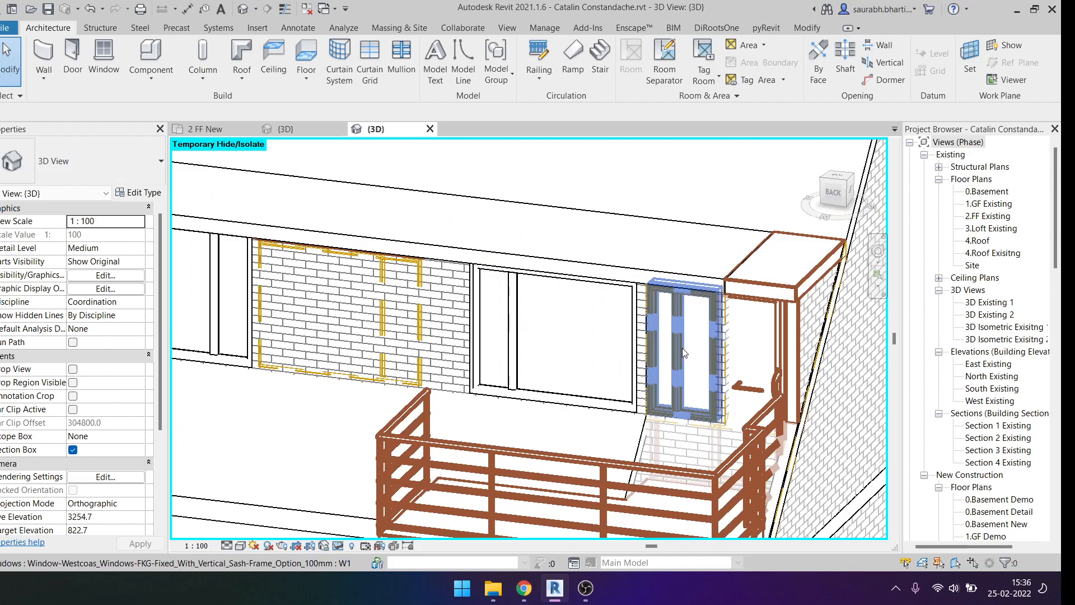
{"action": "left_click", "coordinate": [683, 353]}
{"action": "middle_click_drag", "start_coordinate": [682, 352], "coordinate": [585, 252], "text": "shift"}
{"action": "key", "text": "Escape"}
{"action": "scroll", "coordinate": [643, 399], "scroll_direction": "down", "scroll_amount": 3}
{"action": "scroll", "coordinate": [704, 391], "scroll_direction": "up", "scroll_amount": 3}
{"action": "left_click", "coordinate": [704, 391]}
{"action": "scroll", "coordinate": [588, 319], "scroll_direction": "down", "scroll_amount": 5}
{"action": "middle_click_drag", "start_coordinate": [612, 412], "coordinate": [592, 525], "text": "shift"}
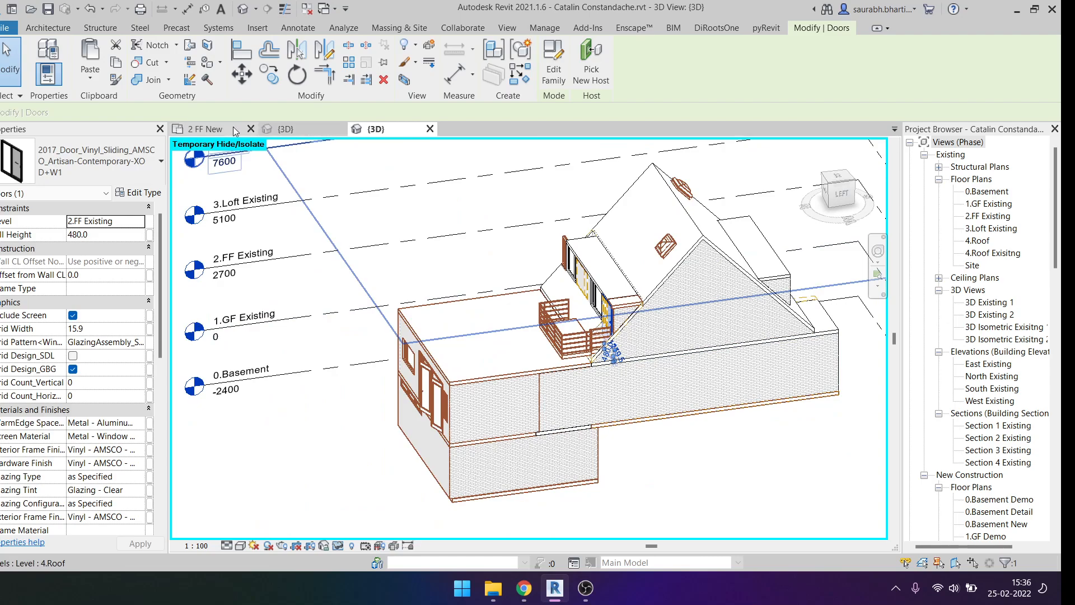
Step: Examine the new balcony, demolished window and cut edges of the main roof from the side and rear
{"action": "left_click", "coordinate": [205, 129]}
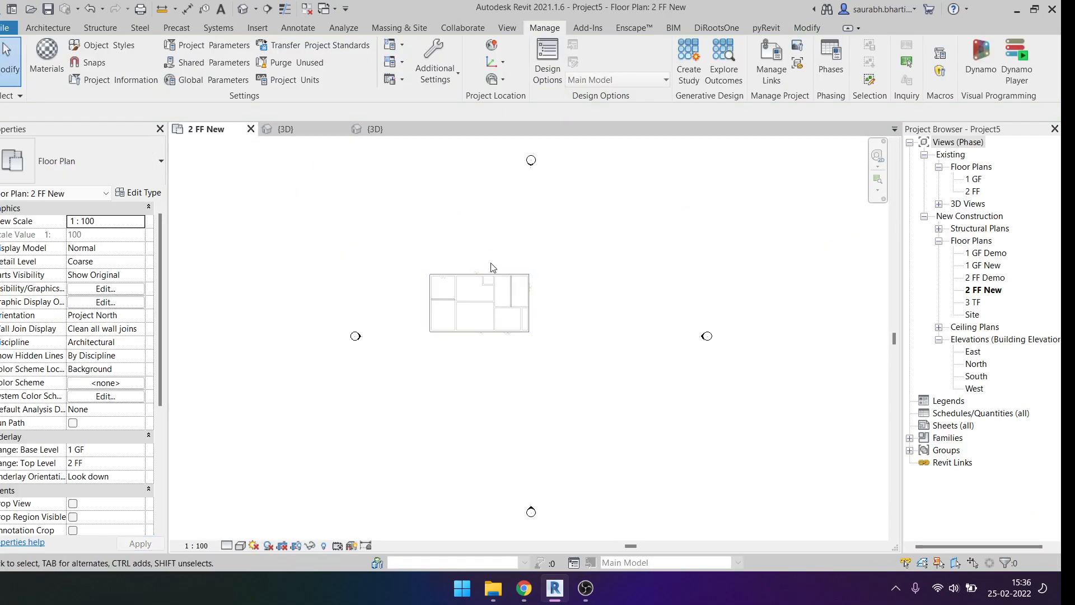
{"action": "left_click", "coordinate": [375, 129]}
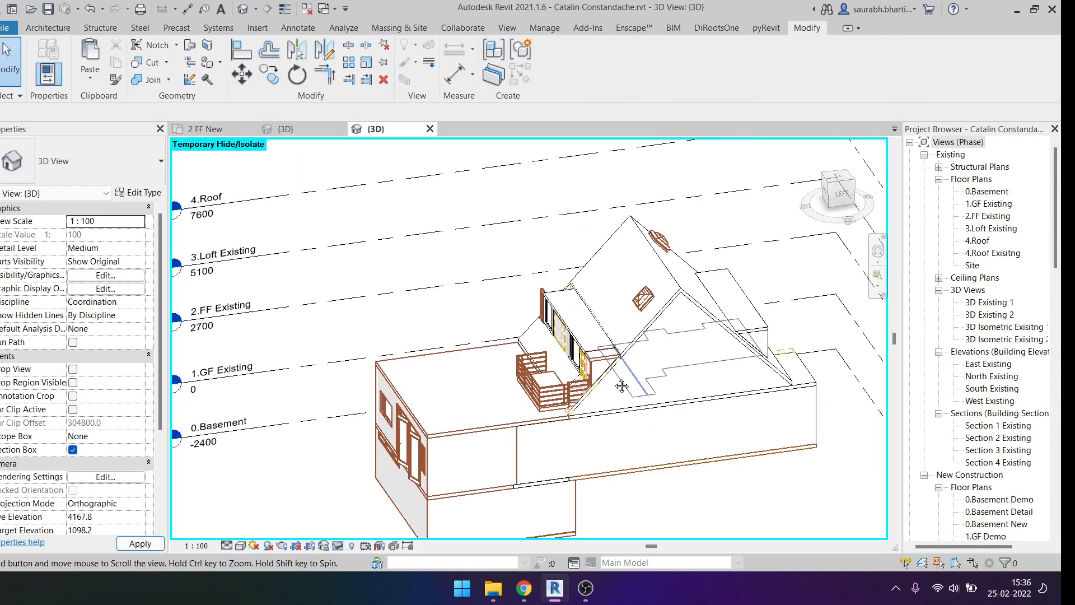
{"action": "middle_click_drag", "start_coordinate": [644, 344], "coordinate": [651, 350], "text": "shift"}
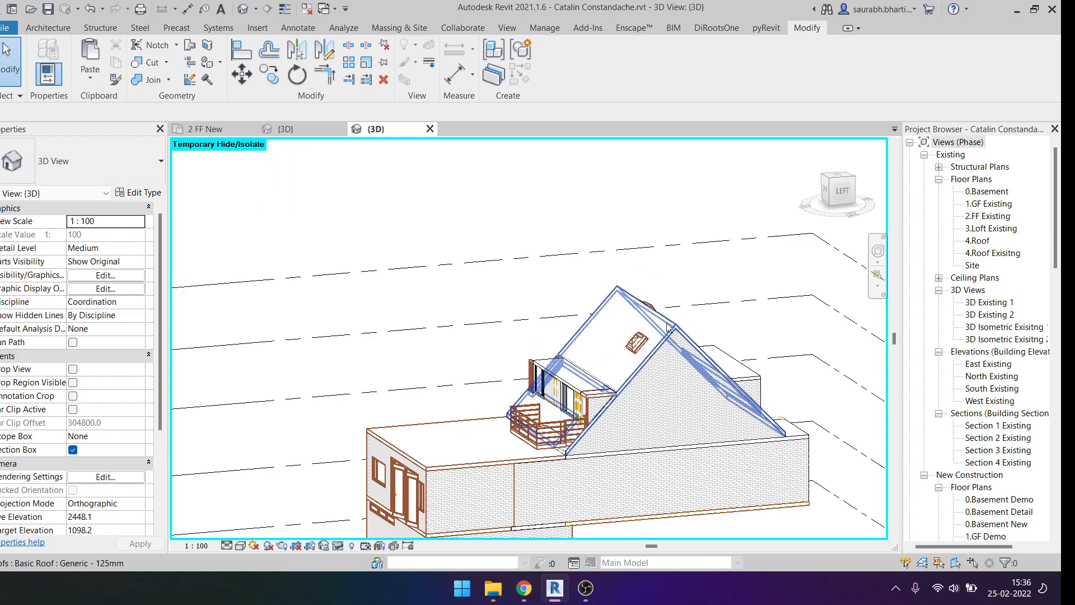
{"action": "scroll", "coordinate": [582, 403], "scroll_direction": "up", "scroll_amount": 5}
{"action": "middle_click_drag", "start_coordinate": [634, 398], "coordinate": [692, 262]}
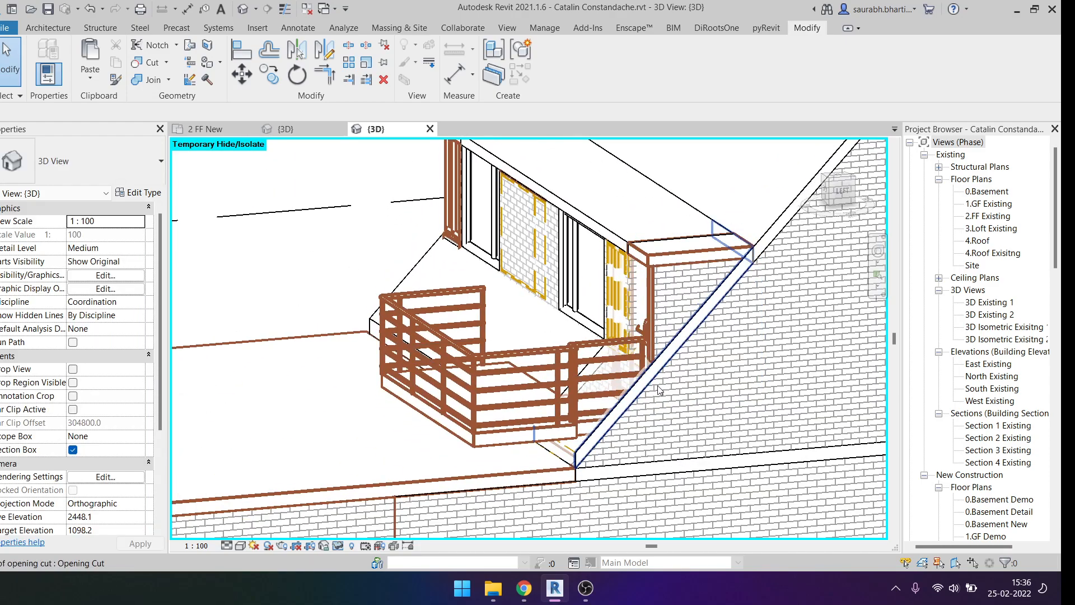
{"action": "scroll", "coordinate": [496, 349], "scroll_direction": "down", "scroll_amount": 1}
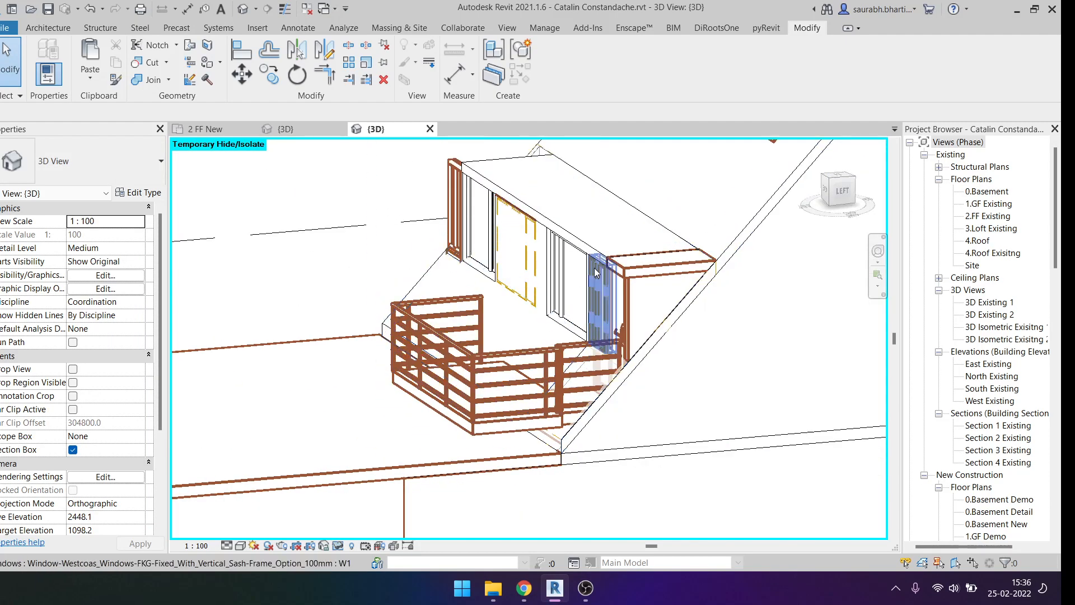
{"action": "middle_click_drag", "start_coordinate": [590, 309], "coordinate": [549, 338]}
{"action": "scroll", "coordinate": [533, 390], "scroll_direction": "up", "scroll_amount": 3}
{"action": "middle_click_drag", "start_coordinate": [533, 390], "coordinate": [378, 290]}
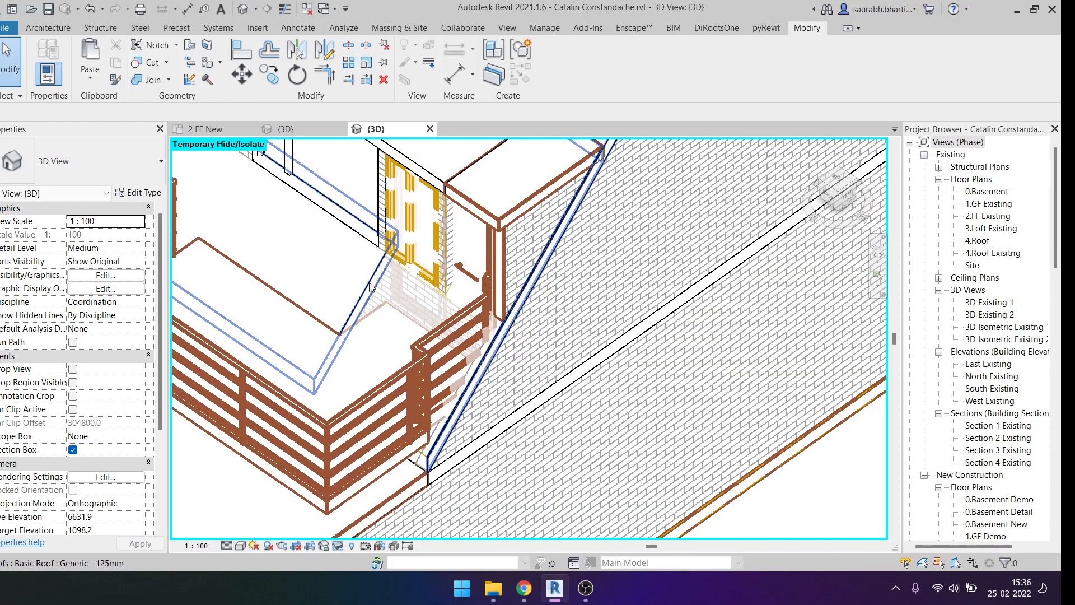
{"action": "scroll", "coordinate": [533, 307], "scroll_direction": "down", "scroll_amount": 3}
{"action": "middle_click_drag", "start_coordinate": [535, 307], "coordinate": [567, 348]}
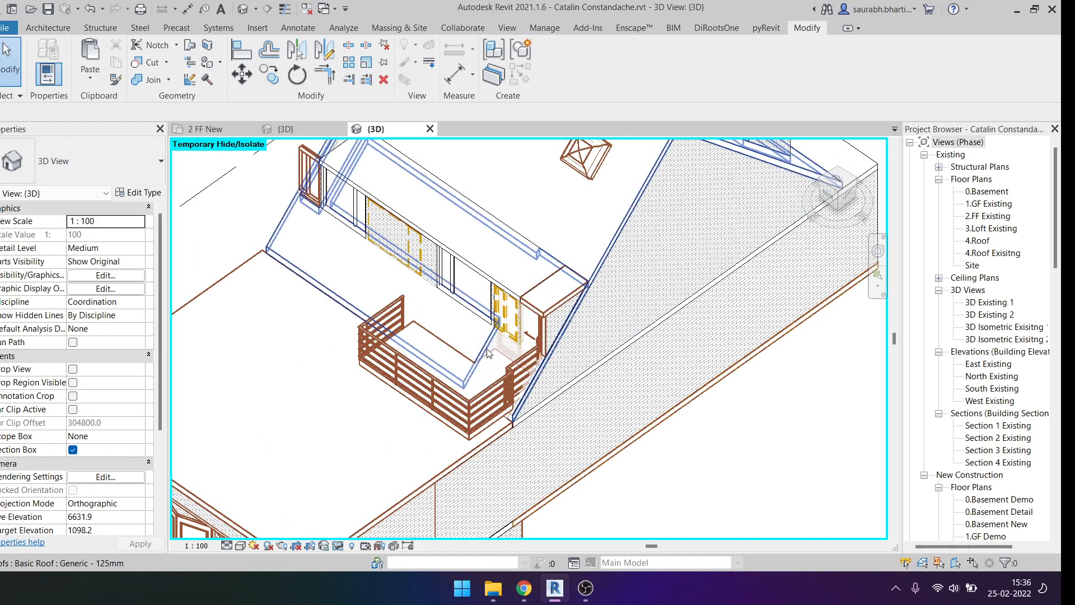
{"action": "middle_click_drag", "start_coordinate": [548, 258], "coordinate": [691, 240], "text": "shift"}
{"action": "middle_click_drag", "start_coordinate": [648, 382], "coordinate": [697, 386], "text": "shift"}
{"action": "scroll", "coordinate": [526, 336], "scroll_direction": "up", "scroll_amount": 2}
{"action": "scroll", "coordinate": [490, 389], "scroll_direction": "down", "scroll_amount": 4}
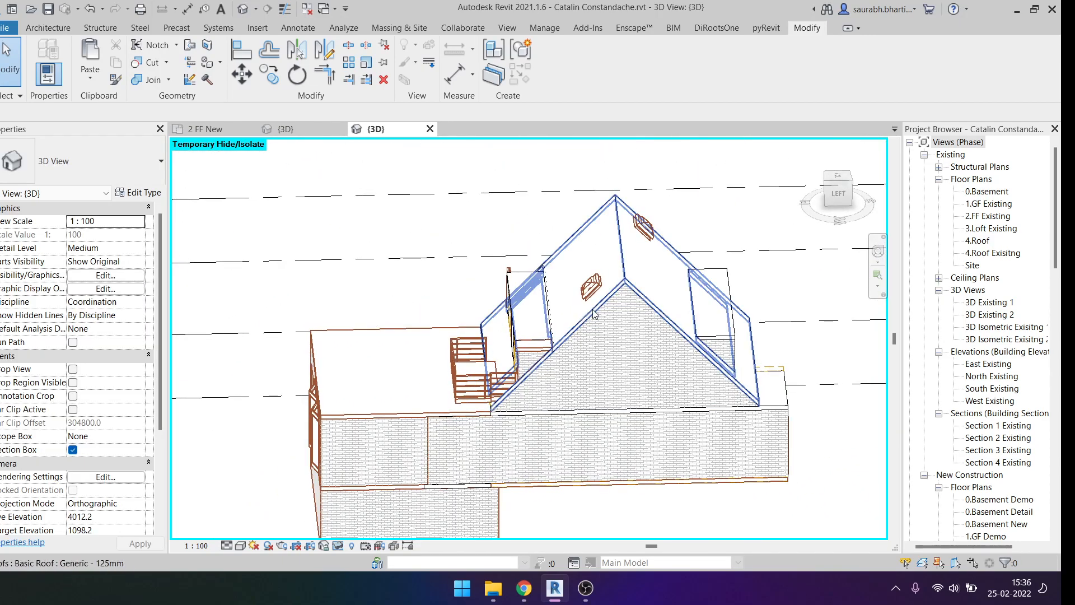
Step: Temporarily hide the main pitched roof and examine the loft floor, new interior walls and dormer beneath it
{"action": "left_click", "coordinate": [651, 256]}
{"action": "middle_click_drag", "start_coordinate": [651, 255], "coordinate": [602, 436], "text": "shift"}
{"action": "key", "text": "Escape"}
{"action": "middle_click_drag", "start_coordinate": [536, 409], "coordinate": [472, 410], "text": "shift"}
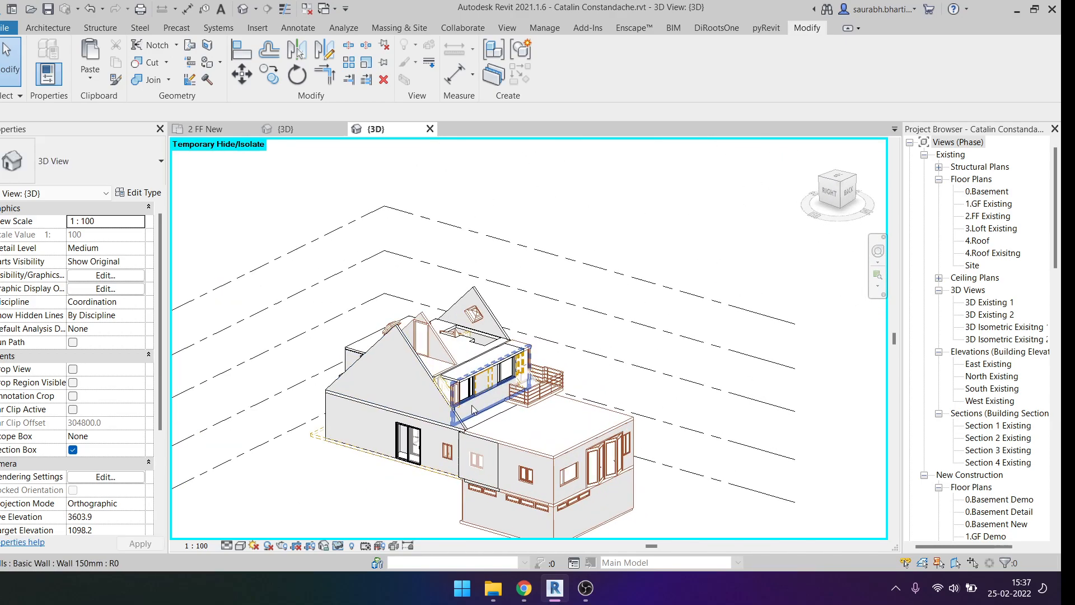
{"action": "scroll", "coordinate": [472, 409], "scroll_direction": "up", "scroll_amount": 5}
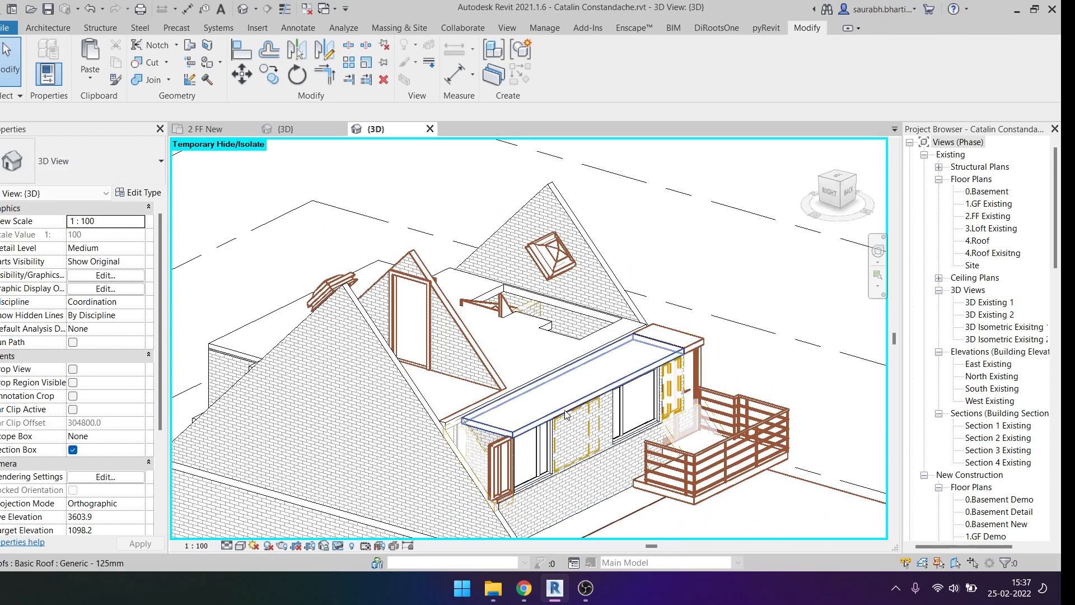
{"action": "scroll", "coordinate": [566, 411], "scroll_direction": "down", "scroll_amount": 5}
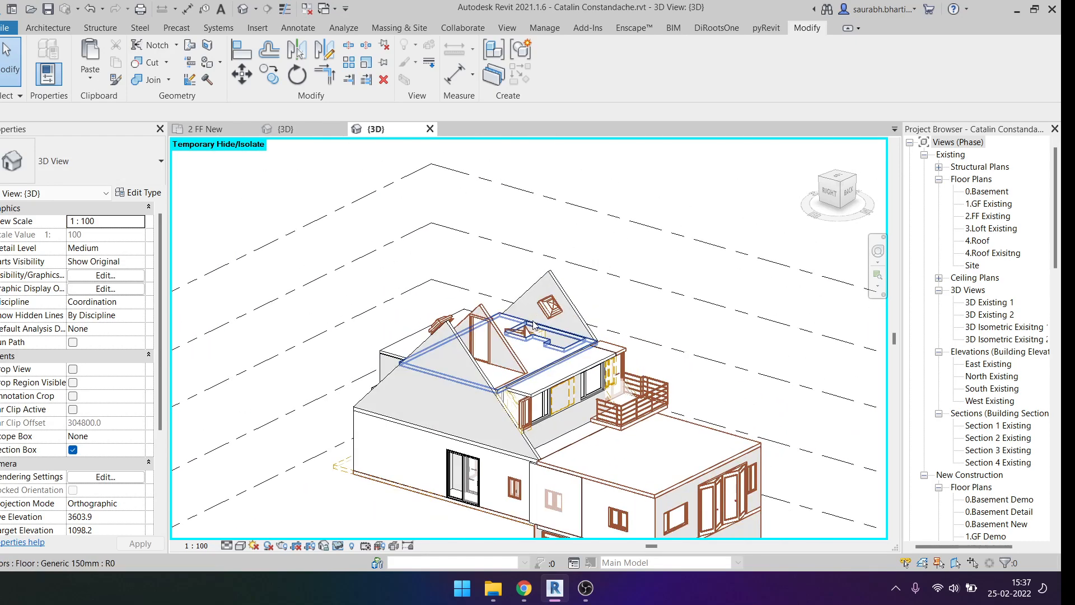
Step: Close the house model without saving its changes and open Project5's default 3D view
{"action": "left_click", "coordinate": [430, 129]}
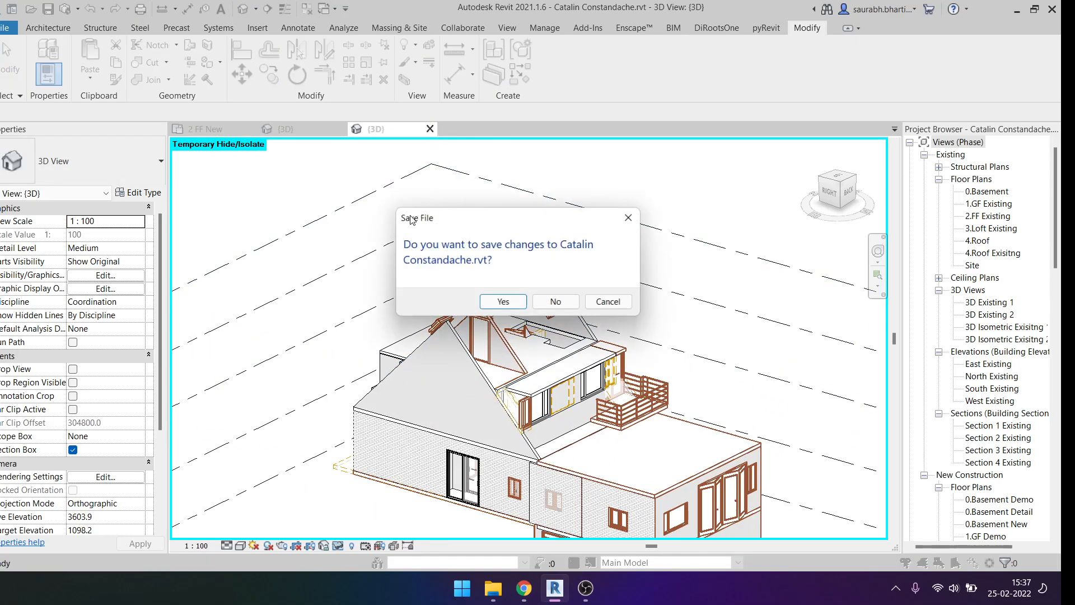
{"action": "left_click", "coordinate": [555, 301]}
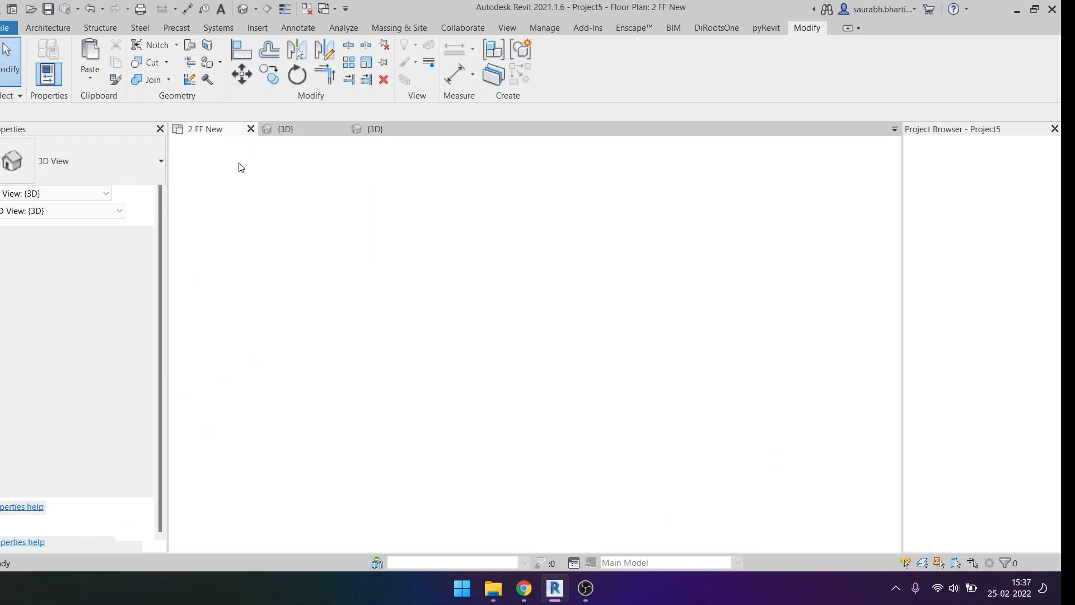
{"action": "left_click", "coordinate": [245, 8]}
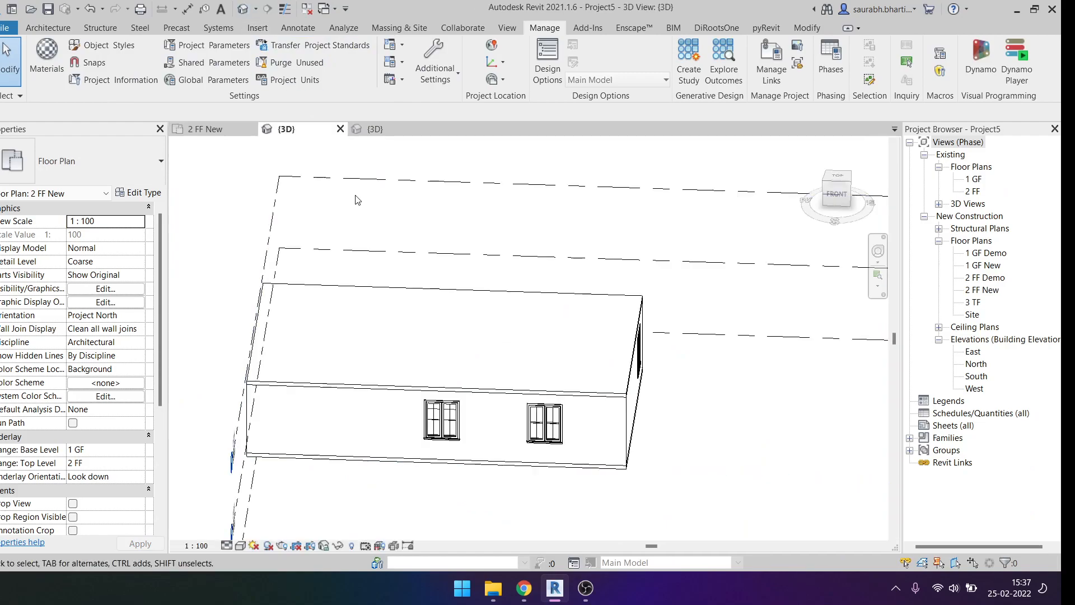
Step: Open the 1 GF Demo, 1 GF New and 2 FF Demo plans and the Existing phase's 2 FF plan for review
{"action": "double_click", "coordinate": [989, 253]}
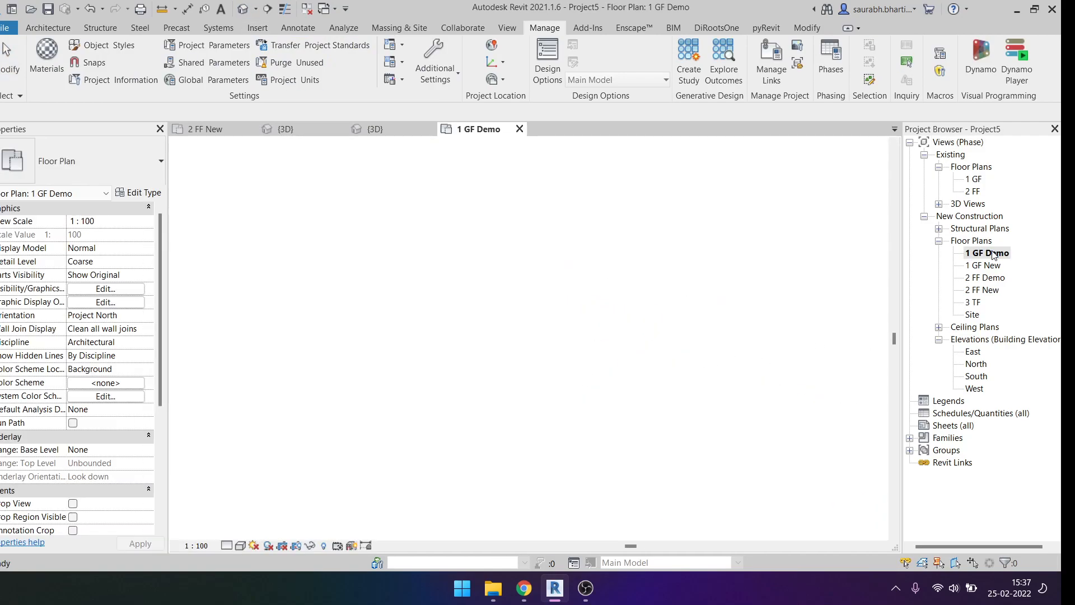
{"action": "left_click", "coordinate": [989, 276]}
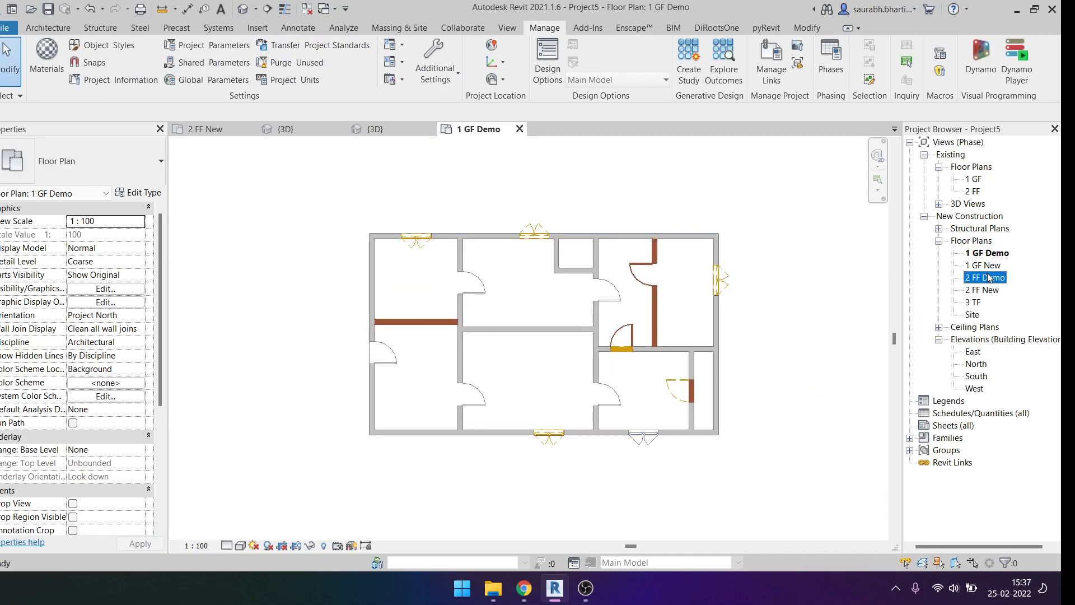
{"action": "double_click", "coordinate": [989, 266]}
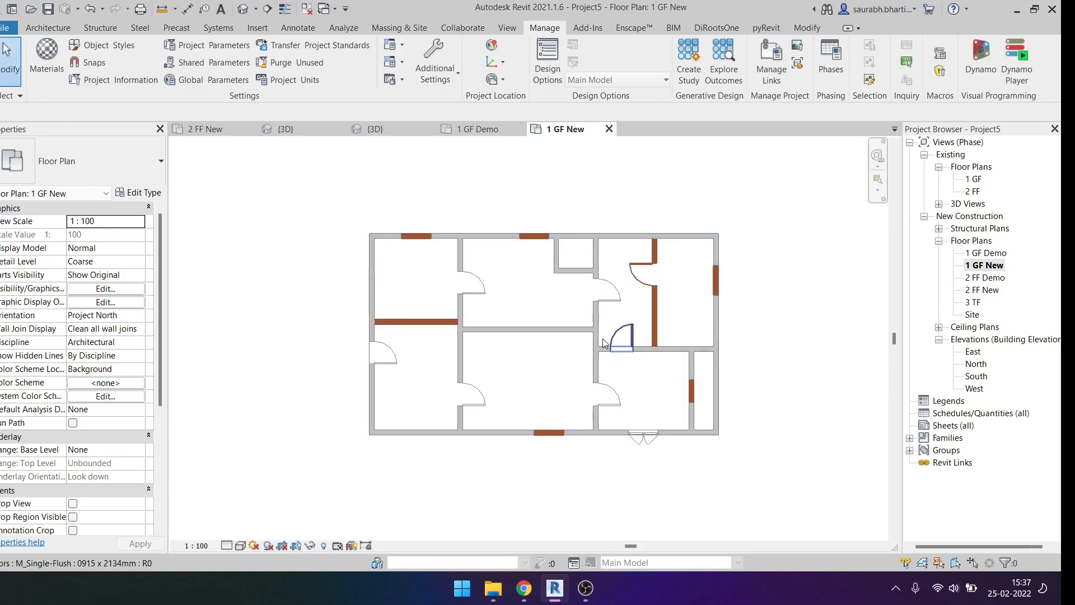
{"action": "double_click", "coordinate": [988, 278]}
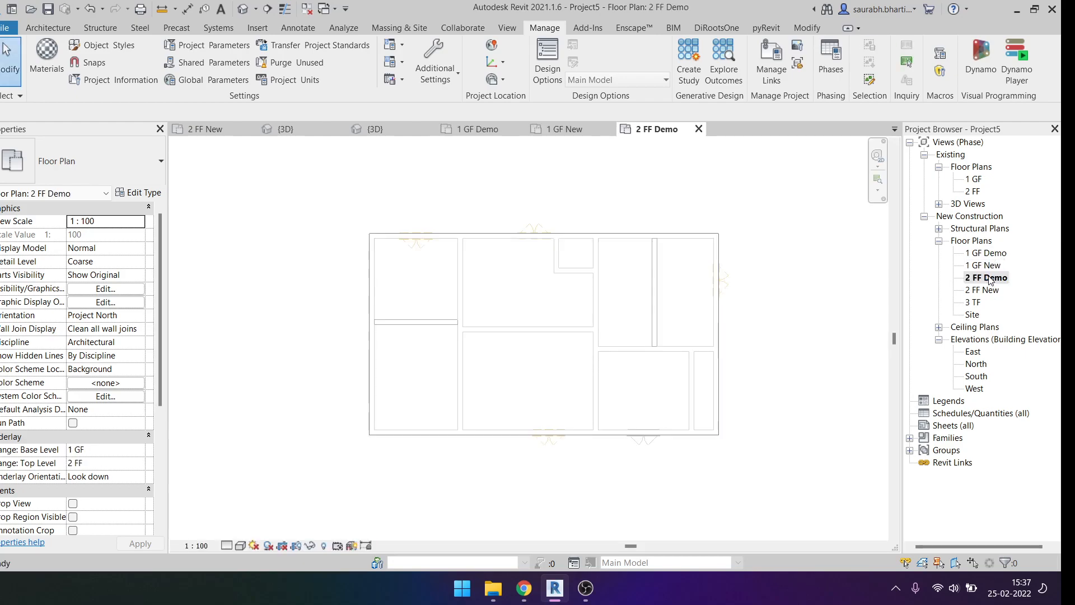
{"action": "double_click", "coordinate": [974, 192]}
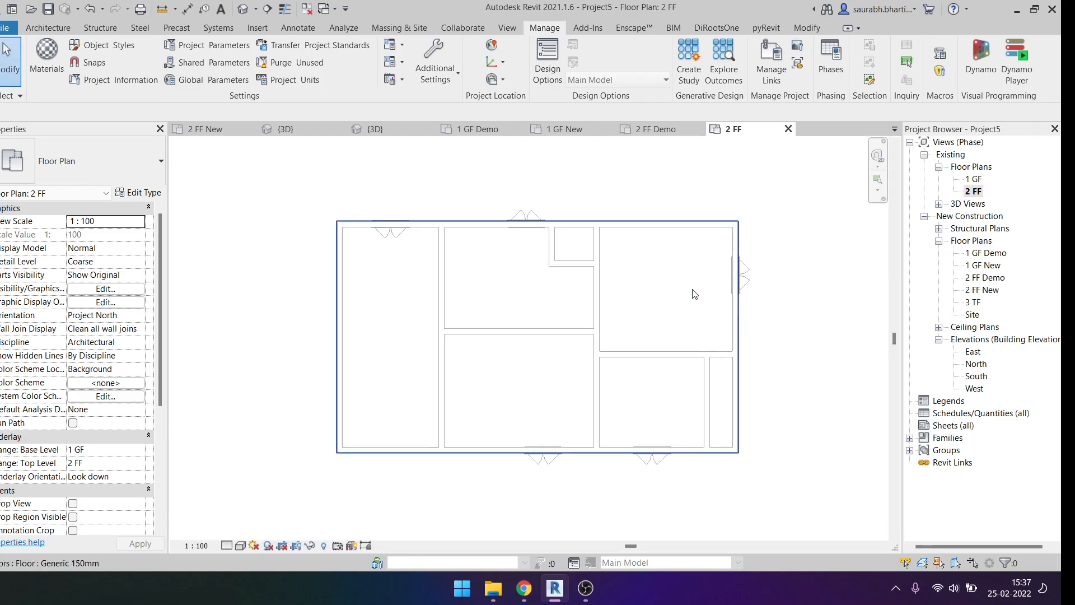
Step: Temporarily hide an element in the existing 2 FF plan and reset the temporary hiding
{"action": "left_click", "coordinate": [625, 249]}
{"action": "middle_click_drag", "start_coordinate": [682, 337], "coordinate": [637, 330]}
{"action": "key", "text": "h"}
{"action": "key", "text": "h"}
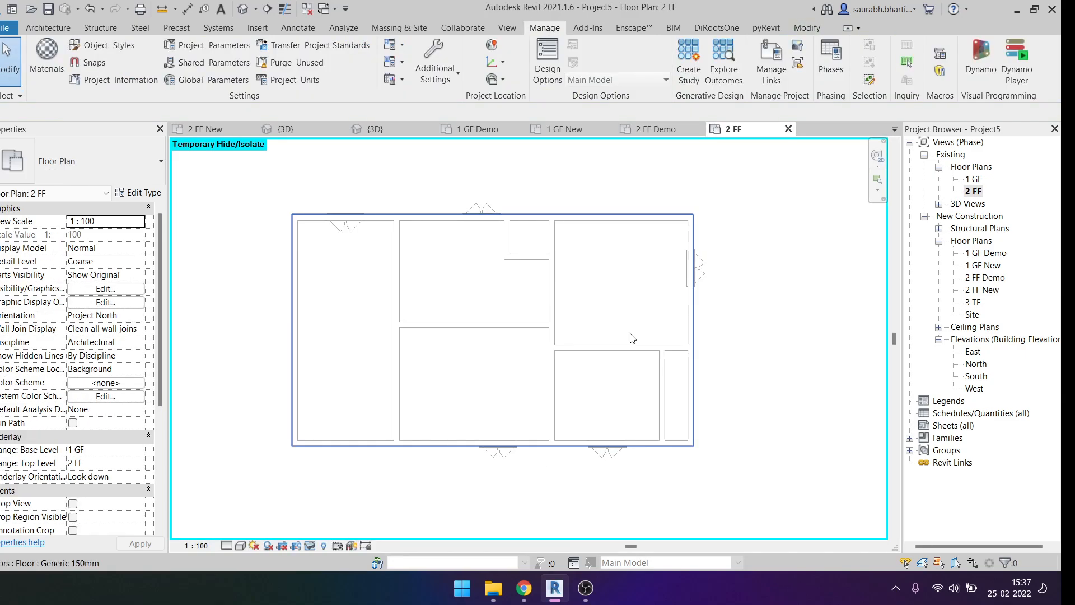
{"action": "left_click", "coordinate": [613, 298]}
{"action": "key", "text": "h"}
{"action": "key", "text": "r"}
{"action": "left_click", "coordinate": [980, 192]}
{"action": "middle_click_drag", "start_coordinate": [472, 358], "coordinate": [485, 379]}
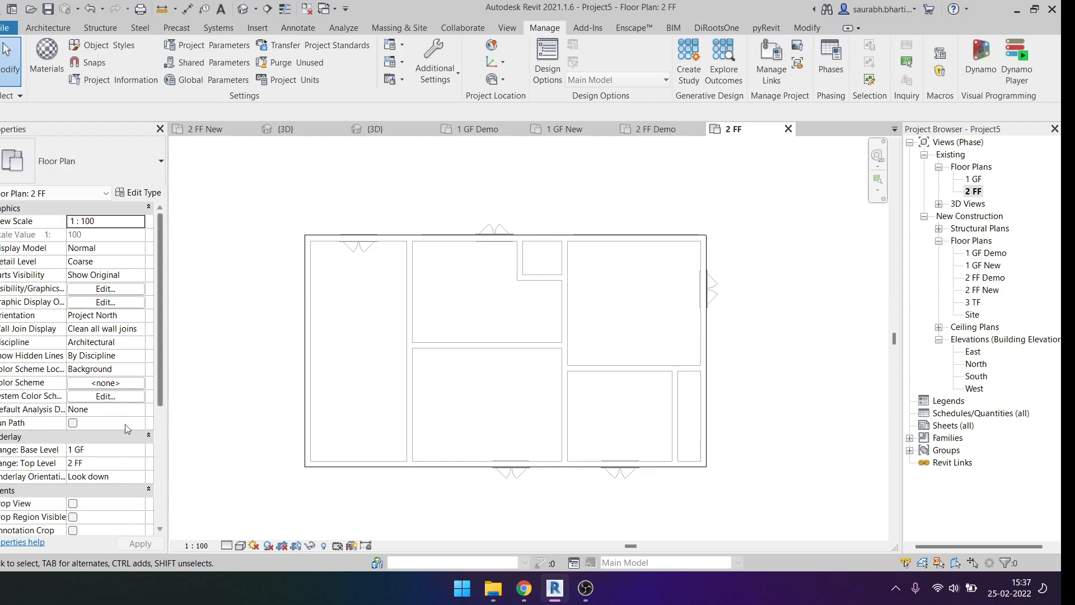
Step: Assign the Architectural Plan view template to the existing 2 FF floor plan
{"action": "scroll", "coordinate": [132, 412], "scroll_direction": "down", "scroll_amount": 5}
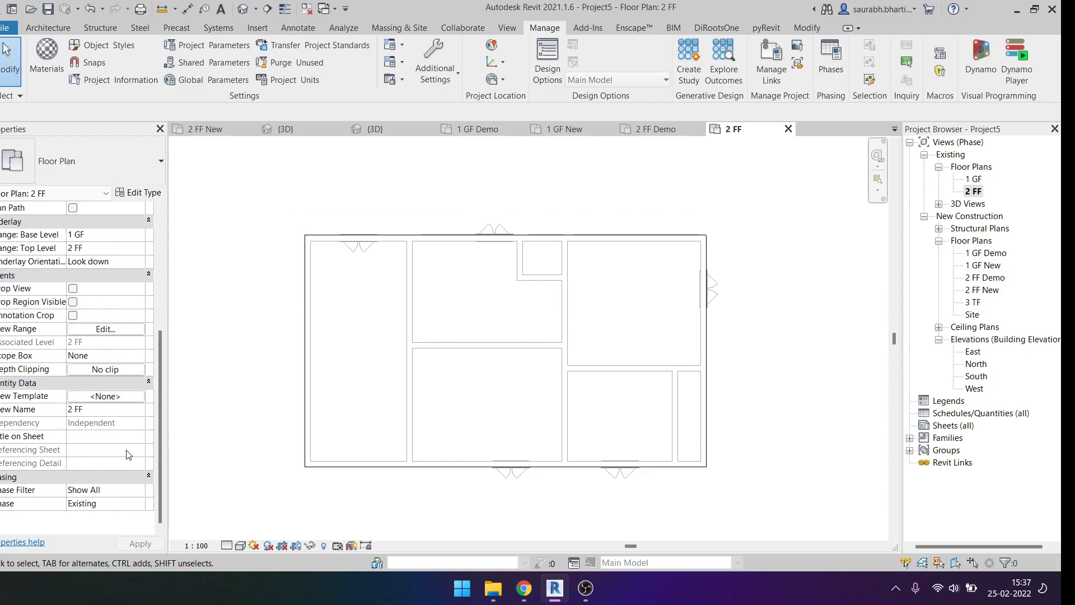
{"action": "left_click", "coordinate": [128, 394]}
{"action": "left_click", "coordinate": [51, 144]}
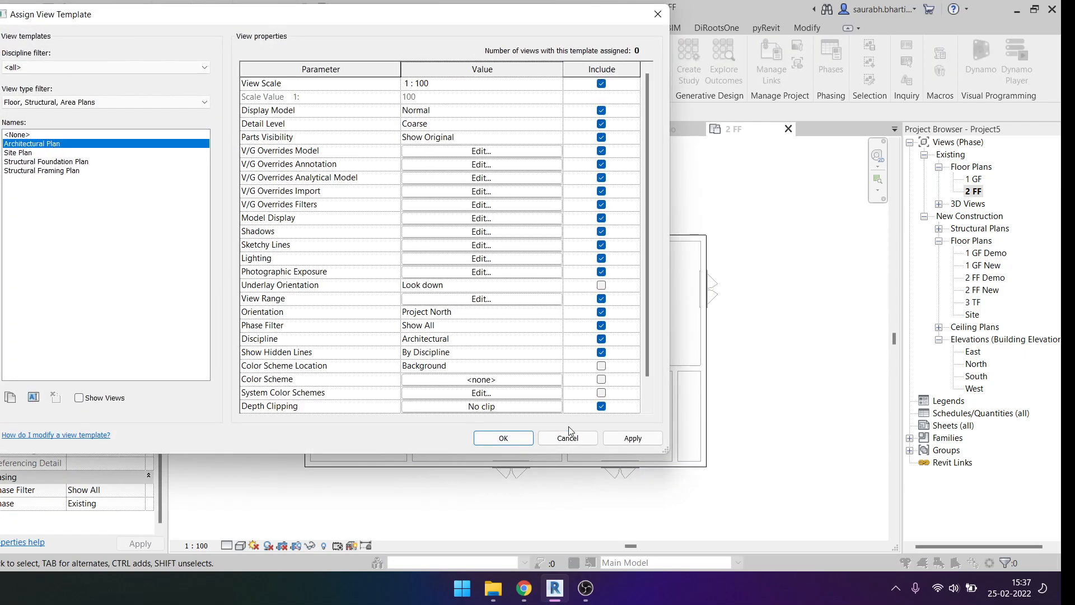
{"action": "left_click", "coordinate": [621, 440]}
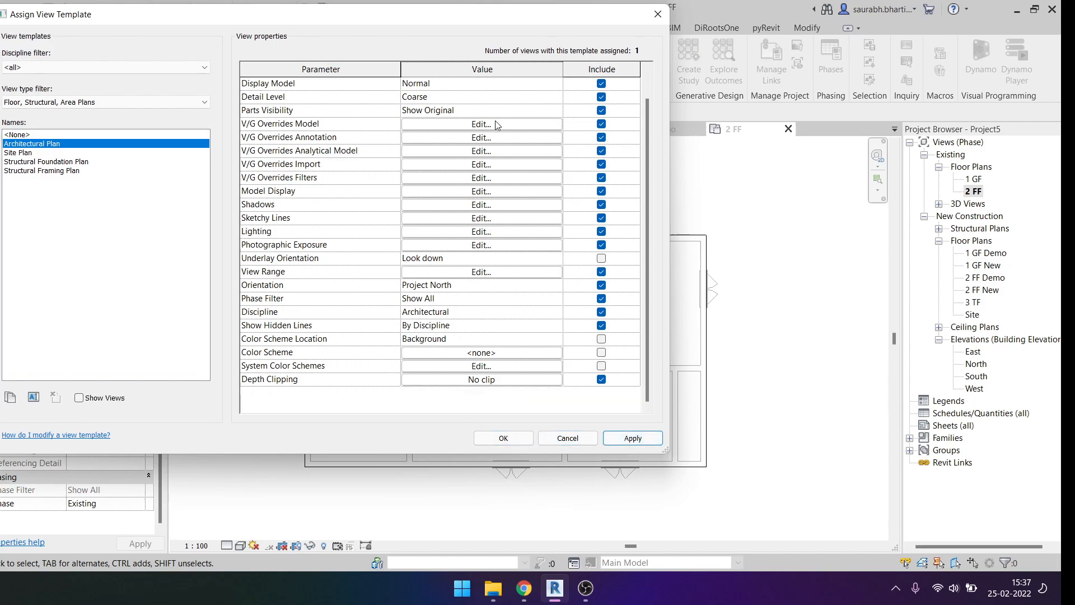
Step: Review the model category visibility overrides of the Architectural Plan view template and confirm the template for the existing 2 FF plan
{"action": "left_click", "coordinate": [481, 124]}
{"action": "scroll", "coordinate": [633, 274], "scroll_direction": "down", "scroll_amount": 10}
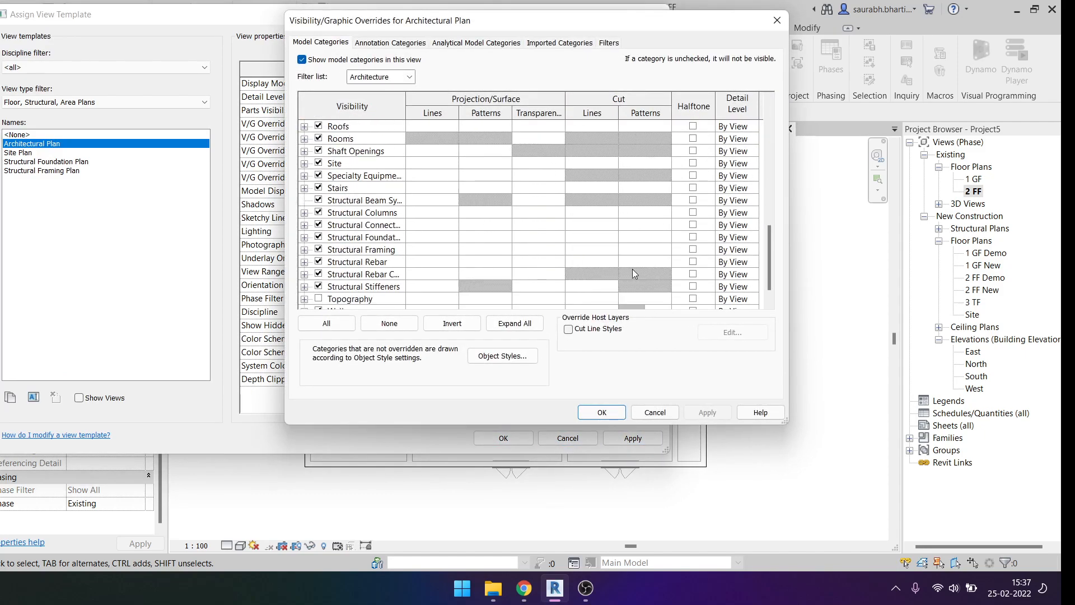
{"action": "left_click", "coordinate": [602, 412]}
{"action": "left_click", "coordinate": [507, 437]}
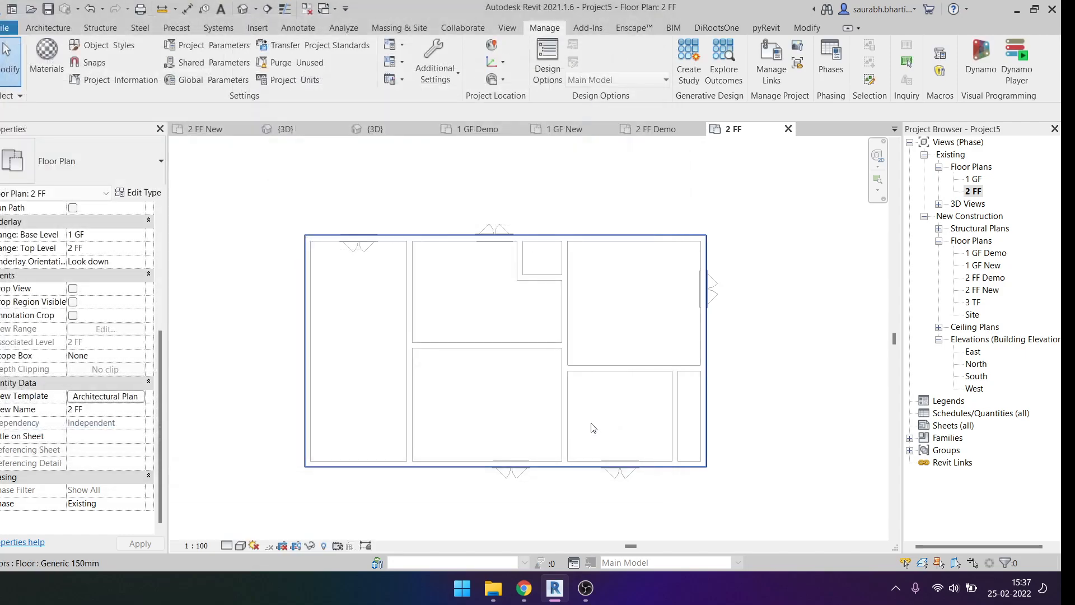
Step: Temporarily hide the floor in the existing 2 FF plan, then check an exterior wall's graphic override options and reset the hiding
{"action": "left_click", "coordinate": [619, 300]}
{"action": "key", "text": "h"}
{"action": "key", "text": "h"}
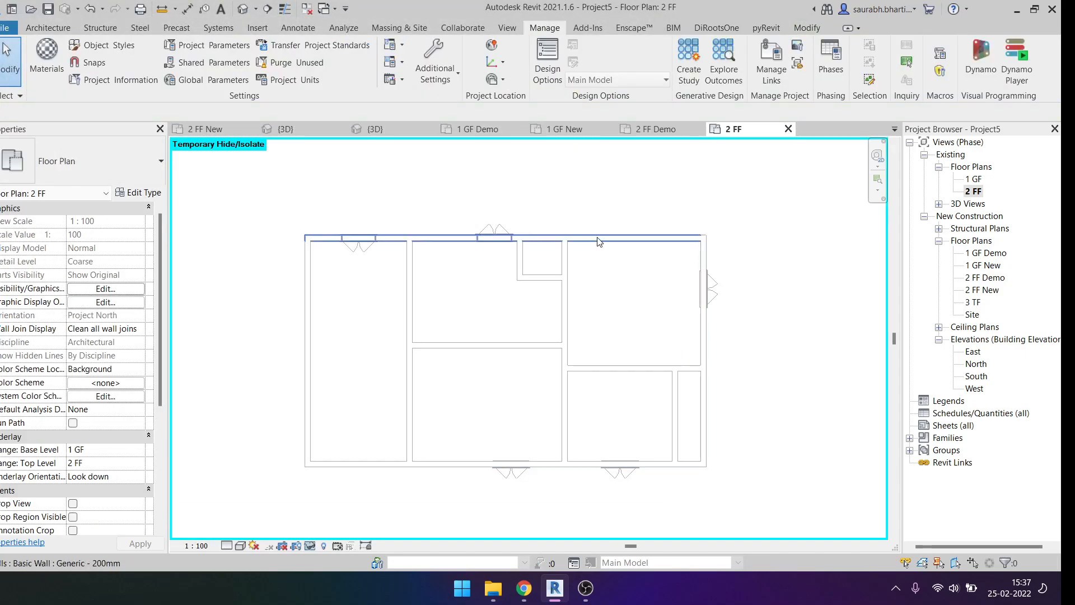
{"action": "left_click", "coordinate": [598, 239]}
{"action": "right_click", "coordinate": [599, 240]}
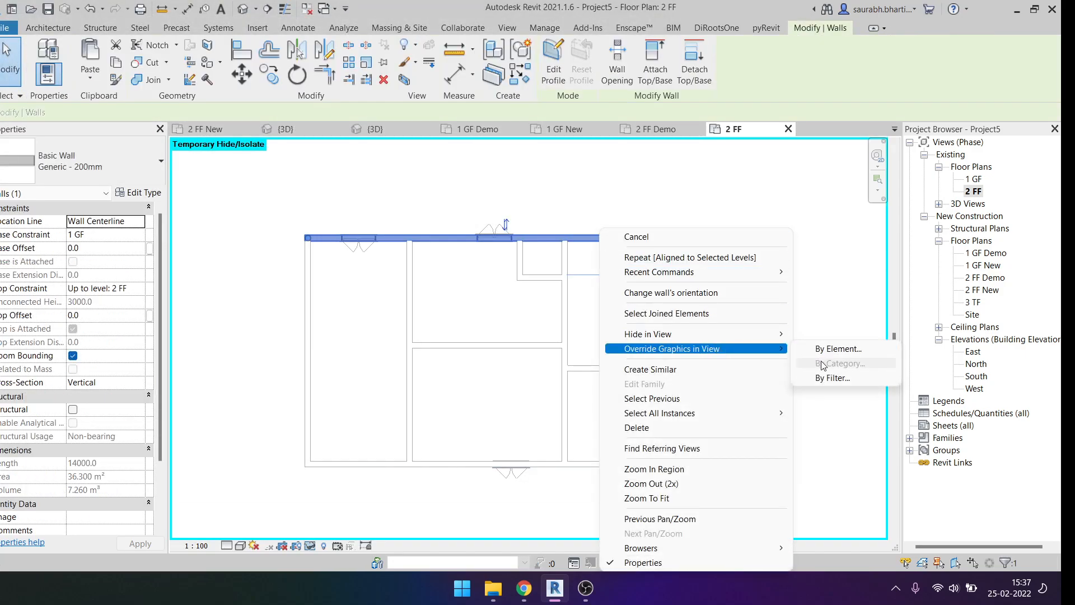
{"action": "mouse_move", "coordinate": [758, 356]}
{"action": "left_click", "coordinate": [620, 312]}
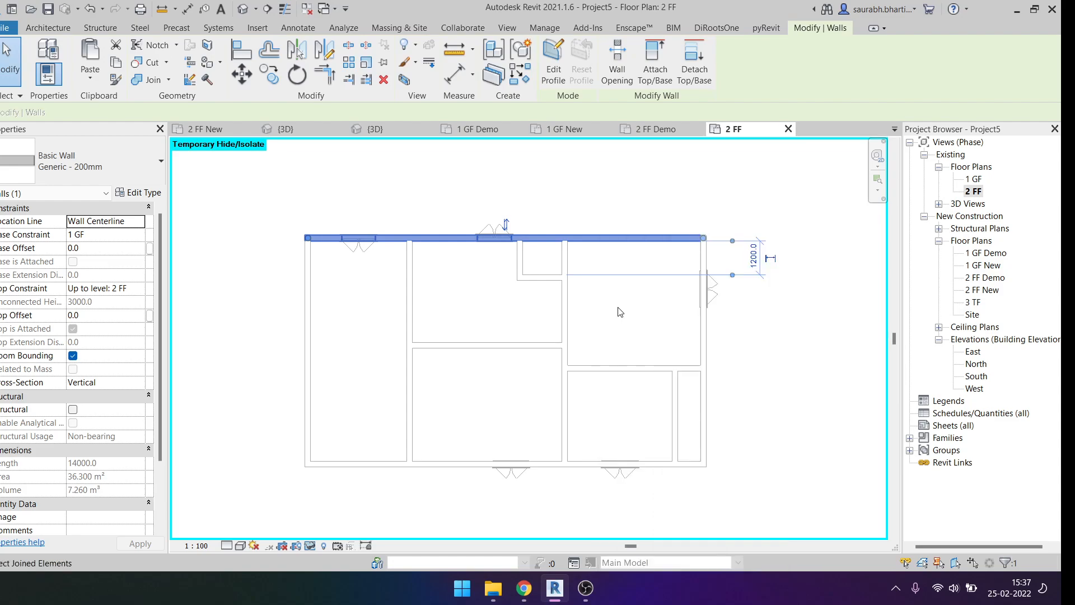
{"action": "left_click", "coordinate": [779, 287]}
{"action": "key", "text": "h"}
{"action": "key", "text": "r"}
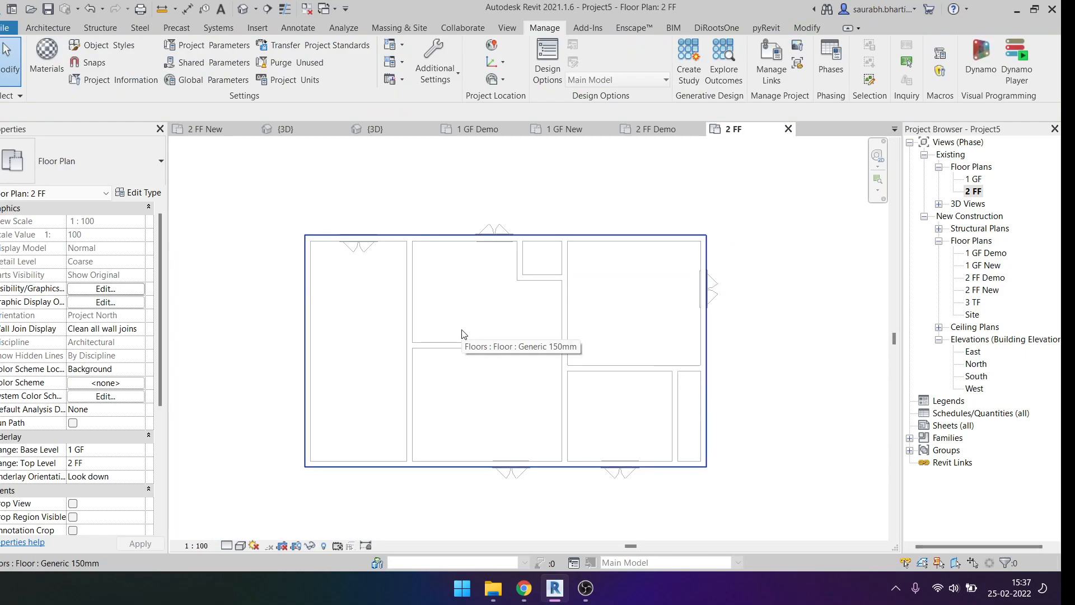
Step: Try drawing a Generic - 200mm wall in the existing 2 FF plan and undo it
{"action": "left_click_drag", "start_coordinate": [287, 196], "coordinate": [758, 499]}
{"action": "key", "text": "w"}
{"action": "key", "text": "a"}
{"action": "left_click", "coordinate": [438, 291]}
{"action": "left_click", "coordinate": [465, 416]}
{"action": "key", "text": "ctrl+z"}
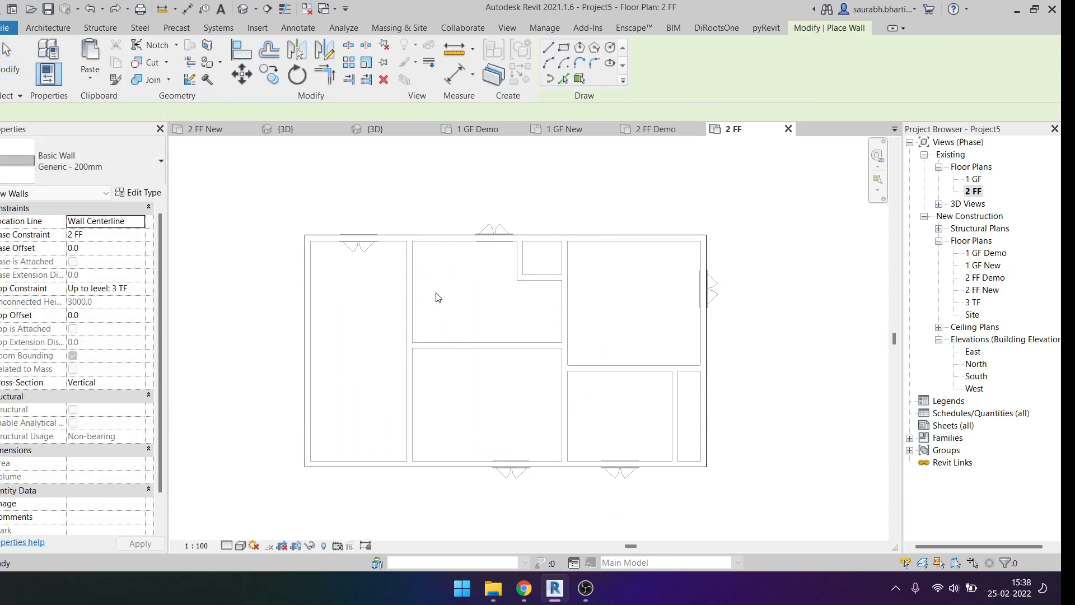
{"action": "scroll", "coordinate": [386, 235], "scroll_direction": "down", "scroll_amount": 1}
{"action": "key", "text": "Escape"}
Step: Set the underlay range's base level to None in the existing 2 FF plan
{"action": "scroll", "coordinate": [118, 443], "scroll_direction": "down", "scroll_amount": 2}
{"action": "scroll", "coordinate": [119, 444], "scroll_direction": "down", "scroll_amount": 2}
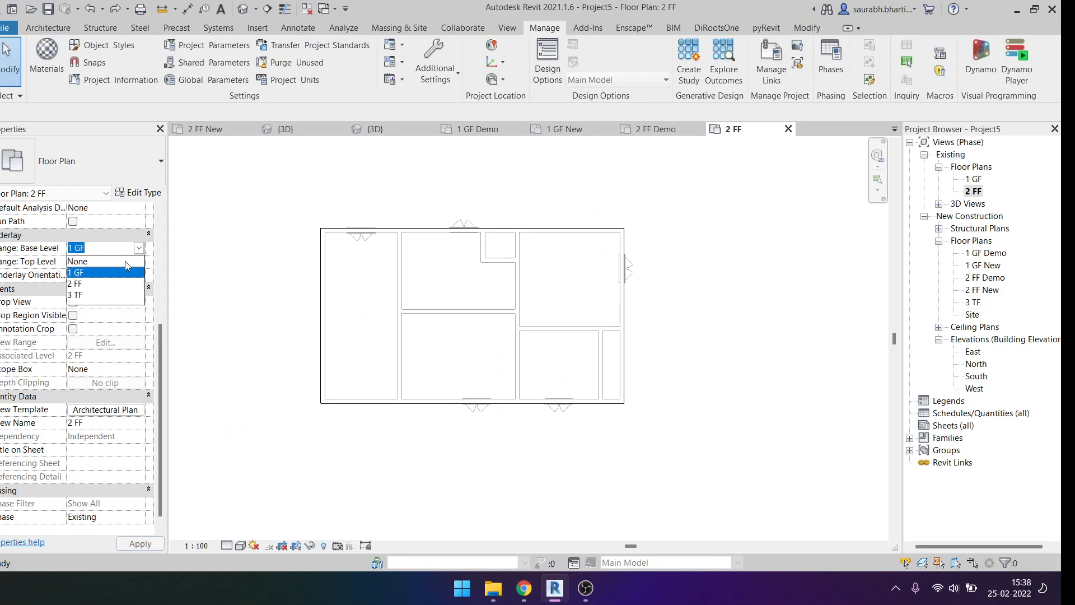
{"action": "left_click", "coordinate": [106, 261]}
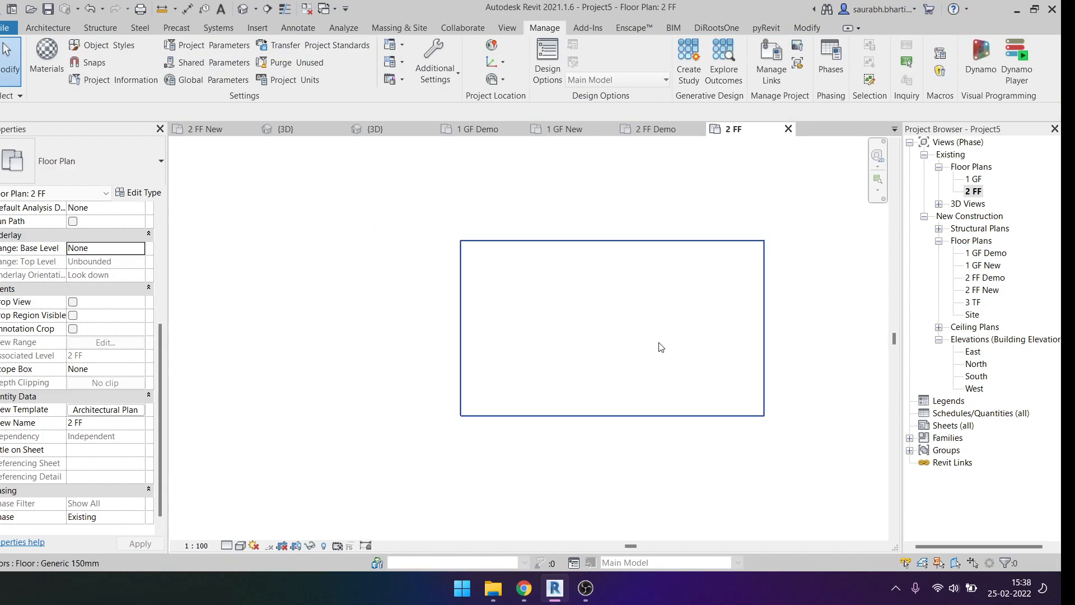
Step: Select the floor in the existing 2 FF plan and compare it between the plan and the 3D view
{"action": "left_click_drag", "start_coordinate": [398, 203], "coordinate": [829, 490]}
{"action": "left_click_drag", "start_coordinate": [413, 220], "coordinate": [834, 520]}
{"action": "left_click", "coordinate": [778, 381]}
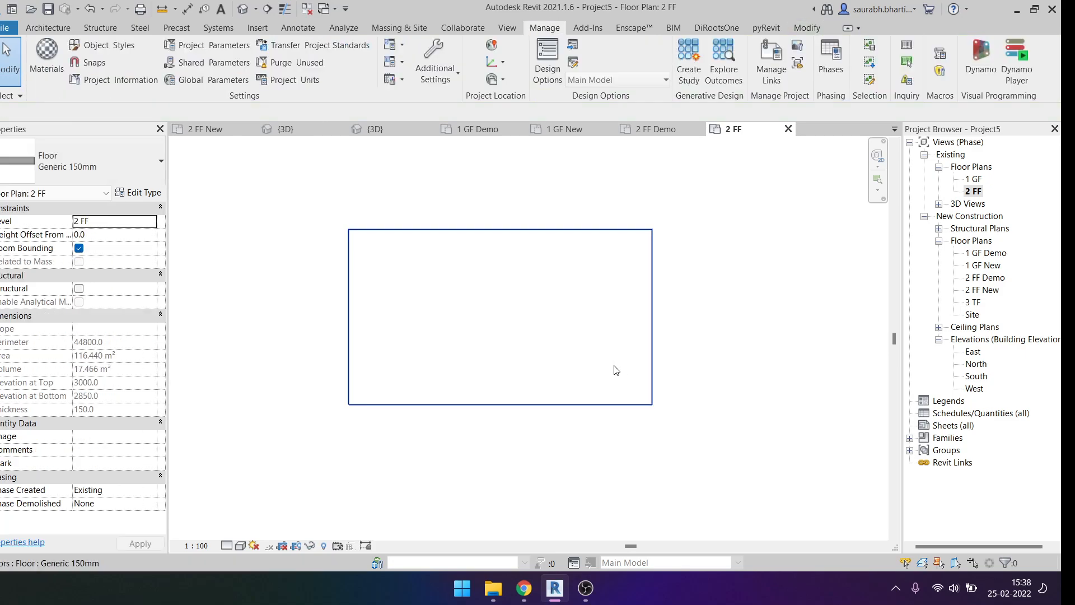
{"action": "left_click", "coordinate": [536, 318]}
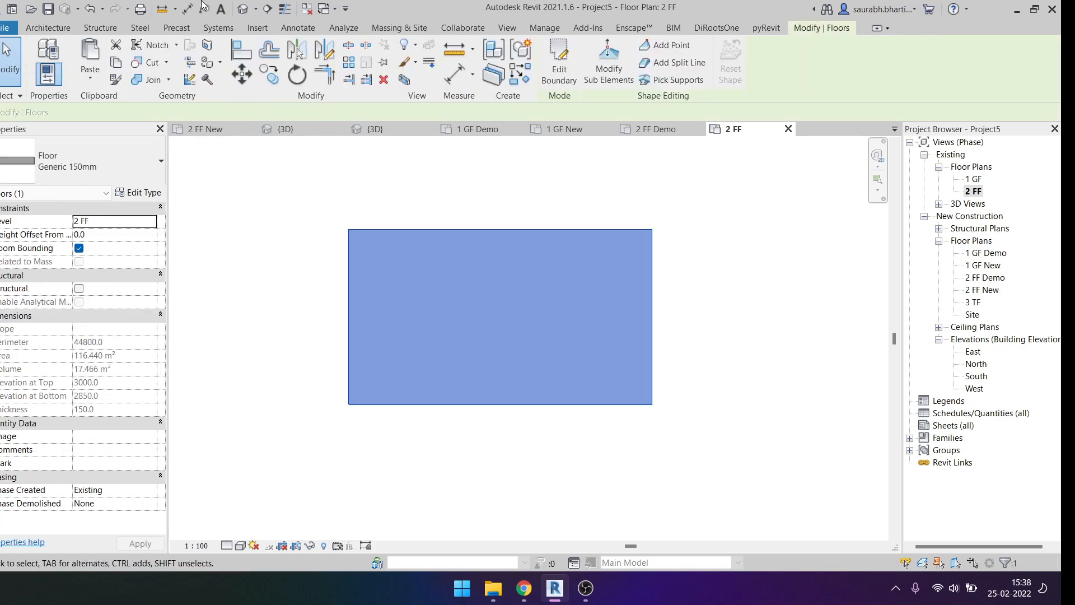
{"action": "left_click", "coordinate": [247, 9]}
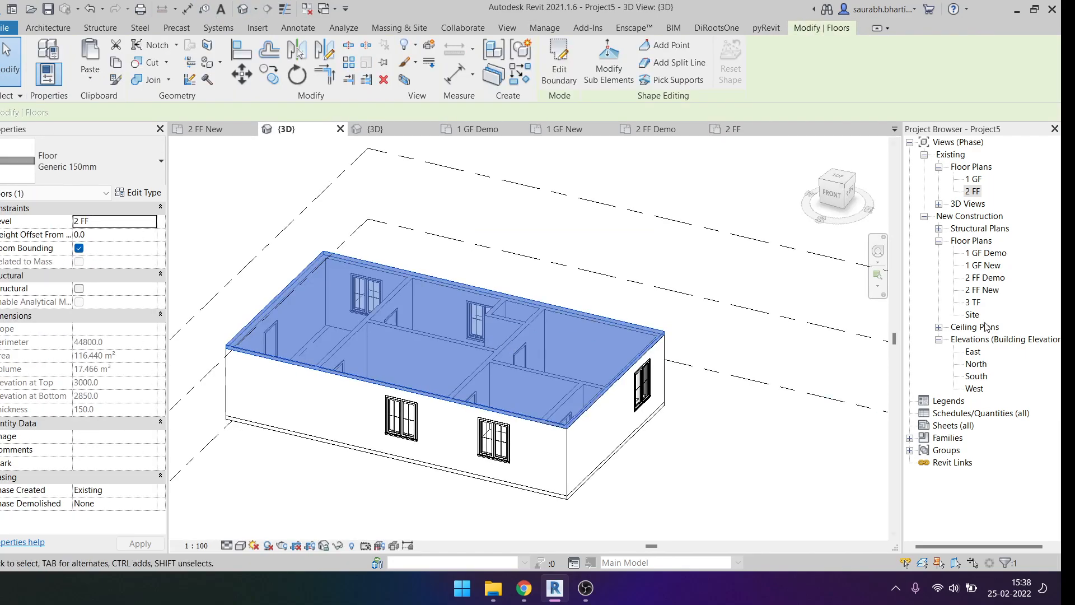
{"action": "double_click", "coordinate": [973, 192]}
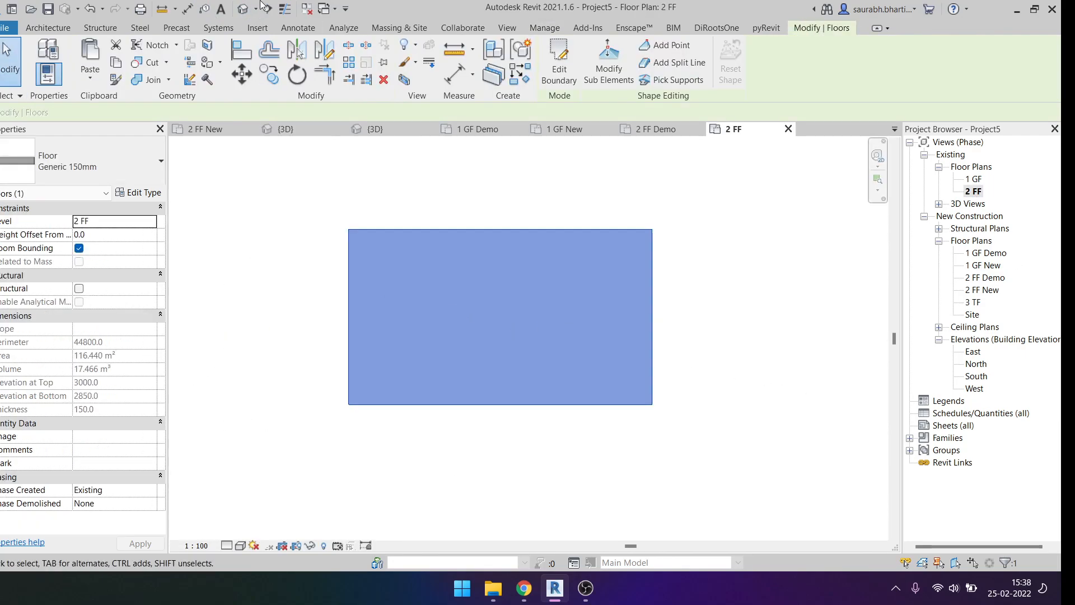
{"action": "left_click", "coordinate": [244, 9]}
Step: Orient the 3D view to the right side and inspect the 3 TF level against the building
{"action": "scroll", "coordinate": [567, 386], "scroll_direction": "down", "scroll_amount": 2}
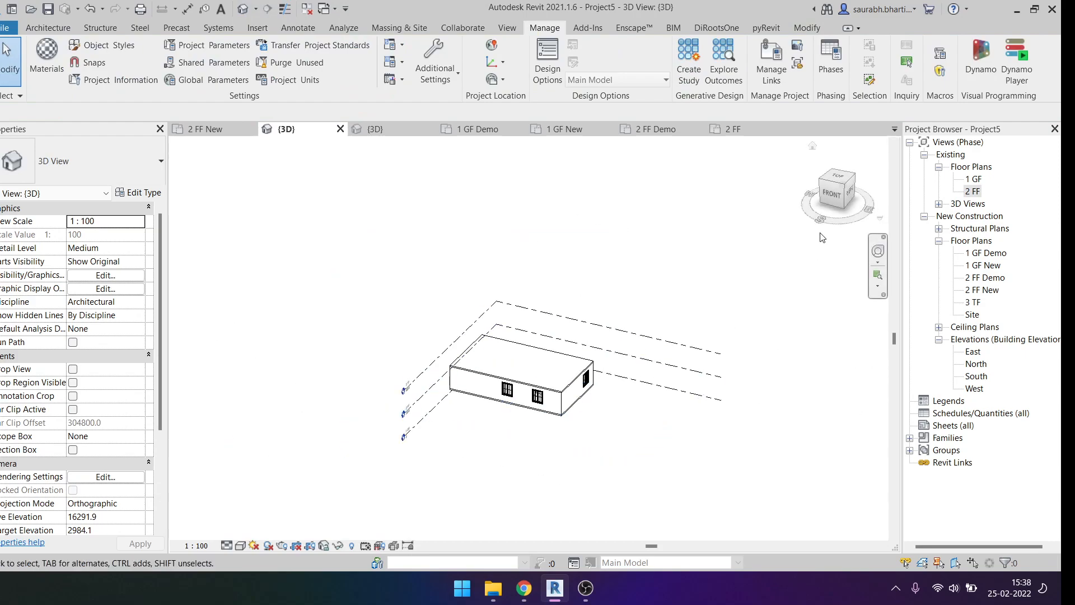
{"action": "left_click", "coordinate": [848, 194]}
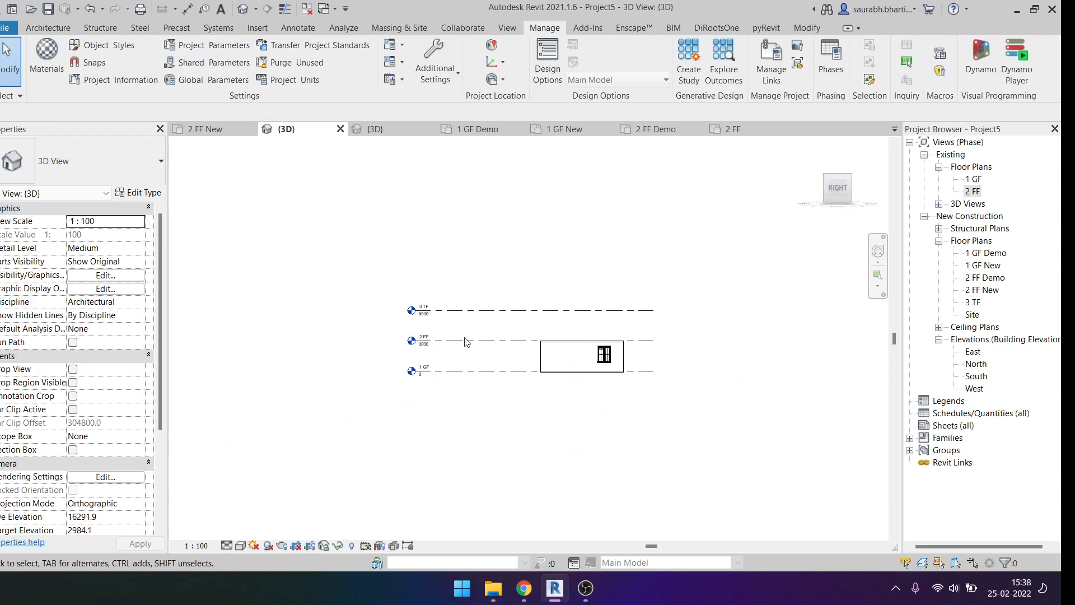
{"action": "middle_click_drag", "start_coordinate": [499, 307], "coordinate": [451, 304]}
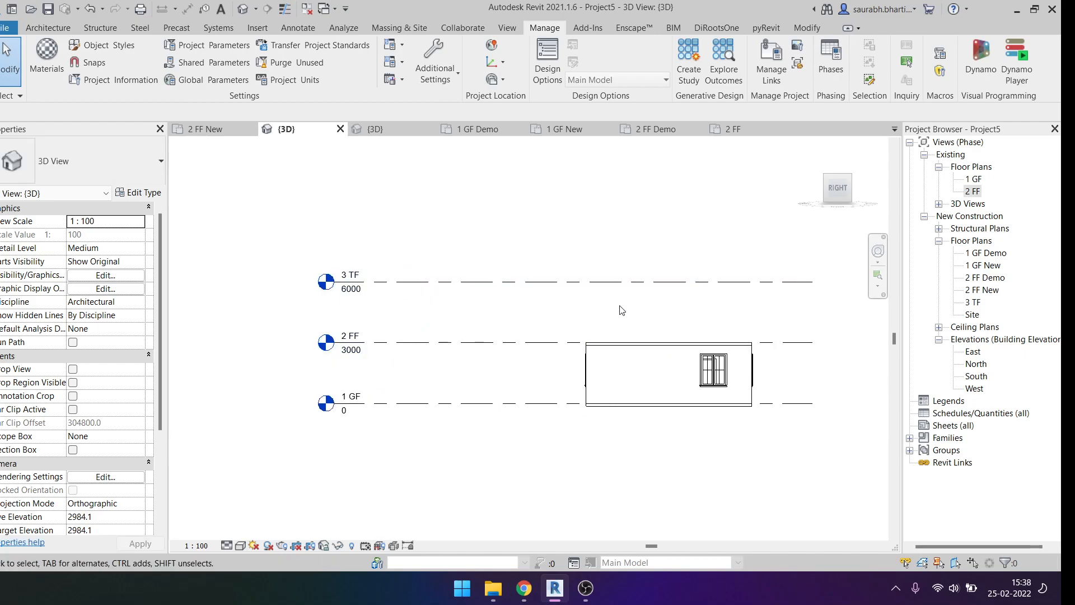
{"action": "left_click", "coordinate": [529, 283]}
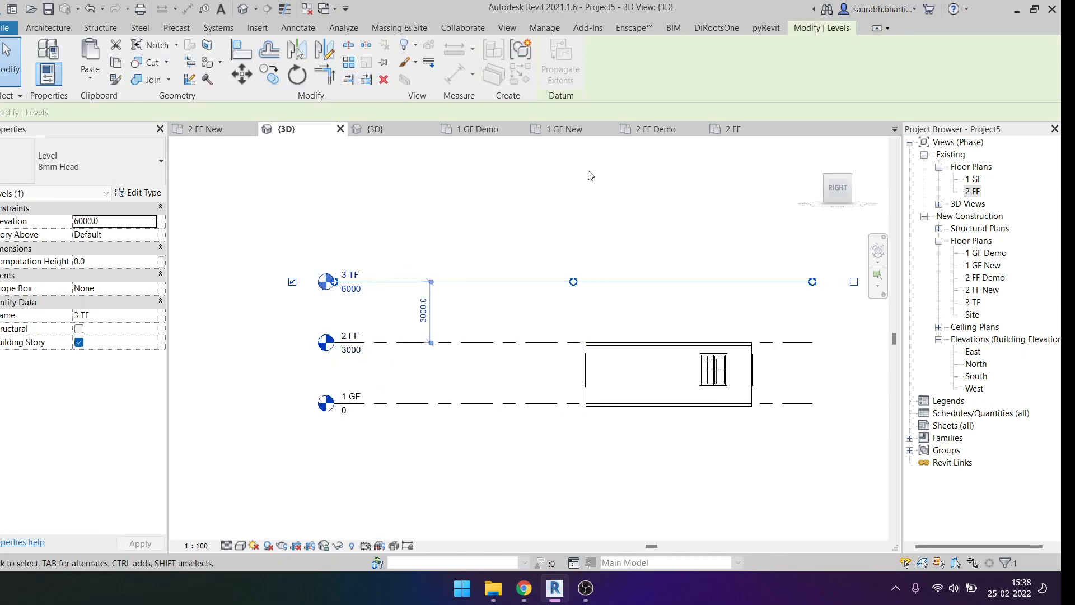
{"action": "left_click", "coordinate": [599, 274]}
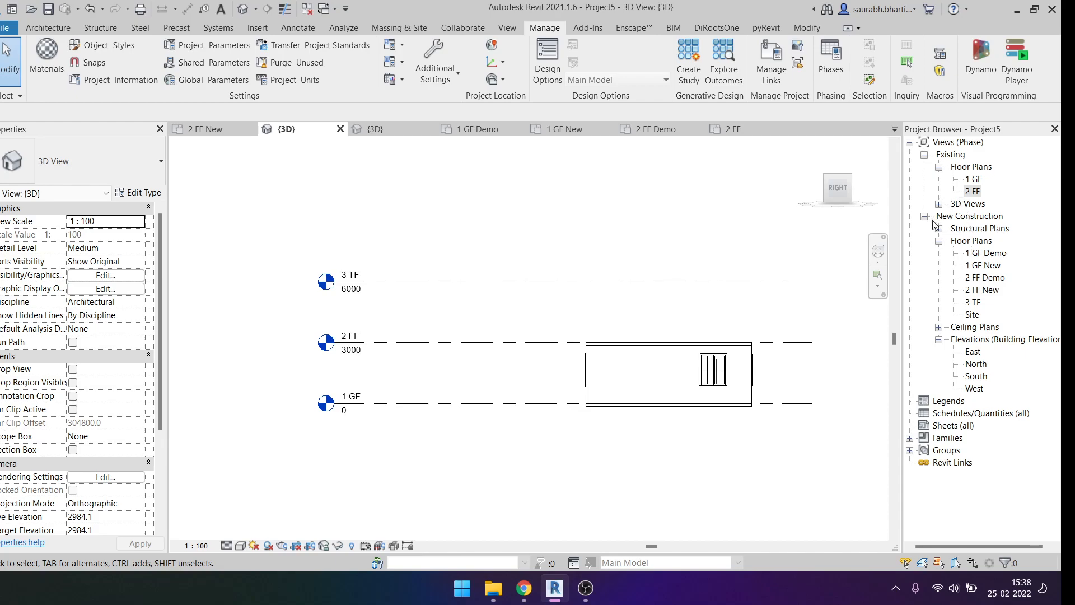
{"action": "left_click_drag", "start_coordinate": [448, 451], "coordinate": [376, 261]}
{"action": "left_click", "coordinate": [274, 391]}
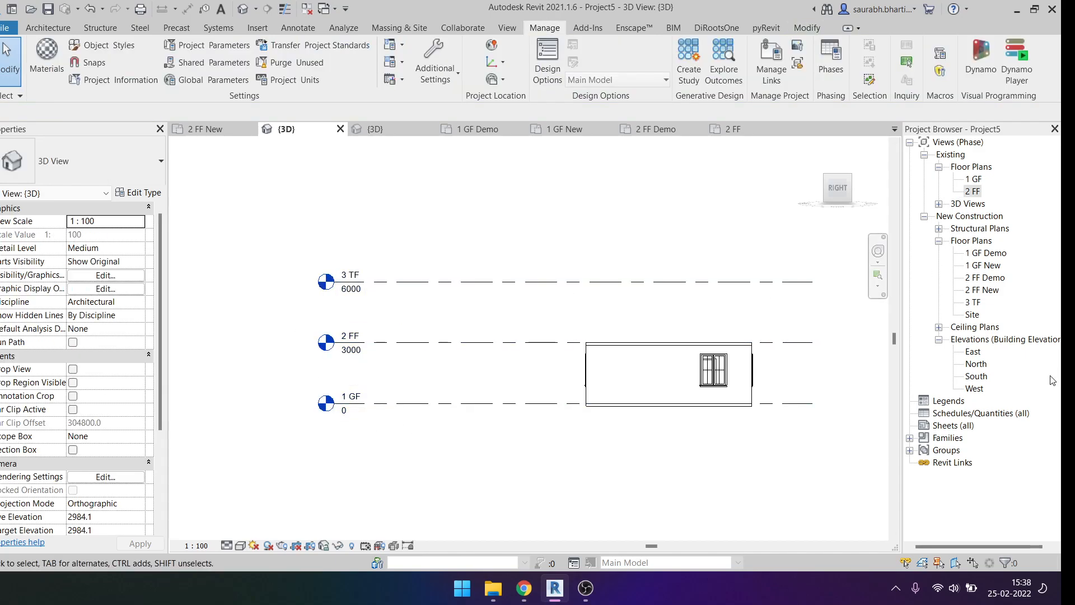
Step: Open the New Construction phase's 1 GF Demo plan and dismiss the save reminder
{"action": "left_click", "coordinate": [978, 355]}
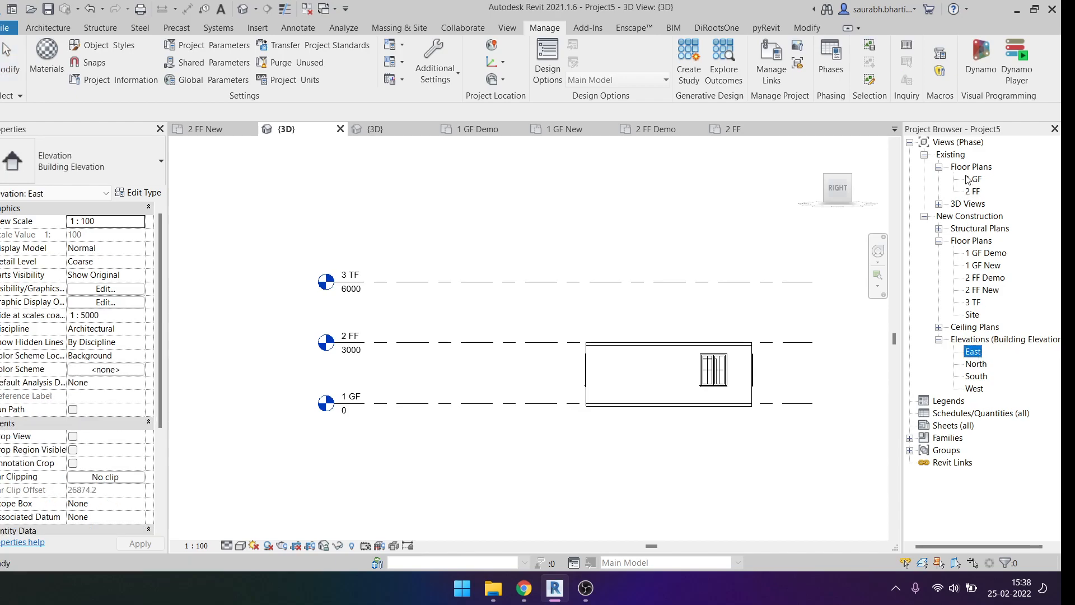
{"action": "double_click", "coordinate": [986, 253]}
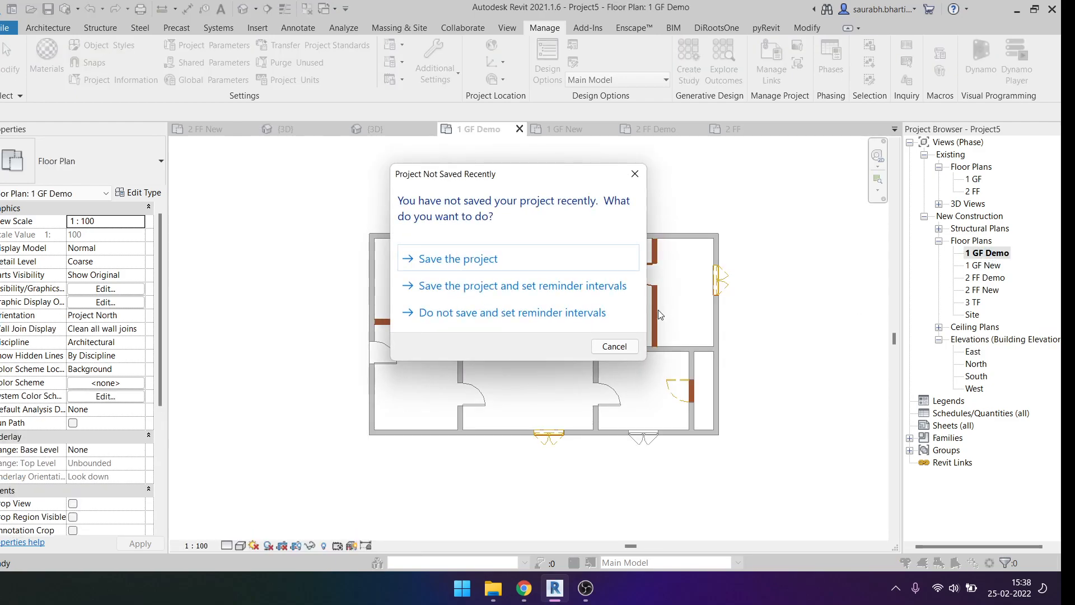
{"action": "left_click", "coordinate": [614, 347]}
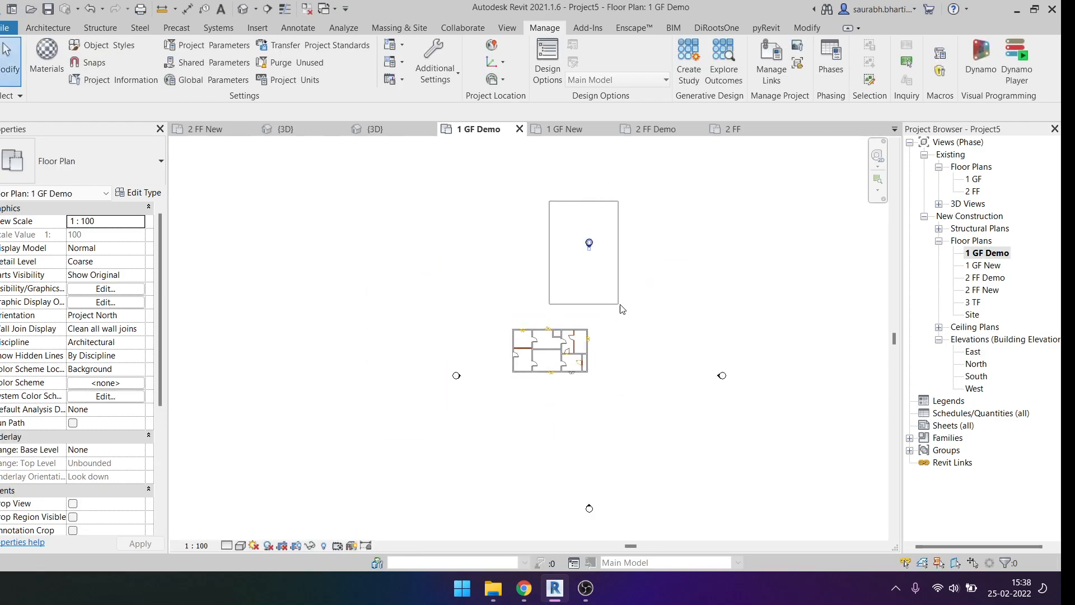
Step: Examine the elevation markers placed around the building in the 1 GF Demo plan
{"action": "left_click_drag", "start_coordinate": [618, 304], "coordinate": [620, 306]}
{"action": "scroll", "coordinate": [597, 244], "scroll_direction": "up", "scroll_amount": 5}
{"action": "left_click_drag", "start_coordinate": [502, 197], "coordinate": [618, 345]}
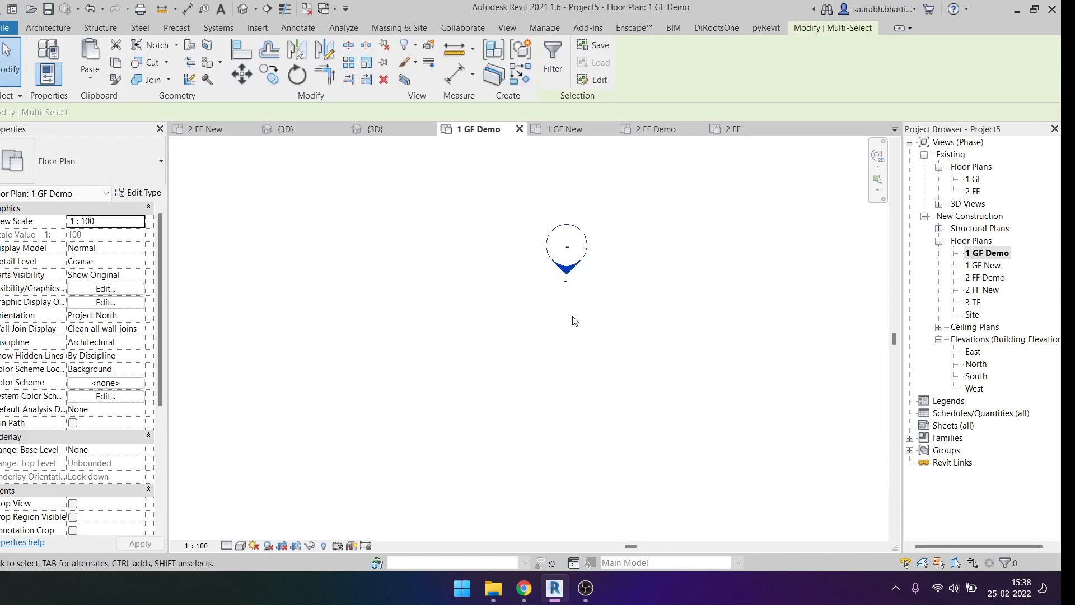
{"action": "scroll", "coordinate": [455, 235], "scroll_direction": "down", "scroll_amount": 5}
{"action": "left_click_drag", "start_coordinate": [662, 397], "coordinate": [773, 544]}
{"action": "middle_click_drag", "start_coordinate": [744, 457], "coordinate": [817, 300]}
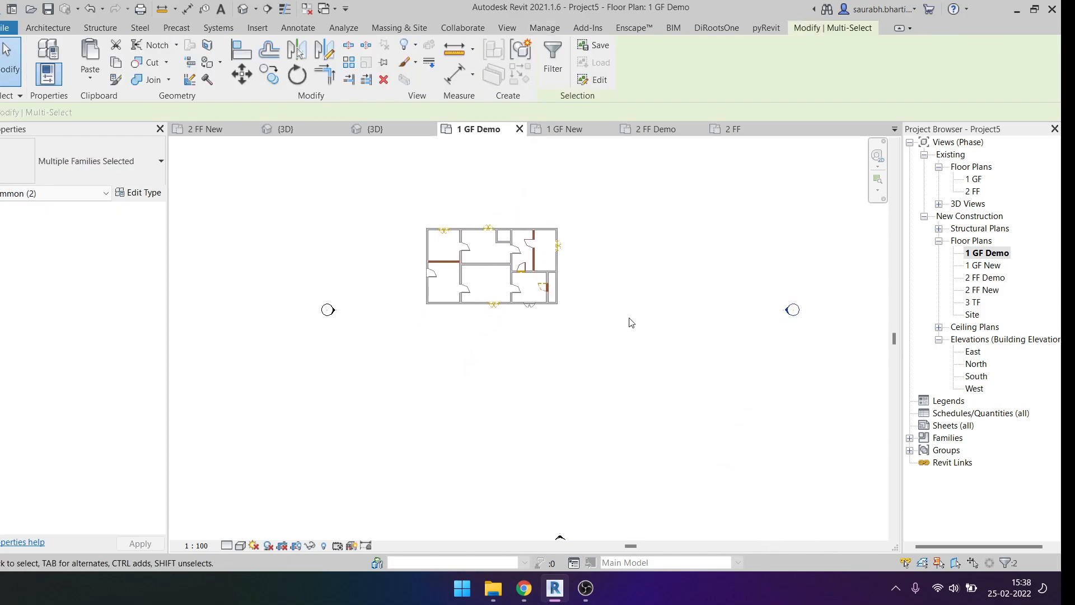
{"action": "scroll", "coordinate": [620, 290], "scroll_direction": "down", "scroll_amount": 3}
{"action": "left_click_drag", "start_coordinate": [564, 414], "coordinate": [652, 516]}
{"action": "scroll", "coordinate": [582, 444], "scroll_direction": "up", "scroll_amount": 4}
{"action": "left_click_drag", "start_coordinate": [577, 366], "coordinate": [670, 466]}
{"action": "scroll", "coordinate": [571, 487], "scroll_direction": "down", "scroll_amount": 3}
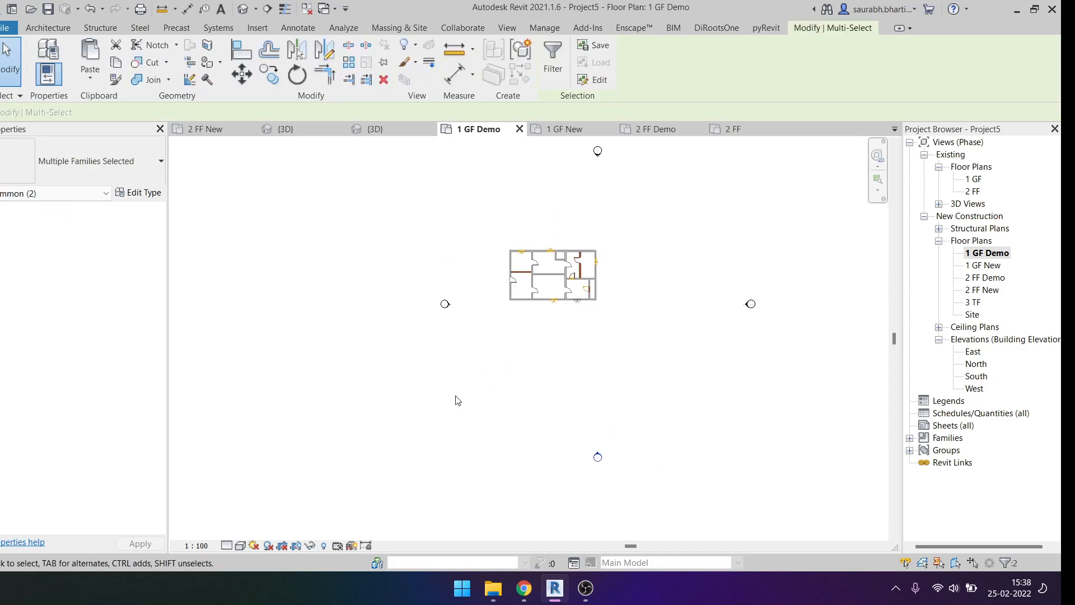
Step: Select the marker east of the building in the 1 GF Demo plan and open the East elevation
{"action": "left_click", "coordinate": [973, 352]}
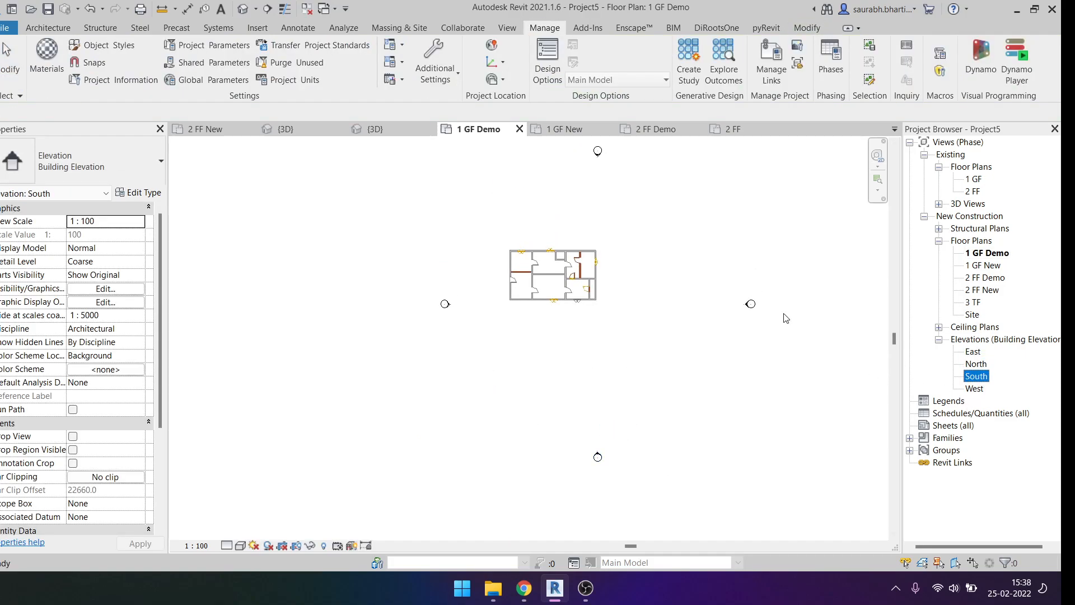
{"action": "left_click_drag", "start_coordinate": [704, 273], "coordinate": [790, 352]}
{"action": "scroll", "coordinate": [739, 268], "scroll_direction": "up", "scroll_amount": 5}
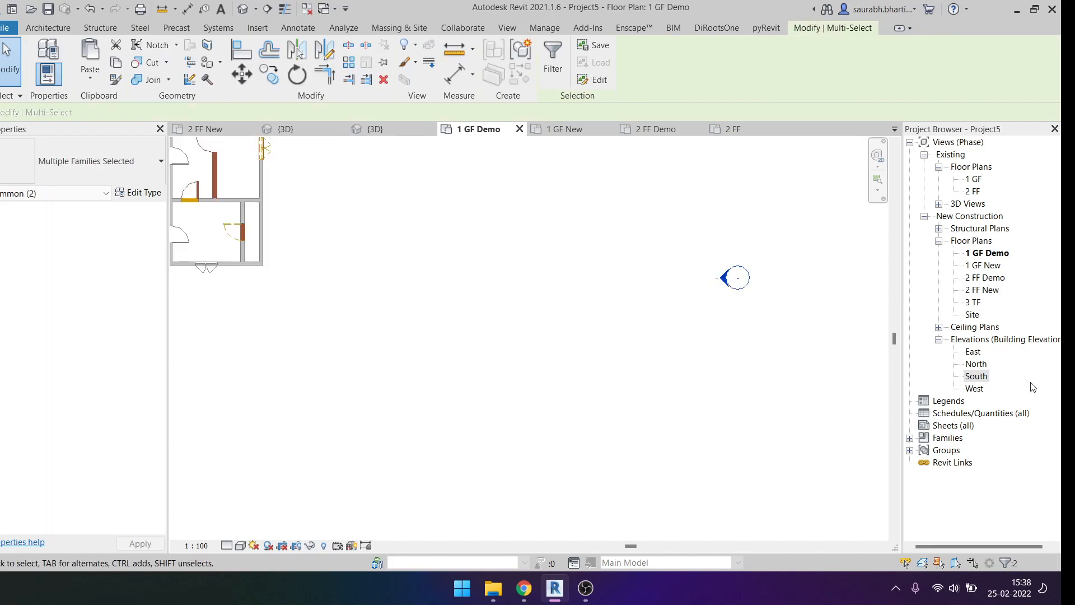
{"action": "double_click", "coordinate": [973, 353]}
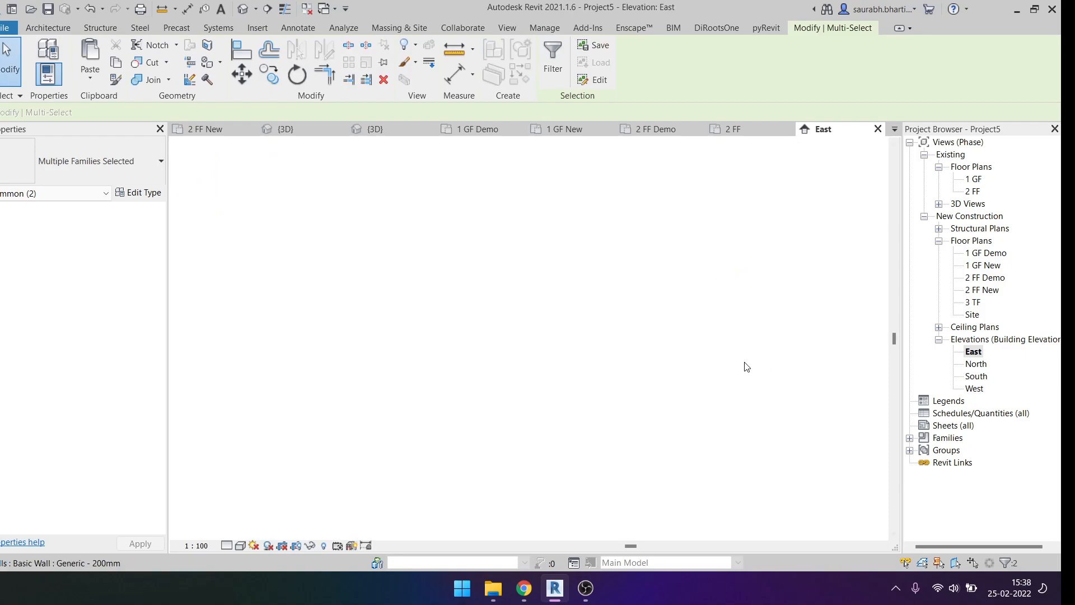
Step: Open the 1 GF New plan and check the view options available for the East elevation
{"action": "double_click", "coordinate": [990, 265]}
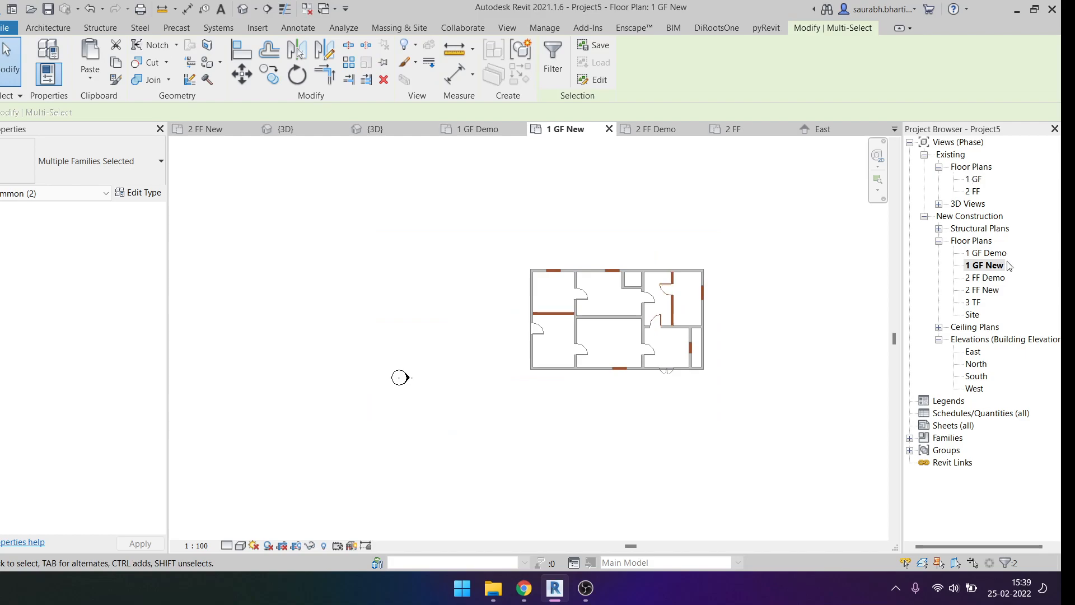
{"action": "left_click", "coordinate": [972, 352]}
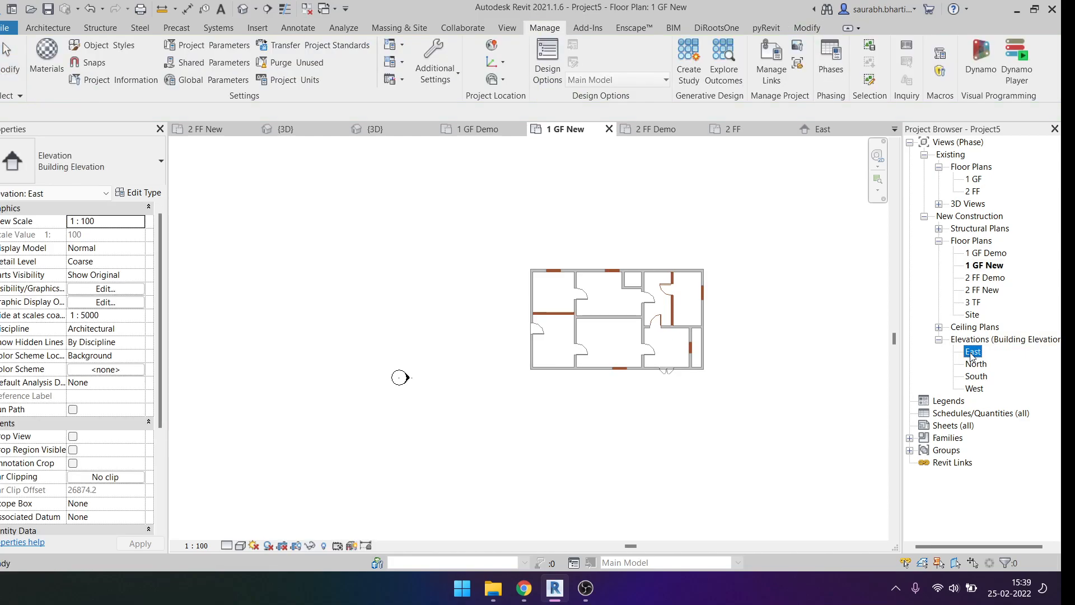
{"action": "right_click", "coordinate": [972, 352]}
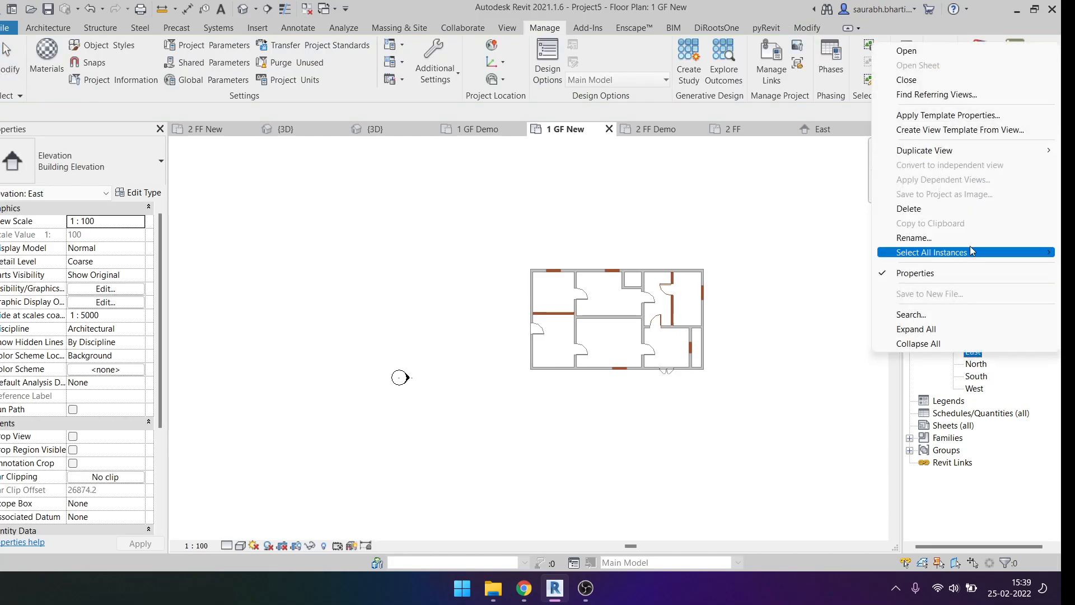
{"action": "left_click", "coordinate": [764, 312]}
{"action": "scroll", "coordinate": [763, 311], "scroll_direction": "down", "scroll_amount": 2}
Step: Open the Existing phase's 1 GF plan, check around the building for elevation markers, and select the East elevation view
{"action": "double_click", "coordinate": [974, 179]}
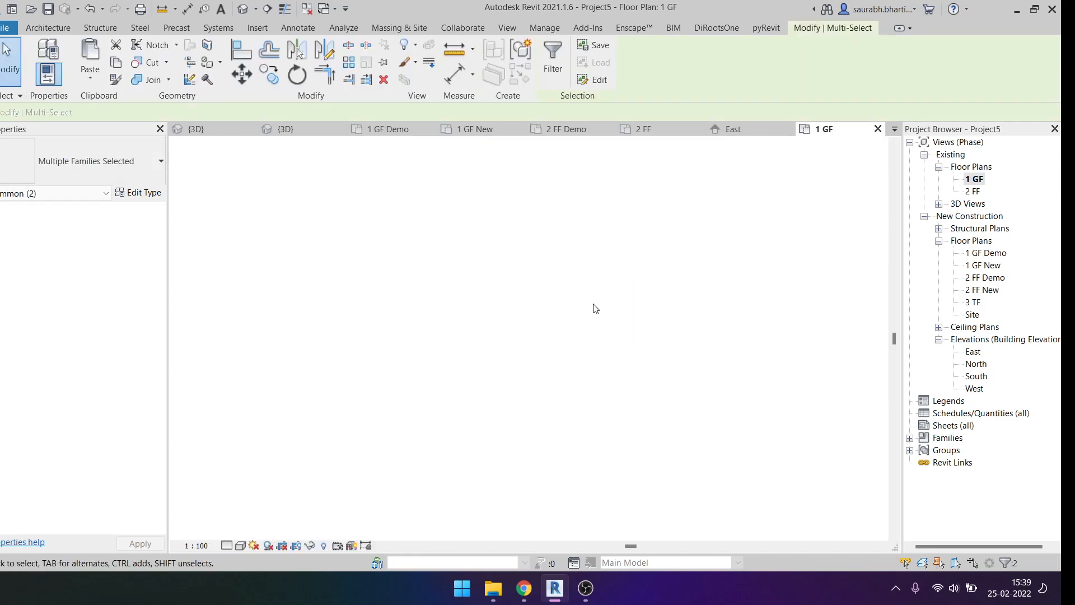
{"action": "left_click_drag", "start_coordinate": [434, 230], "coordinate": [777, 432]}
{"action": "scroll", "coordinate": [610, 317], "scroll_direction": "up", "scroll_amount": 3}
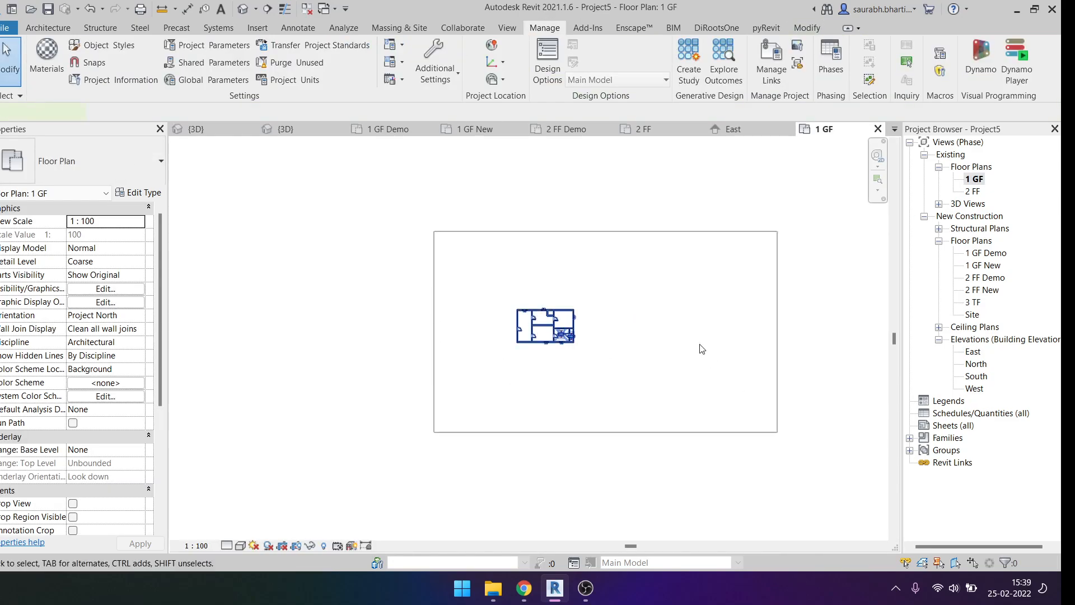
{"action": "left_click", "coordinate": [554, 234]}
{"action": "left_click_drag", "start_coordinate": [554, 234], "coordinate": [812, 528]}
{"action": "left_click_drag", "start_coordinate": [392, 182], "coordinate": [522, 284]}
{"action": "left_click_drag", "start_coordinate": [256, 253], "coordinate": [395, 470]}
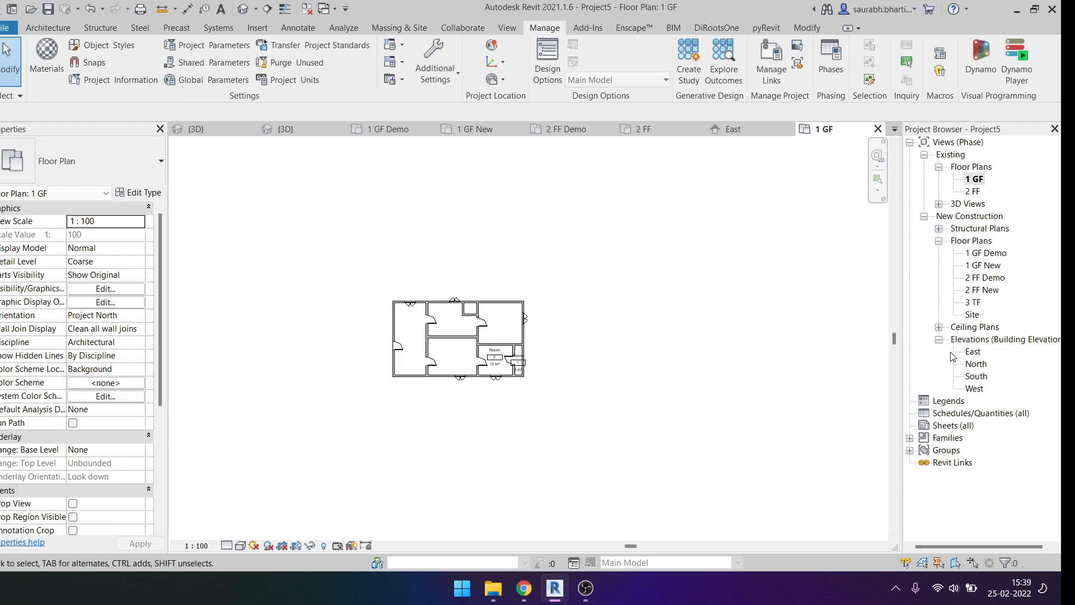
{"action": "left_click", "coordinate": [973, 353]}
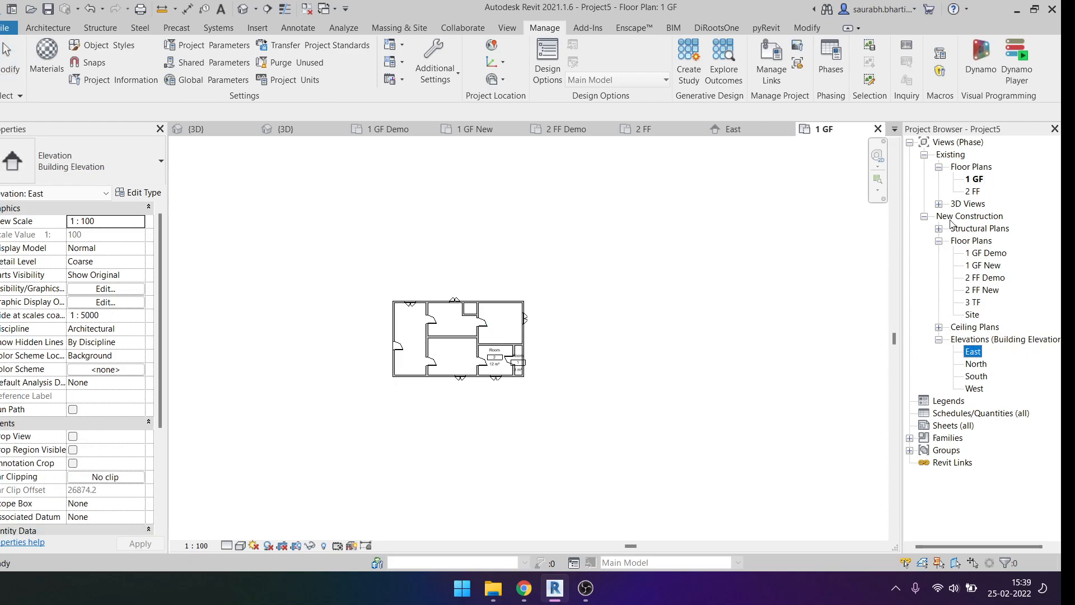
Step: Duplicate the East elevation and name the copy East Existing
{"action": "right_click", "coordinate": [973, 352]}
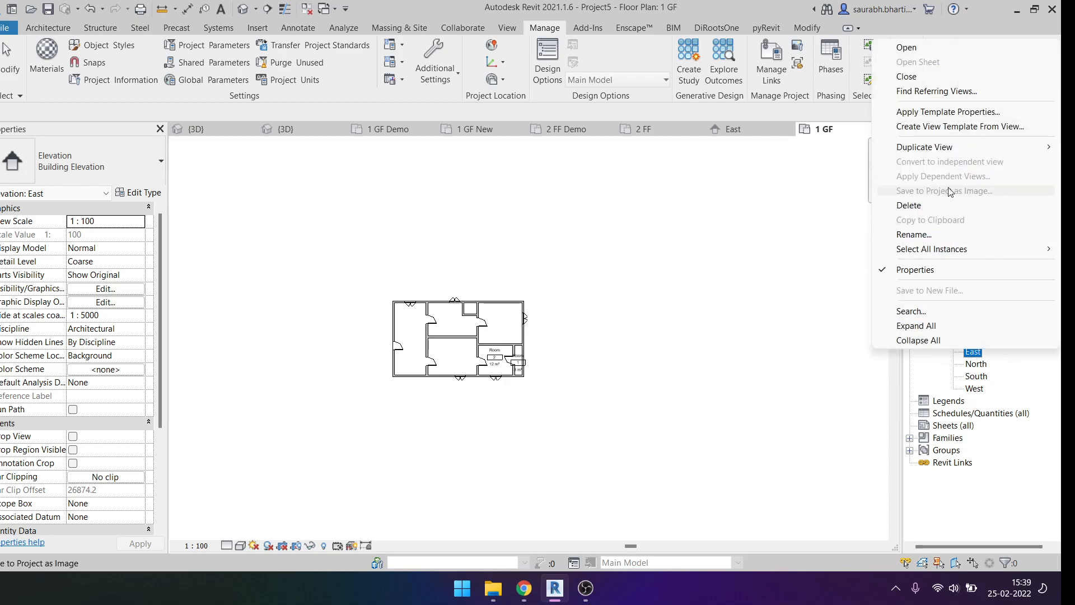
{"action": "mouse_move", "coordinate": [896, 147]}
{"action": "left_click", "coordinate": [785, 162]}
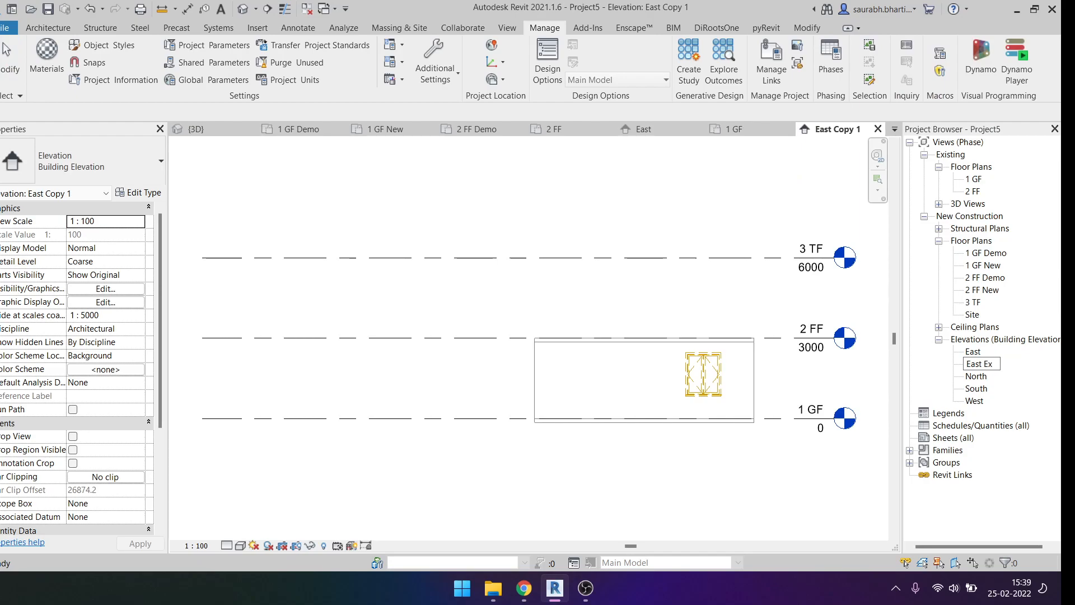
{"action": "type", "text": "ting"}
{"action": "key", "text": "Return"}
Step: Duplicate the East Existing elevation and name the copy East New
{"action": "right_click", "coordinate": [979, 365]}
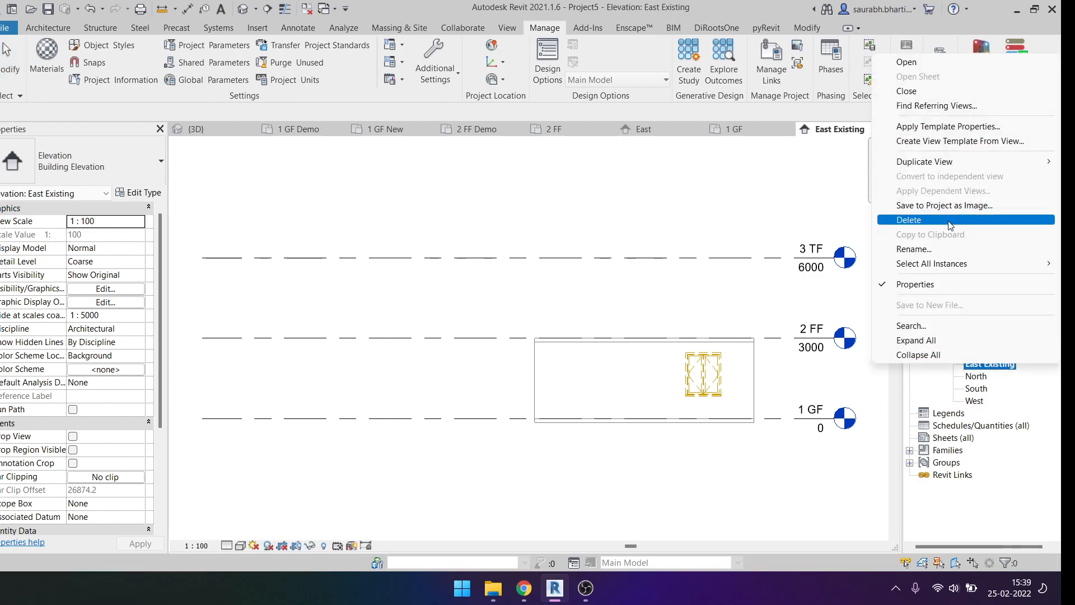
{"action": "mouse_move", "coordinate": [940, 164]}
{"action": "left_click", "coordinate": [786, 176]}
{"action": "left_click", "coordinate": [977, 377]}
{"action": "key", "text": "F2"}
{"action": "key", "text": "End"}
{"action": "key", "text": "BackSpace"}
{"action": "key", "text": "BackSpace"}
{"action": "key", "text": "BackSpace"}
{"action": "key", "text": "BackSpace"}
{"action": "key", "text": "BackSpace"}
{"action": "key", "text": "BackSpace"}
{"action": "key", "text": "BackSpace"}
{"action": "key", "text": "BackSpace"}
{"action": "key", "text": "BackSpace"}
{"action": "key", "text": "BackSpace"}
{"action": "type", "text": "NEw"}
{"action": "key", "text": "Left"}
{"action": "key", "text": "Left"}
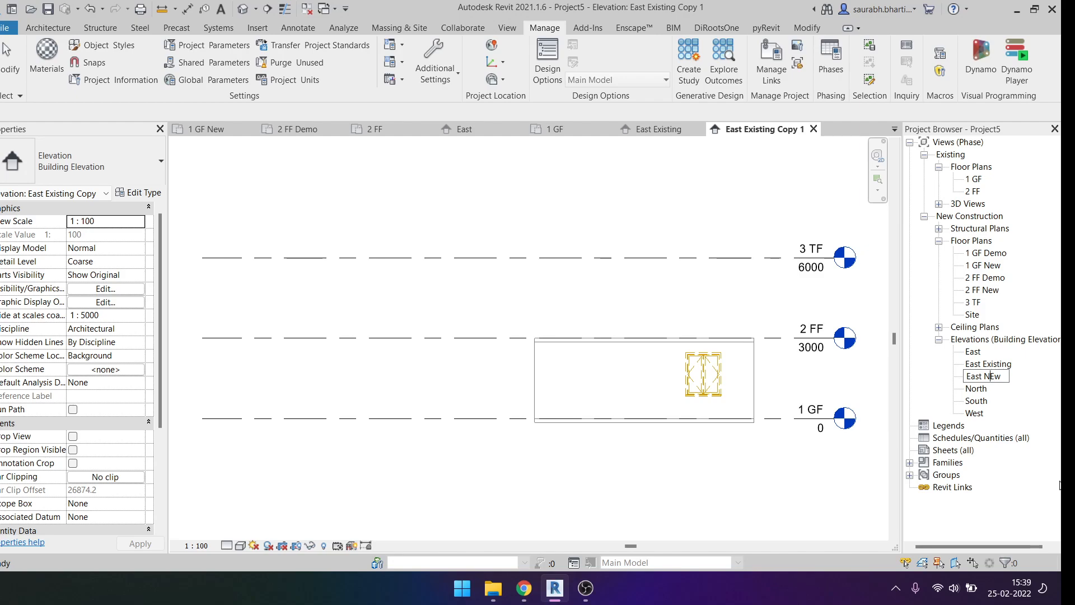
{"action": "key", "text": "BackSpace"}
{"action": "type", "text": "e"}
{"action": "key", "text": "Return"}
Step: Set the phase of the original East elevation to Existing
{"action": "left_click", "coordinate": [973, 352]}
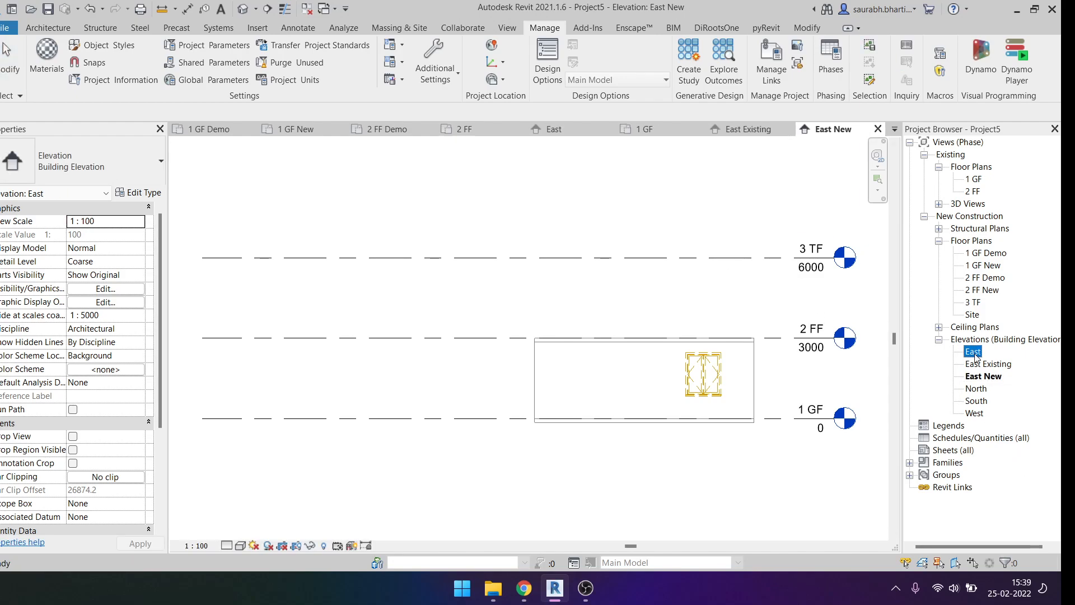
{"action": "scroll", "coordinate": [111, 439], "scroll_direction": "down", "scroll_amount": 5}
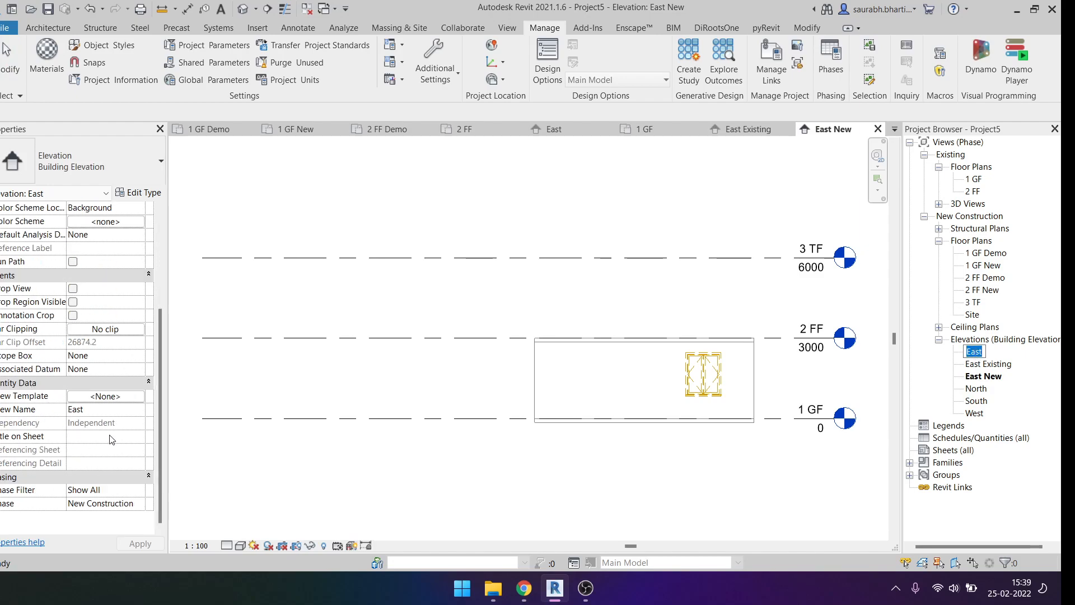
{"action": "left_click", "coordinate": [140, 503]}
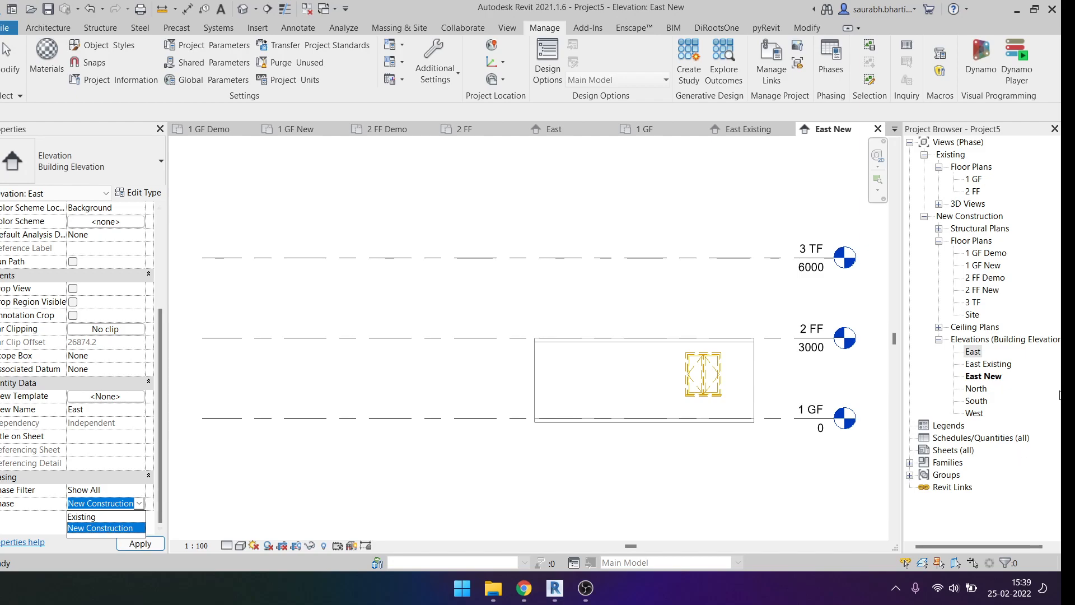
{"action": "left_click", "coordinate": [105, 517]}
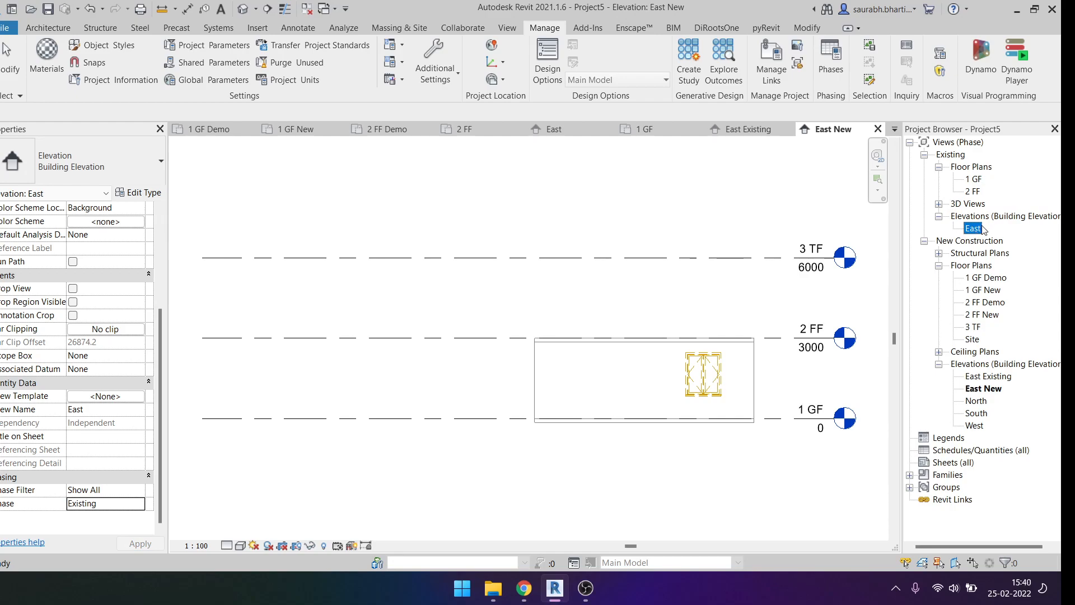
Step: Open the Existing phase's 1 GF plan and examine the elevation markers around the building
{"action": "double_click", "coordinate": [975, 180]}
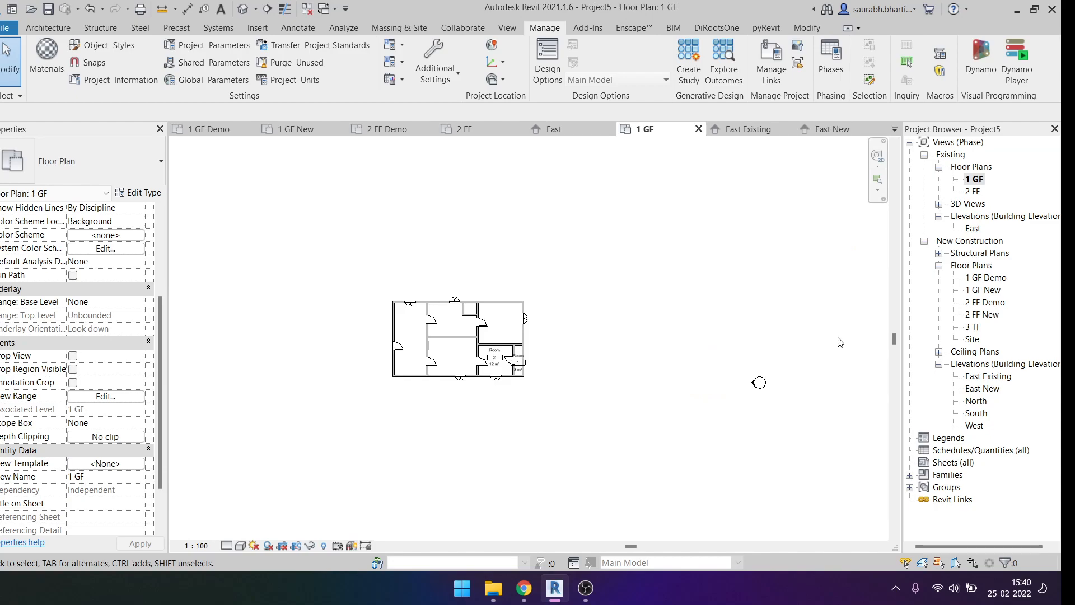
{"action": "left_click_drag", "start_coordinate": [782, 409], "coordinate": [809, 442]}
{"action": "left_click_drag", "start_coordinate": [717, 323], "coordinate": [792, 429]}
{"action": "scroll", "coordinate": [714, 367], "scroll_direction": "down", "scroll_amount": 4}
{"action": "left_click_drag", "start_coordinate": [485, 233], "coordinate": [607, 298]}
{"action": "left_click_drag", "start_coordinate": [379, 280], "coordinate": [668, 504]}
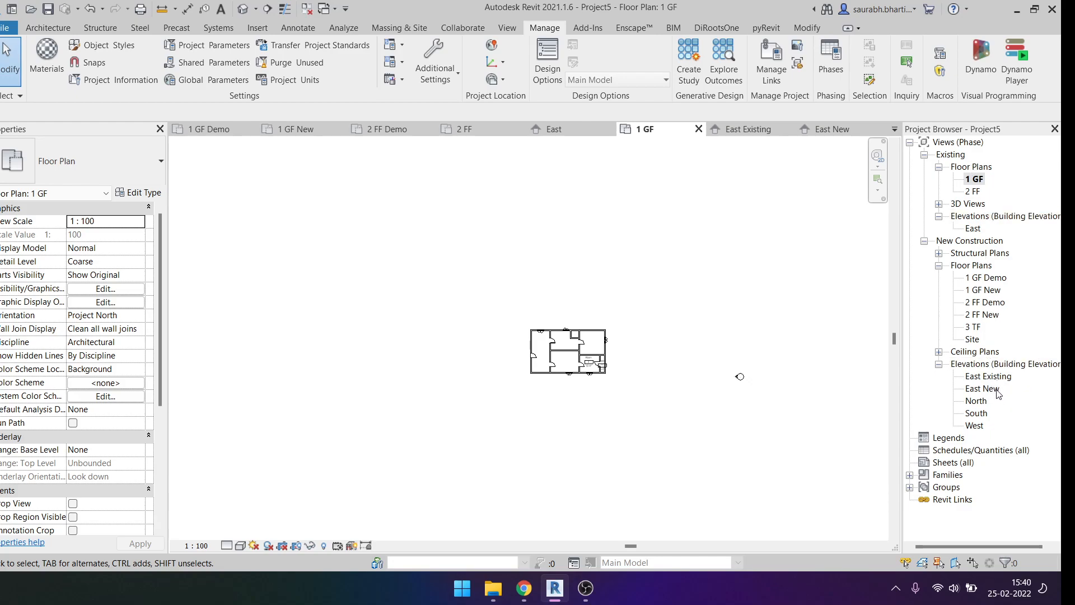
Step: Rename the East Existing elevation under New Construction as East Demo
{"action": "left_click", "coordinate": [995, 376]}
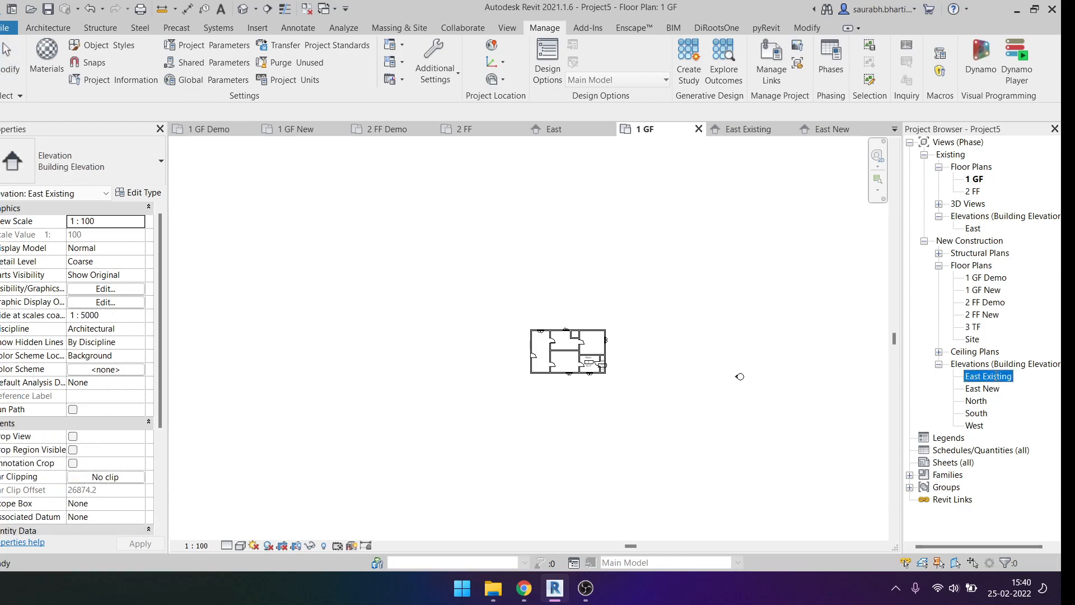
{"action": "left_click", "coordinate": [996, 376]}
{"action": "key", "text": "BackSpace"}
{"action": "key", "text": "BackSpace"}
{"action": "key", "text": "BackSpace"}
{"action": "key", "text": "BackSpace"}
{"action": "key", "text": "BackSpace"}
{"action": "key", "text": "BackSpace"}
{"action": "key", "text": "BackSpace"}
{"action": "type", "text": "Demo"}
{"action": "left_click", "coordinate": [866, 333]}
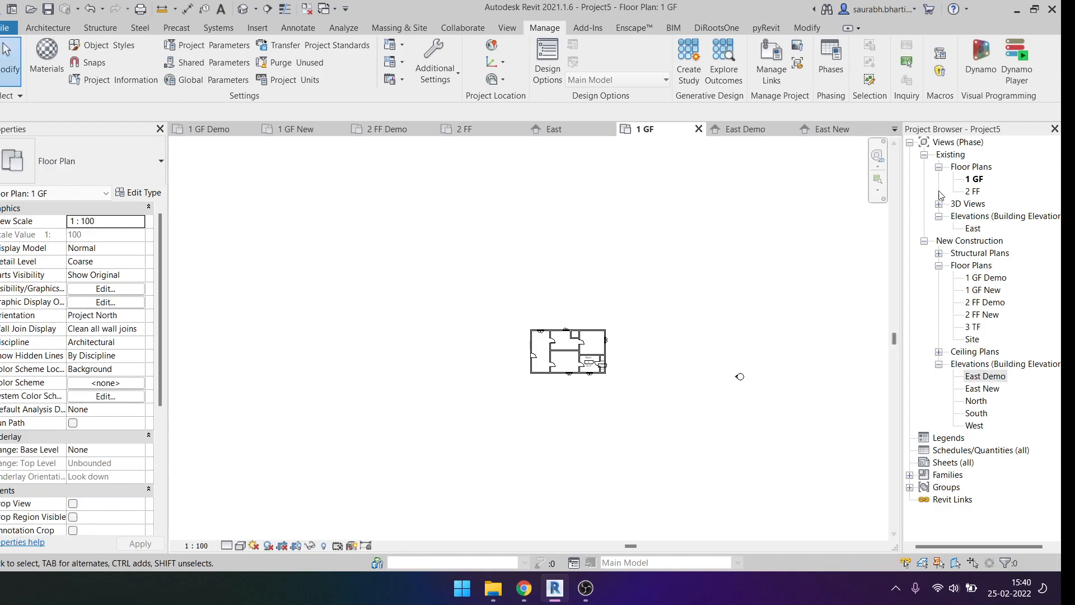
Step: Open the Existing phase's East elevation and compare its level names with the 1 GF floor plan
{"action": "left_click", "coordinate": [974, 179]}
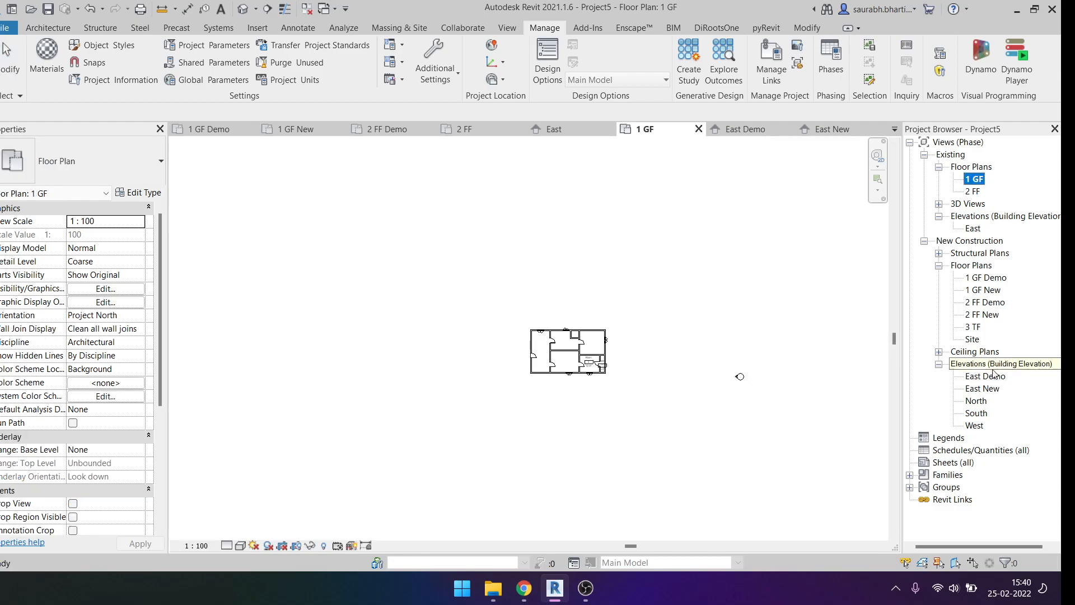
{"action": "double_click", "coordinate": [974, 228]}
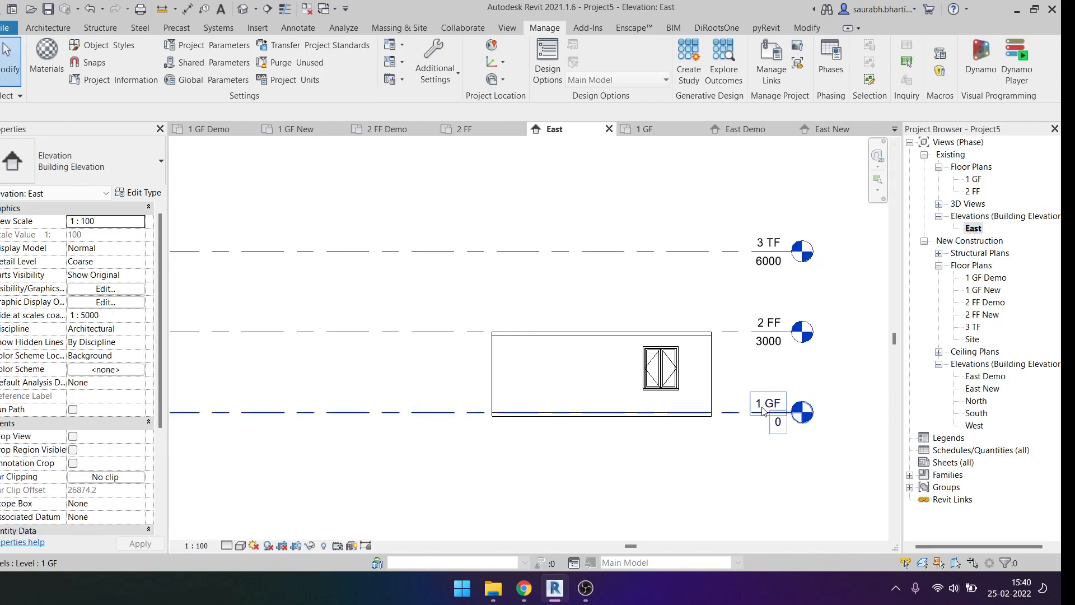
{"action": "left_click", "coordinate": [975, 179]}
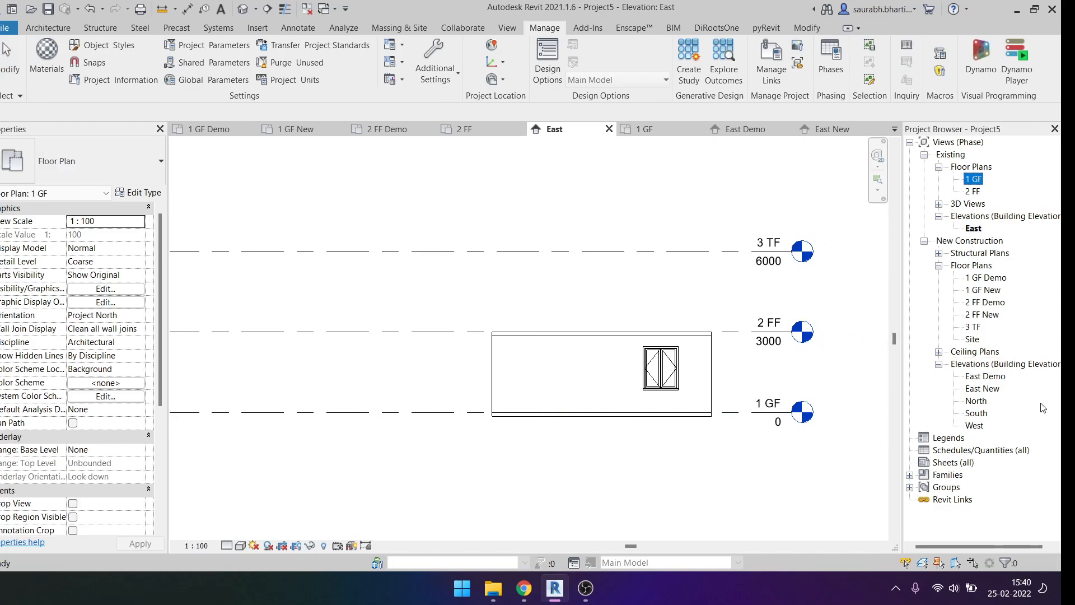
{"action": "left_click", "coordinate": [755, 490]}
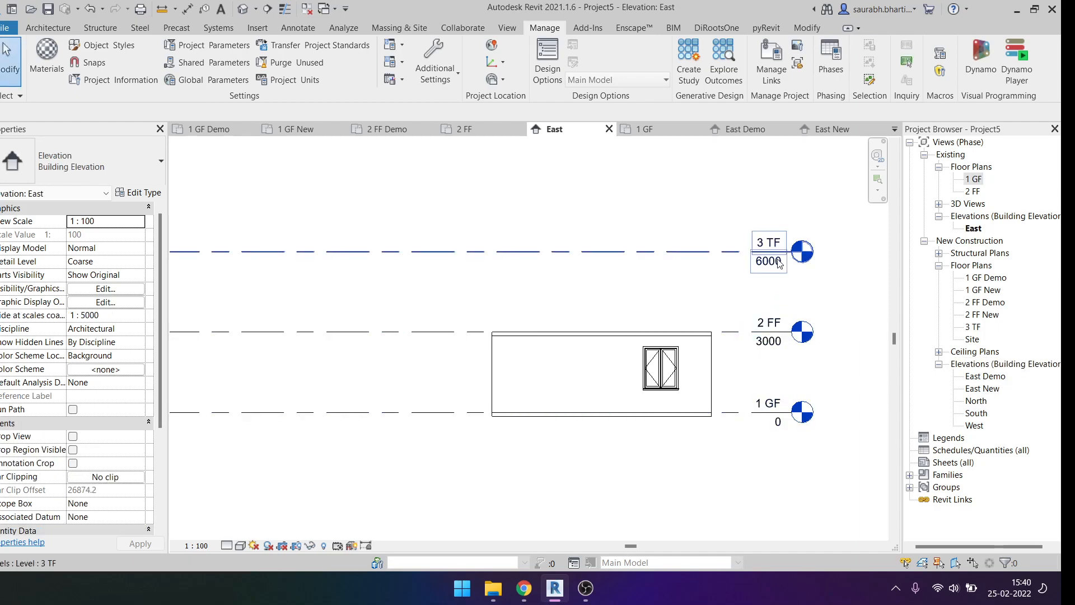
Step: Rename the Existing phase's 1 GF plan as 1 Existing GF, also renaming the corresponding level and views
{"action": "left_click", "coordinate": [978, 179]}
{"action": "key", "text": "F2"}
{"action": "type", "text": "Ex"}
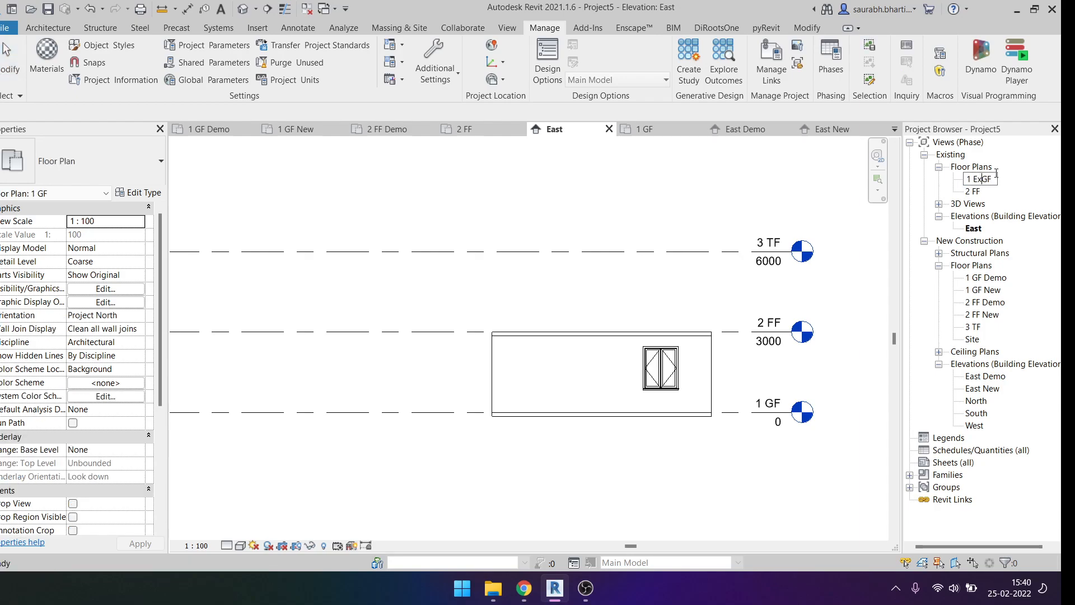
{"action": "type", "text": "isting"}
{"action": "key", "text": "Return"}
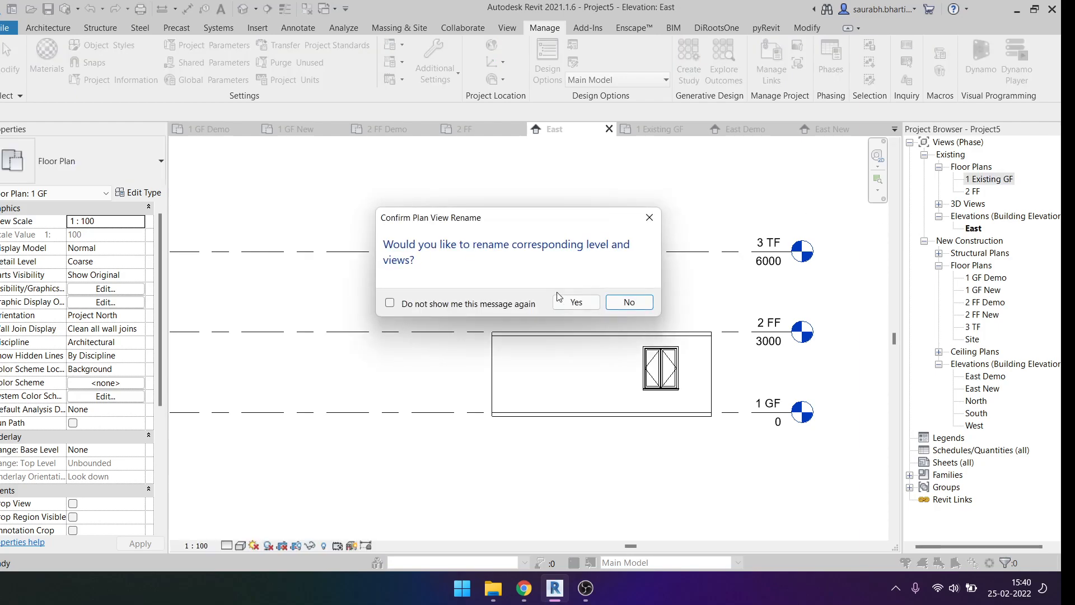
{"action": "left_click", "coordinate": [573, 301]}
Step: Examine the ground-floor level's name and the other level heads in the East elevation
{"action": "middle_click_drag", "start_coordinate": [798, 451], "coordinate": [703, 419]}
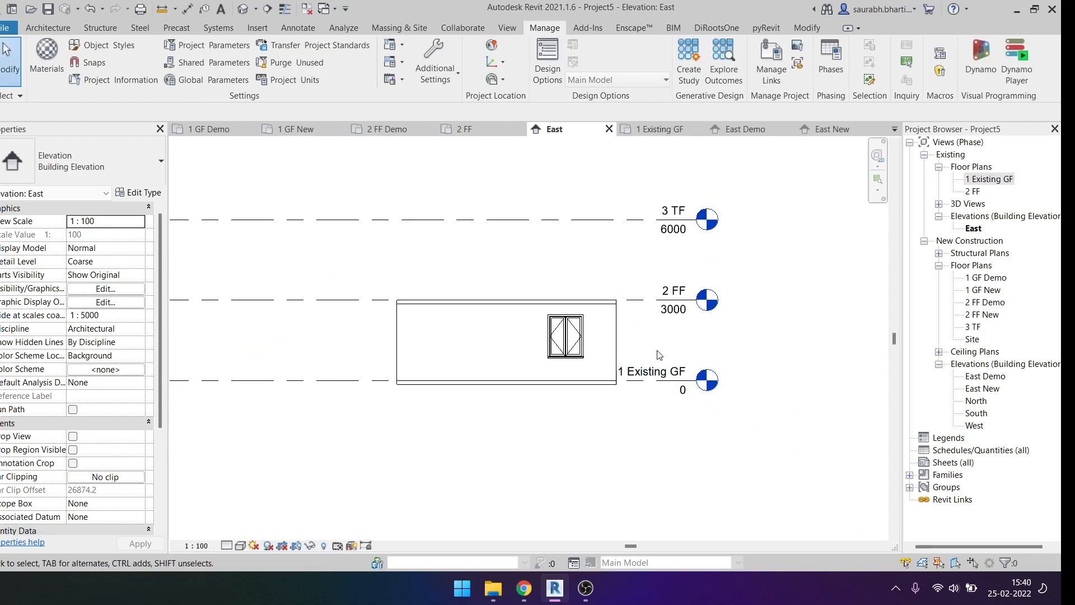
{"action": "left_click", "coordinate": [662, 375]}
{"action": "key", "text": "Escape"}
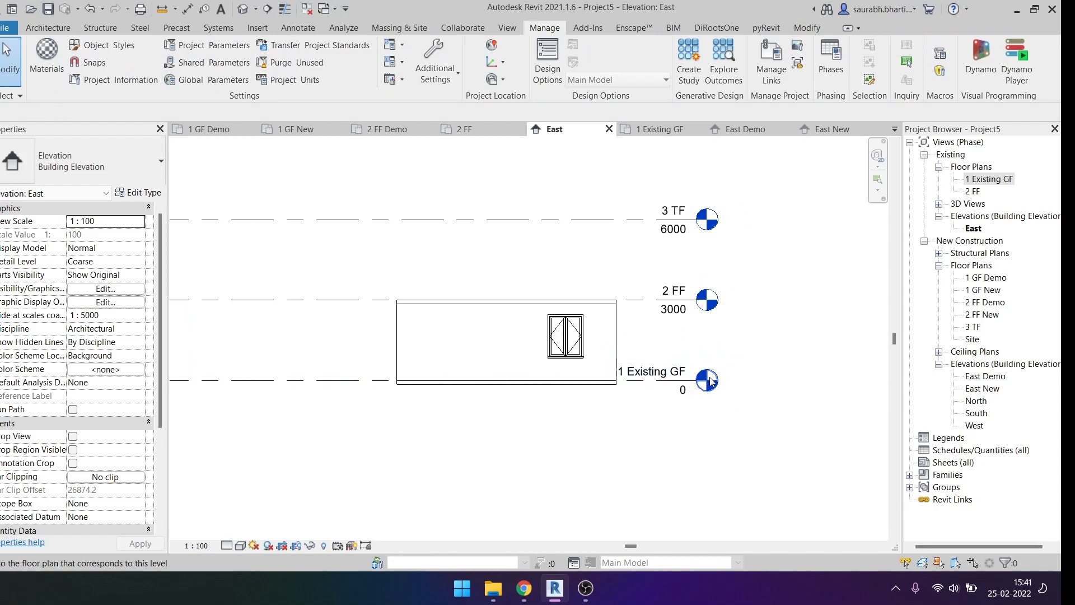
{"action": "left_click_drag", "start_coordinate": [760, 185], "coordinate": [700, 452]}
{"action": "key", "text": "Escape"}
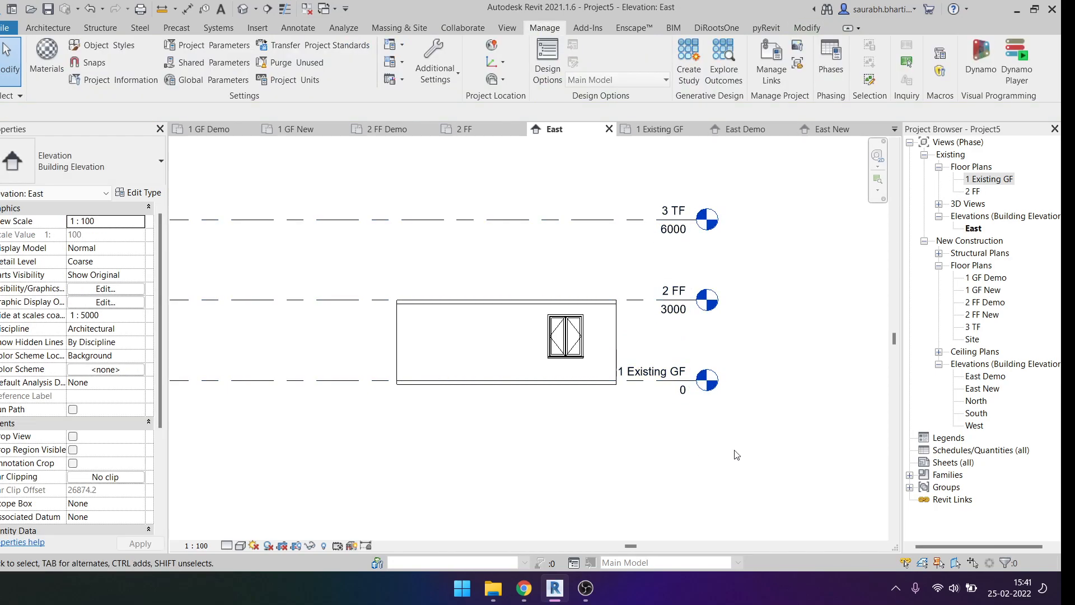
Step: Check the ground-floor level's name in the East New elevation and undo the plan and level rename
{"action": "double_click", "coordinate": [984, 389]}
{"action": "scroll", "coordinate": [782, 485], "scroll_direction": "up", "scroll_amount": 2}
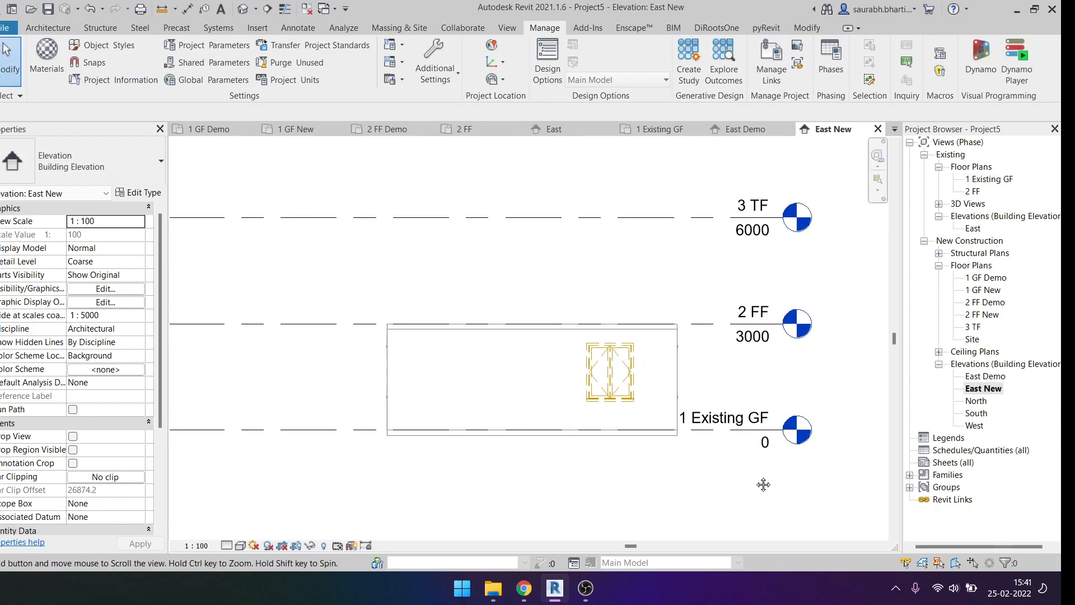
{"action": "left_click_drag", "start_coordinate": [742, 480], "coordinate": [680, 395]}
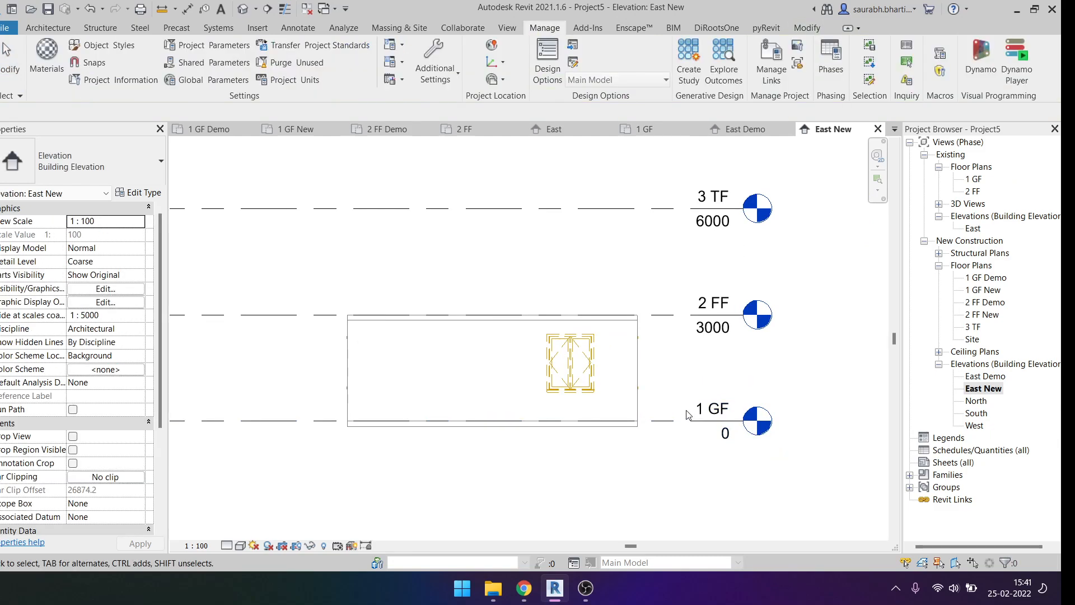
{"action": "left_click", "coordinate": [705, 420]}
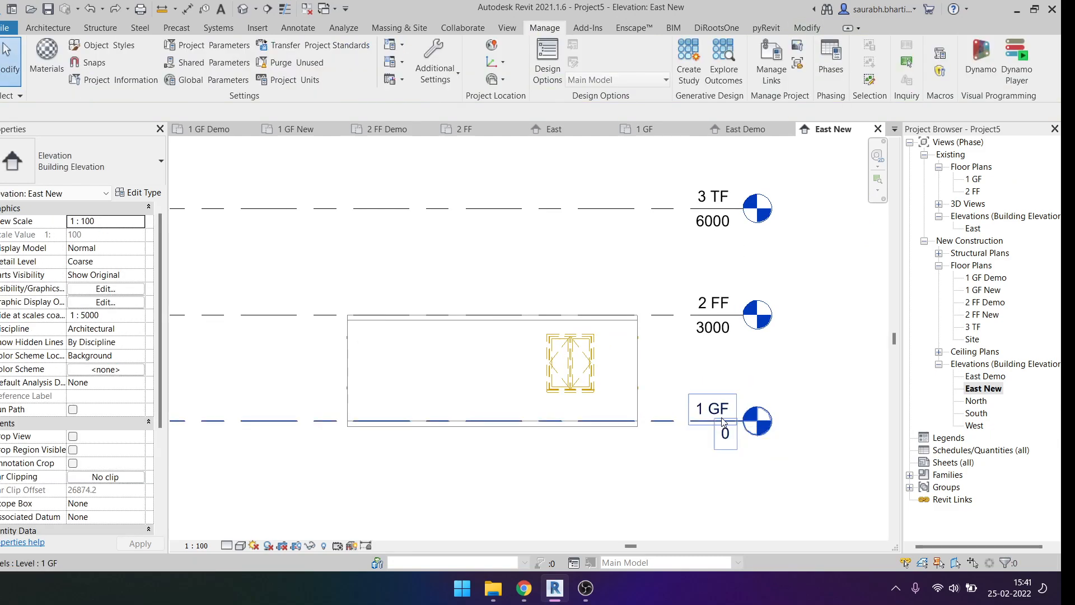
{"action": "key", "text": "Escape"}
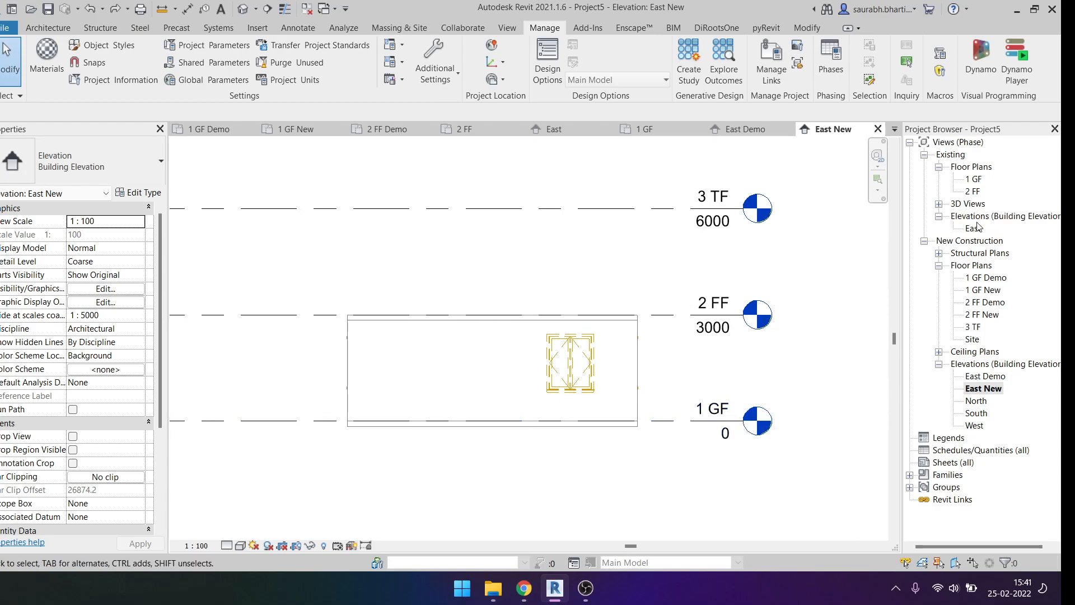
Step: Rename the Existing phase's 1 GF plan as 1 GF Existing, declining to rename the corresponding level and views
{"action": "left_click", "coordinate": [974, 179]}
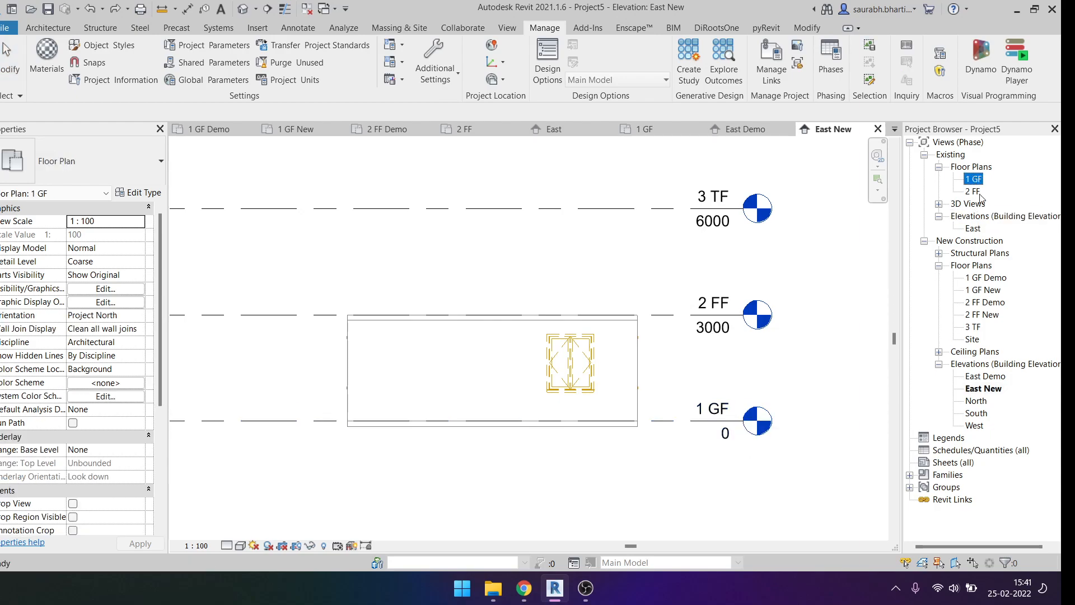
{"action": "left_click", "coordinate": [975, 193]}
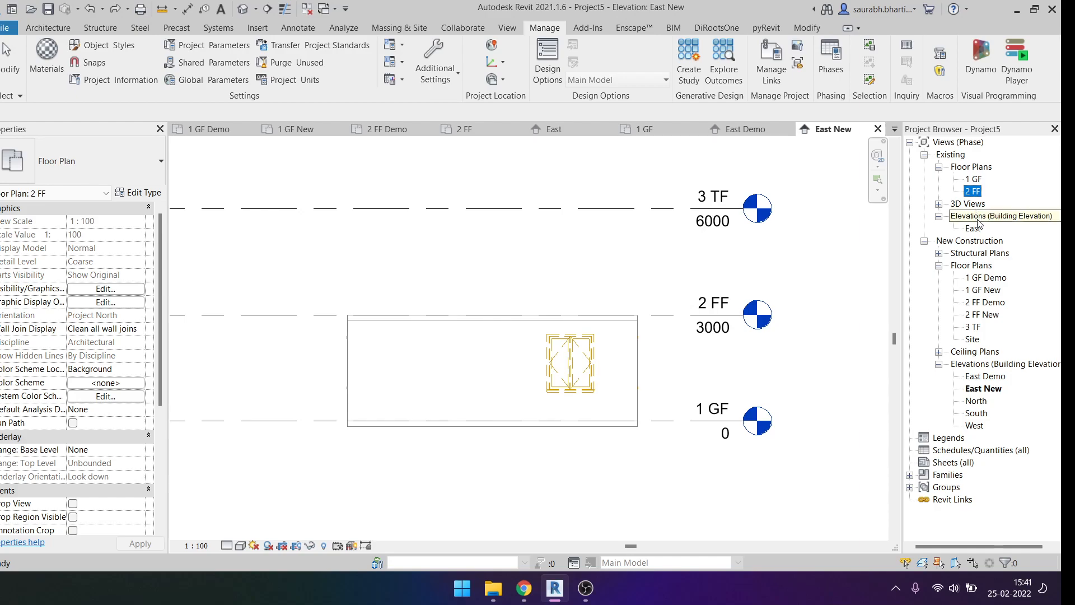
{"action": "left_click", "coordinate": [975, 180]}
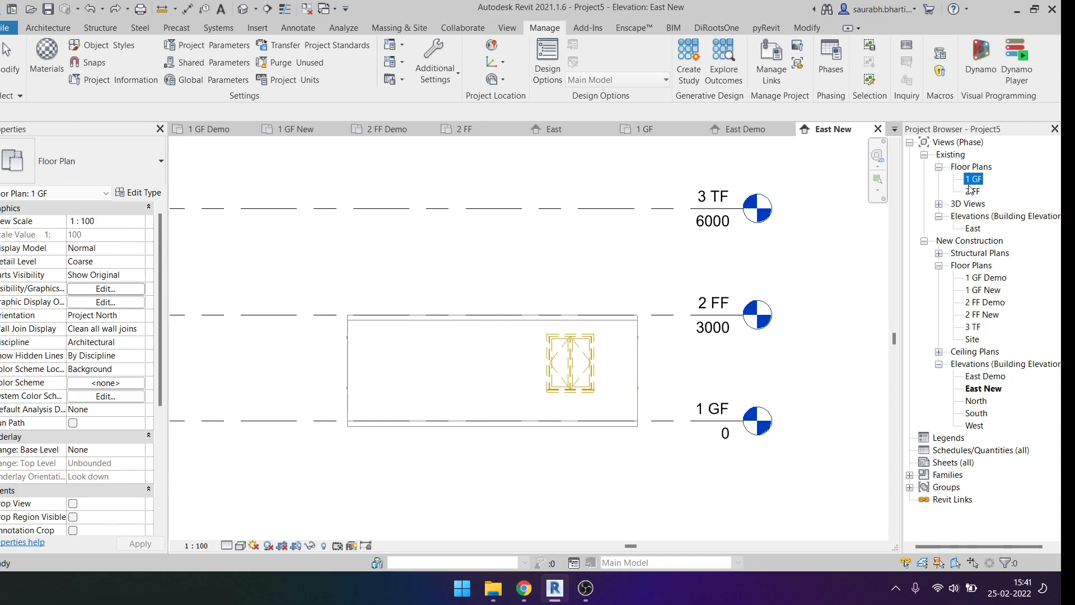
{"action": "left_click", "coordinate": [969, 184]}
{"action": "type", "text": "Existing"}
{"action": "key", "text": "Return"}
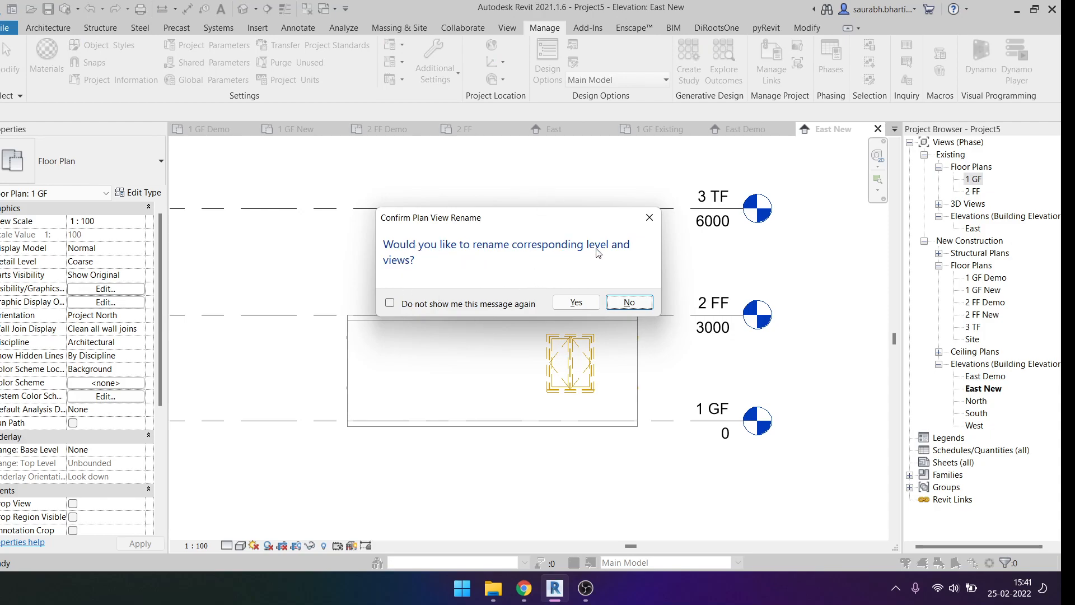
{"action": "left_click", "coordinate": [627, 303]}
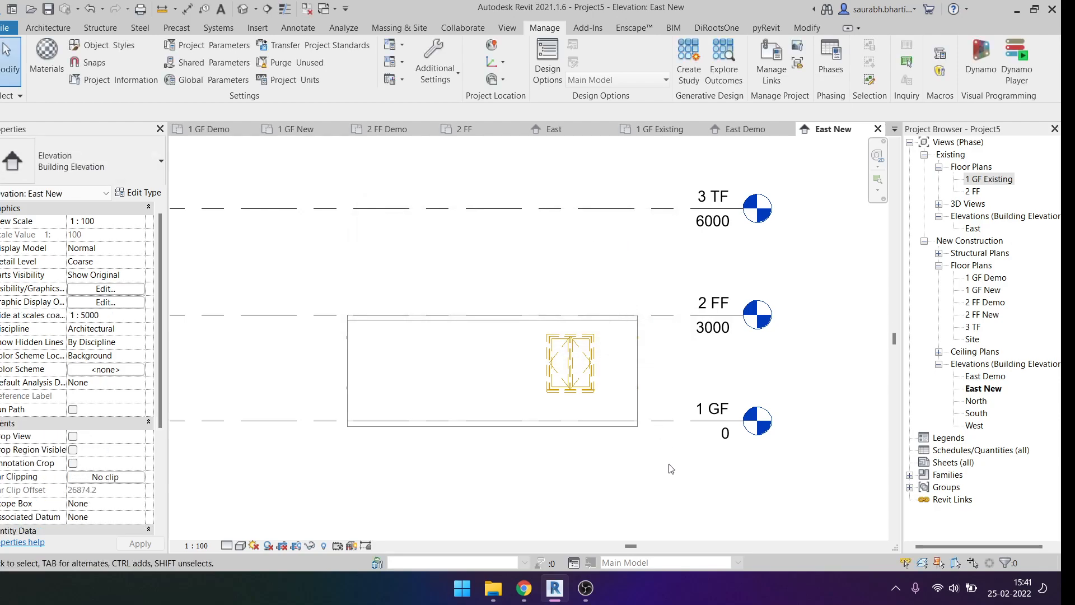
Step: Open the Existing phase's East elevation and compare the ground-floor level's name with the renamed plan
{"action": "left_click", "coordinate": [1006, 182]}
{"action": "double_click", "coordinate": [973, 227]}
{"action": "scroll", "coordinate": [801, 424], "scroll_direction": "up", "scroll_amount": 3}
{"action": "left_click_drag", "start_coordinate": [830, 525], "coordinate": [650, 297]}
{"action": "scroll", "coordinate": [644, 312], "scroll_direction": "down", "scroll_amount": 1}
{"action": "left_click", "coordinate": [644, 312]}
{"action": "right_click", "coordinate": [996, 181]}
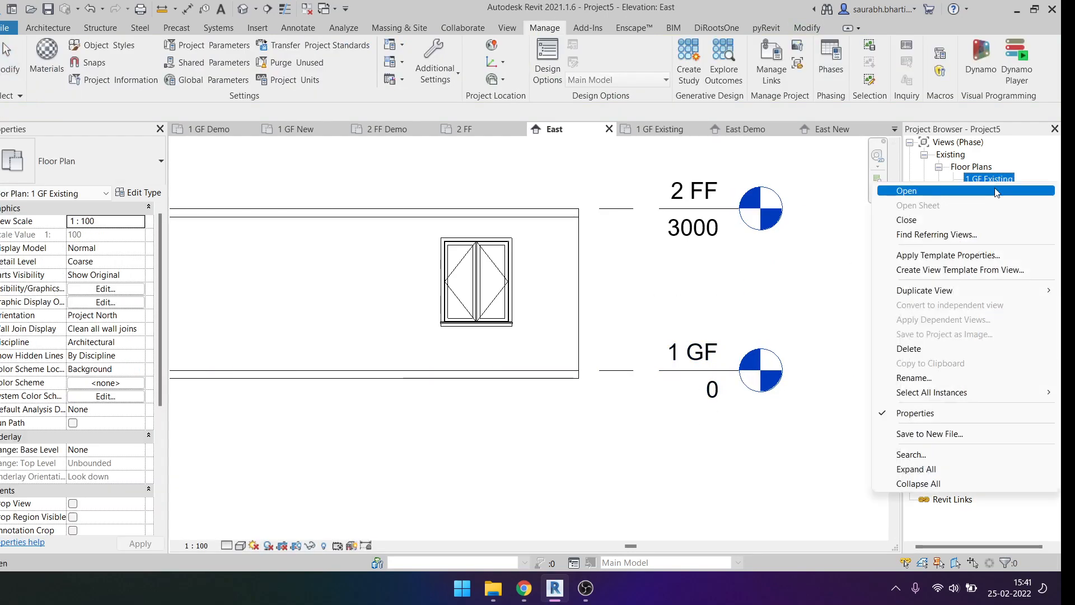
{"action": "left_click", "coordinate": [807, 212]}
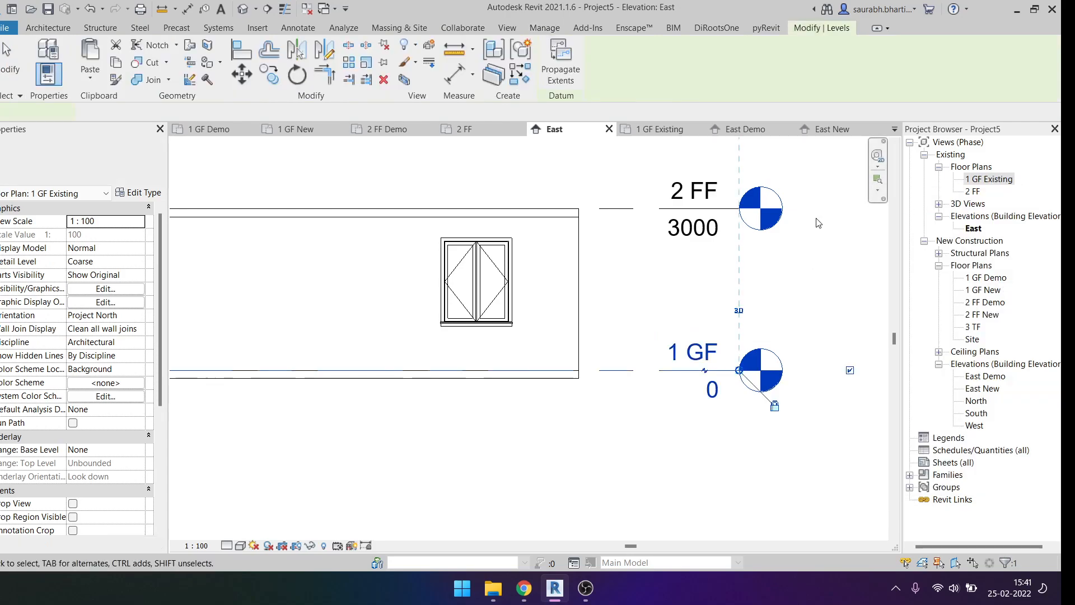
Step: Rename the Existing phase's 2 FF plan as 2 FF existing, without renaming the corresponding level and views, and check the level heads
{"action": "left_click", "coordinate": [972, 192]}
{"action": "left_click", "coordinate": [974, 191]}
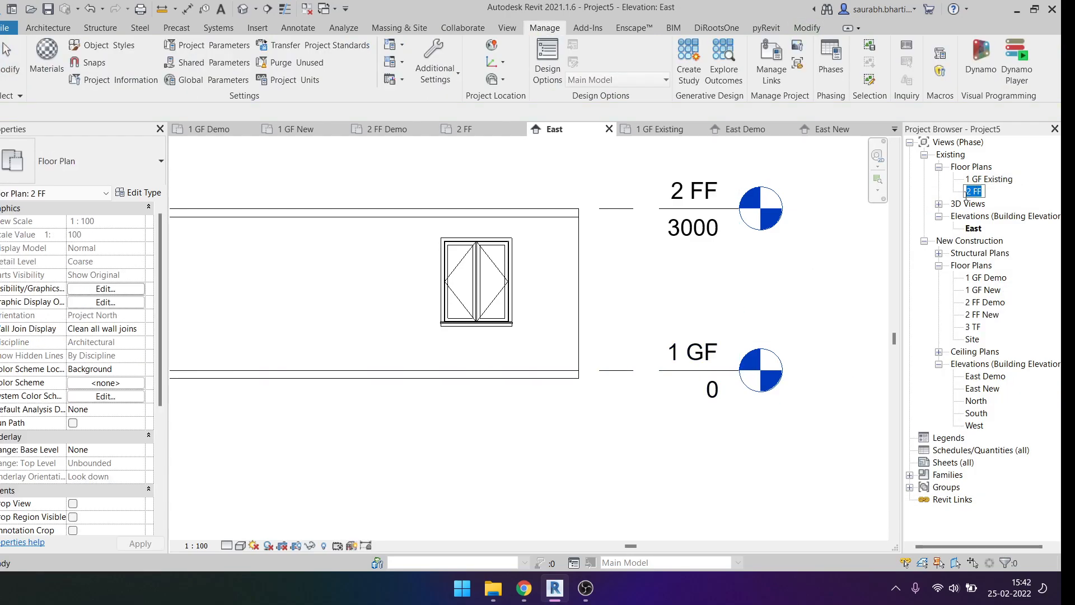
{"action": "key", "text": "Right"}
{"action": "type", "text": "existing"}
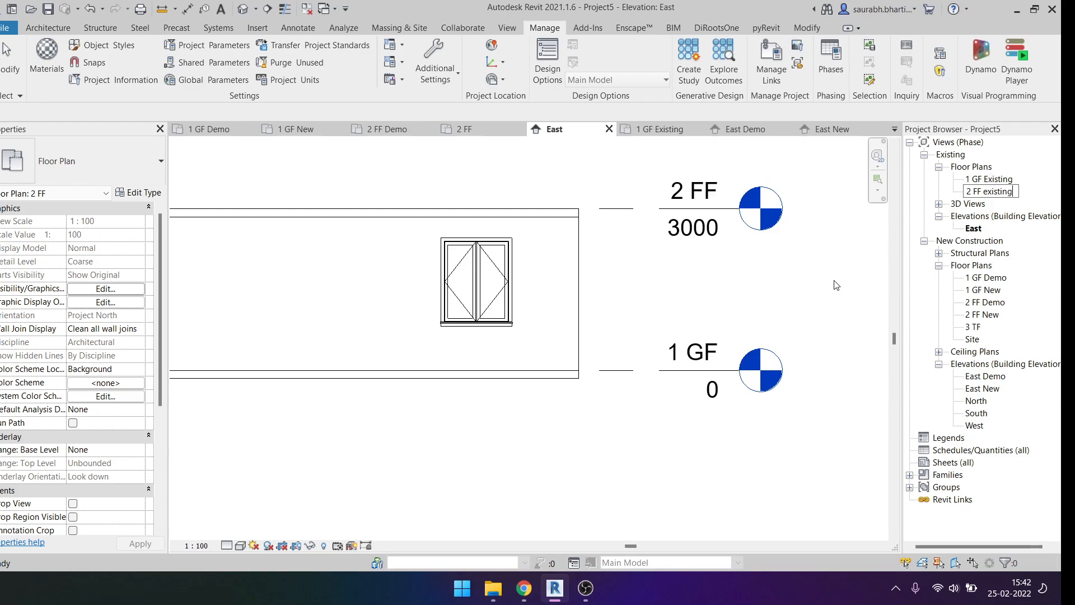
{"action": "key", "text": "Return"}
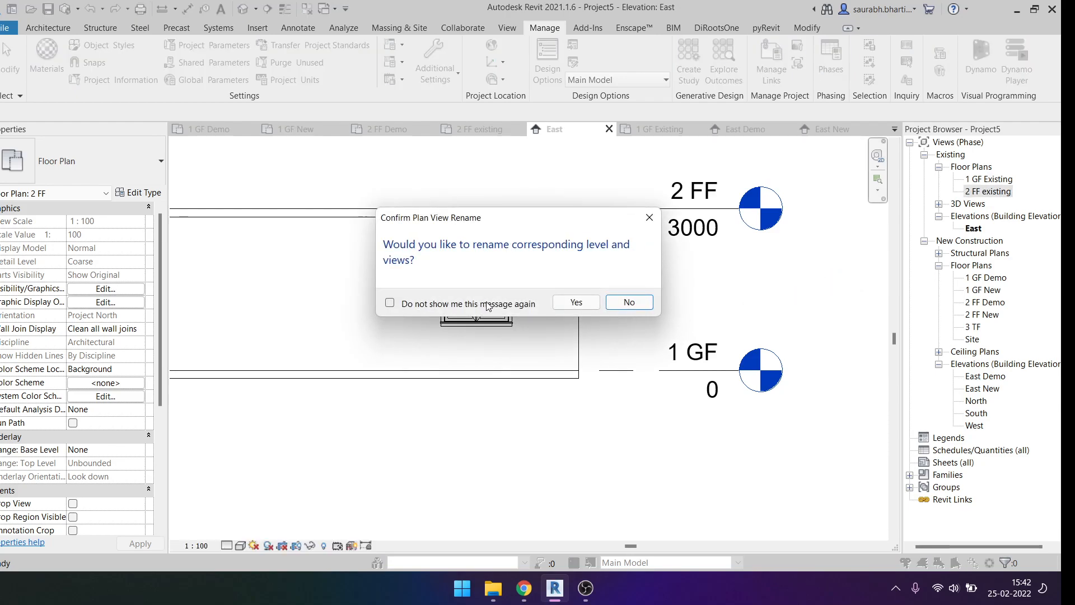
{"action": "left_click", "coordinate": [650, 220]}
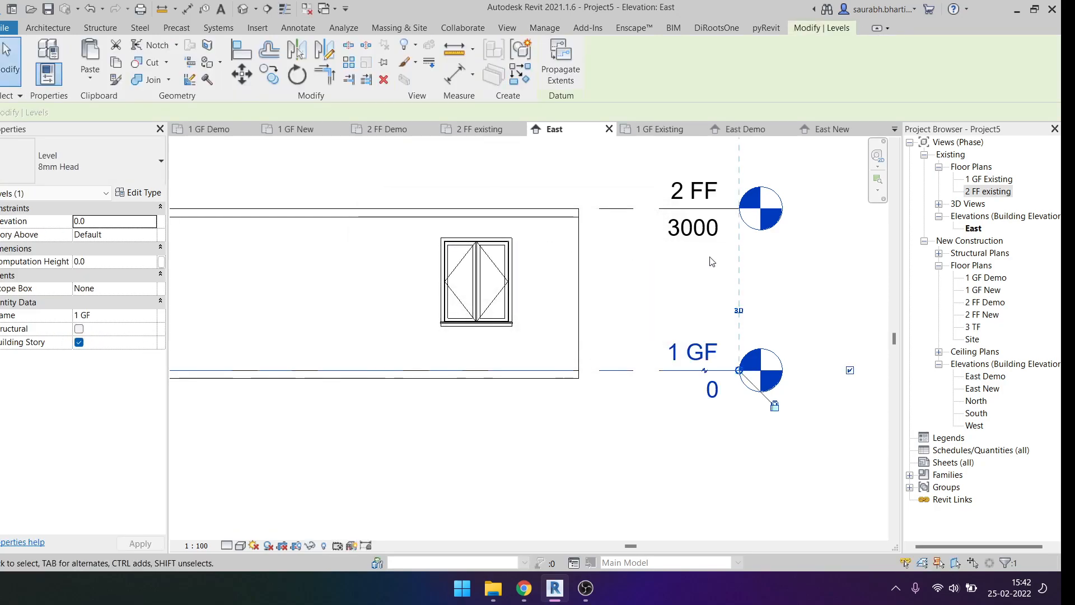
{"action": "scroll", "coordinate": [711, 351], "scroll_direction": "down", "scroll_amount": 4}
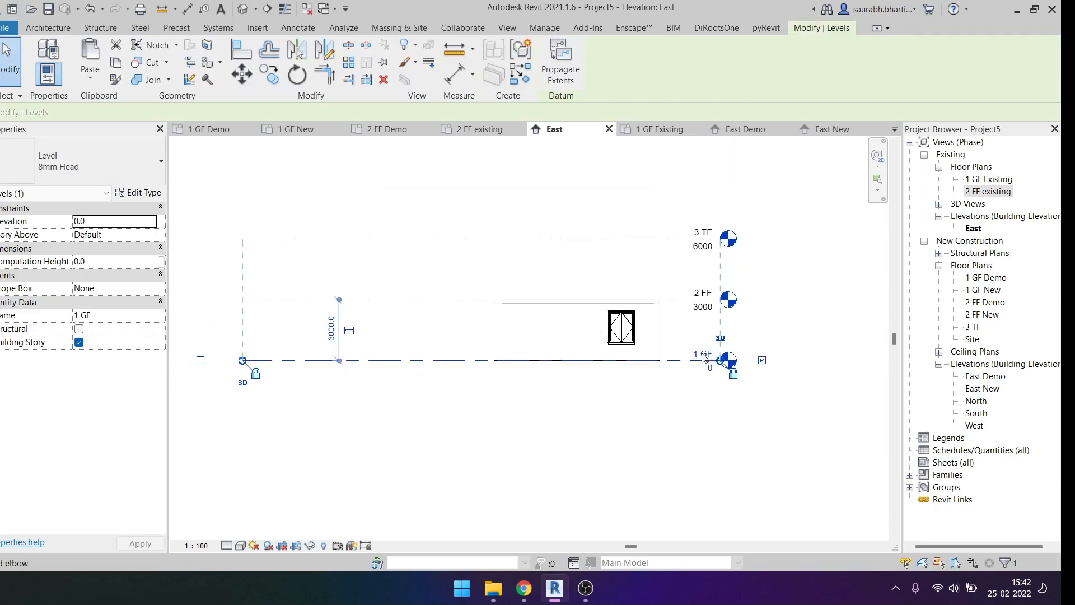
{"action": "left_click", "coordinate": [664, 284]}
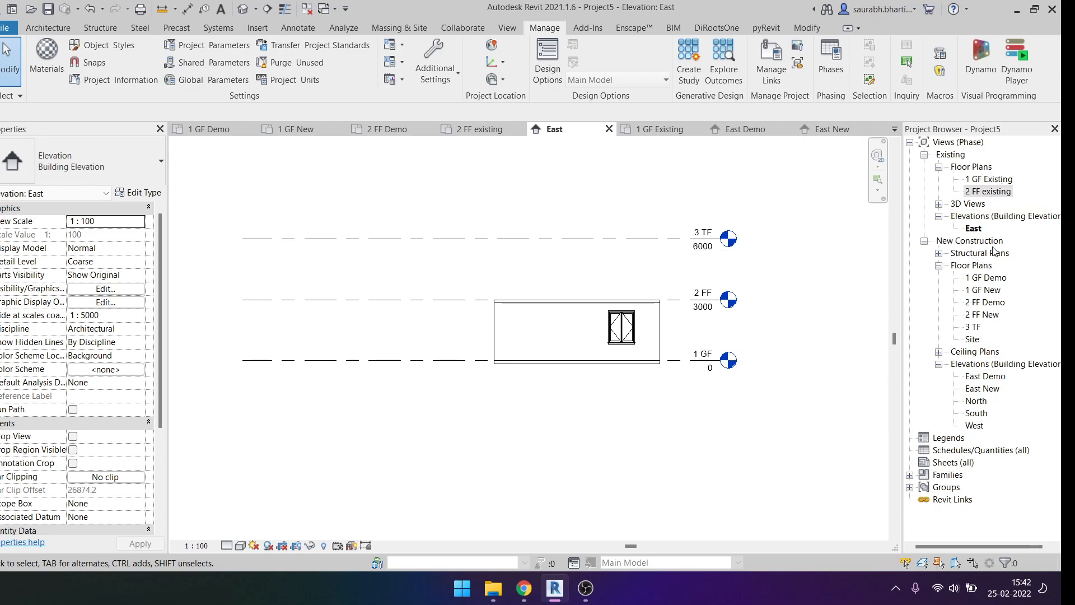
Step: Rename the Existing phase's East elevation as East Existing
{"action": "left_click", "coordinate": [974, 231]}
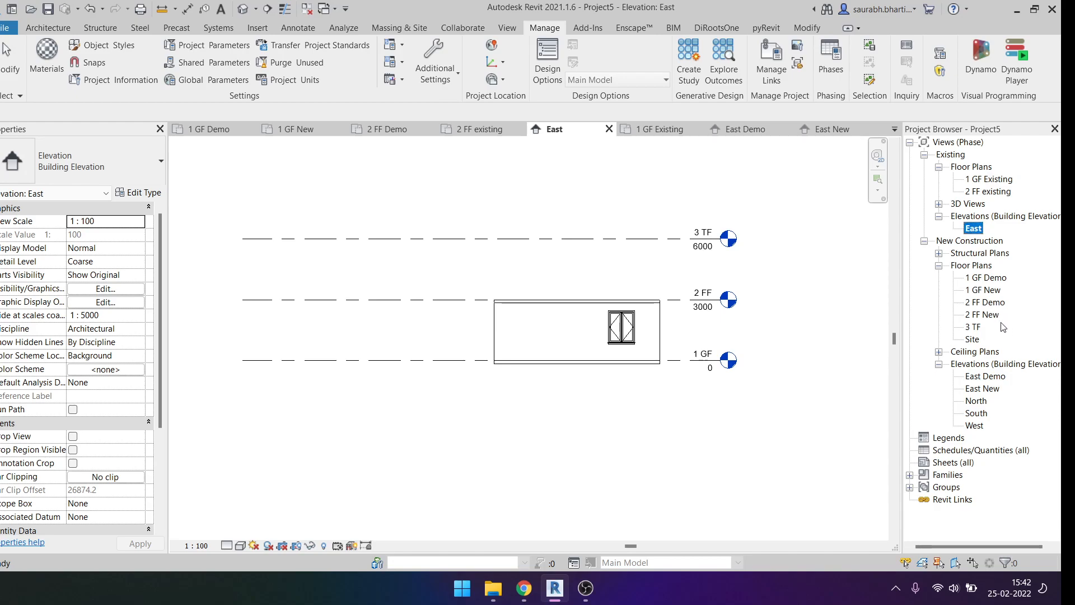
{"action": "key", "text": "F2"}
{"action": "type", "text": "Exis"}
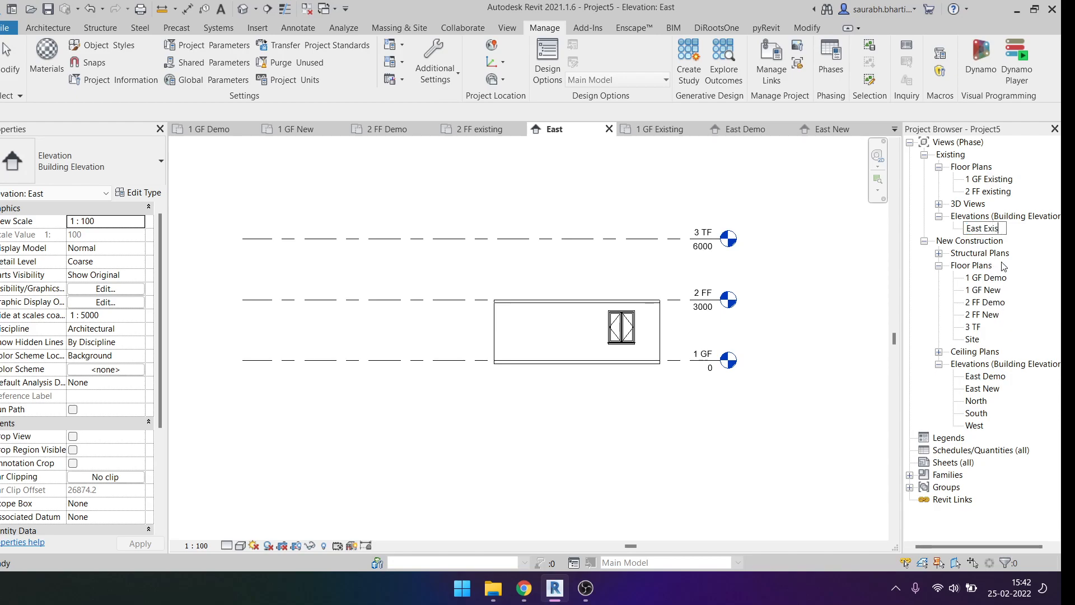
{"action": "type", "text": "ting"}
{"action": "key", "text": "Return"}
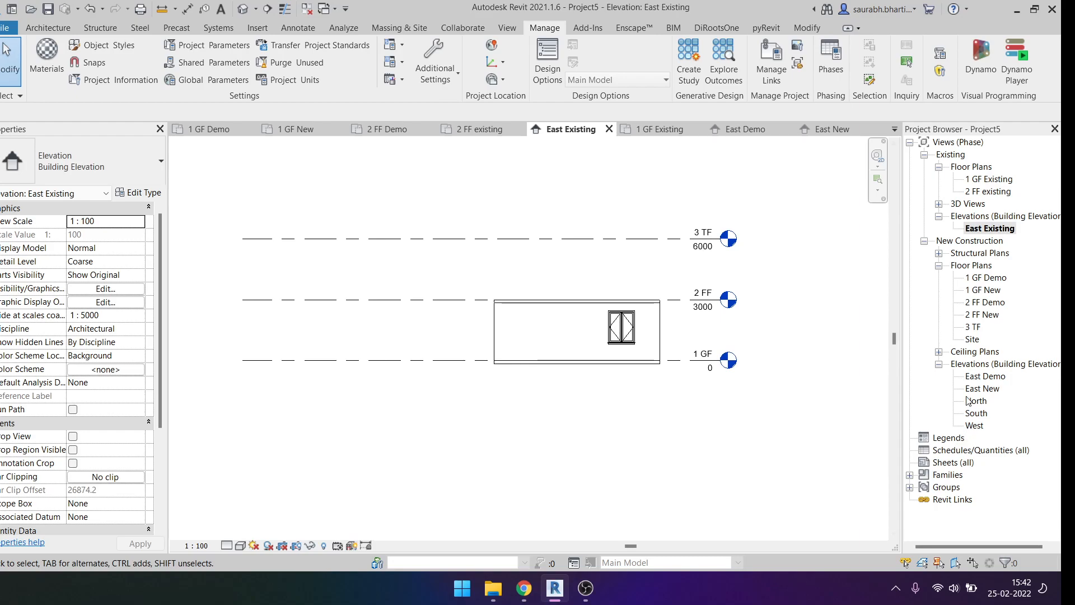
Step: Check the phase of the East Demo elevation and set its phase filter to Demo
{"action": "left_click", "coordinate": [985, 376]}
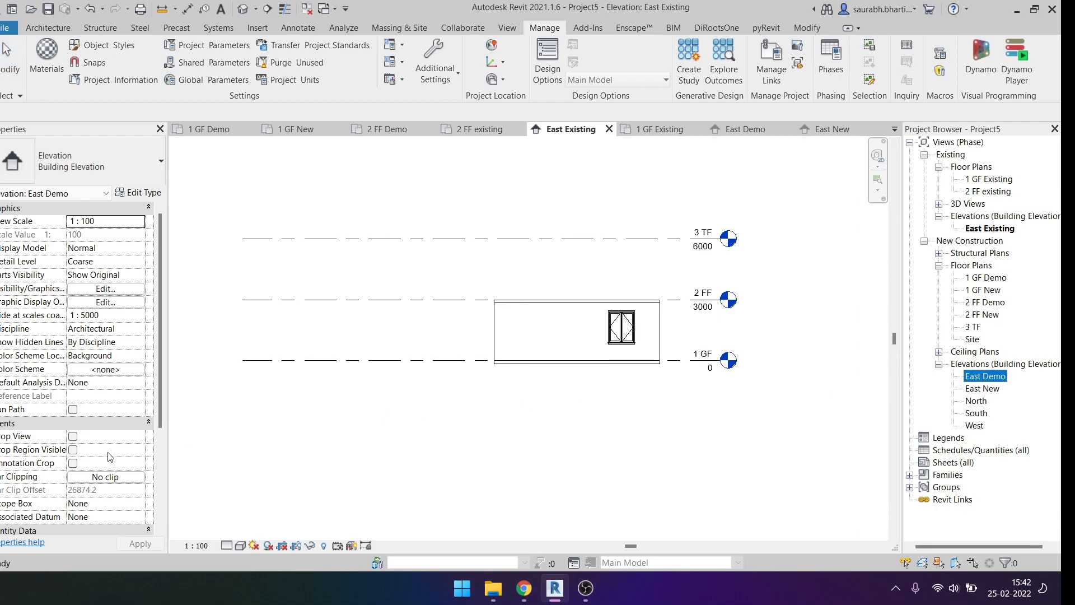
{"action": "scroll", "coordinate": [122, 500], "scroll_direction": "down", "scroll_amount": 4}
{"action": "left_click", "coordinate": [140, 504]}
{"action": "left_click", "coordinate": [140, 504]}
{"action": "left_click", "coordinate": [140, 504]}
{"action": "left_click", "coordinate": [140, 504]}
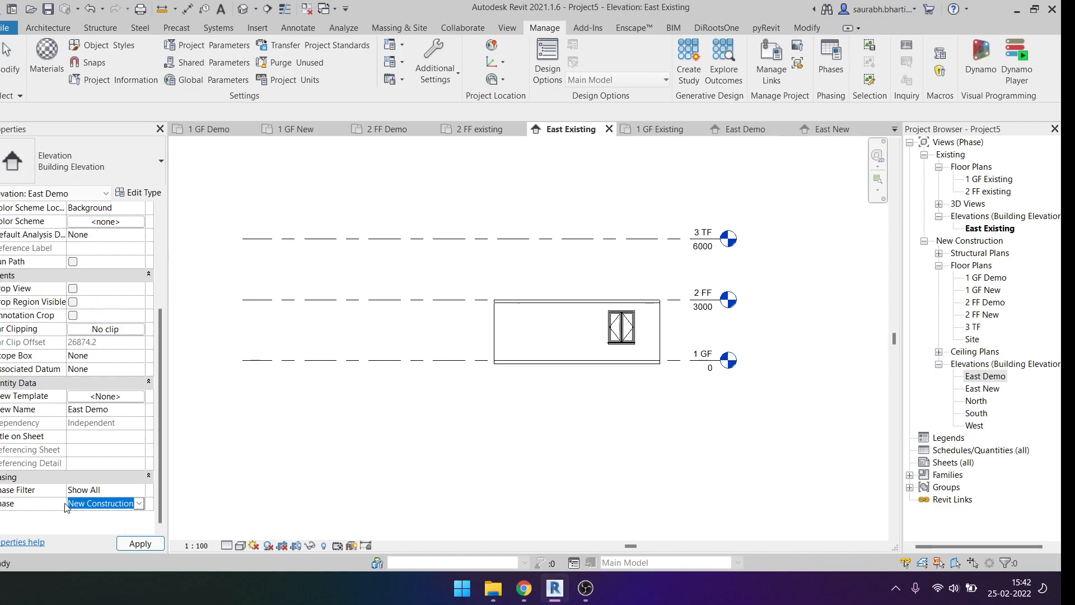
{"action": "left_click", "coordinate": [1058, 399]}
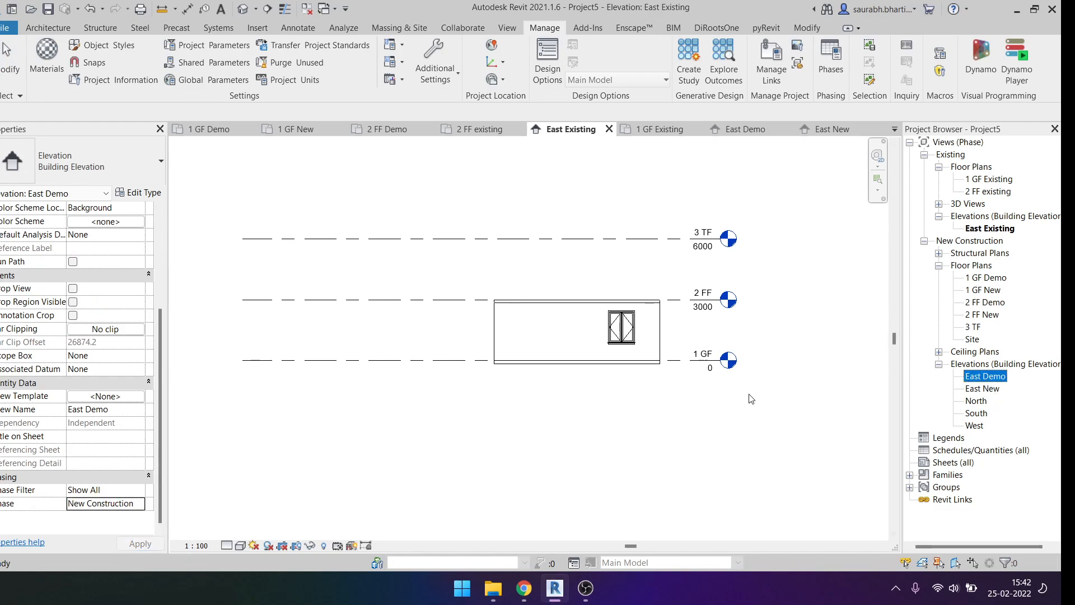
{"action": "left_click", "coordinate": [129, 491]}
{"action": "scroll", "coordinate": [112, 539], "scroll_direction": "down", "scroll_amount": 1}
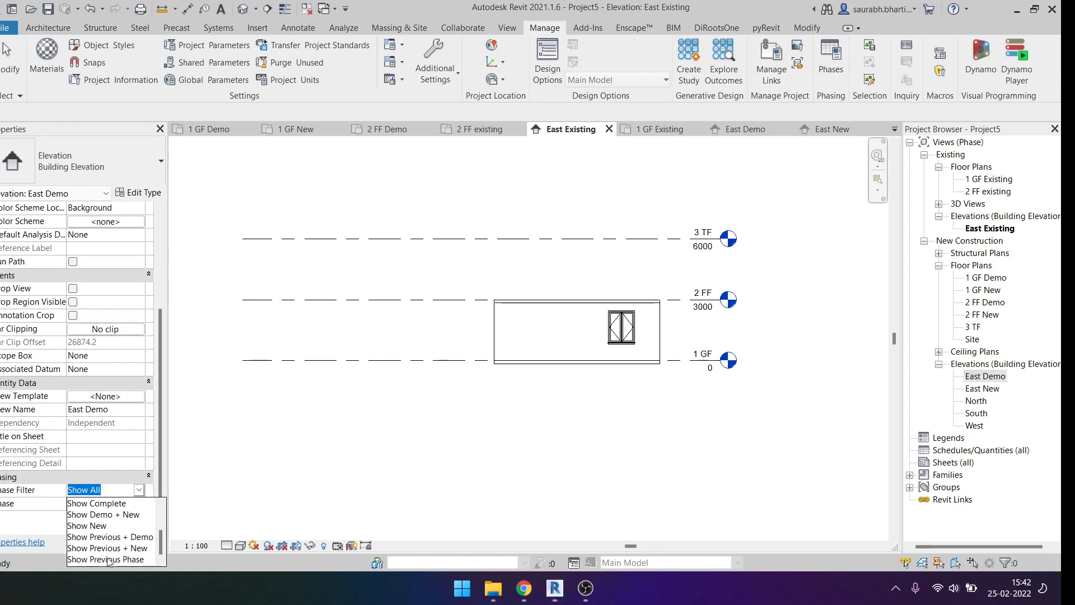
{"action": "scroll", "coordinate": [98, 526], "scroll_direction": "up", "scroll_amount": 2}
{"action": "left_click", "coordinate": [94, 515]}
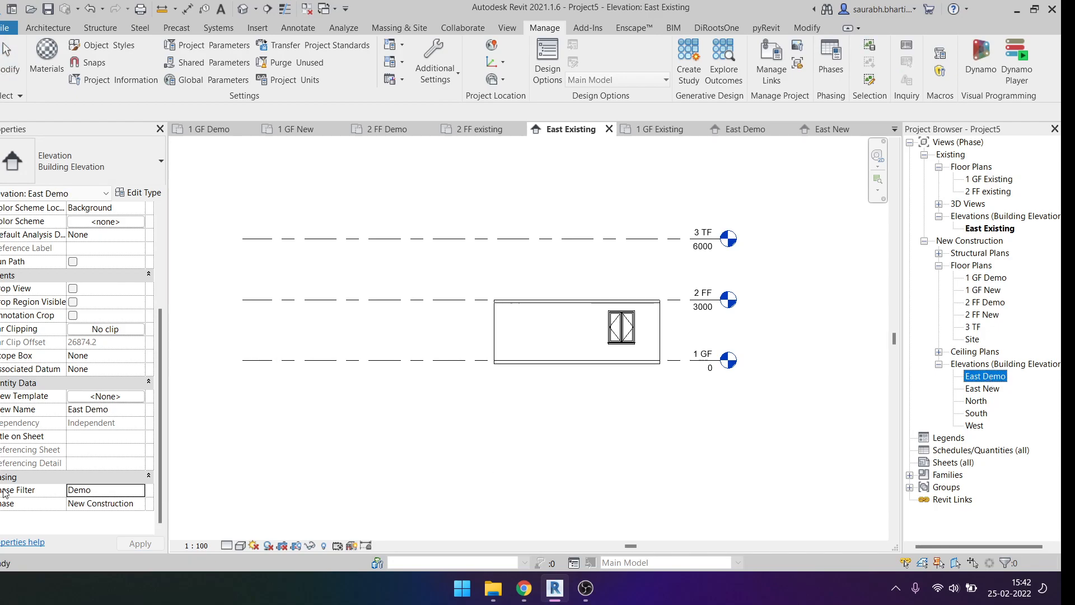
{"action": "left_click", "coordinate": [596, 422]}
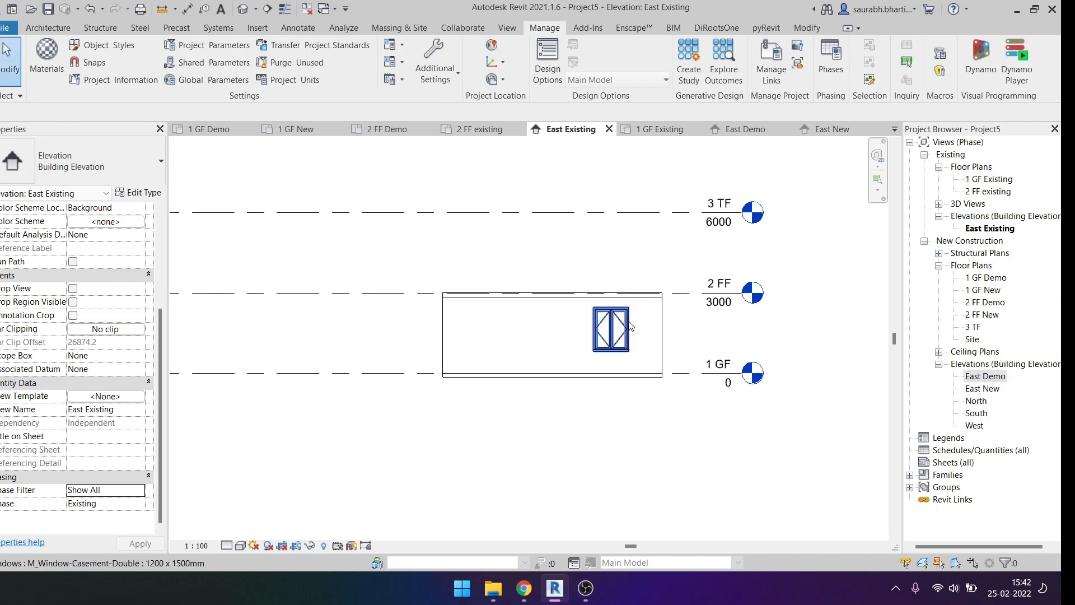
Step: Open the 1 GF Demo plan and demolish the double casement window in the lower exterior wall, beside the corner room's door
{"action": "scroll", "coordinate": [639, 321], "scroll_direction": "up", "scroll_amount": 4}
{"action": "double_click", "coordinate": [985, 278]}
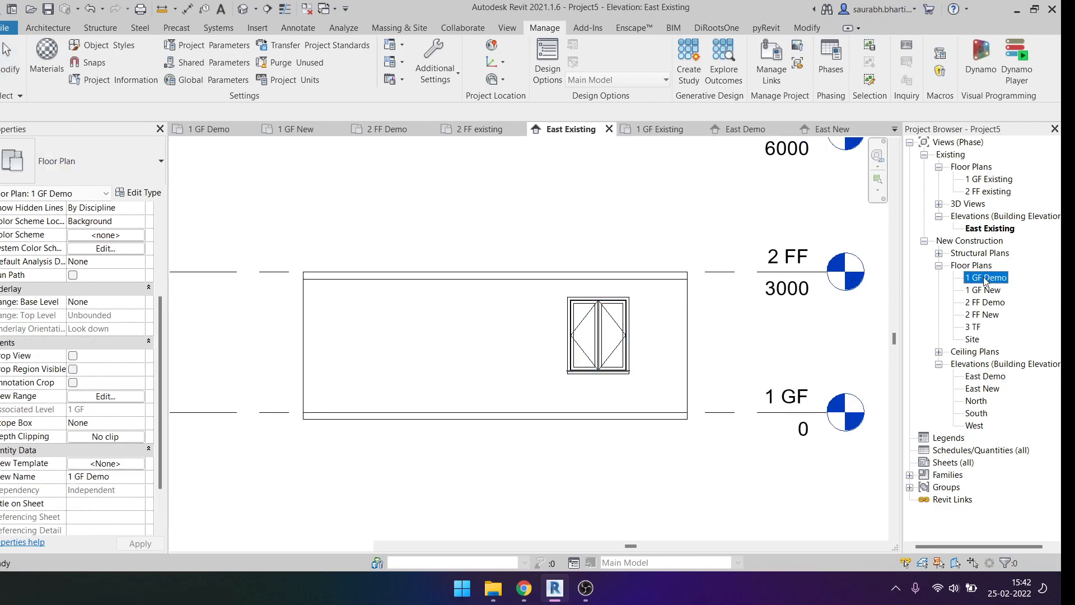
{"action": "scroll", "coordinate": [420, 355], "scroll_direction": "up", "scroll_amount": 4}
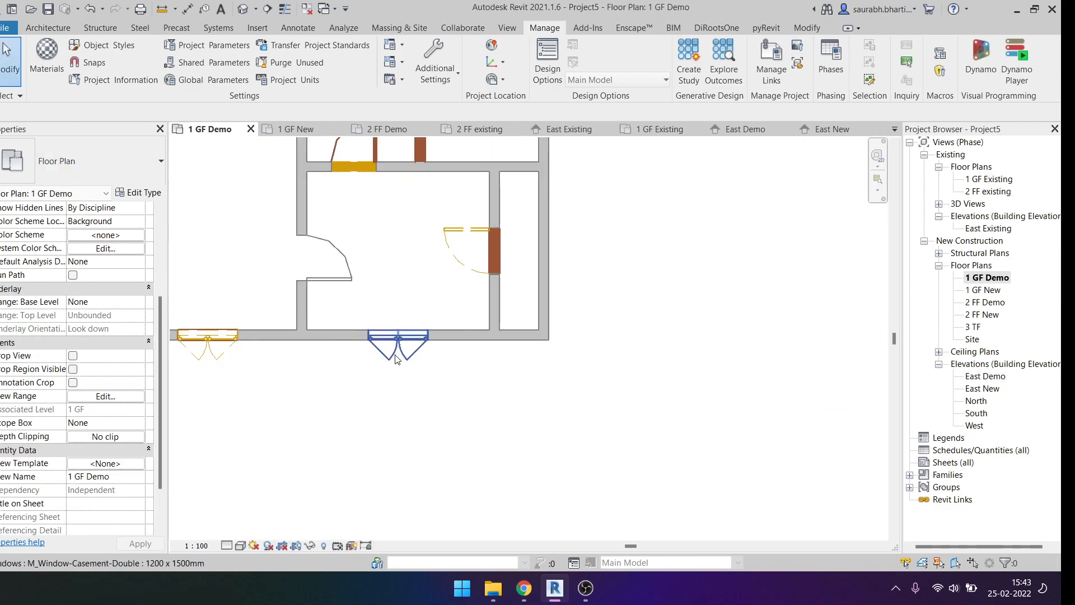
{"action": "left_click", "coordinate": [809, 28]}
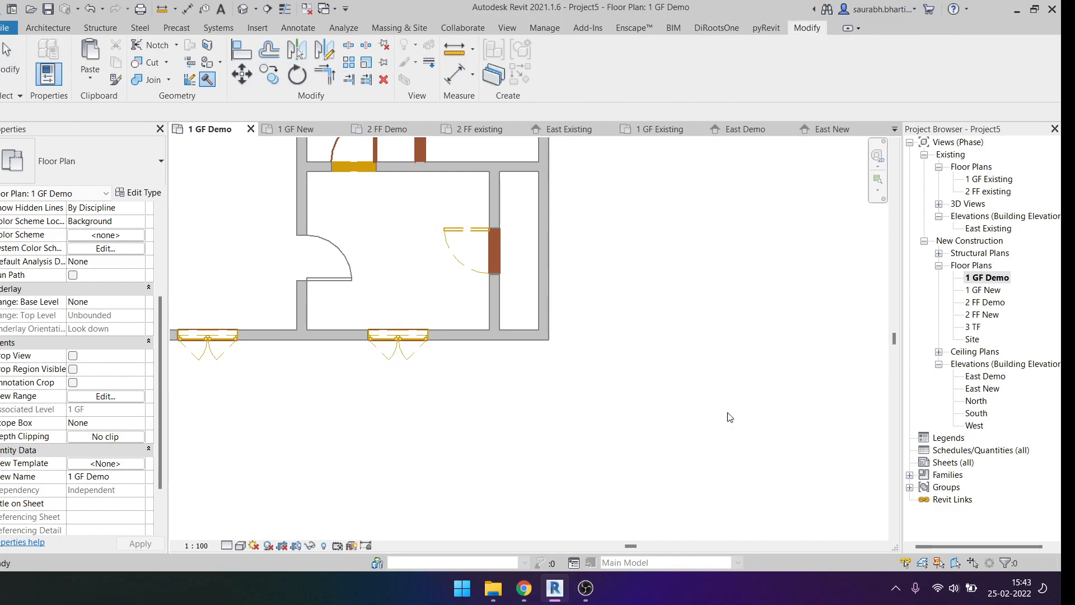
Step: Open the East Demo elevation and examine how the demolished window is displayed
{"action": "double_click", "coordinate": [986, 376]}
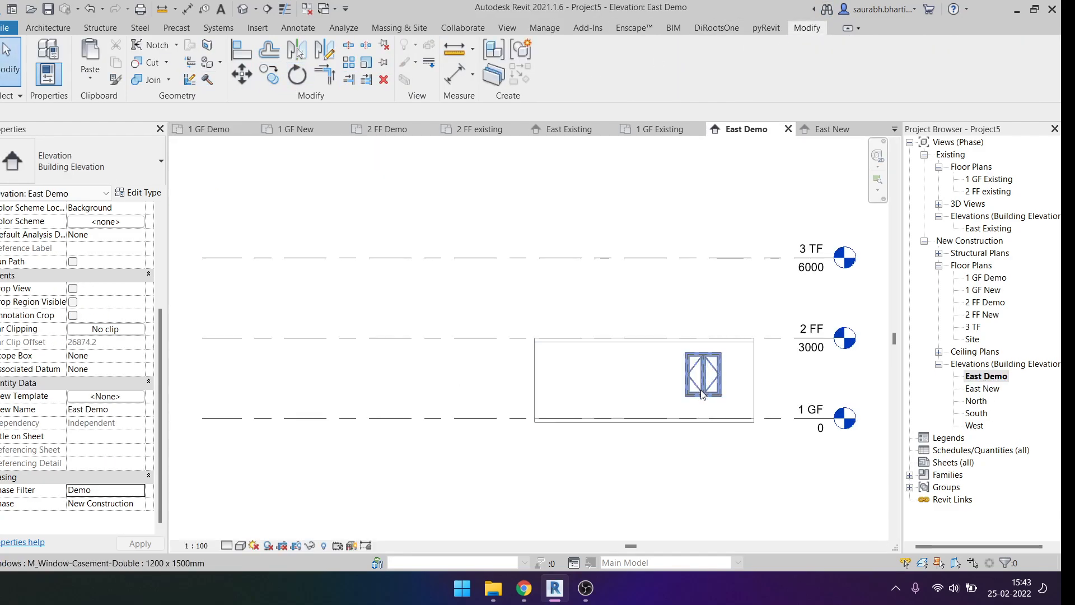
{"action": "scroll", "coordinate": [700, 375], "scroll_direction": "up", "scroll_amount": 3}
{"action": "scroll", "coordinate": [717, 374], "scroll_direction": "up", "scroll_amount": 3}
{"action": "left_click_drag", "start_coordinate": [560, 165], "coordinate": [809, 495]}
{"action": "key", "text": "Escape"}
{"action": "scroll", "coordinate": [495, 275], "scroll_direction": "down", "scroll_amount": 1}
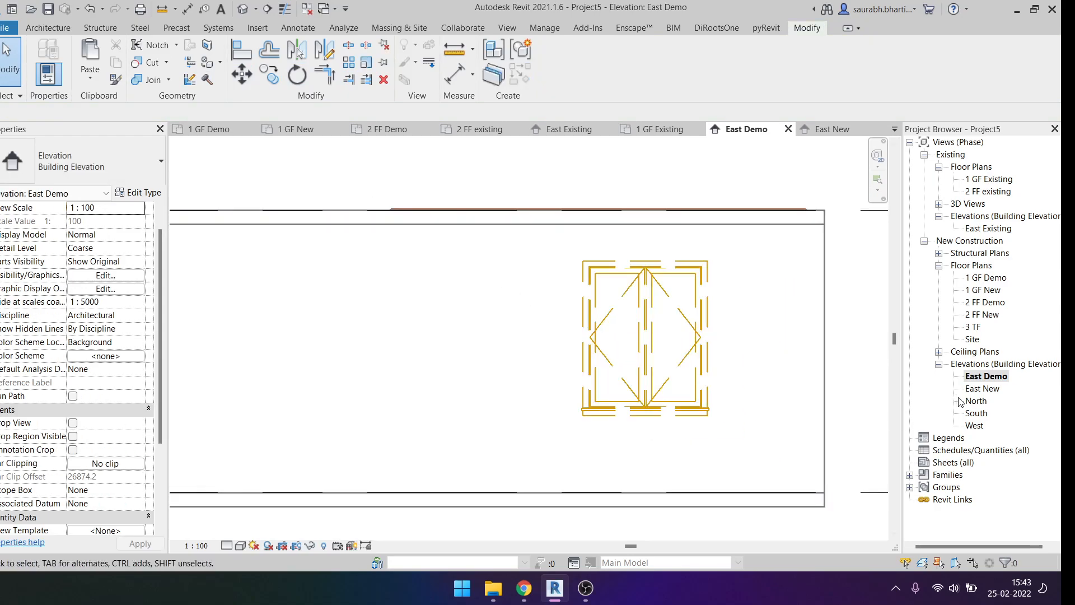
Step: Set the East New elevation's phase filter to New and compare the view with the East Demo elevation
{"action": "double_click", "coordinate": [976, 389]}
{"action": "scroll", "coordinate": [828, 381], "scroll_direction": "up", "scroll_amount": 2}
{"action": "scroll", "coordinate": [53, 480], "scroll_direction": "down", "scroll_amount": 3}
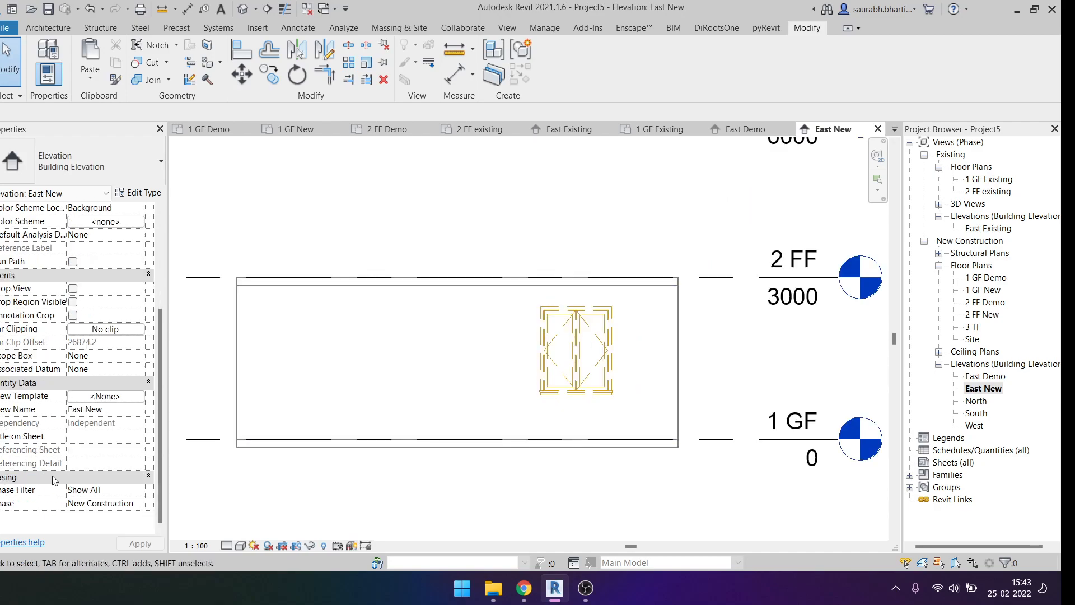
{"action": "left_click", "coordinate": [107, 490]}
{"action": "left_click", "coordinate": [139, 490]}
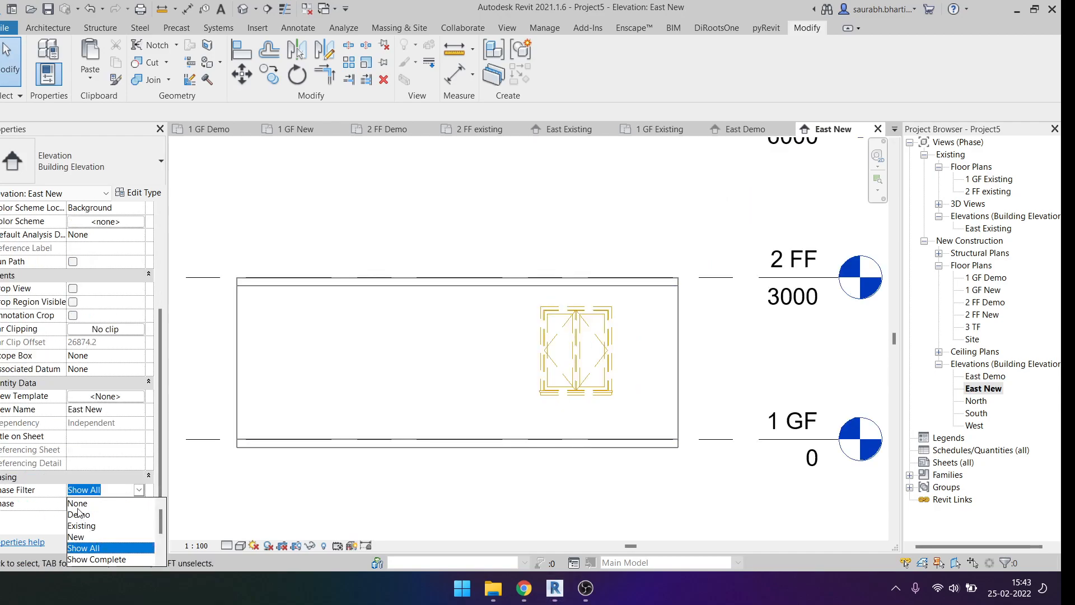
{"action": "left_click", "coordinate": [88, 537]}
{"action": "scroll", "coordinate": [355, 355], "scroll_direction": "down", "scroll_amount": 3}
{"action": "left_click_drag", "start_coordinate": [375, 248], "coordinate": [550, 466]}
{"action": "key", "text": "Delete"}
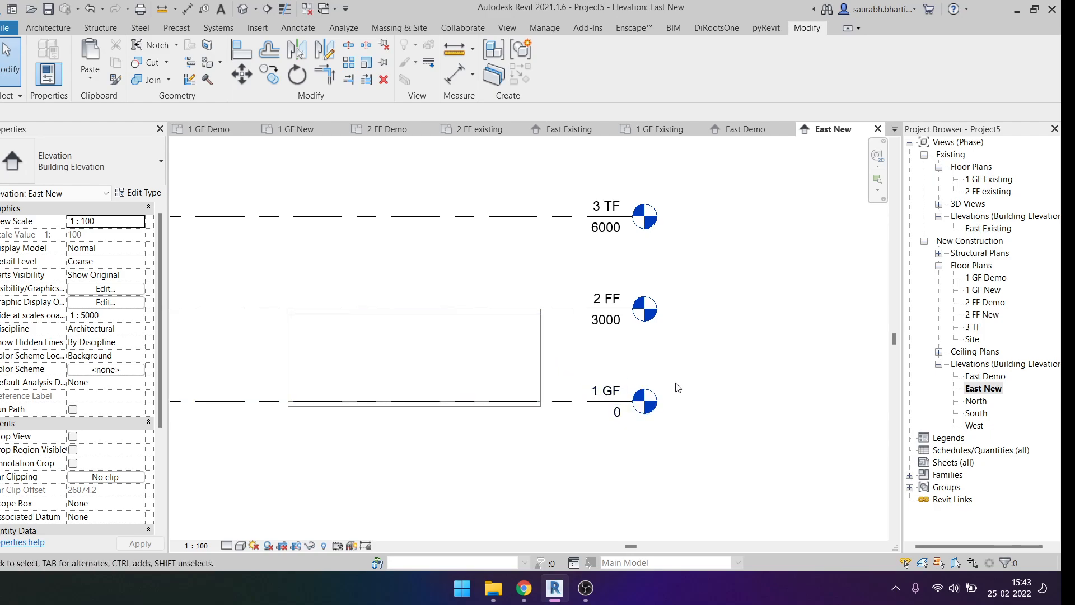
{"action": "double_click", "coordinate": [985, 376]}
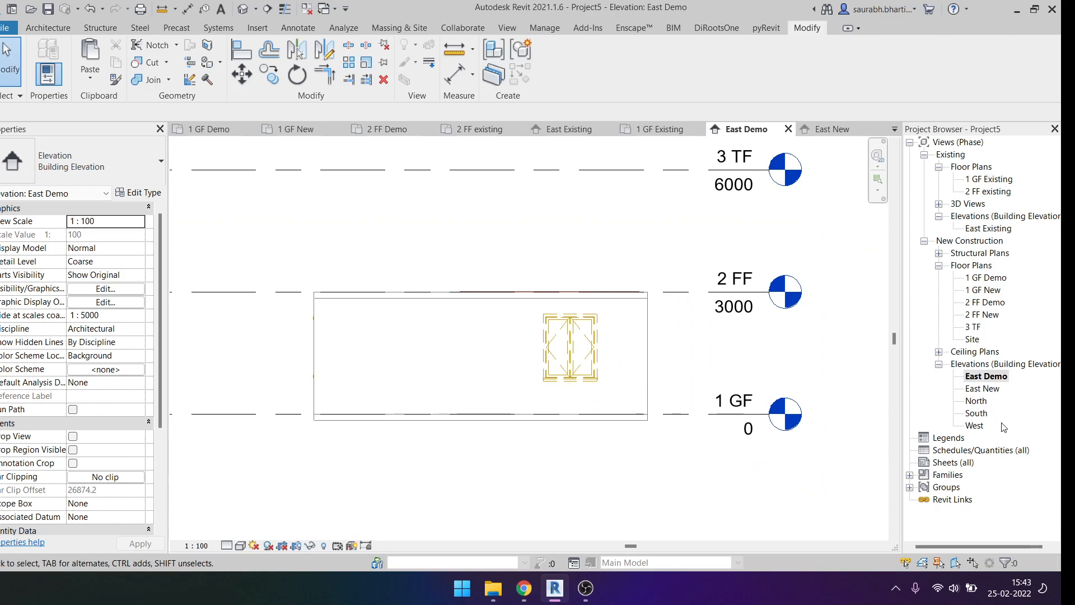
Step: Duplicate the North elevation with detailing, and duplicate that copy with detailing as well
{"action": "right_click", "coordinate": [979, 404]}
{"action": "mouse_move", "coordinate": [918, 196]}
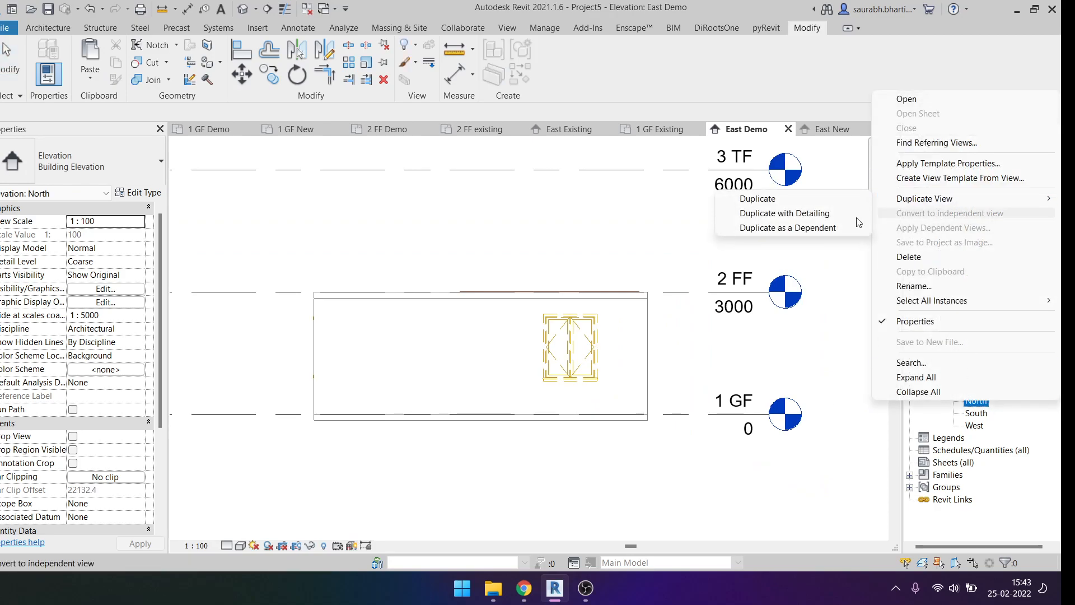
{"action": "left_click", "coordinate": [811, 216]}
{"action": "right_click", "coordinate": [985, 415]}
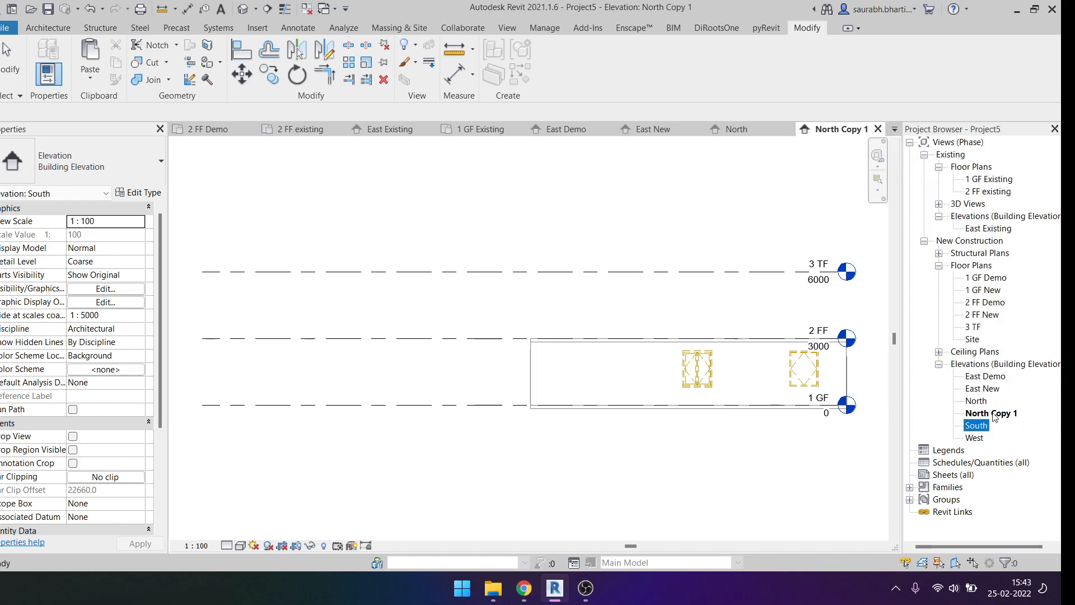
{"action": "right_click", "coordinate": [986, 414]}
{"action": "mouse_move", "coordinate": [956, 215]}
{"action": "left_click", "coordinate": [795, 224]}
Step: Duplicate the South elevation with detailing, and duplicate the resulting South copy with detailing too
{"action": "left_click", "coordinate": [975, 437]}
{"action": "right_click", "coordinate": [976, 439]}
{"action": "mouse_move", "coordinate": [963, 237]}
{"action": "left_click", "coordinate": [784, 250]}
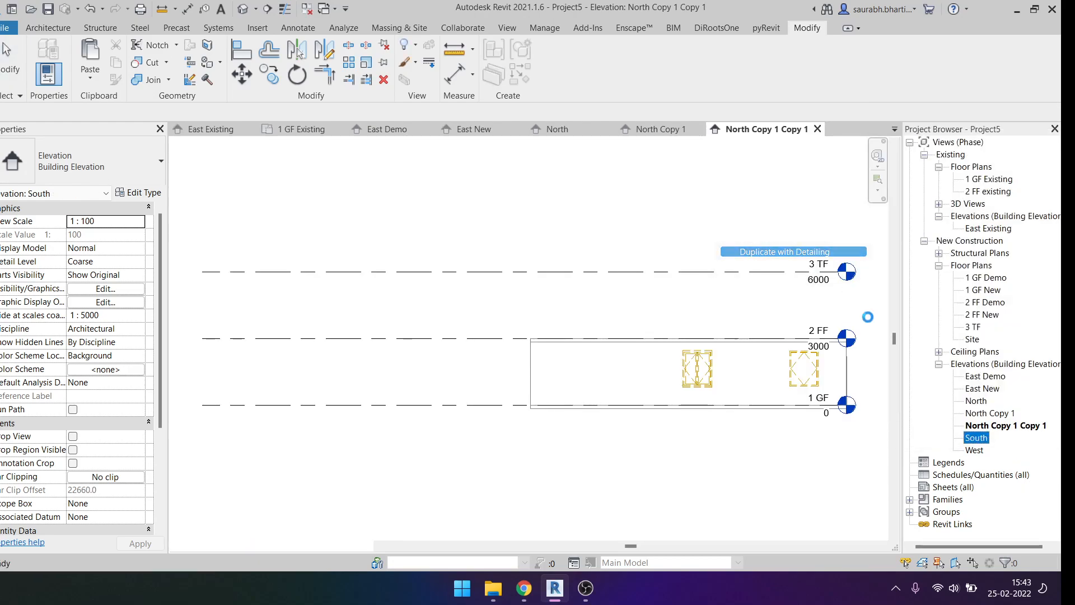
{"action": "right_click", "coordinate": [991, 451]}
{"action": "left_click", "coordinate": [784, 257]}
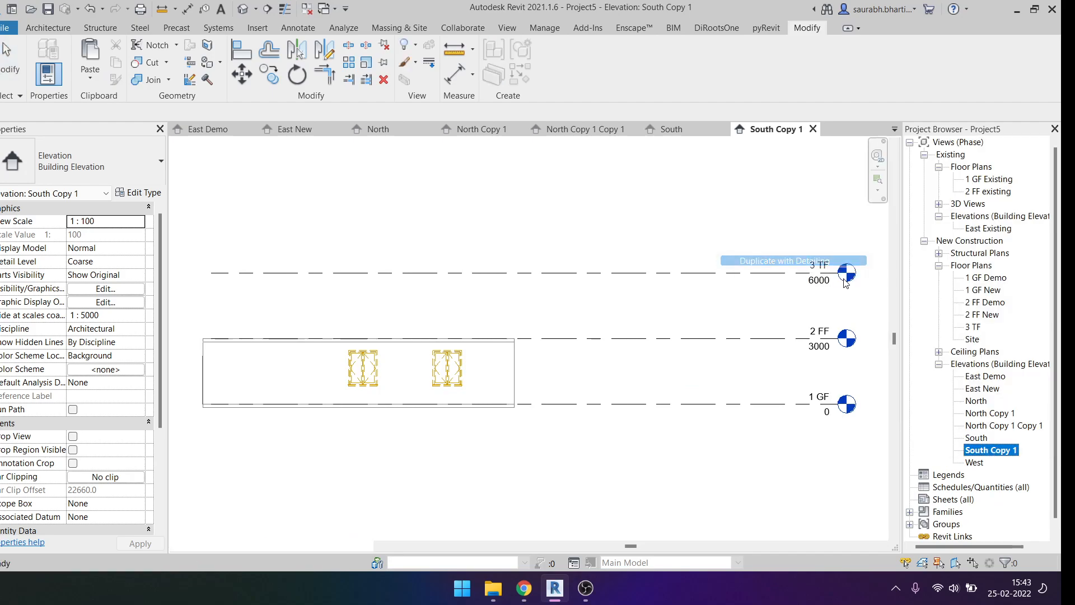
Step: Duplicate the West elevation with detailing, and make a second detailed duplicate from its copy
{"action": "left_click", "coordinate": [975, 475]}
{"action": "right_click", "coordinate": [975, 475]}
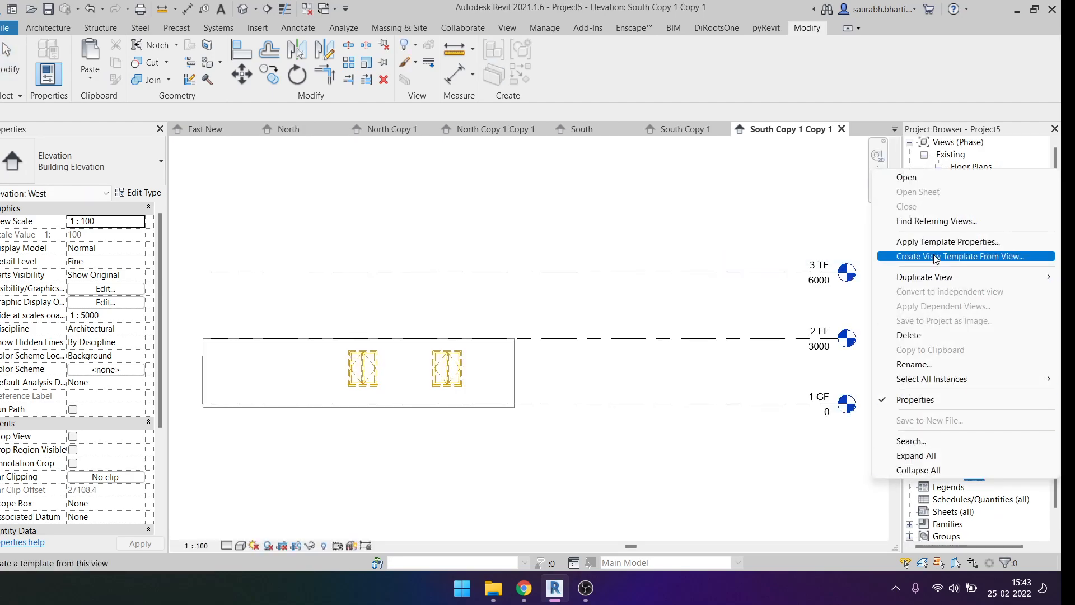
{"action": "mouse_move", "coordinate": [963, 276]}
{"action": "left_click", "coordinate": [829, 289]}
{"action": "left_click", "coordinate": [989, 487]}
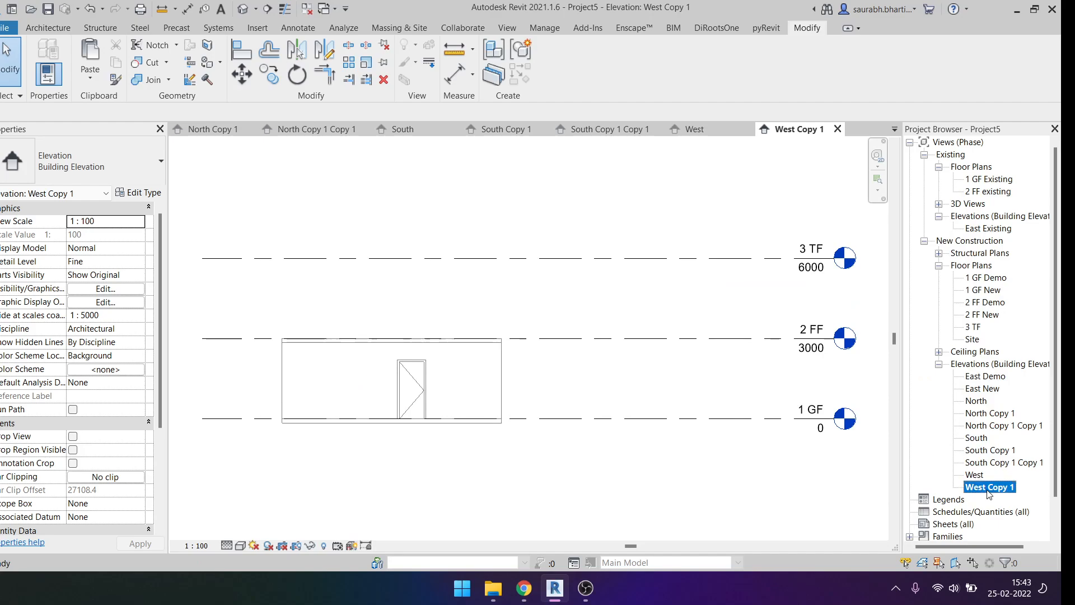
{"action": "right_click", "coordinate": [989, 487]}
{"action": "left_click", "coordinate": [833, 303]}
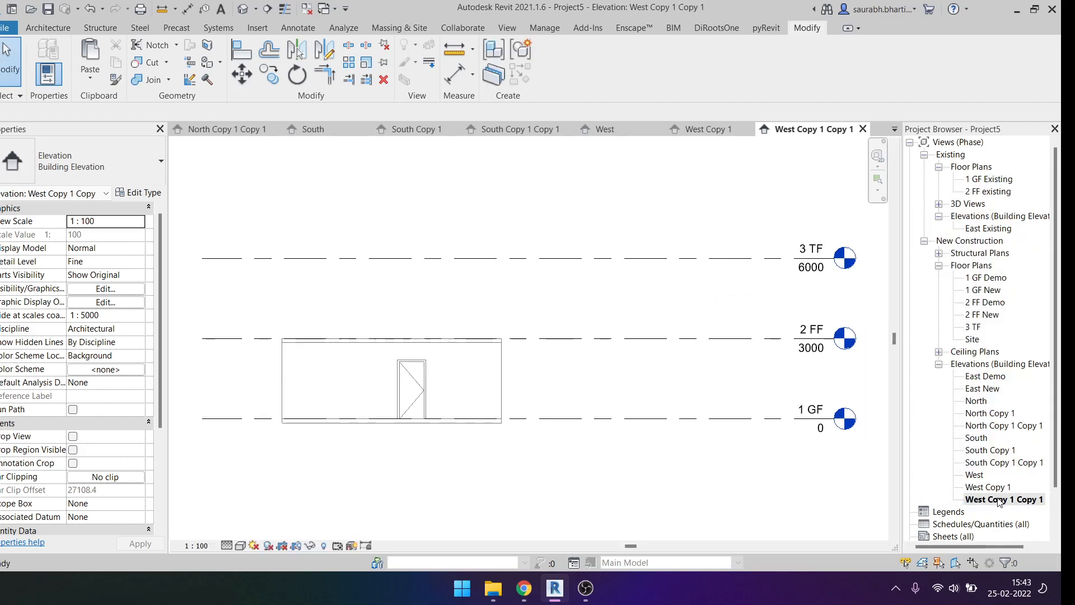
Step: Set the phase of the original North, South and West elevations to Existing
{"action": "left_click", "coordinate": [985, 414]}
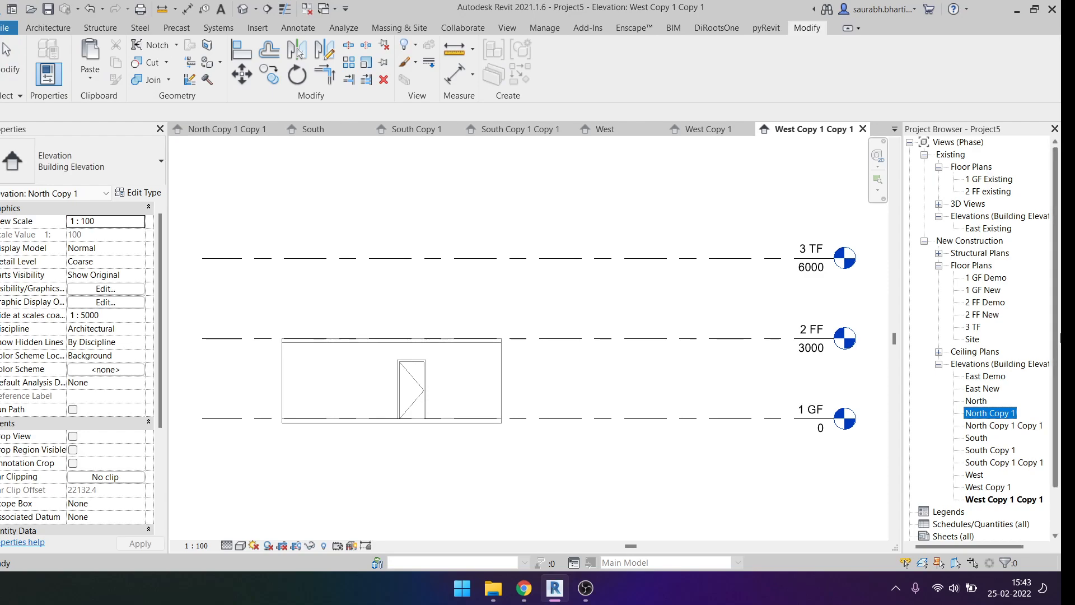
{"action": "left_click", "coordinate": [976, 401]}
{"action": "left_click", "coordinate": [978, 438], "text": "ctrl"}
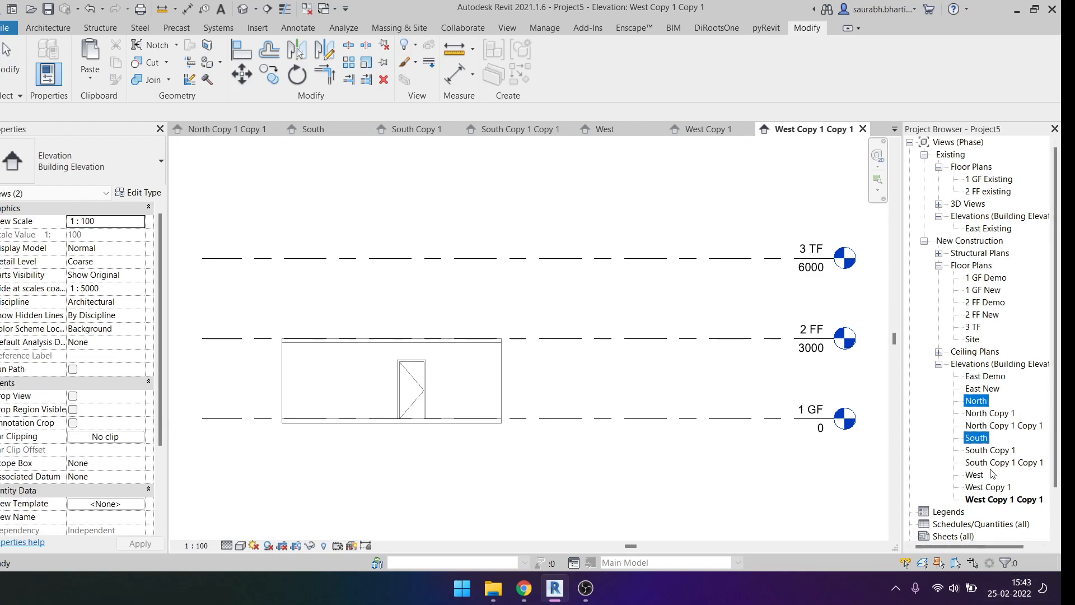
{"action": "left_click", "coordinate": [977, 475], "text": "ctrl"}
{"action": "scroll", "coordinate": [120, 476], "scroll_direction": "down", "scroll_amount": 3}
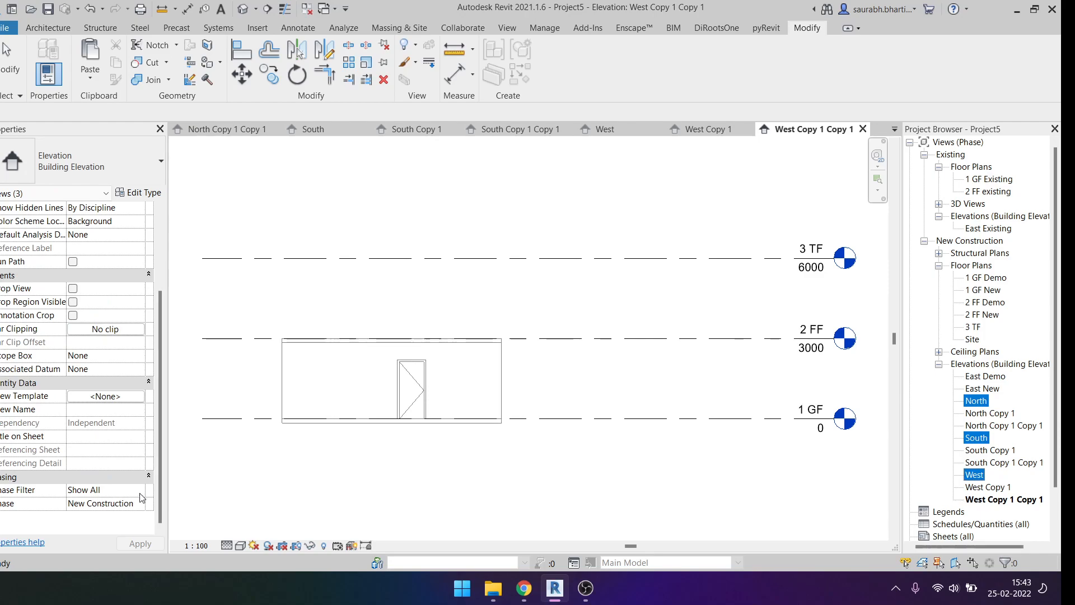
{"action": "left_click", "coordinate": [139, 491]}
{"action": "left_click", "coordinate": [139, 504]}
{"action": "left_click", "coordinate": [139, 503]}
{"action": "left_click", "coordinate": [84, 511]}
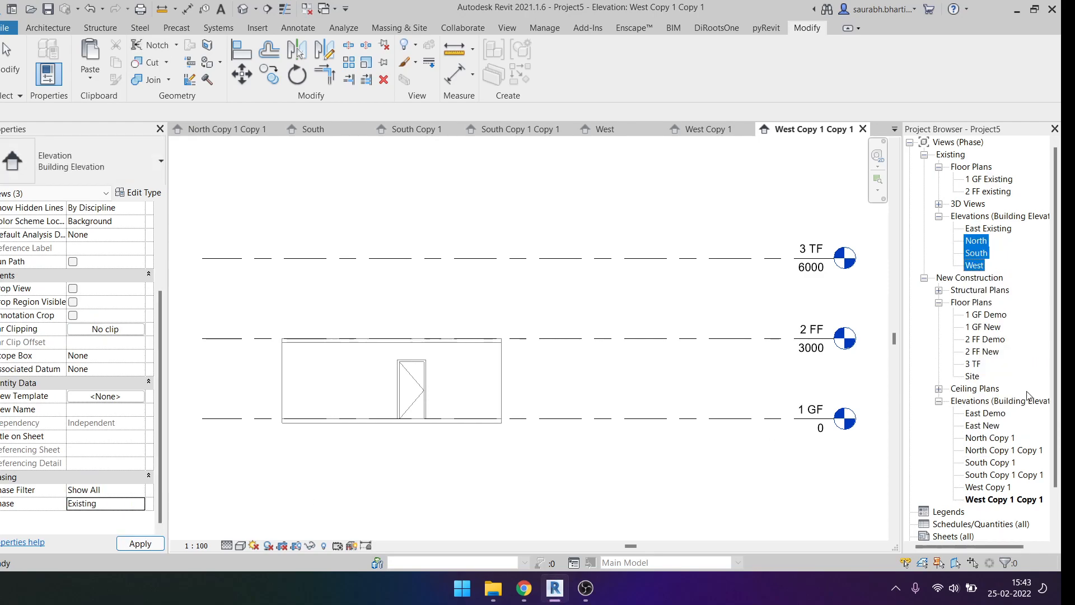
Step: Rename the North Copy 1 elevation as North Demo
{"action": "scroll", "coordinate": [948, 468], "scroll_direction": "down", "scroll_amount": 2}
{"action": "left_click", "coordinate": [993, 388]}
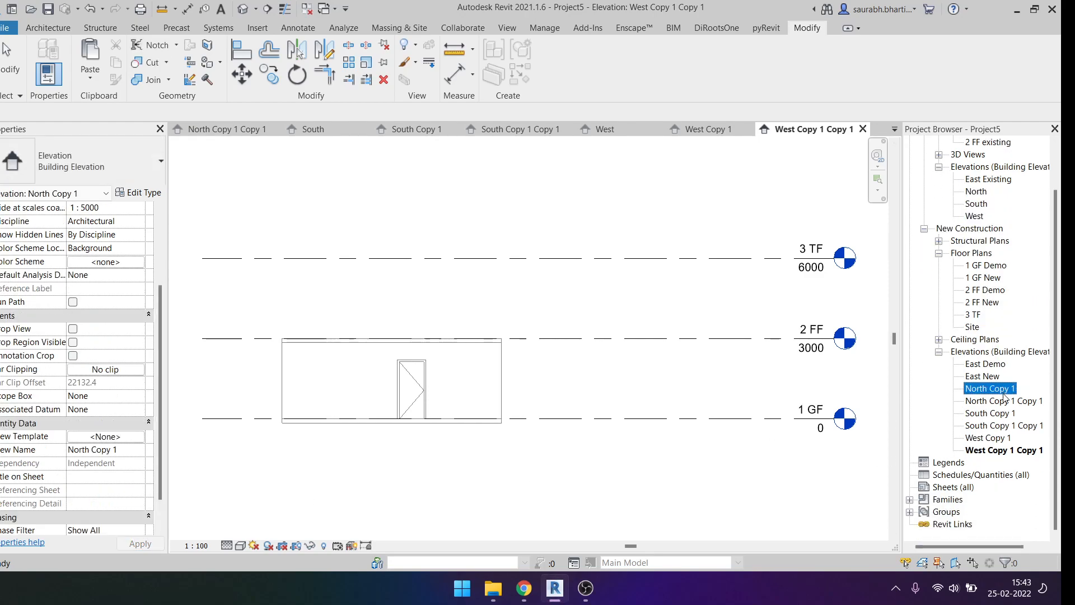
{"action": "left_click", "coordinate": [992, 388]}
{"action": "key", "text": "End"}
{"action": "key", "text": "BackSpace"}
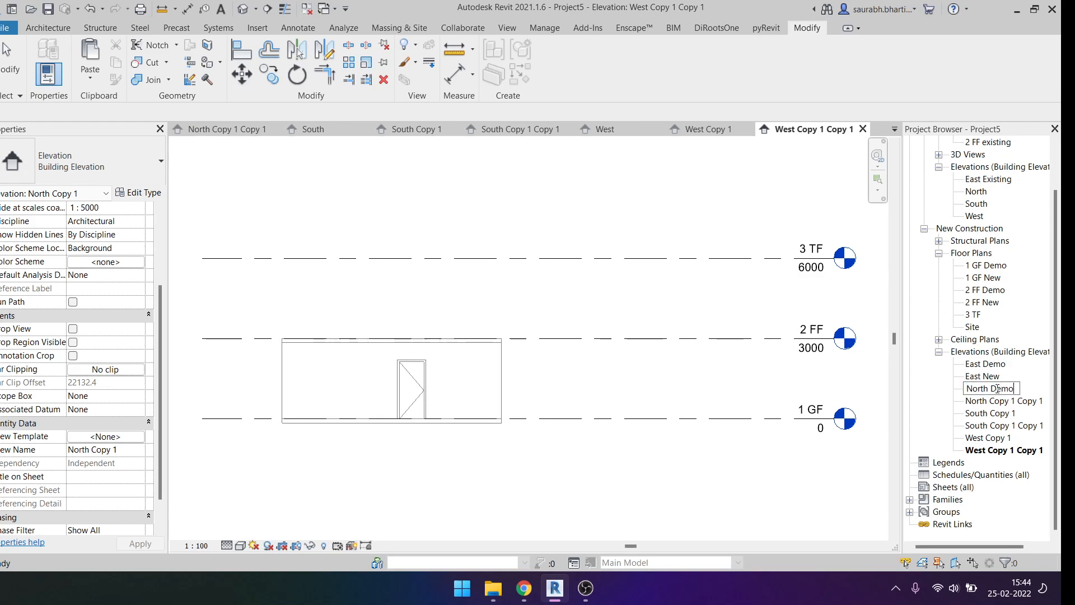
Step: Rename the North Copy 1 Copy 1 elevation as North New
{"action": "left_click", "coordinate": [1004, 401]}
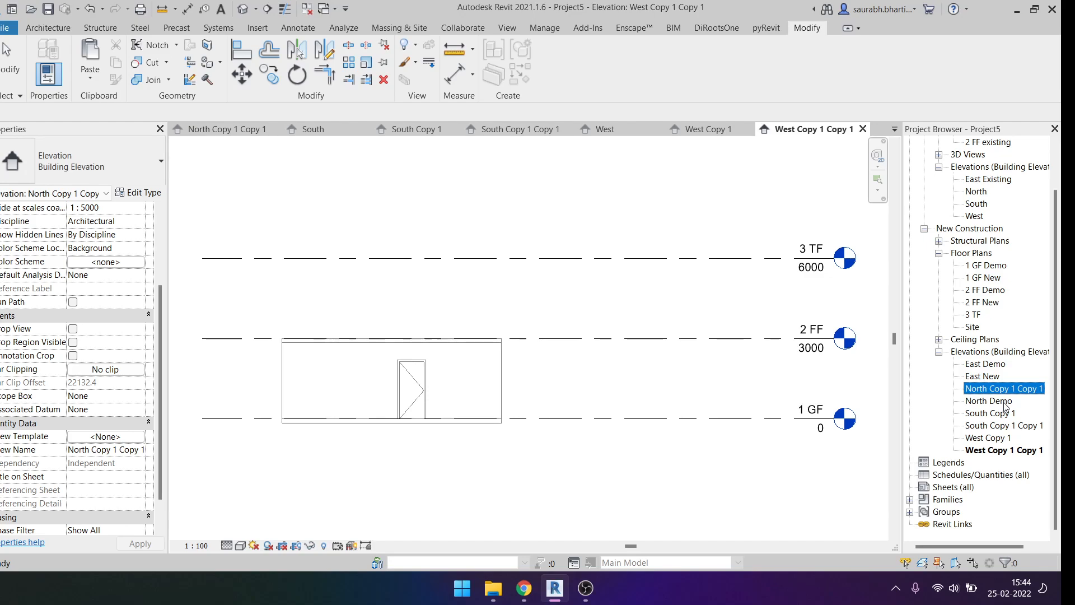
{"action": "left_click", "coordinate": [1004, 391]}
{"action": "key", "text": "End"}
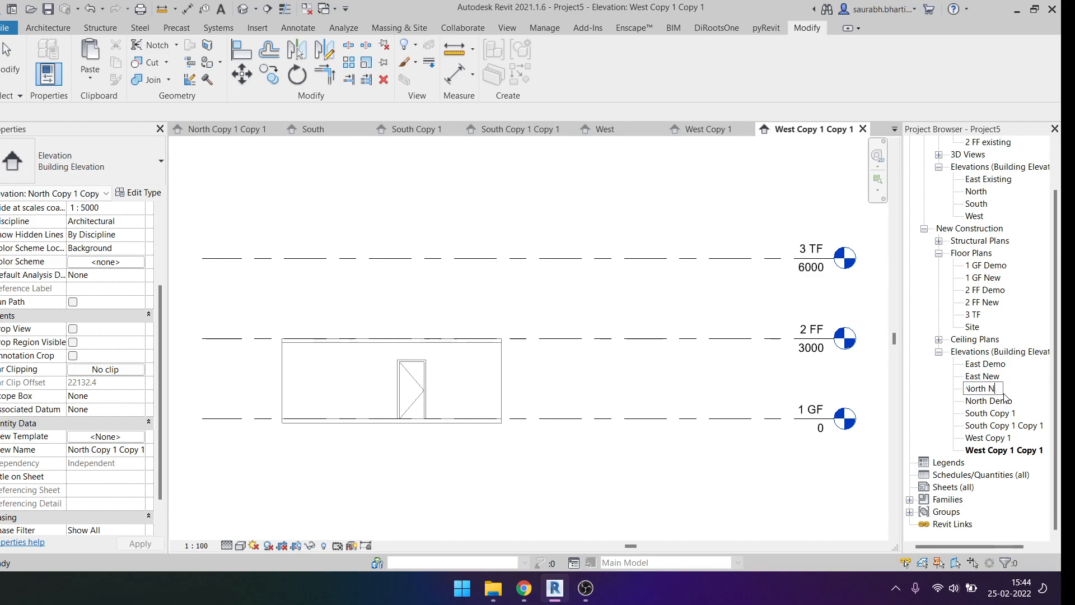
{"action": "left_click", "coordinate": [735, 151]}
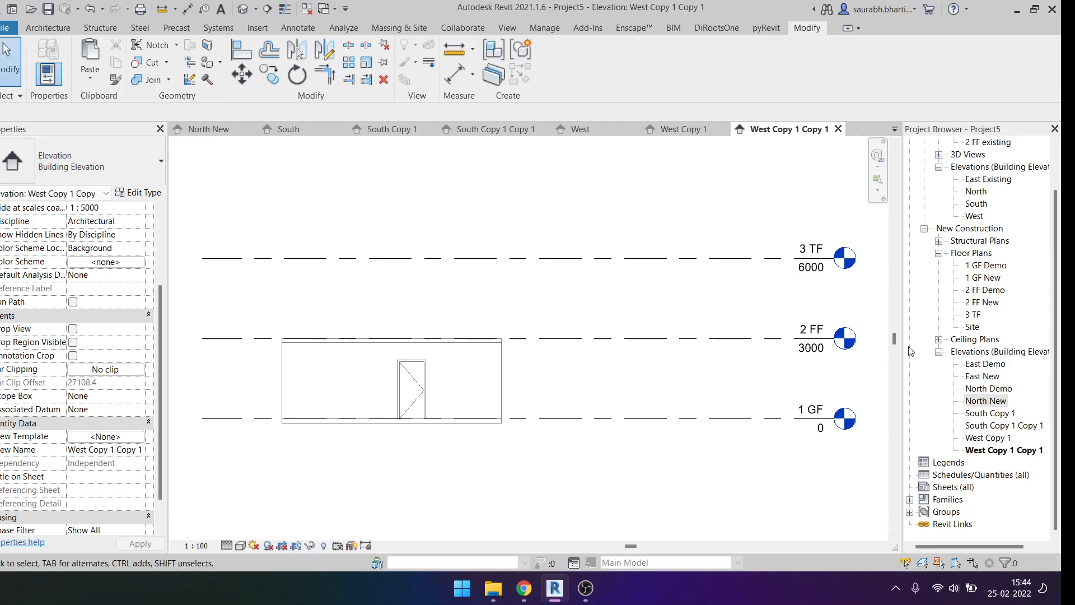
Step: Rename the South Copy 1 elevation as South New
{"action": "left_click", "coordinate": [1006, 427]}
{"action": "left_click", "coordinate": [1002, 414]}
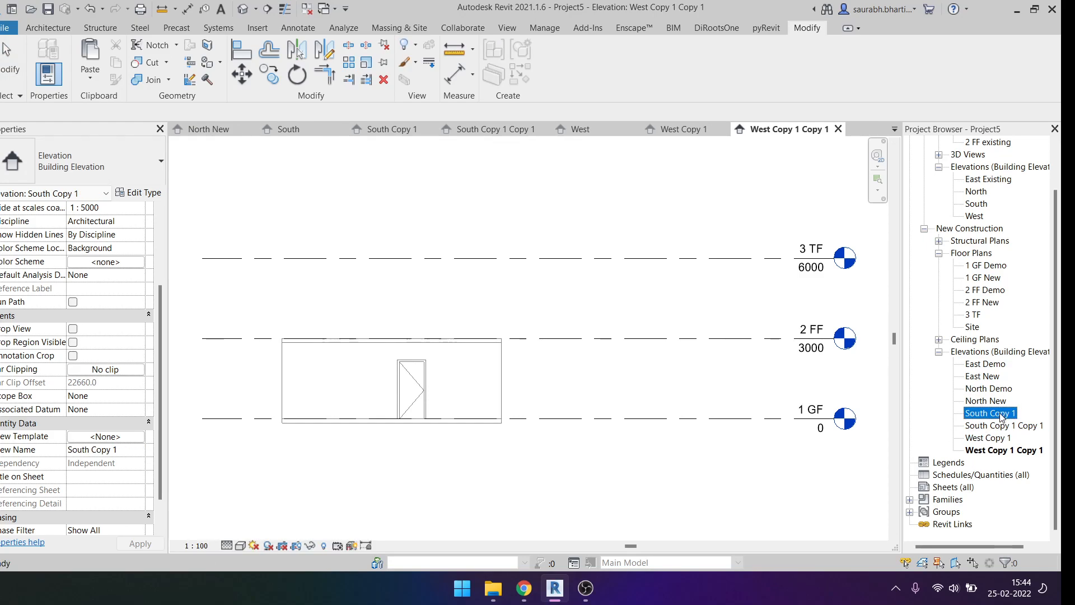
{"action": "left_click", "coordinate": [1001, 414]}
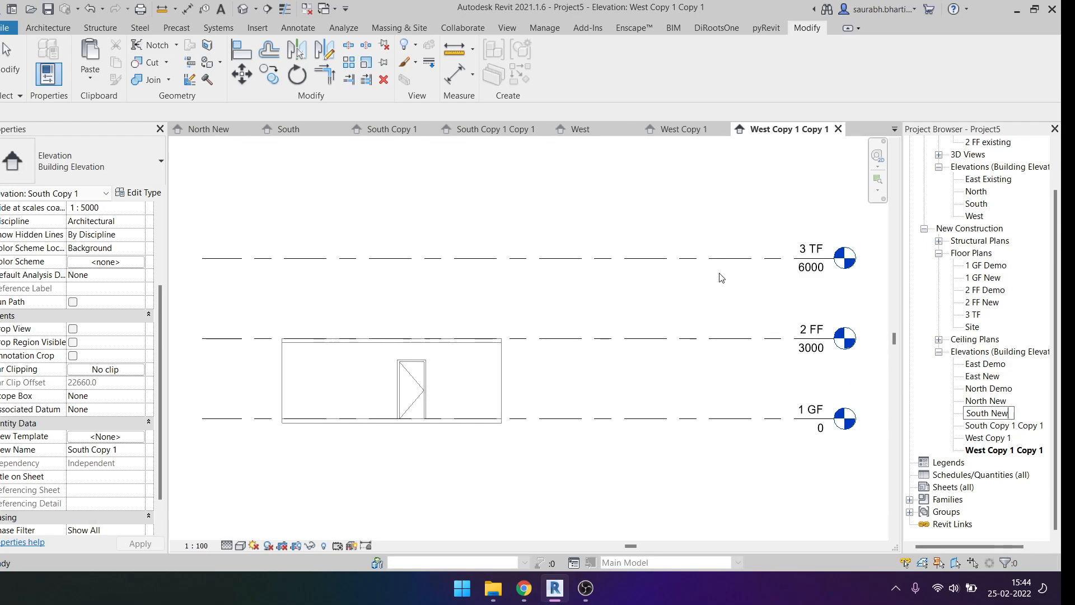
{"action": "left_click", "coordinate": [713, 246]}
Step: Rename the South Copy 1 Copy 1 elevation as South Demo
{"action": "left_click", "coordinate": [999, 412]}
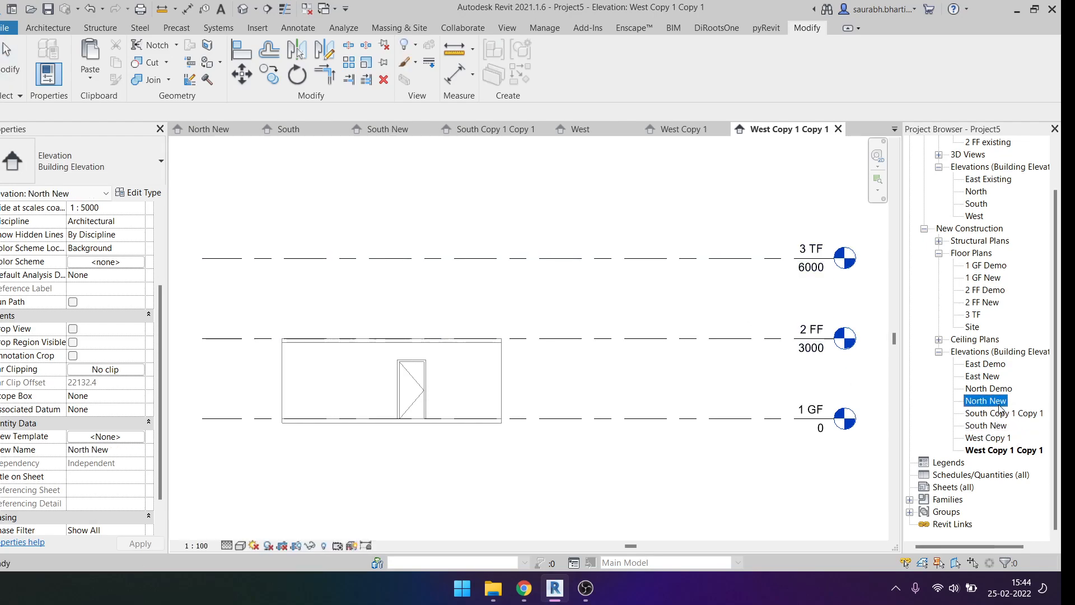
{"action": "left_click", "coordinate": [1000, 412]}
{"action": "key", "text": "BackSpace"}
{"action": "key", "text": "BackSpace"}
{"action": "key", "text": "BackSpace"}
{"action": "key", "text": "BackSpace"}
{"action": "key", "text": "BackSpace"}
{"action": "key", "text": "BackSpace"}
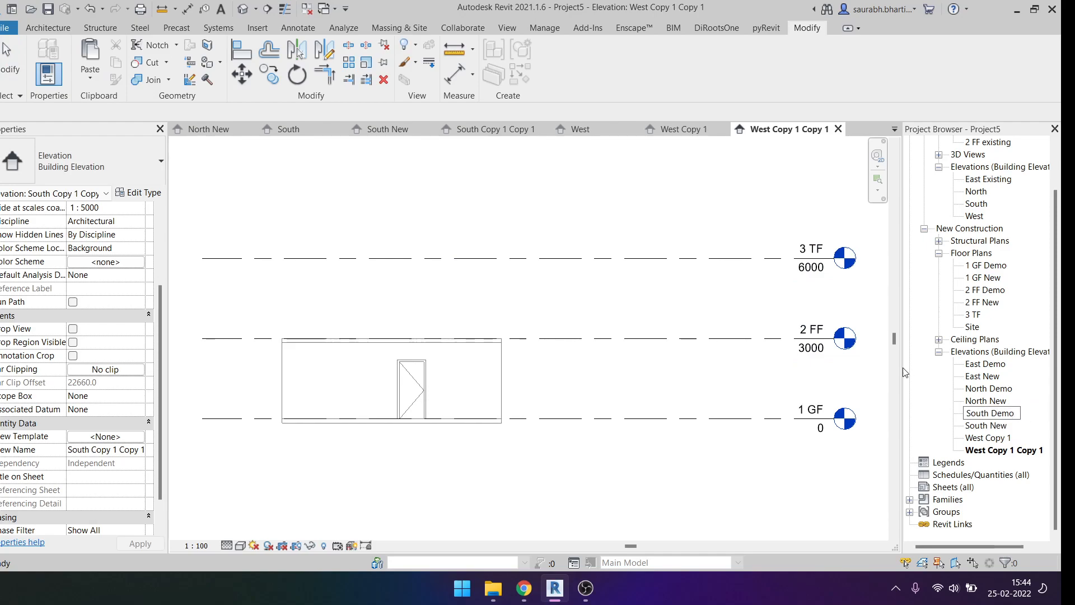
Step: Rename the West Copy 1 elevation as West New
{"action": "left_click", "coordinate": [1002, 437]}
{"action": "left_click", "coordinate": [1005, 437]}
{"action": "left_click", "coordinate": [1003, 438]}
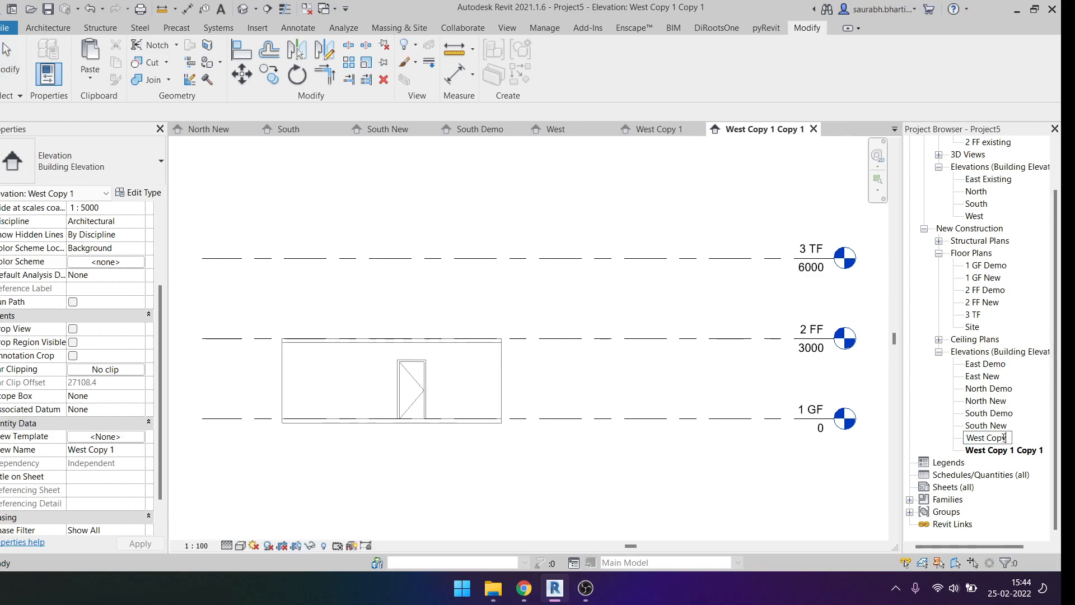
{"action": "type", "text": "New"}
Step: Rename the West Copy 1 Copy 1 elevation as West Demo
{"action": "left_click", "coordinate": [996, 453]}
{"action": "key", "text": "F2"}
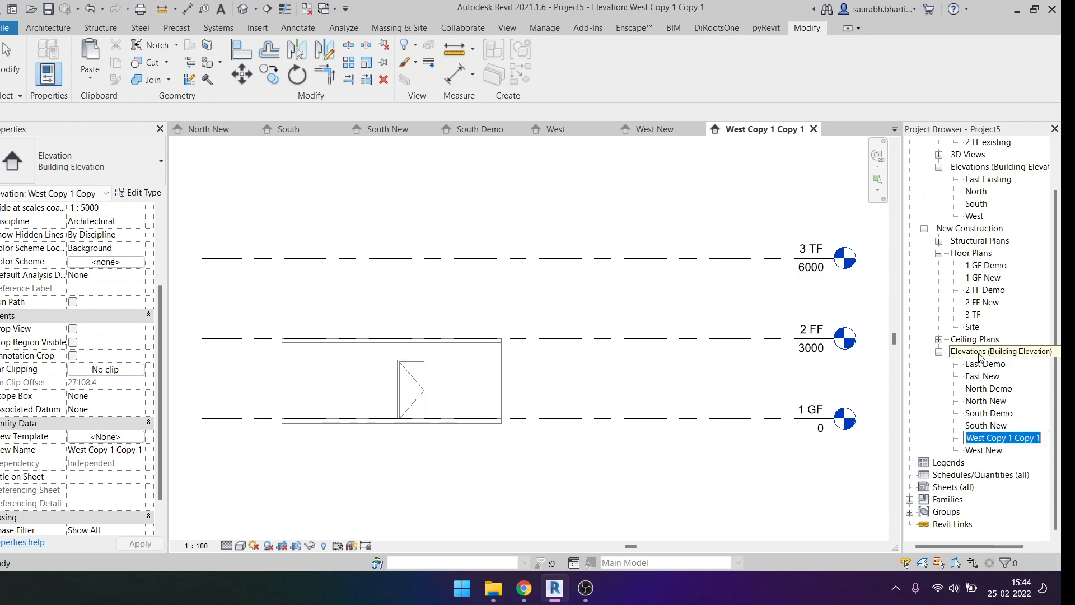
{"action": "key", "text": "End"}
{"action": "key", "text": "BackSpace"}
{"action": "key", "text": "BackSpace"}
{"action": "key", "text": "BackSpace"}
{"action": "key", "text": "BackSpace"}
{"action": "key", "text": "BackSpace"}
{"action": "key", "text": "BackSpace"}
{"action": "key", "text": "BackSpace"}
{"action": "key", "text": "BackSpace"}
{"action": "type", "text": "S"}
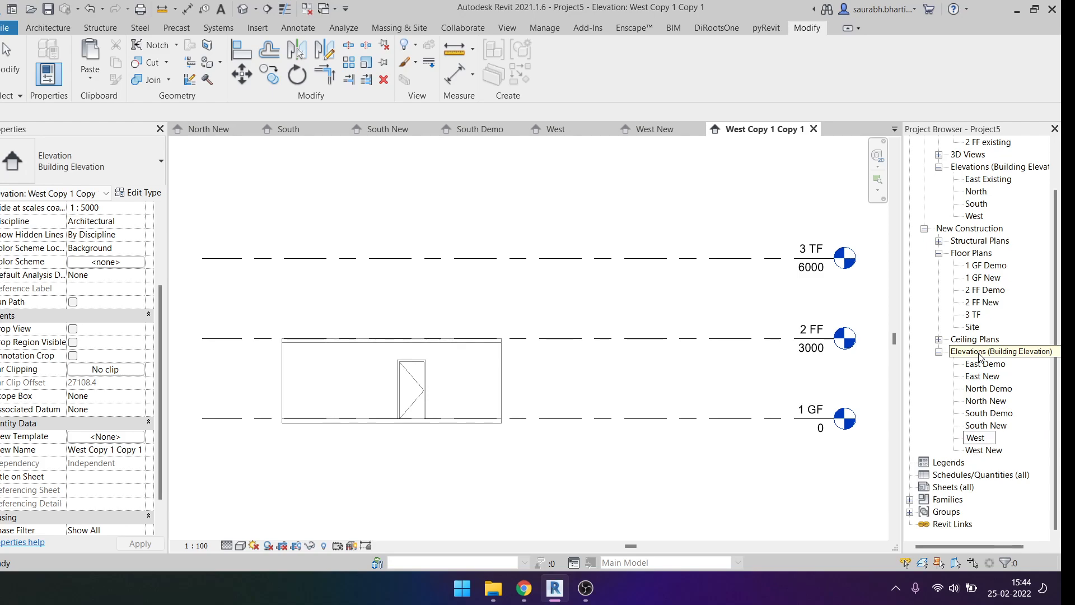
{"action": "type", "text": "emo"}
{"action": "key", "text": "Return"}
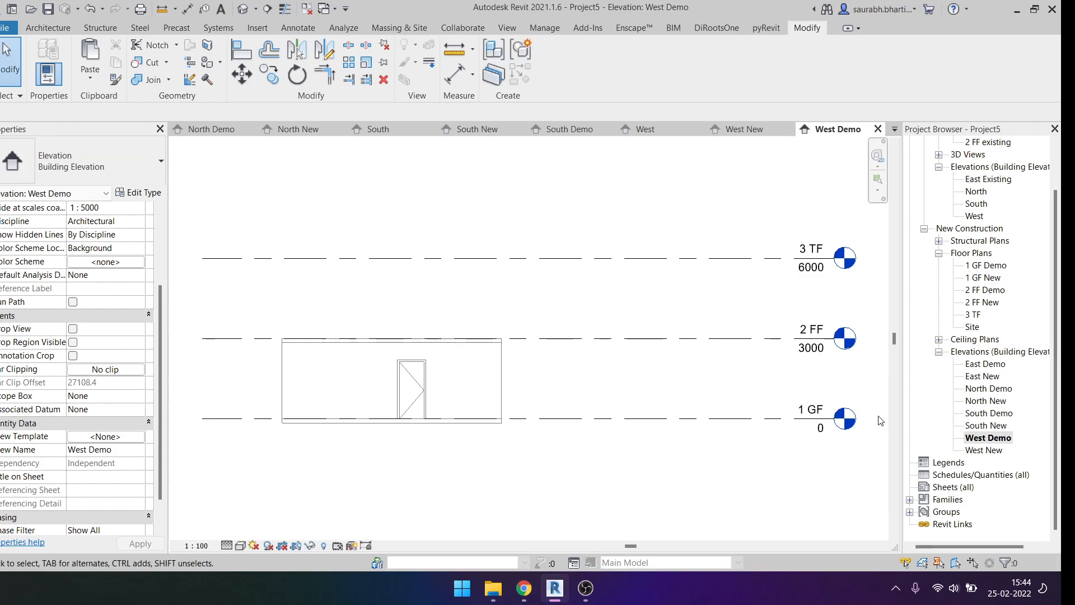
Step: Set the phase filter of the North Demo elevation to Demo
{"action": "left_click", "coordinate": [981, 389]}
{"action": "scroll", "coordinate": [23, 523], "scroll_direction": "down", "scroll_amount": 1}
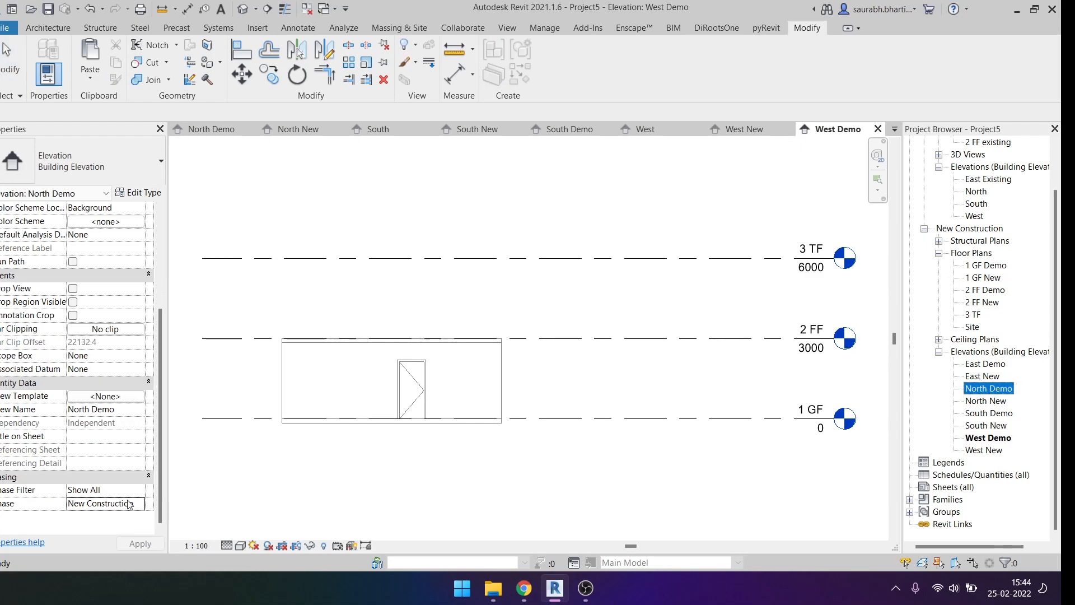
{"action": "left_click", "coordinate": [146, 493]}
{"action": "left_click", "coordinate": [137, 491]}
{"action": "scroll", "coordinate": [111, 514], "scroll_direction": "up", "scroll_amount": 1}
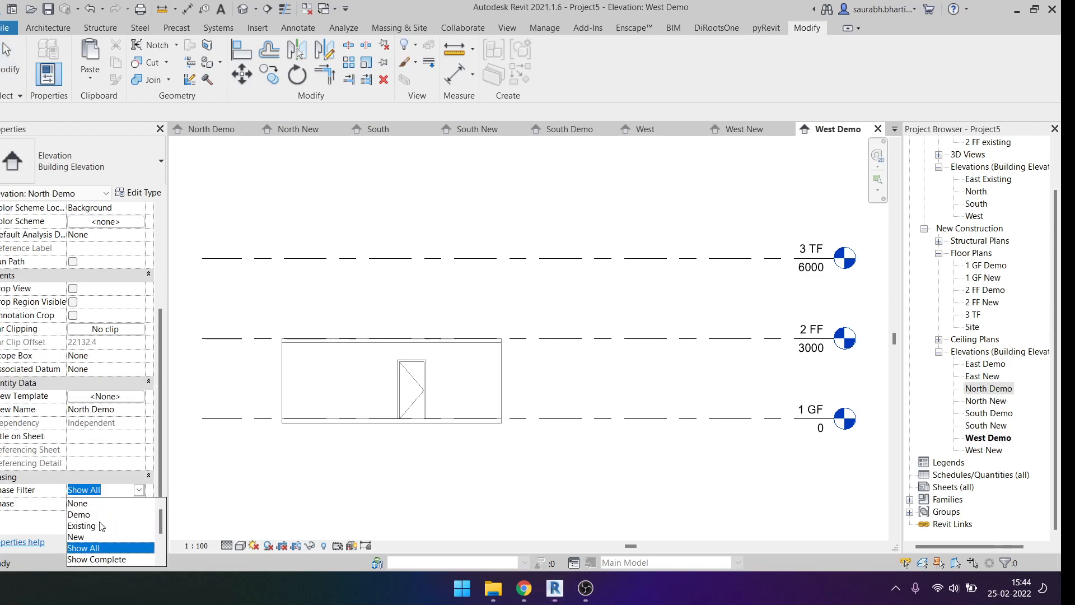
{"action": "left_click", "coordinate": [97, 515]}
Step: Open the phase filter choices of the South Demo elevation
{"action": "left_click", "coordinate": [984, 415]}
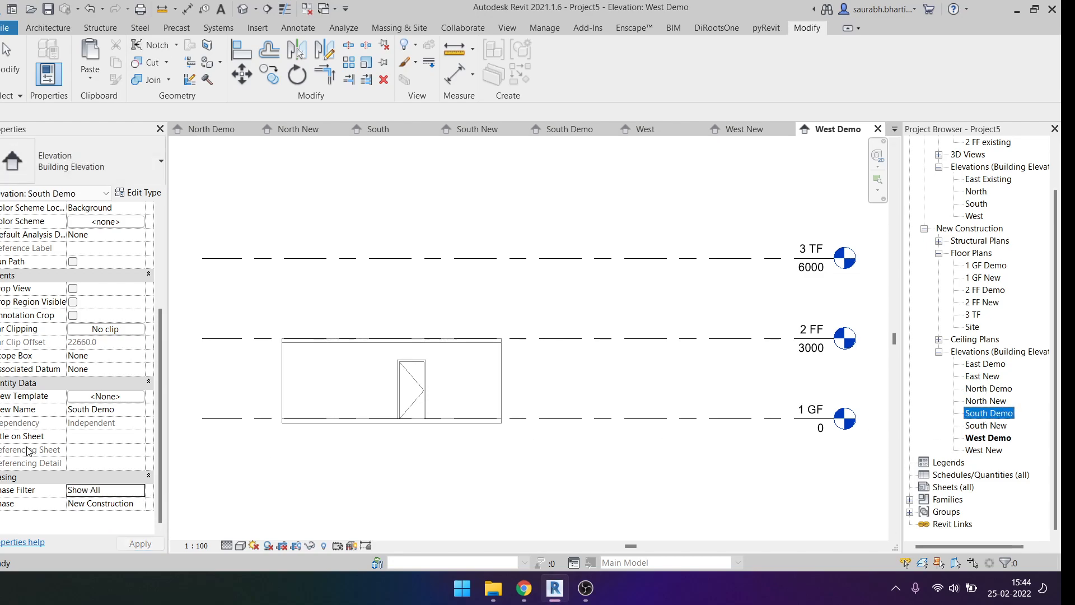
{"action": "left_click", "coordinate": [139, 477]}
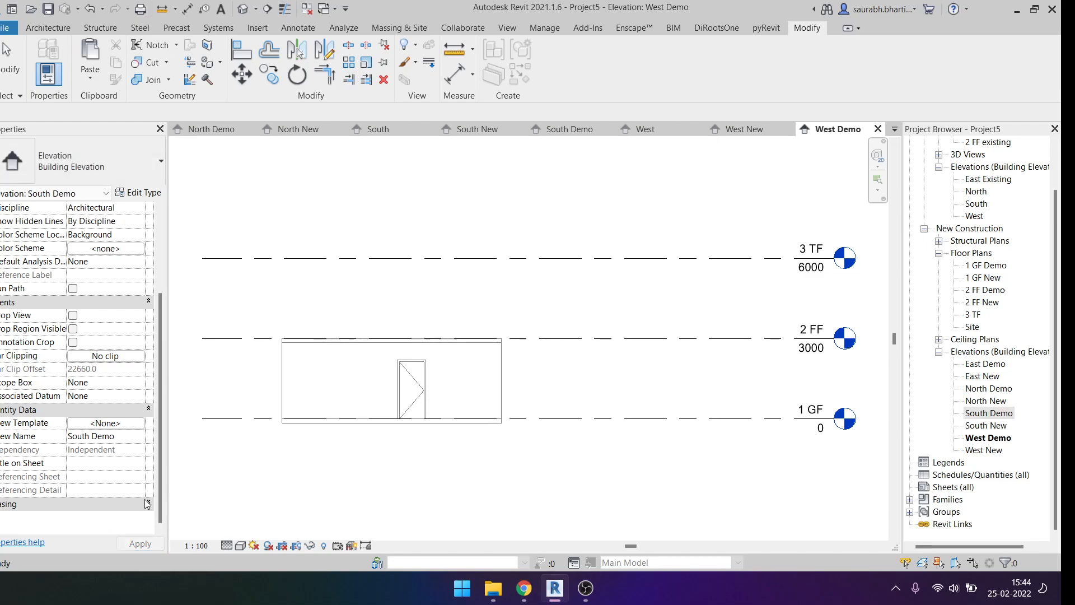
{"action": "left_click", "coordinate": [147, 503]}
{"action": "left_click", "coordinate": [139, 490]}
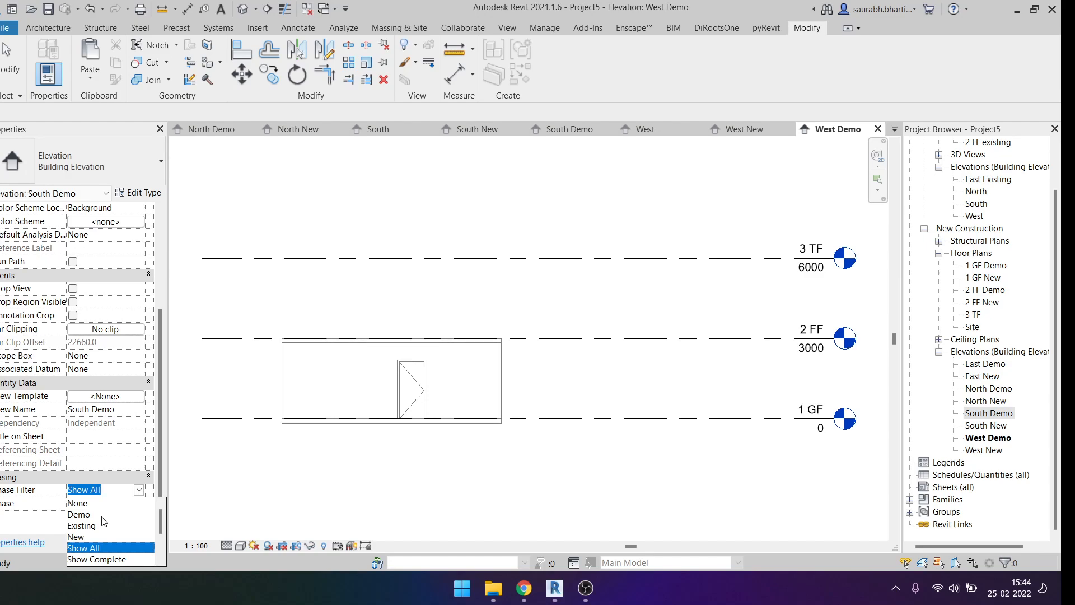
{"action": "key", "text": "Escape"}
Step: Set the phase filter of the West Demo elevation to Demo
{"action": "left_click", "coordinate": [986, 440]}
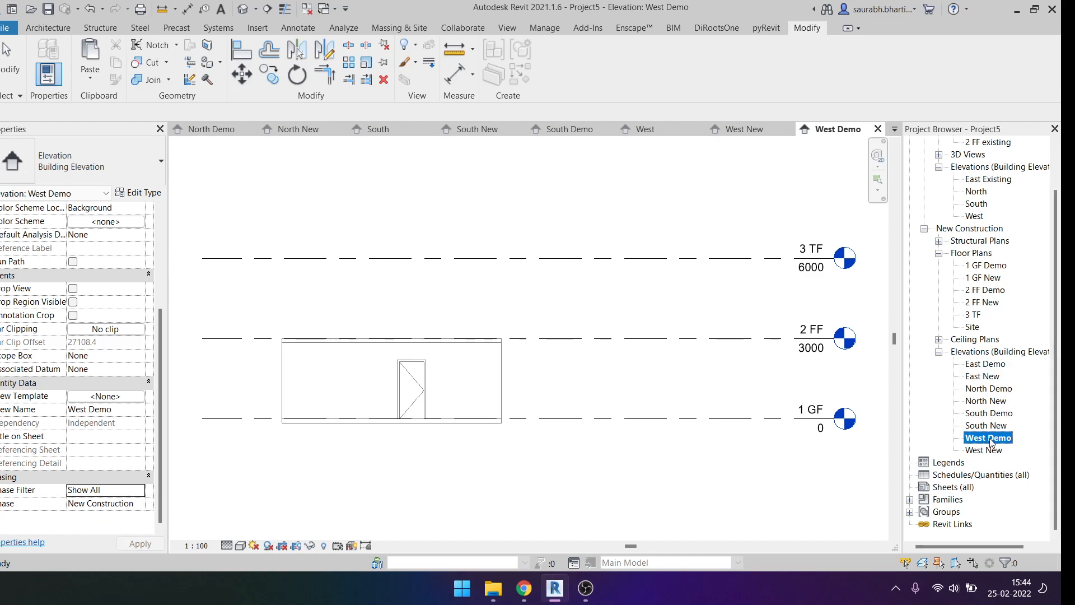
{"action": "left_click", "coordinate": [985, 450]}
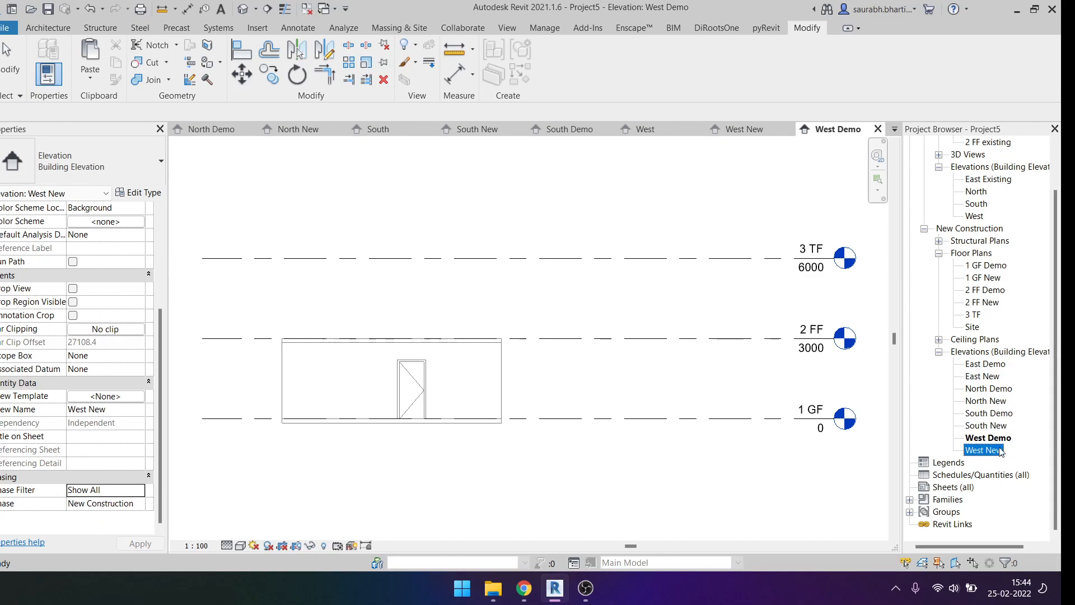
{"action": "left_click", "coordinate": [1004, 439]}
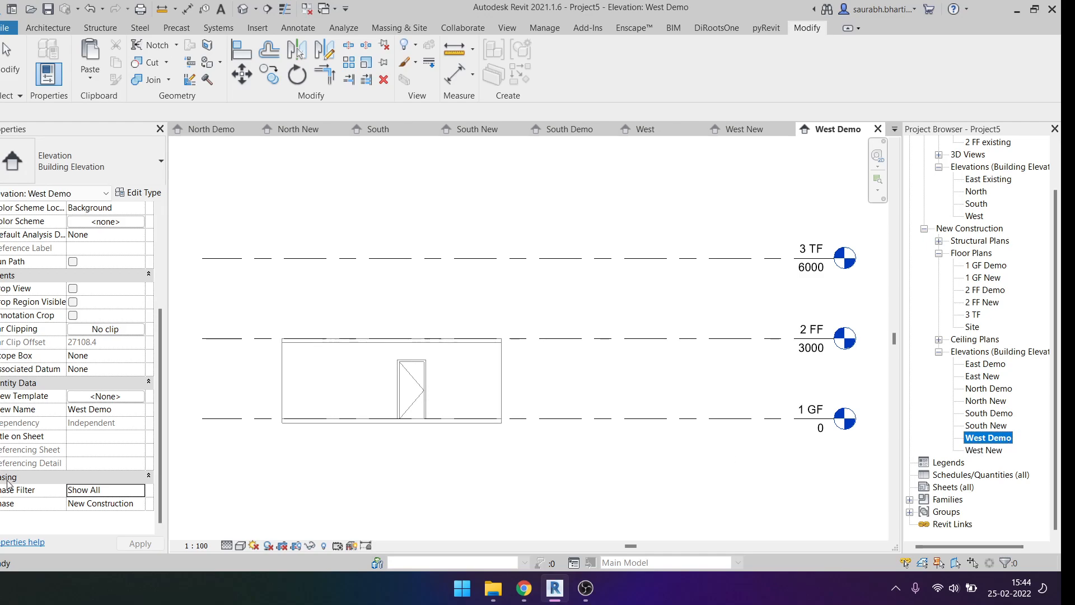
{"action": "left_click", "coordinate": [140, 489]}
{"action": "left_click", "coordinate": [90, 513]}
Step: Check the phase filter choice of the East New elevation
{"action": "left_click", "coordinate": [982, 379]}
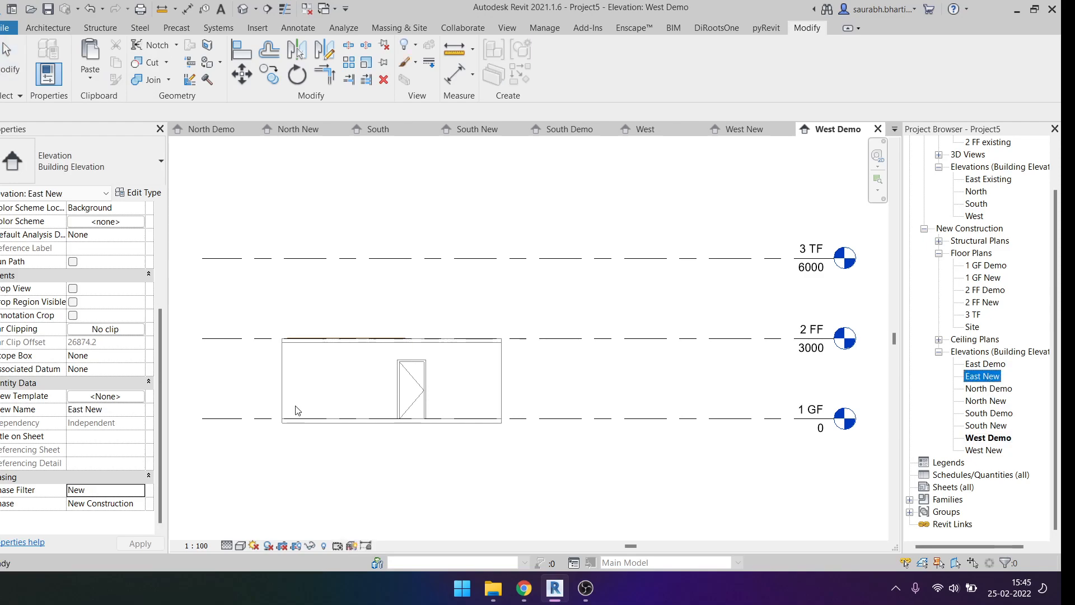
{"action": "left_click", "coordinate": [145, 480]}
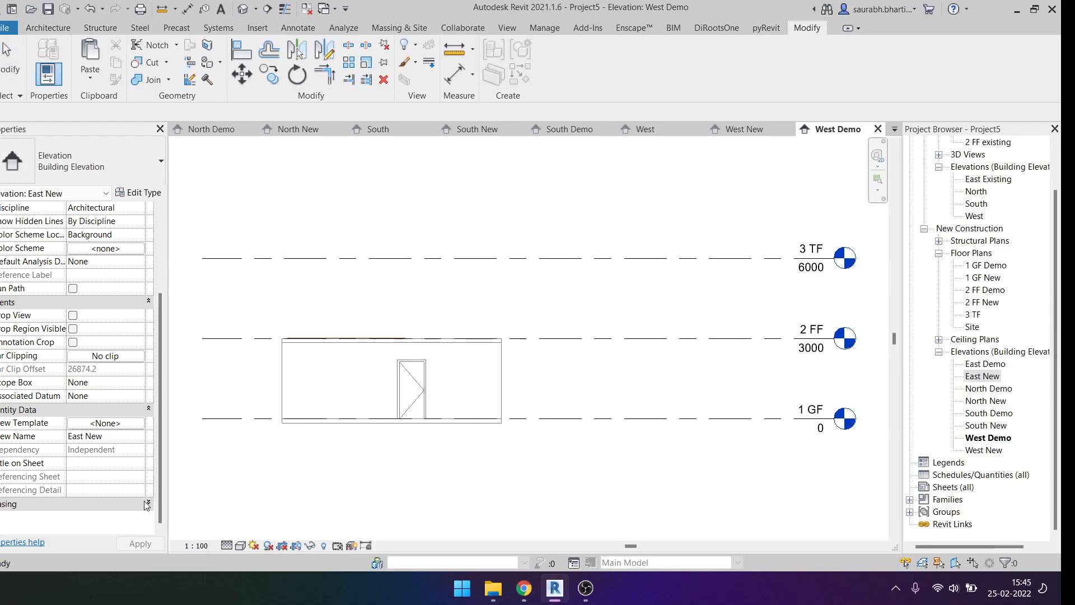
{"action": "left_click", "coordinate": [146, 502]}
{"action": "left_click", "coordinate": [138, 503]}
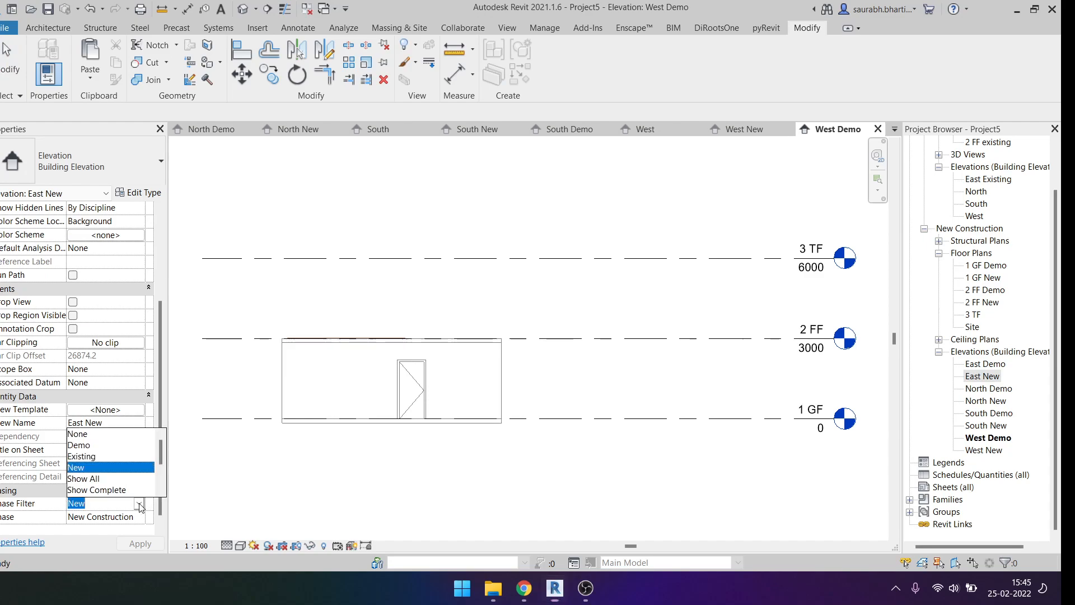
{"action": "left_click", "coordinate": [92, 477]}
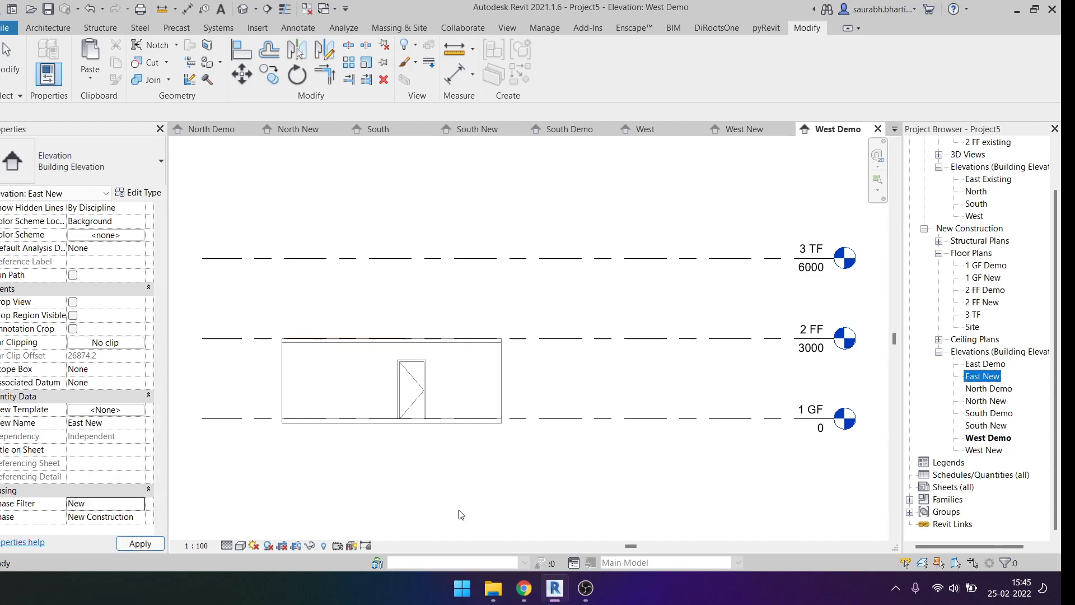
Step: Set the phase filter of the North New elevation to New
{"action": "left_click", "coordinate": [988, 400]}
{"action": "left_click", "coordinate": [133, 508]}
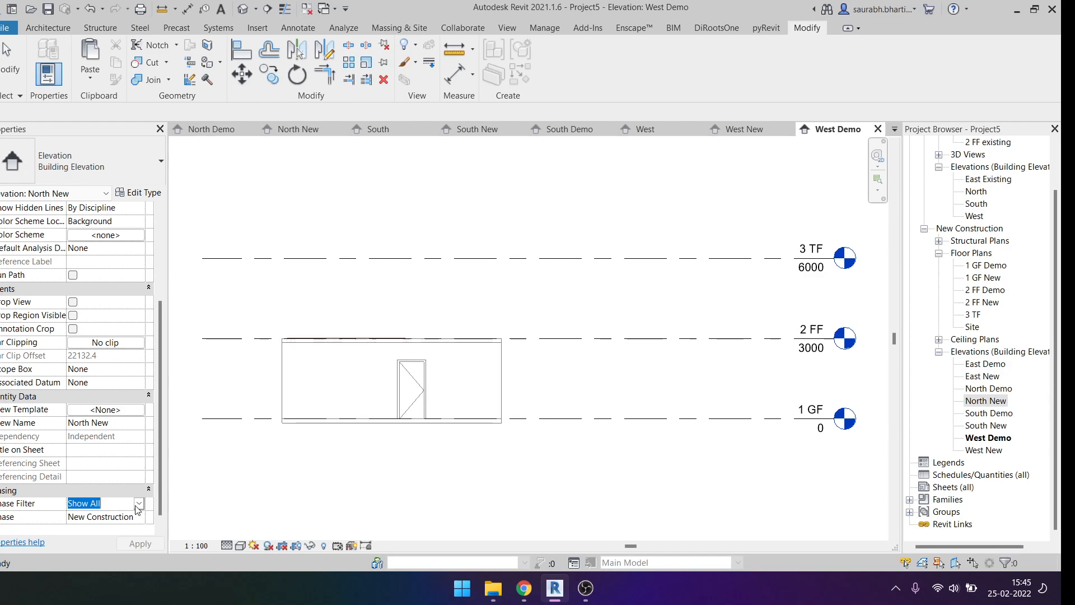
{"action": "left_click", "coordinate": [133, 507]}
{"action": "scroll", "coordinate": [103, 463], "scroll_direction": "up", "scroll_amount": 2}
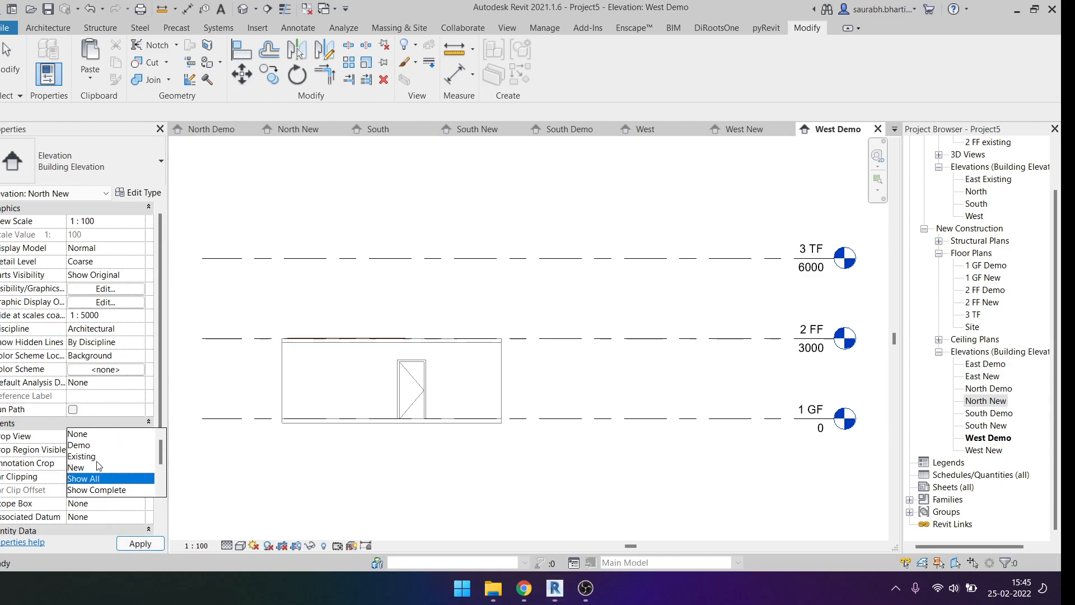
{"action": "left_click", "coordinate": [95, 467]}
Step: Set the phase filter of the South New elevation to New
{"action": "left_click", "coordinate": [992, 426]}
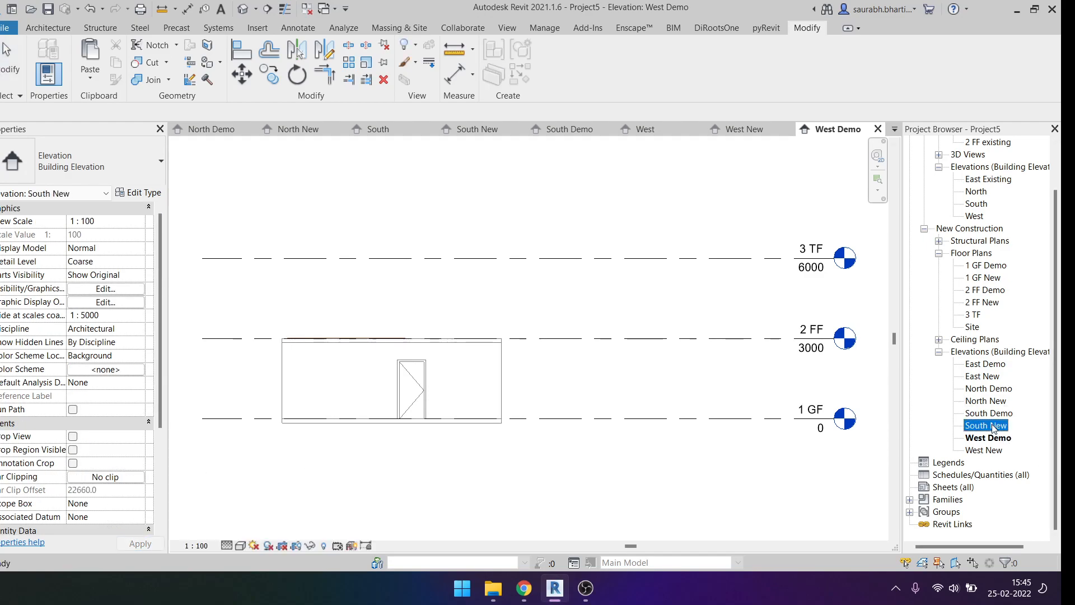
{"action": "scroll", "coordinate": [48, 441], "scroll_direction": "down", "scroll_amount": 4}
{"action": "left_click", "coordinate": [139, 491]}
{"action": "left_click", "coordinate": [140, 491]}
{"action": "left_click", "coordinate": [139, 491]}
{"action": "left_click", "coordinate": [76, 536]}
{"action": "left_click", "coordinate": [663, 506]}
Step: Set the phase filter of the West New elevation to New
{"action": "left_click", "coordinate": [984, 450]}
{"action": "left_click", "coordinate": [131, 491]}
{"action": "left_click", "coordinate": [139, 490]}
{"action": "left_click", "coordinate": [91, 537]}
{"action": "left_click", "coordinate": [409, 505]}
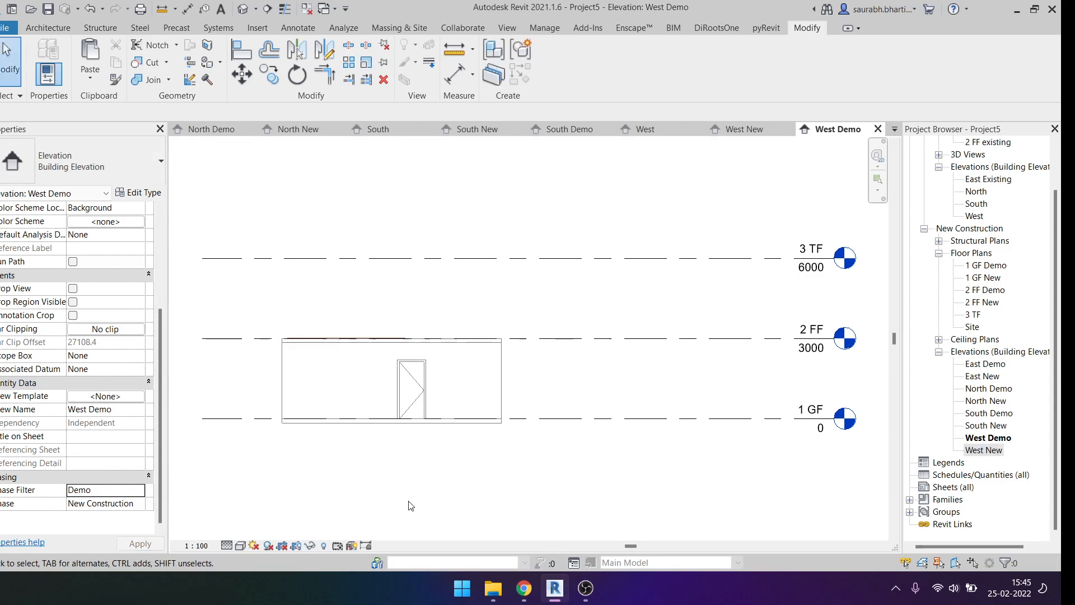
{"action": "scroll", "coordinate": [444, 464], "scroll_direction": "down", "scroll_amount": 3}
{"action": "scroll", "coordinate": [541, 437], "scroll_direction": "up", "scroll_amount": 3}
{"action": "middle_click_drag", "start_coordinate": [541, 437], "coordinate": [716, 430]}
{"action": "scroll", "coordinate": [1037, 156], "scroll_direction": "up", "scroll_amount": 2}
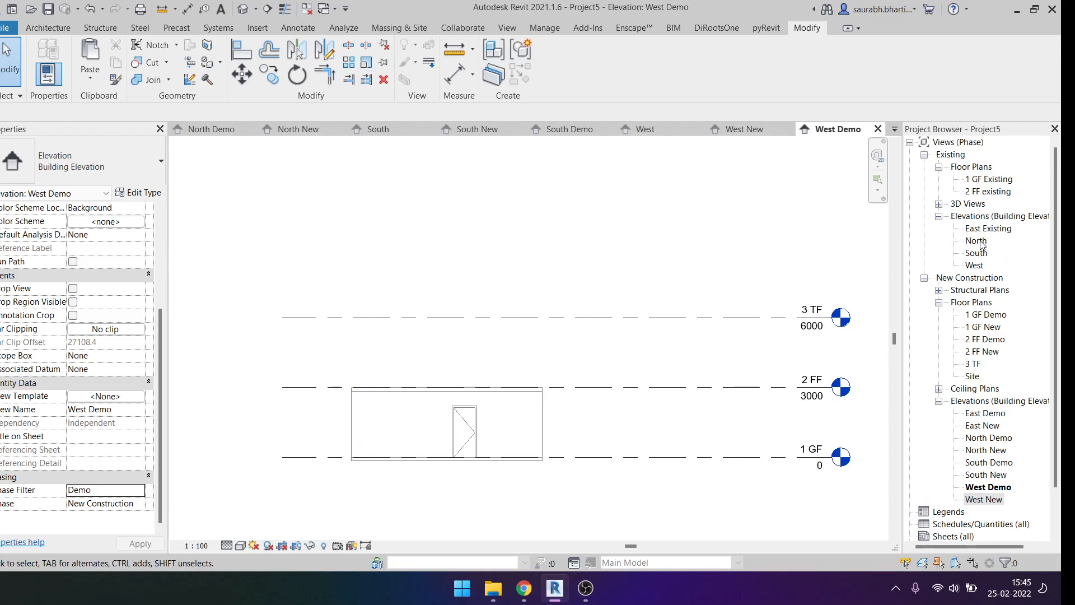
{"action": "scroll", "coordinate": [980, 243], "scroll_direction": "down", "scroll_amount": 2}
{"action": "scroll", "coordinate": [995, 287], "scroll_direction": "up", "scroll_amount": 2}
{"action": "key", "text": "ctrl+s"}
{"action": "left_click", "coordinate": [724, 428]}
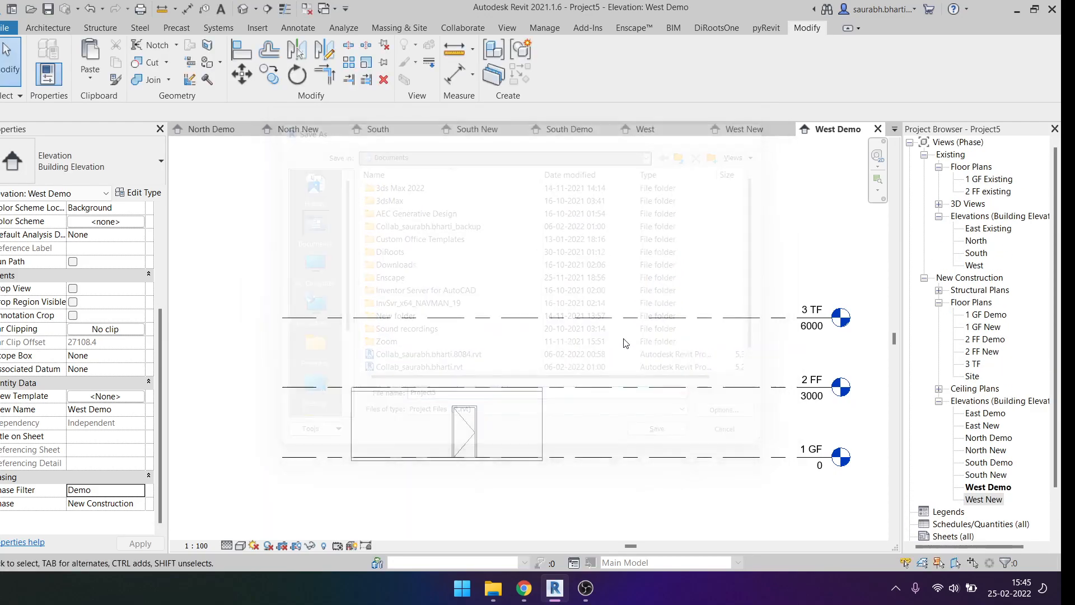
Step: Try to start a wall in the 2 FF existing floor plan
{"action": "double_click", "coordinate": [988, 192]}
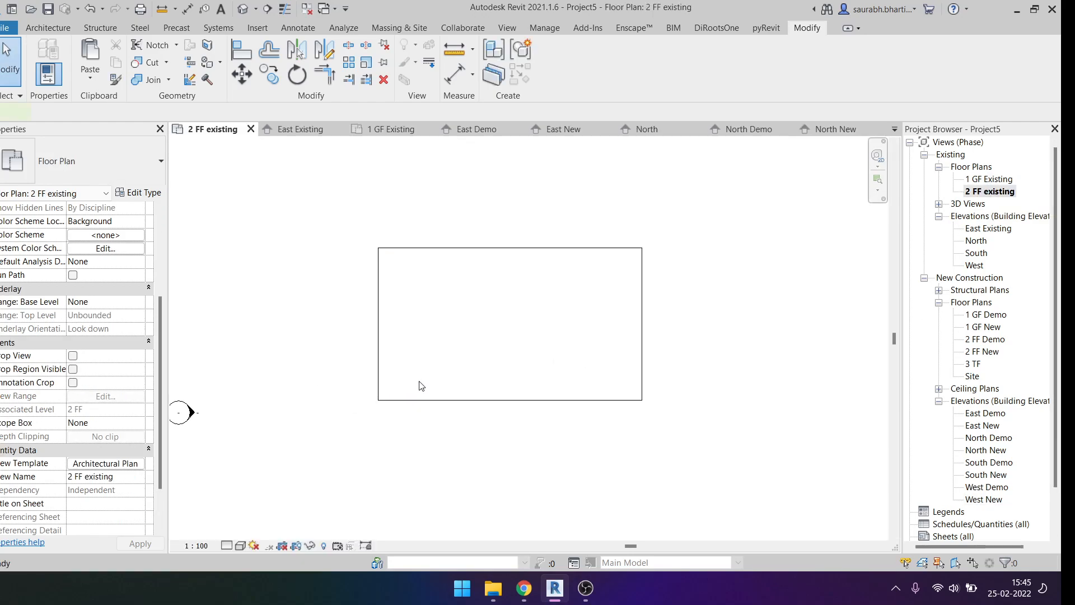
{"action": "key", "text": "w"}
{"action": "key", "text": "a"}
{"action": "key", "text": "Escape"}
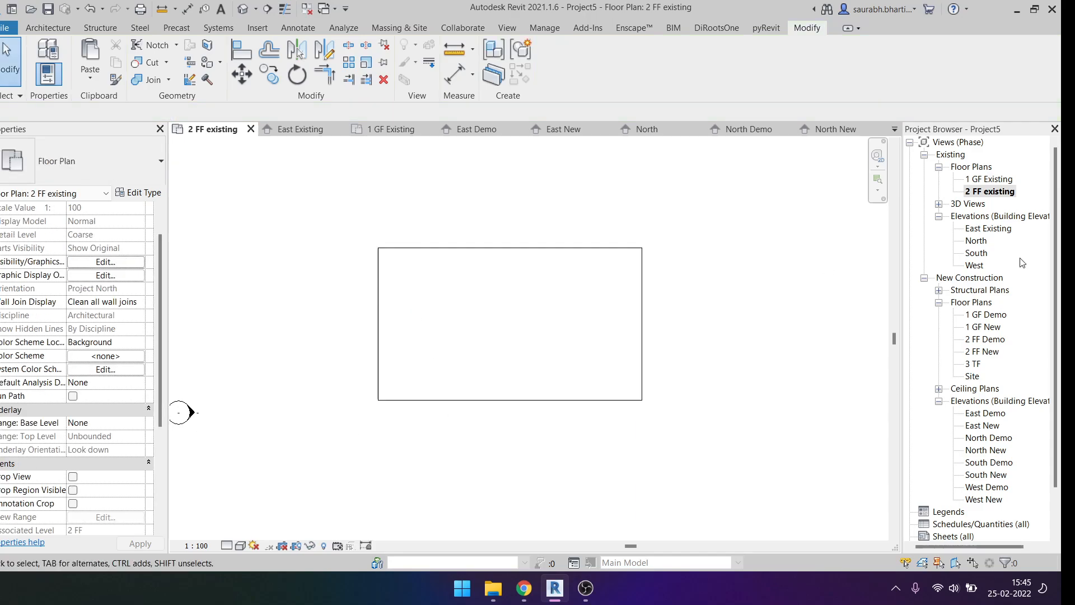
Step: Open the 1 GF Existing floor plan
{"action": "left_click", "coordinate": [983, 182]}
{"action": "double_click", "coordinate": [983, 181]}
{"action": "scroll", "coordinate": [560, 328], "scroll_direction": "up", "scroll_amount": 4}
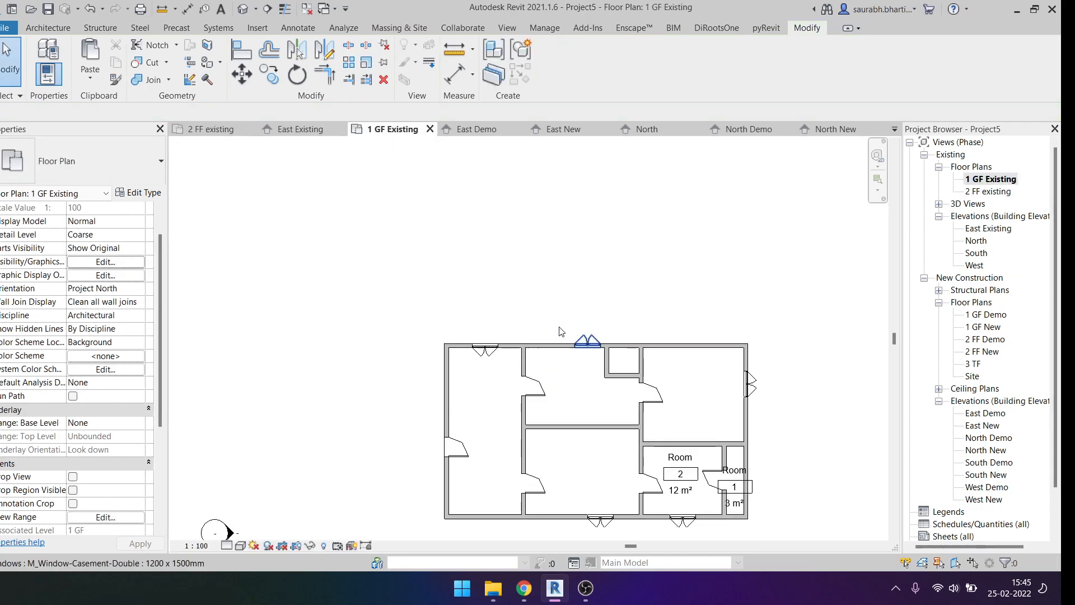
Step: Draw a horizontal grid along the centreline of the building's north exterior wall, ending beyond the east wall
{"action": "key", "text": "g"}
{"action": "key", "text": "r"}
{"action": "scroll", "coordinate": [610, 365], "scroll_direction": "up", "scroll_amount": 3}
{"action": "middle_click_drag", "start_coordinate": [454, 356], "coordinate": [600, 377]}
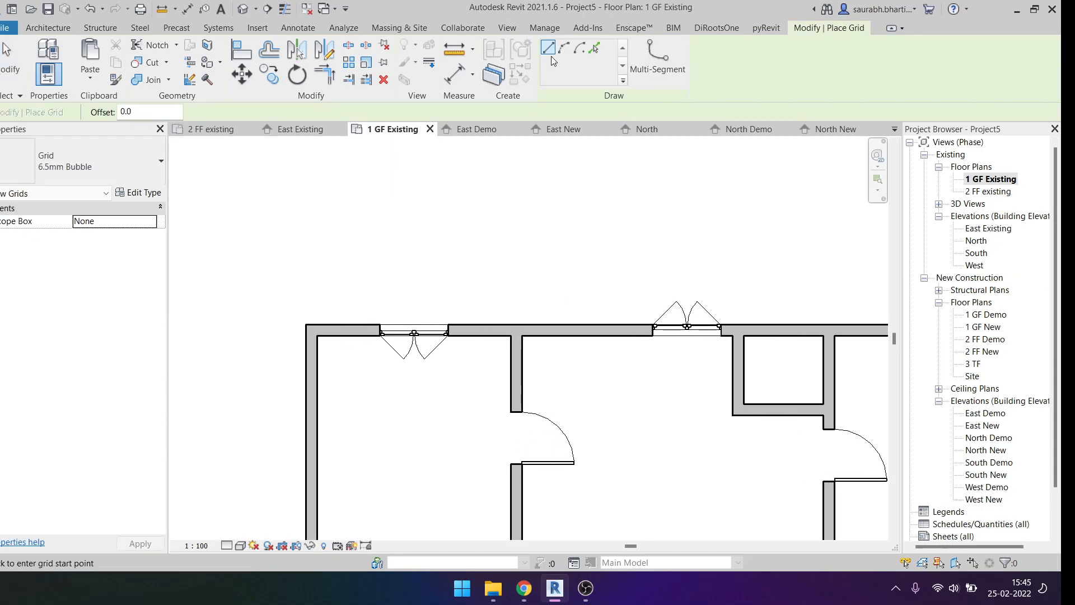
{"action": "scroll", "coordinate": [320, 331], "scroll_direction": "up", "scroll_amount": 2}
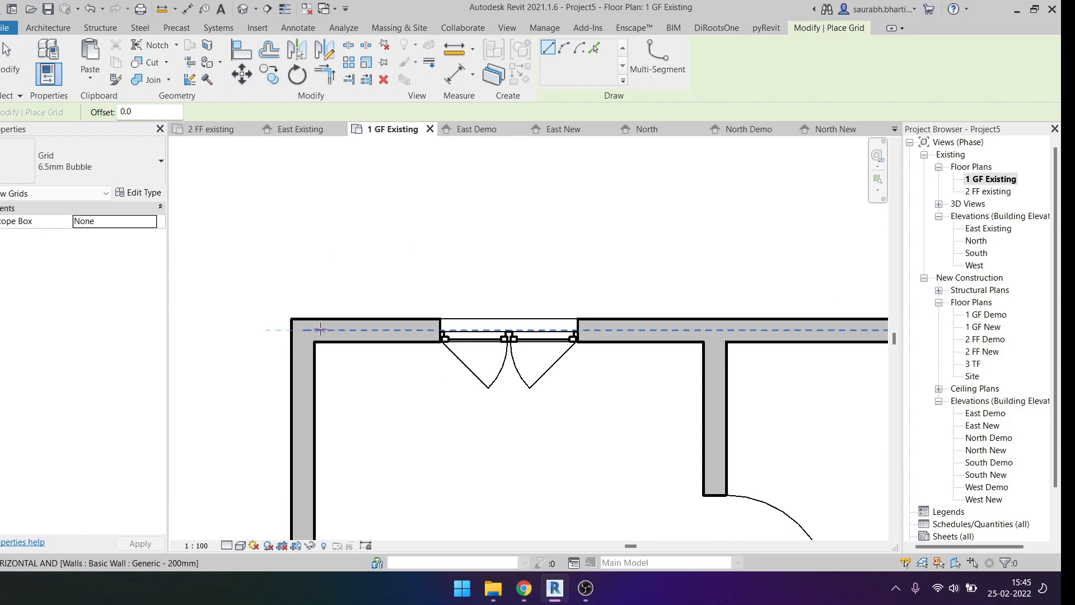
{"action": "left_click", "coordinate": [316, 329]}
{"action": "scroll", "coordinate": [320, 329], "scroll_direction": "down", "scroll_amount": 4}
{"action": "left_click", "coordinate": [732, 330]}
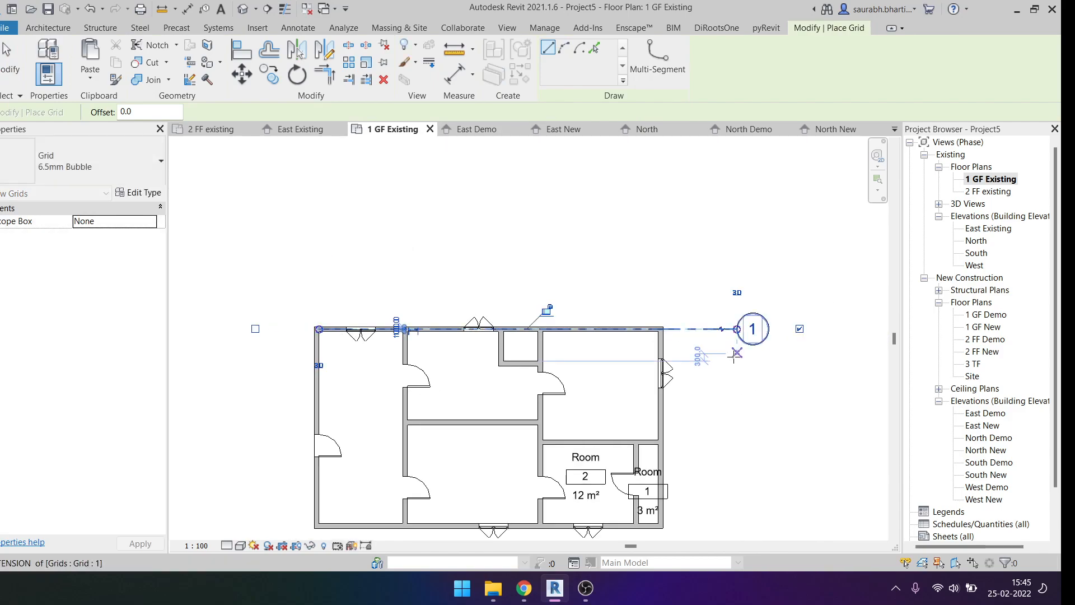
{"action": "middle_click_drag", "start_coordinate": [731, 358], "coordinate": [707, 307]}
{"action": "key", "text": "Escape"}
{"action": "key", "text": "Escape"}
Step: Extend the west end of grid 1 well beyond the building's west wall
{"action": "left_click", "coordinate": [284, 278]}
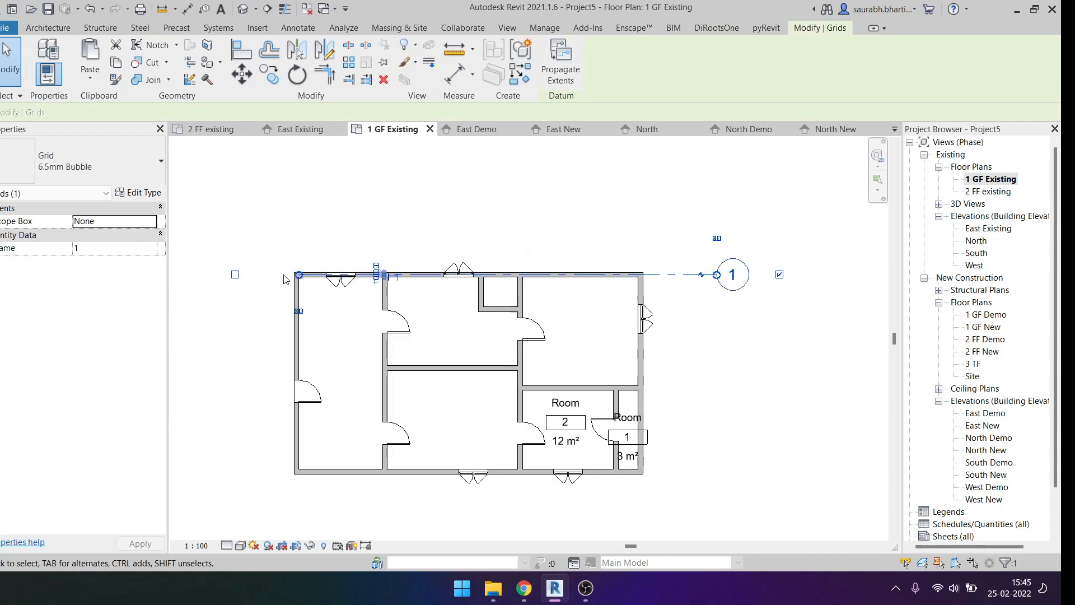
{"action": "left_click_drag", "start_coordinate": [299, 274], "coordinate": [183, 275]}
{"action": "key", "text": "Escape"}
{"action": "left_click", "coordinate": [671, 275]}
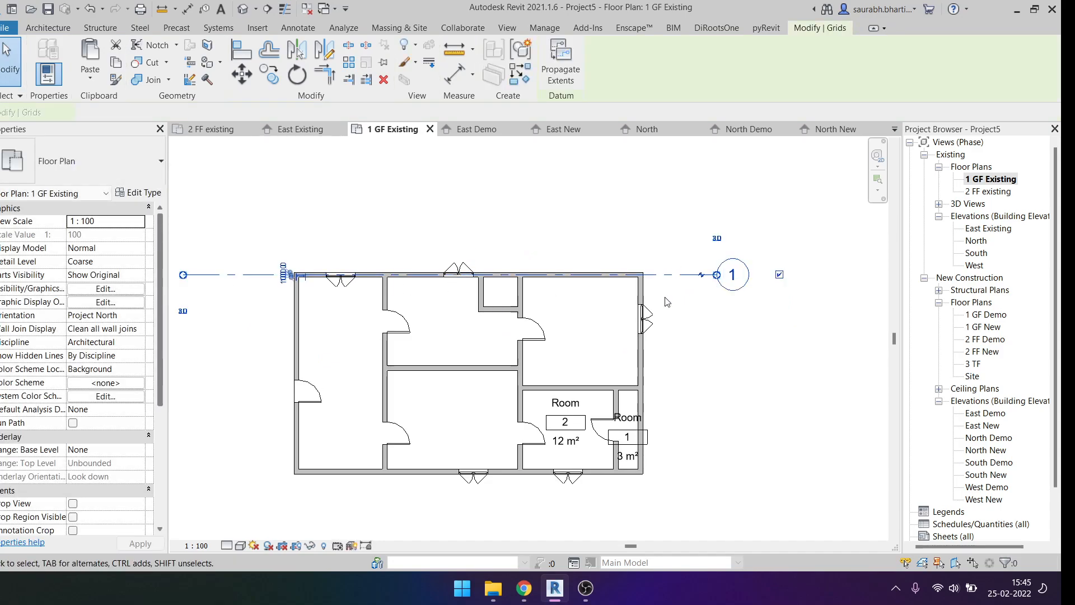
{"action": "left_click", "coordinate": [197, 254]}
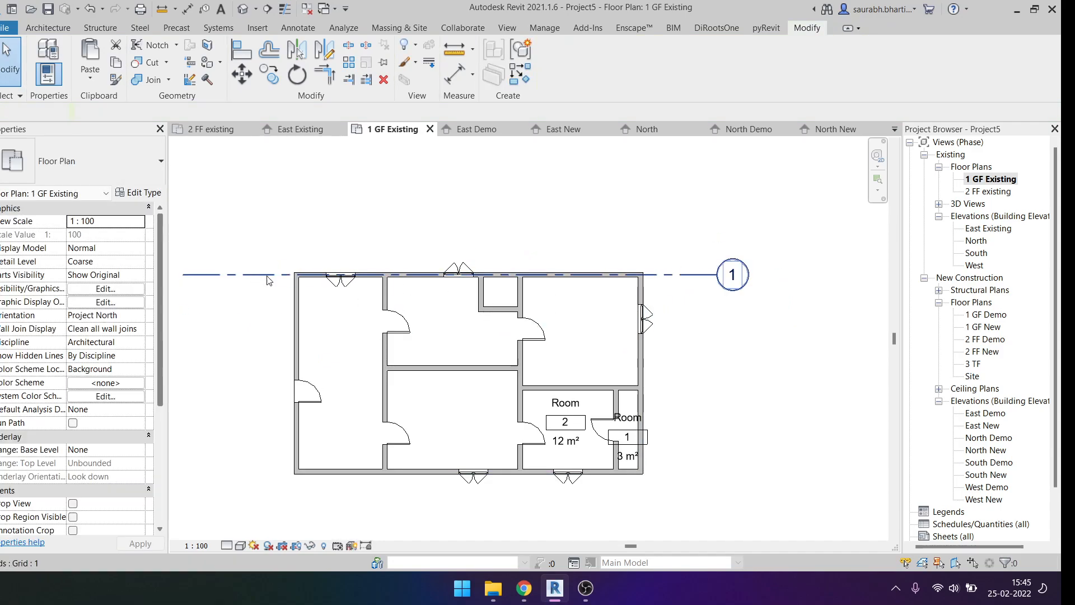
{"action": "left_click", "coordinate": [696, 275]}
Step: Draw a horizontal grid along the middle rooms' dividing wall and extend its west end past the building's west wall
{"action": "key", "text": "g"}
{"action": "key", "text": "r"}
{"action": "scroll", "coordinate": [526, 376], "scroll_direction": "up", "scroll_amount": 3}
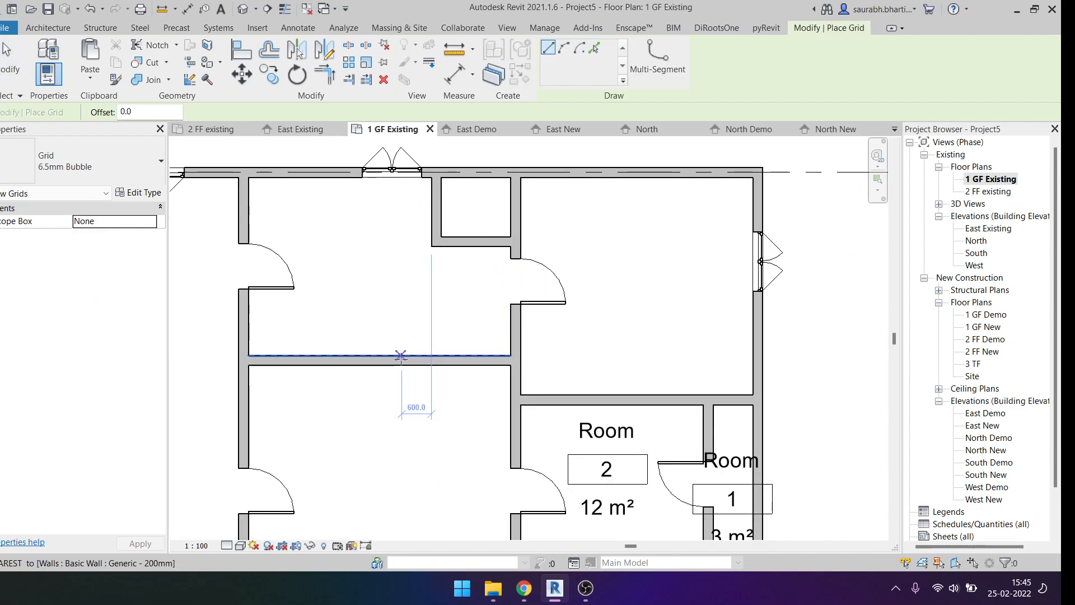
{"action": "left_click", "coordinate": [398, 360]}
{"action": "scroll", "coordinate": [399, 360], "scroll_direction": "down", "scroll_amount": 4}
{"action": "left_click", "coordinate": [565, 363]}
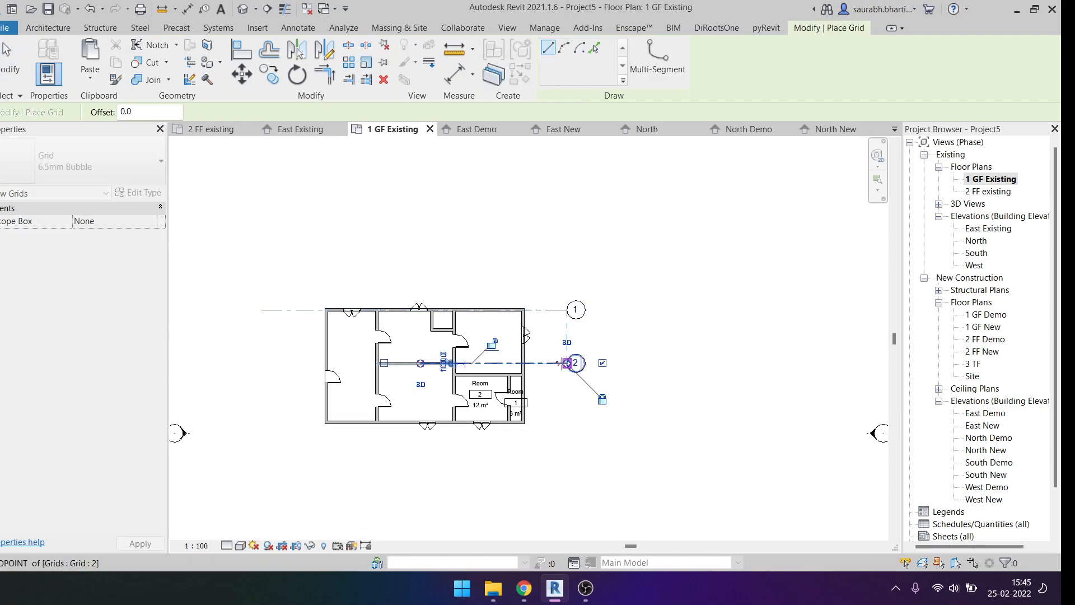
{"action": "key", "text": "Escape"}
{"action": "key", "text": "Escape"}
{"action": "left_click", "coordinate": [529, 363]}
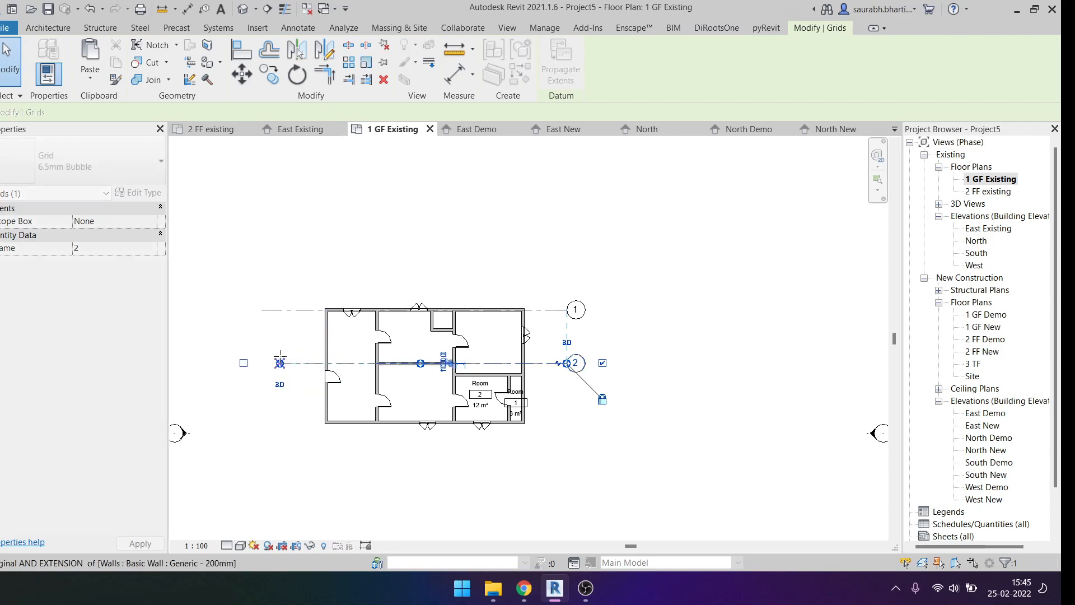
{"action": "key", "text": "Escape"}
Step: Draw a horizontal grid along the wall on the north side of Rooms 1 and 2
{"action": "key", "text": "g"}
{"action": "key", "text": "r"}
{"action": "scroll", "coordinate": [464, 429], "scroll_direction": "up", "scroll_amount": 3}
{"action": "scroll", "coordinate": [442, 288], "scroll_direction": "up", "scroll_amount": 3}
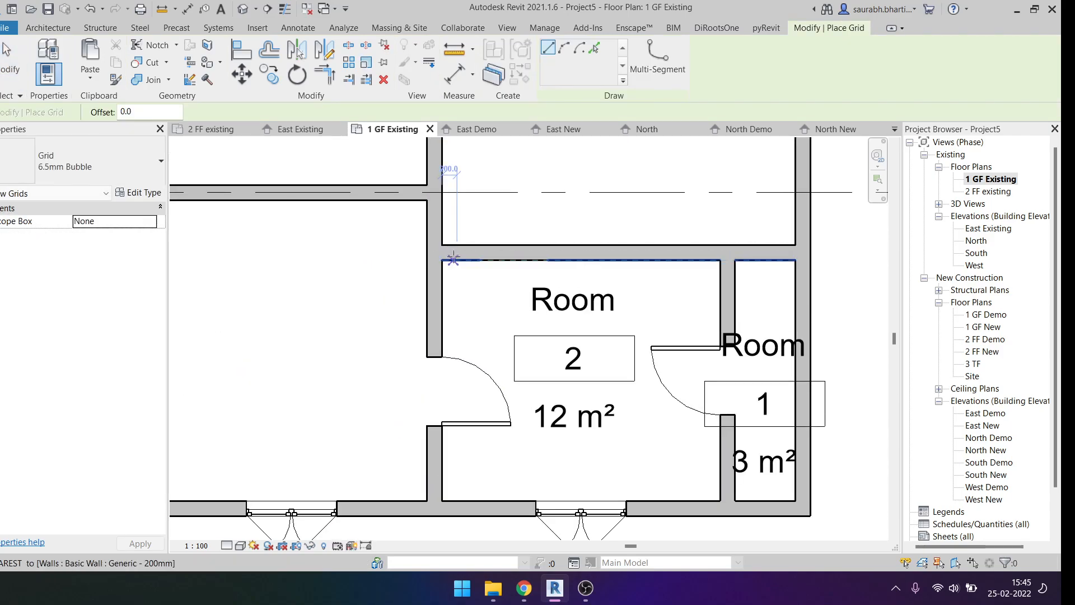
{"action": "left_click", "coordinate": [452, 252]}
{"action": "scroll", "coordinate": [527, 250], "scroll_direction": "down", "scroll_amount": 2}
{"action": "left_click", "coordinate": [746, 252]}
{"action": "key", "text": "Escape"}
Step: Extend the west end of grid 3 past the west wall, level with the ends of the grids above
{"action": "left_click", "coordinate": [706, 254]}
{"action": "middle_click_drag", "start_coordinate": [599, 310], "coordinate": [839, 346]}
{"action": "left_click_drag", "start_coordinate": [735, 286], "coordinate": [283, 287]}
{"action": "key", "text": "Escape"}
{"action": "scroll", "coordinate": [283, 286], "scroll_direction": "down", "scroll_amount": 2}
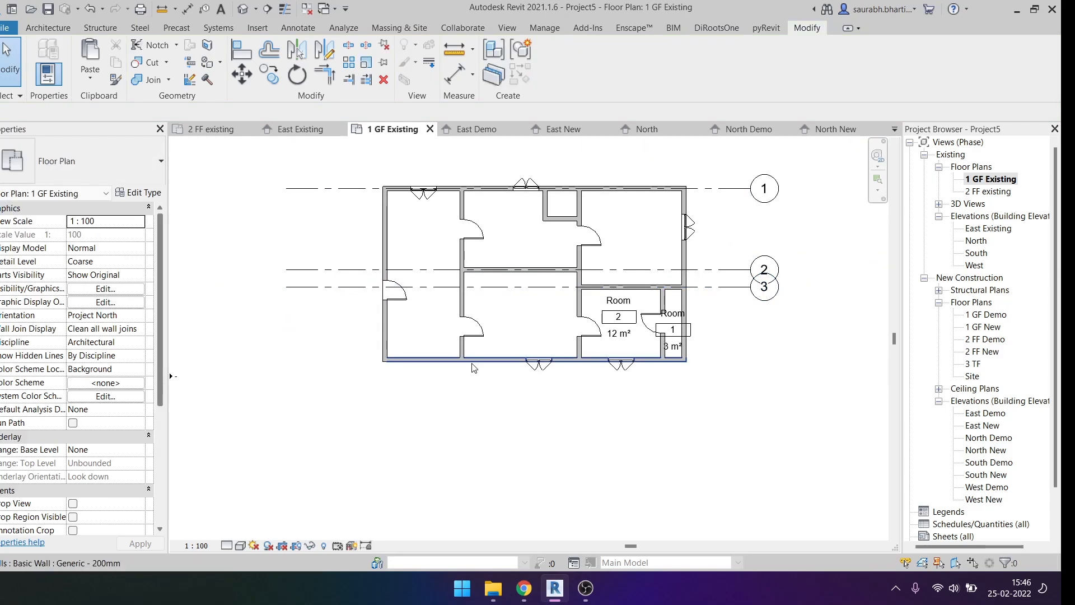
Step: Draw a horizontal grid along the south exterior wall and extend its west end beyond the building
{"action": "key", "text": "g"}
{"action": "key", "text": "r"}
{"action": "scroll", "coordinate": [480, 343], "scroll_direction": "up", "scroll_amount": 8}
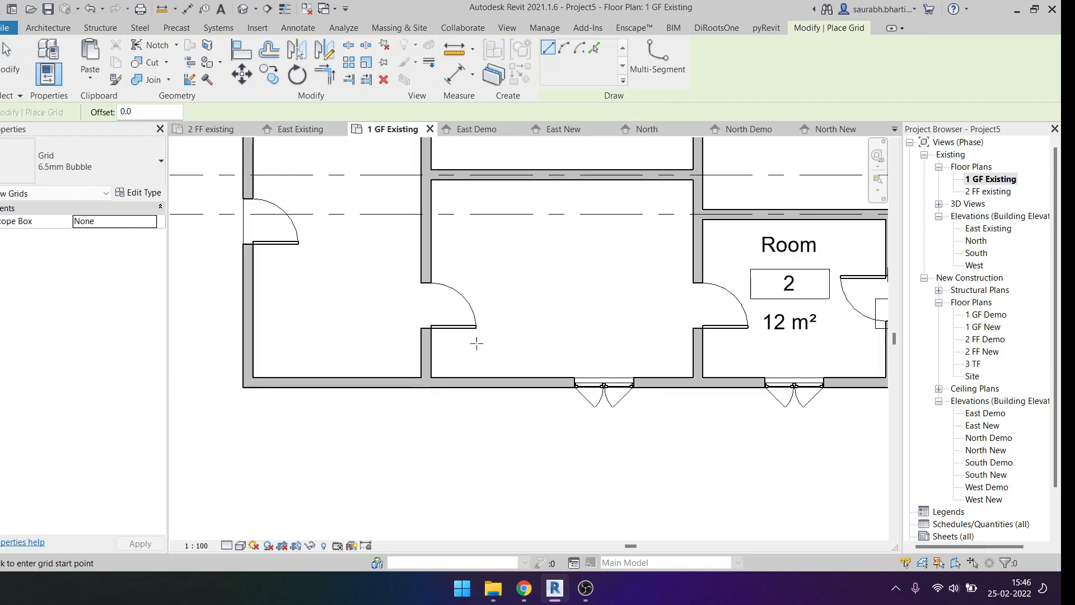
{"action": "left_click", "coordinate": [417, 381]}
{"action": "scroll", "coordinate": [598, 376], "scroll_direction": "down", "scroll_amount": 8}
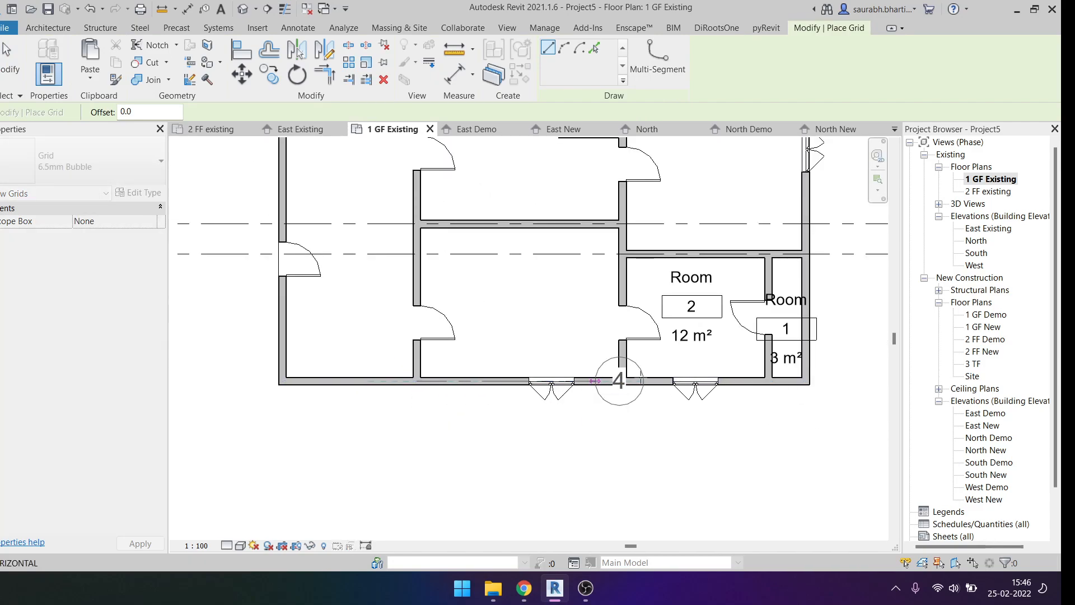
{"action": "key", "text": "Escape"}
{"action": "key", "text": "Escape"}
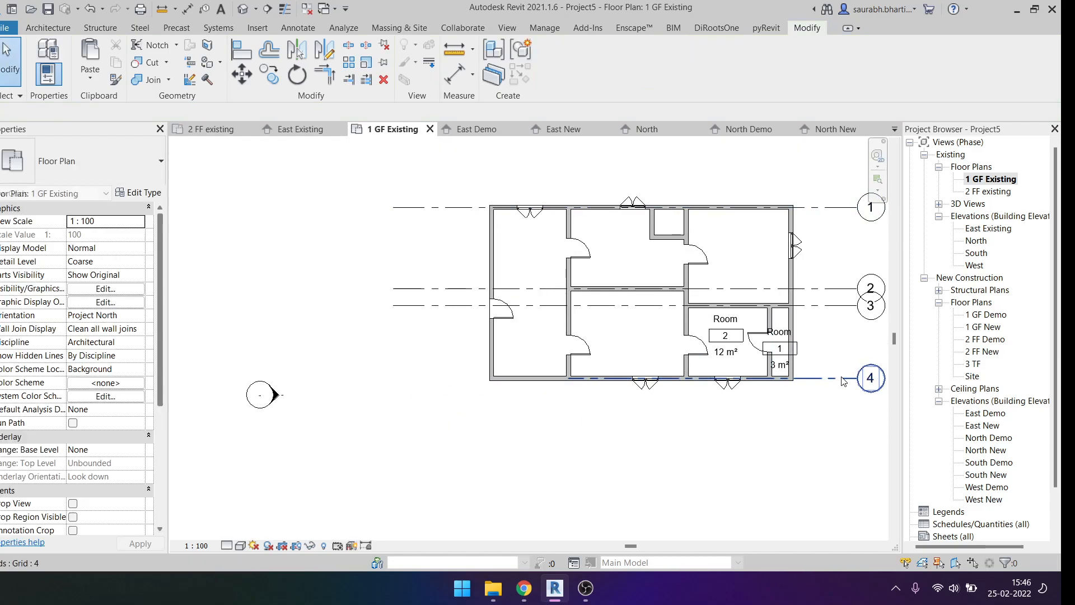
{"action": "left_click", "coordinate": [856, 378]}
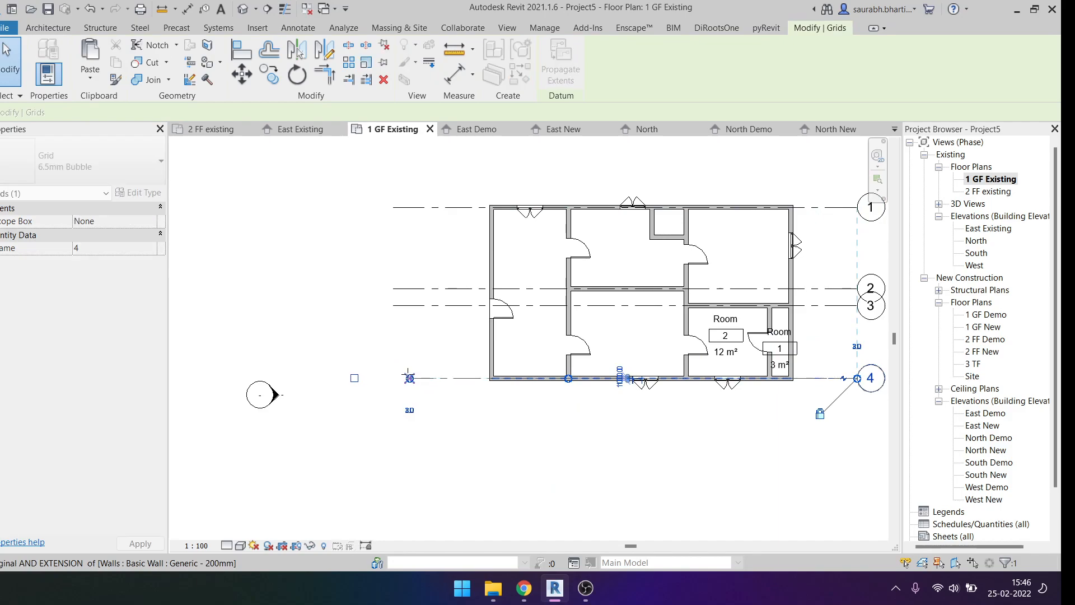
{"action": "key", "text": "Escape"}
{"action": "middle_click_drag", "start_coordinate": [441, 393], "coordinate": [378, 414]}
Step: Draw a vertical grid on the centreline of the west exterior wall, with its bubble above the building
{"action": "key", "text": "g"}
{"action": "key", "text": "r"}
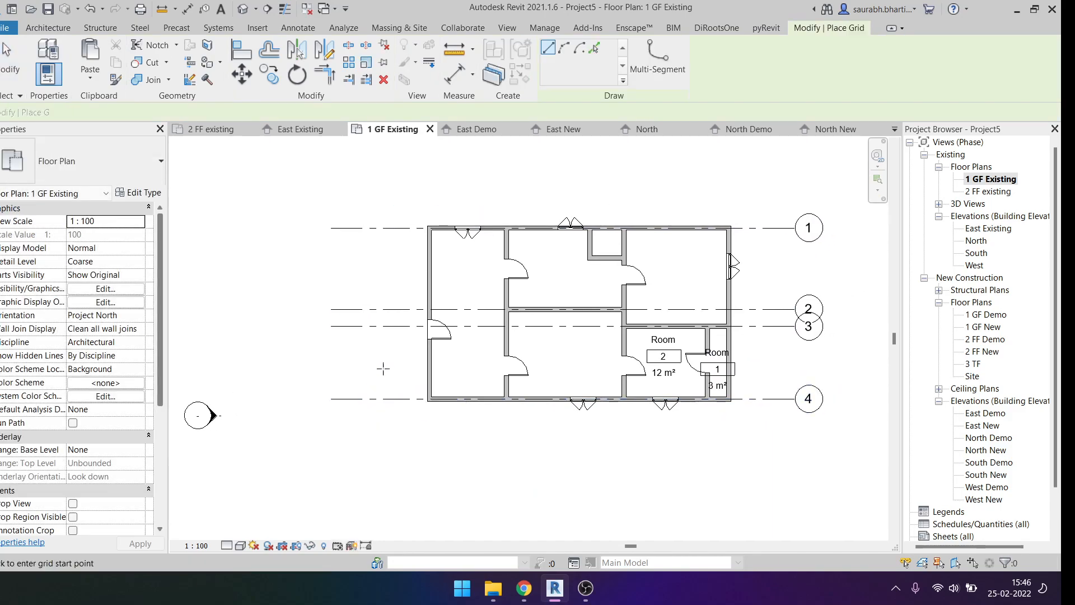
{"action": "scroll", "coordinate": [445, 278], "scroll_direction": "up", "scroll_amount": 4}
{"action": "left_click", "coordinate": [411, 242]}
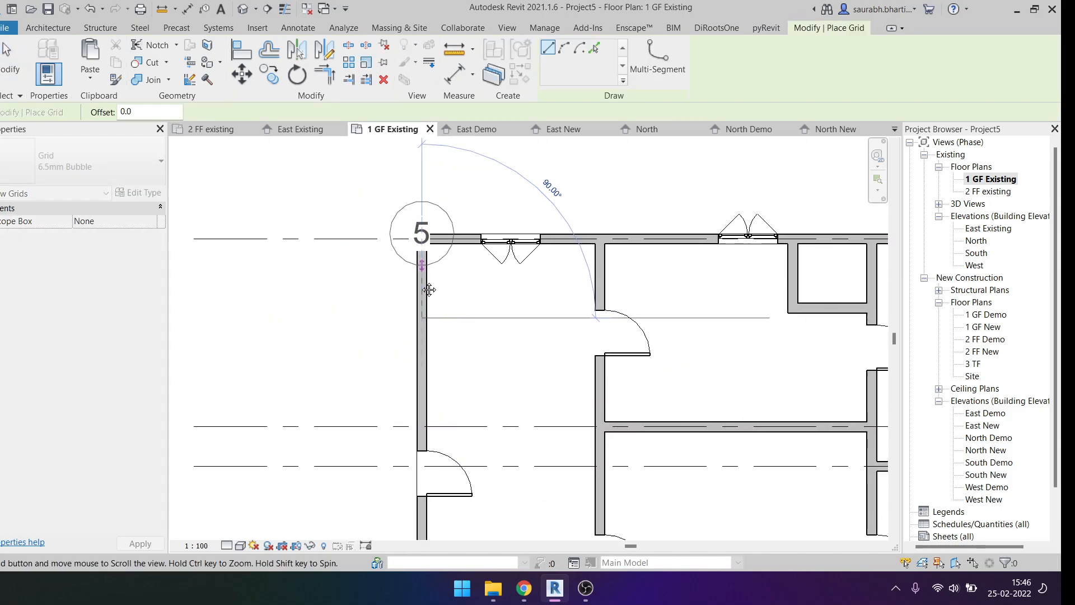
{"action": "left_click", "coordinate": [415, 199]}
{"action": "key", "text": "ctrl+z"}
{"action": "scroll", "coordinate": [425, 339], "scroll_direction": "up", "scroll_amount": 4}
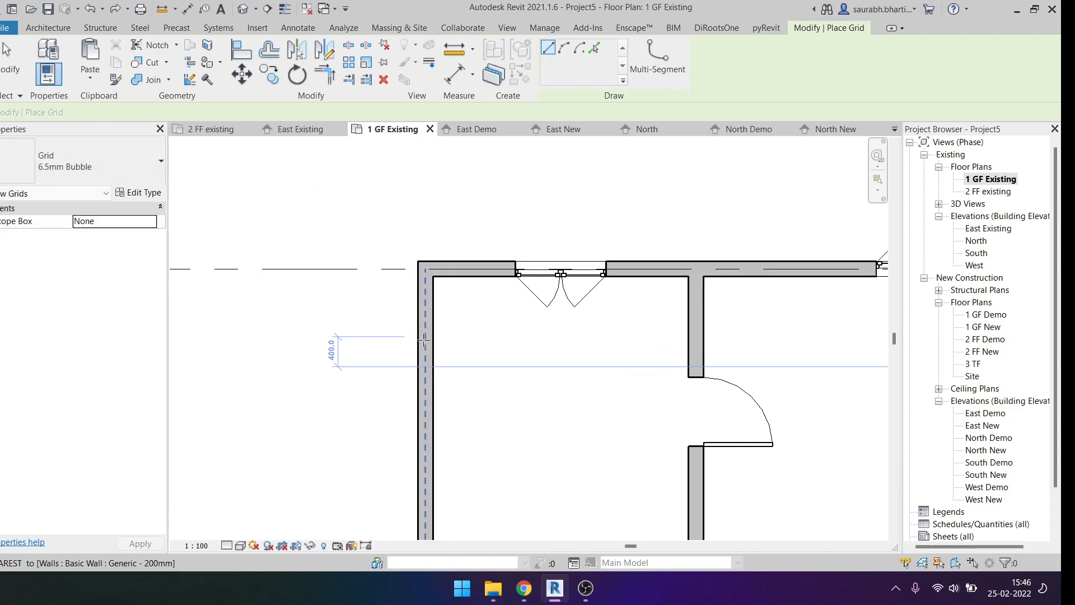
{"action": "left_click", "coordinate": [426, 343]}
{"action": "scroll", "coordinate": [421, 269], "scroll_direction": "down", "scroll_amount": 6}
{"action": "left_click", "coordinate": [421, 207]}
{"action": "key", "text": "Escape"}
{"action": "key", "text": "Escape"}
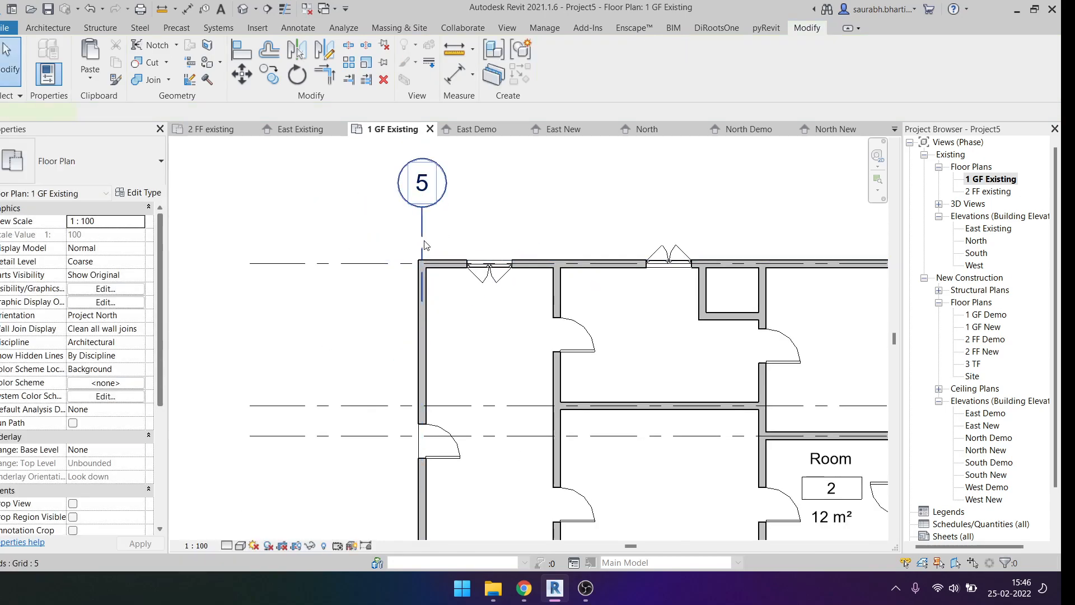
Step: Extend the lower end of the west wall's vertical grid beyond the south exterior wall
{"action": "left_click", "coordinate": [422, 263]}
{"action": "scroll", "coordinate": [422, 263], "scroll_direction": "down", "scroll_amount": 1}
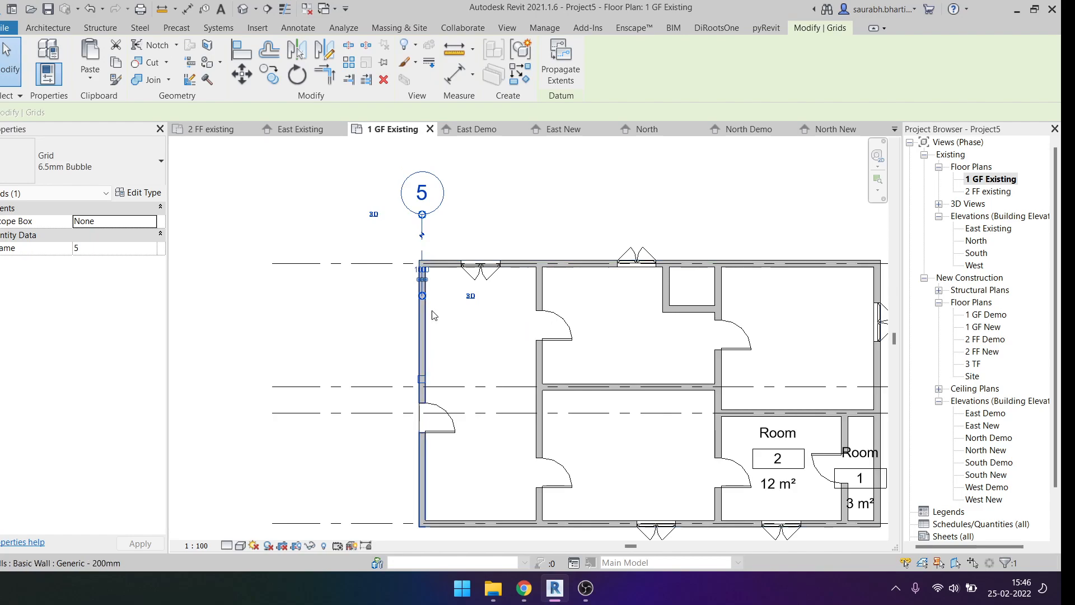
{"action": "left_click_drag", "start_coordinate": [423, 295], "coordinate": [467, 420]}
{"action": "middle_click_drag", "start_coordinate": [463, 518], "coordinate": [454, 302]}
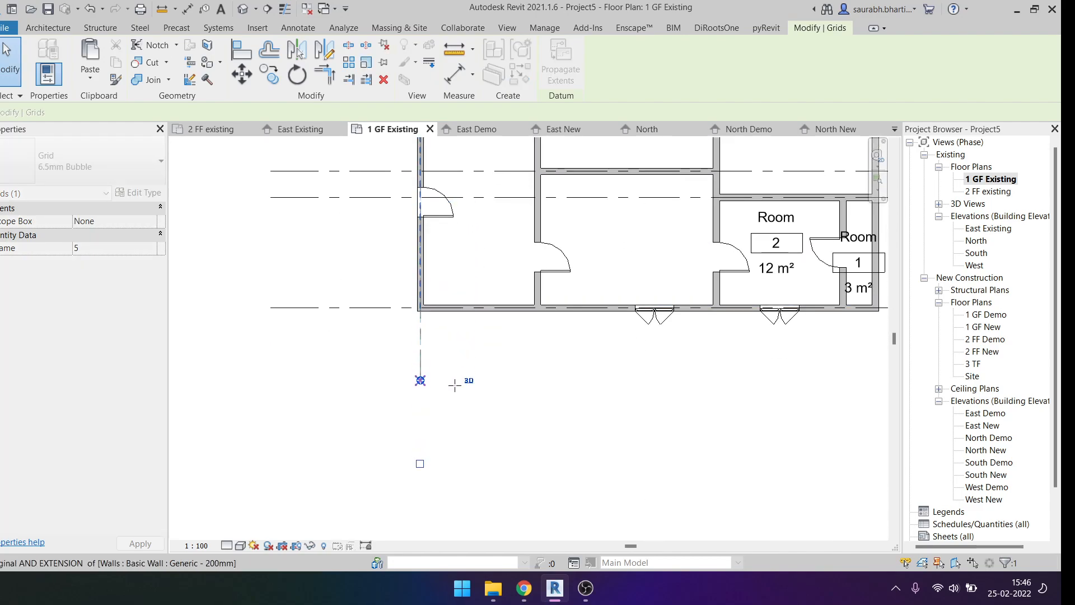
{"action": "middle_click_drag", "start_coordinate": [456, 399], "coordinate": [427, 480]}
{"action": "left_click", "coordinate": [391, 434]}
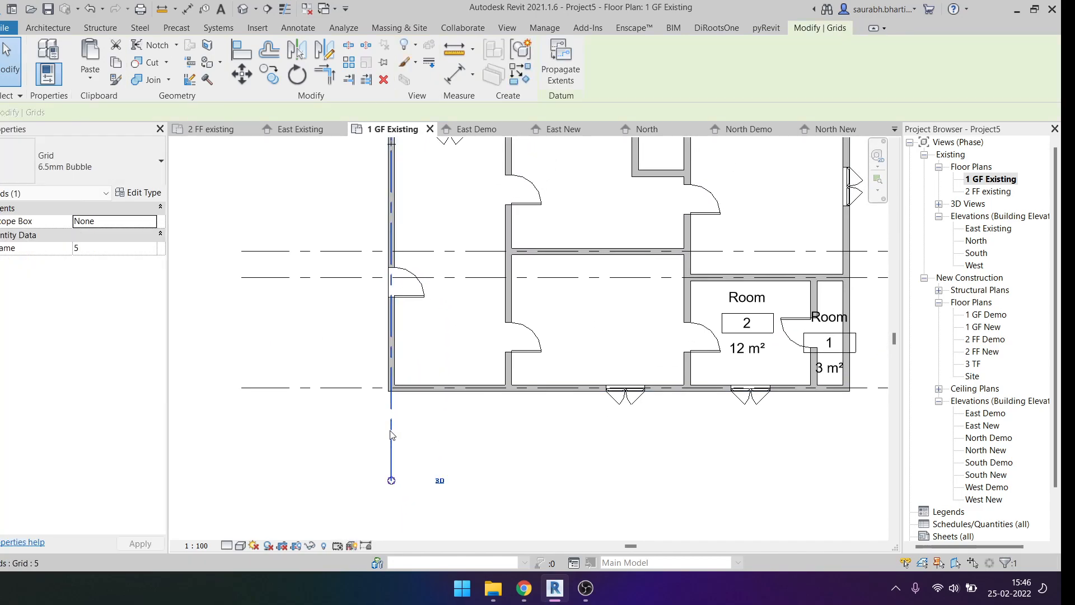
{"action": "key", "text": "g"}
{"action": "key", "text": "r"}
{"action": "middle_click_drag", "start_coordinate": [460, 227], "coordinate": [435, 420]}
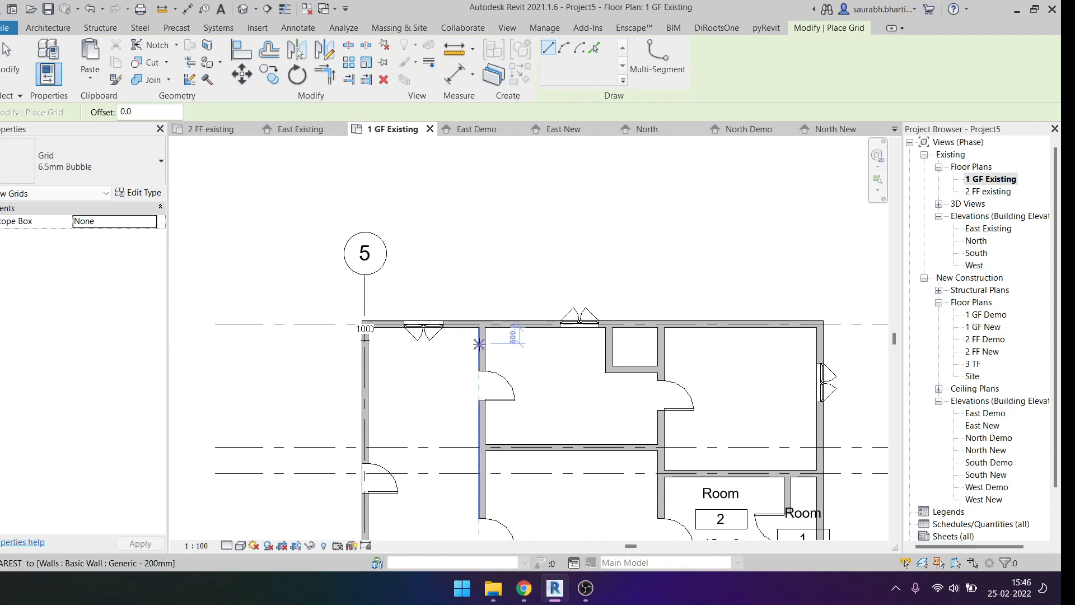
{"action": "scroll", "coordinate": [479, 344], "scroll_direction": "up", "scroll_amount": 3}
{"action": "left_click", "coordinate": [478, 343]}
{"action": "scroll", "coordinate": [467, 260], "scroll_direction": "down", "scroll_amount": 3}
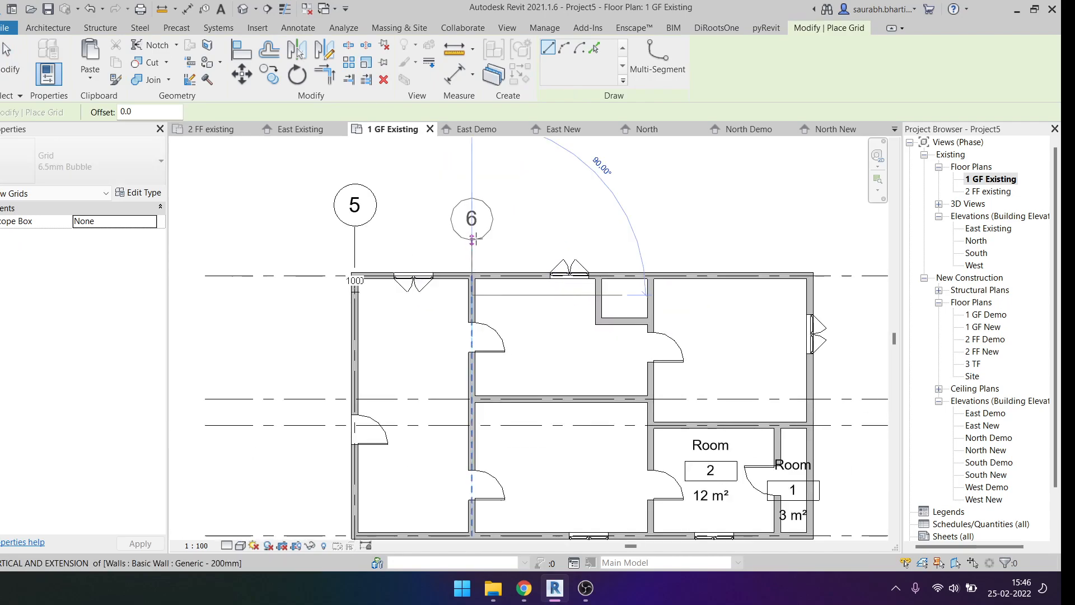
{"action": "key", "text": "Escape"}
{"action": "key", "text": "Escape"}
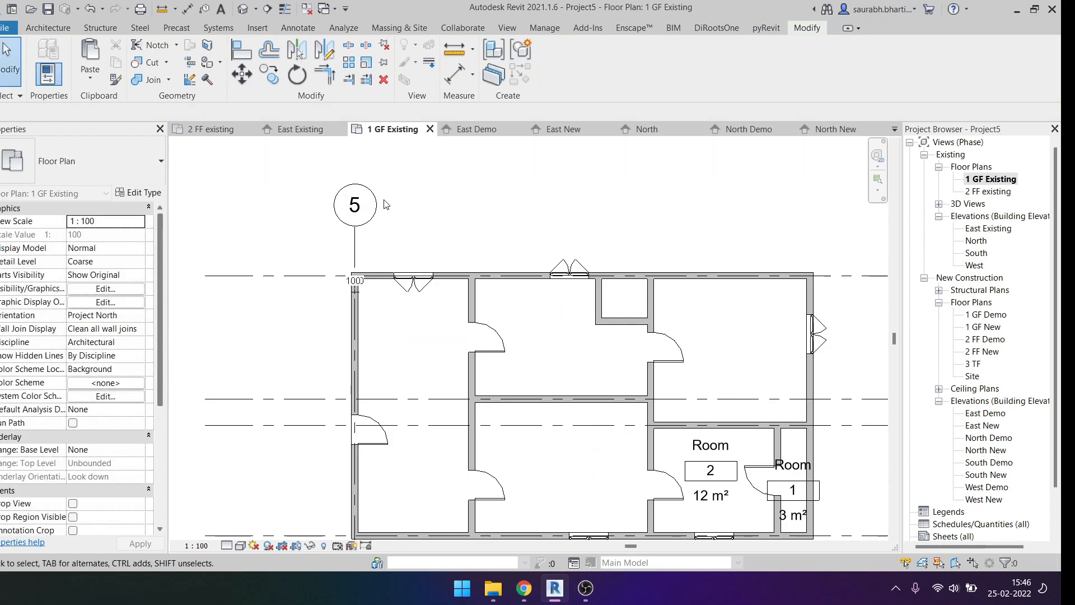
Step: Rename the vertical grid on the west exterior wall to A
{"action": "left_click", "coordinate": [355, 204]}
{"action": "left_click", "coordinate": [366, 205]}
{"action": "type", "text": "A"}
{"action": "key", "text": "Escape"}
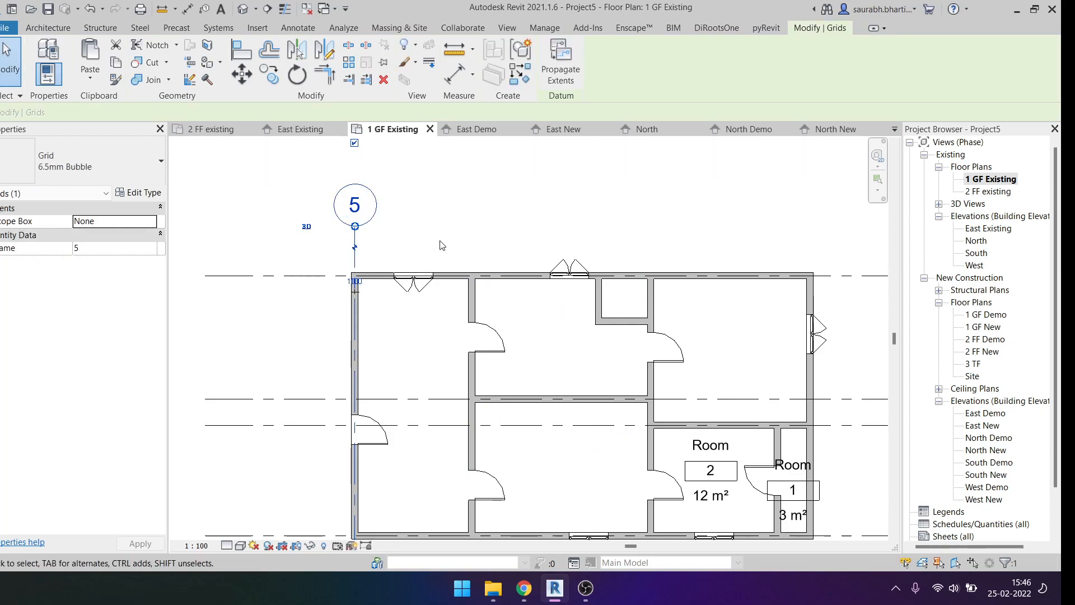
{"action": "left_click", "coordinate": [357, 205]}
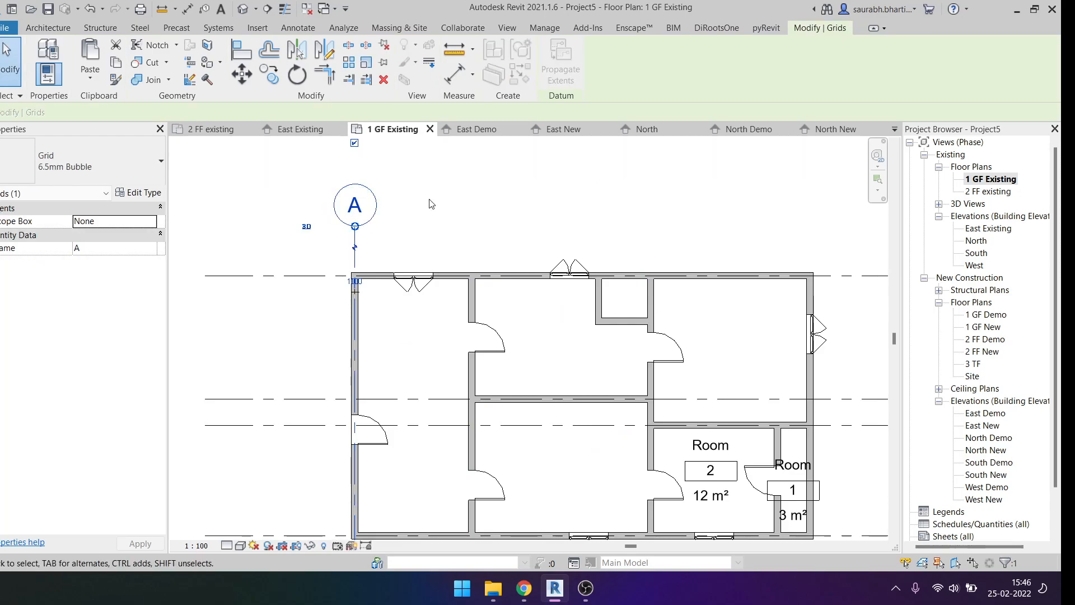
{"action": "left_click", "coordinate": [462, 239]}
Step: Draw a vertical grid along the first interior wall east of grid A, with its bubble above the building
{"action": "key", "text": "g"}
{"action": "key", "text": "r"}
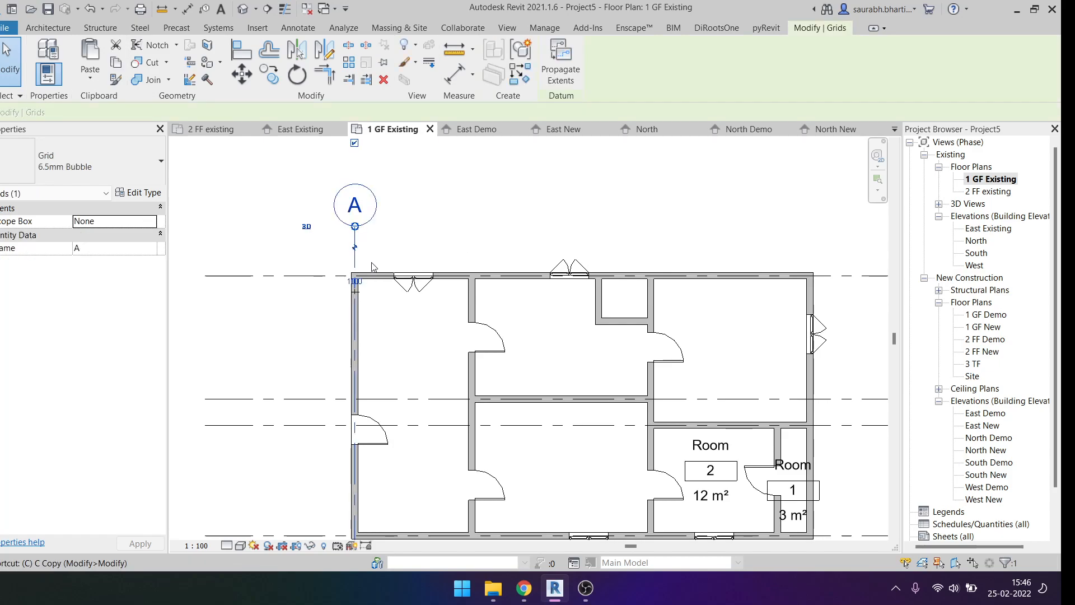
{"action": "scroll", "coordinate": [473, 291], "scroll_direction": "up", "scroll_amount": 3}
{"action": "left_click", "coordinate": [468, 301]}
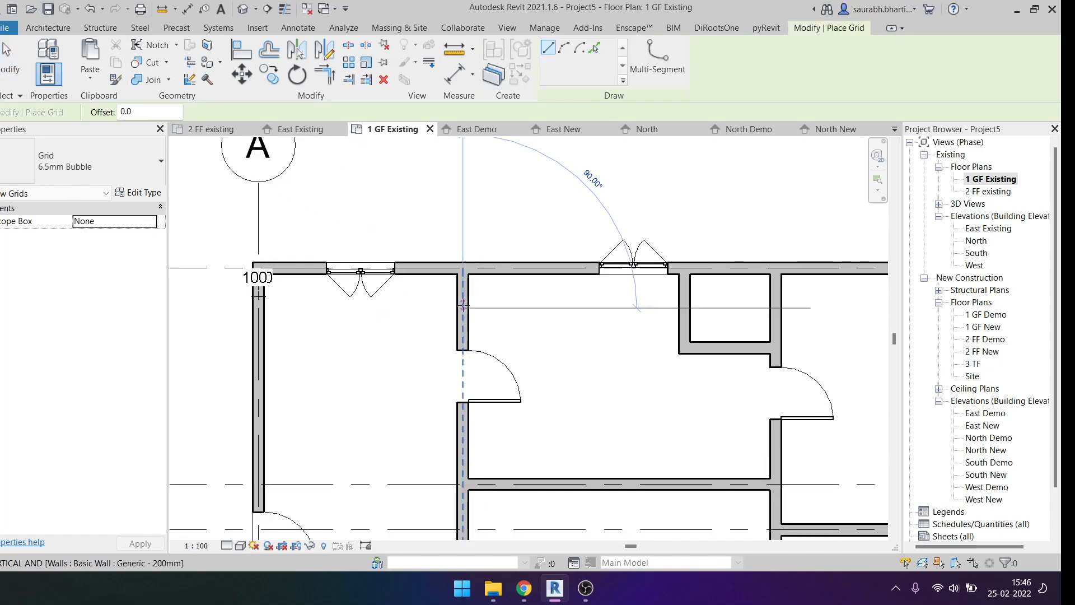
{"action": "left_click", "coordinate": [468, 182]}
{"action": "scroll", "coordinate": [491, 221], "scroll_direction": "down", "scroll_amount": 4}
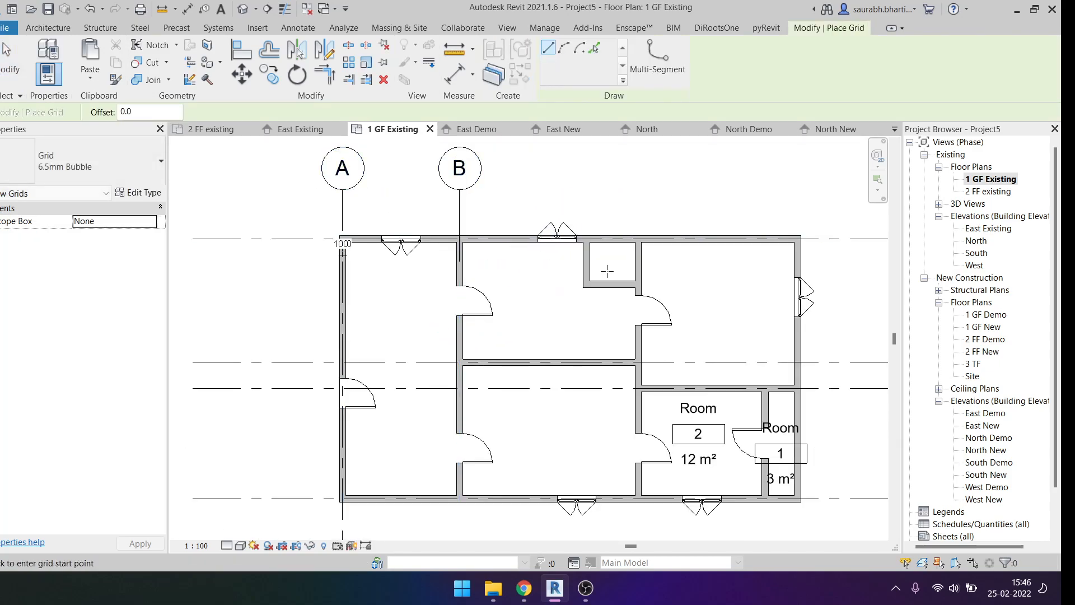
Step: Draw a vertical grid along the interior wall on the west side of Room 2, level with grids A and B
{"action": "scroll", "coordinate": [639, 272], "scroll_direction": "up", "scroll_amount": 3}
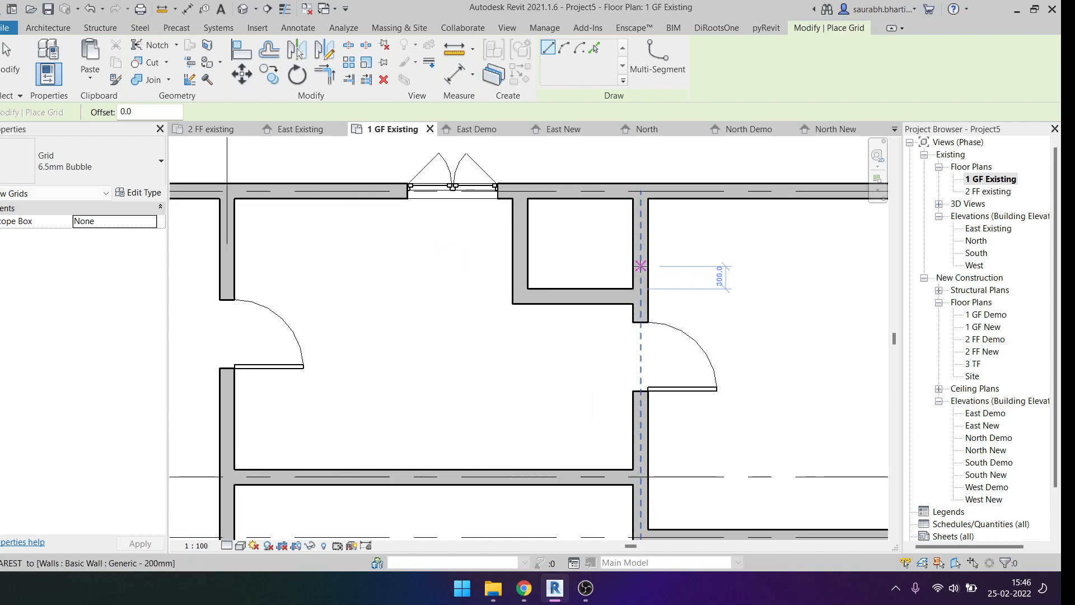
{"action": "left_click", "coordinate": [640, 266]}
{"action": "scroll", "coordinate": [640, 266], "scroll_direction": "down", "scroll_amount": 4}
{"action": "left_click", "coordinate": [638, 184]}
{"action": "middle_click_drag", "start_coordinate": [631, 225], "coordinate": [544, 265]}
Step: Draw a vertical grid along the east exterior wall, aligned with the other lettered grids
{"action": "scroll", "coordinate": [779, 291], "scroll_direction": "up", "scroll_amount": 3}
{"action": "left_click", "coordinate": [695, 289]}
{"action": "scroll", "coordinate": [695, 290], "scroll_direction": "down", "scroll_amount": 3}
{"action": "left_click", "coordinate": [693, 196]}
{"action": "key", "text": "Escape"}
{"action": "key", "text": "Escape"}
Step: Extend vertical grids B, C and D south beyond the building so their ends align with grid A
{"action": "left_click", "coordinate": [694, 290]}
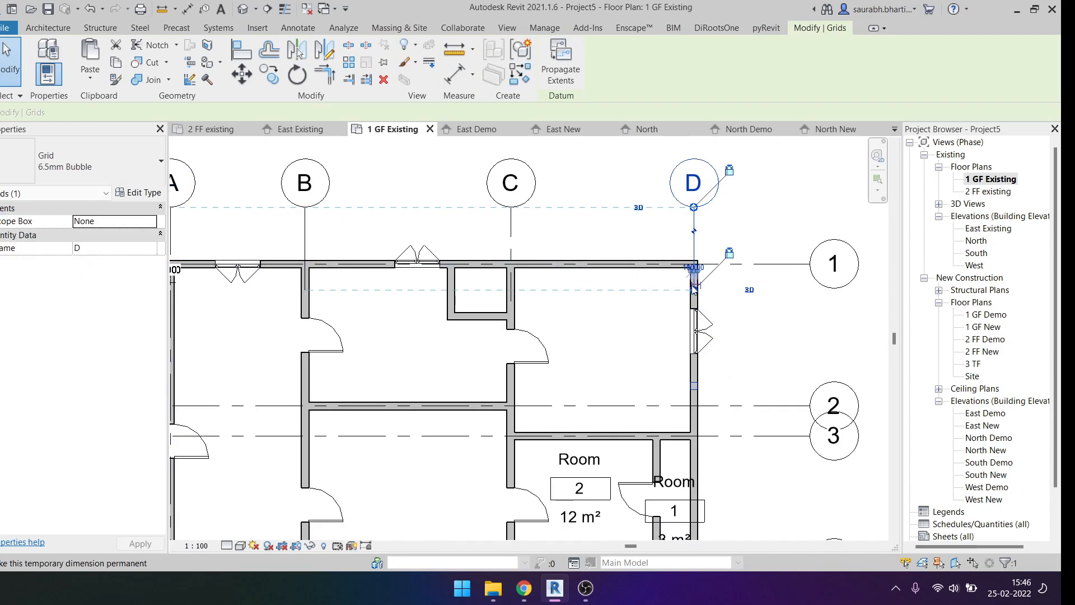
{"action": "middle_click_drag", "start_coordinate": [708, 529], "coordinate": [666, 262]}
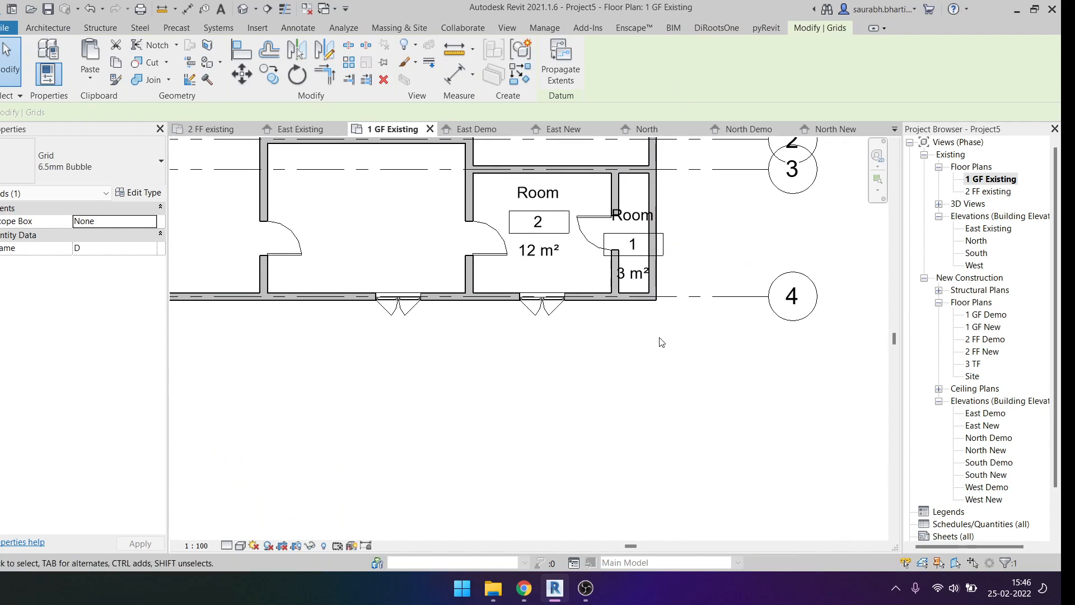
{"action": "middle_click_drag", "start_coordinate": [660, 336], "coordinate": [717, 430]}
{"action": "scroll", "coordinate": [716, 429], "scroll_direction": "down", "scroll_amount": 1}
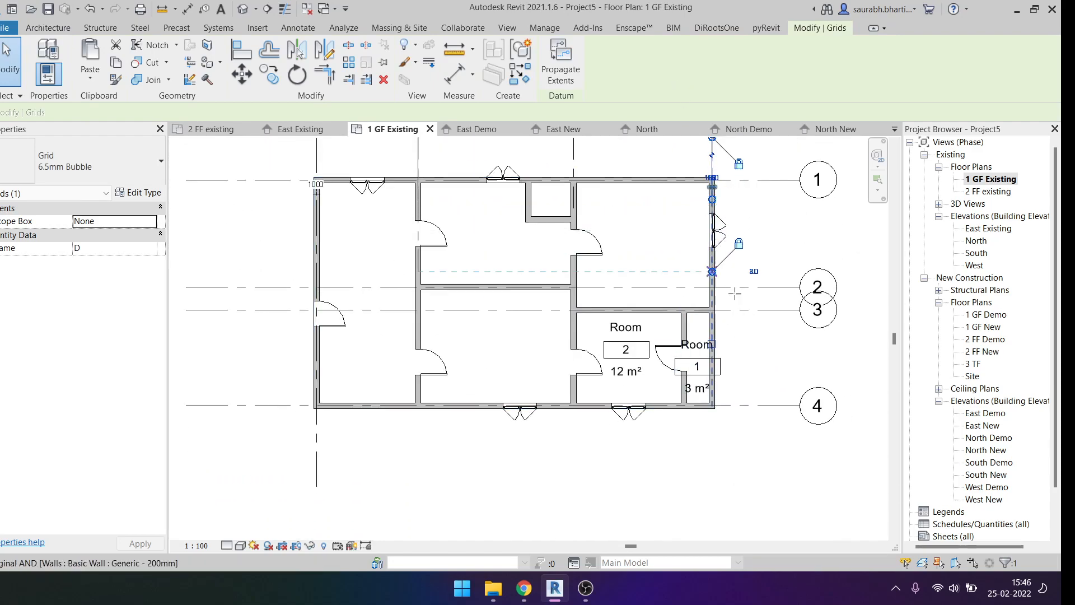
{"action": "left_click_drag", "start_coordinate": [736, 430], "coordinate": [744, 490]}
{"action": "key", "text": "Escape"}
{"action": "left_click", "coordinate": [573, 170]}
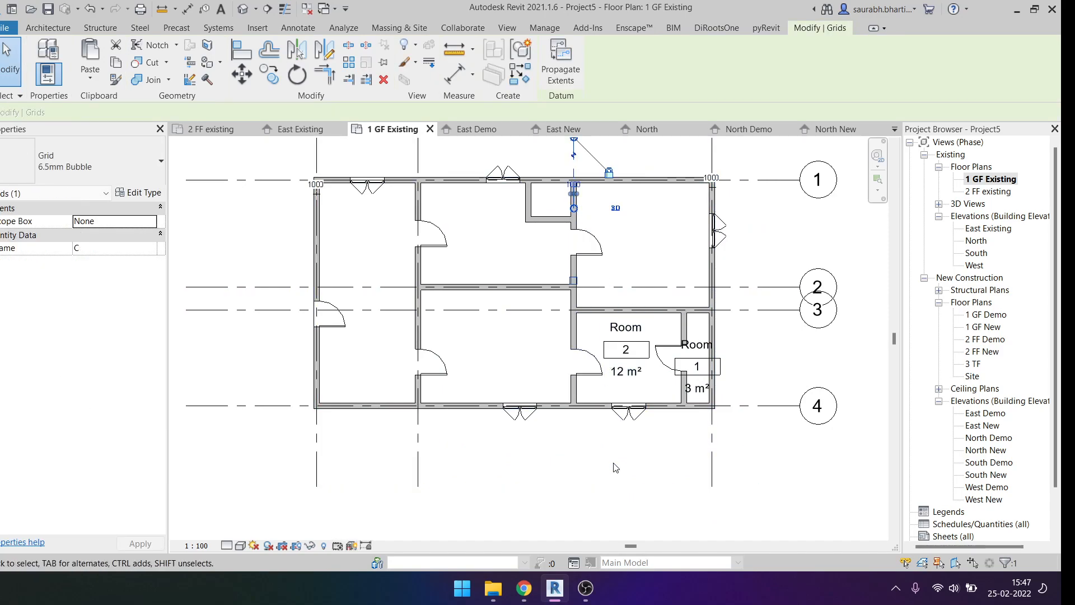
{"action": "left_click_drag", "start_coordinate": [573, 208], "coordinate": [583, 485]}
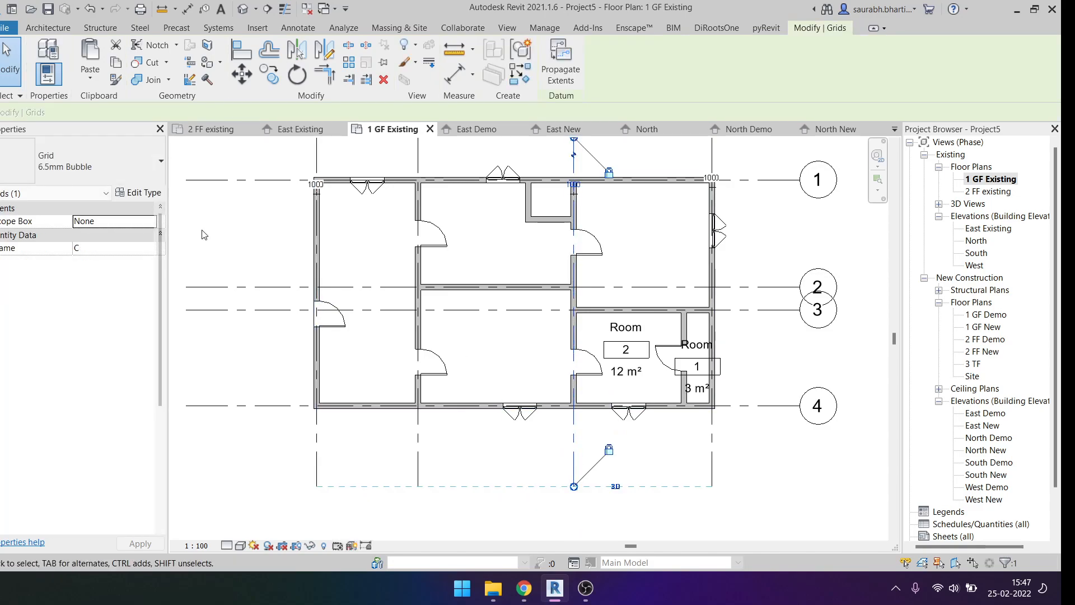
Step: Edit the 6.5mm Bubble grid type to show bubbles at both ends of every grid
{"action": "left_click", "coordinate": [143, 193]}
{"action": "left_click", "coordinate": [430, 225]}
{"action": "left_click", "coordinate": [699, 542]}
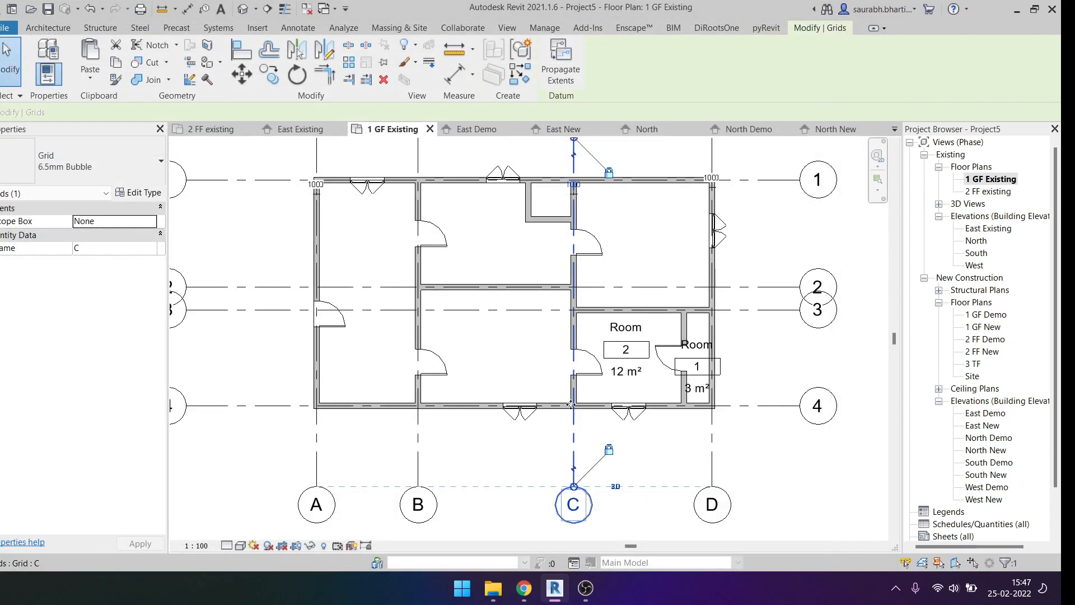
{"action": "scroll", "coordinate": [587, 386], "scroll_direction": "down", "scroll_amount": 3}
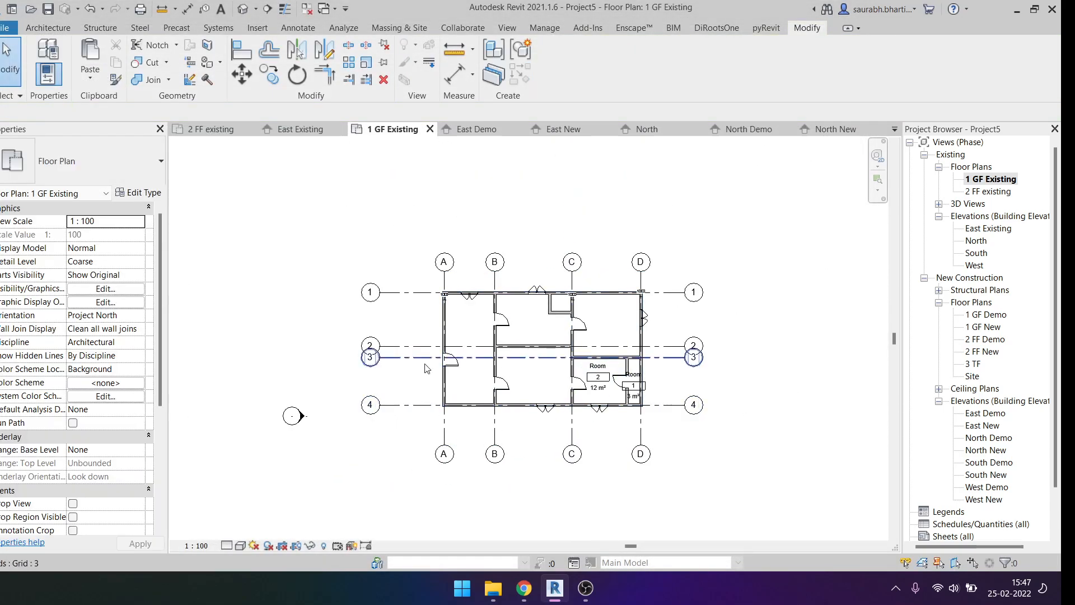
Step: Add elbows at both ends of grid 3 to separate its bubbles from those of grid 2
{"action": "left_click", "coordinate": [404, 358]}
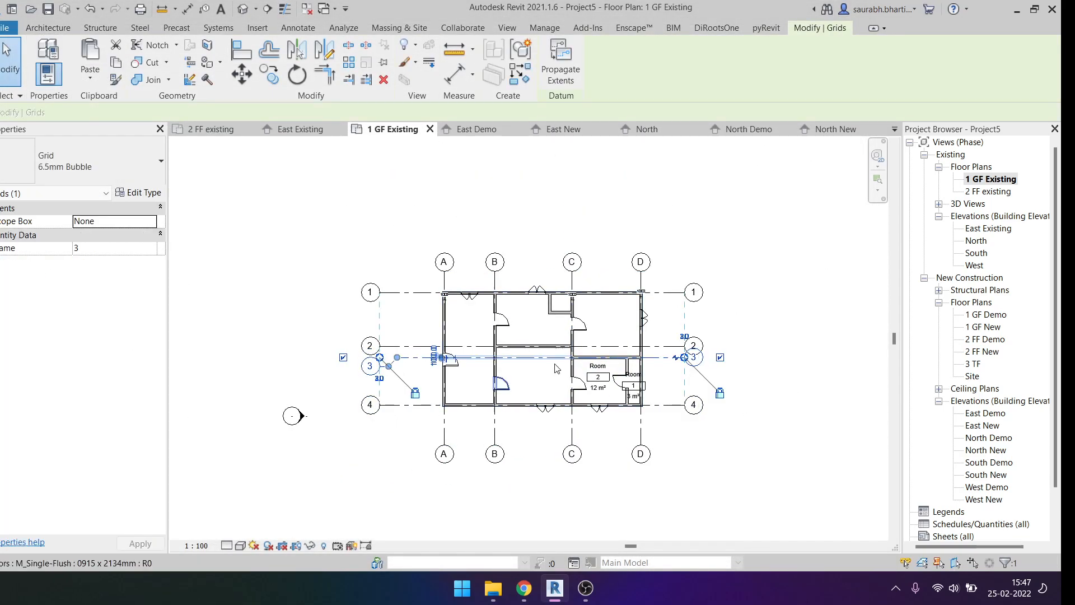
{"action": "left_click", "coordinate": [676, 358]}
{"action": "left_click", "coordinate": [704, 385]}
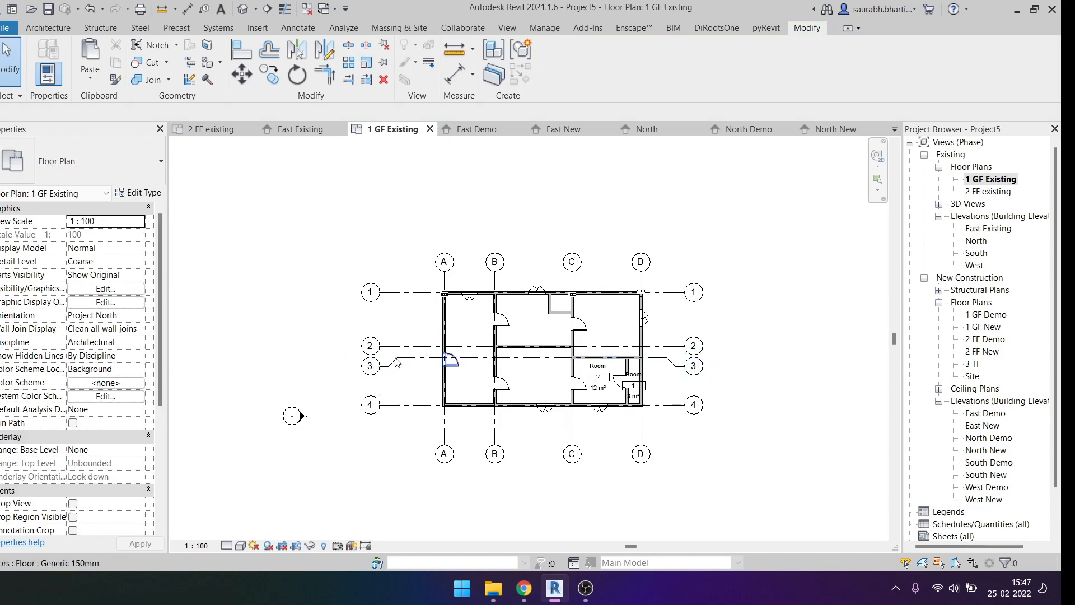
{"action": "double_click", "coordinate": [994, 192]}
{"action": "double_click", "coordinate": [990, 179]}
{"action": "scroll", "coordinate": [532, 375], "scroll_direction": "up", "scroll_amount": 3}
{"action": "scroll", "coordinate": [528, 379], "scroll_direction": "up", "scroll_amount": 1}
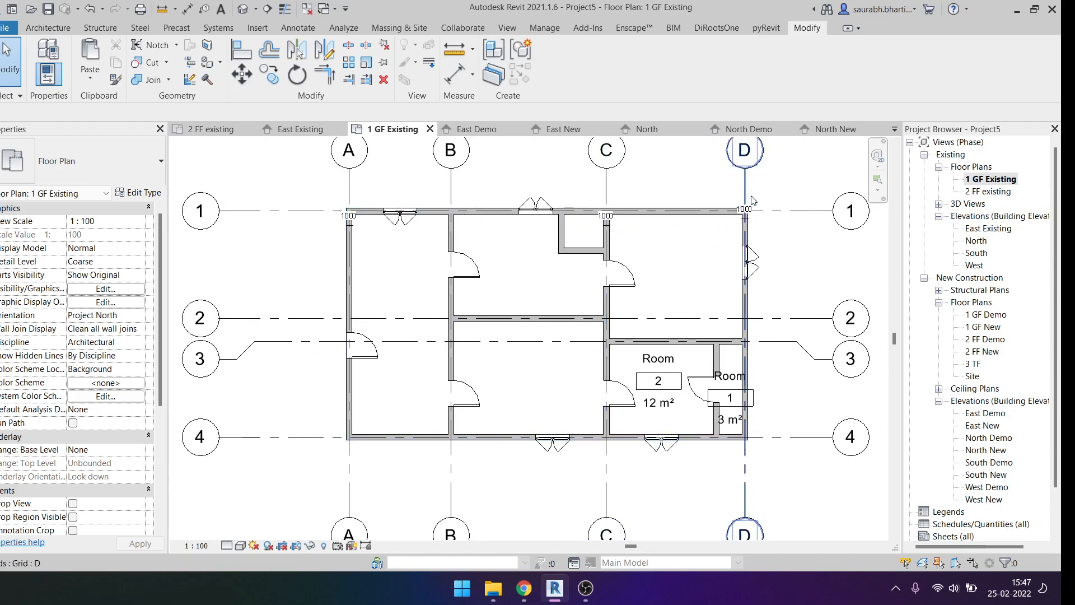
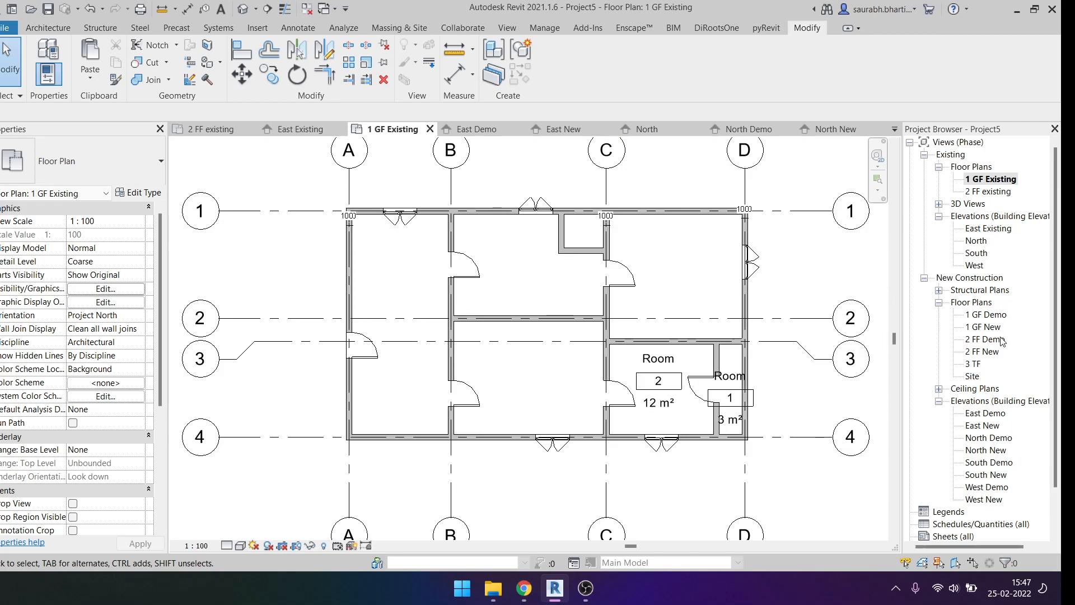
Step: In the 2 FF existing plan, draw a Generic - 200mm wall along grid C from grid 1 to grid 4
{"action": "double_click", "coordinate": [988, 191]}
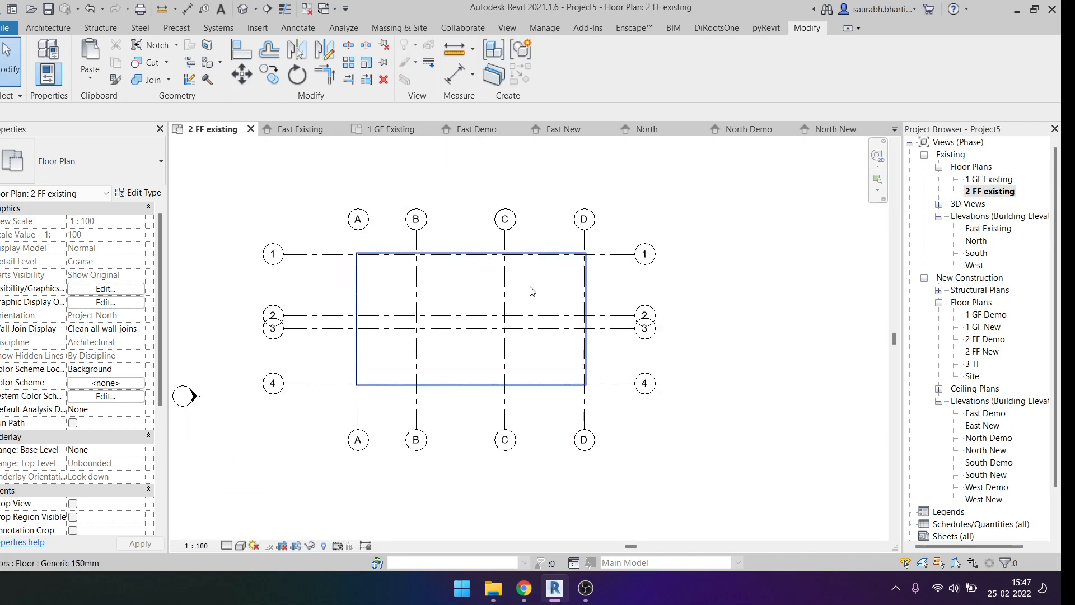
{"action": "key", "text": "w"}
{"action": "key", "text": "a"}
{"action": "scroll", "coordinate": [506, 258], "scroll_direction": "up", "scroll_amount": 5}
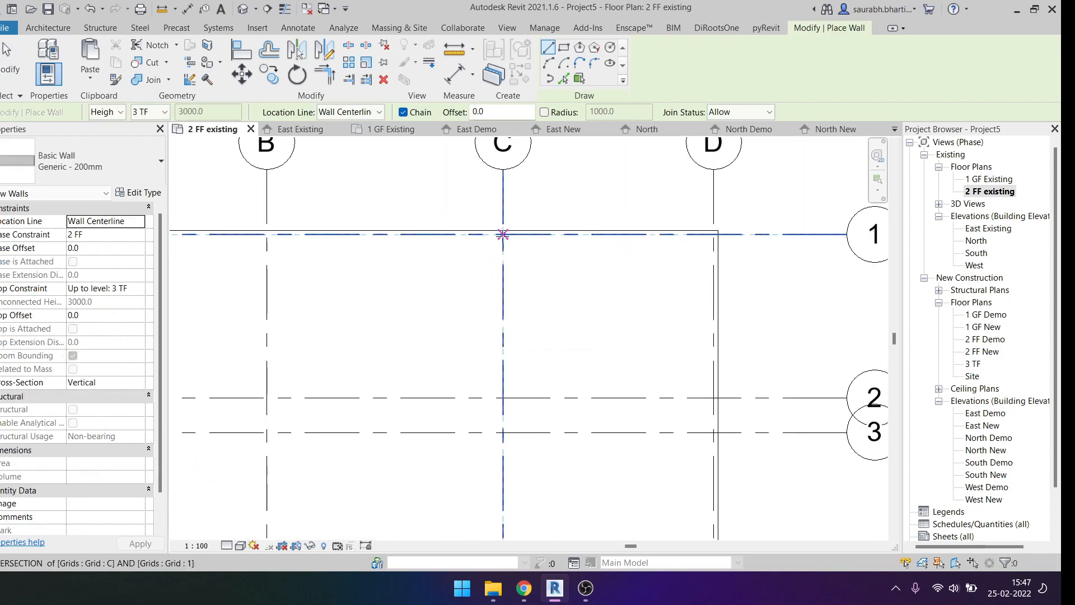
{"action": "left_click", "coordinate": [502, 234]}
{"action": "scroll", "coordinate": [504, 257], "scroll_direction": "down", "scroll_amount": 3}
{"action": "left_click", "coordinate": [502, 425]}
{"action": "scroll", "coordinate": [513, 427], "scroll_direction": "up", "scroll_amount": 3}
{"action": "left_click", "coordinate": [494, 427]}
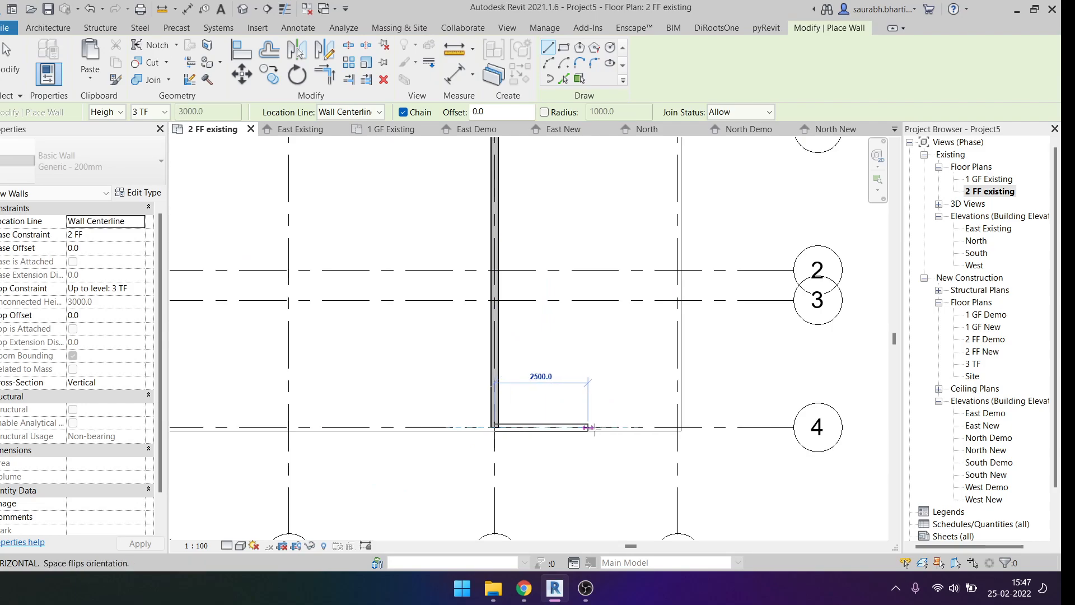
Step: Continue the wall along grid 4 from grid C to grid D and finish the wall chain
{"action": "left_click", "coordinate": [677, 427]}
{"action": "scroll", "coordinate": [700, 325], "scroll_direction": "down", "scroll_amount": 2}
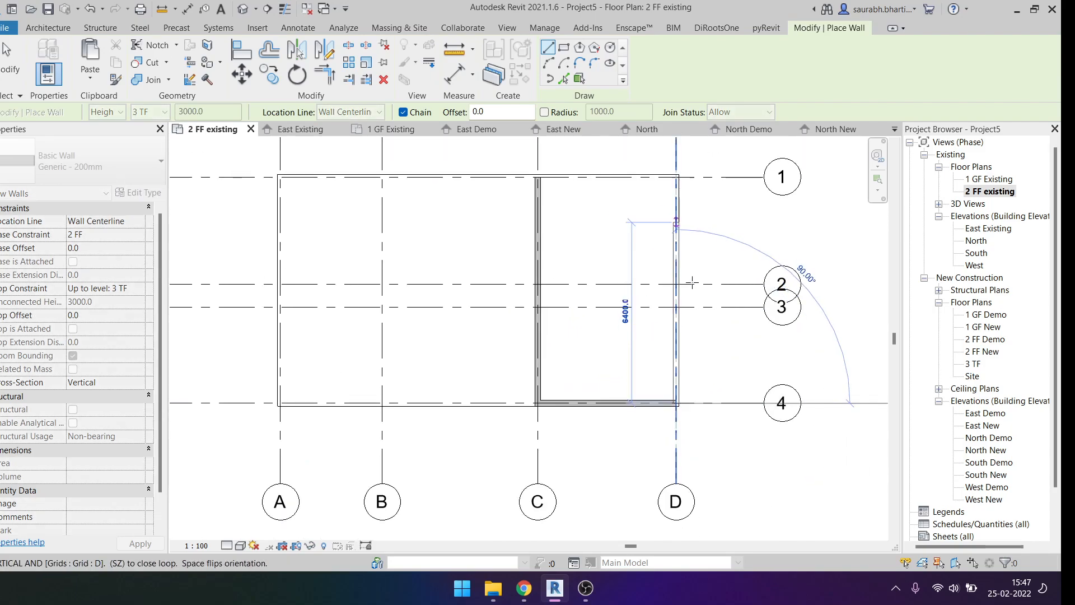
{"action": "scroll", "coordinate": [702, 352], "scroll_direction": "up", "scroll_amount": 2}
{"action": "left_click", "coordinate": [703, 316]}
{"action": "scroll", "coordinate": [636, 367], "scroll_direction": "down", "scroll_amount": 5}
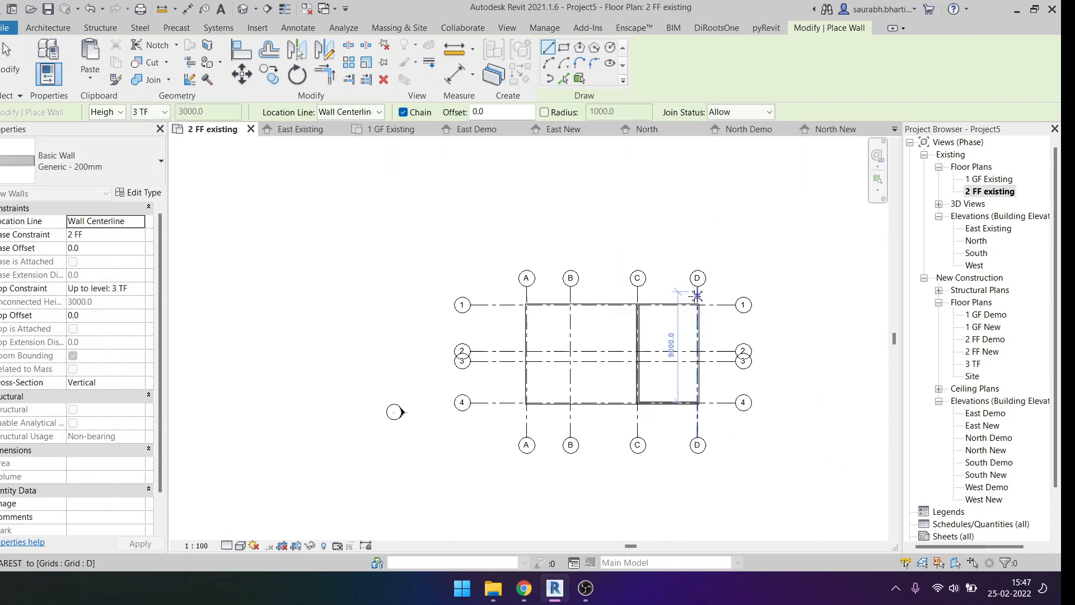
{"action": "key", "text": "Escape"}
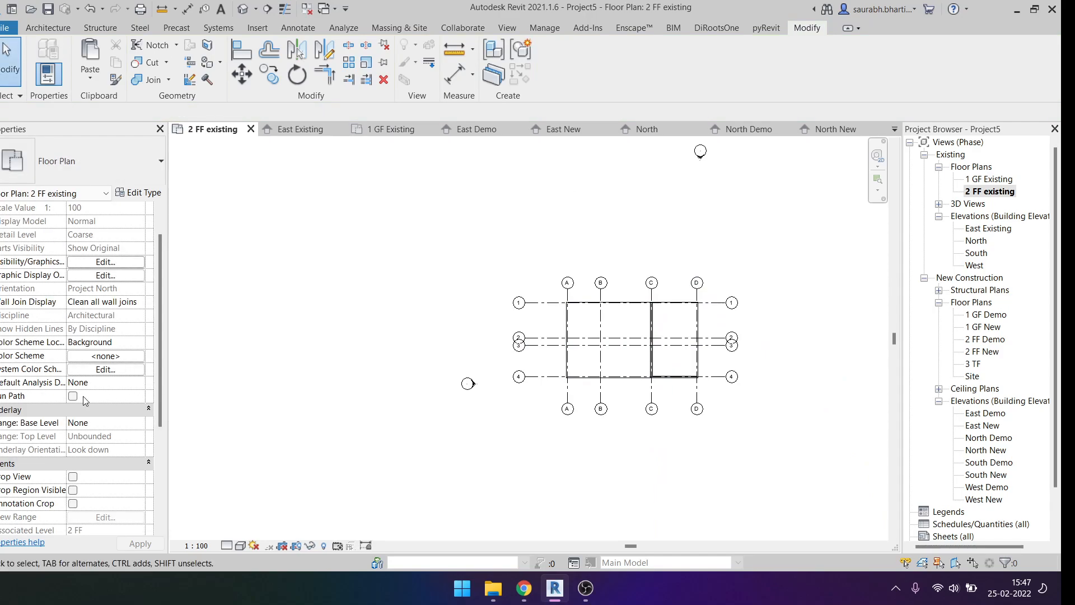
Step: Set the underlay base level of the 2 FF existing plan to 1 GF
{"action": "left_click", "coordinate": [142, 424]}
{"action": "left_click", "coordinate": [79, 447]}
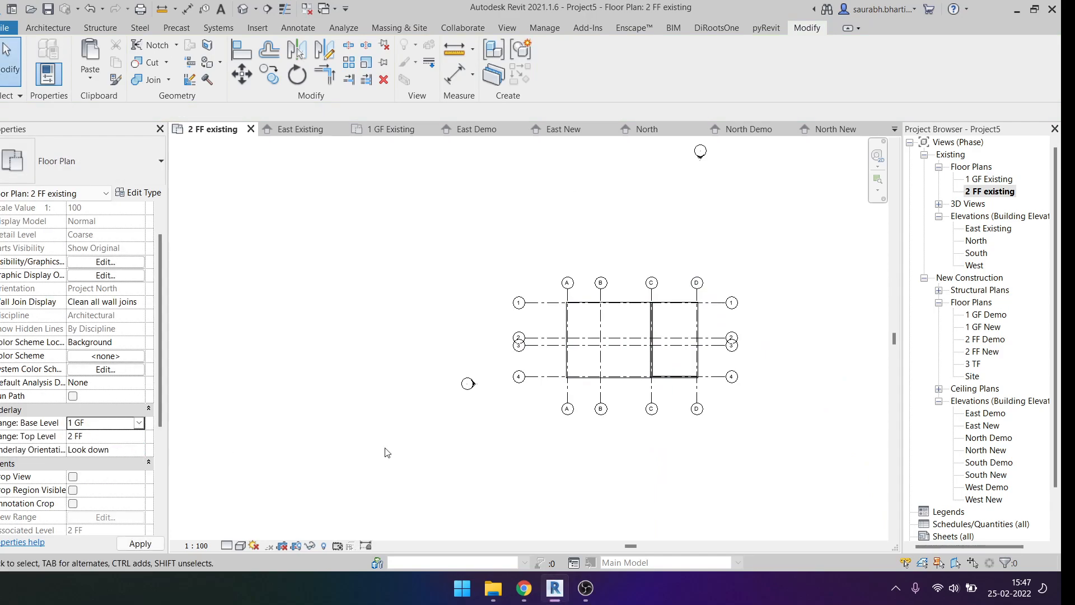
{"action": "scroll", "coordinate": [696, 369], "scroll_direction": "up", "scroll_amount": 5}
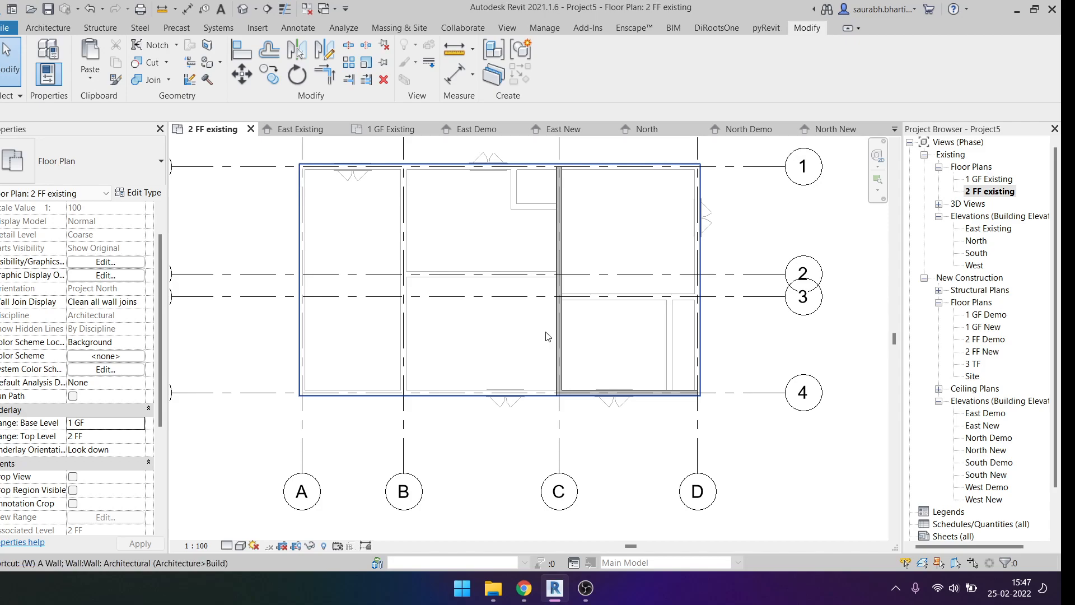
Step: Draw a Generic - 200mm wall along grid 1 from grid C to grid D
{"action": "key", "text": "a"}
{"action": "scroll", "coordinate": [542, 244], "scroll_direction": "up", "scroll_amount": 6}
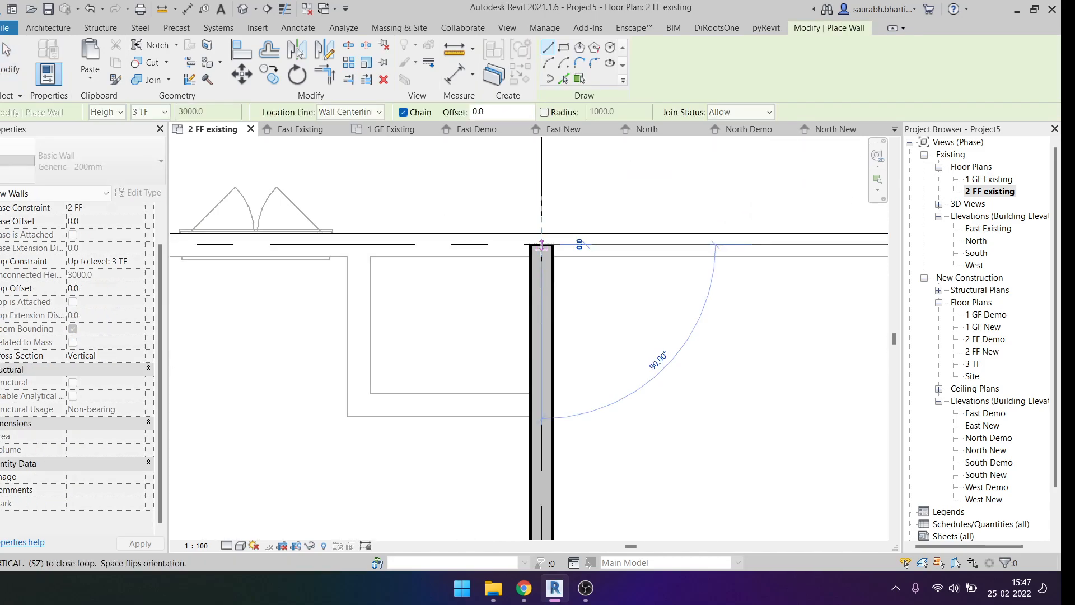
{"action": "scroll", "coordinate": [541, 245], "scroll_direction": "down", "scroll_amount": 5}
{"action": "left_click", "coordinate": [724, 248]}
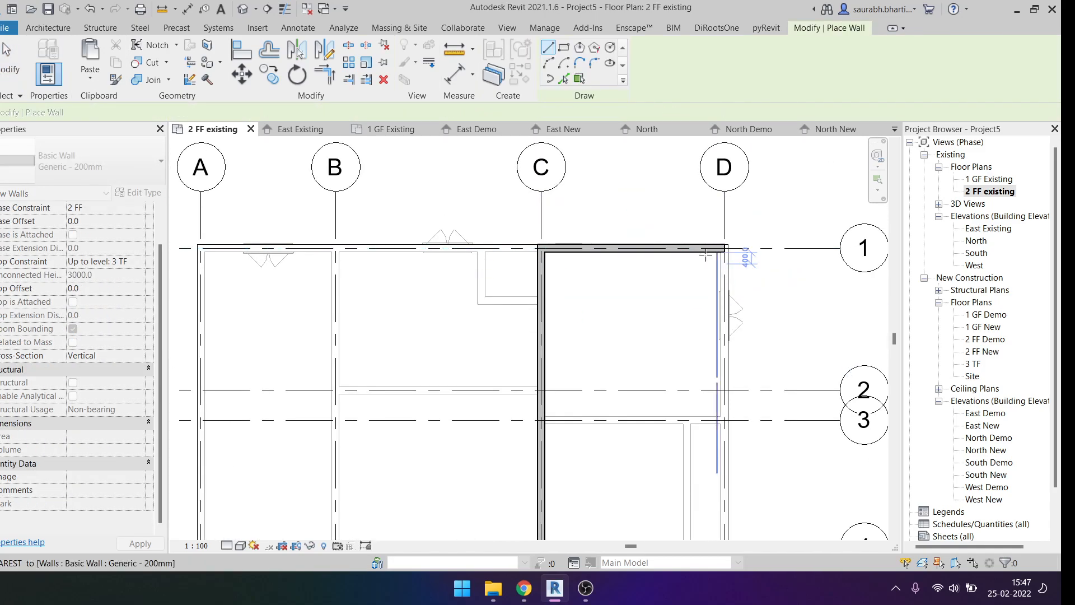
Step: Draw a short wall along grid D, running north from its intersection with grid 4
{"action": "scroll", "coordinate": [706, 255], "scroll_direction": "down", "scroll_amount": 4}
{"action": "scroll", "coordinate": [700, 415], "scroll_direction": "up", "scroll_amount": 5}
{"action": "left_click", "coordinate": [740, 305]}
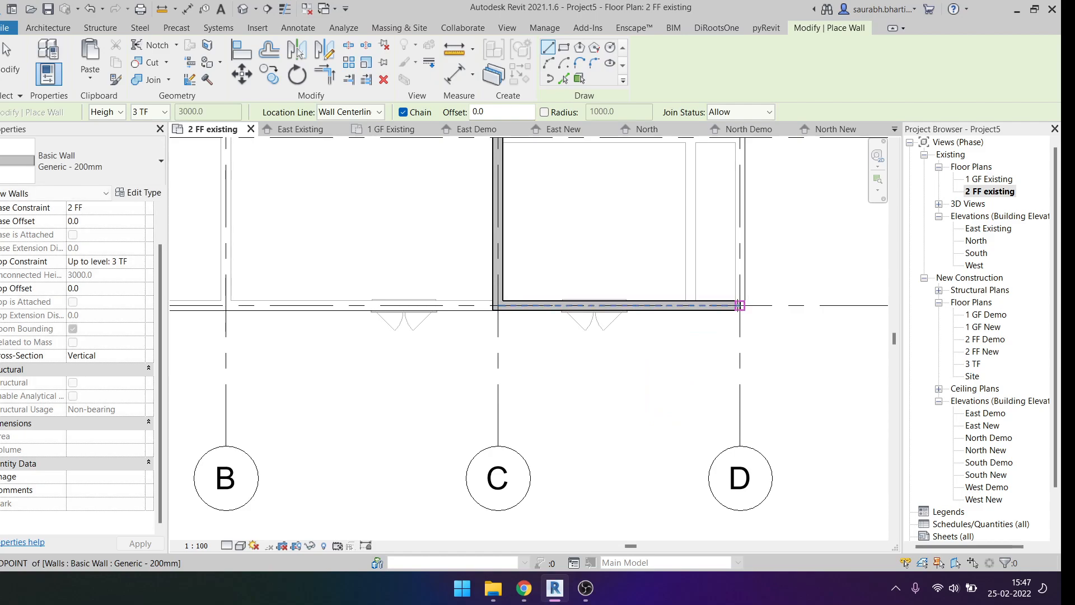
{"action": "left_click", "coordinate": [740, 247]}
{"action": "key", "text": "Escape"}
{"action": "key", "text": "Escape"}
Step: Trim/extend the short grid D wall to a corner with the wall on grid 1, closing the rectangle
{"action": "key", "text": "t"}
{"action": "key", "text": "r"}
{"action": "left_click", "coordinate": [739, 283]}
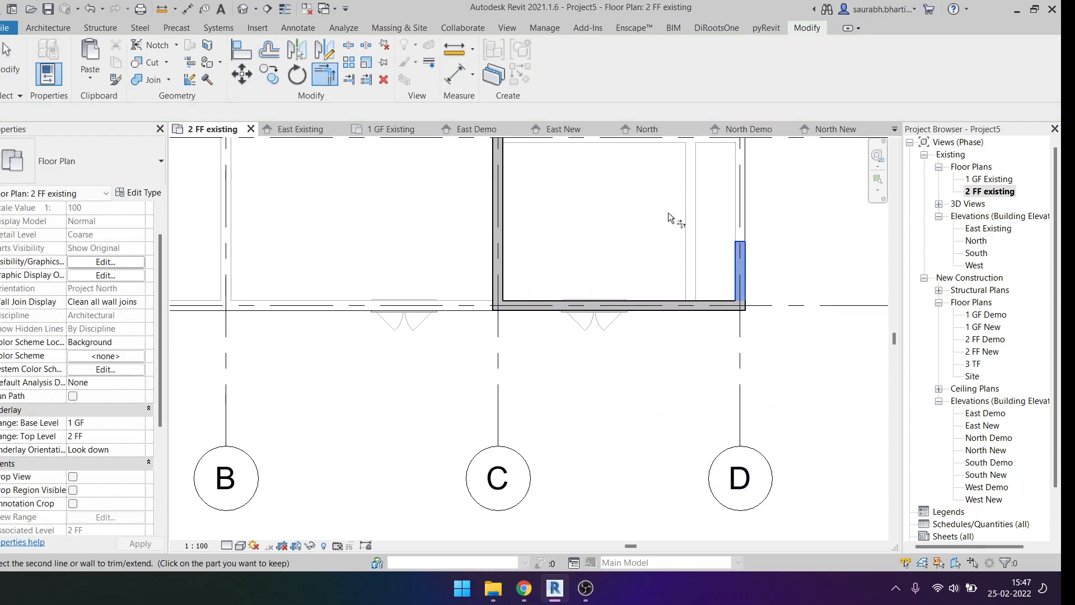
{"action": "middle_click_drag", "start_coordinate": [667, 213], "coordinate": [698, 445]}
{"action": "left_click", "coordinate": [704, 141]}
{"action": "scroll", "coordinate": [645, 243], "scroll_direction": "down", "scroll_amount": 5}
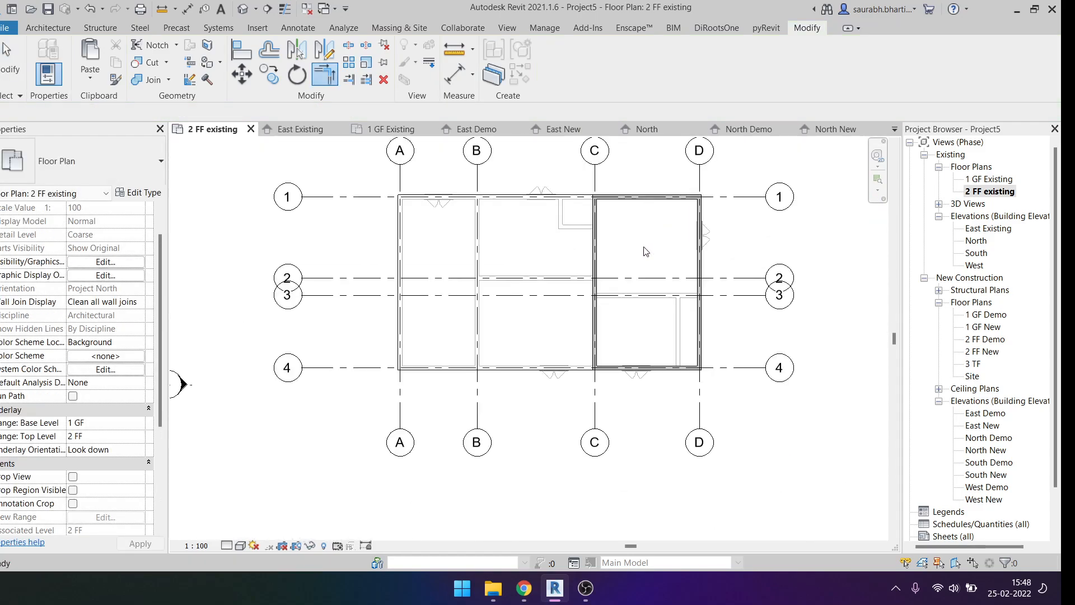
{"action": "key", "text": "Escape"}
{"action": "scroll", "coordinate": [698, 265], "scroll_direction": "up", "scroll_amount": 3}
{"action": "scroll", "coordinate": [700, 269], "scroll_direction": "down", "scroll_amount": 2}
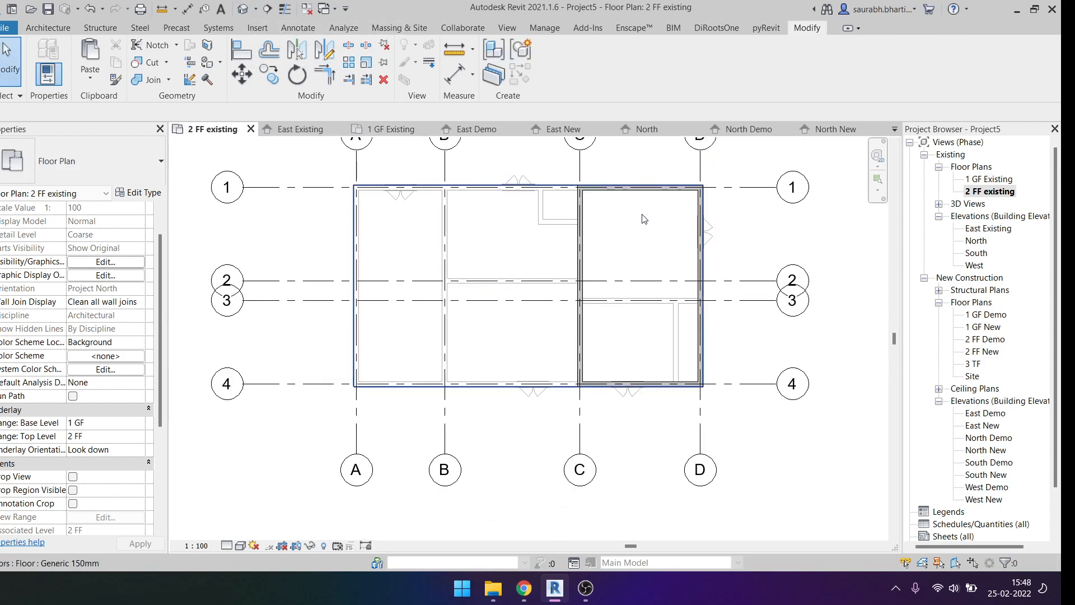
Step: Select the connected loop of four walls between grids C and D and check its top constraint
{"action": "left_click", "coordinate": [581, 218]}
{"action": "key", "text": "Escape"}
{"action": "key", "text": "Tab"}
{"action": "left_click", "coordinate": [579, 214]}
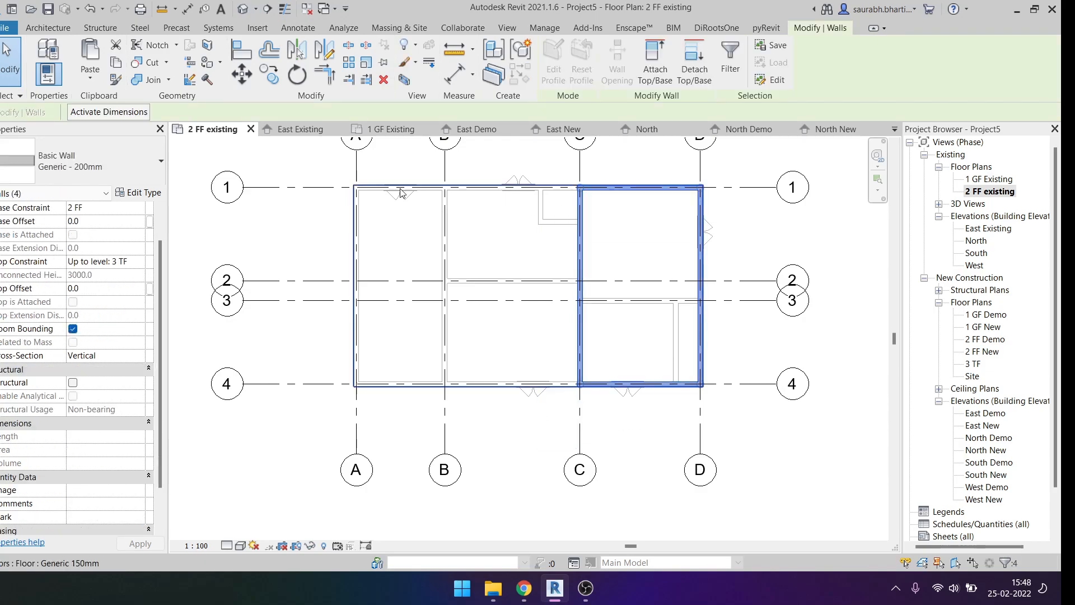
{"action": "left_click", "coordinate": [139, 261]}
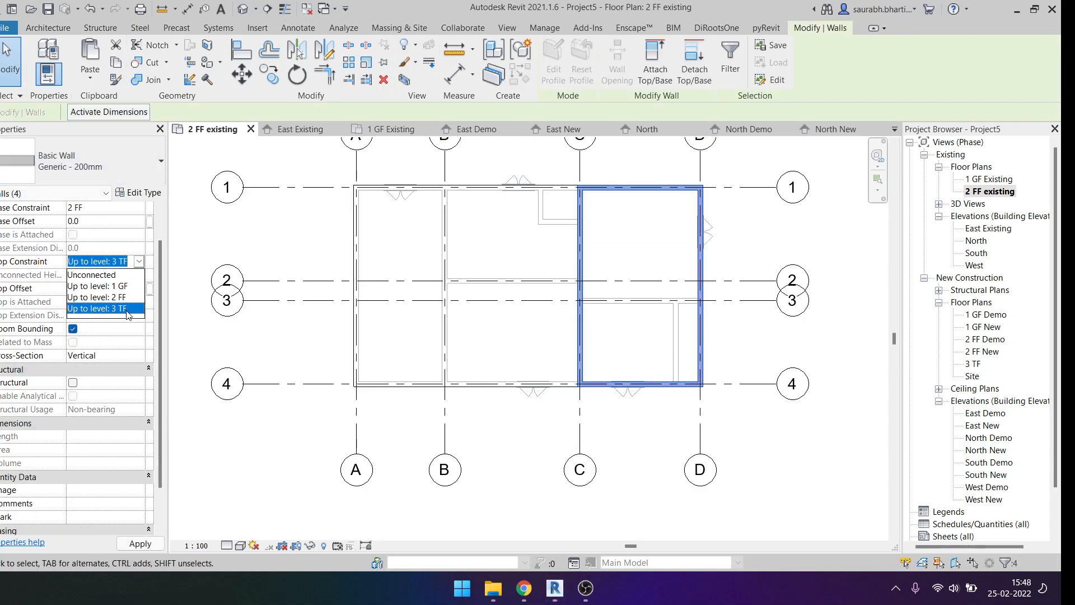
{"action": "left_click", "coordinate": [249, 327]}
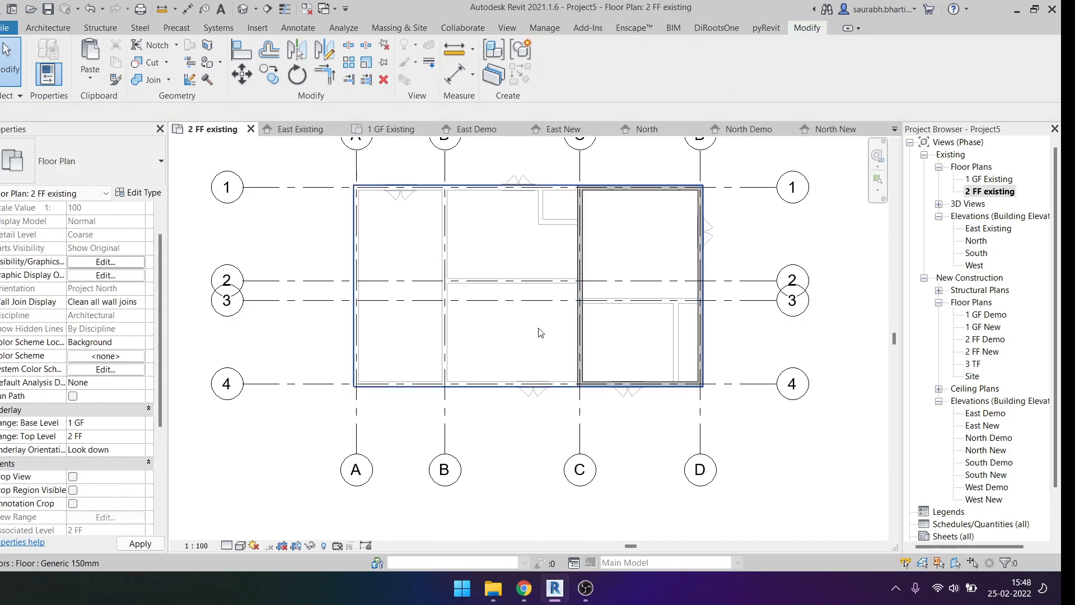
Step: Show the model in 3D from the back and select the four walls between levels 2 FF and 3 TF
{"action": "left_click", "coordinate": [242, 9]}
{"action": "middle_click_drag", "start_coordinate": [463, 249], "coordinate": [550, 327], "text": "shift"}
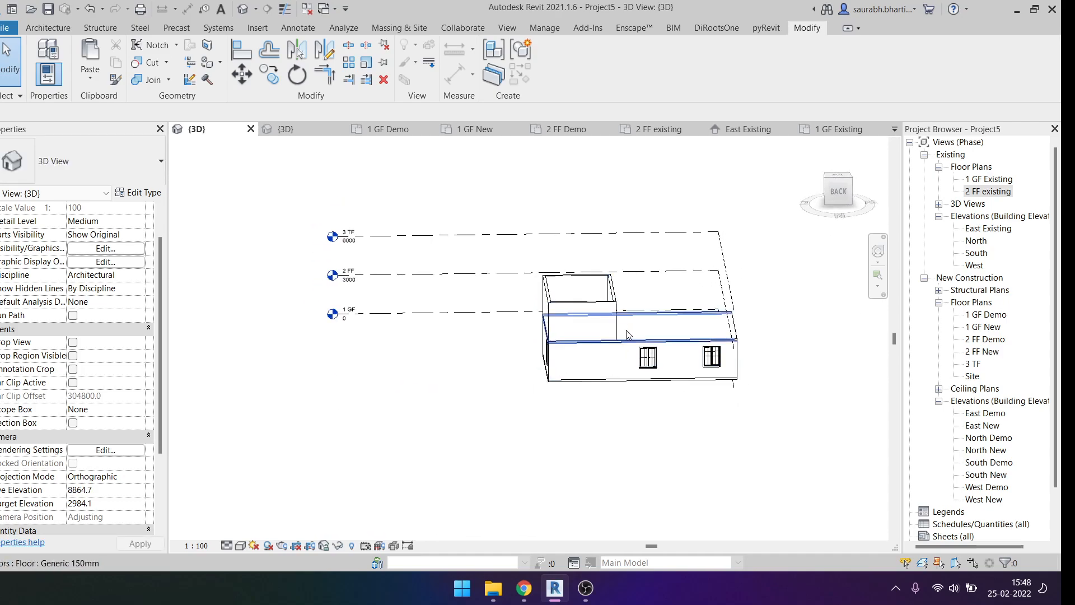
{"action": "left_click", "coordinate": [839, 192]}
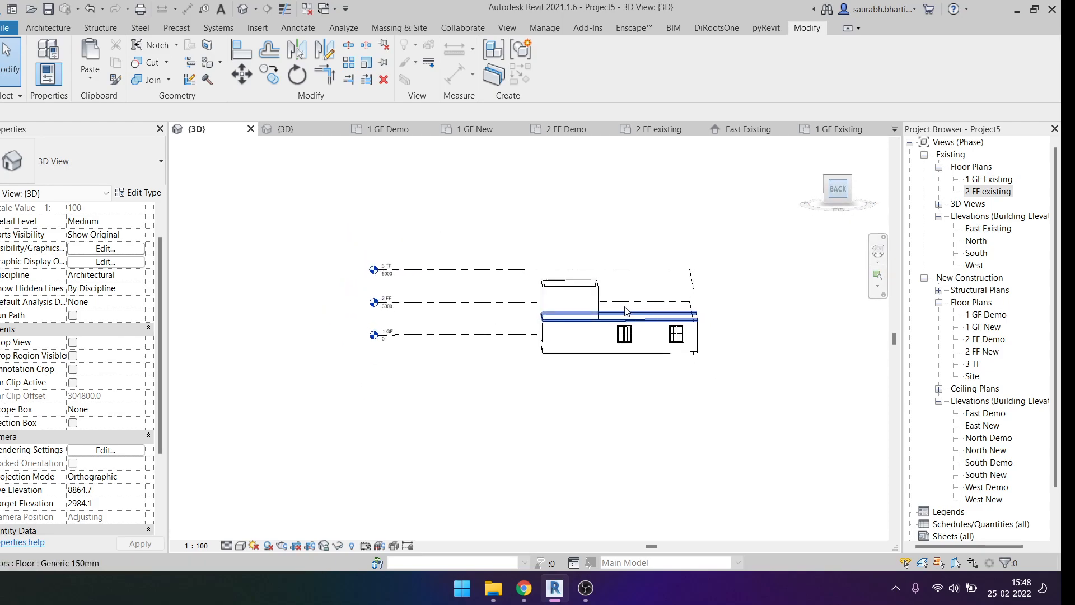
{"action": "left_click_drag", "start_coordinate": [479, 320], "coordinate": [480, 319]}
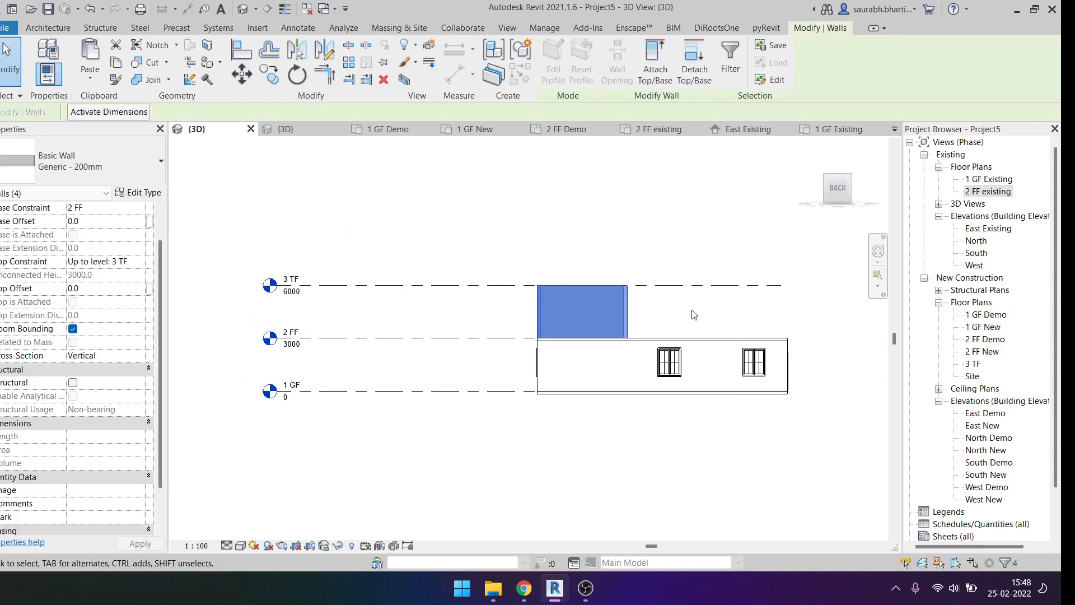
Step: In the 2 FF existing plan, nudge the four selected walls west toward grid B
{"action": "left_click", "coordinate": [989, 179]}
{"action": "double_click", "coordinate": [989, 191]}
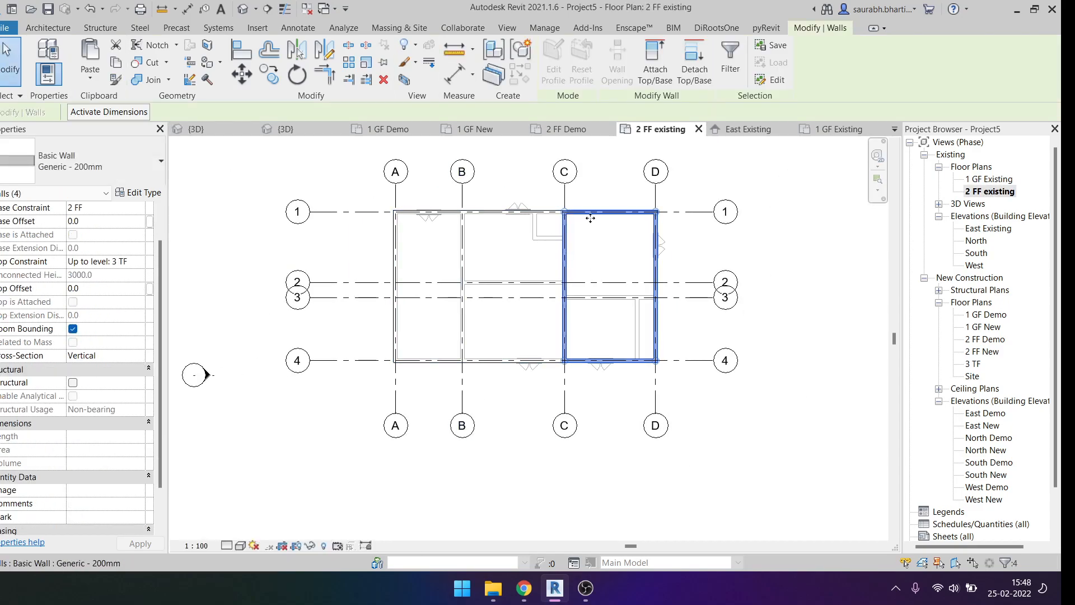
{"action": "key", "text": "Left"}
{"action": "key", "text": "Left"}
{"action": "key", "text": "Left"}
{"action": "key", "text": "Left"}
{"action": "key", "text": "Left"}
{"action": "key", "text": "Left"}
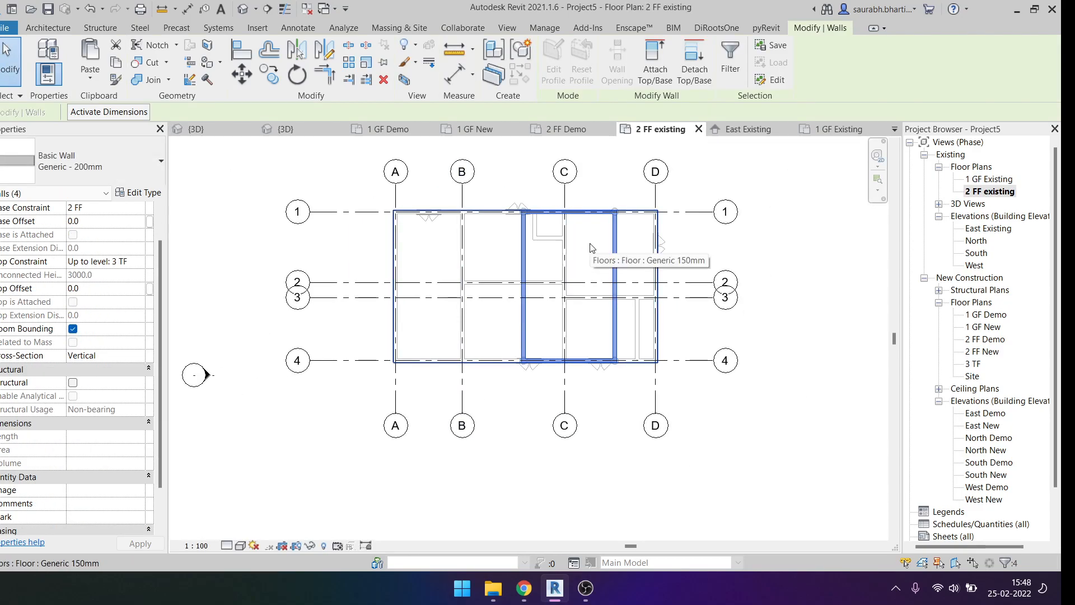
{"action": "key", "text": "Left"}
{"action": "key", "text": "Left"}
{"action": "key", "text": "Left"}
{"action": "key", "text": "Left"}
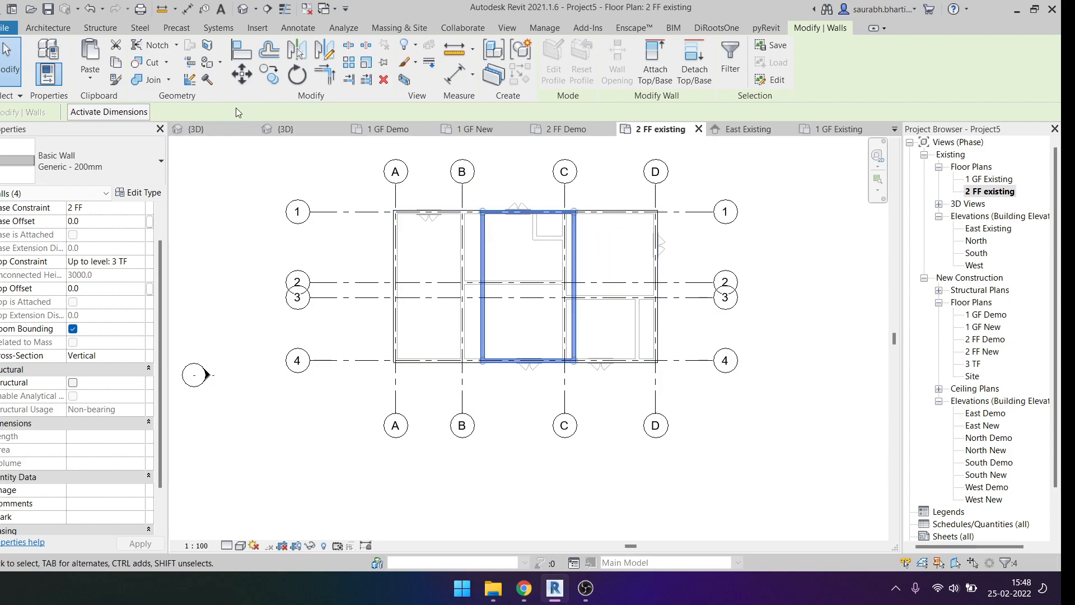
Step: Move the four selected walls west so the west wall's centreline sits on grid B
{"action": "left_click", "coordinate": [240, 71]}
{"action": "scroll", "coordinate": [439, 204], "scroll_direction": "up", "scroll_amount": 5}
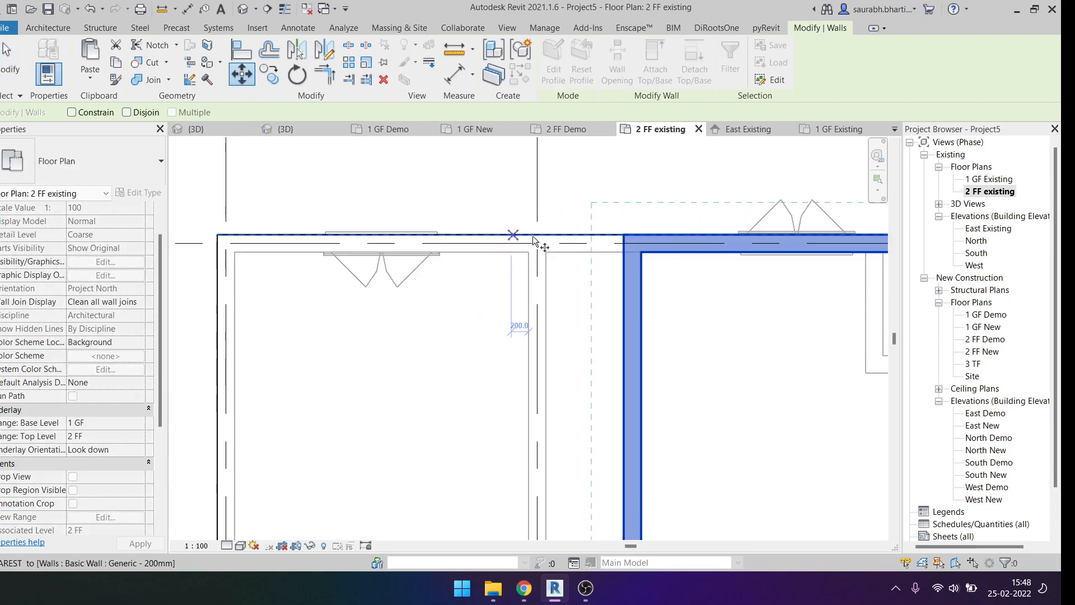
{"action": "left_click", "coordinate": [634, 280]}
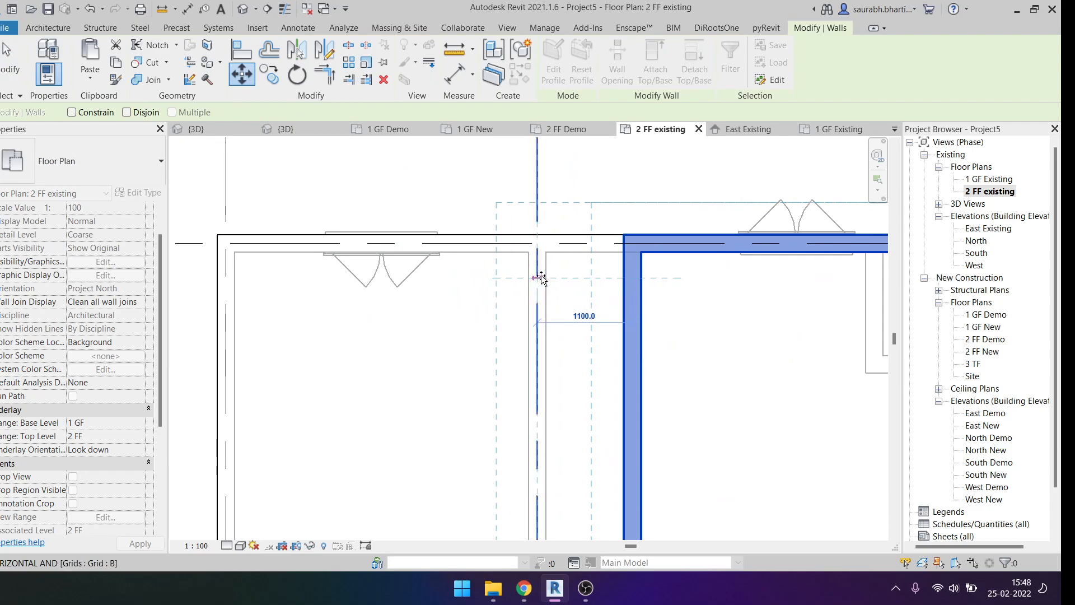
{"action": "left_click", "coordinate": [537, 280]}
{"action": "scroll", "coordinate": [453, 272], "scroll_direction": "down", "scroll_amount": 5}
{"action": "key", "text": "Escape"}
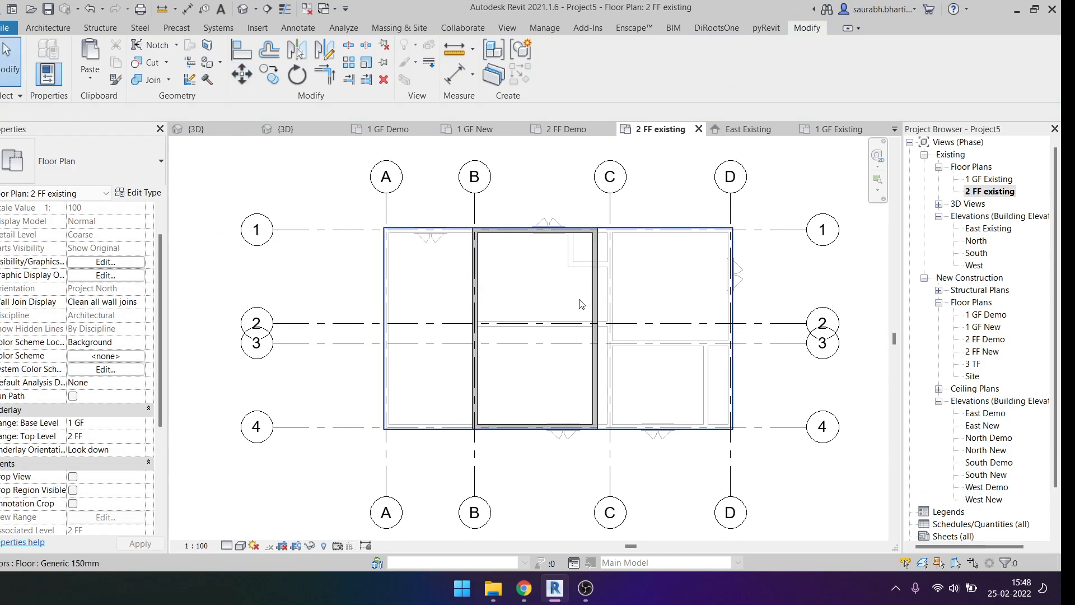
Step: Align the centreline of the east wall of the four-wall loop to grid C
{"action": "scroll", "coordinate": [597, 302], "scroll_direction": "up", "scroll_amount": 3}
{"action": "key", "text": "l"}
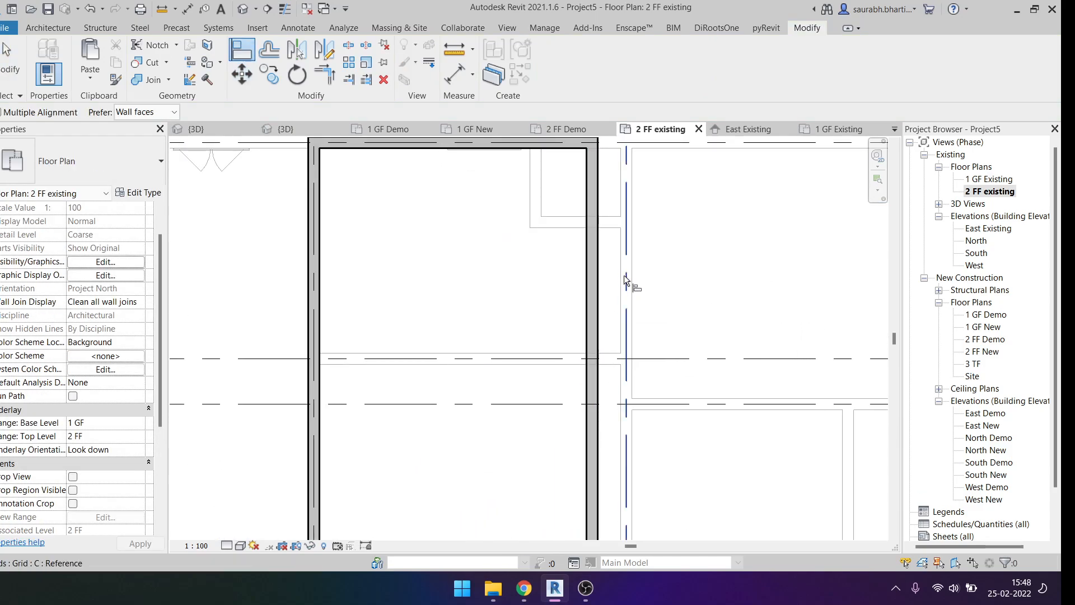
{"action": "scroll", "coordinate": [593, 274], "scroll_direction": "up", "scroll_amount": 1}
{"action": "scroll", "coordinate": [594, 273], "scroll_direction": "down", "scroll_amount": 4}
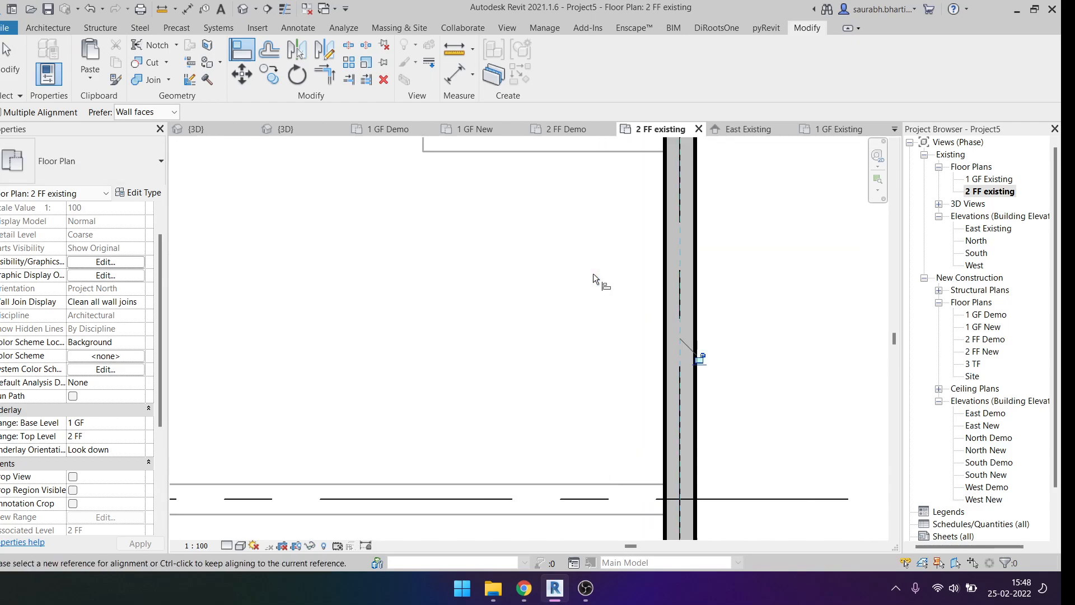
{"action": "key", "text": "Escape"}
{"action": "scroll", "coordinate": [573, 307], "scroll_direction": "down", "scroll_amount": 2}
{"action": "key", "text": "Escape"}
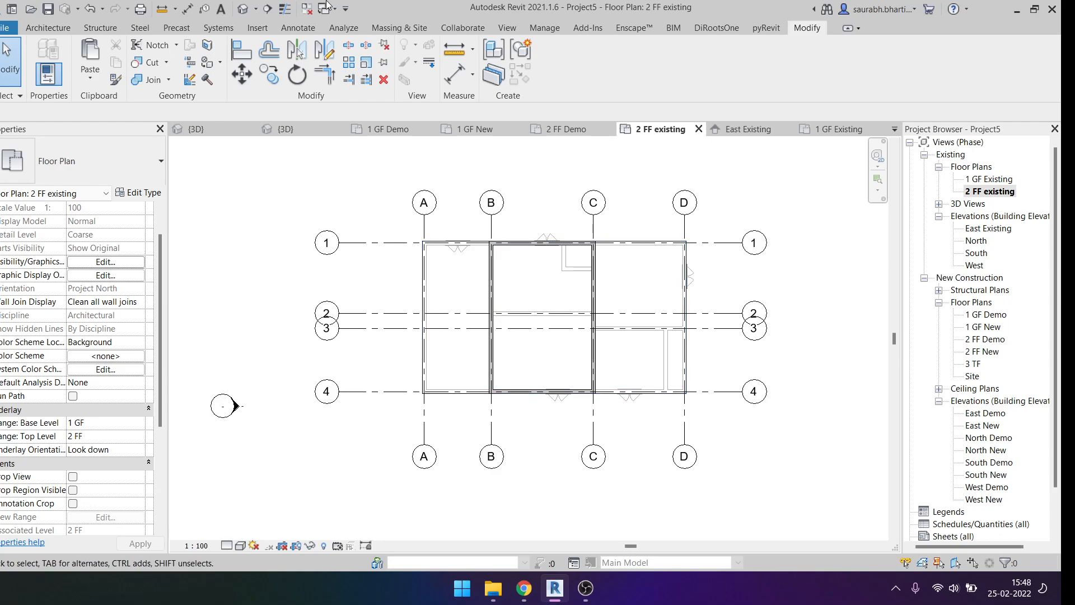
Step: Show the model in 3D and view the repositioned first-floor walls from the top
{"action": "left_click", "coordinate": [243, 10]}
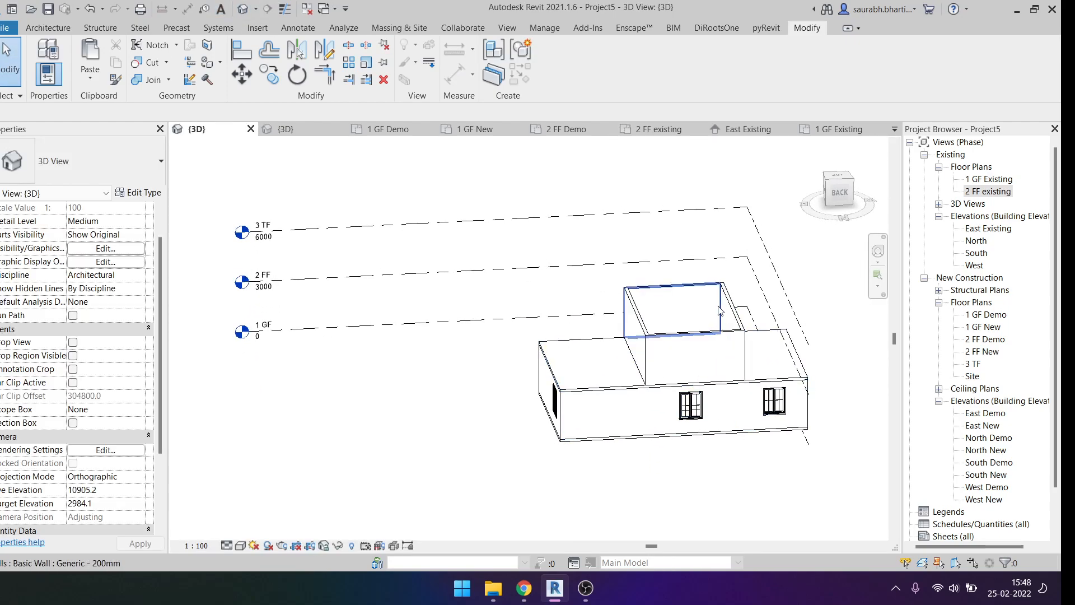
{"action": "left_click", "coordinate": [837, 179]}
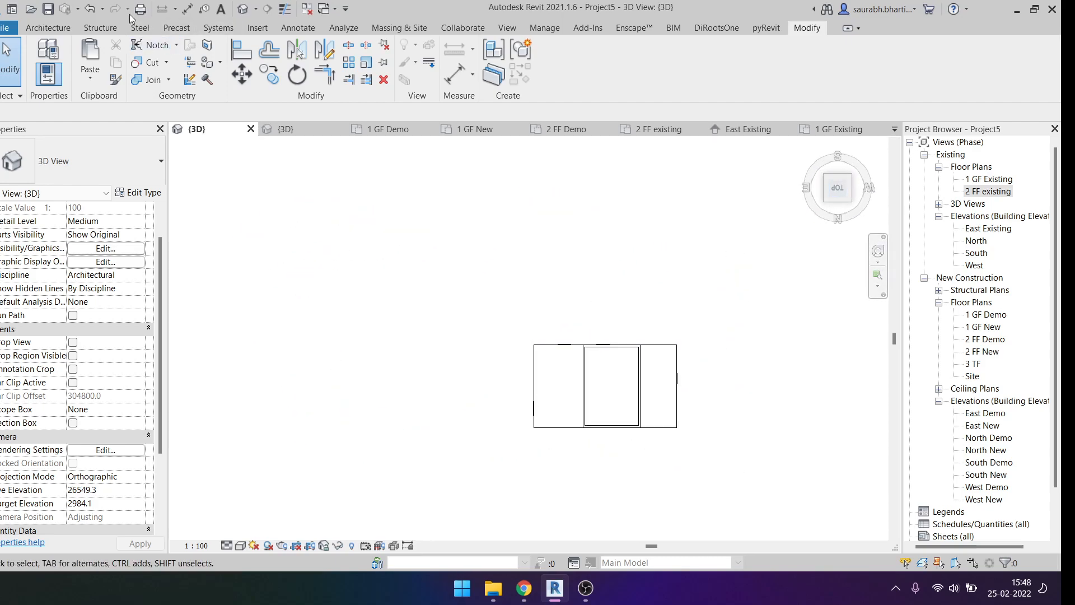
{"action": "left_click", "coordinate": [51, 31]}
{"action": "left_click", "coordinate": [242, 70]}
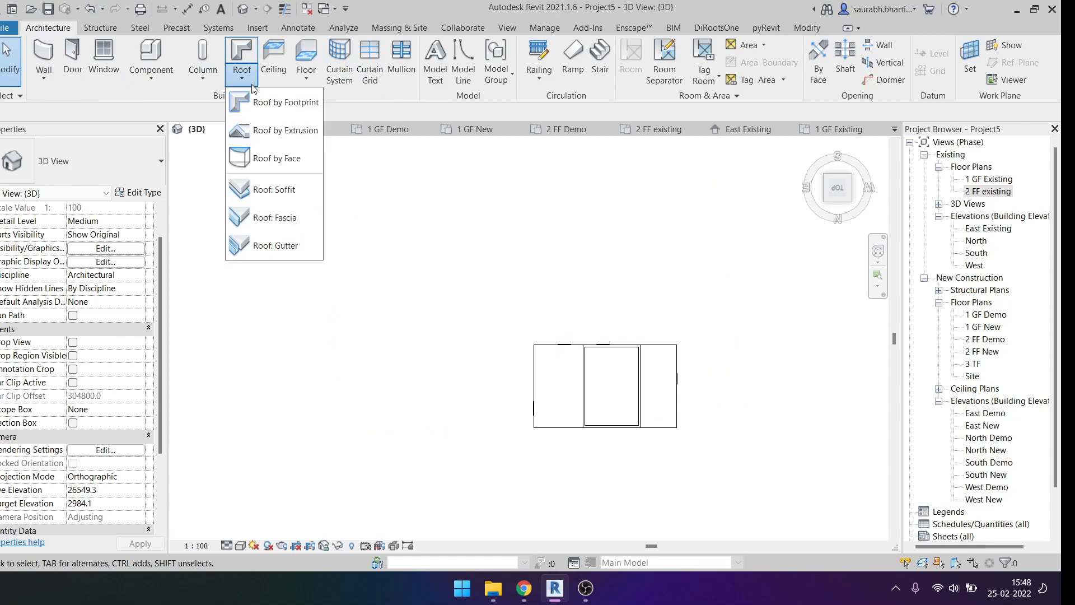
{"action": "left_click", "coordinate": [291, 102]}
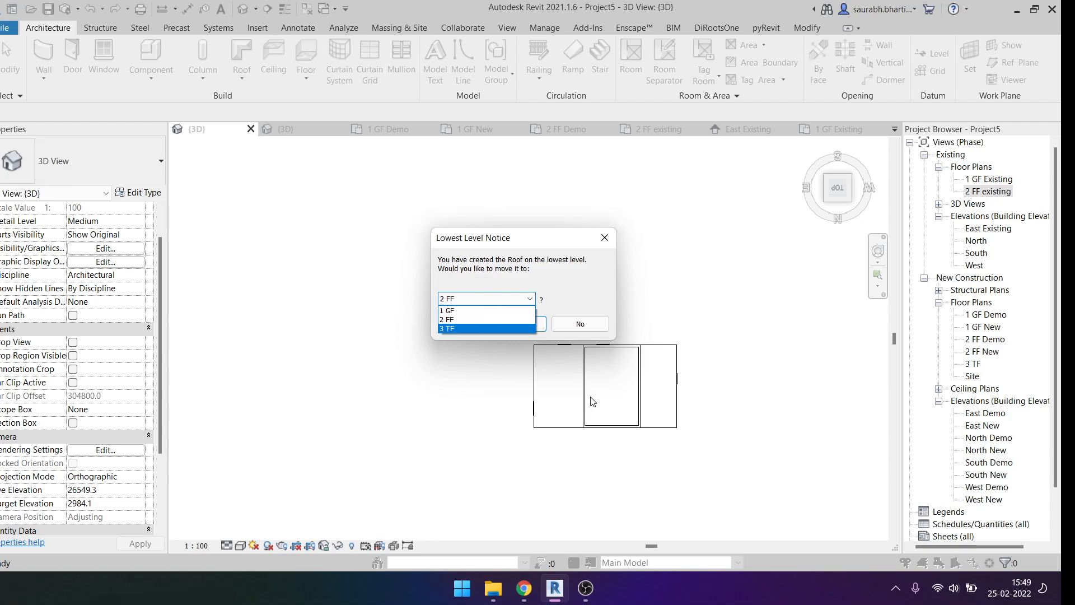
{"action": "key", "text": "Escape"}
{"action": "key", "text": "Escape"}
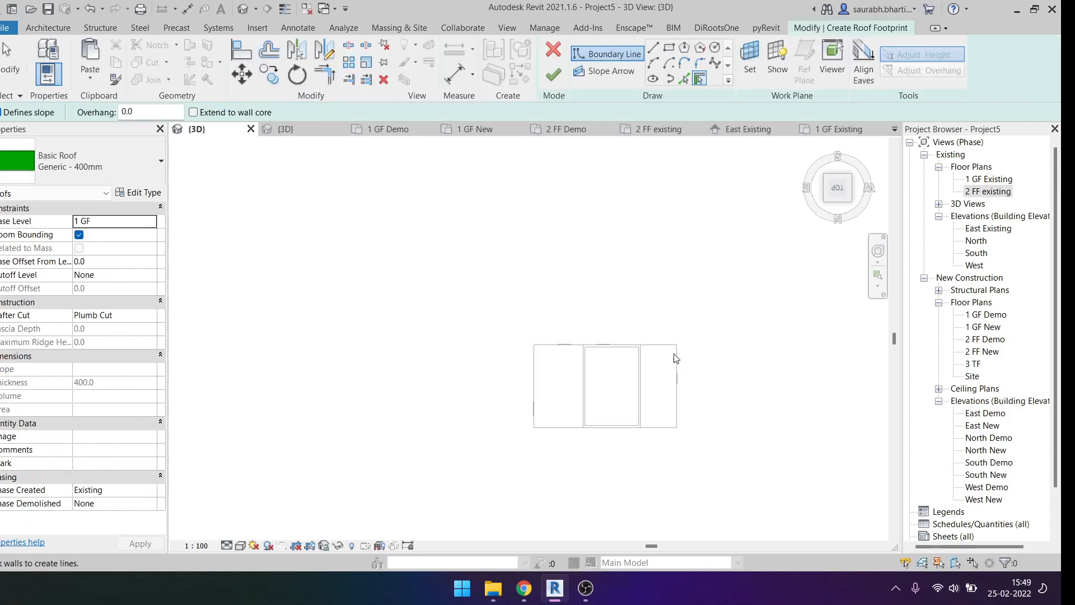
{"action": "middle_click_drag", "start_coordinate": [643, 392], "coordinate": [678, 202], "text": "shift"}
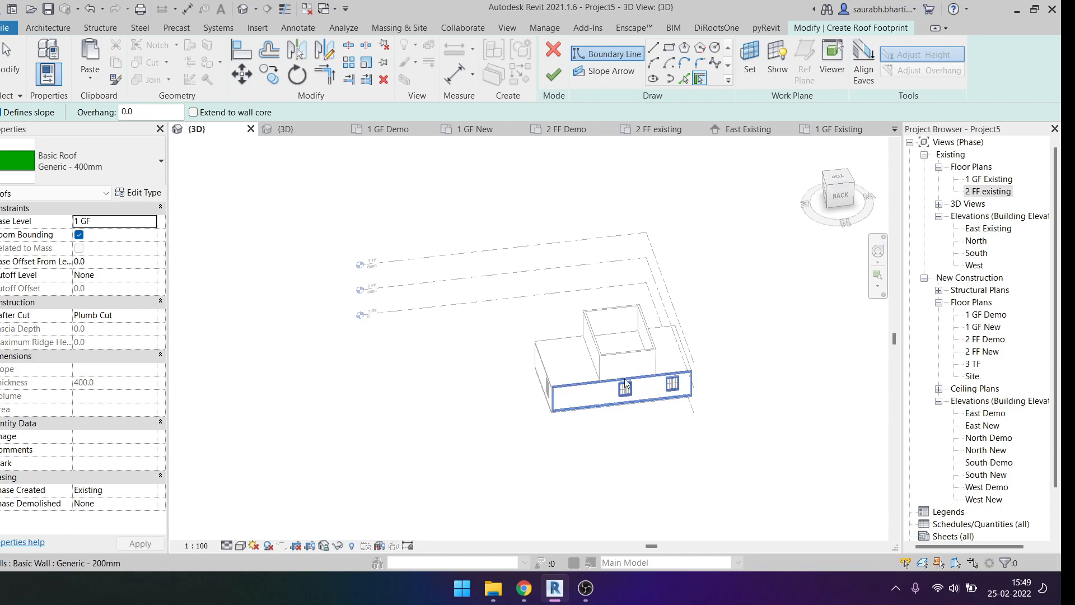
{"action": "middle_click_drag", "start_coordinate": [683, 373], "coordinate": [693, 314], "text": "shift"}
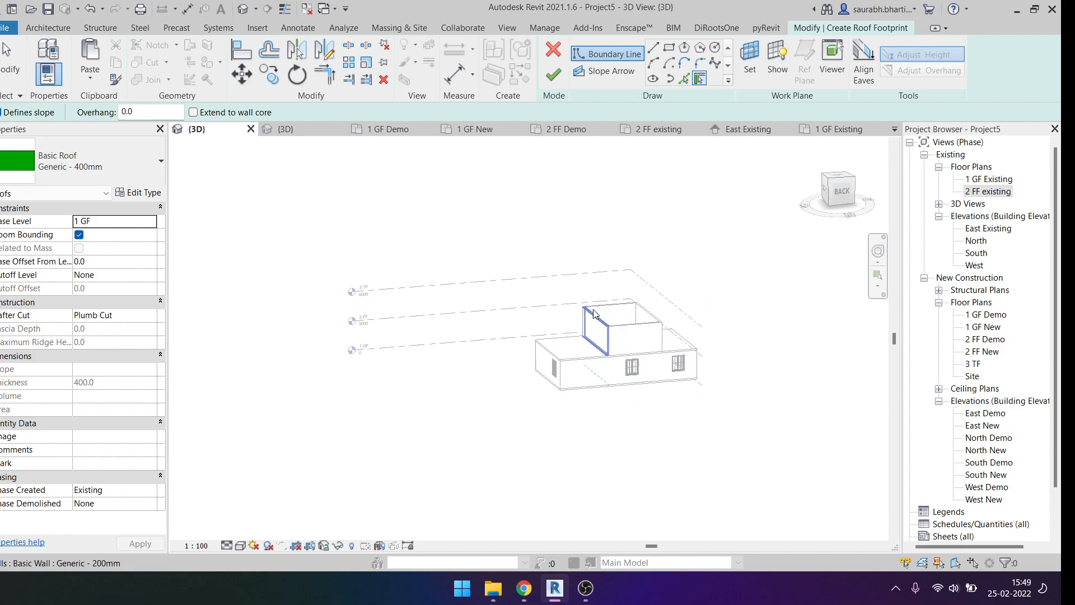
{"action": "scroll", "coordinate": [607, 324], "scroll_direction": "up", "scroll_amount": 2}
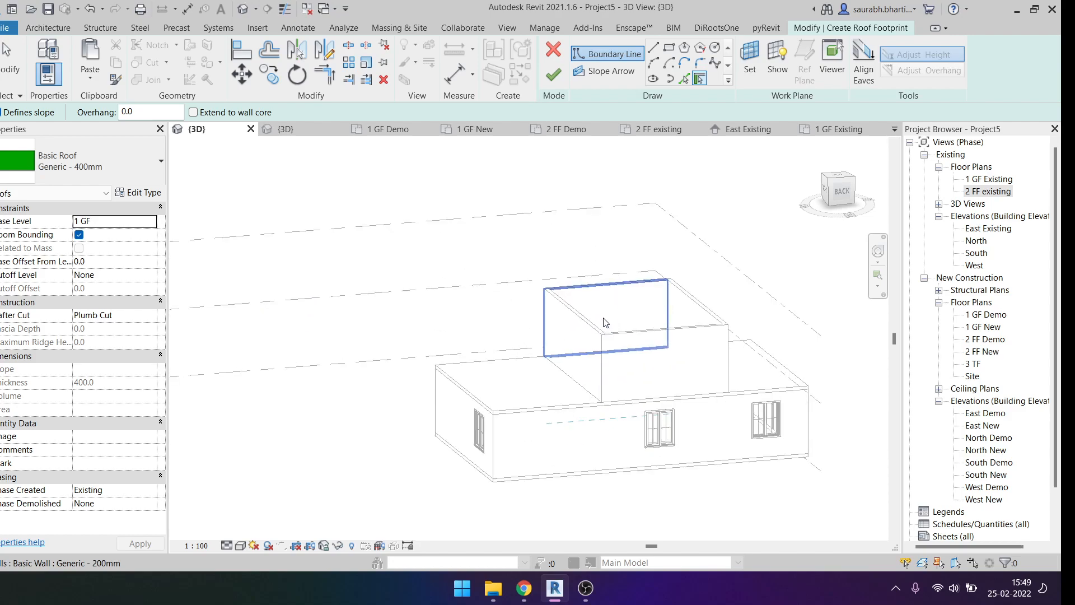
{"action": "scroll", "coordinate": [554, 305], "scroll_direction": "down", "scroll_amount": 2}
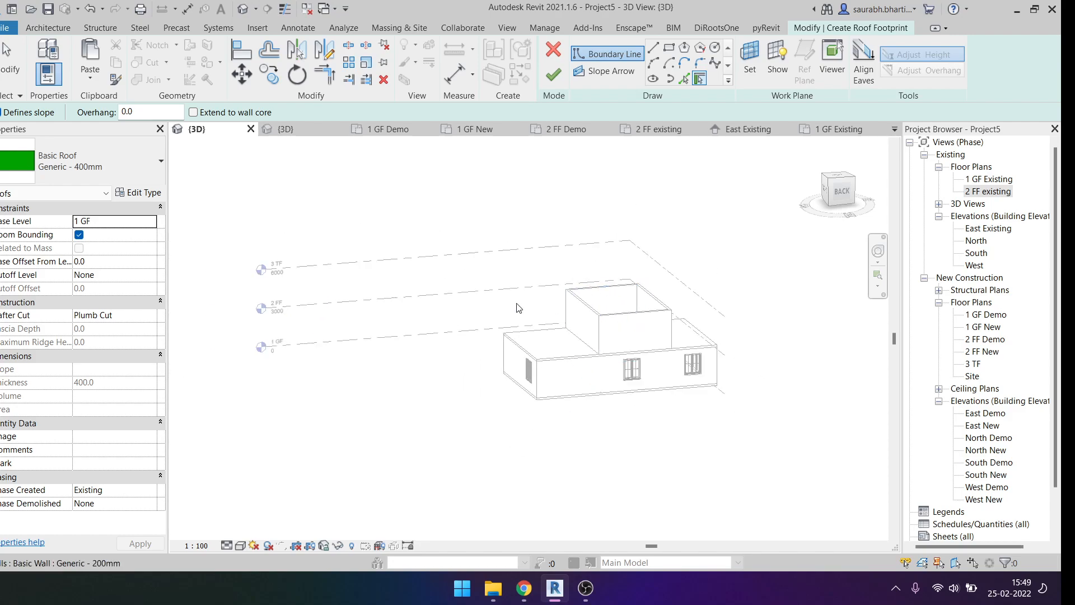
{"action": "key", "text": "Escape"}
{"action": "scroll", "coordinate": [277, 280], "scroll_direction": "up", "scroll_amount": 5}
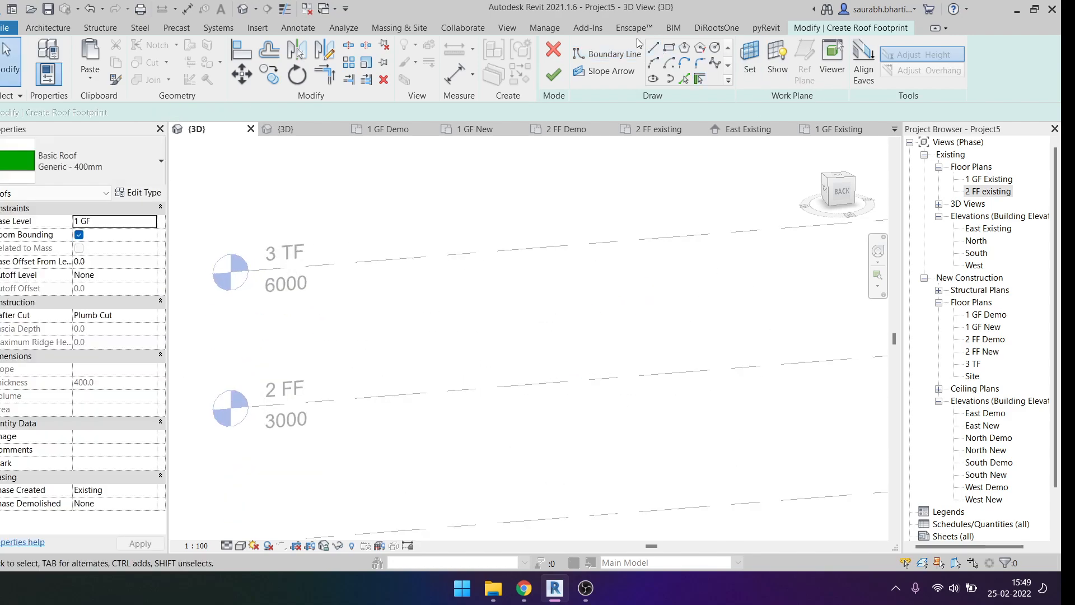
{"action": "left_click", "coordinate": [552, 49]}
{"action": "scroll", "coordinate": [668, 178], "scroll_direction": "down", "scroll_amount": 5}
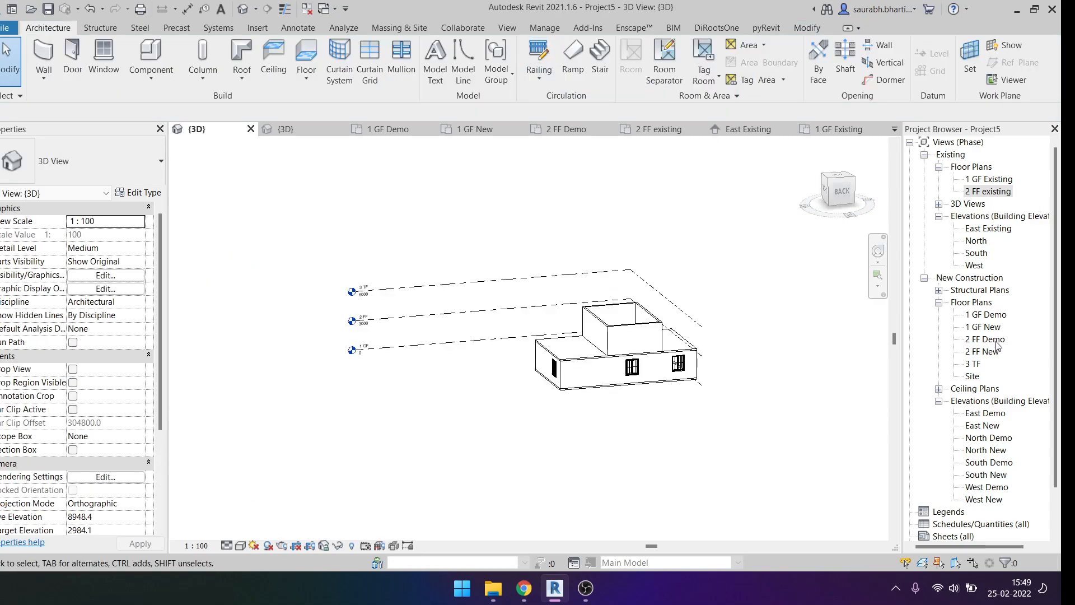
Step: Rename level 3 TF to 3 SF in the 3D view
{"action": "scroll", "coordinate": [364, 288], "scroll_direction": "up", "scroll_amount": 6}
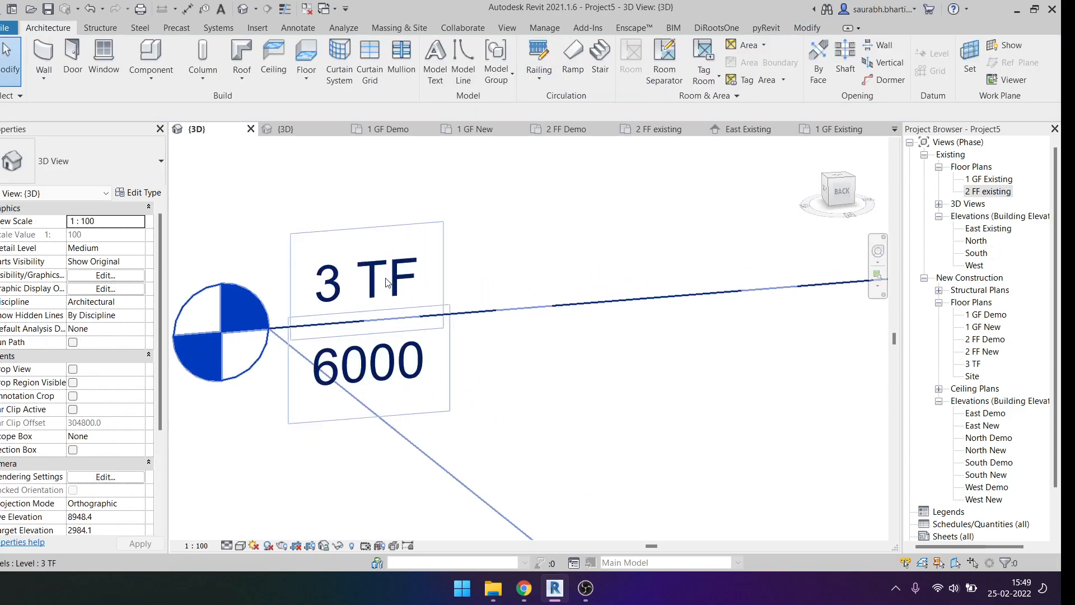
{"action": "left_click", "coordinate": [375, 279]}
{"action": "left_click", "coordinate": [375, 278]}
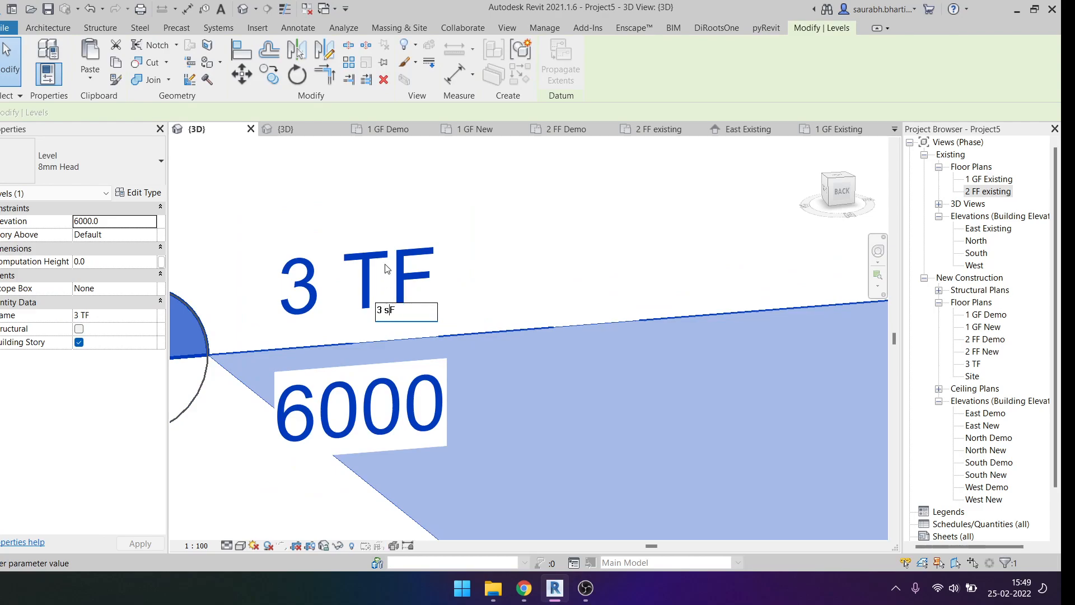
{"action": "type", "text": "s"}
{"action": "key", "text": "Return"}
{"action": "left_click", "coordinate": [566, 272]}
{"action": "scroll", "coordinate": [568, 271], "scroll_direction": "down", "scroll_amount": 4}
{"action": "scroll", "coordinate": [487, 272], "scroll_direction": "up", "scroll_amount": 3}
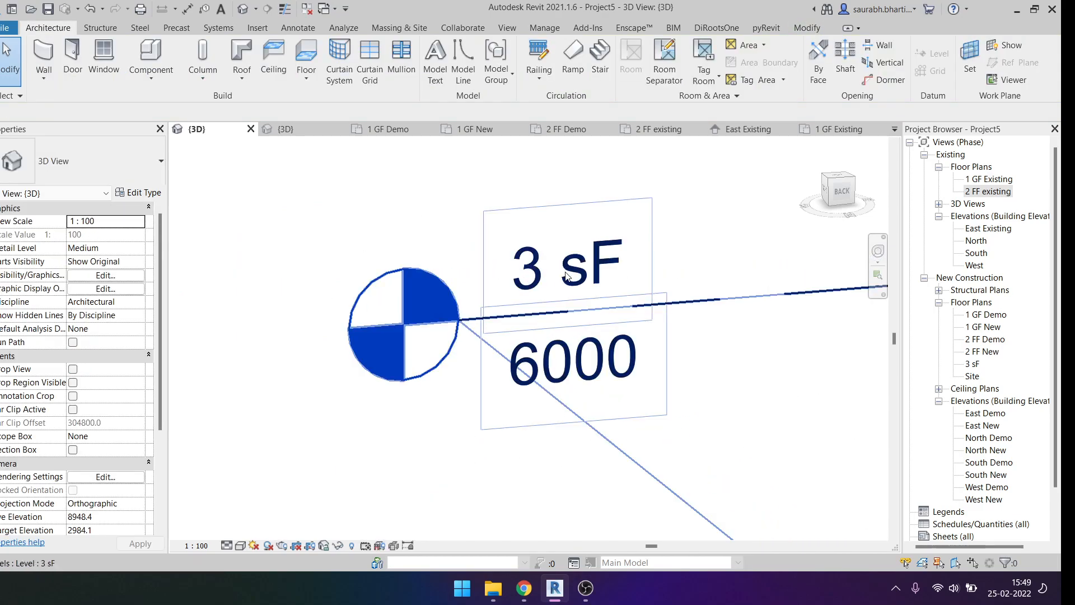
{"action": "double_click", "coordinate": [565, 272]}
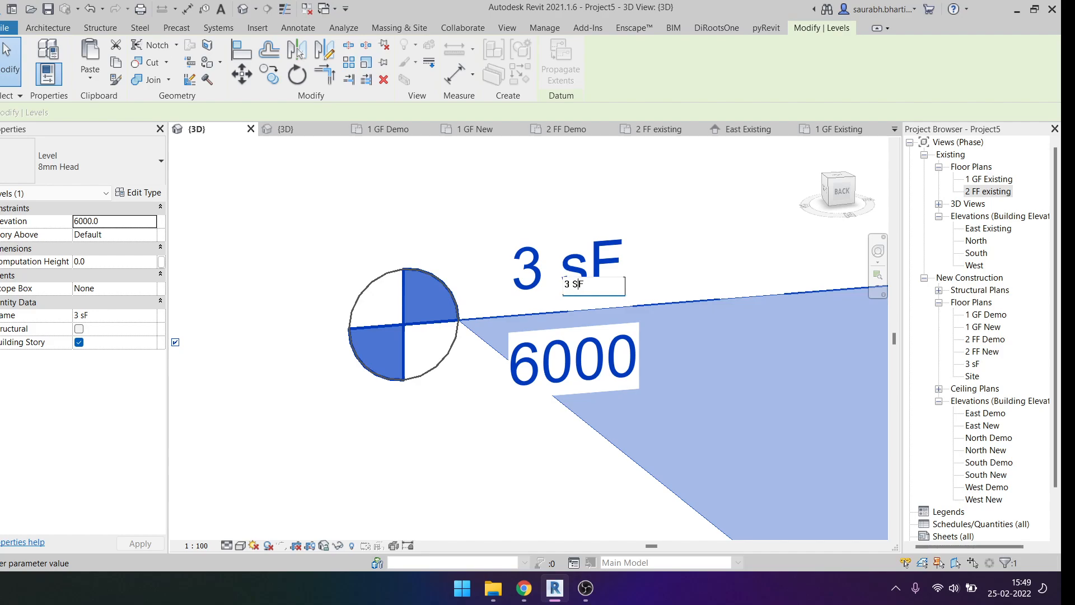
{"action": "key", "text": "Return"}
{"action": "scroll", "coordinate": [382, 244], "scroll_direction": "down", "scroll_amount": 6}
{"action": "key", "text": "Escape"}
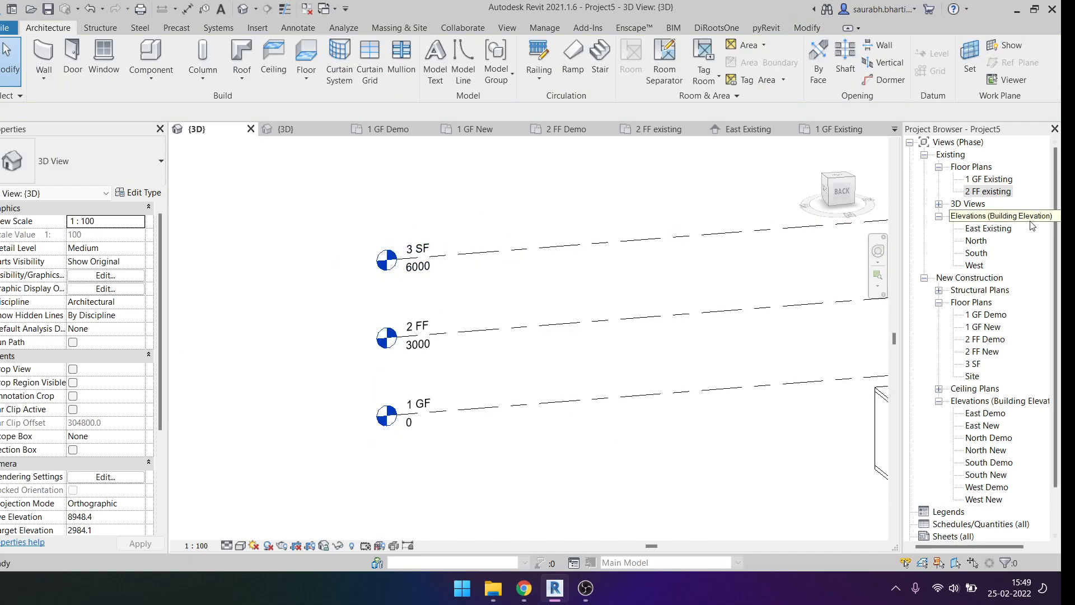
Step: In the 2 FF existing plan, start a roof by footprint and sketch a rectangle about 9250 mm wide between the A–B window on grid 1 and the C–D window on grid 4
{"action": "double_click", "coordinate": [990, 192]}
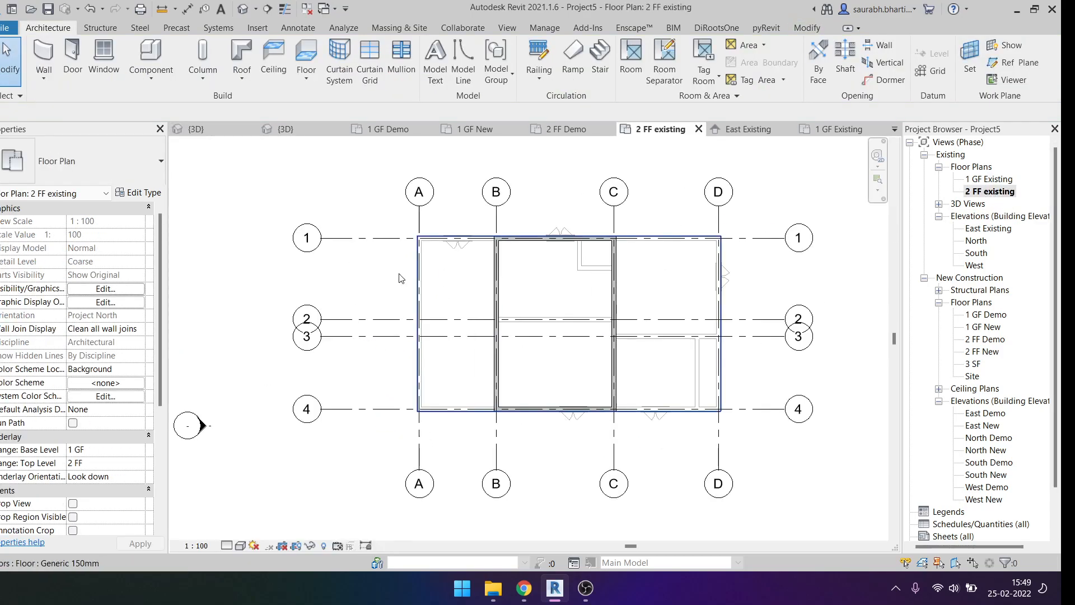
{"action": "left_click", "coordinate": [247, 83]}
{"action": "left_click", "coordinate": [285, 107]}
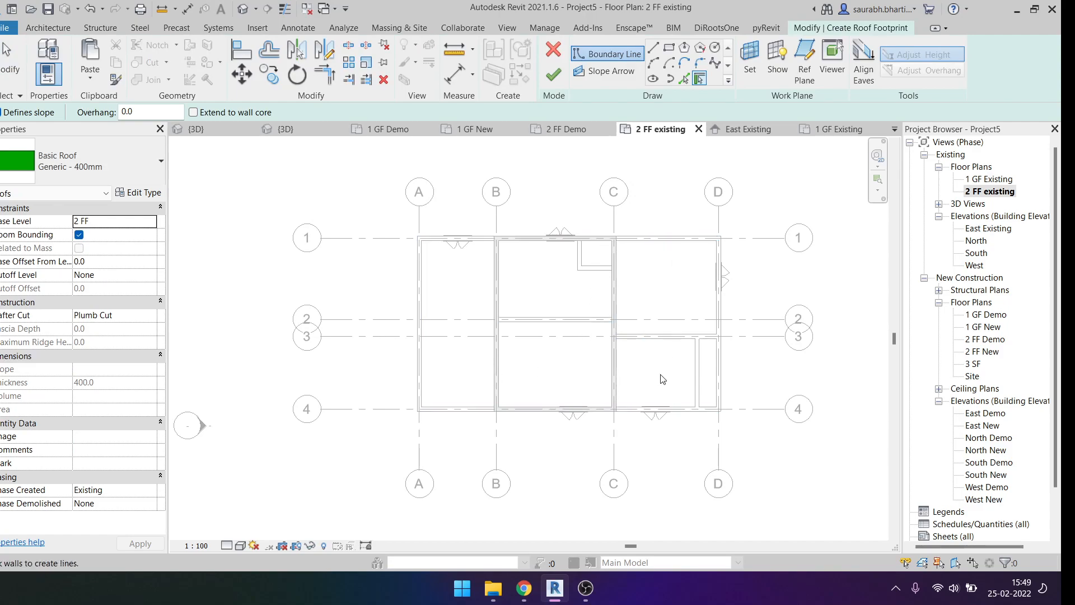
{"action": "left_click", "coordinate": [669, 48]}
{"action": "scroll", "coordinate": [499, 231], "scroll_direction": "up", "scroll_amount": 4}
{"action": "left_click", "coordinate": [389, 248]}
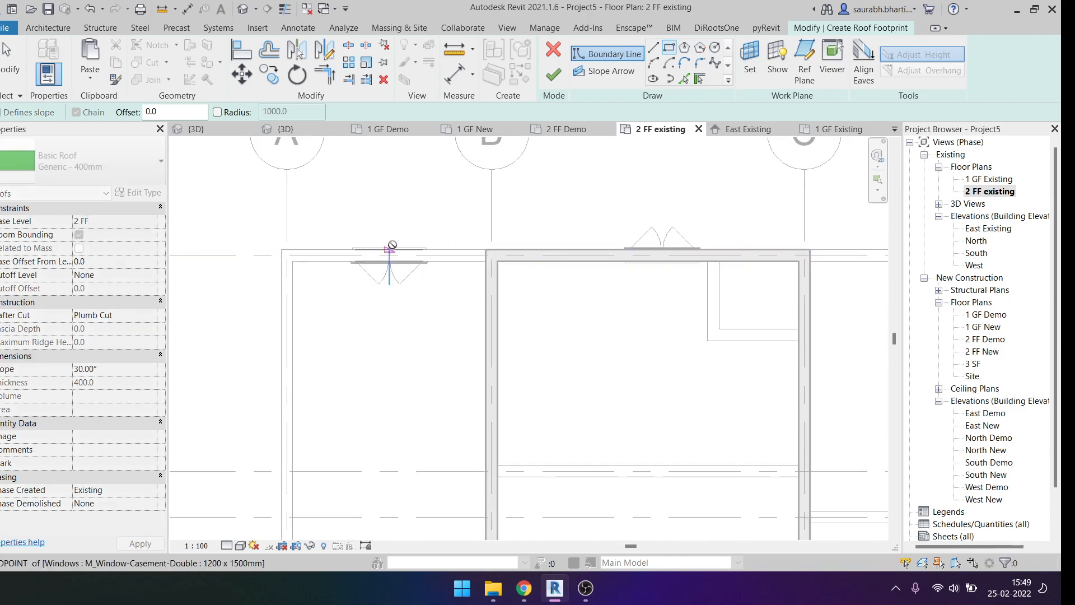
{"action": "scroll", "coordinate": [403, 246], "scroll_direction": "down", "scroll_amount": 4}
{"action": "left_click", "coordinate": [634, 441]}
{"action": "scroll", "coordinate": [634, 442], "scroll_direction": "up", "scroll_amount": 5}
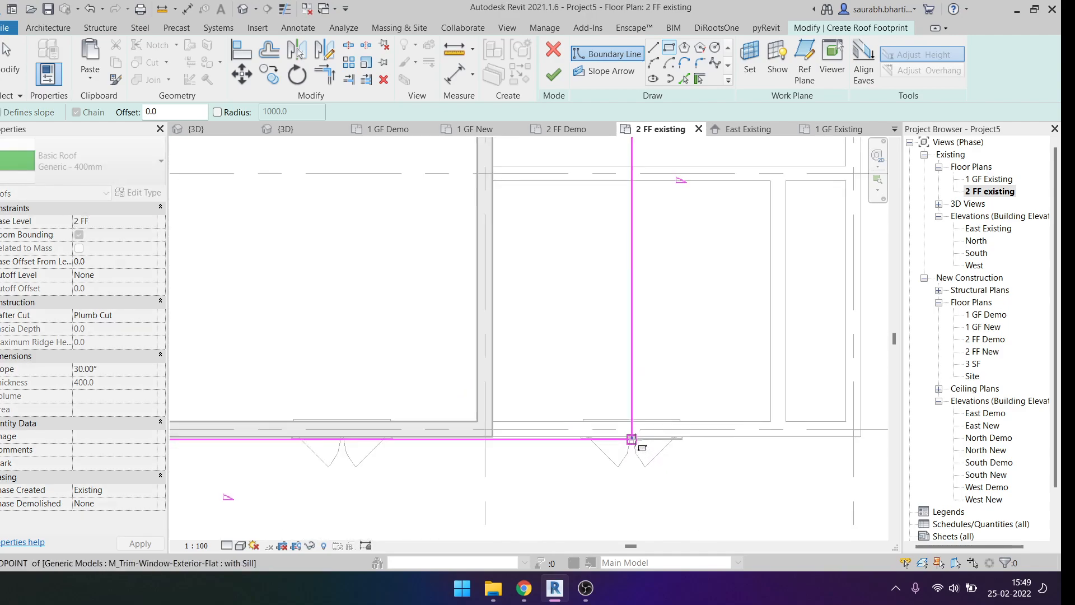
{"action": "scroll", "coordinate": [633, 442], "scroll_direction": "down", "scroll_amount": 6}
{"action": "key", "text": "Escape"}
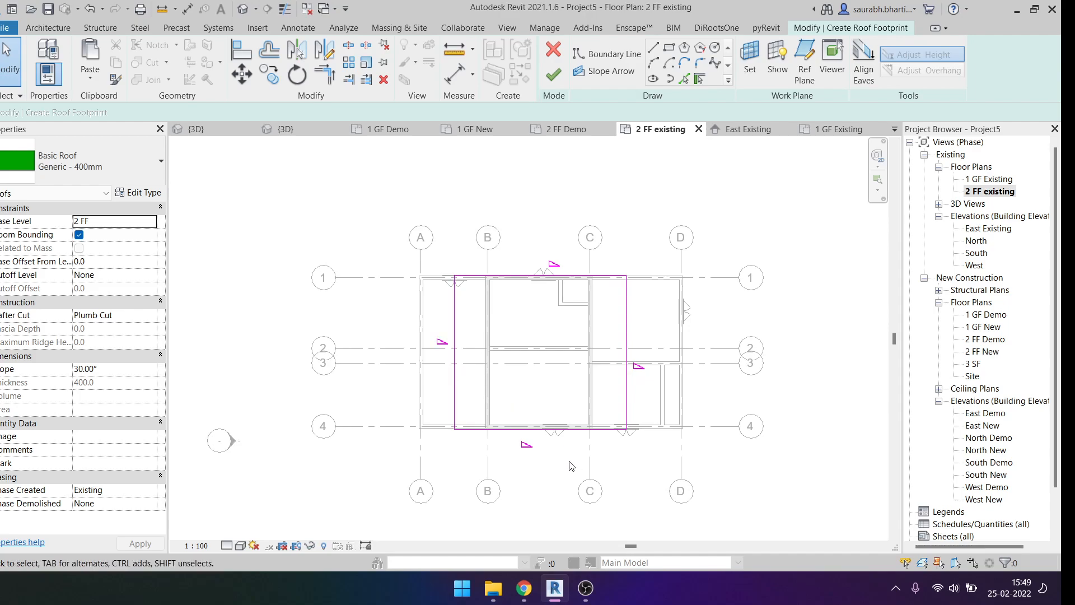
Step: Remove the slope from the two footprint lines along grids 1 and 4 and finish the roof
{"action": "left_click_drag", "start_coordinate": [535, 265], "coordinate": [535, 263]}
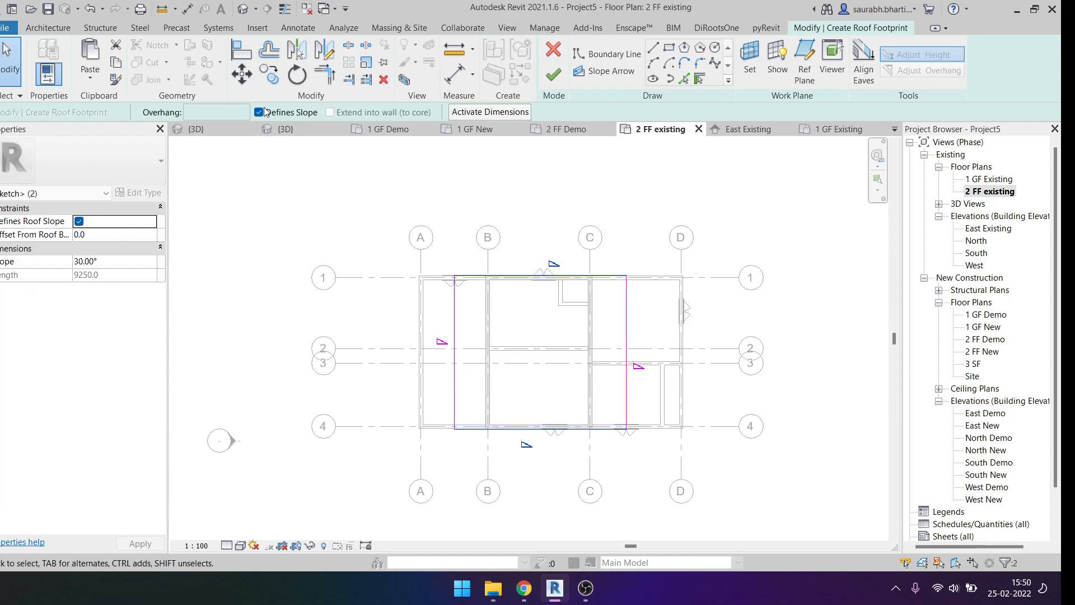
{"action": "left_click", "coordinate": [552, 75]}
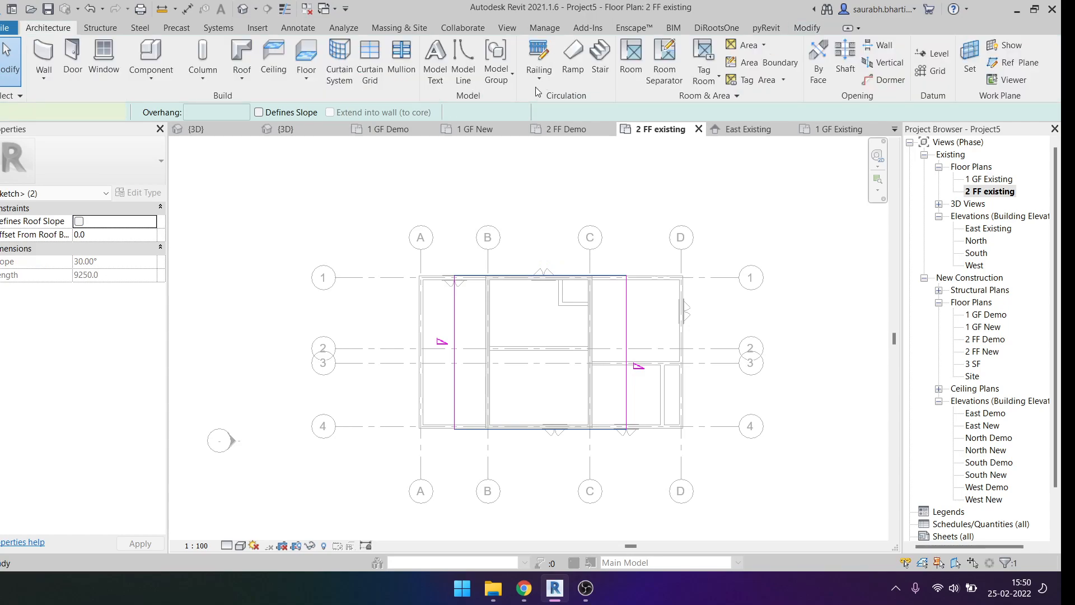
Step: Show the model in 3D, select the new roof and set its slope to 45°
{"action": "left_click", "coordinate": [245, 11]}
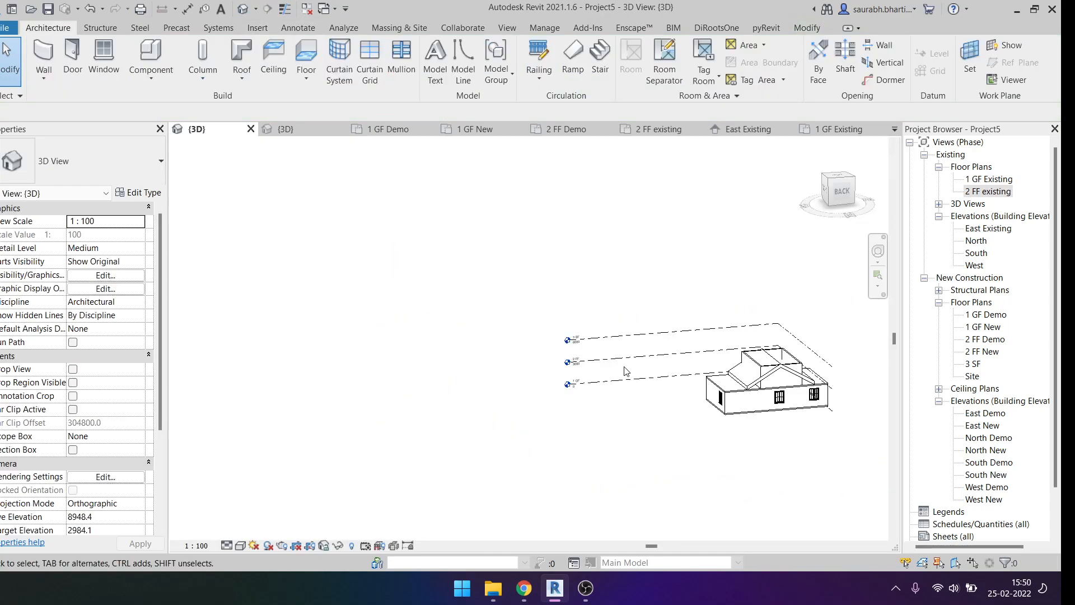
{"action": "middle_click_drag", "start_coordinate": [776, 389], "coordinate": [741, 379], "text": "shift"}
{"action": "scroll", "coordinate": [741, 379], "scroll_direction": "up", "scroll_amount": 5}
{"action": "left_click", "coordinate": [718, 365]}
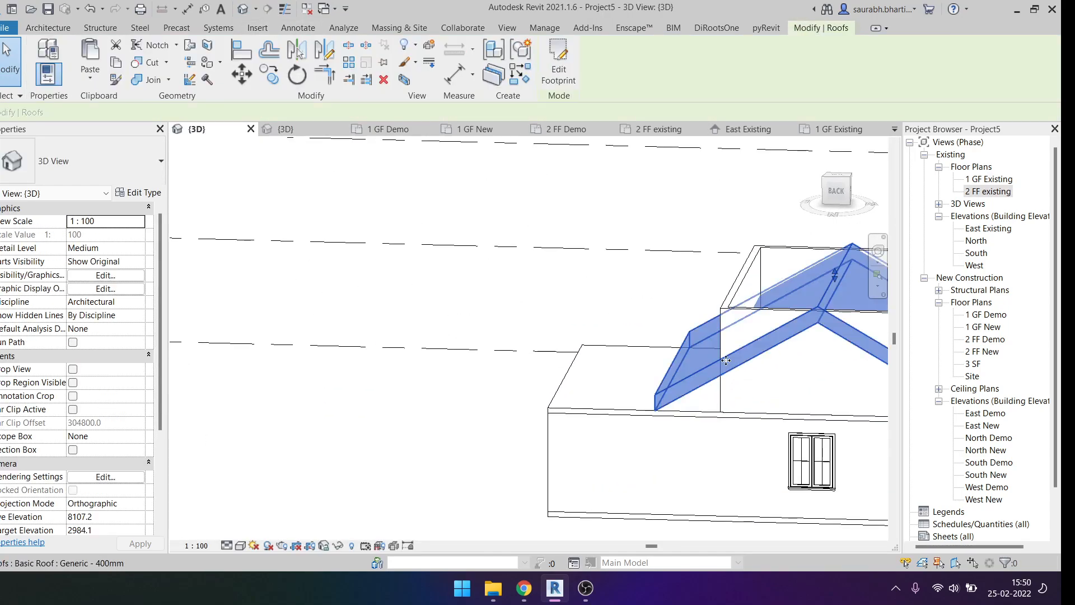
{"action": "scroll", "coordinate": [300, 327], "scroll_direction": "down", "scroll_amount": 1}
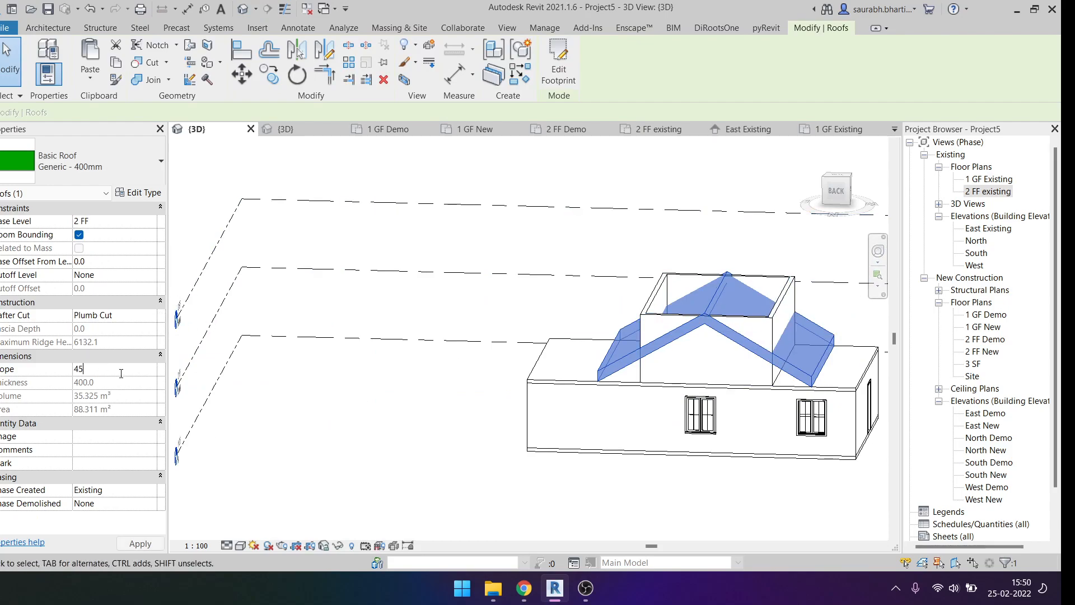
{"action": "key", "text": "Return"}
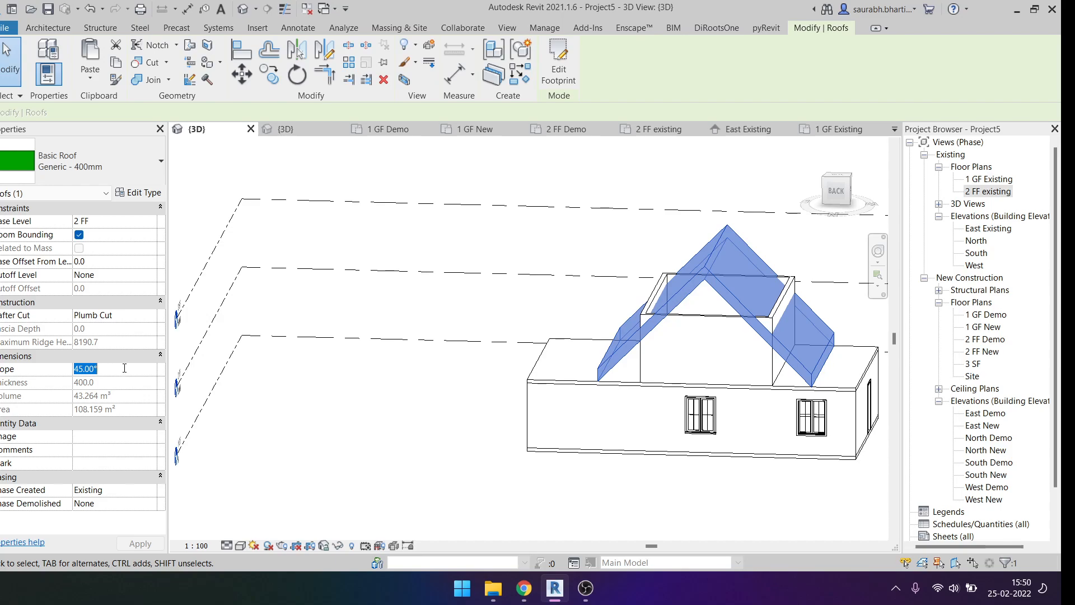
Step: Try a steeper slope on the selected roof, check it in 3D, and set the slope to 50°
{"action": "key", "text": "Return"}
{"action": "middle_click_drag", "start_coordinate": [607, 406], "coordinate": [710, 397], "text": "shift"}
{"action": "middle_click_drag", "start_coordinate": [774, 289], "coordinate": [710, 291], "text": "shift"}
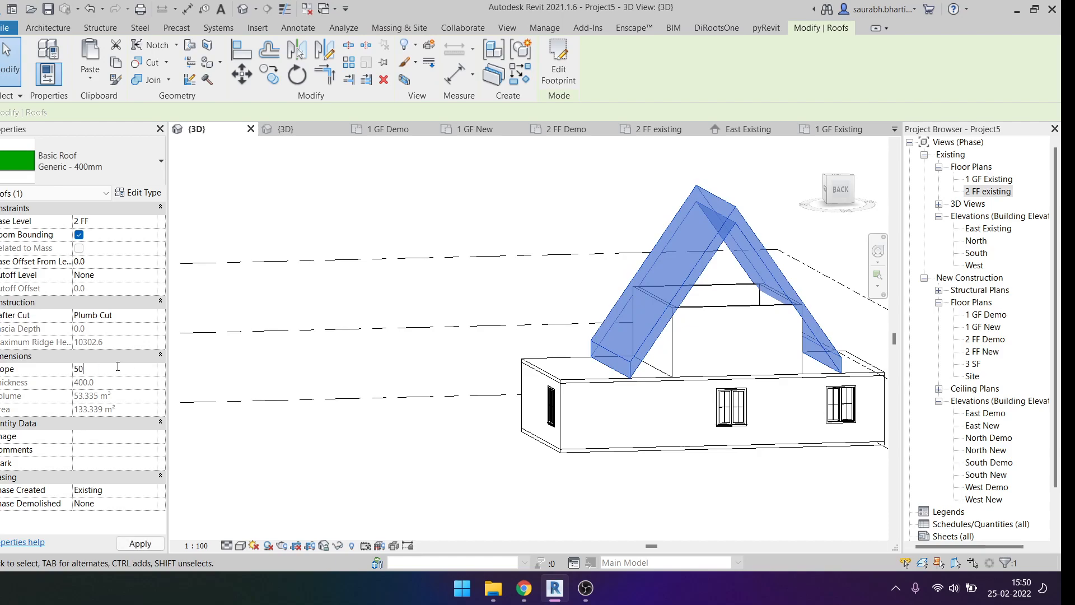
{"action": "key", "text": "Return"}
Step: Change the selected roof's type to Generic - 125mm and look at the thinner roof in 3D
{"action": "left_click", "coordinate": [98, 168]}
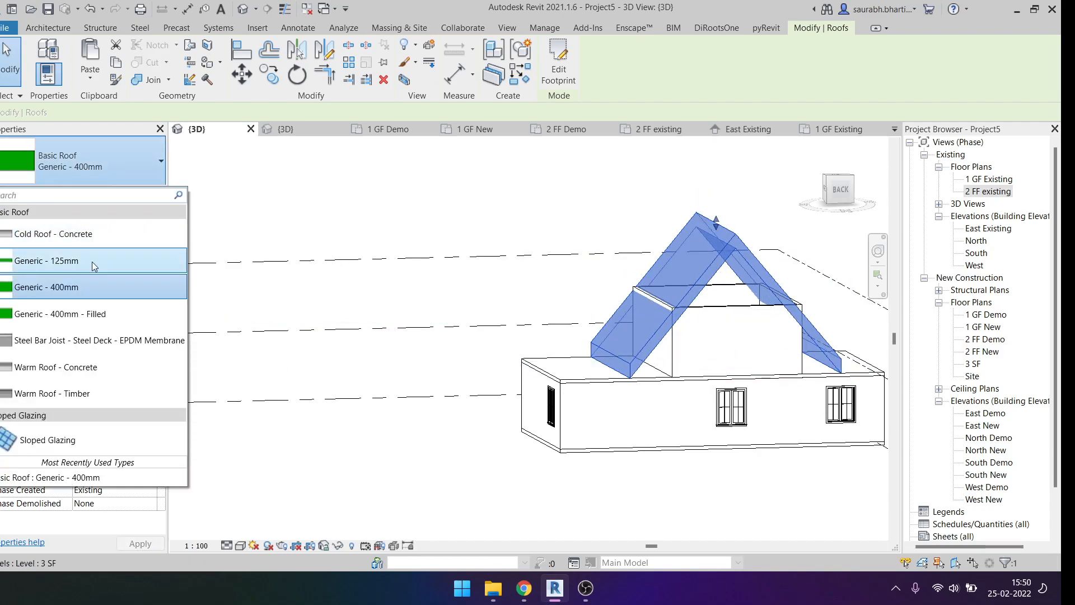
{"action": "left_click", "coordinate": [64, 261]}
{"action": "middle_click_drag", "start_coordinate": [650, 438], "coordinate": [672, 418], "text": "shift"}
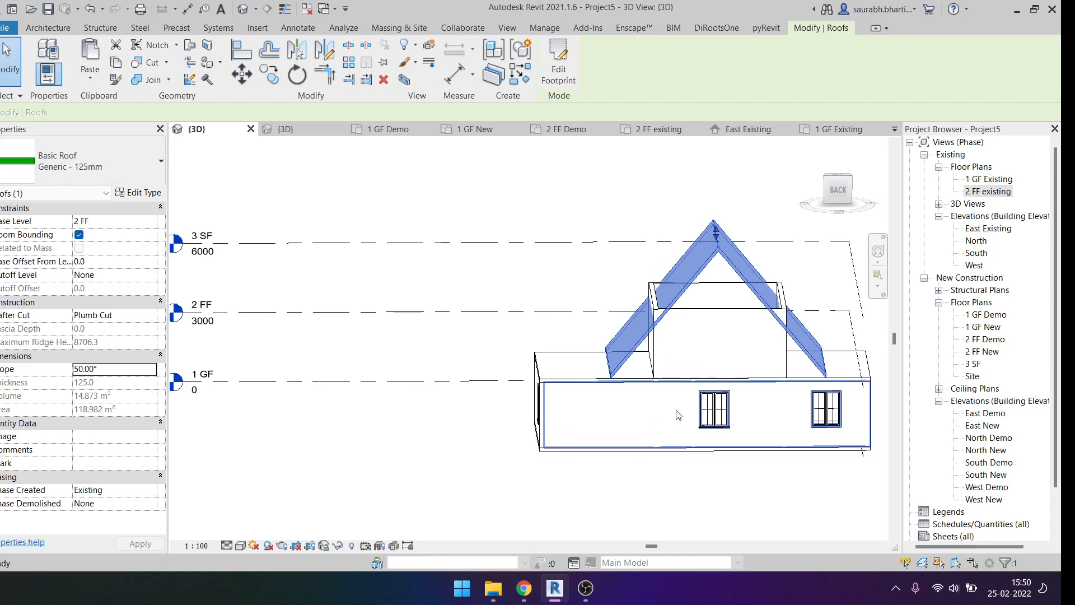
{"action": "key", "text": "Escape"}
{"action": "scroll", "coordinate": [705, 323], "scroll_direction": "up", "scroll_amount": 2}
{"action": "scroll", "coordinate": [704, 323], "scroll_direction": "down", "scroll_amount": 2}
Step: Select the connected chain of four first-floor walls under the roof and attach their tops to the roof
{"action": "left_click", "coordinate": [507, 321]}
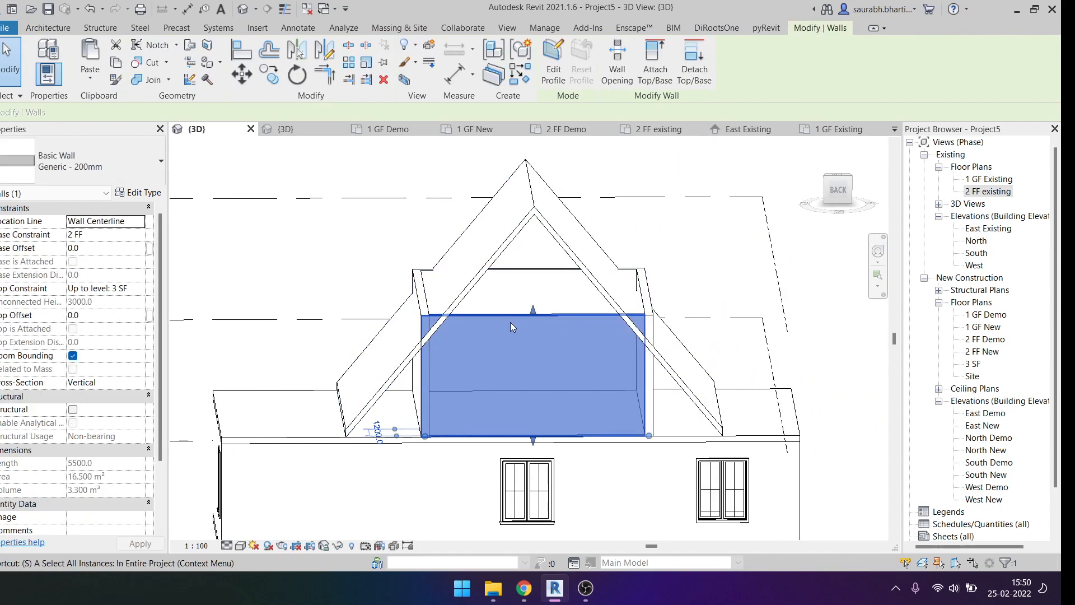
{"action": "key", "text": "Escape"}
{"action": "left_click", "coordinate": [582, 339]}
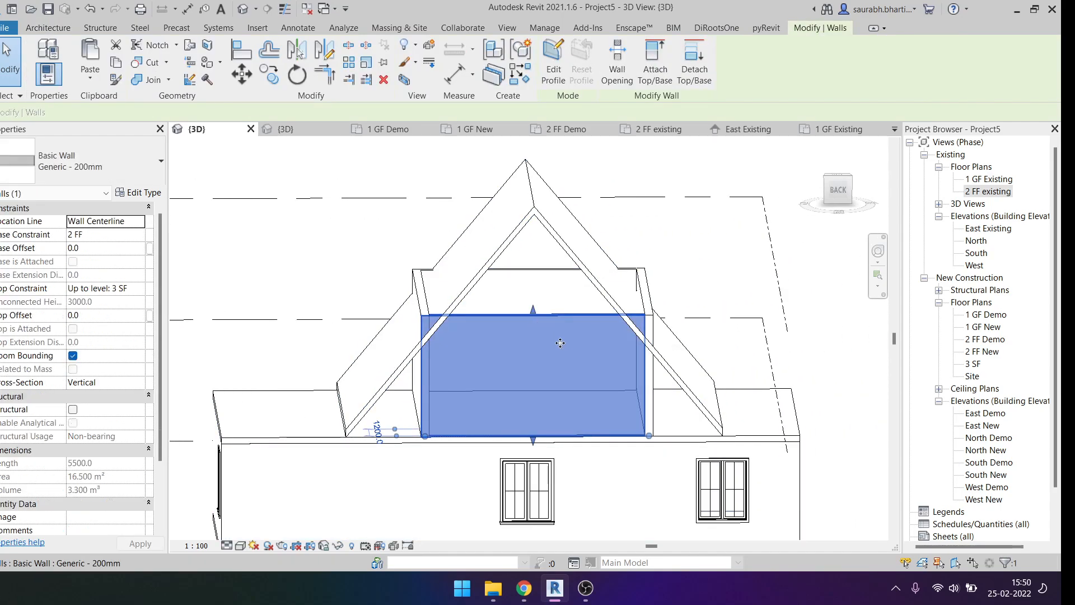
{"action": "key", "text": "Escape"}
{"action": "key", "text": "Tab"}
{"action": "left_click", "coordinate": [554, 343]}
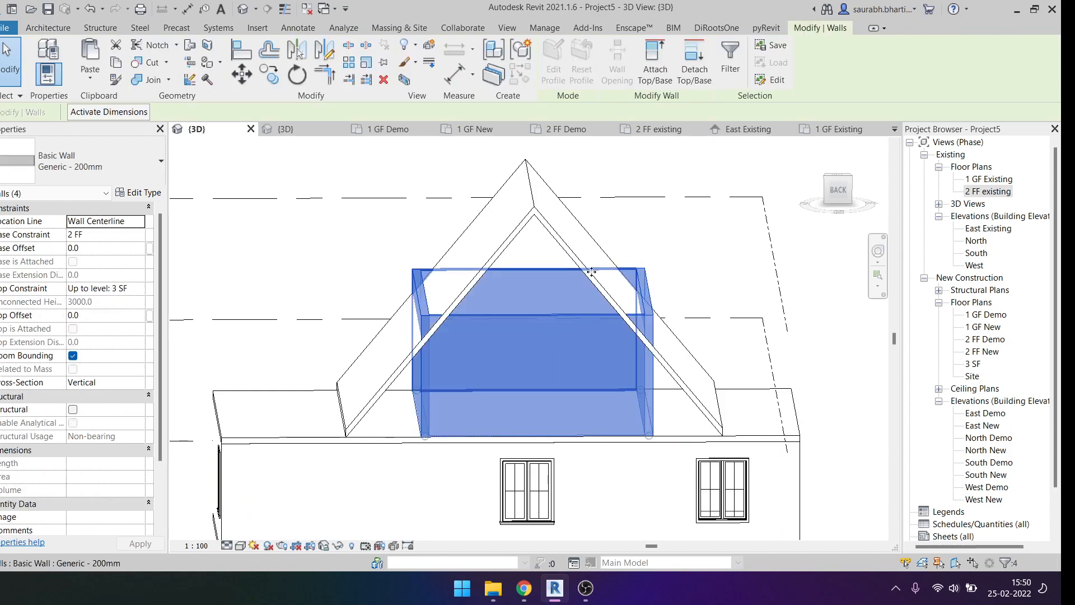
{"action": "left_click", "coordinate": [655, 59]}
{"action": "left_click", "coordinate": [519, 215]}
{"action": "key", "text": "Escape"}
{"action": "middle_click_drag", "start_coordinate": [783, 314], "coordinate": [493, 440], "text": "shift"}
{"action": "left_click", "coordinate": [446, 390]}
{"action": "key", "text": "Escape"}
Step: In the back view, move the side wall nearest the two windows outward toward the eave, to about 2200 mm from the outer wall
{"action": "scroll", "coordinate": [467, 345], "scroll_direction": "up", "scroll_amount": 3}
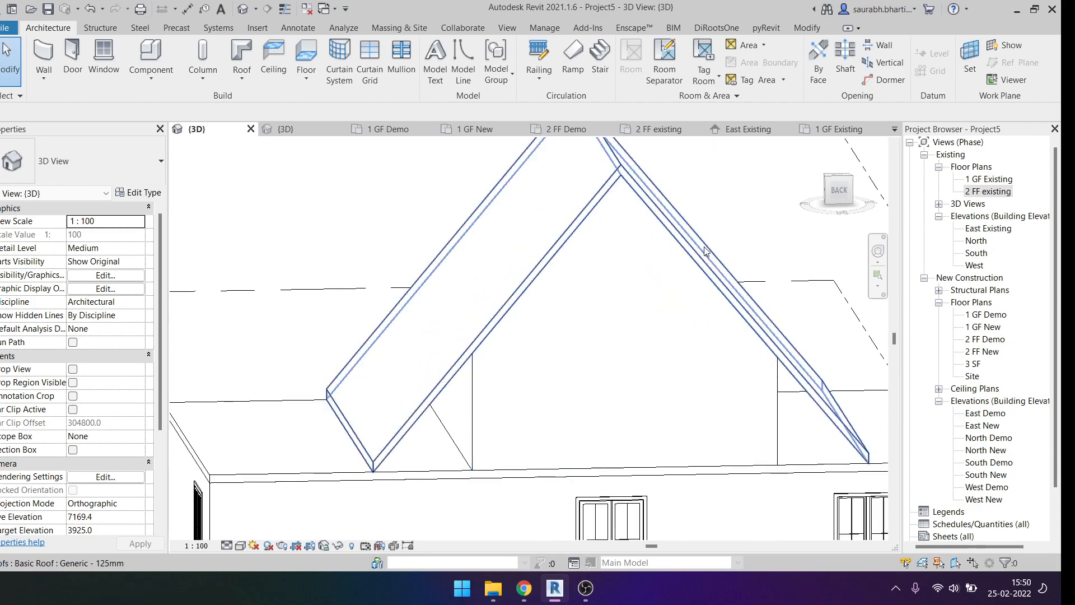
{"action": "left_click", "coordinate": [836, 193]}
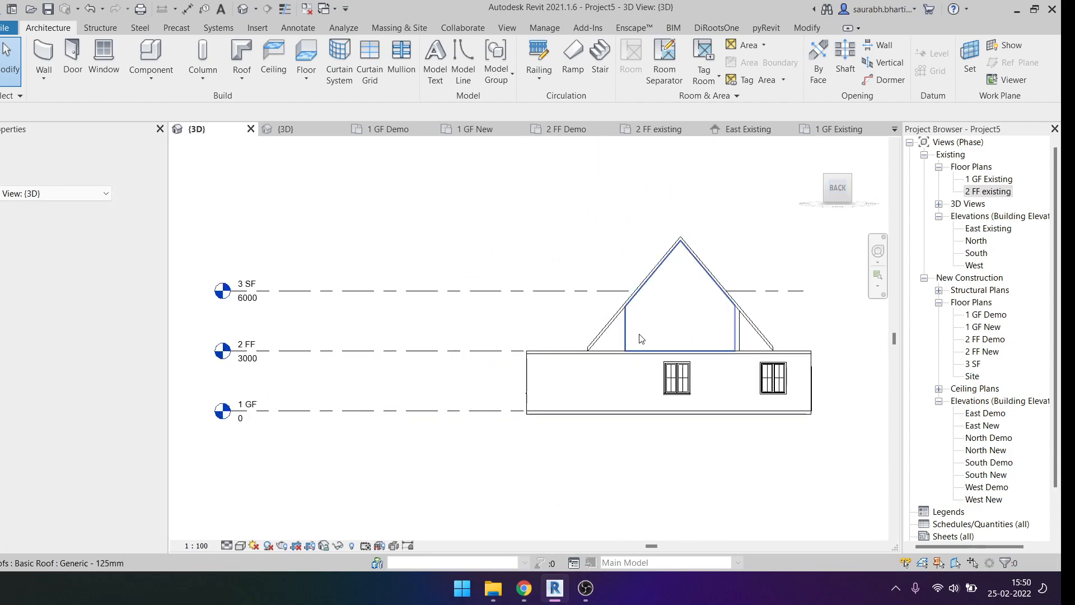
{"action": "scroll", "coordinate": [783, 322], "scroll_direction": "up", "scroll_amount": 3}
{"action": "left_click", "coordinate": [771, 338]}
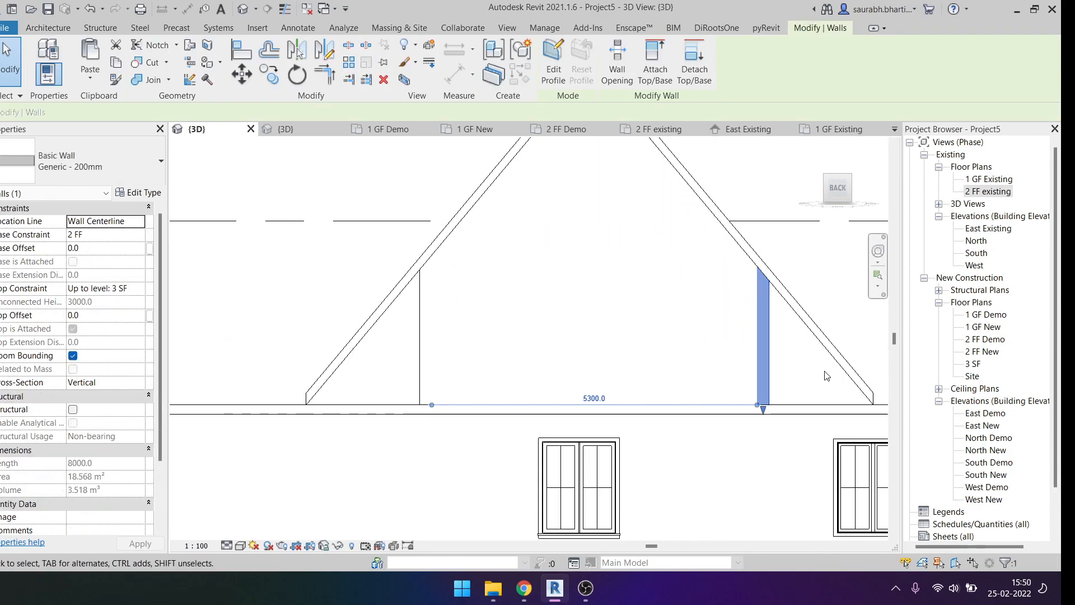
{"action": "middle_click_drag", "start_coordinate": [824, 366], "coordinate": [655, 350]}
{"action": "left_click_drag", "start_coordinate": [656, 343], "coordinate": [692, 353]}
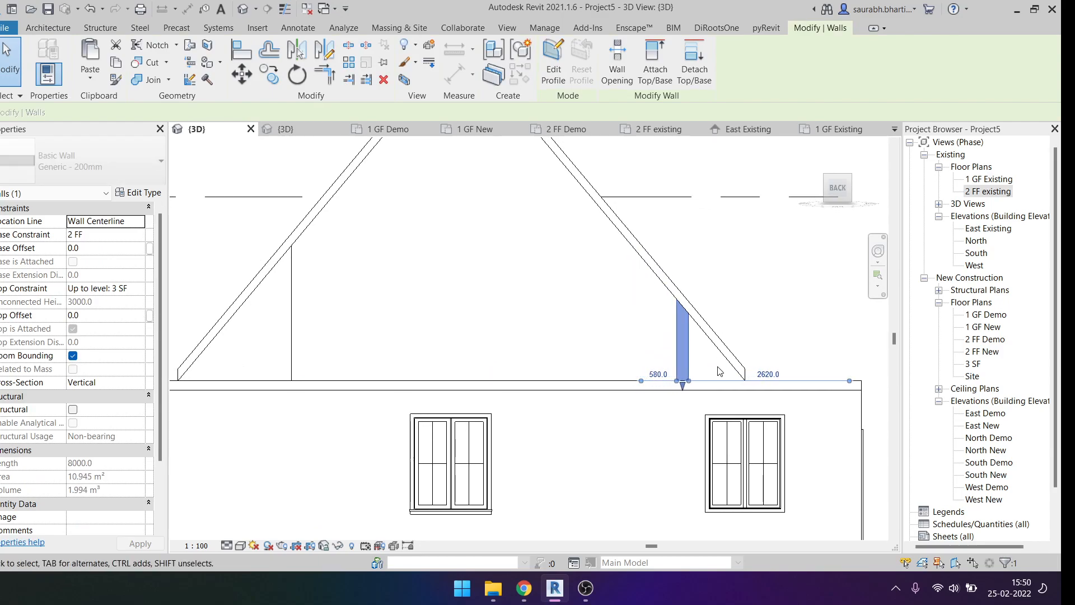
{"action": "key", "text": "Right"}
{"action": "key", "text": "Right"}
{"action": "key", "text": "Right"}
{"action": "key", "text": "Right"}
{"action": "key", "text": "Right"}
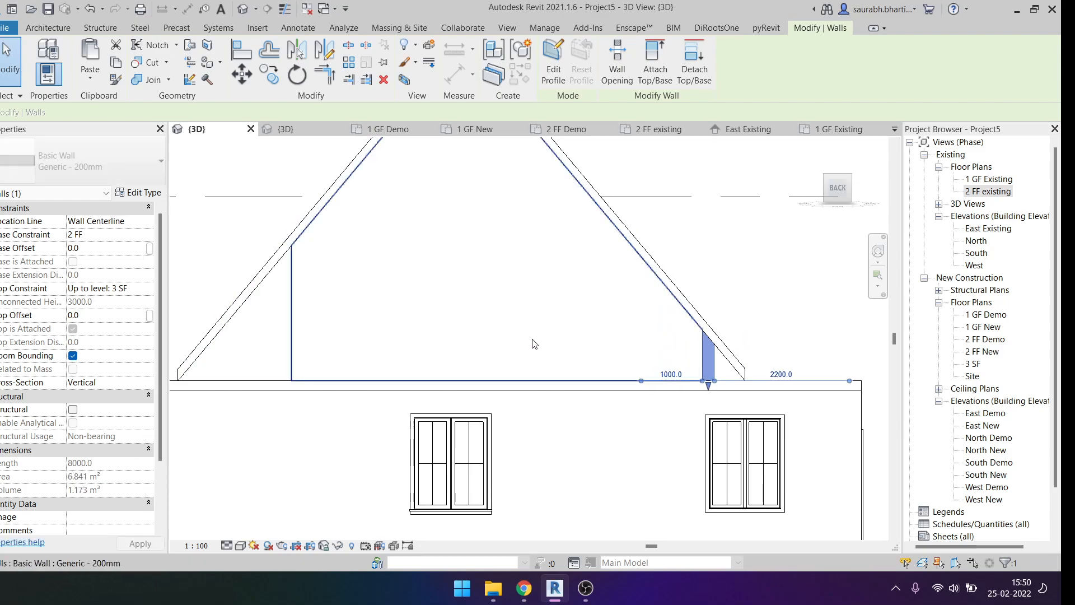
Step: Move the opposite side wall outward beneath the roof slope so that it stands close to the eave
{"action": "middle_click_drag", "start_coordinate": [338, 361], "coordinate": [677, 329]}
{"action": "middle_click_drag", "start_coordinate": [576, 319], "coordinate": [834, 214], "text": "shift"}
{"action": "left_click", "coordinate": [840, 189]}
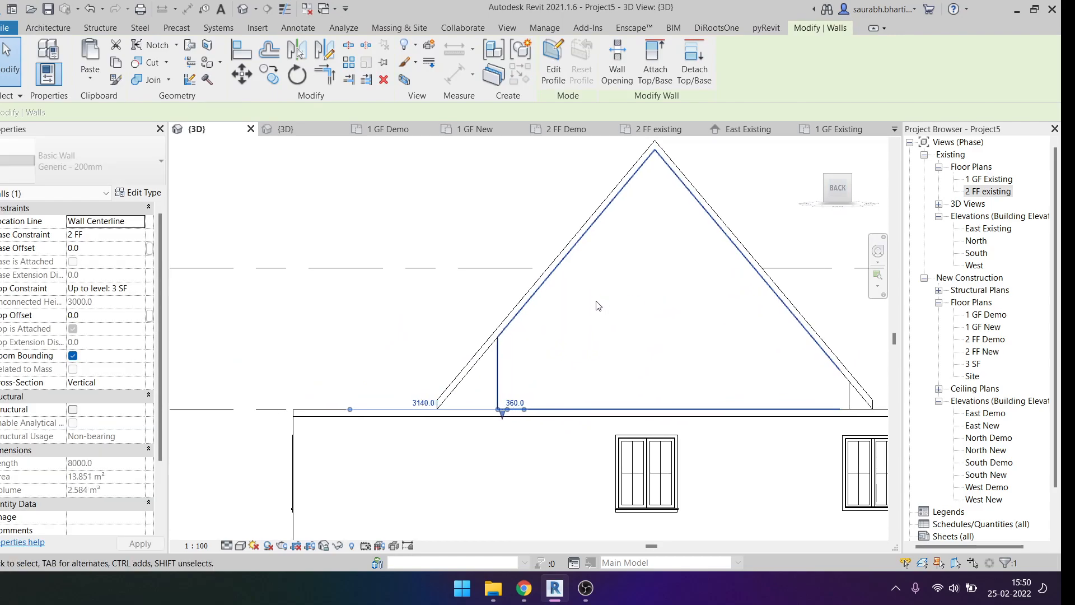
{"action": "key", "text": "Left"}
{"action": "key", "text": "Left"}
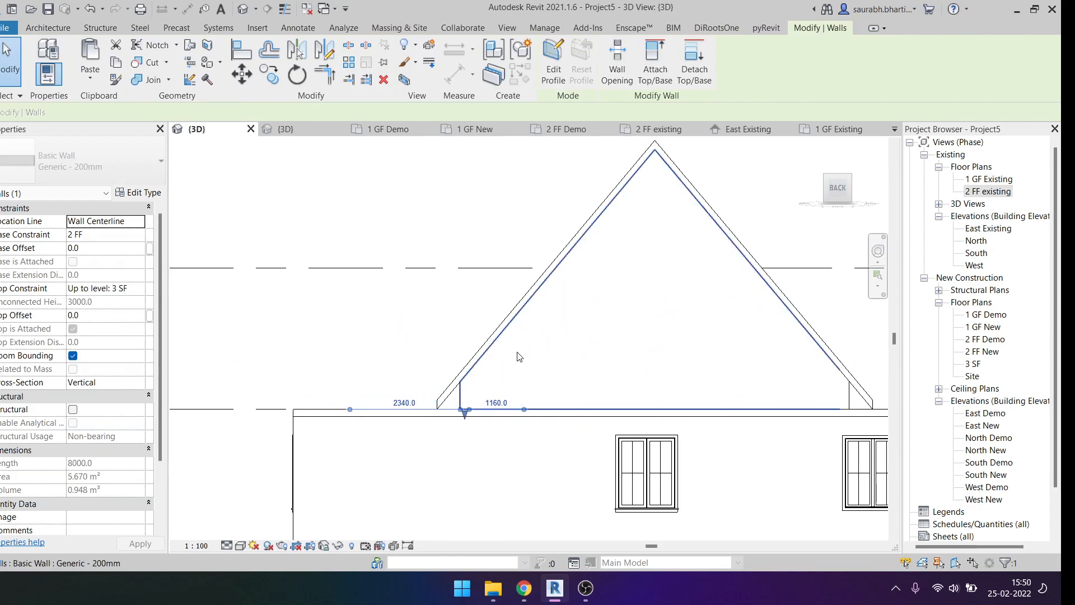
{"action": "left_click", "coordinate": [408, 348]}
Step: Examine in 3D how the gable wall and the moved side wall meet the roof at the eave corner
{"action": "scroll", "coordinate": [408, 347], "scroll_direction": "down", "scroll_amount": 1}
{"action": "middle_click_drag", "start_coordinate": [545, 377], "coordinate": [582, 387], "text": "shift"}
{"action": "left_click", "coordinate": [535, 320]}
{"action": "middle_click_drag", "start_coordinate": [570, 338], "coordinate": [489, 394], "text": "shift"}
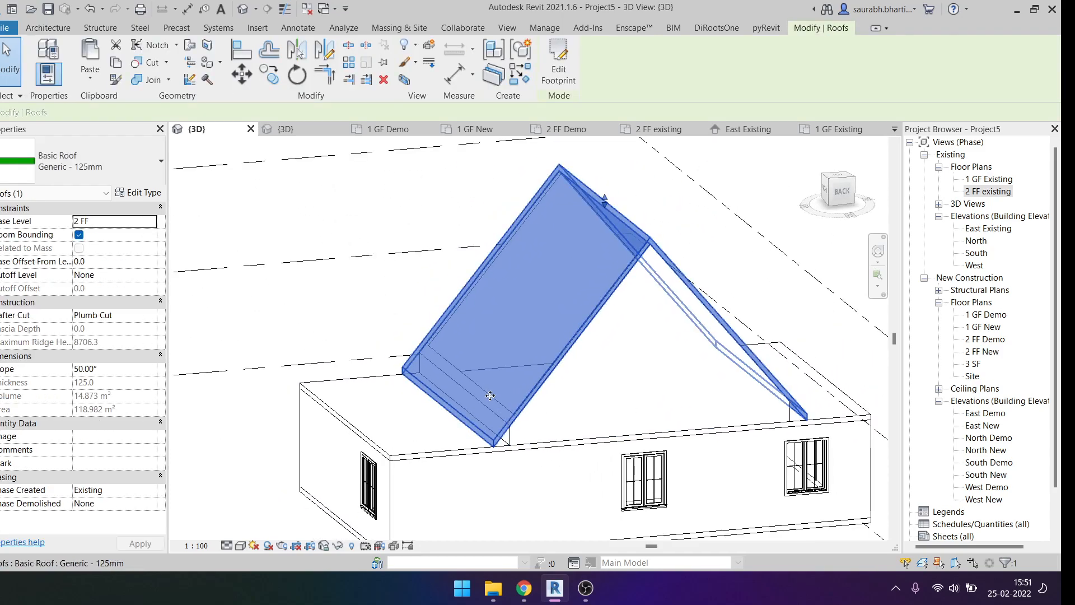
{"action": "key", "text": "Escape"}
{"action": "scroll", "coordinate": [504, 431], "scroll_direction": "up", "scroll_amount": 4}
{"action": "left_click", "coordinate": [522, 442]}
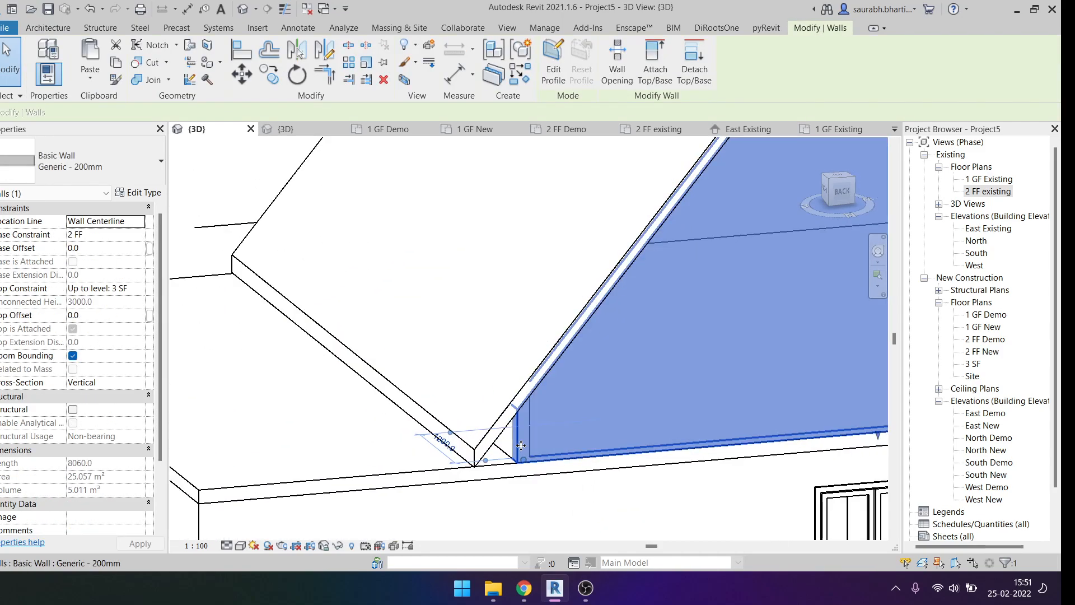
{"action": "key", "text": "Escape"}
{"action": "scroll", "coordinate": [521, 446], "scroll_direction": "up", "scroll_amount": 2}
{"action": "left_click", "coordinate": [504, 446]}
{"action": "scroll", "coordinate": [468, 391], "scroll_direction": "down", "scroll_amount": 3}
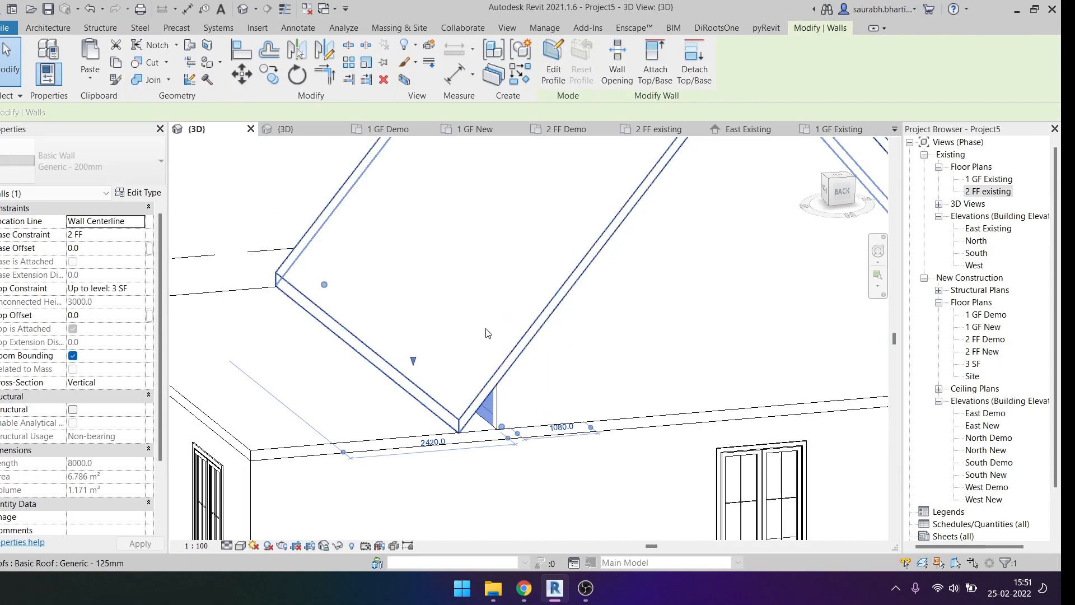
{"action": "left_click", "coordinate": [527, 310]}
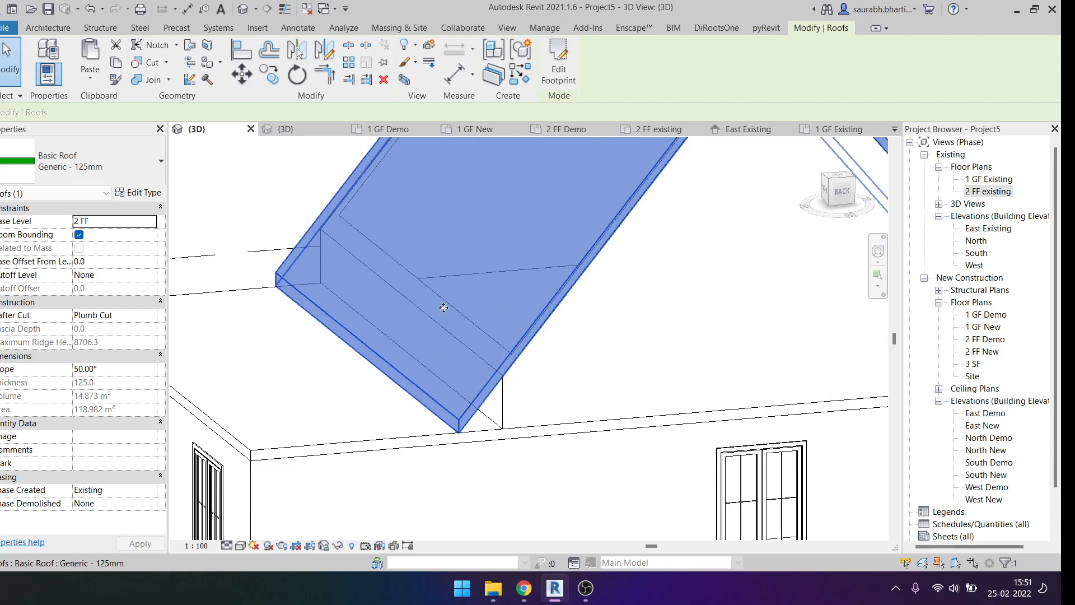
{"action": "left_click", "coordinate": [493, 411]}
{"action": "key", "text": "Escape"}
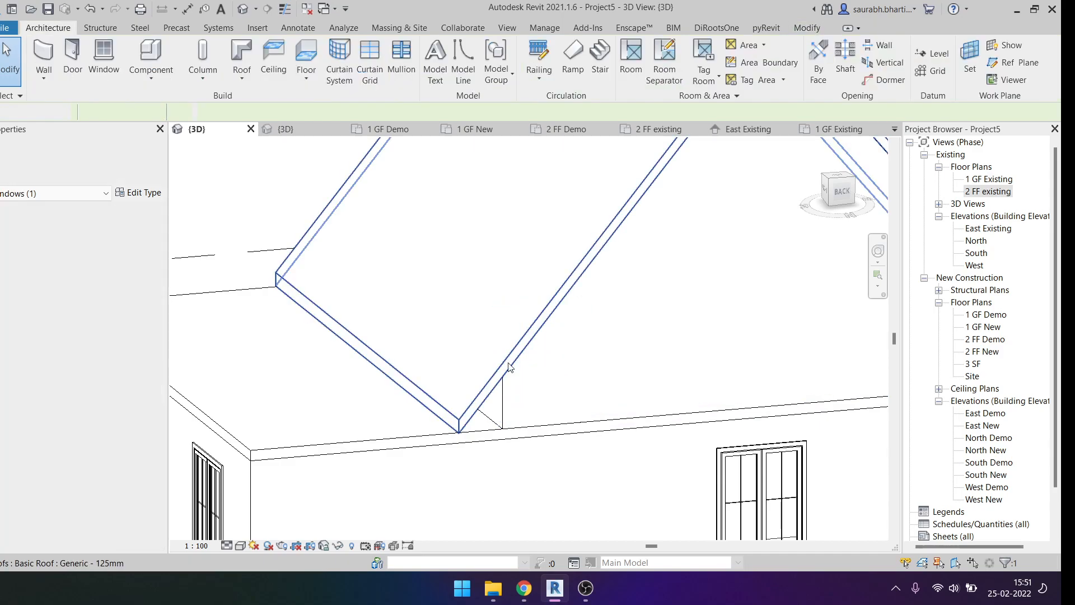
Step: Move the side wall at this eave corner back inward so it meets the roof slope higher up, and check it in 3D
{"action": "left_click", "coordinate": [513, 416]}
{"action": "key", "text": "Right"}
{"action": "key", "text": "Right"}
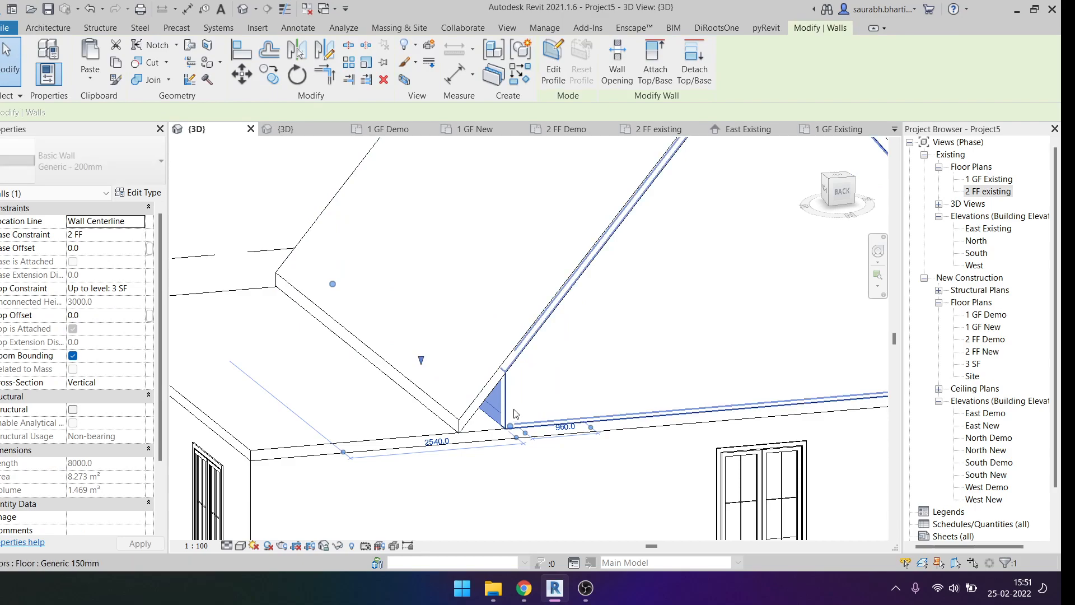
{"action": "key", "text": "Right"}
{"action": "key", "text": "Right"}
{"action": "key", "text": "Right"}
{"action": "key", "text": "Right"}
{"action": "key", "text": "Right"}
{"action": "key", "text": "Right"}
{"action": "key", "text": "Right"}
{"action": "key", "text": "Right"}
{"action": "key", "text": "Right"}
{"action": "key", "text": "Right"}
{"action": "left_click", "coordinate": [557, 258]}
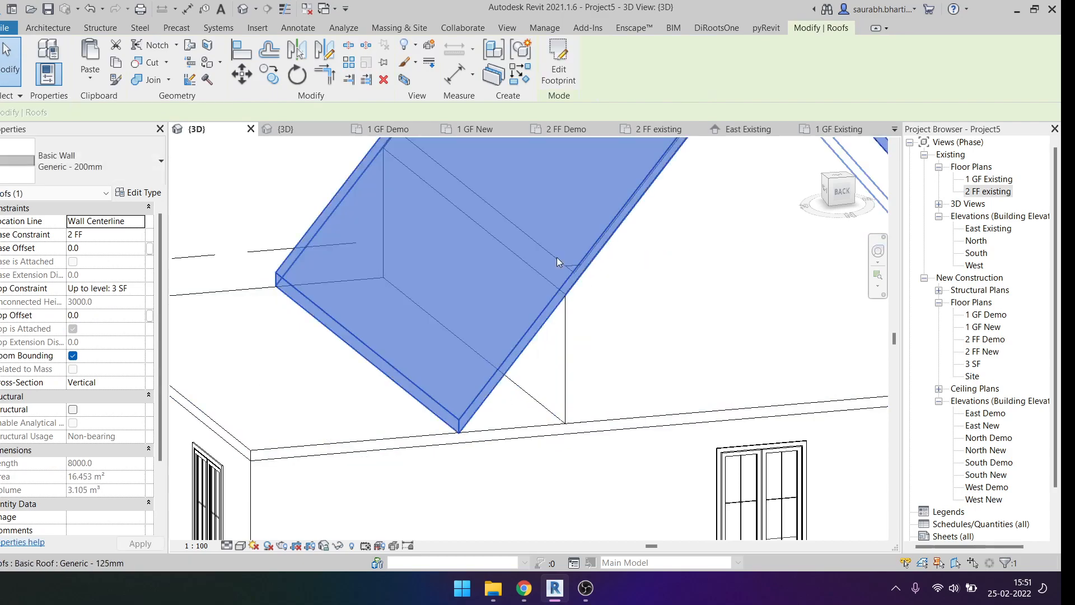
{"action": "middle_click_drag", "start_coordinate": [562, 373], "coordinate": [564, 321], "text": "shift"}
{"action": "middle_click_drag", "start_coordinate": [546, 179], "coordinate": [473, 258], "text": "shift"}
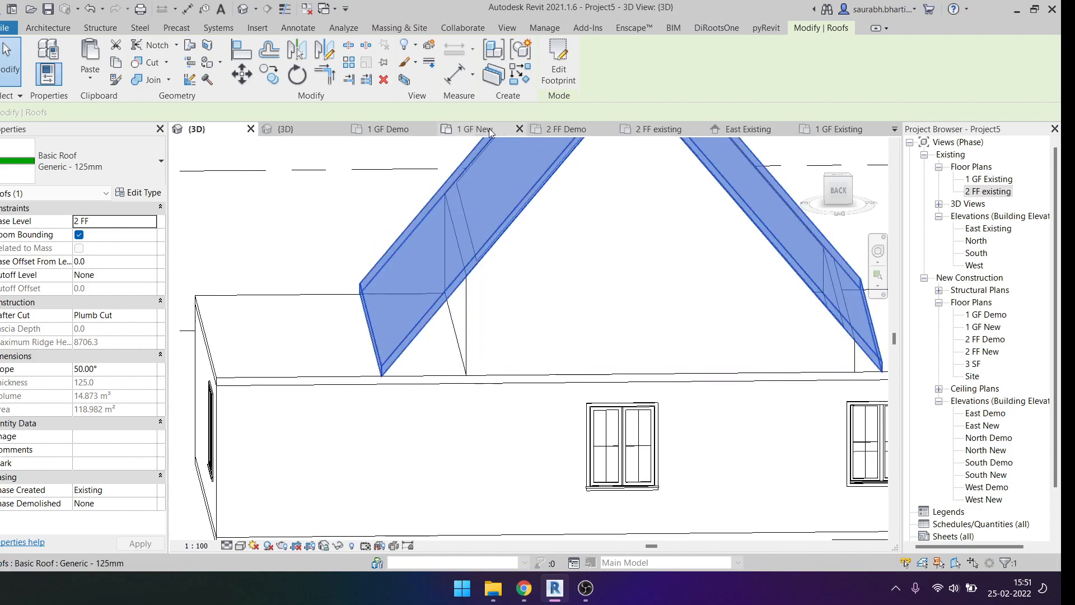
Step: Switch to the client project's 3D view, examine its gable roof and dormers, and minimise the window to the project folder
{"action": "left_click", "coordinate": [430, 129]}
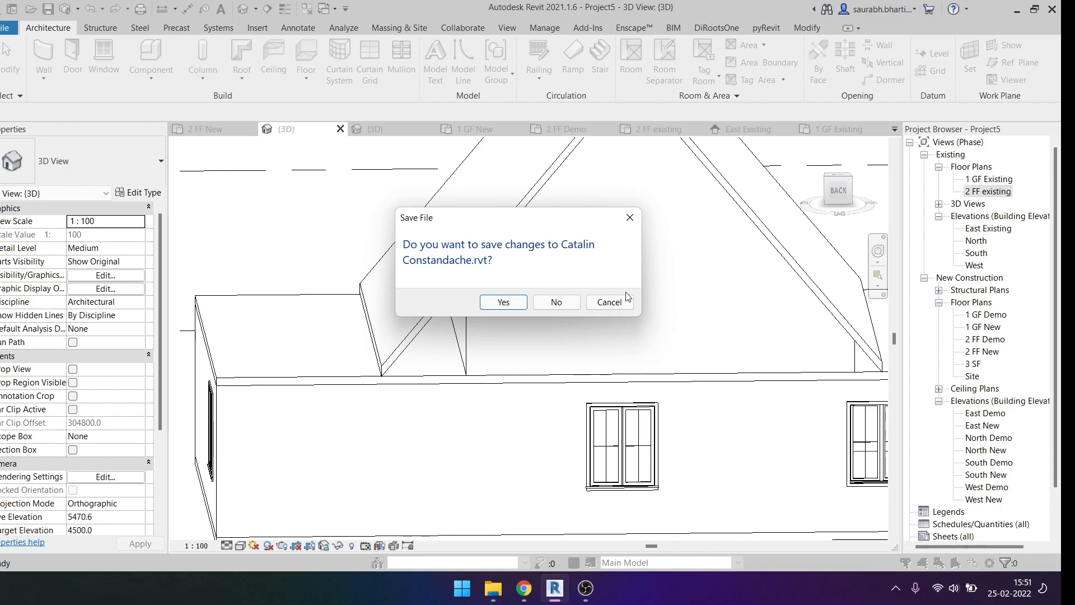
{"action": "left_click", "coordinate": [395, 128]}
{"action": "left_click", "coordinate": [614, 346]}
{"action": "middle_click_drag", "start_coordinate": [582, 370], "coordinate": [376, 445], "text": "shift"}
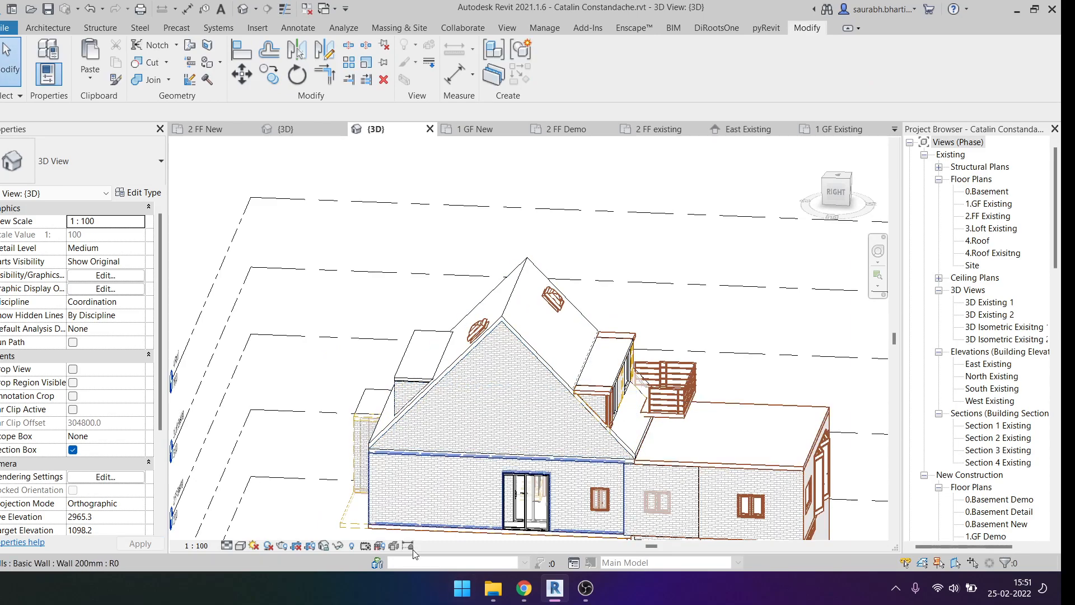
{"action": "middle_click_drag", "start_coordinate": [432, 442], "coordinate": [518, 422], "text": "shift"}
{"action": "left_click", "coordinate": [1019, 11]}
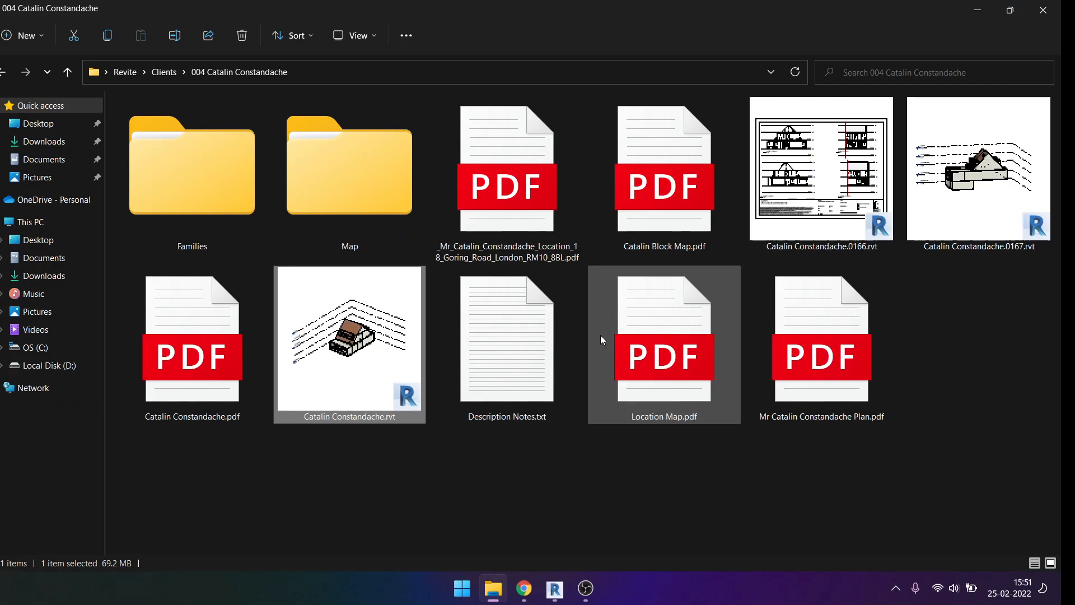
Step: Switch to Revit and bring up the default 3D view of Project5
{"action": "left_click", "coordinate": [555, 588]}
{"action": "scroll", "coordinate": [434, 350], "scroll_direction": "down", "scroll_amount": 1}
{"action": "middle_click_drag", "start_coordinate": [435, 353], "coordinate": [431, 381], "text": "shift"}
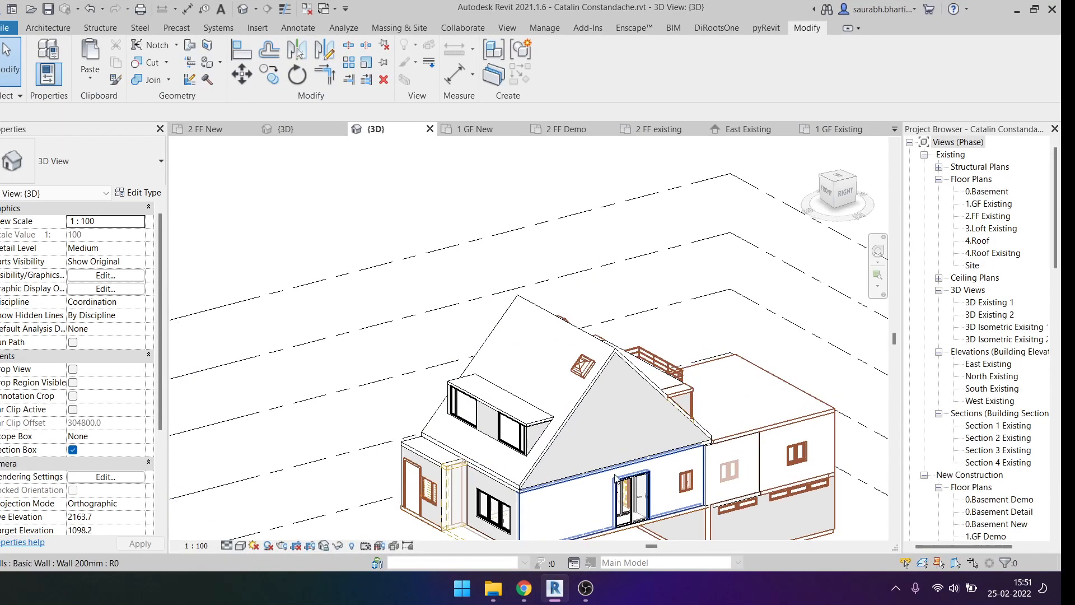
{"action": "left_click", "coordinate": [306, 130]}
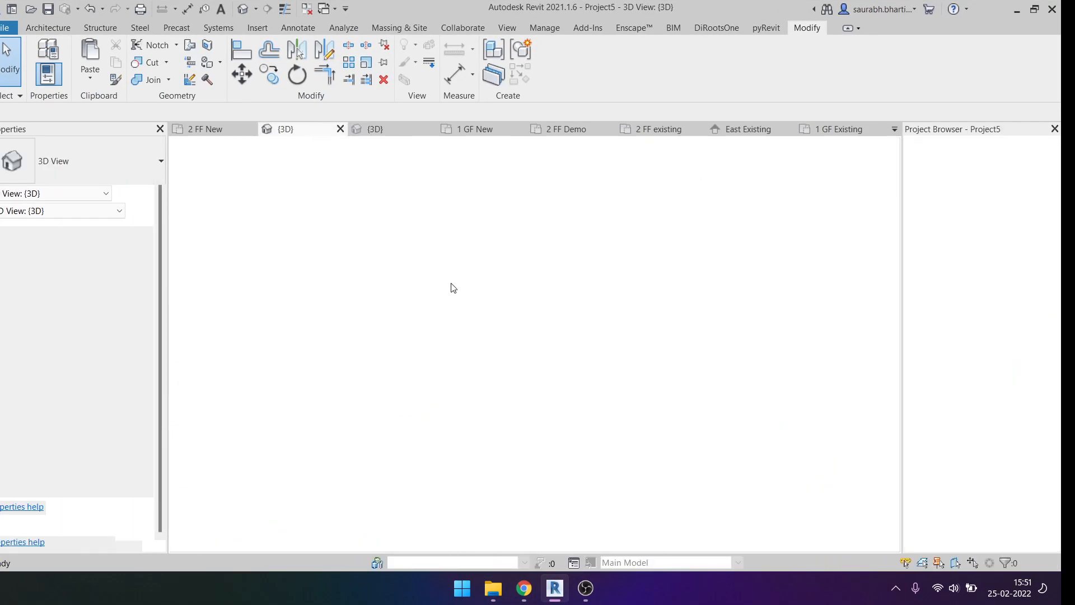
{"action": "scroll", "coordinate": [594, 320], "scroll_direction": "up", "scroll_amount": 1}
{"action": "scroll", "coordinate": [549, 269], "scroll_direction": "up", "scroll_amount": 1}
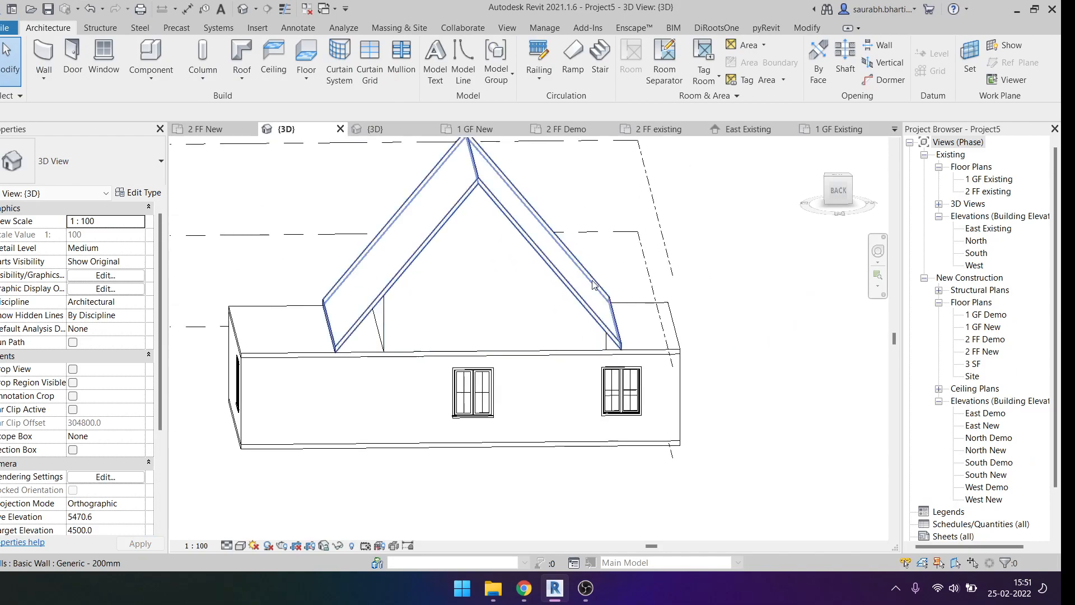
Step: Try to hide the roof category temporarily and shift the four upper-floor walls sideways on their own
{"action": "left_click", "coordinate": [478, 189]}
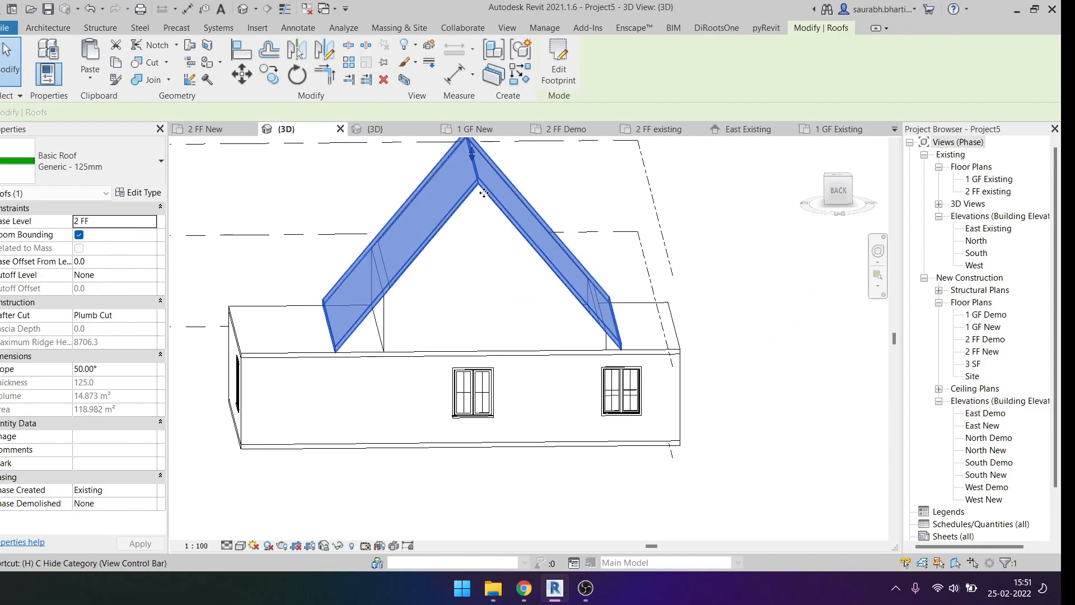
{"action": "key", "text": "c"}
{"action": "middle_click_drag", "start_coordinate": [484, 192], "coordinate": [479, 315], "text": "shift"}
{"action": "key", "text": "Tab"}
{"action": "left_click", "coordinate": [479, 315]}
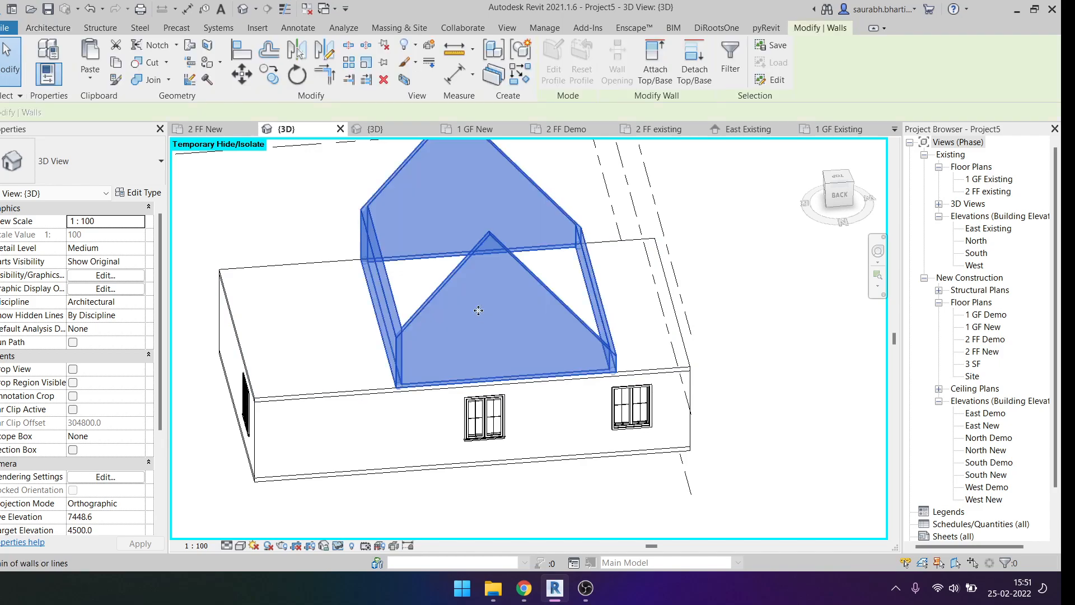
{"action": "left_click", "coordinate": [833, 193]}
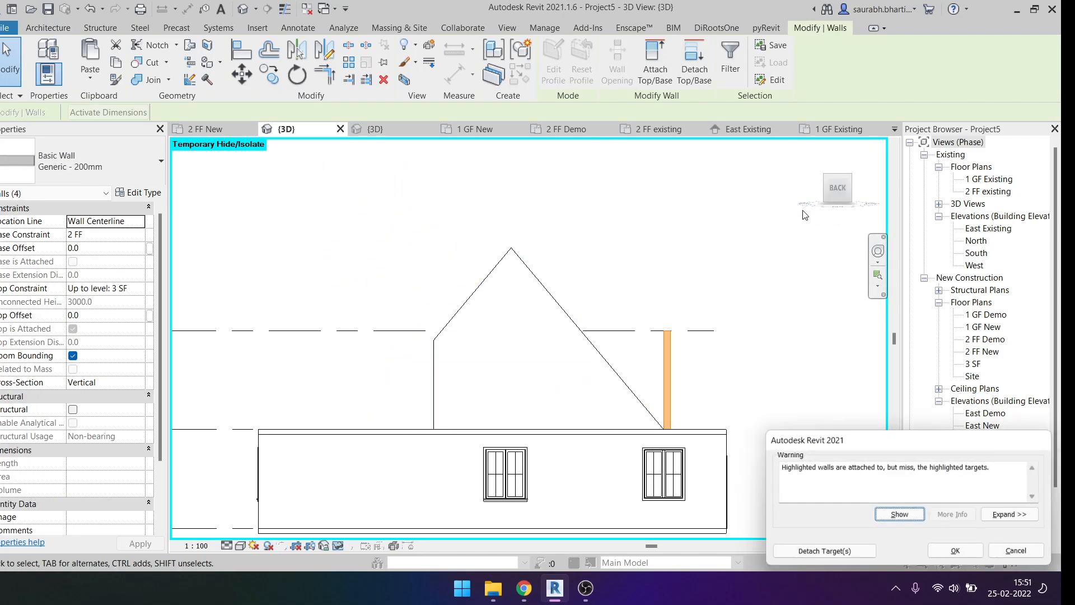
{"action": "left_click", "coordinate": [1003, 554]}
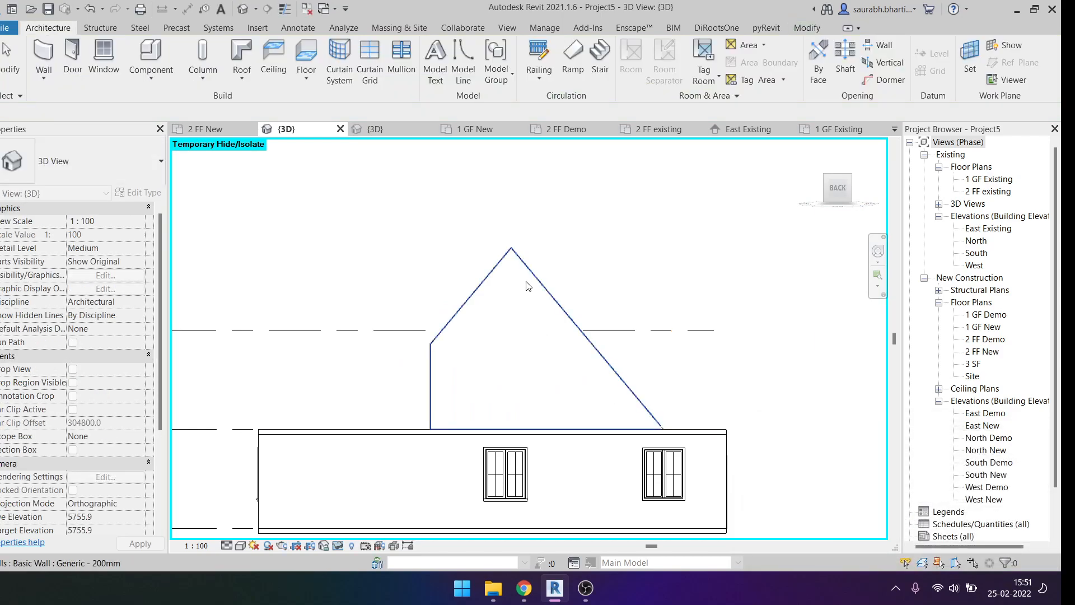
{"action": "middle_click_drag", "start_coordinate": [593, 309], "coordinate": [524, 247]}
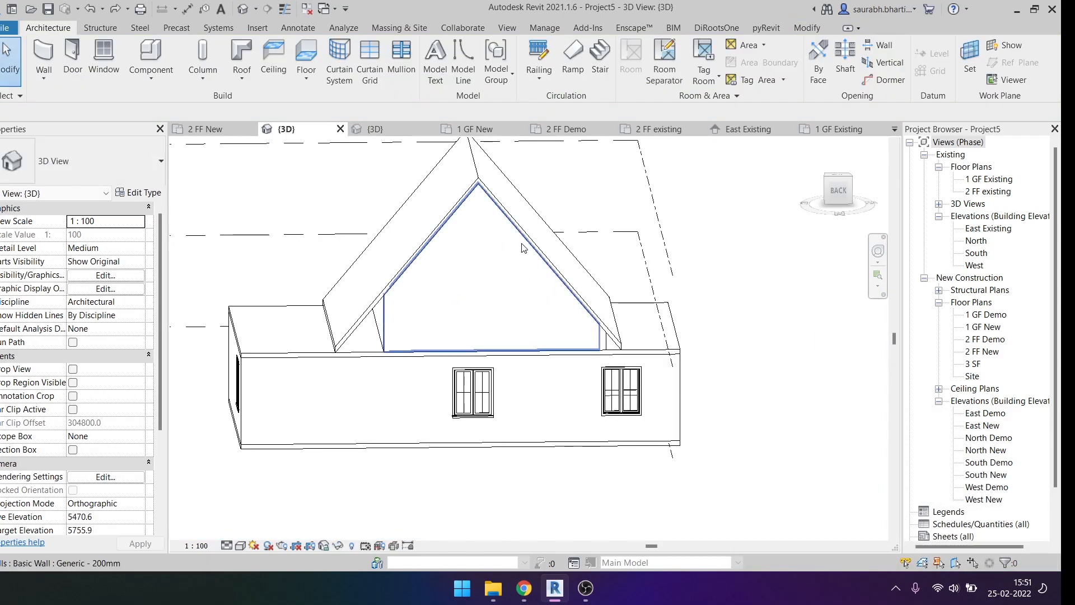
Step: Select the four upper-floor walls with the roof and nudge them sideways in the back view until the side wall aligns with the ground-floor end wall
{"action": "key", "text": "Tab"}
{"action": "left_click", "coordinate": [479, 277]}
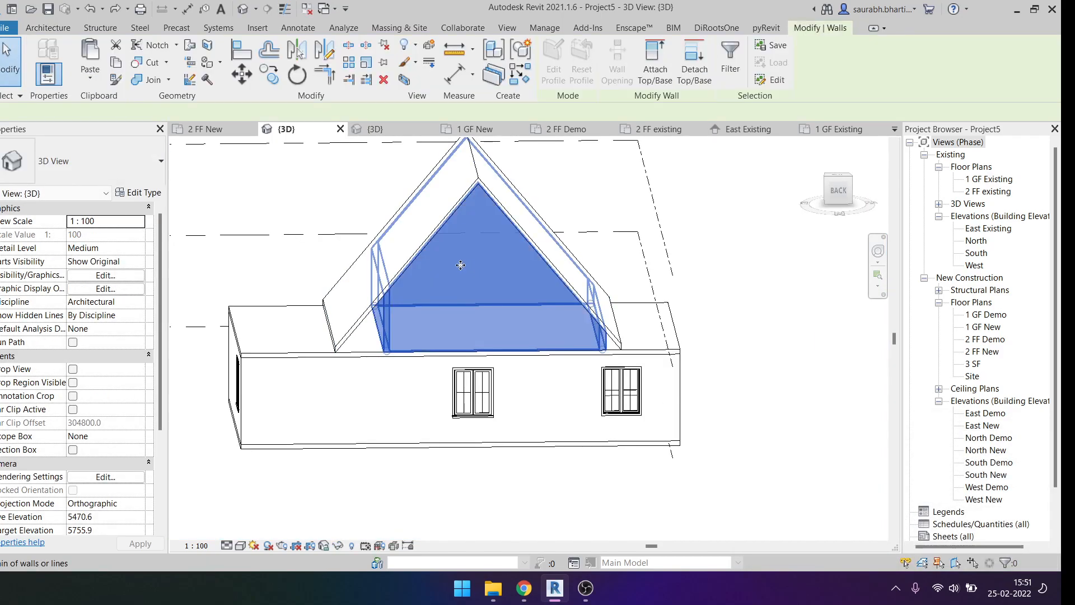
{"action": "left_click", "coordinate": [414, 237], "text": "ctrl"}
{"action": "left_click", "coordinate": [848, 186]}
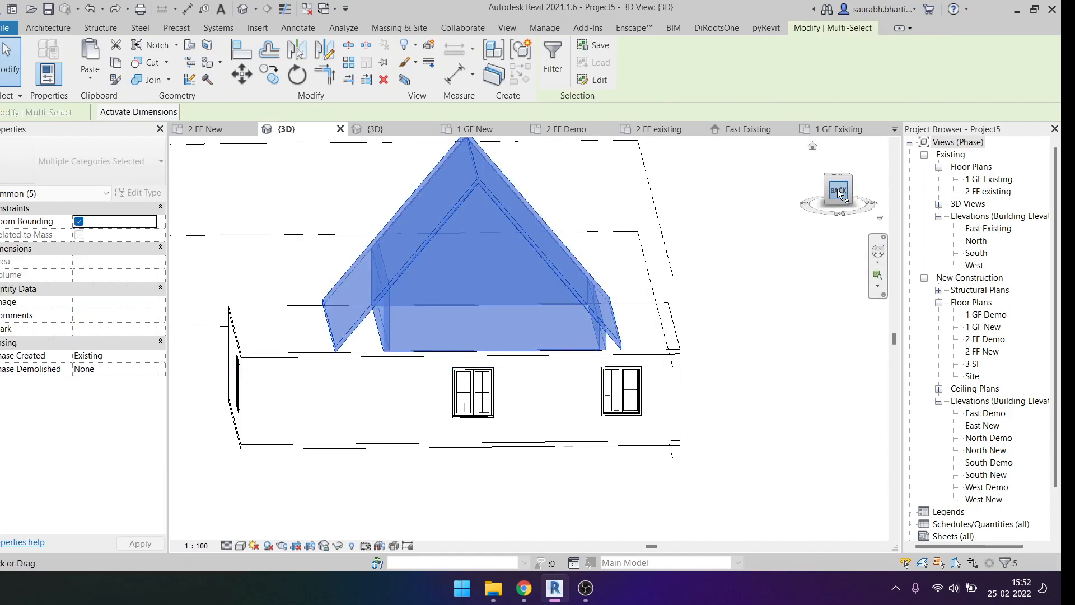
{"action": "key", "text": "Right"}
{"action": "key", "text": "Right"}
{"action": "key", "text": "Right"}
{"action": "key", "text": "Right"}
{"action": "key", "text": "Right"}
{"action": "key", "text": "Right"}
{"action": "key", "text": "Right"}
{"action": "key", "text": "Right"}
{"action": "key", "text": "Right"}
{"action": "key", "text": "Right"}
{"action": "key", "text": "Right"}
{"action": "key", "text": "Right"}
{"action": "key", "text": "Right"}
{"action": "key", "text": "Right"}
{"action": "key", "text": "Right"}
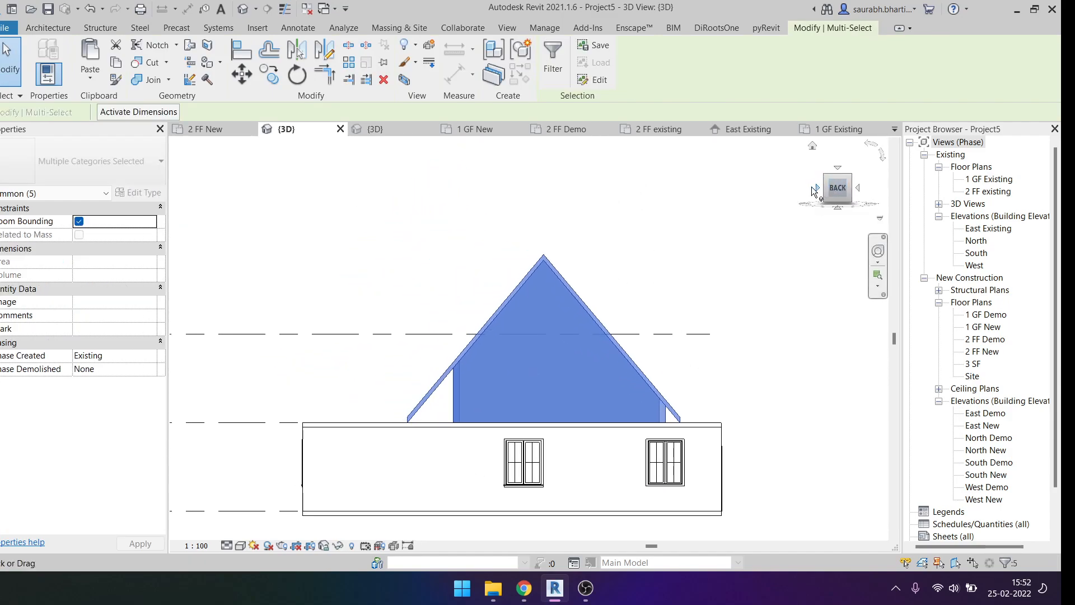
{"action": "key", "text": "Right"}
{"action": "key", "text": "Right"}
{"action": "key", "text": "Right"}
{"action": "key", "text": "Right"}
{"action": "key", "text": "Right"}
{"action": "key", "text": "Right"}
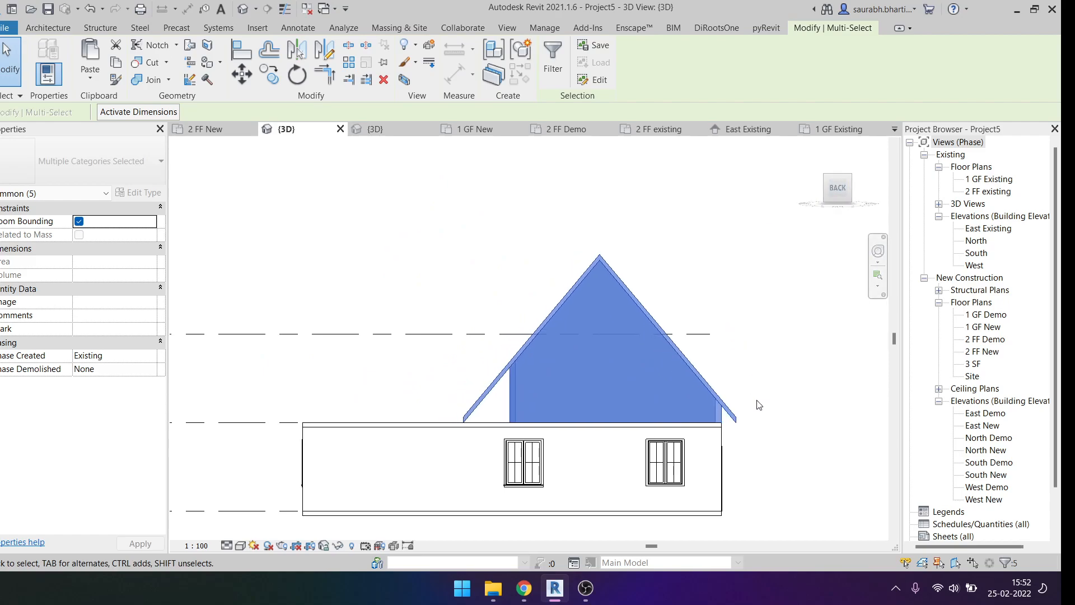
Step: Open the reference house project's 3D view and examine how its gable wall and roof meet at the eaves
{"action": "left_click", "coordinate": [387, 129]}
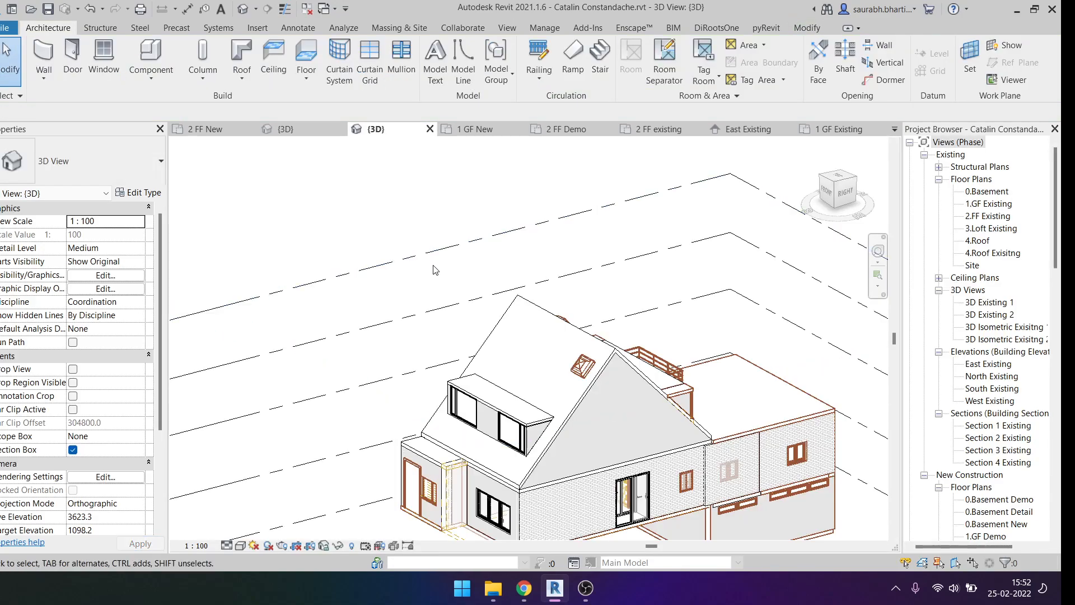
{"action": "middle_click_drag", "start_coordinate": [502, 459], "coordinate": [472, 432], "text": "shift"}
{"action": "scroll", "coordinate": [461, 428], "scroll_direction": "up", "scroll_amount": 5}
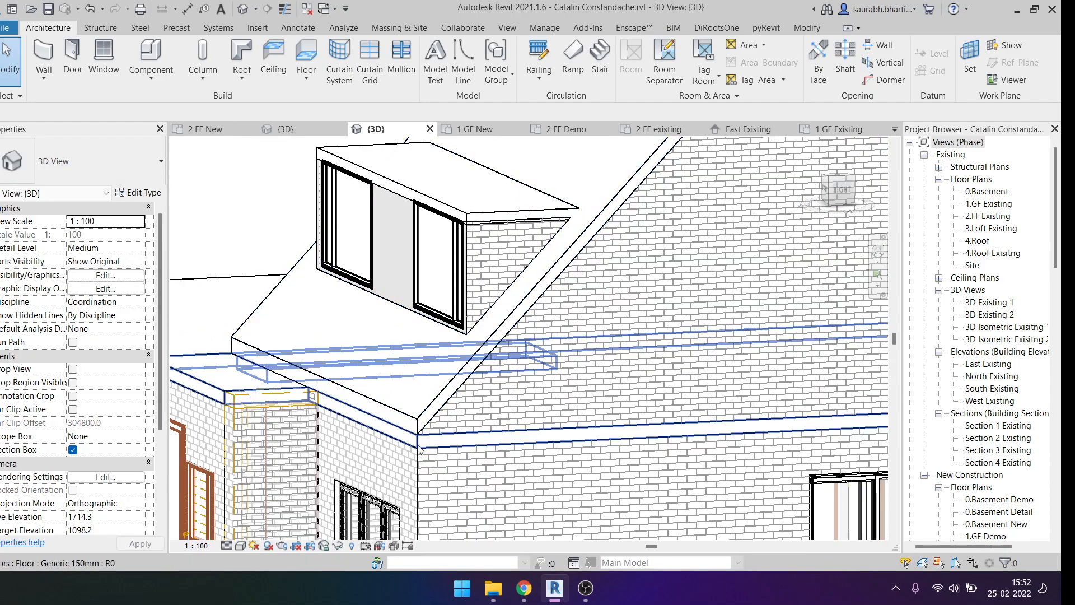
{"action": "scroll", "coordinate": [430, 410], "scroll_direction": "down", "scroll_amount": 3}
{"action": "middle_click_drag", "start_coordinate": [578, 420], "coordinate": [538, 433], "text": "shift"}
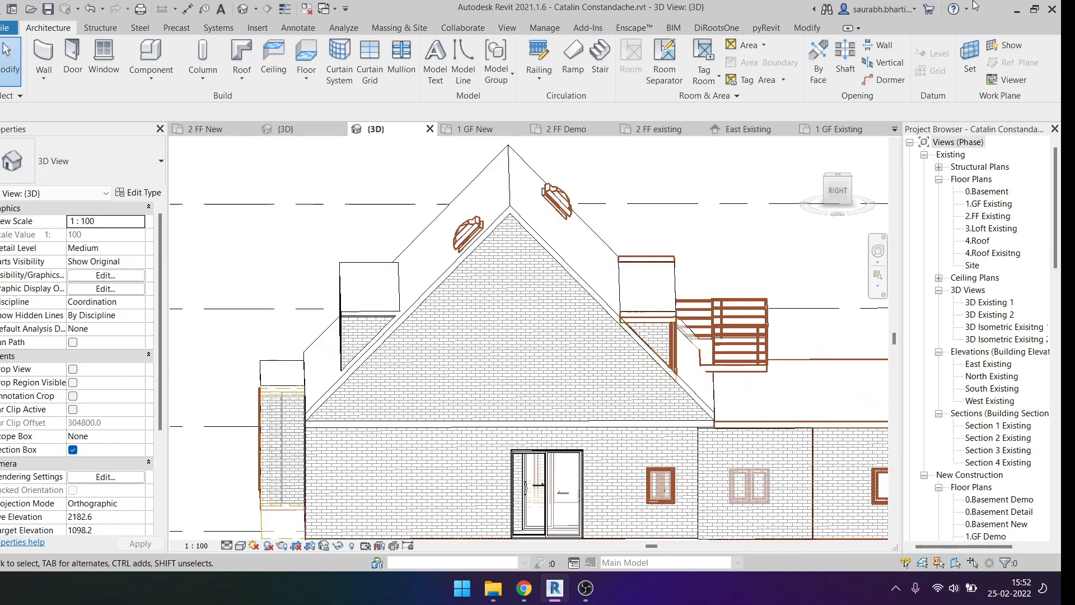
{"action": "left_click", "coordinate": [1015, 10]}
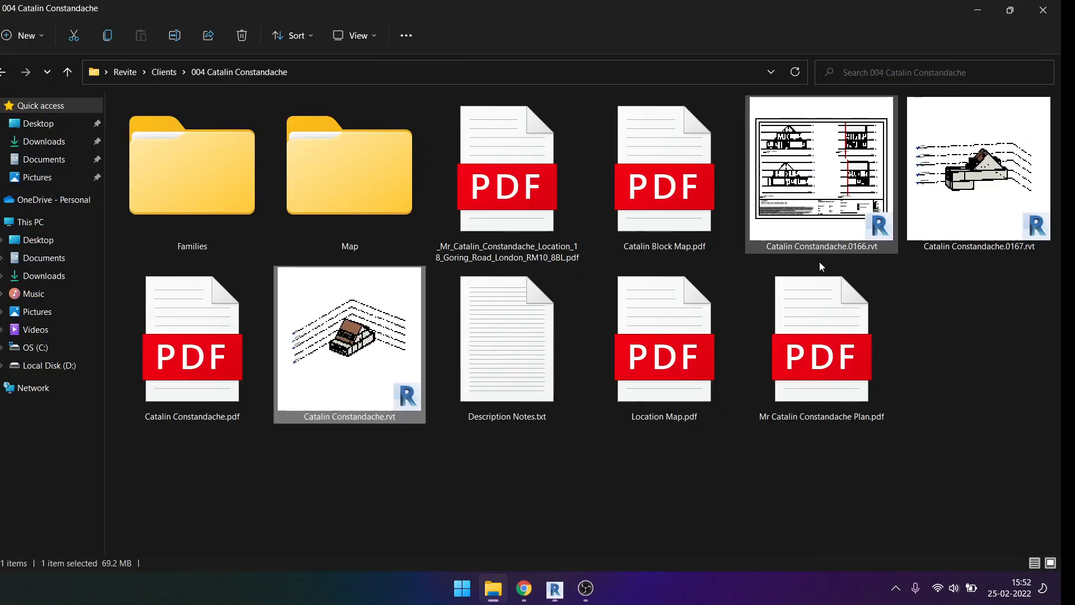
Step: Return to Project5's 3D view and examine the corner where the upper gable wall meets the roof and the ground-floor wall
{"action": "left_click", "coordinate": [567, 594]}
{"action": "left_click", "coordinate": [320, 132]}
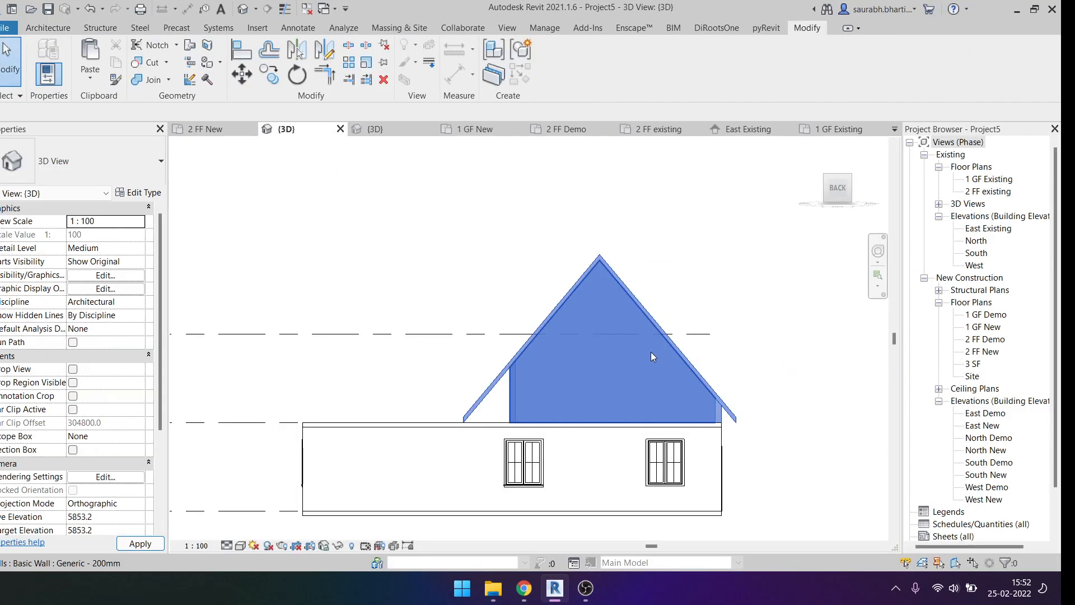
{"action": "middle_click_drag", "start_coordinate": [421, 423], "coordinate": [645, 398], "text": "shift"}
{"action": "left_click", "coordinate": [521, 412]}
{"action": "key", "text": "Escape"}
{"action": "scroll", "coordinate": [640, 391], "scroll_direction": "up", "scroll_amount": 4}
{"action": "left_click", "coordinate": [629, 403]}
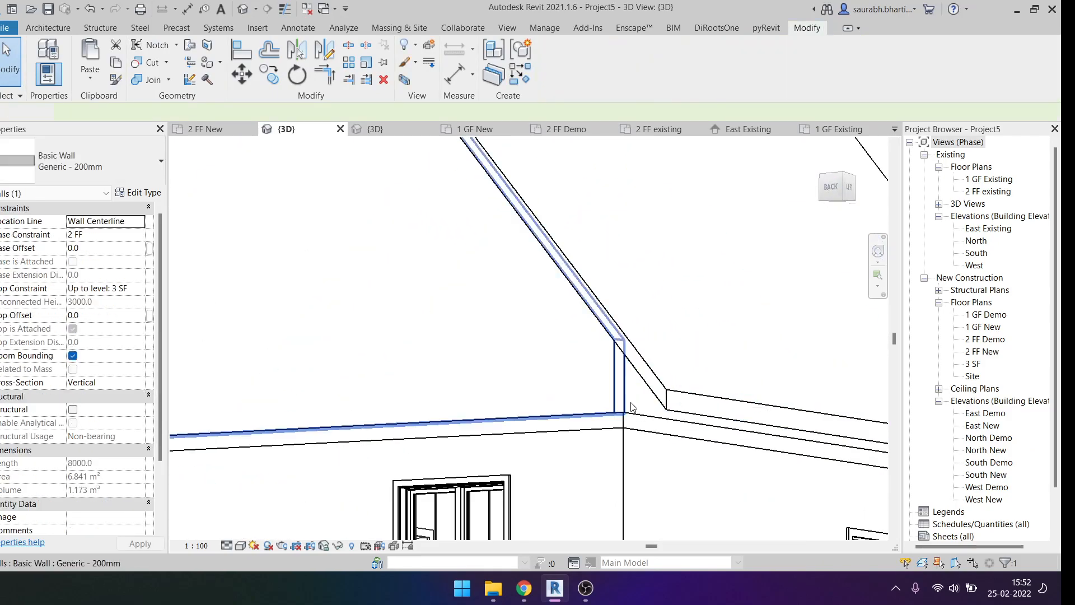
{"action": "key", "text": "Escape"}
{"action": "scroll", "coordinate": [559, 370], "scroll_direction": "down", "scroll_amount": 3}
{"action": "middle_click_drag", "start_coordinate": [492, 372], "coordinate": [498, 340], "text": "shift"}
Step: Select both gable walls with the roof and examine the eaves alignment at the 2 FF level in the front view
{"action": "left_click", "coordinate": [528, 266]}
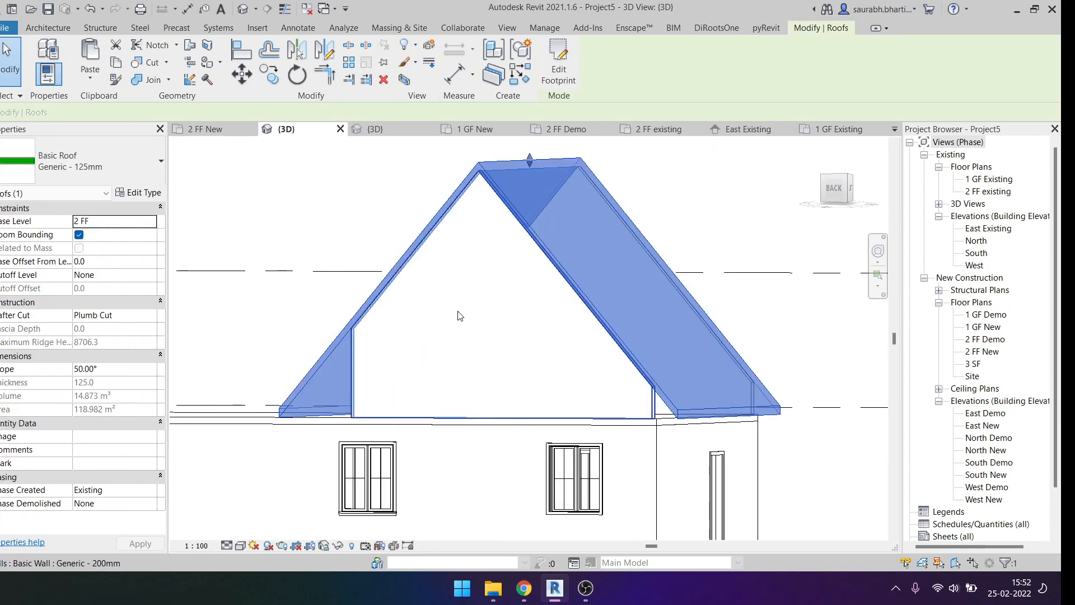
{"action": "left_click", "coordinate": [548, 290]}
{"action": "middle_click_drag", "start_coordinate": [613, 298], "coordinate": [748, 418], "text": "shift"}
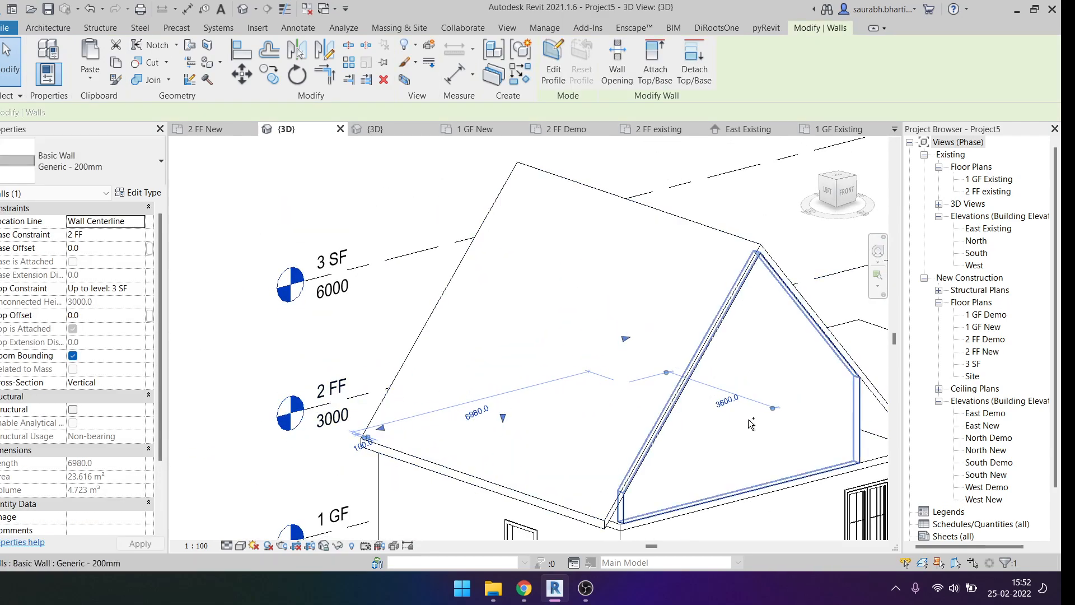
{"action": "left_click", "coordinate": [748, 419], "text": "ctrl"}
{"action": "left_click", "coordinate": [574, 377], "text": "ctrl"}
{"action": "left_click", "coordinate": [842, 196]}
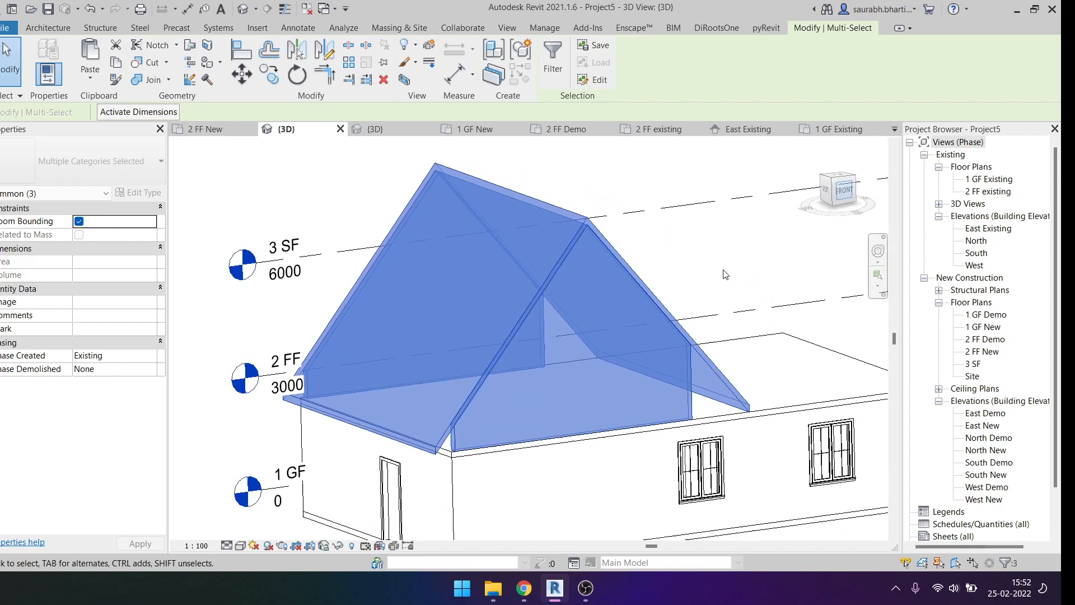
{"action": "scroll", "coordinate": [446, 448], "scroll_direction": "up", "scroll_amount": 5}
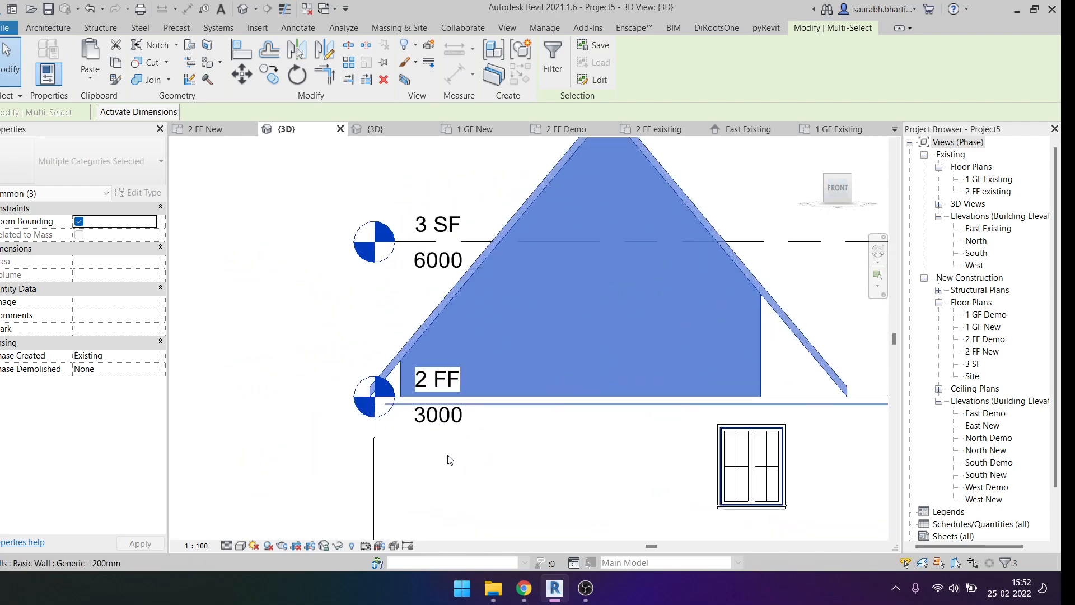
{"action": "scroll", "coordinate": [323, 377], "scroll_direction": "up", "scroll_amount": 3}
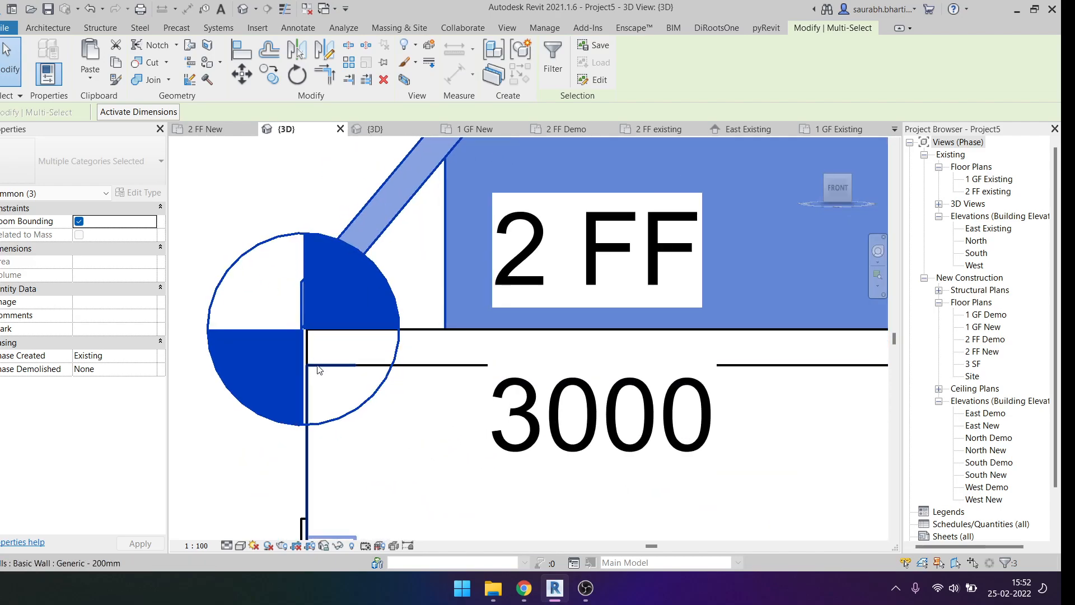
{"action": "scroll", "coordinate": [314, 366], "scroll_direction": "down", "scroll_amount": 4}
{"action": "key", "text": "Escape"}
{"action": "scroll", "coordinate": [473, 290], "scroll_direction": "down", "scroll_amount": 3}
{"action": "middle_click_drag", "start_coordinate": [476, 297], "coordinate": [517, 364], "text": "shift"}
Step: Detach the top of the front gable wall from the roof
{"action": "left_click", "coordinate": [561, 302]}
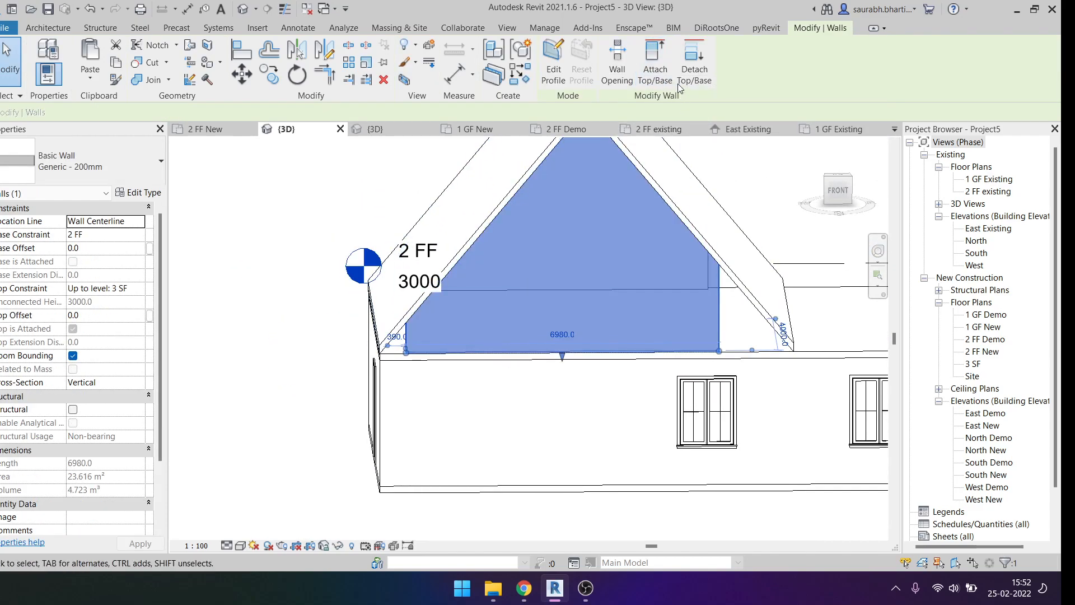
{"action": "left_click", "coordinate": [783, 256]}
{"action": "left_click", "coordinate": [643, 307]}
{"action": "left_click", "coordinate": [694, 66]}
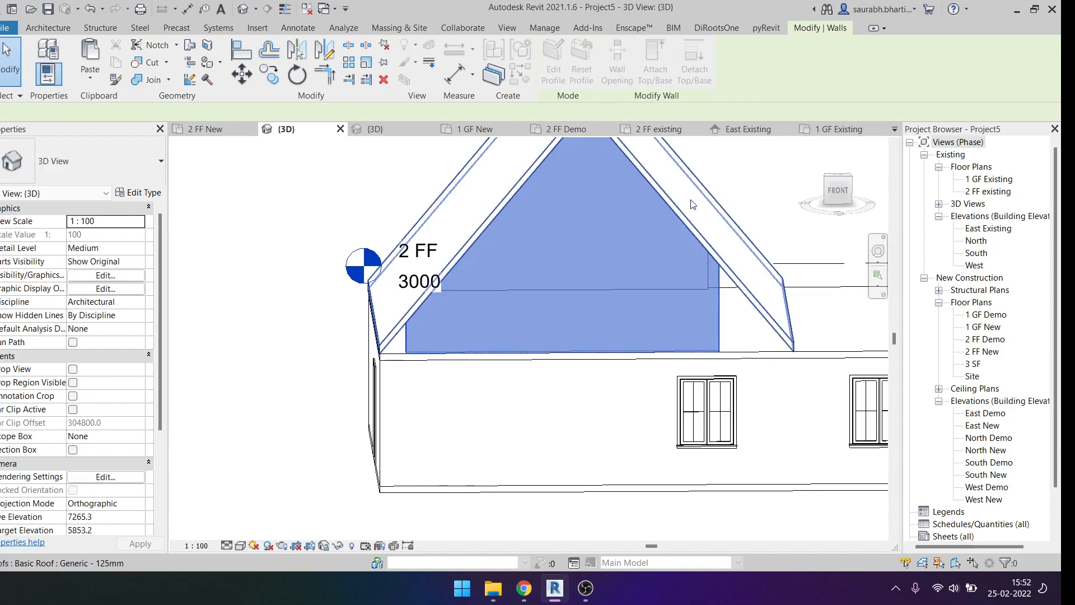
{"action": "left_click", "coordinate": [690, 202]}
{"action": "left_click", "coordinate": [841, 192]}
{"action": "left_click", "coordinate": [553, 59]}
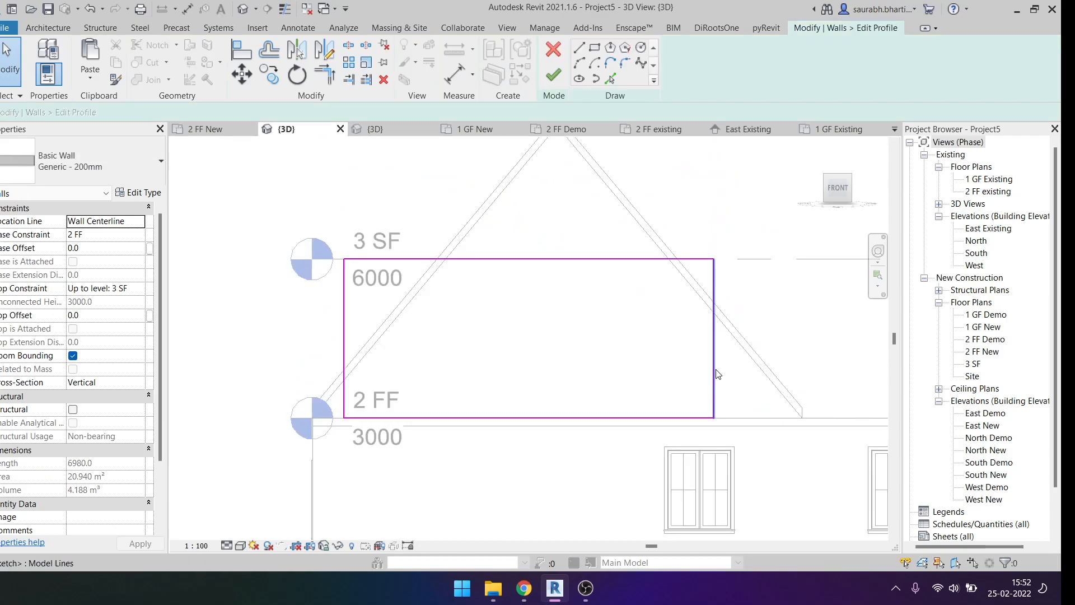
{"action": "left_click", "coordinate": [551, 47]}
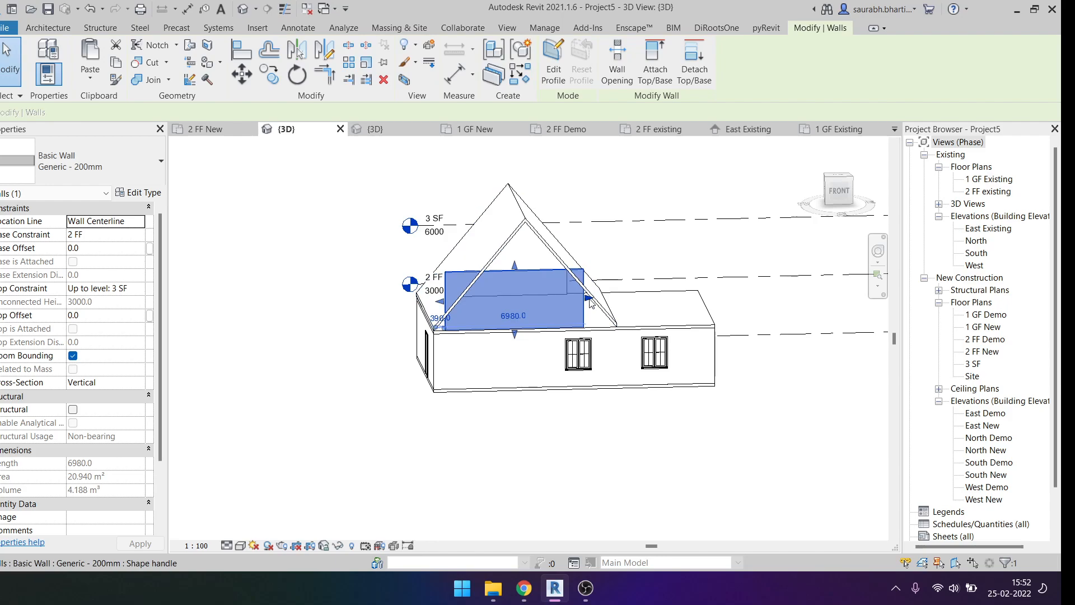
Step: Stretch both ends of the detached front gable wall out to the roof eaves, giving a length of about 9600
{"action": "scroll", "coordinate": [590, 303], "scroll_direction": "up", "scroll_amount": 3}
{"action": "left_click_drag", "start_coordinate": [588, 305], "coordinate": [661, 302]}
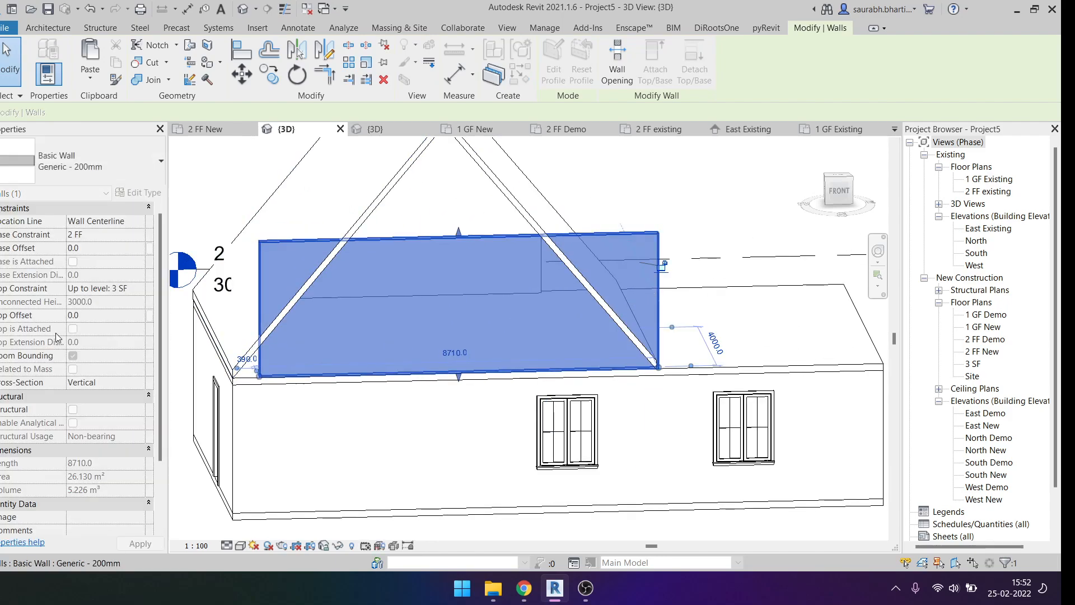
{"action": "middle_click_drag", "start_coordinate": [271, 267], "coordinate": [394, 274]}
{"action": "key", "text": "Escape"}
{"action": "left_click", "coordinate": [390, 321]}
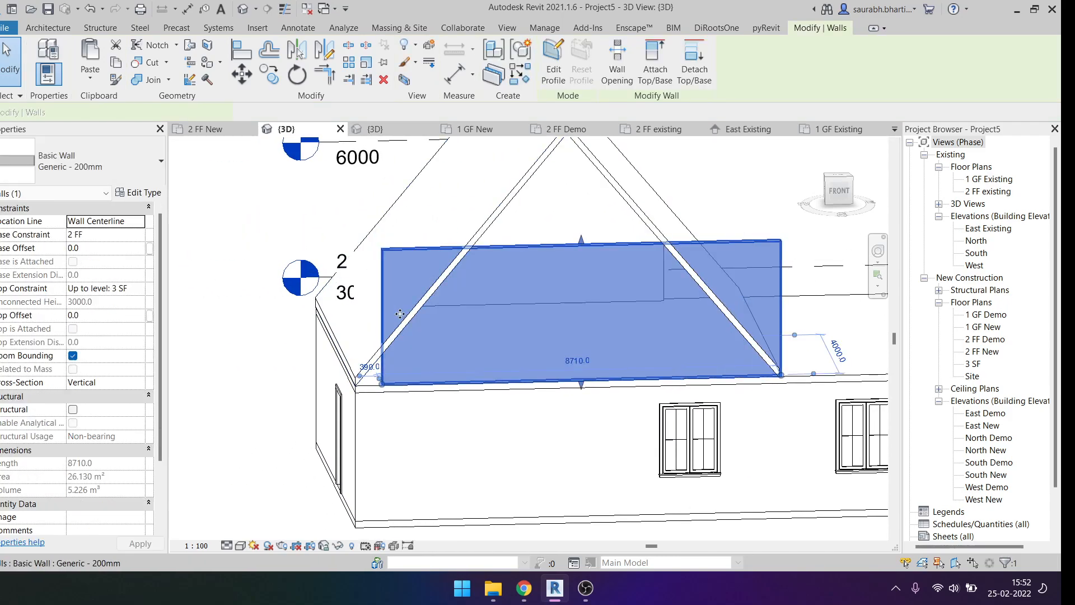
{"action": "left_click", "coordinate": [838, 192]}
{"action": "key", "text": "Escape"}
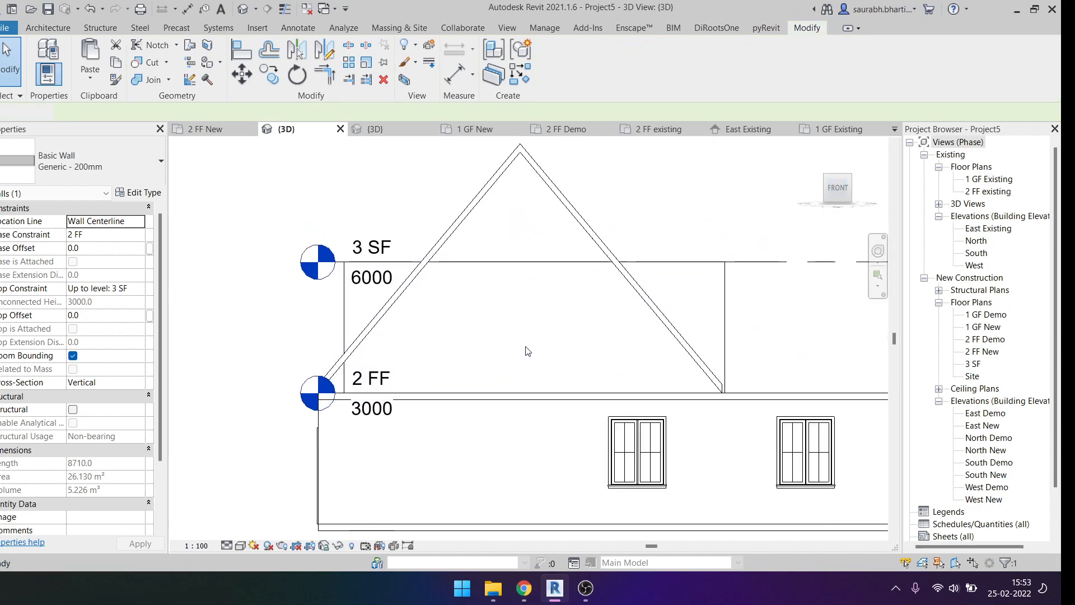
{"action": "left_click", "coordinate": [508, 307]}
{"action": "mouse_move", "coordinate": [297, 333]}
{"action": "left_mouse_down"}
{"action": "mouse_move", "coordinate": [286, 329]}
{"action": "mouse_move", "coordinate": [300, 332]}
{"action": "left_mouse_up"}
{"action": "middle_click_drag", "start_coordinate": [507, 411], "coordinate": [551, 451], "text": "shift"}
{"action": "key", "text": "Escape"}
Step: Attach the top of the lengthened front gable wall to the roof
{"action": "left_click", "coordinate": [534, 315]}
{"action": "left_click", "coordinate": [655, 62]}
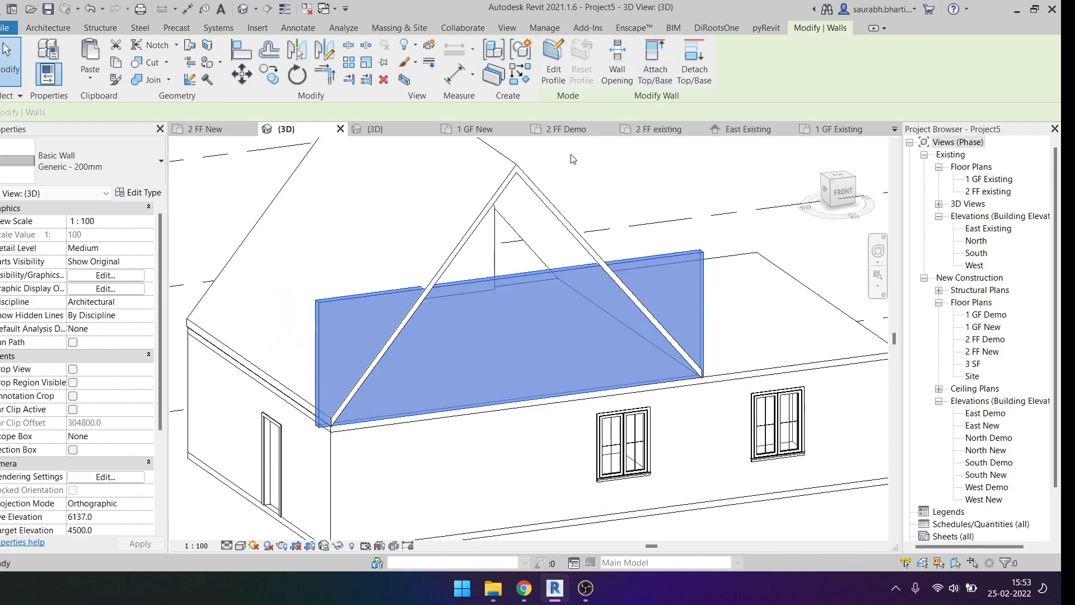
{"action": "left_click", "coordinate": [582, 240]}
{"action": "scroll", "coordinate": [588, 300], "scroll_direction": "down", "scroll_amount": 1}
{"action": "middle_click_drag", "start_coordinate": [596, 354], "coordinate": [551, 316], "text": "shift"}
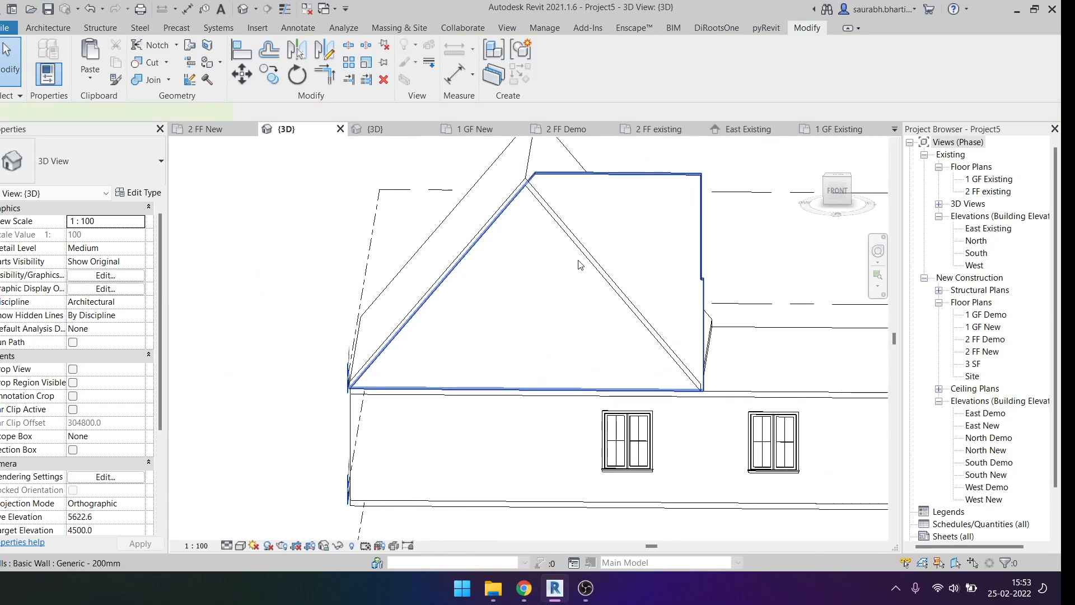
Step: Try to reattach the front gable wall's top to the second roof slope and examine the wall and roof from above
{"action": "left_click", "coordinate": [578, 264]}
{"action": "left_click", "coordinate": [649, 87]}
{"action": "middle_click_drag", "start_coordinate": [643, 254], "coordinate": [607, 275], "text": "shift"}
{"action": "left_click", "coordinate": [610, 269]}
{"action": "key", "text": "Escape"}
{"action": "left_click", "coordinate": [626, 237]}
{"action": "middle_click_drag", "start_coordinate": [554, 314], "coordinate": [619, 369], "text": "shift"}
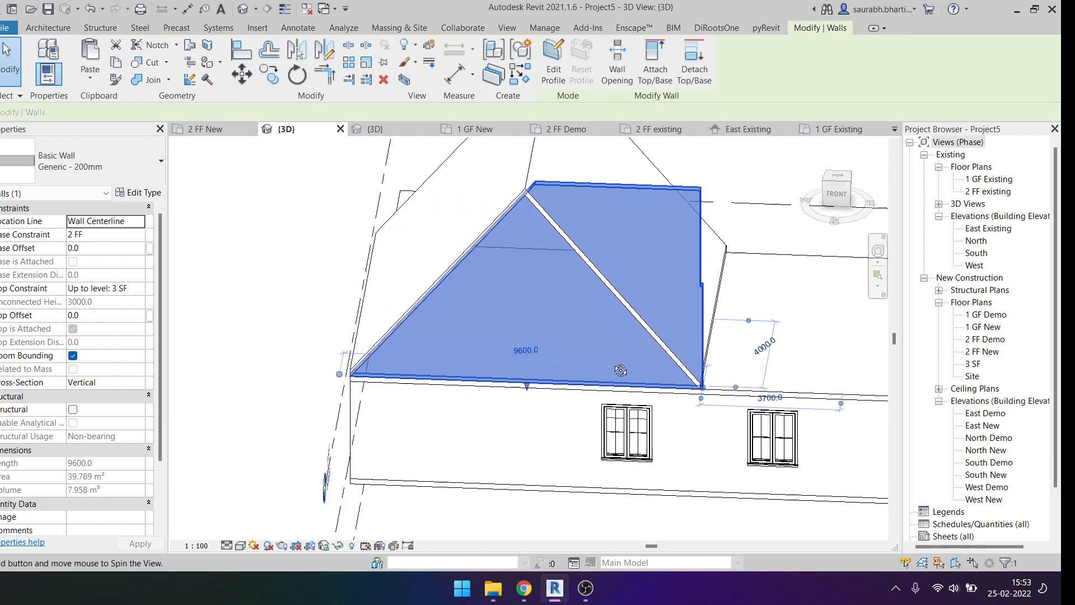
{"action": "middle_click_drag", "start_coordinate": [574, 223], "coordinate": [554, 264], "text": "shift"}
{"action": "key", "text": "Escape"}
{"action": "left_click", "coordinate": [584, 191]}
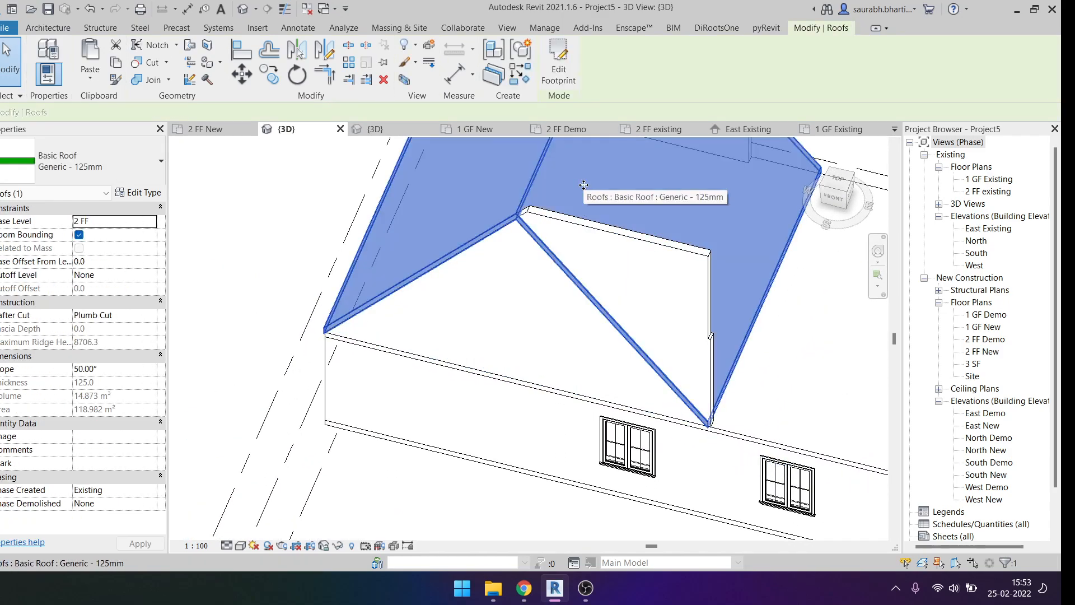
{"action": "key", "text": "Escape"}
Step: Try once more to attach the front gable wall's top to the roof
{"action": "left_click", "coordinate": [600, 257]}
{"action": "left_click", "coordinate": [653, 66]}
{"action": "left_click", "coordinate": [618, 175]}
{"action": "middle_click_drag", "start_coordinate": [596, 316], "coordinate": [658, 221], "text": "shift"}
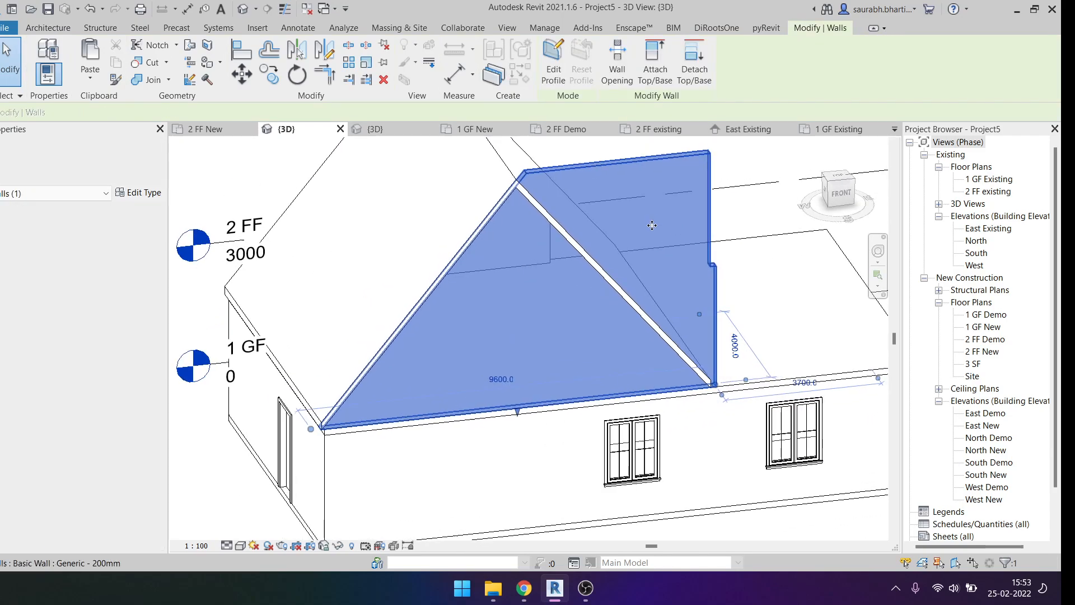
Step: Open the front gable wall's profile for editing, accepting removal of its attachments, and delete its rectangular outline
{"action": "left_click", "coordinate": [772, 211]}
{"action": "left_click", "coordinate": [838, 202]}
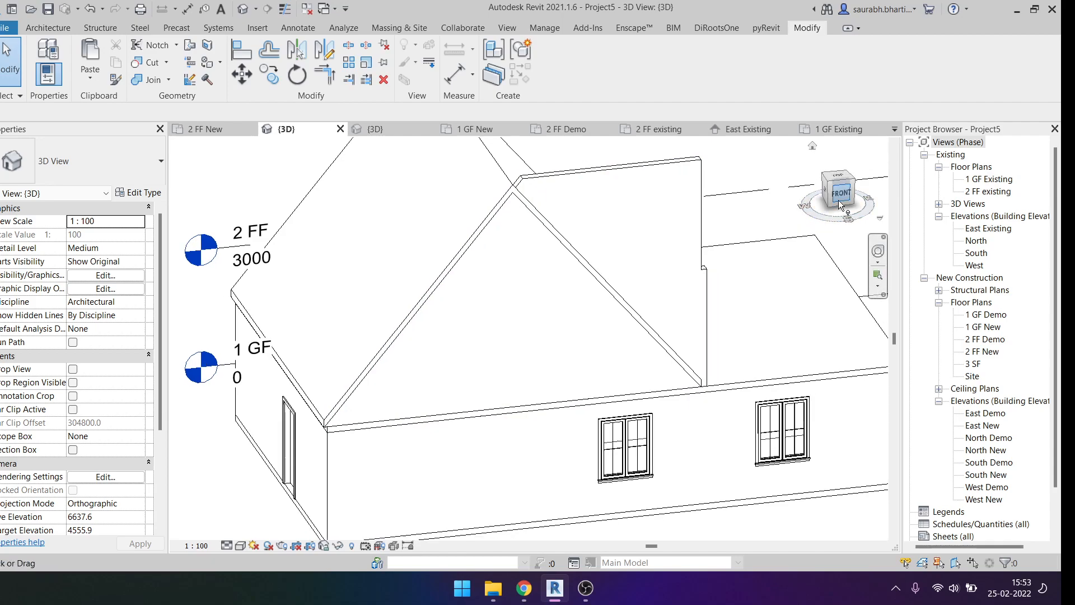
{"action": "left_click", "coordinate": [575, 343]}
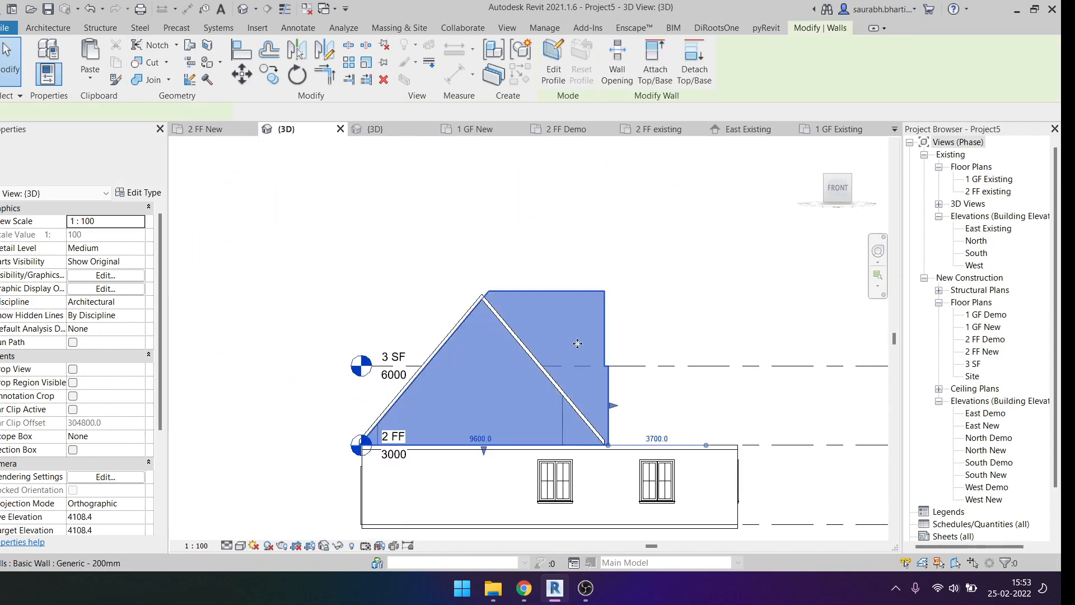
{"action": "left_click", "coordinate": [557, 59]}
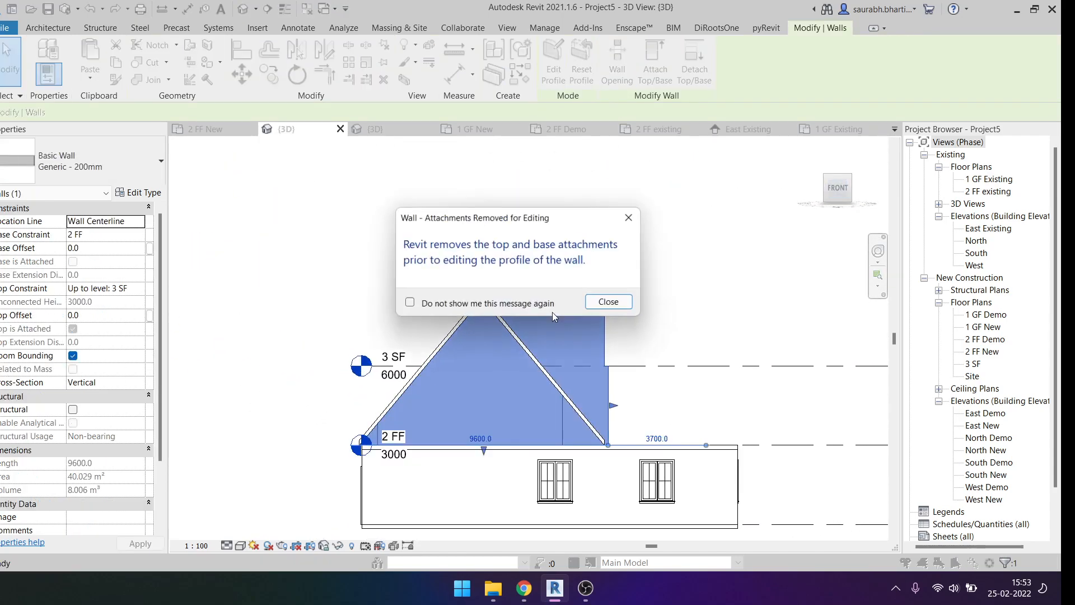
{"action": "left_click", "coordinate": [610, 300]}
{"action": "scroll", "coordinate": [505, 374], "scroll_direction": "up", "scroll_amount": 1}
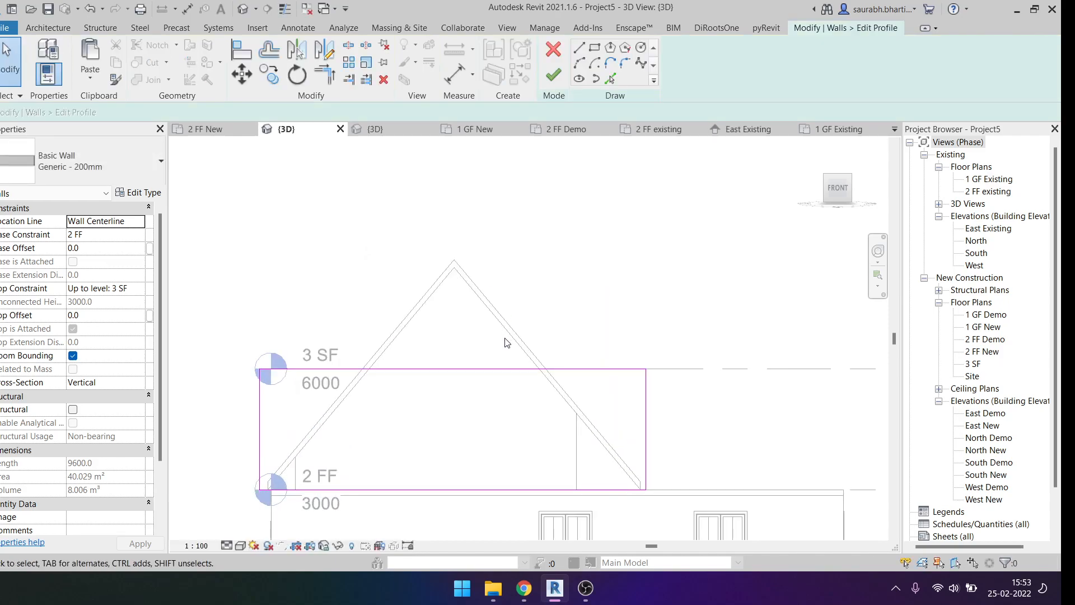
{"action": "middle_click_drag", "start_coordinate": [401, 378], "coordinate": [504, 325]}
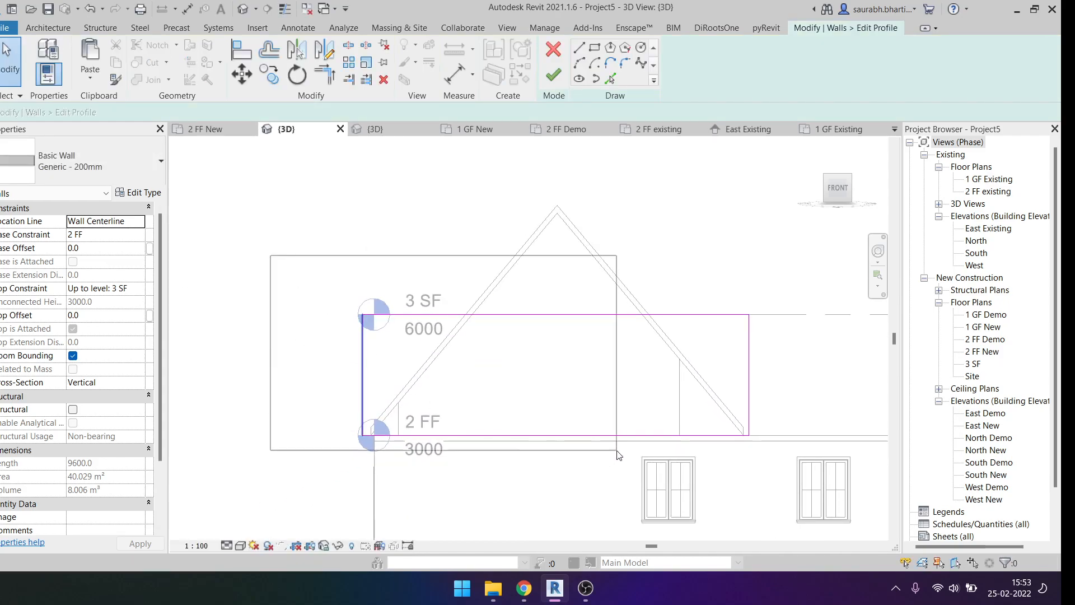
{"action": "left_click_drag", "start_coordinate": [734, 480], "coordinate": [767, 495]}
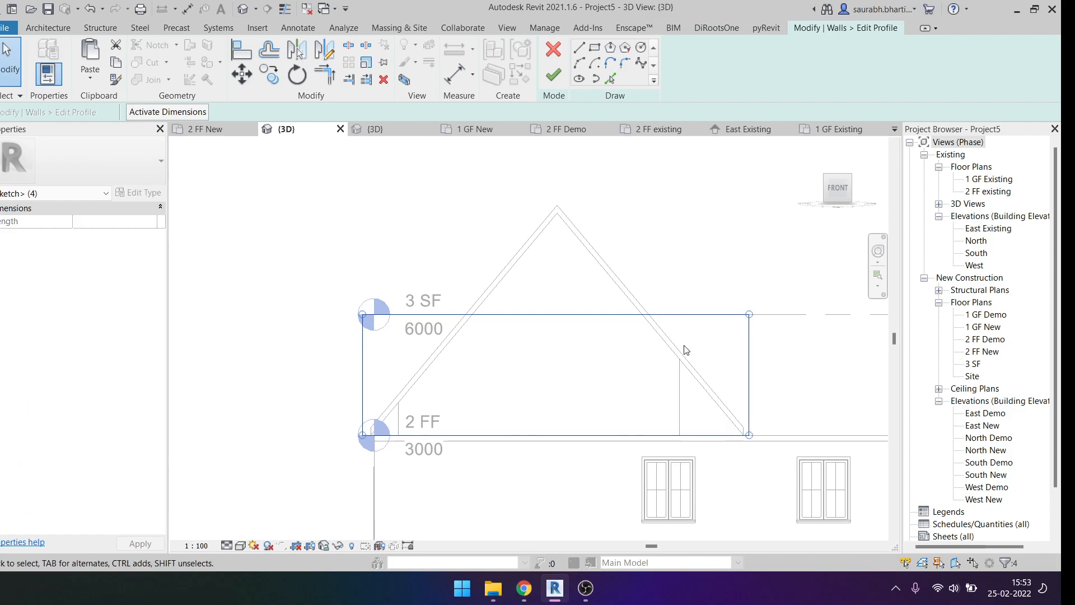
{"action": "key", "text": "Delete"}
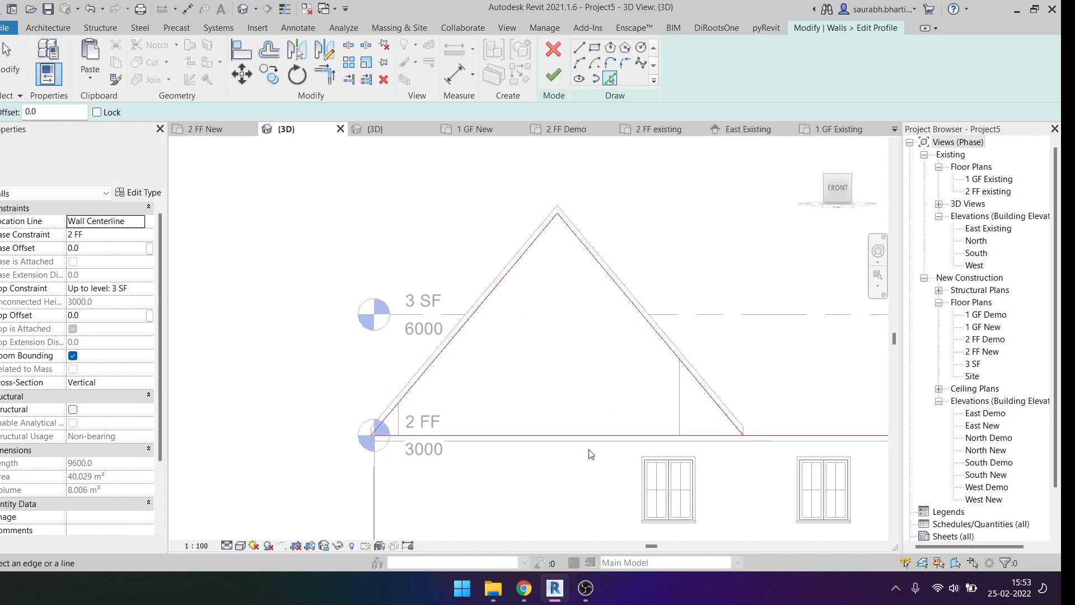
Step: Trim the profile into a closed triangle along the roof's underside and the wall base, and finish the edit by unjoining the elements
{"action": "key", "text": "t"}
{"action": "key", "text": "r"}
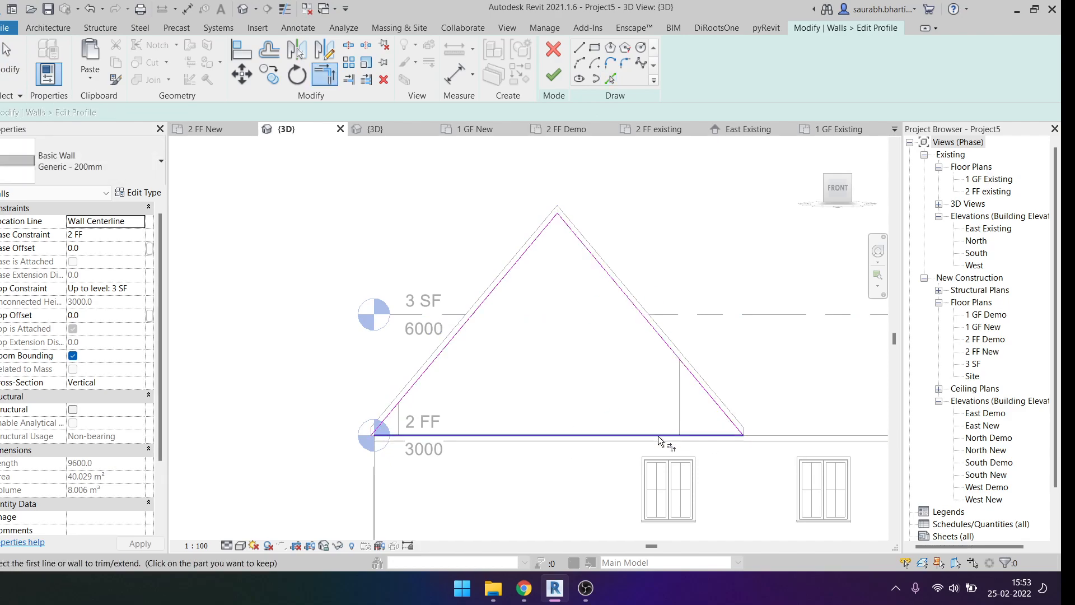
{"action": "left_click", "coordinate": [397, 411]}
{"action": "left_click", "coordinate": [401, 432]}
{"action": "key", "text": "Escape"}
{"action": "left_click", "coordinate": [552, 81]}
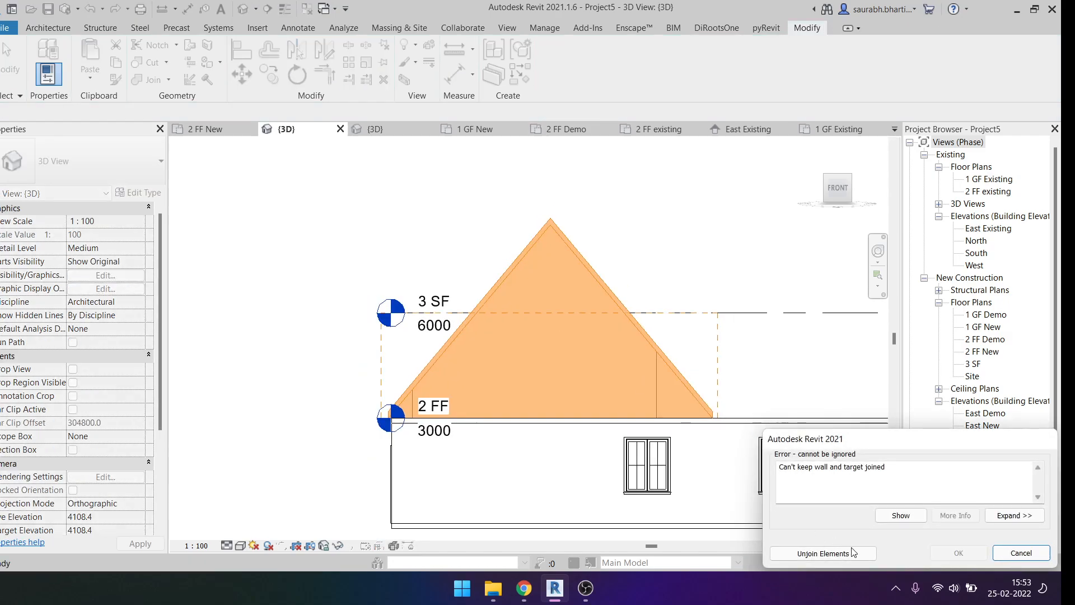
{"action": "left_click", "coordinate": [820, 554]}
Step: Mirror a copy of the front gable wall to the back about an axis through the midpoint of the roof ridge
{"action": "left_click", "coordinate": [614, 346]}
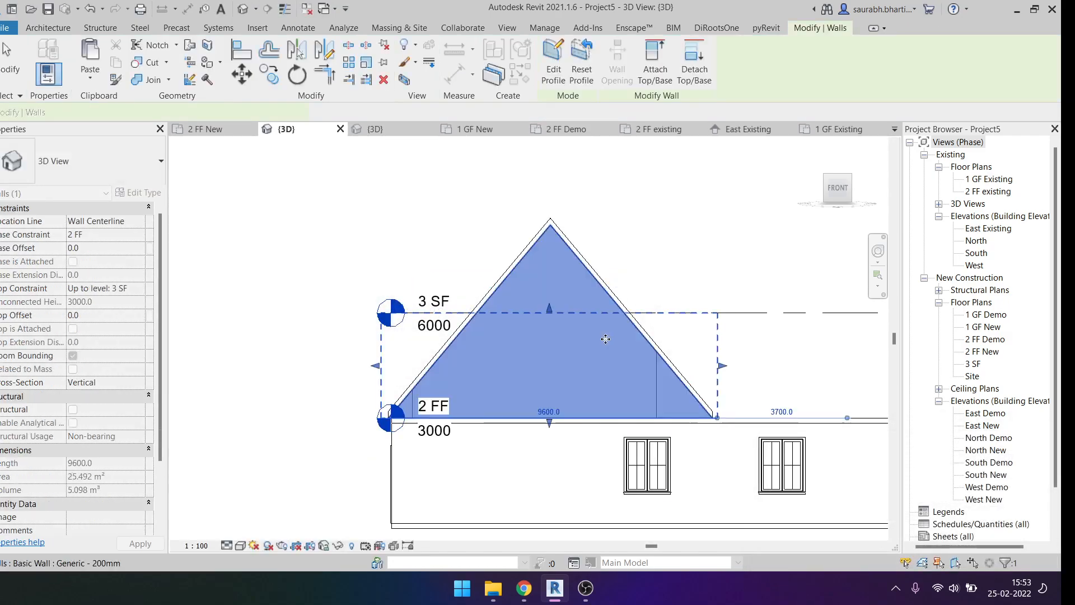
{"action": "scroll", "coordinate": [611, 347], "scroll_direction": "down", "scroll_amount": 2}
{"action": "middle_click_drag", "start_coordinate": [610, 347], "coordinate": [615, 432], "text": "shift"}
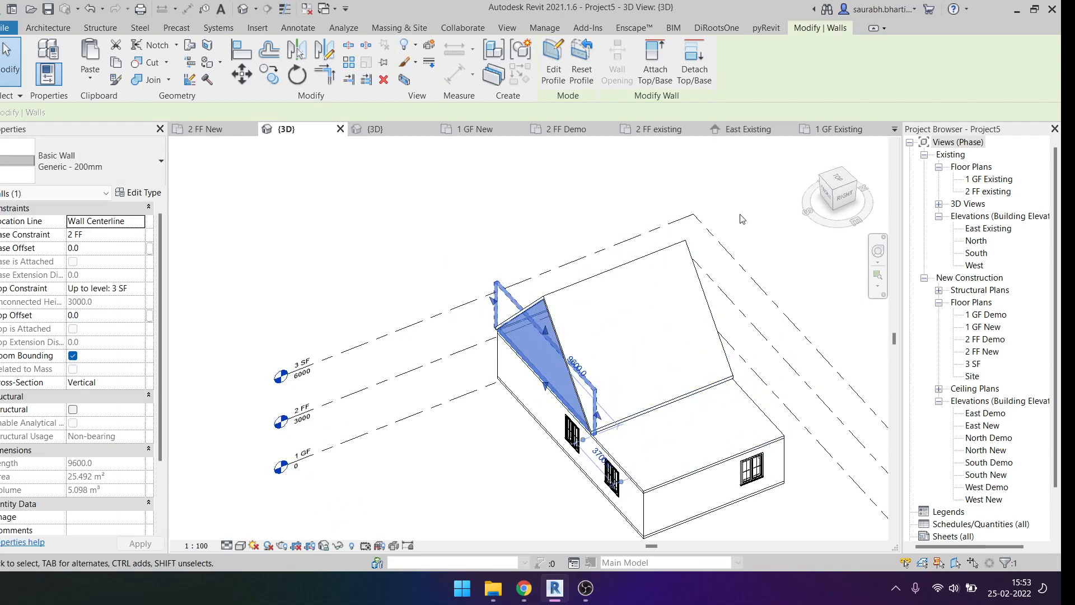
{"action": "left_click", "coordinate": [831, 181]}
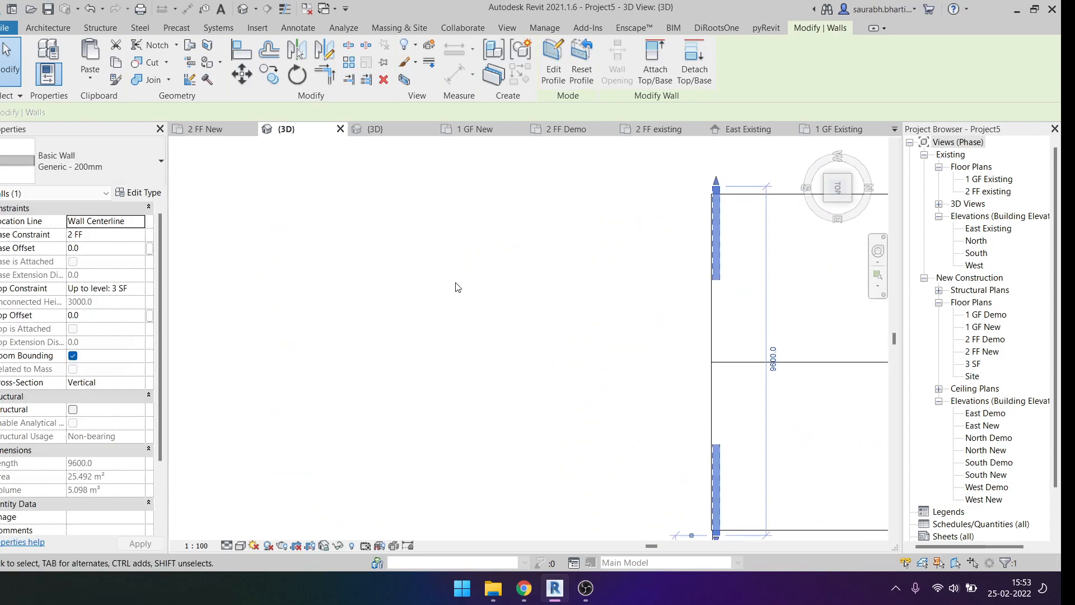
{"action": "left_click", "coordinate": [331, 51]}
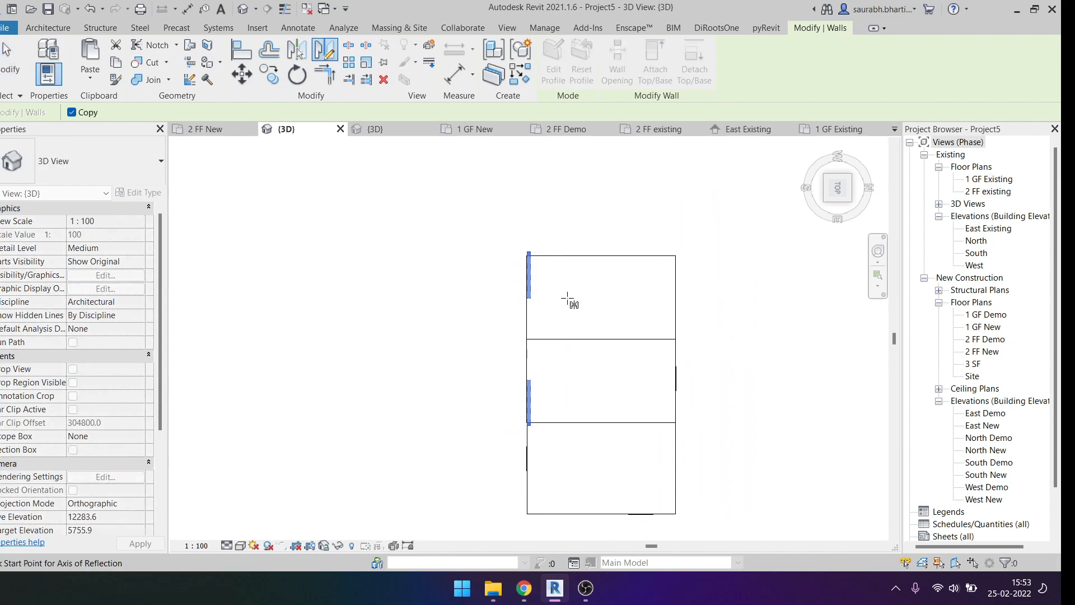
{"action": "left_click", "coordinate": [601, 338]}
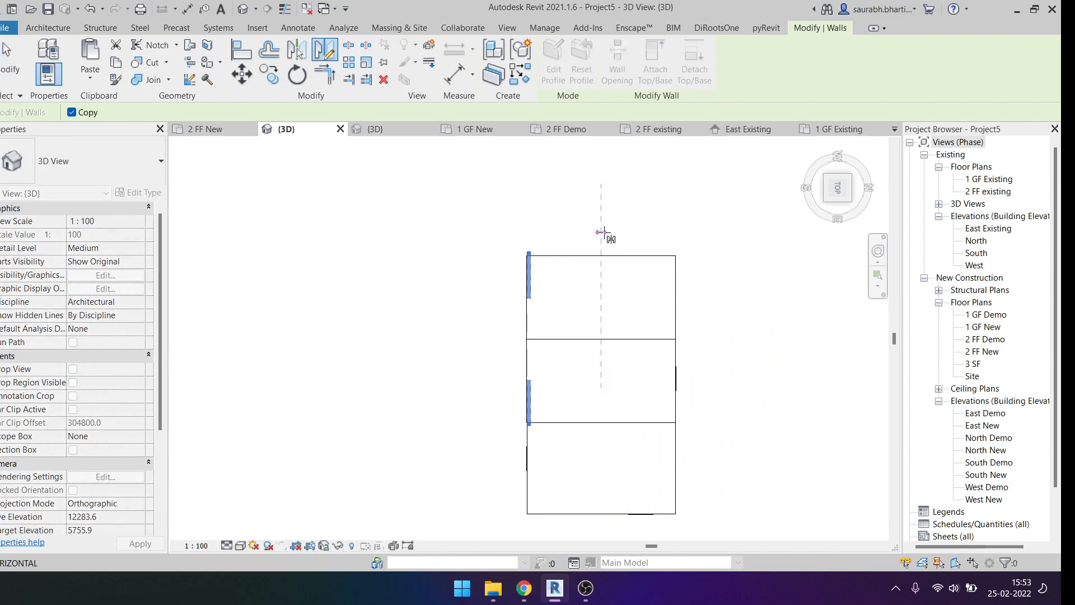
{"action": "left_click", "coordinate": [603, 233]}
{"action": "middle_click_drag", "start_coordinate": [729, 345], "coordinate": [569, 121], "text": "shift"}
{"action": "key", "text": "Escape"}
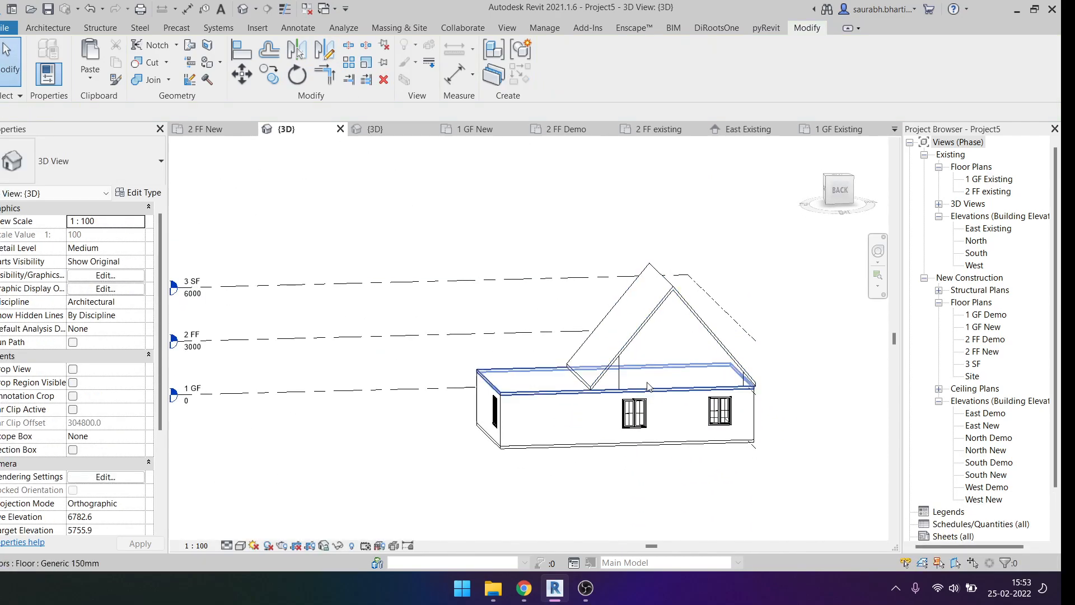
Step: Inspect the overlapping walls at the back gable and delete the mirrored copy
{"action": "scroll", "coordinate": [647, 383], "scroll_direction": "up", "scroll_amount": 4}
{"action": "left_click", "coordinate": [612, 320]}
{"action": "scroll", "coordinate": [571, 360], "scroll_direction": "down", "scroll_amount": 2}
{"action": "middle_click_drag", "start_coordinate": [571, 361], "coordinate": [709, 370], "text": "shift"}
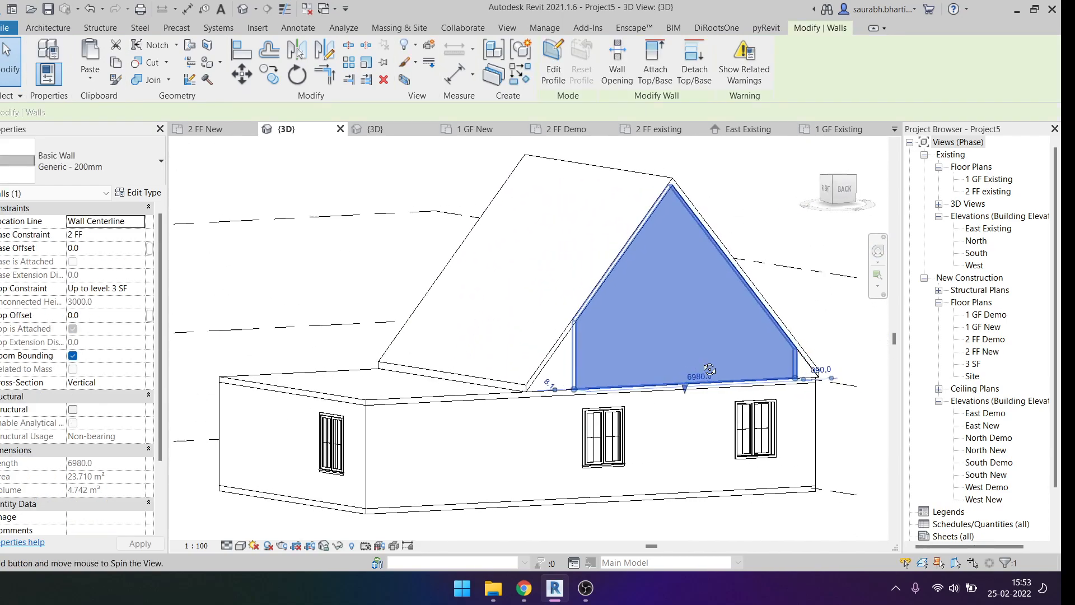
{"action": "key", "text": "Escape"}
{"action": "scroll", "coordinate": [533, 384], "scroll_direction": "up", "scroll_amount": 4}
{"action": "left_click", "coordinate": [615, 385]}
{"action": "middle_click_drag", "start_coordinate": [658, 412], "coordinate": [586, 393], "text": "shift"}
{"action": "key", "text": "Delete"}
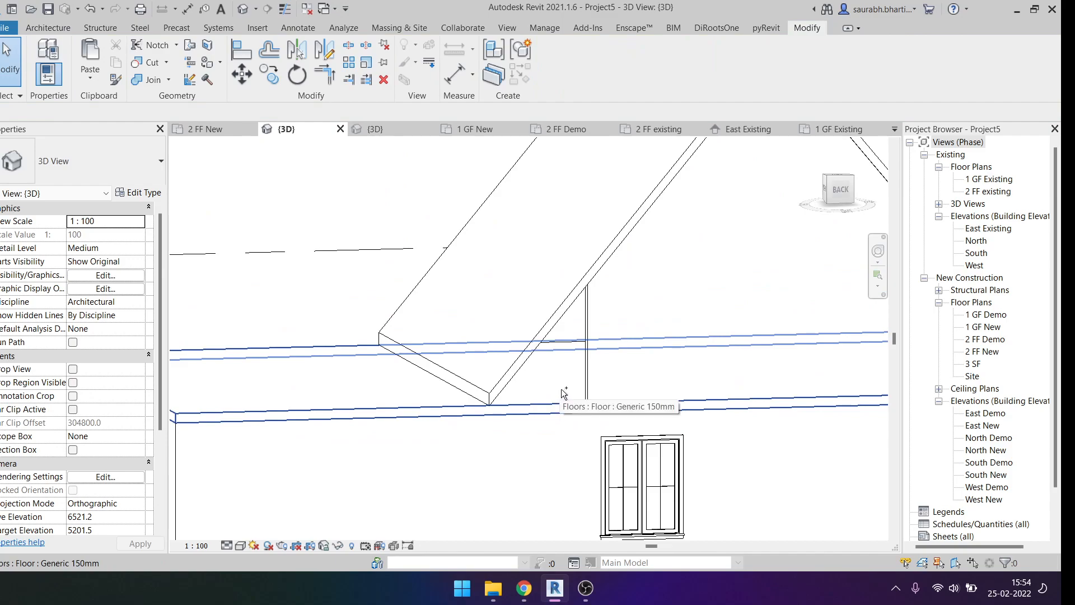
Step: Examine the shorter back gable wall under the roof and the whole building from the back and front
{"action": "scroll", "coordinate": [610, 344], "scroll_direction": "down", "scroll_amount": 8}
{"action": "scroll", "coordinate": [612, 381], "scroll_direction": "up", "scroll_amount": 3}
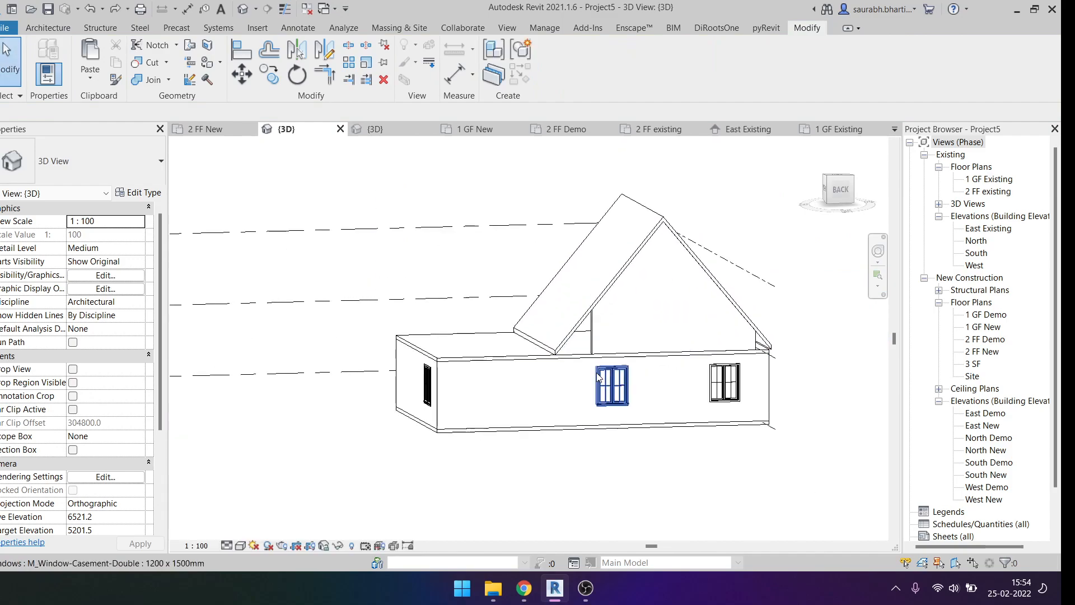
{"action": "left_click", "coordinate": [630, 337]}
{"action": "middle_click_drag", "start_coordinate": [762, 249], "coordinate": [636, 431], "text": "shift"}
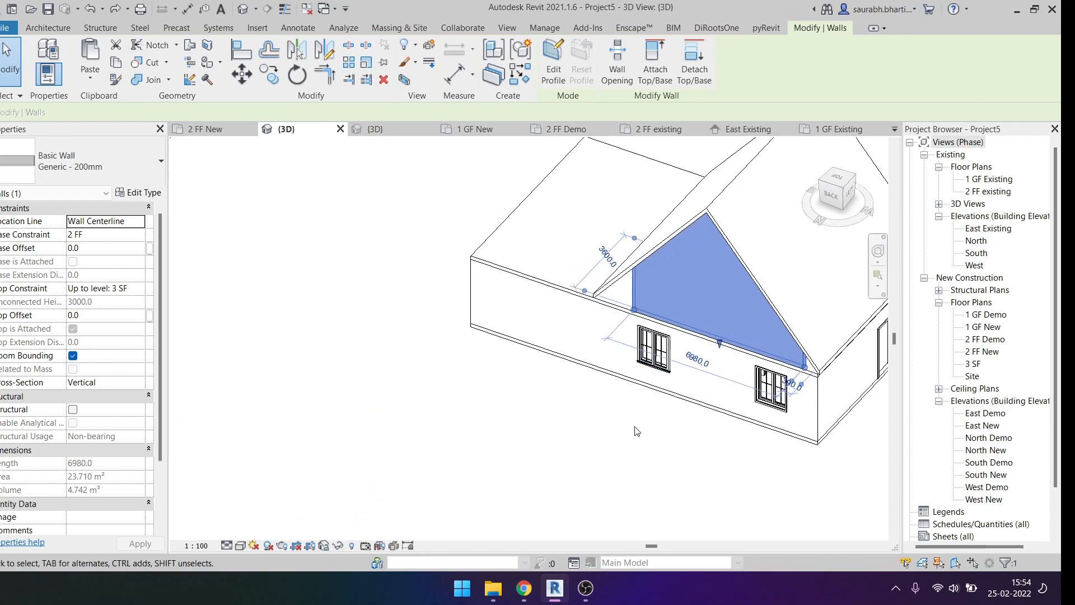
{"action": "left_click", "coordinate": [599, 407]}
{"action": "scroll", "coordinate": [351, 379], "scroll_direction": "down", "scroll_amount": 2}
{"action": "middle_click_drag", "start_coordinate": [351, 379], "coordinate": [662, 393], "text": "shift"}
{"action": "middle_click_drag", "start_coordinate": [435, 422], "coordinate": [566, 420], "text": "shift"}
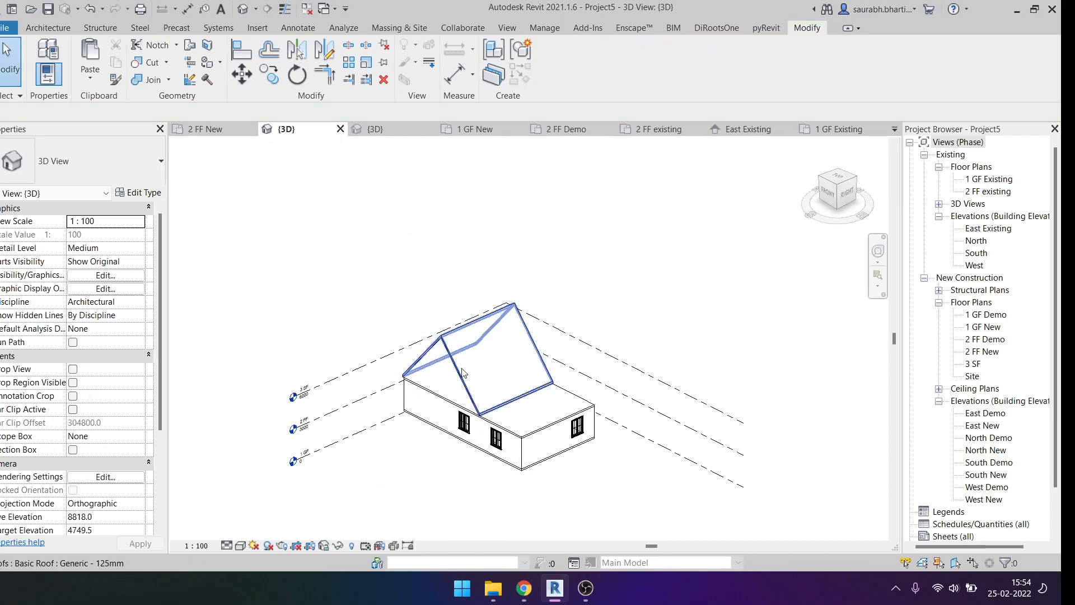
{"action": "left_click", "coordinate": [442, 379]}
{"action": "left_click", "coordinate": [840, 176]}
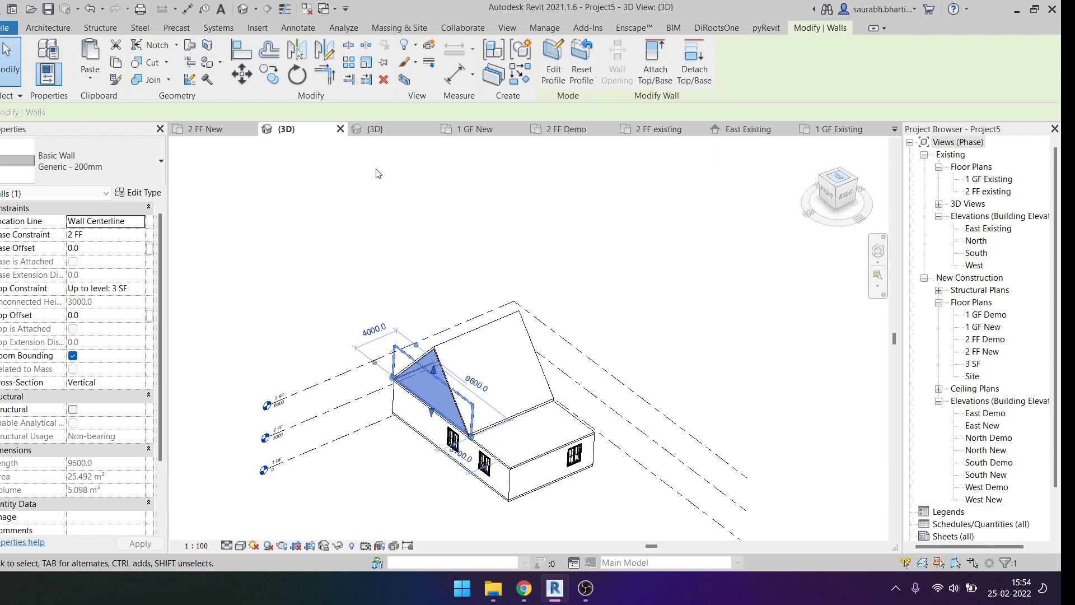
{"action": "left_click", "coordinate": [325, 76]}
{"action": "left_click", "coordinate": [325, 55]}
{"action": "scroll", "coordinate": [627, 319], "scroll_direction": "down", "scroll_amount": 2}
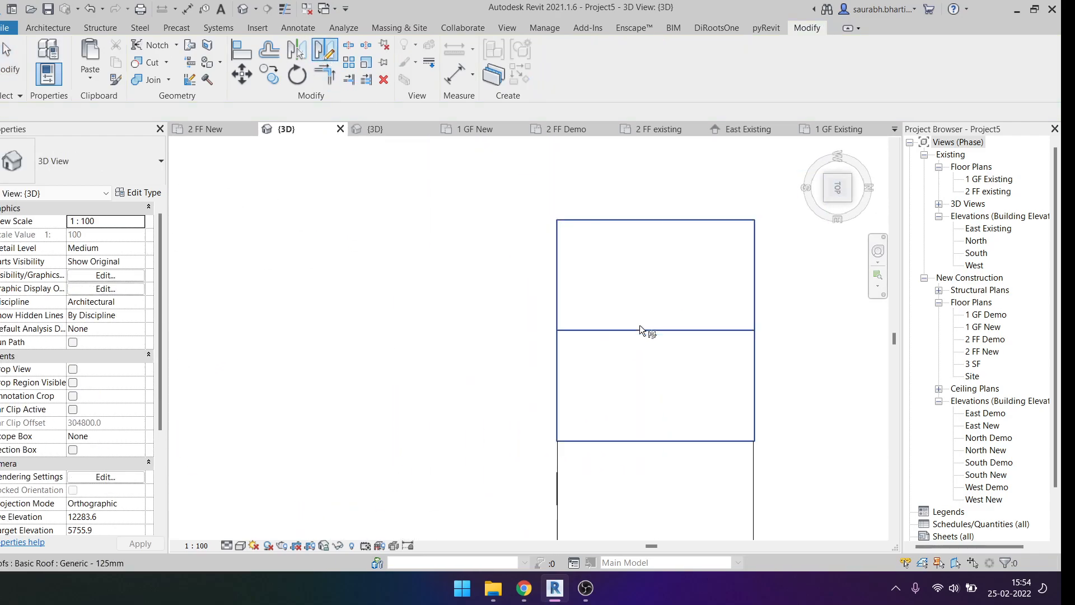
{"action": "key", "text": "Escape"}
Step: Mirror the triangular front gable wall as a copy to the back end, using the roof's mid-length line as the axis
{"action": "middle_click_drag", "start_coordinate": [553, 364], "coordinate": [582, 334], "text": "shift"}
{"action": "left_click", "coordinate": [553, 329]}
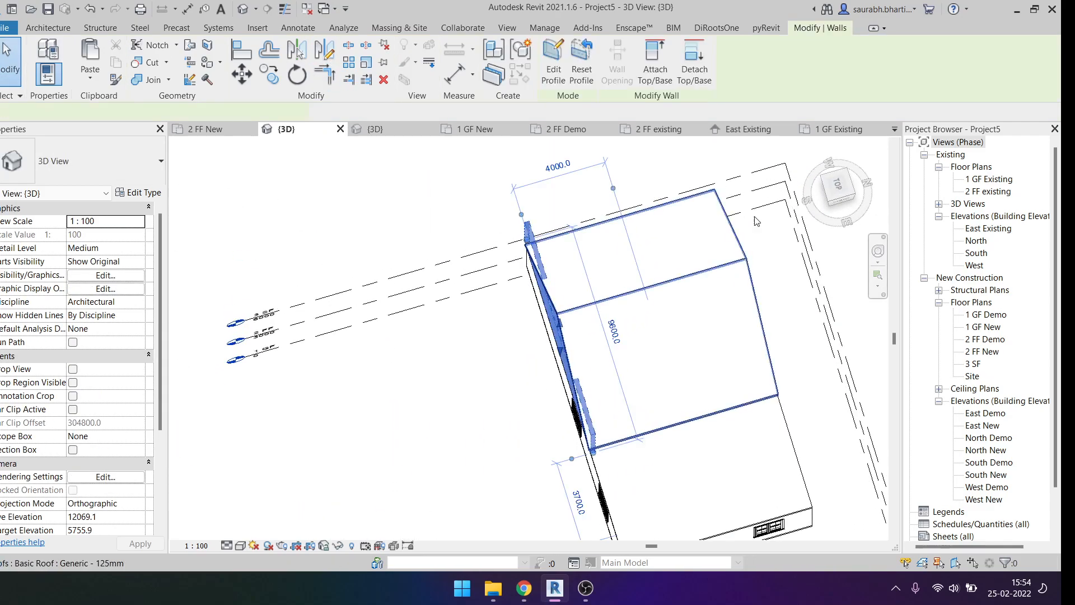
{"action": "left_click", "coordinate": [324, 52]}
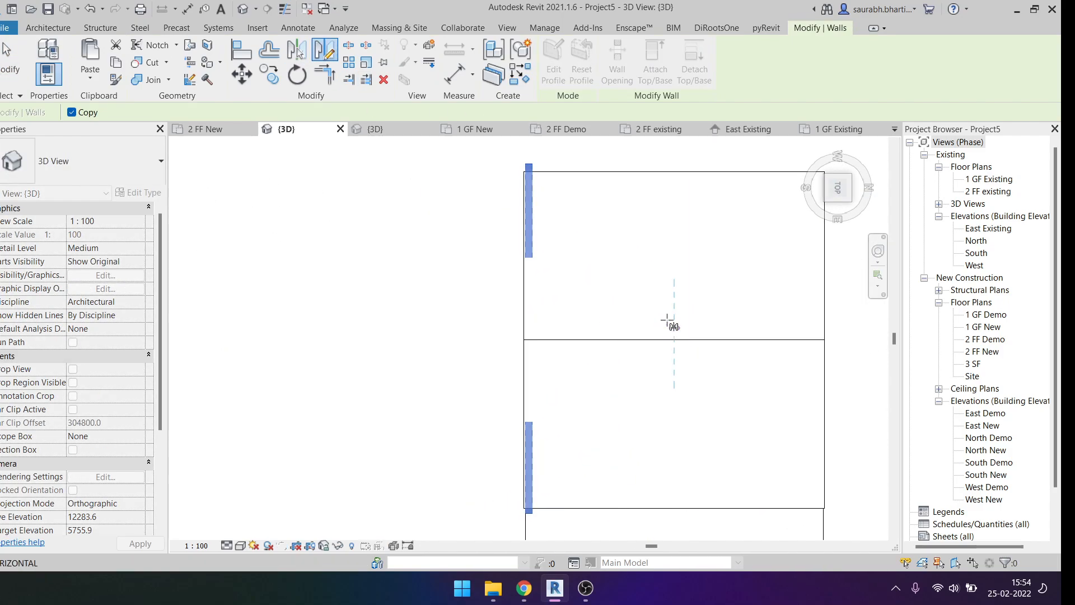
{"action": "left_click", "coordinate": [677, 281]}
{"action": "key", "text": "Escape"}
{"action": "scroll", "coordinate": [638, 292], "scroll_direction": "down", "scroll_amount": 2}
{"action": "middle_click_drag", "start_coordinate": [674, 319], "coordinate": [807, 246], "text": "shift"}
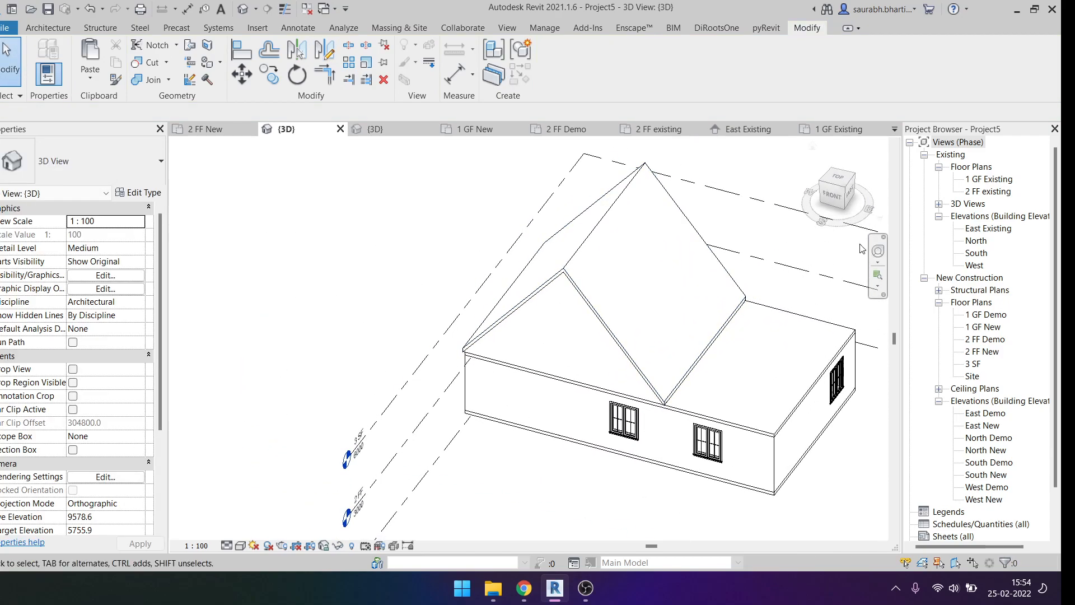
Step: Open the 2 FF existing floor plan and check its visual style options and view template setting
{"action": "double_click", "coordinate": [990, 191]}
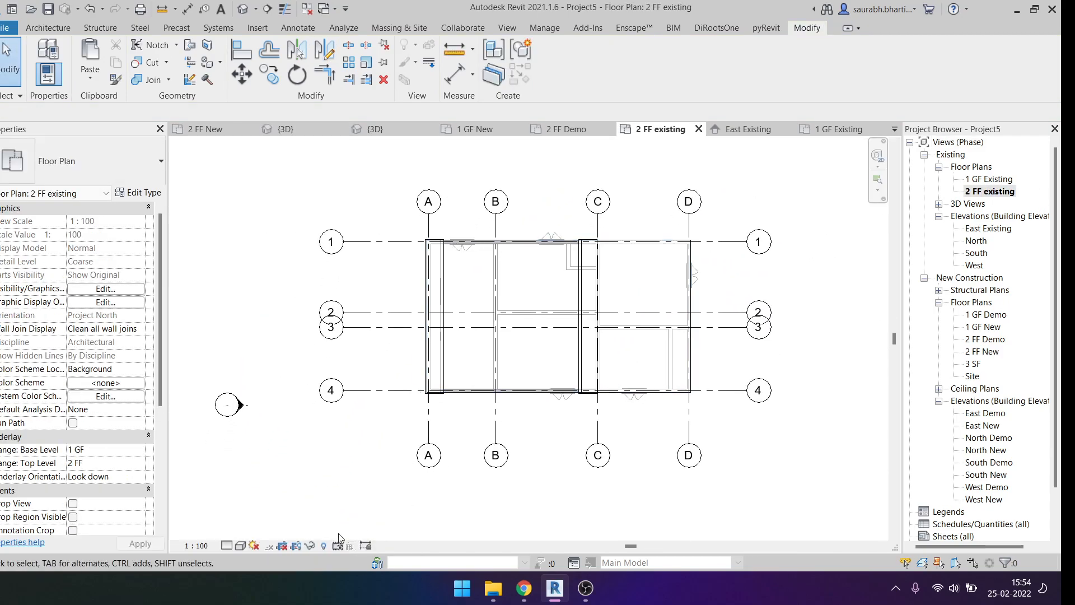
{"action": "left_click", "coordinate": [244, 544]}
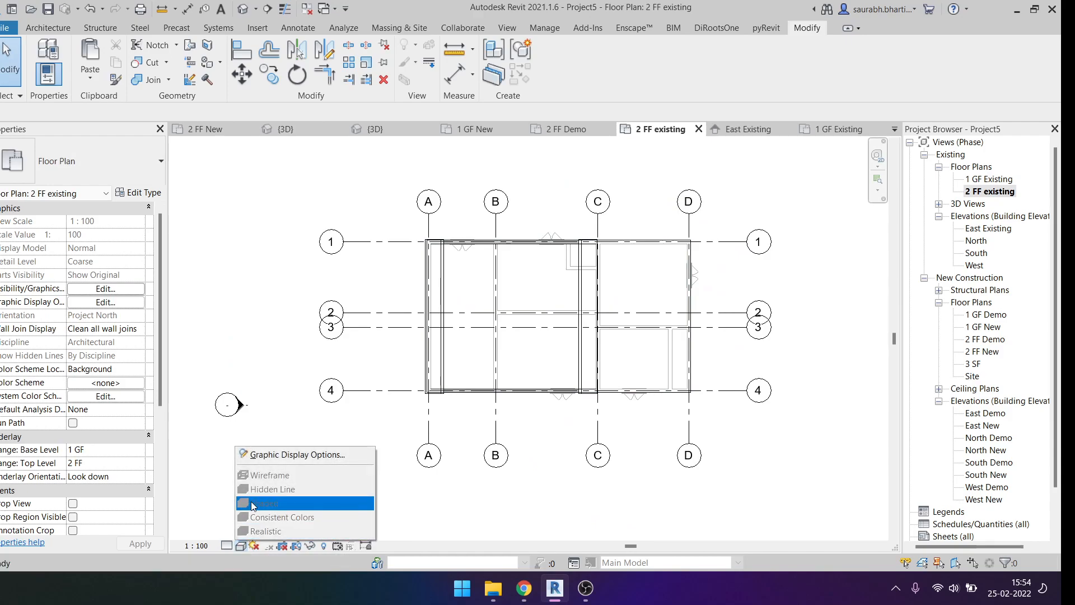
{"action": "left_click", "coordinate": [248, 348]}
{"action": "scroll", "coordinate": [56, 501], "scroll_direction": "down", "scroll_amount": 5}
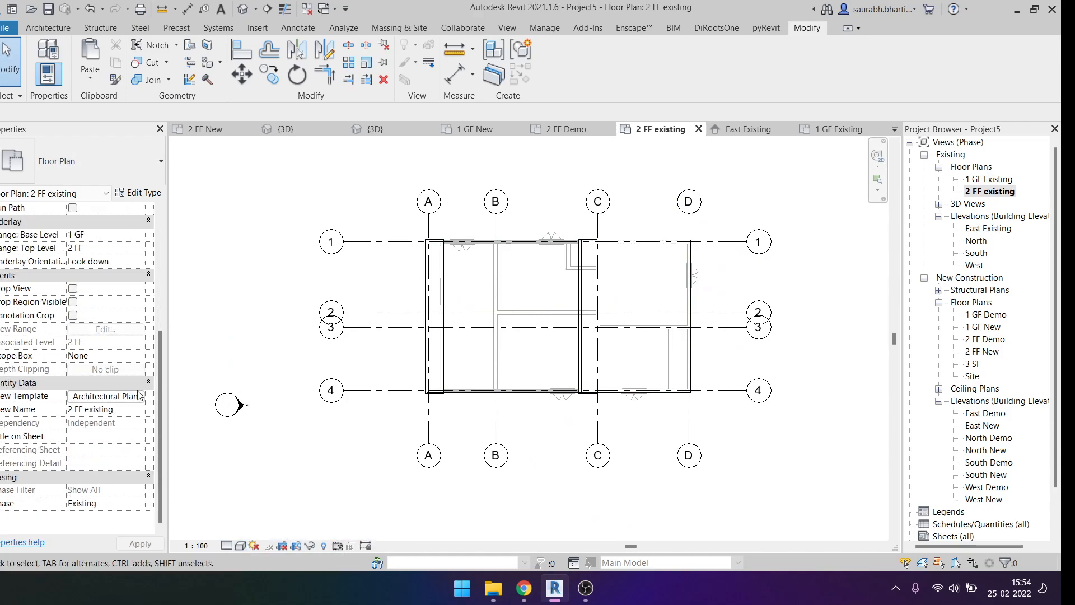
{"action": "left_click", "coordinate": [132, 401]}
{"action": "key", "text": "Escape"}
{"action": "scroll", "coordinate": [531, 358], "scroll_direction": "up", "scroll_amount": 3}
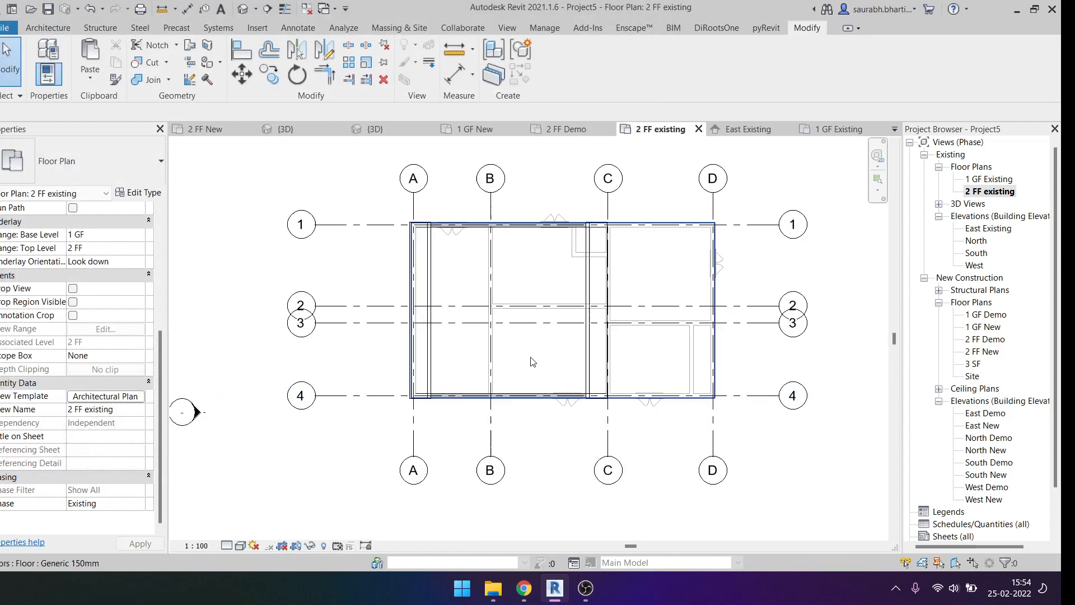
Step: Set the underlay base level of the 2 FF existing plan to None
{"action": "scroll", "coordinate": [436, 399], "scroll_direction": "up", "scroll_amount": 2}
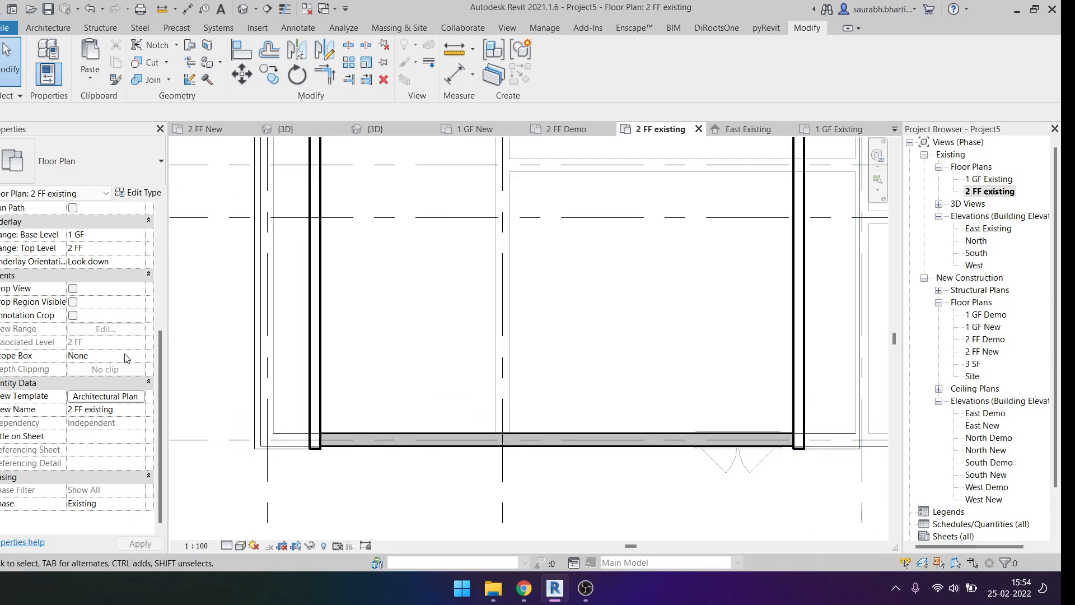
{"action": "scroll", "coordinate": [127, 358], "scroll_direction": "up", "scroll_amount": 5}
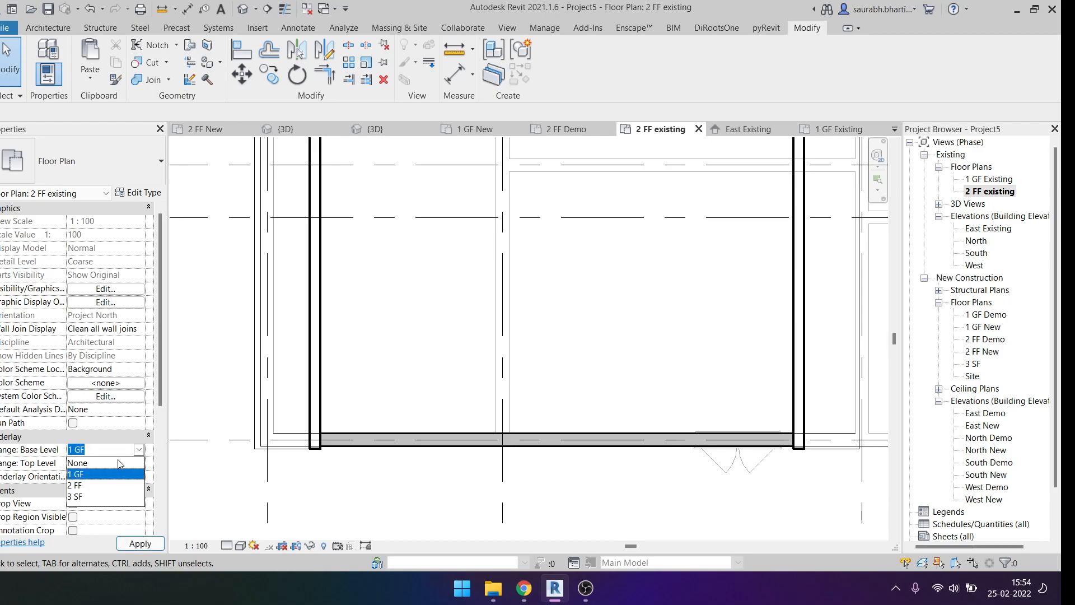
{"action": "left_click", "coordinate": [77, 463]}
{"action": "scroll", "coordinate": [472, 375], "scroll_direction": "down", "scroll_amount": 3}
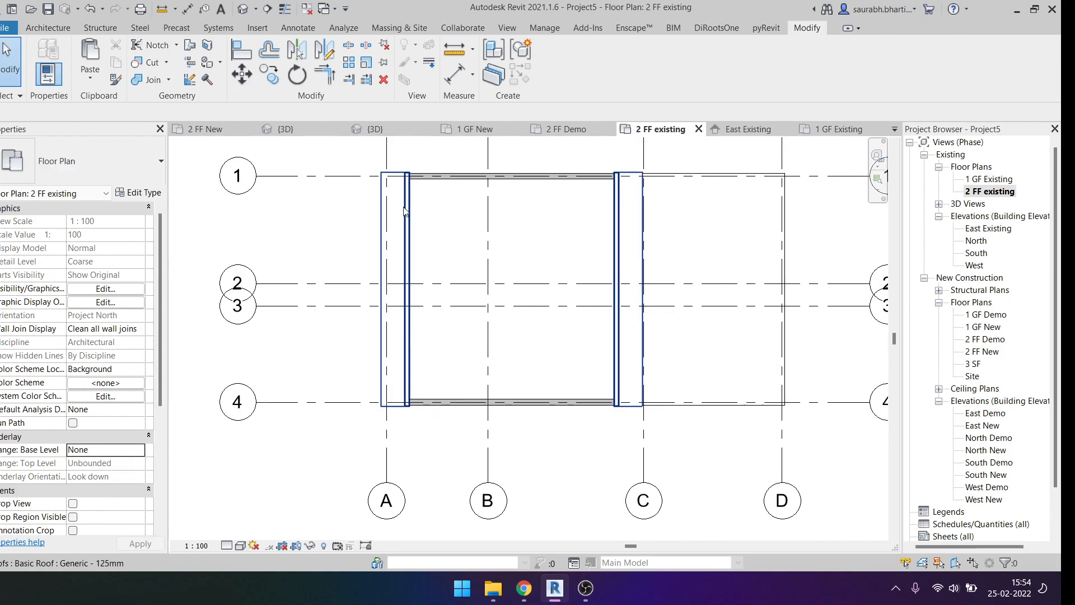
Step: Temporarily hide the roof in the 2 FF existing plan to inspect the gable walls, and restore its display
{"action": "scroll", "coordinate": [405, 212], "scroll_direction": "up", "scroll_amount": 3}
{"action": "scroll", "coordinate": [403, 224], "scroll_direction": "down", "scroll_amount": 1}
{"action": "left_click", "coordinate": [403, 235]}
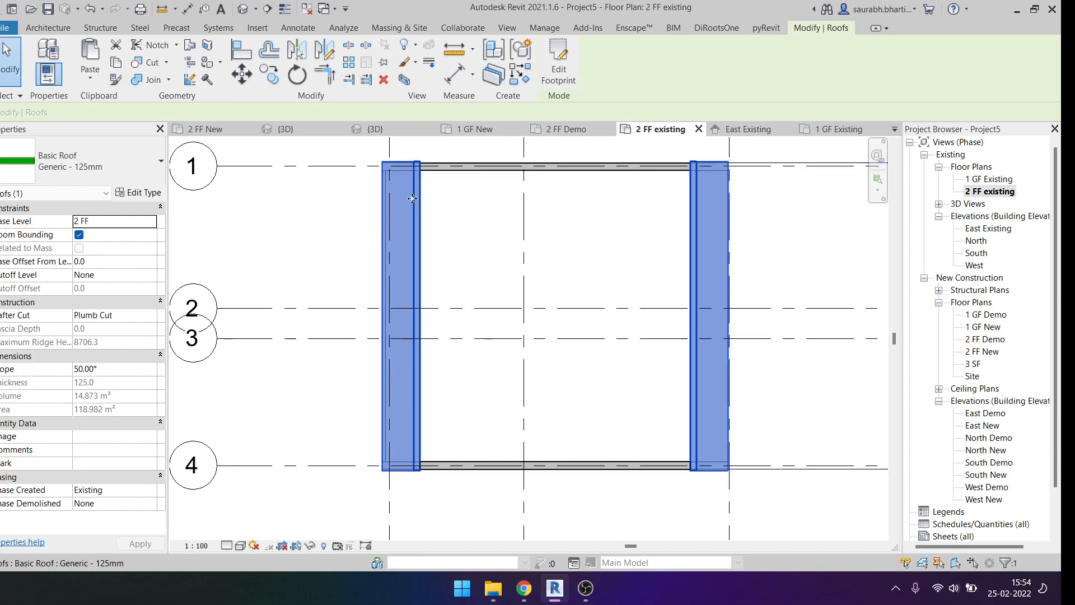
{"action": "key", "text": "h"}
{"action": "key", "text": "h"}
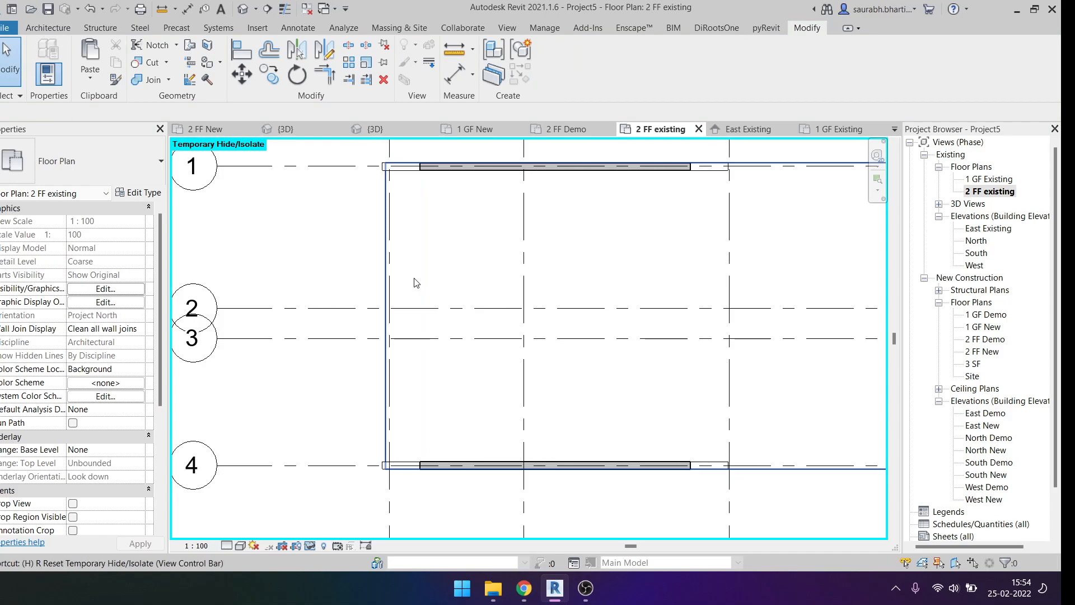
{"action": "key", "text": "h"}
{"action": "key", "text": "r"}
{"action": "scroll", "coordinate": [426, 308], "scroll_direction": "down", "scroll_amount": 1}
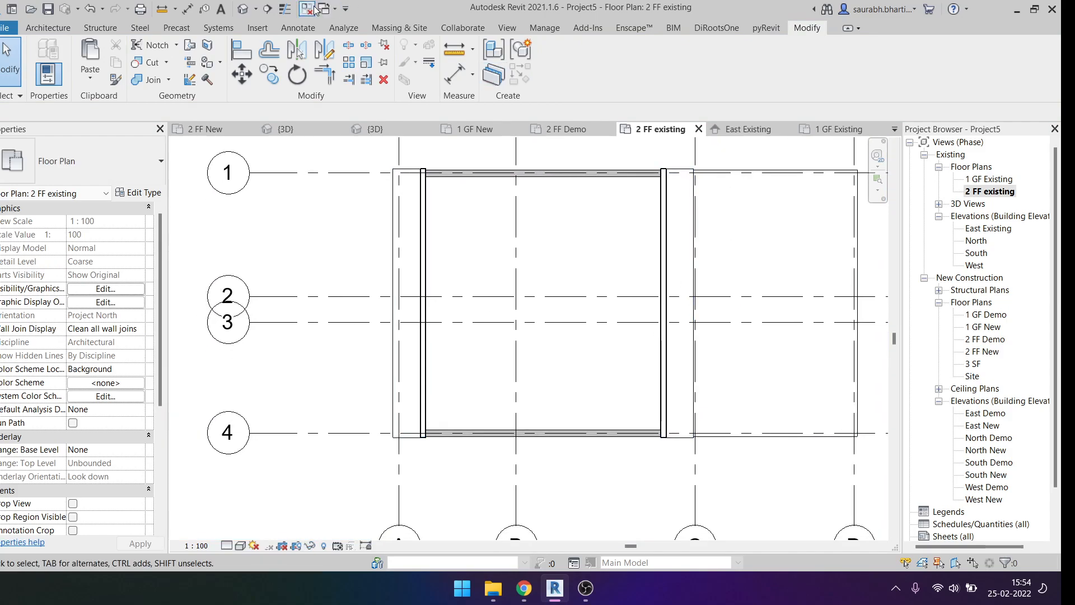
Step: Open Project5's 3D view and close its other plan and elevation views, keeping 2 FF New and the 3D views open
{"action": "left_click", "coordinate": [242, 9]}
{"action": "middle_click_drag", "start_coordinate": [455, 247], "coordinate": [554, 359], "text": "shift"}
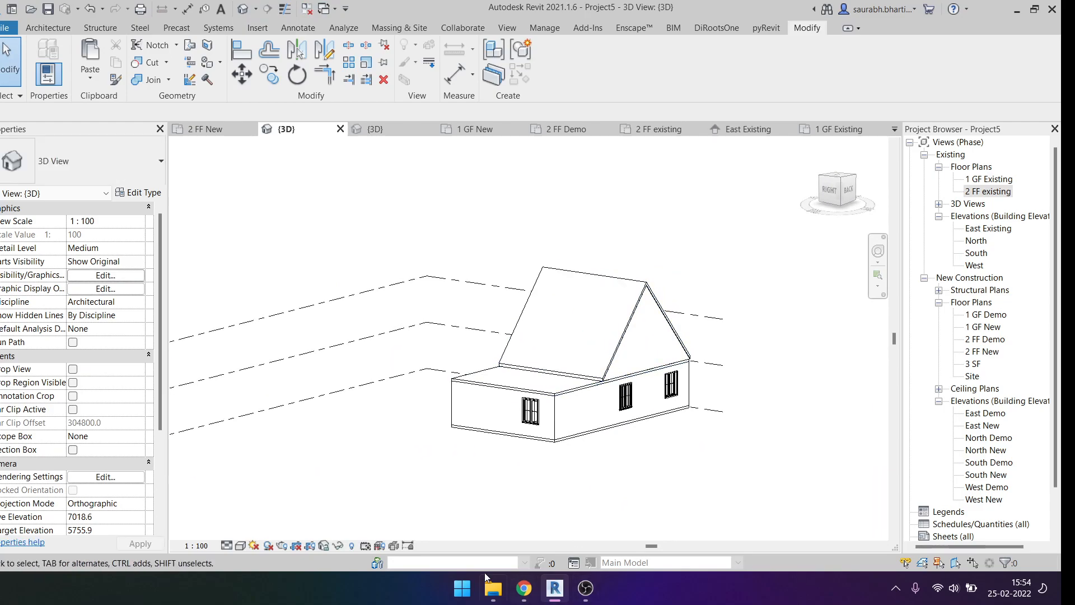
{"action": "left_click", "coordinate": [582, 131]}
{"action": "left_click", "coordinate": [608, 128]}
{"action": "left_click", "coordinate": [608, 128]}
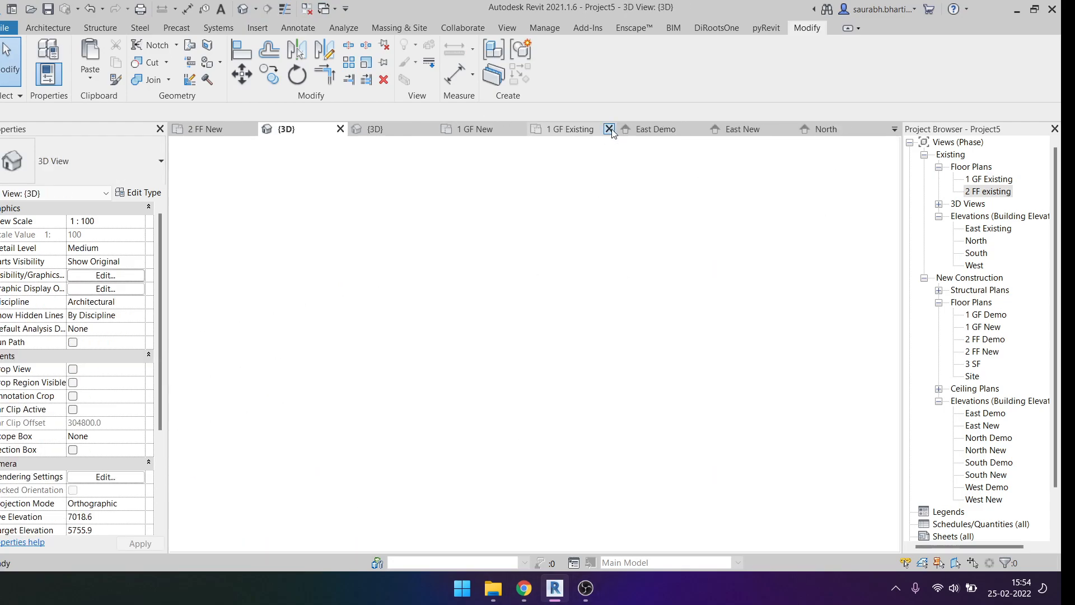
{"action": "left_click", "coordinate": [608, 129]}
{"action": "left_click", "coordinate": [609, 128]}
{"action": "left_click", "coordinate": [608, 129]}
{"action": "left_click", "coordinate": [608, 129]}
{"action": "left_click", "coordinate": [608, 129]}
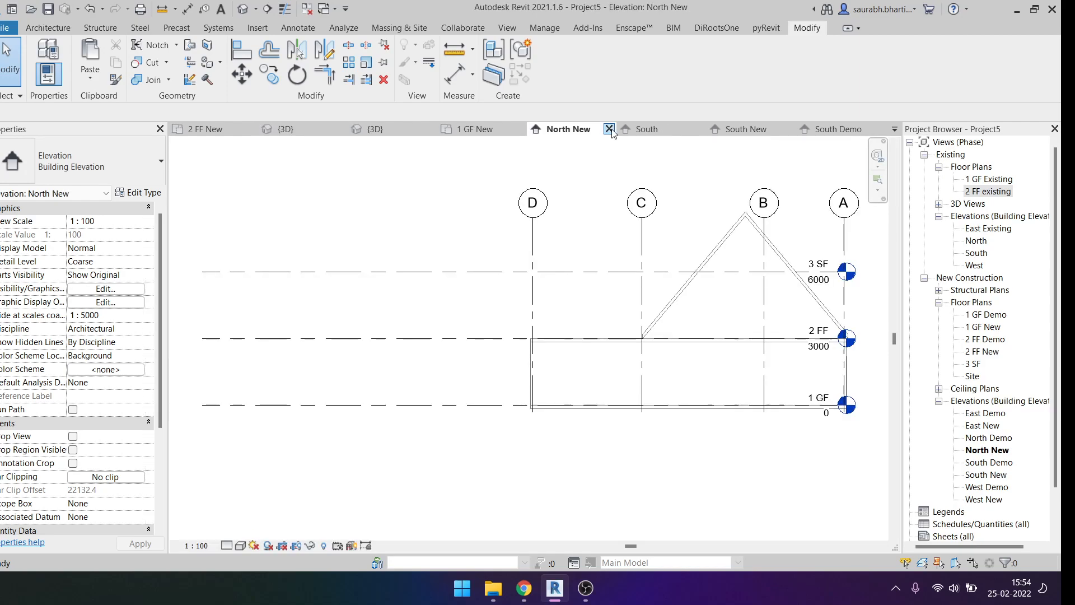
{"action": "left_click", "coordinate": [608, 129]}
{"action": "left_click", "coordinate": [609, 129]}
{"action": "left_click", "coordinate": [608, 129]}
{"action": "left_click", "coordinate": [609, 129]}
{"action": "left_click", "coordinate": [608, 129]}
{"action": "left_click", "coordinate": [609, 128]}
{"action": "left_click", "coordinate": [609, 129]}
{"action": "left_click", "coordinate": [509, 133]}
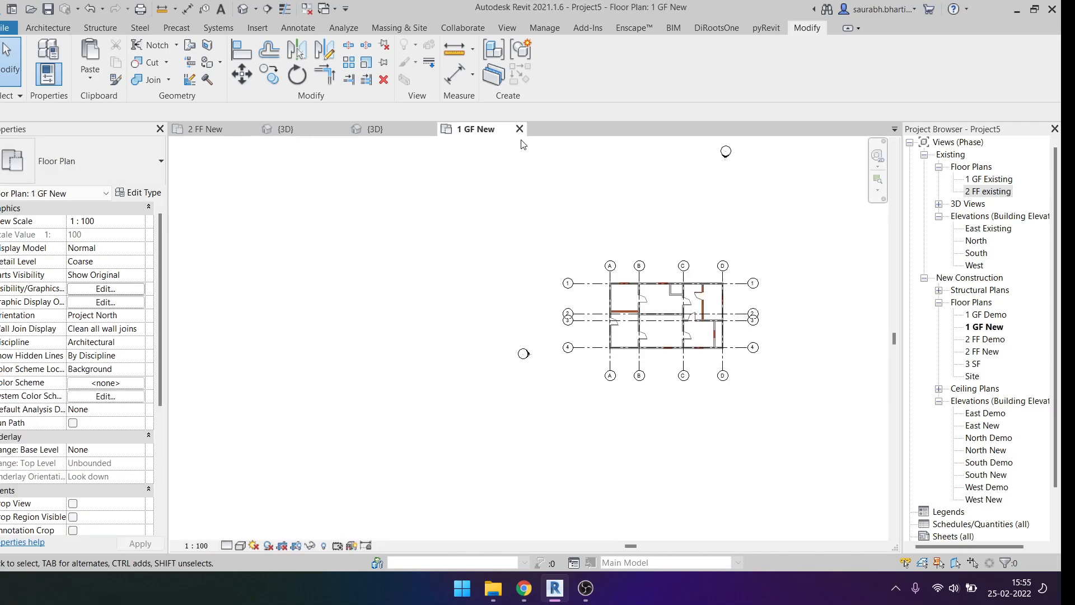
{"action": "left_click", "coordinate": [520, 129]}
Step: Examine the dormer in the reference project's 3D view and compare it with Project5's pitched roof
{"action": "left_click", "coordinate": [385, 133]}
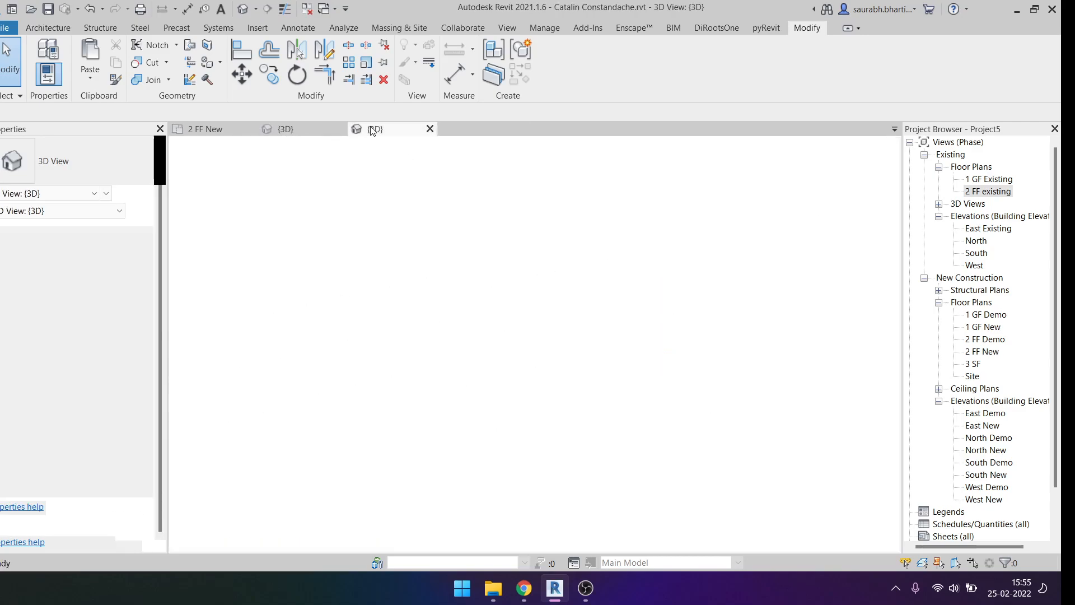
{"action": "middle_click_drag", "start_coordinate": [647, 390], "coordinate": [723, 358], "text": "shift"}
{"action": "scroll", "coordinate": [641, 344], "scroll_direction": "up", "scroll_amount": 3}
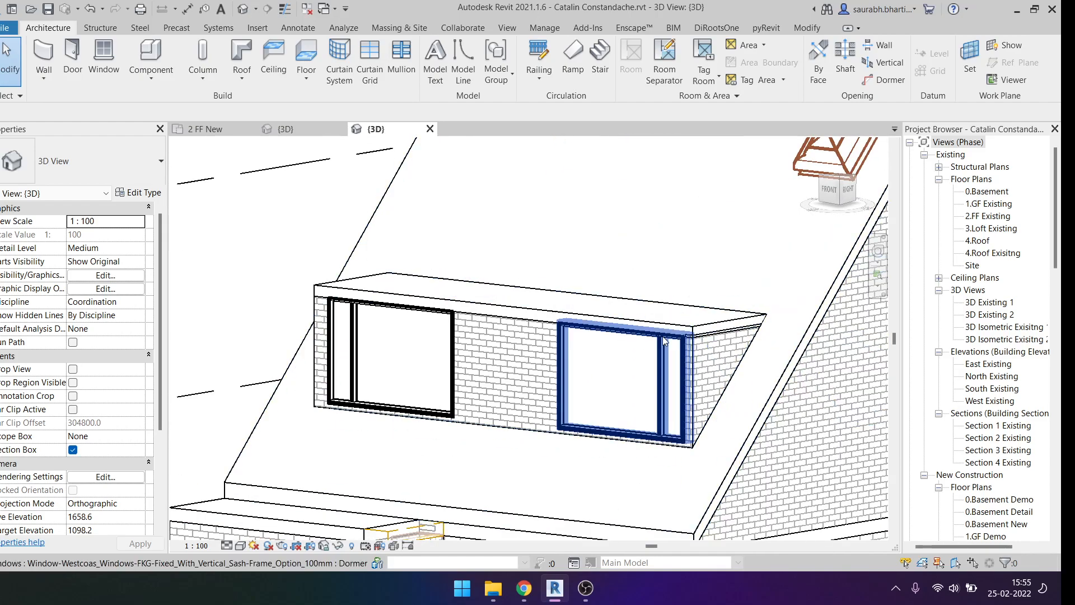
{"action": "scroll", "coordinate": [365, 343], "scroll_direction": "down", "scroll_amount": 2}
{"action": "middle_click_drag", "start_coordinate": [597, 388], "coordinate": [387, 199], "text": "shift"}
{"action": "left_click", "coordinate": [306, 135]}
{"action": "middle_click_drag", "start_coordinate": [643, 339], "coordinate": [535, 384], "text": "shift"}
{"action": "scroll", "coordinate": [618, 268], "scroll_direction": "up", "scroll_amount": 2}
{"action": "middle_click_drag", "start_coordinate": [618, 268], "coordinate": [470, 185], "text": "shift"}
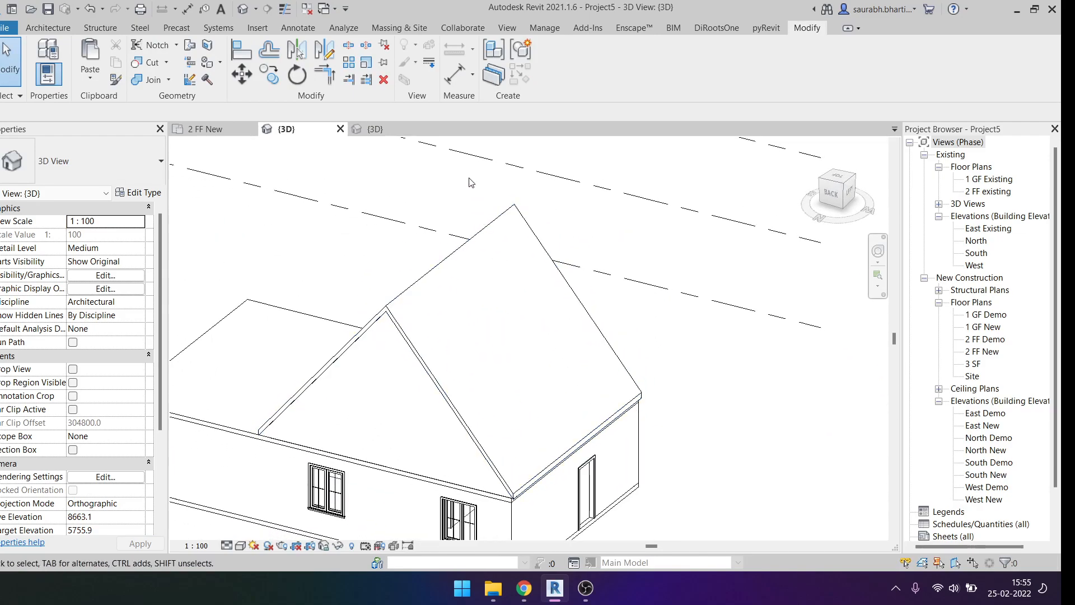
Step: Inspect the flat roof, front wall, side walls and windows of the reference project's dormer from several sides
{"action": "left_click", "coordinate": [392, 130]}
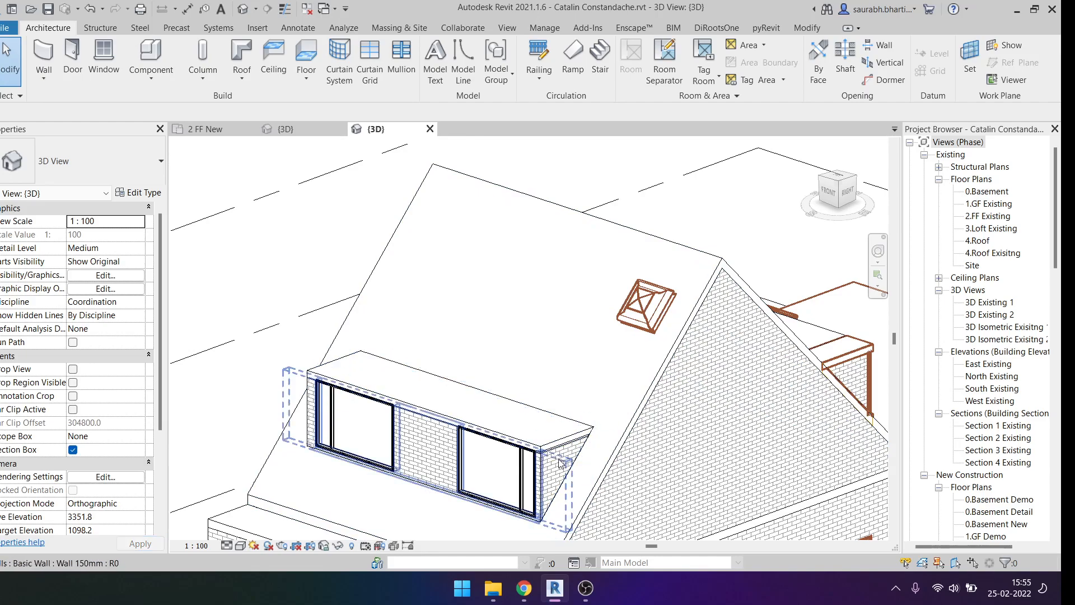
{"action": "middle_click_drag", "start_coordinate": [563, 473], "coordinate": [392, 392], "text": "shift"}
{"action": "middle_click_drag", "start_coordinate": [527, 460], "coordinate": [812, 421]}
{"action": "middle_click_drag", "start_coordinate": [492, 331], "coordinate": [817, 476], "text": "shift"}
{"action": "scroll", "coordinate": [707, 432], "scroll_direction": "up", "scroll_amount": 1}
{"action": "scroll", "coordinate": [722, 424], "scroll_direction": "down", "scroll_amount": 2}
{"action": "middle_click_drag", "start_coordinate": [795, 481], "coordinate": [407, 498]}
{"action": "scroll", "coordinate": [632, 453], "scroll_direction": "up", "scroll_amount": 1}
{"action": "scroll", "coordinate": [647, 455], "scroll_direction": "up", "scroll_amount": 5}
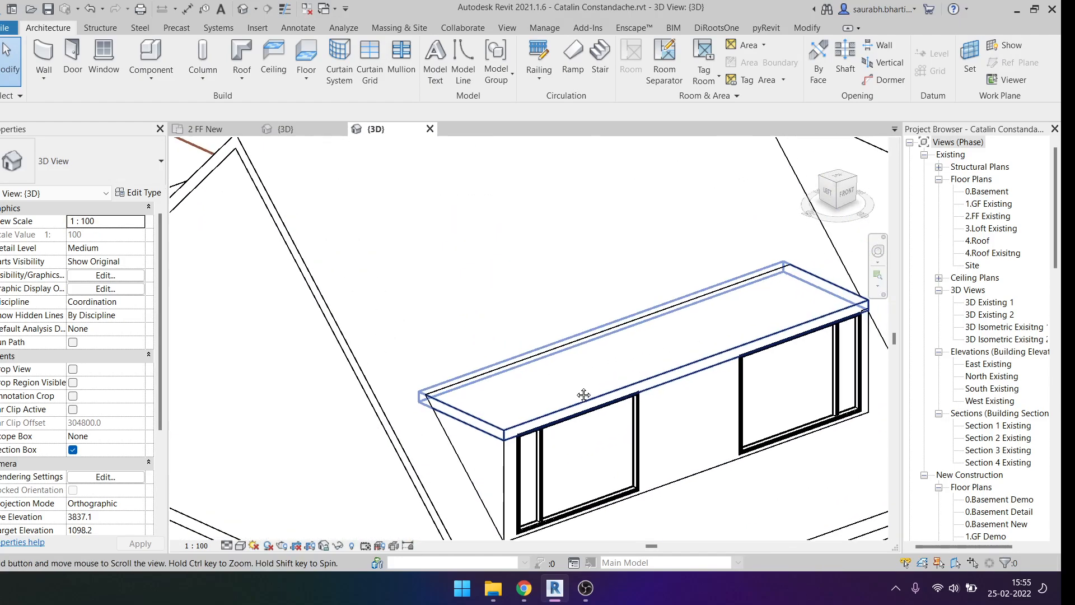
{"action": "left_click", "coordinate": [573, 387]}
{"action": "middle_click_drag", "start_coordinate": [658, 424], "coordinate": [599, 392], "text": "shift"}
{"action": "left_click", "coordinate": [651, 421]}
{"action": "middle_click_drag", "start_coordinate": [710, 438], "coordinate": [700, 480], "text": "shift"}
{"action": "key", "text": "Escape"}
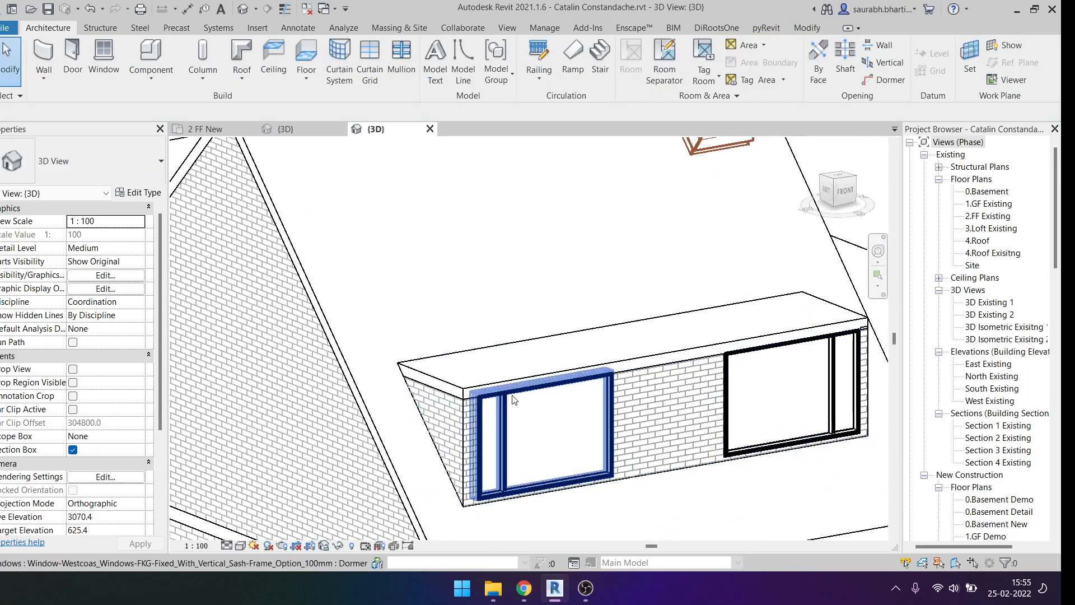
{"action": "scroll", "coordinate": [635, 337], "scroll_direction": "down", "scroll_amount": 1}
{"action": "middle_click_drag", "start_coordinate": [809, 363], "coordinate": [512, 448], "text": "shift"}
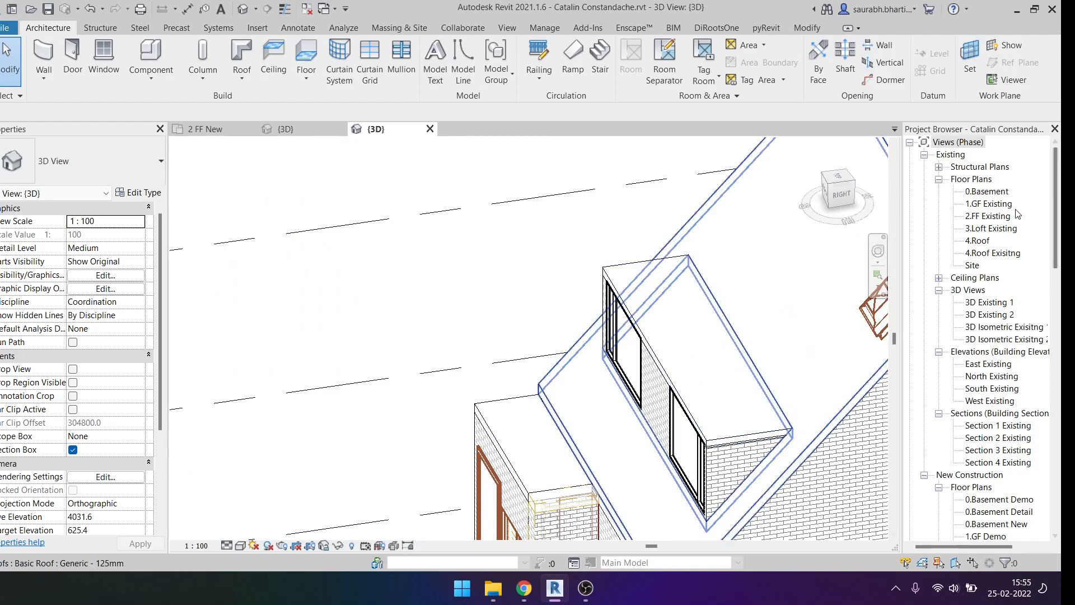
Step: Orbit around Project5's house and compare its roof slope with the dormer's placement in the reference project
{"action": "left_click", "coordinate": [286, 129]}
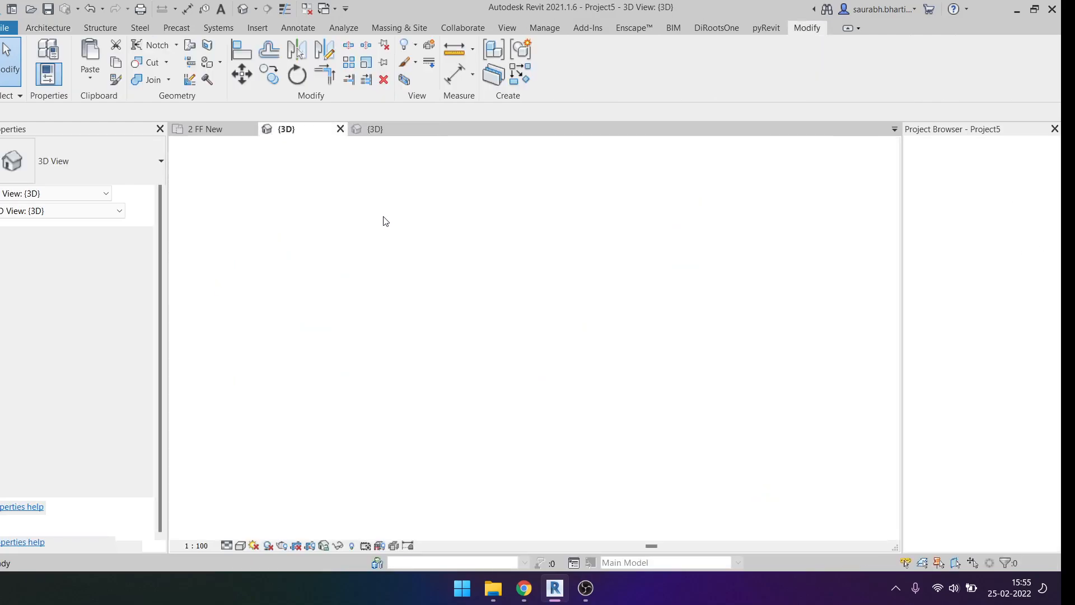
{"action": "middle_click_drag", "start_coordinate": [503, 337], "coordinate": [784, 291], "text": "shift"}
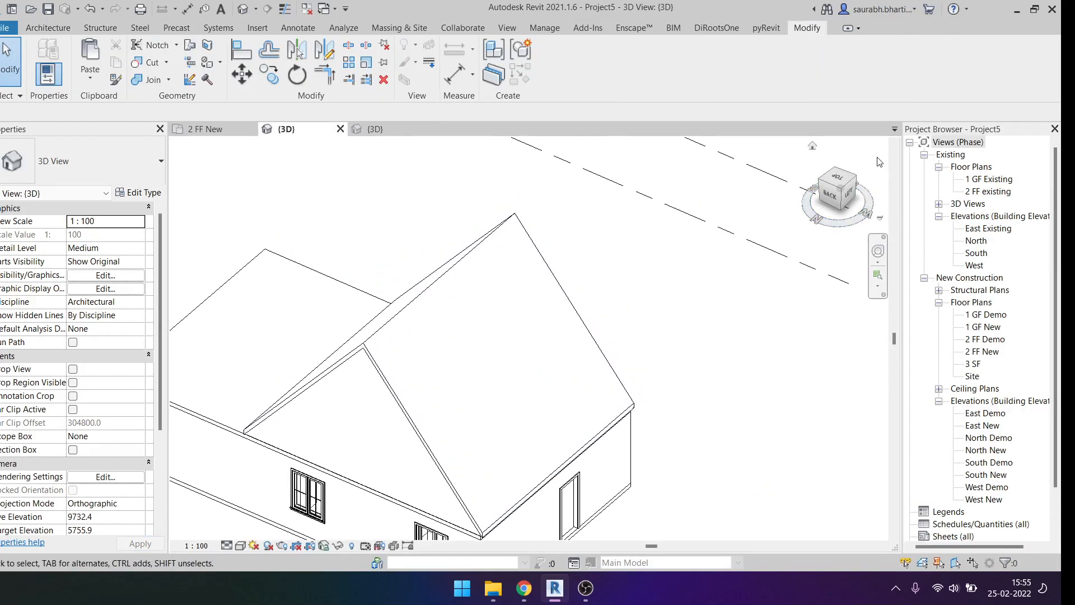
{"action": "left_click", "coordinate": [836, 179]}
{"action": "middle_click_drag", "start_coordinate": [689, 425], "coordinate": [768, 198], "text": "shift"}
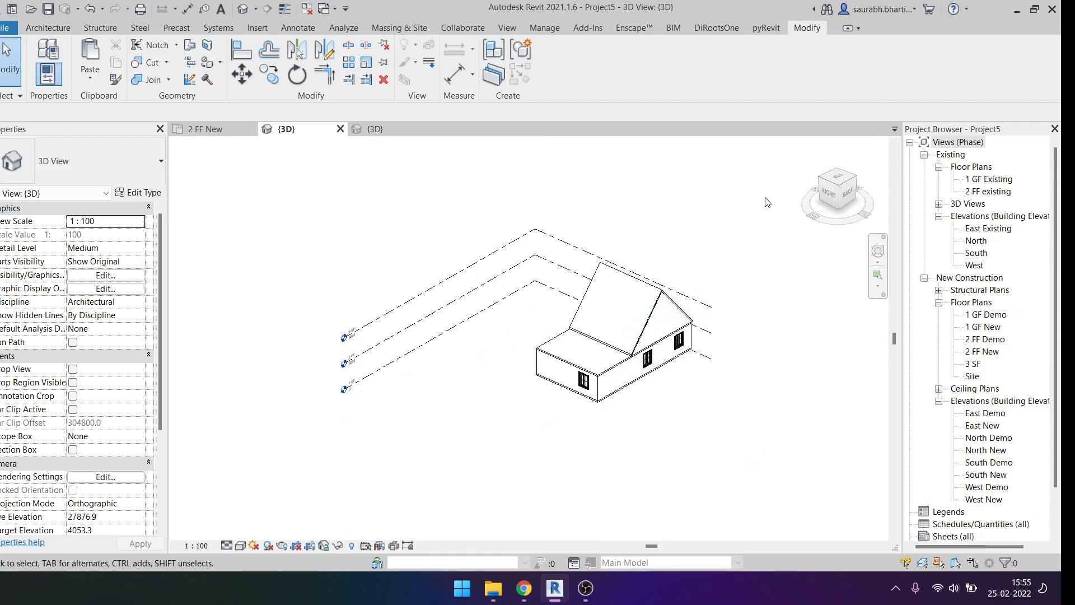
{"action": "left_click", "coordinate": [49, 28]}
{"action": "middle_click_drag", "start_coordinate": [682, 344], "coordinate": [581, 327], "text": "shift"}
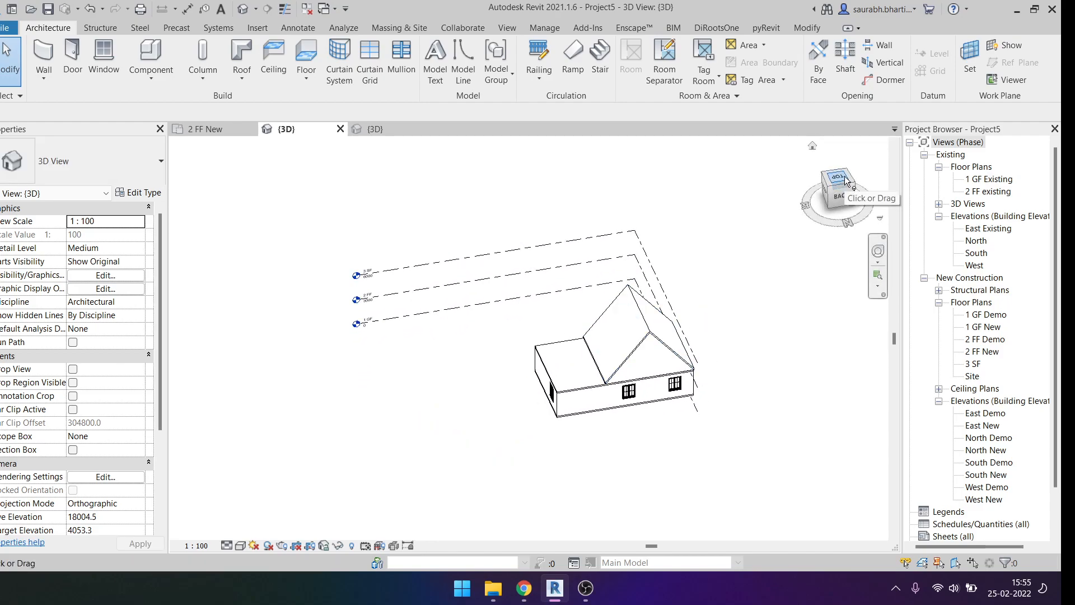
{"action": "left_click", "coordinate": [371, 129]}
{"action": "middle_click_drag", "start_coordinate": [706, 422], "coordinate": [750, 368], "text": "shift"}
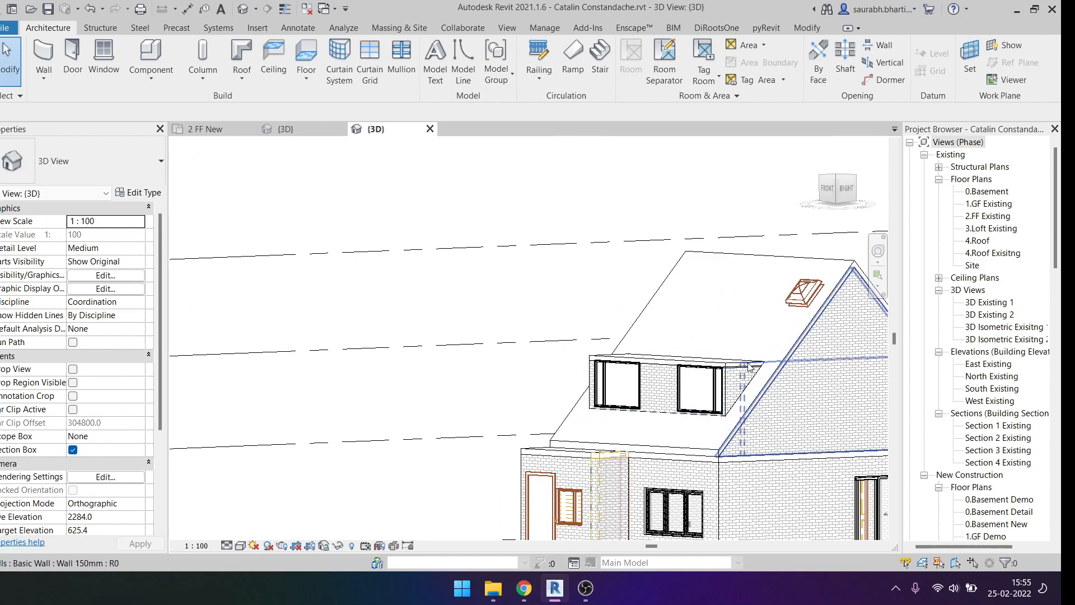
Step: In Project5's 3D top view, draw a horizontal Generic - 200mm wall about 1900 mm long from the roof's eave, near its upper end, spanning 2 FF to 3 SF
{"action": "left_click", "coordinate": [287, 129]}
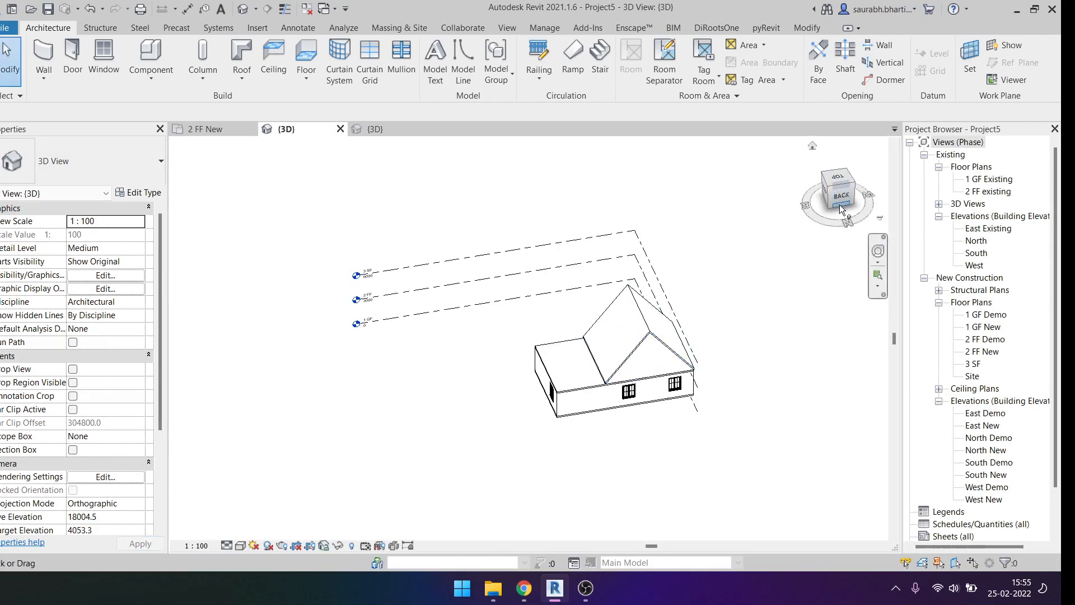
{"action": "left_click", "coordinate": [838, 180]}
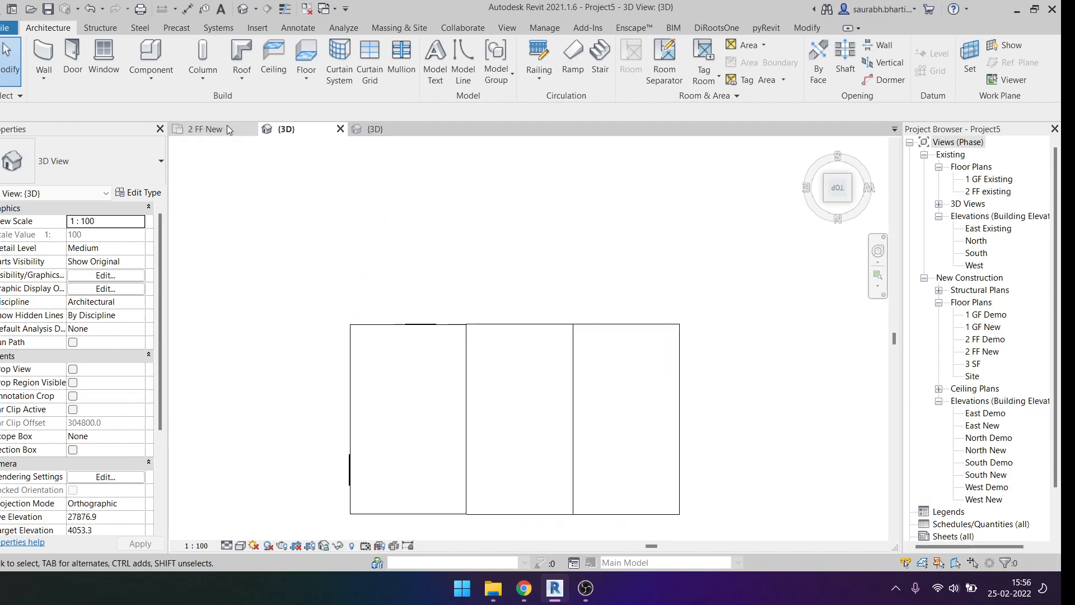
{"action": "key", "text": "w"}
{"action": "key", "text": "a"}
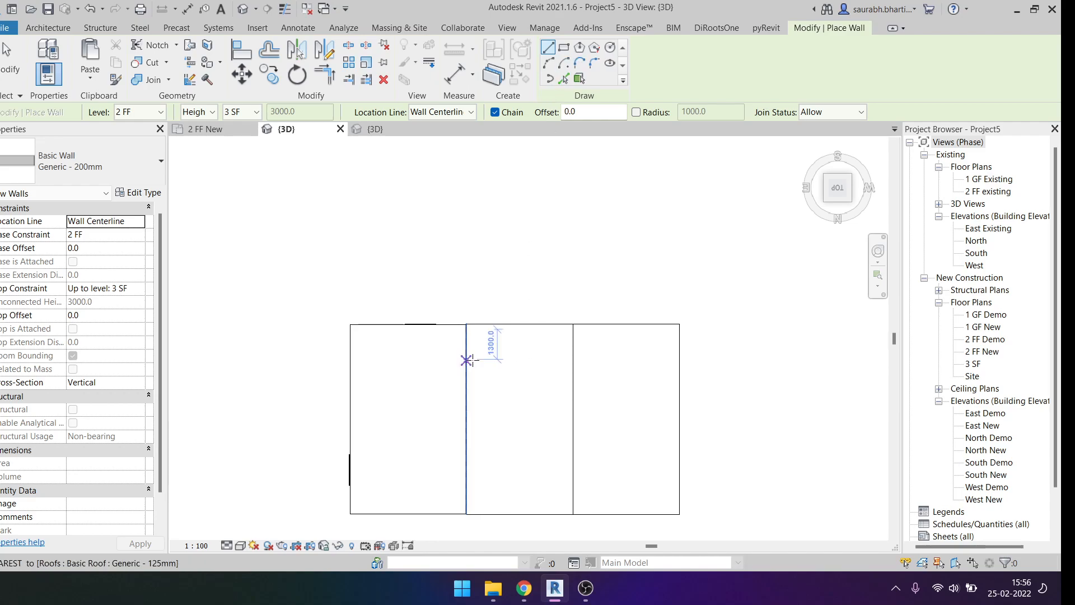
{"action": "scroll", "coordinate": [475, 357], "scroll_direction": "up", "scroll_amount": 2}
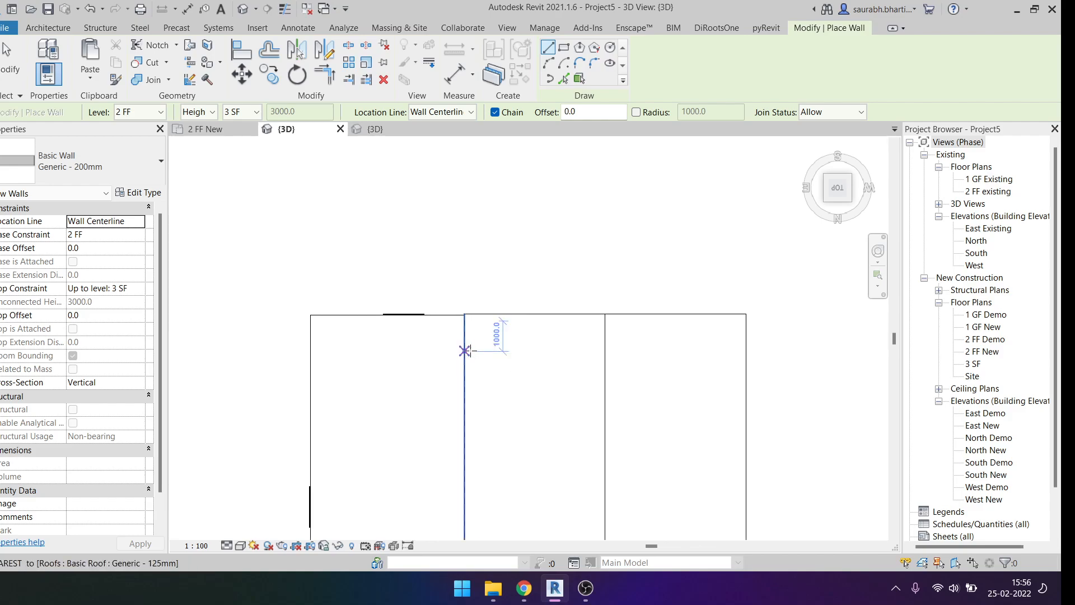
{"action": "left_click", "coordinate": [464, 351]}
{"action": "scroll", "coordinate": [516, 352], "scroll_direction": "down", "scroll_amount": 3}
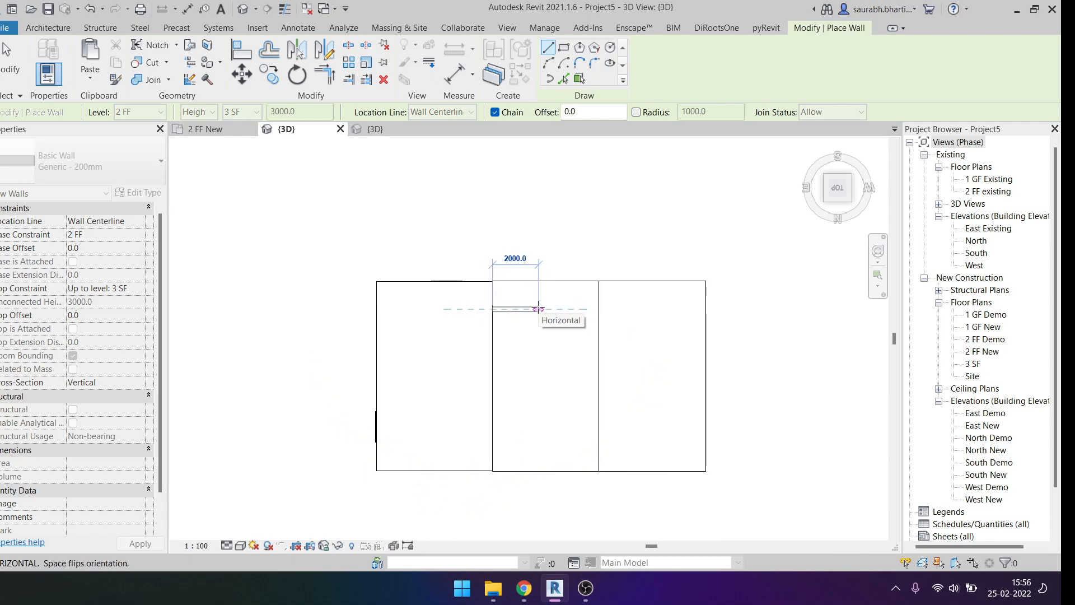
{"action": "scroll", "coordinate": [538, 308], "scroll_direction": "up", "scroll_amount": 4}
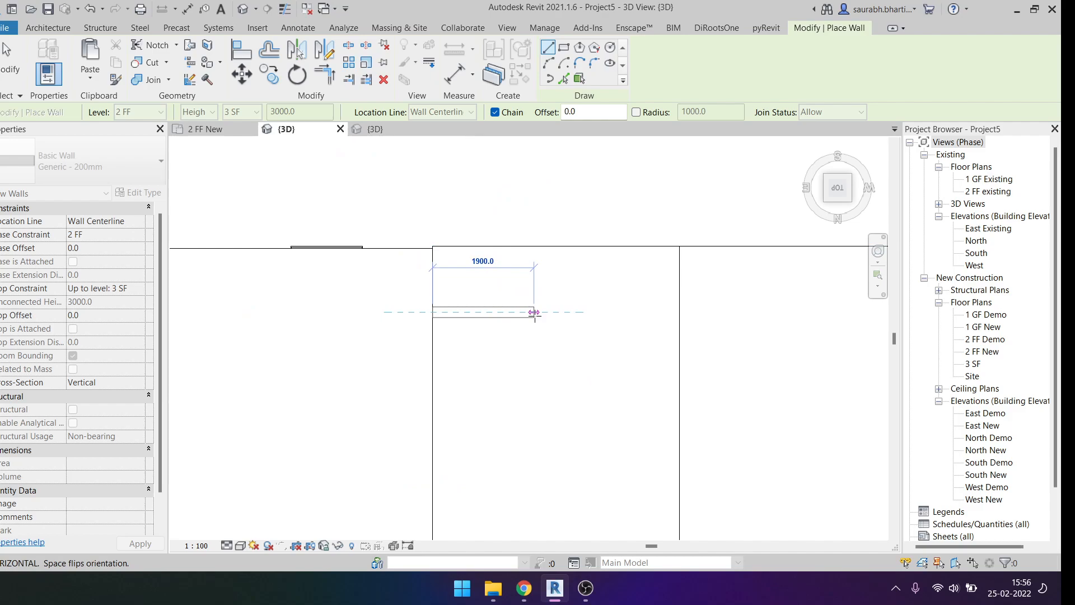
{"action": "left_click", "coordinate": [535, 312]}
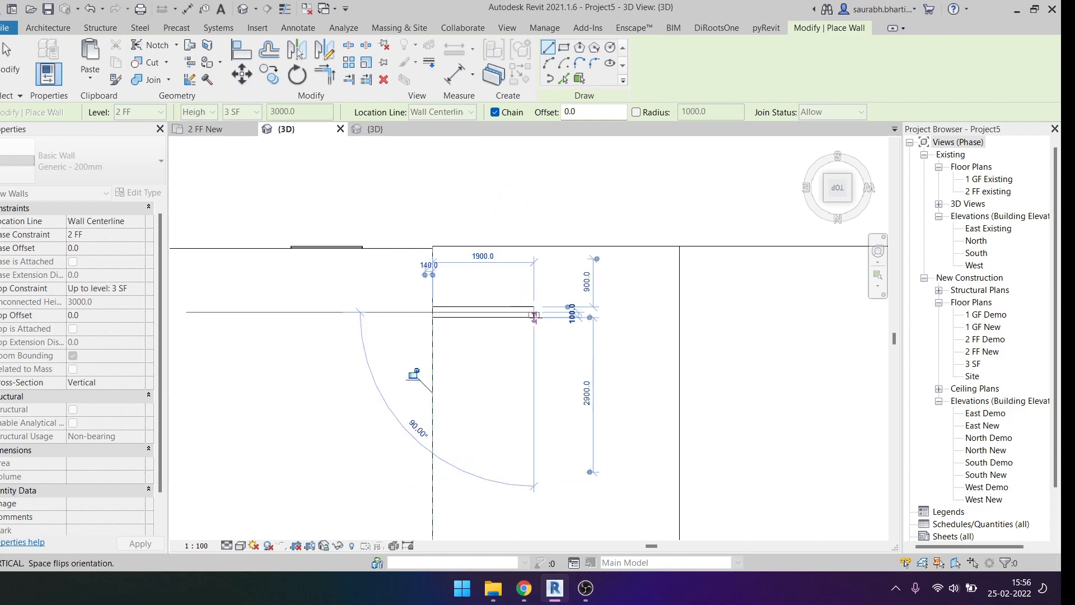
{"action": "scroll", "coordinate": [534, 336], "scroll_direction": "down", "scroll_amount": 4}
{"action": "middle_click_drag", "start_coordinate": [589, 366], "coordinate": [592, 367]}
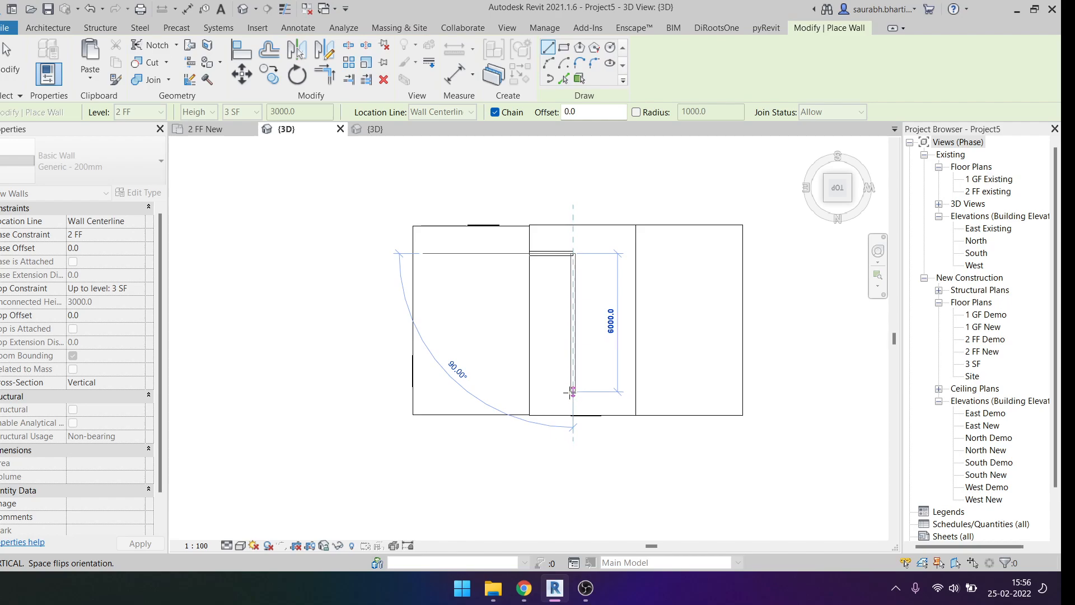
{"action": "key", "text": "Escape"}
Step: Draw a 1000 mm helper wall up from the roof's lower edge, add a 320 mm horizontal wall at its end, and delete the helper
{"action": "scroll", "coordinate": [568, 412], "scroll_direction": "up", "scroll_amount": 3}
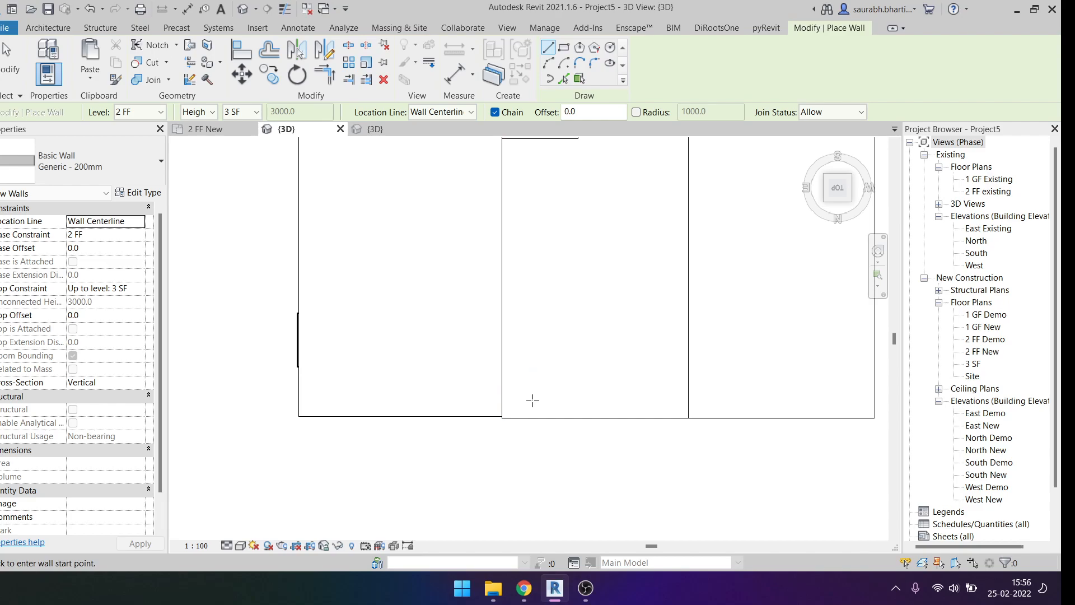
{"action": "left_click", "coordinate": [528, 418]}
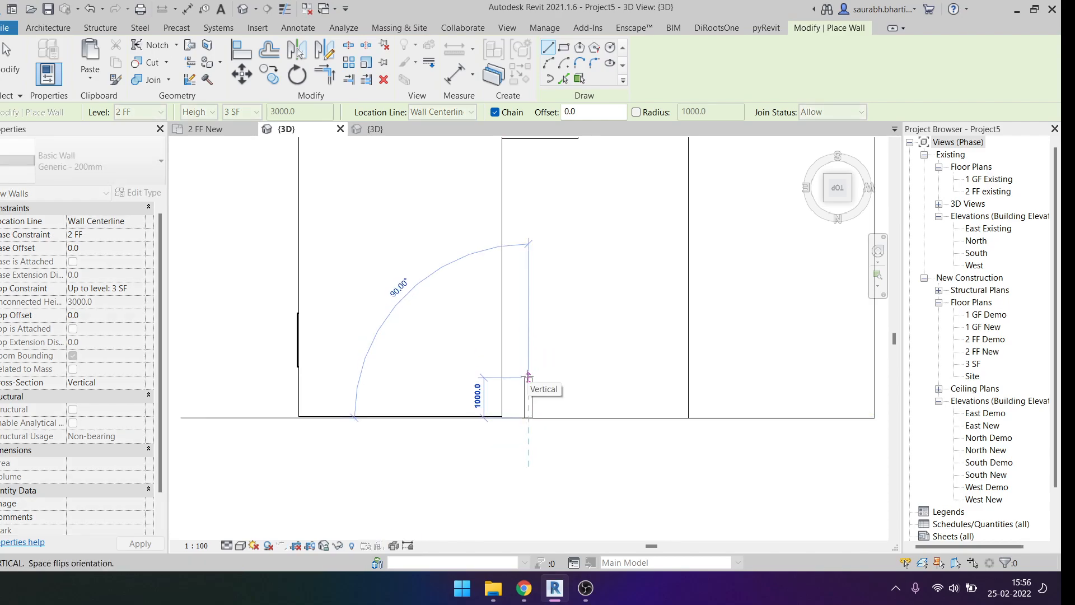
{"action": "left_click", "coordinate": [528, 376]}
{"action": "scroll", "coordinate": [528, 376], "scroll_direction": "up", "scroll_amount": 3}
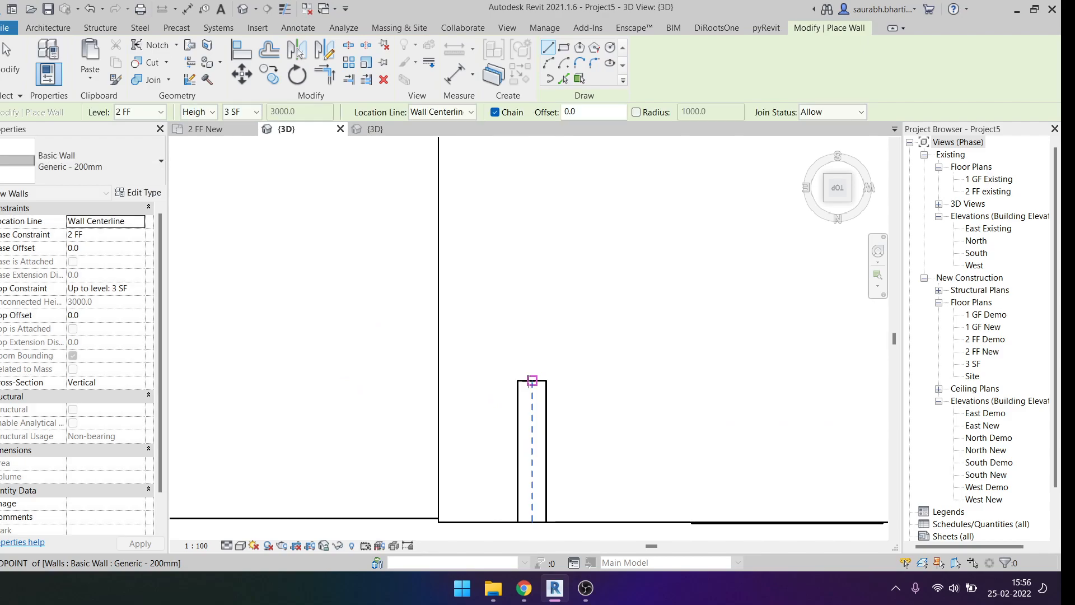
{"action": "left_click", "coordinate": [578, 382]}
{"action": "key", "text": "Escape"}
{"action": "key", "text": "Escape"}
{"action": "left_click", "coordinate": [547, 410]}
{"action": "key", "text": "Delete"}
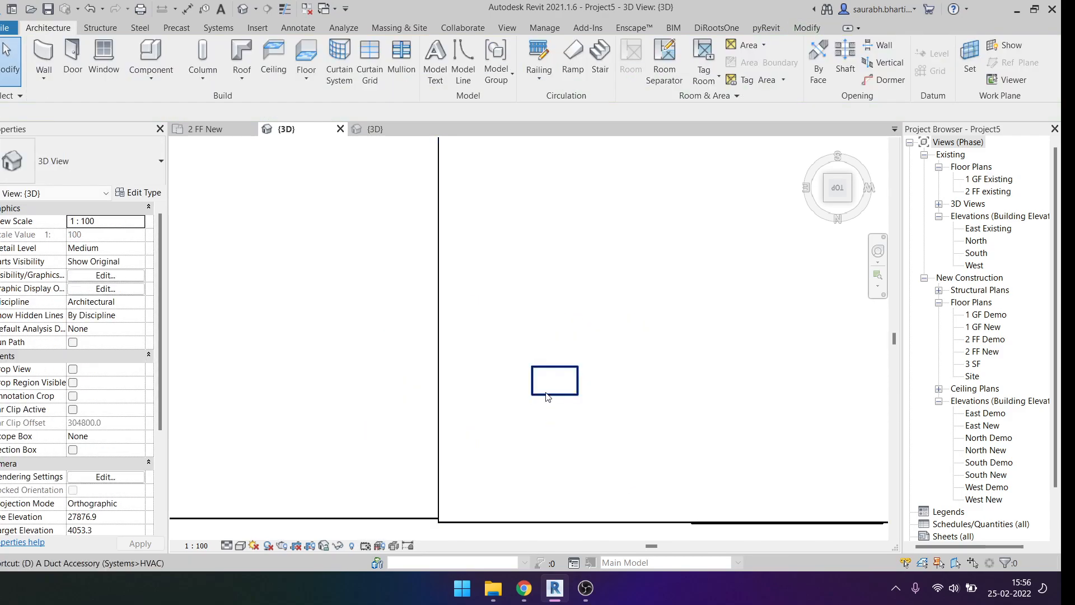
Step: Place an aligned dimension between the roof's lower edge and the near face of the short horizontal wall
{"action": "key", "text": "d"}
{"action": "key", "text": "i"}
{"action": "left_click", "coordinate": [567, 523]}
{"action": "left_click", "coordinate": [557, 398]}
{"action": "left_click", "coordinate": [404, 388]}
{"action": "key", "text": "Escape"}
{"action": "key", "text": "Escape"}
Step: Try to set the short wall's distance from the roof's lower edge to 100 mm, and undo it
{"action": "left_click", "coordinate": [557, 376]}
{"action": "left_click", "coordinate": [367, 459]}
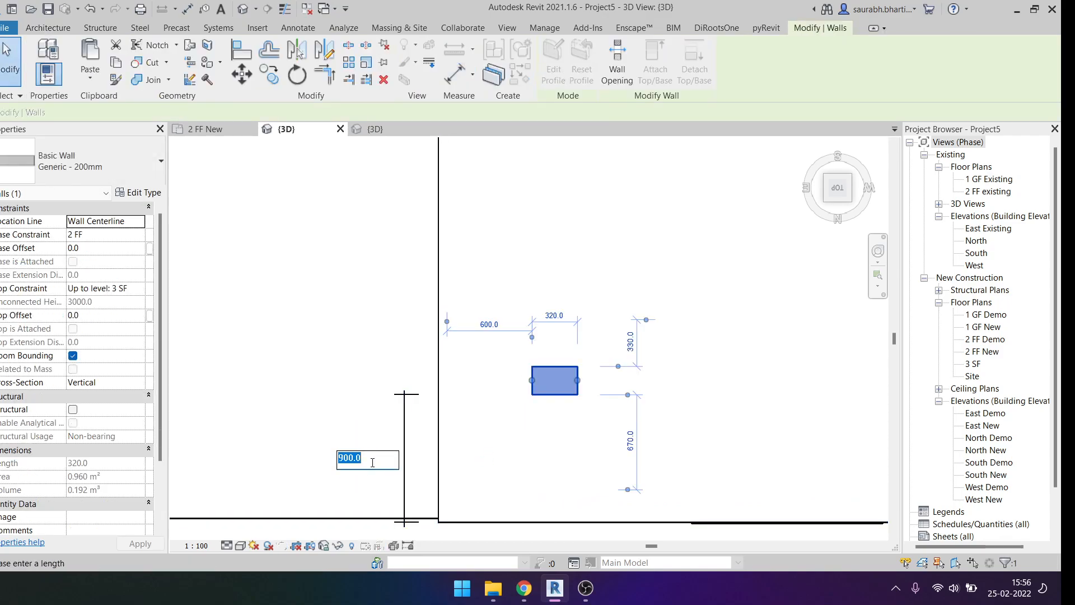
{"action": "type", "text": "100"}
{"action": "key", "text": "Return"}
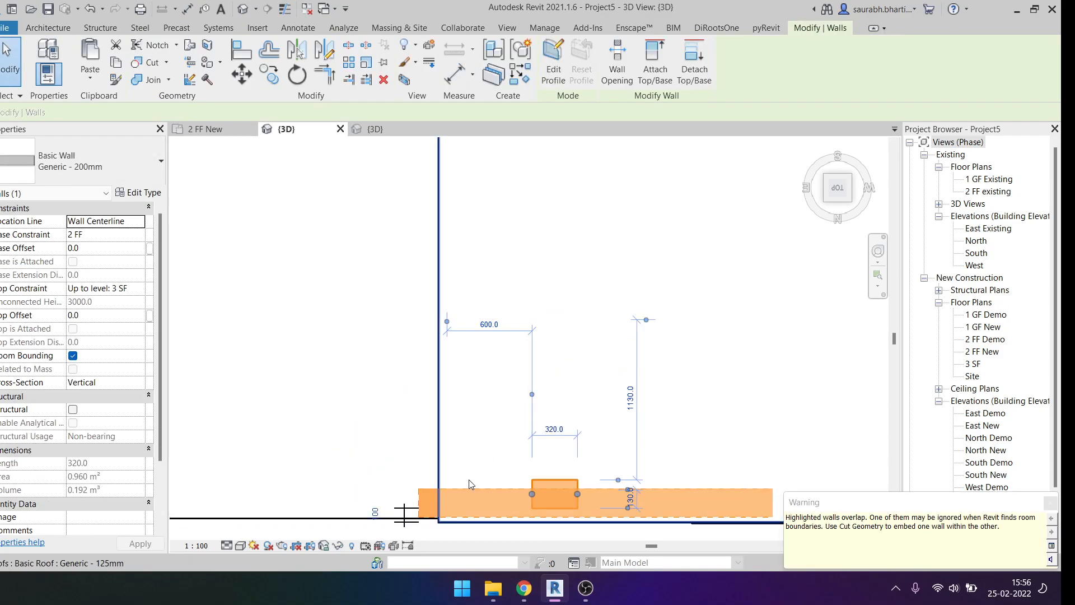
{"action": "key", "text": "ctrl+z"}
Step: Set the short wall's distance from the roof's lower edge to 1000 mm and delete the dimension
{"action": "left_click", "coordinate": [533, 374]}
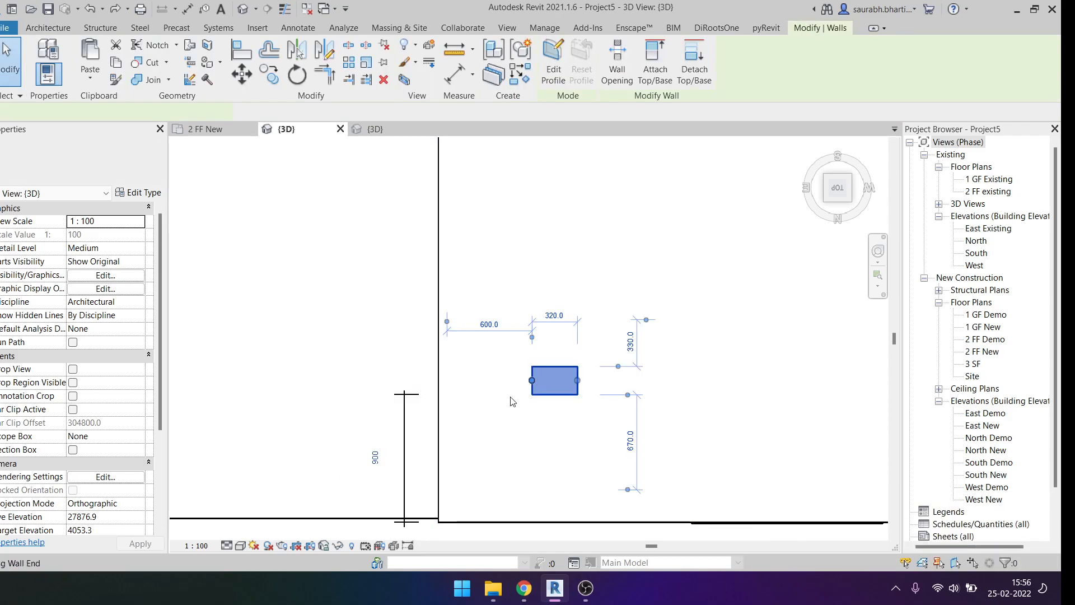
{"action": "left_click", "coordinate": [376, 459]}
{"action": "type", "text": "1000"}
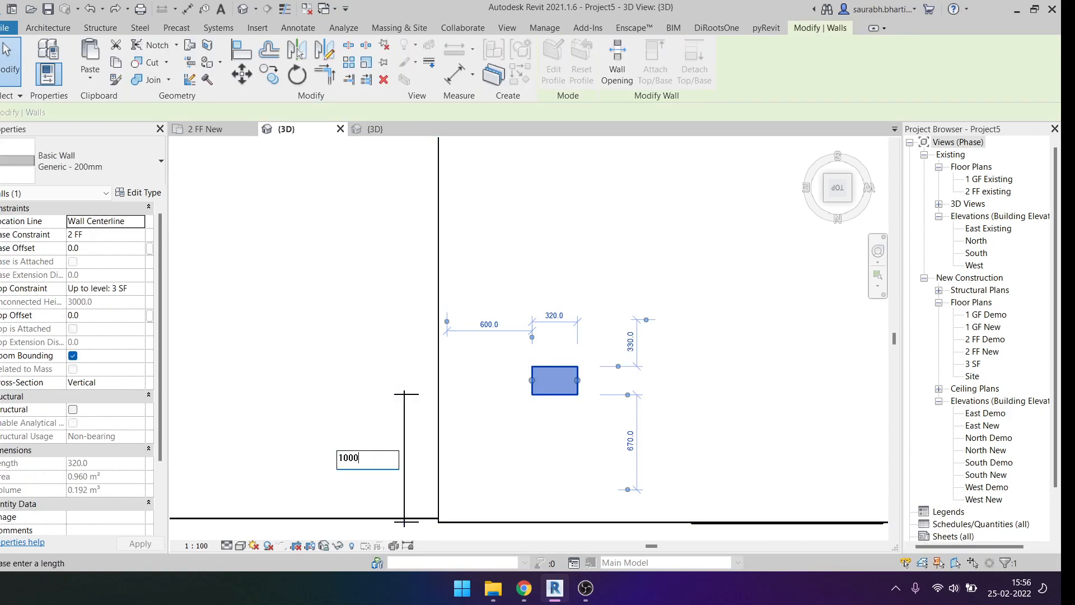
{"action": "key", "text": "Return"}
{"action": "left_click", "coordinate": [353, 409]}
{"action": "scroll", "coordinate": [352, 409], "scroll_direction": "down", "scroll_amount": 2}
{"action": "left_click", "coordinate": [387, 437]}
{"action": "key", "text": "Delete"}
Step: Place an aligned dimension between the roof's upper edge and the near face of the longer horizontal wall
{"action": "scroll", "coordinate": [386, 436], "scroll_direction": "down", "scroll_amount": 8}
{"action": "scroll", "coordinate": [358, 266], "scroll_direction": "up", "scroll_amount": 1}
{"action": "scroll", "coordinate": [447, 269], "scroll_direction": "up", "scroll_amount": 6}
{"action": "scroll", "coordinate": [416, 258], "scroll_direction": "up", "scroll_amount": 3}
{"action": "scroll", "coordinate": [417, 255], "scroll_direction": "up", "scroll_amount": 1}
{"action": "key", "text": "d"}
{"action": "key", "text": "i"}
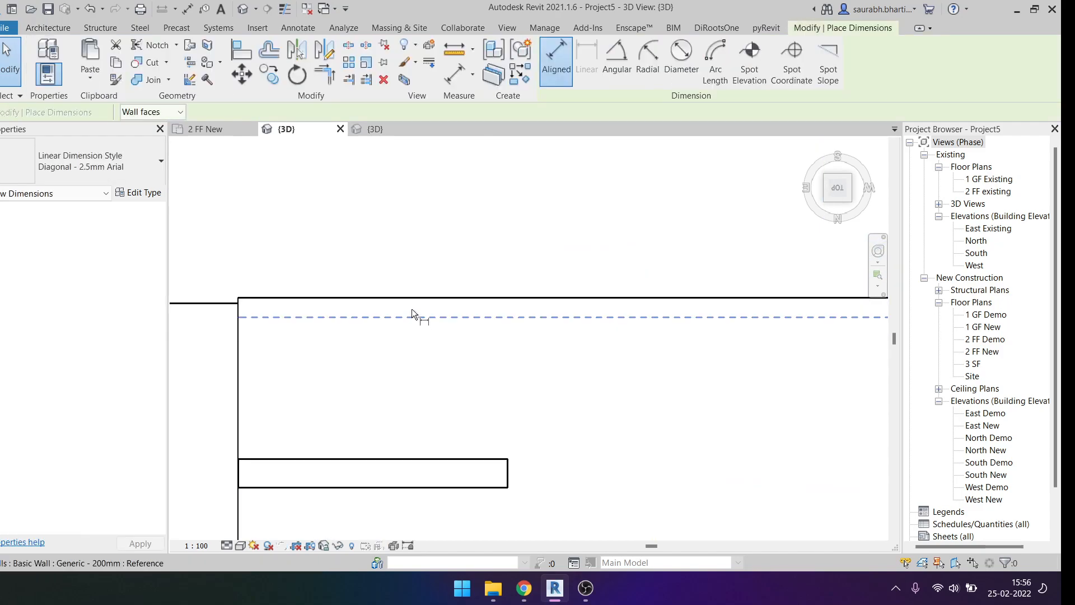
{"action": "left_click", "coordinate": [413, 297]}
{"action": "key", "text": "Escape"}
{"action": "key", "text": "Escape"}
Step: Set the longer wall's distance from the roof's upper edge to 1000 mm and delete the dimension
{"action": "left_click", "coordinate": [440, 474]}
{"action": "left_click", "coordinate": [394, 376]}
{"action": "type", "text": "1000"}
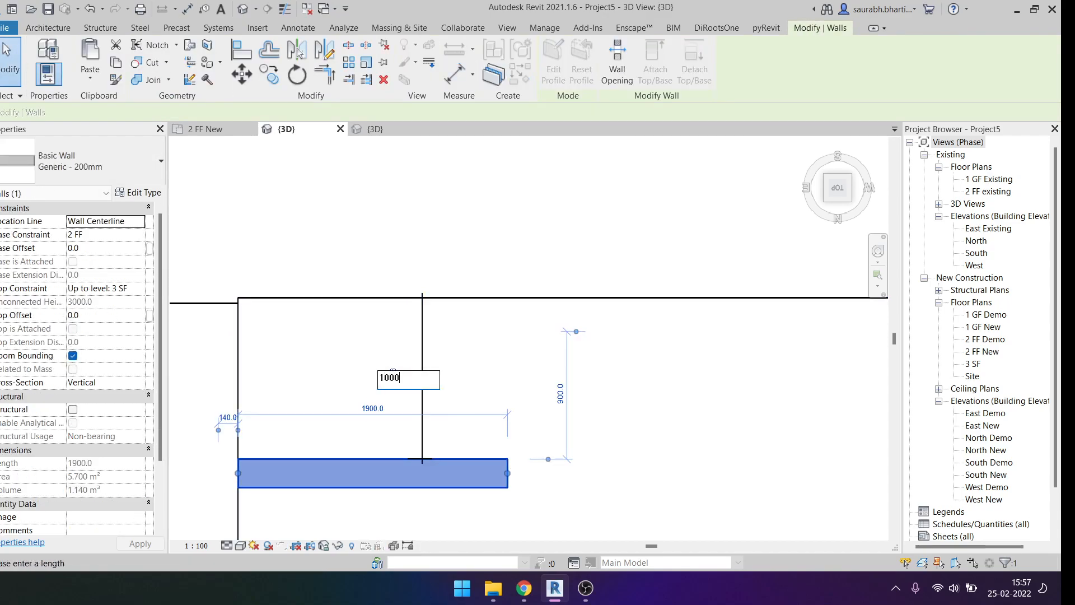
{"action": "key", "text": "Return"}
{"action": "scroll", "coordinate": [398, 356], "scroll_direction": "down", "scroll_amount": 3}
{"action": "left_click", "coordinate": [463, 271]}
{"action": "middle_click_drag", "start_coordinate": [429, 403], "coordinate": [481, 247]}
{"action": "left_click", "coordinate": [442, 210]}
{"action": "key", "text": "Delete"}
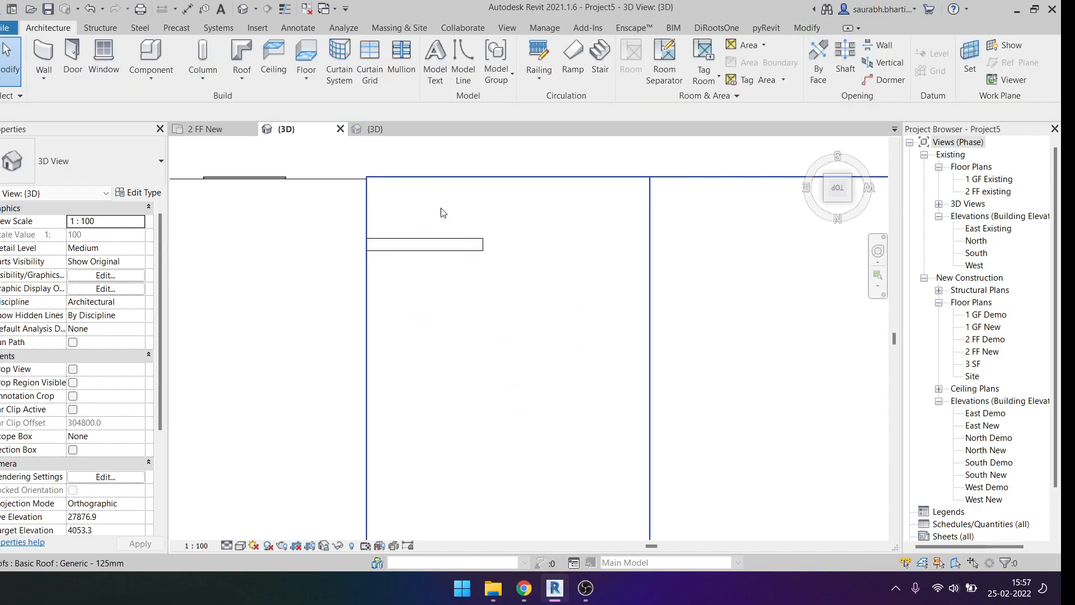
Step: Draw a Generic - 200mm wall connecting the inner ends of the two dormer side walls on the roof
{"action": "key", "text": "w"}
{"action": "key", "text": "a"}
{"action": "scroll", "coordinate": [483, 245], "scroll_direction": "up", "scroll_amount": 2}
{"action": "left_click", "coordinate": [483, 244]}
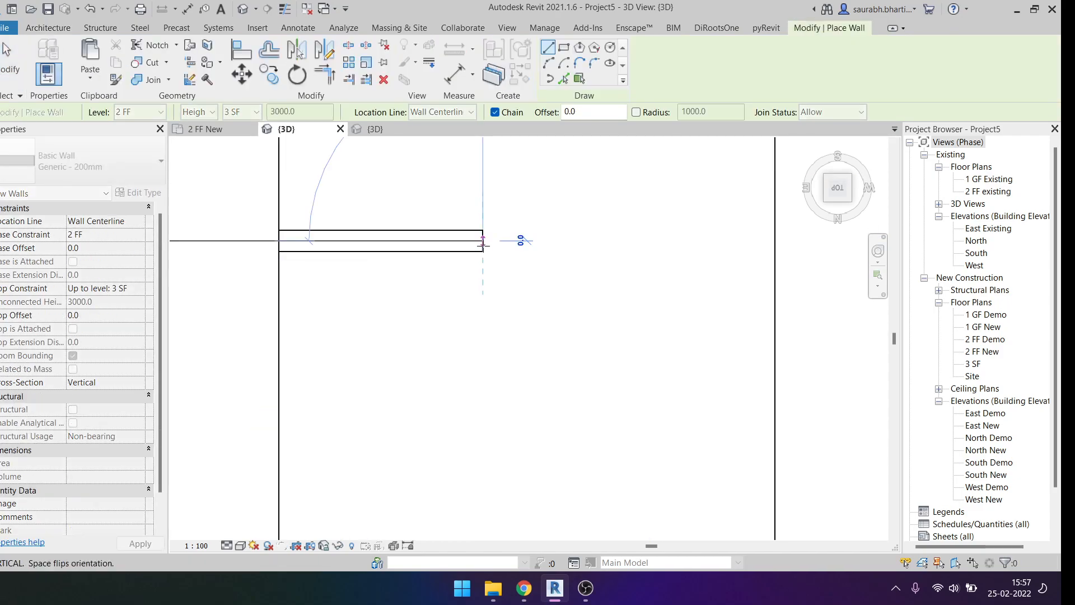
{"action": "scroll", "coordinate": [482, 244], "scroll_direction": "down", "scroll_amount": 5}
{"action": "scroll", "coordinate": [481, 403], "scroll_direction": "up", "scroll_amount": 3}
{"action": "left_click", "coordinate": [482, 403]}
{"action": "key", "text": "Escape"}
{"action": "key", "text": "Escape"}
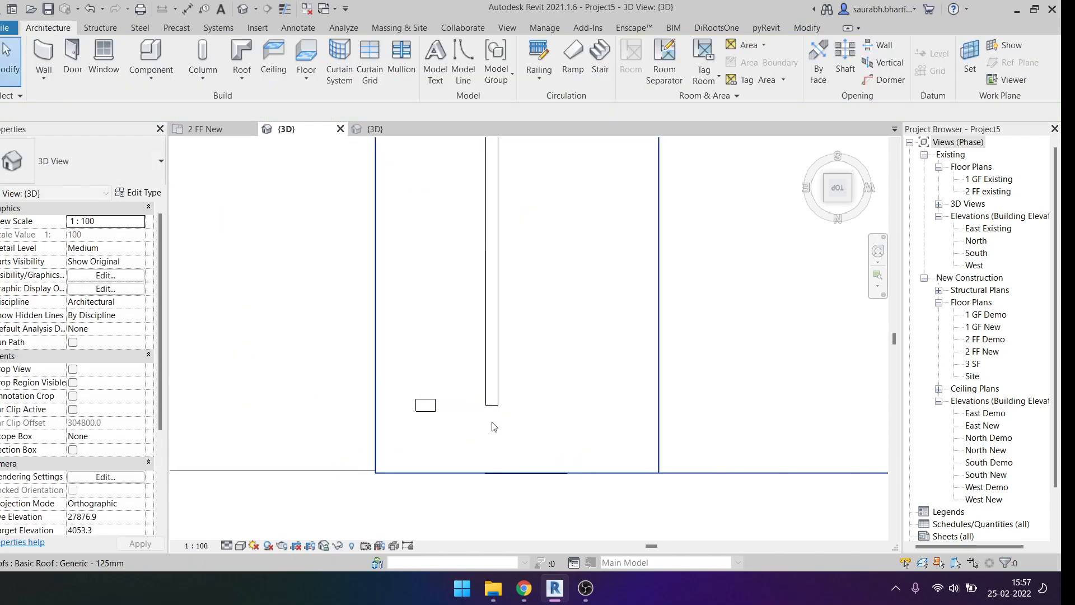
Step: Extend the shorter side wall's free end to the pitched roof's lower edge
{"action": "left_click", "coordinate": [464, 415]}
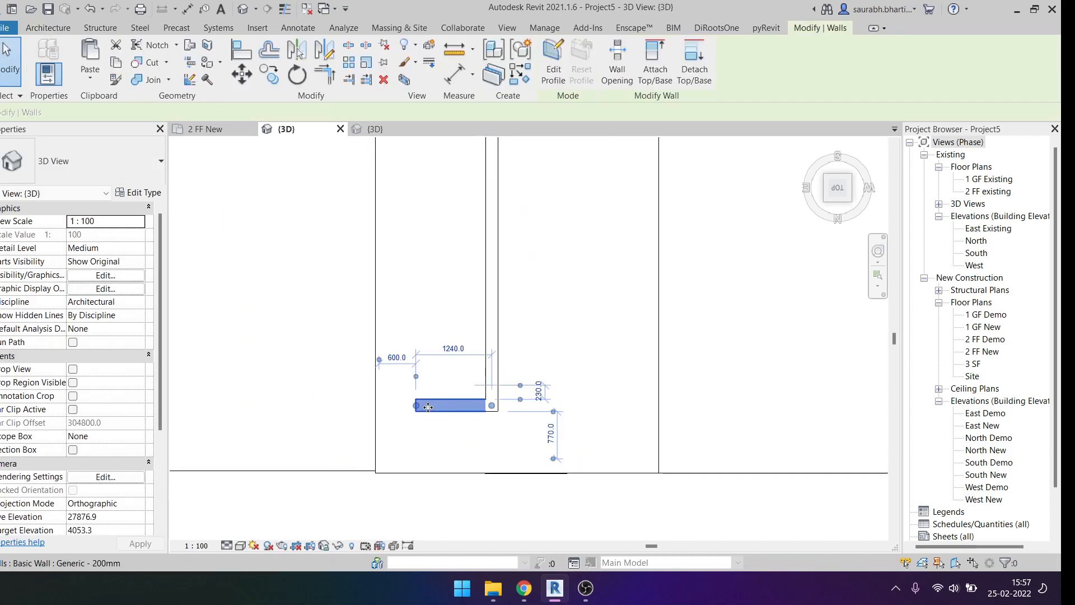
{"action": "left_click_drag", "start_coordinate": [415, 405], "coordinate": [379, 410]}
{"action": "key", "text": "Escape"}
{"action": "scroll", "coordinate": [379, 412], "scroll_direction": "down", "scroll_amount": 2}
{"action": "middle_click_drag", "start_coordinate": [429, 439], "coordinate": [527, 512], "text": "shift"}
{"action": "middle_click_drag", "start_coordinate": [510, 360], "coordinate": [509, 439], "text": "shift"}
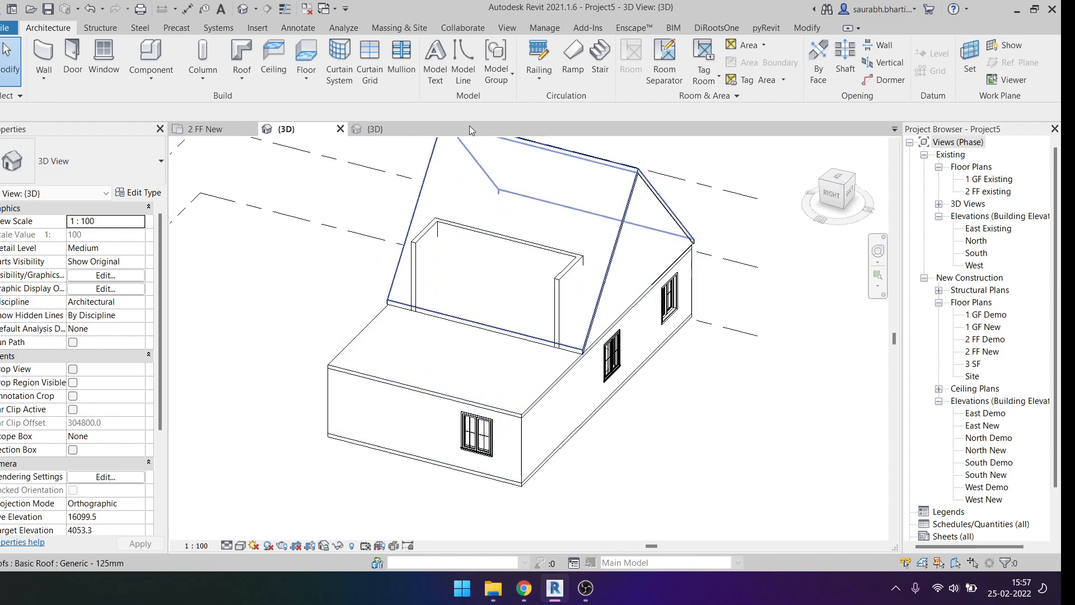
Step: Check the reference project's dormer, and delete both side walls running to the roof's lower edge in Project5
{"action": "left_click", "coordinate": [385, 128]}
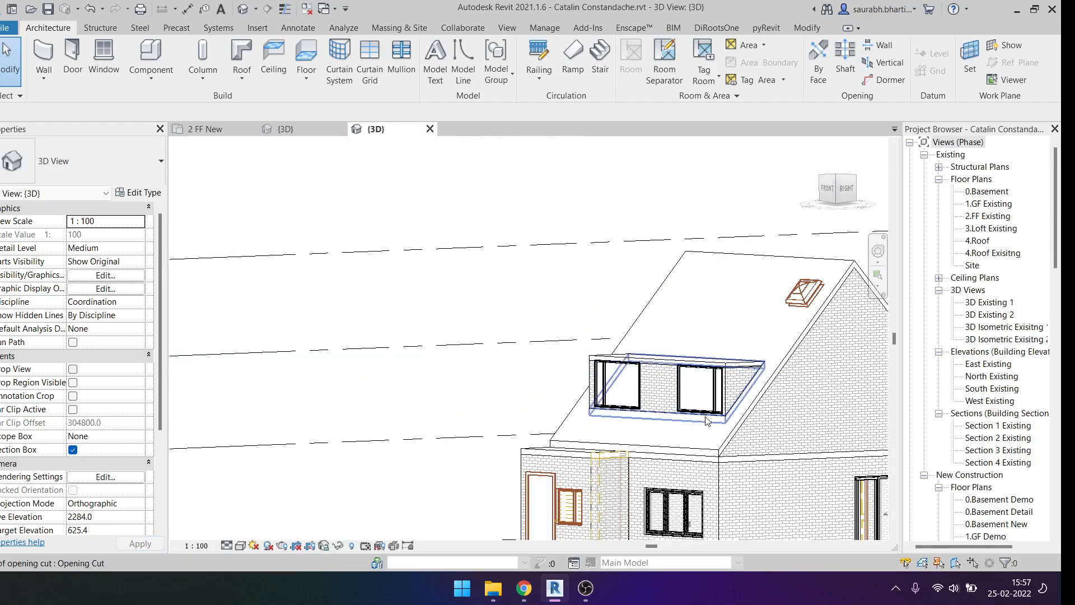
{"action": "scroll", "coordinate": [706, 420], "scroll_direction": "up", "scroll_amount": 1}
{"action": "scroll", "coordinate": [723, 416], "scroll_direction": "up", "scroll_amount": 1}
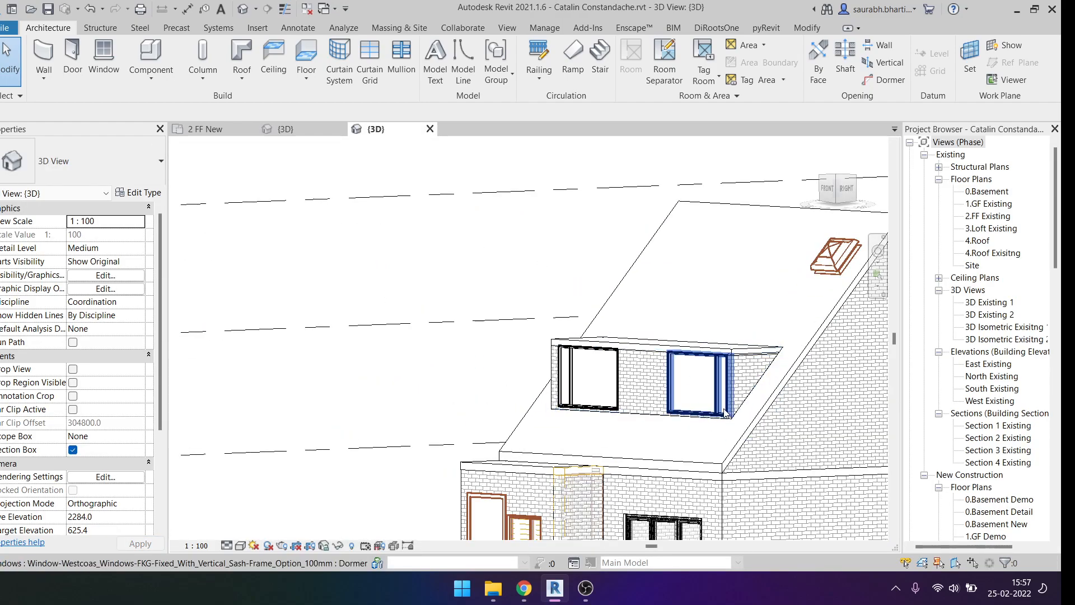
{"action": "left_click", "coordinate": [302, 133]}
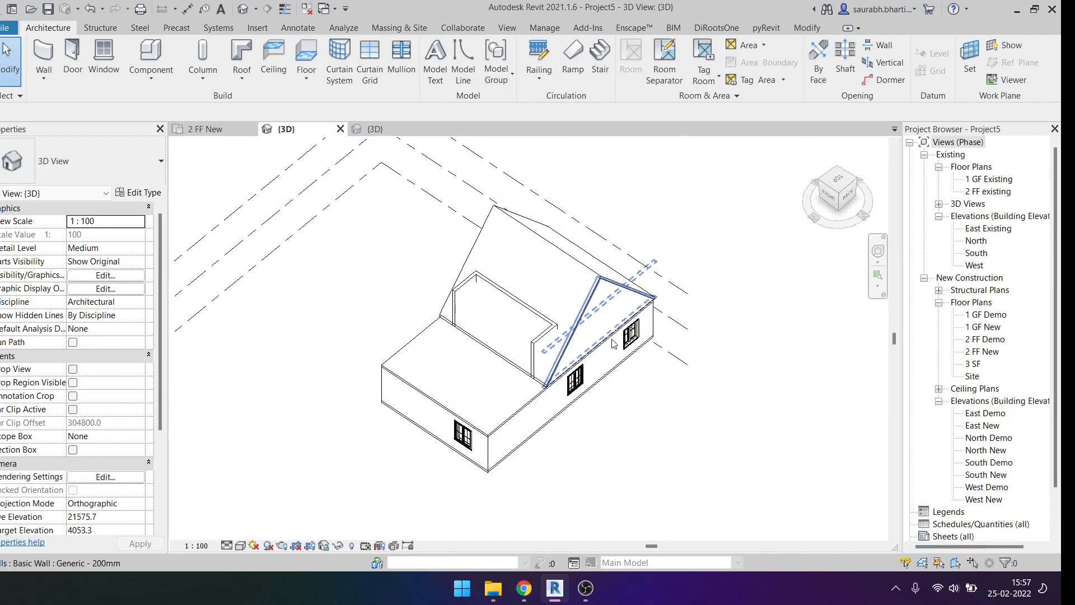
{"action": "left_click", "coordinate": [843, 185]}
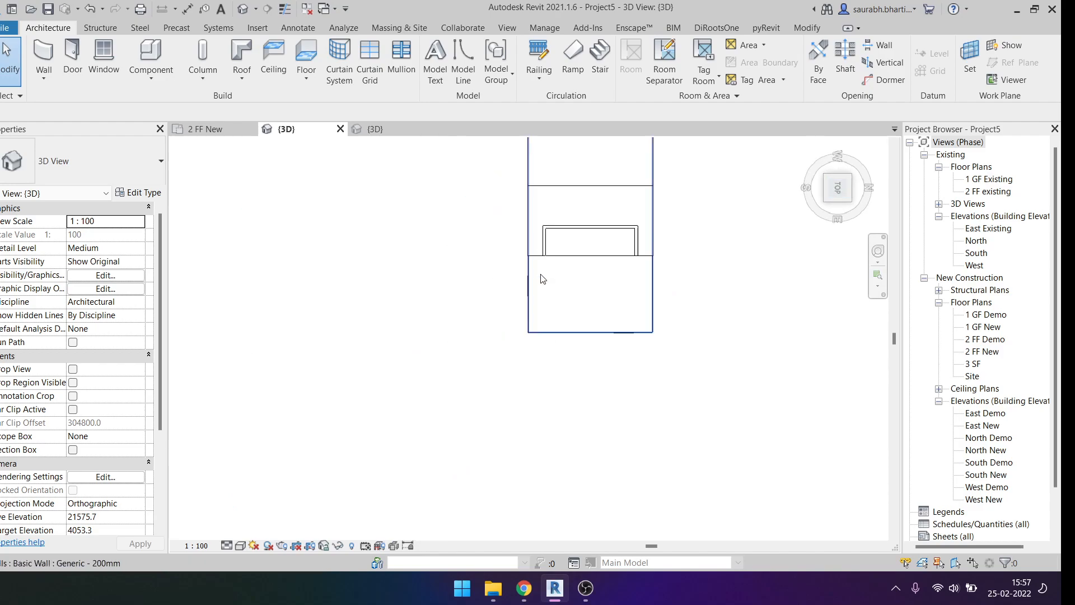
{"action": "left_click", "coordinate": [462, 339]}
{"action": "left_click", "coordinate": [571, 350]}
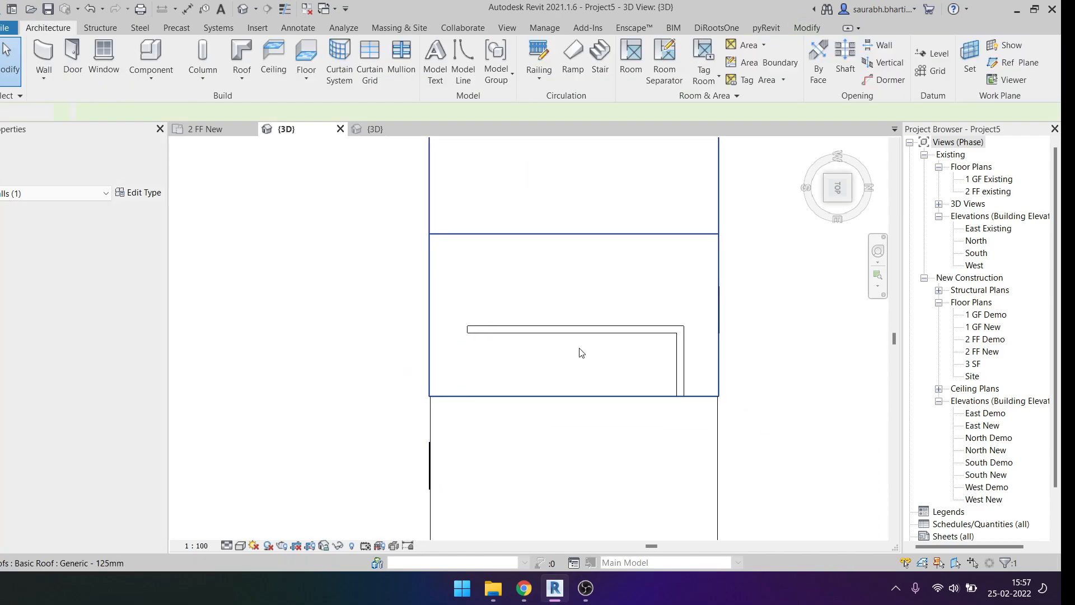
{"action": "scroll", "coordinate": [554, 332], "scroll_direction": "up", "scroll_amount": 1}
{"action": "middle_click_drag", "start_coordinate": [553, 332], "coordinate": [526, 390]}
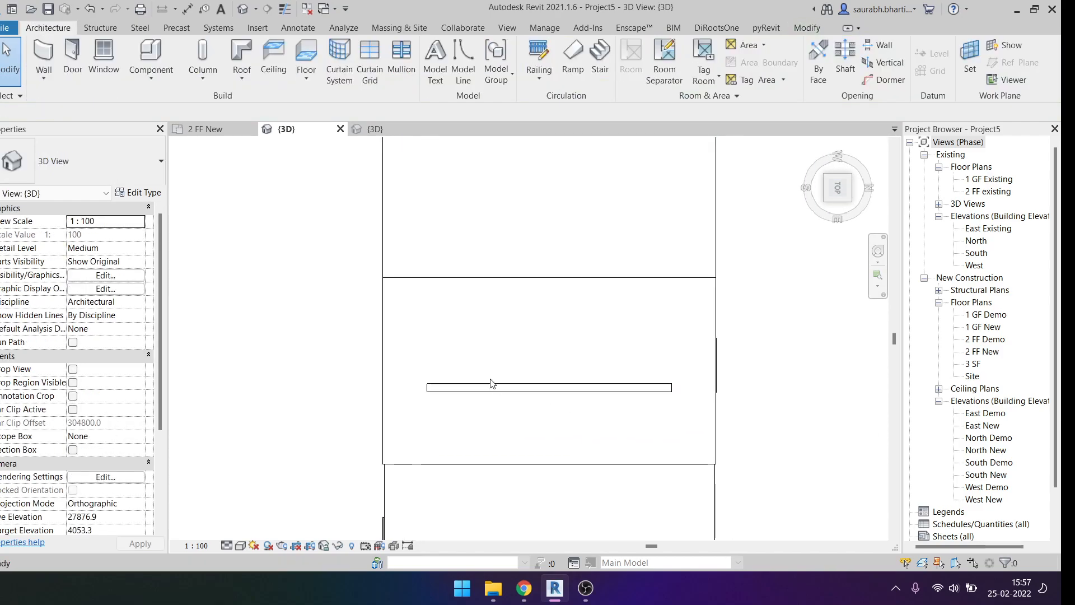
Step: Draw a short side wall, about 500 mm long, from each end of the remaining dormer wall towards the roof's ridge
{"action": "scroll", "coordinate": [429, 386], "scroll_direction": "up", "scroll_amount": 4}
{"action": "key", "text": "w"}
{"action": "key", "text": "a"}
{"action": "left_click", "coordinate": [422, 389]}
{"action": "left_click", "coordinate": [420, 298]}
{"action": "key", "text": "Escape"}
{"action": "middle_click_drag", "start_coordinate": [711, 347], "coordinate": [232, 405]}
{"action": "left_click", "coordinate": [589, 446]}
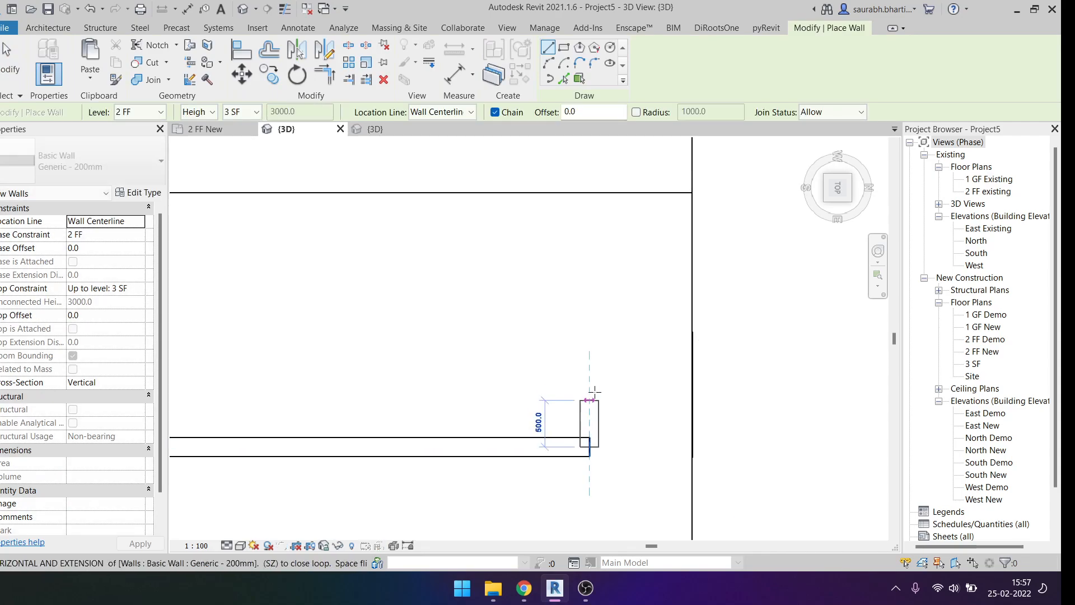
{"action": "key", "text": "Escape"}
{"action": "scroll", "coordinate": [594, 363], "scroll_direction": "down", "scroll_amount": 4}
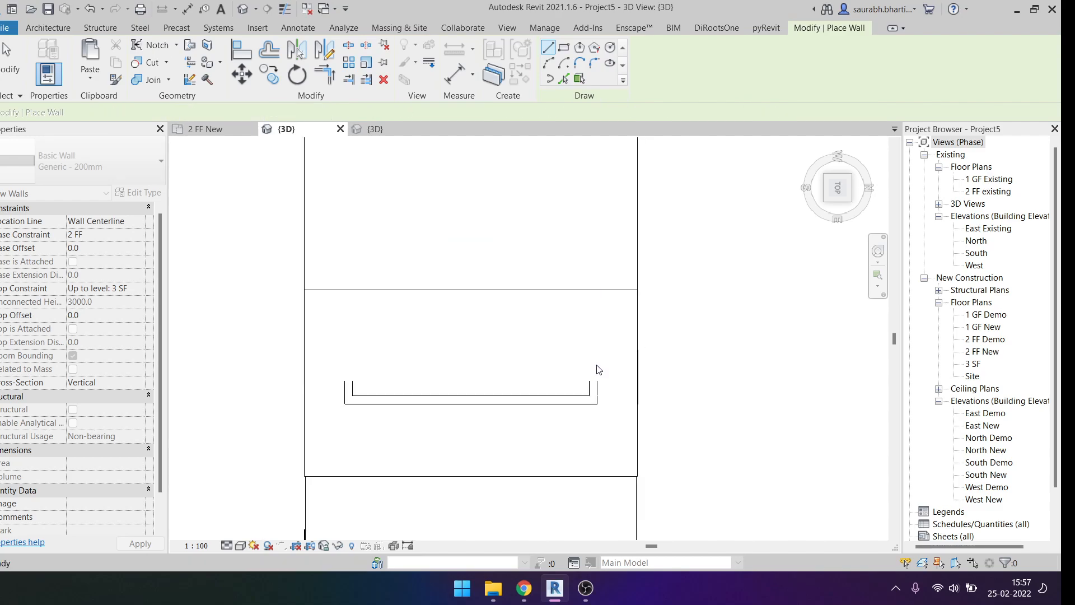
{"action": "key", "text": "Escape"}
Step: Nudge the three dormer walls together towards the pitched roof's lower edge
{"action": "left_click", "coordinate": [528, 386]}
{"action": "scroll", "coordinate": [416, 386], "scroll_direction": "up", "scroll_amount": 4}
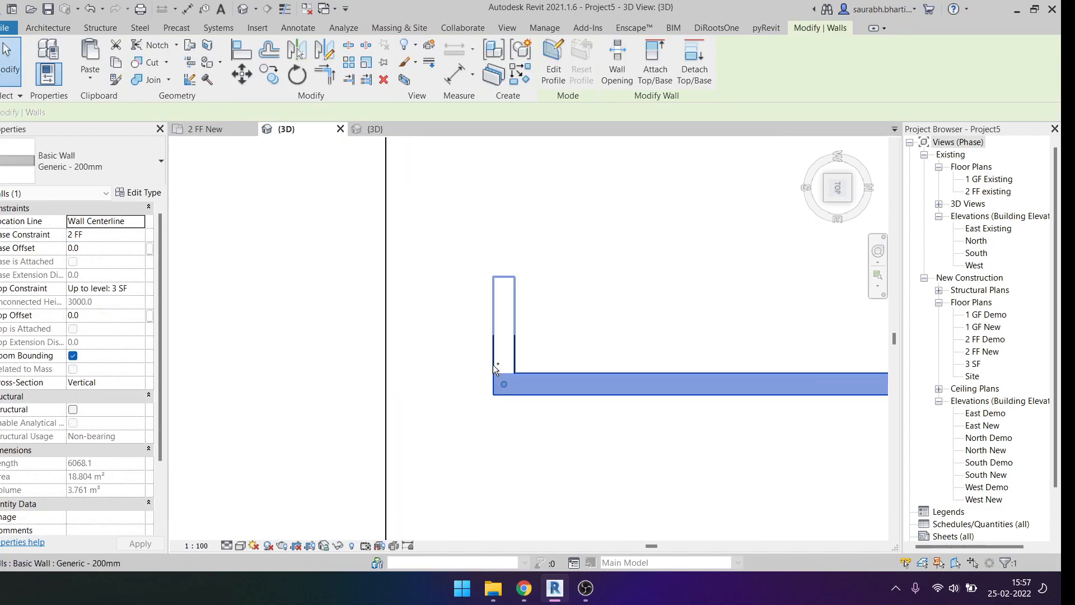
{"action": "left_click", "coordinate": [493, 365], "text": "ctrl"}
{"action": "scroll", "coordinate": [570, 363], "scroll_direction": "up", "scroll_amount": 1}
{"action": "middle_click_drag", "start_coordinate": [712, 358], "coordinate": [476, 398]}
{"action": "scroll", "coordinate": [474, 398], "scroll_direction": "down", "scroll_amount": 4}
{"action": "left_click", "coordinate": [677, 395], "text": "ctrl"}
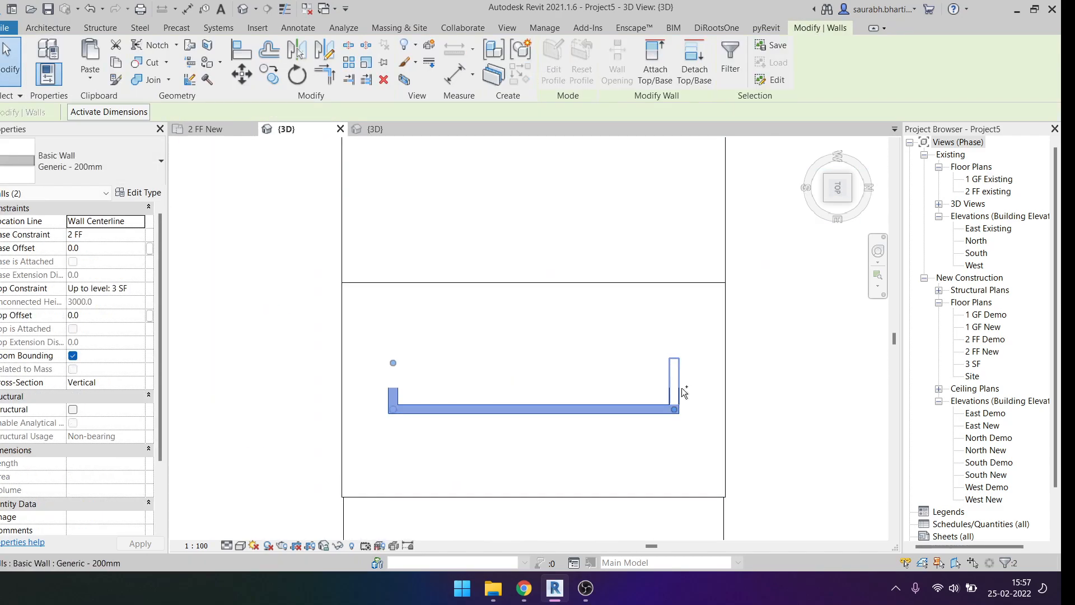
{"action": "key", "text": "Down"}
{"action": "key", "text": "Down"}
{"action": "key", "text": "Down"}
{"action": "key", "text": "Down"}
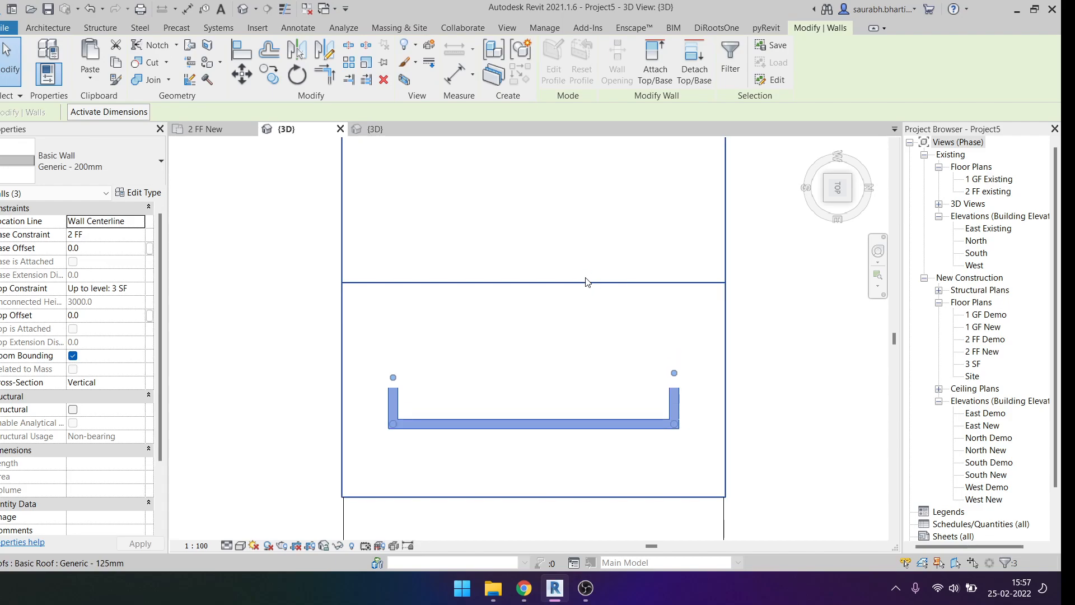
{"action": "left_click", "coordinate": [283, 517]}
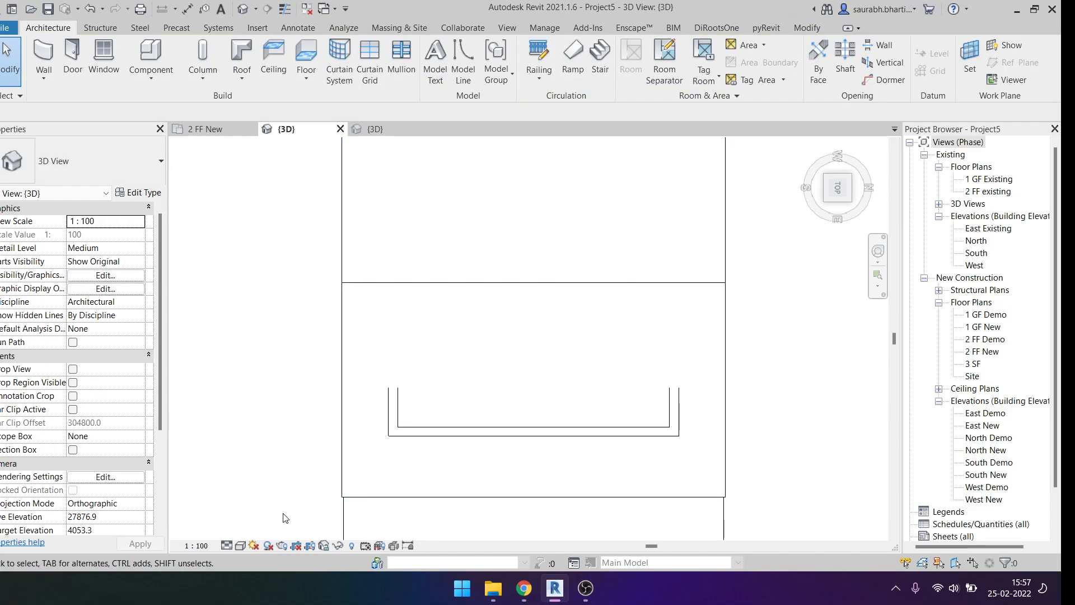
Step: Temporarily hide the gable-end wall nearest the dormer walls in the 3D view
{"action": "scroll", "coordinate": [647, 434], "scroll_direction": "down", "scroll_amount": 2}
{"action": "middle_click_drag", "start_coordinate": [722, 509], "coordinate": [605, 302], "text": "shift"}
{"action": "scroll", "coordinate": [580, 248], "scroll_direction": "down", "scroll_amount": 3}
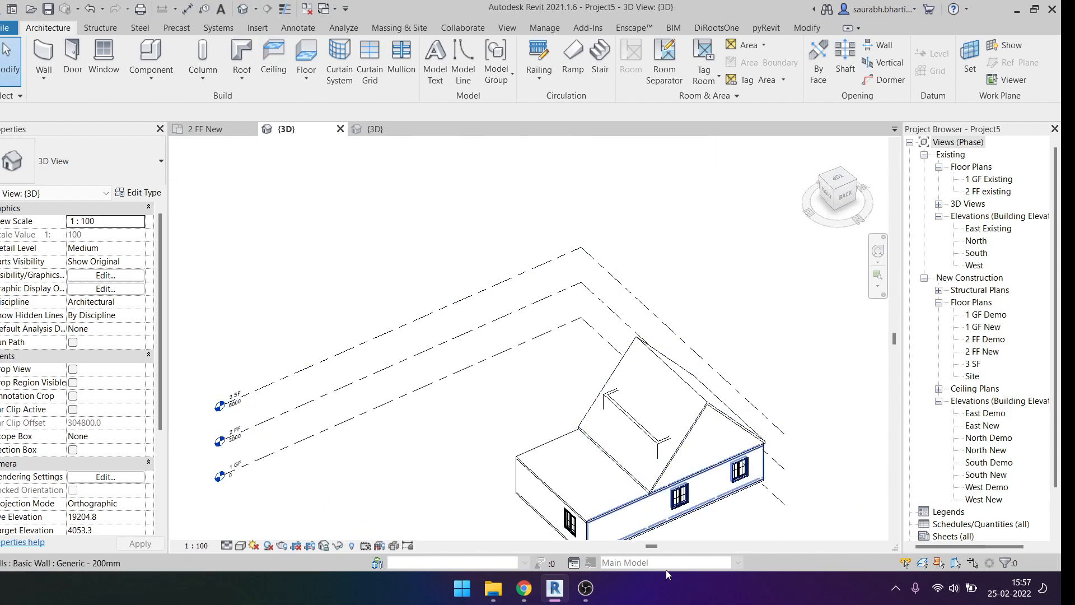
{"action": "scroll", "coordinate": [667, 408], "scroll_direction": "up", "scroll_amount": 3}
{"action": "middle_click_drag", "start_coordinate": [674, 456], "coordinate": [633, 329], "text": "shift"}
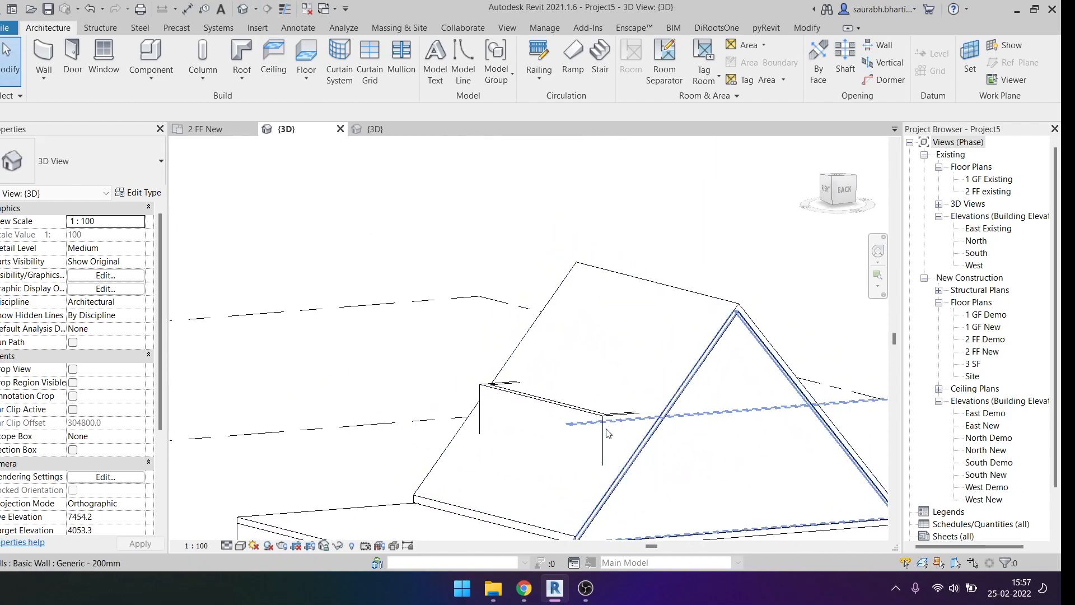
{"action": "left_click", "coordinate": [679, 449]}
{"action": "key", "text": "h"}
{"action": "key", "text": "h"}
{"action": "scroll", "coordinate": [674, 442], "scroll_direction": "down", "scroll_amount": 3}
Step: Examine how the dormer's long front wall passes through the pitched roof, looking in through the open gable
{"action": "middle_click_drag", "start_coordinate": [720, 449], "coordinate": [564, 486], "text": "shift"}
{"action": "scroll", "coordinate": [549, 463], "scroll_direction": "up", "scroll_amount": 4}
{"action": "left_click", "coordinate": [544, 451]}
{"action": "middle_click_drag", "start_coordinate": [582, 442], "coordinate": [623, 435], "text": "shift"}
{"action": "left_click", "coordinate": [528, 413]}
{"action": "scroll", "coordinate": [567, 343], "scroll_direction": "down", "scroll_amount": 3}
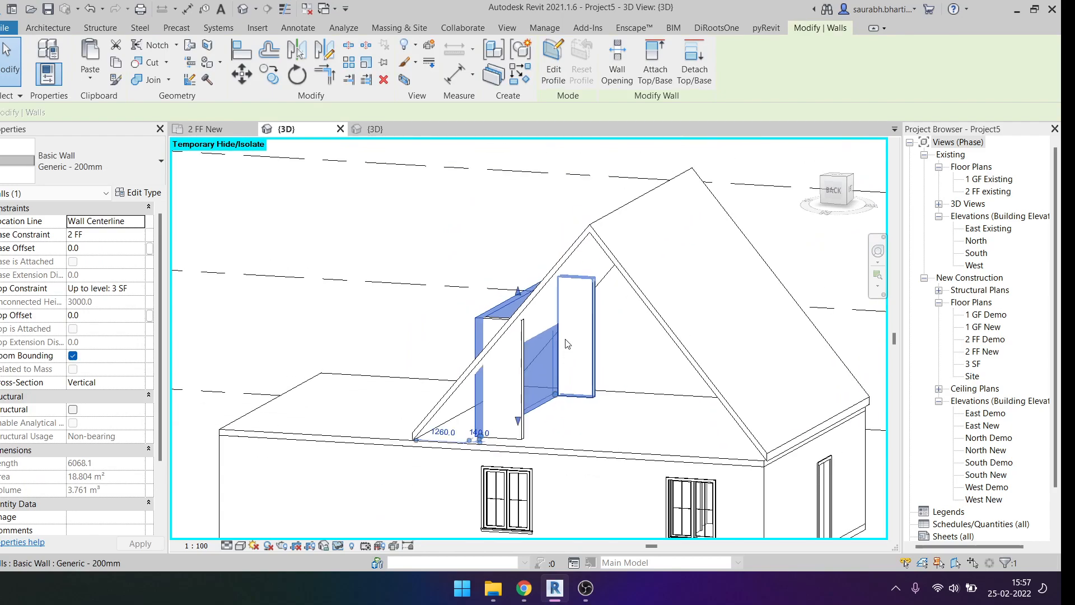
{"action": "middle_click_drag", "start_coordinate": [566, 343], "coordinate": [627, 435], "text": "shift"}
{"action": "middle_click_drag", "start_coordinate": [554, 287], "coordinate": [536, 263], "text": "shift"}
{"action": "middle_click_drag", "start_coordinate": [583, 419], "coordinate": [597, 283], "text": "shift"}
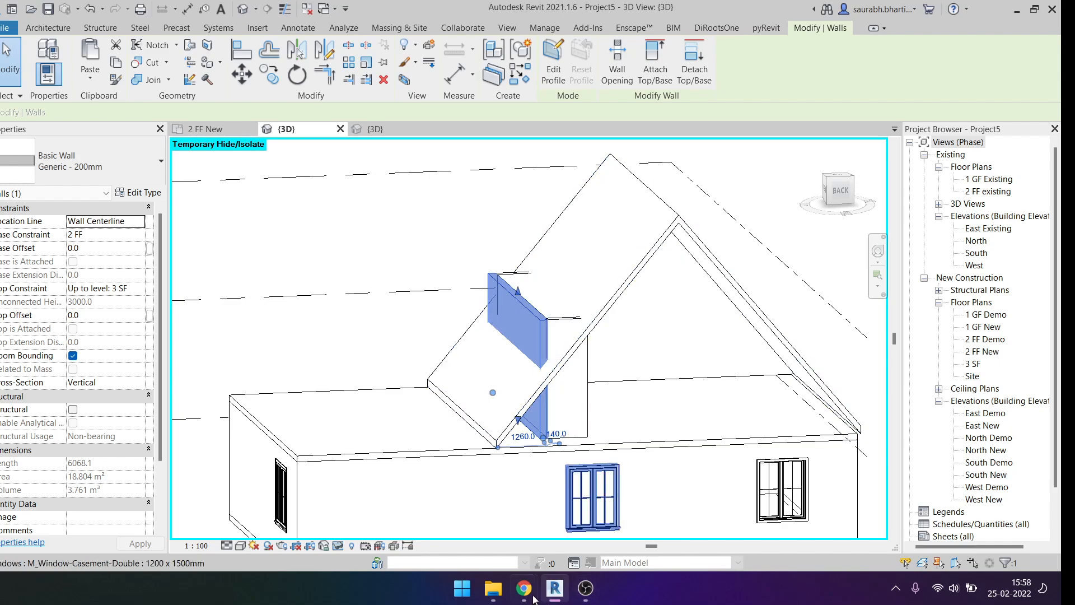
Step: Switch to the reference project's 3D view and temporarily hide the gable wall to inspect its dormer from inside
{"action": "left_click", "coordinate": [387, 129]}
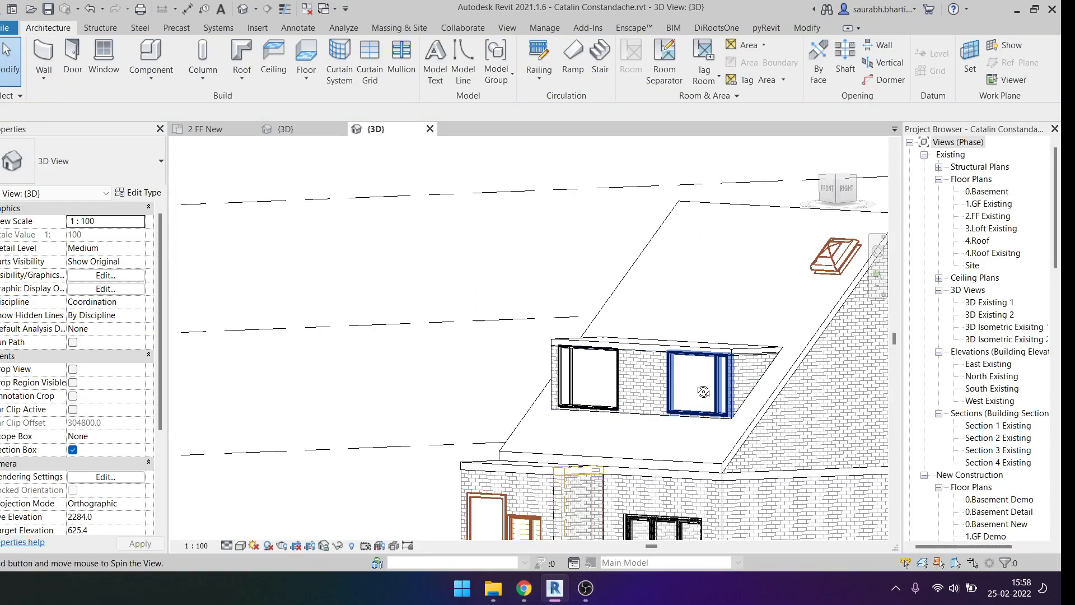
{"action": "left_click", "coordinate": [737, 402]}
{"action": "key", "text": "h"}
{"action": "key", "text": "h"}
{"action": "middle_click_drag", "start_coordinate": [738, 402], "coordinate": [669, 363], "text": "shift"}
{"action": "scroll", "coordinate": [591, 367], "scroll_direction": "up", "scroll_amount": 5}
{"action": "scroll", "coordinate": [689, 317], "scroll_direction": "down", "scroll_amount": 1}
{"action": "scroll", "coordinate": [690, 316], "scroll_direction": "down", "scroll_amount": 4}
Step: Temporarily hide the reference project's main pitched roof and inspect the dormer walls behind it
{"action": "left_click", "coordinate": [629, 250]}
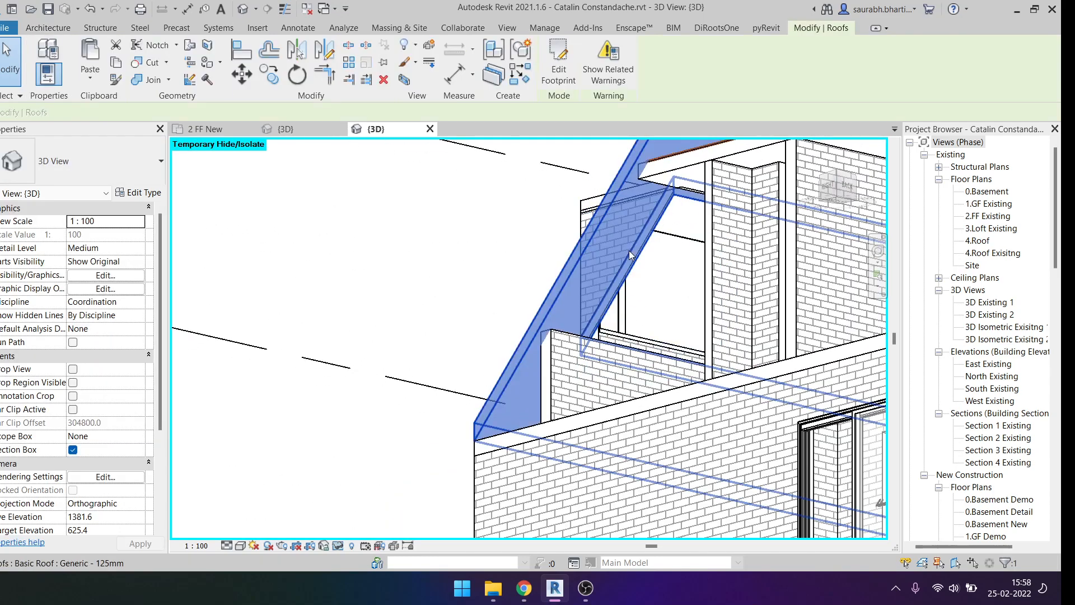
{"action": "scroll", "coordinate": [631, 320], "scroll_direction": "up", "scroll_amount": 3}
{"action": "middle_click_drag", "start_coordinate": [630, 320], "coordinate": [639, 285]}
{"action": "key", "text": "h"}
{"action": "key", "text": "h"}
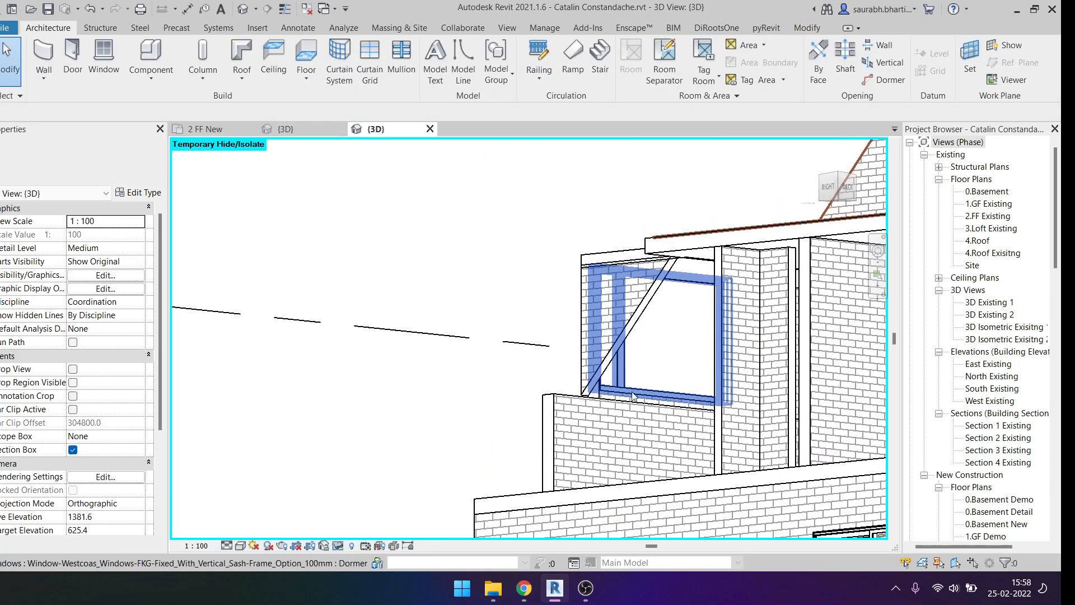
{"action": "scroll", "coordinate": [604, 371], "scroll_direction": "down", "scroll_amount": 3}
{"action": "middle_click_drag", "start_coordinate": [606, 372], "coordinate": [666, 399], "text": "shift"}
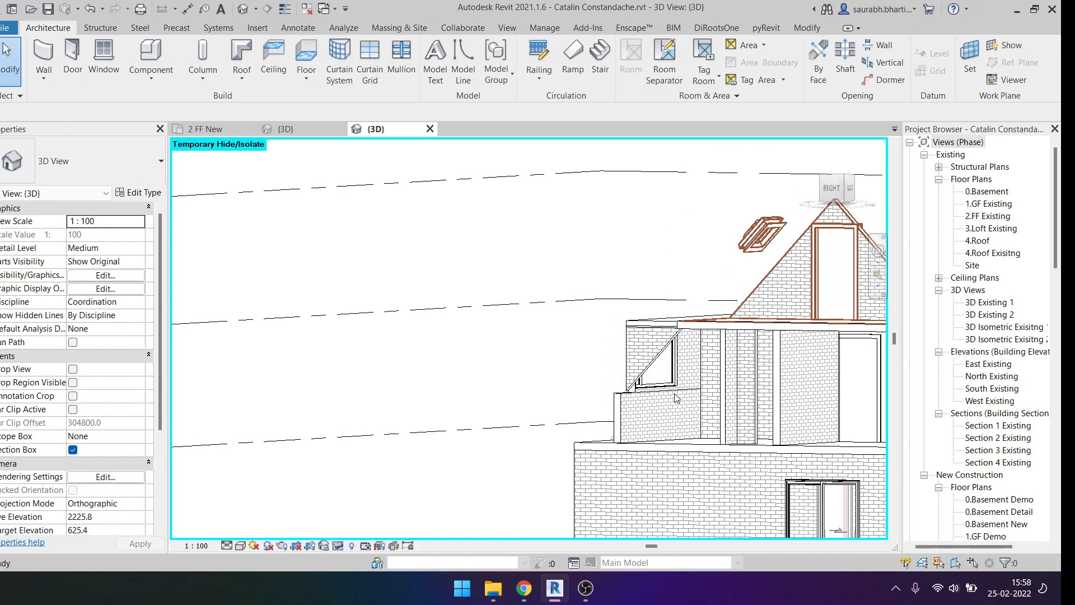
{"action": "key", "text": "r"}
{"action": "key", "text": "h"}
{"action": "left_click", "coordinate": [662, 395]}
{"action": "left_click", "coordinate": [502, 524]}
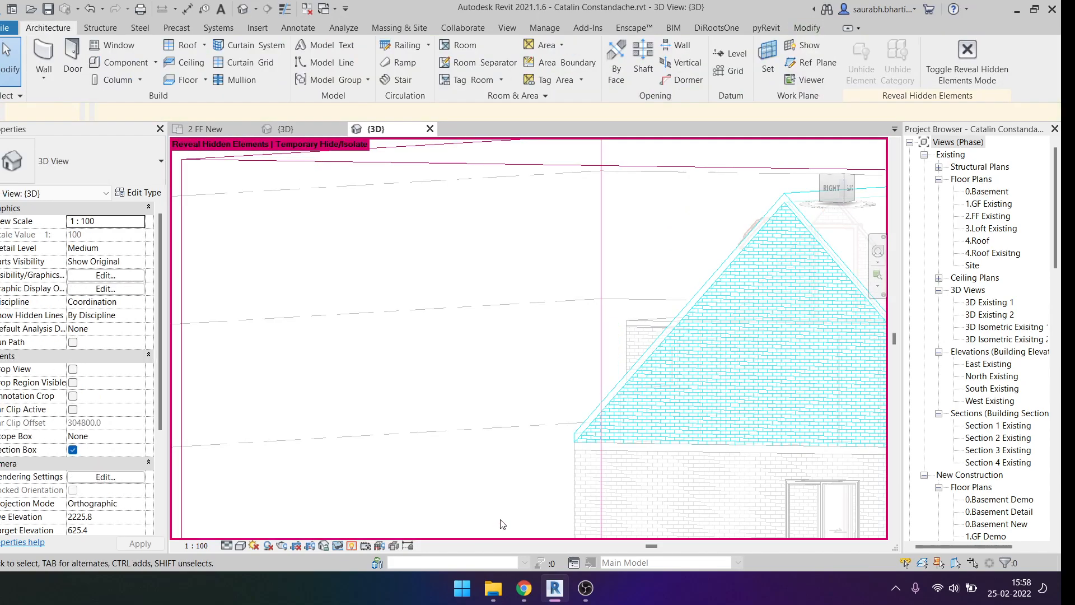
{"action": "left_click", "coordinate": [352, 545]}
{"action": "scroll", "coordinate": [663, 409], "scroll_direction": "up", "scroll_amount": 4}
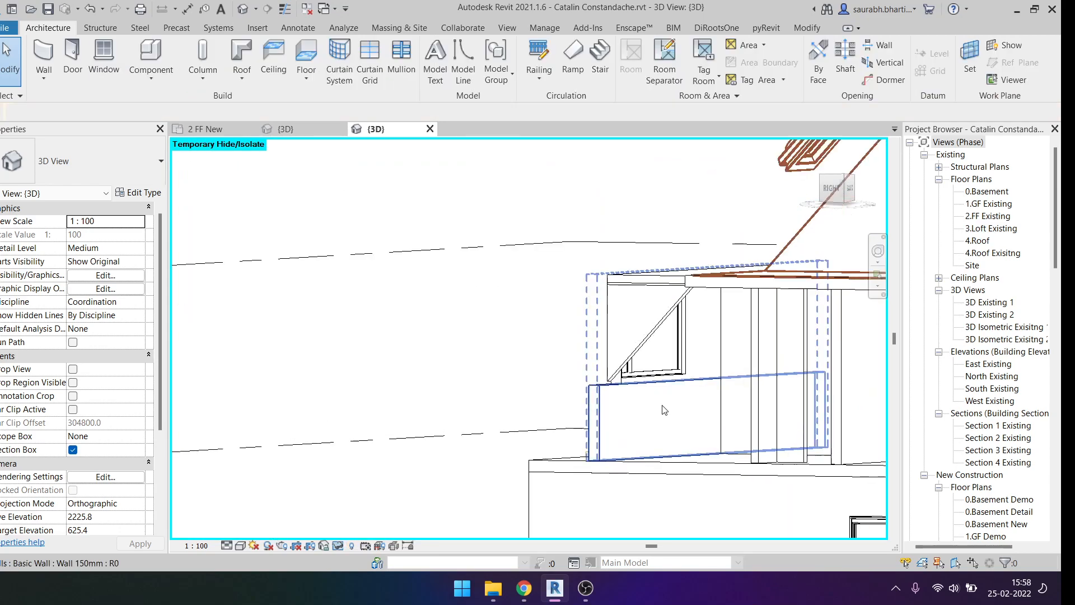
Step: Temporarily hide the reference gable wall with the main roof visible, and select the dormer's triangular side wall to inspect it
{"action": "left_click", "coordinate": [698, 381]}
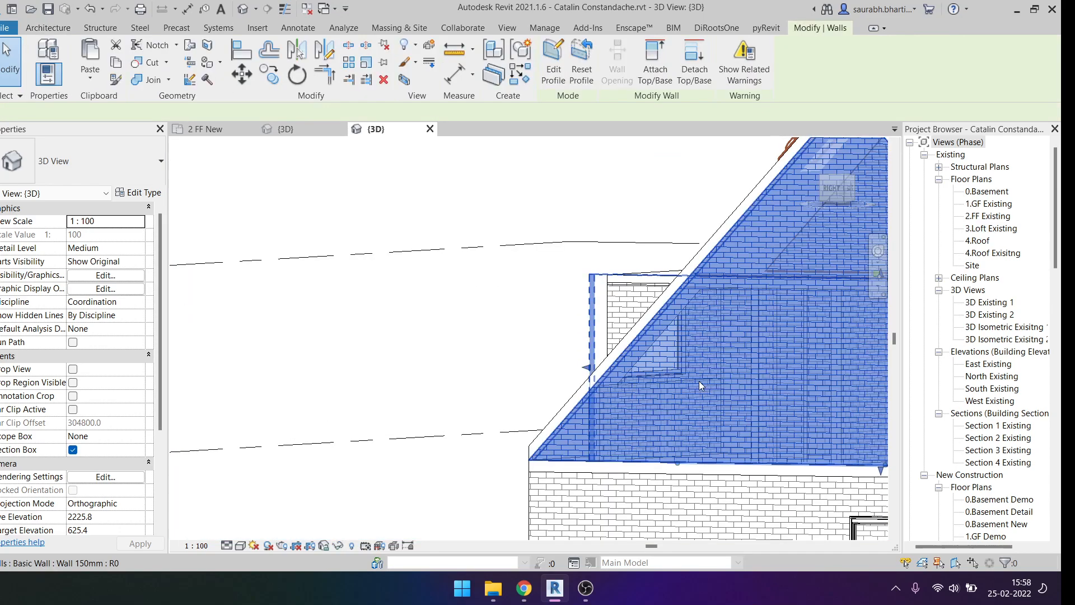
{"action": "key", "text": "h"}
{"action": "key", "text": "h"}
{"action": "middle_click_drag", "start_coordinate": [704, 386], "coordinate": [646, 374], "text": "shift"}
{"action": "left_click", "coordinate": [645, 342]}
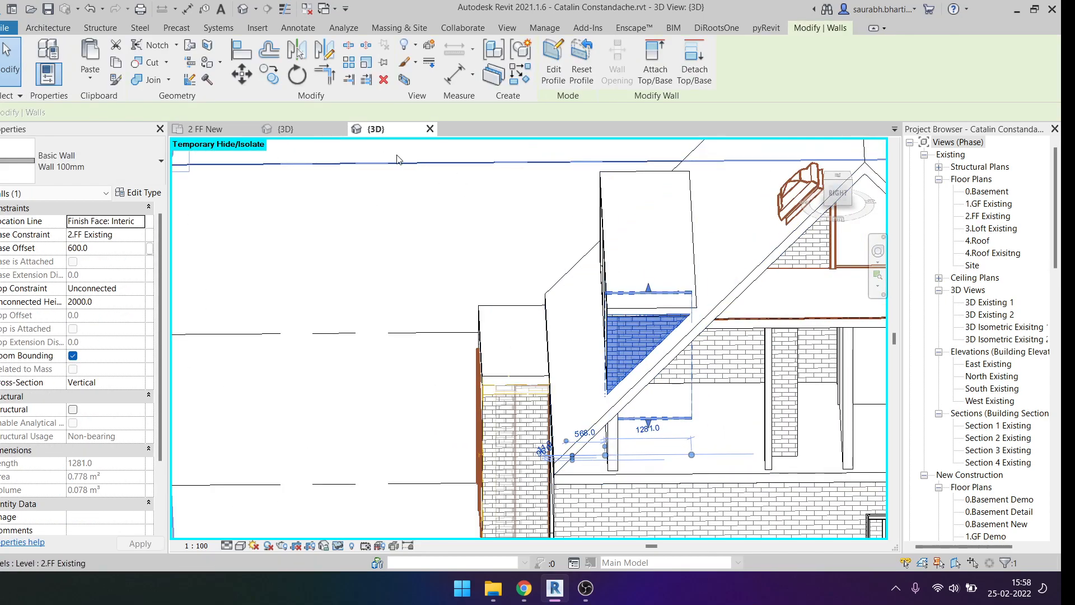
Step: Return to Project5 and draw a wall joining the free ends of the two short side walls to close the dormer outline
{"action": "left_click", "coordinate": [317, 128]}
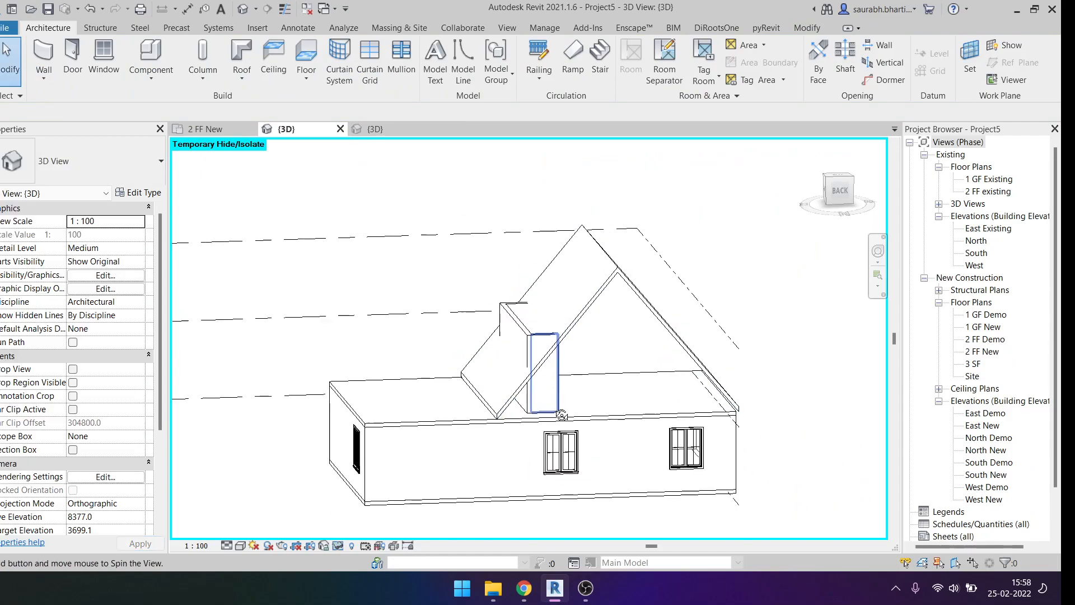
{"action": "scroll", "coordinate": [537, 360], "scroll_direction": "up", "scroll_amount": 2}
{"action": "middle_click_drag", "start_coordinate": [549, 339], "coordinate": [595, 367], "text": "shift"}
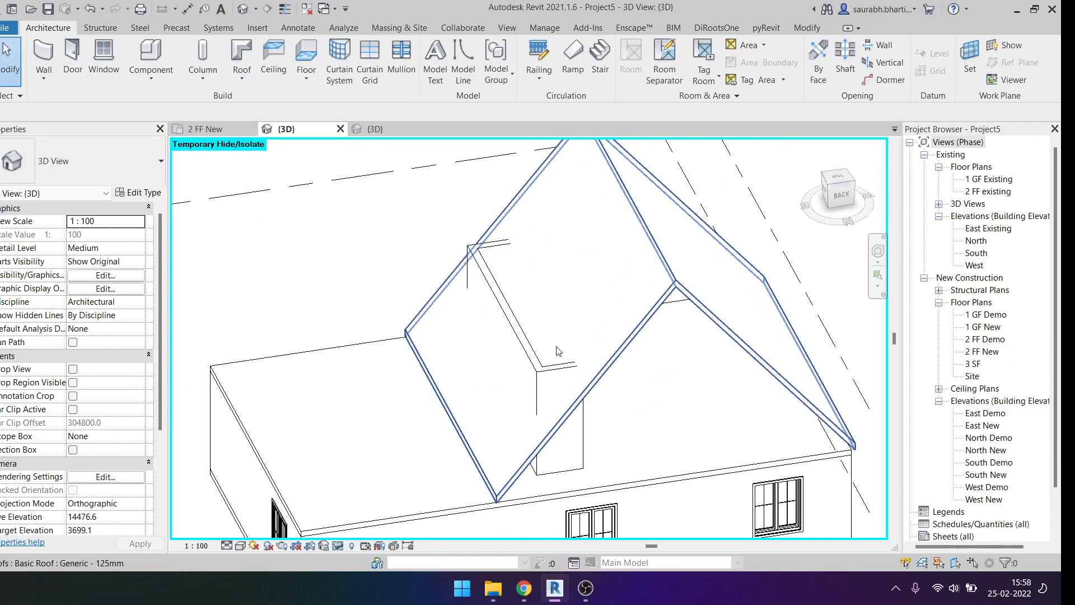
{"action": "middle_click_drag", "start_coordinate": [589, 258], "coordinate": [535, 293], "text": "shift"}
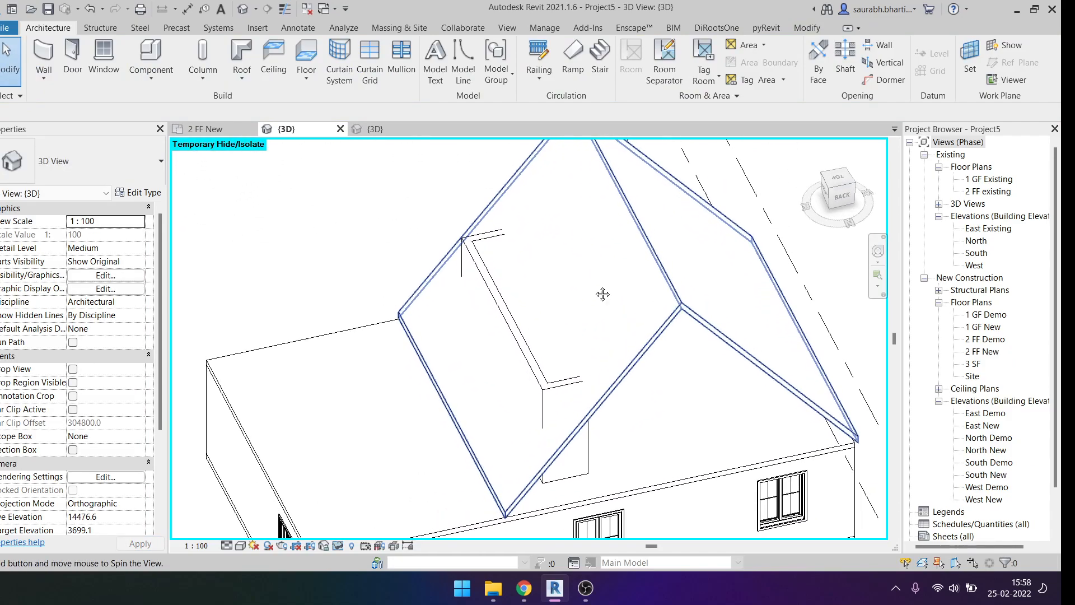
{"action": "left_click", "coordinate": [841, 182]}
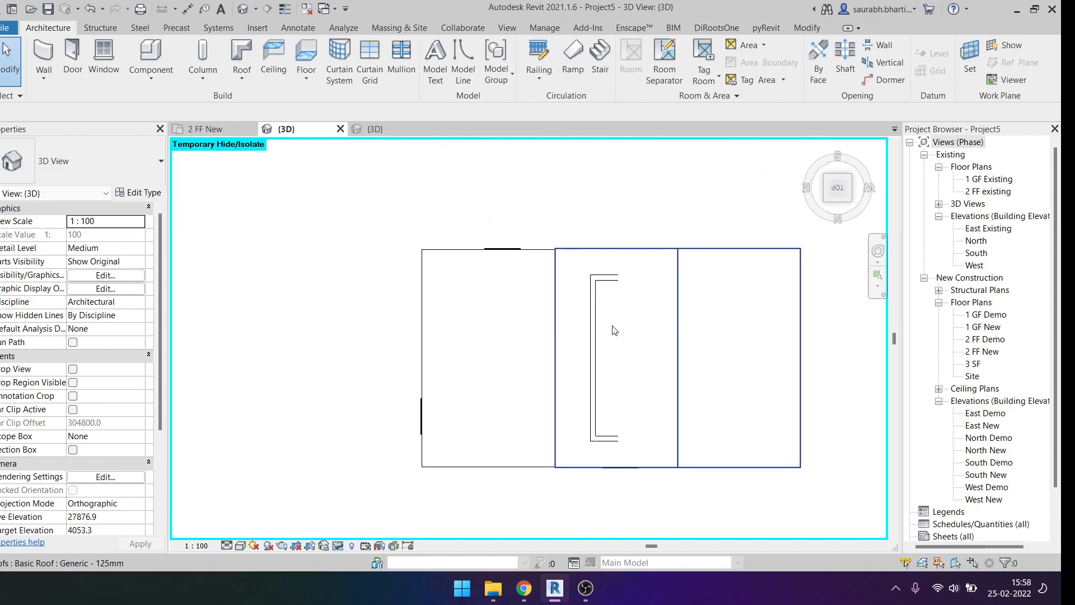
{"action": "key", "text": "w"}
{"action": "key", "text": "a"}
{"action": "scroll", "coordinate": [620, 295], "scroll_direction": "up", "scroll_amount": 2}
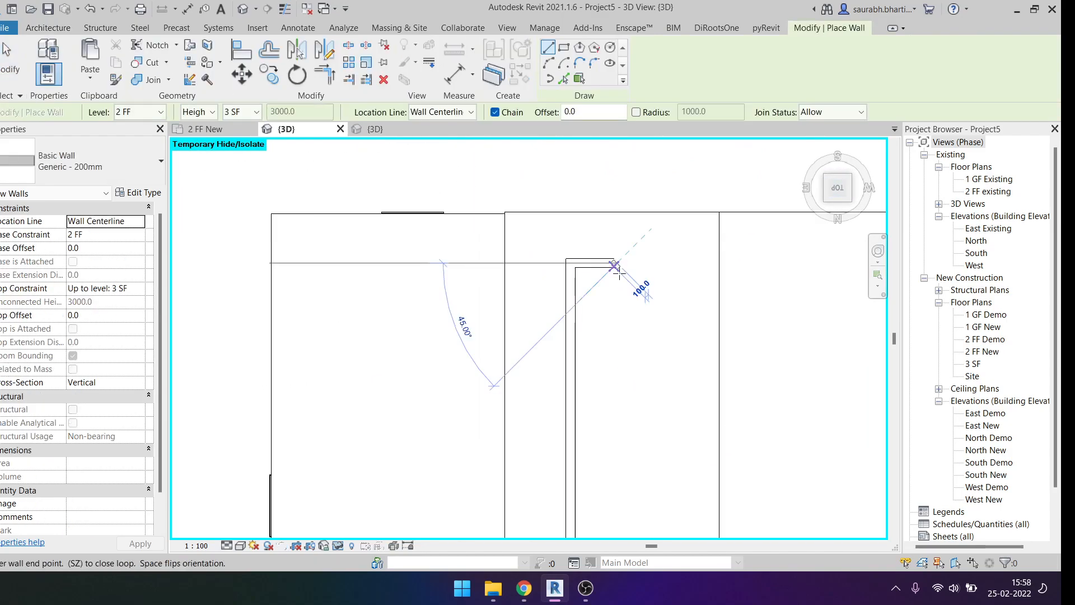
{"action": "scroll", "coordinate": [614, 265], "scroll_direction": "down", "scroll_amount": 2}
{"action": "key", "text": "Escape"}
{"action": "key", "text": "Escape"}
Step: Start a dormer opening in the main pitched roof and pick the inner faces of the dormer walls as its boundary
{"action": "scroll", "coordinate": [620, 354], "scroll_direction": "up", "scroll_amount": 2}
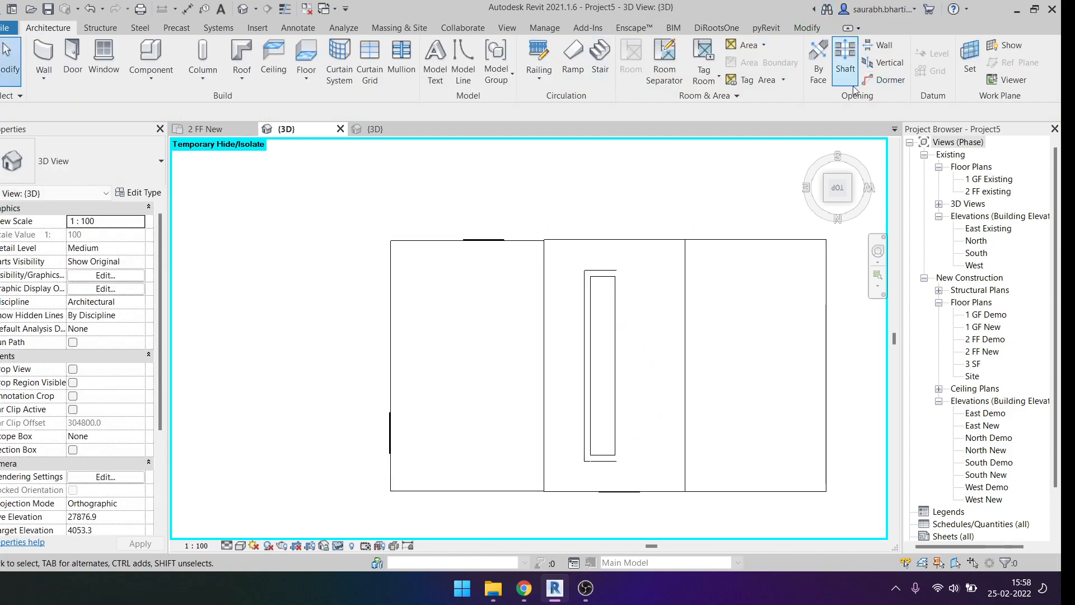
{"action": "left_click", "coordinate": [686, 305]}
{"action": "scroll", "coordinate": [607, 269], "scroll_direction": "up", "scroll_amount": 1}
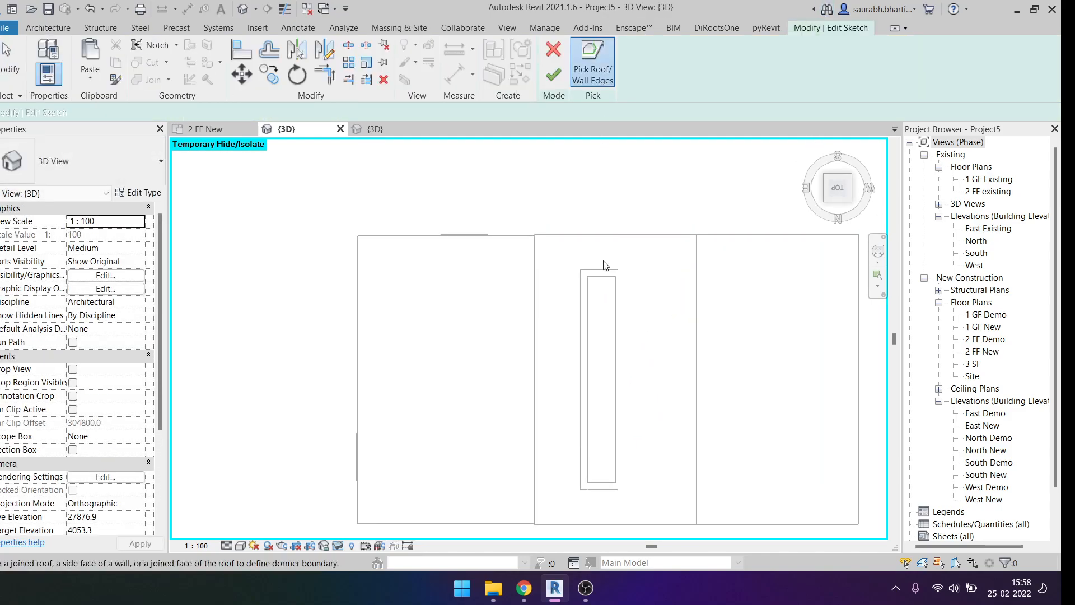
{"action": "left_click", "coordinate": [589, 313]}
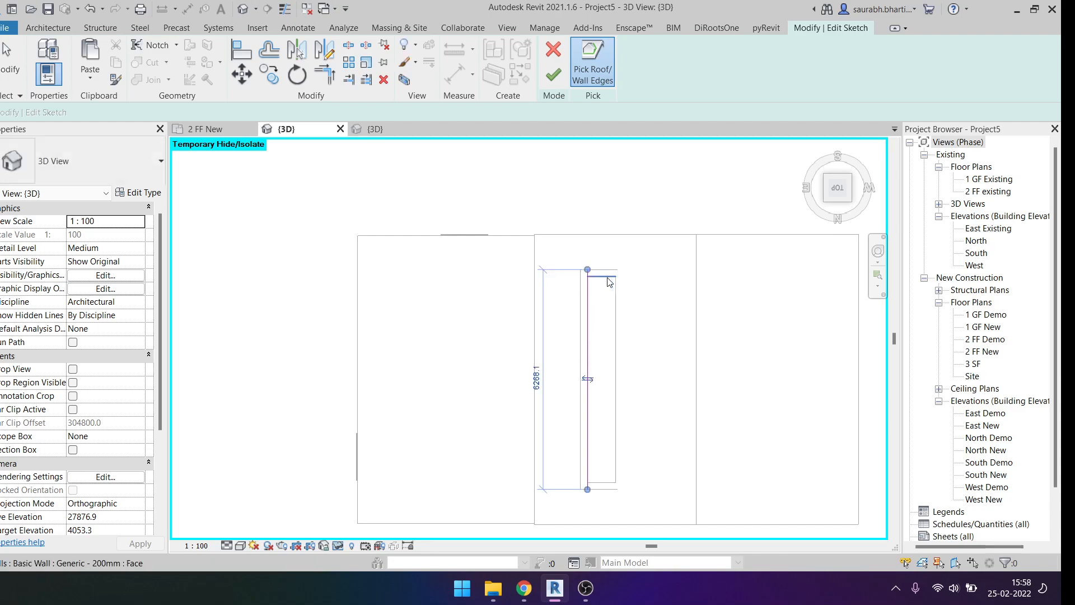
{"action": "scroll", "coordinate": [604, 488], "scroll_direction": "up", "scroll_amount": 2}
{"action": "scroll", "coordinate": [602, 486], "scroll_direction": "down", "scroll_amount": 2}
{"action": "scroll", "coordinate": [594, 457], "scroll_direction": "up", "scroll_amount": 2}
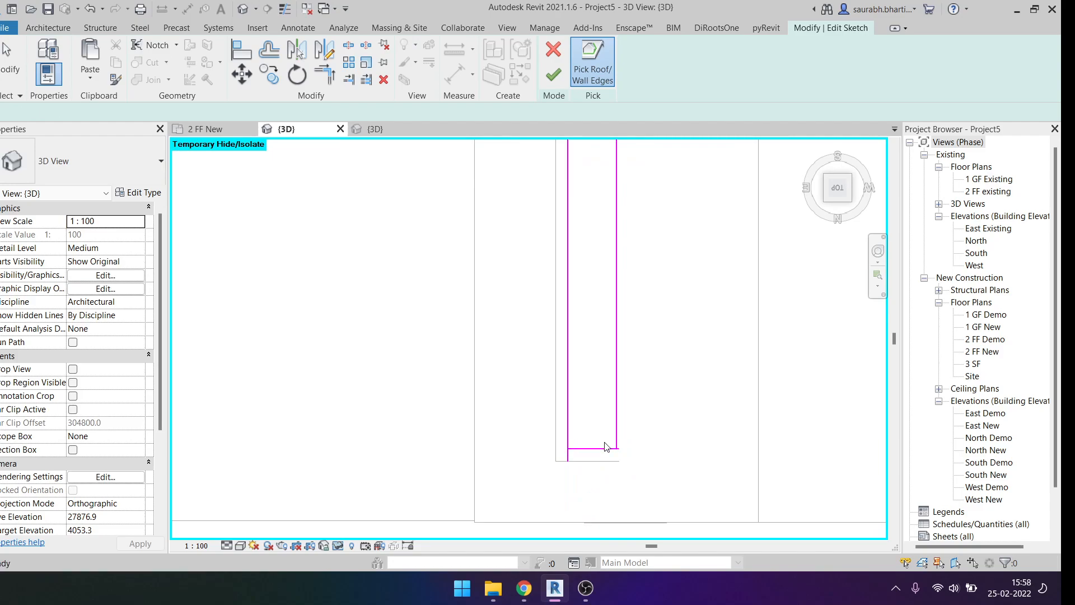
Step: Trim the opening's boundary lines into a closed rectangle inside the dormer walls and finish the dormer opening
{"action": "left_click", "coordinate": [592, 450]}
{"action": "left_click", "coordinate": [571, 428]}
{"action": "middle_click_drag", "start_coordinate": [605, 222], "coordinate": [600, 451]}
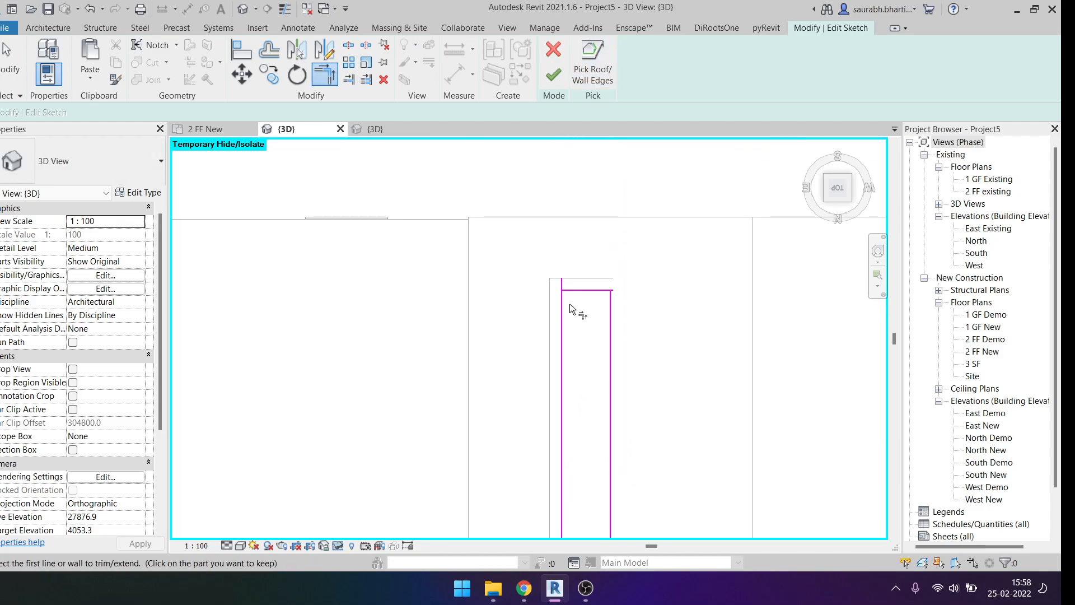
{"action": "left_click", "coordinate": [613, 311]}
{"action": "middle_click_drag", "start_coordinate": [666, 402], "coordinate": [677, 132]}
{"action": "scroll", "coordinate": [622, 328], "scroll_direction": "down", "scroll_amount": 2}
{"action": "middle_click_drag", "start_coordinate": [622, 329], "coordinate": [613, 375]}
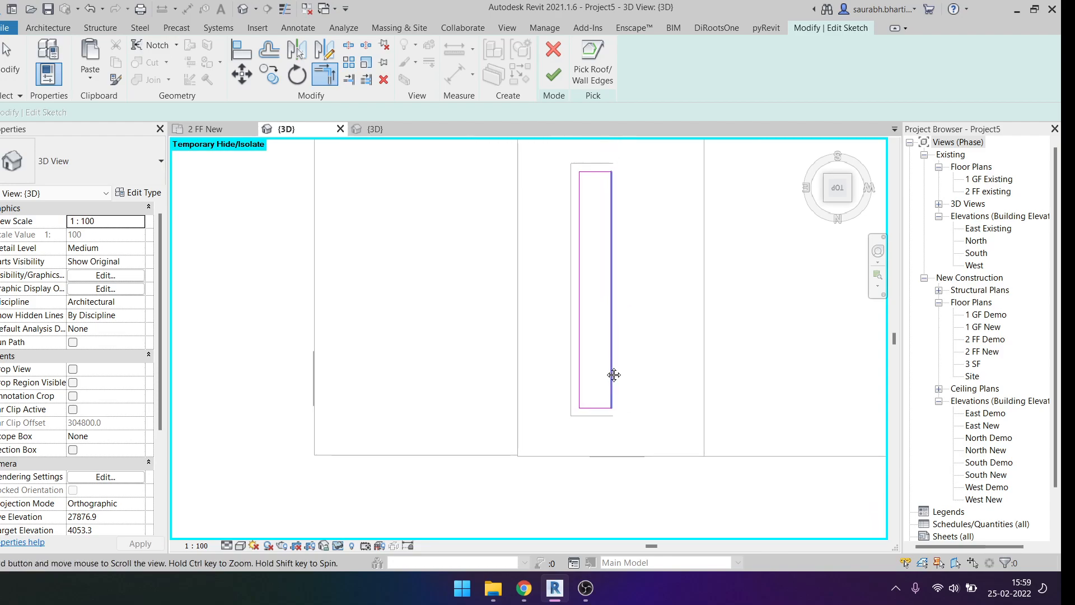
{"action": "middle_click_drag", "start_coordinate": [578, 161], "coordinate": [569, 212]}
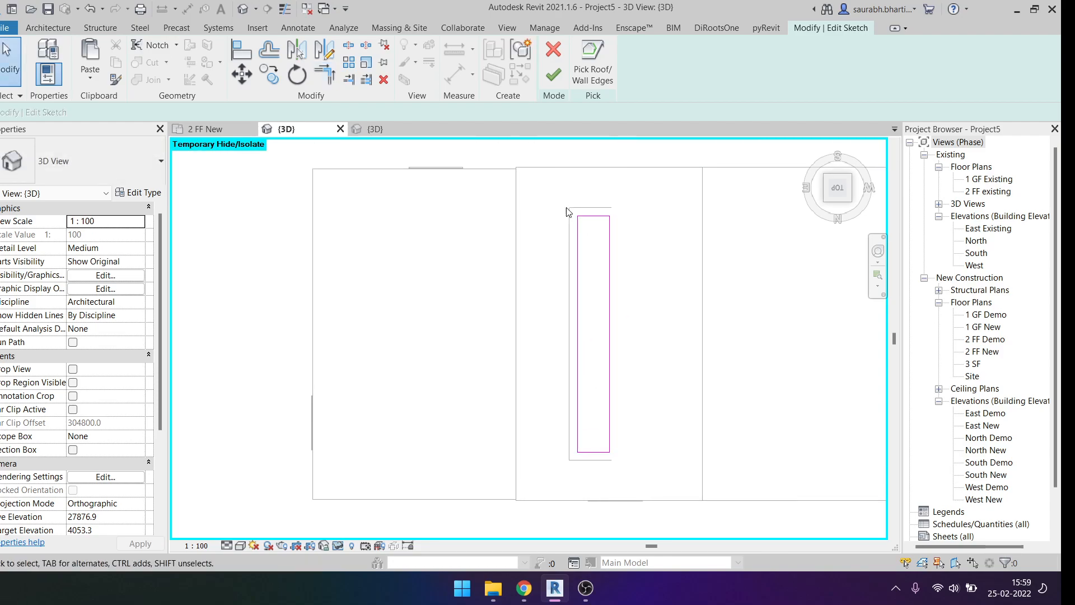
{"action": "left_click", "coordinate": [553, 74]}
Step: Inspect the dormer opening cut in the roof and the walls around it
{"action": "mouse_move", "coordinate": [644, 252]}
{"action": "middle_mouse_down", "text": "shift"}
{"action": "mouse_move", "coordinate": [649, 313]}
{"action": "mouse_move", "coordinate": [590, 276]}
{"action": "middle_mouse_up", "text": "shift"}
{"action": "scroll", "coordinate": [590, 276], "scroll_direction": "up", "scroll_amount": 5}
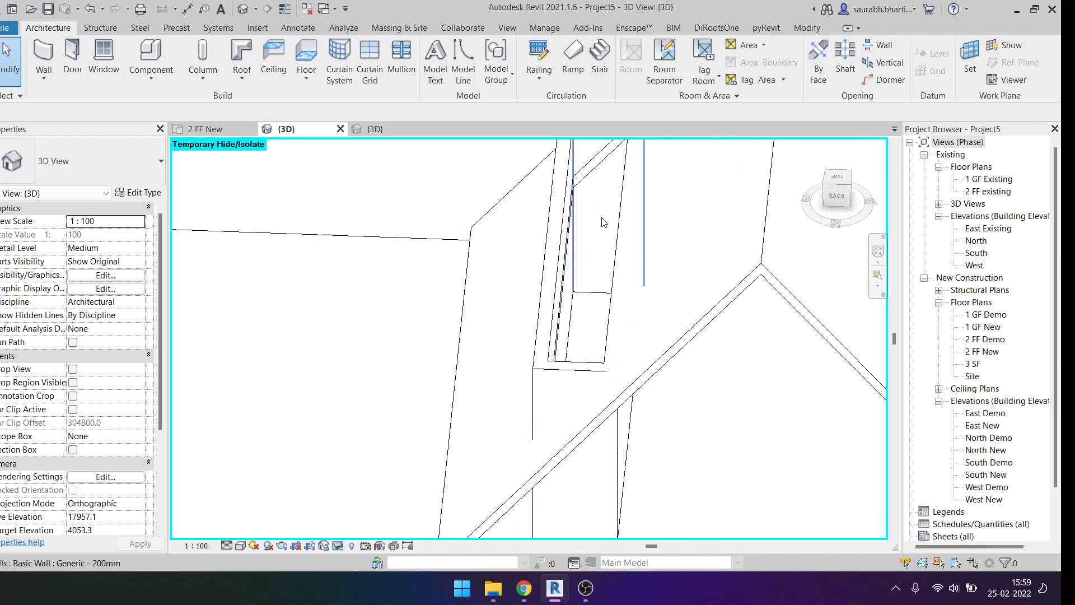
{"action": "scroll", "coordinate": [615, 308], "scroll_direction": "down", "scroll_amount": 5}
{"action": "middle_click_drag", "start_coordinate": [650, 336], "coordinate": [669, 340], "text": "shift"}
{"action": "left_click", "coordinate": [640, 220]}
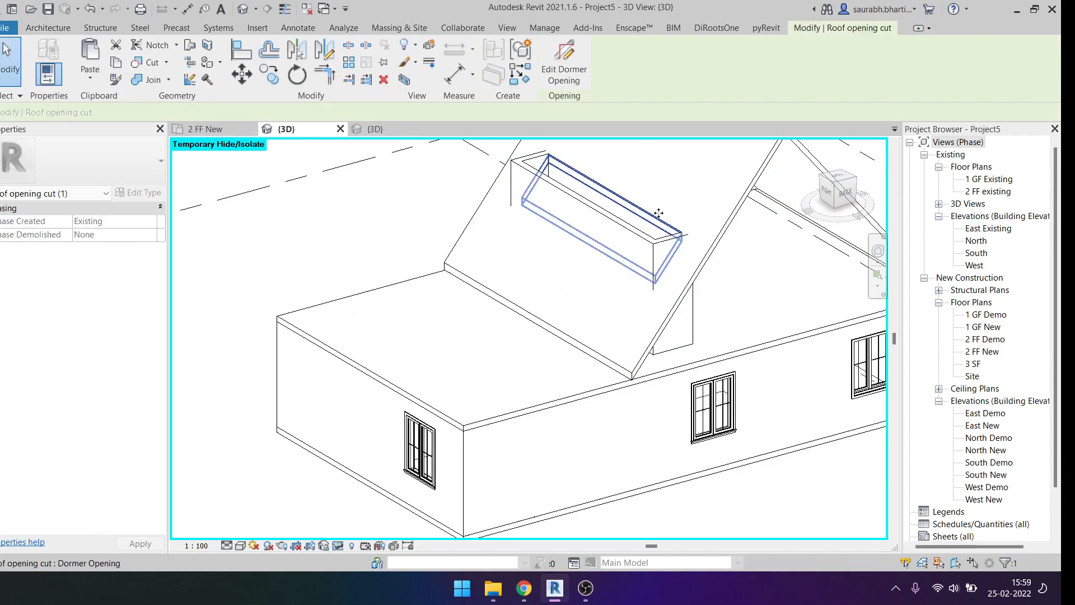
{"action": "scroll", "coordinate": [618, 201], "scroll_direction": "up", "scroll_amount": 3}
{"action": "left_click", "coordinate": [646, 238]}
{"action": "left_click", "coordinate": [644, 221]}
{"action": "scroll", "coordinate": [650, 235], "scroll_direction": "down", "scroll_amount": 4}
{"action": "middle_click_drag", "start_coordinate": [682, 314], "coordinate": [654, 309], "text": "shift"}
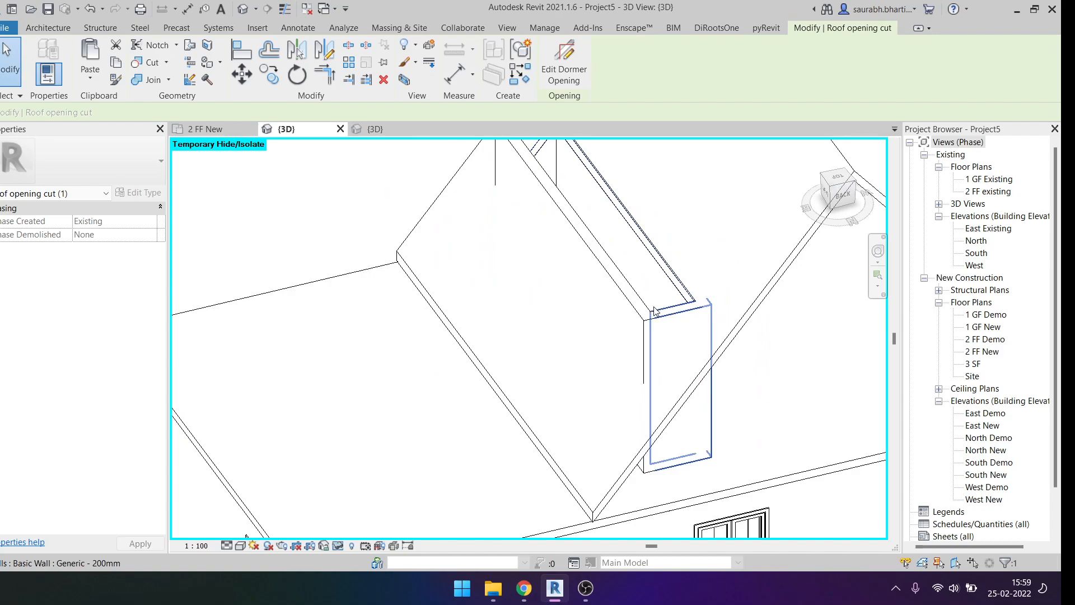
{"action": "left_click", "coordinate": [626, 252]}
{"action": "scroll", "coordinate": [604, 244], "scroll_direction": "down", "scroll_amount": 2}
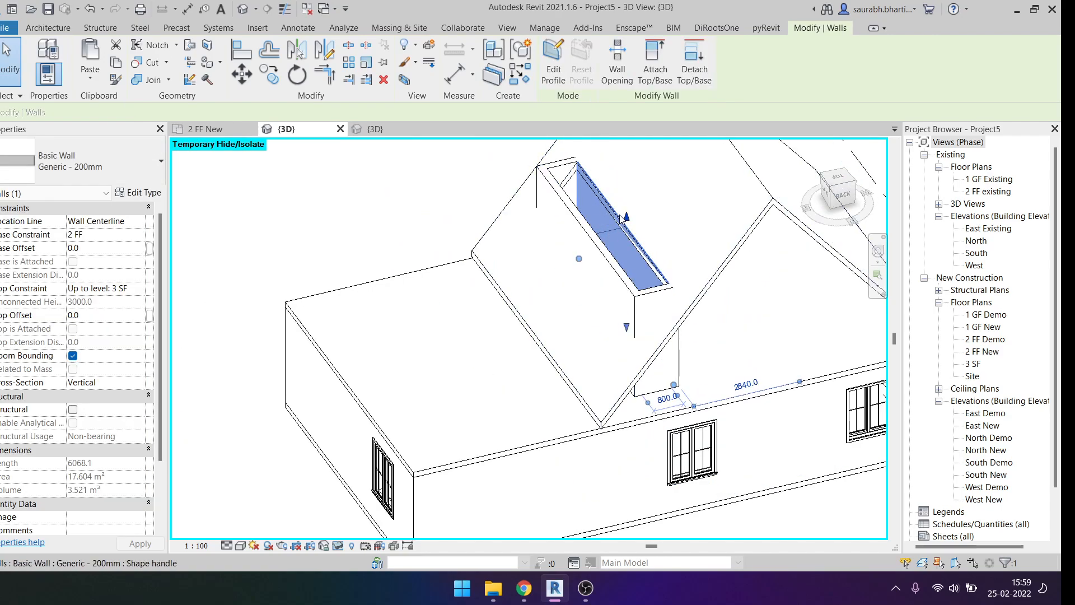
{"action": "key", "text": "Escape"}
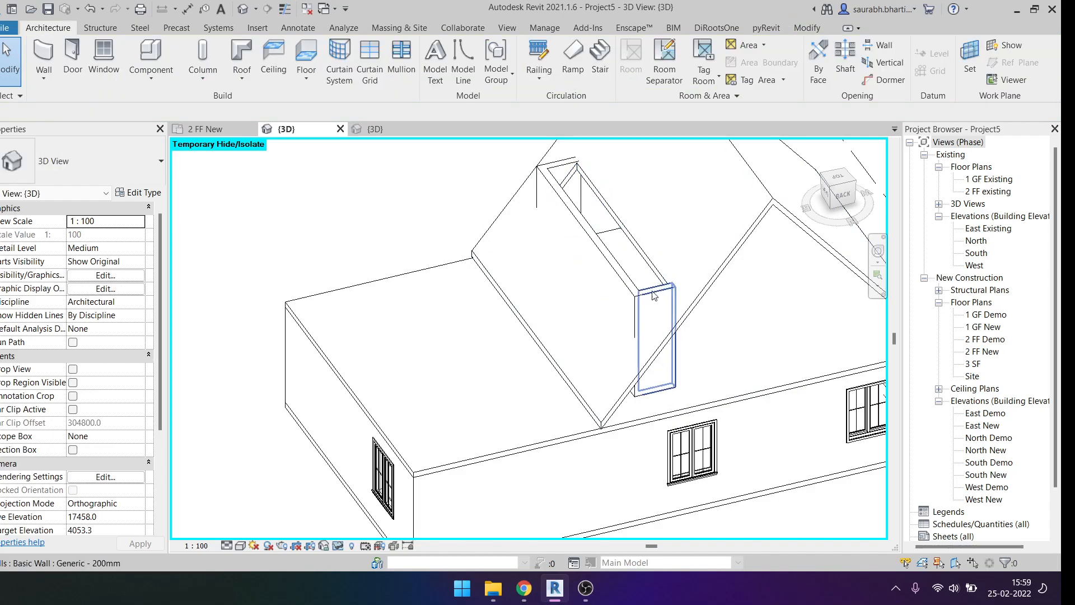
Step: Select the front wall and both side walls of the dormer and attach their bases to the main pitched roof
{"action": "middle_click_drag", "start_coordinate": [683, 333], "coordinate": [613, 297], "text": "shift"}
{"action": "left_click", "coordinate": [651, 292]}
{"action": "left_click", "coordinate": [609, 307], "text": "ctrl"}
{"action": "left_click", "coordinate": [560, 328], "text": "ctrl"}
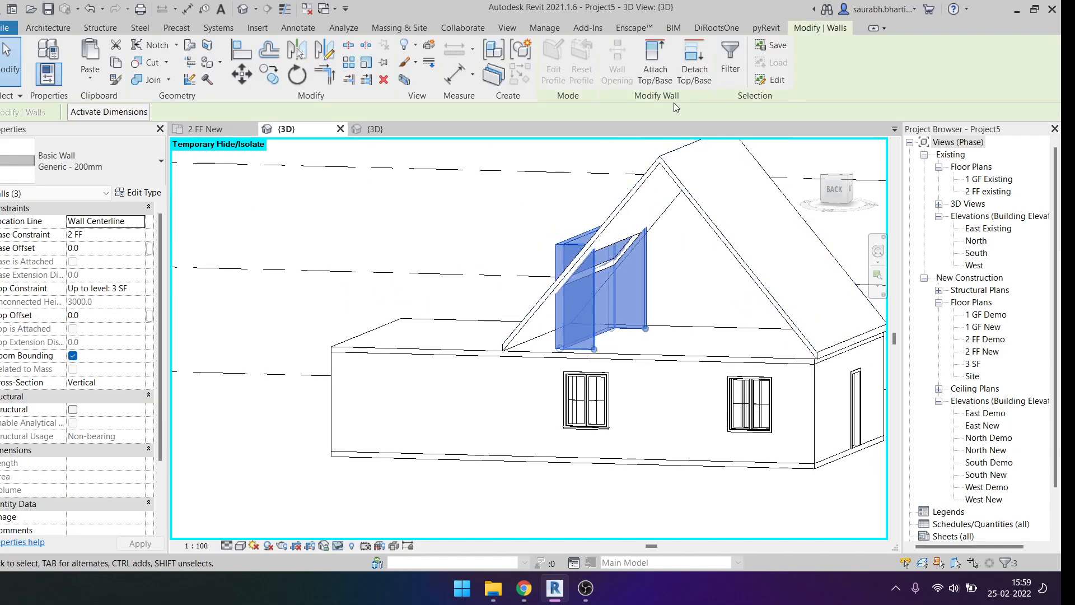
{"action": "left_click", "coordinate": [656, 67]}
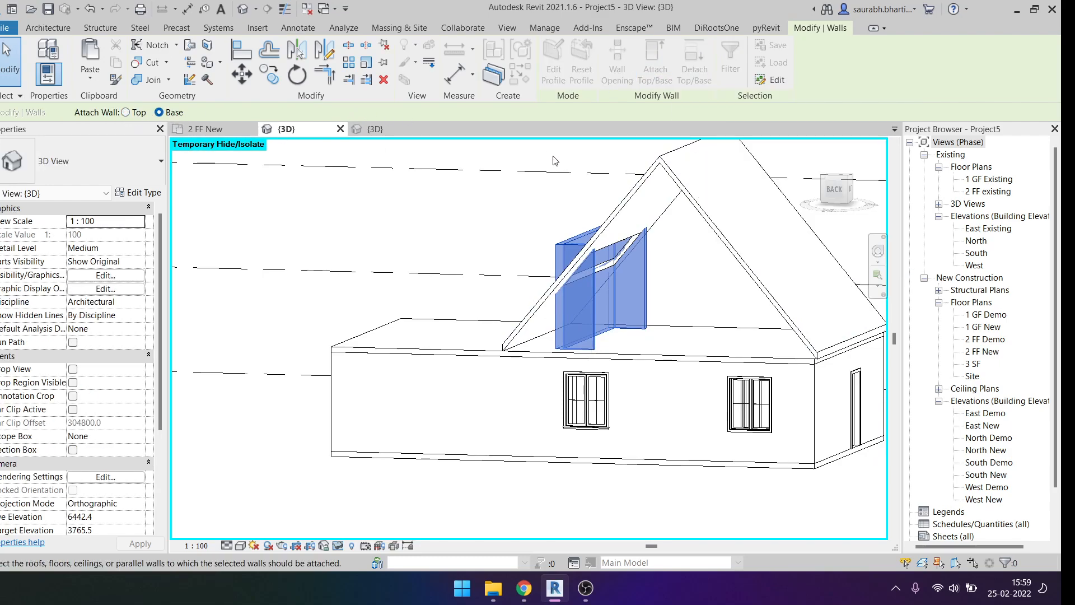
{"action": "scroll", "coordinate": [626, 200], "scroll_direction": "up", "scroll_amount": 2}
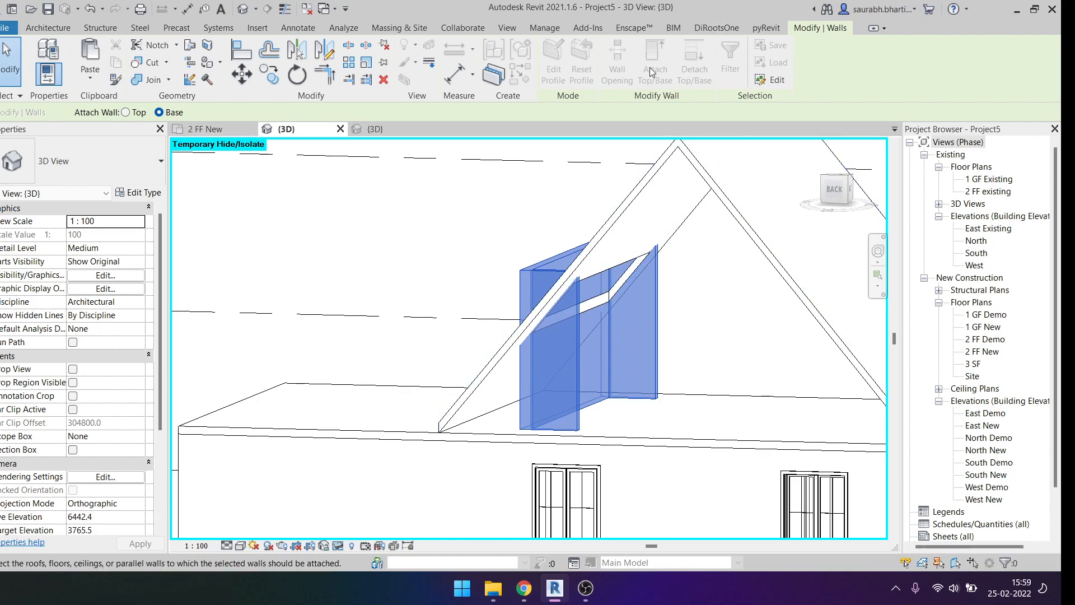
{"action": "left_click", "coordinate": [607, 233]}
{"action": "key", "text": "Escape"}
{"action": "key", "text": "Escape"}
Step: Set the 3D view's visual style to Shaded and inspect the dormer walls on the roof
{"action": "middle_click_drag", "start_coordinate": [662, 400], "coordinate": [670, 275], "text": "shift"}
{"action": "scroll", "coordinate": [644, 303], "scroll_direction": "up", "scroll_amount": 5}
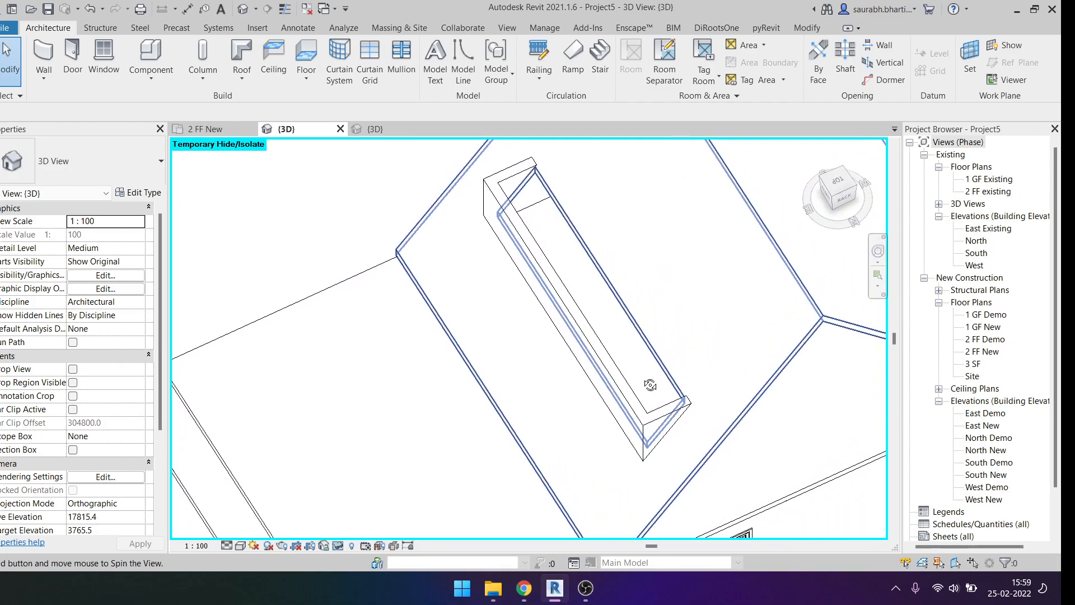
{"action": "left_click", "coordinate": [240, 545]}
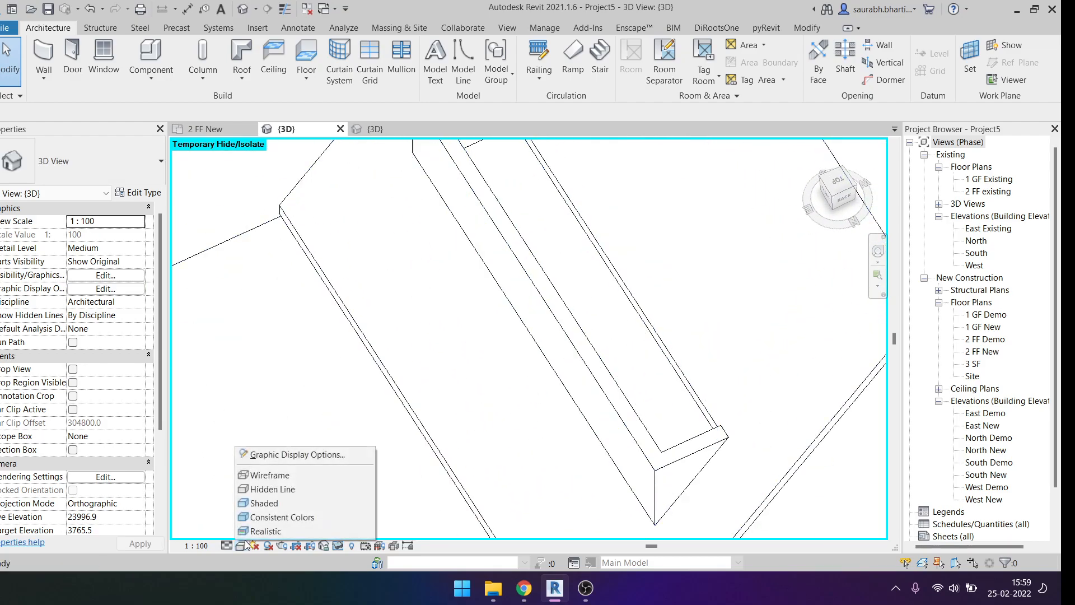
{"action": "left_click", "coordinate": [274, 516]}
{"action": "scroll", "coordinate": [417, 398], "scroll_direction": "down", "scroll_amount": 3}
{"action": "mouse_move", "coordinate": [476, 412]}
{"action": "middle_mouse_down", "text": "shift"}
{"action": "mouse_move", "coordinate": [612, 300]}
{"action": "mouse_move", "coordinate": [489, 369]}
{"action": "mouse_move", "coordinate": [498, 315]}
{"action": "mouse_move", "coordinate": [513, 321]}
{"action": "mouse_move", "coordinate": [476, 307]}
{"action": "mouse_move", "coordinate": [565, 381]}
{"action": "mouse_move", "coordinate": [504, 355]}
{"action": "mouse_move", "coordinate": [469, 208]}
{"action": "middle_mouse_up", "text": "shift"}
{"action": "left_click", "coordinate": [240, 546]}
{"action": "left_click", "coordinate": [274, 505]}
{"action": "scroll", "coordinate": [499, 330], "scroll_direction": "up", "scroll_amount": 5}
{"action": "middle_click_drag", "start_coordinate": [559, 430], "coordinate": [481, 293], "text": "shift"}
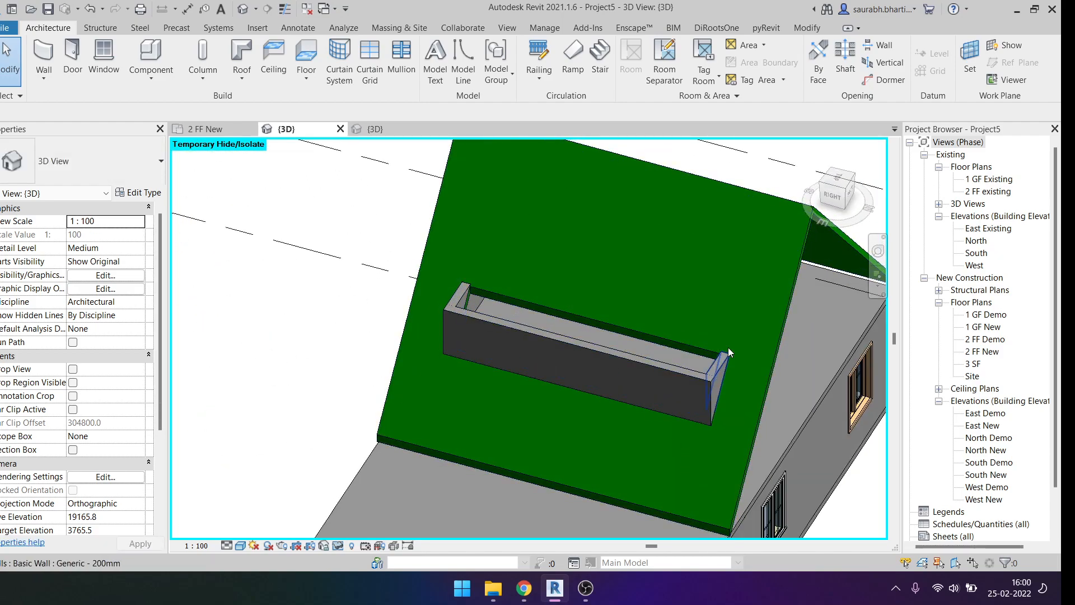
Step: In top view, start a footprint roof on level 2 FF and sketch a rectangular boundary along the dormer walls' outer edges
{"action": "left_click", "coordinate": [837, 180]}
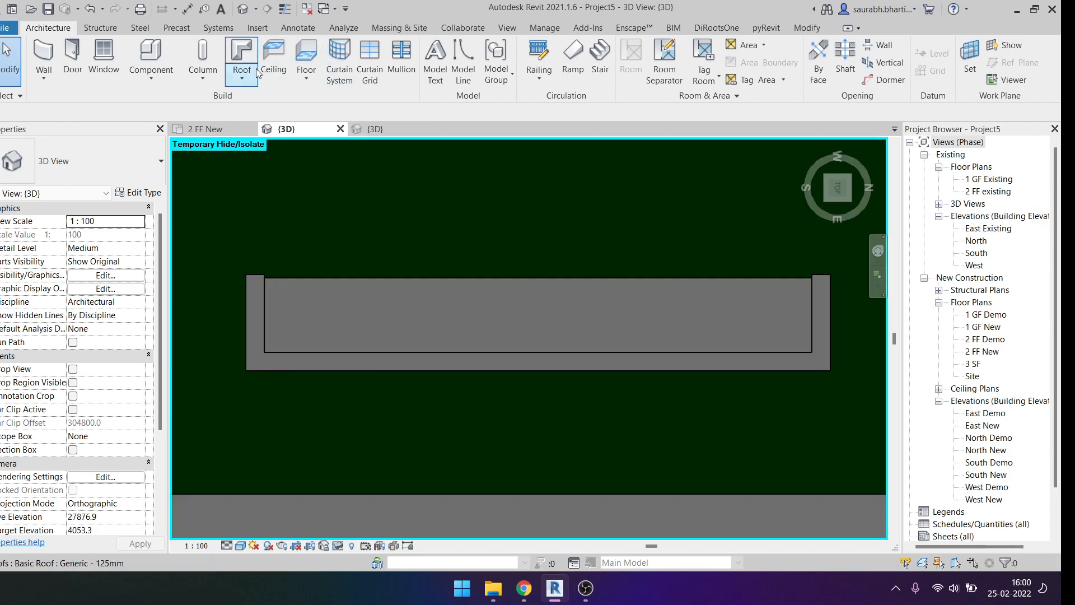
{"action": "left_click", "coordinate": [256, 76]}
{"action": "left_click", "coordinate": [266, 102]}
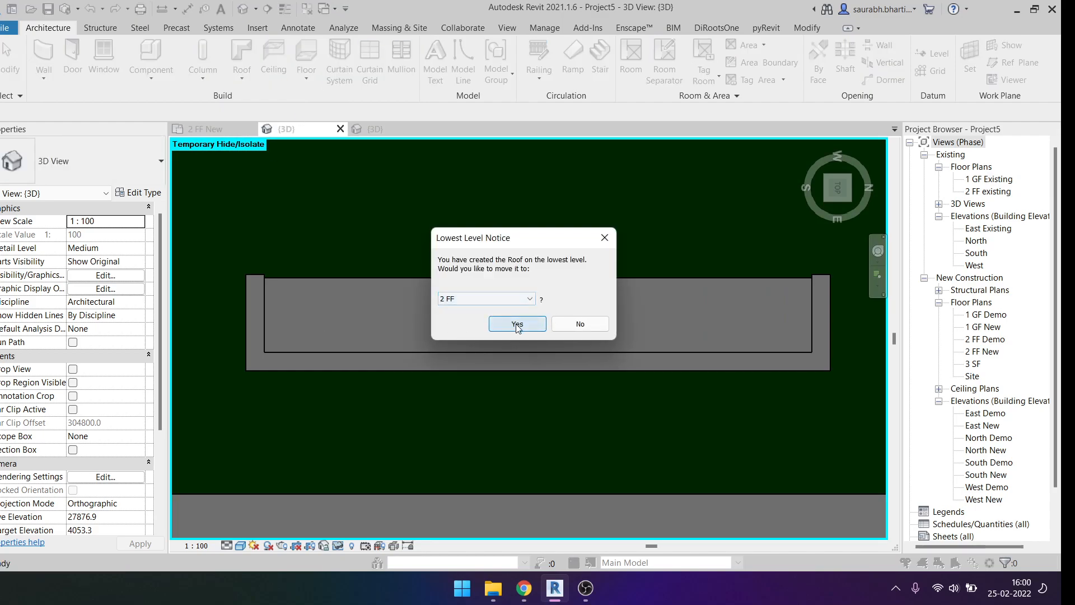
{"action": "left_click", "coordinate": [505, 300]}
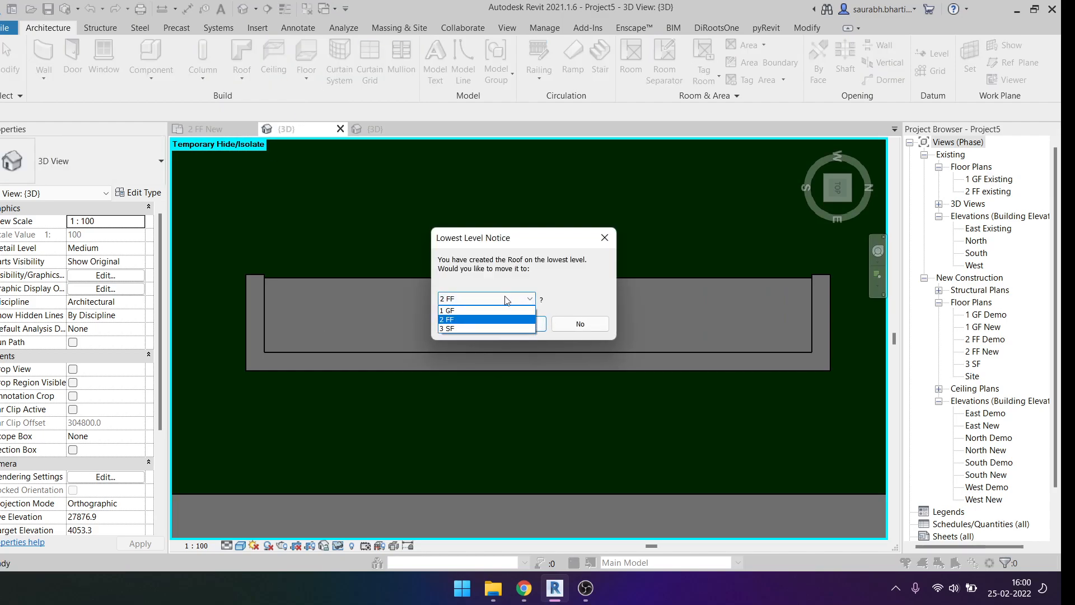
{"action": "left_click", "coordinate": [497, 324]}
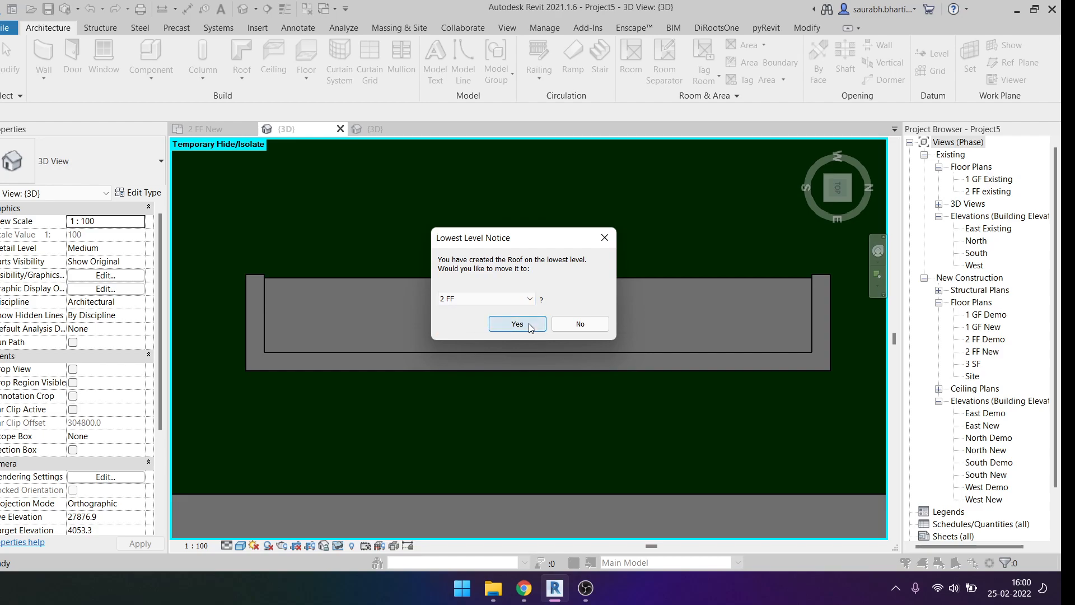
{"action": "left_click", "coordinate": [529, 324]}
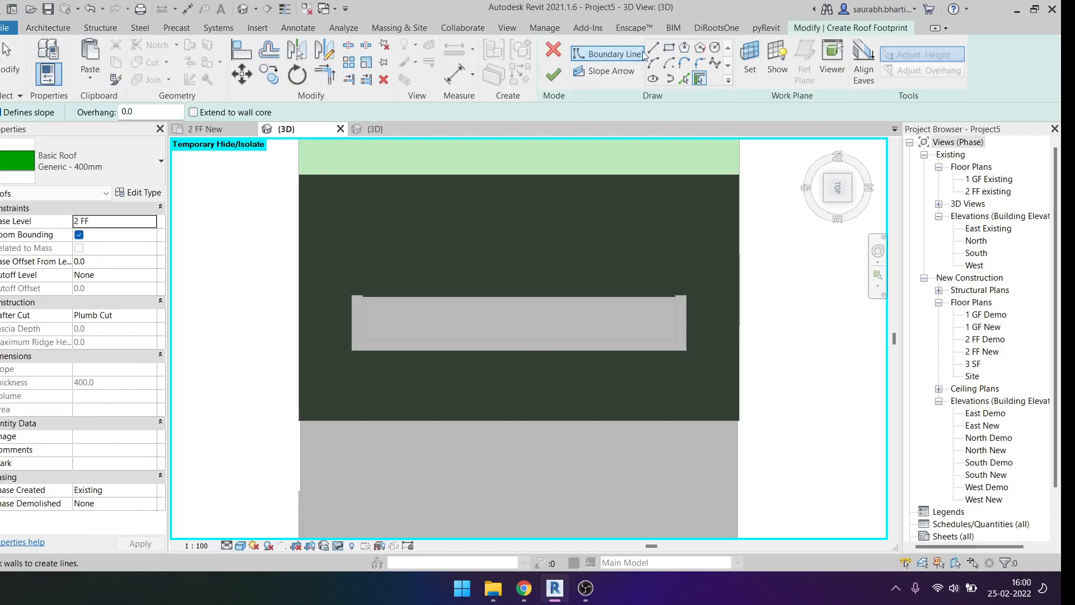
{"action": "left_click", "coordinate": [669, 47]}
{"action": "scroll", "coordinate": [337, 319], "scroll_direction": "up", "scroll_amount": 3}
{"action": "left_click", "coordinate": [355, 250]}
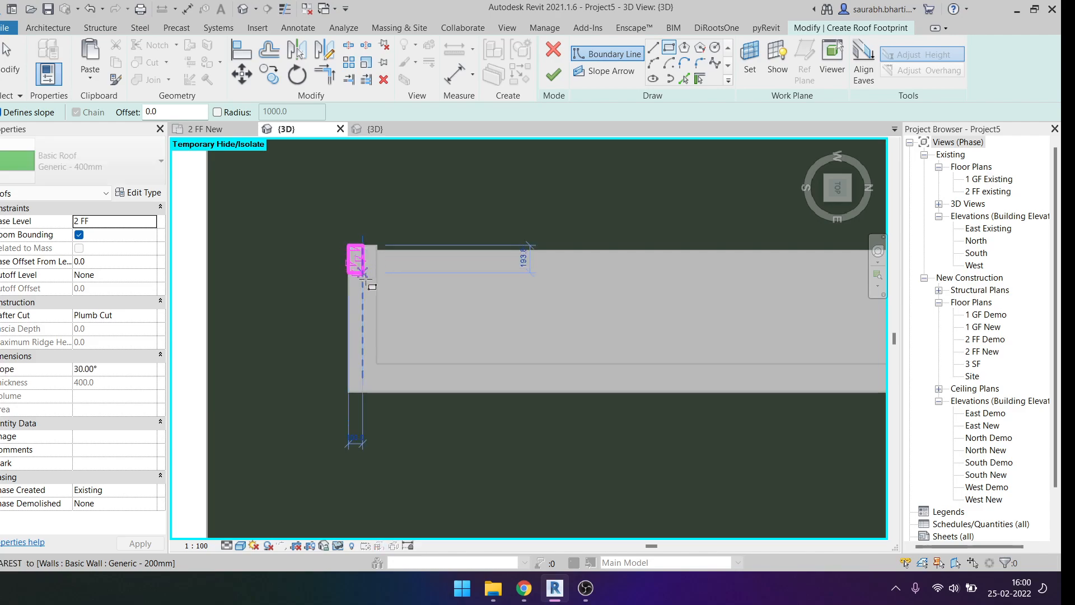
{"action": "scroll", "coordinate": [376, 335], "scroll_direction": "down", "scroll_amount": 3}
{"action": "left_click", "coordinate": [697, 337]}
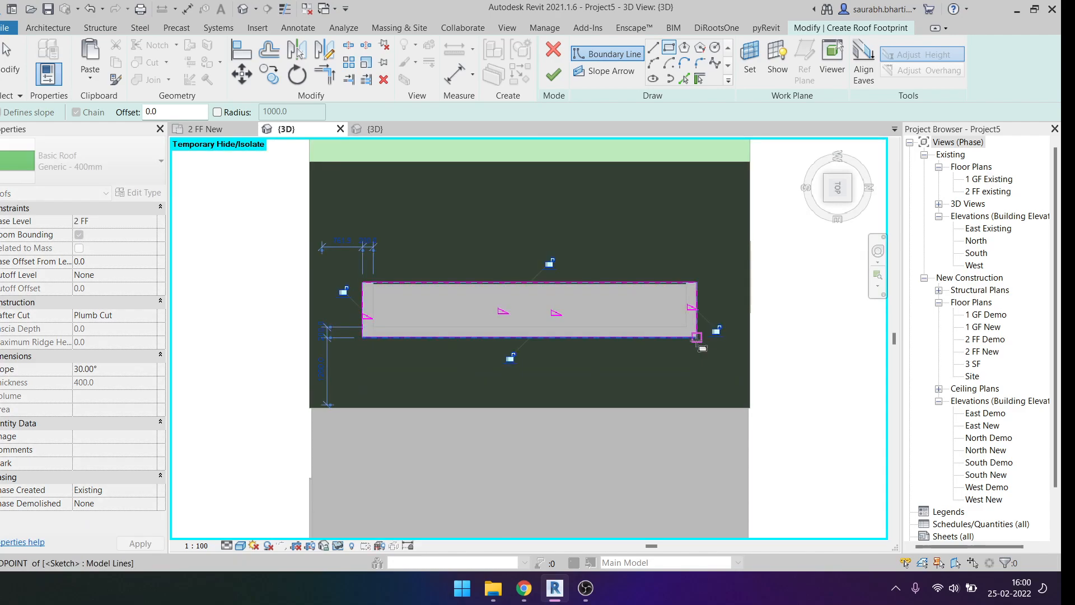
{"action": "key", "text": "Escape"}
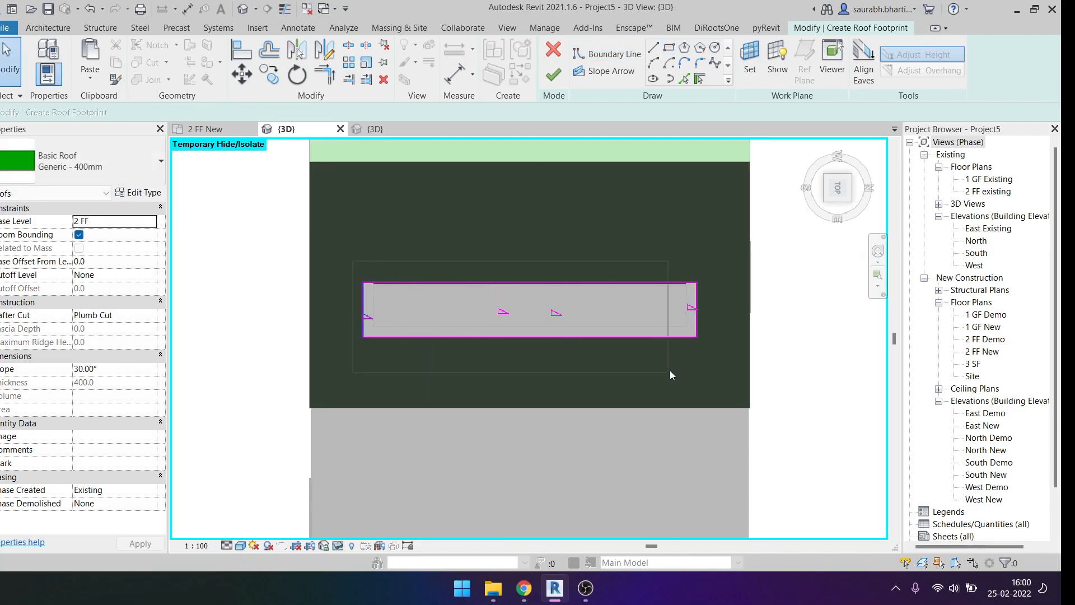
Step: Turn off Defines Slope for all four boundary lines and finish the flat dormer roof
{"action": "left_click_drag", "start_coordinate": [716, 357], "coordinate": [717, 357]}
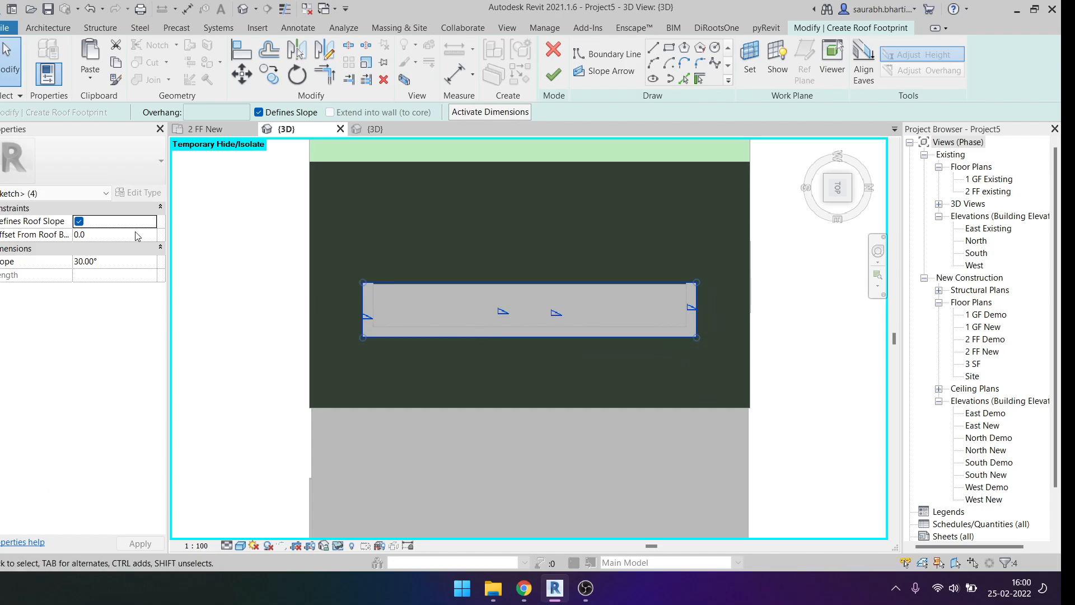
{"action": "left_click", "coordinate": [277, 115]}
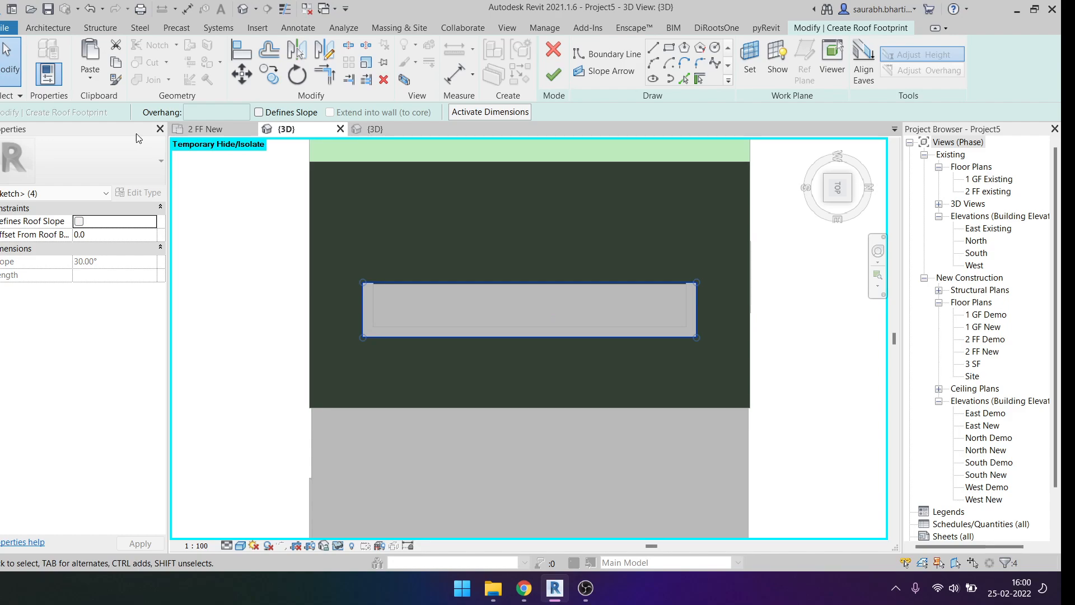
{"action": "left_click", "coordinate": [550, 75]}
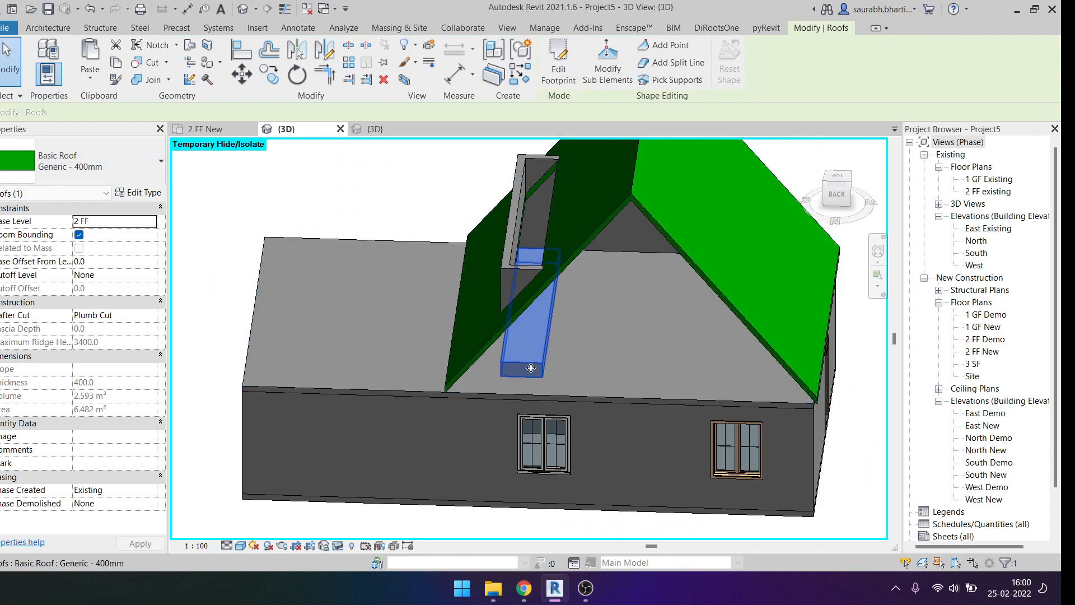
Step: Change the dormer roof's type to Generic - 125mm and set its base offset from level 2 FF to 3000
{"action": "left_click", "coordinate": [84, 163]}
{"action": "left_click", "coordinate": [65, 258]}
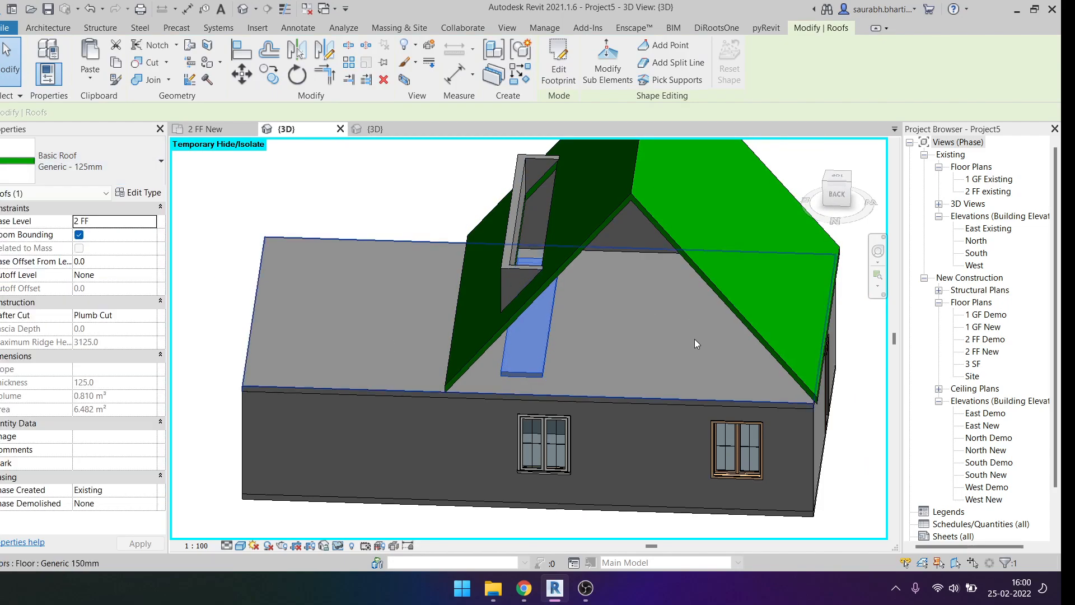
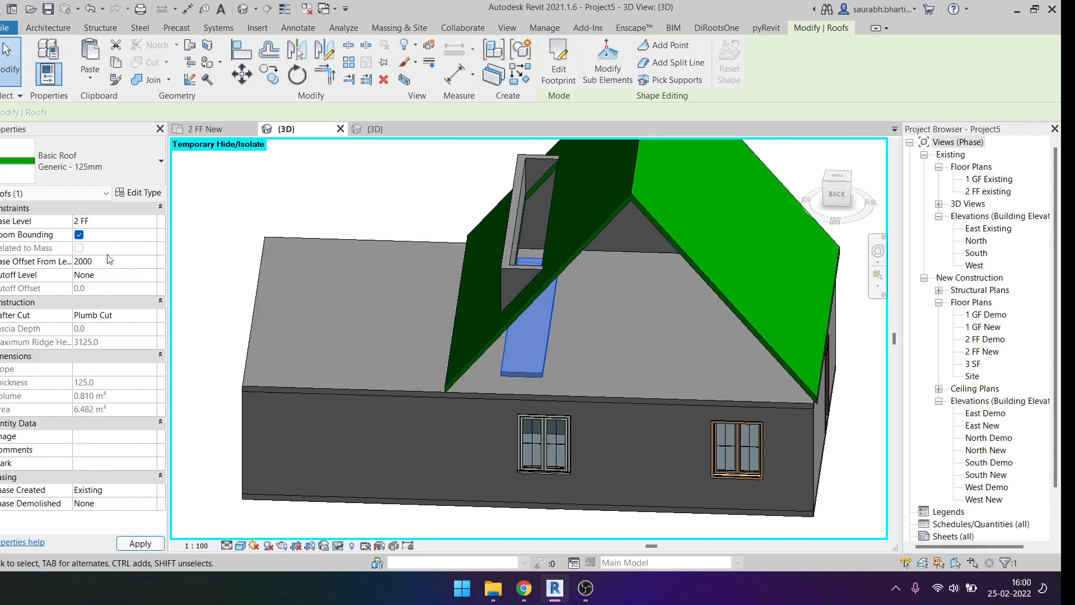
{"action": "key", "text": "Return"}
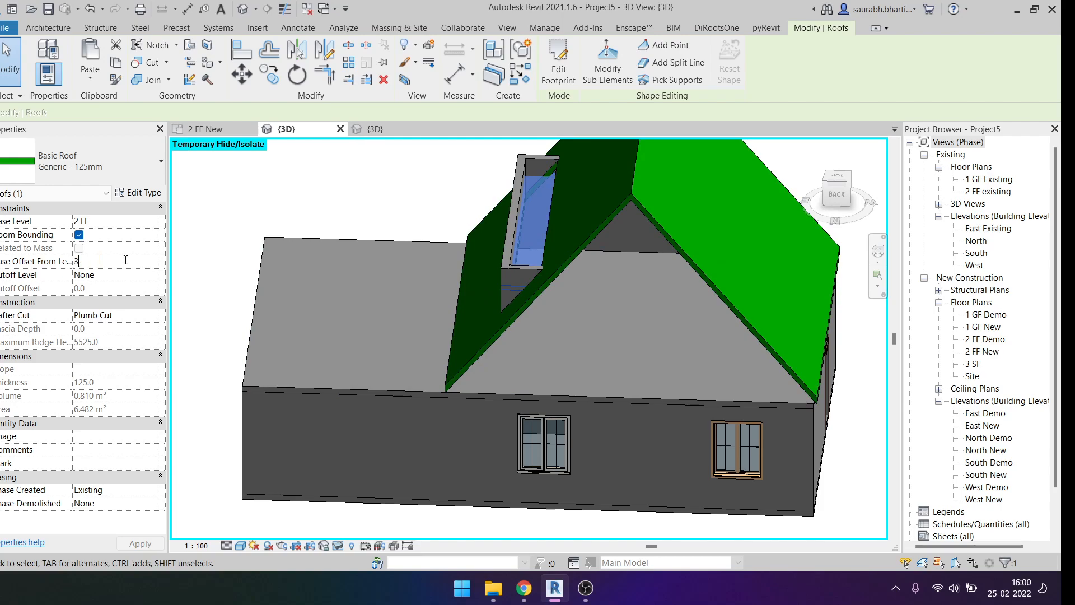
{"action": "type", "text": "000.0"}
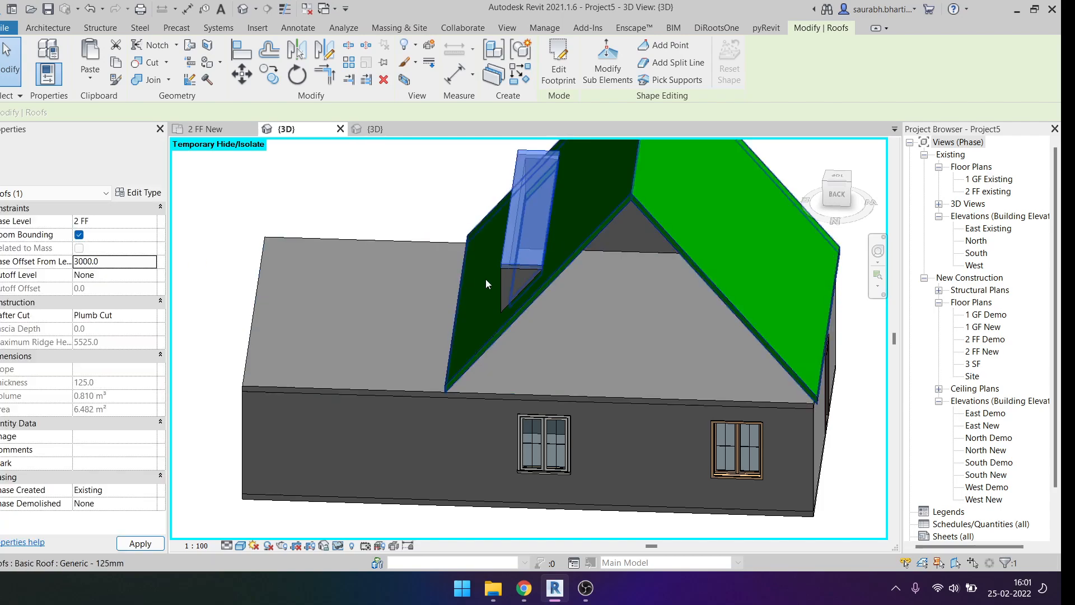
{"action": "middle_click_drag", "start_coordinate": [590, 353], "coordinate": [733, 274], "text": "shift"}
{"action": "key", "text": "Escape"}
Step: Set the flat dormer roof's base offset from level 2 FF to 2900
{"action": "scroll", "coordinate": [658, 241], "scroll_direction": "up", "scroll_amount": 5}
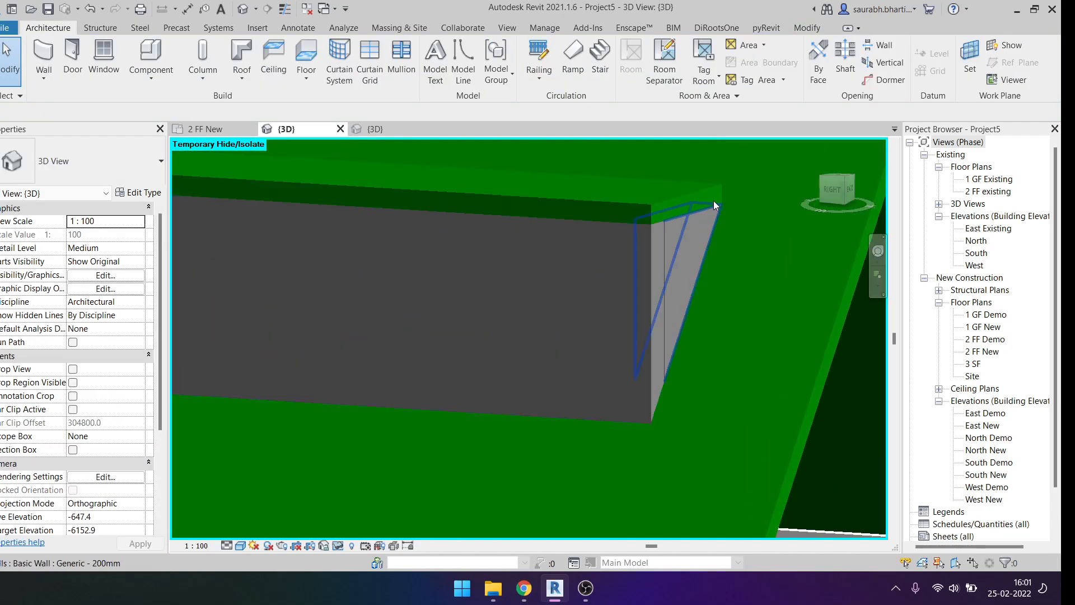
{"action": "left_click", "coordinate": [672, 211]}
{"action": "middle_click_drag", "start_coordinate": [671, 265], "coordinate": [626, 301], "text": "shift"}
{"action": "scroll", "coordinate": [642, 301], "scroll_direction": "down", "scroll_amount": 3}
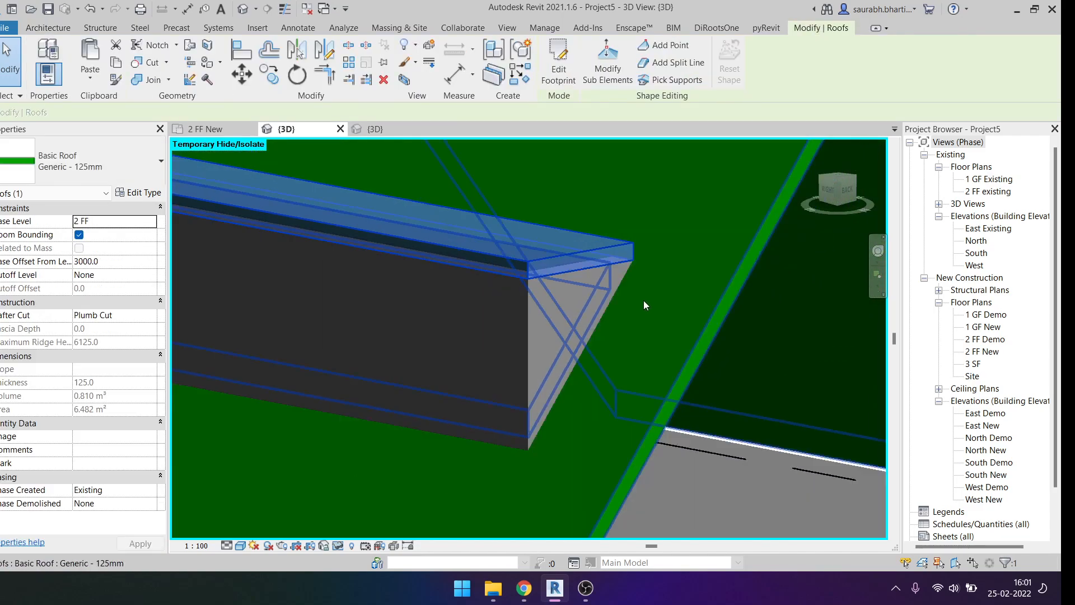
{"action": "left_click", "coordinate": [489, 300]}
{"action": "key", "text": "Escape"}
{"action": "left_click", "coordinate": [556, 273]}
{"action": "left_click", "coordinate": [119, 262]}
{"action": "type", "text": "2900"}
{"action": "key", "text": "Escape"}
{"action": "middle_click_drag", "start_coordinate": [628, 325], "coordinate": [420, 360], "text": "shift"}
Step: Select the chain of three dormer walls and attach their tops to the flat dormer roof
{"action": "left_click", "coordinate": [570, 327]}
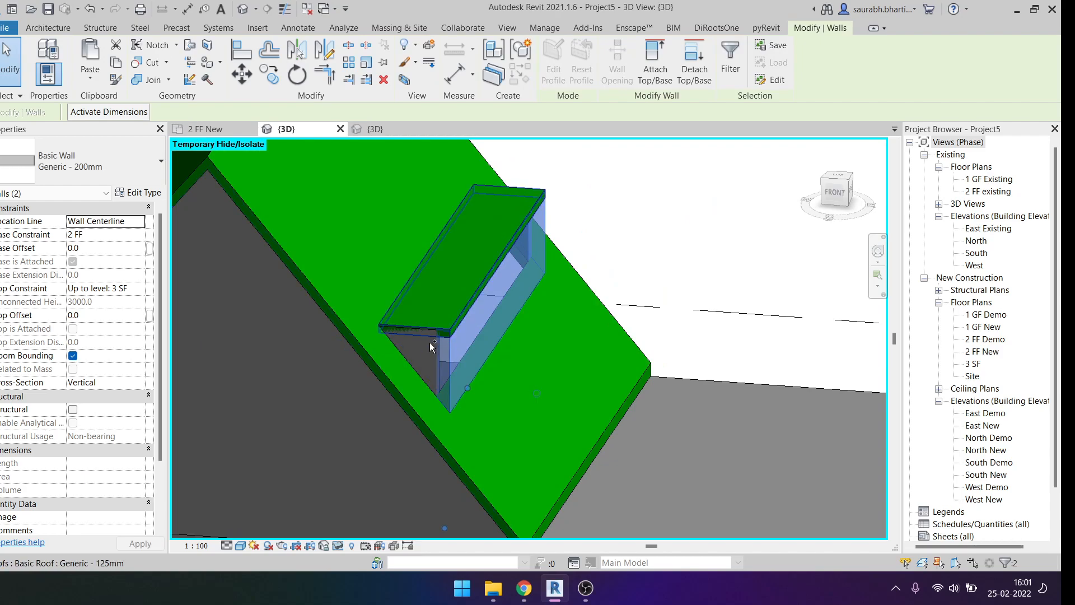
{"action": "key", "text": "Escape"}
{"action": "left_click", "coordinate": [444, 346]}
{"action": "key", "text": "Escape"}
{"action": "key", "text": "Tab"}
{"action": "left_click", "coordinate": [431, 346]}
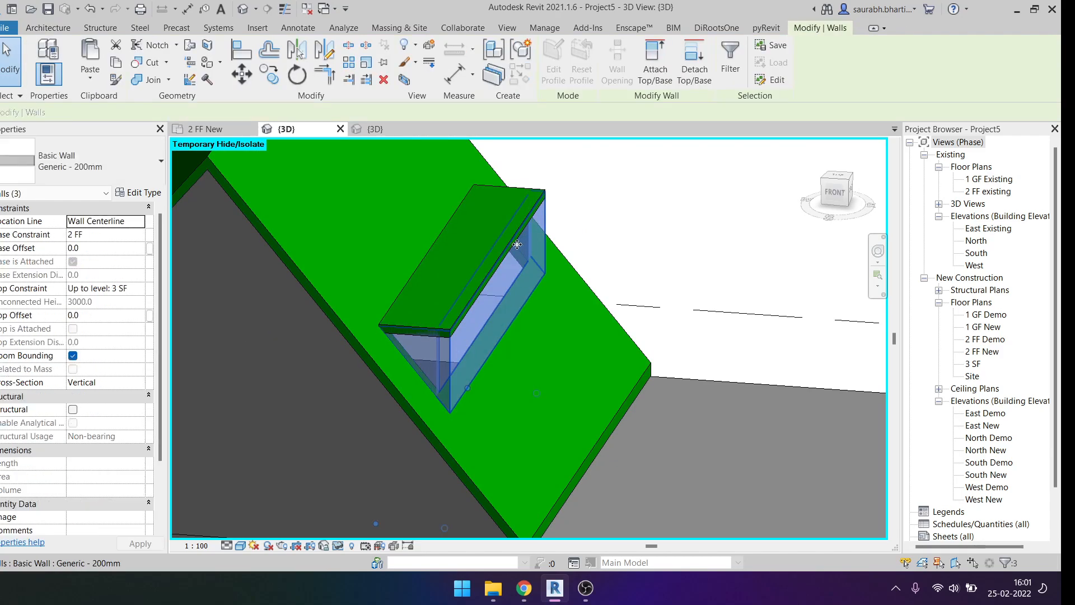
{"action": "key", "text": "Escape"}
{"action": "scroll", "coordinate": [449, 359], "scroll_direction": "up", "scroll_amount": 2}
{"action": "scroll", "coordinate": [449, 359], "scroll_direction": "up", "scroll_amount": 2}
{"action": "scroll", "coordinate": [464, 330], "scroll_direction": "down", "scroll_amount": 2}
{"action": "scroll", "coordinate": [464, 330], "scroll_direction": "down", "scroll_amount": 1}
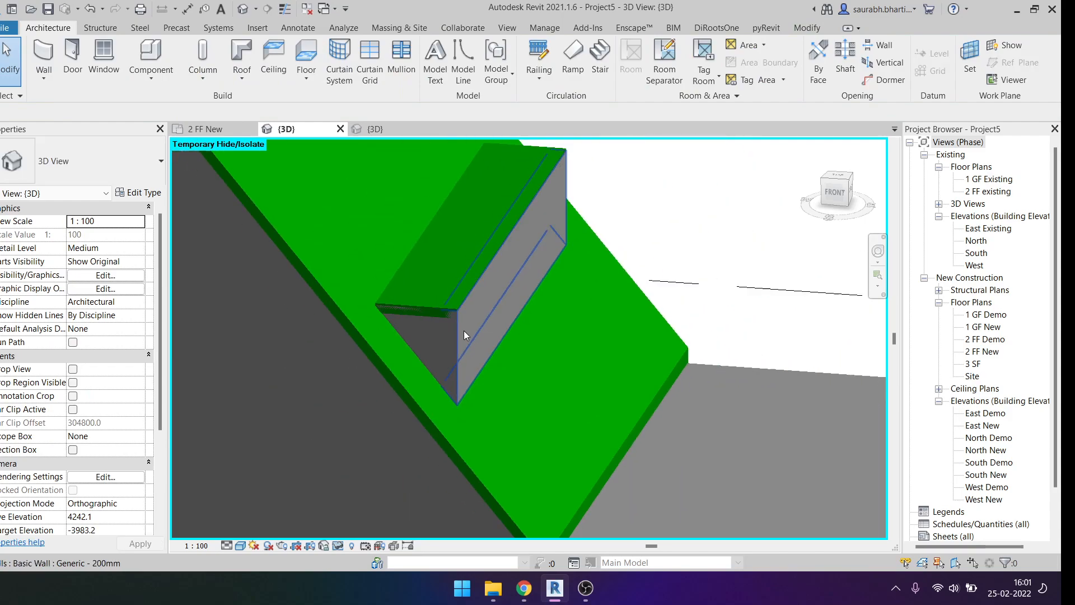
{"action": "key", "text": "Tab"}
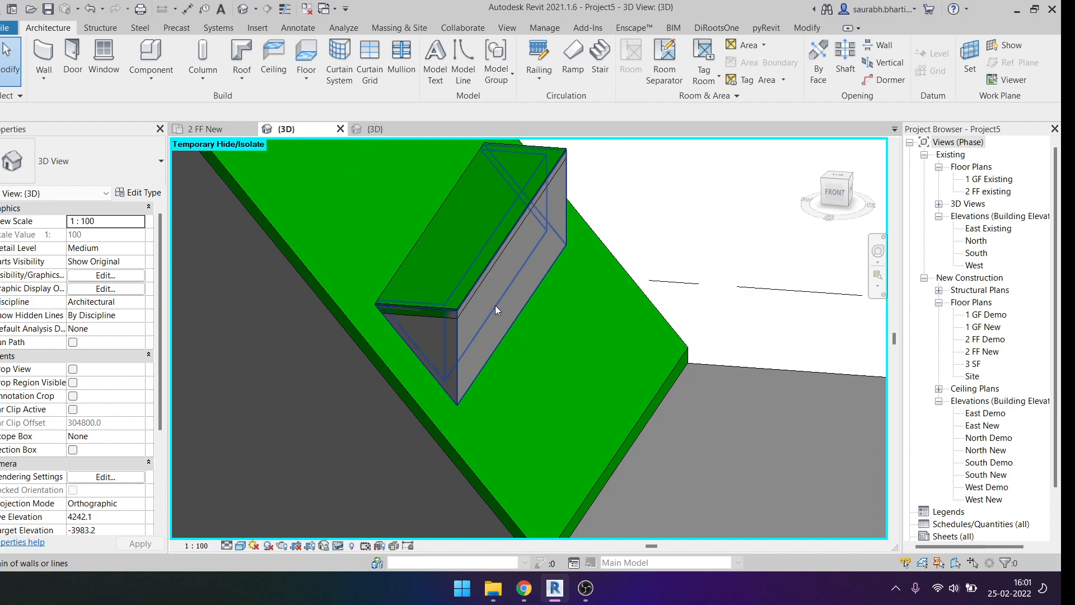
{"action": "left_click", "coordinate": [494, 305]}
{"action": "key", "text": "Escape"}
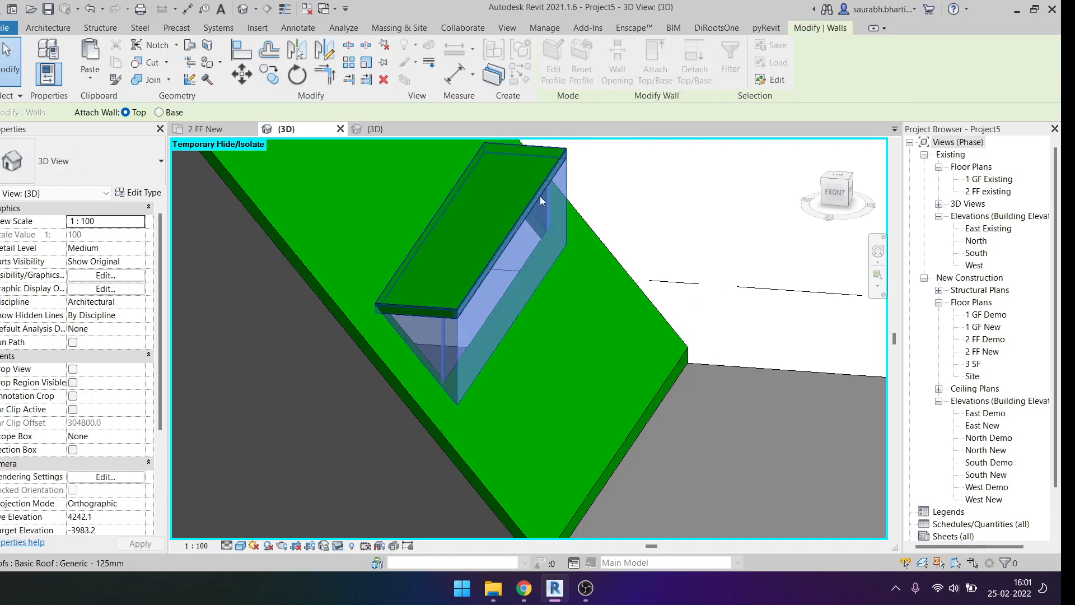
Step: Place four M_Fixed 0610 x 0610mm windows in a row along the dormer's front wall
{"action": "middle_click_drag", "start_coordinate": [556, 280], "coordinate": [780, 233], "text": "shift"}
{"action": "scroll", "coordinate": [446, 428], "scroll_direction": "down", "scroll_amount": 4}
{"action": "middle_click_drag", "start_coordinate": [415, 527], "coordinate": [521, 413]}
{"action": "scroll", "coordinate": [577, 328], "scroll_direction": "up", "scroll_amount": 8}
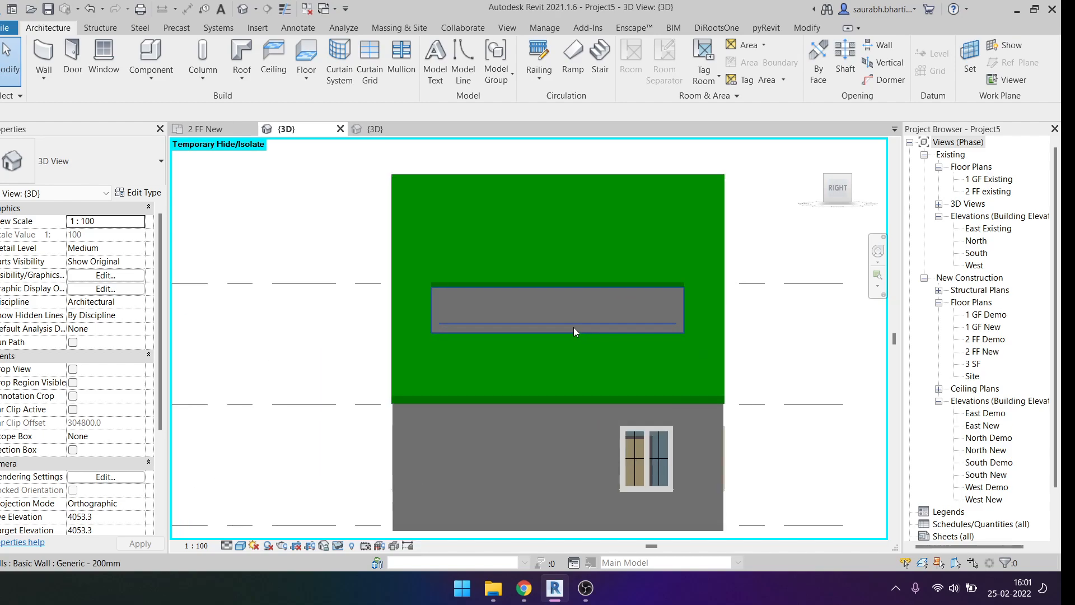
{"action": "key", "text": "w"}
{"action": "key", "text": "n"}
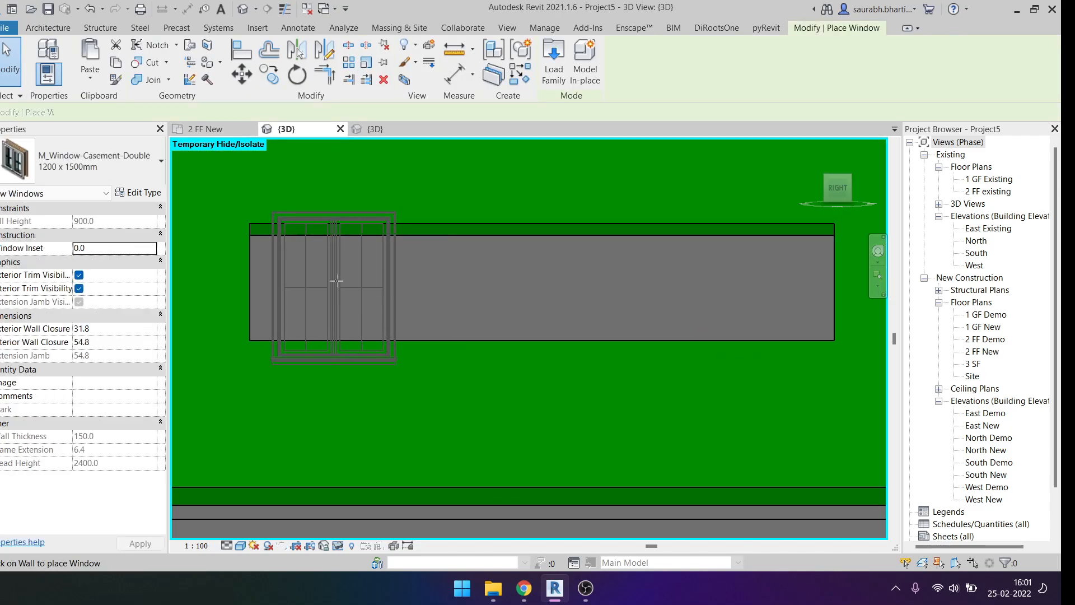
{"action": "left_click", "coordinate": [136, 173]}
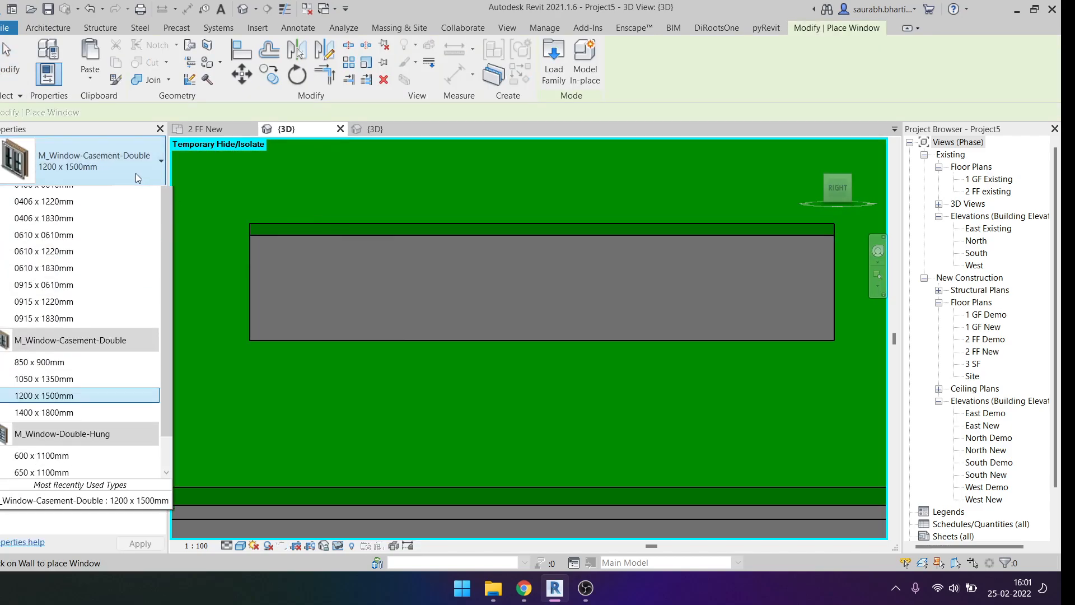
{"action": "left_click", "coordinate": [118, 290]}
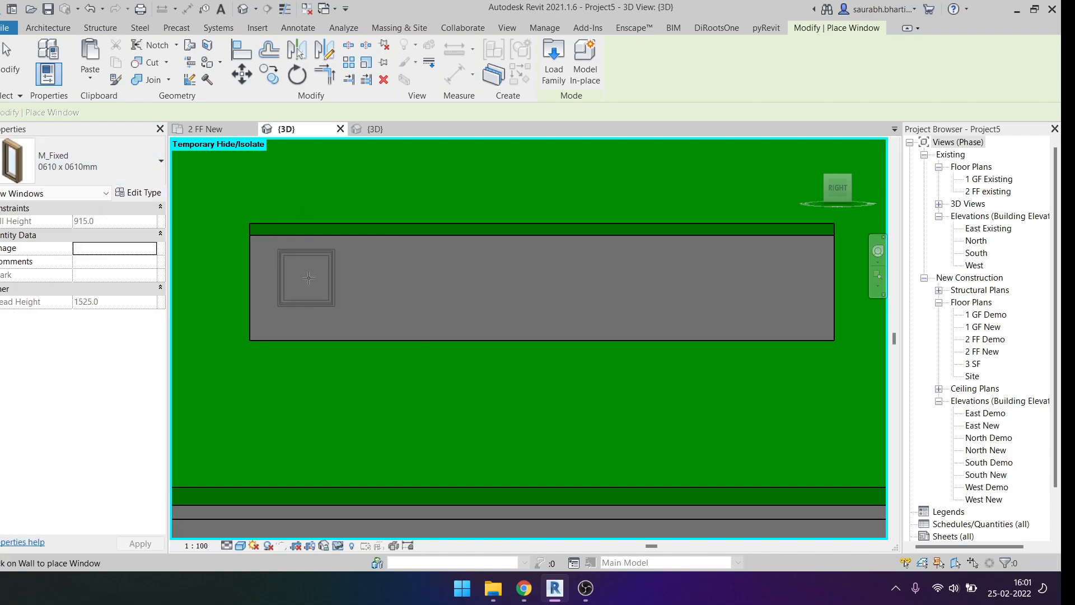
{"action": "left_click", "coordinate": [306, 277]}
{"action": "left_click", "coordinate": [446, 278]}
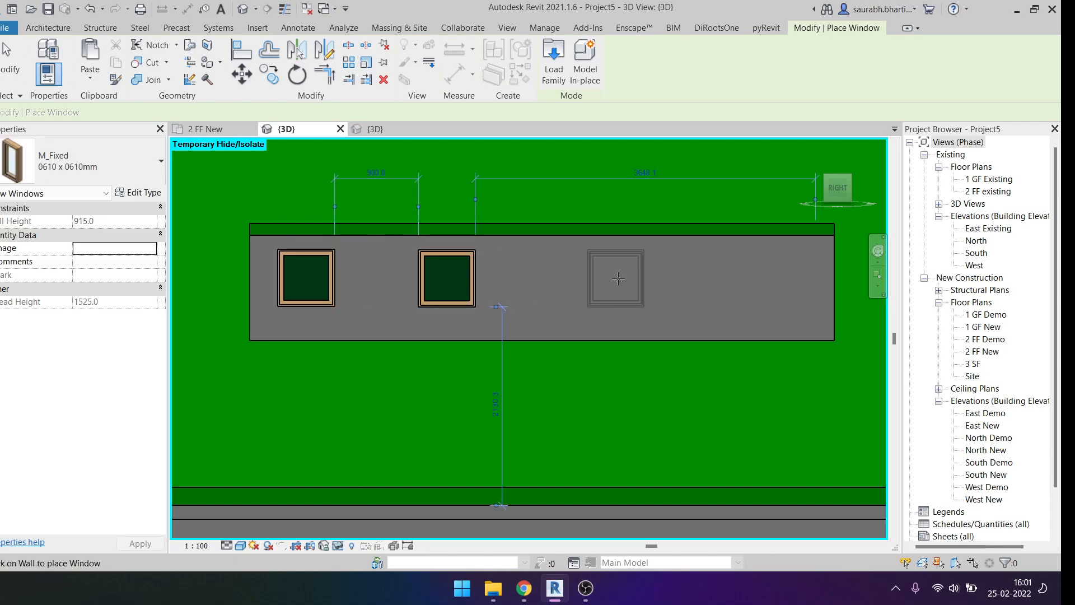
{"action": "left_click", "coordinate": [616, 279]}
{"action": "left_click", "coordinate": [771, 276]}
{"action": "key", "text": "Escape"}
{"action": "key", "text": "Escape"}
Step: Examine the windowed dormer from several angles and compare it with the dormer in the reference project's 3D view
{"action": "middle_click_drag", "start_coordinate": [600, 297], "coordinate": [531, 448], "text": "shift"}
{"action": "middle_click_drag", "start_coordinate": [713, 441], "coordinate": [562, 291]}
{"action": "middle_click_drag", "start_coordinate": [562, 291], "coordinate": [554, 331], "text": "shift"}
{"action": "scroll", "coordinate": [553, 331], "scroll_direction": "down", "scroll_amount": 3}
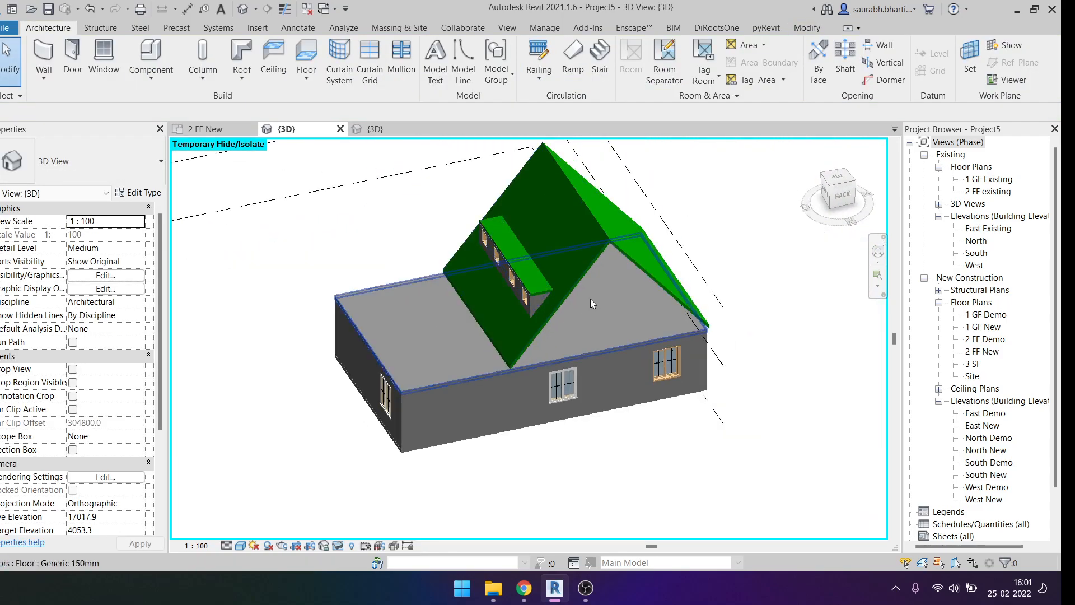
{"action": "scroll", "coordinate": [536, 305], "scroll_direction": "up", "scroll_amount": 4}
{"action": "scroll", "coordinate": [535, 304], "scroll_direction": "down", "scroll_amount": 1}
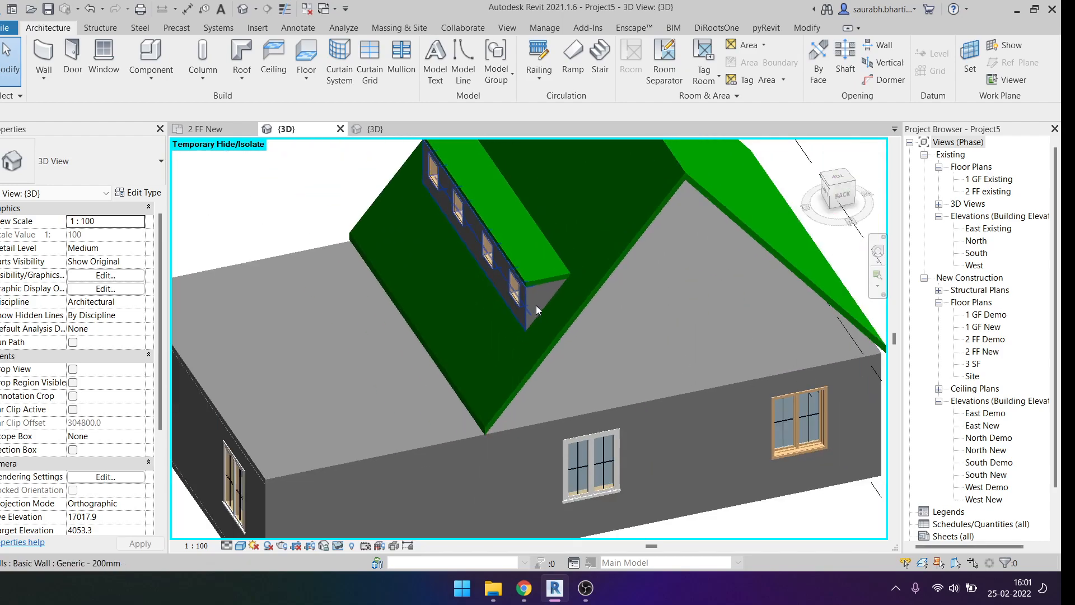
{"action": "middle_click_drag", "start_coordinate": [711, 239], "coordinate": [630, 305]}
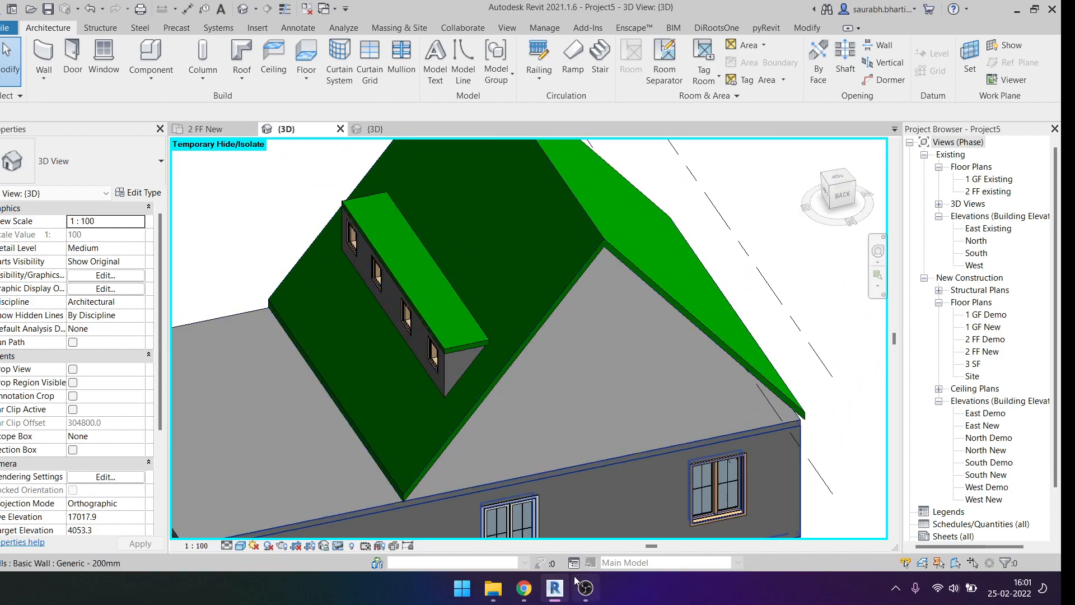
{"action": "left_click", "coordinate": [385, 131]}
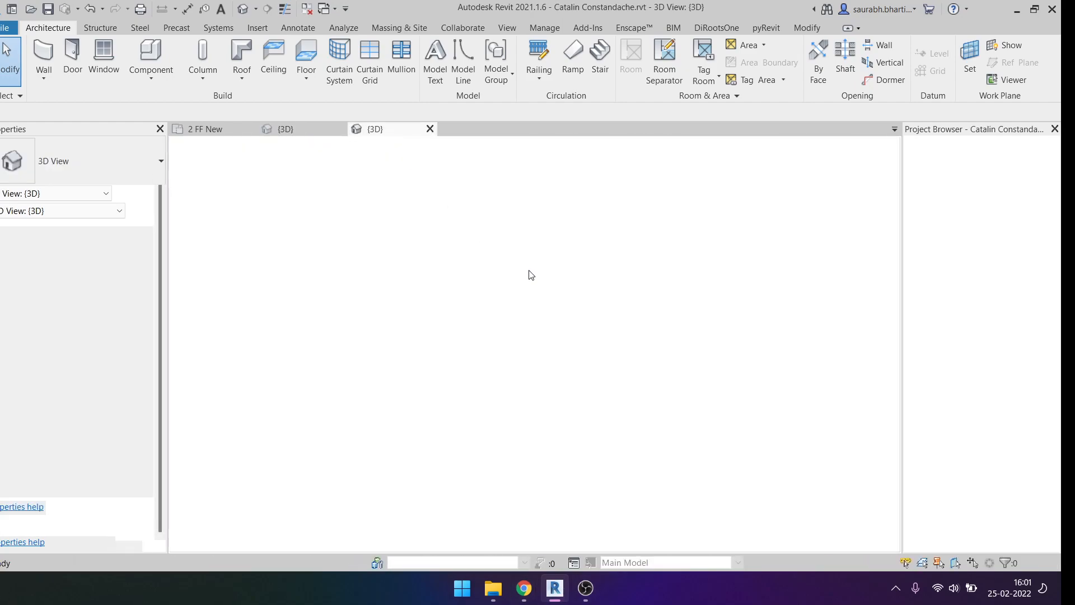
{"action": "scroll", "coordinate": [760, 336], "scroll_direction": "down", "scroll_amount": 5}
{"action": "scroll", "coordinate": [694, 344], "scroll_direction": "up", "scroll_amount": 5}
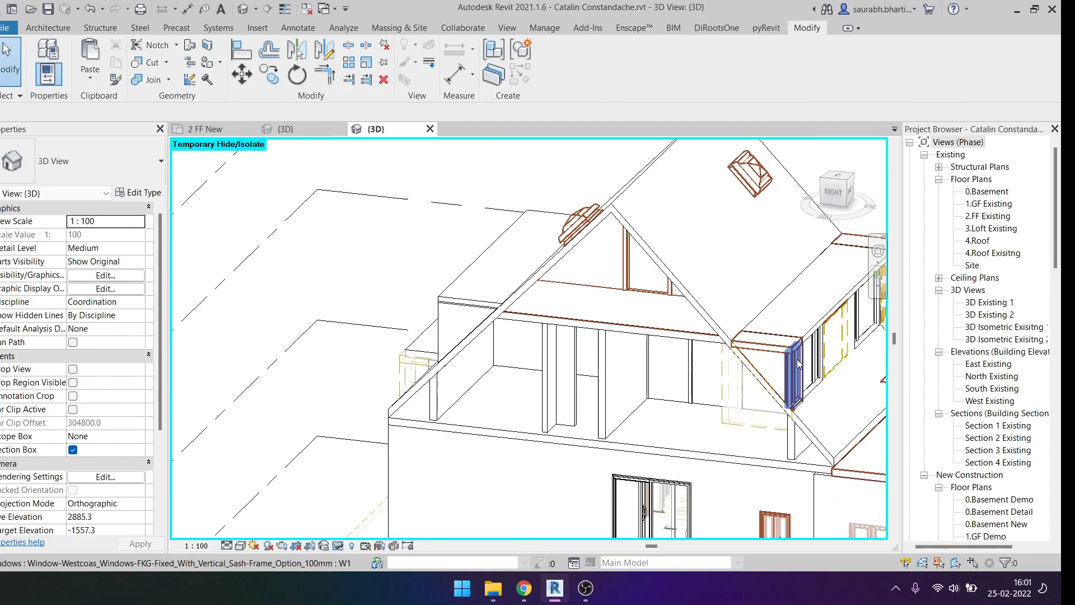
{"action": "scroll", "coordinate": [606, 364], "scroll_direction": "down", "scroll_amount": 2}
{"action": "left_click", "coordinate": [310, 129]}
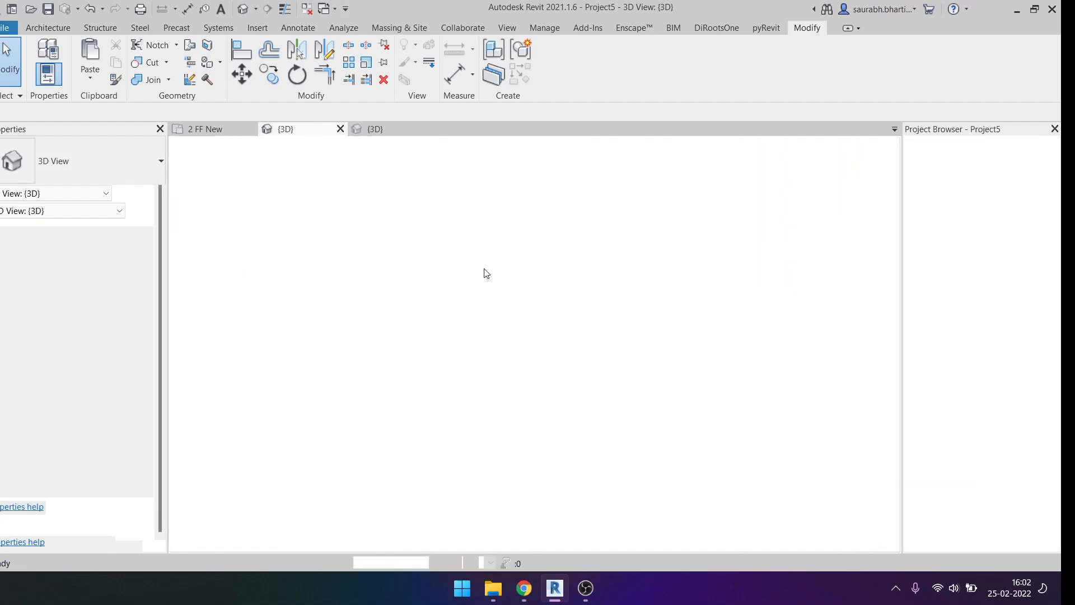
Step: Mirror a copy of the dormer's three walls, flat roof and four windows across the main roof's ridge line in top view
{"action": "scroll", "coordinate": [496, 334], "scroll_direction": "down", "scroll_amount": 2}
{"action": "scroll", "coordinate": [519, 345], "scroll_direction": "up", "scroll_amount": 5}
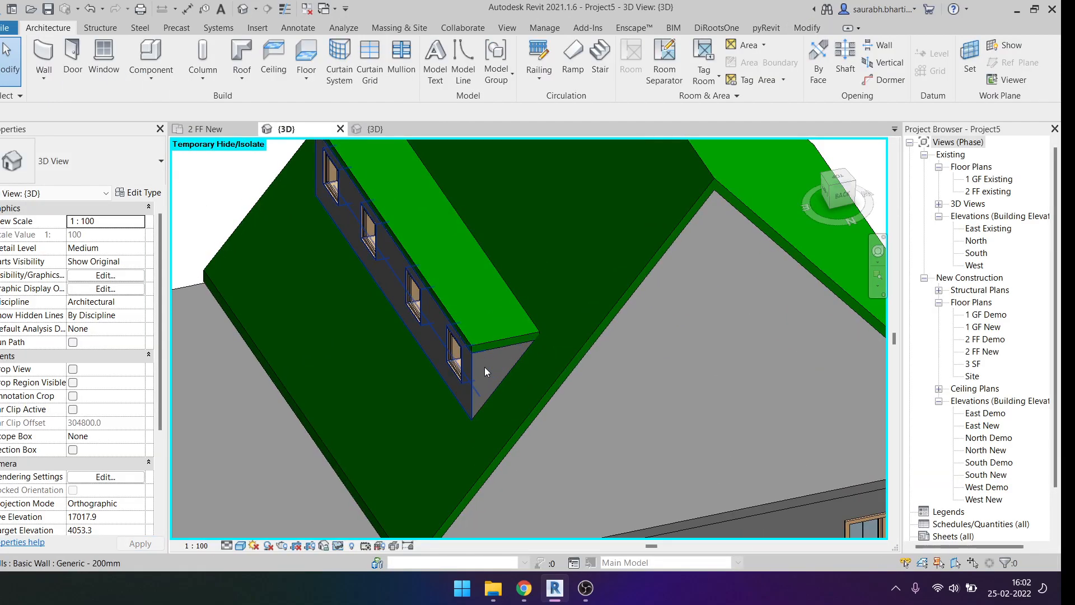
{"action": "key", "text": "Tab"}
{"action": "left_click", "coordinate": [489, 371]}
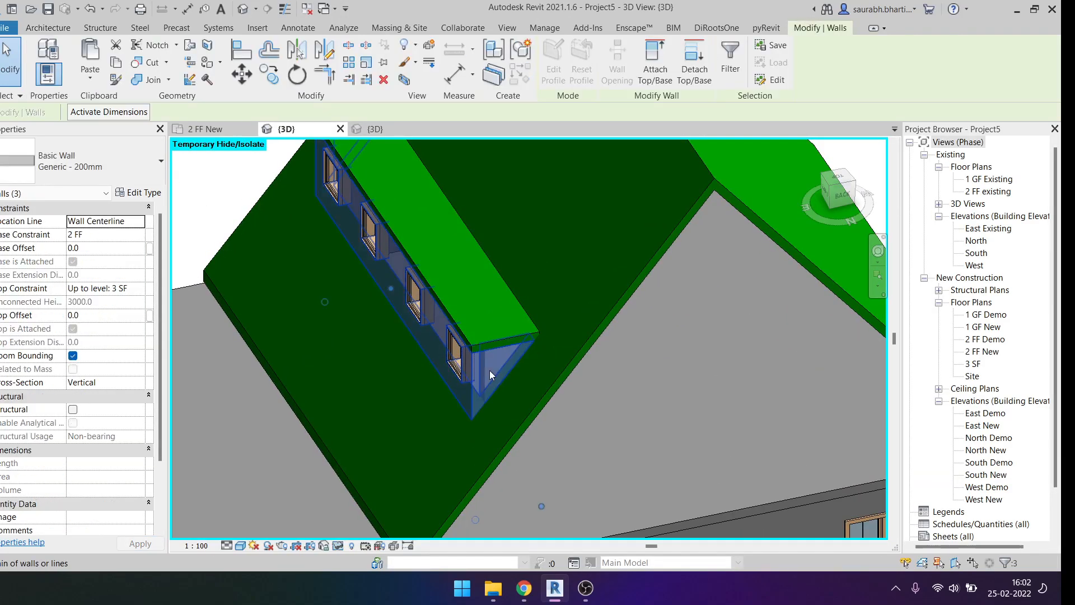
{"action": "left_click", "coordinate": [454, 294], "text": "ctrl"}
{"action": "scroll", "coordinate": [455, 292], "scroll_direction": "down", "scroll_amount": 3}
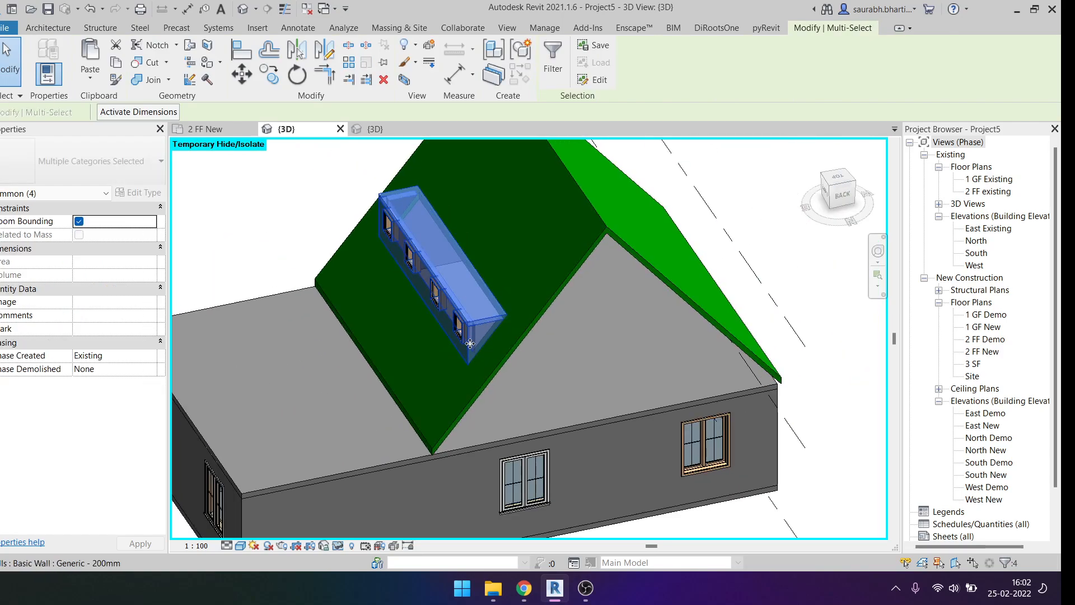
{"action": "middle_click_drag", "start_coordinate": [469, 343], "coordinate": [570, 310], "text": "shift"}
{"action": "scroll", "coordinate": [513, 288], "scroll_direction": "up", "scroll_amount": 4}
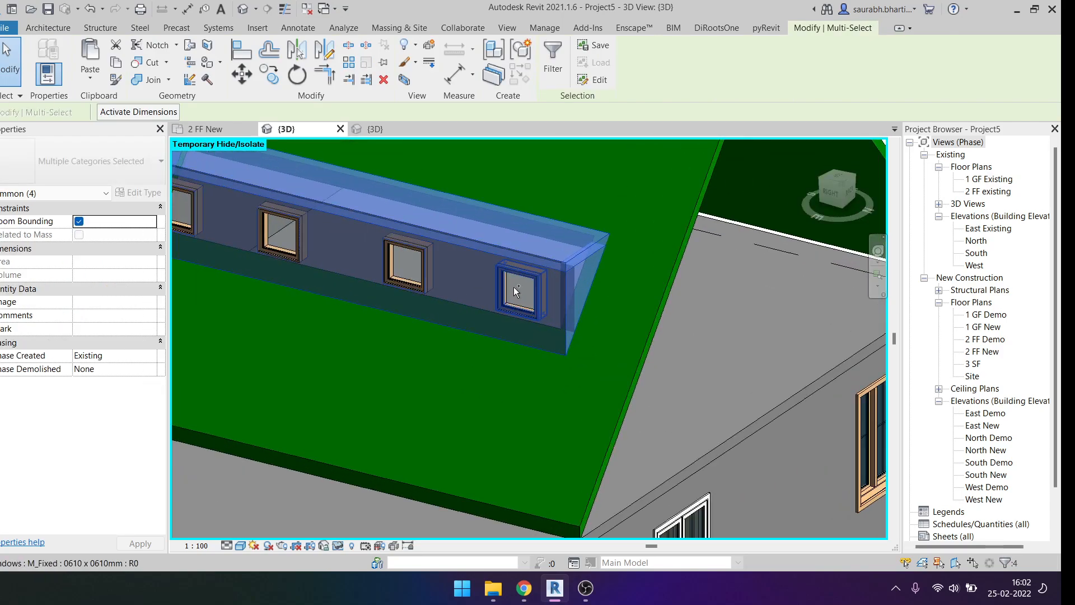
{"action": "left_click", "coordinate": [515, 290], "text": "ctrl"}
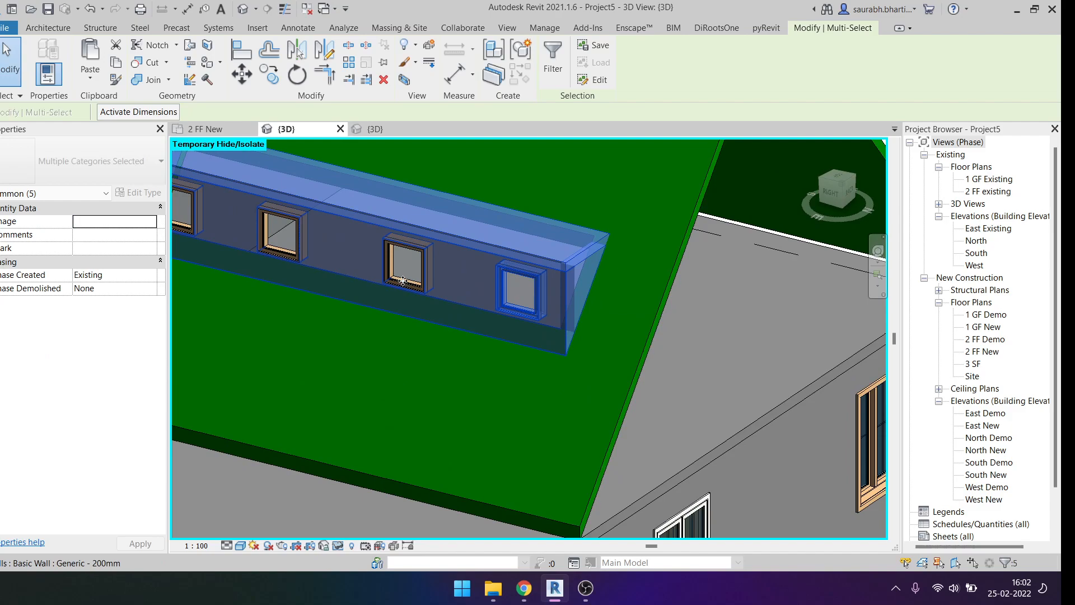
{"action": "middle_click_drag", "start_coordinate": [417, 316], "coordinate": [587, 361]}
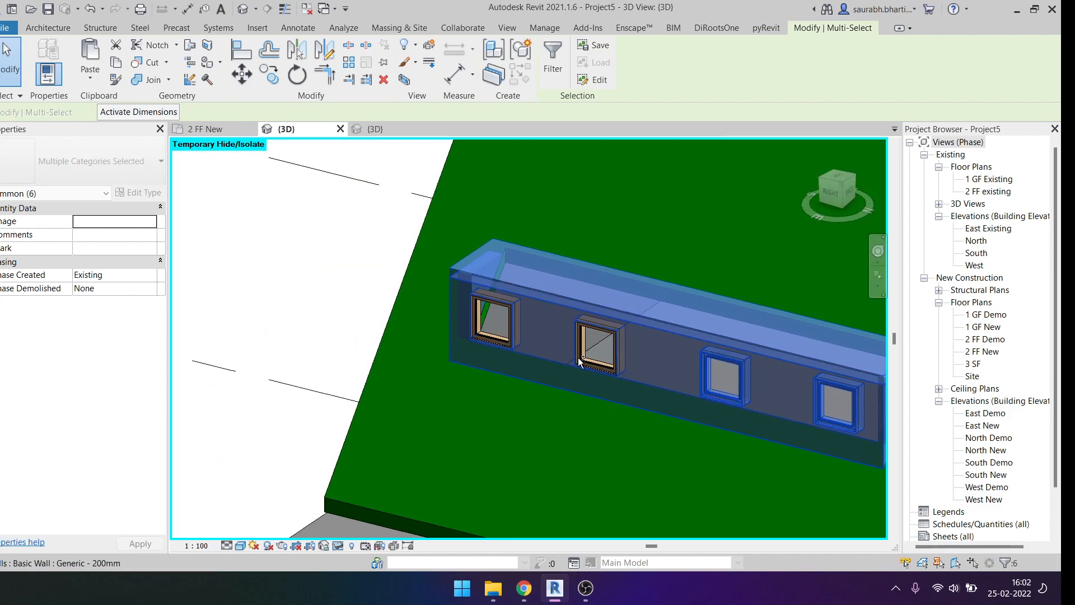
{"action": "left_click", "coordinate": [584, 344], "text": "ctrl"}
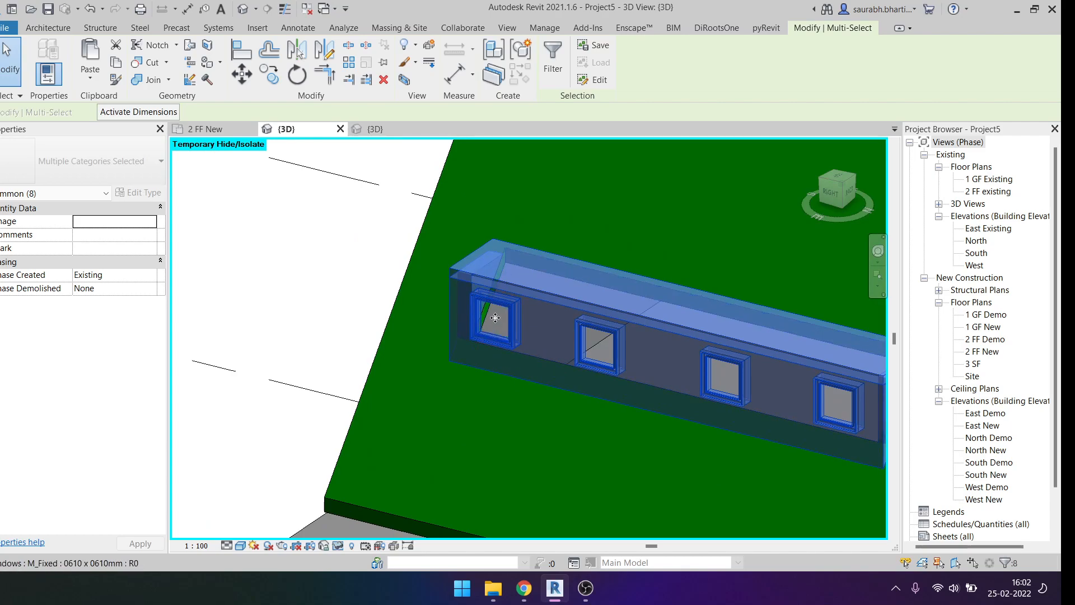
{"action": "scroll", "coordinate": [495, 319], "scroll_direction": "down", "scroll_amount": 2}
{"action": "middle_click_drag", "start_coordinate": [606, 361], "coordinate": [504, 375], "text": "shift"}
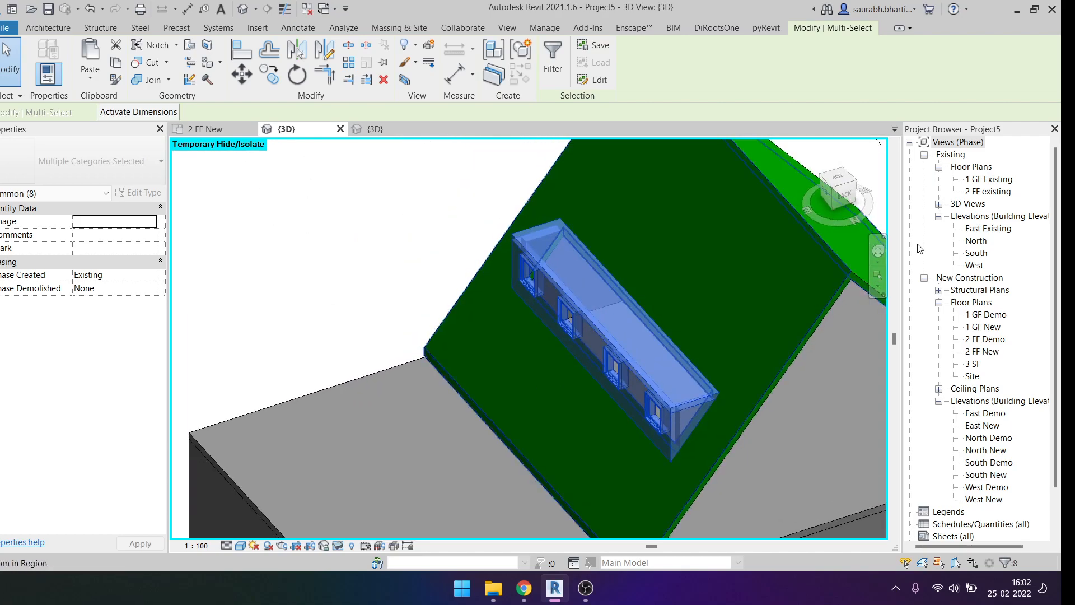
{"action": "left_click", "coordinate": [838, 179]}
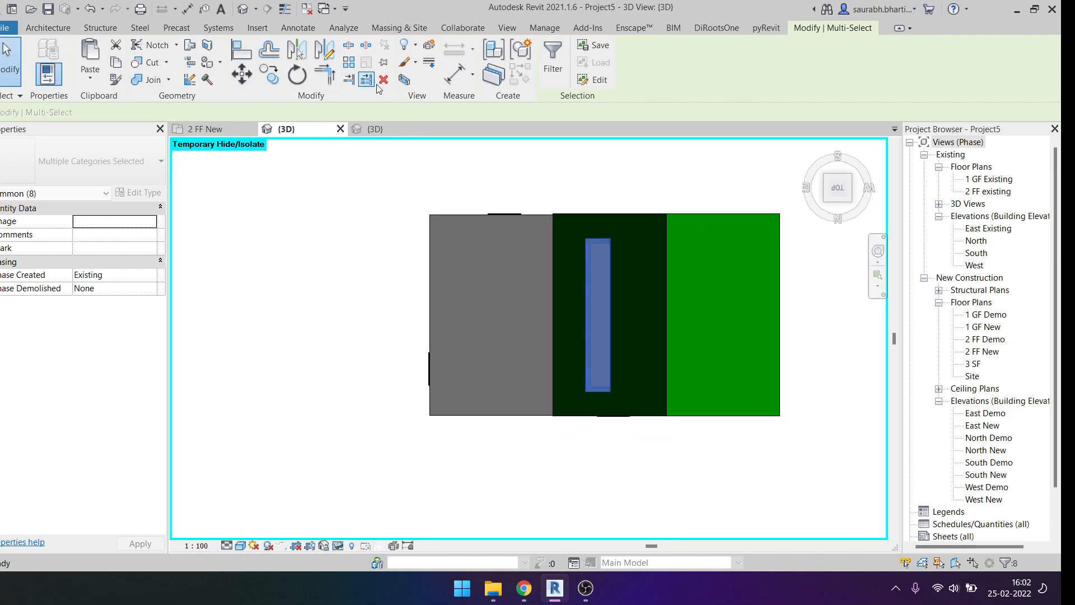
{"action": "scroll", "coordinate": [672, 241], "scroll_direction": "up", "scroll_amount": 2}
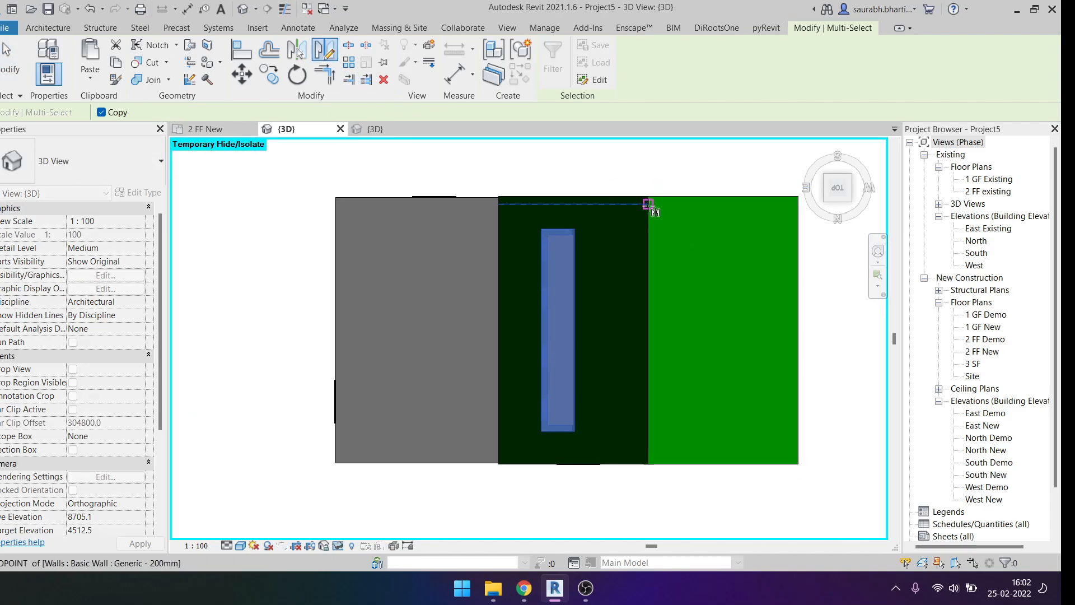
{"action": "left_click", "coordinate": [648, 203]}
{"action": "left_click", "coordinate": [648, 171]}
{"action": "scroll", "coordinate": [647, 223], "scroll_direction": "up", "scroll_amount": 1}
{"action": "key", "text": "Escape"}
{"action": "scroll", "coordinate": [643, 229], "scroll_direction": "down", "scroll_amount": 2}
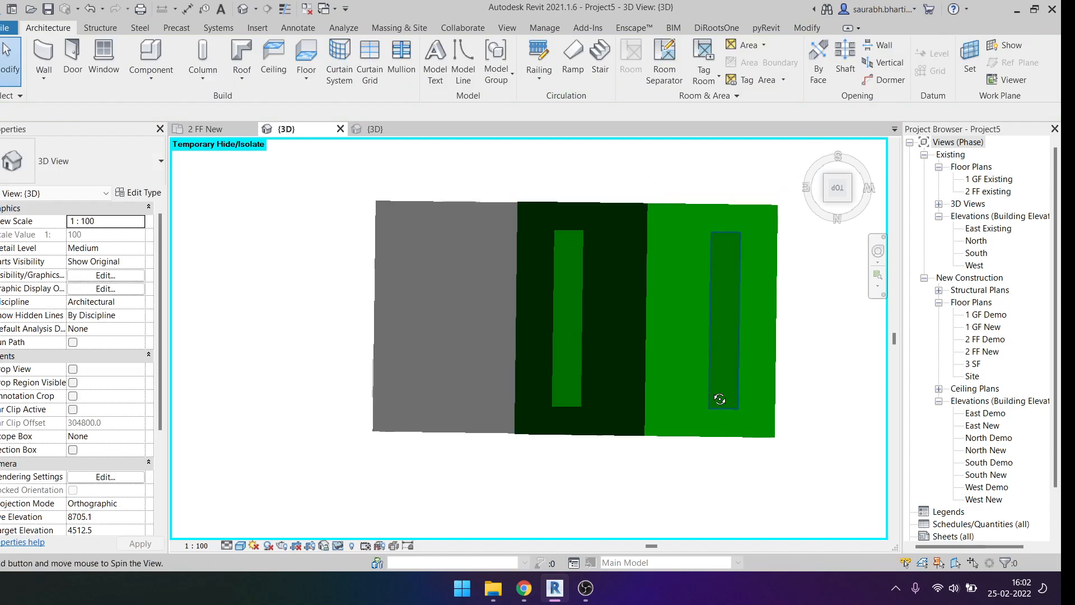
Step: Try to mirror the original dormer's roof opening cut onto the opposite slope with an axis drawn in top view
{"action": "middle_click_drag", "start_coordinate": [729, 402], "coordinate": [558, 111], "text": "shift"}
{"action": "middle_click_drag", "start_coordinate": [633, 314], "coordinate": [824, 272], "text": "shift"}
{"action": "scroll", "coordinate": [706, 311], "scroll_direction": "up", "scroll_amount": 4}
{"action": "middle_click_drag", "start_coordinate": [706, 311], "coordinate": [614, 338]}
{"action": "scroll", "coordinate": [557, 271], "scroll_direction": "down", "scroll_amount": 3}
{"action": "middle_click_drag", "start_coordinate": [555, 272], "coordinate": [457, 353], "text": "shift"}
{"action": "left_click", "coordinate": [311, 277]}
{"action": "middle_click_drag", "start_coordinate": [346, 287], "coordinate": [414, 386], "text": "shift"}
{"action": "left_click", "coordinate": [323, 50]}
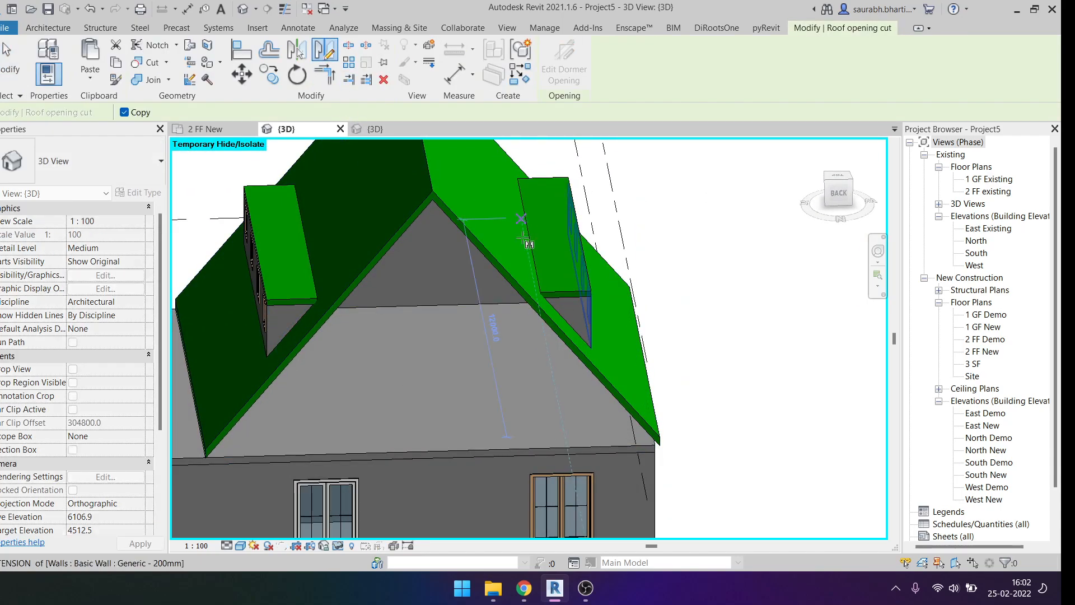
{"action": "left_click", "coordinate": [837, 178]}
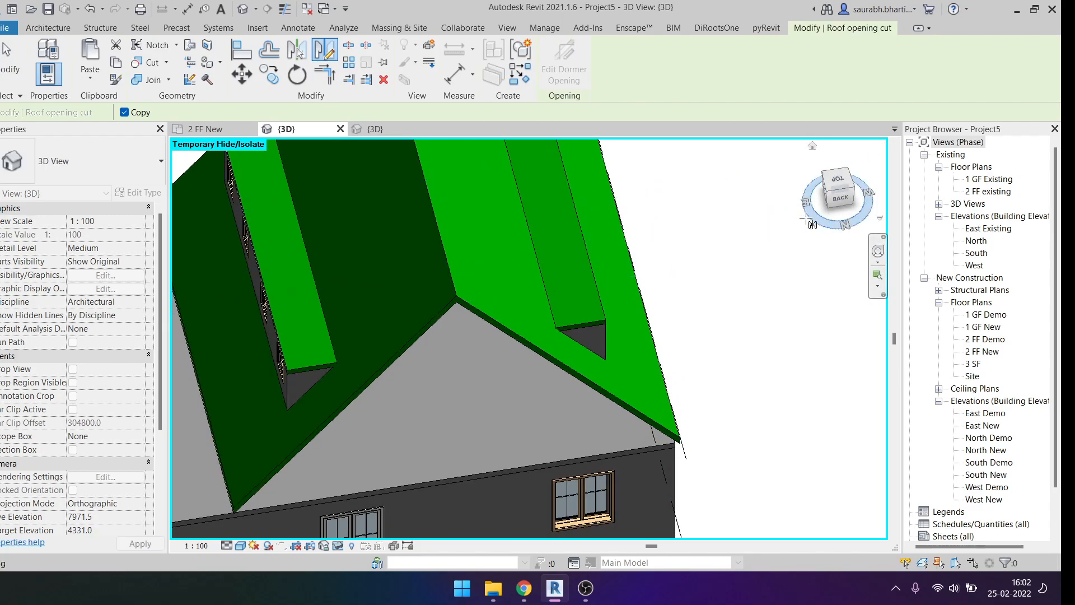
{"action": "left_click", "coordinate": [838, 181]}
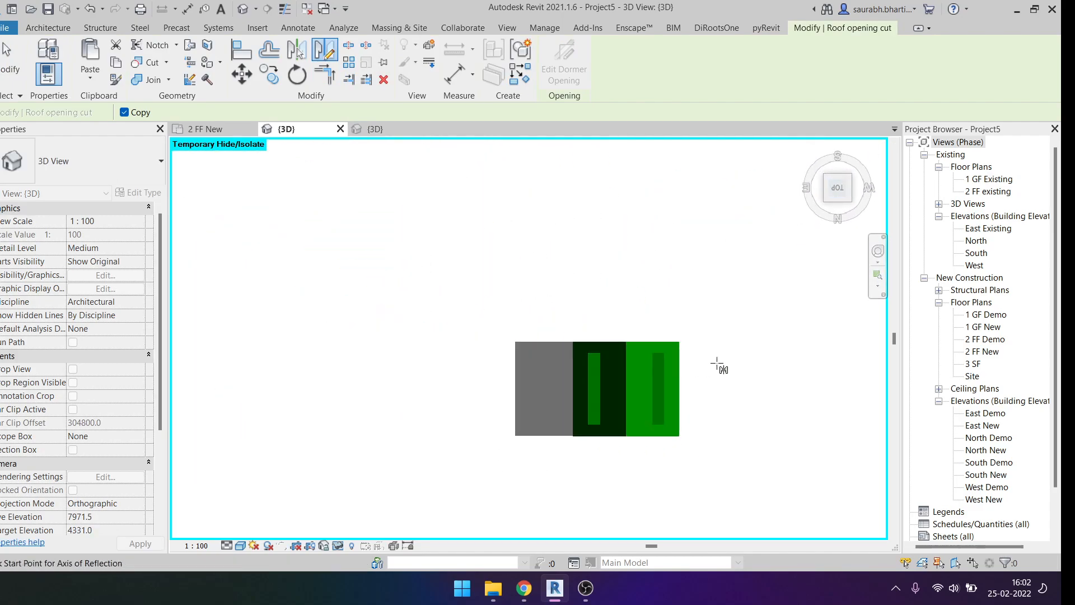
{"action": "scroll", "coordinate": [623, 352], "scroll_direction": "up", "scroll_amount": 1}
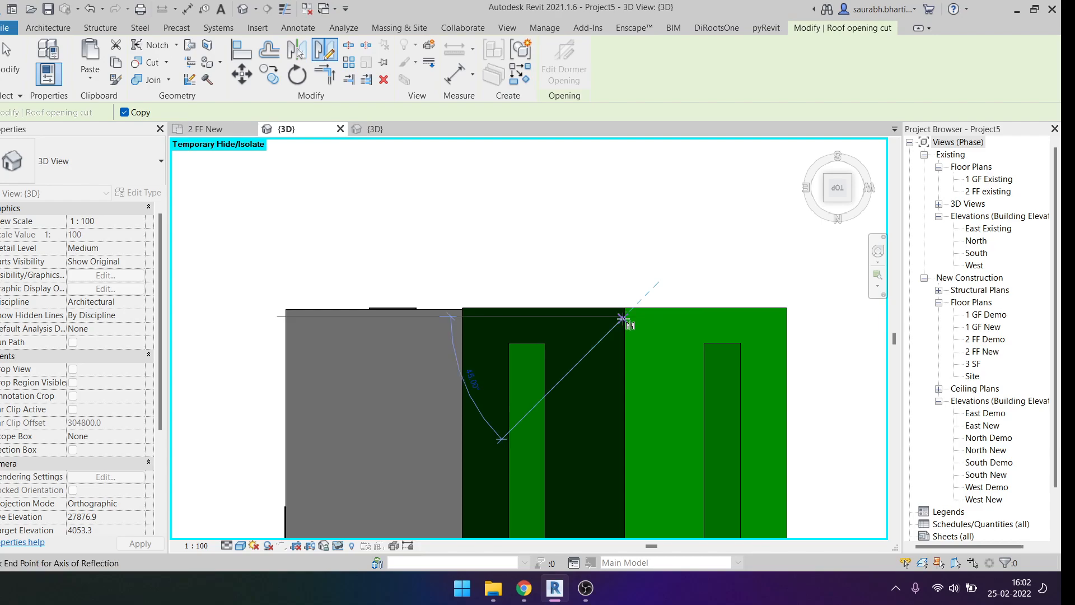
{"action": "left_click", "coordinate": [625, 280]}
{"action": "middle_click_drag", "start_coordinate": [614, 279], "coordinate": [678, 373], "text": "shift"}
{"action": "key", "text": "Escape"}
{"action": "scroll", "coordinate": [659, 352], "scroll_direction": "up", "scroll_amount": 4}
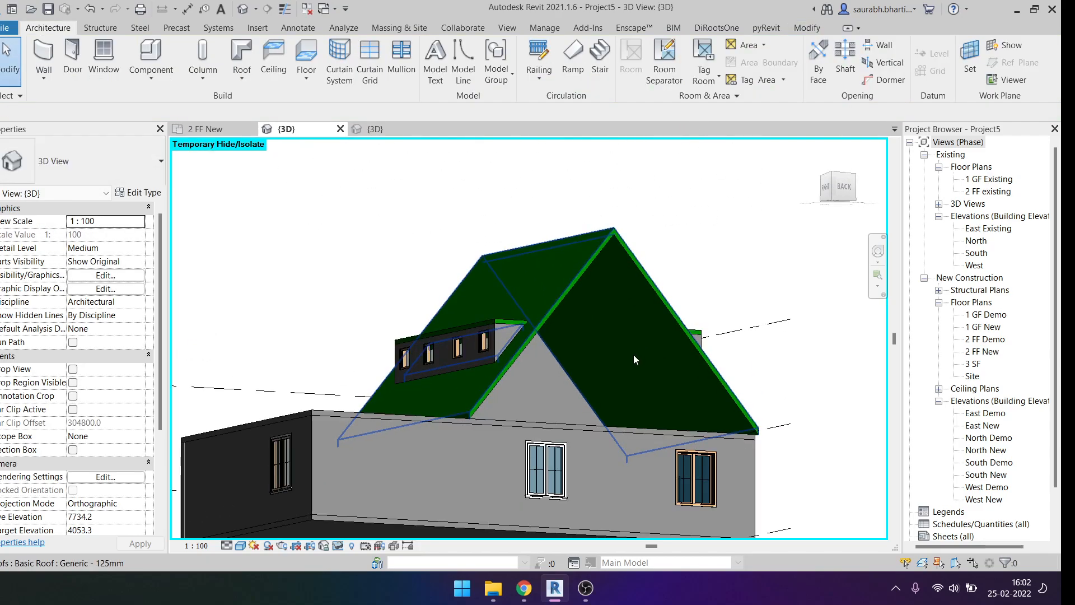
{"action": "scroll", "coordinate": [496, 370], "scroll_direction": "up", "scroll_amount": 3}
{"action": "scroll", "coordinate": [496, 371], "scroll_direction": "down", "scroll_amount": 4}
{"action": "left_click", "coordinate": [368, 363]}
{"action": "middle_click_drag", "start_coordinate": [368, 363], "coordinate": [421, 404], "text": "shift"}
{"action": "left_click", "coordinate": [338, 59]}
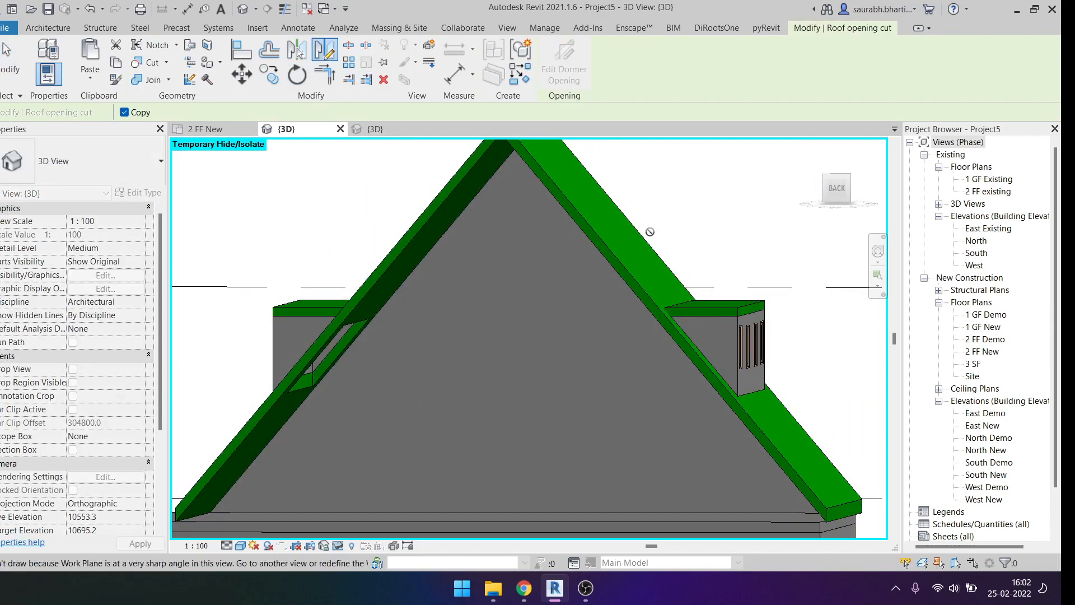
{"action": "scroll", "coordinate": [610, 260], "scroll_direction": "down", "scroll_amount": 5}
{"action": "middle_click_drag", "start_coordinate": [798, 328], "coordinate": [778, 386], "text": "shift"}
{"action": "key", "text": "Escape"}
{"action": "key", "text": "Escape"}
Step: Hide the mirrored dormer's flat roof in the 3D view so its three walls show from the top
{"action": "scroll", "coordinate": [645, 368], "scroll_direction": "up", "scroll_amount": 5}
{"action": "left_click", "coordinate": [628, 311]}
{"action": "middle_click_drag", "start_coordinate": [679, 358], "coordinate": [665, 416], "text": "shift"}
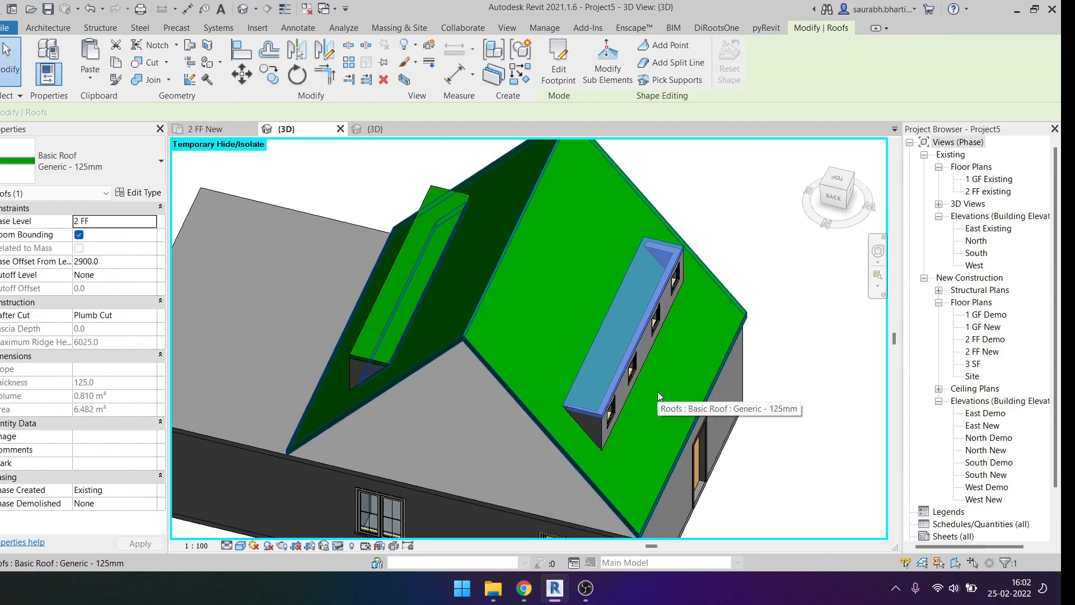
{"action": "key", "text": "Delete"}
{"action": "middle_click_drag", "start_coordinate": [659, 295], "coordinate": [706, 372], "text": "shift"}
{"action": "left_click", "coordinate": [839, 187]}
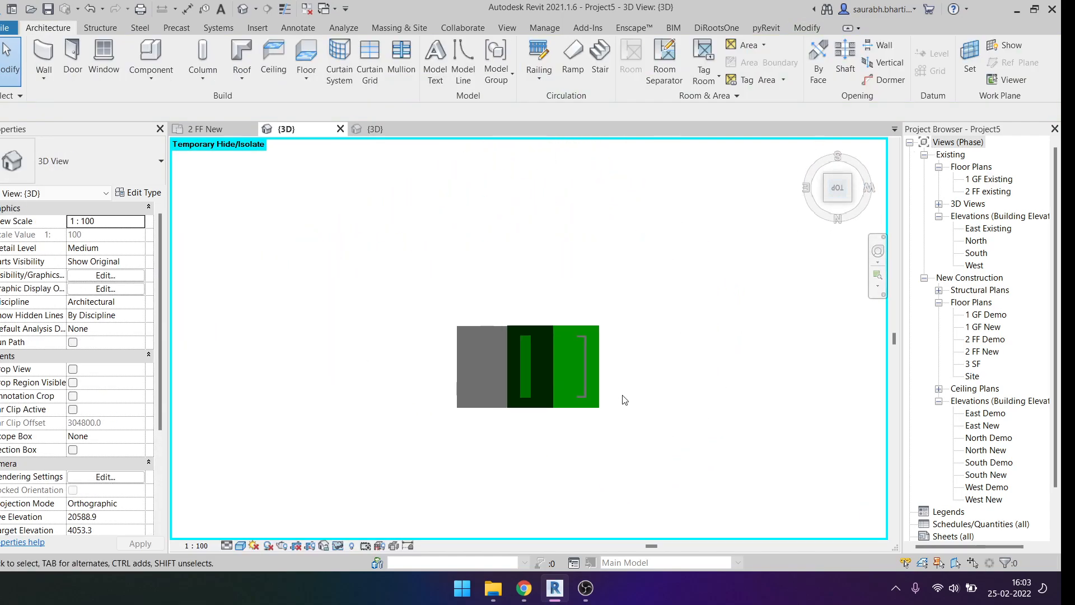
{"action": "middle_click_drag", "start_coordinate": [689, 428], "coordinate": [651, 387]}
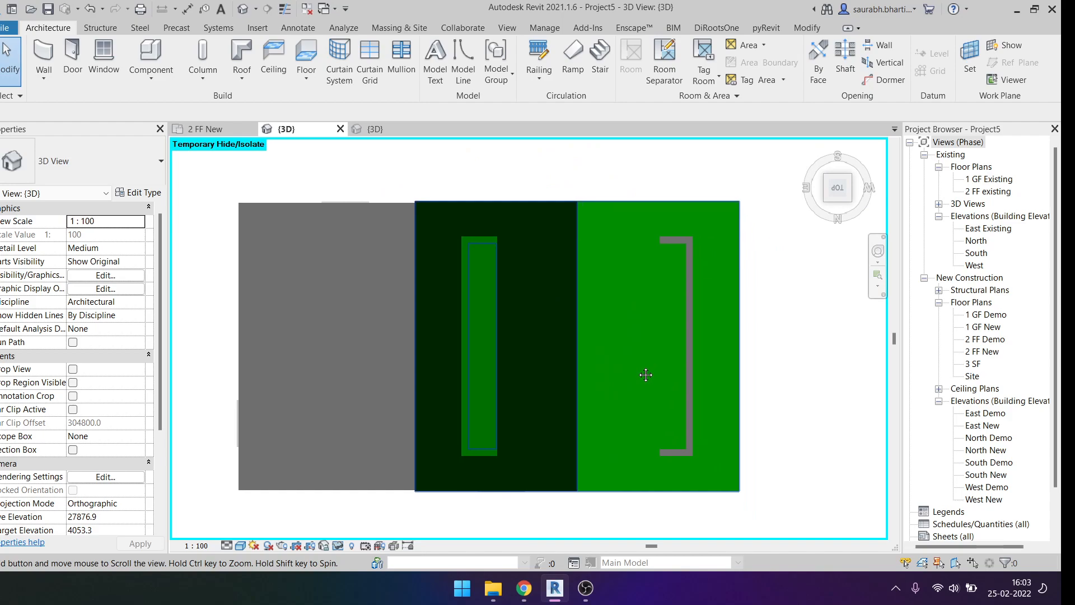
{"action": "right_click", "coordinate": [693, 340]}
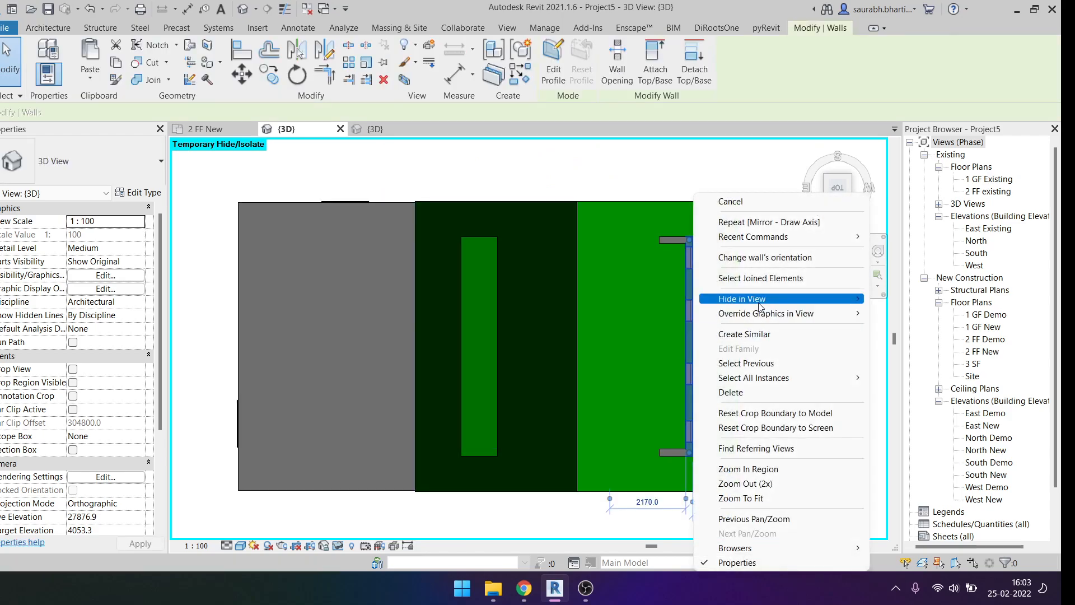
{"action": "mouse_move", "coordinate": [762, 299]}
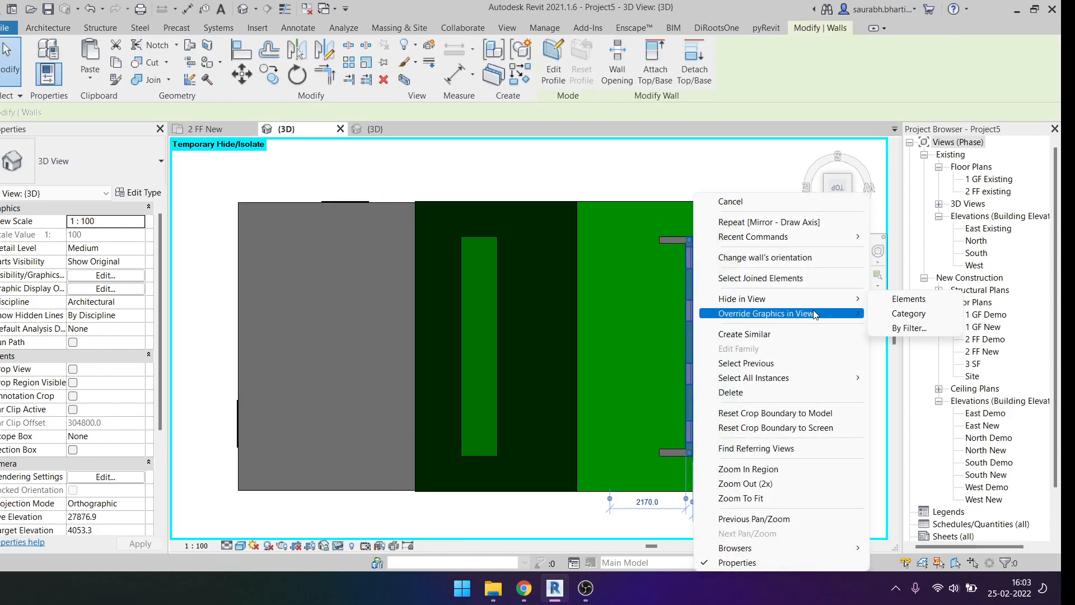
{"action": "key", "text": "Escape"}
{"action": "middle_click_drag", "start_coordinate": [696, 329], "coordinate": [685, 323]}
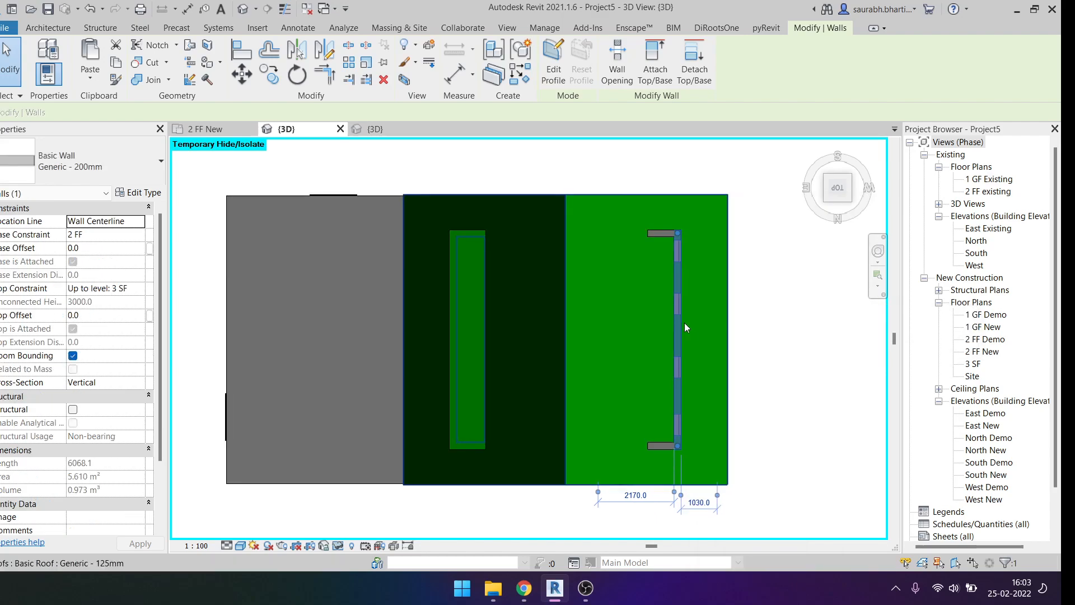
{"action": "key", "text": "Escape"}
Step: Try to cut a dormer opening in the main roof bounded by the inner faces of the mirrored dormer's three walls
{"action": "left_click", "coordinate": [879, 79]}
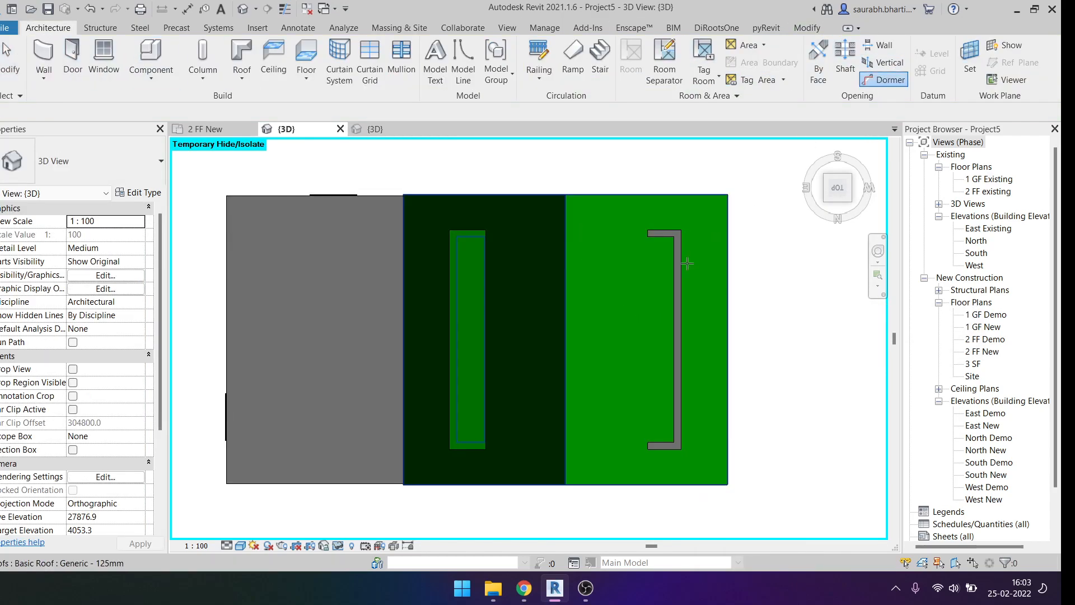
{"action": "left_click", "coordinate": [570, 234]}
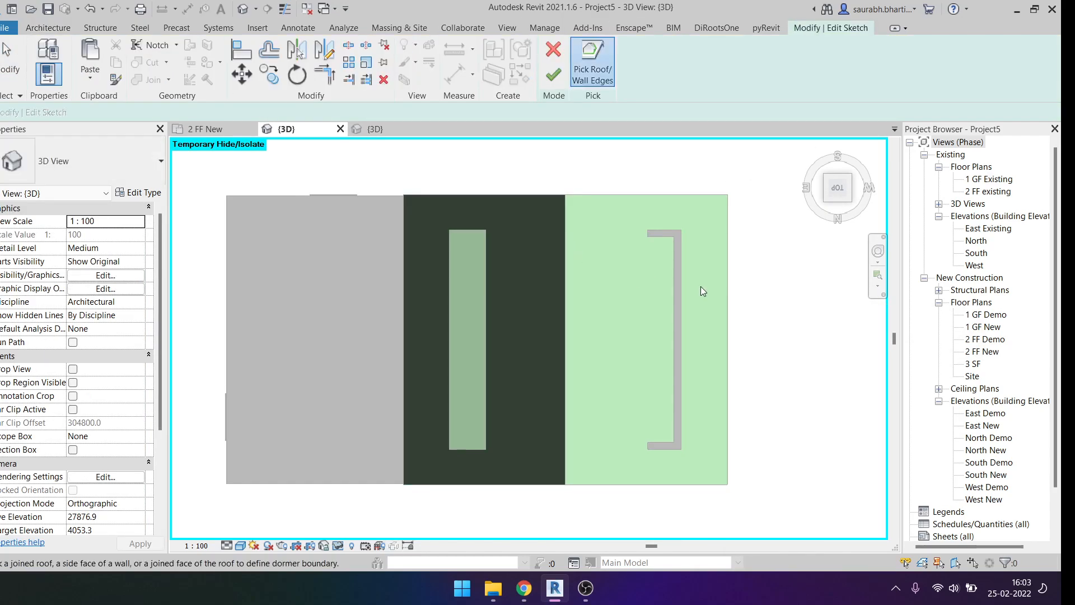
{"action": "scroll", "coordinate": [652, 216], "scroll_direction": "up", "scroll_amount": 1}
{"action": "left_click", "coordinate": [675, 289]}
{"action": "left_click", "coordinate": [660, 242]}
{"action": "left_click", "coordinate": [663, 475]}
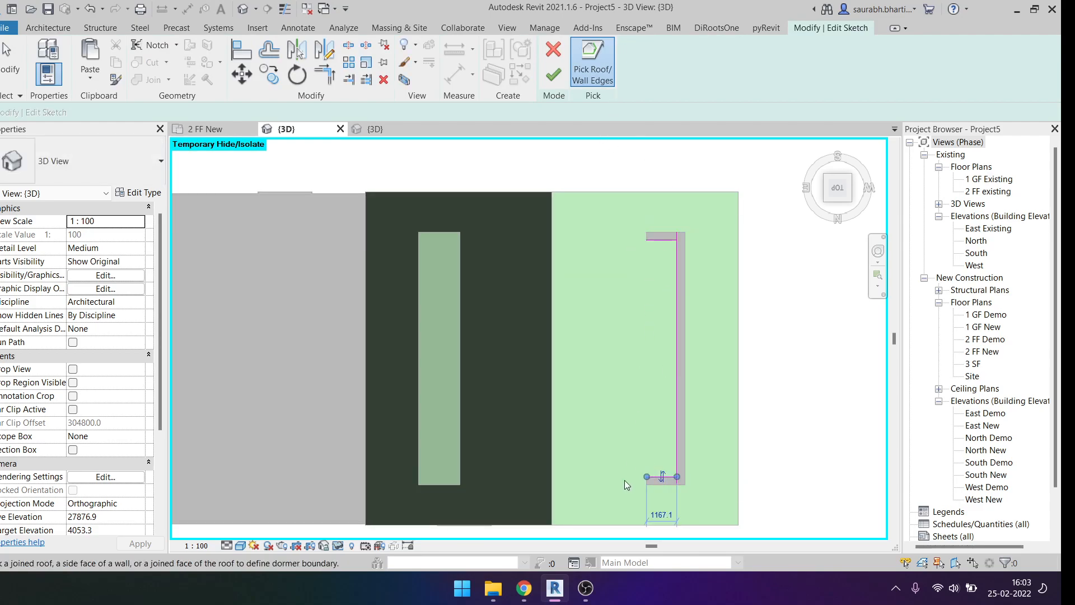
{"action": "key", "text": "t"}
{"action": "key", "text": "r"}
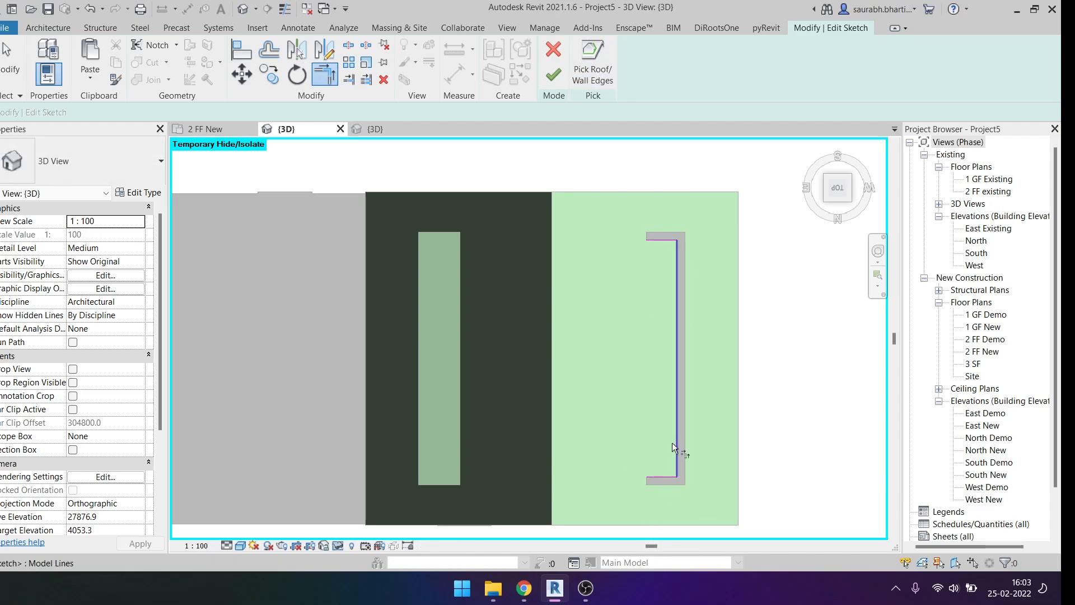
{"action": "left_click", "coordinate": [560, 82]}
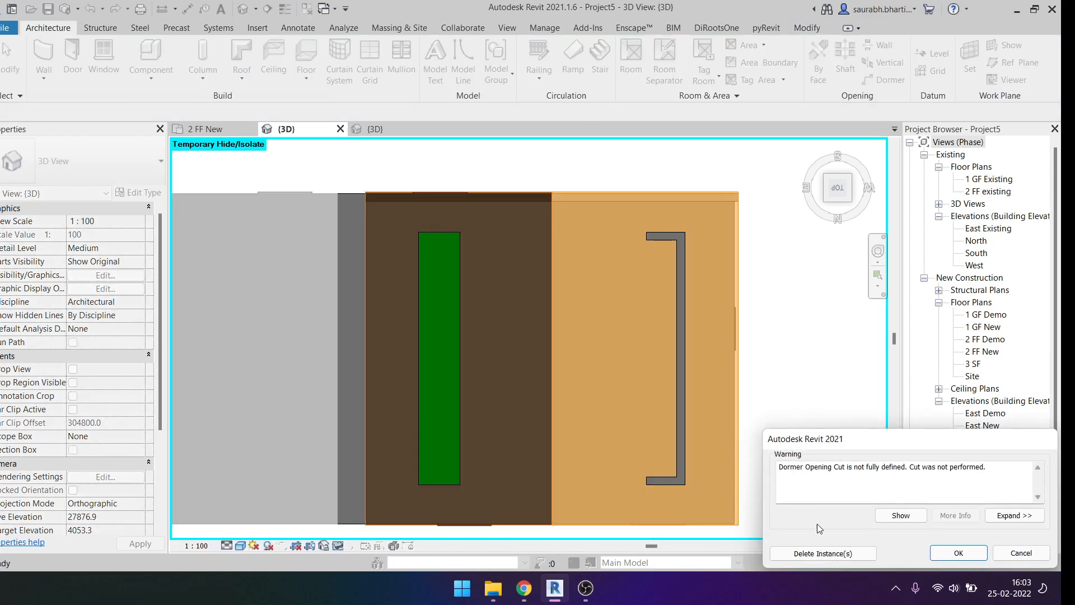
{"action": "left_click", "coordinate": [1020, 552]}
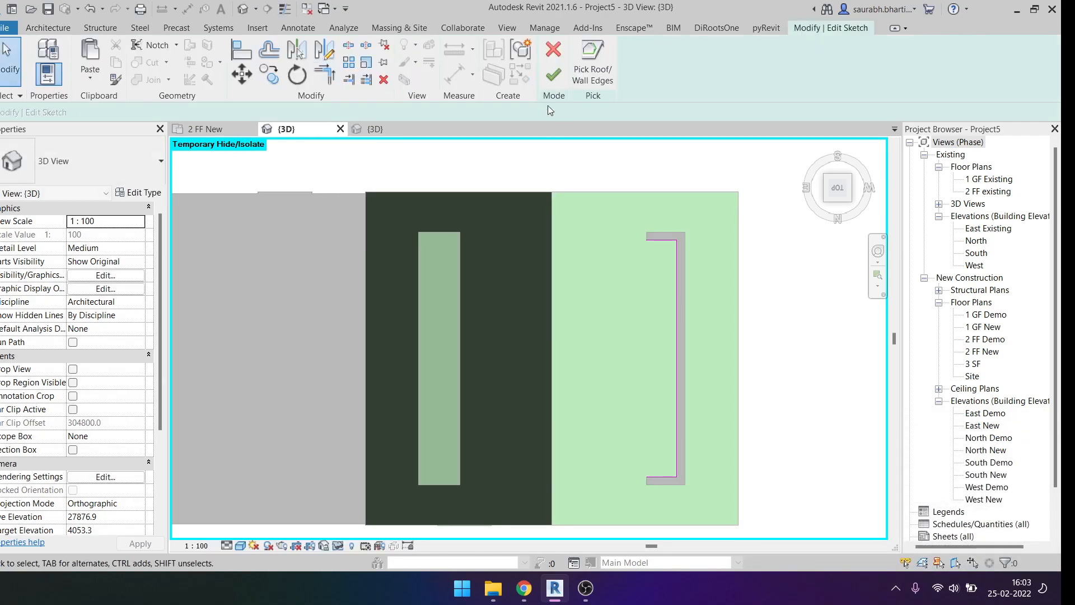
{"action": "left_click", "coordinate": [553, 50]}
{"action": "left_click", "coordinate": [557, 302]}
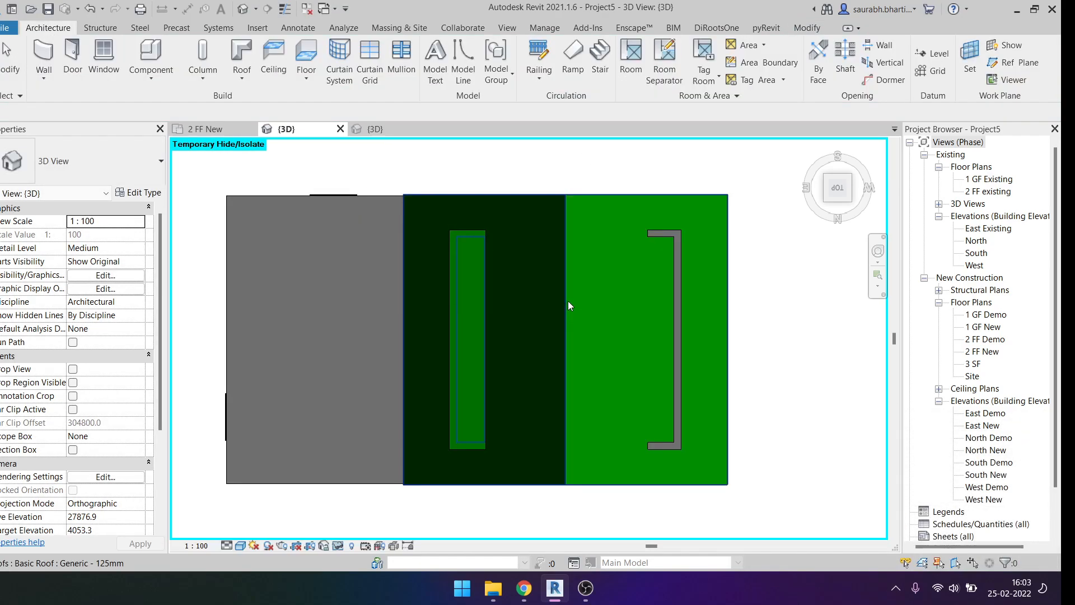
Step: Draw a Generic - 200mm wall with location line Finish Face: Exterior across the open back of the mirrored dormer, between its side walls' ends
{"action": "key", "text": "w"}
{"action": "key", "text": "a"}
{"action": "scroll", "coordinate": [637, 233], "scroll_direction": "up", "scroll_amount": 3}
{"action": "left_click", "coordinate": [659, 226]}
{"action": "scroll", "coordinate": [642, 303], "scroll_direction": "down", "scroll_amount": 5}
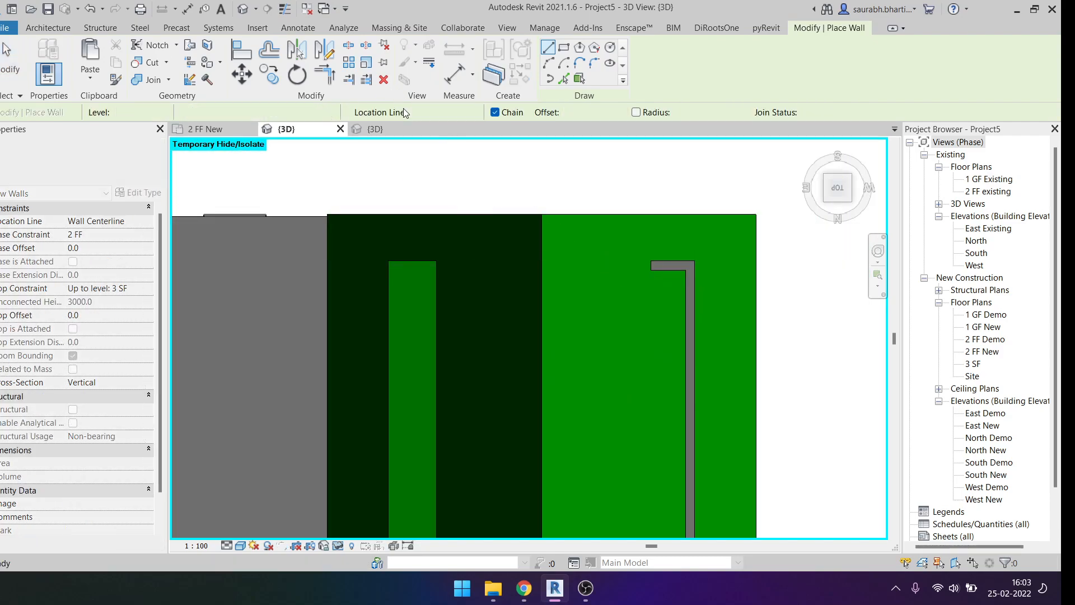
{"action": "key", "text": "Escape"}
{"action": "left_click", "coordinate": [443, 112]}
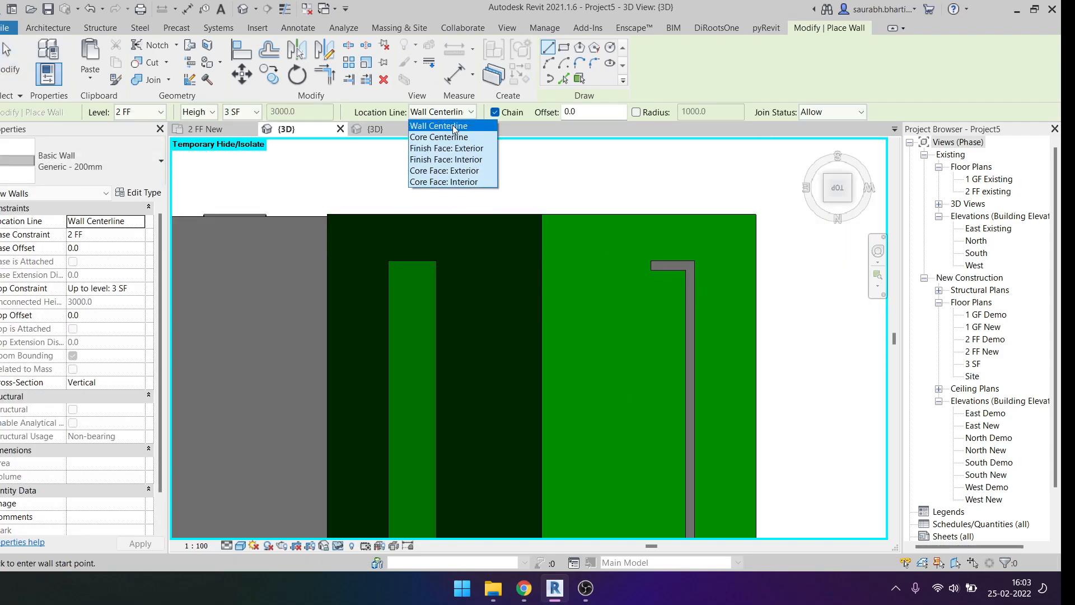
{"action": "left_click", "coordinate": [466, 151]}
{"action": "scroll", "coordinate": [672, 274], "scroll_direction": "up", "scroll_amount": 3}
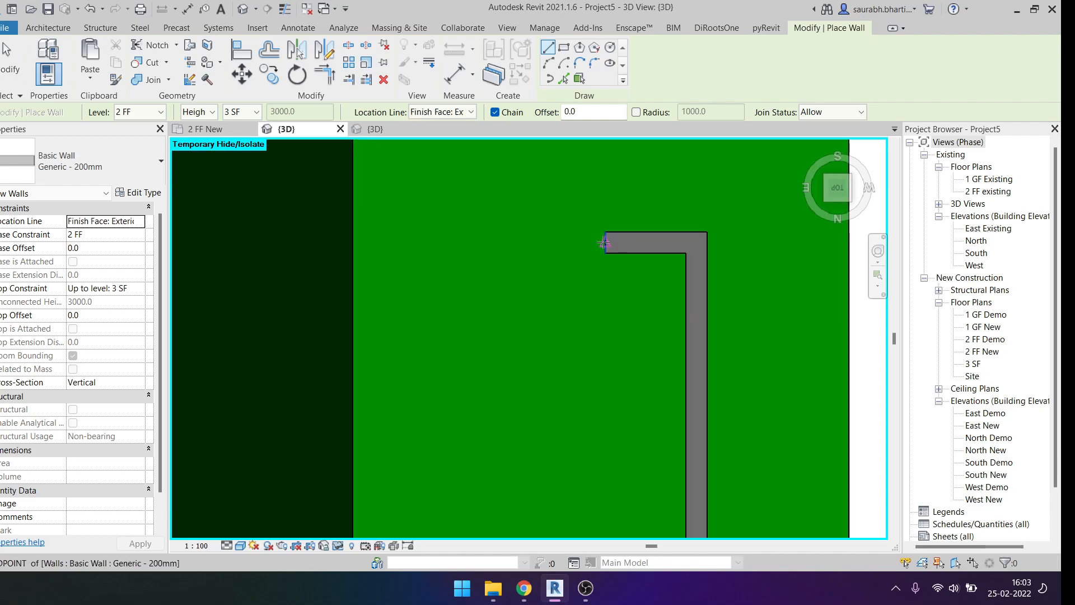
{"action": "left_click", "coordinate": [603, 243]}
{"action": "scroll", "coordinate": [644, 307], "scroll_direction": "down", "scroll_amount": 3}
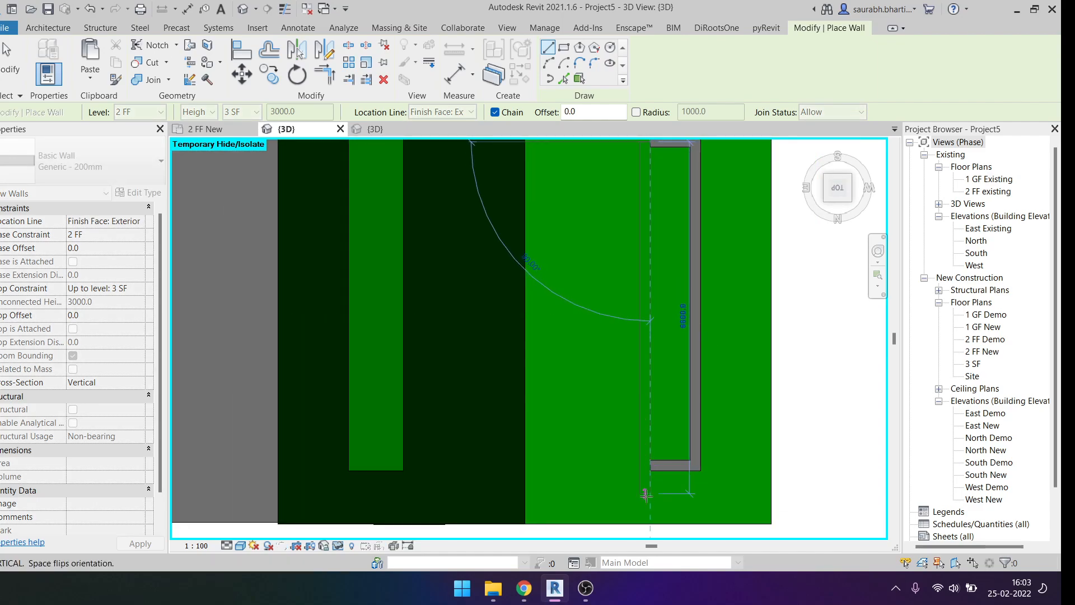
{"action": "scroll", "coordinate": [649, 469], "scroll_direction": "up", "scroll_amount": 1}
{"action": "left_click", "coordinate": [650, 469]}
{"action": "scroll", "coordinate": [635, 422], "scroll_direction": "down", "scroll_amount": 4}
{"action": "key", "text": "Escape"}
{"action": "key", "text": "Escape"}
{"action": "middle_click_drag", "start_coordinate": [663, 427], "coordinate": [650, 145], "text": "shift"}
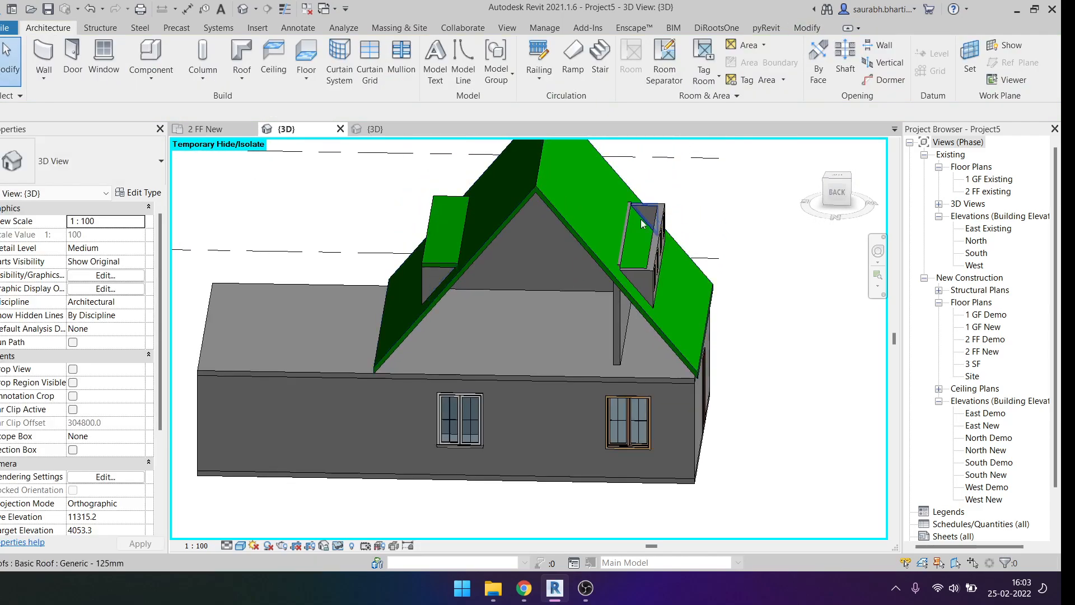
Step: Cut a dormer opening in the main roof bounded by the inner faces of the mirrored dormer's four walls
{"action": "left_click", "coordinate": [838, 178]}
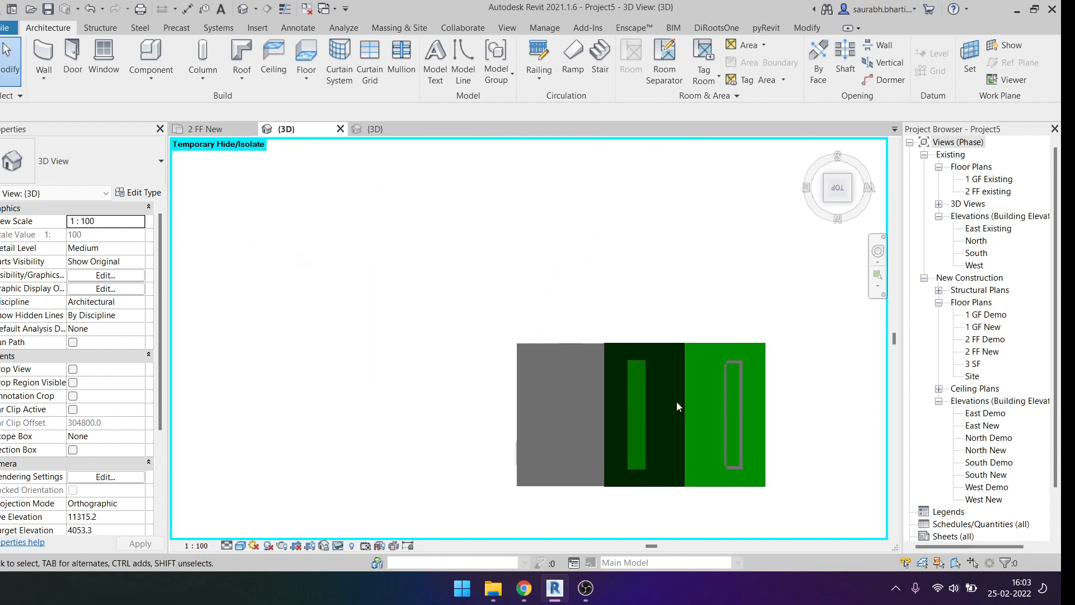
{"action": "left_click", "coordinate": [890, 84]}
{"action": "scroll", "coordinate": [652, 437], "scroll_direction": "up", "scroll_amount": 5}
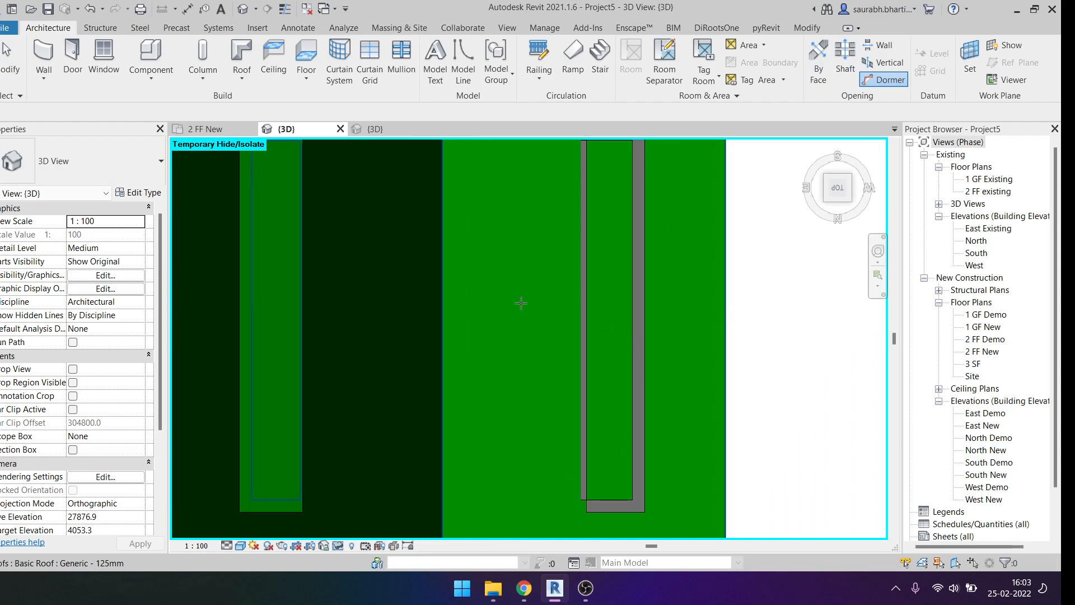
{"action": "left_click", "coordinate": [521, 303]}
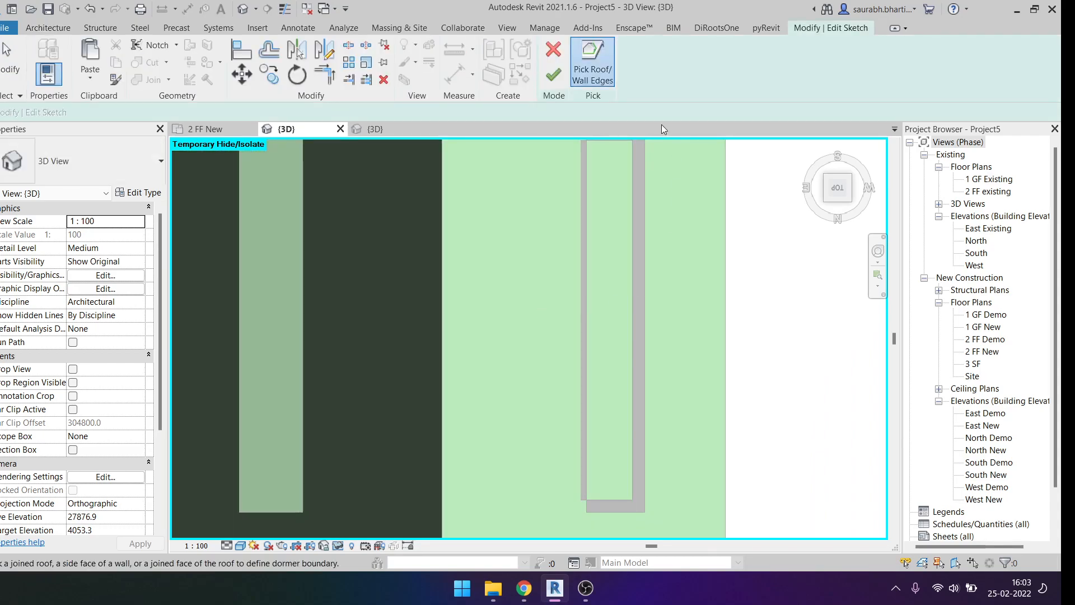
{"action": "left_click", "coordinate": [590, 336]}
{"action": "left_click", "coordinate": [637, 458]}
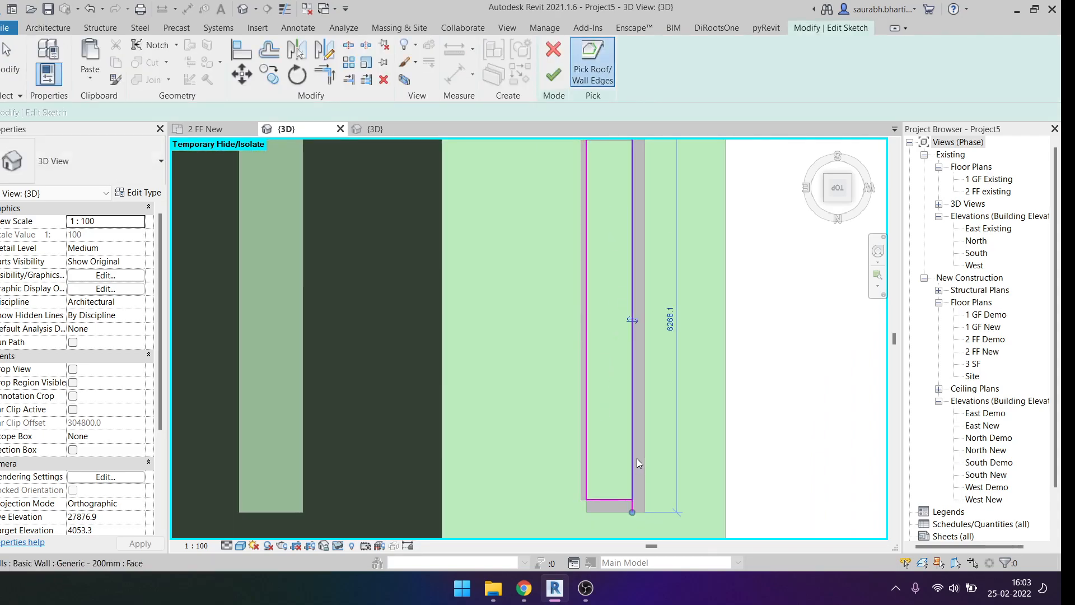
{"action": "middle_click_drag", "start_coordinate": [632, 246], "coordinate": [636, 398]}
{"action": "left_click", "coordinate": [612, 293]}
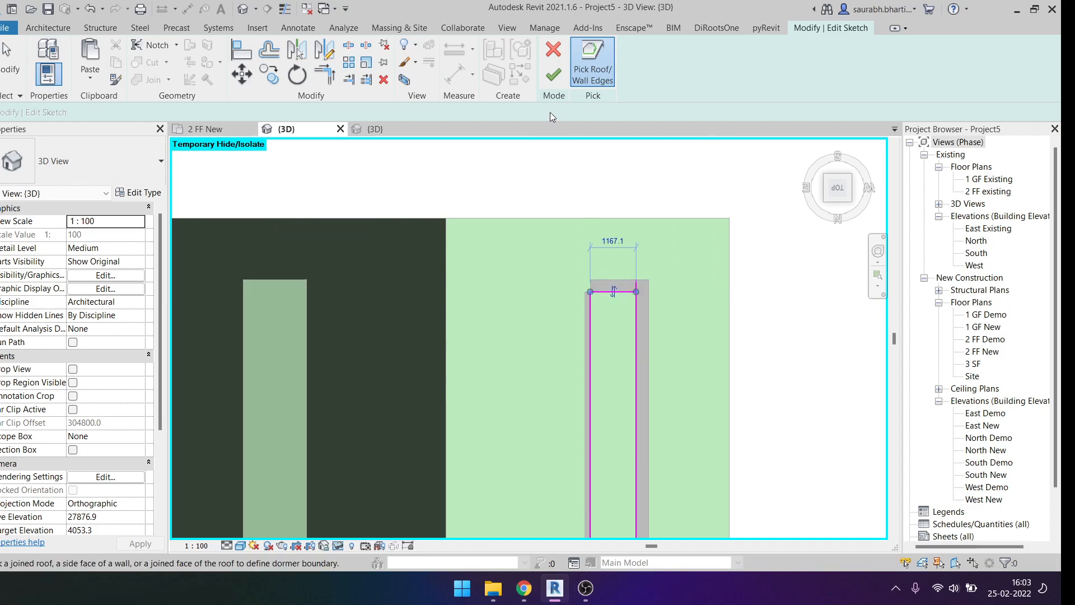
{"action": "left_click", "coordinate": [554, 75]}
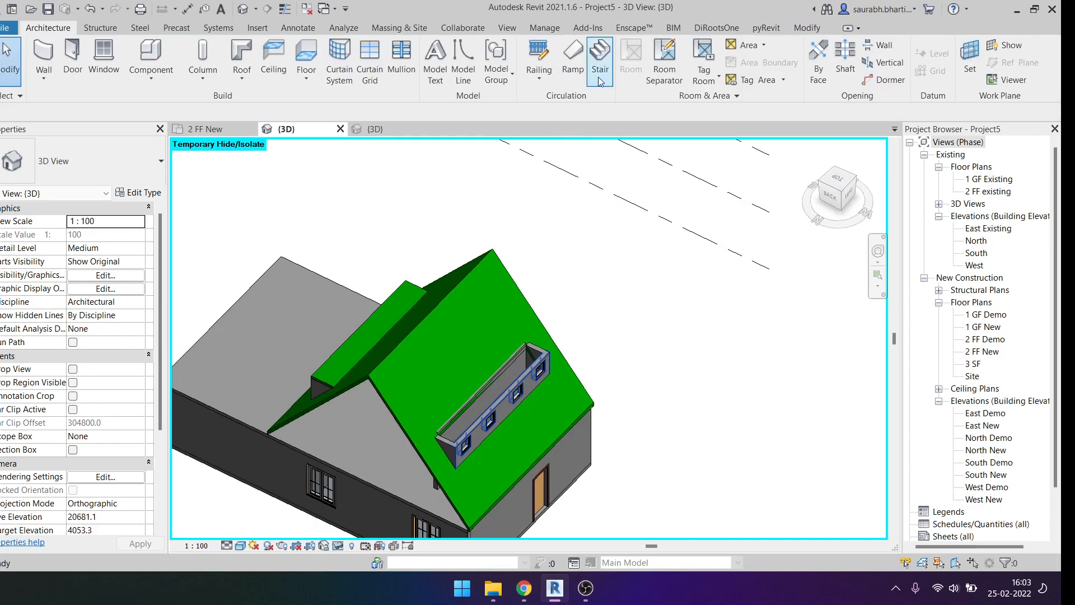
Step: Delete the helper wall that closes the back of the mirrored dormer
{"action": "scroll", "coordinate": [477, 405], "scroll_direction": "up", "scroll_amount": 4}
{"action": "left_click", "coordinate": [479, 402]}
{"action": "key", "text": "Delete"}
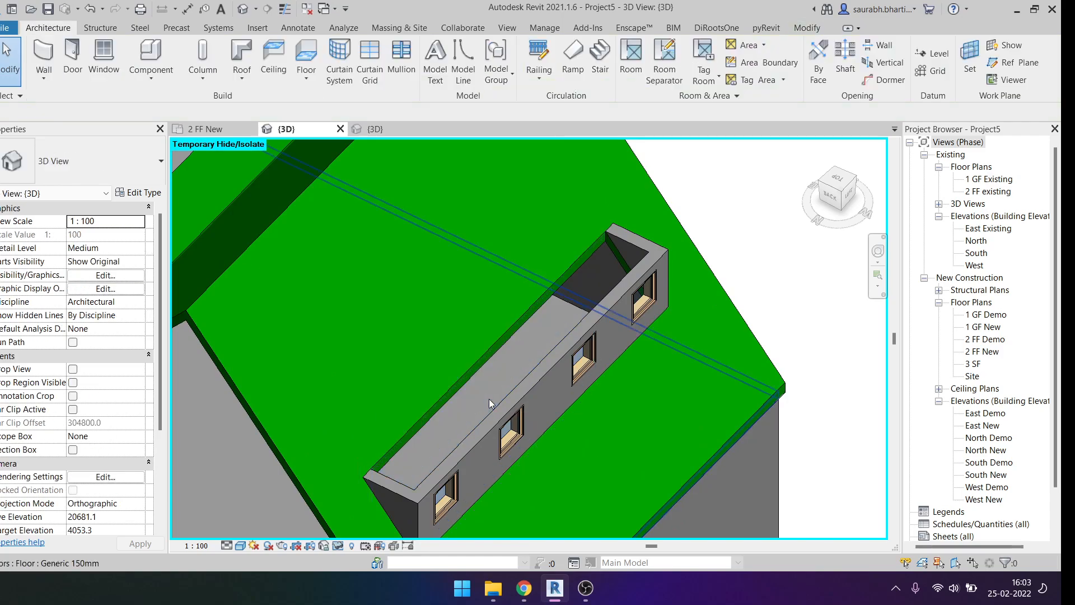
Step: Reveal the hidden elements in the 3D view and locate the mirrored dormer's hidden flat roof
{"action": "scroll", "coordinate": [510, 400], "scroll_direction": "down", "scroll_amount": 2}
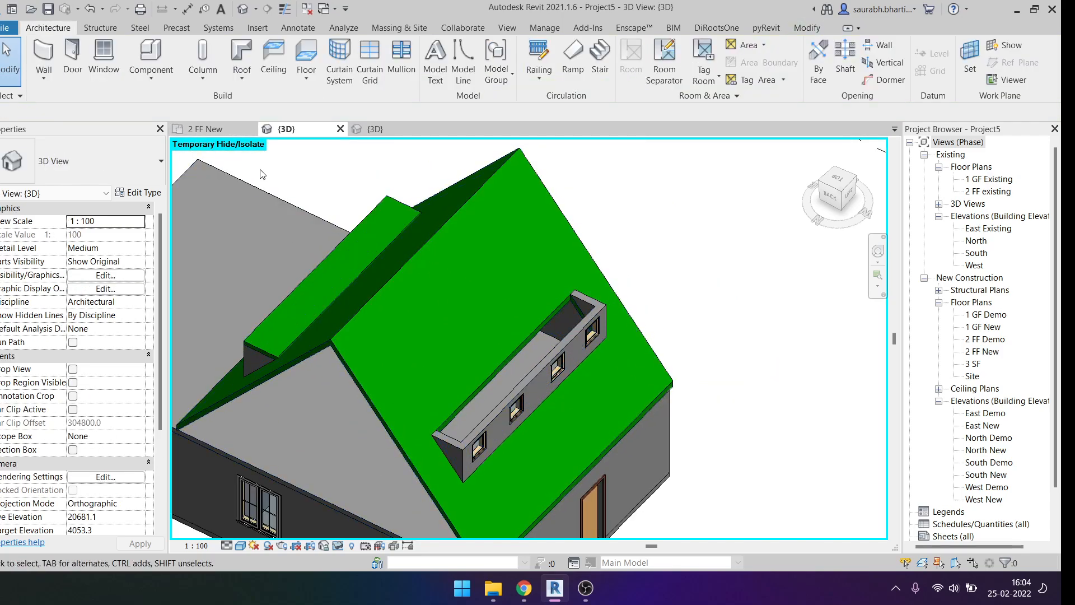
{"action": "scroll", "coordinate": [653, 377], "scroll_direction": "down", "scroll_amount": 3}
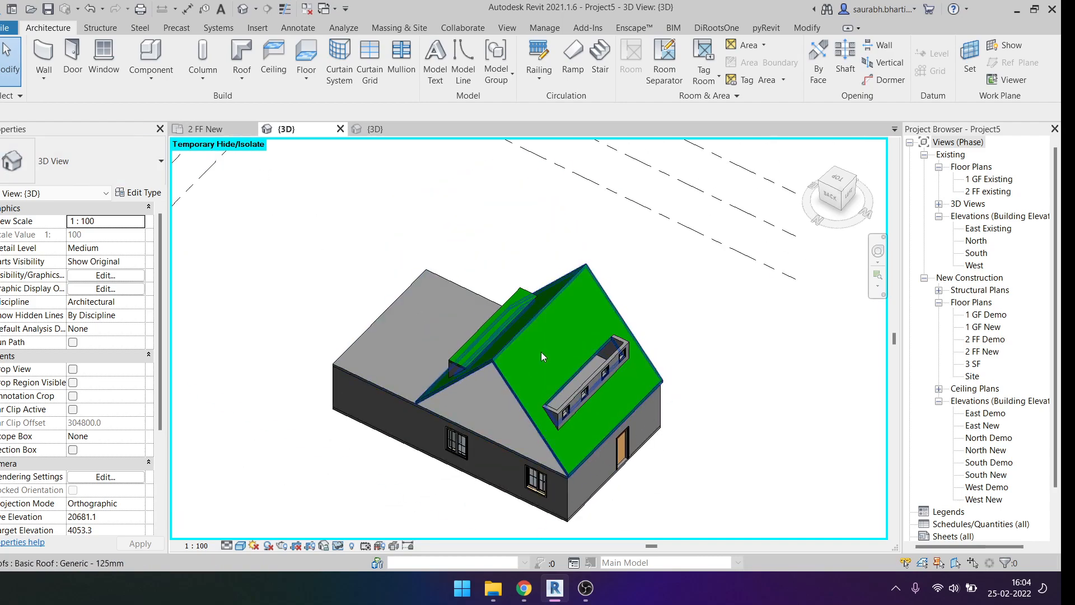
{"action": "scroll", "coordinate": [509, 425], "scroll_direction": "up", "scroll_amount": 1}
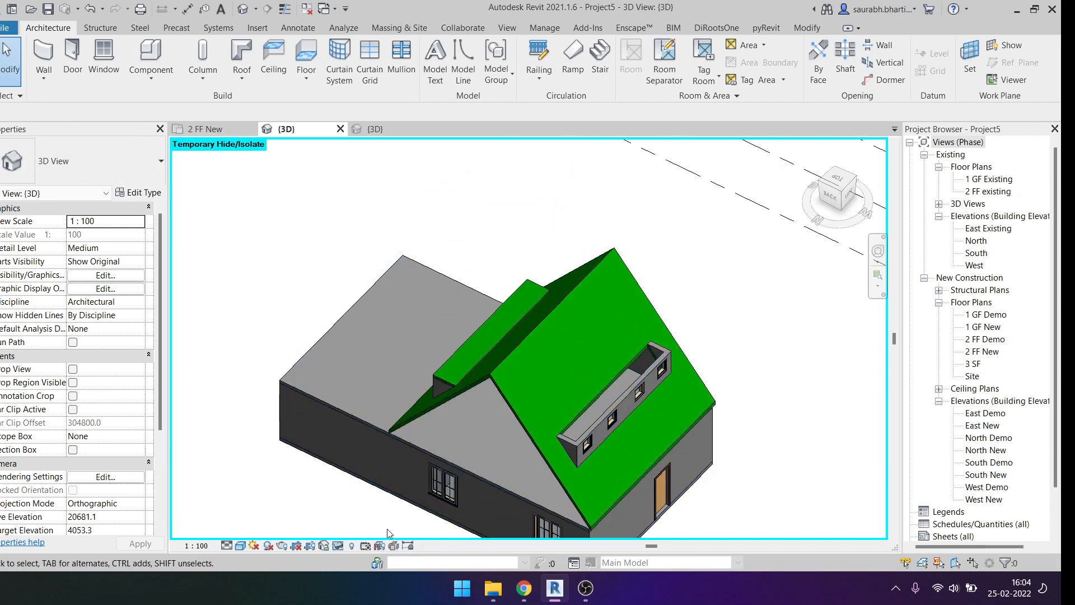
{"action": "left_click", "coordinate": [351, 548]}
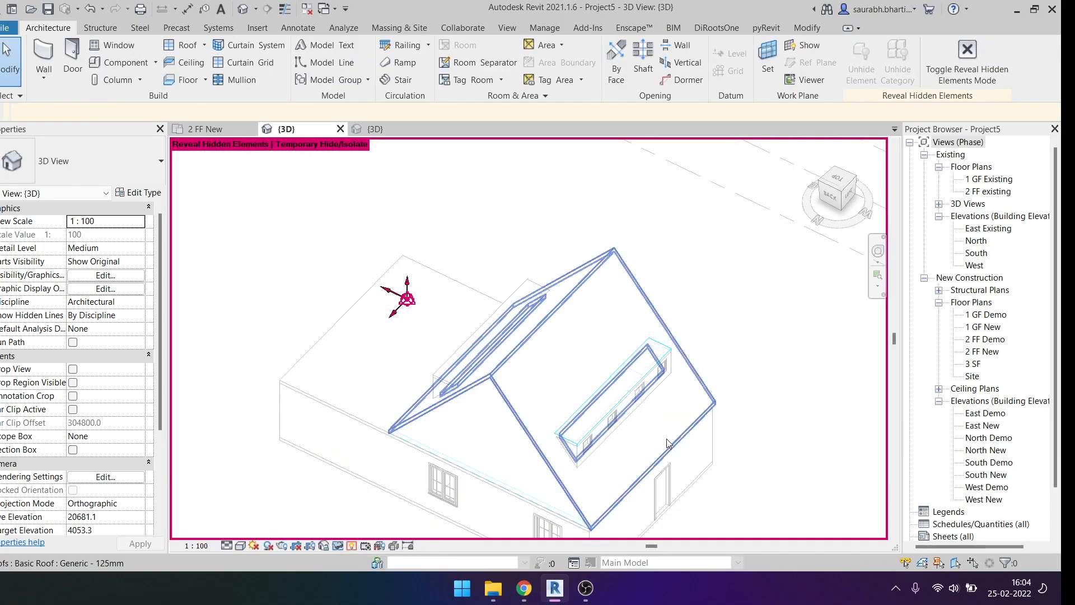
{"action": "scroll", "coordinate": [618, 447], "scroll_direction": "up", "scroll_amount": 5}
{"action": "scroll", "coordinate": [532, 361], "scroll_direction": "down", "scroll_amount": 3}
{"action": "middle_click_drag", "start_coordinate": [535, 364], "coordinate": [607, 387], "text": "shift"}
{"action": "middle_click_drag", "start_coordinate": [607, 387], "coordinate": [528, 489]}
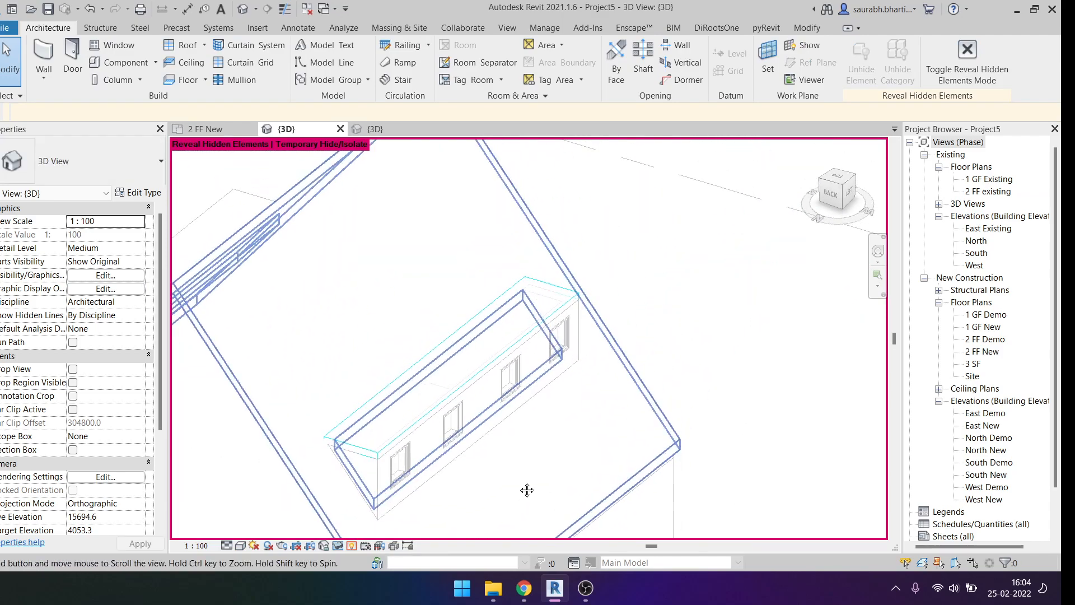
{"action": "scroll", "coordinate": [519, 345], "scroll_direction": "up", "scroll_amount": 2}
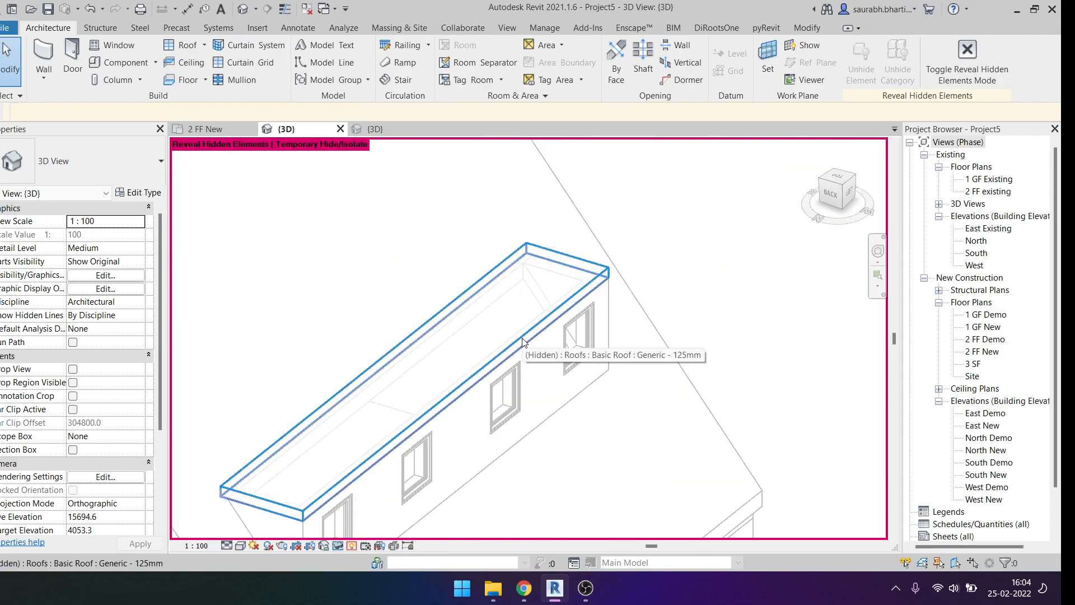
Step: Try to unhide the mirrored dormer's flat roof as an element and leave Reveal Hidden Elements mode
{"action": "left_click", "coordinate": [523, 341]}
{"action": "key", "text": "Escape"}
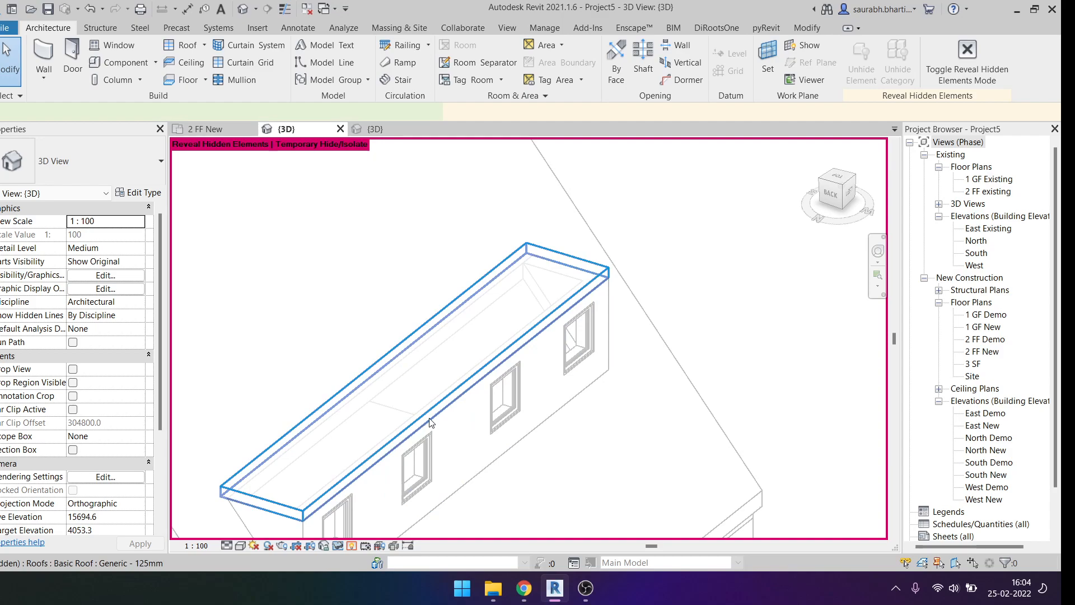
{"action": "right_click", "coordinate": [431, 422]}
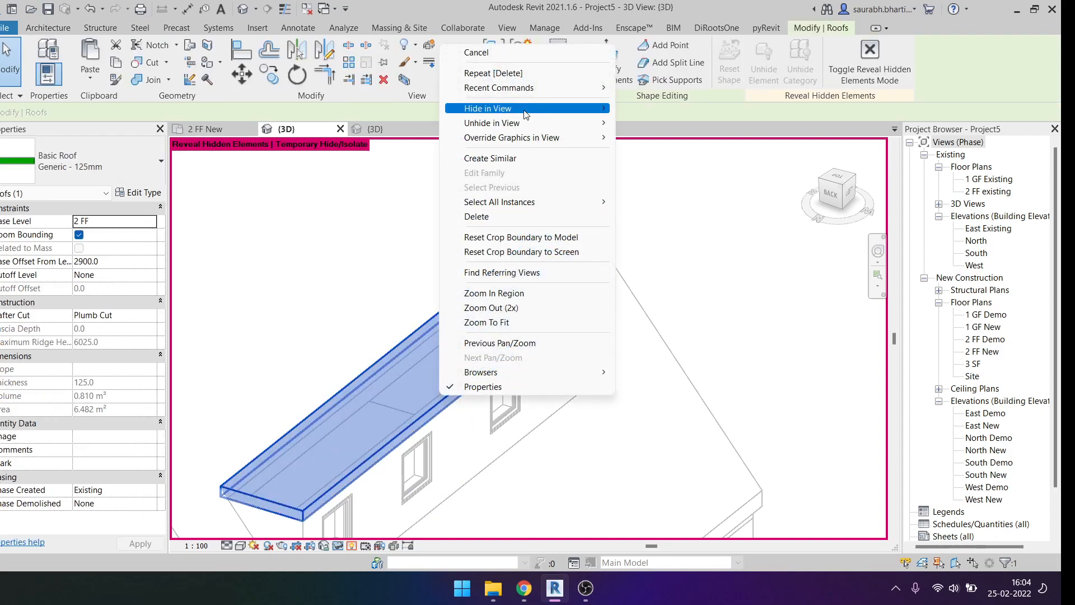
{"action": "mouse_move", "coordinate": [589, 126]}
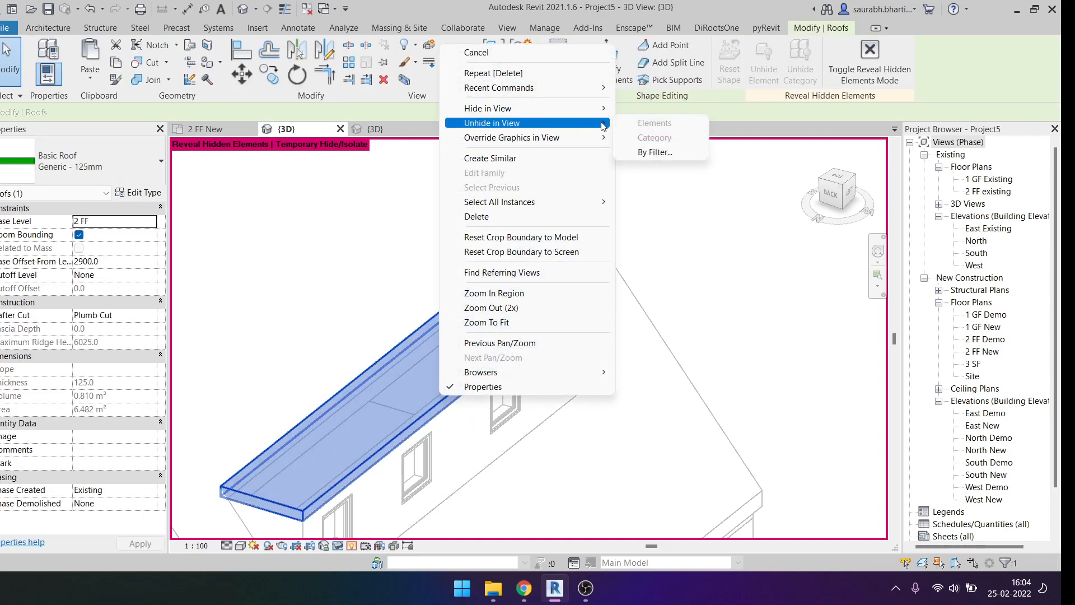
{"action": "left_click", "coordinate": [651, 122]}
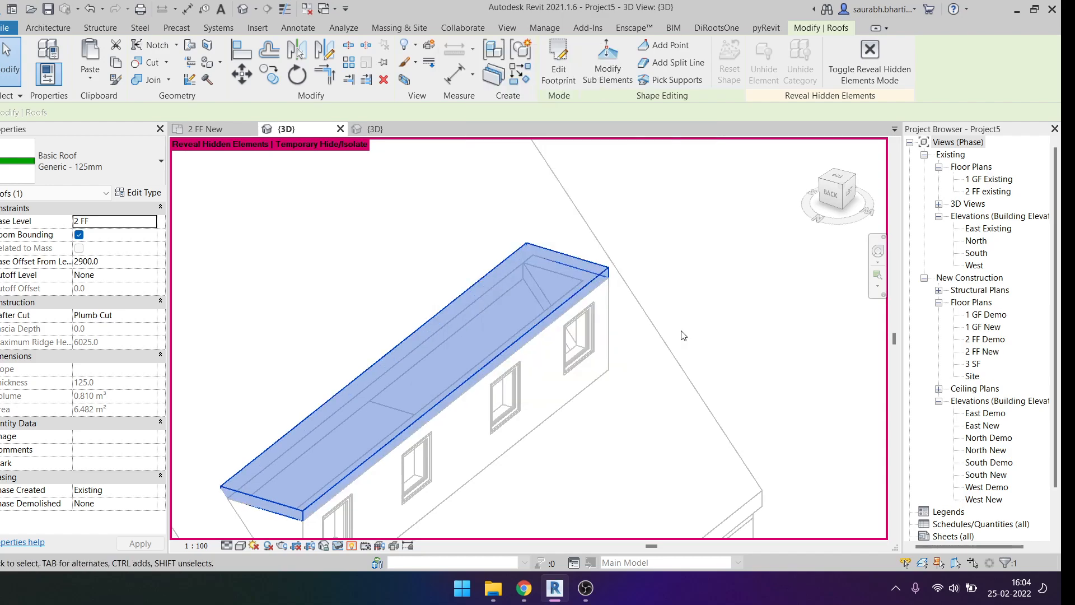
{"action": "left_click", "coordinate": [348, 546]}
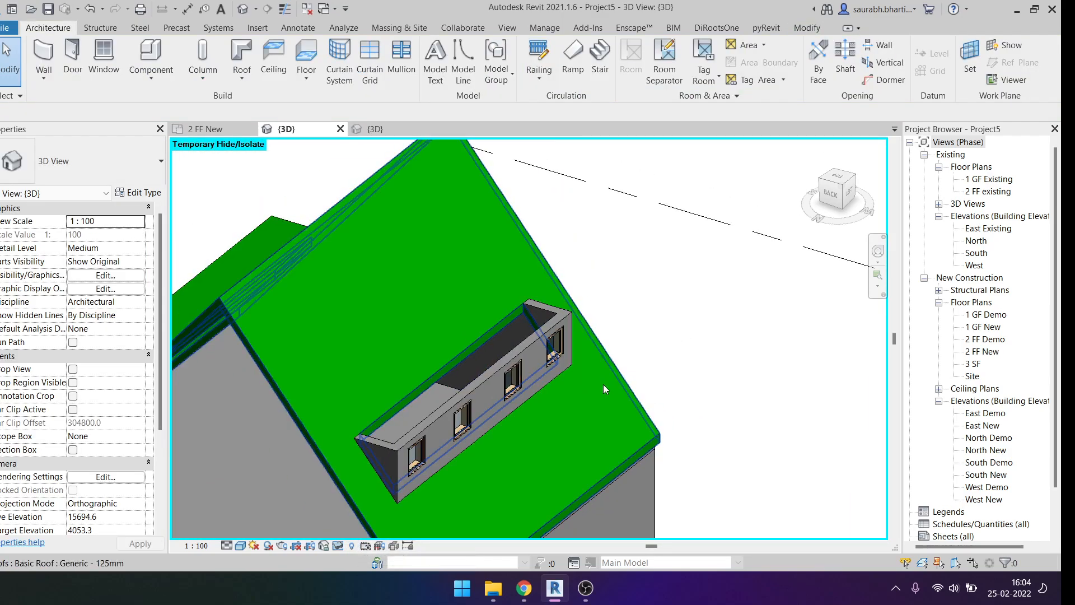
Step: Reset the temporary hide/isolate in the 3D view to restore the mirrored dormer's flat roof
{"action": "scroll", "coordinate": [651, 374], "scroll_direction": "down", "scroll_amount": 2}
{"action": "middle_click_drag", "start_coordinate": [652, 374], "coordinate": [673, 334], "text": "shift"}
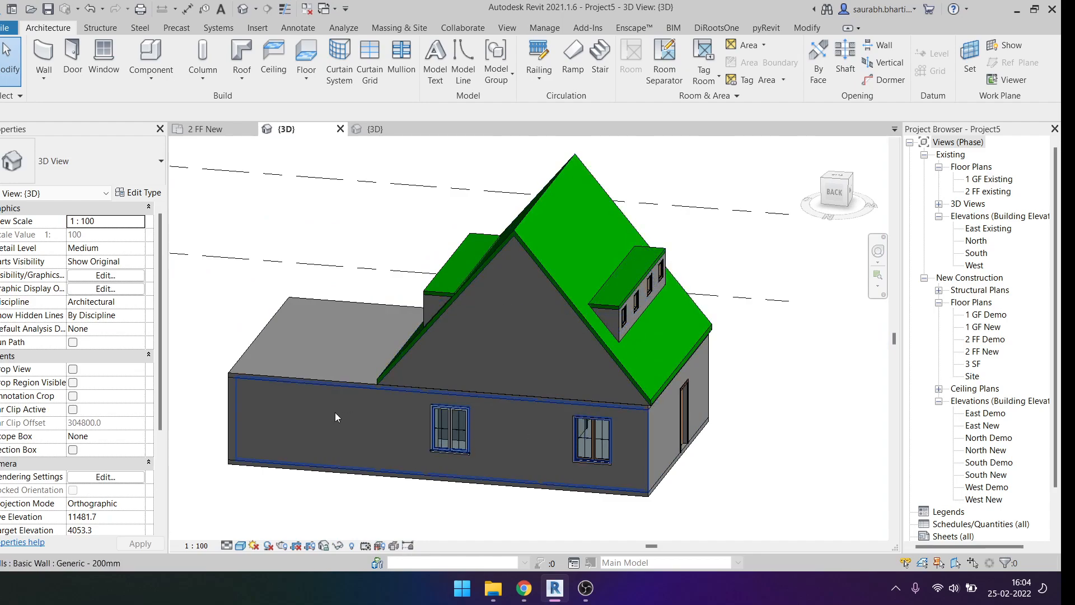
{"action": "scroll", "coordinate": [129, 464], "scroll_direction": "down", "scroll_amount": 4}
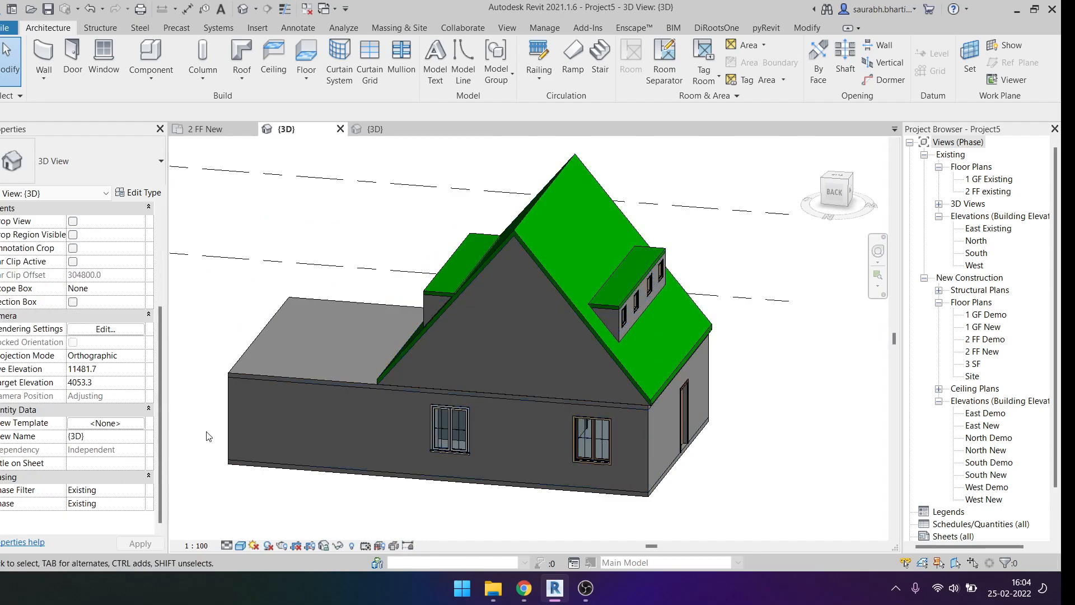
{"action": "scroll", "coordinate": [97, 371], "scroll_direction": "up", "scroll_amount": 4}
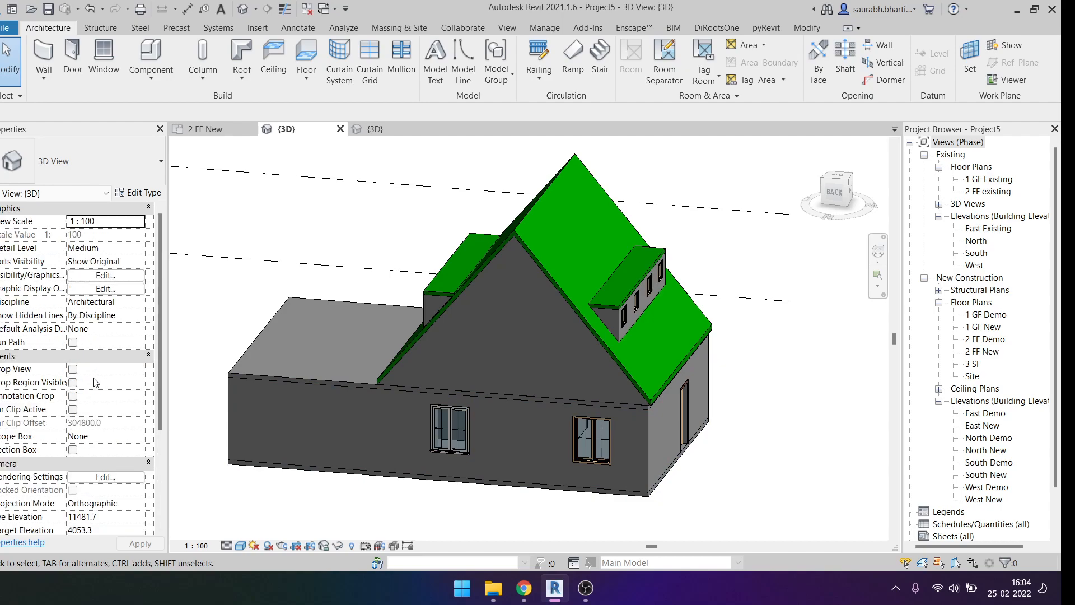
{"action": "scroll", "coordinate": [100, 408], "scroll_direction": "down", "scroll_amount": 4}
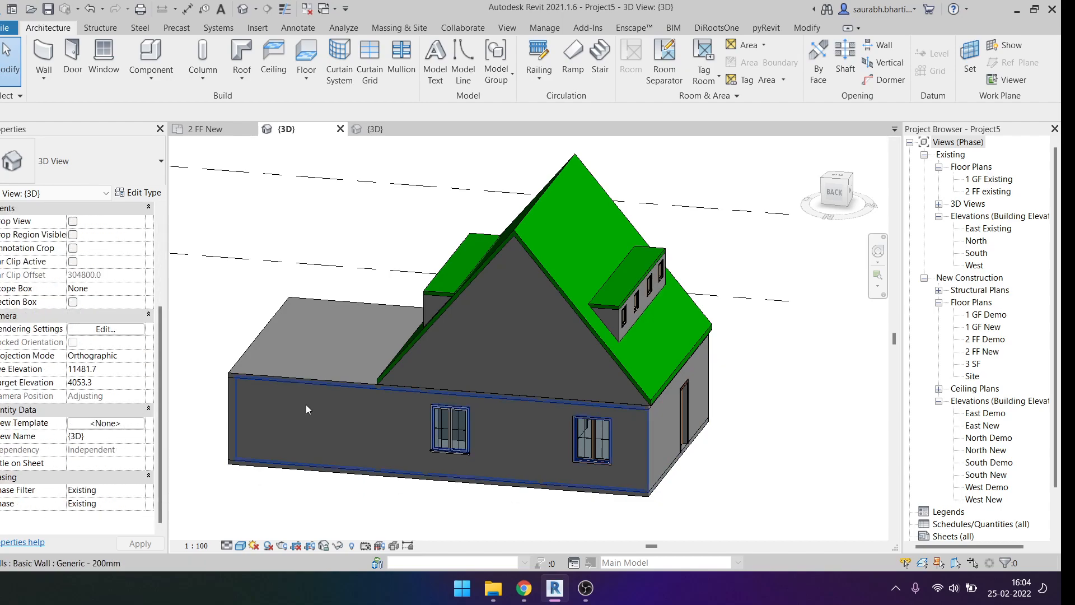
{"action": "left_click", "coordinate": [240, 545]}
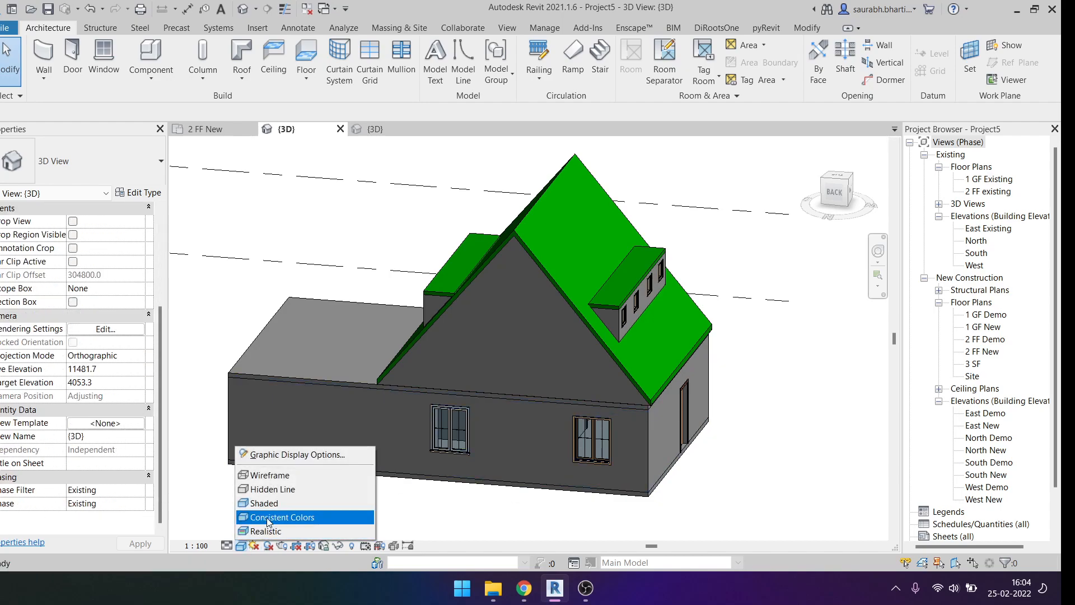
{"action": "left_click", "coordinate": [540, 492]}
Step: Temporarily hide the main pitched roof and turn on Reveal Hidden Elements in the 3D view
{"action": "left_click", "coordinate": [576, 234]}
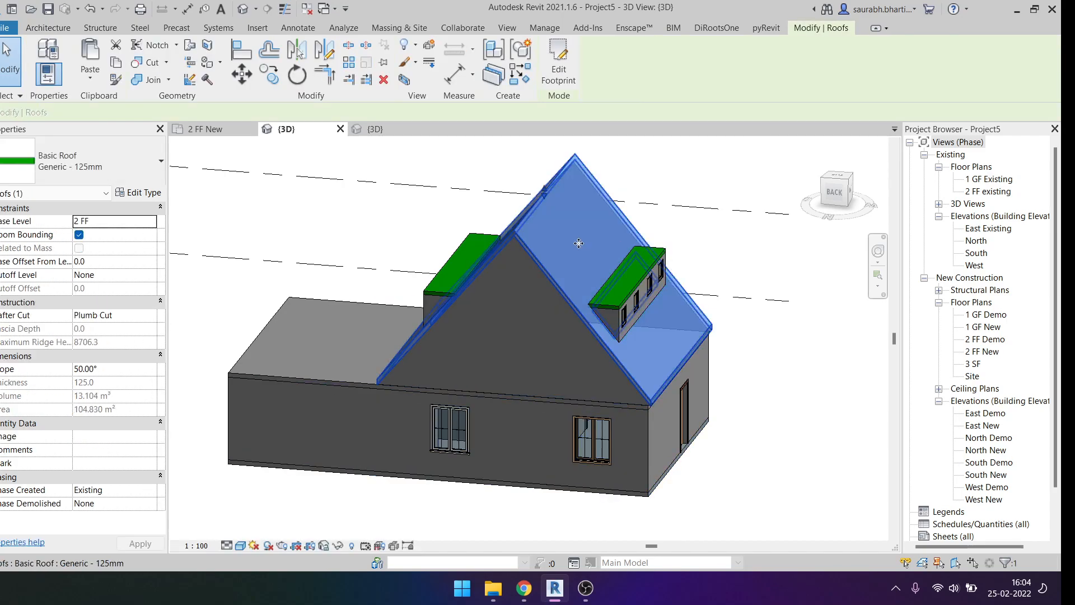
{"action": "key", "text": "h"}
{"action": "key", "text": "h"}
{"action": "left_click", "coordinate": [353, 545]}
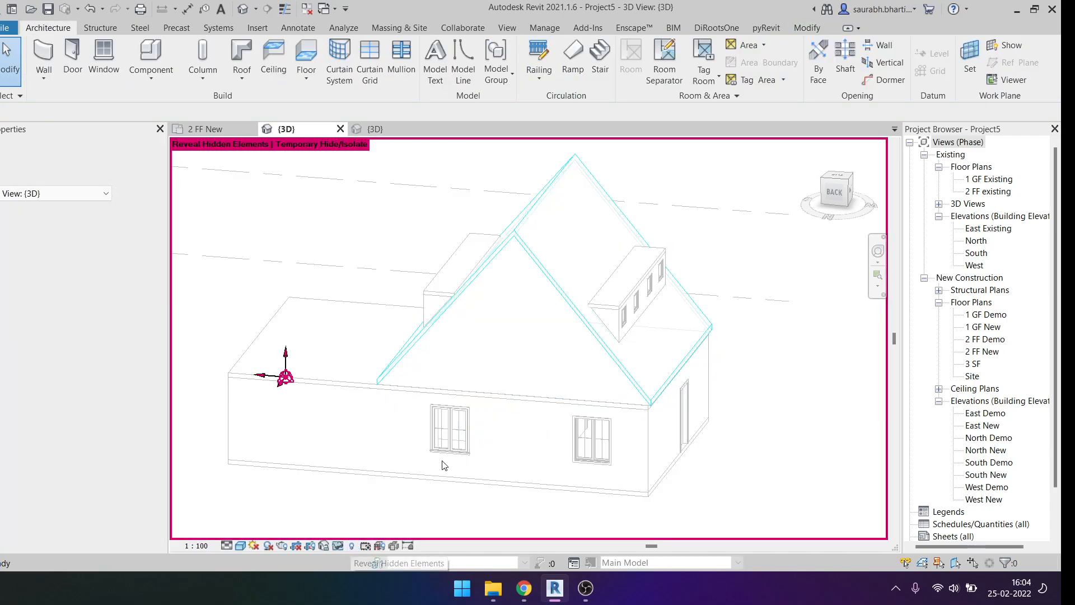
Step: Try to unhide the main roof from the revealed elements and reset the view's temporary hide/isolate
{"action": "left_click", "coordinate": [570, 235]}
{"action": "right_click", "coordinate": [570, 235]}
{"action": "mouse_move", "coordinate": [666, 302]}
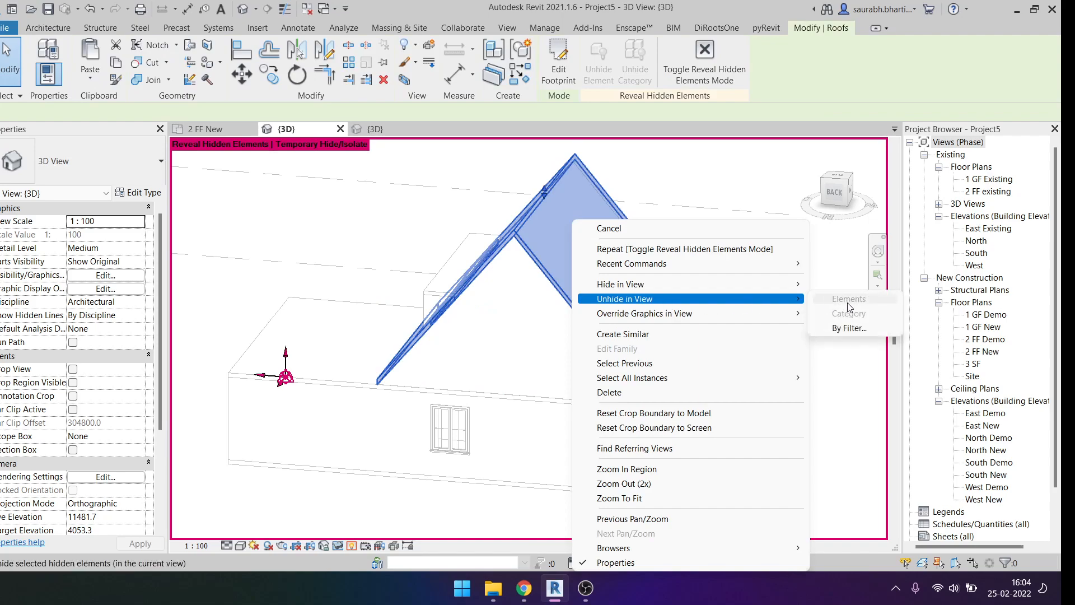
{"action": "mouse_move", "coordinate": [784, 284]}
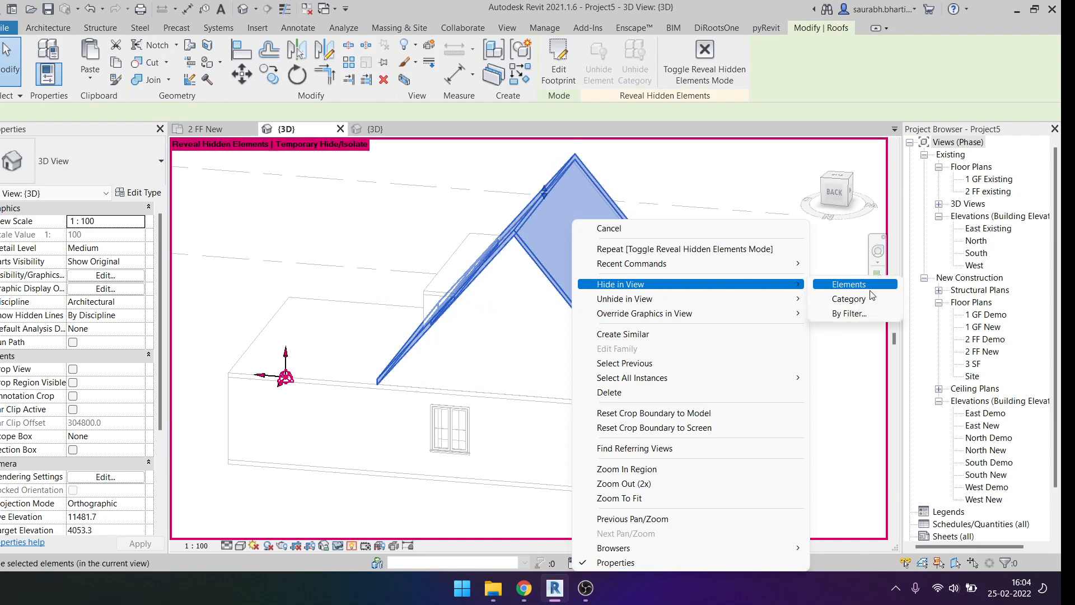
{"action": "left_click", "coordinate": [397, 493]}
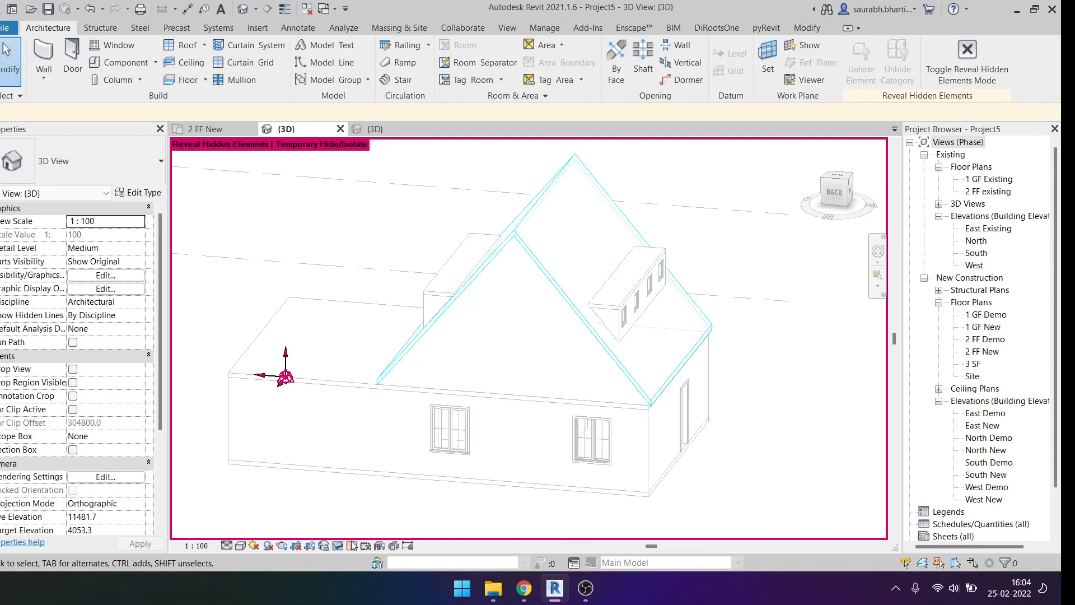
{"action": "left_click", "coordinate": [352, 546]}
{"action": "key", "text": "h"}
{"action": "key", "text": "r"}
Step: Examine the finished dormers on both slopes of the main roof from several sides of the building
{"action": "scroll", "coordinate": [556, 300], "scroll_direction": "down", "scroll_amount": 2}
{"action": "middle_click_drag", "start_coordinate": [692, 381], "coordinate": [431, 338], "text": "shift"}
{"action": "scroll", "coordinate": [430, 334], "scroll_direction": "up", "scroll_amount": 3}
{"action": "scroll", "coordinate": [498, 335], "scroll_direction": "down", "scroll_amount": 2}
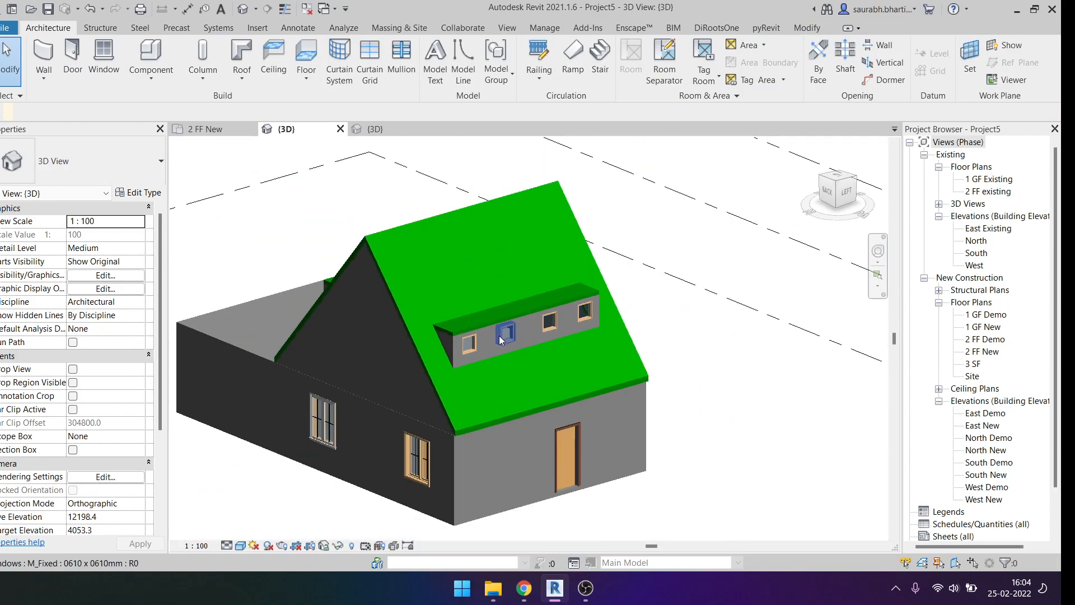
{"action": "scroll", "coordinate": [465, 382], "scroll_direction": "down", "scroll_amount": 2}
{"action": "middle_click_drag", "start_coordinate": [464, 382], "coordinate": [598, 456], "text": "shift"}
{"action": "scroll", "coordinate": [586, 312], "scroll_direction": "up", "scroll_amount": 4}
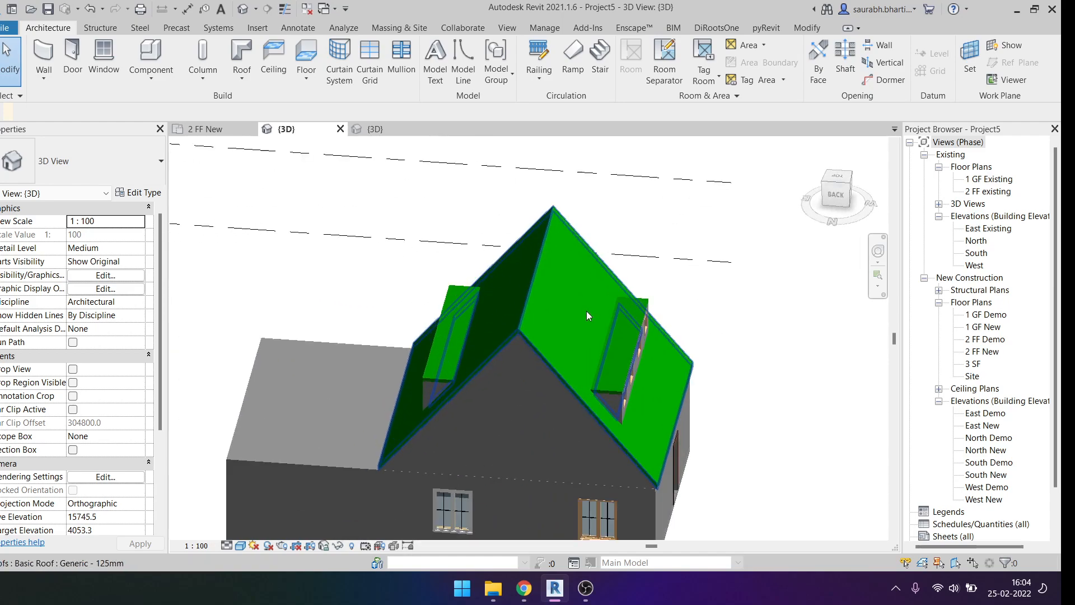
{"action": "middle_click_drag", "start_coordinate": [635, 377], "coordinate": [663, 312], "text": "shift"}
{"action": "scroll", "coordinate": [663, 311], "scroll_direction": "down", "scroll_amount": 3}
{"action": "middle_click_drag", "start_coordinate": [743, 401], "coordinate": [781, 389], "text": "shift"}
{"action": "mouse_move", "coordinate": [560, 591]}
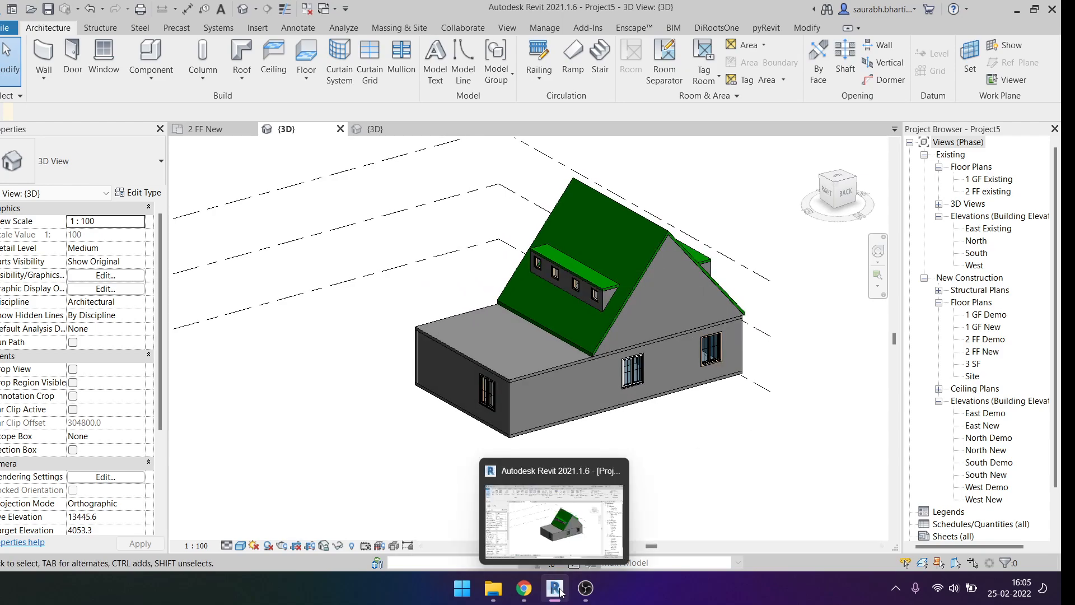
{"action": "left_click", "coordinate": [526, 594]}
{"action": "mouse_move", "coordinate": [523, 524]}
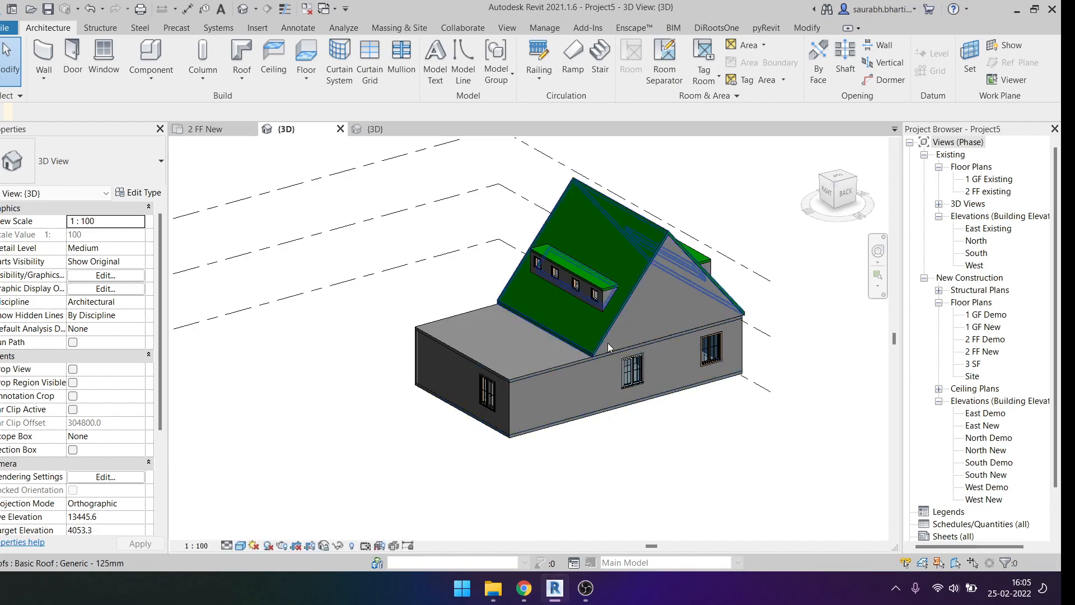
{"action": "scroll", "coordinate": [600, 313], "scroll_direction": "up", "scroll_amount": 5}
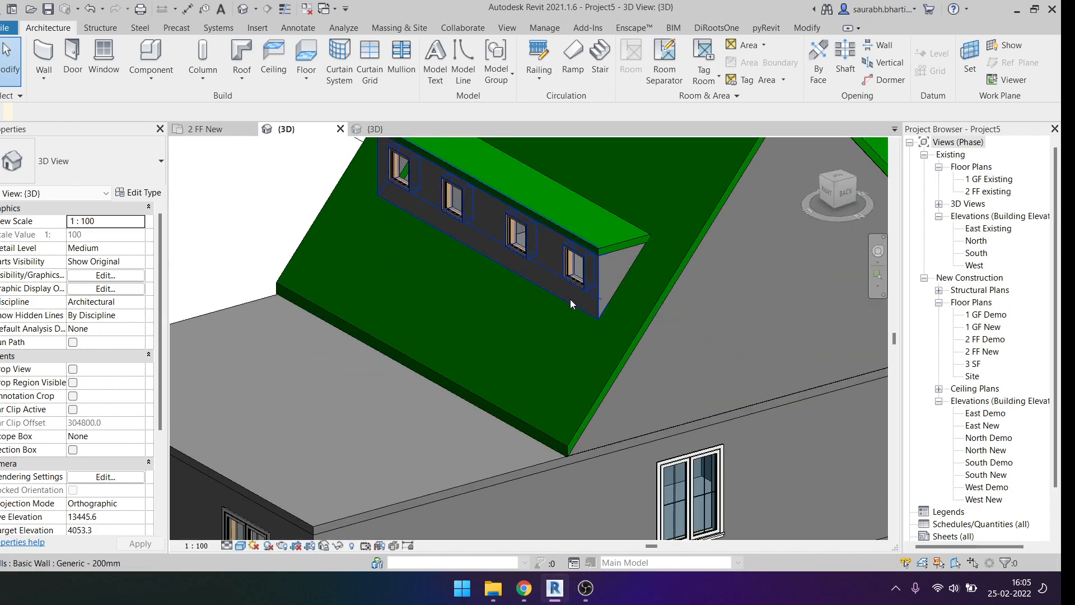
{"action": "scroll", "coordinate": [543, 317], "scroll_direction": "down", "scroll_amount": 5}
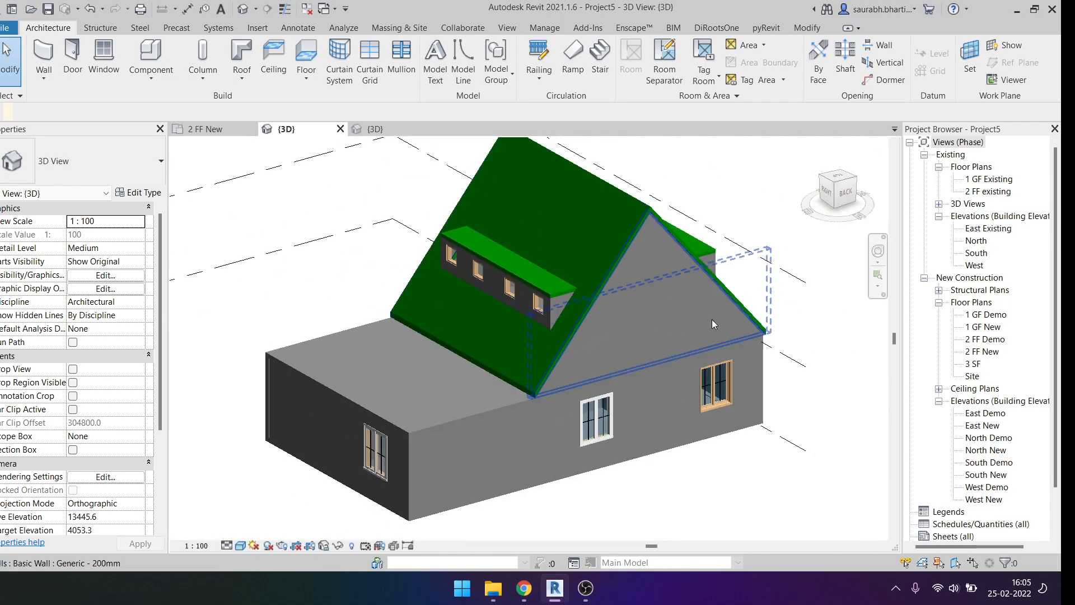
Step: Check the Google Meet call in Chrome and the recording status in OBS, returning to Revit
{"action": "mouse_move", "coordinate": [518, 597]}
{"action": "left_click", "coordinate": [492, 524]}
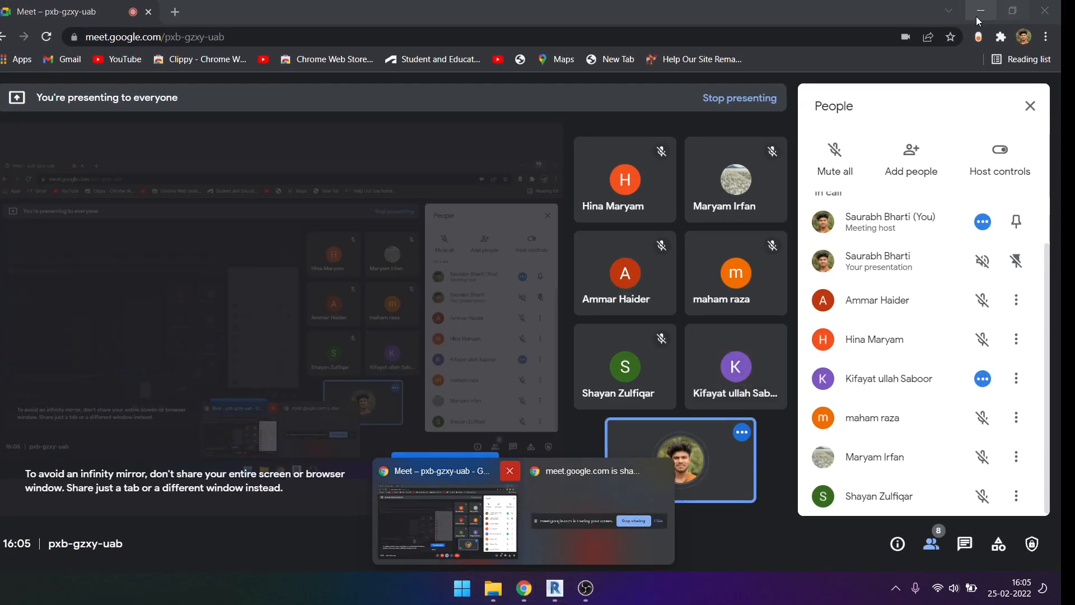
{"action": "left_click", "coordinate": [979, 15]}
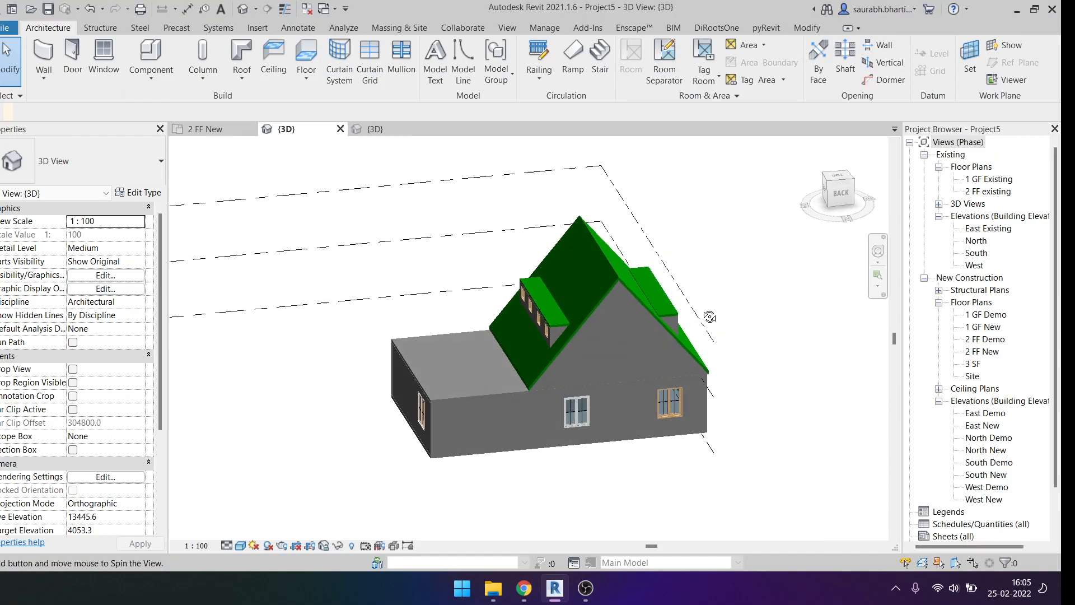
{"action": "middle_click_drag", "start_coordinate": [712, 316], "coordinate": [610, 313], "text": "shift"}
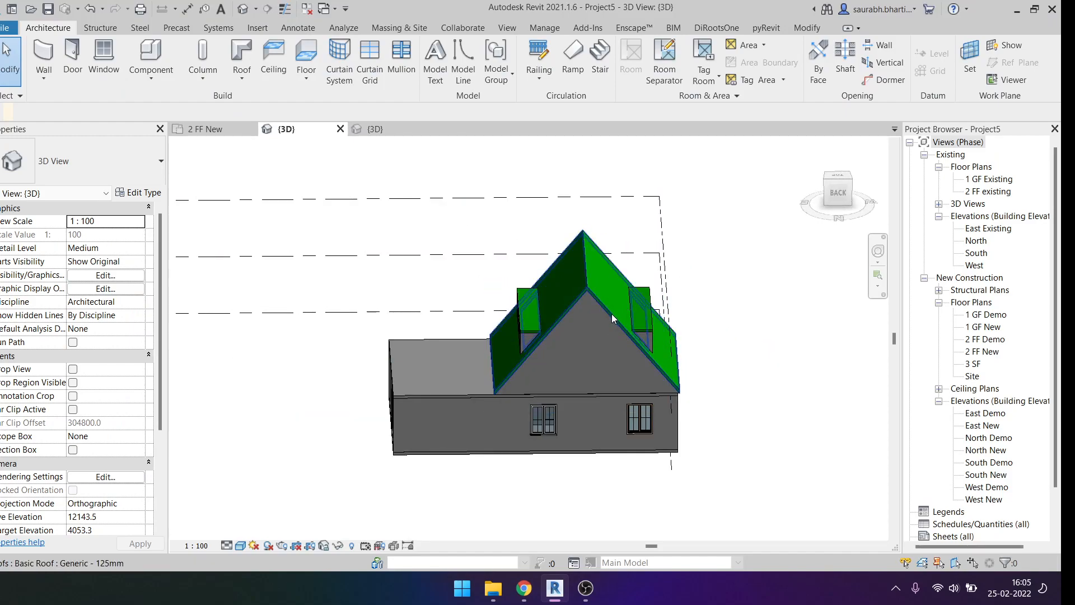
{"action": "left_click", "coordinate": [585, 588]}
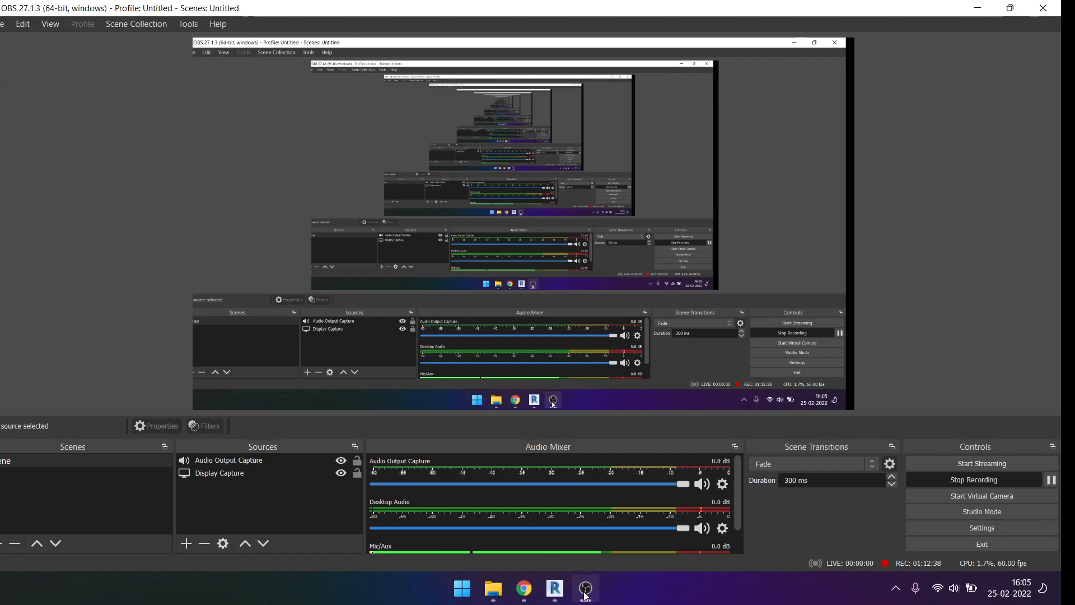
{"action": "left_click", "coordinate": [585, 595]}
Step: Open the layer structure of the main pitched roof's type, Generic - 125mm, for editing
{"action": "middle_click_drag", "start_coordinate": [552, 382], "coordinate": [640, 466], "text": "shift"}
{"action": "scroll", "coordinate": [621, 344], "scroll_direction": "up", "scroll_amount": 5}
{"action": "scroll", "coordinate": [588, 384], "scroll_direction": "down", "scroll_amount": 5}
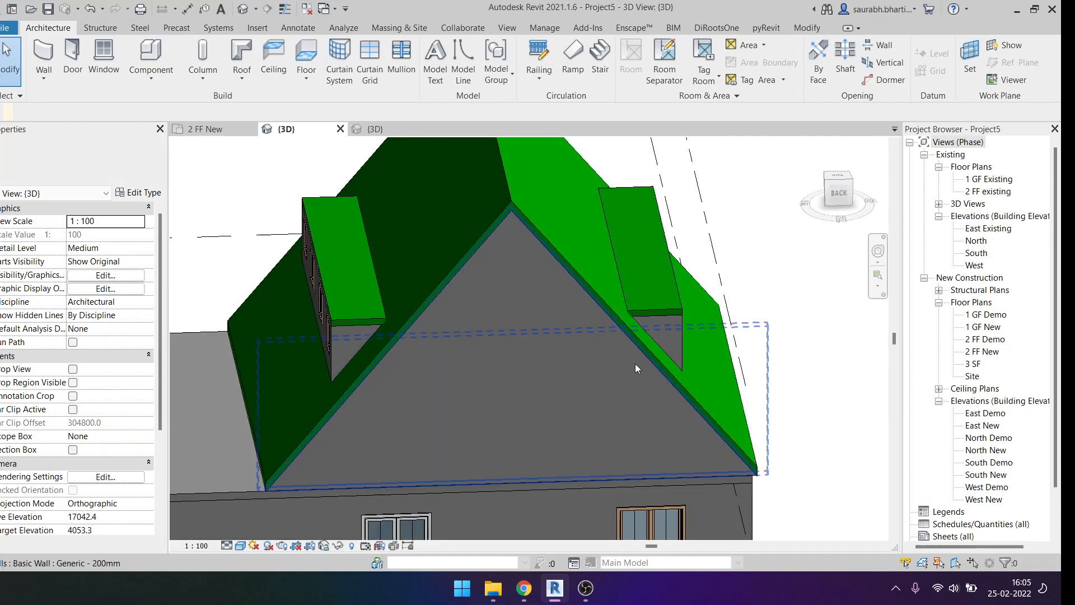
{"action": "middle_click_drag", "start_coordinate": [555, 402], "coordinate": [537, 348], "text": "shift"}
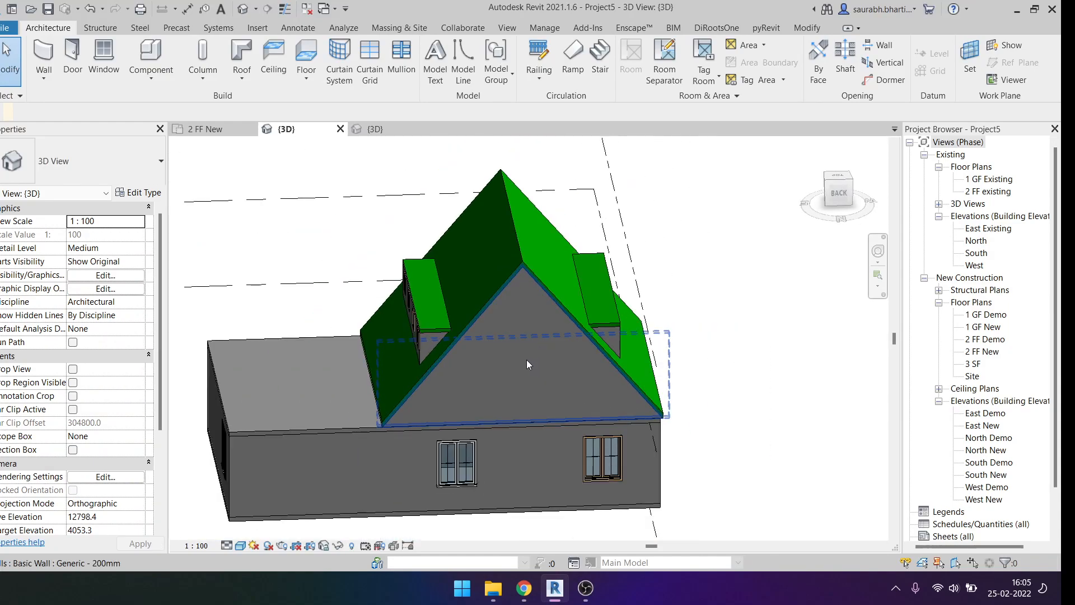
{"action": "middle_click_drag", "start_coordinate": [510, 362], "coordinate": [483, 280], "text": "shift"}
{"action": "left_click", "coordinate": [453, 235]}
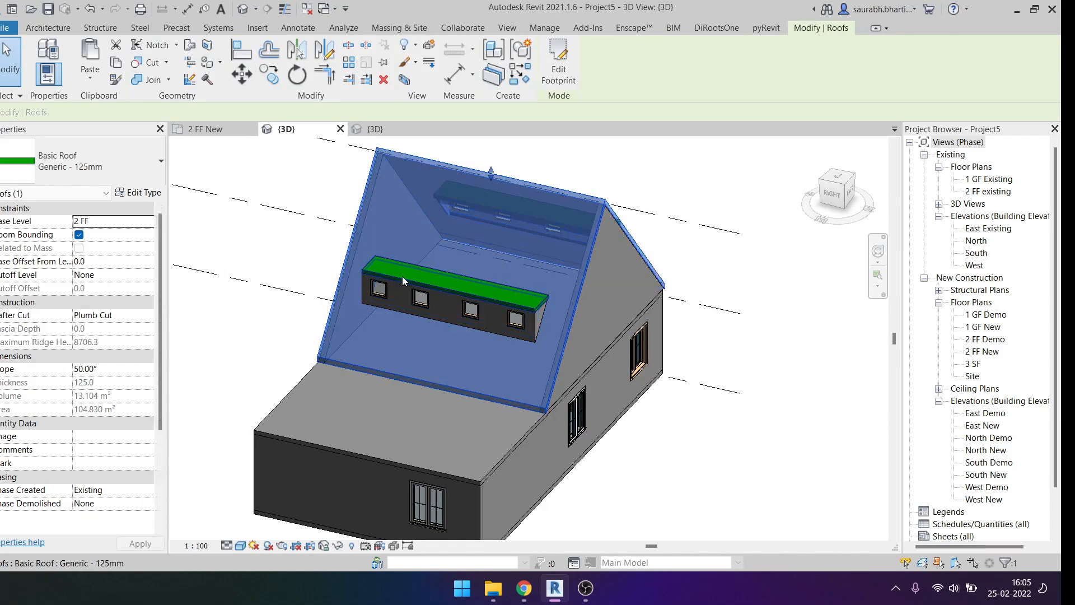
{"action": "left_click", "coordinate": [143, 193]}
{"action": "left_click", "coordinate": [639, 156]}
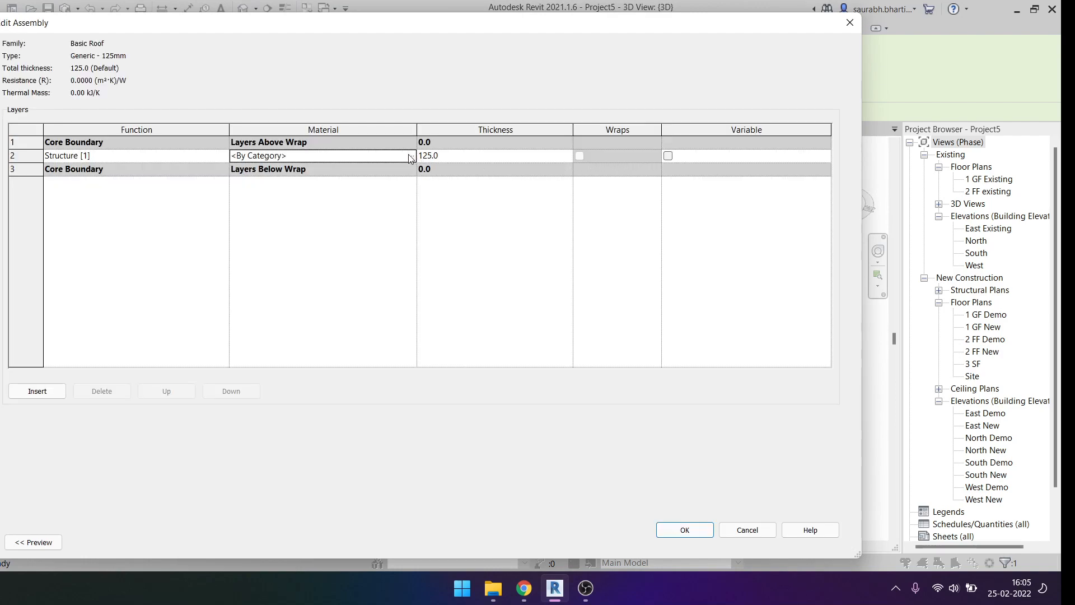
Step: Assign the library material Metal, Powder Coated, White to the roof type's structure layer and accept the type changes
{"action": "left_click", "coordinate": [410, 157]}
{"action": "scroll", "coordinate": [165, 157], "scroll_direction": "down", "scroll_amount": 10}
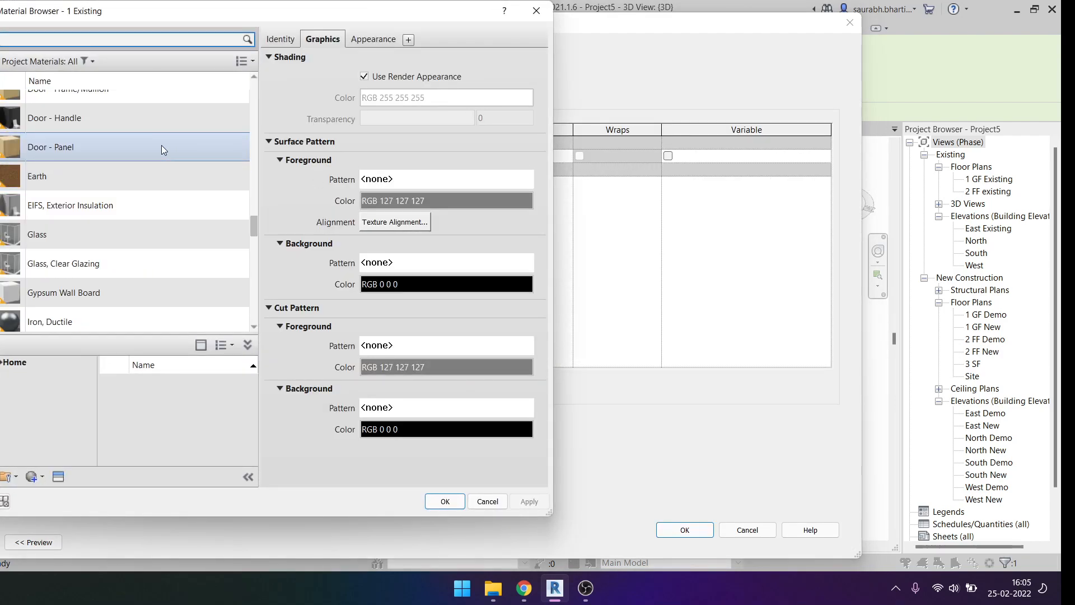
{"action": "scroll", "coordinate": [161, 150], "scroll_direction": "up", "scroll_amount": 10}
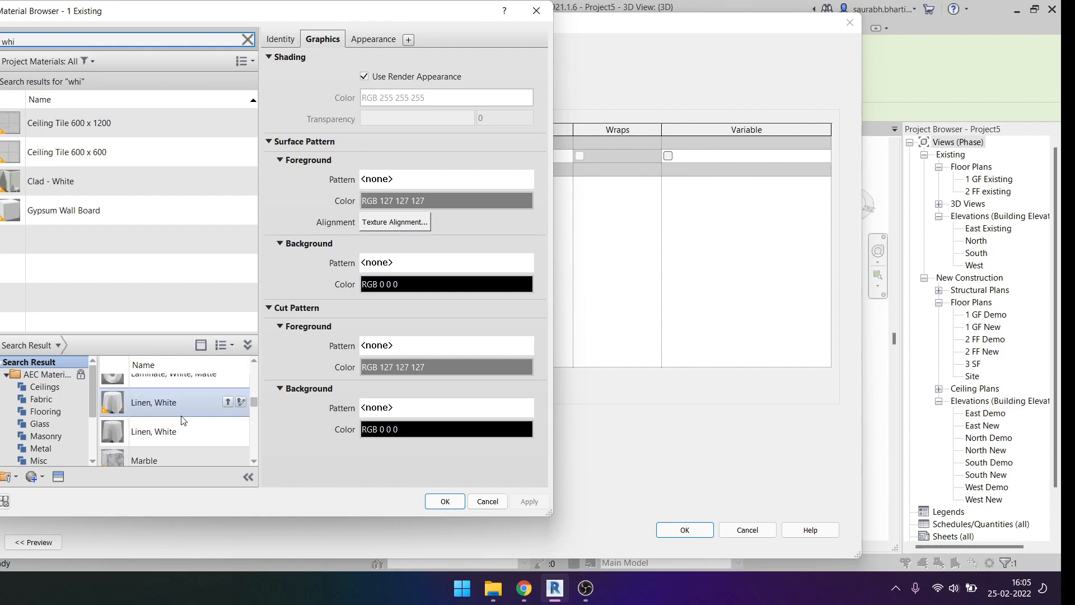
{"action": "scroll", "coordinate": [181, 420], "scroll_direction": "down", "scroll_amount": 3}
{"action": "left_click", "coordinate": [228, 423]}
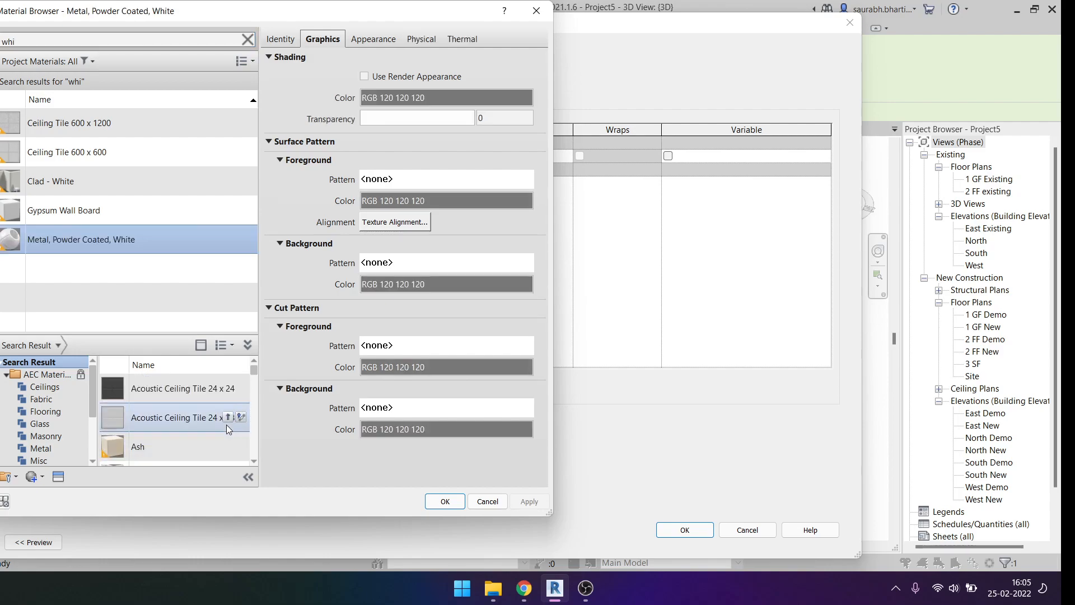
{"action": "left_click", "coordinate": [443, 502]}
{"action": "left_click", "coordinate": [679, 529]}
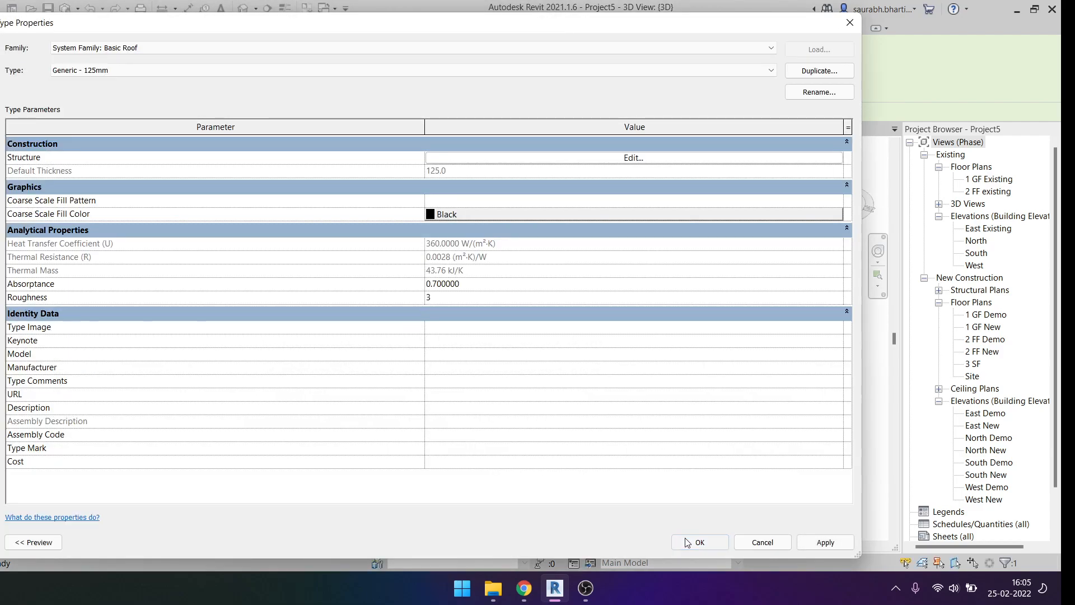
{"action": "left_click", "coordinate": [688, 543]}
Step: Switch the 3D view's visual style to Hidden Line
{"action": "left_click", "coordinate": [647, 508]}
{"action": "scroll", "coordinate": [656, 495], "scroll_direction": "down", "scroll_amount": 4}
{"action": "middle_click_drag", "start_coordinate": [657, 495], "coordinate": [616, 485], "text": "shift"}
{"action": "left_click", "coordinate": [241, 545]}
{"action": "left_click", "coordinate": [280, 490]}
{"action": "scroll", "coordinate": [630, 404], "scroll_direction": "up", "scroll_amount": 4}
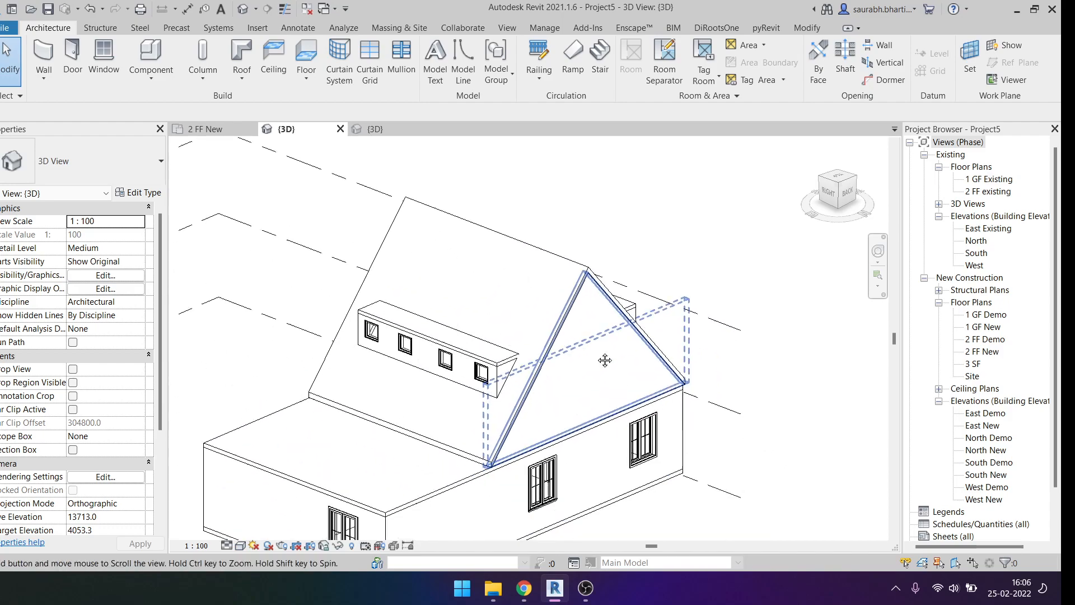
{"action": "middle_click_drag", "start_coordinate": [630, 404], "coordinate": [582, 280]}
{"action": "middle_click_drag", "start_coordinate": [583, 280], "coordinate": [572, 292], "text": "shift"}
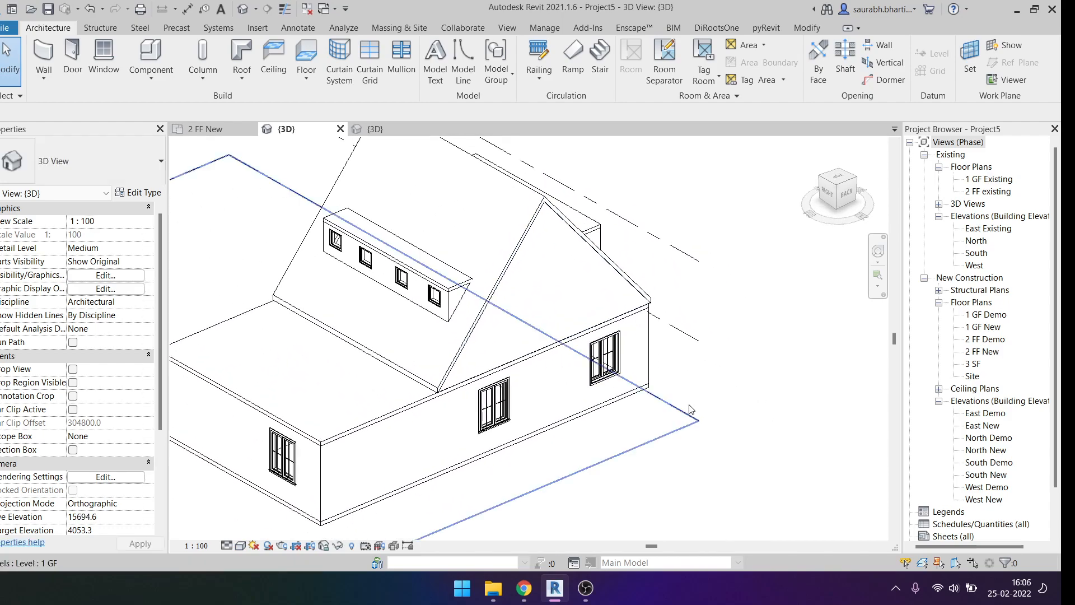
{"action": "left_click", "coordinate": [15, 33]}
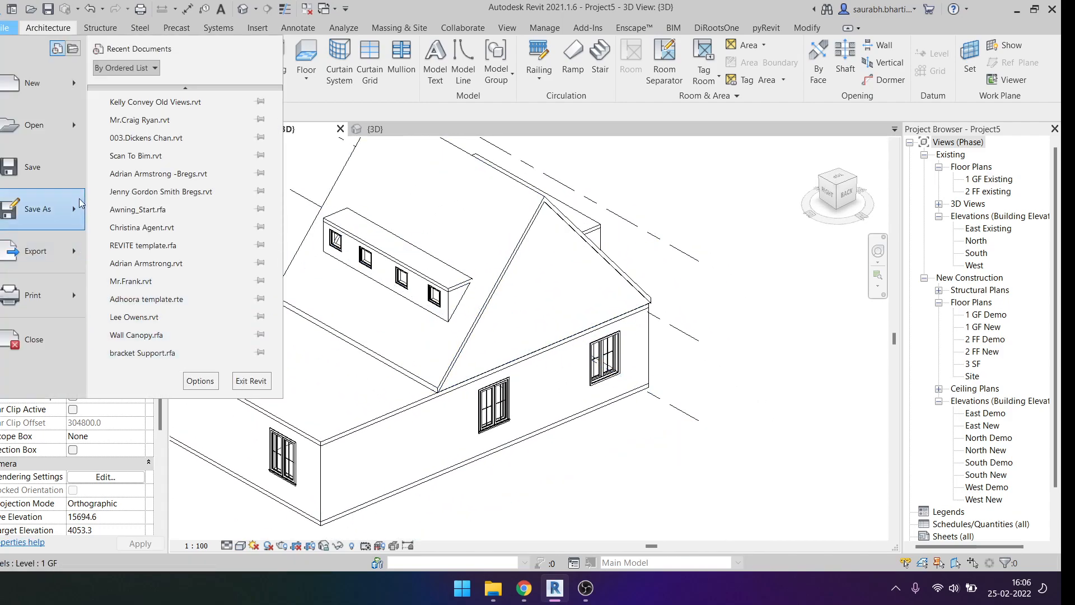
{"action": "mouse_move", "coordinate": [81, 204]}
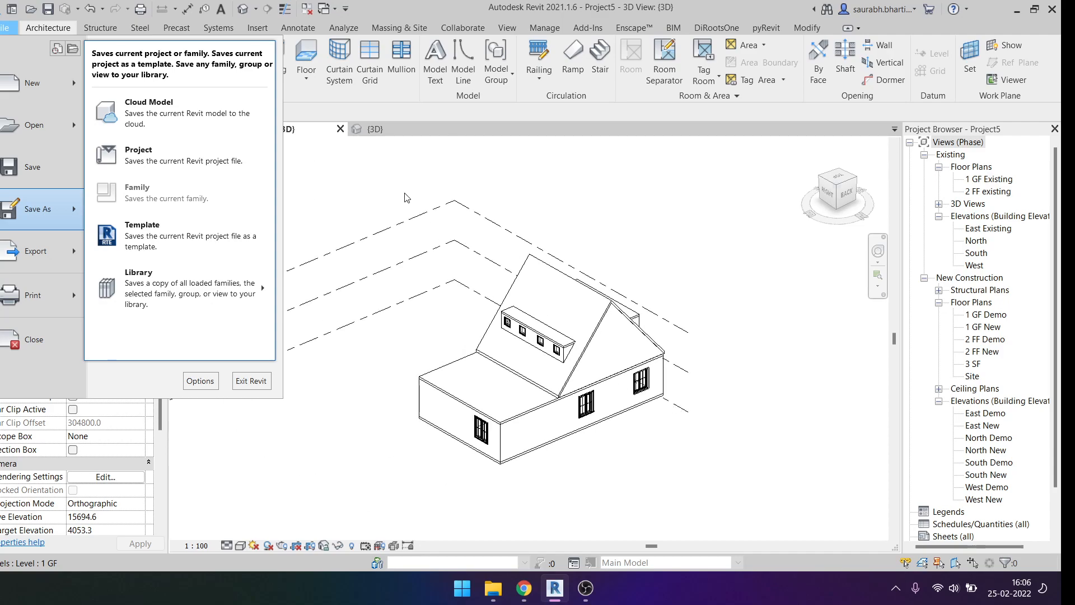
{"action": "left_click", "coordinate": [347, 224]}
{"action": "scroll", "coordinate": [352, 281], "scroll_direction": "down", "scroll_amount": 2}
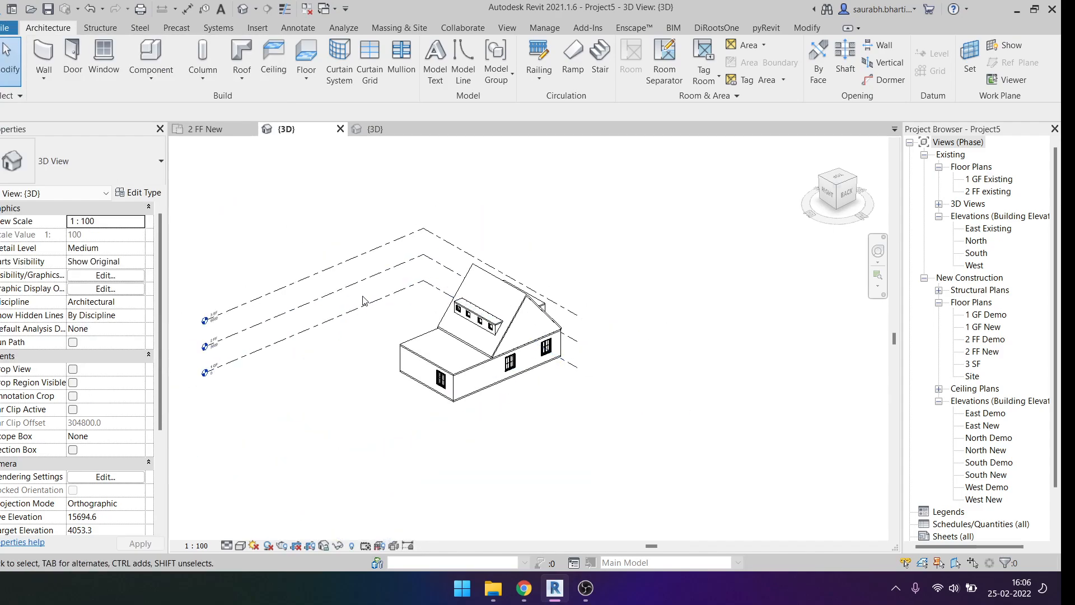
{"action": "scroll", "coordinate": [382, 354], "scroll_direction": "up", "scroll_amount": 1}
{"action": "scroll", "coordinate": [428, 282], "scroll_direction": "down", "scroll_amount": 1}
{"action": "middle_click_drag", "start_coordinate": [424, 292], "coordinate": [429, 294]}
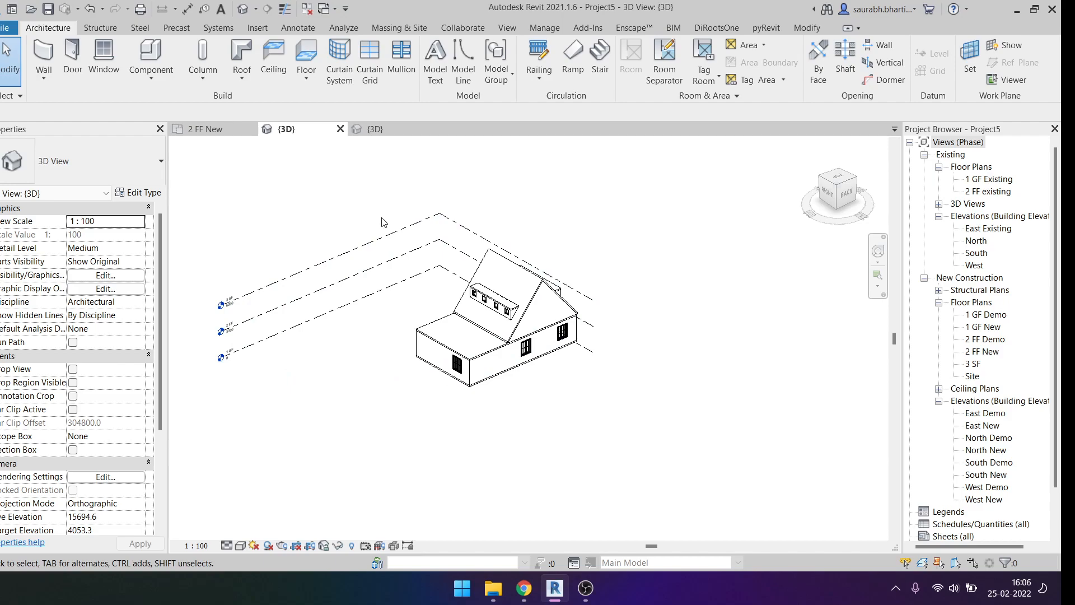
Step: Start saving the model as a project file and browse to the Training folder inside Files on the desktop
{"action": "left_click", "coordinate": [8, 27]}
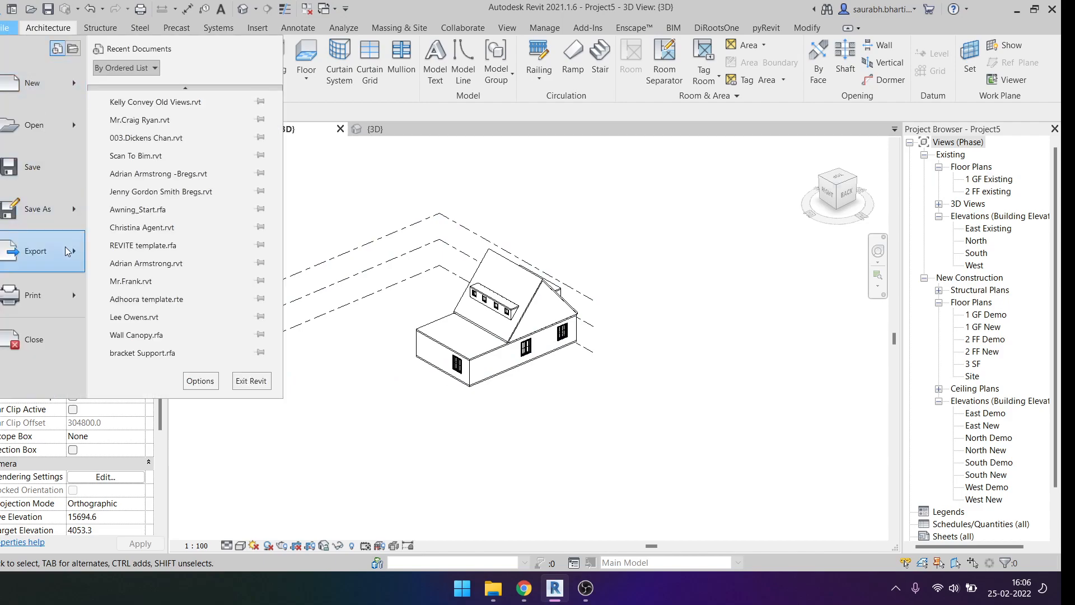
{"action": "mouse_move", "coordinate": [66, 209]}
{"action": "left_click", "coordinate": [183, 162]}
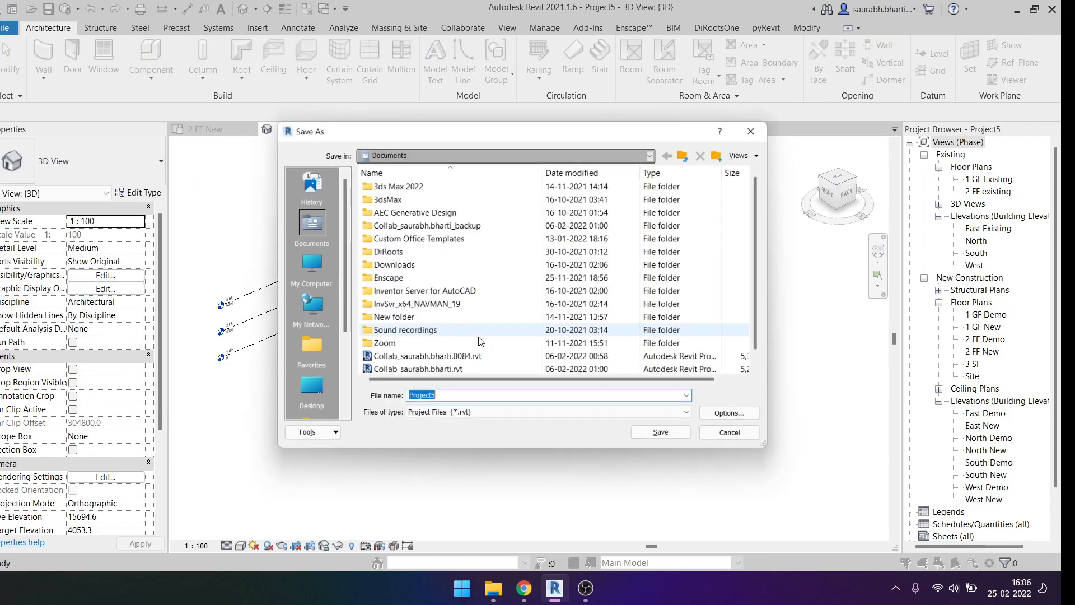
{"action": "left_click", "coordinate": [307, 392]}
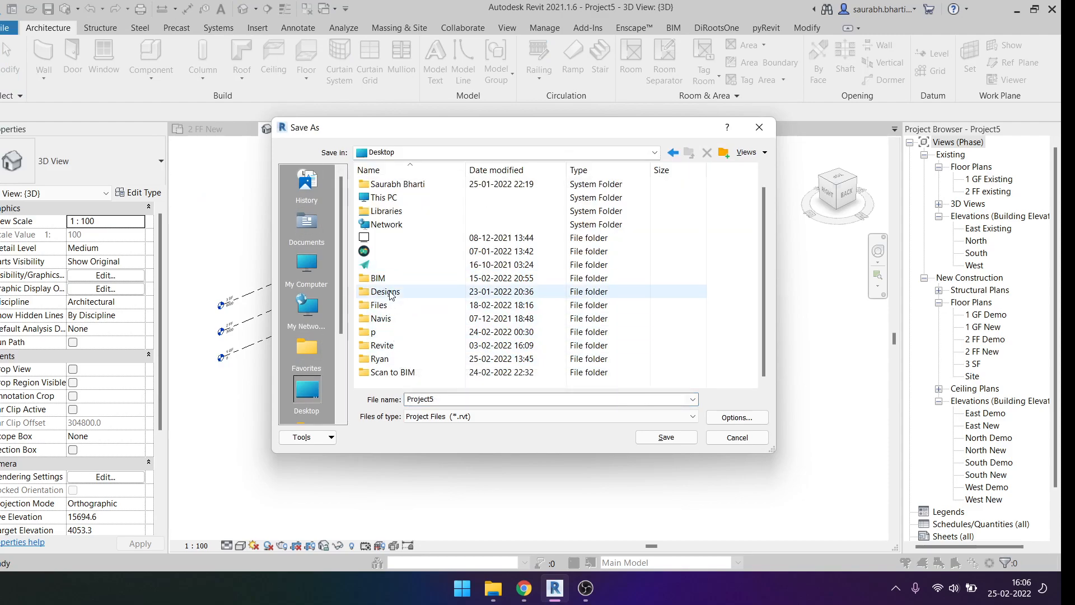
{"action": "double_click", "coordinate": [391, 345]}
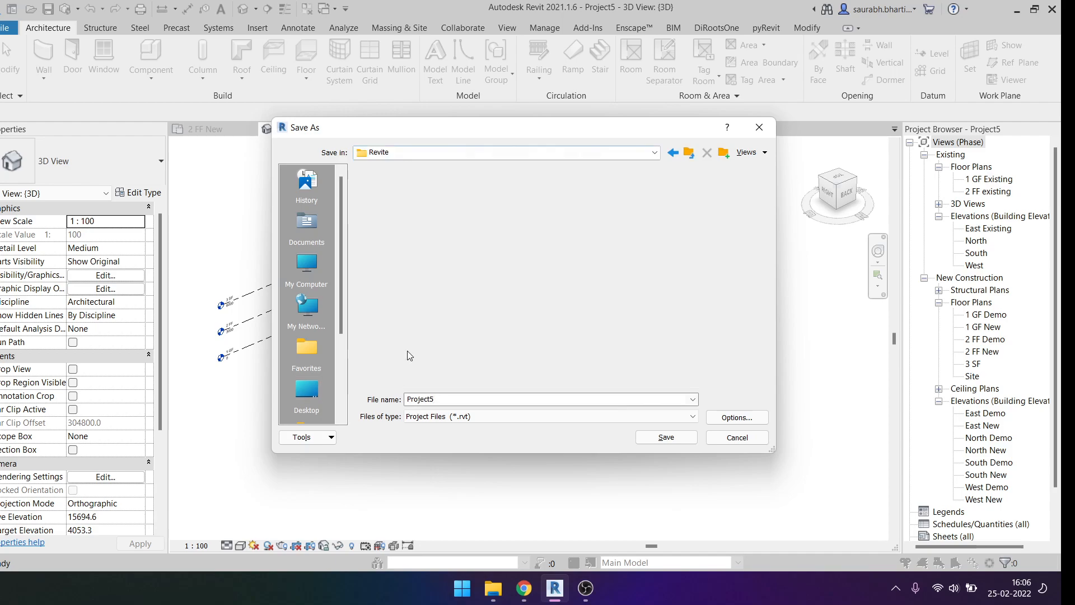
{"action": "left_click", "coordinate": [672, 152]}
{"action": "double_click", "coordinate": [397, 319]}
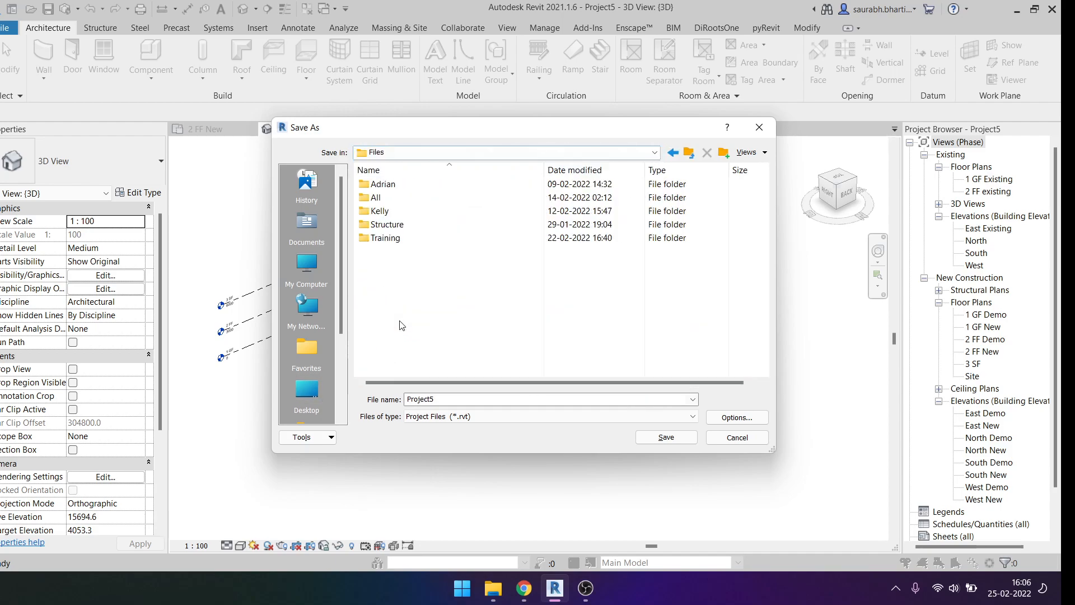
{"action": "double_click", "coordinate": [387, 238]}
Step: Name the project file Phase, accept the file save options and save it
{"action": "double_click", "coordinate": [480, 398]}
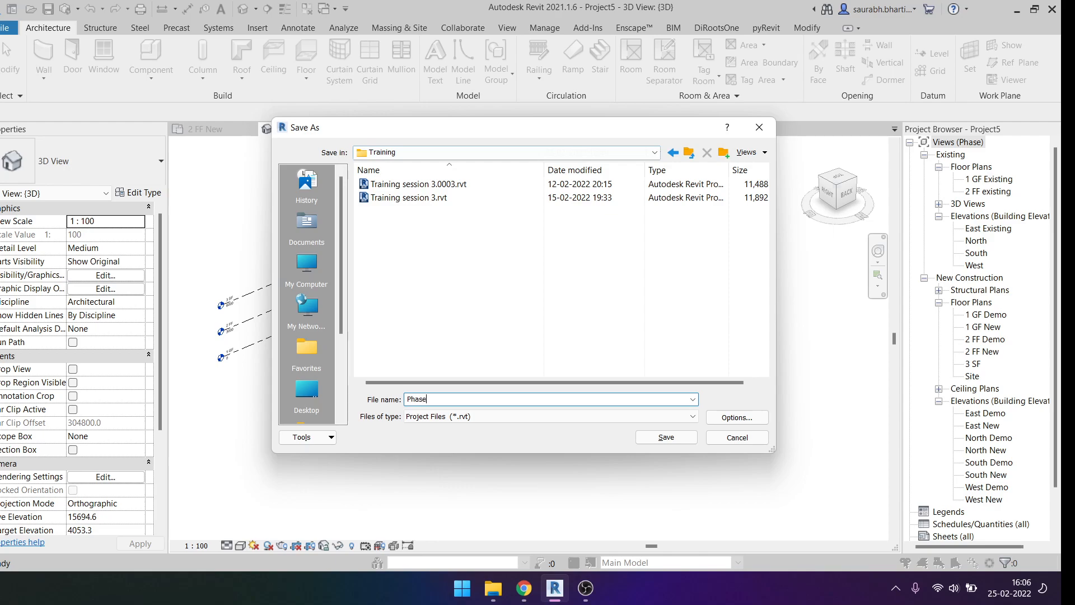
{"action": "left_click", "coordinate": [735, 418]}
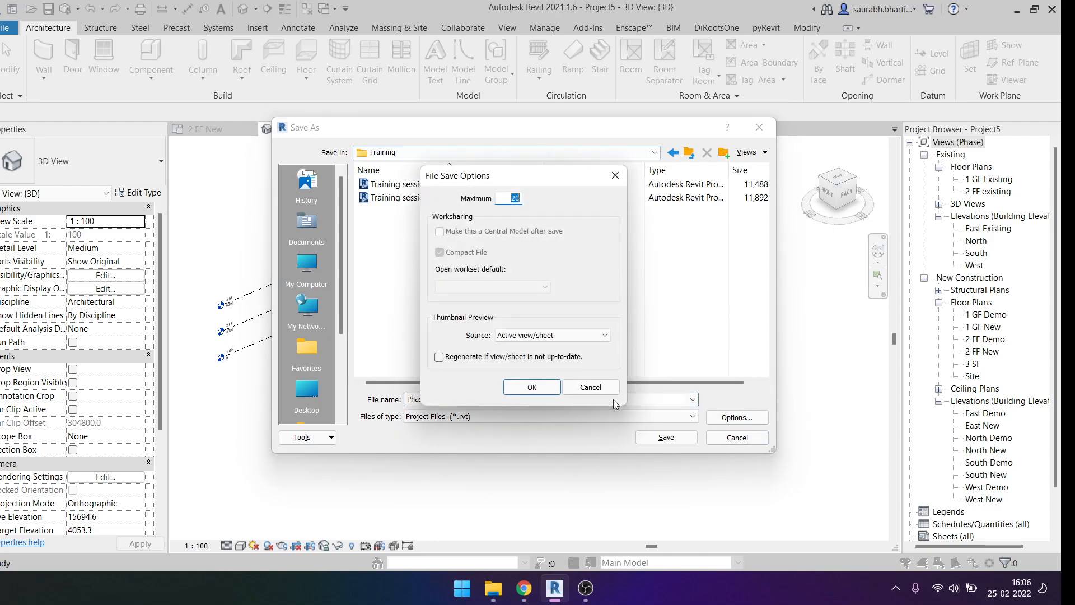
{"action": "left_click", "coordinate": [532, 388]}
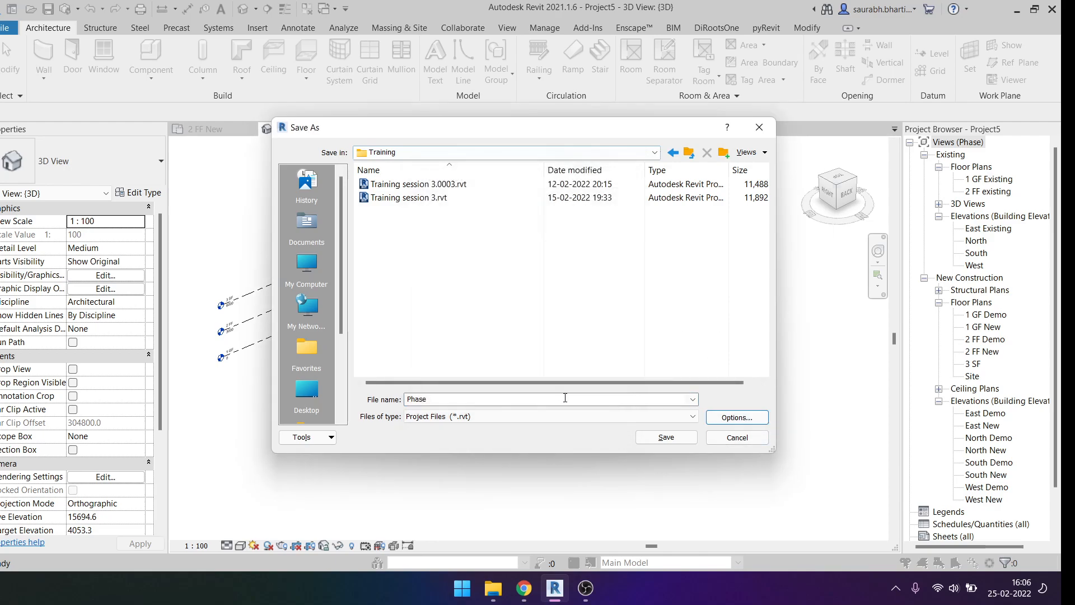
{"action": "left_click", "coordinate": [665, 437]}
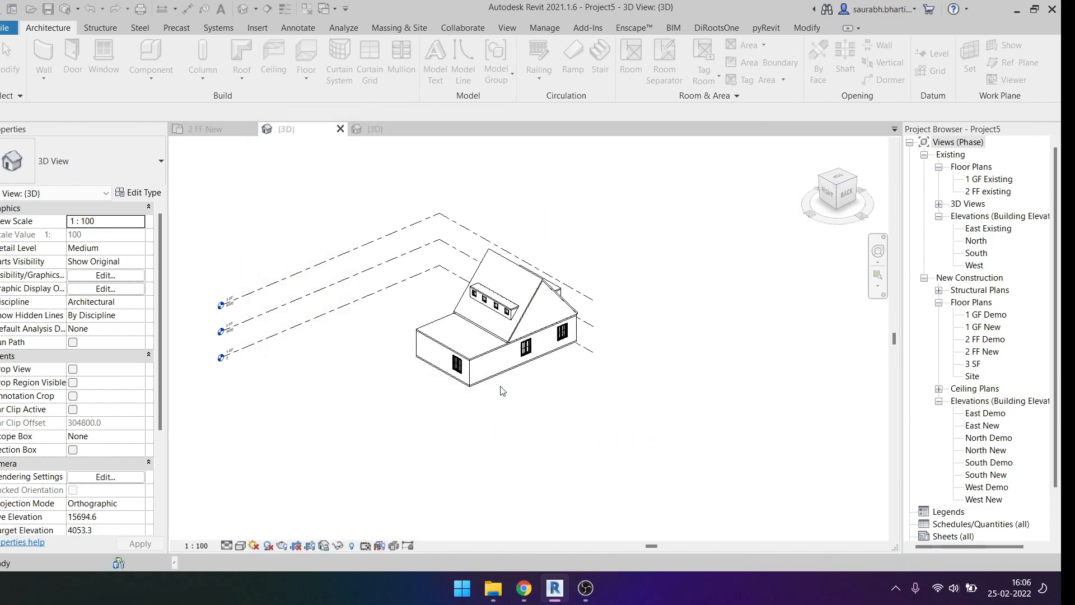
Step: Open the 1 GF Existing floor plan
{"action": "double_click", "coordinate": [988, 179]}
{"action": "scroll", "coordinate": [447, 268], "scroll_direction": "up", "scroll_amount": 4}
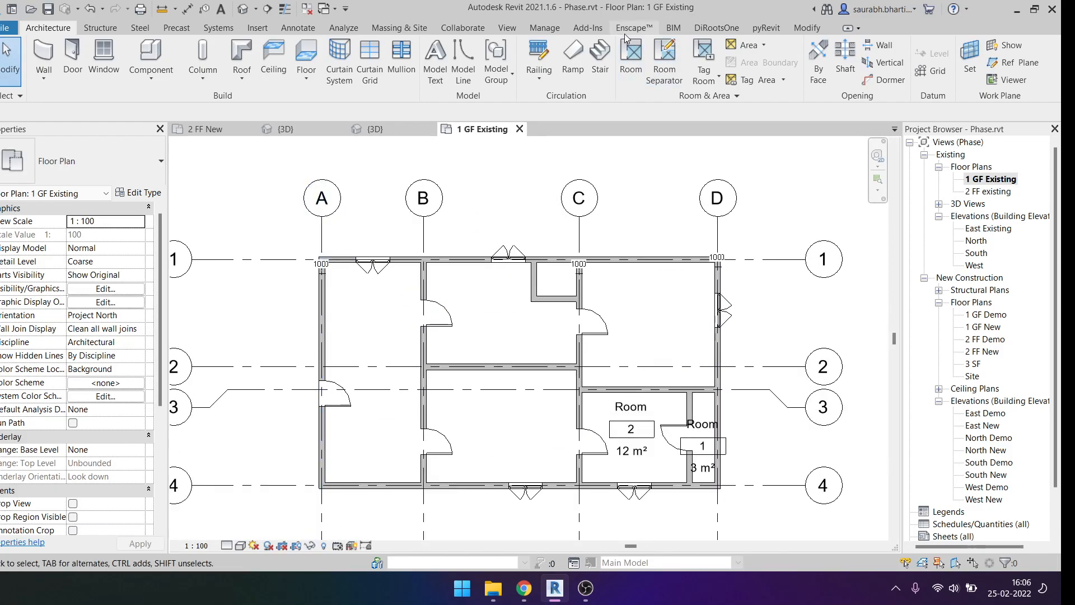
{"action": "left_click", "coordinate": [542, 31]}
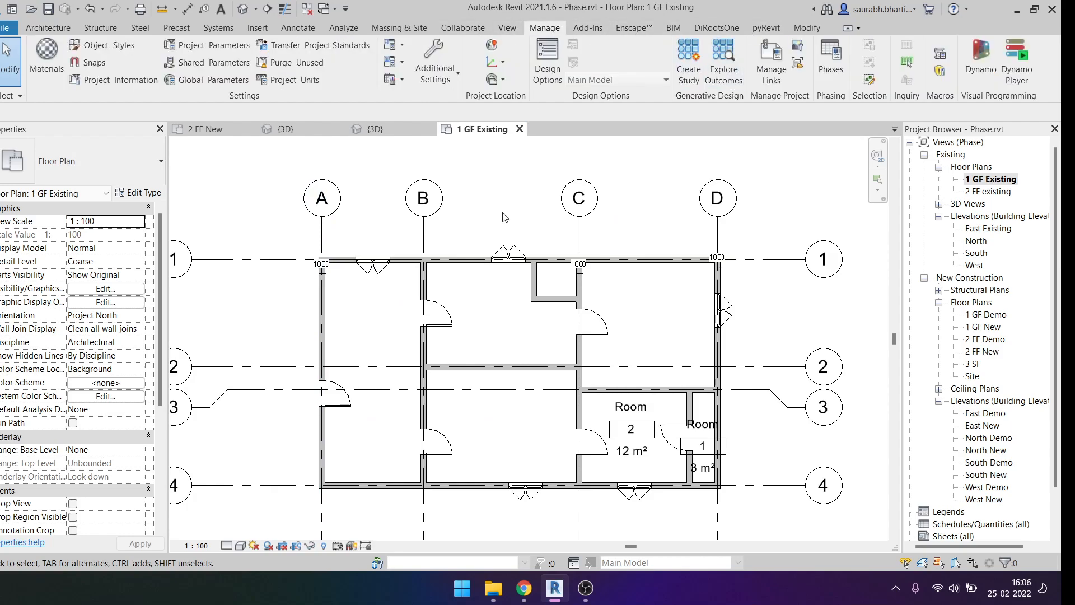
{"action": "scroll", "coordinate": [505, 202], "scroll_direction": "down", "scroll_amount": 2}
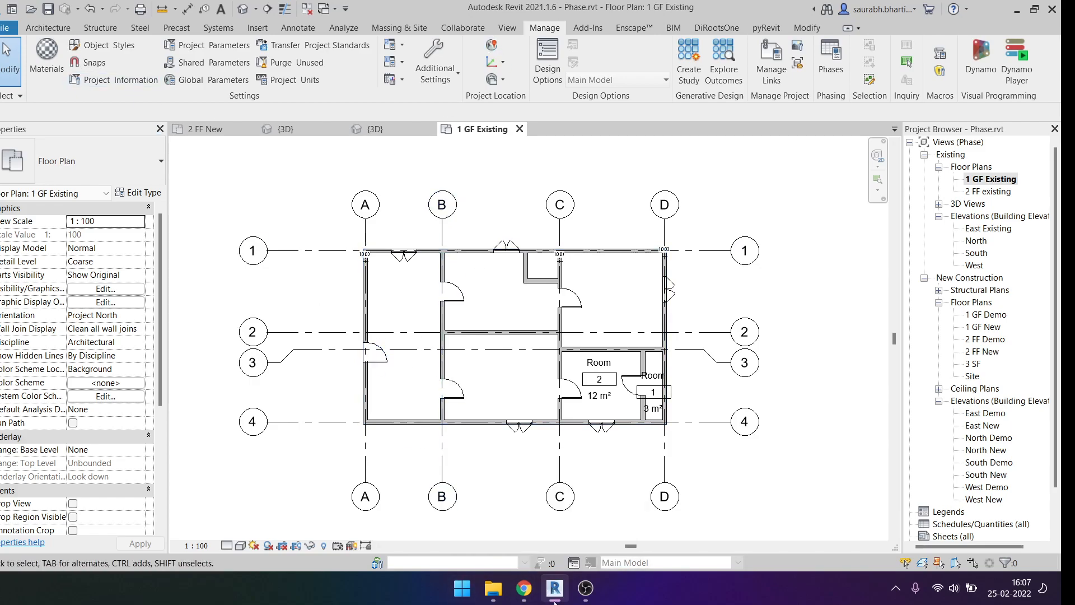
Step: Check the saved Phase.rvt in the desktop's Files > Training folder in File Explorer, returning to Revit
{"action": "left_click", "coordinate": [494, 594]}
{"action": "key", "text": "alt+Tab"}
{"action": "key", "text": "super+d"}
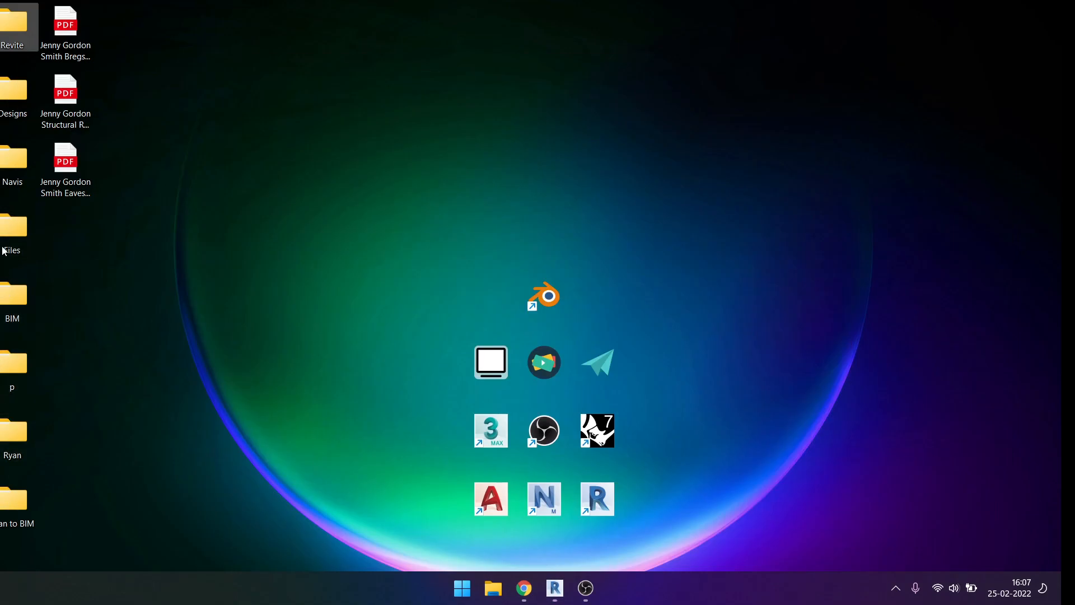
{"action": "double_click", "coordinate": [8, 247]}
{"action": "left_click", "coordinate": [457, 161]}
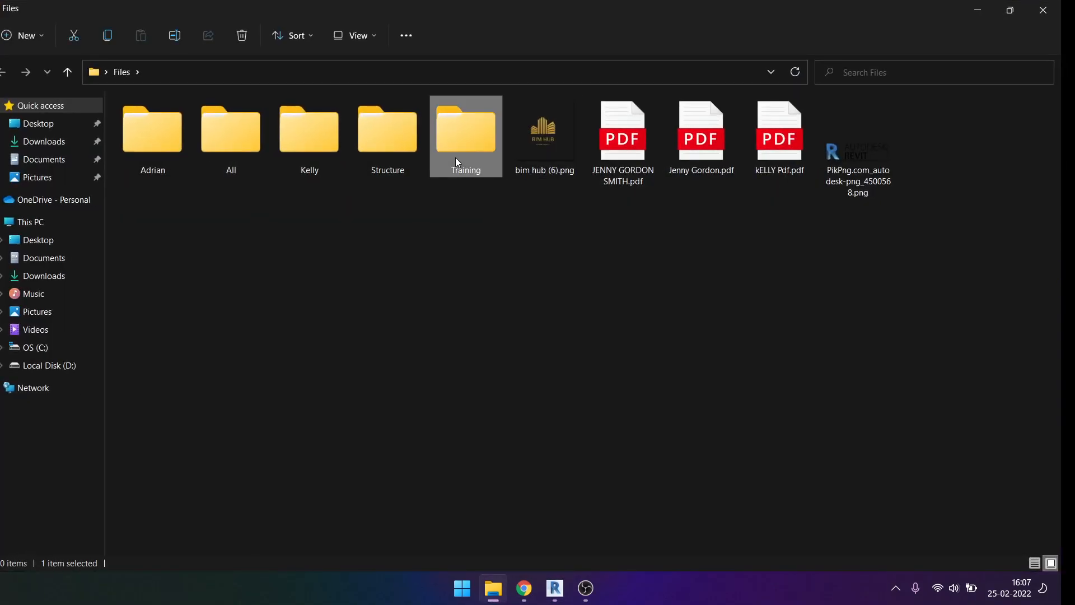
{"action": "double_click", "coordinate": [457, 162]}
{"action": "left_click_drag", "start_coordinate": [286, 208], "coordinate": [285, 111]}
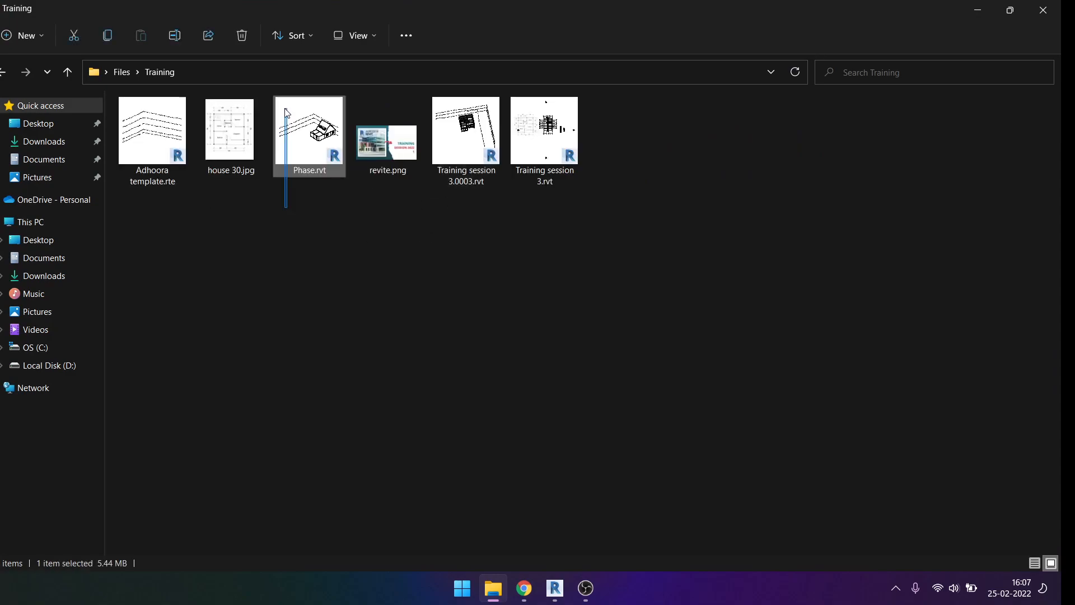
{"action": "left_click", "coordinate": [978, 10]}
{"action": "key", "text": "alt+Tab"}
{"action": "key", "text": "alt+Tab"}
Step: Review the line styles available for detail lines in the ground-floor plan, leaving the Detail Line command without drawing
{"action": "scroll", "coordinate": [490, 274], "scroll_direction": "up", "scroll_amount": 2}
{"action": "middle_click_drag", "start_coordinate": [489, 271], "coordinate": [486, 256]}
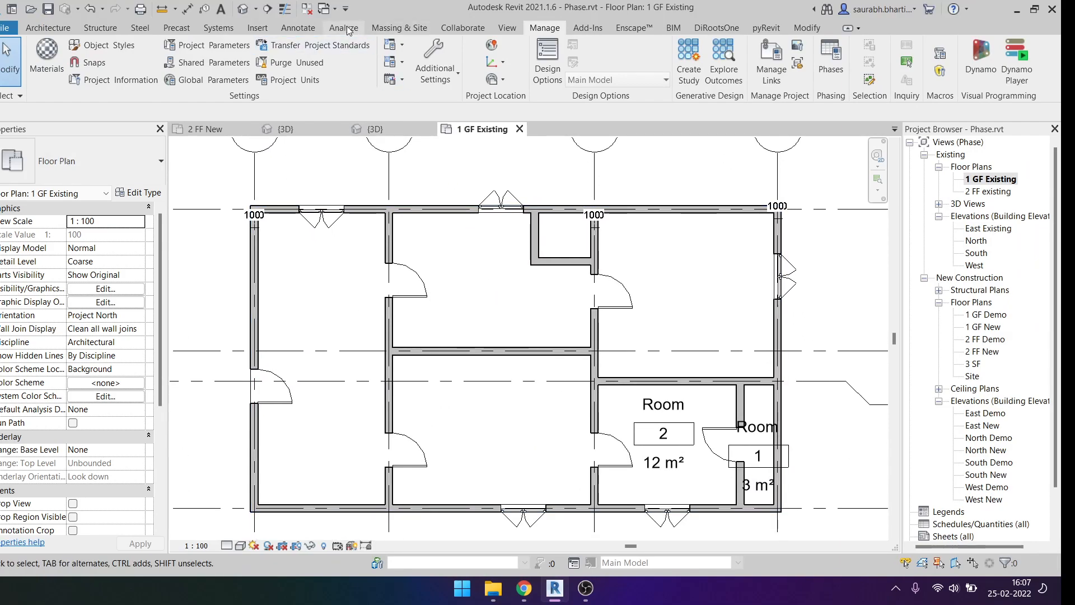
{"action": "left_click", "coordinate": [302, 28]}
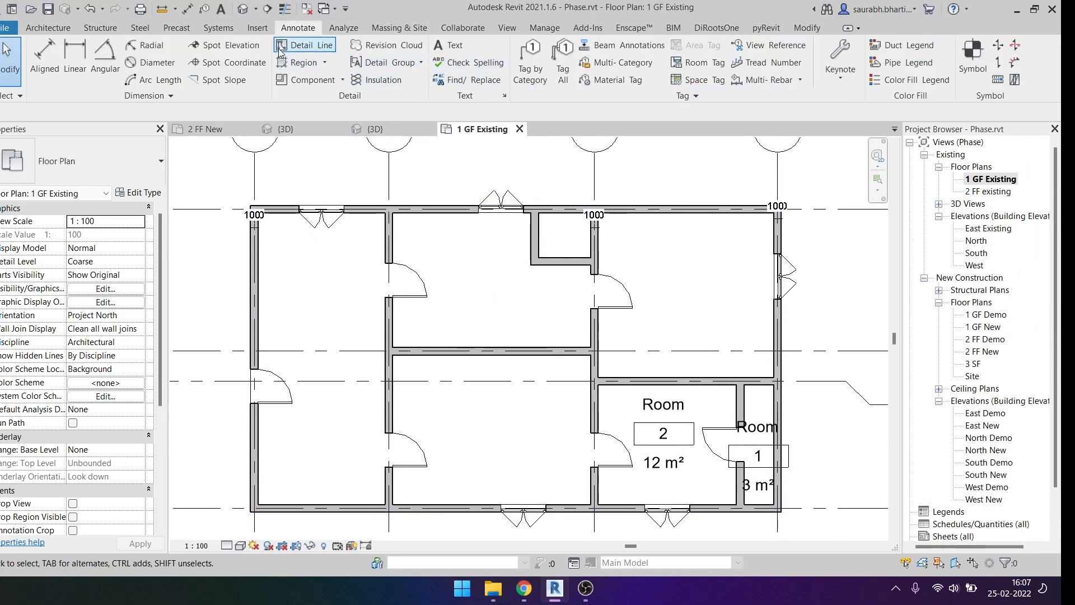
{"action": "left_click", "coordinate": [307, 45]}
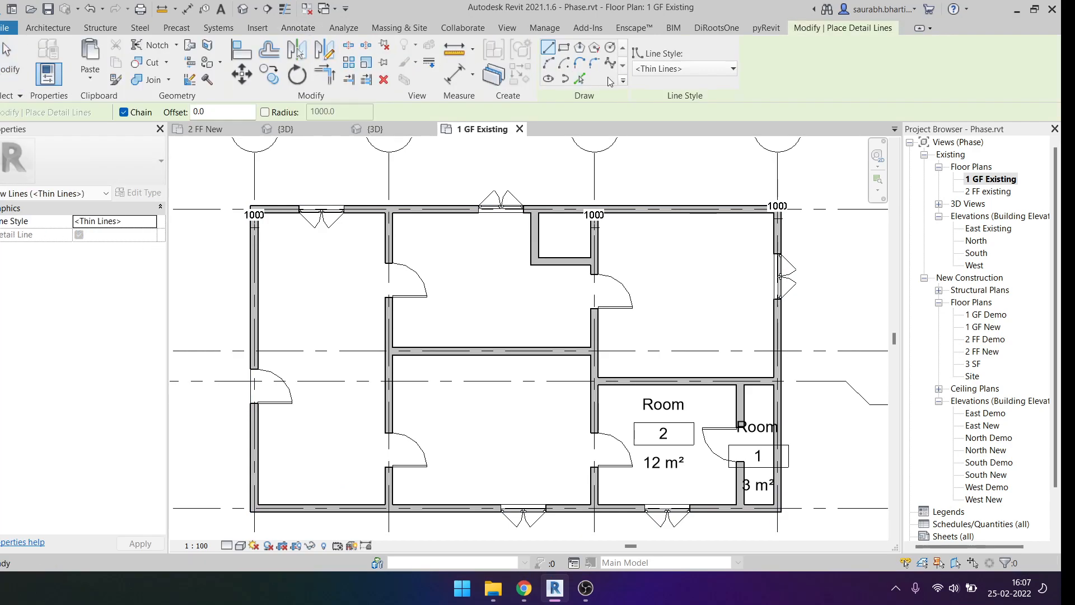
{"action": "left_click", "coordinate": [664, 71]}
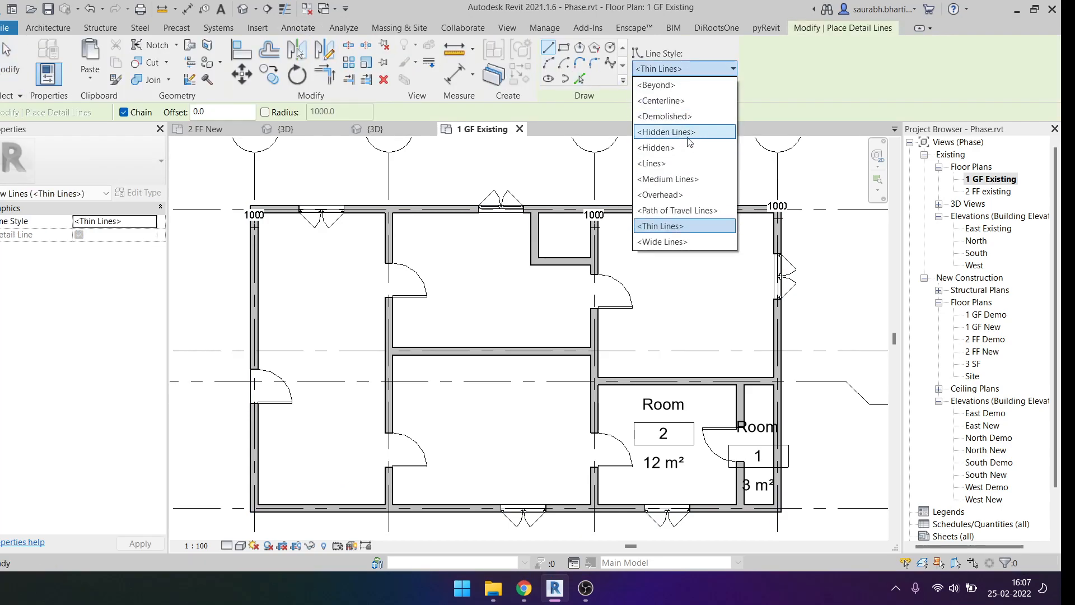
{"action": "left_click", "coordinate": [699, 69]}
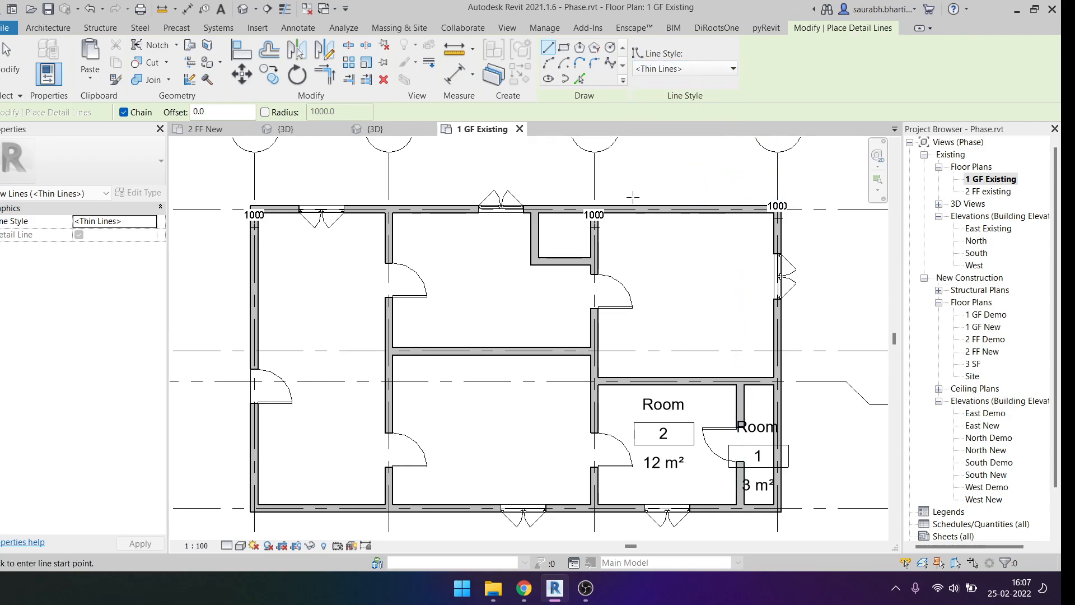
{"action": "key", "text": "Escape"}
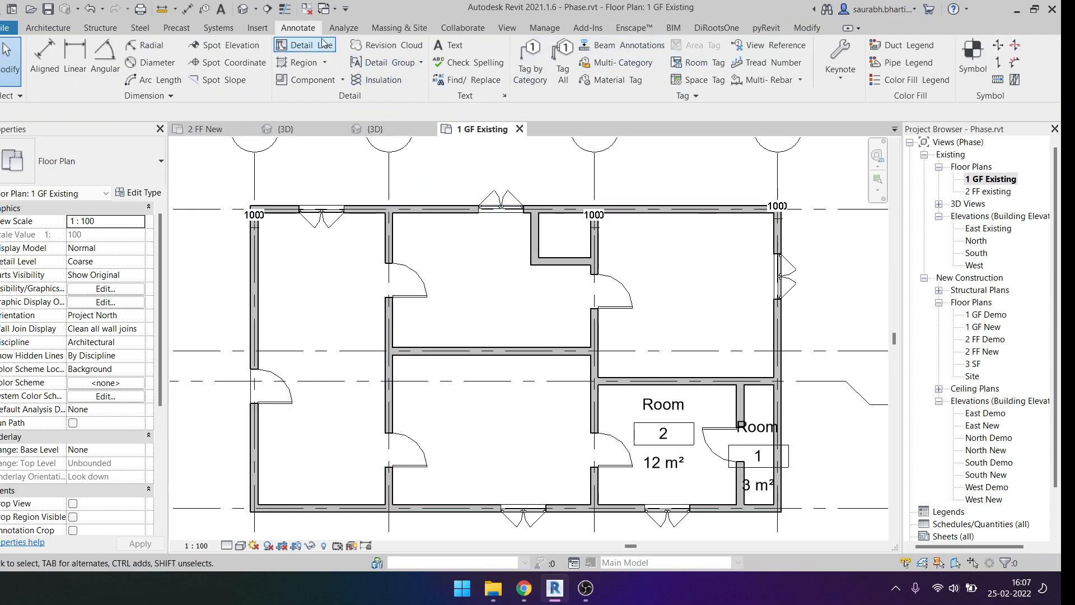
Step: Create a new line style subcategory named Beam under Lines in the project's line styles
{"action": "left_click", "coordinate": [540, 29]}
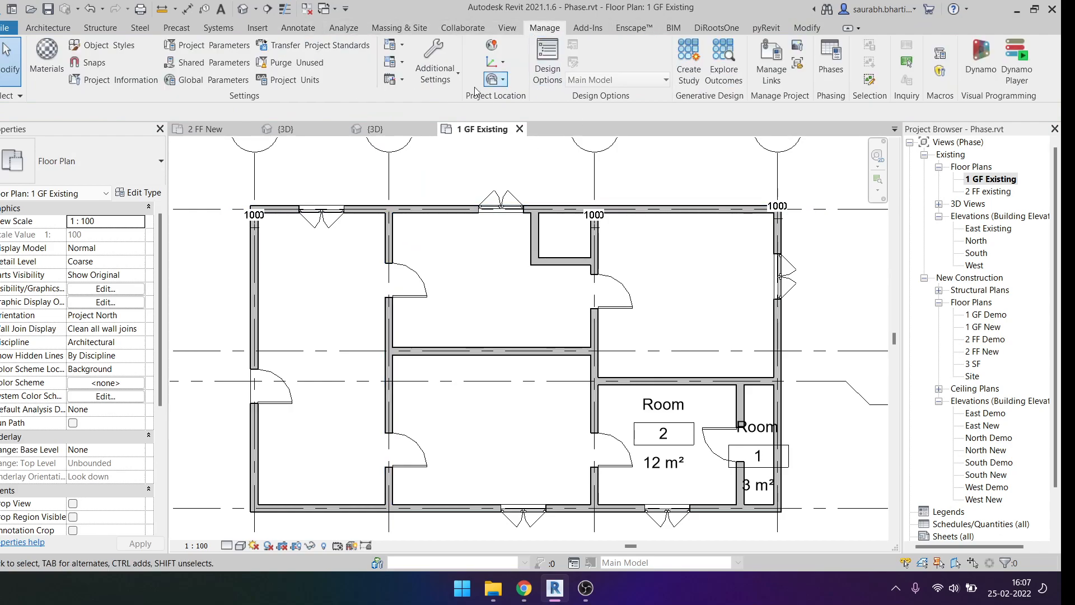
{"action": "left_click", "coordinate": [448, 75]}
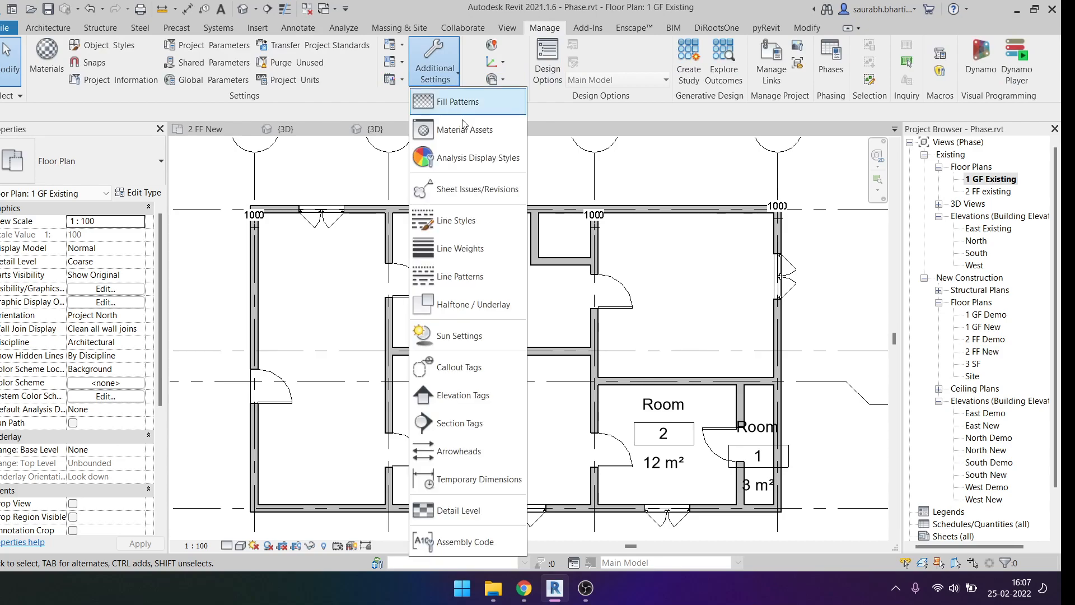
{"action": "left_click", "coordinate": [485, 218]}
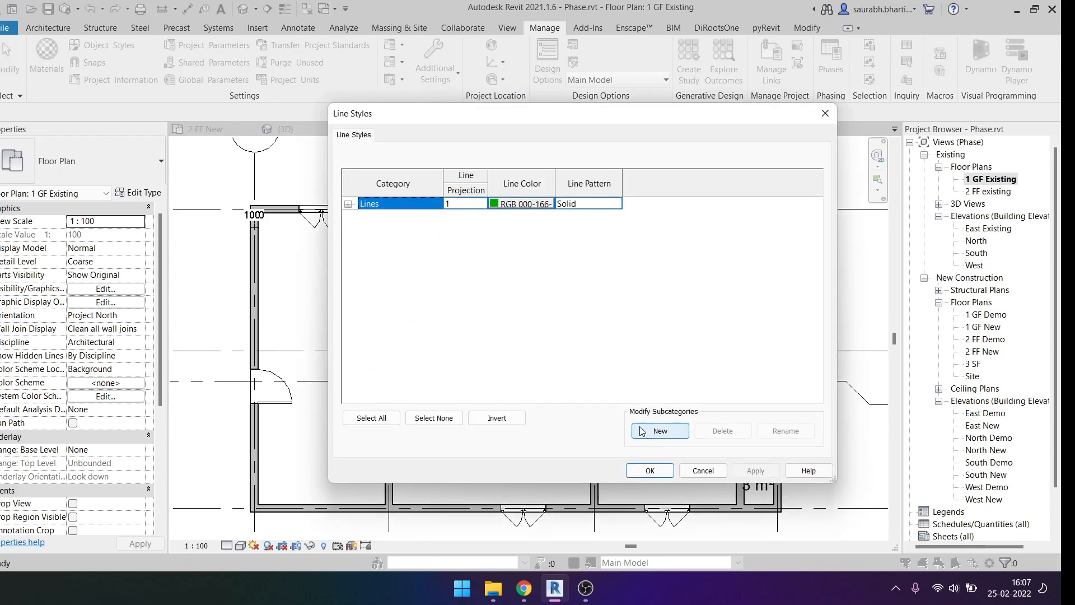
{"action": "left_click", "coordinate": [348, 204]}
{"action": "scroll", "coordinate": [508, 342], "scroll_direction": "down", "scroll_amount": 2}
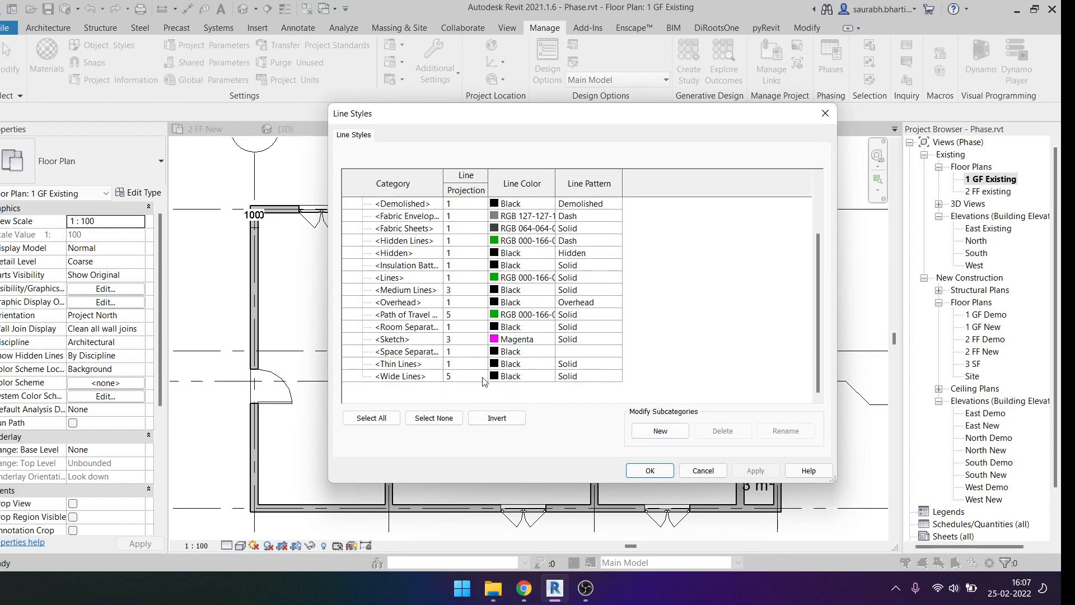
{"action": "left_click", "coordinate": [633, 430]}
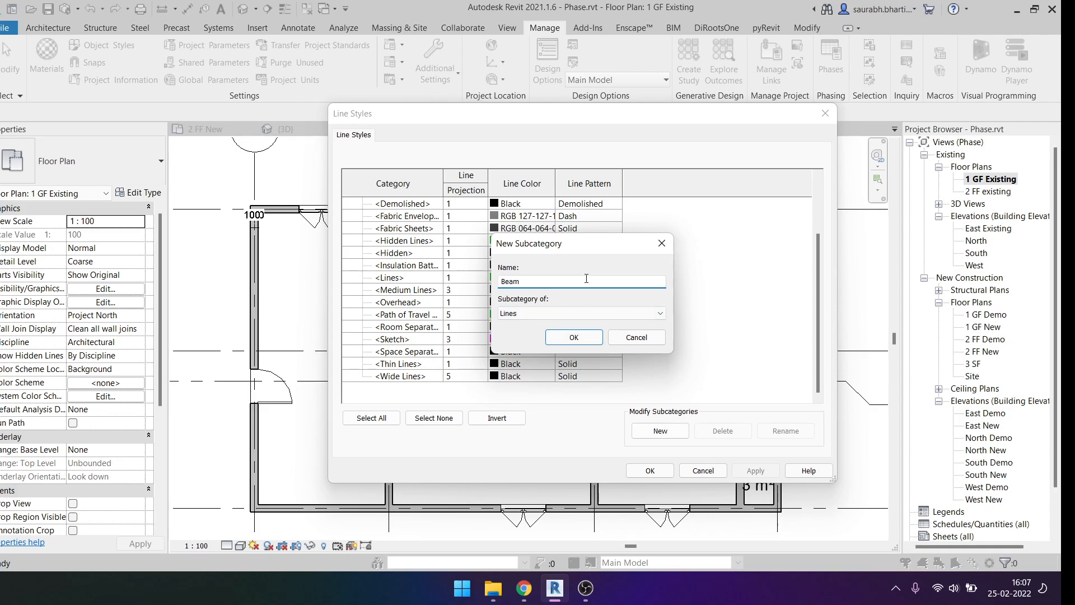
{"action": "left_click", "coordinate": [566, 318]}
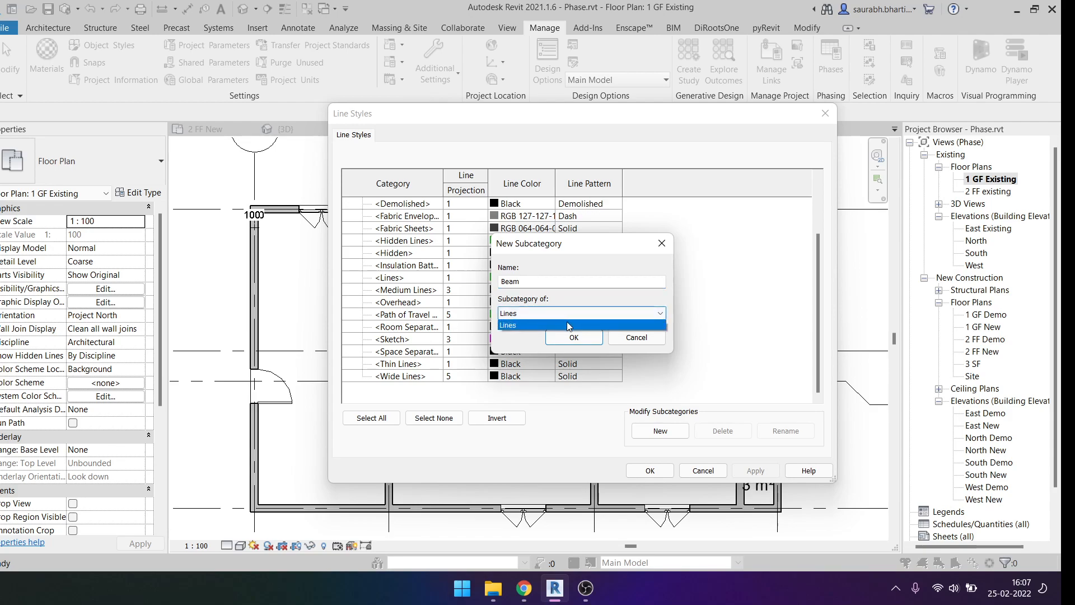
{"action": "left_click", "coordinate": [567, 321]}
{"action": "left_click", "coordinate": [574, 336]}
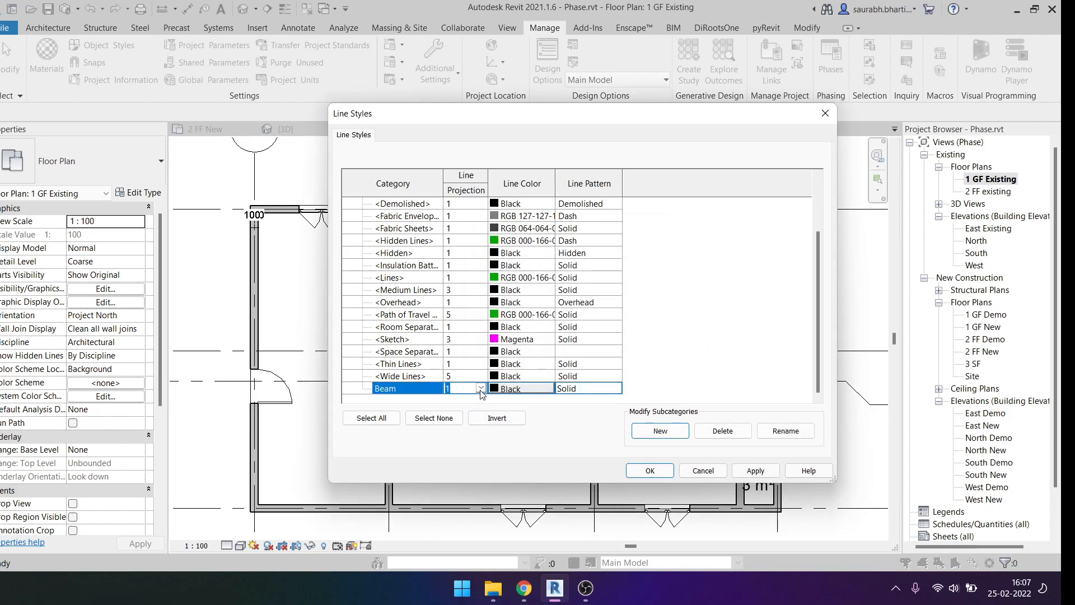
Step: Set the Beam line style's projection line weight to 4 and its line color to red
{"action": "left_click", "coordinate": [481, 388]}
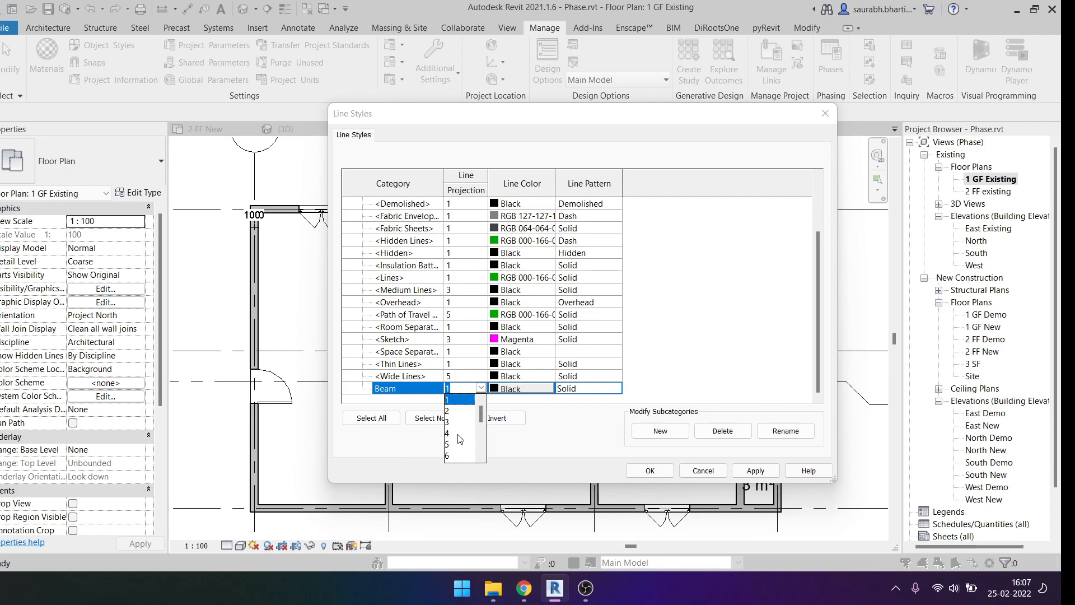
{"action": "left_click", "coordinate": [456, 432]}
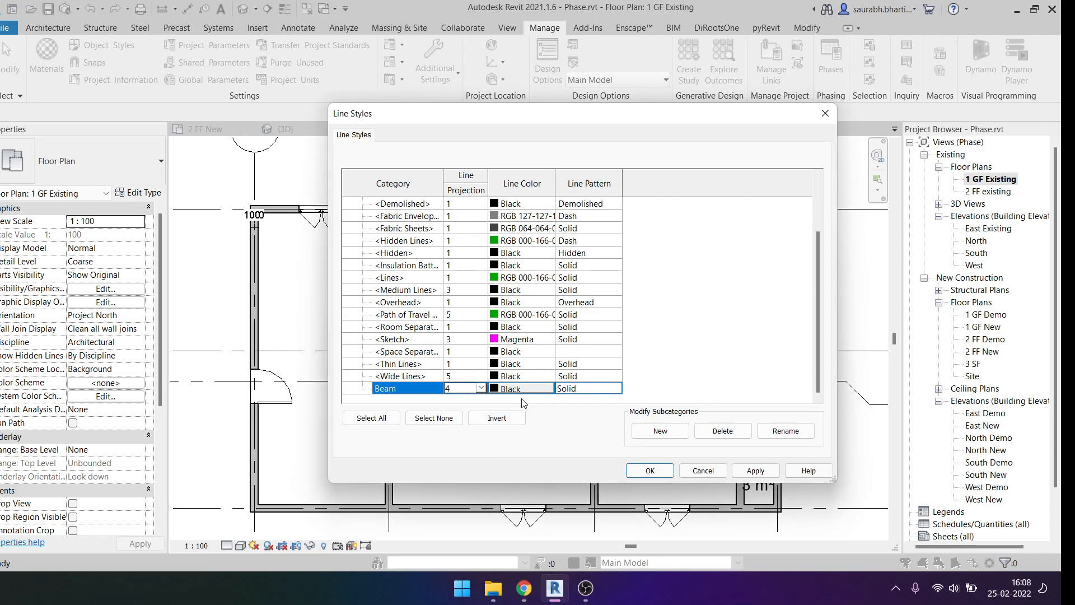
{"action": "left_click", "coordinate": [481, 388]}
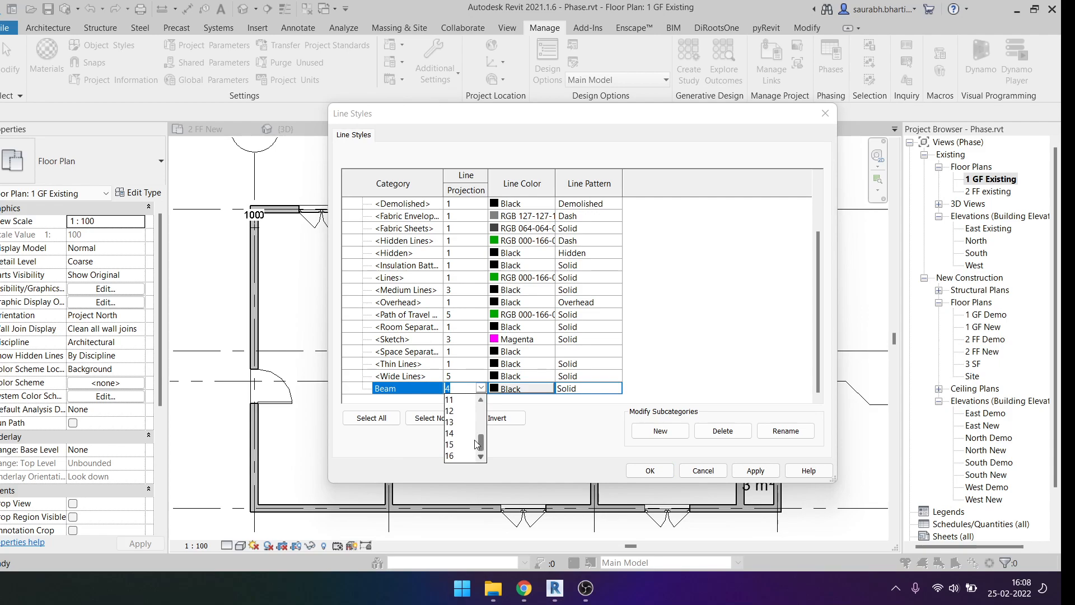
{"action": "left_click", "coordinate": [510, 388]}
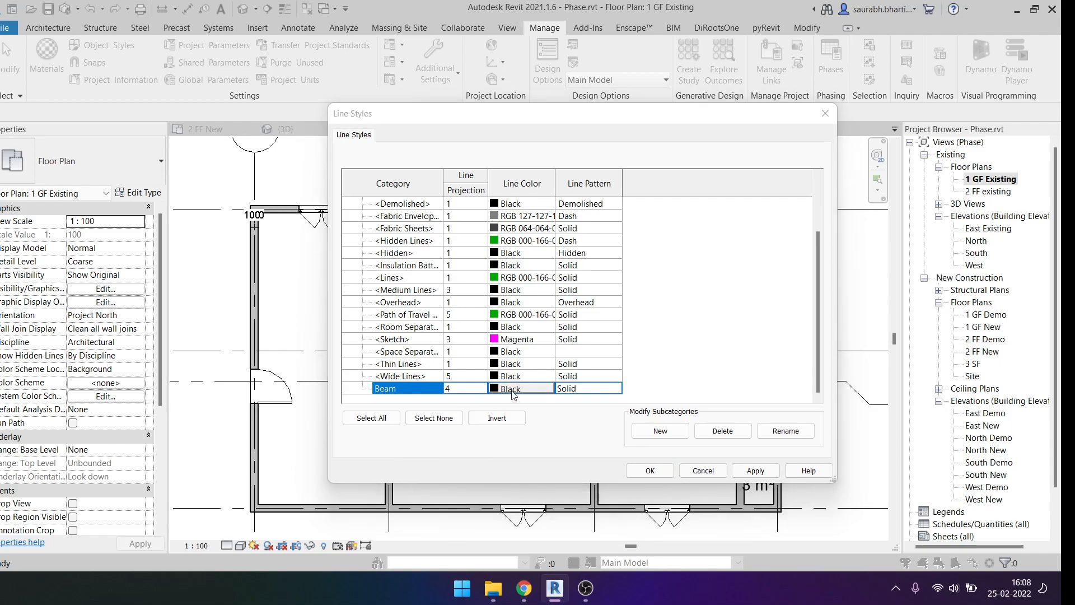
{"action": "left_click", "coordinate": [510, 388]}
{"action": "left_click", "coordinate": [445, 215]}
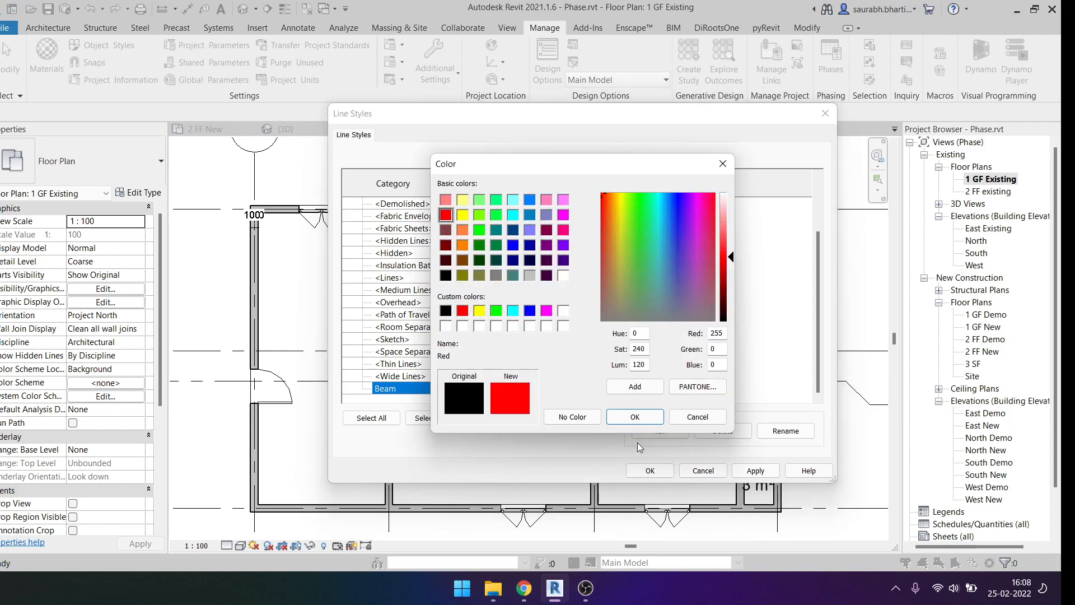
{"action": "left_click", "coordinate": [635, 416]}
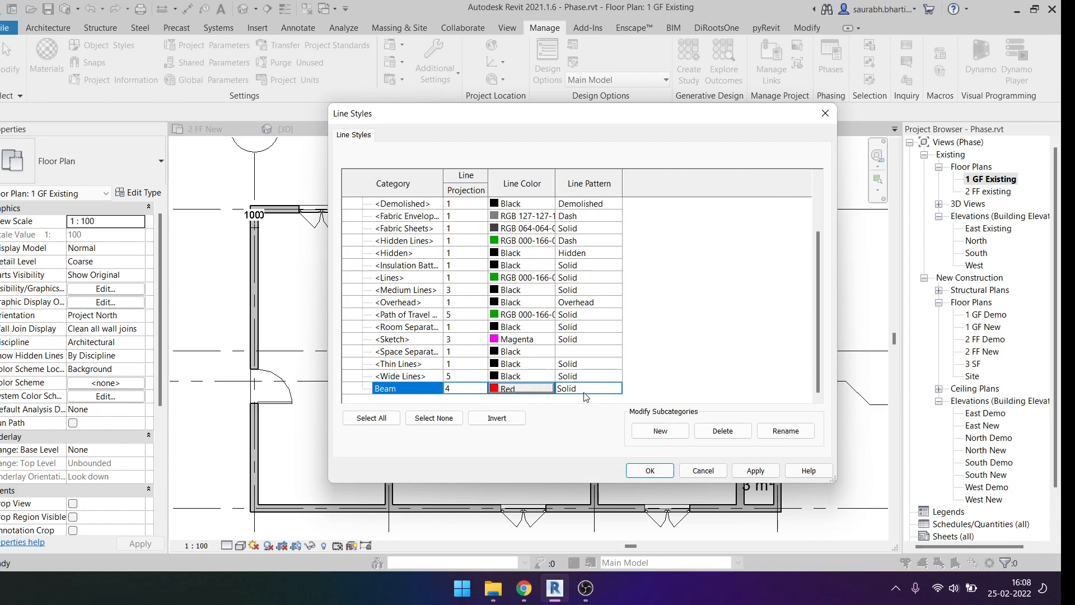
Step: Assign the Dash 2.5mm line pattern to the Beam line style and accept the line style changes
{"action": "left_click", "coordinate": [615, 389]}
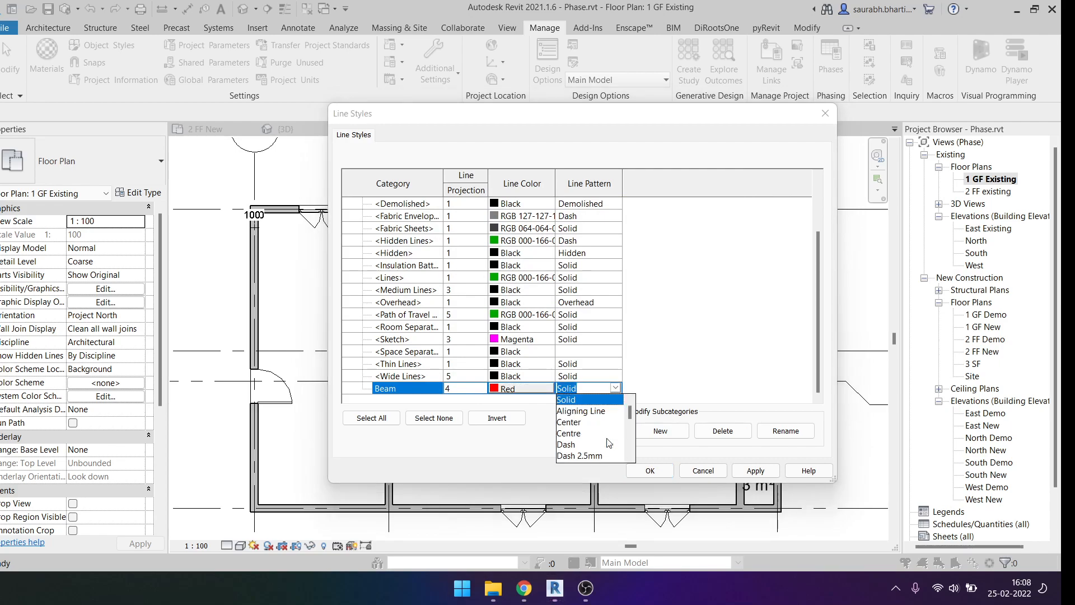
{"action": "scroll", "coordinate": [599, 428], "scroll_direction": "down", "scroll_amount": 2}
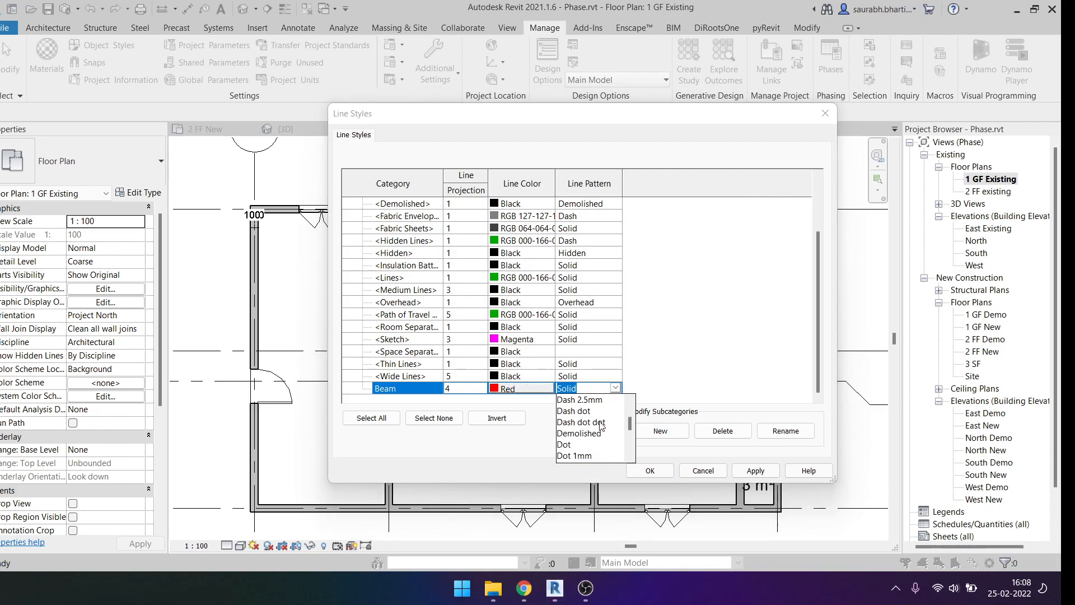
{"action": "left_click", "coordinate": [595, 400]}
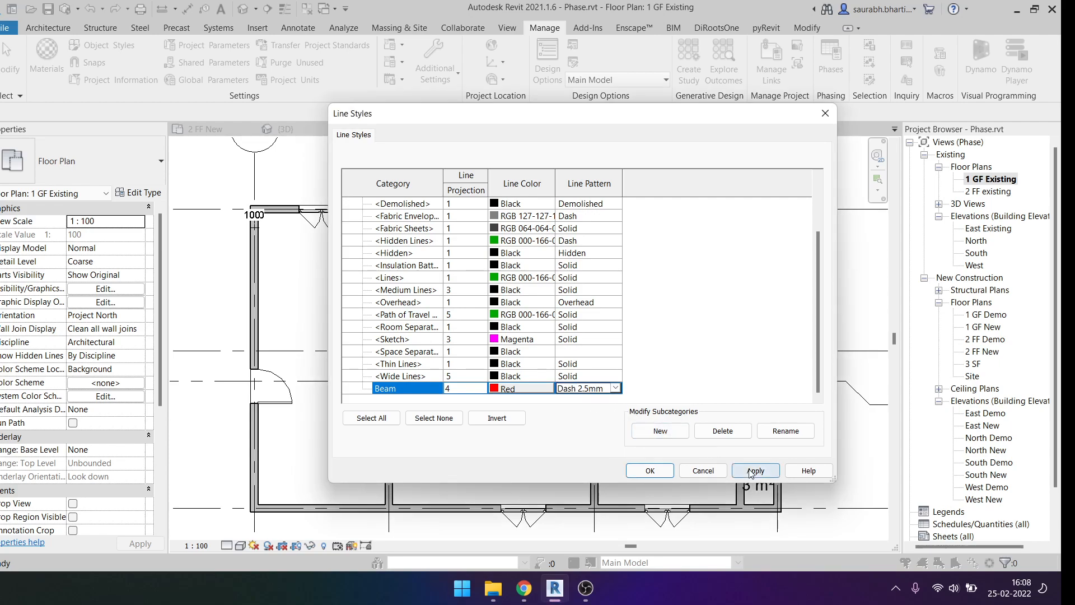
{"action": "left_click", "coordinate": [615, 388]}
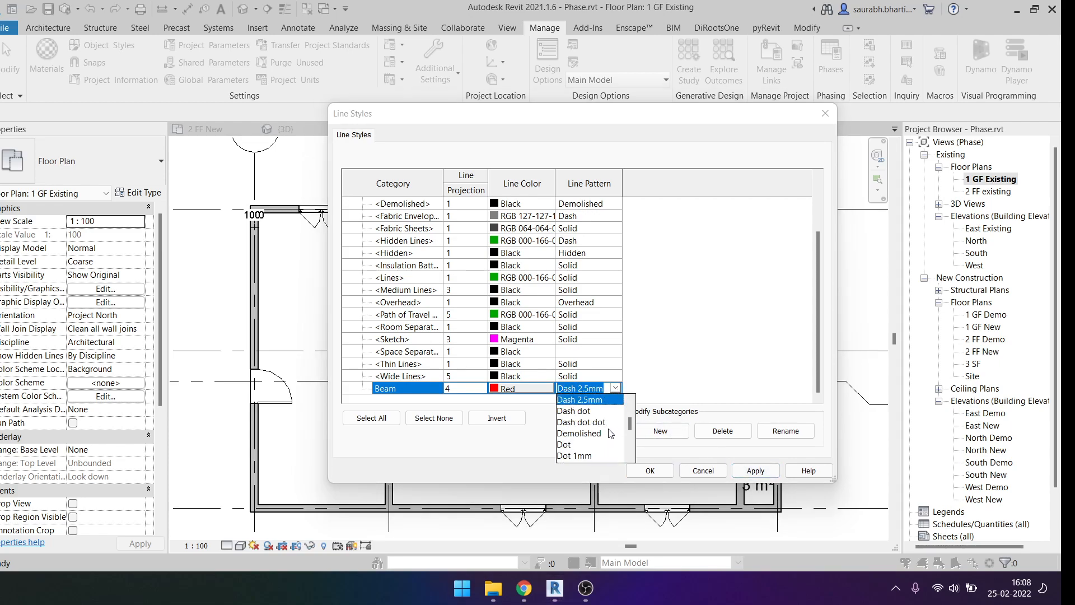
{"action": "scroll", "coordinate": [602, 440], "scroll_direction": "down", "scroll_amount": 2}
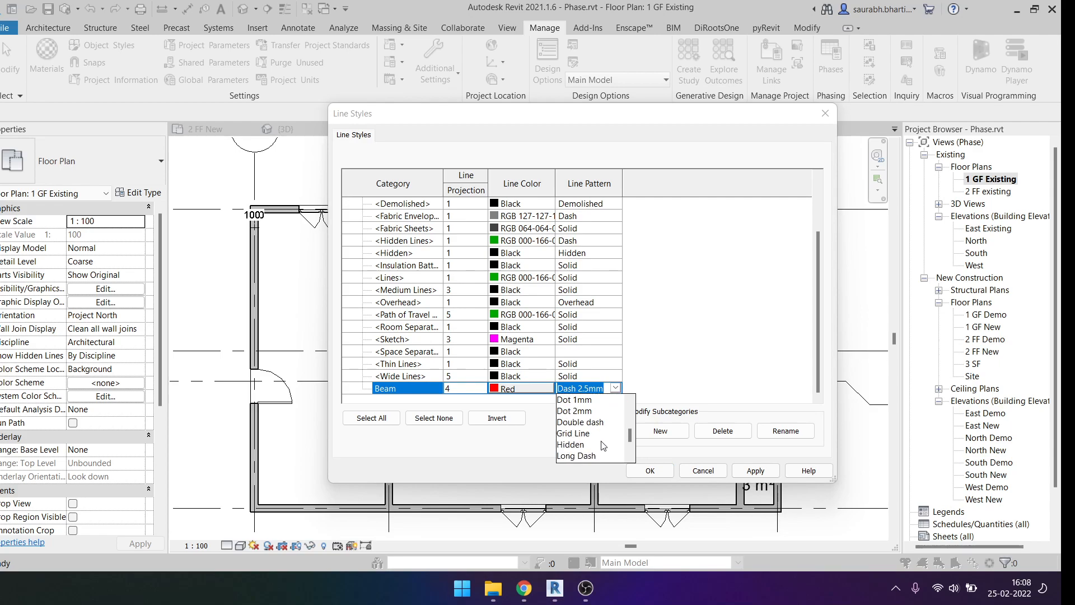
{"action": "scroll", "coordinate": [592, 419], "scroll_direction": "up", "scroll_amount": 2}
{"action": "left_click", "coordinate": [579, 390]}
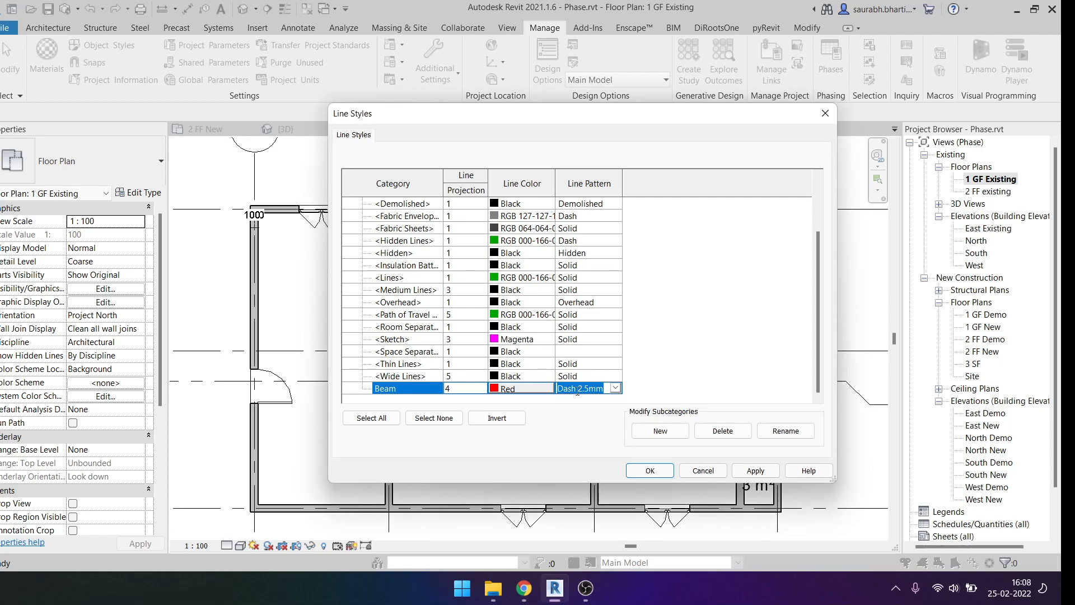
{"action": "left_click", "coordinate": [650, 470]}
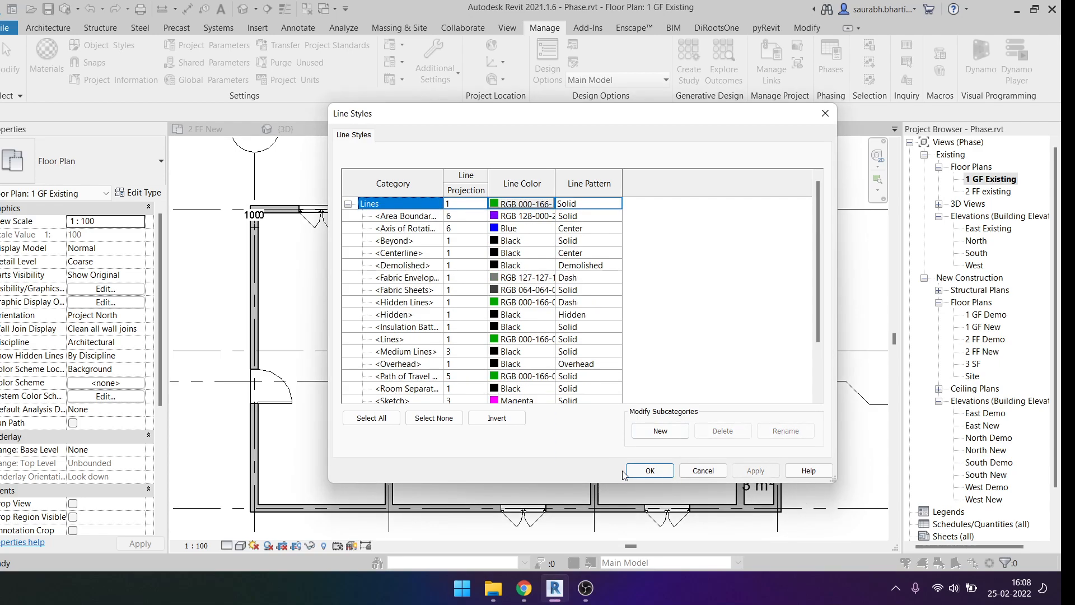
{"action": "key", "text": "l"}
{"action": "key", "text": "i"}
{"action": "left_click", "coordinate": [478, 229]}
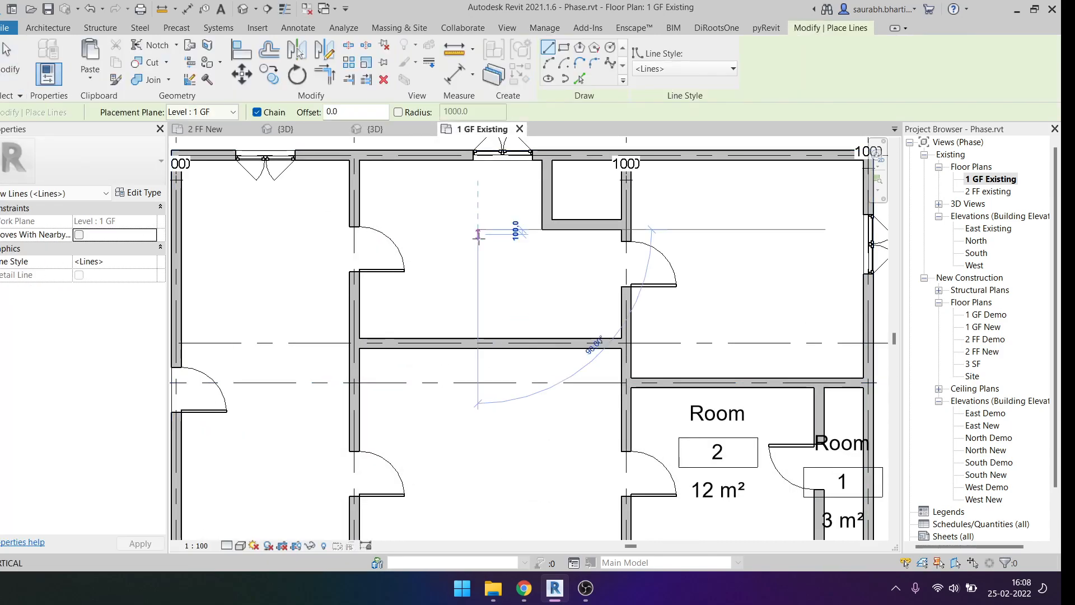
{"action": "key", "text": "Escape"}
{"action": "key", "text": "Escape"}
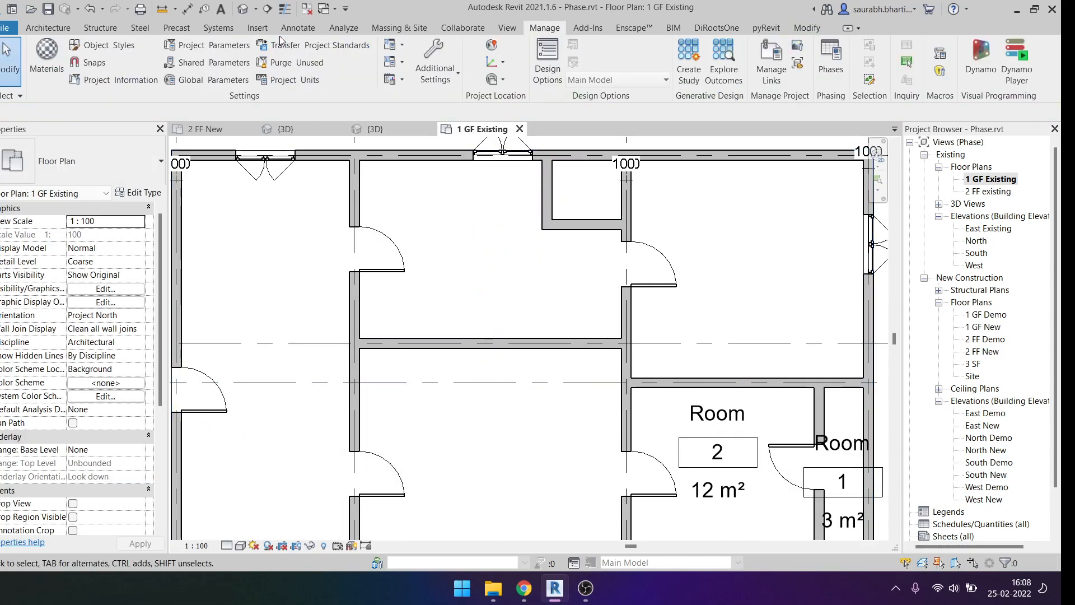
{"action": "key", "text": "d"}
{"action": "key", "text": "l"}
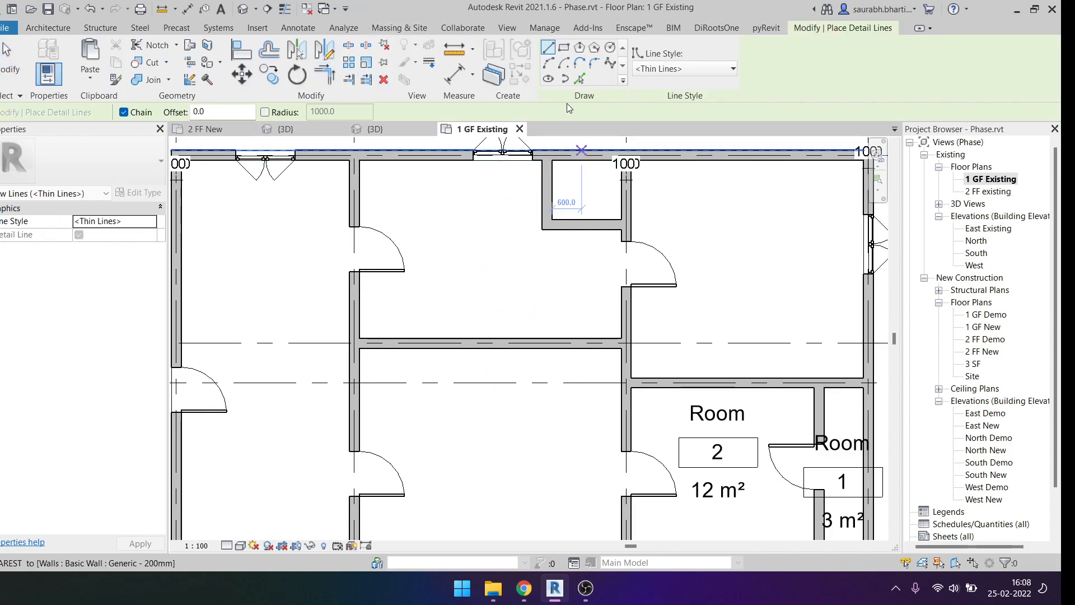
{"action": "key", "text": "Escape"}
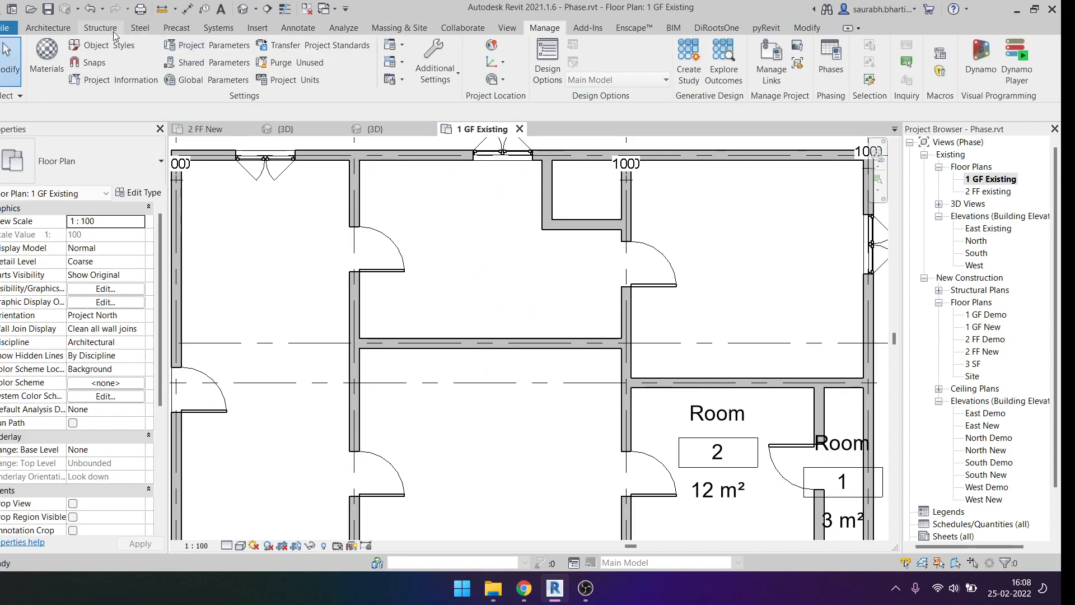
Step: Draw a vertical detail line in the Beam style from the upper middle room down into the lower middle room
{"action": "left_click", "coordinate": [298, 28]}
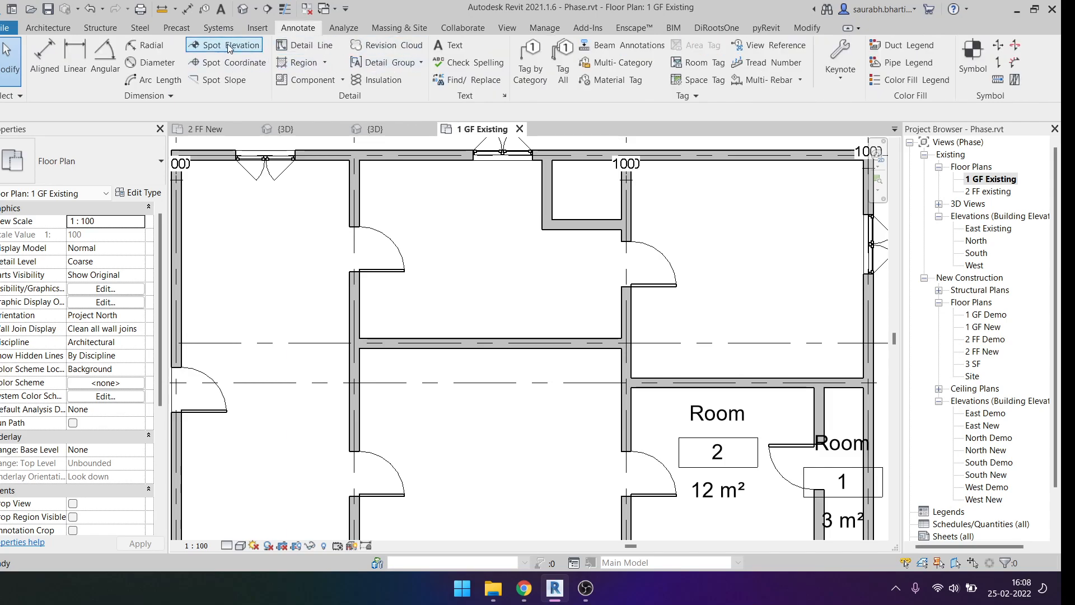
{"action": "left_click", "coordinate": [305, 46]}
{"action": "left_click", "coordinate": [661, 69]}
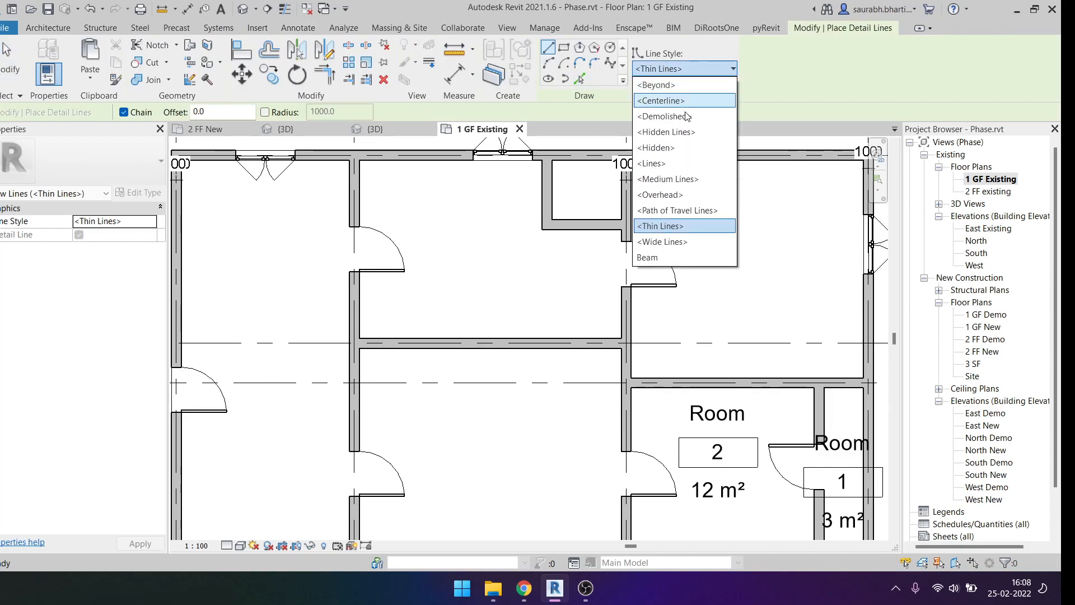
{"action": "left_click", "coordinate": [679, 257]}
{"action": "left_click", "coordinate": [468, 230]}
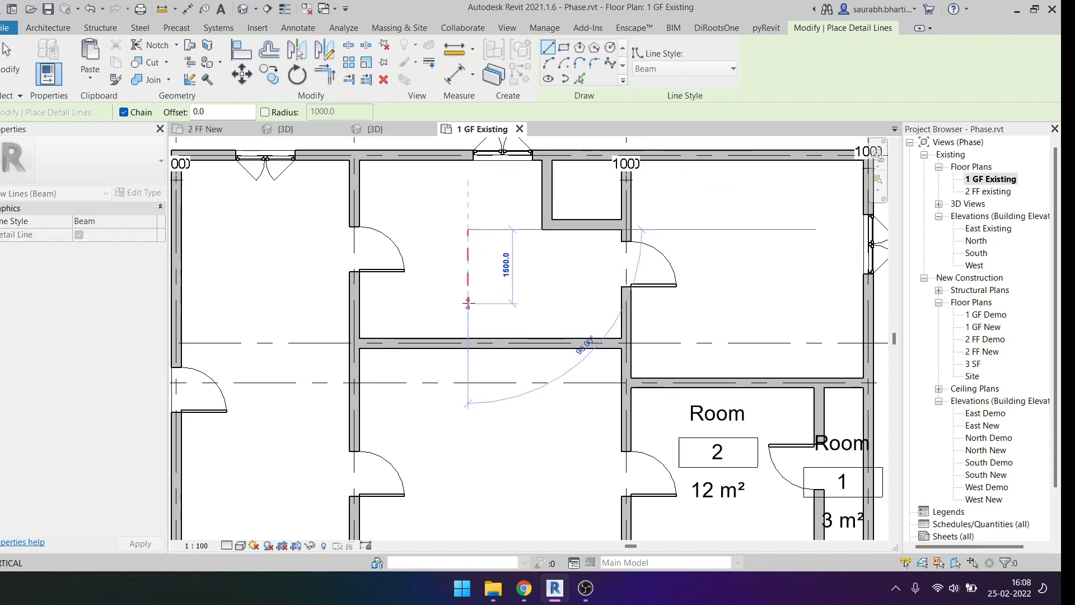
{"action": "middle_click_drag", "start_coordinate": [468, 302], "coordinate": [505, 221]}
{"action": "left_click", "coordinate": [505, 349]}
{"action": "key", "text": "Escape"}
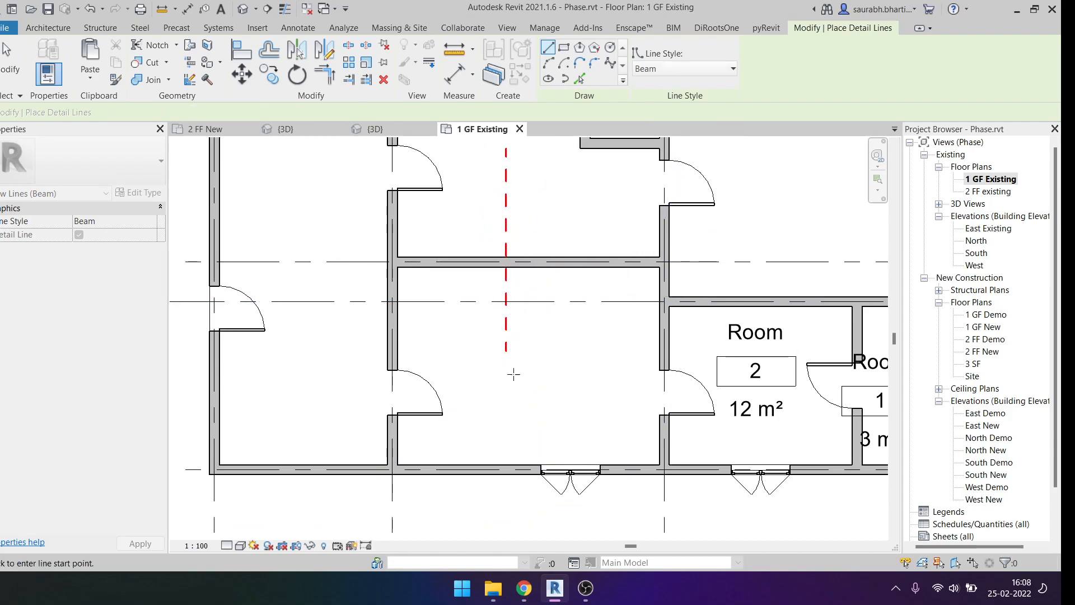
Step: Undo the Beam detail line and leave the Detail Line command
{"action": "key", "text": "ctrl+z"}
{"action": "scroll", "coordinate": [477, 307], "scroll_direction": "down", "scroll_amount": 2}
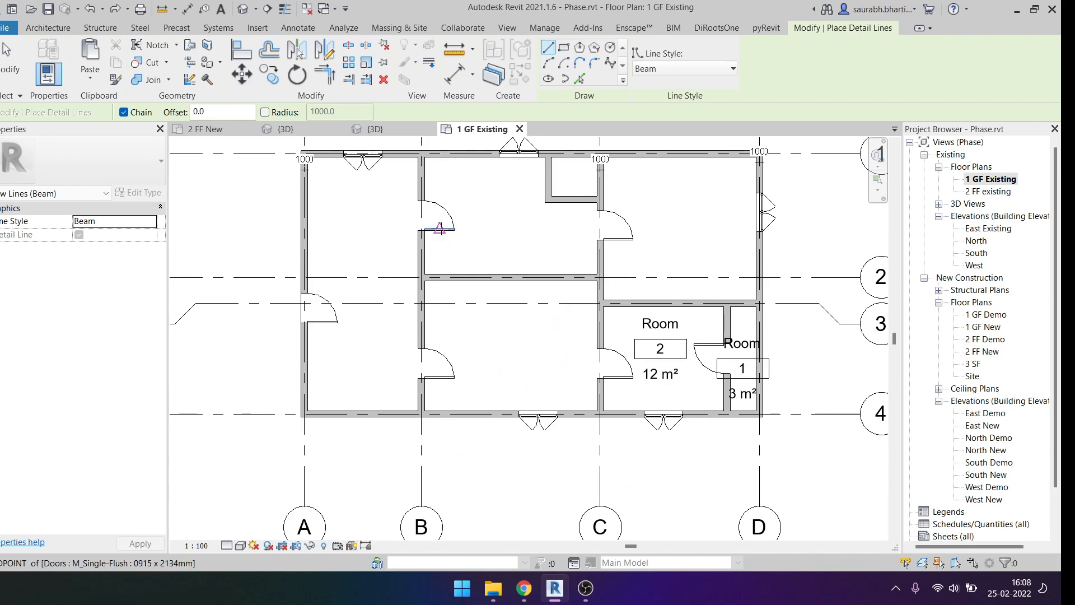
{"action": "key", "text": "Escape"}
{"action": "key", "text": "Escape"}
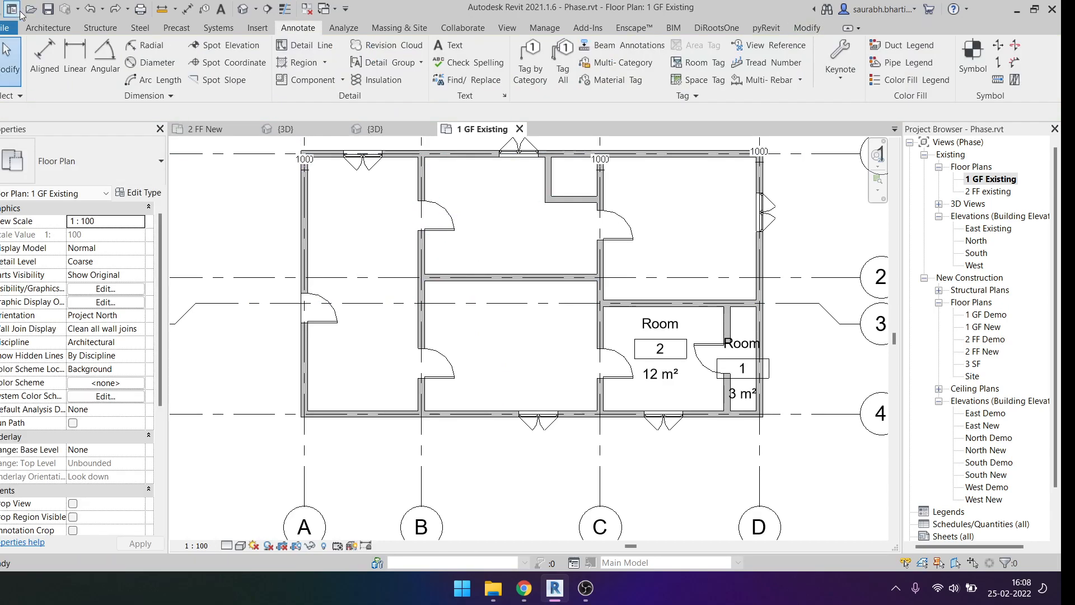
Step: Open the client's recent project with sheet A104 - Proposed Structure and examine the beam lines where the beam meets the wall
{"action": "left_click", "coordinate": [15, 9]}
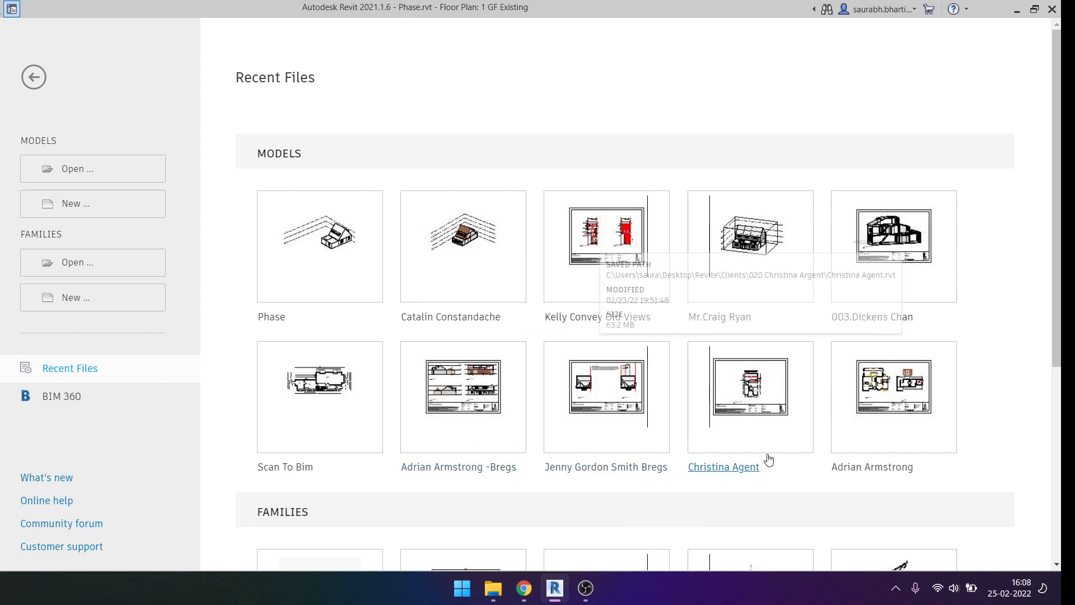
{"action": "key", "text": "ctrl+d"}
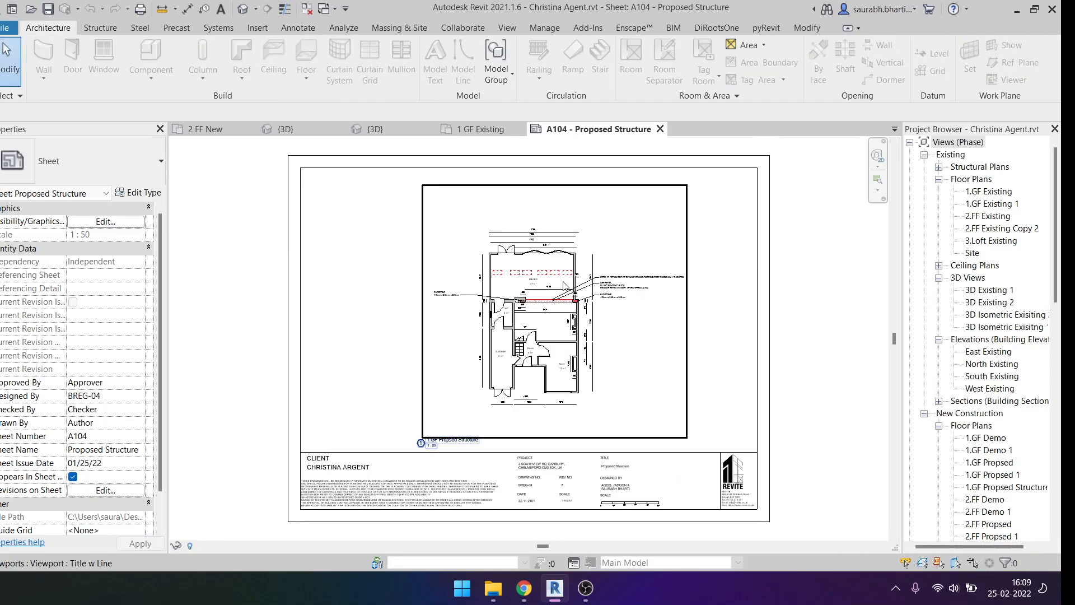
{"action": "scroll", "coordinate": [600, 240], "scroll_direction": "up", "scroll_amount": 8}
{"action": "middle_click_drag", "start_coordinate": [332, 298], "coordinate": [666, 312]}
{"action": "scroll", "coordinate": [585, 305], "scroll_direction": "up", "scroll_amount": 4}
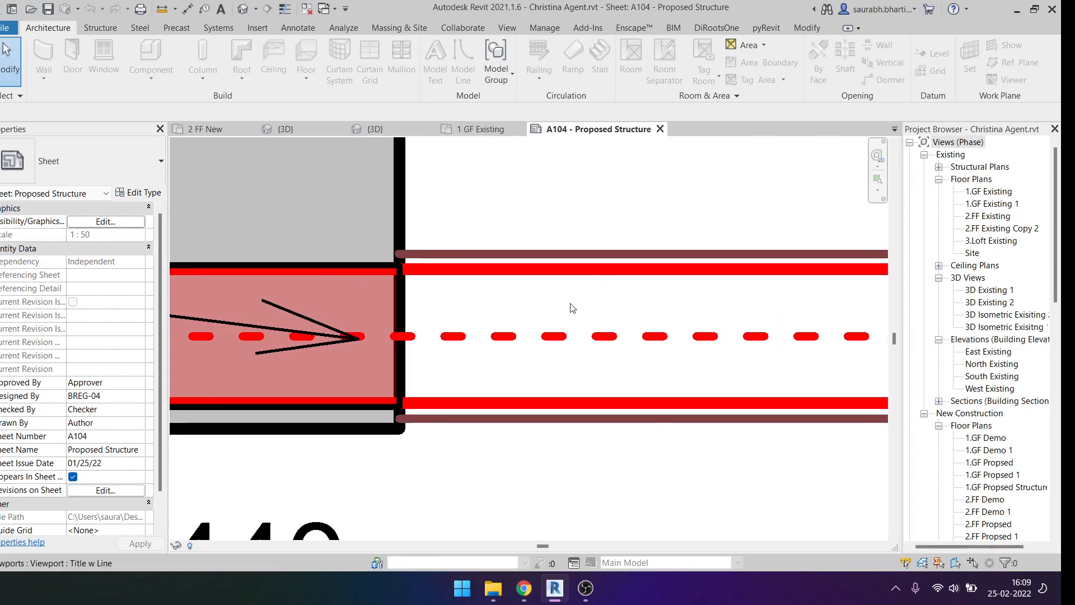
{"action": "scroll", "coordinate": [570, 305], "scroll_direction": "down", "scroll_amount": 4}
{"action": "scroll", "coordinate": [549, 307], "scroll_direction": "up", "scroll_amount": 4}
Step: Activate the floor plan viewport on sheet A104 and inspect the line styles of the beam's outer lines and dashed centre line
{"action": "double_click", "coordinate": [561, 272]}
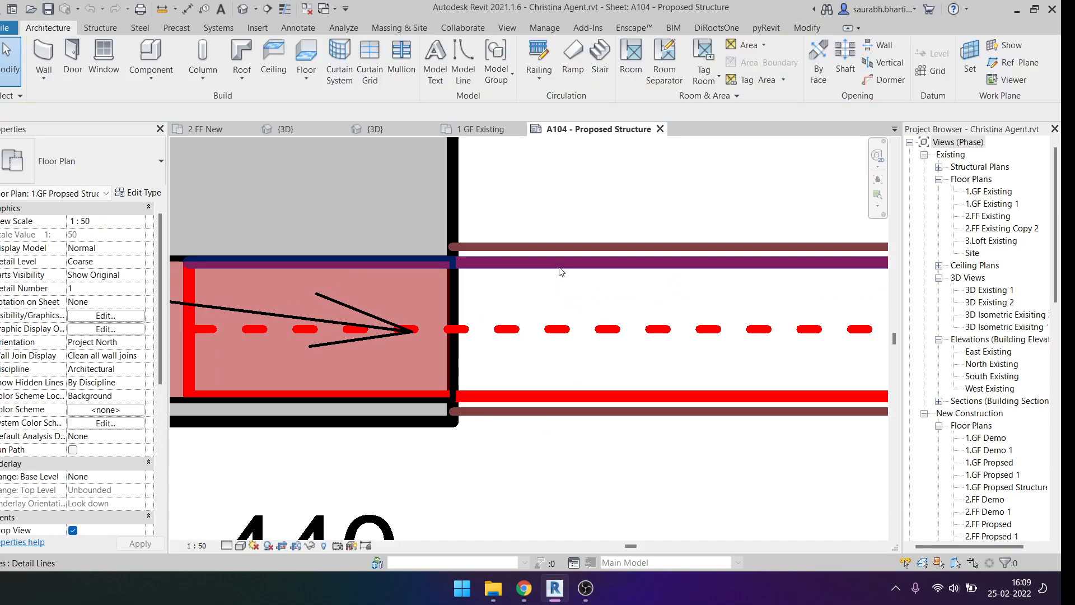
{"action": "left_click", "coordinate": [561, 271]}
{"action": "scroll", "coordinate": [307, 328], "scroll_direction": "down", "scroll_amount": 2}
{"action": "left_click", "coordinate": [430, 330]}
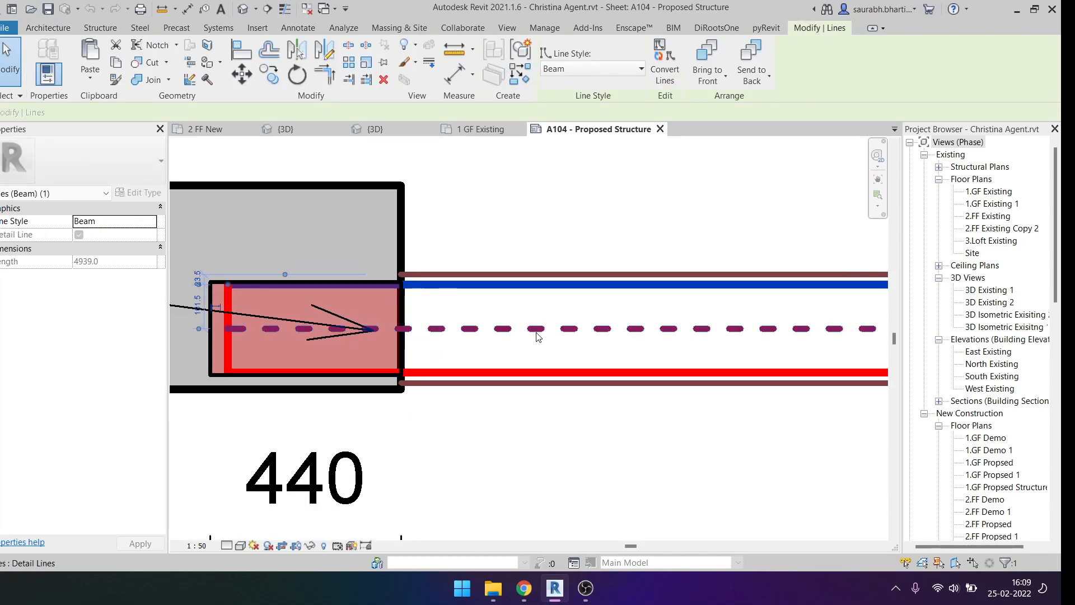
{"action": "left_click", "coordinate": [462, 372]}
{"action": "scroll", "coordinate": [463, 366], "scroll_direction": "down", "scroll_amount": 2}
{"action": "key", "text": "Escape"}
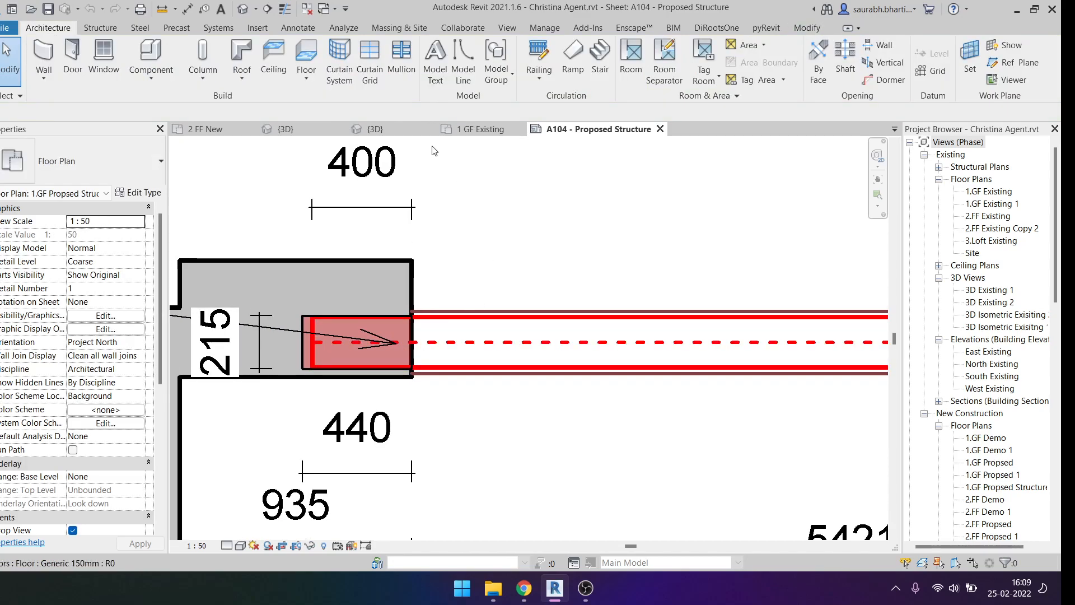
{"action": "scroll", "coordinate": [513, 329], "scroll_direction": "up", "scroll_amount": 2}
{"action": "left_click", "coordinate": [511, 317]}
{"action": "scroll", "coordinate": [419, 331], "scroll_direction": "up", "scroll_amount": 5}
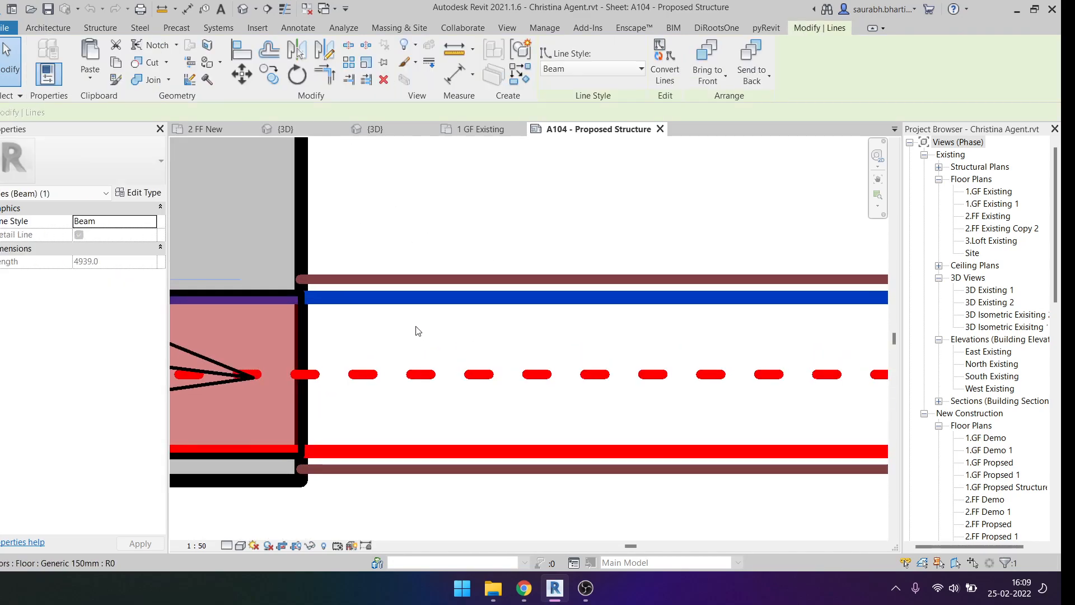
{"action": "scroll", "coordinate": [458, 300], "scroll_direction": "down", "scroll_amount": 4}
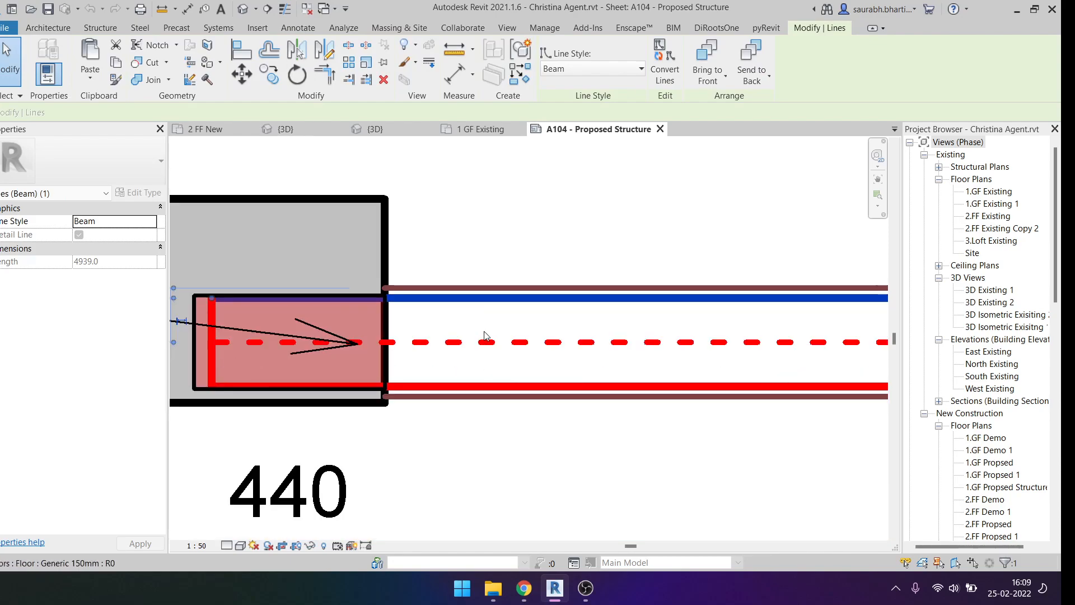
{"action": "key", "text": "Escape"}
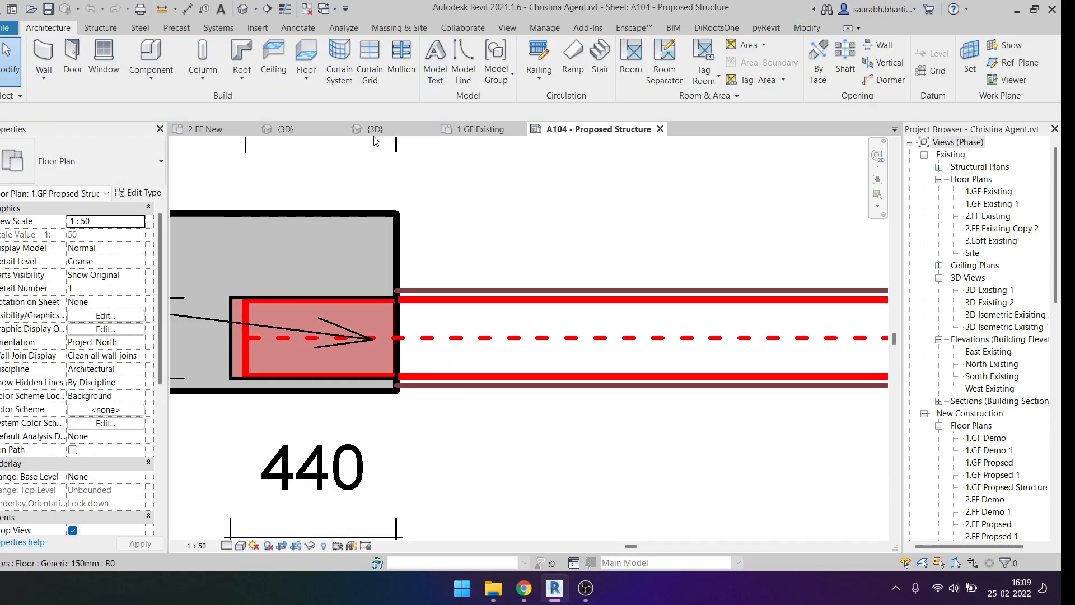
Step: Switch back to the 1 GF Existing floor plan of the Phase project
{"action": "left_click", "coordinate": [266, 131]}
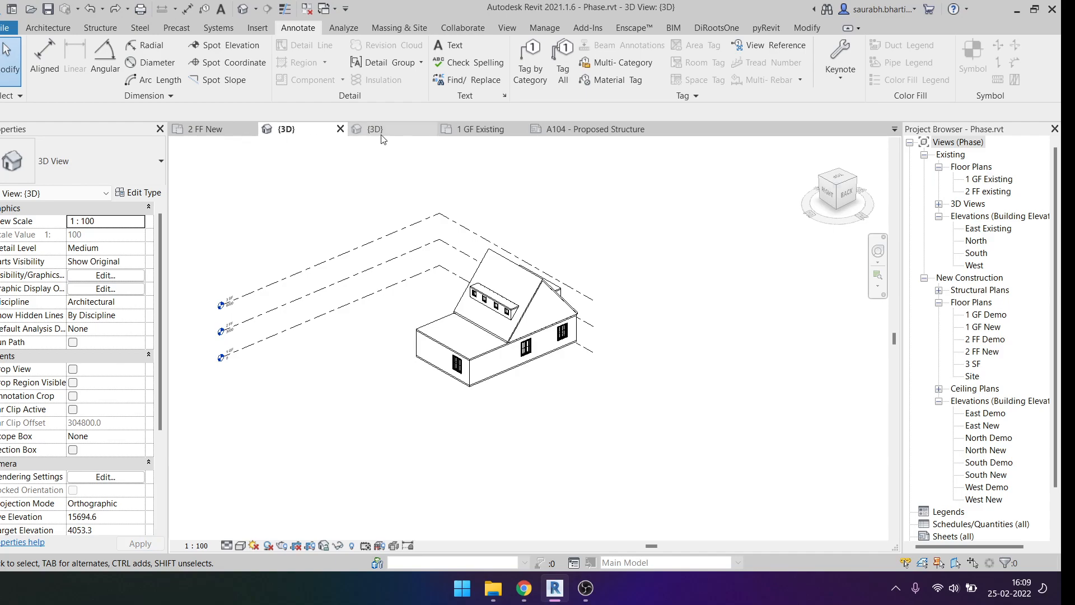
{"action": "left_click", "coordinate": [476, 130]}
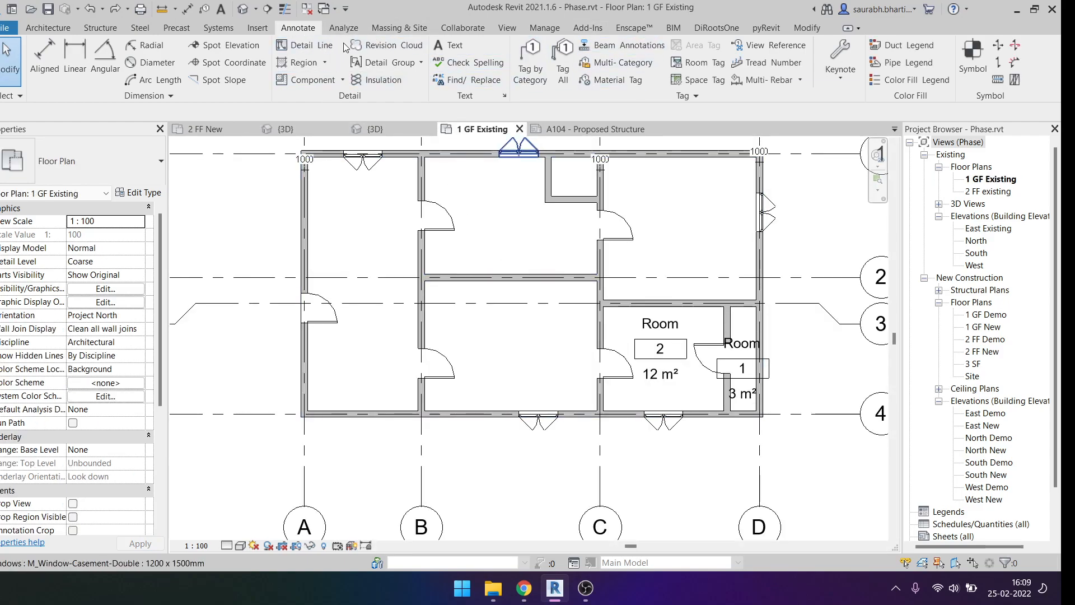
{"action": "left_click", "coordinate": [326, 63]}
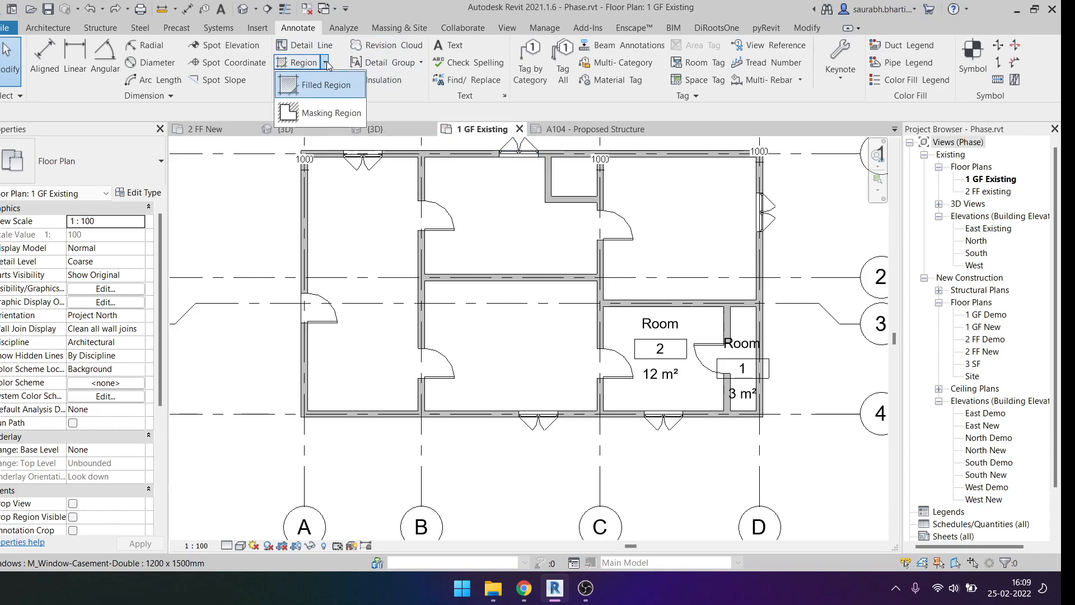
{"action": "left_click", "coordinate": [328, 65]}
{"action": "left_click", "coordinate": [325, 63]}
{"action": "left_click", "coordinate": [325, 64]}
{"action": "left_click", "coordinate": [325, 62]}
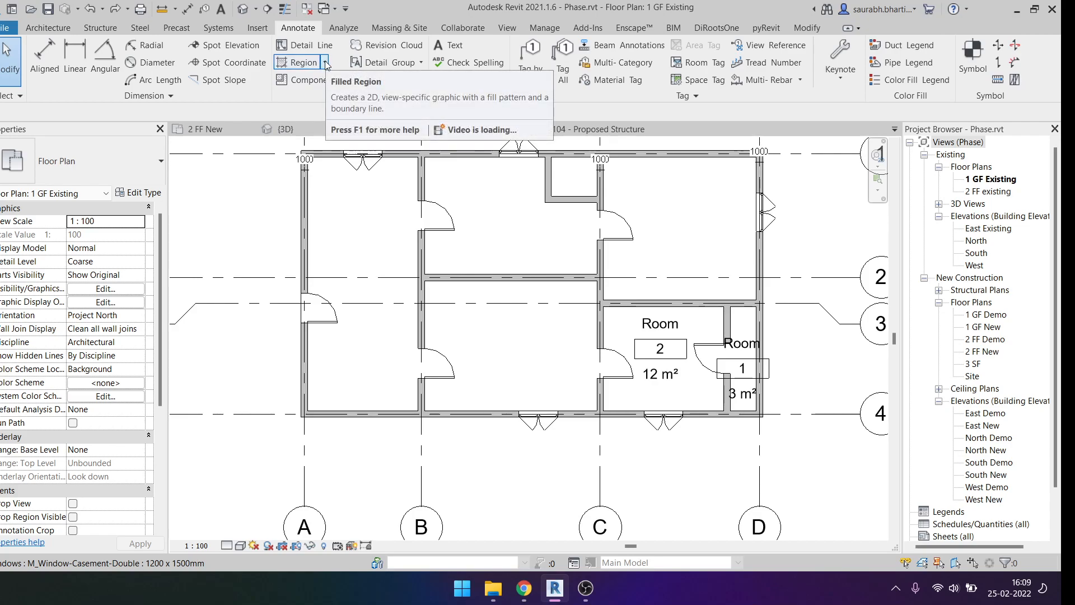
{"action": "middle_click_drag", "start_coordinate": [441, 184], "coordinate": [420, 216]}
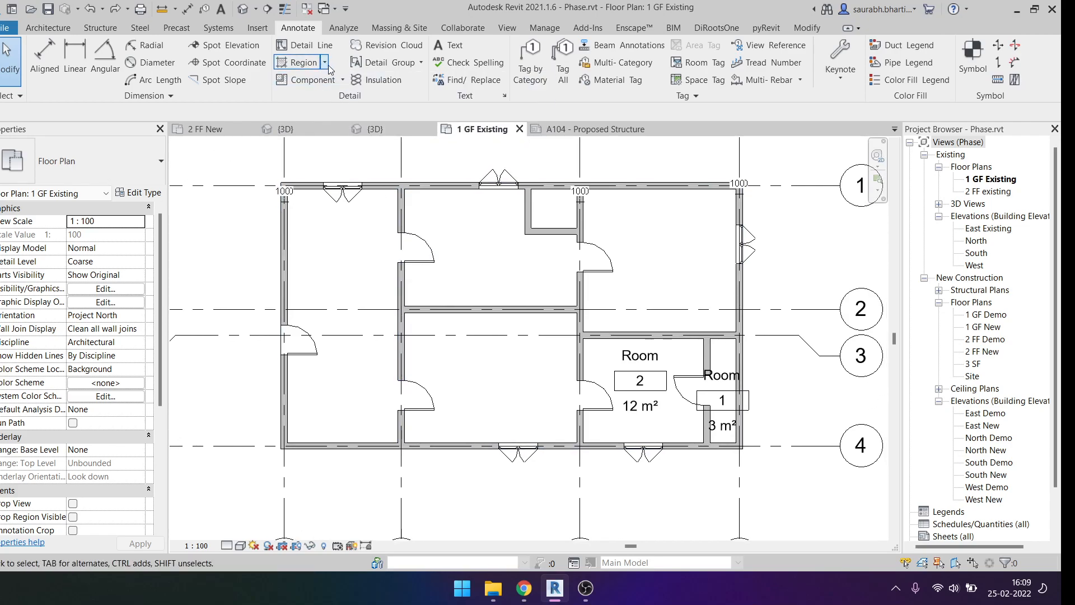
Step: Create a new line style named Beam Solid as a subcategory of Lines
{"action": "left_click", "coordinate": [537, 27]}
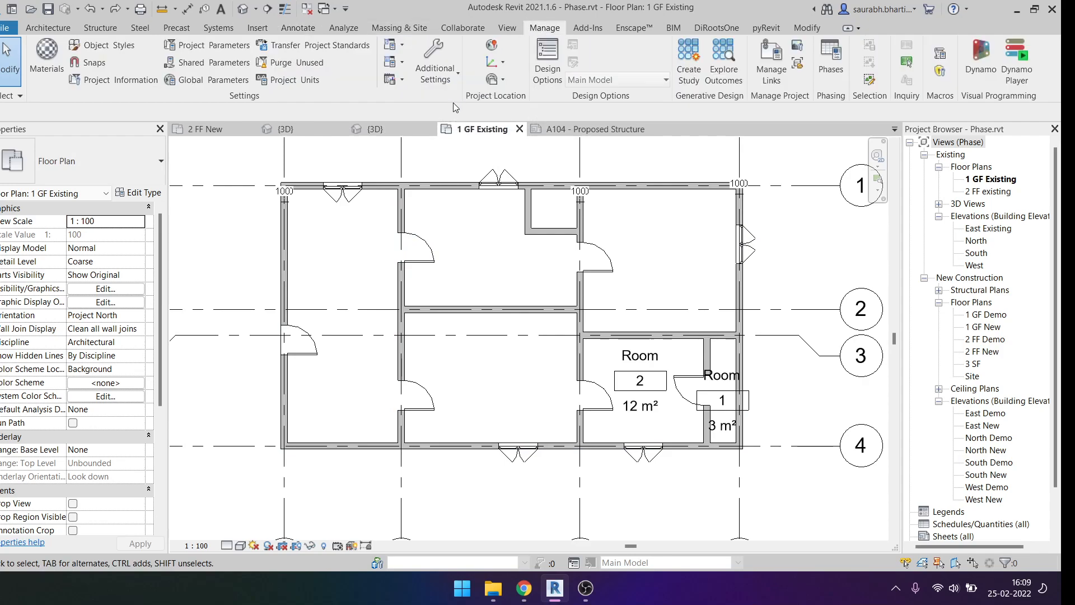
{"action": "left_click", "coordinate": [434, 66]}
{"action": "left_click", "coordinate": [469, 235]}
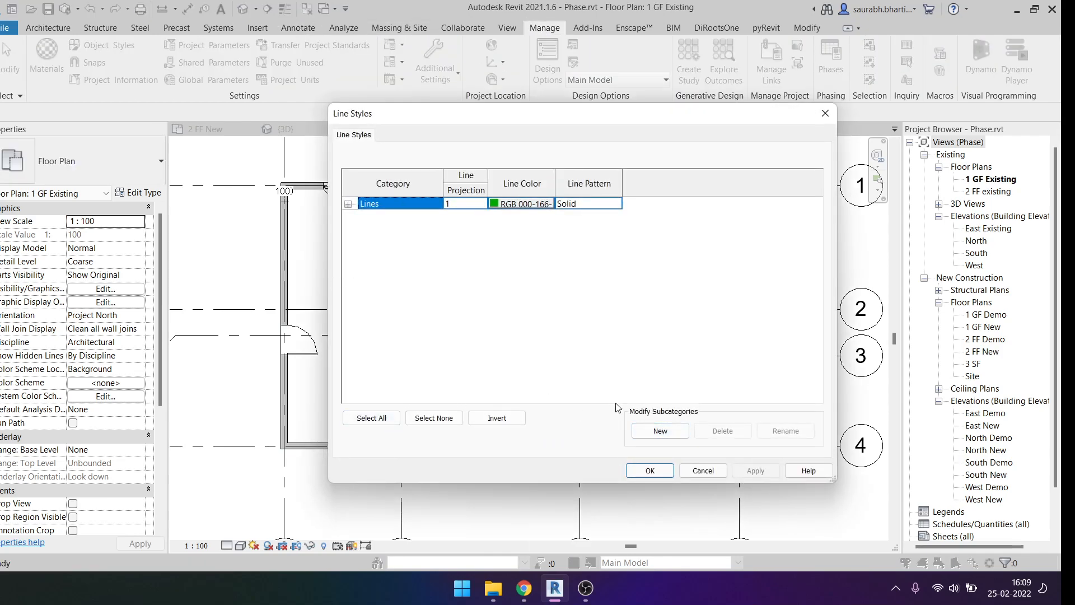
{"action": "left_click", "coordinate": [660, 431]}
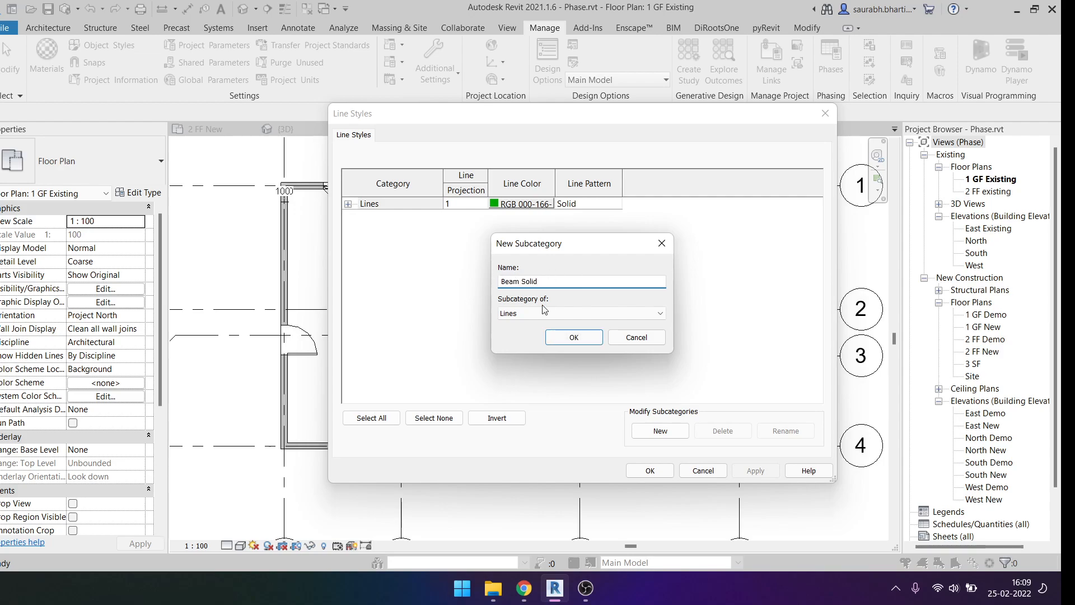
{"action": "left_click", "coordinate": [583, 314]}
{"action": "left_click", "coordinate": [580, 323]}
{"action": "left_click", "coordinate": [574, 336]}
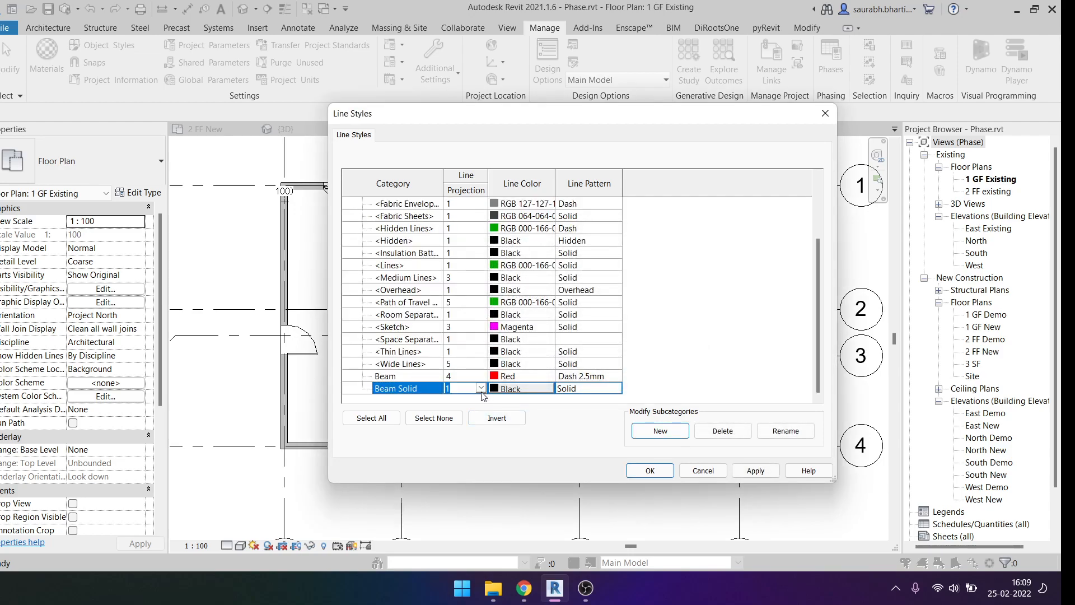
Step: Give the Beam Solid line style projection line weight 4 and a red colour, and accept the line style changes
{"action": "left_click", "coordinate": [481, 388]}
{"action": "left_click", "coordinate": [467, 433]}
{"action": "left_click", "coordinate": [514, 389]}
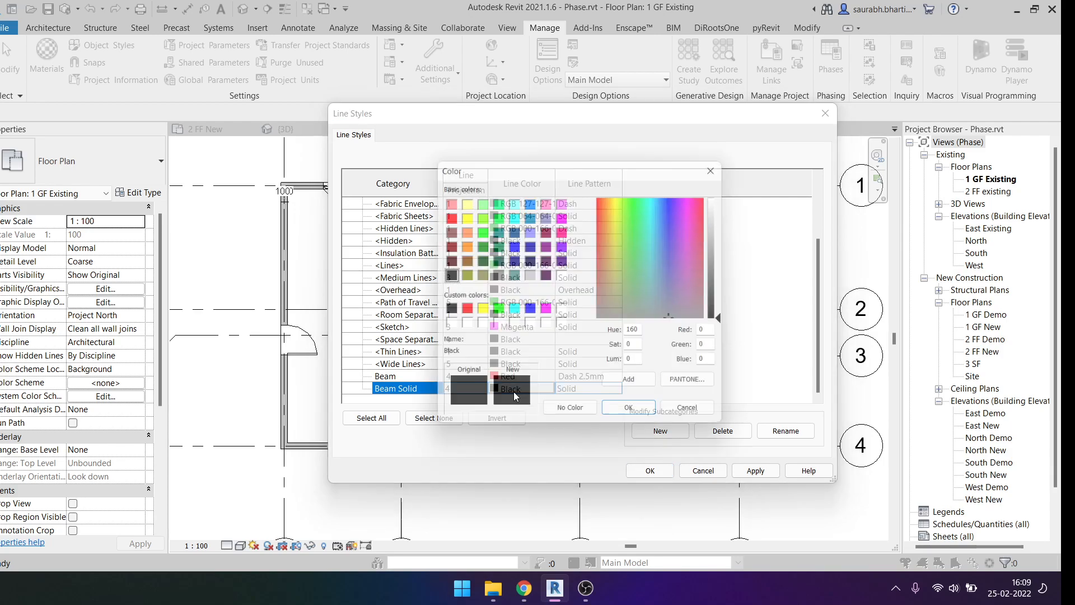
{"action": "left_click", "coordinate": [445, 215]}
{"action": "left_click", "coordinate": [634, 417]}
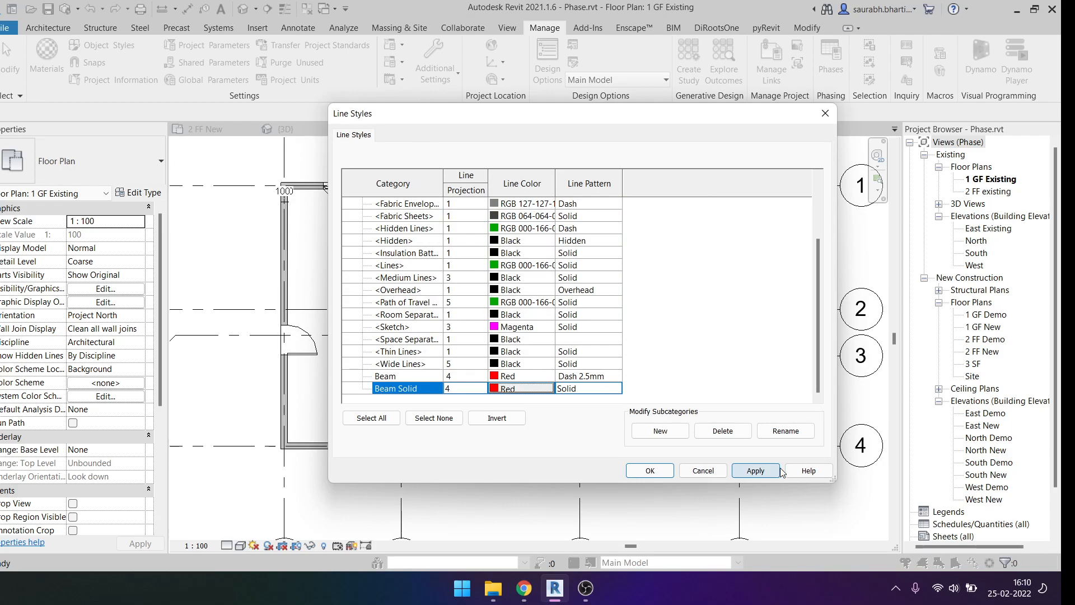
{"action": "left_click", "coordinate": [754, 471]}
{"action": "left_click", "coordinate": [649, 470]}
Step: Draw a detail line rectangle in the Beam Solid style around the horizontal wall between grids B and C
{"action": "scroll", "coordinate": [477, 411], "scroll_direction": "up", "scroll_amount": 5}
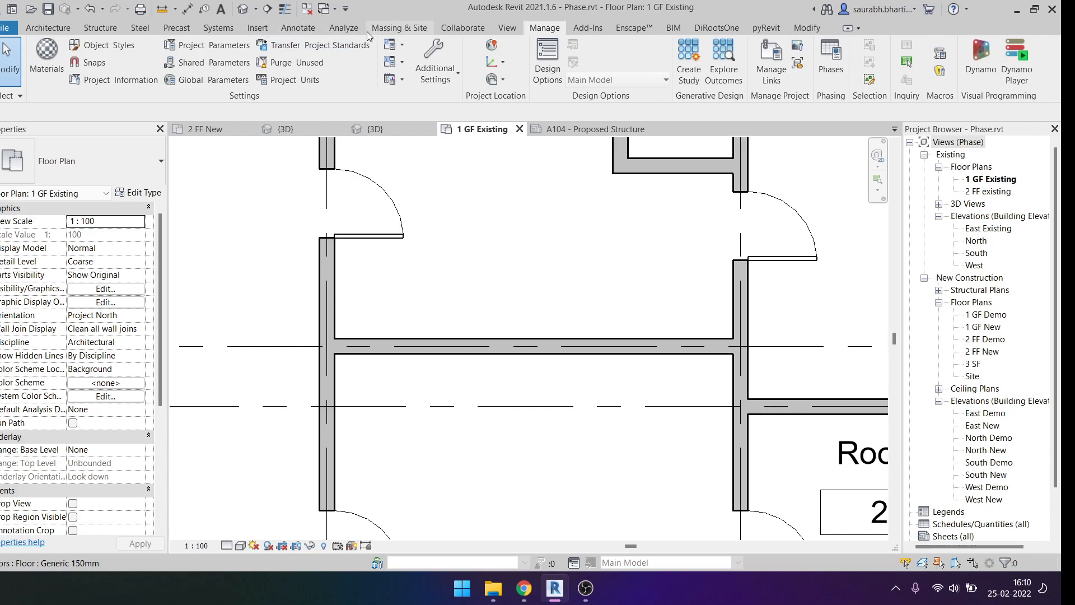
{"action": "left_click", "coordinate": [301, 28]}
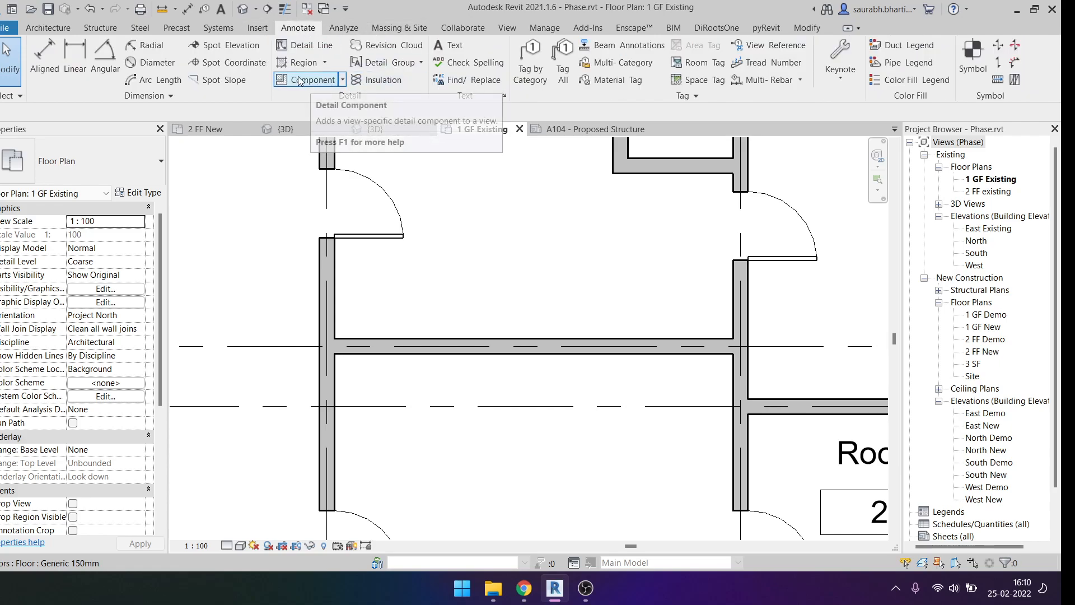
{"action": "left_click", "coordinate": [307, 45]}
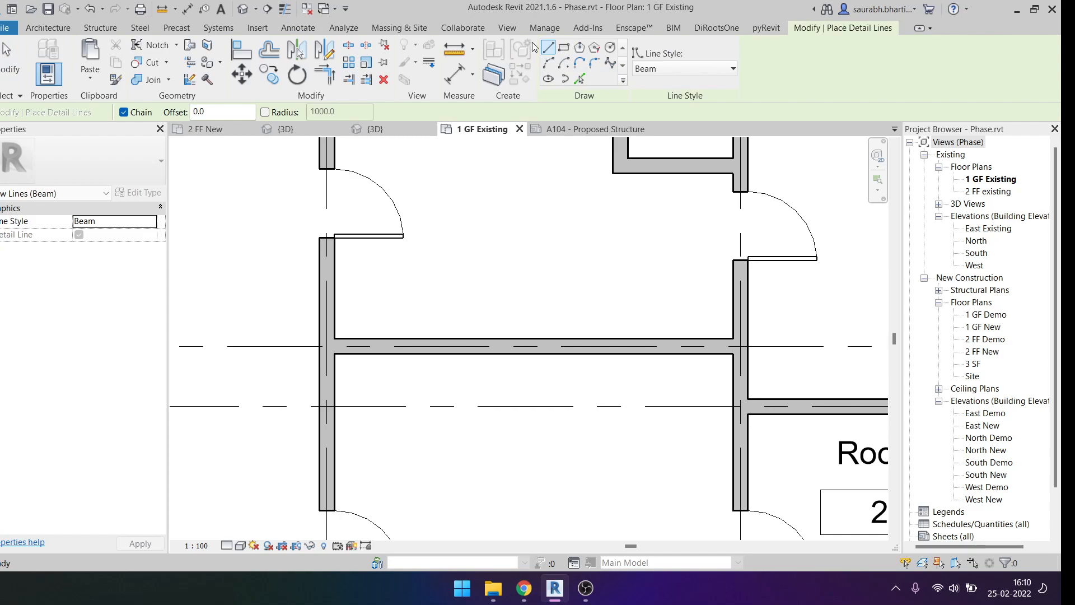
{"action": "left_click", "coordinate": [562, 48]}
{"action": "left_click", "coordinate": [694, 68]}
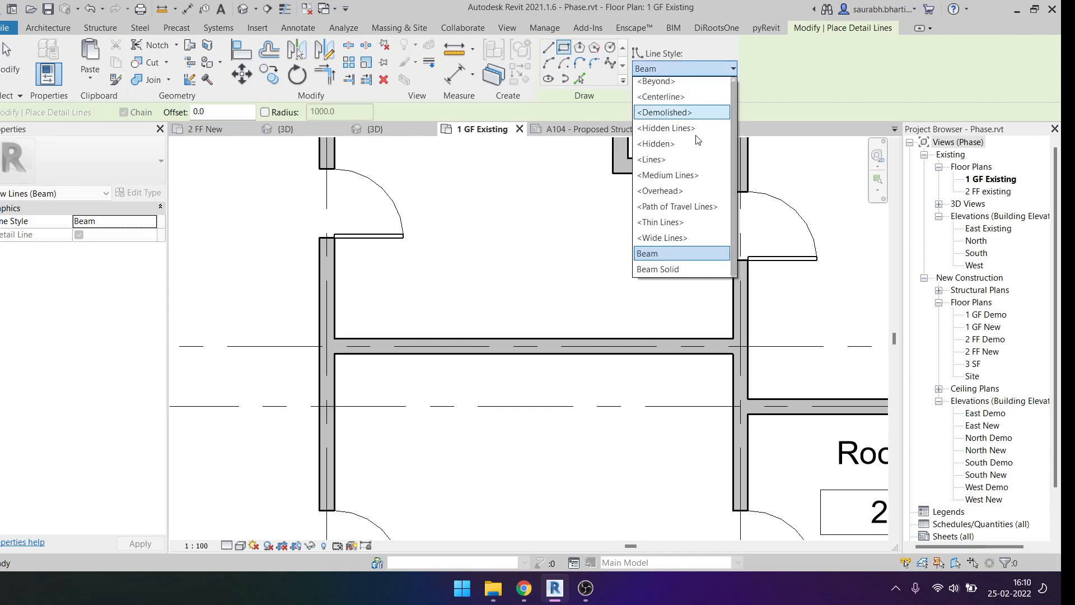
{"action": "left_click", "coordinate": [679, 266]}
{"action": "scroll", "coordinate": [476, 262], "scroll_direction": "down", "scroll_amount": 2}
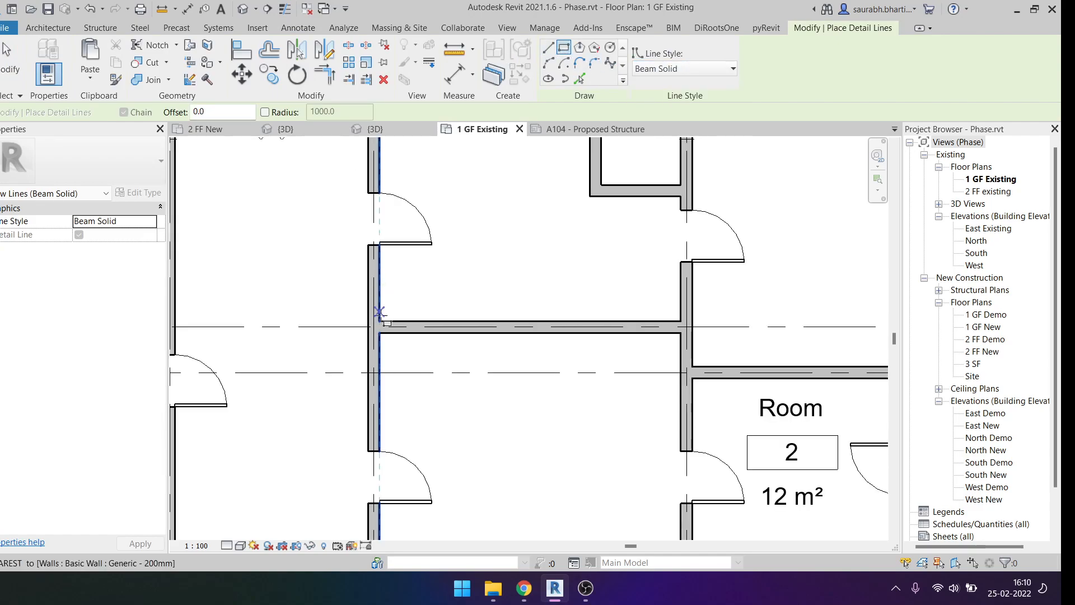
{"action": "scroll", "coordinate": [389, 337], "scroll_direction": "up", "scroll_amount": 2}
{"action": "left_click", "coordinate": [370, 306]}
{"action": "scroll", "coordinate": [395, 347], "scroll_direction": "down", "scroll_amount": 1}
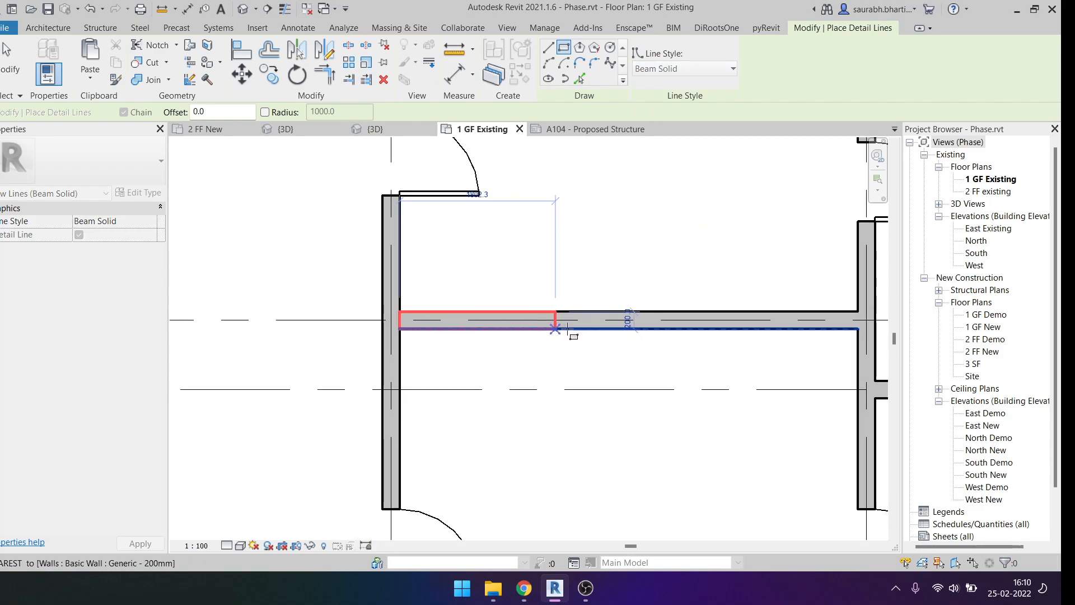
{"action": "left_click", "coordinate": [858, 330]}
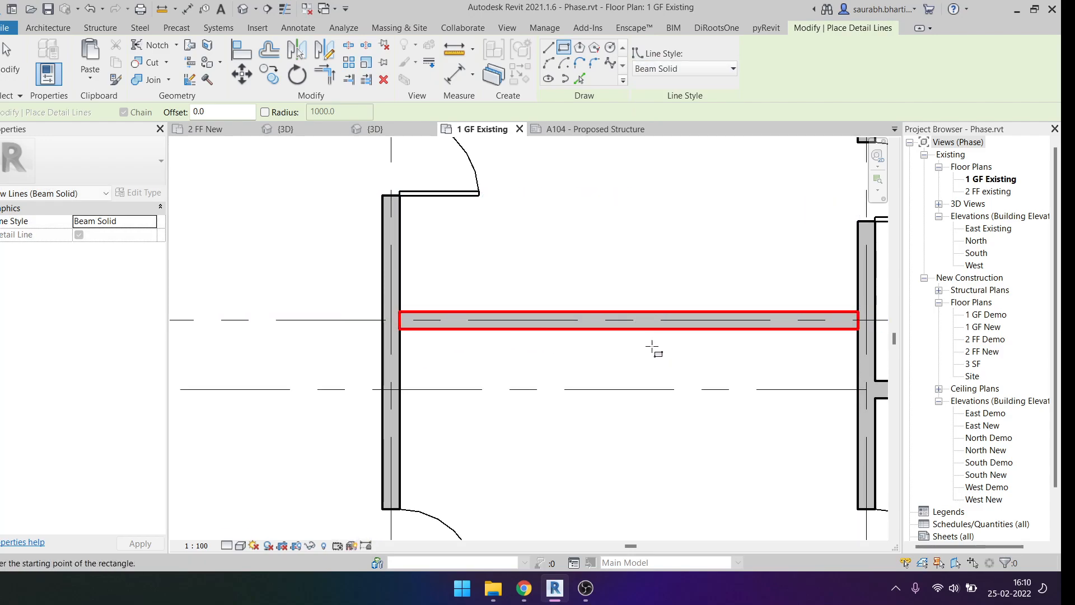
{"action": "key", "text": "Escape"}
{"action": "key", "text": "Escape"}
Step: Draw a detail line in the Beam style along the centre of the beam rectangle, from its left end midpoint to its right end midpoint
{"action": "scroll", "coordinate": [449, 308], "scroll_direction": "up", "scroll_amount": 2}
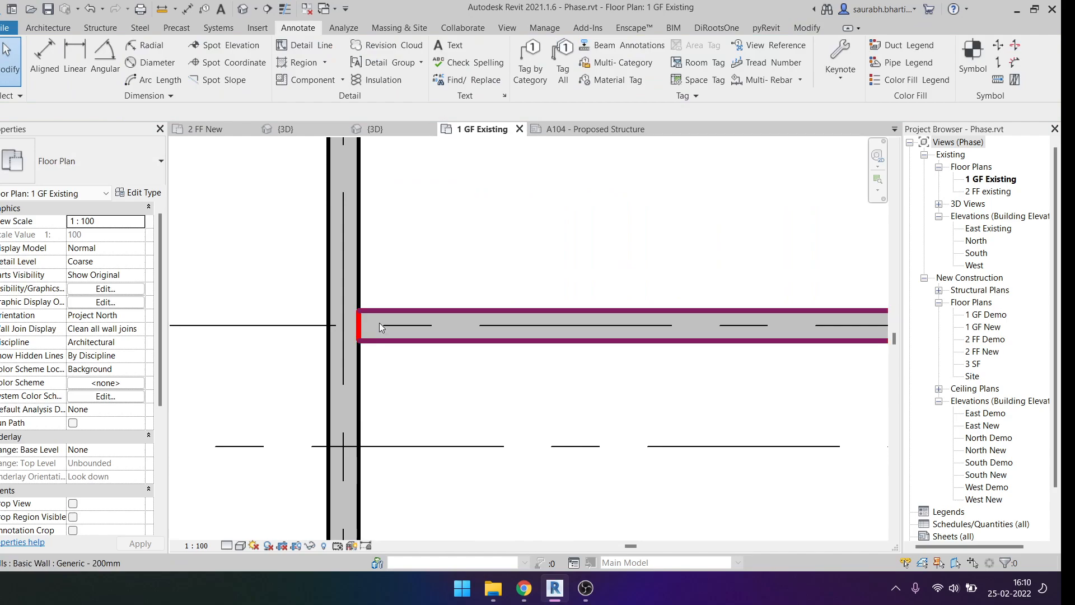
{"action": "key", "text": "d"}
{"action": "key", "text": "l"}
{"action": "left_click", "coordinate": [689, 69]}
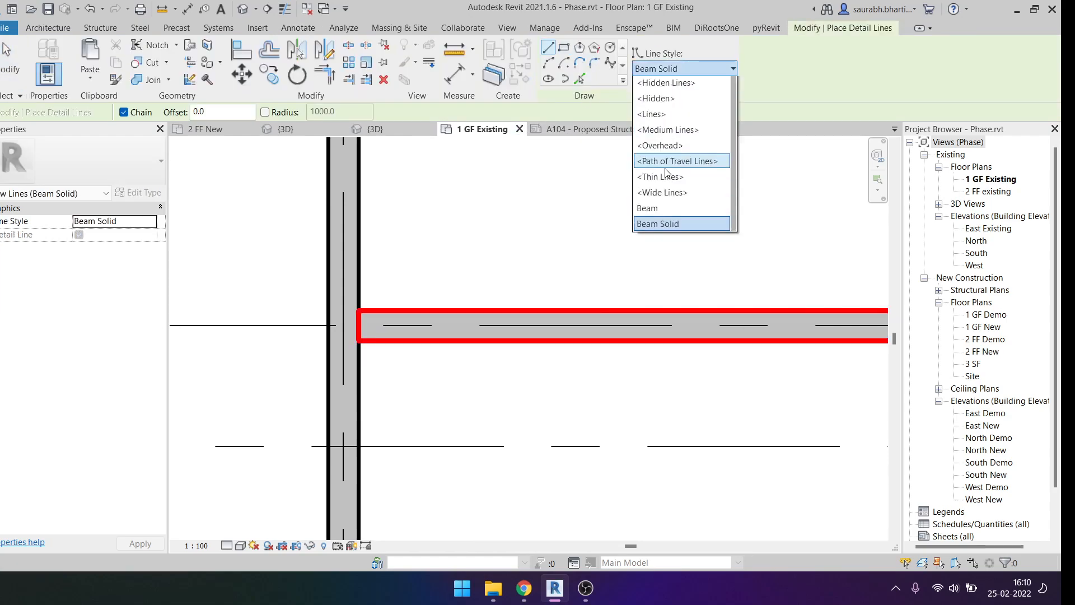
{"action": "left_click", "coordinate": [670, 257]}
{"action": "scroll", "coordinate": [291, 350], "scroll_direction": "up", "scroll_amount": 3}
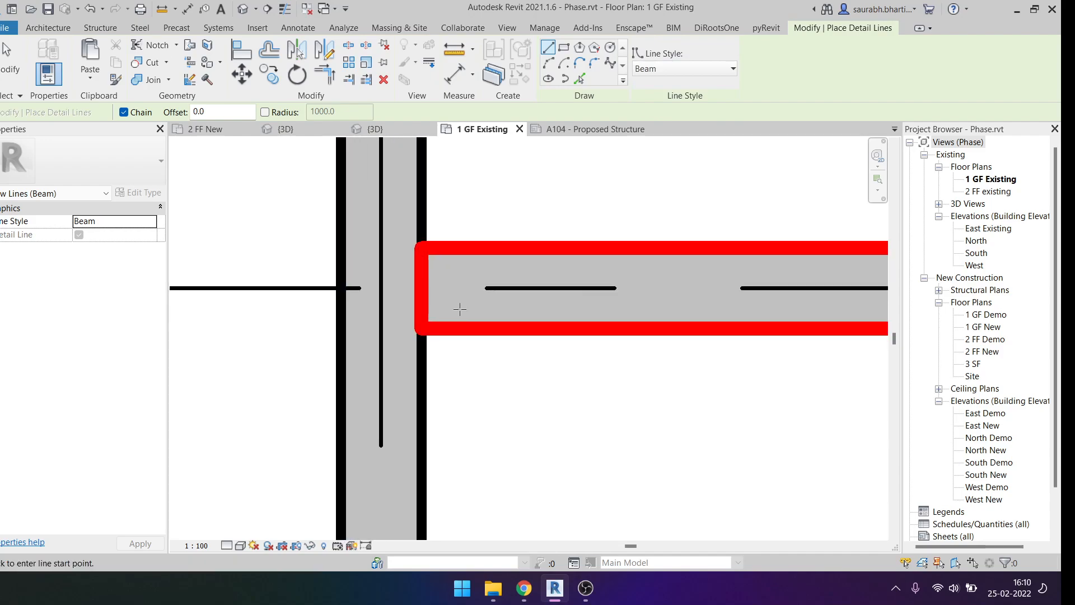
{"action": "left_click", "coordinate": [425, 288]}
{"action": "scroll", "coordinate": [474, 291], "scroll_direction": "down", "scroll_amount": 3}
{"action": "middle_click_drag", "start_coordinate": [746, 299], "coordinate": [339, 308]}
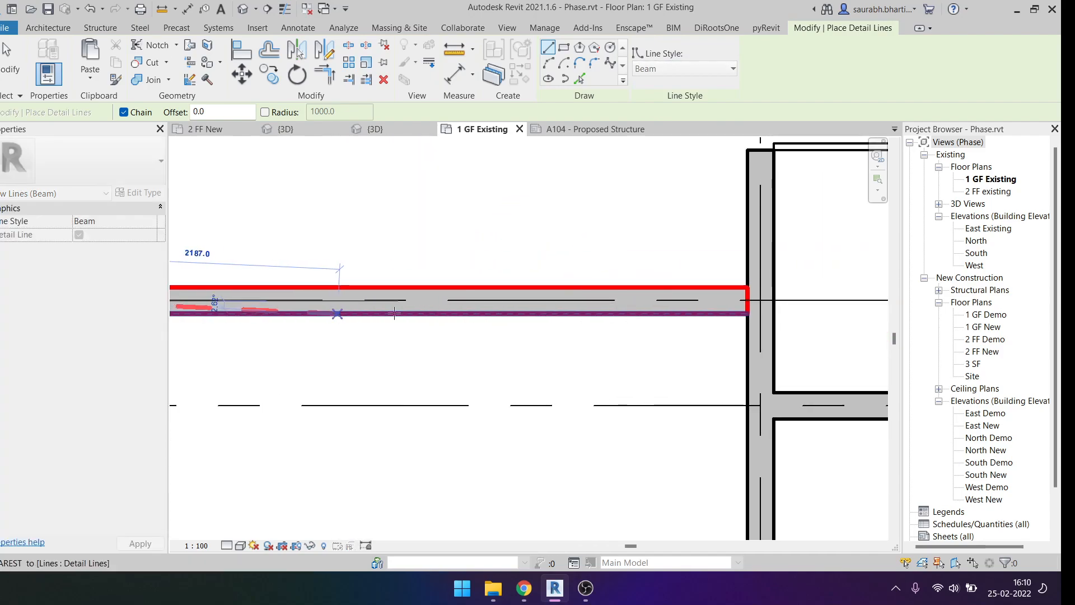
{"action": "left_click", "coordinate": [747, 301]}
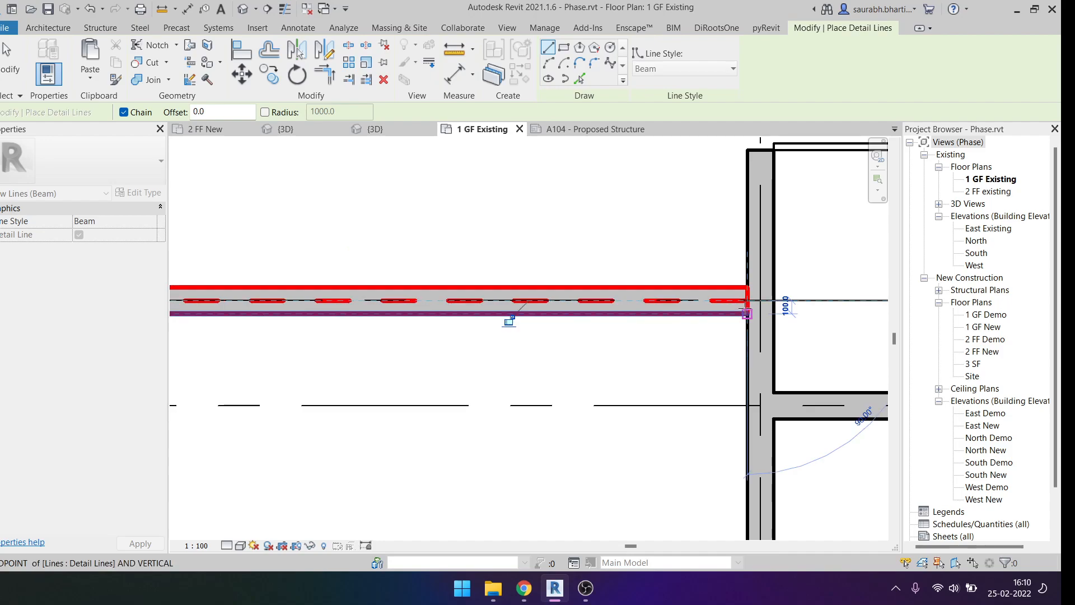
{"action": "scroll", "coordinate": [463, 302], "scroll_direction": "down", "scroll_amount": 5}
{"action": "key", "text": "Escape"}
{"action": "key", "text": "Escape"}
{"action": "scroll", "coordinate": [421, 302], "scroll_direction": "up", "scroll_amount": 5}
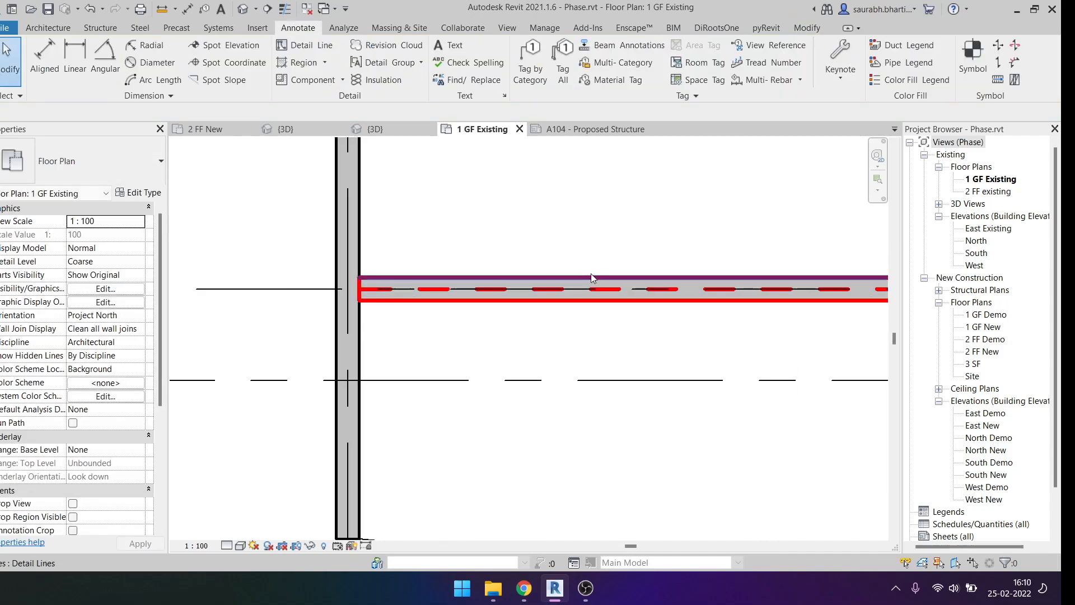
{"action": "key", "text": "Tab"}
{"action": "left_click", "coordinate": [591, 276]}
{"action": "left_click", "coordinate": [562, 291], "text": "ctrl"}
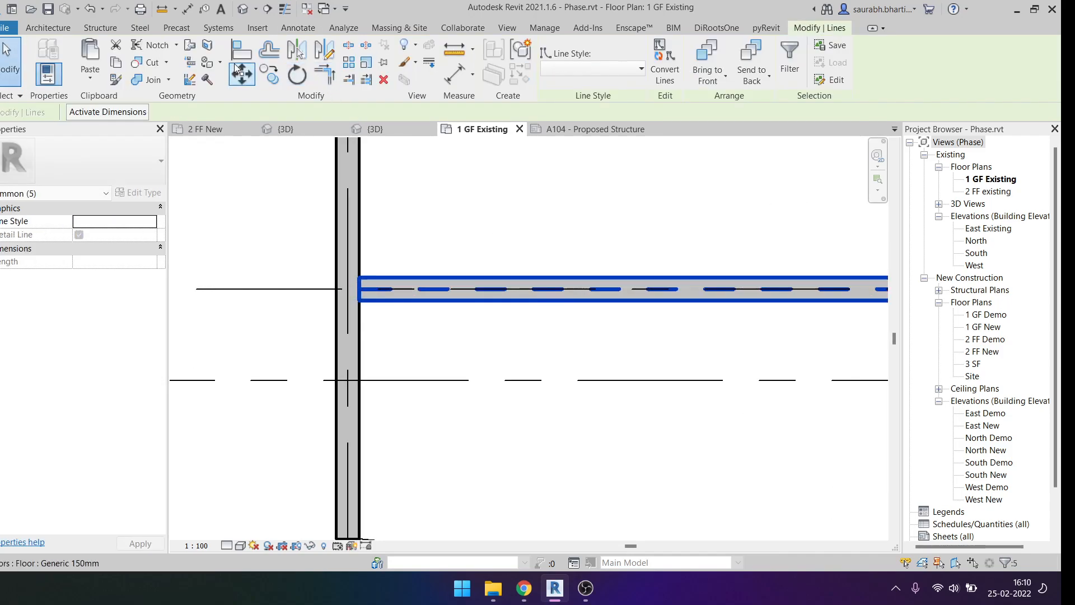
{"action": "key", "text": "Escape"}
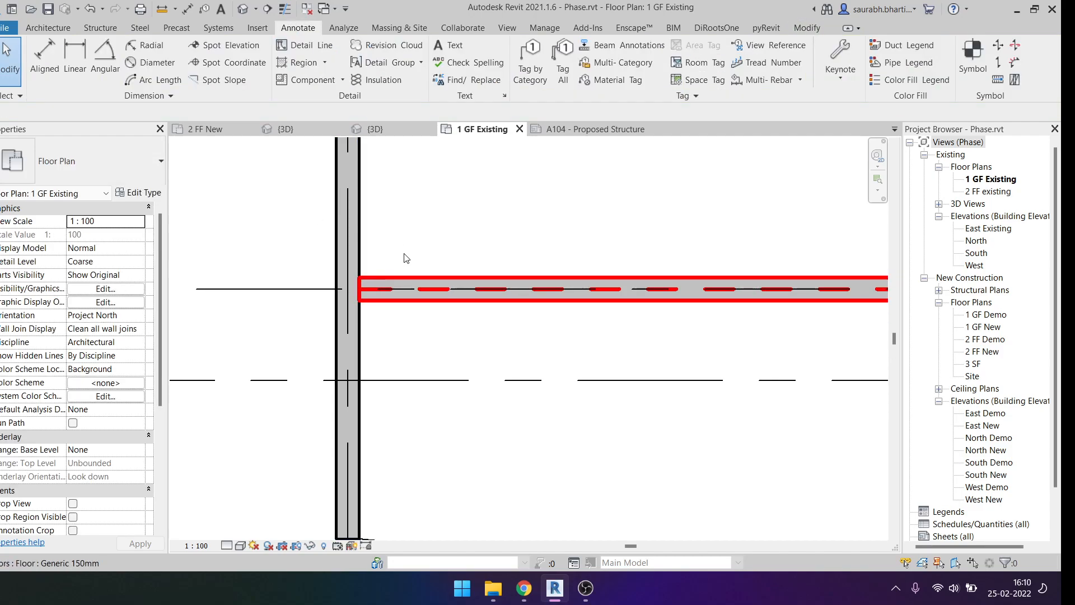
Step: Move the beam's five detail lines off the horizontal wall into the open space just below it
{"action": "left_click", "coordinate": [412, 278]}
{"action": "scroll", "coordinate": [378, 287], "scroll_direction": "up", "scroll_amount": 5}
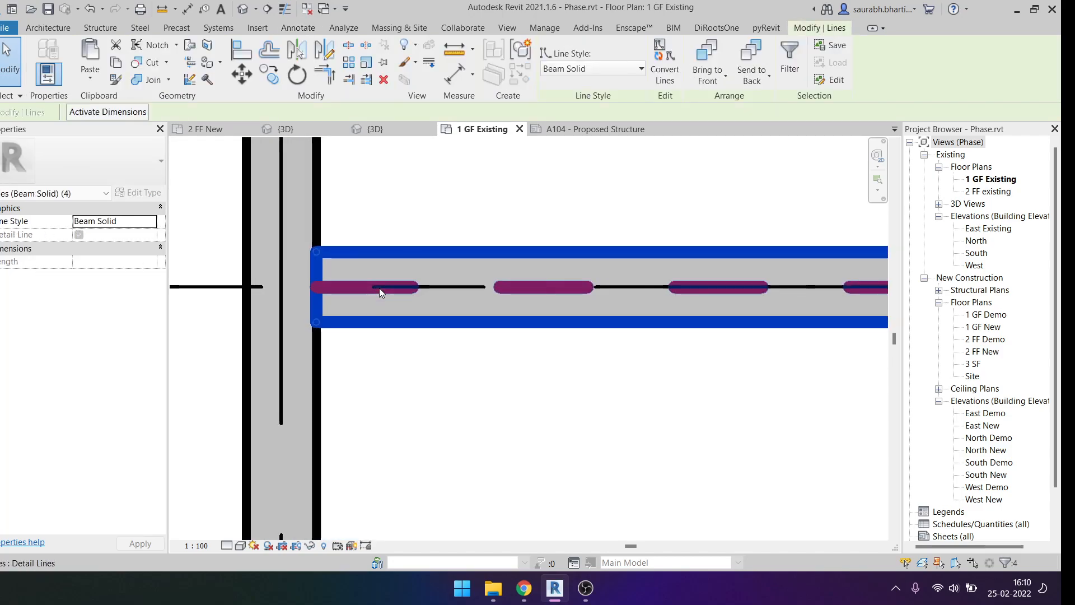
{"action": "scroll", "coordinate": [378, 287], "scroll_direction": "down", "scroll_amount": 3}
{"action": "key", "text": "m"}
{"action": "key", "text": "v"}
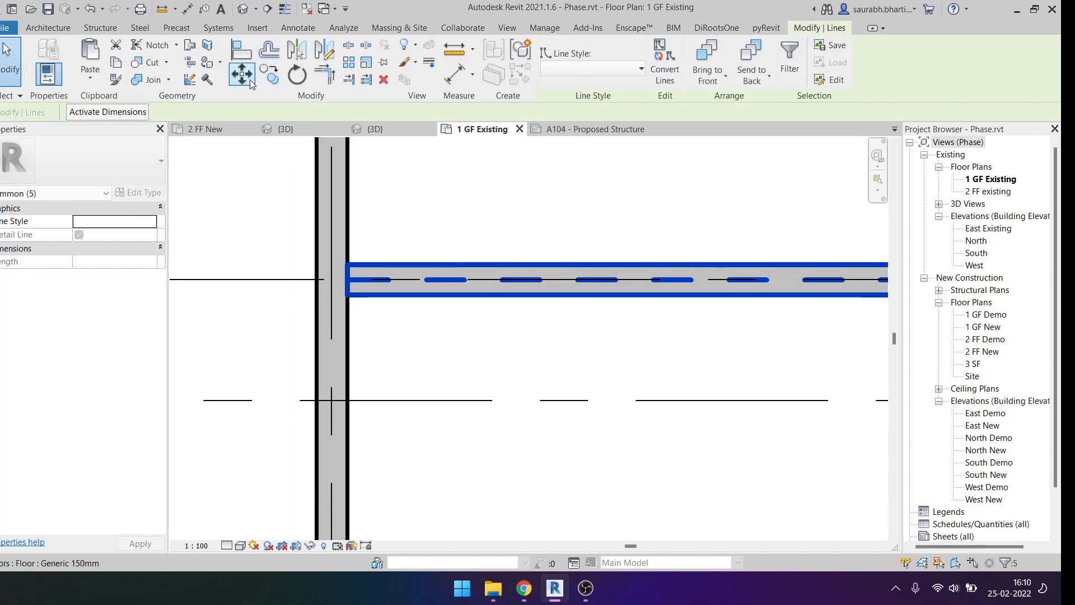
{"action": "left_click", "coordinate": [487, 374]}
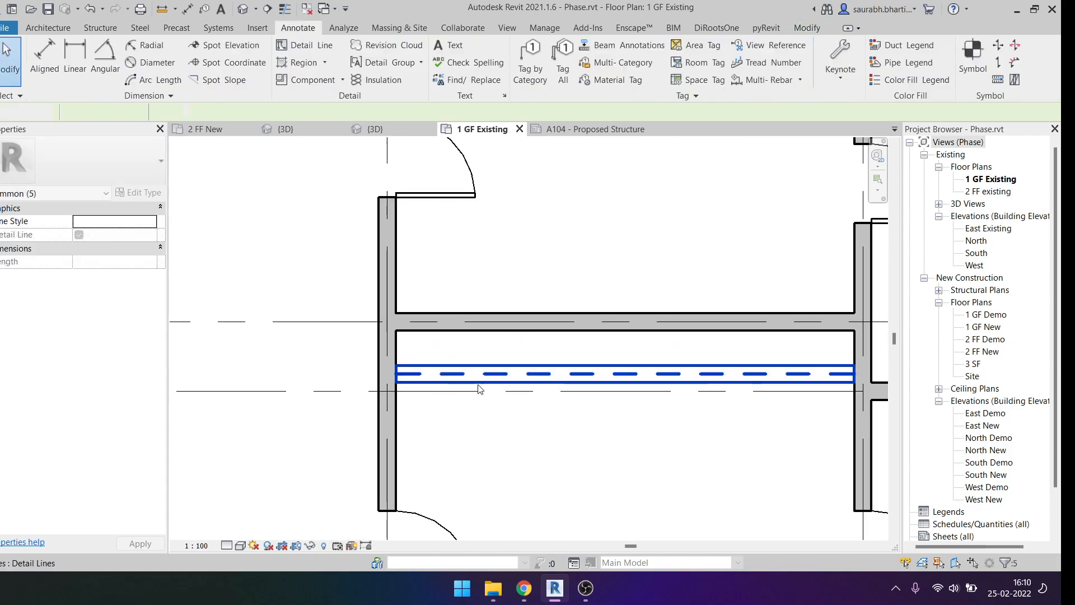
Step: Add an aligned dimension between the beam's upper and lower solid lines
{"action": "key", "text": "d"}
{"action": "key", "text": "i"}
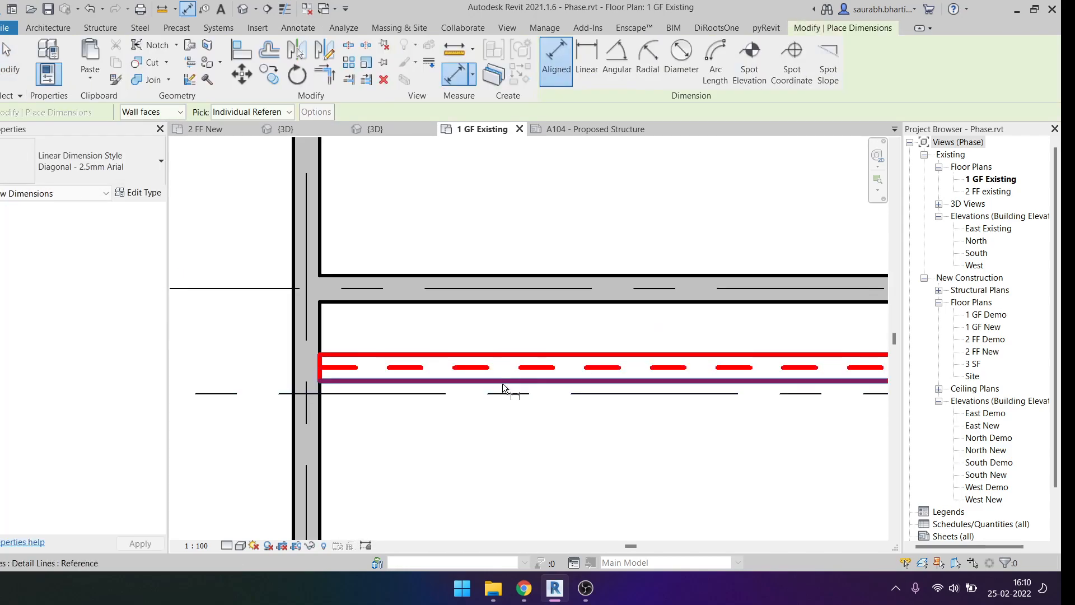
{"action": "left_click", "coordinate": [502, 357]}
{"action": "left_click", "coordinate": [602, 469]}
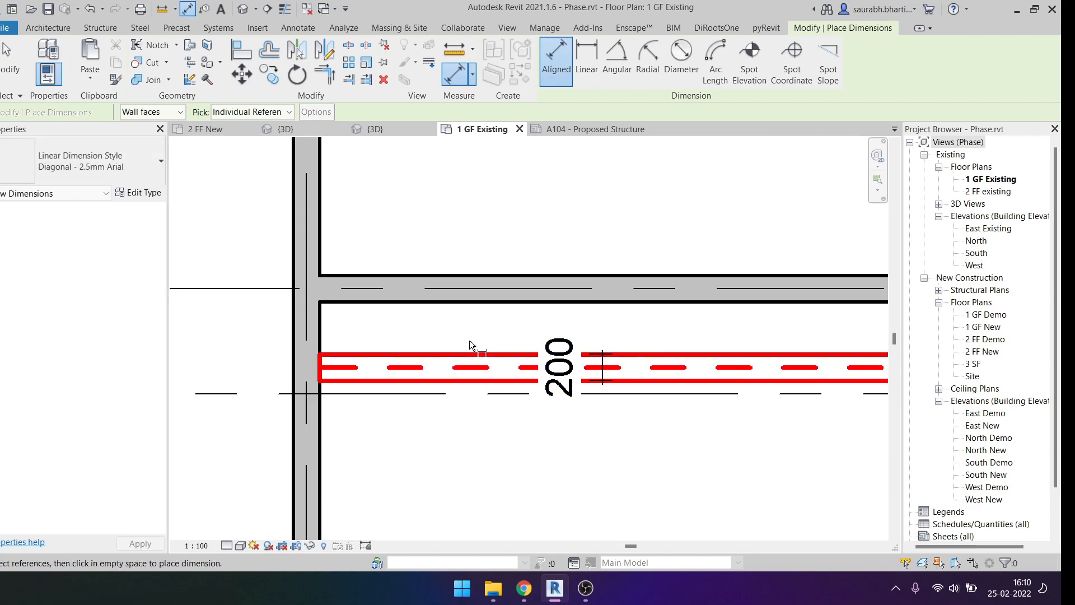
{"action": "key", "text": "Escape"}
Step: Set the spacing between the beam's solid lines to 150 by shifting the upper line
{"action": "scroll", "coordinate": [470, 339], "scroll_direction": "down", "scroll_amount": 1}
{"action": "scroll", "coordinate": [541, 380], "scroll_direction": "up", "scroll_amount": 1}
{"action": "scroll", "coordinate": [627, 348], "scroll_direction": "up", "scroll_amount": 3}
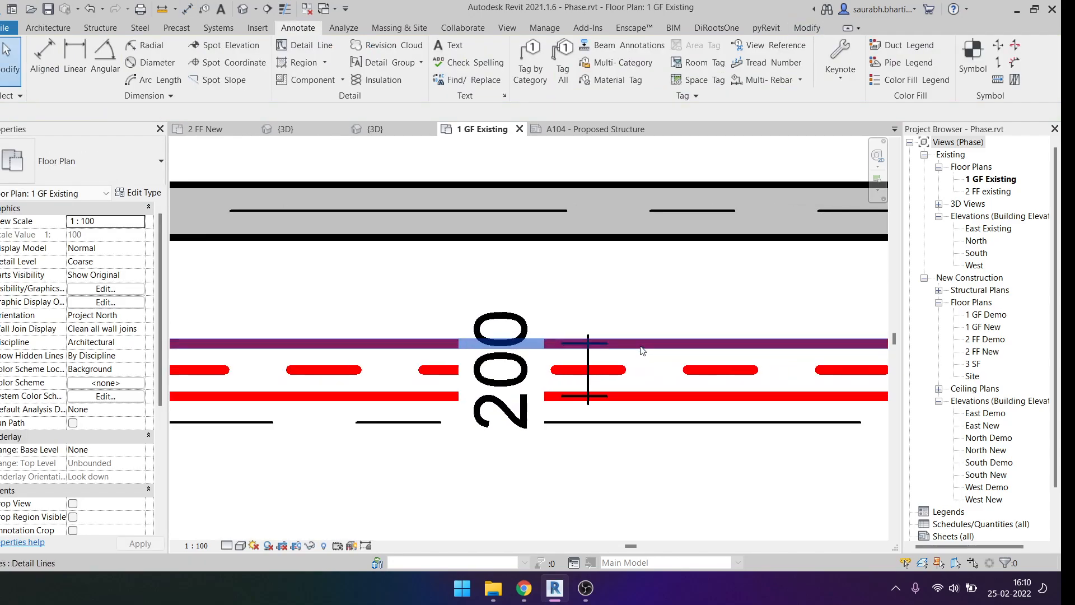
{"action": "left_click", "coordinate": [599, 343]}
{"action": "left_click", "coordinate": [521, 372]}
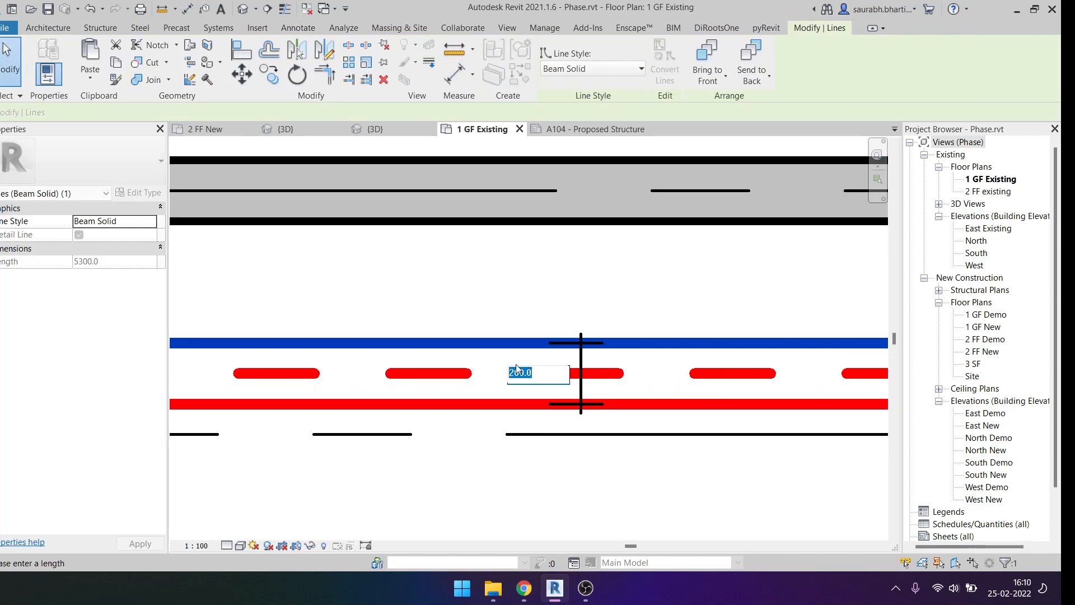
{"action": "type", "text": "15"}
{"action": "key", "text": "Return"}
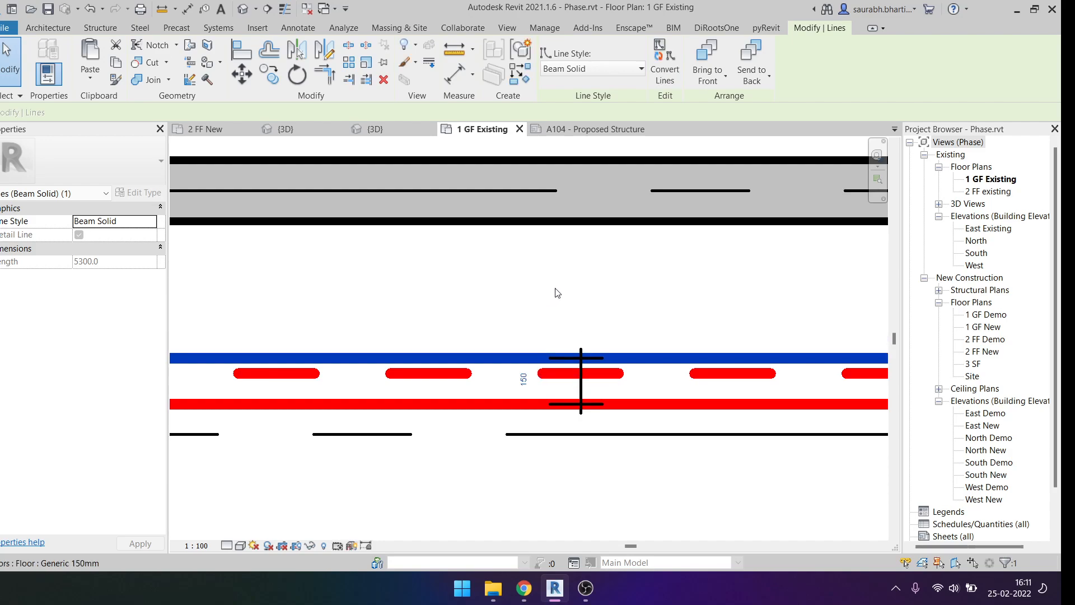
{"action": "left_click", "coordinate": [557, 294]}
{"action": "middle_click_drag", "start_coordinate": [561, 377], "coordinate": [597, 289]}
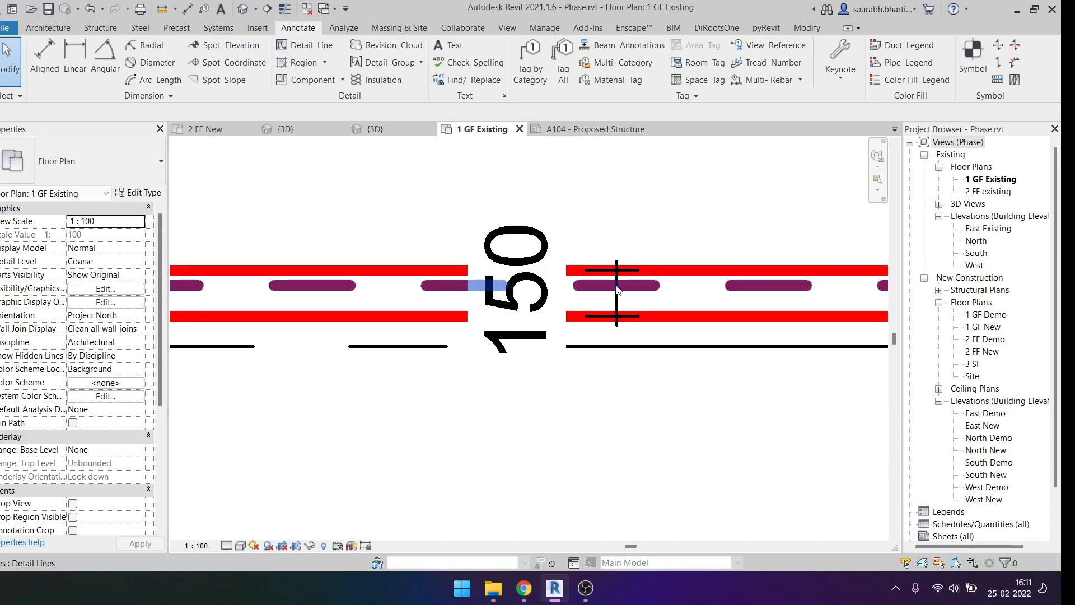
Step: Delete the beam width dimension and the off-centre dashed line inside the beam
{"action": "left_click", "coordinate": [618, 263]}
{"action": "key", "text": "Delete"}
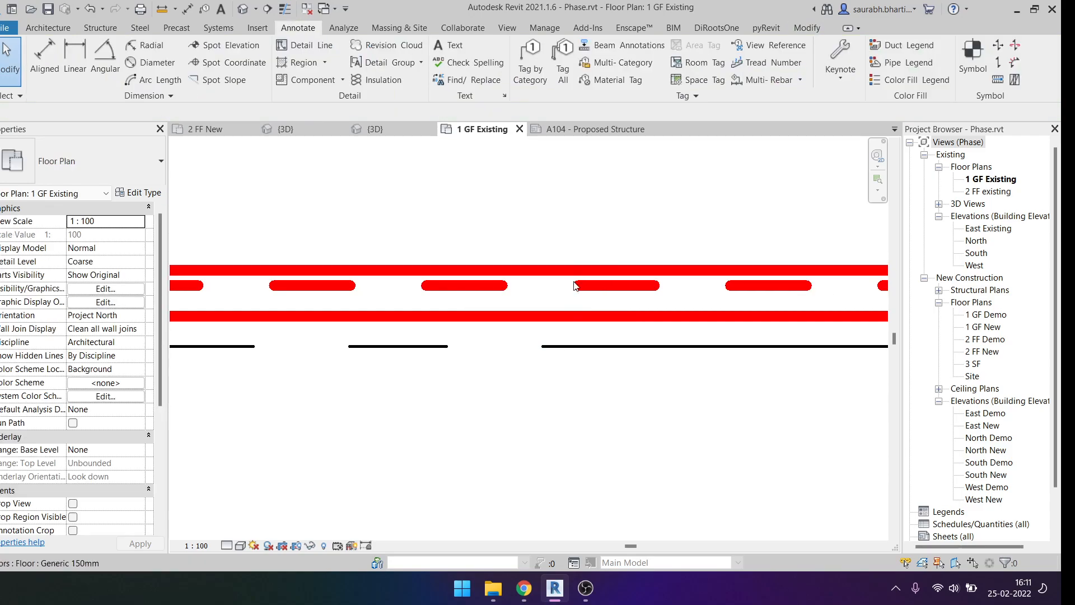
{"action": "left_click", "coordinate": [529, 287]}
{"action": "scroll", "coordinate": [529, 289], "scroll_direction": "down", "scroll_amount": 3}
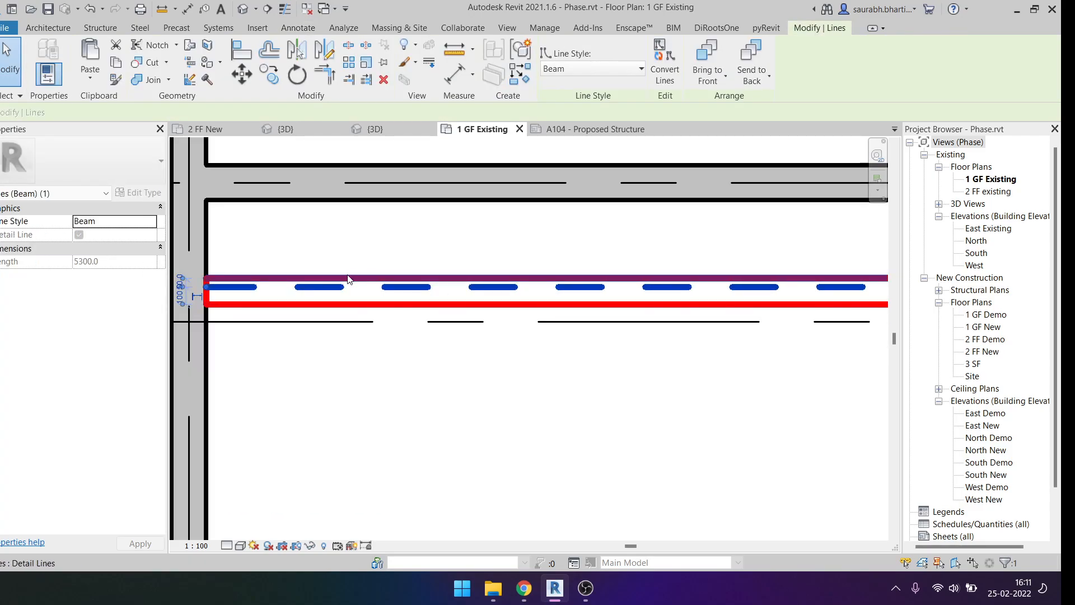
{"action": "key", "text": "Delete"}
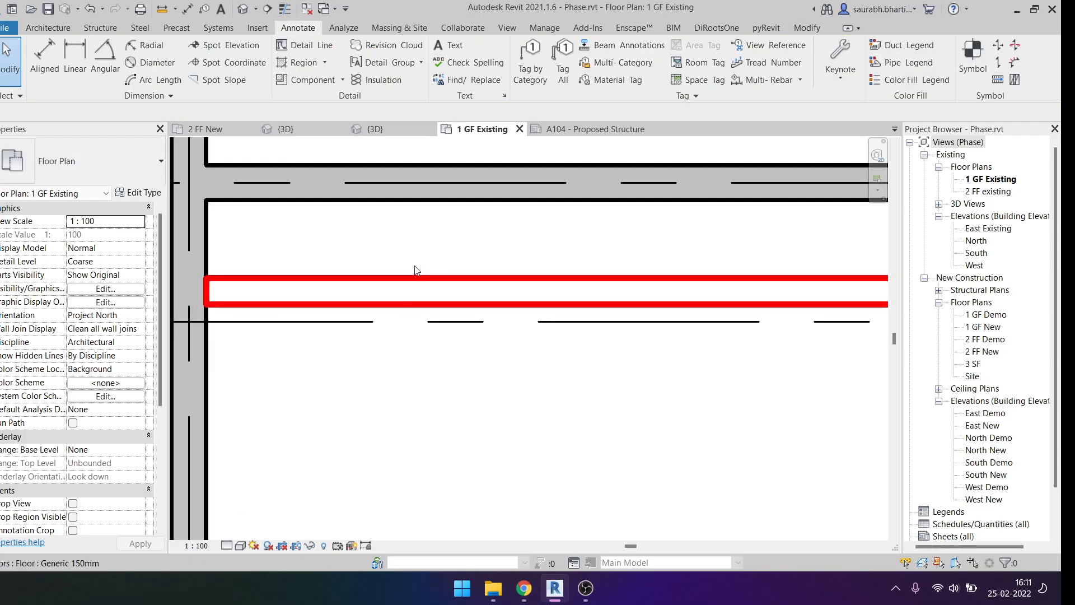
Step: Draw a dashed detail line in the Beam style between the midpoints of the beam's two short end lines
{"action": "key", "text": "d"}
{"action": "key", "text": "l"}
{"action": "scroll", "coordinate": [196, 310], "scroll_direction": "up", "scroll_amount": 2}
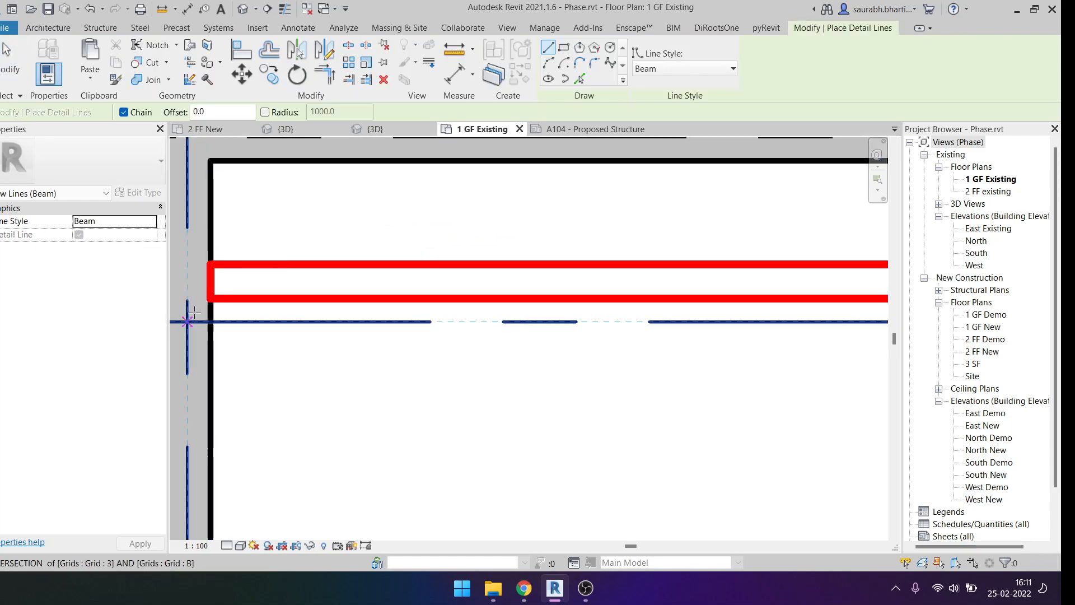
{"action": "left_click", "coordinate": [216, 278]}
{"action": "scroll", "coordinate": [235, 280], "scroll_direction": "down", "scroll_amount": 2}
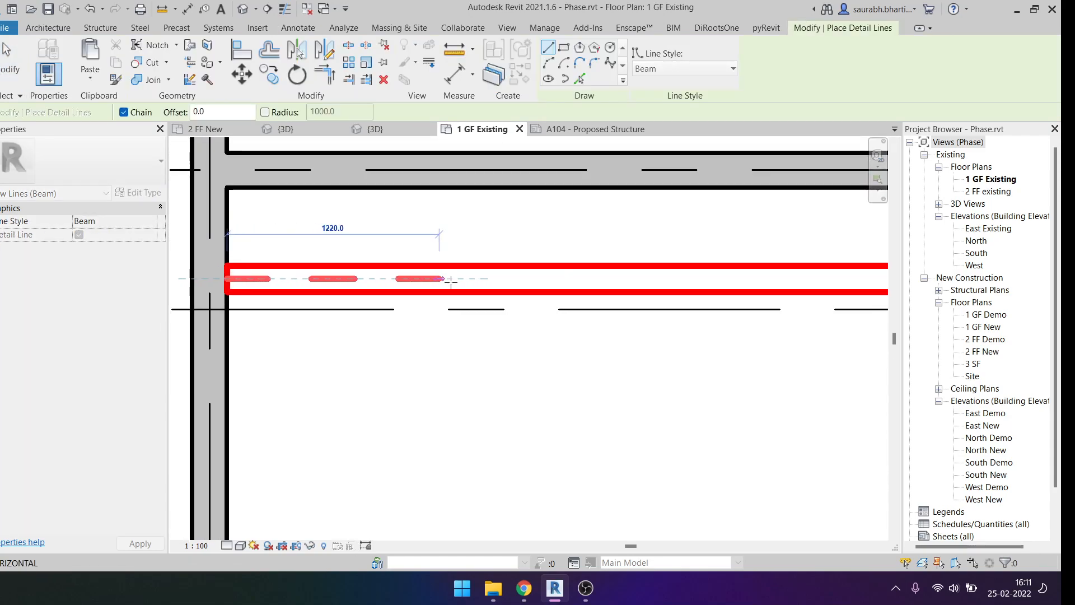
{"action": "scroll", "coordinate": [451, 294], "scroll_direction": "up", "scroll_amount": 3}
{"action": "scroll", "coordinate": [458, 297], "scroll_direction": "up", "scroll_amount": 3}
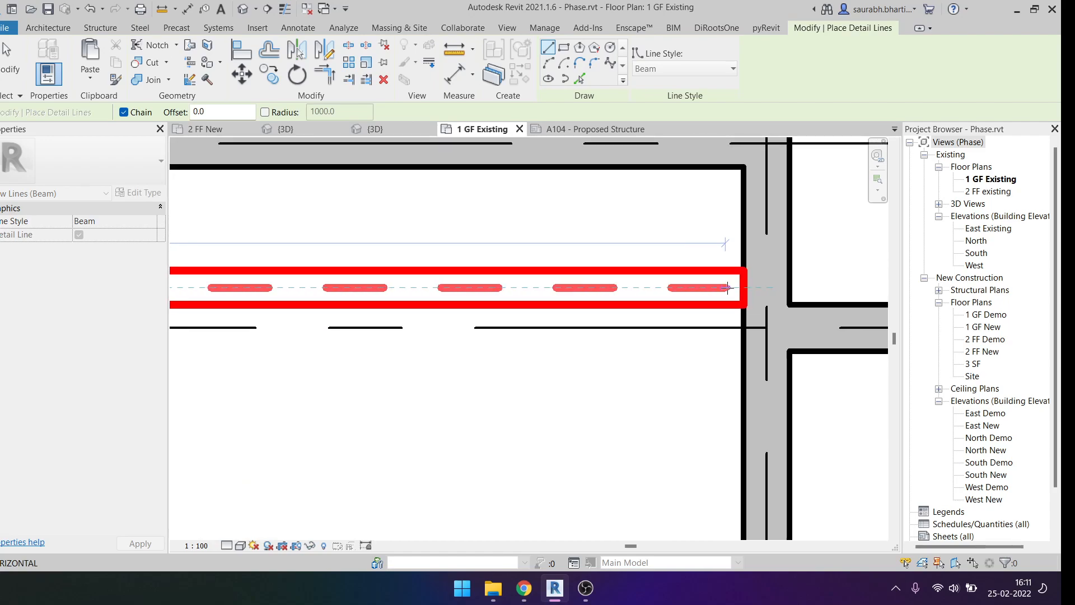
{"action": "left_click", "coordinate": [747, 288]}
{"action": "scroll", "coordinate": [560, 336], "scroll_direction": "down", "scroll_amount": 3}
{"action": "scroll", "coordinate": [560, 336], "scroll_direction": "up", "scroll_amount": 3}
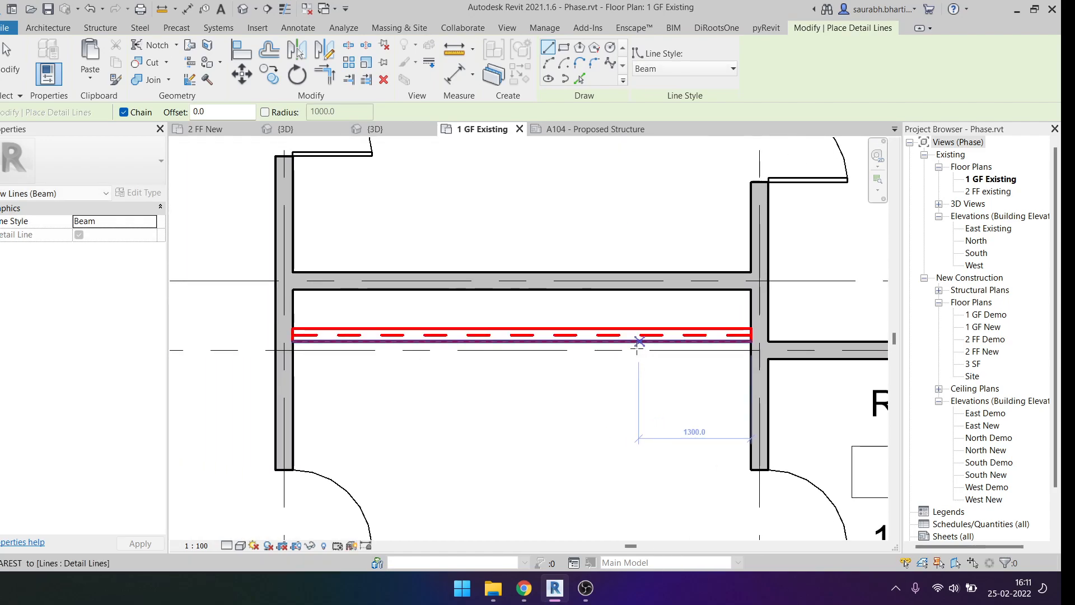
{"action": "key", "text": "Escape"}
{"action": "key", "text": "Escape"}
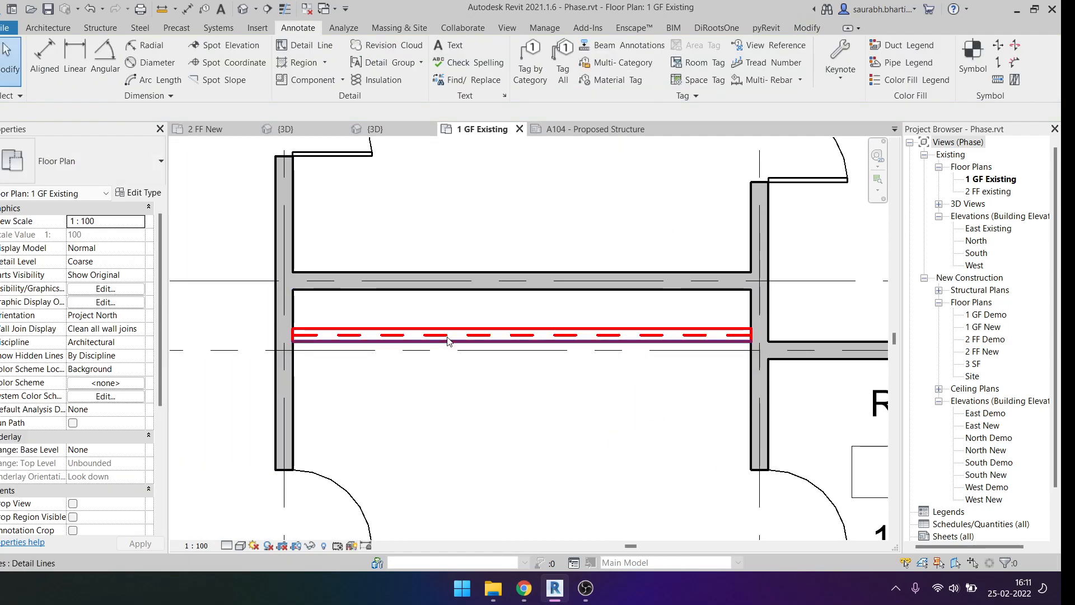
Step: Group the beam outline and its dashed centreline as a detail group named Beam 150
{"action": "key", "text": "Tab"}
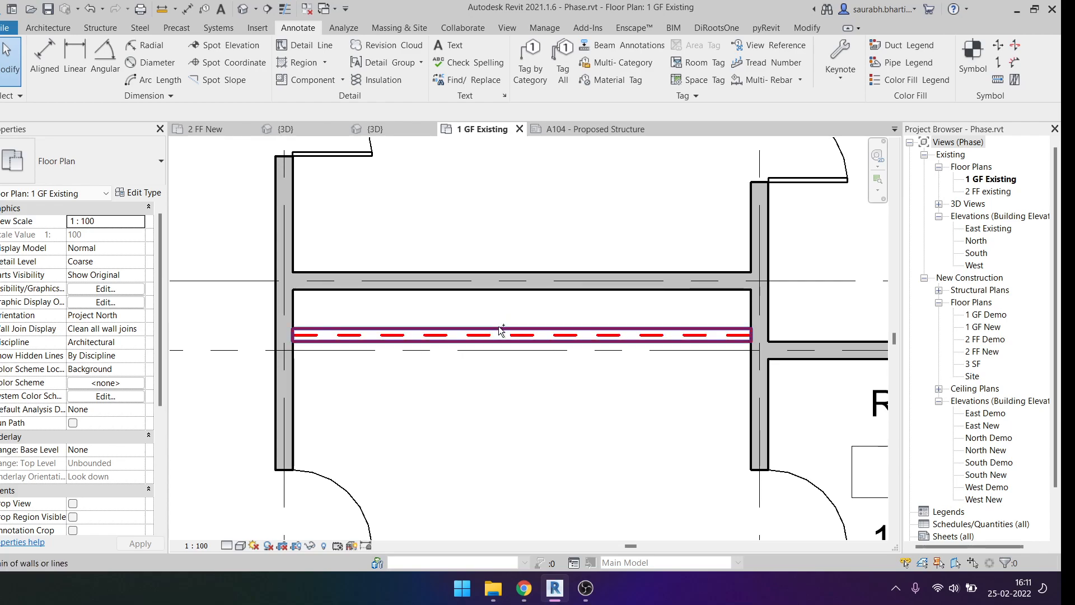
{"action": "left_click", "coordinate": [499, 329]}
{"action": "scroll", "coordinate": [493, 333], "scroll_direction": "up", "scroll_amount": 2}
{"action": "scroll", "coordinate": [464, 336], "scroll_direction": "down", "scroll_amount": 1}
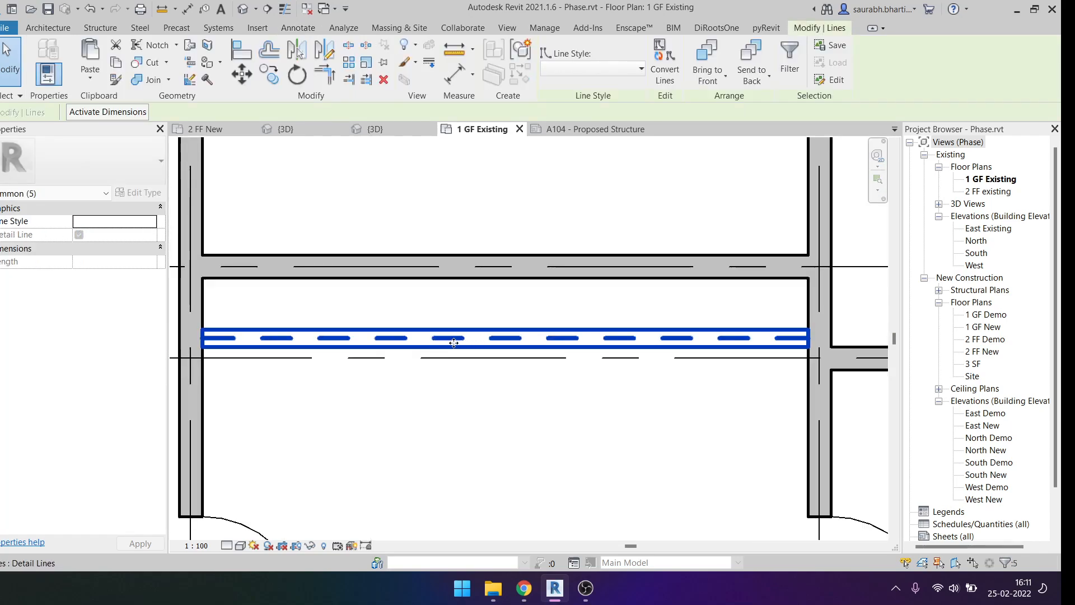
{"action": "left_click", "coordinate": [520, 55]}
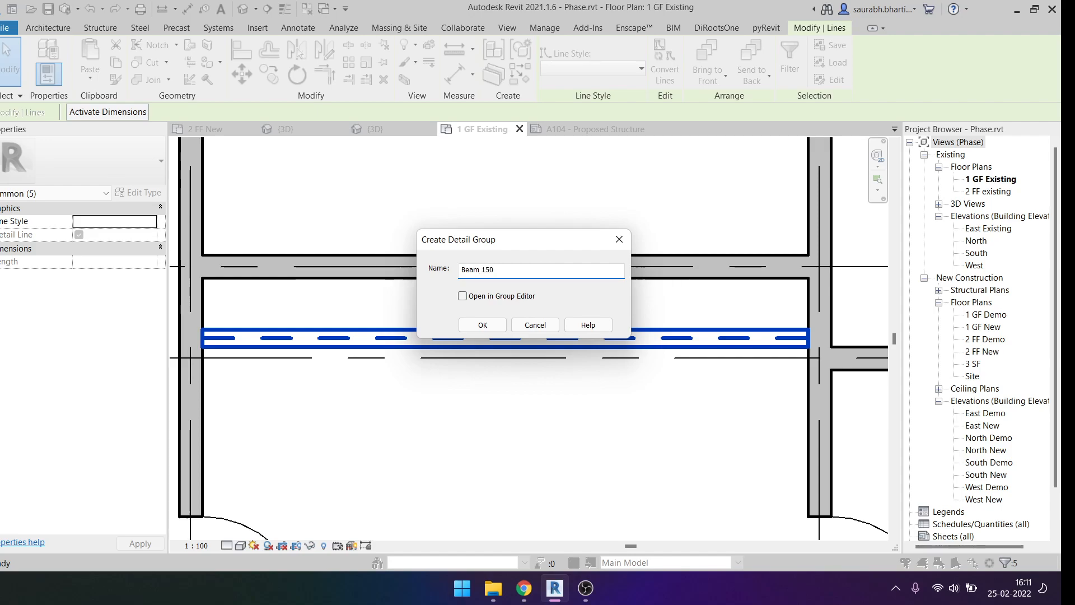
{"action": "left_click", "coordinate": [482, 324]}
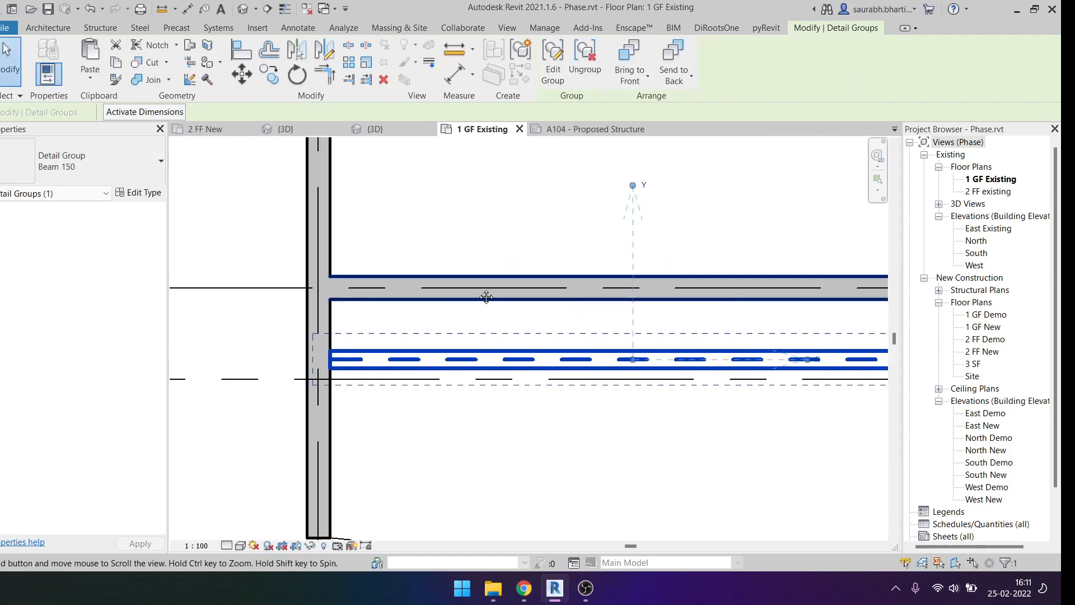
Step: Move the Beam 150 group by its end midpoint to where grid 2 meets the vertical wall's inner face, centring it on the horizontal wall
{"action": "left_click", "coordinate": [241, 68]}
{"action": "left_click", "coordinate": [396, 330]}
{"action": "scroll", "coordinate": [396, 234], "scroll_direction": "up", "scroll_amount": 5}
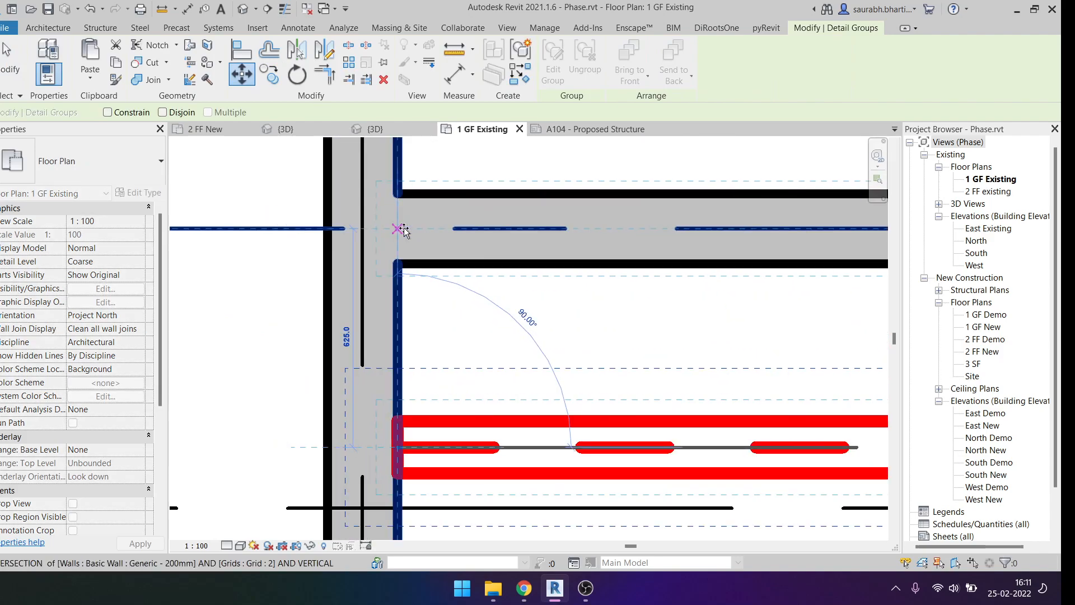
{"action": "scroll", "coordinate": [425, 244], "scroll_direction": "down", "scroll_amount": 6}
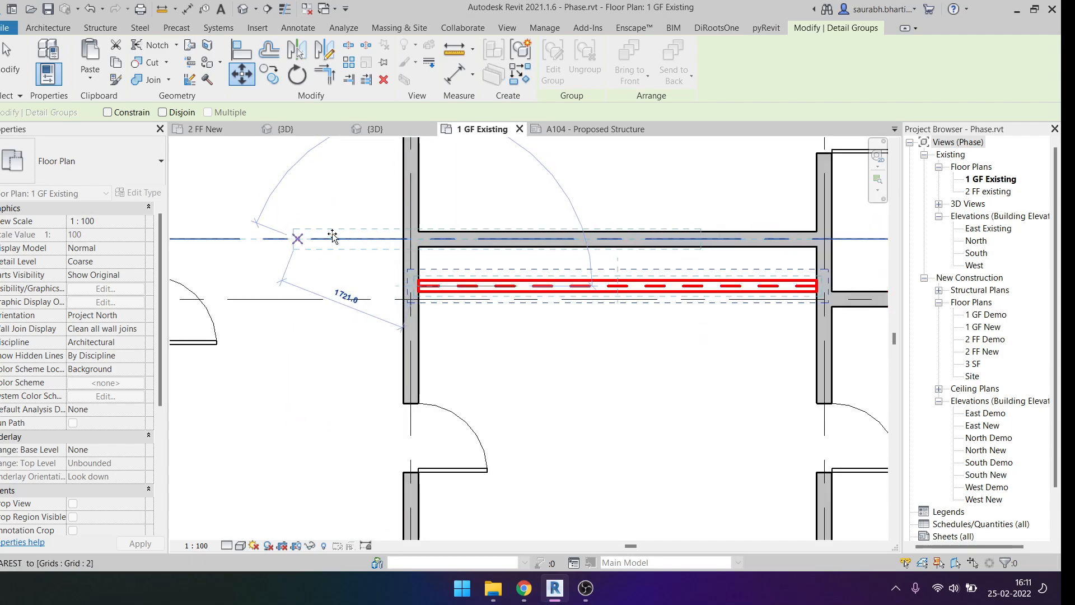
{"action": "scroll", "coordinate": [417, 246], "scroll_direction": "up", "scroll_amount": 1}
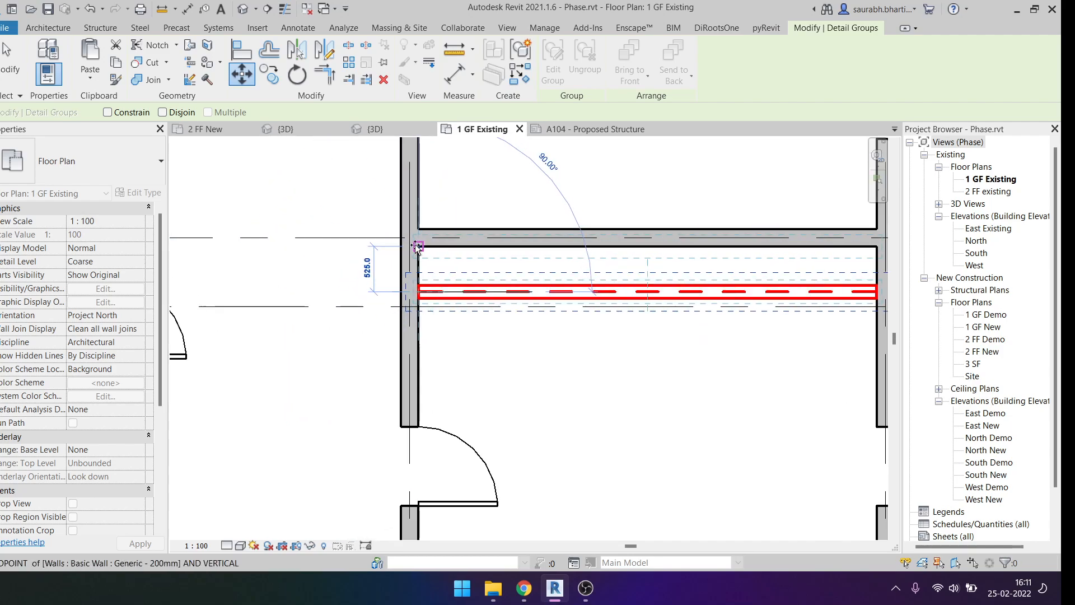
{"action": "scroll", "coordinate": [417, 246], "scroll_direction": "up", "scroll_amount": 4}
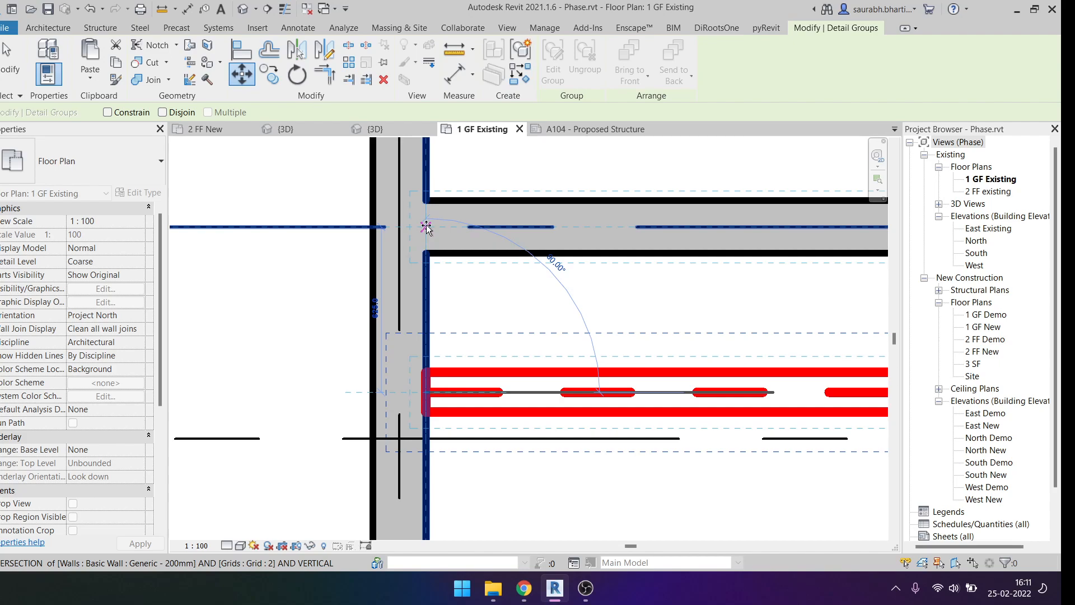
{"action": "left_click", "coordinate": [426, 227]}
{"action": "scroll", "coordinate": [426, 227], "scroll_direction": "down", "scroll_amount": 4}
{"action": "middle_click_drag", "start_coordinate": [573, 247], "coordinate": [499, 286]}
{"action": "left_click", "coordinate": [472, 286]}
{"action": "scroll", "coordinate": [425, 272], "scroll_direction": "down", "scroll_amount": 2}
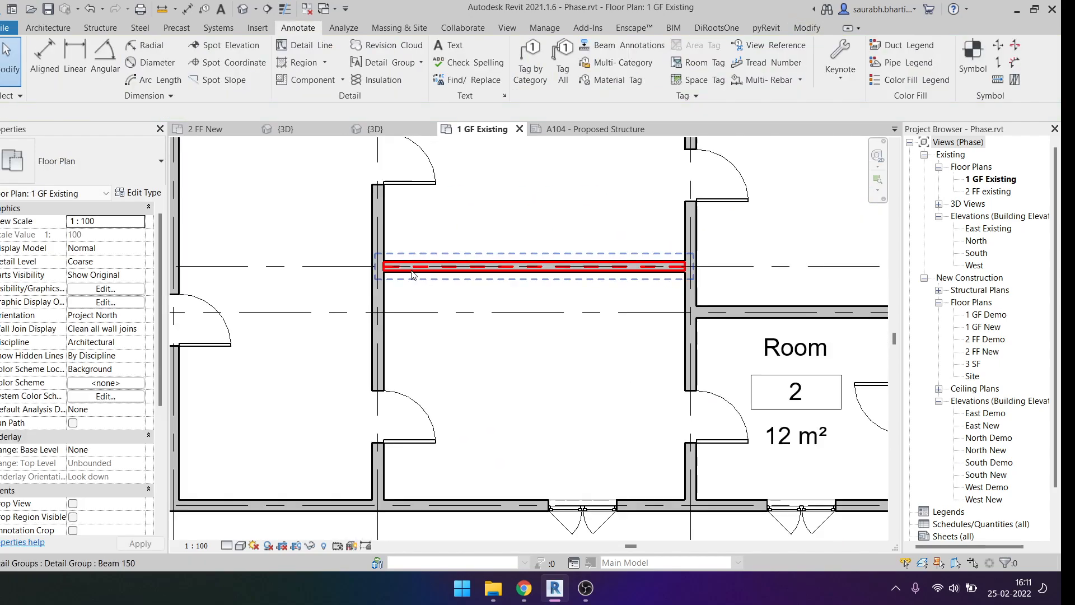
{"action": "scroll", "coordinate": [648, 267], "scroll_direction": "up", "scroll_amount": 3}
{"action": "scroll", "coordinate": [662, 302], "scroll_direction": "down", "scroll_amount": 3}
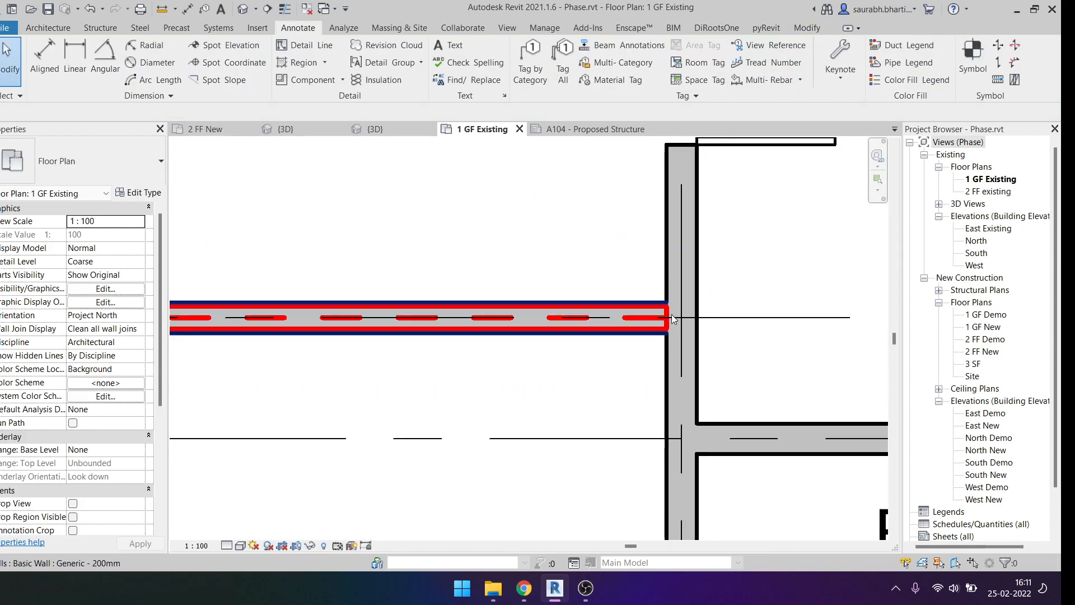
{"action": "scroll", "coordinate": [659, 315], "scroll_direction": "down", "scroll_amount": 3}
{"action": "scroll", "coordinate": [384, 297], "scroll_direction": "up", "scroll_amount": 5}
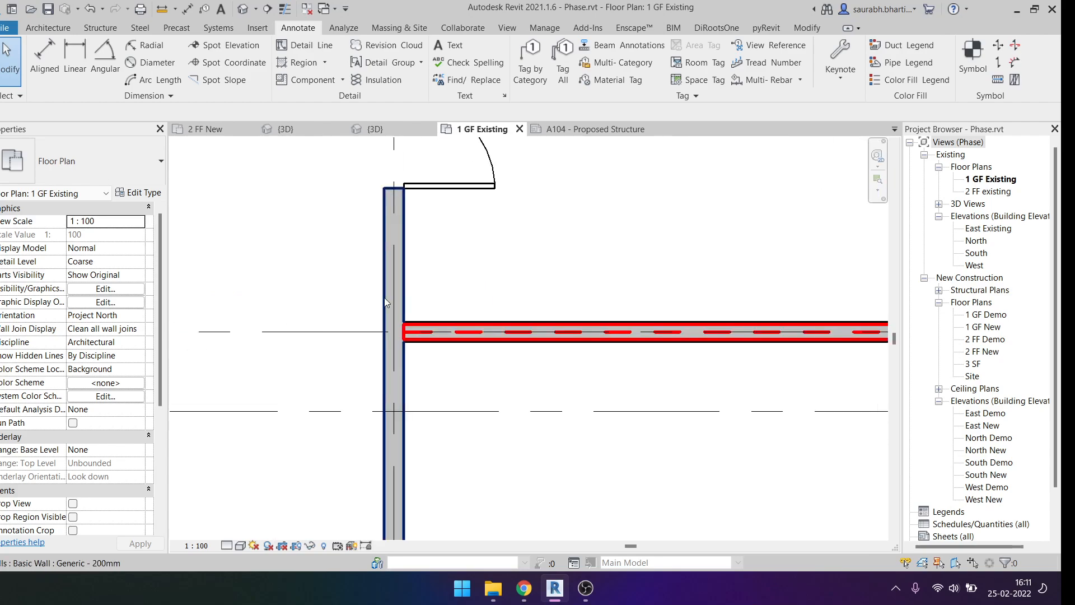
Step: Switch to the A104 - Proposed Structure sheet and temporarily hide the five beam detail lines crossing the red filled region
{"action": "left_click", "coordinate": [593, 125]}
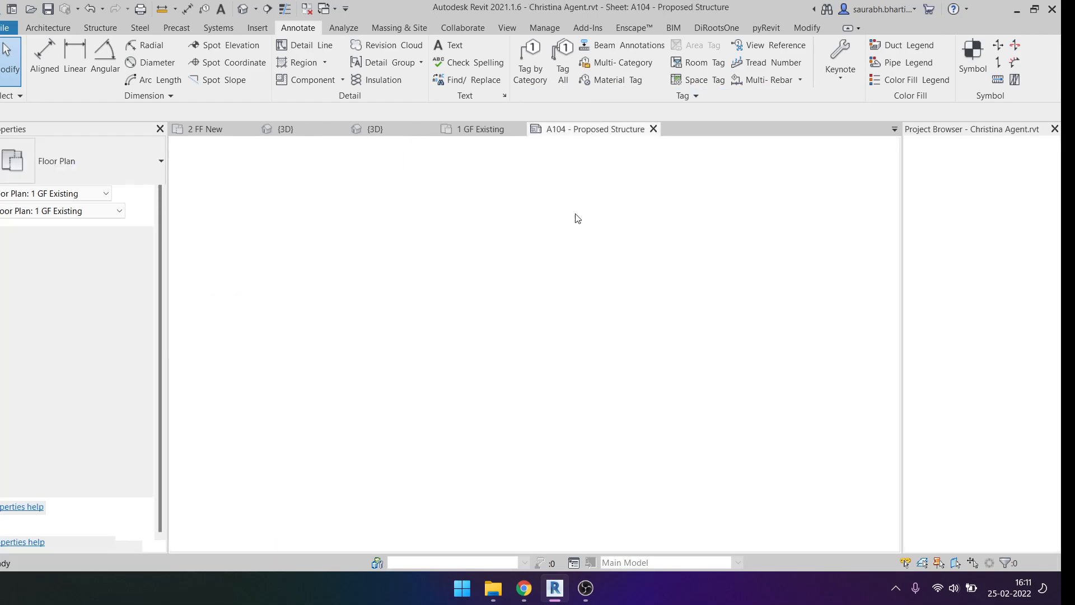
{"action": "scroll", "coordinate": [595, 320], "scroll_direction": "down", "scroll_amount": 3}
{"action": "scroll", "coordinate": [559, 321], "scroll_direction": "up", "scroll_amount": 4}
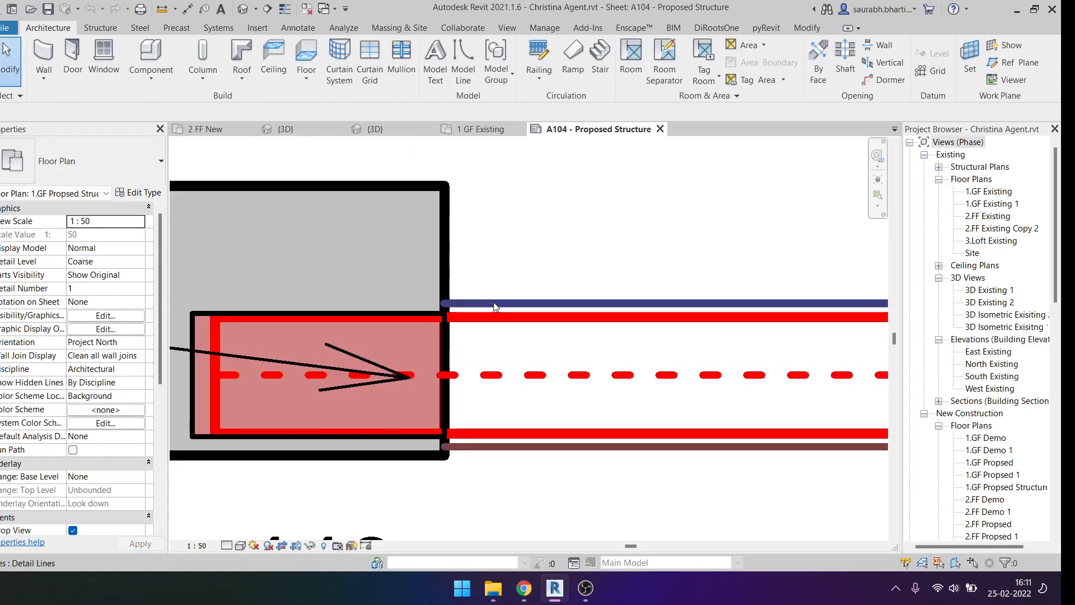
{"action": "left_click", "coordinate": [519, 317]}
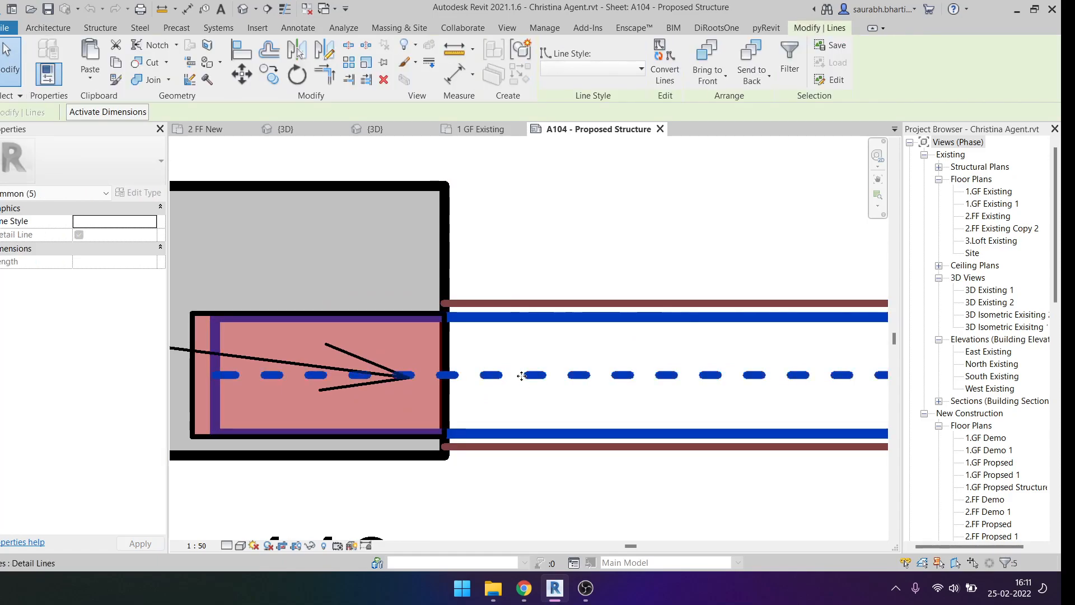
{"action": "key", "text": "h"}
{"action": "key", "text": "h"}
Step: Examine the filled region at the beam's bearing end, then return to the 1 GF Existing plan
{"action": "left_click", "coordinate": [412, 351]}
{"action": "middle_click_drag", "start_coordinate": [412, 351], "coordinate": [577, 275]}
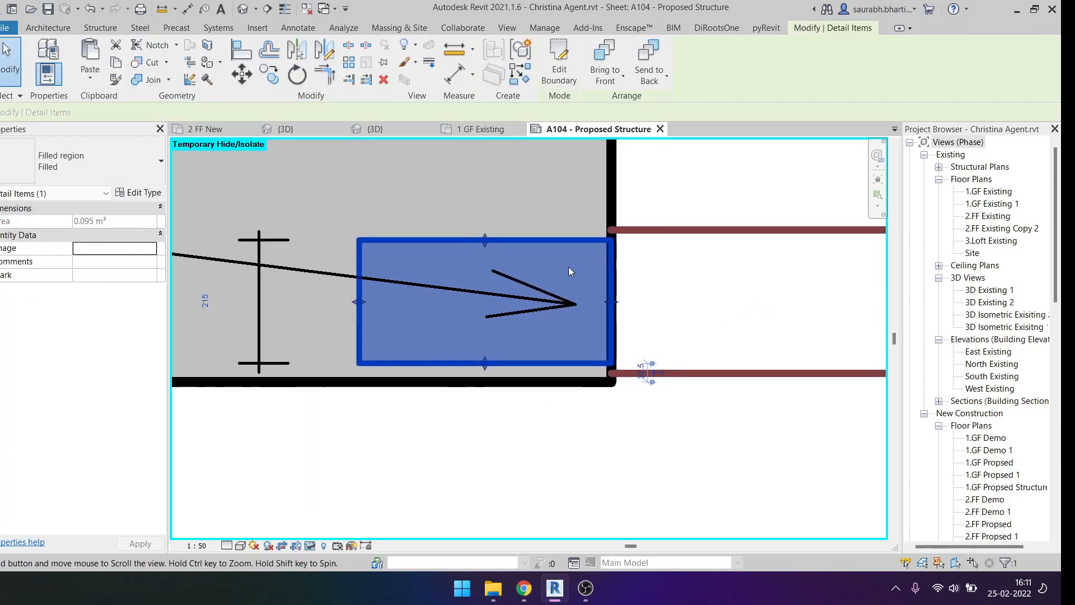
{"action": "key", "text": "Escape"}
{"action": "left_click", "coordinate": [398, 260]}
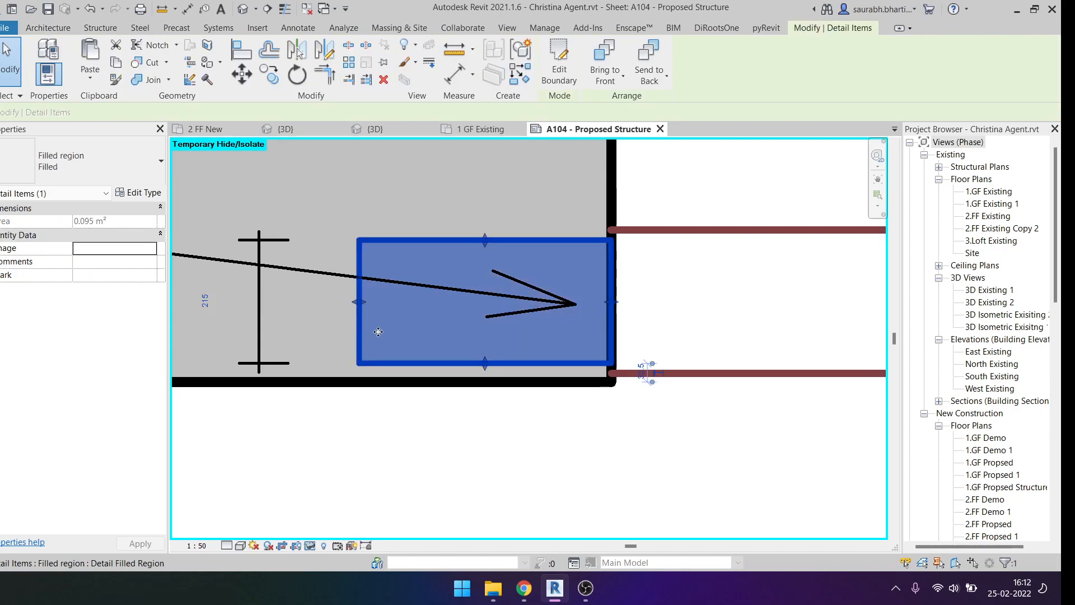
{"action": "key", "text": "Escape"}
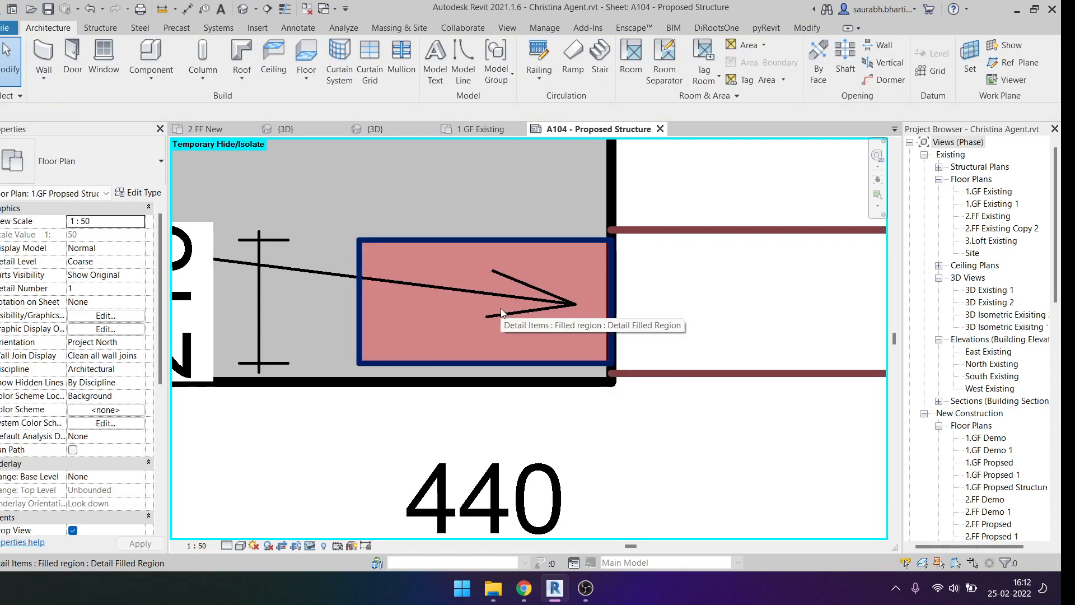
{"action": "scroll", "coordinate": [415, 311], "scroll_direction": "down", "scroll_amount": 2}
{"action": "left_click", "coordinate": [481, 130]}
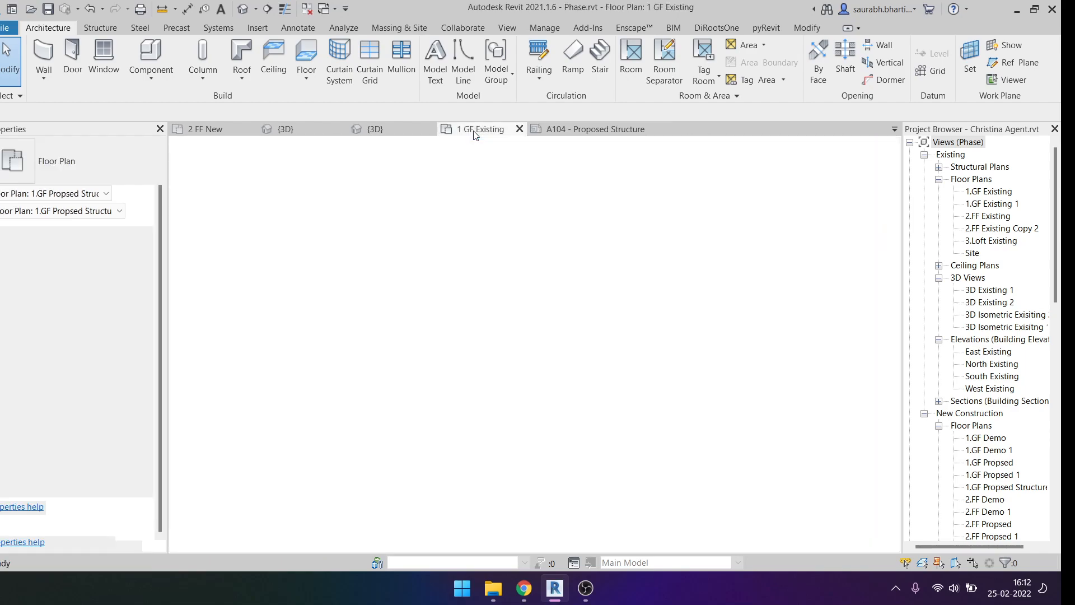
Step: Draw a detail-line rectangle about 400 by 240 mm in the Beam Solid line style, in the empty floor area above the beam
{"action": "scroll", "coordinate": [397, 351], "scroll_direction": "down", "scroll_amount": 3}
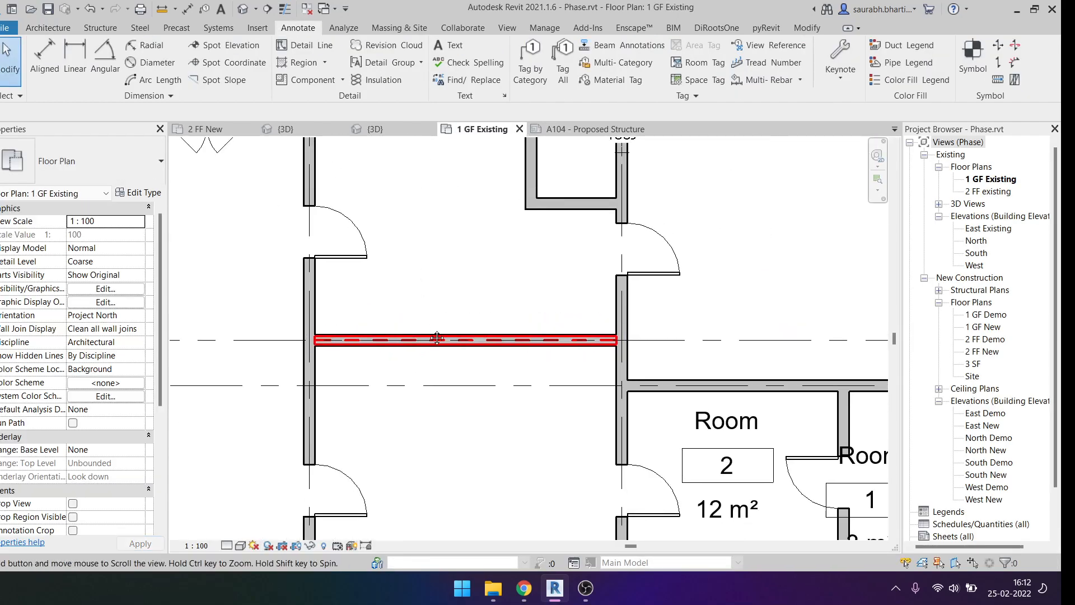
{"action": "scroll", "coordinate": [436, 324], "scroll_direction": "up", "scroll_amount": 1}
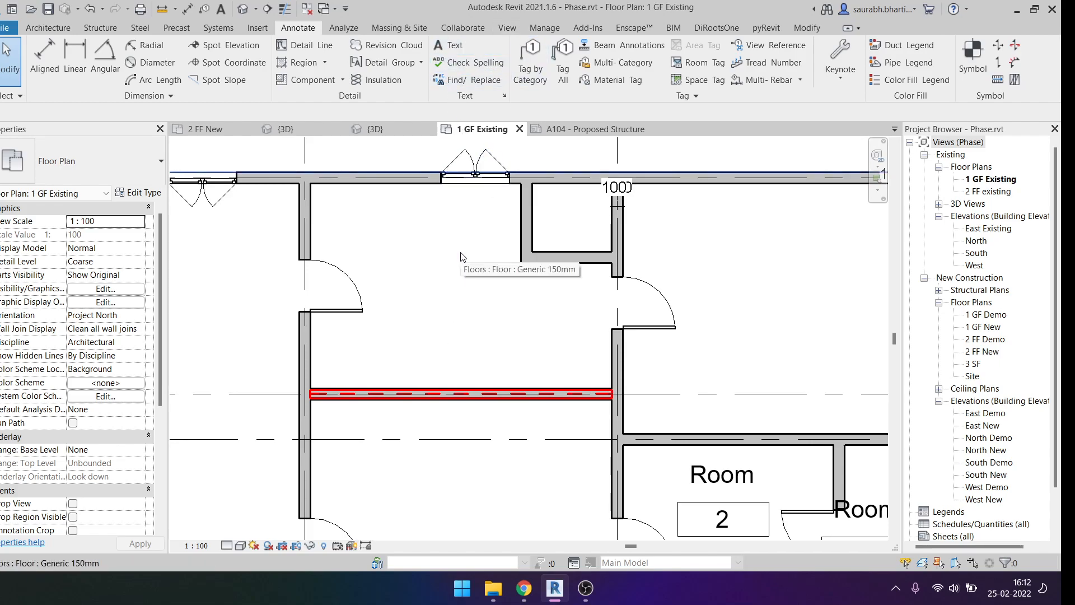
{"action": "key", "text": "d"}
{"action": "key", "text": "l"}
{"action": "left_click", "coordinate": [561, 49]}
{"action": "scroll", "coordinate": [421, 315], "scroll_direction": "up", "scroll_amount": 3}
{"action": "left_click", "coordinate": [420, 314]}
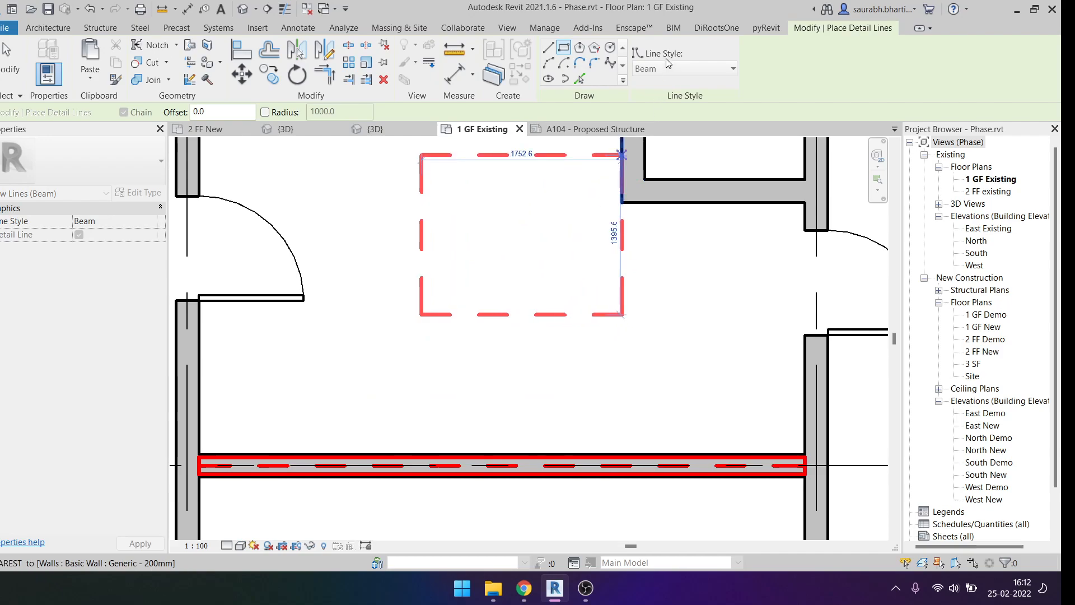
{"action": "left_click", "coordinate": [703, 70]}
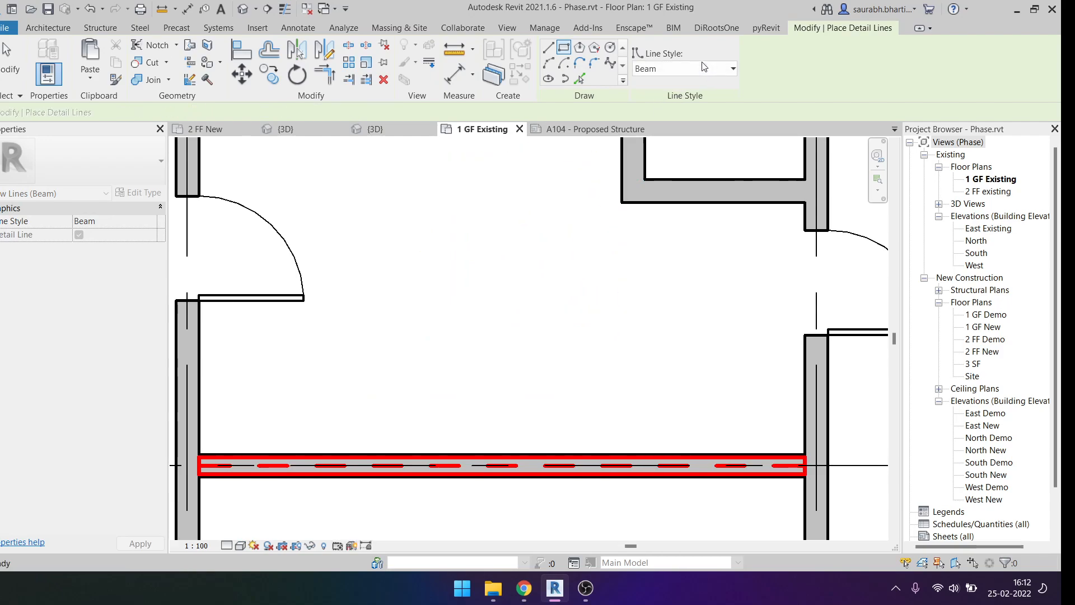
{"action": "left_click", "coordinate": [703, 69]}
{"action": "left_click", "coordinate": [655, 269]}
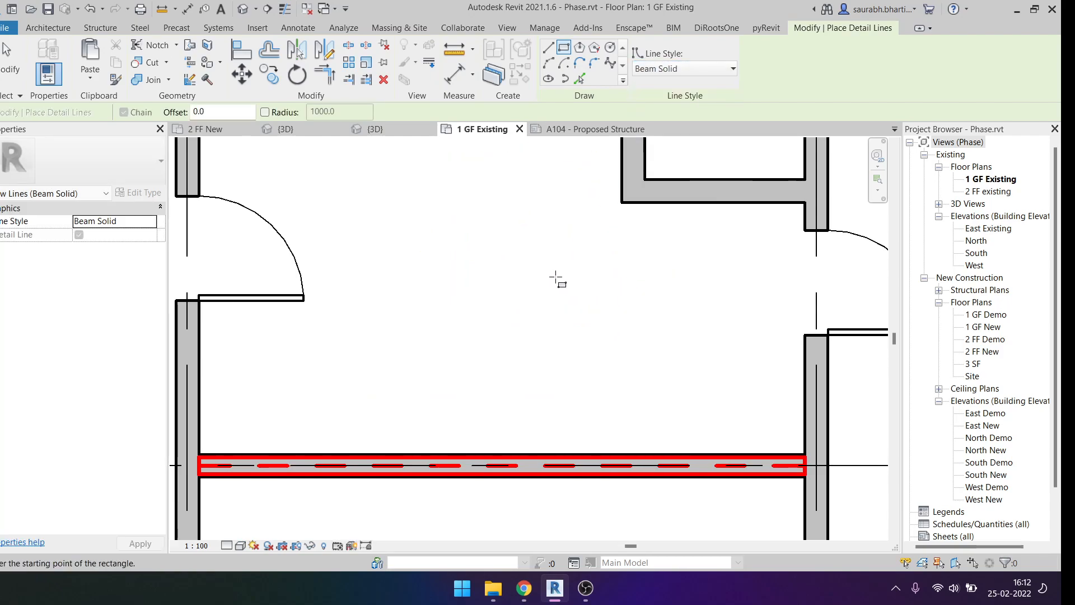
{"action": "left_click", "coordinate": [471, 261]}
{"action": "scroll", "coordinate": [528, 295], "scroll_direction": "up", "scroll_amount": 3}
{"action": "scroll", "coordinate": [531, 392], "scroll_direction": "down", "scroll_amount": 3}
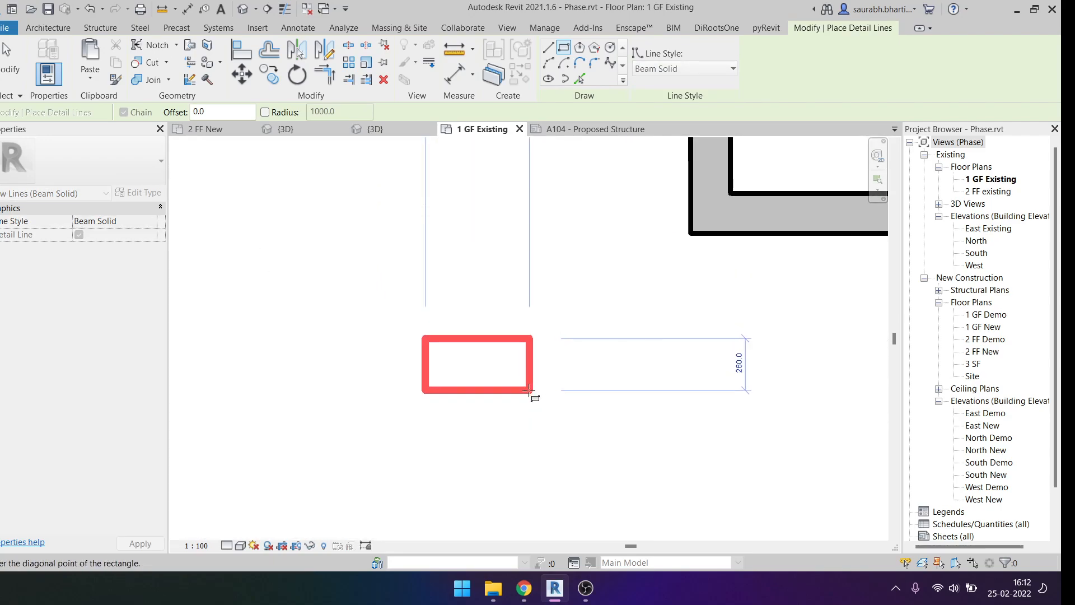
{"action": "scroll", "coordinate": [525, 388], "scroll_direction": "up", "scroll_amount": 2}
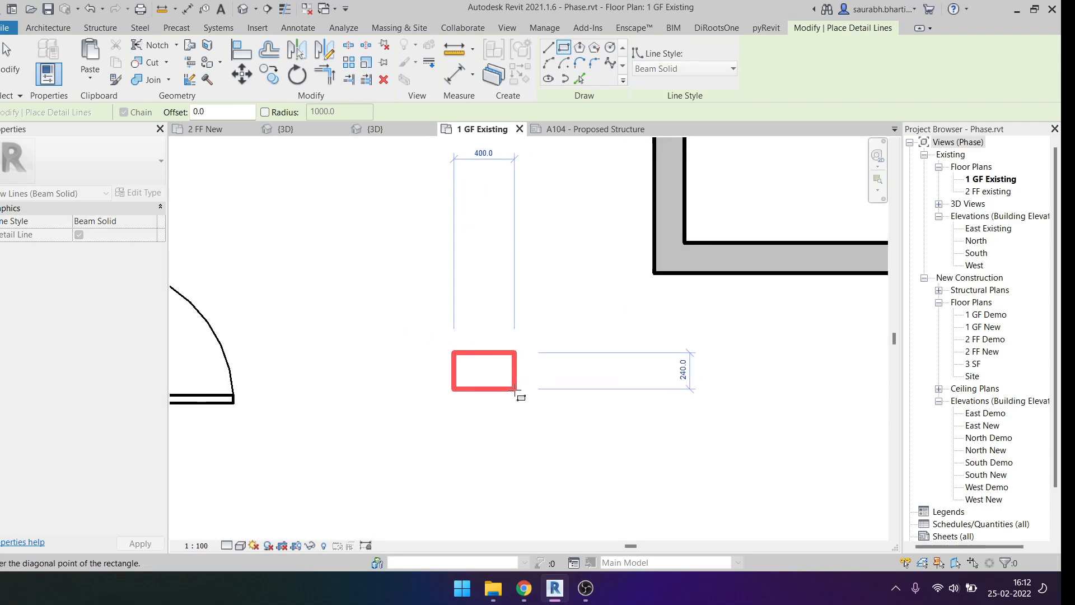
{"action": "left_click", "coordinate": [515, 390]}
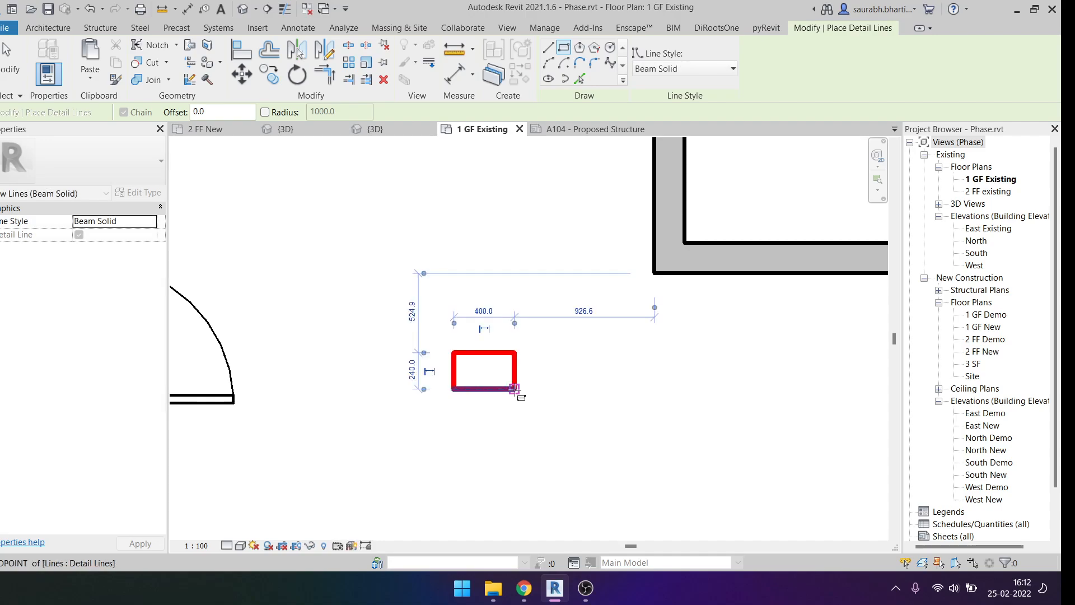
{"action": "key", "text": "Escape"}
{"action": "key", "text": "Escape"}
Step: Set the rectangle's width to 440 mm
{"action": "left_click", "coordinate": [514, 372]}
{"action": "left_click", "coordinate": [485, 311]}
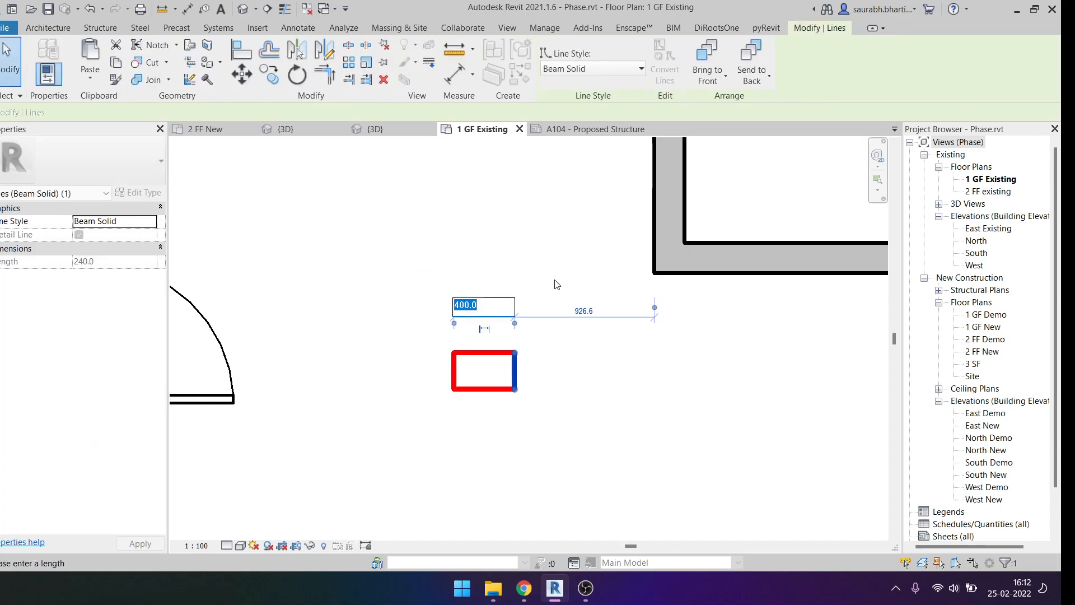
{"action": "type", "text": "440"}
{"action": "key", "text": "Return"}
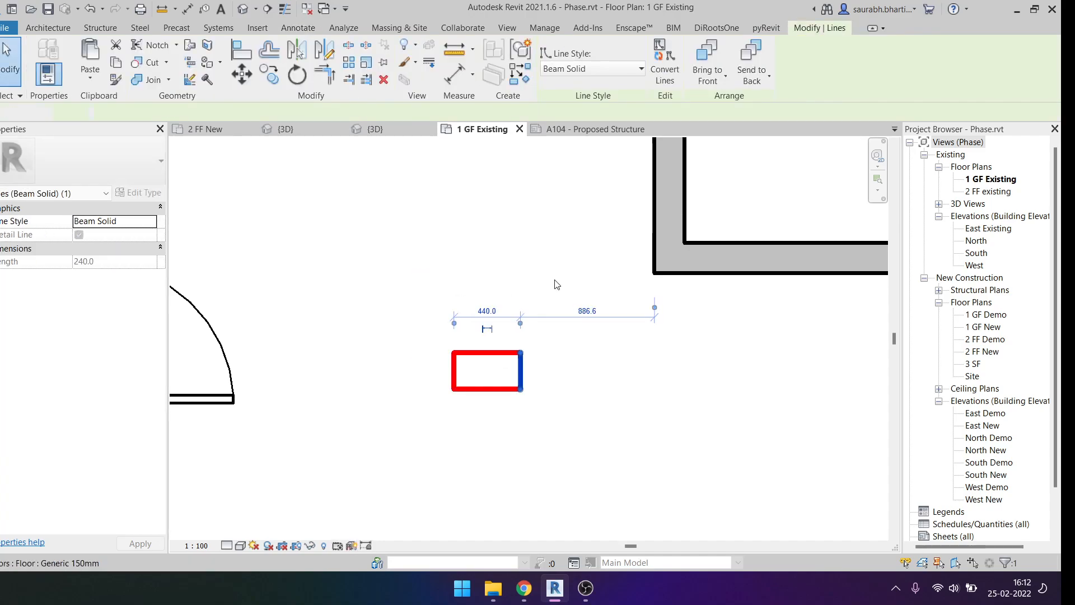
{"action": "left_click", "coordinate": [556, 284]}
Step: Dimension the rectangle's height between its two horizontal edges
{"action": "key", "text": "d"}
{"action": "key", "text": "i"}
{"action": "left_click", "coordinate": [505, 352]}
{"action": "left_click", "coordinate": [498, 387]}
{"action": "left_click", "coordinate": [611, 397]}
{"action": "key", "text": "Escape"}
Step: Set the rectangle's height to 102 mm
{"action": "left_click", "coordinate": [504, 388]}
{"action": "left_click", "coordinate": [584, 372]}
{"action": "type", "text": "102"}
{"action": "key", "text": "Return"}
{"action": "key", "text": "Escape"}
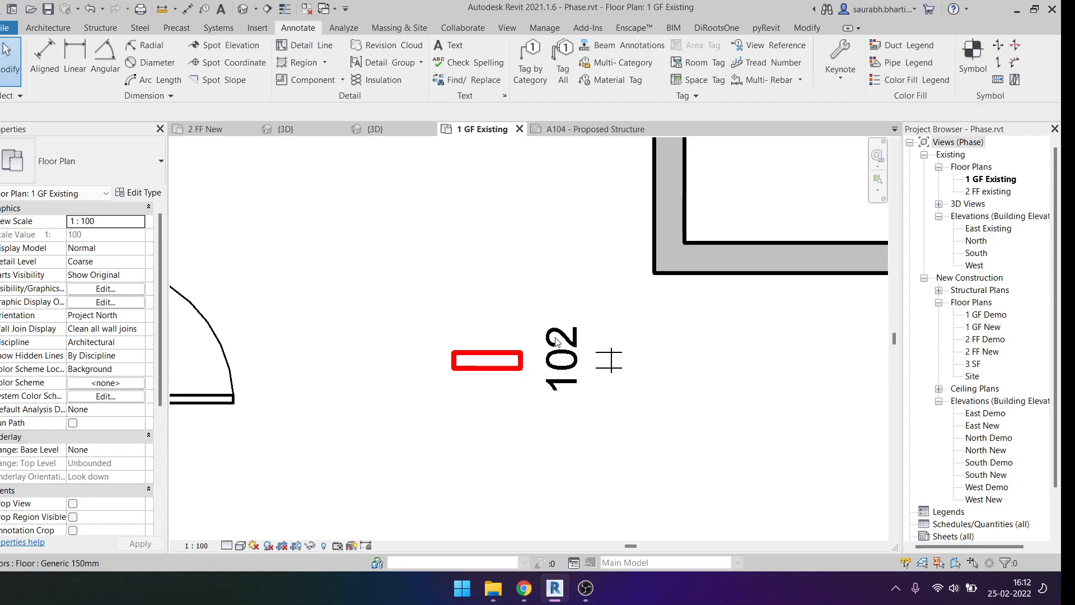
Step: Set the rectangle's height to 203 mm by moving its lower edge
{"action": "left_click", "coordinate": [493, 368]}
{"action": "left_click", "coordinate": [585, 358]}
{"action": "type", "text": "203"}
{"action": "key", "text": "Return"}
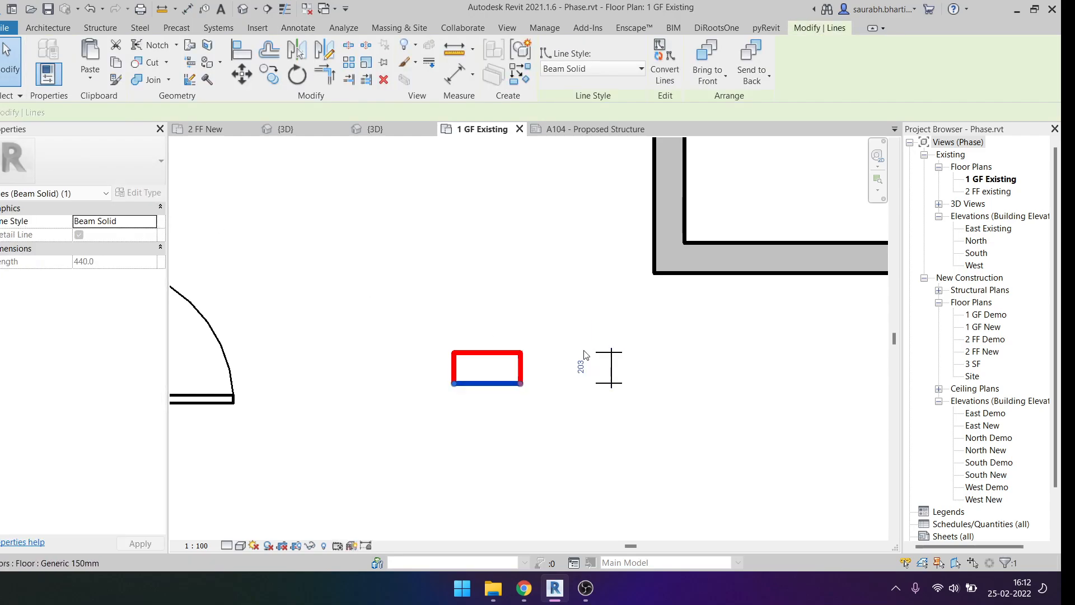
{"action": "key", "text": "Escape"}
Step: Delete the height dimension beside the rectangle
{"action": "left_click", "coordinate": [599, 367]}
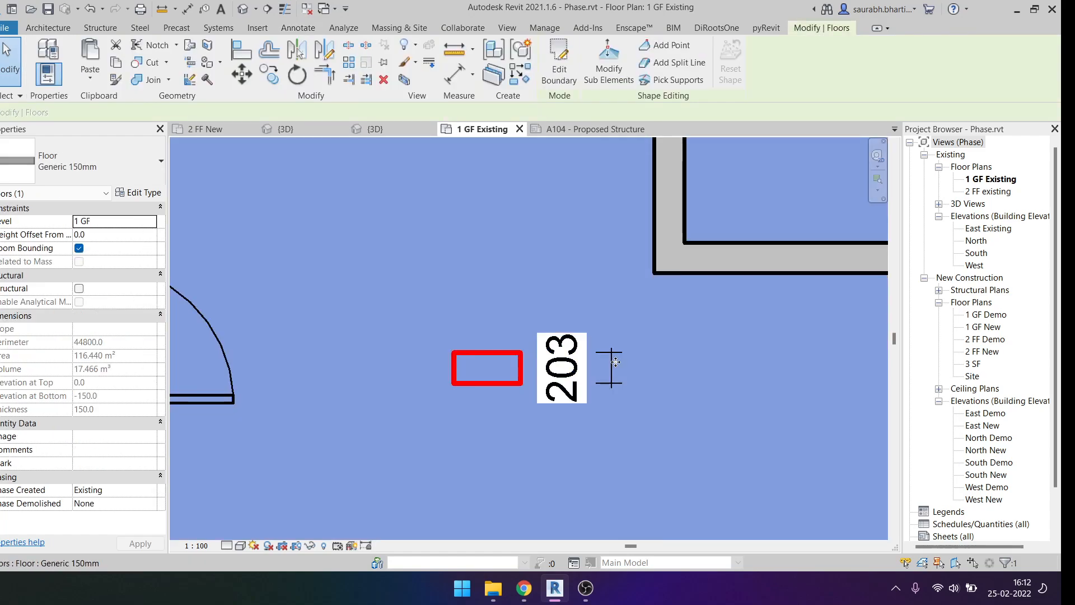
{"action": "left_click", "coordinate": [609, 363]}
{"action": "key", "text": "Delete"}
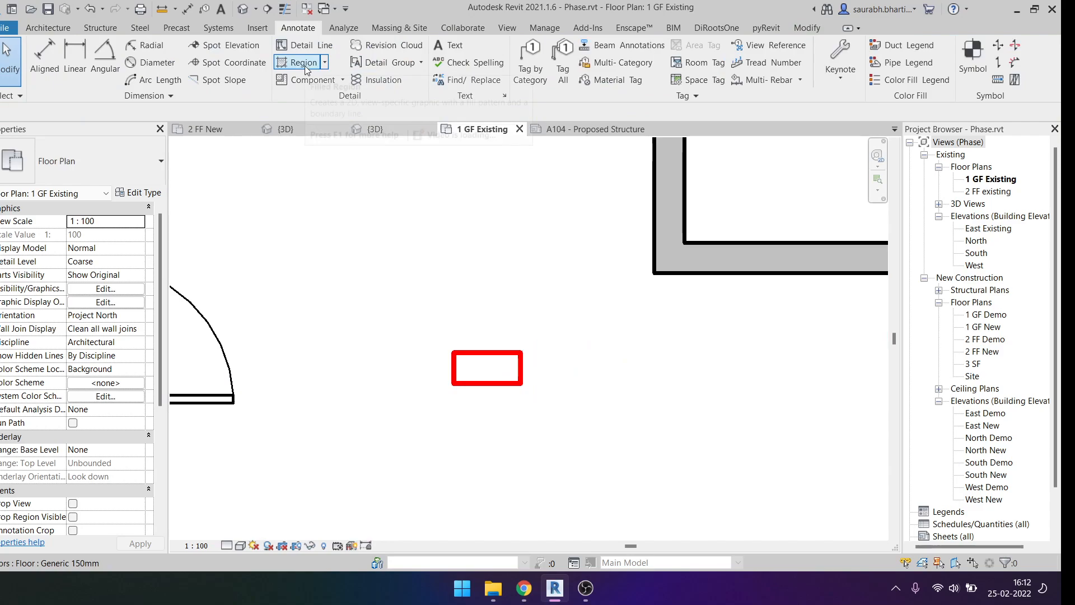
{"action": "left_click", "coordinate": [325, 62]}
{"action": "left_click", "coordinate": [327, 94]}
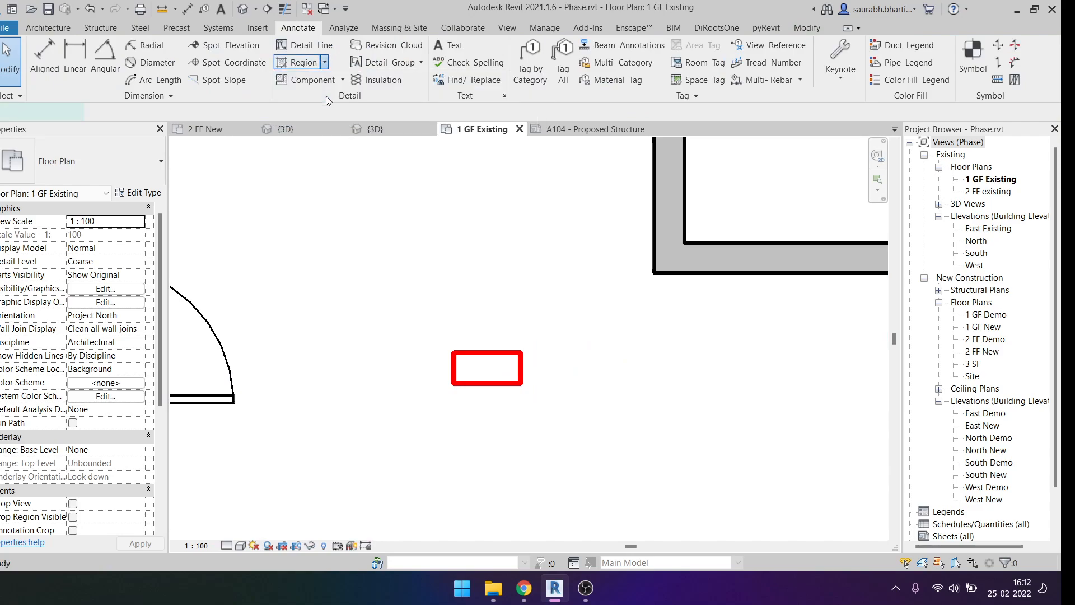
{"action": "left_click", "coordinate": [119, 165]}
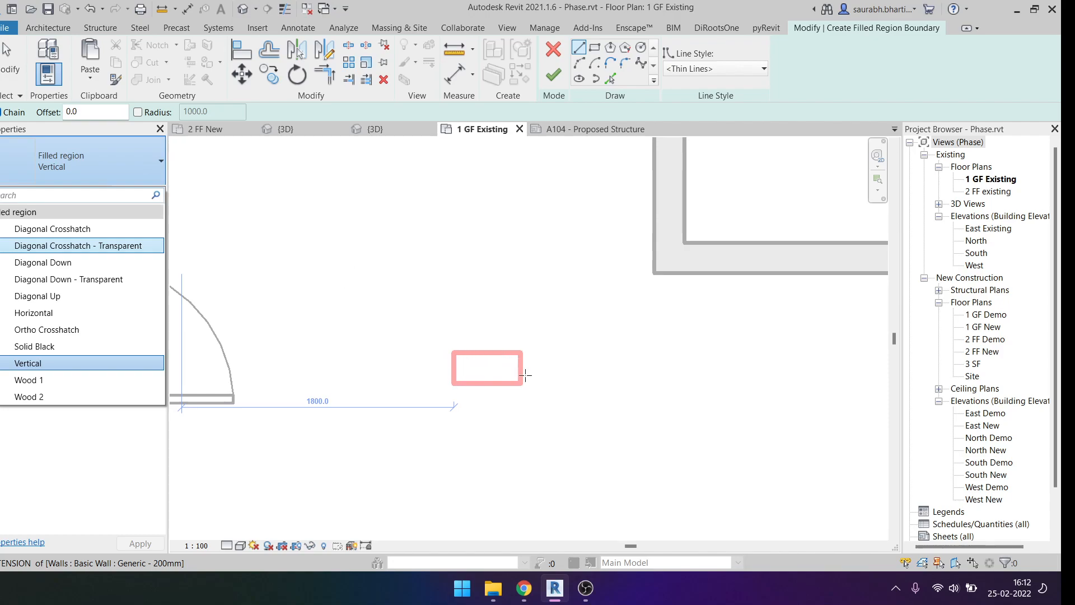
{"action": "key", "text": "Escape"}
{"action": "key", "text": "Escape"}
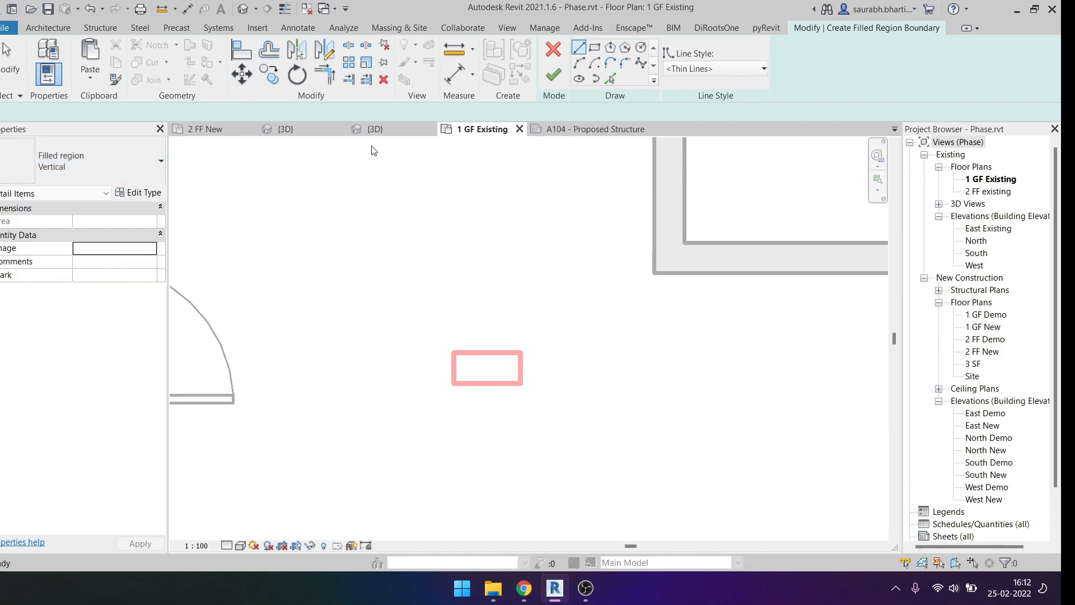
{"action": "left_click", "coordinate": [546, 52]}
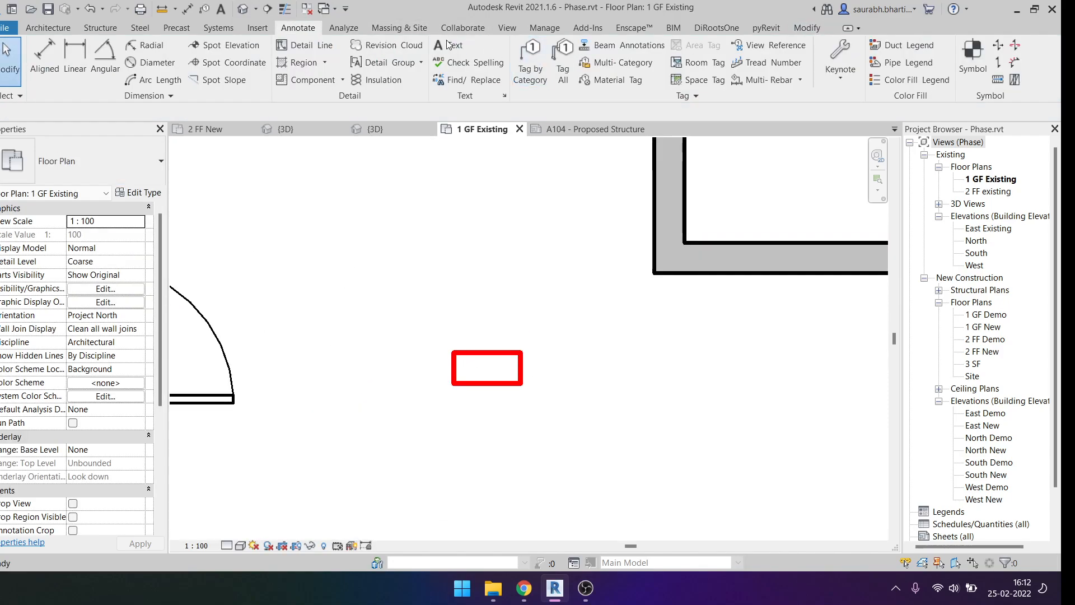
Step: Create a Solid Black filled region with a rectangular boundary matching the 440 by 203 mm detail-line rectangle
{"action": "left_click", "coordinate": [327, 63]}
{"action": "left_click", "coordinate": [334, 87]}
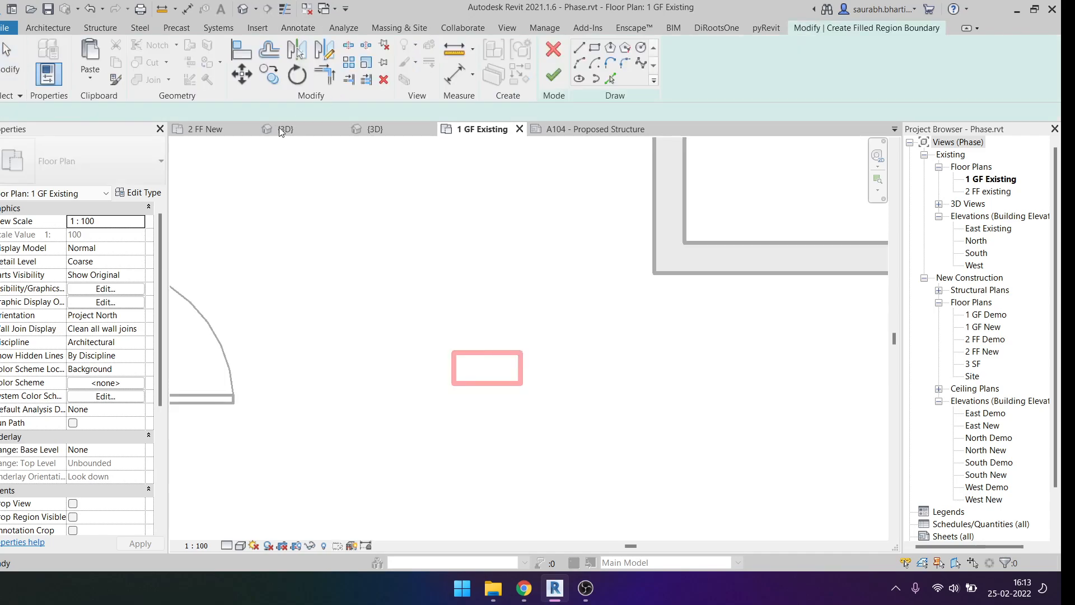
{"action": "left_click", "coordinate": [57, 171]}
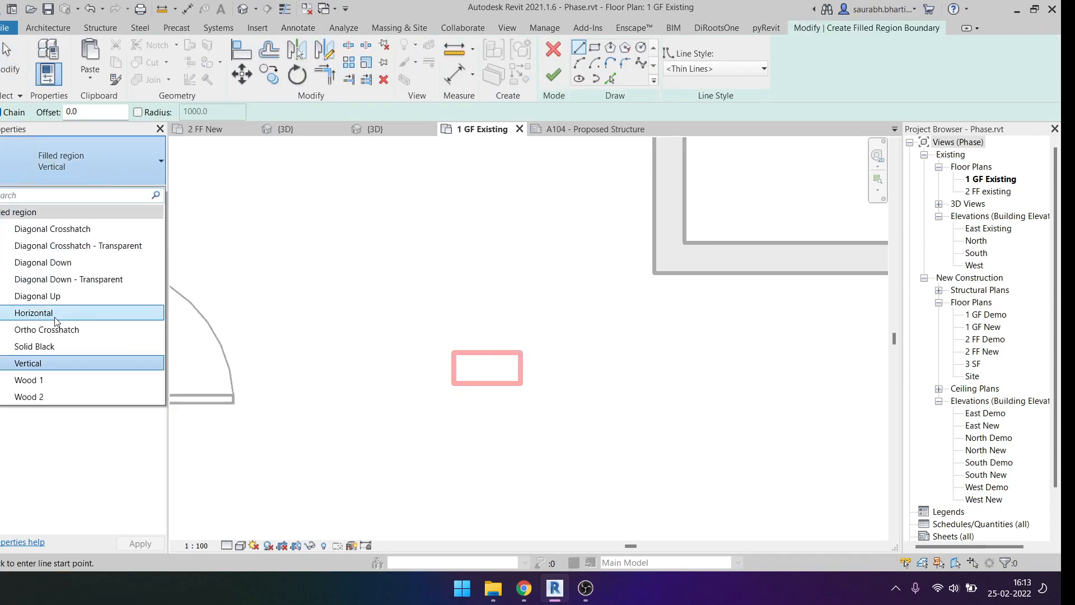
{"action": "left_click", "coordinate": [46, 347]}
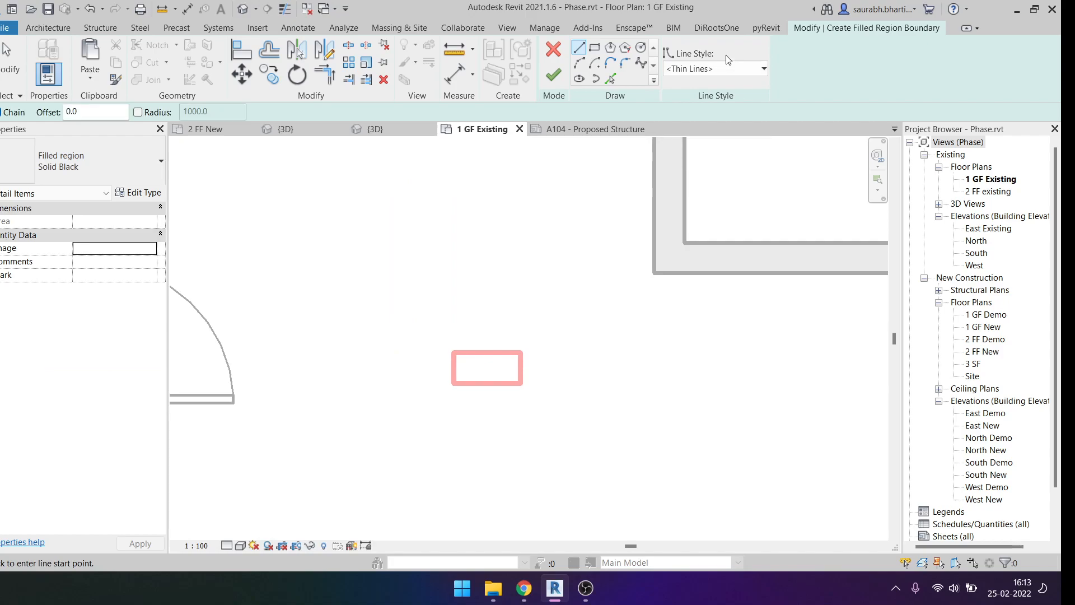
{"action": "scroll", "coordinate": [578, 158], "scroll_direction": "up", "scroll_amount": 1}
{"action": "left_click", "coordinate": [596, 47]}
{"action": "scroll", "coordinate": [504, 341], "scroll_direction": "up", "scroll_amount": 2}
{"action": "left_click", "coordinate": [376, 317]}
{"action": "left_click", "coordinate": [568, 406]}
{"action": "left_click", "coordinate": [553, 74]}
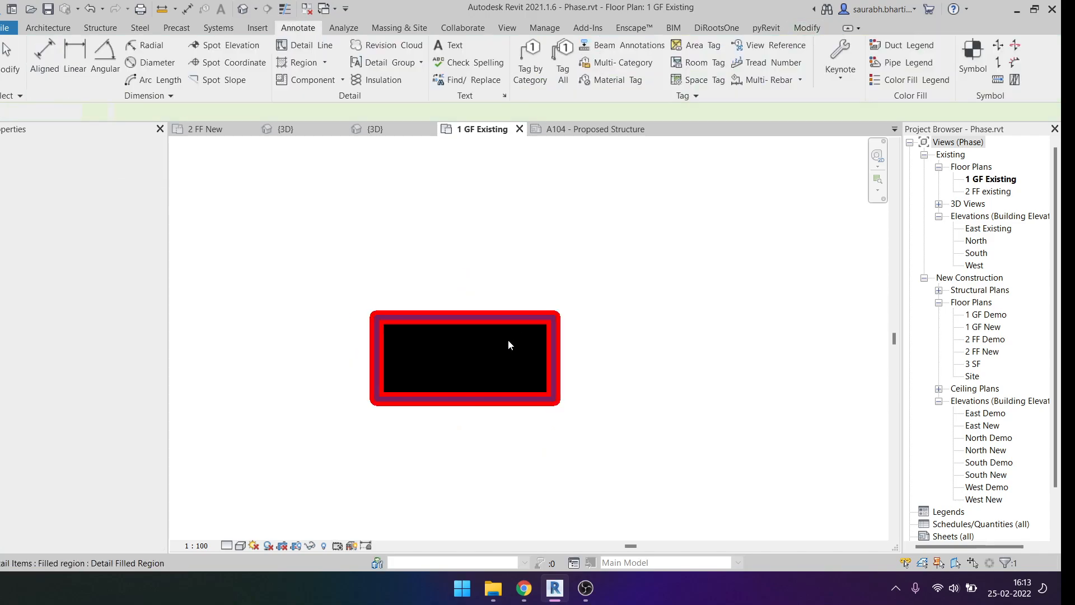
Step: Duplicate the filled region's Solid Black type under the name Red
{"action": "scroll", "coordinate": [498, 362], "scroll_direction": "down", "scroll_amount": 2}
{"action": "left_click", "coordinate": [492, 359]}
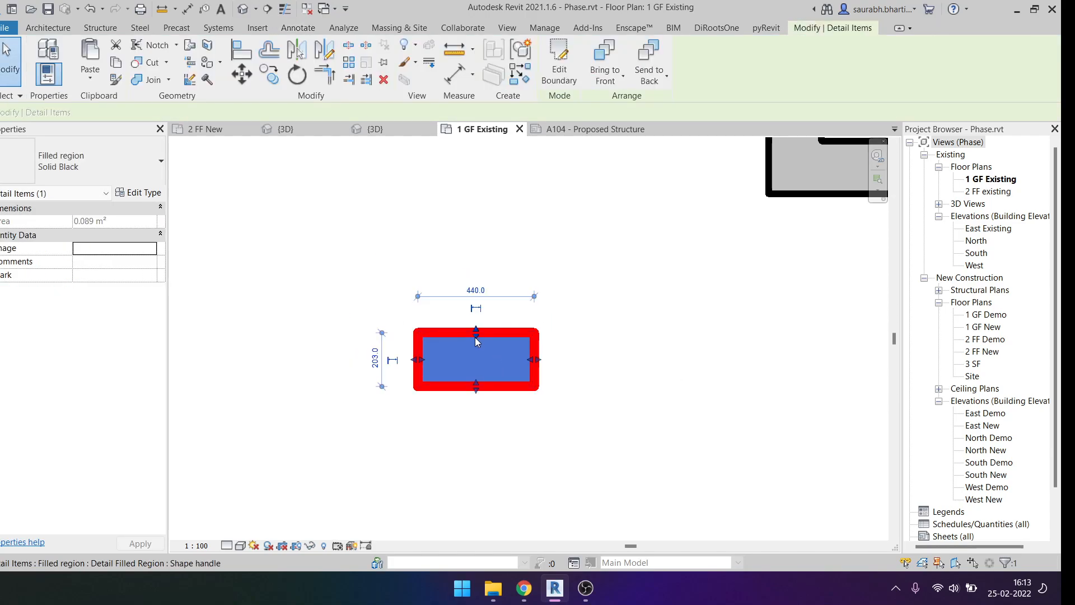
{"action": "left_click", "coordinate": [150, 194]}
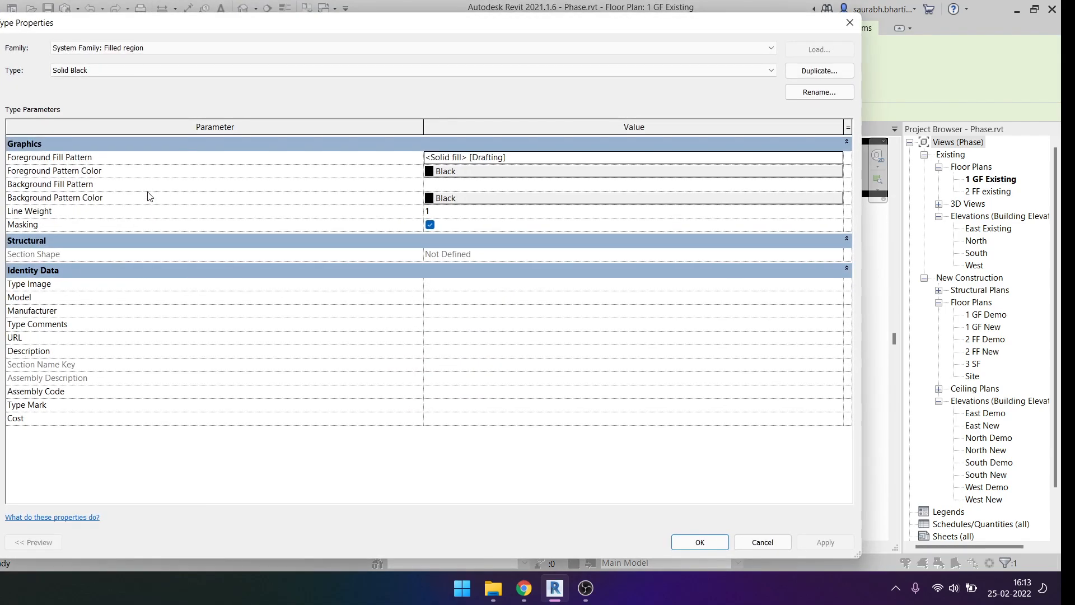
{"action": "left_click", "coordinate": [819, 71]}
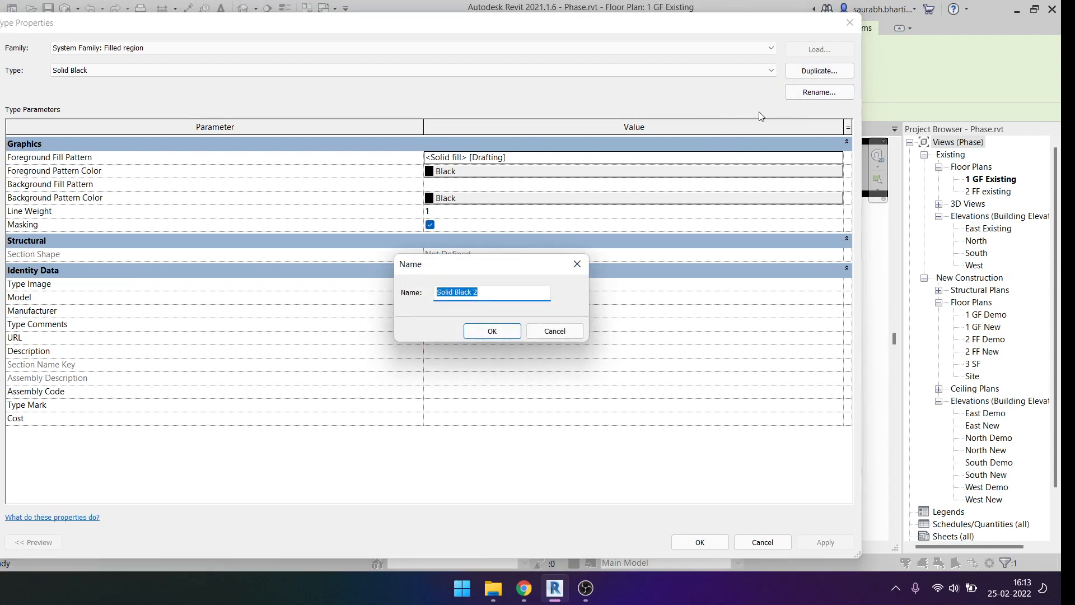
{"action": "type", "text": "Red"}
{"action": "left_click", "coordinate": [492, 331]}
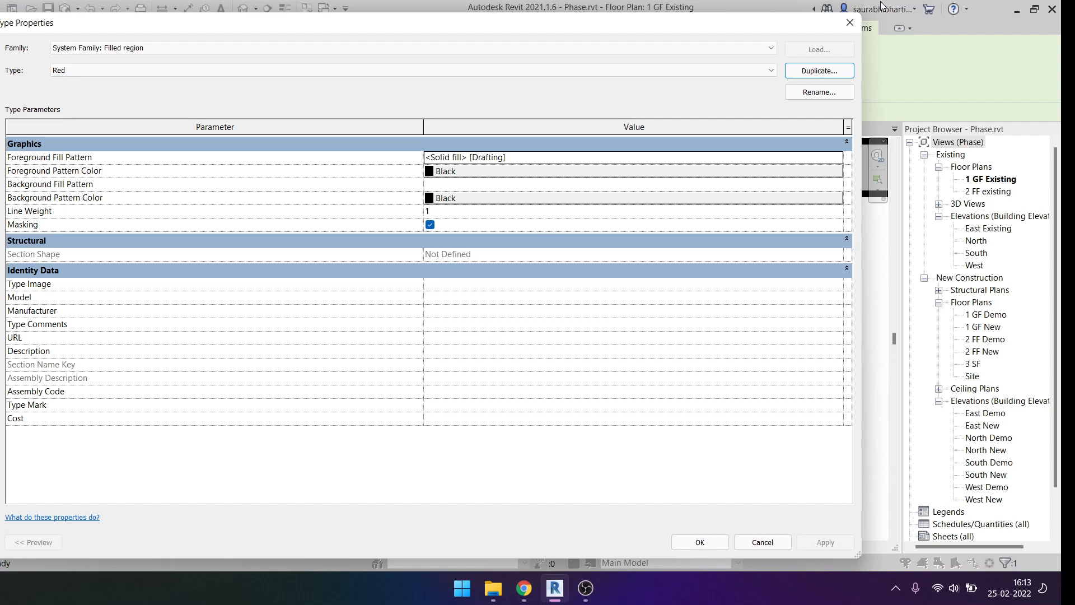
Step: Set the Red type's foreground pattern color to red and apply it to the filled region
{"action": "left_click", "coordinate": [624, 174]}
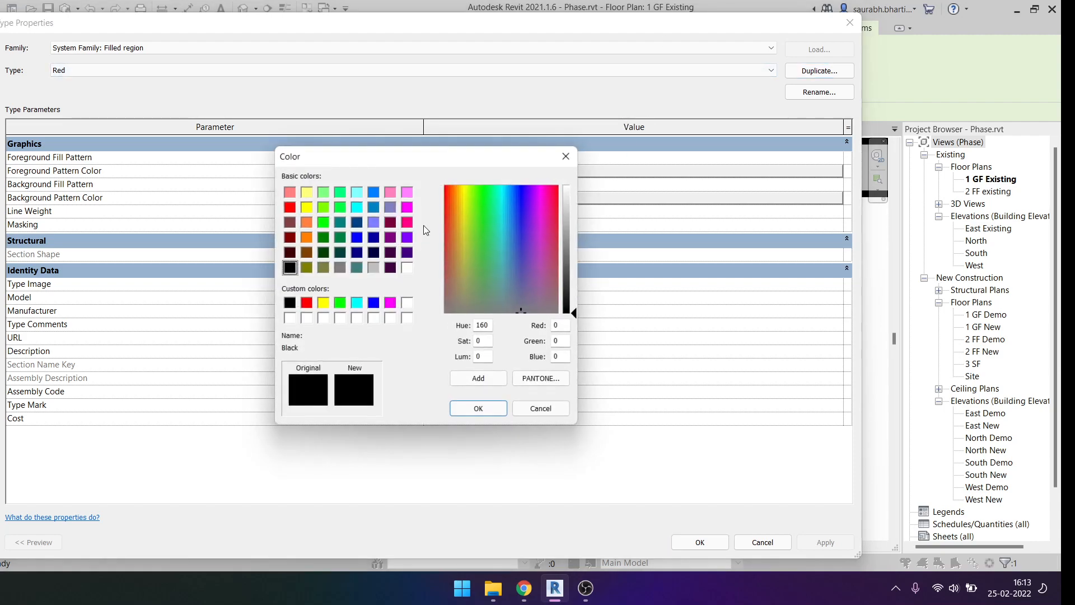
{"action": "left_click", "coordinate": [289, 207]}
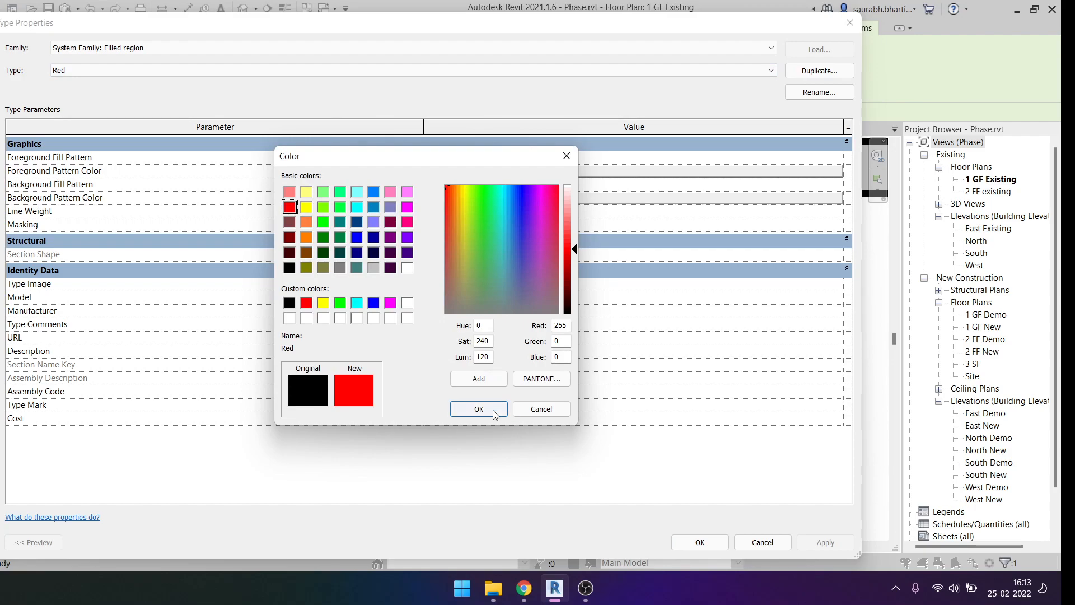
{"action": "left_click", "coordinate": [478, 409]}
{"action": "left_click", "coordinate": [711, 544]}
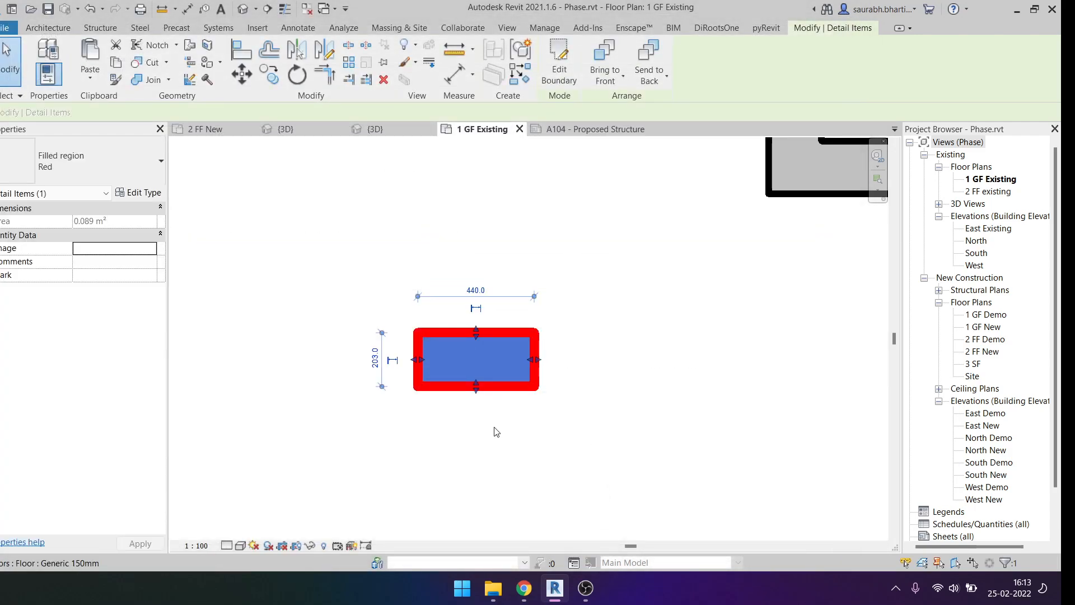
{"action": "left_click", "coordinate": [491, 411]}
{"action": "left_click", "coordinate": [487, 308]}
{"action": "scroll", "coordinate": [493, 328], "scroll_direction": "down", "scroll_amount": 1}
{"action": "left_click", "coordinate": [509, 393]}
{"action": "scroll", "coordinate": [510, 390], "scroll_direction": "down", "scroll_amount": 4}
{"action": "scroll", "coordinate": [511, 361], "scroll_direction": "up", "scroll_amount": 1}
{"action": "scroll", "coordinate": [511, 361], "scroll_direction": "up", "scroll_amount": 1}
{"action": "key", "text": "Tab"}
{"action": "left_click", "coordinate": [512, 361]}
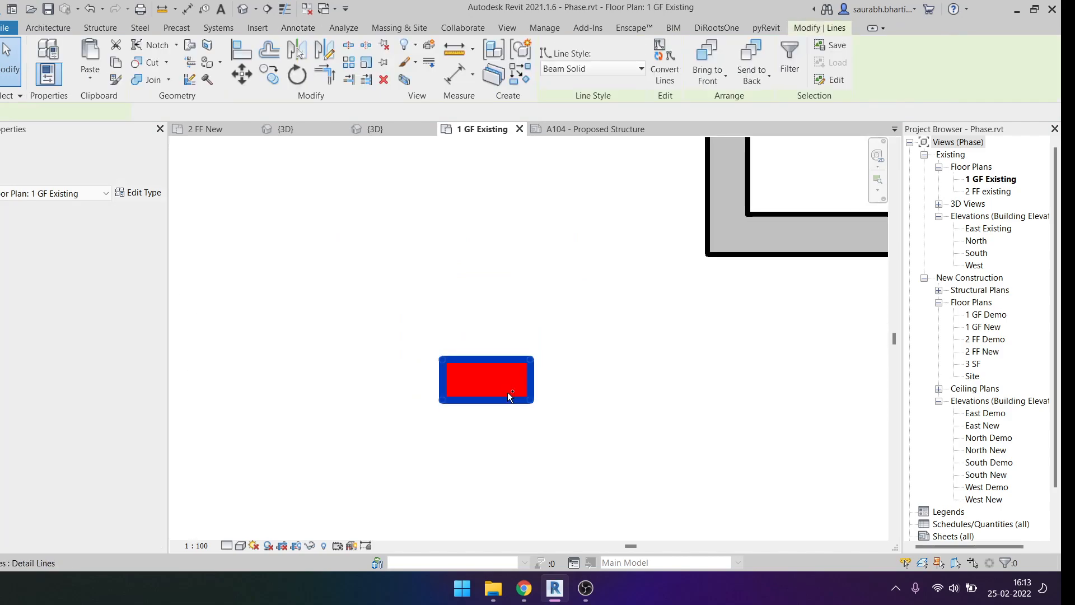
{"action": "left_click", "coordinate": [507, 378], "text": "ctrl"}
{"action": "left_click", "coordinate": [585, 312]}
Step: Override the filled region's category graphics in this view with a surface transparency of 60
{"action": "scroll", "coordinate": [527, 380], "scroll_direction": "up", "scroll_amount": 2}
{"action": "left_click", "coordinate": [527, 380]}
{"action": "right_click", "coordinate": [507, 360]}
{"action": "mouse_move", "coordinate": [621, 136]}
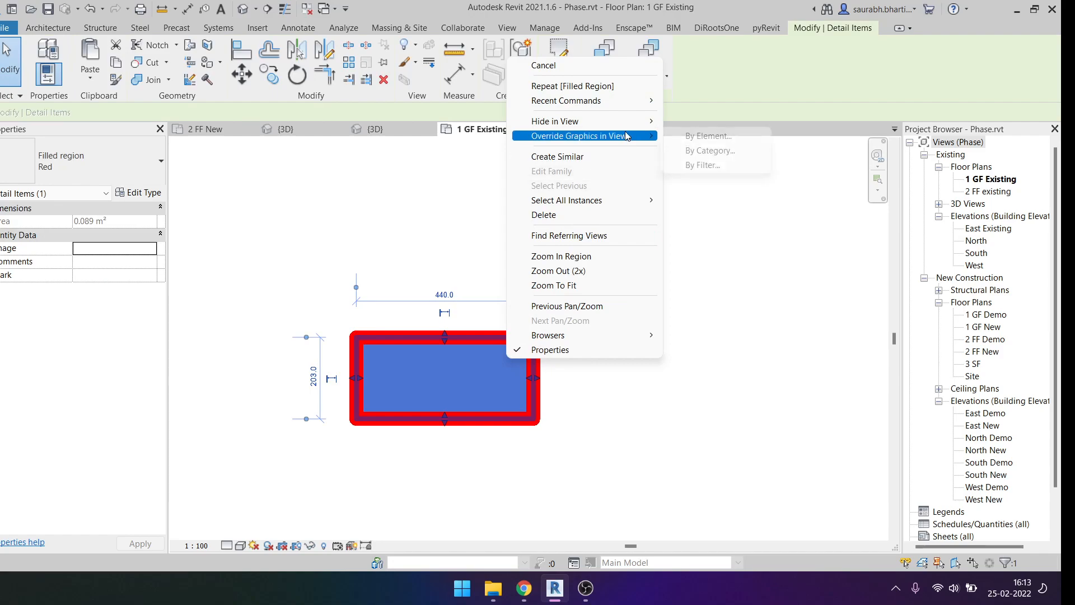
{"action": "left_click", "coordinate": [721, 153]}
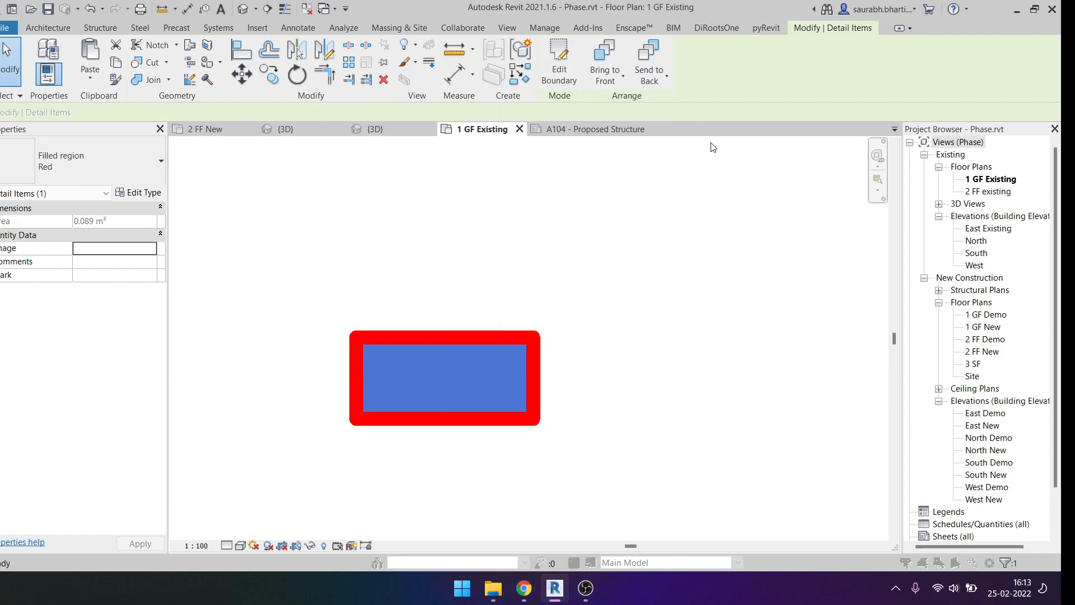
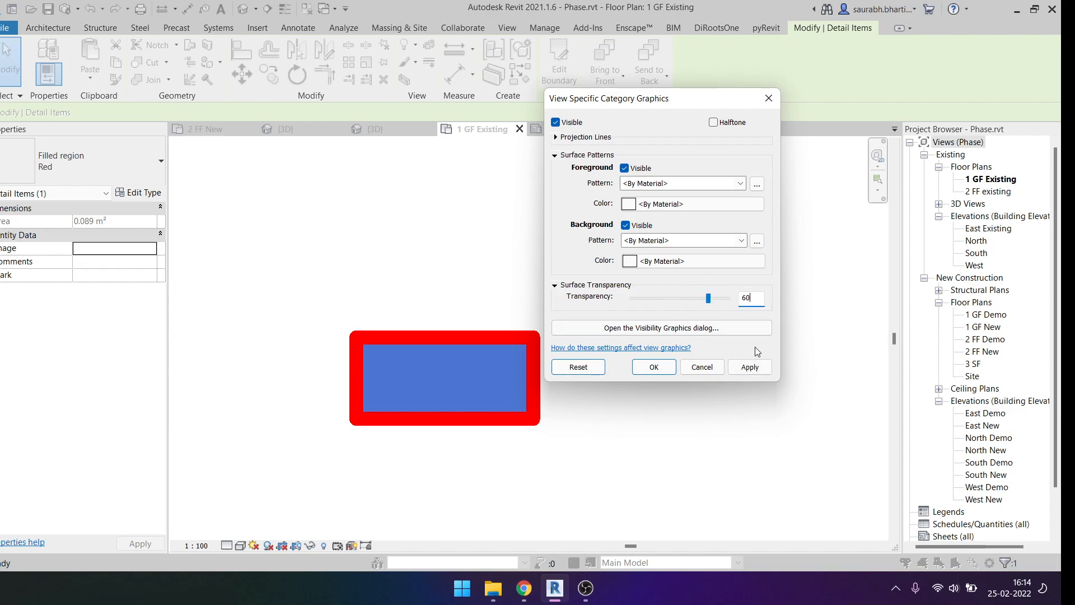
{"action": "left_click", "coordinate": [753, 366]}
{"action": "left_click", "coordinate": [652, 367]}
{"action": "scroll", "coordinate": [567, 379], "scroll_direction": "down", "scroll_amount": 3}
{"action": "left_click", "coordinate": [567, 378]}
{"action": "scroll", "coordinate": [567, 379], "scroll_direction": "down", "scroll_amount": 4}
{"action": "scroll", "coordinate": [516, 340], "scroll_direction": "up", "scroll_amount": 4}
{"action": "key", "text": "Tab"}
{"action": "left_click", "coordinate": [475, 310]}
{"action": "left_click", "coordinate": [472, 321], "text": "ctrl"}
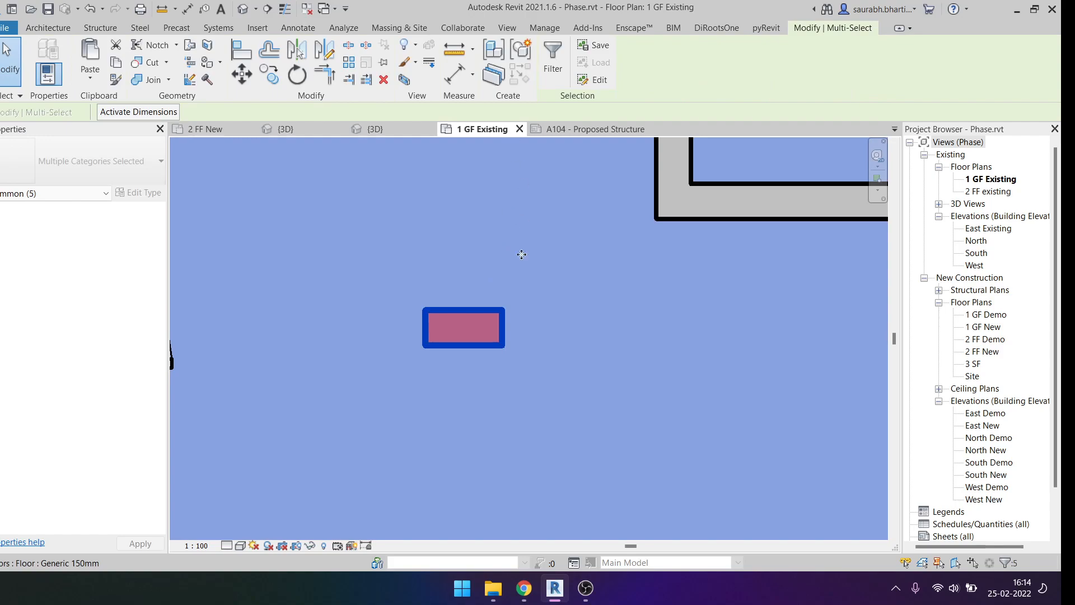
{"action": "key", "text": "Escape"}
{"action": "left_click", "coordinate": [469, 314]}
{"action": "scroll", "coordinate": [469, 310], "scroll_direction": "up", "scroll_amount": 3}
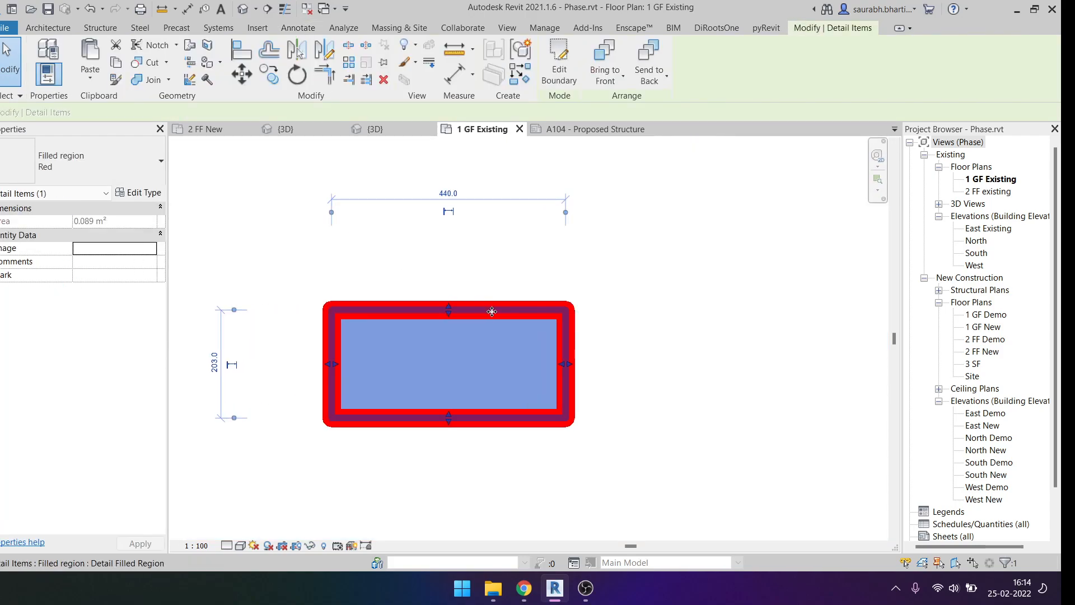
Step: Temporarily hide the Generic 150mm floor in the 1 GF Existing plan
{"action": "left_click", "coordinate": [580, 305]}
{"action": "scroll", "coordinate": [580, 305], "scroll_direction": "down", "scroll_amount": 3}
{"action": "left_click", "coordinate": [440, 261]}
{"action": "scroll", "coordinate": [444, 282], "scroll_direction": "down", "scroll_amount": 2}
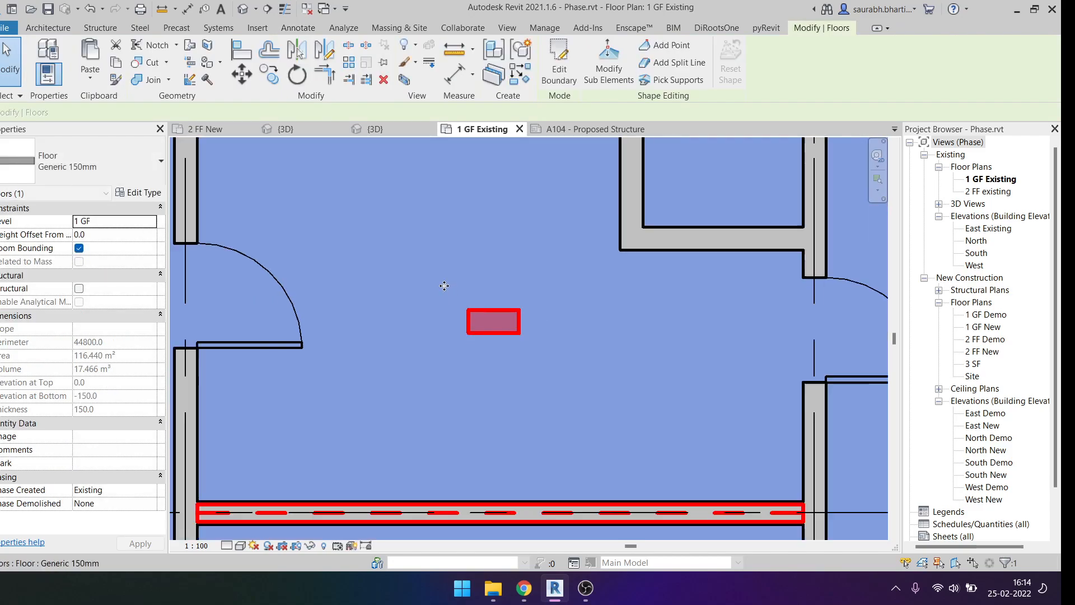
{"action": "key", "text": "h"}
{"action": "key", "text": "h"}
Step: Group the red filled region and its outline lines into a detail group named Padstone
{"action": "left_click_drag", "start_coordinate": [444, 283], "coordinate": [562, 390]}
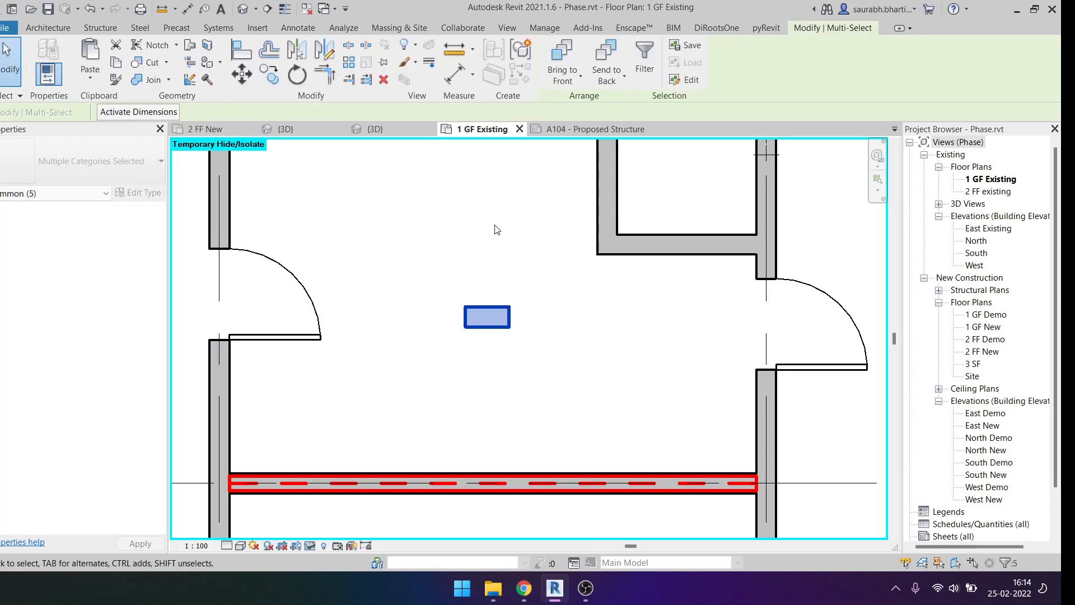
{"action": "left_click", "coordinate": [520, 62]}
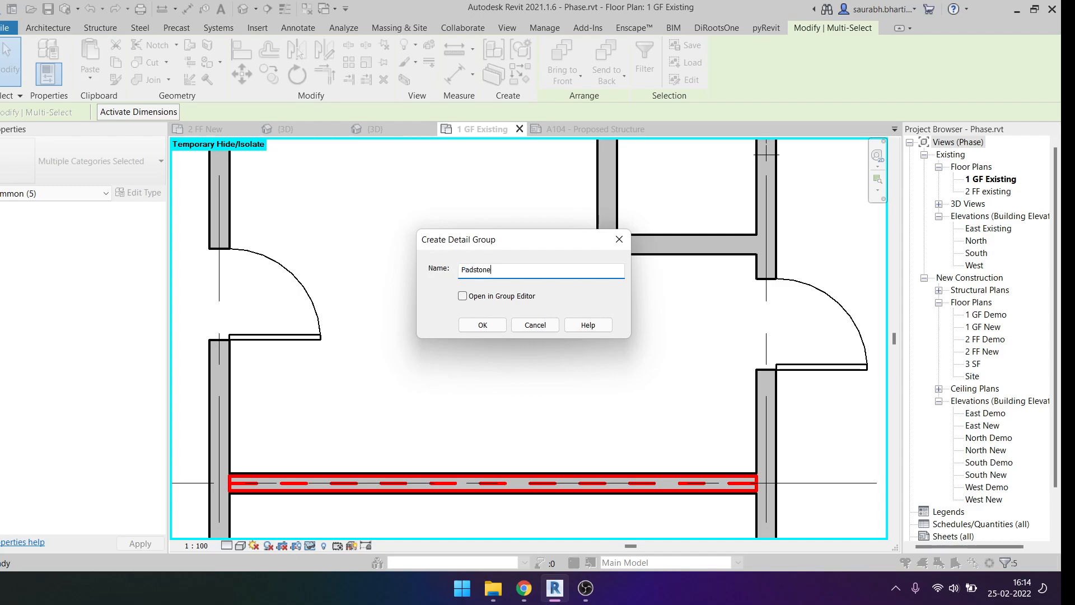
{"action": "left_click", "coordinate": [482, 328]}
{"action": "scroll", "coordinate": [483, 326], "scroll_direction": "down", "scroll_amount": 2}
{"action": "left_click", "coordinate": [532, 316]}
Step: Move the Padstone group by the midpoint of its short edge onto the left end of the beam
{"action": "middle_click_drag", "start_coordinate": [532, 316], "coordinate": [586, 258]}
{"action": "left_click", "coordinate": [538, 263]}
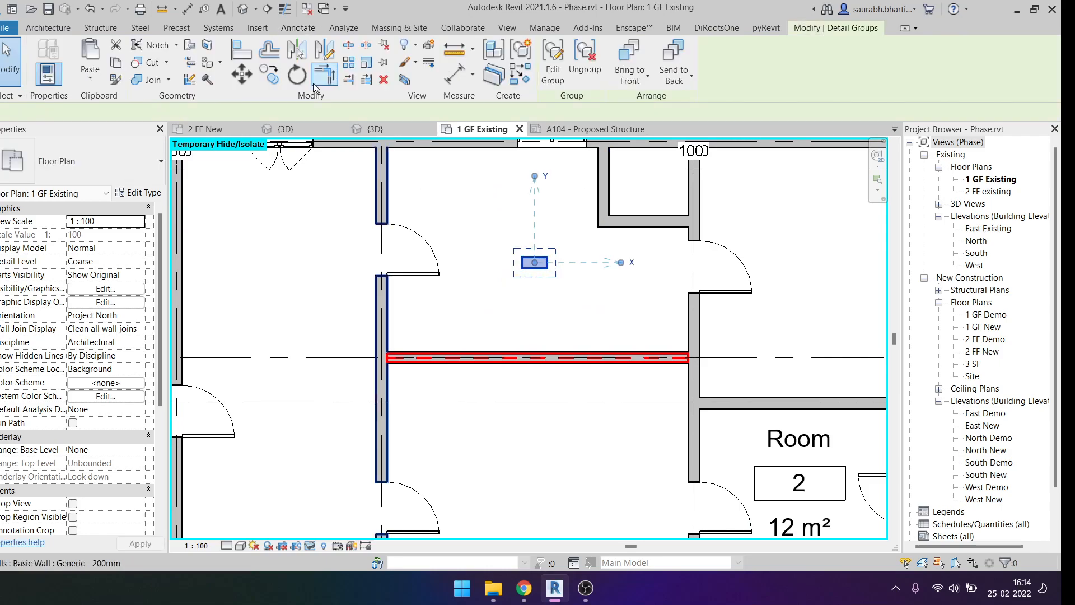
{"action": "key", "text": "m"}
{"action": "key", "text": "v"}
{"action": "scroll", "coordinate": [504, 265], "scroll_direction": "up", "scroll_amount": 5}
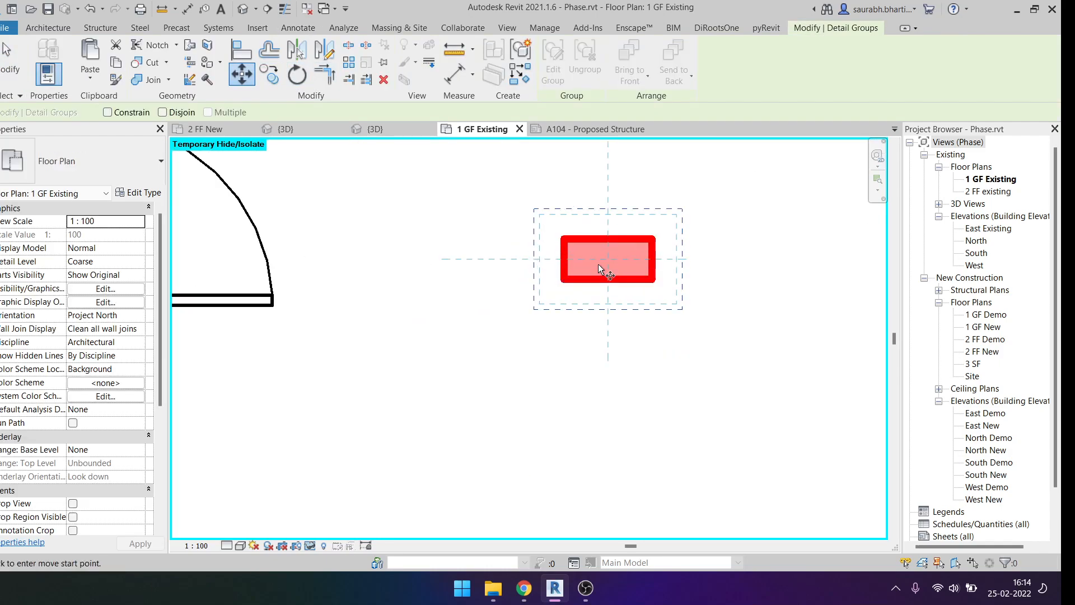
{"action": "left_click", "coordinate": [652, 259]}
{"action": "scroll", "coordinate": [660, 257], "scroll_direction": "down", "scroll_amount": 3}
{"action": "scroll", "coordinate": [512, 268], "scroll_direction": "up", "scroll_amount": 4}
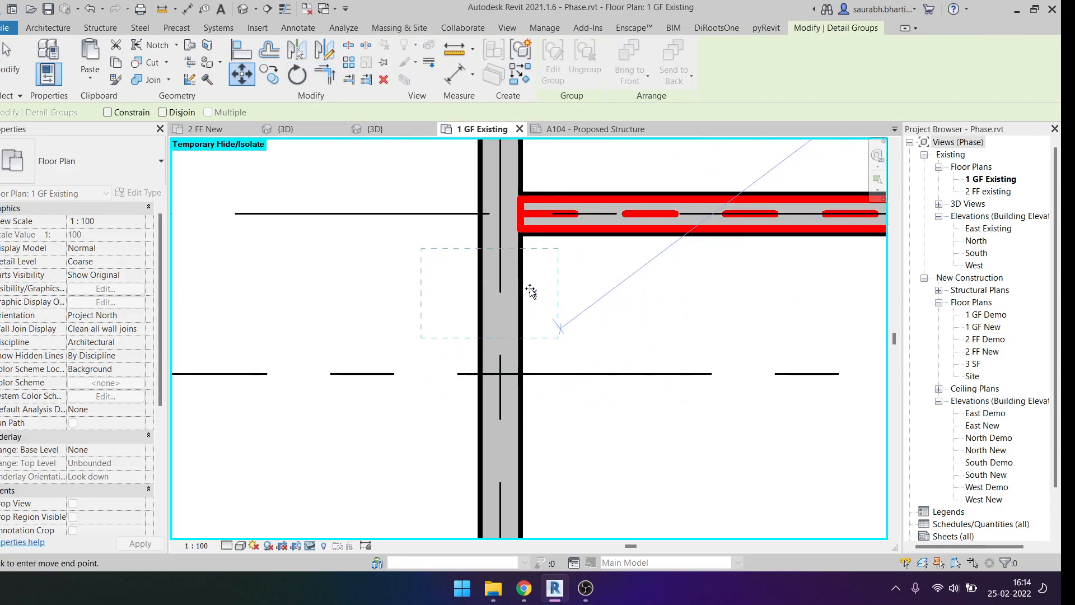
{"action": "left_click", "coordinate": [520, 202]}
{"action": "scroll", "coordinate": [518, 235], "scroll_direction": "down", "scroll_amount": 2}
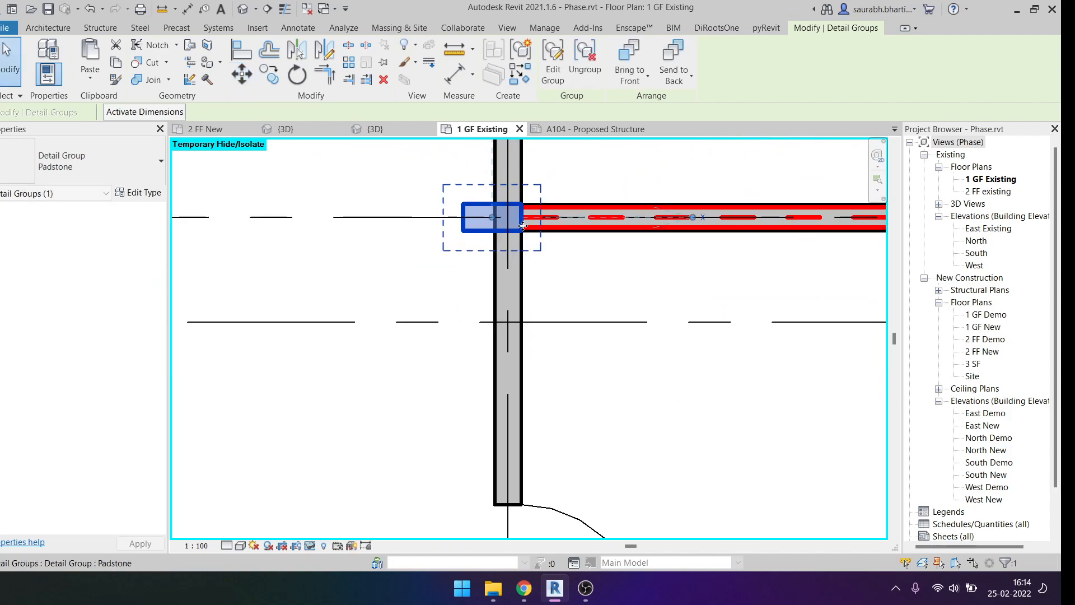
Step: Rotate the Padstone group by 90 degrees so its long side runs along the wall
{"action": "left_click", "coordinate": [299, 76]}
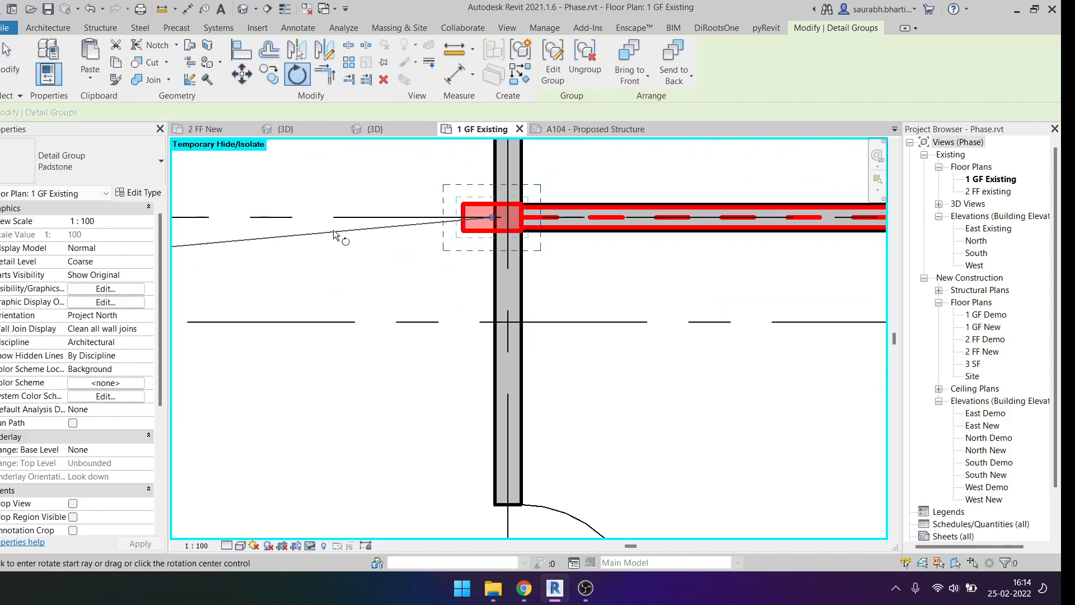
{"action": "left_click", "coordinate": [332, 216]}
{"action": "middle_click_drag", "start_coordinate": [345, 213], "coordinate": [406, 385]}
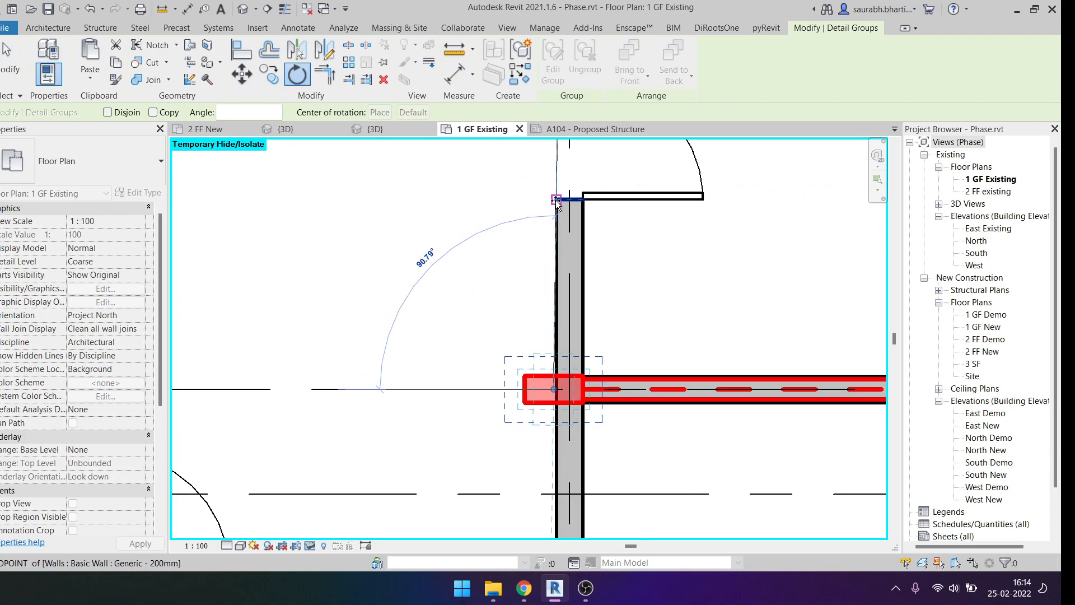
{"action": "type", "text": "90"}
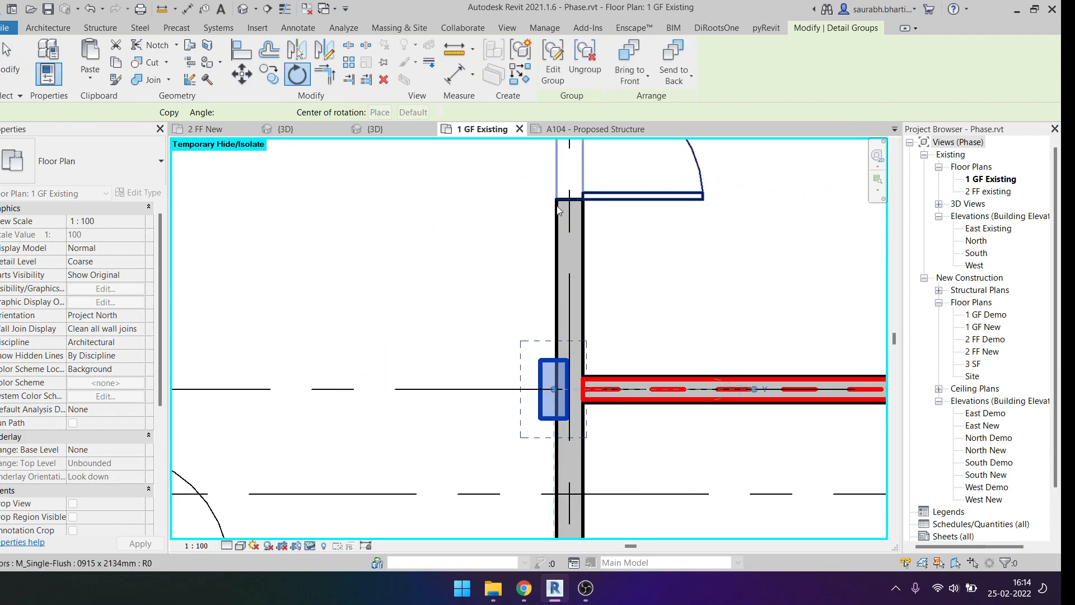
{"action": "key", "text": "Return"}
Step: Move the Padstone group sideways along the beam axis onto the supporting wall, with its edge meeting the beam end
{"action": "left_click", "coordinate": [242, 73]}
{"action": "scroll", "coordinate": [521, 409], "scroll_direction": "up", "scroll_amount": 4}
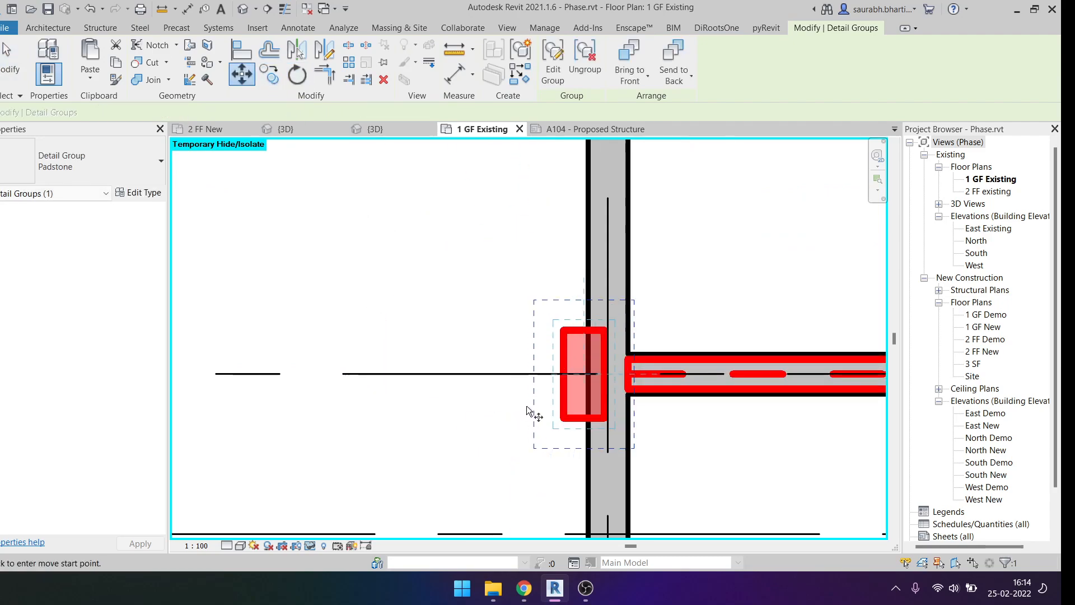
{"action": "left_click", "coordinate": [642, 355]}
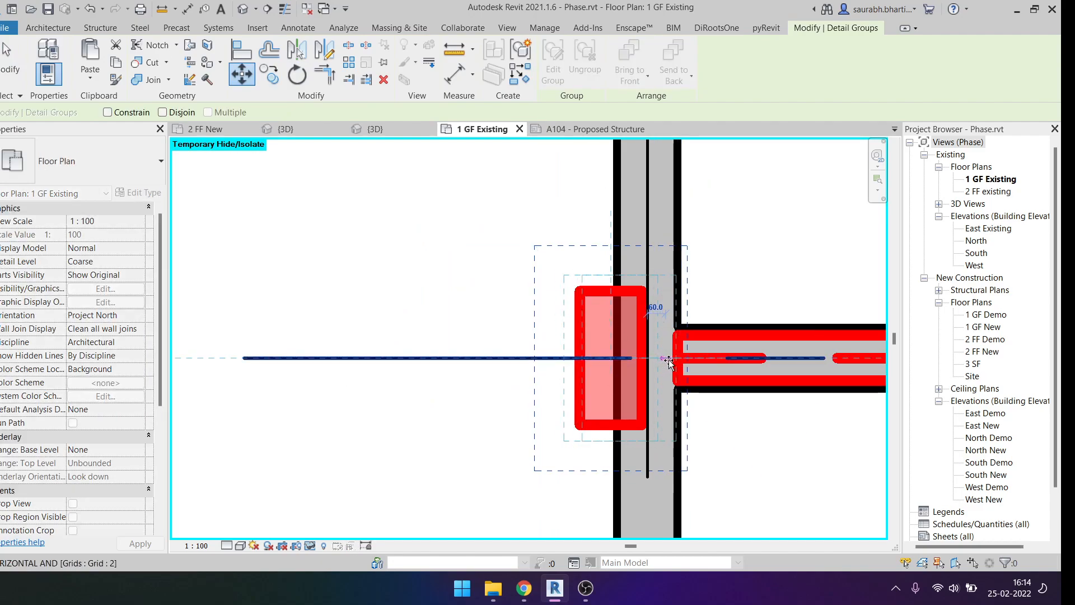
{"action": "left_click", "coordinate": [673, 355]}
{"action": "scroll", "coordinate": [654, 348], "scroll_direction": "down", "scroll_amount": 3}
{"action": "left_click", "coordinate": [690, 374]}
{"action": "middle_click_drag", "start_coordinate": [692, 377], "coordinate": [256, 274]}
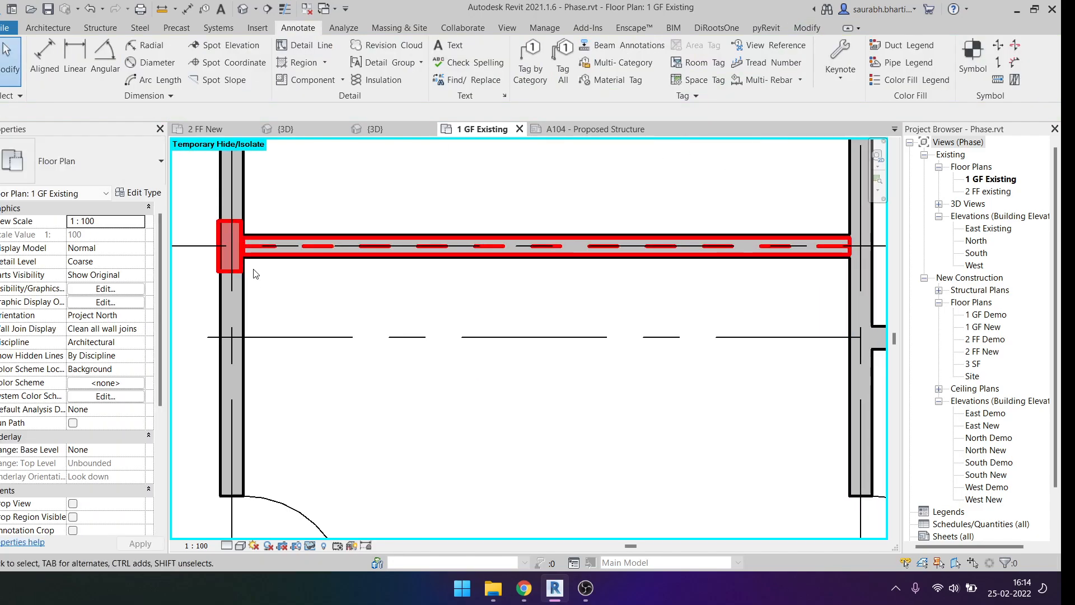
{"action": "scroll", "coordinate": [319, 297], "scroll_direction": "down", "scroll_amount": 1}
{"action": "middle_click_drag", "start_coordinate": [319, 298], "coordinate": [339, 307]}
{"action": "scroll", "coordinate": [303, 274], "scroll_direction": "up", "scroll_amount": 6}
{"action": "middle_click_drag", "start_coordinate": [314, 264], "coordinate": [577, 315]}
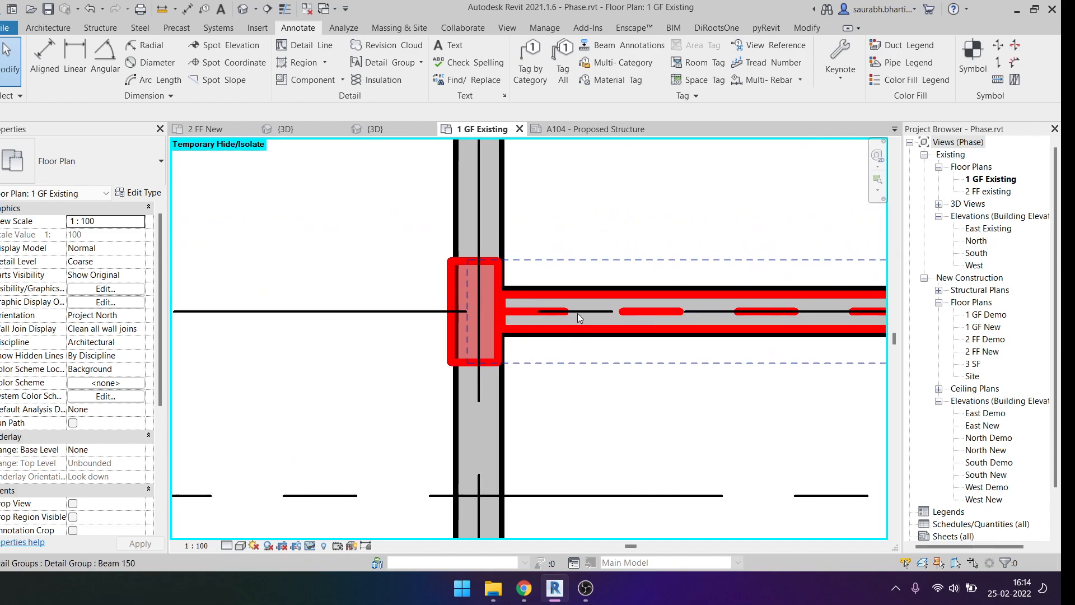
{"action": "left_click", "coordinate": [577, 314]}
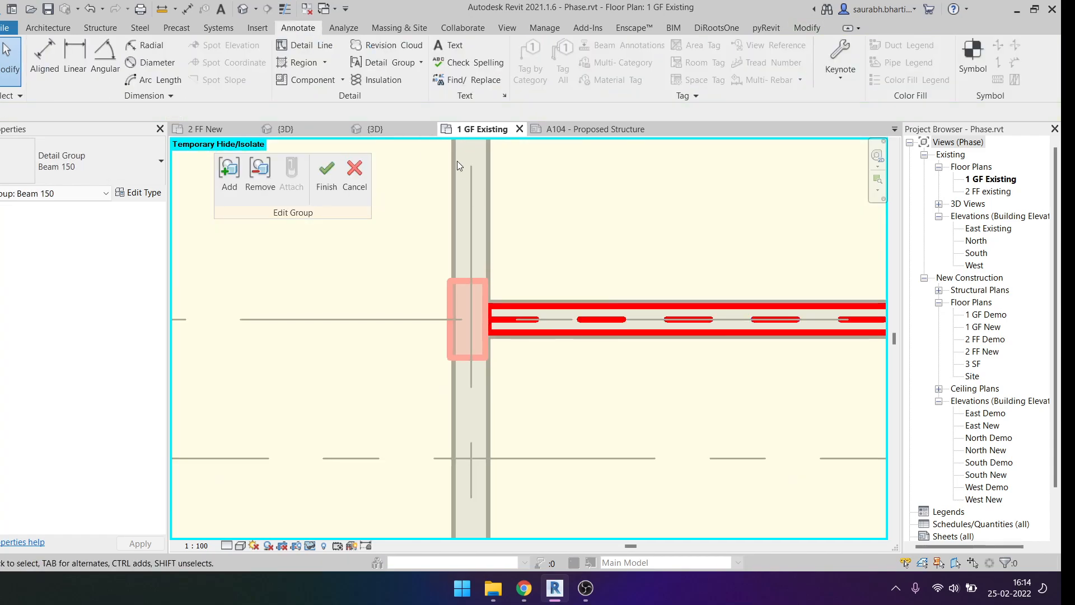
{"action": "left_click", "coordinate": [354, 180]}
{"action": "scroll", "coordinate": [302, 271], "scroll_direction": "down", "scroll_amount": 1}
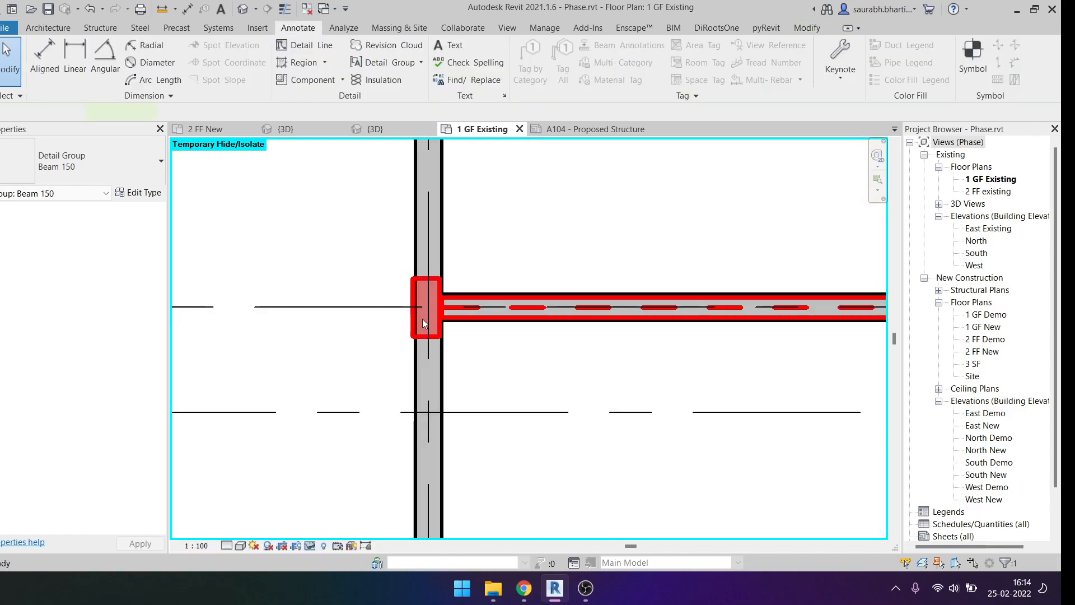
Step: Try to move the Beam 150 group straight up off the wall, and undo the move
{"action": "left_click", "coordinate": [532, 308]}
{"action": "scroll", "coordinate": [436, 256], "scroll_direction": "down", "scroll_amount": 2}
{"action": "scroll", "coordinate": [436, 256], "scroll_direction": "down", "scroll_amount": 1}
{"action": "left_click", "coordinate": [243, 75]}
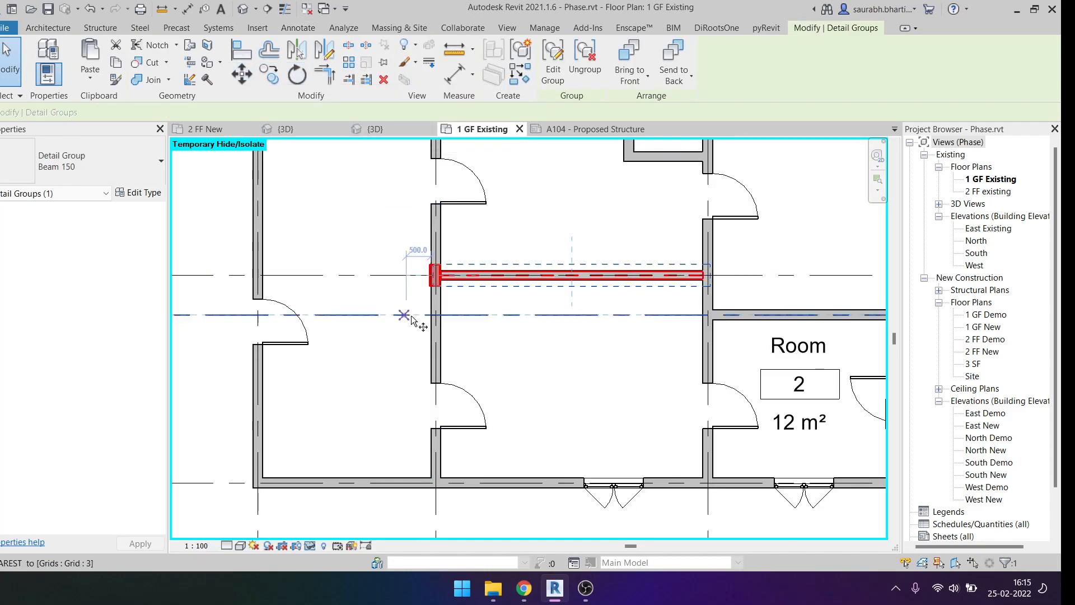
{"action": "middle_click_drag", "start_coordinate": [413, 315], "coordinate": [352, 436]}
{"action": "left_click", "coordinate": [380, 396]}
{"action": "left_click", "coordinate": [381, 351]}
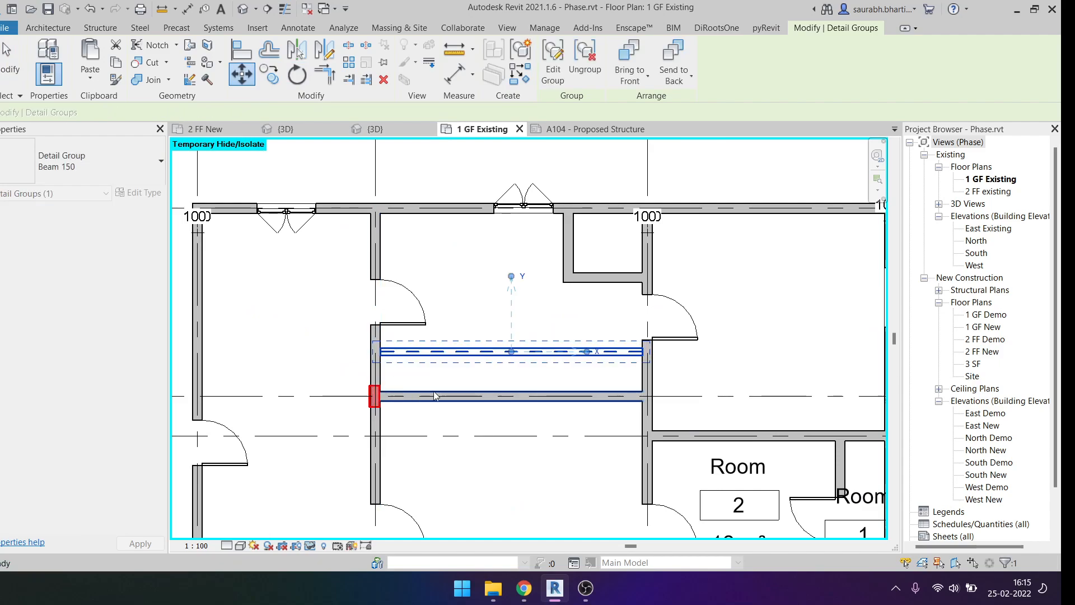
{"action": "key", "text": "Escape"}
{"action": "scroll", "coordinate": [405, 396], "scroll_direction": "up", "scroll_amount": 2}
{"action": "key", "text": "ctrl+z"}
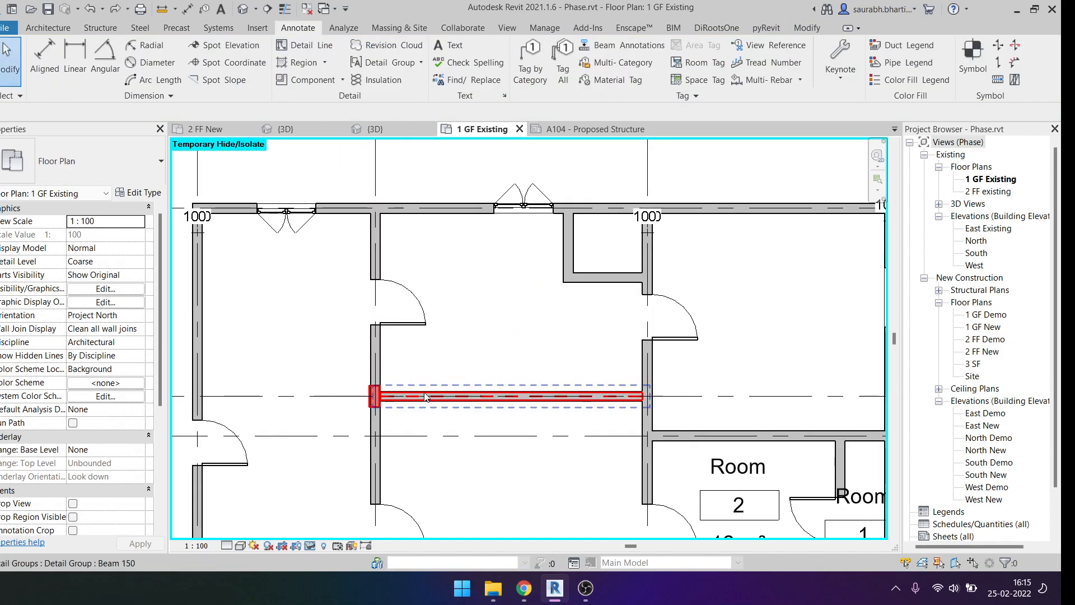
Step: Copy the Beam 150 group a short distance straight up, into the open room above the wall
{"action": "left_click", "coordinate": [406, 395]}
{"action": "key", "text": "c"}
{"action": "key", "text": "o"}
{"action": "left_click", "coordinate": [405, 393]}
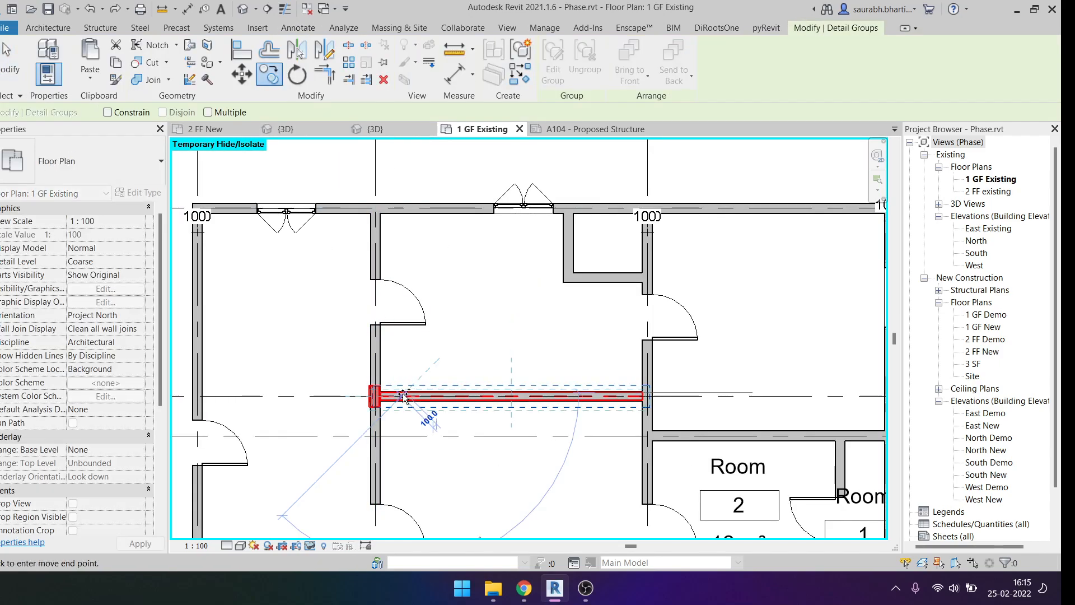
{"action": "left_click", "coordinate": [404, 359]}
{"action": "key", "text": "Escape"}
Step: Edit the lower Beam 150 group to shorten it to 2000 mm by moving its right end line, and finish the group edit
{"action": "scroll", "coordinate": [420, 423], "scroll_direction": "up", "scroll_amount": 4}
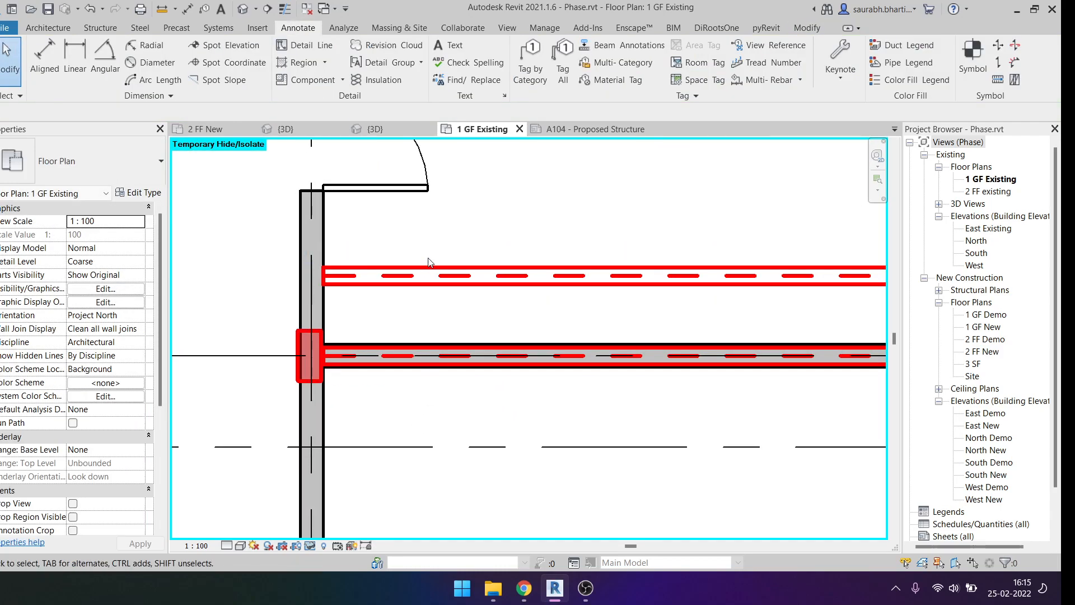
{"action": "left_click", "coordinate": [420, 361]}
{"action": "scroll", "coordinate": [190, 287], "scroll_direction": "down", "scroll_amount": 2}
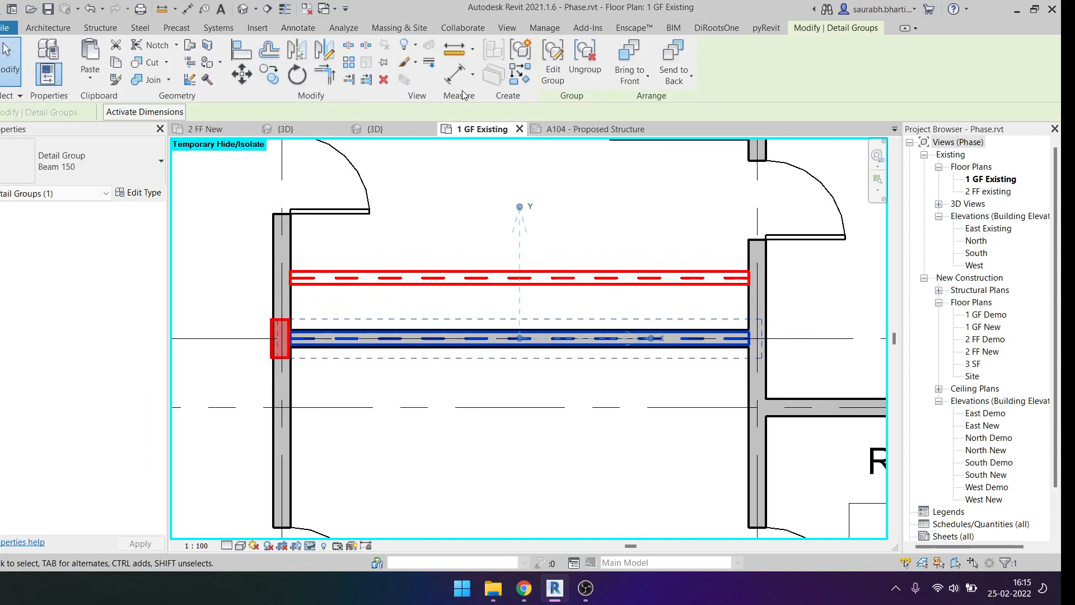
{"action": "left_click", "coordinate": [552, 62]}
{"action": "scroll", "coordinate": [769, 330], "scroll_direction": "up", "scroll_amount": 3}
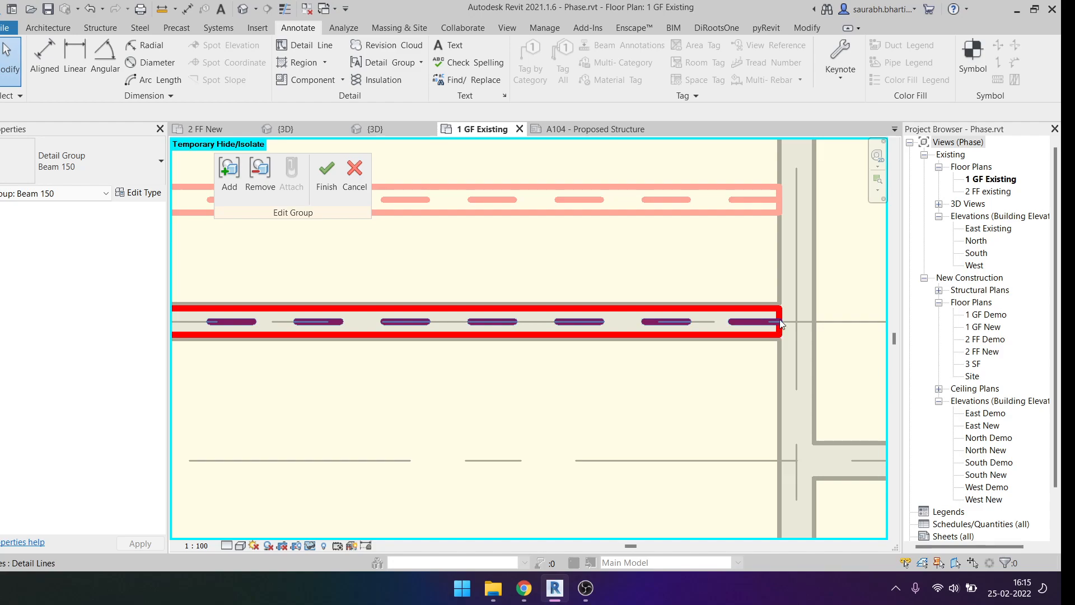
{"action": "scroll", "coordinate": [779, 319], "scroll_direction": "up", "scroll_amount": 3}
{"action": "left_click", "coordinate": [779, 318]}
{"action": "scroll", "coordinate": [777, 317], "scroll_direction": "down", "scroll_amount": 5}
{"action": "left_click_drag", "start_coordinate": [774, 317], "coordinate": [446, 311]}
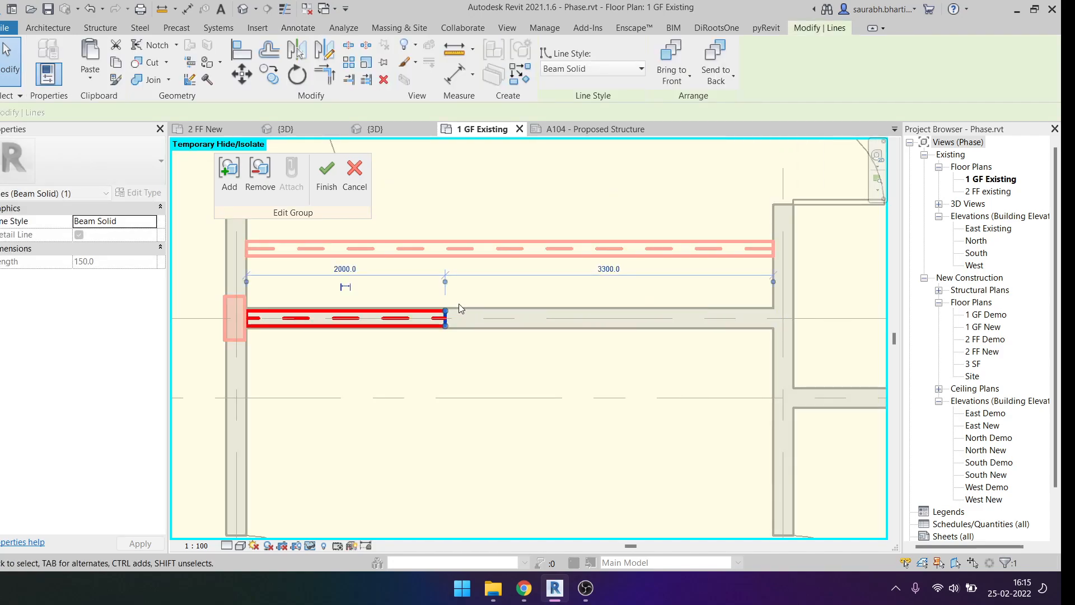
{"action": "left_click", "coordinate": [317, 181]}
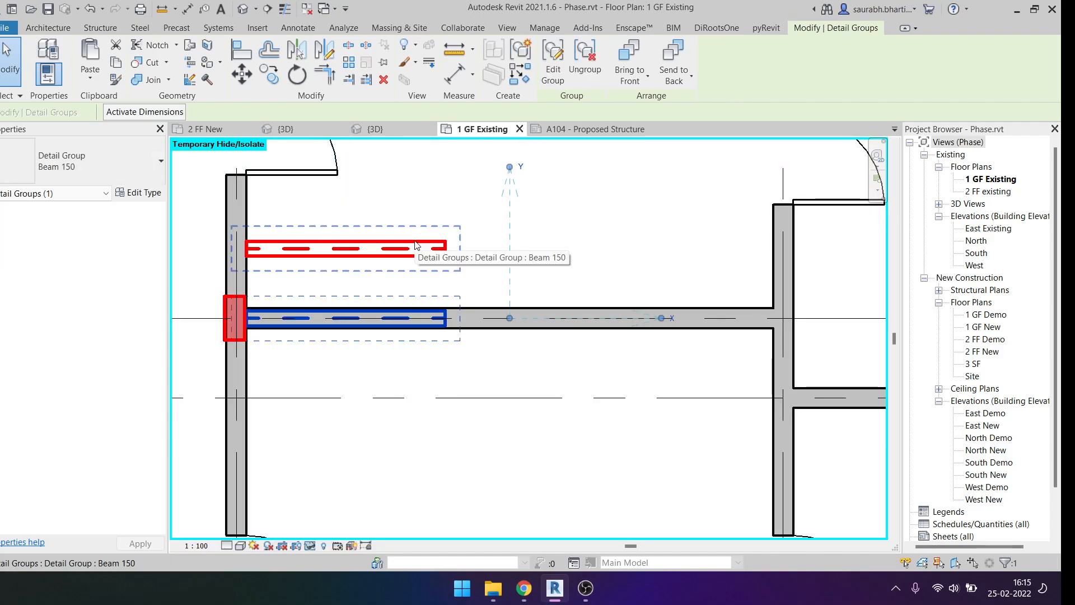
{"action": "key", "text": "Escape"}
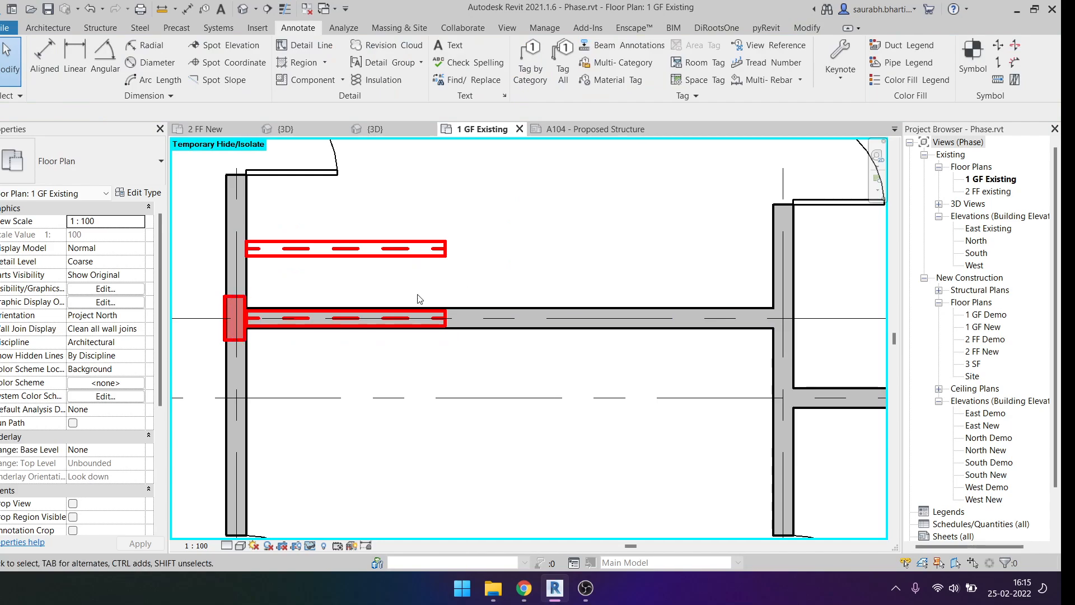
Step: Copy the Padstone group from the left wall to the junction at the right end of the beam's wall
{"action": "left_click", "coordinate": [238, 318]}
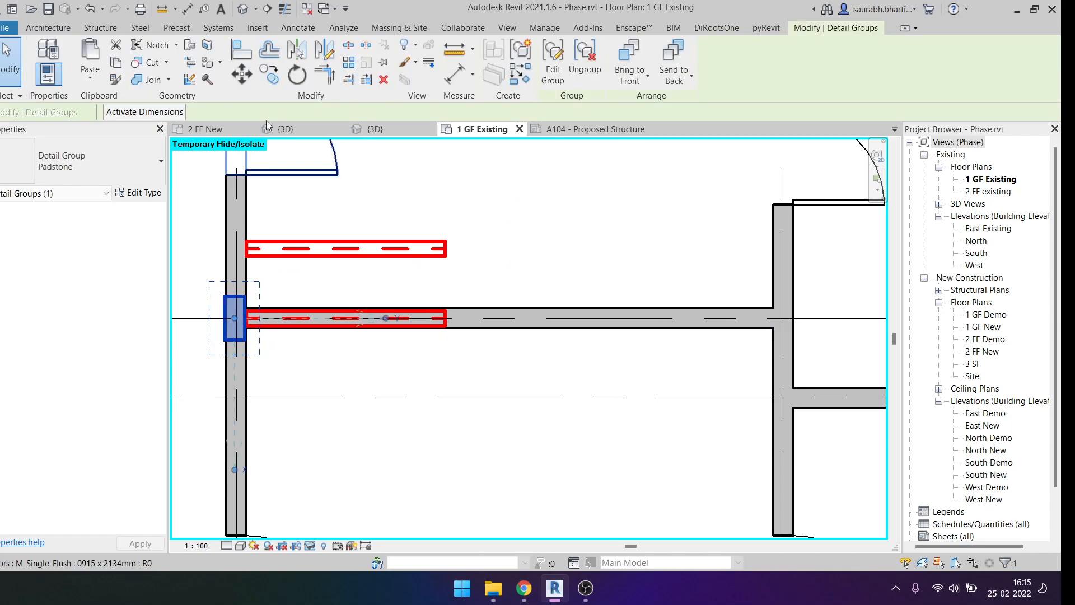
{"action": "left_click", "coordinate": [269, 75]}
{"action": "scroll", "coordinate": [222, 327], "scroll_direction": "up", "scroll_amount": 4}
{"action": "left_click", "coordinate": [233, 296]}
{"action": "scroll", "coordinate": [227, 297], "scroll_direction": "down", "scroll_amount": 5}
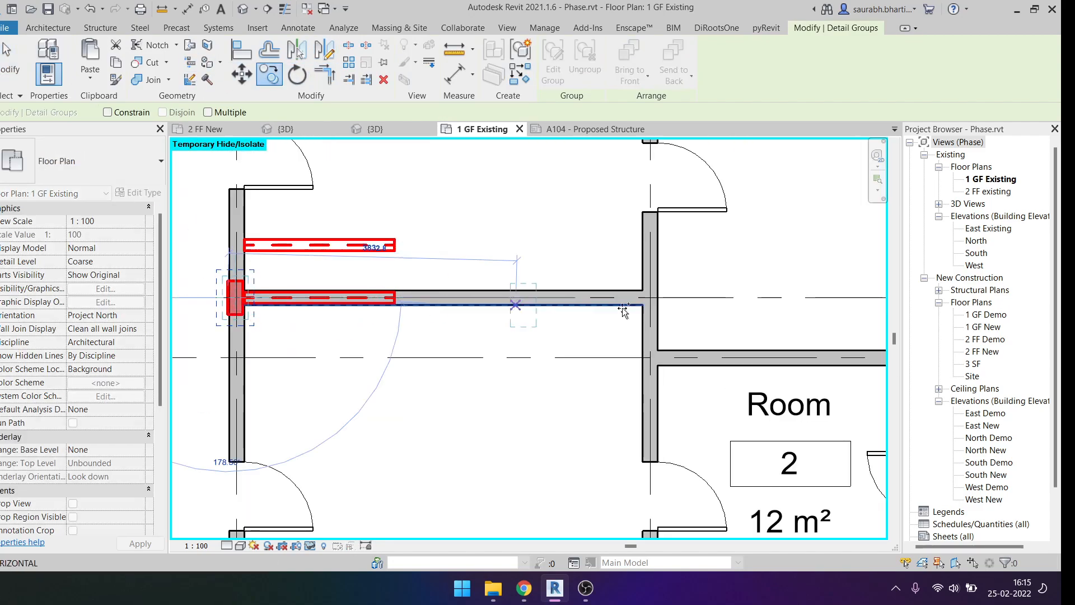
{"action": "scroll", "coordinate": [639, 303], "scroll_direction": "up", "scroll_amount": 5}
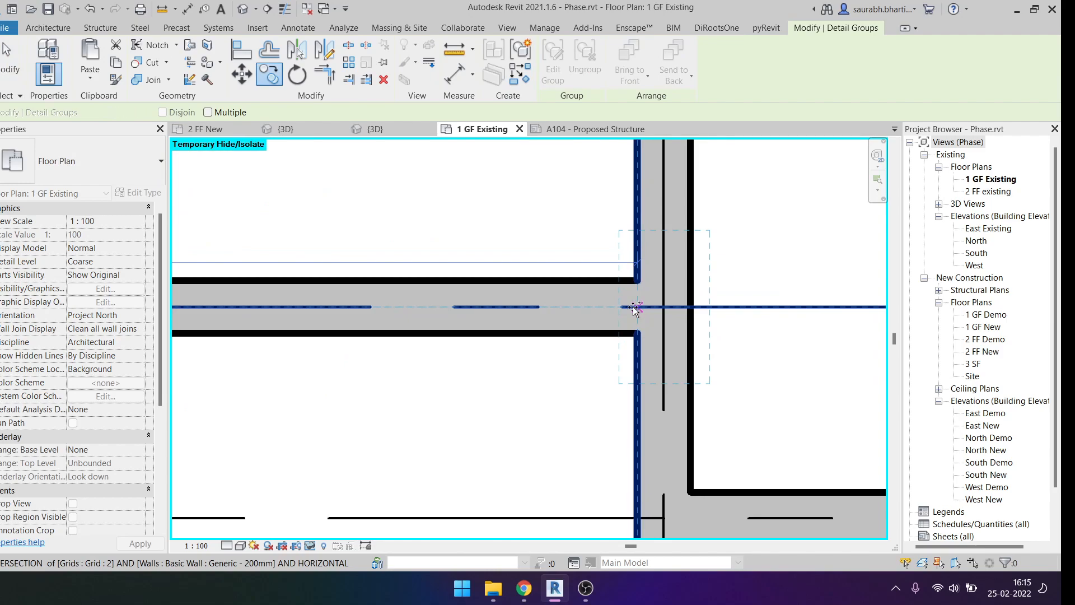
{"action": "left_click", "coordinate": [635, 308]}
{"action": "scroll", "coordinate": [634, 308], "scroll_direction": "down", "scroll_amount": 3}
{"action": "key", "text": "Escape"}
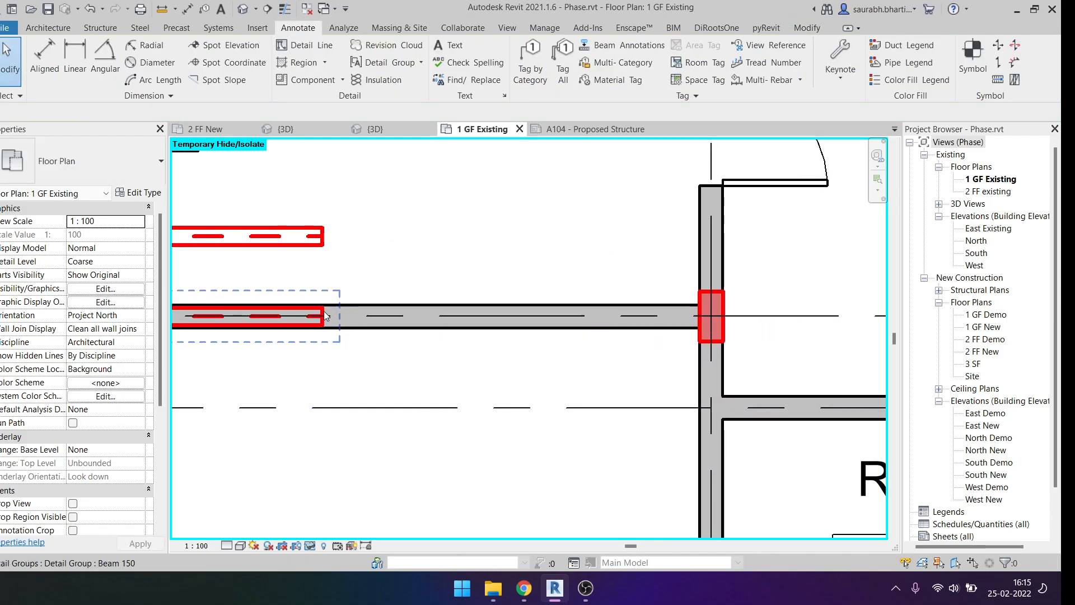
Step: Edit the lower Beam 150 group and extend its right end line to the far face of the wall under the right padstone
{"action": "left_click", "coordinate": [323, 315]}
{"action": "left_click", "coordinate": [552, 66]}
{"action": "scroll", "coordinate": [314, 314], "scroll_direction": "up", "scroll_amount": 3}
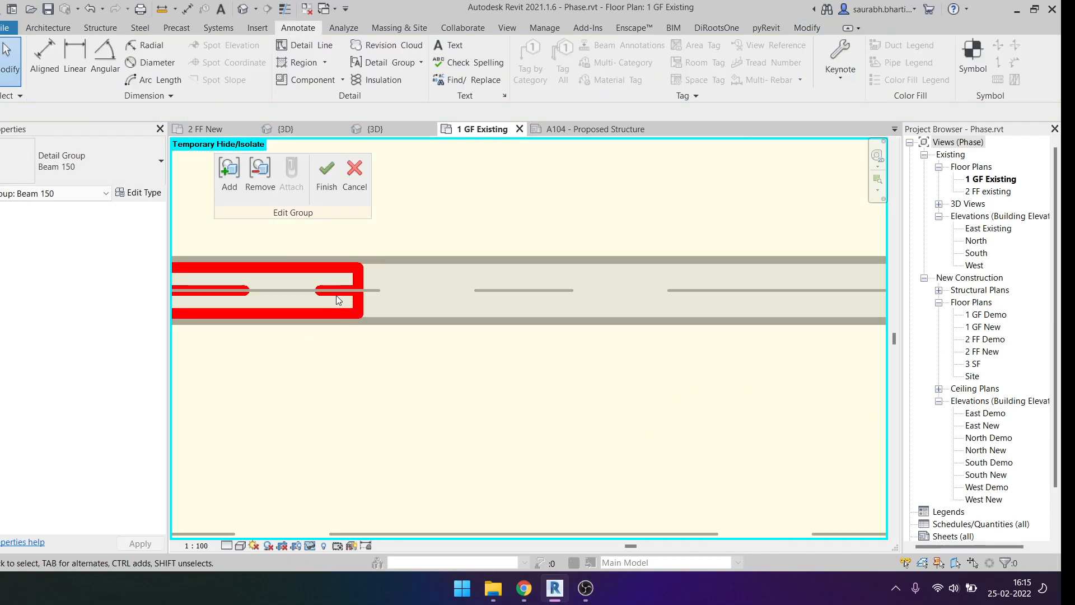
{"action": "left_click", "coordinate": [358, 282]}
{"action": "left_click_drag", "start_coordinate": [373, 285], "coordinate": [738, 288]}
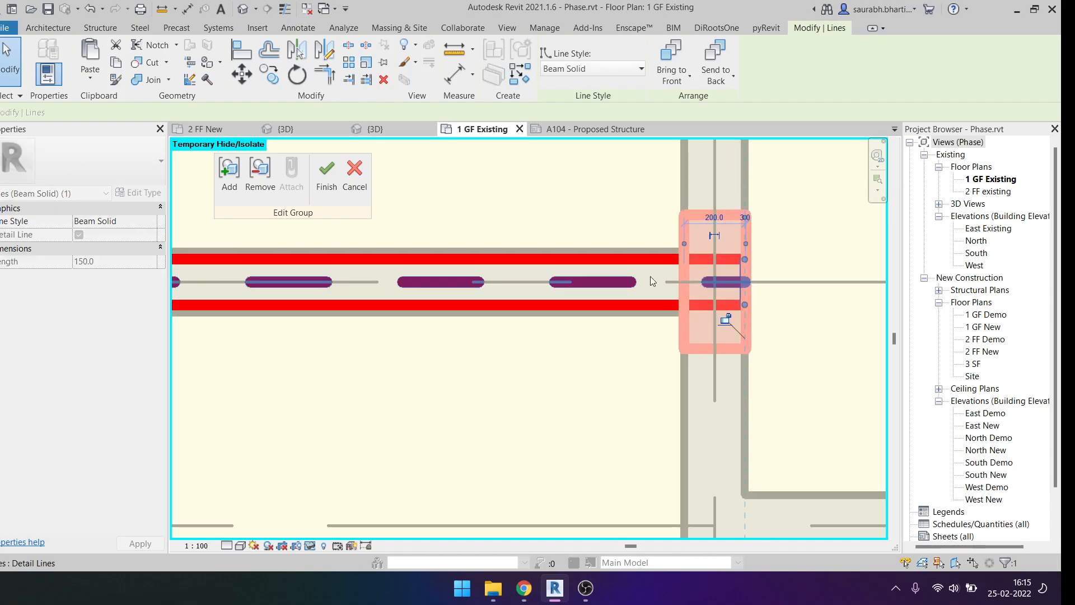
Step: Pull the beam's right end line back from the far face of the wall to its near face
{"action": "scroll", "coordinate": [720, 280], "scroll_direction": "up", "scroll_amount": 5}
{"action": "scroll", "coordinate": [739, 286], "scroll_direction": "up", "scroll_amount": 1}
{"action": "middle_click_drag", "start_coordinate": [745, 289], "coordinate": [516, 307]}
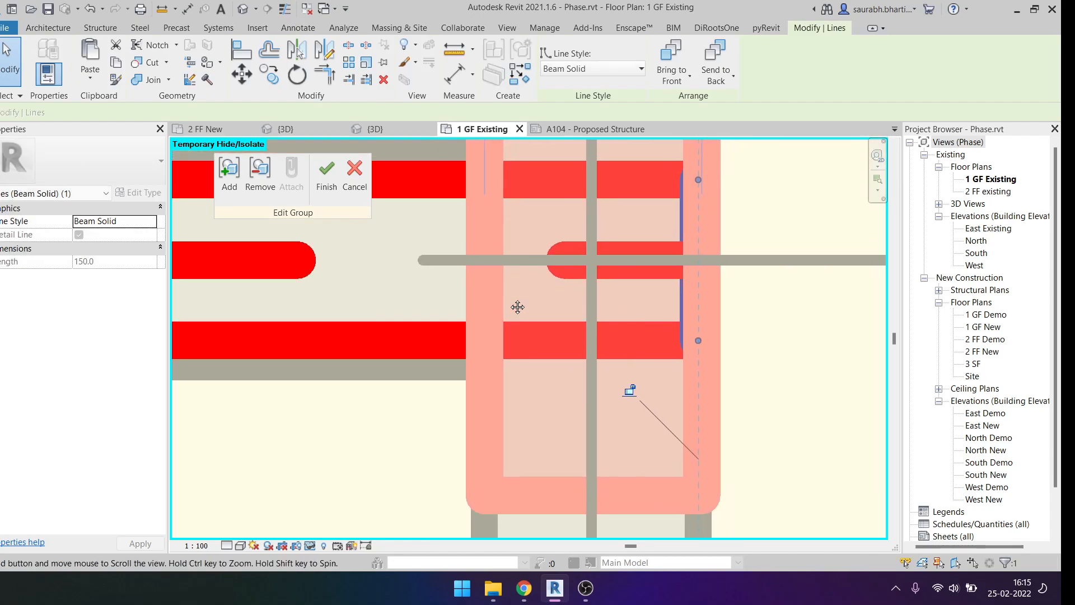
{"action": "left_click", "coordinate": [743, 231]}
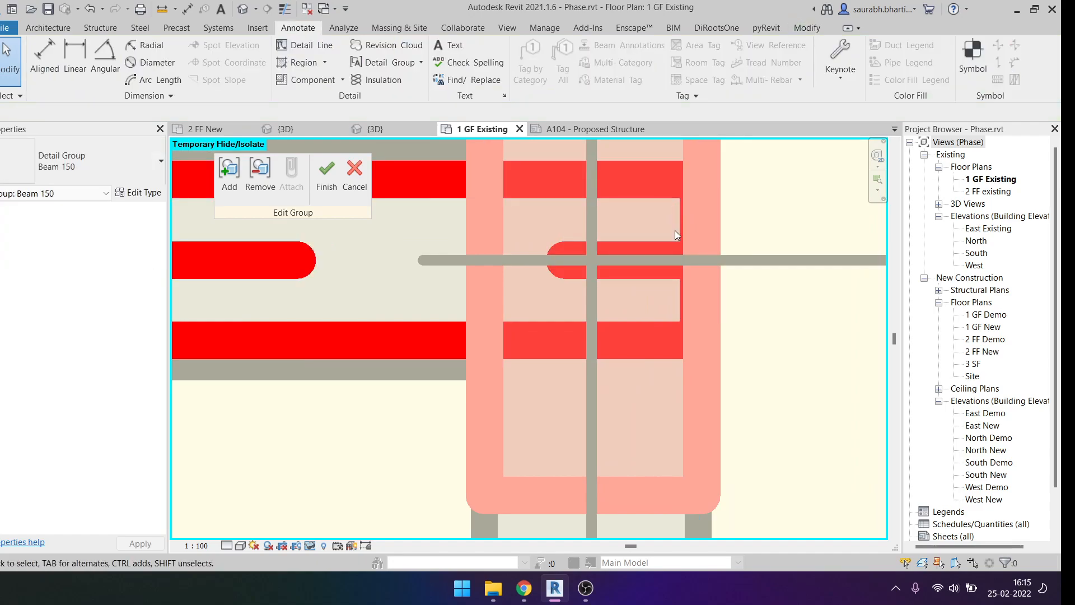
{"action": "left_click", "coordinate": [700, 244]}
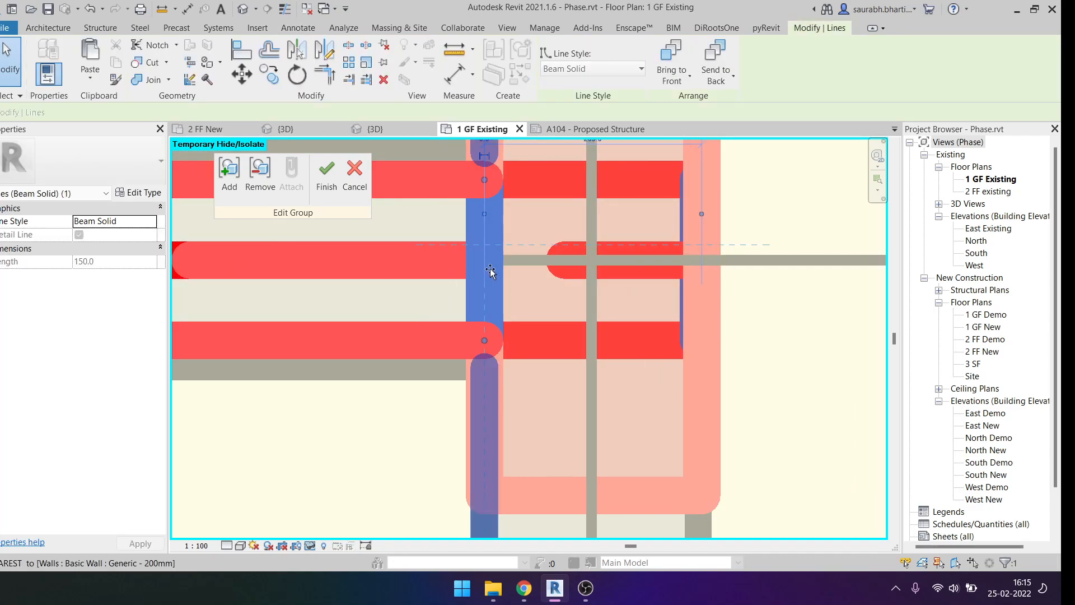
{"action": "scroll", "coordinate": [667, 350], "scroll_direction": "down", "scroll_amount": 3}
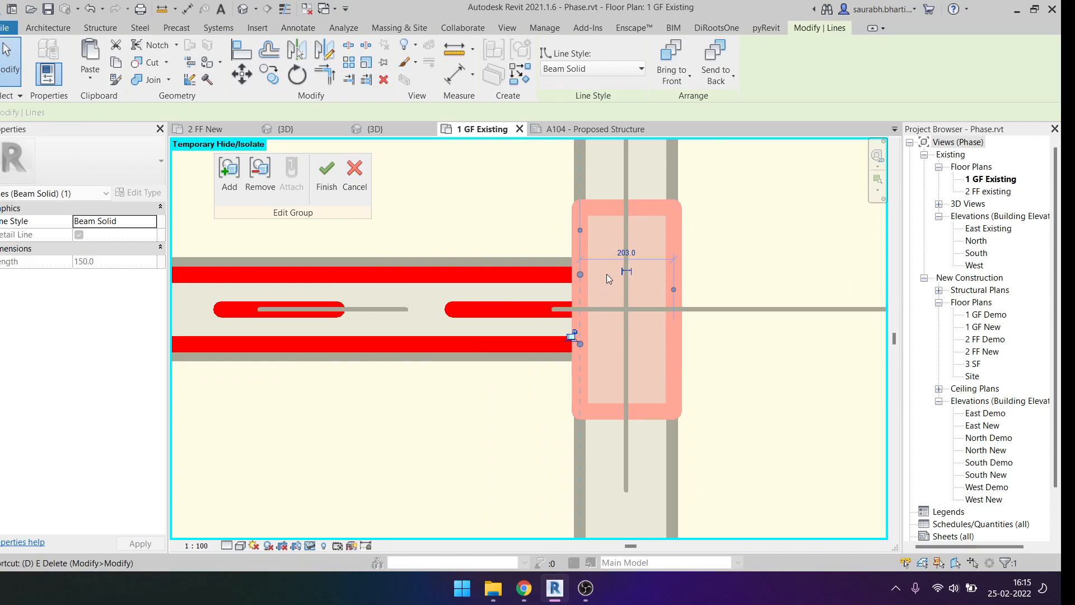
{"action": "key", "text": "i"}
{"action": "left_click", "coordinate": [580, 285]}
{"action": "left_click", "coordinate": [679, 287]}
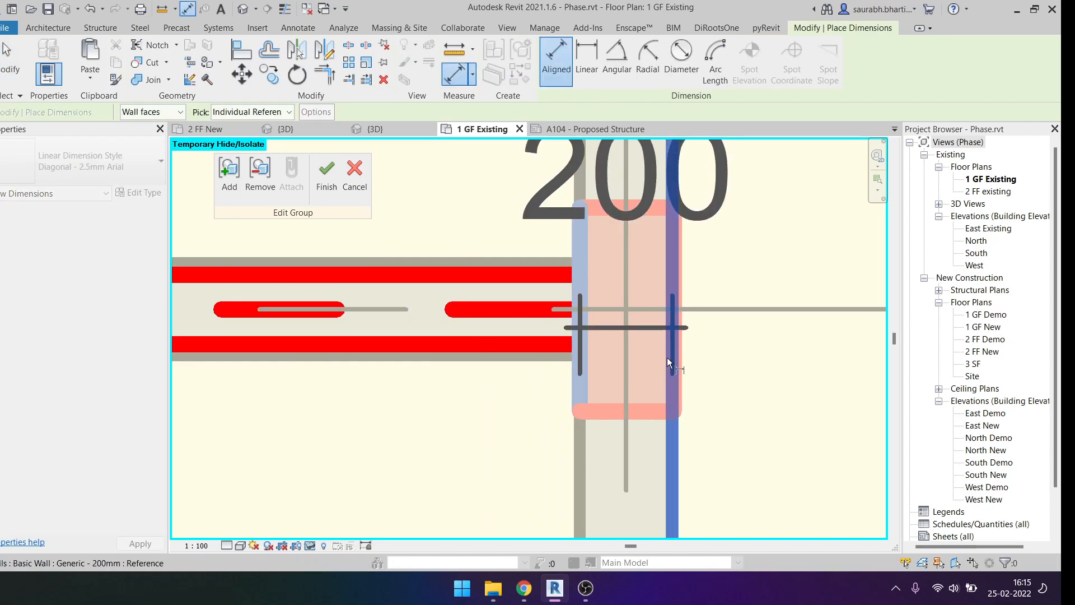
{"action": "key", "text": "Escape"}
{"action": "scroll", "coordinate": [666, 348], "scroll_direction": "up", "scroll_amount": 4}
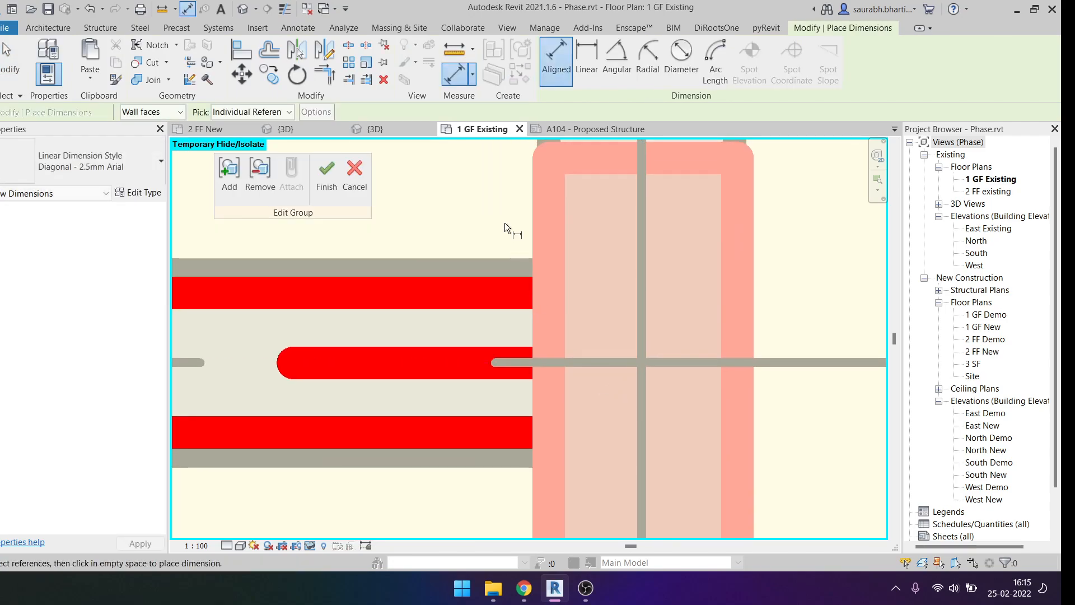
Step: Dimension the width of the right padstone between its two long side lines, placing the dimension above the padstone
{"action": "scroll", "coordinate": [539, 234], "scroll_direction": "down", "scroll_amount": 4}
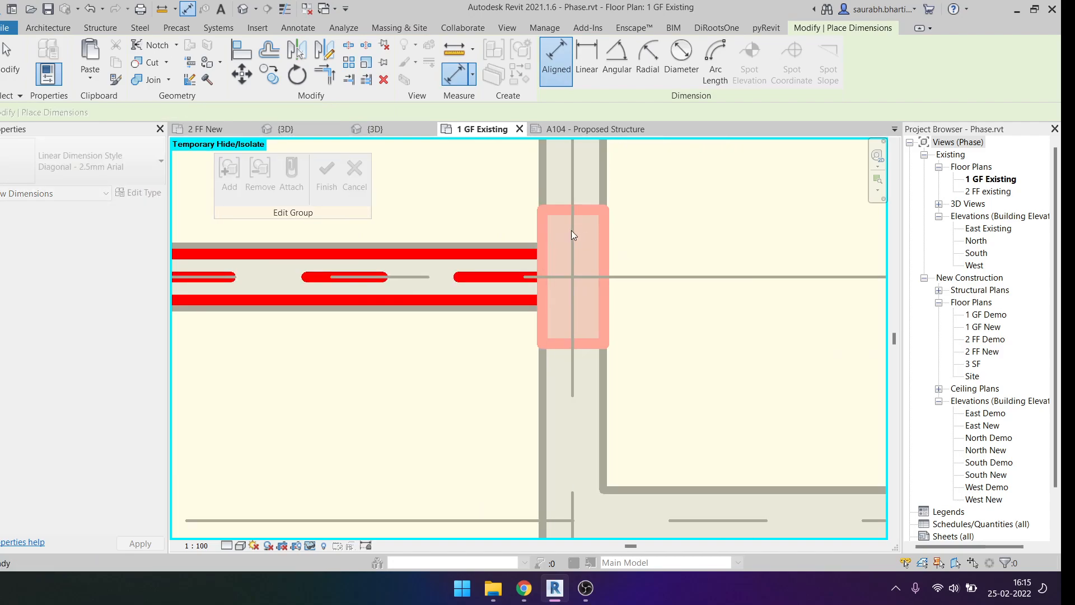
{"action": "left_click", "coordinate": [543, 238]}
{"action": "left_click", "coordinate": [610, 243]}
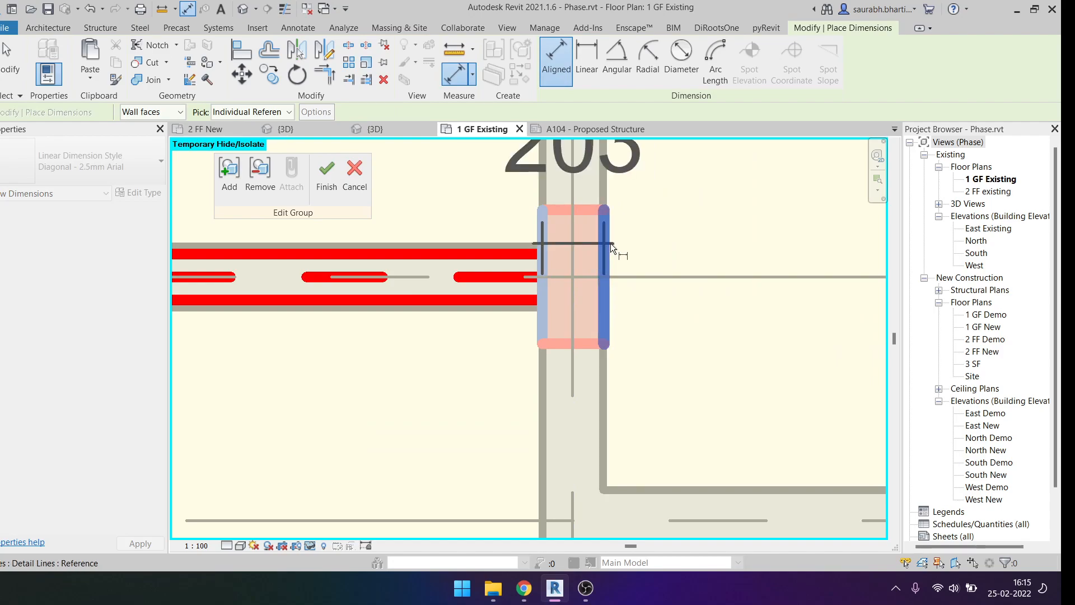
{"action": "scroll", "coordinate": [663, 279], "scroll_direction": "down", "scroll_amount": 3}
{"action": "left_click", "coordinate": [712, 230]}
{"action": "scroll", "coordinate": [603, 274], "scroll_direction": "up", "scroll_amount": 4}
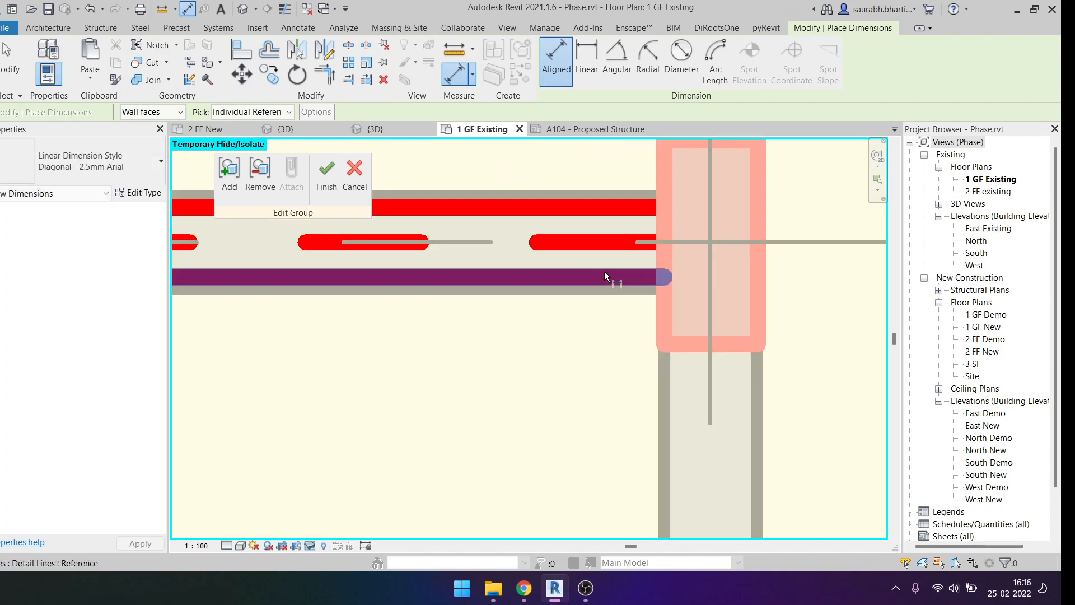
{"action": "key", "text": "Escape"}
{"action": "key", "text": "Escape"}
Step: Set the beam's right end line on the near wall face and finish editing the Beam 150 group, accepting the warning
{"action": "left_click", "coordinate": [536, 298]}
{"action": "scroll", "coordinate": [576, 320], "scroll_direction": "up", "scroll_amount": 2}
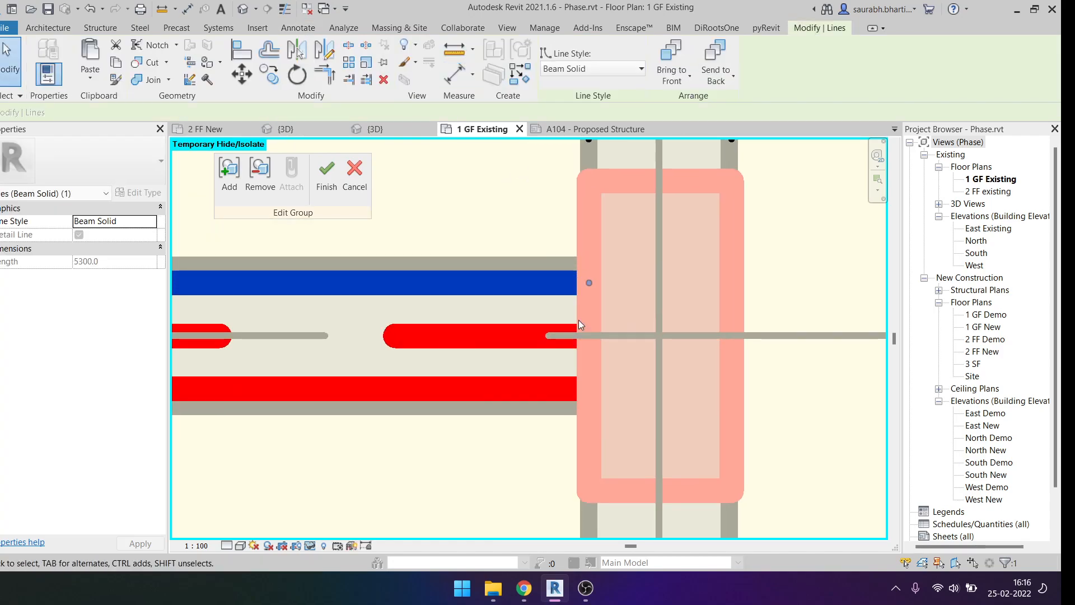
{"action": "mouse_move", "coordinate": [591, 315]}
{"action": "left_mouse_down"}
{"action": "mouse_move", "coordinate": [703, 315]}
{"action": "mouse_move", "coordinate": [589, 316]}
{"action": "left_mouse_up"}
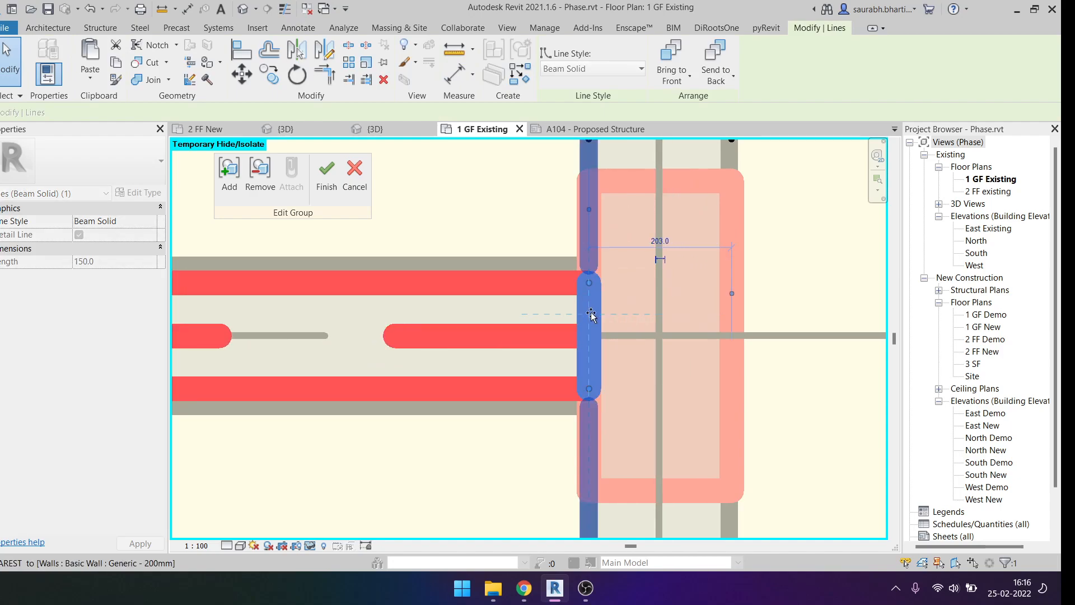
{"action": "left_click", "coordinate": [326, 176]}
{"action": "left_click", "coordinate": [583, 333]}
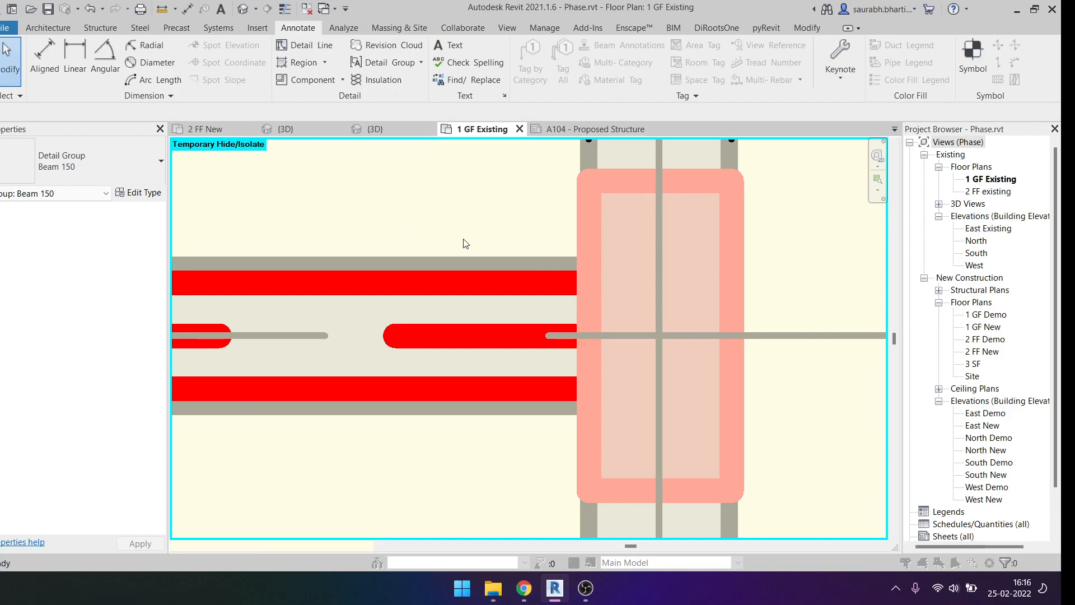
{"action": "left_click", "coordinate": [576, 338]}
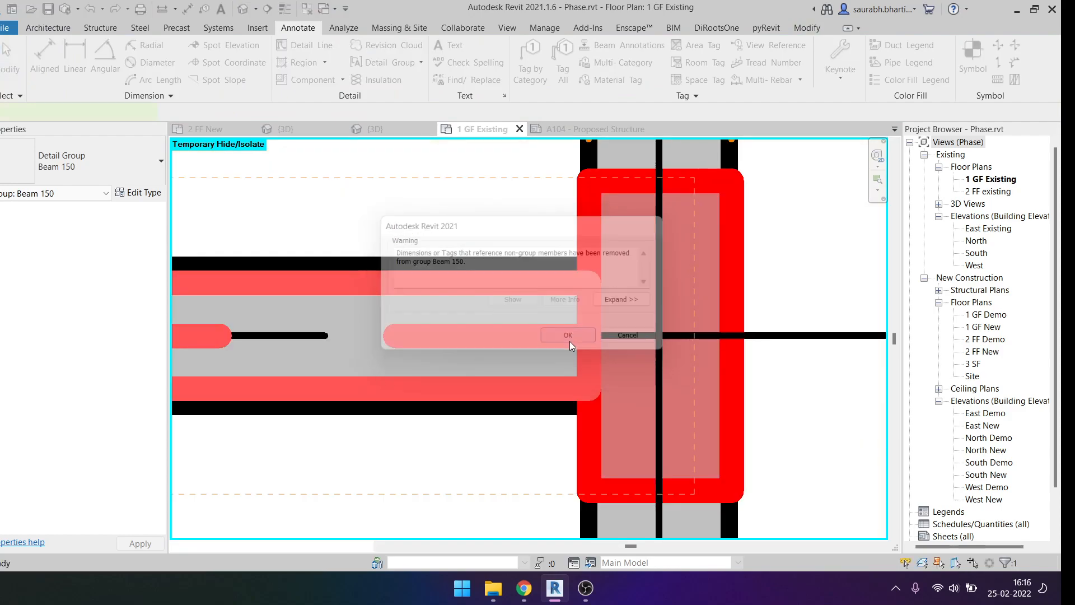
Step: Select the four outline lines of the right Padstone group to examine how they are drawn
{"action": "scroll", "coordinate": [549, 280], "scroll_direction": "down", "scroll_amount": 4}
{"action": "key", "text": "Escape"}
{"action": "key", "text": "Tab"}
{"action": "left_click", "coordinate": [549, 192]}
{"action": "scroll", "coordinate": [553, 193], "scroll_direction": "up", "scroll_amount": 4}
{"action": "key", "text": "Escape"}
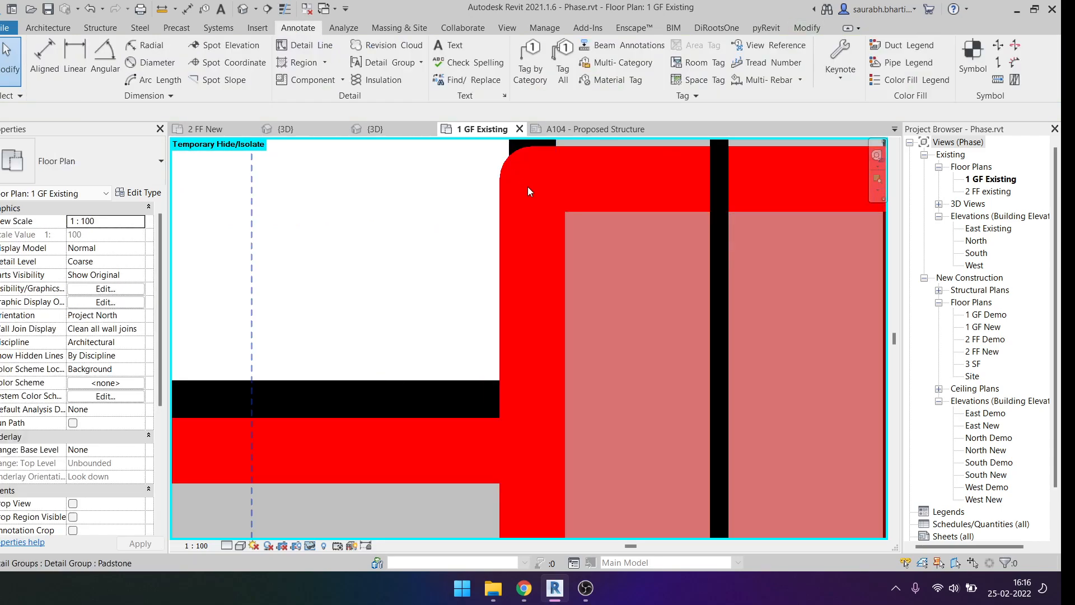
{"action": "key", "text": "Tab"}
{"action": "left_click", "coordinate": [538, 201]}
{"action": "scroll", "coordinate": [537, 200], "scroll_direction": "down", "scroll_amount": 1}
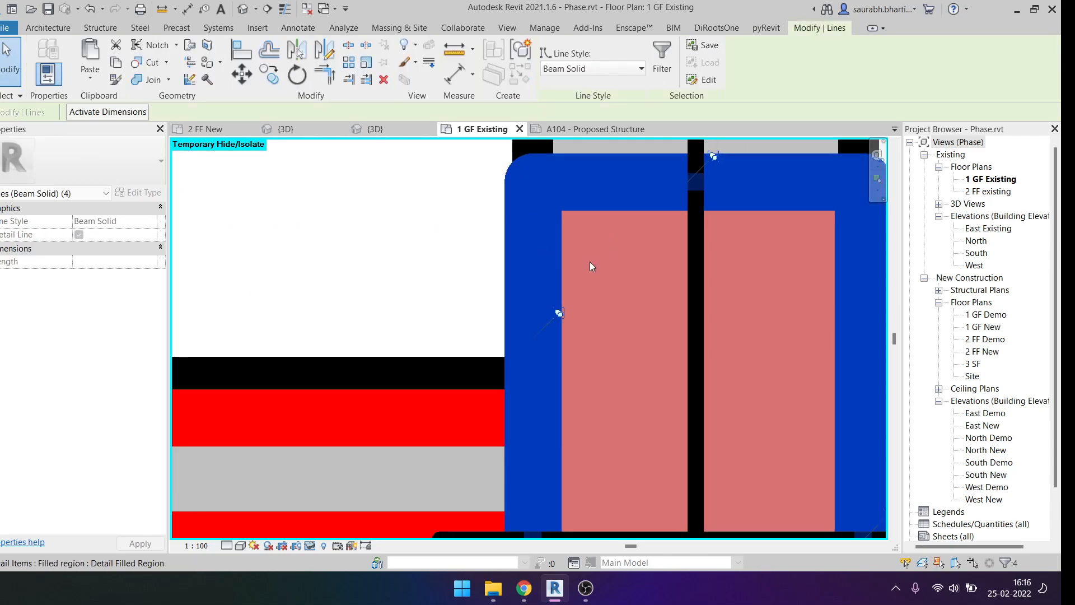
{"action": "scroll", "coordinate": [593, 257], "scroll_direction": "down", "scroll_amount": 3}
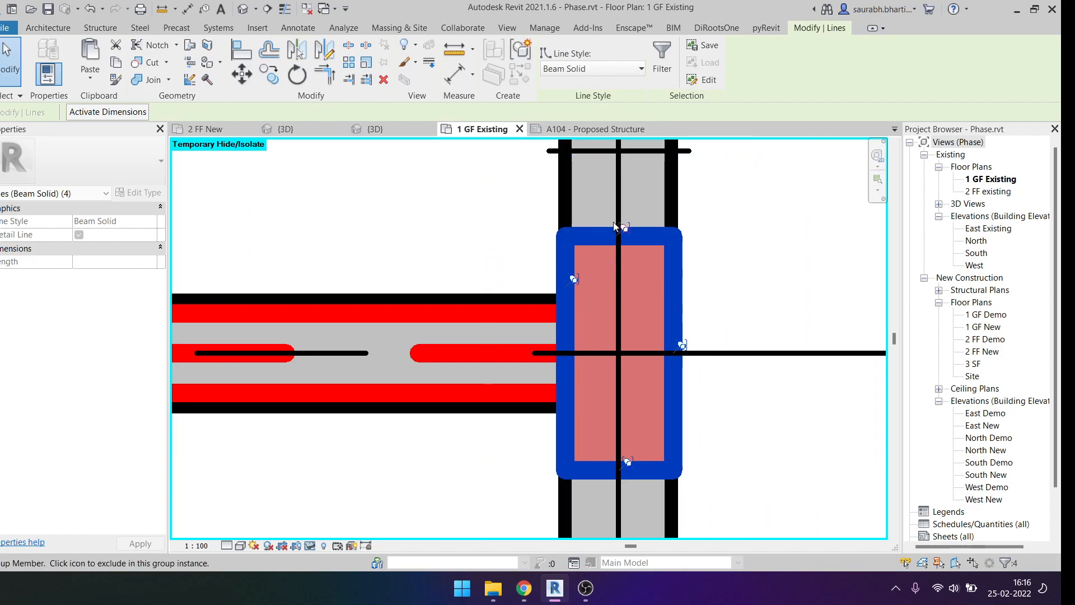
Step: Open the category graphics overrides for the wall behind the right padstone and close them without changes
{"action": "left_click", "coordinate": [616, 226]}
{"action": "right_click", "coordinate": [616, 226]}
{"action": "mouse_move", "coordinate": [728, 348]}
{"action": "left_click", "coordinate": [864, 362]}
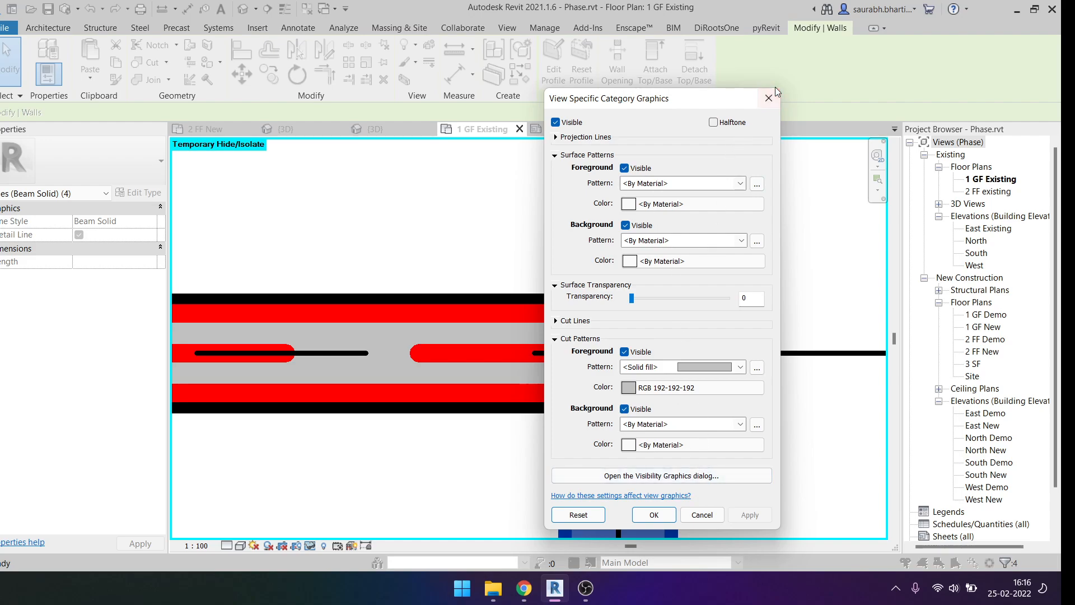
{"action": "left_click", "coordinate": [768, 98]}
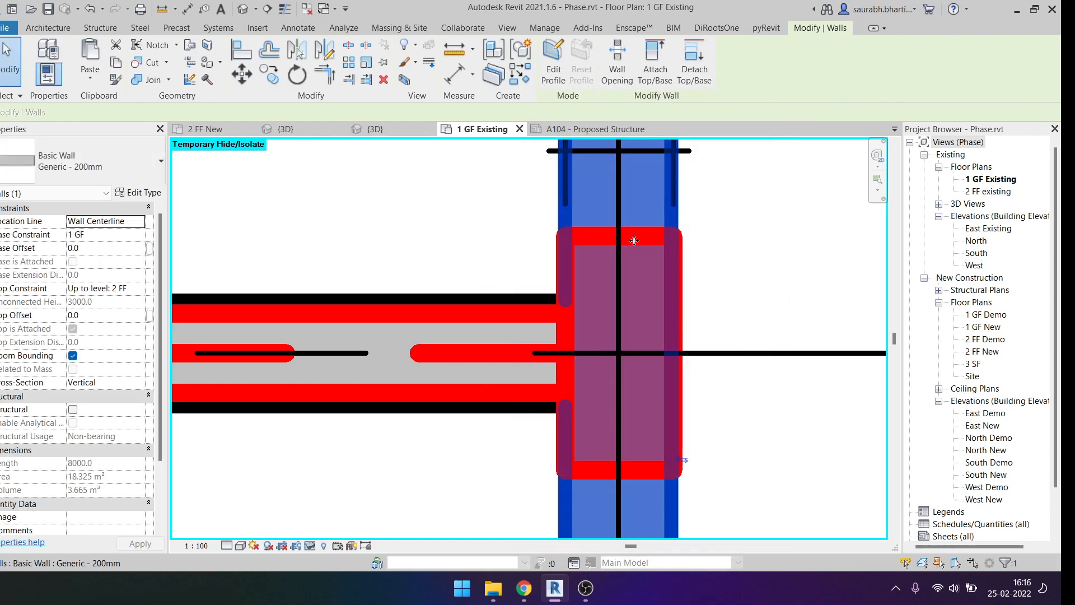
{"action": "key", "text": "d"}
{"action": "key", "text": "i"}
{"action": "right_click", "coordinate": [637, 240]}
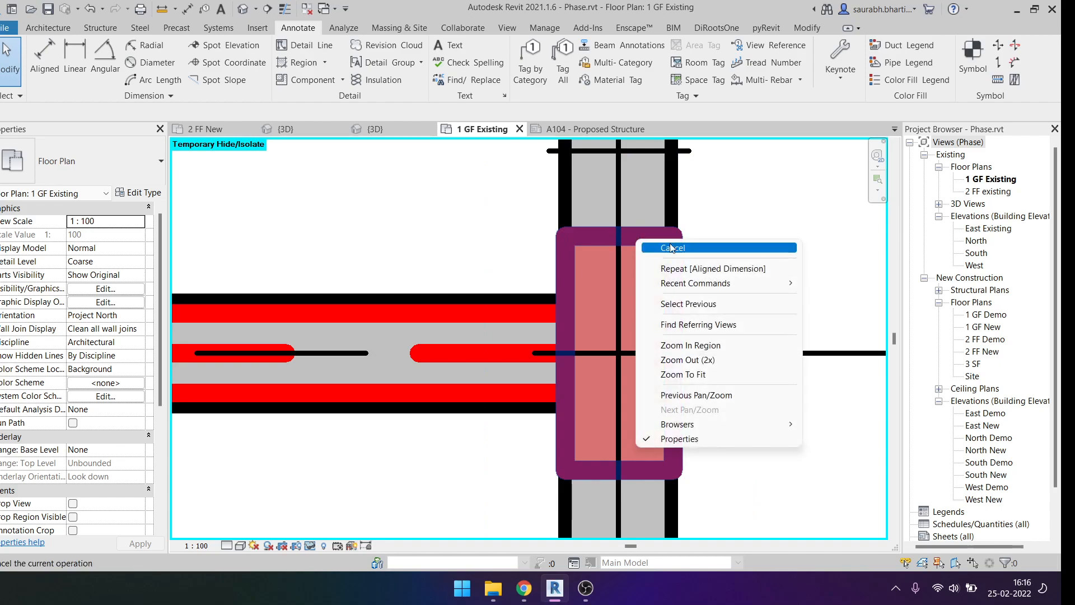
{"action": "left_click", "coordinate": [590, 240]}
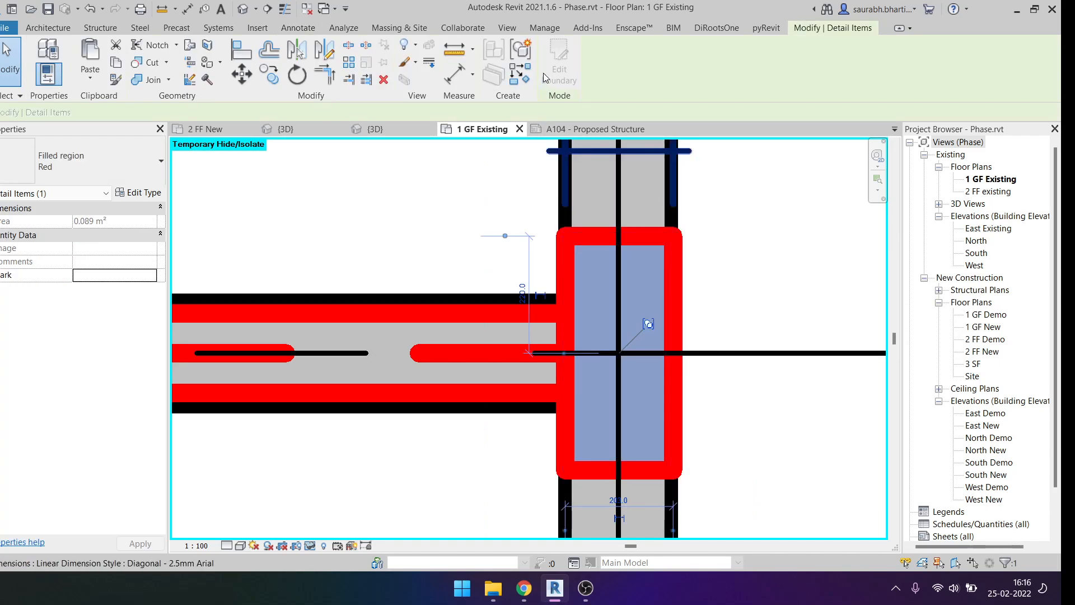
{"action": "left_click", "coordinate": [507, 27]}
{"action": "key", "text": "Escape"}
Step: Edit the right Padstone group to check the category graphics overrides of its outline lines, and finish the group edit
{"action": "left_click", "coordinate": [618, 299]}
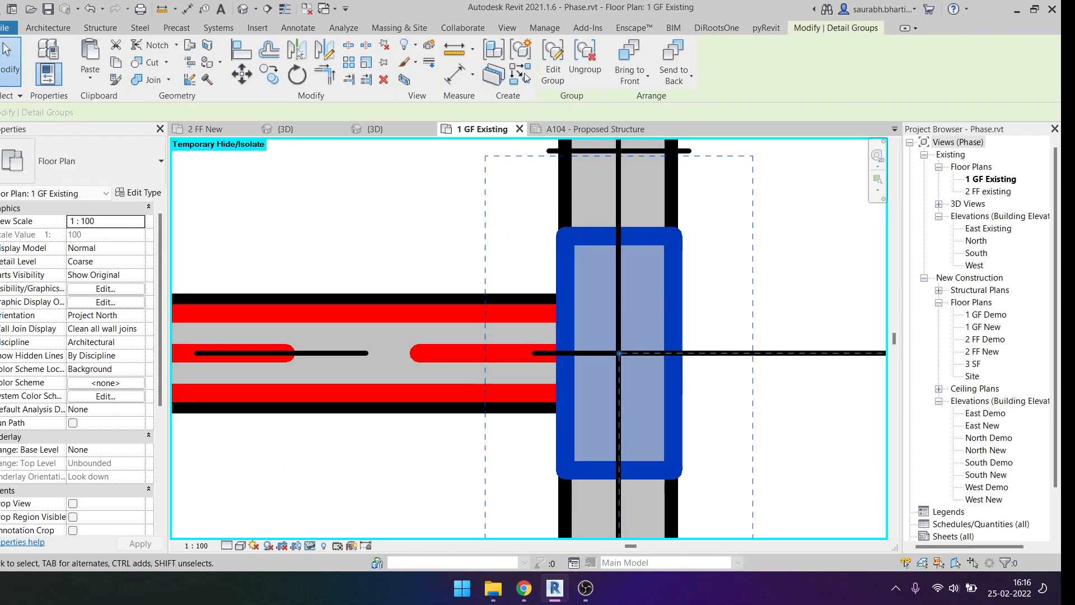
{"action": "left_click", "coordinate": [552, 56]}
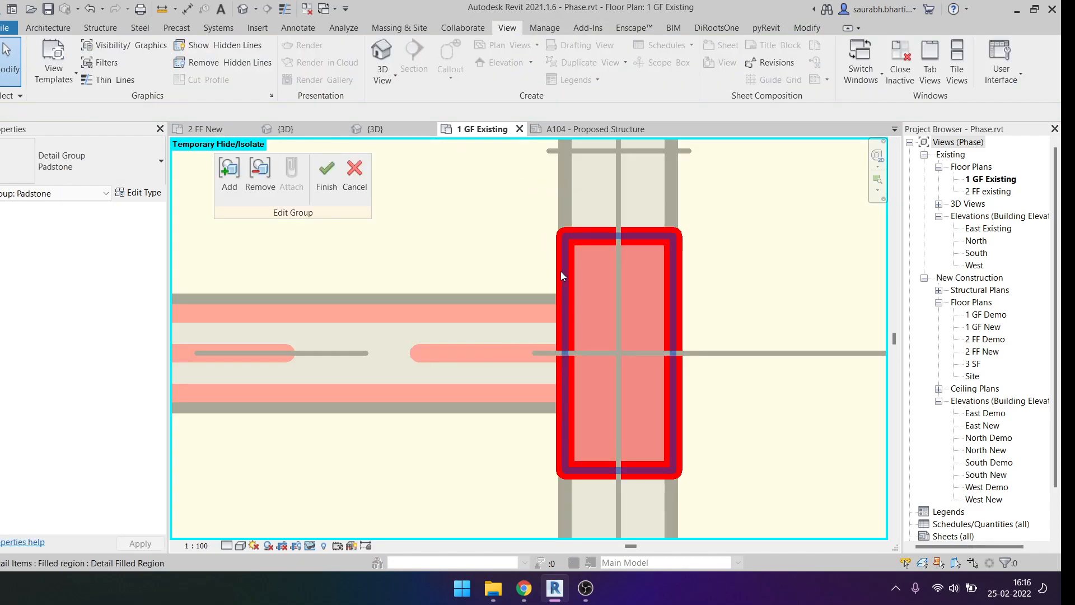
{"action": "key", "text": "Tab"}
{"action": "left_click", "coordinate": [560, 271]}
{"action": "right_click", "coordinate": [561, 273]}
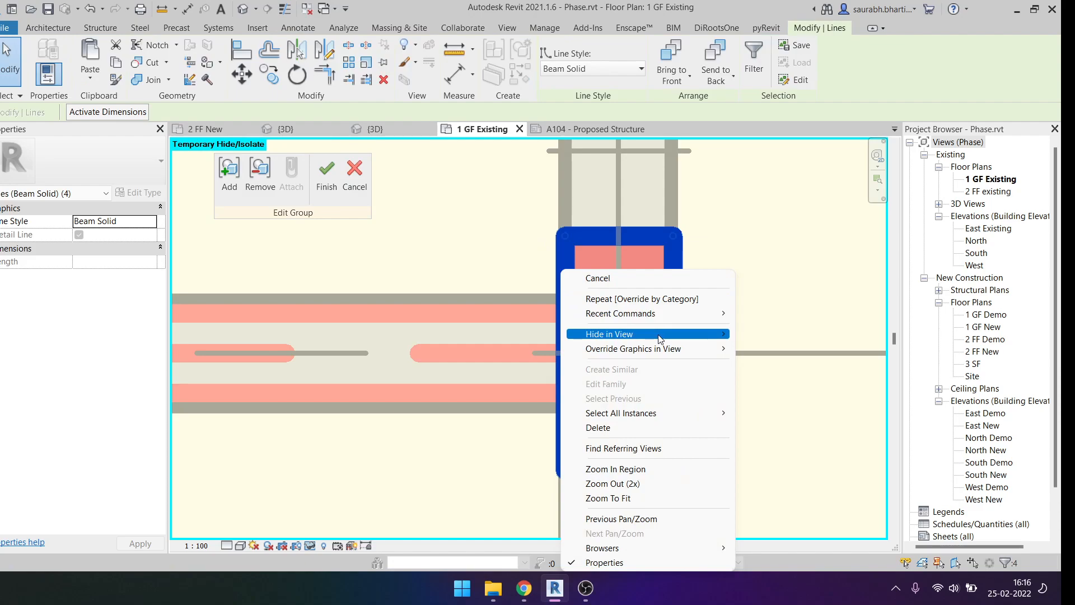
{"action": "mouse_move", "coordinate": [705, 348]}
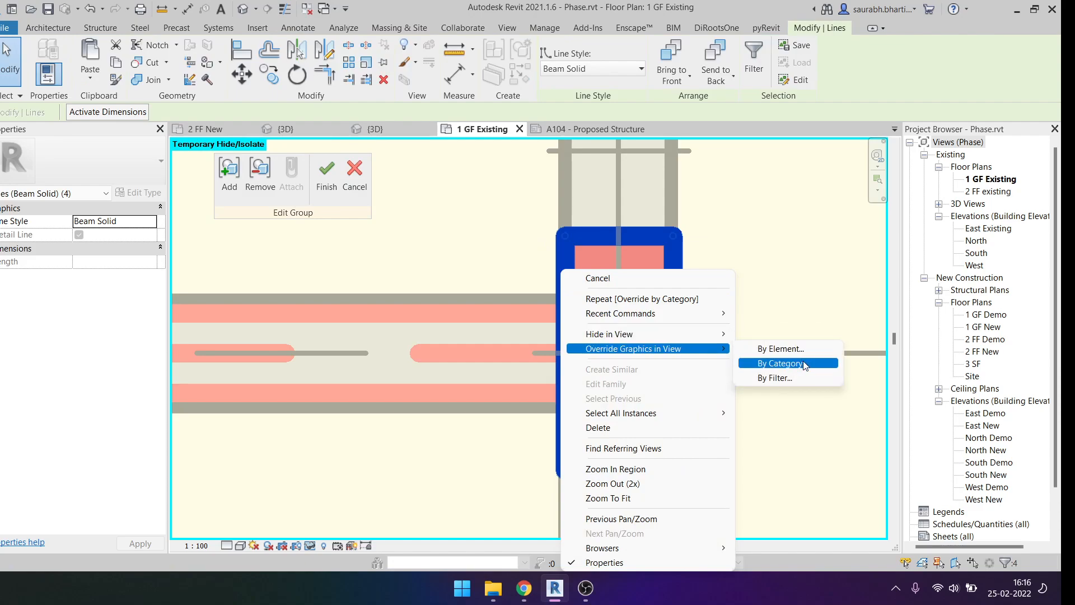
{"action": "left_click", "coordinate": [806, 365]}
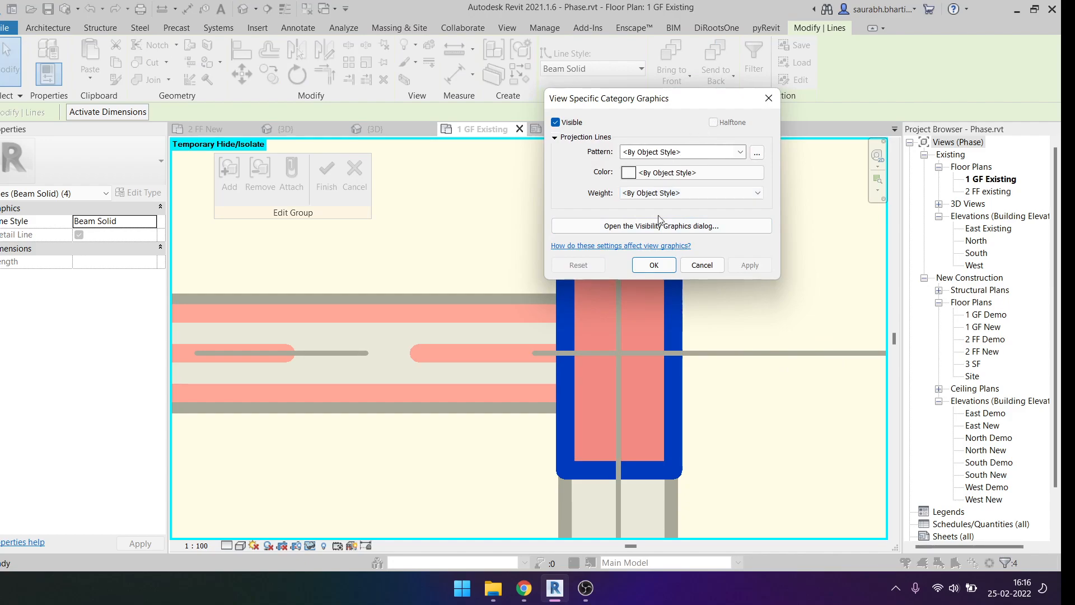
{"action": "left_click", "coordinate": [653, 265]}
{"action": "left_click", "coordinate": [325, 190]}
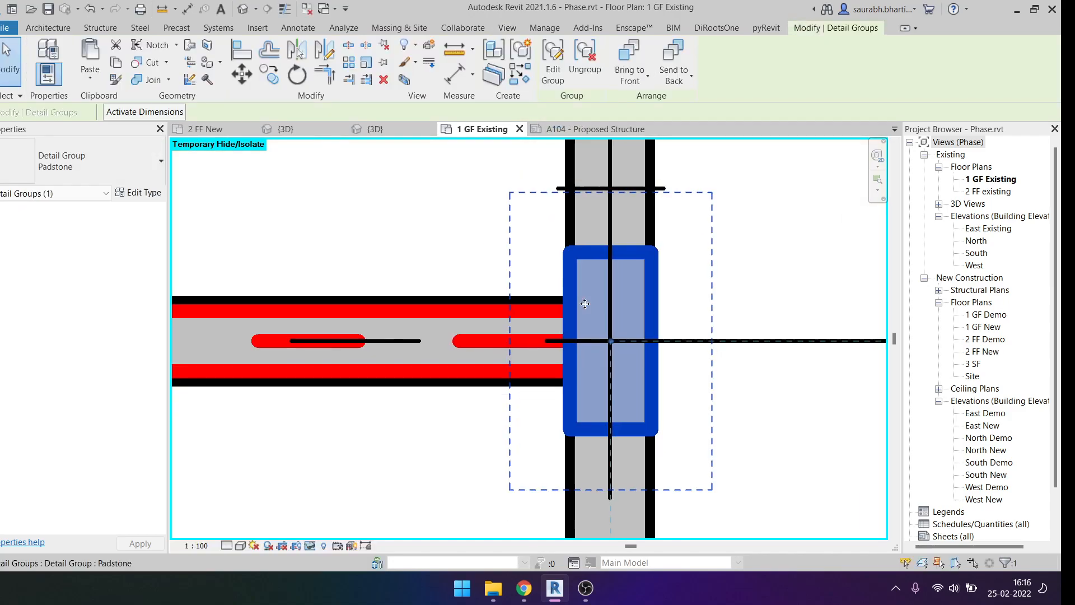
Step: Bring the lower Beam 150 group to the front so it draws over the right padstone
{"action": "key", "text": "Escape"}
{"action": "left_click", "coordinate": [534, 310]}
{"action": "left_click", "coordinate": [556, 65]}
{"action": "scroll", "coordinate": [561, 288], "scroll_direction": "up", "scroll_amount": 3}
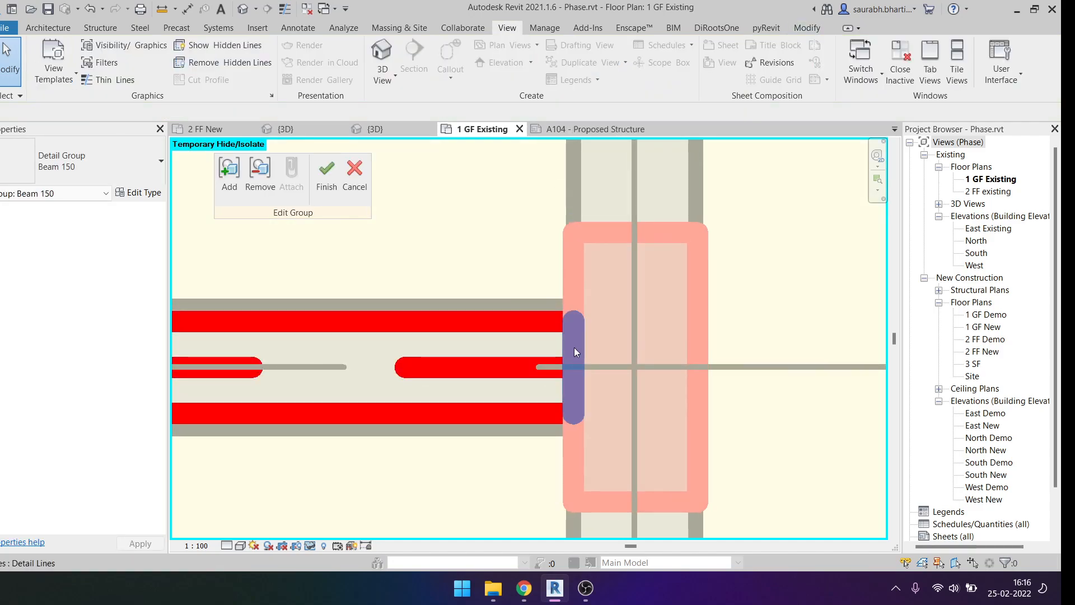
{"action": "left_click", "coordinate": [575, 351]}
{"action": "left_click", "coordinate": [358, 174]}
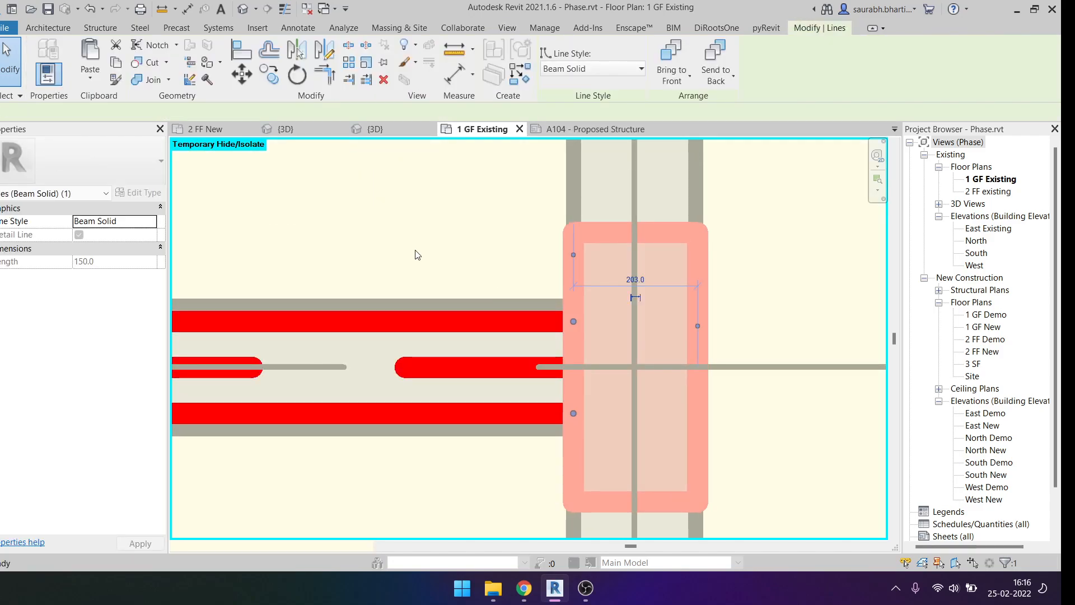
{"action": "left_click", "coordinate": [631, 55]}
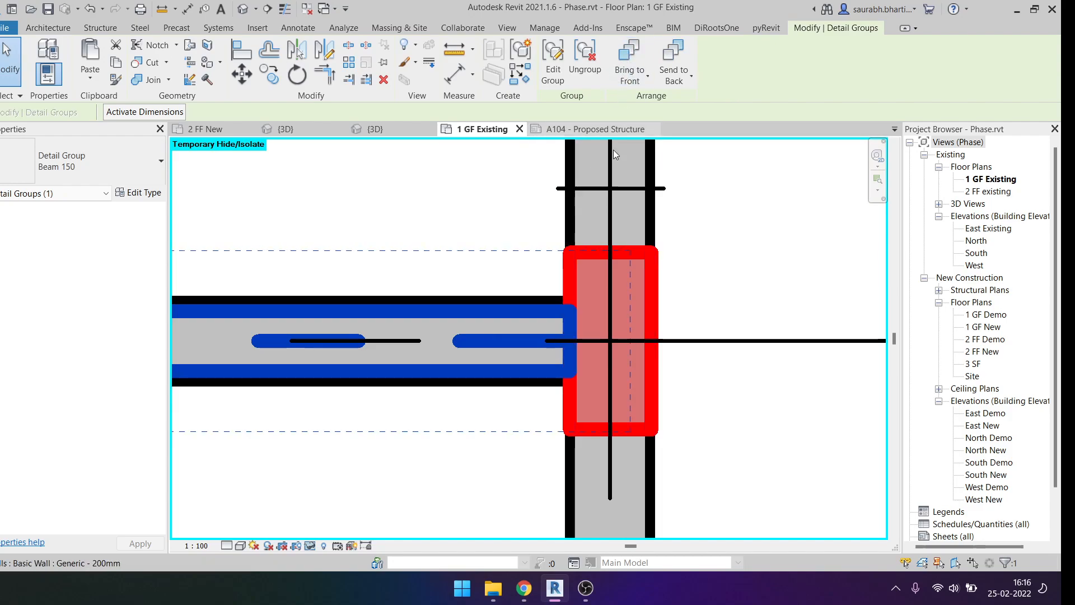
{"action": "key", "text": "Escape"}
Step: Edit the lower Beam 150 group and move its right end line to the wall's centreline, 100 mm into the padstone
{"action": "scroll", "coordinate": [567, 339], "scroll_direction": "up", "scroll_amount": 2}
{"action": "left_click", "coordinate": [533, 292]}
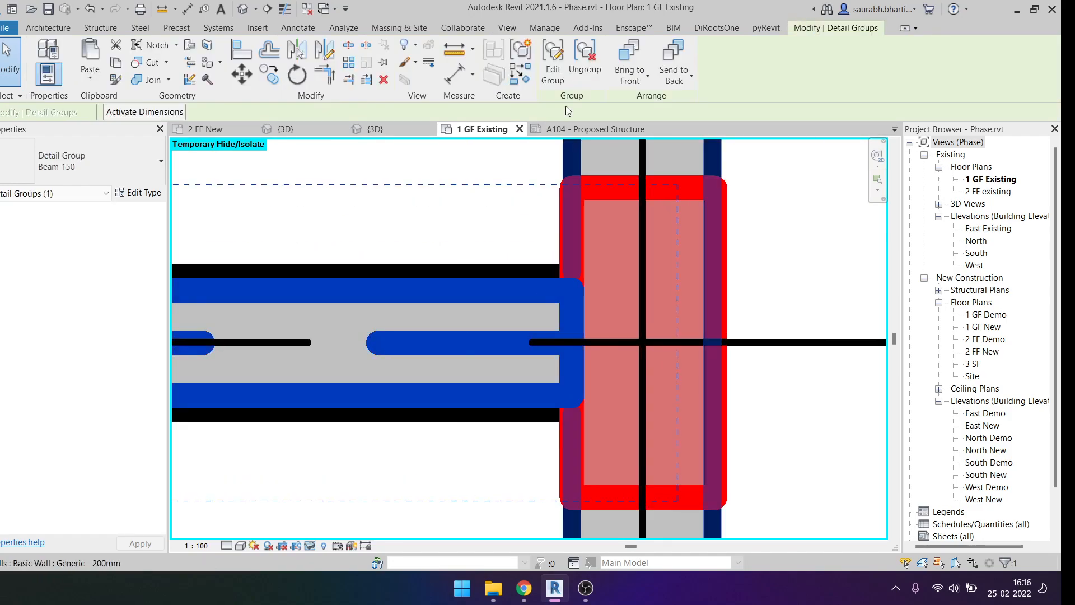
{"action": "left_click", "coordinate": [553, 62]}
{"action": "left_click", "coordinate": [673, 327]}
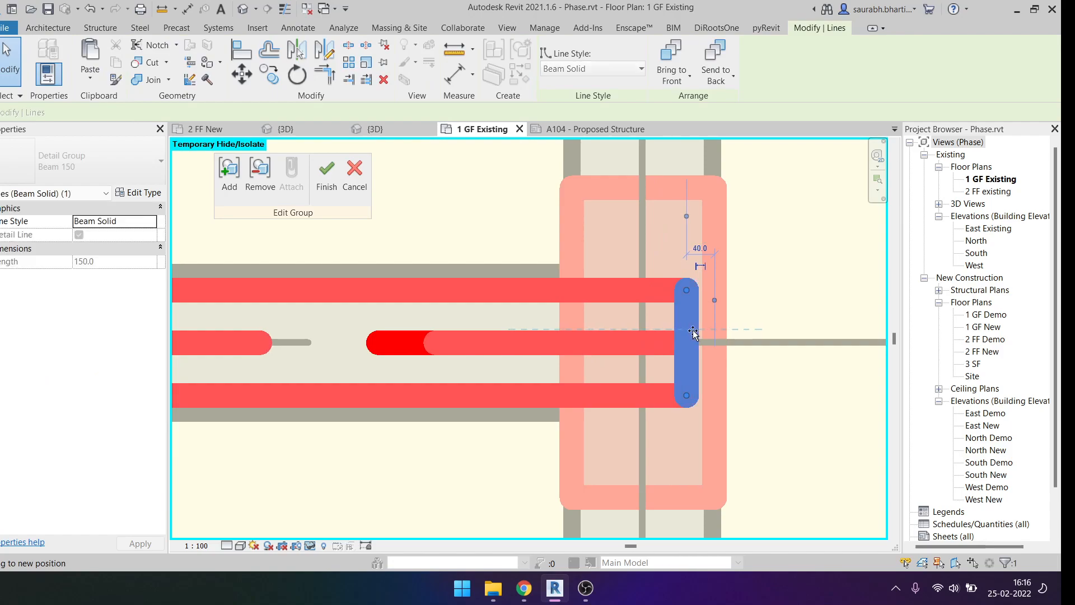
{"action": "left_click_drag", "start_coordinate": [674, 326], "coordinate": [651, 313]}
{"action": "scroll", "coordinate": [650, 312], "scroll_direction": "down", "scroll_amount": 2}
{"action": "scroll", "coordinate": [651, 312], "scroll_direction": "up", "scroll_amount": 1}
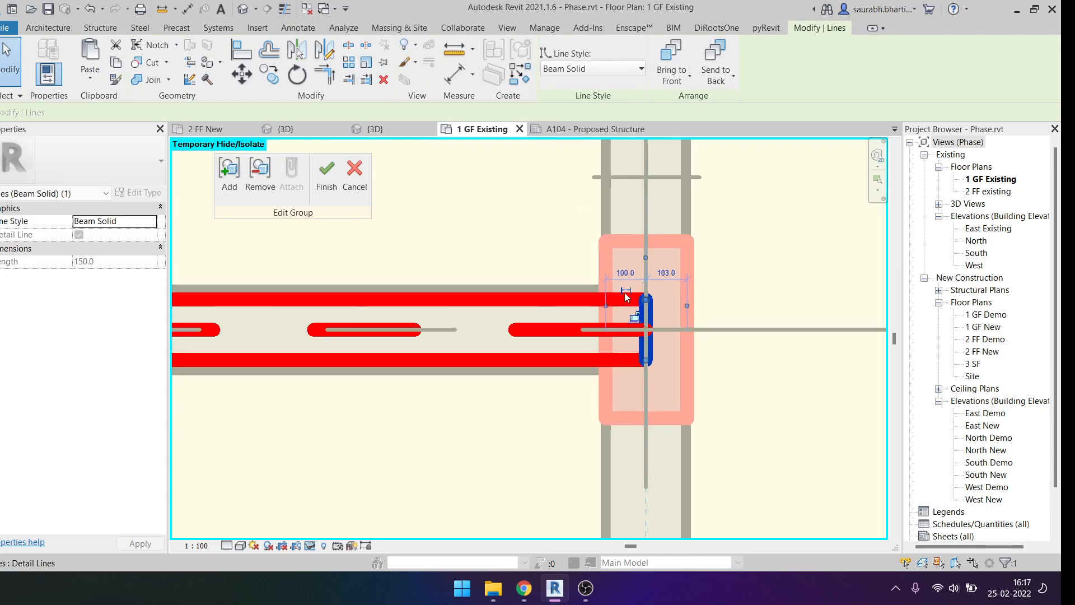
Step: Dimension from the wall's inner face to the beam's right end line, placing the dimension beside the right padstone
{"action": "key", "text": "d"}
{"action": "key", "text": "i"}
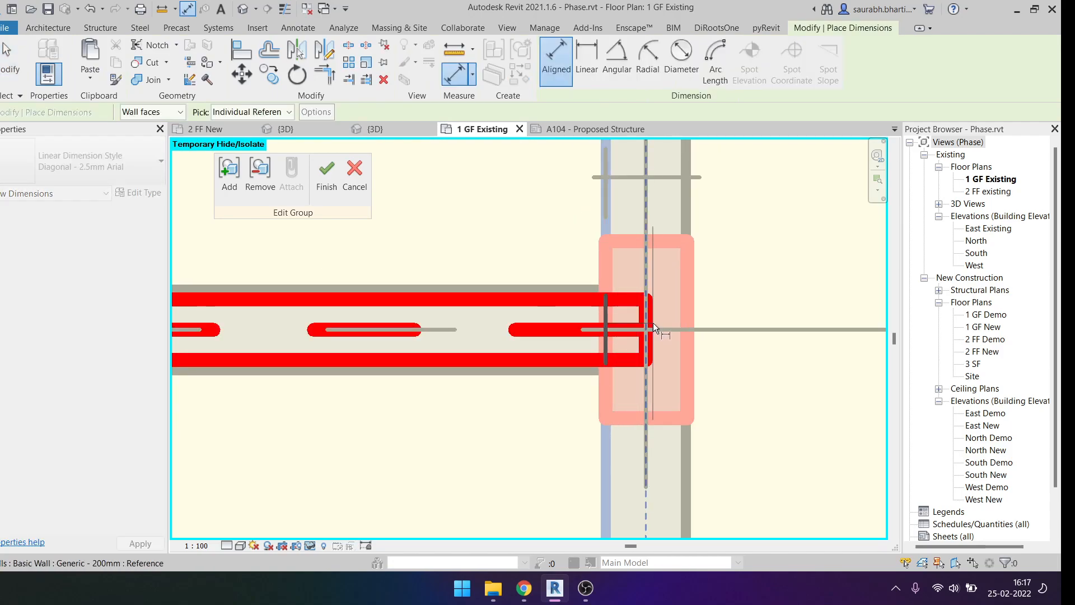
{"action": "left_click", "coordinate": [650, 322]}
{"action": "scroll", "coordinate": [650, 323], "scroll_direction": "down", "scroll_amount": 1}
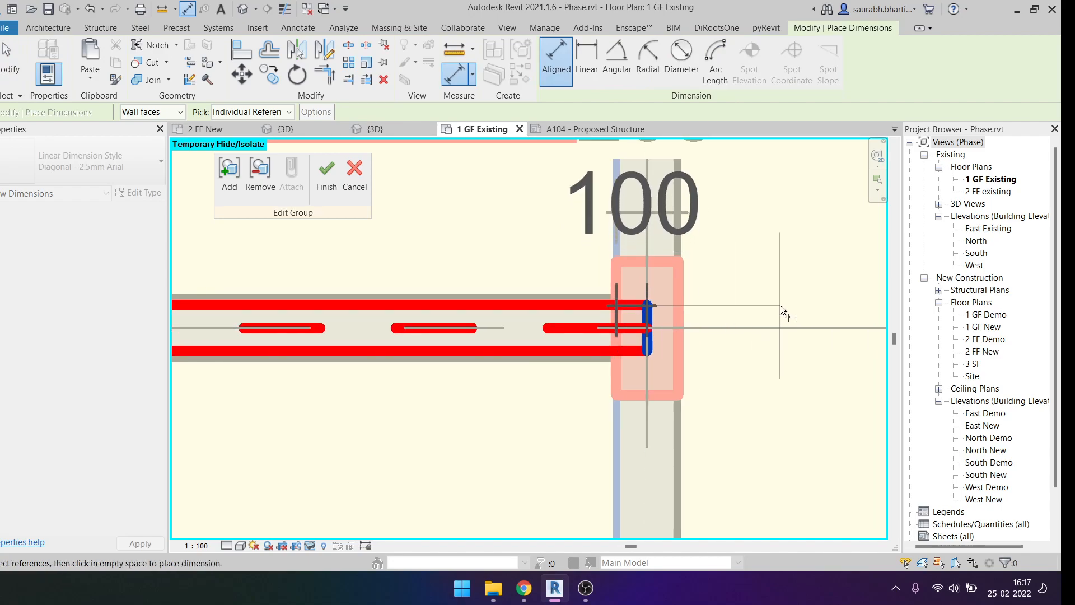
{"action": "scroll", "coordinate": [780, 306], "scroll_direction": "down", "scroll_amount": 1}
{"action": "left_click", "coordinate": [781, 307]}
{"action": "scroll", "coordinate": [761, 310], "scroll_direction": "down", "scroll_amount": 1}
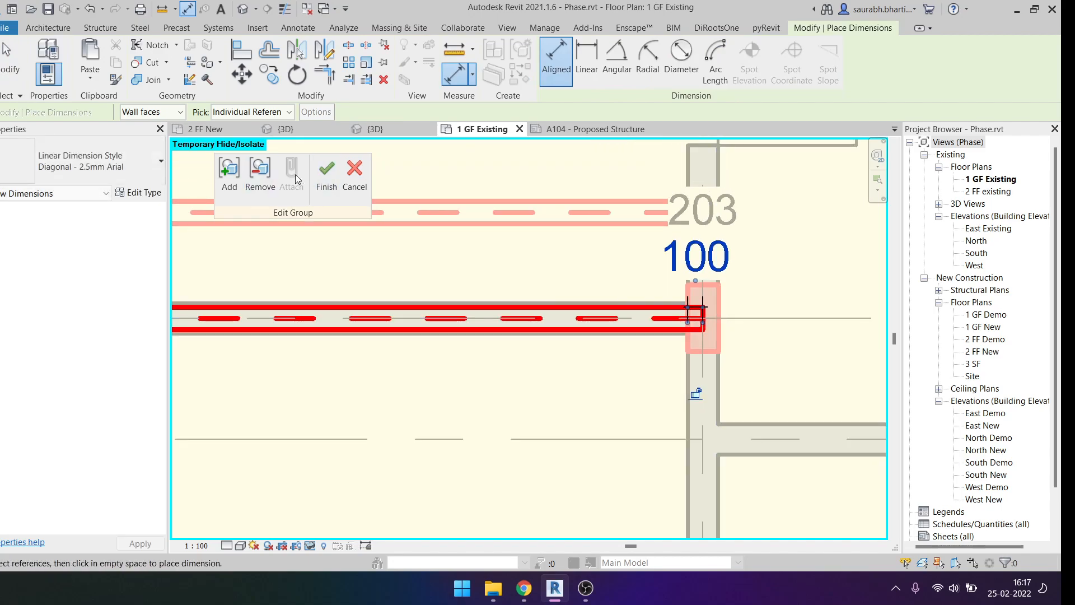
Step: Finish the group edit and delete both dimensions above the right padstone
{"action": "left_click", "coordinate": [718, 249]}
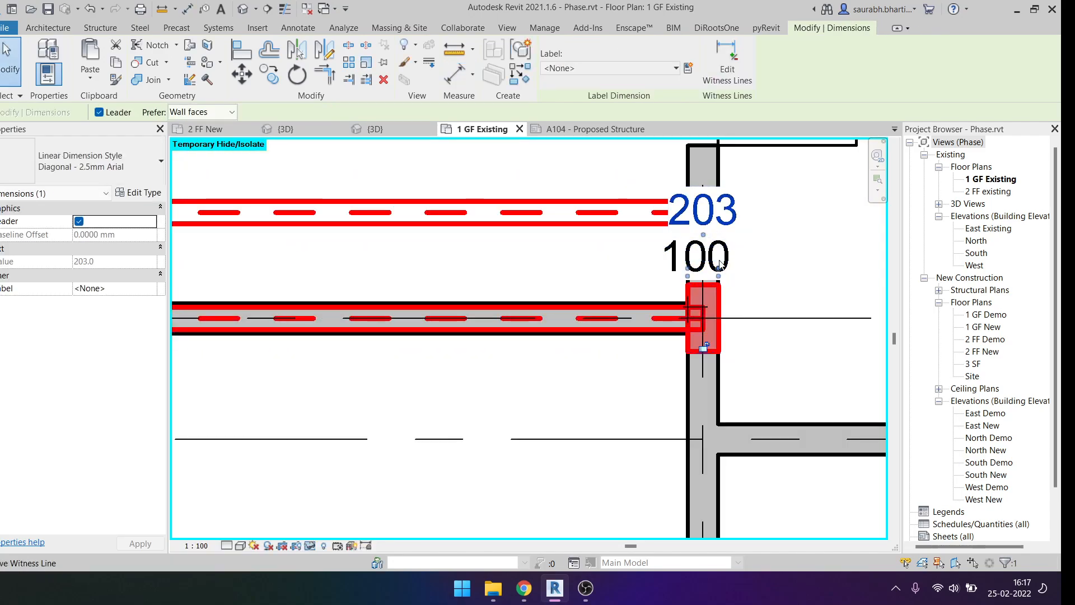
{"action": "key", "text": "Delete"}
{"action": "left_click", "coordinate": [718, 250]}
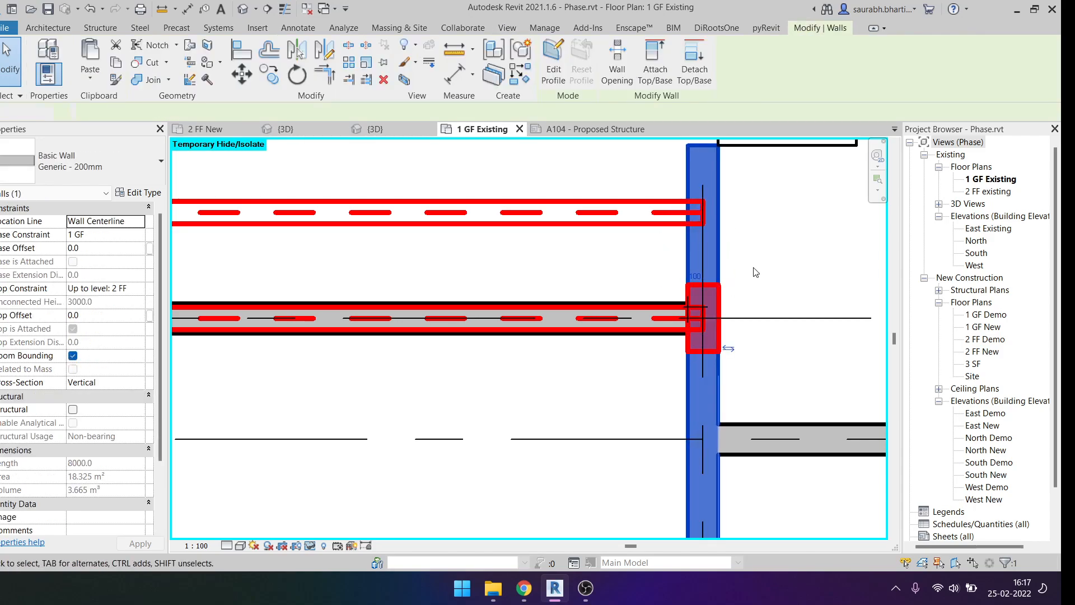
{"action": "left_click", "coordinate": [752, 268]}
{"action": "left_click", "coordinate": [734, 252]}
{"action": "key", "text": "Delete"}
Step: Ungroup the upper Beam 150 detail group
{"action": "left_click", "coordinate": [604, 213]}
{"action": "scroll", "coordinate": [597, 285], "scroll_direction": "down", "scroll_amount": 3}
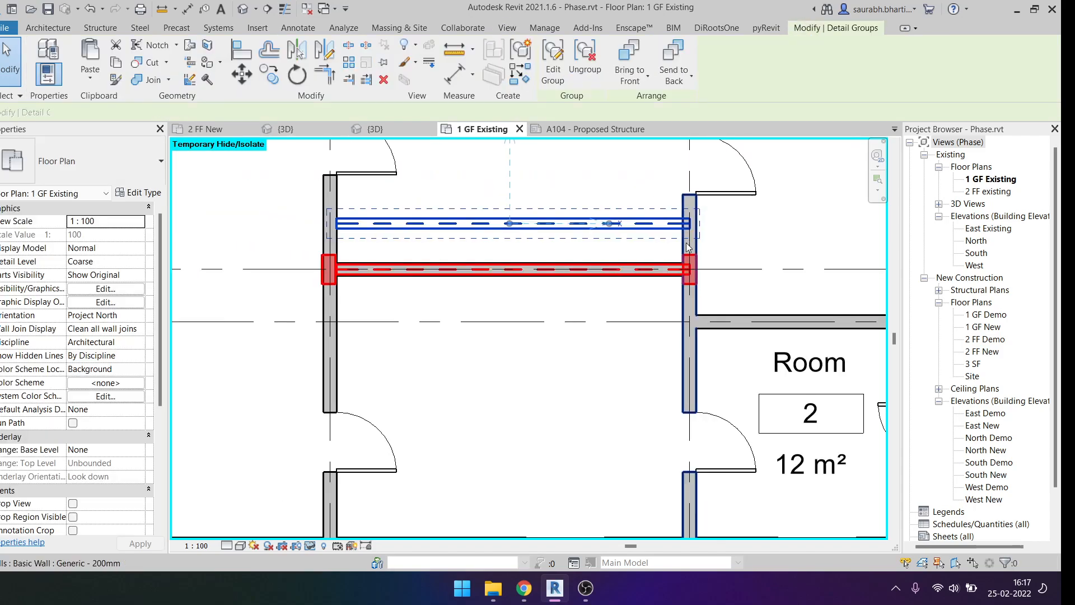
{"action": "left_click", "coordinate": [597, 280]}
{"action": "left_click", "coordinate": [560, 259]}
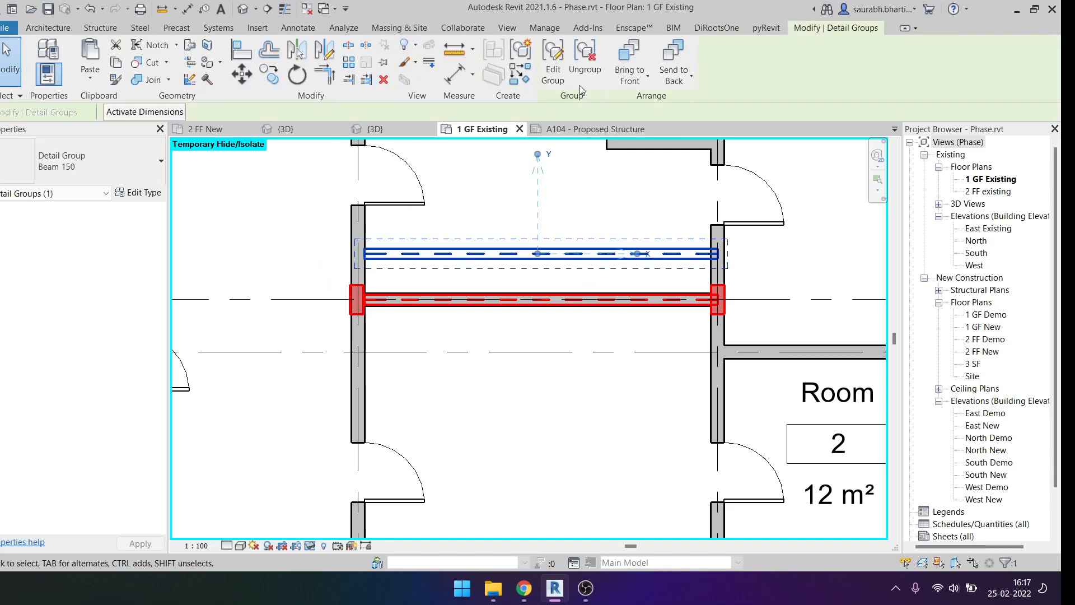
{"action": "left_click", "coordinate": [582, 63]}
{"action": "scroll", "coordinate": [557, 227], "scroll_direction": "up", "scroll_amount": 2}
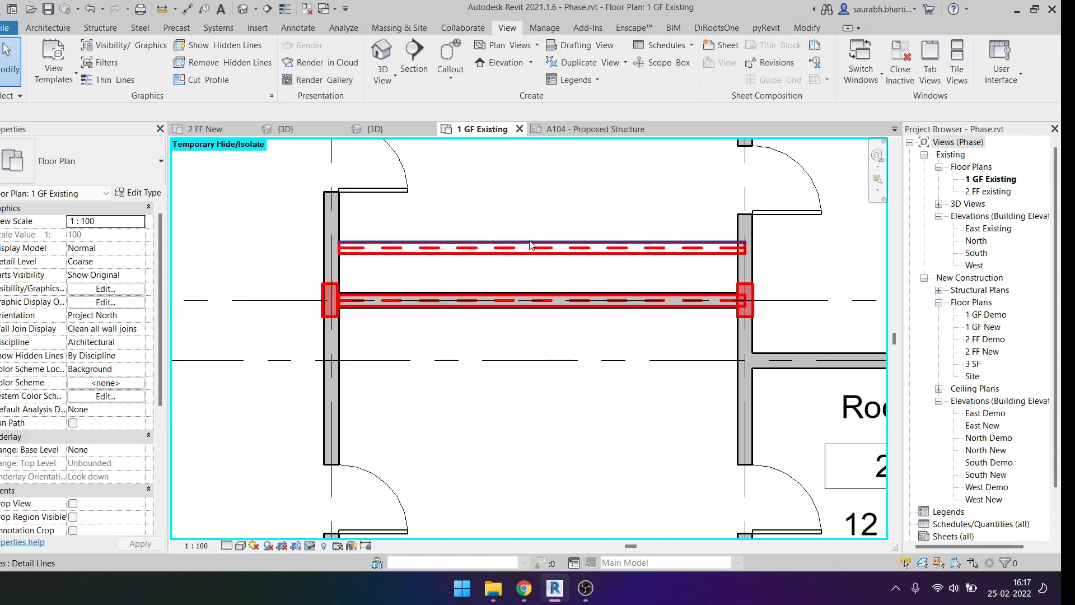
Step: Edit the lower Beam 150 group and move its left end line into the left padstone, onto the wall's centreline
{"action": "left_click", "coordinate": [552, 301]}
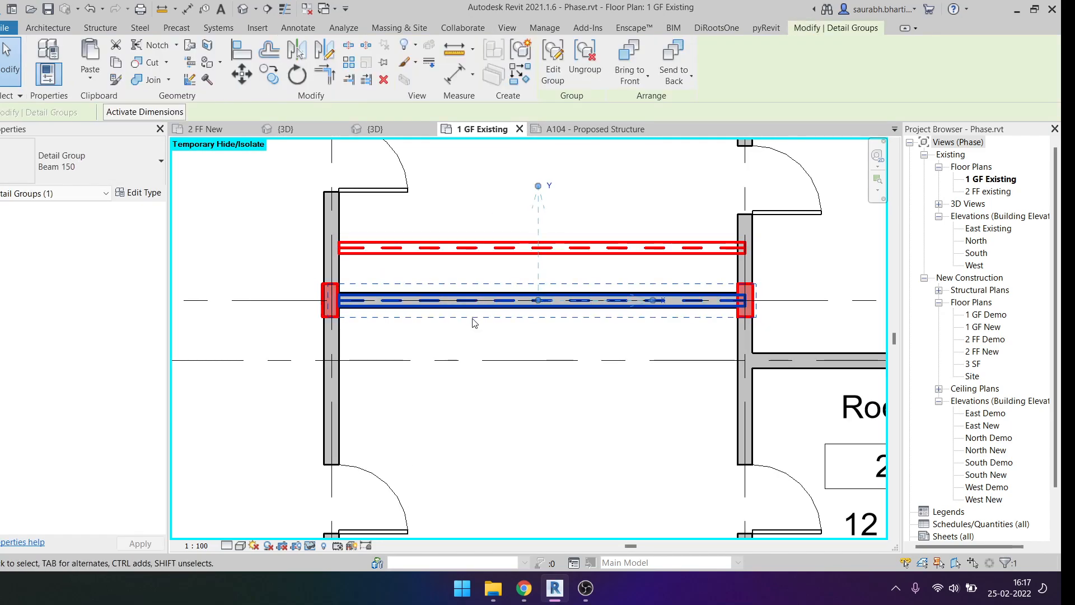
{"action": "key", "text": "Escape"}
{"action": "middle_click_drag", "start_coordinate": [403, 349], "coordinate": [452, 353]}
{"action": "left_click", "coordinate": [438, 311]}
{"action": "left_click", "coordinate": [550, 64]}
{"action": "scroll", "coordinate": [416, 282], "scroll_direction": "up", "scroll_amount": 5}
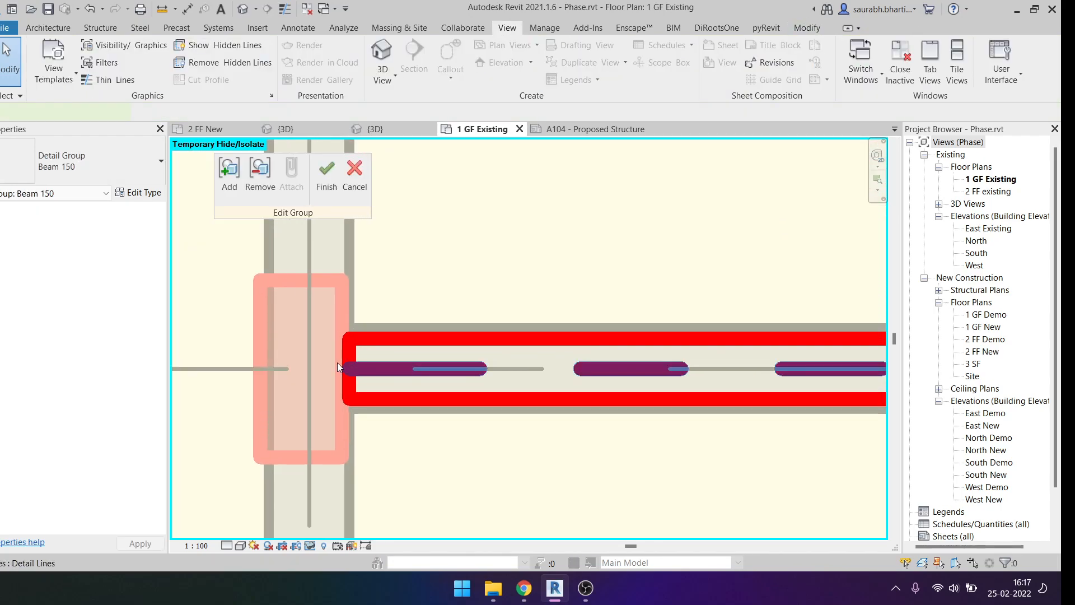
{"action": "left_click", "coordinate": [341, 362]}
{"action": "scroll", "coordinate": [355, 366], "scroll_direction": "up", "scroll_amount": 4}
{"action": "left_click_drag", "start_coordinate": [232, 357], "coordinate": [236, 357]}
Step: Set the left end line's distance from the padstone's inner edge to 100 mm and finish the group edit
{"action": "scroll", "coordinate": [257, 335], "scroll_direction": "down", "scroll_amount": 5}
{"action": "middle_click_drag", "start_coordinate": [362, 377], "coordinate": [433, 389]}
{"action": "scroll", "coordinate": [337, 390], "scroll_direction": "up", "scroll_amount": 4}
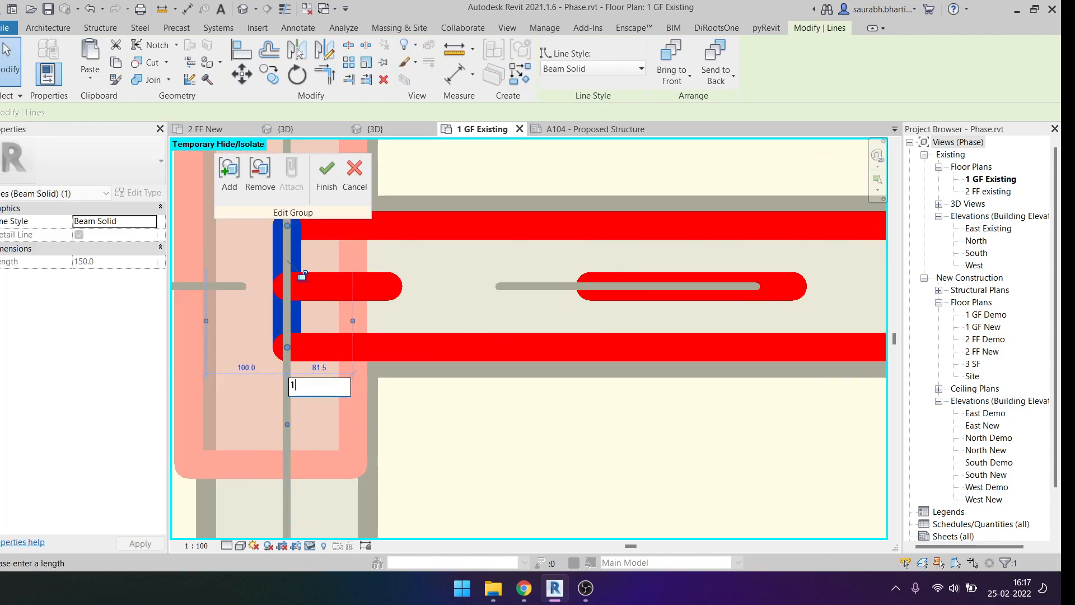
{"action": "key", "text": "Return"}
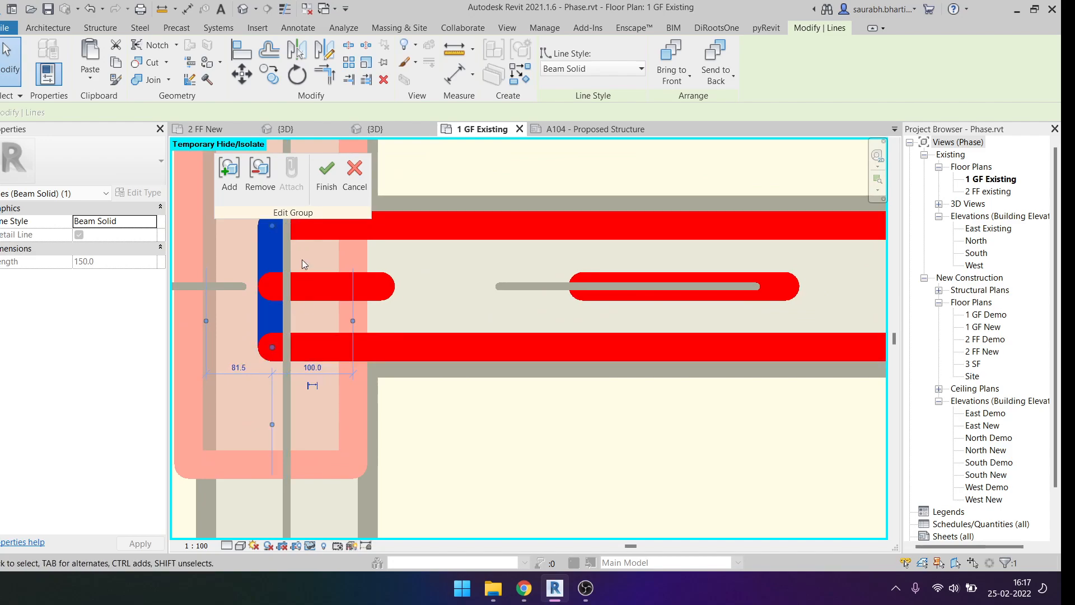
{"action": "left_click", "coordinate": [327, 174]}
{"action": "scroll", "coordinate": [374, 371], "scroll_direction": "down", "scroll_amount": 6}
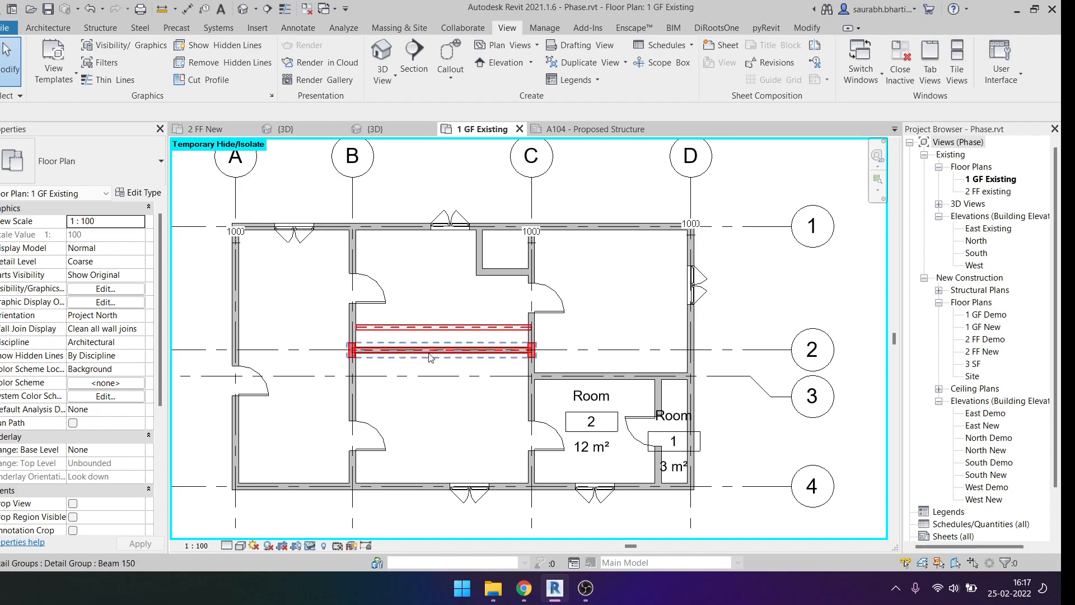
{"action": "scroll", "coordinate": [430, 357], "scroll_direction": "up", "scroll_amount": 1}
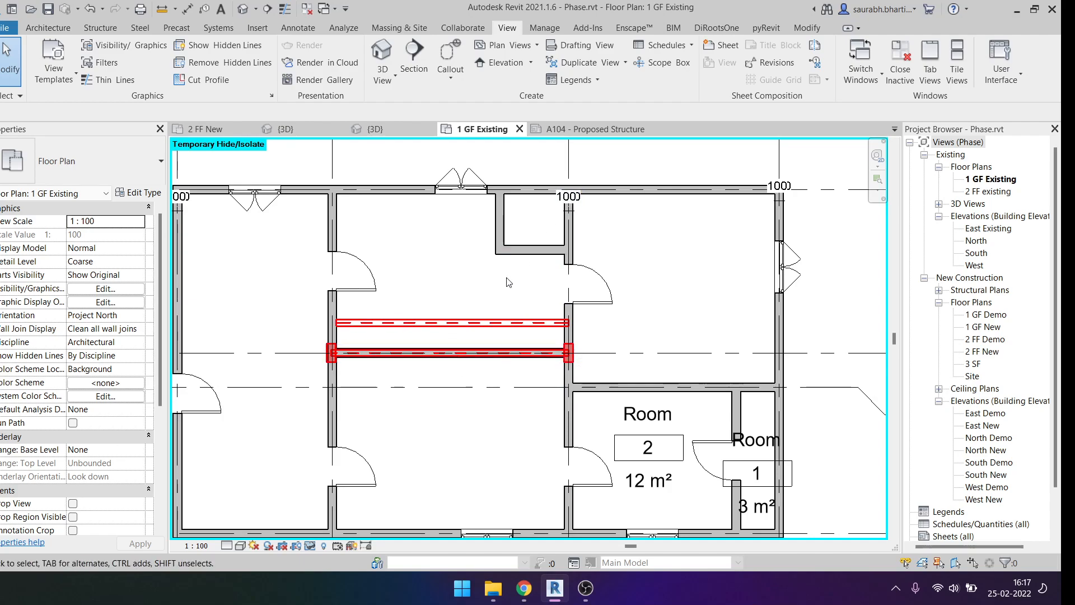
{"action": "left_click", "coordinate": [298, 28]}
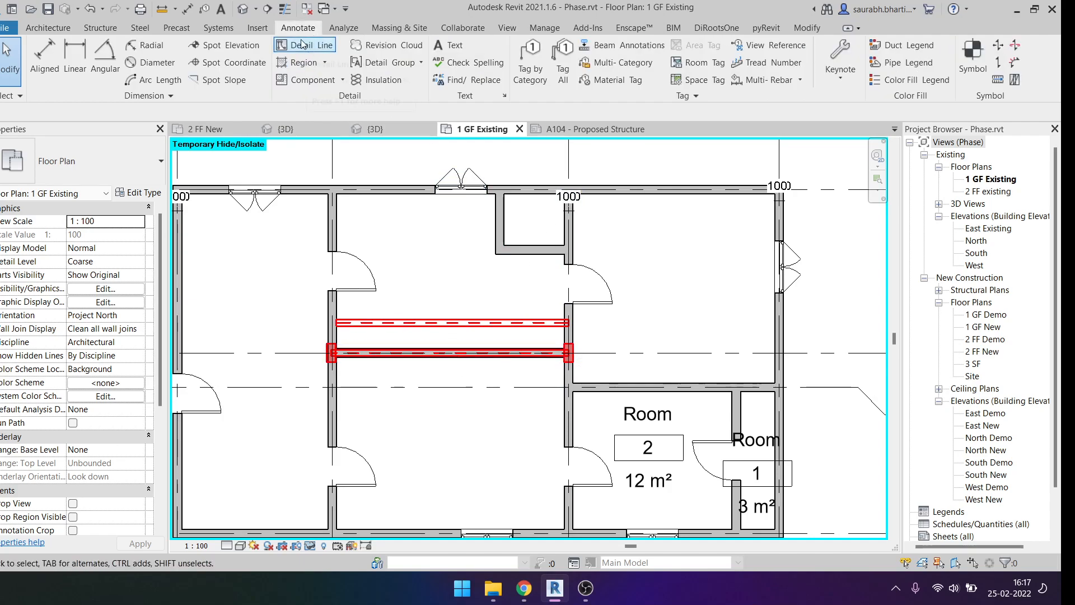
{"action": "left_click", "coordinate": [302, 44]}
{"action": "left_click", "coordinate": [658, 69]}
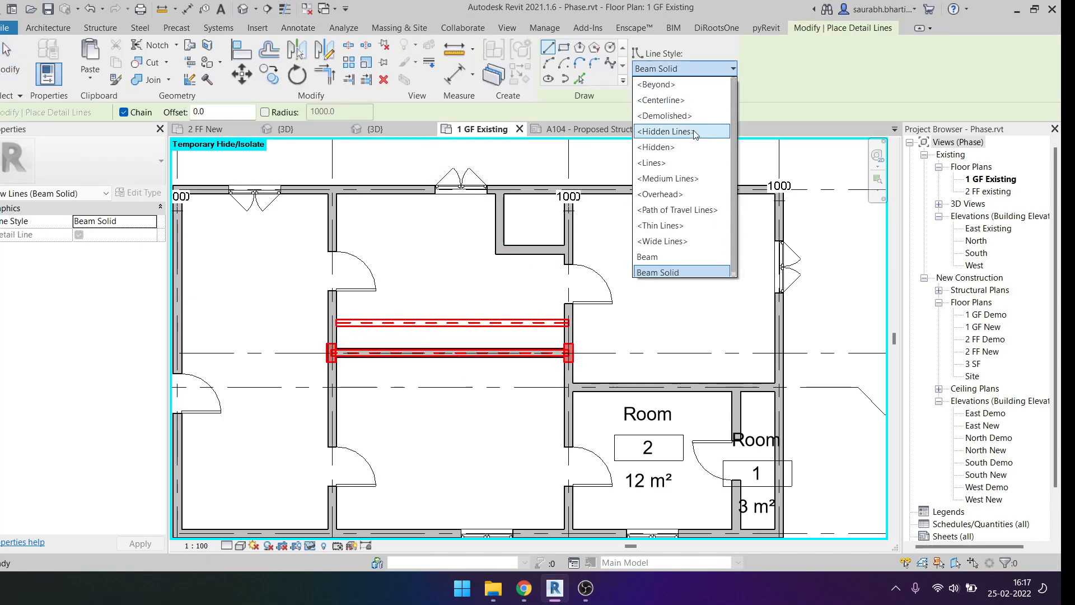
{"action": "left_click", "coordinate": [661, 260]}
{"action": "left_click", "coordinate": [564, 49]}
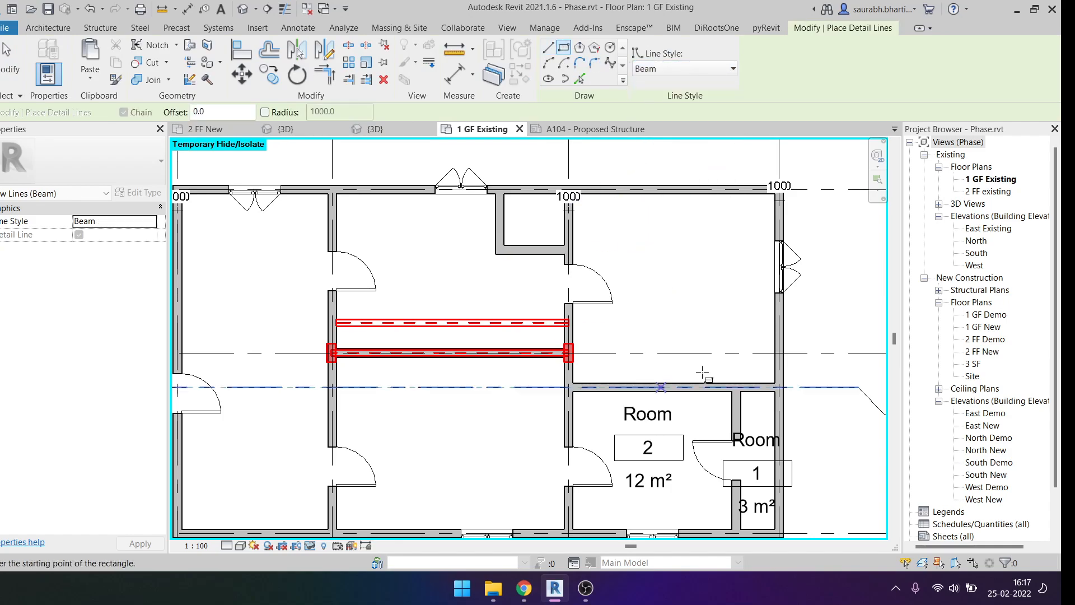
{"action": "left_click", "coordinate": [775, 391]}
{"action": "scroll", "coordinate": [560, 386], "scroll_direction": "up", "scroll_amount": 4}
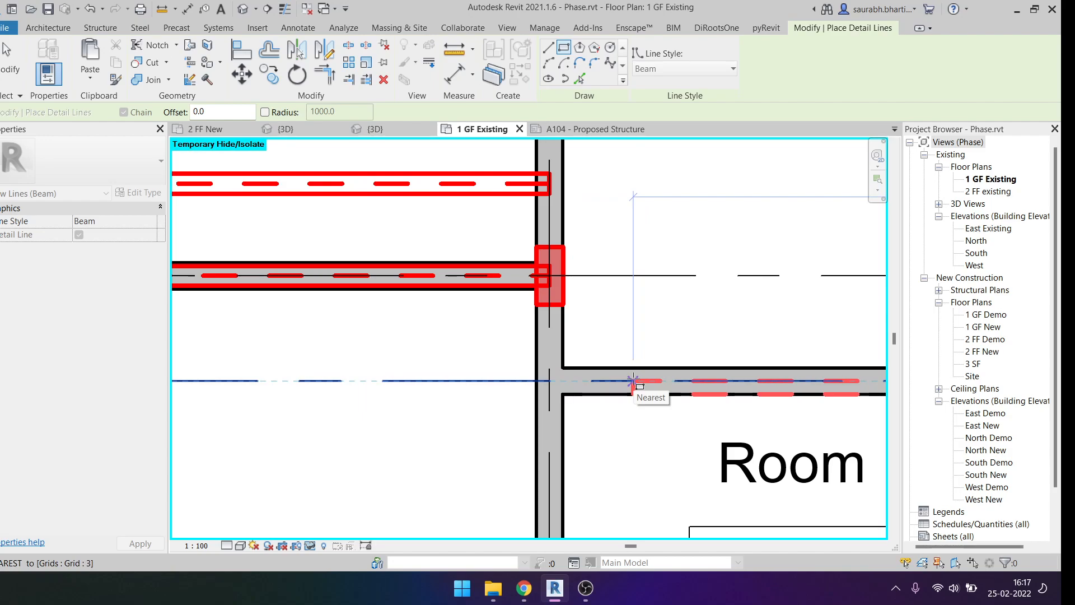
{"action": "scroll", "coordinate": [587, 387], "scroll_direction": "down", "scroll_amount": 2}
{"action": "scroll", "coordinate": [540, 385], "scroll_direction": "down", "scroll_amount": 3}
{"action": "key", "text": "Escape"}
{"action": "key", "text": "Escape"}
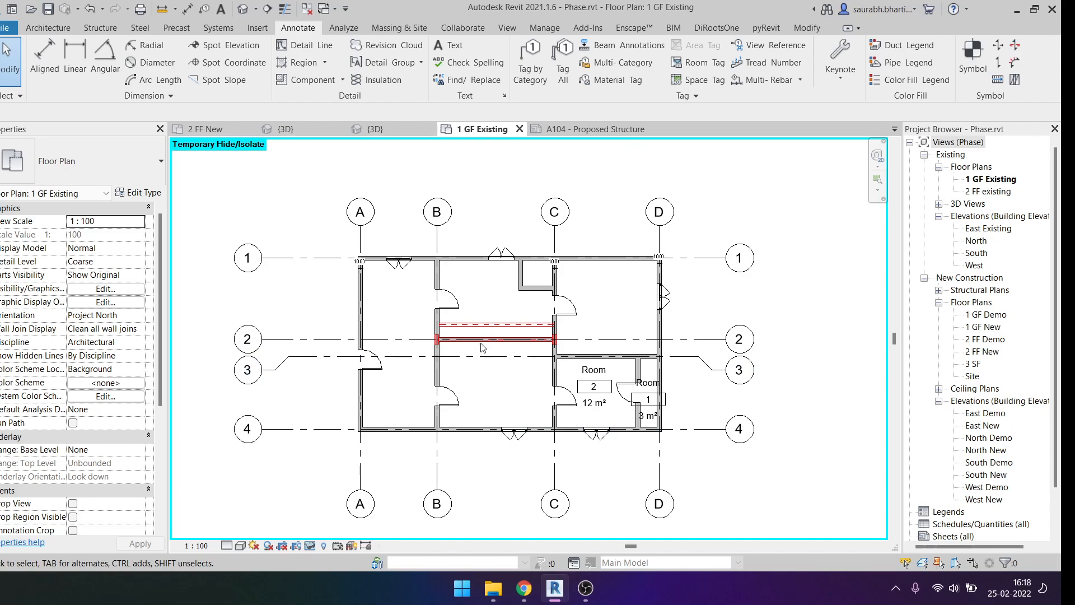
{"action": "scroll", "coordinate": [482, 343], "scroll_direction": "up", "scroll_amount": 6}
{"action": "scroll", "coordinate": [493, 379], "scroll_direction": "down", "scroll_amount": 3}
{"action": "left_click", "coordinate": [488, 372]}
{"action": "key", "text": "Escape"}
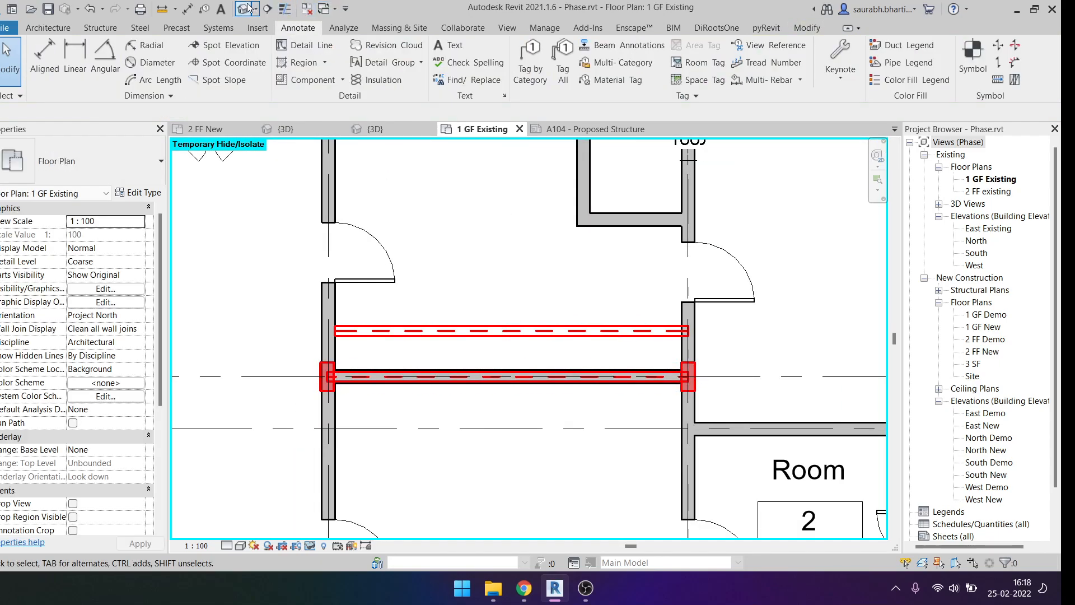
Step: Look at the house in the 3D view from the back, and return to the 1 GF Existing plan to examine the beam
{"action": "left_click", "coordinate": [248, 8]}
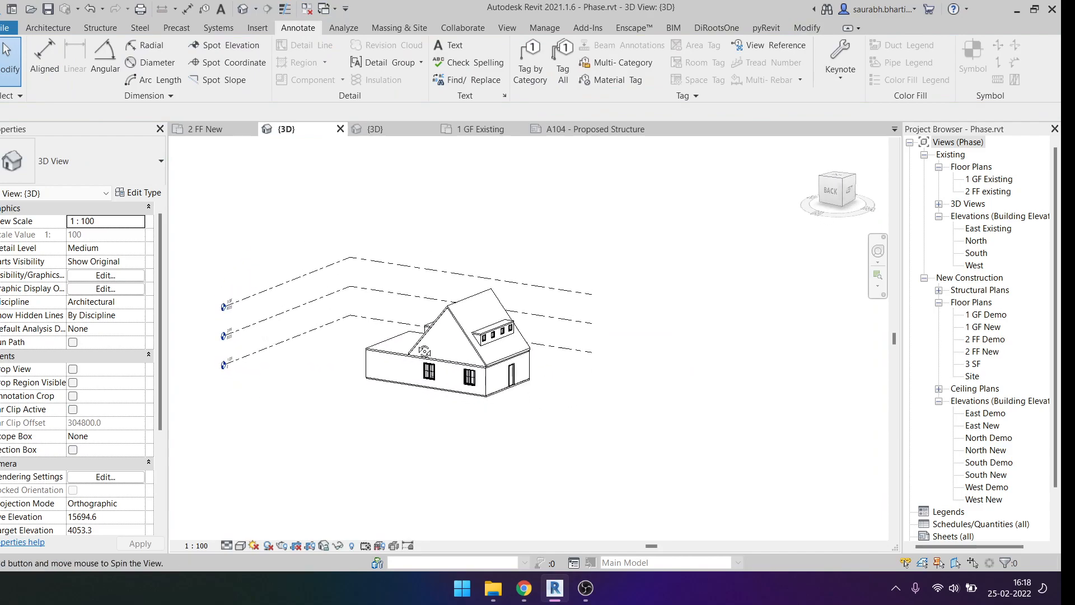
{"action": "left_click", "coordinate": [442, 341]}
{"action": "middle_click_drag", "start_coordinate": [442, 341], "coordinate": [611, 385], "text": "shift"}
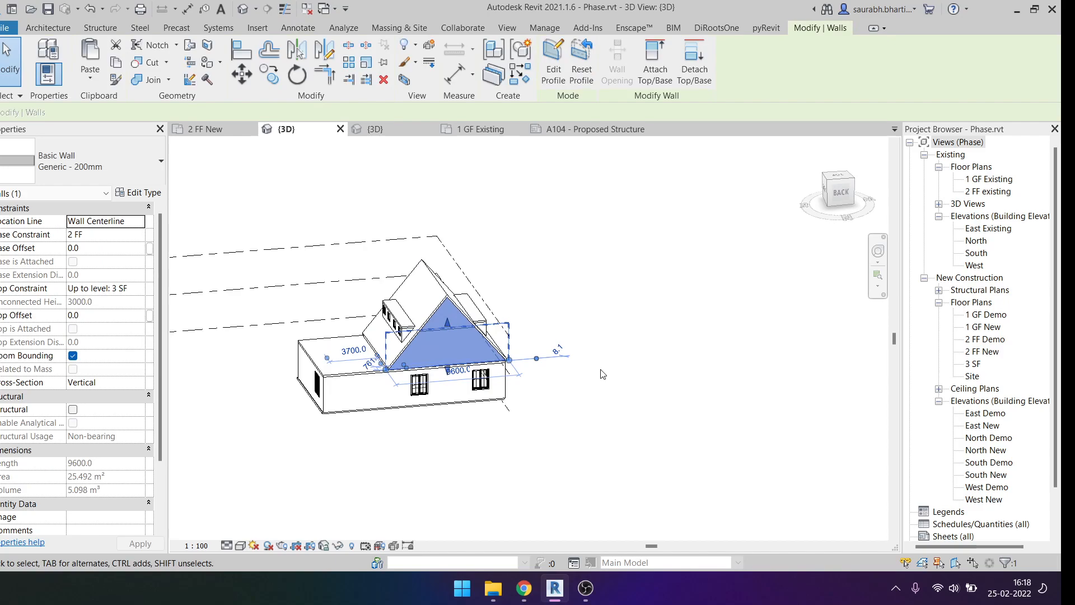
{"action": "double_click", "coordinate": [986, 180]}
{"action": "scroll", "coordinate": [463, 385], "scroll_direction": "down", "scroll_amount": 4}
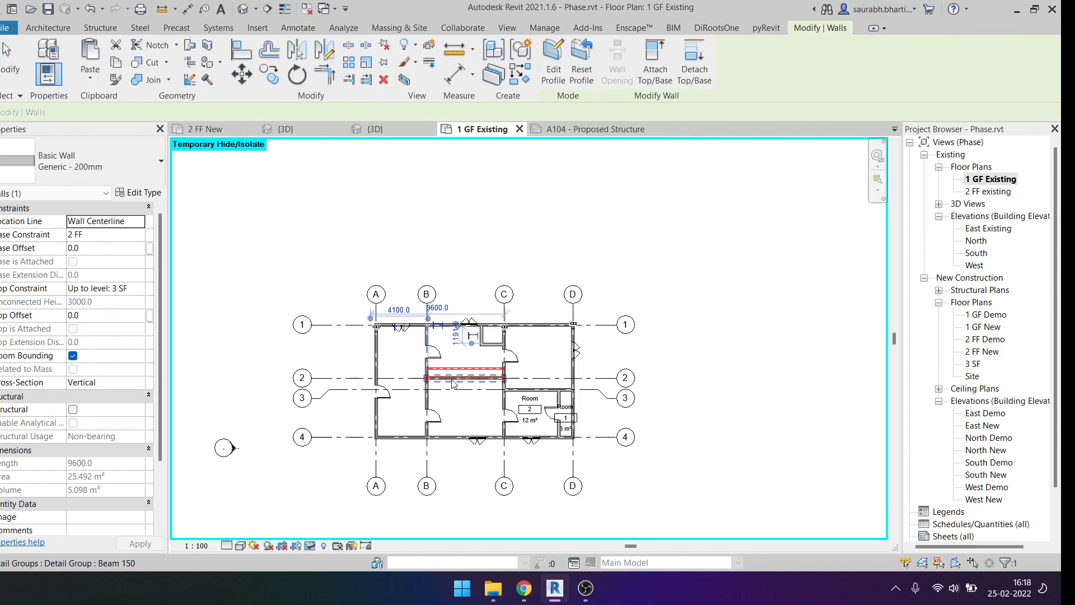
{"action": "scroll", "coordinate": [464, 385], "scroll_direction": "up", "scroll_amount": 1}
{"action": "scroll", "coordinate": [464, 385], "scroll_direction": "up", "scroll_amount": 2}
{"action": "scroll", "coordinate": [487, 349], "scroll_direction": "up", "scroll_amount": 4}
{"action": "scroll", "coordinate": [487, 348], "scroll_direction": "down", "scroll_amount": 3}
{"action": "scroll", "coordinate": [488, 350], "scroll_direction": "up", "scroll_amount": 3}
{"action": "scroll", "coordinate": [490, 352], "scroll_direction": "down", "scroll_amount": 7}
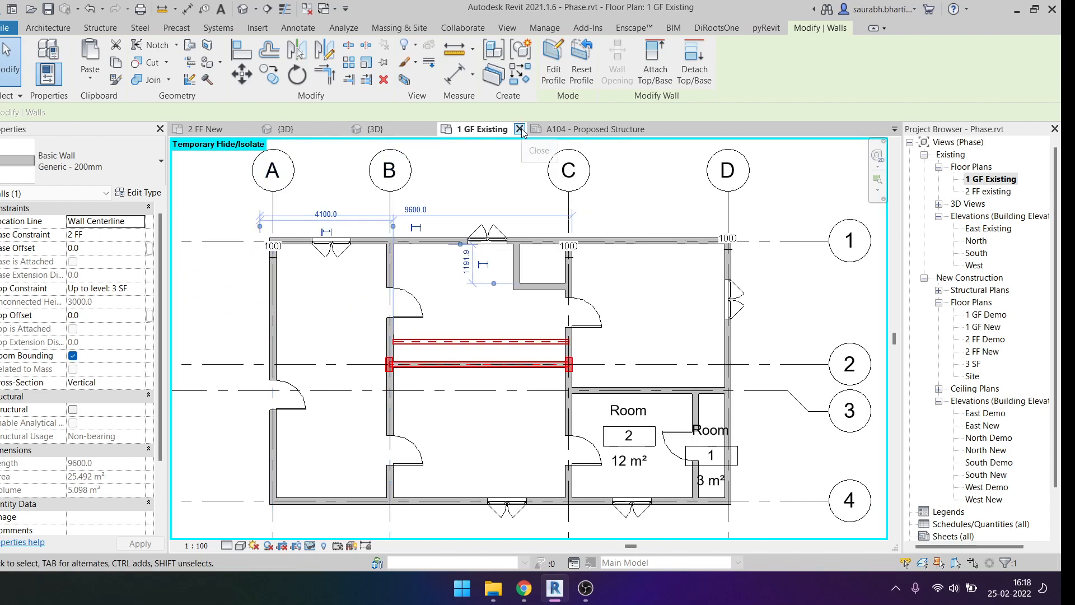
{"action": "left_click", "coordinate": [327, 221]}
{"action": "scroll", "coordinate": [383, 263], "scroll_direction": "down", "scroll_amount": 1}
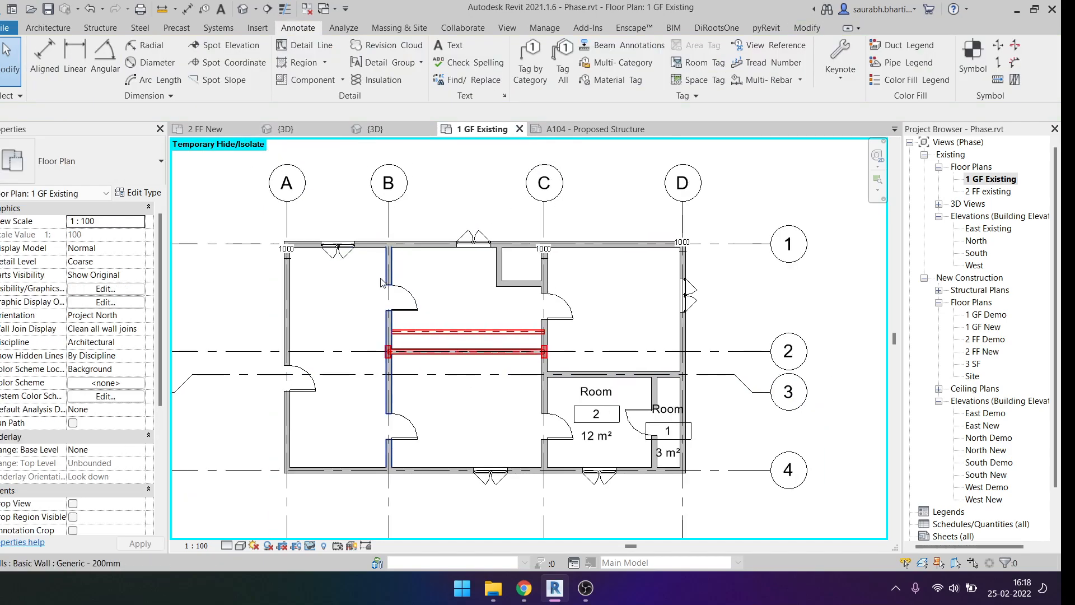
Step: Start the Beam tool and open the Steel folder of the Structural Framing family library for loading
{"action": "left_click", "coordinate": [141, 28]}
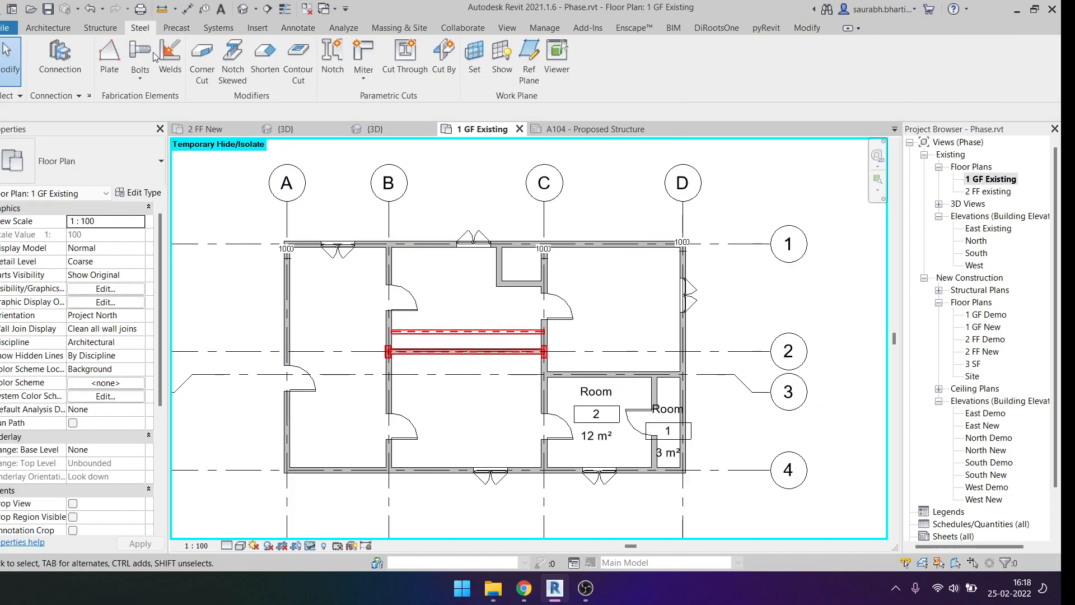
{"action": "left_click", "coordinate": [100, 28]}
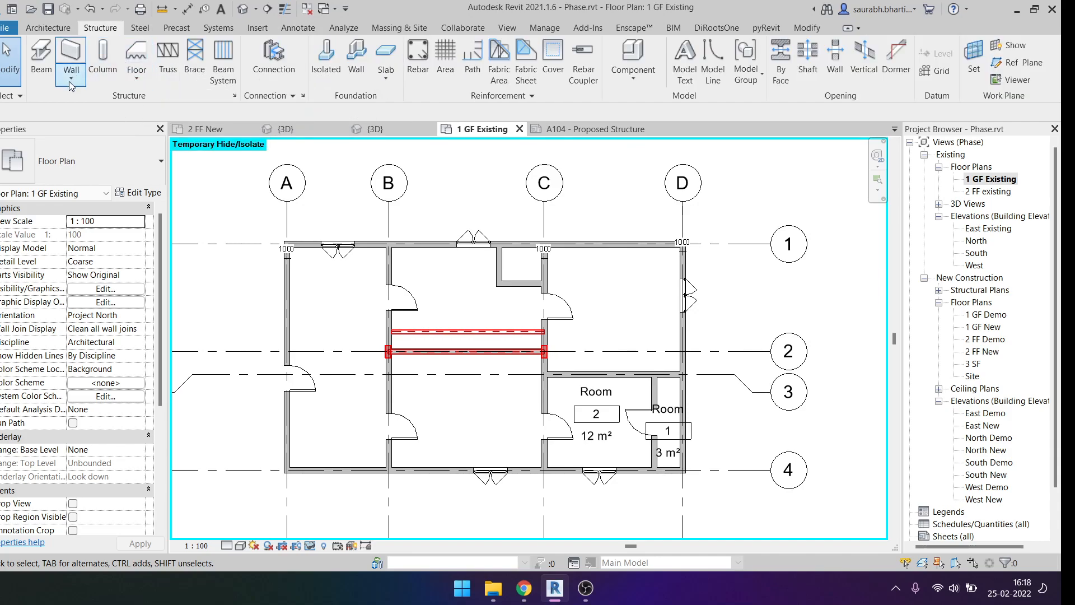
{"action": "left_click", "coordinate": [41, 61]}
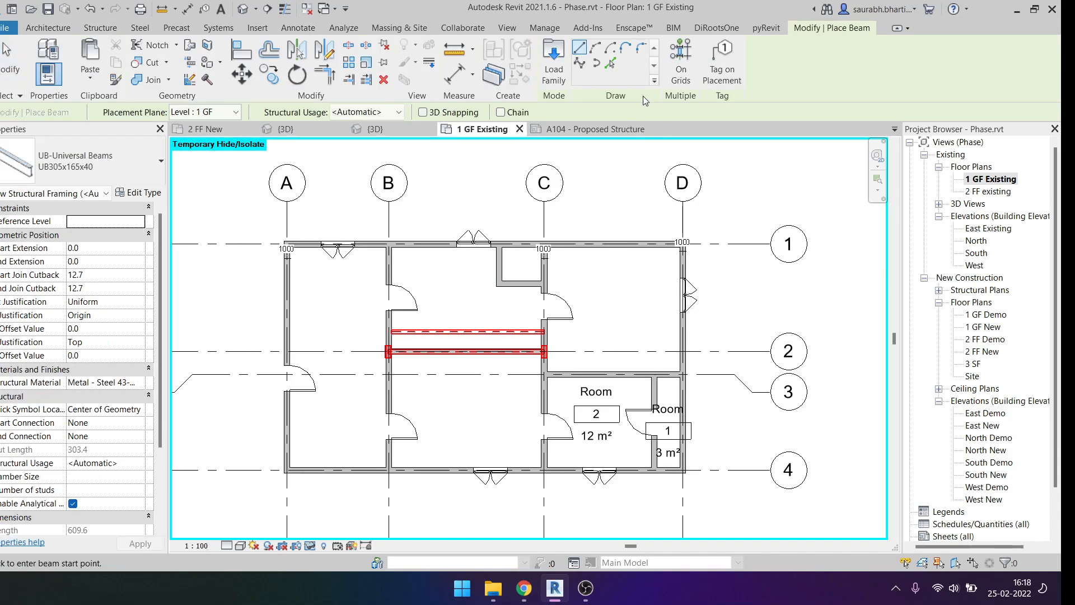
{"action": "left_click", "coordinate": [565, 52]}
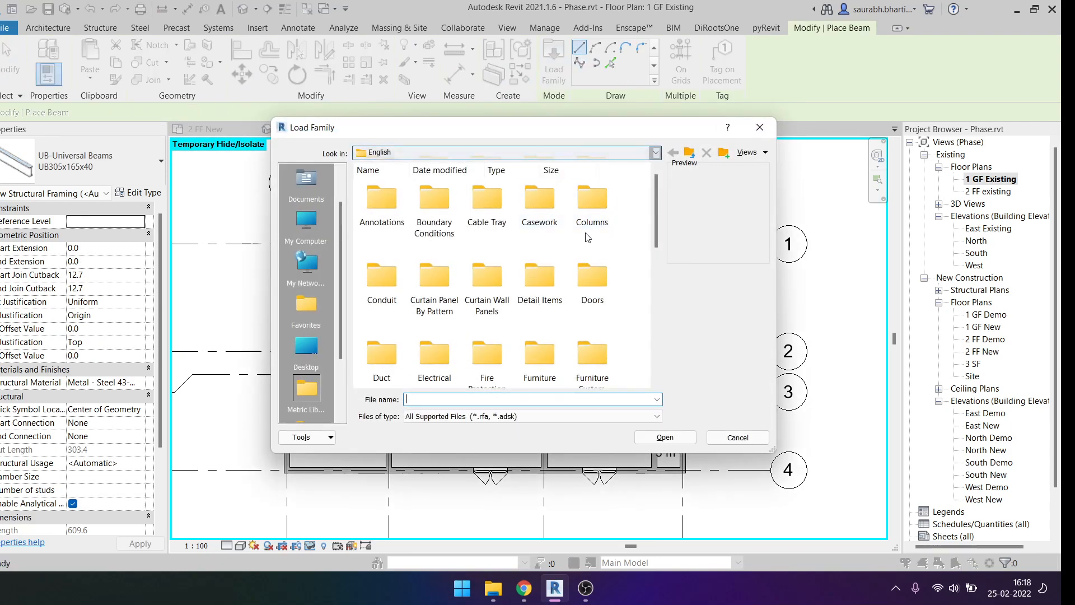
{"action": "scroll", "coordinate": [516, 290], "scroll_direction": "down", "scroll_amount": 5}
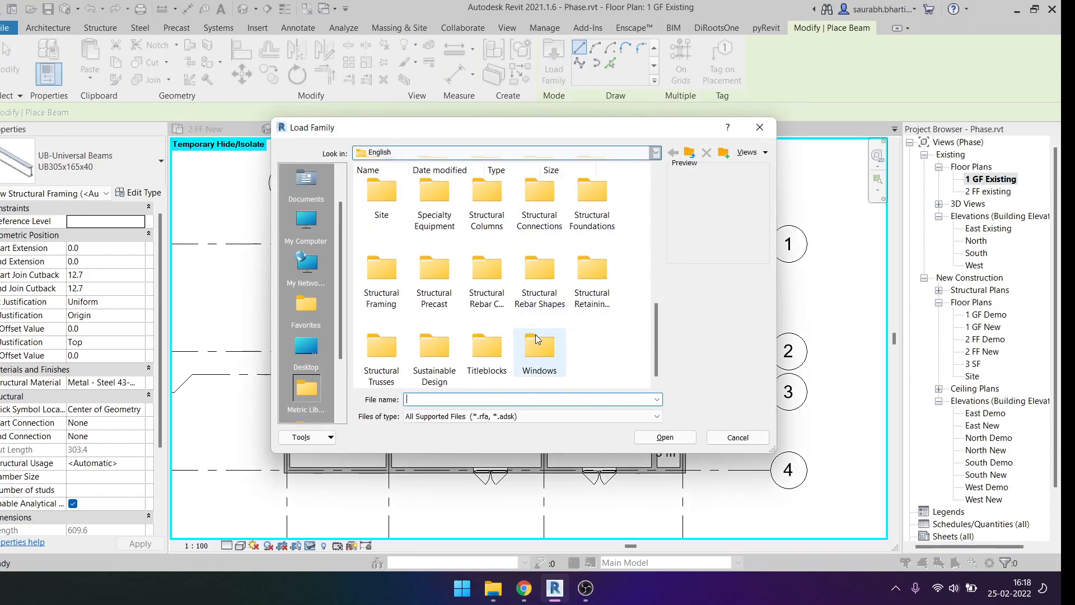
{"action": "double_click", "coordinate": [382, 269]}
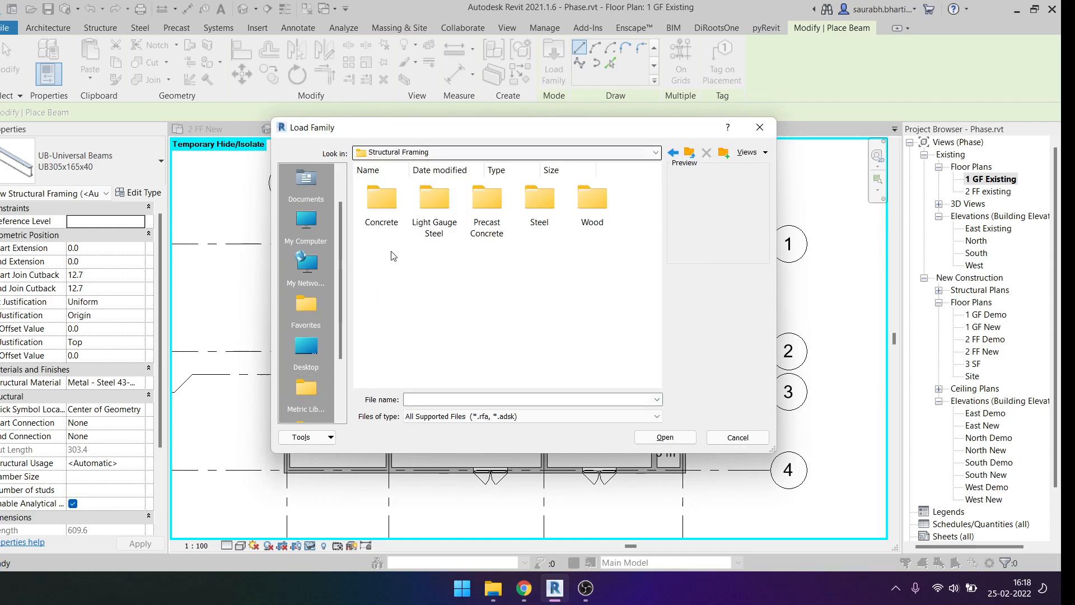
{"action": "double_click", "coordinate": [539, 201]}
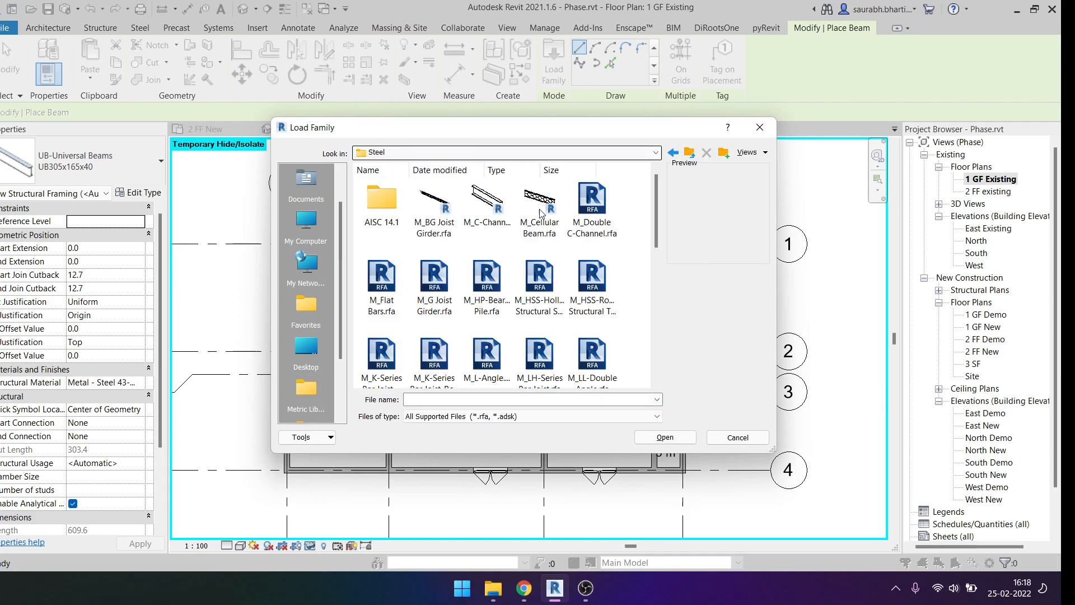
Step: Look through the steel framing families and try to load M_S Shapes.rfa from the AISC 14.1 folder
{"action": "left_click", "coordinate": [672, 156]}
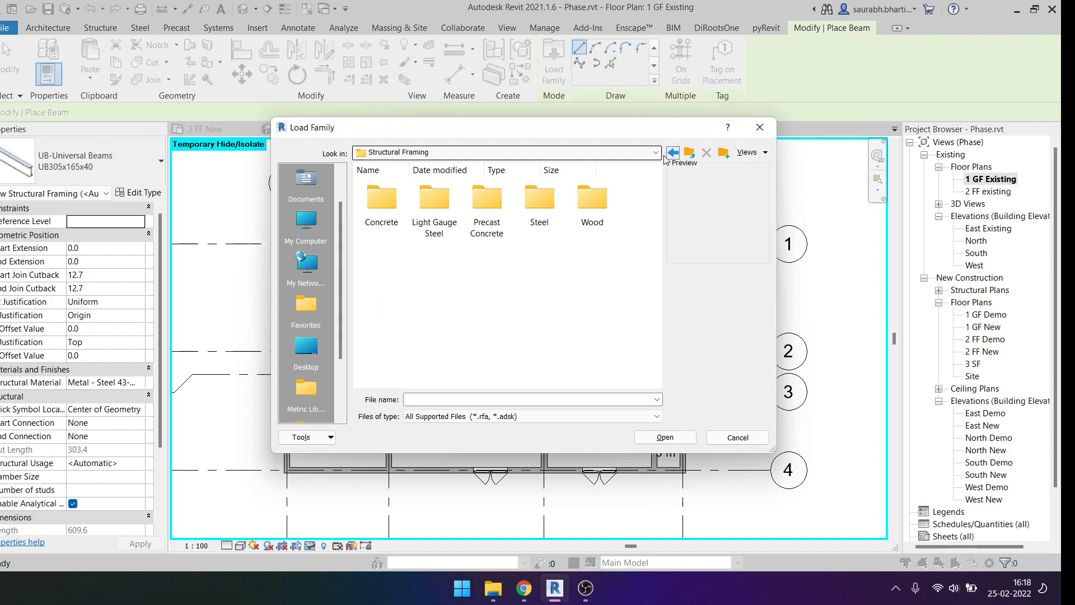
{"action": "double_click", "coordinate": [559, 229]}
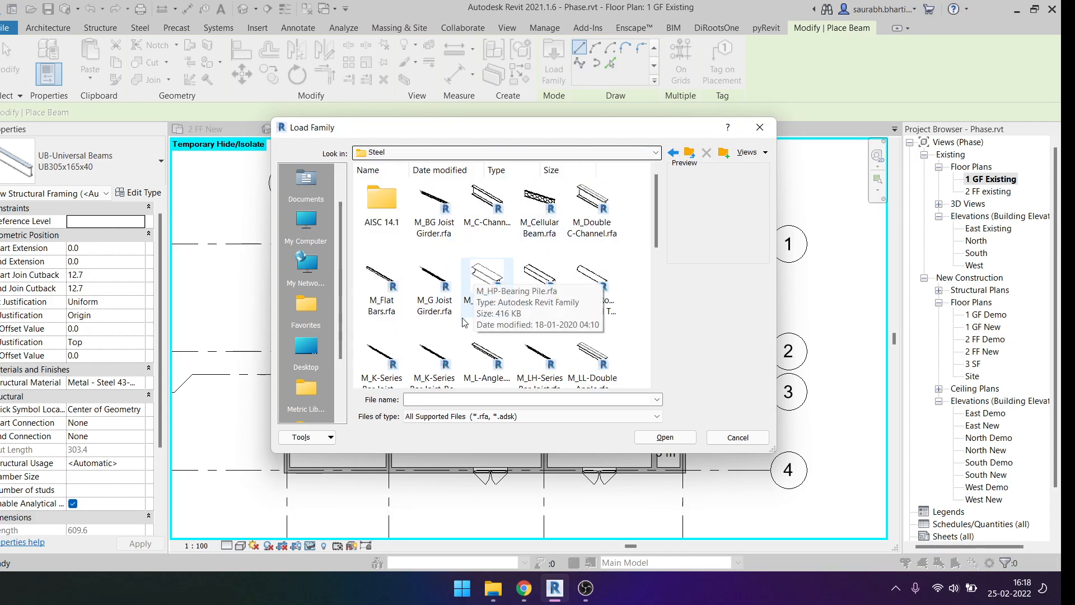
{"action": "scroll", "coordinate": [462, 320], "scroll_direction": "down", "scroll_amount": 2}
{"action": "scroll", "coordinate": [551, 319], "scroll_direction": "down", "scroll_amount": 3}
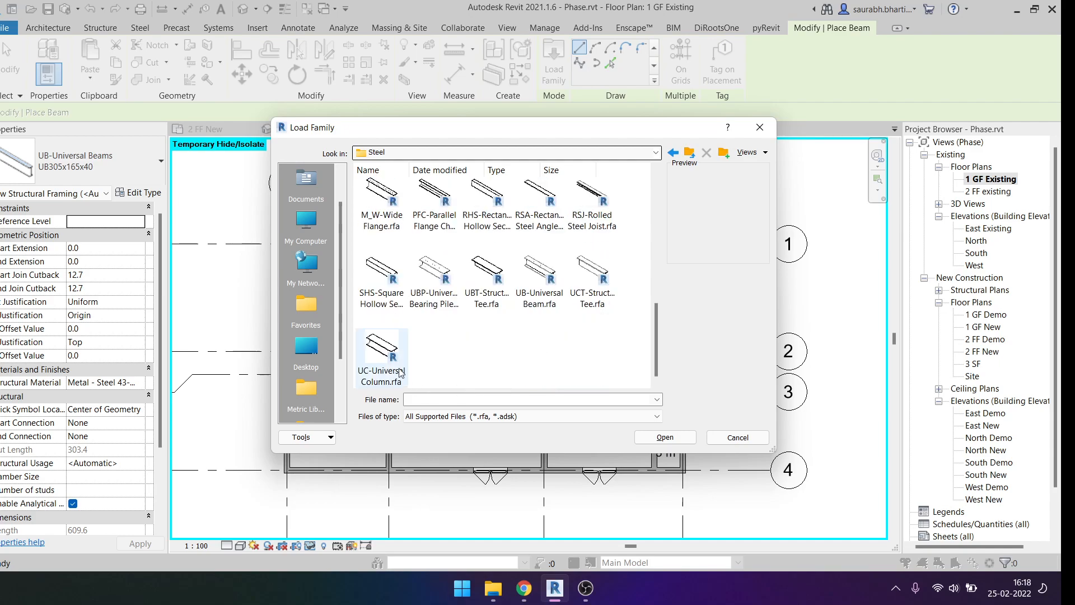
{"action": "left_click_drag", "start_coordinate": [654, 331], "coordinate": [642, 206]}
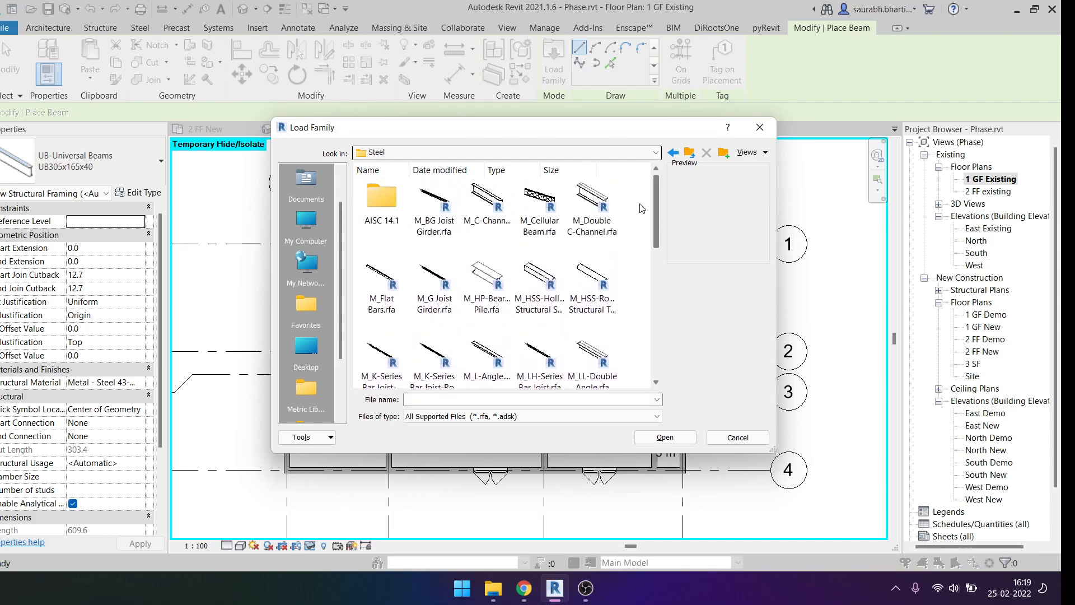
{"action": "left_click", "coordinate": [382, 204]}
{"action": "double_click", "coordinate": [386, 211]}
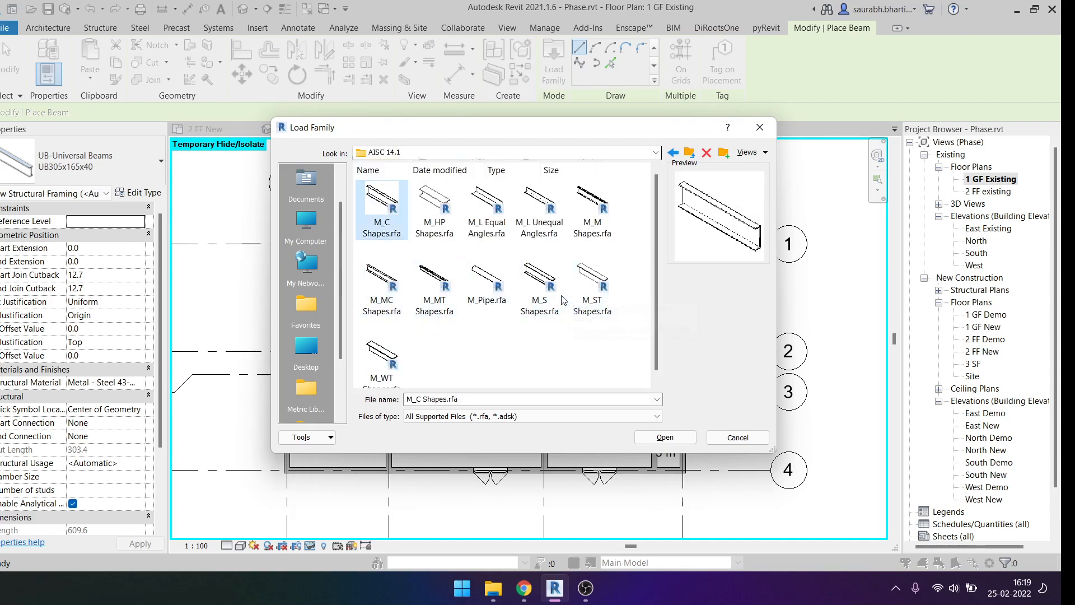
{"action": "double_click", "coordinate": [526, 291]}
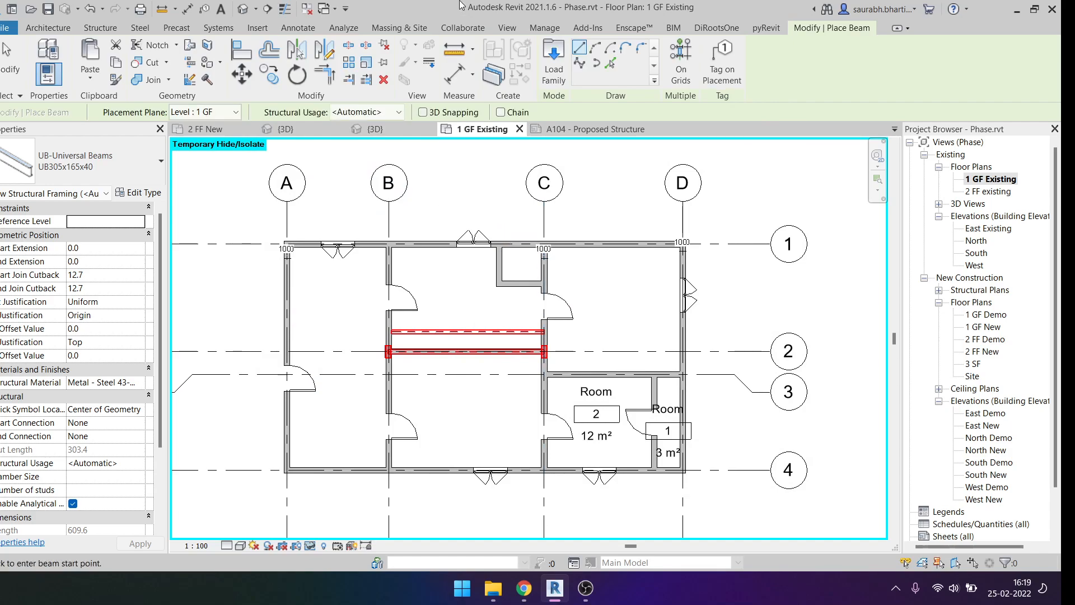
Step: Open the Autodesk online family library, browse to Structural Framing, search for "hss" and clear the search
{"action": "left_click", "coordinate": [50, 29]}
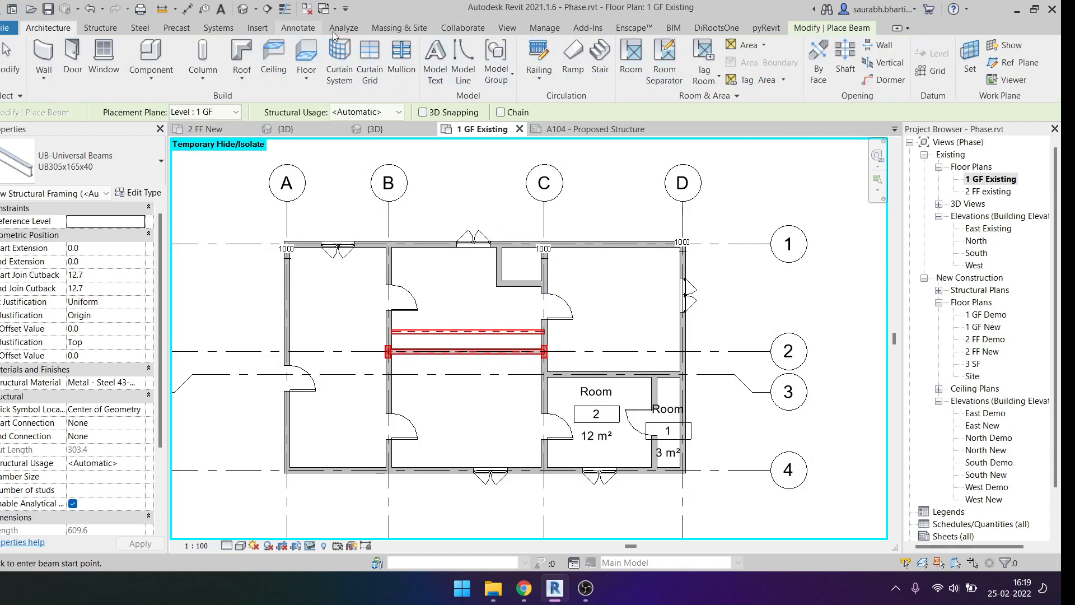
{"action": "left_click", "coordinate": [274, 31]}
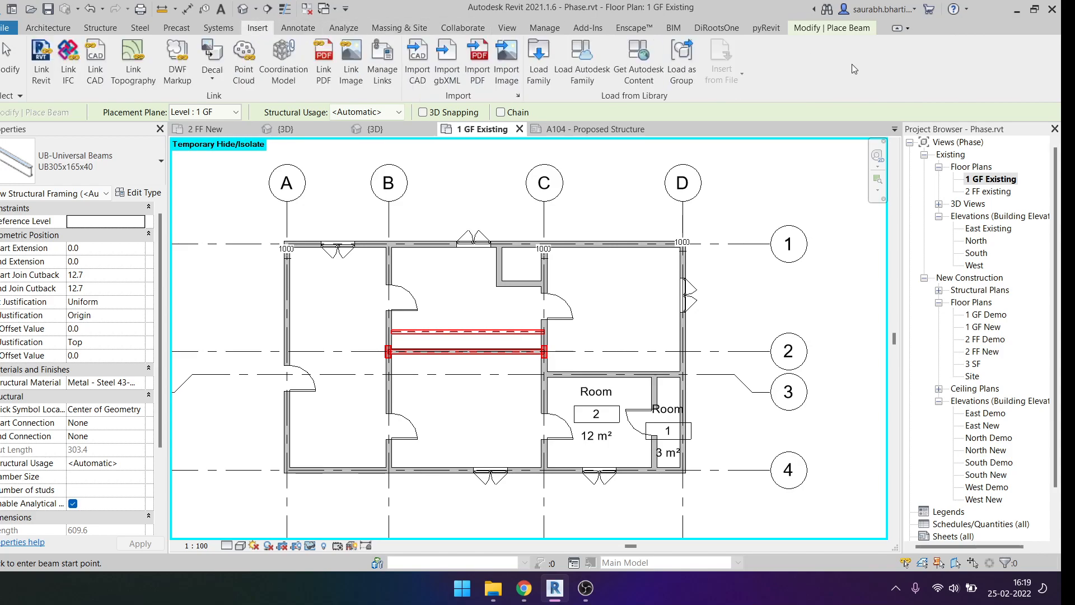
{"action": "left_click", "coordinate": [582, 56]}
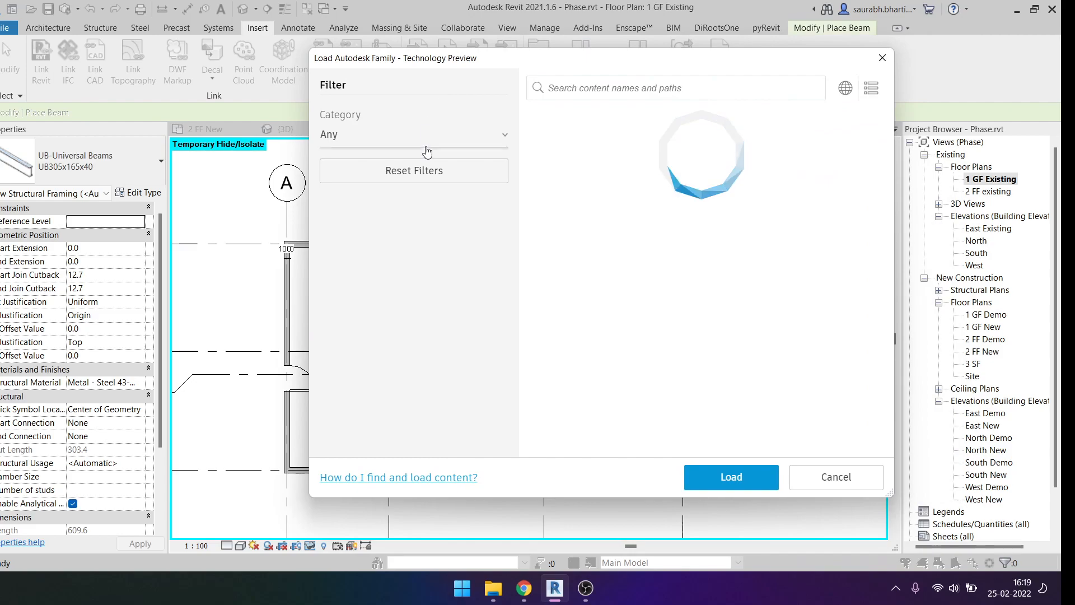
{"action": "scroll", "coordinate": [400, 363], "scroll_direction": "down", "scroll_amount": 8}
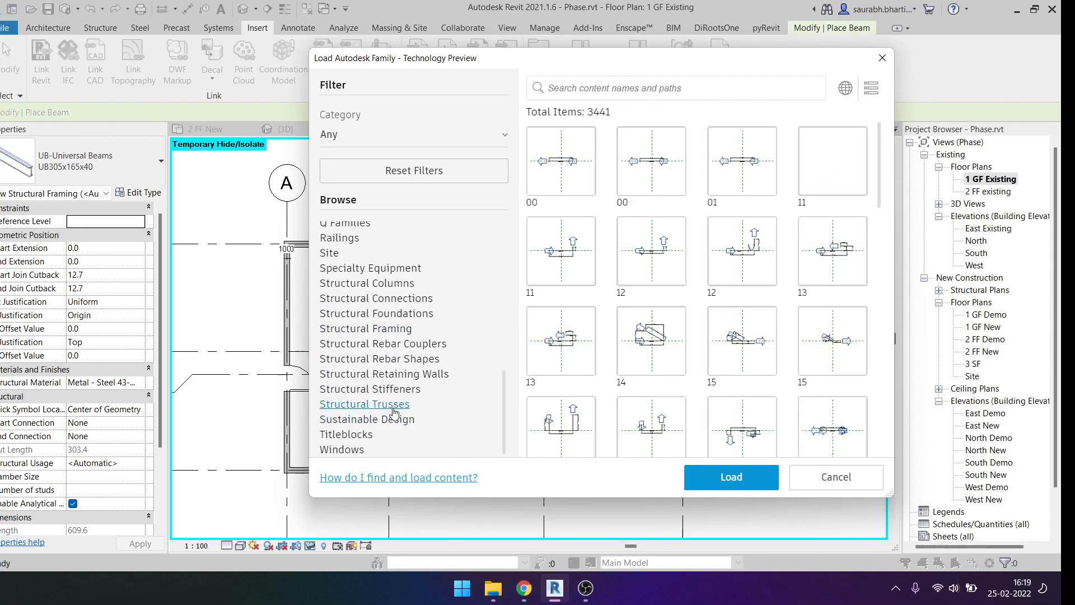
{"action": "left_click", "coordinate": [399, 329]}
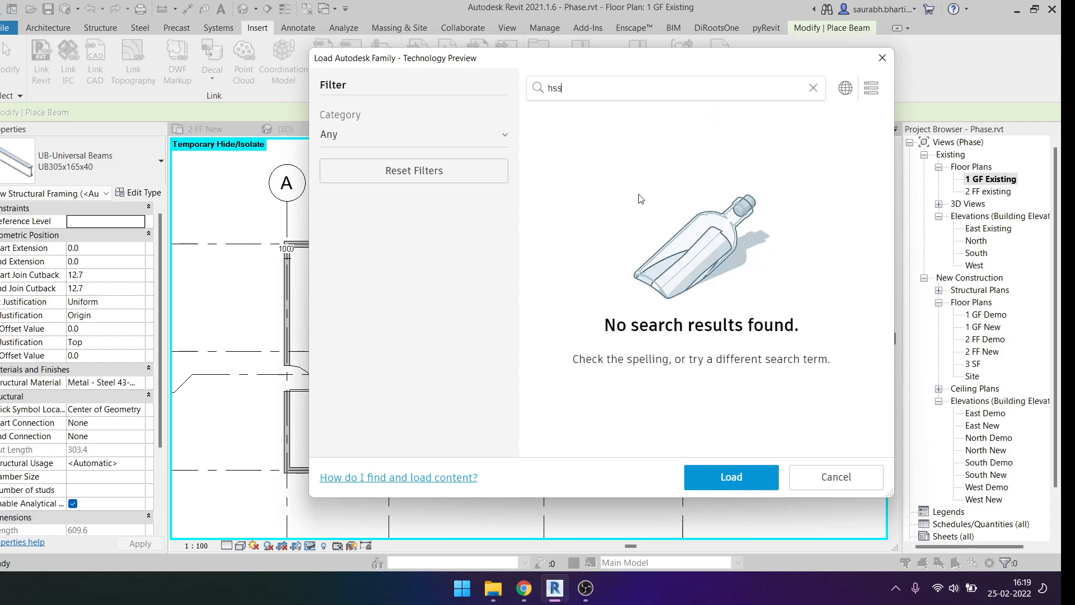
{"action": "left_click", "coordinate": [814, 88]}
Step: Examine the Structural Framing families in the online library for a suitable beam, then close the library
{"action": "scroll", "coordinate": [797, 309], "scroll_direction": "down", "scroll_amount": 10}
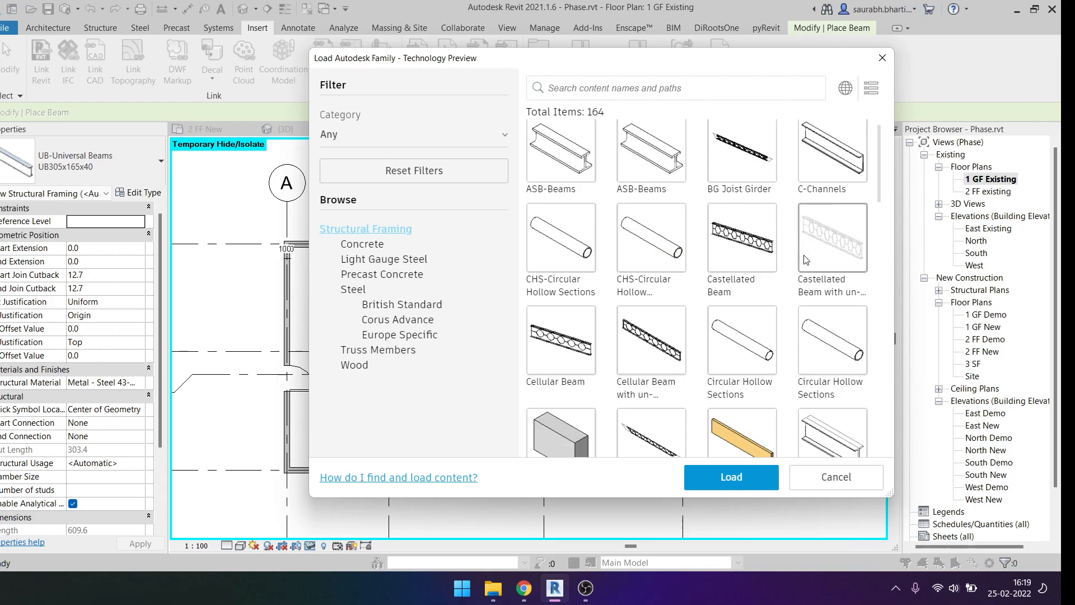
{"action": "scroll", "coordinate": [797, 309], "scroll_direction": "down", "scroll_amount": 10}
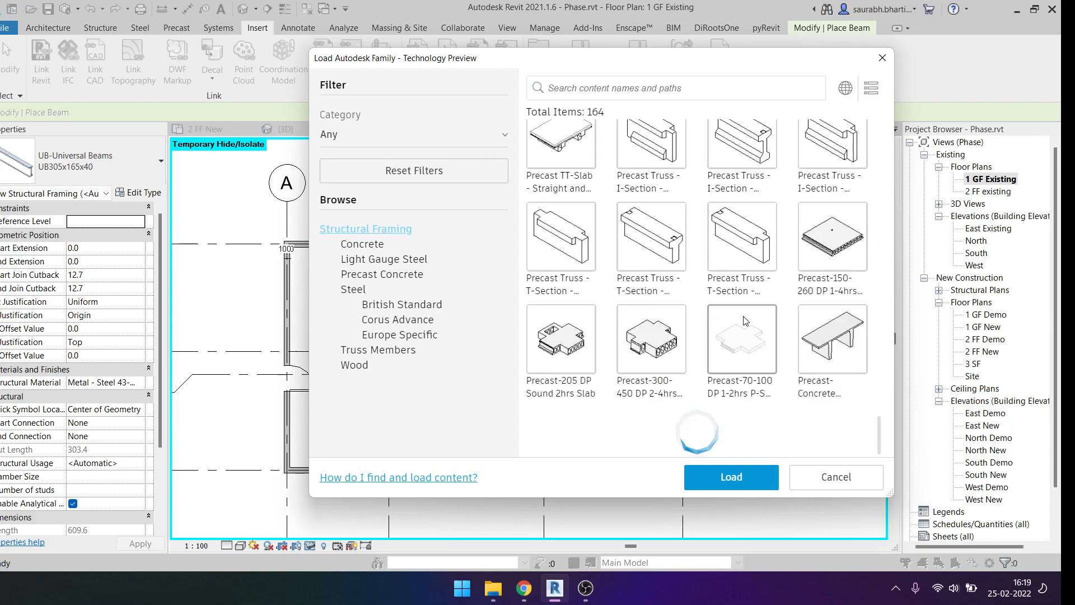
{"action": "scroll", "coordinate": [750, 319], "scroll_direction": "down", "scroll_amount": 3}
{"action": "scroll", "coordinate": [735, 312], "scroll_direction": "up", "scroll_amount": 10}
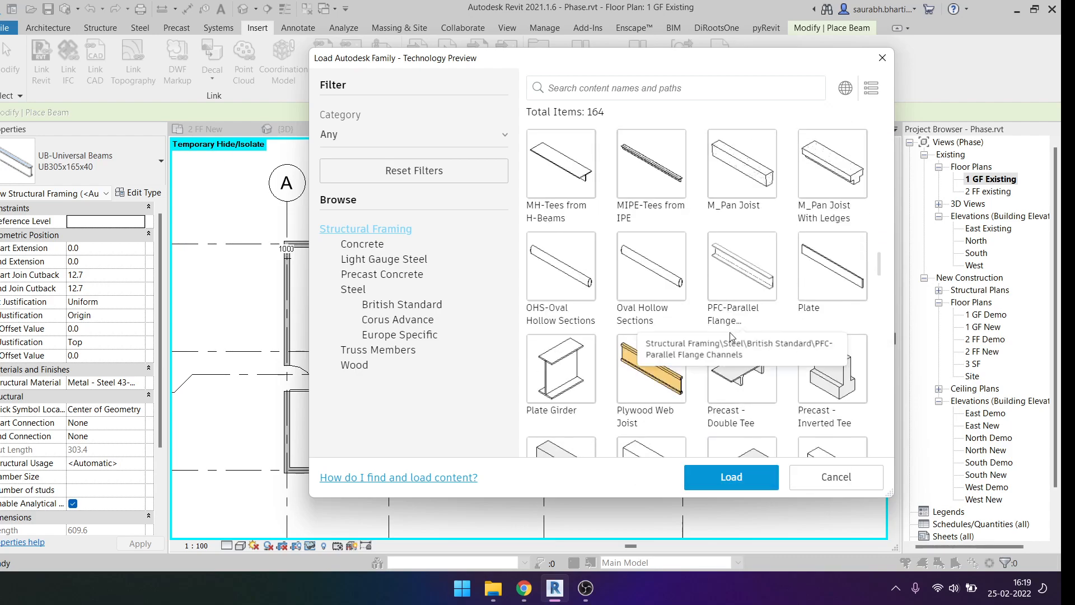
{"action": "scroll", "coordinate": [734, 330], "scroll_direction": "up", "scroll_amount": 3}
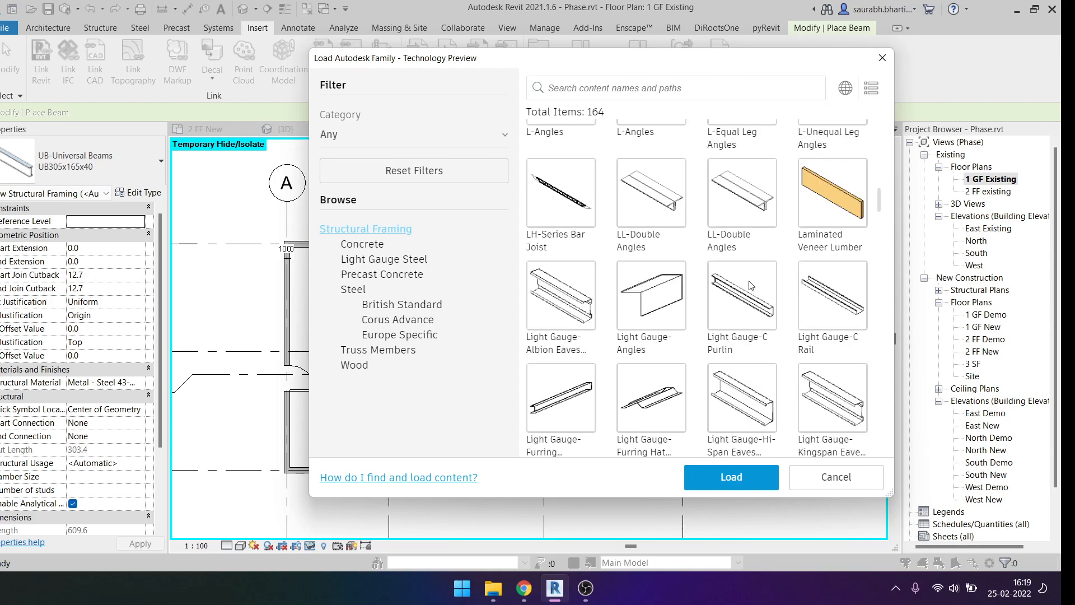
{"action": "scroll", "coordinate": [728, 272], "scroll_direction": "up", "scroll_amount": 5}
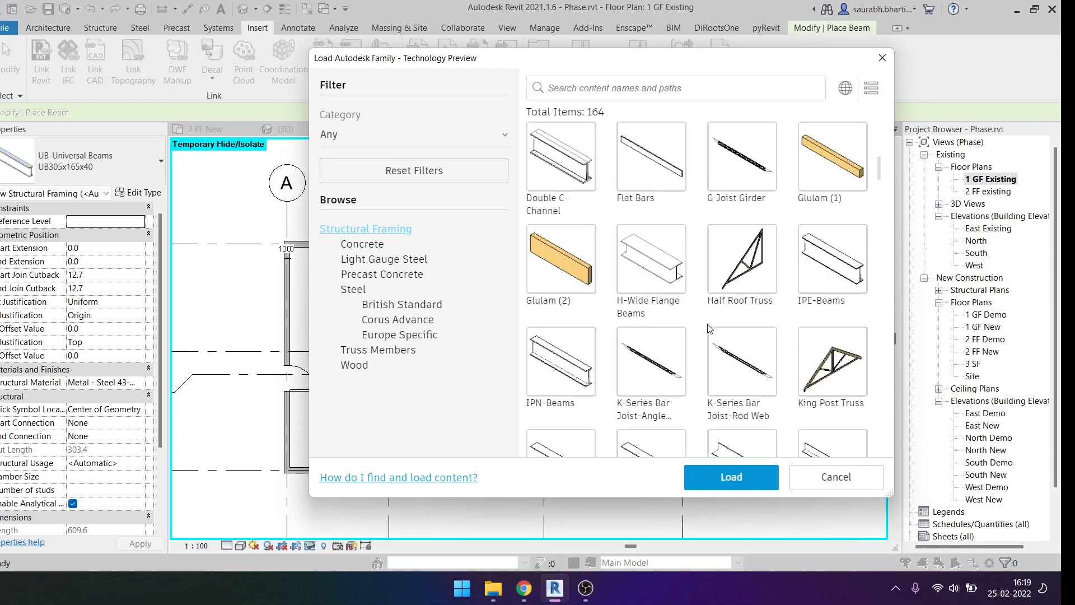
{"action": "scroll", "coordinate": [688, 336], "scroll_direction": "up", "scroll_amount": 5}
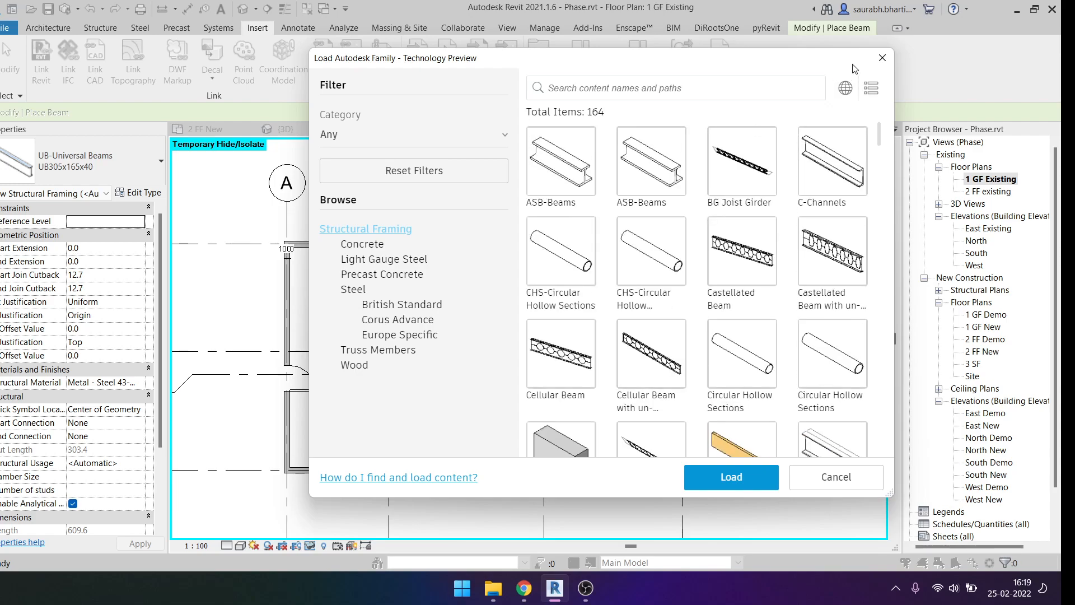
{"action": "left_click", "coordinate": [881, 57]}
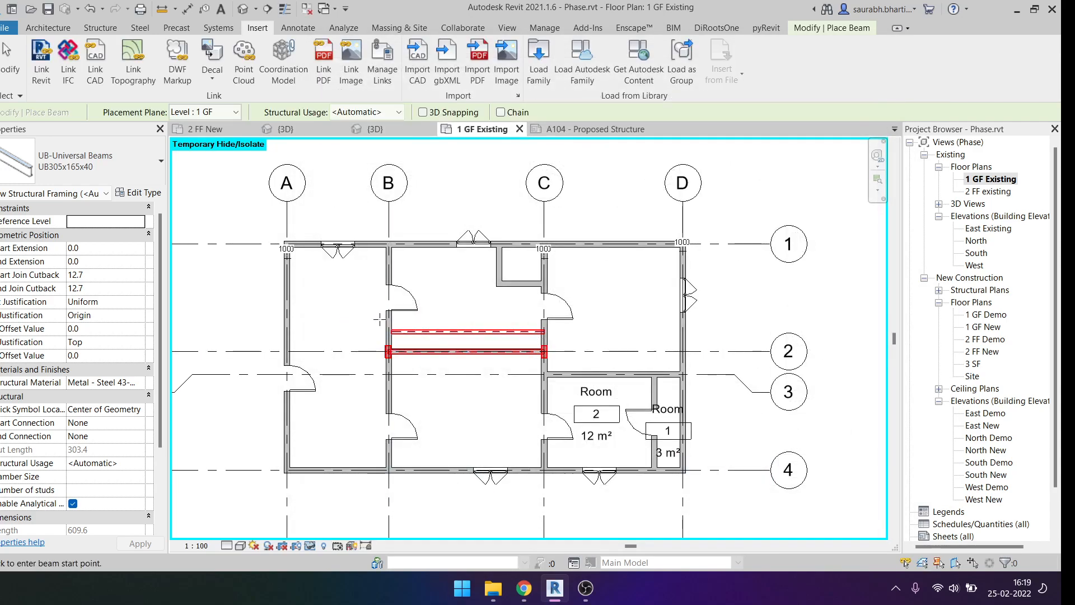
Step: Look at the available beam types and the type properties of the UB305x165x40 universal beam without changing them
{"action": "left_click", "coordinate": [115, 178]}
{"action": "left_click", "coordinate": [42, 239]}
{"action": "scroll", "coordinate": [396, 273], "scroll_direction": "up", "scroll_amount": 3}
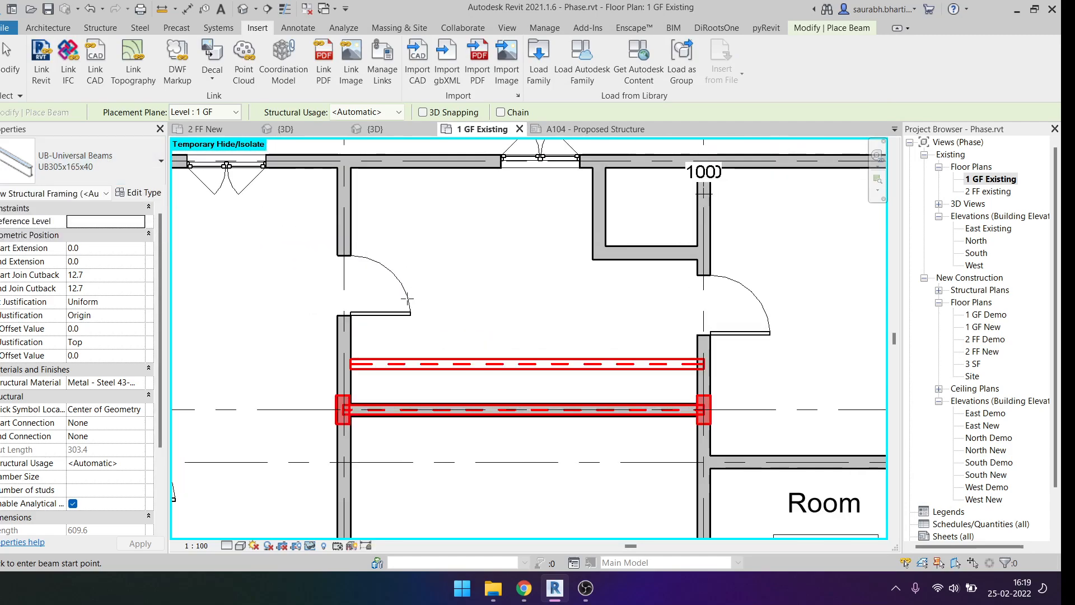
{"action": "left_click", "coordinate": [133, 192]}
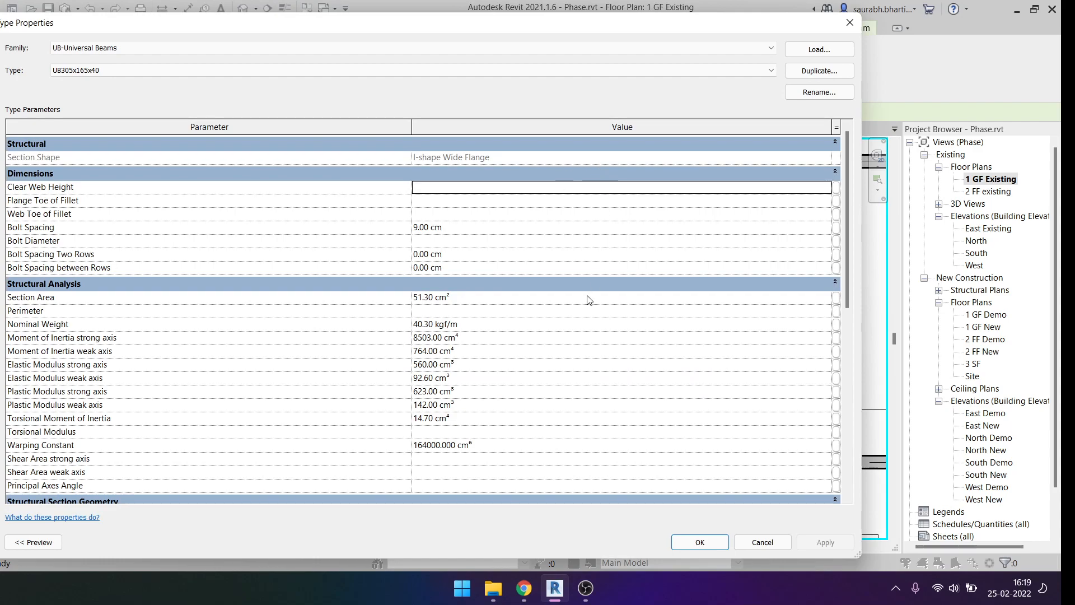
{"action": "key", "text": "Escape"}
{"action": "left_click", "coordinate": [70, 176]}
{"action": "left_click", "coordinate": [73, 173]}
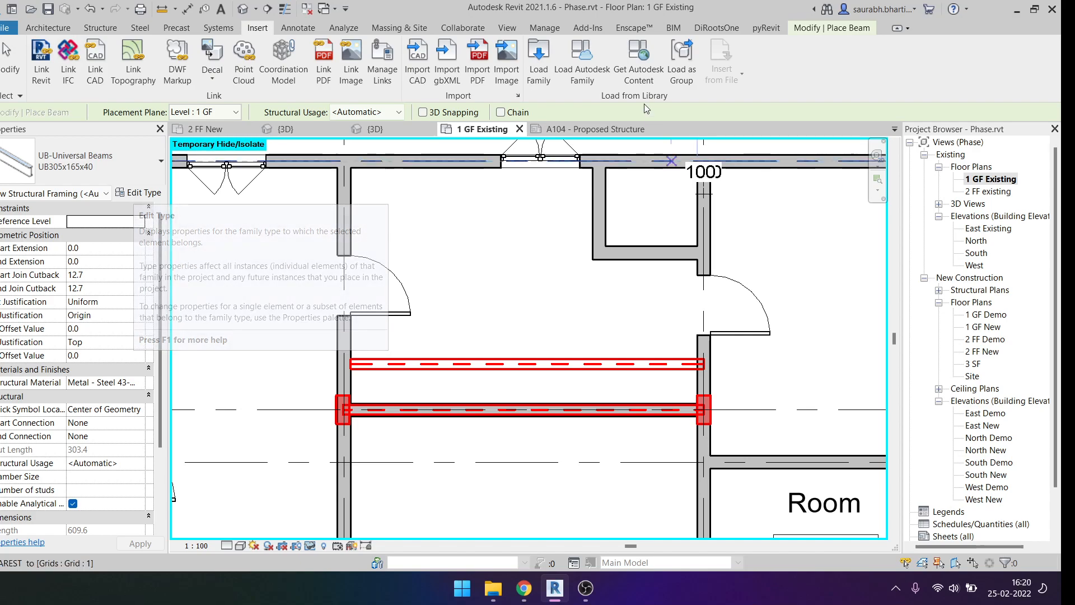
Step: Reopen the Structural Framing Steel folder for loading a family and show its files as large icons
{"action": "left_click", "coordinate": [540, 62]}
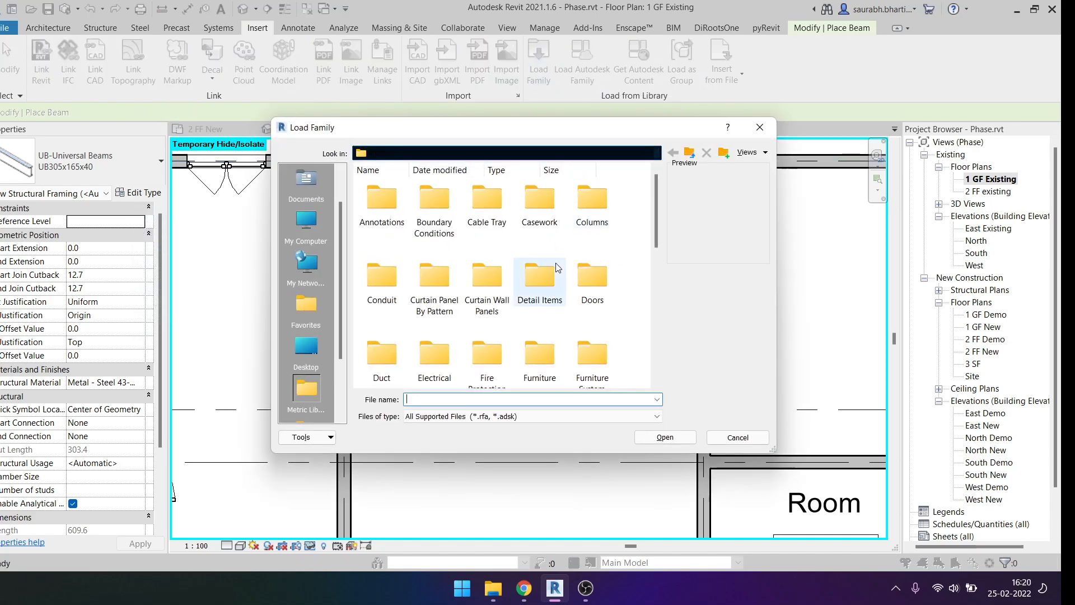
{"action": "scroll", "coordinate": [553, 344], "scroll_direction": "down", "scroll_amount": 5}
{"action": "double_click", "coordinate": [376, 292]}
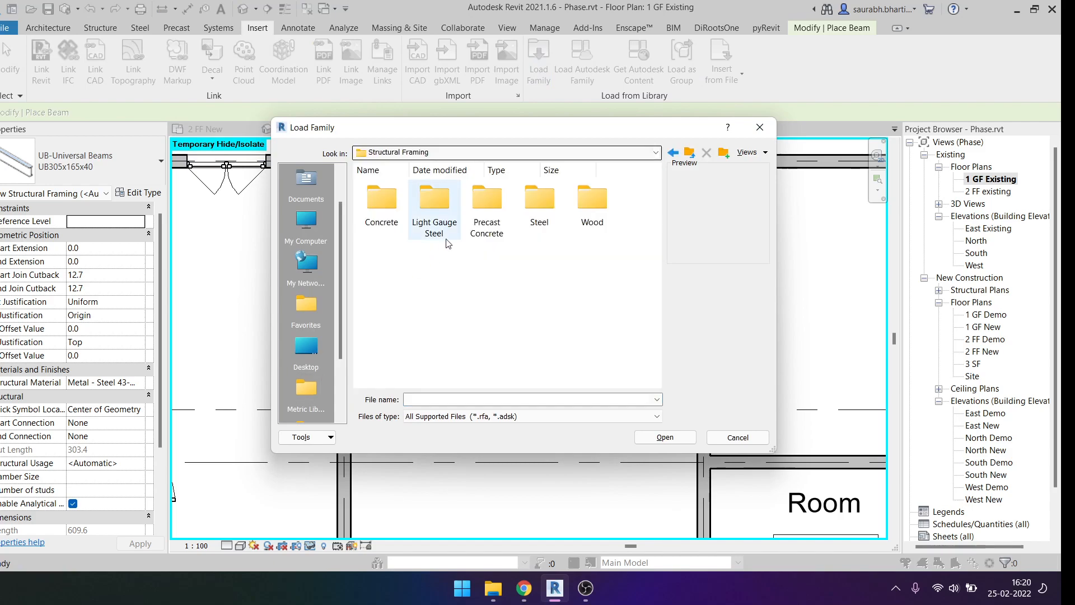
{"action": "double_click", "coordinate": [542, 218]}
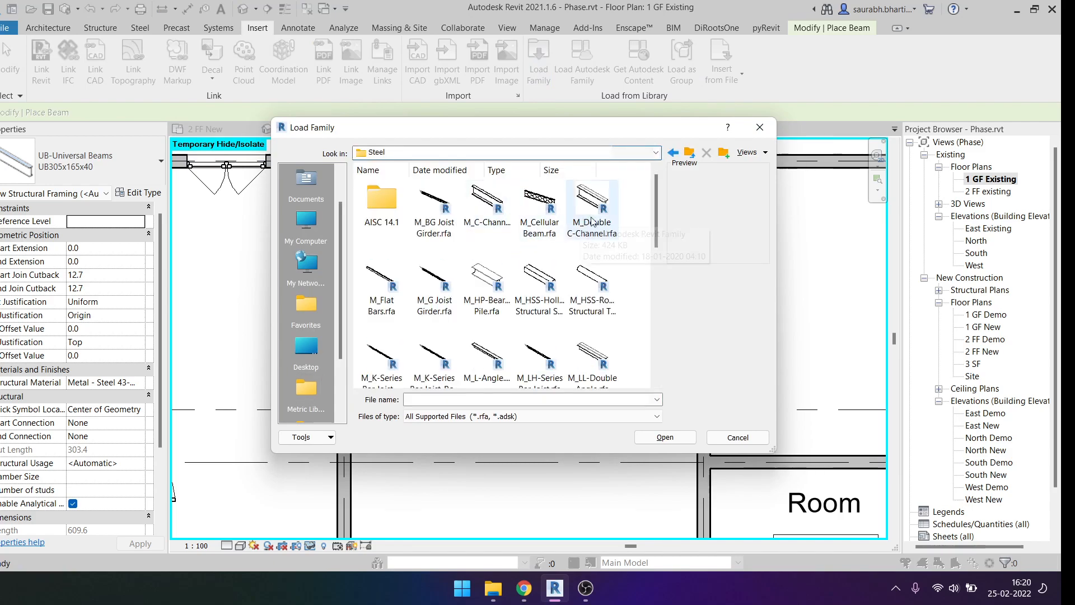
{"action": "scroll", "coordinate": [491, 311], "scroll_direction": "down", "scroll_amount": 1}
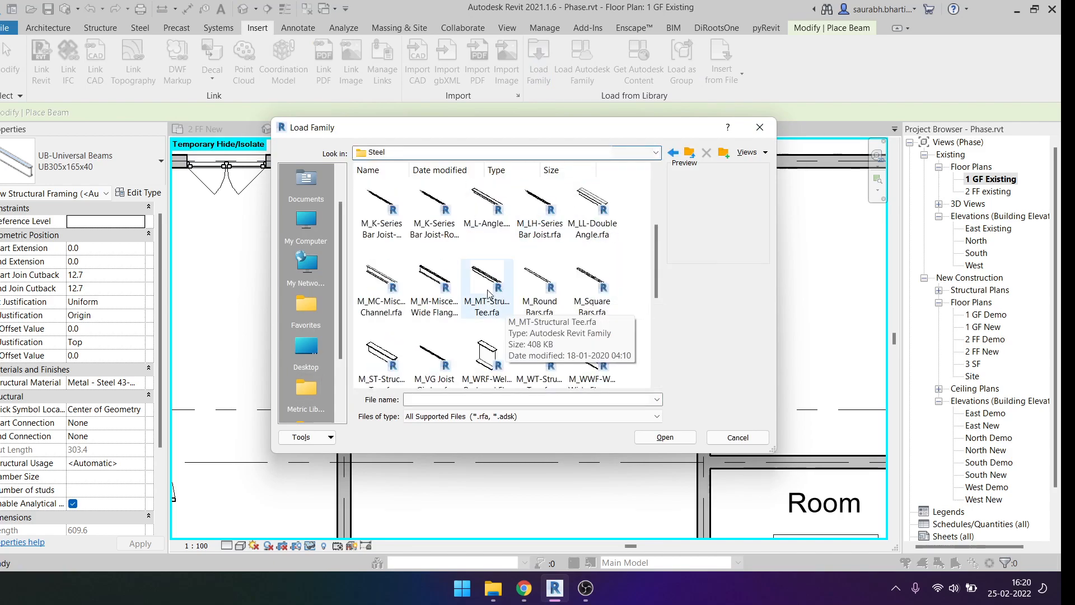
{"action": "right_click", "coordinate": [626, 256]}
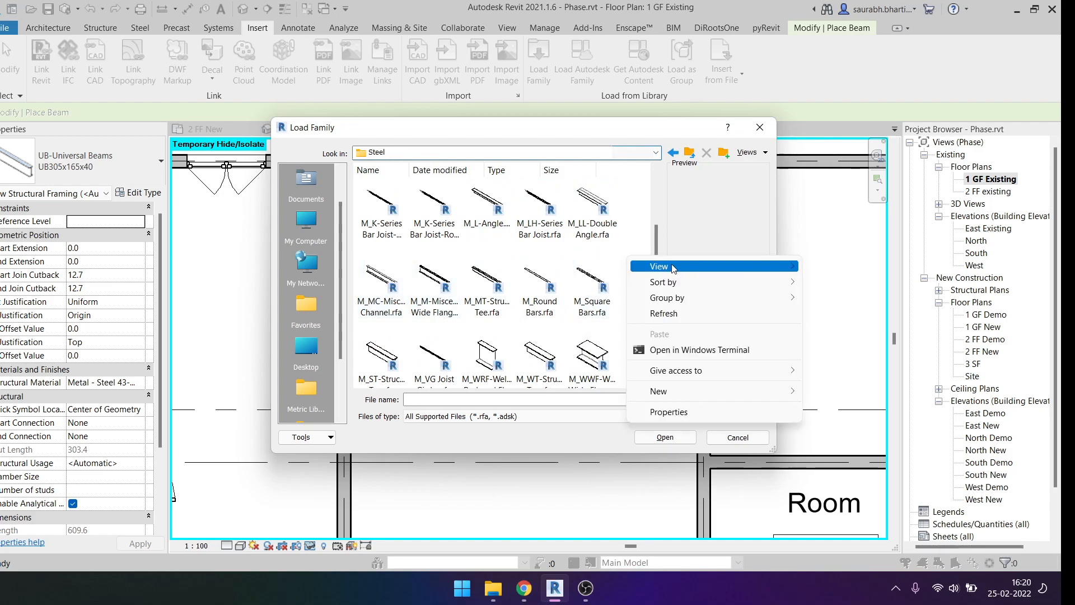
{"action": "mouse_move", "coordinate": [763, 267]}
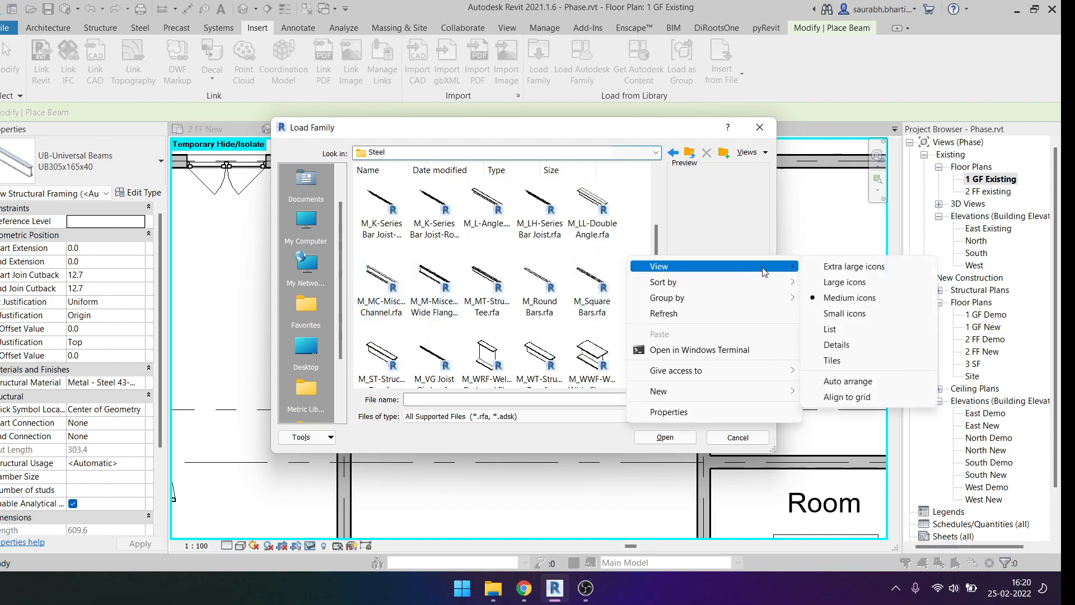
{"action": "left_click", "coordinate": [826, 273]}
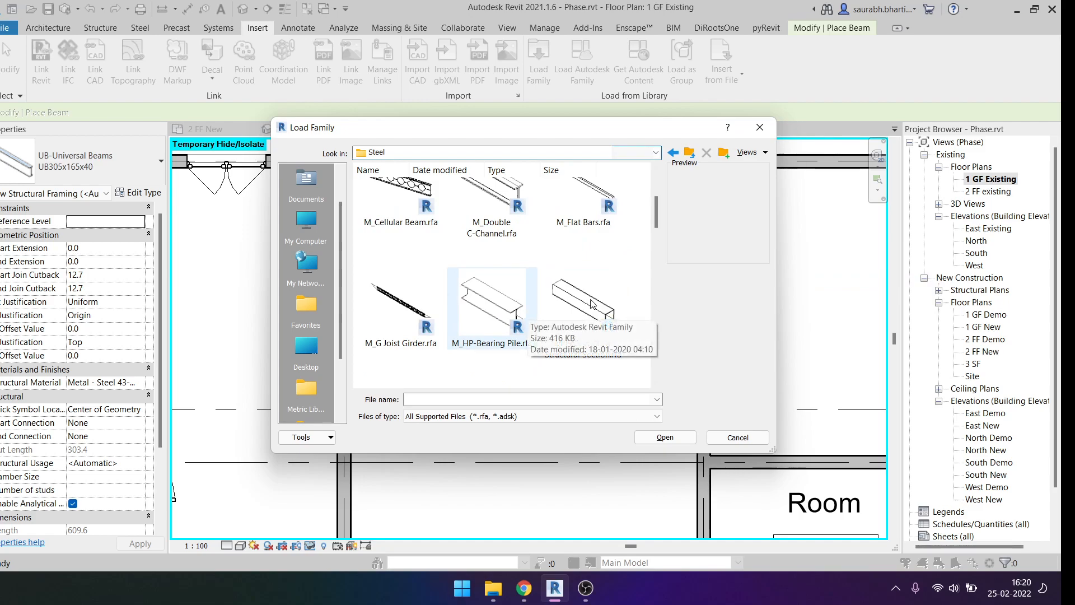
Step: Load the M_HSS-Hollow Structural Section family with the type HSS44.5X44.5X4.8 from the Steel folder
{"action": "left_click", "coordinate": [583, 330]}
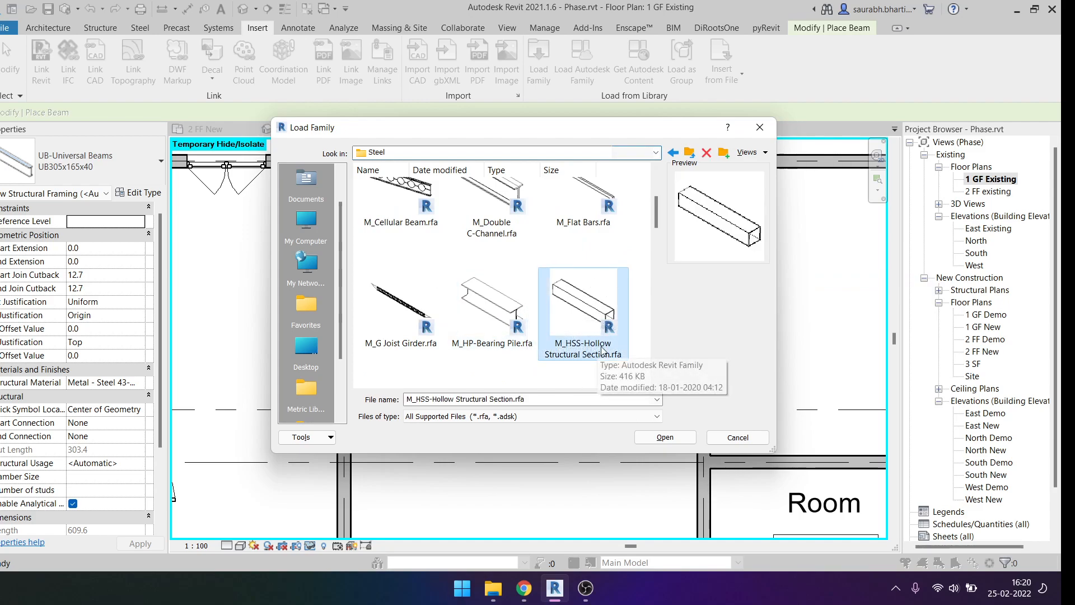
{"action": "left_click", "coordinate": [664, 437]}
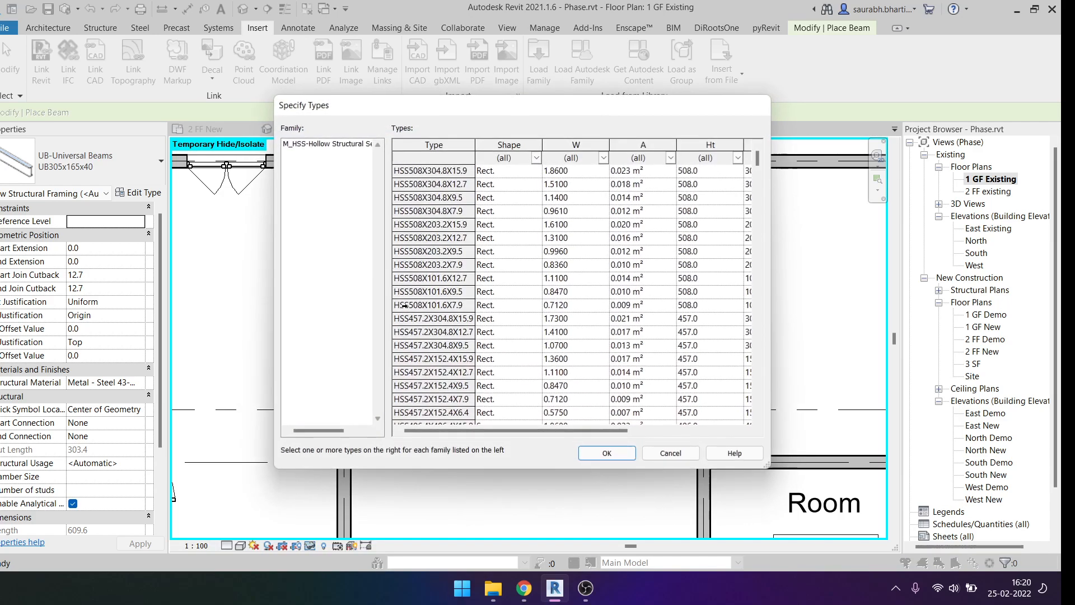
{"action": "scroll", "coordinate": [502, 193], "scroll_direction": "down", "scroll_amount": 20}
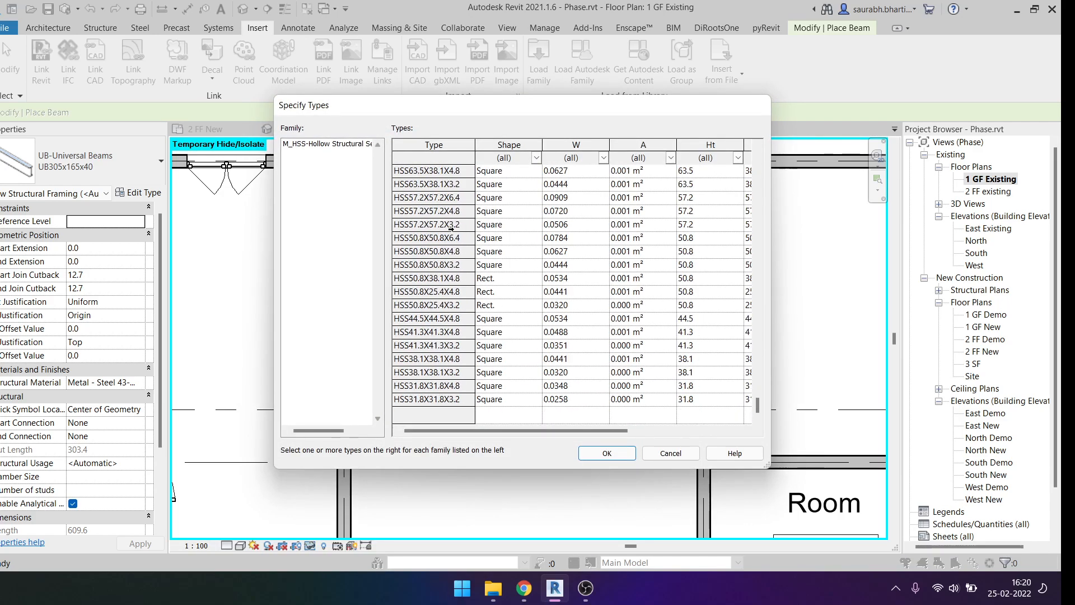
{"action": "scroll", "coordinate": [456, 235], "scroll_direction": "up", "scroll_amount": 20}
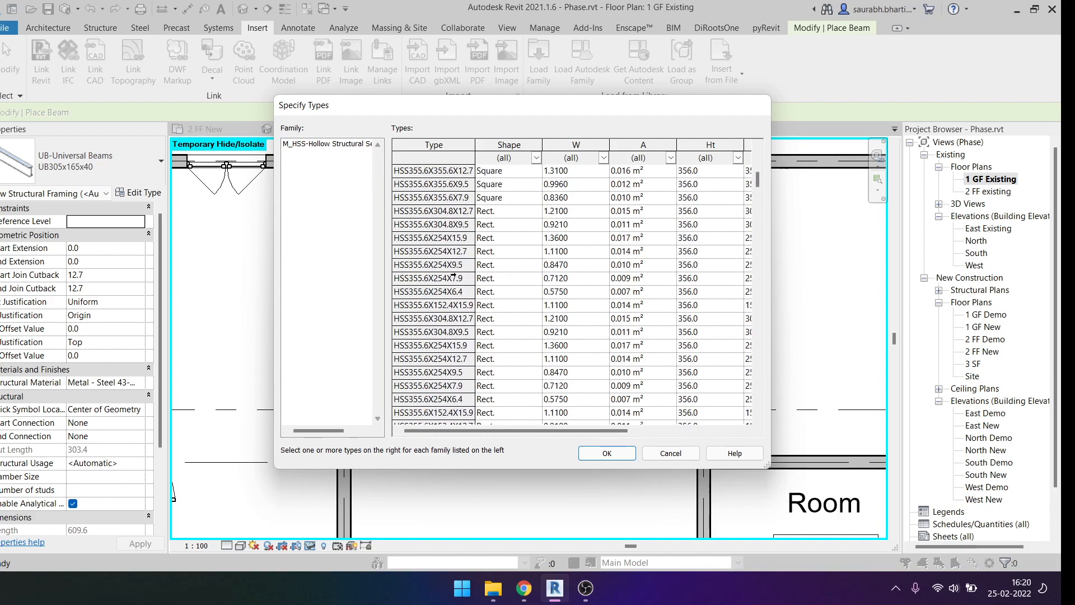
{"action": "scroll", "coordinate": [453, 278], "scroll_direction": "up", "scroll_amount": 10}
{"action": "left_click", "coordinate": [439, 253]}
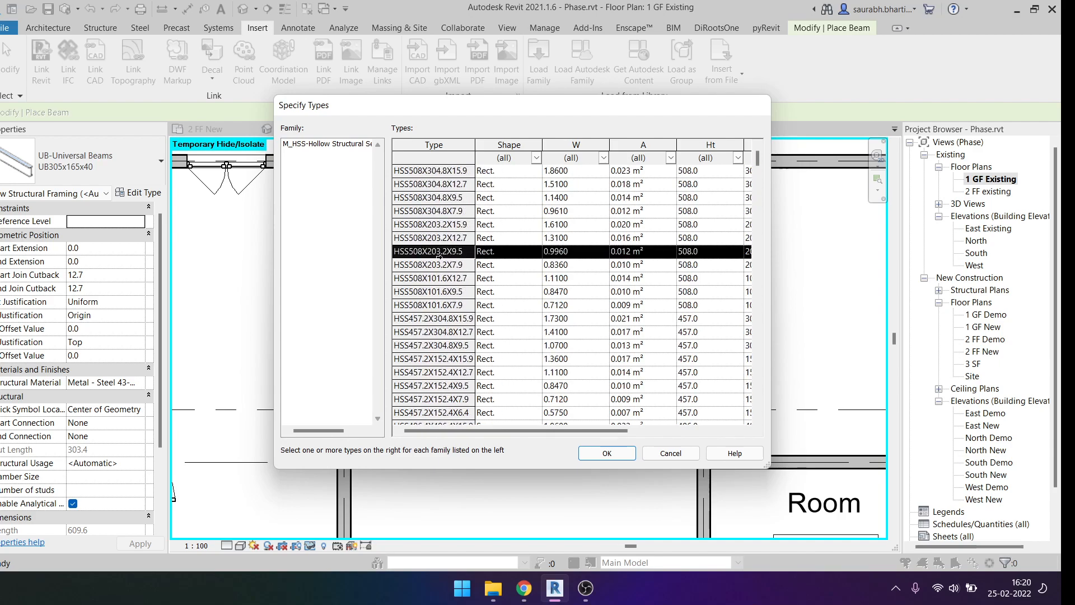
{"action": "scroll", "coordinate": [453, 319], "scroll_direction": "down", "scroll_amount": 20}
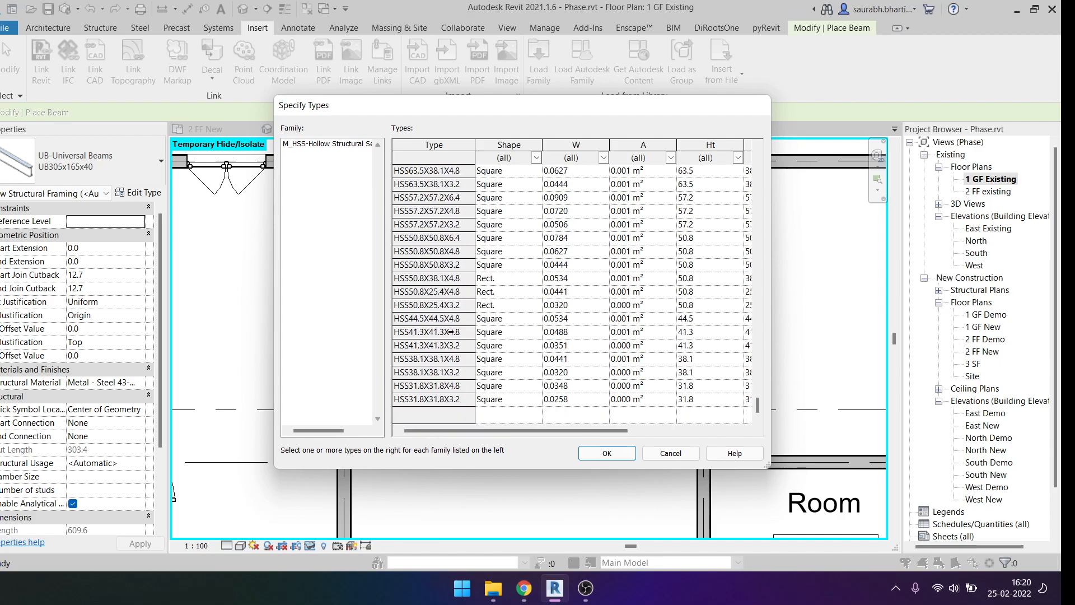
{"action": "left_click", "coordinate": [452, 319]}
{"action": "left_click", "coordinate": [597, 454]}
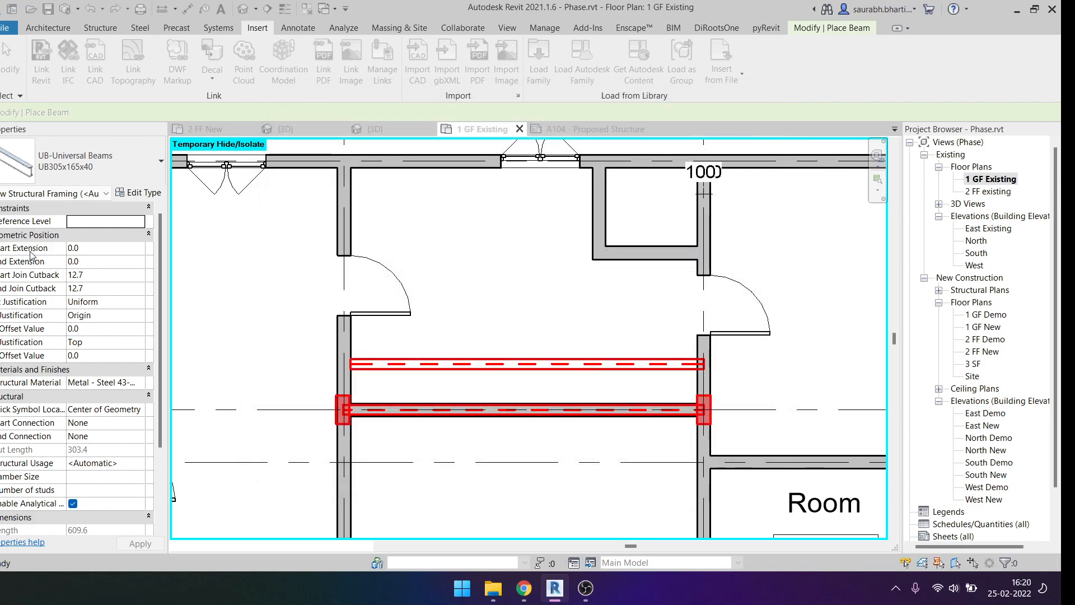
Step: Duplicate the hollow section type as "My HSS", keeping its dimensions
{"action": "left_click", "coordinate": [140, 193]}
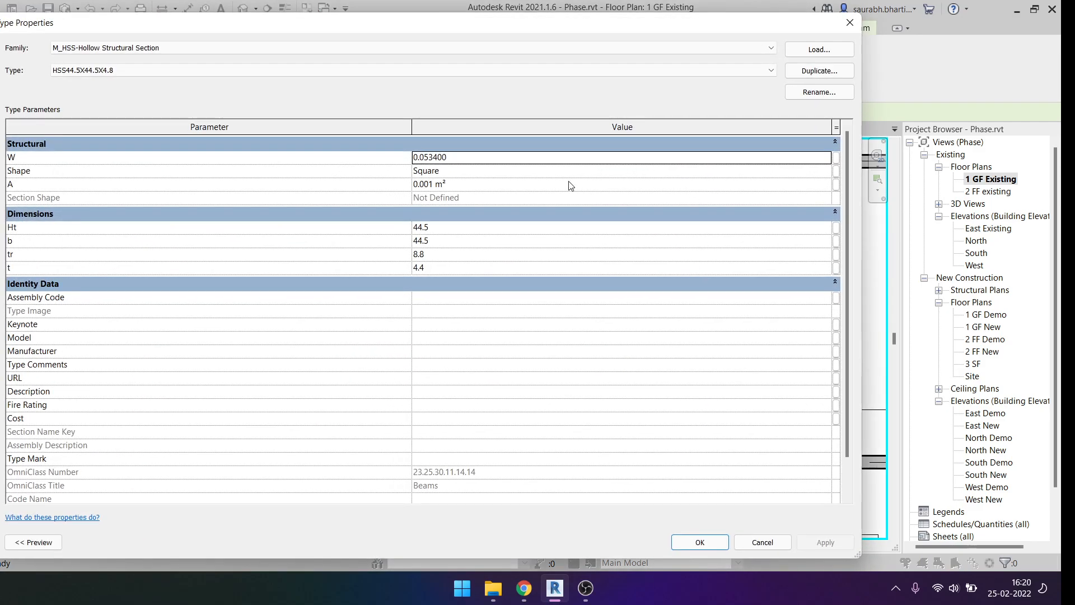
{"action": "left_click", "coordinate": [439, 240]}
{"action": "left_click", "coordinate": [819, 71]}
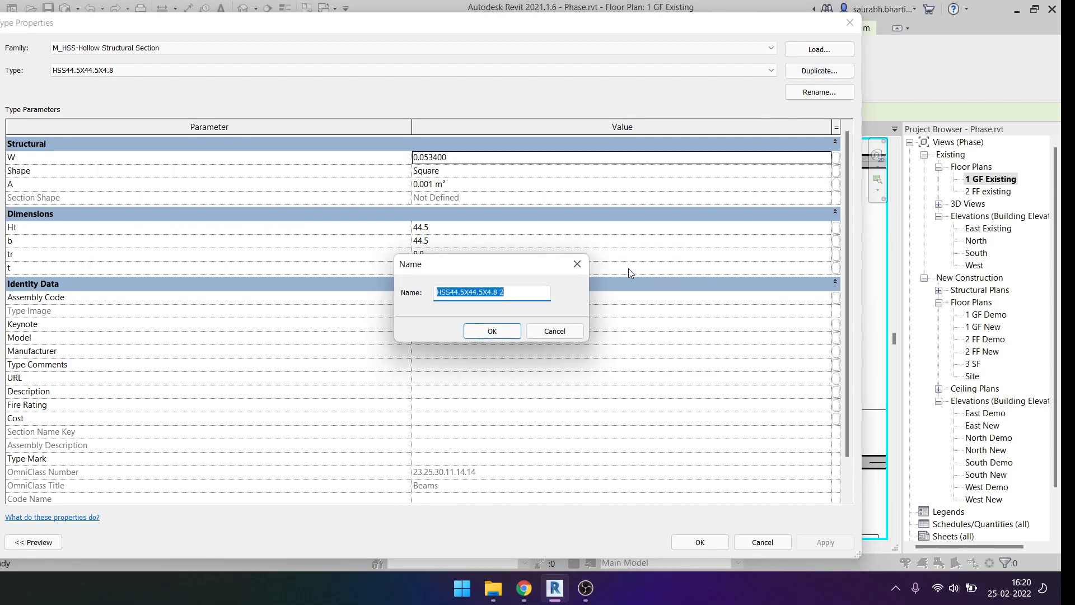
{"action": "type", "text": "My HSS"}
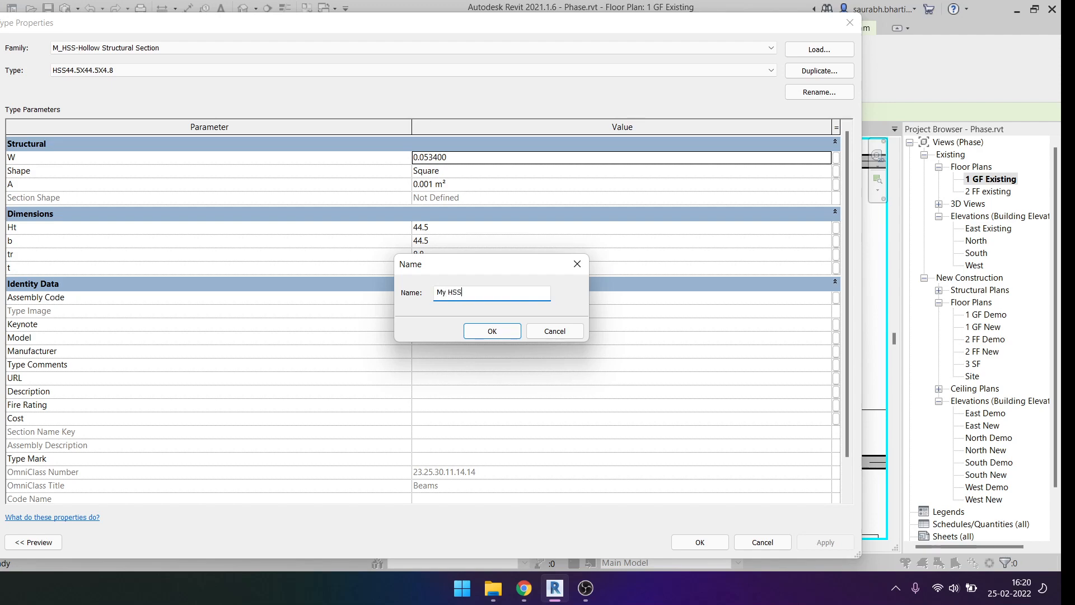
{"action": "left_click", "coordinate": [502, 328]}
{"action": "left_click", "coordinate": [480, 254]}
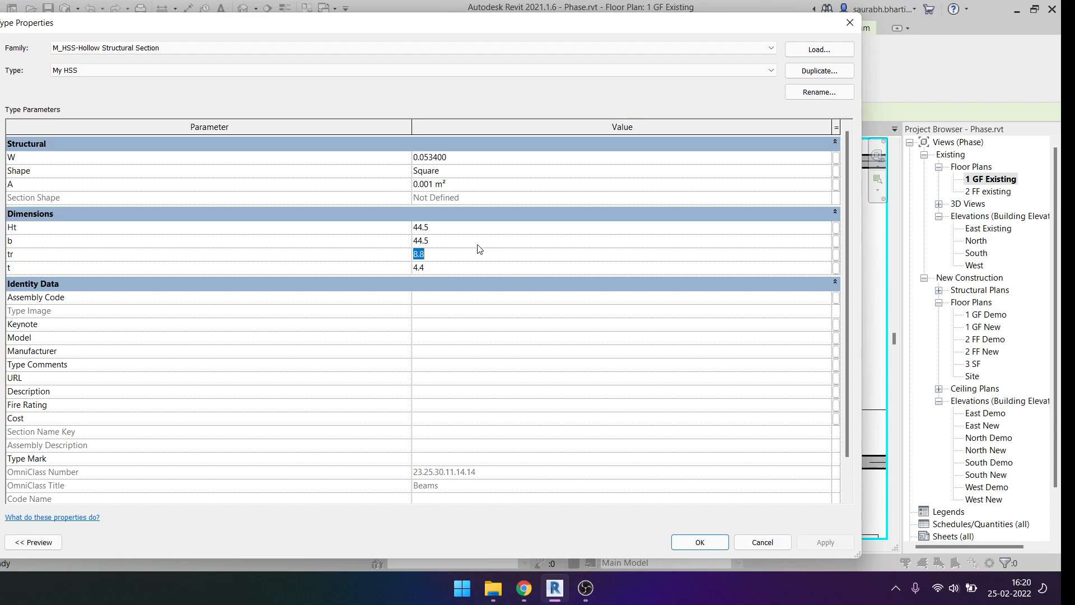
{"action": "left_click", "coordinate": [476, 267]}
{"action": "left_click", "coordinate": [706, 542]}
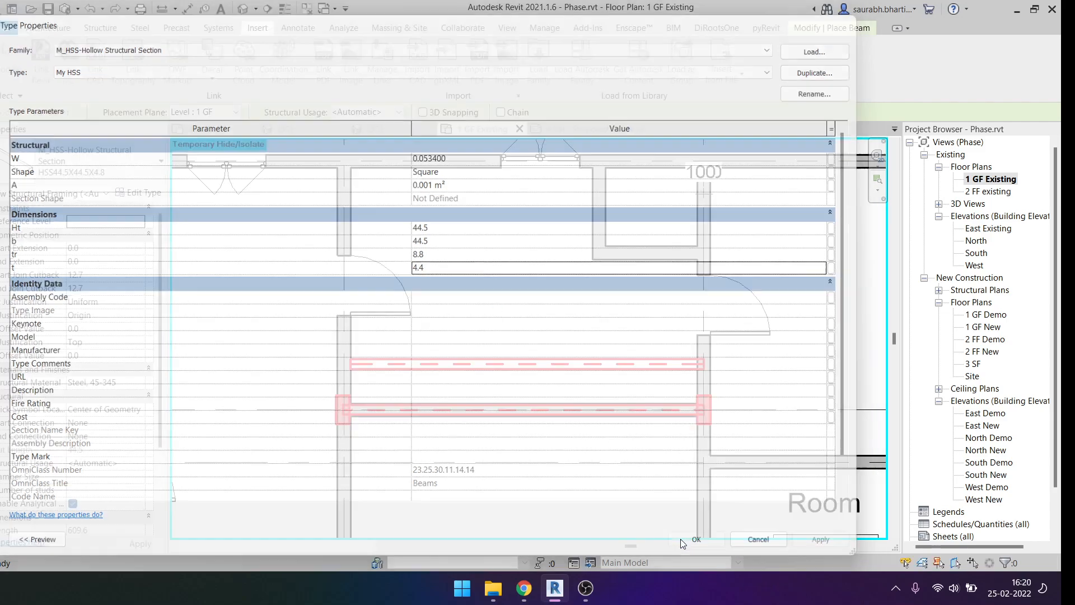
Step: Draw a horizontal My HSS beam across the upper middle room, from the wall on grid B to the wall on grid C
{"action": "scroll", "coordinate": [559, 222], "scroll_direction": "down", "scroll_amount": 2}
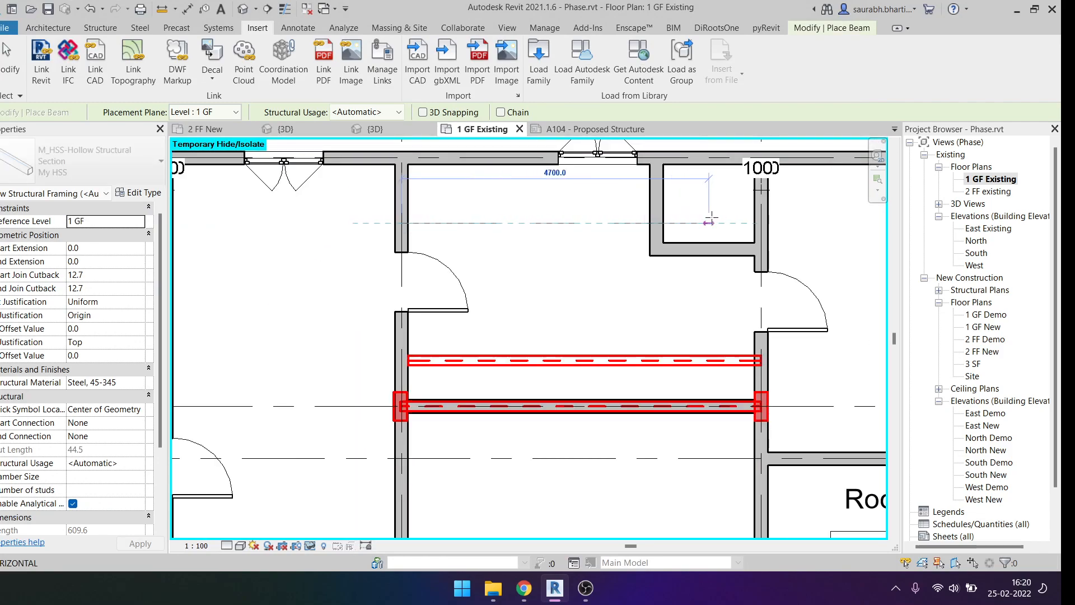
{"action": "left_click", "coordinate": [762, 223]}
{"action": "key", "text": "Escape"}
{"action": "key", "text": "Escape"}
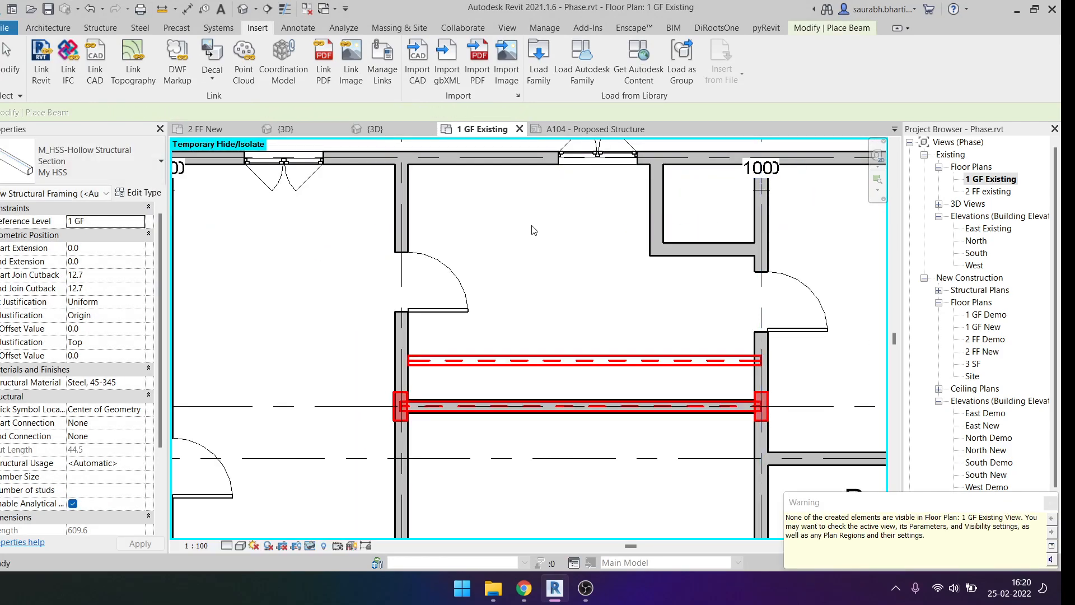
Step: Open the 3D view and temporarily hide the roof parts to look for the beam inside the building
{"action": "scroll", "coordinate": [494, 252], "scroll_direction": "down", "scroll_amount": 3}
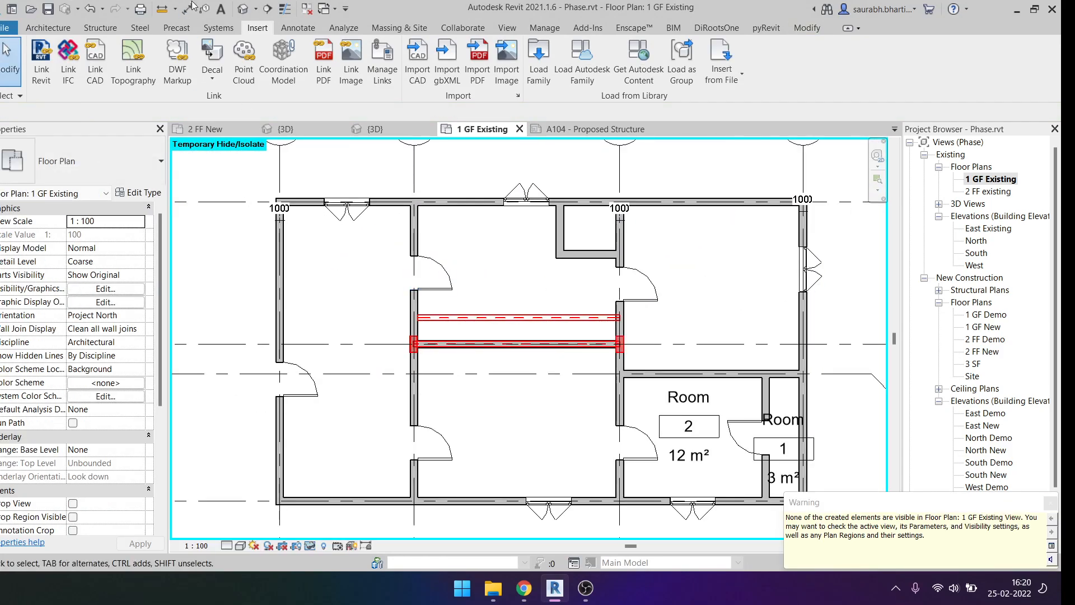
{"action": "left_click", "coordinate": [242, 8]}
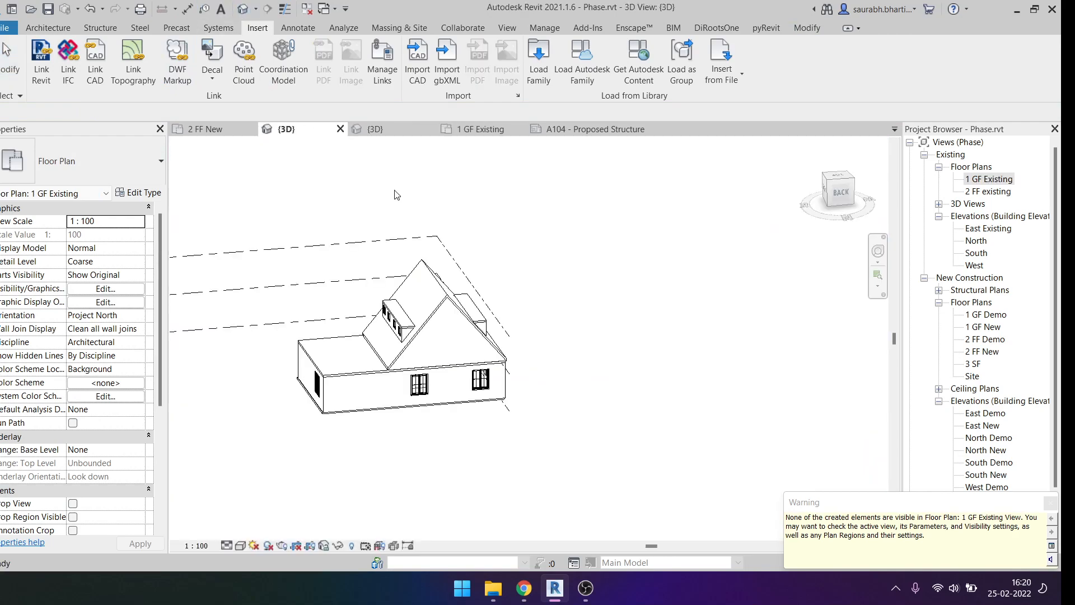
{"action": "left_click", "coordinate": [438, 328]}
{"action": "key", "text": "h"}
{"action": "key", "text": "h"}
{"action": "left_click", "coordinate": [428, 293]}
{"action": "key", "text": "h"}
{"action": "left_click", "coordinate": [427, 357]}
{"action": "key", "text": "h"}
{"action": "key", "text": "h"}
{"action": "scroll", "coordinate": [418, 360], "scroll_direction": "up", "scroll_amount": 4}
{"action": "scroll", "coordinate": [418, 360], "scroll_direction": "down", "scroll_amount": 2}
{"action": "middle_click_drag", "start_coordinate": [466, 415], "coordinate": [459, 449], "text": "shift"}
Step: Undo the temporary hiding in the 3D view and return to the 1 GF Existing floor plan
{"action": "key", "text": "ctrl+z"}
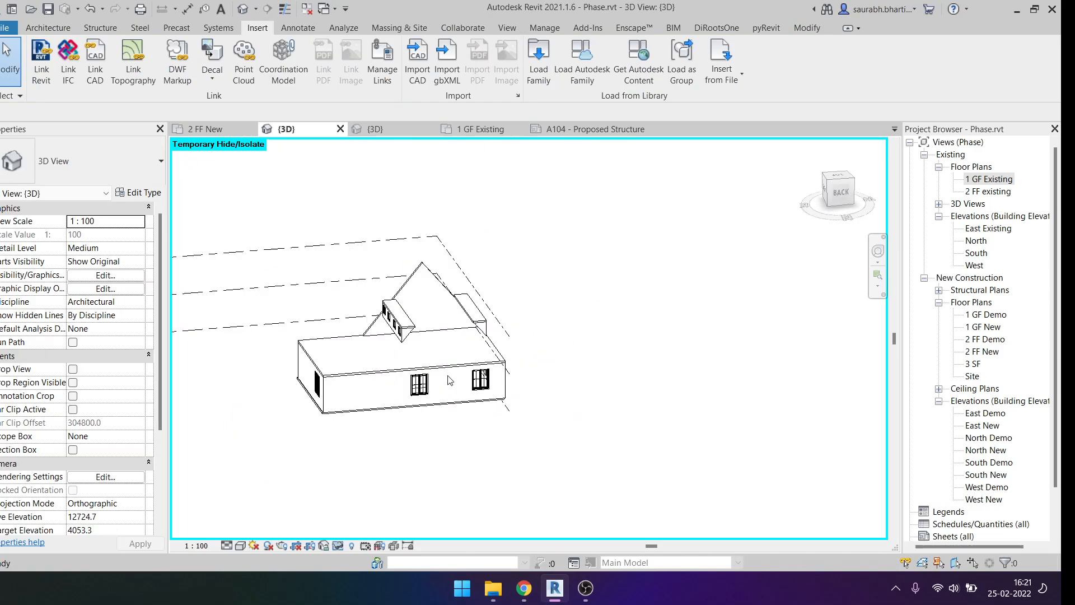
{"action": "key", "text": "ctrl+z"}
{"action": "double_click", "coordinate": [989, 179]}
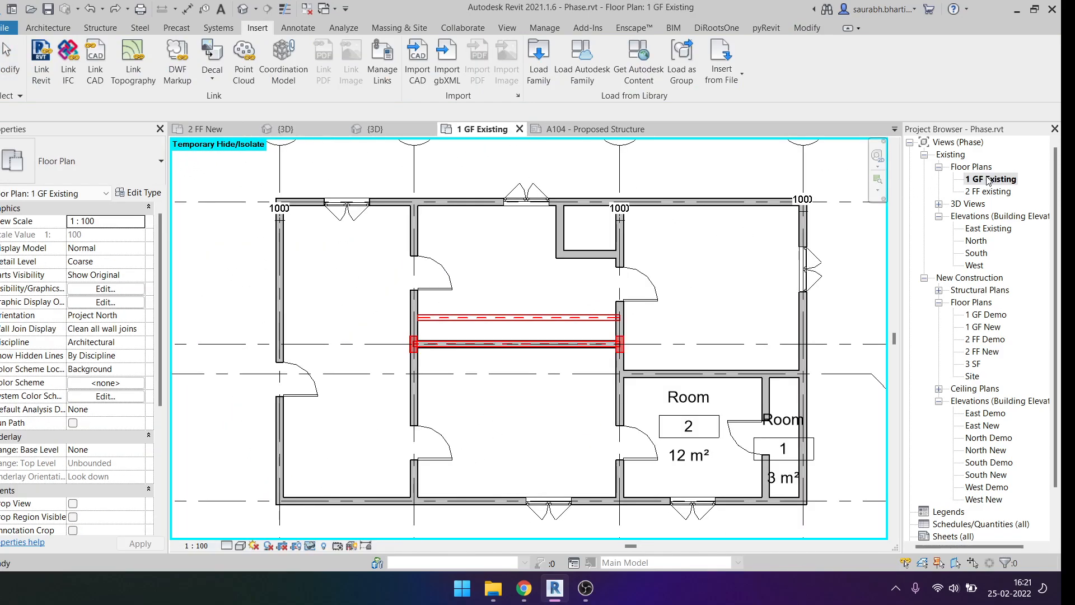
{"action": "scroll", "coordinate": [517, 293], "scroll_direction": "down", "scroll_amount": 2}
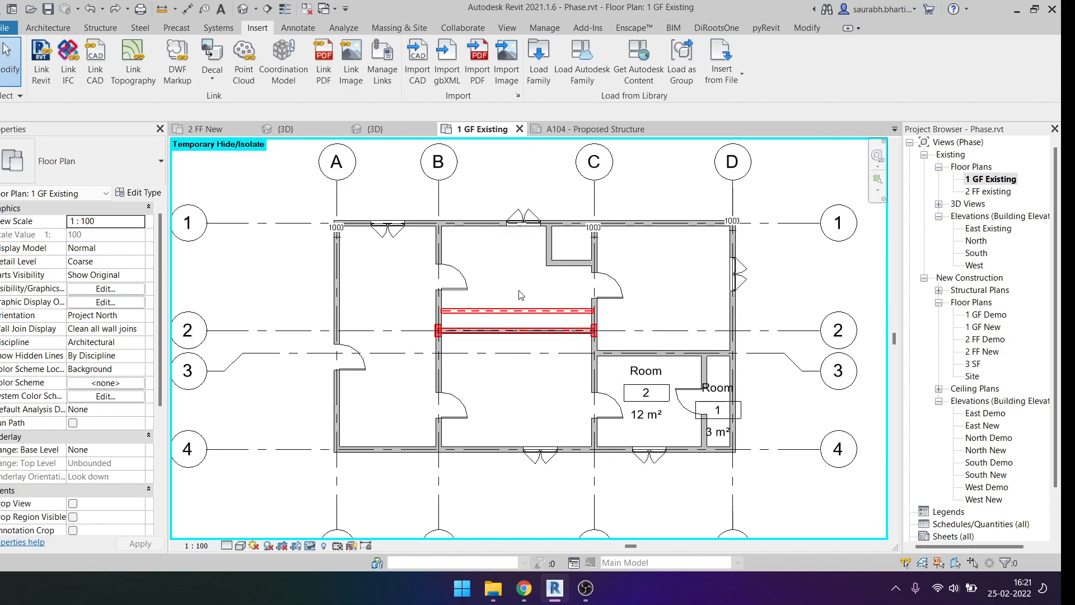
Step: Place another My HSS beam about 2000 mm long along the wall on grid 2, between grids B and C
{"action": "key", "text": "b"}
{"action": "key", "text": "m"}
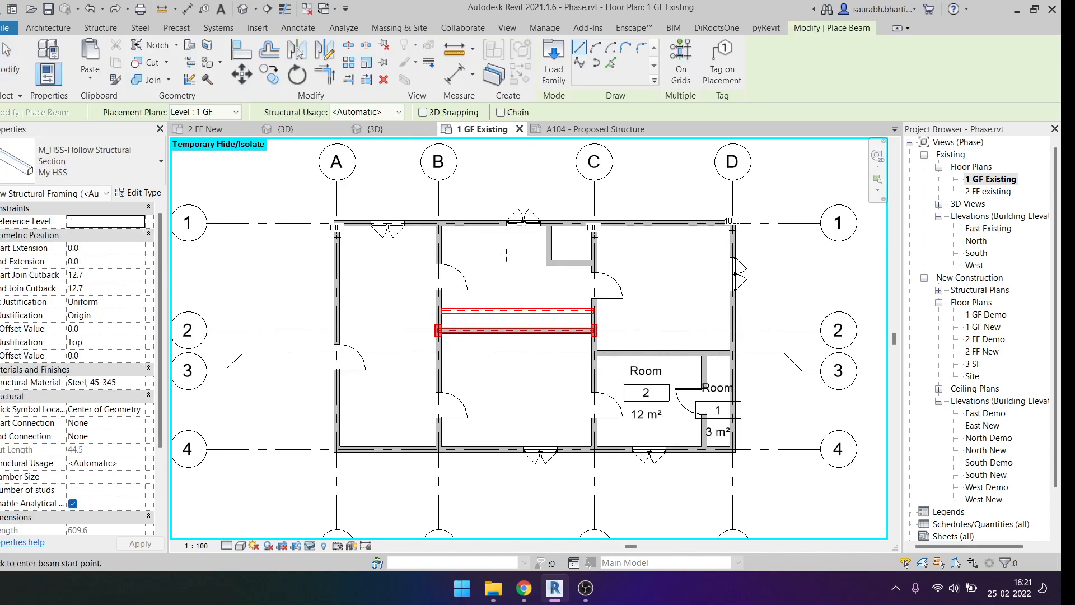
{"action": "scroll", "coordinate": [493, 308], "scroll_direction": "up", "scroll_amount": 3}
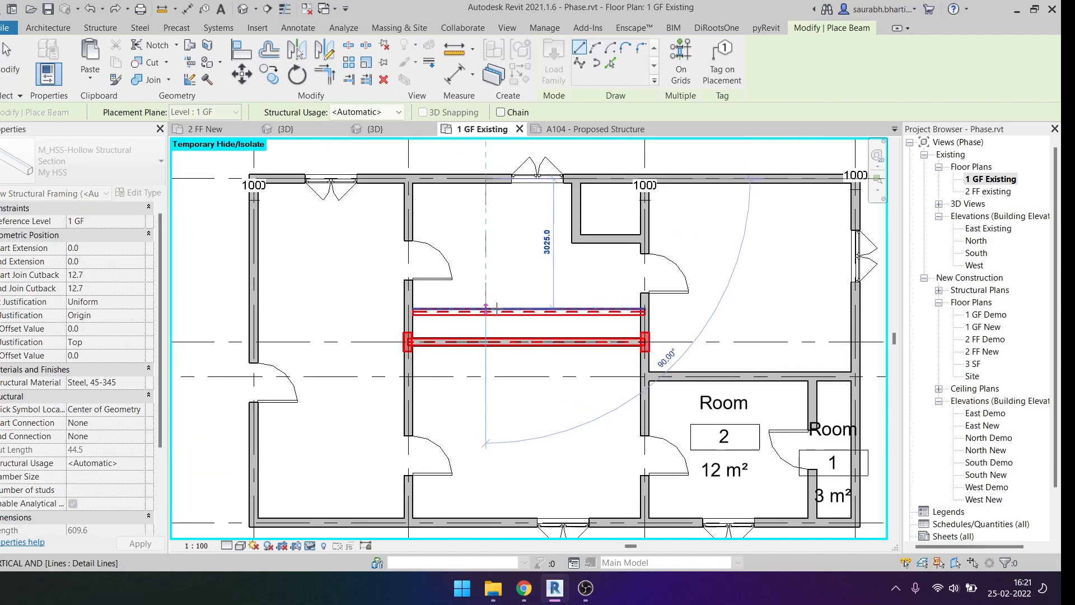
{"action": "left_click", "coordinate": [485, 336]}
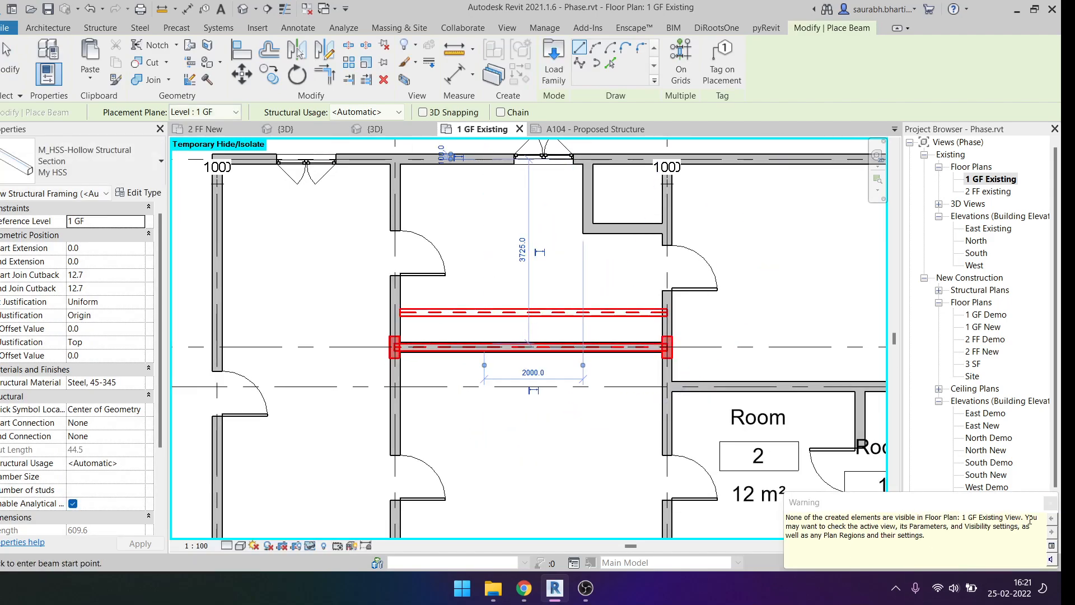
{"action": "left_click_drag", "start_coordinate": [827, 526], "coordinate": [951, 527]}
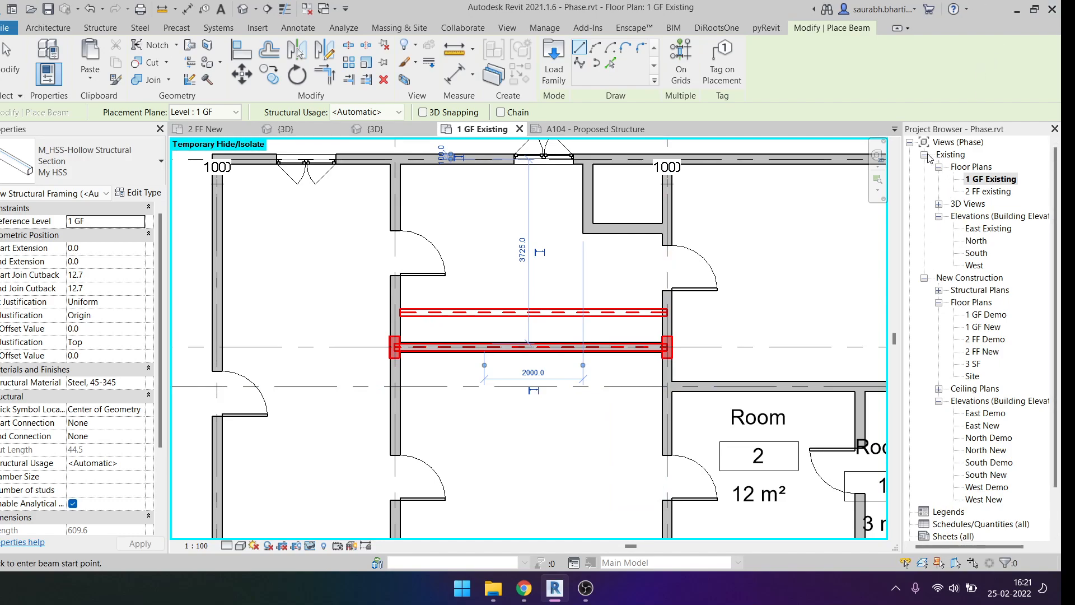
{"action": "scroll", "coordinate": [960, 339], "scroll_direction": "down", "scroll_amount": 2}
{"action": "scroll", "coordinate": [964, 417], "scroll_direction": "up", "scroll_amount": 2}
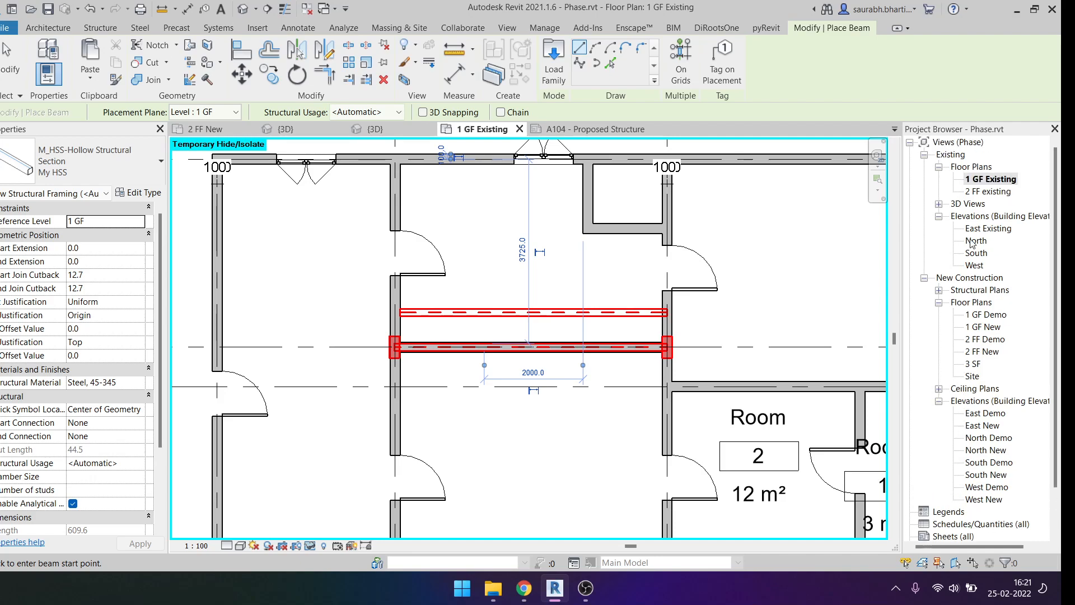
{"action": "left_click", "coordinate": [989, 180]}
{"action": "right_click", "coordinate": [990, 179]}
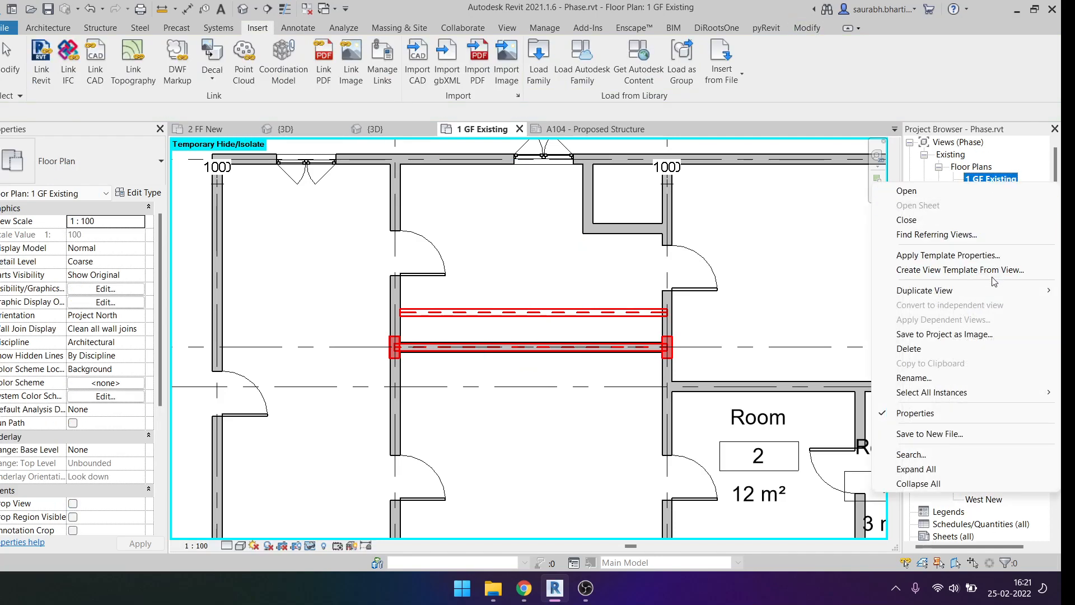
{"action": "left_click", "coordinate": [648, 354]}
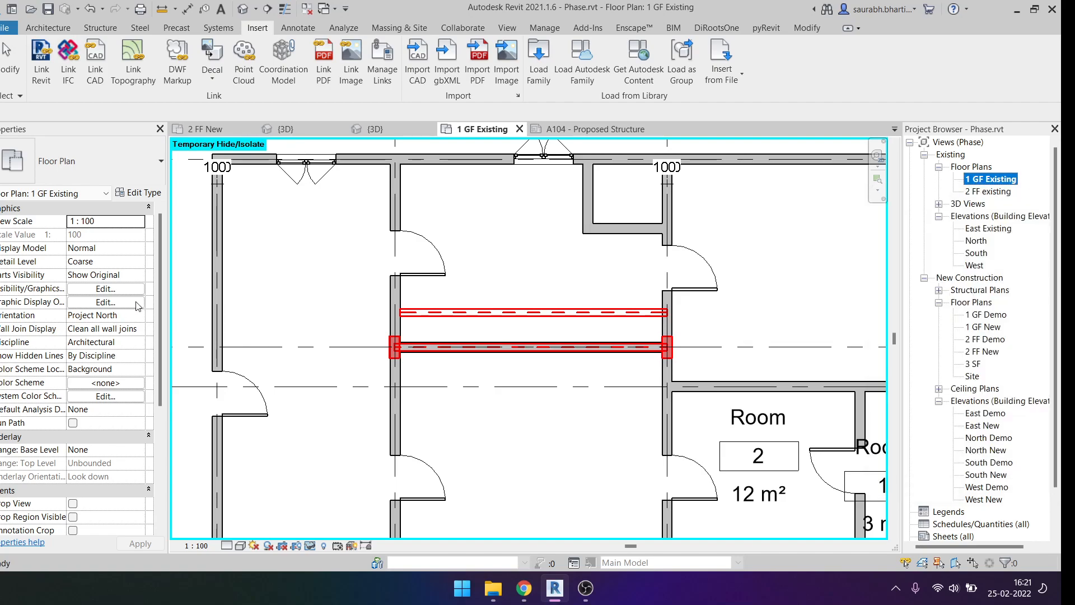
Step: Open the view template assignment for the 1 GF Existing plan and select the Structural Framing Plan template
{"action": "scroll", "coordinate": [323, 320], "scroll_direction": "down", "scroll_amount": 3}
{"action": "key", "text": "v"}
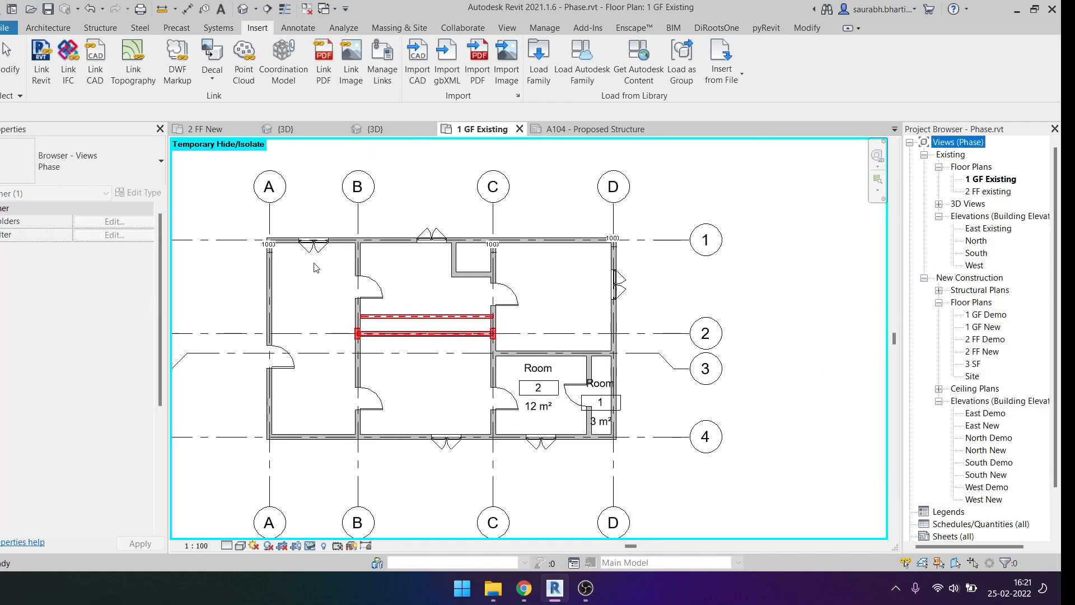
{"action": "left_click", "coordinate": [317, 270]}
{"action": "left_click", "coordinate": [119, 396]}
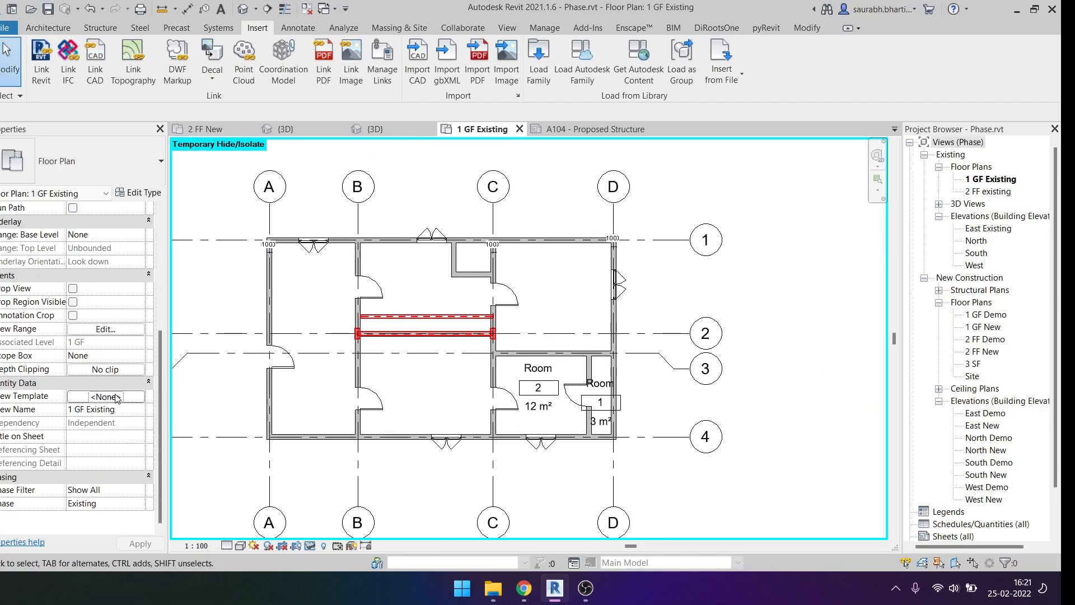
{"action": "left_click", "coordinate": [75, 171]}
{"action": "left_click", "coordinate": [54, 154]}
{"action": "left_click", "coordinate": [56, 162]}
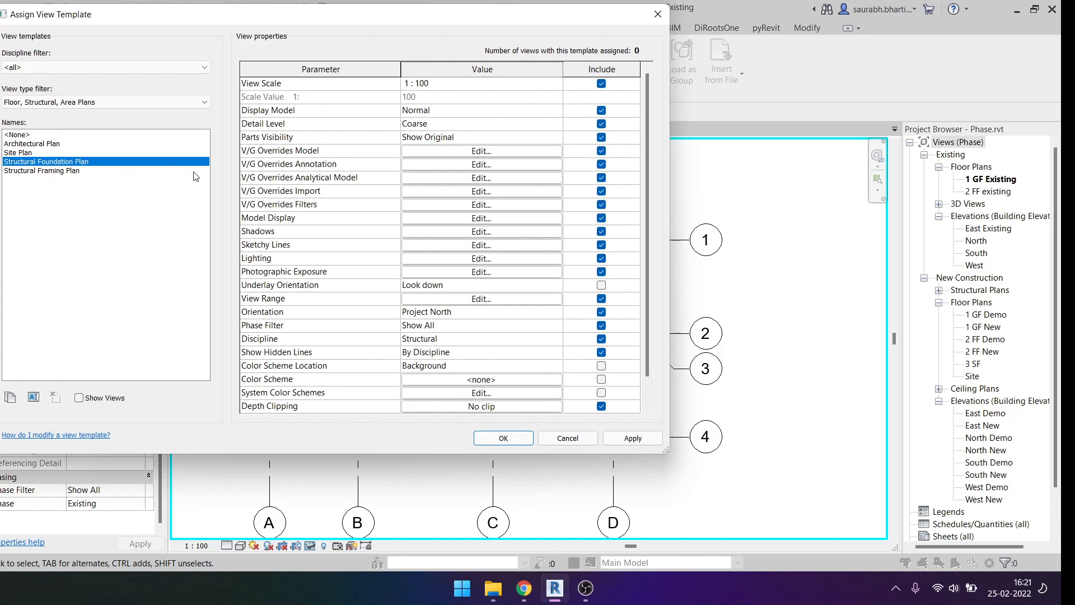
{"action": "left_click", "coordinate": [58, 171]}
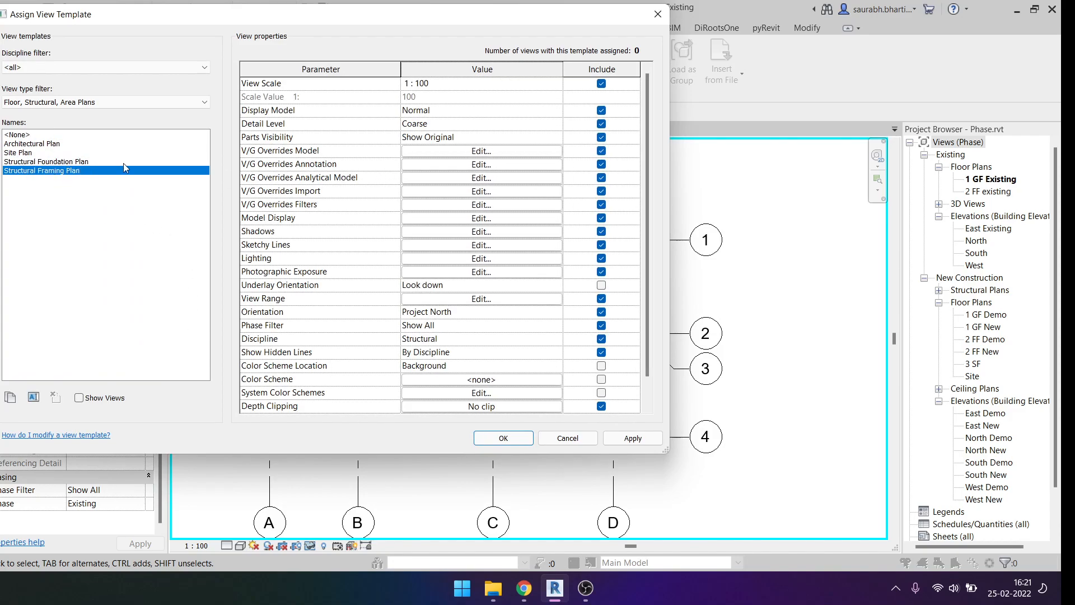
Step: Open the template's model visibility overrides, filter the categories to Structure only, and examine the visibility of the structural categories
{"action": "left_click", "coordinate": [480, 157]}
{"action": "scroll", "coordinate": [421, 213], "scroll_direction": "down", "scroll_amount": 5}
{"action": "scroll", "coordinate": [421, 138], "scroll_direction": "up", "scroll_amount": 6}
{"action": "left_click", "coordinate": [383, 76]}
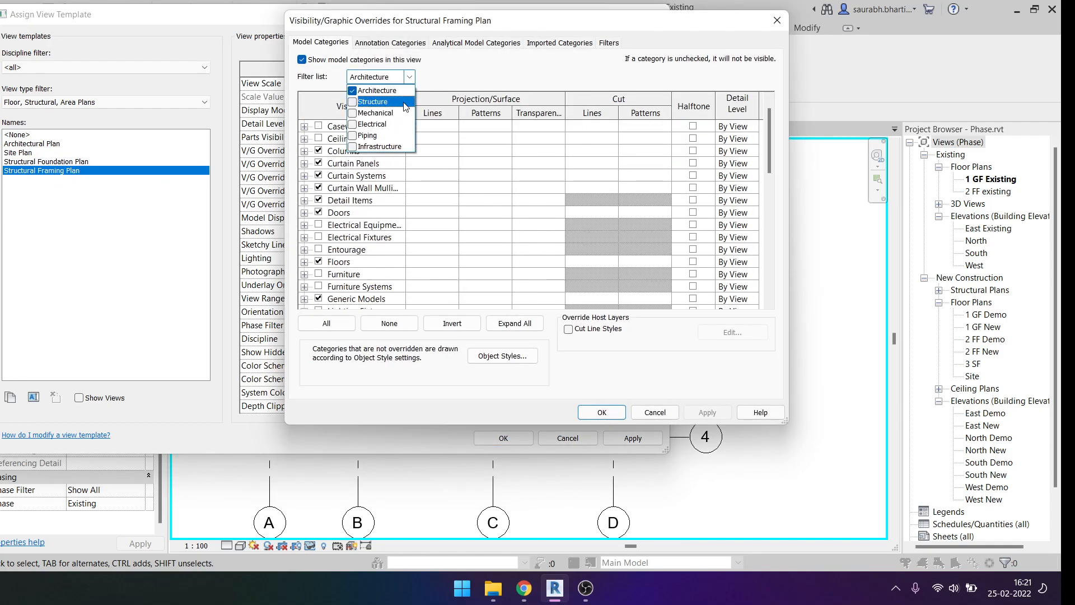
{"action": "left_click", "coordinate": [361, 103]}
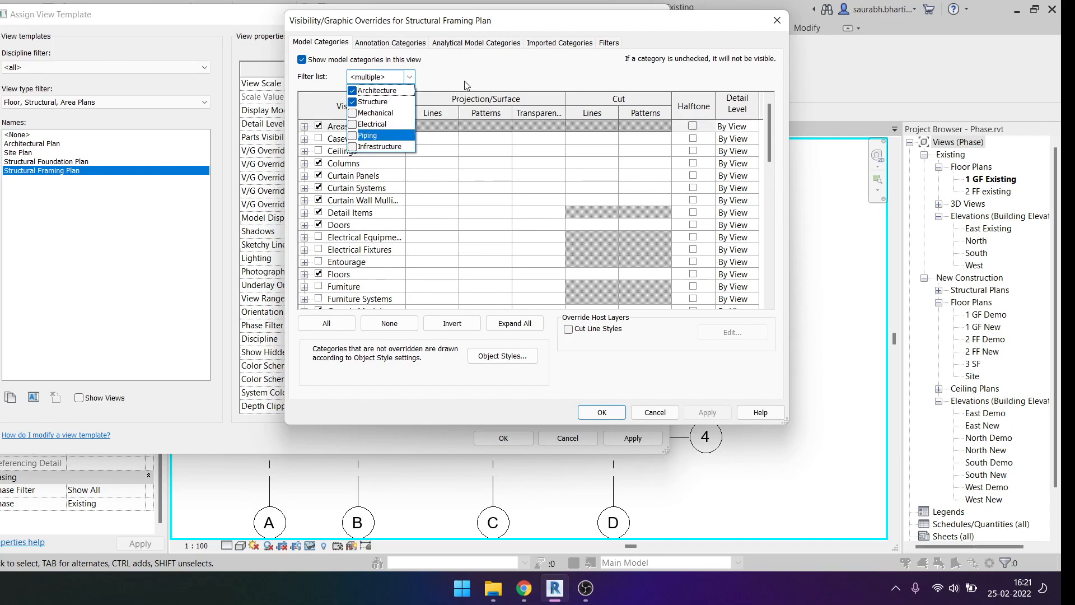
{"action": "left_click", "coordinate": [364, 237]}
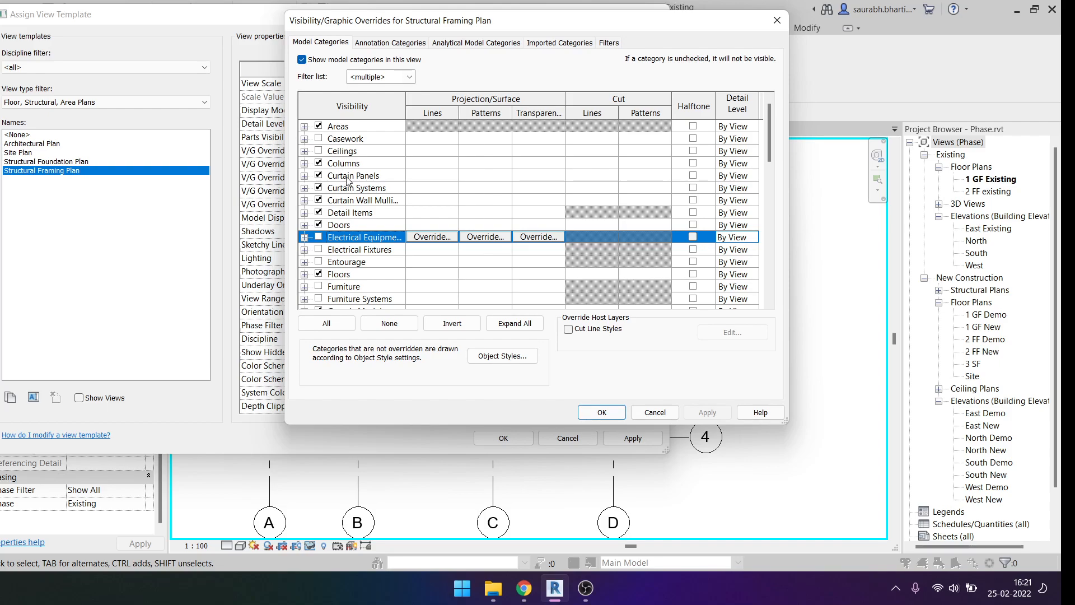
{"action": "scroll", "coordinate": [363, 249], "scroll_direction": "down", "scroll_amount": 2}
{"action": "left_click", "coordinate": [375, 77]}
{"action": "left_click", "coordinate": [352, 91]}
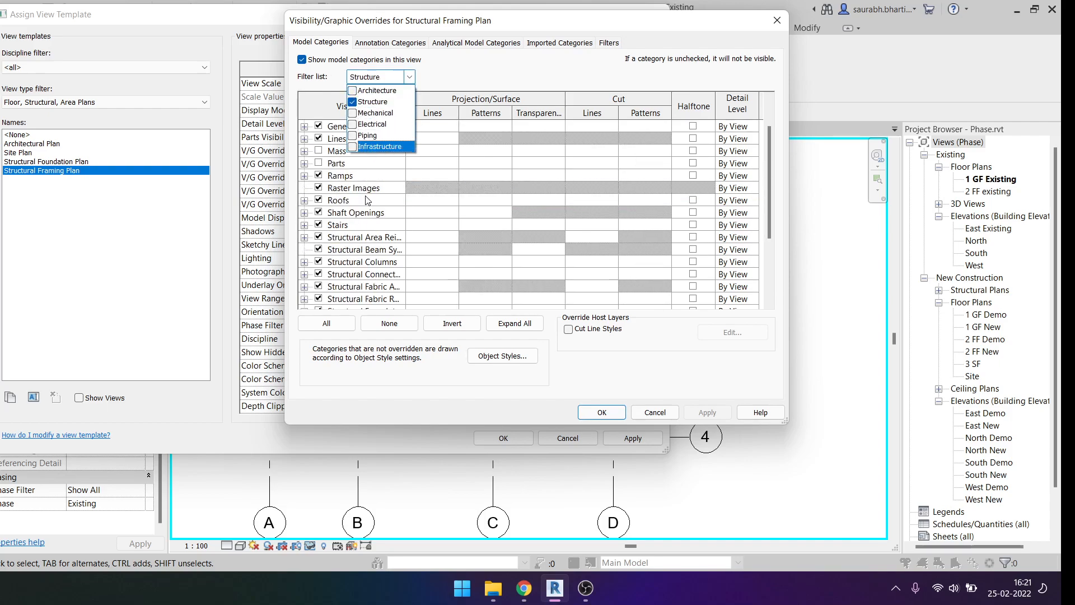
{"action": "scroll", "coordinate": [402, 201], "scroll_direction": "down", "scroll_amount": 4}
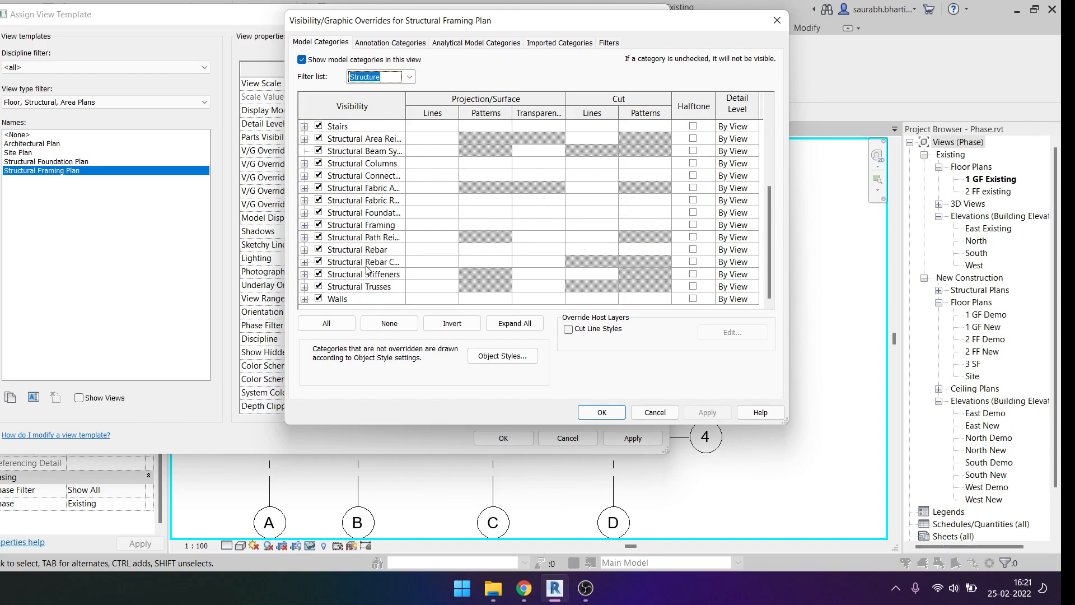
Step: Examine the Structural Framing Plan template's model visibility, expanding the Columns, Detail Items, Structural Columns and Structural Connections categories to check their subcategories
{"action": "scroll", "coordinate": [347, 280], "scroll_direction": "up", "scroll_amount": 6}
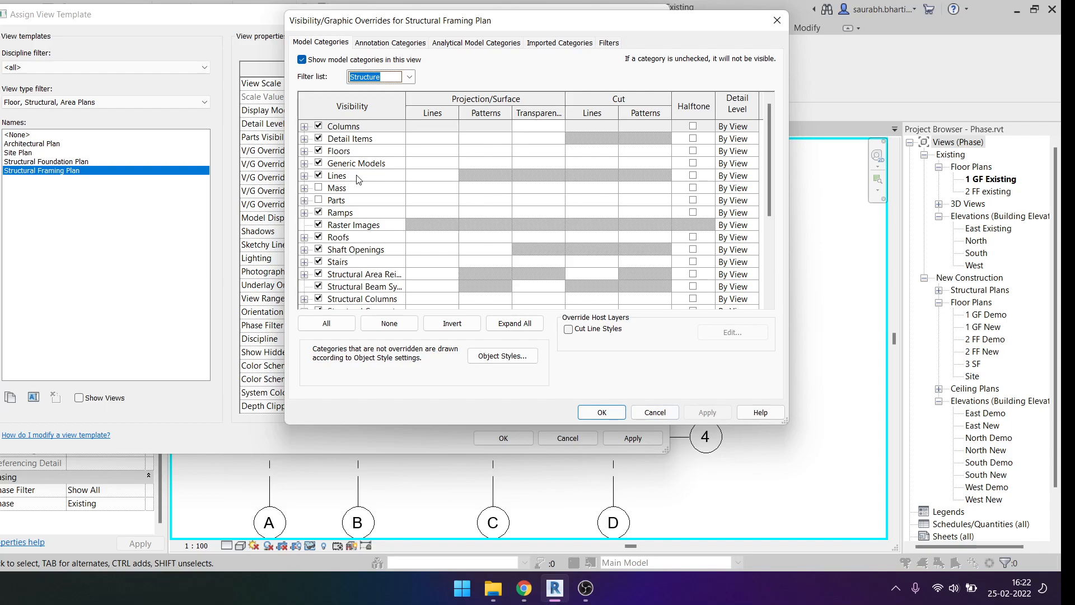
{"action": "scroll", "coordinate": [363, 193], "scroll_direction": "down", "scroll_amount": 4}
{"action": "scroll", "coordinate": [374, 216], "scroll_direction": "up", "scroll_amount": 4}
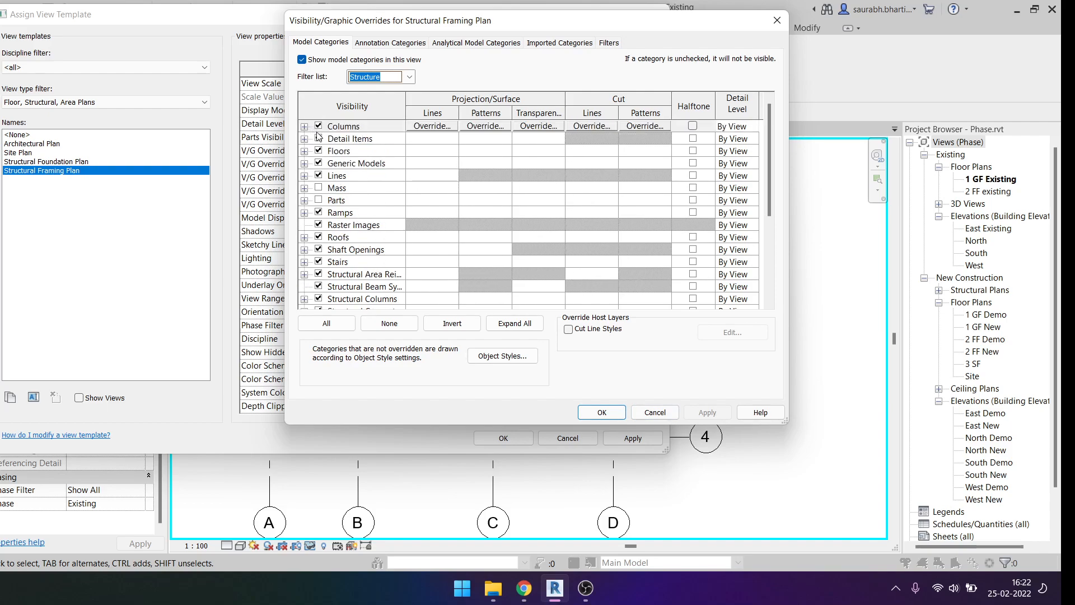
{"action": "left_click", "coordinate": [304, 126]}
{"action": "left_click", "coordinate": [304, 151]}
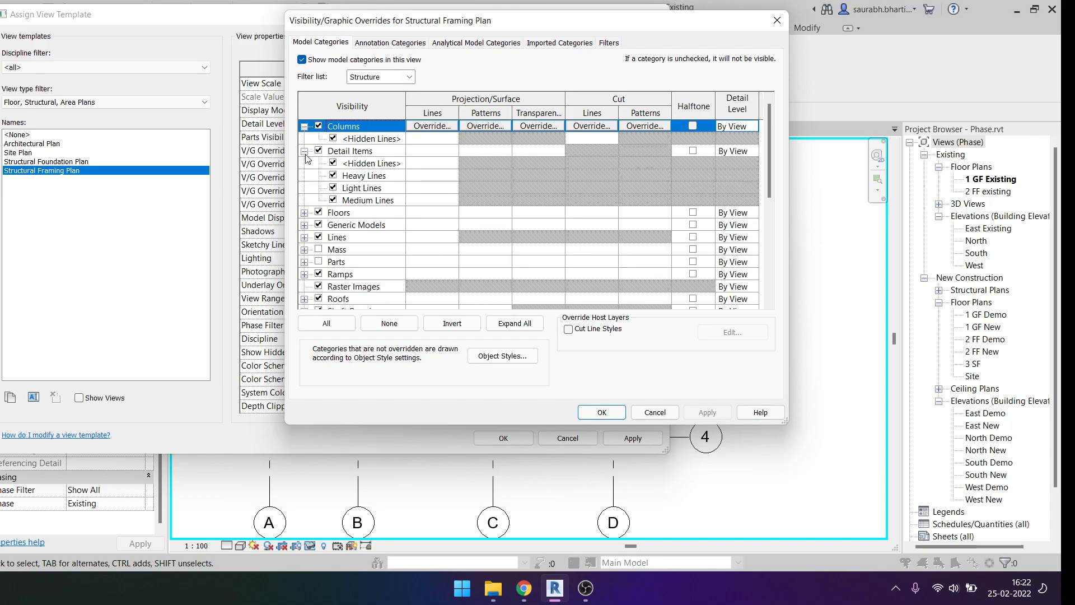
{"action": "scroll", "coordinate": [338, 226], "scroll_direction": "down", "scroll_amount": 7}
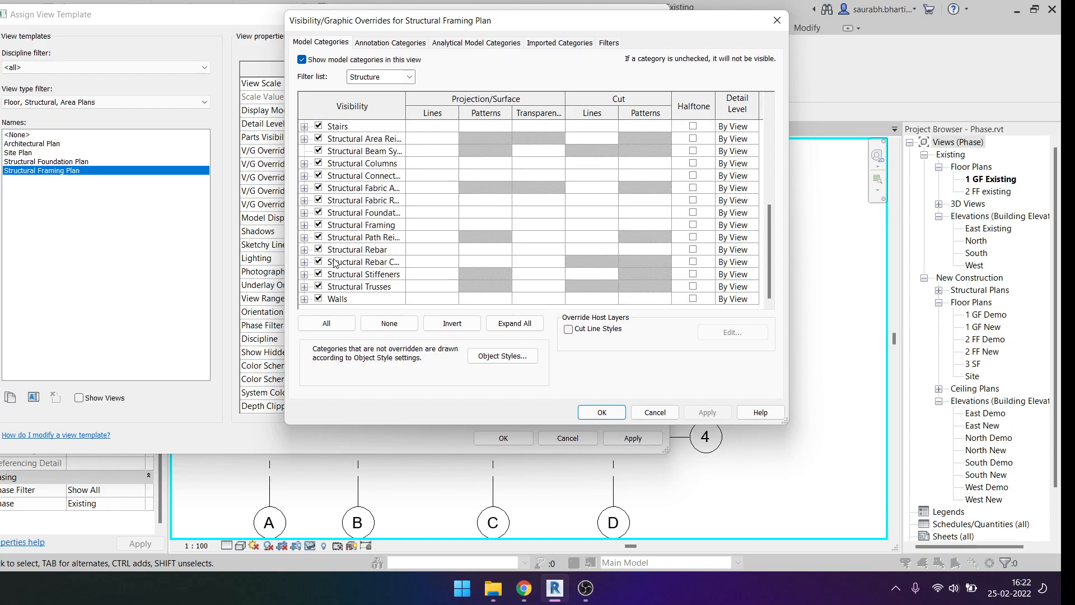
{"action": "left_click", "coordinate": [305, 163]}
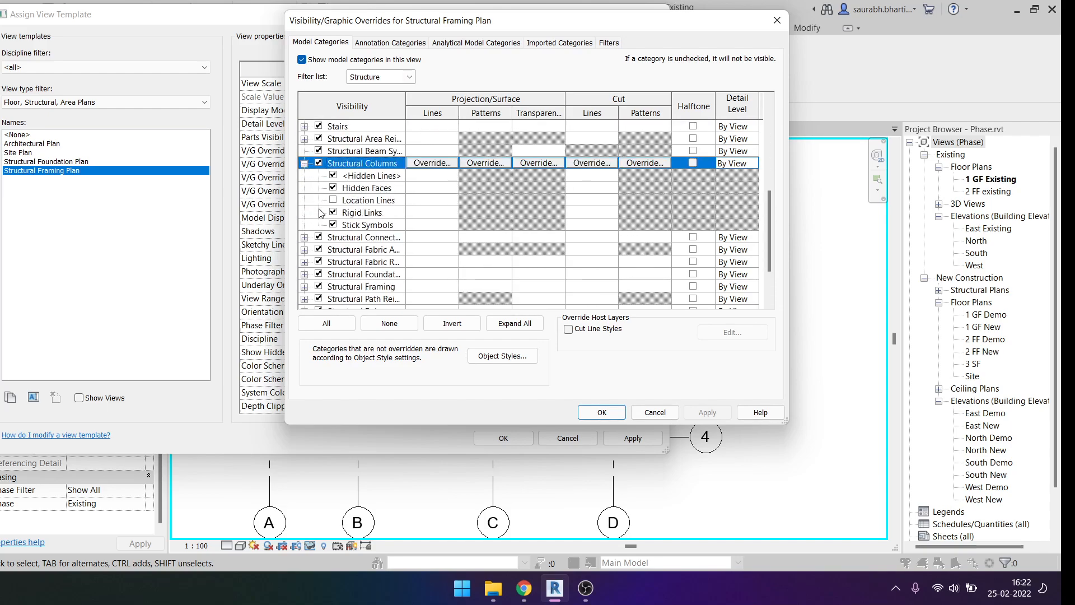
{"action": "left_click", "coordinate": [304, 237]}
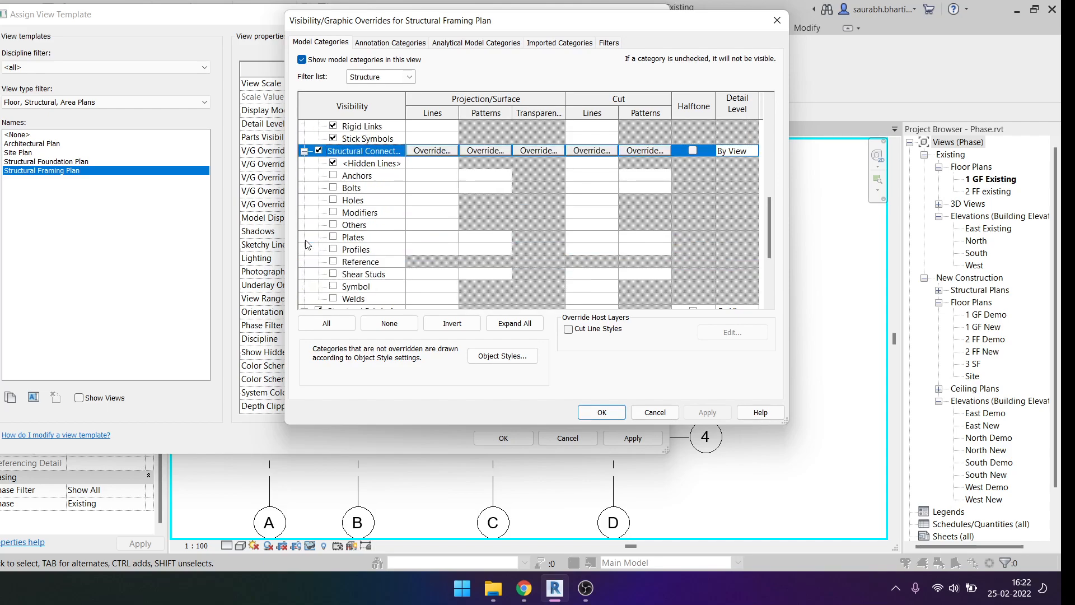
{"action": "scroll", "coordinate": [370, 203], "scroll_direction": "down", "scroll_amount": 1}
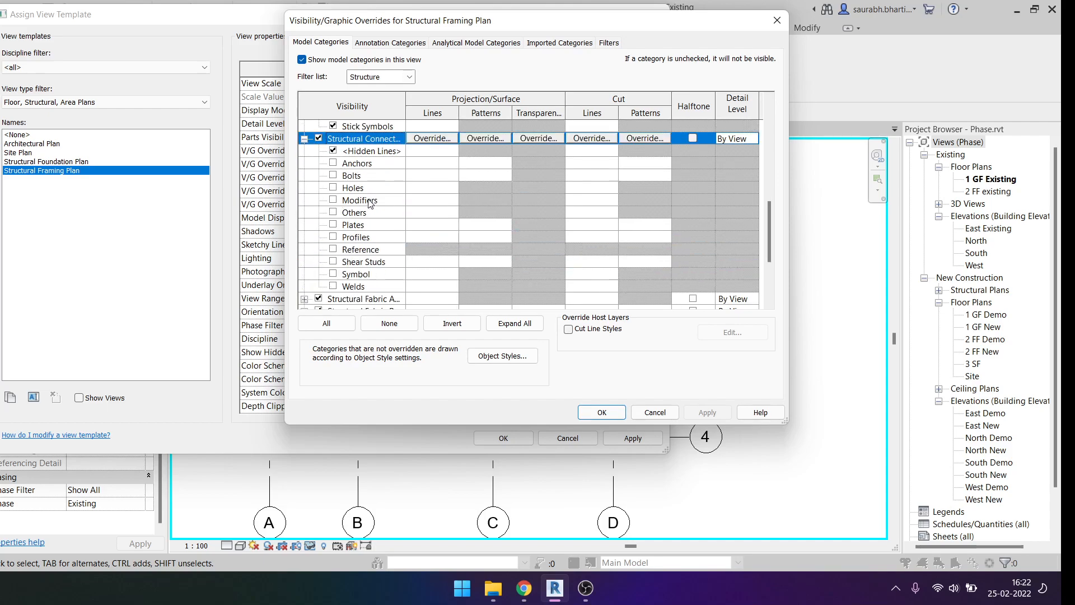
{"action": "scroll", "coordinate": [337, 273], "scroll_direction": "down", "scroll_amount": 3}
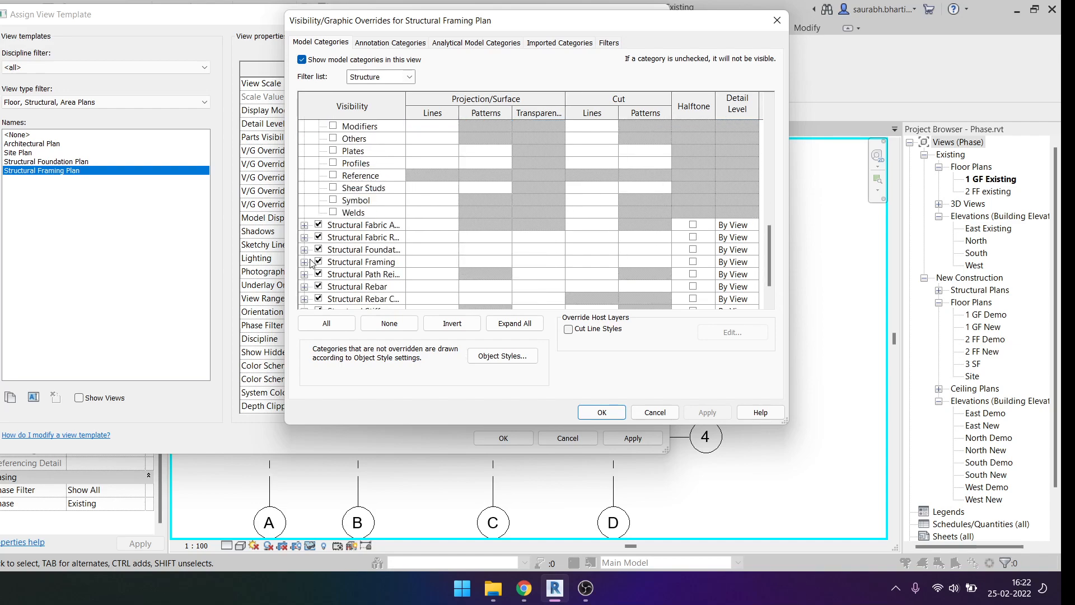
Step: Expand Structural Framing, Structural Path Reinforcement, Structural Rebar and Structural Stiffeners to examine which subcategories are visible
{"action": "left_click", "coordinate": [304, 262]}
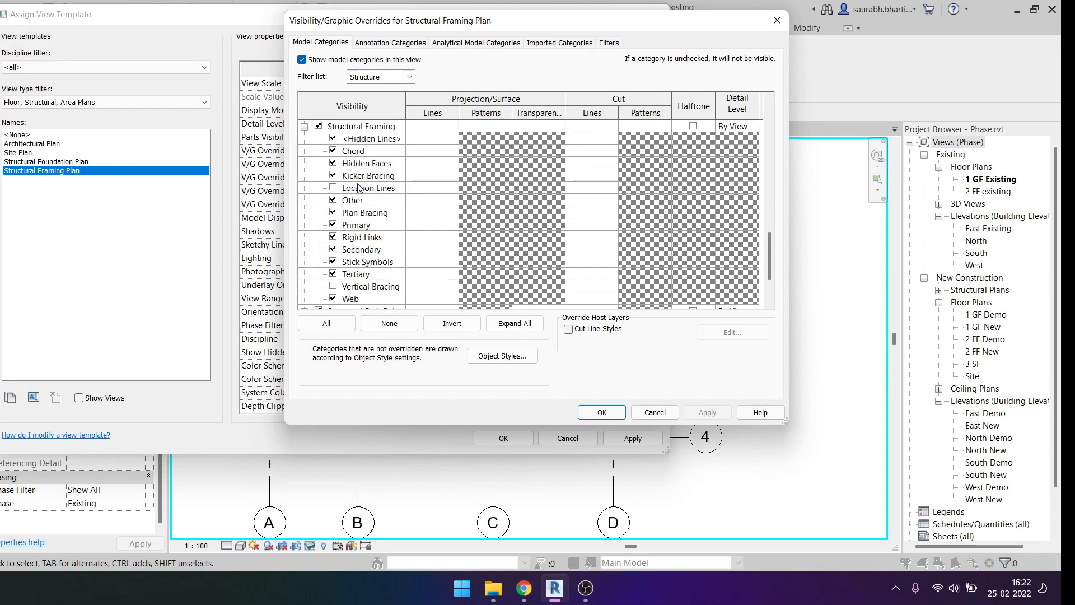
{"action": "scroll", "coordinate": [370, 223], "scroll_direction": "down", "scroll_amount": 3}
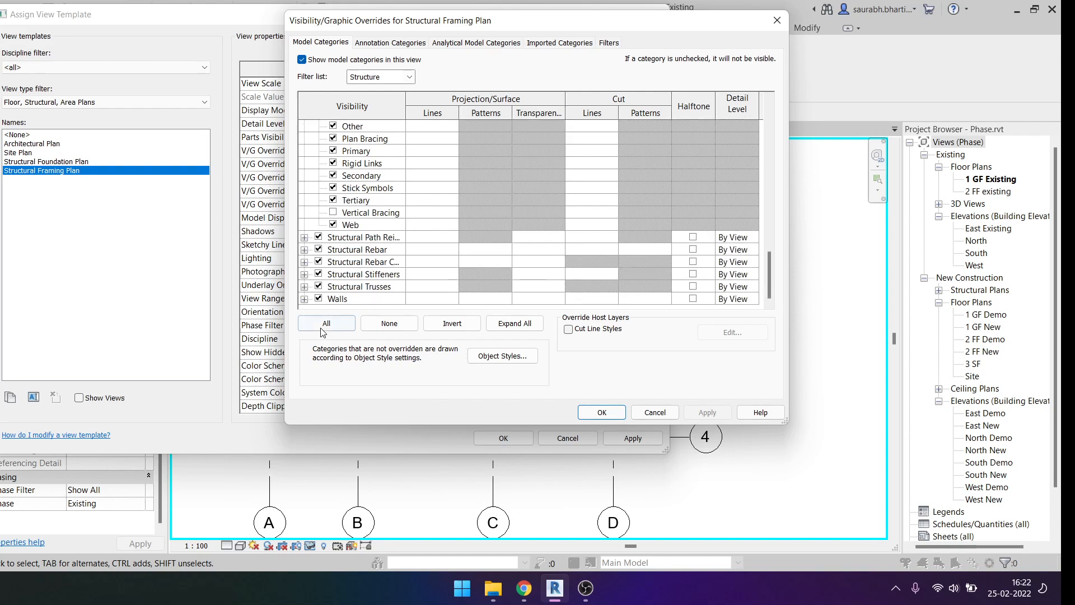
{"action": "left_click", "coordinate": [304, 237]}
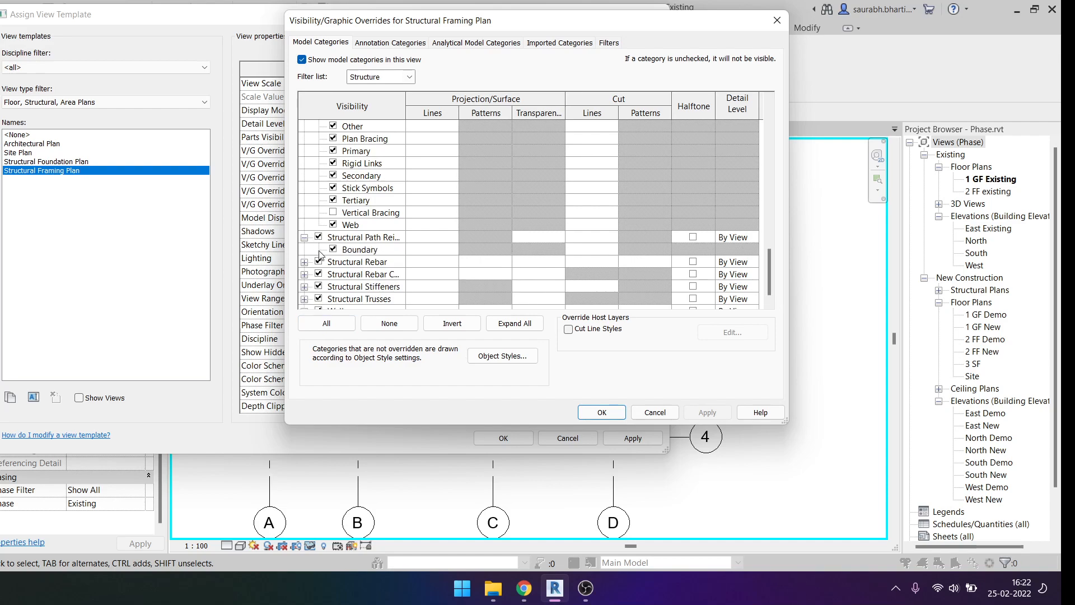
{"action": "left_click", "coordinate": [306, 262]}
{"action": "left_click", "coordinate": [305, 262]}
{"action": "scroll", "coordinate": [305, 263], "scroll_direction": "down", "scroll_amount": 1}
{"action": "left_click", "coordinate": [304, 262]}
{"action": "left_click", "coordinate": [304, 262]}
{"action": "left_click", "coordinate": [305, 274]}
{"action": "scroll", "coordinate": [314, 279], "scroll_direction": "down", "scroll_amount": 1}
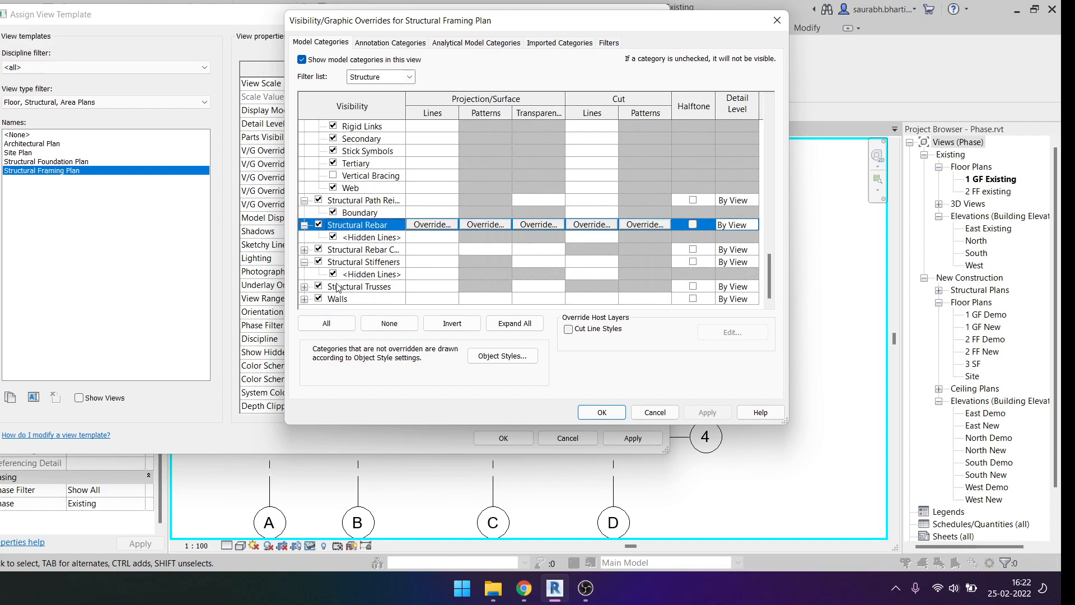
Step: Review the visibility of the Structural Framing, Structural Connections and Structural Columns subcategories once more
{"action": "scroll", "coordinate": [349, 251], "scroll_direction": "up", "scroll_amount": 3}
{"action": "scroll", "coordinate": [358, 249], "scroll_direction": "up", "scroll_amount": 2}
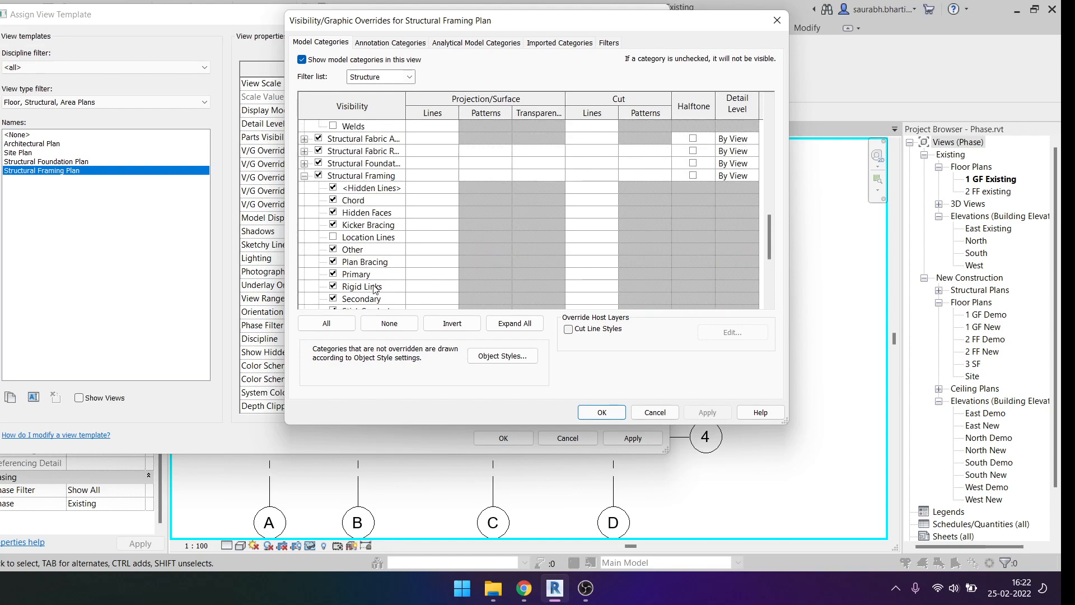
{"action": "scroll", "coordinate": [375, 284], "scroll_direction": "up", "scroll_amount": 2}
{"action": "scroll", "coordinate": [369, 281], "scroll_direction": "down", "scroll_amount": 1}
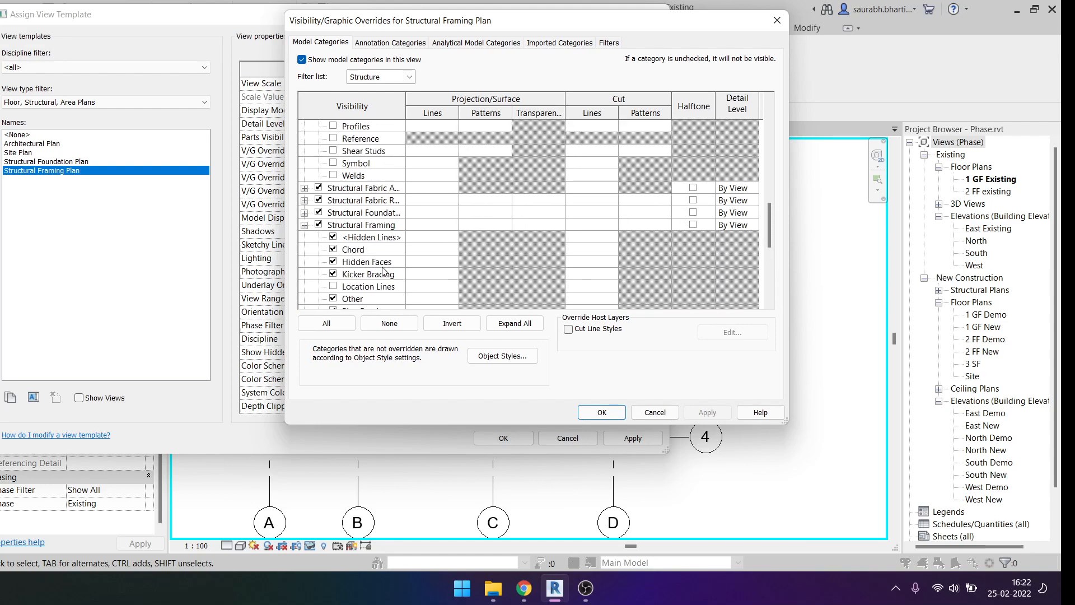
{"action": "scroll", "coordinate": [380, 262], "scroll_direction": "down", "scroll_amount": 1}
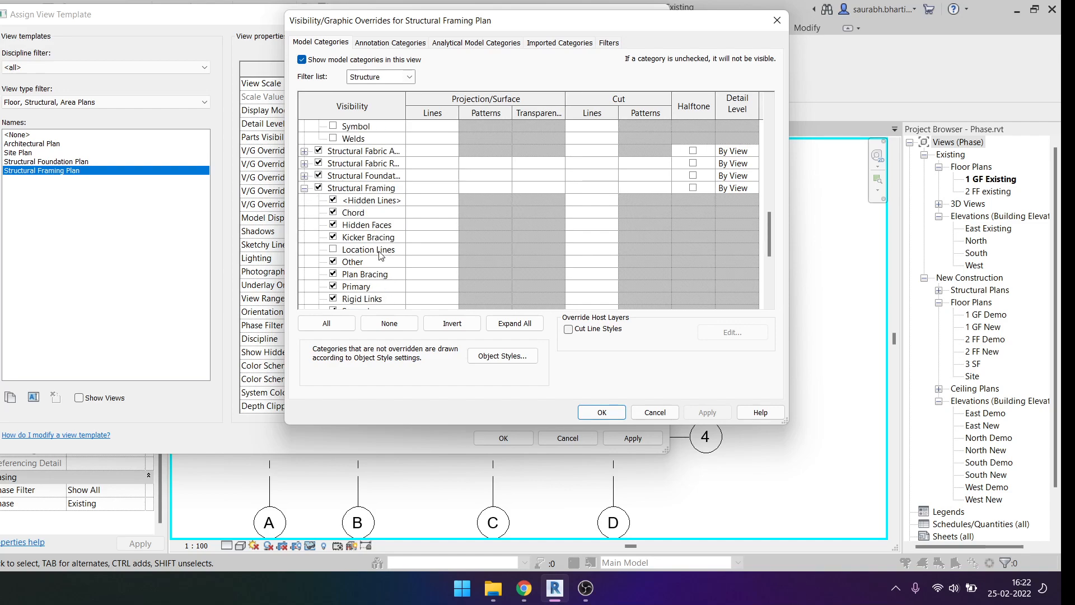
{"action": "scroll", "coordinate": [384, 275], "scroll_direction": "down", "scroll_amount": 1}
{"action": "scroll", "coordinate": [386, 280], "scroll_direction": "down", "scroll_amount": 3}
{"action": "scroll", "coordinate": [378, 277], "scroll_direction": "up", "scroll_amount": 9}
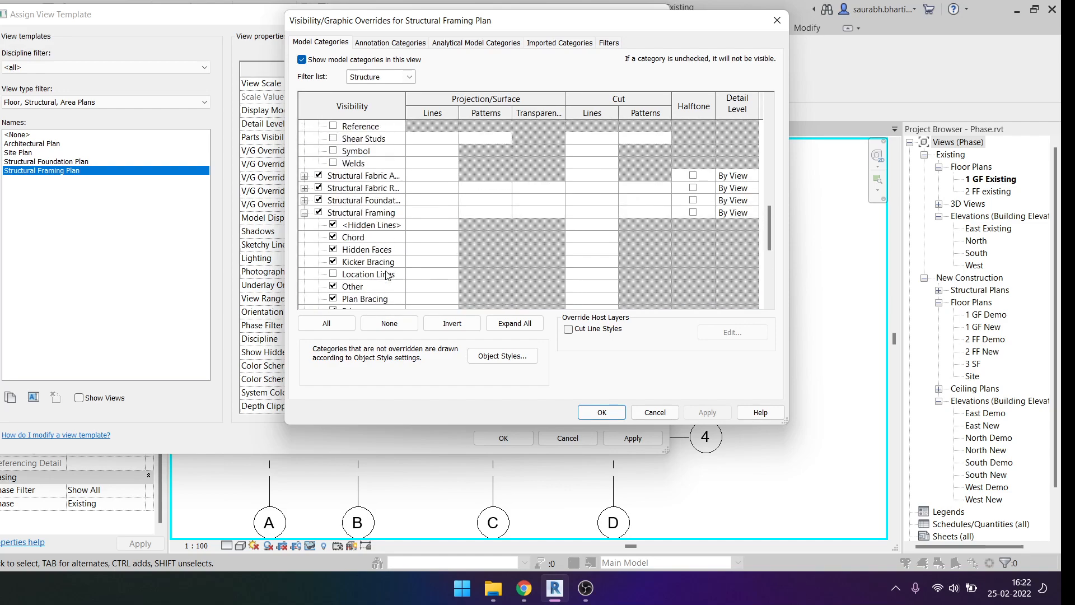
{"action": "scroll", "coordinate": [367, 280], "scroll_direction": "up", "scroll_amount": 3}
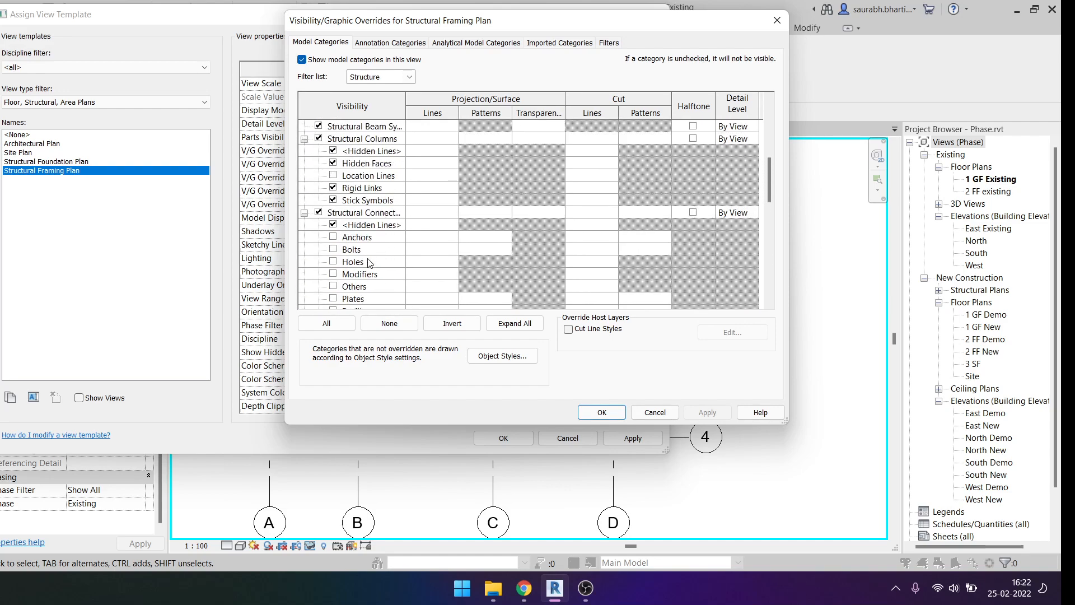
{"action": "scroll", "coordinate": [361, 210], "scroll_direction": "up", "scroll_amount": 4}
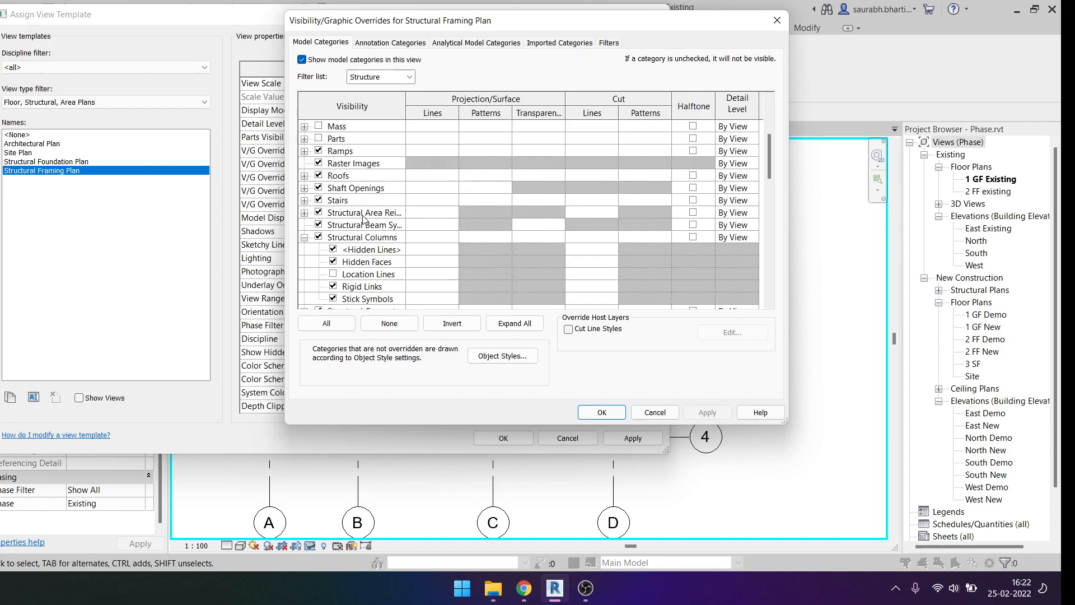
Step: Close the model visibility overrides and apply the Structural Framing Plan template to the 1 GF Existing plan
{"action": "left_click", "coordinate": [602, 412]}
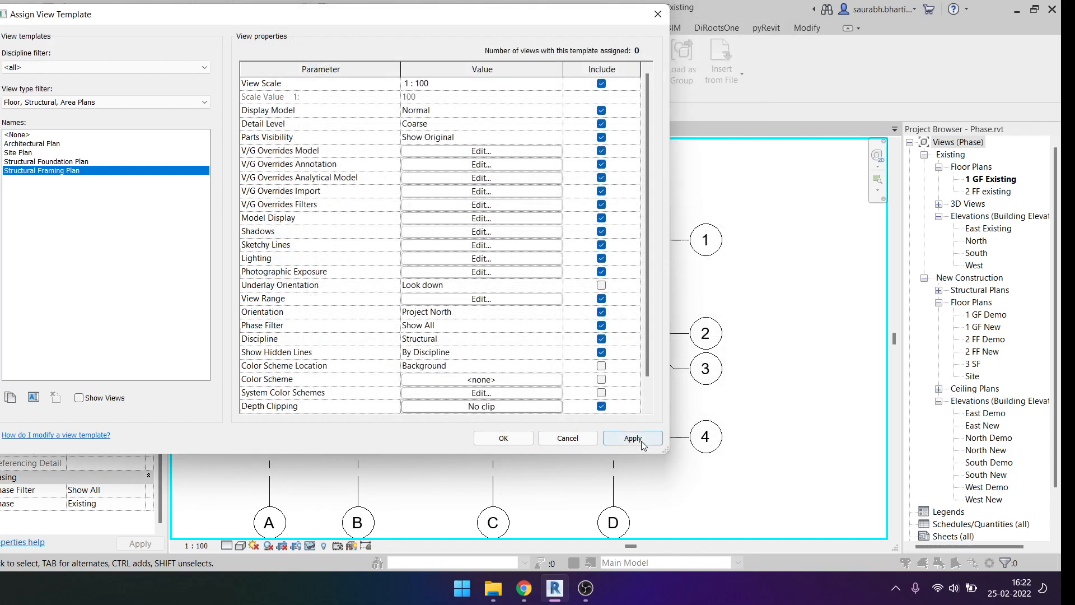
{"action": "left_click", "coordinate": [640, 441]}
{"action": "left_click", "coordinate": [556, 437]}
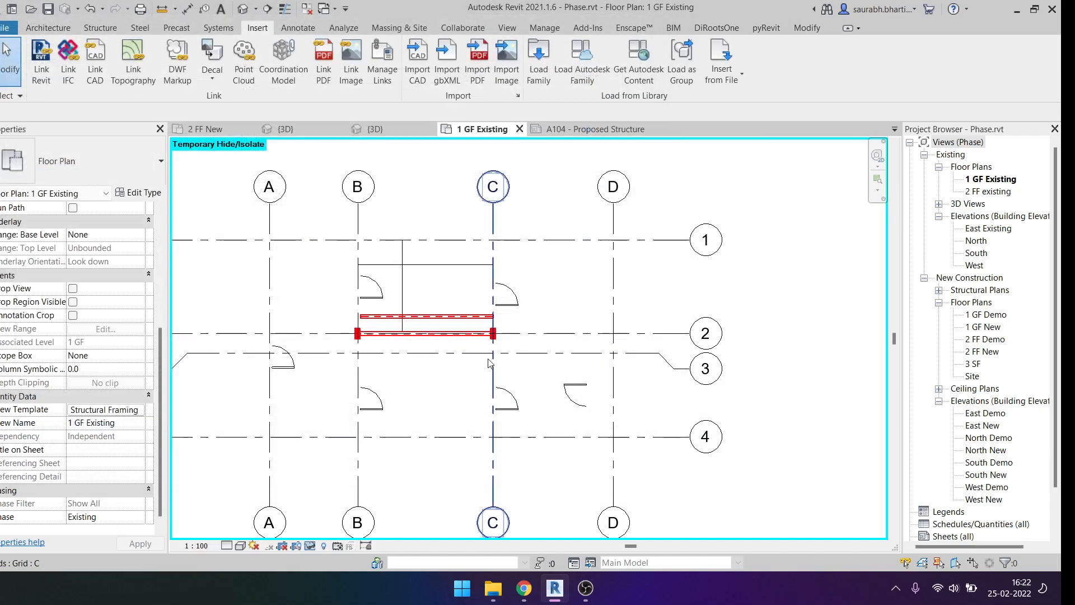
Step: Examine the My HSS beam between grids B and C in the plan and check the view's available visual styles
{"action": "scroll", "coordinate": [513, 380], "scroll_direction": "up", "scroll_amount": 4}
{"action": "left_click", "coordinate": [504, 342]}
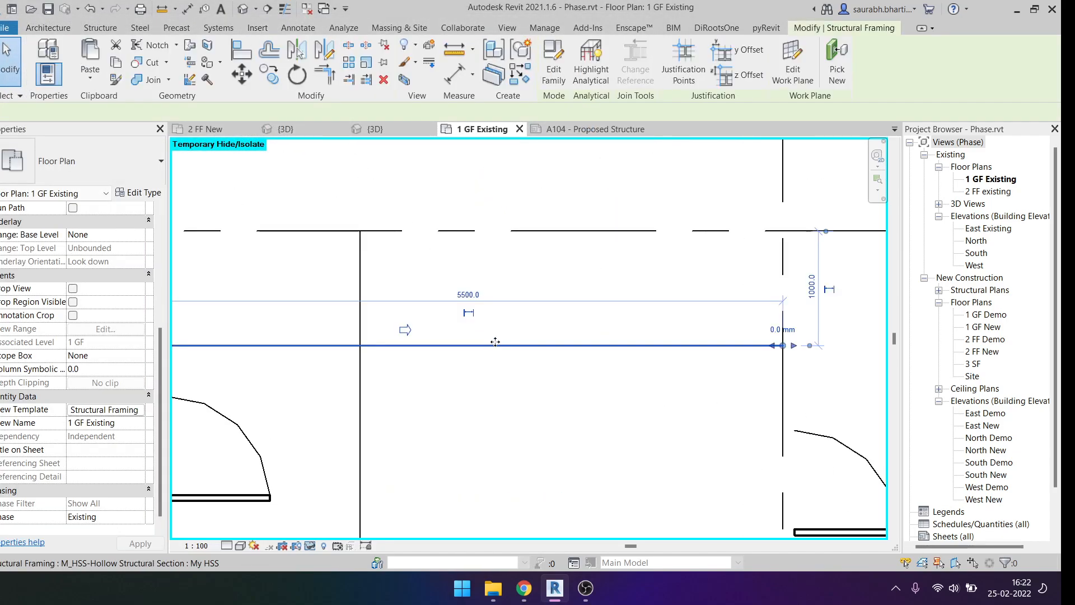
{"action": "scroll", "coordinate": [497, 383], "scroll_direction": "down", "scroll_amount": 2}
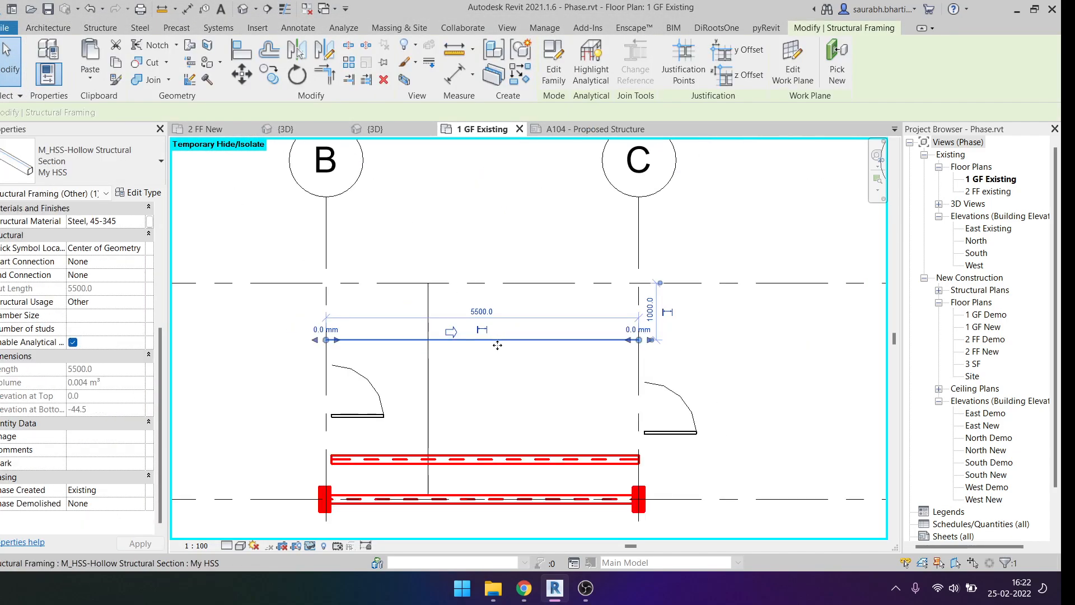
{"action": "left_click", "coordinate": [227, 545]}
{"action": "left_click", "coordinate": [246, 546]}
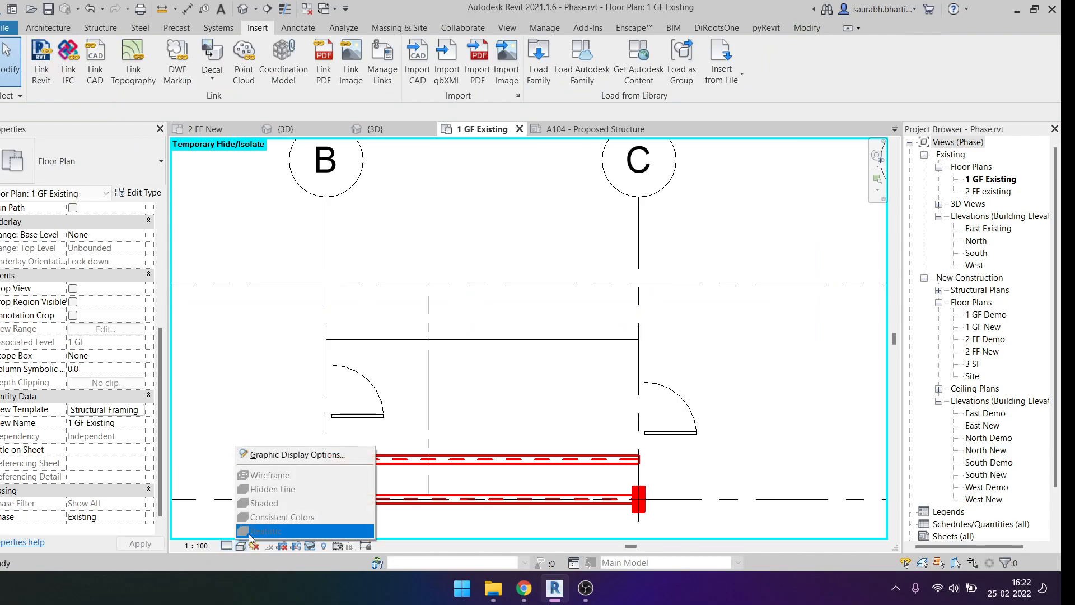
{"action": "scroll", "coordinate": [252, 288], "scroll_direction": "down", "scroll_amount": 4}
{"action": "scroll", "coordinate": [351, 326], "scroll_direction": "up", "scroll_amount": 4}
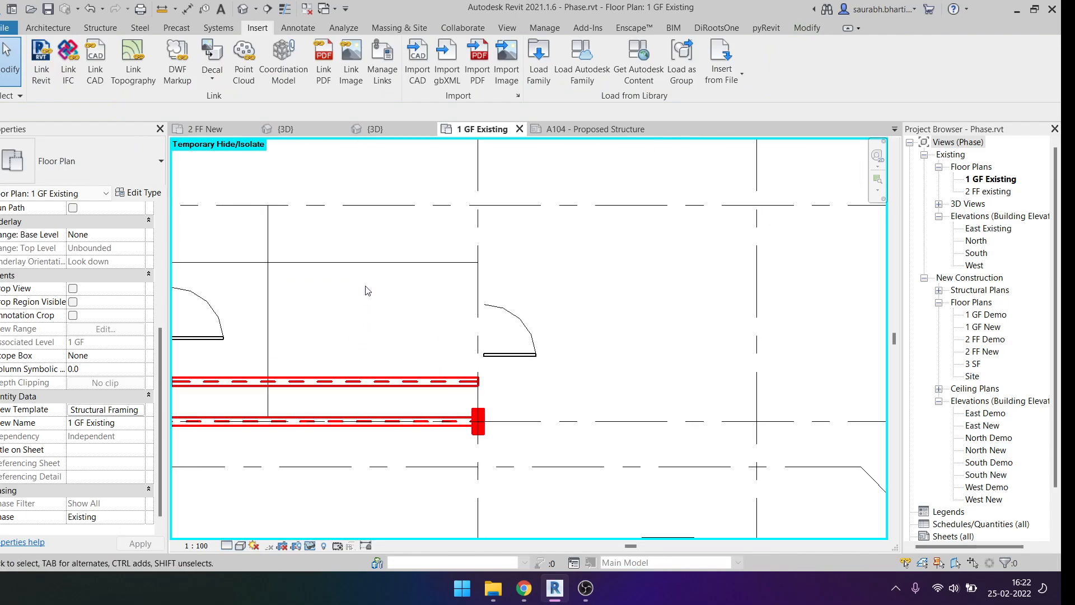
{"action": "left_click", "coordinate": [370, 263]}
{"action": "middle_click_drag", "start_coordinate": [453, 322], "coordinate": [604, 387]}
{"action": "left_click", "coordinate": [605, 387]}
{"action": "scroll", "coordinate": [507, 326], "scroll_direction": "down", "scroll_amount": 2}
{"action": "left_click_drag", "start_coordinate": [369, 266], "coordinate": [606, 358]}
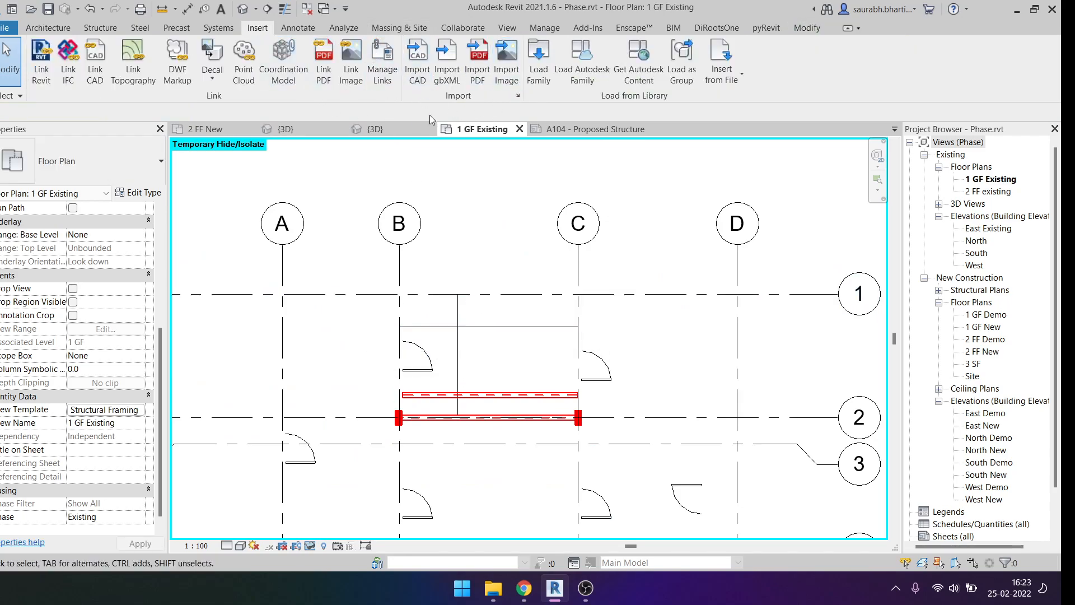
Step: Check the 1 GF Existing plan's own visibility/graphic overrides for model categories and close them without changes
{"action": "key", "text": "v"}
{"action": "key", "text": "g"}
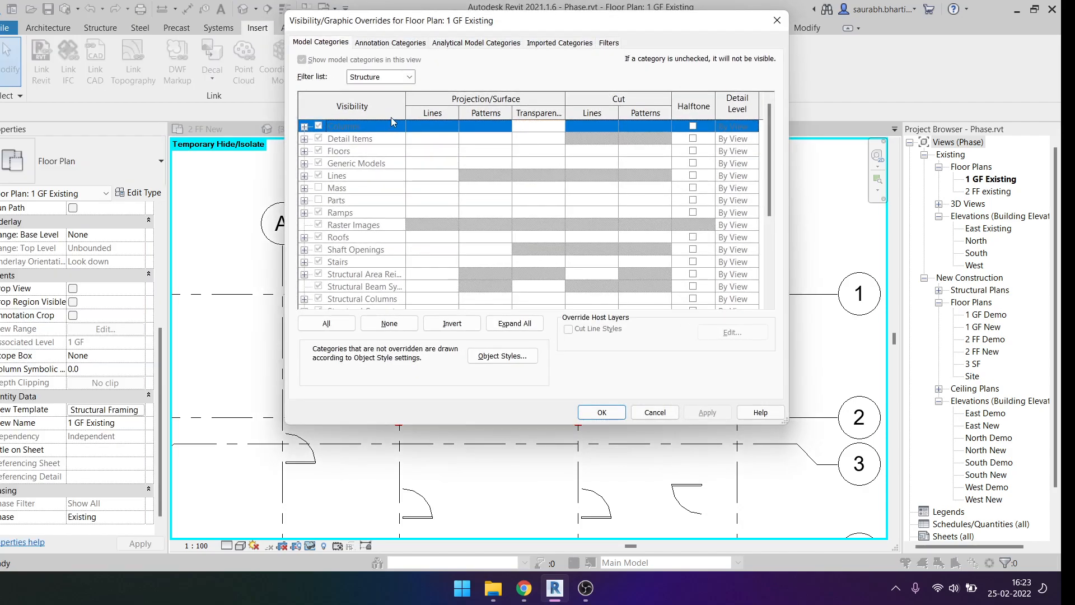
{"action": "left_click", "coordinate": [374, 77]}
{"action": "key", "text": "Escape"}
{"action": "key", "text": "Escape"}
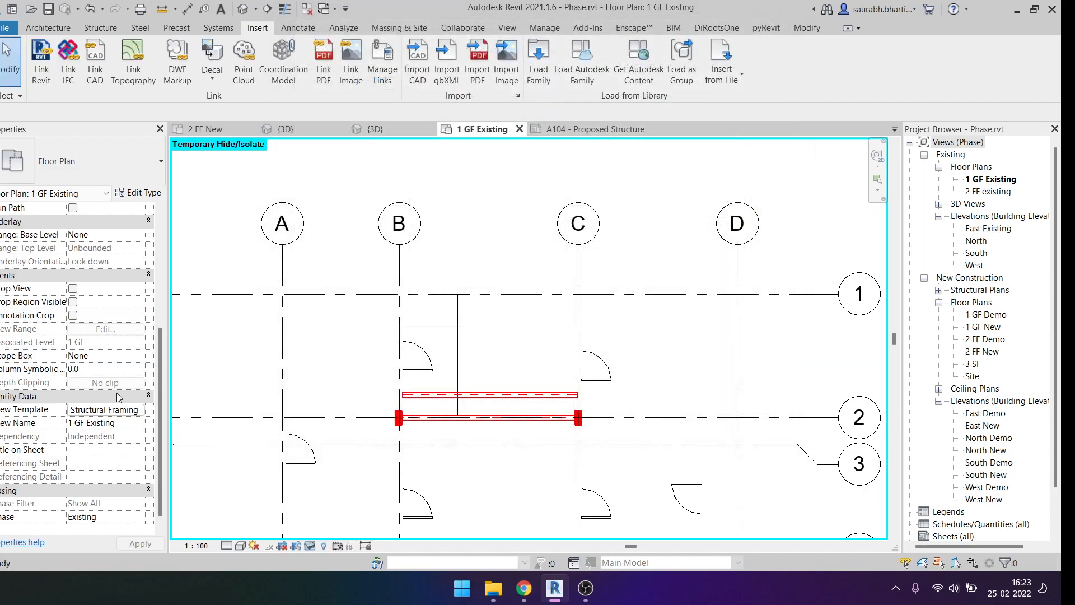
Step: Assign the Architectural Plan view template to the 1 GF Existing plan
{"action": "scroll", "coordinate": [101, 470], "scroll_direction": "down", "scroll_amount": 1}
{"action": "left_click", "coordinate": [123, 397]}
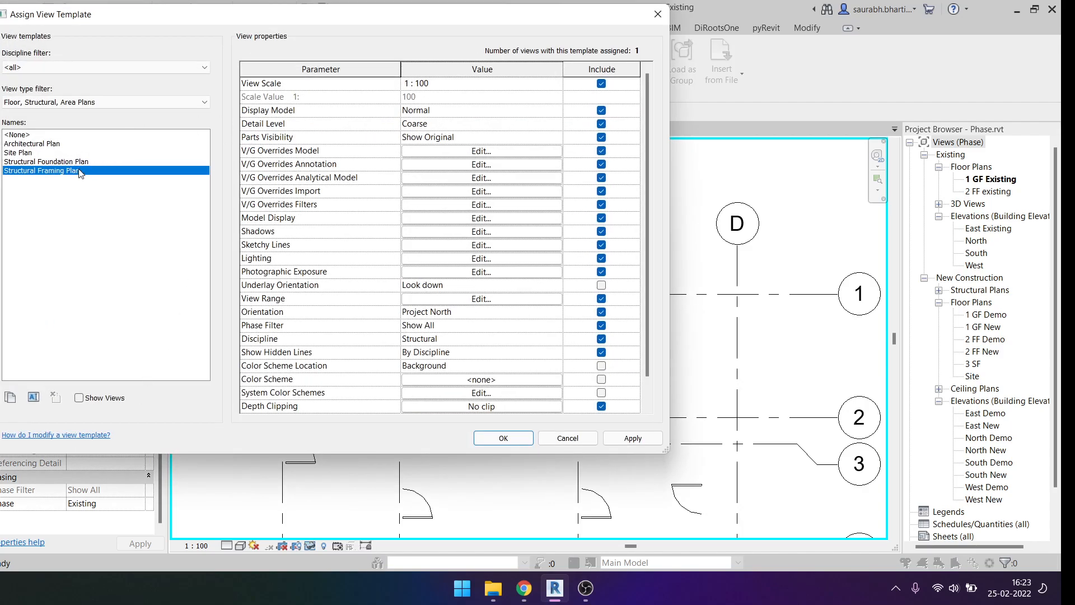
{"action": "left_click", "coordinate": [45, 144]}
{"action": "left_click", "coordinate": [633, 438]}
{"action": "left_click", "coordinate": [504, 437]}
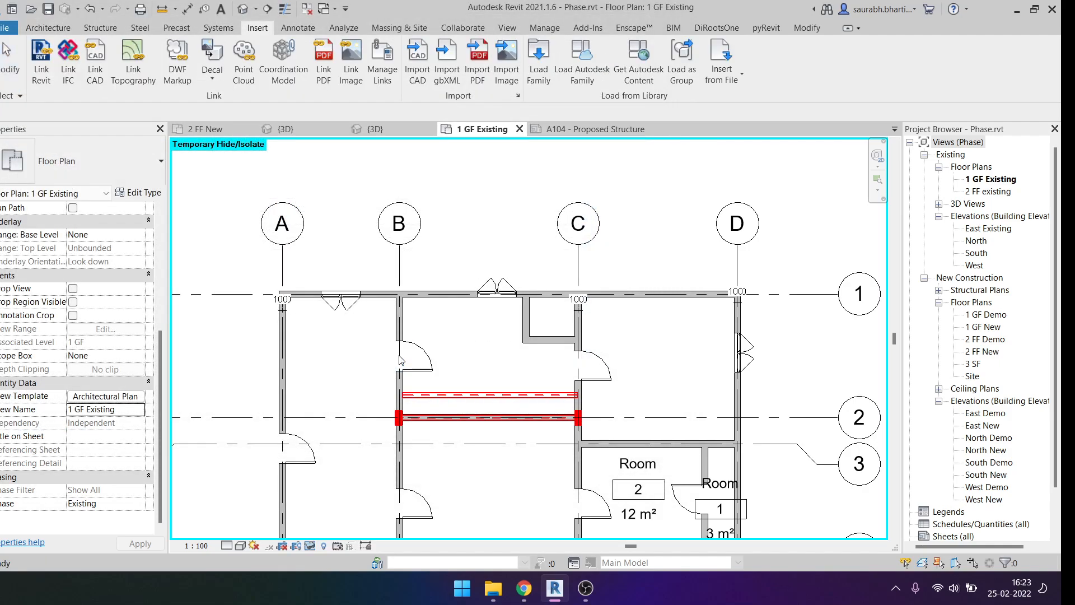
Step: Duplicate the 1 GF Existing floor plan with detailing
{"action": "right_click", "coordinate": [988, 179]}
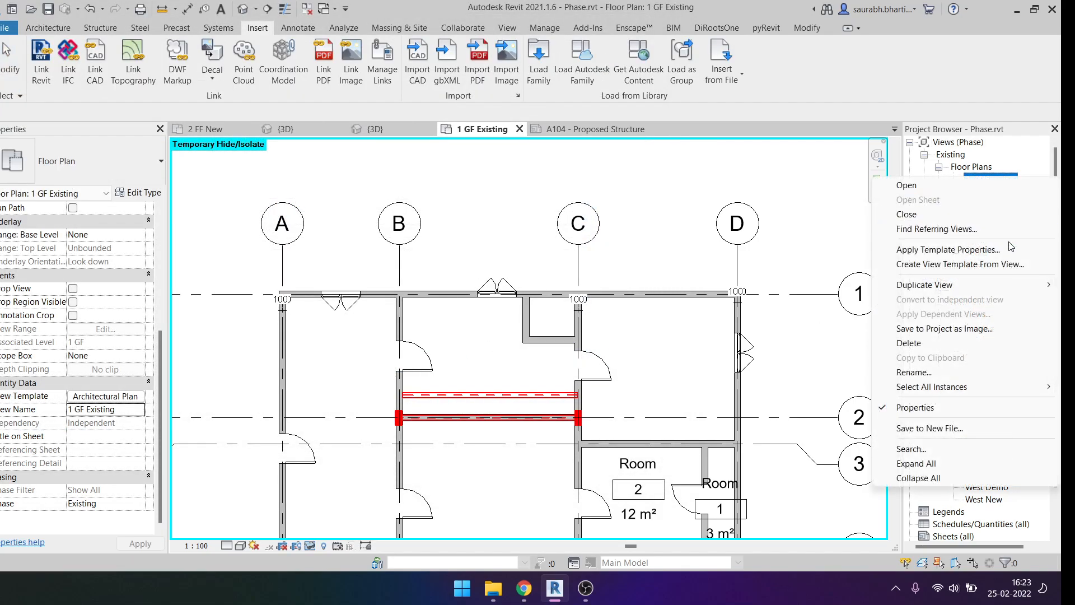
{"action": "mouse_move", "coordinate": [952, 291]}
{"action": "left_click", "coordinate": [784, 299]}
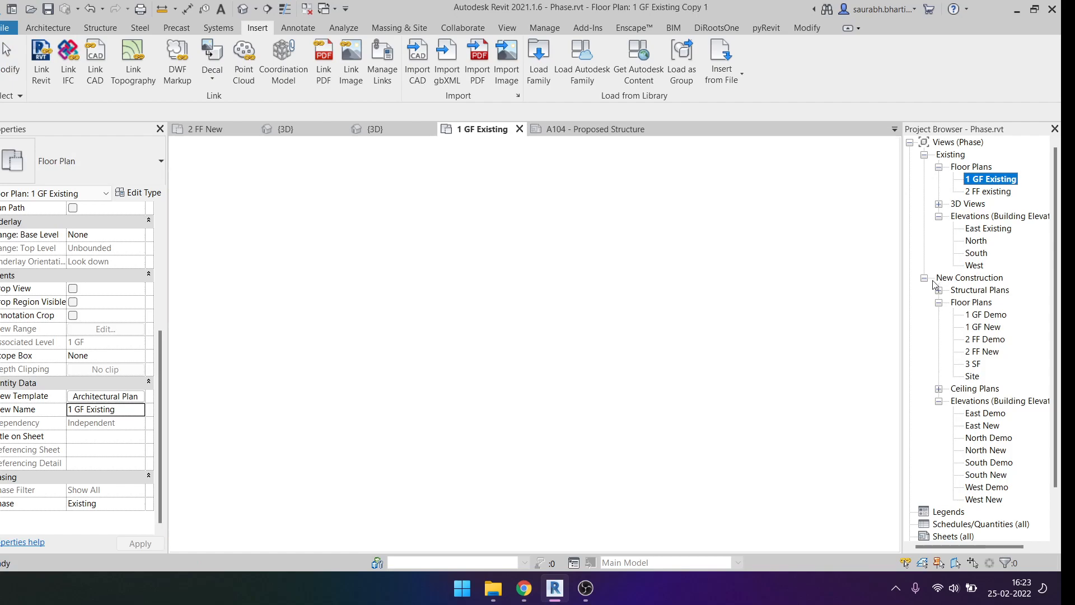
Step: Assign the Structural Framing Plan template to 1 GF Existing Copy 1, adding Architecture to the filter list of its model category overrides
{"action": "left_click", "coordinate": [128, 401]}
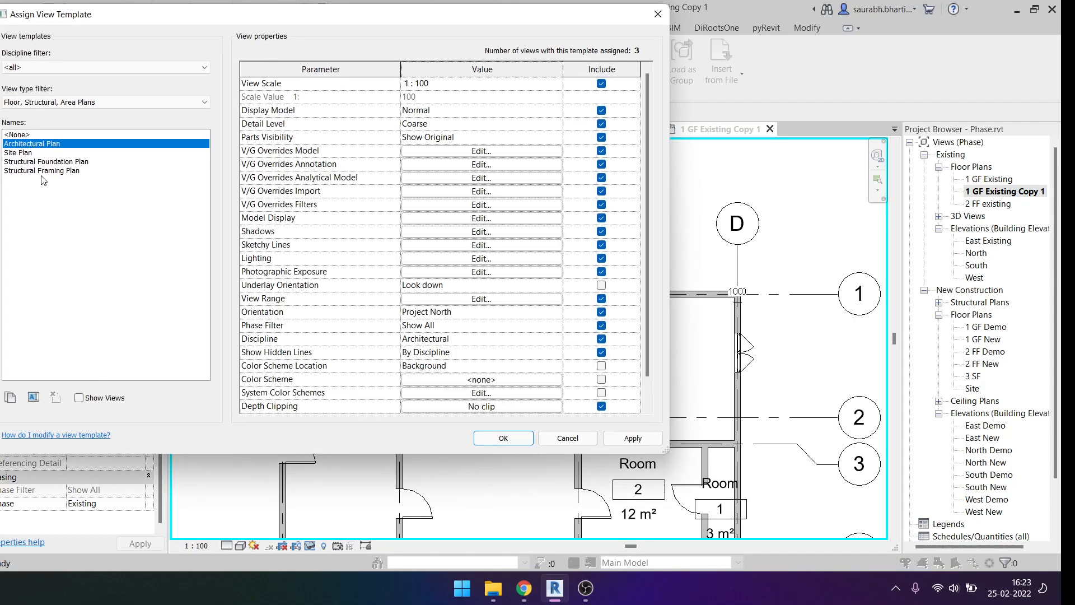
{"action": "left_click", "coordinate": [44, 170]}
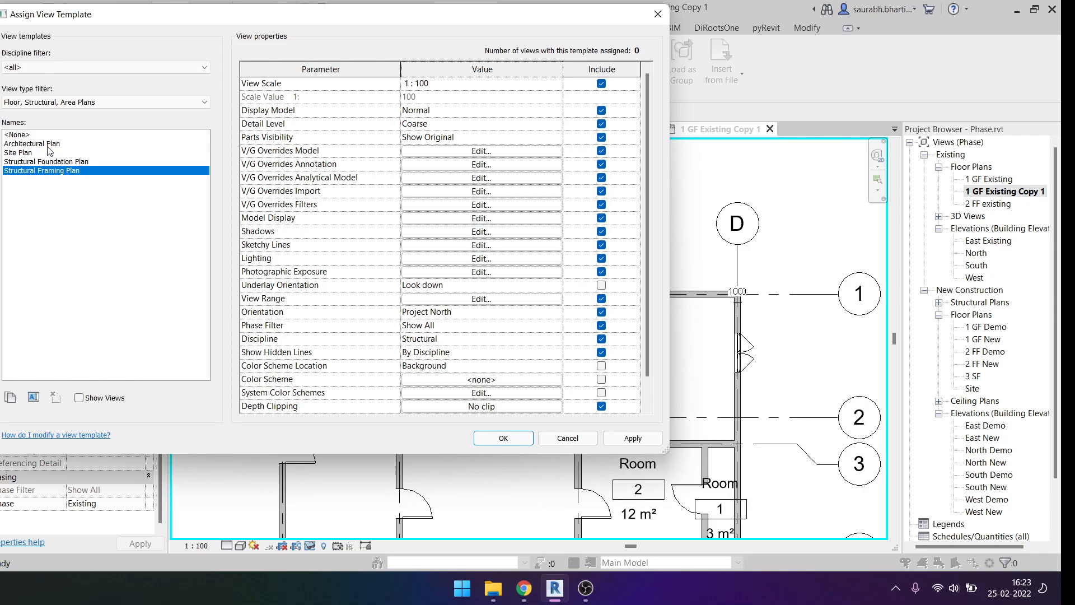
{"action": "left_click", "coordinate": [455, 161]}
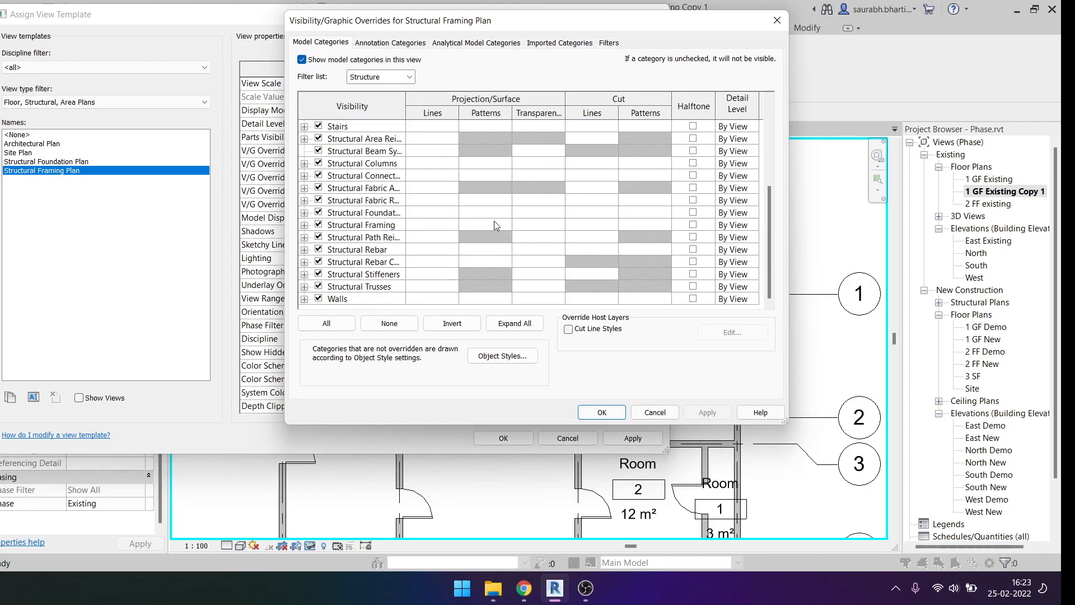
{"action": "scroll", "coordinate": [356, 196], "scroll_direction": "up", "scroll_amount": 5}
{"action": "left_click", "coordinate": [381, 77]}
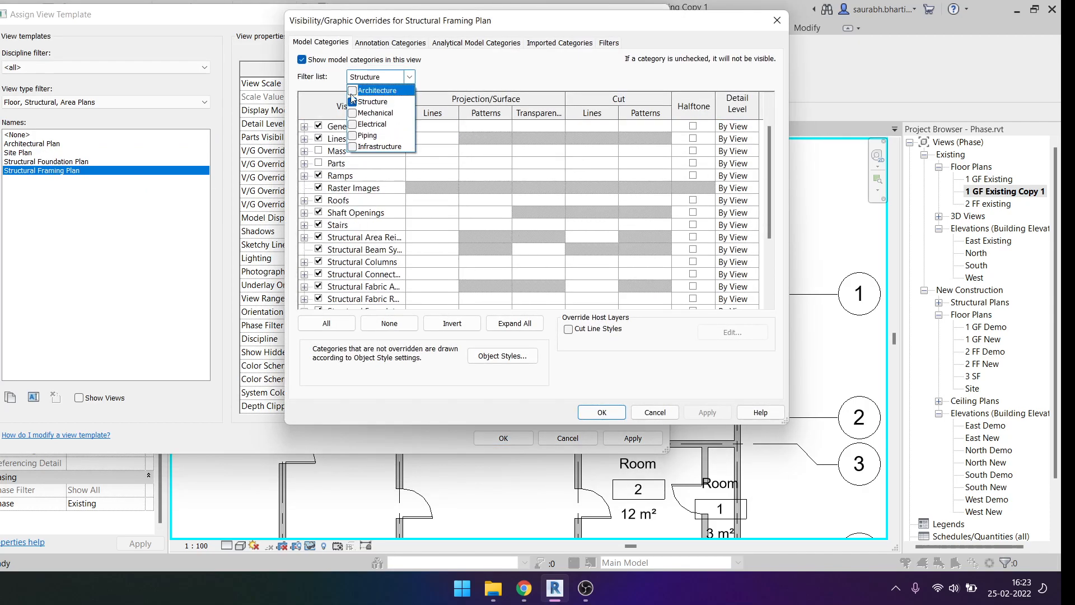
{"action": "left_click", "coordinate": [352, 91]}
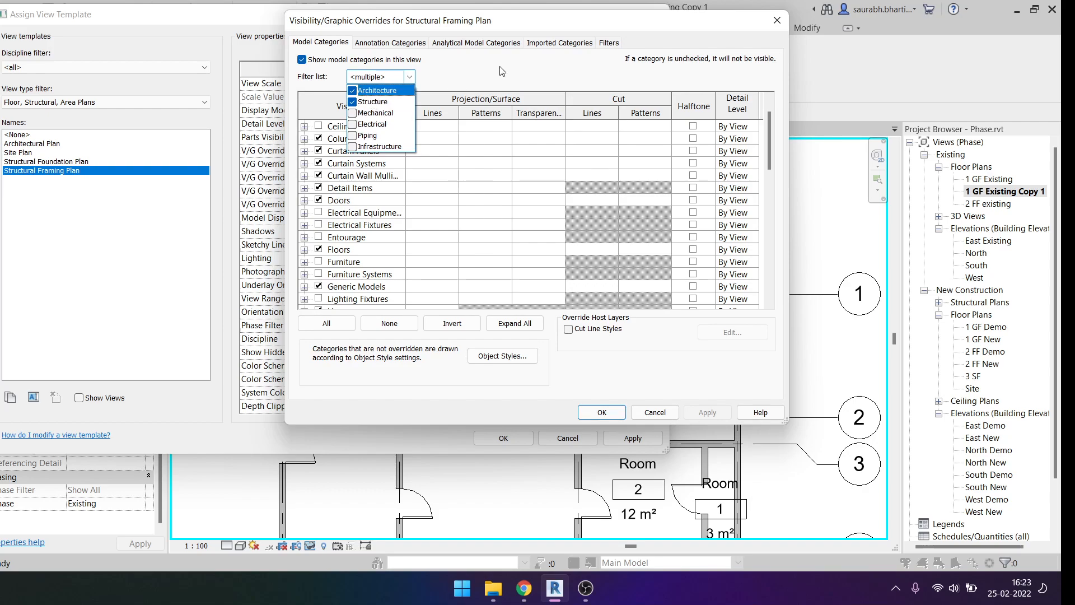
{"action": "left_click", "coordinate": [465, 101]}
{"action": "left_click", "coordinate": [602, 412]}
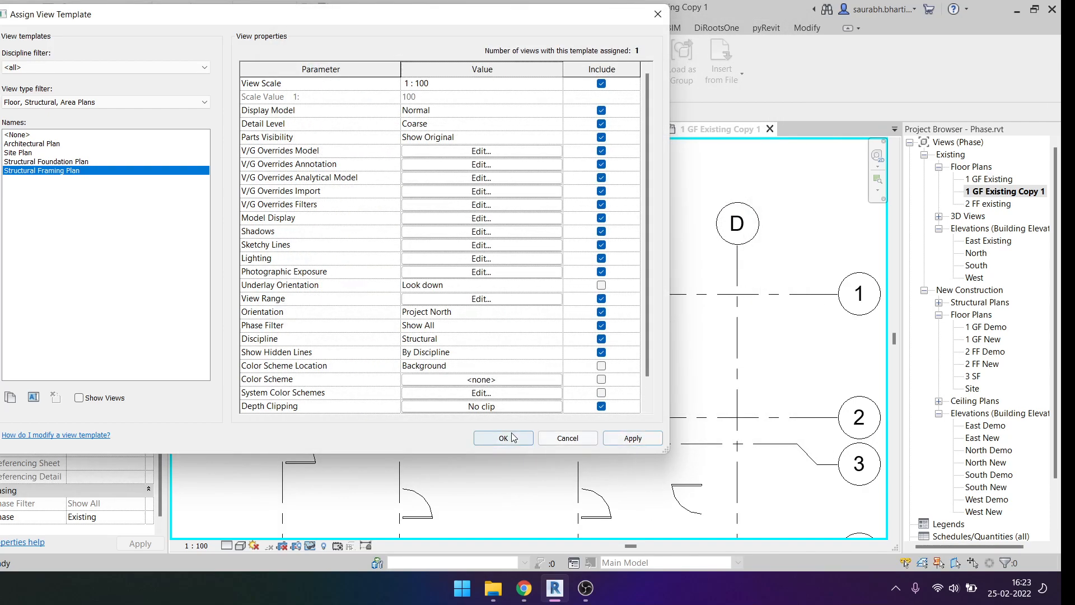
{"action": "left_click", "coordinate": [507, 437]}
{"action": "scroll", "coordinate": [462, 355], "scroll_direction": "down", "scroll_amount": 4}
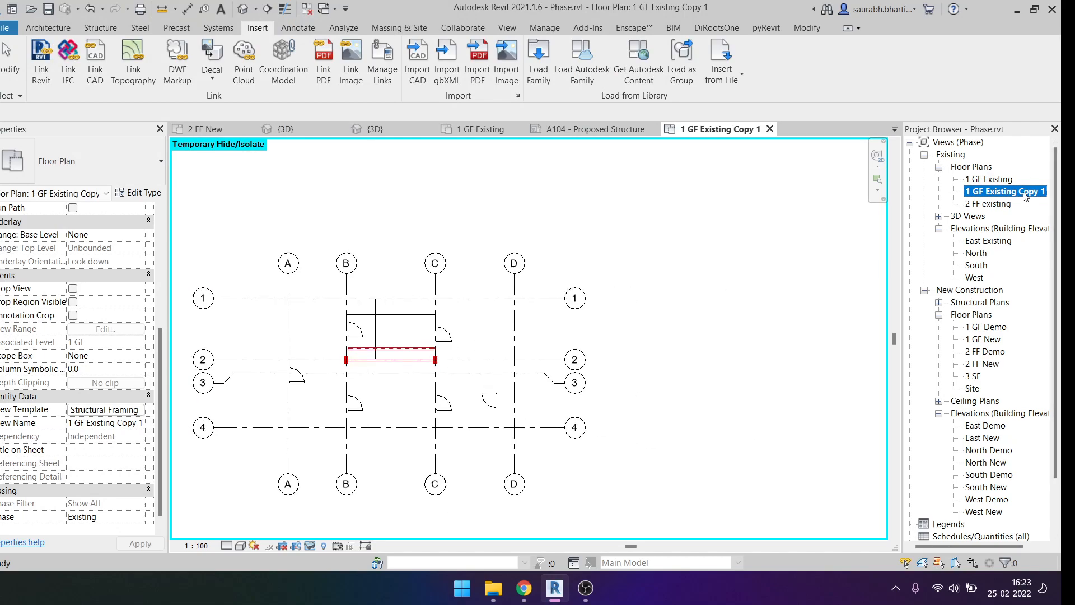
Step: Examine the Structural Framing Plan template's model category overrides and the disciplines included in their filter list
{"action": "right_click", "coordinate": [1005, 191]}
{"action": "left_click", "coordinate": [931, 288]}
{"action": "left_click", "coordinate": [94, 412]}
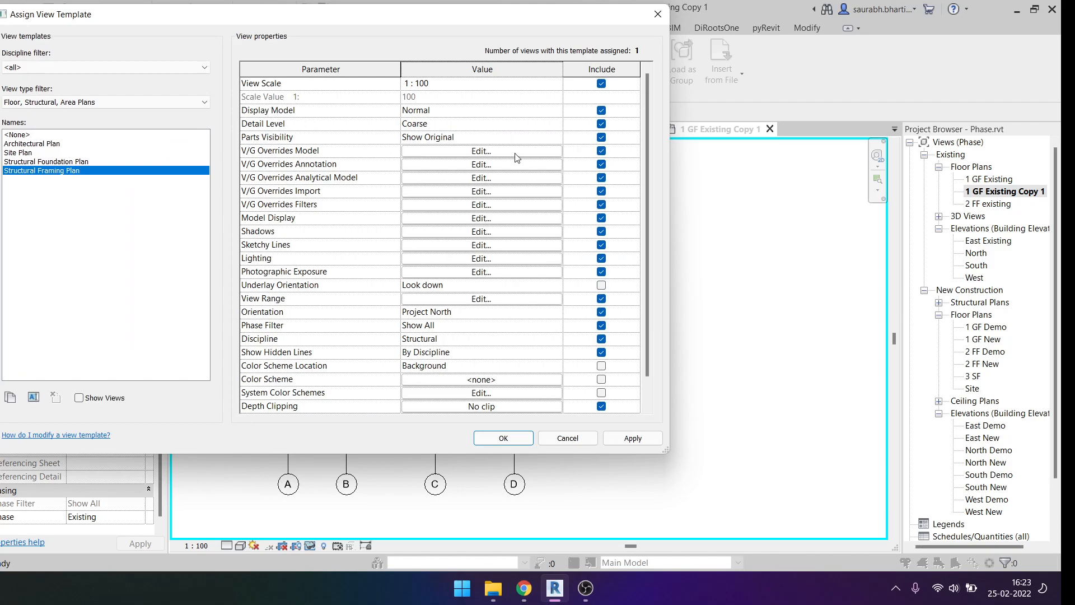
{"action": "left_click", "coordinate": [515, 155]}
{"action": "left_click", "coordinate": [409, 76]}
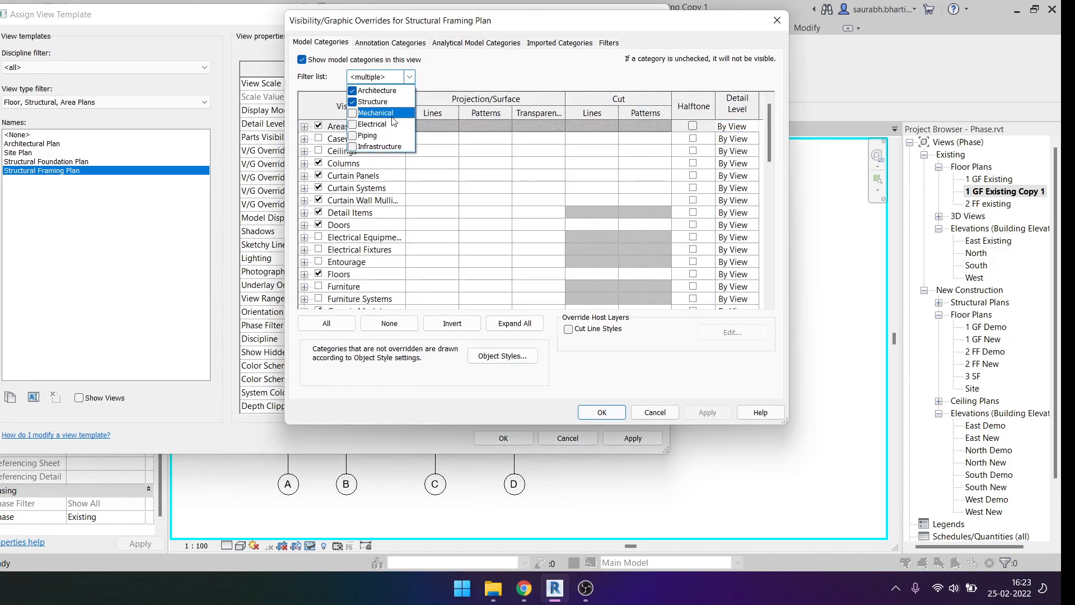
{"action": "left_click", "coordinate": [418, 74]}
{"action": "scroll", "coordinate": [346, 224], "scroll_direction": "down", "scroll_amount": 12}
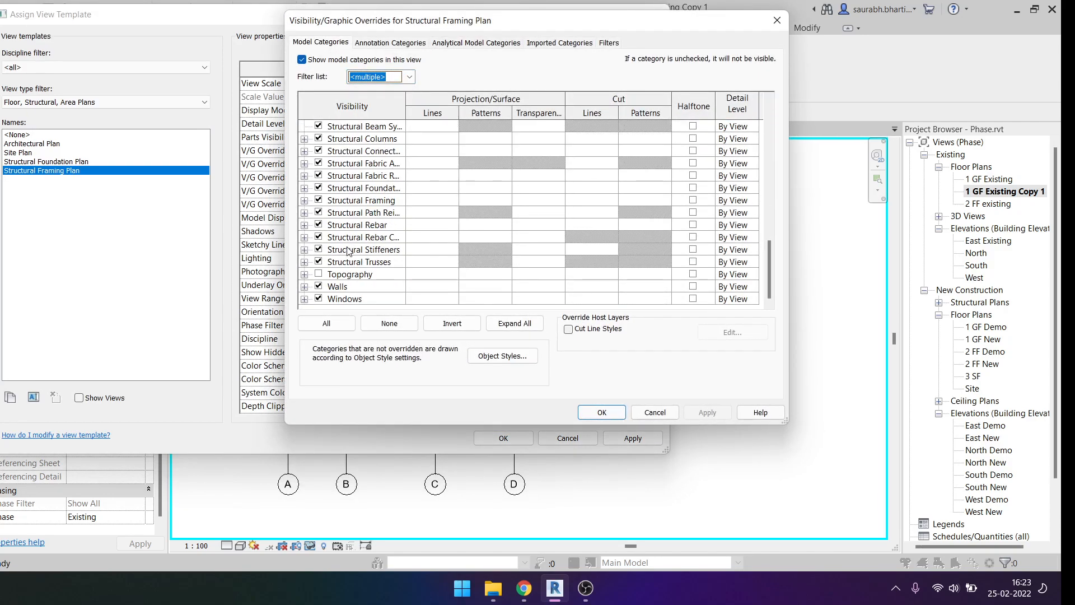
{"action": "left_click", "coordinate": [381, 77]}
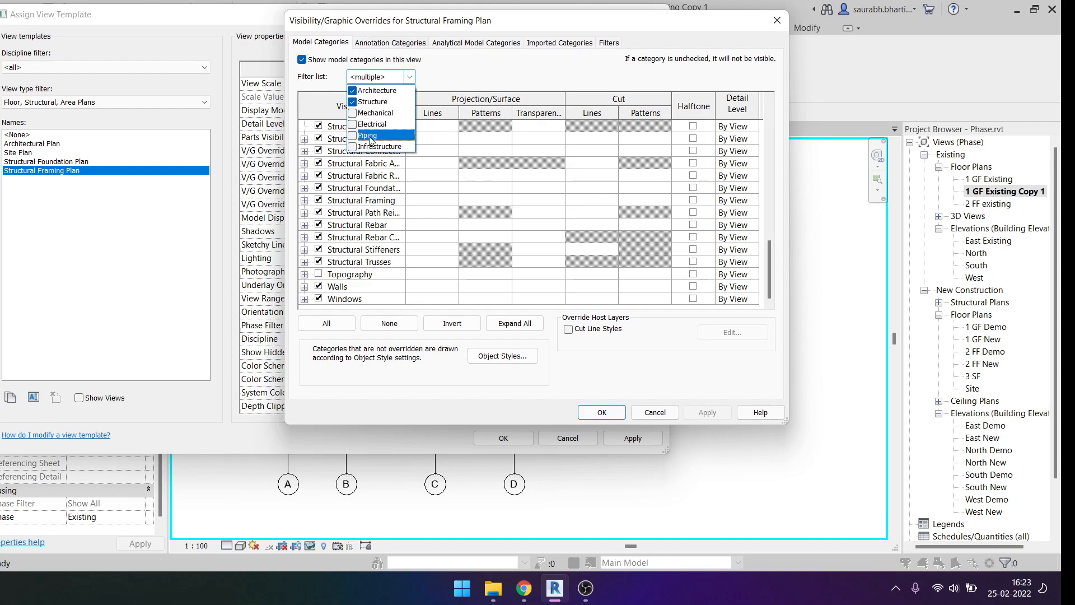
{"action": "left_click", "coordinate": [308, 97]}
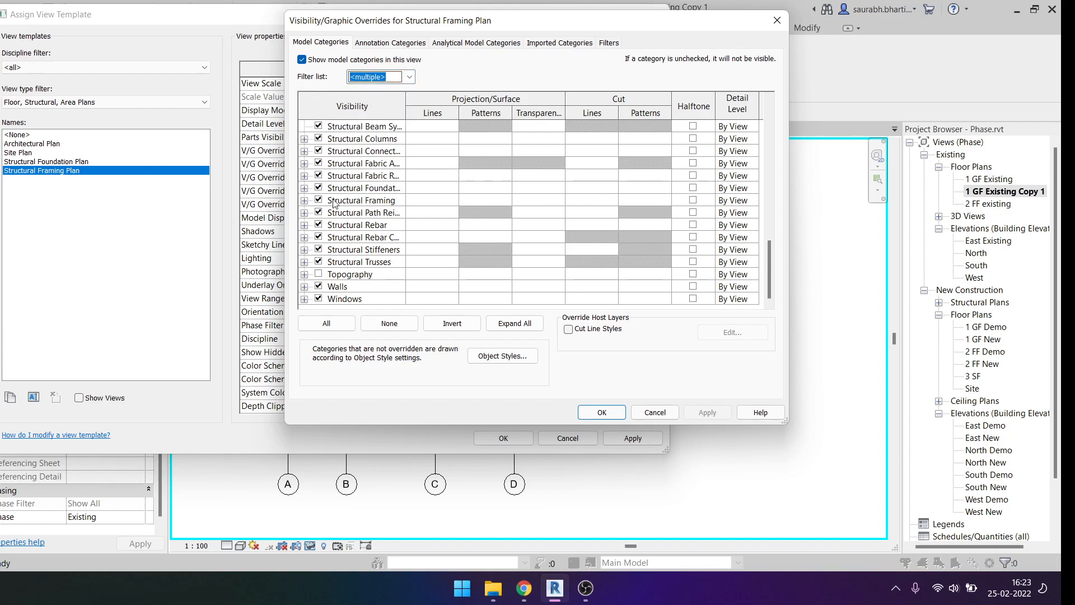
Step: Check the Walls and Casework subcategories in the Structural Framing Plan template's model overrides and reapply the template to the copied plan
{"action": "left_click", "coordinate": [305, 287]}
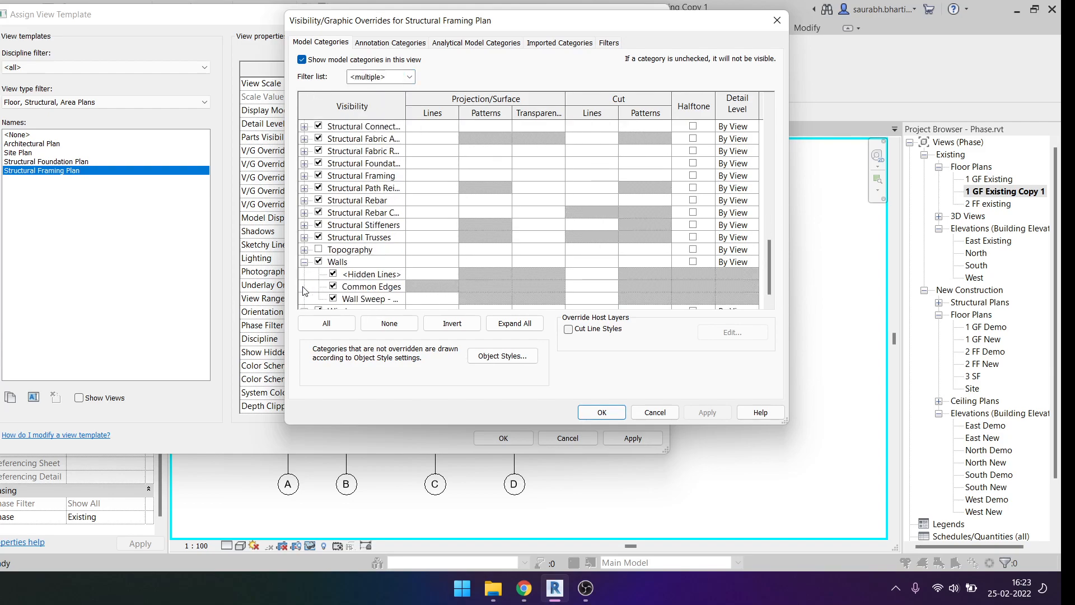
{"action": "scroll", "coordinate": [321, 292], "scroll_direction": "up", "scroll_amount": 3}
{"action": "scroll", "coordinate": [325, 264], "scroll_direction": "up", "scroll_amount": 8}
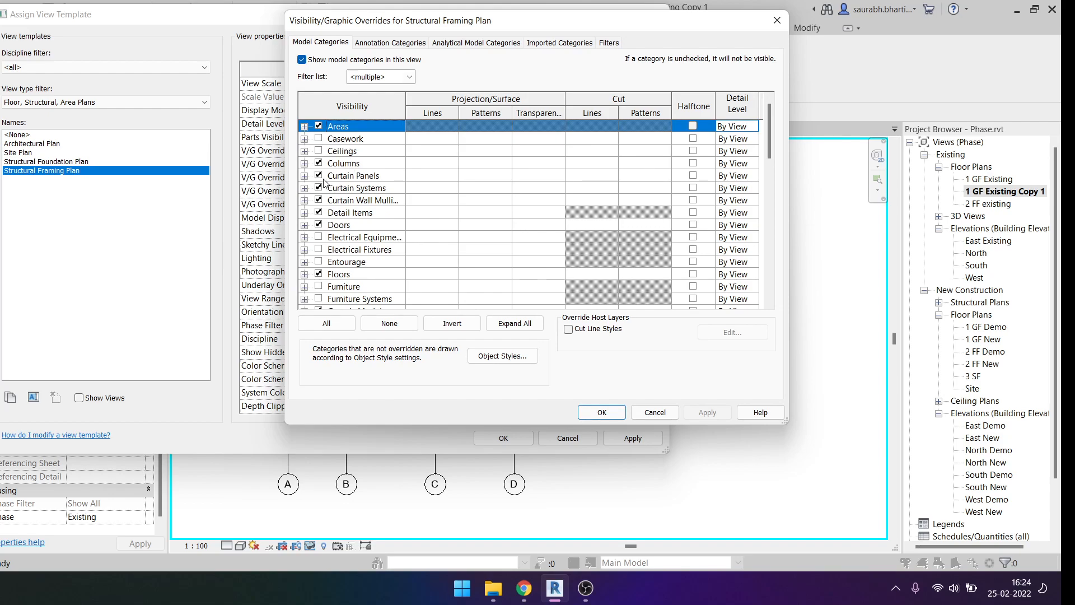
{"action": "left_click", "coordinate": [304, 139]}
{"action": "left_click", "coordinate": [304, 127]}
{"action": "left_click", "coordinate": [304, 127]}
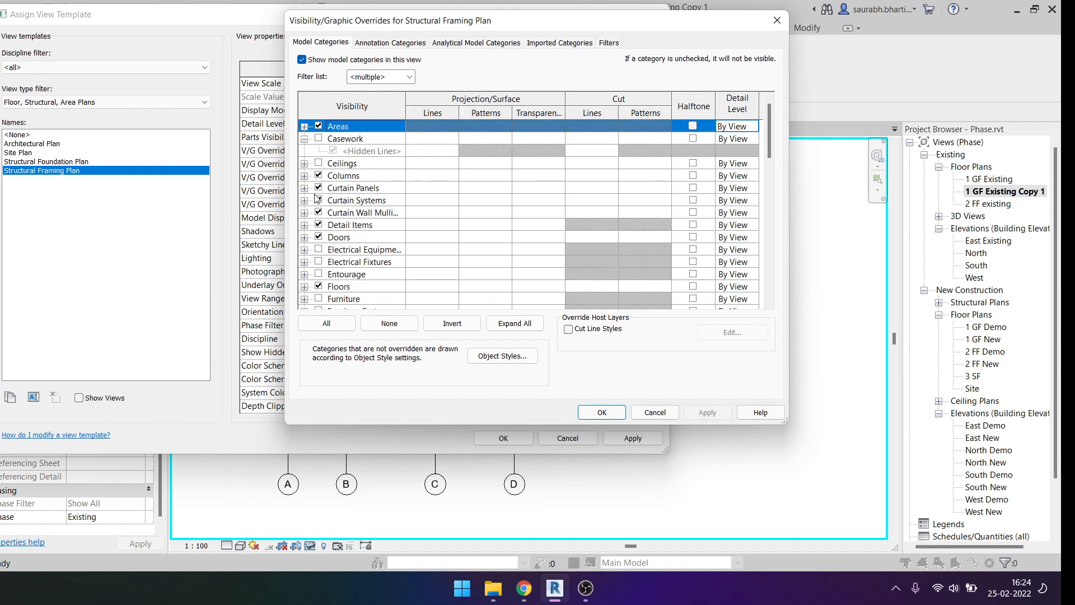
{"action": "scroll", "coordinate": [315, 196], "scroll_direction": "down", "scroll_amount": 4}
{"action": "left_click", "coordinate": [600, 412]}
{"action": "left_click", "coordinate": [634, 438]}
{"action": "left_click", "coordinate": [503, 438]}
Step: Turn off temporary hide/isolate in the copied plan and inspect the Generic 150mm floor around the steel beams
{"action": "scroll", "coordinate": [433, 366], "scroll_direction": "up", "scroll_amount": 6}
{"action": "scroll", "coordinate": [375, 330], "scroll_direction": "down", "scroll_amount": 5}
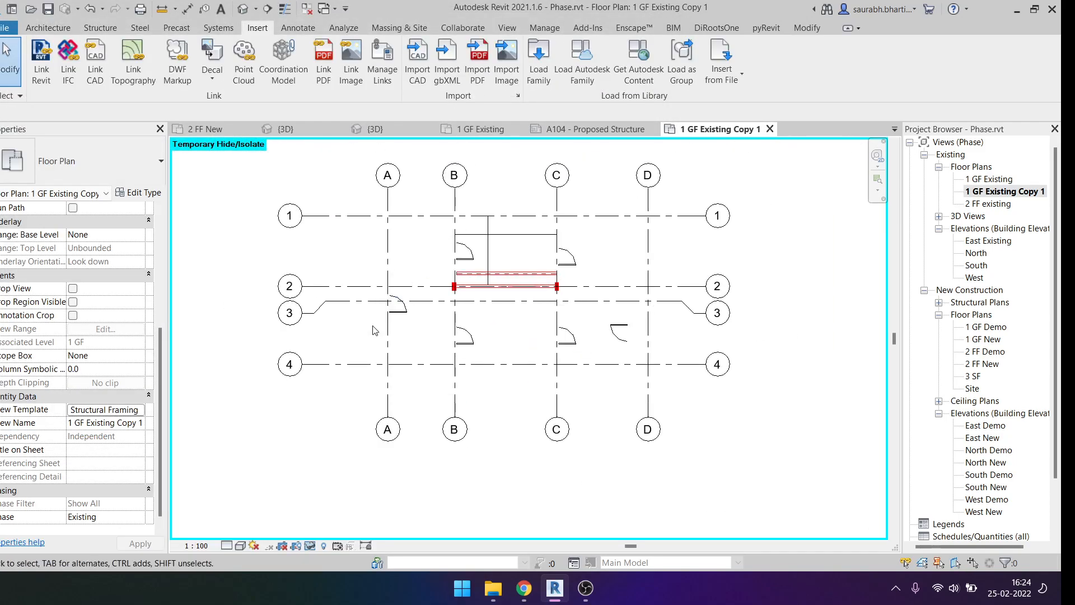
{"action": "scroll", "coordinate": [434, 321], "scroll_direction": "up", "scroll_amount": 3}
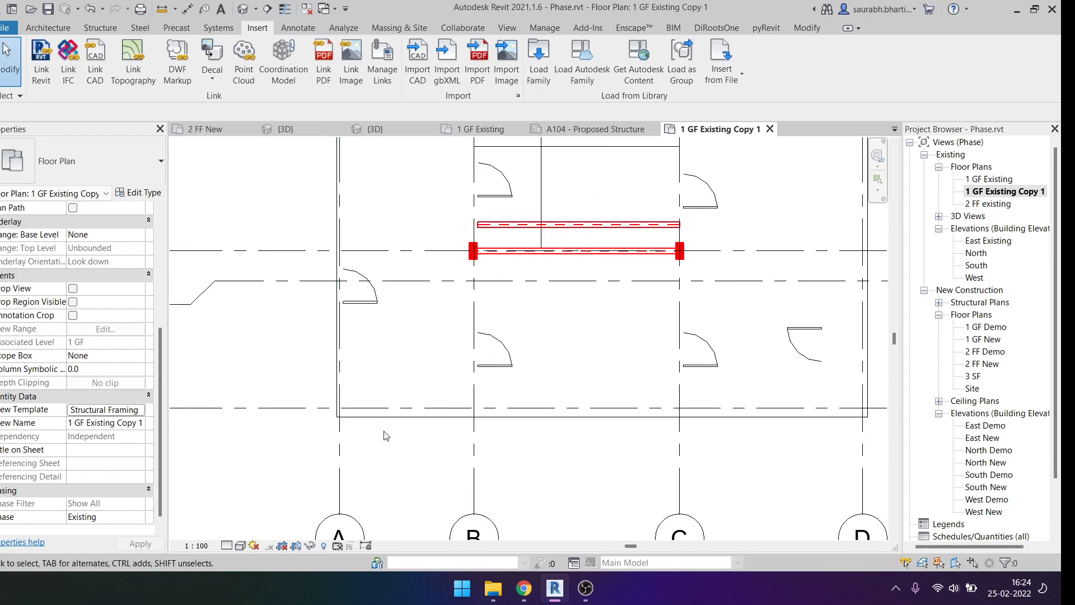
{"action": "left_click", "coordinate": [390, 418]}
{"action": "scroll", "coordinate": [412, 351], "scroll_direction": "down", "scroll_amount": 3}
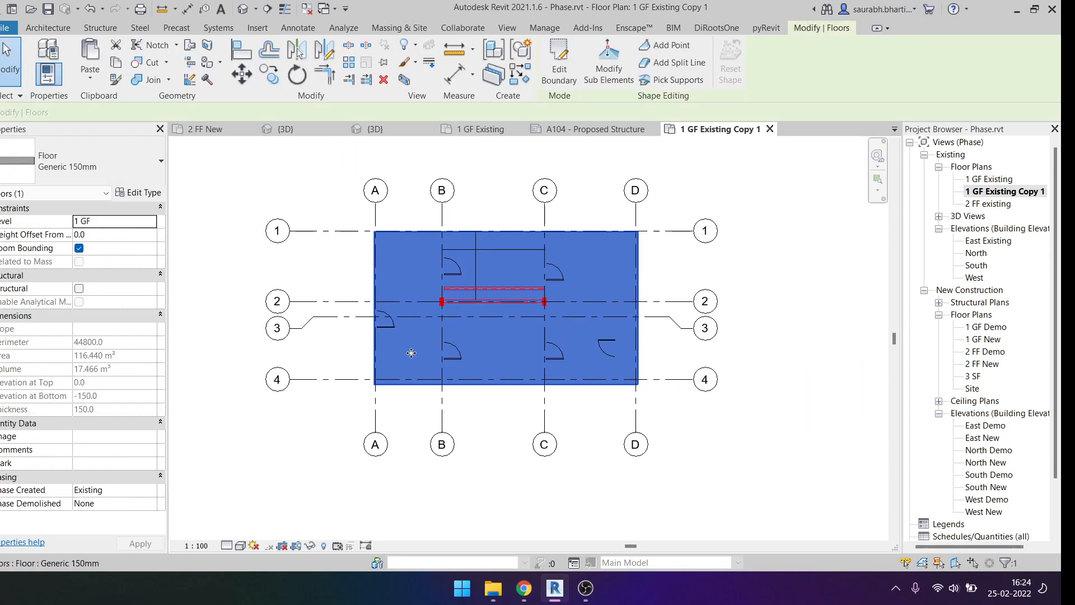
{"action": "scroll", "coordinate": [512, 251], "scroll_direction": "up", "scroll_amount": 3}
{"action": "left_click", "coordinate": [485, 256]}
{"action": "left_click", "coordinate": [389, 276]}
{"action": "left_click", "coordinate": [224, 547]}
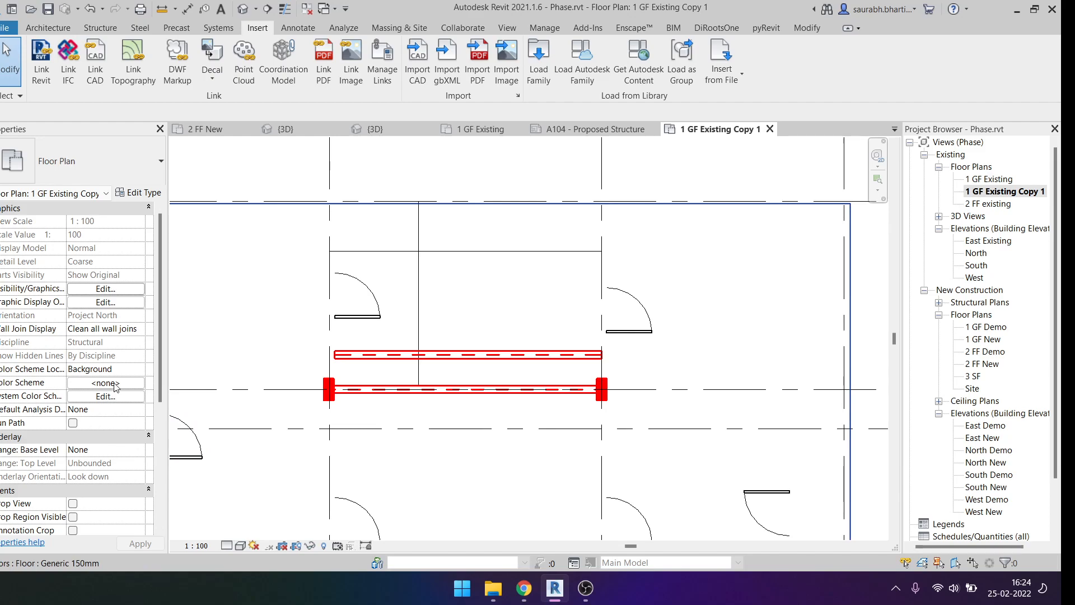
Step: Check the filter list in the copied plan's own visibility/graphic overrides and close them without changes
{"action": "left_click", "coordinate": [106, 290]}
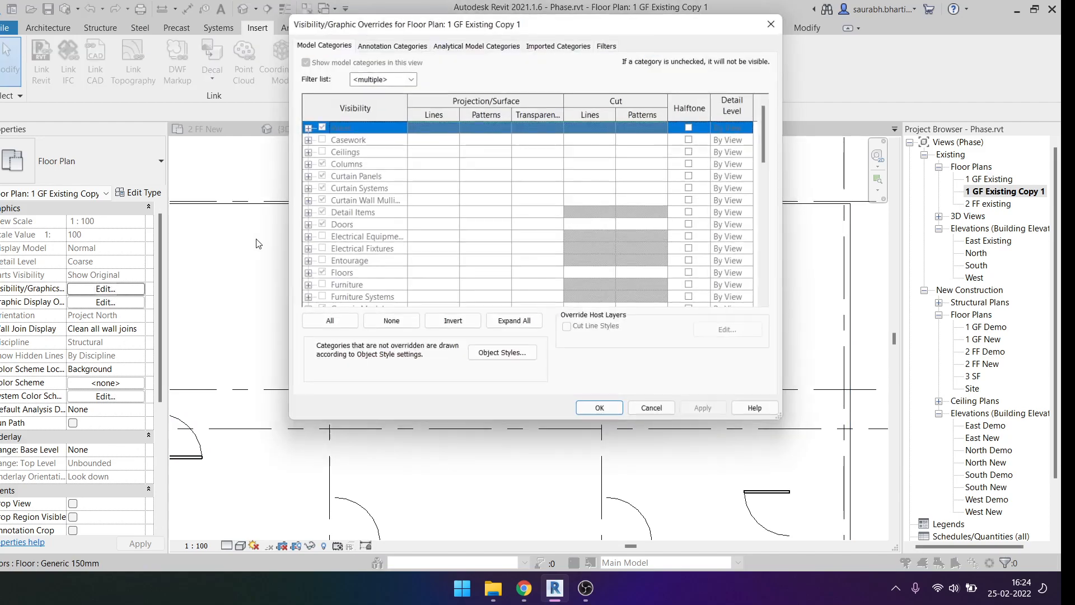
{"action": "left_click", "coordinate": [389, 78]}
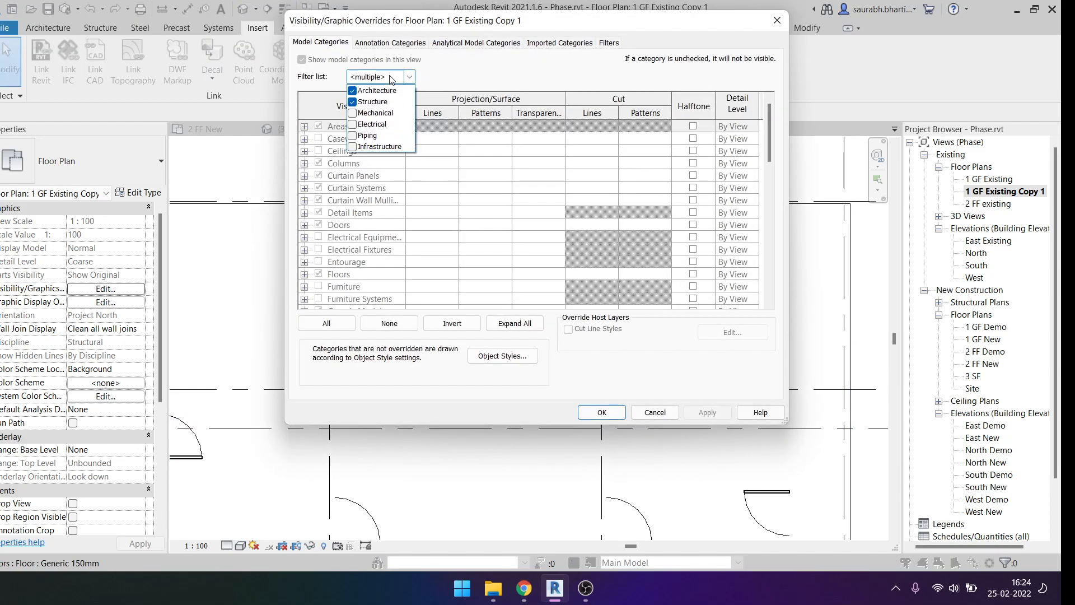
{"action": "key", "text": "Escape"}
{"action": "key", "text": "Escape"}
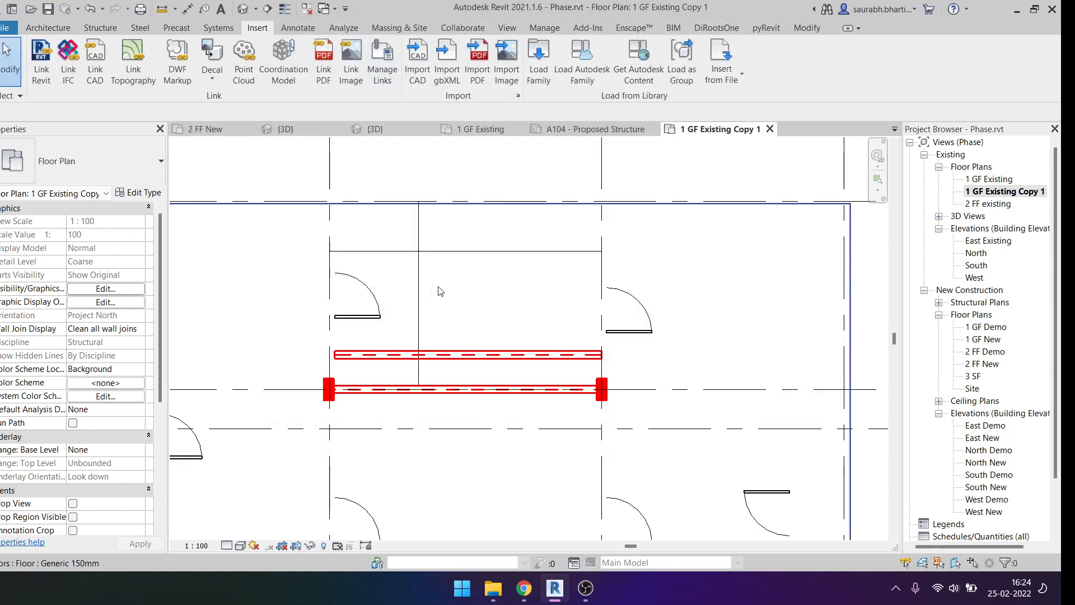
Step: Examine the Architectural Elevation view template's model category overrides and filter list, including its structural categories
{"action": "scroll", "coordinate": [444, 330], "scroll_direction": "down", "scroll_amount": 3}
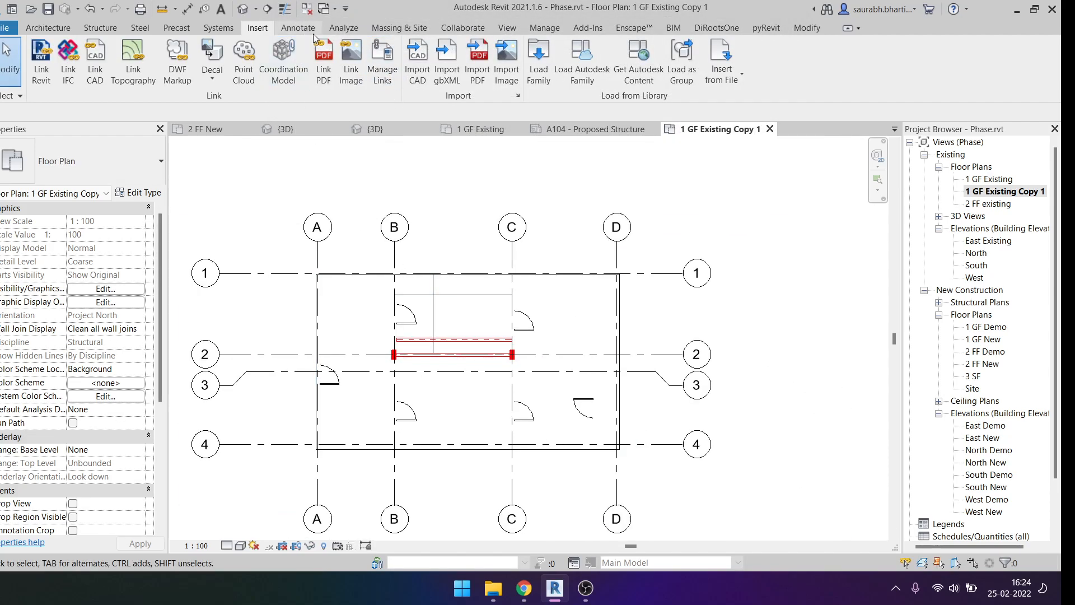
{"action": "left_click", "coordinate": [508, 27]}
{"action": "left_click", "coordinate": [56, 78]}
{"action": "left_click", "coordinate": [104, 157]}
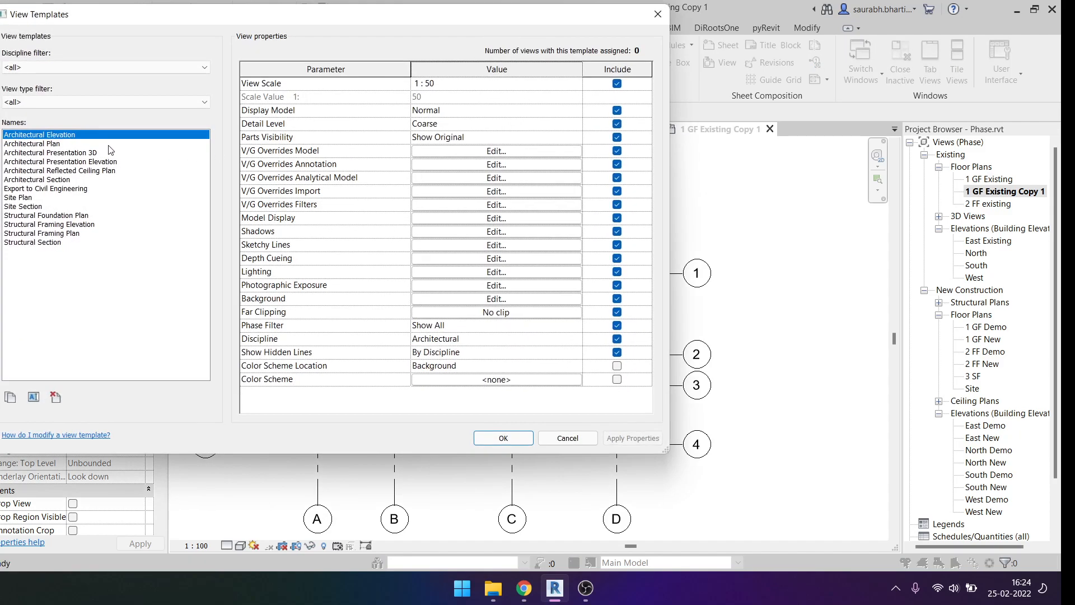
{"action": "left_click", "coordinate": [487, 151]}
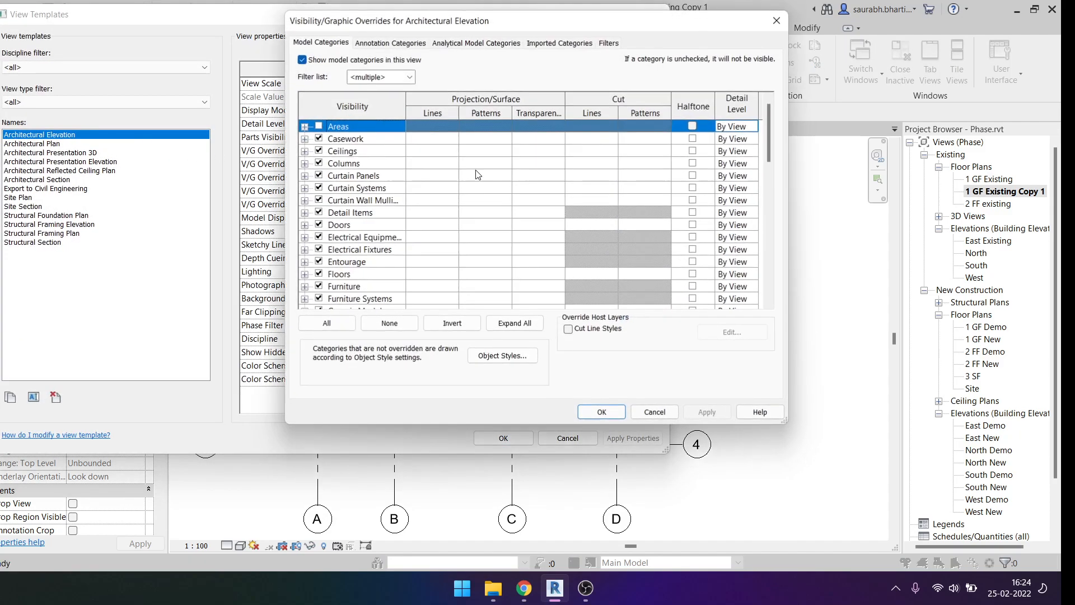
{"action": "scroll", "coordinate": [455, 247], "scroll_direction": "down", "scroll_amount": 10}
{"action": "left_click", "coordinate": [378, 83]}
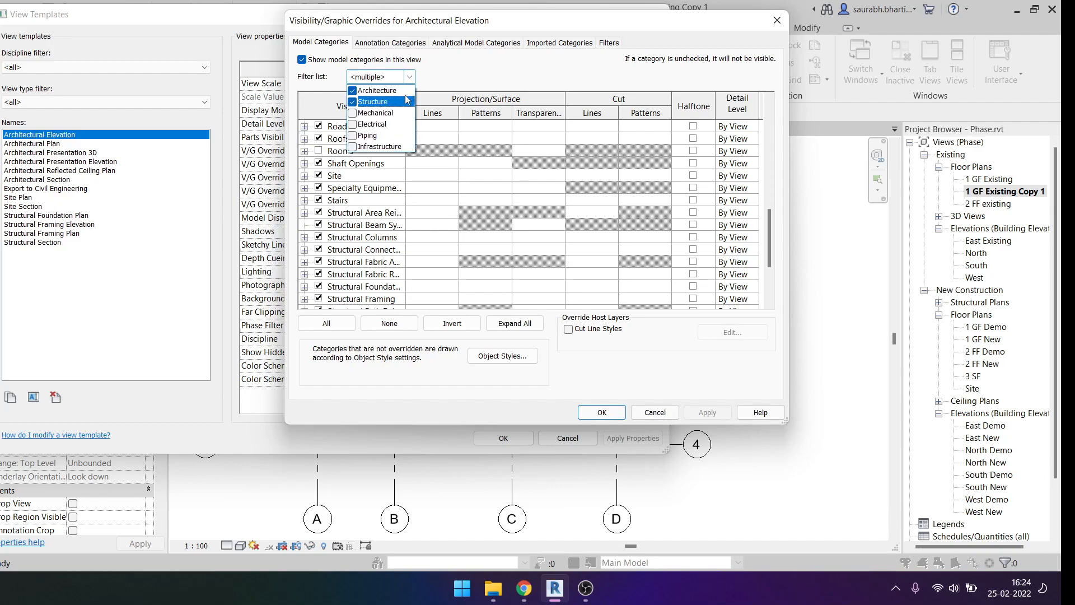
{"action": "left_click", "coordinate": [411, 81]}
{"action": "scroll", "coordinate": [436, 211], "scroll_direction": "down", "scroll_amount": 3}
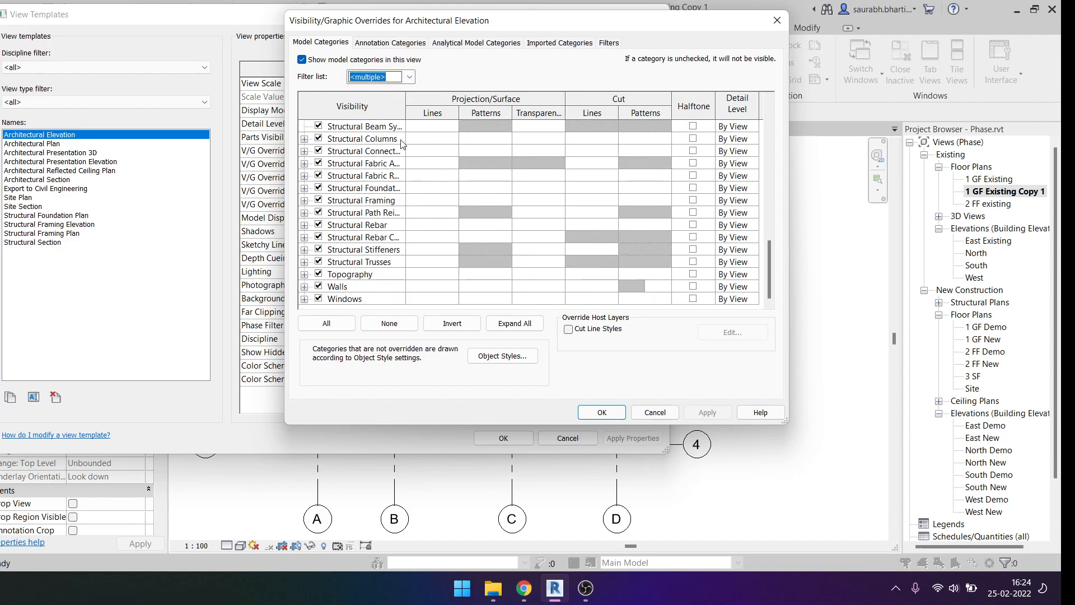
Step: Turn off the display of model categories in the Architectural Elevation template's overrides and accept the template changes
{"action": "left_click", "coordinate": [392, 59]}
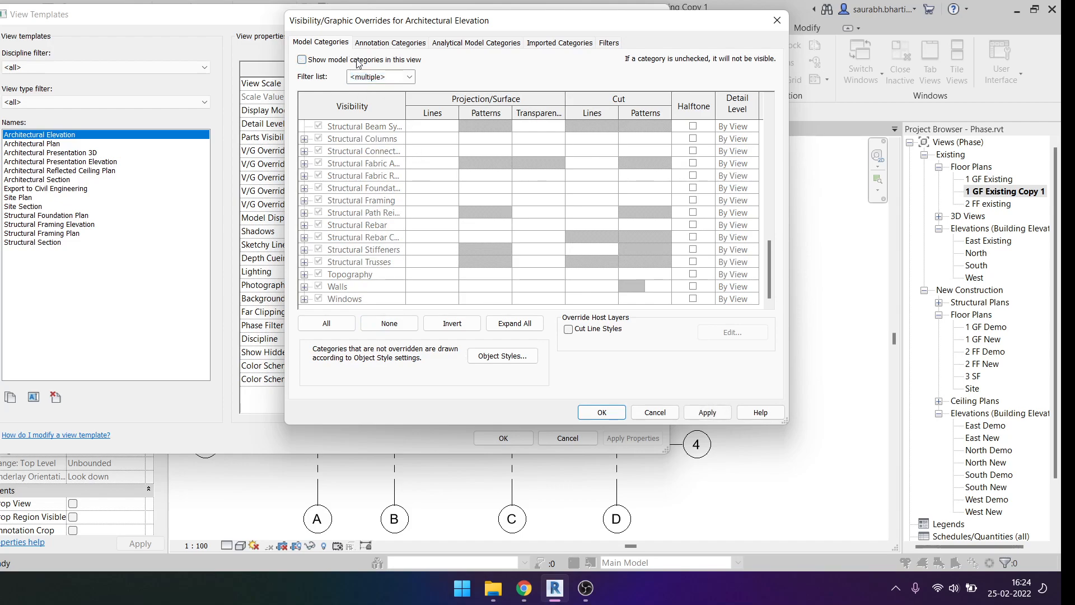
{"action": "left_click", "coordinate": [396, 44]}
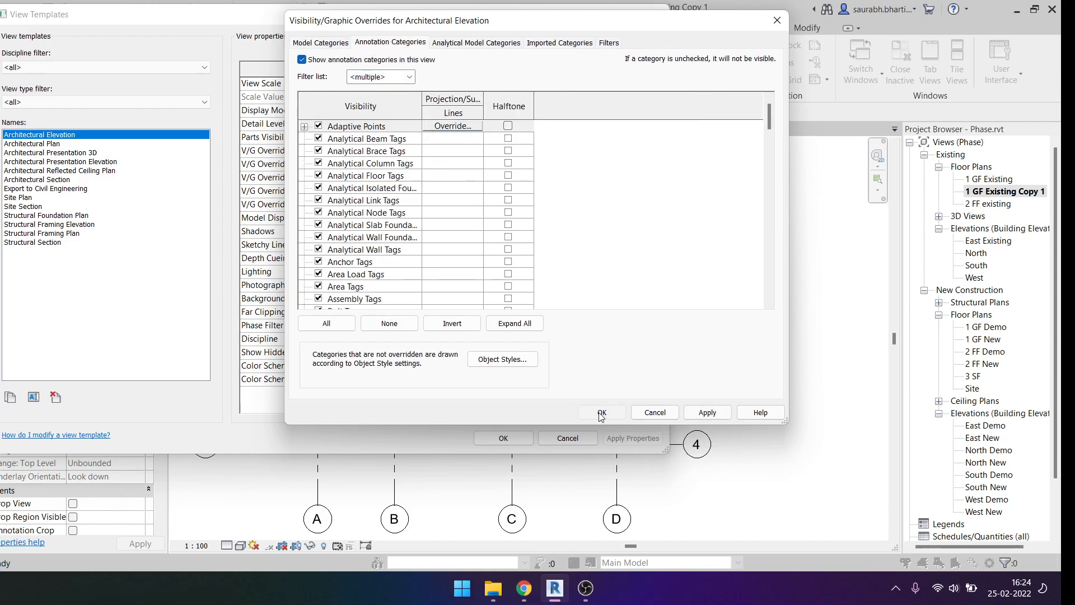
{"action": "left_click", "coordinate": [602, 412]}
{"action": "left_click", "coordinate": [502, 440]}
Step: Inspect the beams in the copied plan and recheck which disciplines its visibility overrides list, leaving them unchanged
{"action": "scroll", "coordinate": [472, 299], "scroll_direction": "up", "scroll_amount": 6}
{"action": "left_click", "coordinate": [474, 286]}
{"action": "key", "text": "Escape"}
{"action": "scroll", "coordinate": [437, 290], "scroll_direction": "down", "scroll_amount": 2}
{"action": "scroll", "coordinate": [382, 255], "scroll_direction": "down", "scroll_amount": 3}
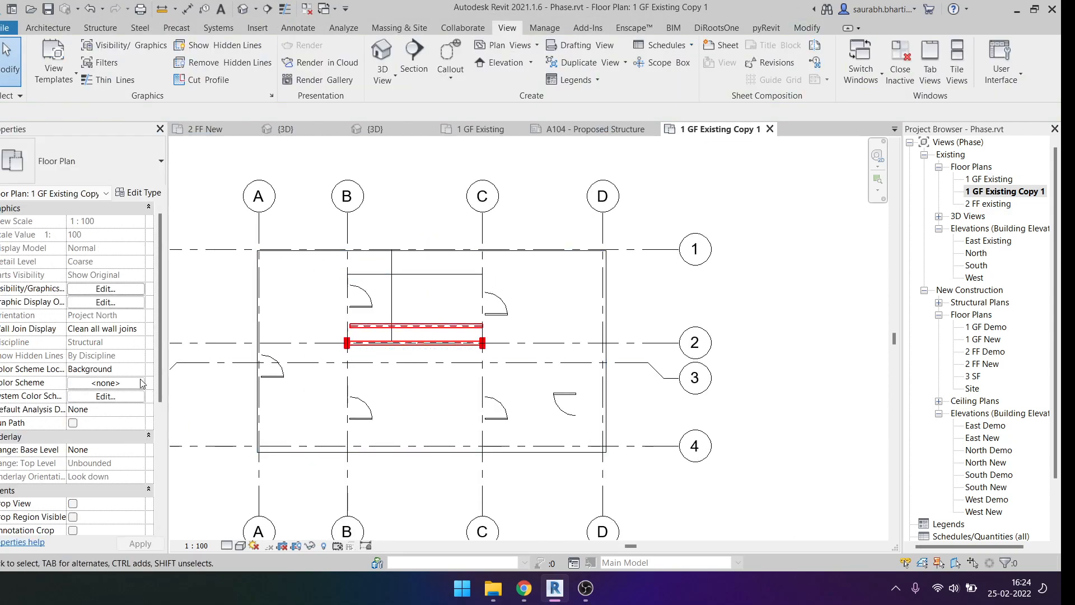
{"action": "left_click", "coordinate": [133, 288]}
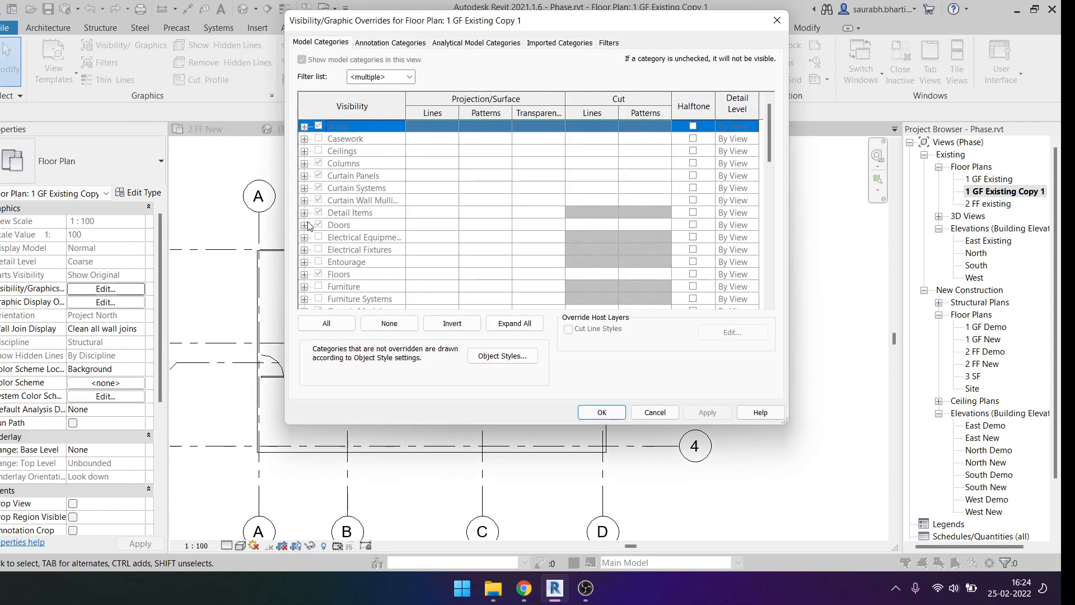
{"action": "left_click", "coordinate": [385, 76]}
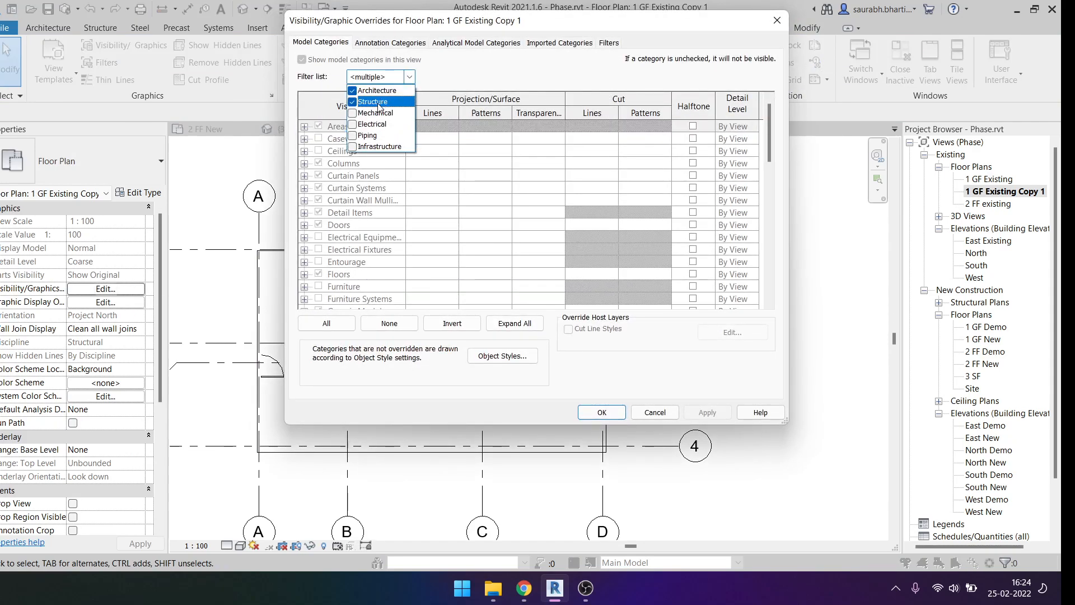
{"action": "key", "text": "Escape"}
{"action": "key", "text": "Escape"}
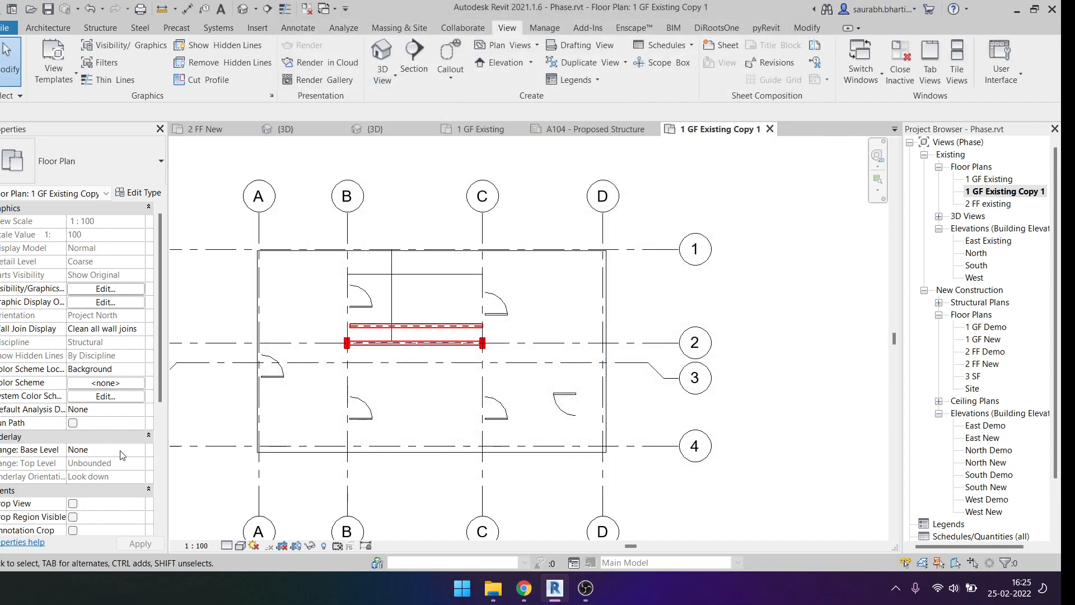
Step: Open the view template manager, browse the architectural templates' properties and select the Structural Framing Plan template
{"action": "left_click", "coordinate": [65, 79]}
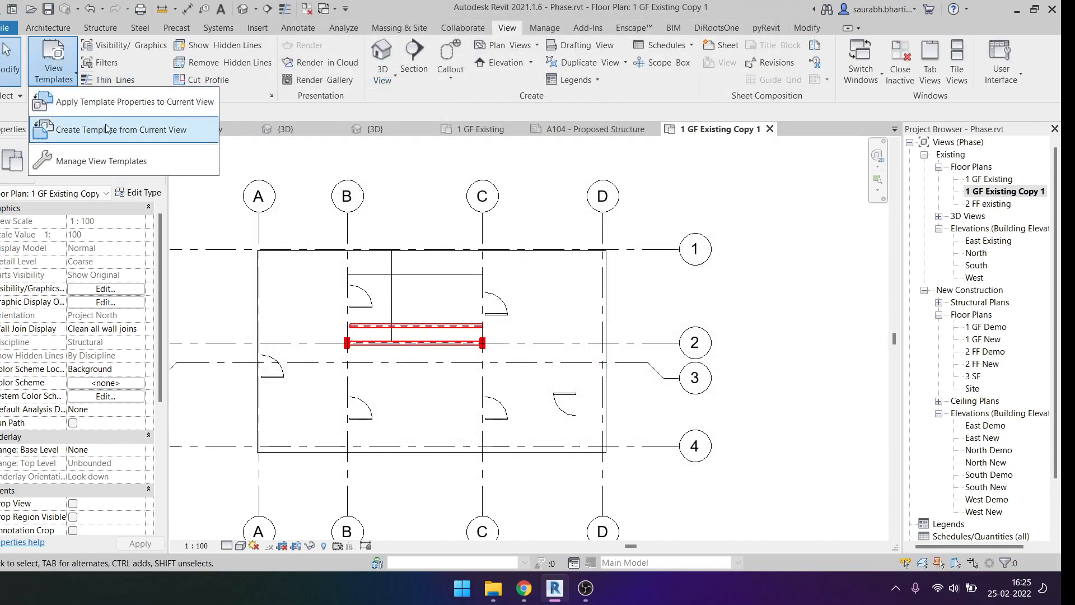
{"action": "left_click", "coordinate": [163, 163]}
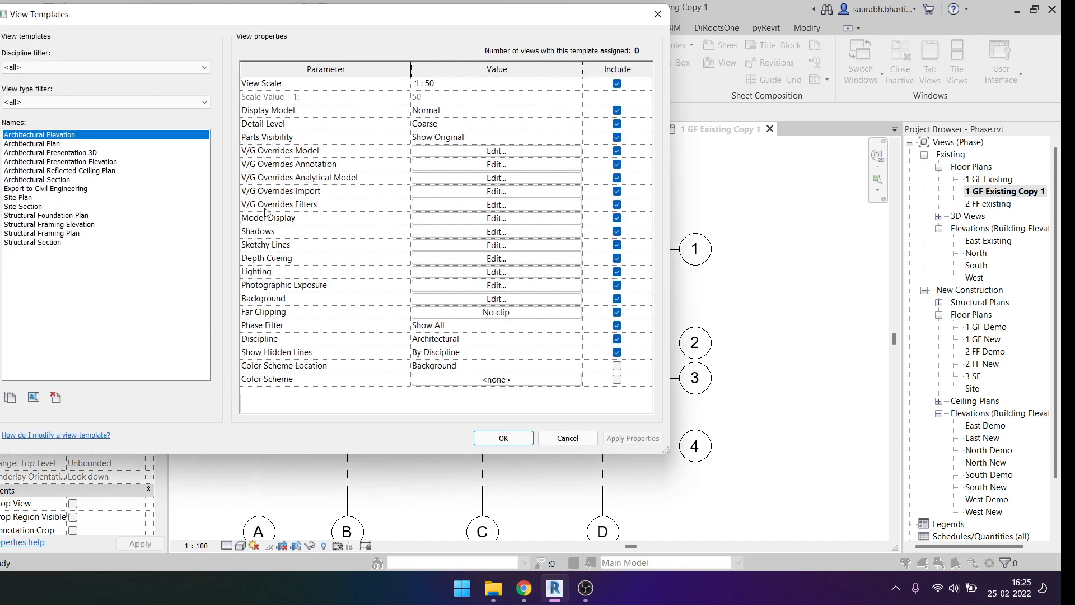
{"action": "left_click", "coordinate": [104, 143]}
{"action": "left_click", "coordinate": [115, 136]}
{"action": "left_click", "coordinate": [123, 154]}
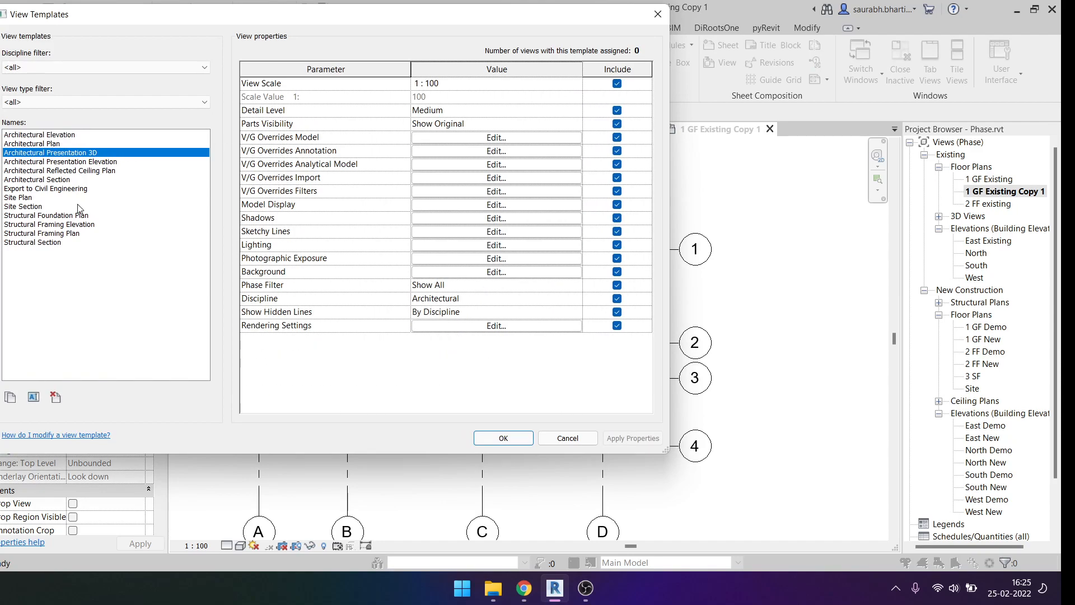
{"action": "left_click", "coordinate": [68, 234]}
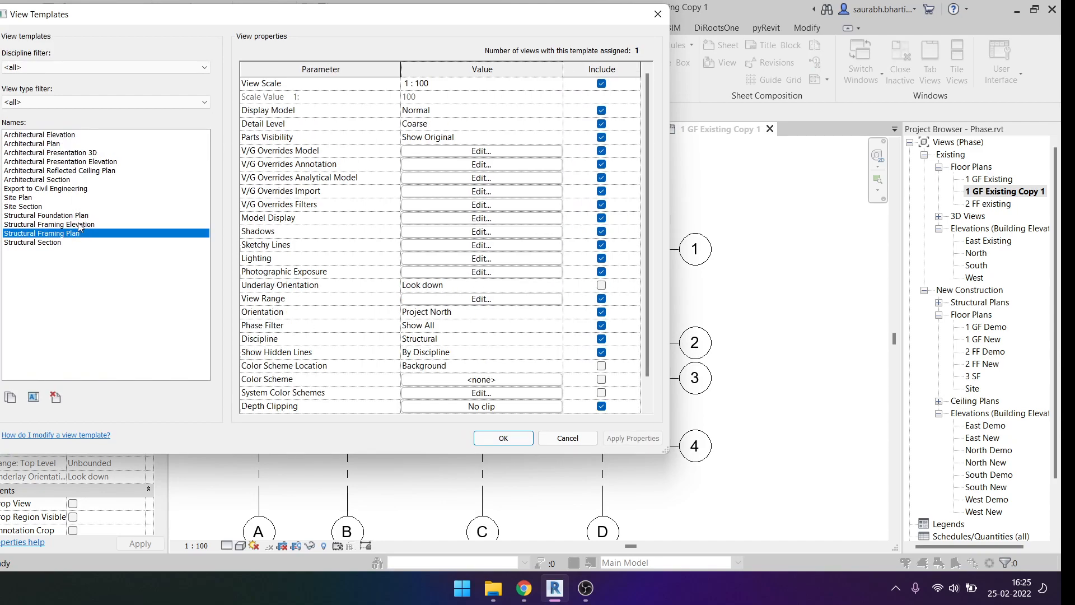
Step: Examine the Structural Framing Plan template's model category overrides, including its discipline filter and structural categories, and close the template manager without changes
{"action": "left_click", "coordinate": [456, 154]}
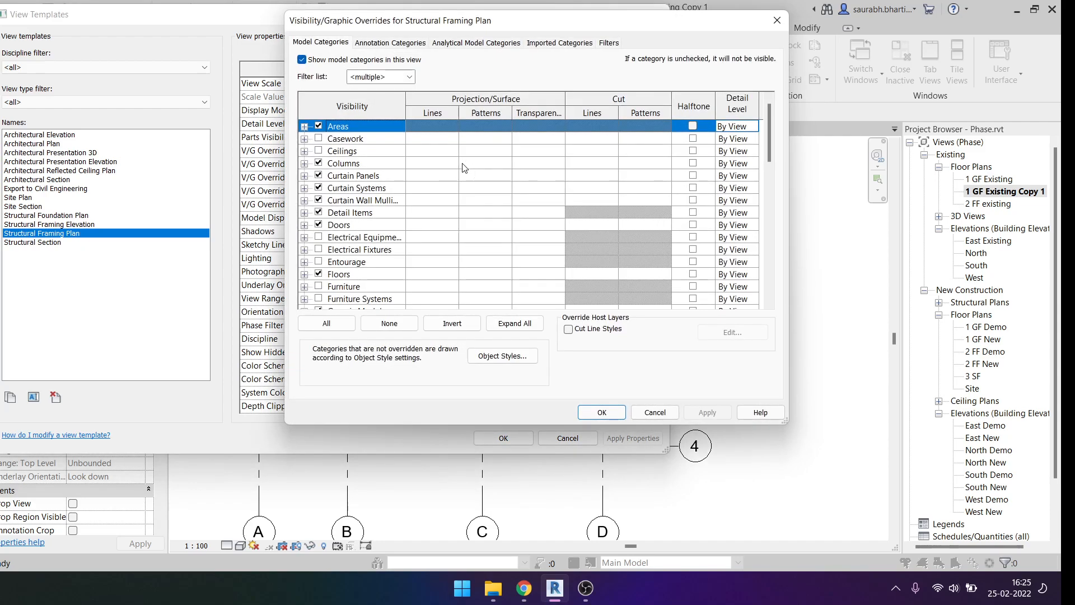
{"action": "left_click", "coordinate": [379, 78]}
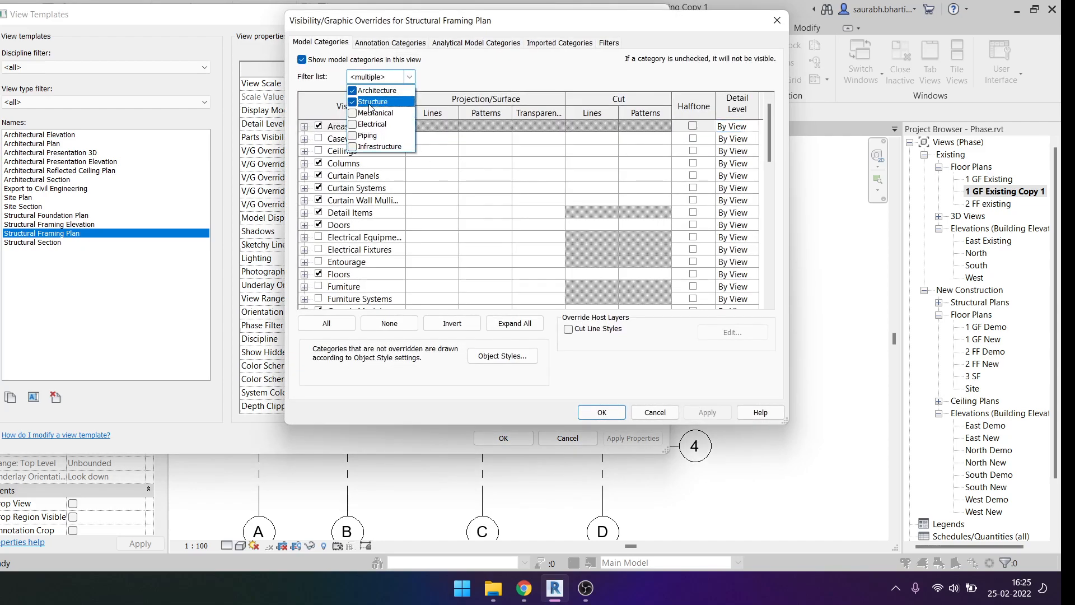
{"action": "left_click", "coordinate": [408, 77]}
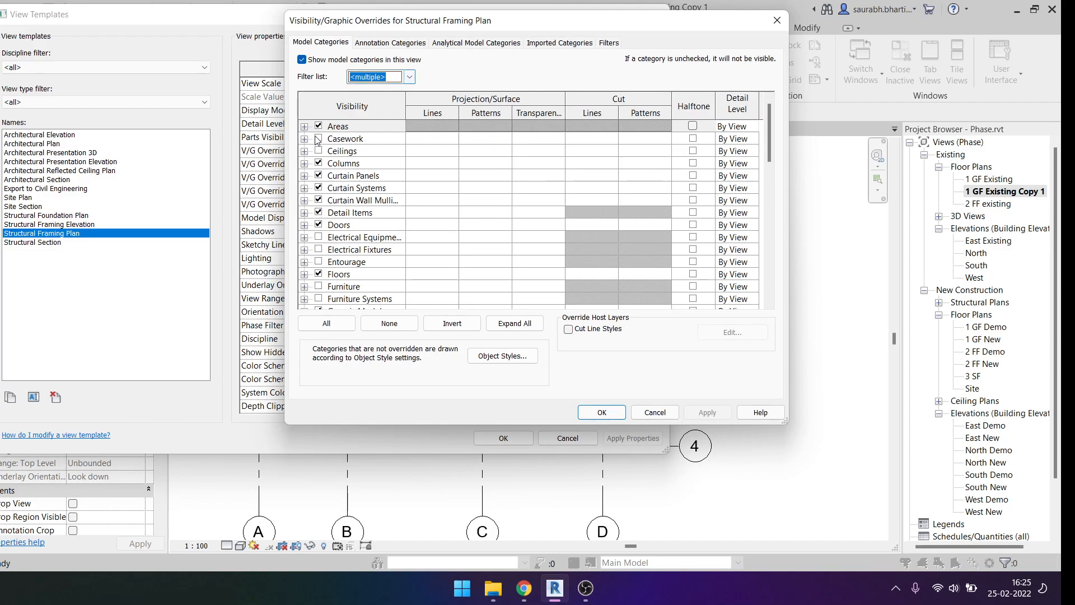
{"action": "left_click", "coordinate": [409, 76]}
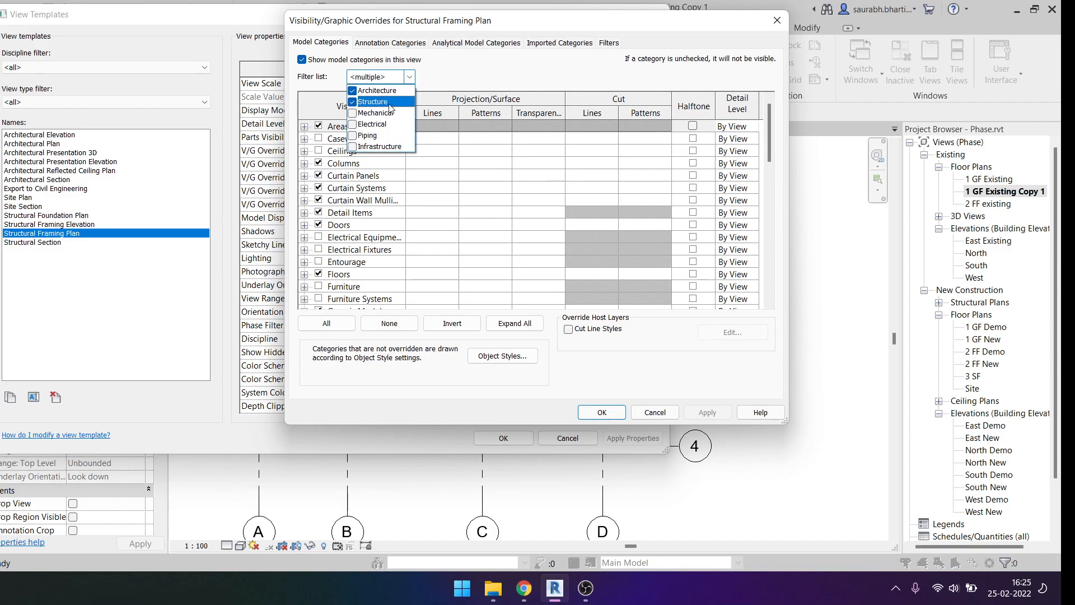
{"action": "left_click", "coordinate": [525, 83]}
{"action": "scroll", "coordinate": [453, 215], "scroll_direction": "down", "scroll_amount": 12}
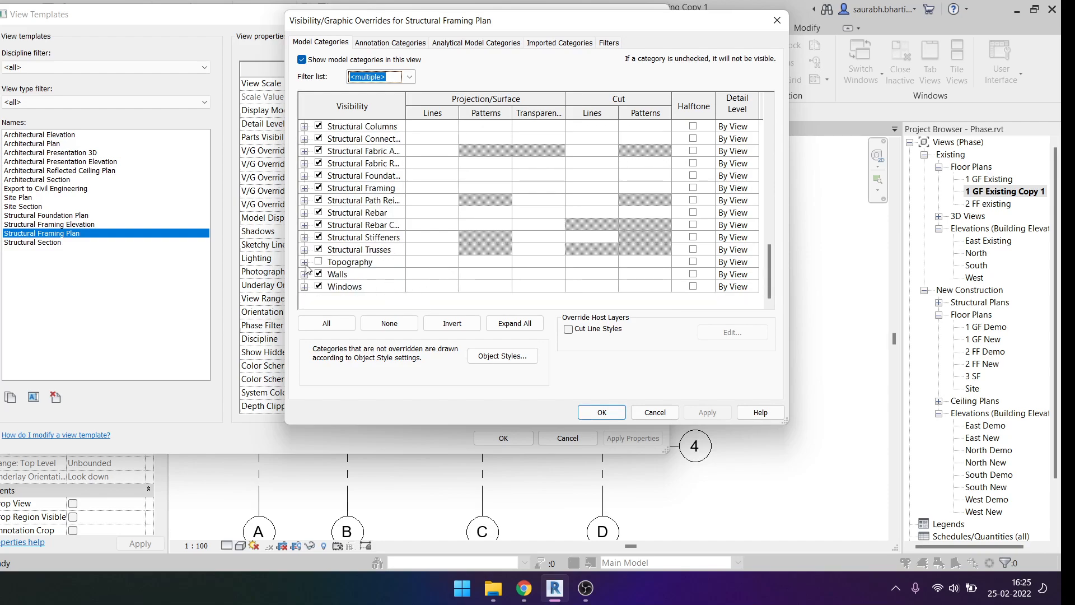
{"action": "left_click", "coordinate": [304, 274]}
{"action": "left_click", "coordinate": [304, 262]}
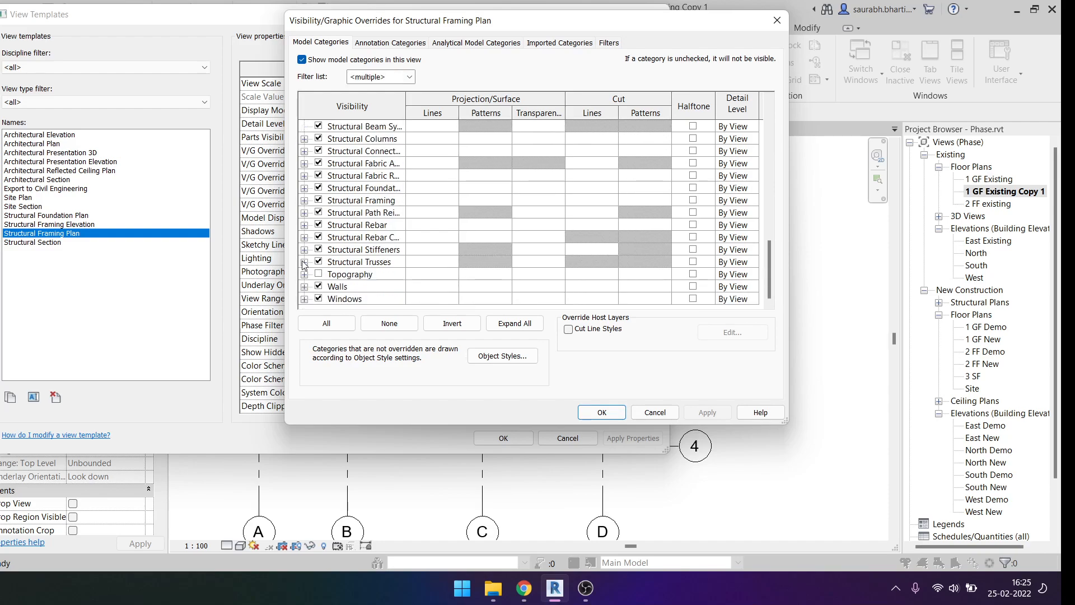
{"action": "left_click", "coordinate": [653, 412]}
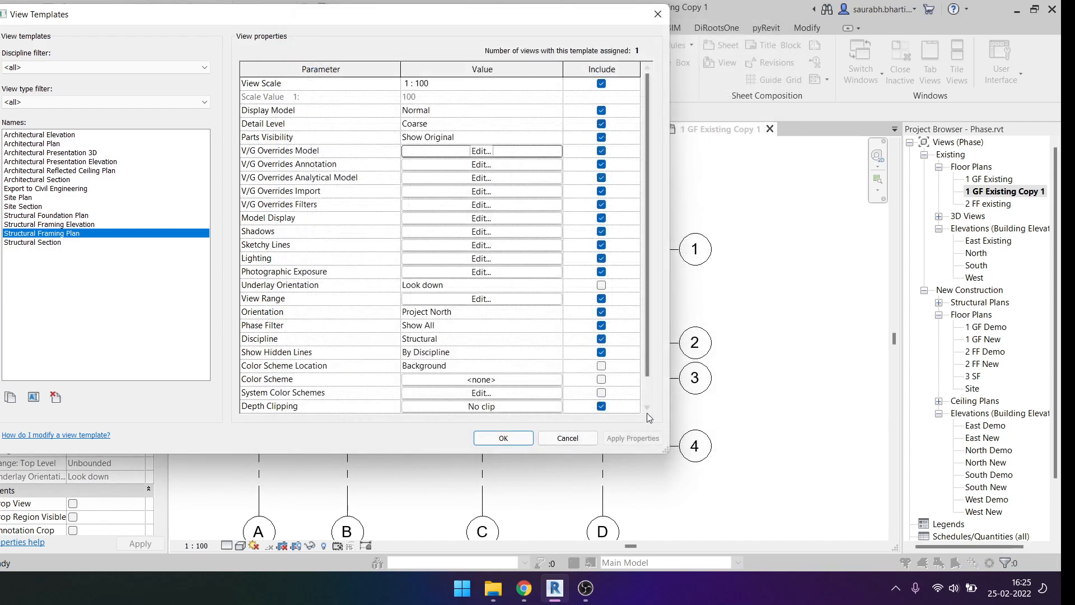
{"action": "left_click", "coordinate": [503, 438]}
Step: Draw a vertical Generic - 200mm structural wall between grids A and B, beside the upper door near grid B
{"action": "scroll", "coordinate": [364, 333], "scroll_direction": "down", "scroll_amount": 1}
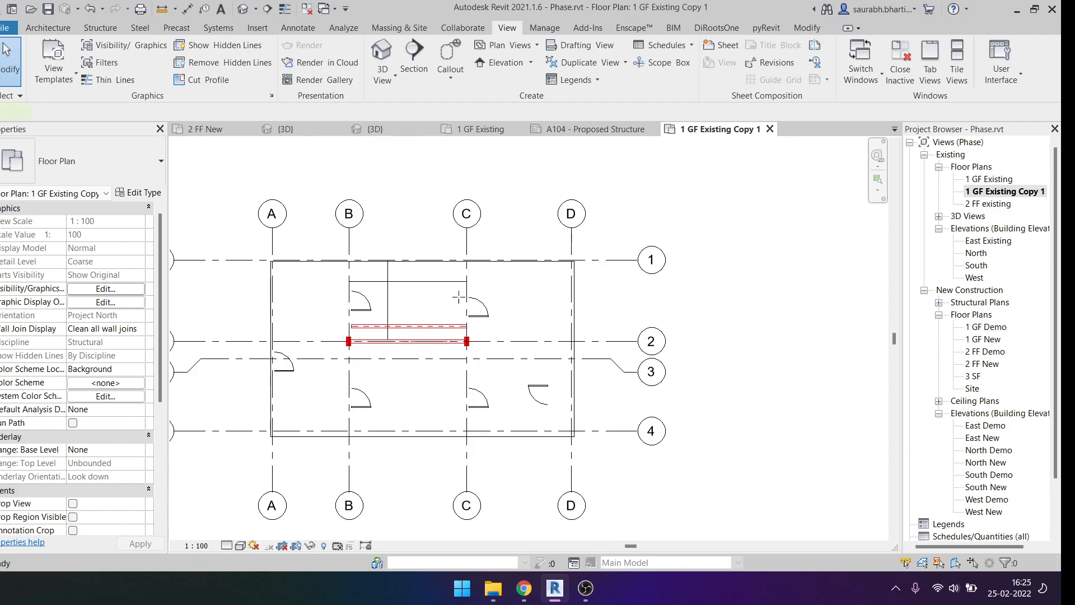
{"action": "key", "text": "w"}
{"action": "key", "text": "a"}
{"action": "left_click", "coordinate": [99, 28]}
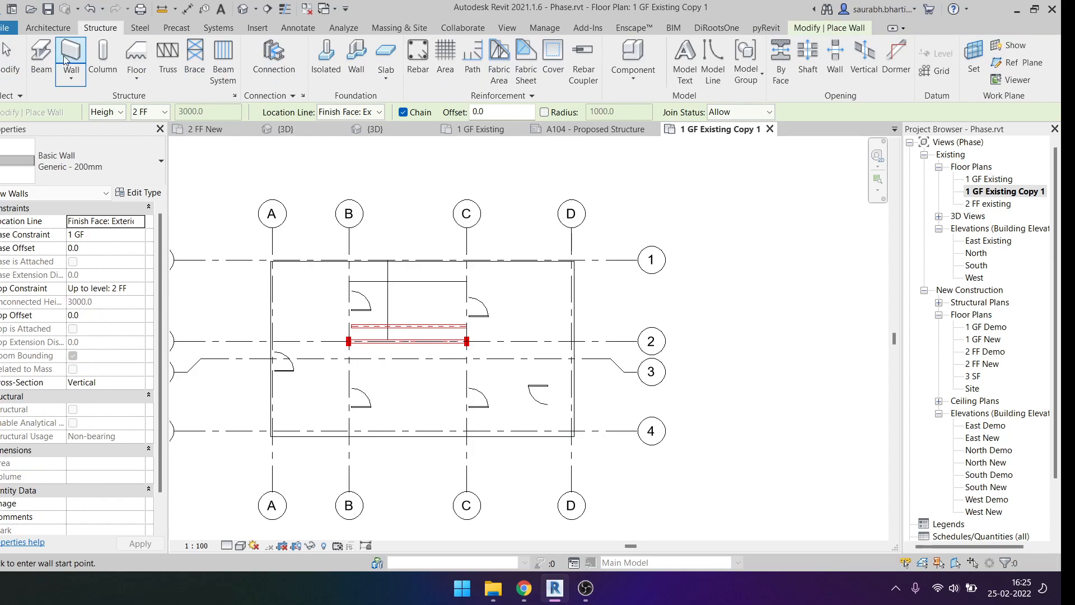
{"action": "left_click", "coordinate": [77, 53]}
{"action": "scroll", "coordinate": [283, 271], "scroll_direction": "up", "scroll_amount": 2}
{"action": "left_click", "coordinate": [351, 357]}
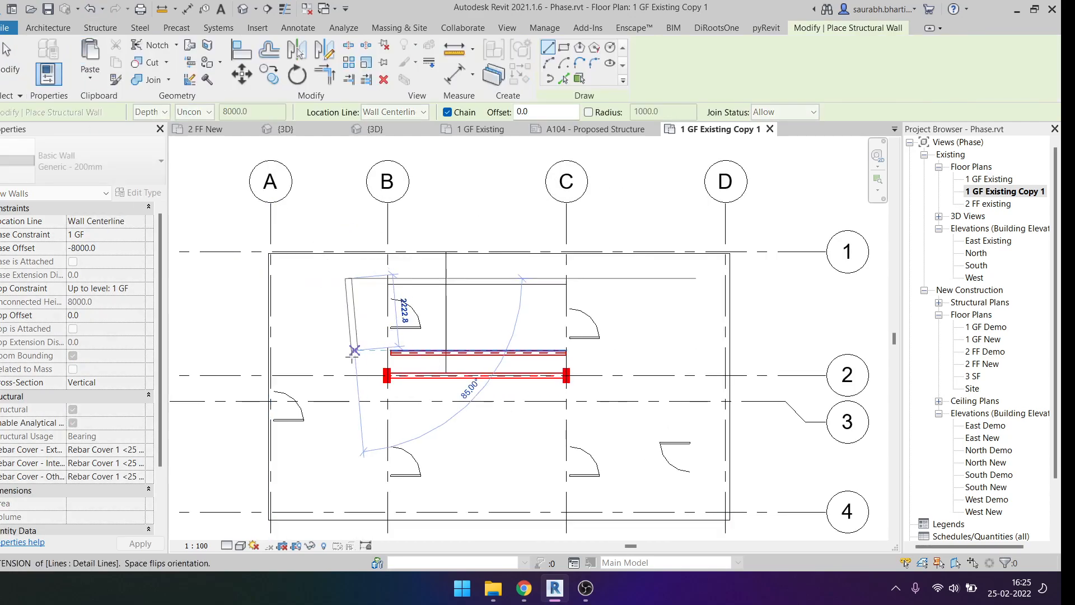
{"action": "key", "text": "Escape"}
{"action": "scroll", "coordinate": [335, 266], "scroll_direction": "up", "scroll_amount": 3}
{"action": "key", "text": "Escape"}
{"action": "left_click", "coordinate": [373, 319]}
{"action": "key", "text": "Escape"}
Step: Draw a vertical Generic - 200mm architectural wall about 1800 mm long between grid A and the structural wall
{"action": "left_click", "coordinate": [48, 28]}
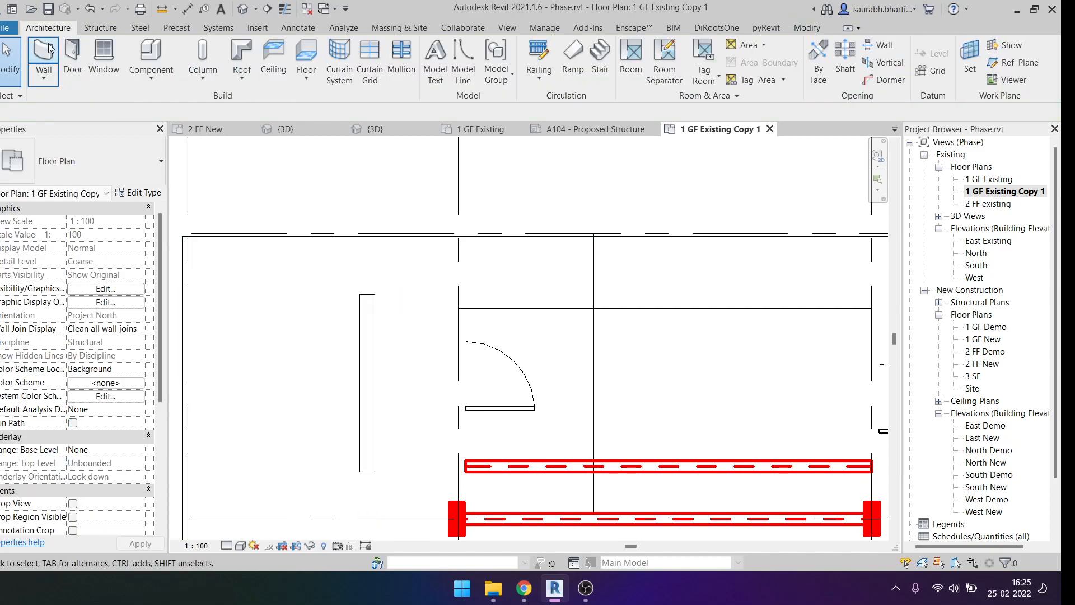
{"action": "left_click", "coordinate": [37, 38]}
{"action": "left_click", "coordinate": [250, 234]}
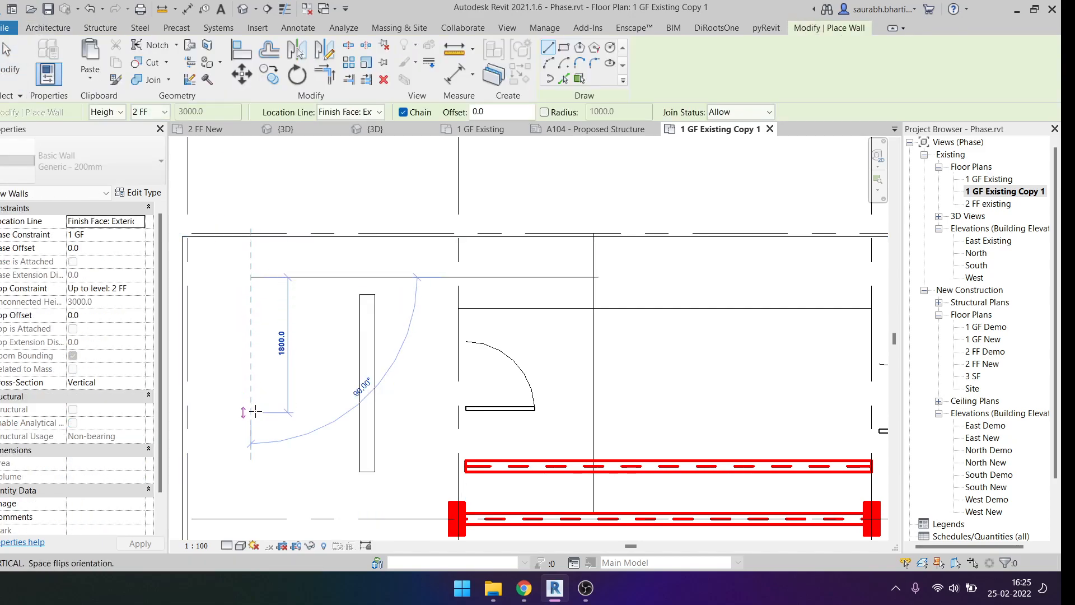
{"action": "left_click", "coordinate": [259, 417]}
{"action": "key", "text": "Escape"}
{"action": "key", "text": "Escape"}
Step: Temporarily hide the Generic 150mm floor in the copied ground floor plan
{"action": "scroll", "coordinate": [312, 280], "scroll_direction": "down", "scroll_amount": 2}
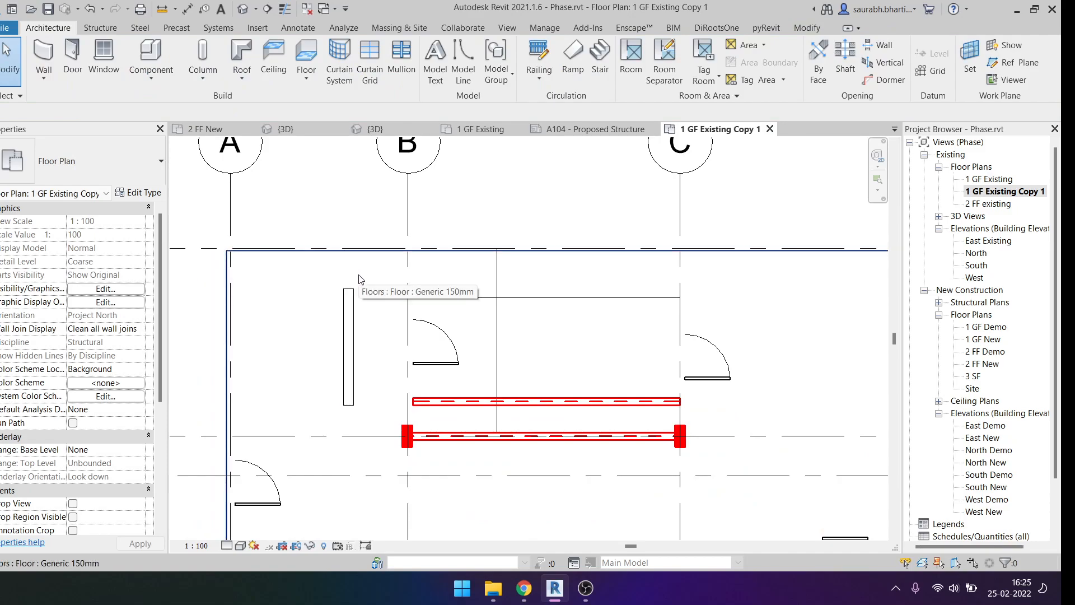
{"action": "scroll", "coordinate": [336, 274], "scroll_direction": "down", "scroll_amount": 2}
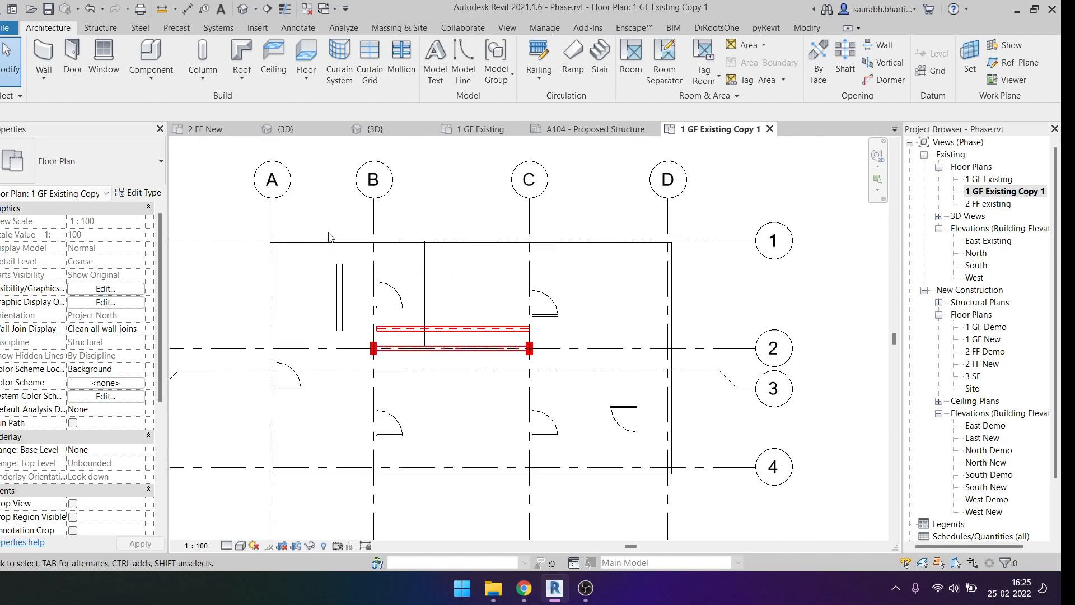
{"action": "left_click", "coordinate": [312, 277]}
{"action": "key", "text": "h"}
{"action": "key", "text": "h"}
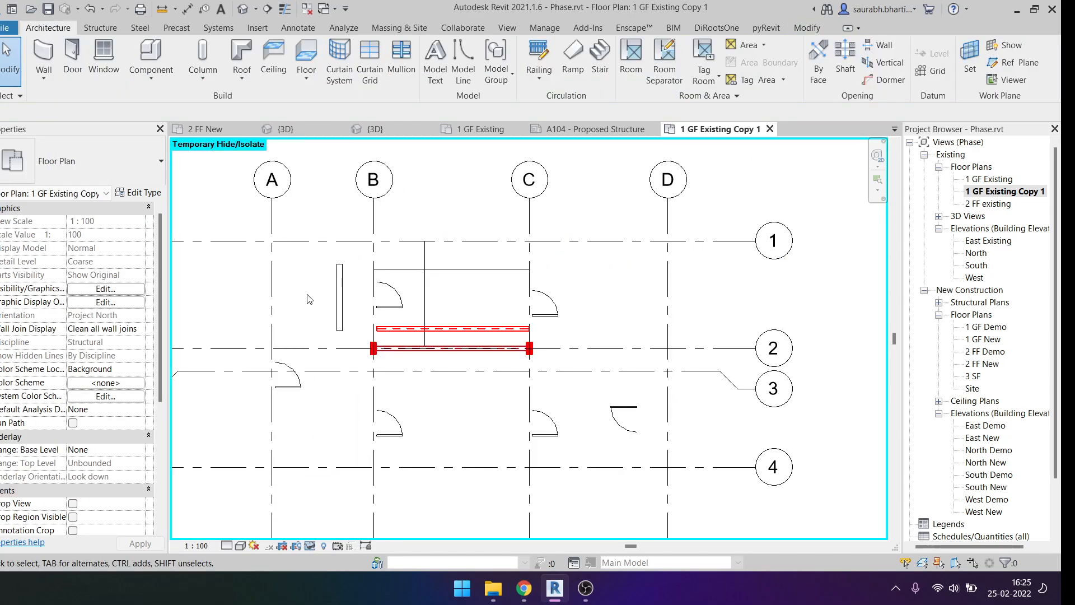
Step: Check the view's detail level options and inspect the horizontal HSS beam between grids B and C
{"action": "left_click", "coordinate": [336, 306]}
{"action": "left_click", "coordinate": [442, 280]}
{"action": "scroll", "coordinate": [442, 278], "scroll_direction": "up", "scroll_amount": 2}
{"action": "left_click", "coordinate": [227, 545]}
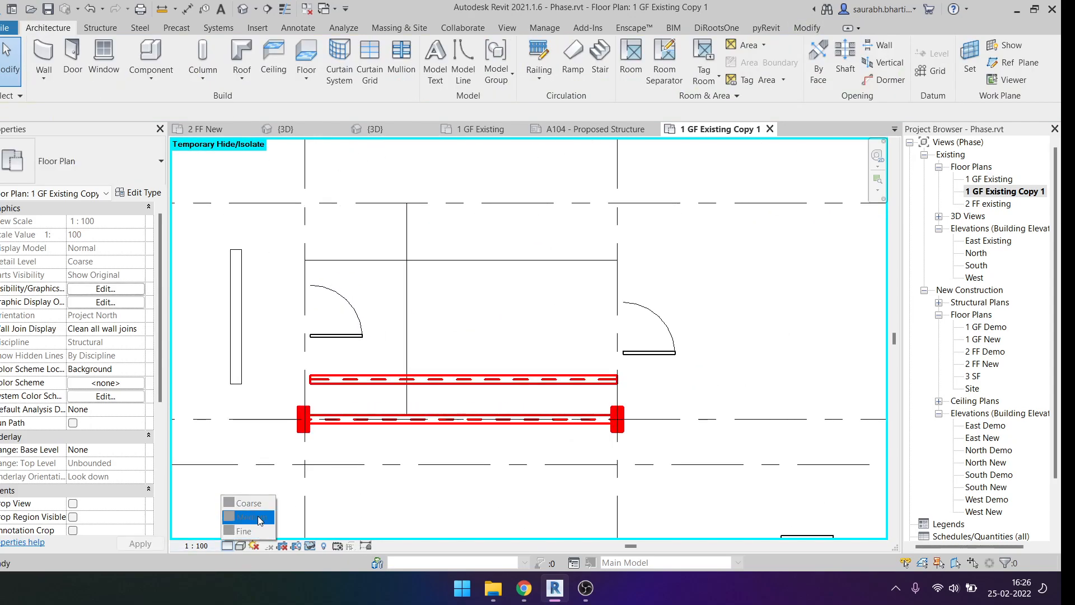
{"action": "left_click", "coordinate": [368, 276]}
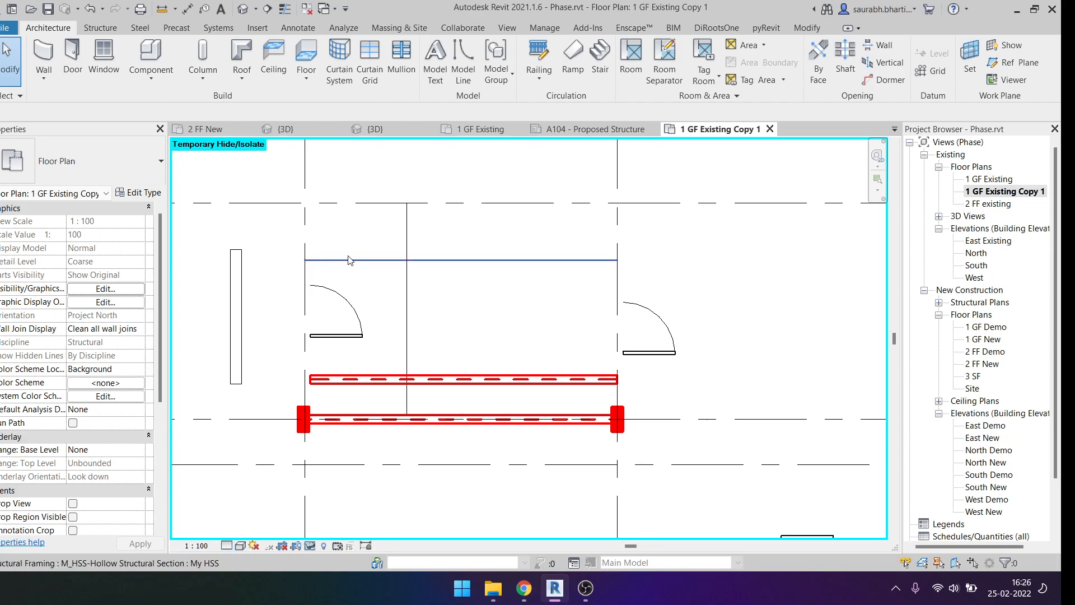
{"action": "left_click", "coordinate": [363, 259]}
{"action": "scroll", "coordinate": [371, 264], "scroll_direction": "up", "scroll_amount": 1}
{"action": "scroll", "coordinate": [372, 264], "scroll_direction": "up", "scroll_amount": 1}
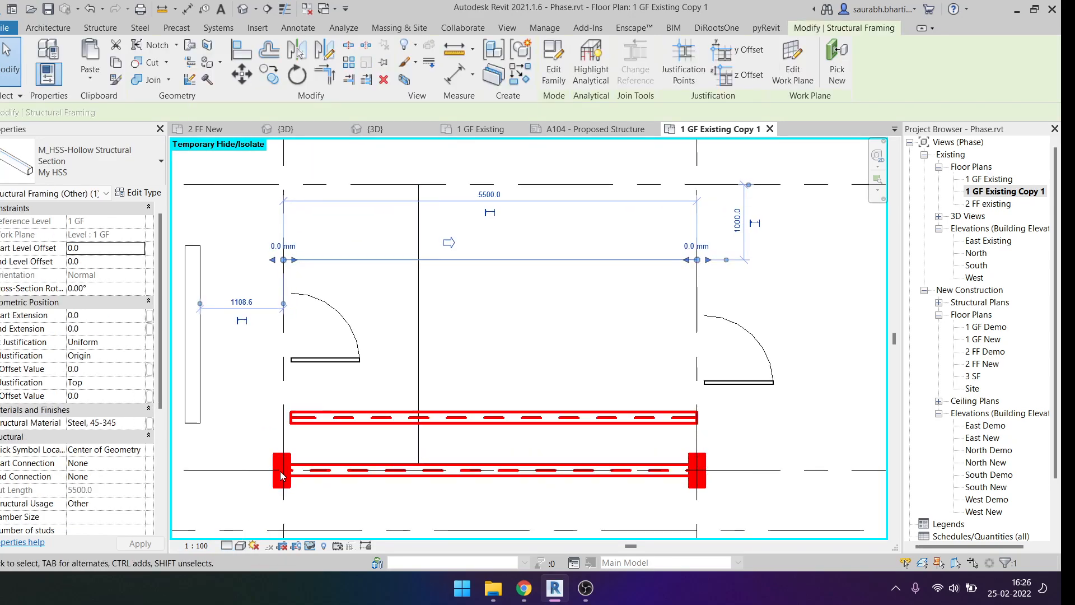
{"action": "key", "text": "Escape"}
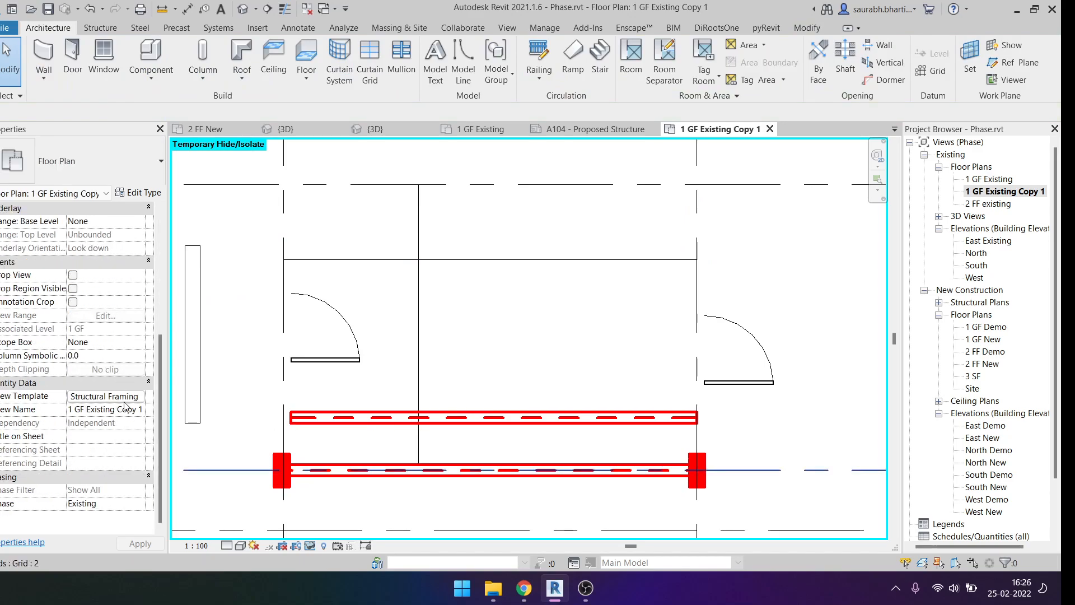
Step: Set the copied plan's view template to <None> and its detail level to Fine
{"action": "left_click", "coordinate": [123, 396]}
{"action": "left_click", "coordinate": [57, 136]}
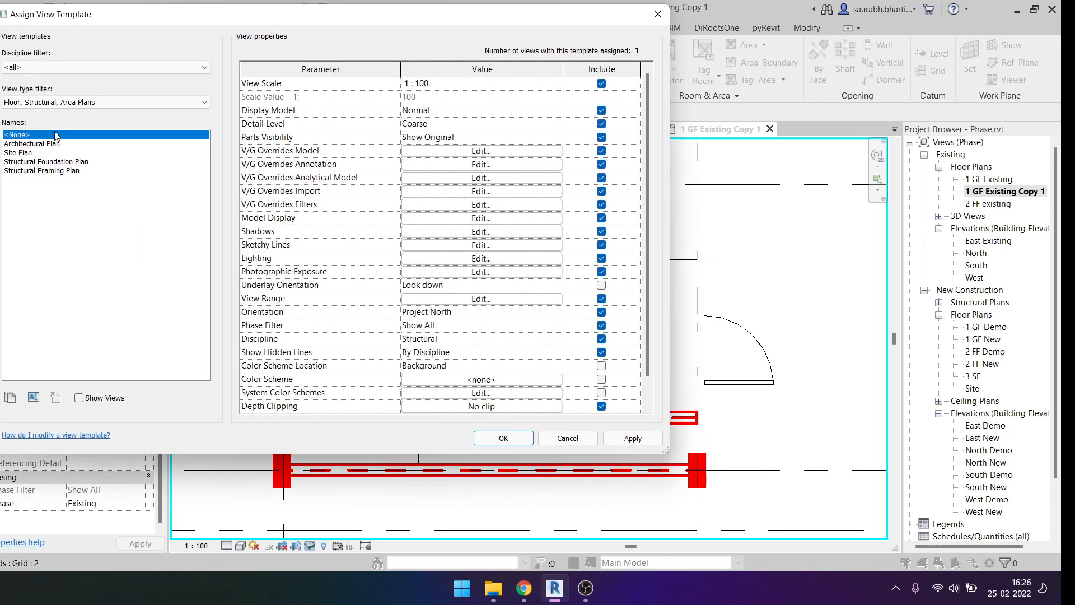
{"action": "left_click", "coordinate": [628, 439]}
{"action": "left_click", "coordinate": [526, 442]}
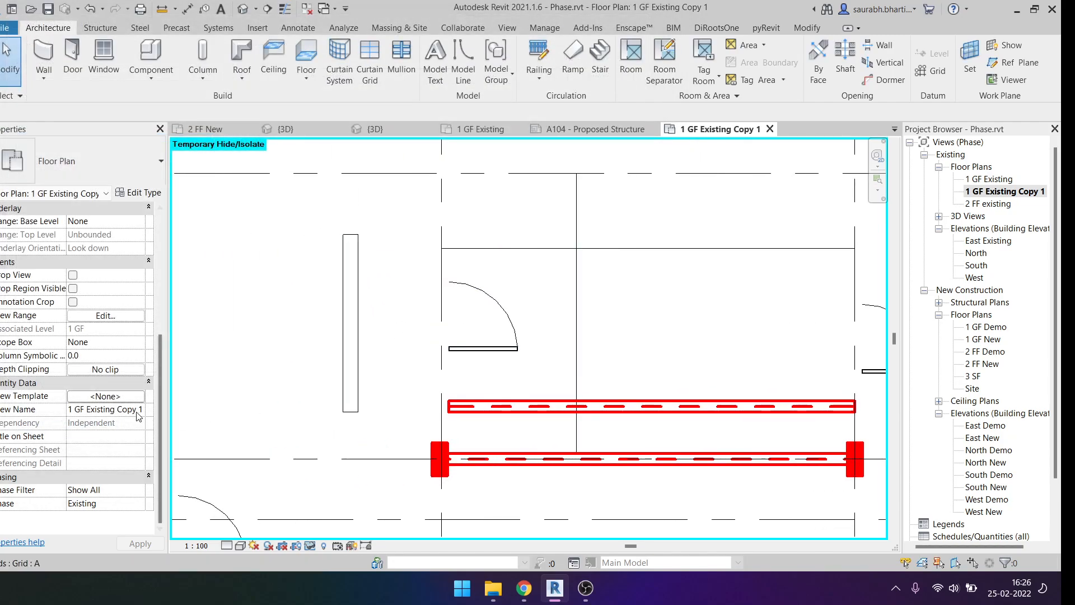
{"action": "left_click", "coordinate": [226, 545]}
{"action": "left_click", "coordinate": [240, 532]}
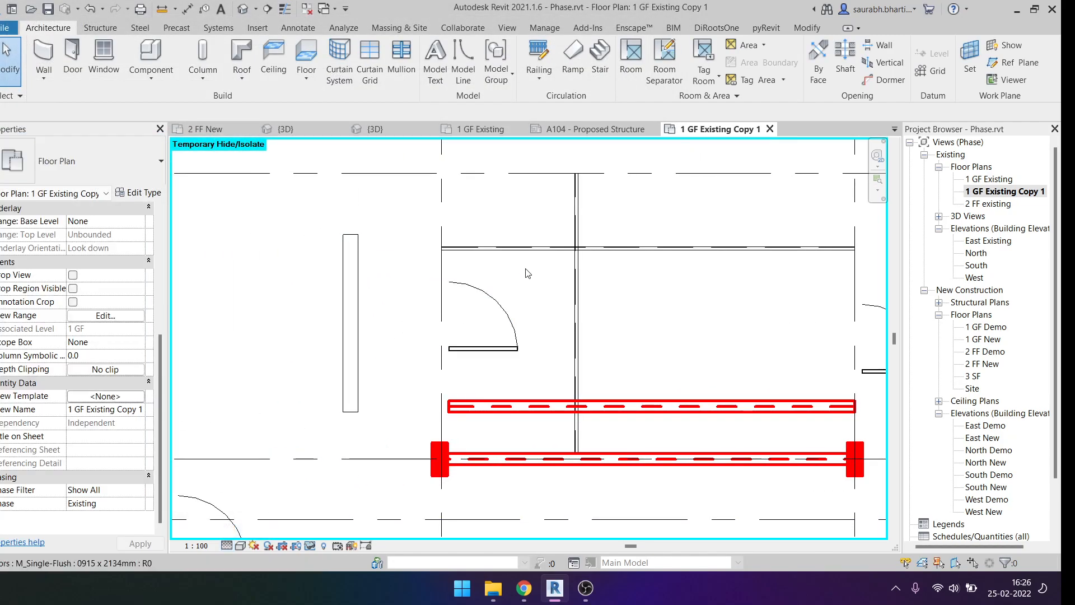
Step: Inspect the horizontal and vertical HSS beams between grids B and C in the plan
{"action": "scroll", "coordinate": [643, 210], "scroll_direction": "up", "scroll_amount": 5}
{"action": "left_click", "coordinate": [598, 298]}
{"action": "scroll", "coordinate": [473, 295], "scroll_direction": "down", "scroll_amount": 6}
{"action": "scroll", "coordinate": [474, 295], "scroll_direction": "down", "scroll_amount": 2}
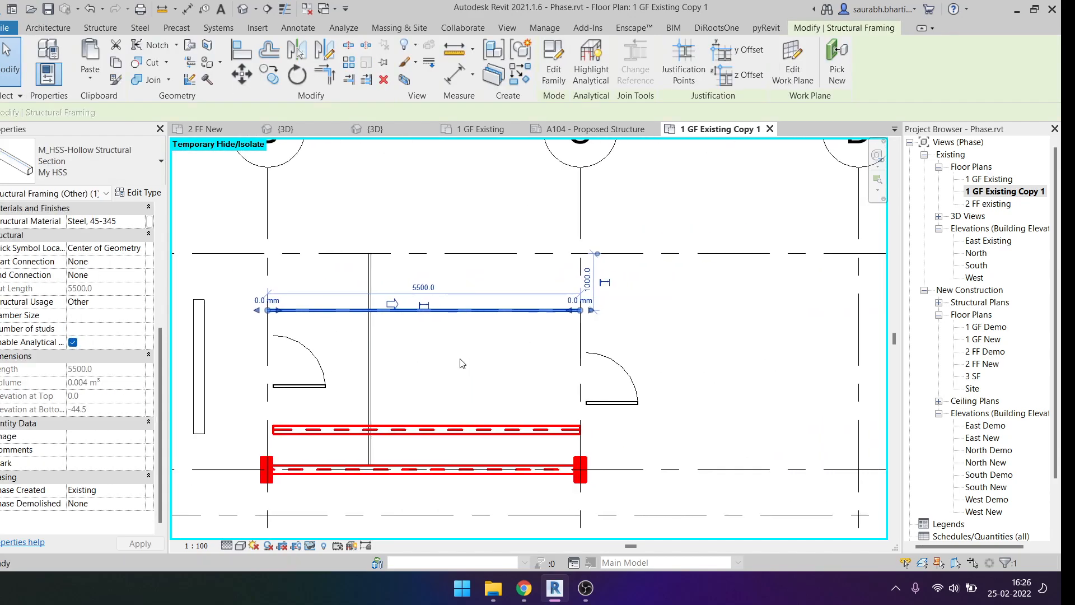
{"action": "key", "text": "Escape"}
{"action": "left_click", "coordinate": [370, 334]}
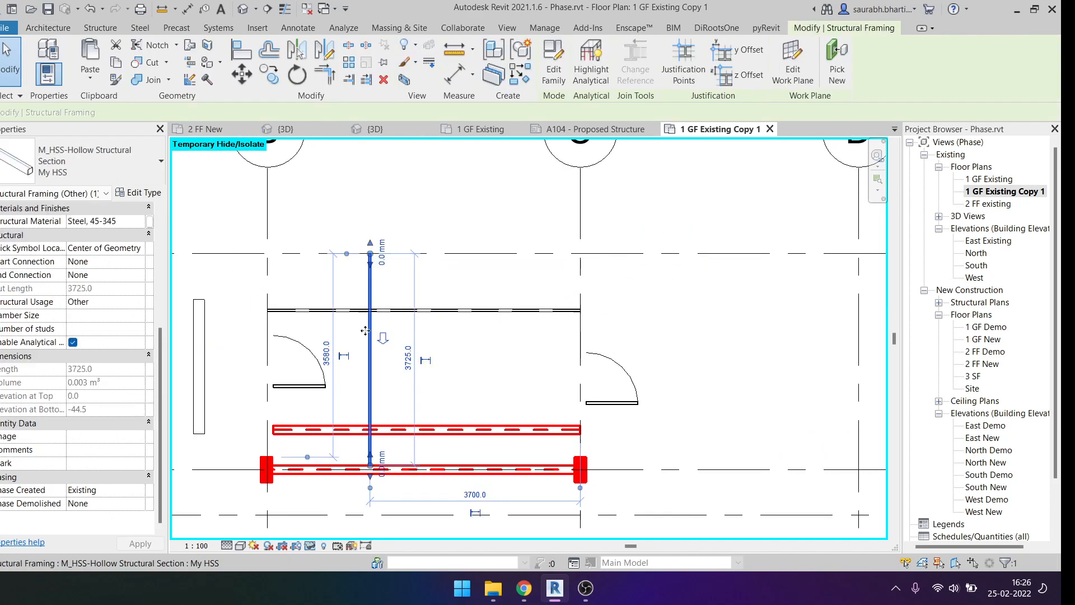
{"action": "key", "text": "Escape"}
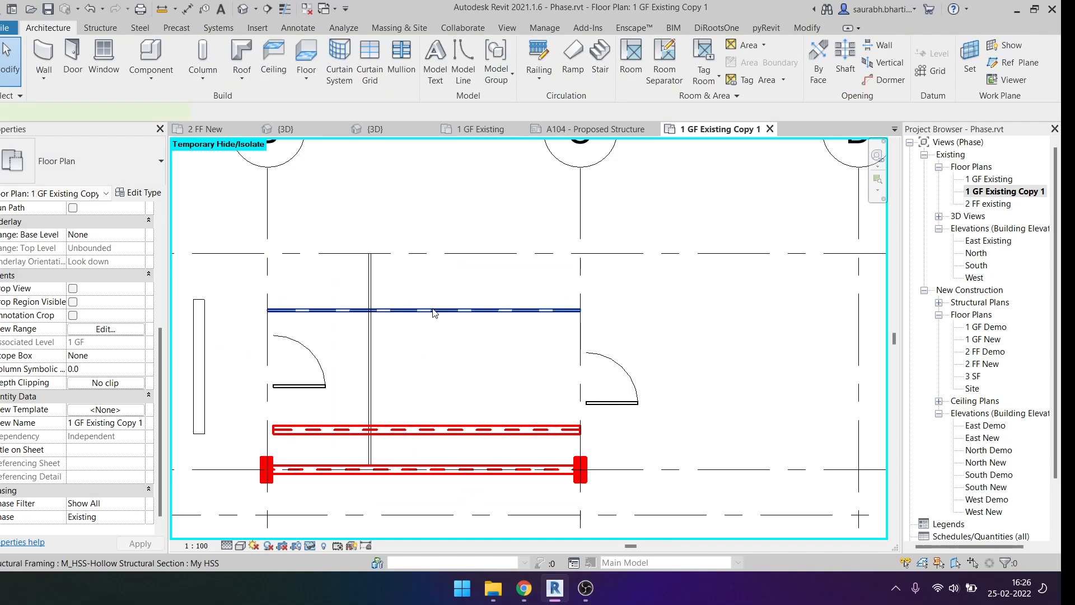
{"action": "left_click", "coordinate": [435, 312]}
{"action": "key", "text": "c"}
{"action": "key", "text": "s"}
{"action": "middle_click_drag", "start_coordinate": [493, 343], "coordinate": [543, 351]}
{"action": "left_click", "coordinate": [426, 366]}
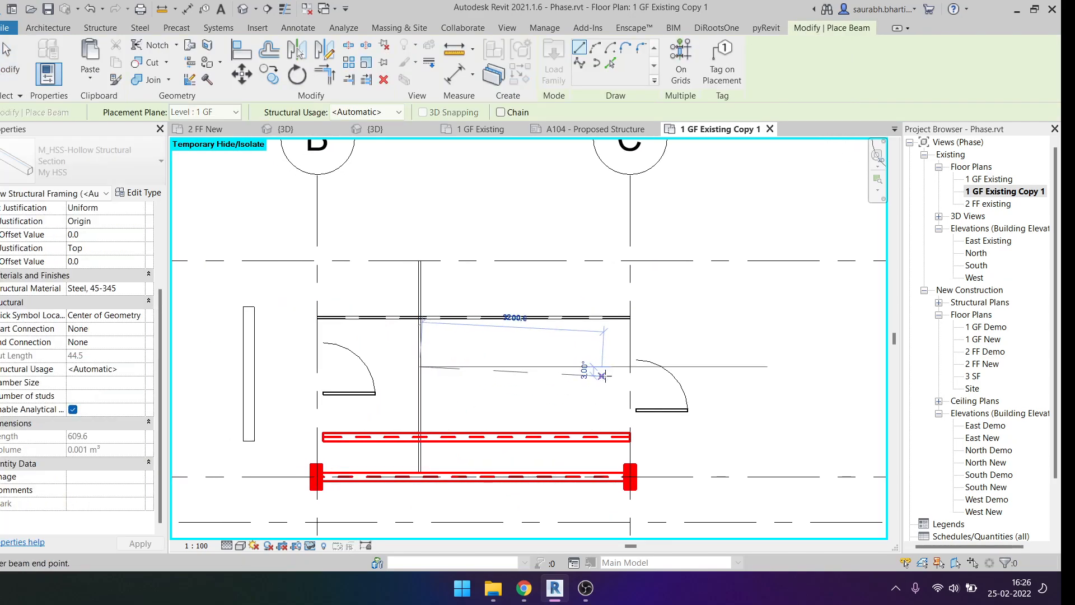
{"action": "key", "text": "Escape"}
{"action": "key", "text": "Escape"}
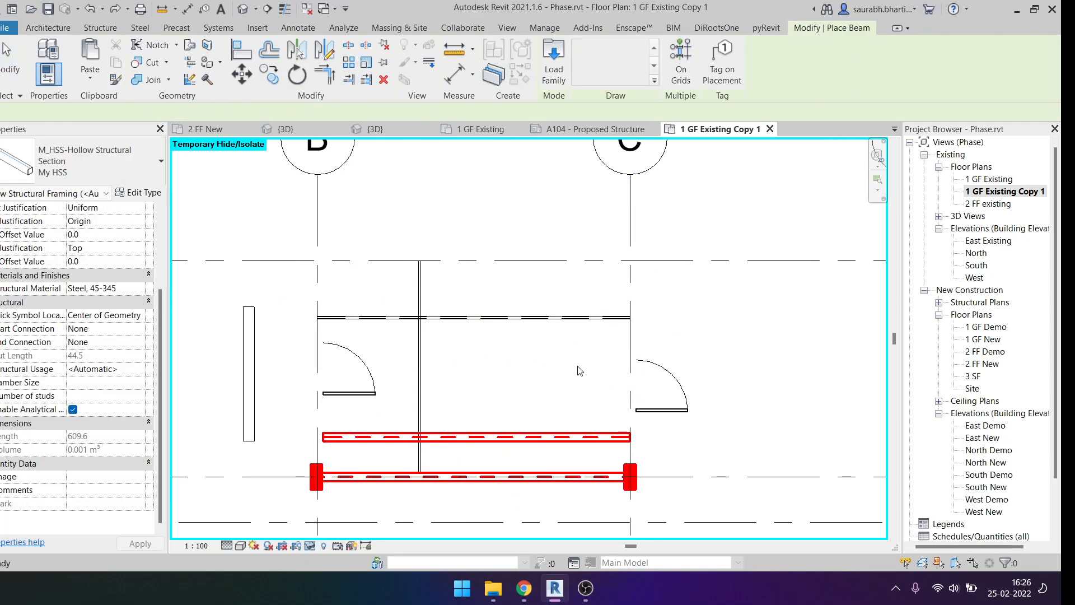
{"action": "scroll", "coordinate": [567, 381], "scroll_direction": "down", "scroll_amount": 3}
{"action": "scroll", "coordinate": [536, 393], "scroll_direction": "down", "scroll_amount": 3}
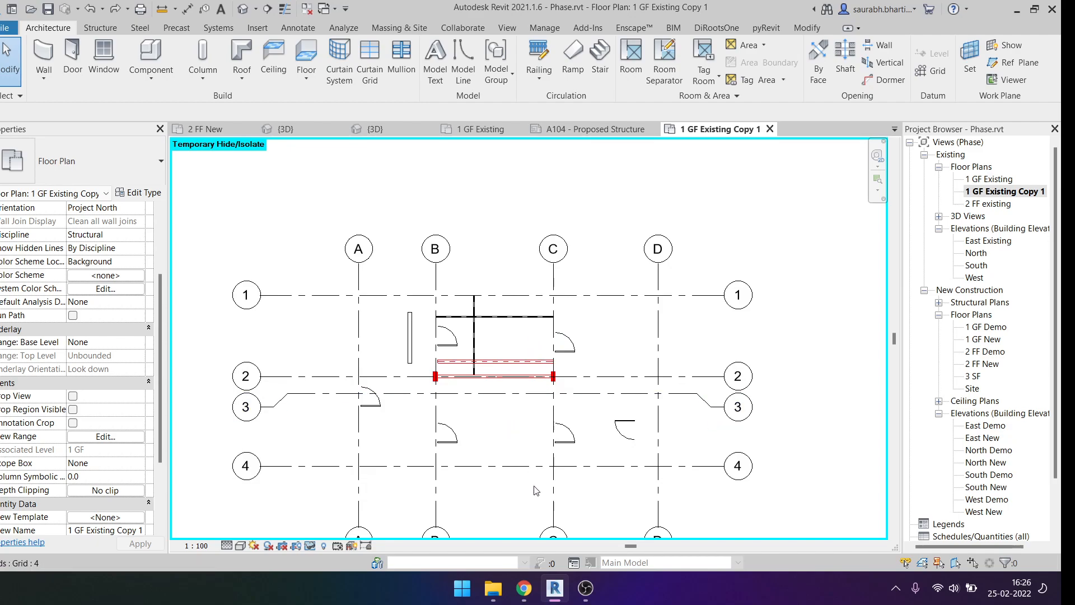
{"action": "scroll", "coordinate": [493, 337], "scroll_direction": "up", "scroll_amount": 4}
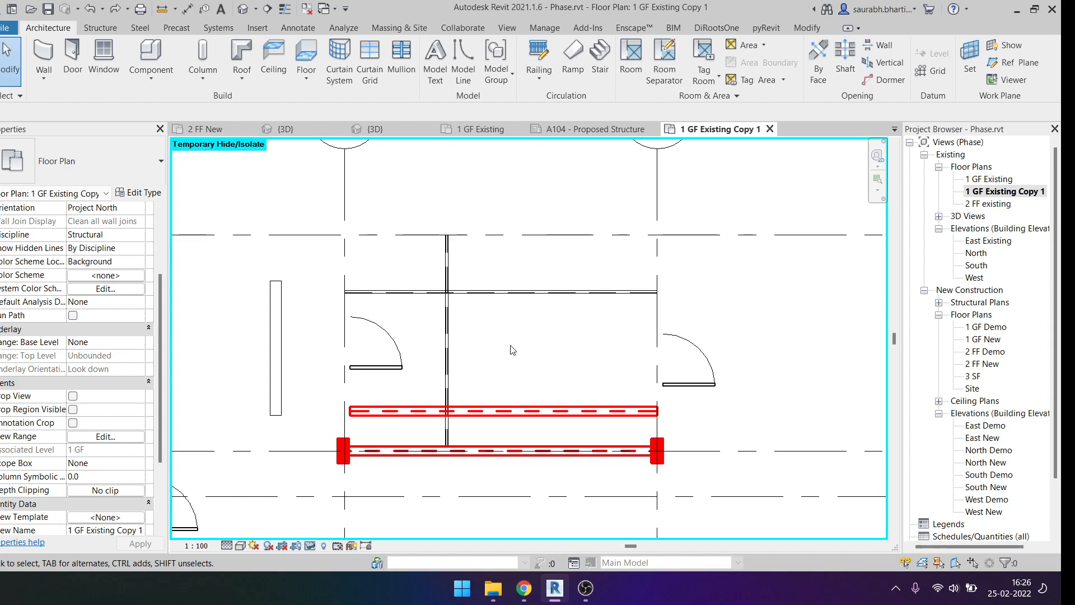
{"action": "scroll", "coordinate": [482, 339], "scroll_direction": "up", "scroll_amount": 3}
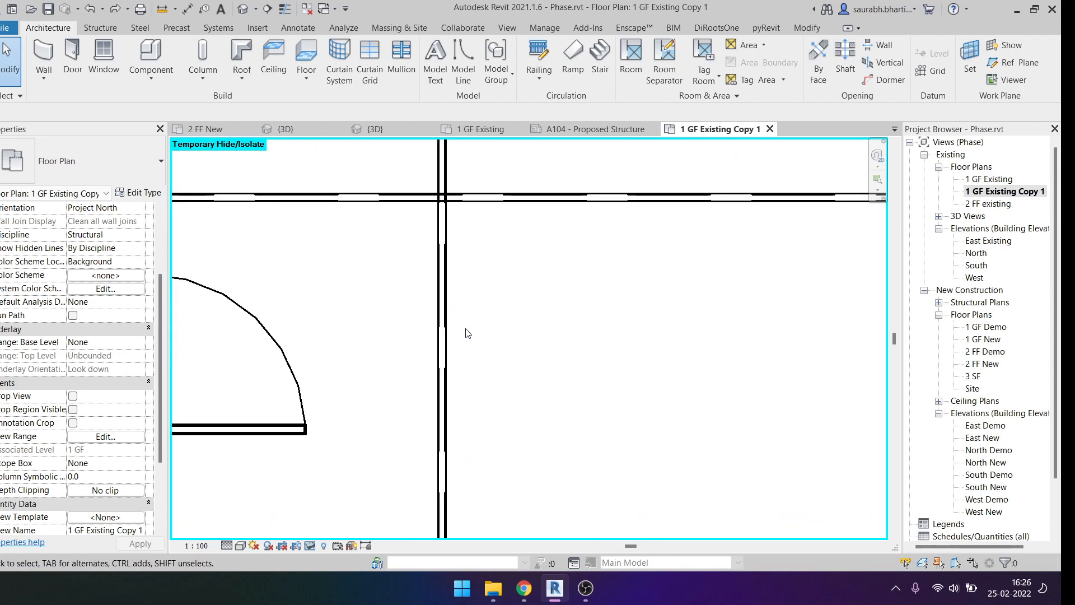
{"action": "scroll", "coordinate": [470, 334], "scroll_direction": "down", "scroll_amount": 4}
{"action": "scroll", "coordinate": [485, 323], "scroll_direction": "down", "scroll_amount": 1}
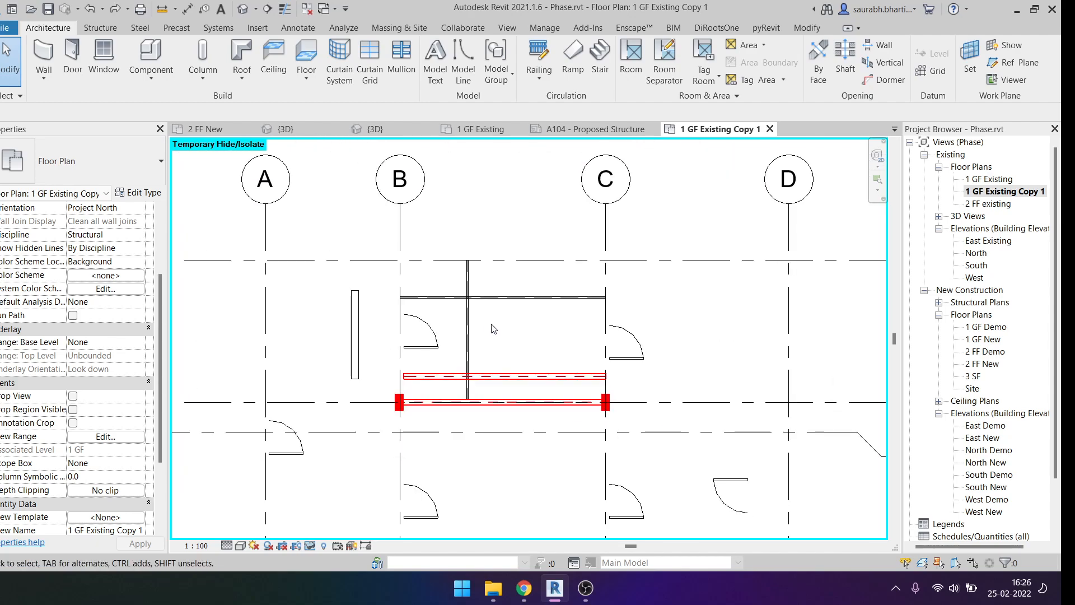
Step: Open the default 3D view and view the house from its back corner
{"action": "left_click", "coordinate": [239, 11]}
{"action": "middle_click_drag", "start_coordinate": [568, 367], "coordinate": [494, 447], "text": "shift"}
{"action": "left_click", "coordinate": [490, 446]}
{"action": "key", "text": "Delete"}
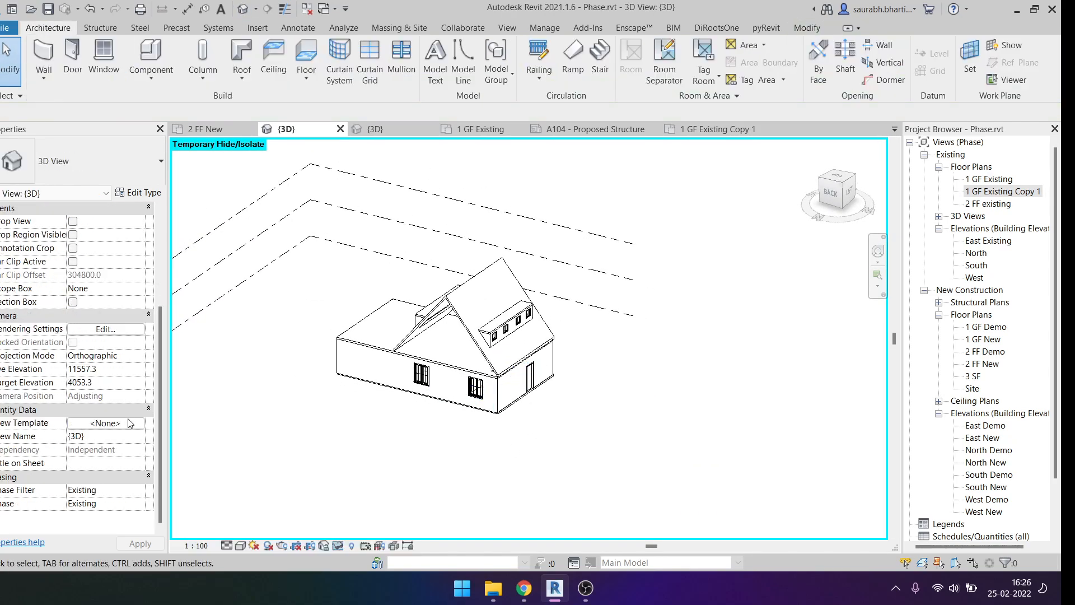
Step: Assign the Structural Framing Plan view template to the 3D view
{"action": "left_click", "coordinate": [109, 423]}
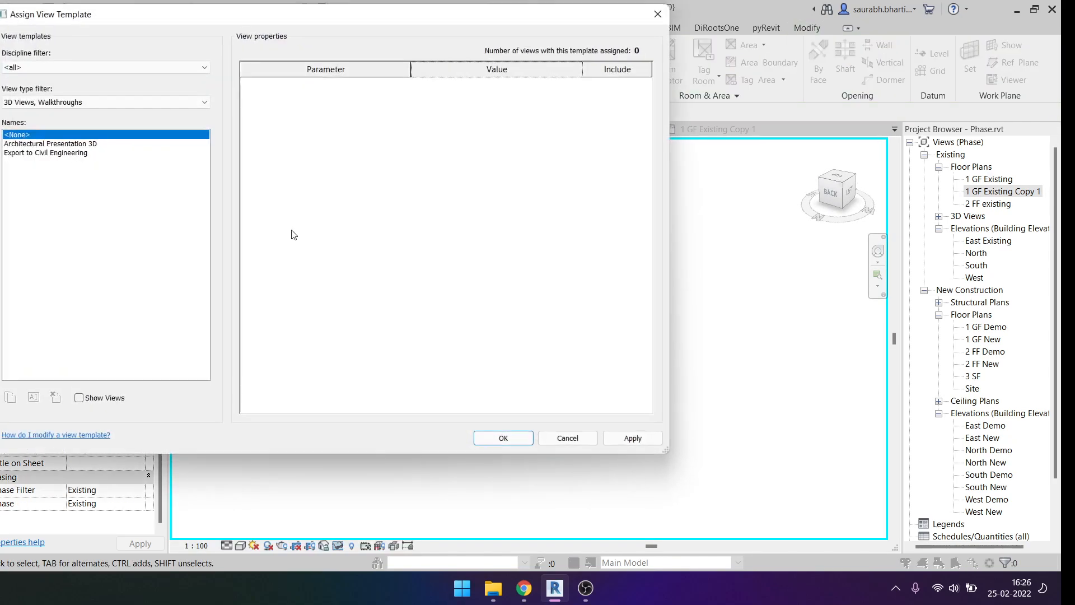
{"action": "left_click", "coordinate": [42, 153]}
{"action": "left_click", "coordinate": [51, 144]}
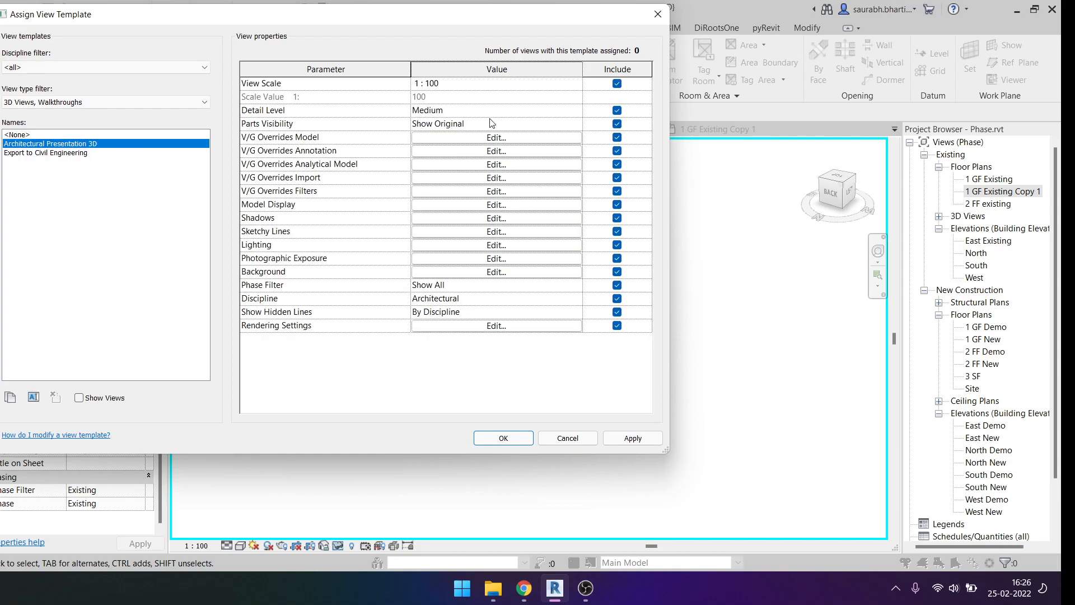
{"action": "left_click", "coordinate": [106, 102]}
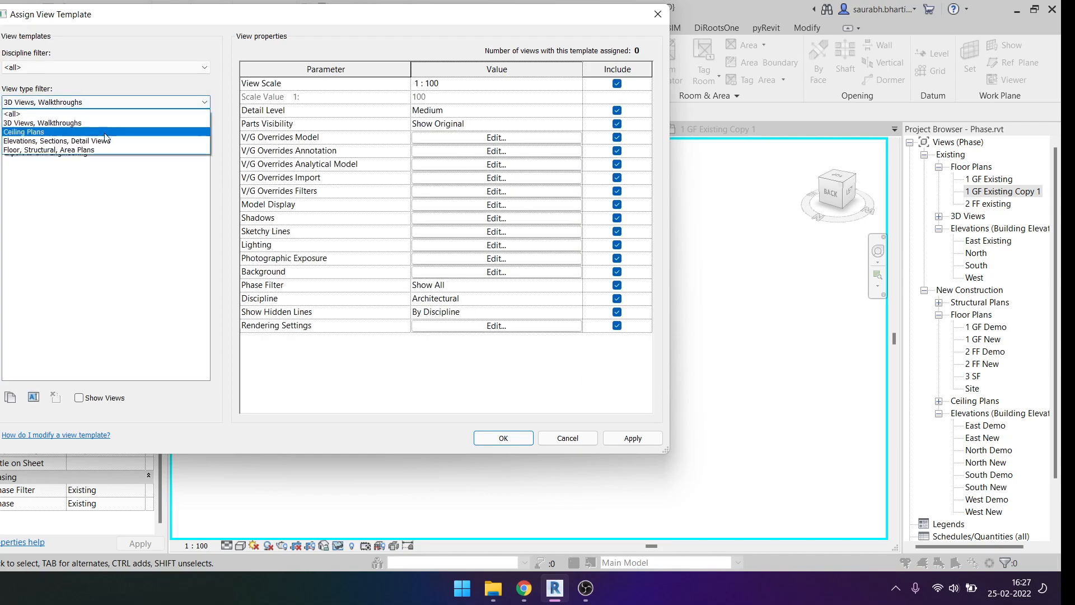
{"action": "left_click", "coordinate": [64, 150]}
{"action": "left_click", "coordinate": [58, 170]}
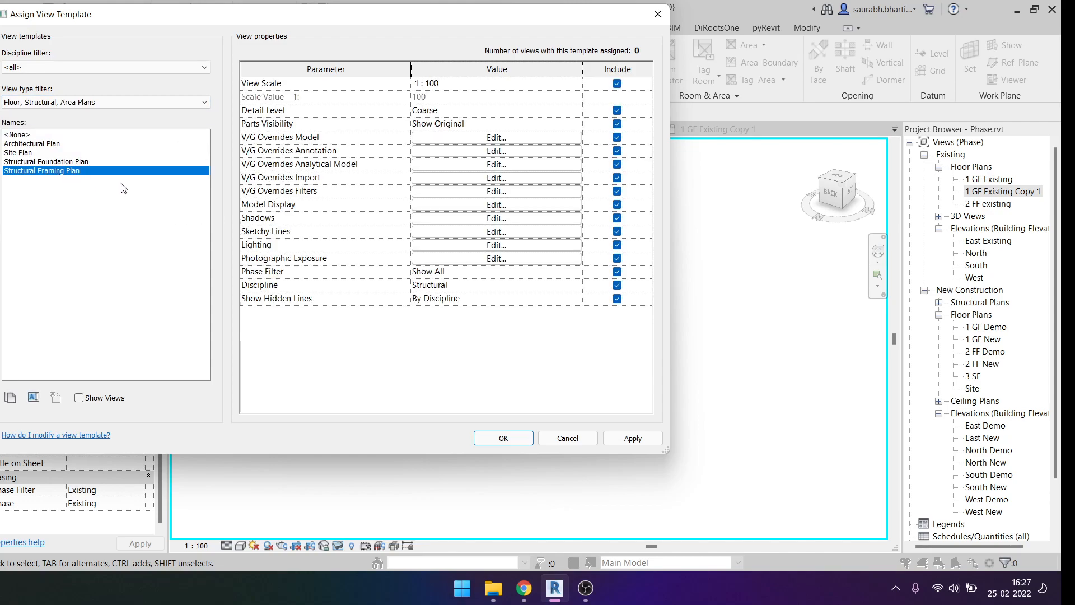
{"action": "left_click", "coordinate": [504, 438]}
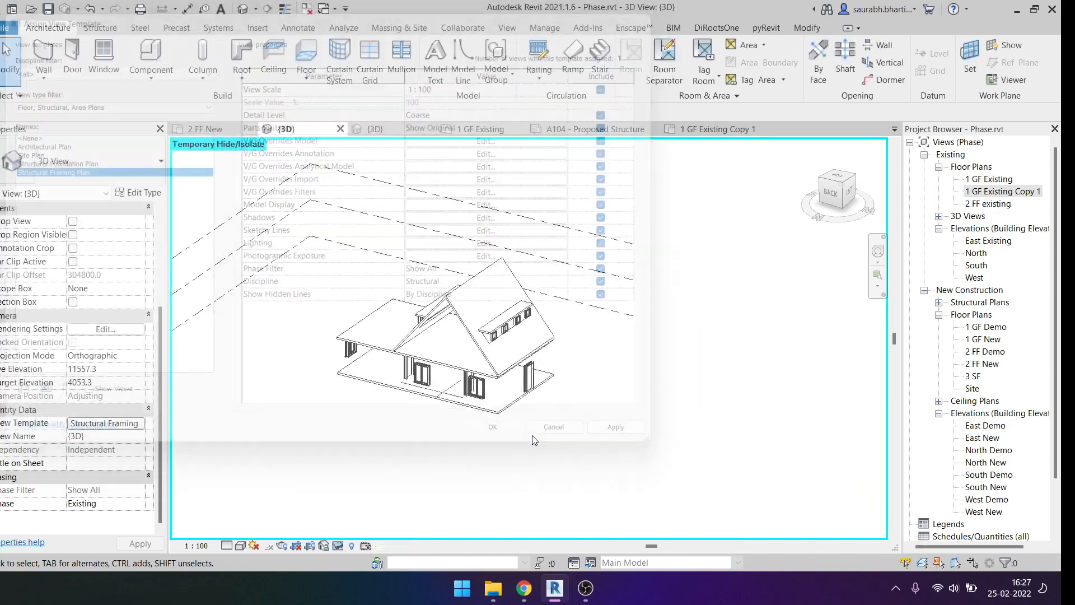
Step: Set the y Offset Value of both HSS beams to 2500 in the 3D view
{"action": "middle_click_drag", "start_coordinate": [490, 457], "coordinate": [459, 389], "text": "shift"}
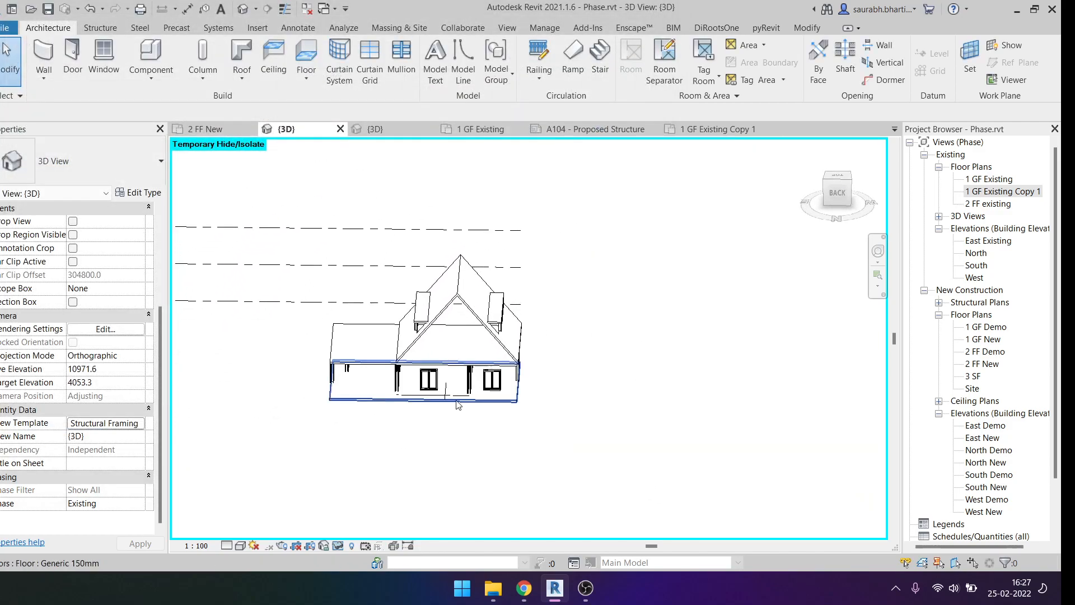
{"action": "scroll", "coordinate": [456, 398], "scroll_direction": "up", "scroll_amount": 3}
{"action": "left_click", "coordinate": [435, 397]}
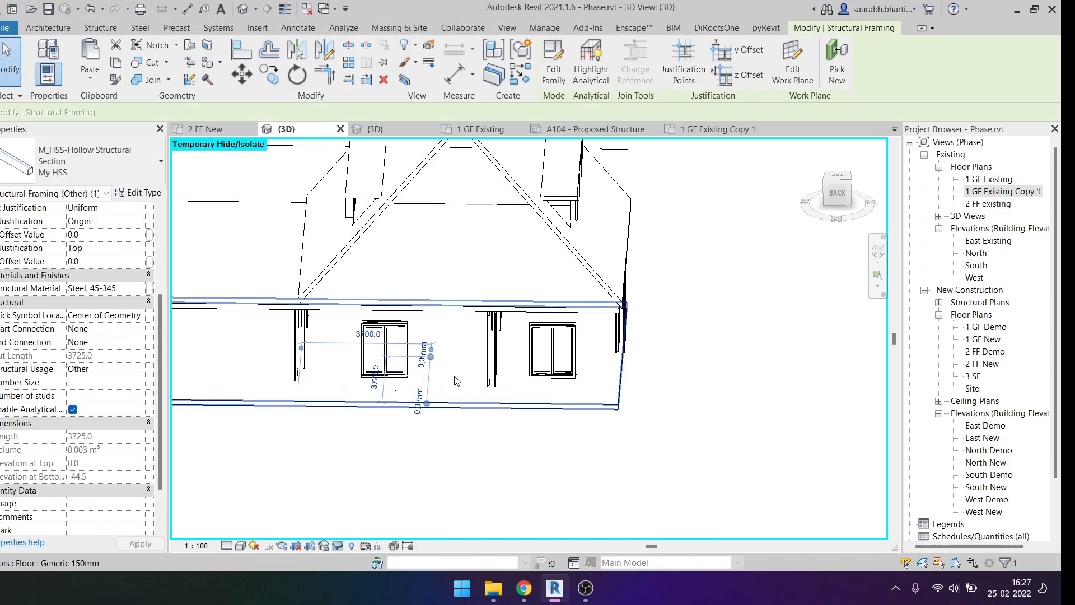
{"action": "left_click", "coordinate": [439, 400]}
{"action": "left_click", "coordinate": [435, 392]}
{"action": "scroll", "coordinate": [440, 389], "scroll_direction": "up", "scroll_amount": 4}
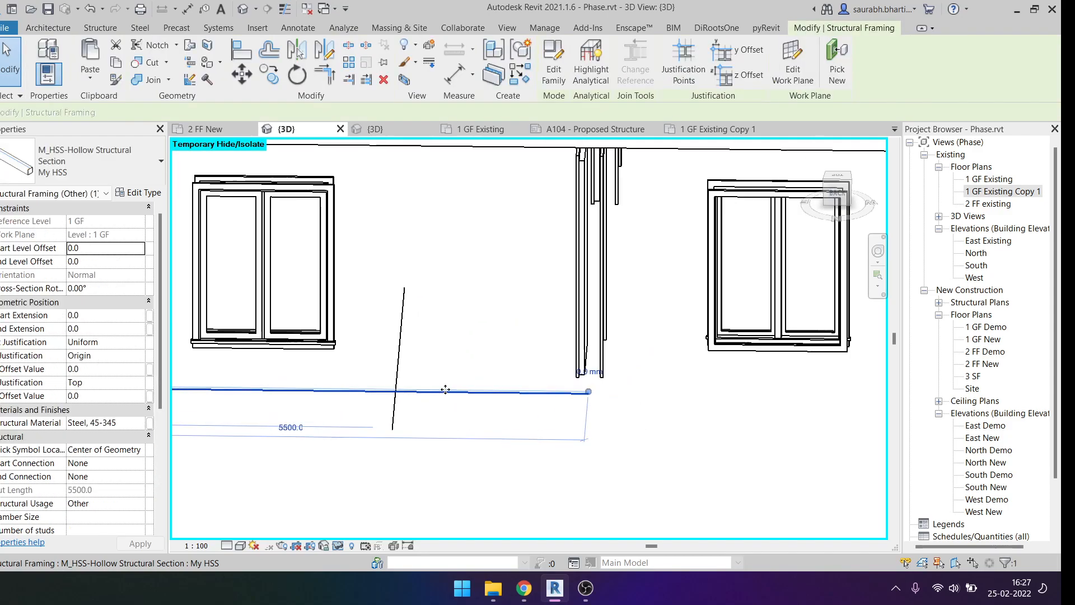
{"action": "left_click", "coordinate": [395, 401], "text": "ctrl"}
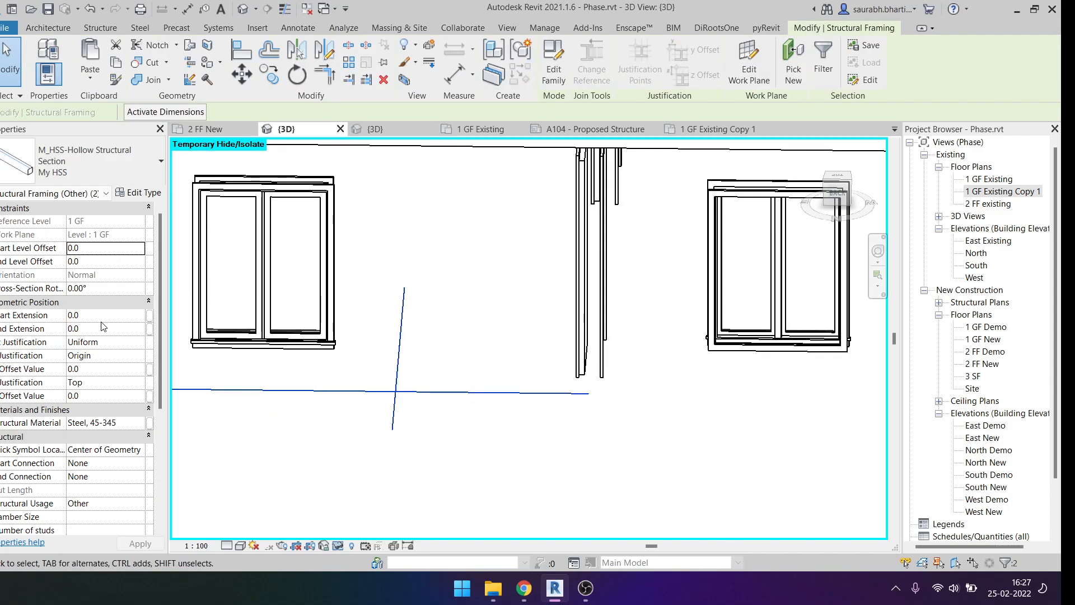
{"action": "left_click", "coordinate": [103, 322]}
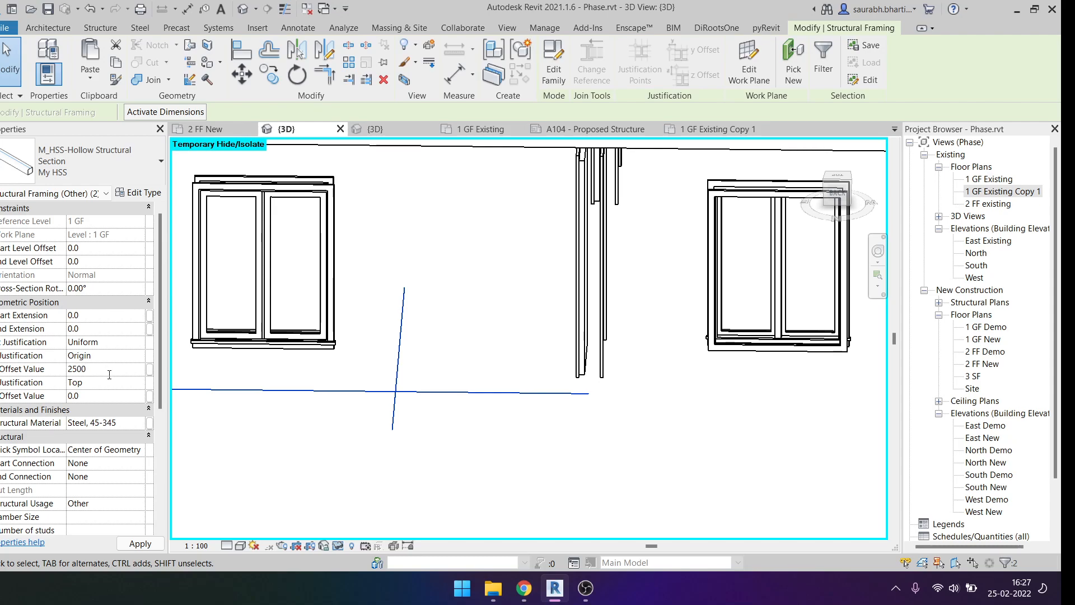
{"action": "key", "text": "Return"}
{"action": "scroll", "coordinate": [552, 370], "scroll_direction": "down", "scroll_amount": 5}
{"action": "middle_click_drag", "start_coordinate": [552, 371], "coordinate": [525, 421], "text": "shift"}
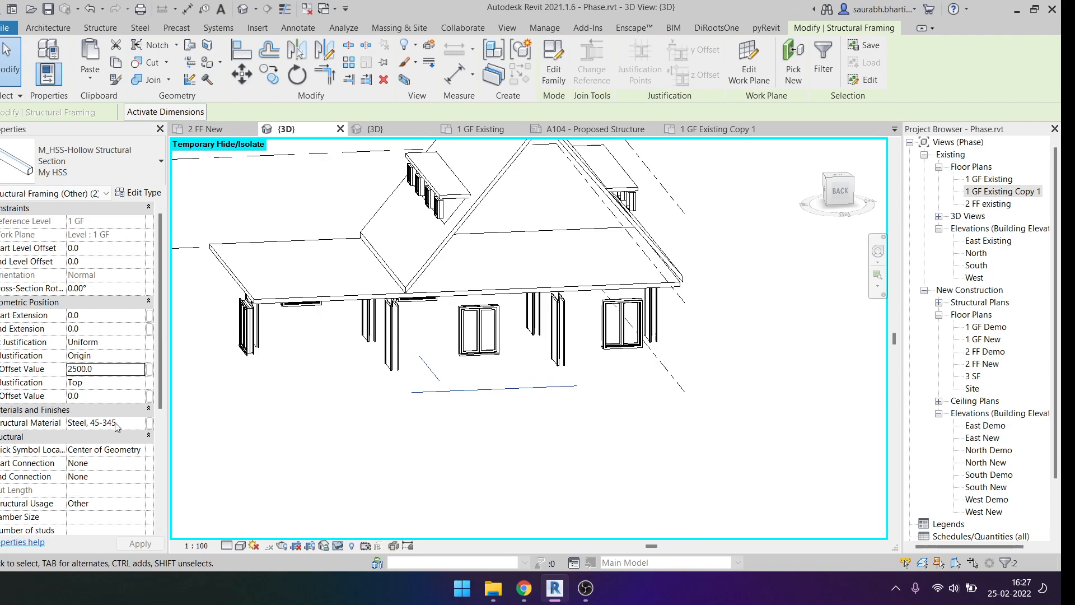
{"action": "left_click", "coordinate": [458, 417]}
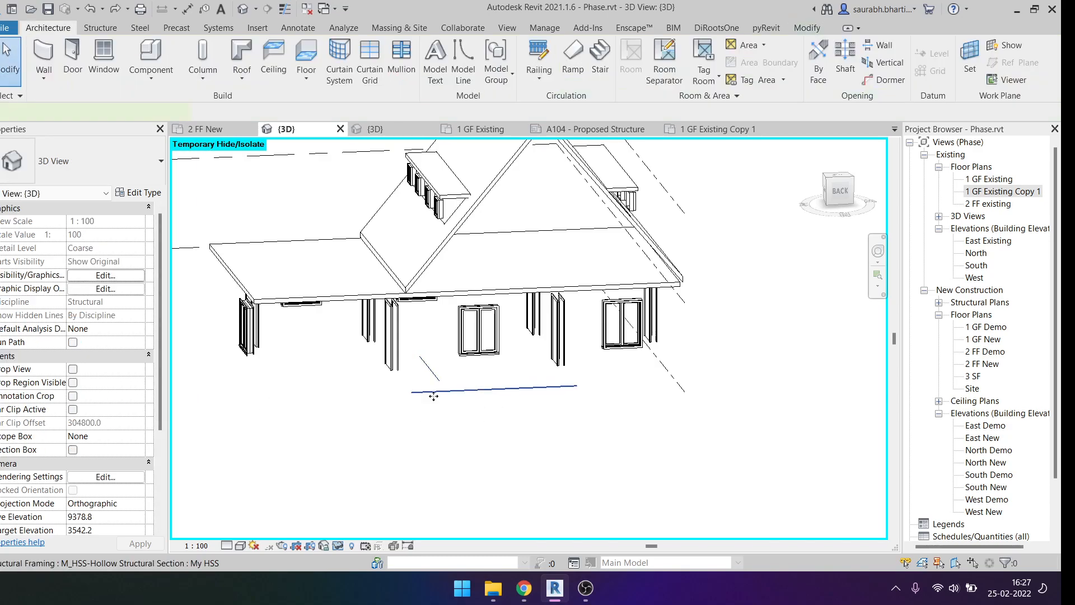
Step: Set the z Offset Value of the 5500 mm HSS beam to 2500
{"action": "left_click", "coordinate": [455, 390]}
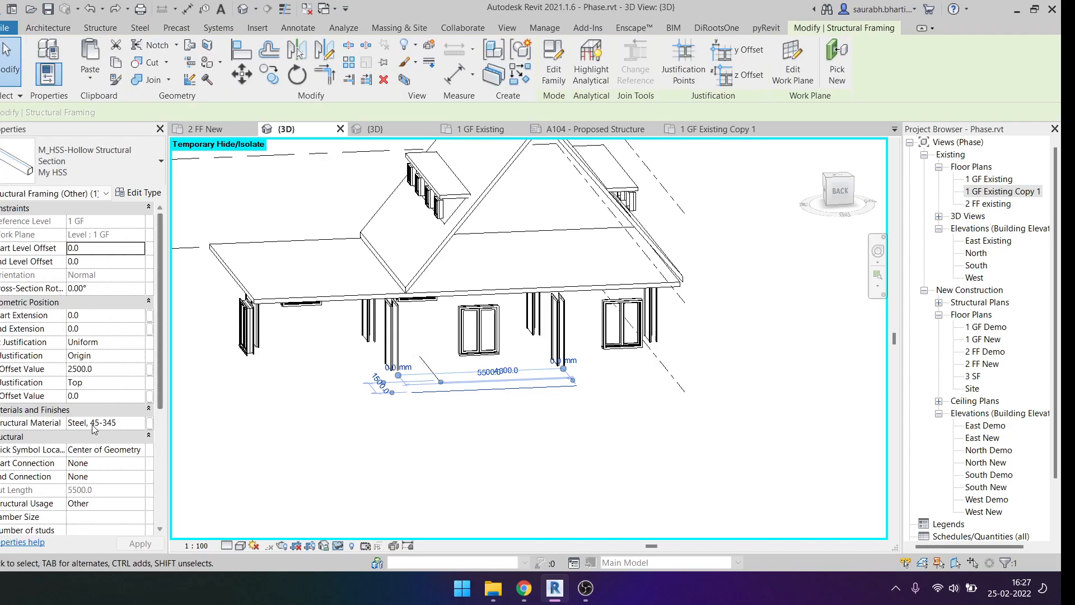
{"action": "left_click", "coordinate": [101, 396]}
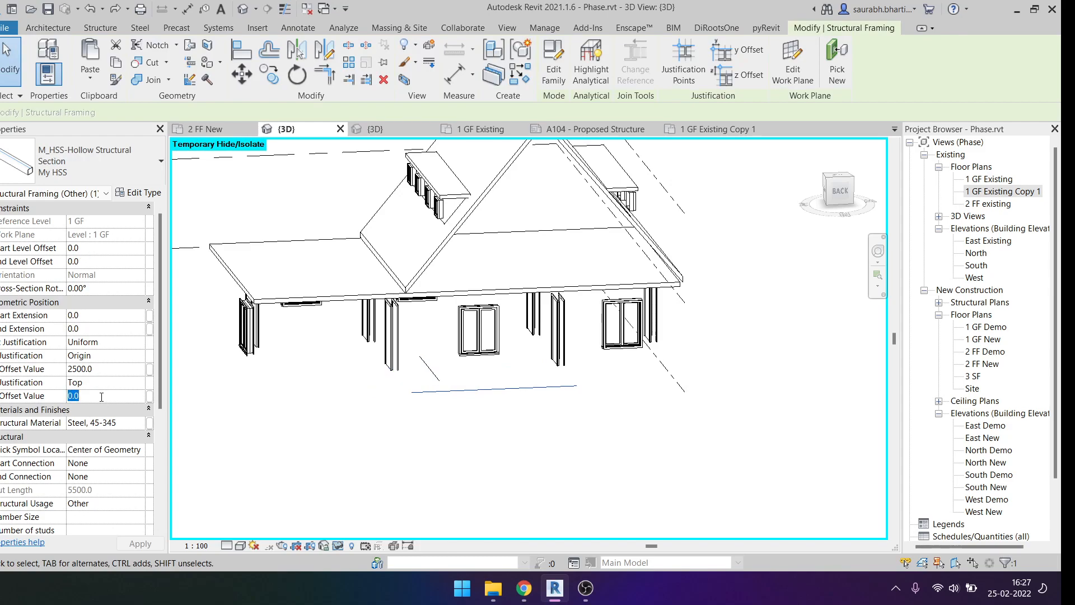
{"action": "type", "text": "2500"}
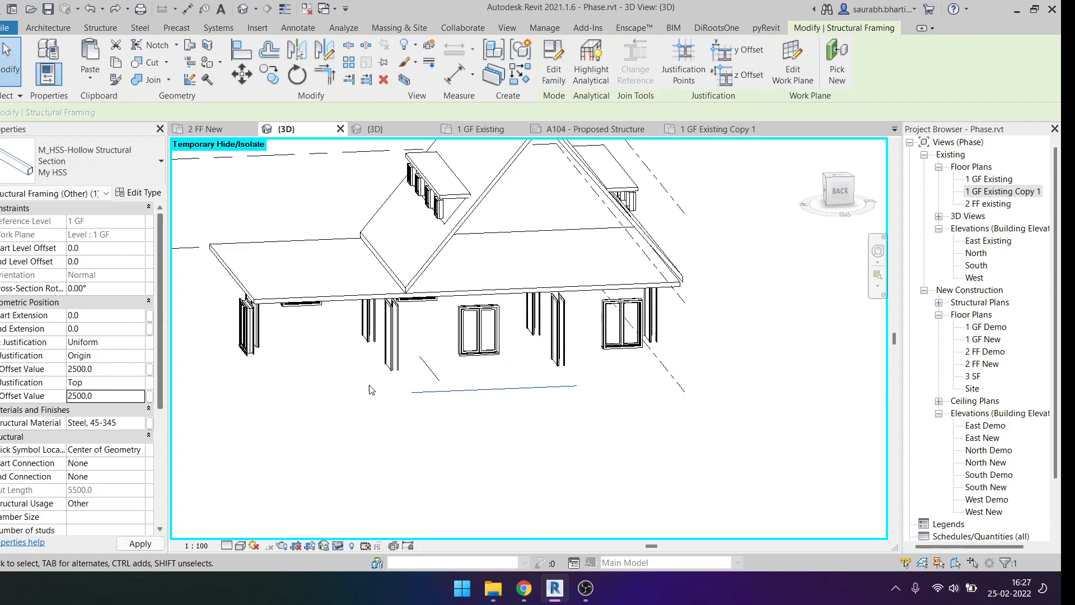
{"action": "key", "text": "Return"}
{"action": "middle_click_drag", "start_coordinate": [576, 347], "coordinate": [595, 436], "text": "shift"}
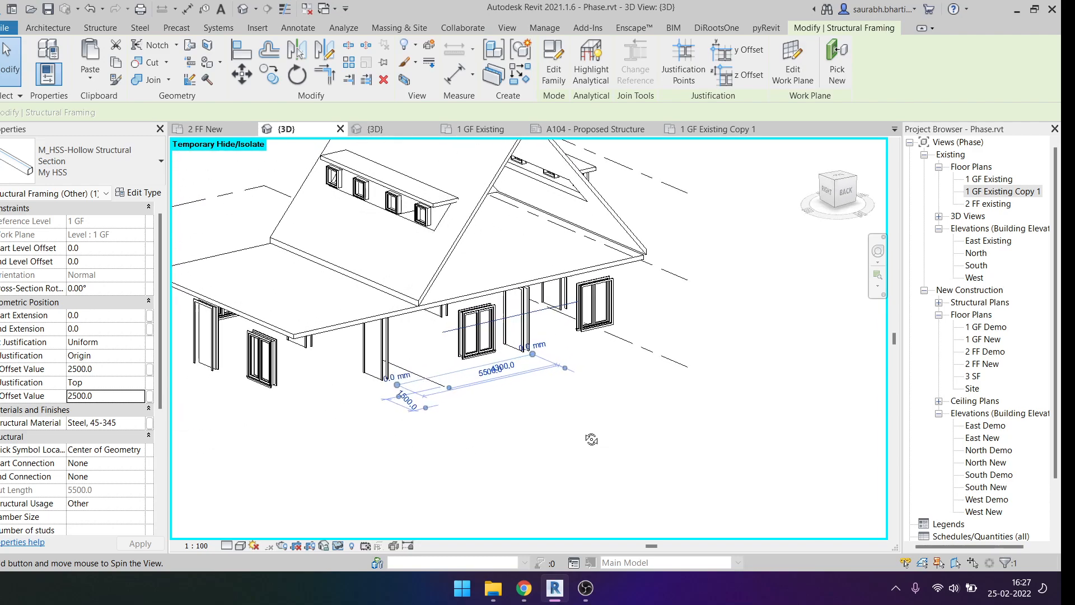
{"action": "scroll", "coordinate": [535, 387], "scroll_direction": "up", "scroll_amount": 3}
{"action": "left_click", "coordinate": [415, 371]}
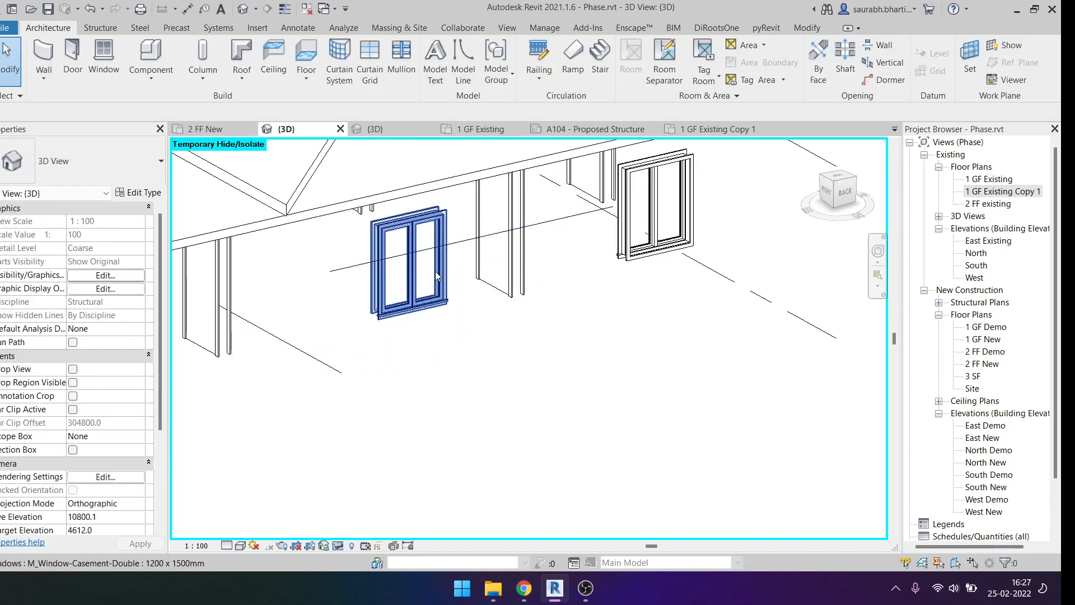
{"action": "left_click", "coordinate": [466, 240]}
{"action": "middle_click_drag", "start_coordinate": [574, 357], "coordinate": [523, 351], "text": "shift"}
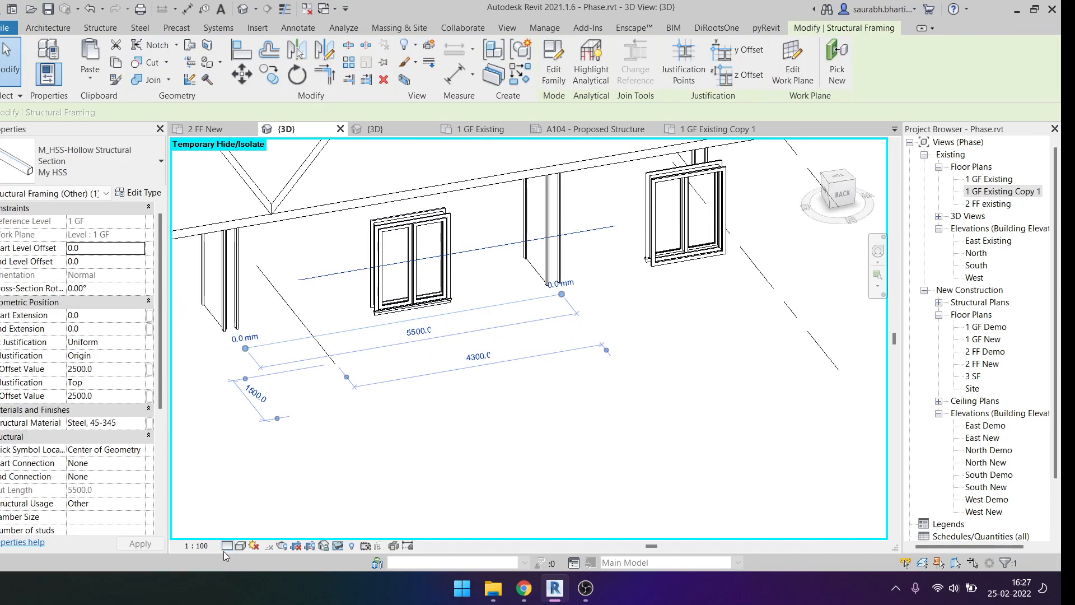
Step: Apply the Architectural Presentation 3D view template to the 3D view
{"action": "left_click", "coordinate": [225, 444]}
{"action": "scroll", "coordinate": [98, 484], "scroll_direction": "down", "scroll_amount": 4}
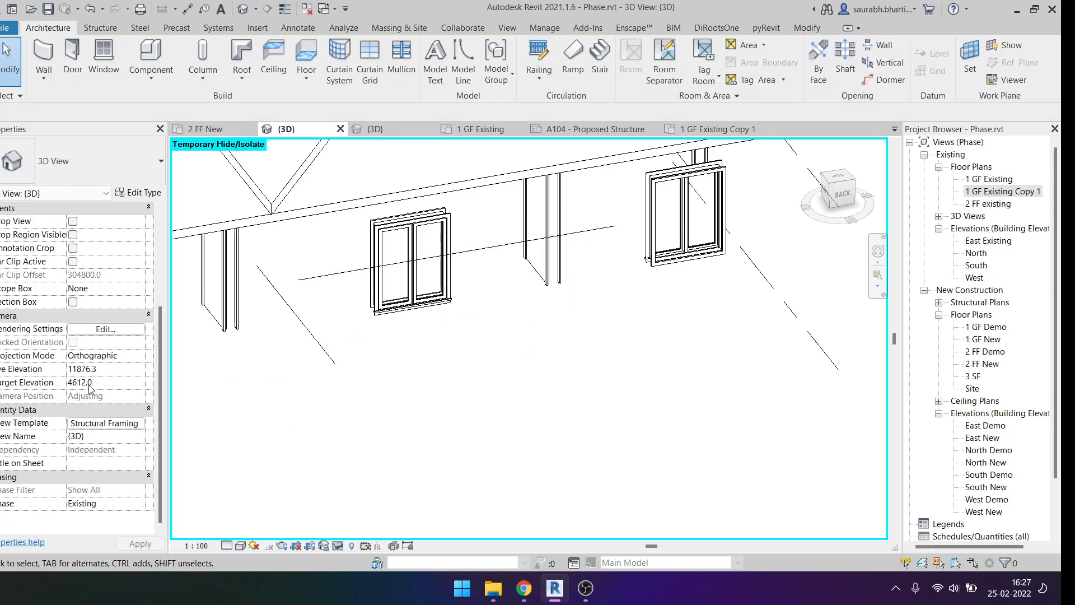
{"action": "left_click", "coordinate": [104, 424]}
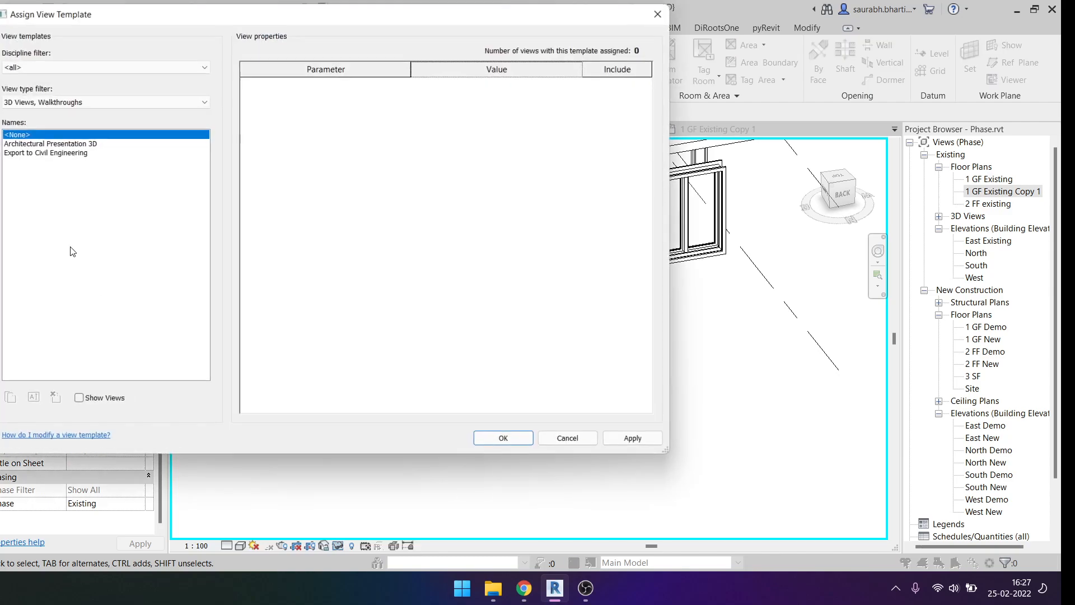
{"action": "left_click", "coordinate": [50, 143]}
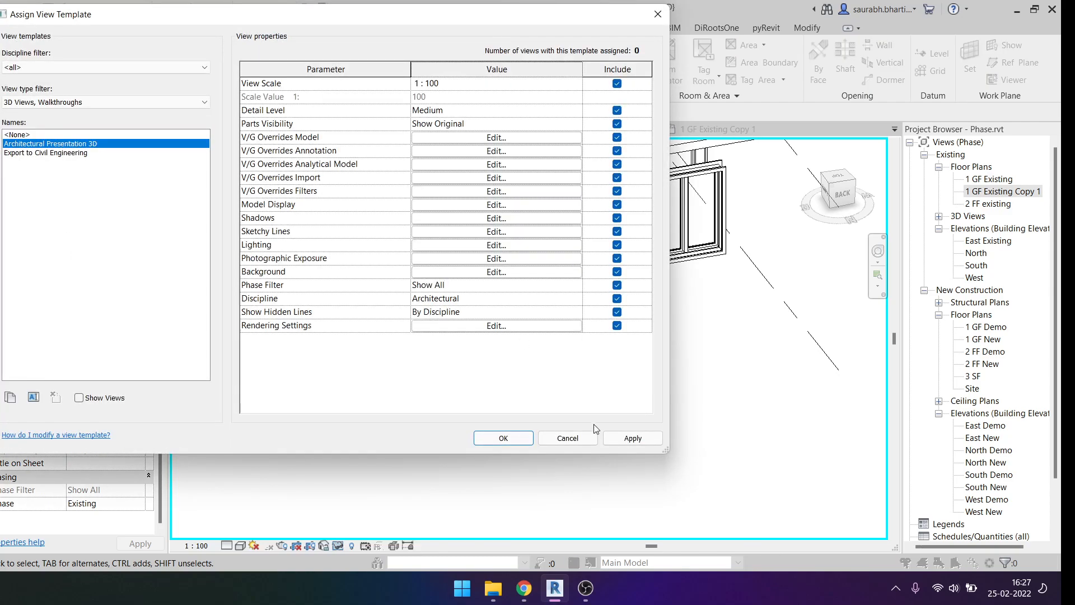
{"action": "left_click", "coordinate": [627, 440]}
{"action": "left_click_drag", "start_coordinate": [541, 4], "coordinate": [315, 80]}
{"action": "left_click", "coordinate": [279, 507]}
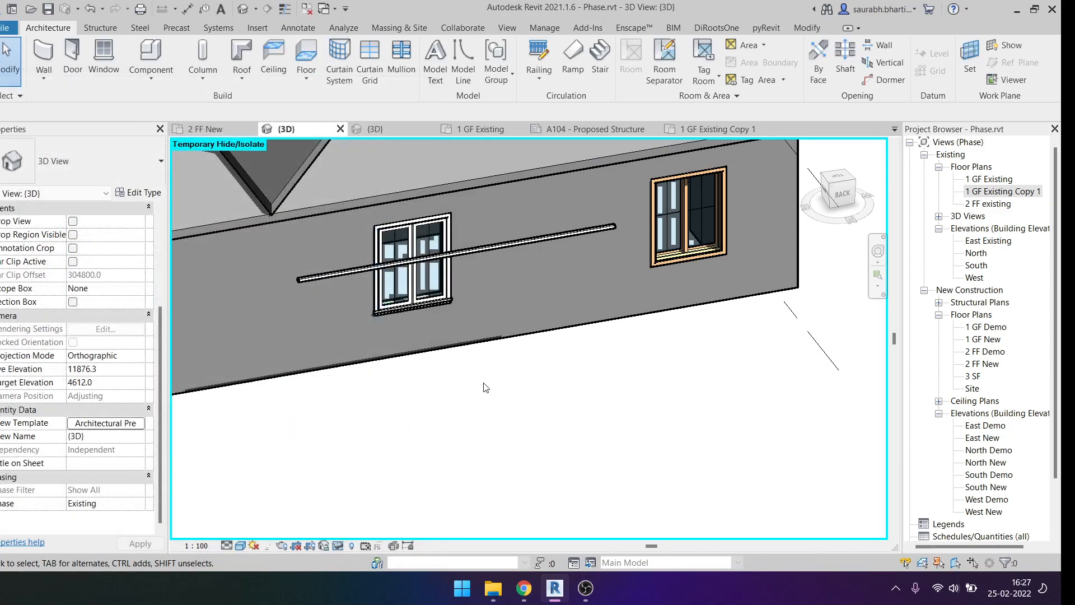
Step: Temporarily hide the rear exterior wall behind the raised HSS beam in the 3D view
{"action": "middle_click_drag", "start_coordinate": [482, 384], "coordinate": [578, 361], "text": "shift"}
{"action": "left_click", "coordinate": [526, 253]}
{"action": "middle_click_drag", "start_coordinate": [491, 336], "coordinate": [510, 442], "text": "shift"}
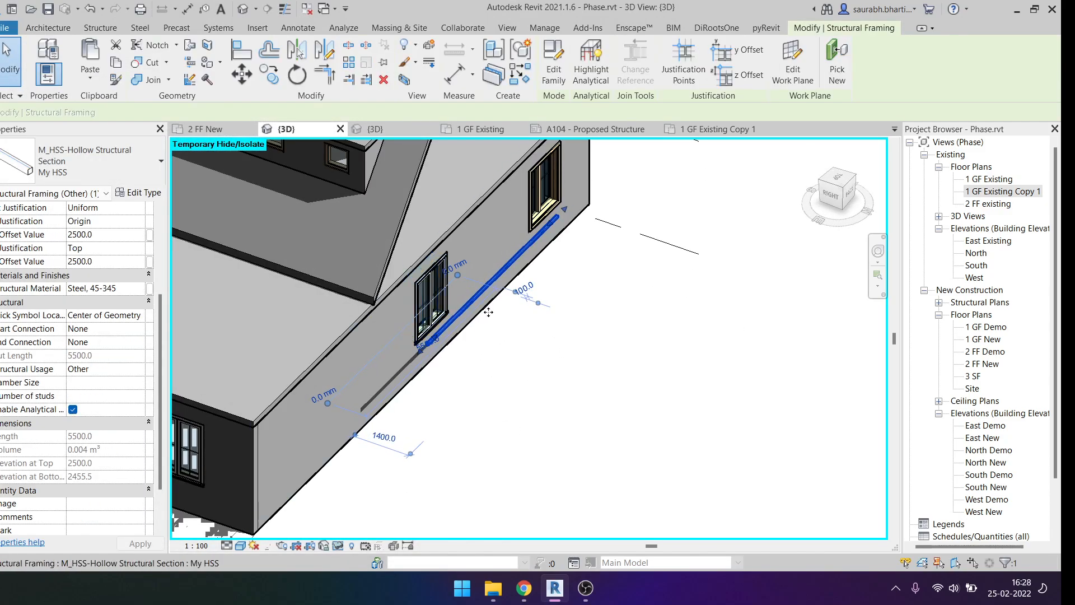
{"action": "left_click", "coordinate": [504, 324]}
{"action": "scroll", "coordinate": [504, 324], "scroll_direction": "up", "scroll_amount": 4}
{"action": "middle_click_drag", "start_coordinate": [504, 324], "coordinate": [501, 209], "text": "shift"}
{"action": "left_click", "coordinate": [459, 280]}
{"action": "key", "text": "h"}
{"action": "key", "text": "h"}
{"action": "middle_click_drag", "start_coordinate": [491, 373], "coordinate": [363, 330], "text": "shift"}
{"action": "middle_click_drag", "start_coordinate": [497, 223], "coordinate": [593, 403], "text": "shift"}
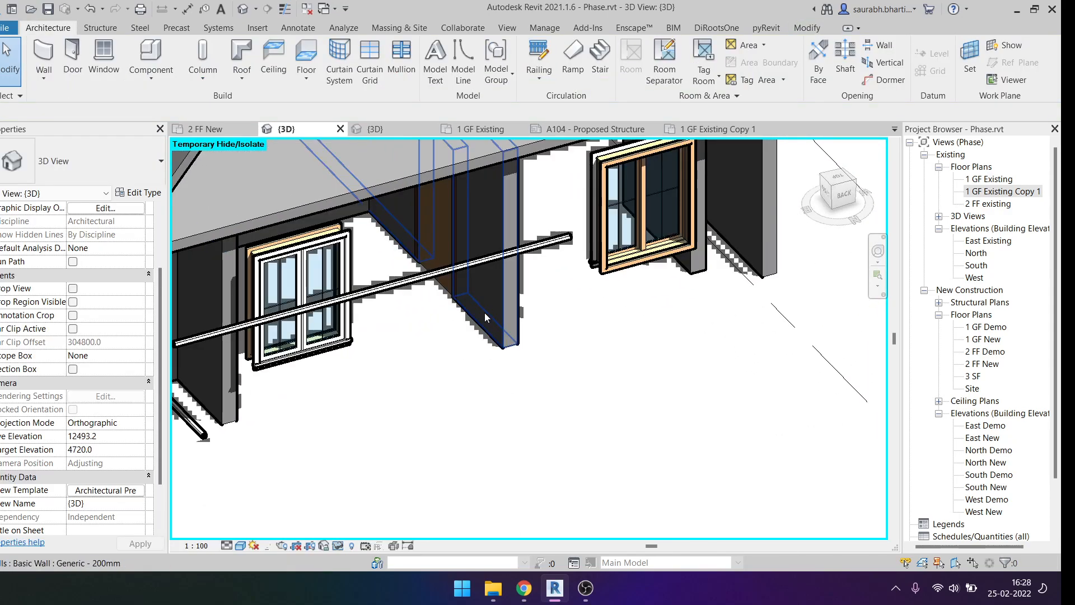
Step: Examine how the two HSS beams sit relative to the walls and windows from several angles
{"action": "left_click", "coordinate": [197, 440]}
{"action": "middle_click_drag", "start_coordinate": [197, 439], "coordinate": [657, 401], "text": "shift"}
{"action": "left_click_drag", "start_coordinate": [657, 401], "coordinate": [693, 440]}
{"action": "middle_click_drag", "start_coordinate": [696, 437], "coordinate": [641, 392], "text": "shift"}
{"action": "left_click", "coordinate": [524, 359]}
{"action": "middle_click_drag", "start_coordinate": [521, 358], "coordinate": [512, 430], "text": "shift"}
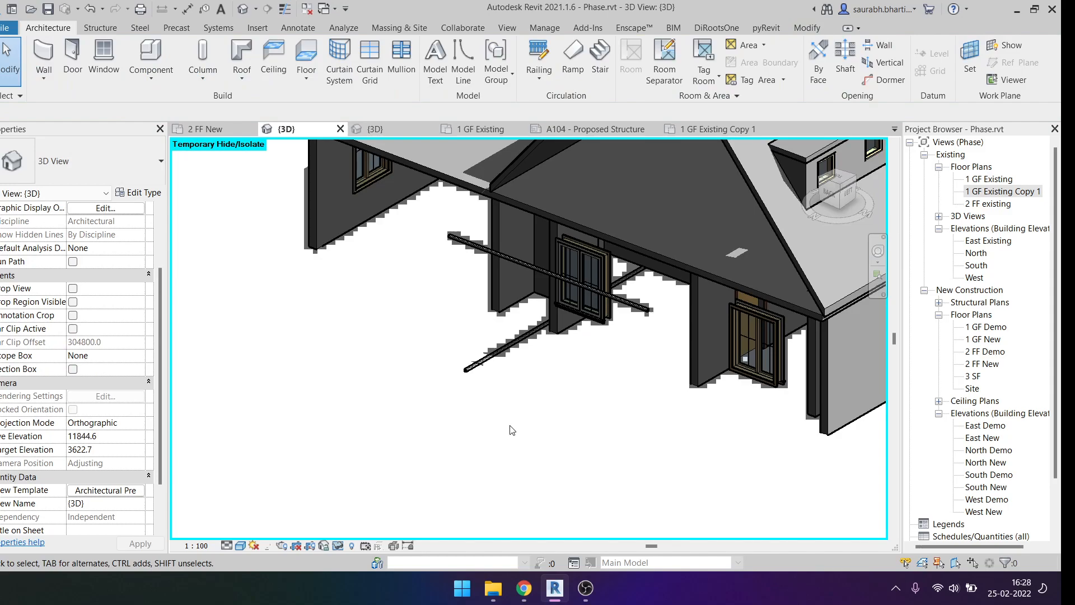
{"action": "middle_click_drag", "start_coordinate": [564, 322], "coordinate": [548, 363], "text": "shift"}
Step: Review the Graphic Display Options of the 3D view
{"action": "left_click", "coordinate": [241, 545]}
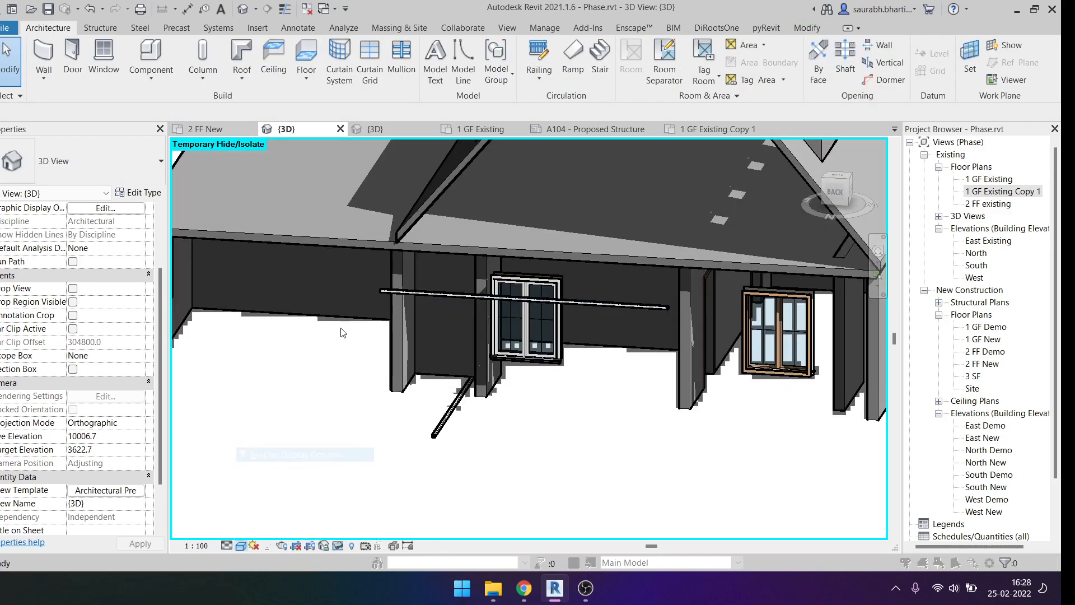
{"action": "left_click", "coordinate": [274, 451]}
{"action": "left_click", "coordinate": [139, 187]}
{"action": "left_click", "coordinate": [139, 187]}
{"action": "left_click", "coordinate": [237, 308]}
{"action": "scroll", "coordinate": [329, 492], "scroll_direction": "down", "scroll_amount": 2}
Step: Inspect the positions of the HSS beams against the rear of the house in 3D
{"action": "middle_click_drag", "start_coordinate": [557, 449], "coordinate": [617, 485], "text": "shift"}
{"action": "left_click", "coordinate": [532, 328]}
{"action": "mouse_move", "coordinate": [532, 328]}
{"action": "middle_mouse_down", "text": "shift"}
{"action": "mouse_move", "coordinate": [504, 345]}
{"action": "mouse_move", "coordinate": [500, 286]}
{"action": "mouse_move", "coordinate": [546, 342]}
{"action": "middle_mouse_up", "text": "shift"}
{"action": "key", "text": "Escape"}
{"action": "scroll", "coordinate": [529, 331], "scroll_direction": "up", "scroll_amount": 4}
{"action": "left_click", "coordinate": [500, 285]}
{"action": "scroll", "coordinate": [547, 342], "scroll_direction": "down", "scroll_amount": 5}
{"action": "scroll", "coordinate": [546, 343], "scroll_direction": "up", "scroll_amount": 4}
Step: Open the 1 GF Existing Copy 1 plan and adjust the vertical HSS beam to run from grid line 1 to grid line 3
{"action": "left_click", "coordinate": [979, 192]}
{"action": "double_click", "coordinate": [979, 192]}
{"action": "scroll", "coordinate": [343, 371], "scroll_direction": "down", "scroll_amount": 2}
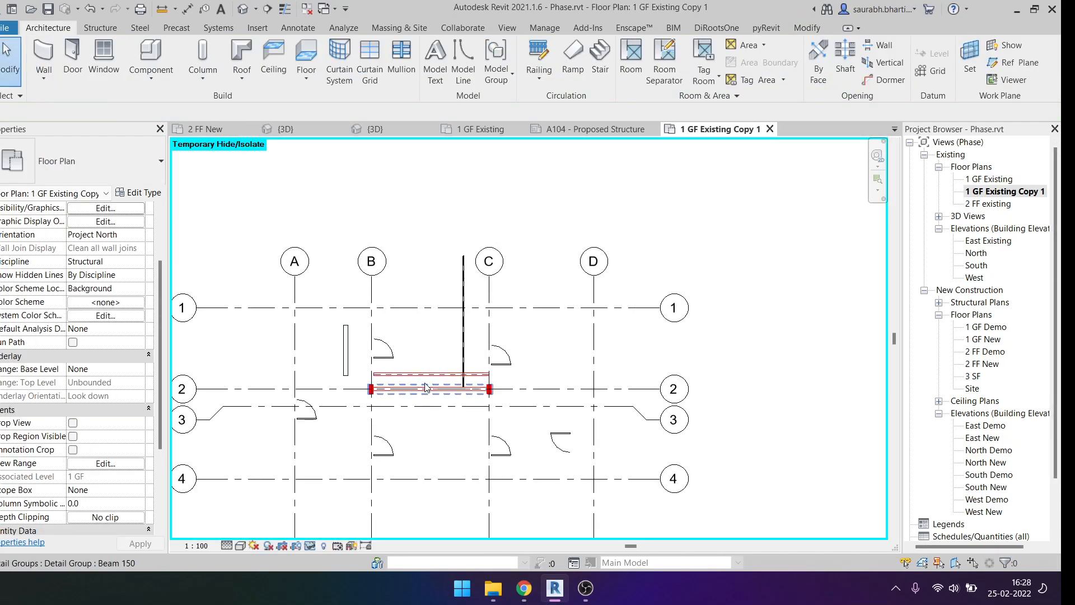
{"action": "middle_click_drag", "start_coordinate": [421, 387], "coordinate": [468, 317]}
{"action": "left_click", "coordinate": [510, 217]}
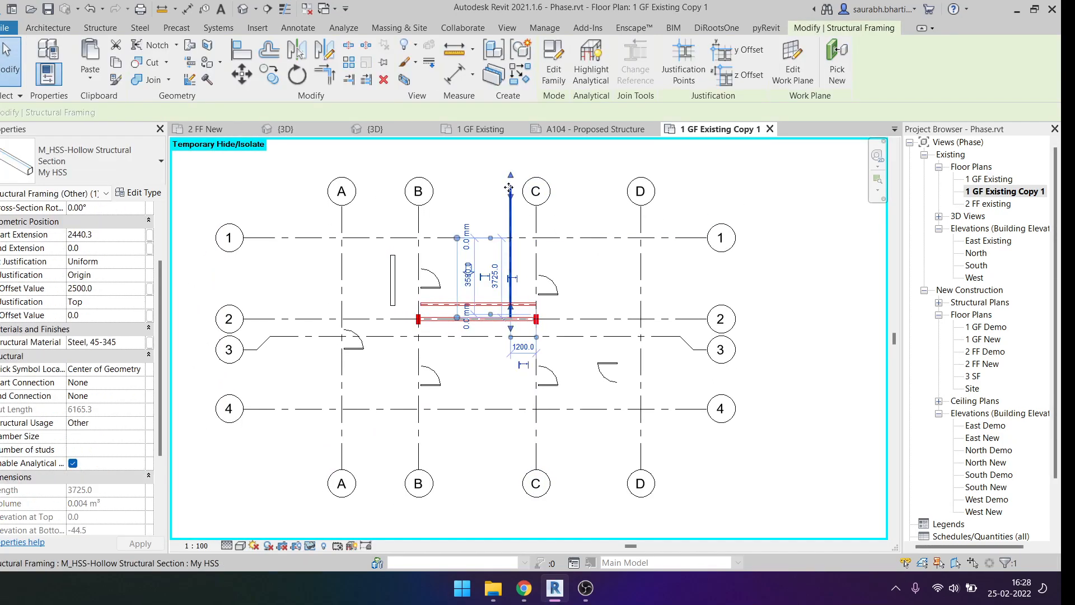
{"action": "key", "text": "Escape"}
{"action": "scroll", "coordinate": [509, 252], "scroll_direction": "up", "scroll_amount": 3}
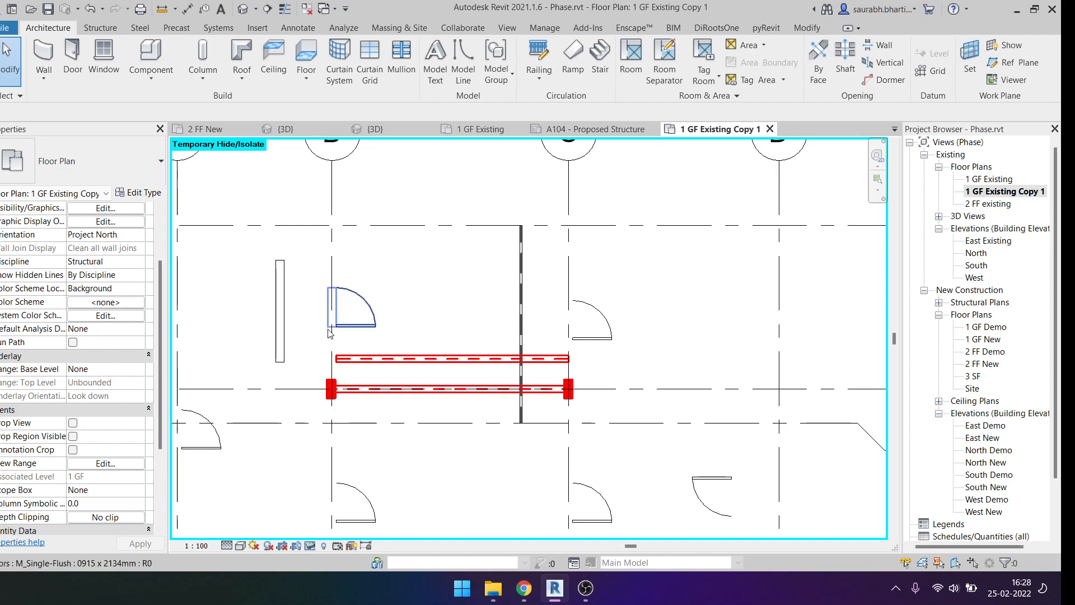
Step: Open the 1 GF Existing floor plan and switch to the Google Meet call in Chrome
{"action": "scroll", "coordinate": [356, 315], "scroll_direction": "down", "scroll_amount": 2}
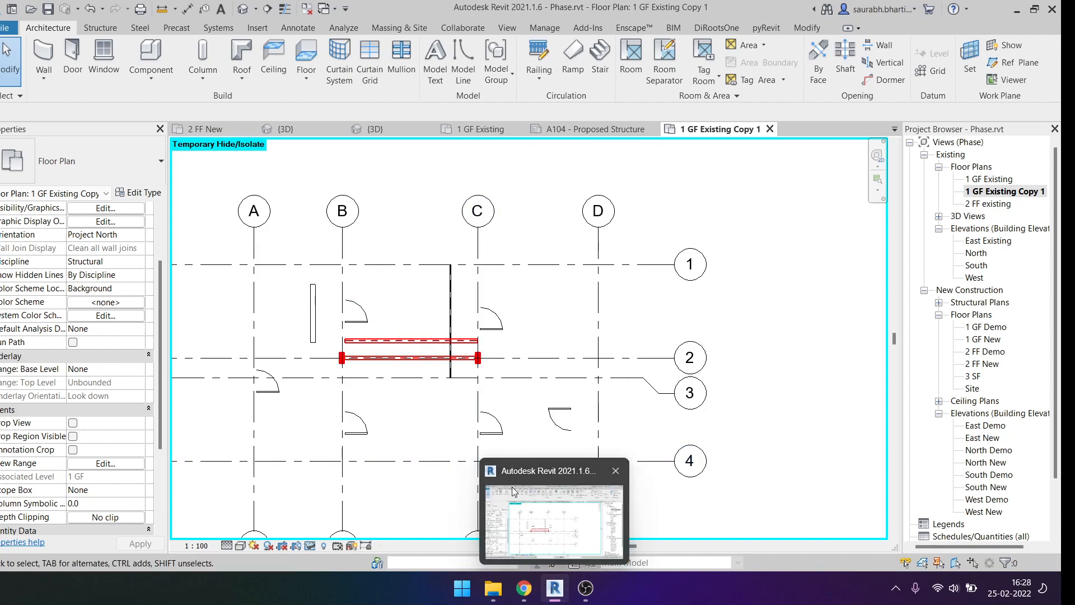
{"action": "scroll", "coordinate": [463, 307], "scroll_direction": "up", "scroll_amount": 2}
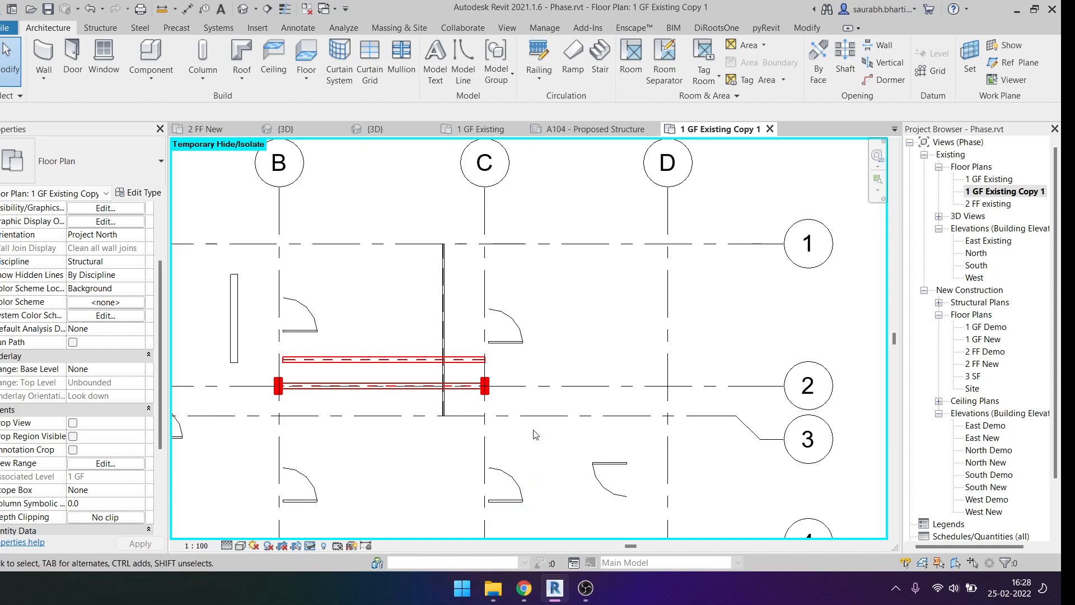
{"action": "left_click", "coordinate": [991, 179]}
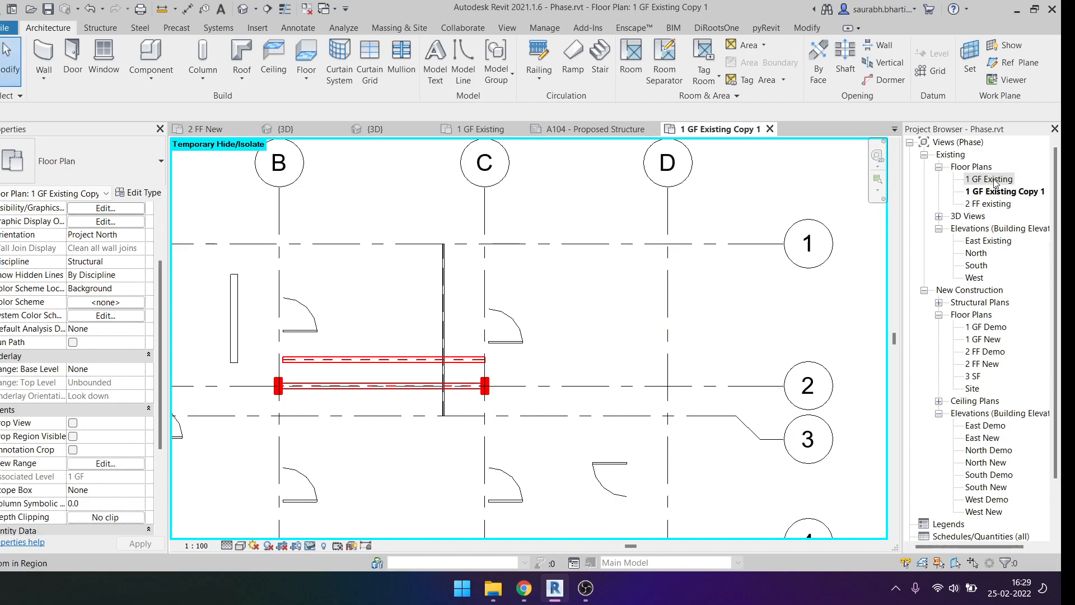
{"action": "double_click", "coordinate": [993, 179]}
{"action": "mouse_move", "coordinate": [523, 588]}
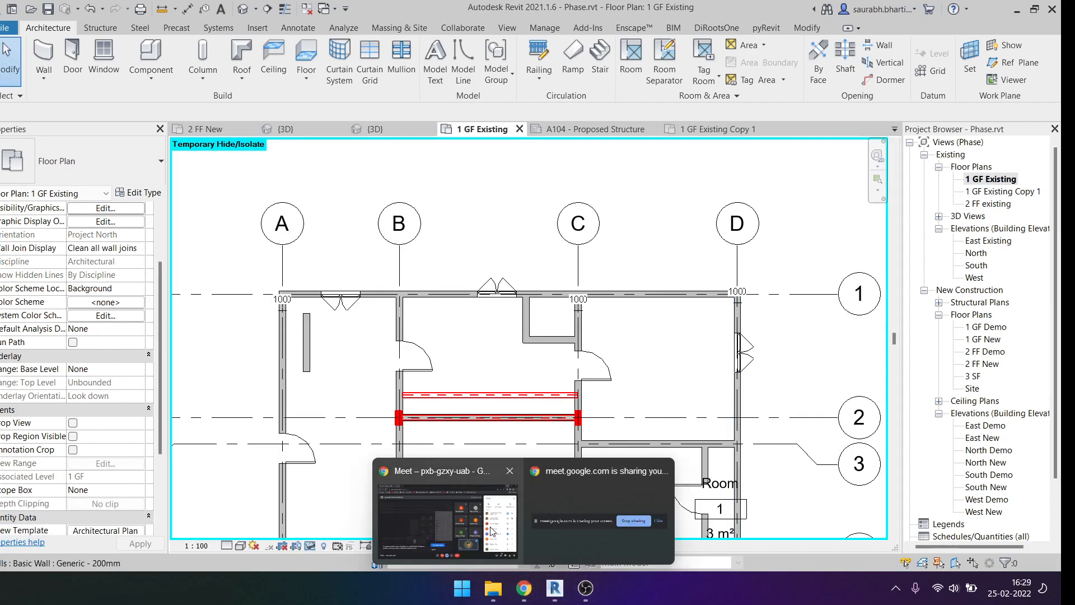
{"action": "left_click", "coordinate": [445, 506]}
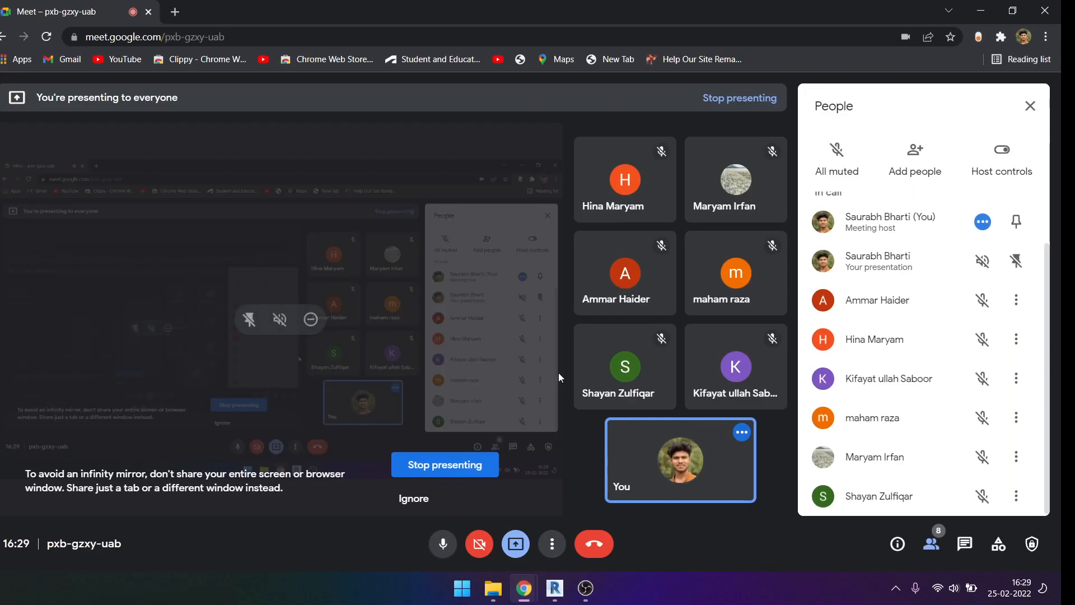